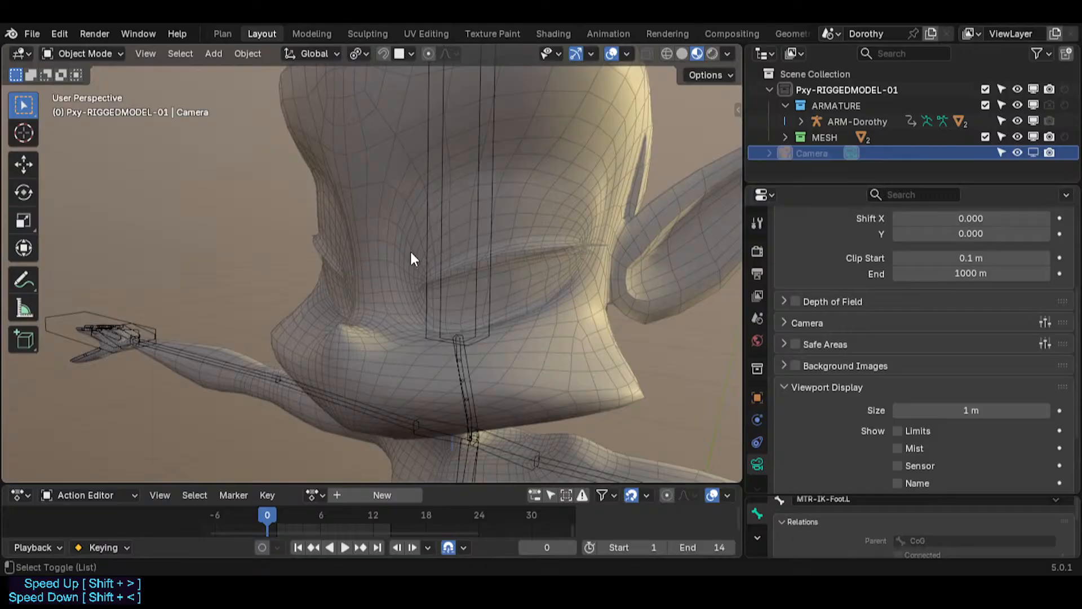
key("shift+alt+f")
key("shift+alt+f")
key("shift+alt+f")
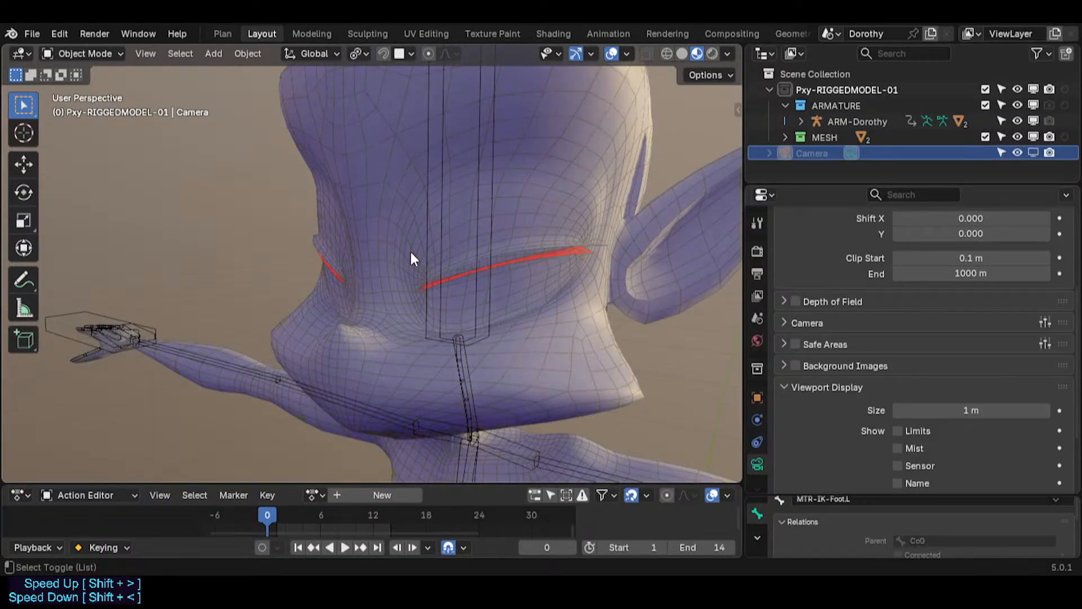
key("shift+alt+f")
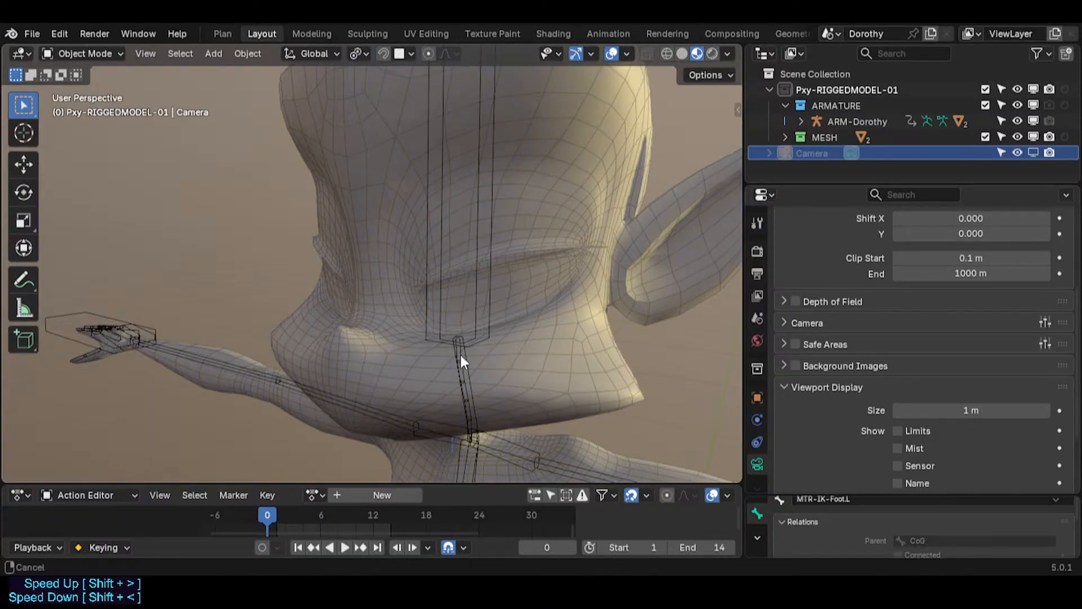
Step: Select the Dorothy armature and switch it into Pose Mode
middle_click_drag(410, 258, 510, 361)
scroll(338, 221, "up", 2)
key("n")
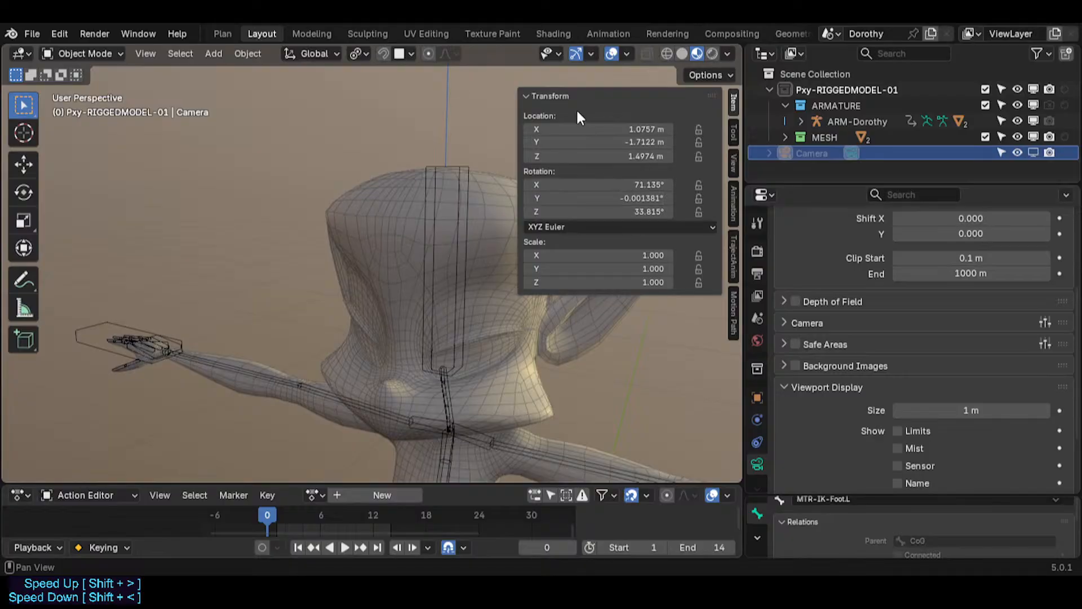
left_click(568, 96)
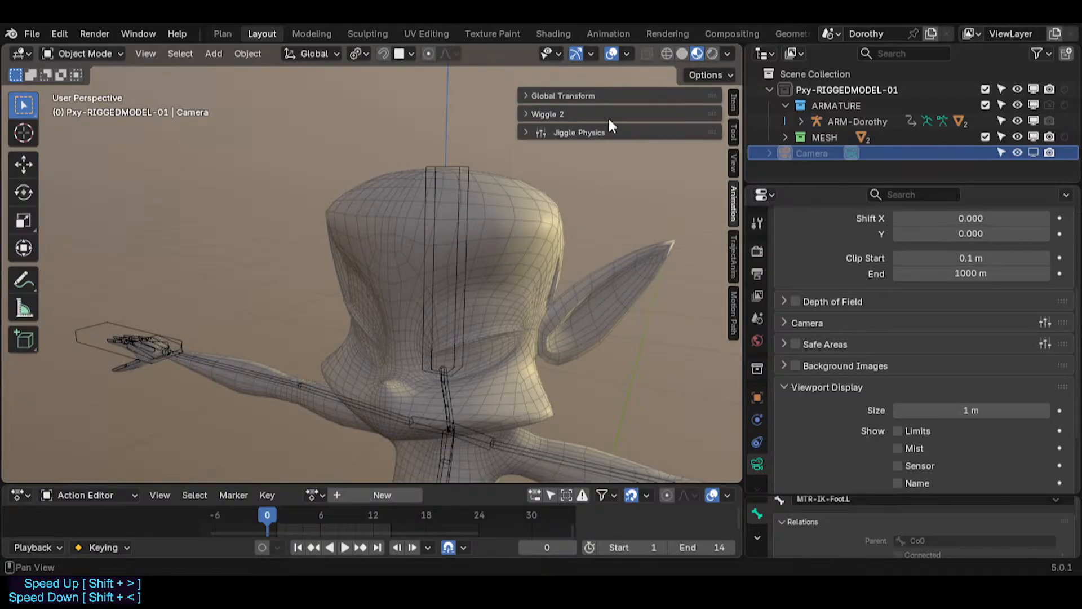
left_click(455, 339)
key("ctrl+Tab")
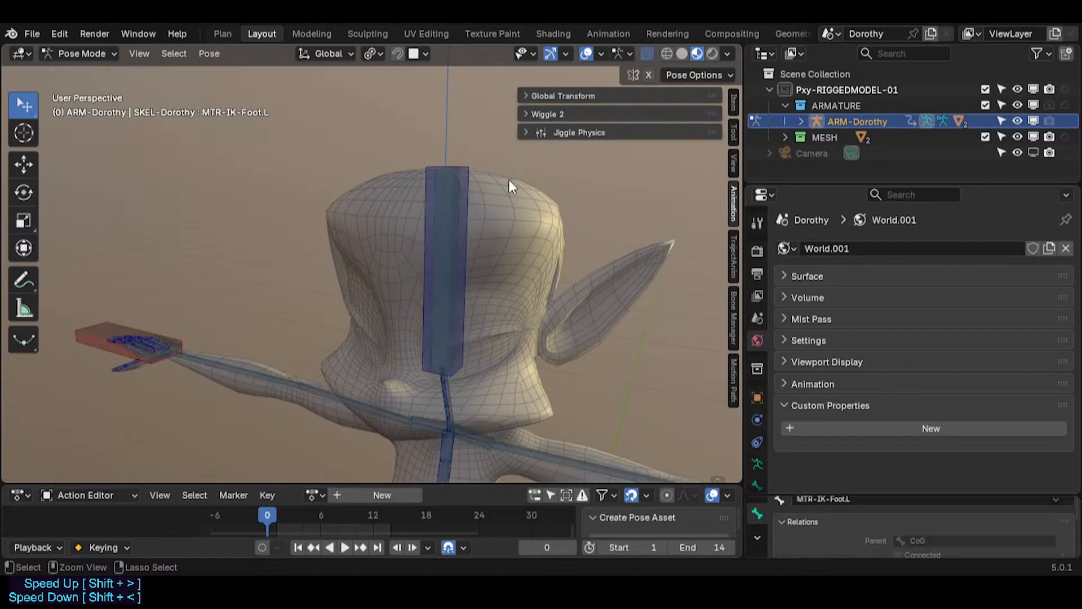
key("ctrl+Tab")
scroll(484, 243, "up", 2)
key("ctrl+Tab")
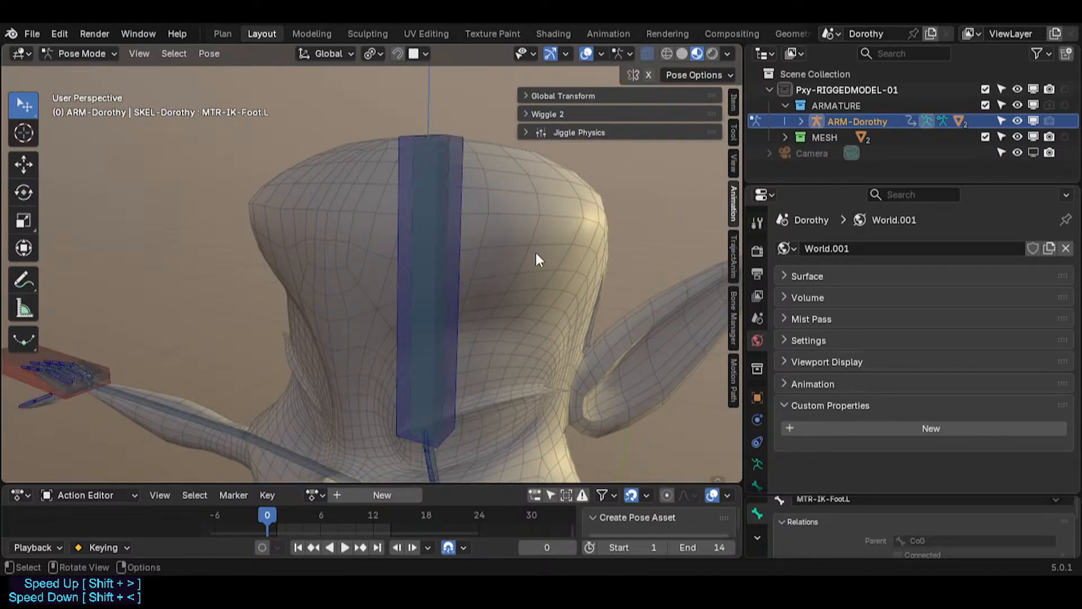
Step: Browse the sidebar's Tool and Bone Manager tabs, expanding Bone Collections, then hide the sidebar
left_click(732, 140)
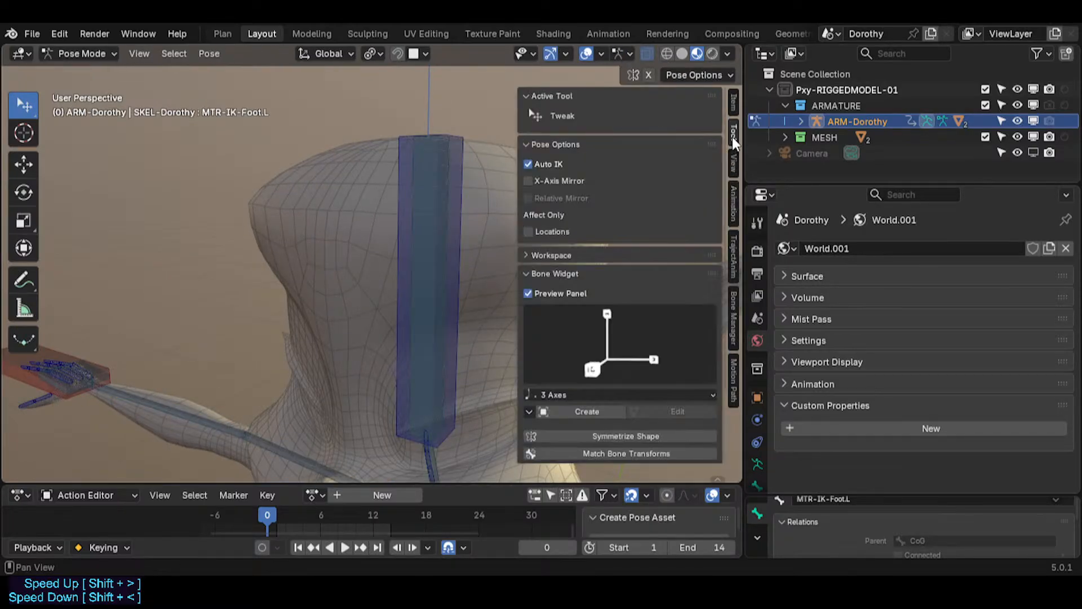
left_click_drag(568, 96, 568, 199)
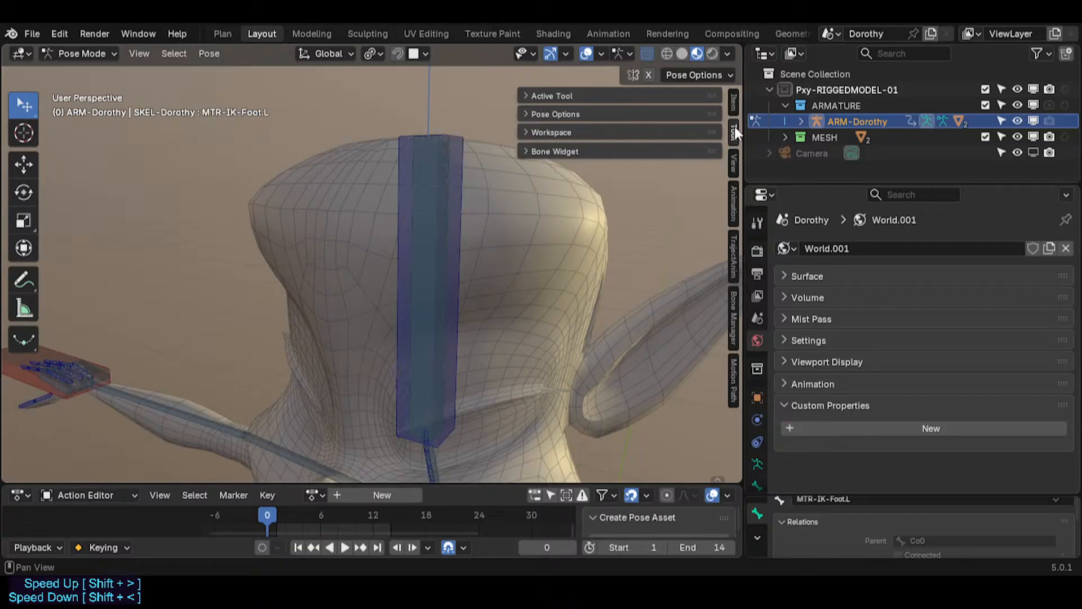
left_click(732, 320)
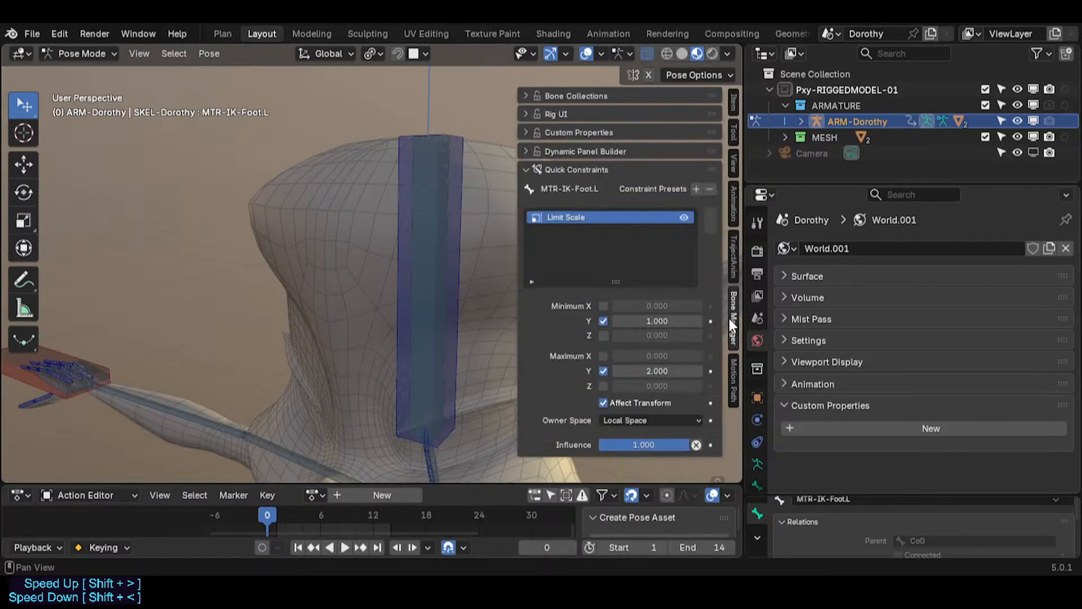
left_click(571, 170)
left_click(567, 96)
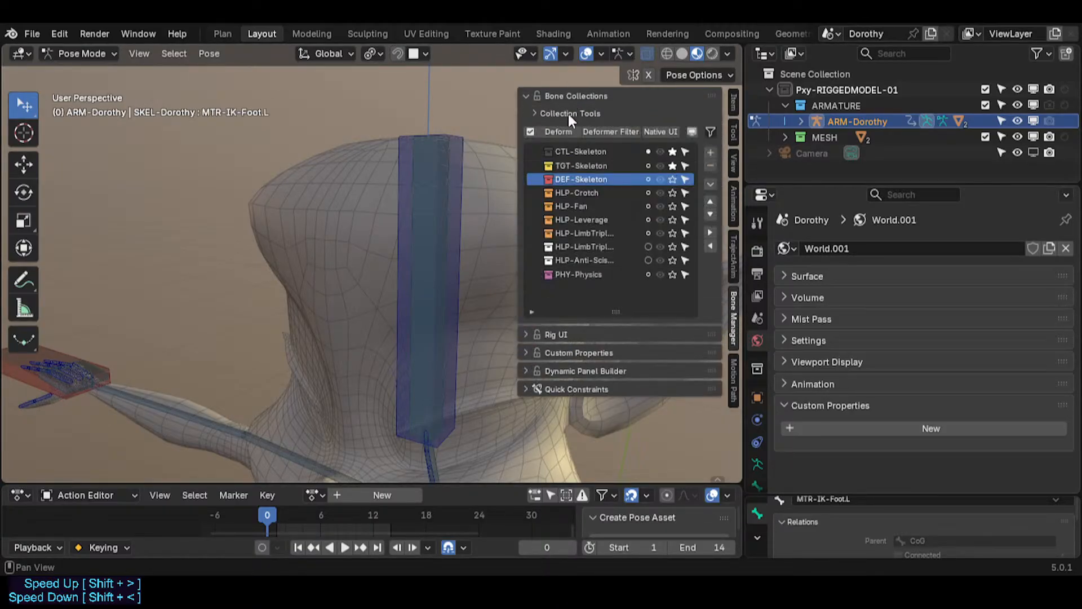
key("n")
Step: Move the left foot IK control MTR-IK-Foot.L to raise the left leg
middle_click_drag(477, 430, 304, 62)
middle_click_drag(390, 378, 446, 193, "shift")
middle_click_drag(426, 321, 426, 208, "shift")
middle_click_drag(443, 344, 348, 389)
middle_click_drag(375, 355, 361, 387)
scroll(362, 383, "down", 3)
key("g")
left_click(360, 307)
middle_click_drag(363, 306, 607, 279)
key("g")
left_click(432, 332)
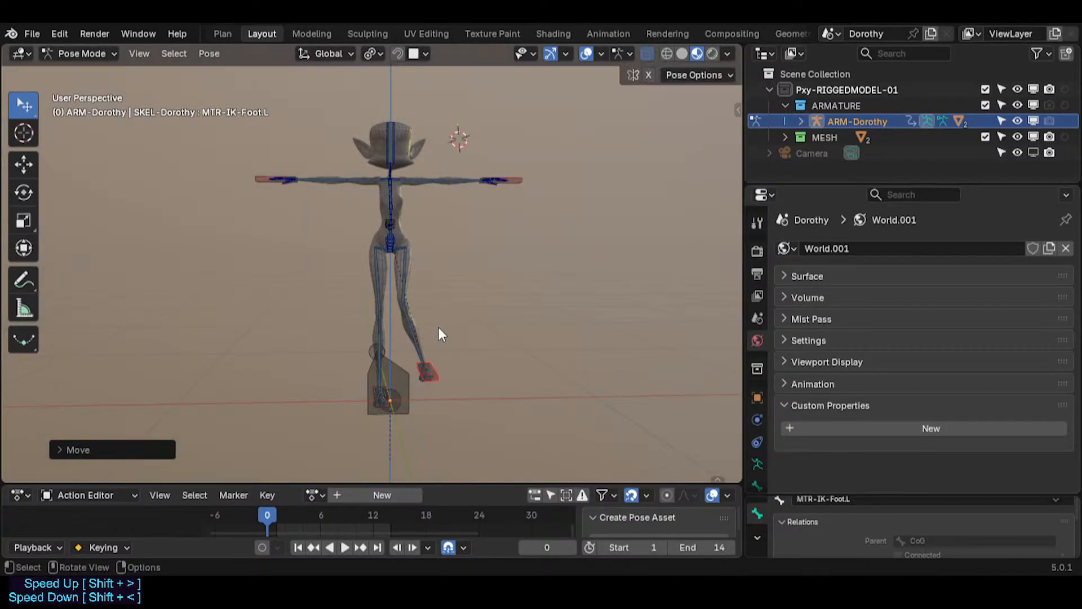
Step: Move the left foot IK control again, lifting the foot higher beside the standing leg
scroll(438, 327, "up", 4)
middle_click_drag(418, 358, 459, 333)
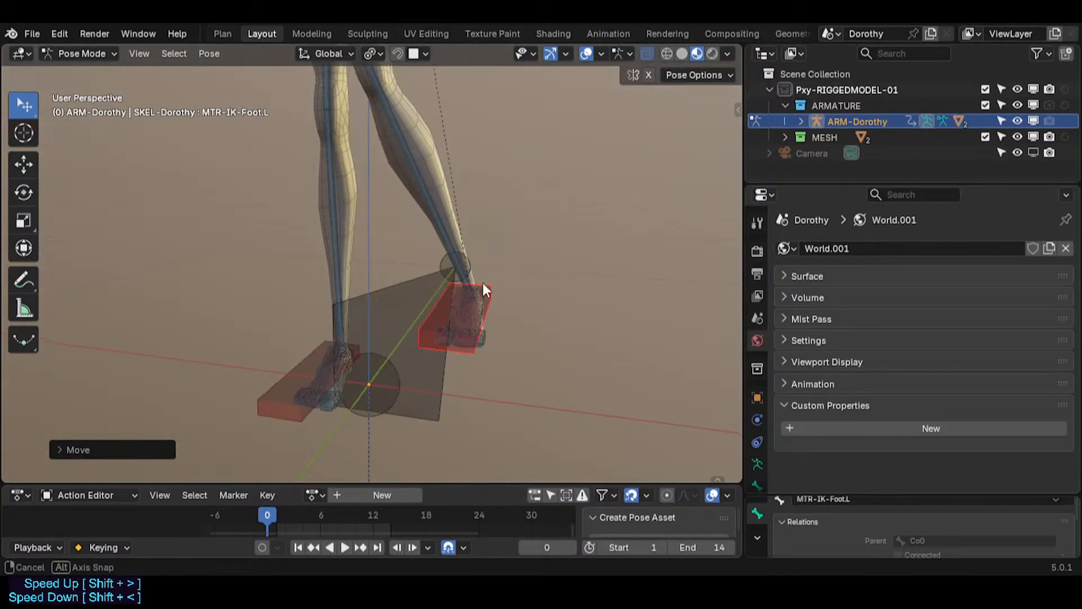
middle_click_drag(483, 284, 514, 315)
key("g")
left_click(518, 261)
scroll(513, 241, "down", 5)
middle_click_drag(513, 241, 417, 295)
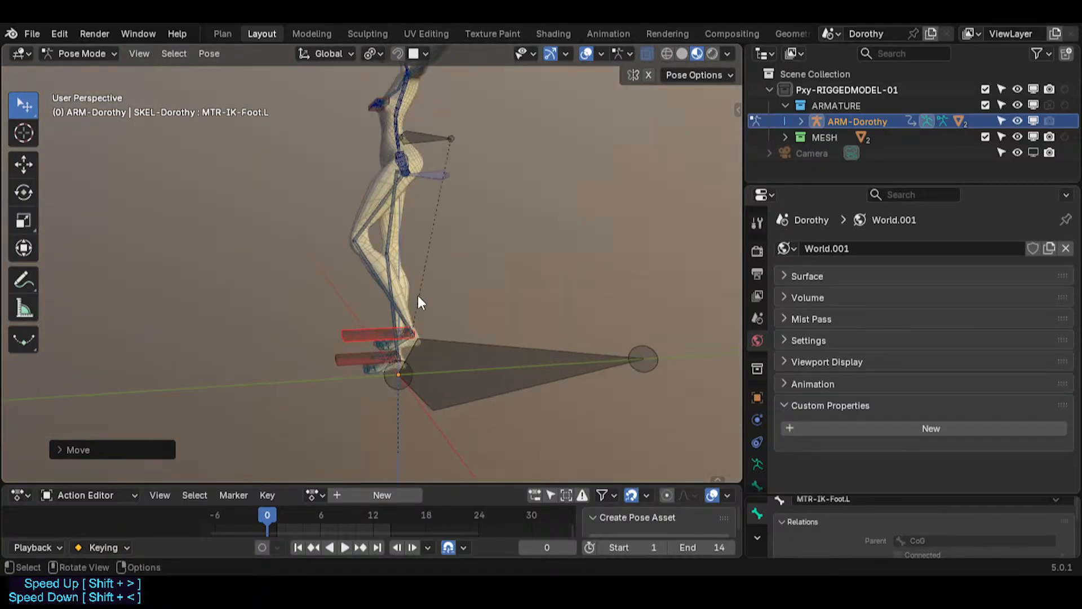
left_click(268, 290)
key("g")
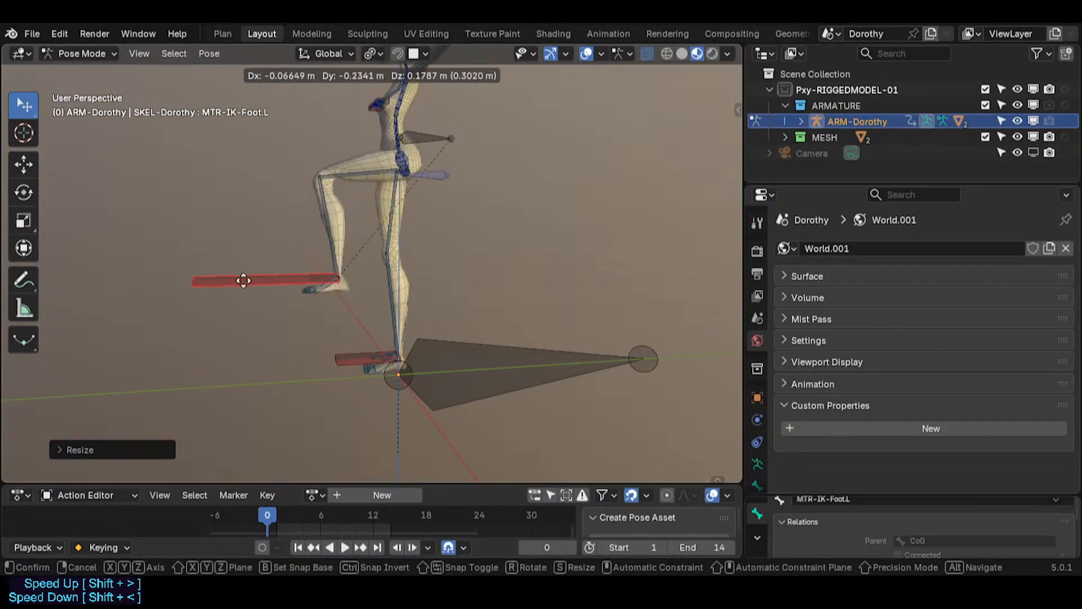
left_click(411, 274)
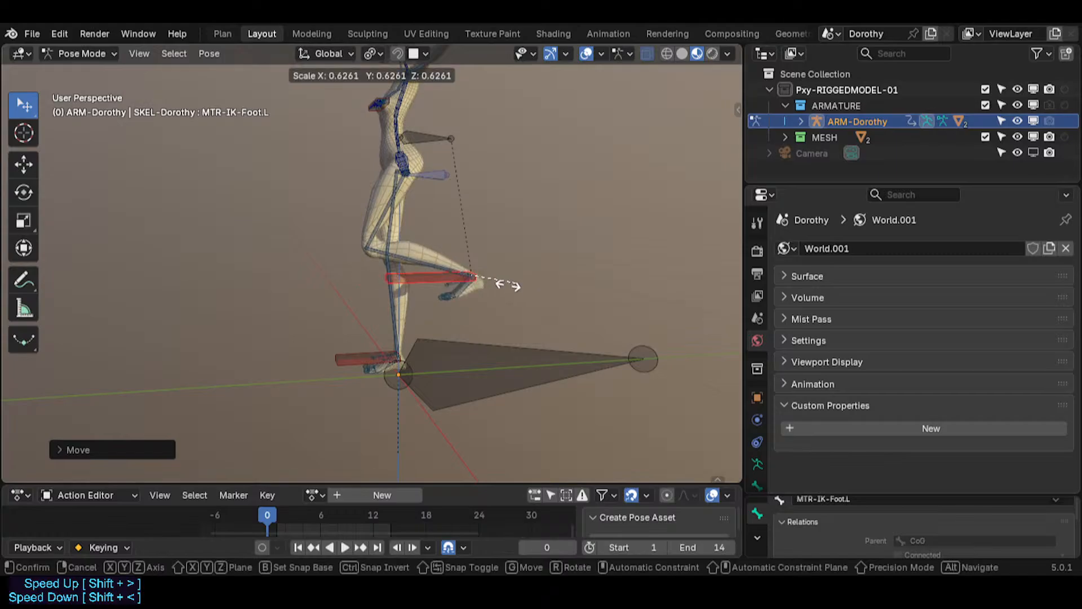
Step: Scale the left foot IK control, then clear its scale
key("g")
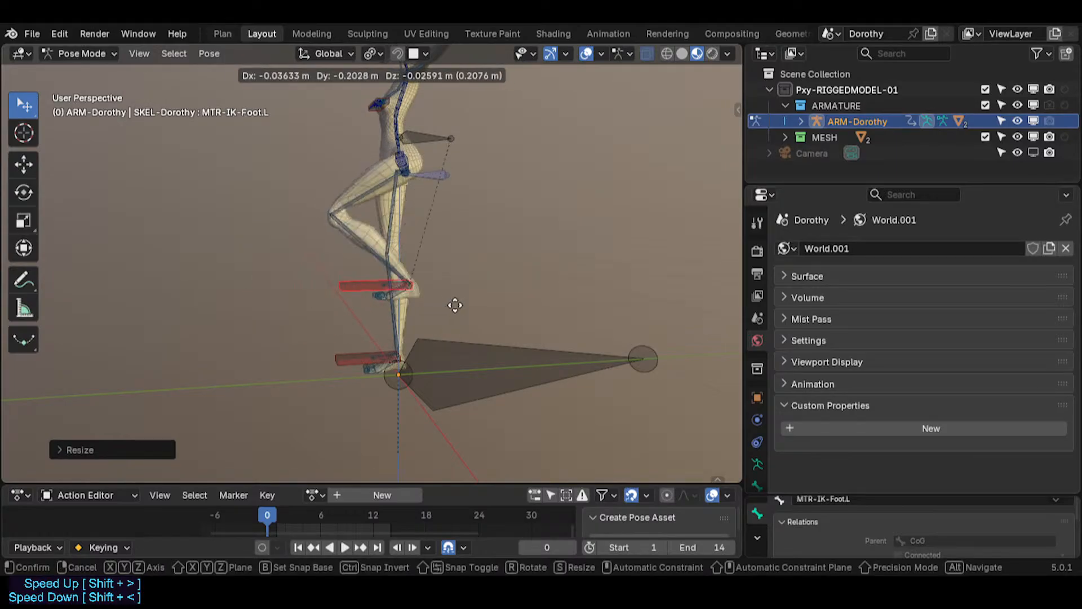
key("s")
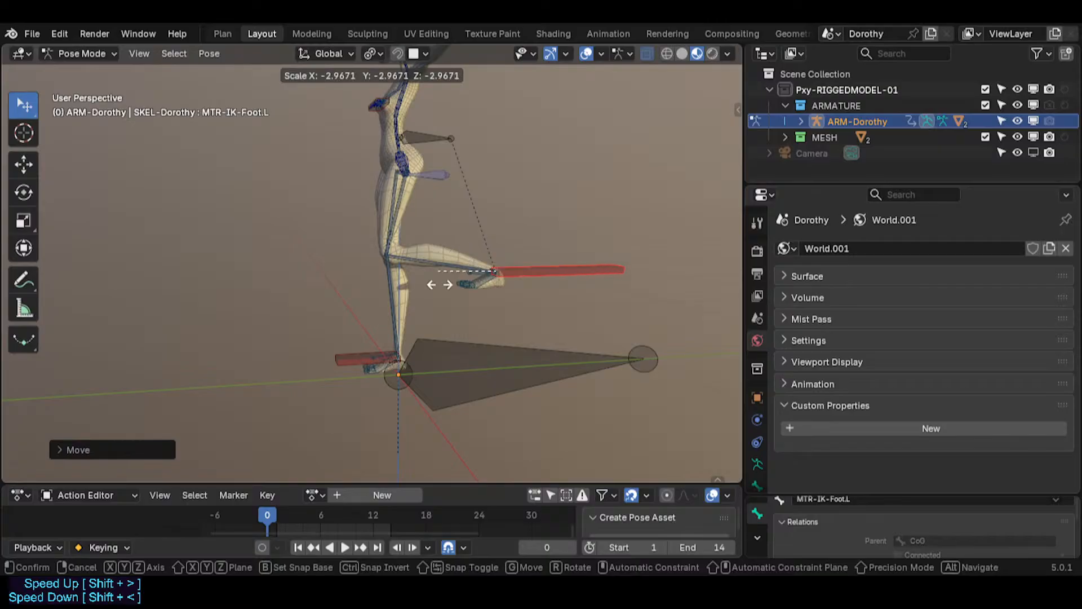
left_click(465, 279)
key("alt+s")
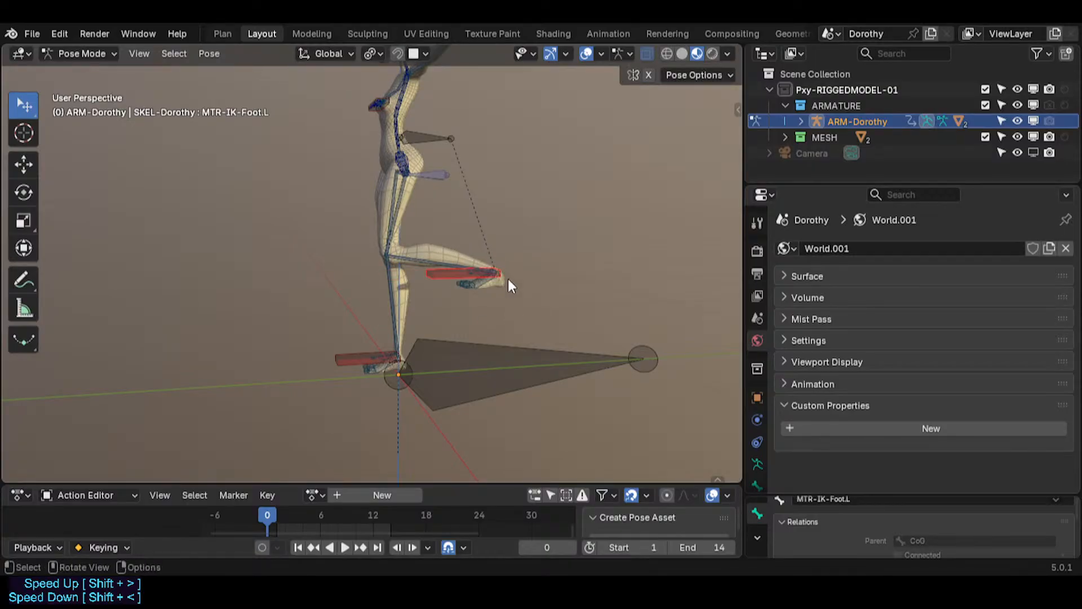
Step: Move the foot IK control, cancel a scale attempt, and clear its location
key("g")
left_click(361, 316)
key("s")
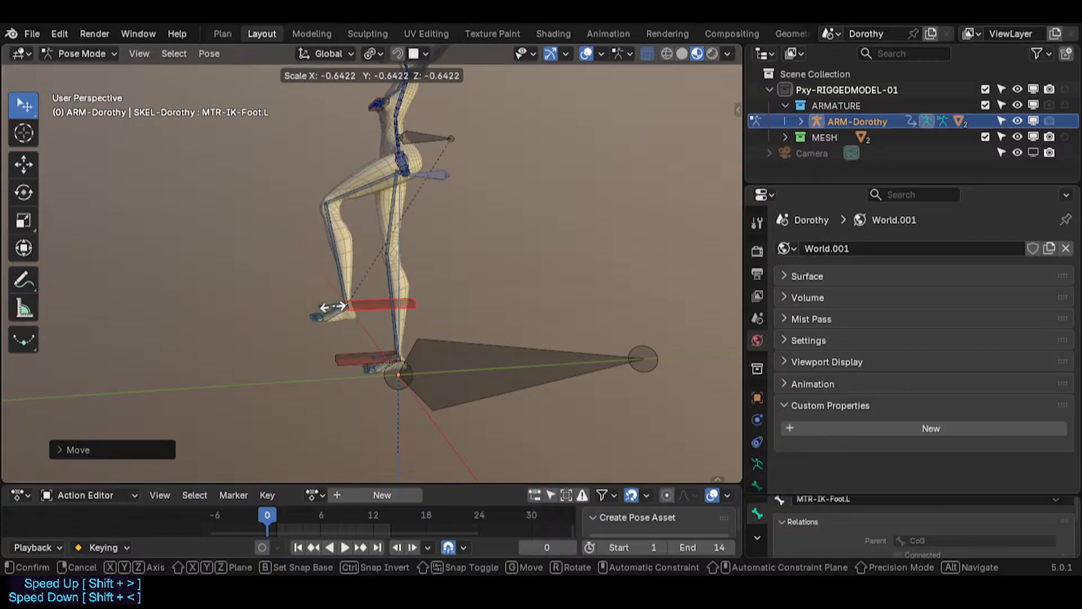
key("Escape")
key("alt+g")
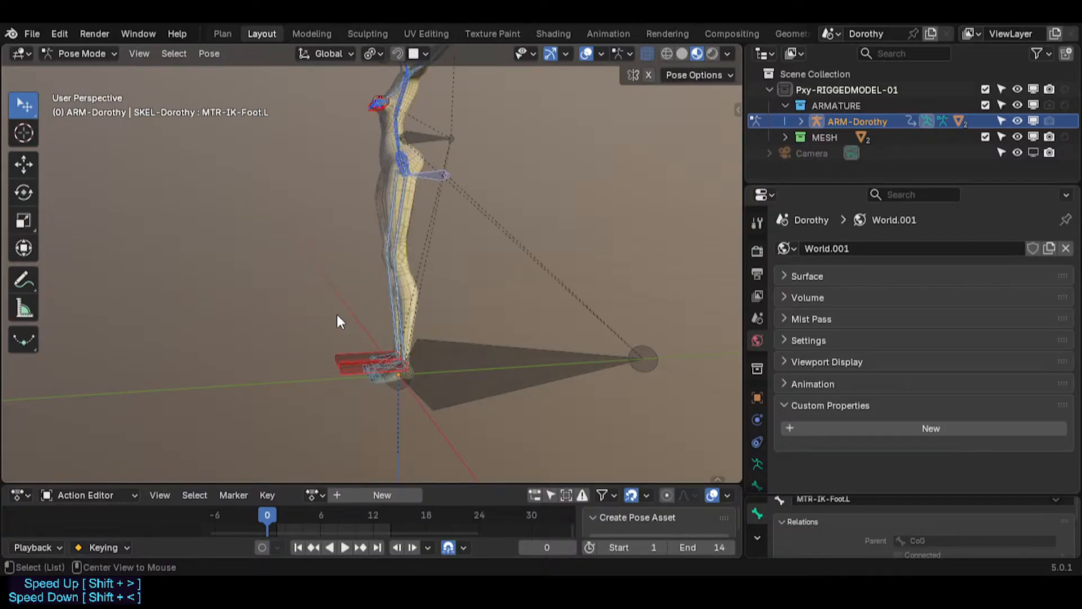
Step: Move the left foot IK control up to bend the leg again
scroll(347, 367, "up", 2)
key("g")
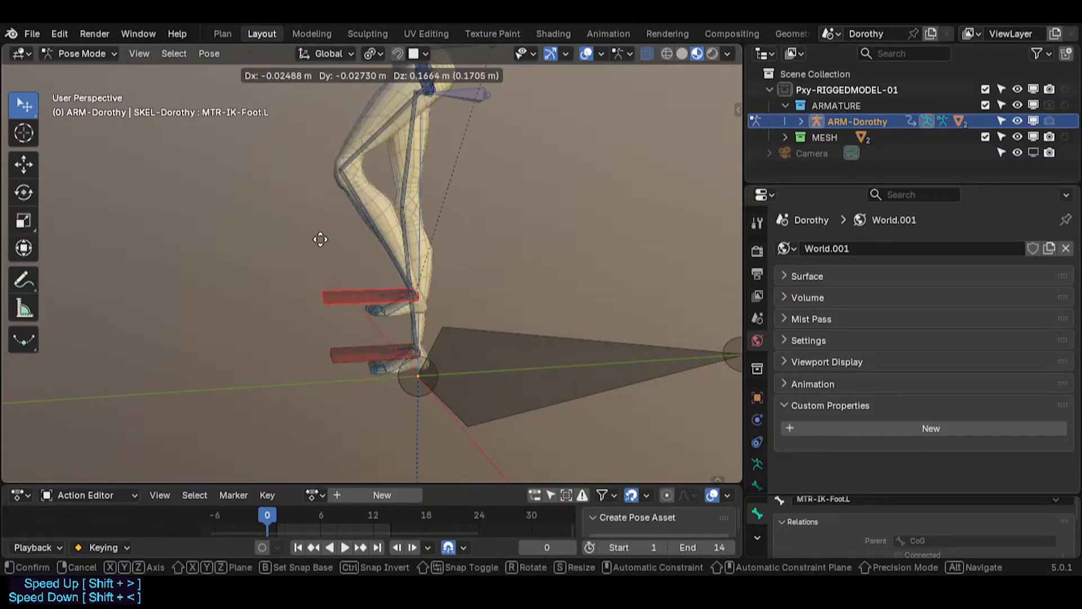
left_click(377, 282)
Step: Select the MCH-IKT-Foot.L bone and inspect its bone constraints, expanding the IK constraint
left_click(398, 304)
left_click(398, 303)
left_click(397, 297)
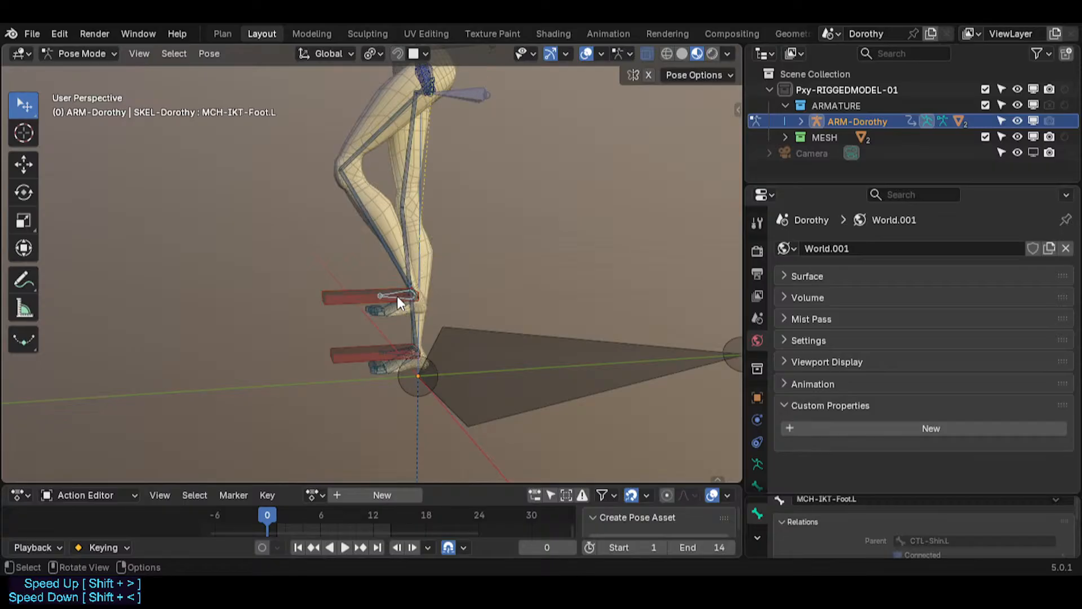
left_click(756, 483)
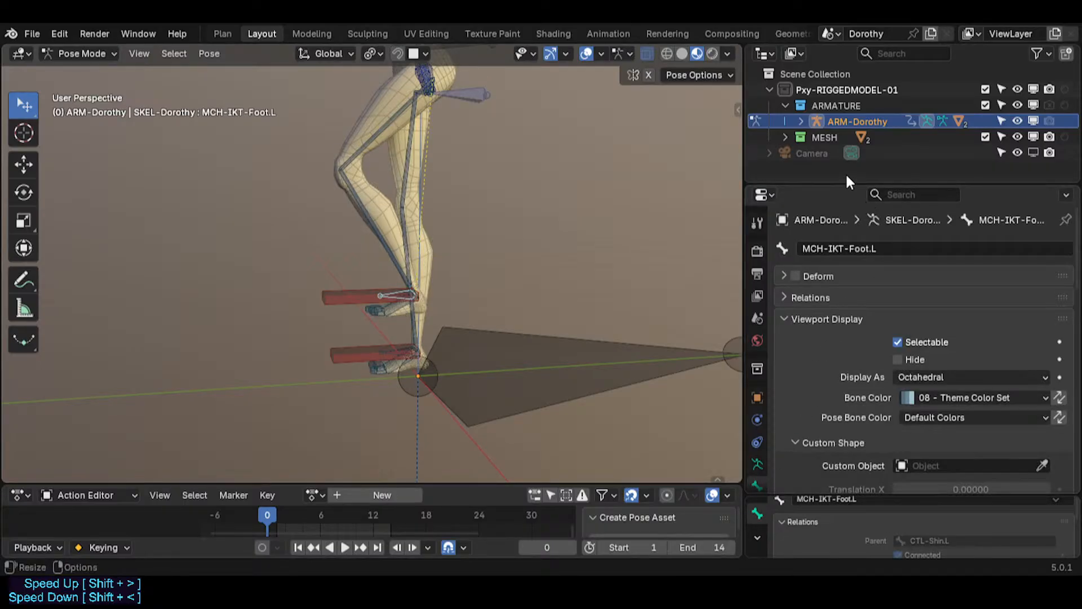
left_click_drag(850, 181, 850, 125)
scroll(854, 323, "down", 5)
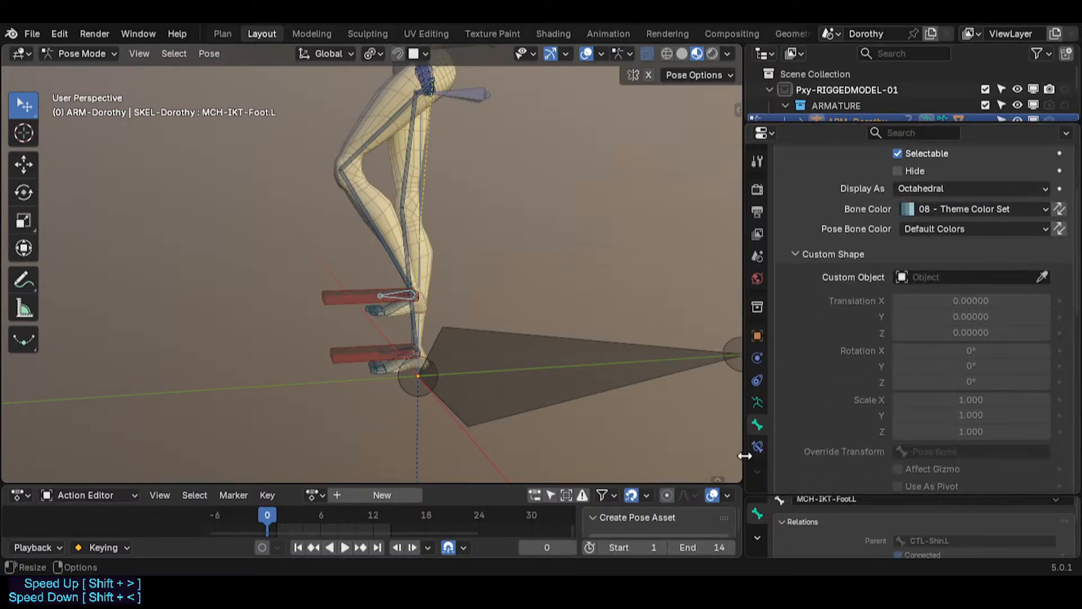
left_click(758, 447)
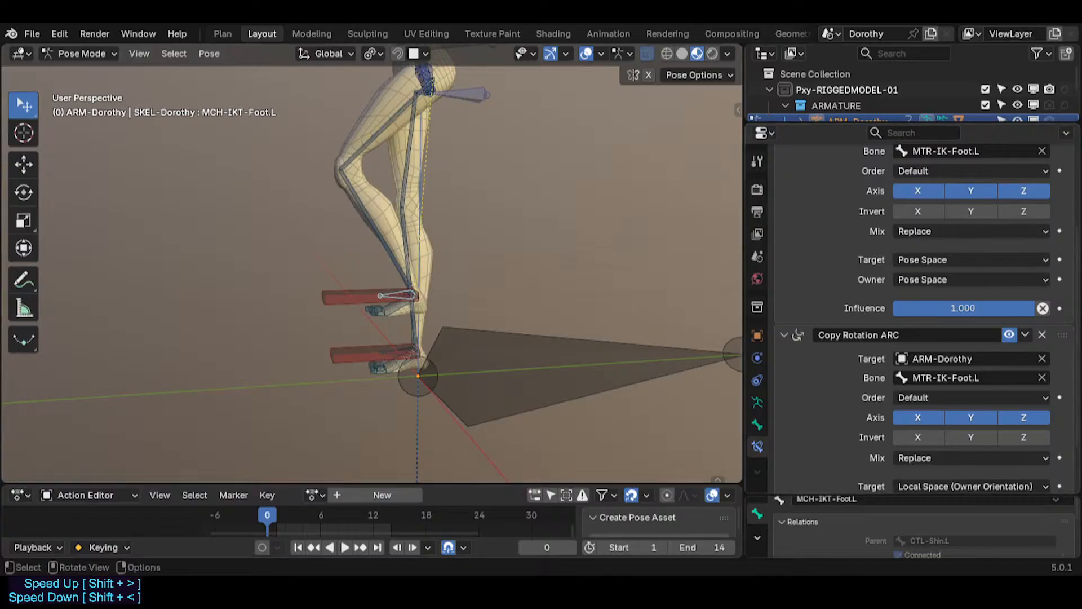
scroll(986, 196, "up", 5)
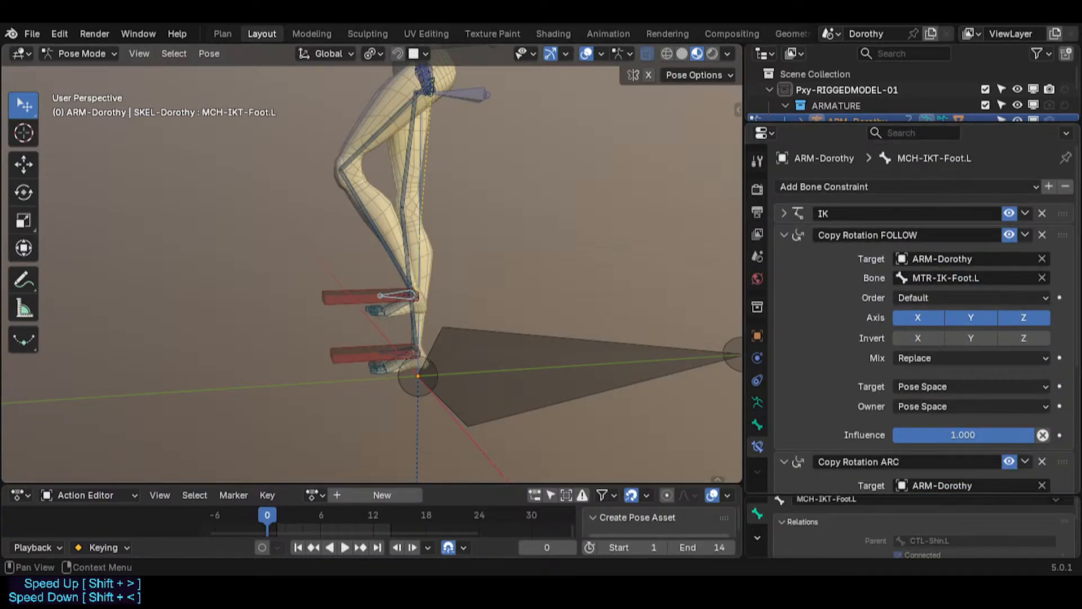
left_click(783, 213)
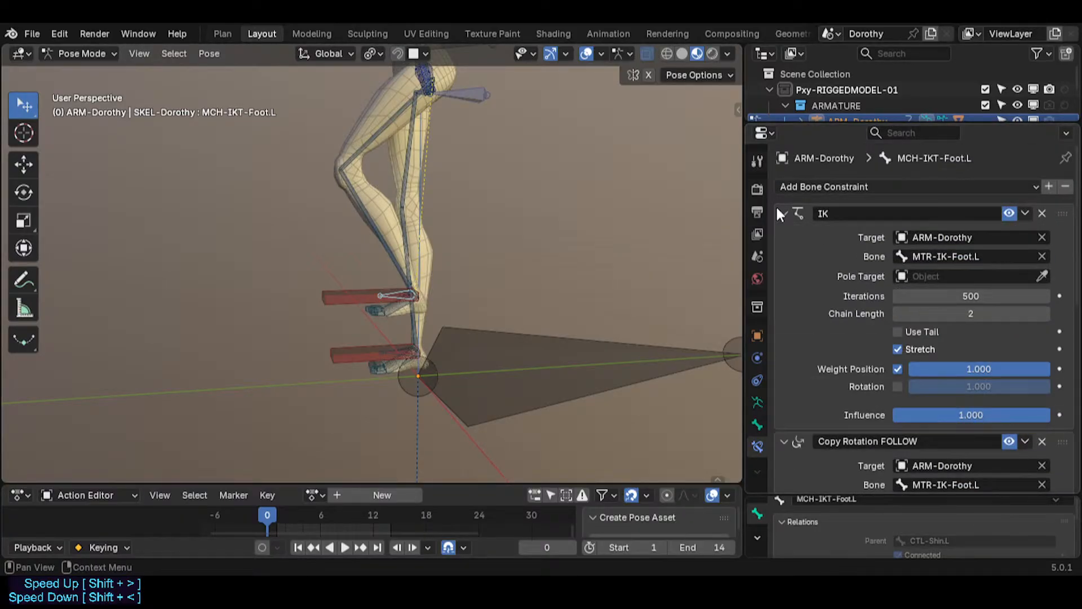
Step: Select the TGT-Shin.L bone to examine its Stretch To constraint
middle_click_drag(344, 292, 349, 358)
scroll(356, 364, "up", 2)
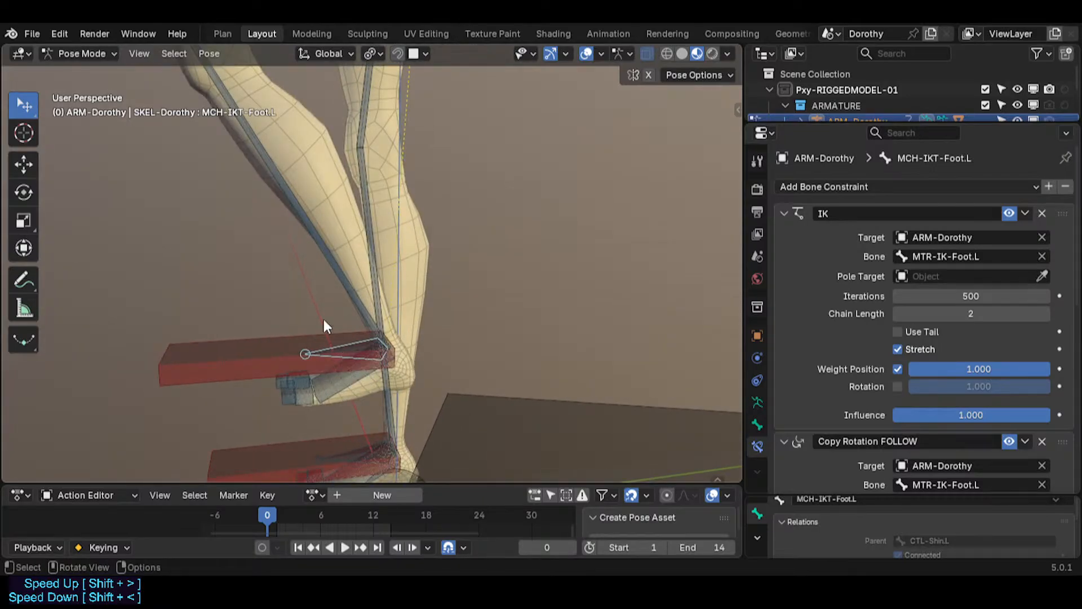
middle_click_drag(349, 303, 388, 337)
left_click(361, 271)
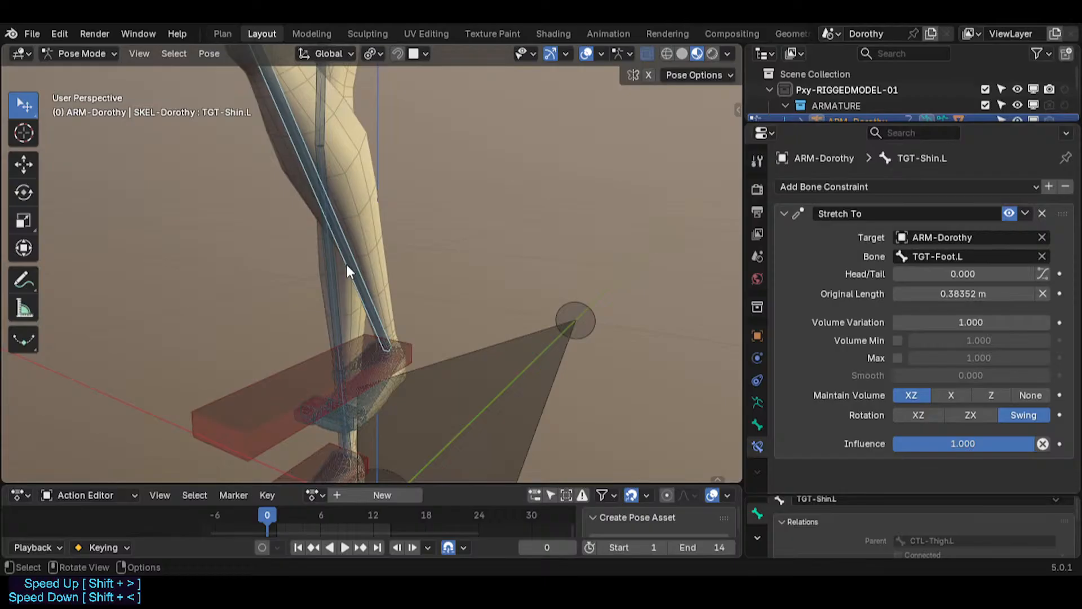
Step: Select the CTL-Shin.L bone and move it slightly
left_click(348, 264)
key("g")
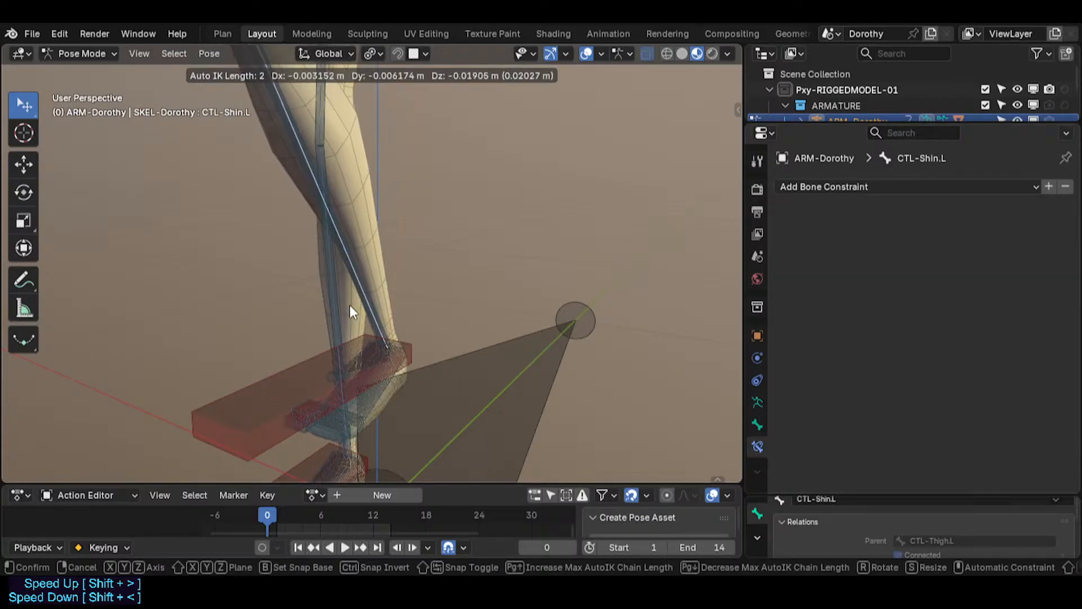
left_click(371, 265)
Step: Select the TGT-Shin.L bone again to review its constraint
middle_click_drag(371, 266, 326, 276)
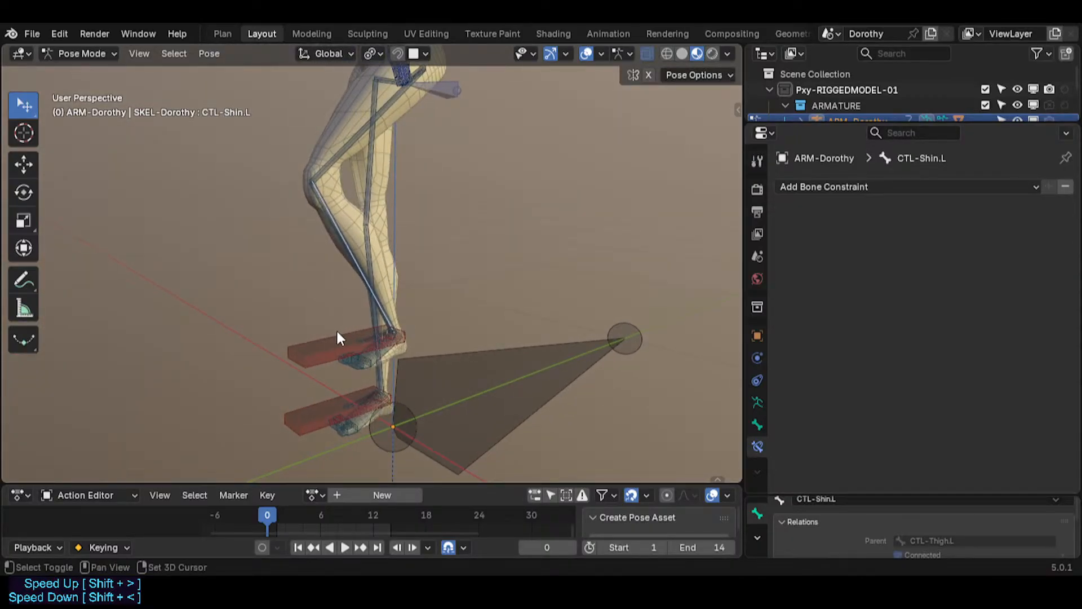
left_click(332, 351)
left_click(354, 257)
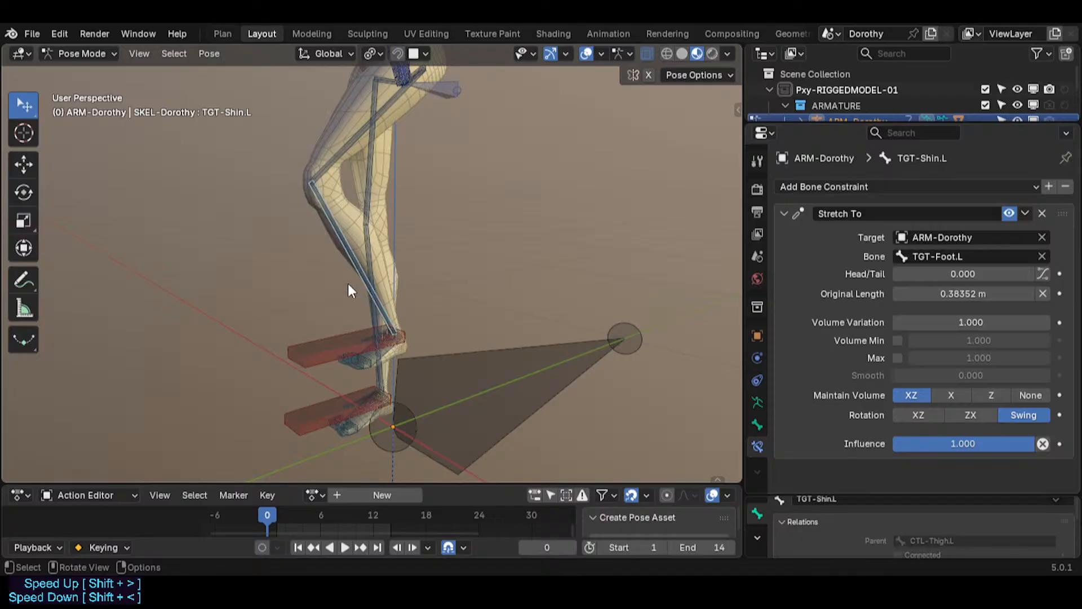
Step: Select the left foot IK control and move it to raise the foot
left_click(356, 266)
left_click(328, 356)
key("g")
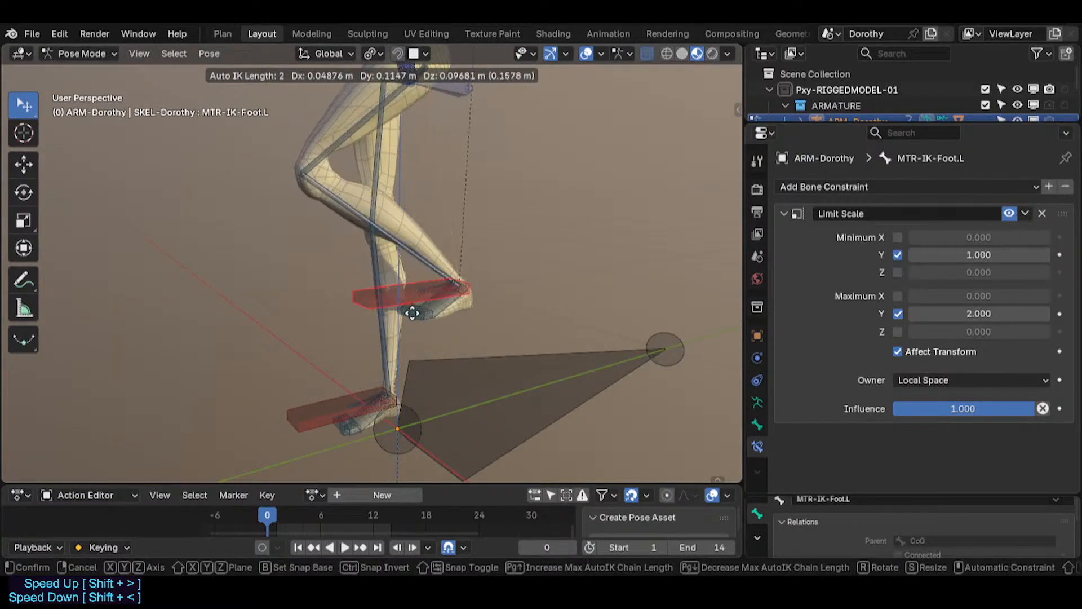
left_click(412, 313)
Step: Finish lowering the left foot IK control and select the CTL-Shin.L bone
middle_click_drag(419, 277, 416, 353)
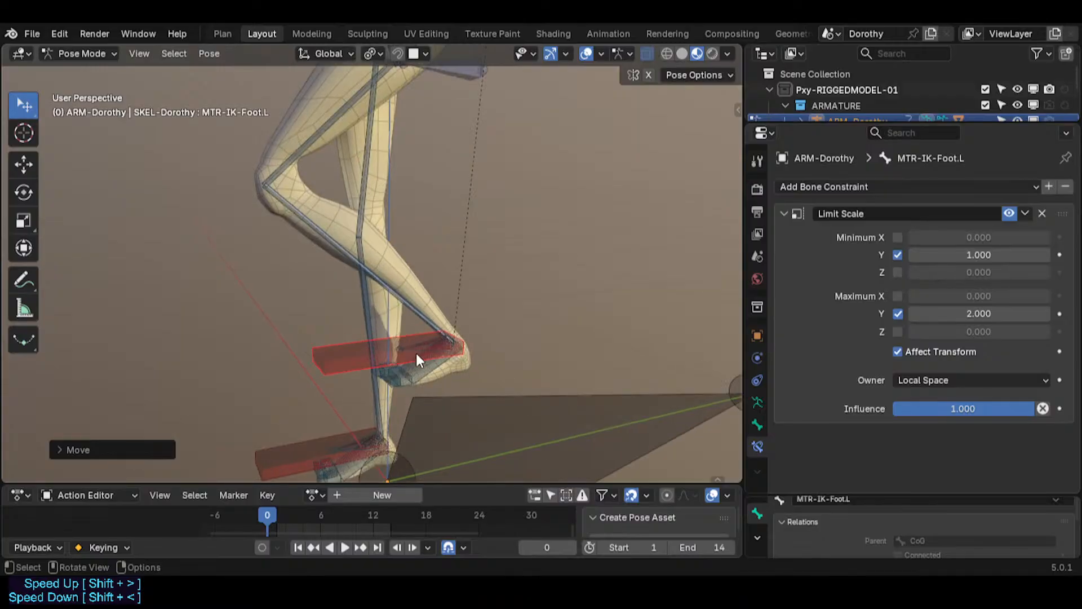
left_click(382, 286)
left_click(382, 286)
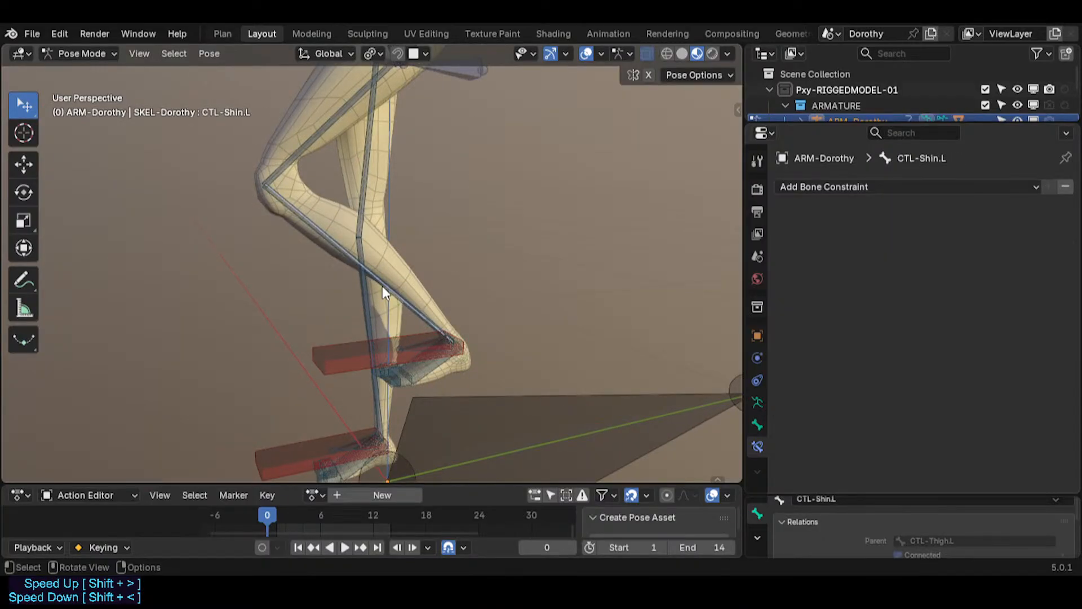
Step: Examine the left leg bones from another angle, selecting the foot IK control
middle_click_drag(366, 282, 488, 211)
left_click(427, 138)
left_click(428, 138)
middle_click_drag(428, 137, 352, 369)
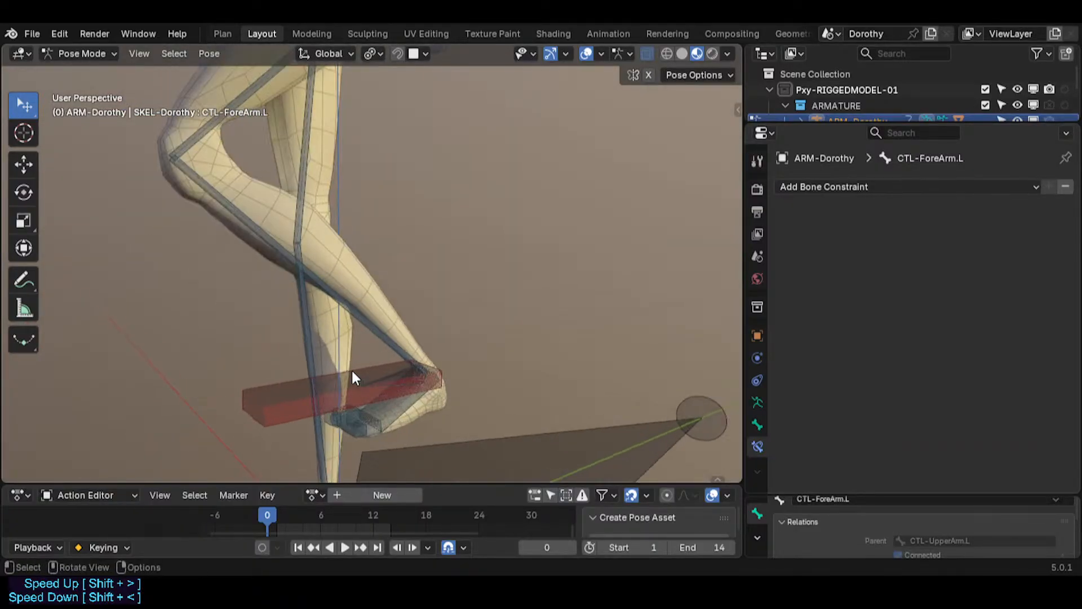
left_click(362, 366)
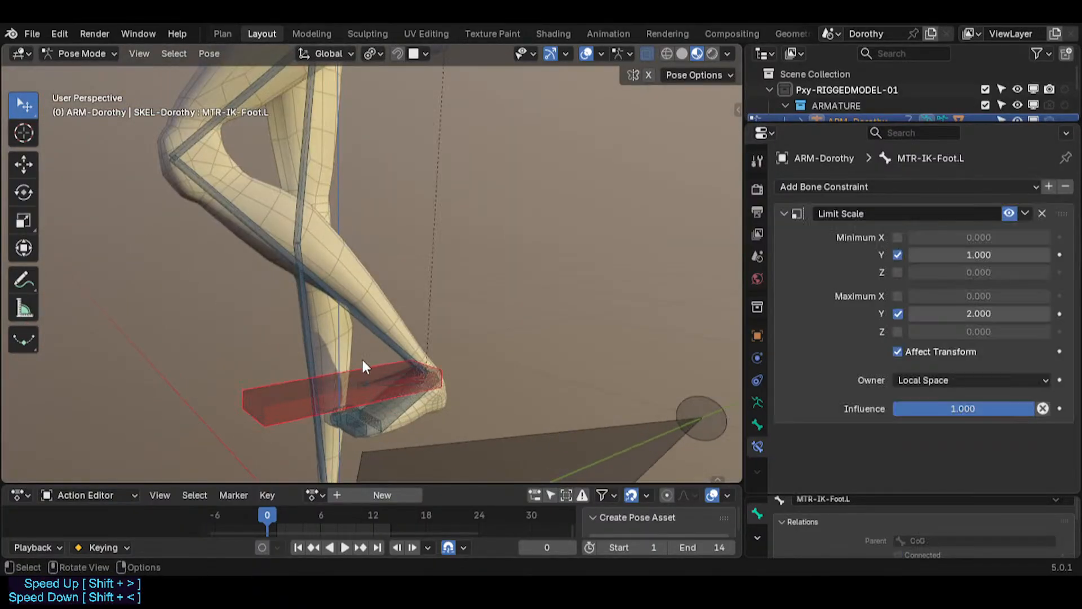
Step: Select the CTL-Shin.L bone, open the sidebar and collapse its Bone Collections panel
left_click(363, 323)
left_click(363, 321)
key("n")
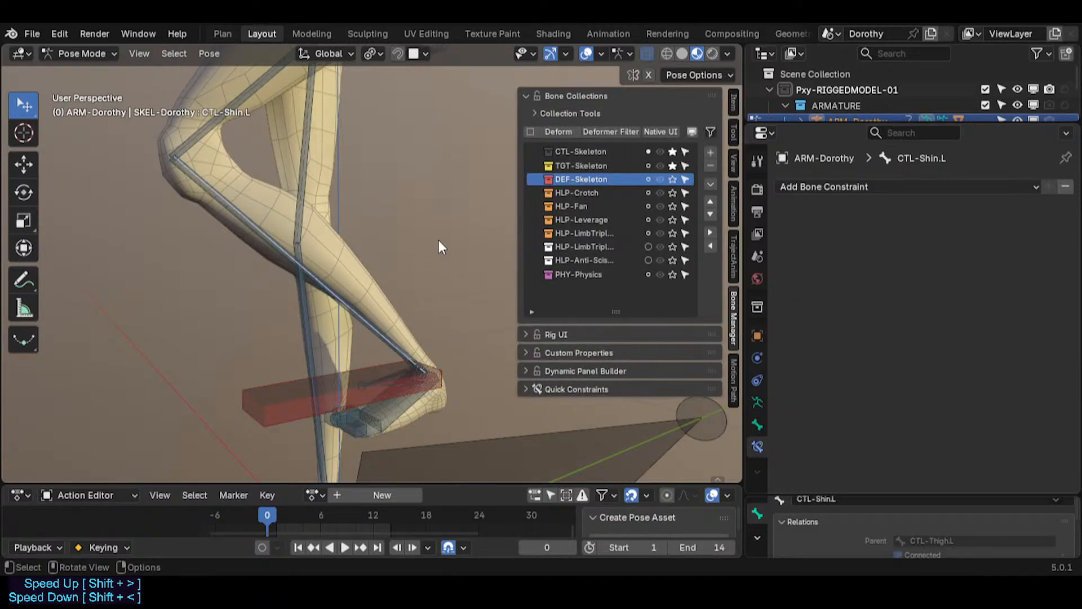
left_click(566, 96)
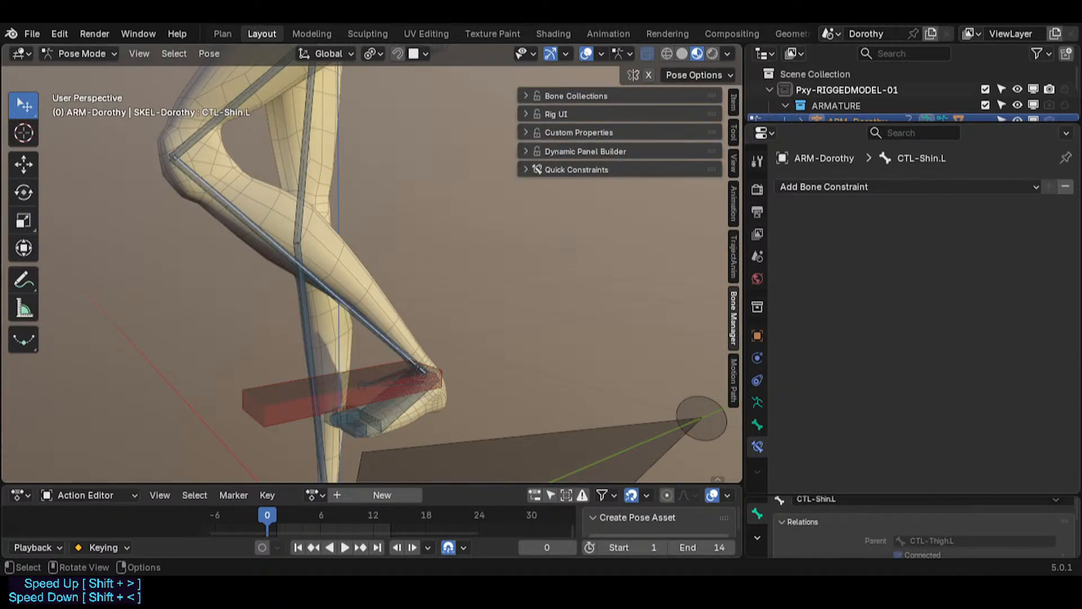
scroll(395, 225, "down", 3)
middle_click_drag(389, 186, 397, 333, "shift")
middle_click_drag(406, 254, 374, 239)
left_click(430, 179)
left_click(430, 180)
key("g")
right_click(389, 191)
scroll(365, 285, "up", 5)
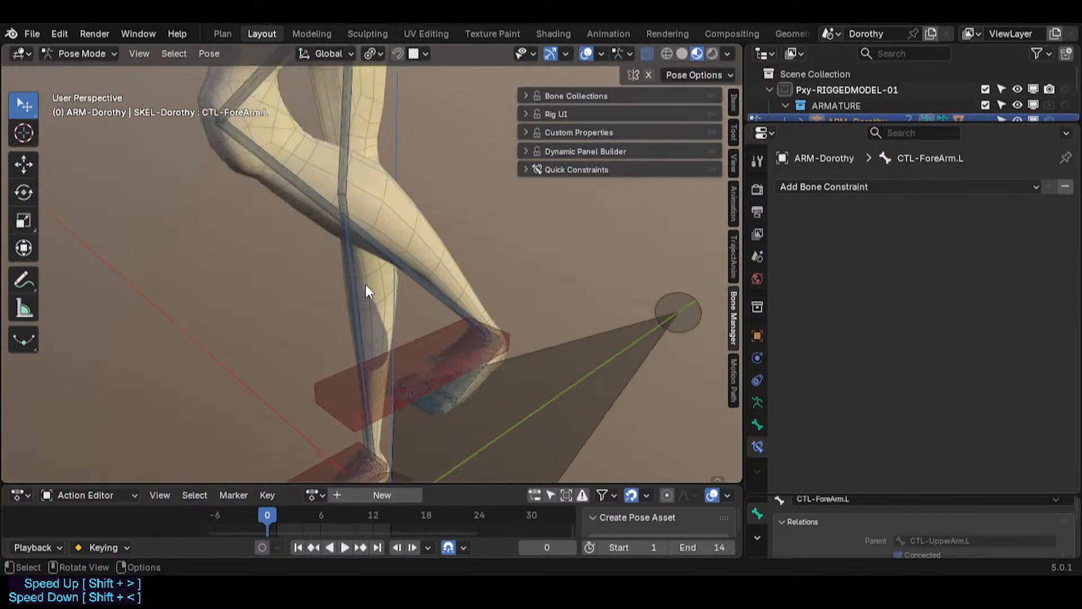
Step: Select the MCH-IKT-Foot.L bone to examine its IK constraint settings
left_click(438, 295)
left_click(445, 304)
left_click(478, 368)
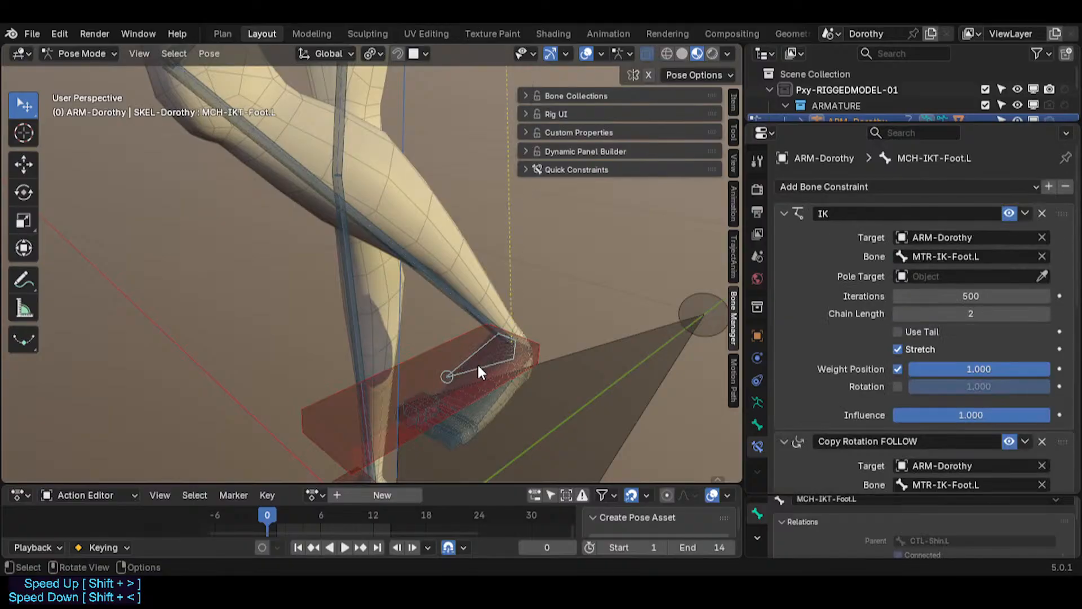
middle_click_drag(491, 359, 454, 359)
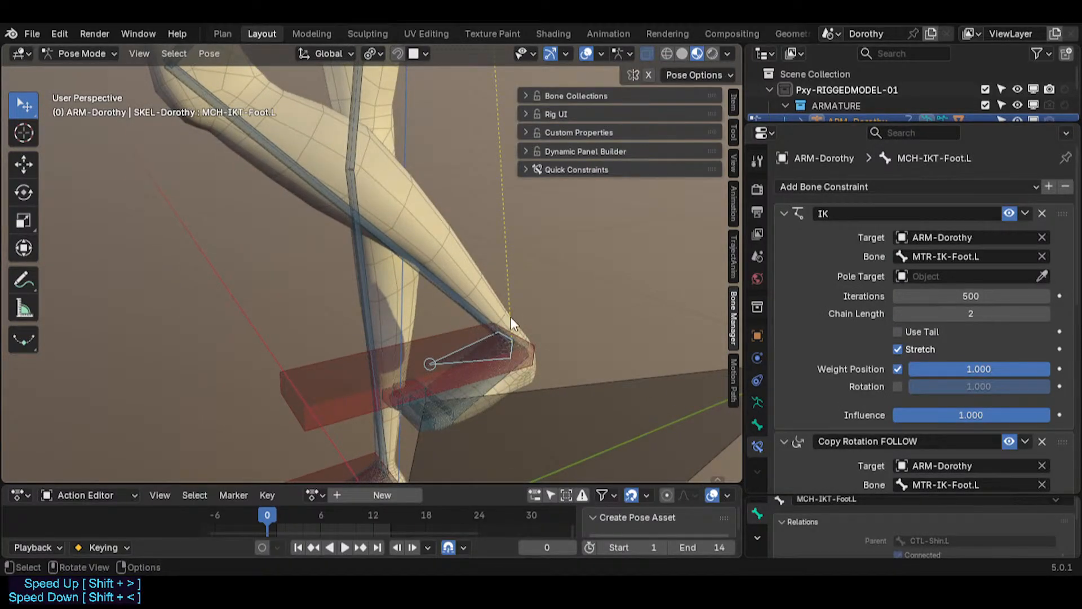
scroll(509, 318, "down", 1)
middle_click_drag(498, 320, 488, 336, "shift")
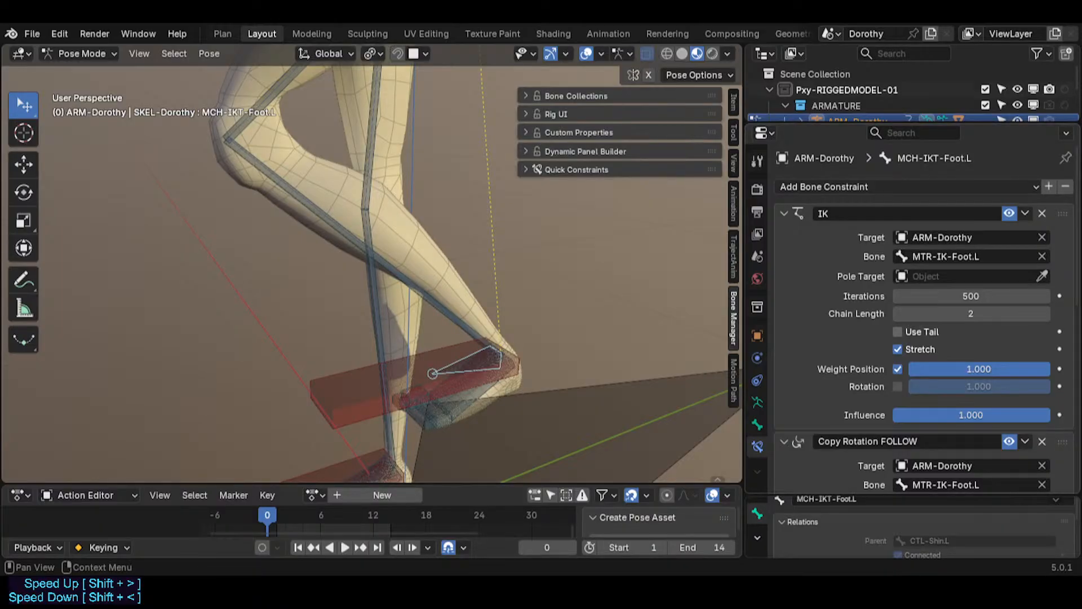
Step: Select the left foot IK control and move it to reposition the foot
left_click(350, 373)
middle_click_drag(349, 371, 250, 378)
left_click_drag(252, 387, 322, 364)
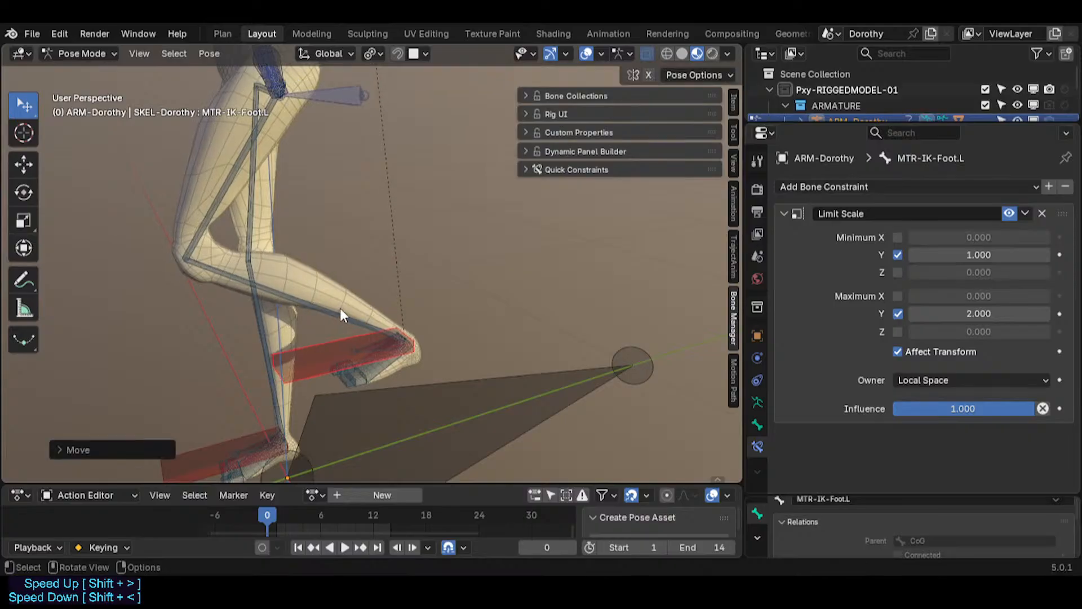
Step: Examine the bones around the left knee and foot, selecting the CTL-Shin.L bone
left_click(340, 308)
left_click(330, 366)
scroll(304, 352, "up", 2)
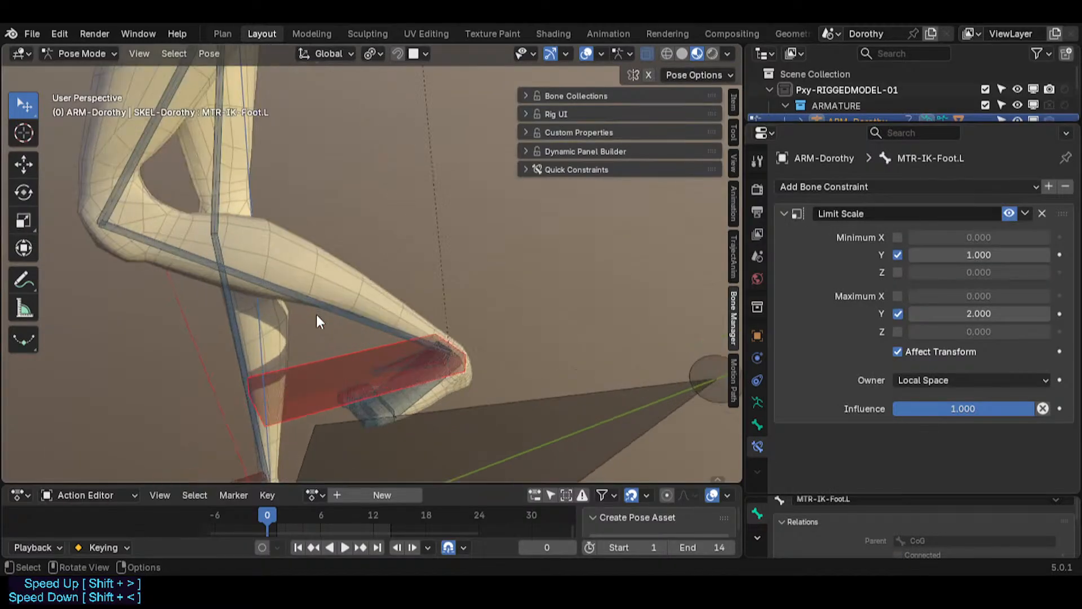
left_click(336, 319)
left_click(334, 376)
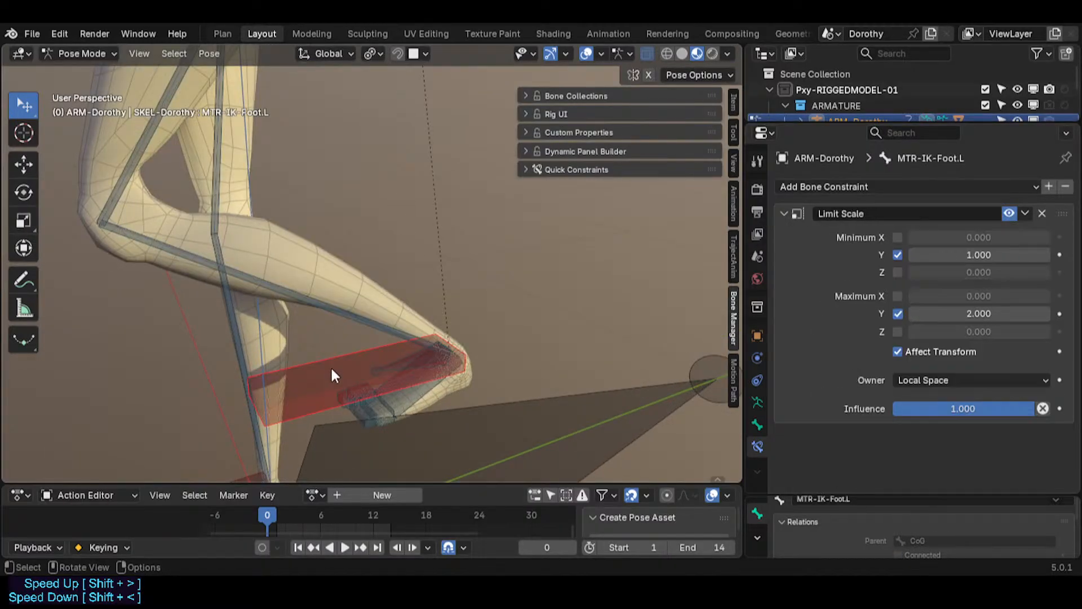
left_click(344, 313, "alt")
left_click(330, 330)
scroll(339, 347, "down", 2)
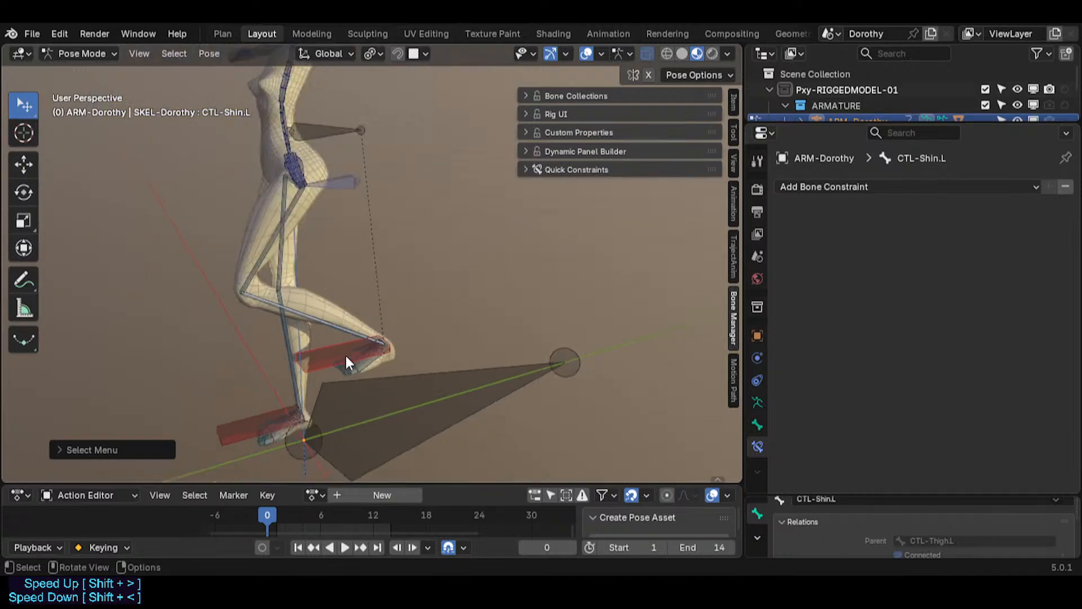
Step: Move the CTL-Shin.L bone twice, increasing the Auto IK chain length to 8
middle_click_drag(345, 356, 242, 204)
key("g")
left_click(269, 321)
key("g")
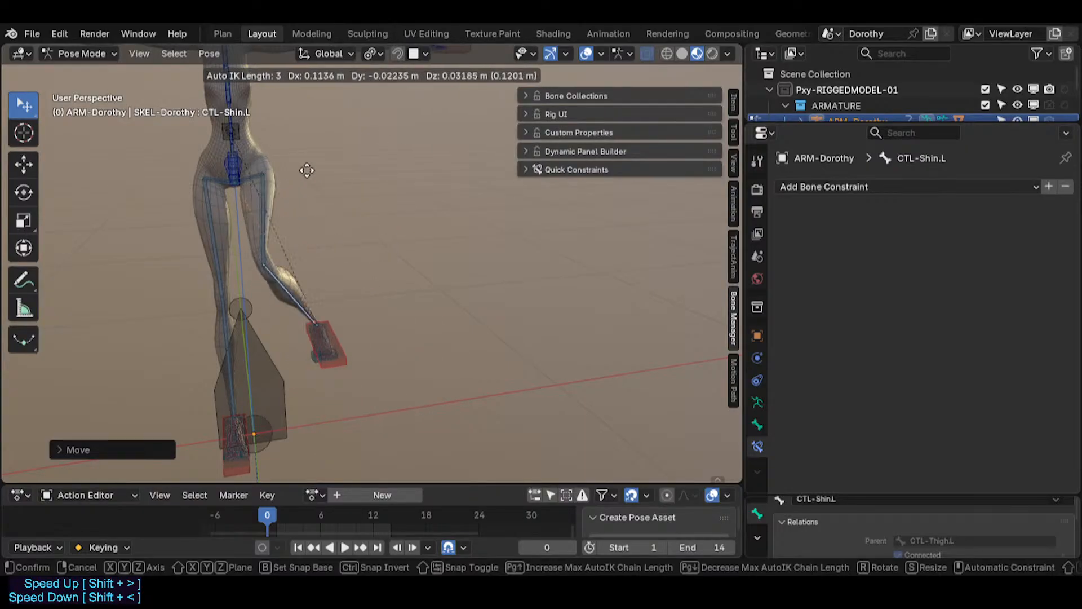
key("Page_Up")
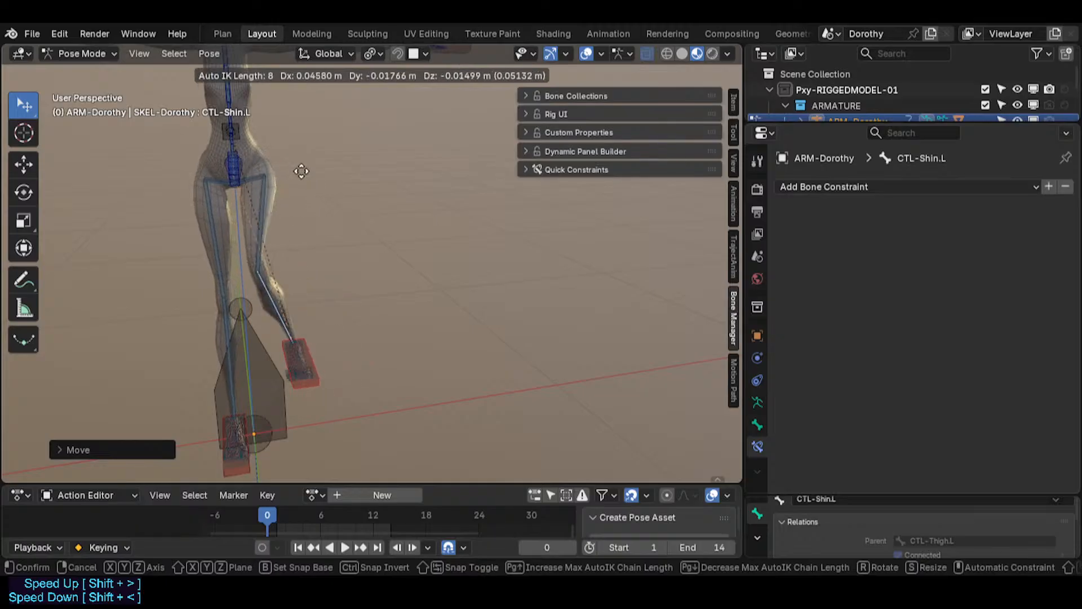
left_click(302, 183)
Step: Select all bones and clear their rotations
middle_click_drag(303, 222, 301, 241, "shift")
key("a")
key("alt+r")
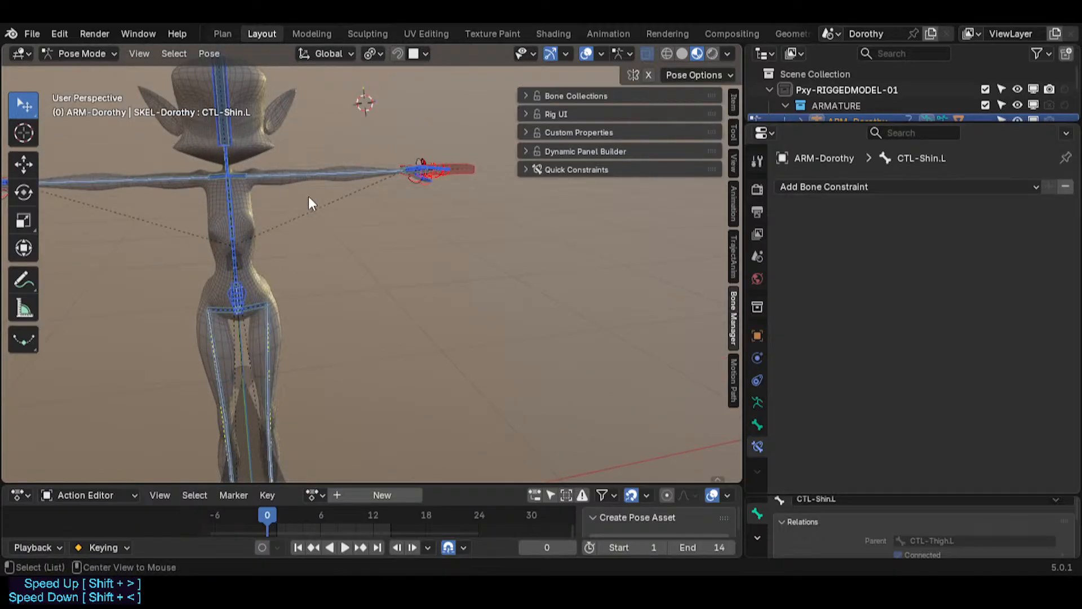
Step: Examine the left hand IK control and the hip bones
middle_click_drag(308, 196, 434, 142)
middle_click_drag(434, 142, 286, 247, "shift")
scroll(285, 248, "up", 4)
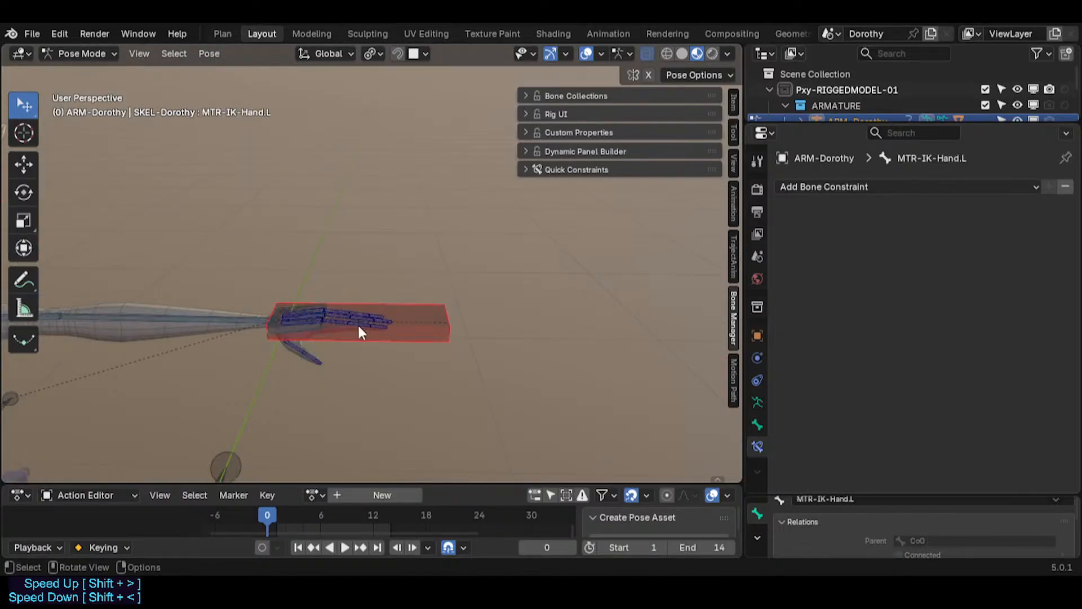
middle_click_drag(359, 326, 313, 269)
scroll(313, 269, "down", 4)
middle_click_drag(161, 340, 228, 281, "shift")
scroll(213, 248, "up", 3)
scroll(229, 281, "up", 2)
left_click(272, 286)
left_click(272, 286)
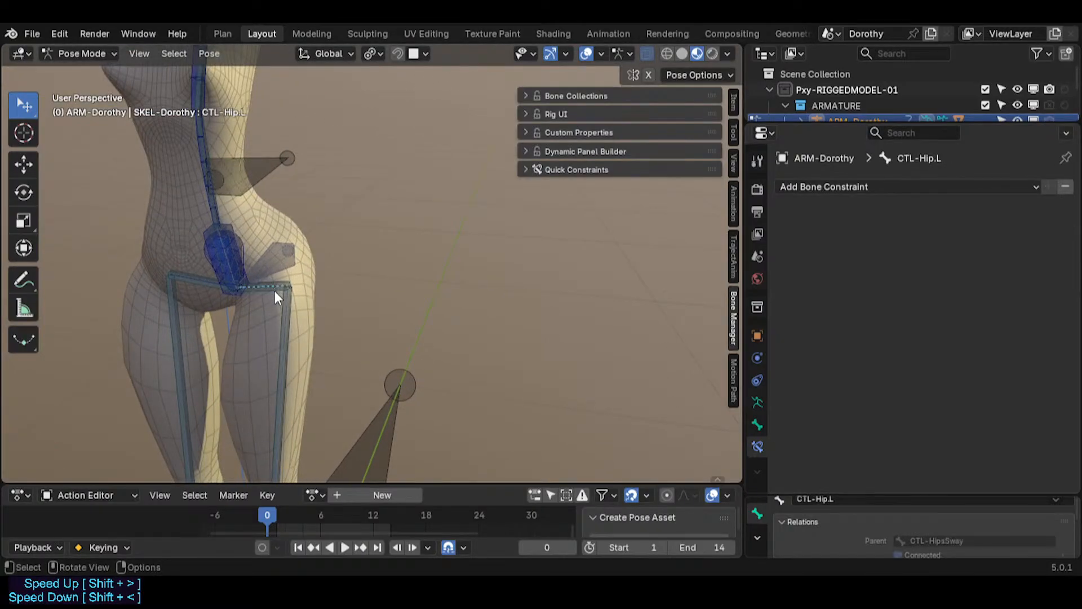
Step: Move the CTL-Chest bone slightly
left_click_drag(274, 290, 298, 262)
right_click(299, 262)
scroll(298, 263, "down", 3)
middle_click_drag(248, 127, 250, 187, "shift")
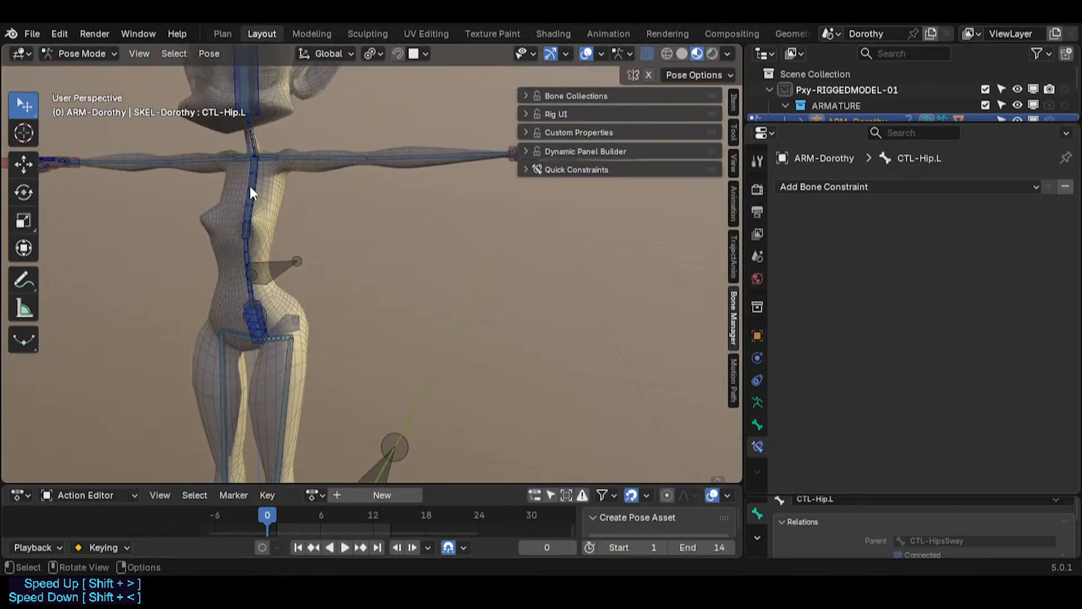
left_click_drag(250, 191, 273, 200)
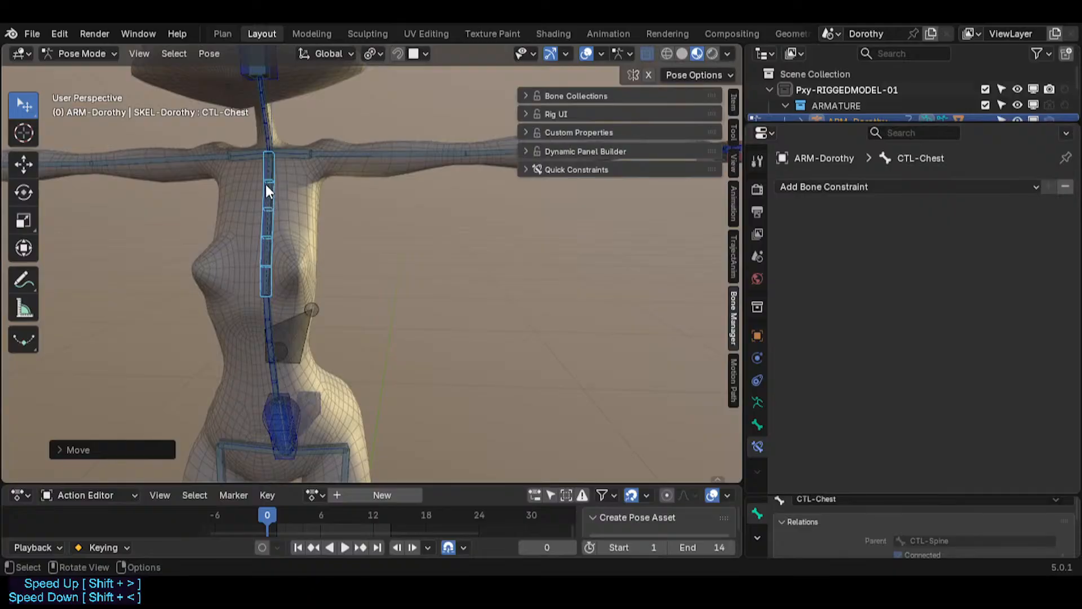
Step: Reselect the CTL-Chest bone and rotate and move it several times to bend the spine
scroll(269, 191, "up", 4)
left_click(272, 194)
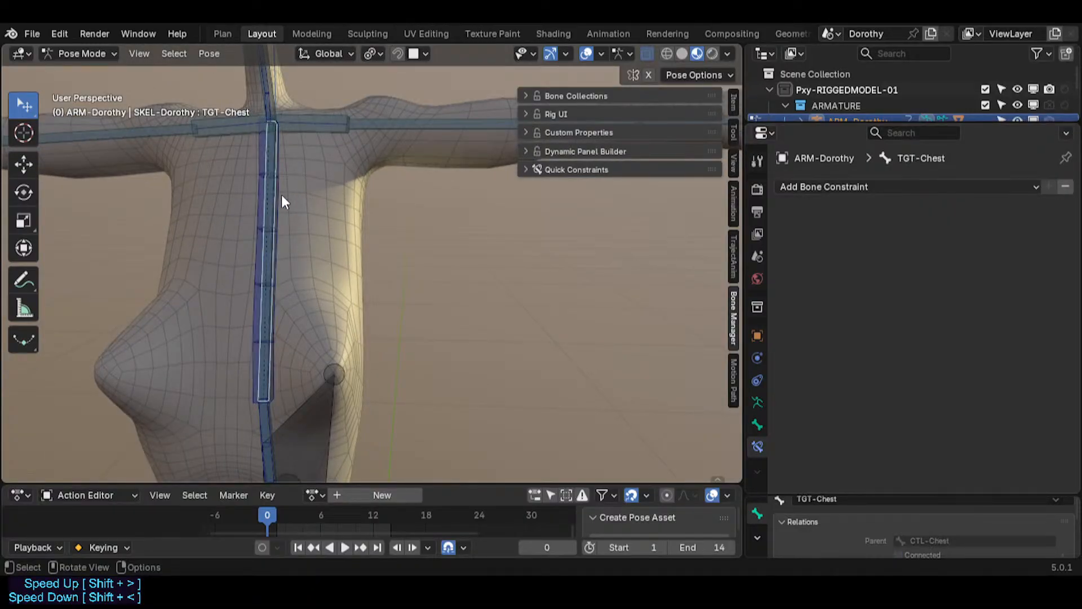
left_click(275, 178)
scroll(287, 197, "down", 4)
key("g")
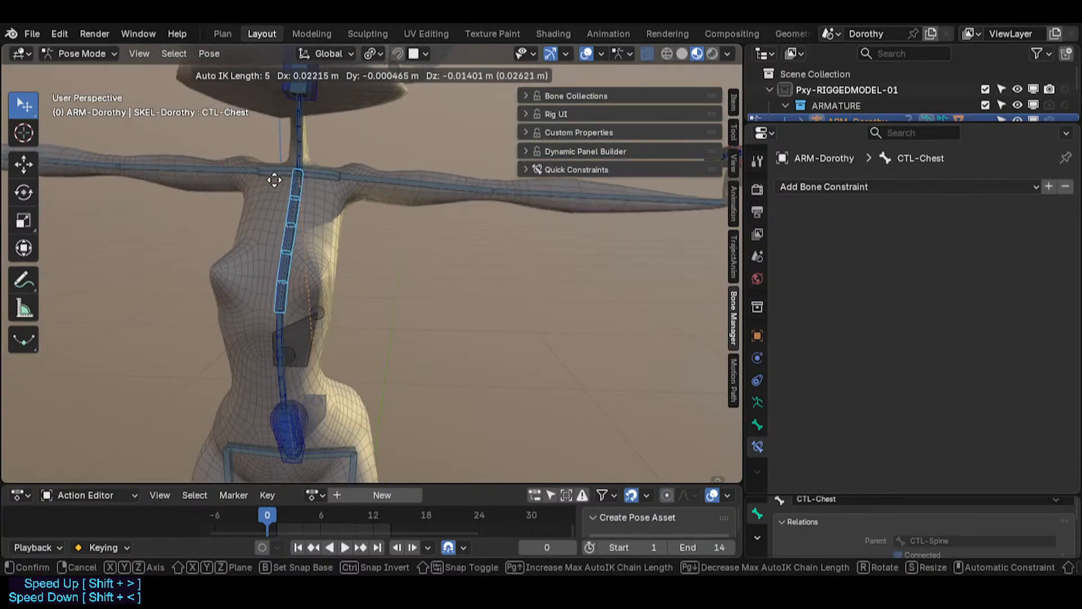
left_click(309, 147)
key("r")
left_click(346, 205)
key("g")
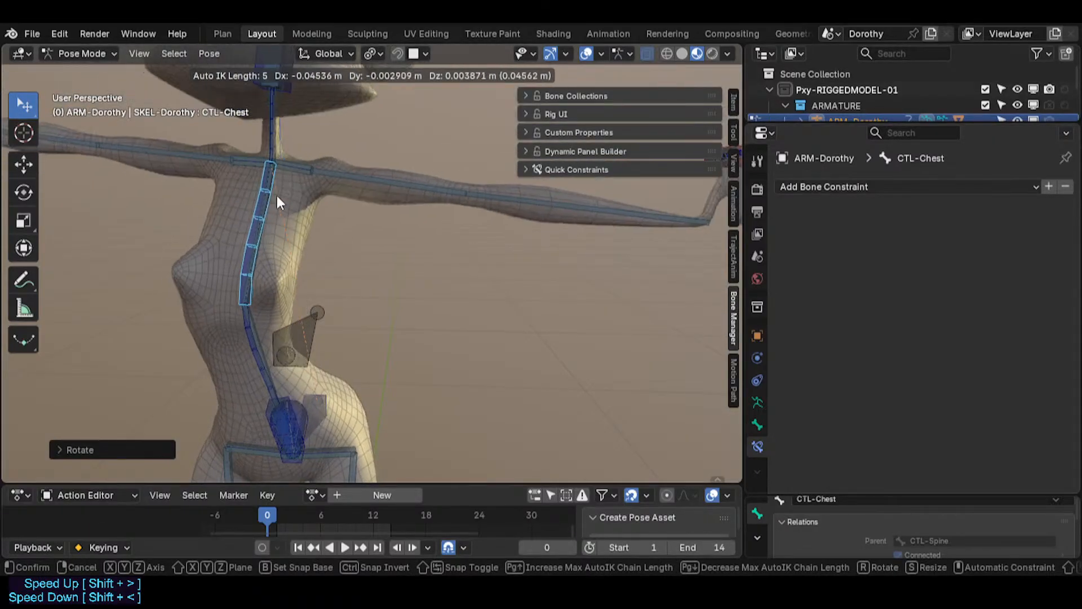
left_click(279, 193)
key("g")
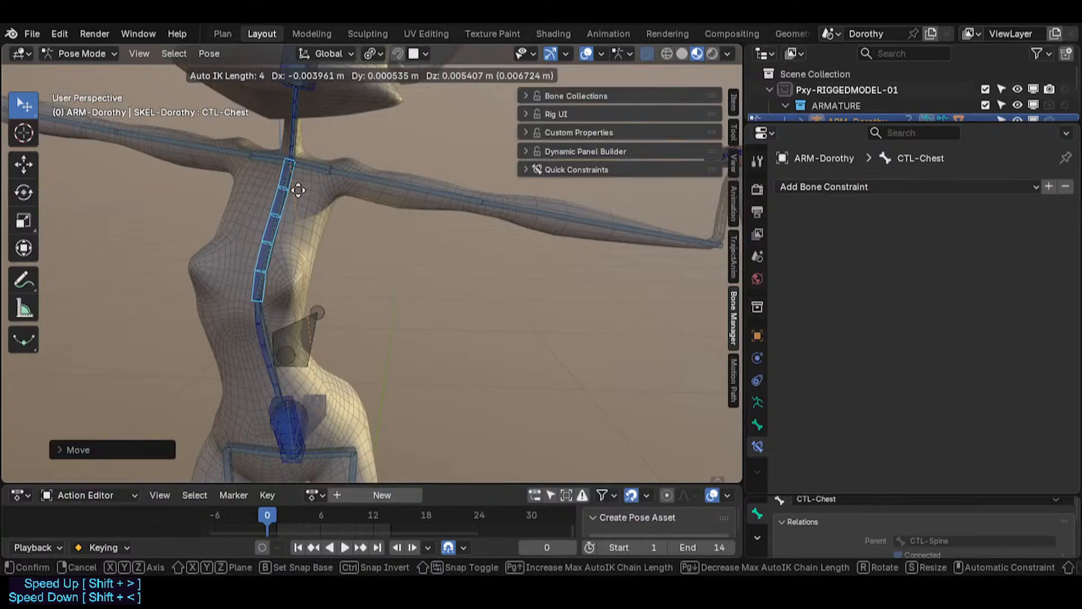
left_click(294, 146)
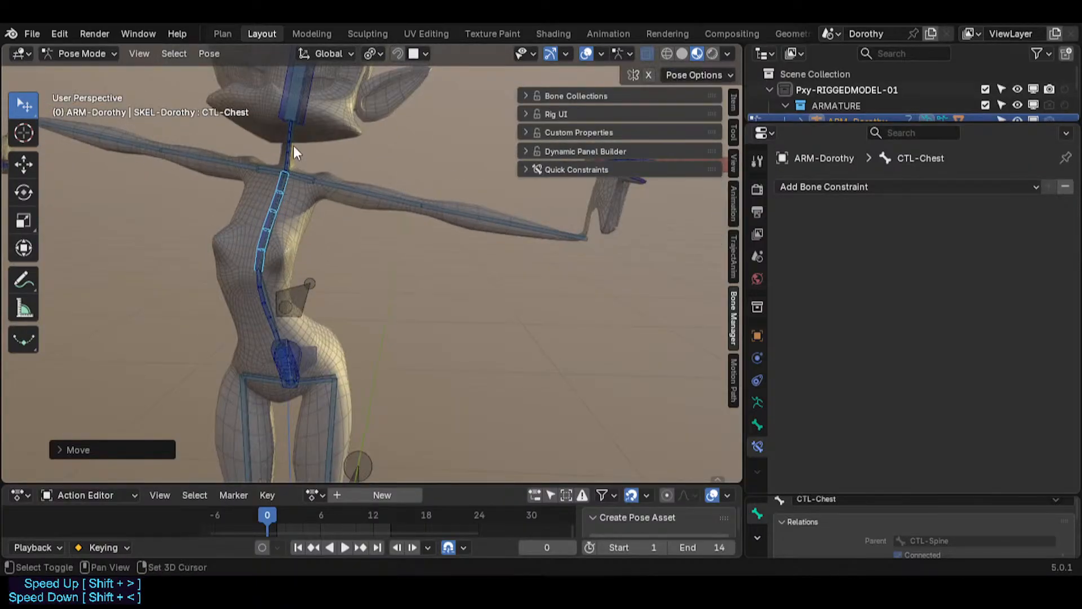
Step: Select the CTL-Head bone and move it several times to tilt the head
middle_click_drag(293, 145, 289, 232, "shift")
left_click(305, 137)
left_click(301, 155)
key("g")
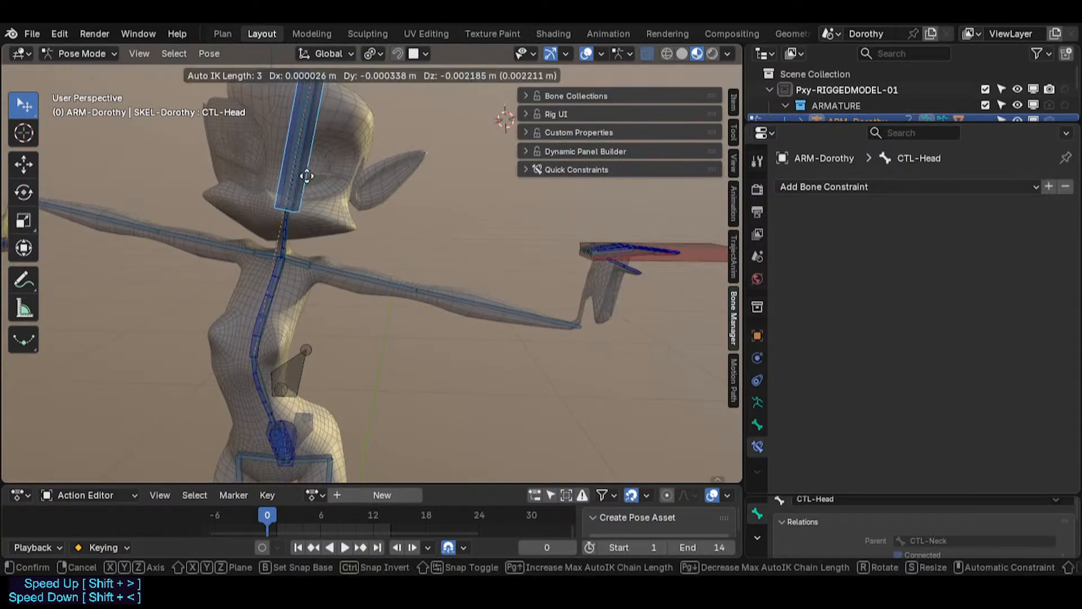
left_click(239, 170)
middle_click_drag(239, 170, 210, 176)
key("g")
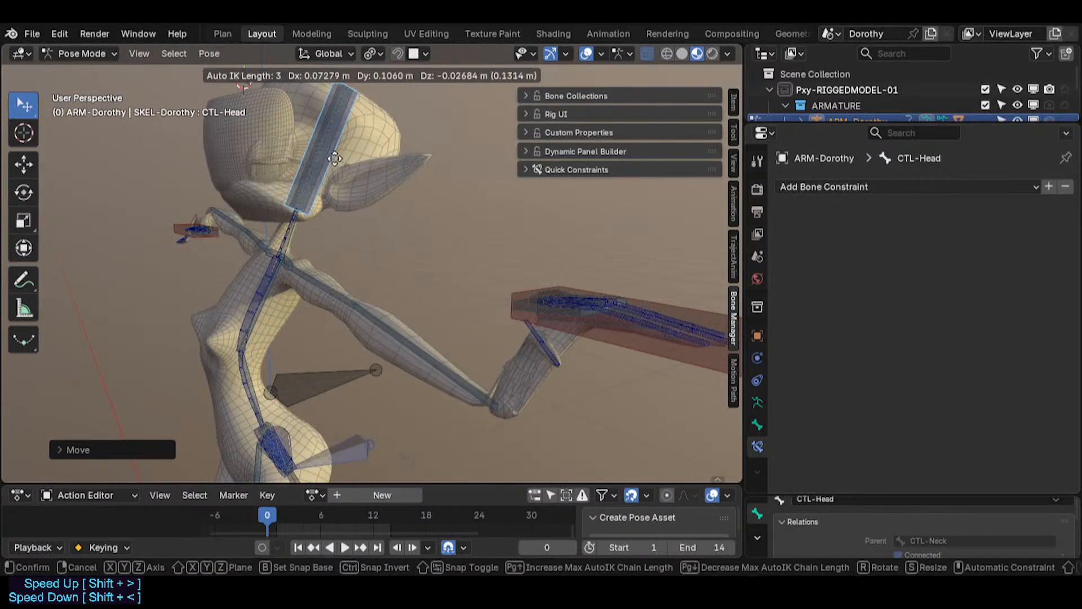
left_click_drag(327, 204, 335, 171)
left_click_drag(310, 165, 344, 192)
middle_click_drag(248, 242, 307, 234)
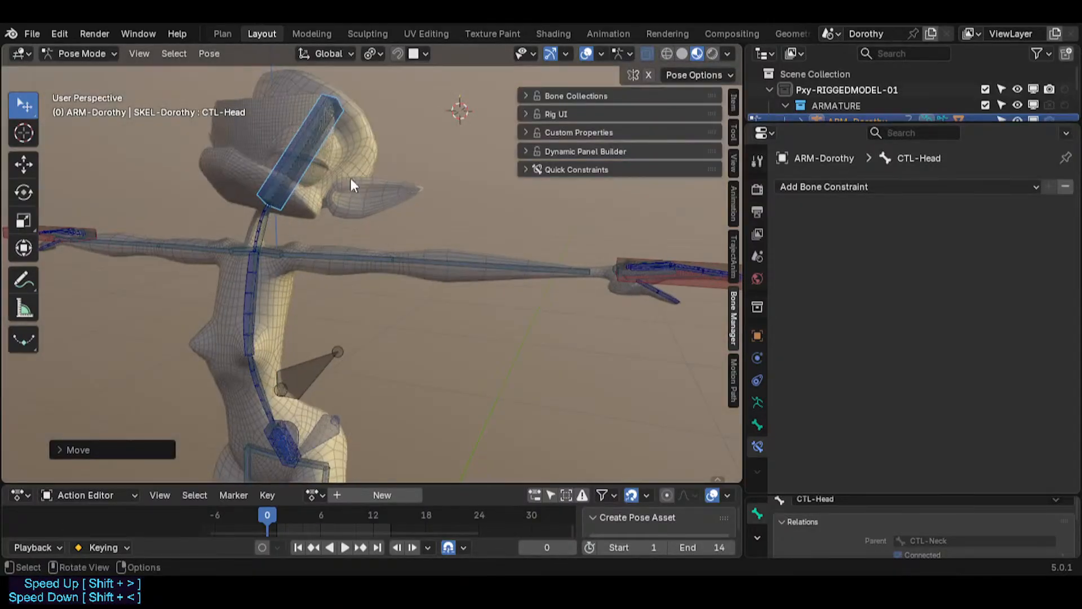
key("g")
left_click(260, 190)
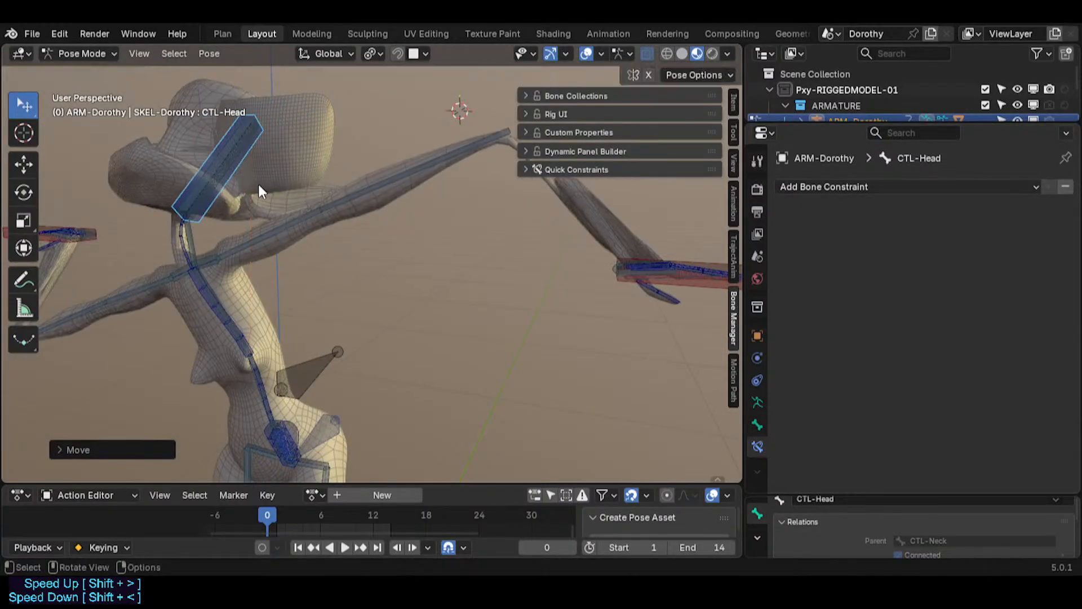
left_click(213, 275)
key("g")
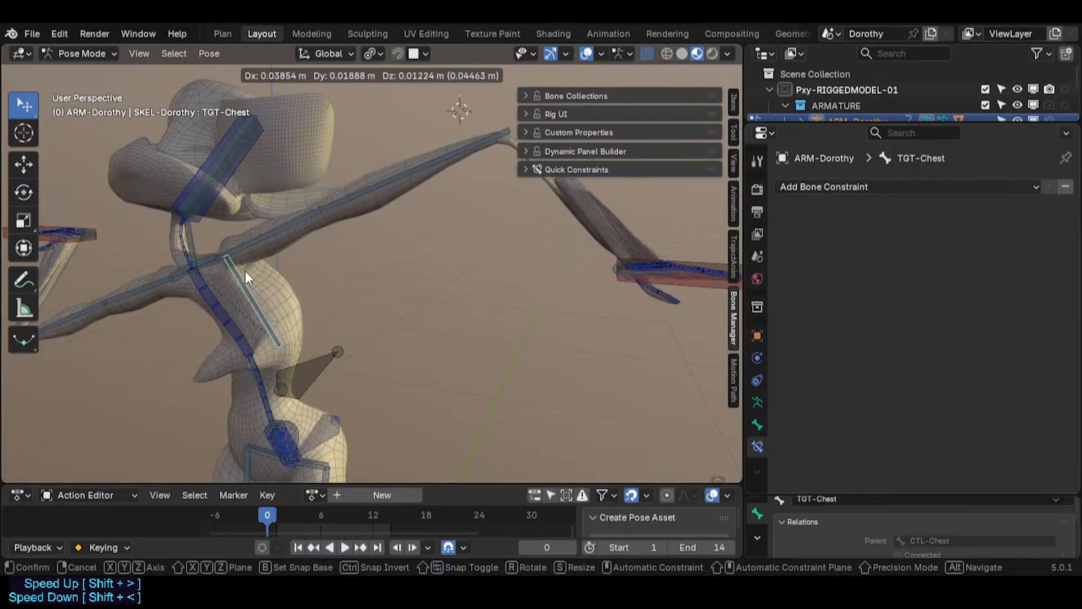
key("Escape")
Step: Move a spine bone, then select all bones and clear their rotations
left_click(198, 290)
key("g")
left_click(227, 275)
key("a")
key("alt+r")
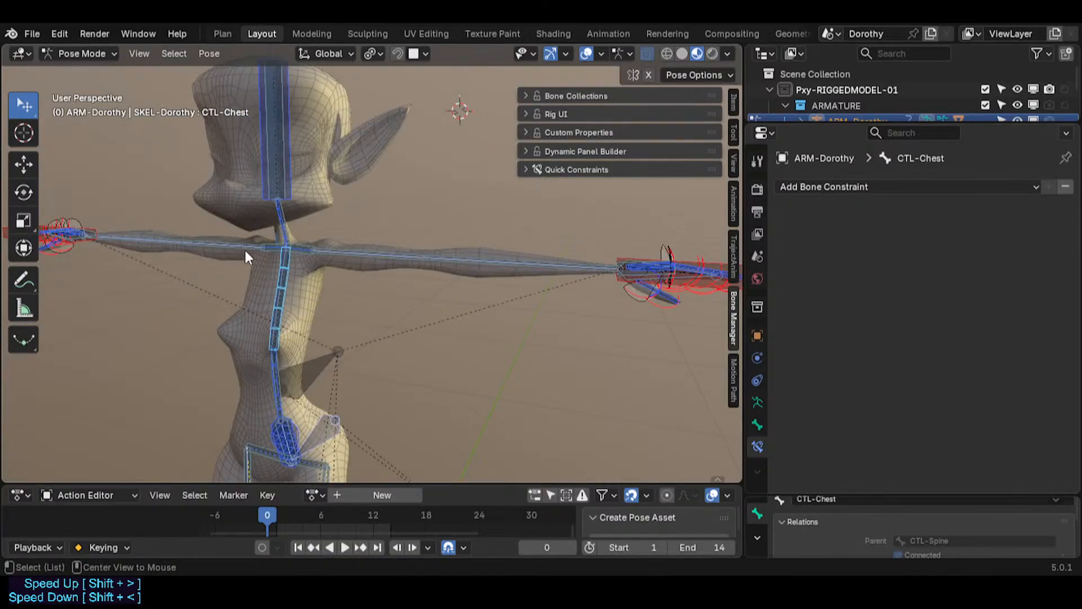
Step: Select the left hand IK control and try to move it
left_click(296, 170)
middle_click_drag(281, 195, 230, 193, "shift")
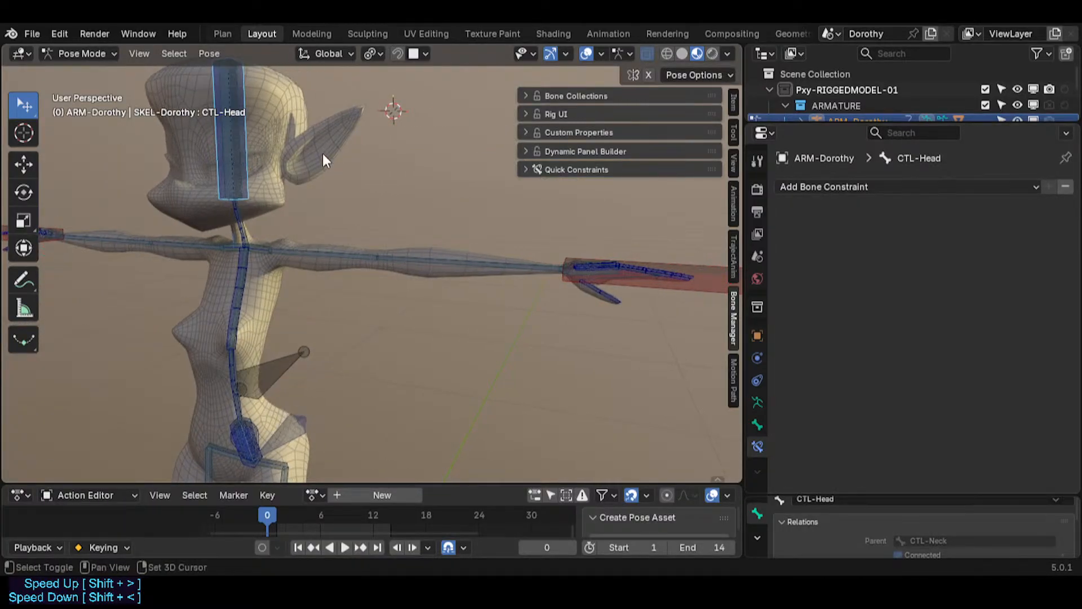
middle_click_drag(324, 160, 440, 257)
scroll(372, 293, "down", 2)
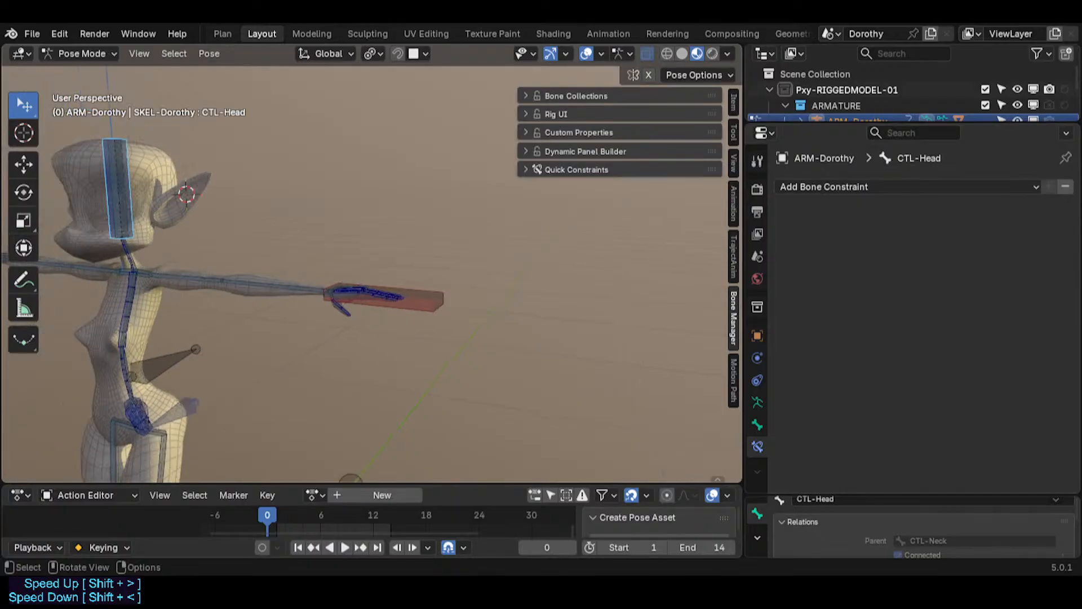
middle_click_drag(361, 307, 366, 339)
left_click(419, 311)
key("g")
right_click(361, 327)
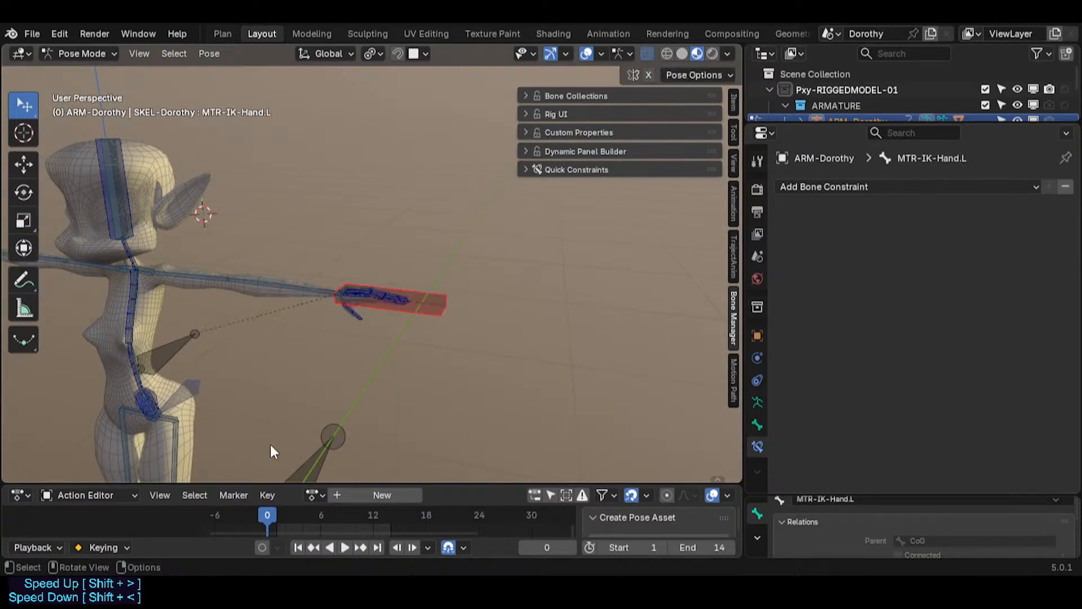
Step: Try moving the LOK-Body bone in Pose Mode, cancelling the move
middle_click_drag(271, 451, 324, 341, "shift")
left_click(233, 376)
key("g")
left_click(336, 287)
scroll(307, 237, "down", 2)
left_click(309, 210)
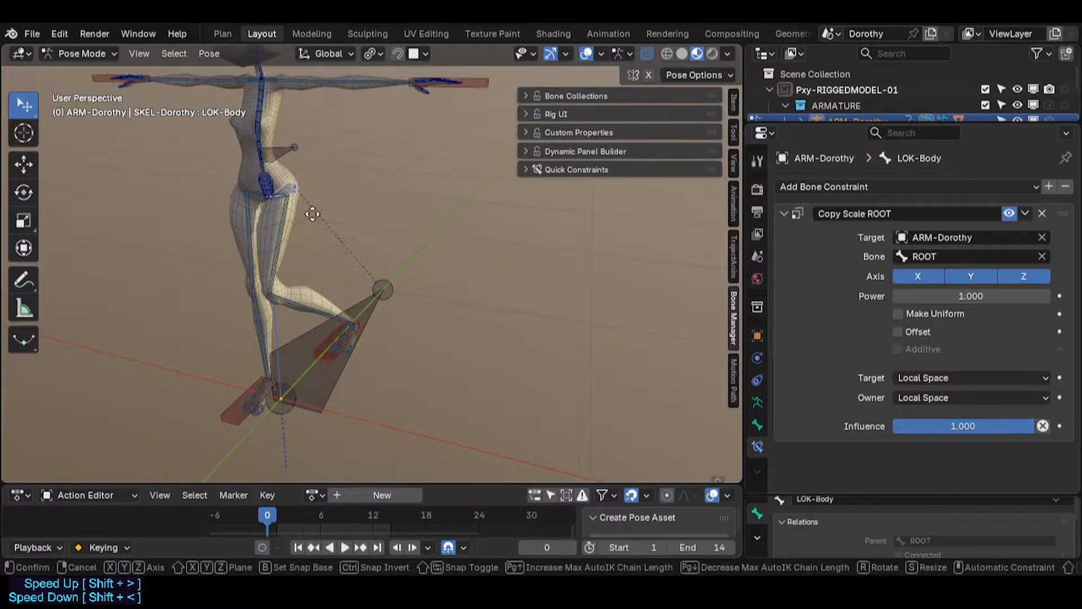
key("g")
right_click(294, 177)
Step: Try moving the CTL-Hips and CoG bones, cancelling each move
left_click(266, 185)
key("g")
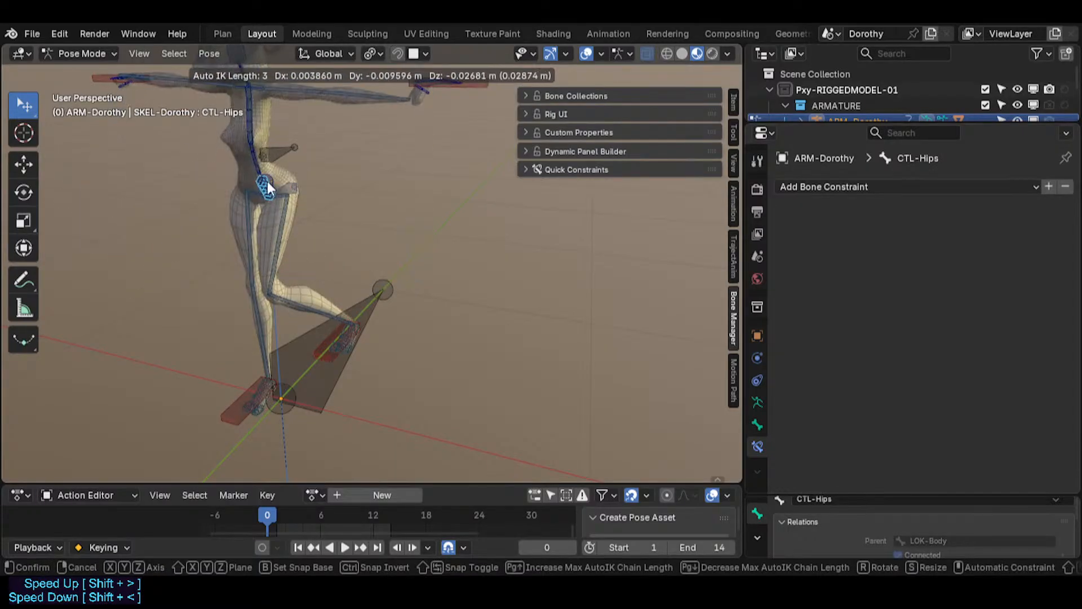
right_click(270, 185)
left_click(288, 152)
key("g")
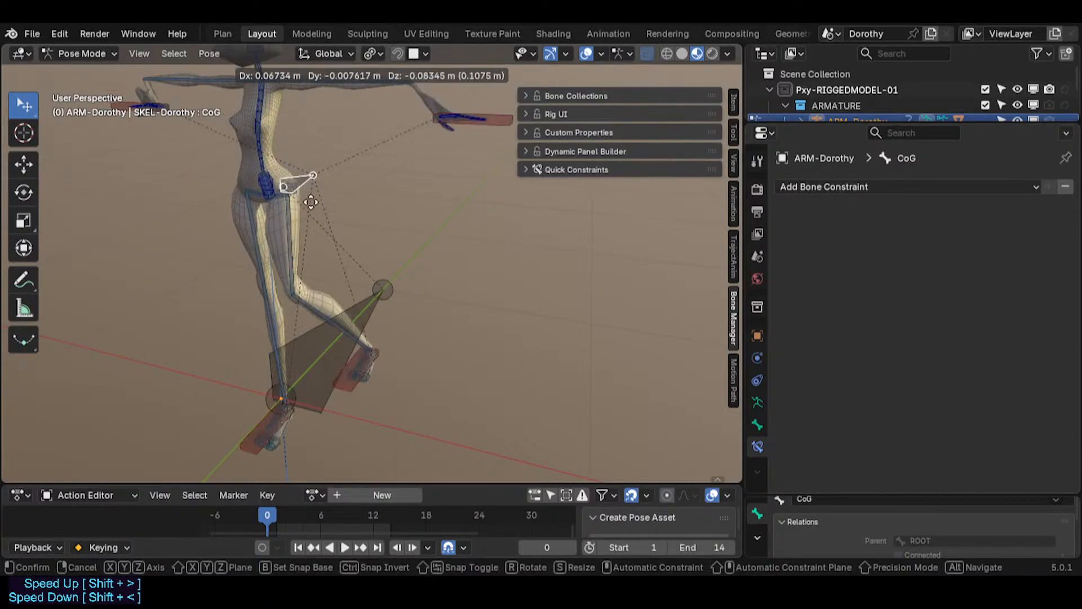
right_click(293, 174)
Step: Switch to Edit Mode, duplicate the CoG bone and move the copy along the Z axis
scroll(266, 180, "up", 2)
middle_click_drag(265, 188, 304, 204)
key("Tab")
scroll(288, 227, "down", 2)
key("shift+d")
key("z")
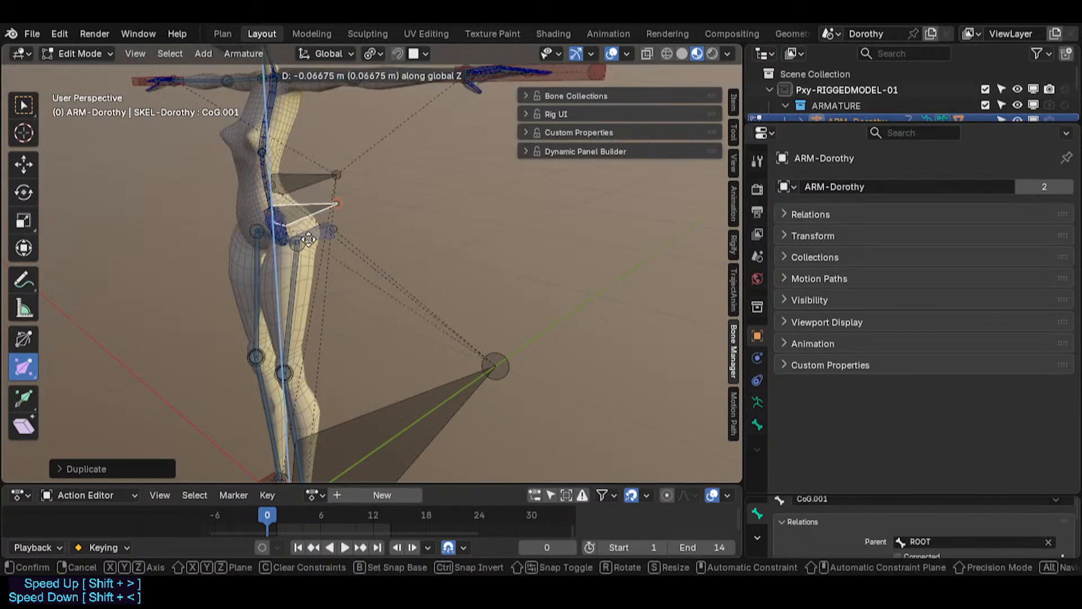
right_click(281, 232)
scroll(281, 232, "up", 2)
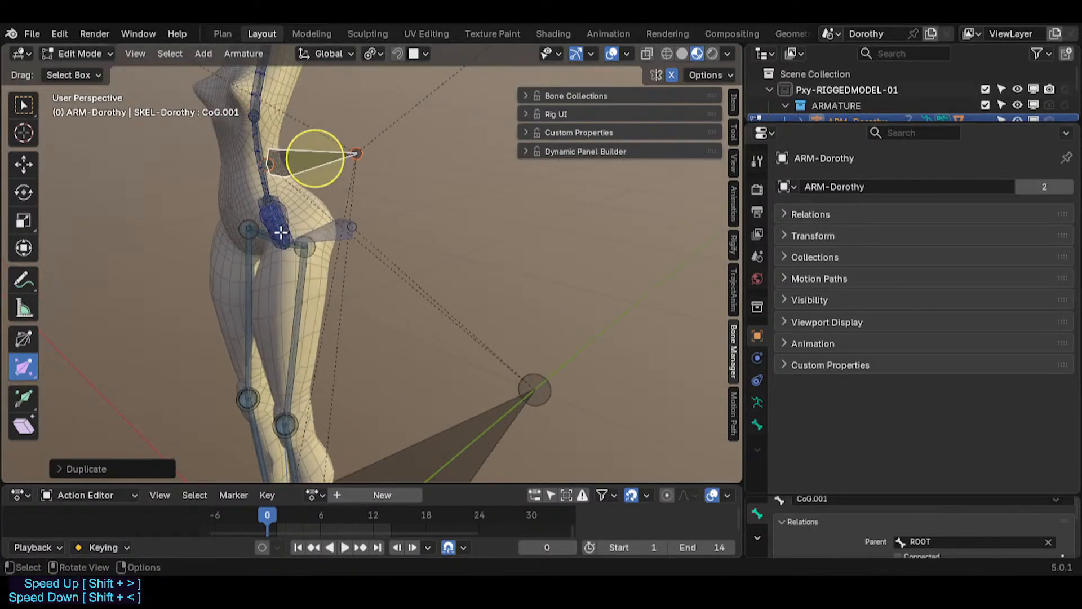
key("g")
key("z")
left_click(284, 188)
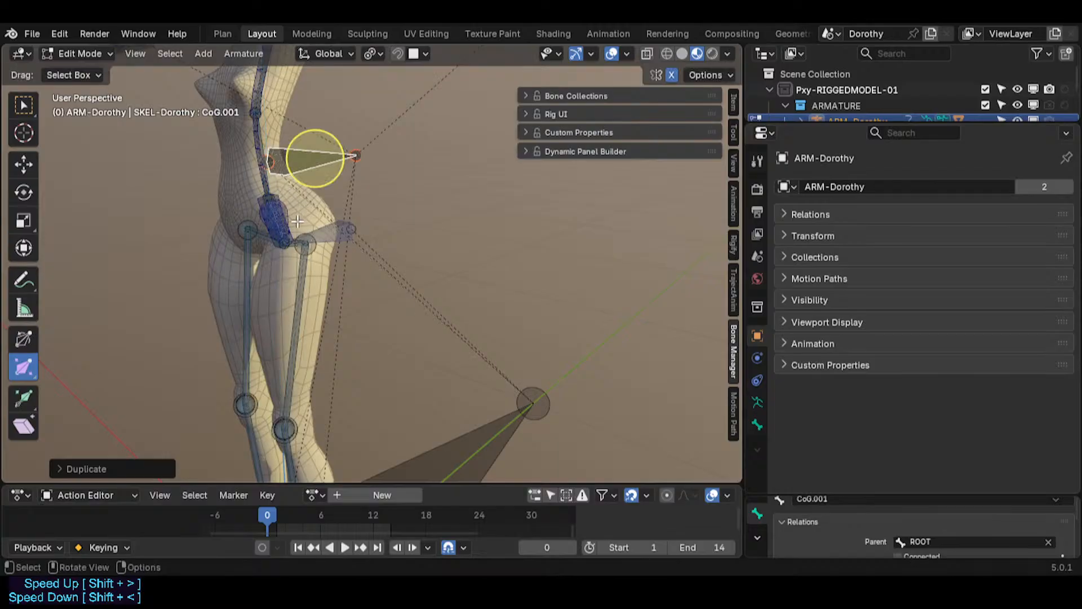
Step: Place the 3D cursor at the top joint of the hips bone and reselect the duplicated bone
middle_click_drag(298, 217, 286, 246)
scroll(286, 240, "up", 3)
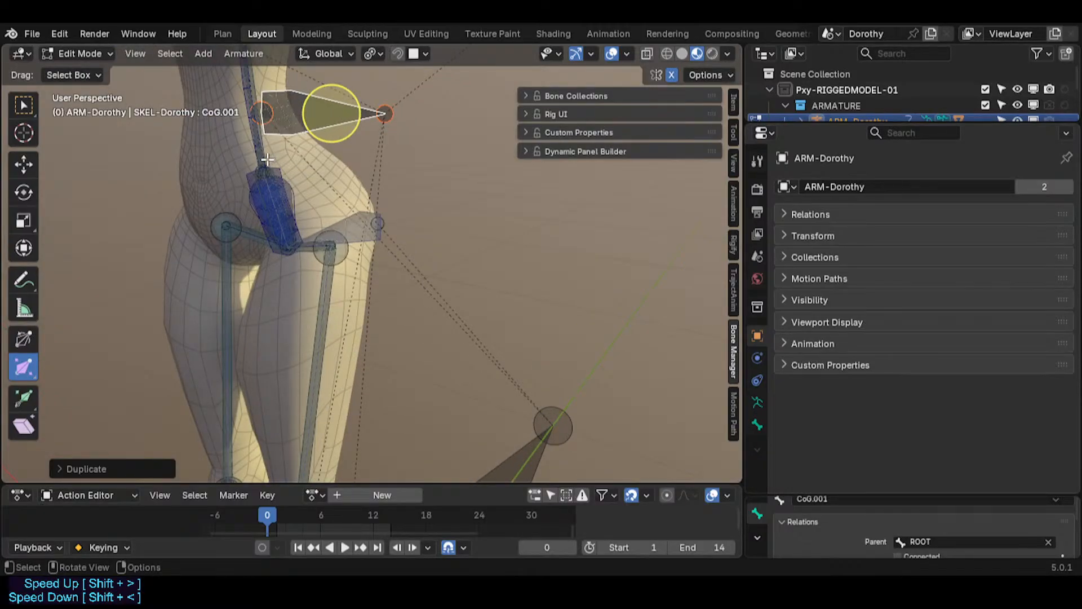
left_click(274, 168)
scroll(278, 170, "up", 2)
key("shift+s")
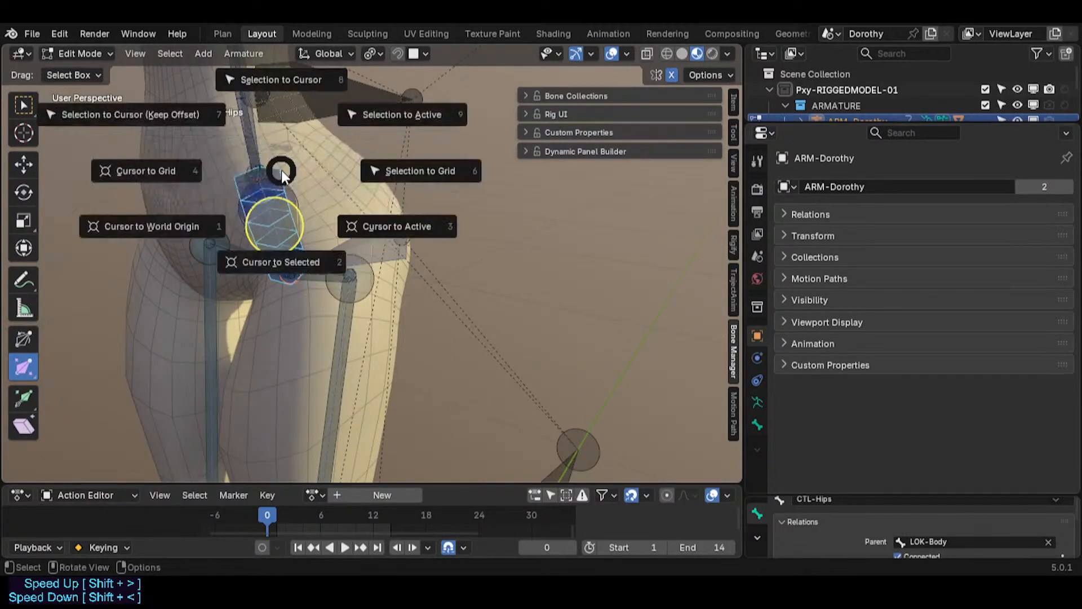
left_click(291, 190)
left_click(295, 190)
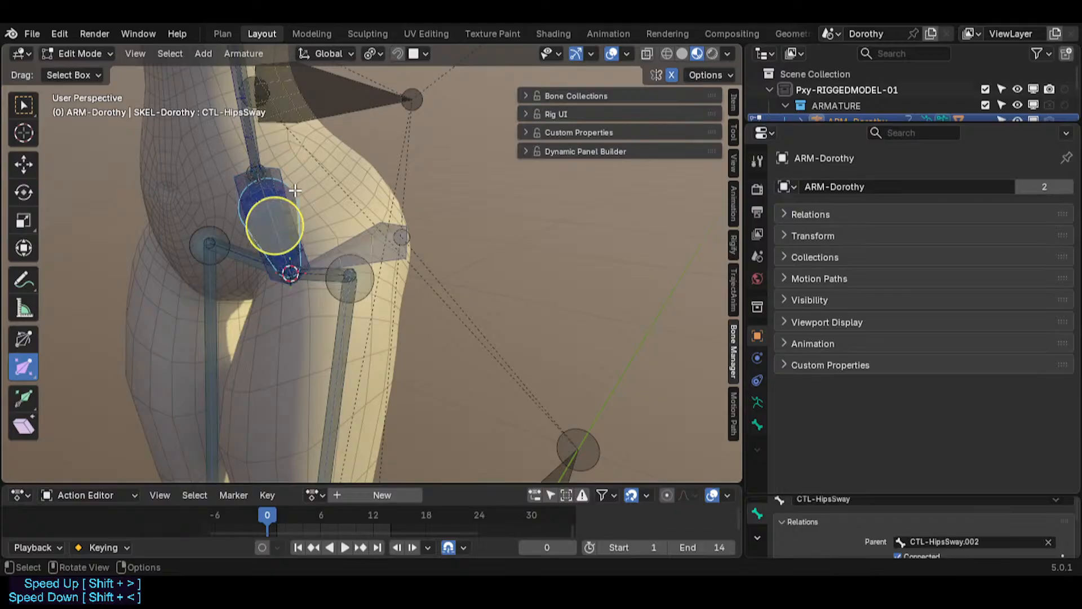
middle_click_drag(302, 127, 299, 181, "shift")
scroll(301, 180, "down", 3)
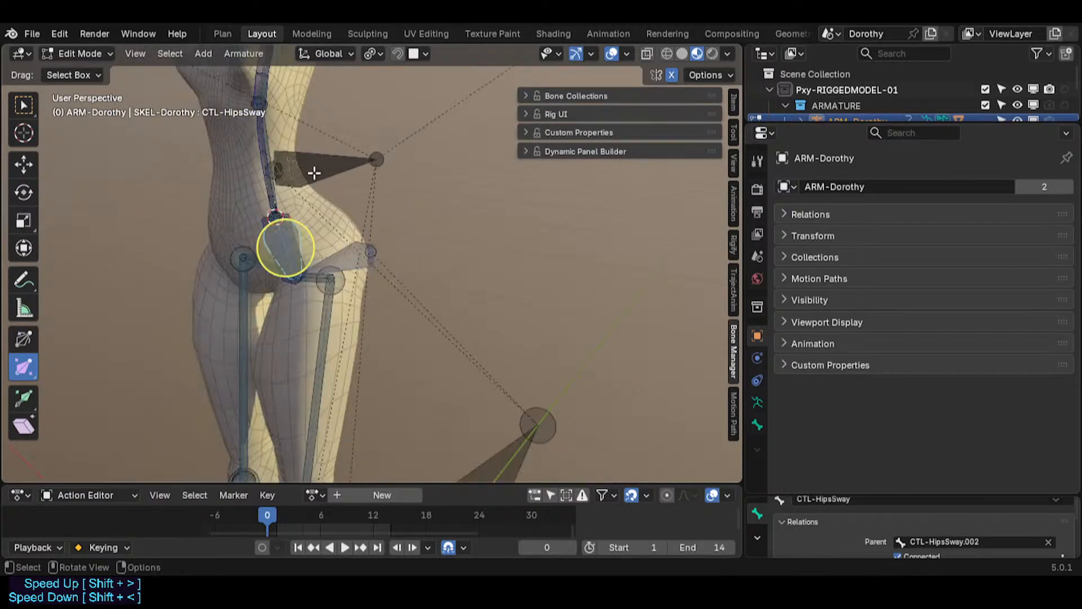
left_click(314, 167)
left_click(314, 165, "alt")
left_click(305, 181)
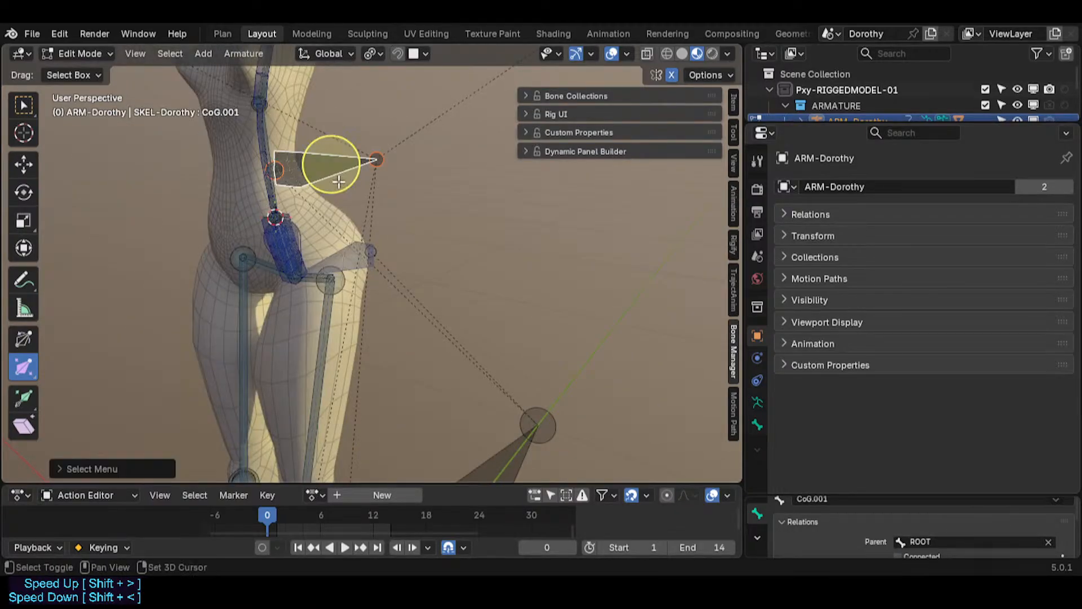
Step: Snap the duplicated bone to the 3D cursor and scale it down slightly
key("shift+s")
left_click(330, 90)
key("s")
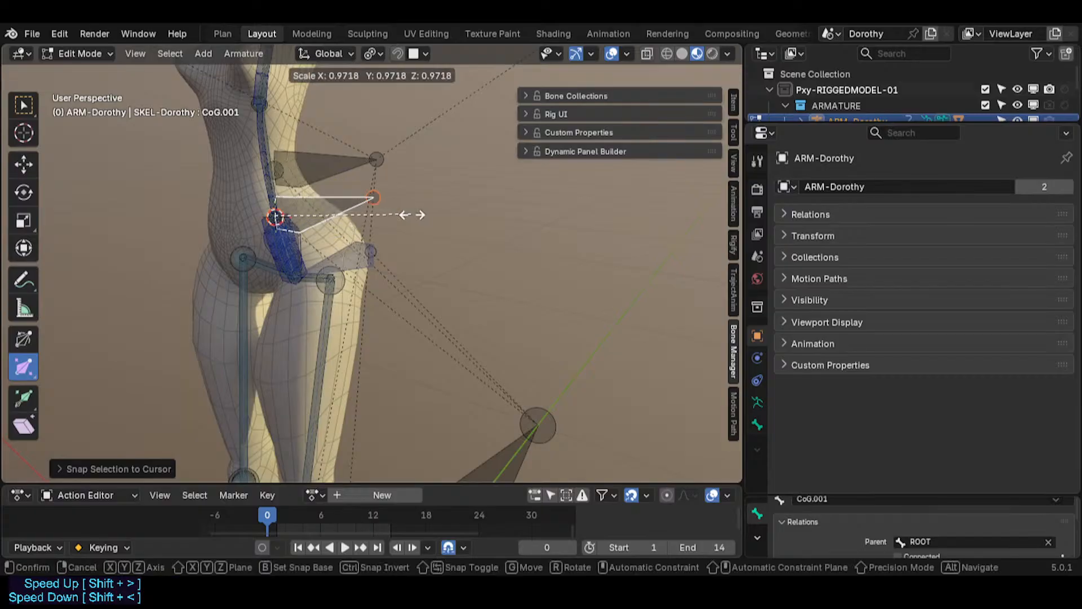
left_click(370, 224)
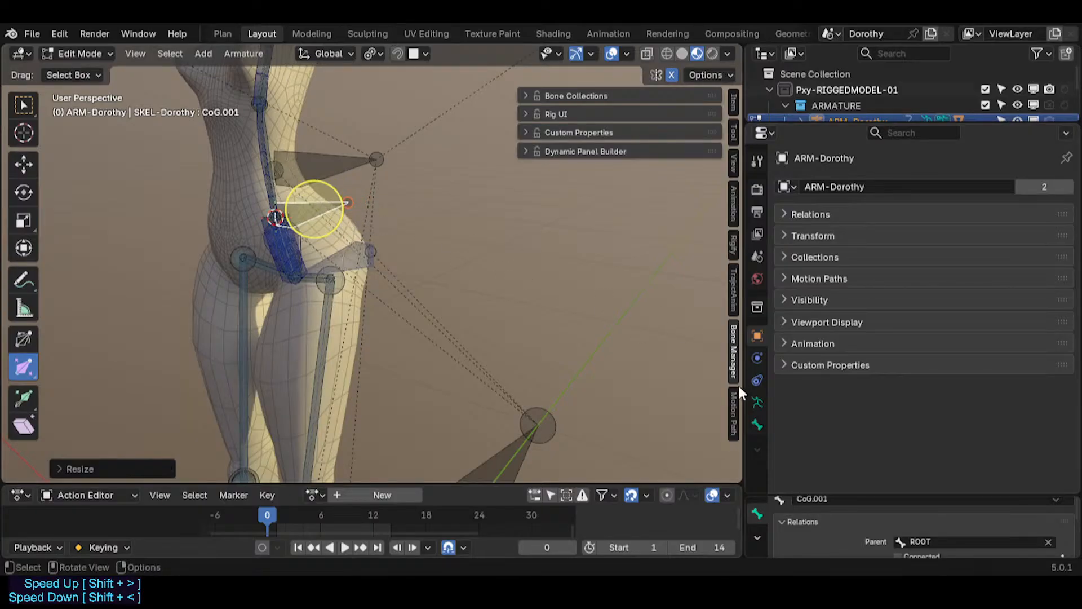
Step: Set the duplicated bone's color to 03 - Theme Color Set
left_click(757, 424)
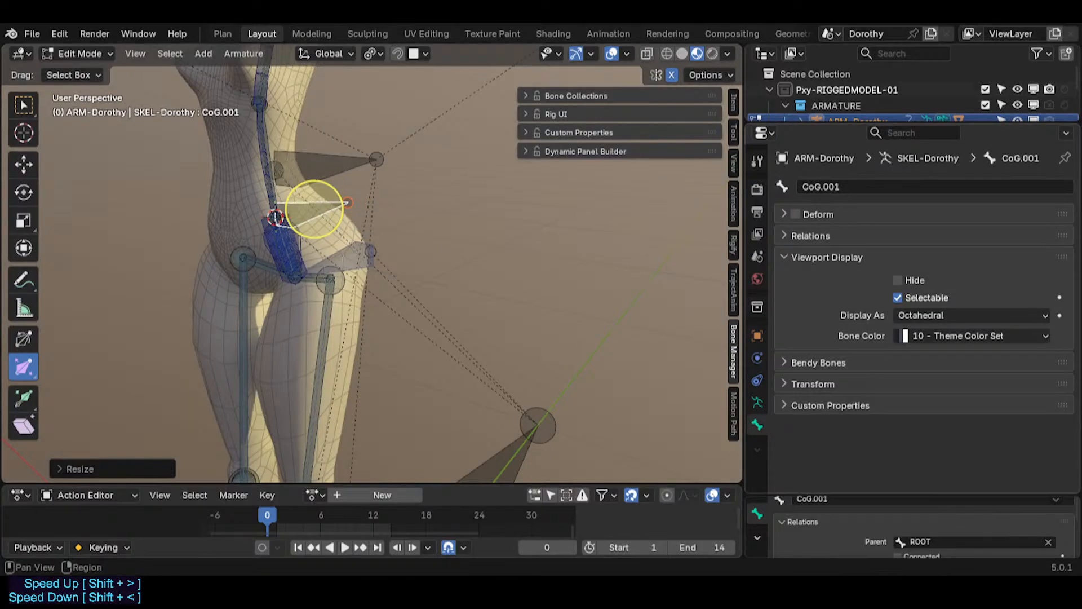
left_click(961, 336)
left_click(854, 407)
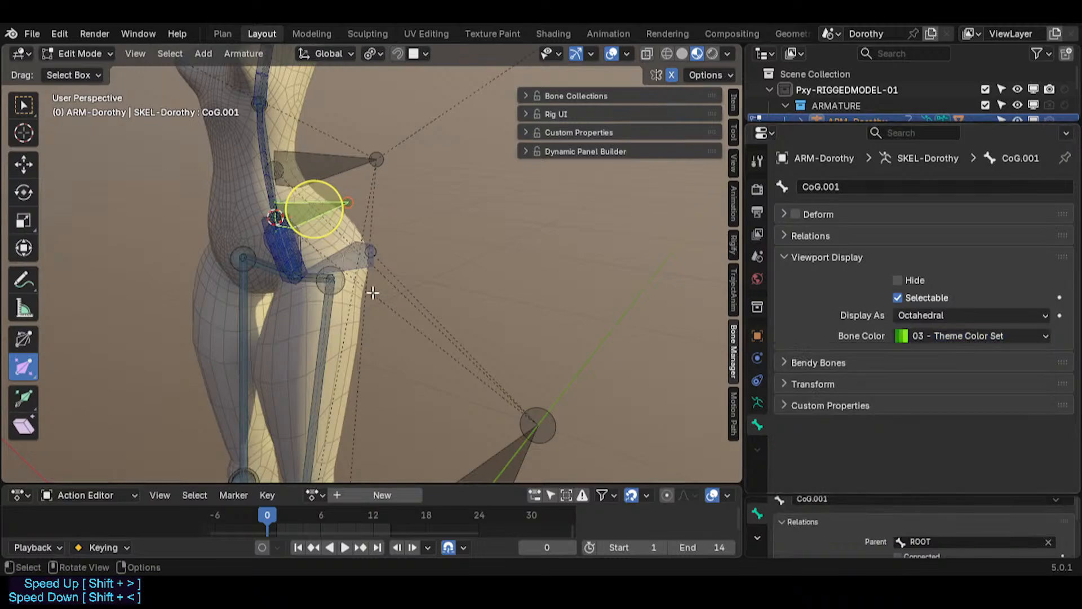
Step: Rename the duplicated bone MTR-Torso
key("F2")
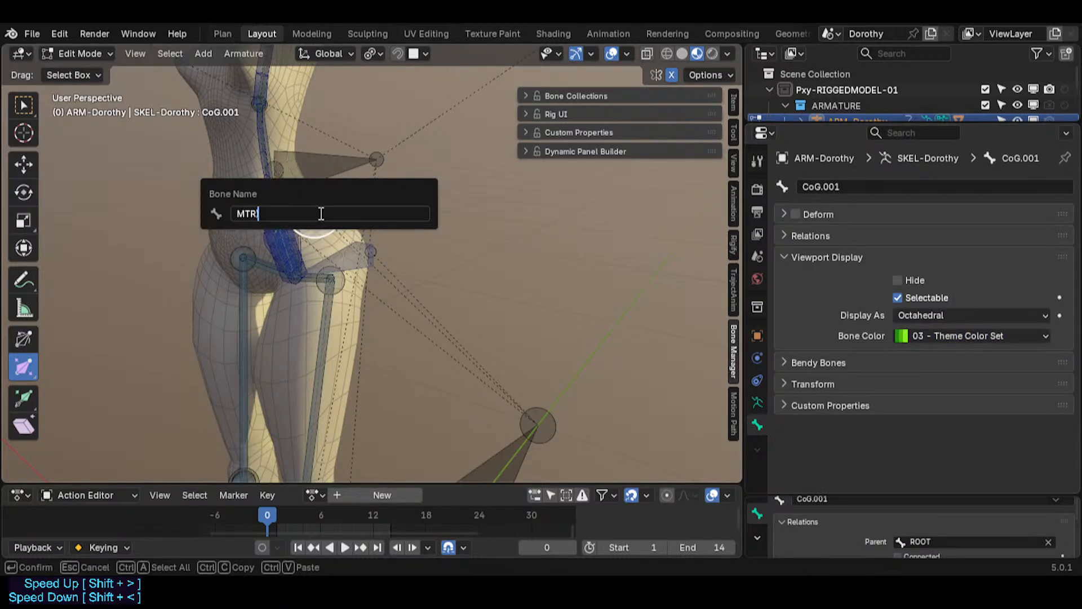
type("MTR-Torso")
key("Return")
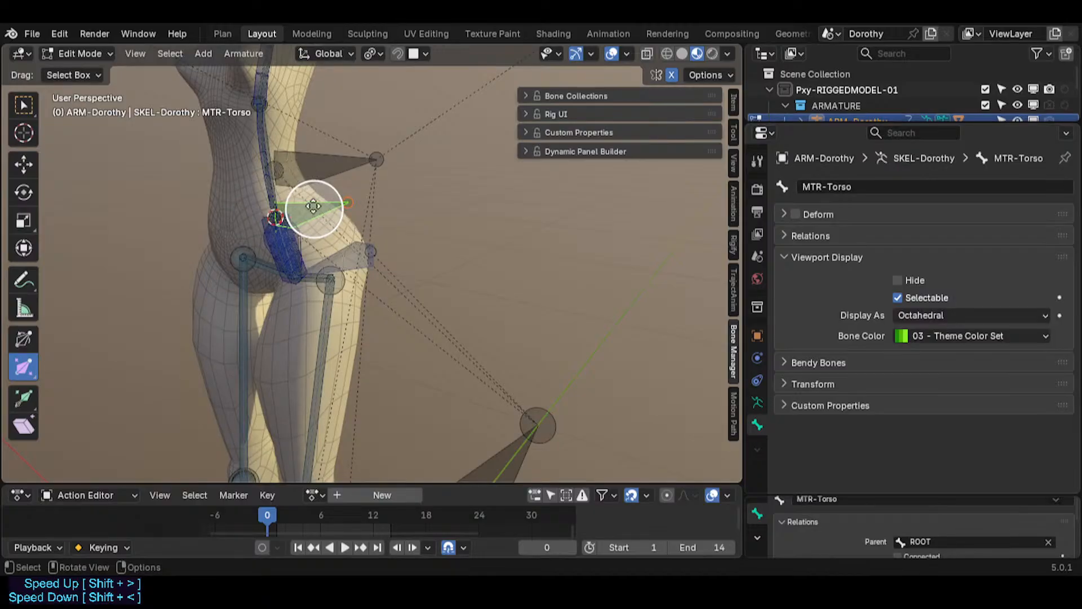
Step: Parent the MTR-Torso bone to the CoG bone
left_click(300, 150, "shift")
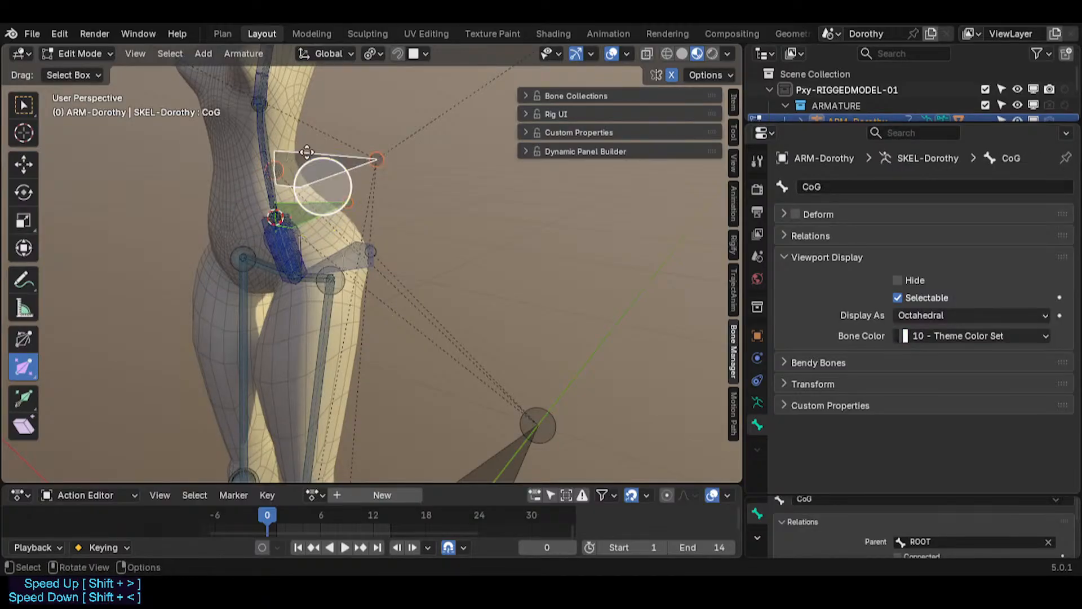
key("ctrl+p")
left_click(307, 152)
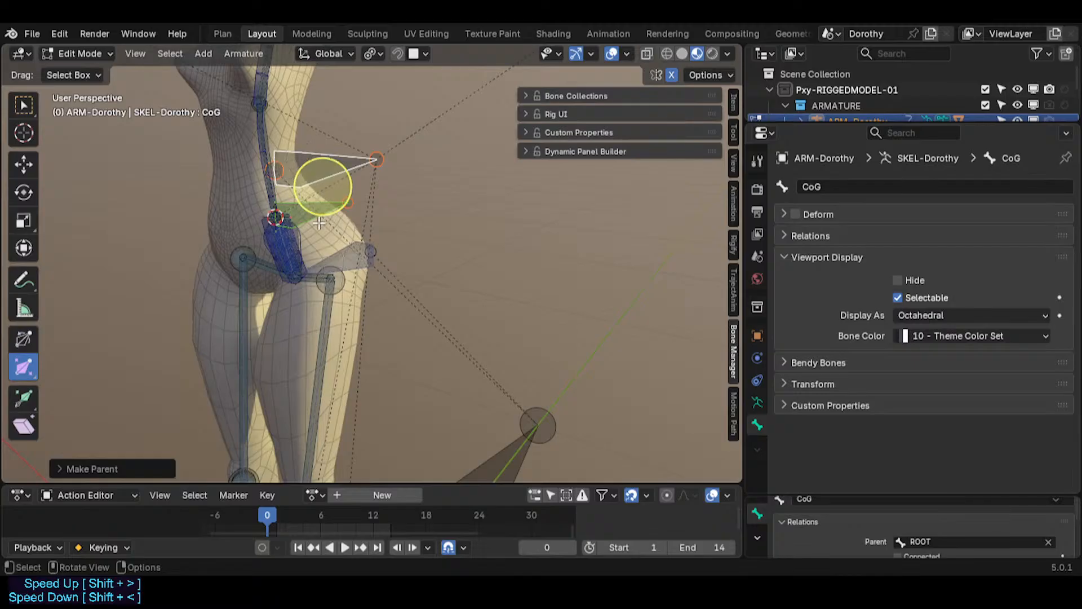
Step: Parent the LOK-Body bone to the MTR-Torso bone
middle_click_drag(292, 248, 716, 357)
left_click(347, 259)
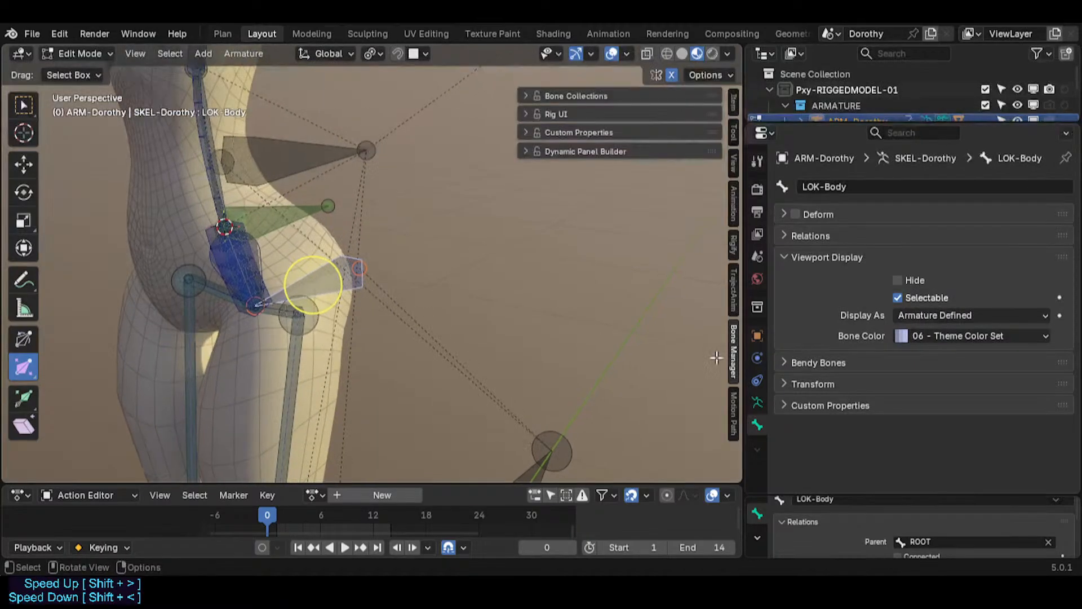
left_click_drag(874, 495, 880, 449)
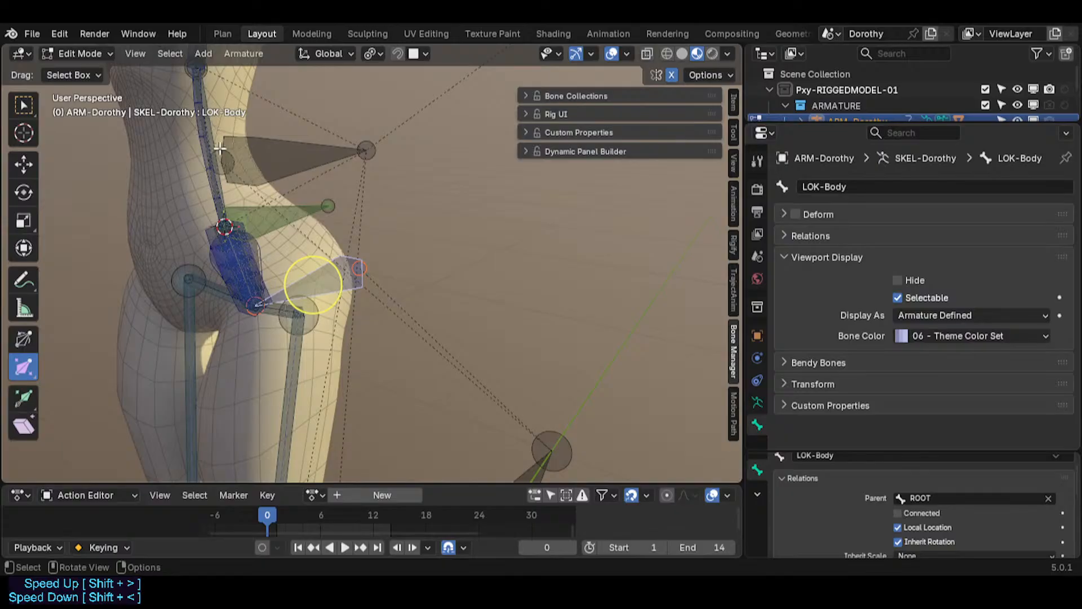
left_click(276, 213)
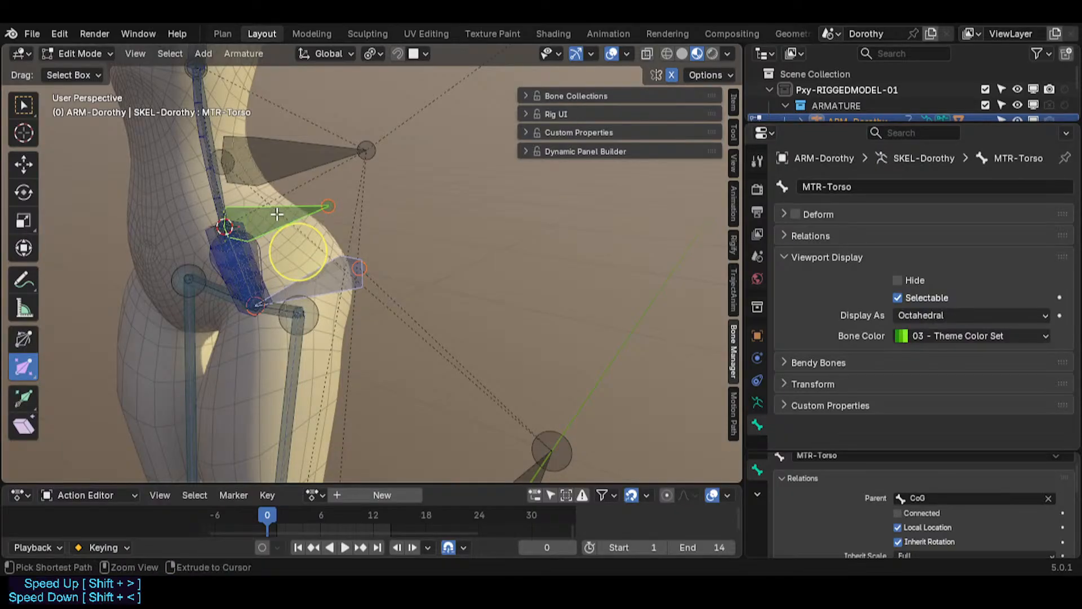
key("ctrl+p")
left_click(276, 213)
Step: Return to Pose Mode and move and rotate the MTR-Torso bone to test it
key("ctrl+Tab")
left_click(345, 270)
scroll(346, 277, "down", 2)
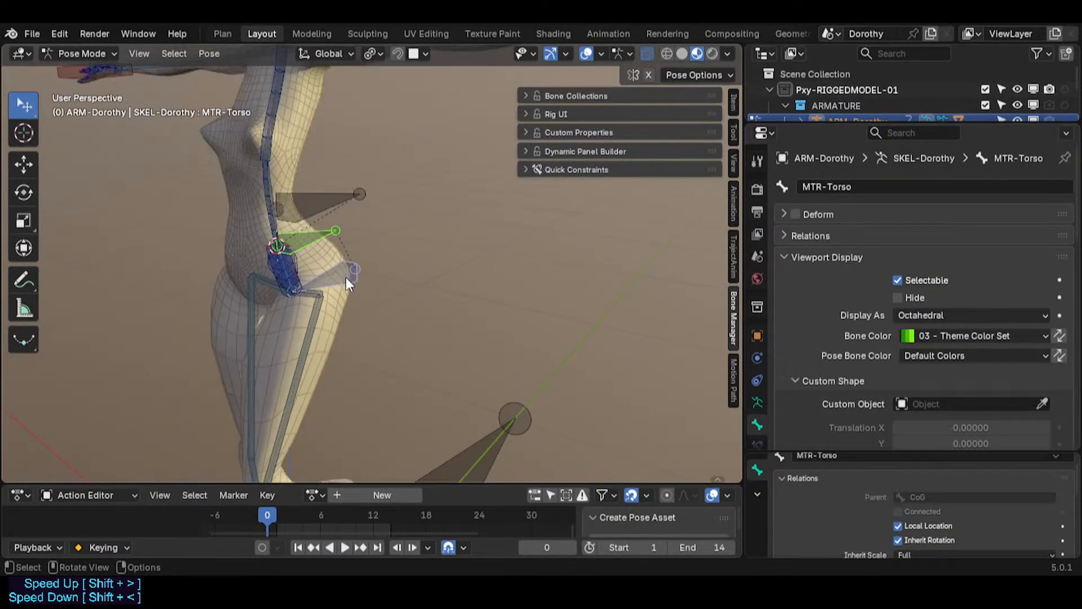
scroll(345, 282, "down", 4)
middle_click_drag(324, 248, 307, 145, "shift")
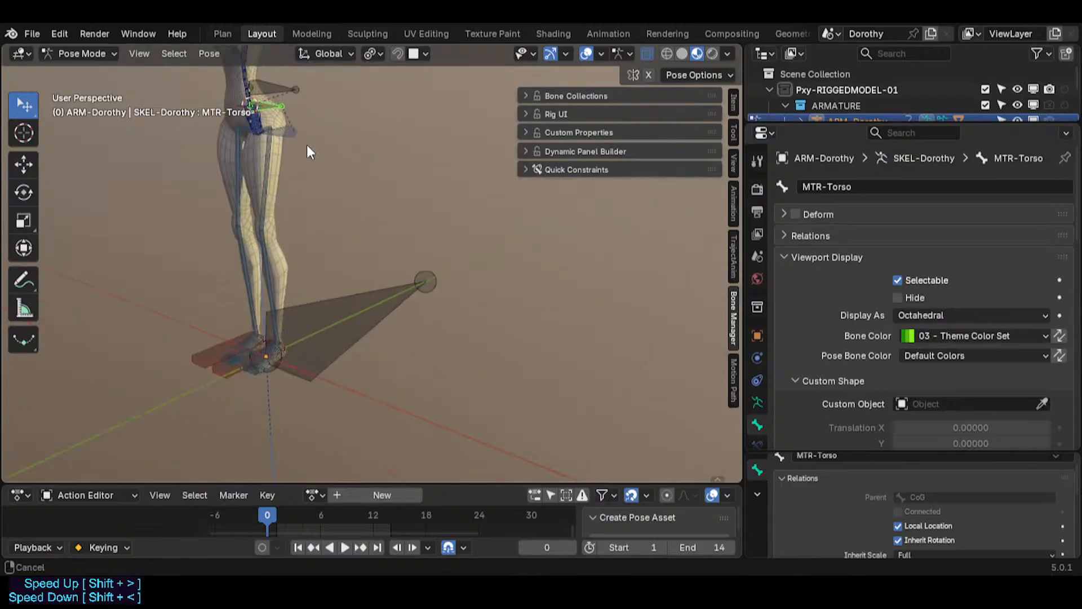
key("g")
left_click(285, 241)
key("g")
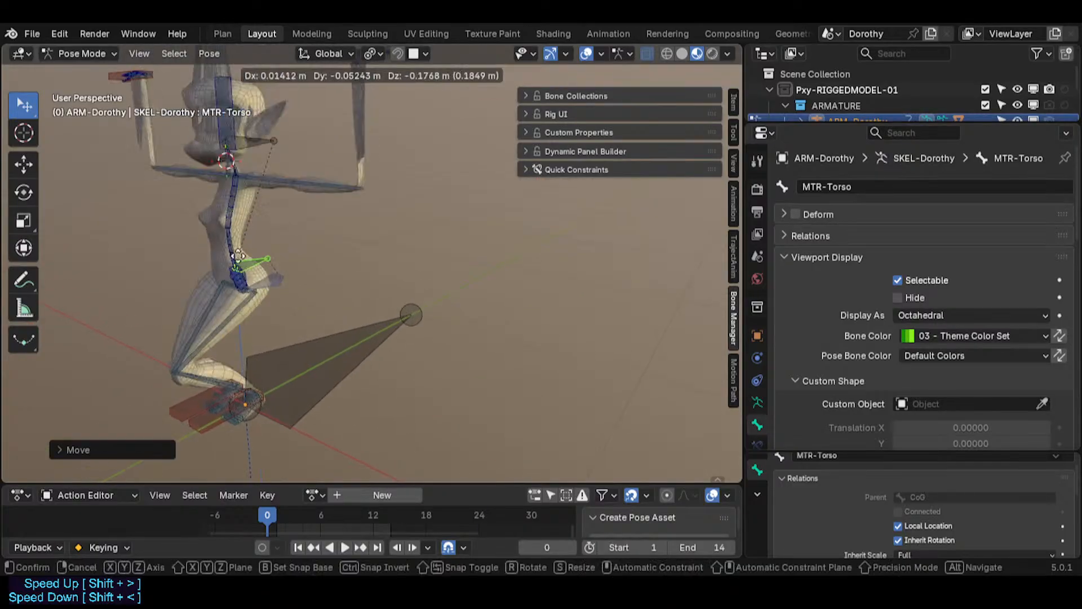
key("r")
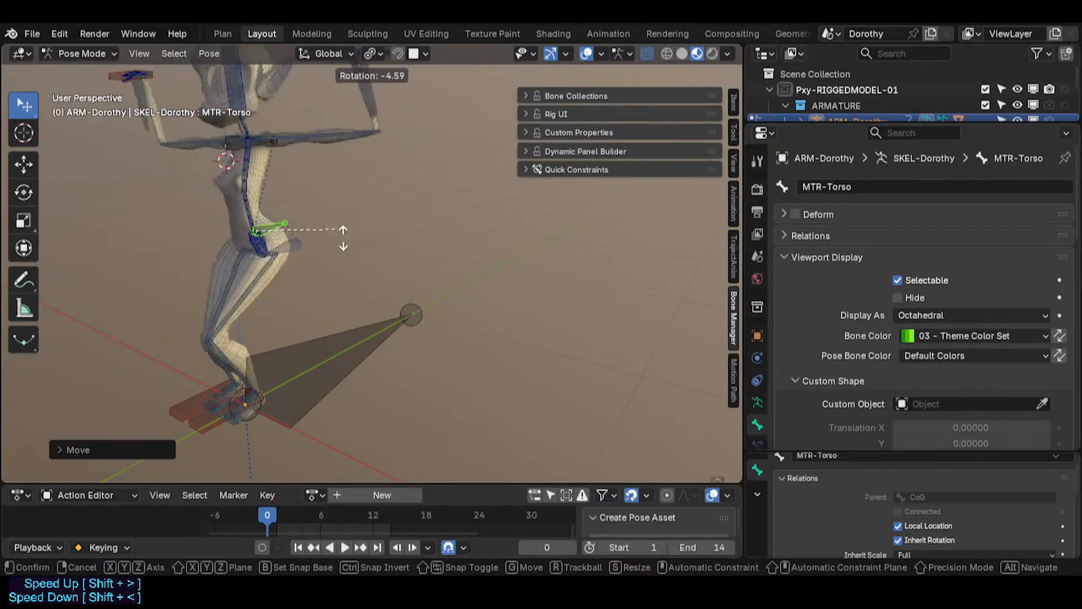
left_click(378, 205)
key("r")
middle_click_drag(230, 234, 131, 235)
left_click(317, 179)
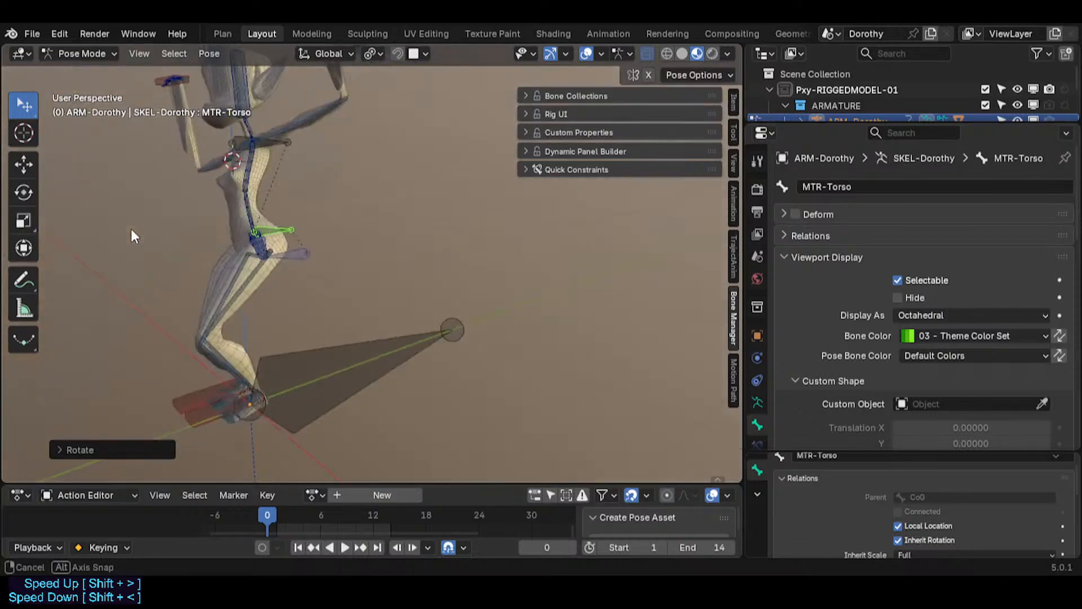
left_click(299, 249)
key("g")
left_click(322, 267)
Step: Rotate and move the CTL-HipsSway bone to test the hip sway
scroll(264, 279, "up", 3)
middle_click_drag(263, 279, 290, 253)
left_click(273, 199)
key("r")
left_click(339, 225)
key("r")
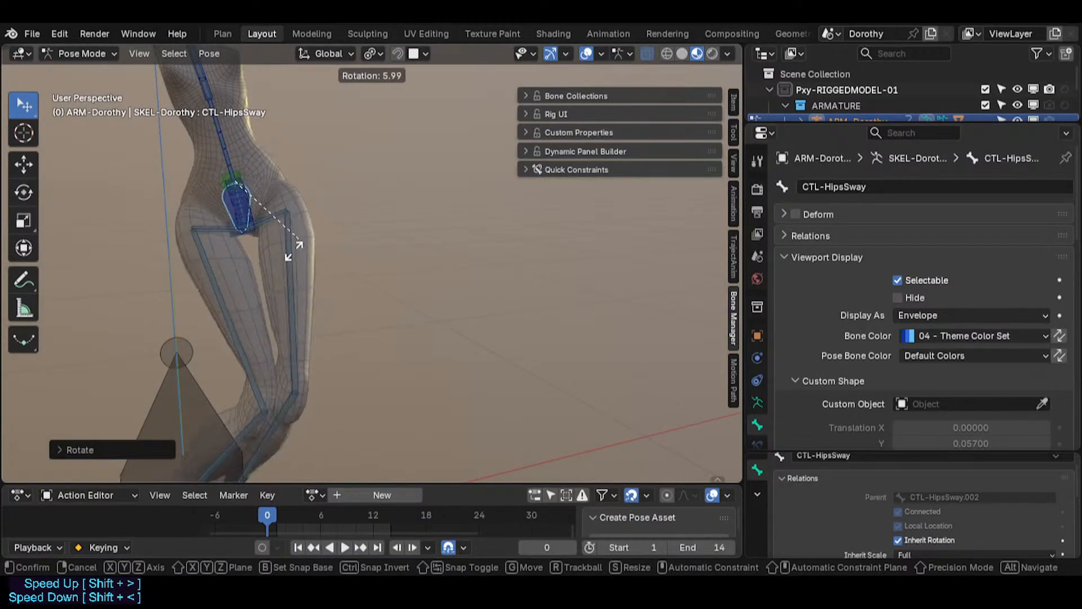
left_click(289, 239)
scroll(280, 241, "down", 3)
key("g")
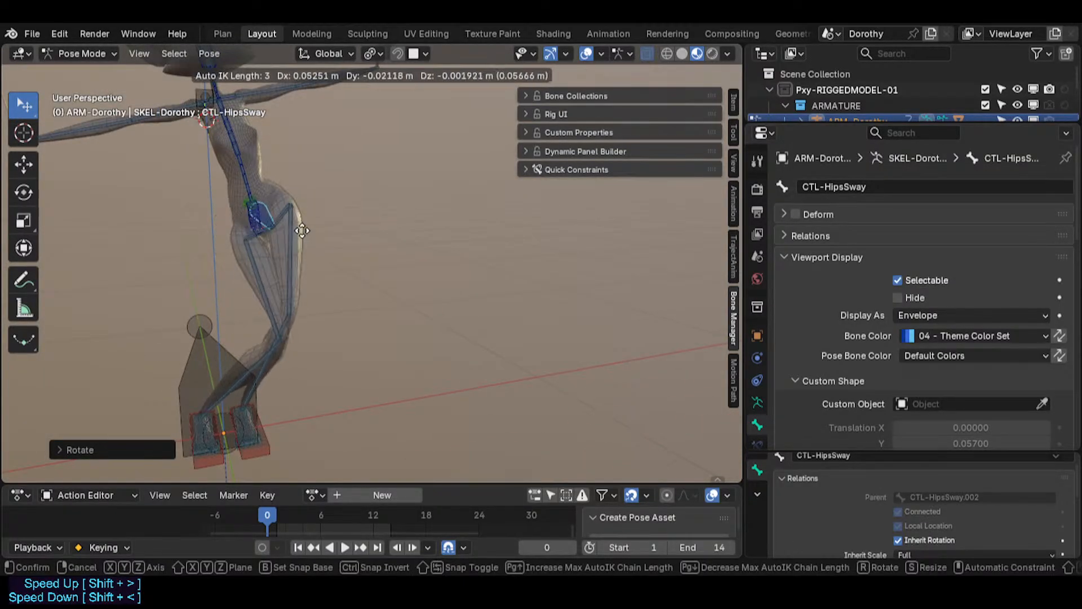
left_click(248, 217)
Step: Rotate the CTL-Hips bone and then the CTL-HipsSway bone
scroll(254, 223, "up", 2)
left_click(269, 219)
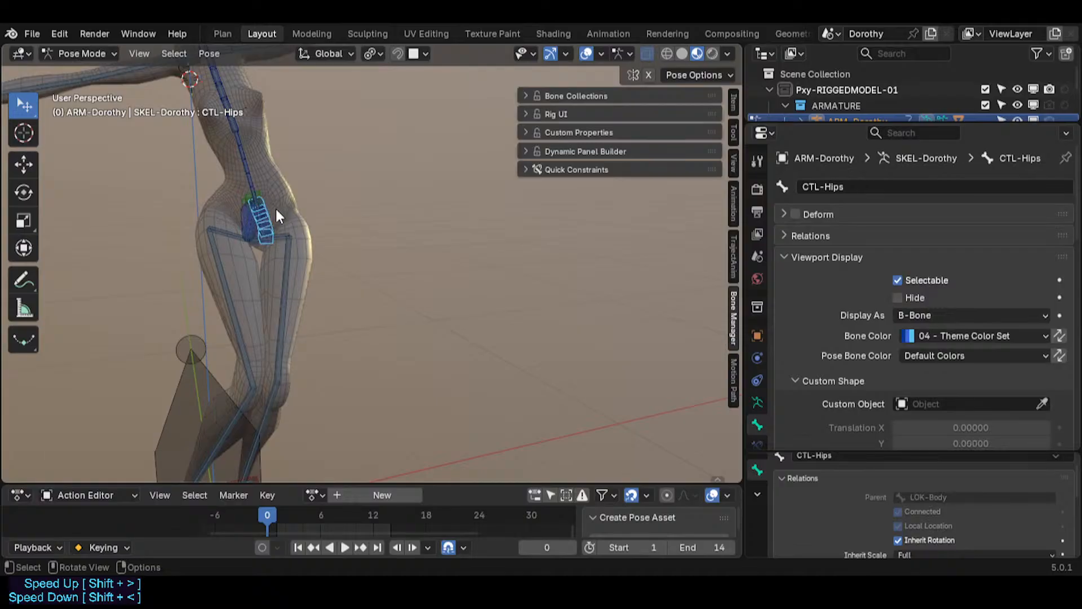
key("r")
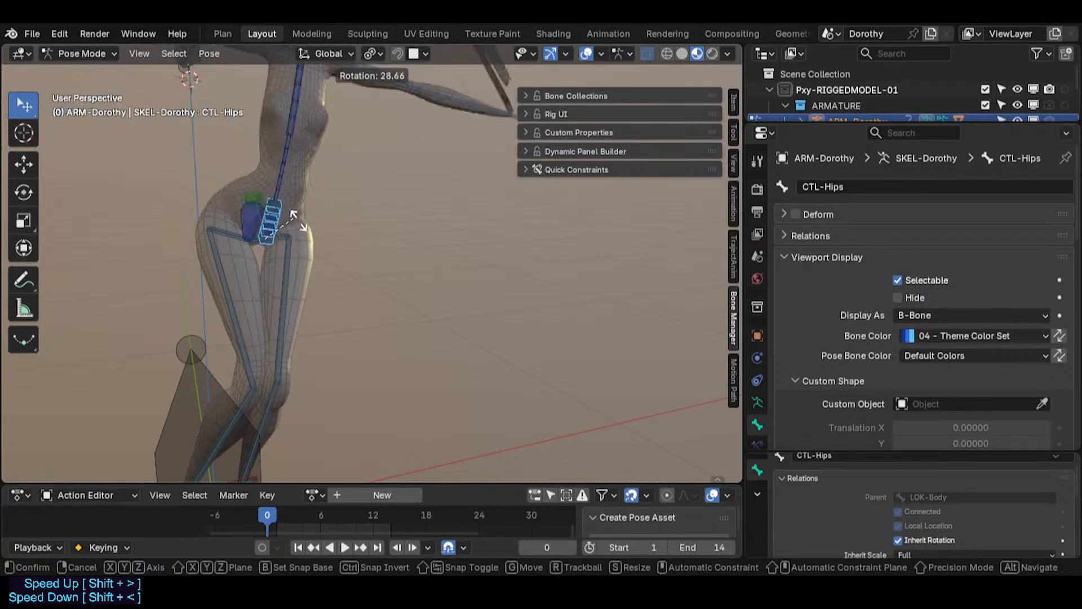
left_click(293, 214)
left_click(265, 225)
left_click(258, 224)
key("r")
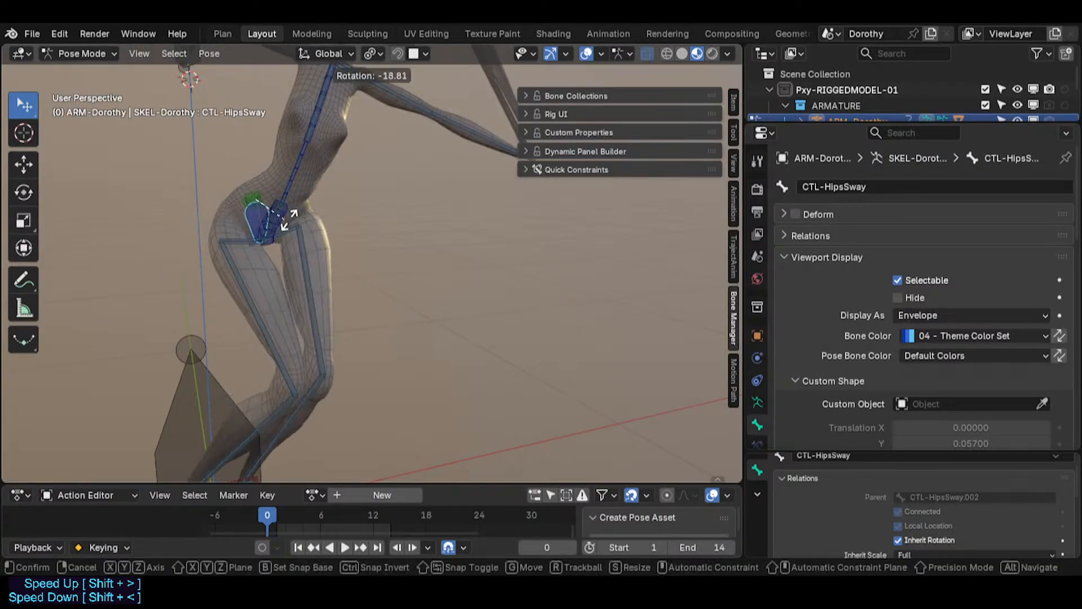
left_click(282, 213)
Step: Move the CTL-Hips bone to test how the hips follow
left_click(278, 212)
key("g")
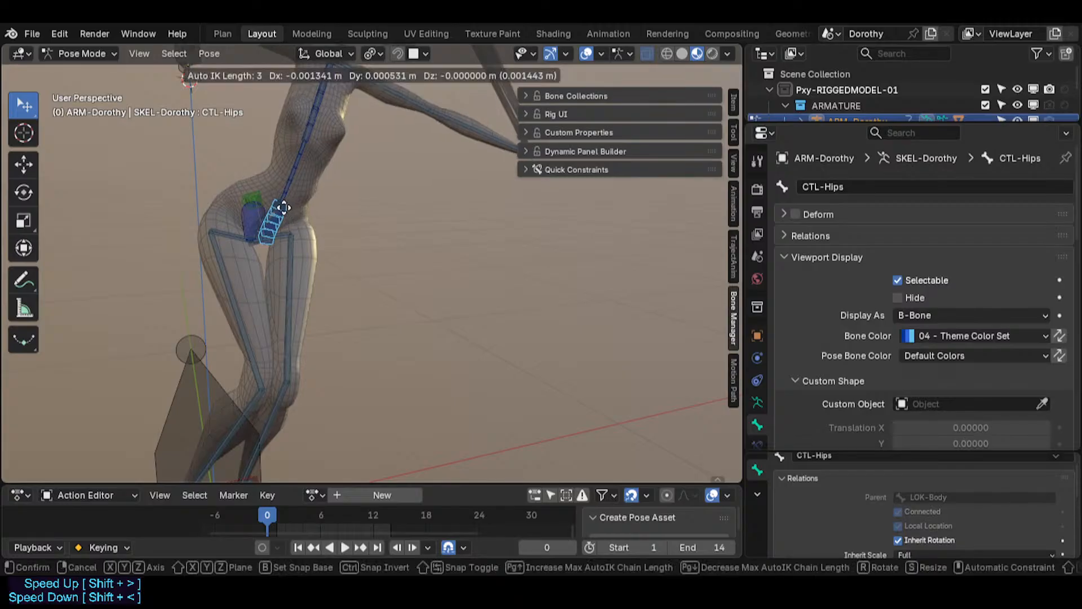
left_click(263, 220)
Step: Select the CTL-HipsSway bone and move it to test the hip sway
left_click(260, 223)
key("g")
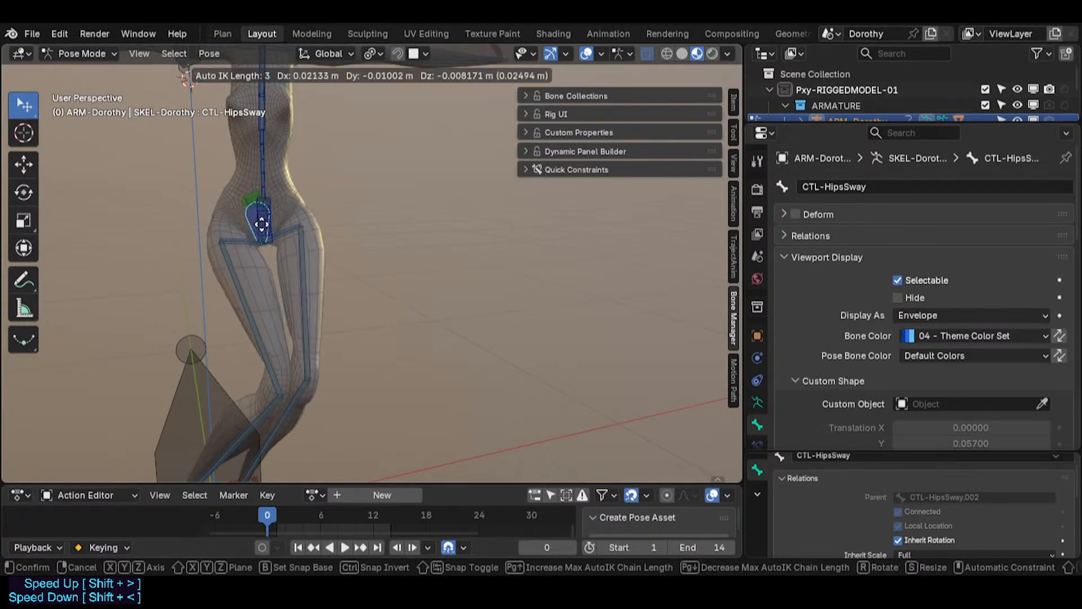
left_click(254, 234)
Step: Select the CTL-Spine bone and move it to test the spine
left_click(261, 171)
key("g")
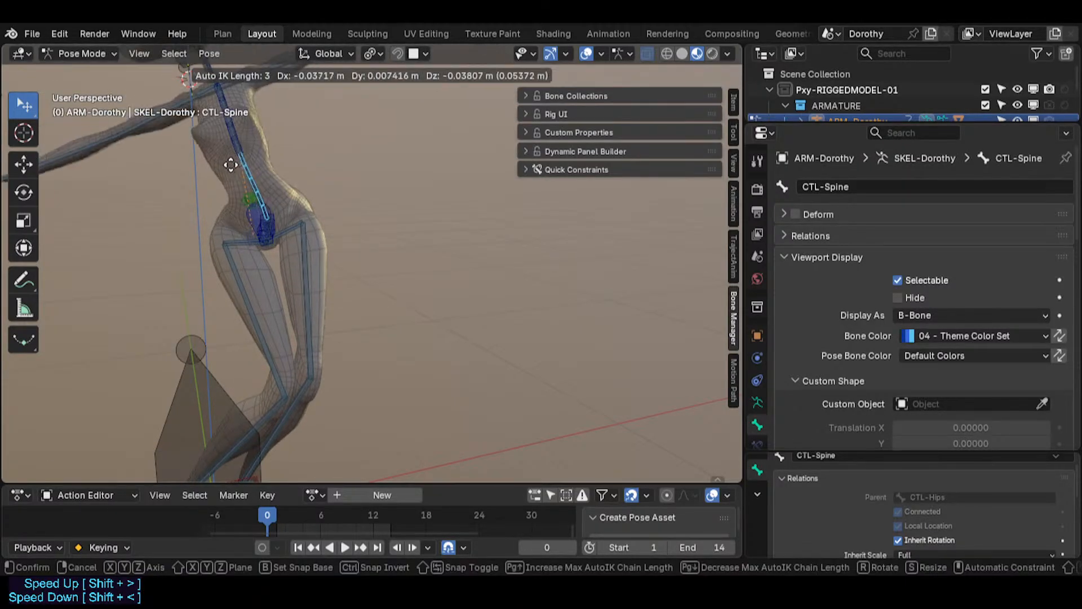
left_click(206, 175)
Step: Save the blend file
middle_click_drag(205, 175, 161, 213)
key("ctrl+s")
Step: Inspect the hip bones, selecting CTL-HipsSway, CTL-HipsSway.002, LOK-Body and MTR-Torso to check their parents
scroll(277, 212, "up", 6)
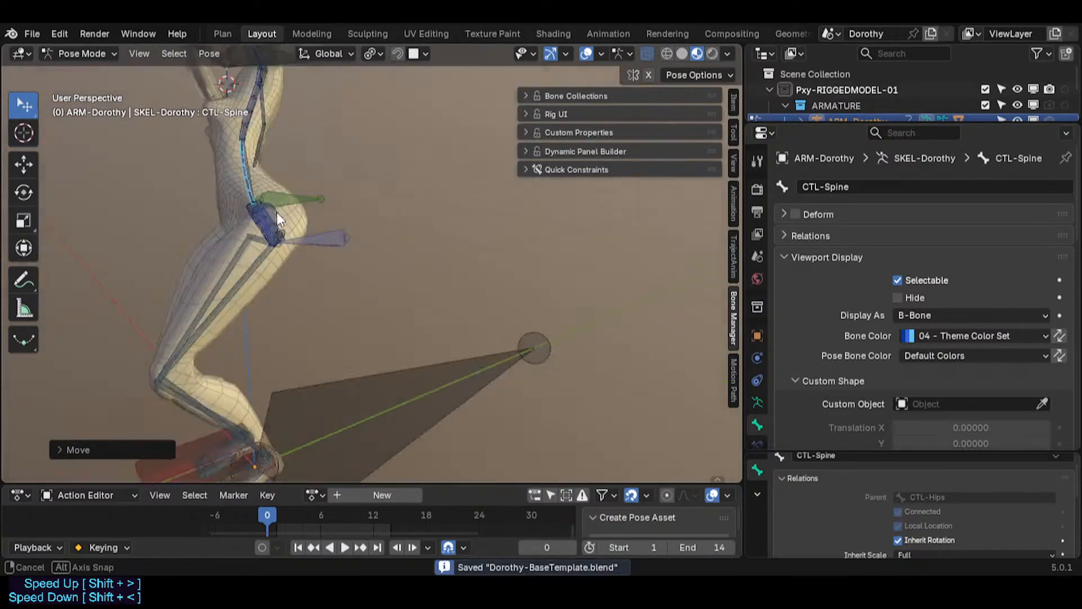
left_click(188, 238)
scroll(189, 238, "up", 2)
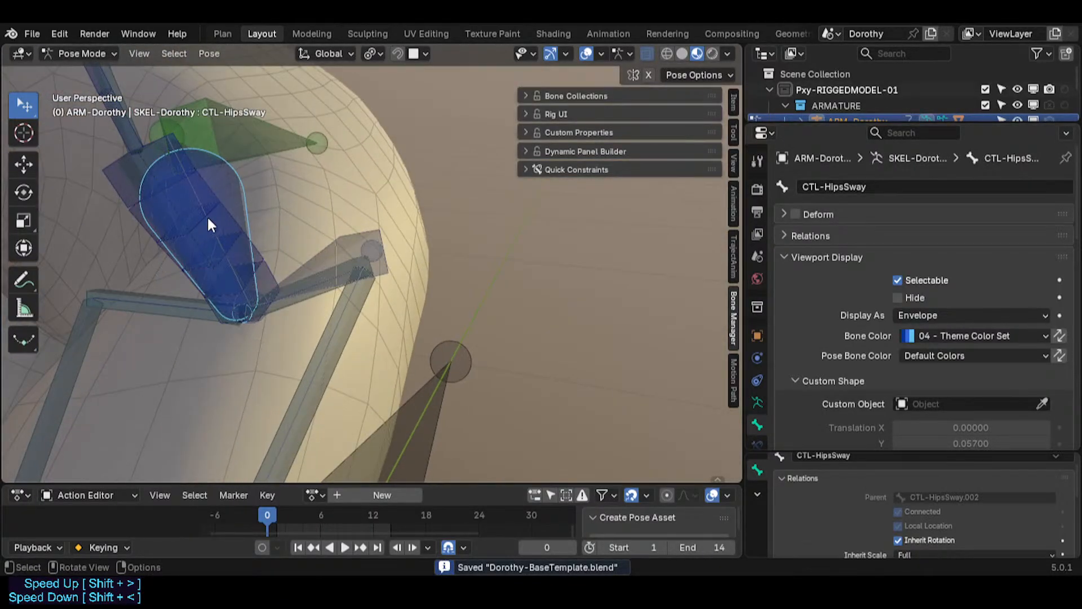
left_click(207, 215)
left_click(207, 215)
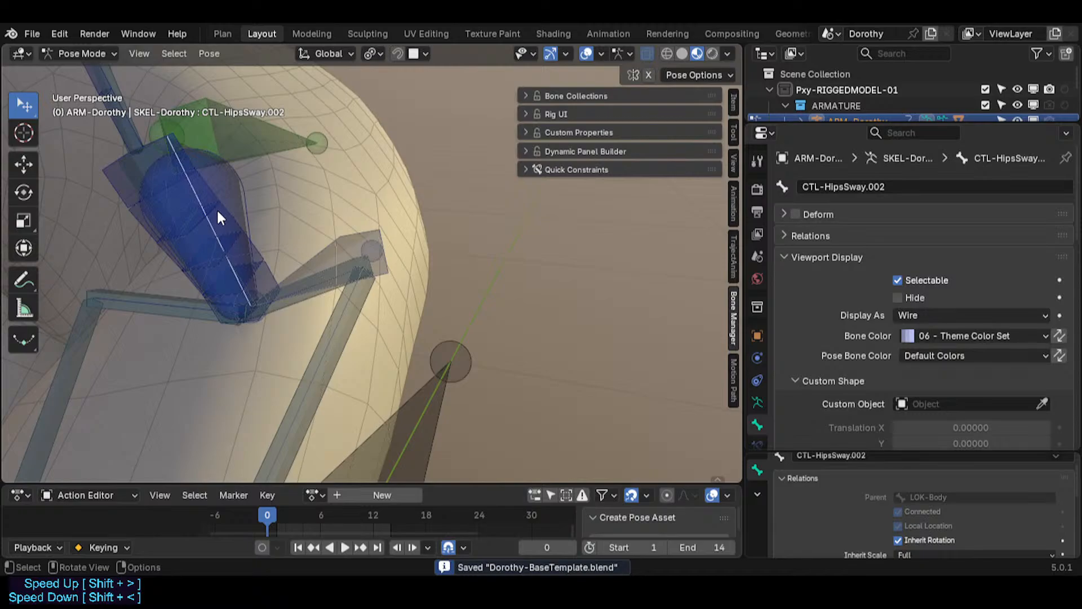
left_click(374, 258)
left_click(355, 248)
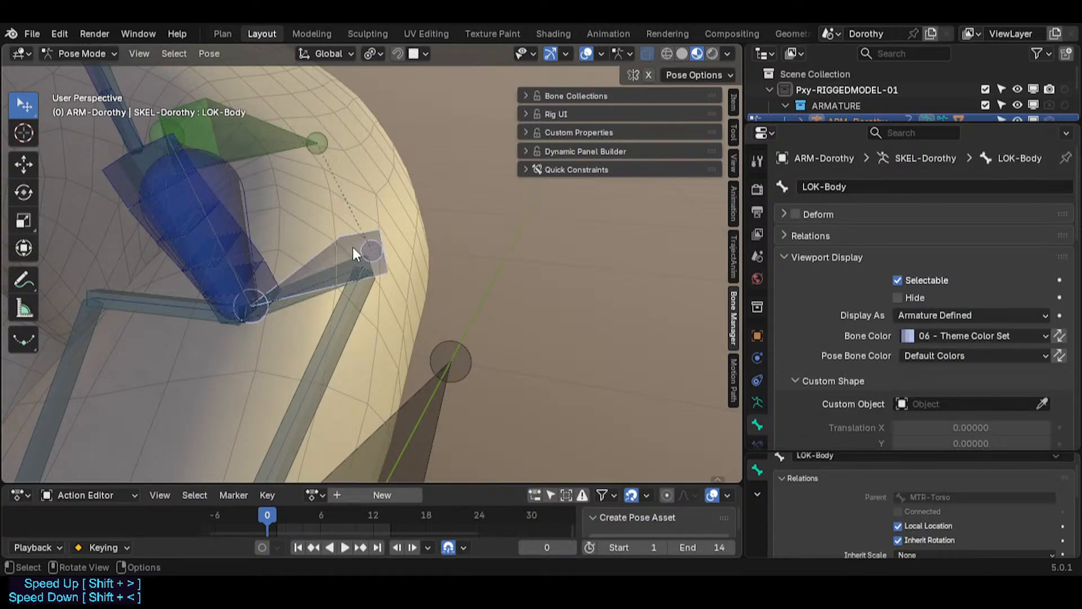
middle_click_drag(356, 248, 310, 259)
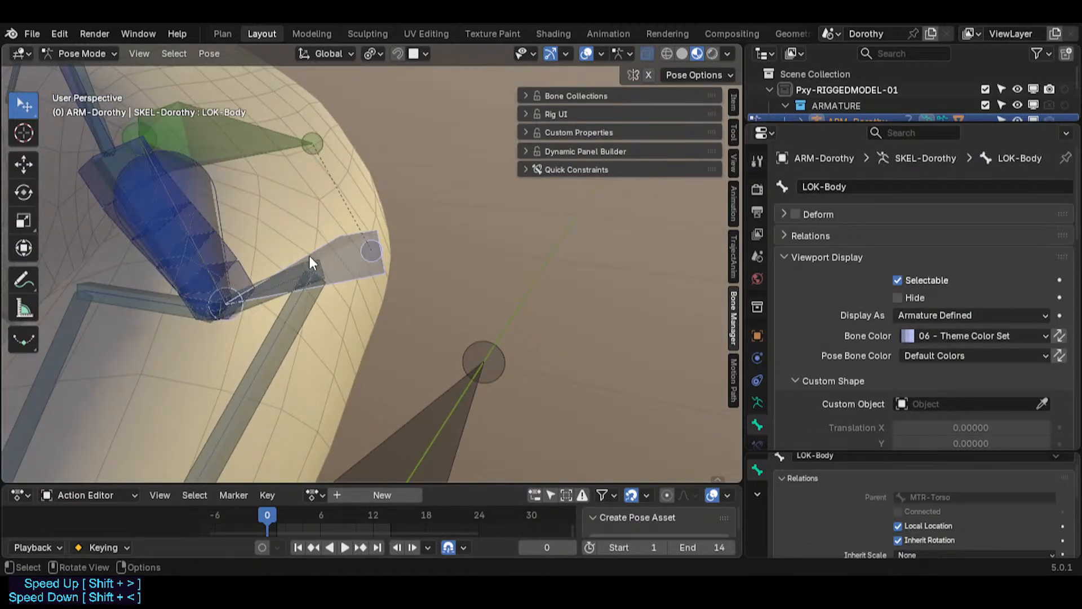
left_click(198, 217)
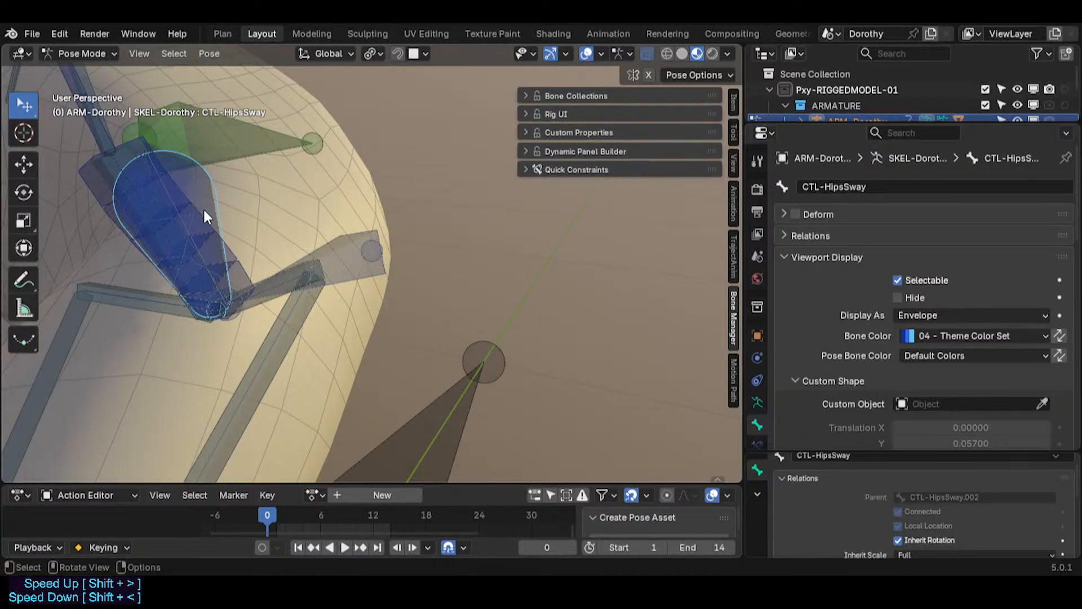
left_click(337, 230)
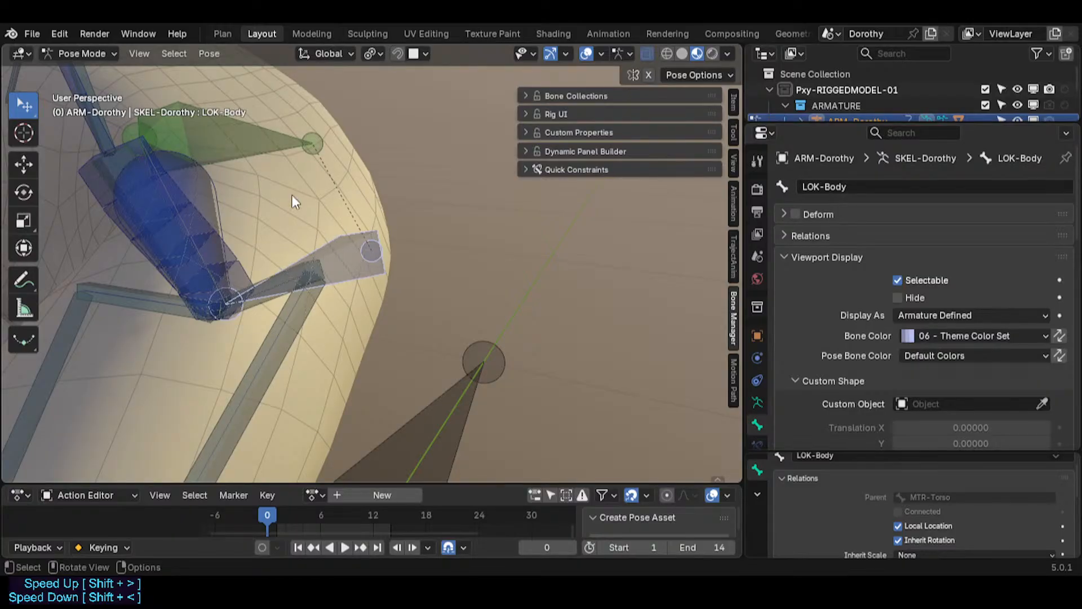
left_click_drag(258, 156, 247, 182)
scroll(269, 219, "down", 5)
scroll(306, 241, "up", 3)
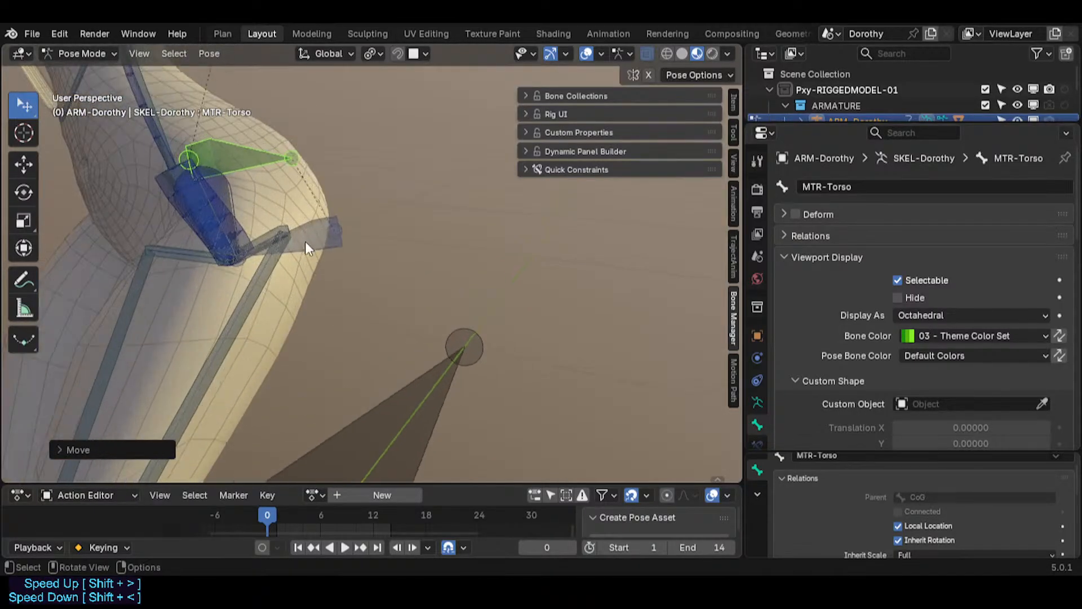
left_click(306, 242)
middle_click_drag(242, 248, 280, 179)
Step: Try rotating the CTL-HipsSway bone, cancelling the rotation
left_click(197, 191)
key("r")
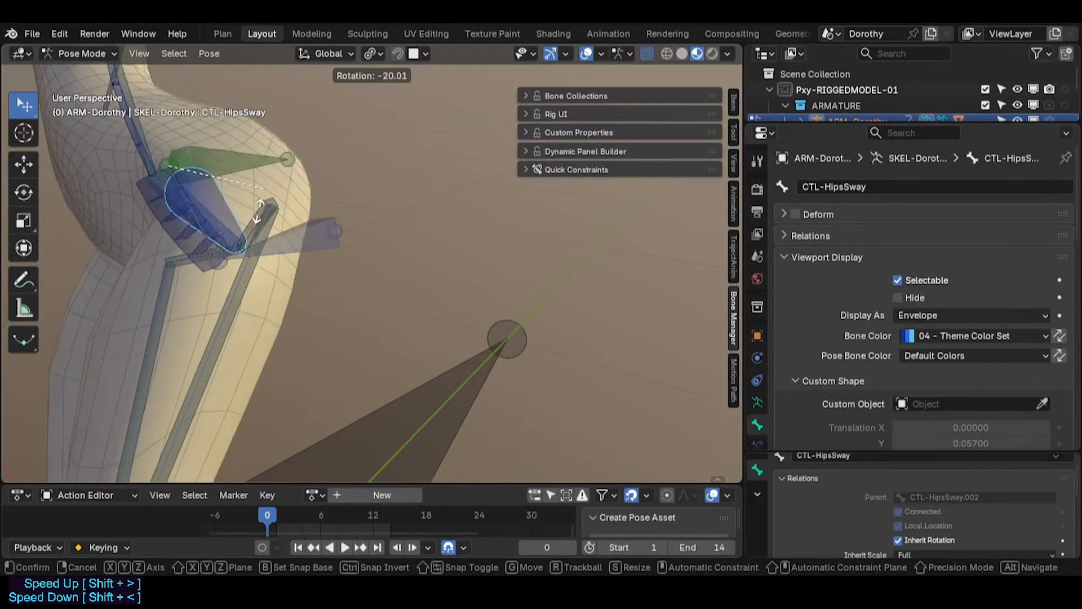
right_click(260, 207)
Step: Select the MTR-IK-Foot.L bone and move it to test the left leg IK
left_click(217, 316)
left_click(209, 320)
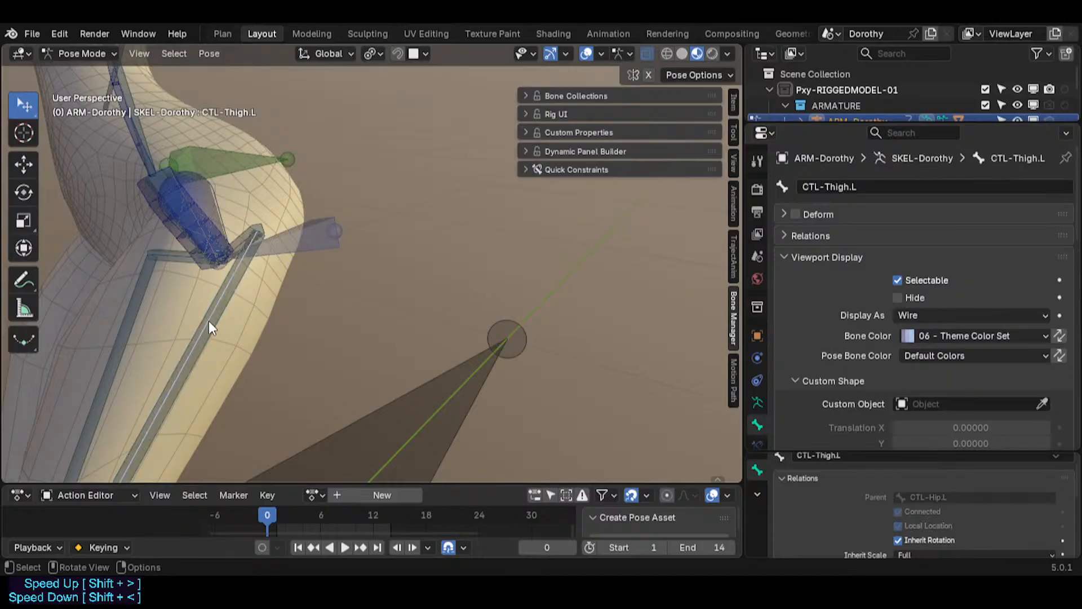
scroll(209, 320, "down", 3)
middle_click_drag(227, 424, 249, 282, "shift")
scroll(249, 282, "down", 2)
left_click(168, 414)
key("g")
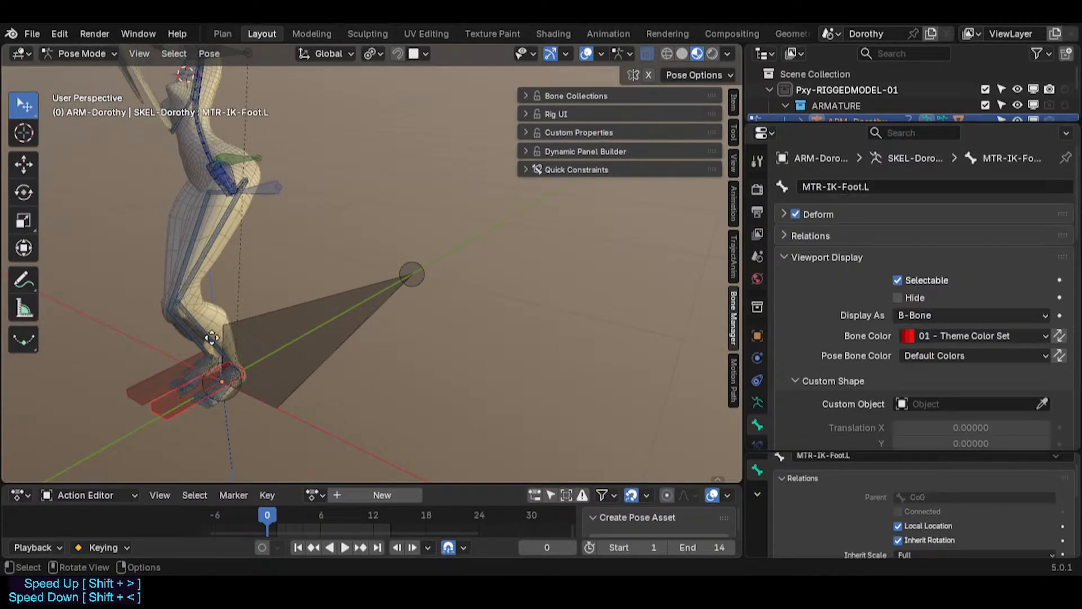
left_click(265, 341)
Step: Expand the bone collections and toggle the solo star of the TGT-Skeleton collection
scroll(239, 304, "up", 1)
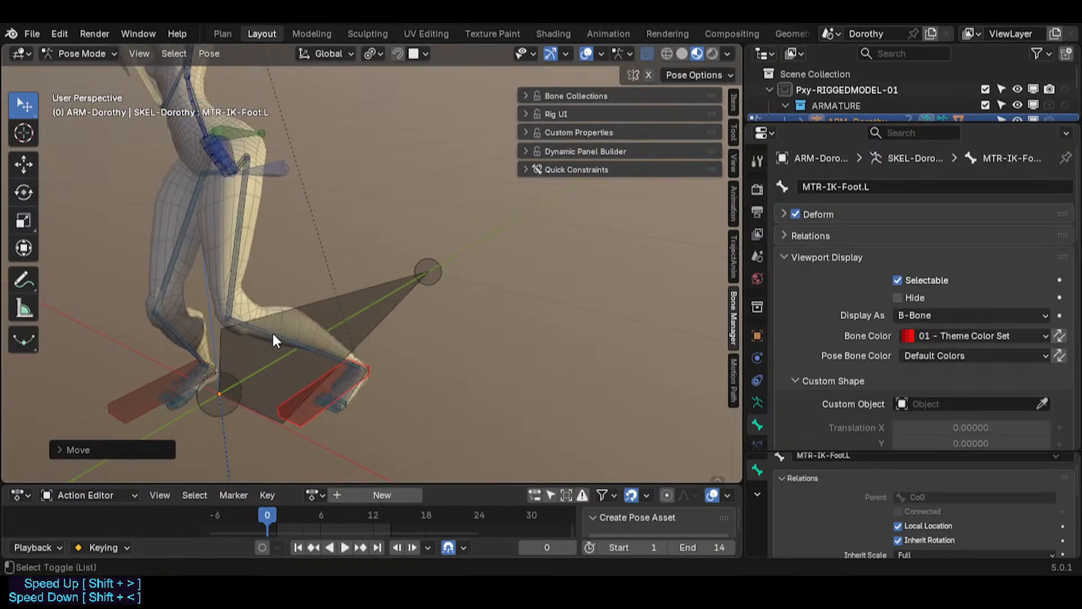
left_click(552, 97)
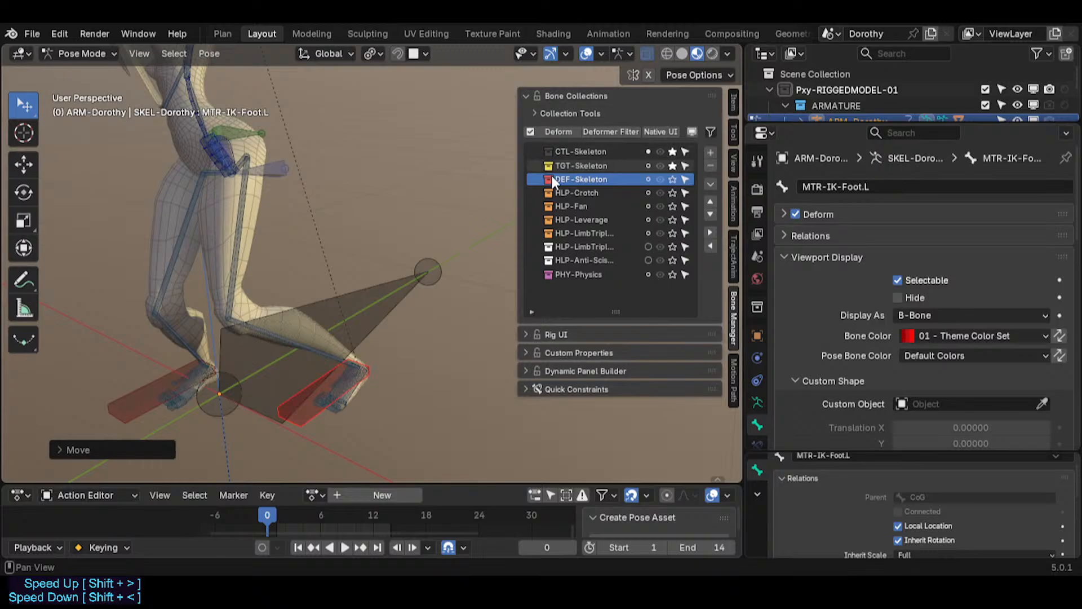
left_click(673, 165)
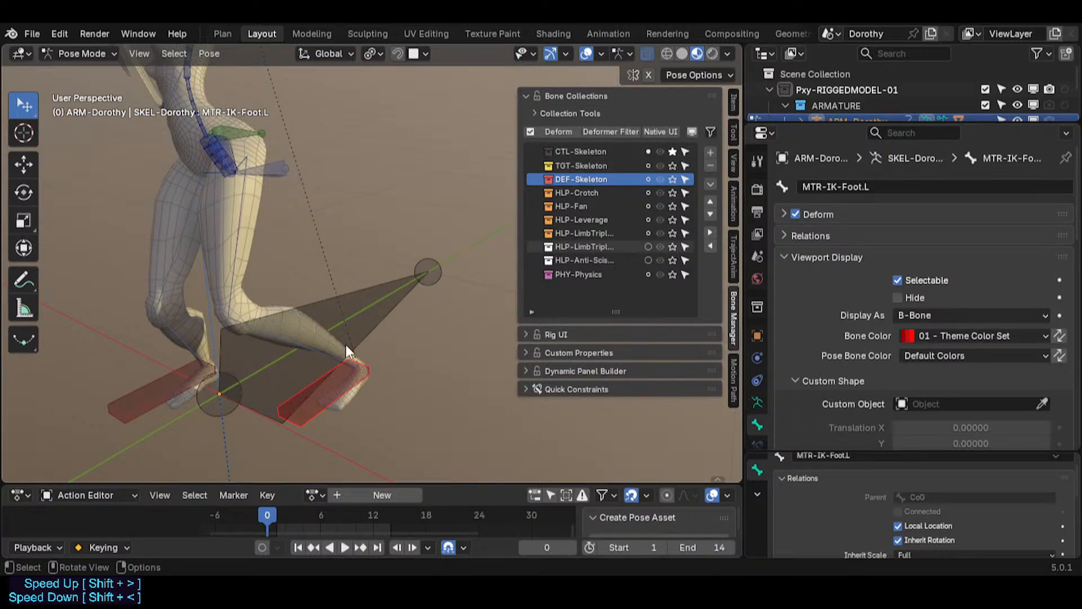
Step: Select the CTL-Shin.L bone and move it several times to test the left knee
left_click(316, 352)
middle_click_drag(328, 363, 288, 374)
left_click(330, 405)
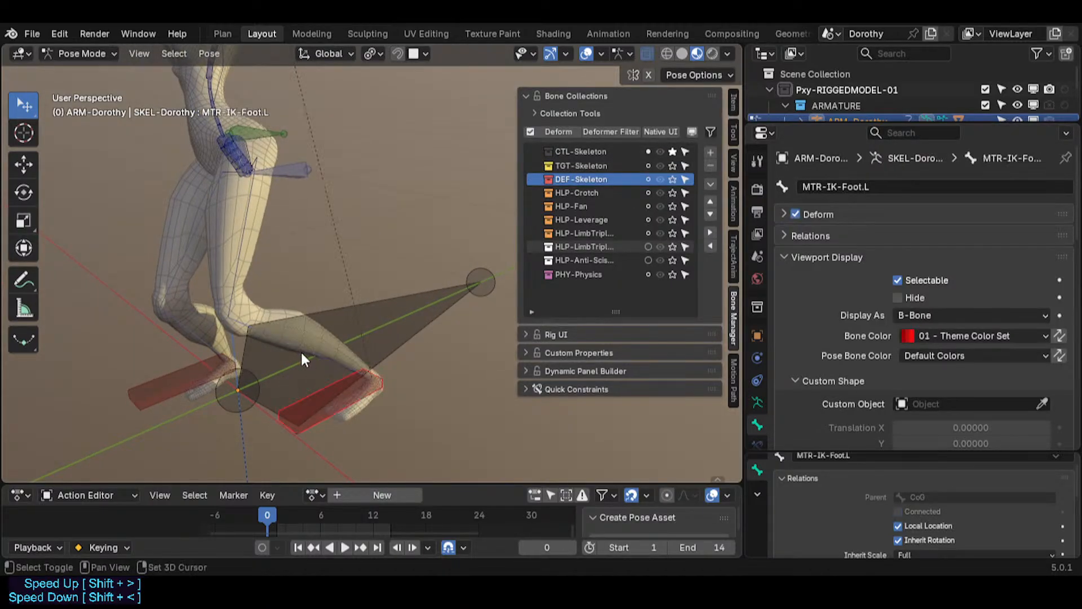
left_click(262, 339)
key("g")
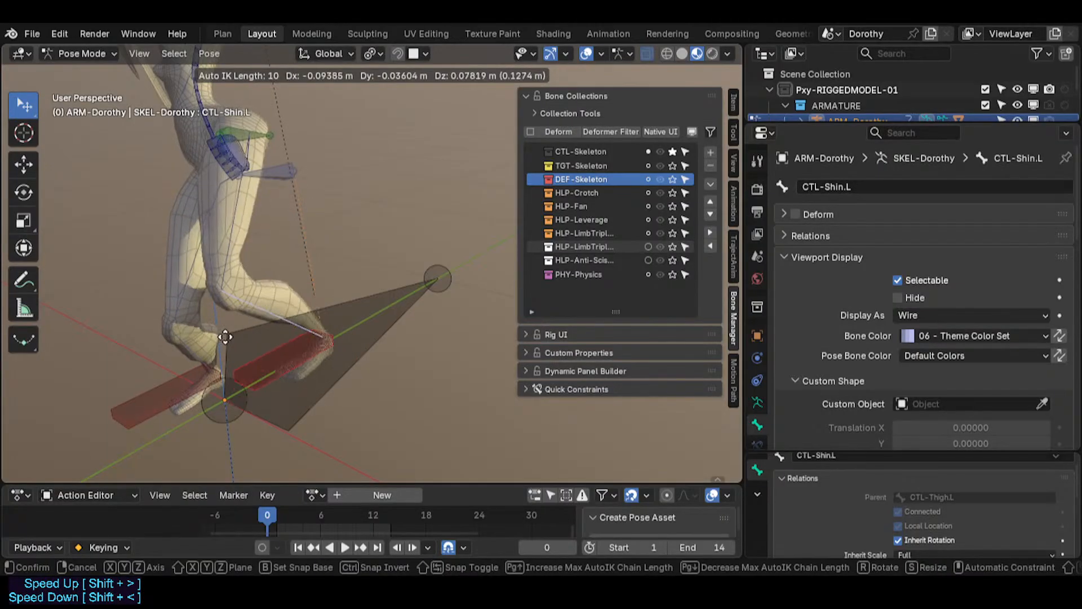
left_click(278, 349)
scroll(278, 349, "down", 2)
key("g")
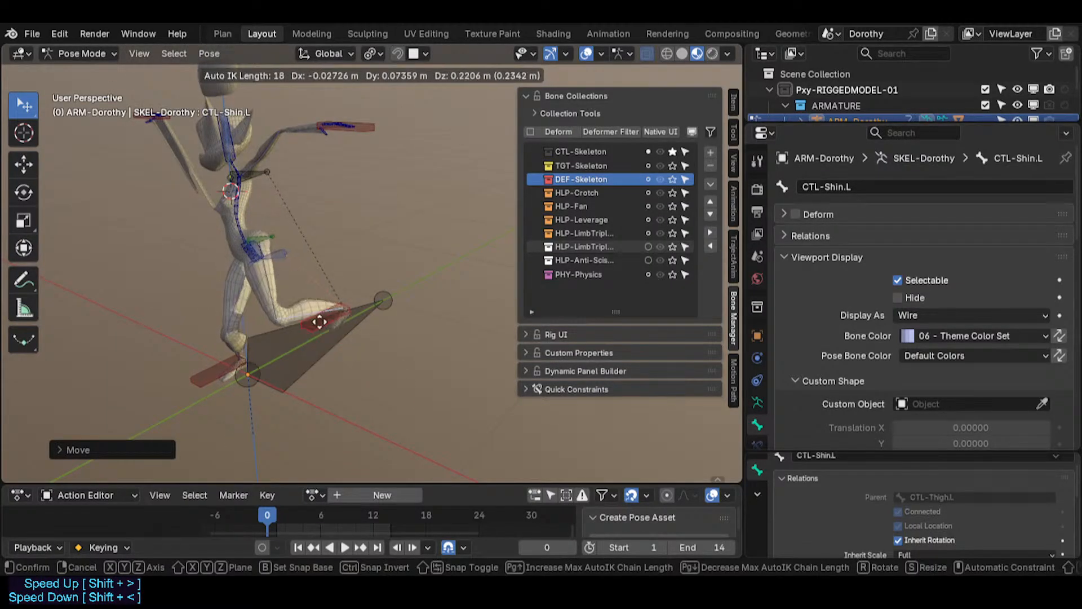
scroll(265, 307, "up", 7)
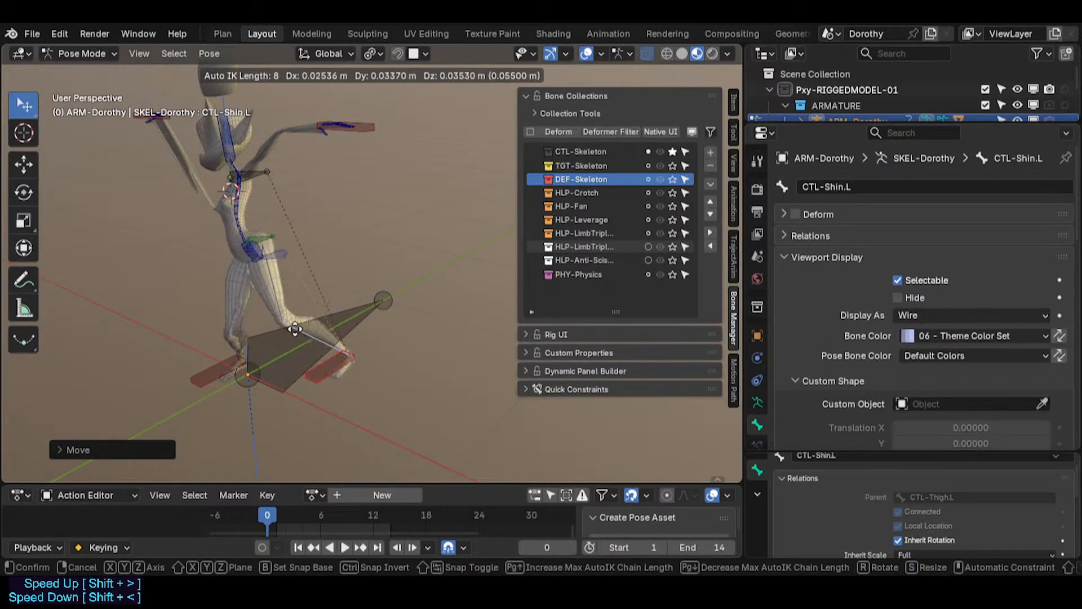
left_click(293, 337)
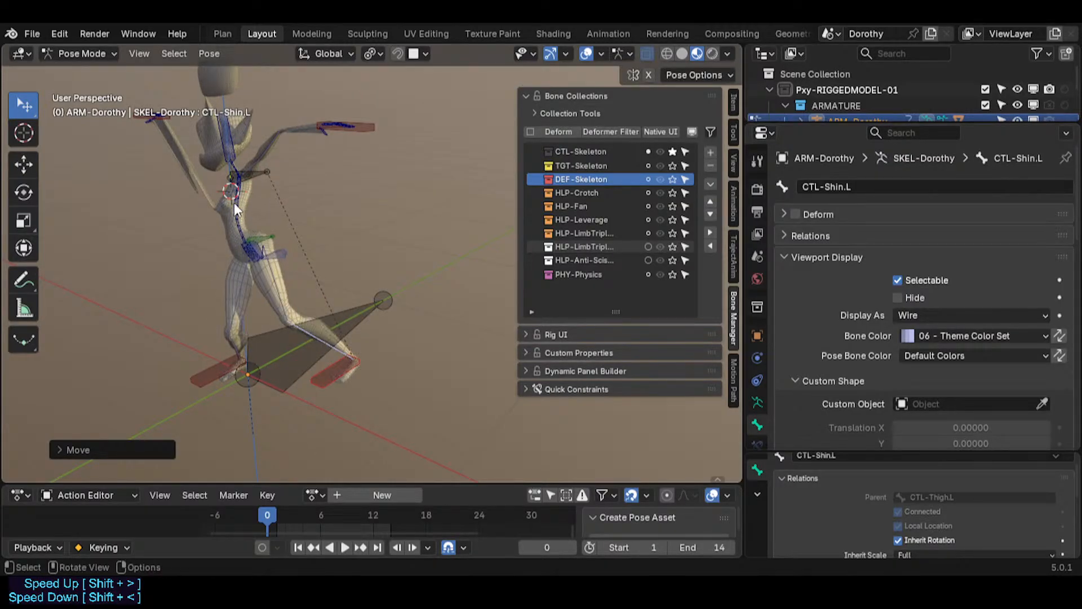
key("g")
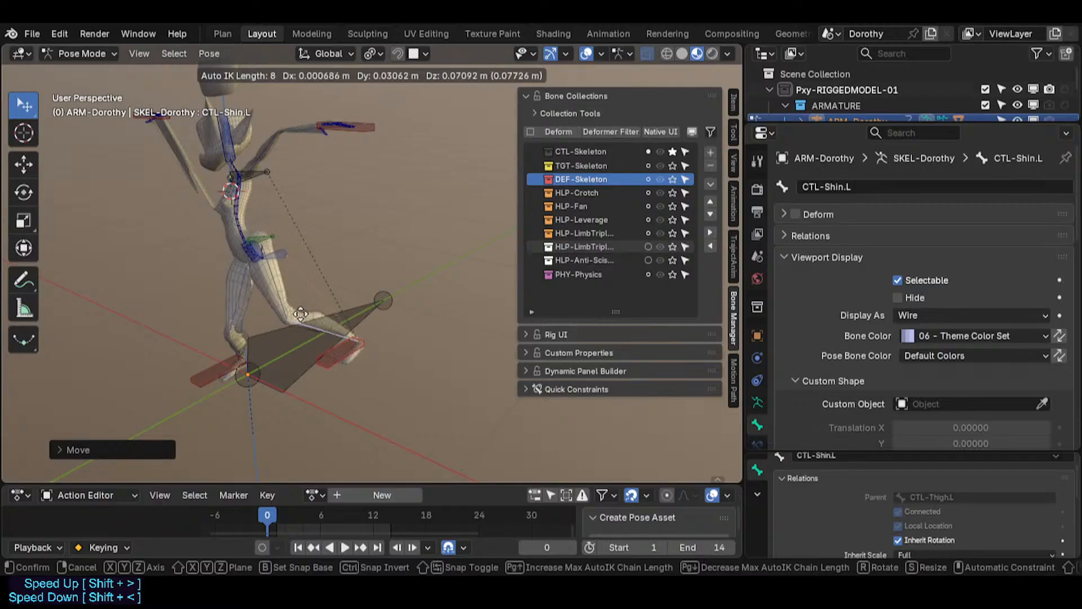
left_click(315, 307)
Step: Select the CTL-HipsSway.002 bone and rename it CTL-HipsSwayBase
scroll(256, 279, "up", 3)
middle_click_drag(256, 280, 248, 220)
scroll(247, 220, "up", 2)
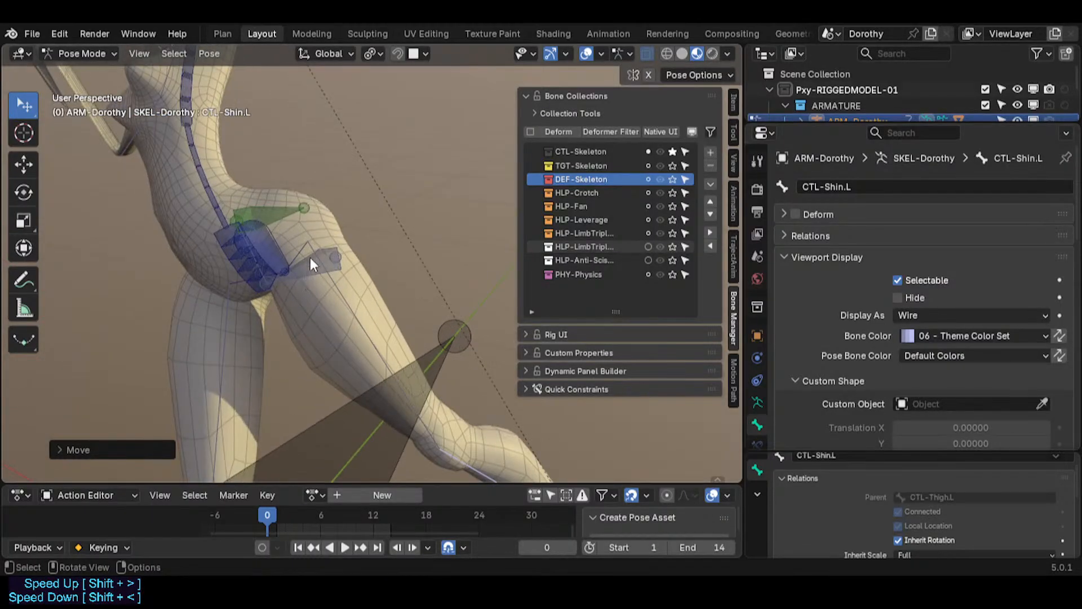
left_click(265, 257)
scroll(338, 272, "up", 2)
scroll(324, 274, "up", 2)
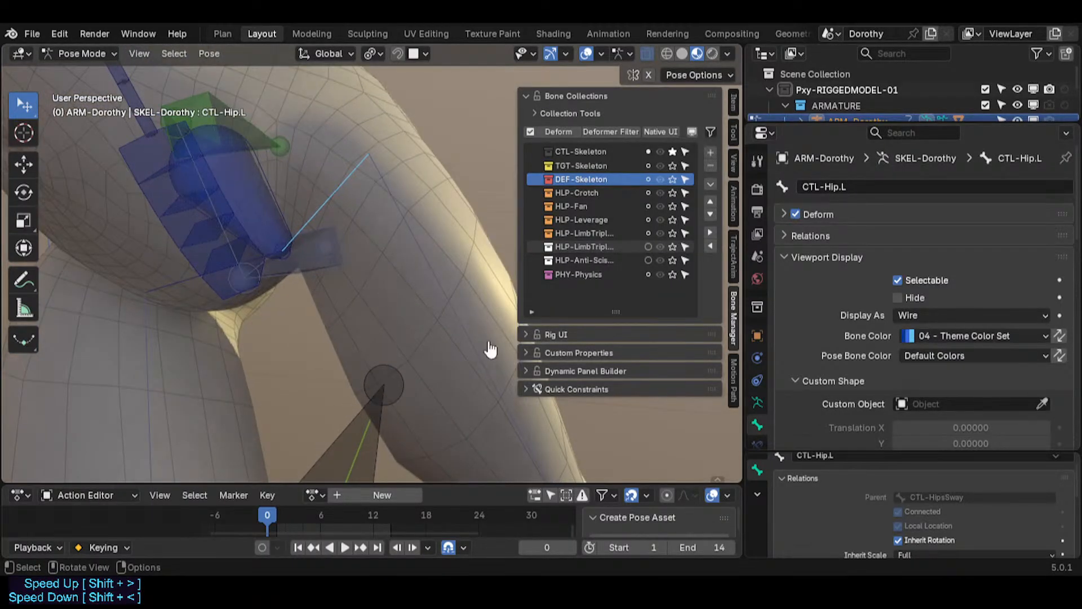
middle_click_drag(357, 278, 255, 266)
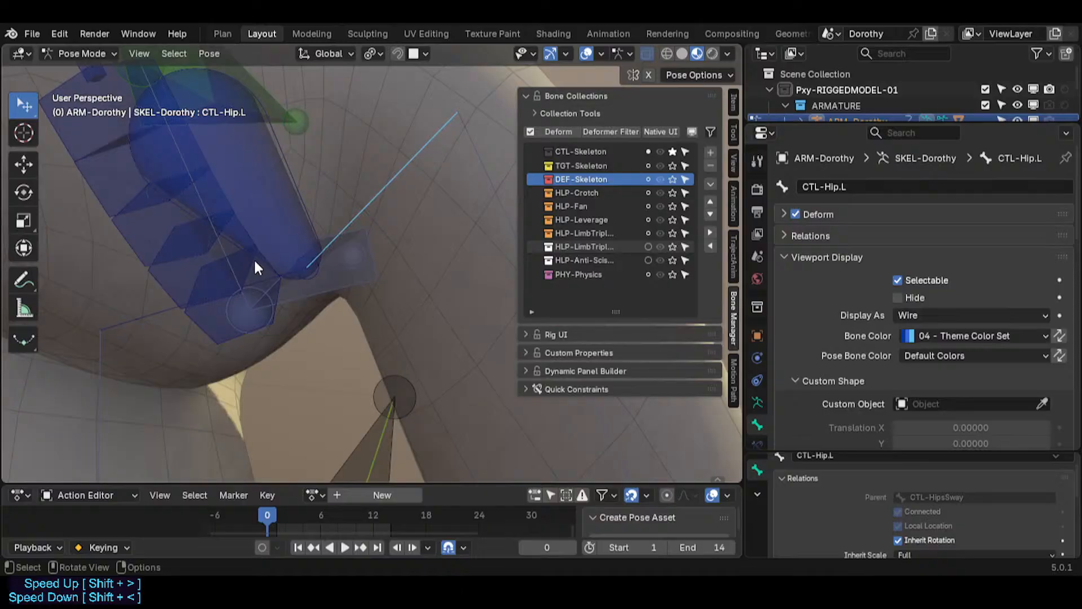
left_click(276, 216)
middle_click_drag(248, 175, 266, 331)
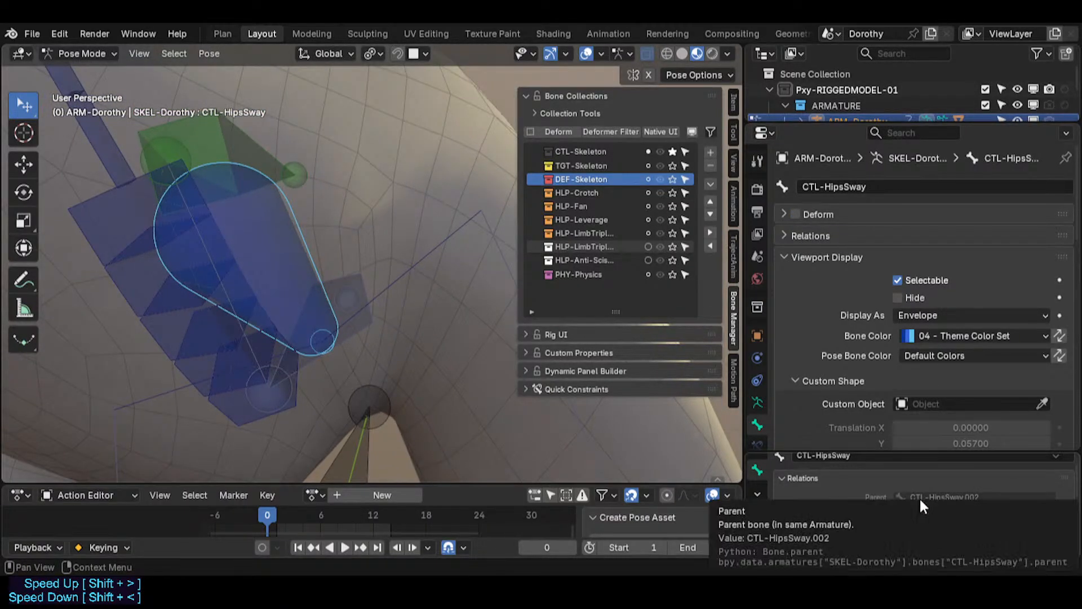
left_click(214, 264)
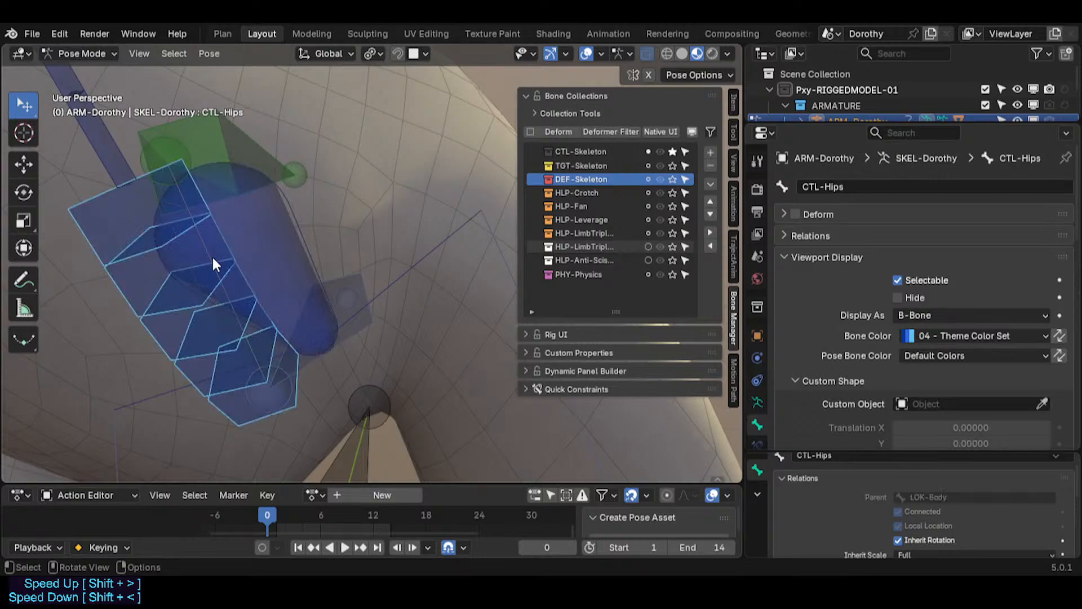
left_click(214, 265)
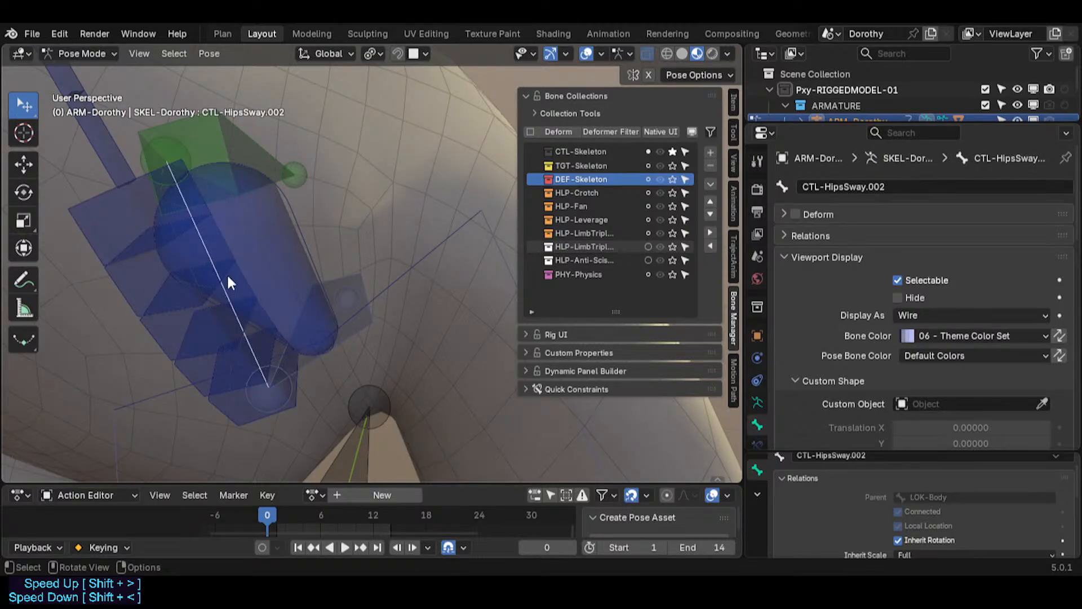
key("F2")
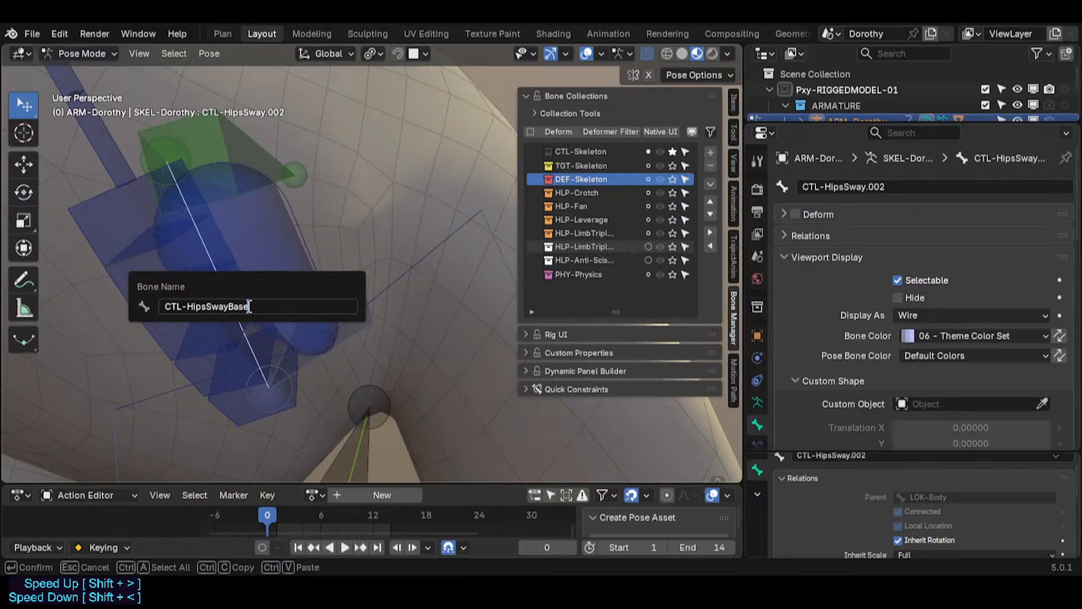
key("Return")
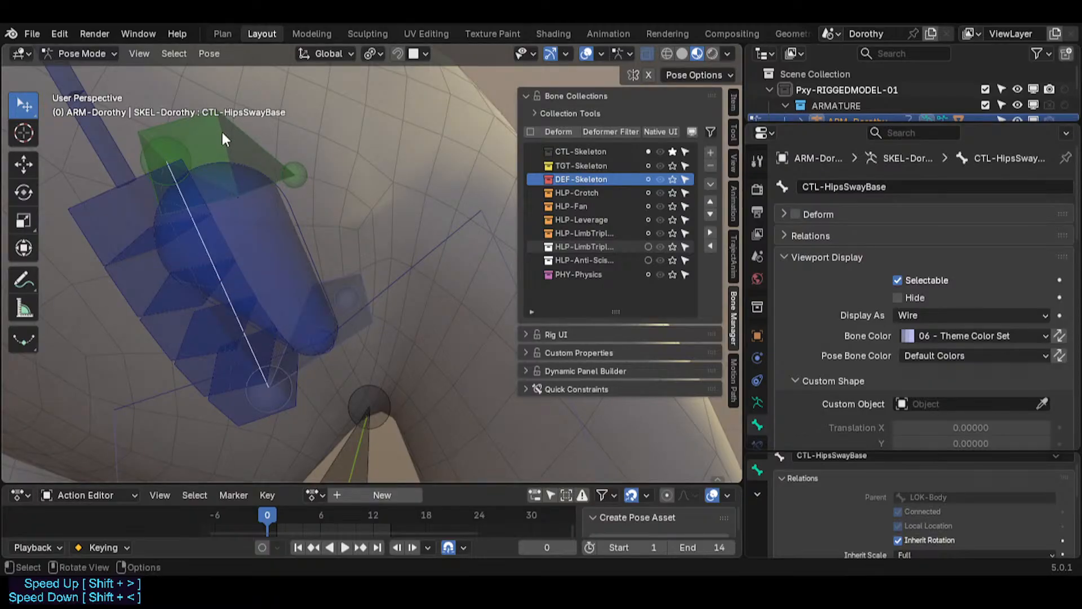
Step: Try moving the CTL-HipsSway bone, cancelling the move
middle_click_drag(222, 135, 240, 192)
middle_click(255, 287, "alt")
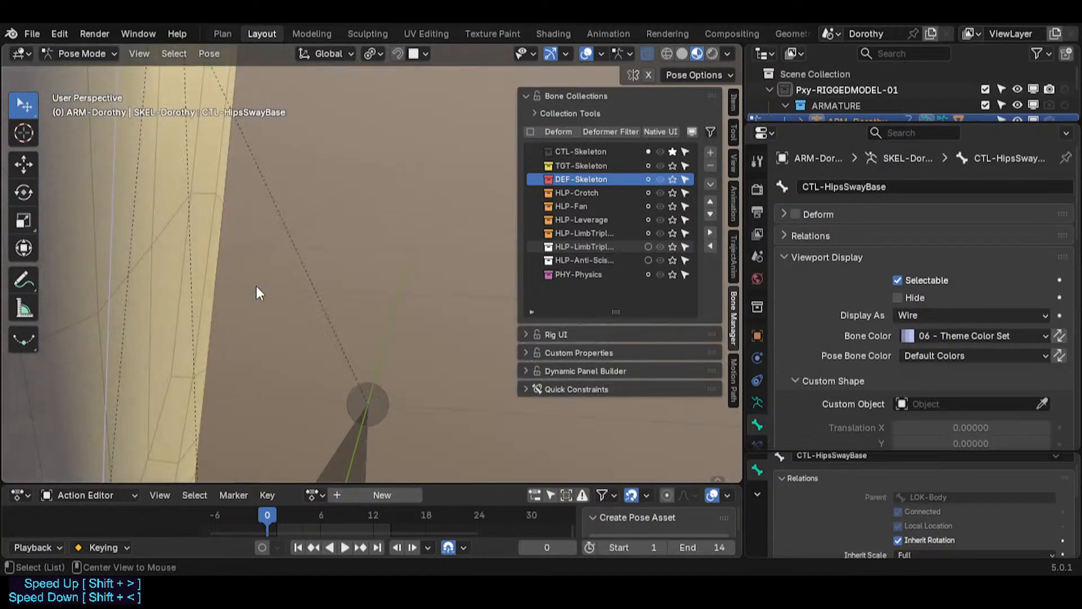
scroll(246, 292, "down", 6)
scroll(228, 325, "up", 5)
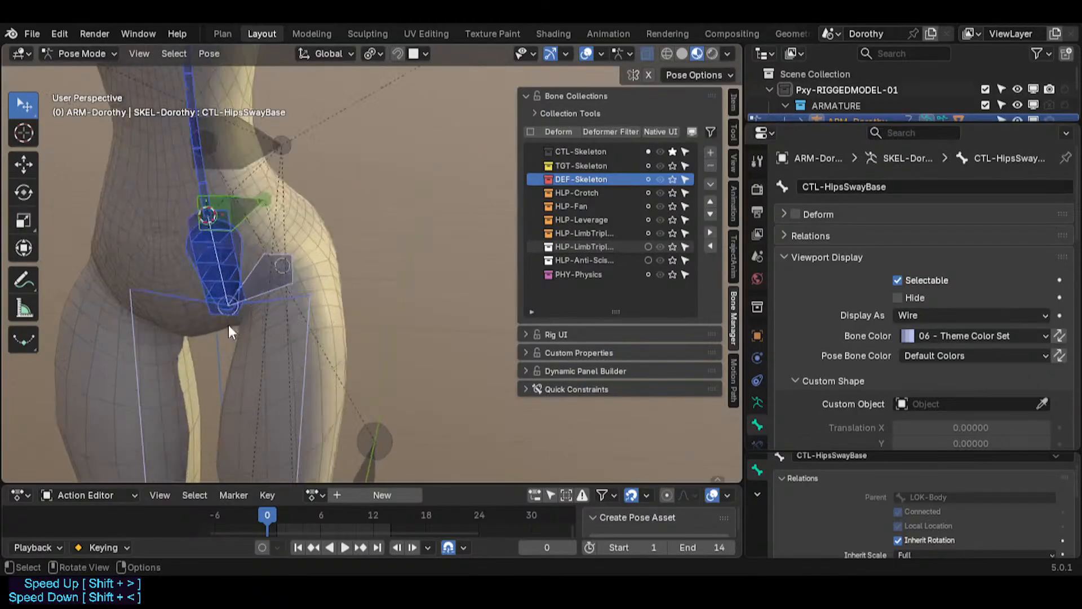
left_click(232, 247)
key("g")
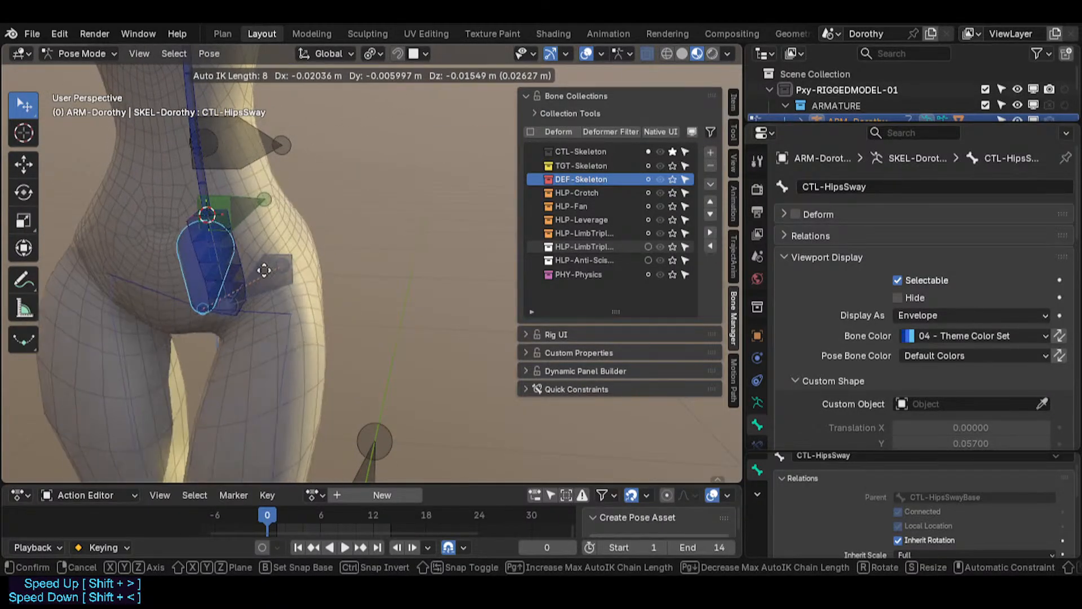
right_click(202, 249)
Step: Rotate the CTL-Hips bone in Pose Mode to test the hips control
left_click(211, 246)
key("r")
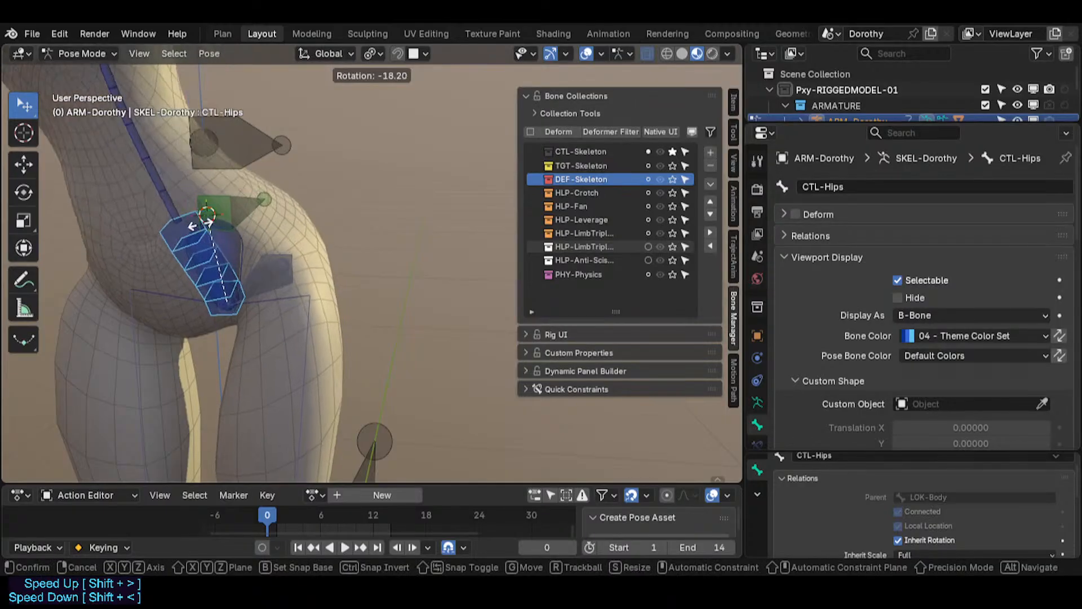
left_click(205, 214)
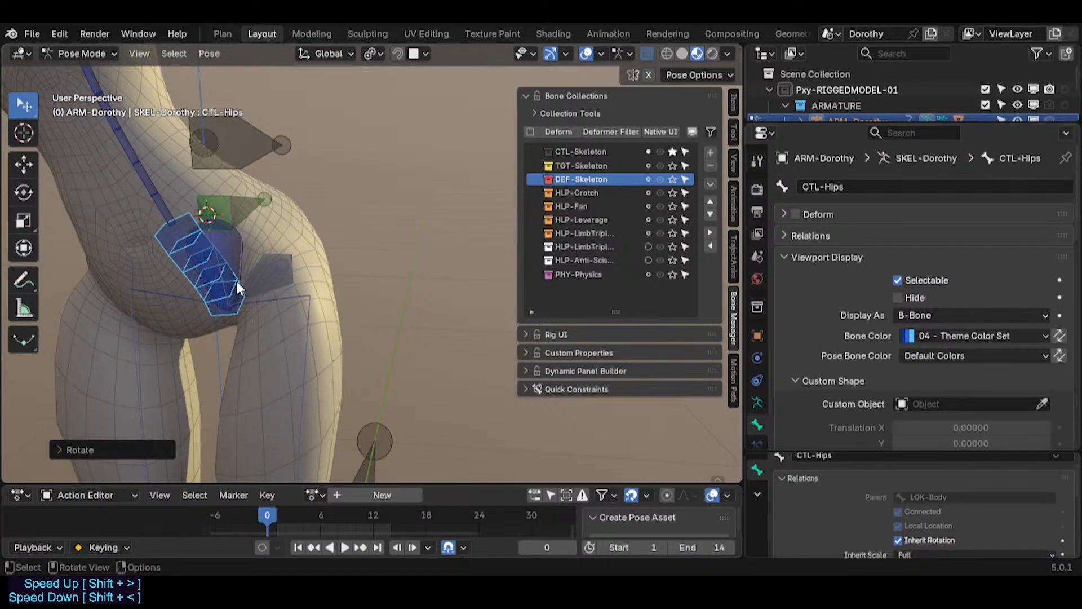
Step: Select the LOK-Body bone and move it to test how the hips follow
left_click(218, 258)
left_click(218, 259)
left_click(218, 259)
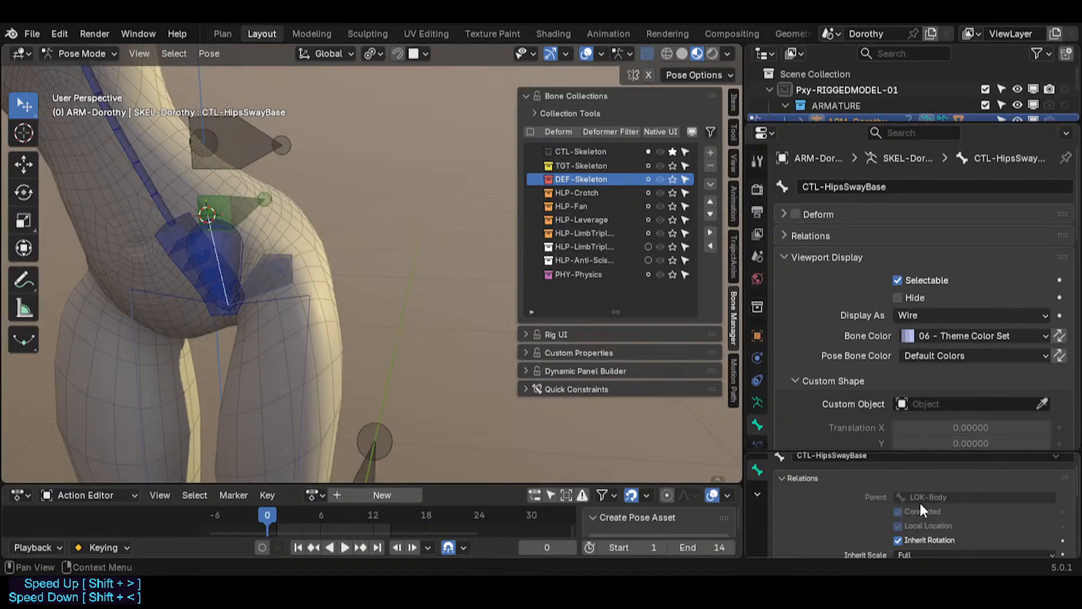
scroll(212, 285, "up", 2)
left_click(289, 279)
middle_click_drag(289, 278, 211, 295)
key("g")
left_click(254, 291)
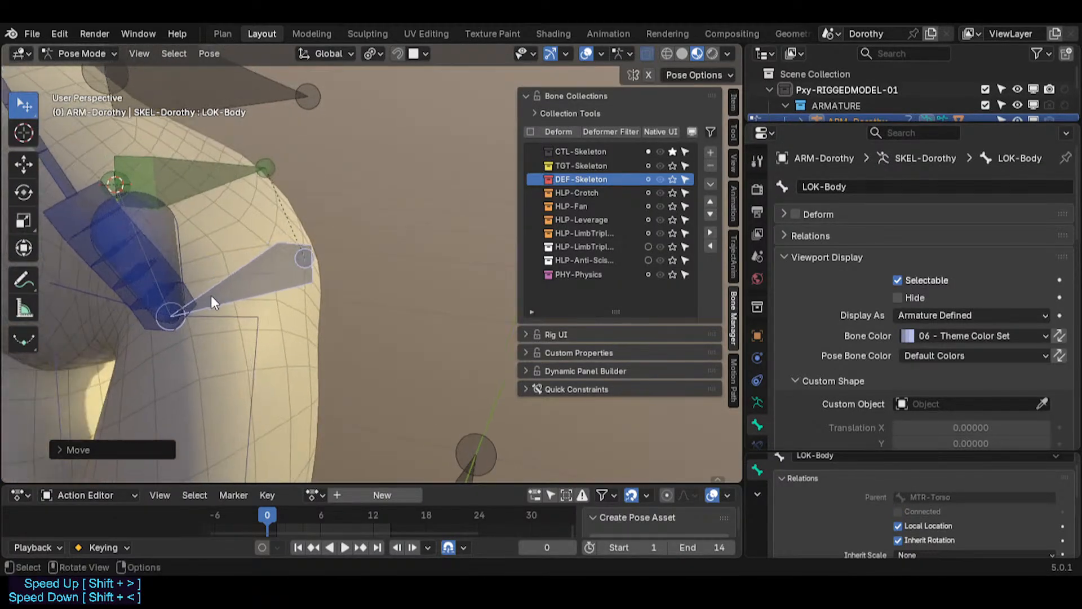
Step: Delete the Copy Scale ROOT bone constraint from the LOK-Body bone
scroll(761, 410, "down", 2)
left_click(759, 412)
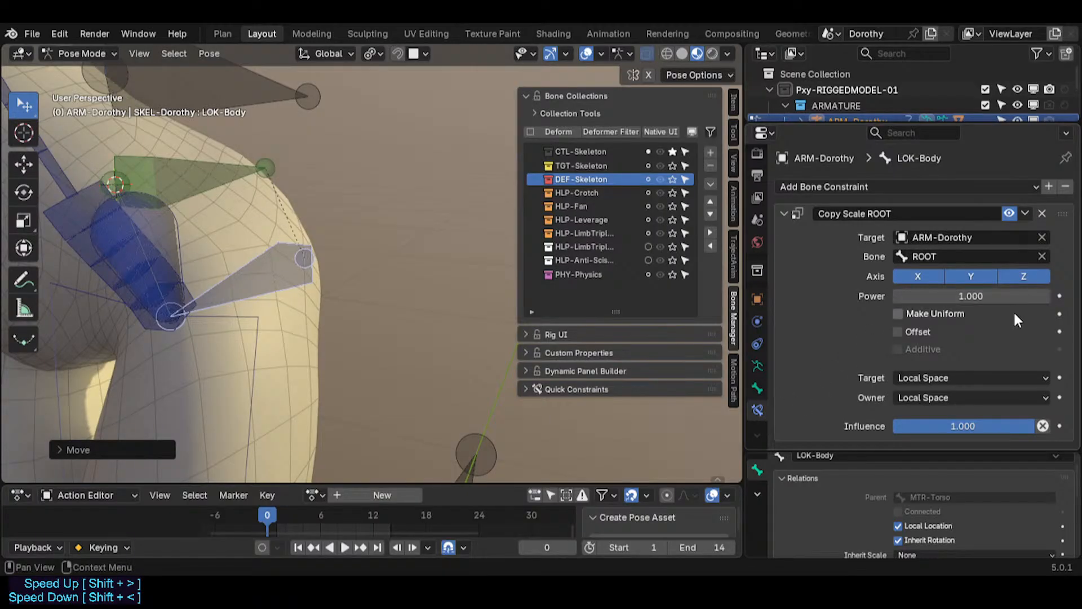
left_click(1042, 213)
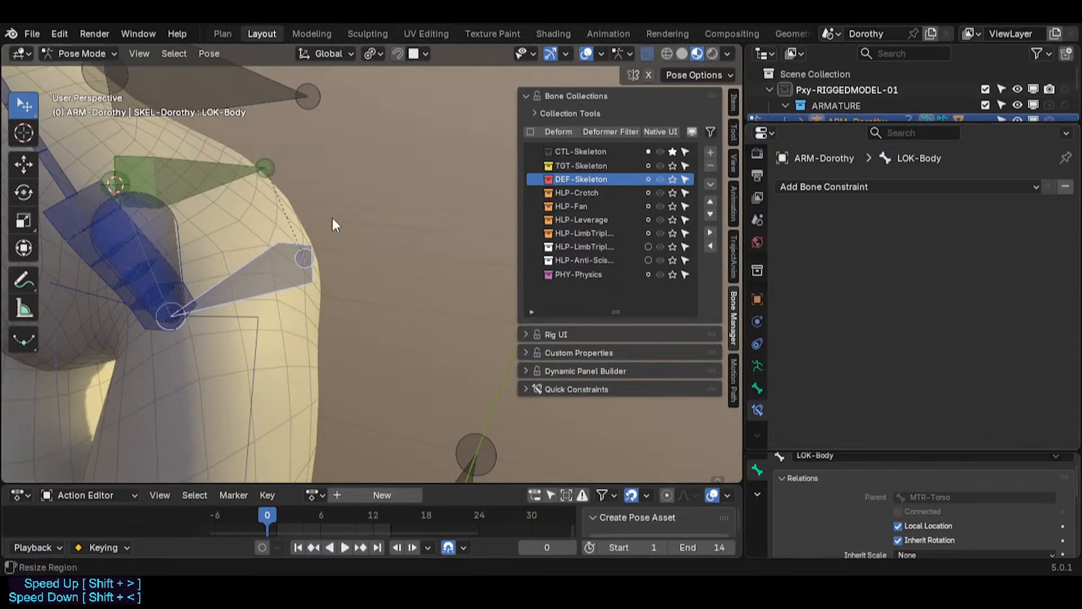
middle_click_drag(332, 217, 234, 260)
key("ctrl+z")
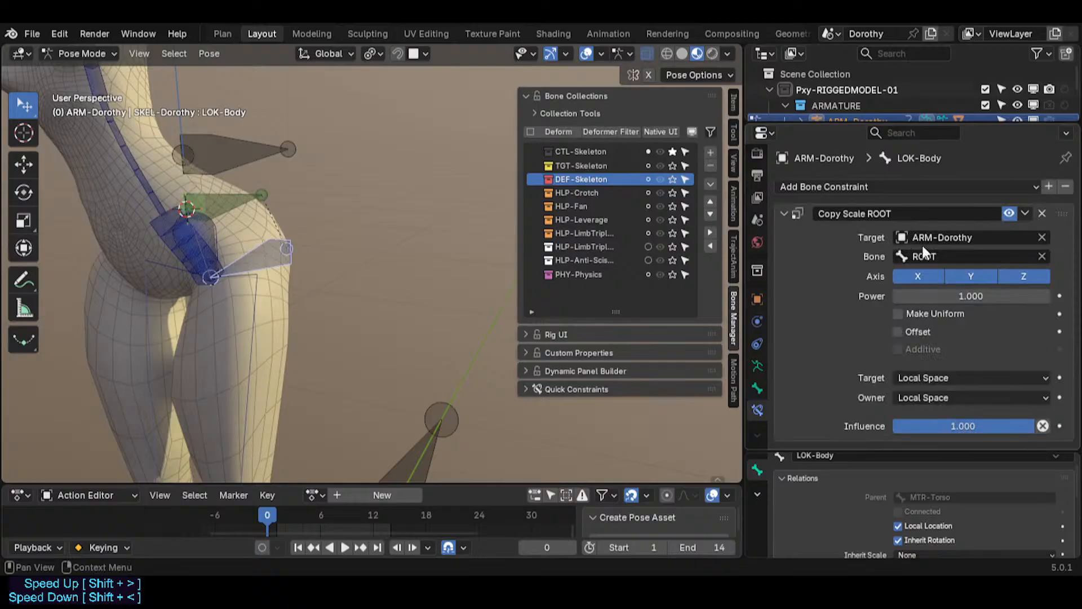
left_click(1042, 213)
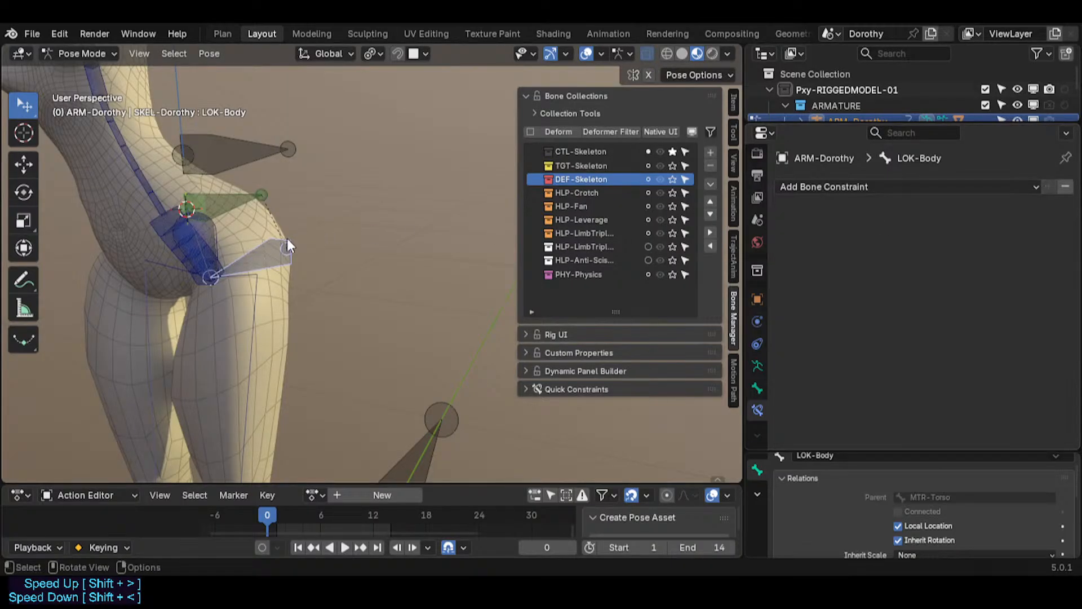
Step: Move the LOK-Body bone several times to test it and toggle its Inherit Rotation option
key("g")
left_click(318, 246)
key("g")
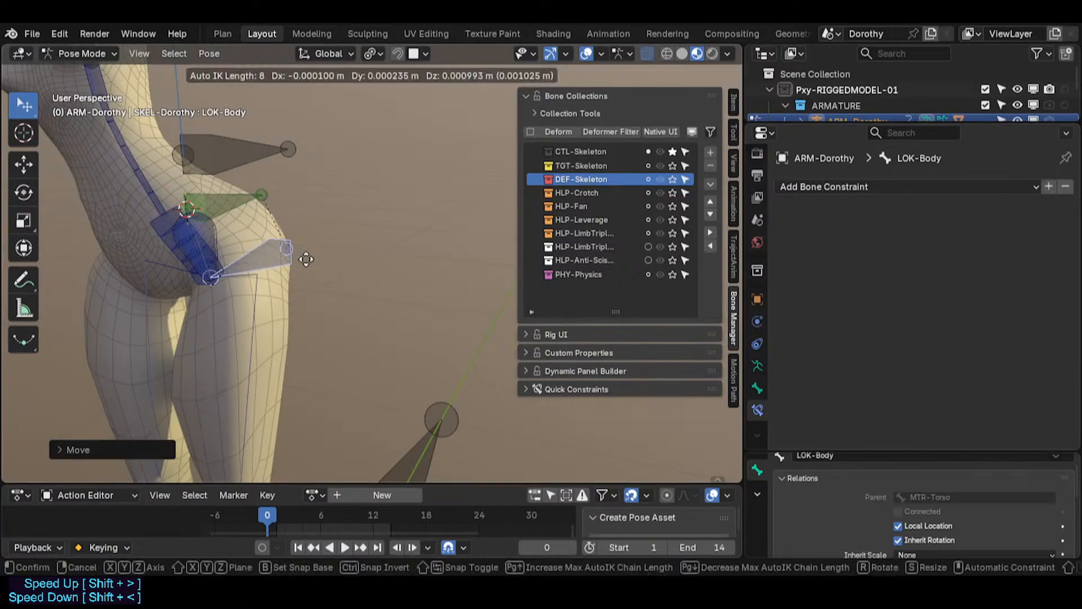
left_click(293, 246)
key("g")
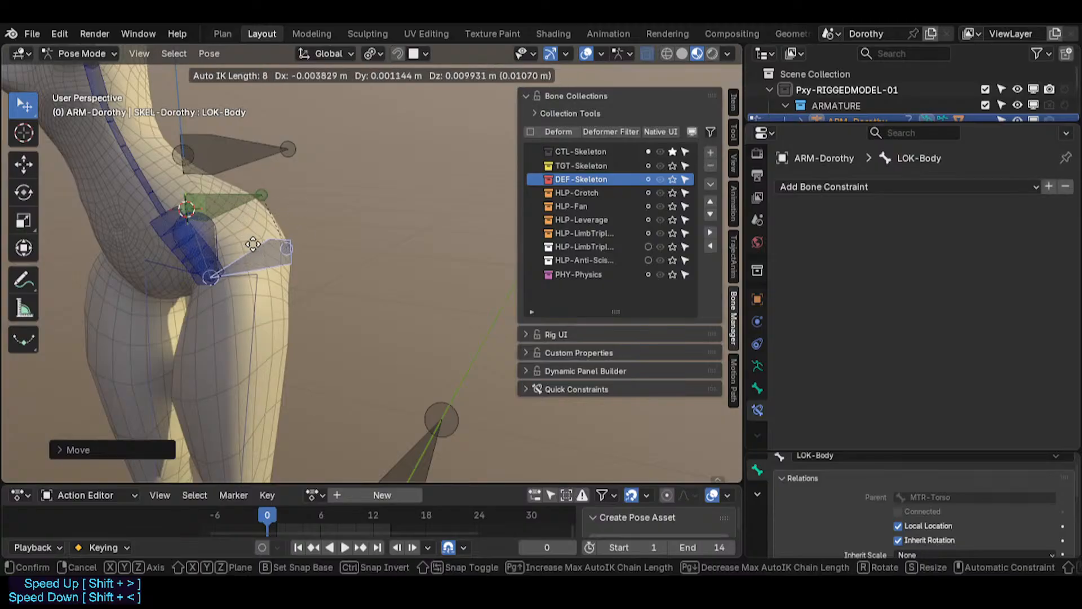
left_click(249, 245)
left_click(95, 448)
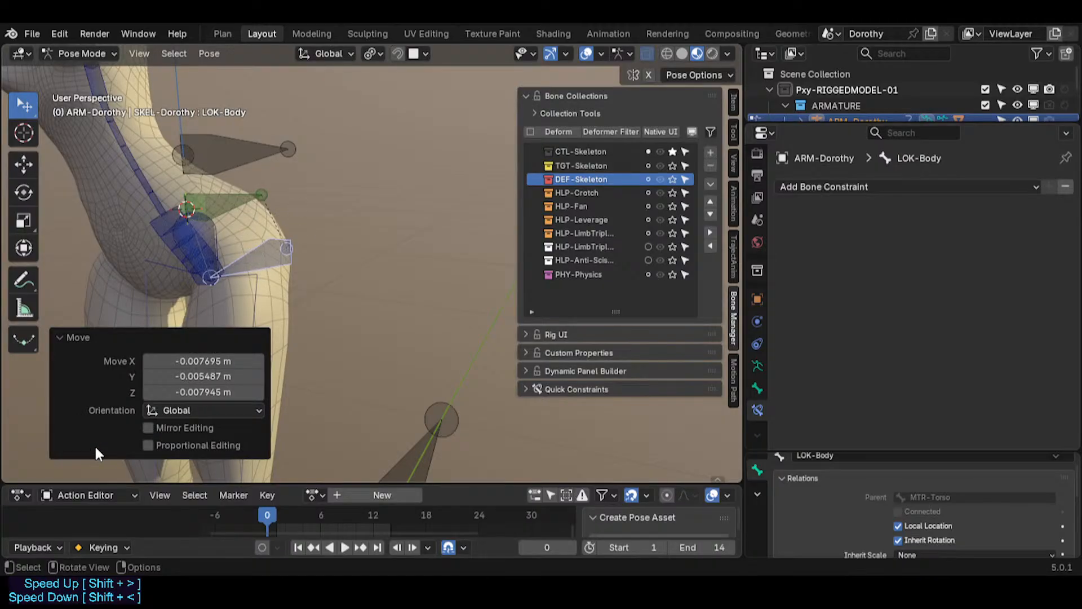
left_click(262, 256)
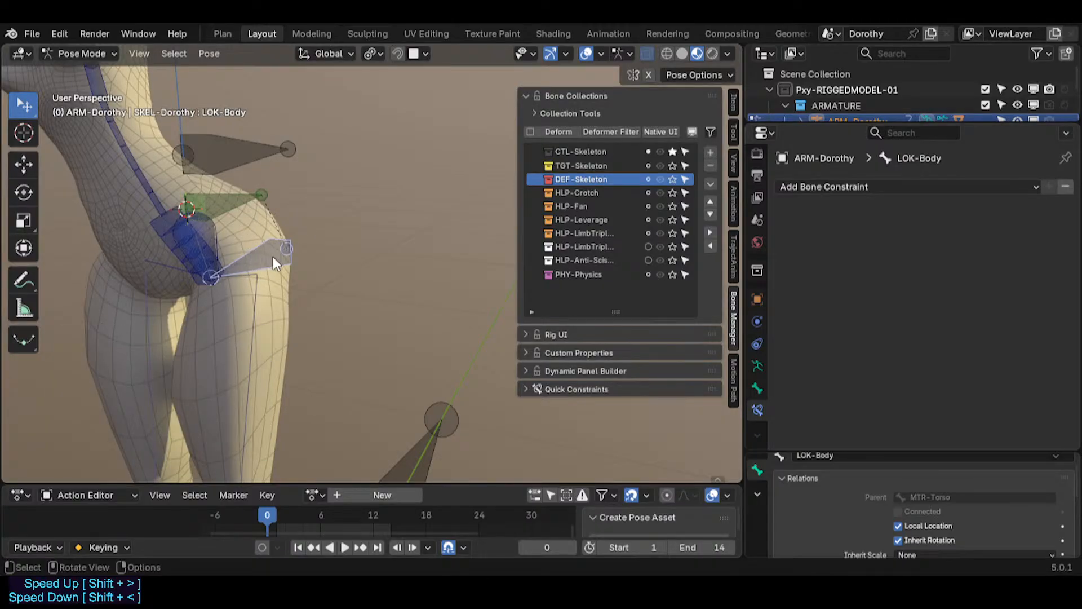
key("shift+w")
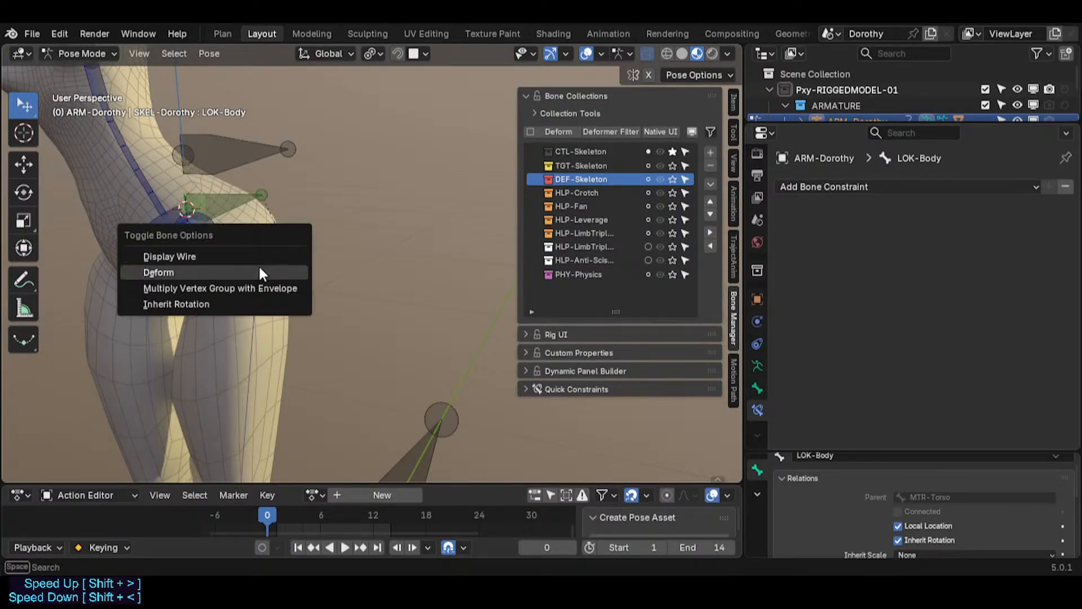
left_click(201, 303)
Step: In Edit Mode, lock the selected bone, setting the lock operation type to Enable
key("Tab")
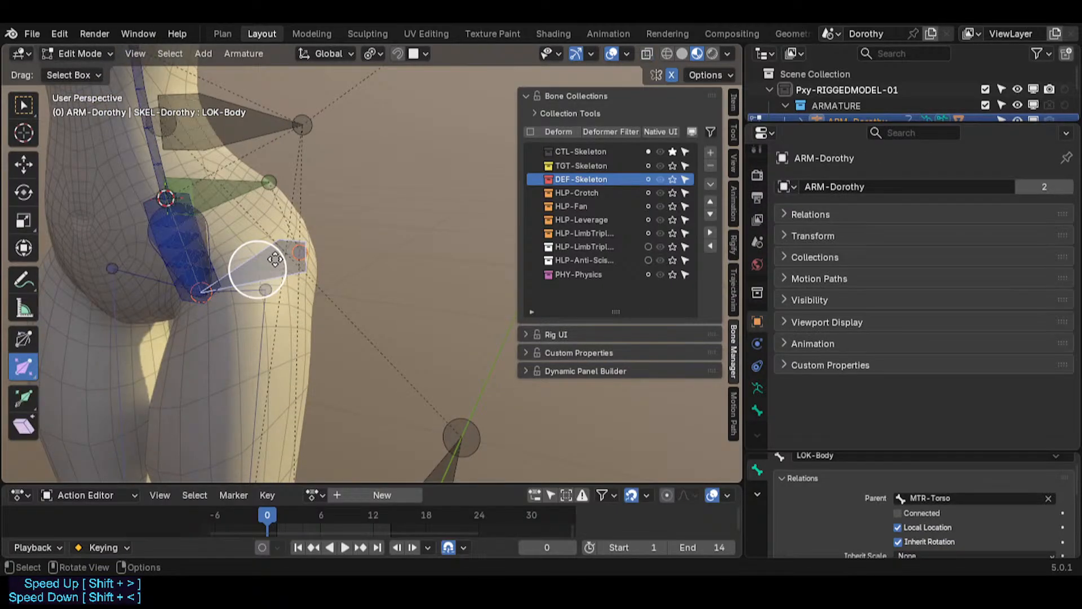
key("shift+w")
left_click(197, 332)
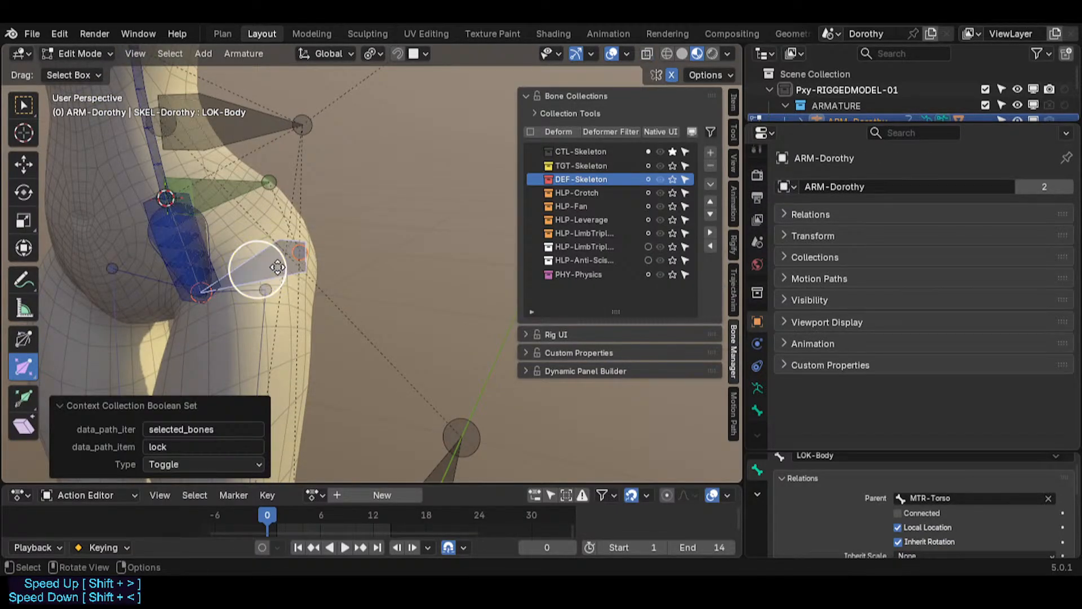
left_click(195, 460)
left_click(195, 460)
left_click(195, 460)
left_click(181, 497)
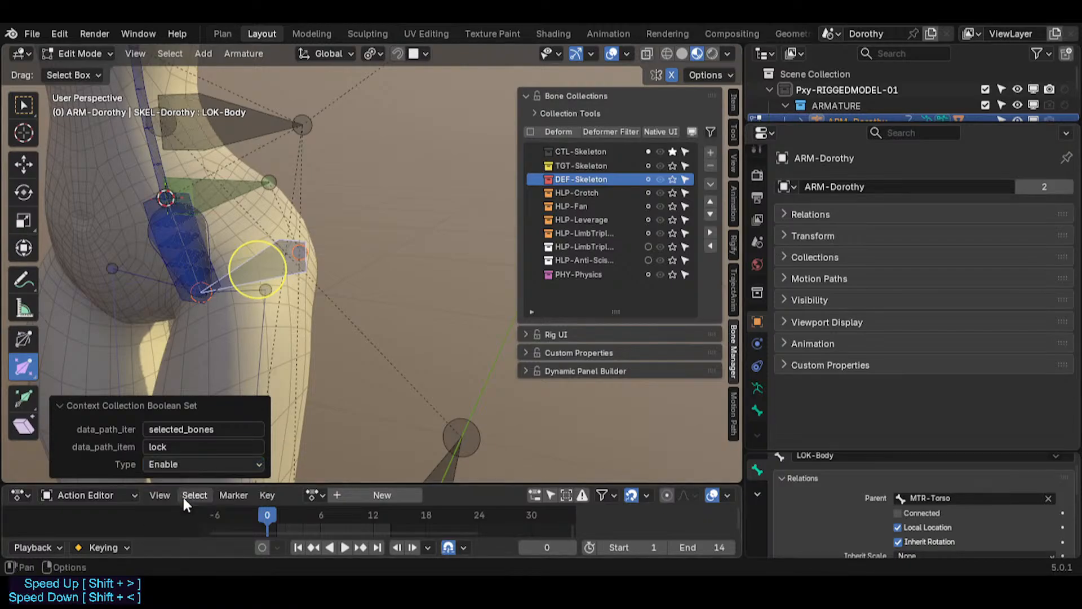
Step: Return to Pose Mode, move LOK-Body to test it, and toggle Multiply Vertex Group with Envelope
left_click(275, 257)
key("ctrl+Tab")
left_click(276, 268)
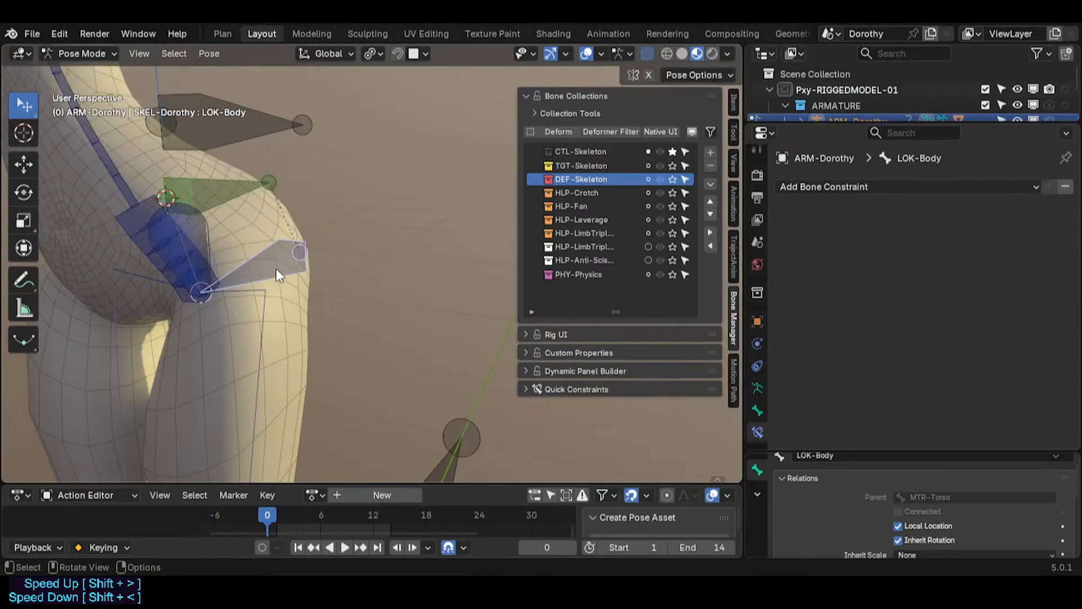
key("g")
left_click(276, 264)
key("shift+w")
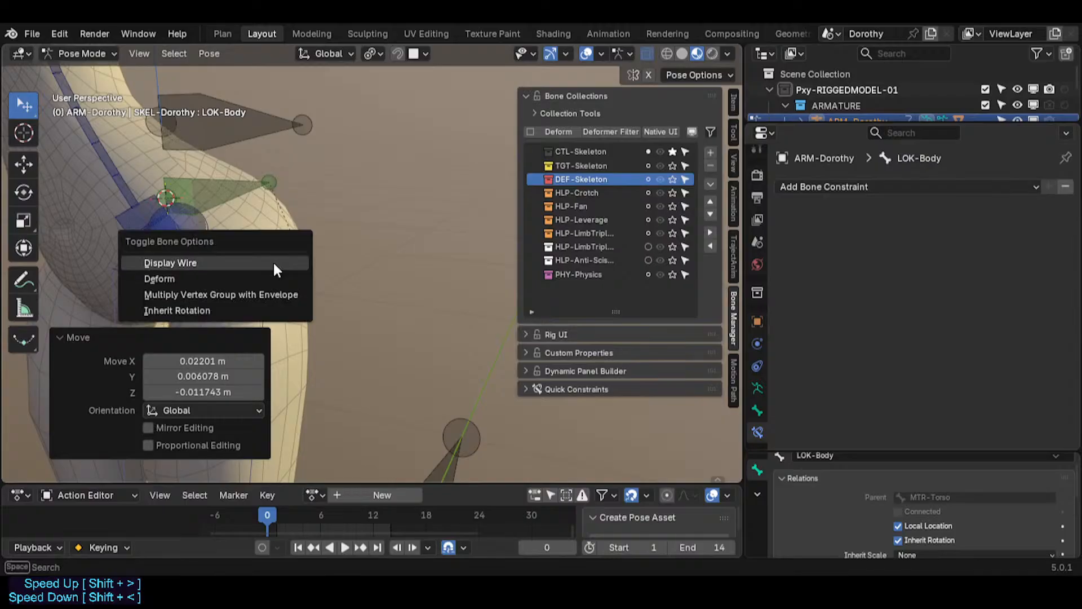
left_click(234, 293)
Step: Try toggling the bone lock again in Edit Mode, undo it, and cancel a bone move before returning to Pose Mode
key("Tab")
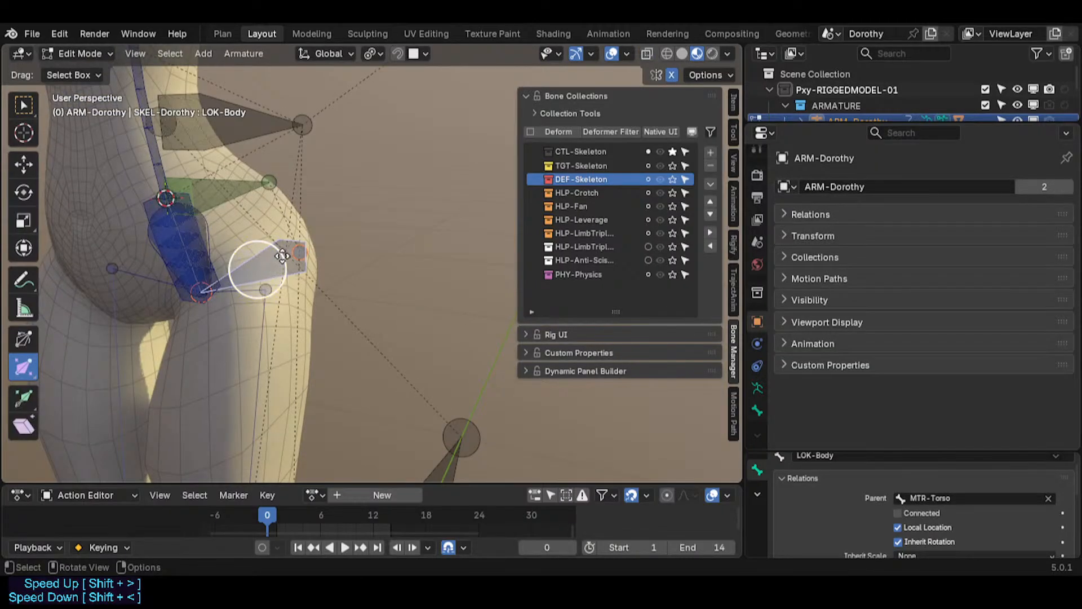
key("shift+w")
left_click(281, 257)
left_click(188, 461)
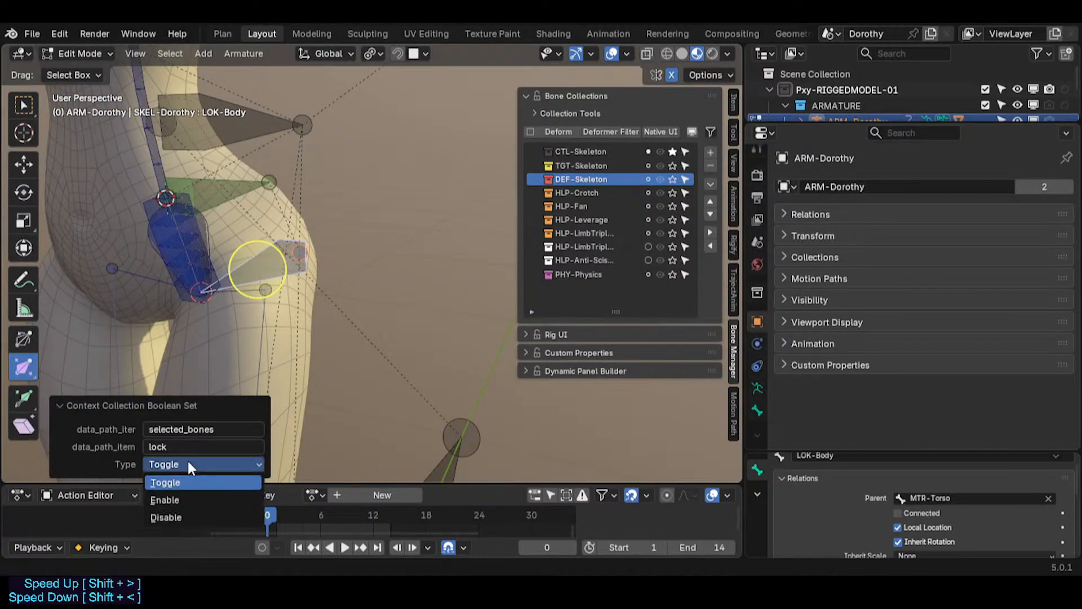
key("Escape")
key("ctrl+z")
key("g")
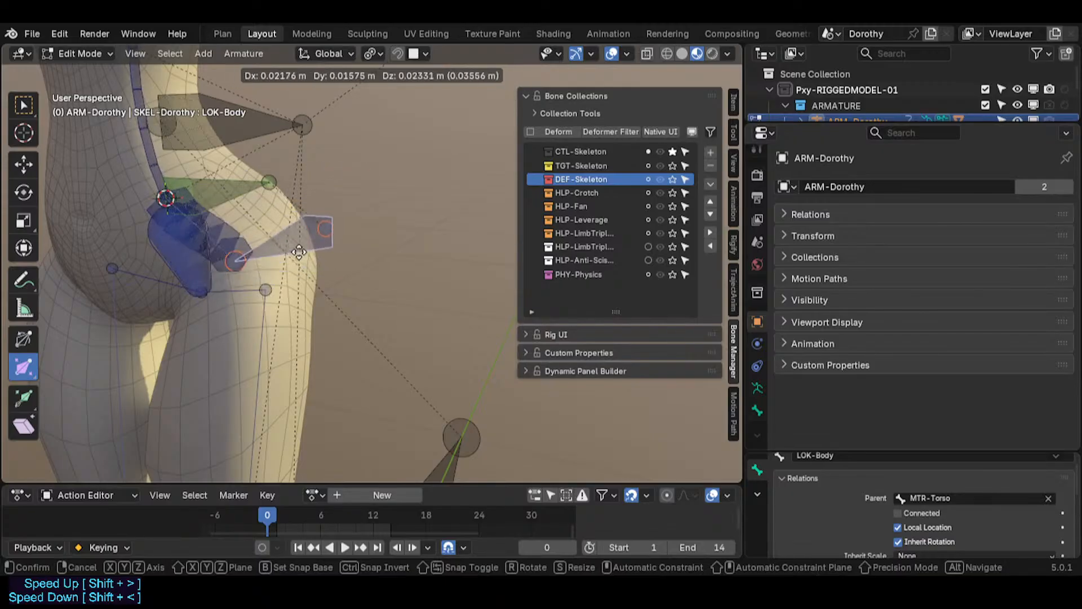
right_click(288, 251)
key("ctrl+Tab")
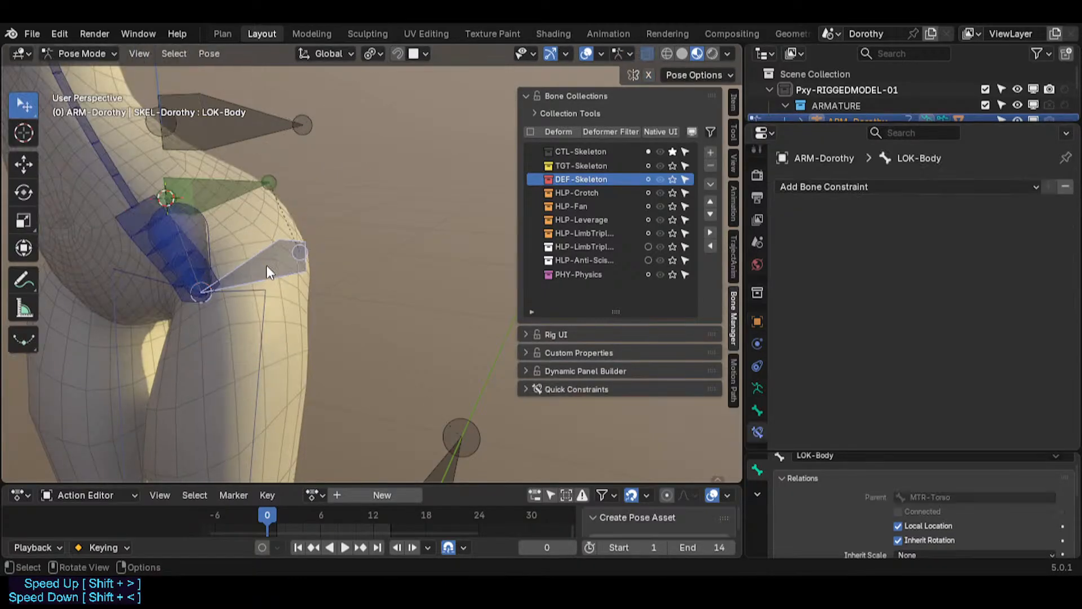
Step: Move and rotate the LOK-Body bone in Pose Mode to test it
key("g")
left_click(273, 270)
key("r")
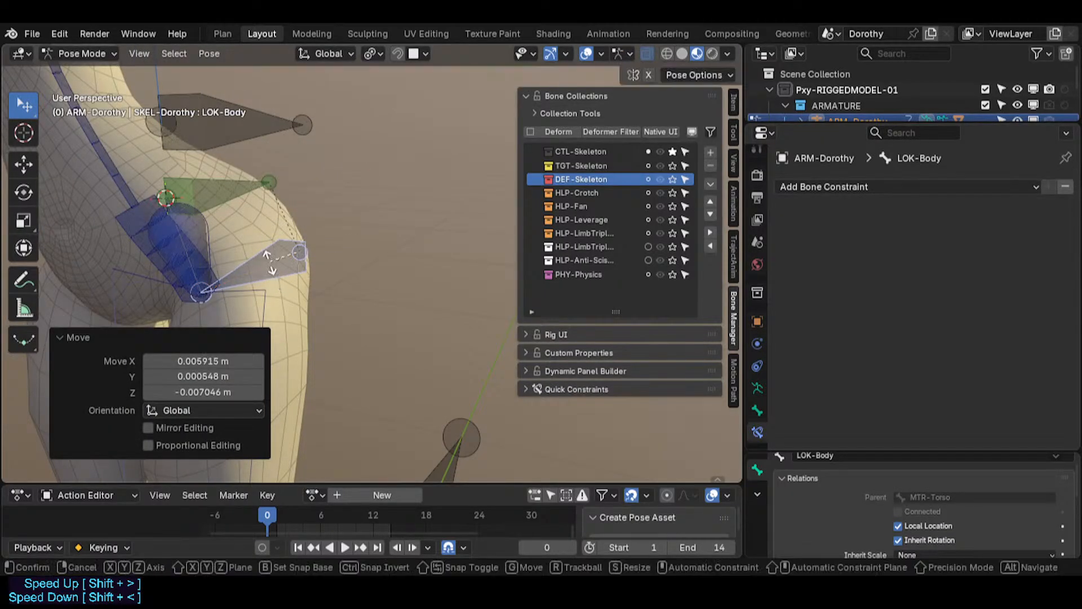
left_click(485, 120)
Step: Open the sidebar's Item tab to inspect the LOK-Body bone's transform and undo the last change
left_click(573, 95)
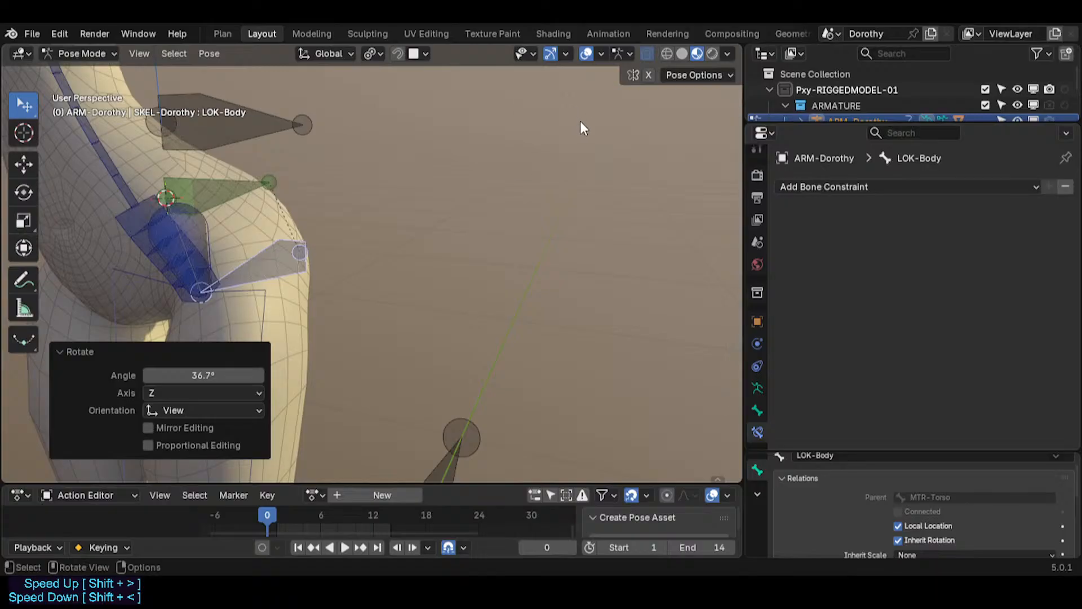
left_click(731, 106)
left_click(558, 95)
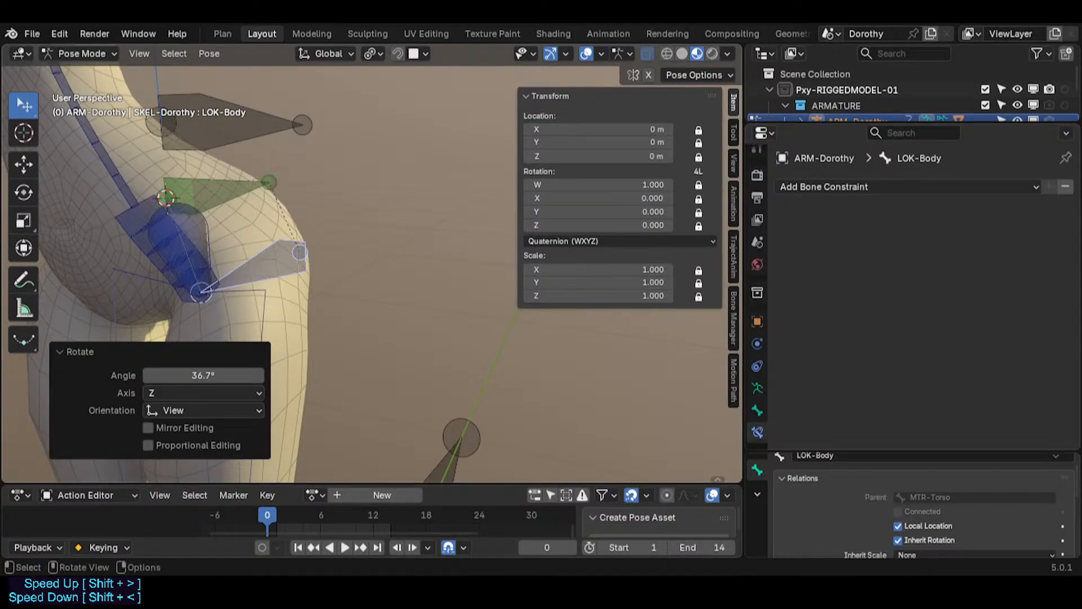
middle_click_drag(264, 255, 293, 235)
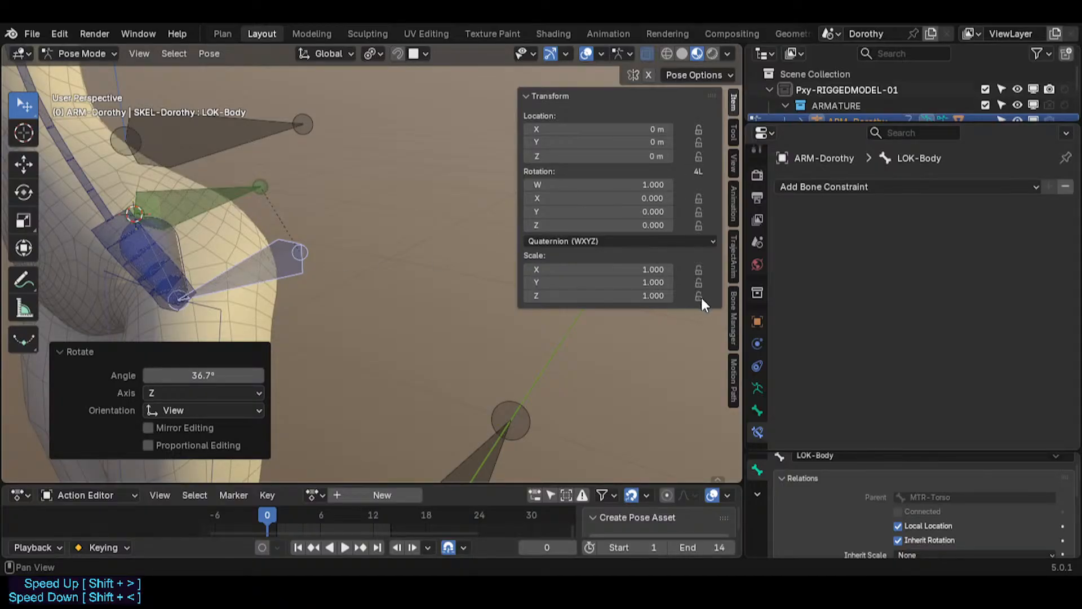
key("ctrl+z")
Step: Move the LOK-Body bone twice in Pose Mode to test it on the whole body
scroll(256, 272, "down", 6)
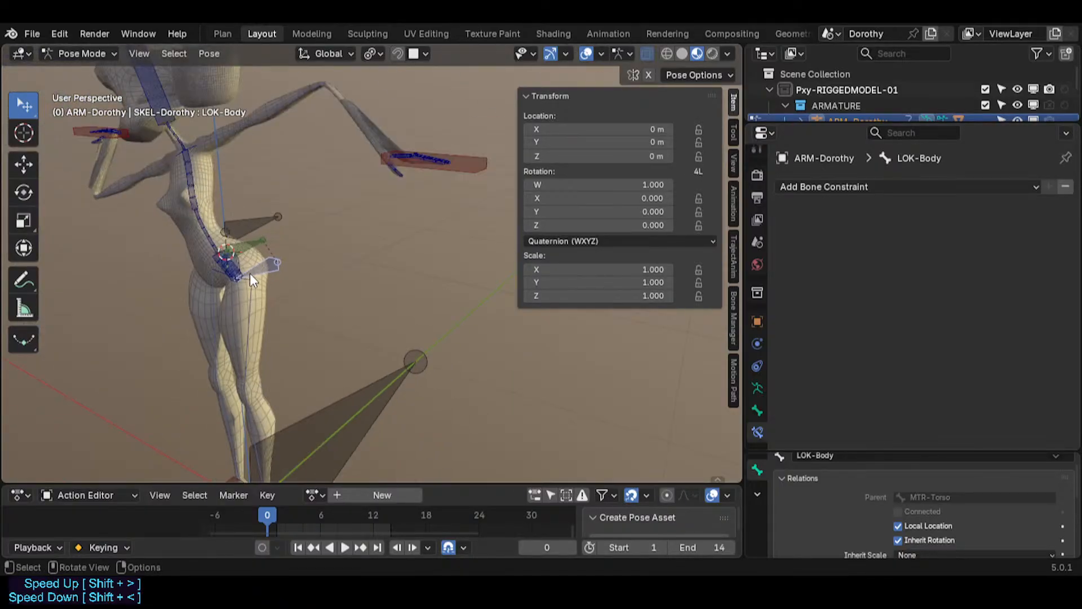
left_click(265, 269)
key("g")
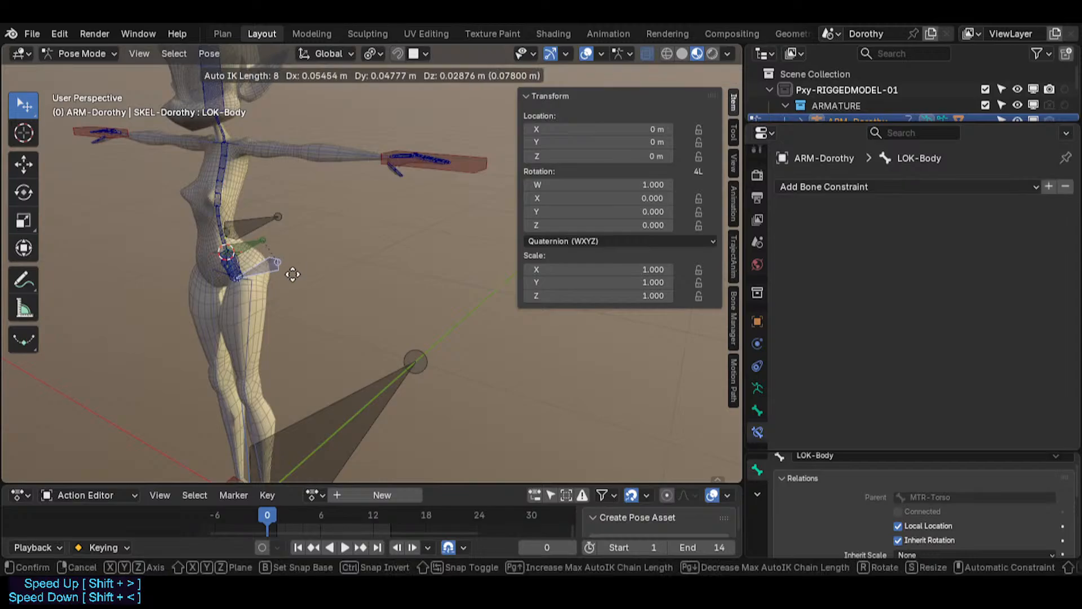
left_click(285, 268)
key("g")
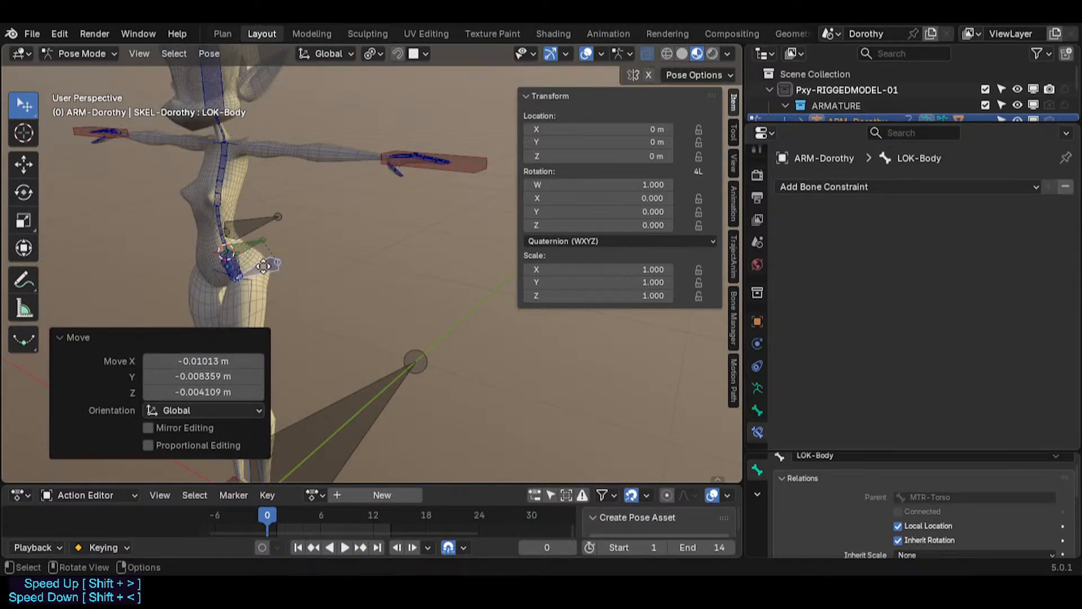
left_click(285, 253)
Step: Reposition the LOK-Body bone in Edit Mode and return to Pose Mode
key("Tab")
left_click(265, 270)
key("g")
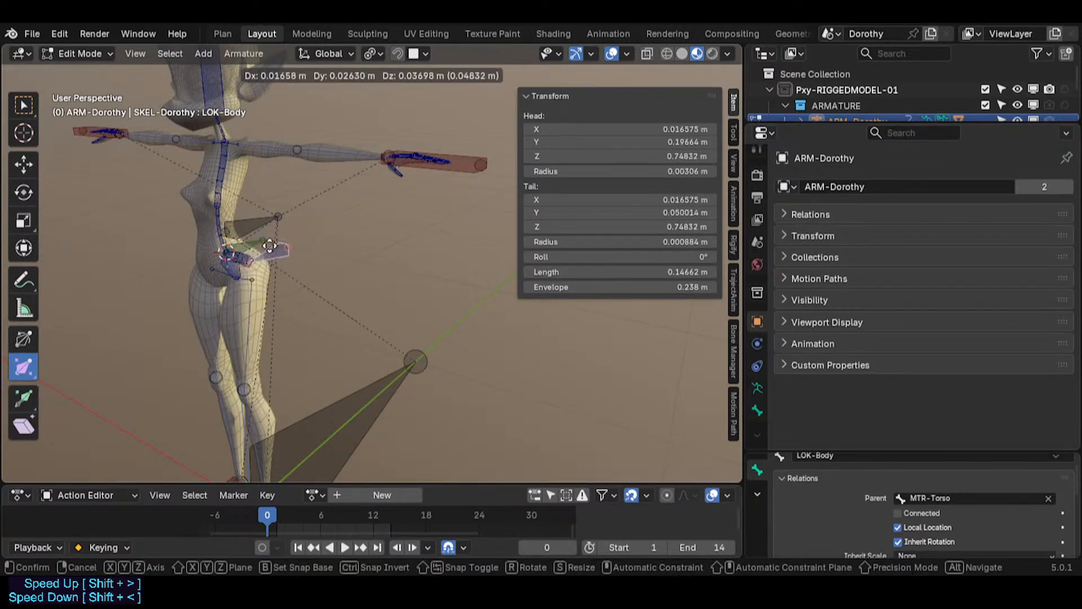
left_click(259, 262)
key("Tab")
Step: Test the LOK-Body bone by moving and rotating it, cancelling twice before a final move
key("g")
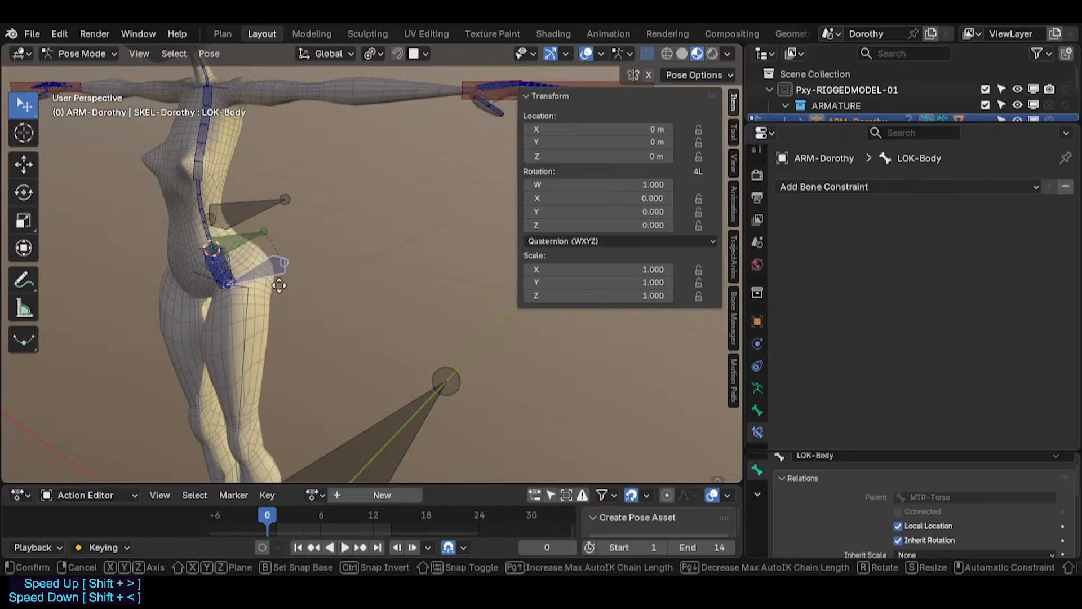
key("r")
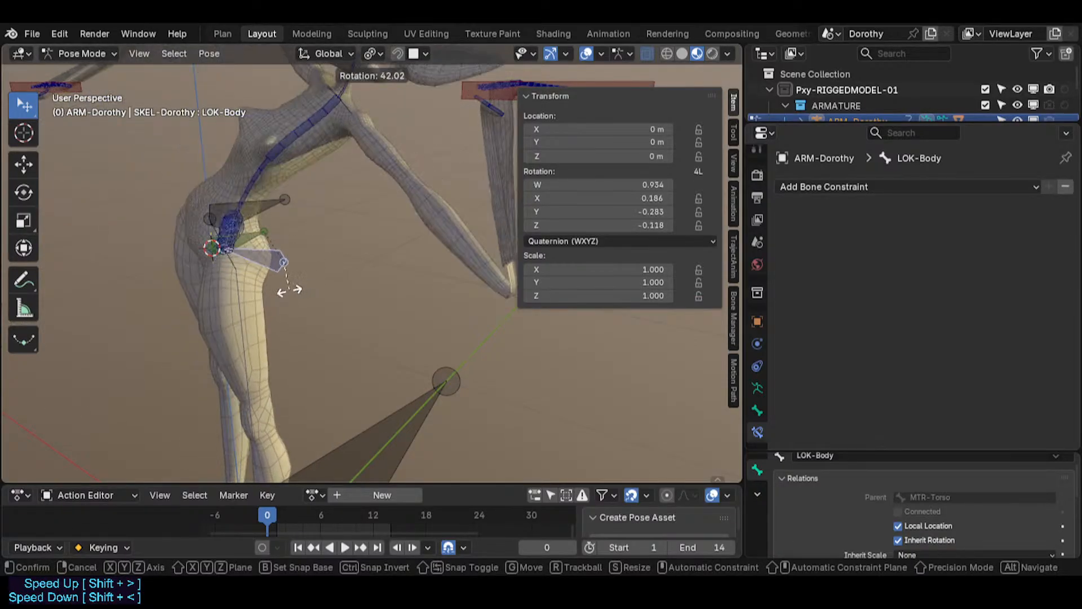
right_click(299, 266)
key("g")
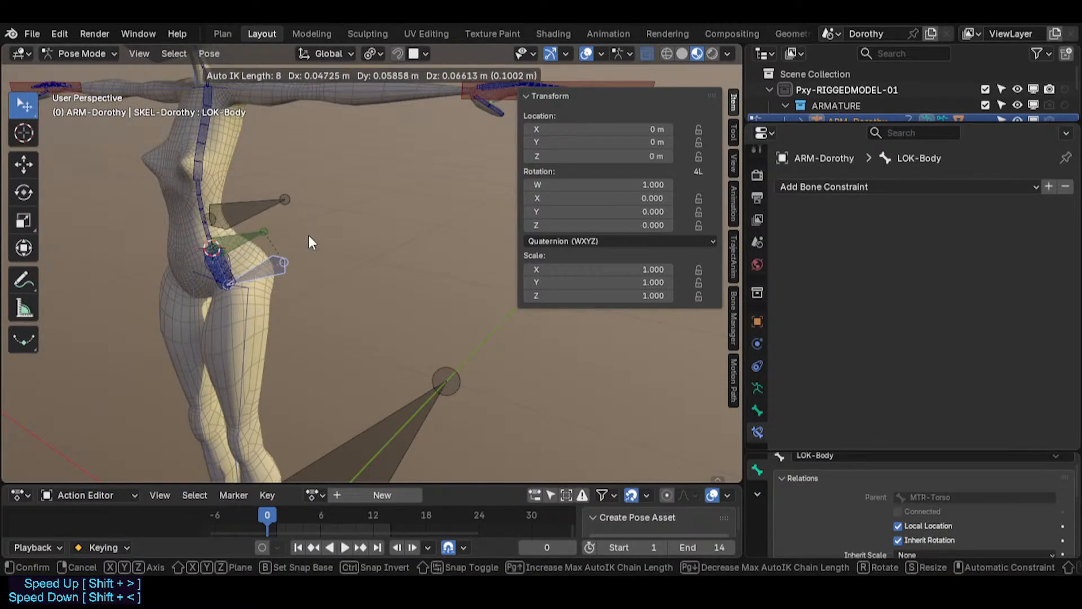
right_click(308, 239)
key("g")
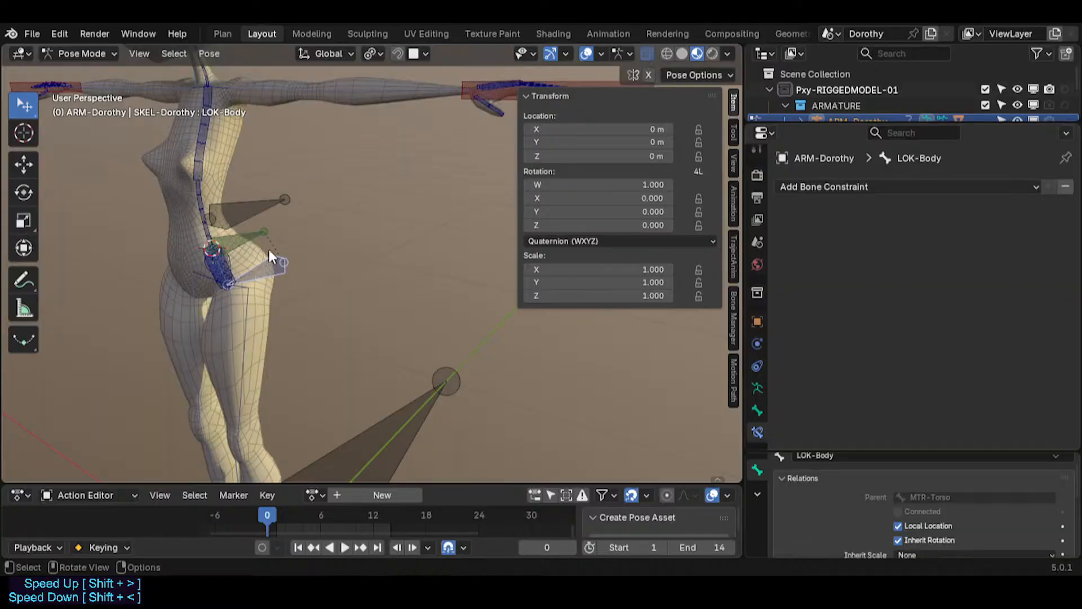
left_click(291, 257)
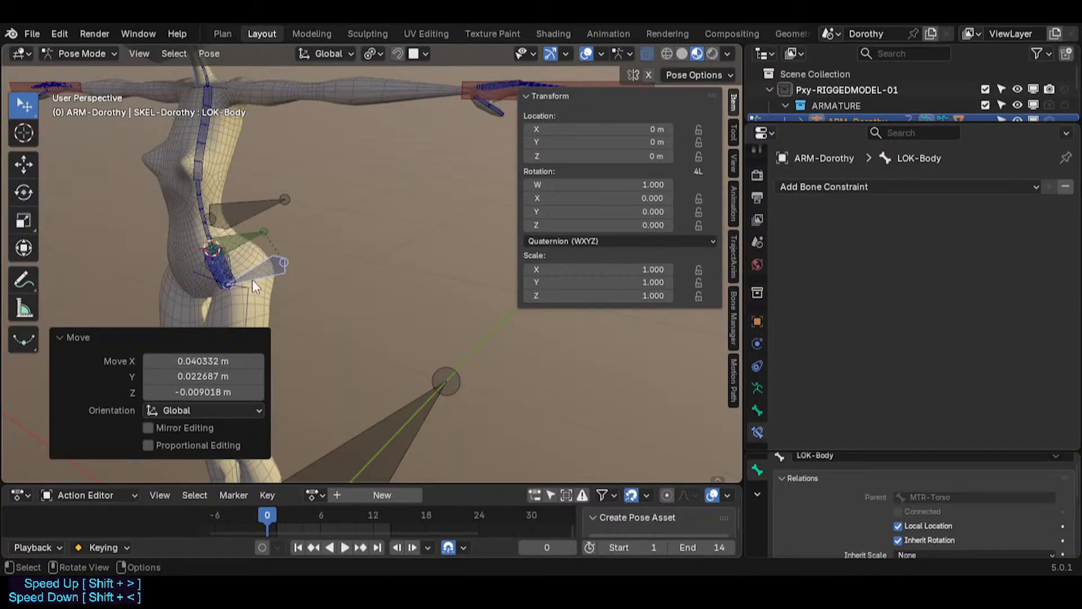
Step: Clear the LOK-Body bone's parent in Edit Mode and return to Pose Mode
left_click(77, 336)
key("Tab")
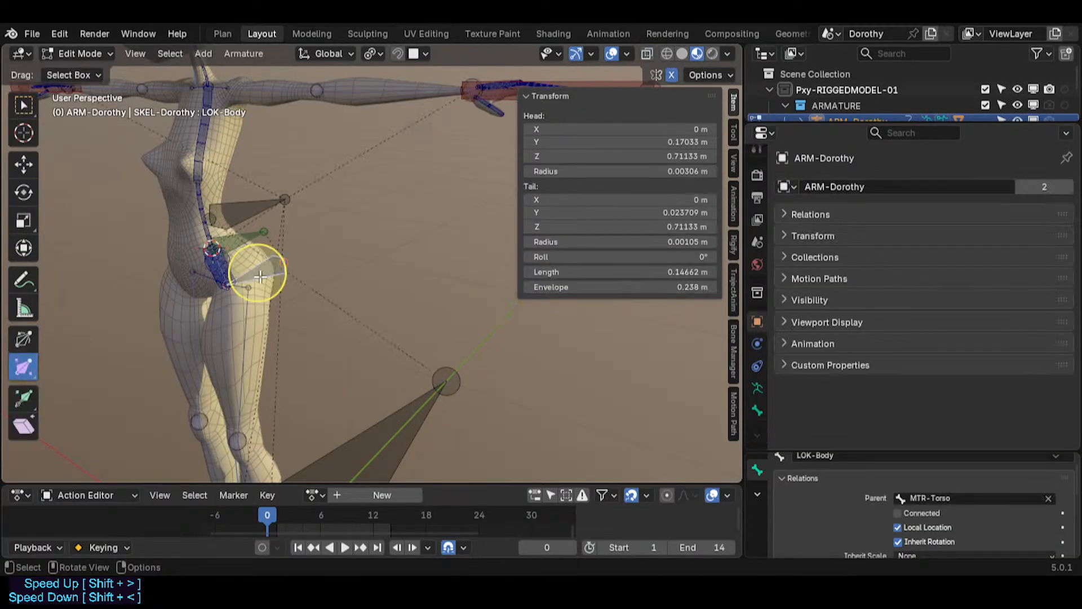
key("alt+p")
left_click(258, 275)
key("Tab")
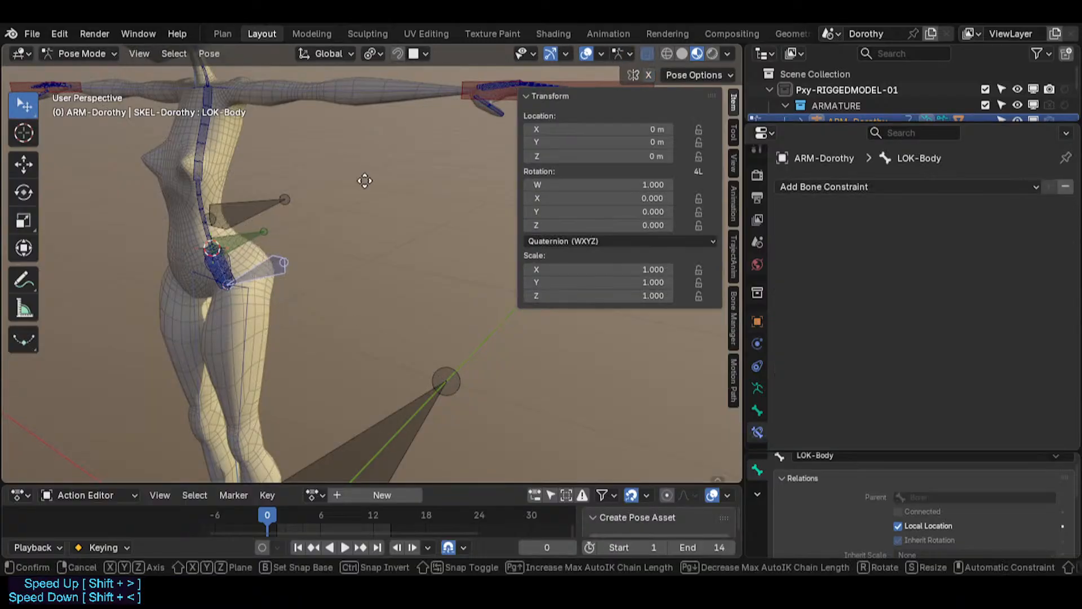
Step: Try moving the LOK-Body bone twice, cancelling each move
key("g")
right_click(339, 260)
middle_click_drag(338, 261, 277, 286)
scroll(277, 287, "down", 3)
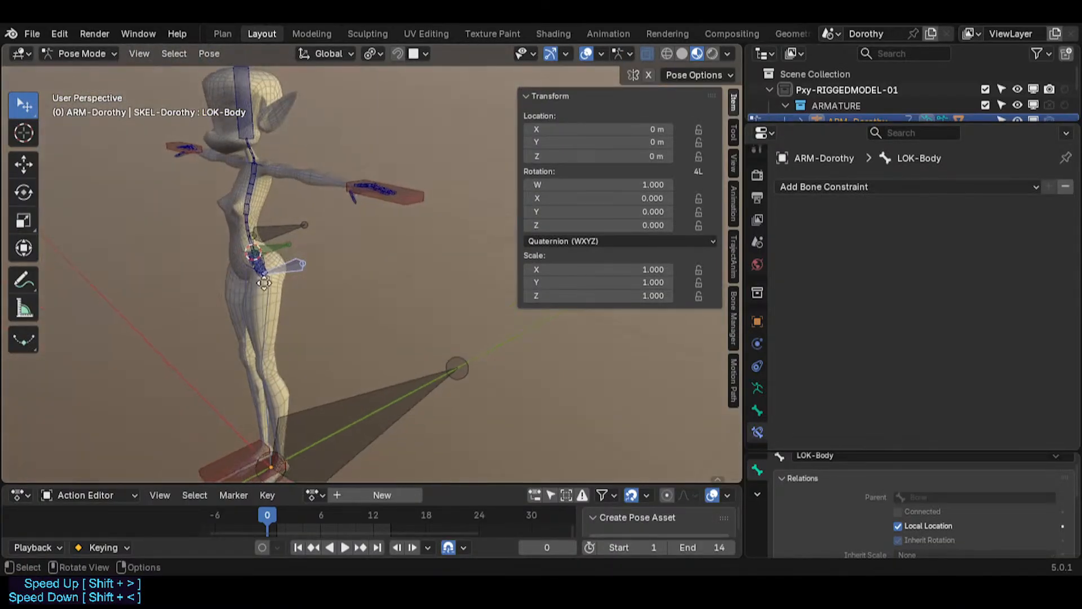
key("g")
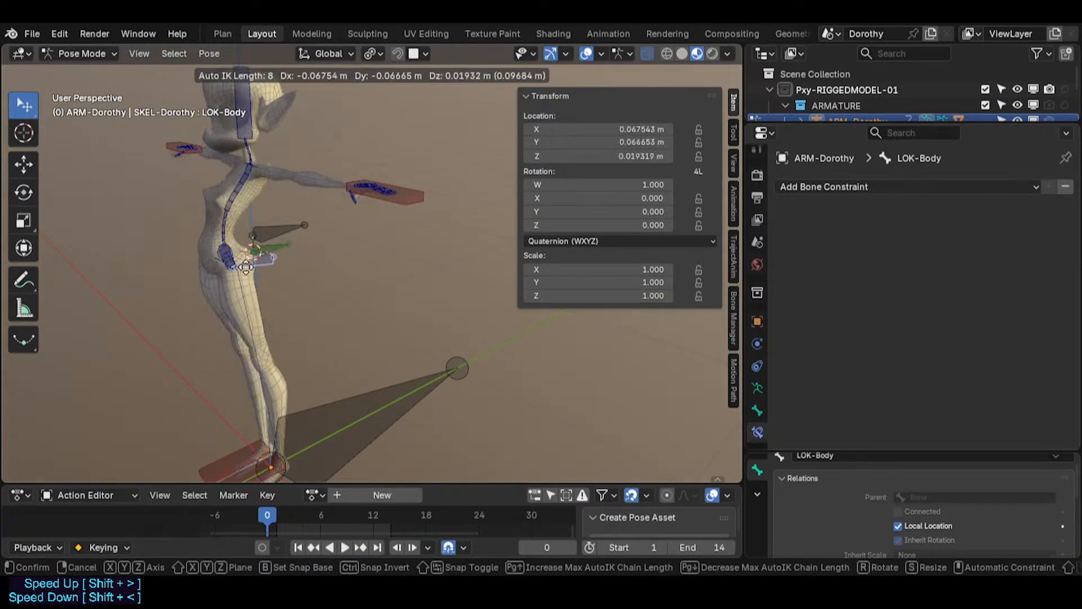
right_click(312, 384)
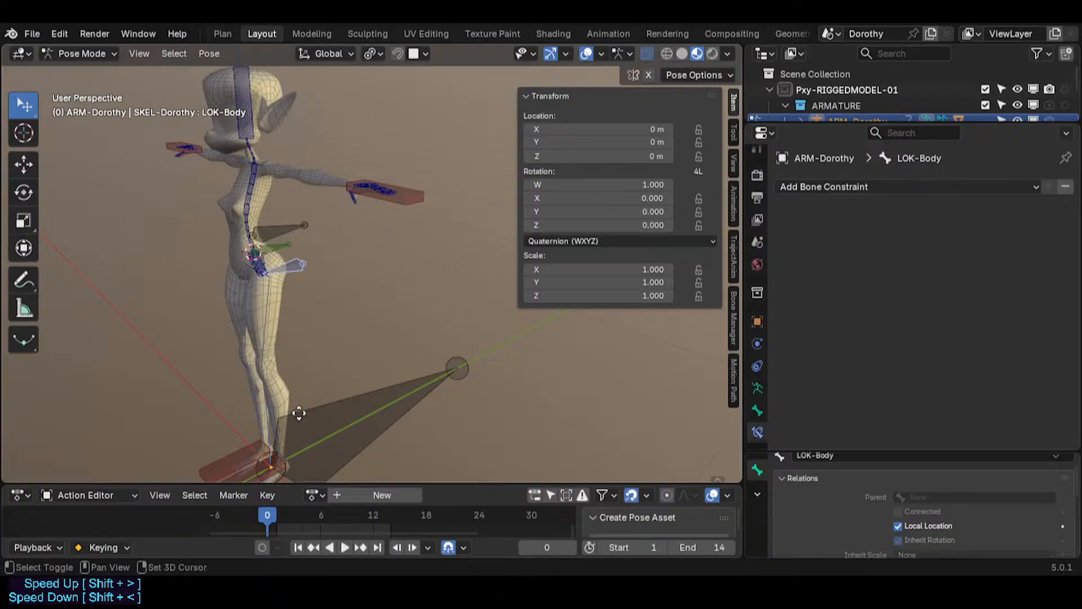
Step: Select the CTL-Shin.L bone and move it forward to bend the left leg
middle_click_drag(228, 478, 237, 443, "shift")
left_click(237, 444)
left_click(286, 382)
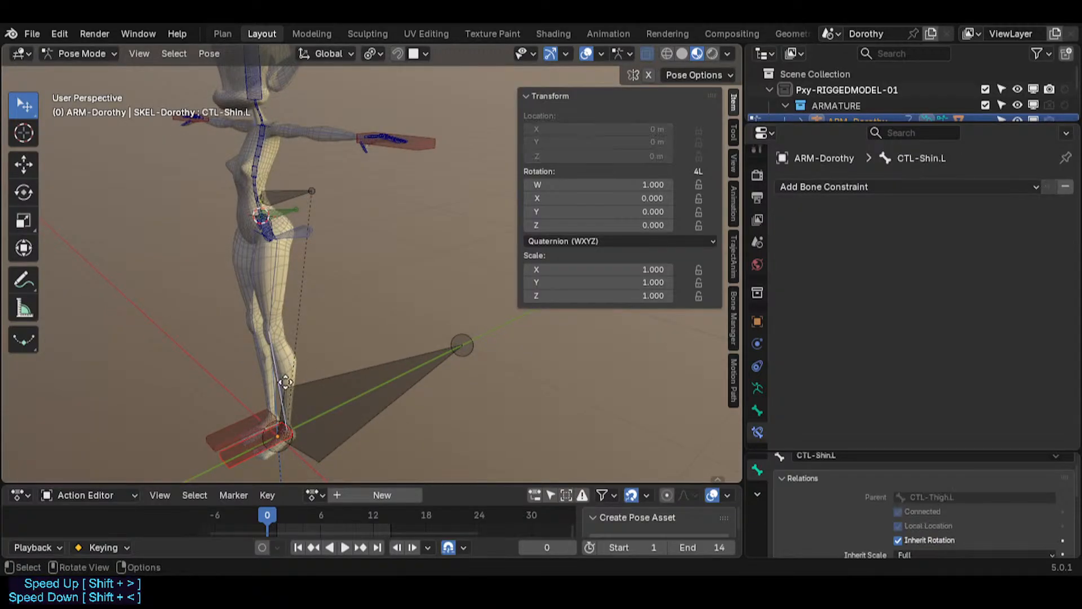
left_click(243, 450)
left_click(275, 399)
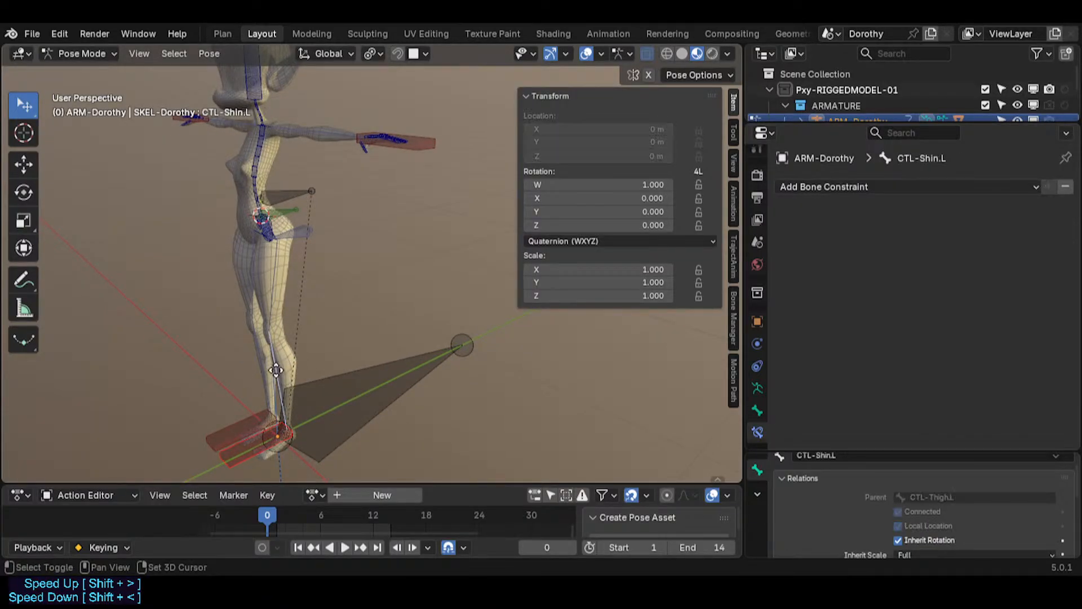
key("g")
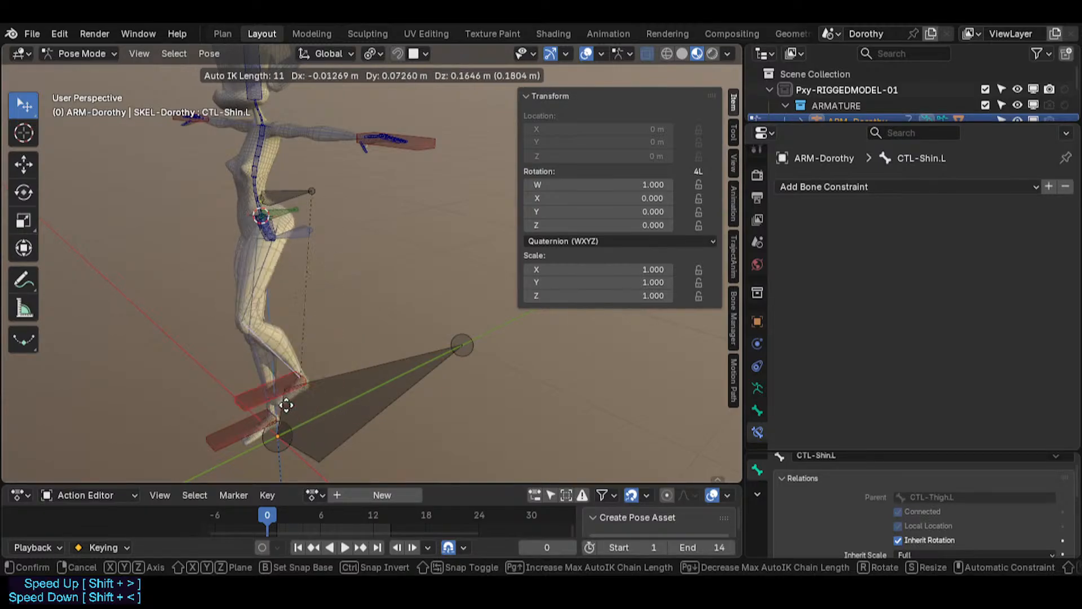
left_click(339, 403)
Step: Move the CTL-Shin.L bone twice more to adjust the bent left leg
scroll(291, 273, "up", 4)
key("g")
left_click(299, 287)
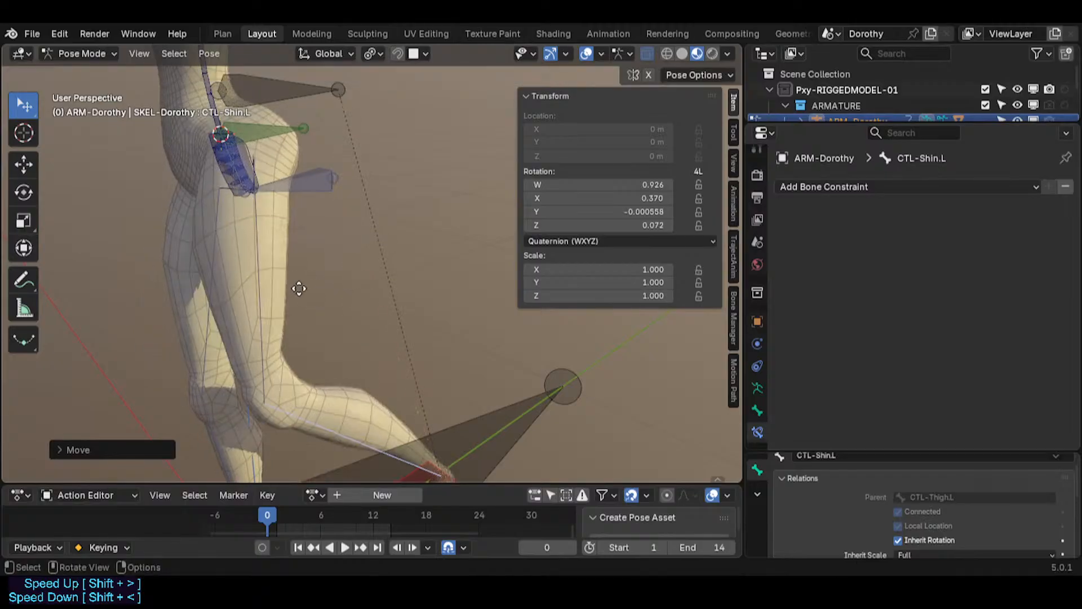
scroll(256, 243, "up", 1)
middle_click_drag(255, 239, 341, 277, "shift")
key("g")
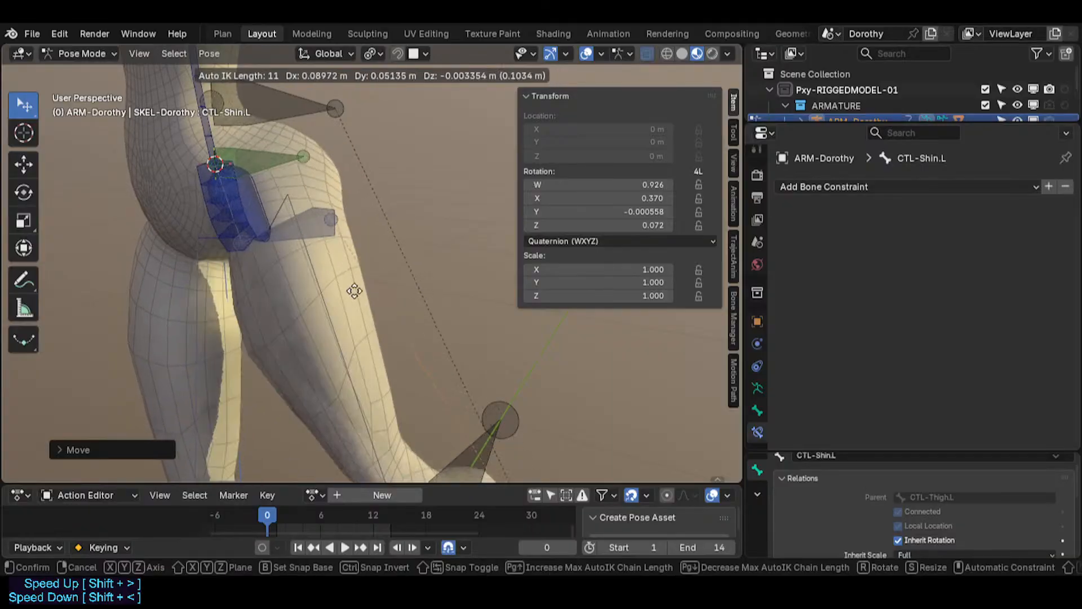
left_click(267, 297)
Step: Select and inspect the hip control bones one by one, including CTL-HipsSway, CTL-HipsSwayBase, CTL-Hip.L and CTL-Hips
left_click(245, 178)
left_click(248, 188)
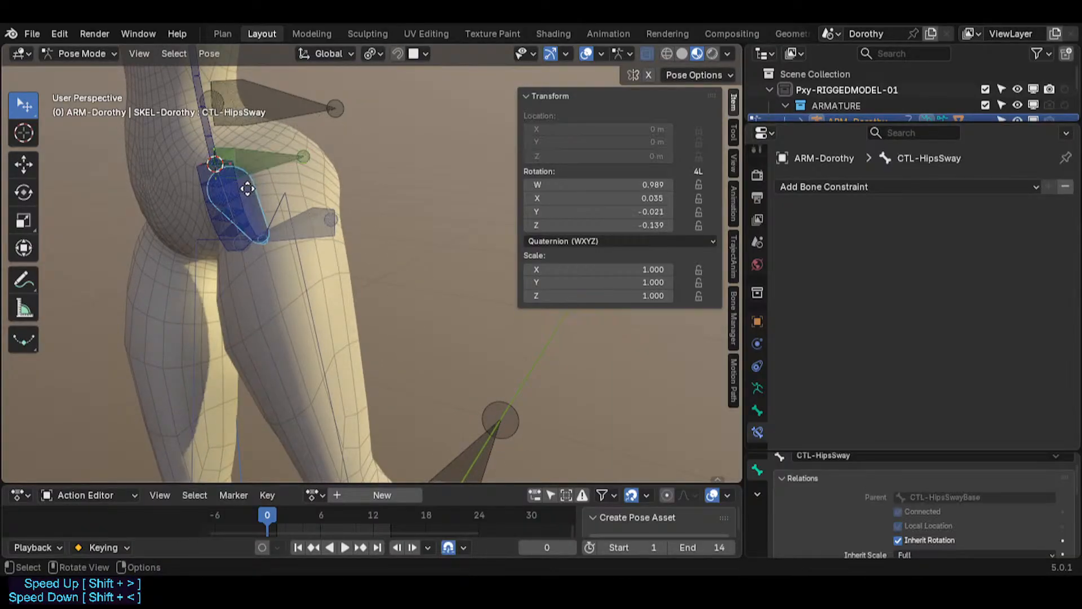
scroll(254, 189, "up", 2)
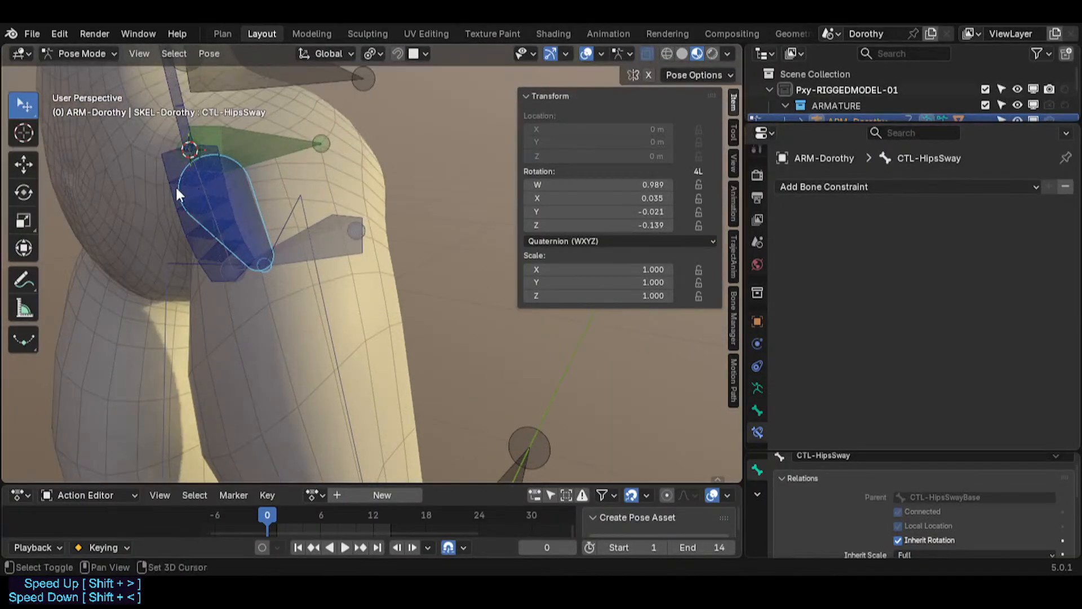
middle_click_drag(176, 187, 211, 282, "shift")
scroll(211, 281, "up", 2)
left_click(235, 249)
left_click(234, 252)
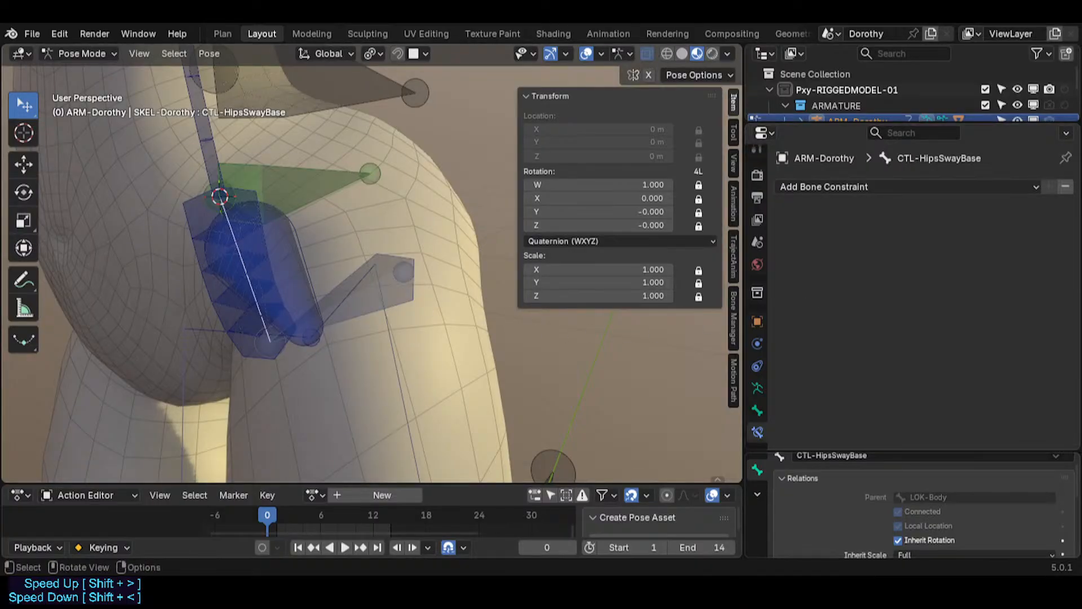
left_click(346, 300)
left_click(346, 300)
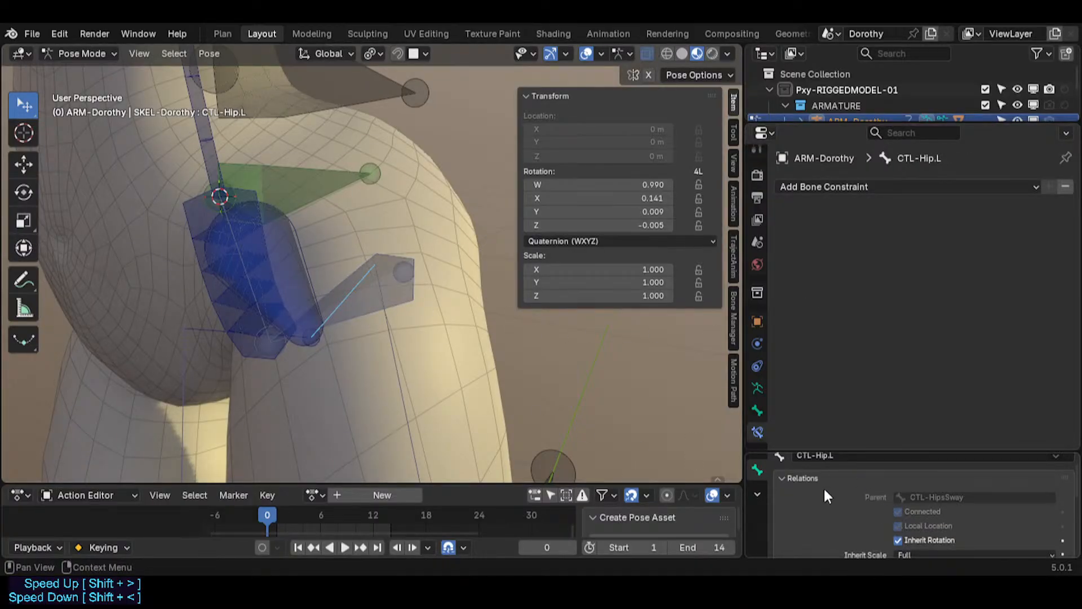
left_click(308, 300)
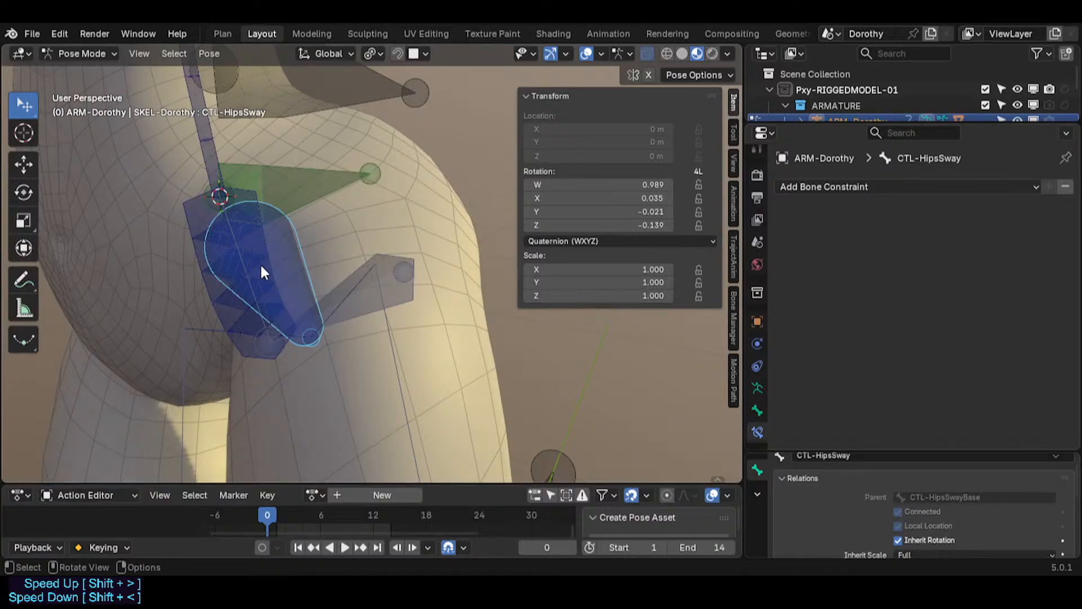
left_click(244, 253)
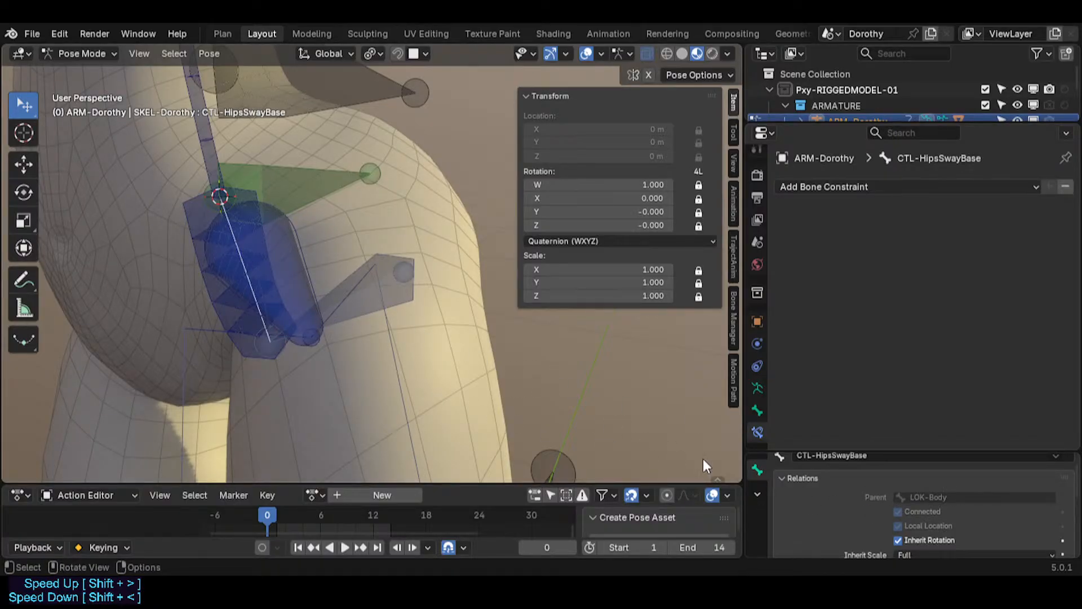
left_click(224, 305)
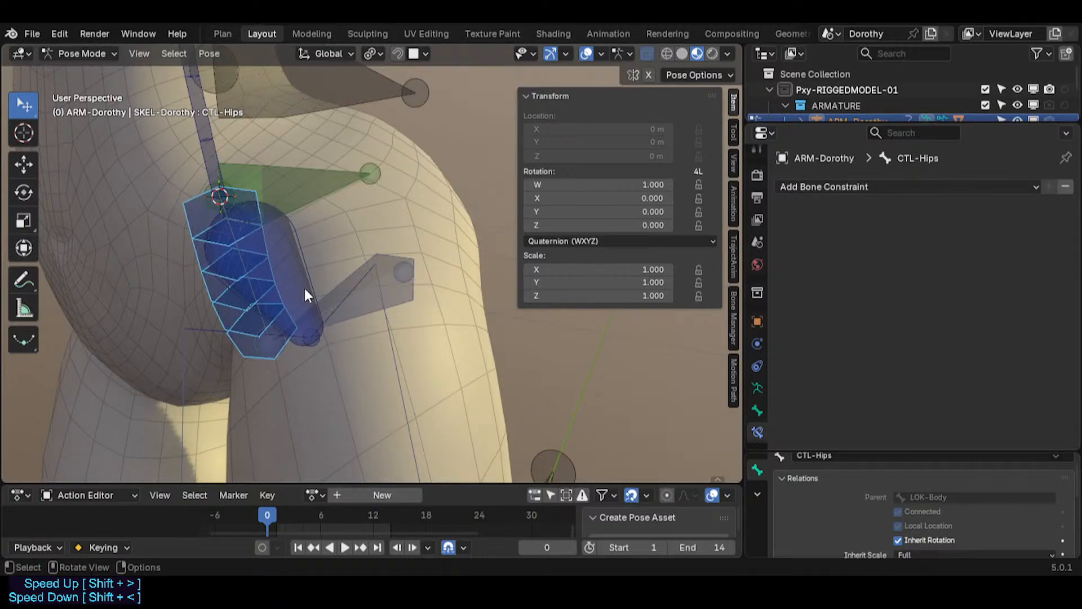
Step: Select the MTR-Torso bone and try moving it twice, cancelling each move
middle_click_drag(331, 338, 510, 390)
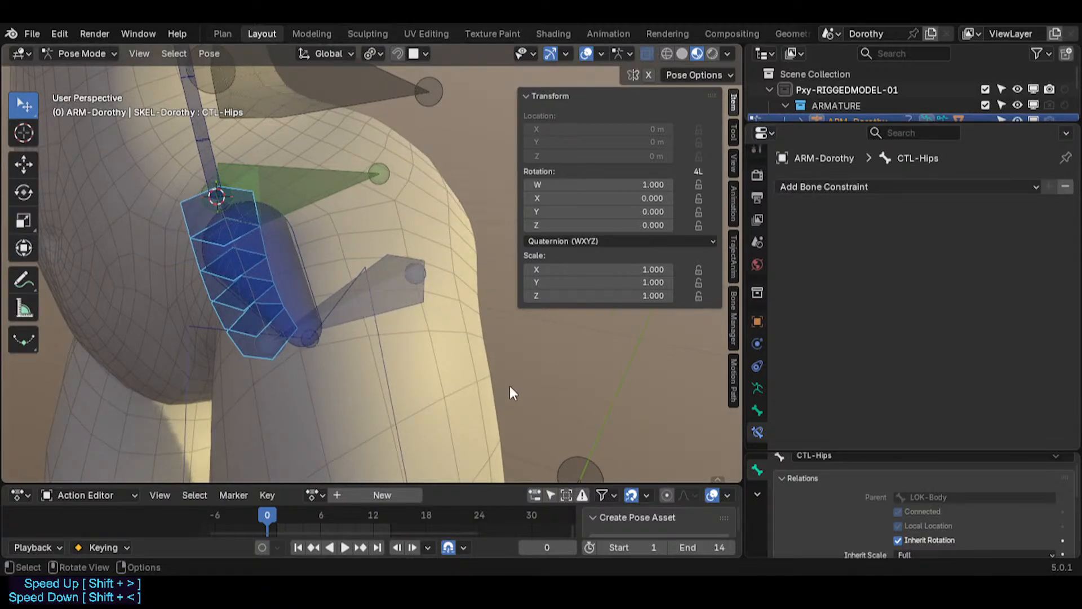
left_click(368, 296)
left_click(371, 295)
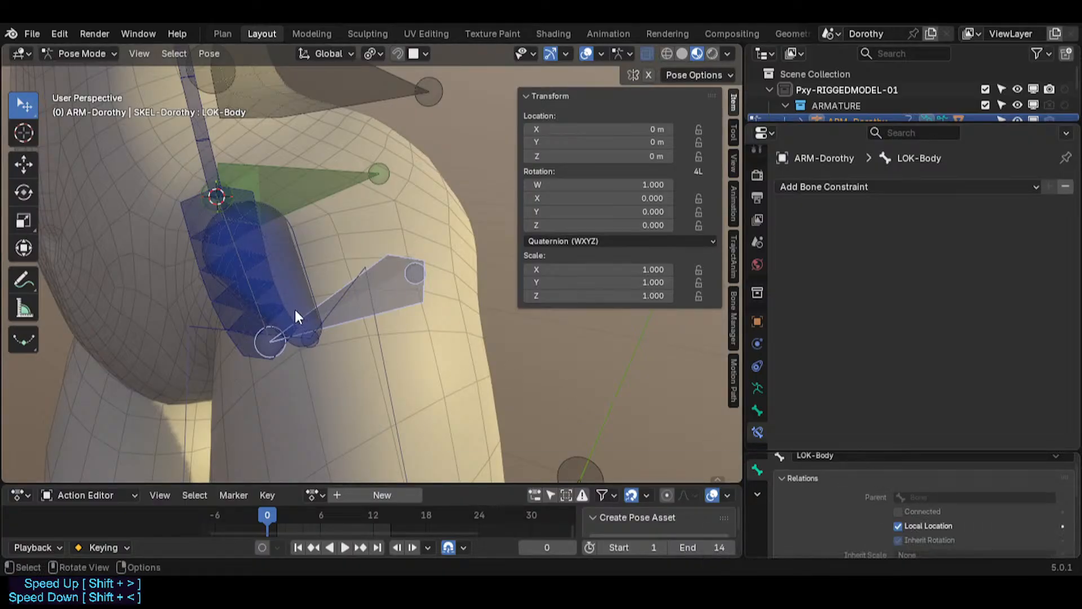
middle_click_drag(295, 310, 264, 272)
left_click(279, 254)
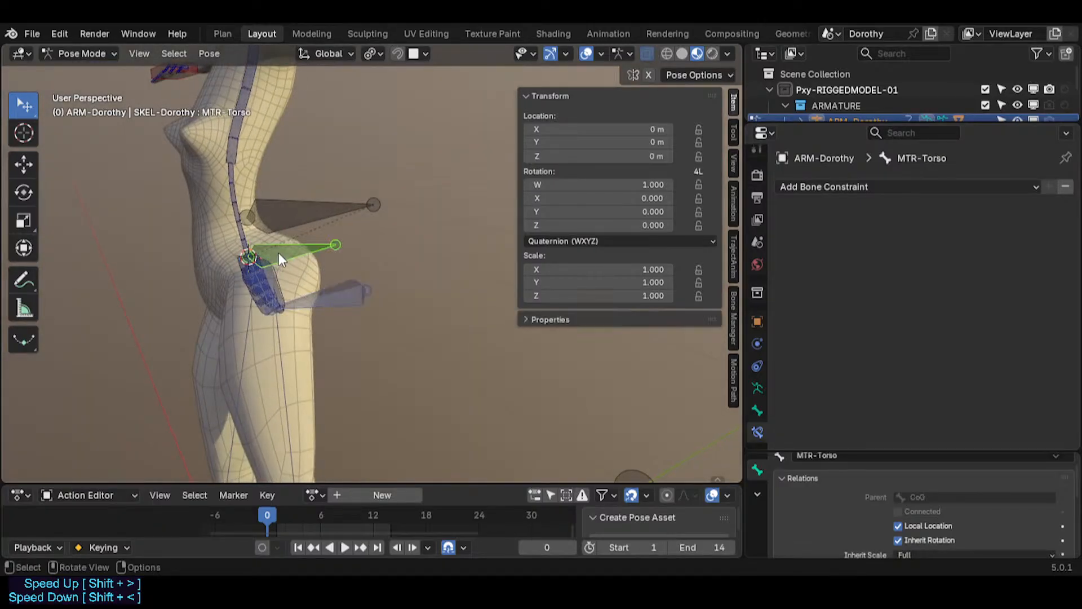
key("g")
right_click(319, 247)
key("g")
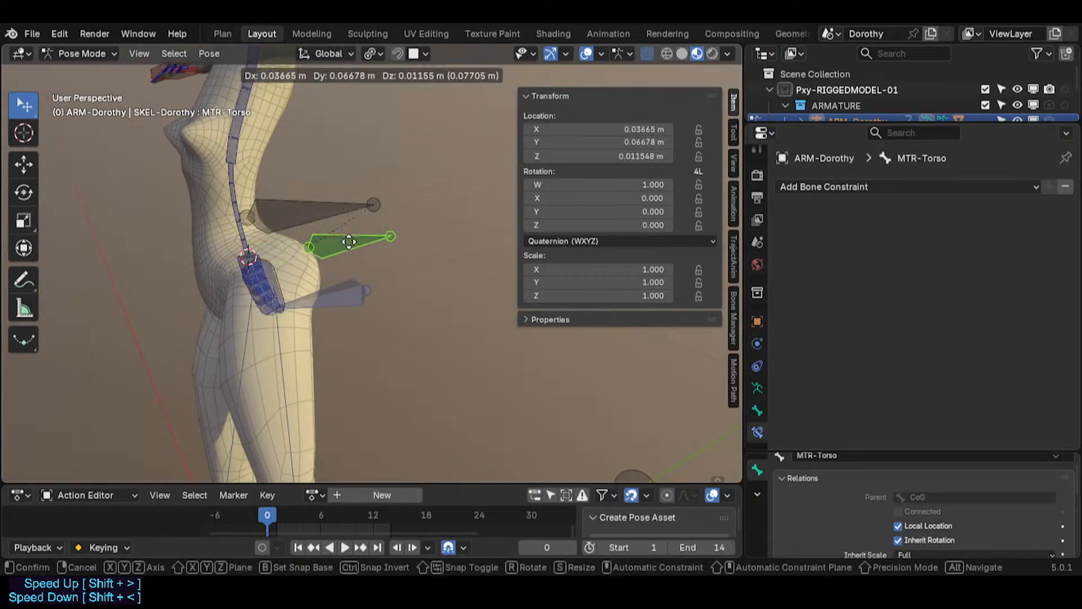
right_click(332, 281)
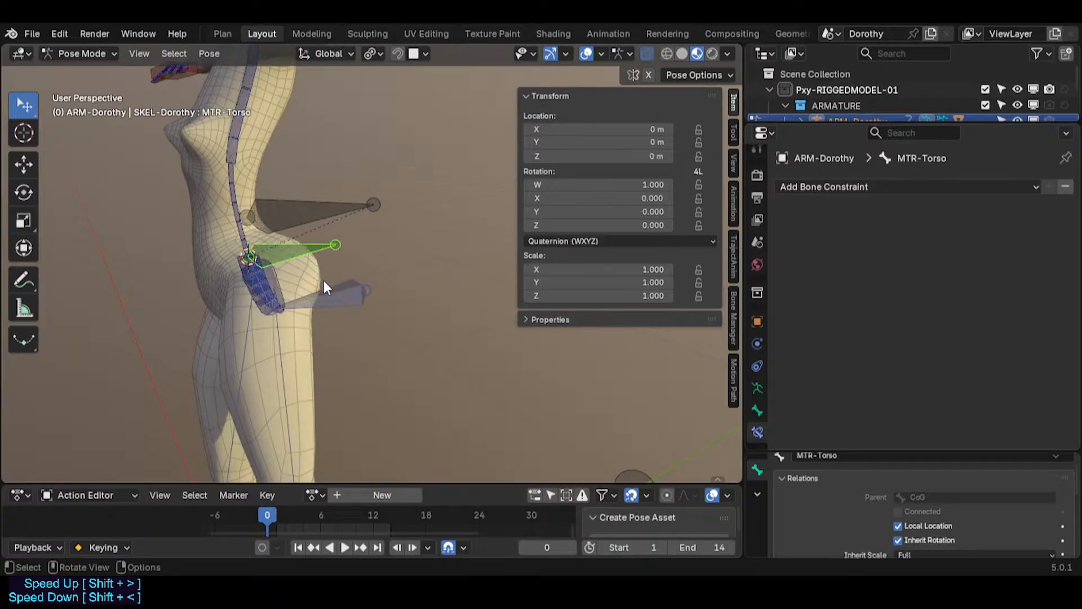
Step: Try moving the LOK-Body bone and the CTL-Hip.L bone, cancelling each move
left_click(325, 296)
key("g")
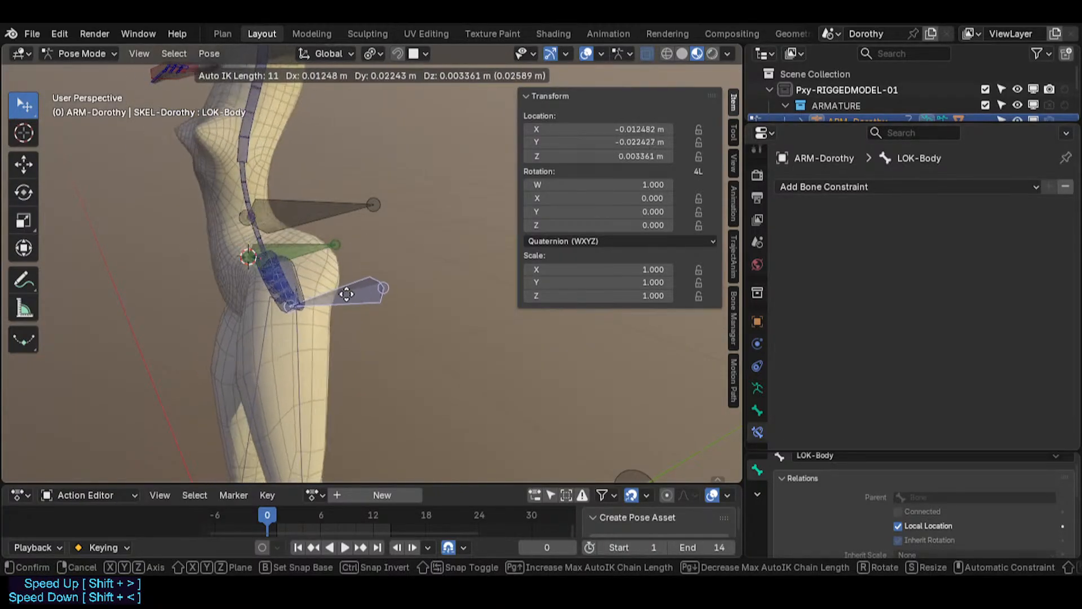
right_click(348, 300)
middle_click_drag(291, 394, 338, 420)
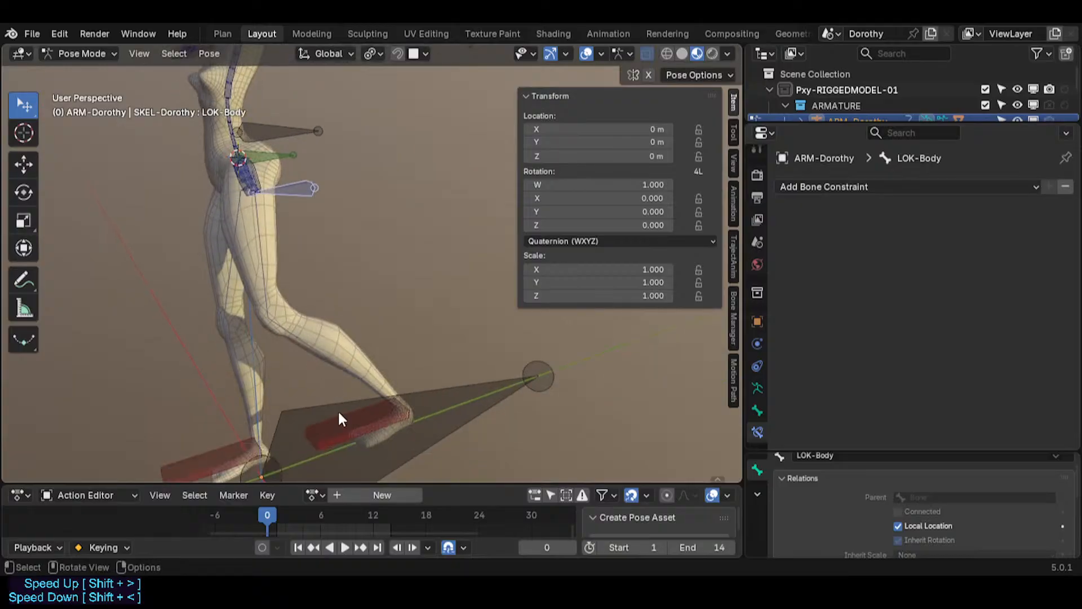
left_click(350, 363)
left_click(342, 362)
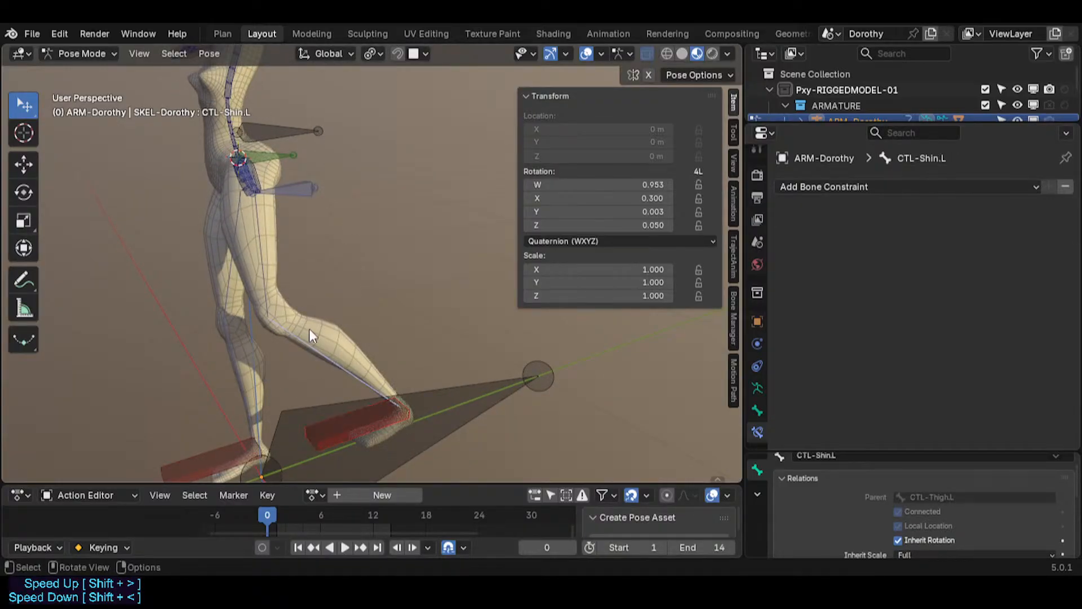
left_click(260, 247)
key("g")
right_click(243, 247)
Step: Move the CTL-Hip.L bone while changing the auto IK chain length
middle_click_drag(243, 247, 300, 251)
scroll(269, 225, "up", 3)
left_click(299, 250)
key("g")
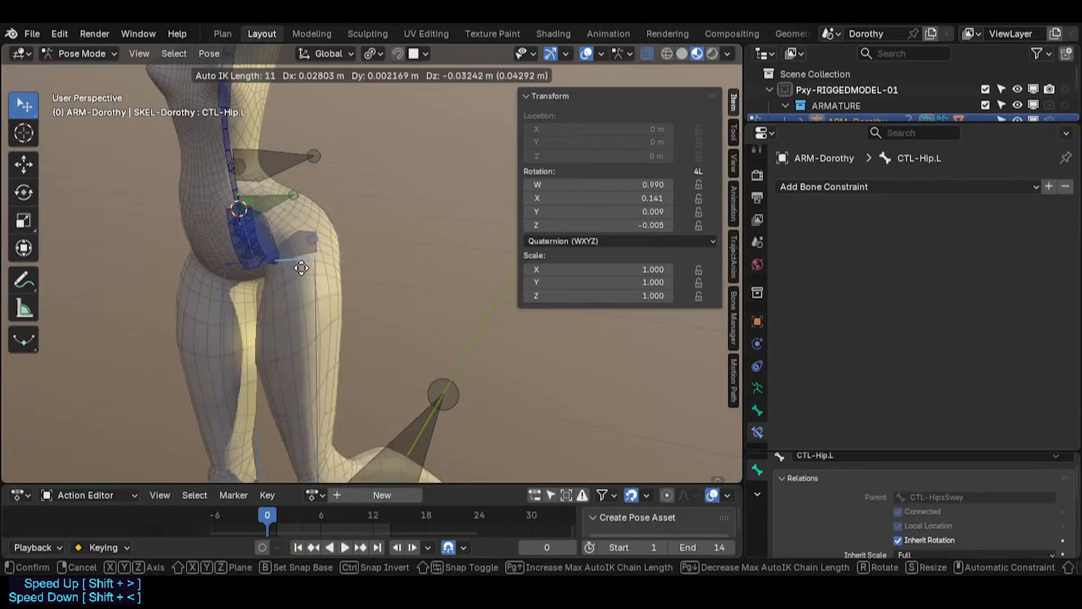
key("Page_Down")
key("Page_Down")
key("Page_Down")
key("Page_Down")
key("Page_Down")
key("Page_Down")
key("Page_Down")
key("Page_Down")
key("Page_Down")
key("Page_Down")
key("Page_Down")
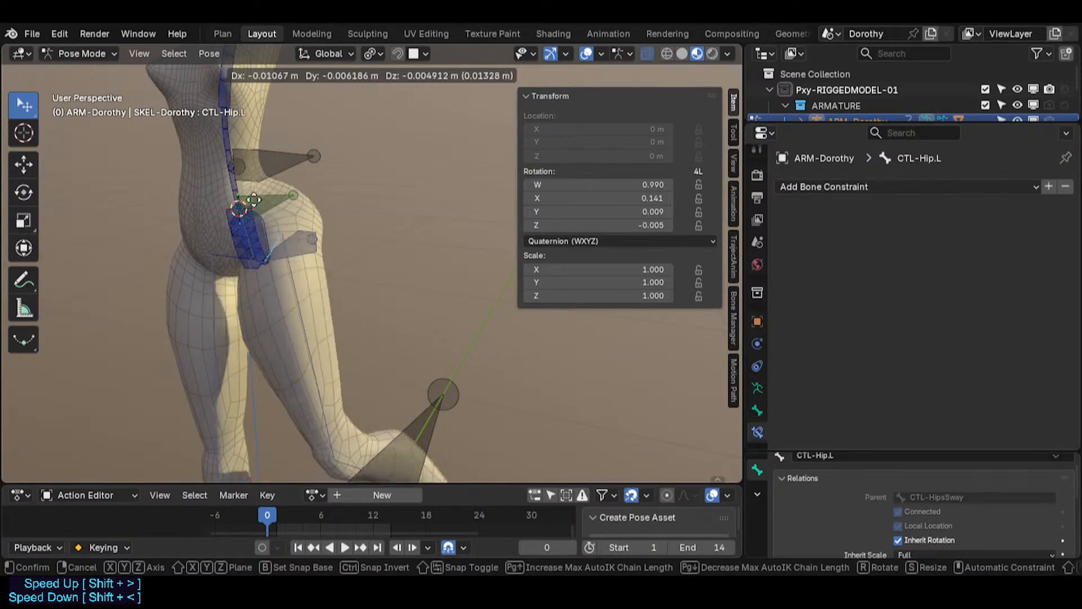
key("Page_Up")
key("Page_Up")
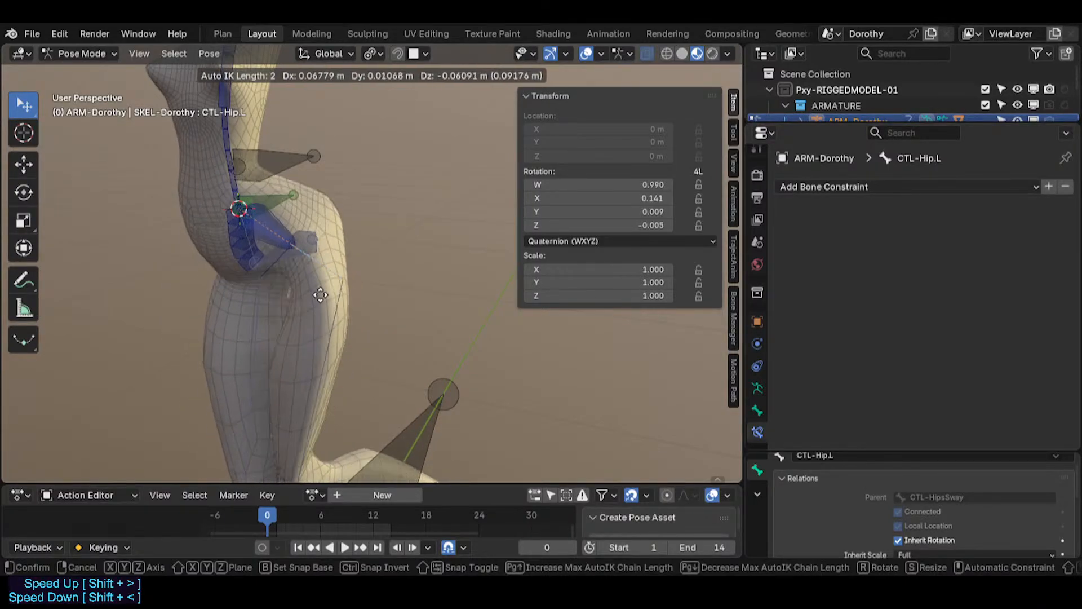
left_click(288, 305)
Step: Select the CTL-Chest bone and move it to bend the spine
left_click(233, 226)
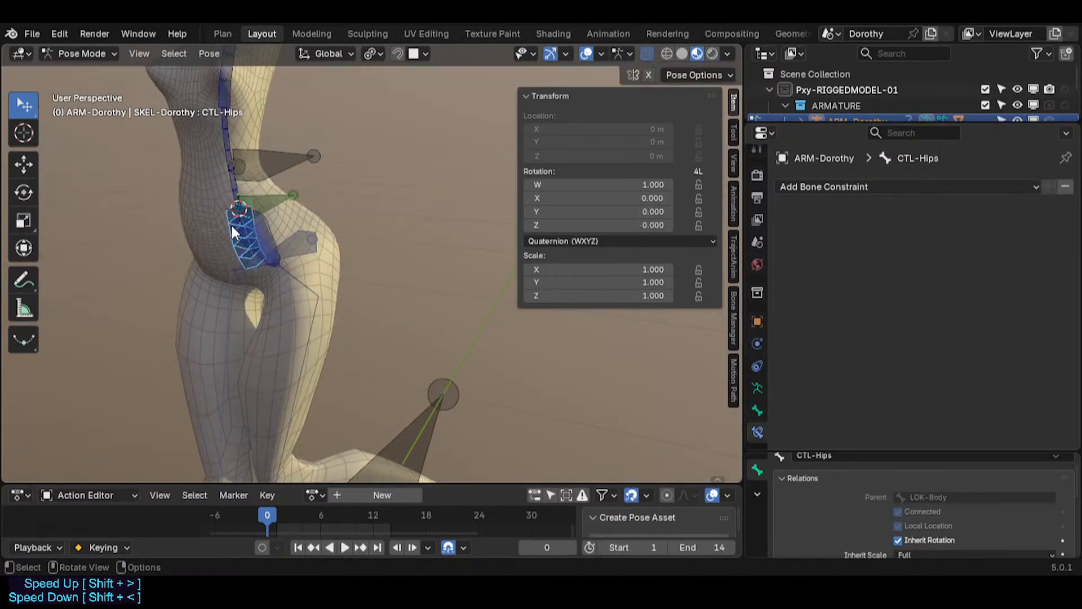
left_click(232, 190)
left_click(221, 120)
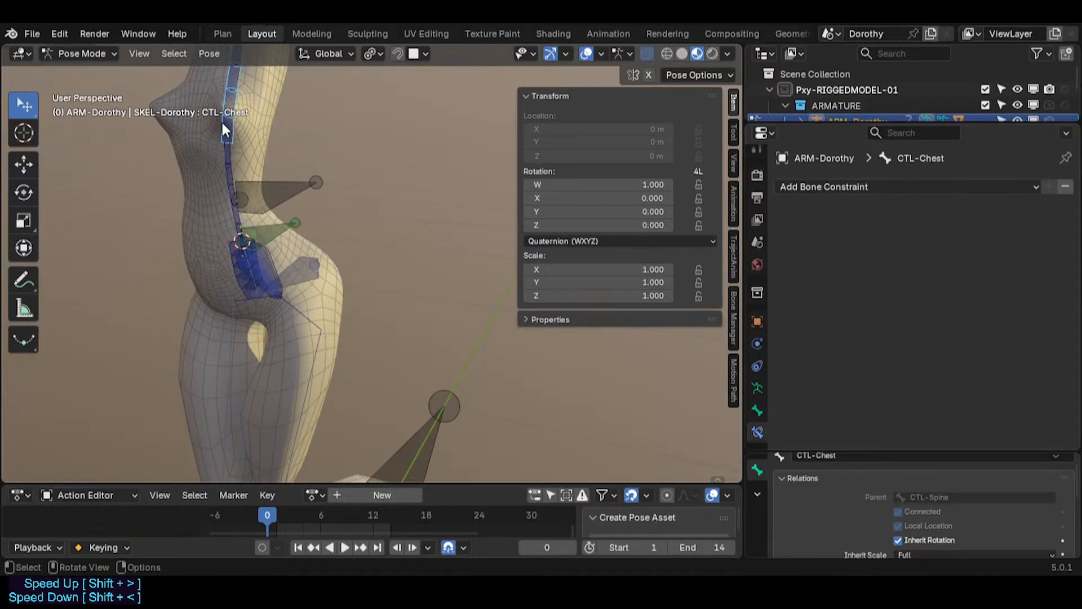
key("g")
scroll(192, 191, "down", 6)
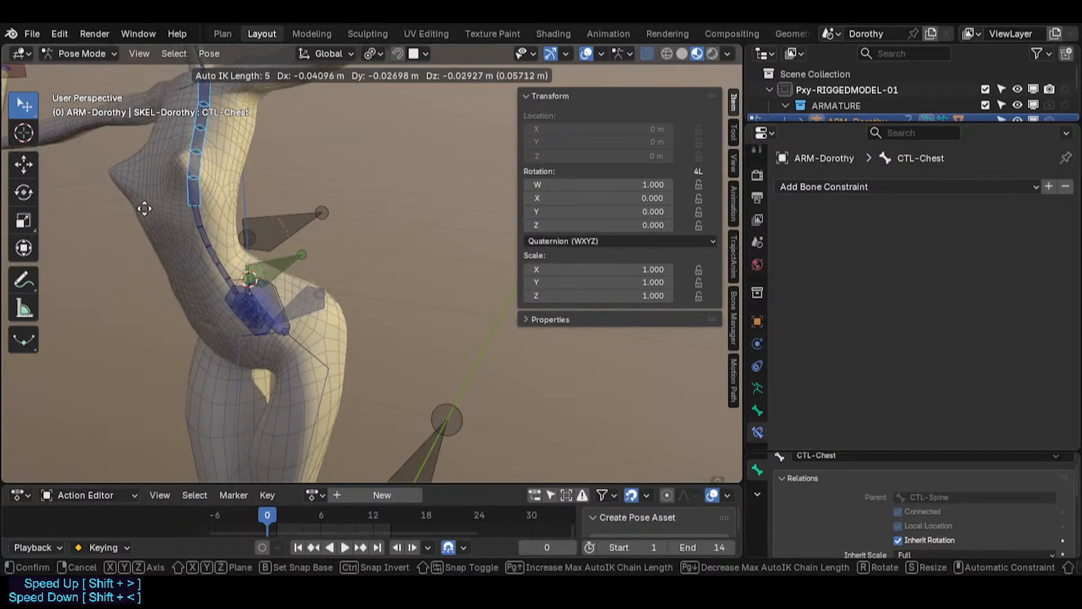
left_click(213, 265)
Step: Move the CTL-Chest bone again with the auto IK chain length raised to 10
scroll(216, 286, "up", 3)
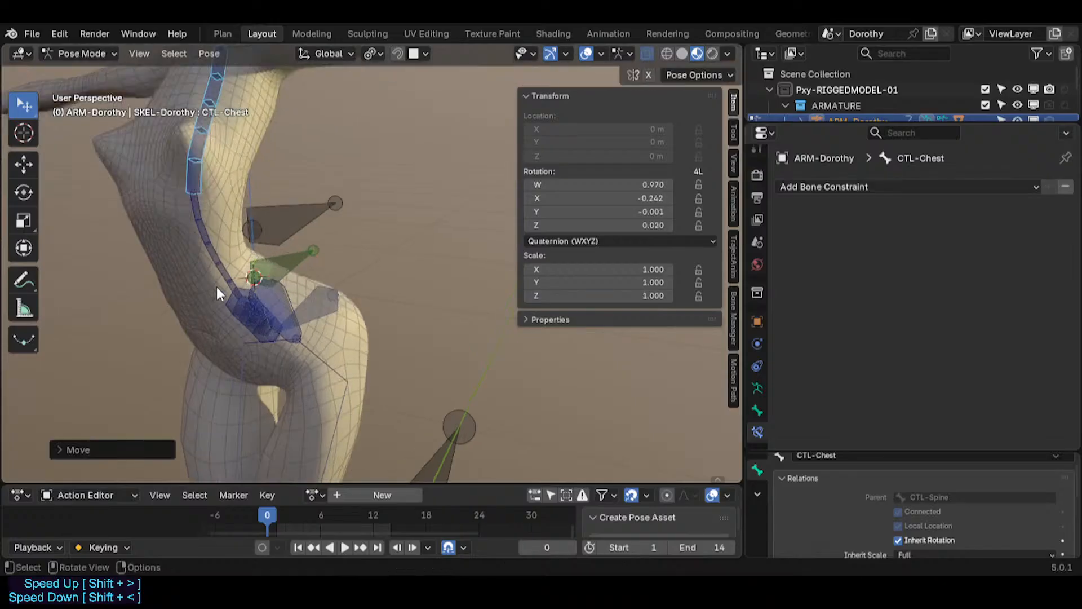
middle_click_drag(216, 286, 164, 292)
key("g")
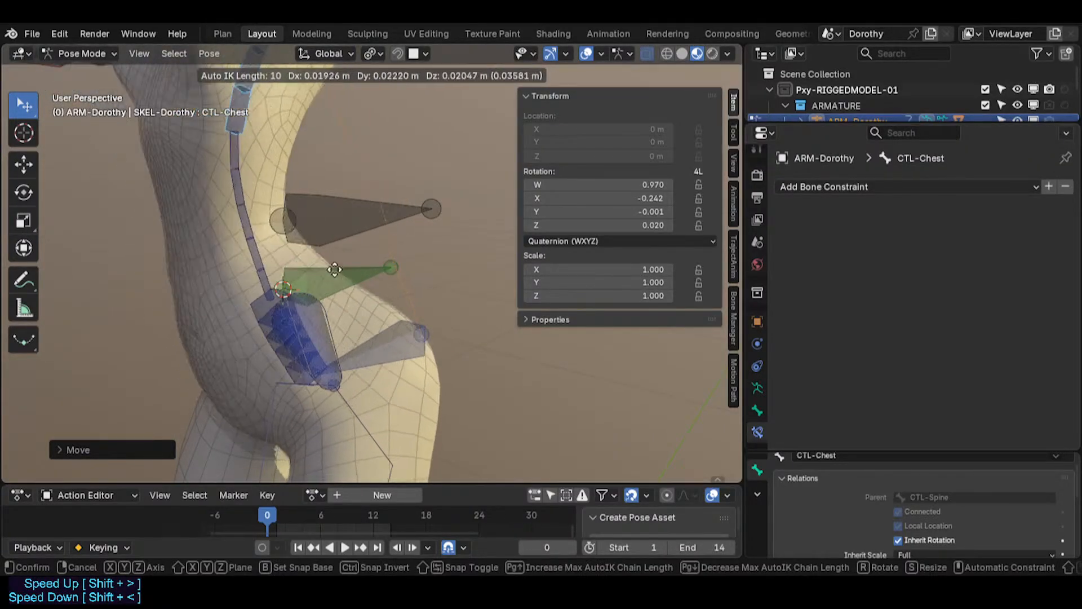
left_click(360, 305)
Step: Move the CTL-Chest bone twice more to adjust the spine bend
scroll(277, 329, "up", 2)
key("g")
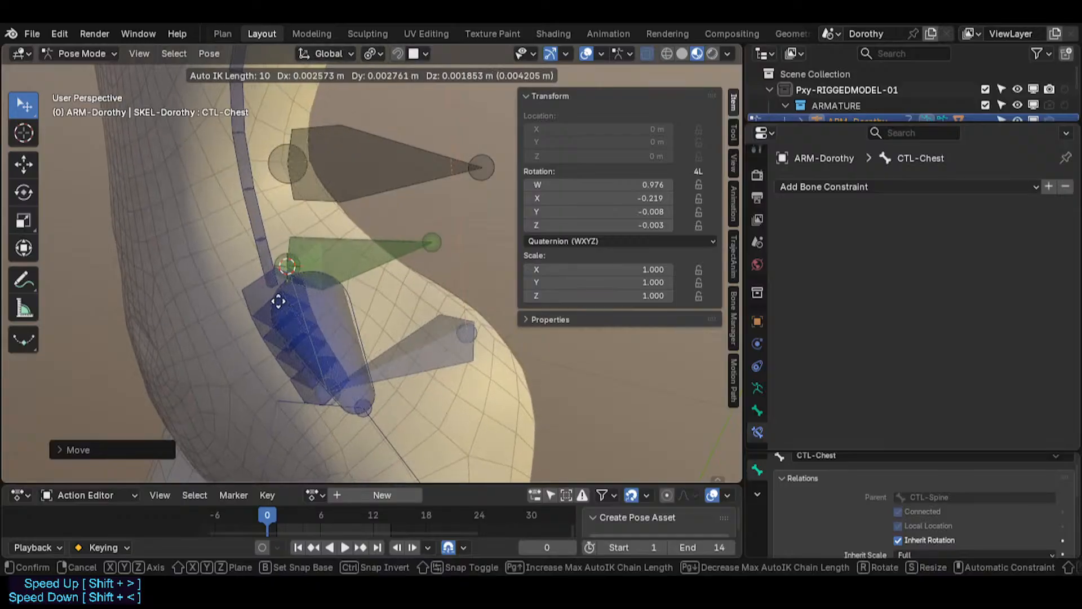
left_click(300, 220)
key("g")
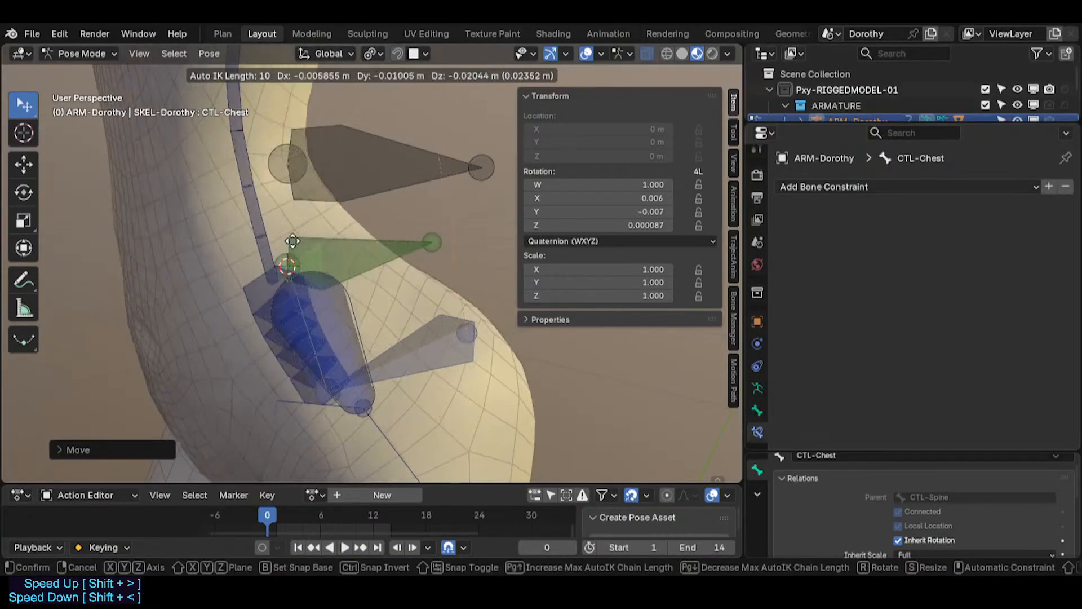
left_click(273, 334)
Step: Select the CTL-Hips bone, switch the armature to Edit Mode and try moving CTL-Hips, cancelling the move
left_click(272, 340)
left_click(274, 352)
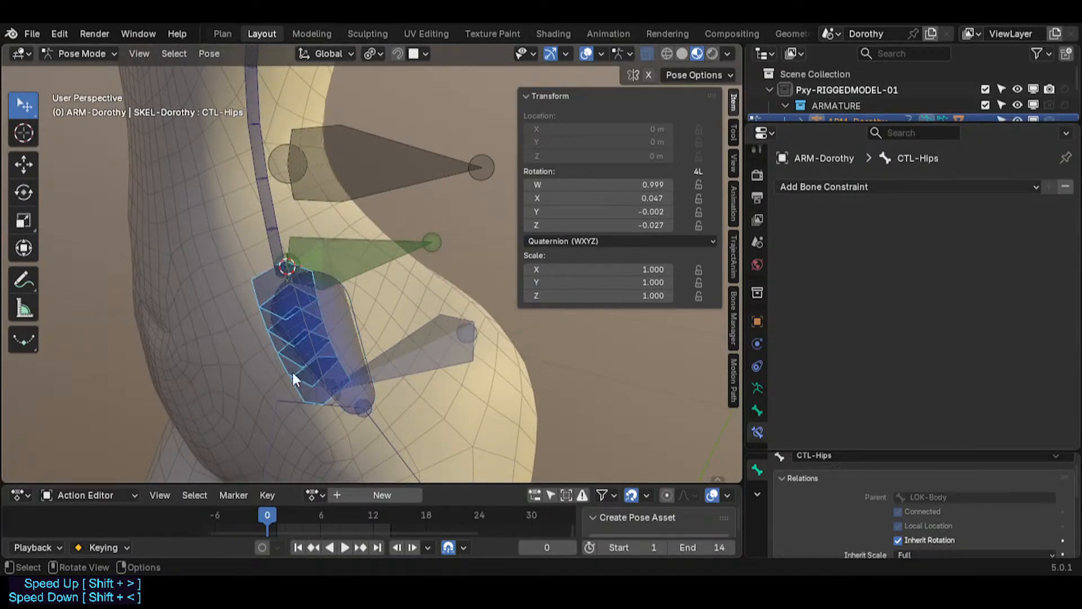
middle_click_drag(304, 382, 356, 390)
scroll(357, 391, "up", 2)
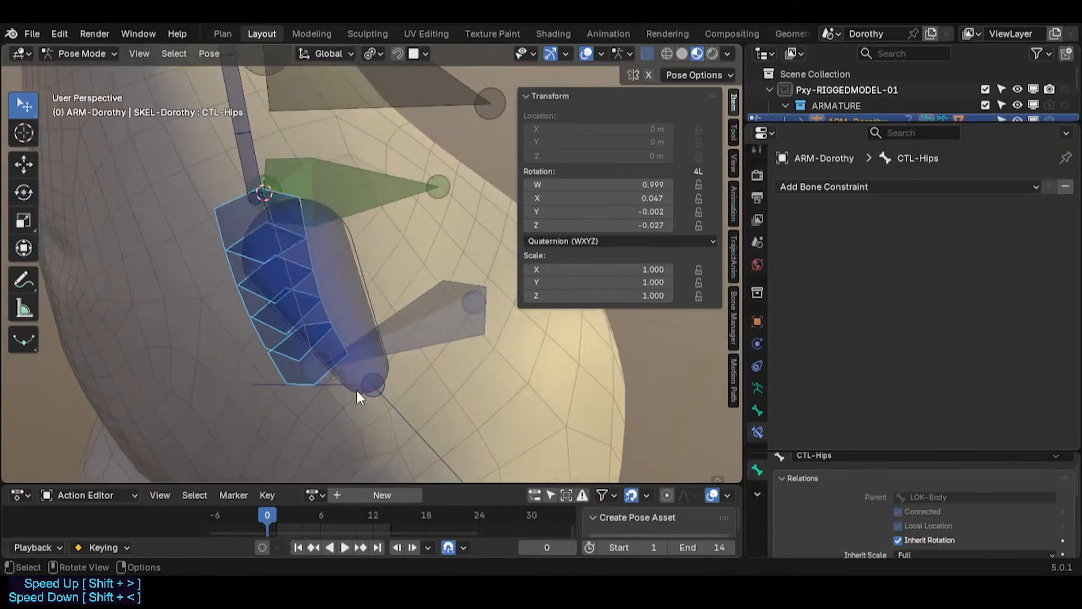
left_click(415, 330)
key("Tab")
middle_click_drag(415, 329, 279, 350)
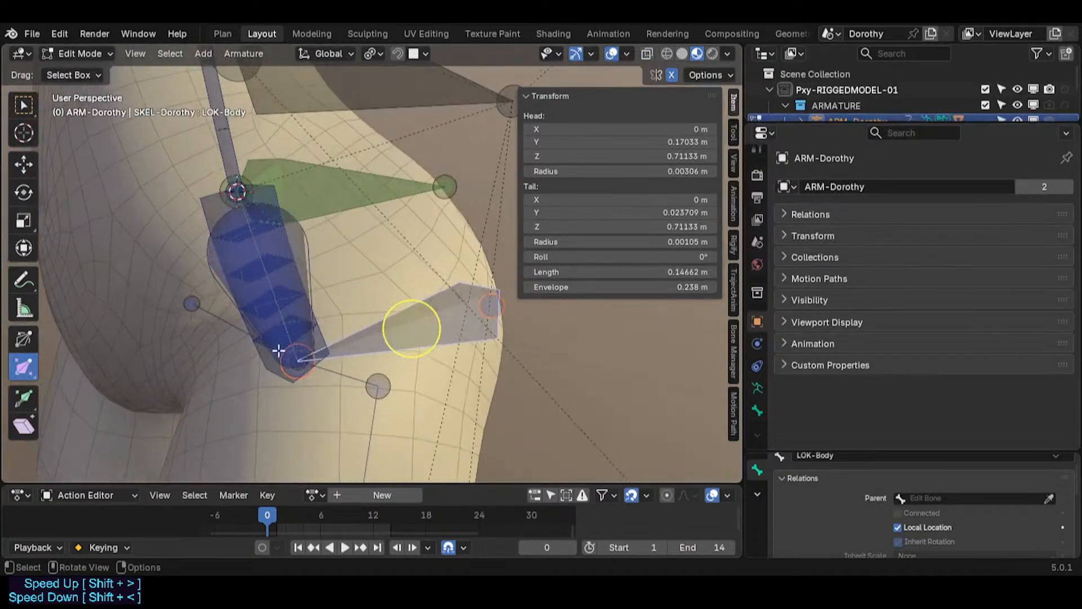
left_click(264, 364)
key("g")
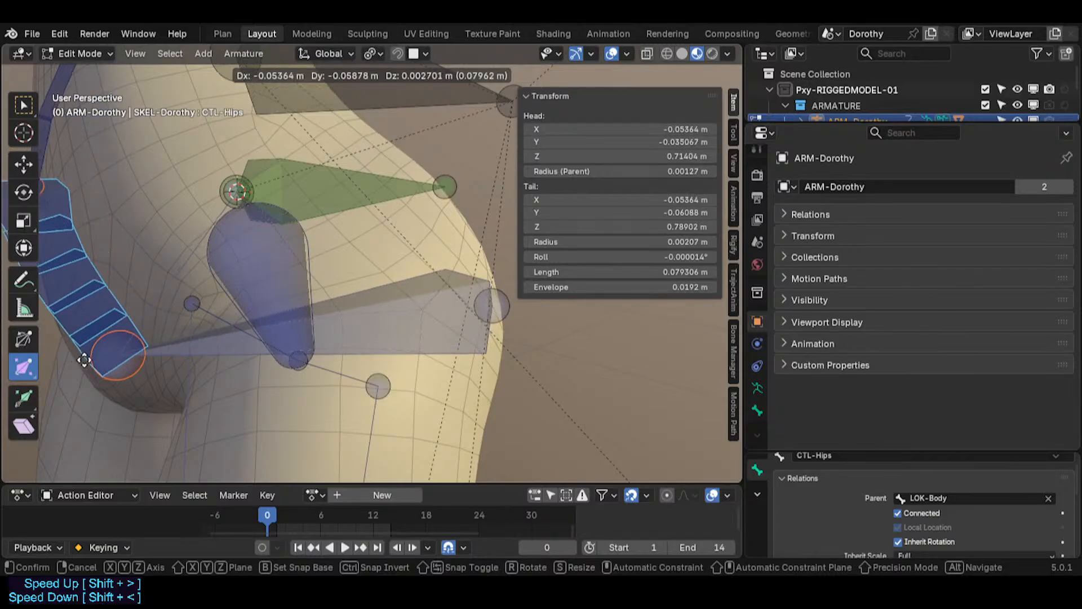
right_click(186, 370)
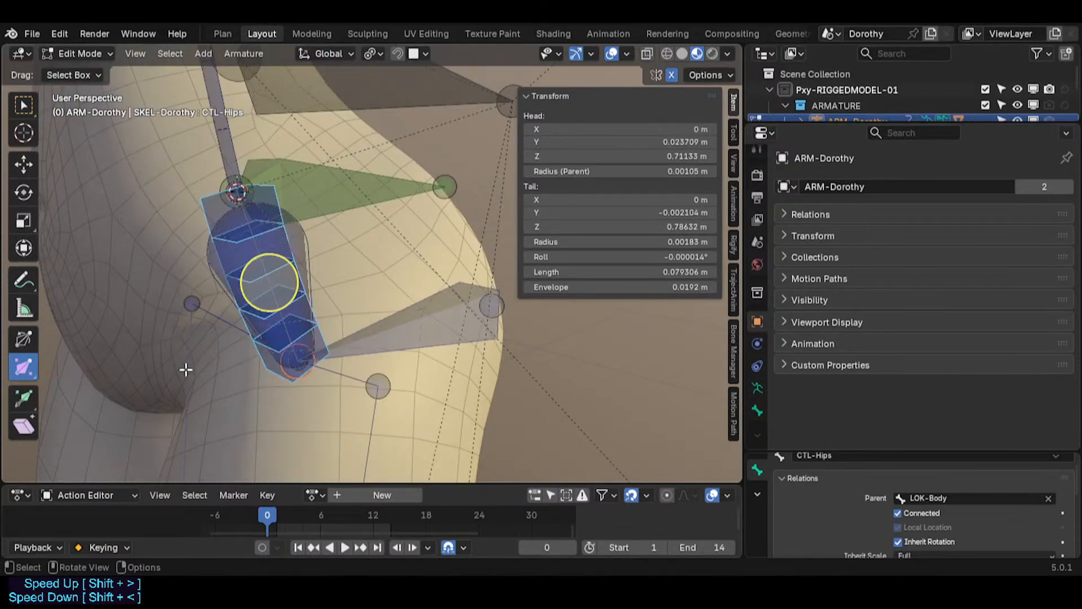
Step: Try moving the CTL-HipsSway and CTL-Hips bones in Edit Mode, cancelling each move
left_click(301, 270)
key("g")
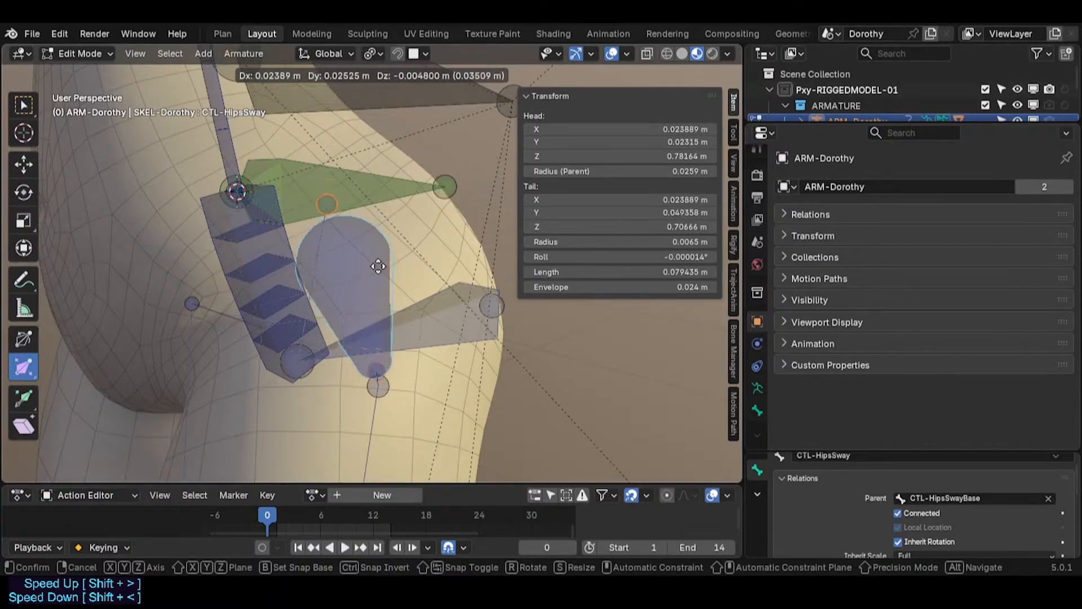
right_click(327, 266)
left_click(206, 219)
key("g")
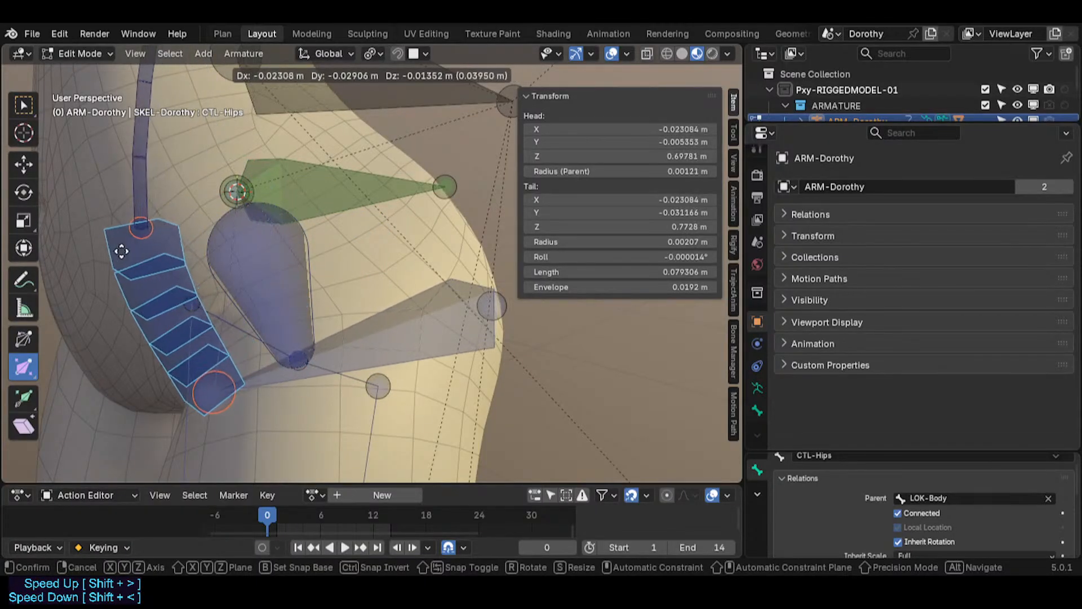
right_click(111, 230)
Step: Return the armature to Pose Mode
scroll(265, 261, "down", 2)
middle_click_drag(241, 275, 267, 340)
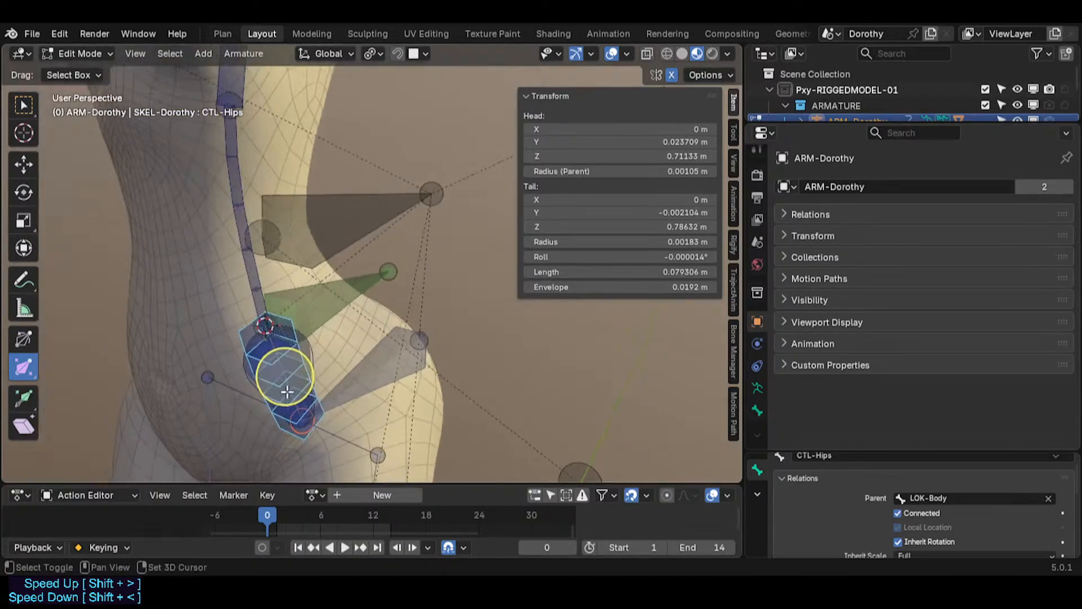
scroll(265, 339, "down", 2)
key("ctrl+Tab")
left_click(264, 428)
scroll(292, 259, "down", 4)
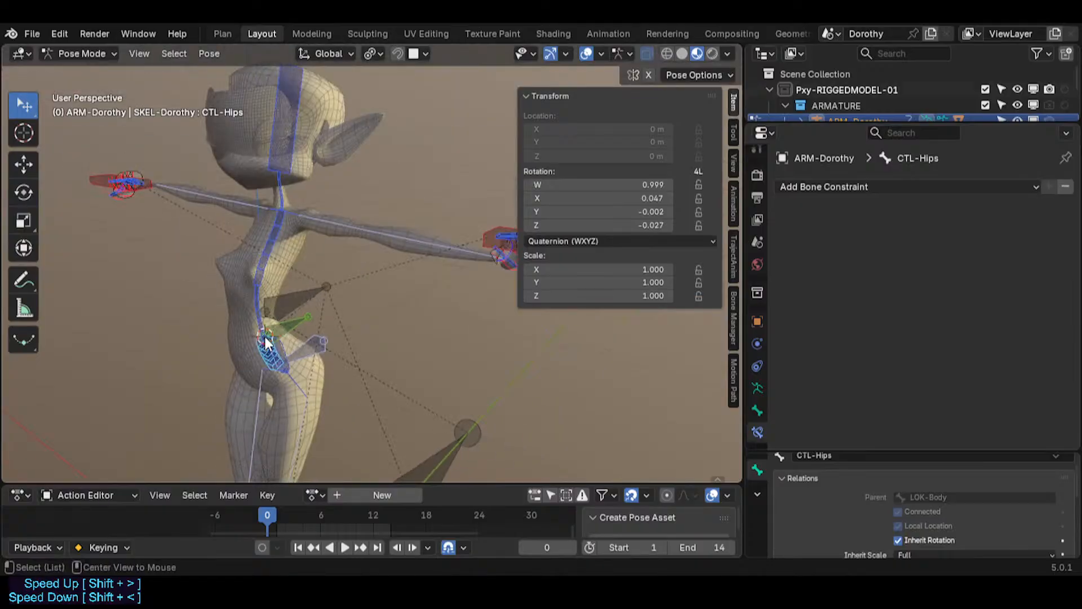
scroll(265, 342, "up", 5)
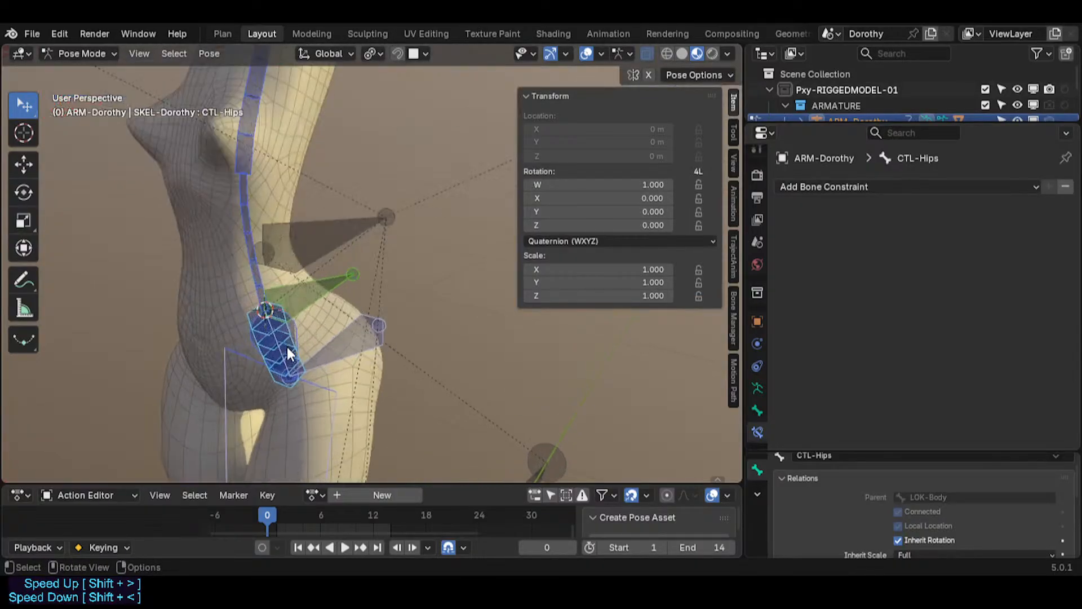
Step: Select the LOK-Body bone and unlock its Inverse Kinematics lock on X, Y and Z in the bone properties
left_click(277, 347)
left_click(757, 410)
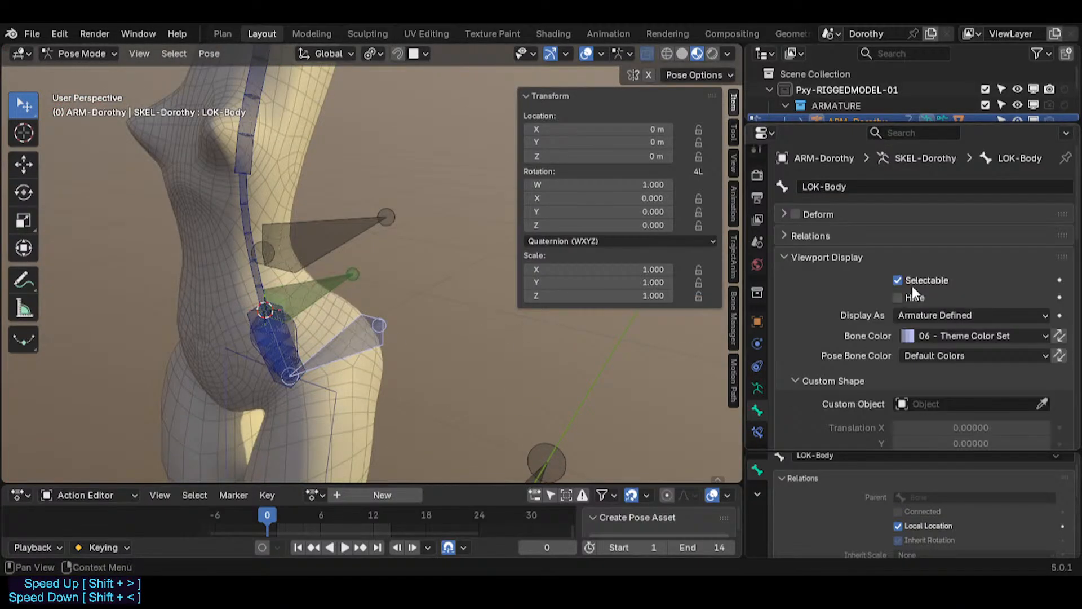
left_click(826, 257)
scroll(878, 327, "down", 4)
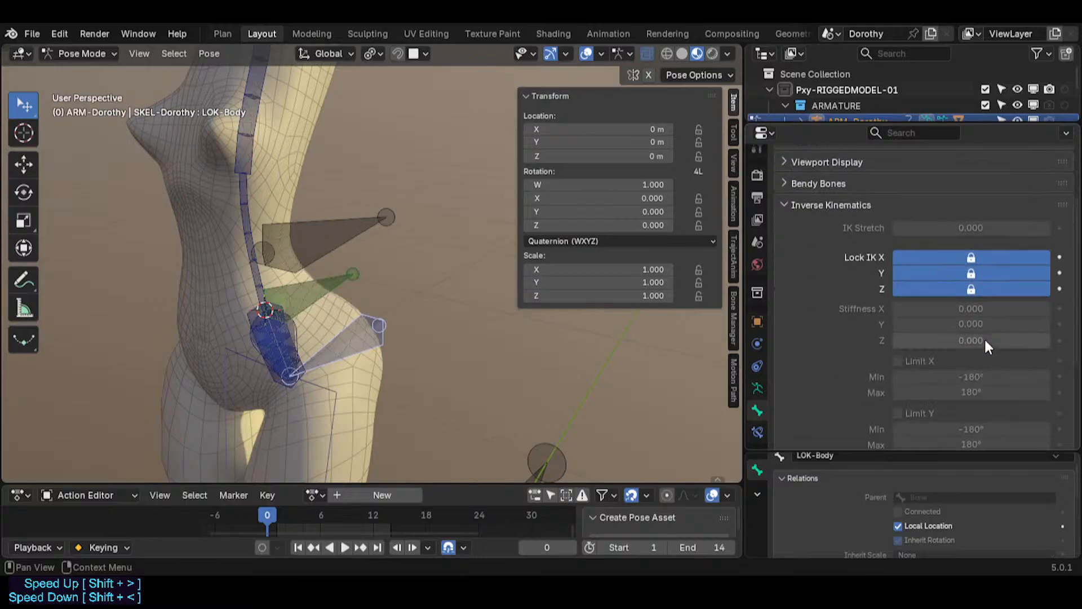
left_click_drag(986, 260, 973, 292)
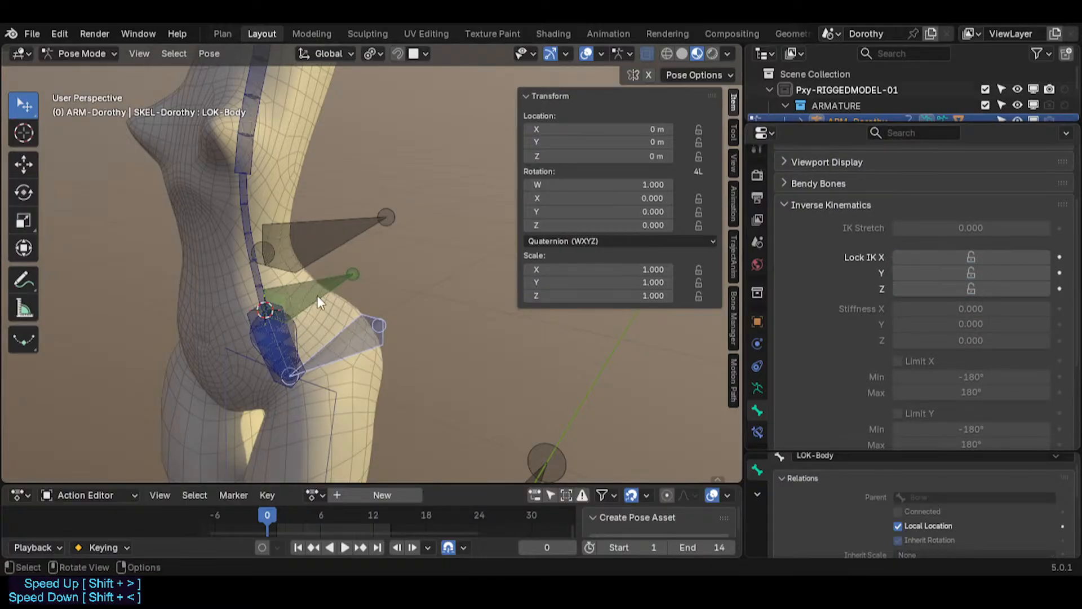
scroll(1039, 433, "down", 4)
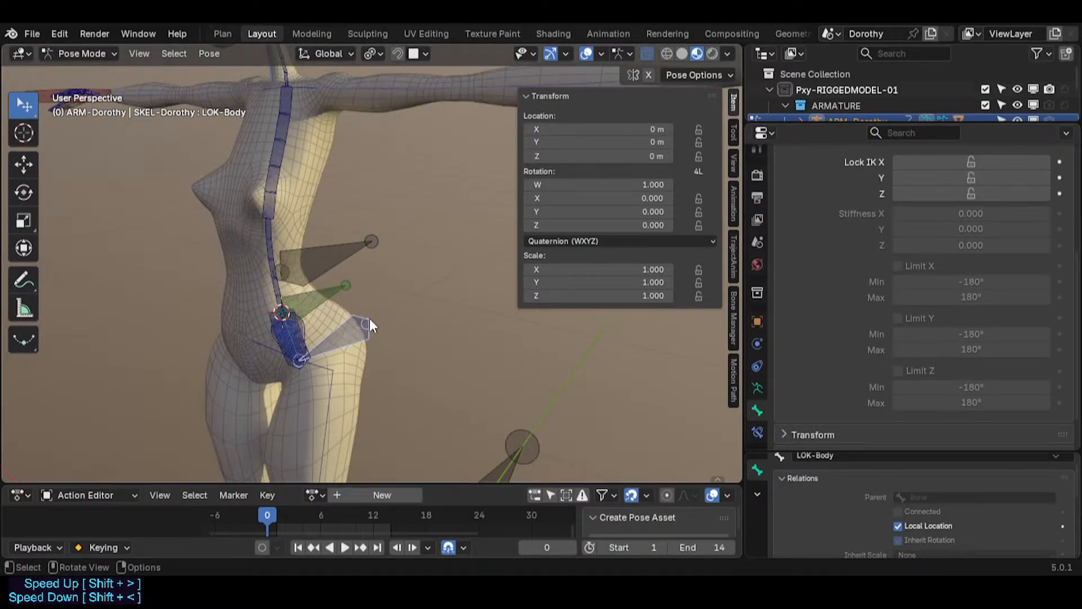
Step: Move the CTL-Chest bone with auto IK to test bending the whole body
left_click_drag(262, 171, 295, 367)
middle_click_drag(295, 372, 244, 204, "shift")
scroll(245, 204, "down", 4)
key("g")
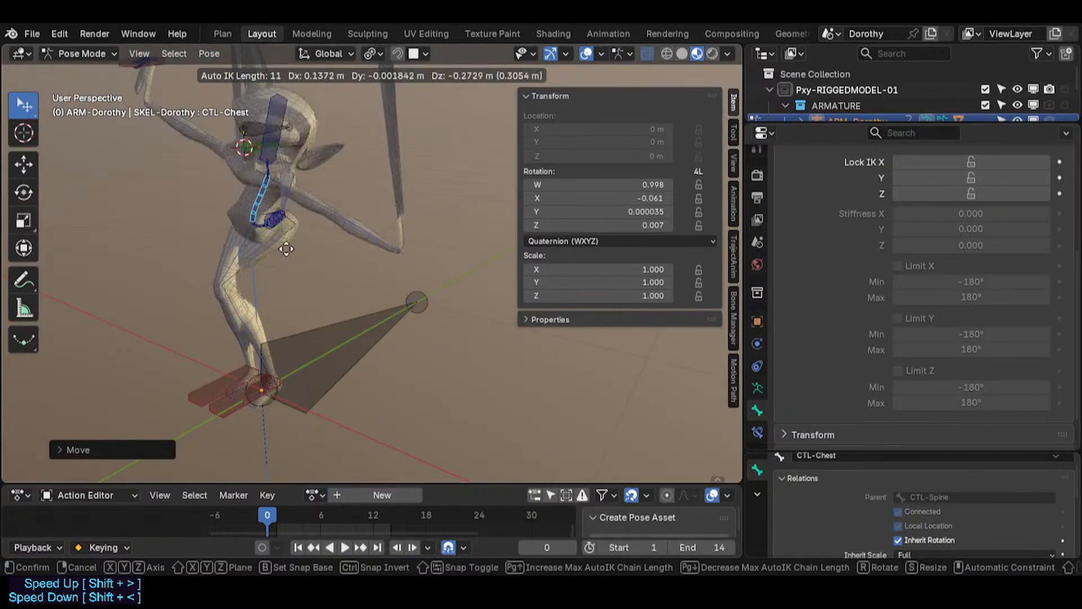
left_click(255, 190)
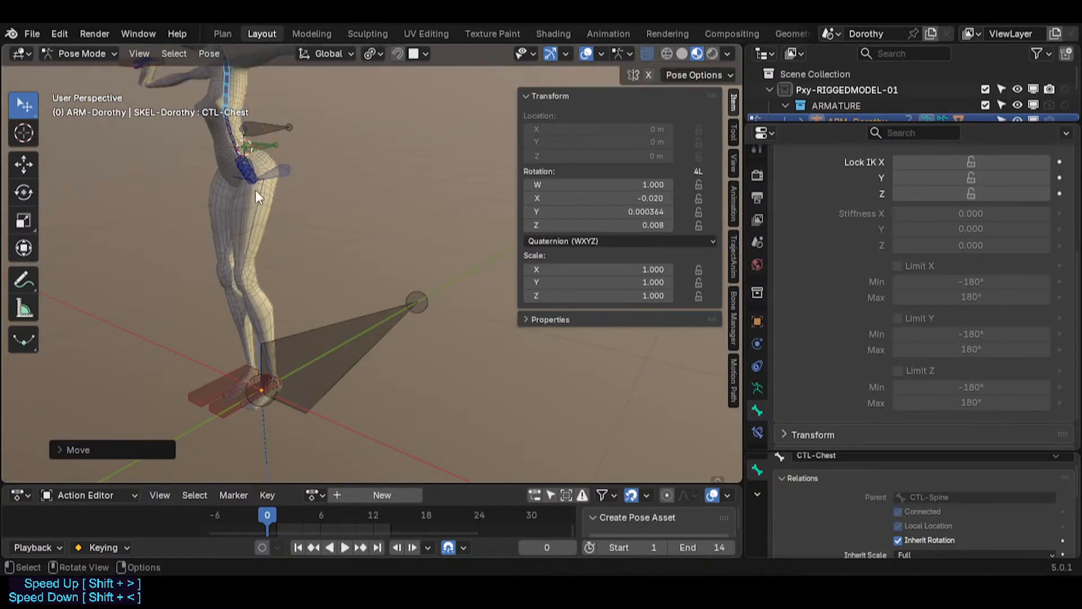
Step: Select the MTR-Torso bone and rotate it twice using trackball rotation
left_click_drag(282, 170, 278, 218)
right_click(277, 214)
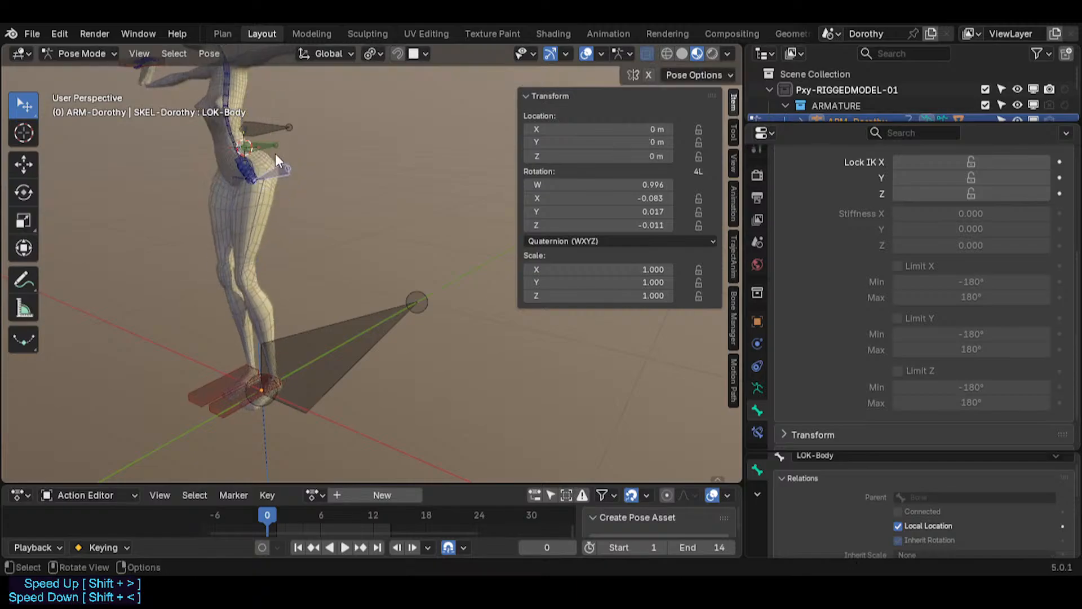
mouse_move(275, 148)
left_mouse_down()
mouse_move(276, 194)
mouse_move(273, 164)
left_mouse_up()
right_click(272, 165)
left_click(277, 161)
left_click(262, 149)
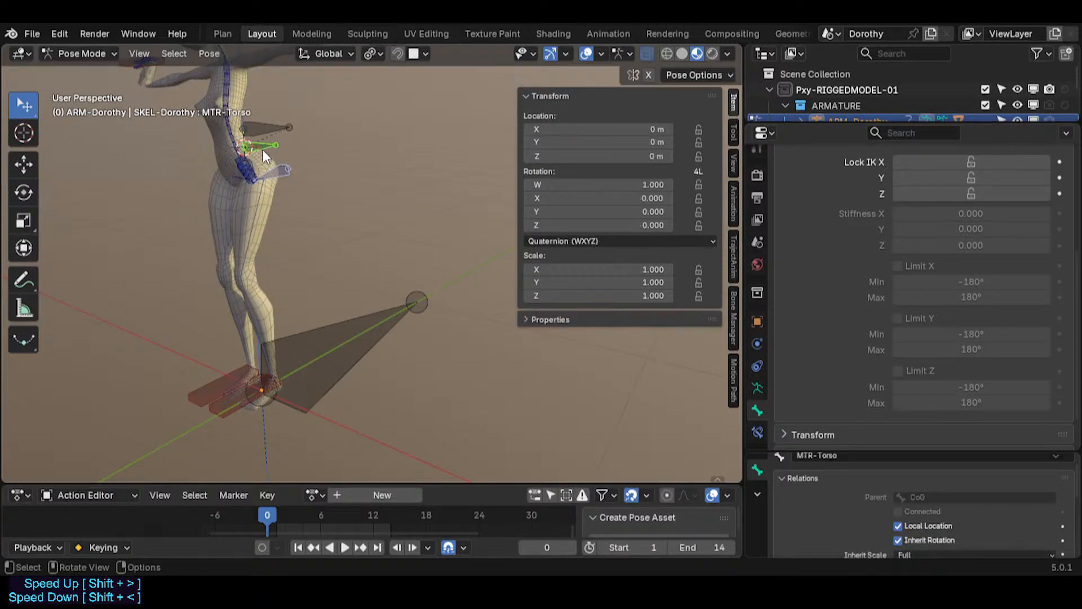
key("Tab")
key("ctrl+Tab")
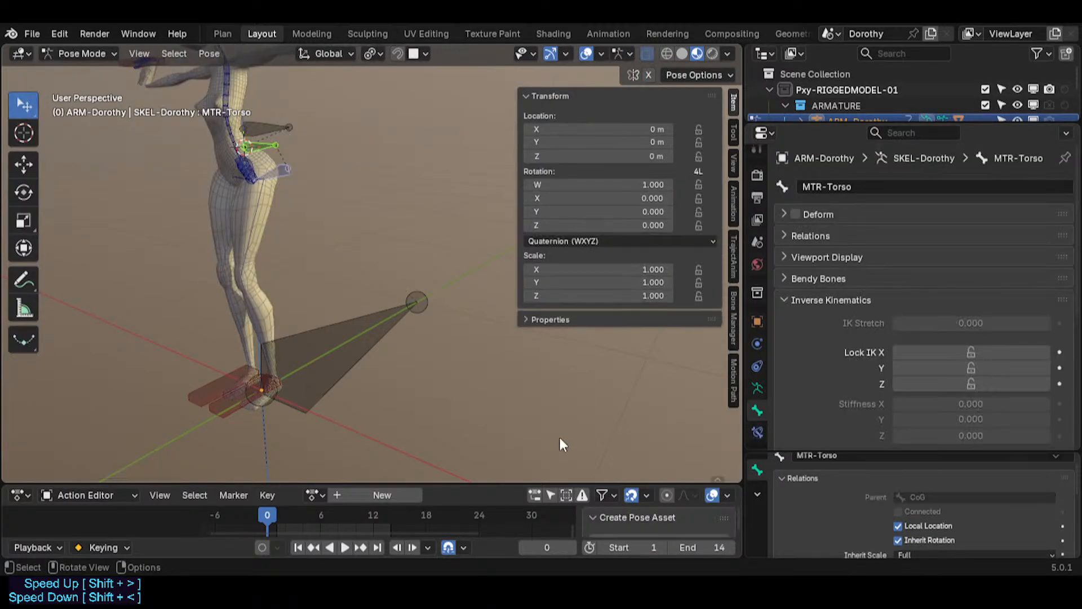
left_click_drag(258, 148, 302, 203)
key("r")
key("r")
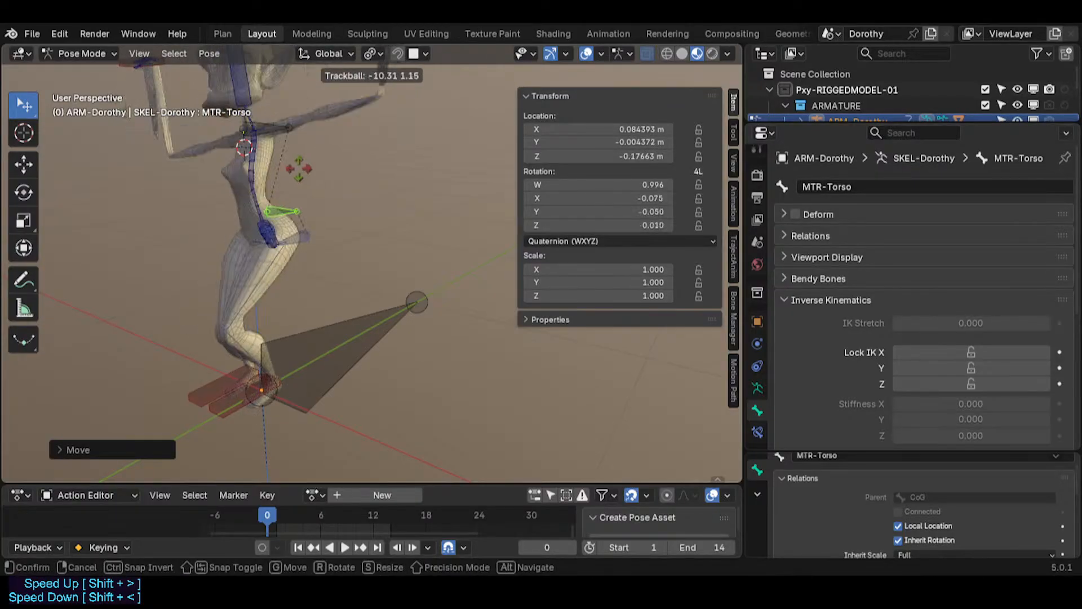
left_click(324, 202)
key("r")
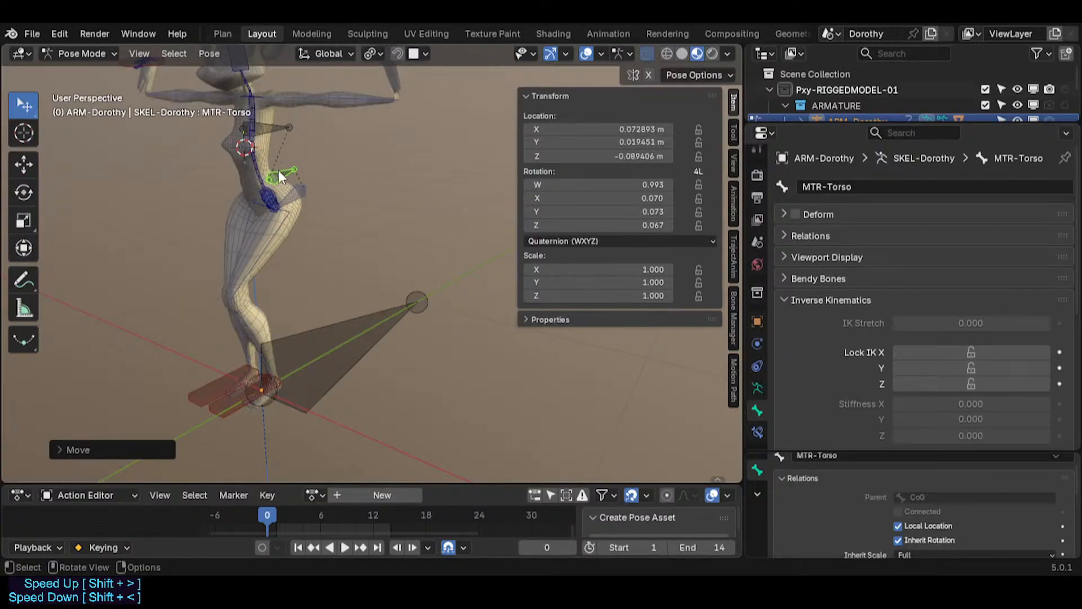
left_click(279, 170)
Step: Select the CTL-Chest bone and move it with the auto IK chain length lowered to 7
left_click(251, 145)
key("g")
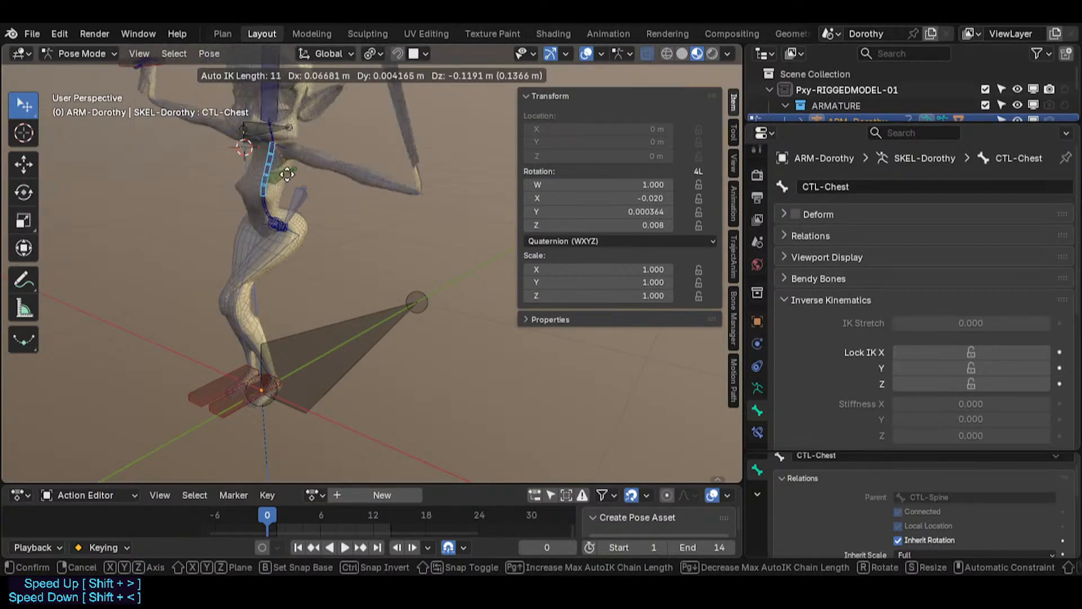
key("Page_Down")
key("Page_Down")
key("Page_Down")
key("Page_Down")
key("Page_Down")
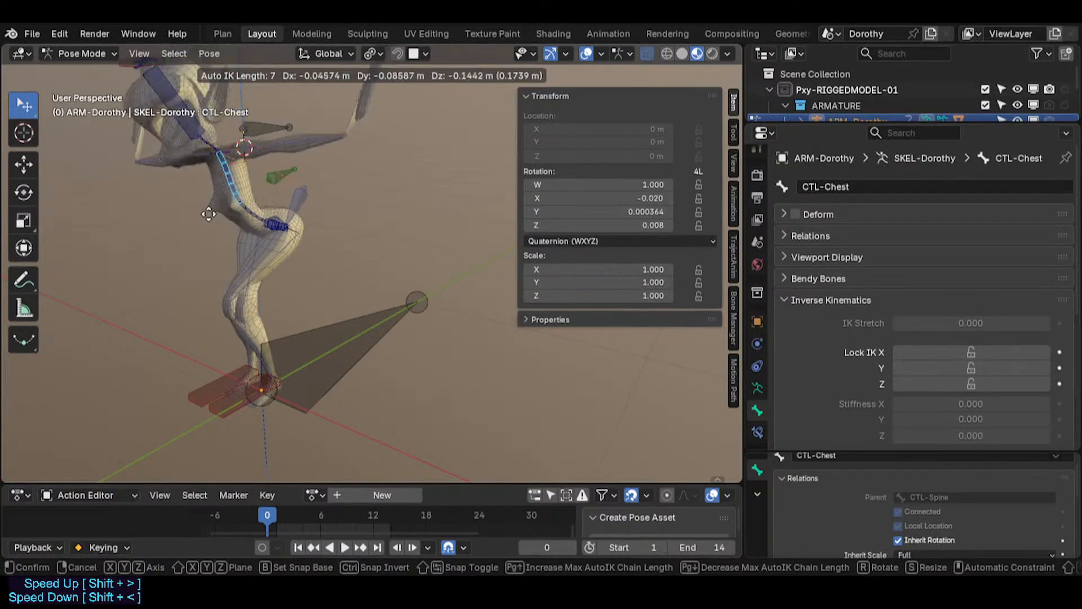
left_click(220, 148)
Step: Select the CTL-Shin.L bone and move it several times to bend the left leg
left_click(242, 407)
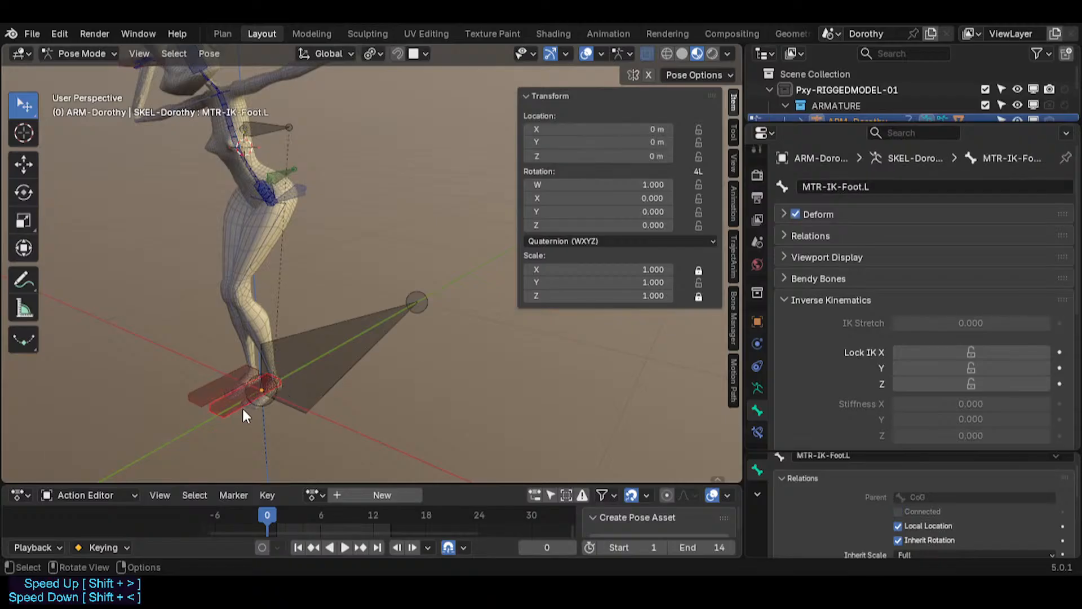
left_click(282, 403)
key("g")
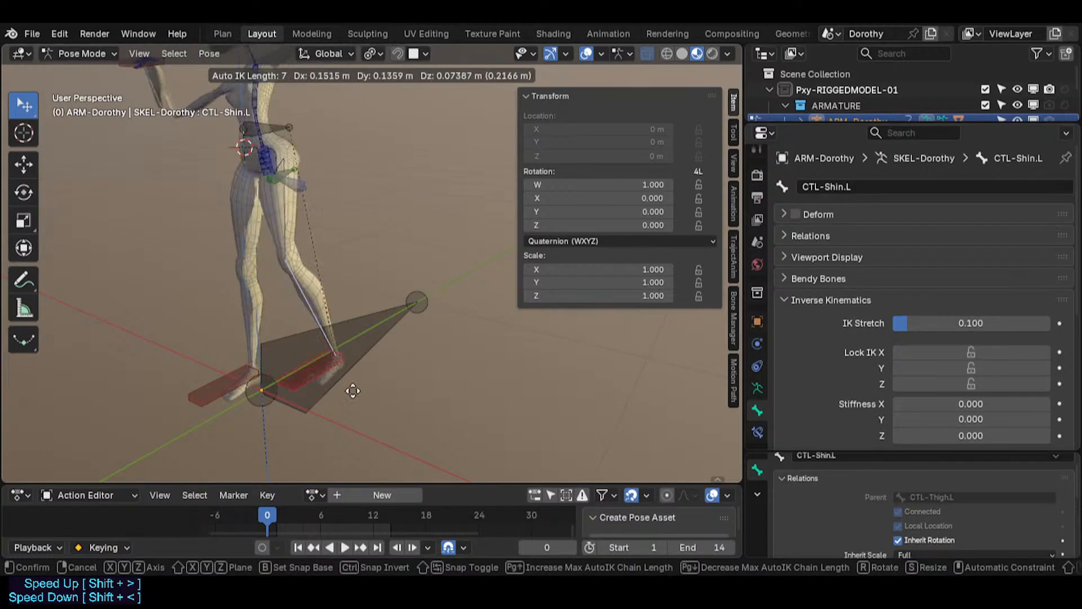
left_click(363, 258)
middle_click_drag(364, 255, 357, 367)
key("g")
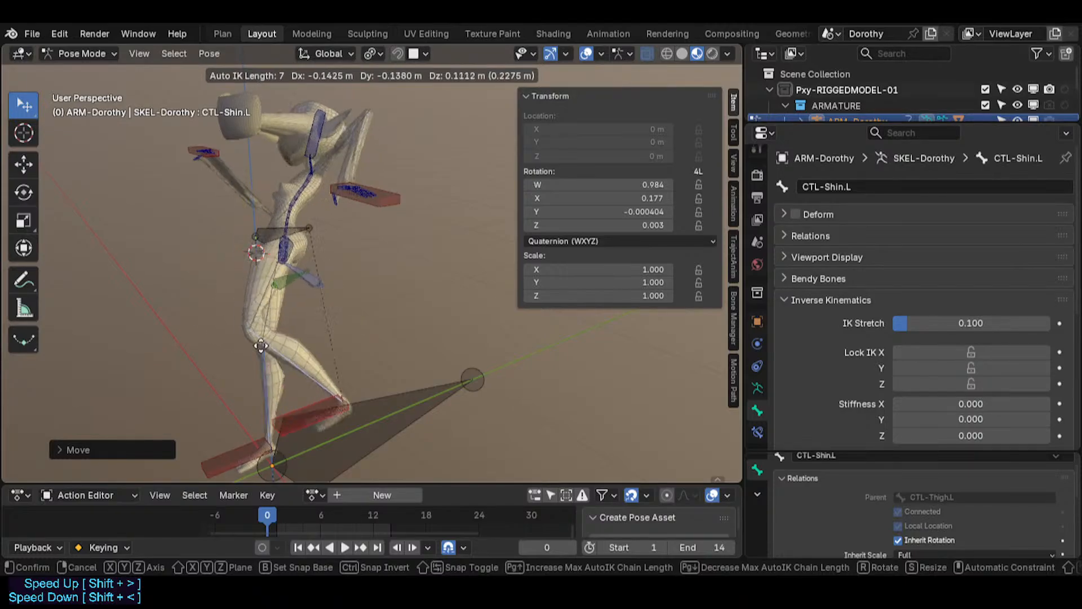
left_click(249, 307)
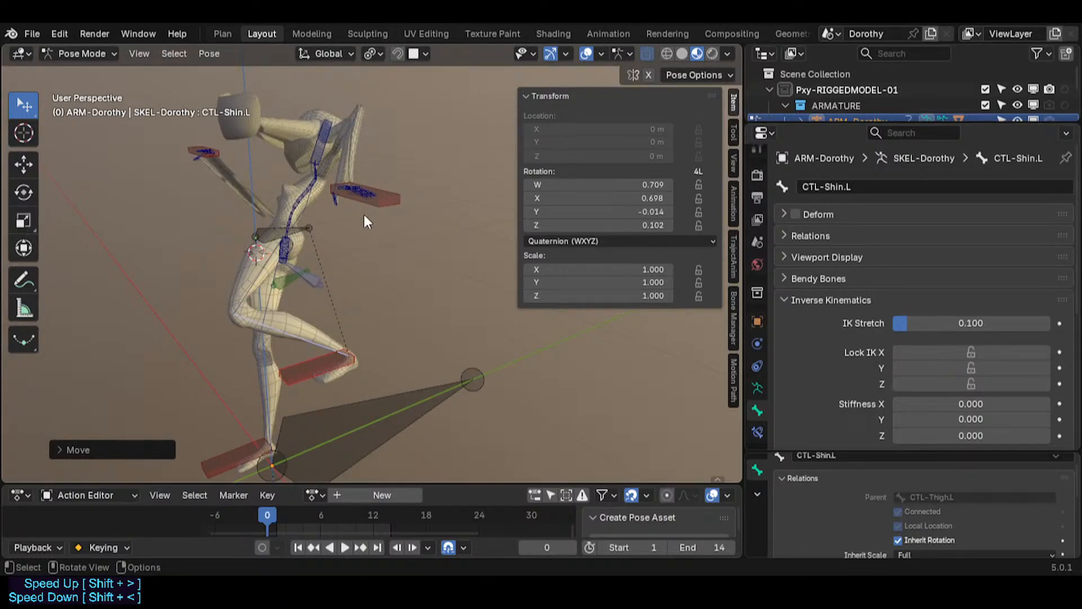
key("g")
left_click(294, 388)
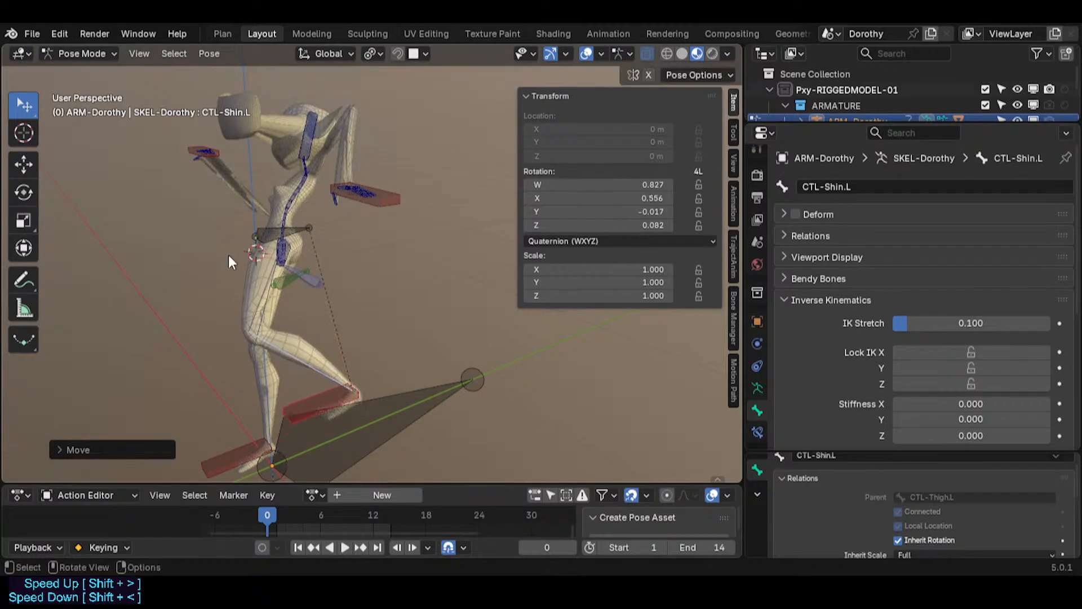
middle_click_drag(228, 256, 379, 248)
key("g")
left_click(282, 306)
Step: Clear the rotations of all bones and save the file
key("a")
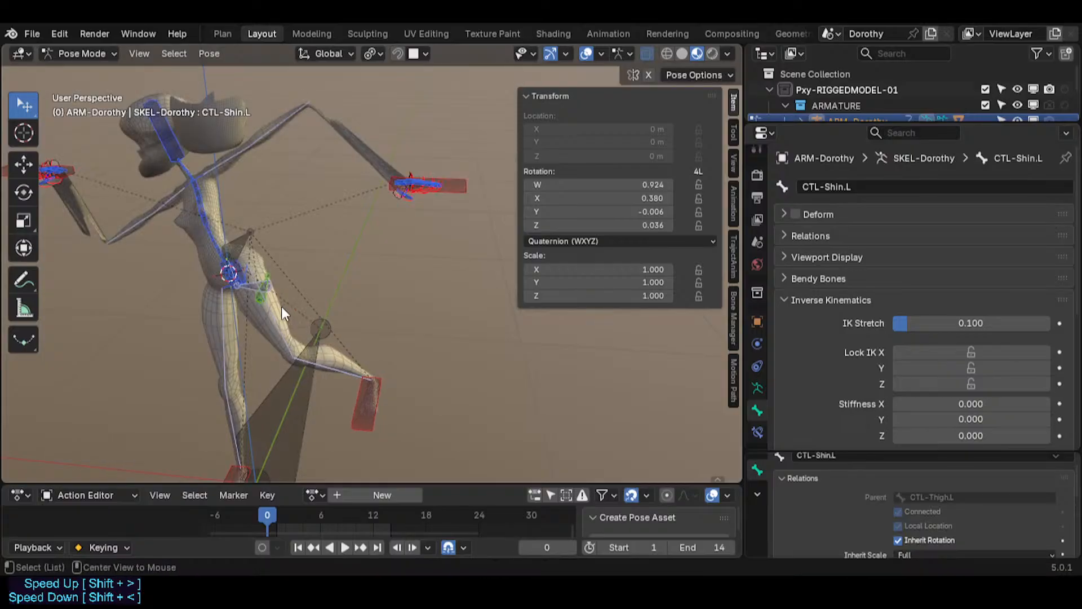
key("alt+r")
middle_click_drag(280, 306, 212, 296)
key("ctrl+s")
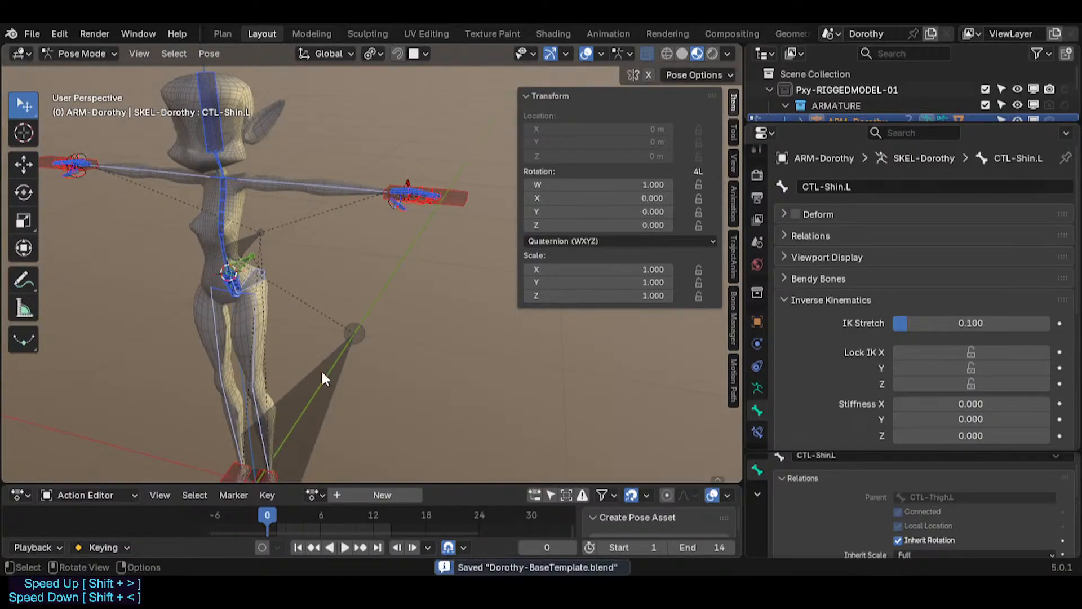
Step: Select the ROOT bone and try scaling it, cancelling the scale
left_click(321, 369)
key("s")
right_click(333, 368)
scroll(336, 366, "down", 2)
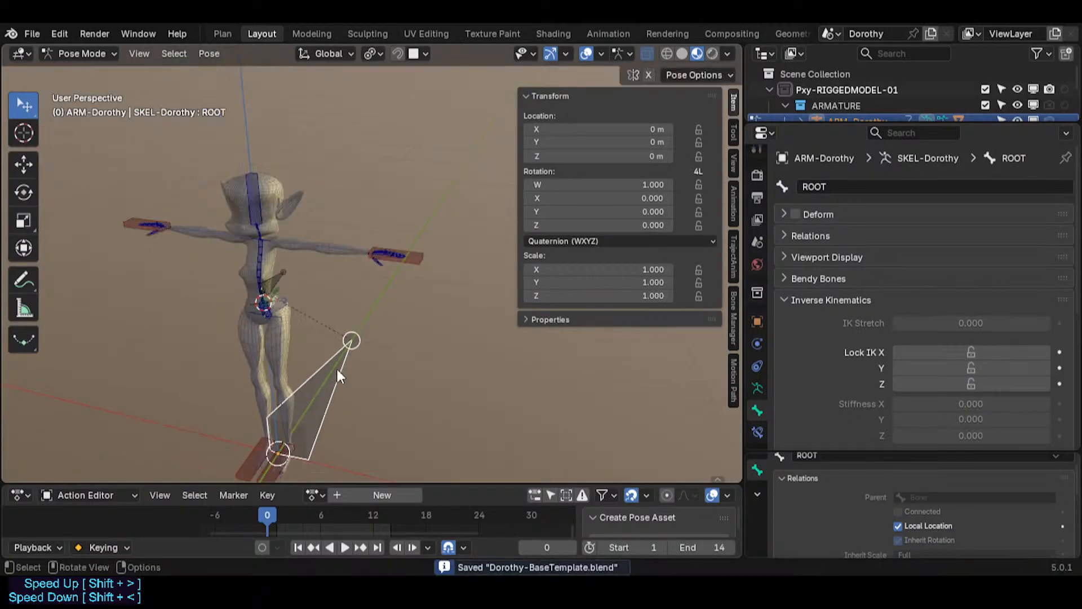
Step: Scale the ROOT bone once more and cancel the scale
middle_click_drag(336, 366, 313, 325, "shift")
key("s")
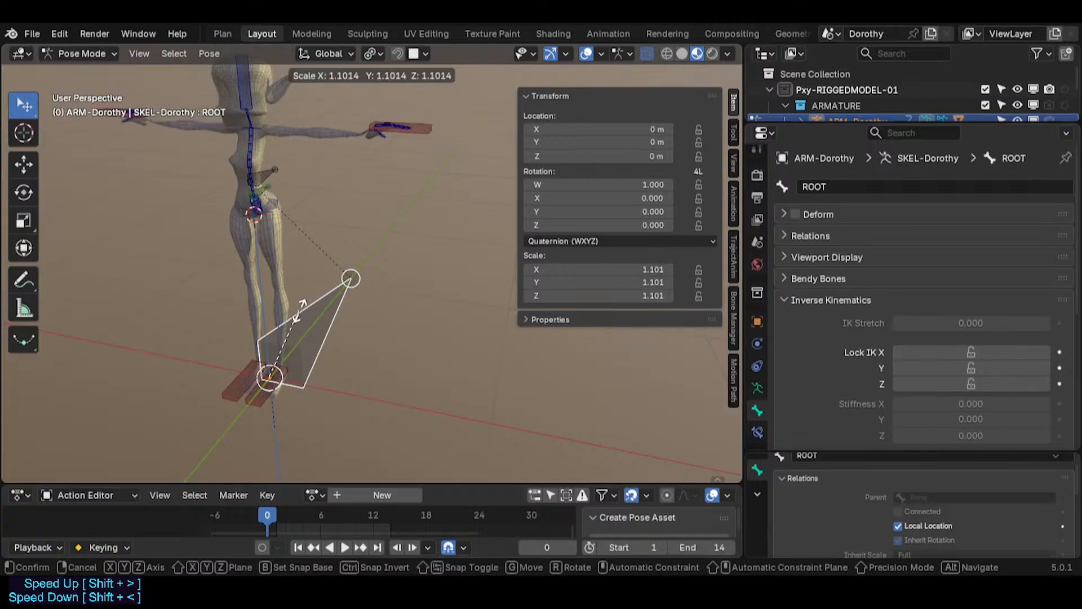
right_click(349, 300)
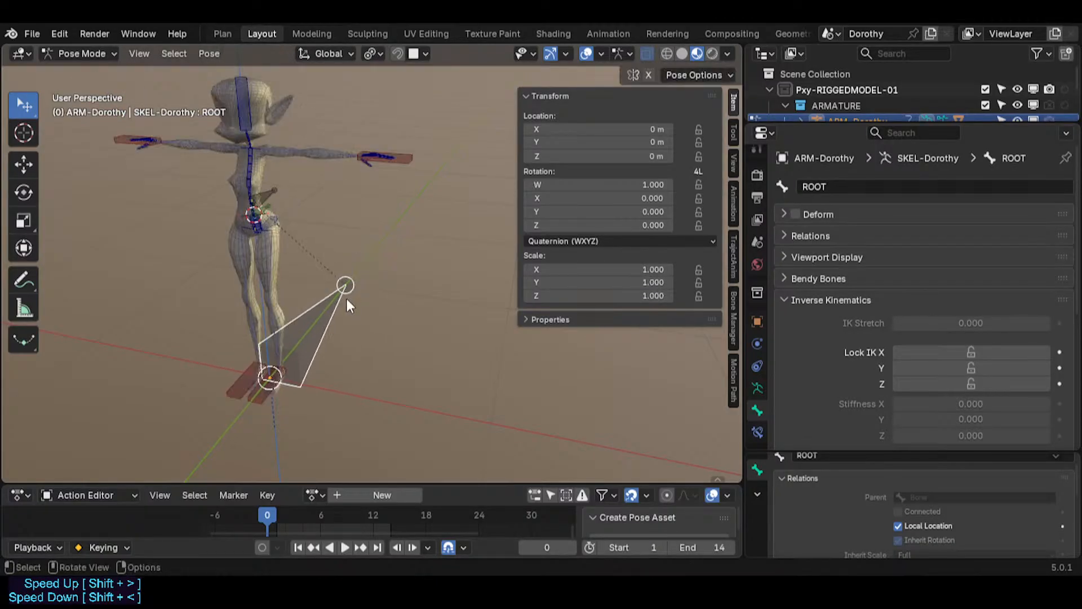
Step: Deselect all, select the MTR-IK-Hand.L bone and try moving it, cancelling the move
middle_click_drag(346, 299, 278, 313)
scroll(282, 299, "up", 3)
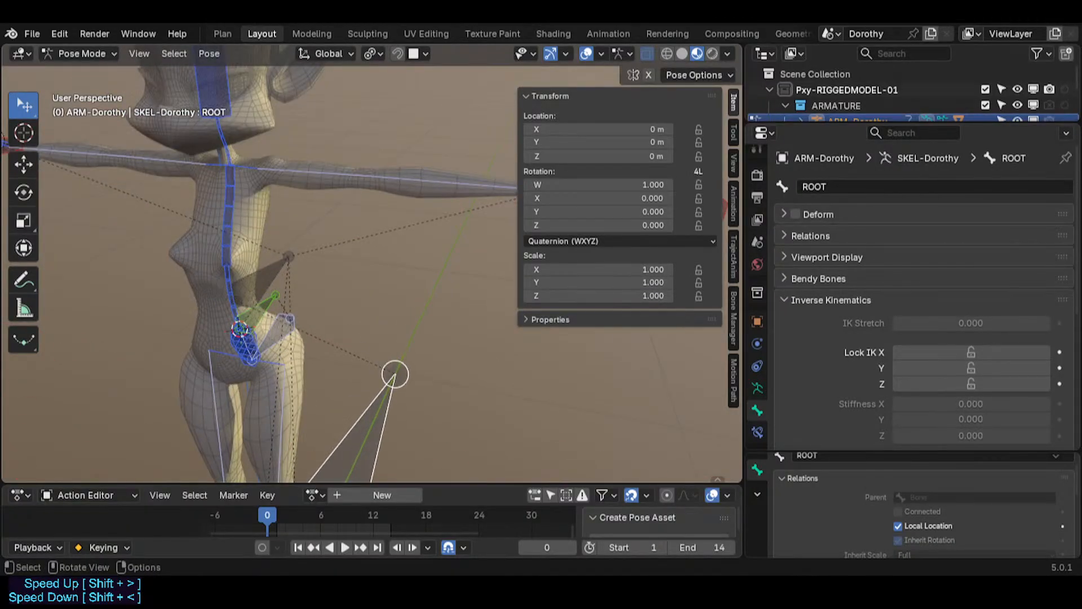
key("alt+a")
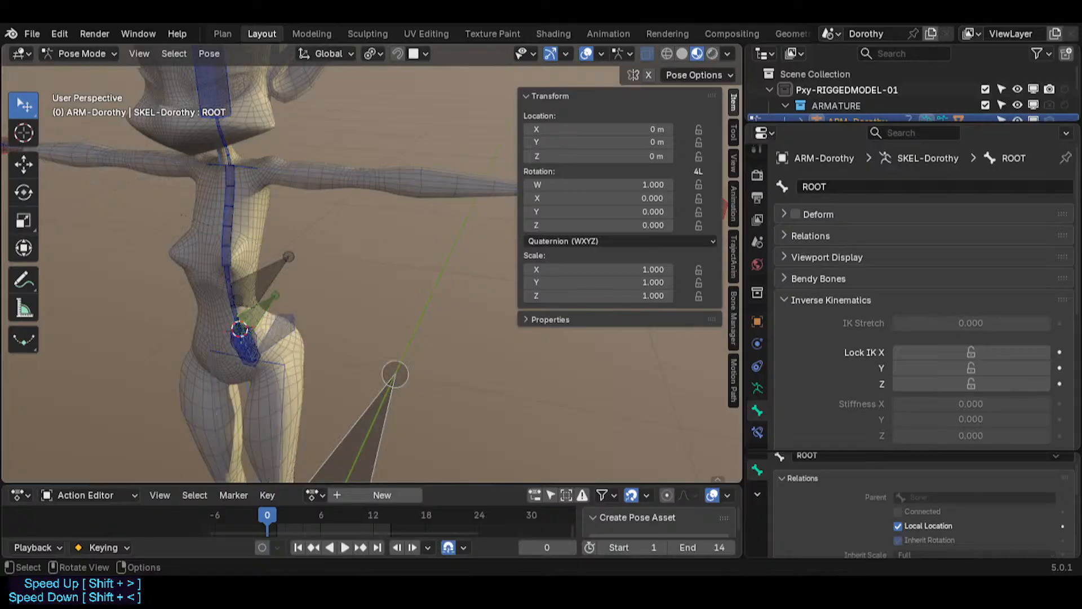
key("n")
middle_click_drag(324, 366, 300, 351, "shift")
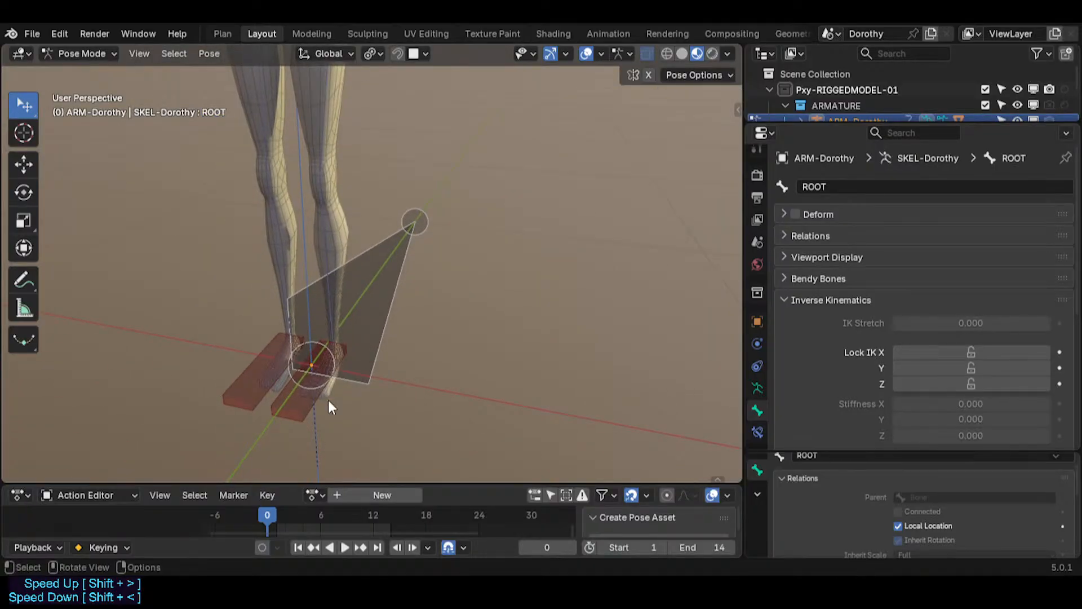
left_click(314, 403)
middle_click_drag(353, 297, 344, 440, "shift")
middle_click_drag(309, 219, 303, 316, "shift")
middle_click_drag(584, 155, 589, 280)
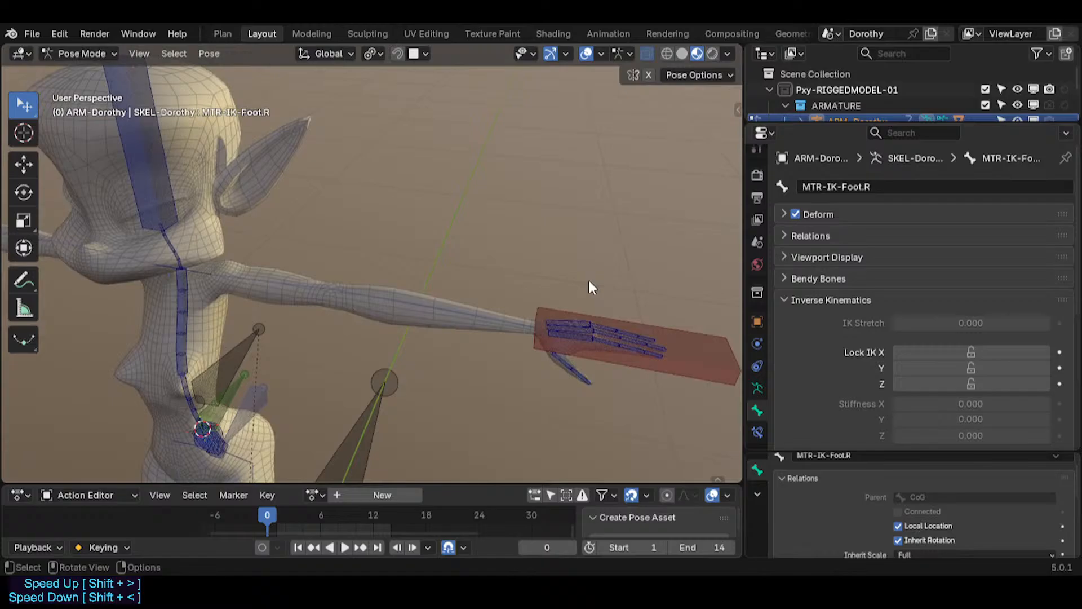
left_click(561, 303)
key("g")
key("Escape")
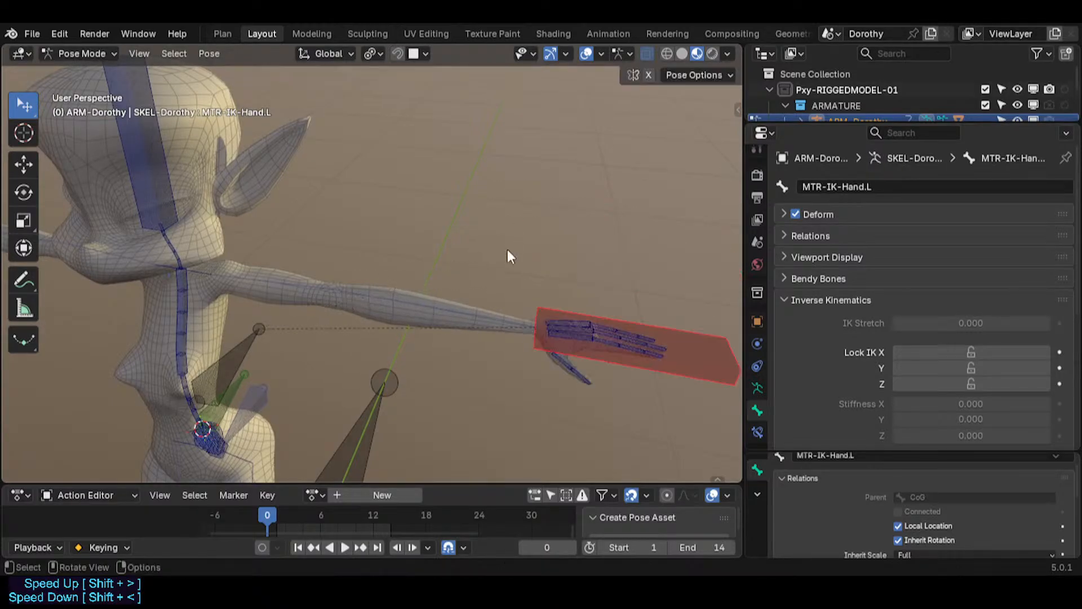
Step: Select the CTL-ForeArm.L, CTL-Index-Metacarpal.L and MTR-IK-Hand.L bones around the left hand to inspect them
scroll(394, 244, "up", 5)
left_click(429, 264)
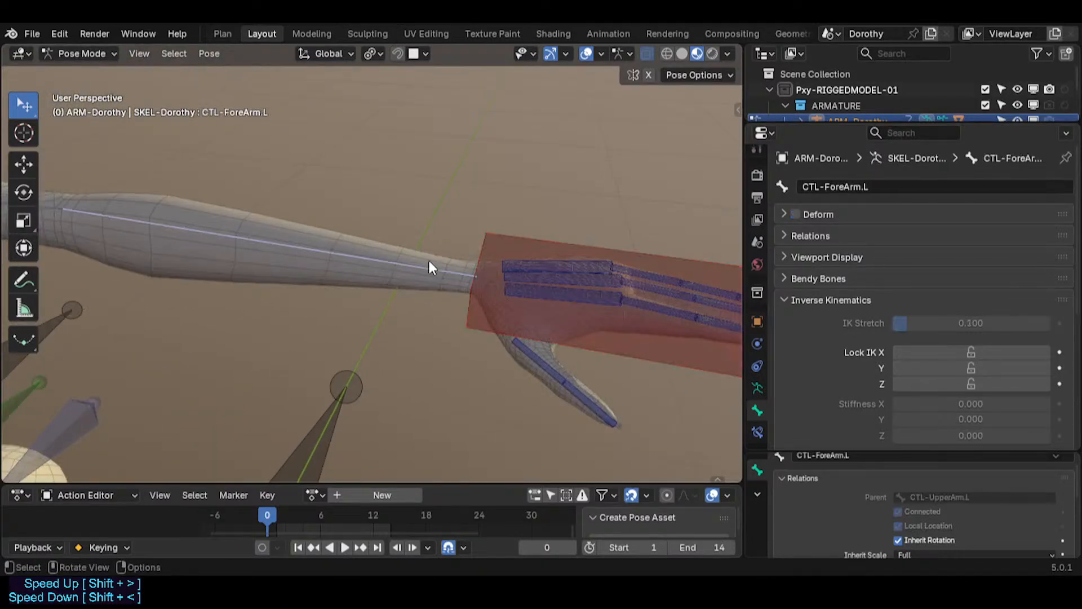
left_click(490, 319)
left_click(505, 294)
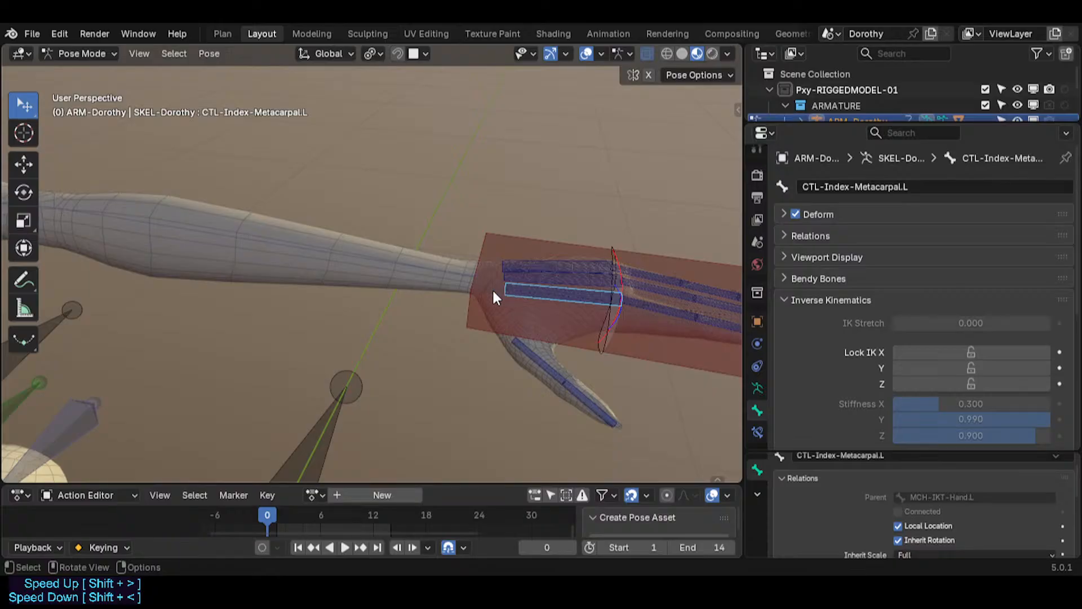
left_click(479, 299)
middle_click_drag(479, 299, 371, 282)
key("q")
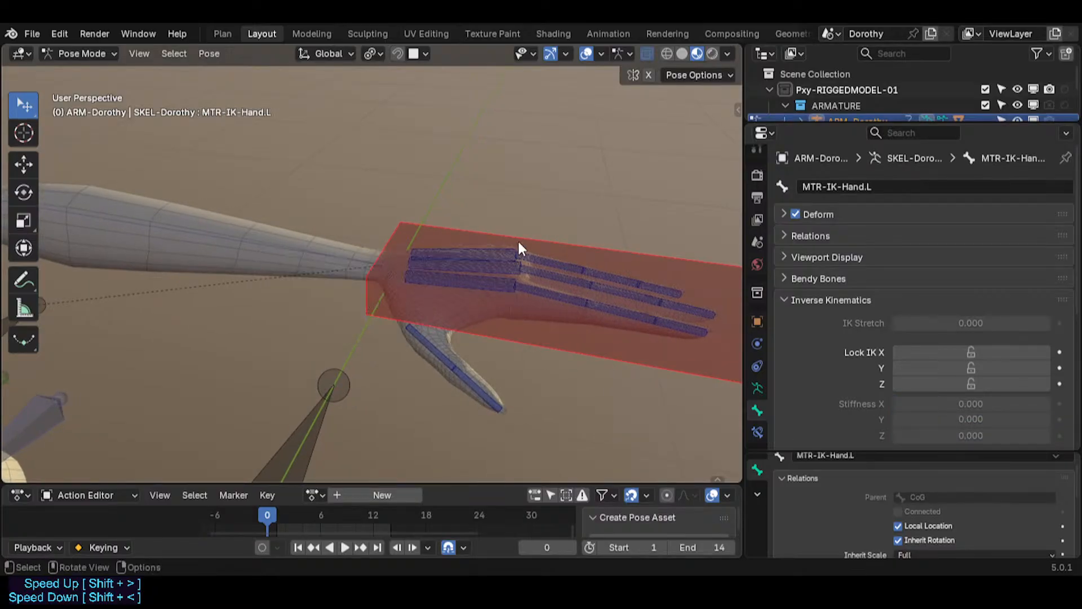
Step: Show the TGT-Skeleton bone collection in the Bone Manager's Bone Collections panel and save the file
key("n")
left_click(541, 93)
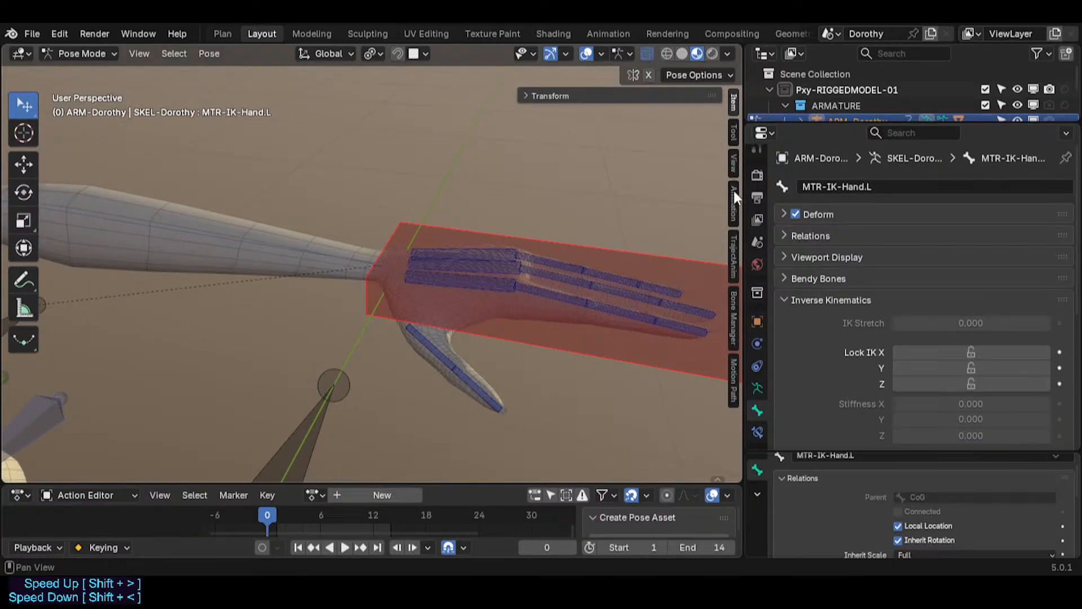
left_click(733, 301)
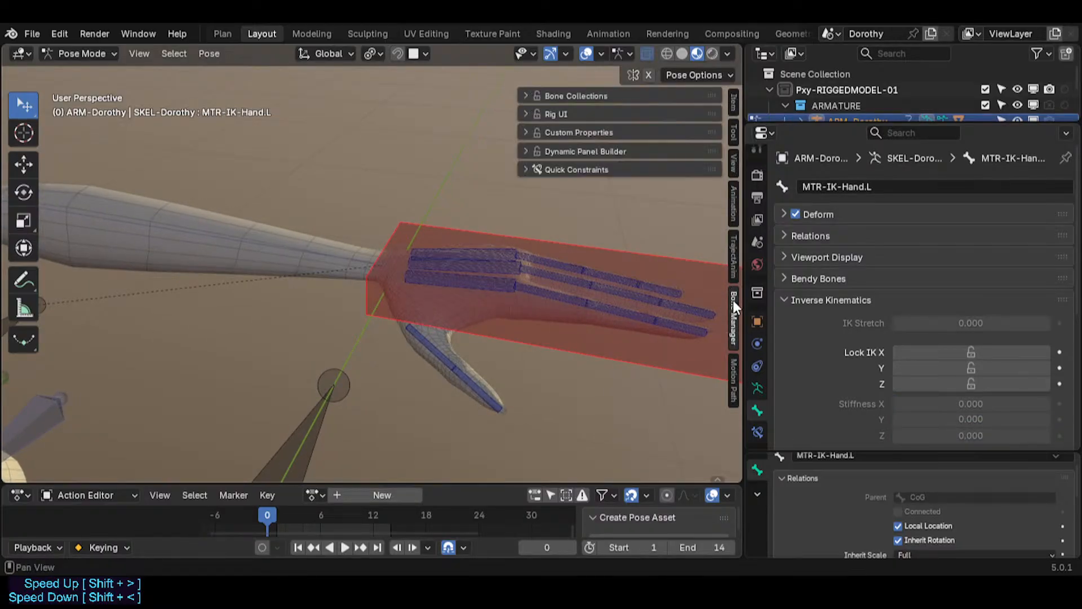
left_click(574, 95)
middle_click_drag(395, 188, 333, 189, "shift")
left_click(672, 163)
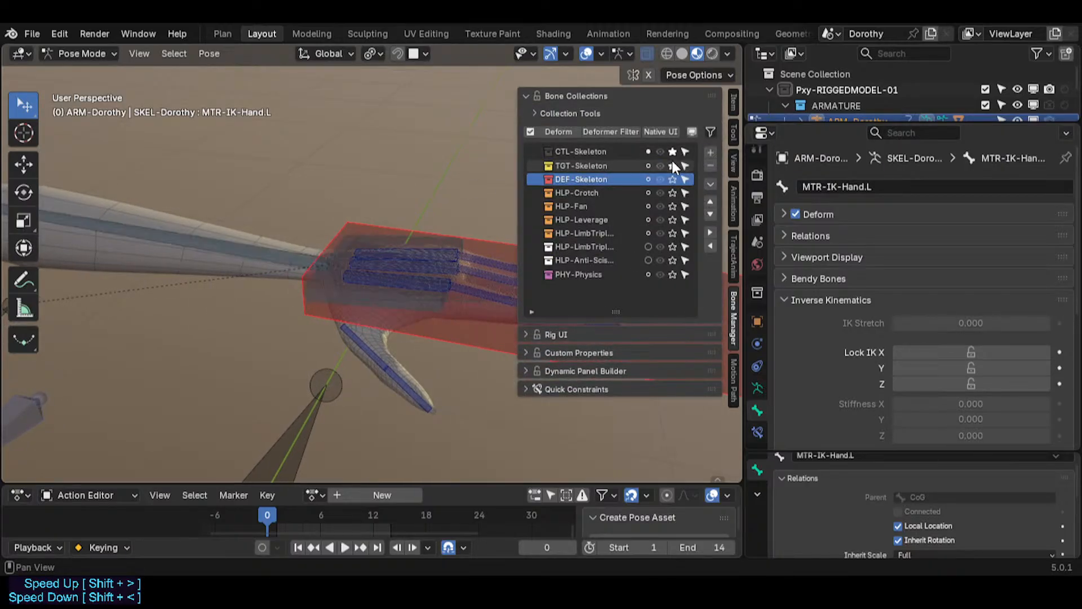
key("ctrl+s")
Step: Select the TGT-Hand.L bone and review the helper bone collections in the Bone Collections list
left_click(356, 302)
key("n")
middle_click_drag(354, 301, 302, 239)
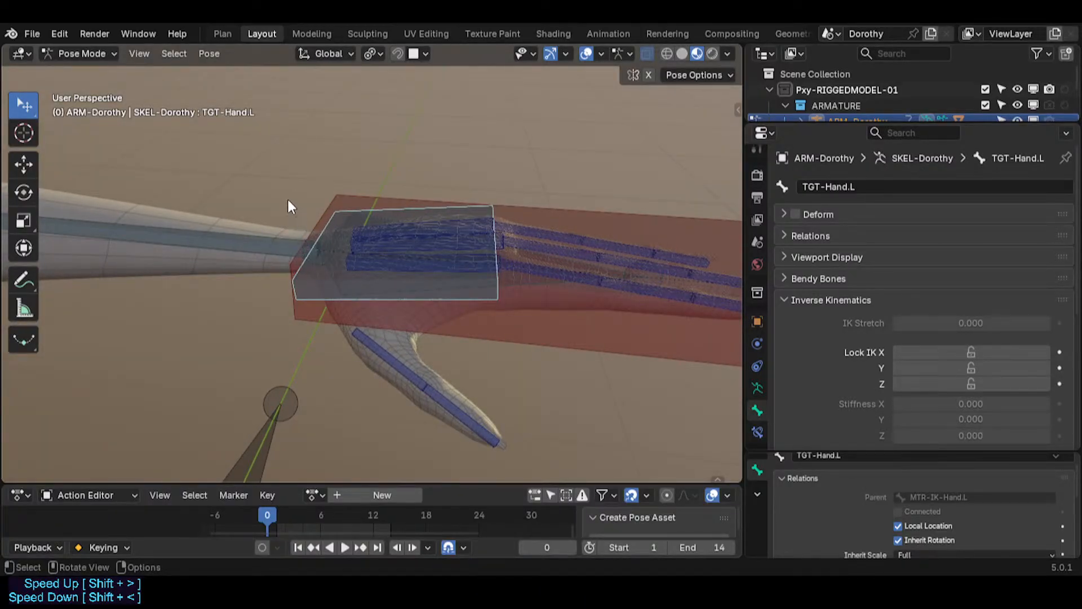
middle_click_drag(307, 256, 350, 333)
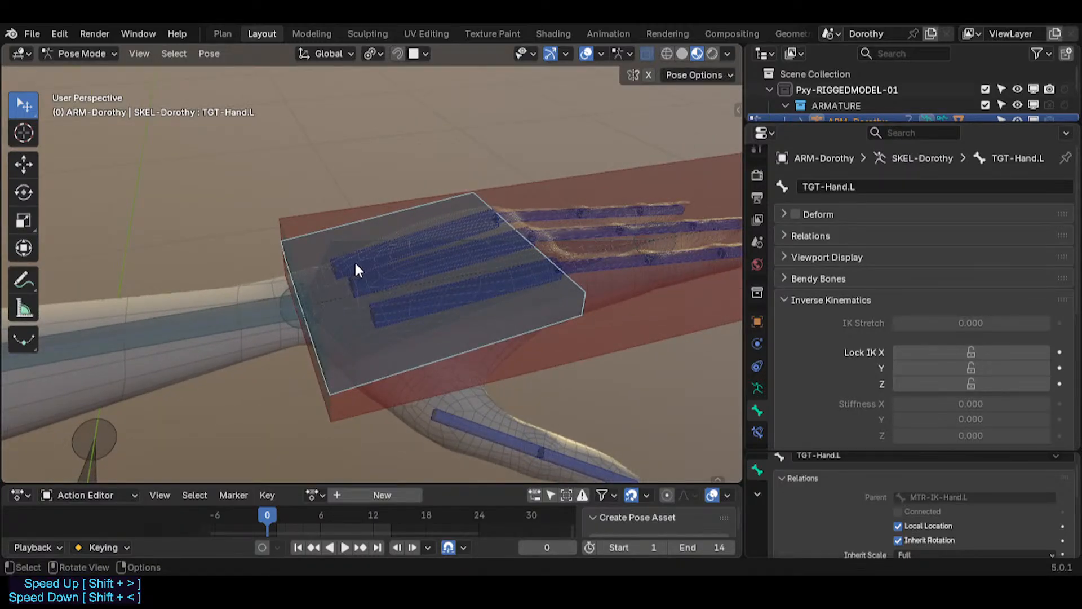
key("n")
left_click(573, 207)
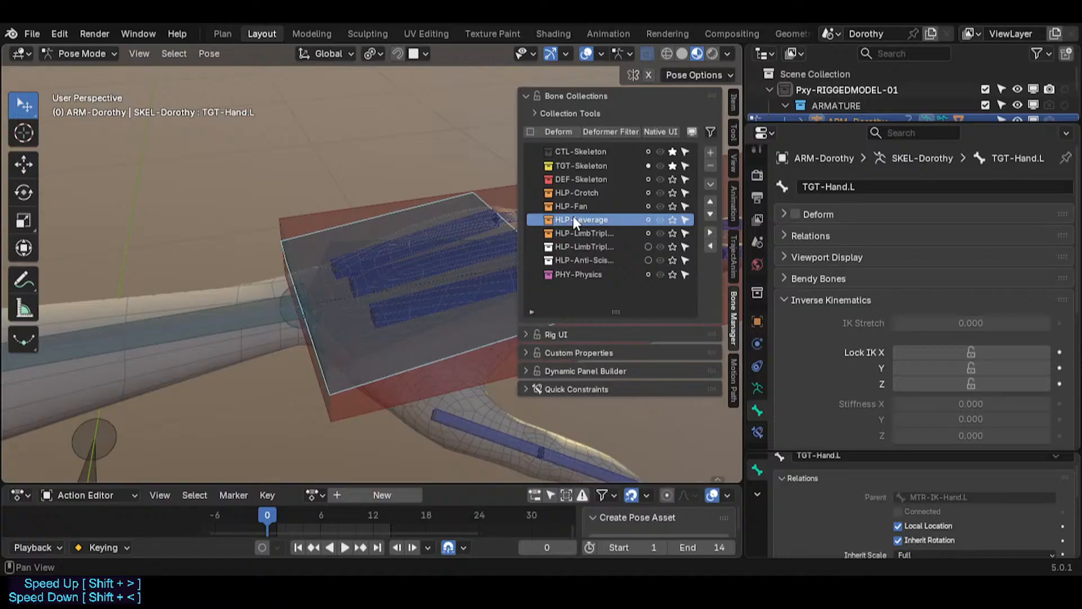
left_click(584, 187)
left_click(607, 243)
key("n")
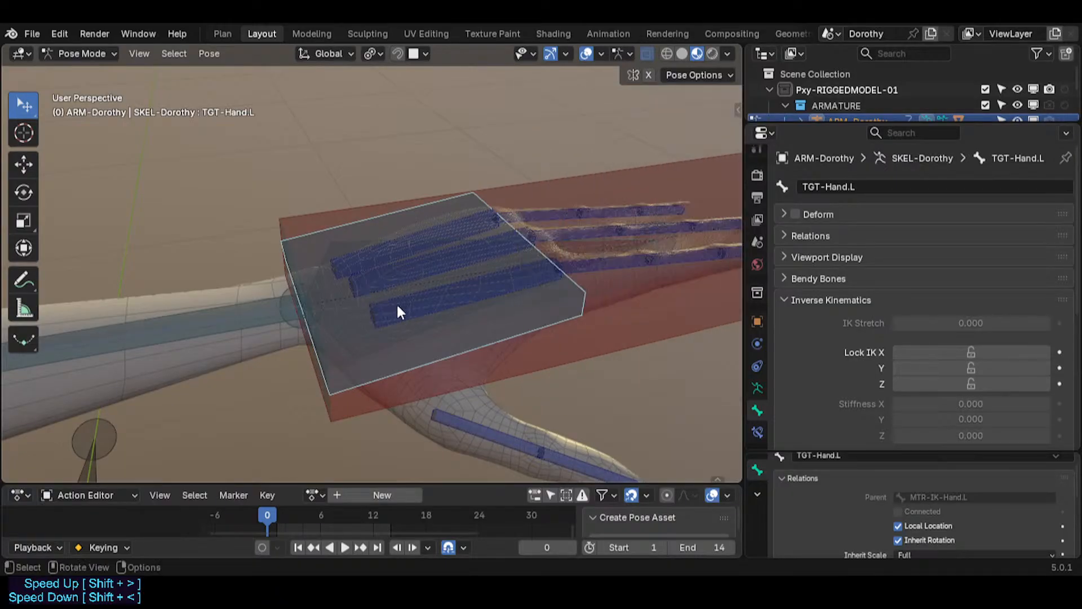
Step: Select the TGT-ForeArm.L and TGT-Hand.L target bones to inspect the left arm
middle_click_drag(397, 306, 376, 307)
left_click(246, 313)
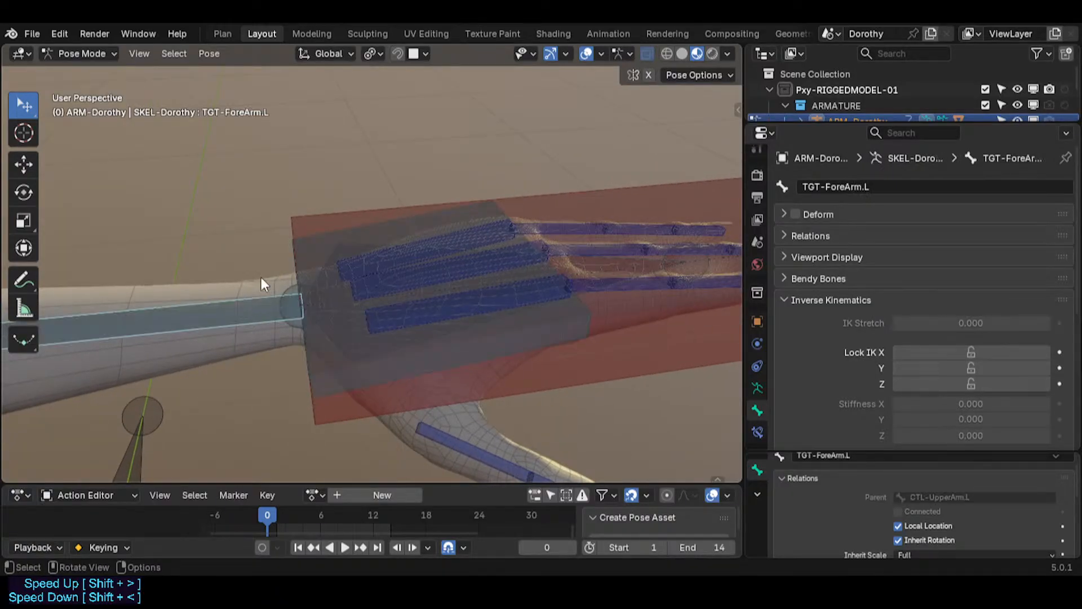
left_click(338, 342)
left_click(346, 343)
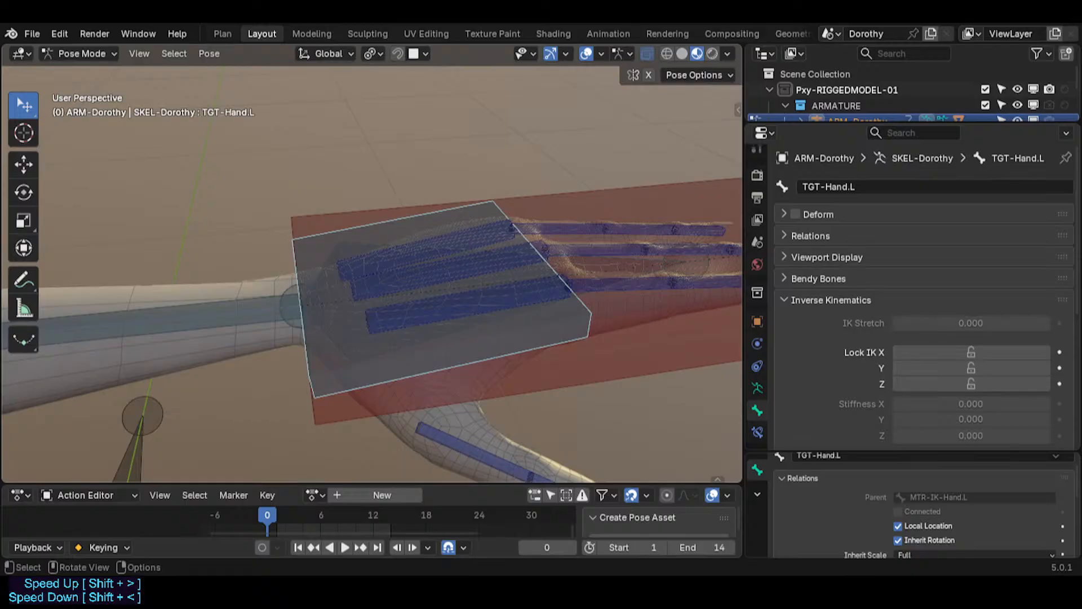
middle_click_drag(485, 304, 410, 260)
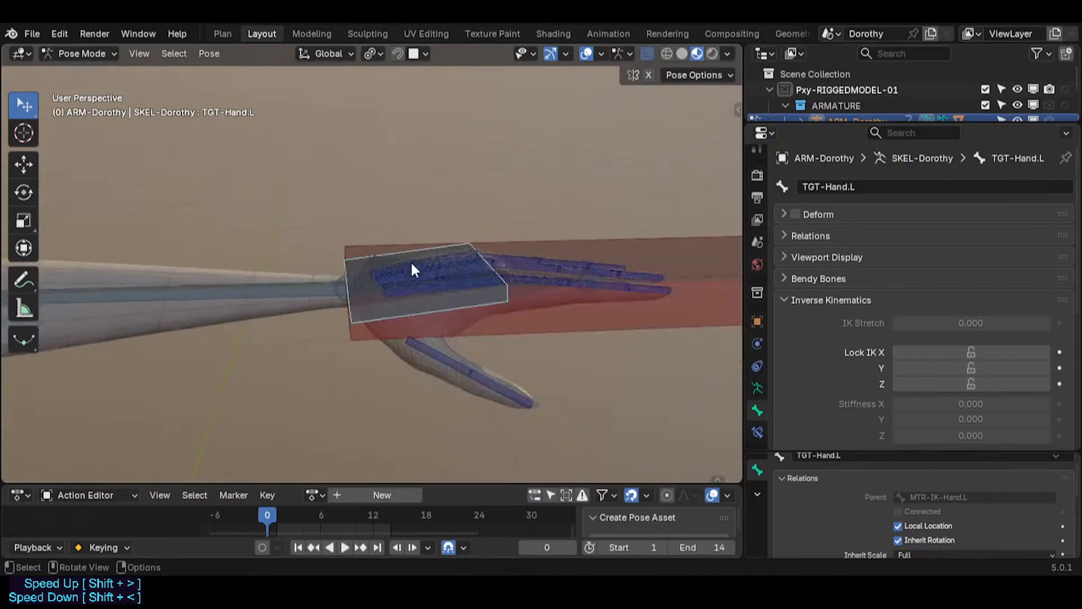
Step: Select the MTR-IK-Hand.L bone and rotate it, including a rotation about the global X axis
left_click(606, 310)
middle_click_drag(606, 310, 579, 313)
key("r")
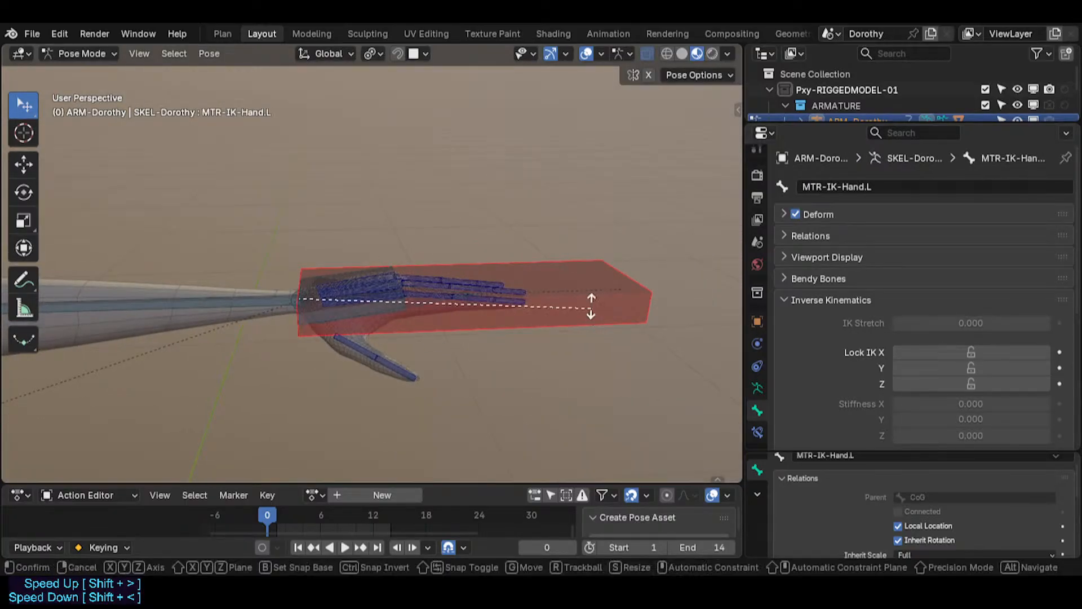
left_click(476, 295)
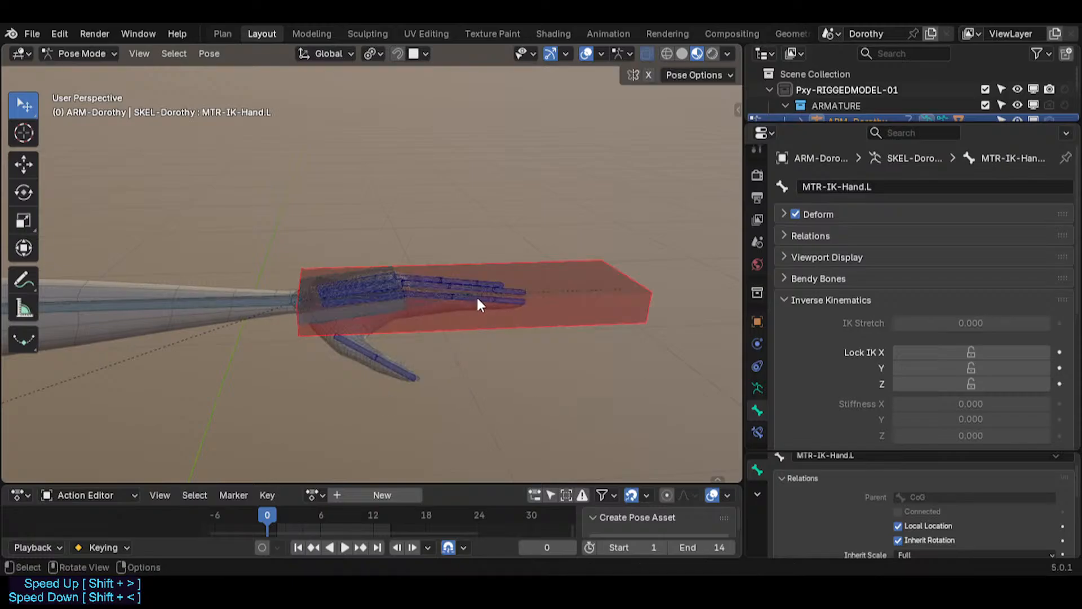
middle_click_drag(491, 309, 447, 316)
key("r")
key("x")
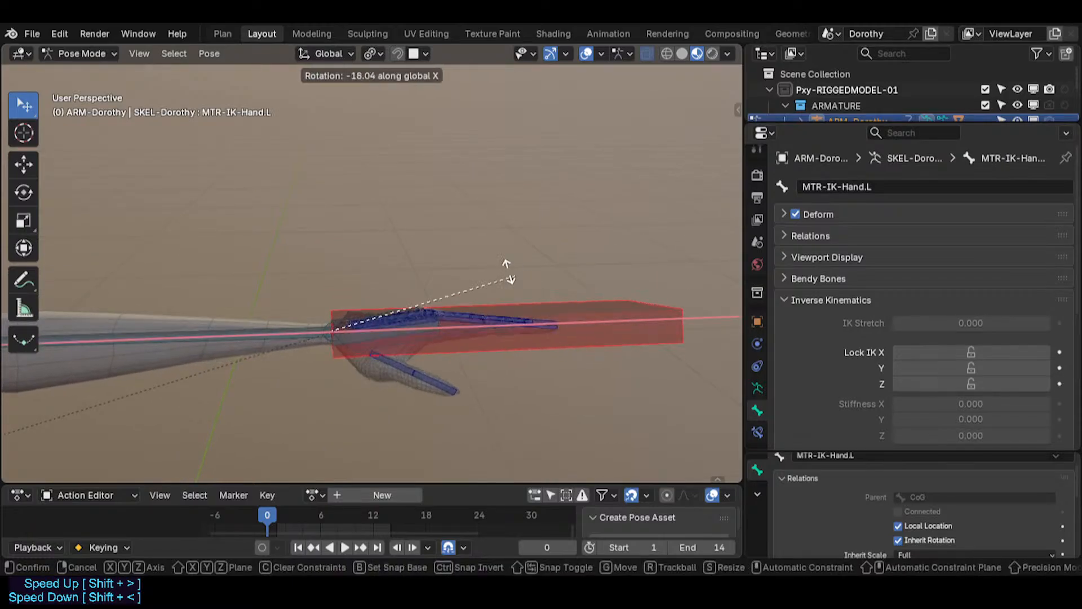
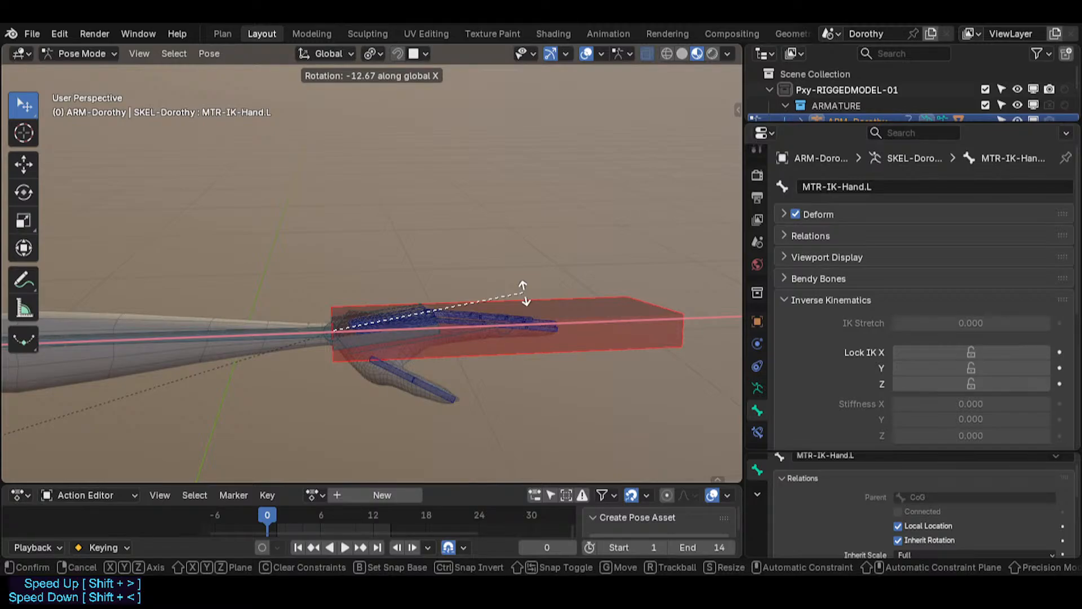
Step: Finish rotating the MTR-IK-Hand.L bone about the global X axis and test further rotations about X and Y
left_click(526, 293)
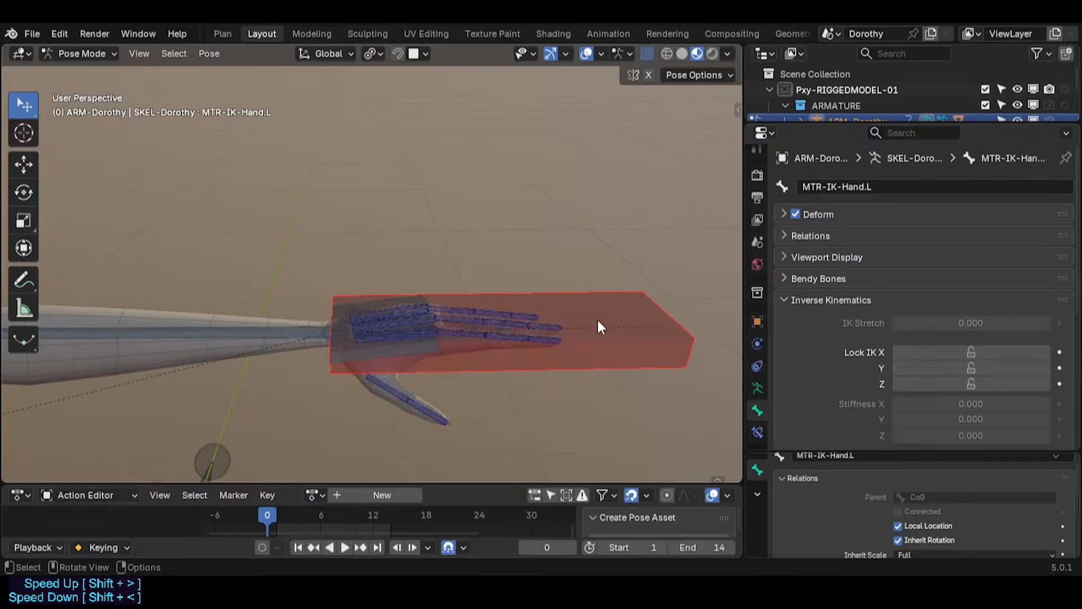
key("r")
key("x")
key("Escape")
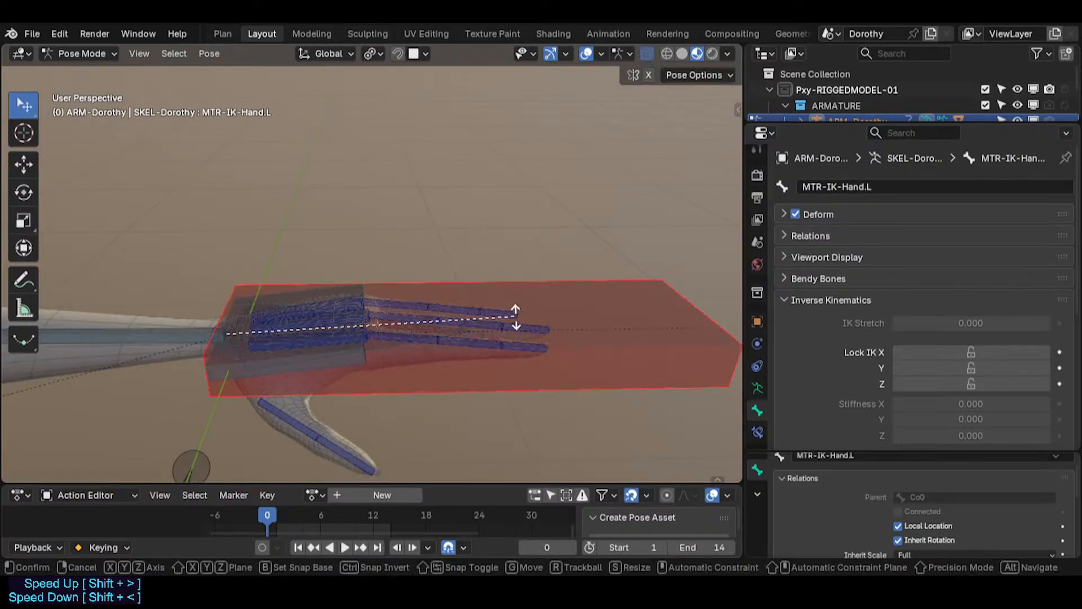
key("r")
key("y")
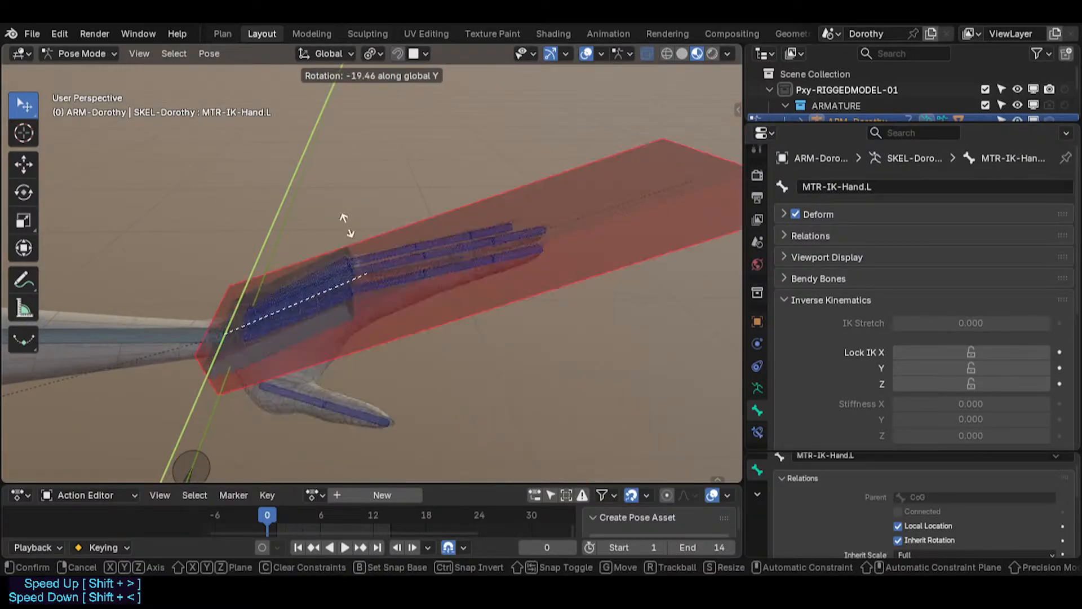
right_click(321, 304)
scroll(312, 302, "down", 3)
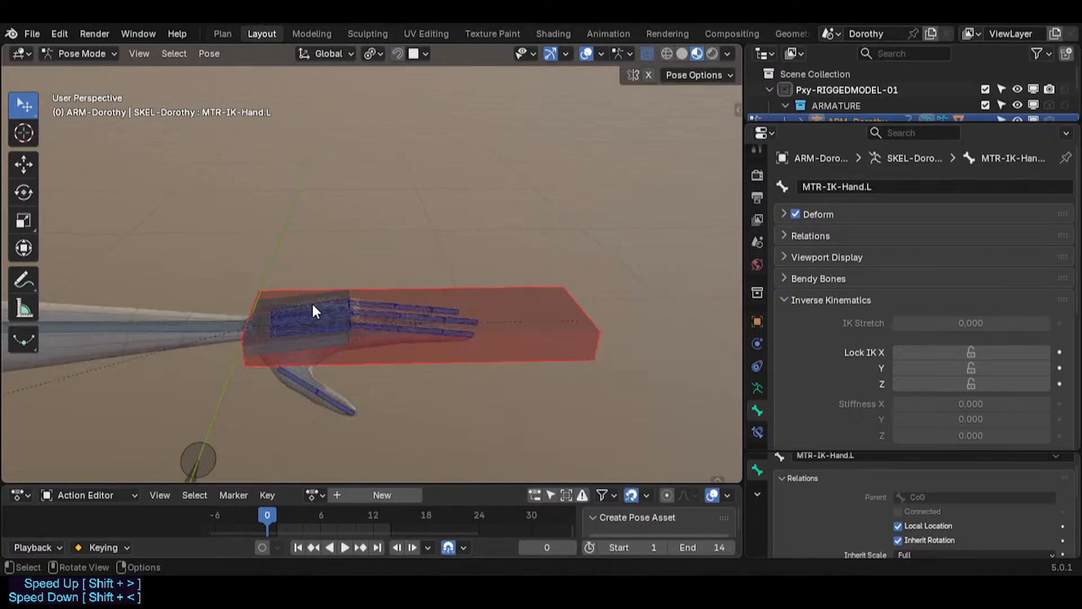
Step: Orbit and zoom around the left hand to examine how the IK hand bone sits on the fingers
middle_click_drag(364, 301, 563, 295, "shift")
scroll(405, 315, "down", 5)
middle_click_drag(394, 319, 341, 333)
scroll(339, 326, "up", 3)
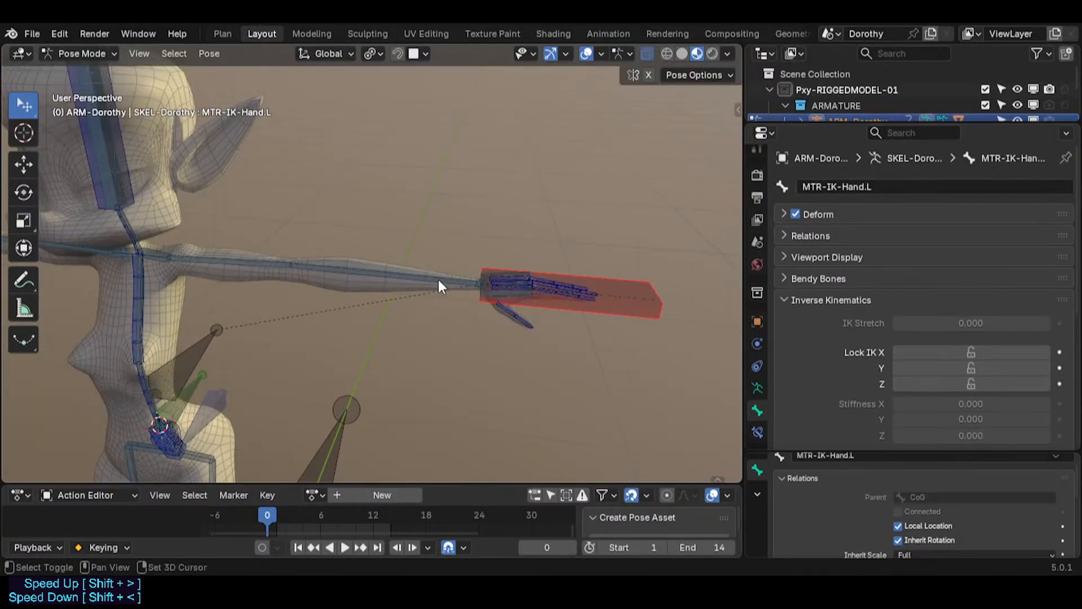
middle_click_drag(438, 277, 299, 274, "shift")
scroll(299, 327, "up", 4)
mouse_move(299, 327)
middle_mouse_down()
mouse_move(425, 323)
mouse_move(292, 324)
middle_mouse_up()
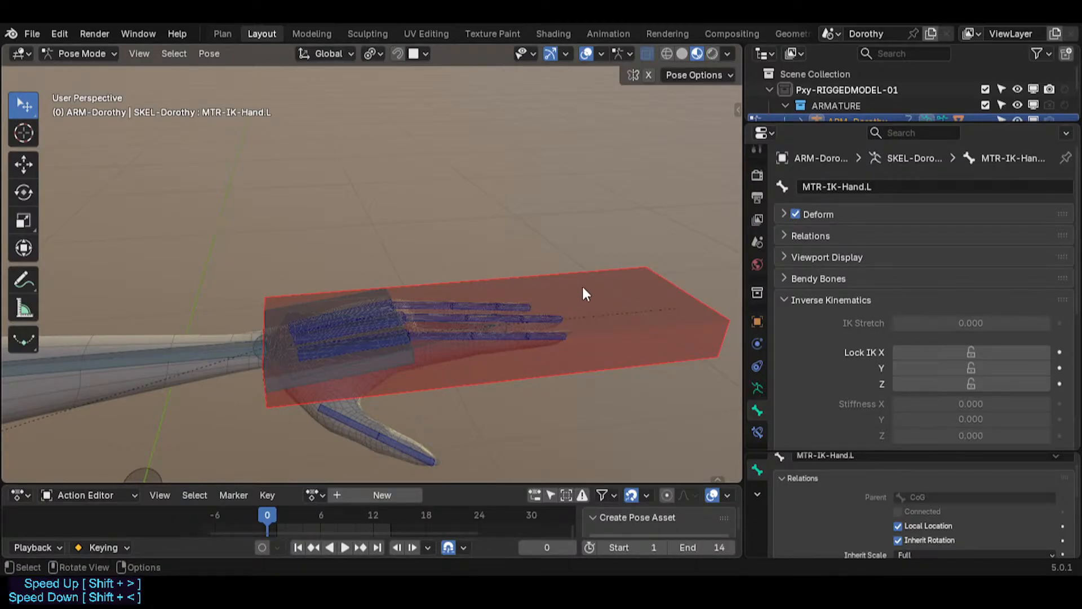
scroll(539, 293, "up", 3)
scroll(539, 293, "down", 1)
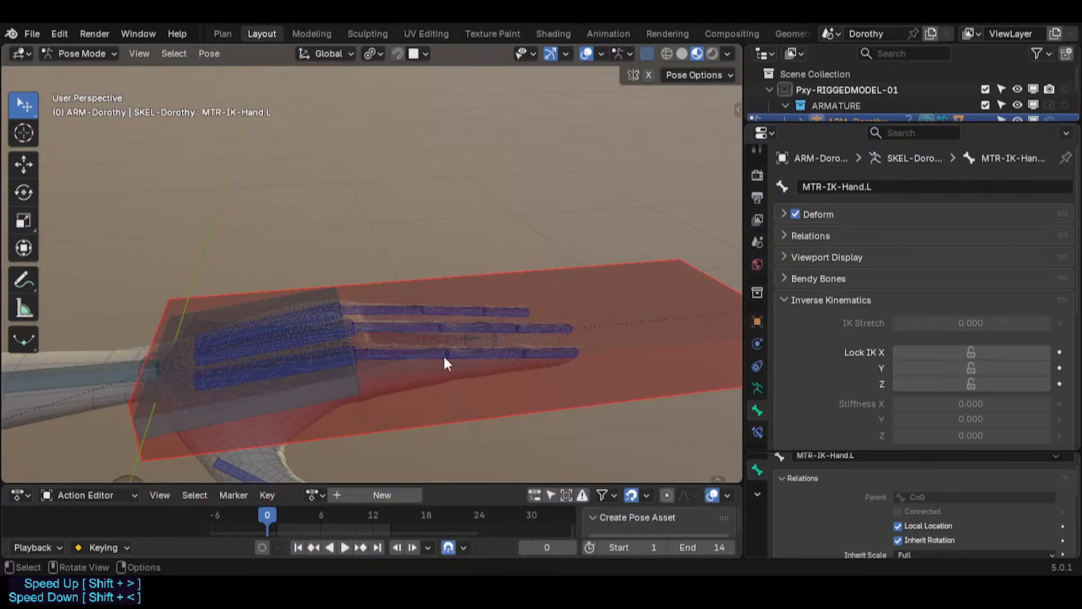
scroll(586, 320, "down", 3)
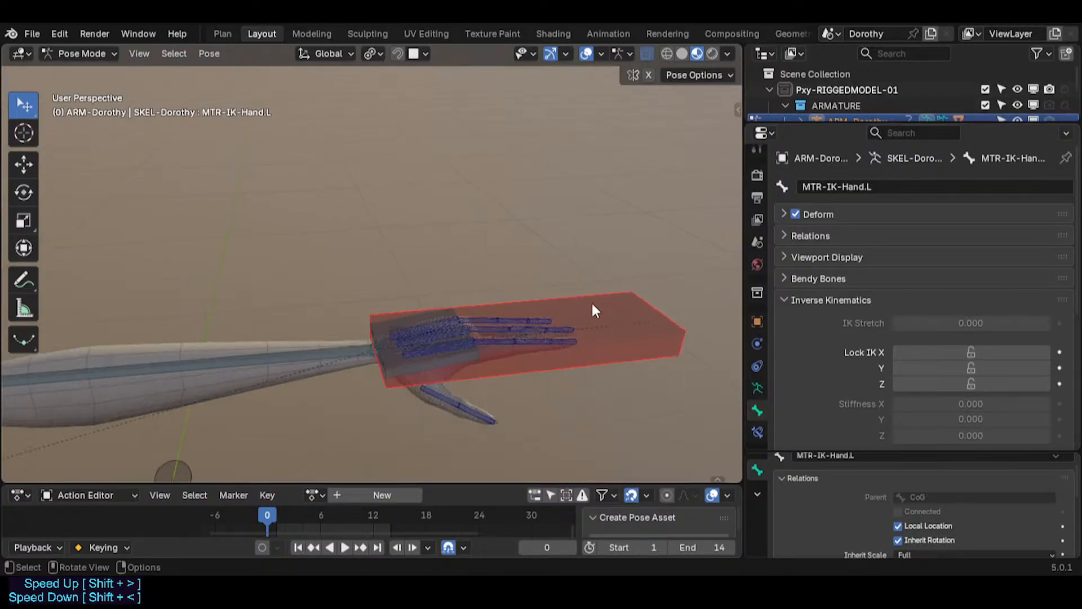
key("s")
key("Escape")
Step: Select the MTR-IK-Foot.L bone, scale it down to about 0.29 and move it
middle_click_drag(622, 299, 394, 271)
left_click(316, 279)
key("s")
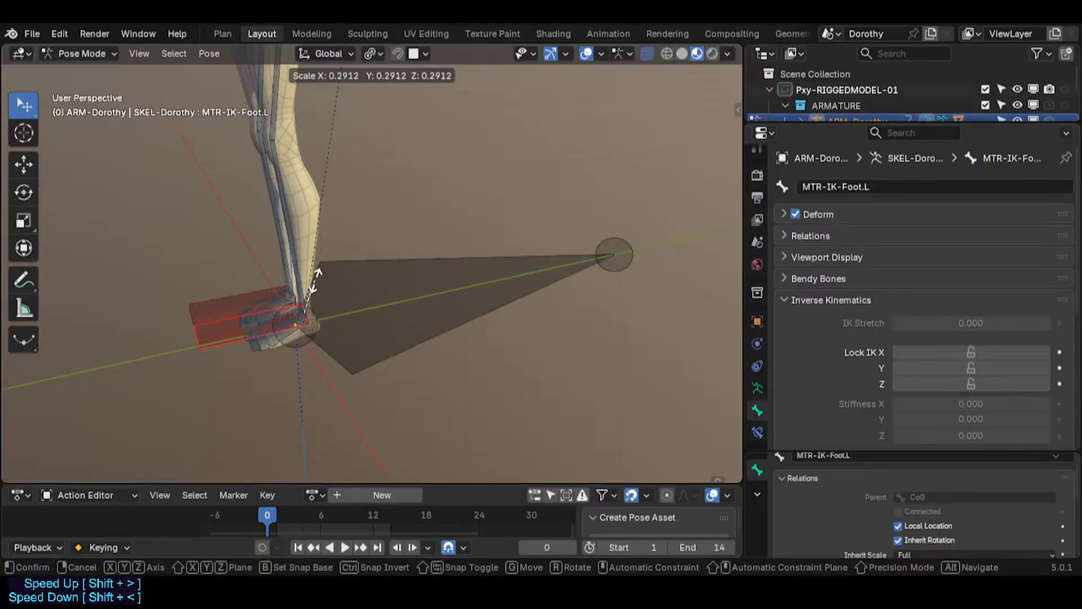
left_click(340, 327)
scroll(232, 340, "down", 1)
key("g")
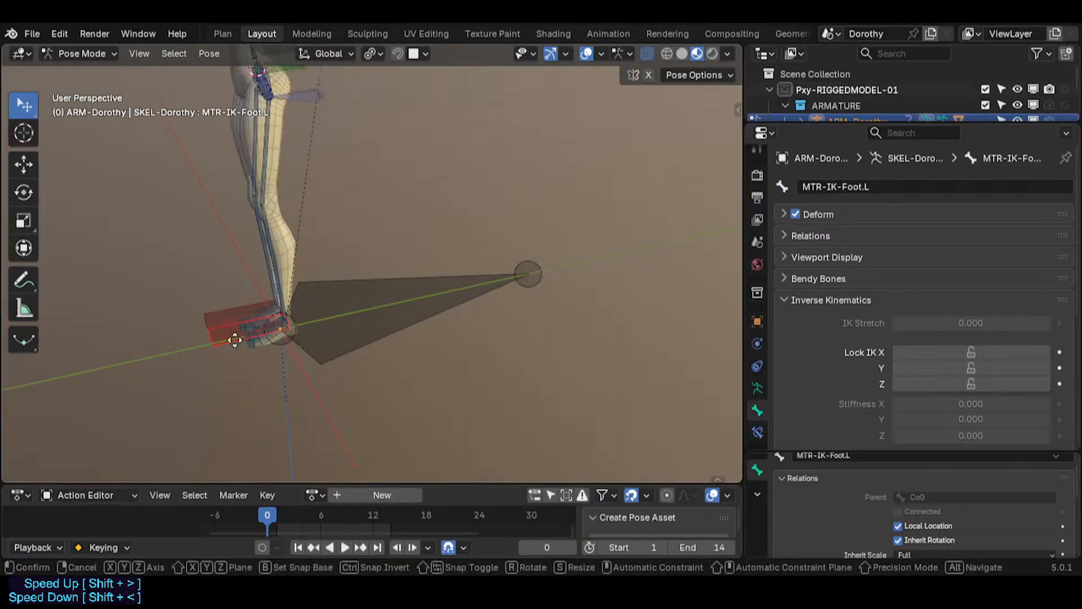
left_click(187, 263)
Step: Test scaling and moving the MTR-IK-Foot.L bone to check how the left foot follows
key("s")
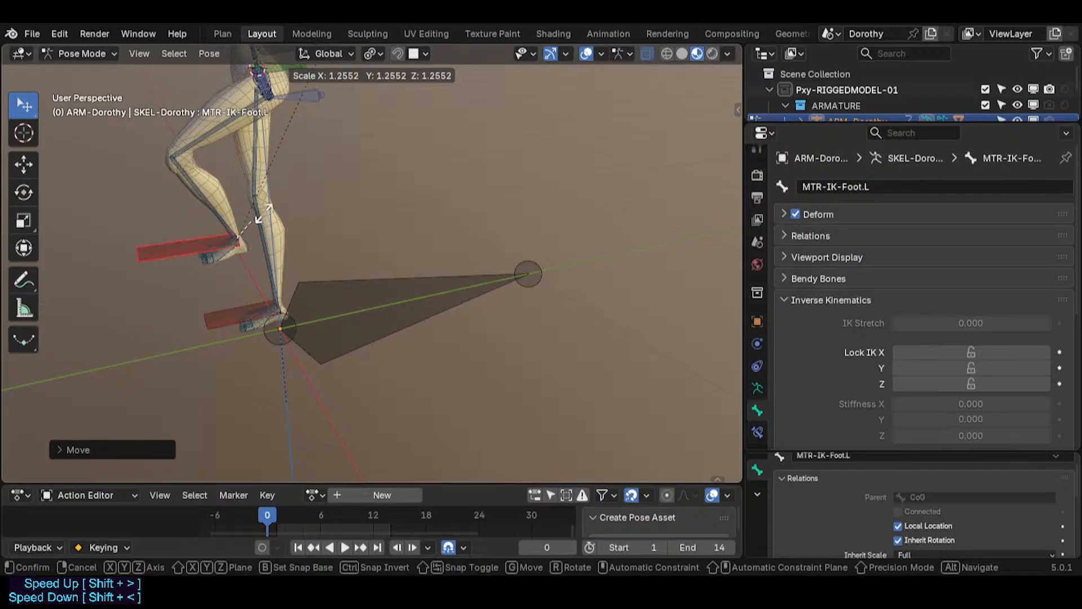
key("Escape")
key("s")
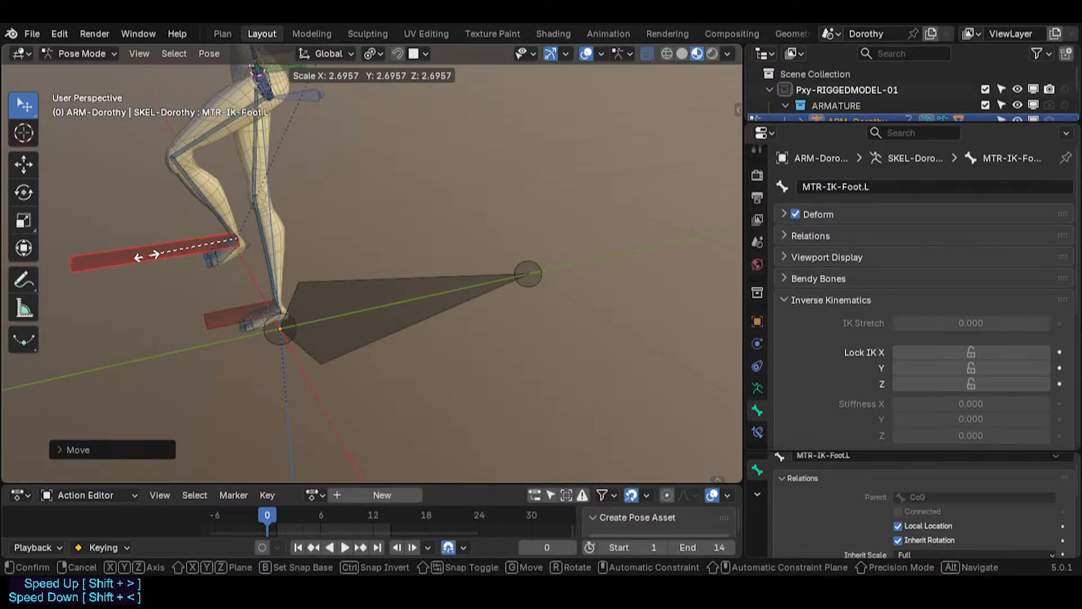
left_click(169, 257)
key("g")
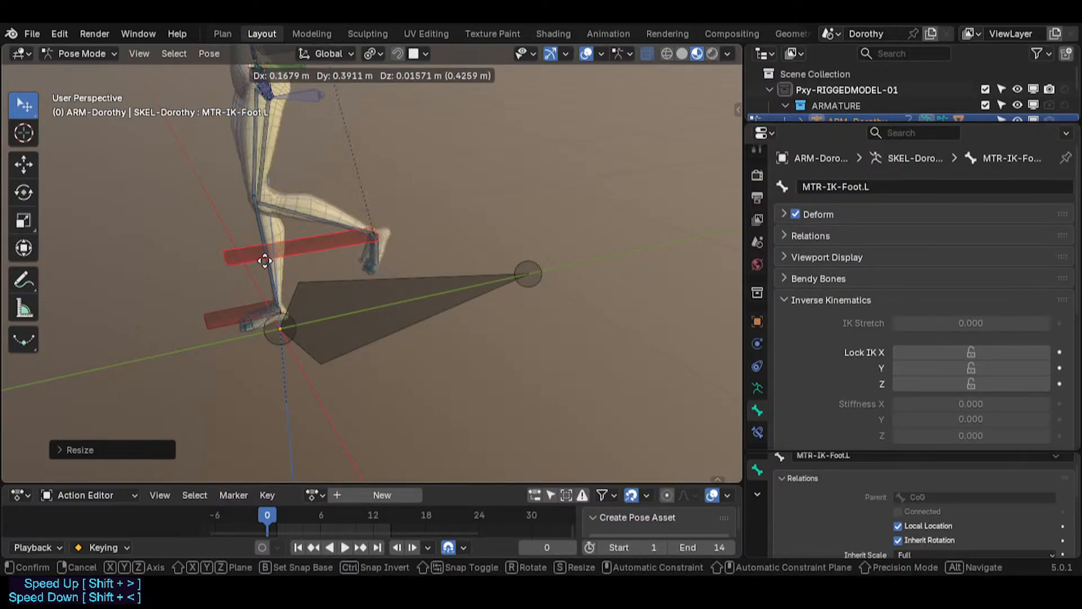
left_click(279, 237)
key("s")
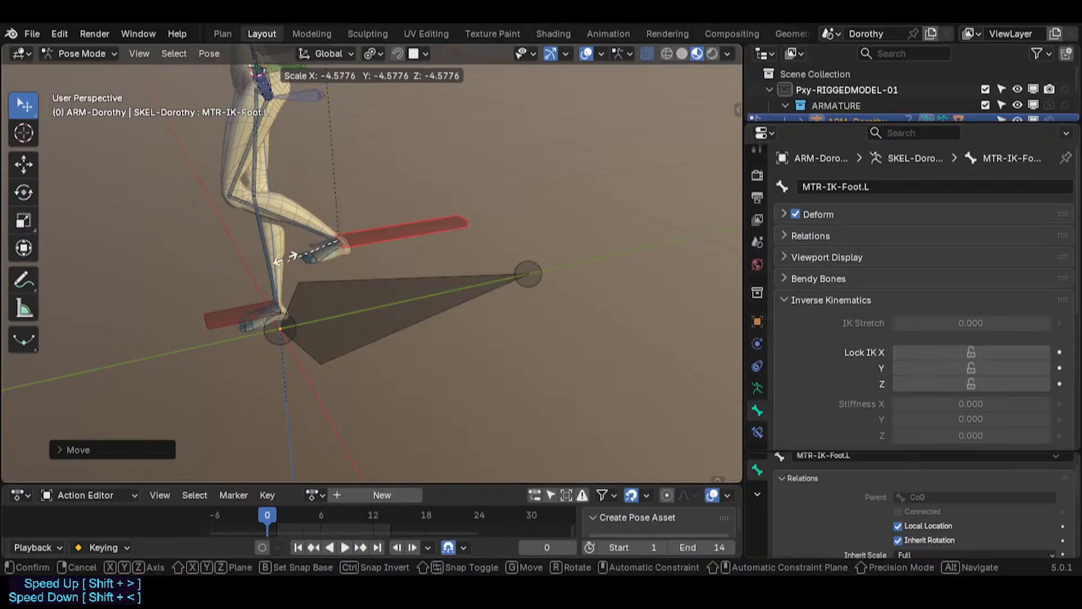
left_click(282, 262)
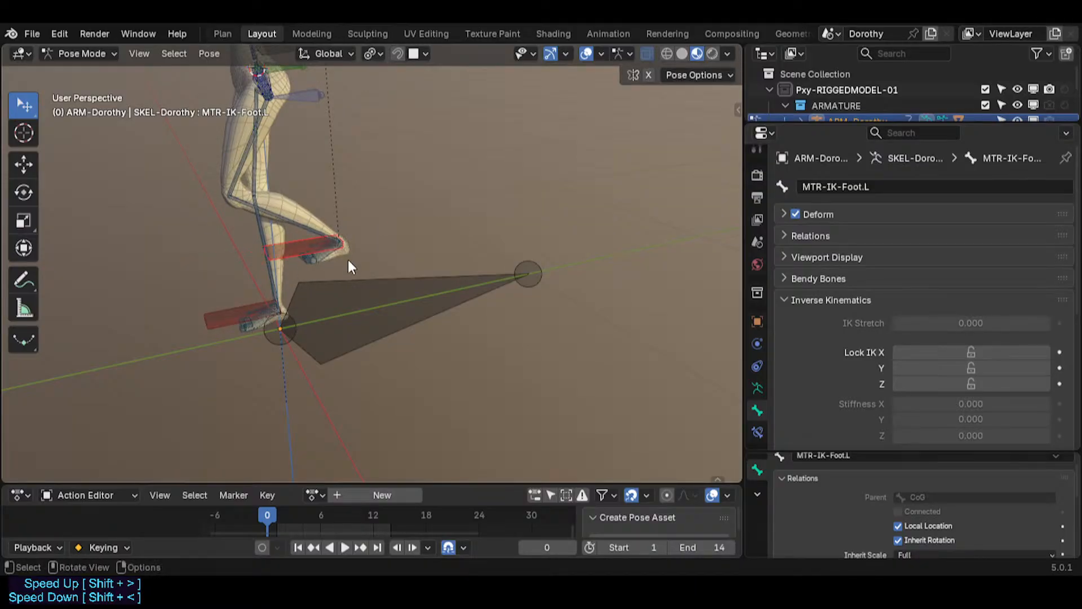
Step: Move and rescale the IK foot bone several times, lifting the left foot forward and up
key("g")
left_click(176, 249)
key("s")
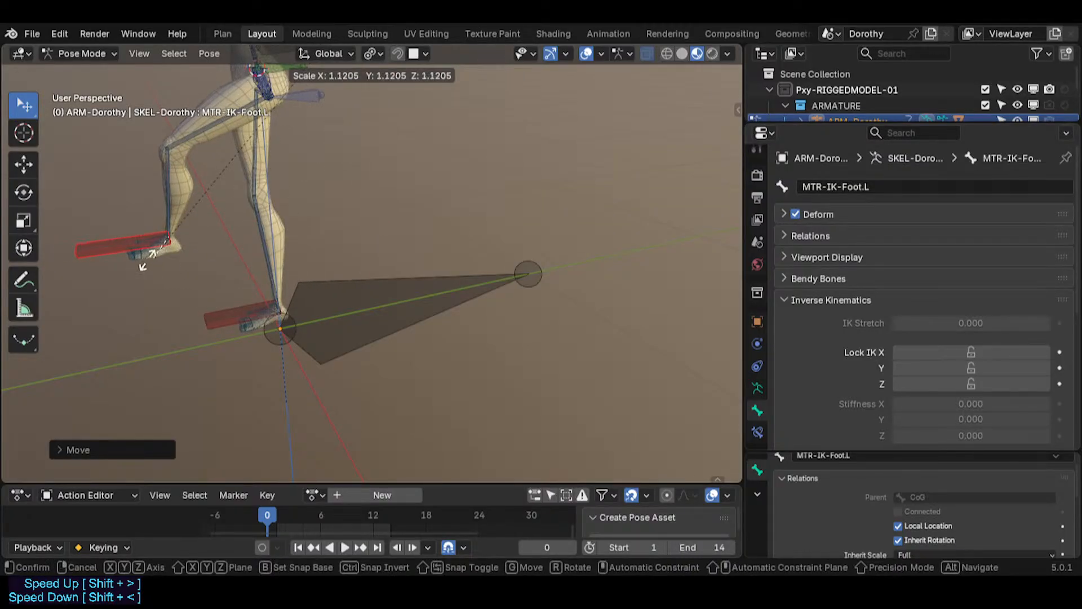
left_click(199, 259)
key("g")
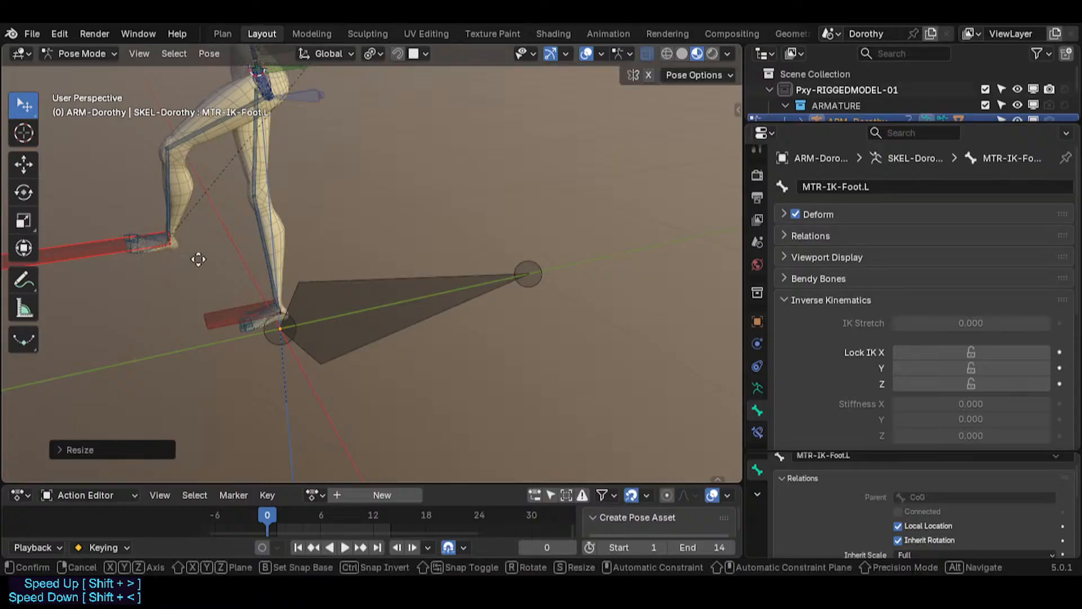
left_click(361, 231)
key("s")
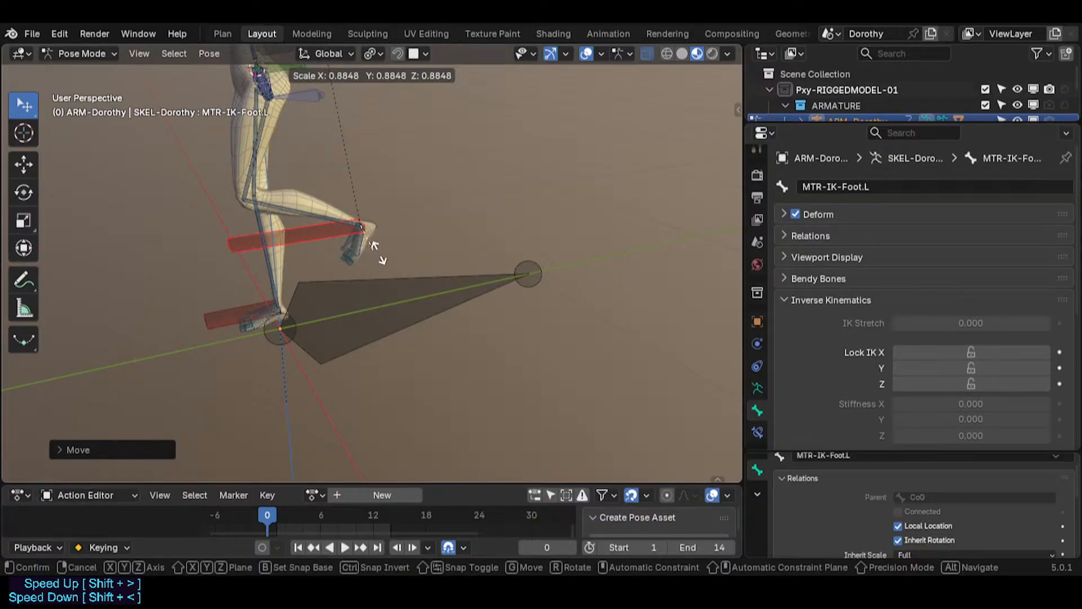
left_click(377, 248)
key("s")
left_click(404, 251)
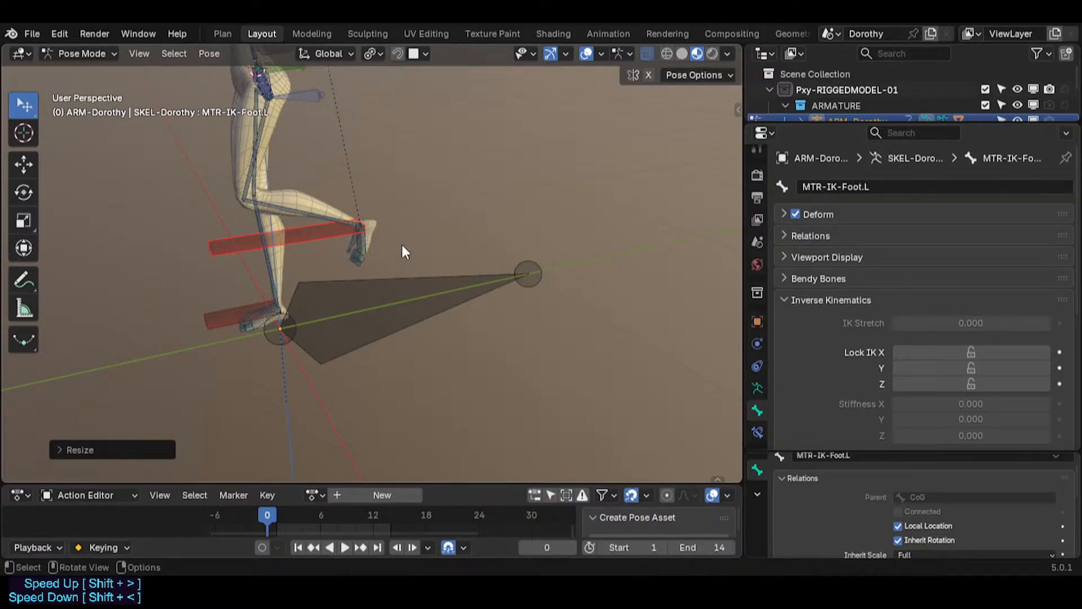
key("g")
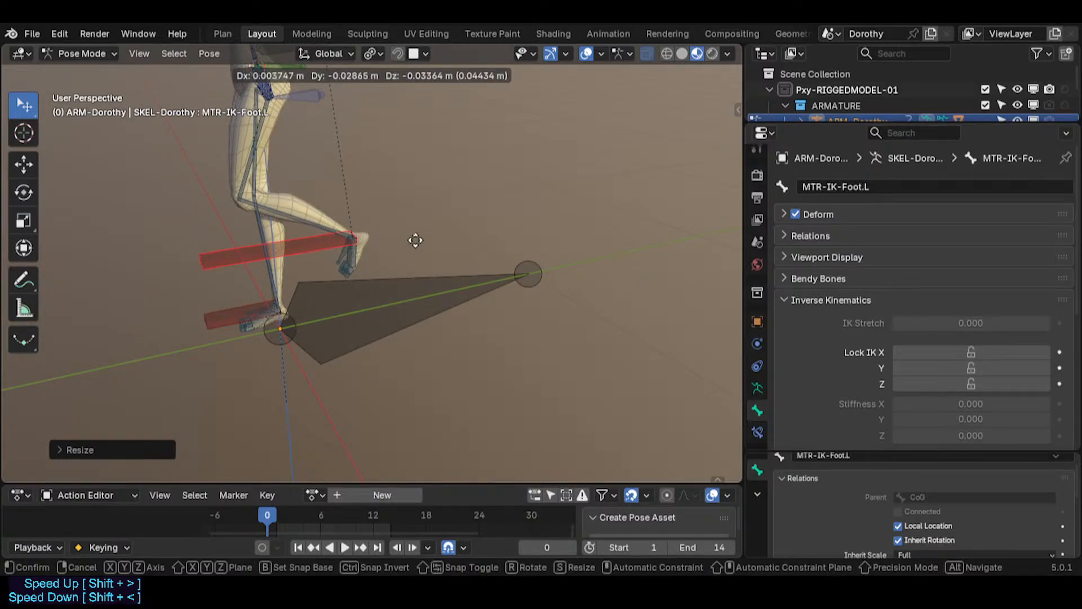
left_click(444, 175)
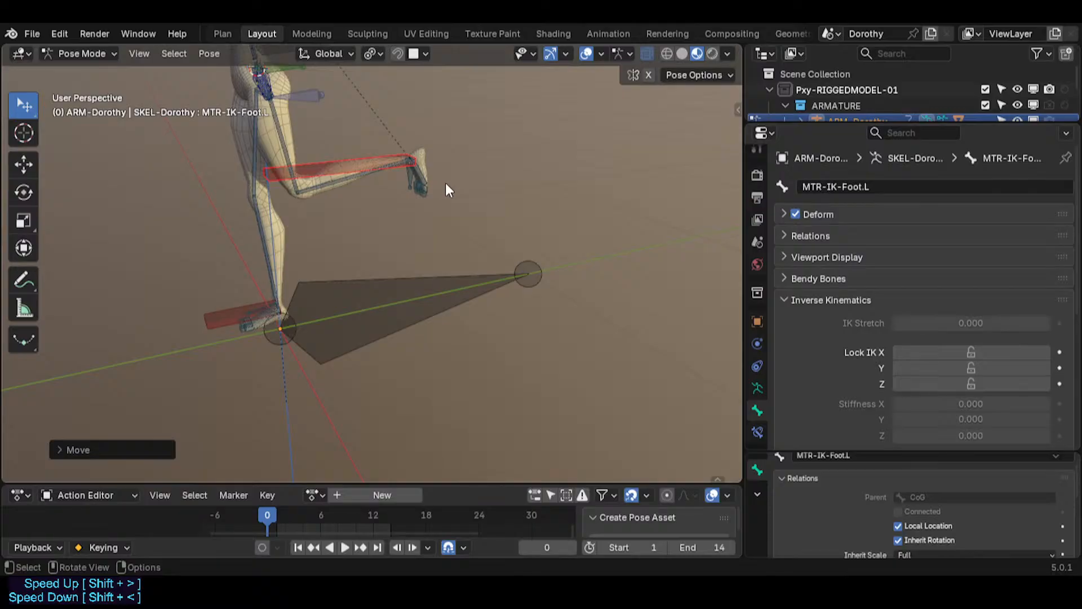
Step: Scale the IK foot bone down to about 0.66 and move the raised foot
key("s")
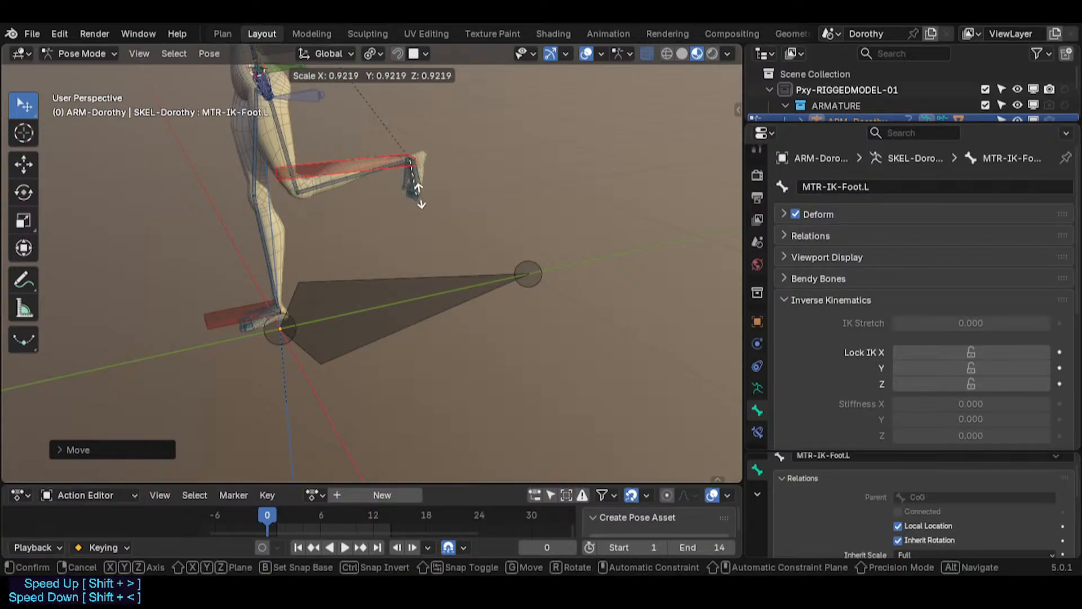
left_click(414, 189)
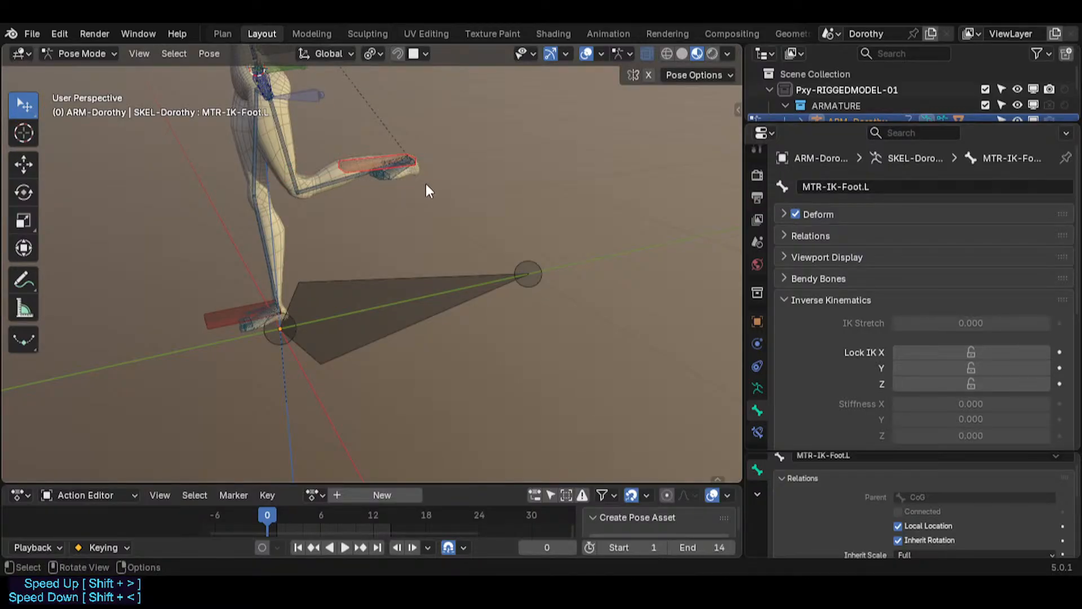
key("s")
right_click(505, 149)
key("s")
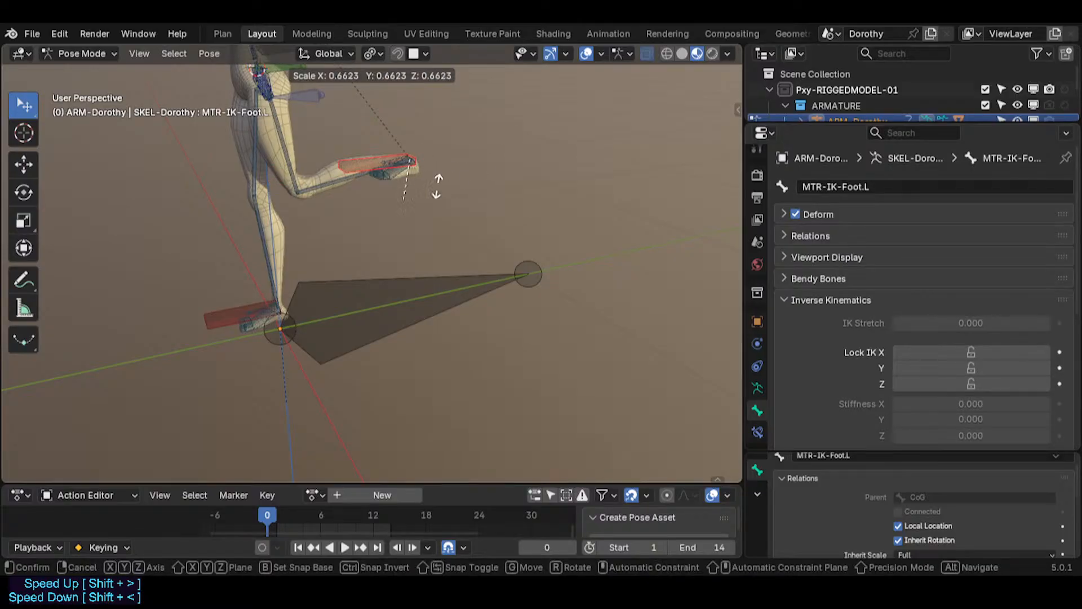
left_click(597, 138)
key("g")
left_click(423, 223)
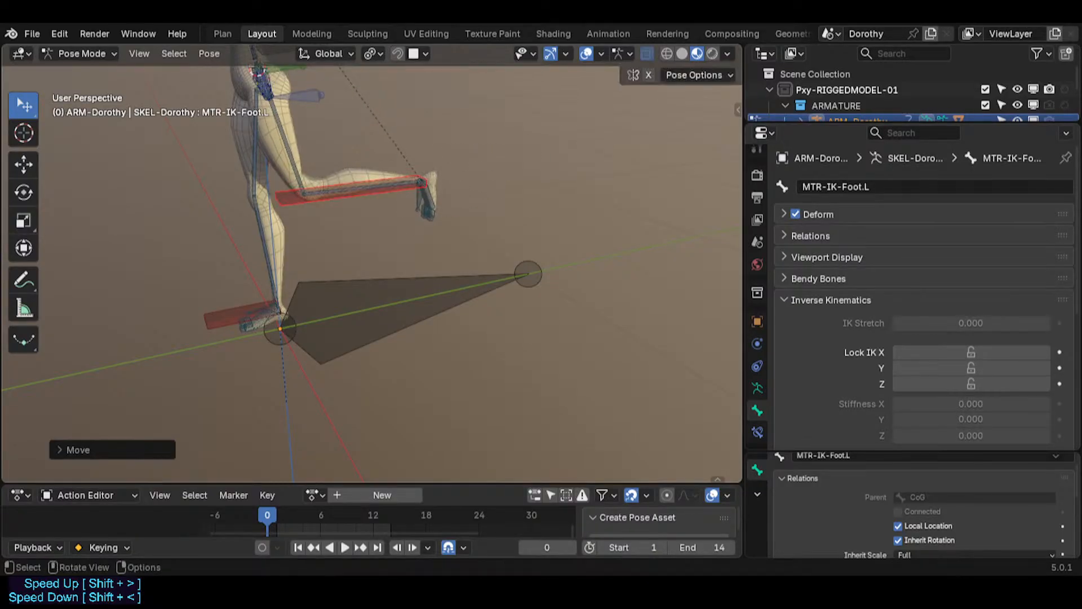
Step: Rotate the IK foot bone freely and with trackball rotation to test the foot's orientation
key("r")
left_click(482, 209)
key("r")
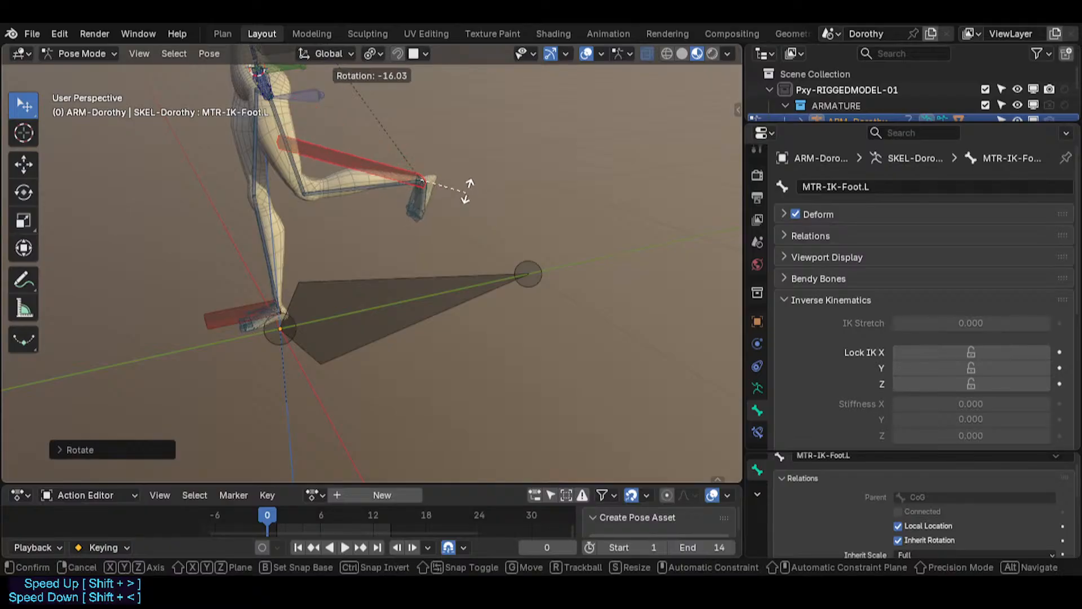
left_click(445, 207)
key("r")
key("r")
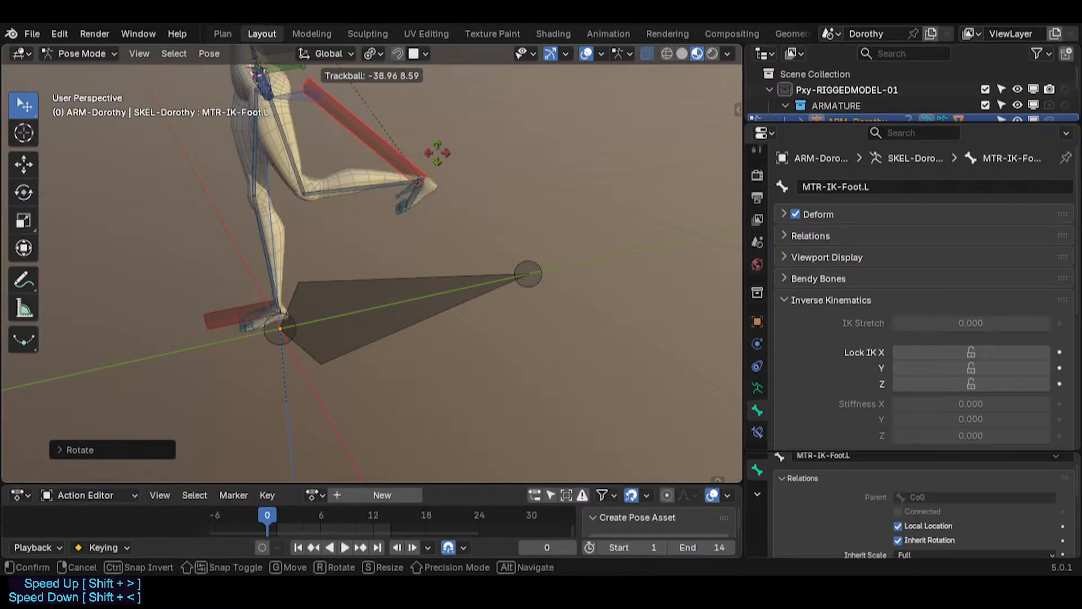
left_click(467, 155)
Step: Rotate the IK foot bone about the Z axis twice and scale it to about 0.99
key("r")
key("z")
left_click(538, 227)
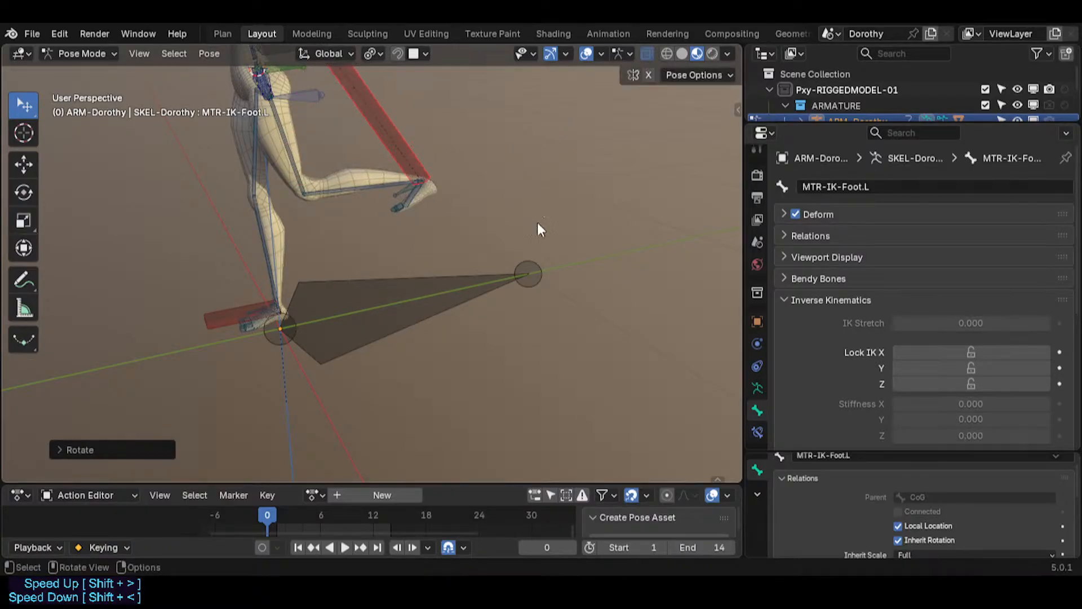
key("r")
key("z")
left_click(510, 170)
key("s")
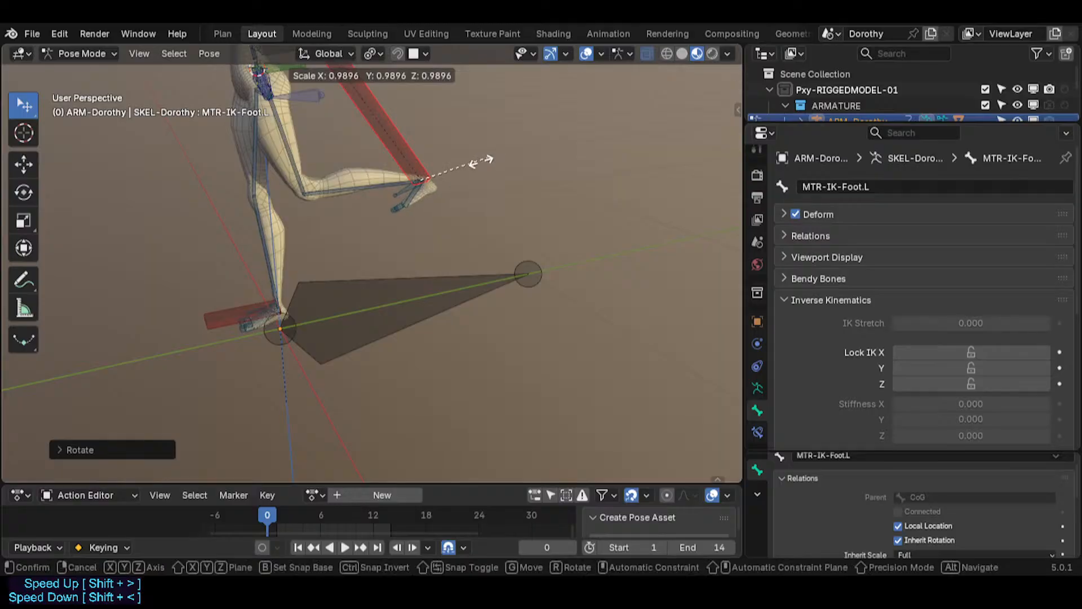
left_click(432, 184)
Step: Rotate the IK foot bone slightly about the global X axis
key("r")
key("x")
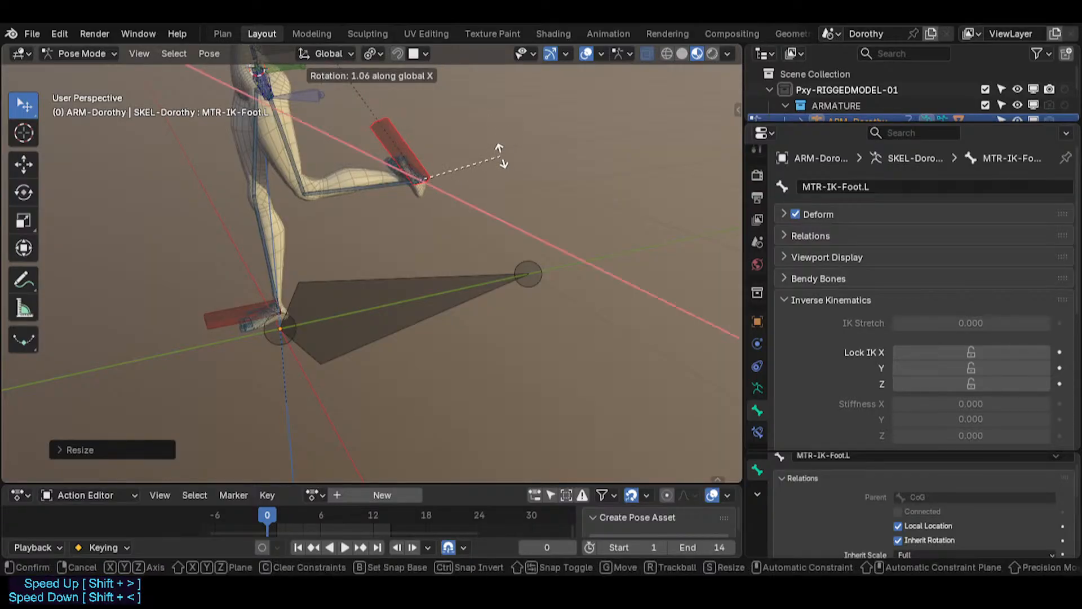
left_click(464, 163)
key("n")
left_click_drag(619, 165, 514, 164)
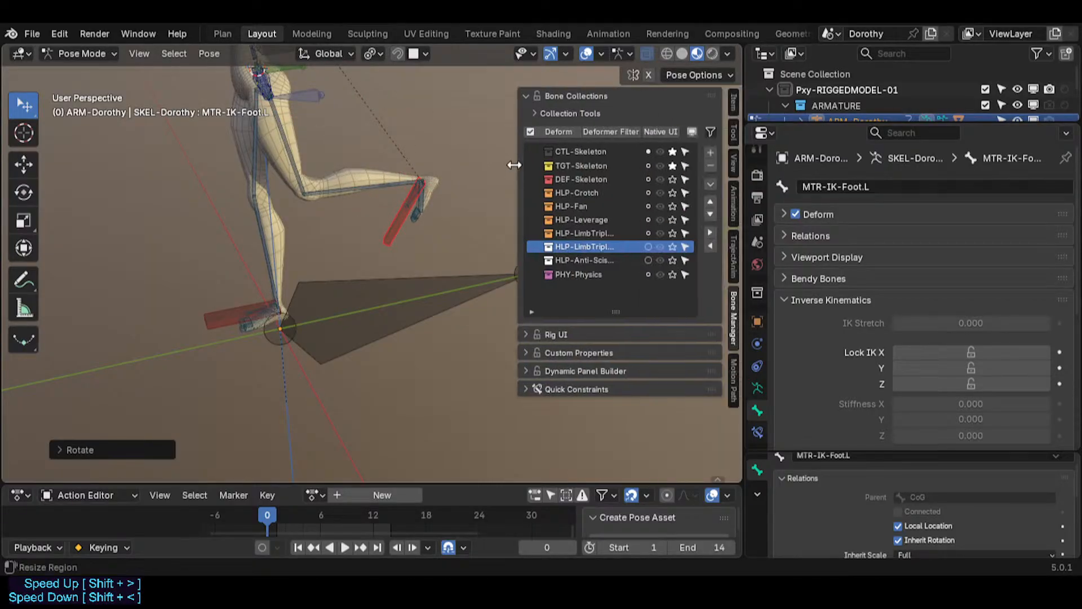
key("n")
Step: Trackball-rotate the IK foot bone and undo that rotation
key("r")
key("r")
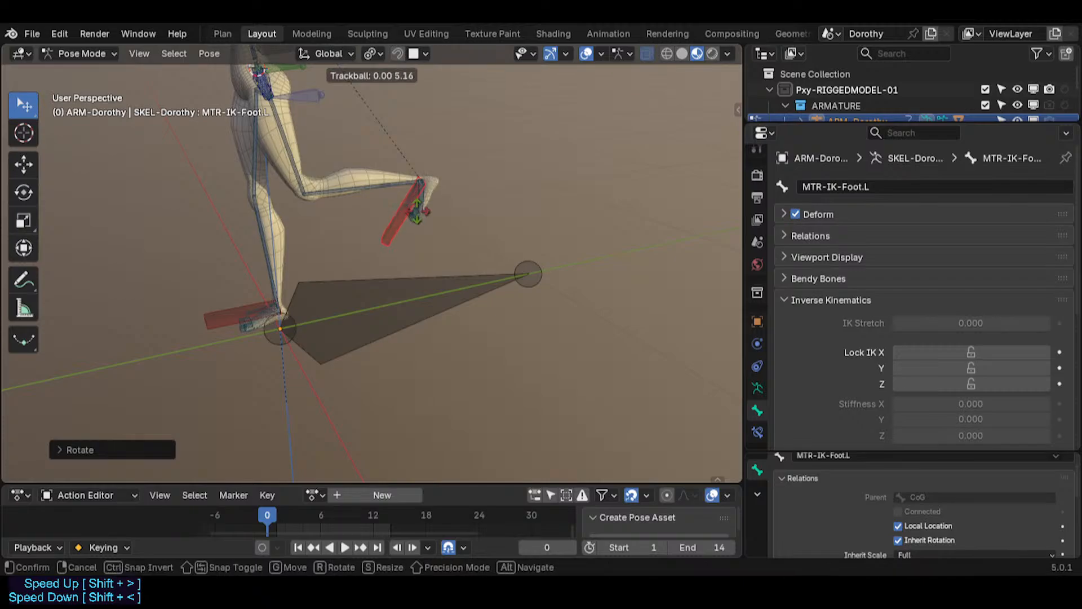
left_click(400, 228)
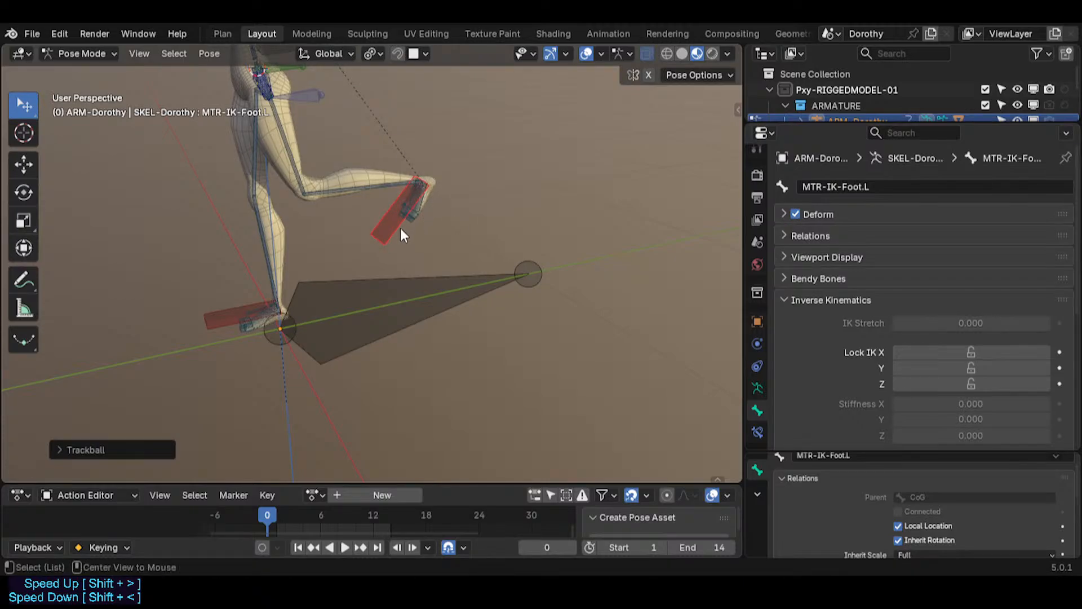
key("ctrl+z")
Step: Rotate the IK foot bone about the global X axis so the foot points downward
key("r")
key("x")
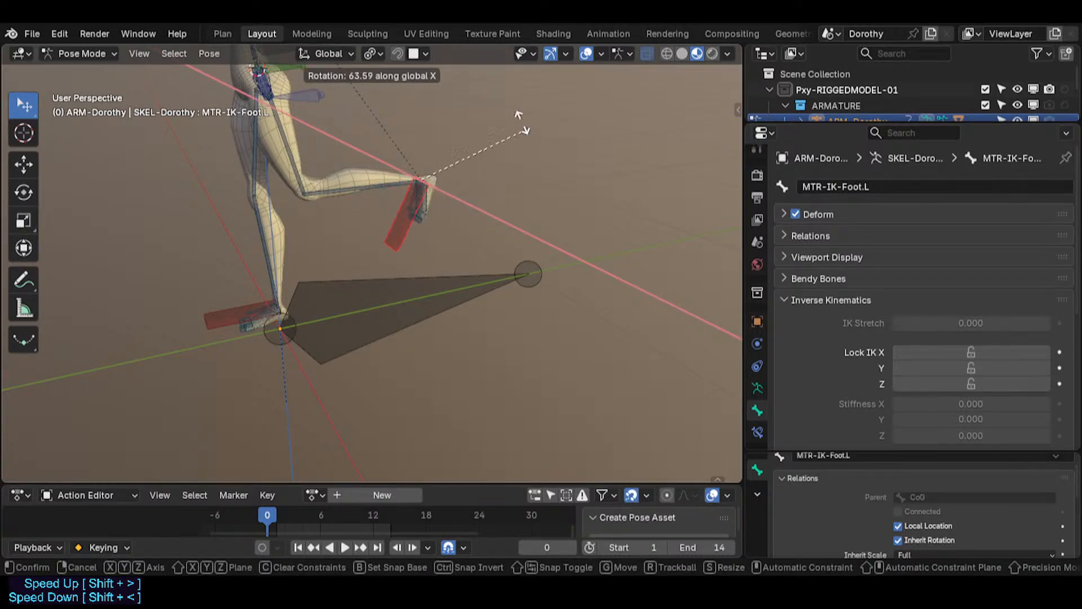
left_click(427, 233)
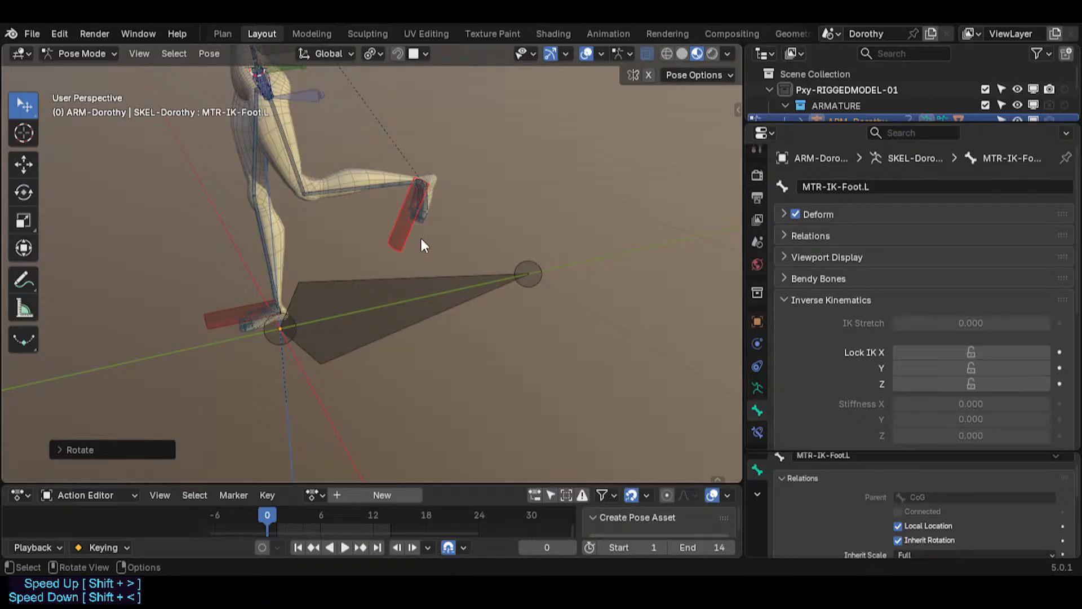
Step: Select the IK foot bone and clear its location and rotation
key("a")
left_click(405, 239)
key("alt+g")
key("alt+r")
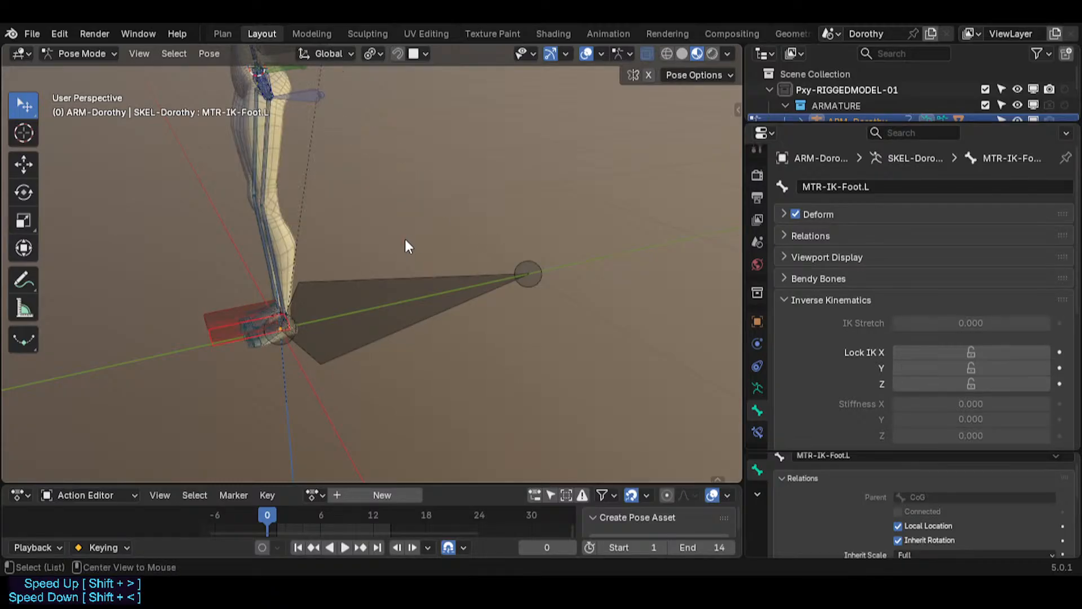
Step: Move the IK foot bone upward and rotate it 90° about the global X axis
key("g")
left_click(469, 201)
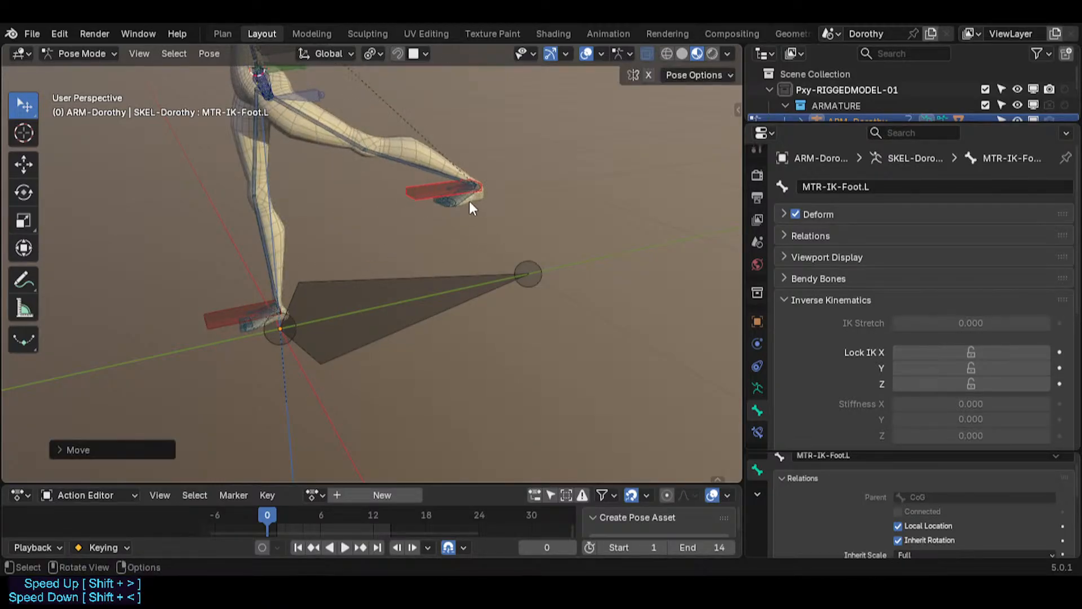
type("rx90")
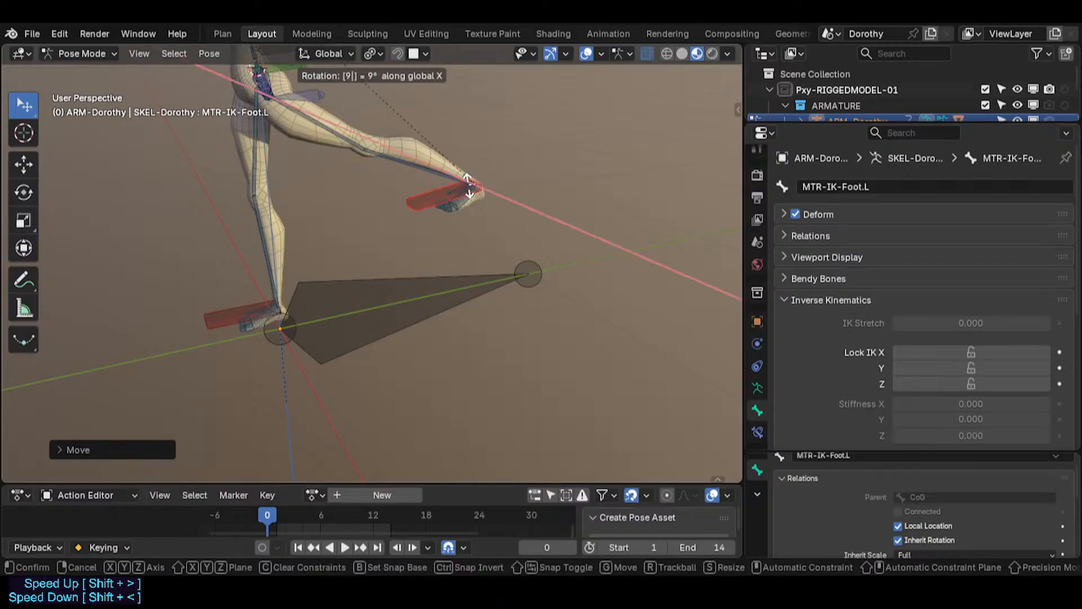
key("Return")
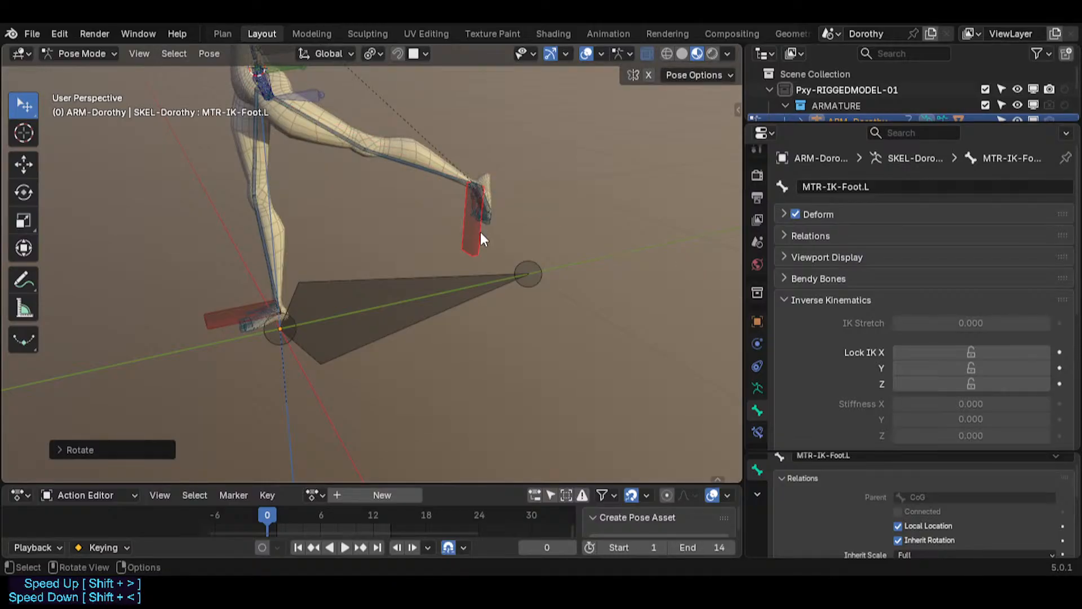
Step: Scale the IK foot bone up to about 1.55, then scale it again to about 0.63
key("s")
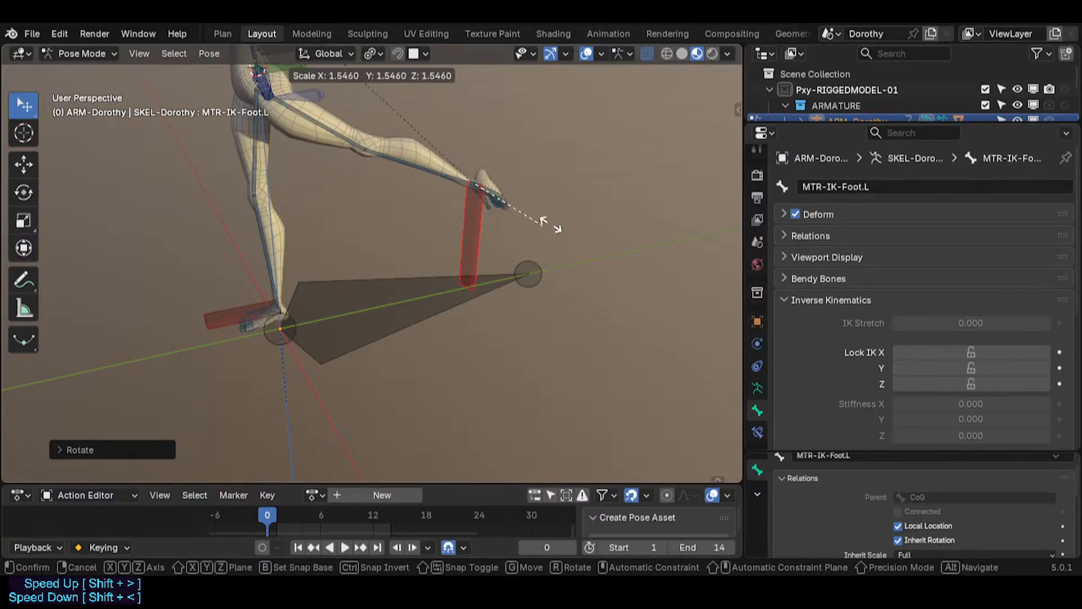
left_click(573, 211)
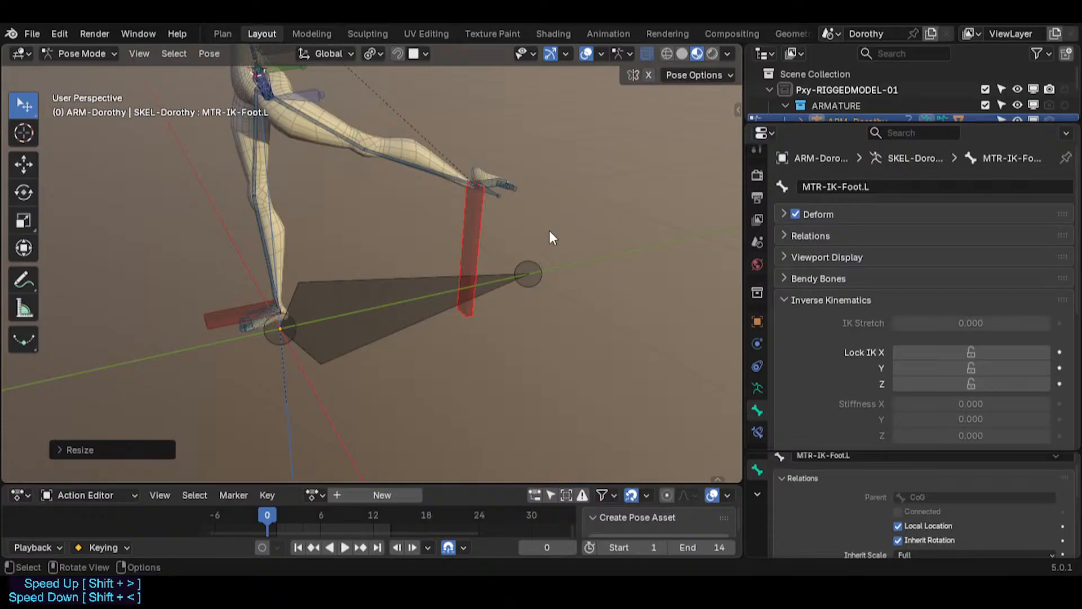
key("s")
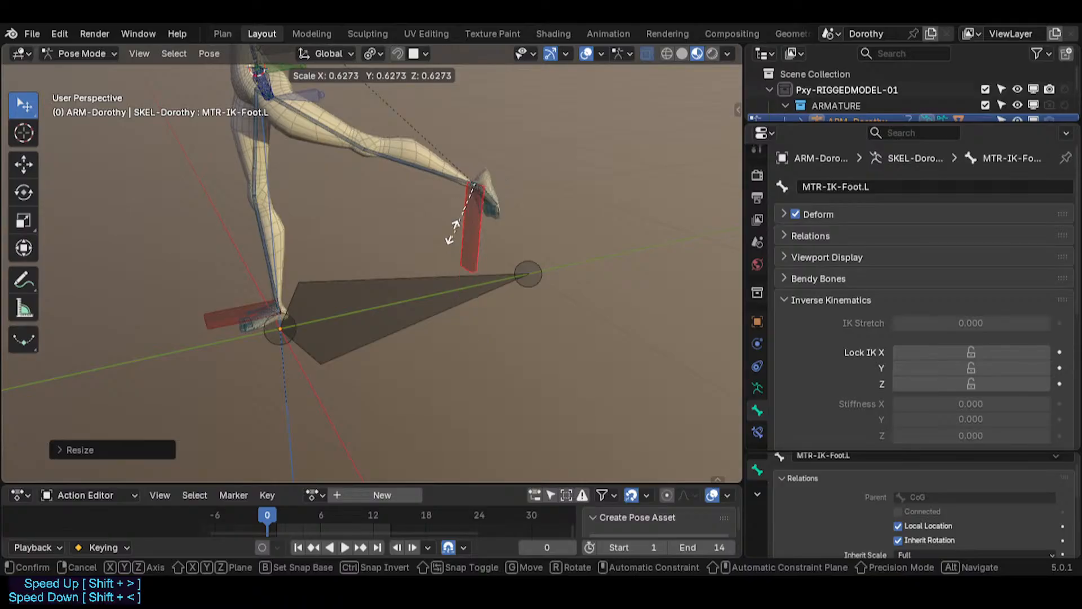
left_click(486, 215)
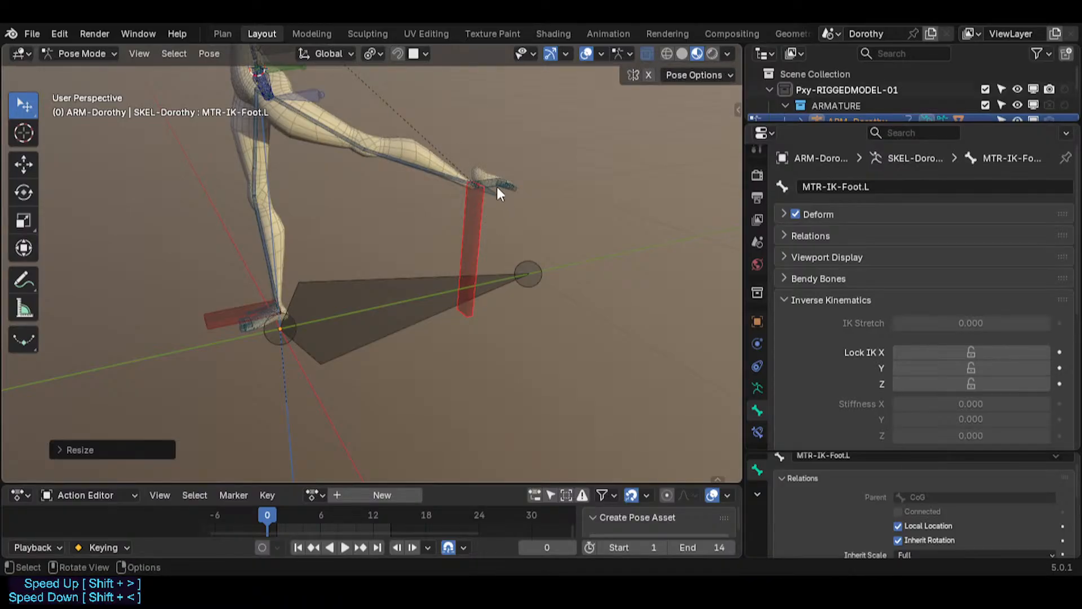
Step: Open the sidebar's Item tab and expand the Transform panel for the IK foot bone
key("n")
middle_click_drag(499, 211, 561, 214)
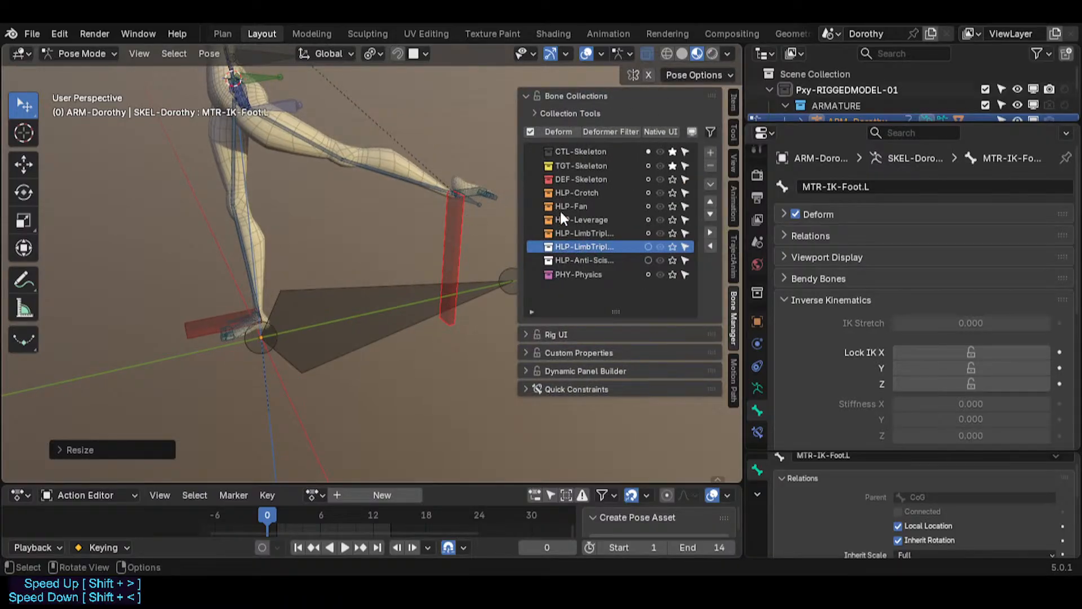
left_click(560, 95)
left_click(734, 102)
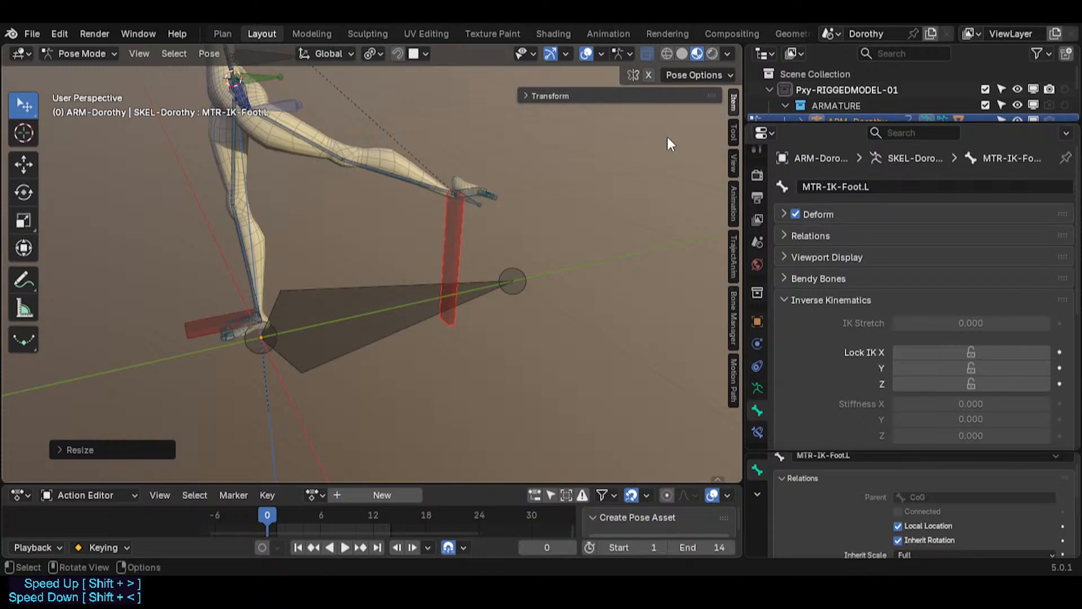
left_click(583, 94)
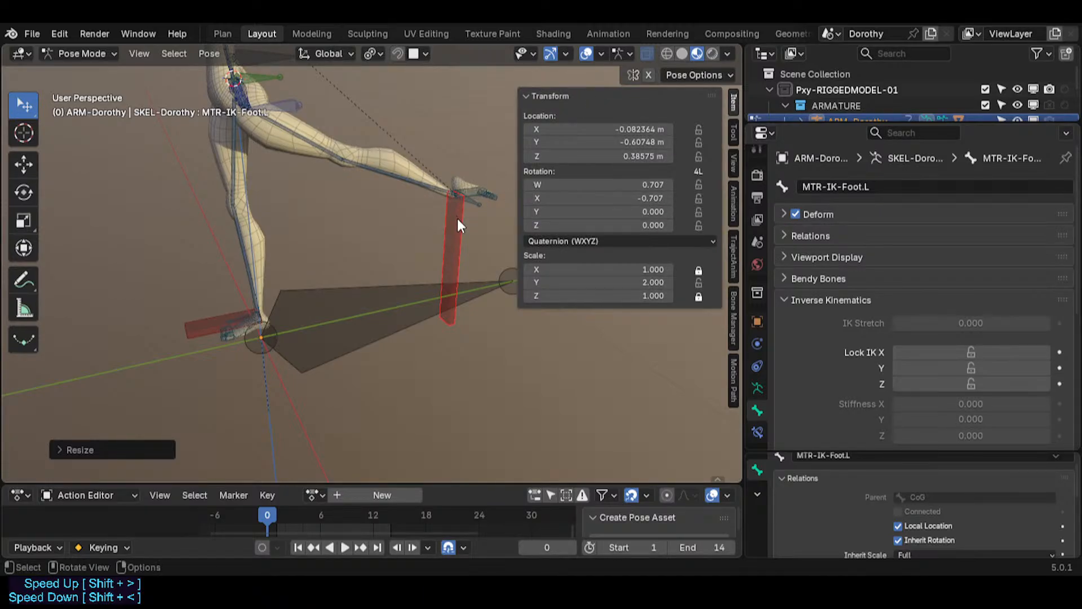
Step: Scale the IK foot bone down to about 0.34
key("s")
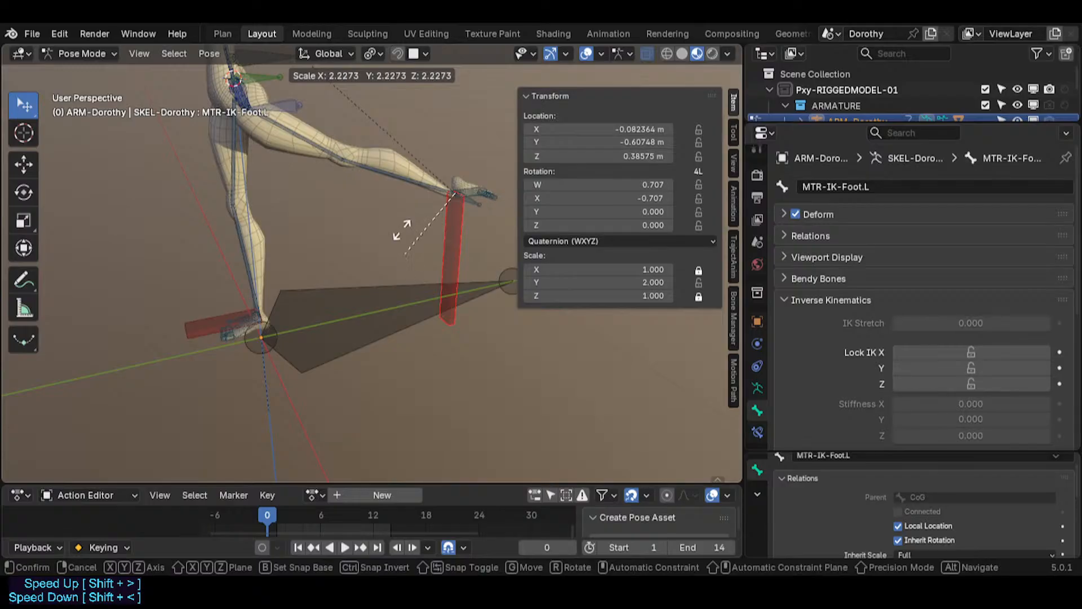
key("Escape")
middle_click_drag(445, 266, 424, 351)
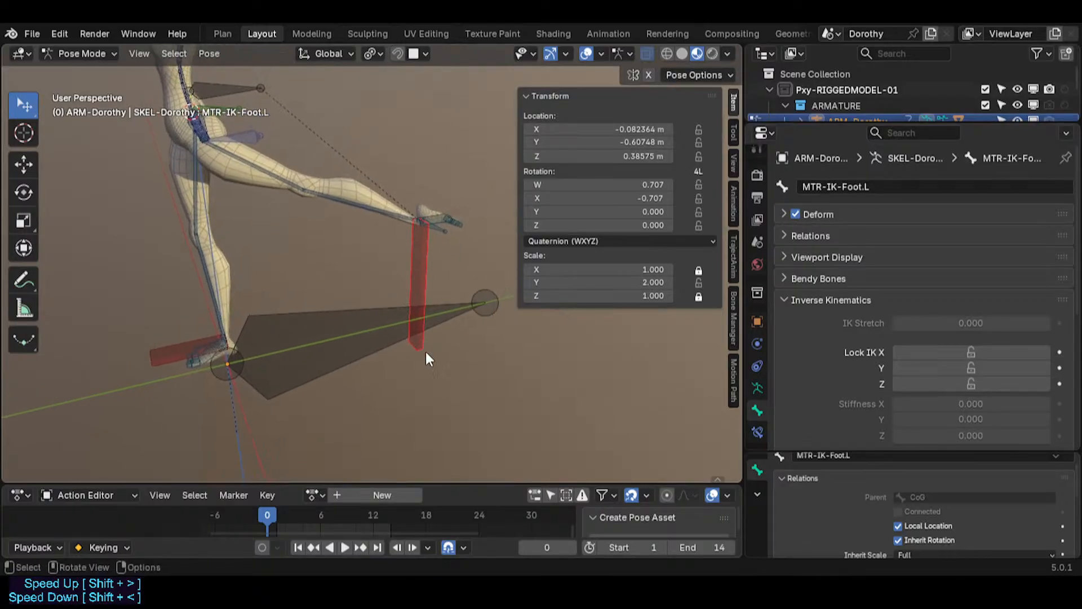
key("s")
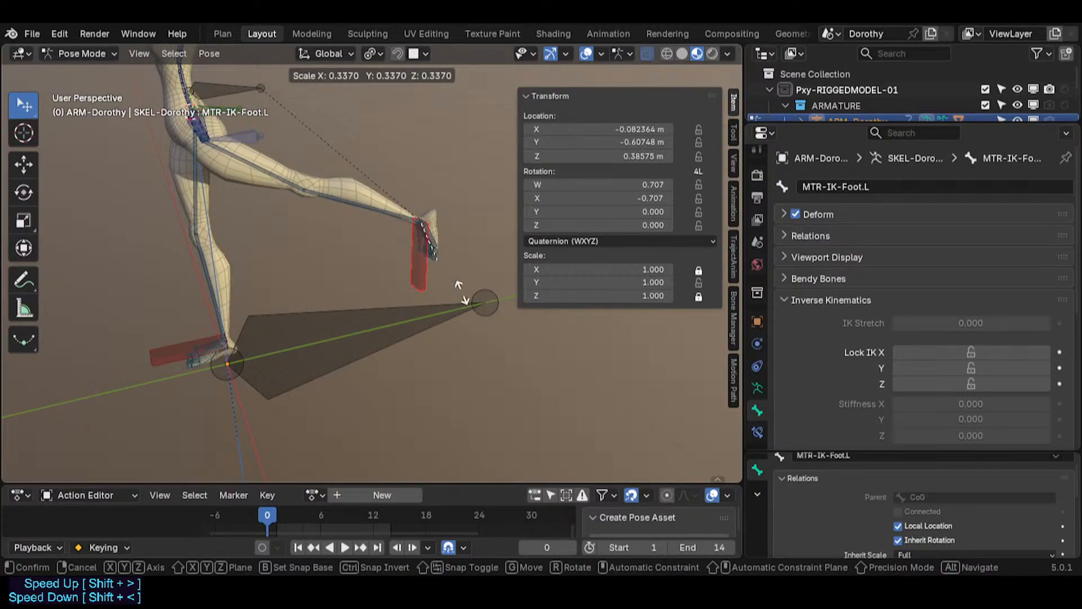
left_click(454, 268)
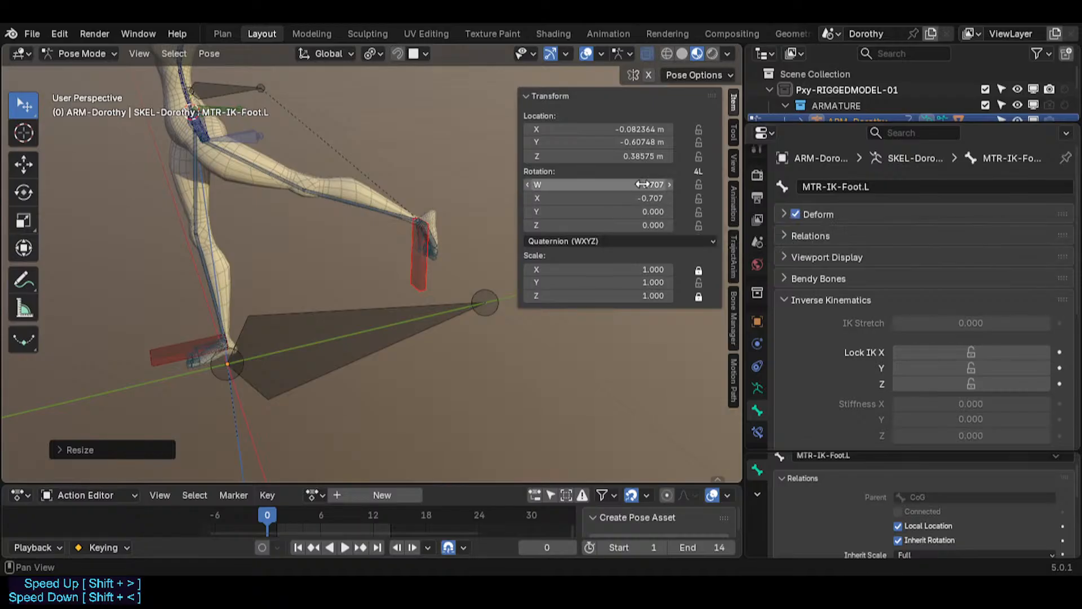
Step: Scale the IK foot bone by a factor of 2
key("s")
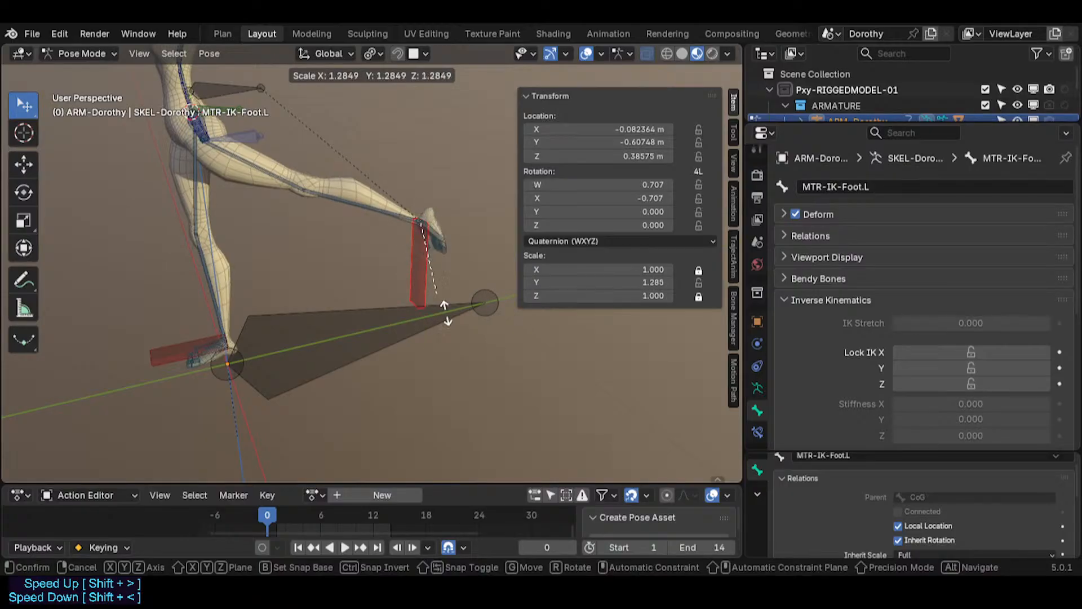
key("2")
key("Return")
Step: Rotate the IK foot bone about -8° around the global X axis and scale it to about 0.66
key("r")
key("x")
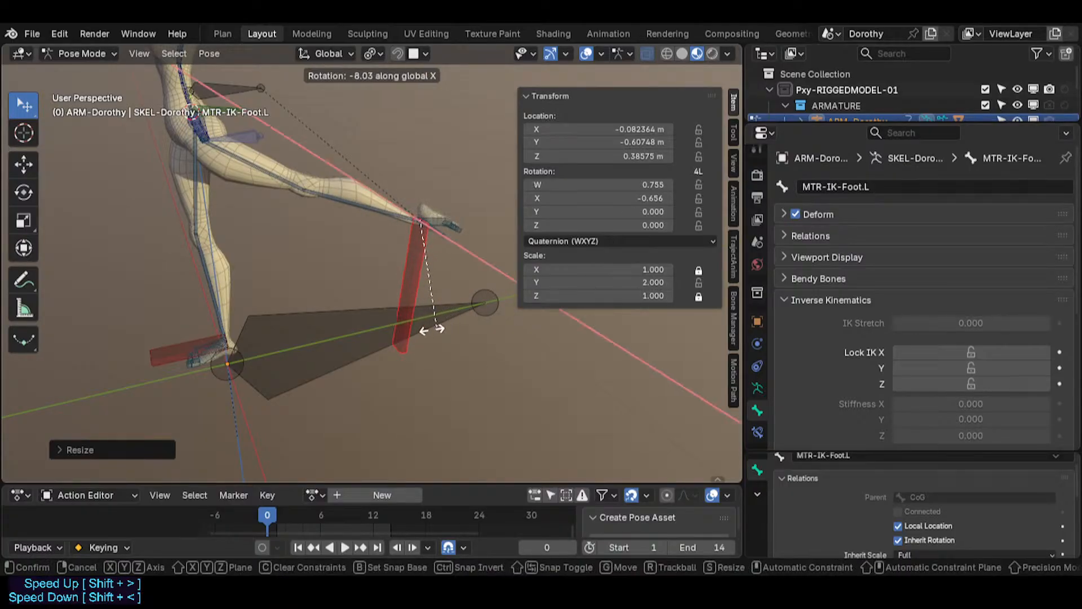
key("Return")
key("s")
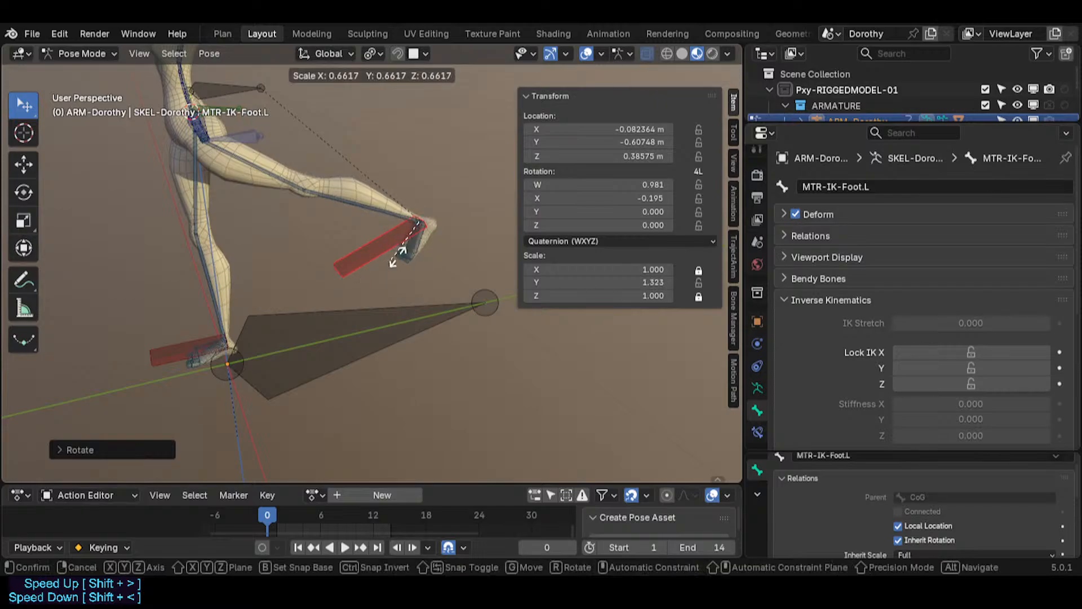
key("Return")
Step: Rotate the IK foot bone several times about the global X axis
key("r")
key("x")
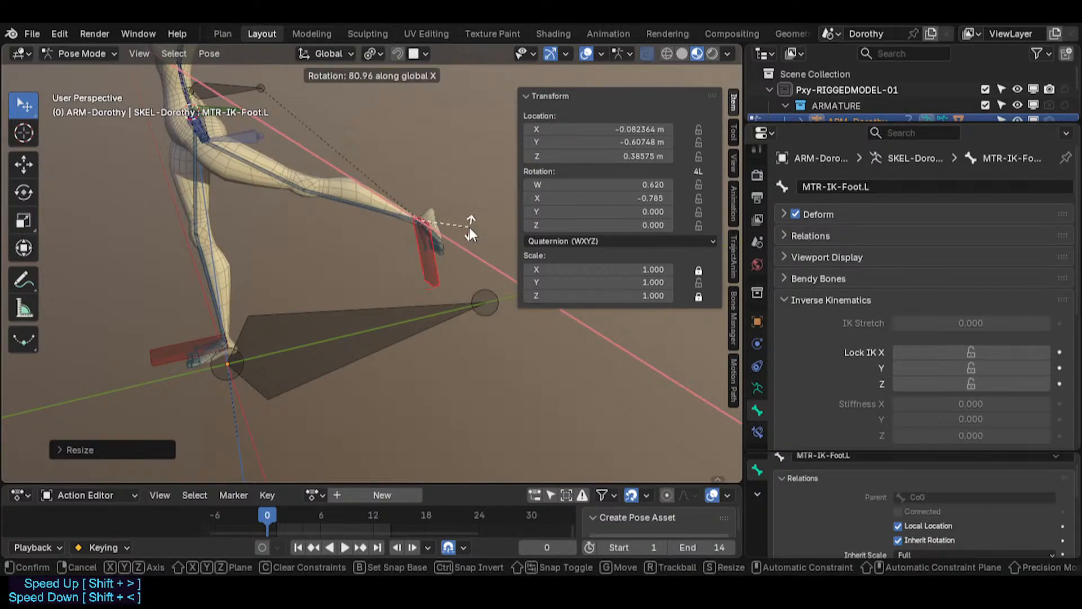
key("Return")
key("r")
key("x")
key("Return")
key("r")
key("x")
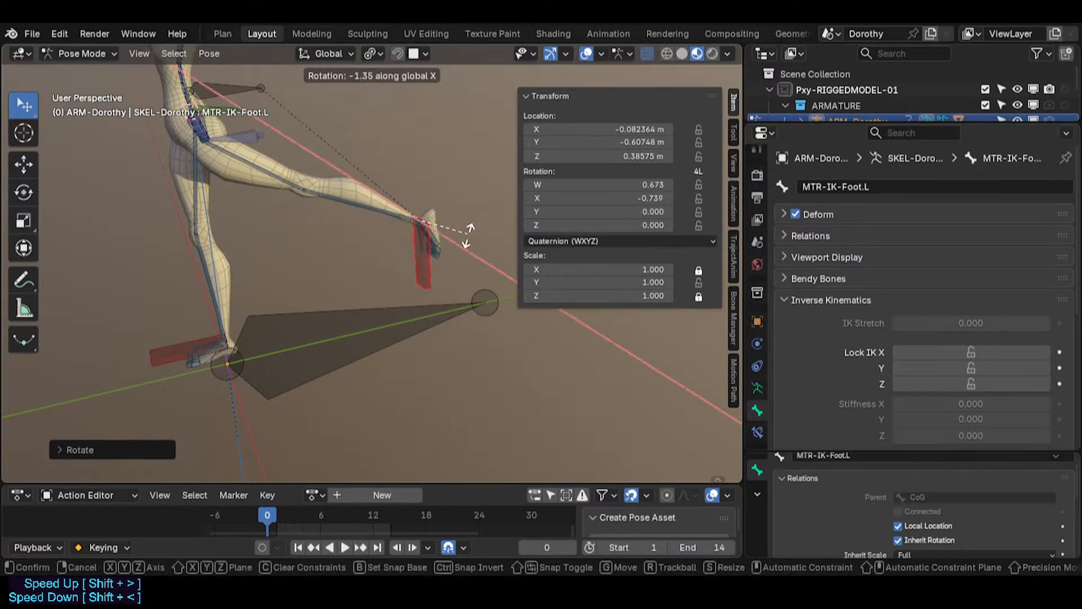
left_click(422, 261)
Step: Rotate the IK foot bone about the global X axis so the foot points downward
key("r")
key("x")
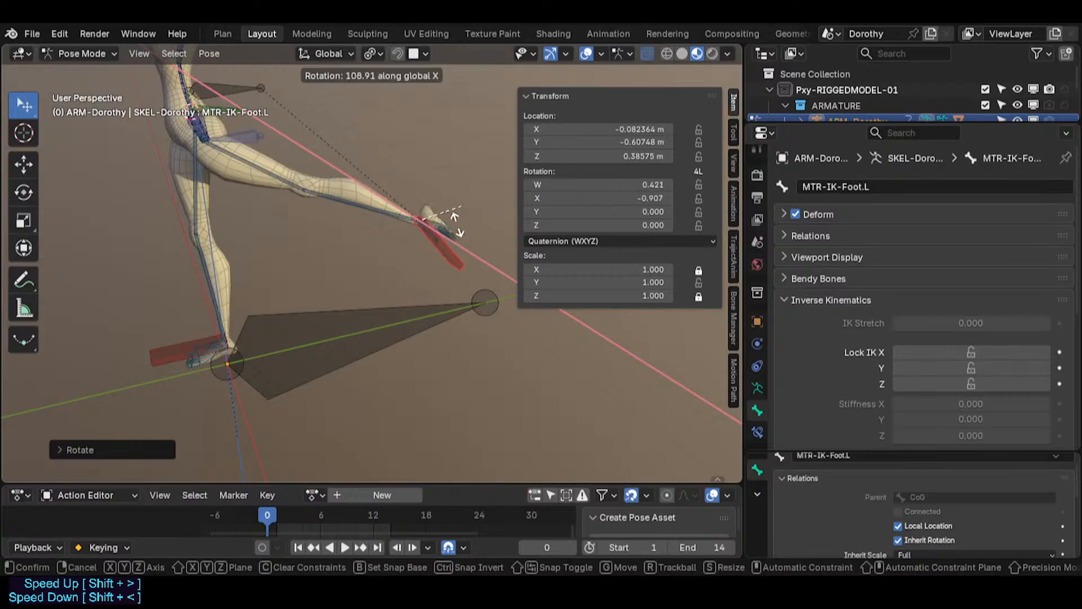
left_click(432, 254)
scroll(427, 256, "up", 2)
middle_click_drag(427, 256, 393, 275)
key("r")
key("x")
left_click(412, 262)
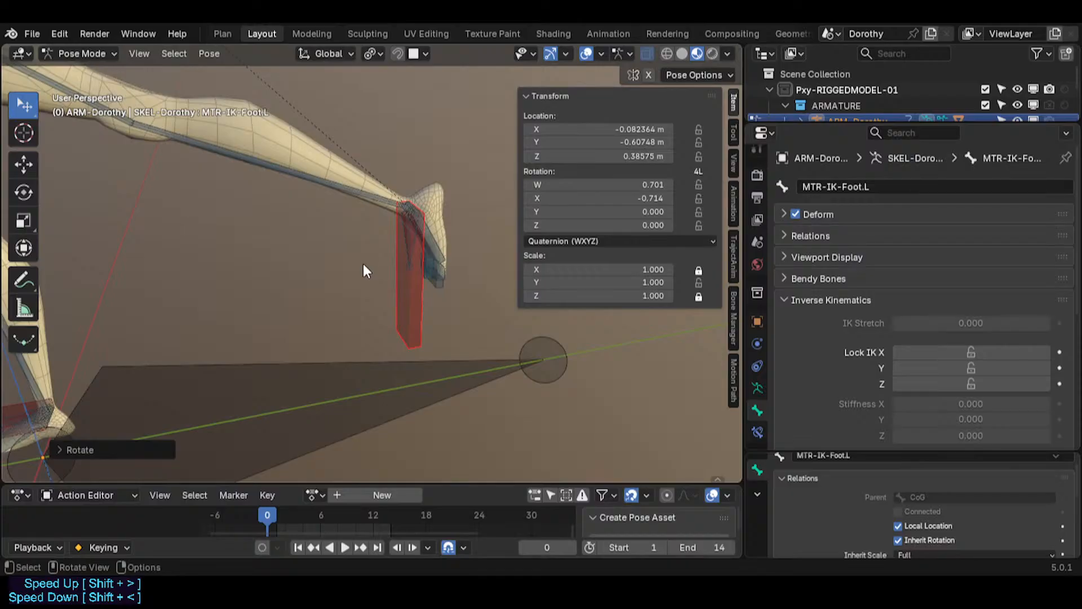
Step: Enlarge the Action Editor, keyframe the IK foot bone at frame 1 and move to frame 8
scroll(309, 282, "down", 2)
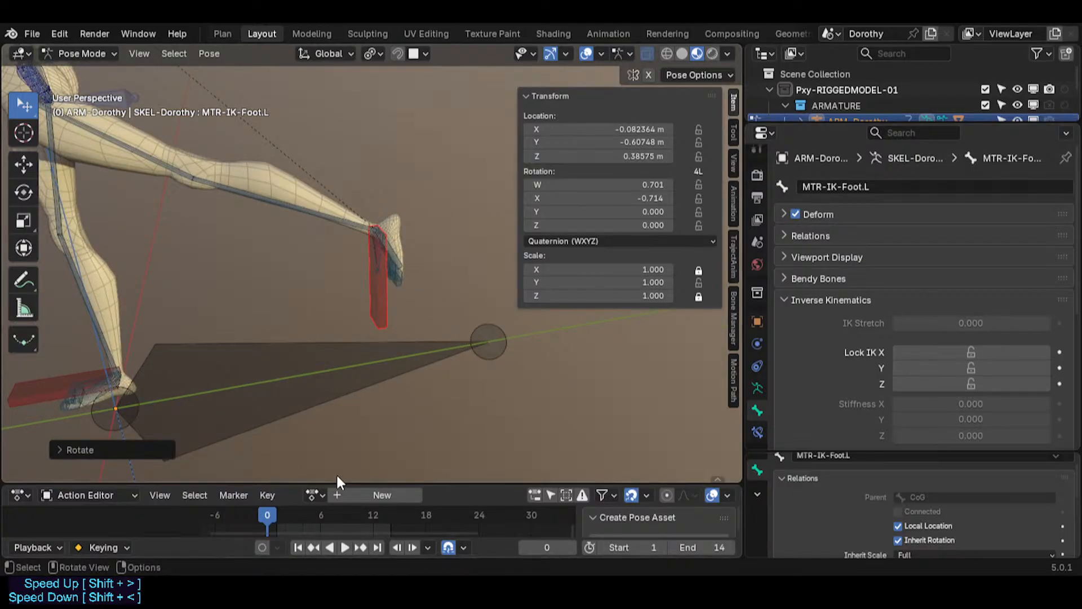
left_click_drag(332, 480, 278, 428)
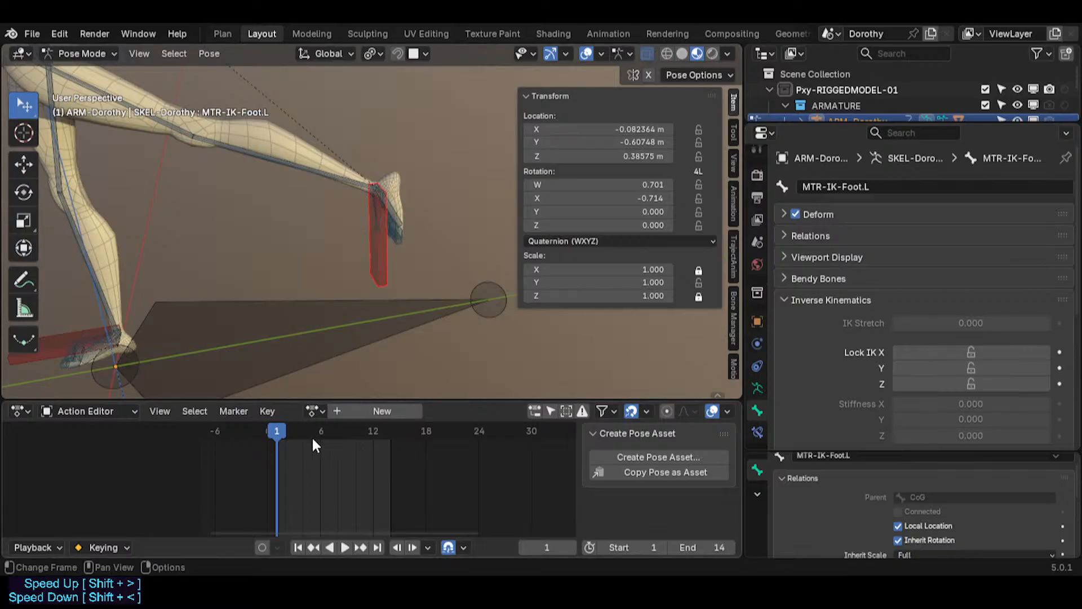
key("i")
left_click_drag(282, 433, 337, 430)
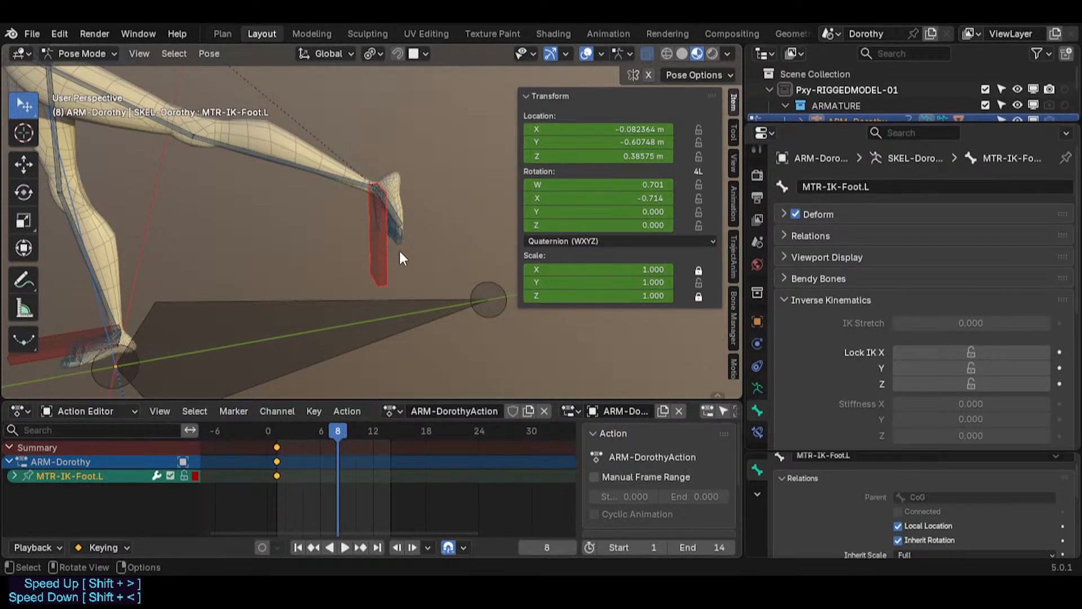
Step: Rotate the IK foot bone about -33° and insert a keyframe at frame 8
key("r")
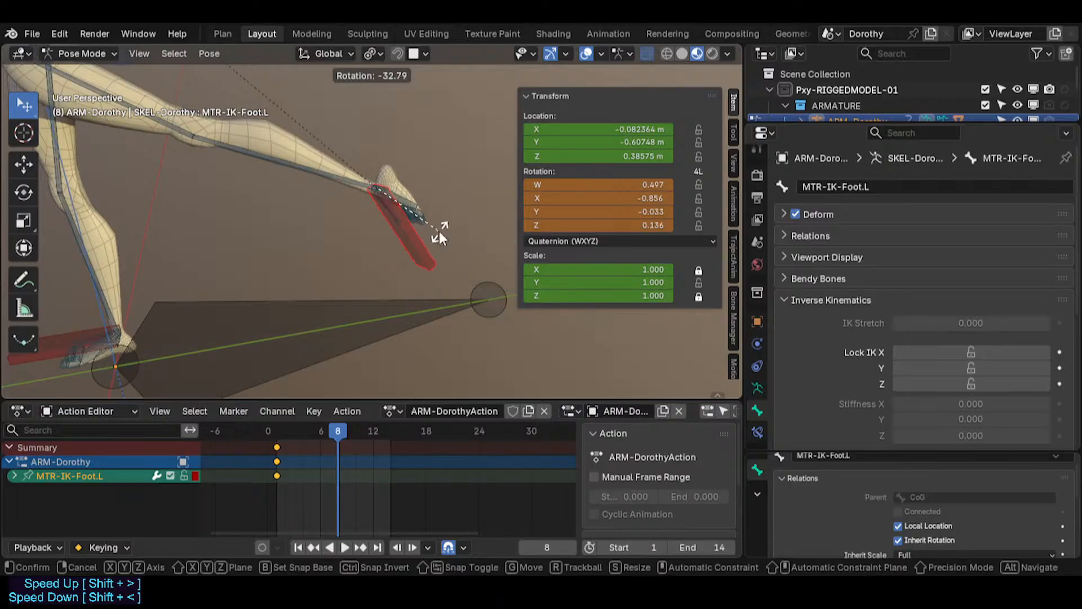
left_click(439, 233)
key("i")
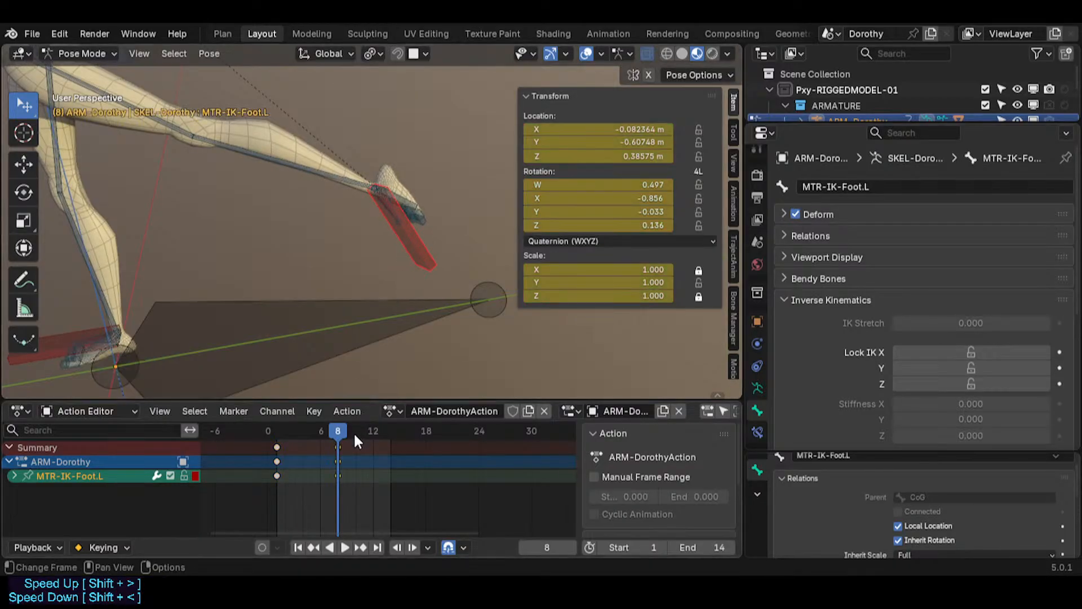
Step: Scale the IK foot bone up to about 2.1 and insert a keyframe
key("s")
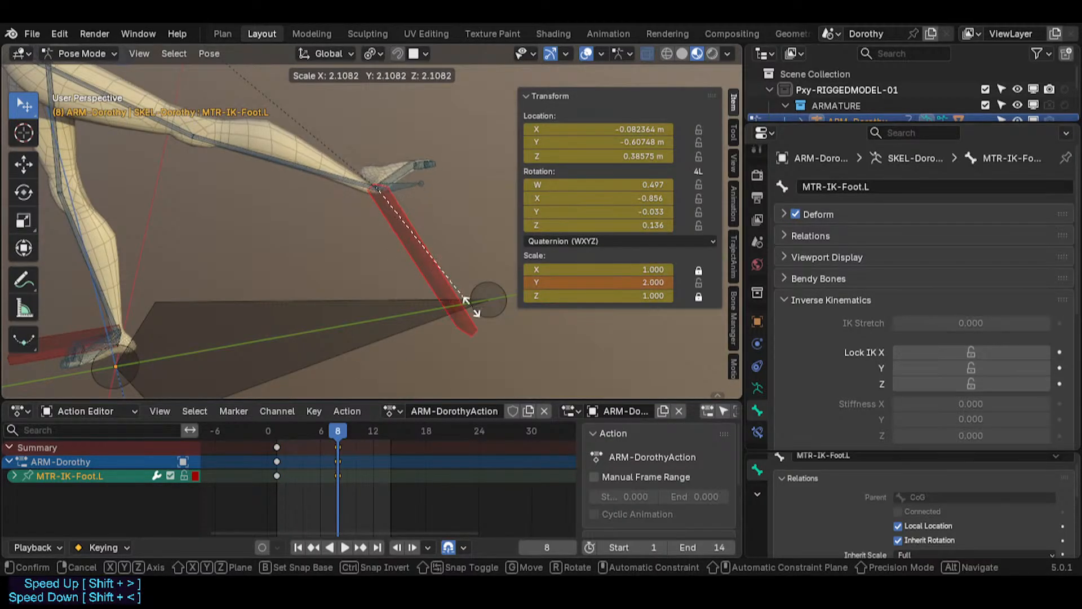
left_click(451, 319)
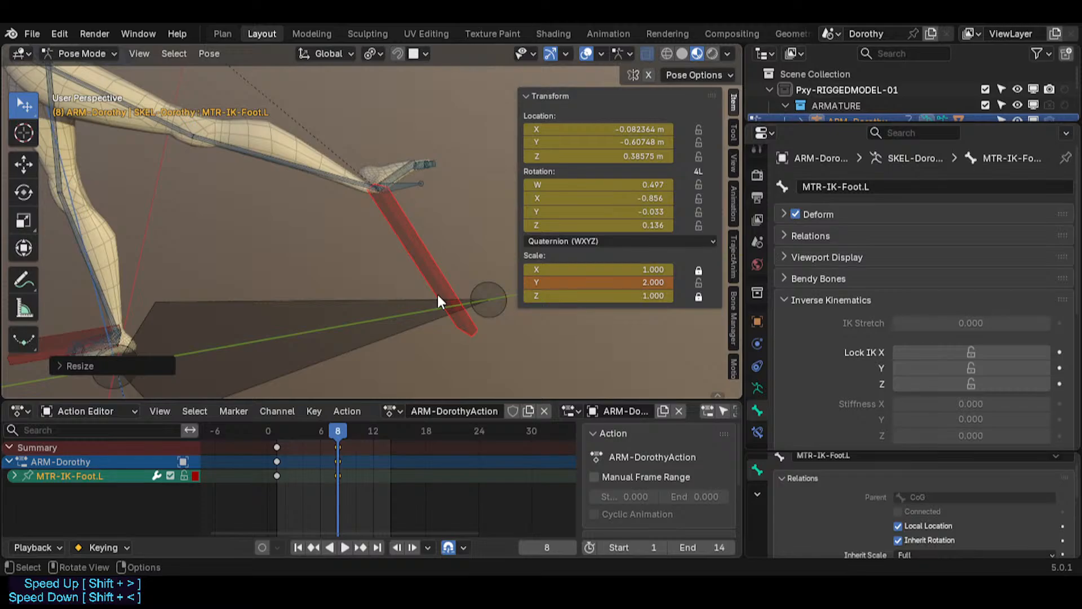
key("i")
Step: Play the animation and scrub the timeline between frames 0 and 8
key("space")
mouse_move(252, 434)
left_mouse_down()
mouse_move(334, 434)
mouse_move(257, 433)
left_mouse_up()
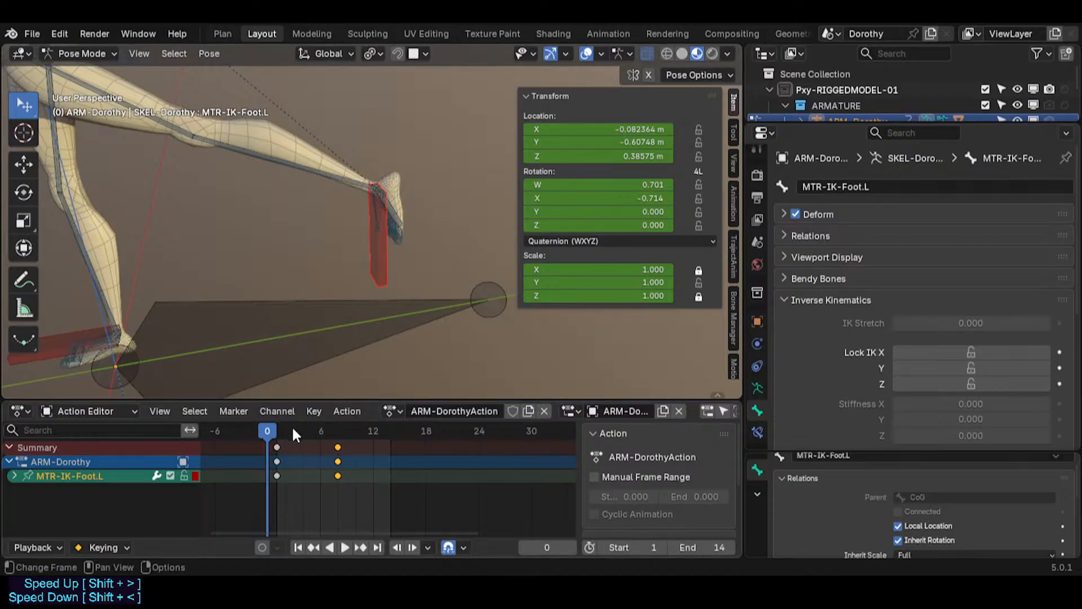
left_click_drag(292, 427, 338, 431)
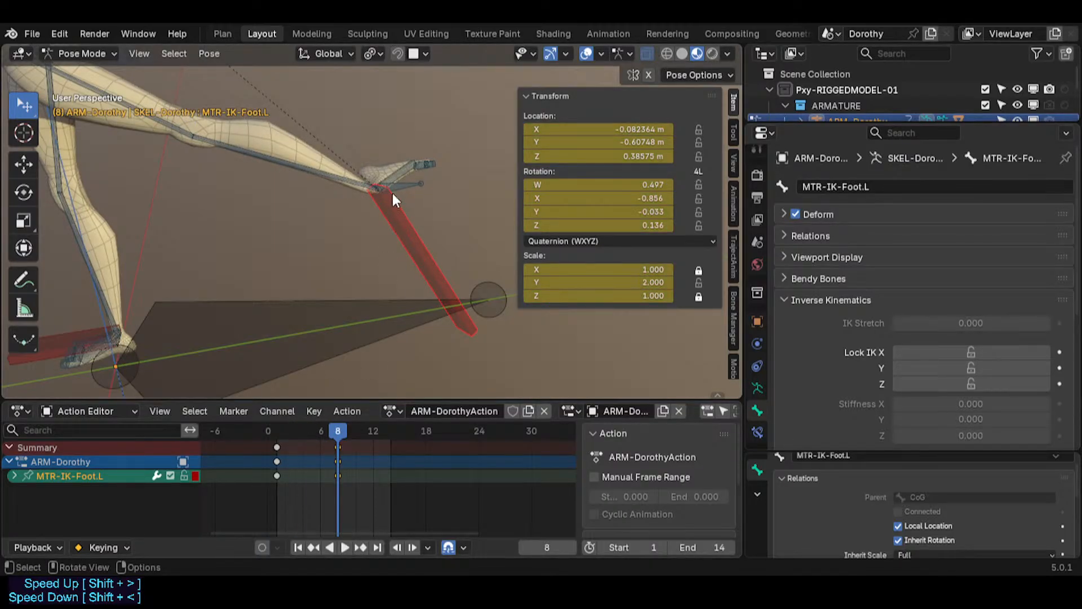
mouse_move(339, 430)
left_mouse_down()
mouse_move(276, 431)
mouse_move(346, 432)
mouse_move(301, 427)
mouse_move(333, 428)
left_mouse_up()
Step: Copy the visual rotation from the active bone to the selected bones
key("ctrl+c")
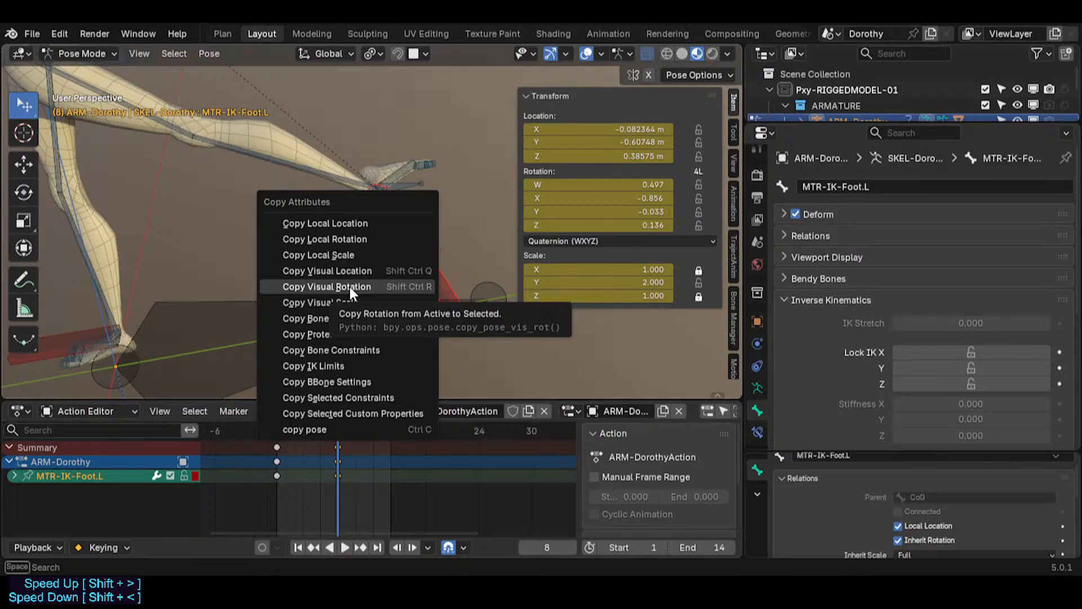
left_click(408, 284)
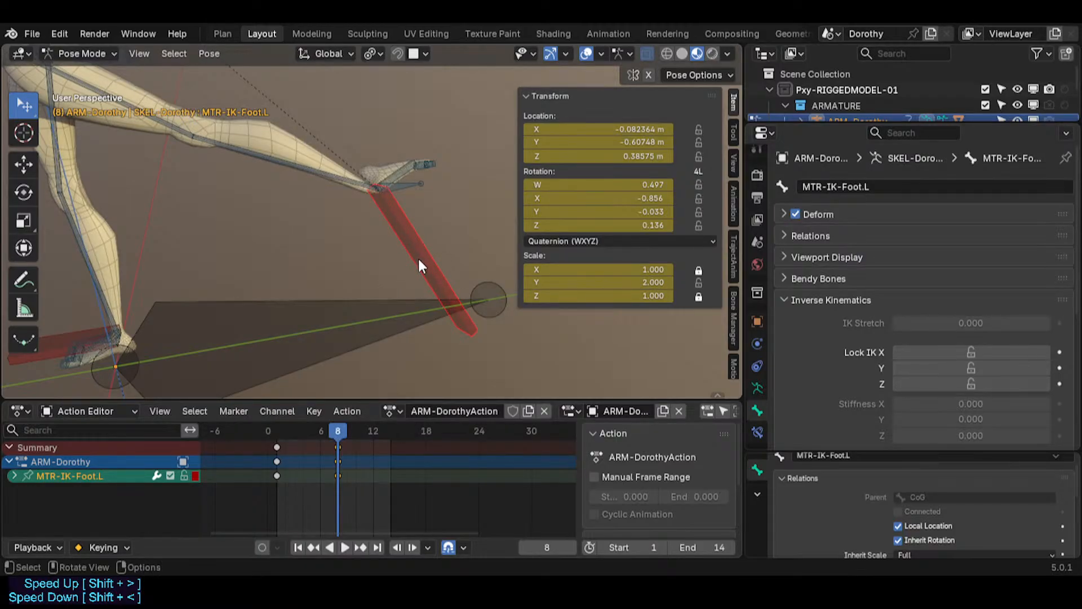
Step: Scrub back to frame 1 and reapply Copy Visual Rotation to the selected bones
left_click_drag(319, 430, 278, 430)
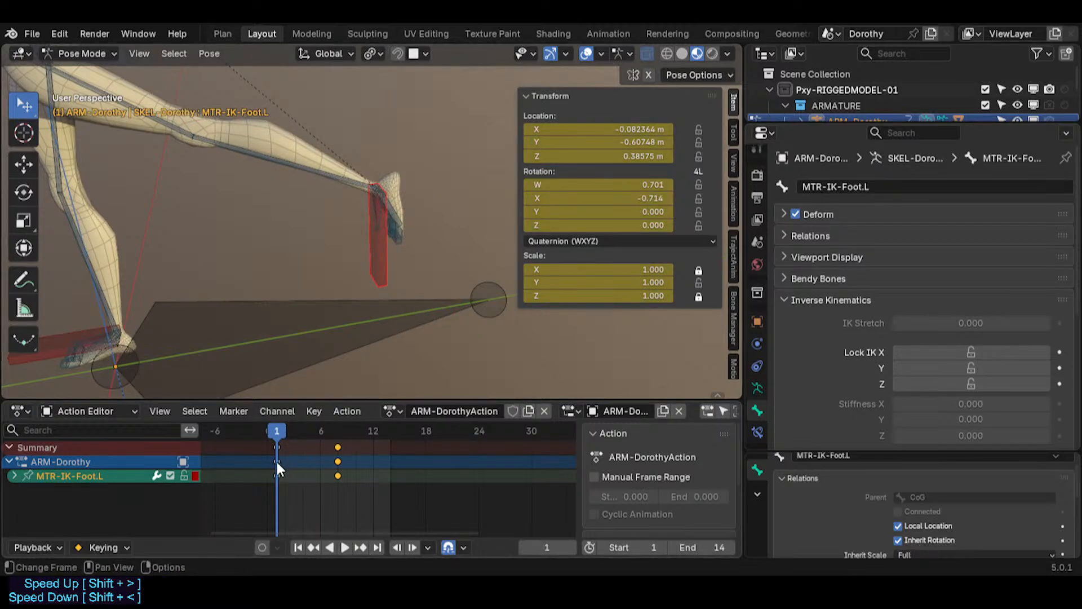
key("ctrl+r")
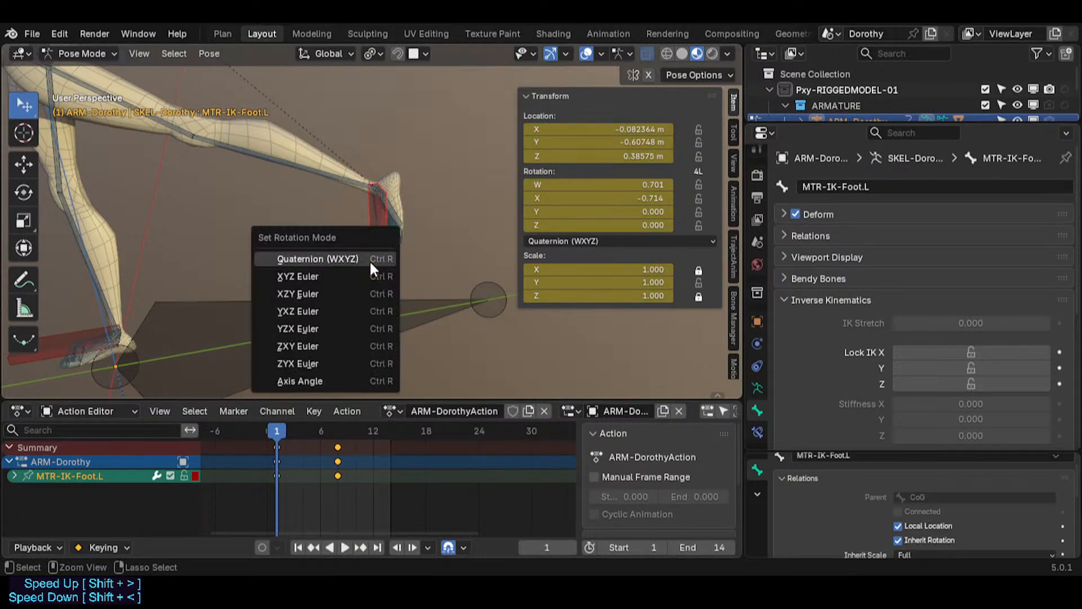
key("Escape")
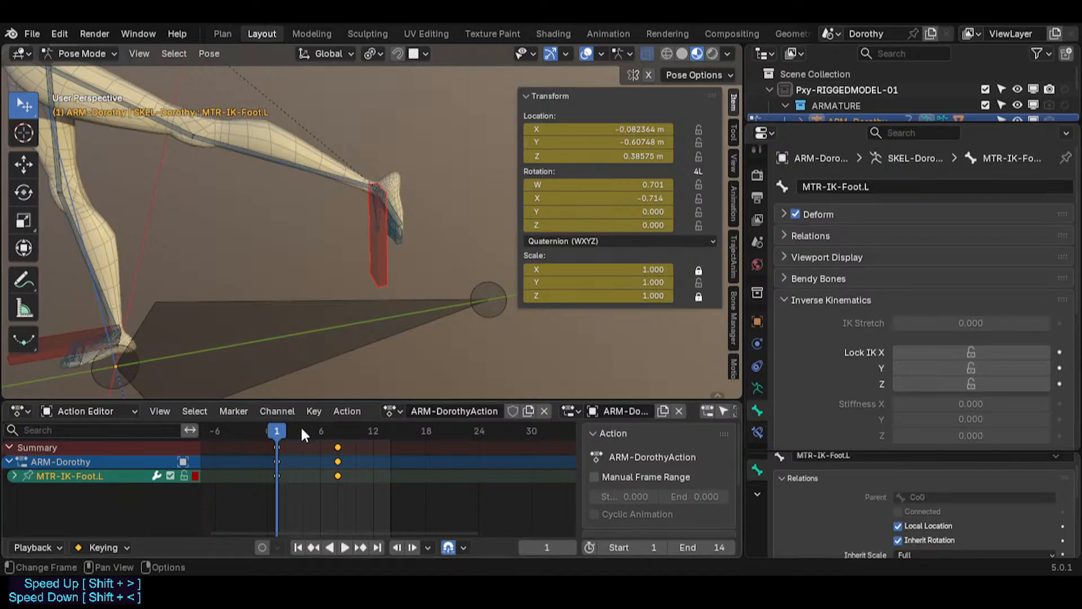
key("ctrl+c")
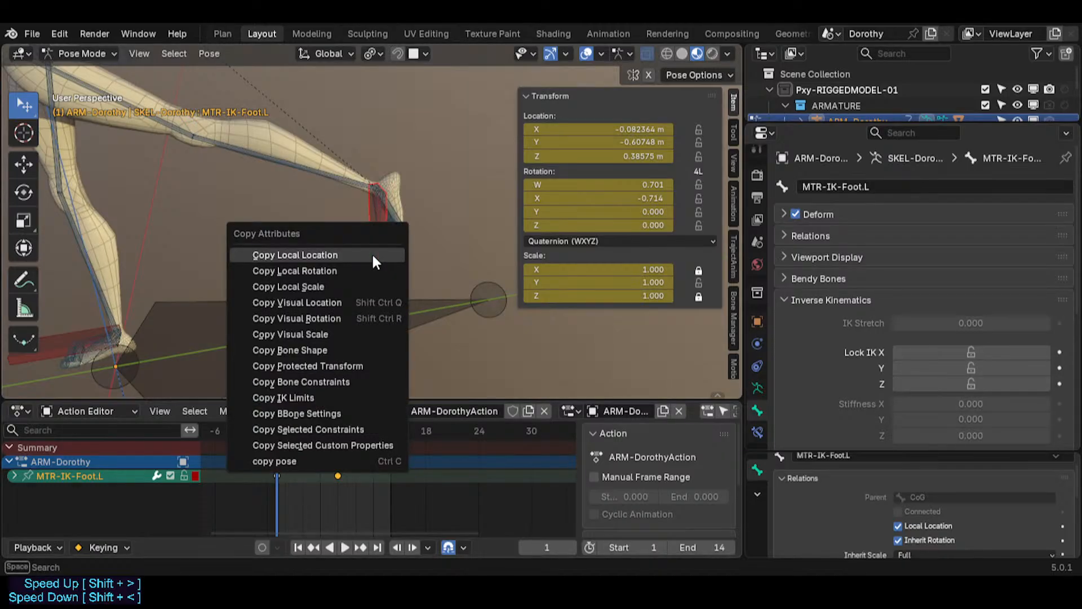
left_click(349, 319)
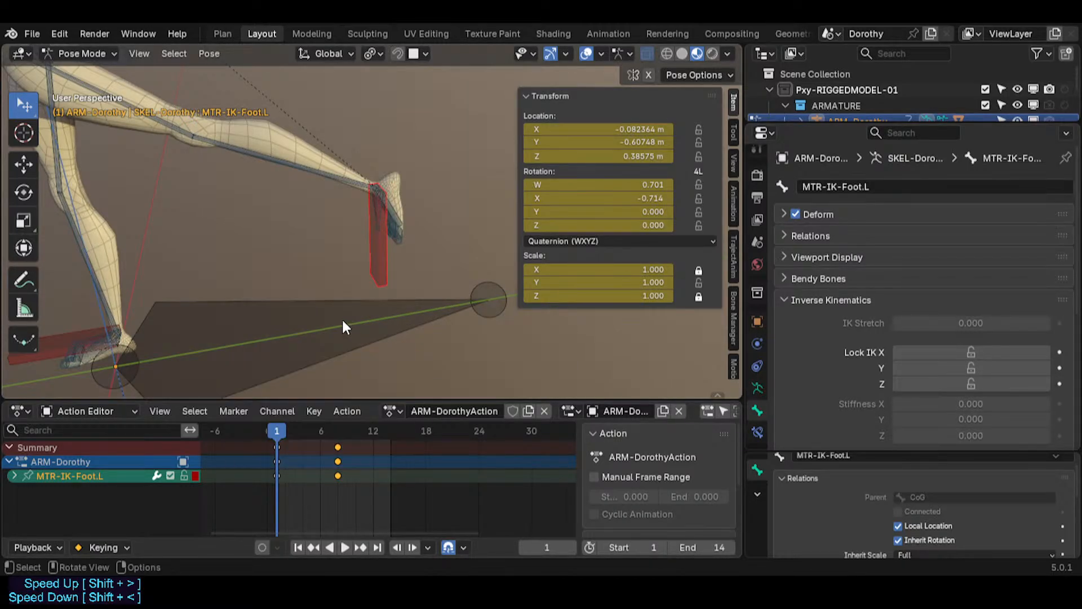
Step: Try rotating the IK foot bone about -108° along global X at frame 8
left_click_drag(280, 427, 337, 428)
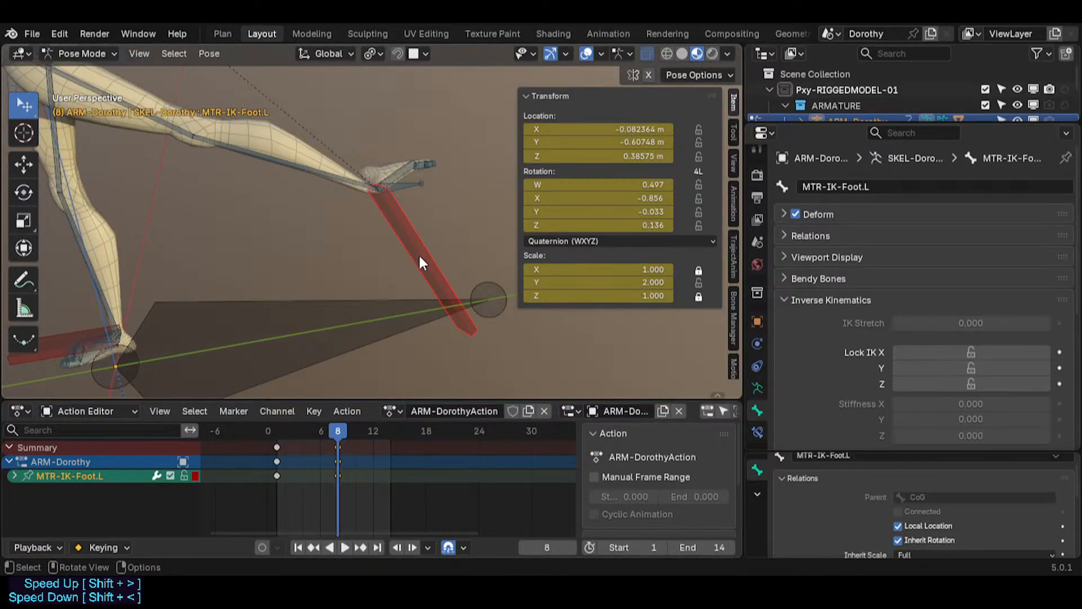
key("r")
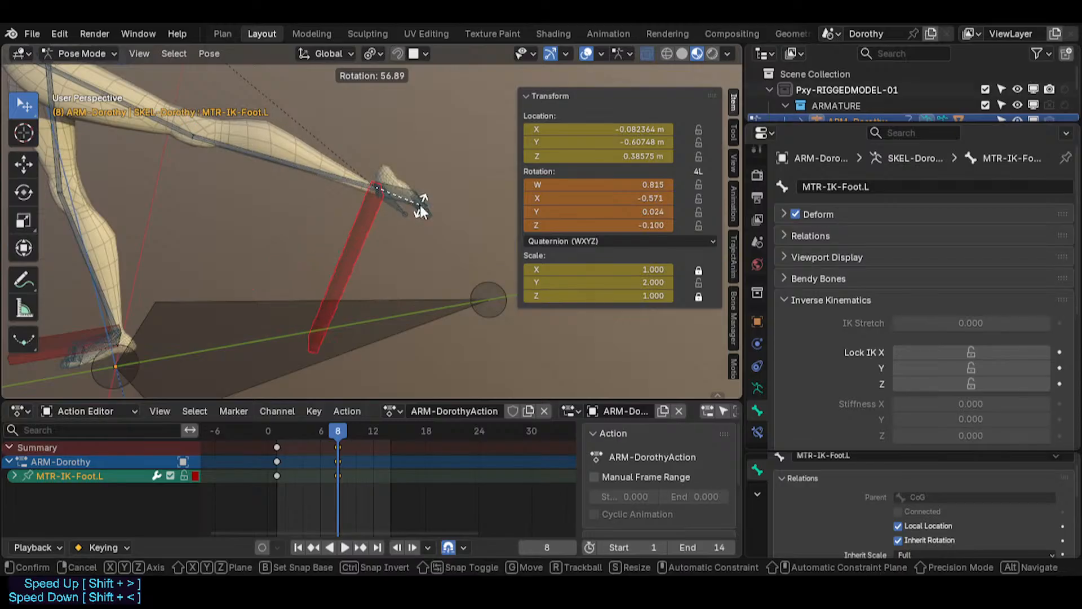
key("x")
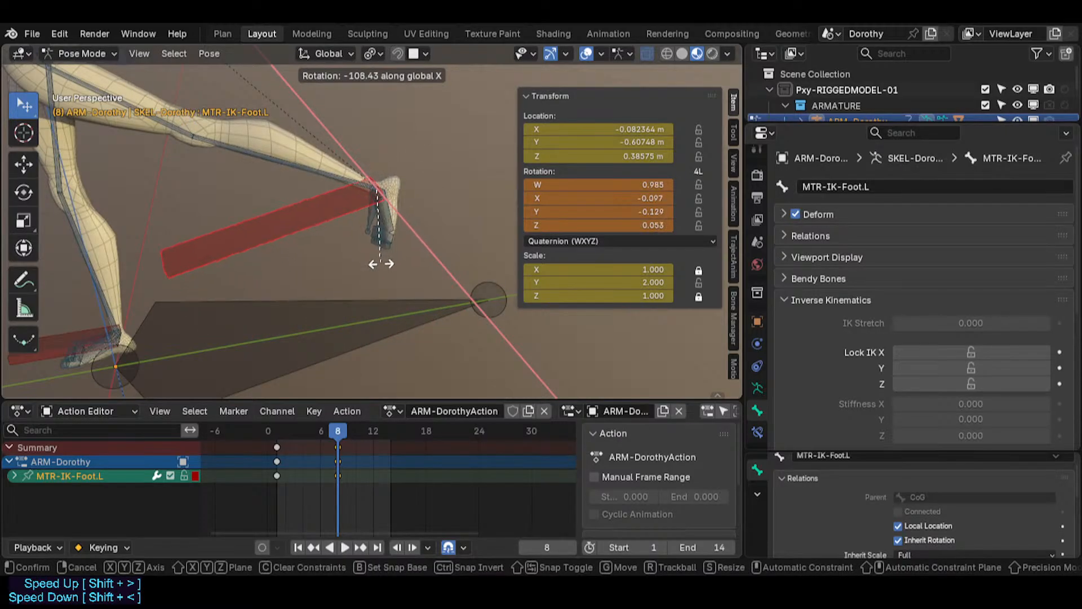
left_click(381, 248)
left_click(340, 431)
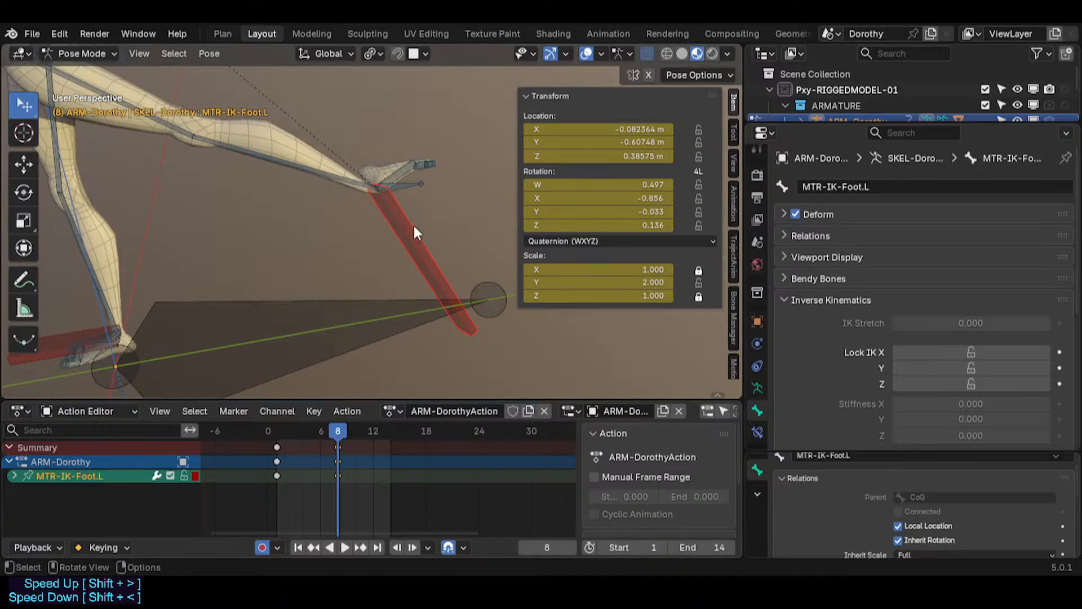
Step: Rotate the IK foot bone around the X axis at frame 8 and play the animation
key("r")
key("x")
left_click(292, 351)
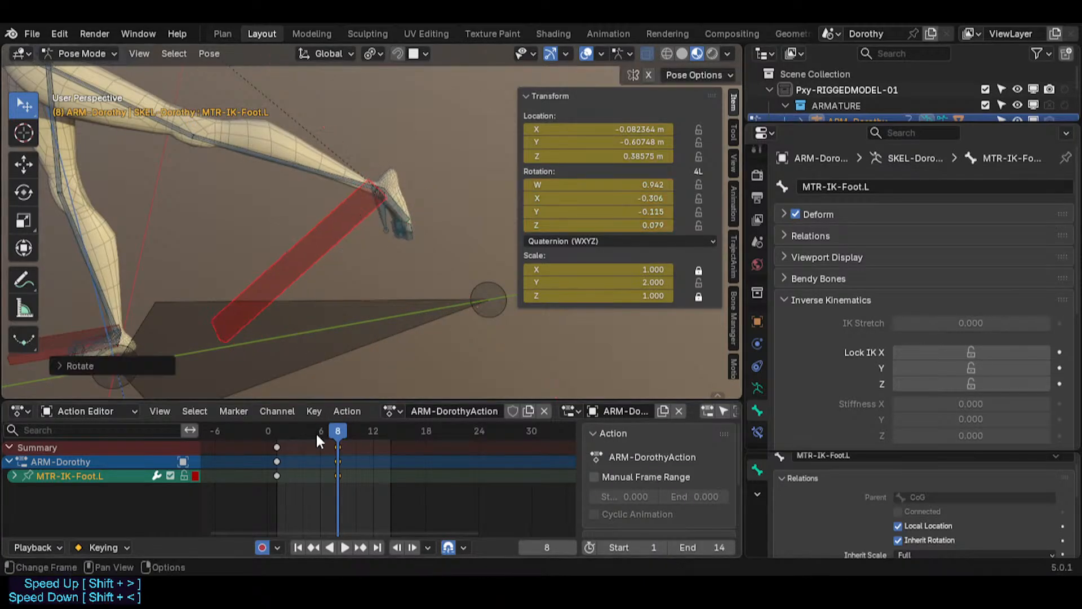
key("space")
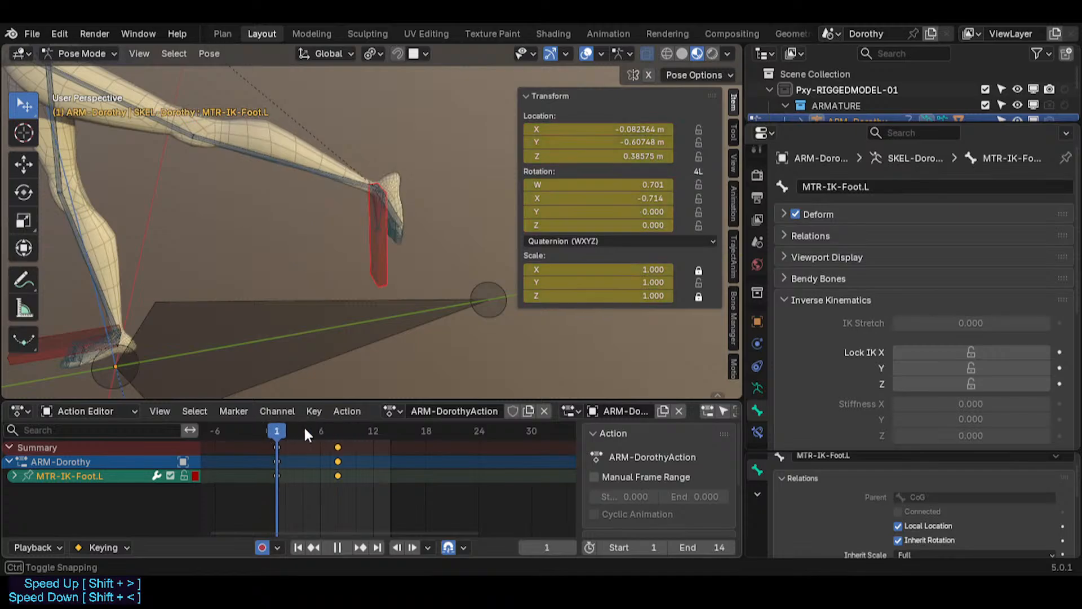
key("space")
Step: Scale the IK foot bone along its length twice, ending near 1.6 in Y
key("s")
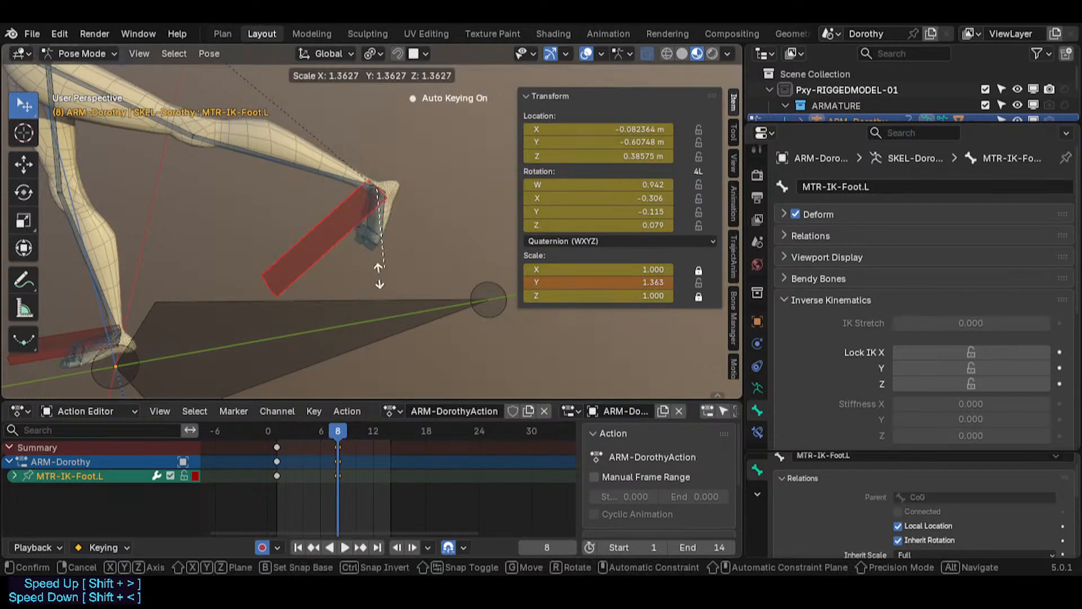
left_click(328, 292)
key("s")
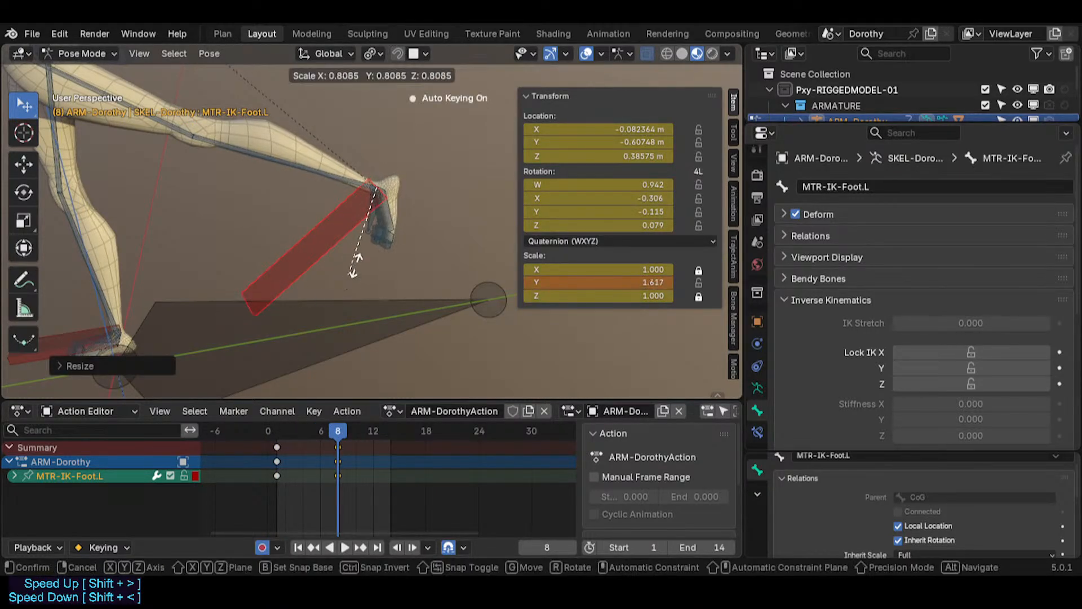
left_click(361, 267)
Step: Rotate the IK foot bone twice, about 38° on the second pass
key("r")
left_click(426, 254)
key("r")
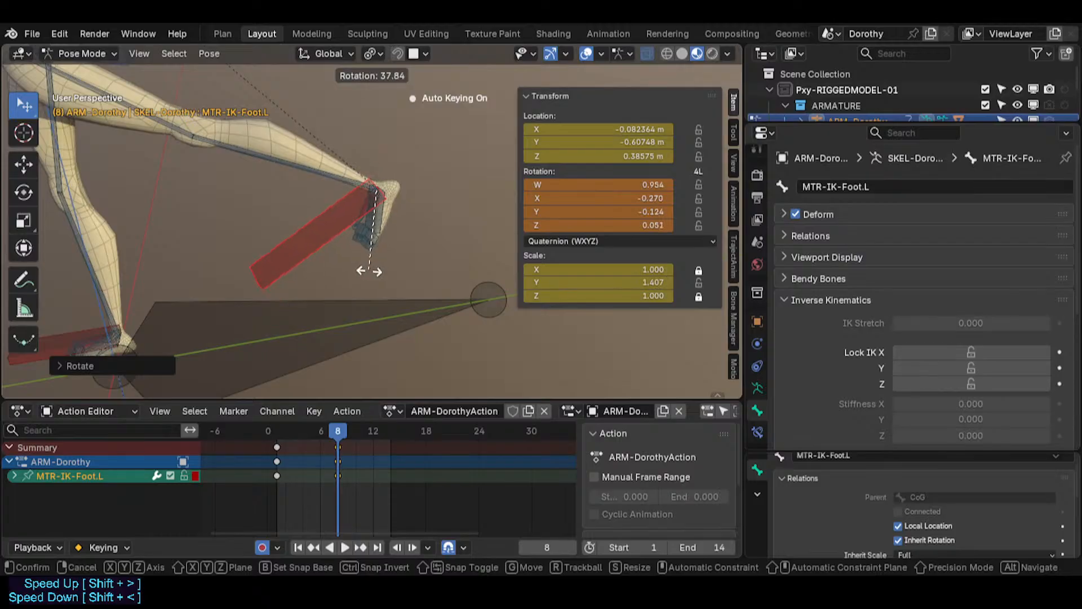
left_click(382, 225)
Step: Select the MCH-IKT-Foot.L bone and examine its IK and Copy Rotation constraints
left_click(377, 223)
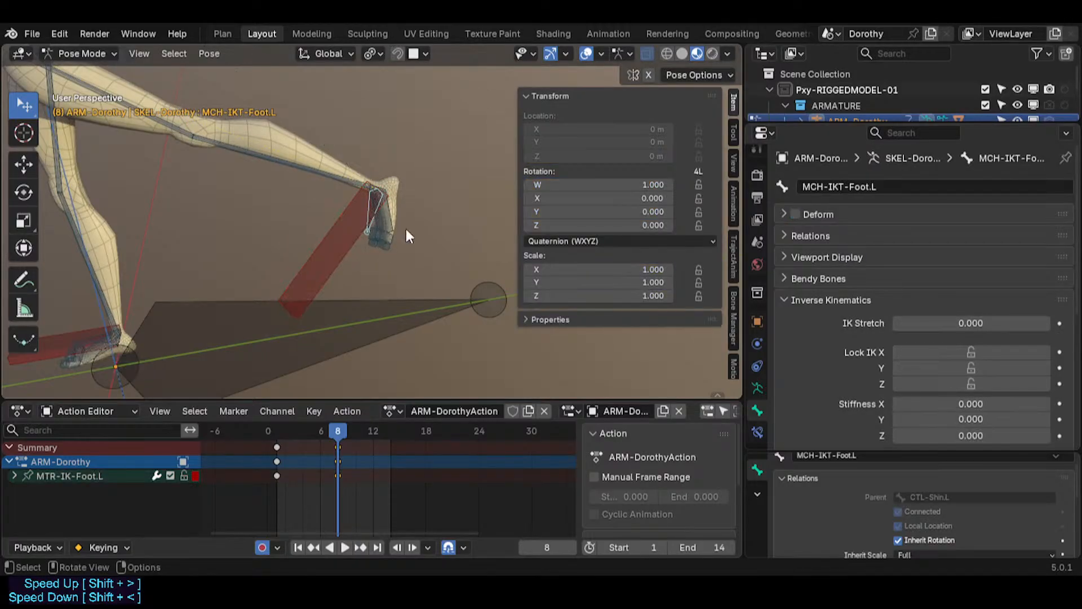
left_click(757, 433)
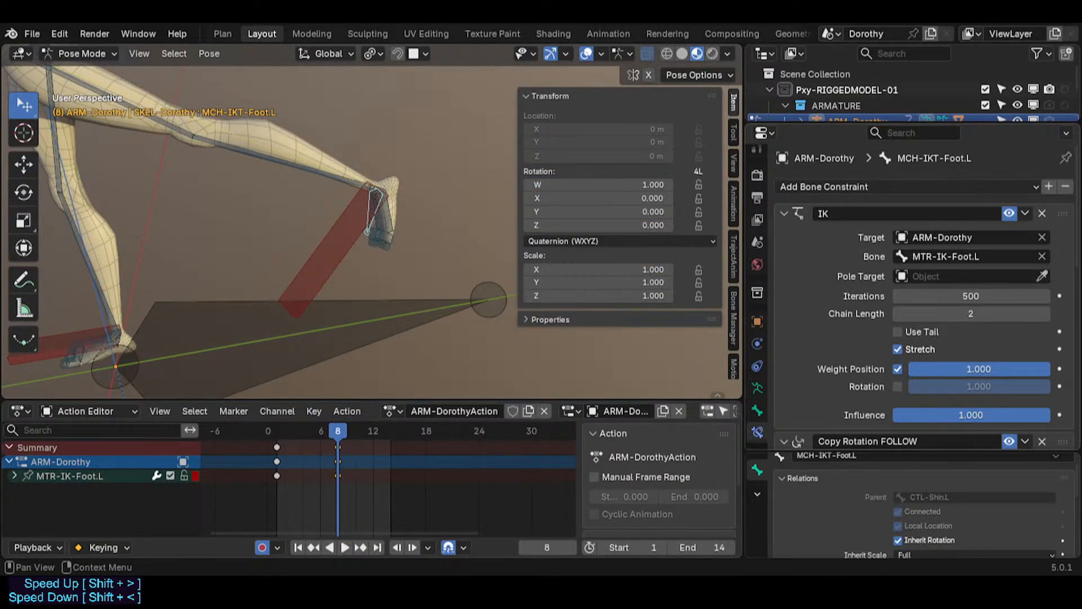
left_click(784, 213)
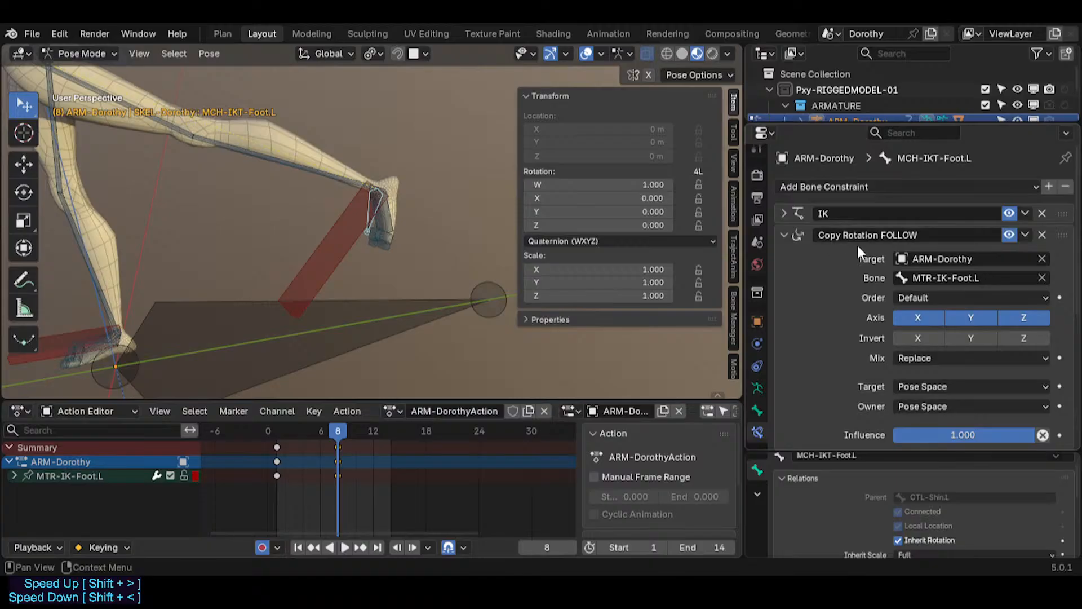
left_click(783, 235)
left_click(786, 234)
scroll(862, 337, "down", 5)
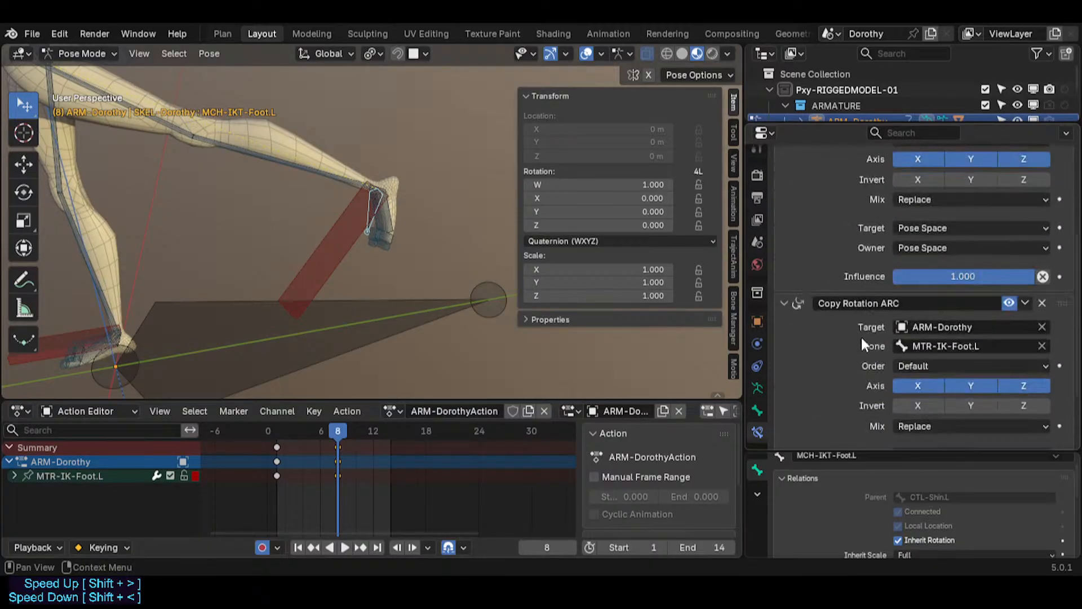
scroll(863, 336, "up", 4)
left_click(782, 207)
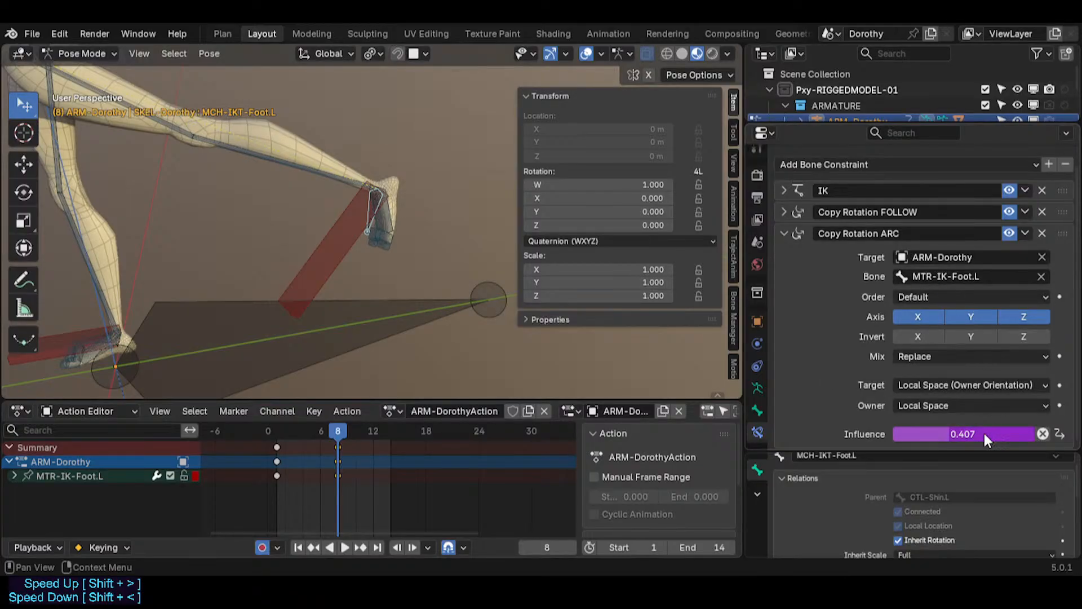
Step: Select the MTR-IK-Foot.L bone and move it to test the leg's IK response
left_click(346, 246)
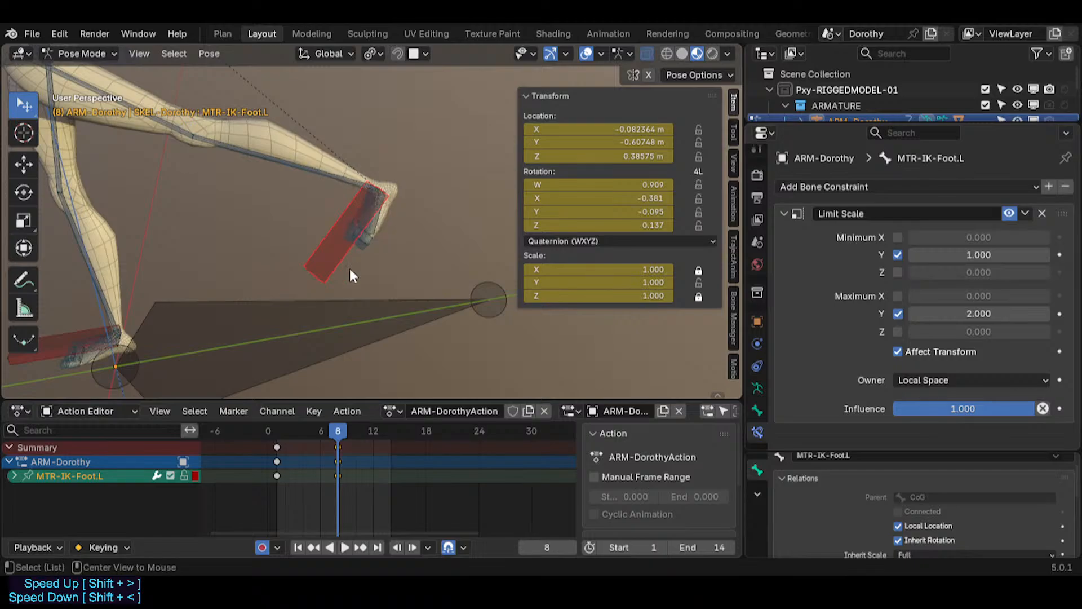
middle_click_drag(351, 275, 350, 263)
key("g")
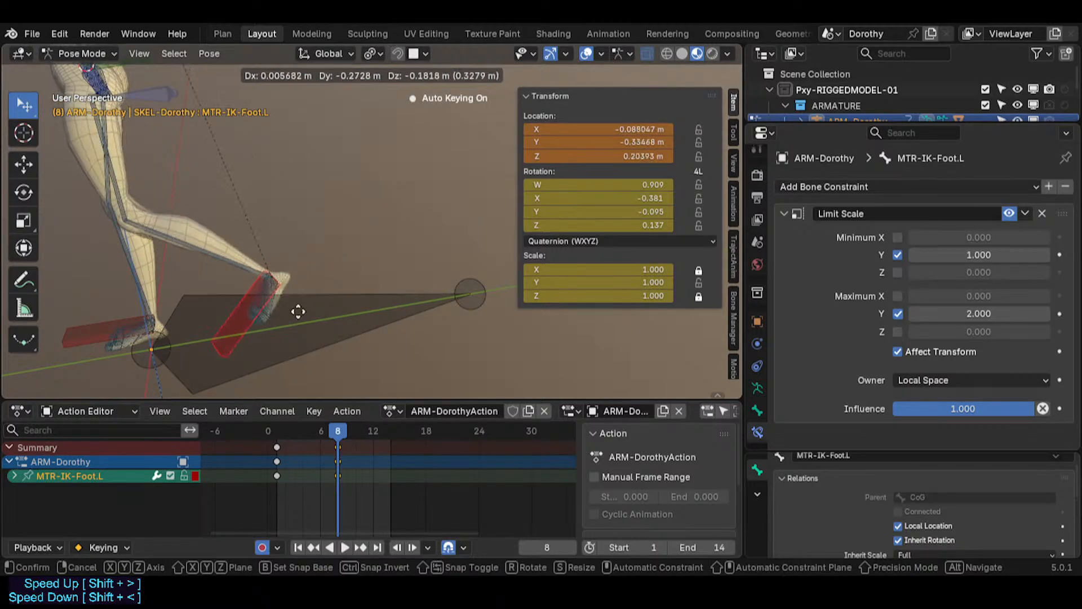
left_click(337, 254)
middle_click_drag(337, 255, 276, 191)
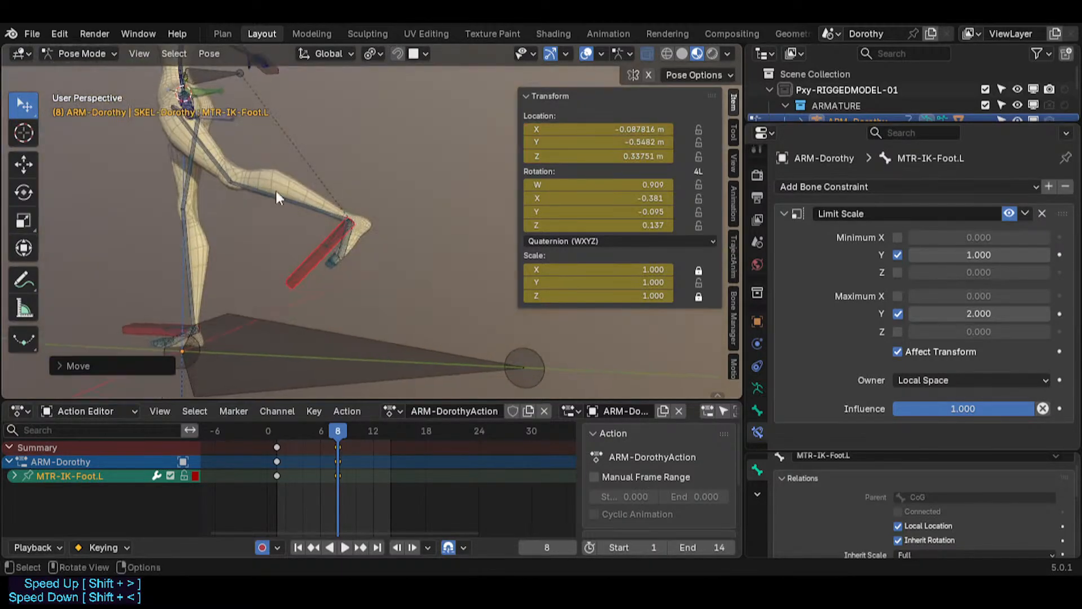
key("g")
left_click(286, 221)
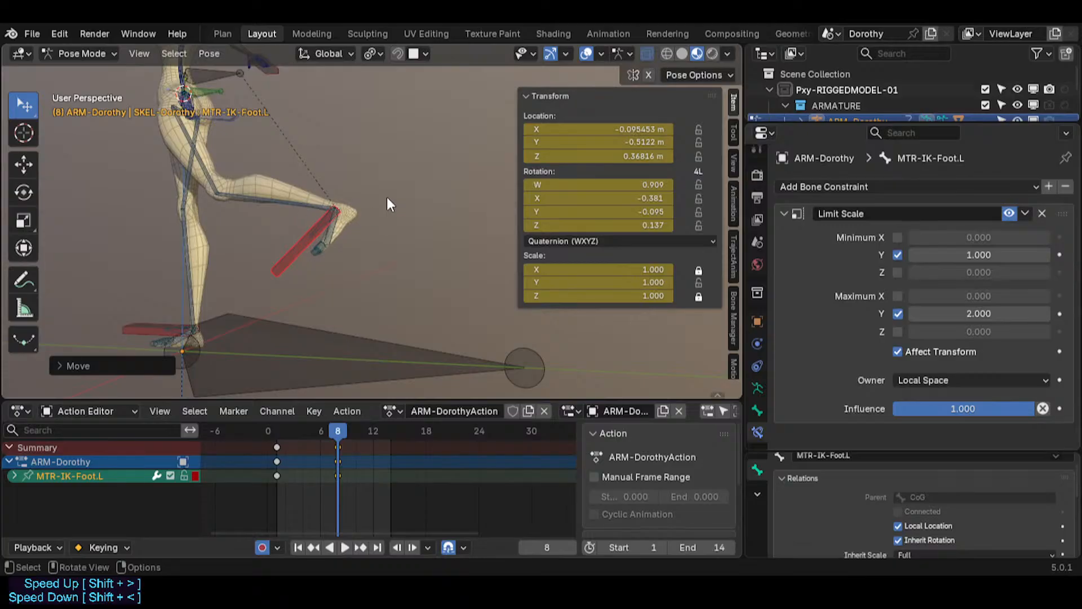
Step: Scale the IK foot bone up to 2 and reposition it
key("s")
left_click(449, 169)
key("g")
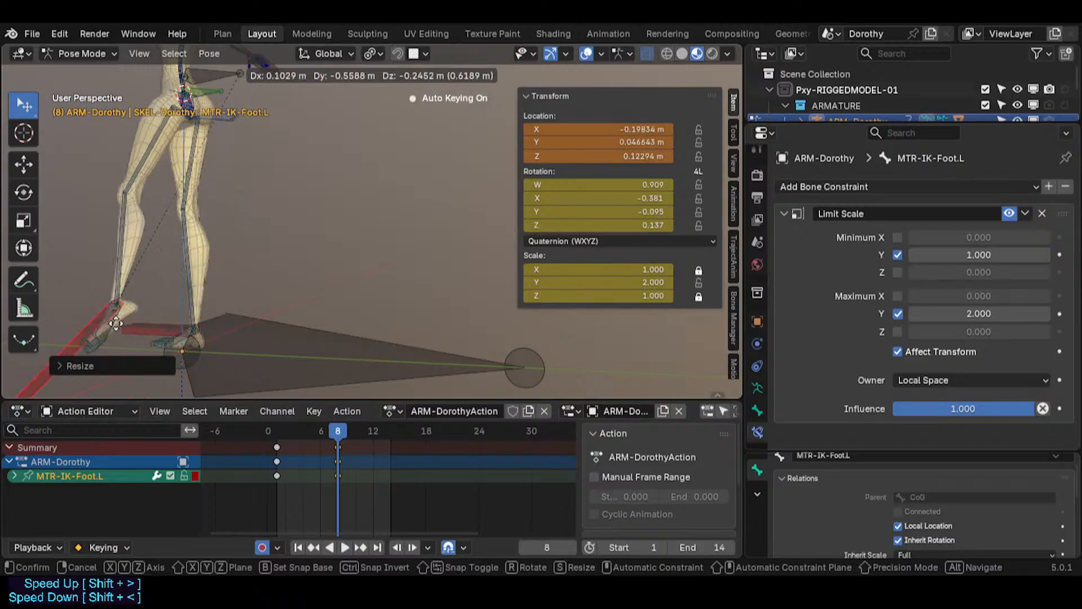
left_click(101, 317)
middle_click_drag(185, 235, 344, 179, "shift")
Step: Rotate the IK foot bone and scale it again along its length
key("r")
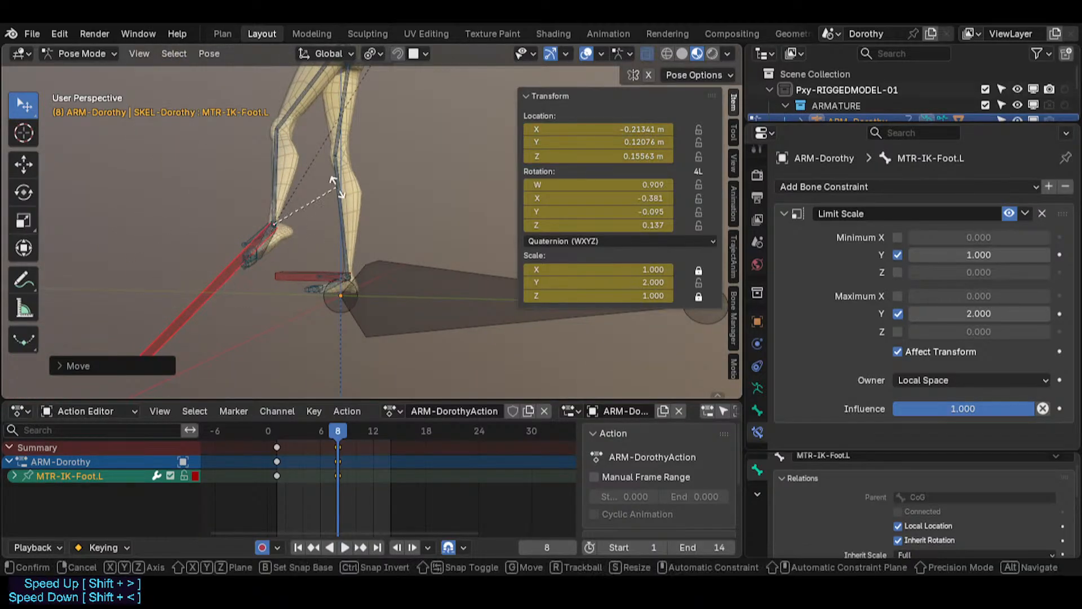
left_click(340, 248)
middle_click_drag(340, 248, 290, 225)
key("s")
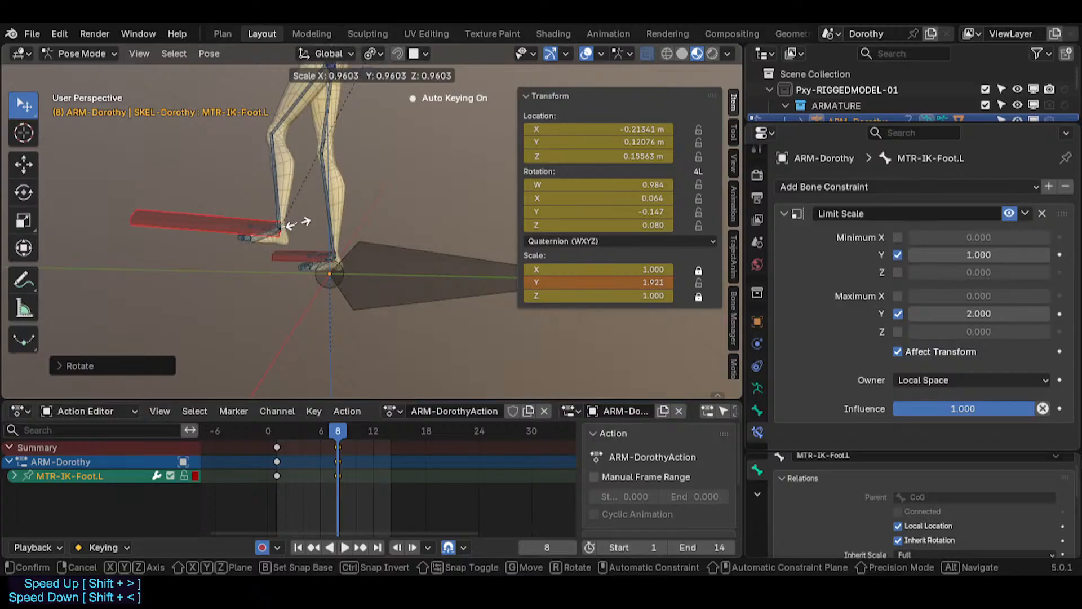
left_click(284, 251)
Step: Move the IK foot bone and scale it back up to 2
key("g")
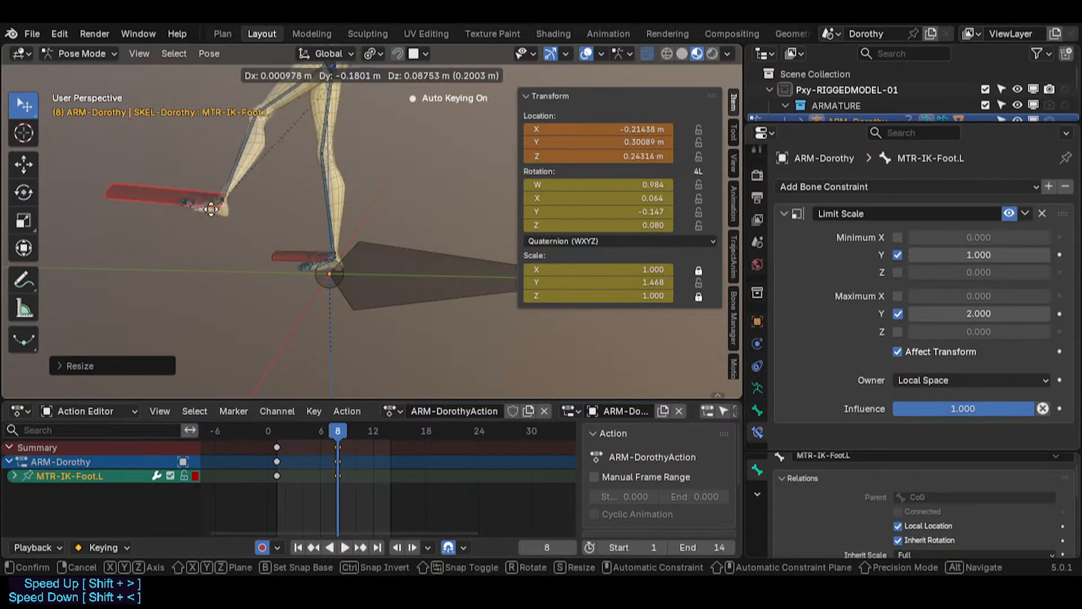
left_click(271, 203)
key("s")
left_click(326, 194)
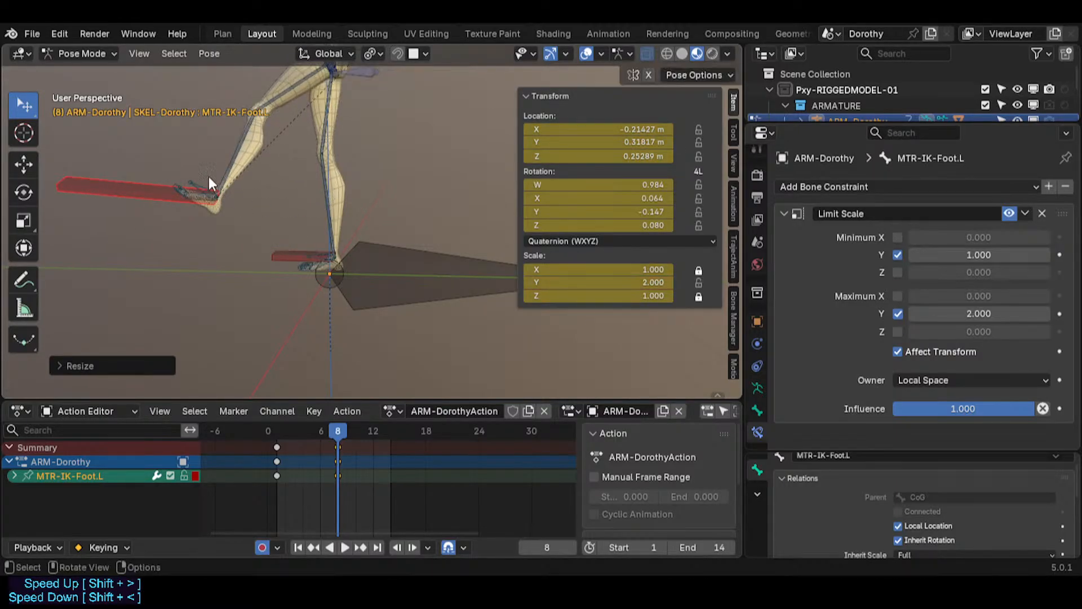
middle_click_drag(209, 177, 249, 256, "shift")
Step: Move and shrink the IK foot bone, then reposition it twice more
key("g")
left_click(238, 217)
key("s")
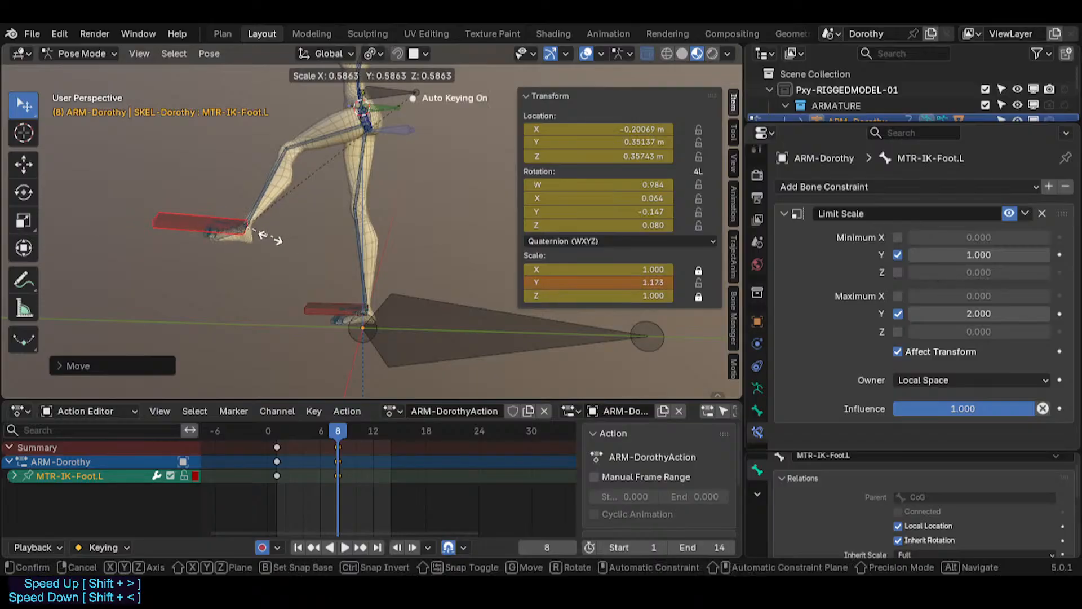
left_click(261, 248)
key("g")
left_click(323, 366)
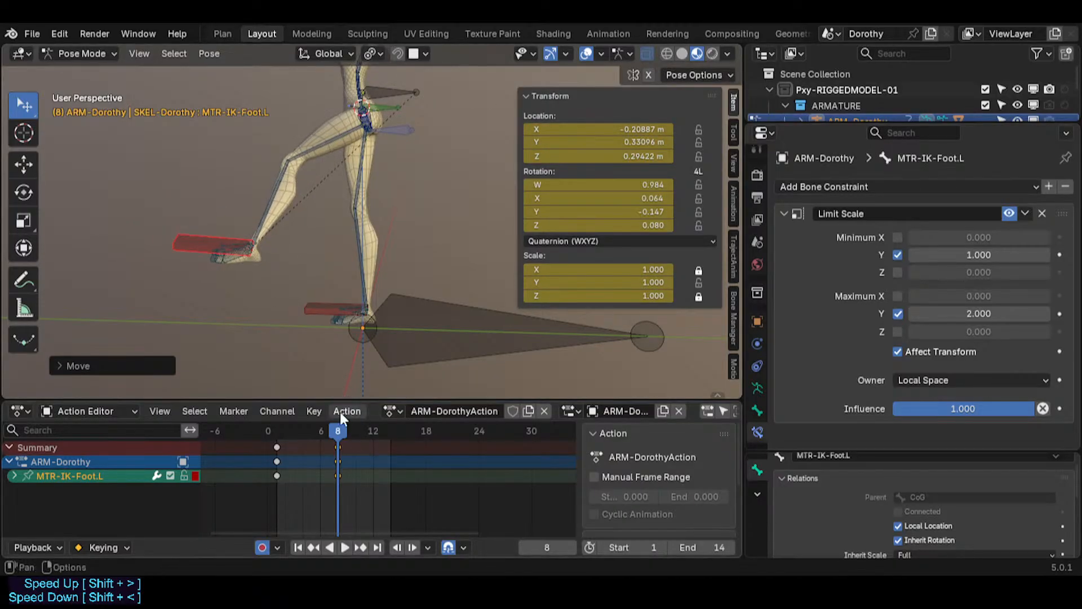
key("g")
left_click(258, 260)
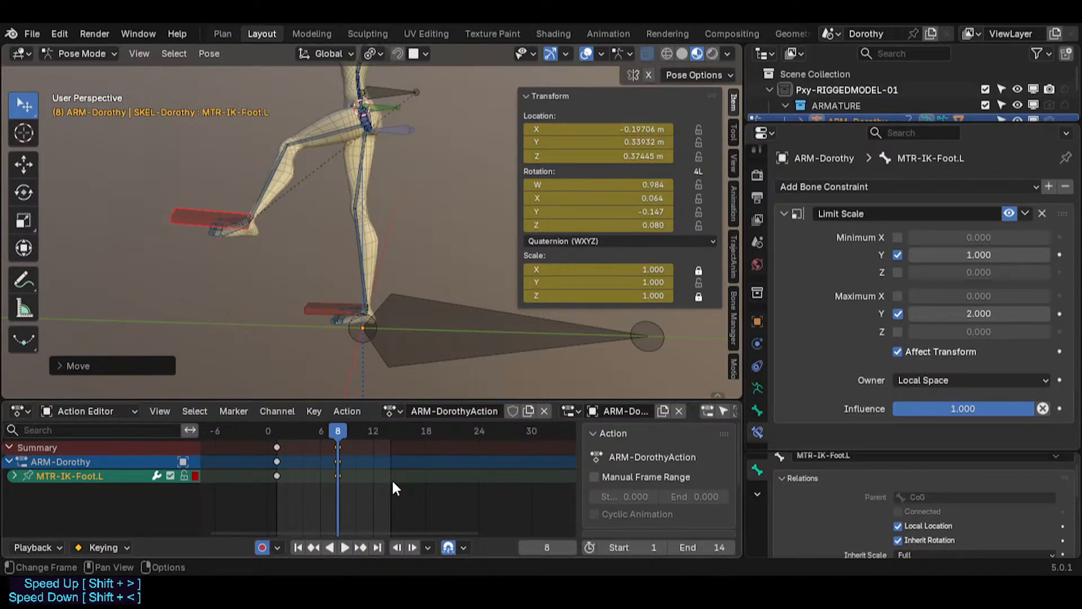
Step: Pose the IK foot bone at frame 11 by moving, scaling and rotating it
left_click(364, 431)
key("g")
left_click(346, 282)
key("s")
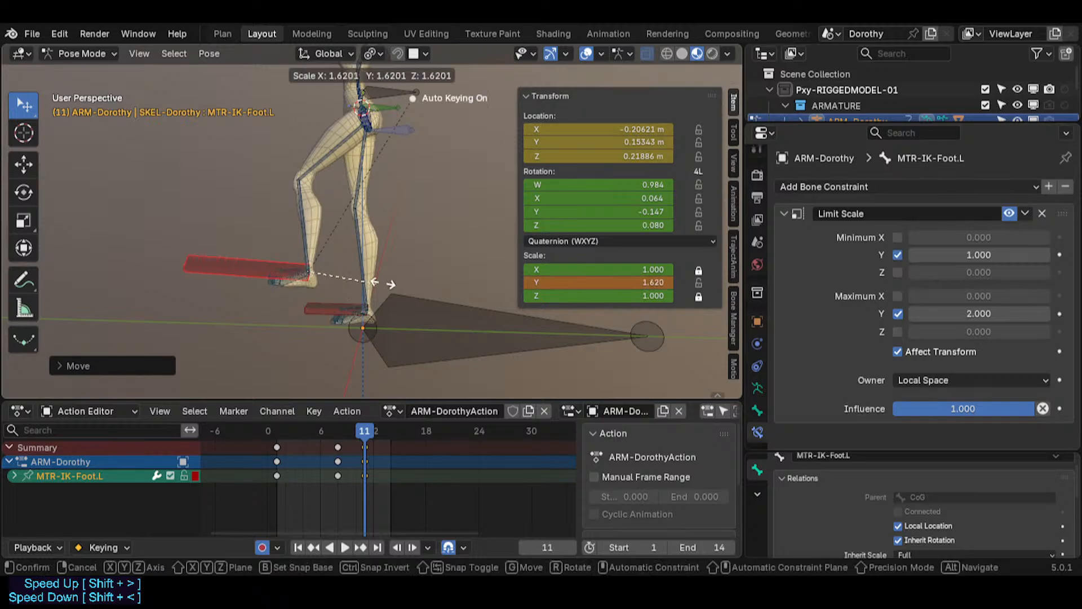
left_click(350, 273)
key("r")
left_click(304, 274)
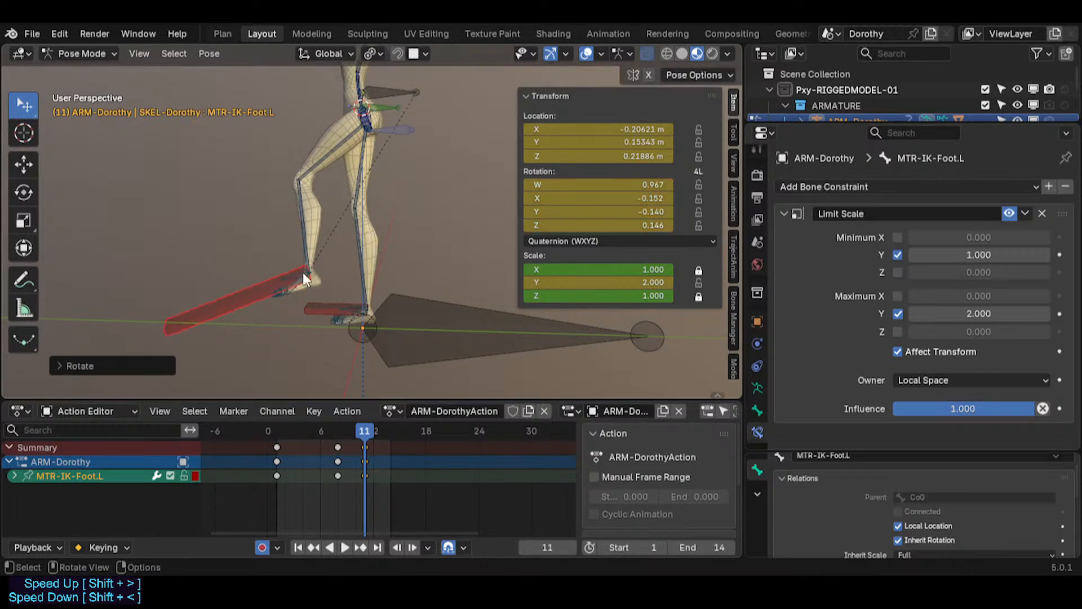
Step: Delete all keyframes of the action and disable auto keying, returning to frame 1
key("a")
key("x")
left_click(368, 457)
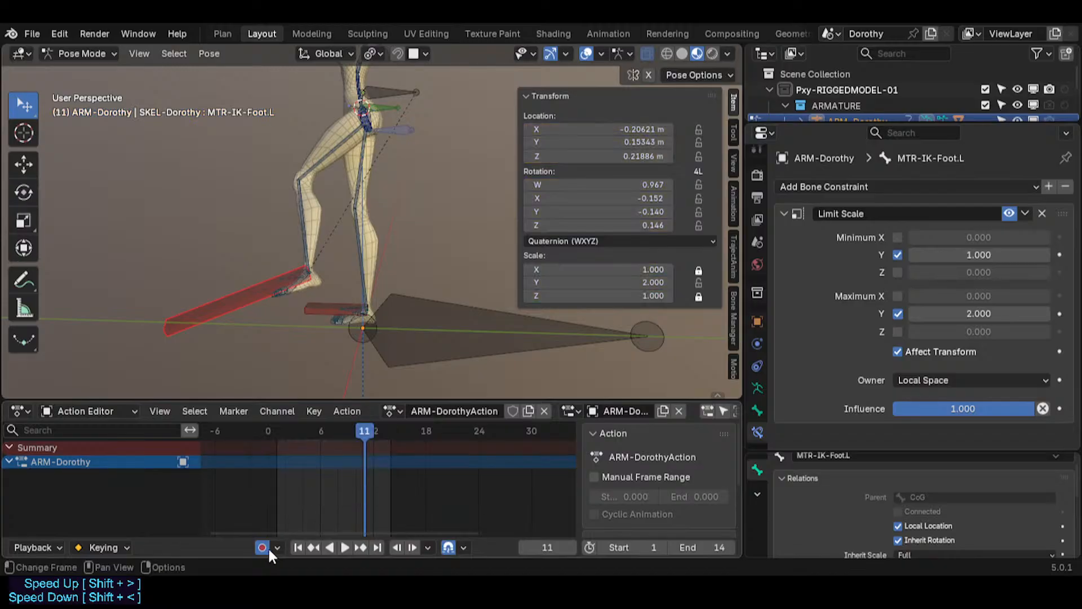
left_click(263, 547)
key("shift+Left")
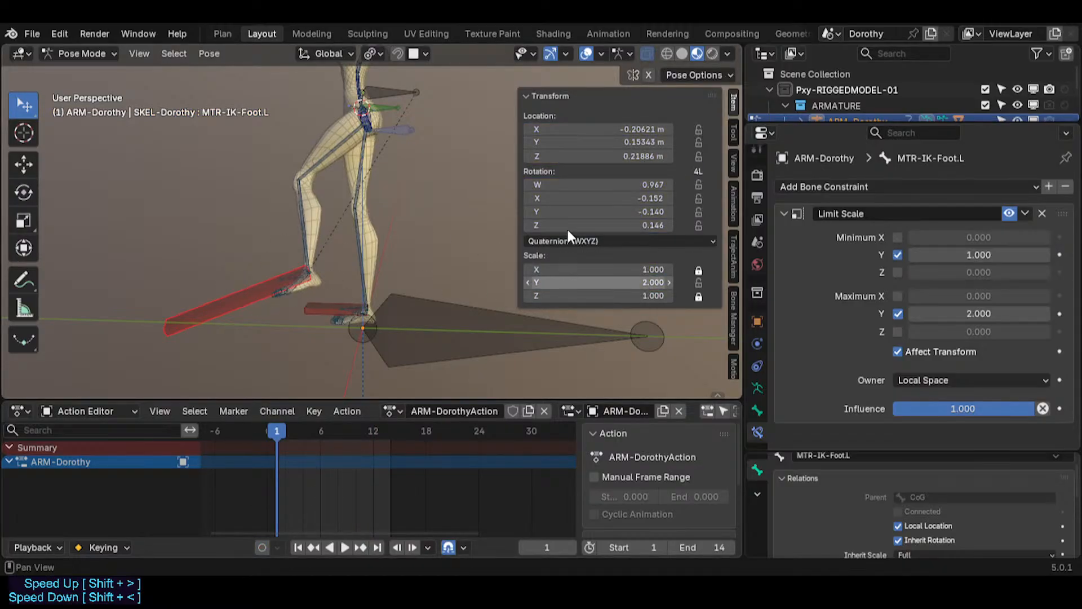
Step: Clear the IK foot bone's location, rotation and scale back to their defaults
middle_click_drag(462, 242, 369, 252)
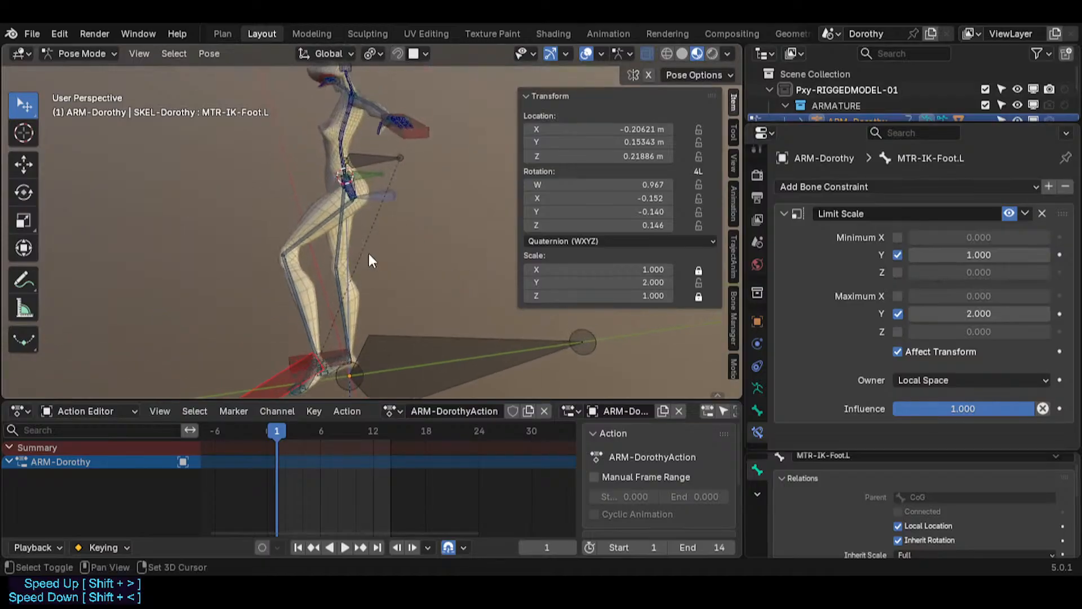
key("alt+g")
key("alt+r")
key("alt+s")
scroll(319, 283, "up", 4)
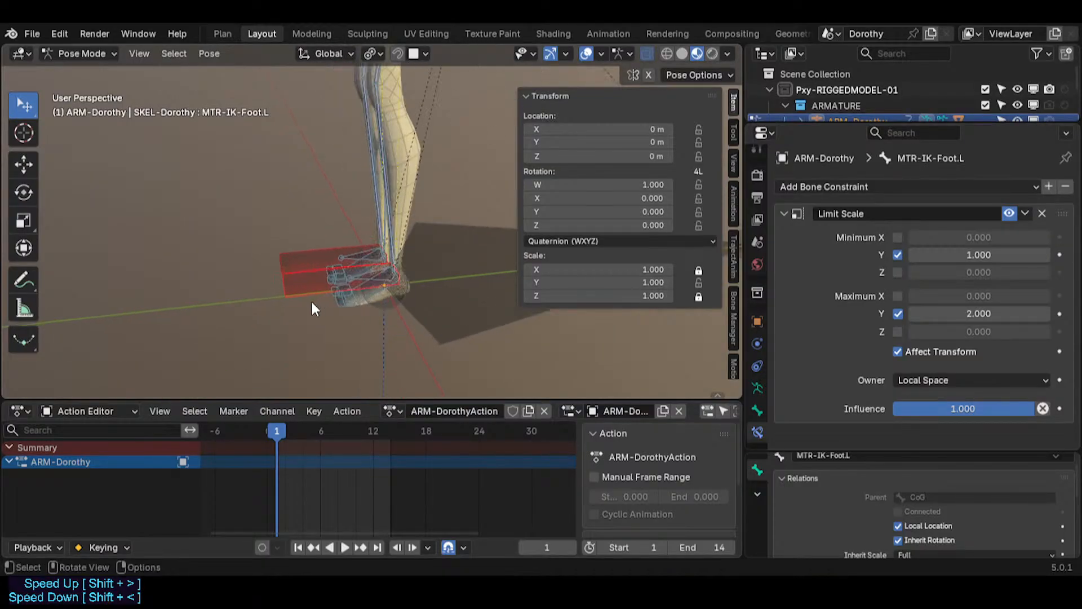
Step: Inspect the feet and the root bone from several angles, selecting each in turn
middle_click_drag(286, 310, 371, 269)
scroll(328, 290, "up", 2)
middle_click_drag(293, 311, 365, 335)
scroll(211, 317, "up", 1)
left_click(262, 342)
left_click(271, 364)
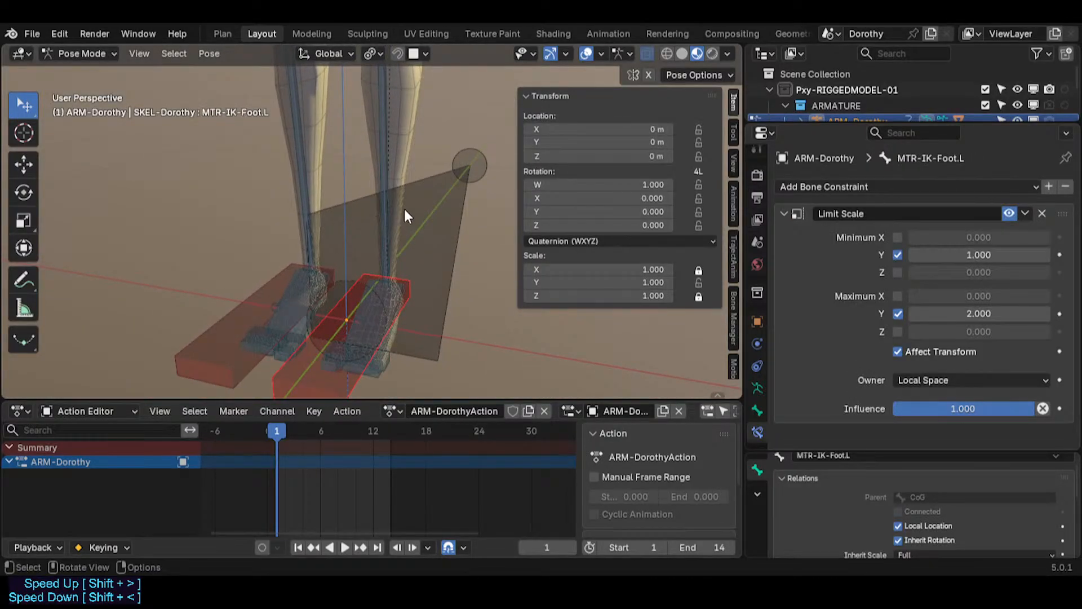
scroll(330, 181, "down", 3)
middle_click_drag(367, 182, 338, 274, "shift")
middle_click_drag(283, 324, 280, 254, "shift")
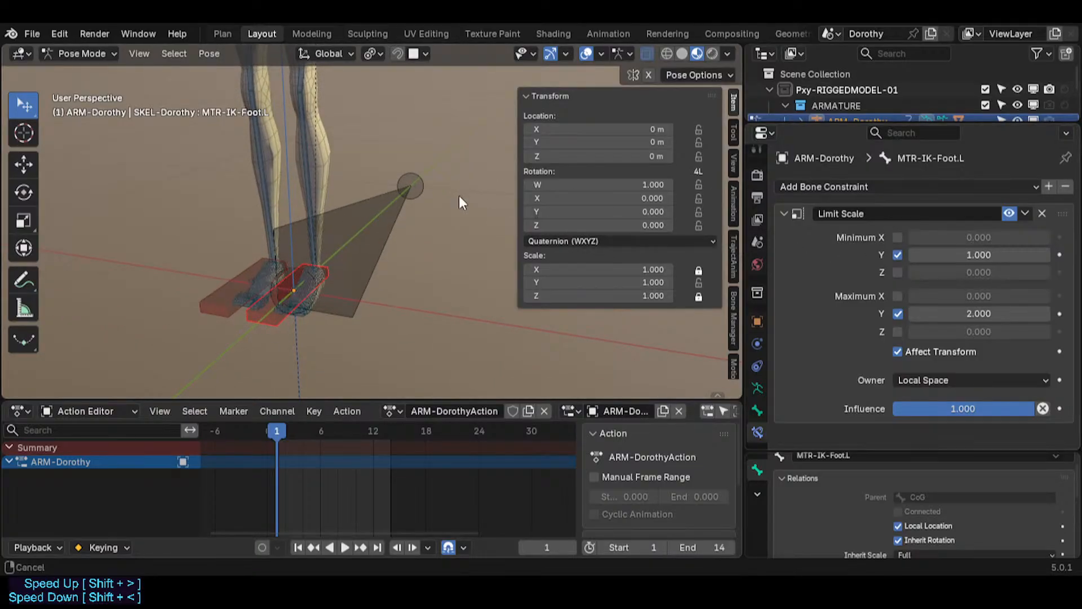
middle_click_drag(459, 195, 331, 290)
left_click(403, 252)
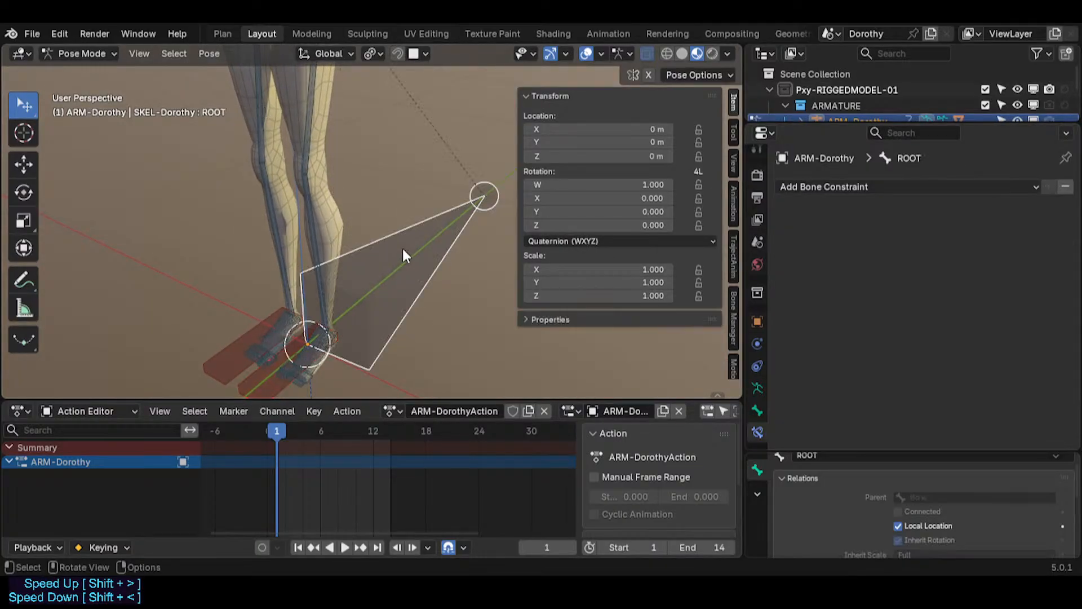
middle_click_drag(403, 252, 321, 218)
left_click(256, 336)
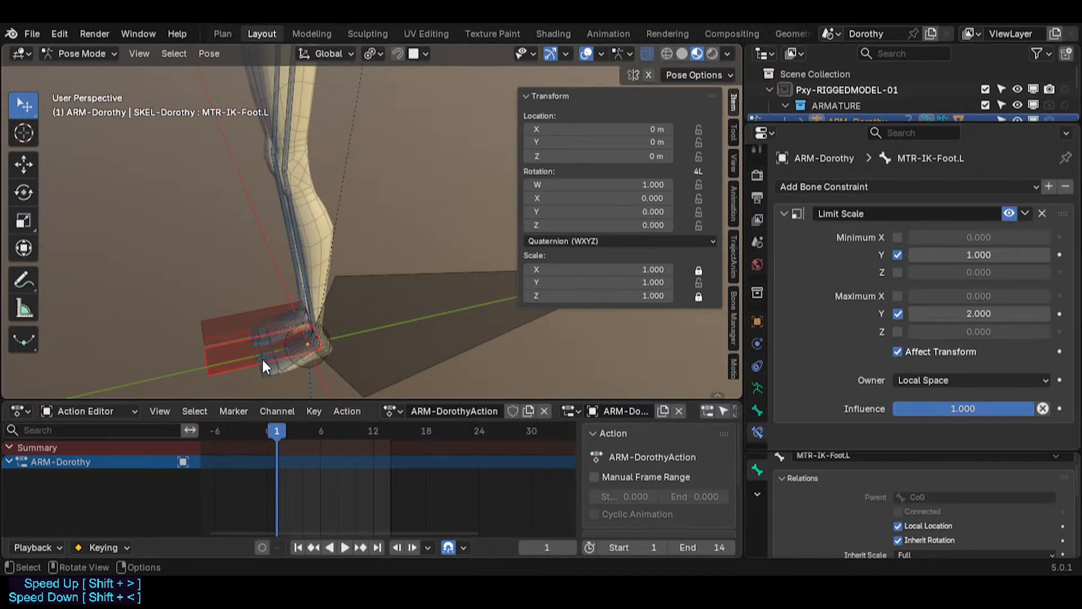
middle_click_drag(249, 353, 395, 286)
middle_click_drag(314, 260, 346, 279)
Step: Try scaling the IK hand bone and then the IK foot bone, cancelling each attempt
left_click(424, 288)
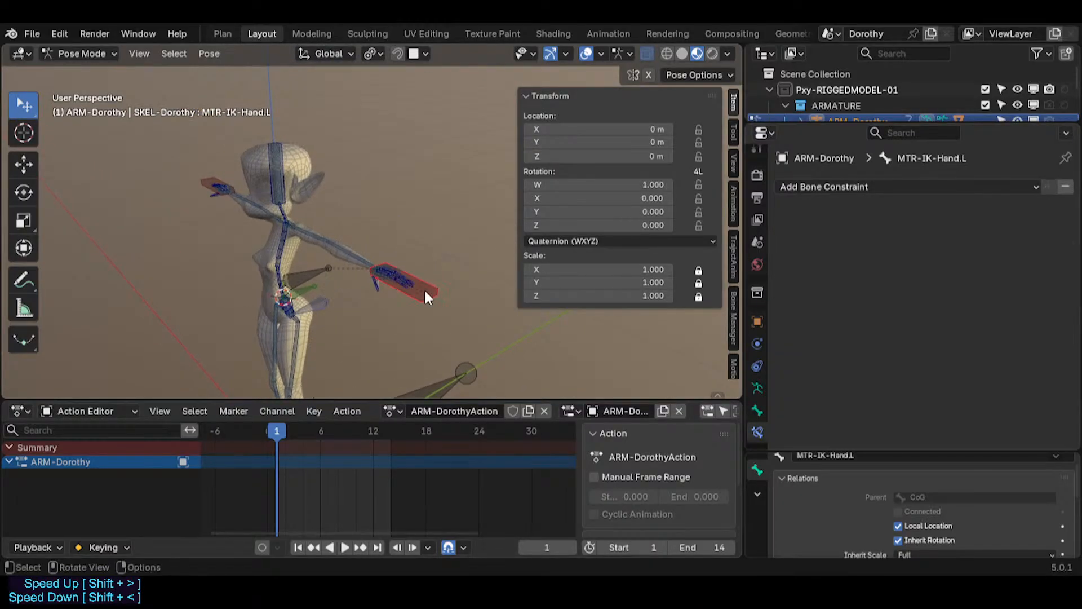
middle_click_drag(423, 288, 432, 290)
scroll(390, 264, "up", 5)
key("s")
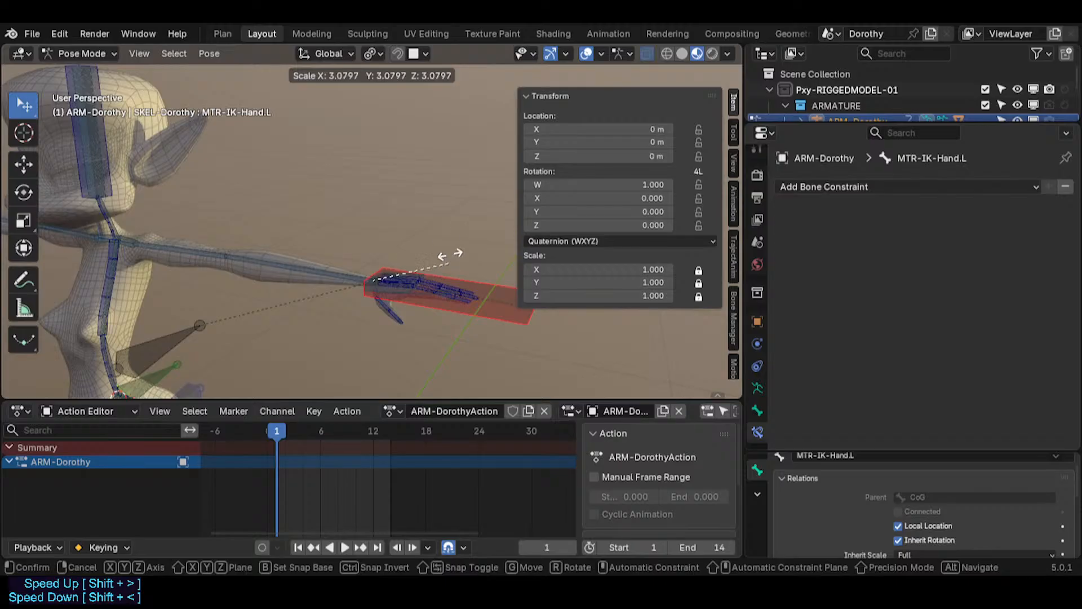
right_click(449, 255)
scroll(231, 238, "down", 6)
middle_click_drag(295, 333, 229, 324, "shift")
left_click(219, 320)
key("s")
right_click(235, 317)
key("s")
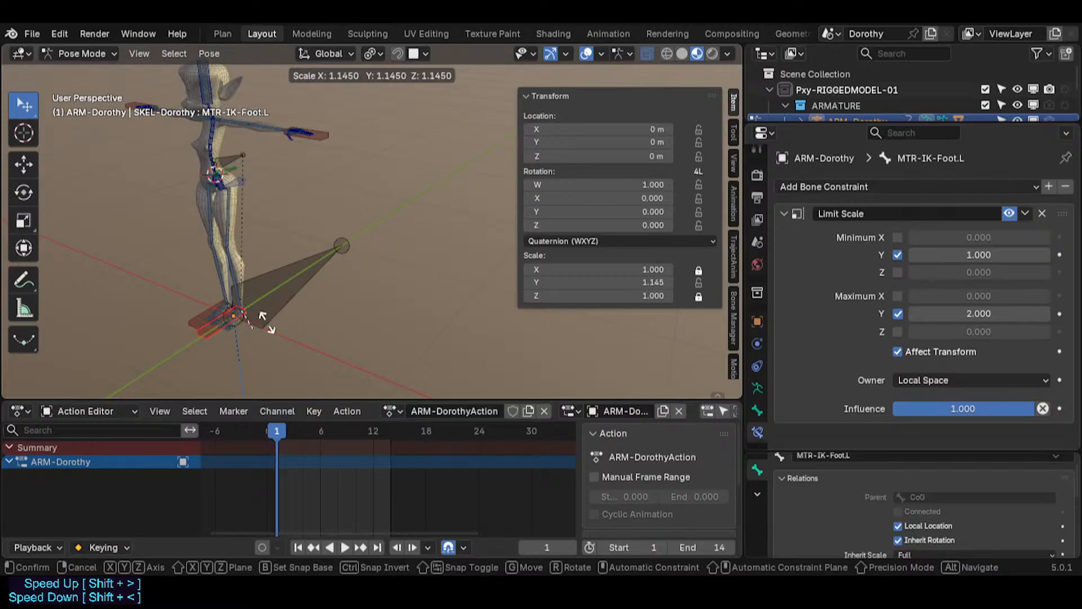
right_click(258, 322)
Step: Try rotating the IK hand bone with trackball rotation, cancelling the rotation
scroll(312, 228, "up", 3)
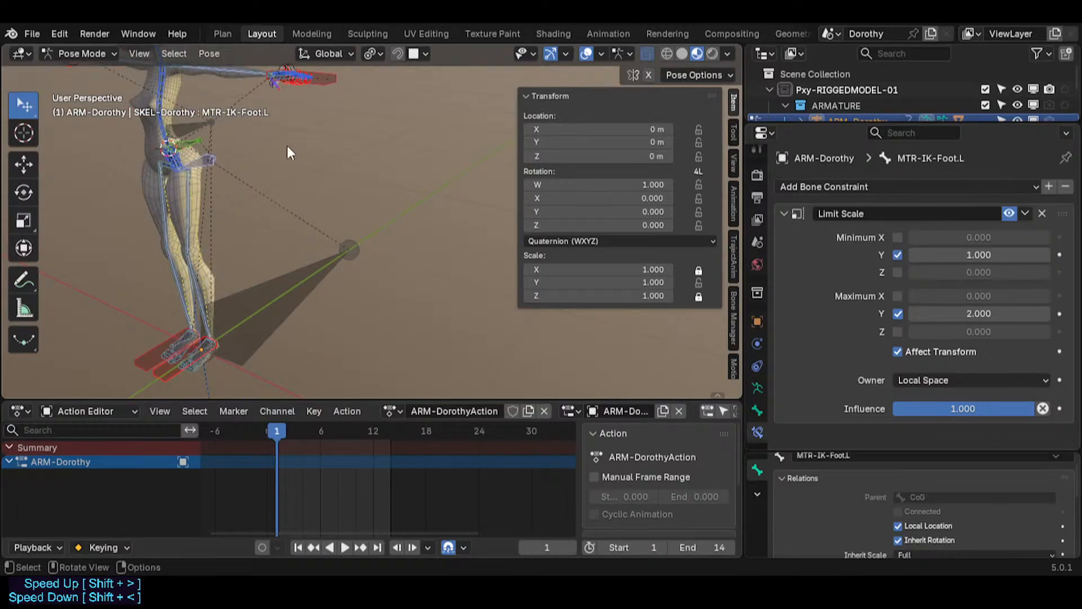
middle_click_drag(287, 146, 285, 286, "shift")
scroll(286, 286, "up", 3)
left_click(401, 246)
middle_click_drag(402, 246, 386, 224)
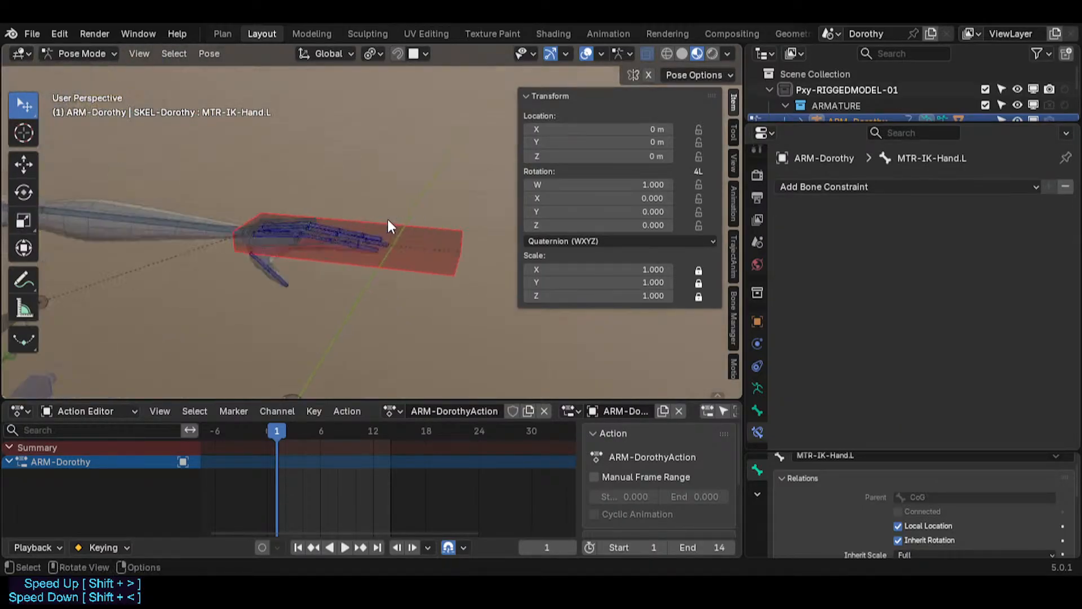
scroll(399, 302, "up", 2)
key("r")
key("r")
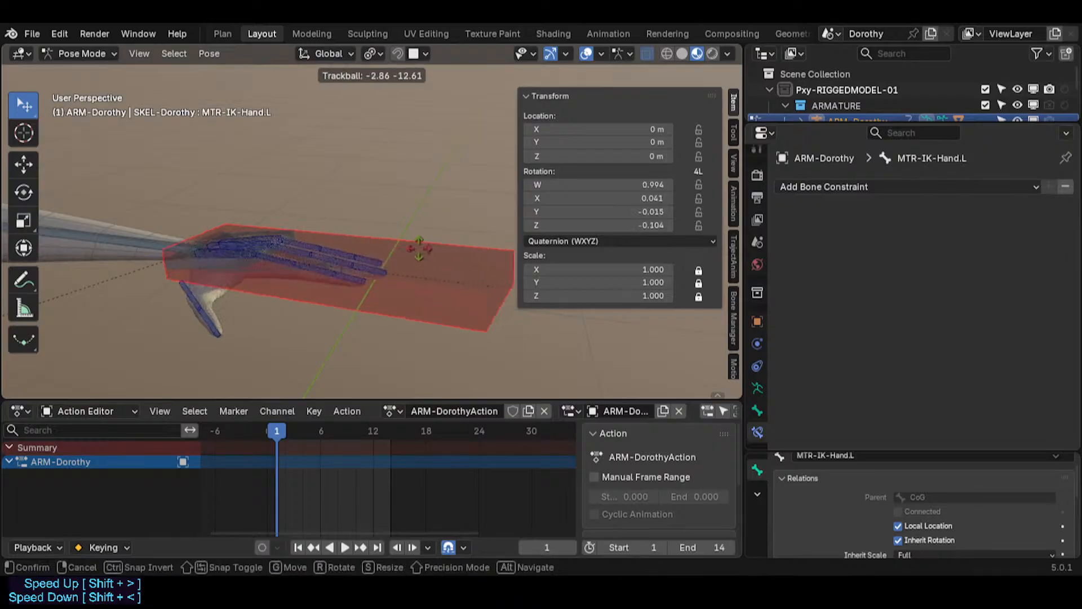
right_click(364, 219)
Step: Hide the IK hand bone, then reveal all hidden bones
middle_click_drag(363, 223, 285, 311)
middle_click_drag(268, 256, 245, 309)
key("h")
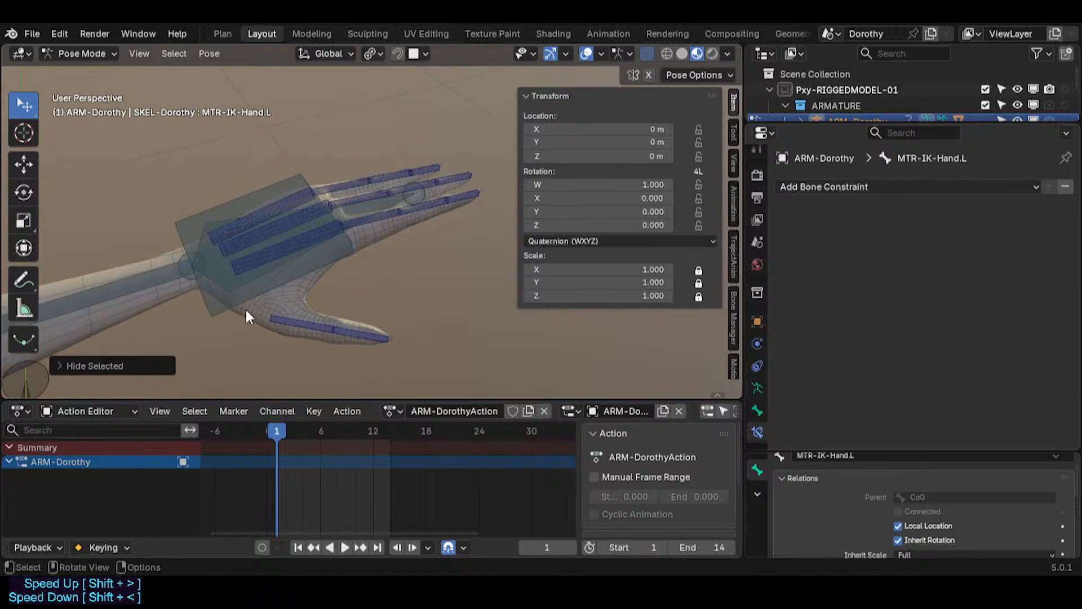
left_click(254, 308)
key("alt+h")
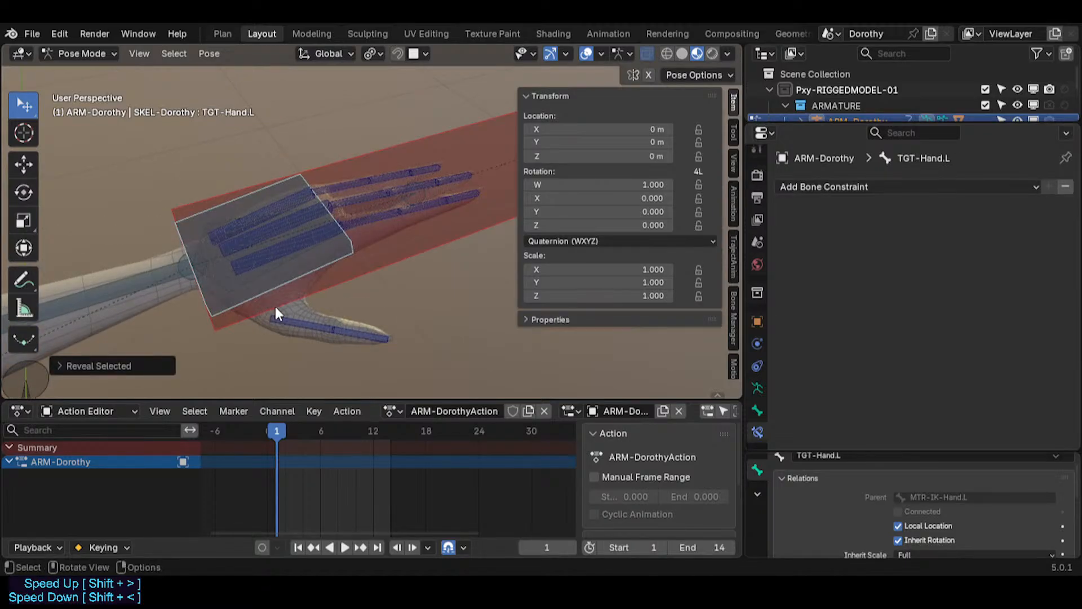
Step: Select the left thumb metacarpal control and mirror the selection to the right side with Extend enabled
key("q")
left_click(303, 342)
left_click(256, 311)
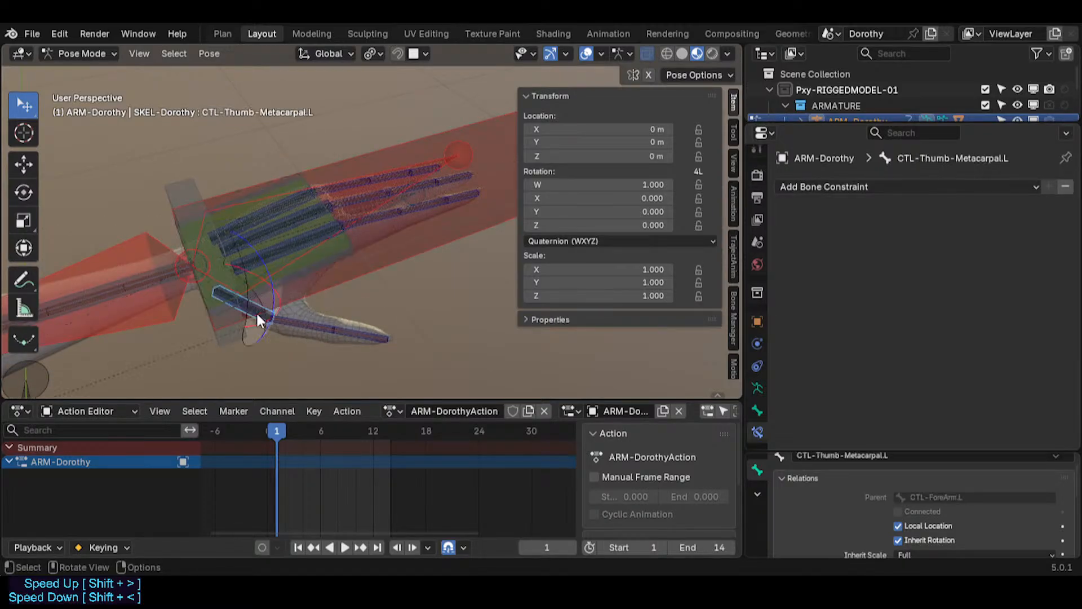
middle_click_drag(262, 311, 285, 323)
key("ctrl+shift+m")
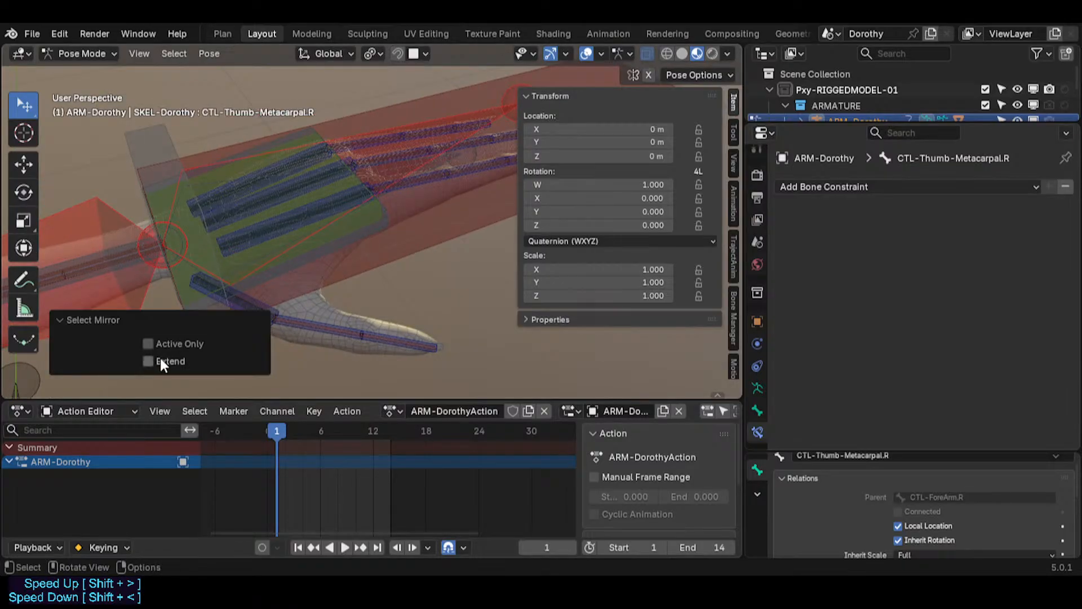
left_click(149, 361)
Step: Move the selected thumb controls to the CTL-Skeleton bone collection and save the file
key("m")
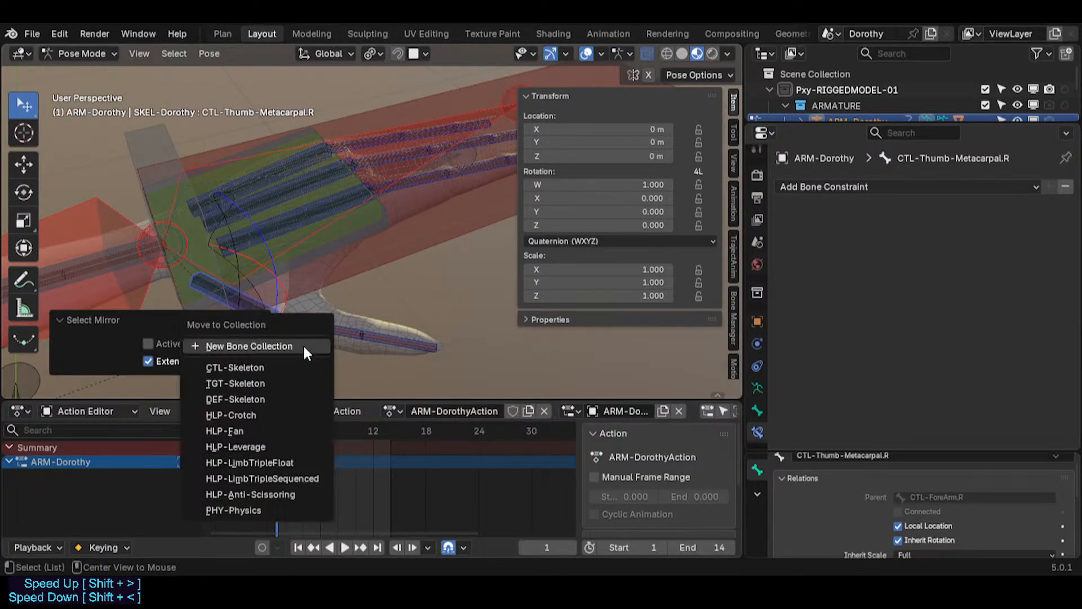
left_click(275, 368)
middle_click_drag(384, 310, 307, 314)
key("ctrl+s")
Step: Select the IK hand bone and solo the CTL-Skeleton collection in the Bone Manager
scroll(351, 317, "up", 1)
left_click(361, 302)
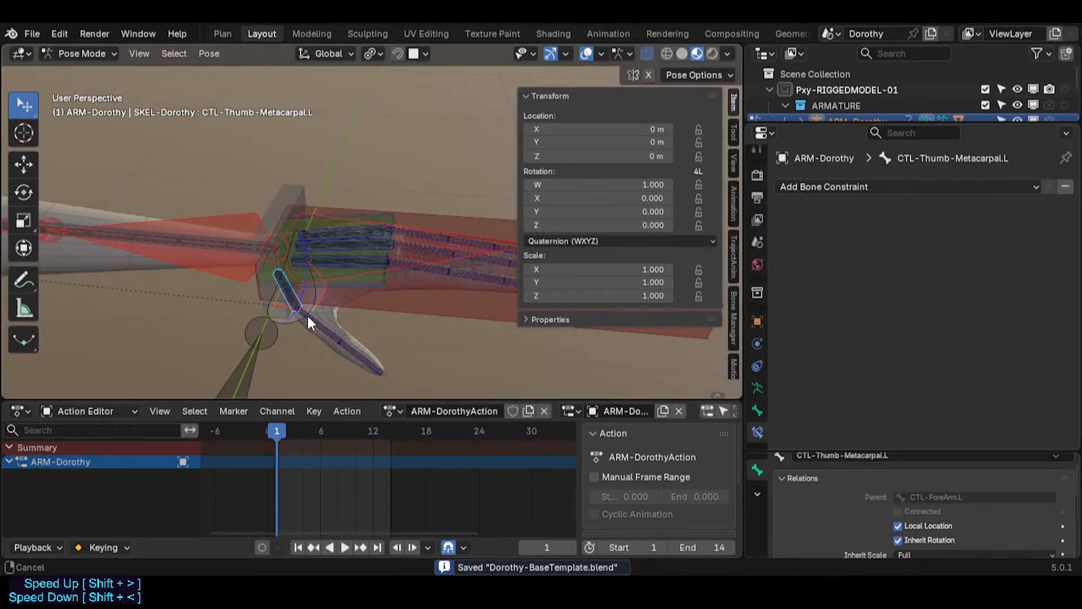
scroll(394, 296, "down", 3)
left_click(389, 299)
key("n")
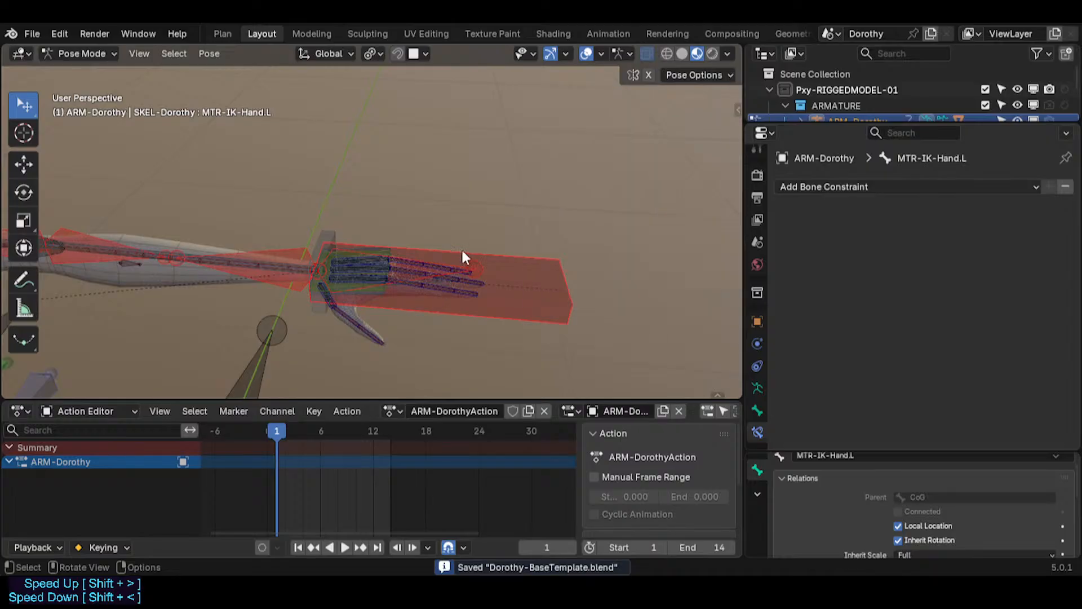
key("n")
left_click(575, 97)
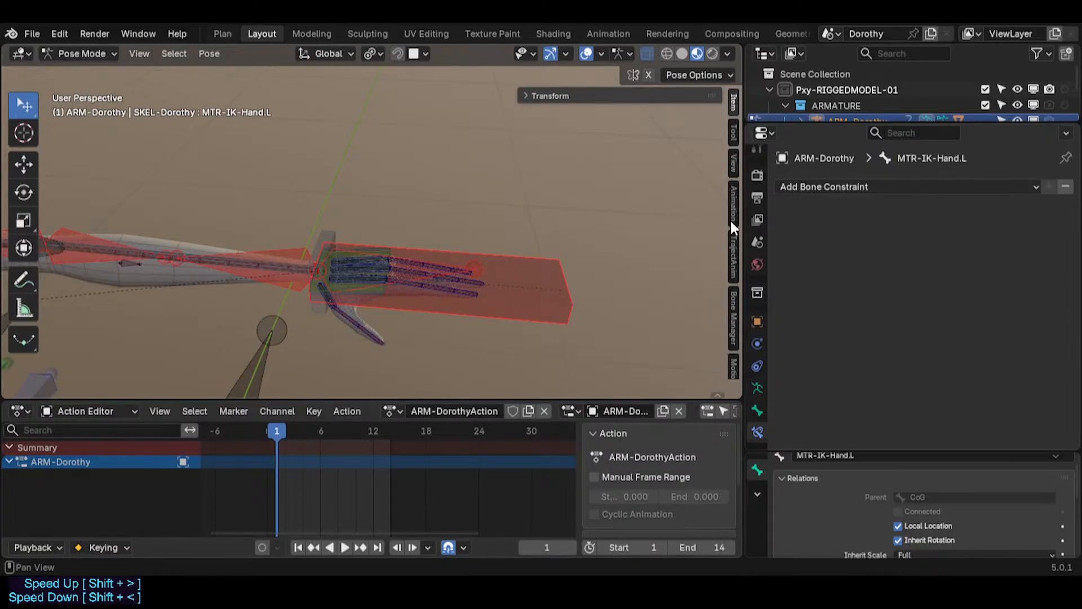
left_click(734, 312)
left_click(576, 98)
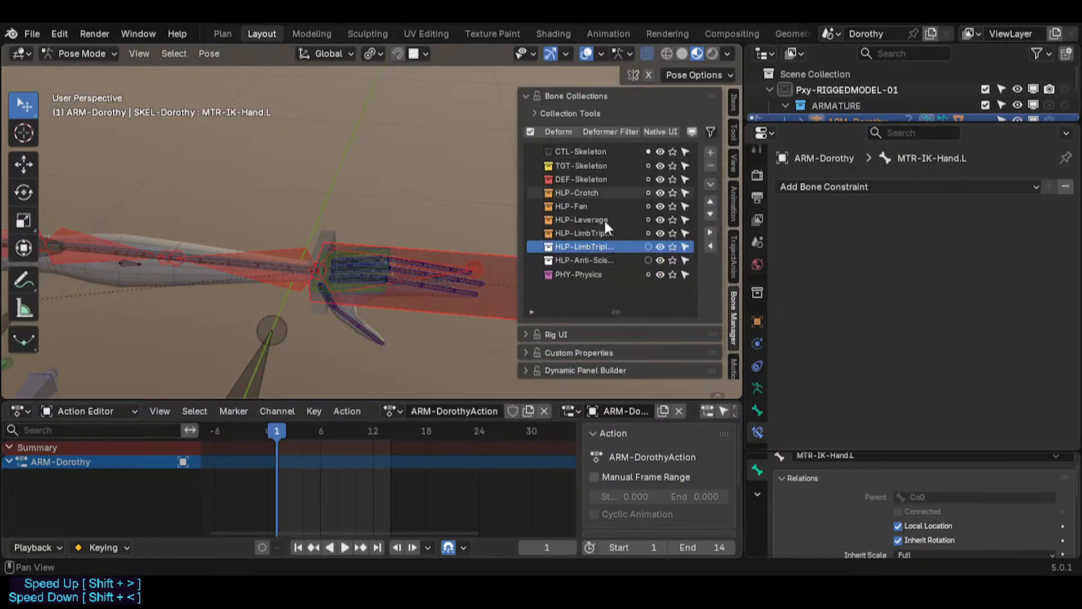
left_click(674, 151)
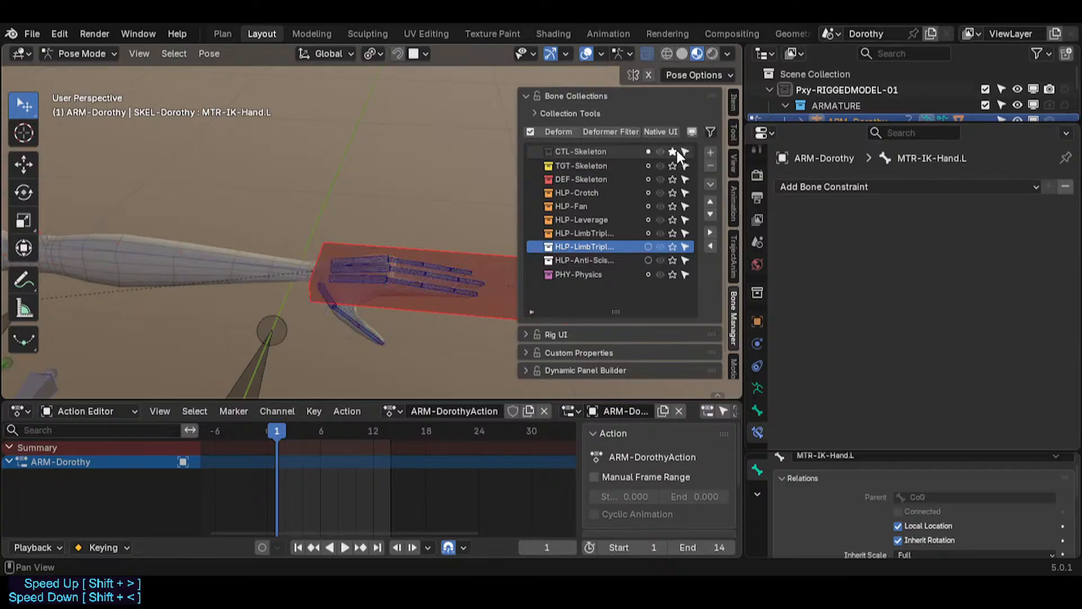
key("n")
Step: Select the left hand's finger control bones and mirror-select them onto the right hand
scroll(397, 265, "up", 4)
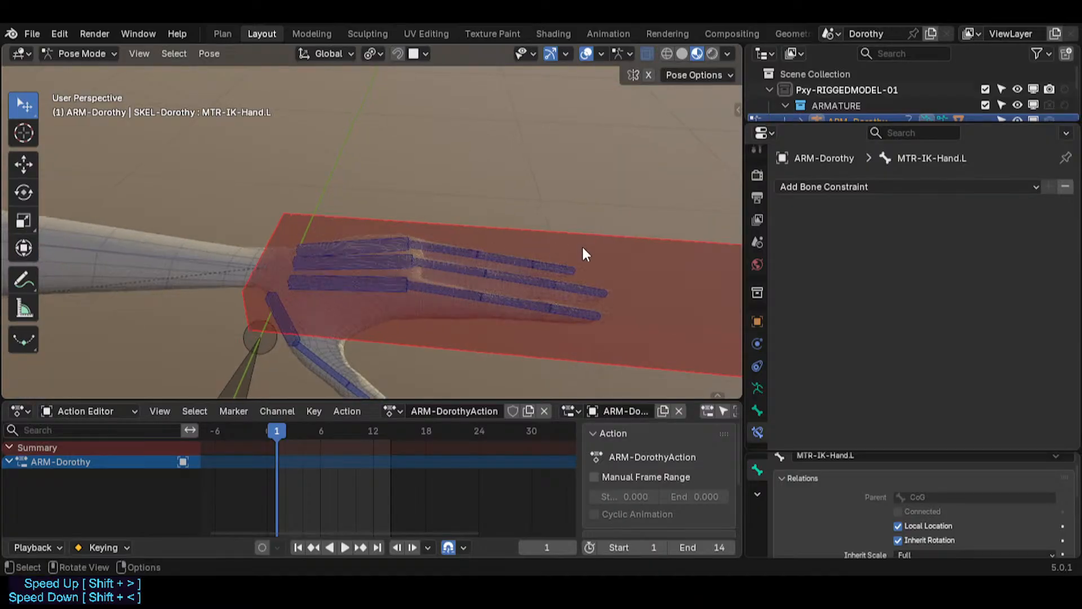
left_click(582, 245)
left_click(370, 255)
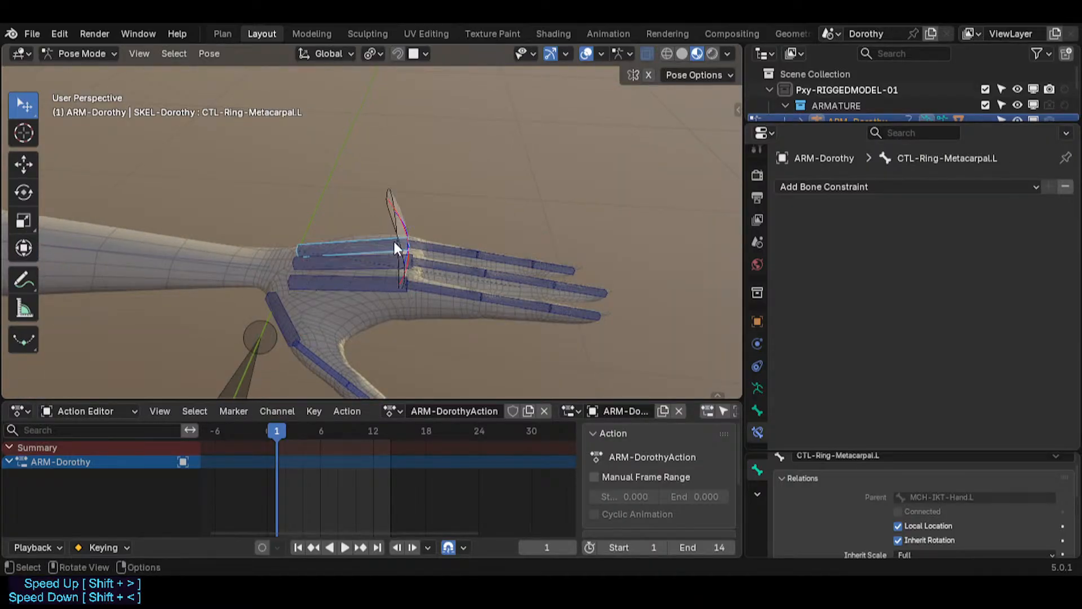
middle_click_drag(504, 290, 341, 254)
left_click(377, 263, "shift")
left_click(437, 309, "shift")
key("ctrl+shift+m")
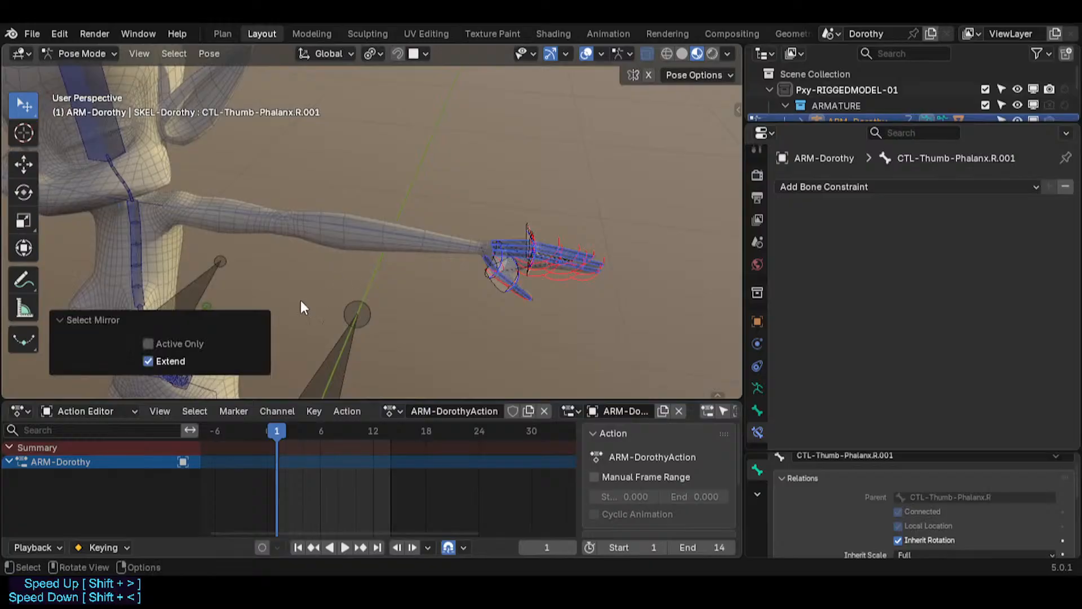
middle_click_drag(169, 248, 226, 270)
Step: Enable Screencast Keys in the sidebar's View settings and collapse the 3D Cursor panel
key("n")
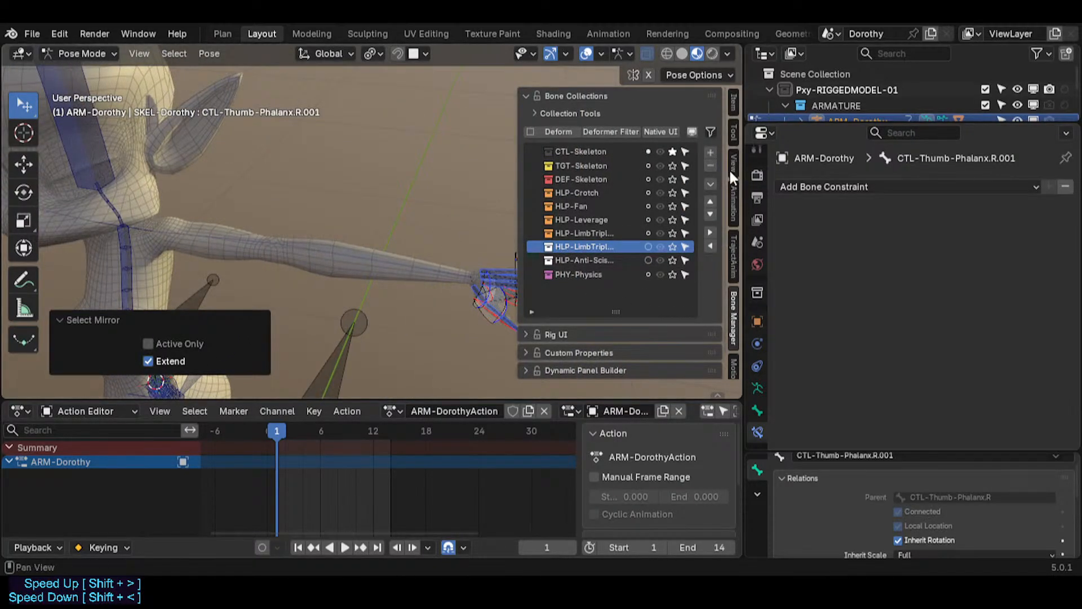
scroll(726, 191, "down", 1)
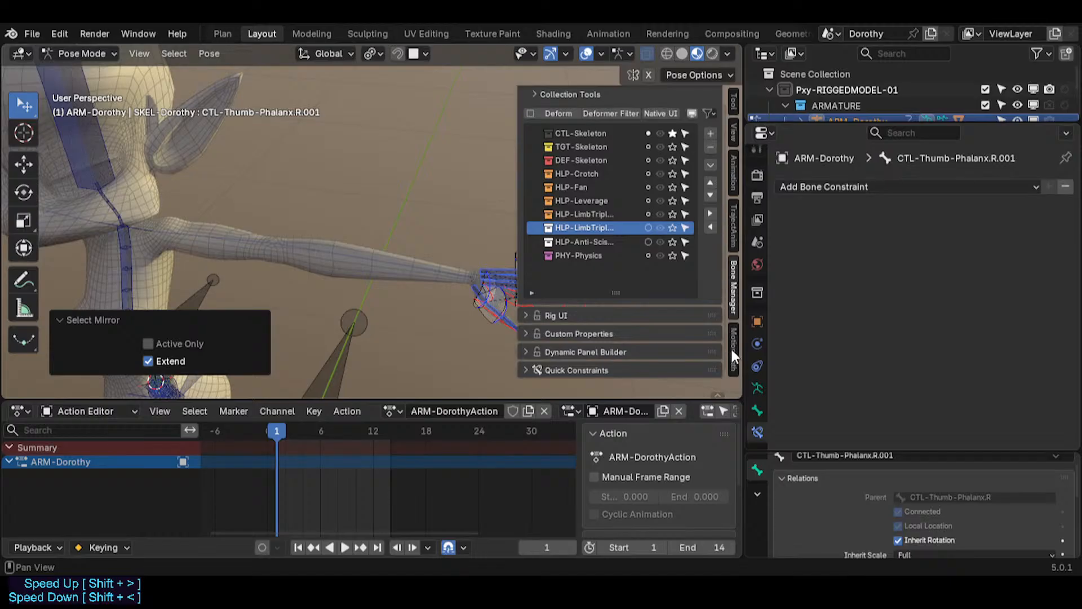
scroll(724, 317, "up", 1)
left_click(735, 153)
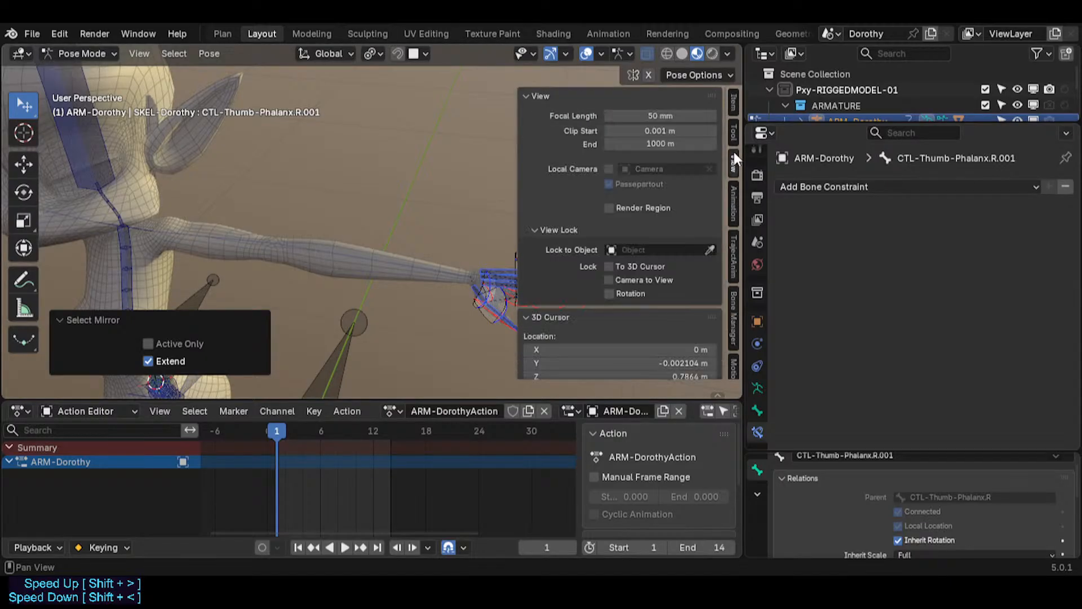
scroll(676, 281, "down", 6)
scroll(669, 327, "down", 5)
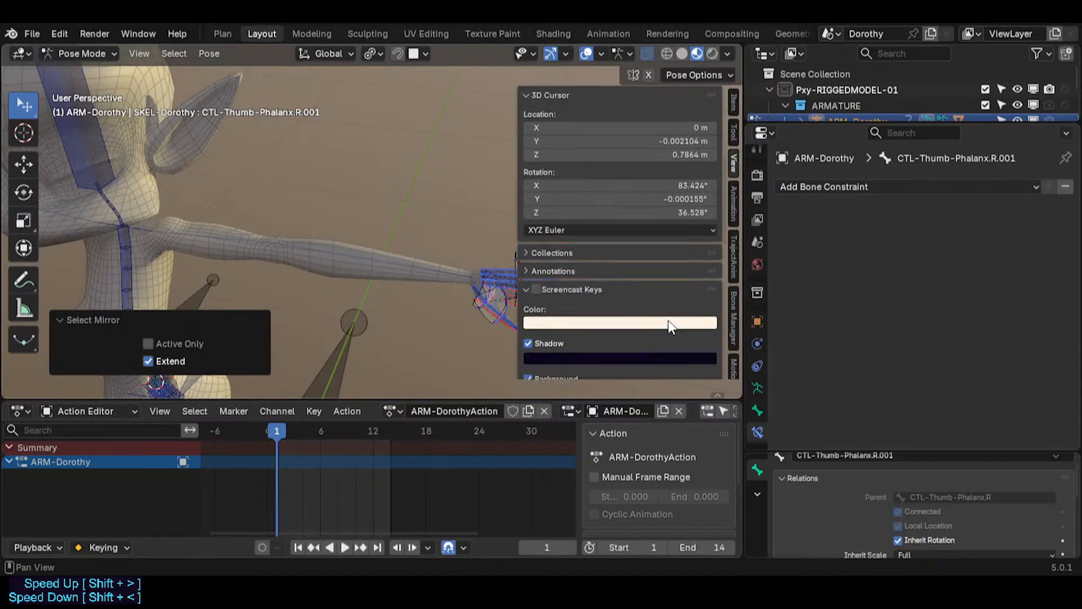
left_click(568, 290)
left_click(537, 352)
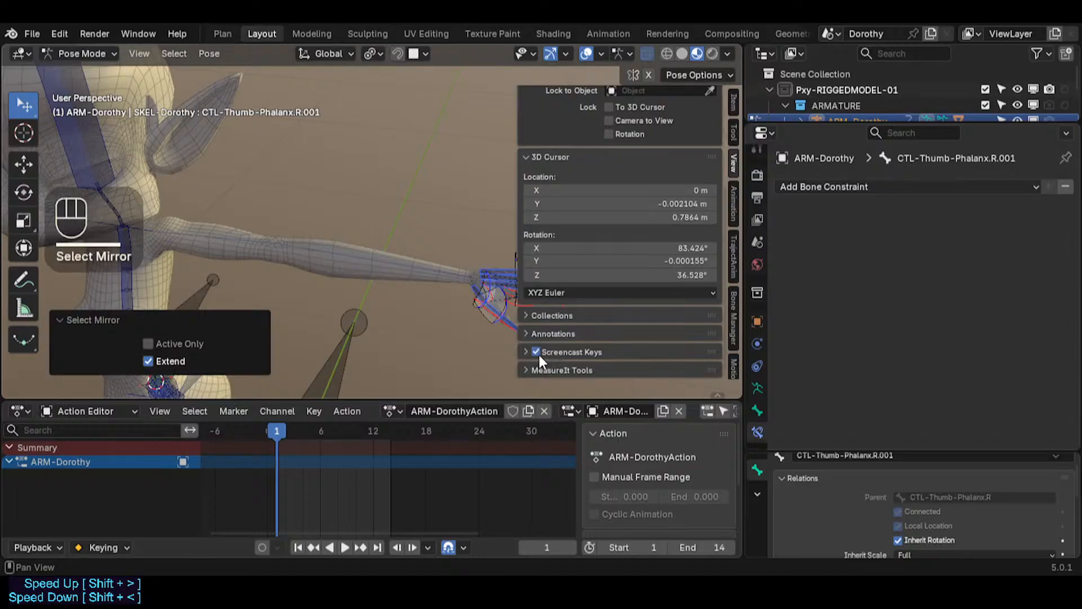
left_click(539, 157)
scroll(566, 167, "up", 2)
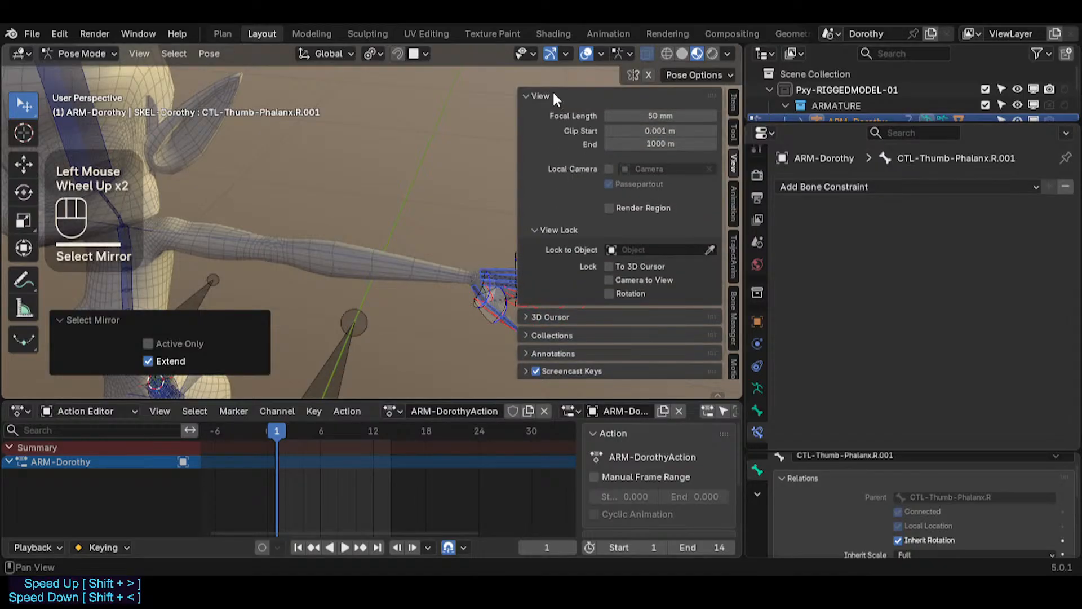
key("n")
Step: Set the selected finger bones' display type to B-Bone
middle_click_drag(587, 168, 345, 252)
scroll(448, 275, "up", 1)
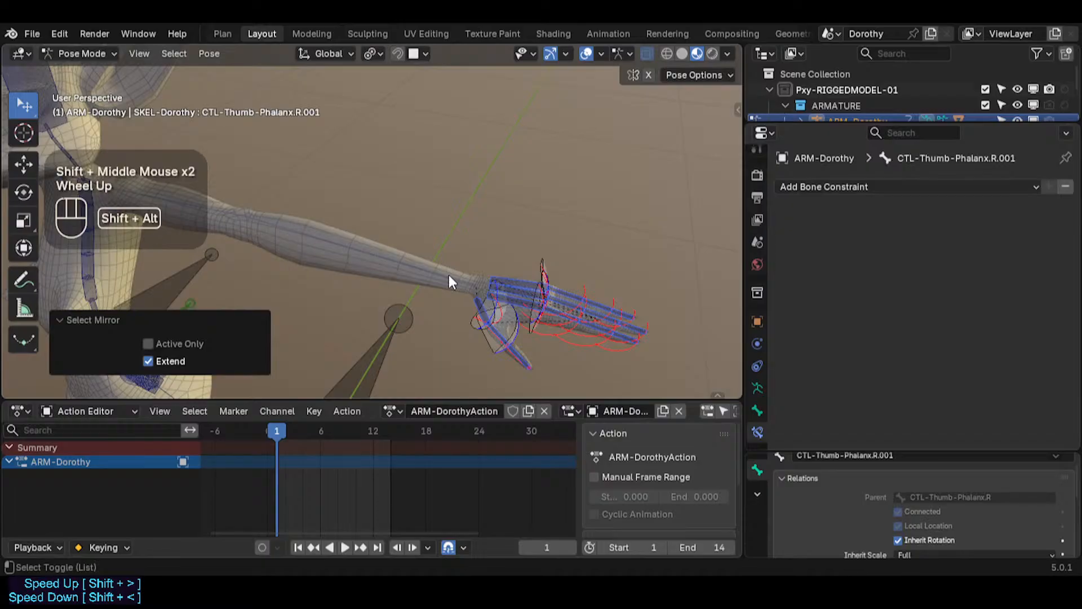
key("shift+alt+b")
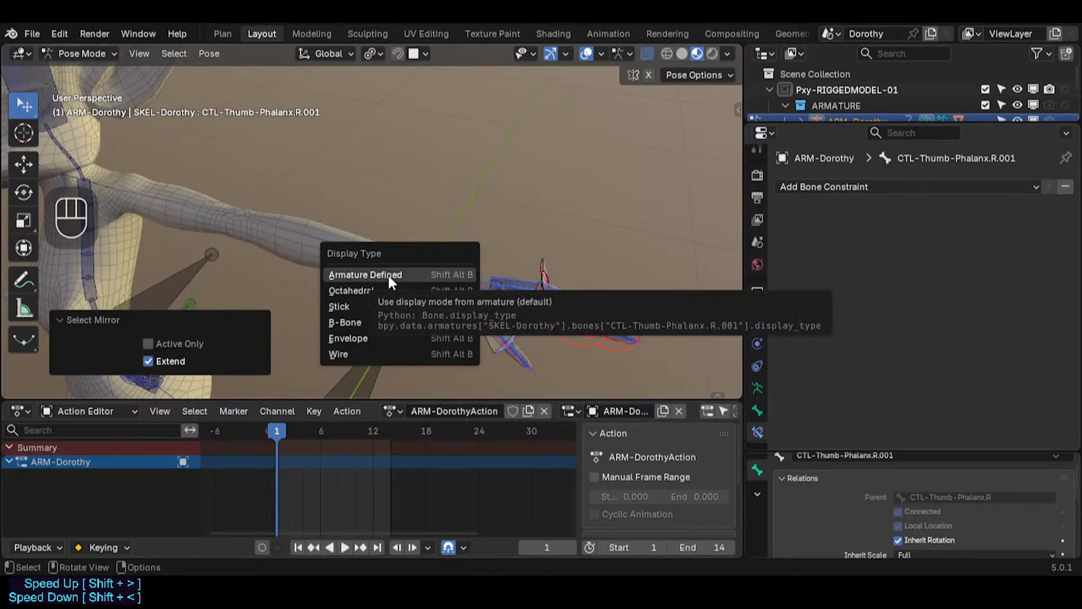
left_click(371, 338)
Step: Set the selected finger bones' display type to Wire
middle_click_drag(486, 315, 529, 293)
scroll(502, 283, "down", 2)
middle_click_drag(580, 261, 472, 287, "shift")
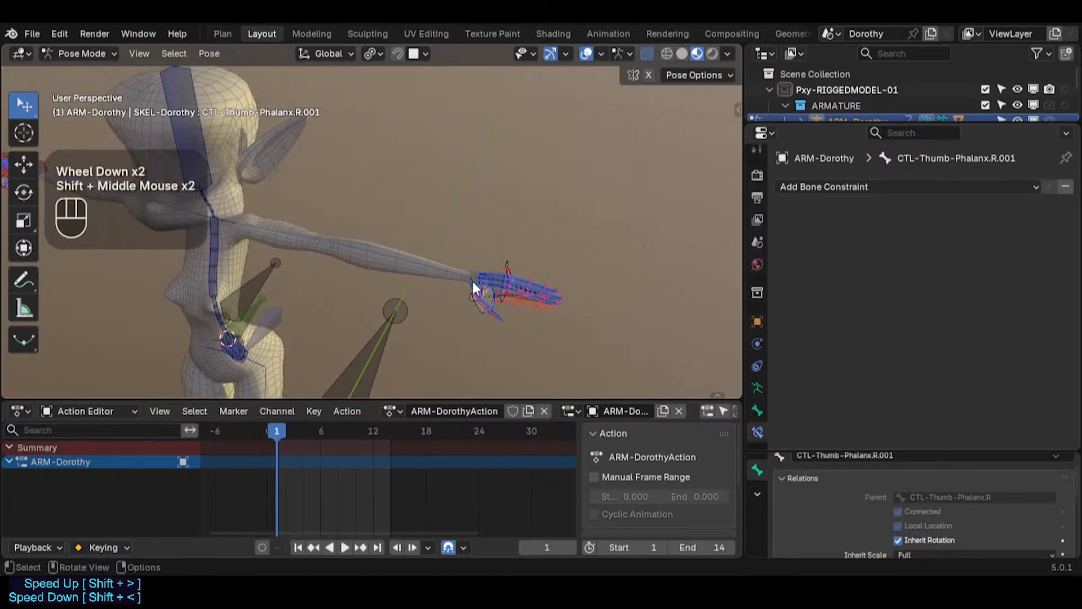
scroll(476, 282, "up", 2)
key("shift+alt+b")
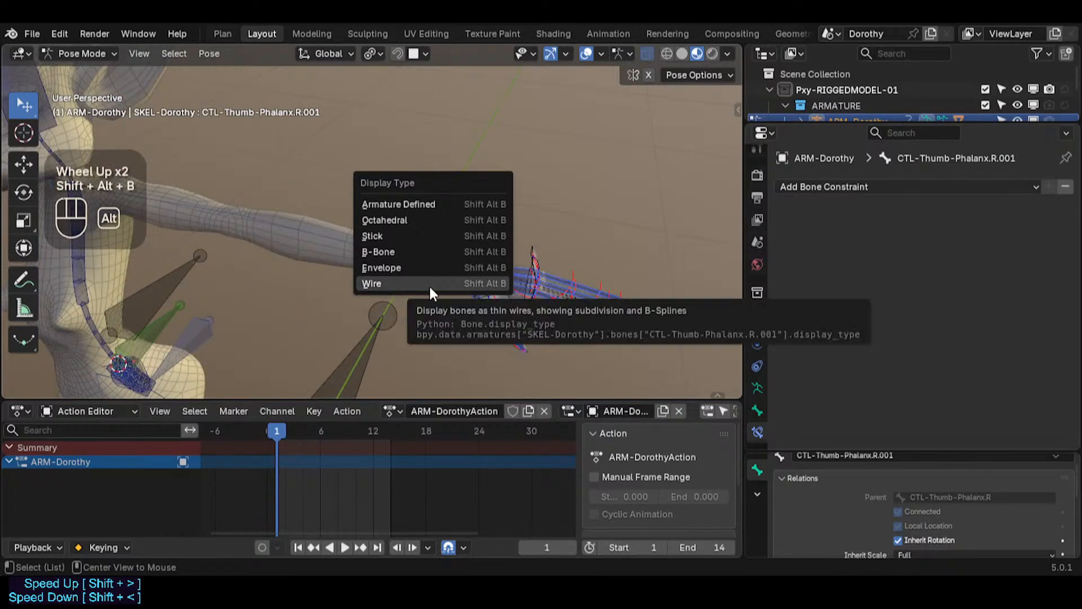
left_click(430, 285)
Step: Deselect everything and test-move the left index fingertip and thumb control bones
scroll(557, 294, "up", 2)
key("alt+a")
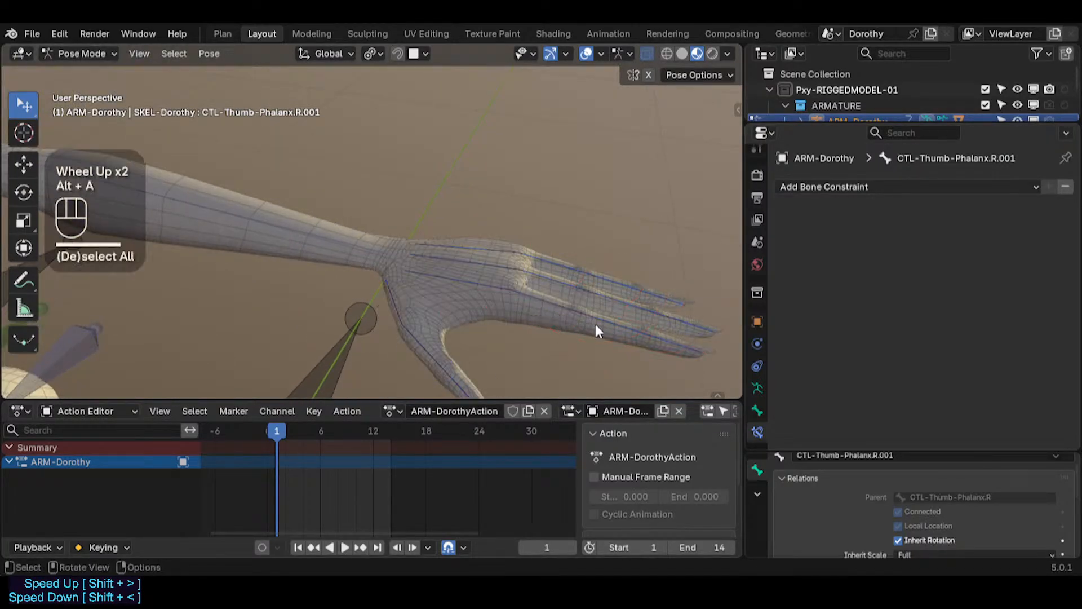
left_click(661, 341)
key("g")
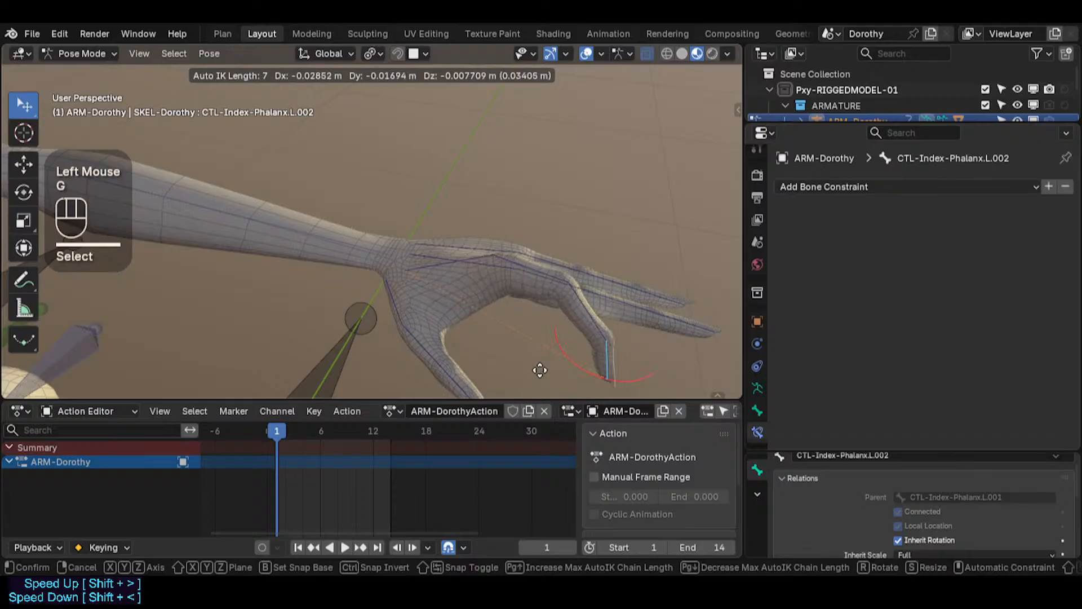
left_click(536, 371)
scroll(504, 335, "down", 1)
middle_click_drag(504, 335, 565, 251, "shift")
key("g")
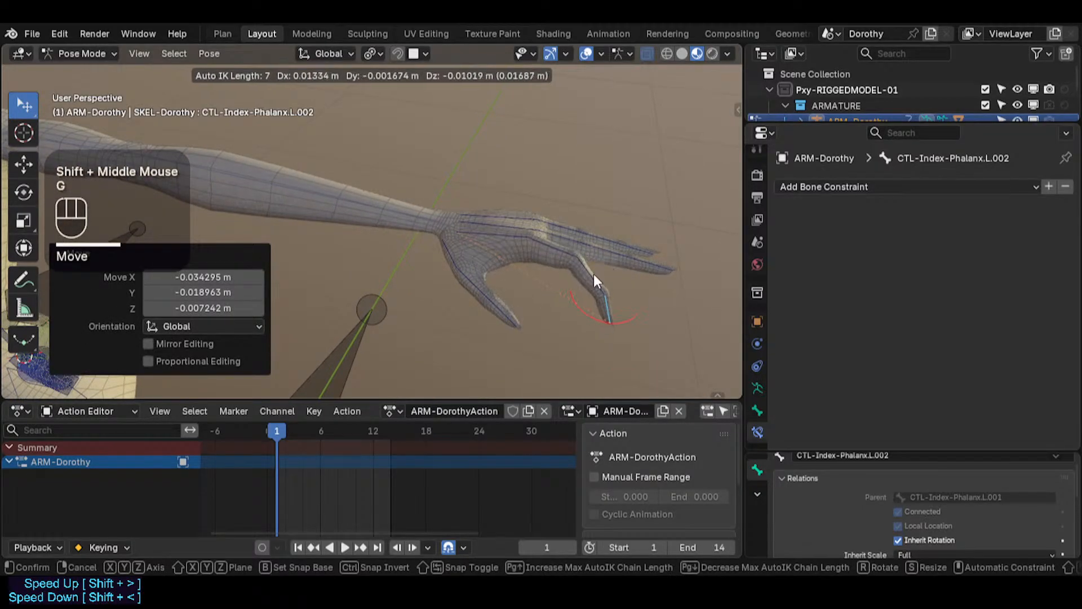
left_click(593, 274)
left_click(509, 318)
key("g")
left_click(486, 281)
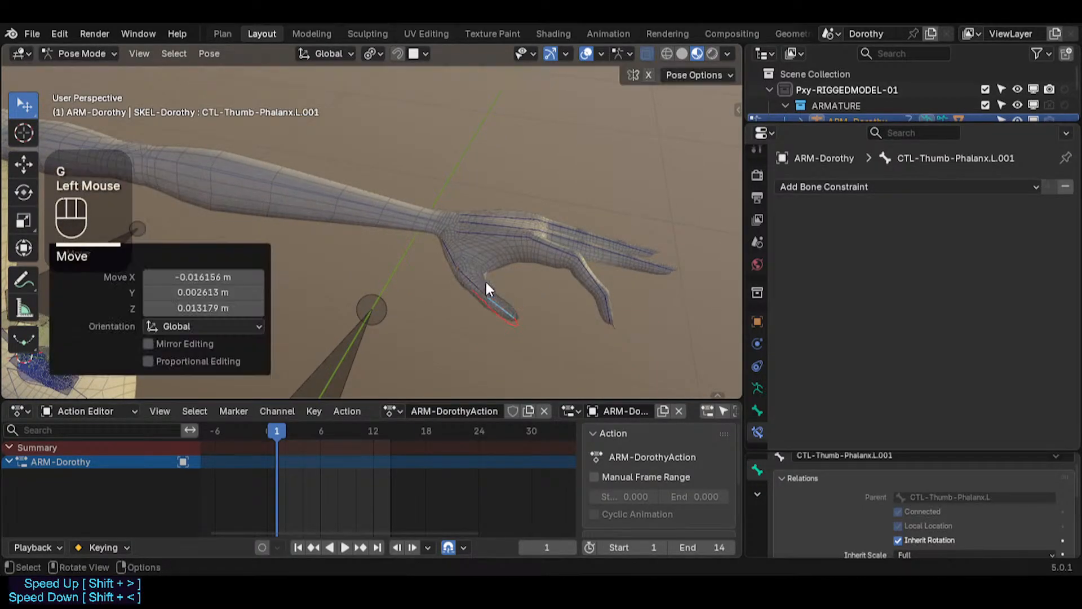
Step: Move the left thumb phalanx control several times to test its IK chain
left_click(607, 319)
left_click(510, 307)
key("g")
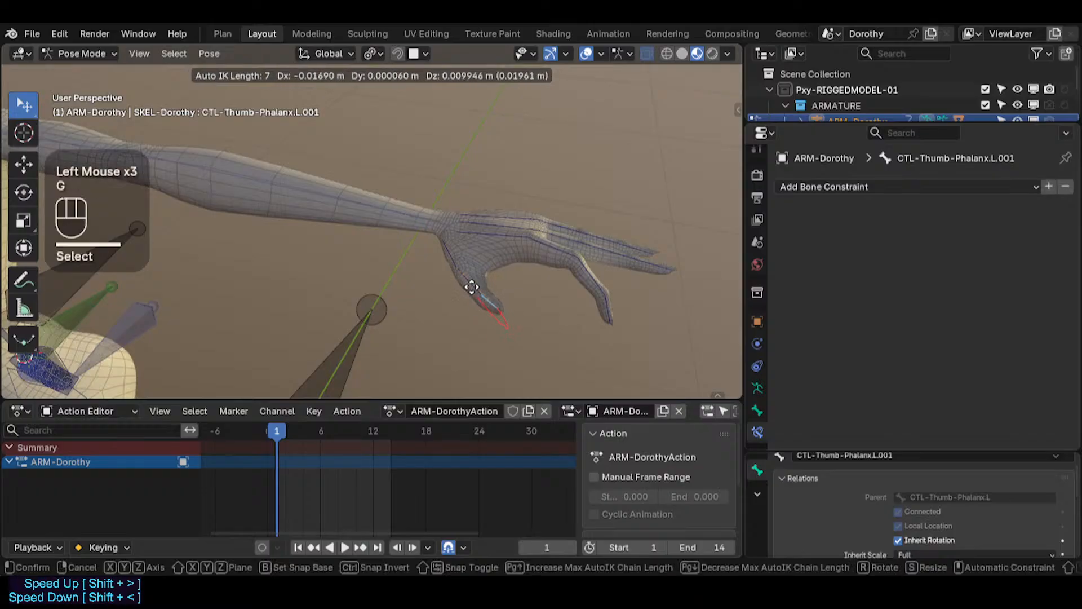
scroll(469, 286, "down", 1)
scroll(479, 270, "down", 1)
left_click(517, 299)
middle_click_drag(516, 299, 578, 198)
key("g")
left_click(527, 358)
key("g")
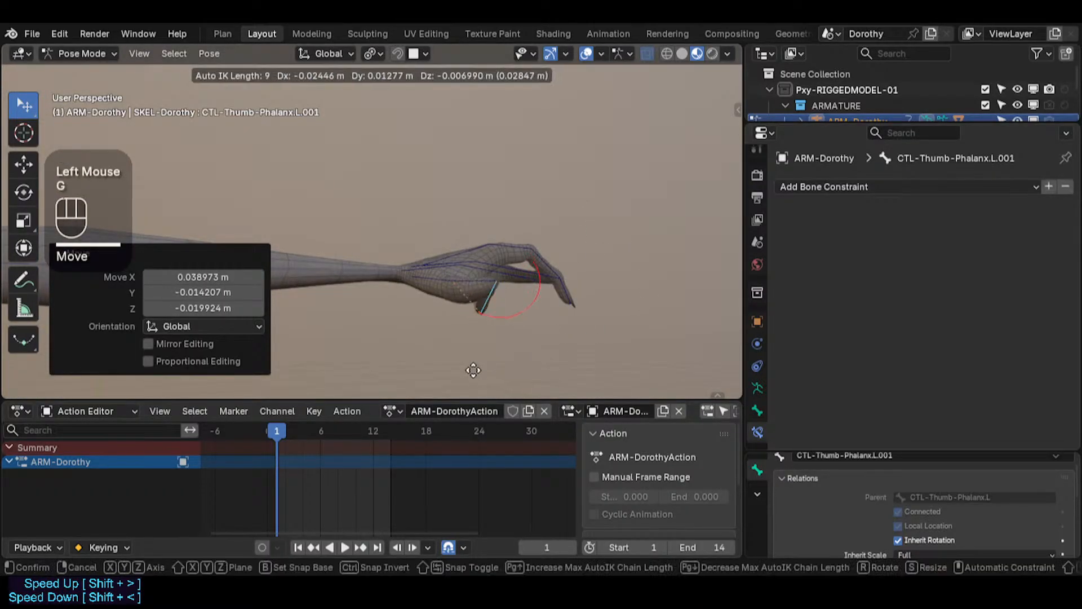
scroll(444, 367, "down", 1)
scroll(462, 327, "down", 2)
scroll(475, 327, "up", 1)
scroll(477, 349, "down", 2)
left_click(477, 350)
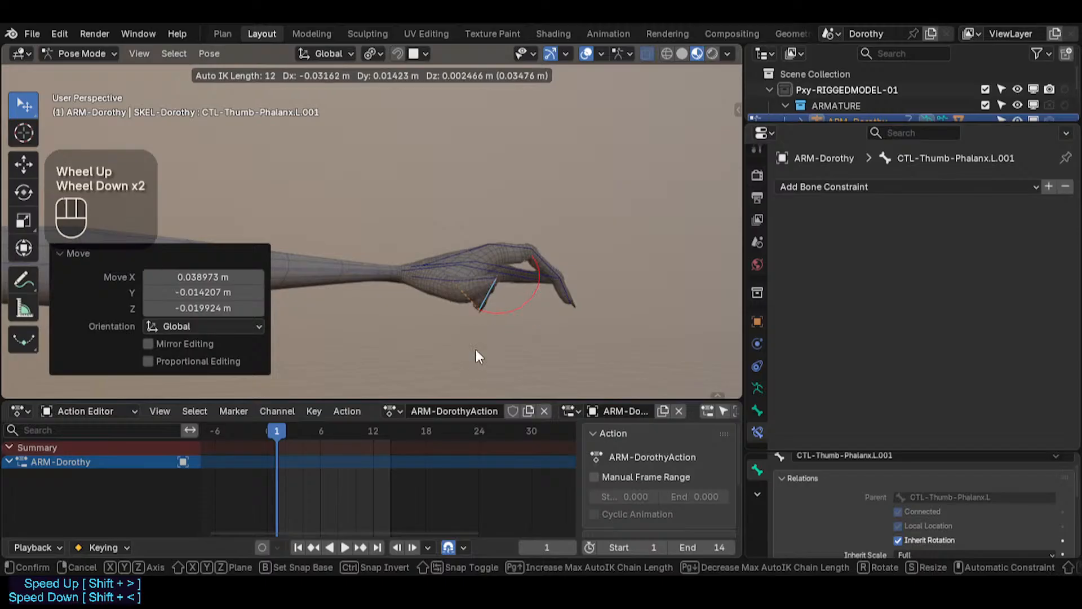
Step: In Edit Mode, parent the selected thumb bone to the left thumb metacarpal as Connected, then return to Pose Mode
scroll(449, 303, "up", 1)
middle_click_drag(448, 301, 464, 282)
left_click(465, 280)
left_click(428, 280, "shift")
key("Tab")
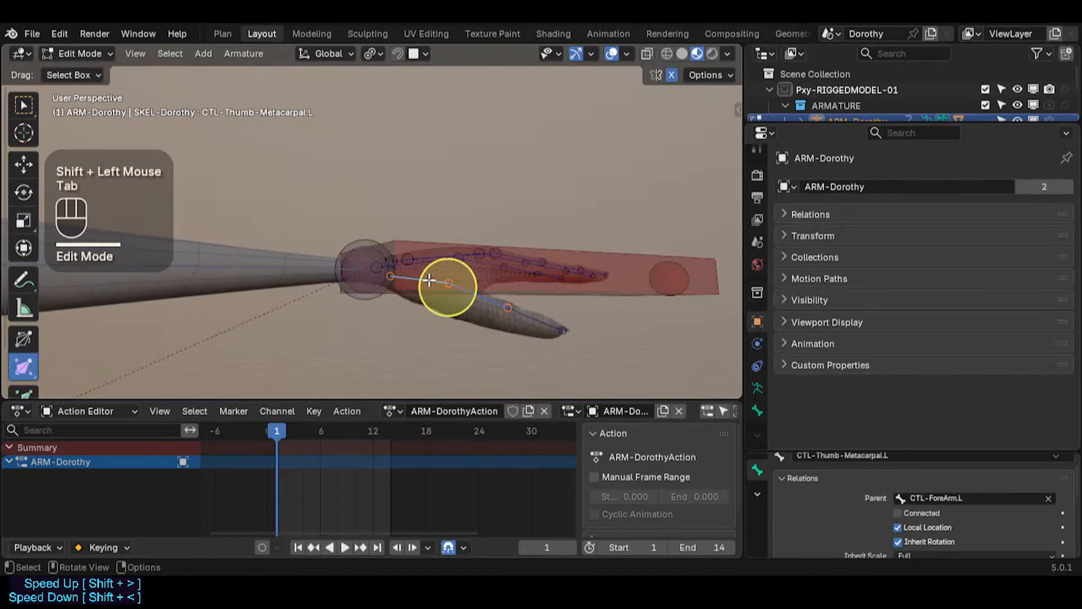
key("ctrl+p")
left_click(428, 295)
key("ctrl+Tab")
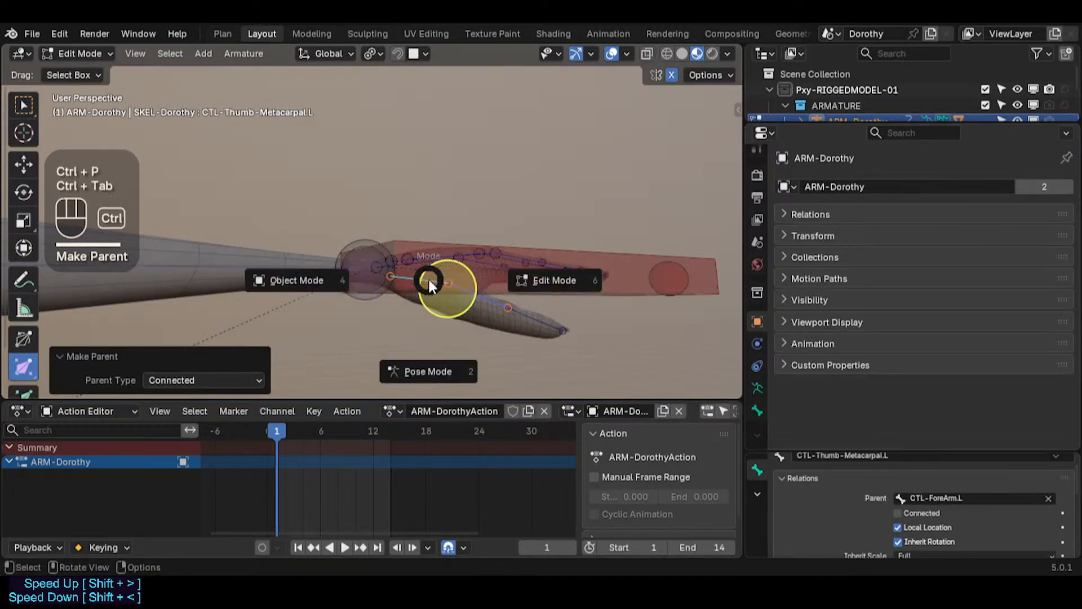
left_click(556, 308)
Step: Select all bones and clear their pose transforms
key("a")
key("alt+g")
key("alt+g")
Step: Test-move the left thumb phalanx control again after reparenting
left_click(546, 333)
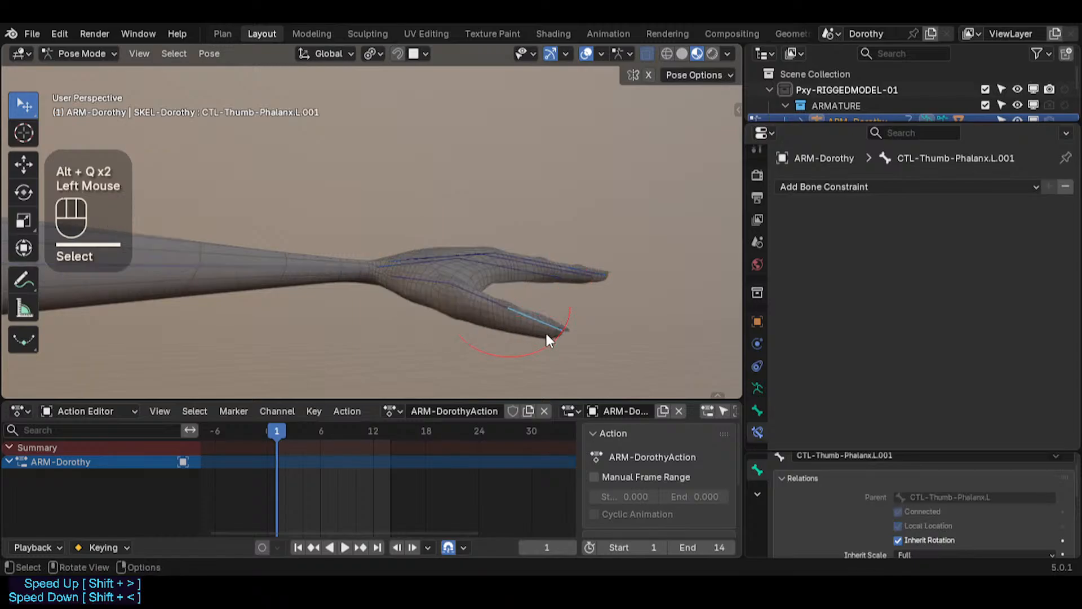
key("g")
left_click(502, 338)
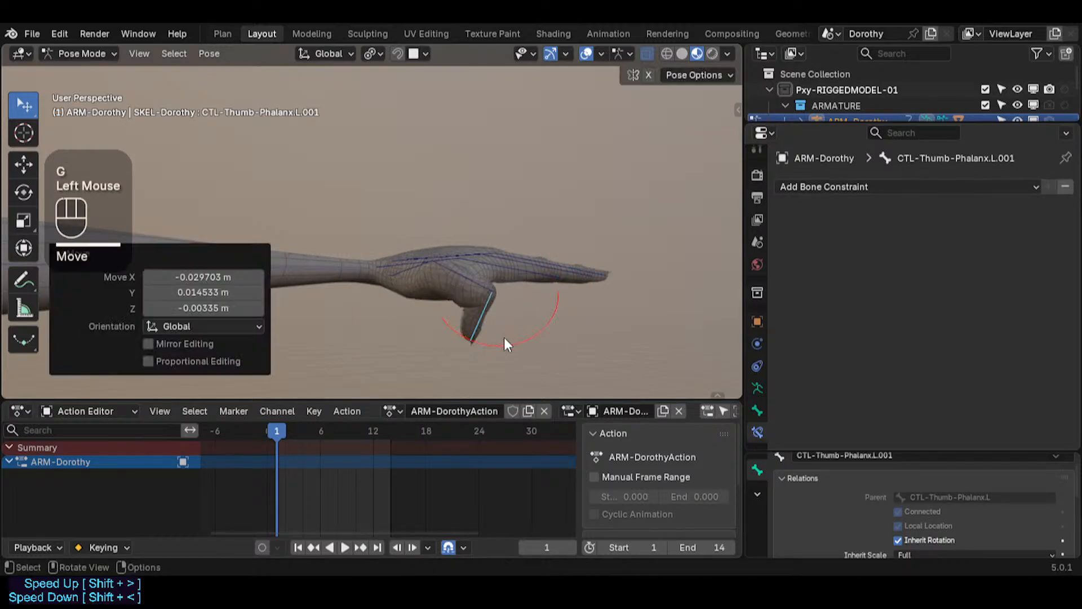
middle_click_drag(504, 339, 584, 249)
key("g")
left_click(488, 317)
Step: Test-move the left index fingertip control bone
double_click(661, 220)
key("g")
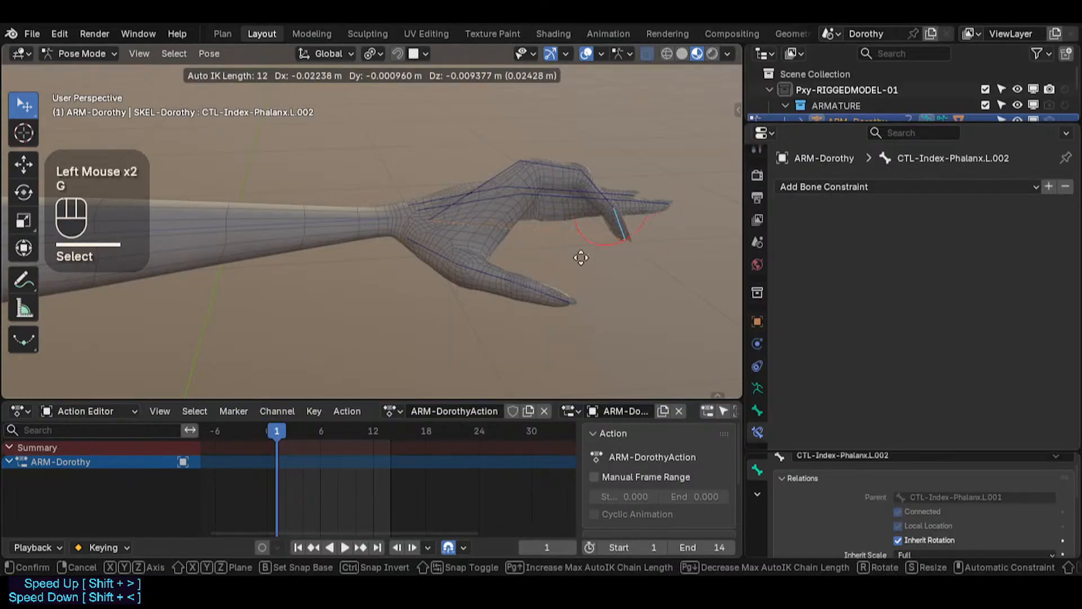
left_click(652, 227)
middle_click_drag(651, 226, 658, 218)
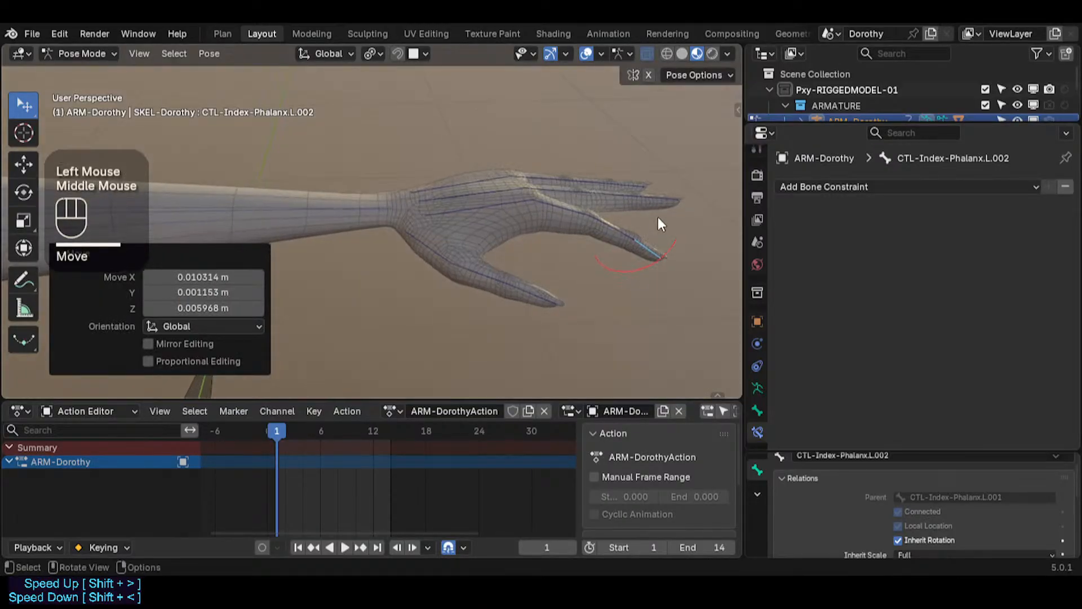
left_click(658, 217)
key("g")
left_click(642, 201)
Step: Test-move the left ring, index and thumb finger control bones in turn
double_click(628, 205)
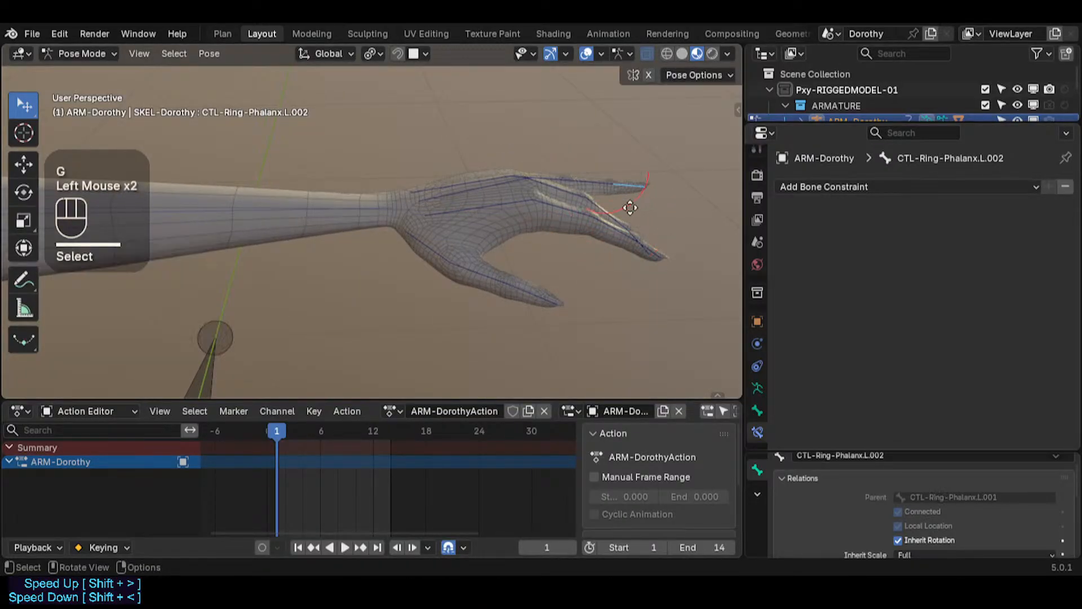
key("g")
left_click(625, 247)
double_click(656, 258)
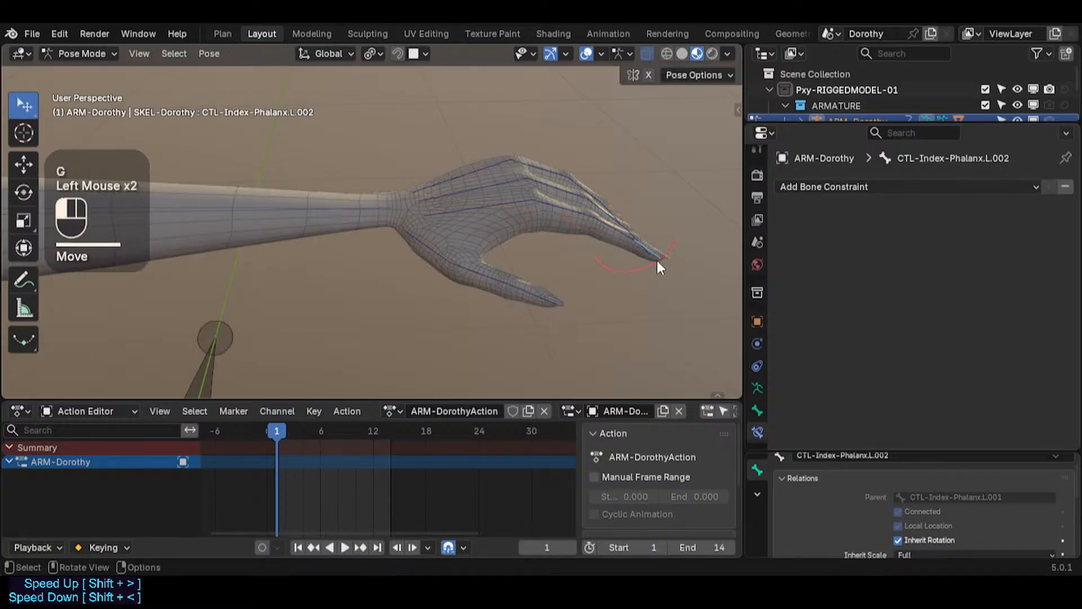
middle_click_drag(656, 258, 640, 261)
left_click(650, 248, "shift")
left_click(655, 221, "shift")
key("g")
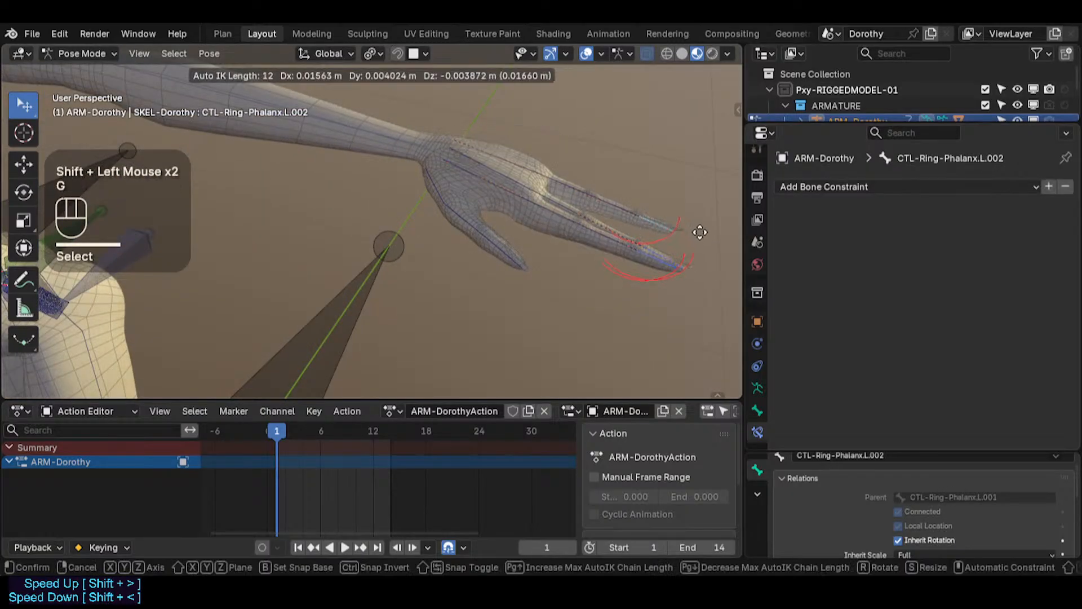
left_click(659, 234)
double_click(510, 259)
key("g")
left_click(451, 288)
middle_click_drag(451, 288, 443, 298, "shift")
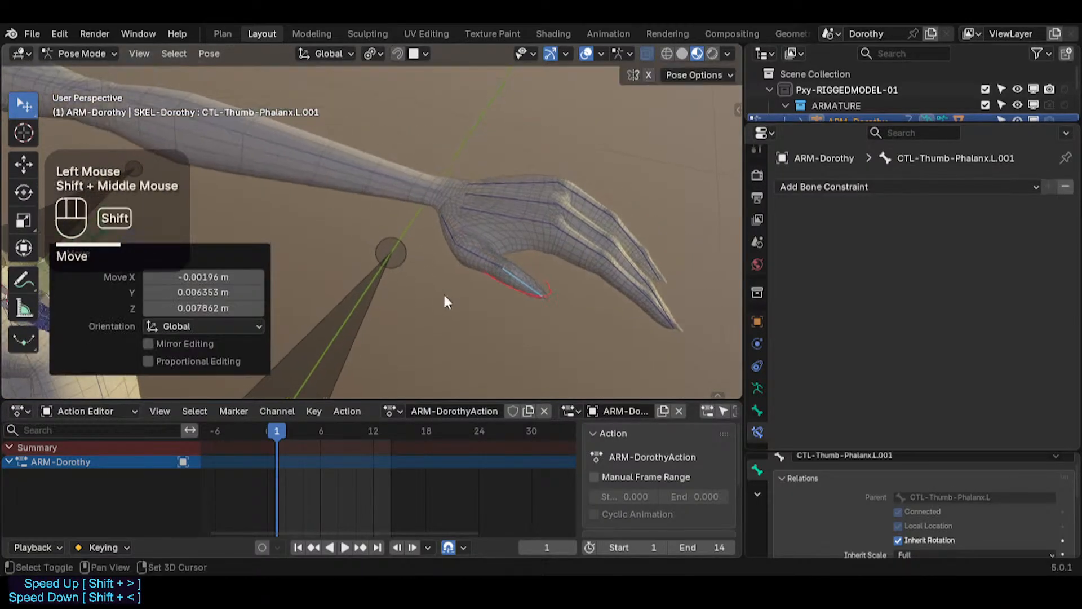
Step: Select all bones, clear their pose transforms and reveal the hidden bones
key("a")
key("alt+q")
key("alt+q")
scroll(437, 257, "down", 2)
key("alt+h")
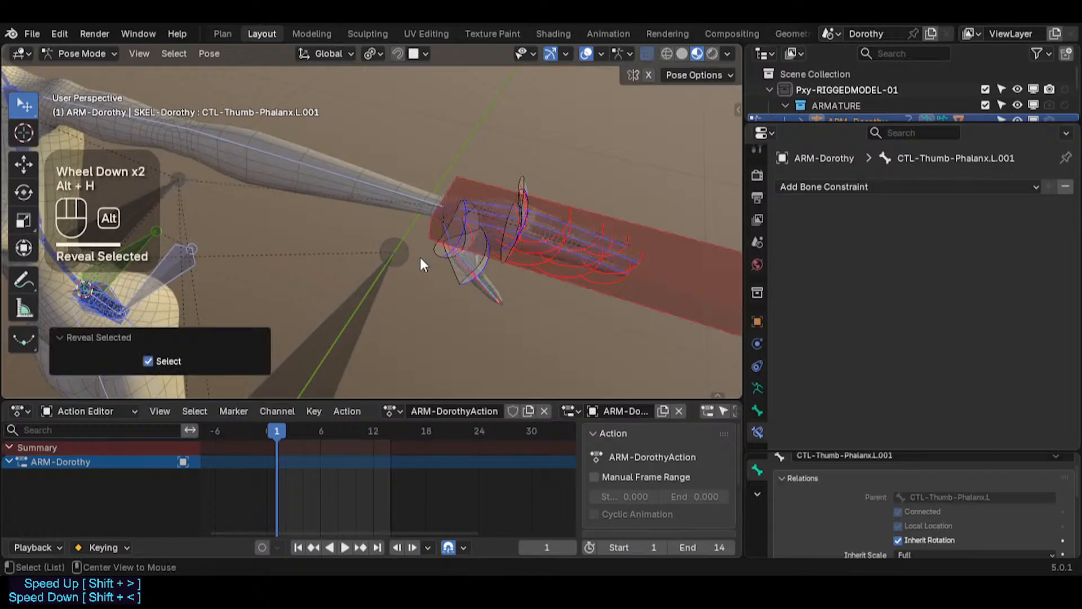
Step: Select the left IK hand bone and try moving it, cancelling each move
left_click(708, 295)
key("g")
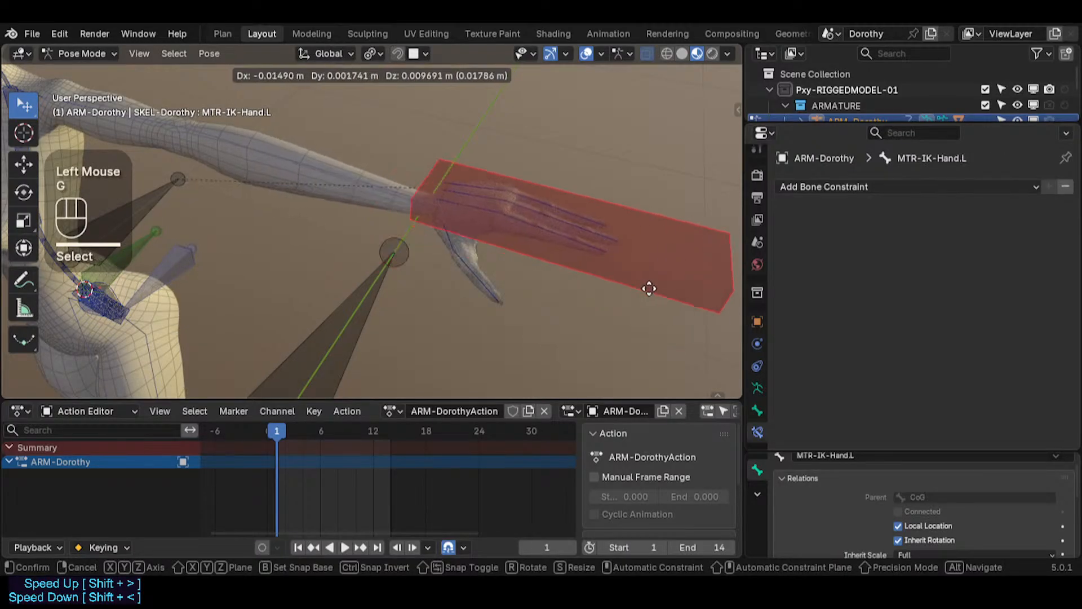
key("Escape")
key("g")
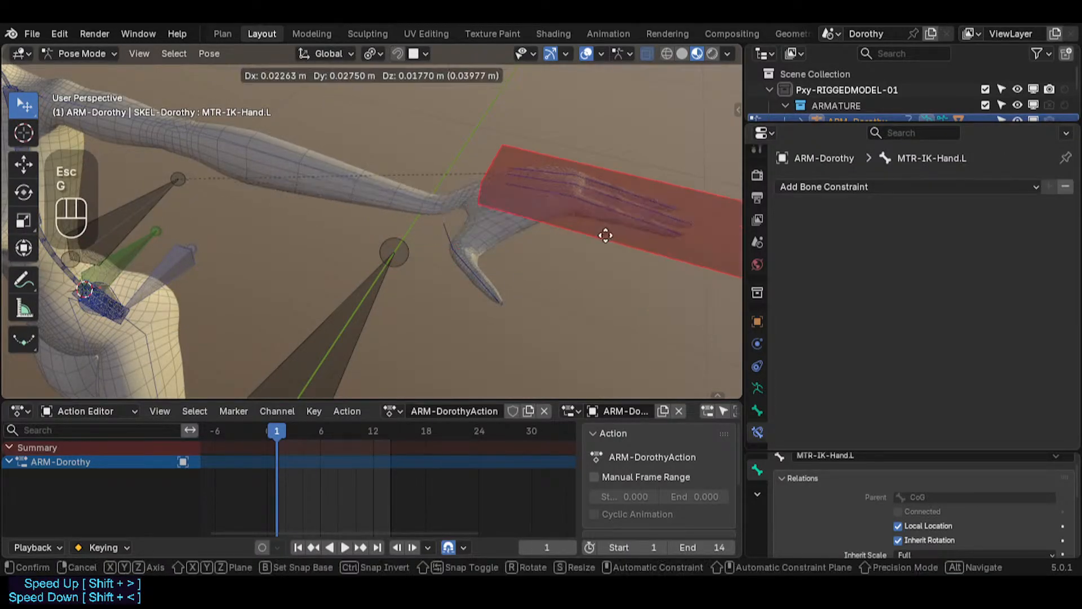
key("Escape")
key("g")
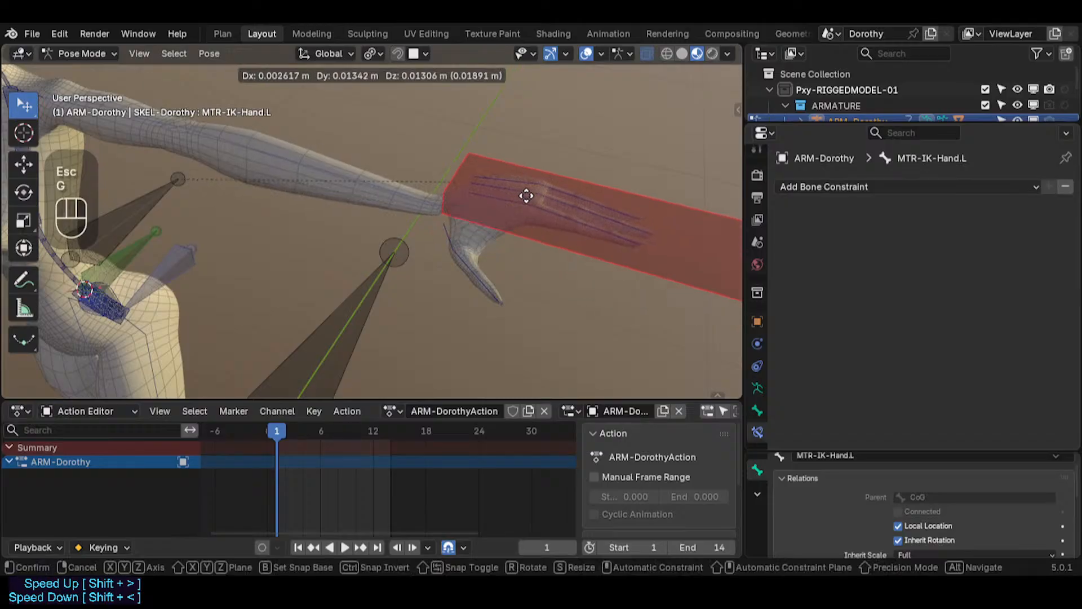
key("Escape")
Step: Open the sidebar's Bone Manager tab and pin its Bone Collections panel
key("n")
left_click(447, 240)
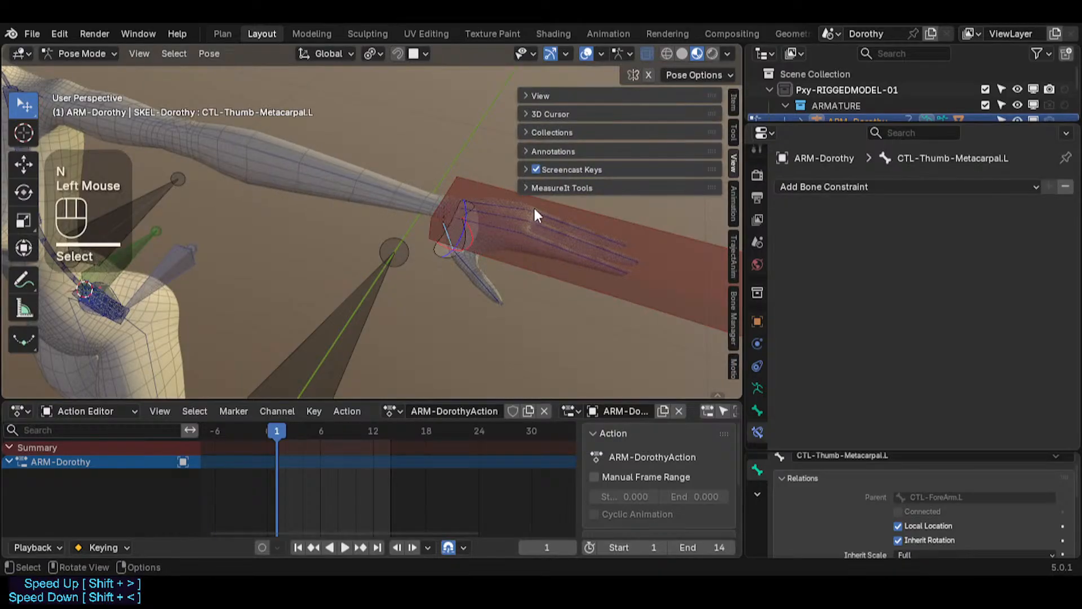
left_click(732, 130)
left_click(733, 101)
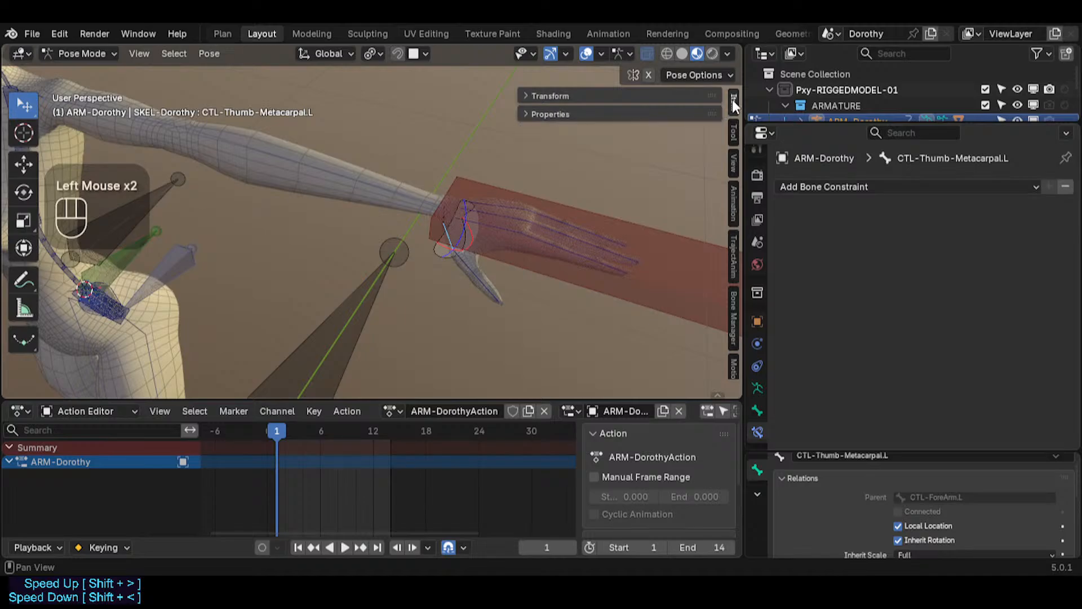
left_click(733, 307)
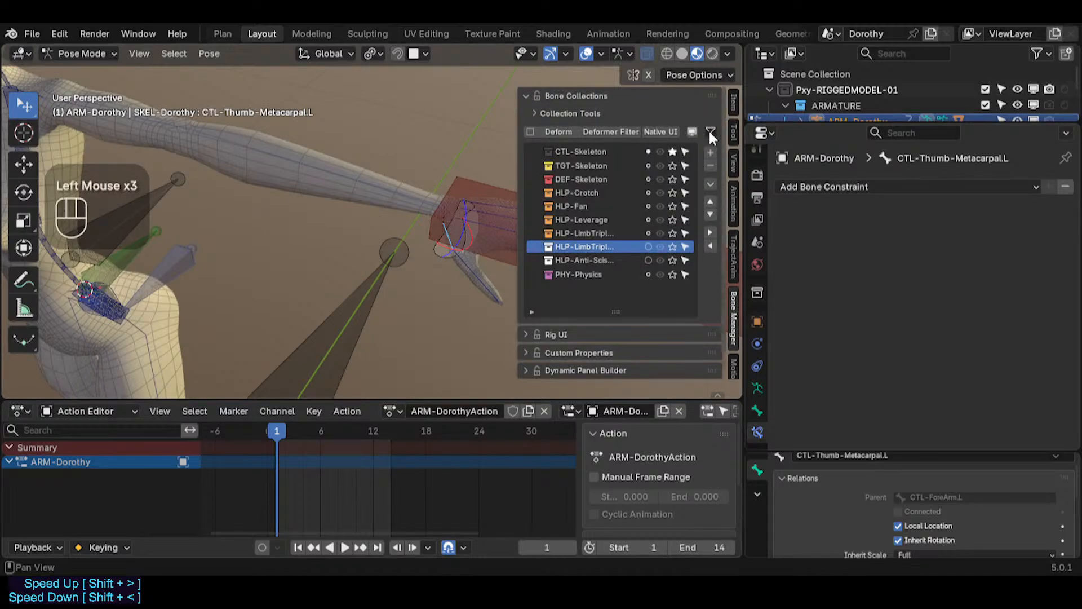
right_click(703, 92)
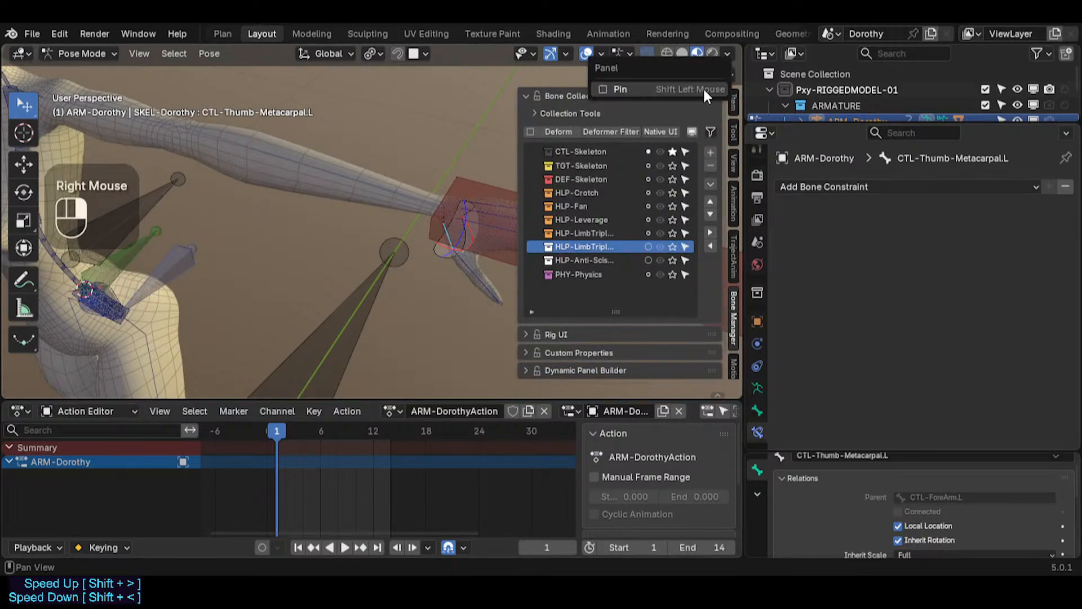
left_click(654, 89)
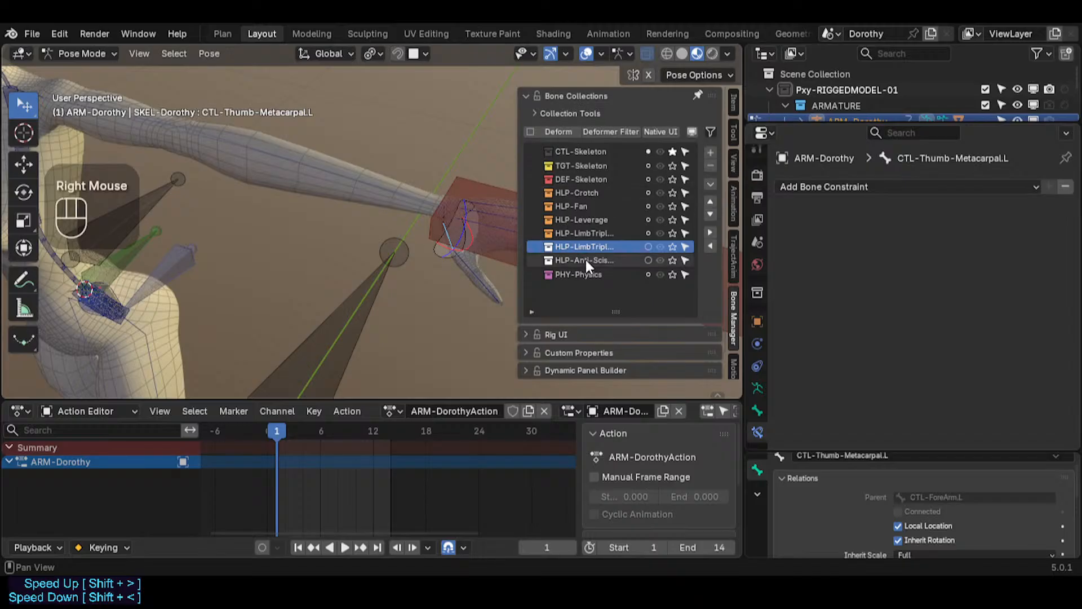
key("n")
Step: Save the file
scroll(467, 248, "up", 3)
middle_click_drag(457, 240, 494, 252, "shift")
key("ctrl+s")
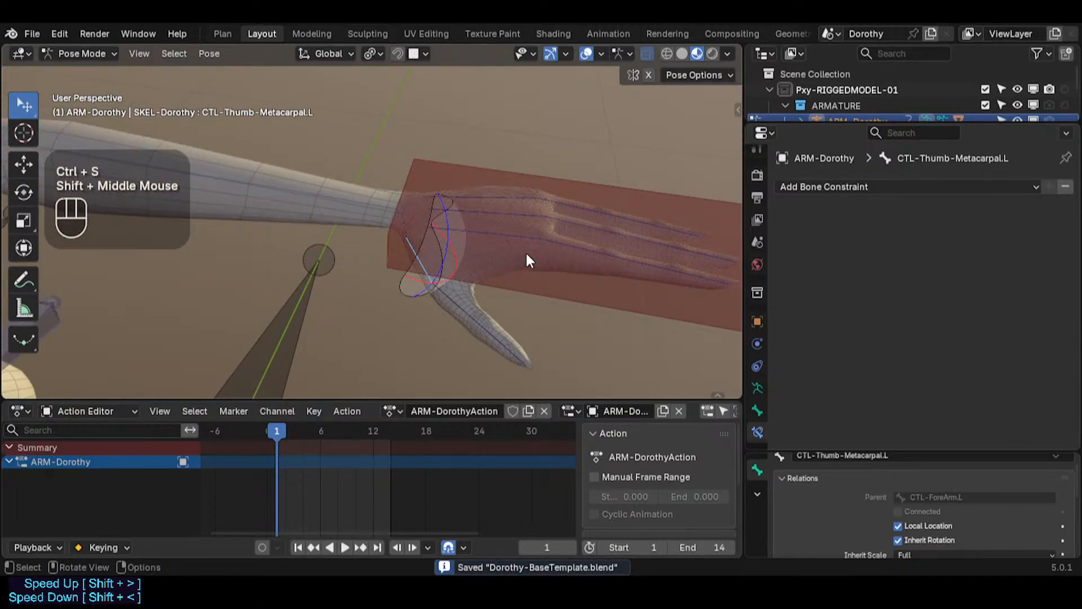
Step: Select all bones and clear their pose transforms
key("n")
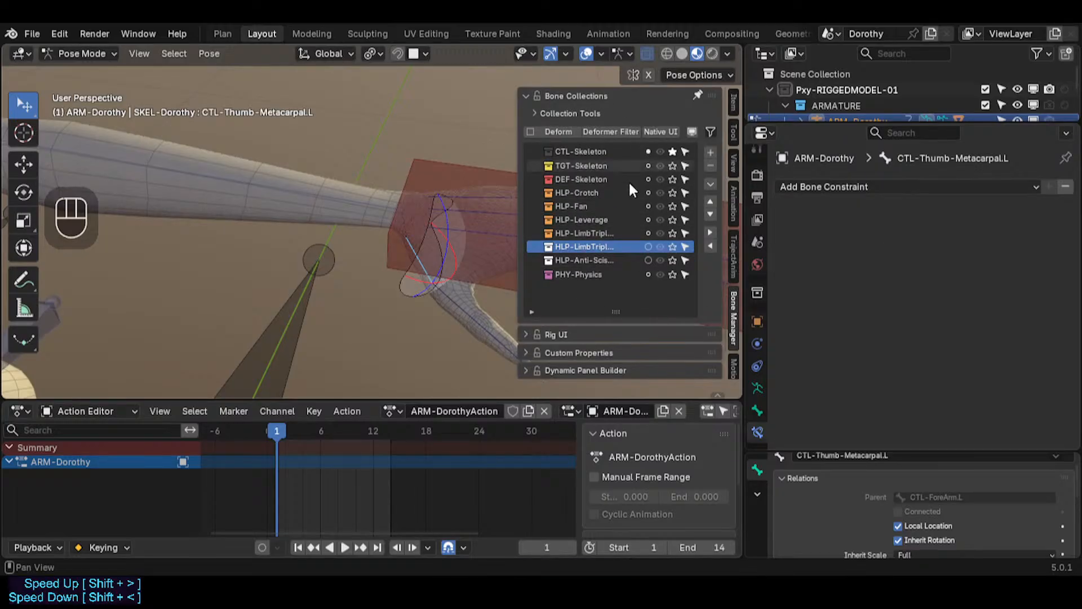
key("n")
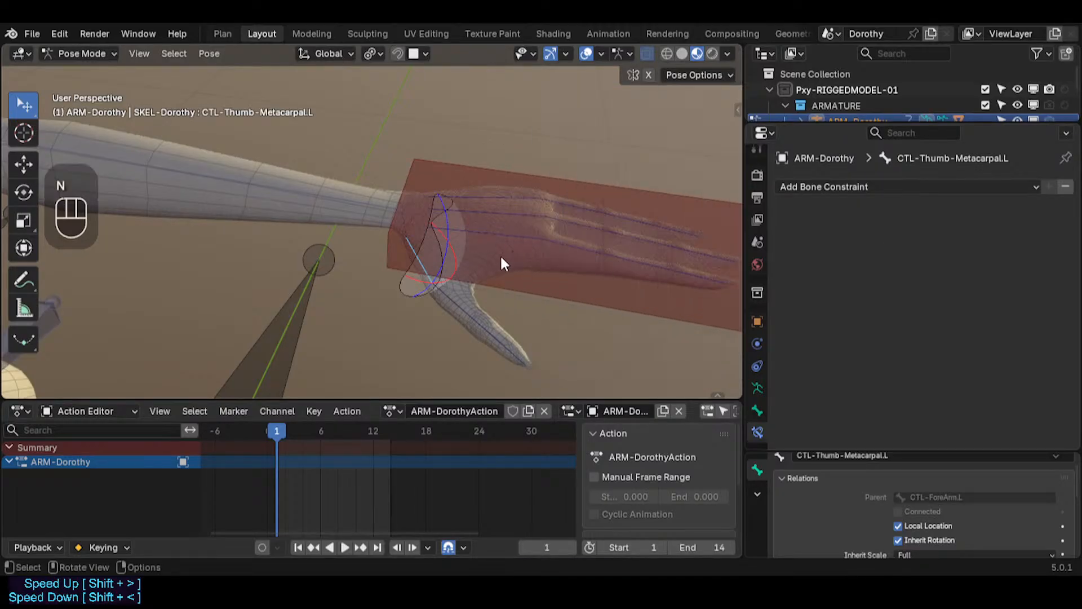
mouse_move(499, 255)
middle_mouse_down()
mouse_move(465, 242)
mouse_move(515, 265)
middle_mouse_up()
key("a")
key("alt+q")
key("alt+q")
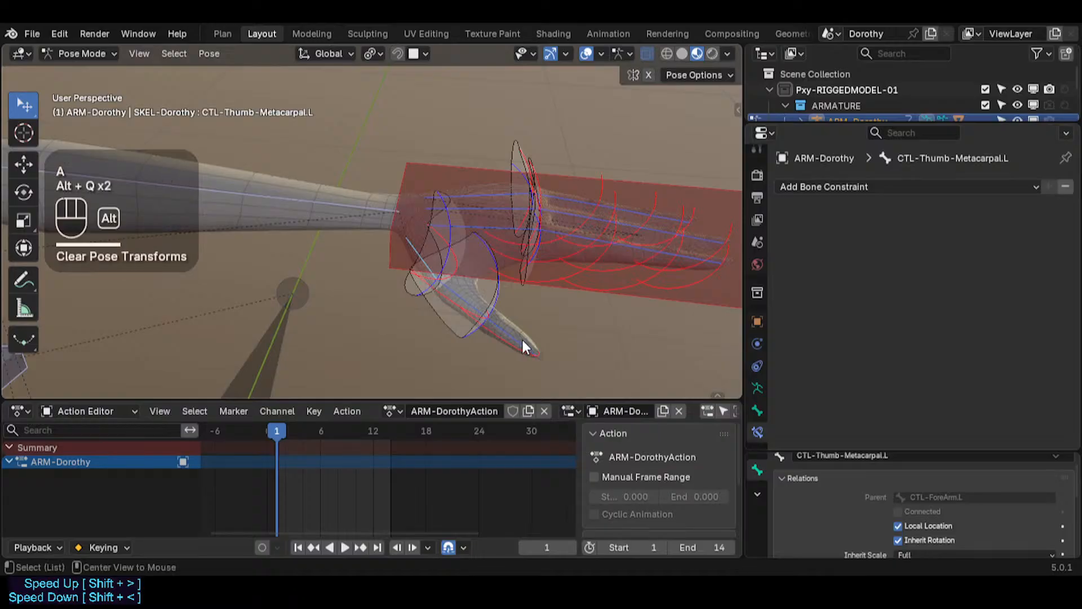
Step: Select the left IK hand bone and save the file
left_click(453, 197)
left_click(411, 196)
key("n")
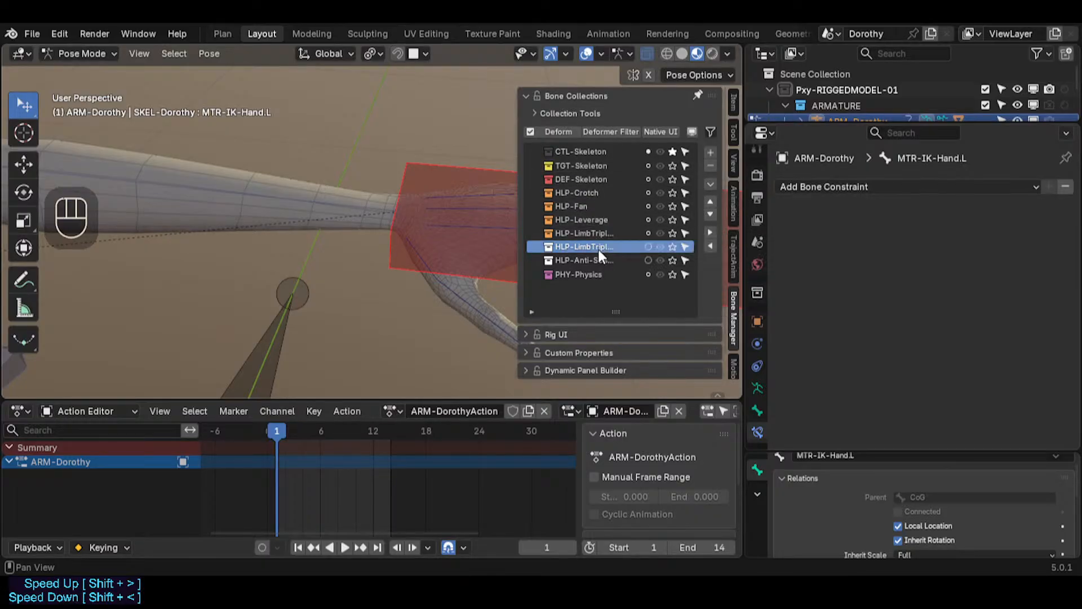
key("n")
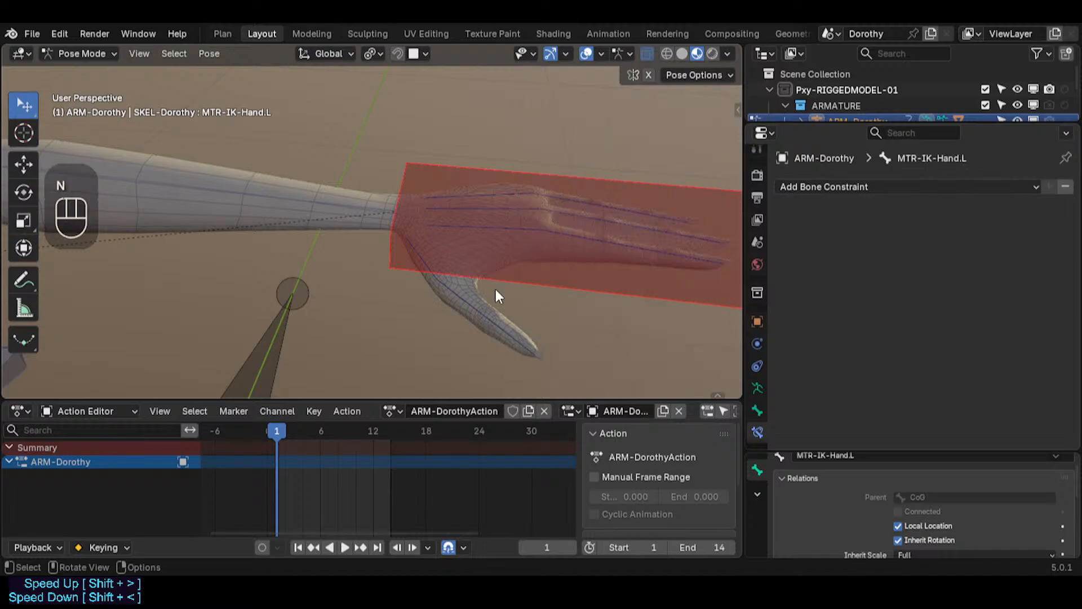
key("ctrl+s")
left_click(477, 237)
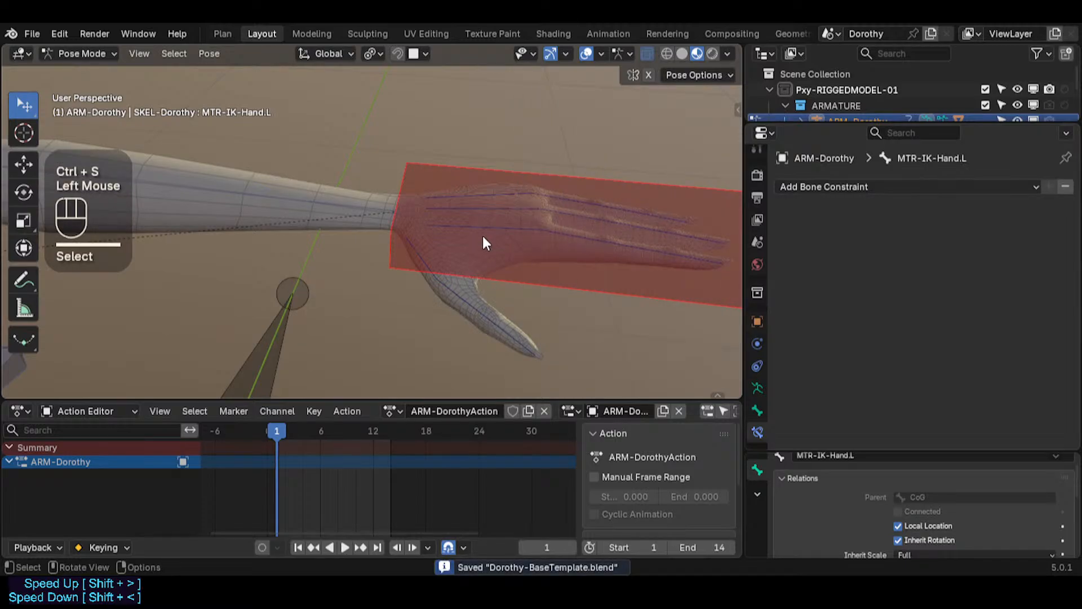
Step: Show the sidebar and open the armature's data properties with the Custom Properties panel expanded
key("n")
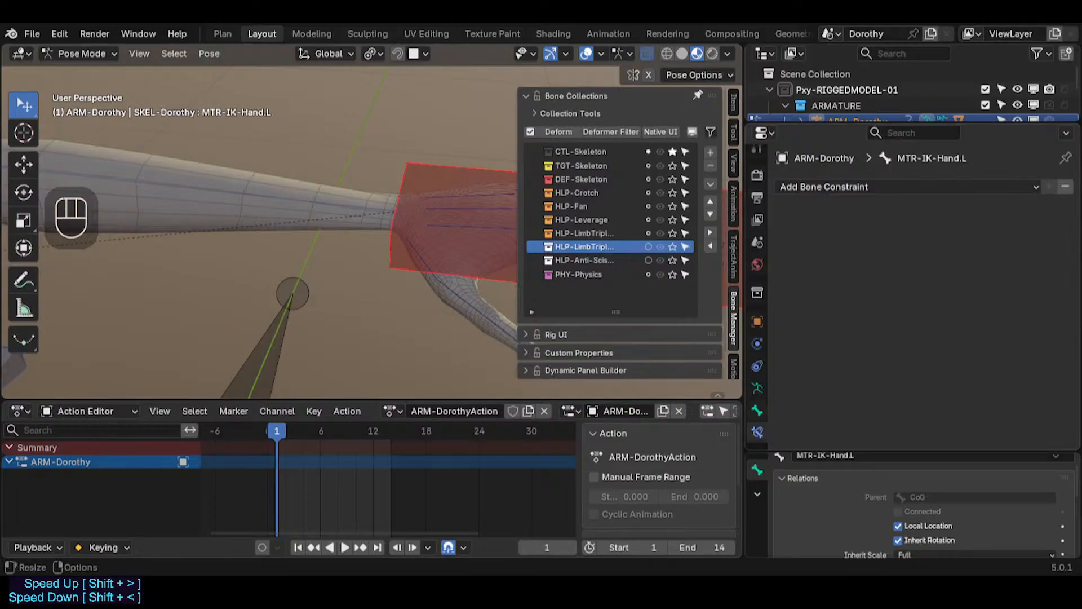
left_click(757, 387)
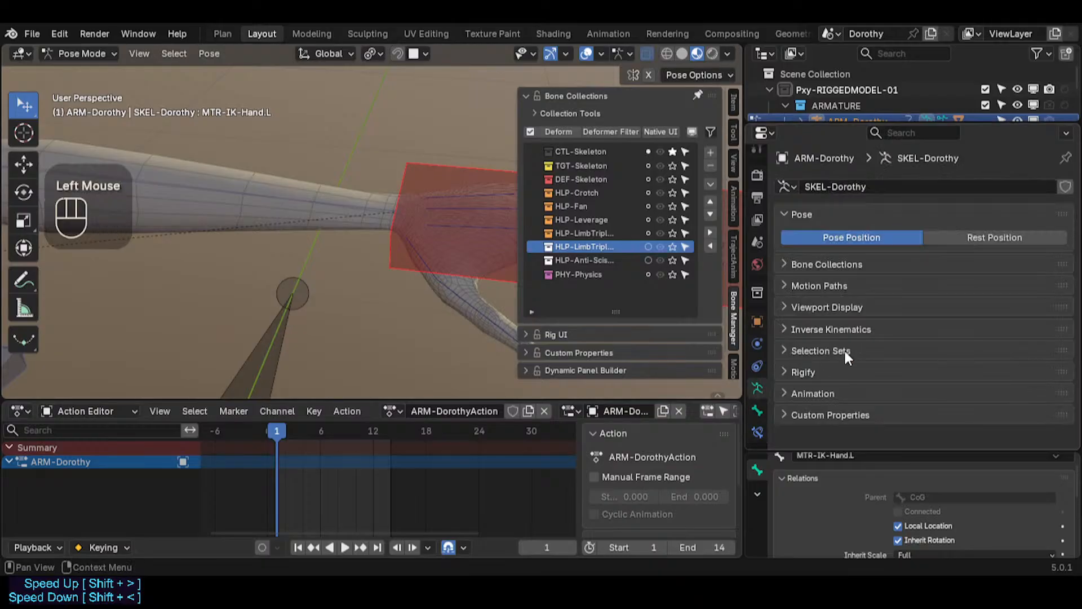
left_click(308, 198)
scroll(820, 408, "down", 3)
left_click(796, 415)
scroll(896, 404, "down", 2)
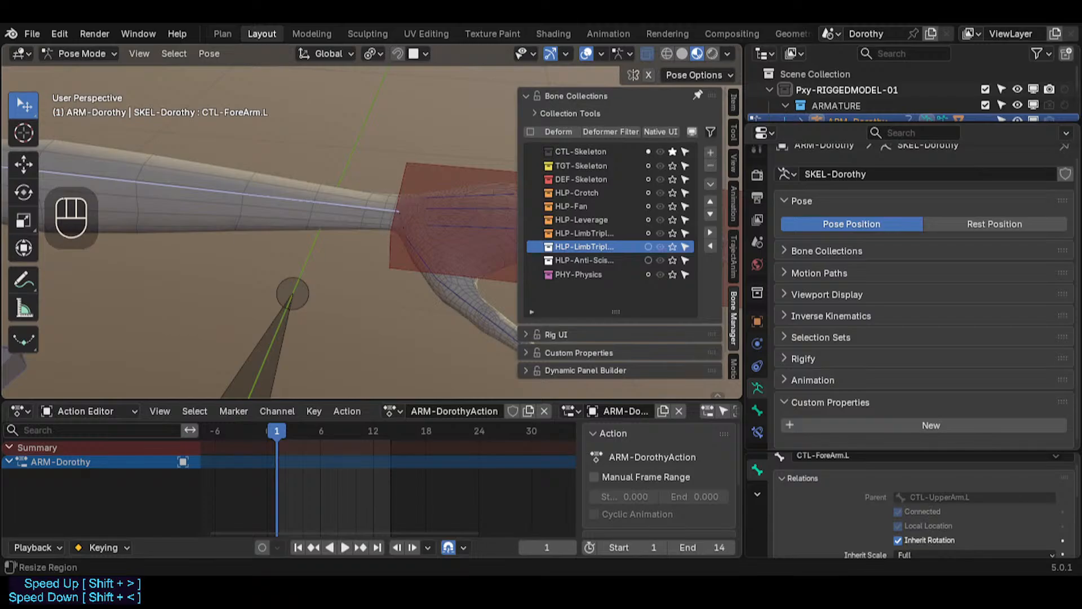
Step: Select the left forearm control and save the file
left_click(372, 213)
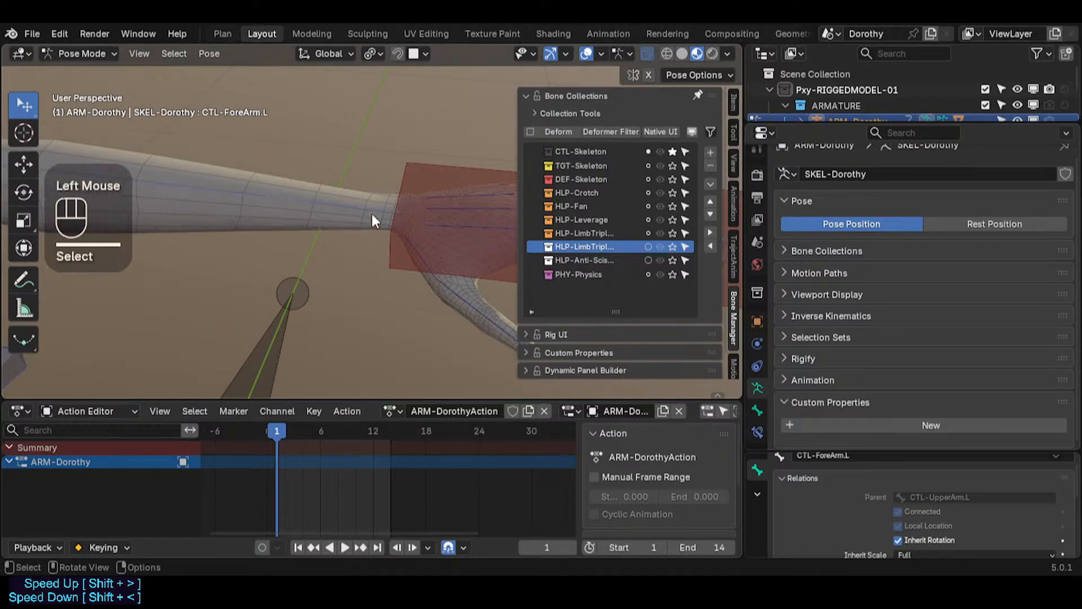
left_click(414, 217)
middle_click_drag(414, 213, 291, 260, "shift")
scroll(343, 305, "up", 2)
middle_click_drag(343, 306, 372, 260, "shift")
key("ctrl+s")
Step: Show the TGT-Skeleton collection, select the TGT-Hand.L bone and cancel a trial move of it
left_click(673, 166)
left_click(376, 260)
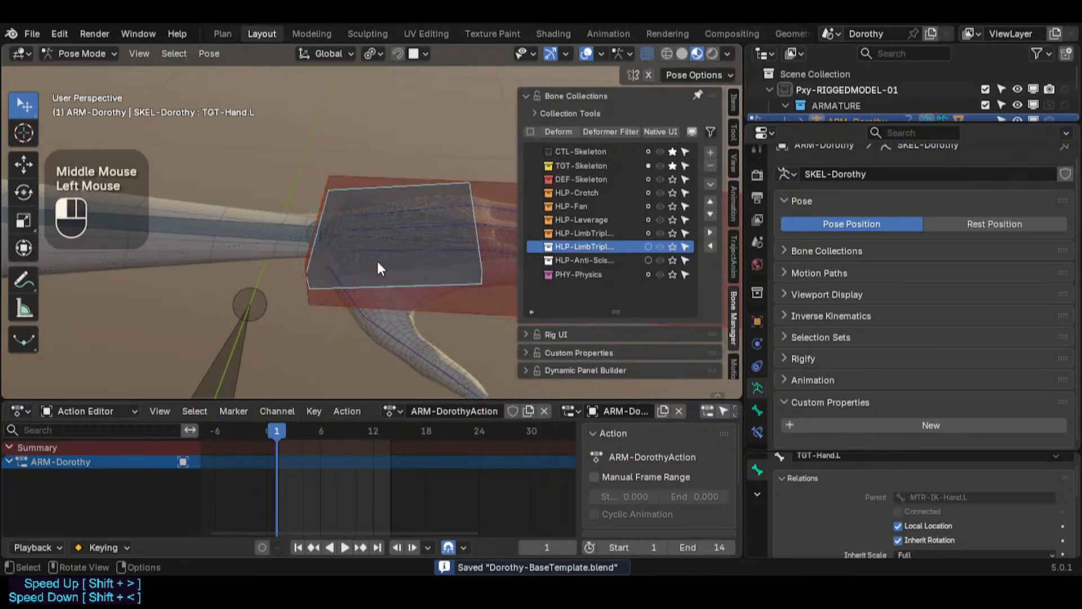
scroll(375, 278, "up", 1)
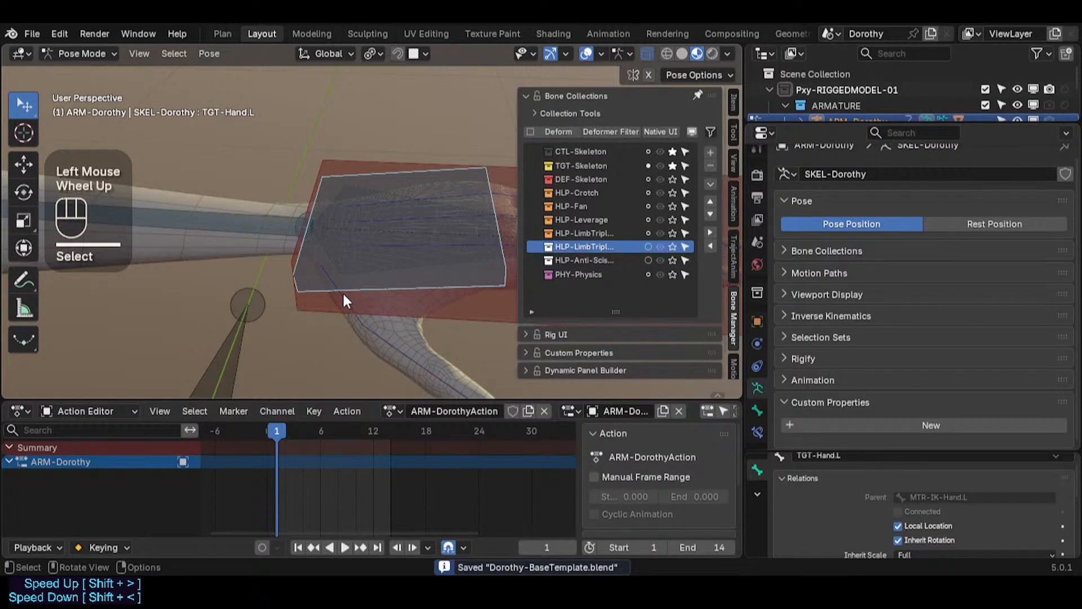
key("g")
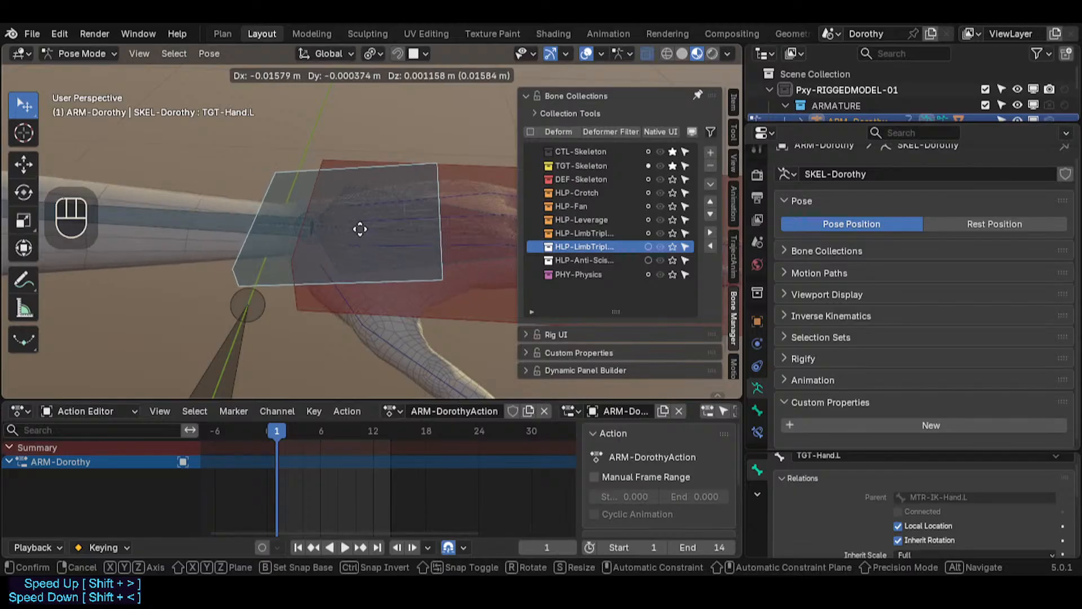
key("Escape")
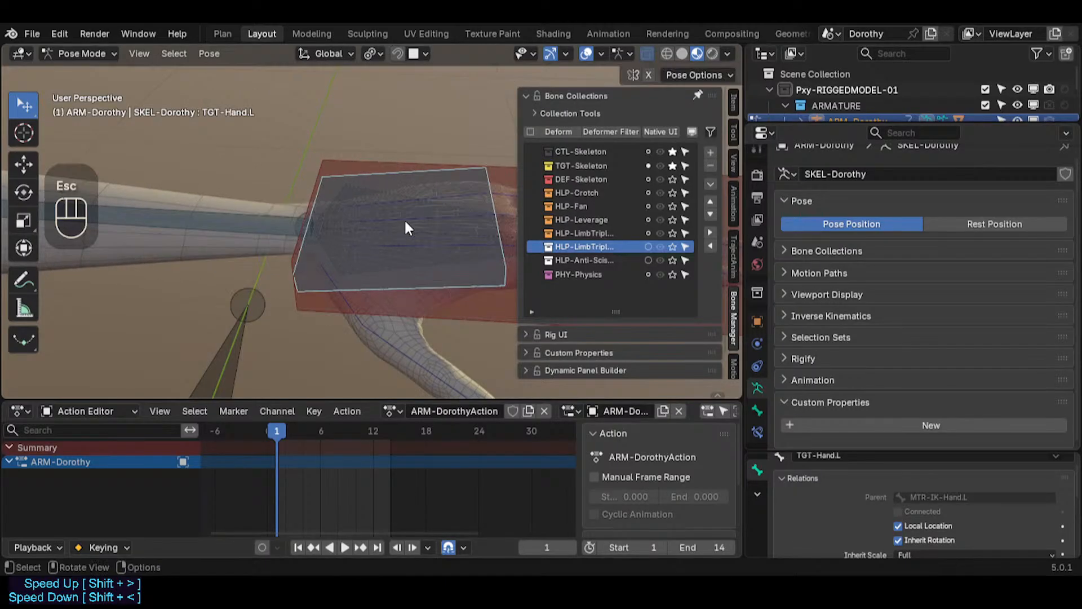
Step: Select the left ring, middle, index and thumb metacarpal controls together
middle_click_drag(405, 219, 304, 242, "shift")
left_click(358, 219)
left_click(359, 219)
left_click(360, 219)
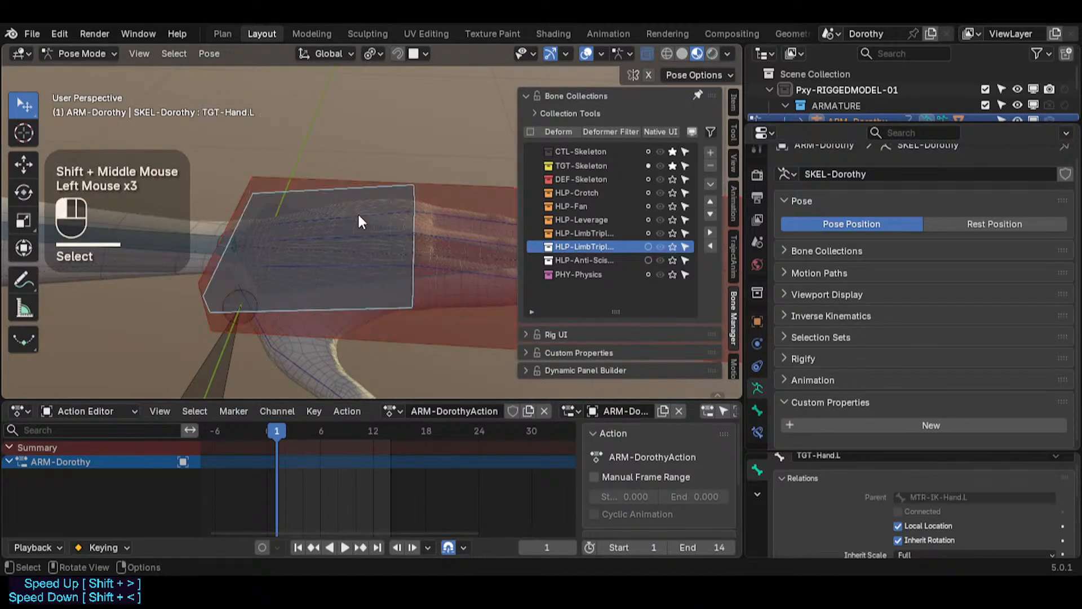
left_click(359, 218)
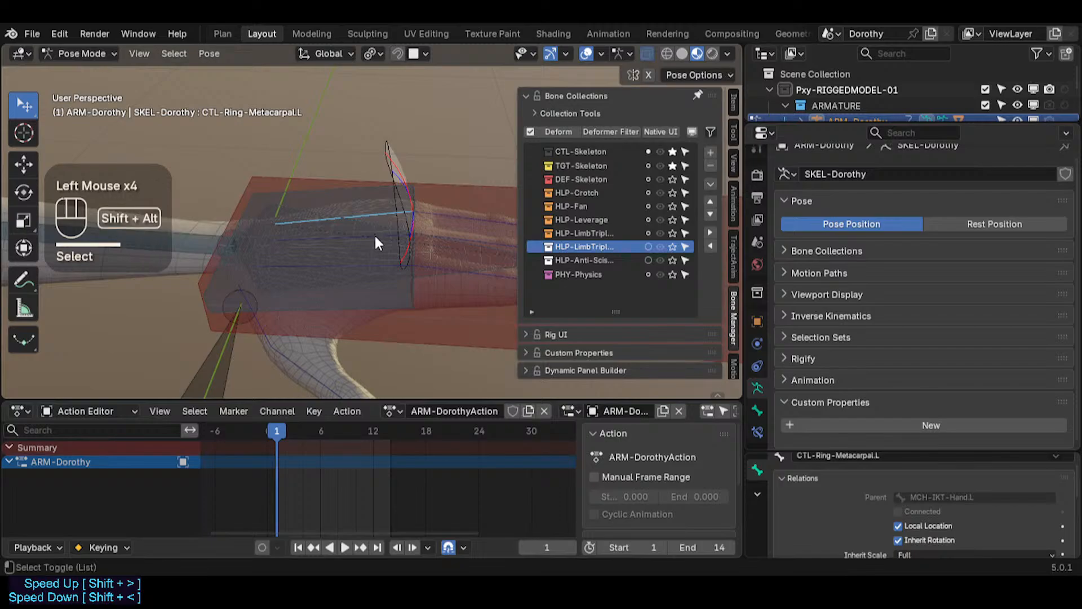
left_click(375, 235, "alt+shift")
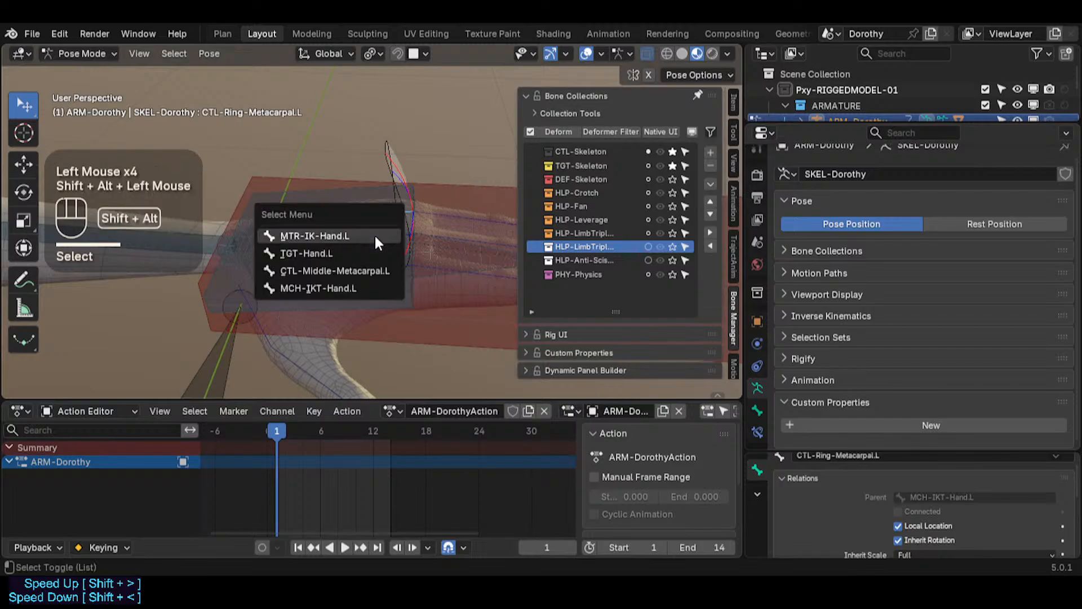
left_click(348, 273)
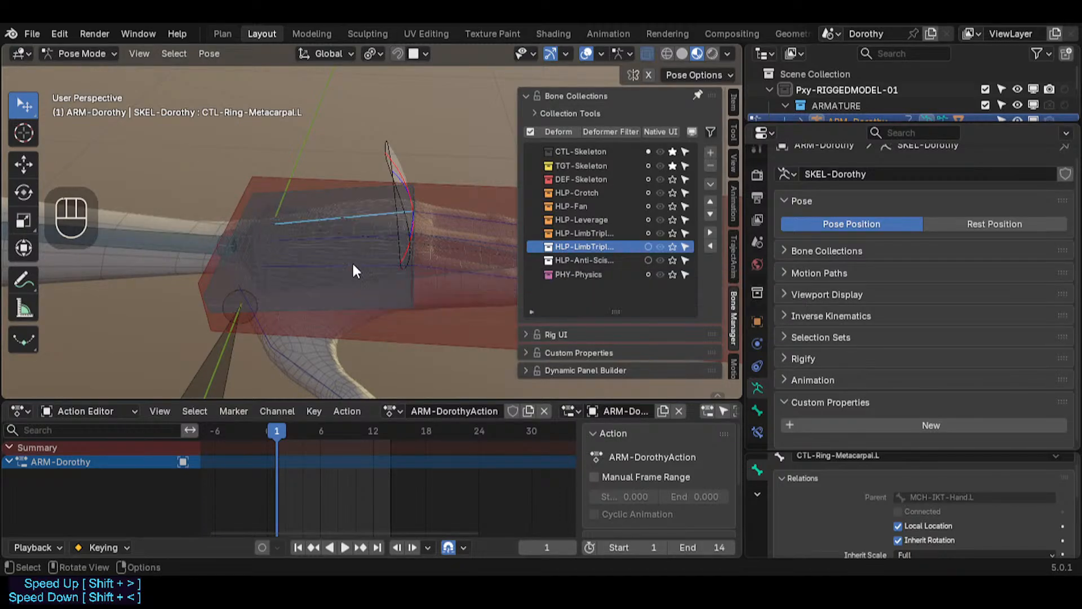
left_click(371, 235, "alt+shift")
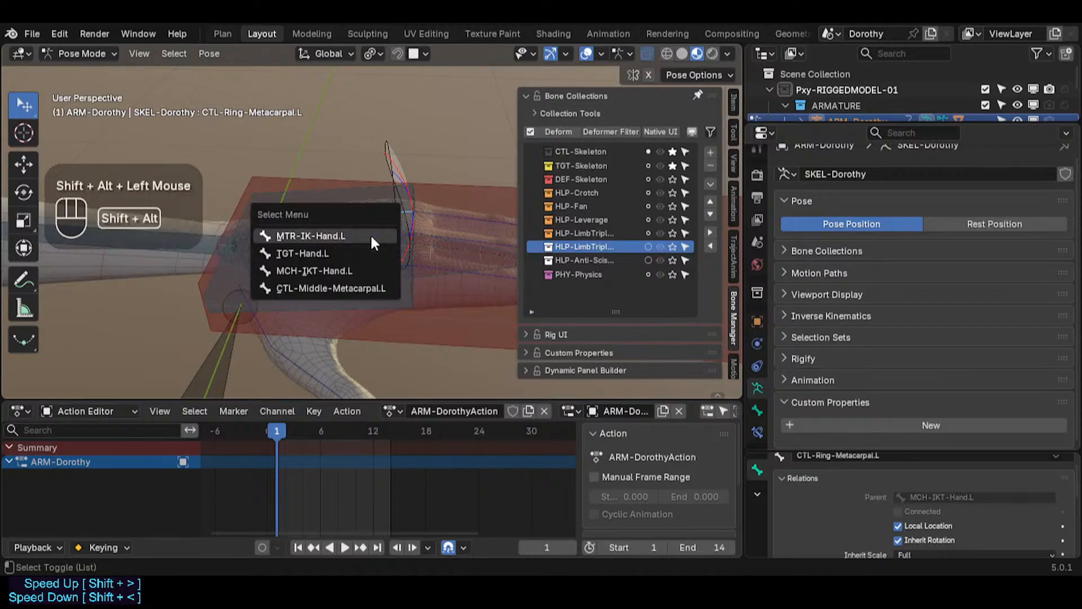
left_click(339, 288)
left_click(355, 274, "alt+shift")
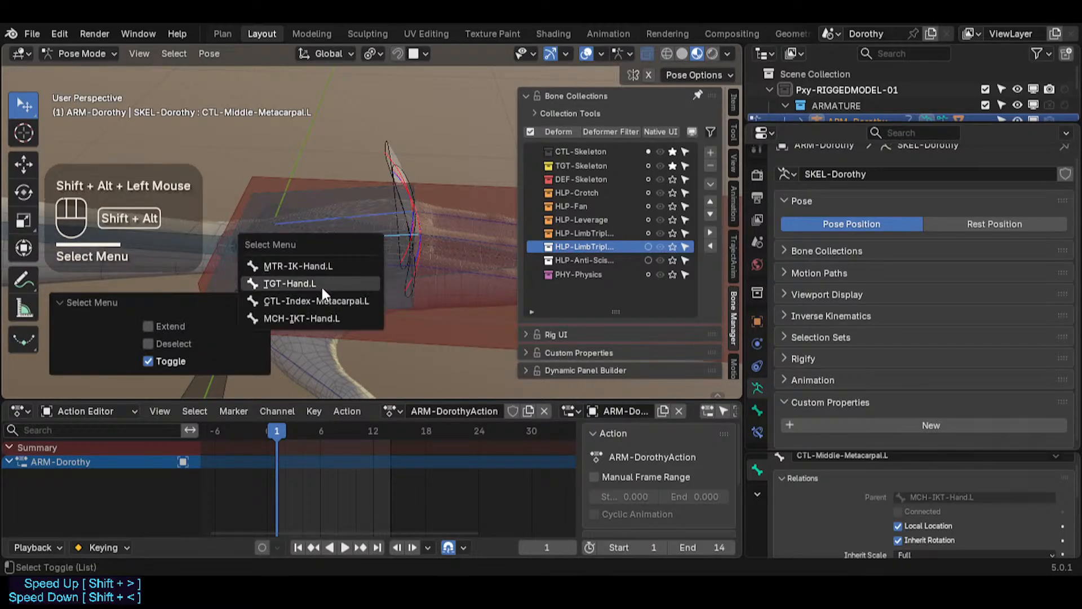
left_click(320, 301)
middle_click(301, 313, "shift")
middle_click_drag(301, 313, 336, 324, "shift")
left_click(93, 303)
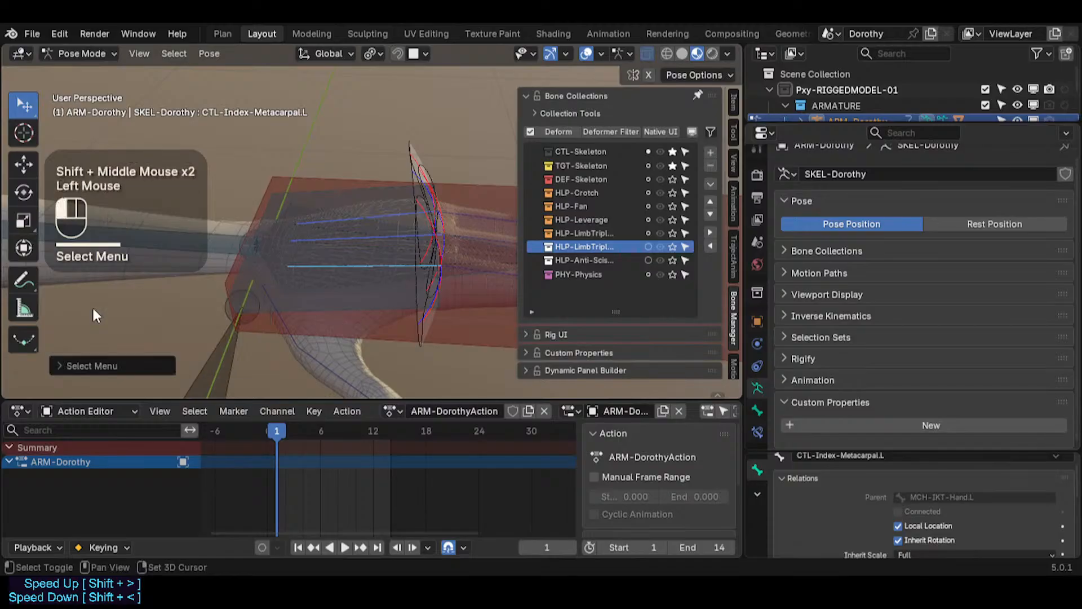
left_click(281, 315, "alt+shift")
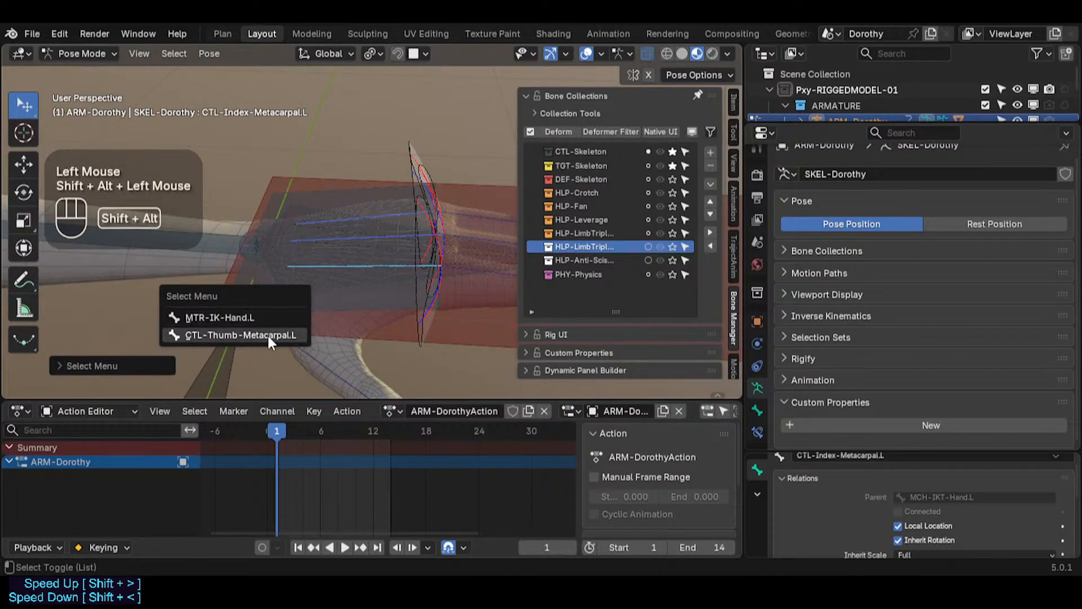
left_click(268, 336)
middle_click_drag(328, 268, 343, 285)
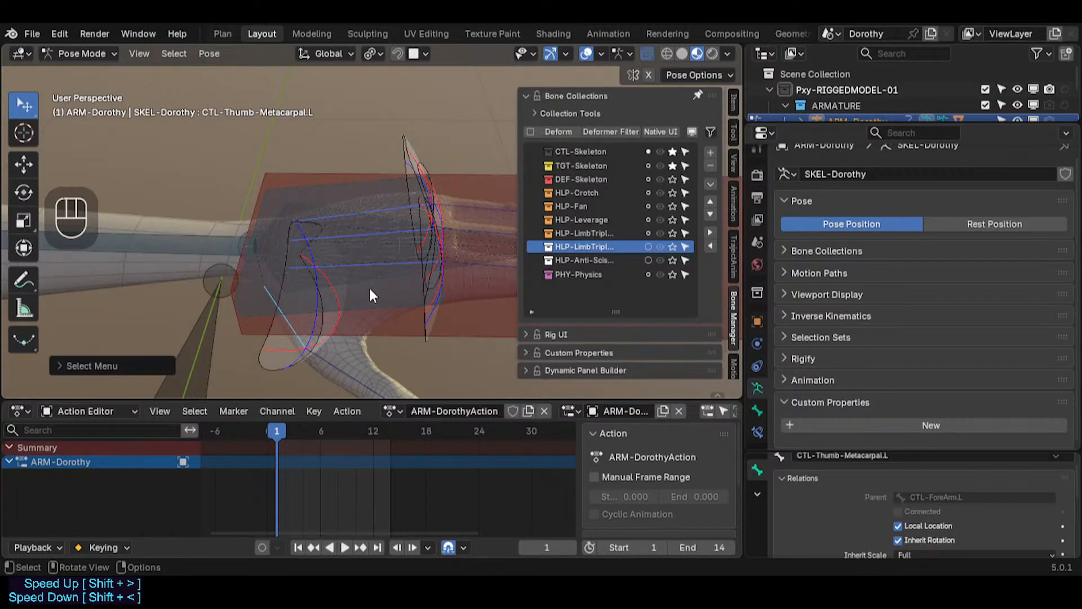
Step: Parent the four left metacarpal controls to MCH-IKT-Hand.L in Edit Mode and return to Pose Mode
key("shift")
left_click(336, 239, "alt+shift")
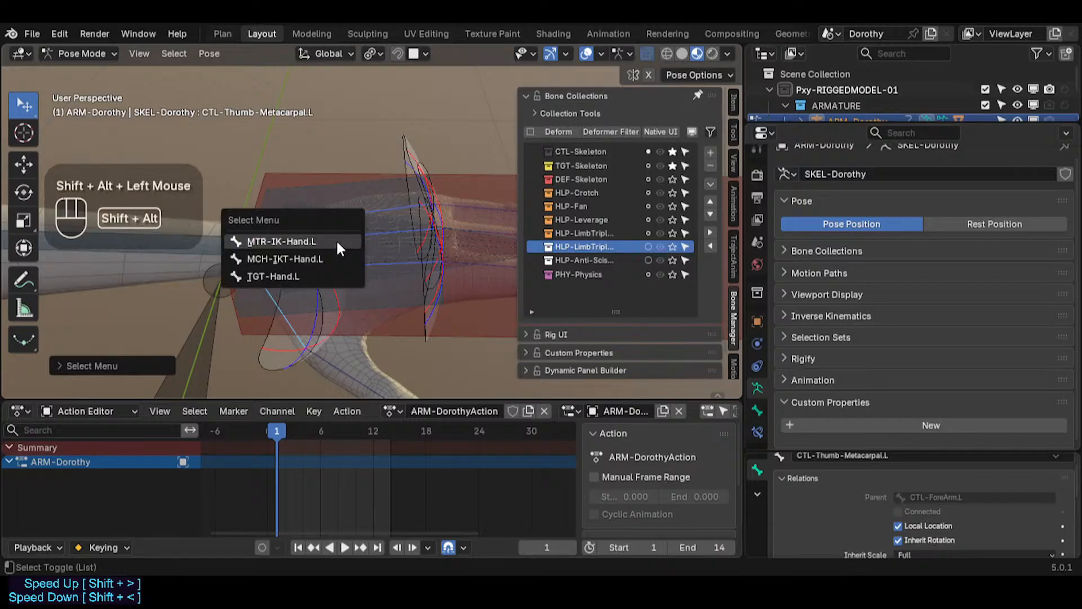
left_click(303, 263)
key("Tab")
key("ctrl")
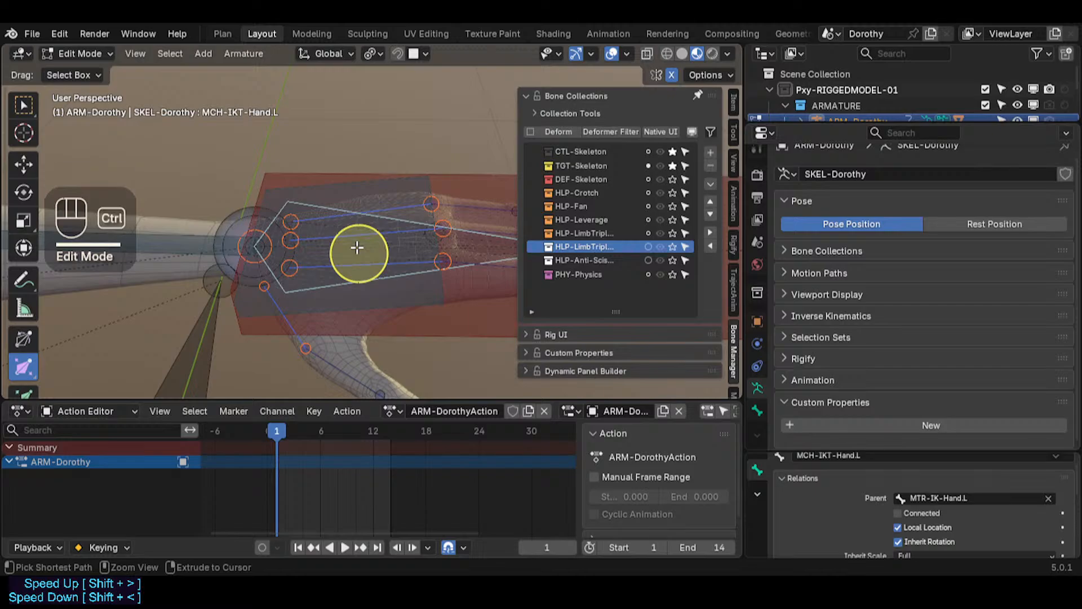
key("ctrl+p")
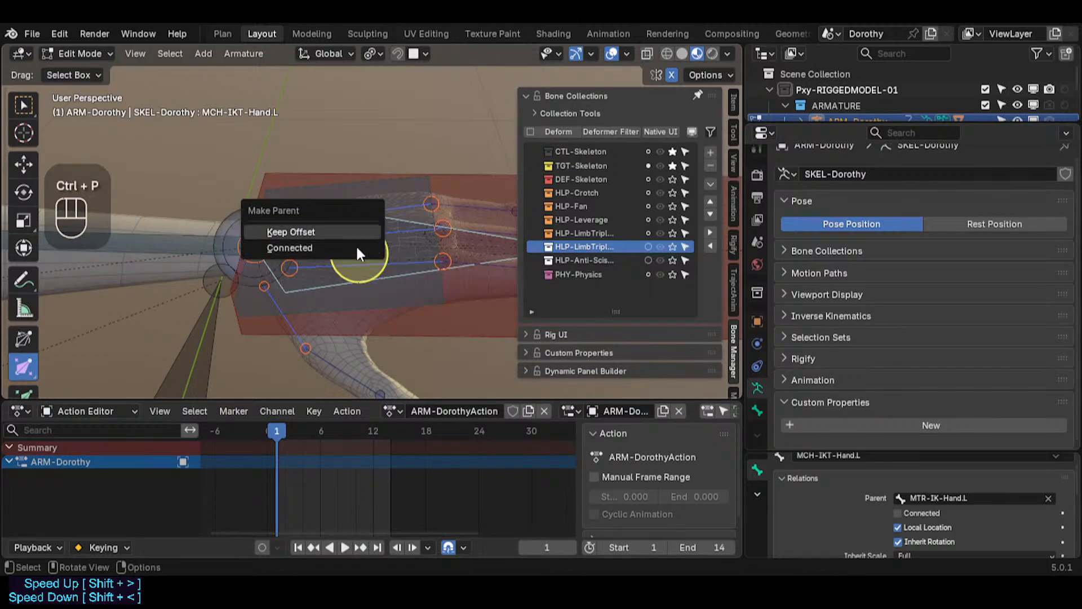
left_click(356, 248)
key("ctrl+Tab")
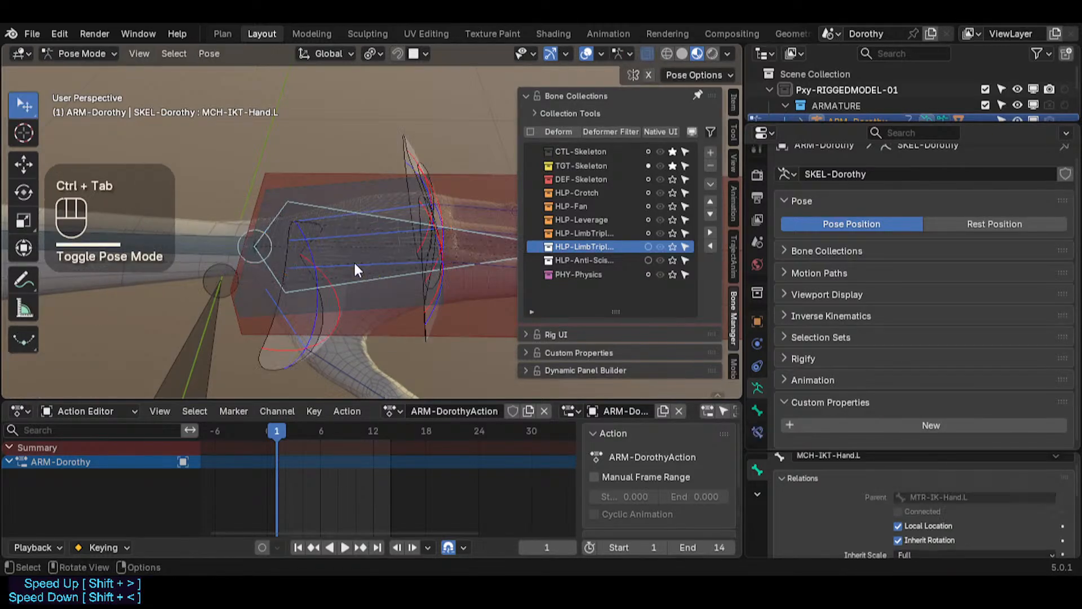
Step: Test the left IK hand control by moving and rotating it several times
scroll(354, 265, "down", 2)
key("alt+a")
scroll(421, 277, "down", 1)
scroll(417, 279, "down", 1)
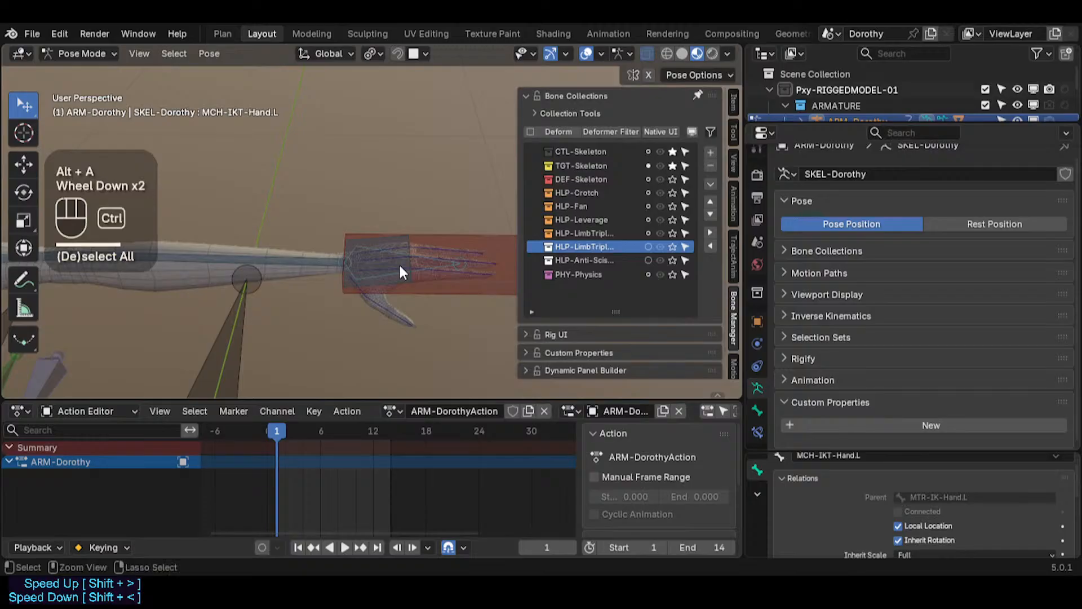
left_click(445, 287)
key("g")
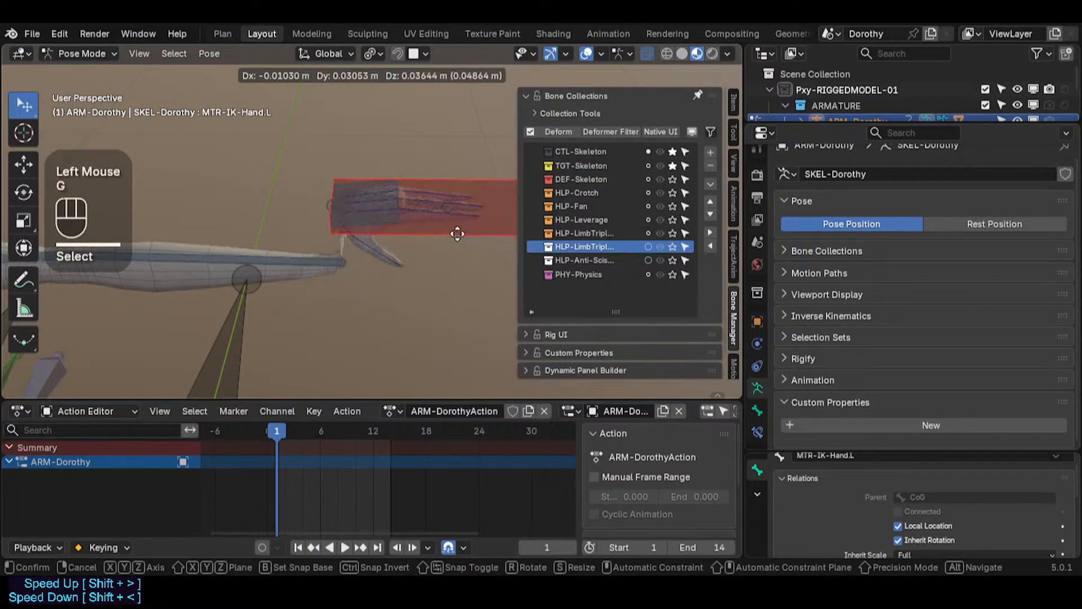
left_click(455, 231)
scroll(454, 229, "up", 2)
key("r")
left_click(446, 221)
key("g")
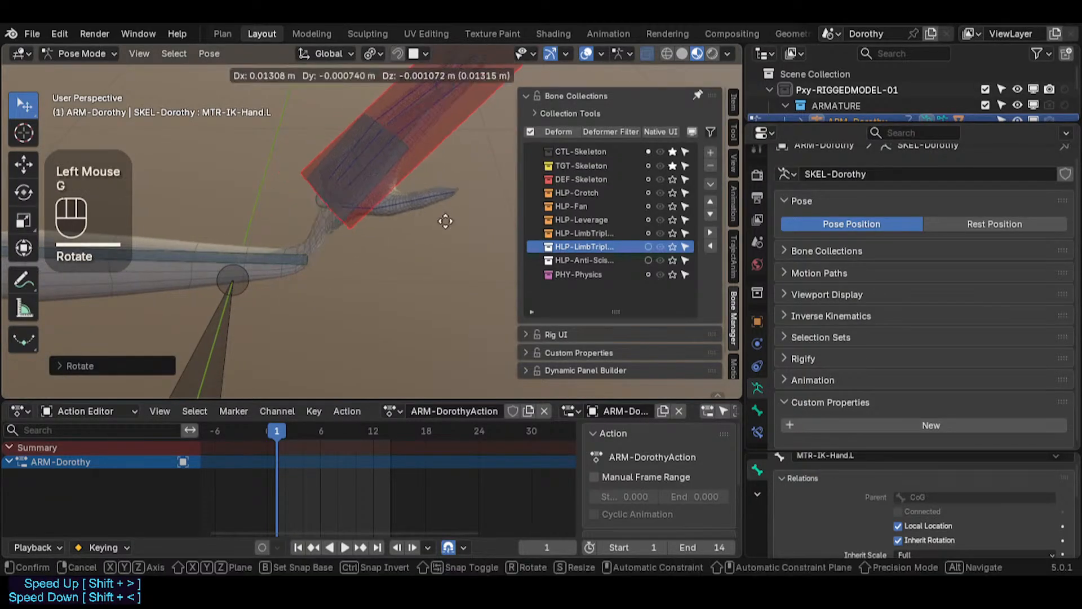
left_click(416, 223)
key("g")
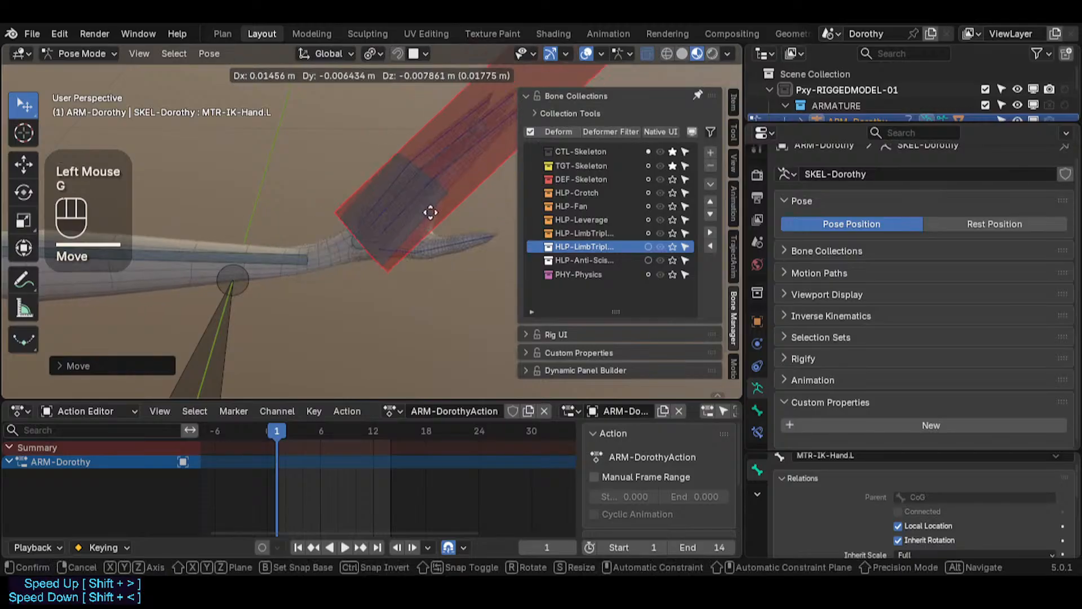
left_click(395, 225)
key("a")
scroll(375, 241, "down", 2)
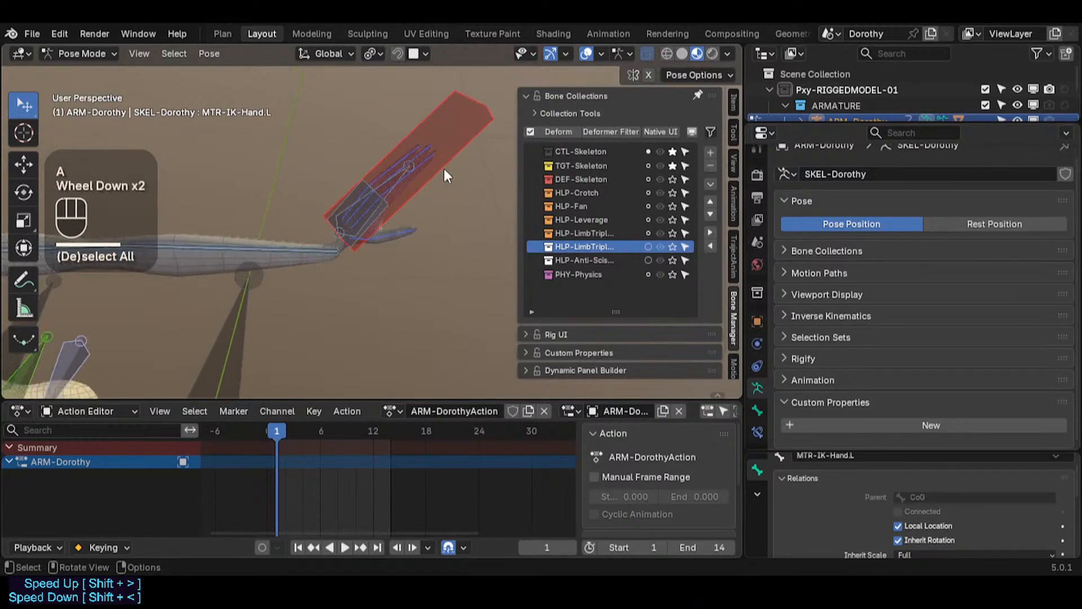
left_click(445, 170)
key("r")
key("r")
left_click(411, 189)
key("r")
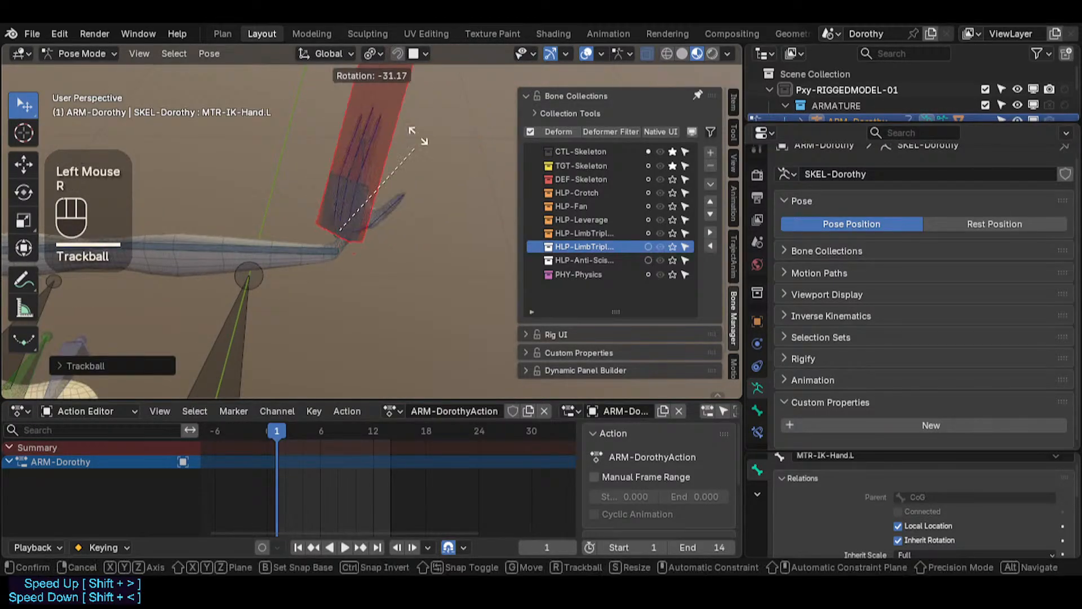
left_click(412, 228)
key("g")
left_click(396, 232)
Step: Select all bones, clear their pose transforms and save the file
key("a")
key("alt+q")
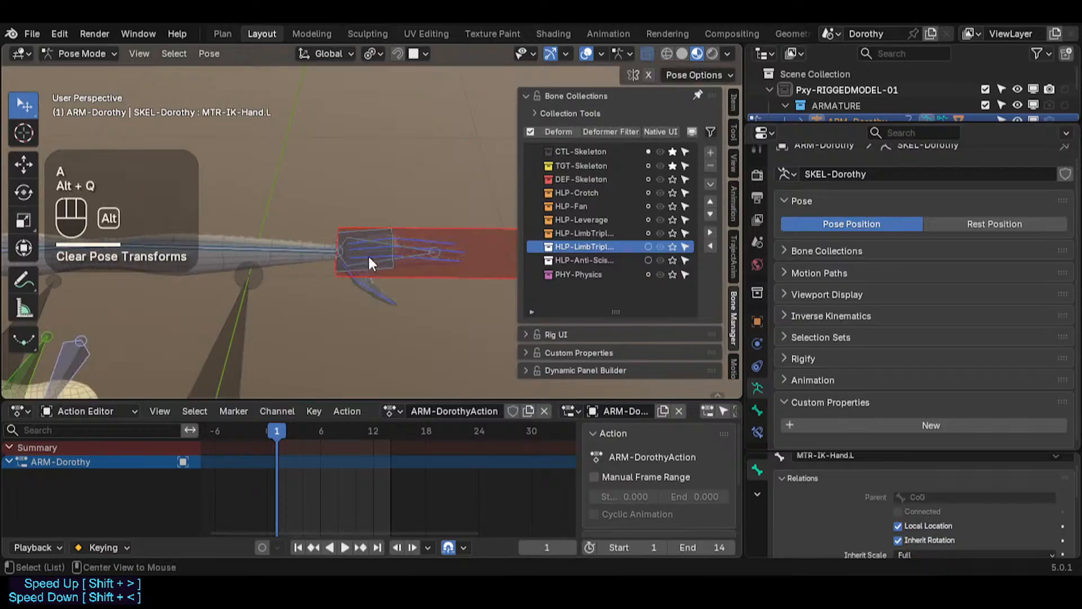
scroll(347, 276, "up", 2)
key("ctrl+s")
Step: Parent MCH-IKT-Hand.L to the left forearm control CTL-ForeArm.L in Edit Mode and return to Pose Mode
middle_click_drag(355, 248, 323, 333)
middle_click_drag(324, 333, 314, 235)
scroll(288, 280, "up", 1)
scroll(360, 299, "up", 2)
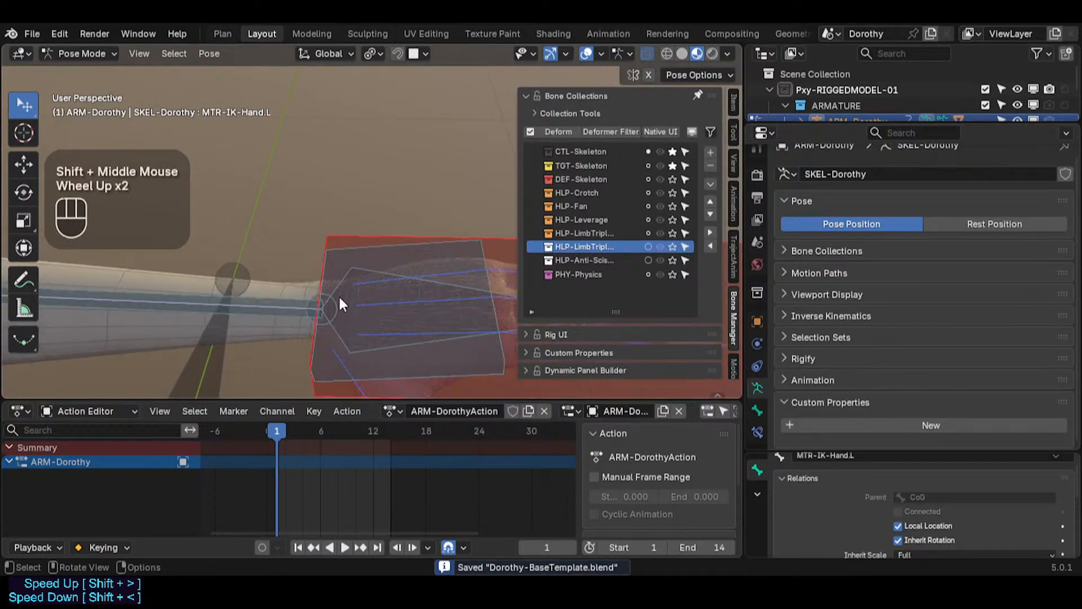
left_click(340, 306)
left_click(340, 308)
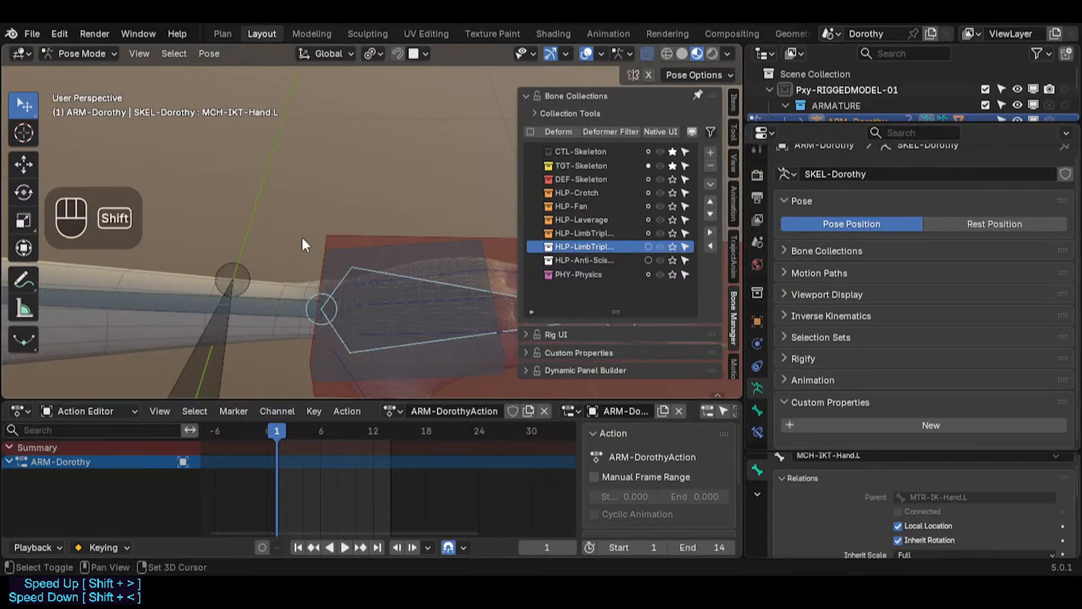
middle_click_drag(302, 241, 293, 190, "shift")
left_click(273, 278, "alt+shift")
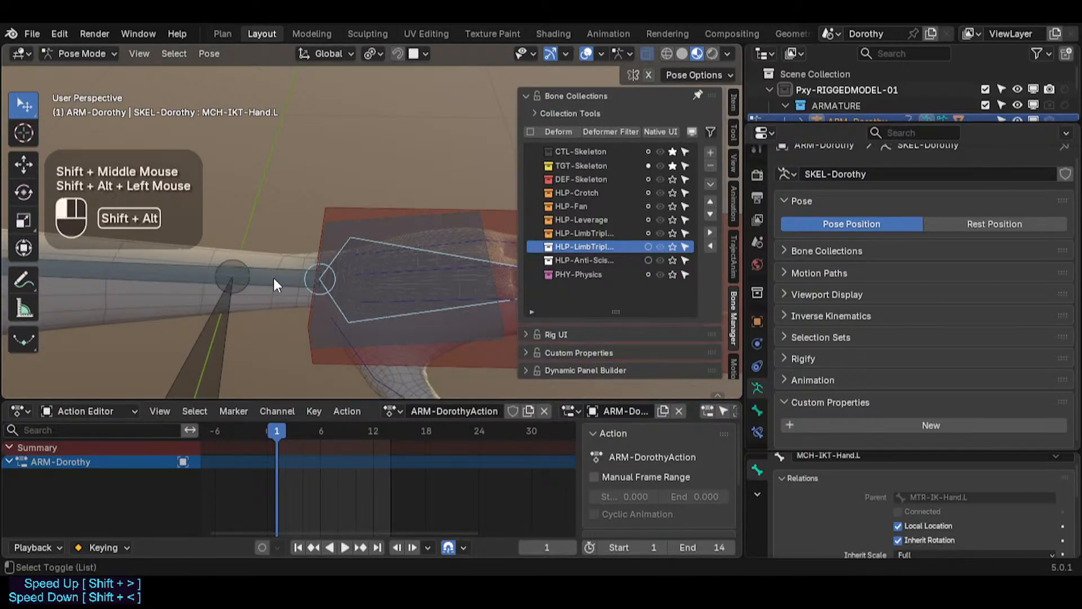
left_click(256, 296)
key("Tab")
key("ctrl+p")
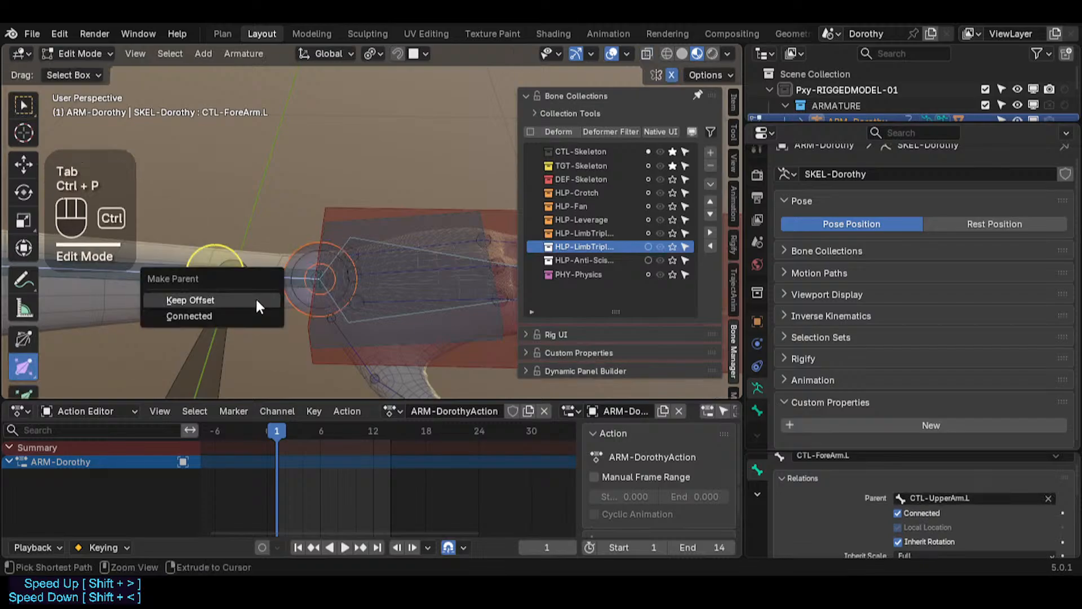
left_click(255, 315)
key("ctrl+Tab")
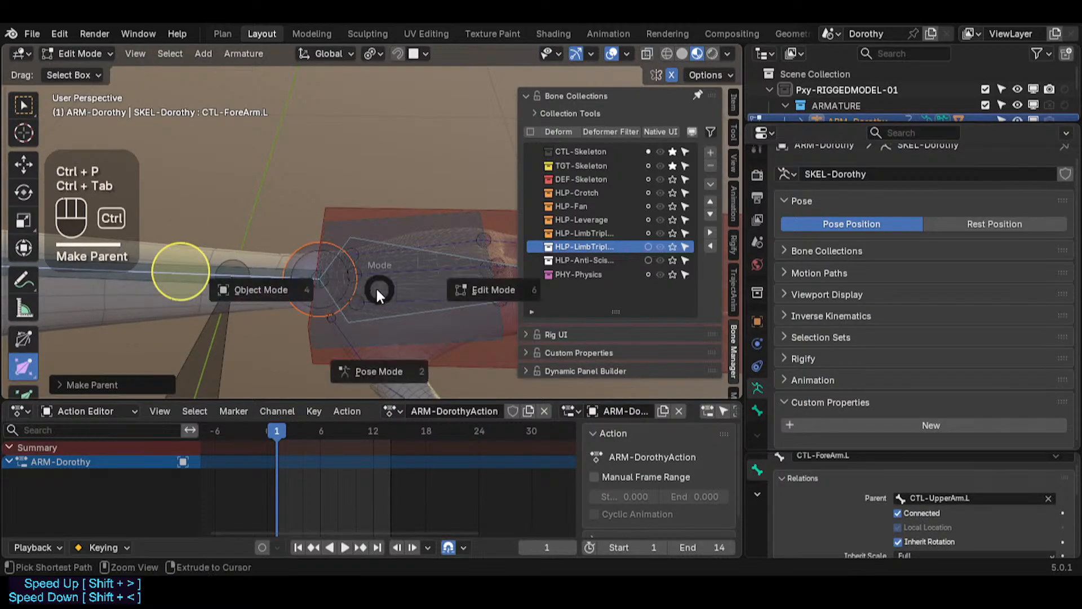
left_click(365, 248)
left_click(366, 248)
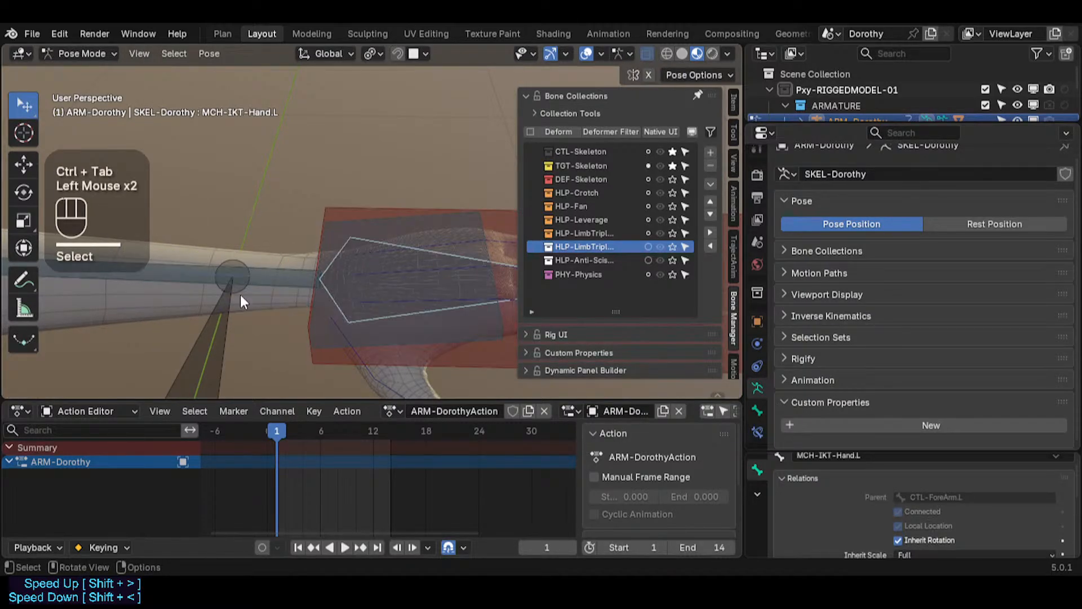
Step: Select the left forearm control and open its bone constraints
left_click(258, 276)
left_click(258, 276)
left_click(258, 276)
left_click(758, 432)
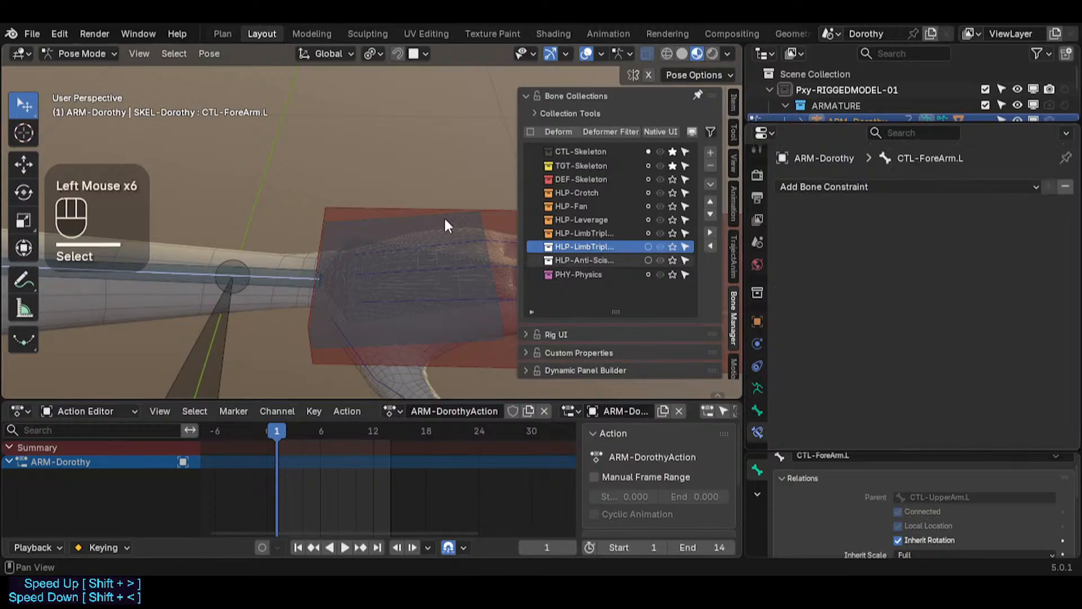
Step: Toggle solo on the TGT-Skeleton bone collection and hide the sidebar
scroll(239, 358, "down", 3)
scroll(239, 357, "up", 1)
middle_click_drag(239, 357, 345, 261, "shift")
scroll(453, 195, "down", 1)
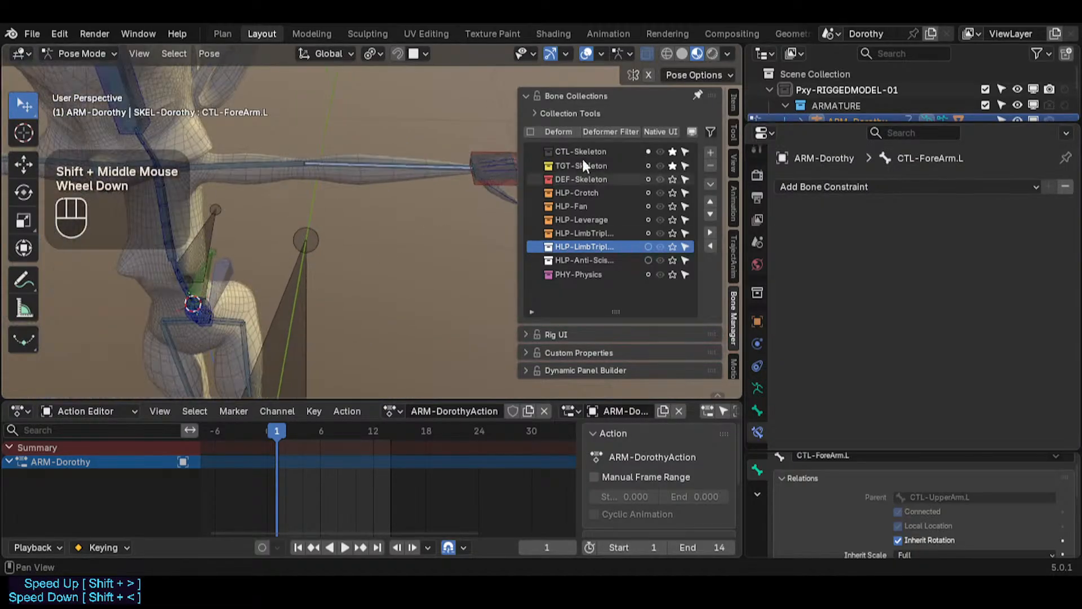
left_click(672, 166)
key("n")
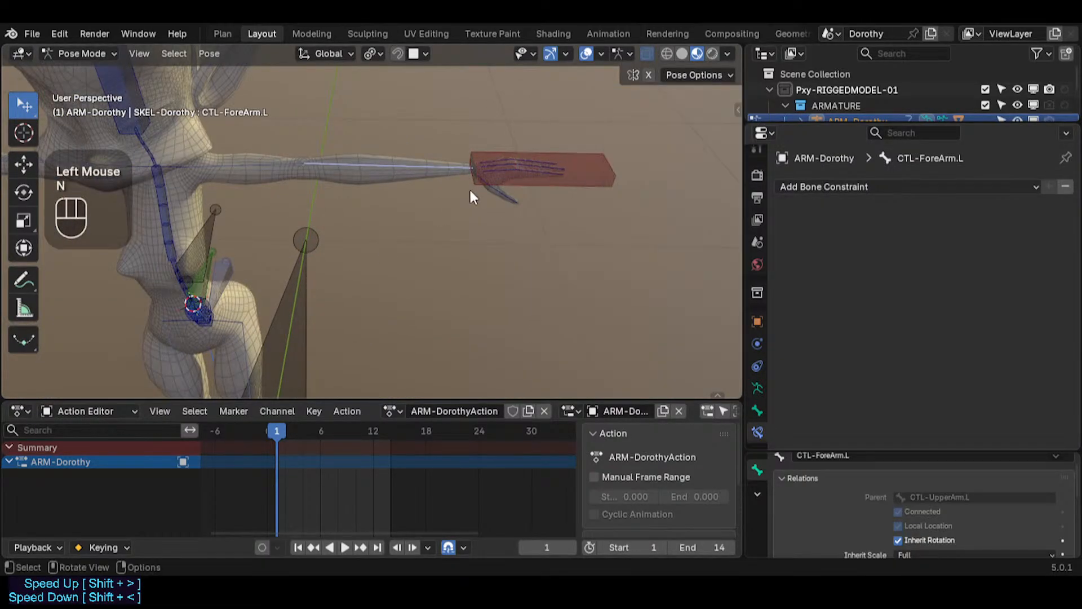
key("n")
left_click(672, 166)
key("n")
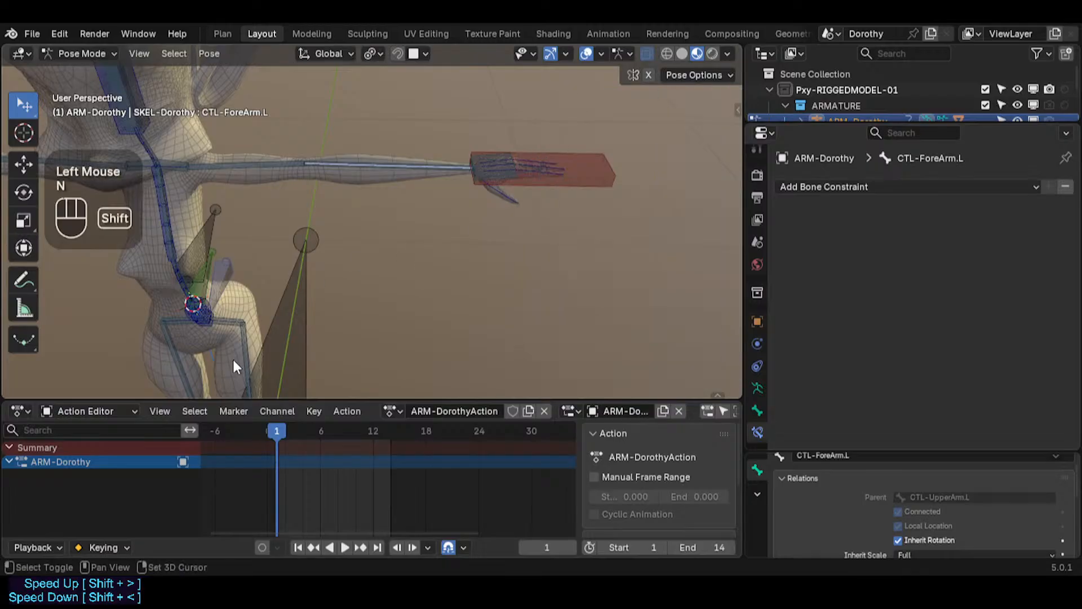
Step: Select the MCH-IKT-Foot.L bone and review its IK and Copy Rotation constraints
middle_click_drag(233, 358, 288, 282, "shift")
left_click(295, 298)
left_click(294, 296)
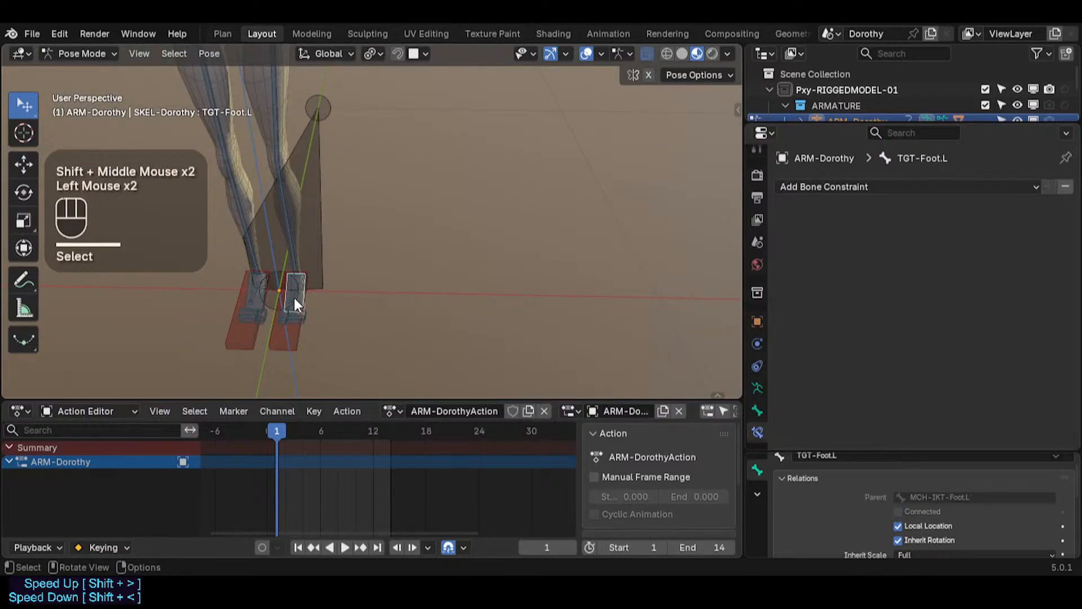
left_click(293, 293)
left_click(294, 295)
left_click(294, 296)
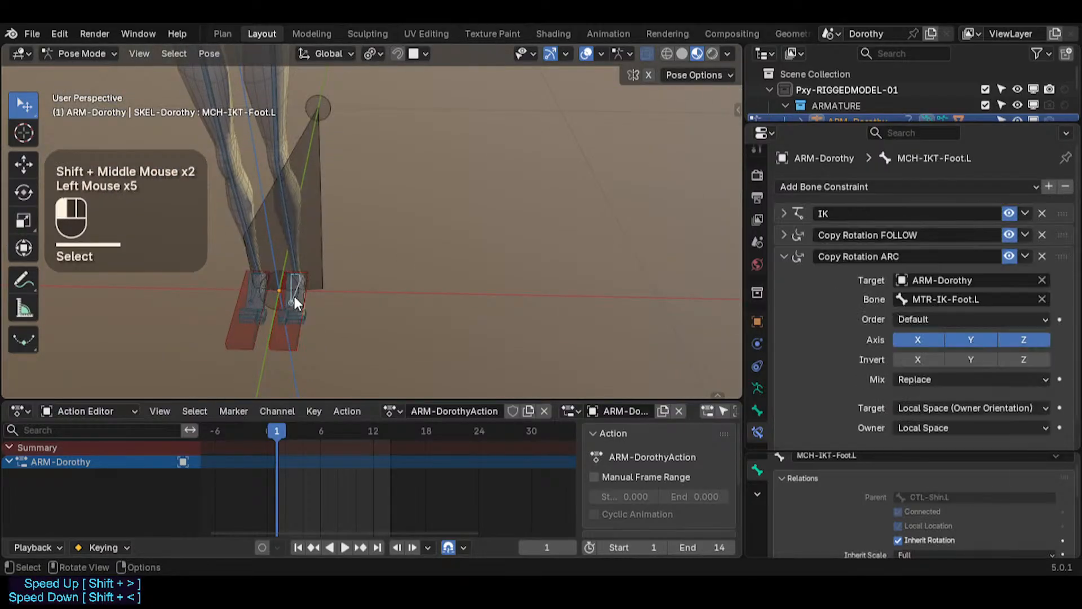
left_click(782, 258)
Step: Add the MCH-IKT-Hand.L bone to the selection from the overlapping-bones list
middle_click_drag(575, 228, 536, 316, "shift")
middle_click_drag(468, 271, 446, 357, "shift")
scroll(352, 289, "up", 4)
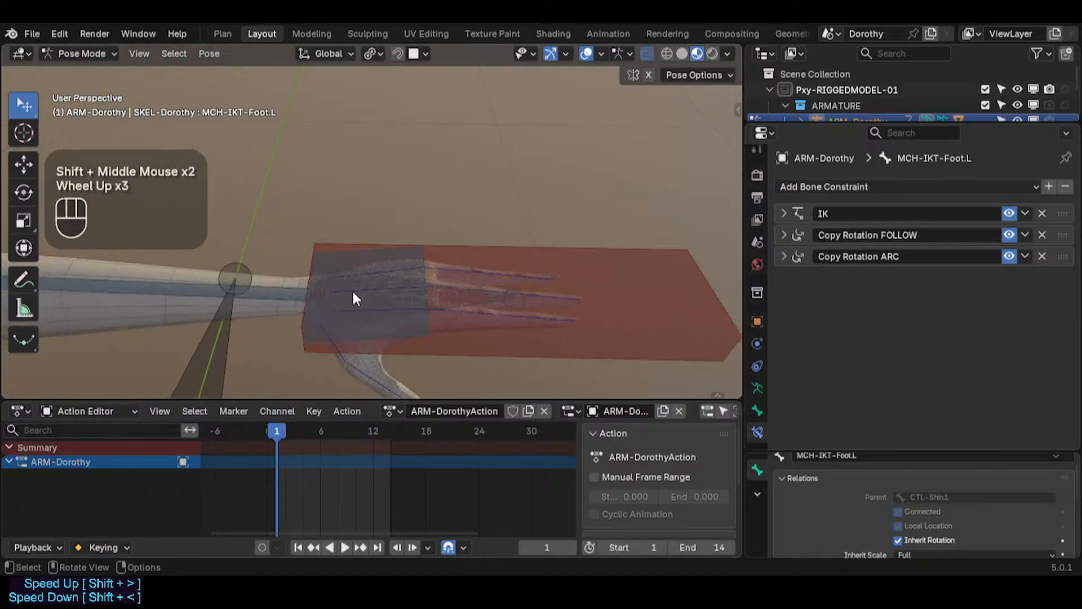
left_click(396, 299, "alt+shift")
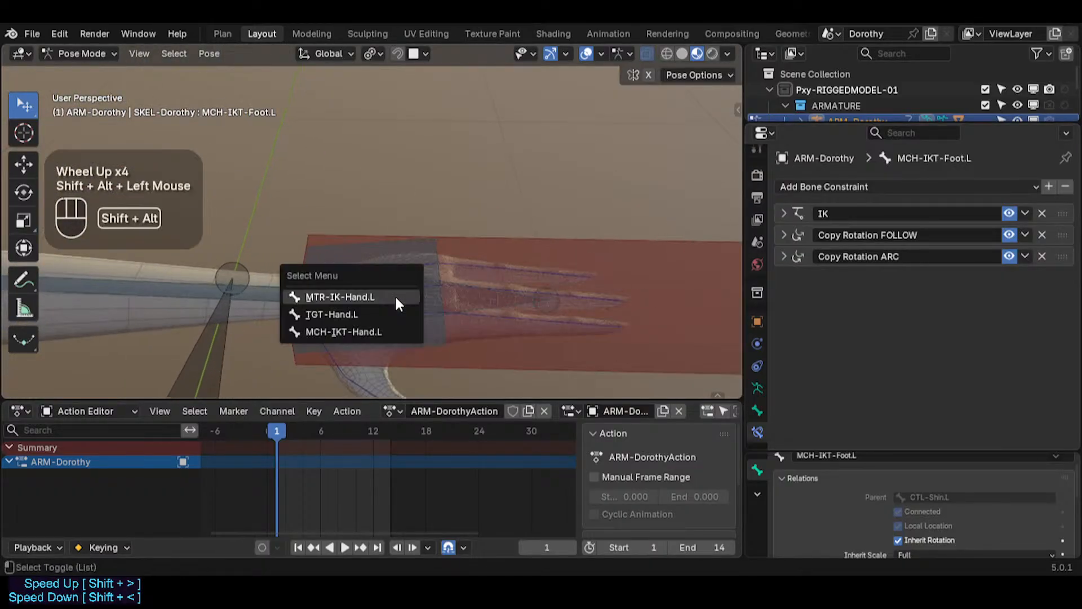
left_click(367, 331)
Step: Add MCH-IKT-Foot.L to the selection so it becomes the active bone
scroll(254, 337, "down", 2)
middle_click_drag(253, 336, 387, 171, "shift")
middle_click_drag(332, 237, 495, 84, "shift")
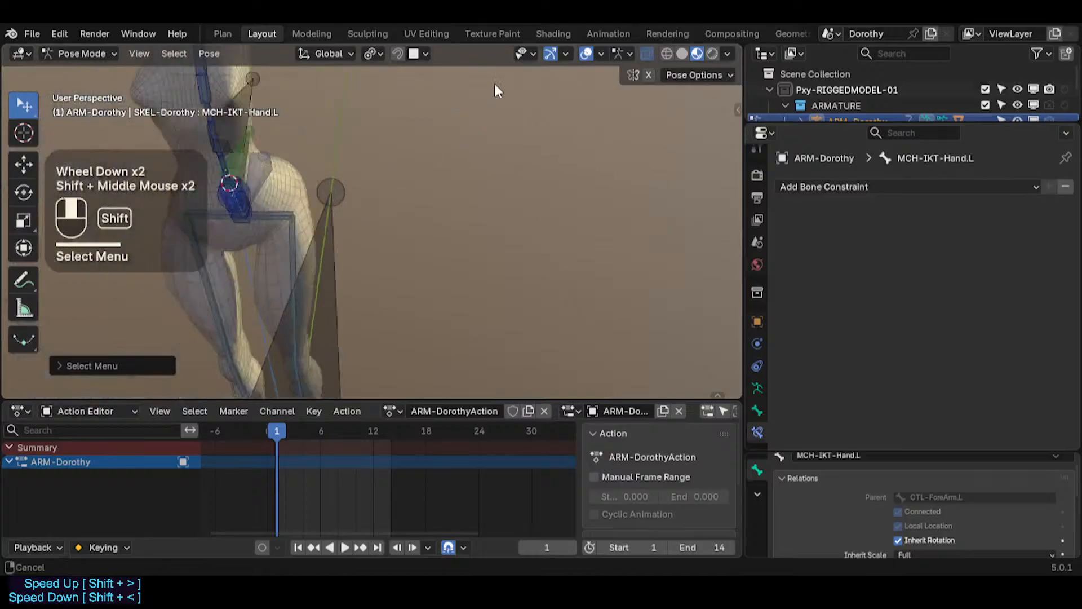
scroll(377, 226, "down", 1, "shift")
middle_click_drag(378, 226, 397, 99, "shift")
scroll(386, 246, "up", 1, "shift")
scroll(386, 247, "down", 1)
middle_click_drag(387, 247, 378, 251)
left_click(371, 335, "alt+shift")
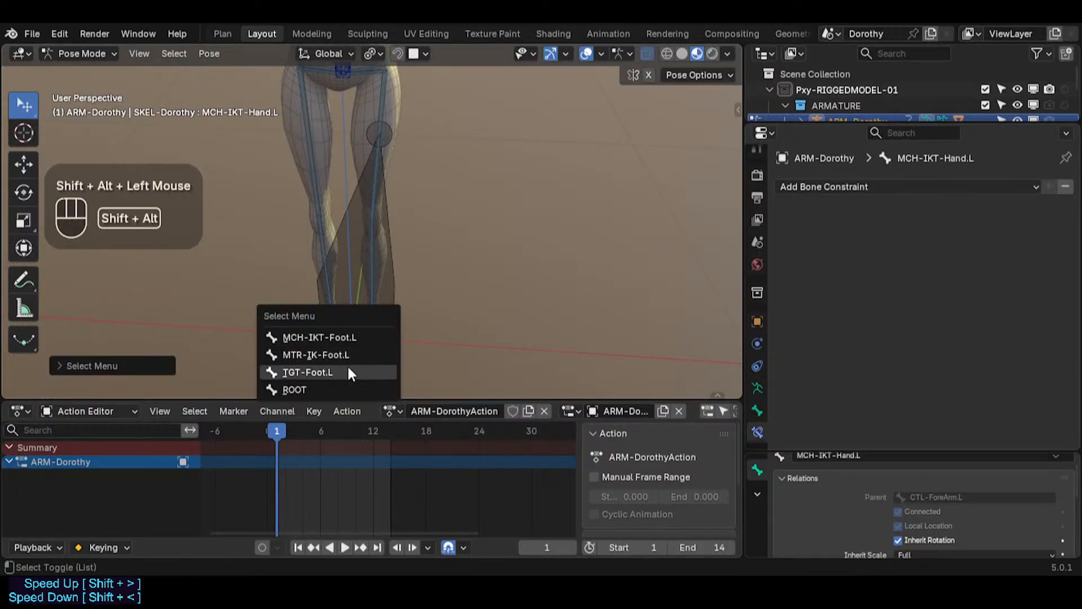
left_click(322, 337)
Step: Copy the active foot bone's constraints to the selected MCH-IKT-Hand.L bone
middle_click_drag(482, 223, 383, 372, "shift")
middle_click_drag(552, 146, 477, 317, "shift")
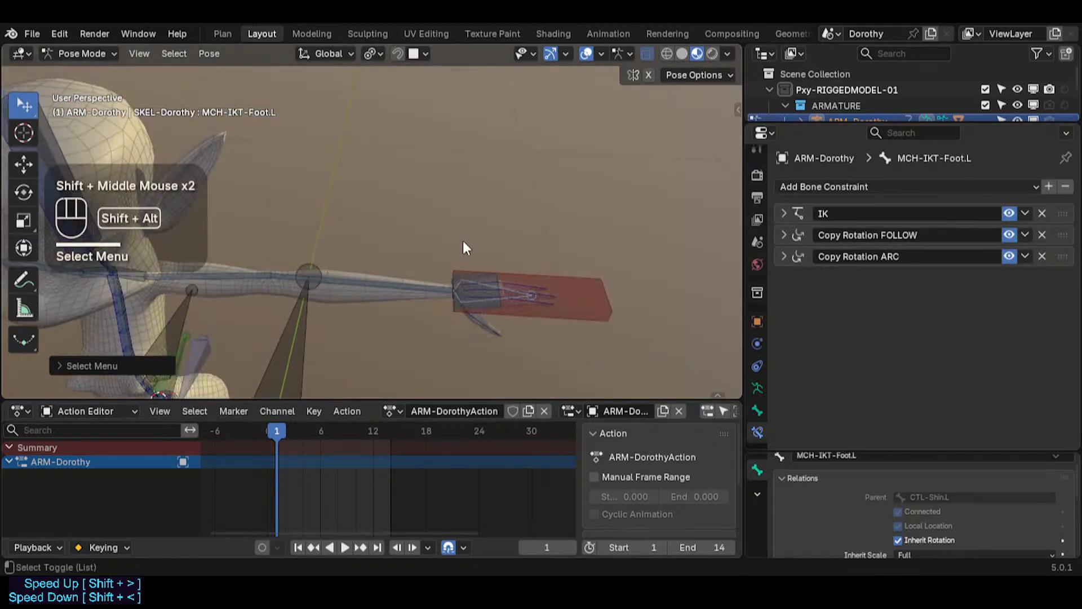
key("shift+alt+c")
Step: Inspect MCH-IKT-Hand.L's relations in Edit Mode and return to Pose Mode
middle_click_drag(384, 171, 362, 126, "shift")
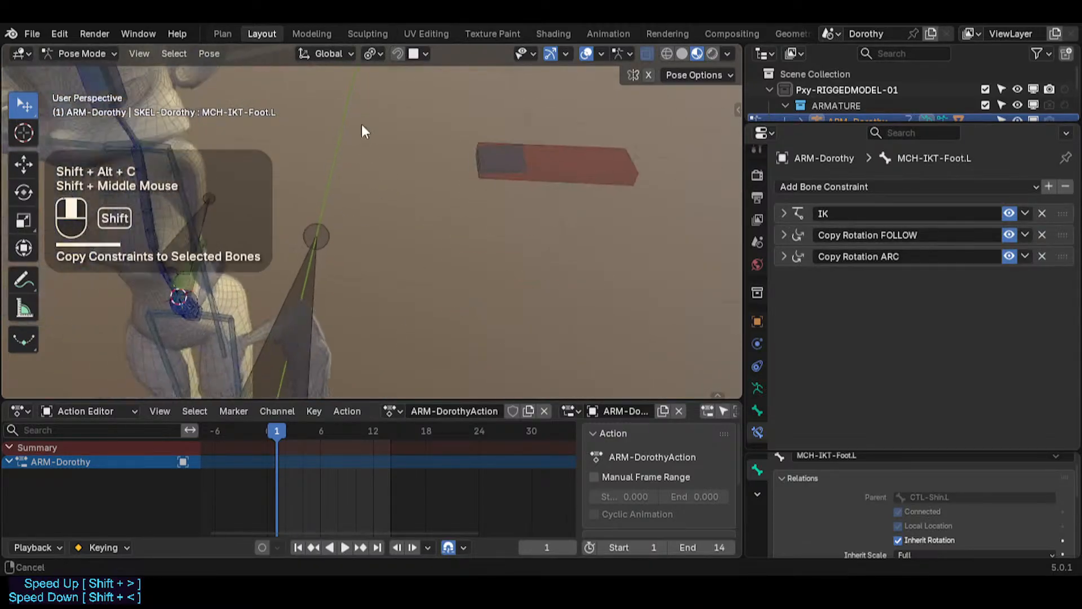
scroll(392, 228, "down", 3)
key("Tab")
scroll(423, 218, "up", 2)
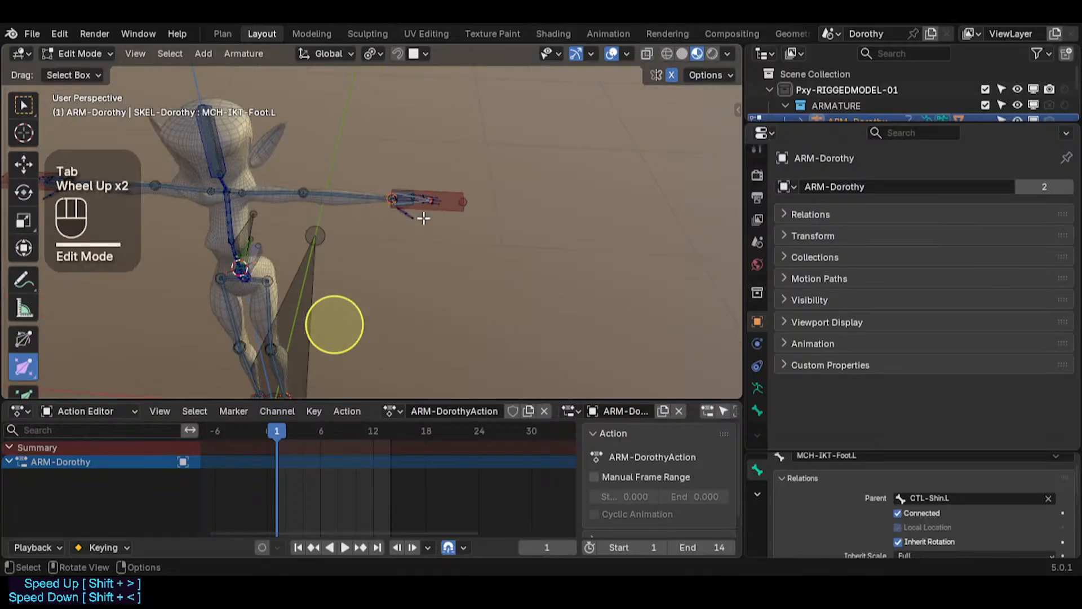
scroll(423, 217, "up", 3)
left_click(447, 113)
left_click(306, 102)
left_click(354, 112)
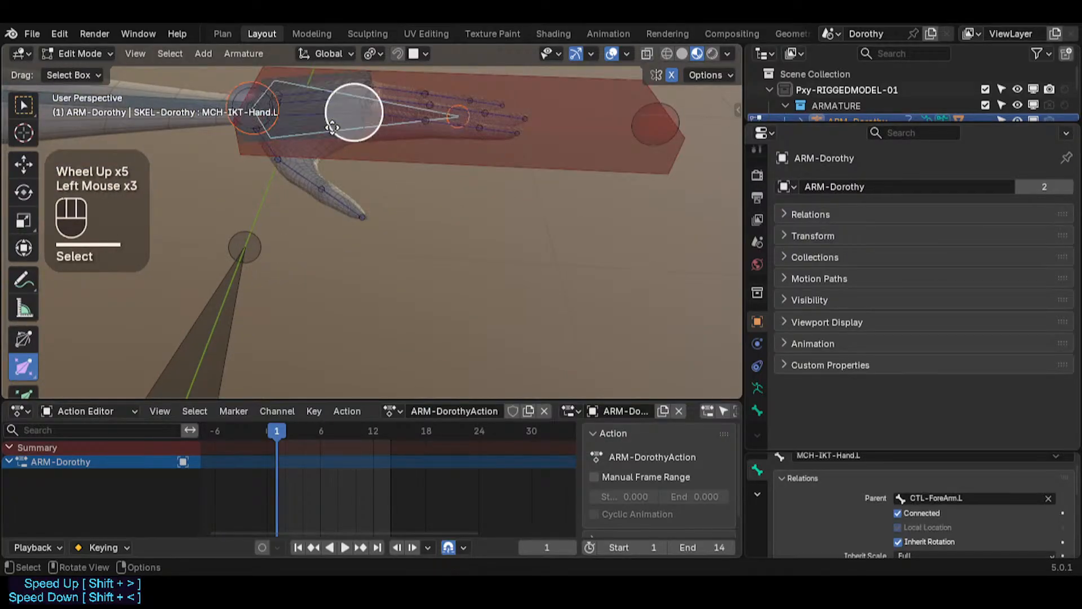
scroll(332, 128, "down", 1, "shift")
middle_click_drag(333, 128, 338, 164, "shift")
key("Tab")
Step: Widen the properties editor and set the hand's copied IK constraint bone to MTR-IK-Hand.L
scroll(341, 186, "down", 2)
middle_click_drag(344, 237, 309, 225, "shift")
scroll(315, 279, "down", 1, "shift")
scroll(310, 225, "down", 1)
left_click_drag(744, 217, 551, 217)
left_click(588, 213)
left_click(846, 257)
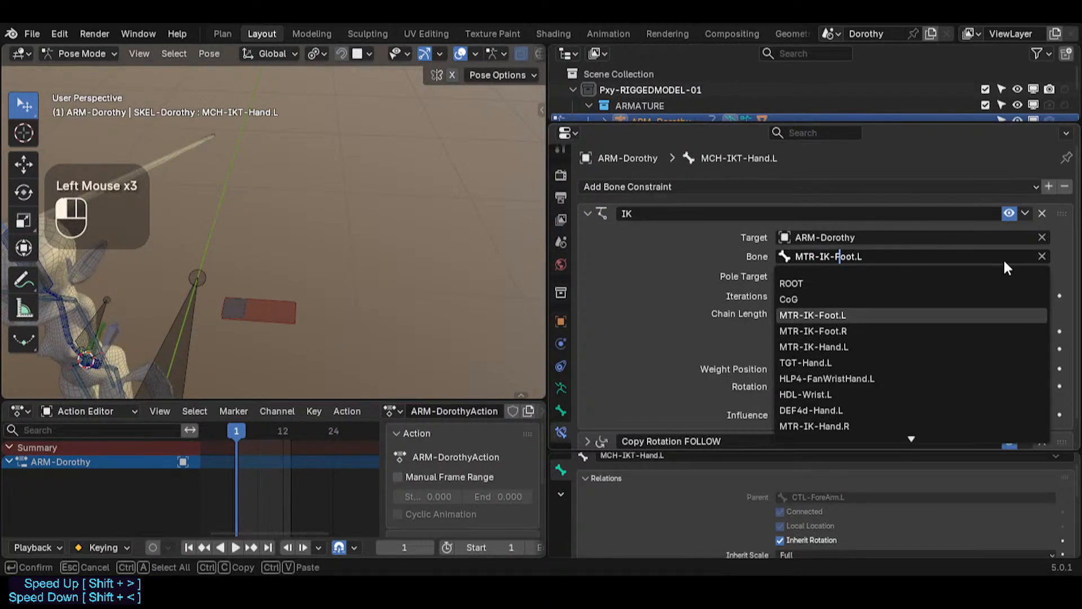
key("BackSpace")
type("Hand")
key("Delete")
key("BackSpace")
key("BackSpace")
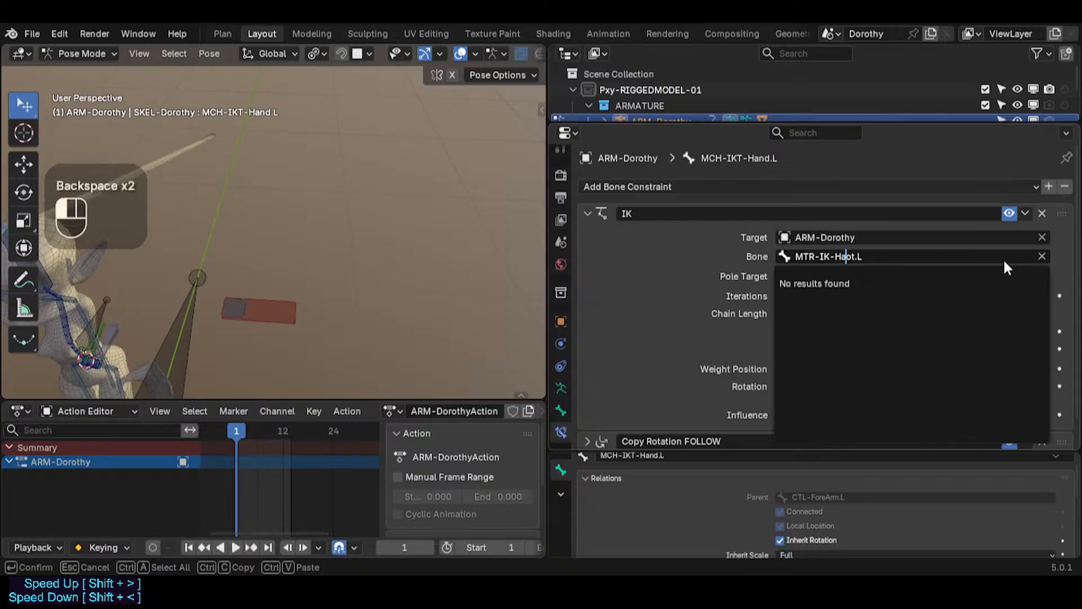
type("n")
key("Delete")
key("Return")
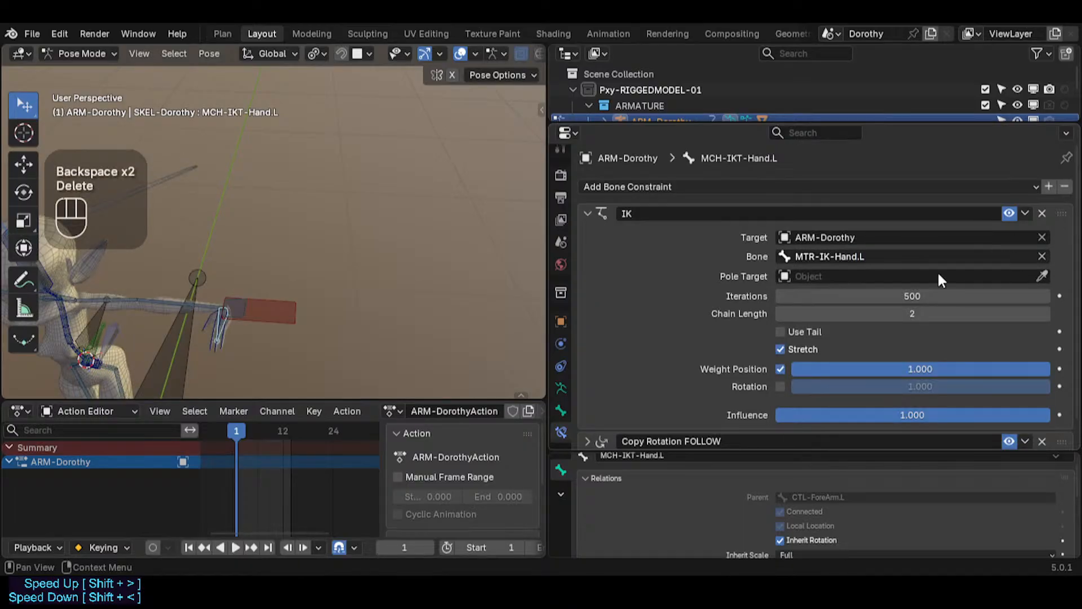
Step: Copy the IK bone target and paste MTR-IK-Hand.L into both Copy Rotation FOLLOW and Copy Rotation ARC constraints
scroll(871, 356, "down", 1)
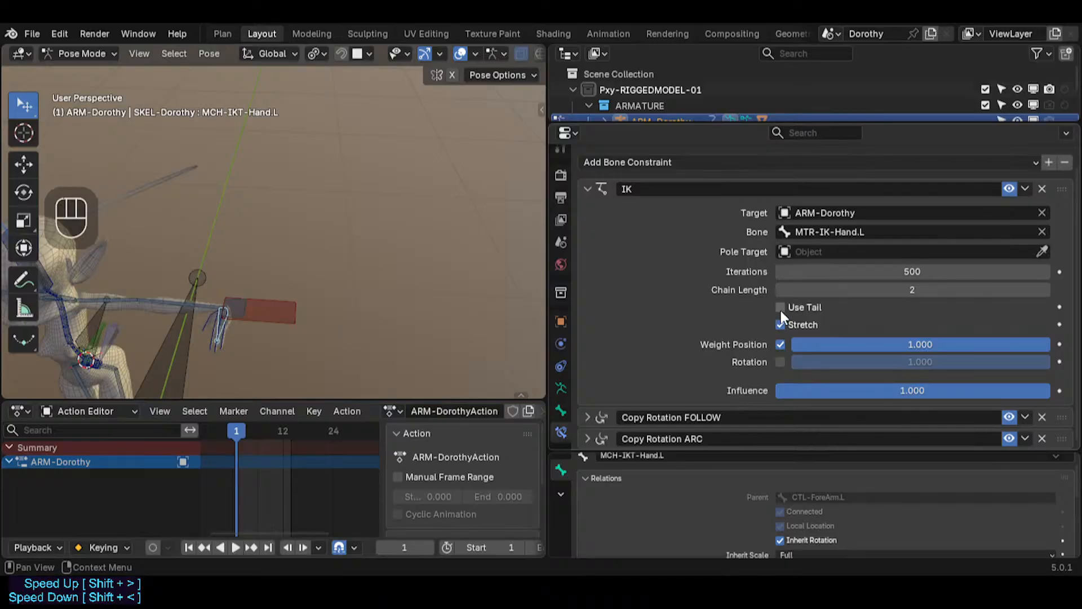
left_click(589, 186)
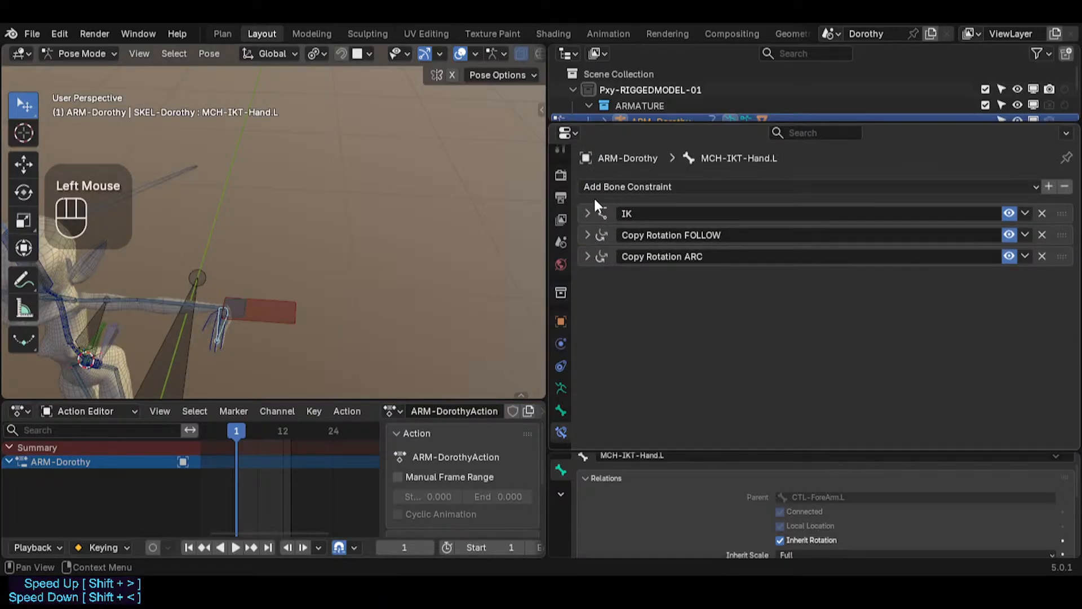
left_click(590, 205)
key("ctrl+c")
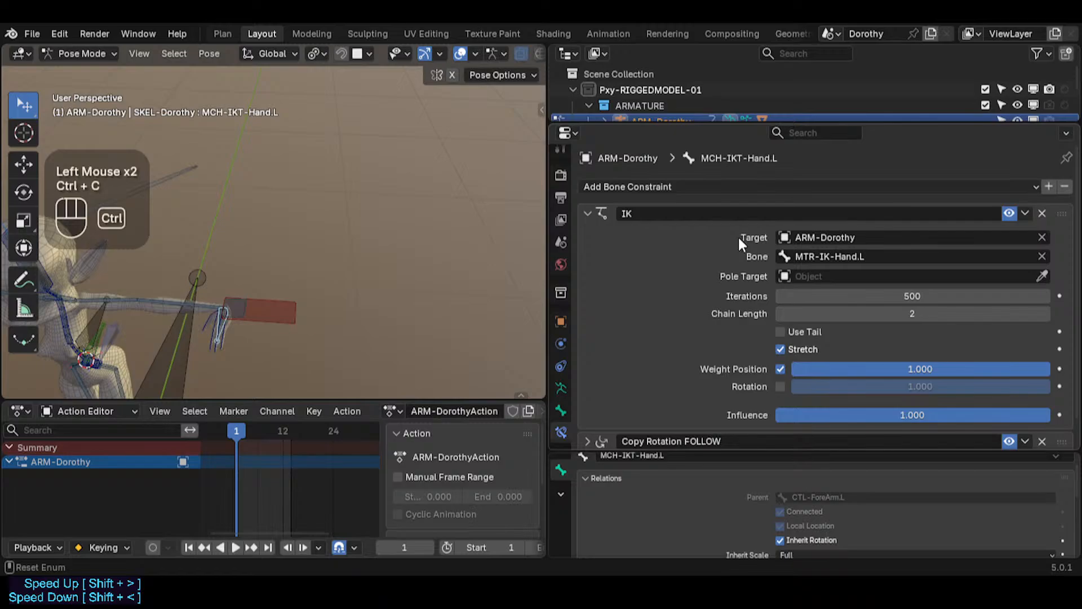
left_click(583, 215)
left_click(584, 235)
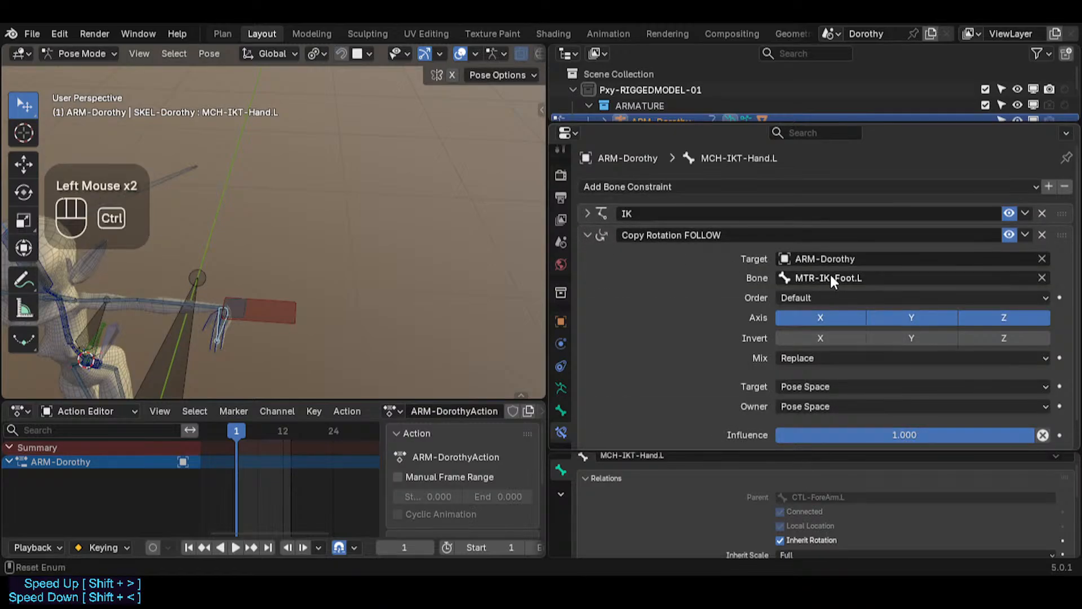
key("ctrl+v")
left_click(588, 235)
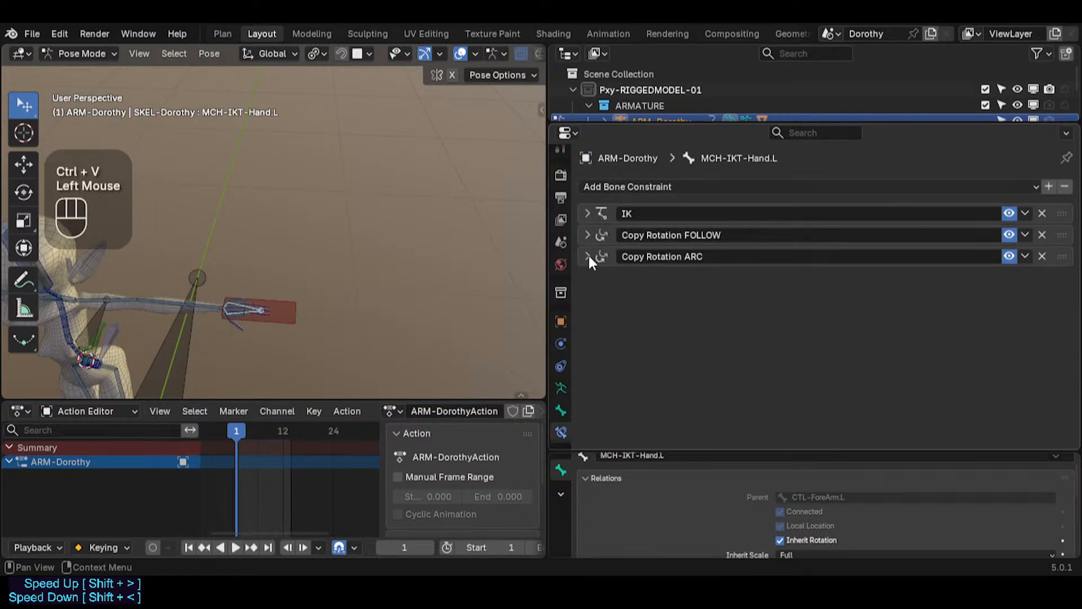
left_click(587, 254)
scroll(811, 282, "down", 2)
key("ctrl+v")
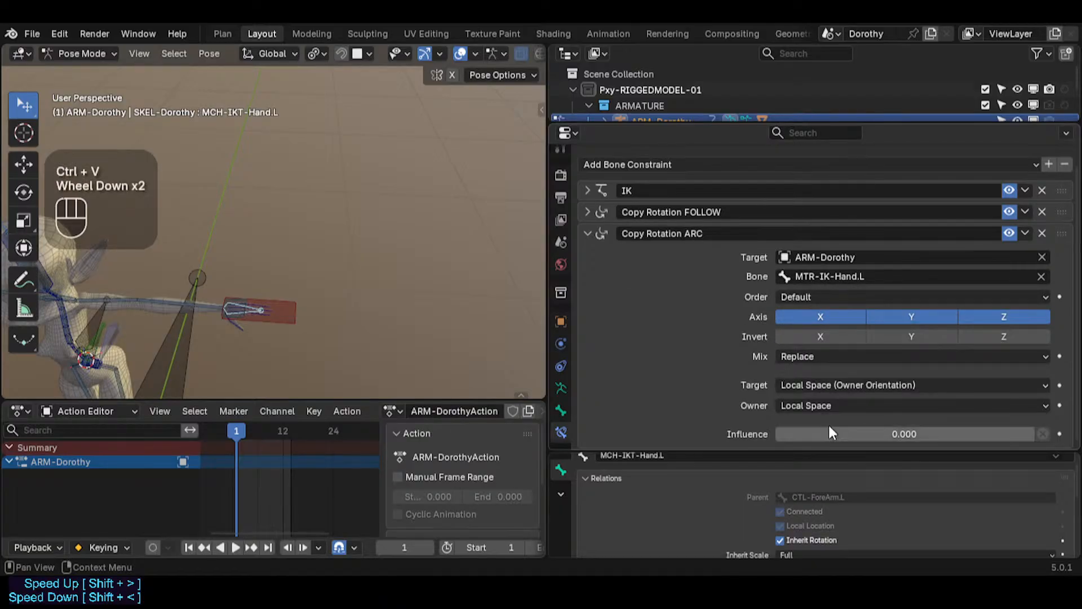
left_click(588, 232)
Step: Select the MTR-IK-Foot.L bone and review its Limit Scale constraint
middle_click_drag(344, 266, 387, 194, "shift")
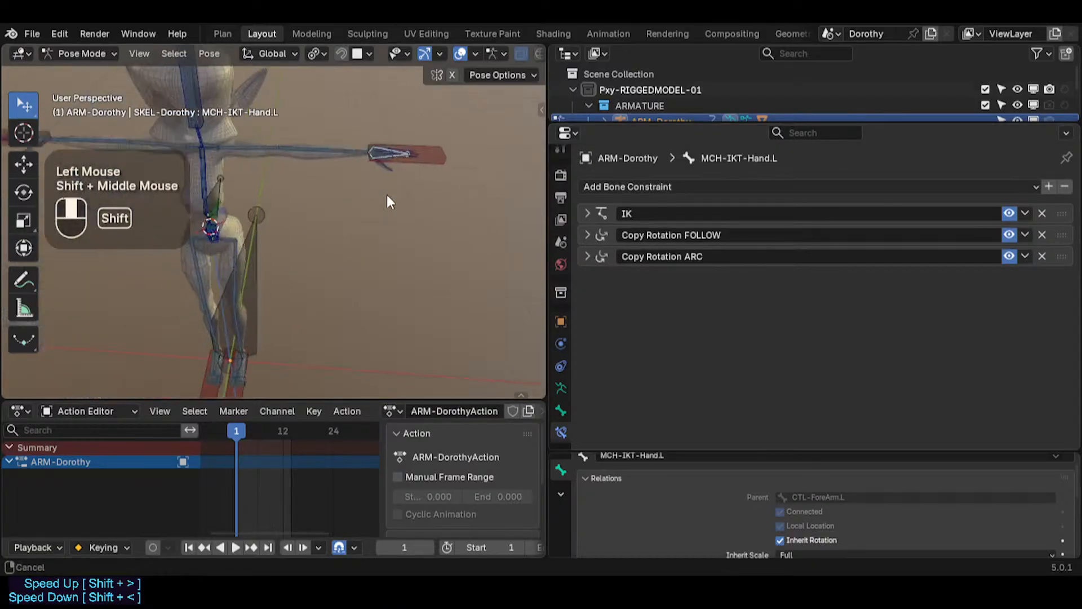
scroll(286, 269, "down", 1)
scroll(279, 280, "up", 2)
scroll(281, 293, "up", 3)
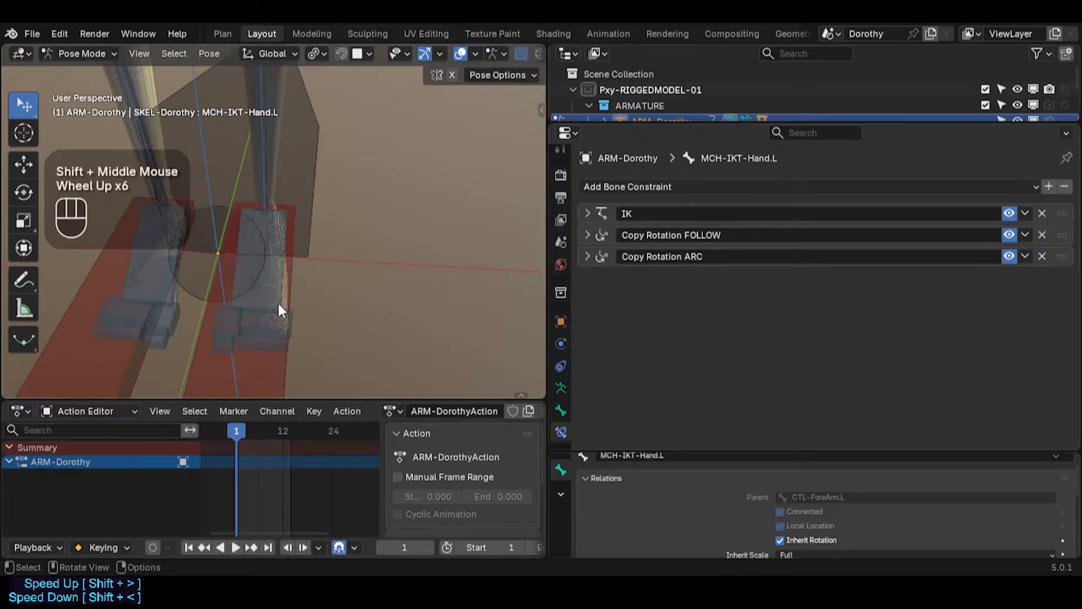
left_click(275, 293)
middle_click_drag(275, 293, 248, 275)
scroll(268, 290, "down", 2)
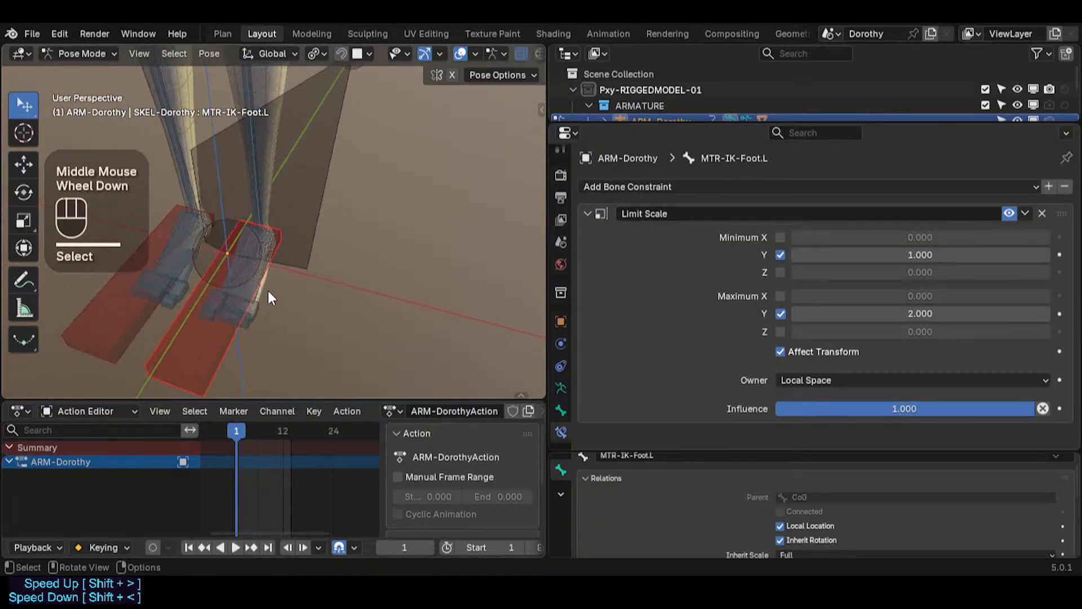
scroll(253, 290, "up", 2)
left_click(218, 286)
left_click(221, 256)
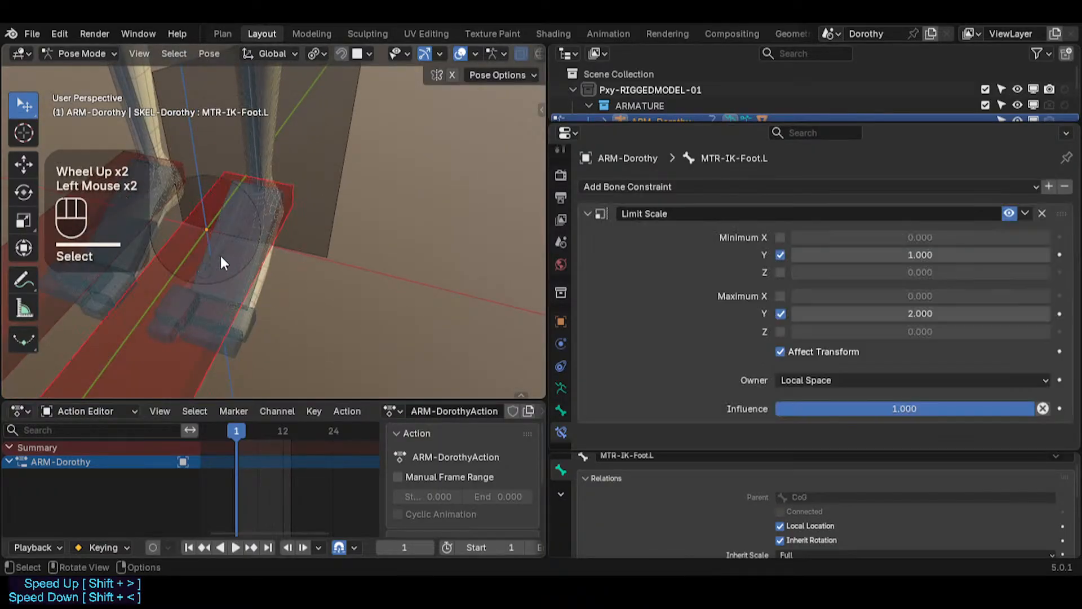
left_click(221, 256)
left_click(177, 358)
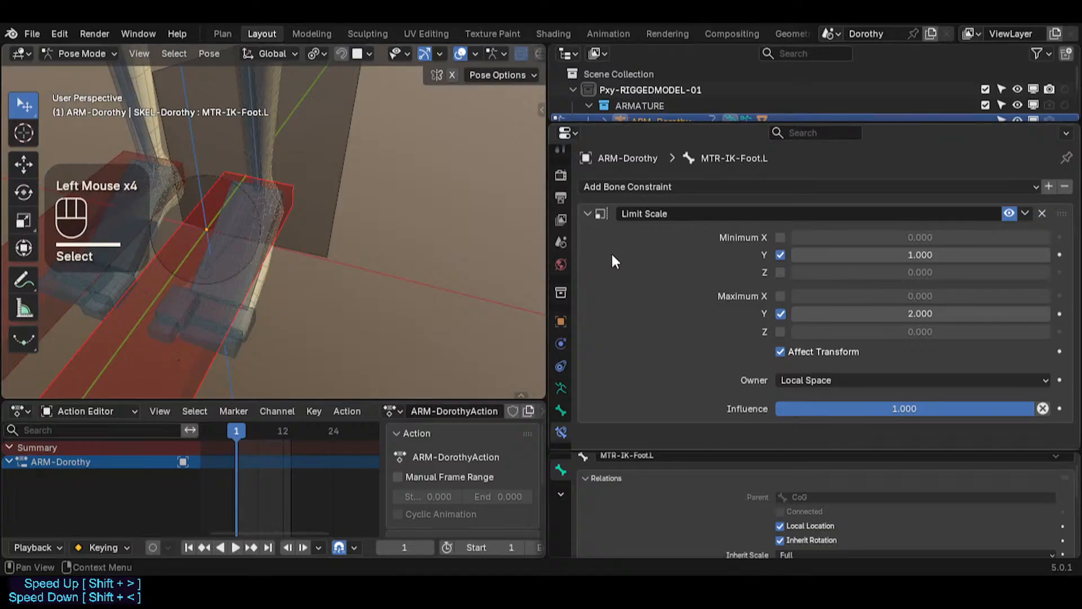
Step: Select MTR-IK-Hand.L, then add MTR-IK-Foot.L to the selection as the active bone
scroll(439, 169, "down", 4)
middle_click_drag(449, 164, 193, 301, "shift")
left_click(167, 363)
left_click(190, 378)
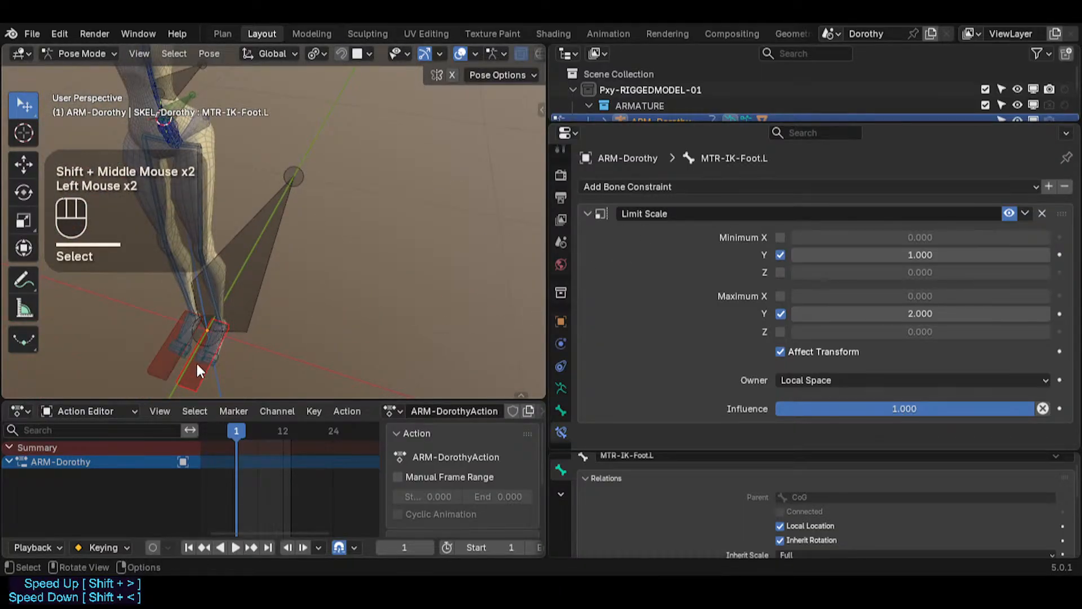
left_click(197, 366)
middle_click_drag(197, 366, 349, 228, "shift")
scroll(441, 178, "down", 2)
left_click(439, 179)
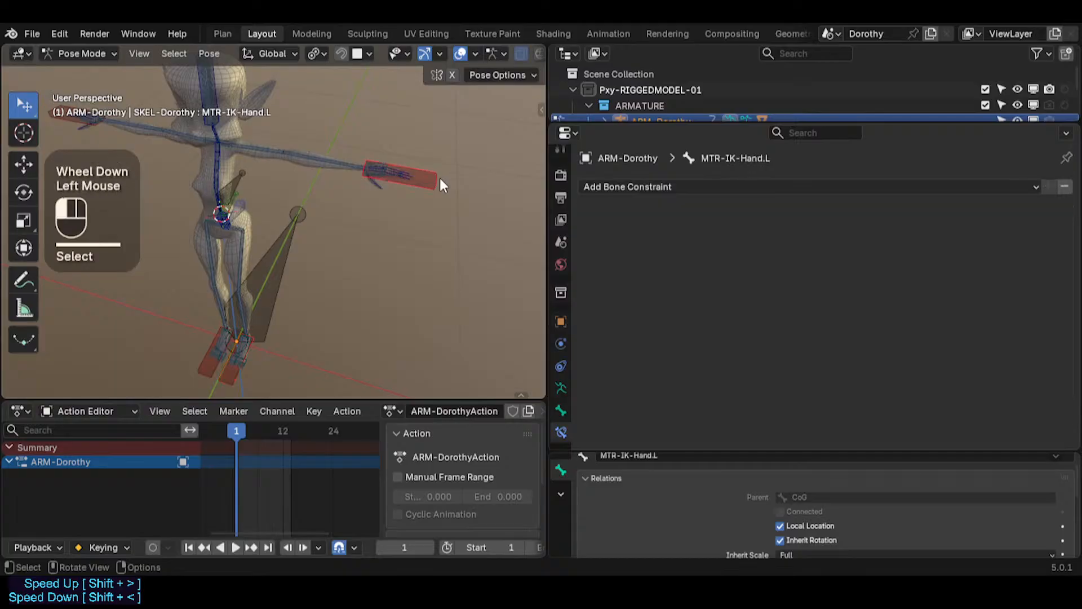
left_click(242, 373, "shift")
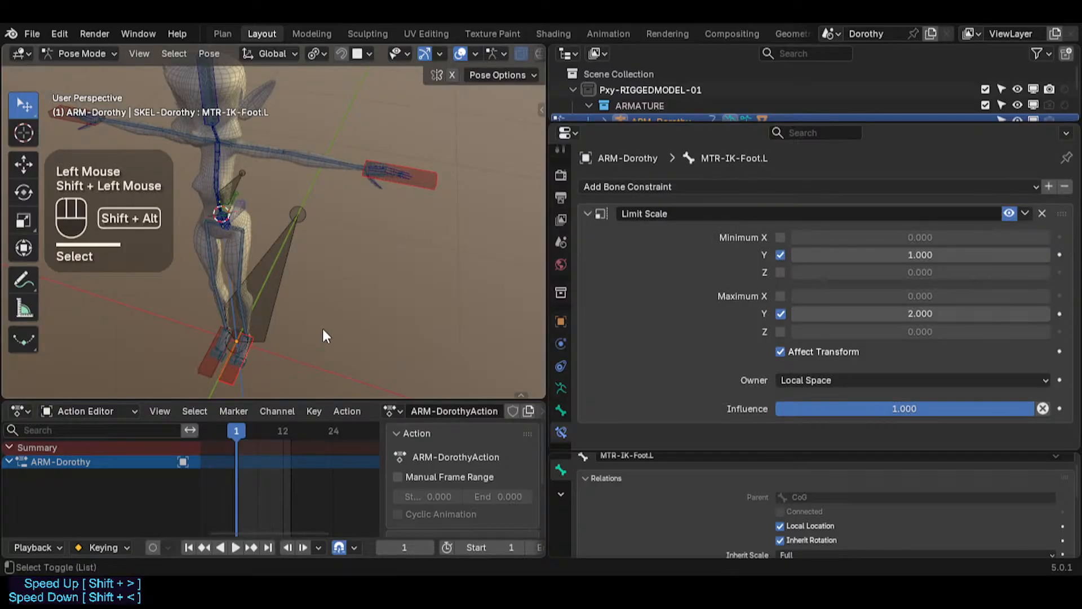
Step: Copy the foot's Limit Scale constraint to MTR-IK-Hand.L, widen the viewport and select the hand bone to check it
key("shift+alt+c")
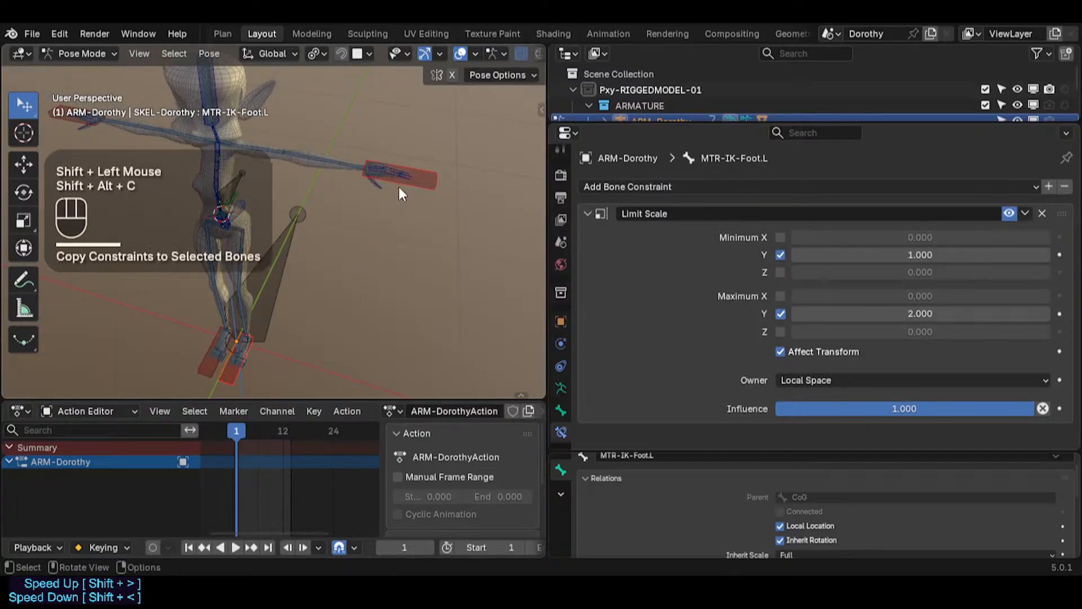
left_click(429, 178)
scroll(429, 178, "up", 4)
scroll(435, 186, "down", 1, "shift")
middle_click_drag(434, 178, 406, 221, "shift")
scroll(401, 225, "down", 3)
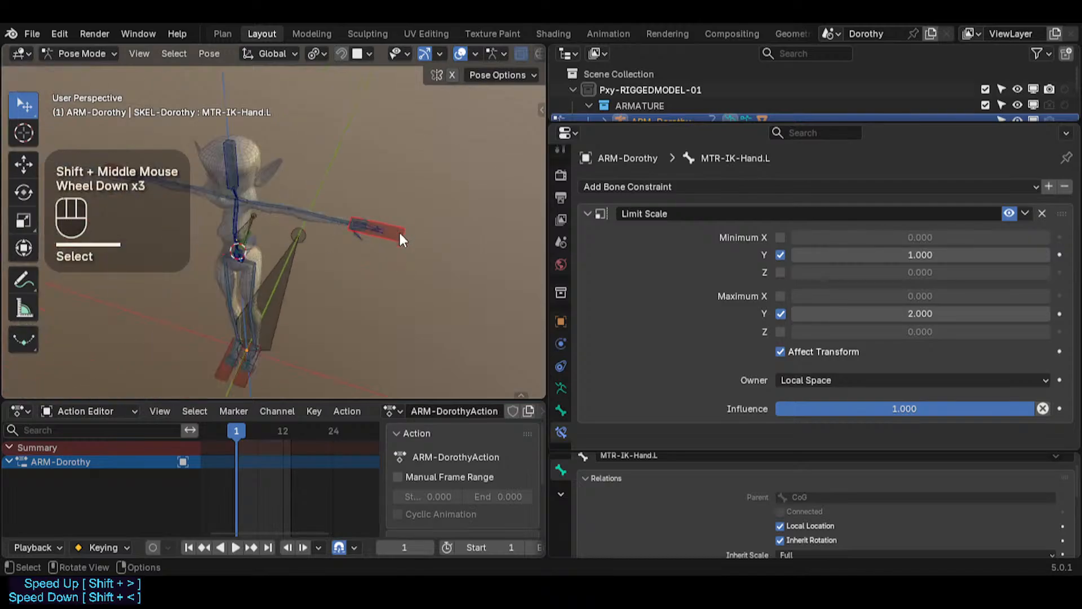
scroll(384, 259, "up", 2)
middle_click_drag(383, 259, 418, 296, "shift")
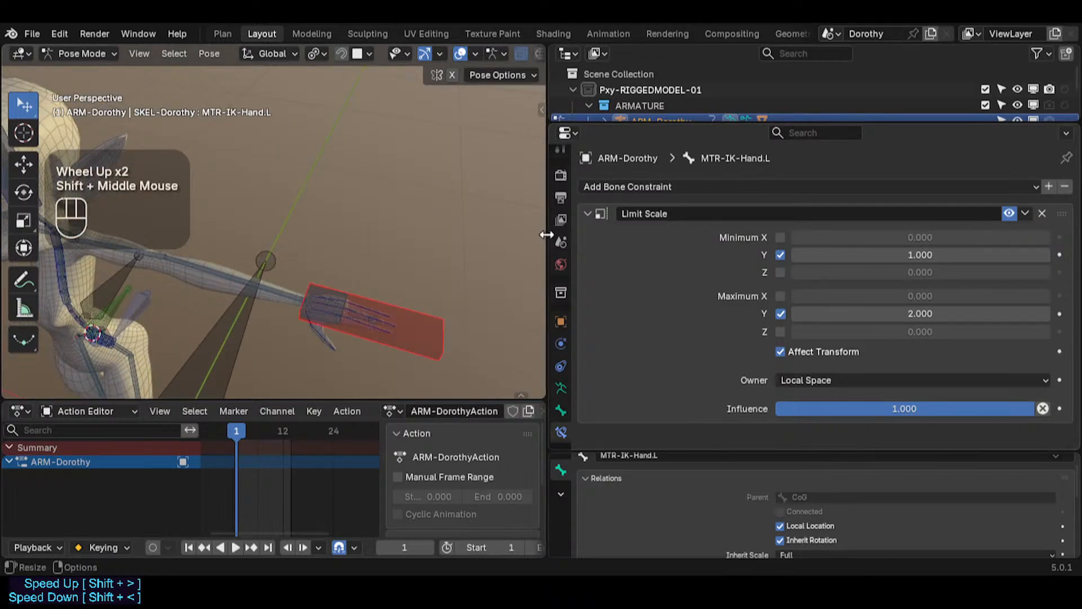
left_click_drag(547, 234, 597, 235)
scroll(768, 274, "down", 1)
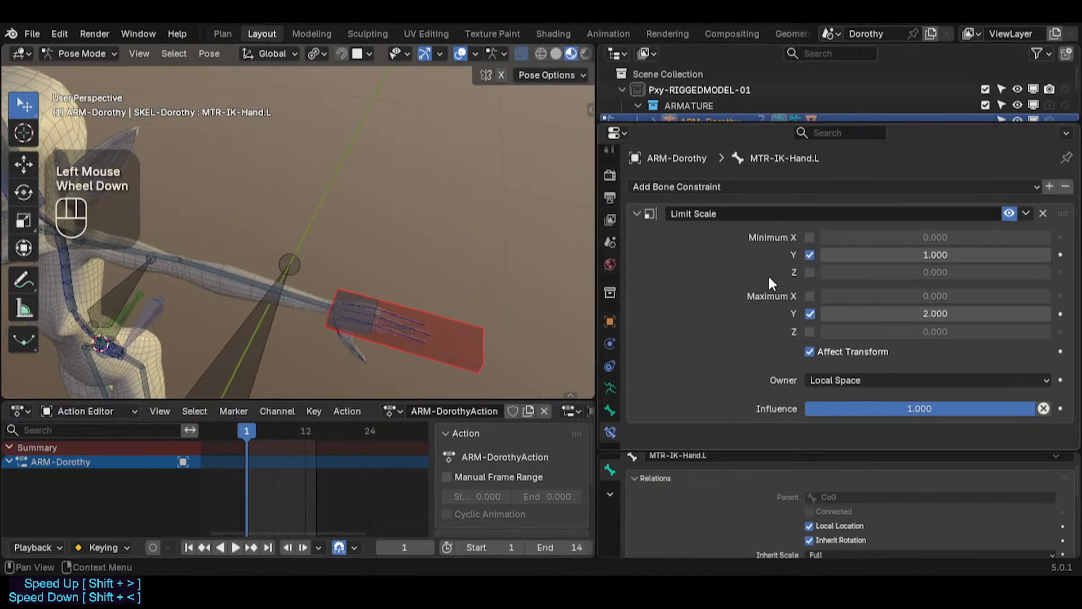
left_click(466, 327)
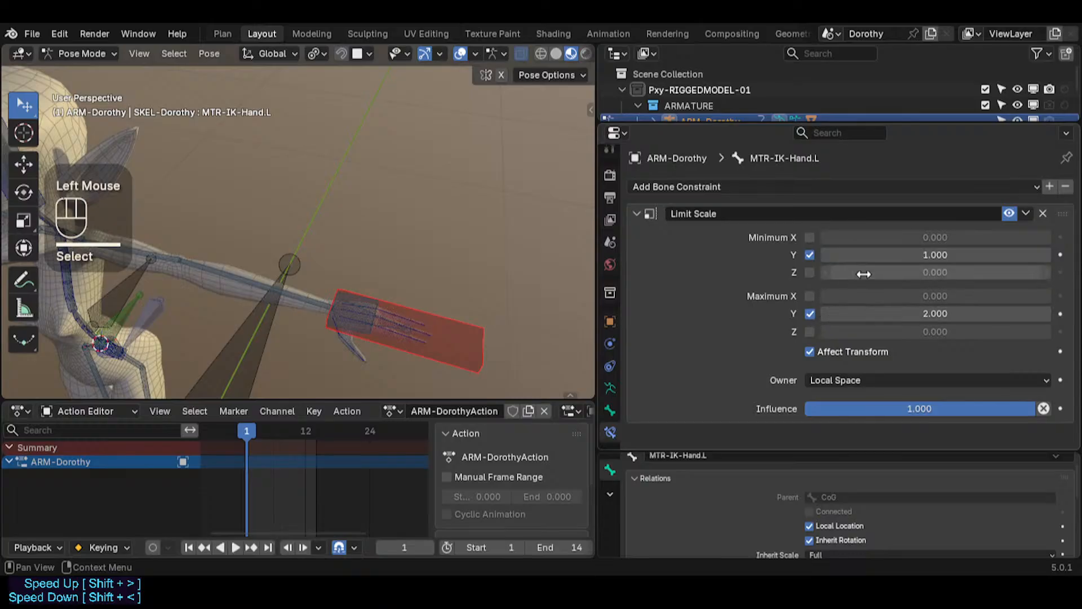
Step: Try scaling the MTR-IK-Hand.L bone, cancel, and clear its scale
left_click(466, 338)
key("s")
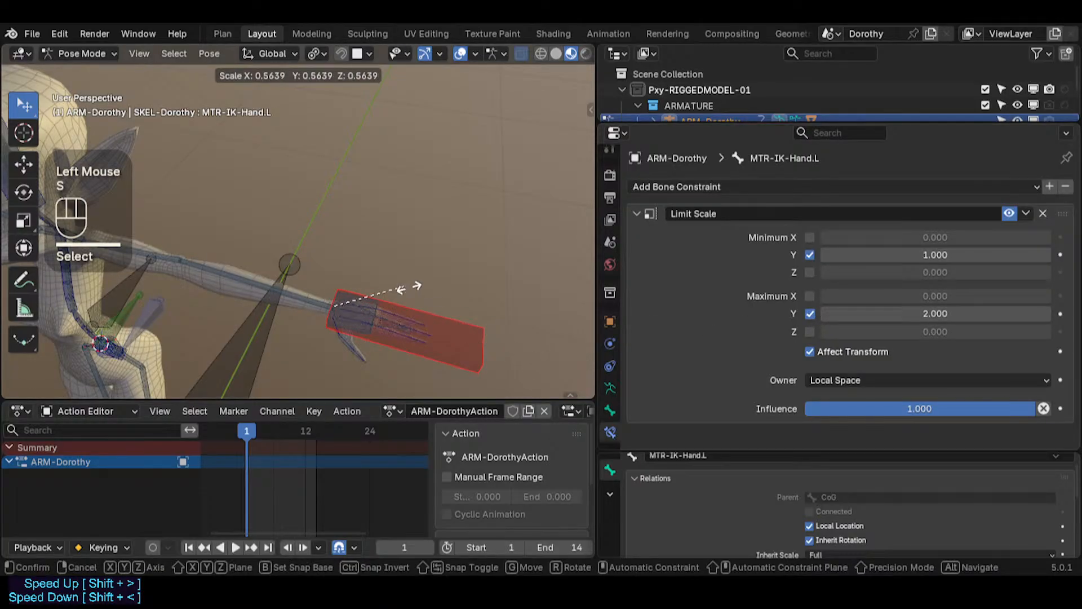
key("Escape")
key("alt+a")
left_click(454, 335)
key("s")
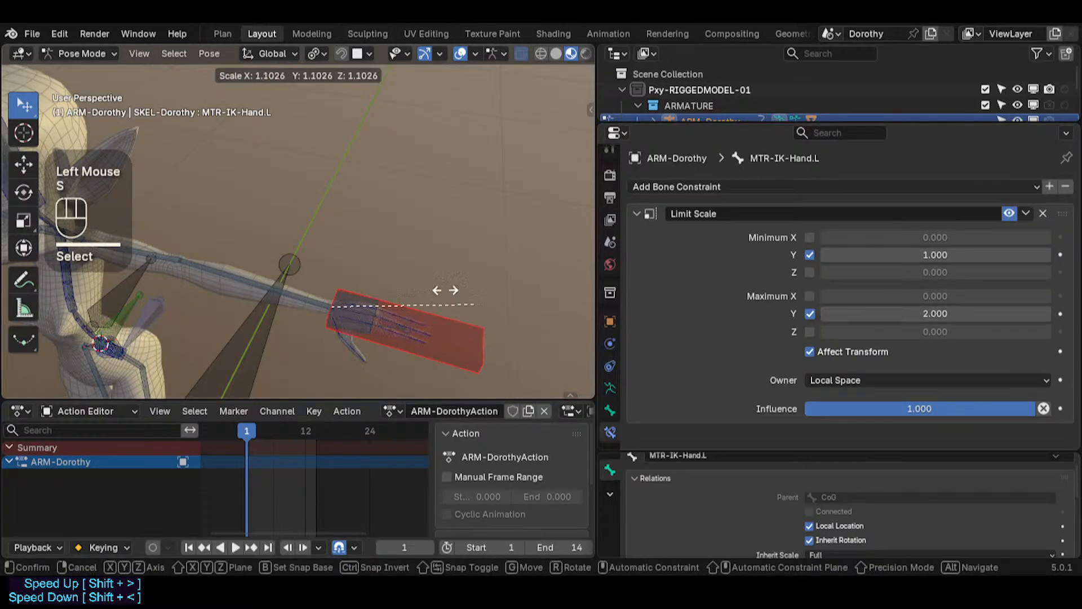
key("Escape")
key("alt+s")
key("alt+s")
Step: Inspect the hand bone's transform values and scale locks in the sidebar and test scaling it again
middle_click_drag(459, 340, 429, 251, "shift")
key("n")
left_click(428, 96)
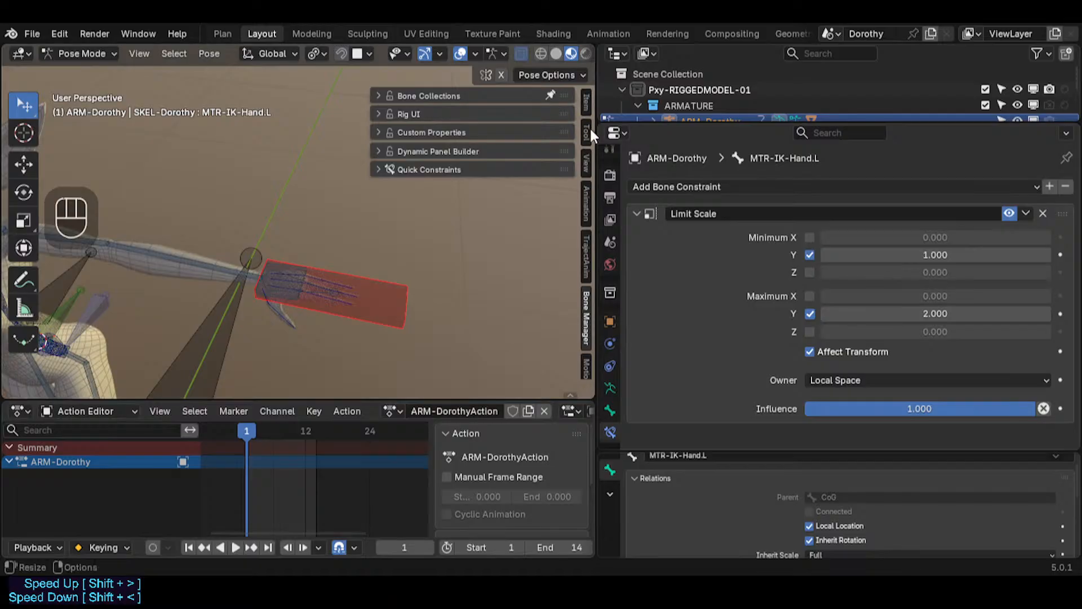
left_click(582, 108)
left_click(424, 115)
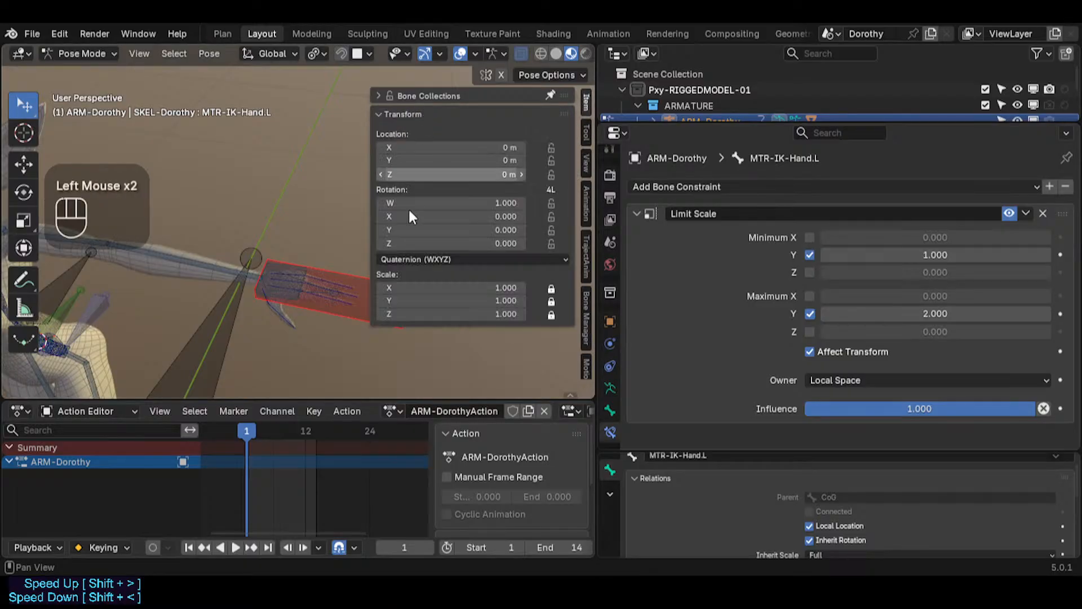
left_click(552, 300)
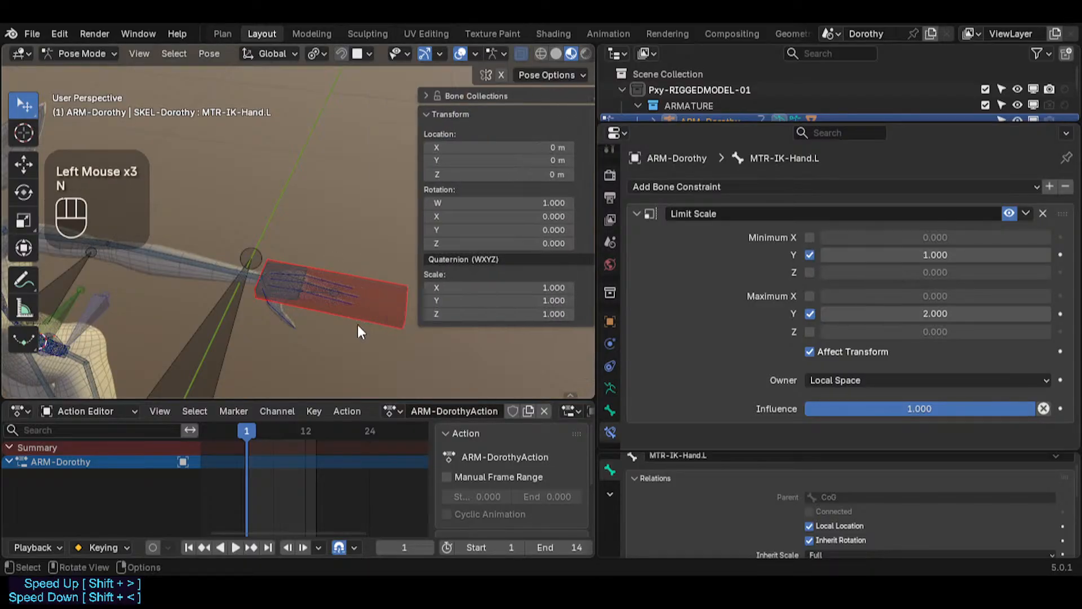
key("n")
key("s")
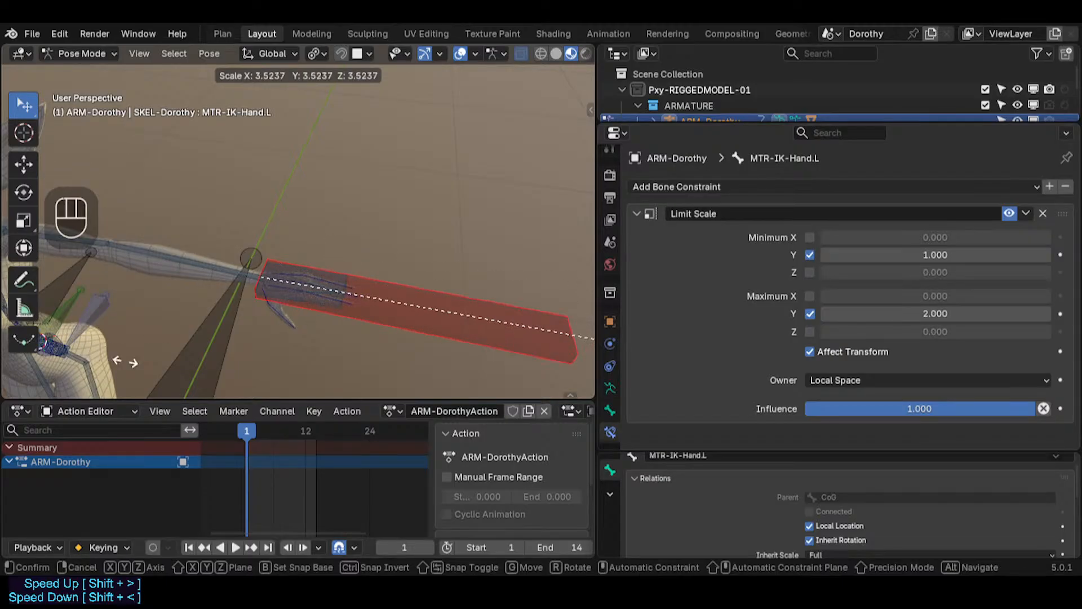
key("Escape")
Step: Select the MCH-IKT-Hand.L bone, apply Make Parent to it in Edit Mode, and return to Pose Mode
scroll(337, 306, "up", 2)
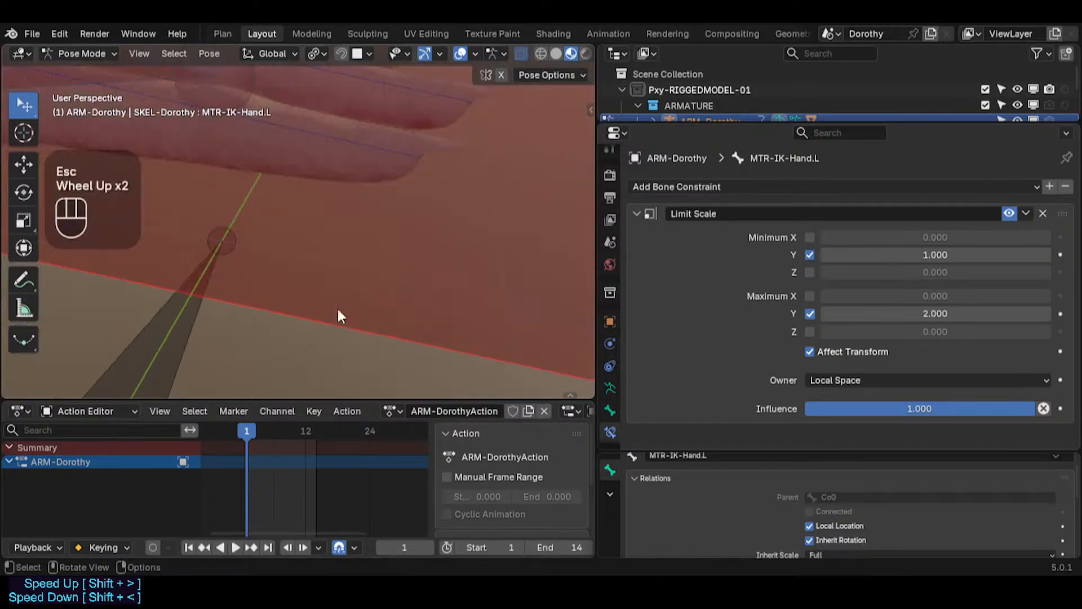
scroll(255, 259, "down", 1)
middle_click_drag(220, 249, 349, 298, "shift")
left_click(250, 272)
scroll(354, 299, "up", 4)
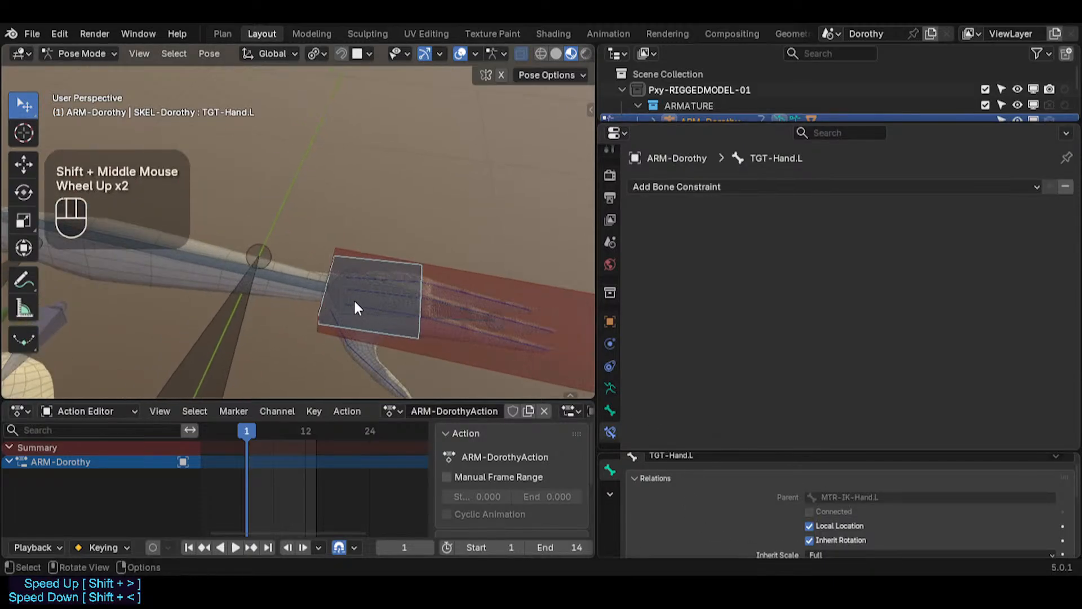
left_click(383, 296, "alt+shift")
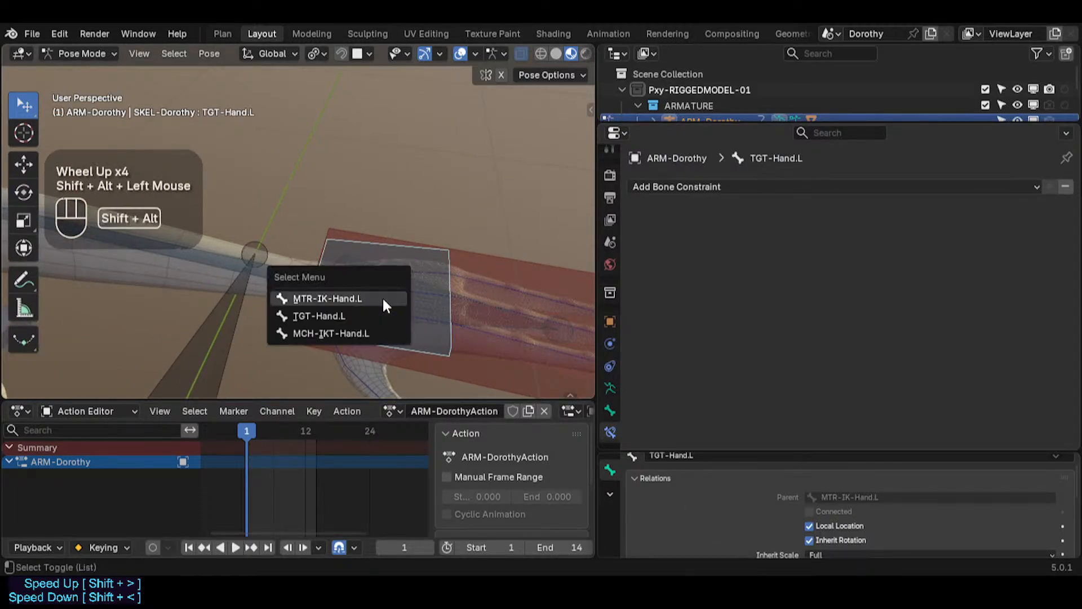
left_click(333, 333)
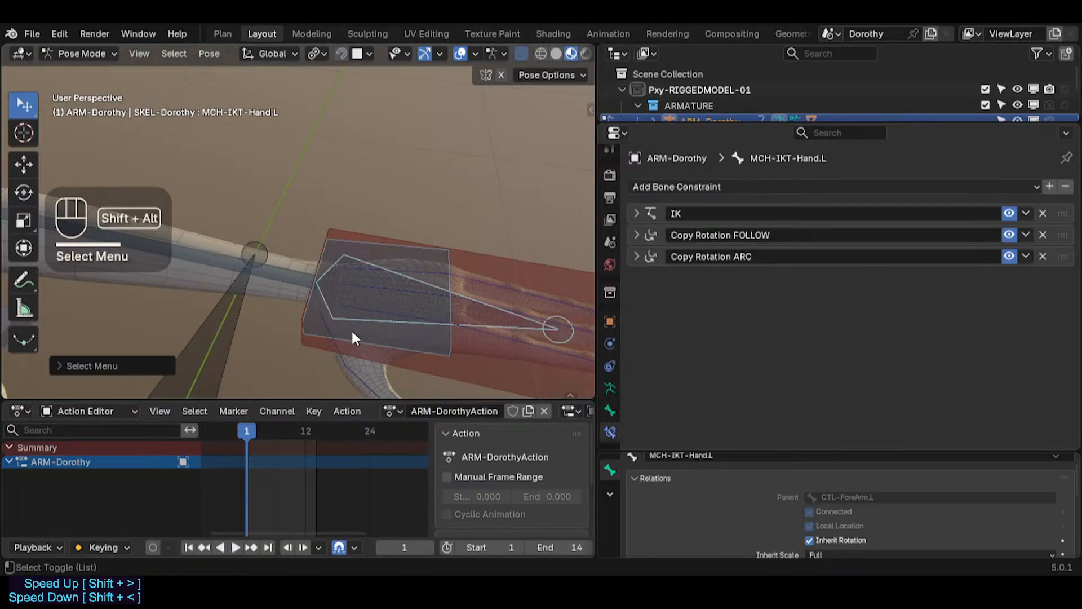
key("Tab")
key("ctrl+p")
left_click(353, 332)
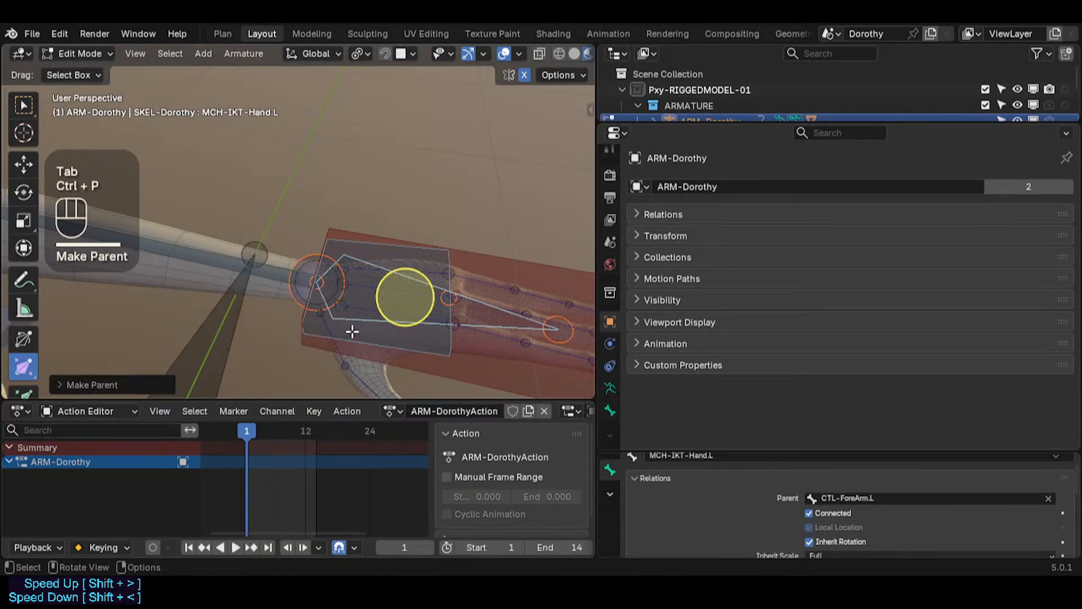
key("ctrl+Tab")
Step: Examine the foot IK bones MTR-IK-Foot.L, MCH-IKT-Foot.L and TGT-Foot.L and their parent relations
scroll(337, 315, "down", 2)
middle_click_drag(337, 315, 357, 170, "shift")
scroll(324, 259, "up", 3)
left_click(357, 285)
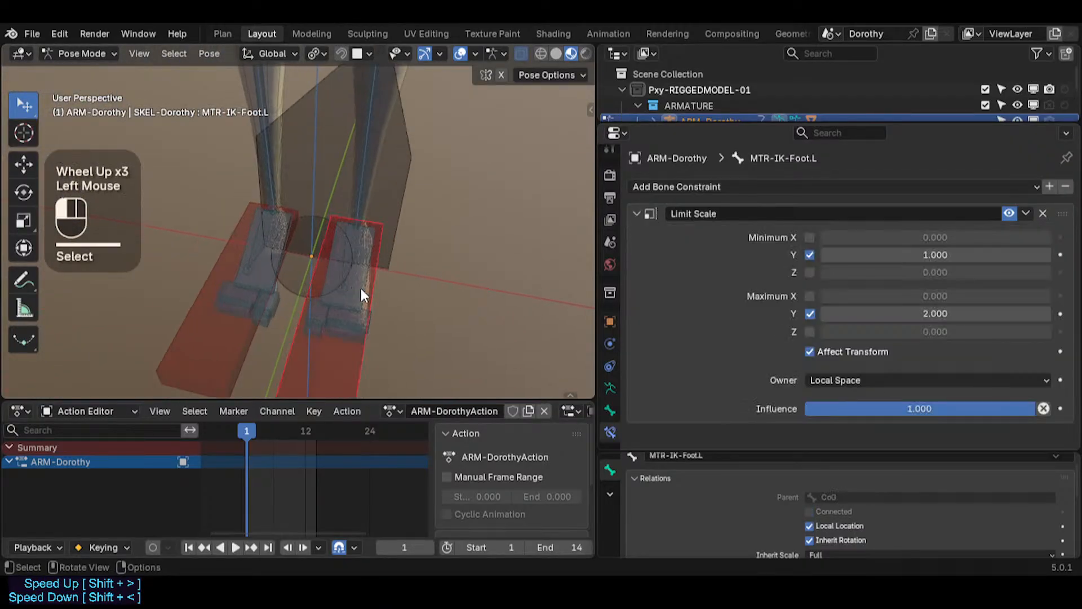
left_click(347, 287)
left_click(348, 287)
left_click(350, 275)
scroll(349, 275, "up", 2)
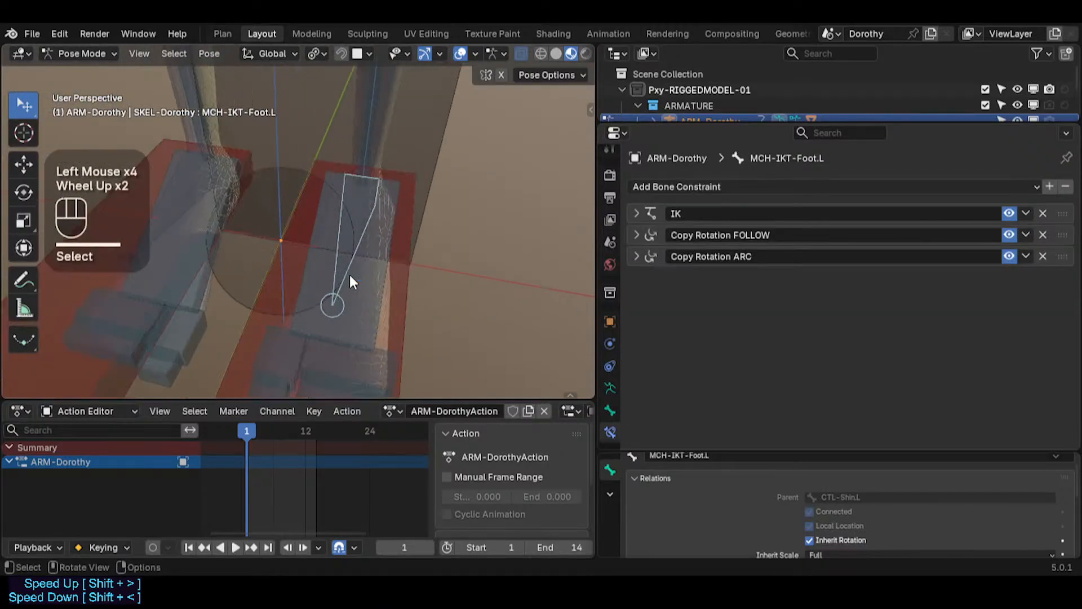
left_click(358, 275)
left_click(358, 275)
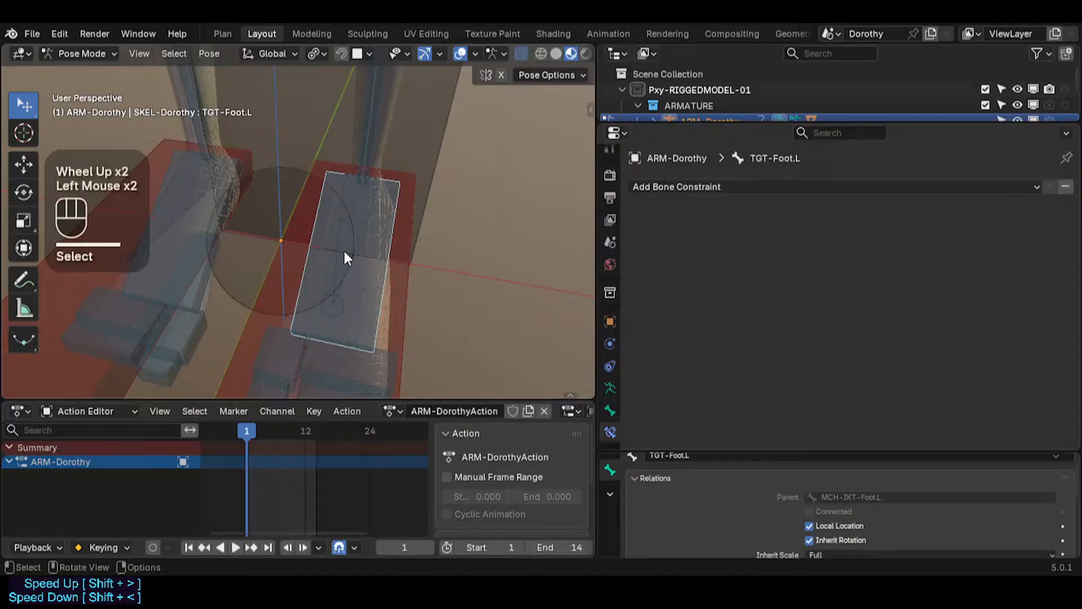
left_click(343, 255)
left_click(342, 256)
left_click(373, 289)
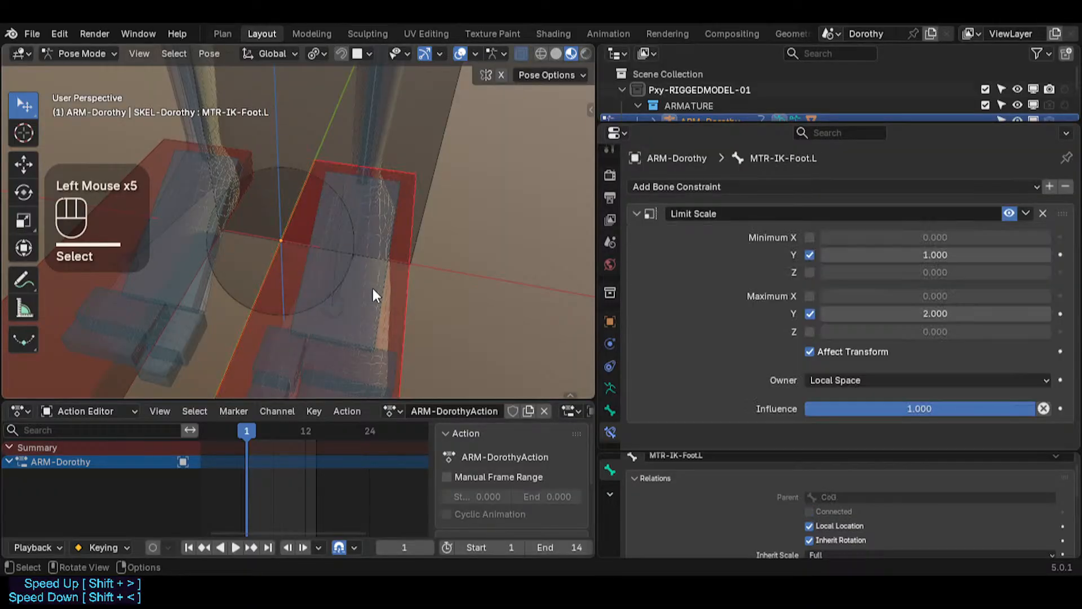
left_click(373, 289)
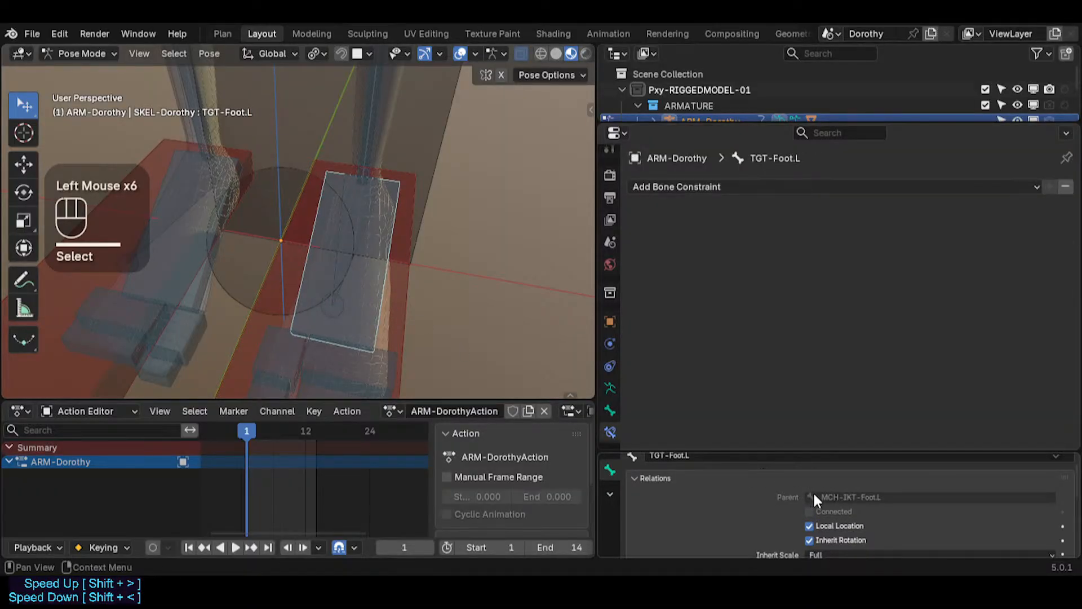
double_click(342, 266)
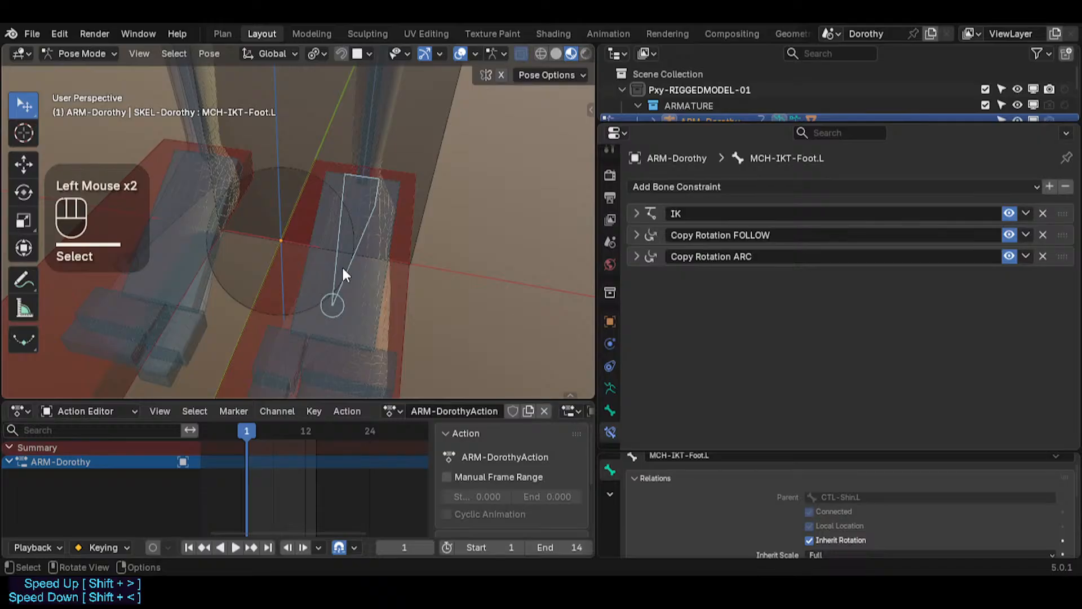
scroll(342, 265, "down", 1)
double_click(367, 301)
scroll(451, 277, "down", 2)
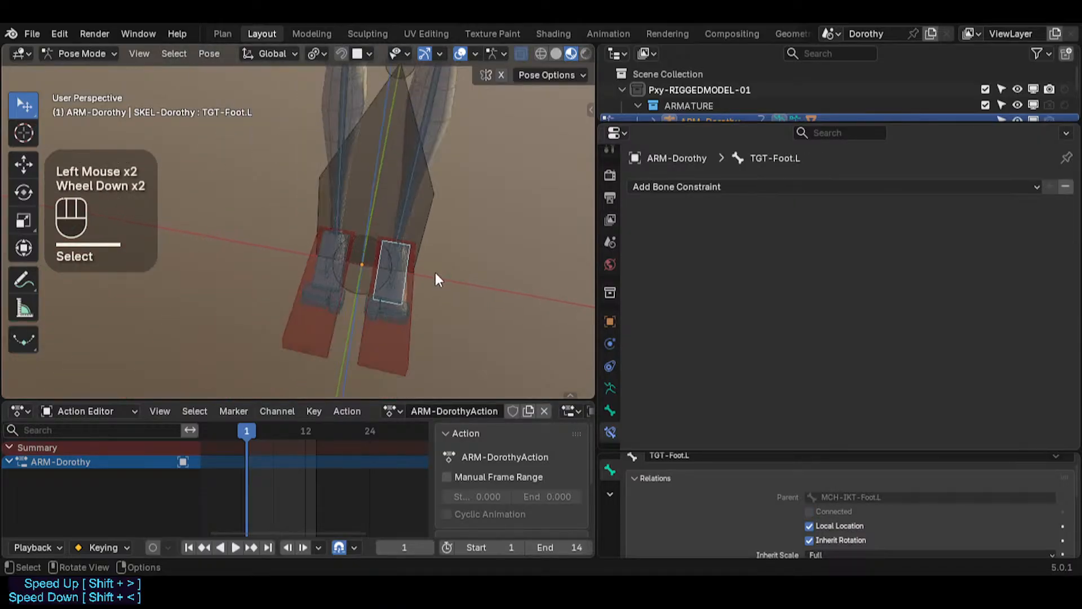
middle_click_drag(437, 273, 338, 174, "shift")
scroll(380, 174, "down", 1)
scroll(379, 175, "down", 1)
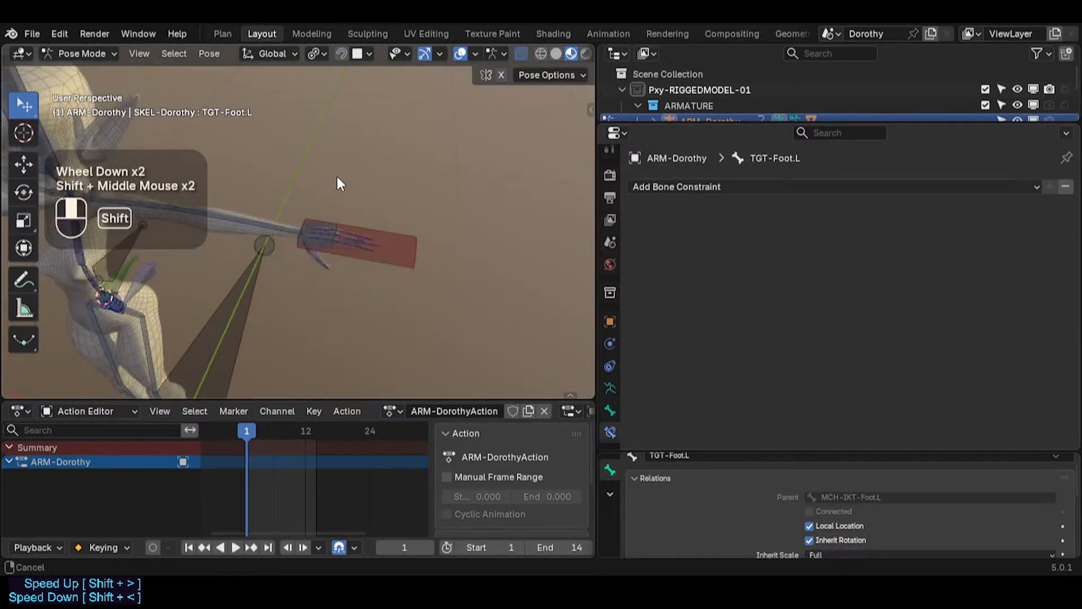
scroll(357, 239, "up", 2)
scroll(377, 209, "down", 2)
scroll(376, 209, "down", 1)
middle_click_drag(376, 208, 323, 256, "shift")
scroll(363, 206, "up", 2)
scroll(363, 205, "down", 1)
scroll(347, 258, "up", 2)
Step: Test the hand control by rotating and moving the MTR-IK-Hand.L bone
left_click(346, 259)
left_click(347, 258)
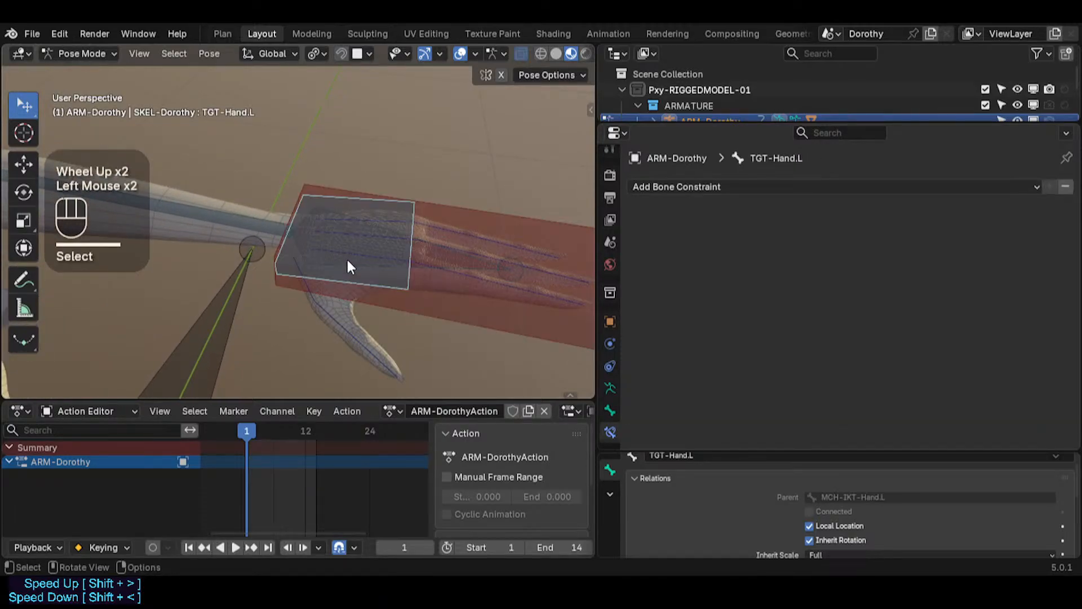
left_click(346, 258)
key("r")
key("r")
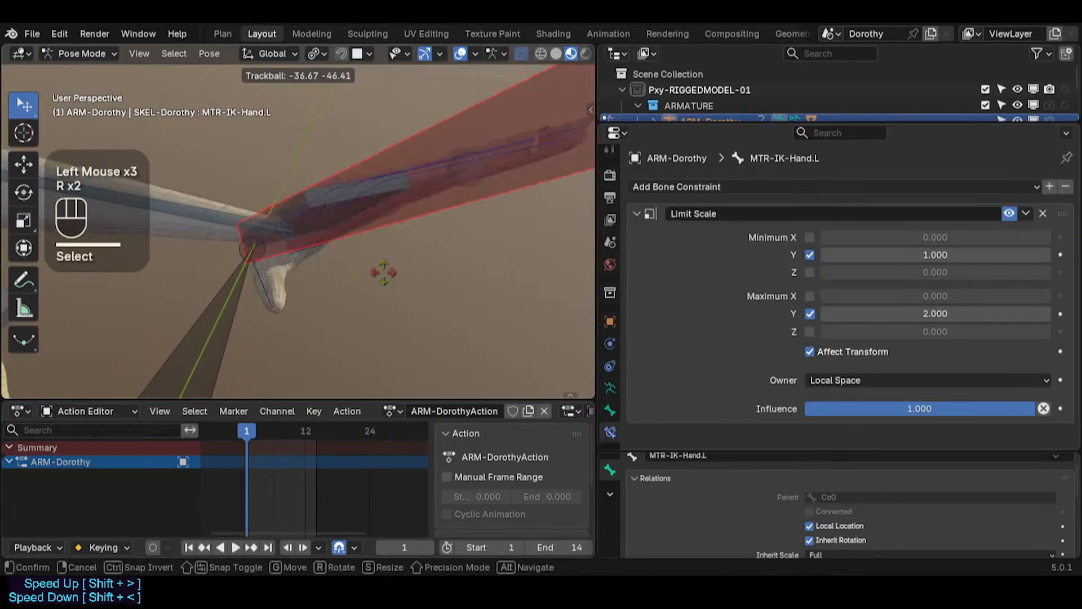
left_click(450, 299)
key("g")
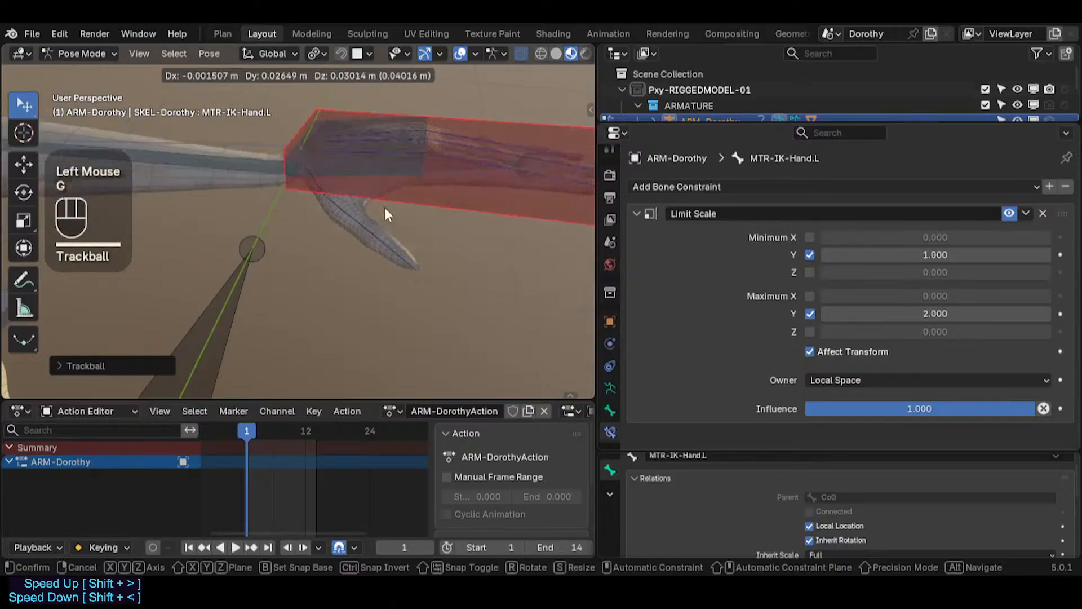
left_click(384, 209)
scroll(327, 237, "down", 2)
scroll(327, 236, "down", 1)
middle_click_drag(327, 237, 424, 228, "shift")
key("g")
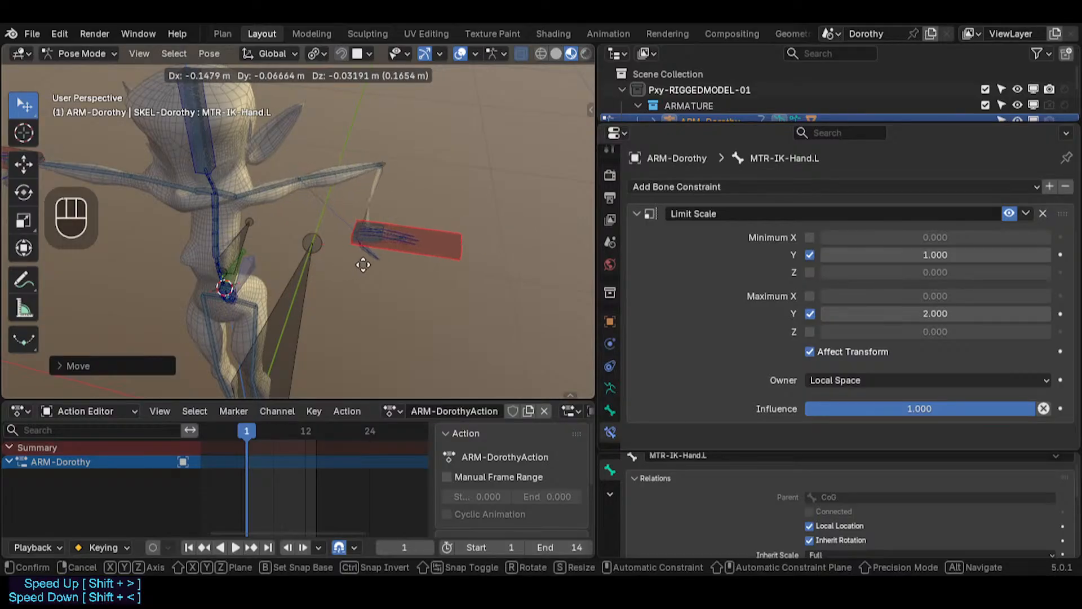
left_click(402, 258)
Step: Compare the Stretch To constraint of TGT-ForeArm.L with the one on TGT-Shin.L
left_click(406, 198)
scroll(414, 204, "up", 2)
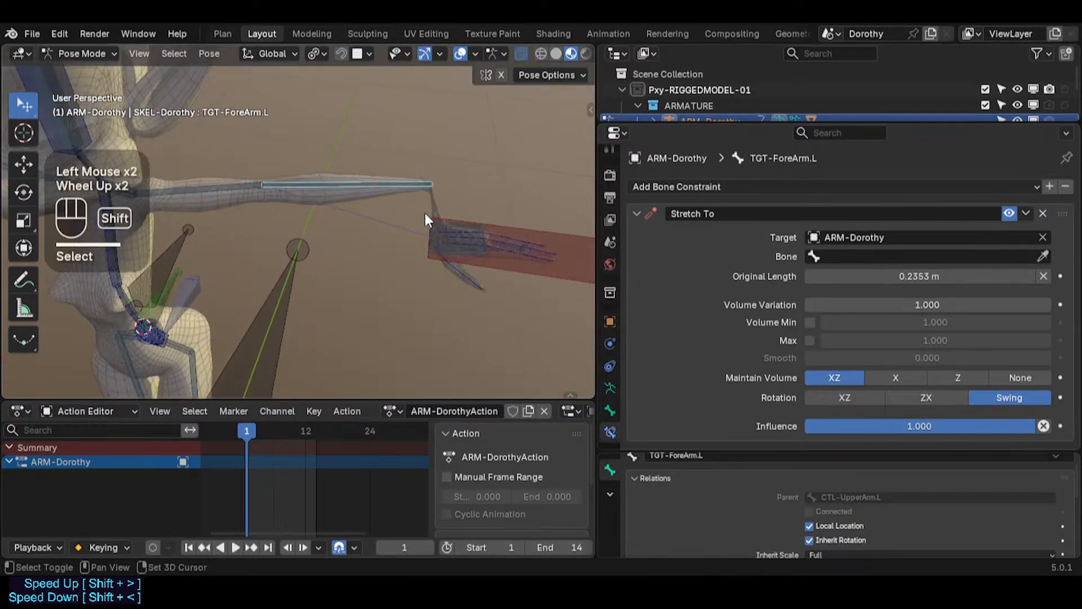
middle_click_drag(424, 211, 576, 241, "shift")
scroll(438, 251, "up", 2)
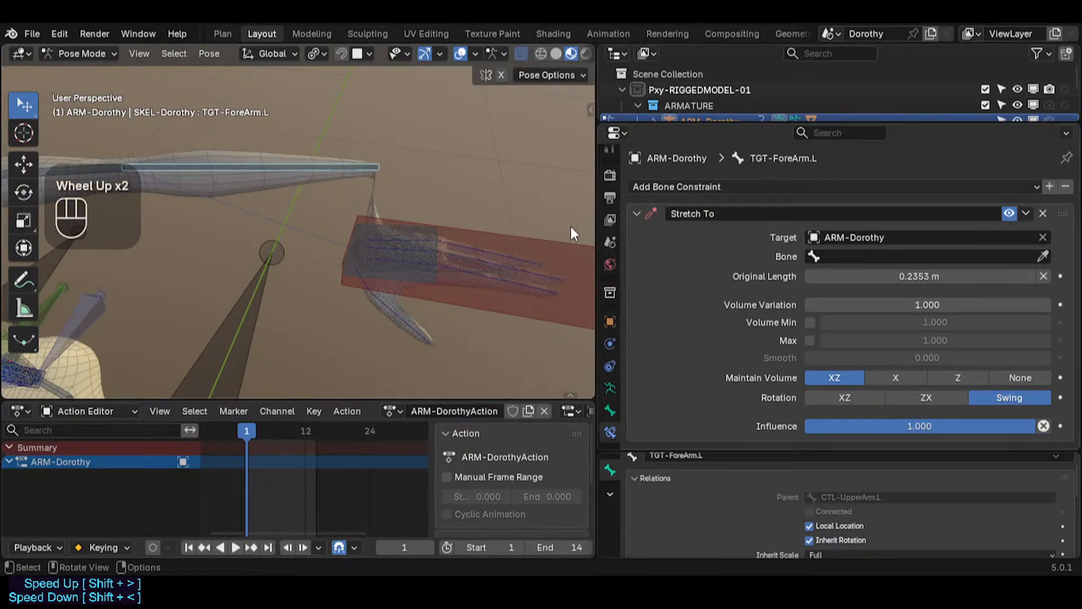
scroll(478, 232, "down", 2)
middle_click_drag(478, 232, 229, 270, "shift")
left_click(232, 297)
left_click(233, 297)
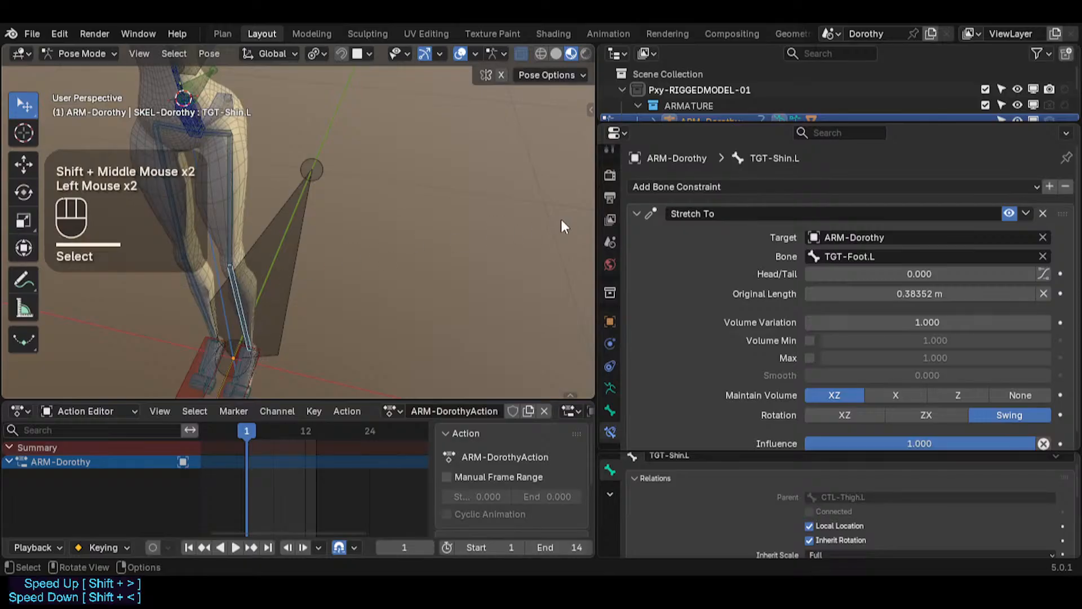
middle_click_drag(431, 169, 362, 244, "shift")
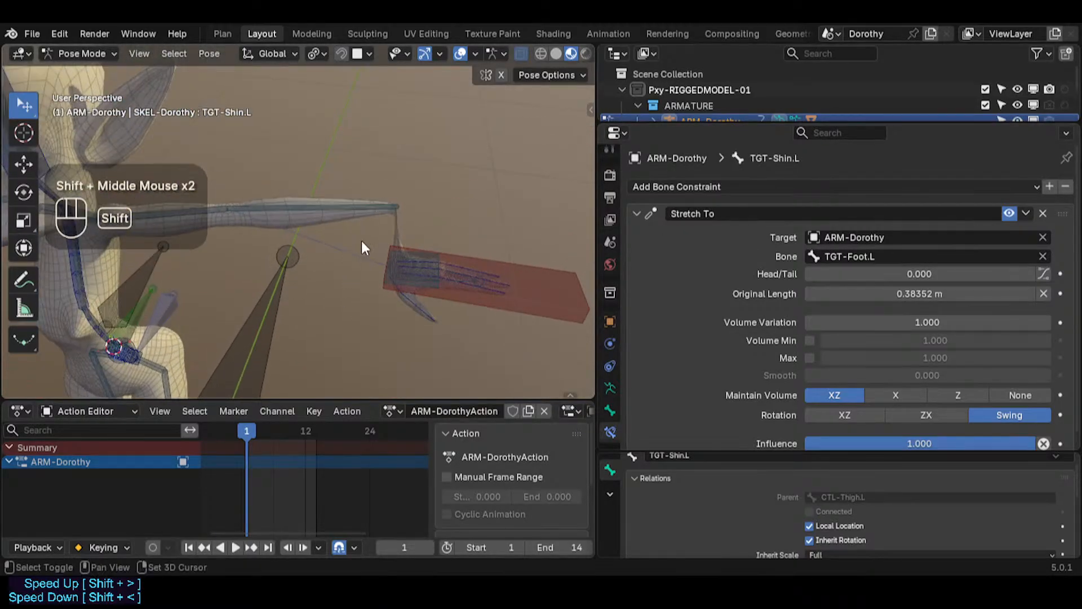
Step: Select the MCH-IKT-Hand.L bone and copy its name
scroll(363, 244, "up", 2)
left_click(522, 278)
left_click(523, 278)
middle_click_drag(499, 286, 445, 269, "shift")
left_click(434, 300)
left_click(436, 302)
left_click(415, 295)
left_click(415, 295)
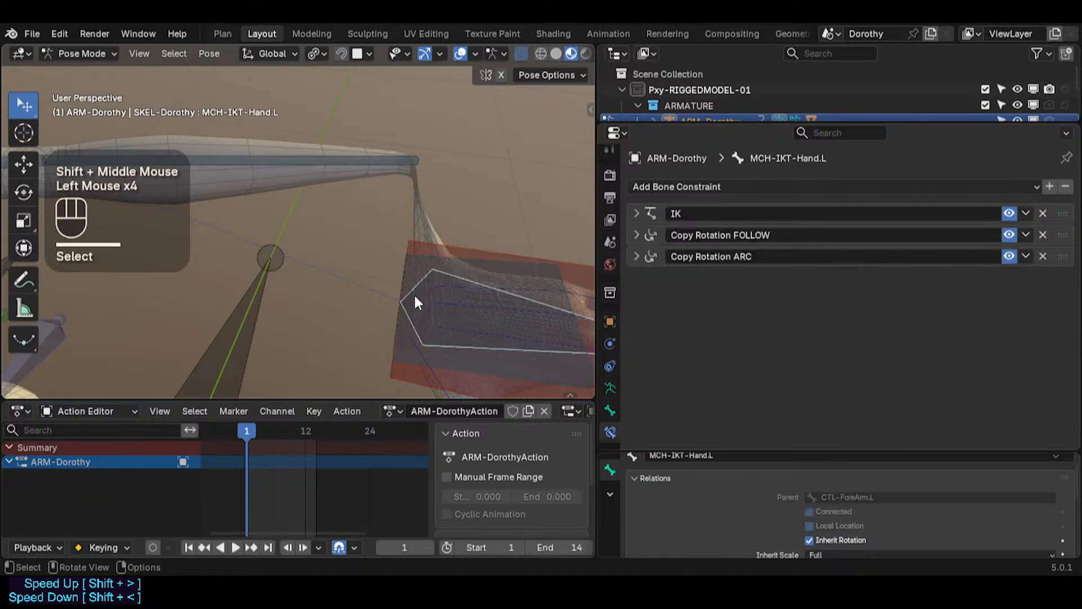
key("F2")
key("ctrl+c")
key("Return")
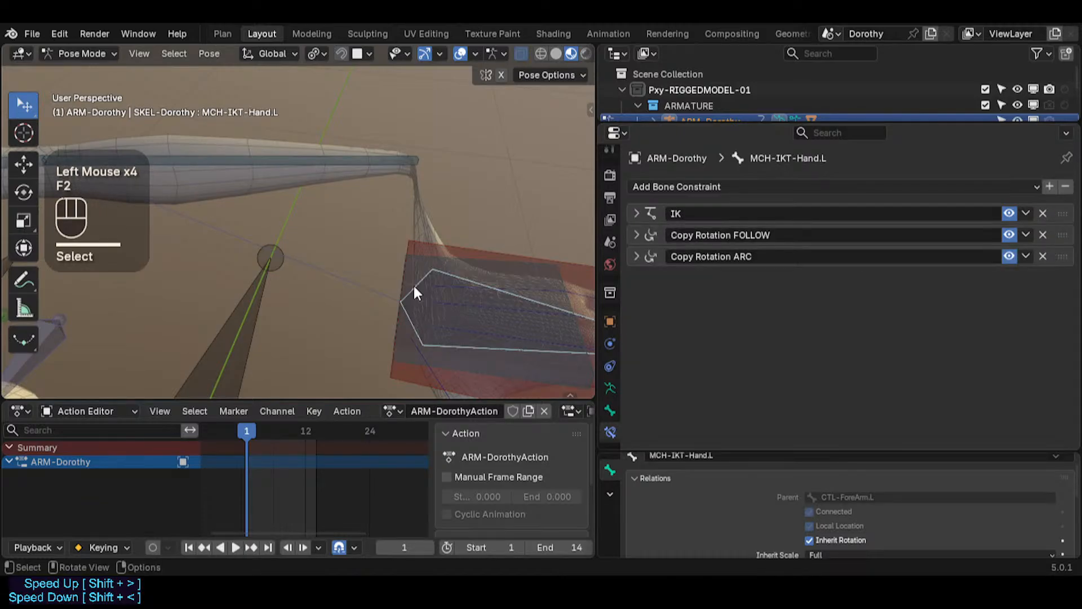
Step: Paste MCH-IKT-Hand.L as the Bone target of TGT-ForeArm.L's Stretch To constraint
left_click(402, 160)
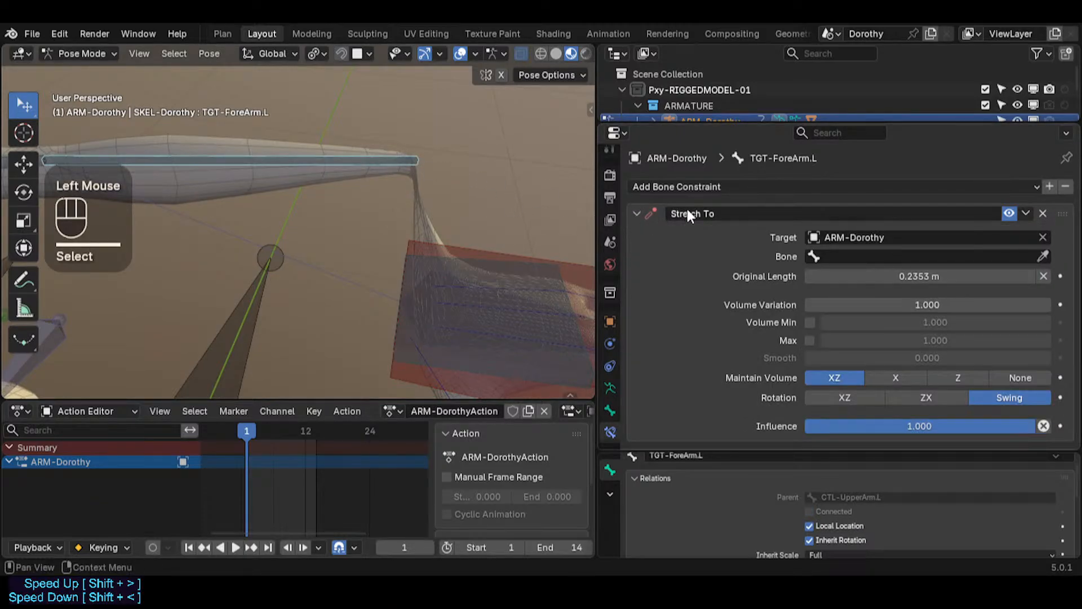
scroll(360, 212, "down", 2)
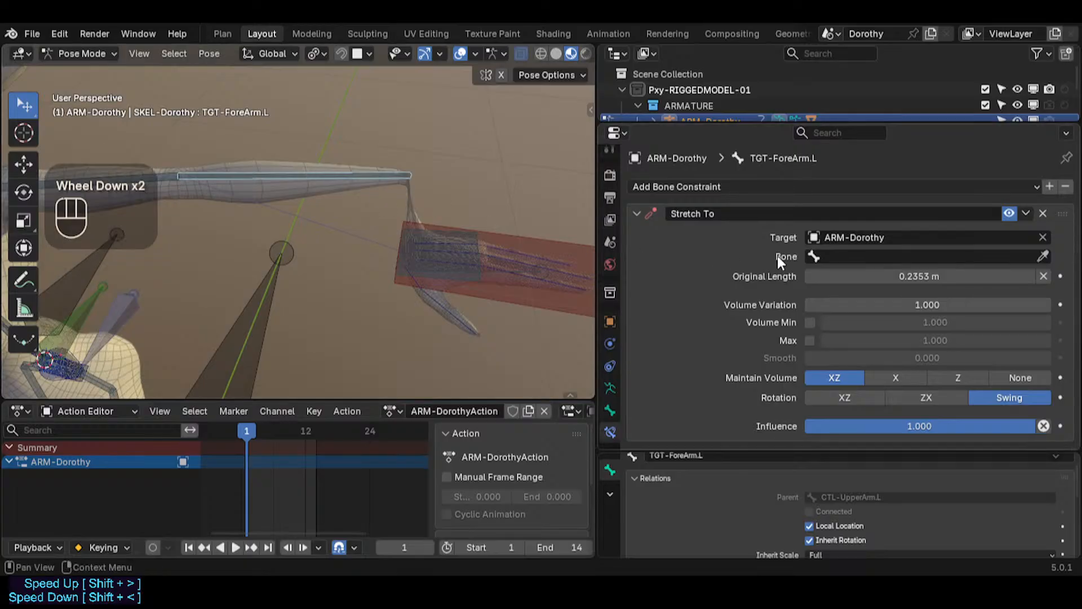
key("ctrl+v")
scroll(851, 282, "down", 2)
scroll(867, 306, "up", 1)
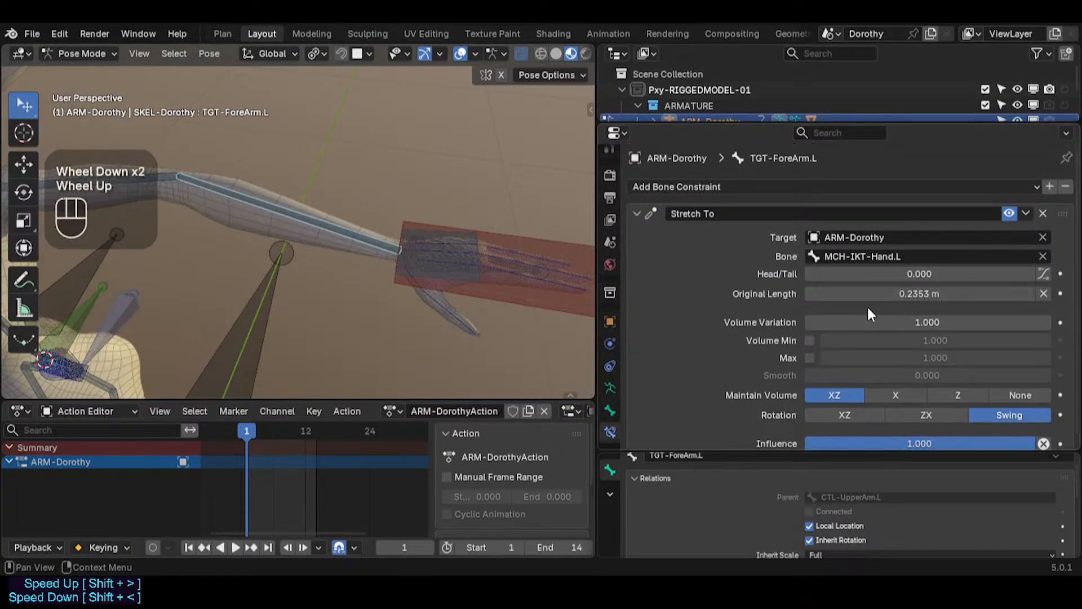
Step: Clear the bones' location and test moving MTR-IK-Hand.L to check the forearm stretch
key("alt+g")
key("alt+g")
middle_click_drag(428, 267, 473, 236, "shift")
left_click(473, 242)
left_click(473, 242)
key("g")
scroll(222, 269, "down", 2)
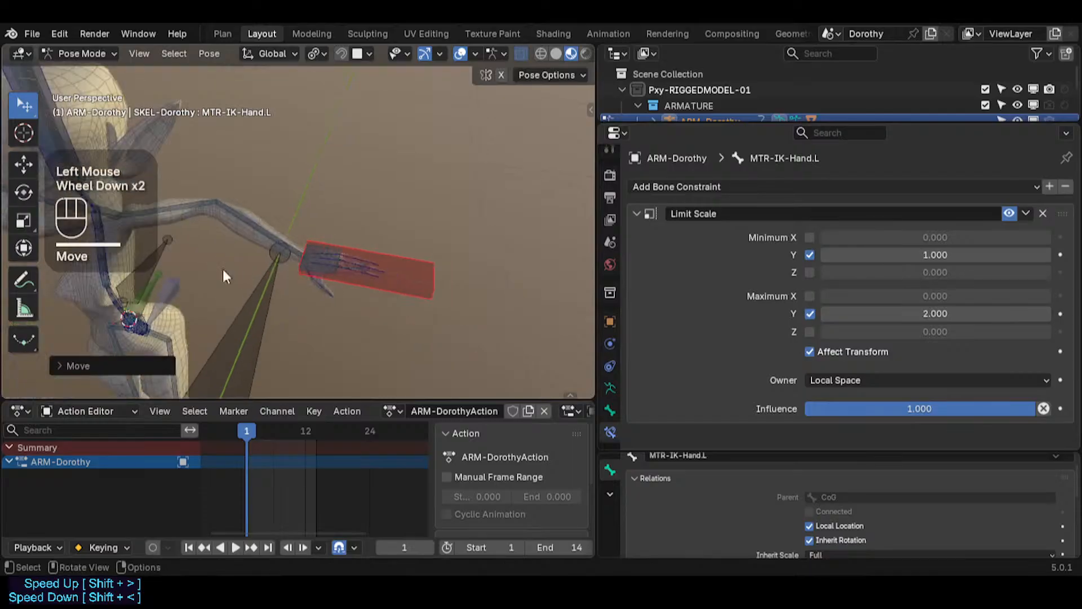
middle_click_drag(222, 269, 400, 245, "shift")
left_click(428, 262)
Step: Inspect the Stretch To constraint on TGT-ForeArm.L and the Limit Scale constraint on MTR-IK-Hand.L
left_click(475, 209, "shift")
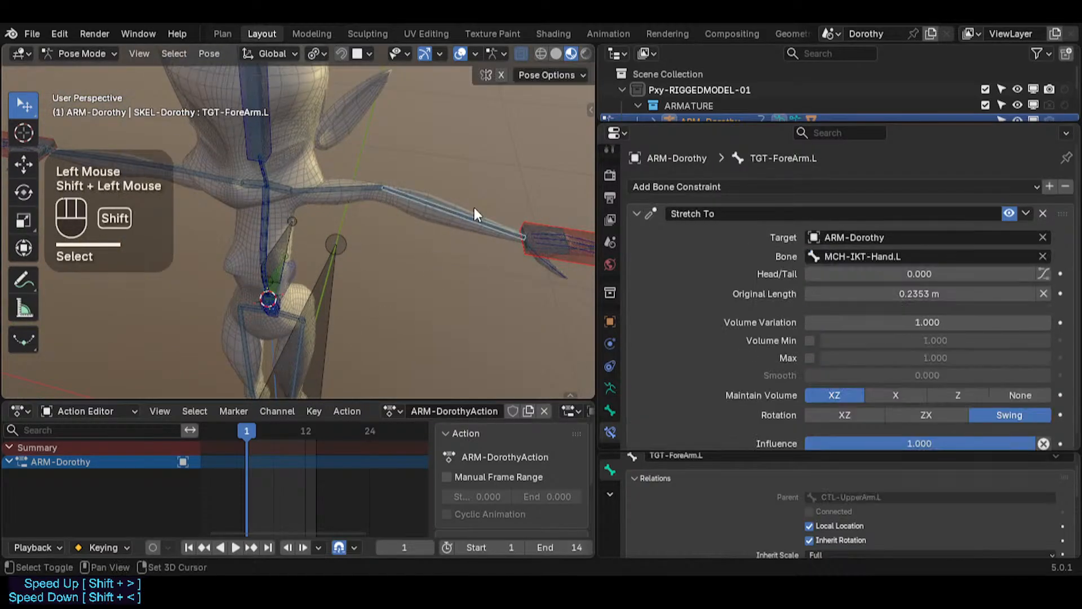
left_click(465, 213)
left_click(539, 224, "shift")
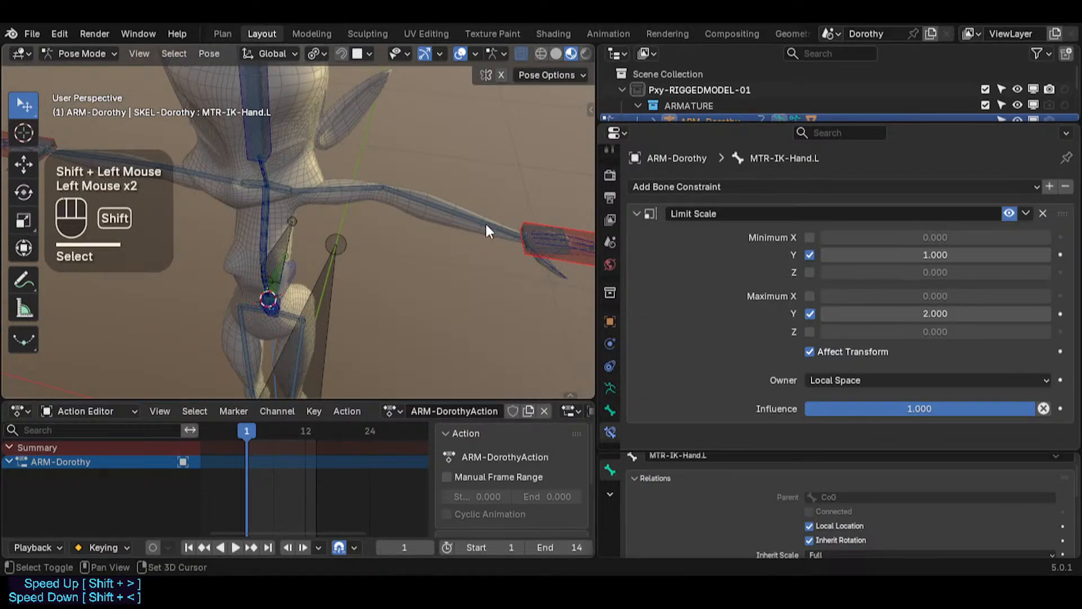
Step: Select CTL-ForeArm.L and move it with Auto IK, adjusting the IK chain length to test the arm
left_click(479, 219, "alt+shift")
left_click(434, 235)
key("g")
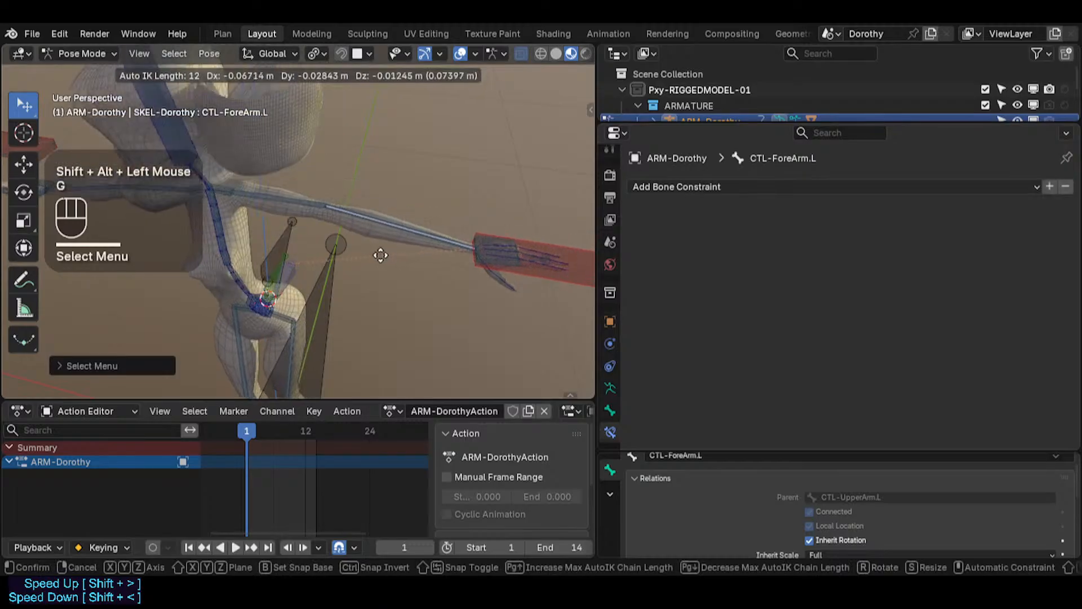
scroll(437, 208, "up", 5)
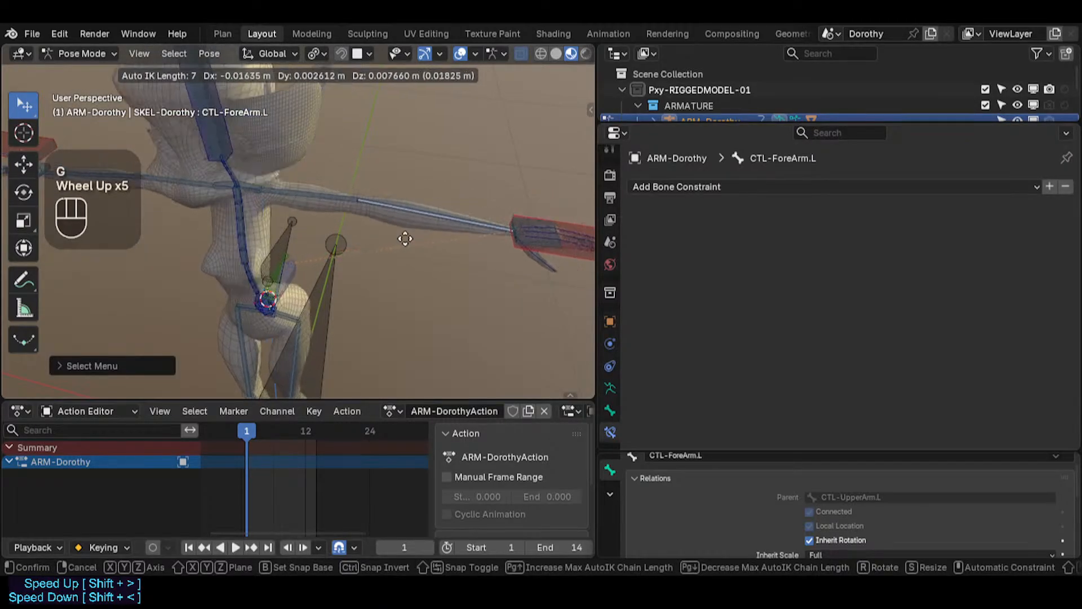
scroll(405, 239, "up", 5)
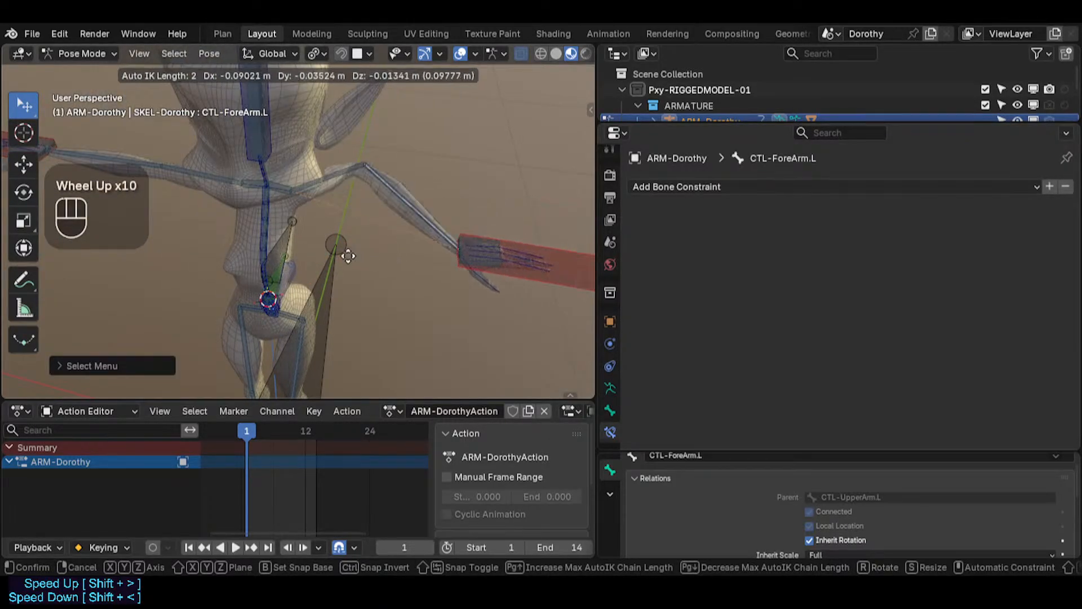
scroll(171, 340, "down", 1)
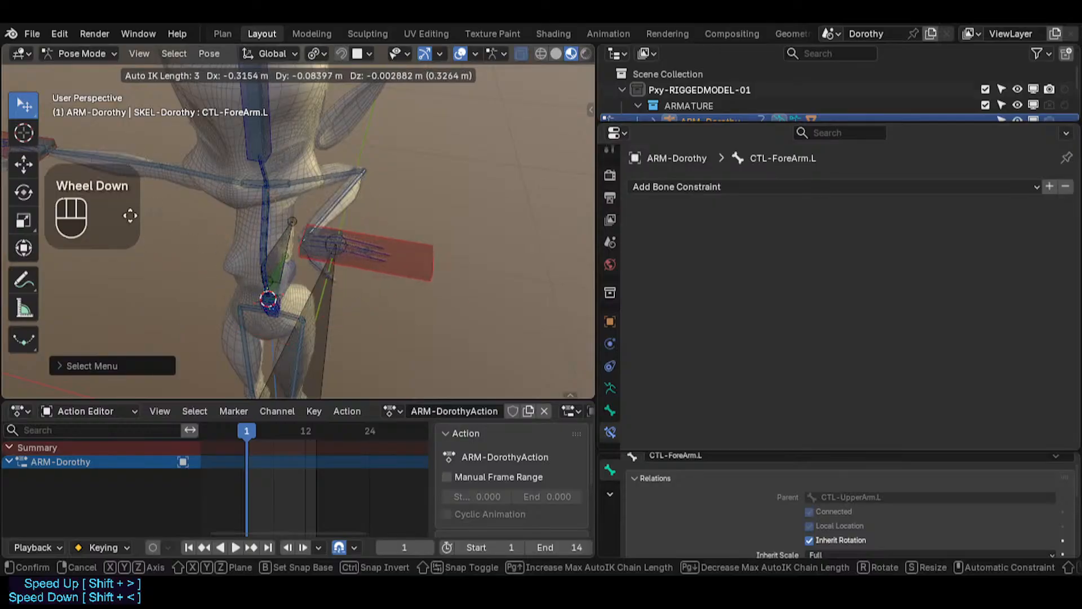
left_click(261, 242)
middle_click_drag(261, 239, 209, 160)
Step: Move CTL-ForeArm.L repeatedly with Auto IK from different viewing angles to test the forearm stretch
key("g")
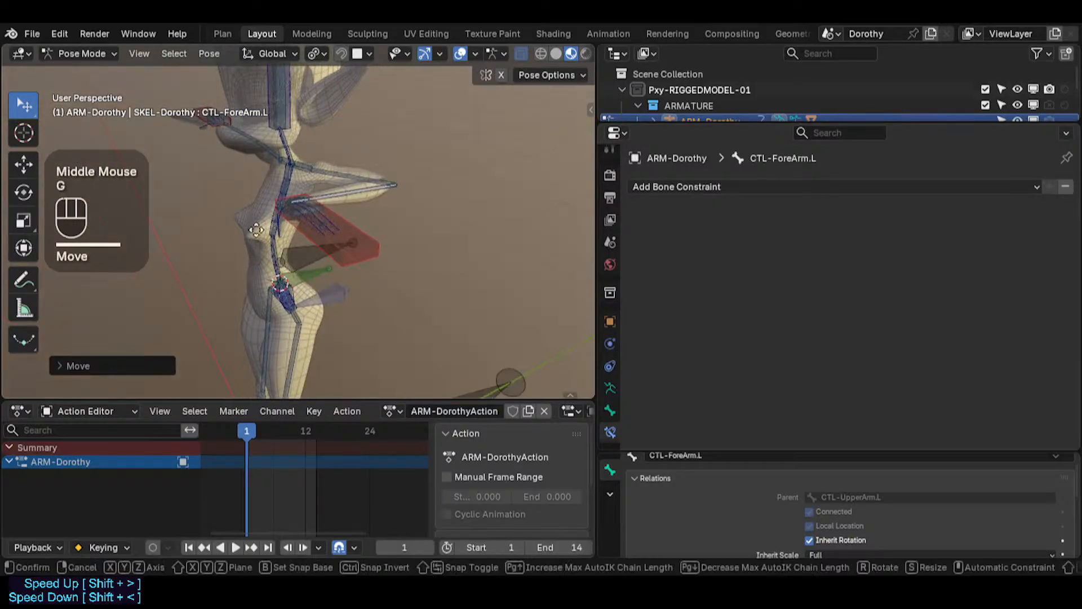
scroll(181, 261, "down", 1)
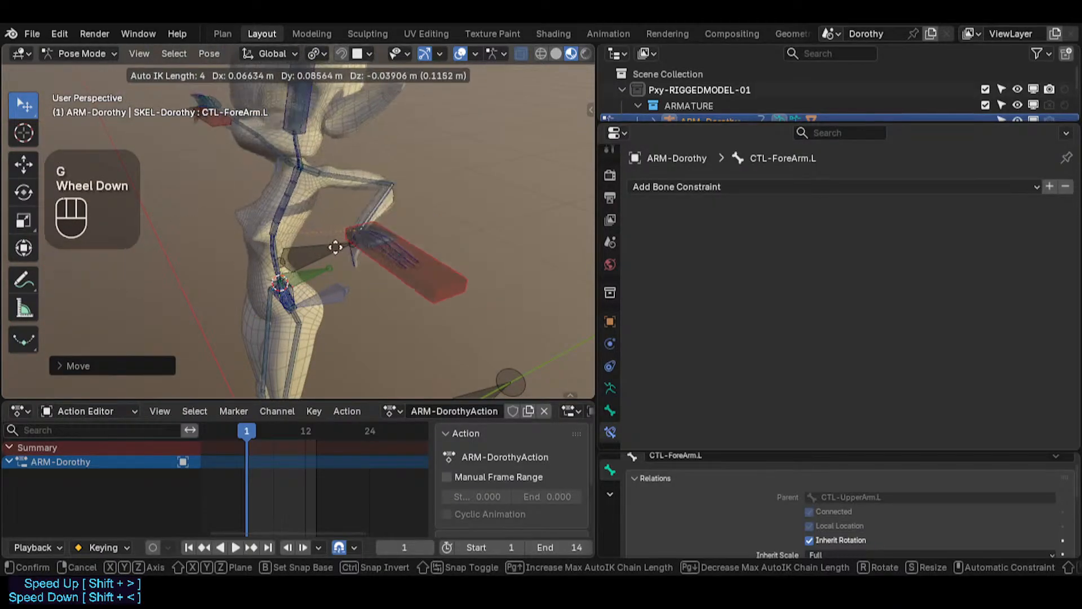
left_click(429, 214)
key("g")
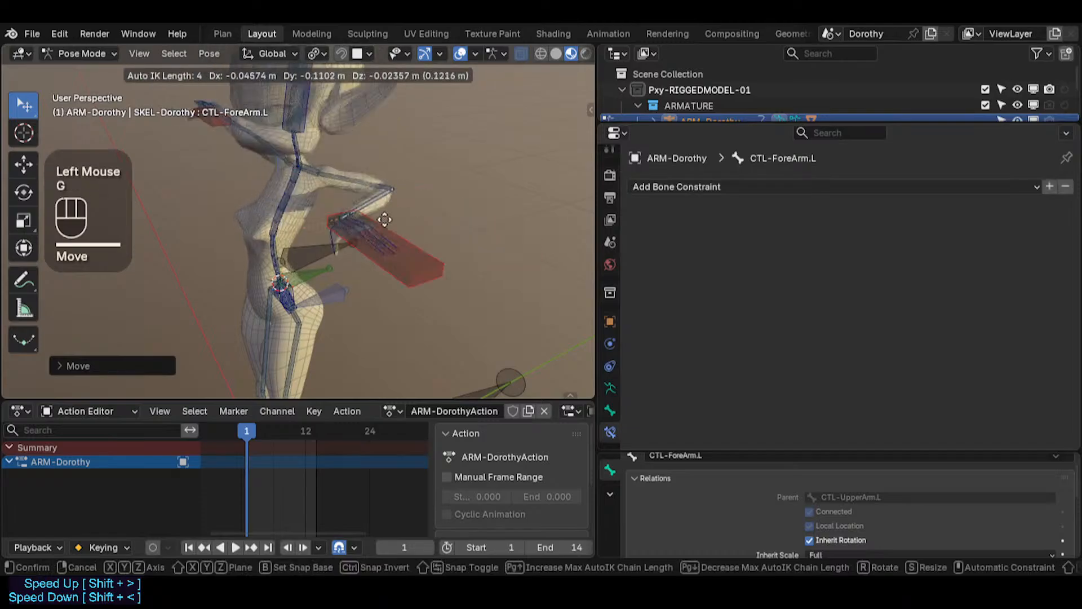
left_click(302, 204)
middle_click_drag(303, 204, 398, 181)
key("g")
left_click(492, 165)
middle_click_drag(492, 165, 320, 157)
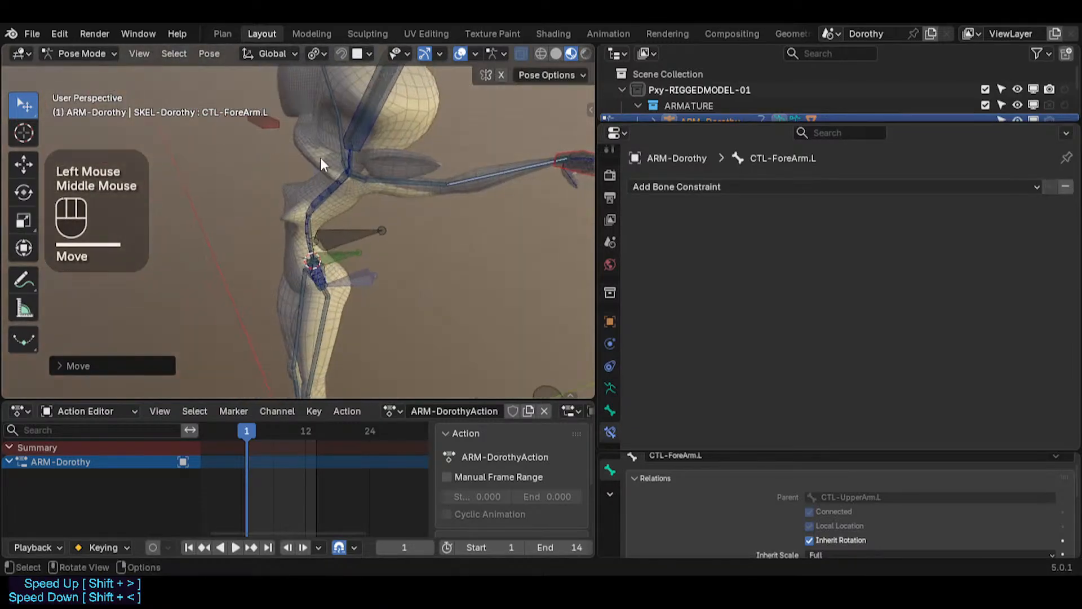
key("g")
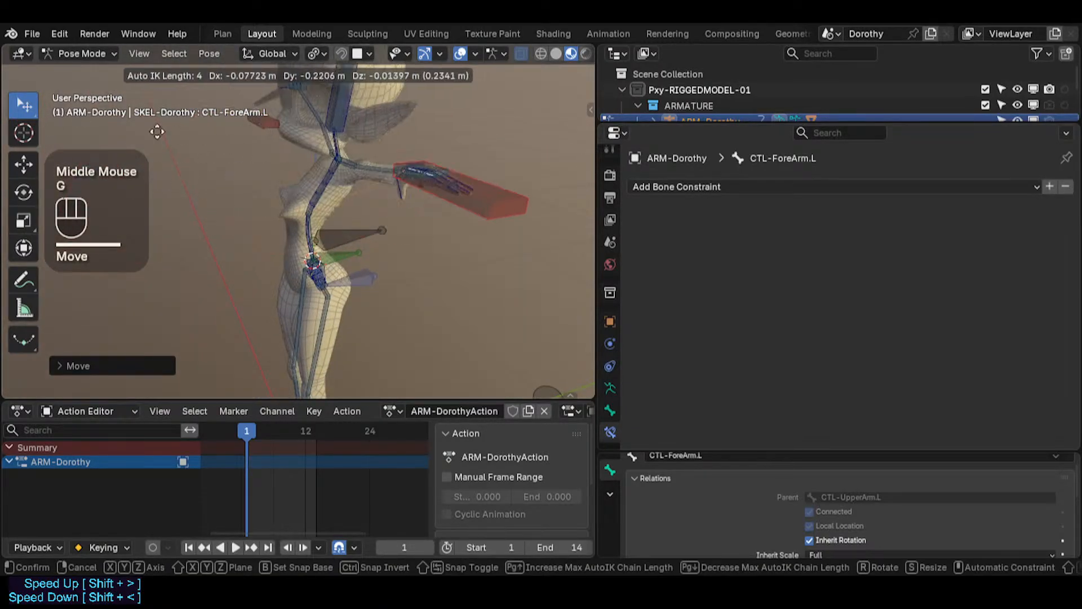
left_click(269, 203)
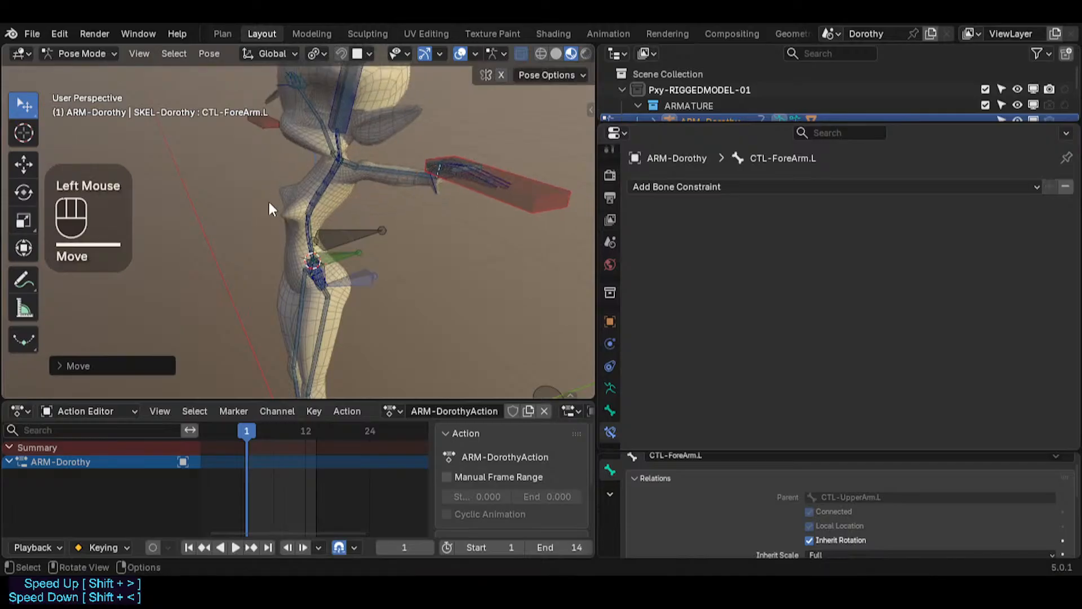
middle_click_drag(270, 206, 434, 194)
key("g")
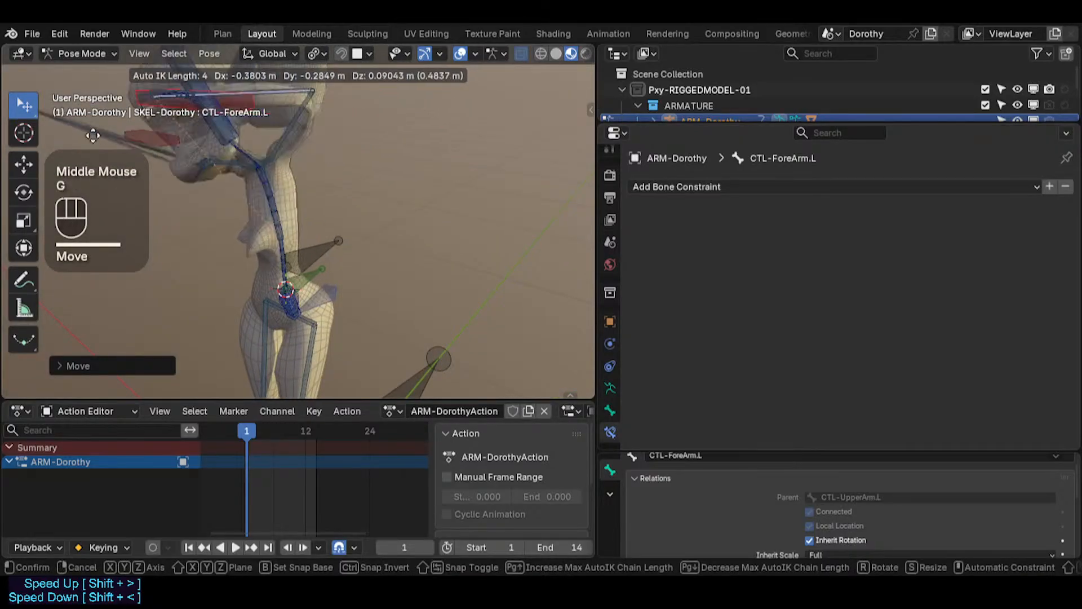
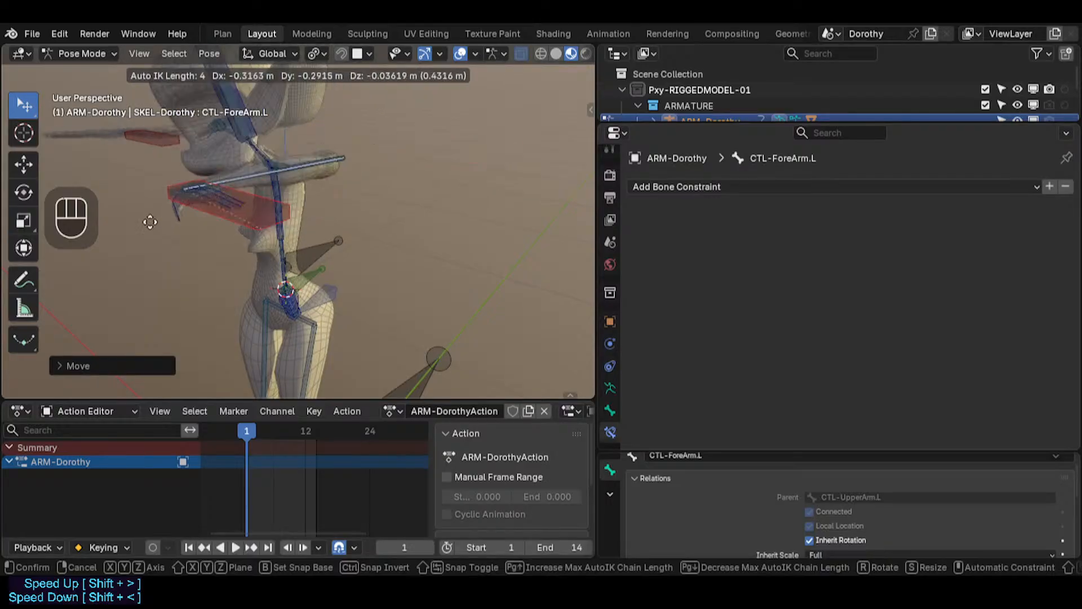
Step: Move CTL-ForeArm.L with Auto IK from a rotated view to test the forearm stretch
left_click(203, 207)
middle_click_drag(203, 207, 261, 212, "shift")
key("g")
left_click(419, 206)
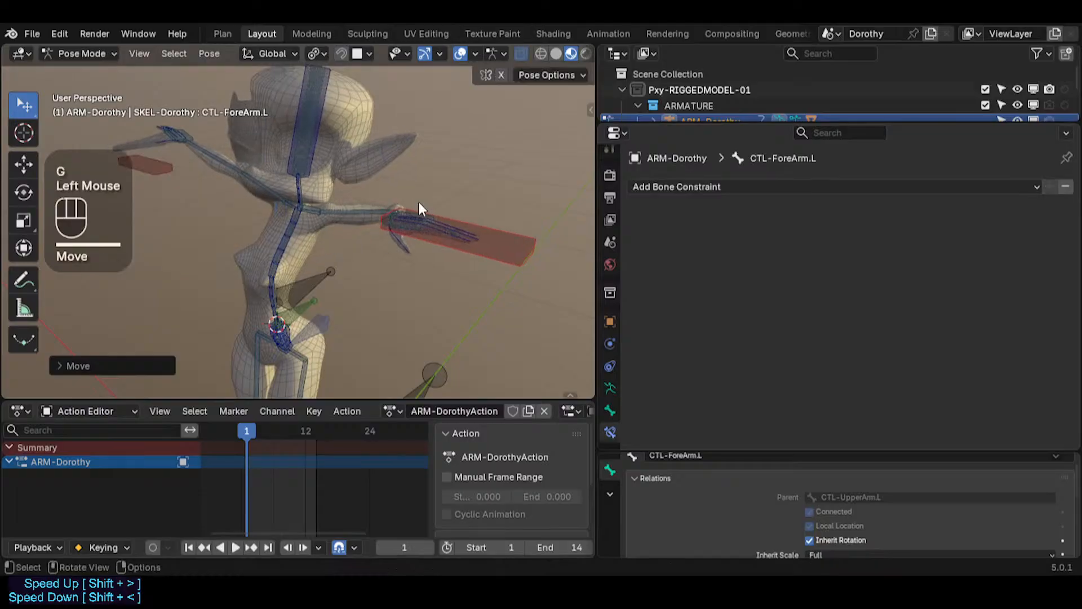
Step: Open the sidebar's Pose Options to check the Auto IK setting, then hide the sidebar
key("n")
left_click(425, 114)
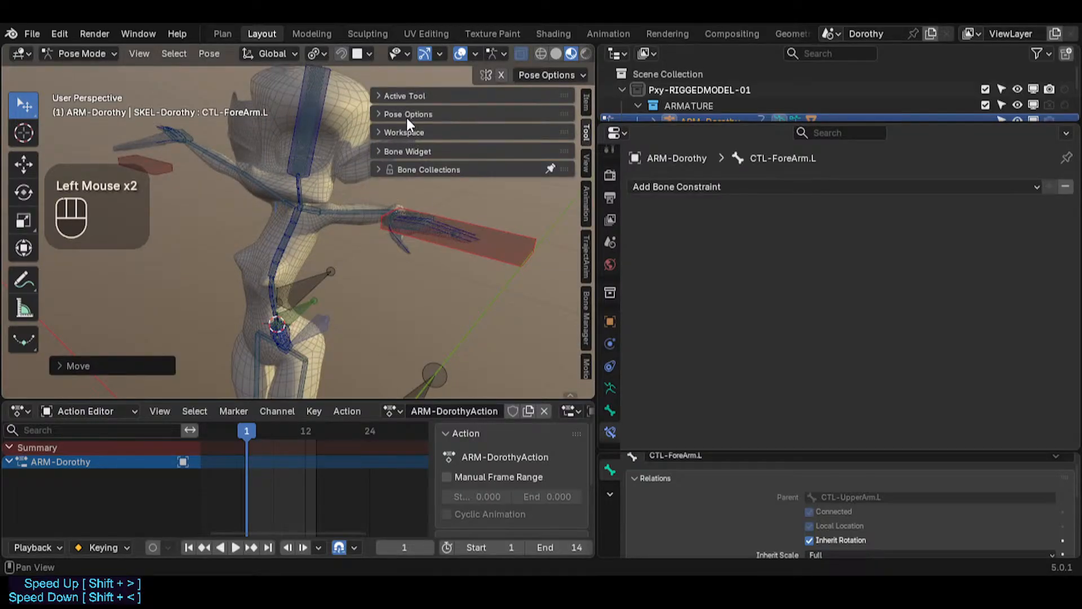
left_click(407, 116)
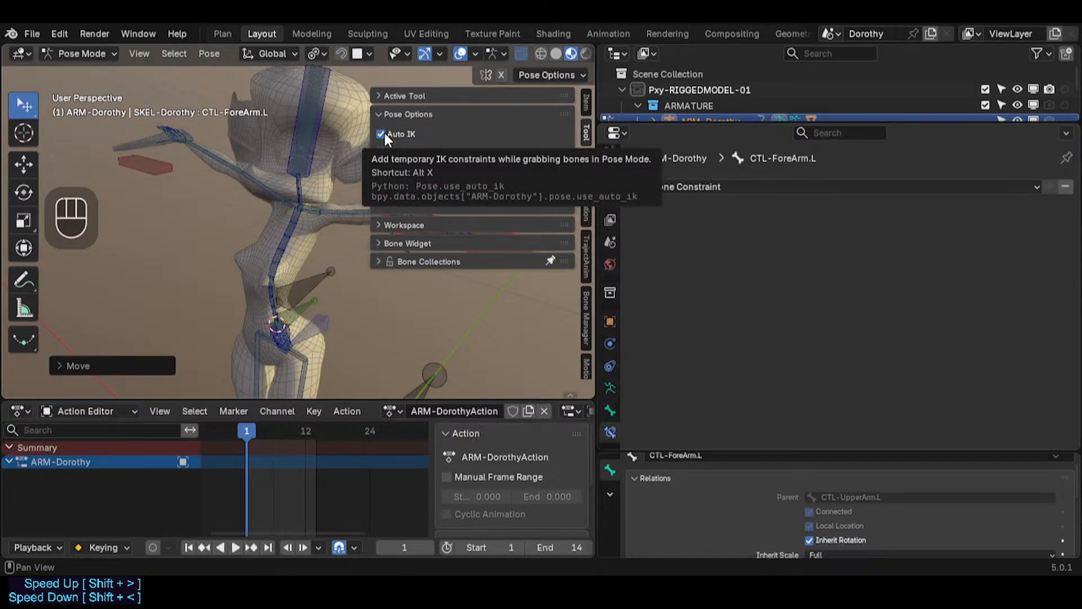
key("n")
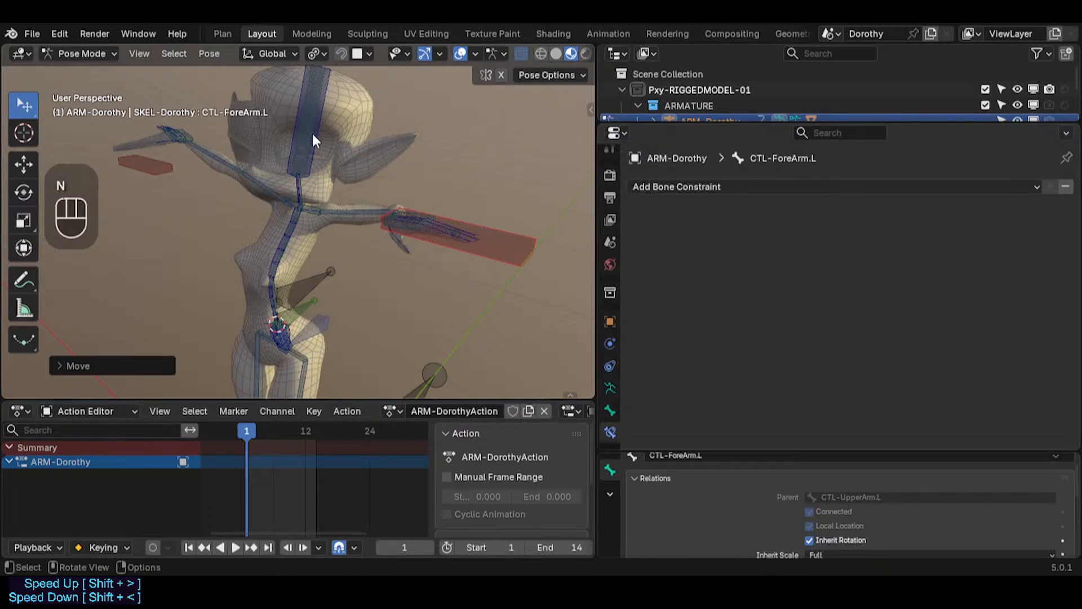
Step: Select CTL-Head and move it with Auto IK while varying the IK chain length
left_click(313, 131)
key("g")
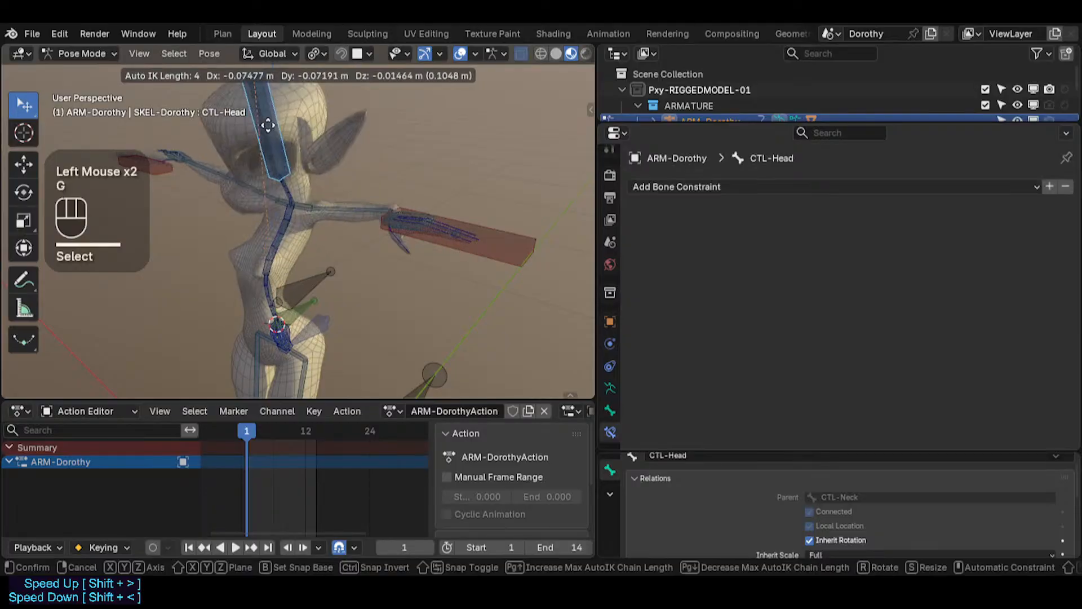
scroll(268, 138, "down", 1)
scroll(269, 135, "up", 4)
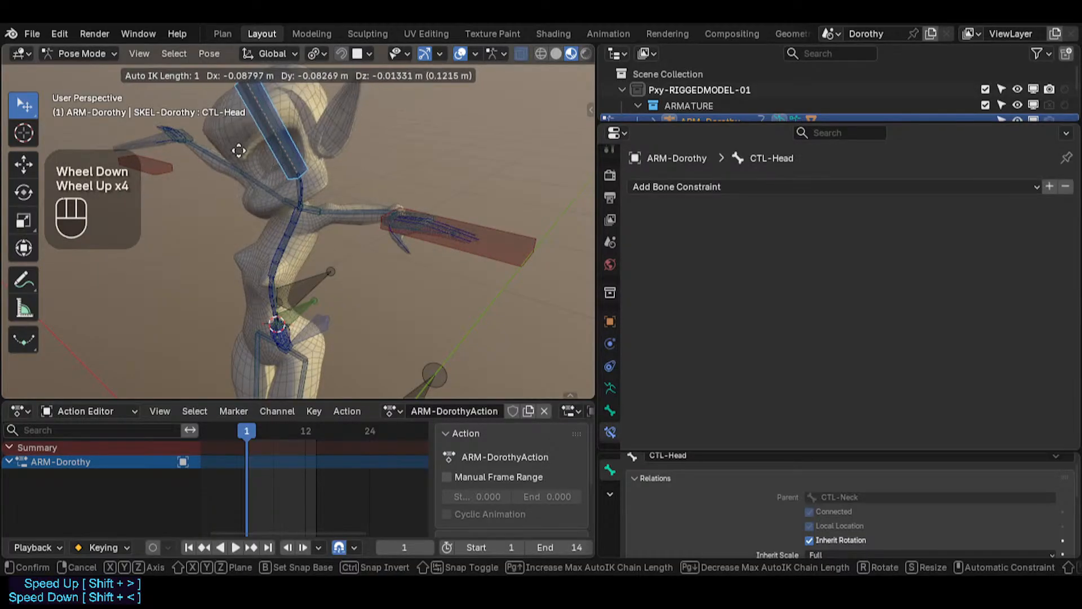
scroll(274, 167, "down", 1)
scroll(222, 157, "down", 1)
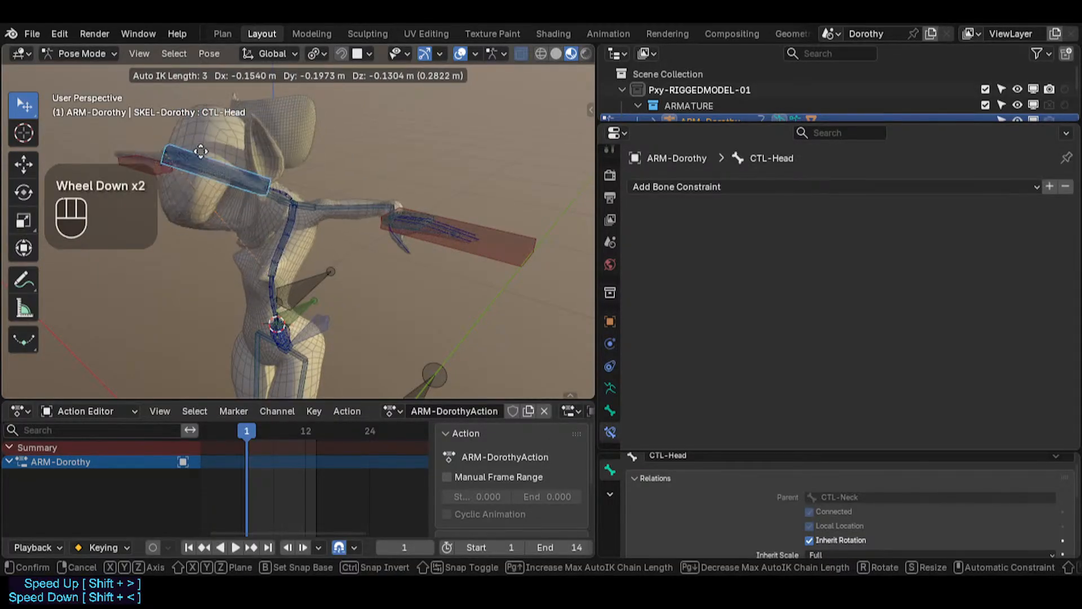
scroll(188, 203, "down", 1)
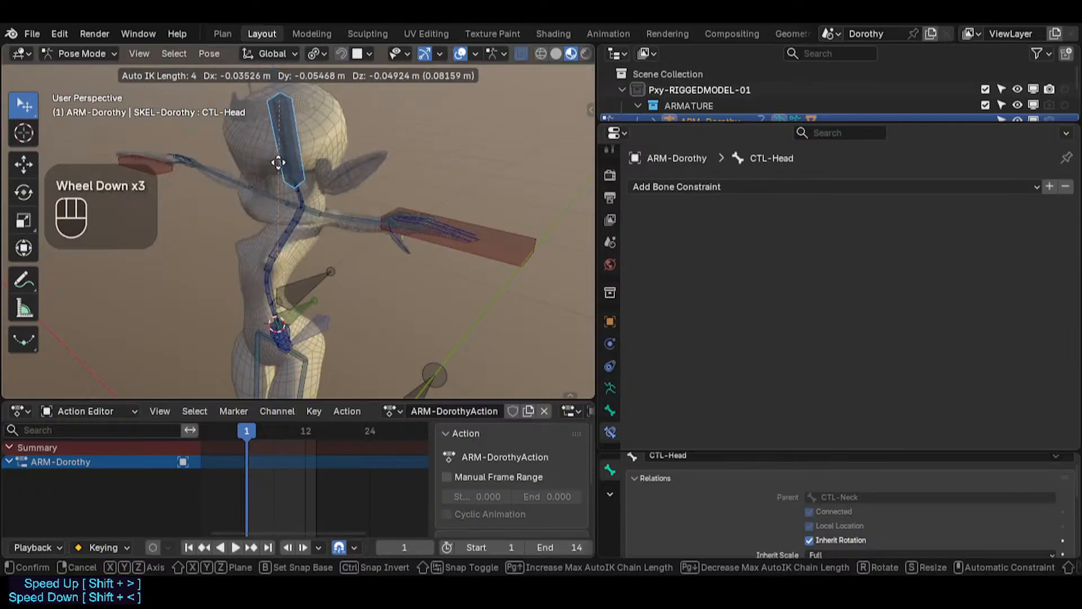
scroll(186, 170, "down", 1)
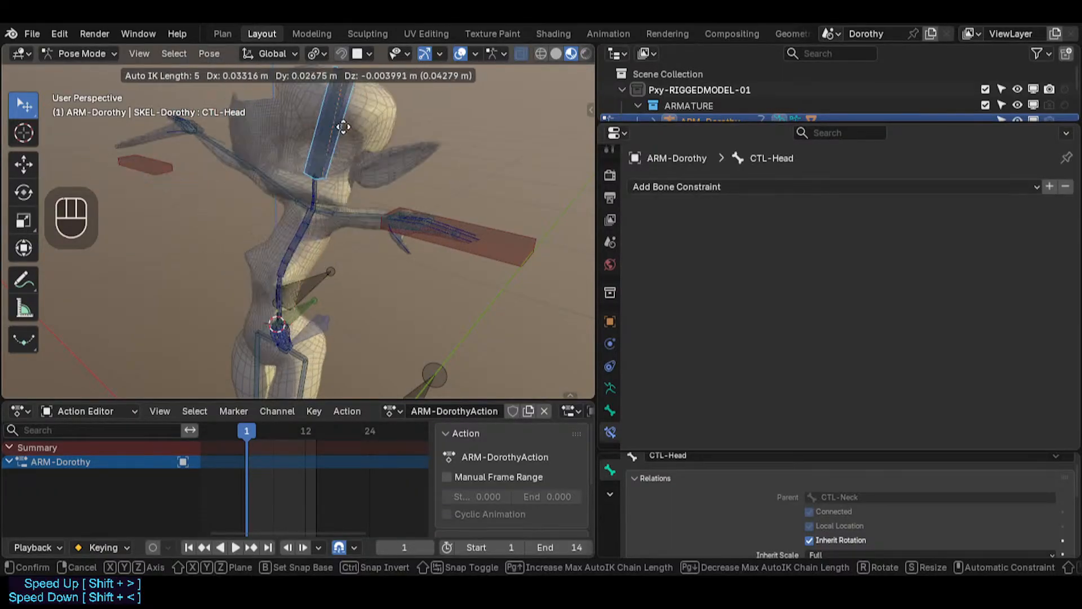
left_click(265, 138)
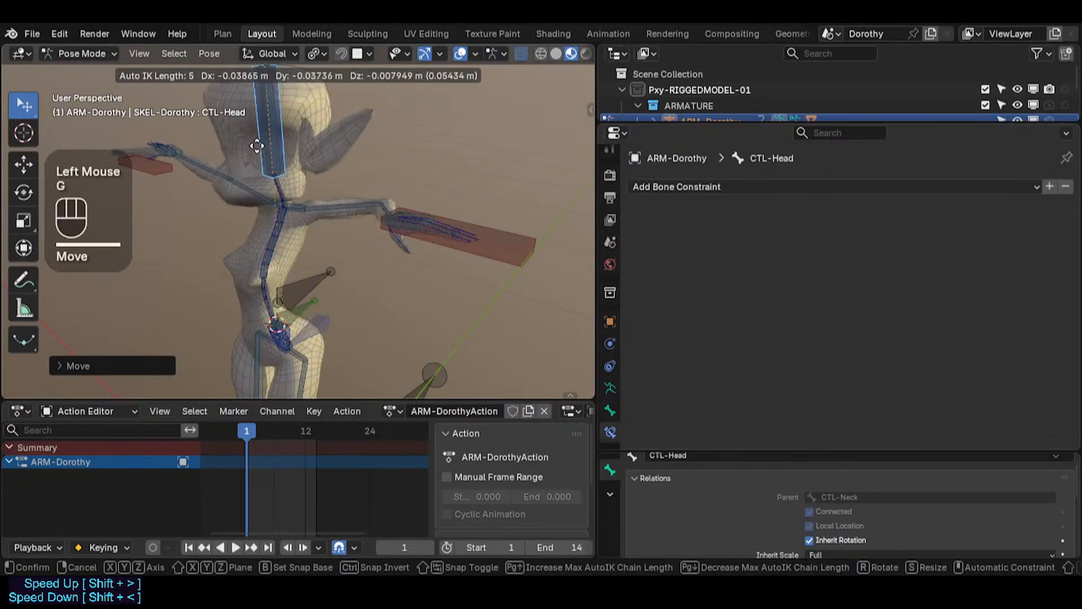
Step: Move CTL-Head again, then select all bones and clear their pose transforms
left_click(257, 147)
key("g")
left_click(290, 128)
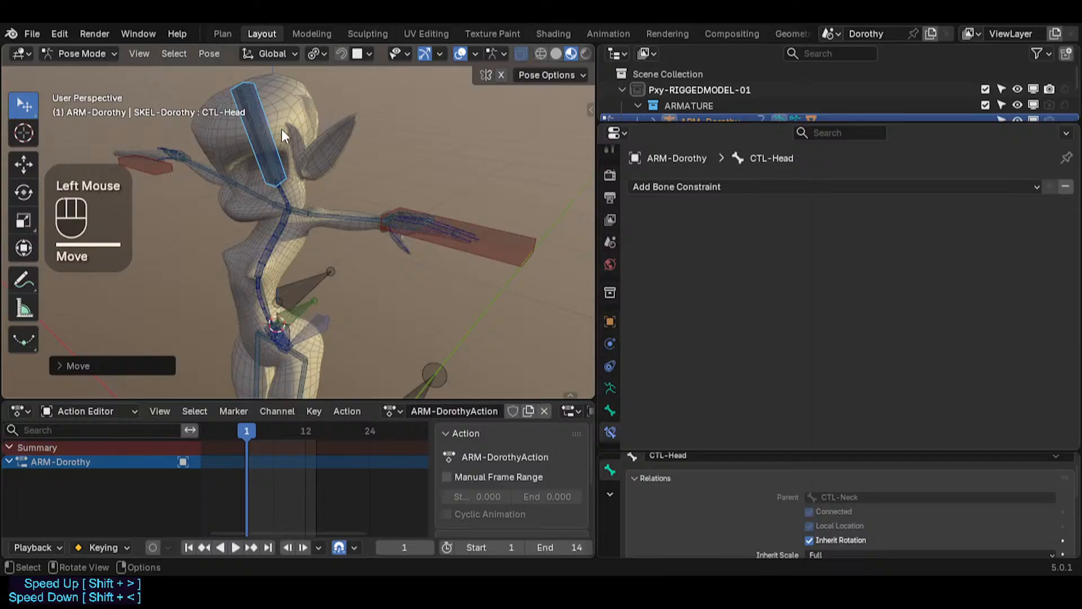
key("g")
left_click(327, 128)
key("alt+q")
key("alt+q")
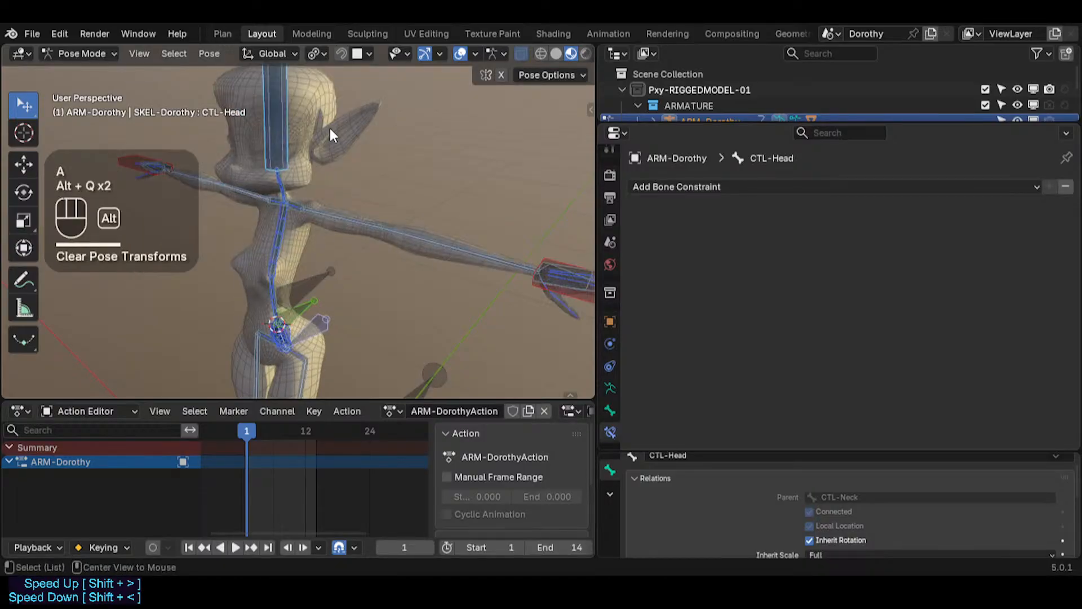
Step: Select MTR-IK-Hand.L and move it to test the forearm stretch
middle_click_drag(330, 127, 332, 146, "shift")
left_click(570, 276)
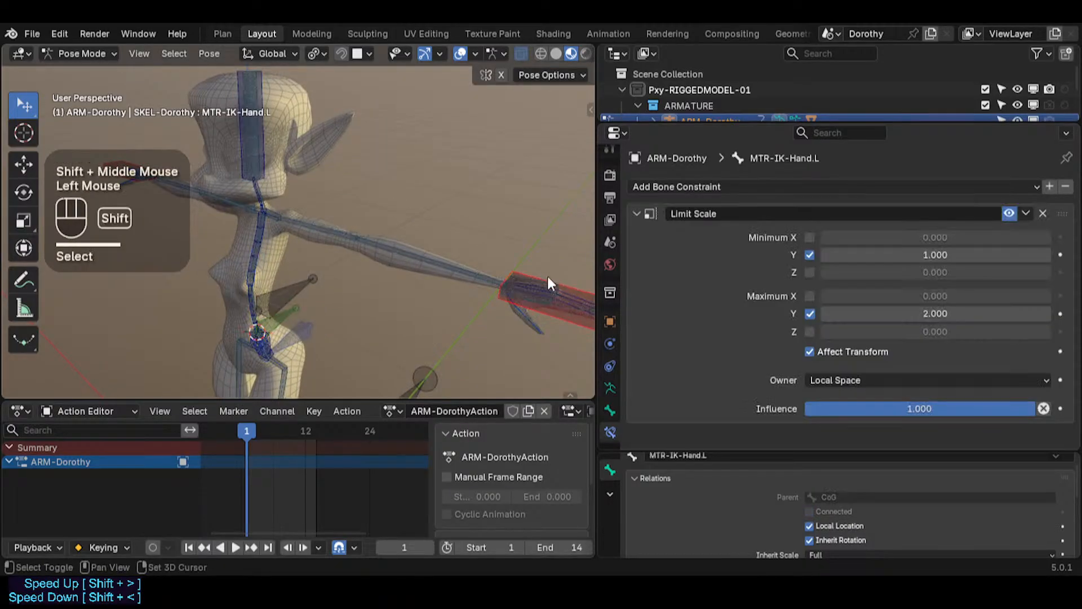
middle_click_drag(546, 273, 547, 262, "shift")
key("g")
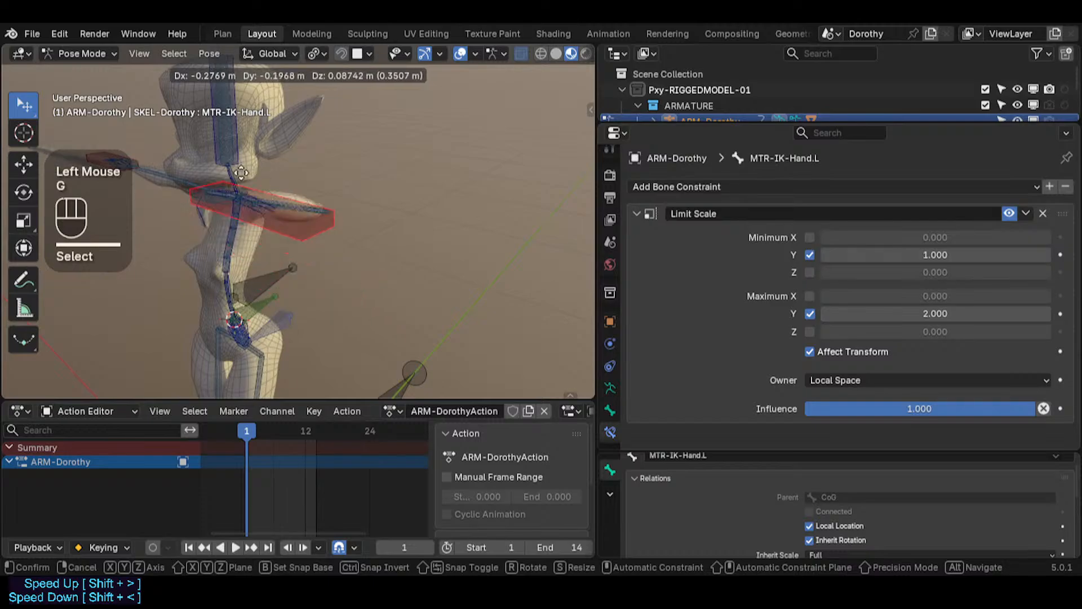
scroll(355, 244, "down", 1)
left_click(403, 240)
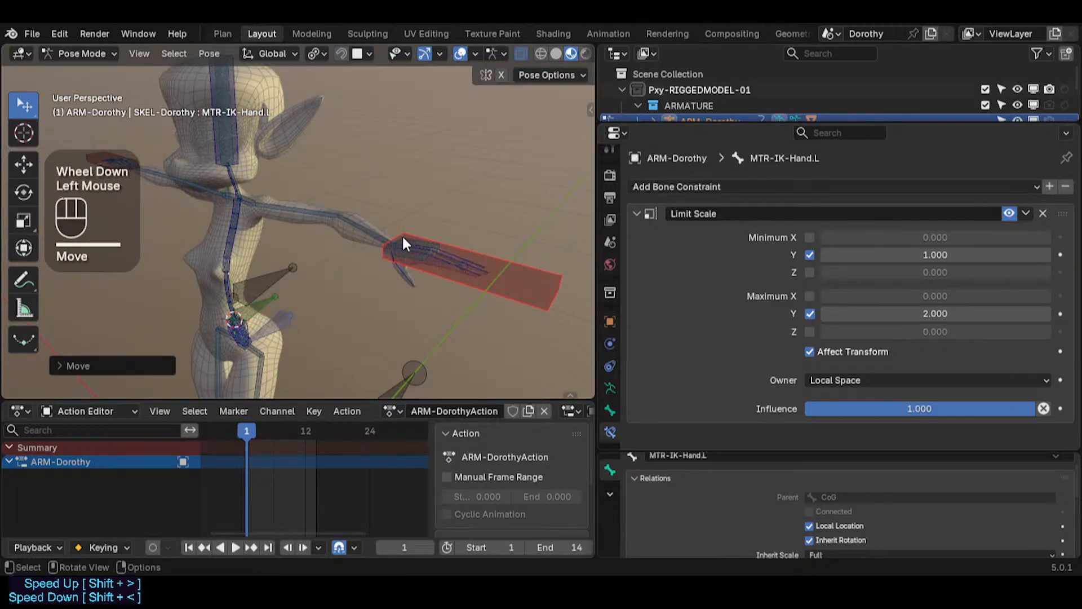
Step: Cycle through the overlapping forearm bones to inspect TGT-ForeArm.L, CTL-ForeArm.L and MTR-IK-Hand.L constraints
left_click(369, 228)
left_click(448, 238)
left_click(367, 228)
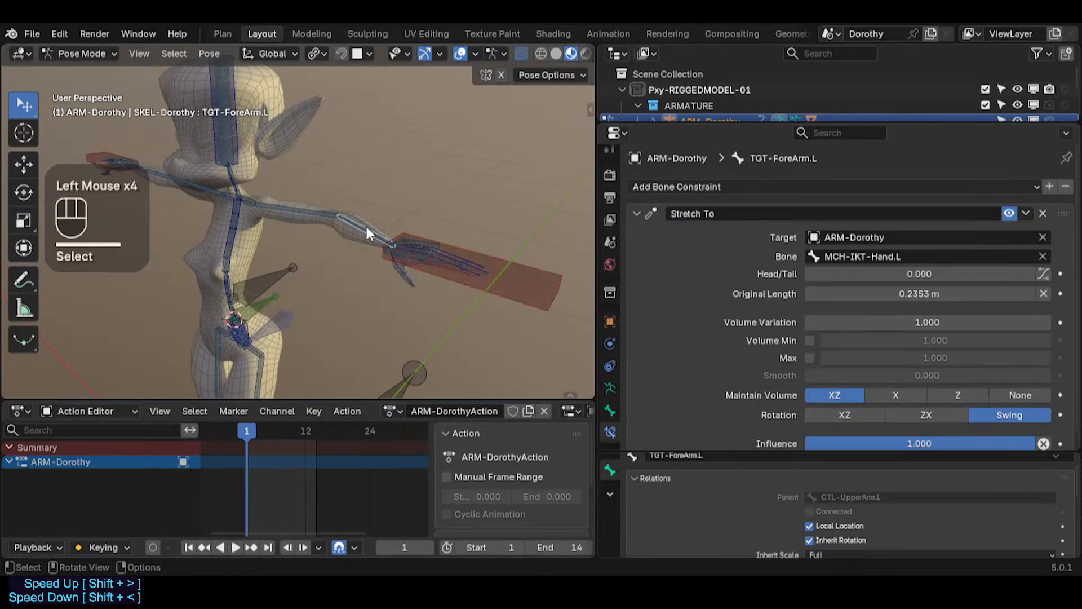
left_click(367, 228)
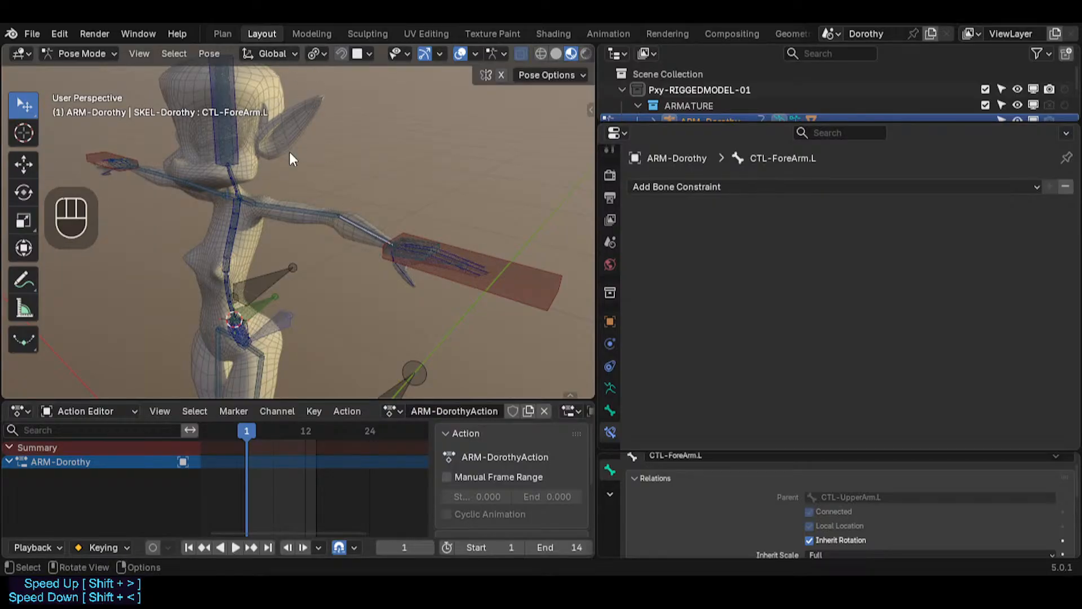
left_click(476, 271)
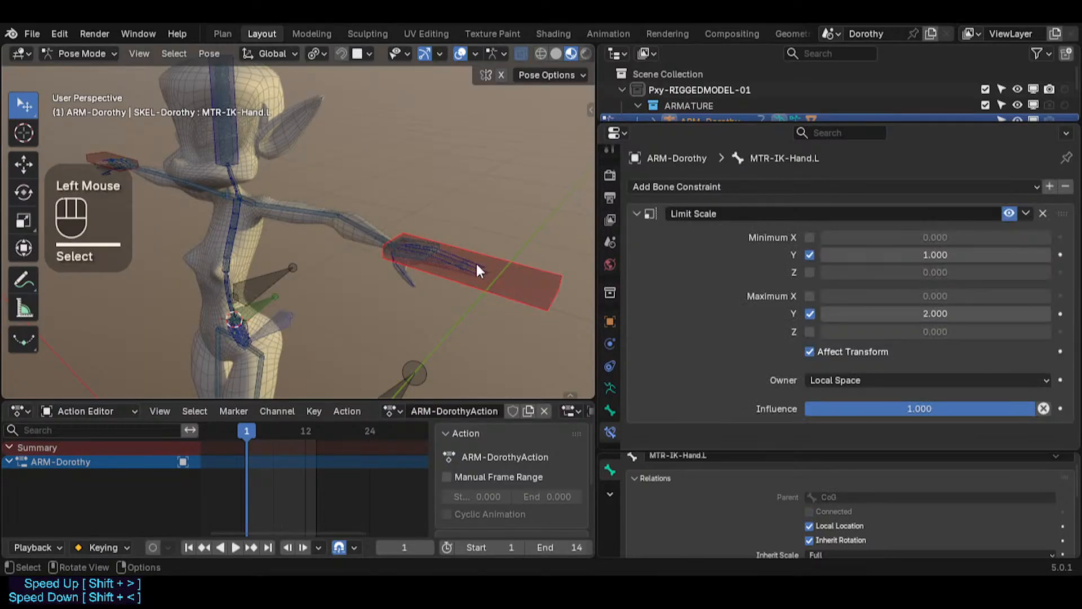
left_click(355, 227)
left_click(356, 226)
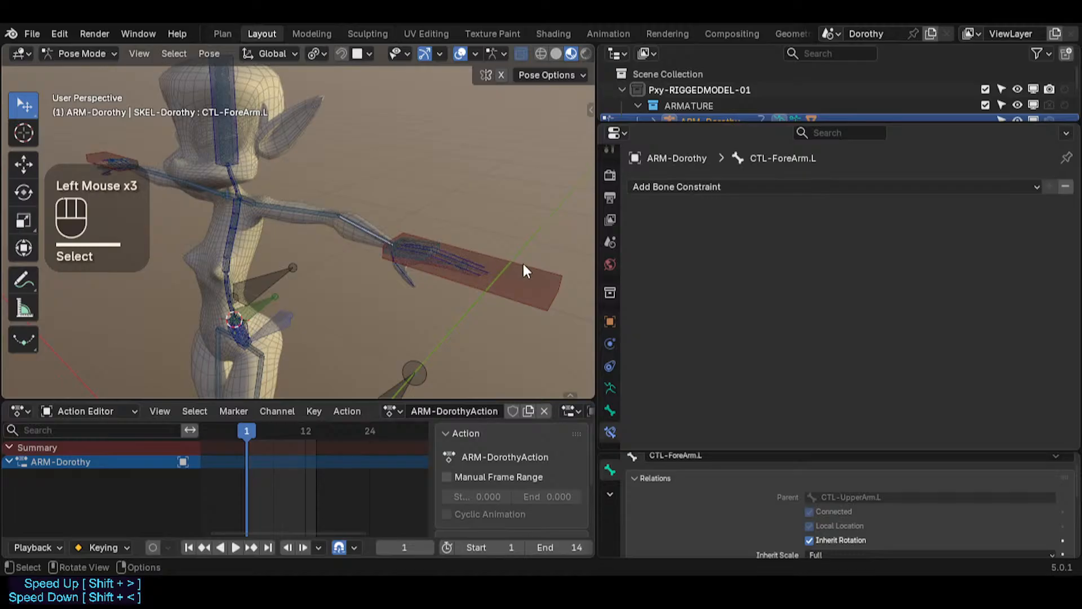
Step: Move MTR-IK-Hand.L, then reselect CTL-ForeArm.L at the elbow
left_click(510, 264)
key("g")
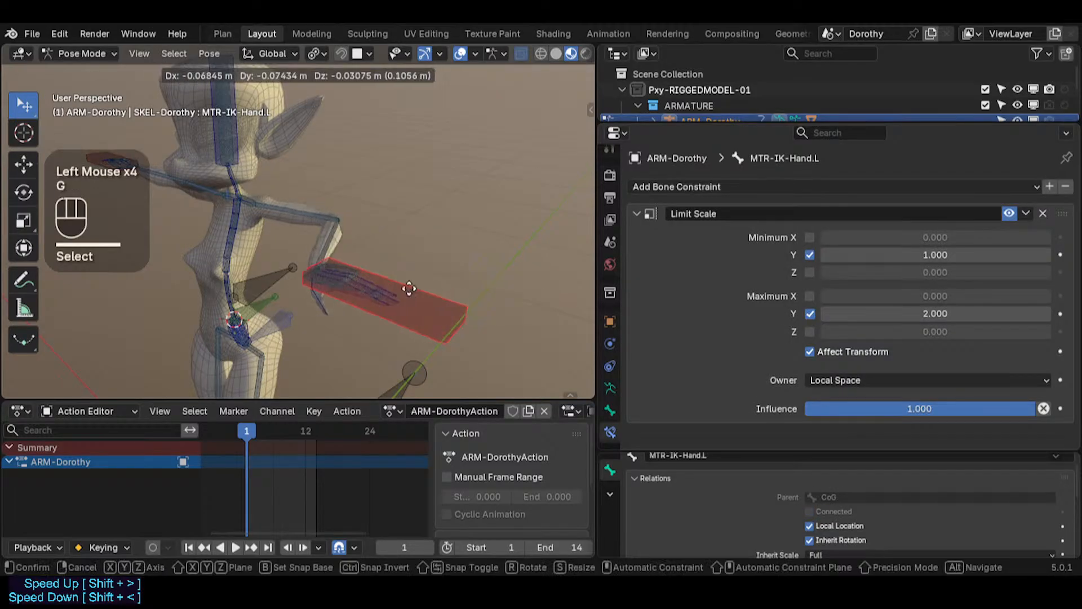
left_click(377, 238)
left_click(368, 226)
left_click(368, 222)
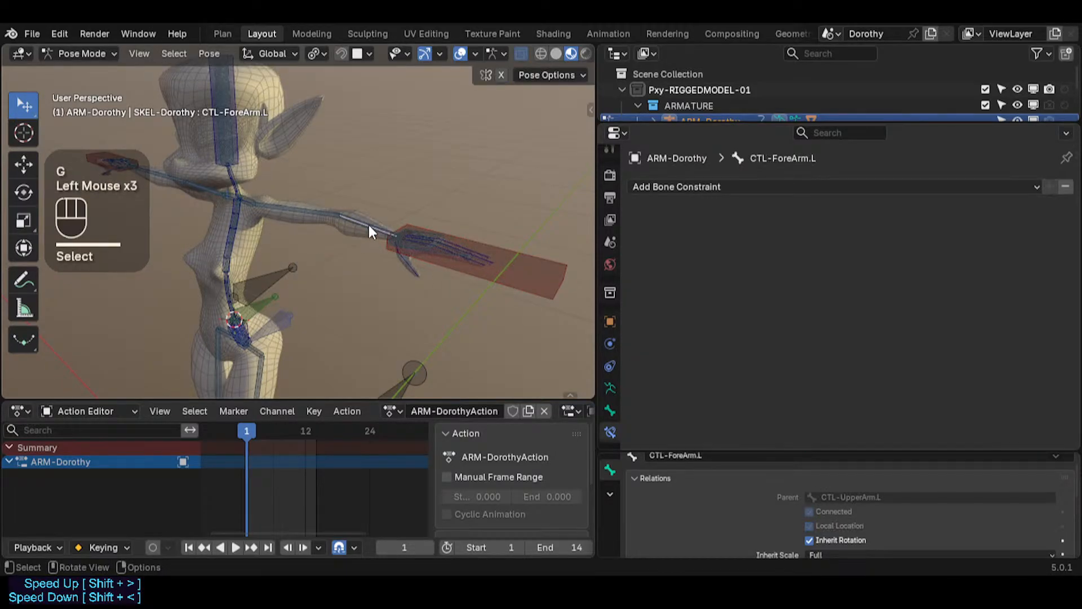
Step: Select MTR-IK-Hand.L again and move it with Auto IK to test the arm chain
left_click(520, 244)
left_click(374, 230)
left_click(375, 231)
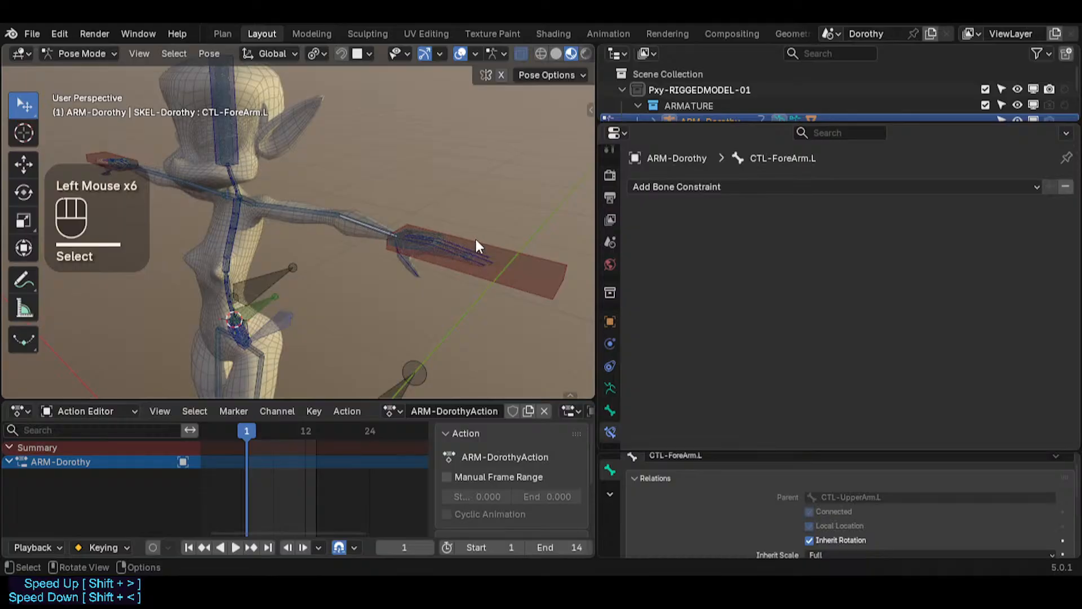
left_click(503, 257, "shift")
key("g")
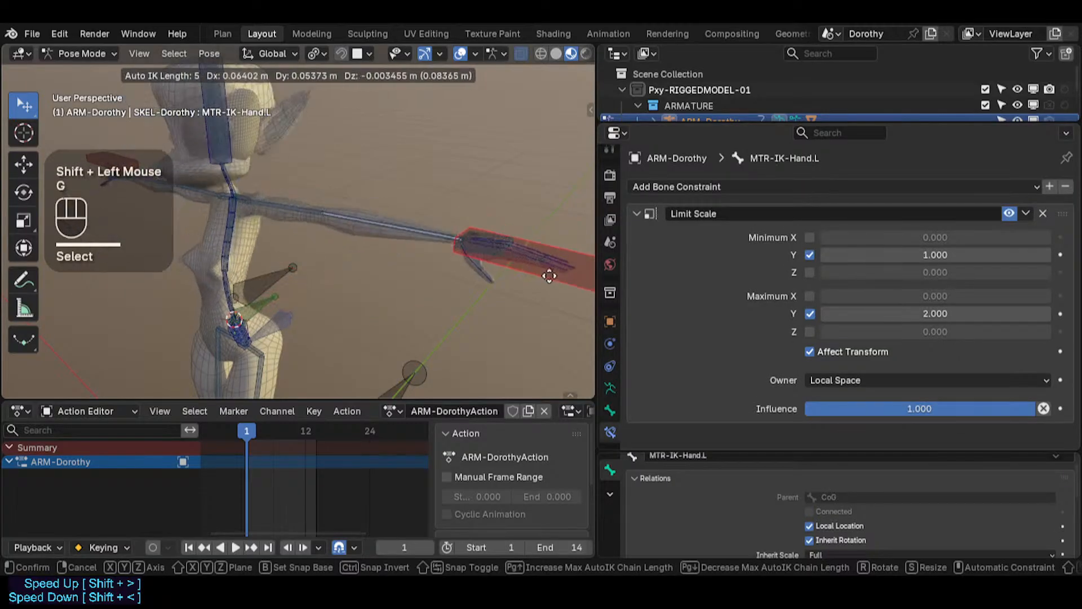
left_click(394, 229)
Step: Zoom in along the left forearm and examine how its bones line up
scroll(393, 227, "up", 1)
left_click(333, 222)
middle_click_drag(333, 222, 285, 221)
left_click(347, 213)
scroll(290, 222, "up", 2)
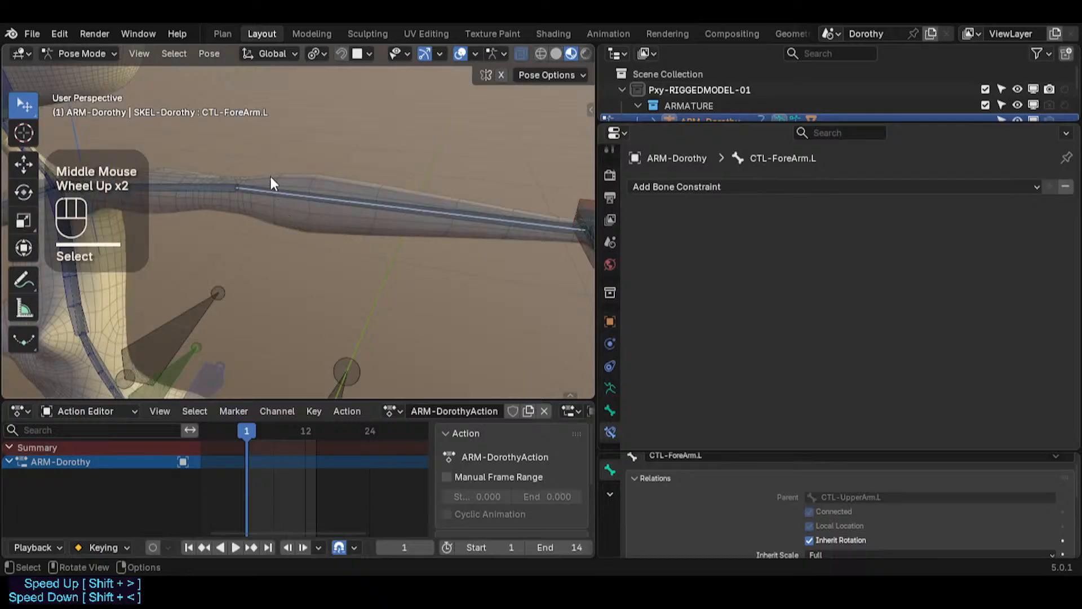
left_click(273, 191)
scroll(420, 208, "down", 2)
Step: Select all bones and clear their pose transforms
middle_click_drag(419, 204, 336, 197)
key("a")
key("alt+q")
key("alt+q")
Step: Select MTR-IK-Hand.L and rotate it with trackball rotation twice to test the forearm
middle_click_drag(461, 210, 354, 227, "shift")
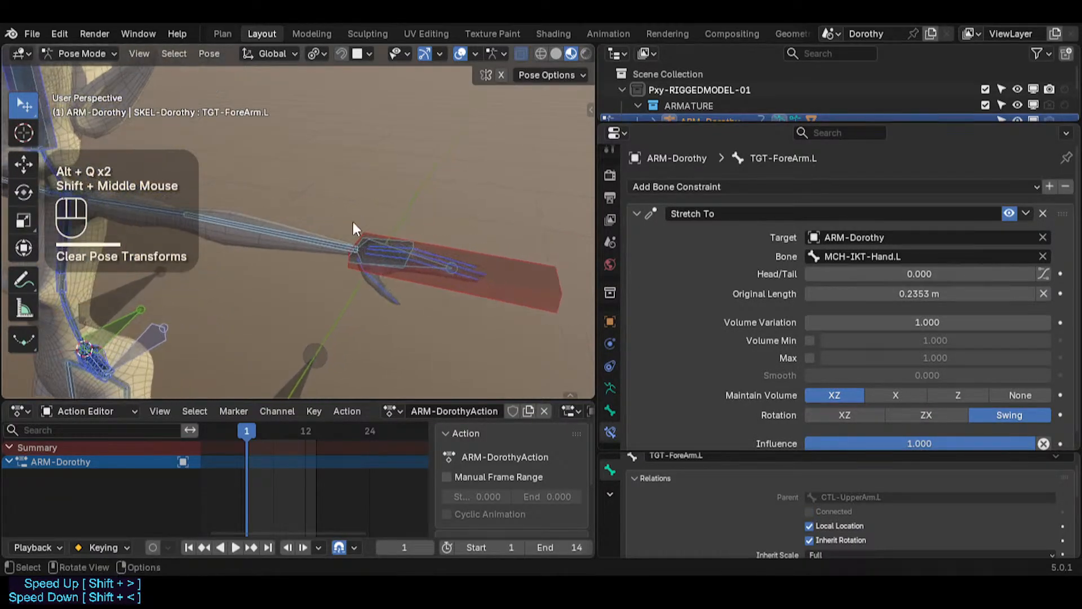
left_click(484, 255)
scroll(422, 245, "down", 2)
key("r")
key("r")
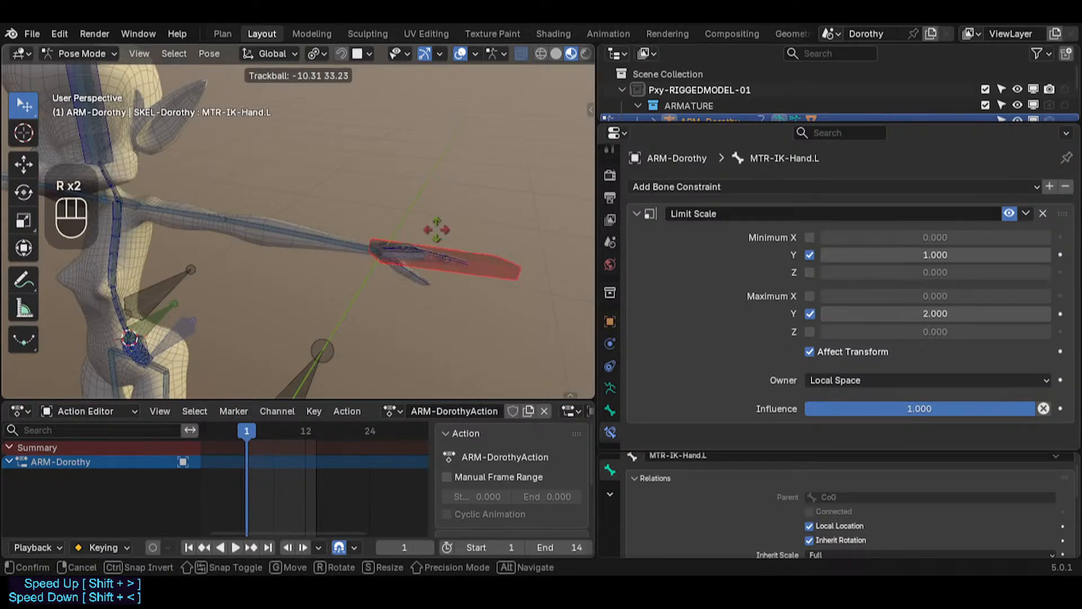
left_click(388, 262)
key("r")
key("r")
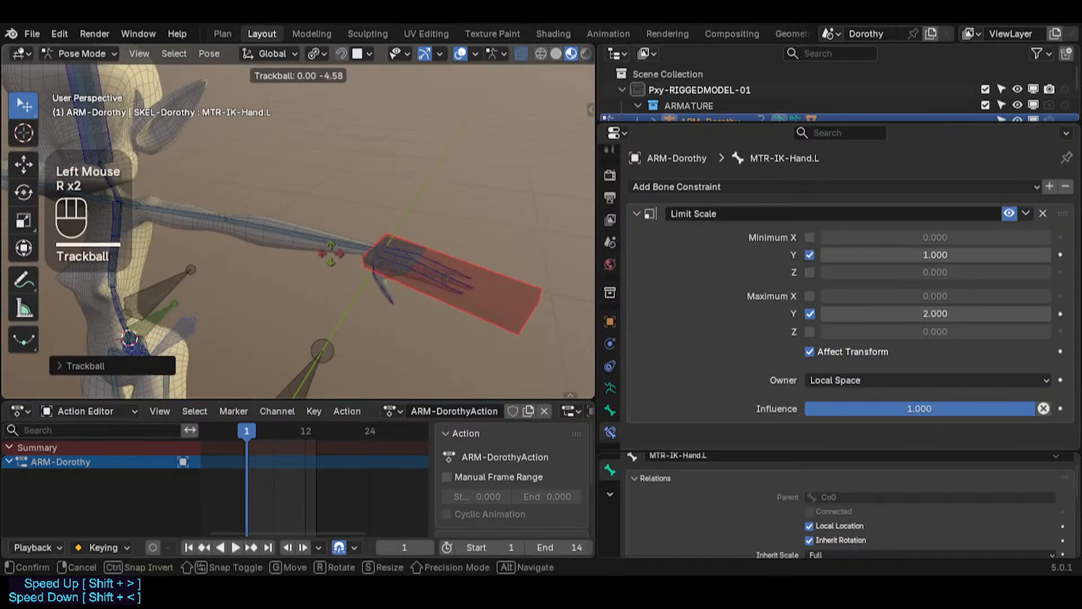
left_click(293, 229)
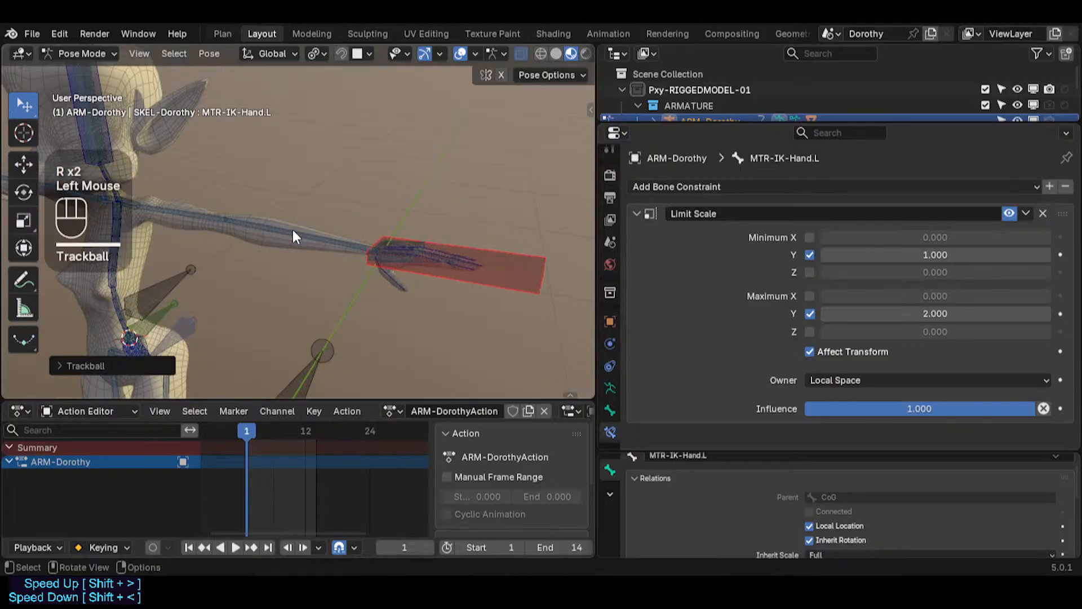
Step: Reselect MTR-IK-Hand.L and move it slightly to check the forearm stretch
left_click(291, 227)
left_click(339, 231)
left_click(436, 238)
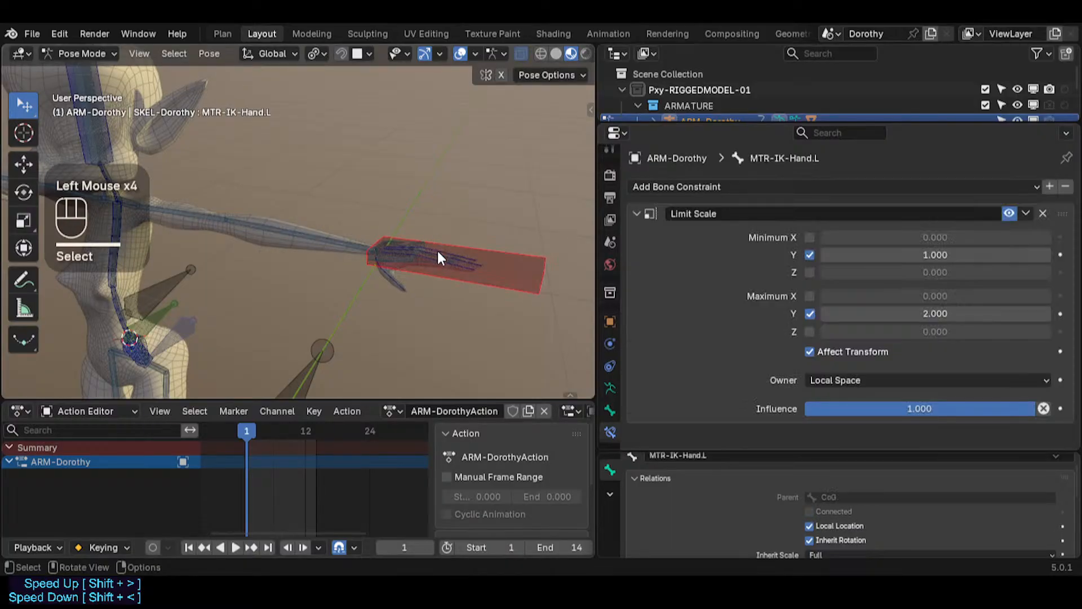
scroll(389, 248, "up", 2)
scroll(316, 248, "down", 1)
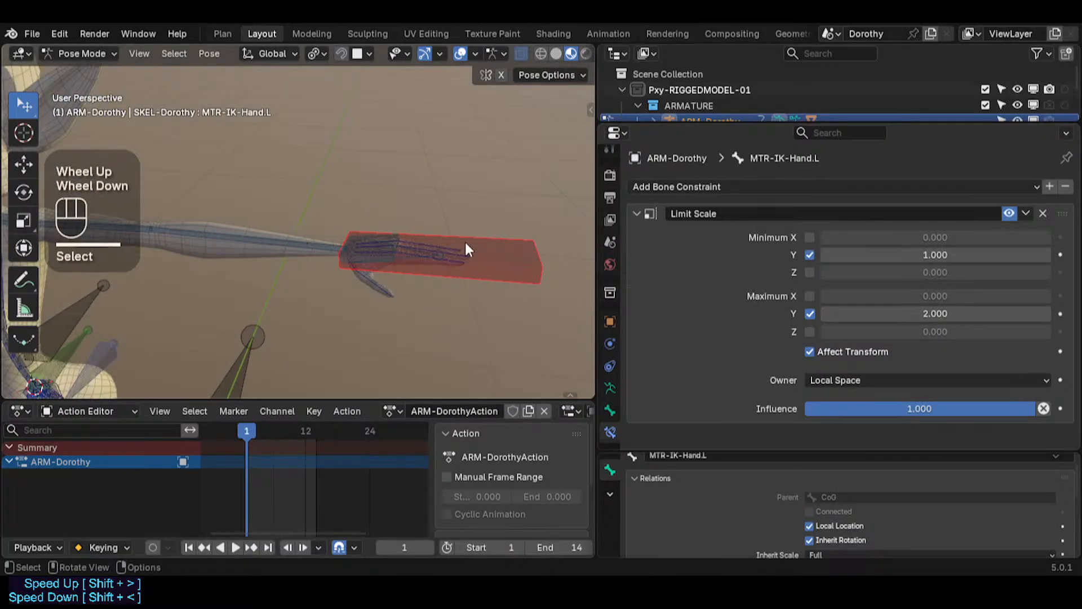
key("g")
left_click(372, 239)
Step: Move MTR-IK-Hand.L around with Auto IK to test how the left arm chain follows and stretches
middle_click_drag(255, 229, 300, 218, "shift")
left_click(300, 219)
left_click(300, 220)
left_click(452, 214, "shift")
scroll(502, 217, "down", 2)
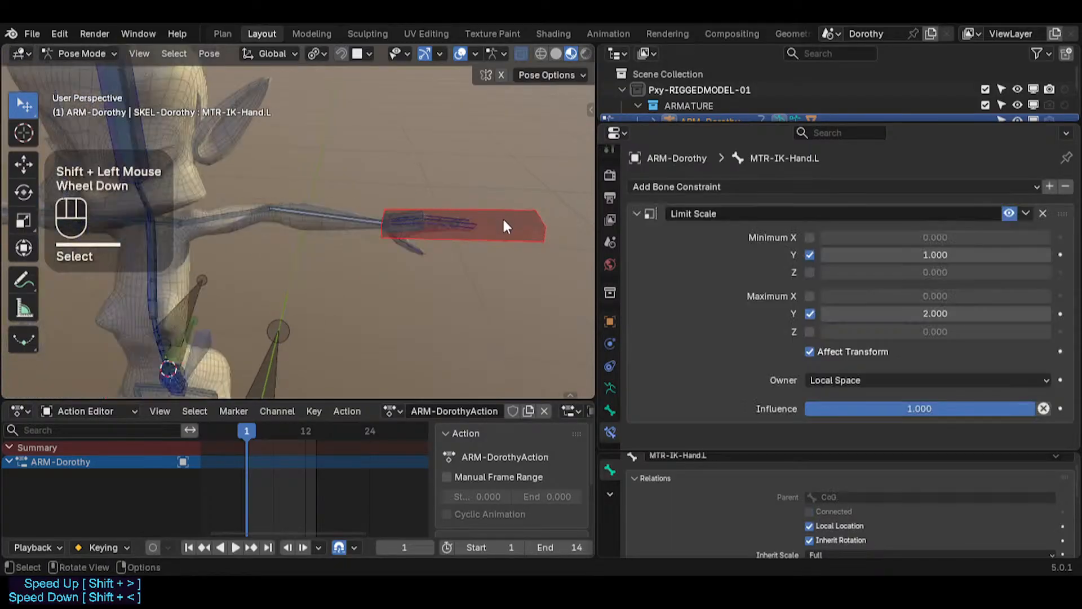
middle_click_drag(502, 217, 407, 248)
key("g")
scroll(430, 243, "up", 3)
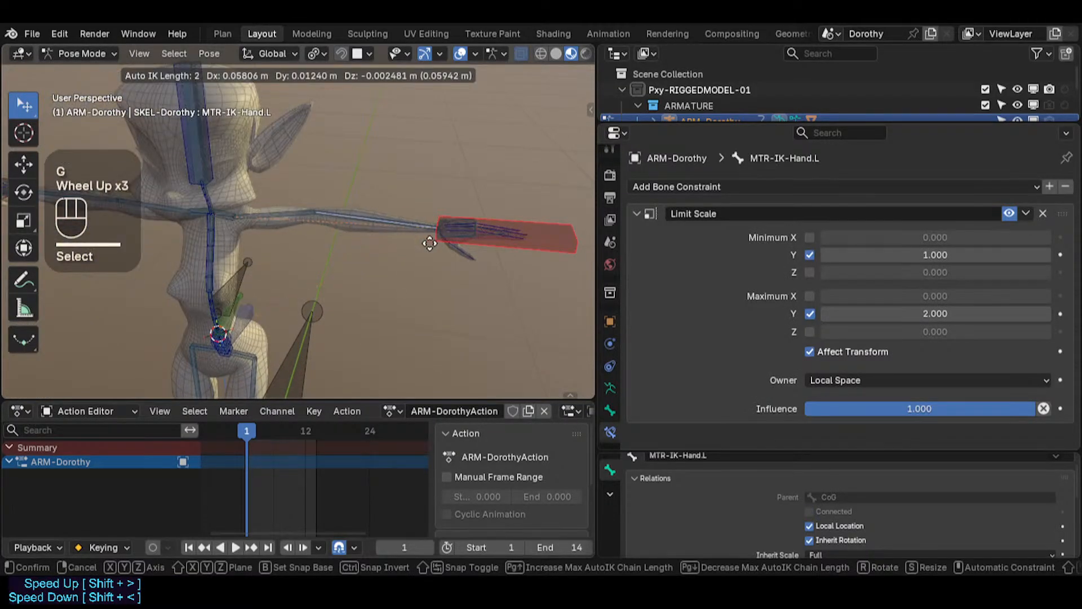
scroll(432, 225, "down", 2)
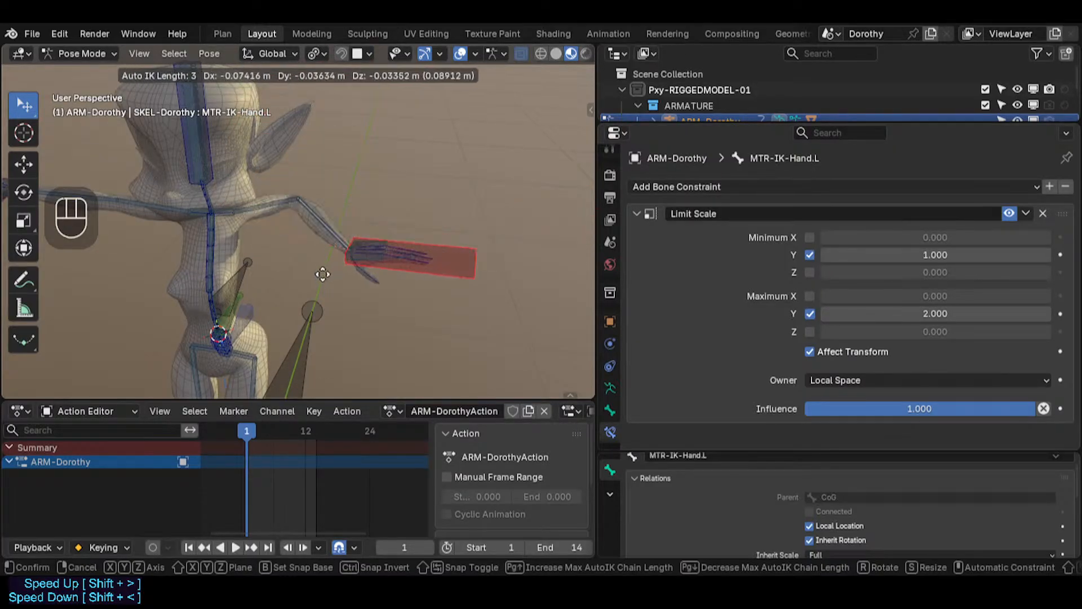
left_click(410, 288)
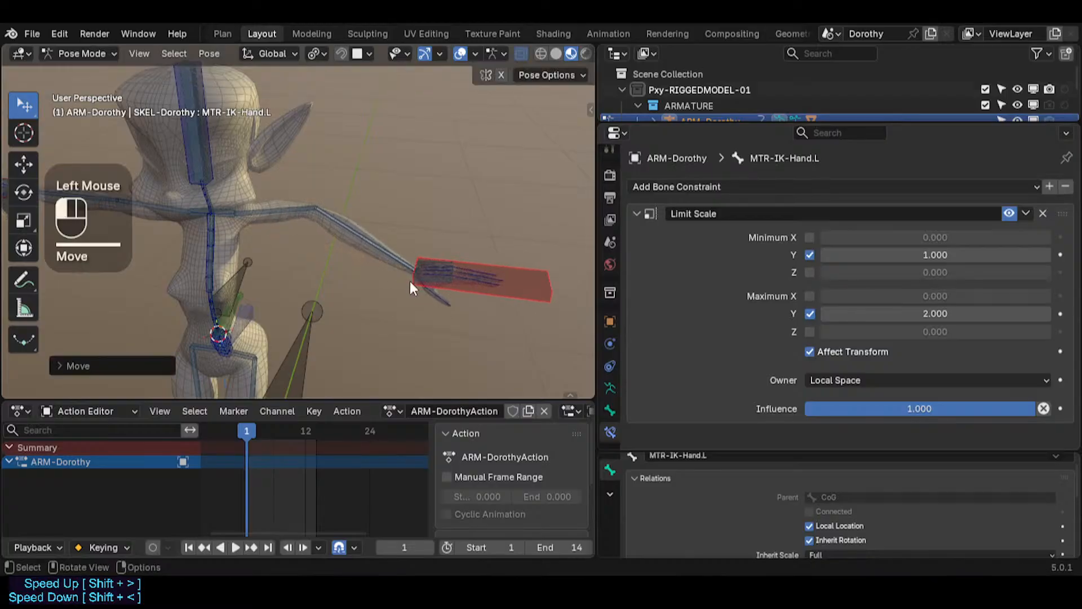
key("g")
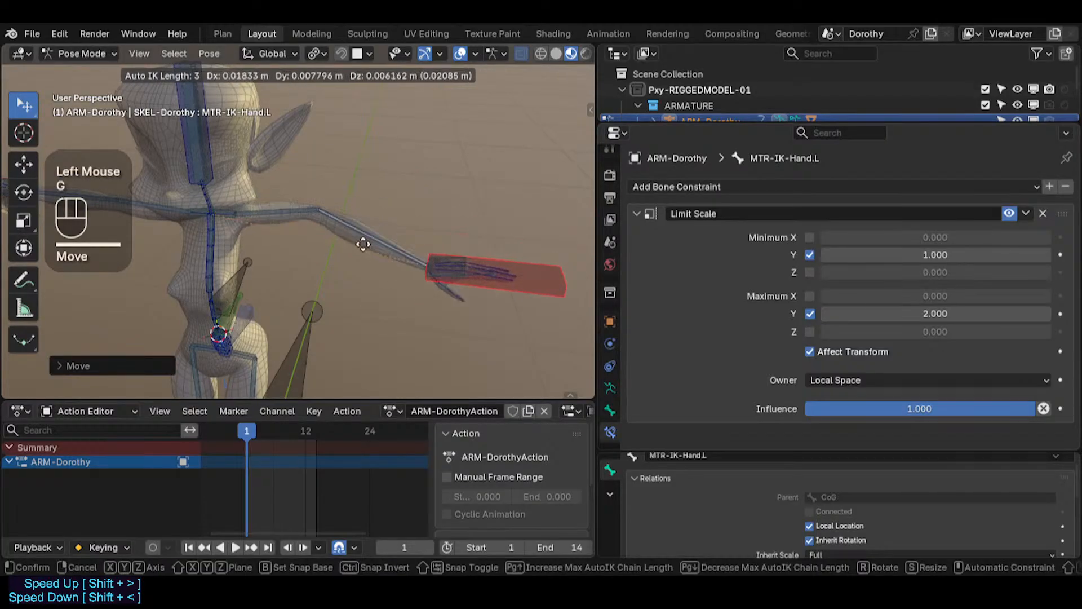
left_click(360, 220)
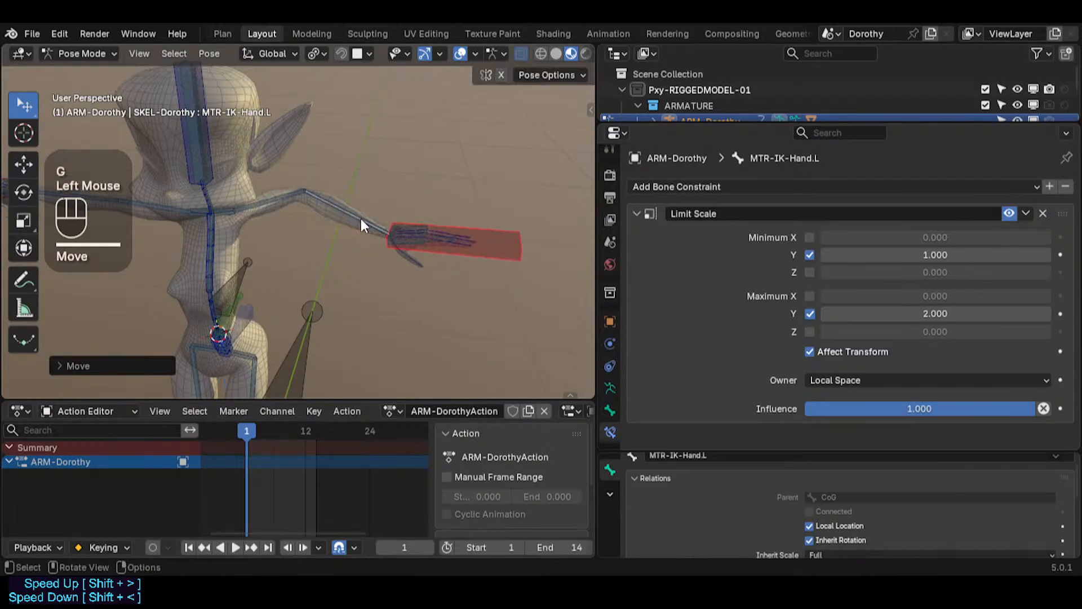
Step: Inspect the constraints and parents of the left hand, IK hand, forearm, upper arm and shoulder bones
scroll(405, 235, "up", 2)
left_click(419, 228)
left_click(424, 255)
left_click(423, 256)
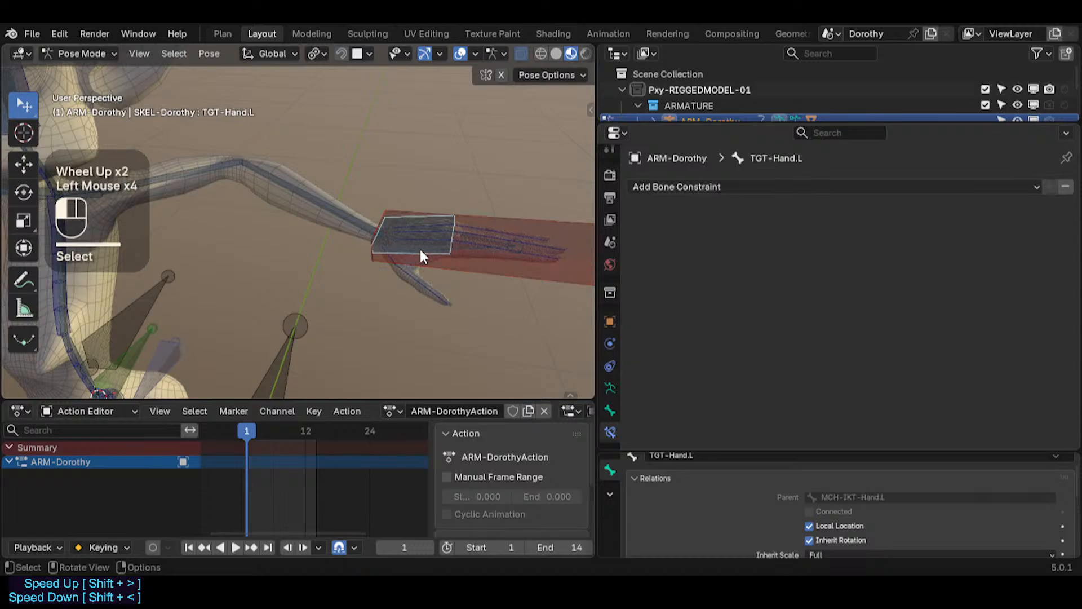
left_click(421, 251)
left_click(421, 246)
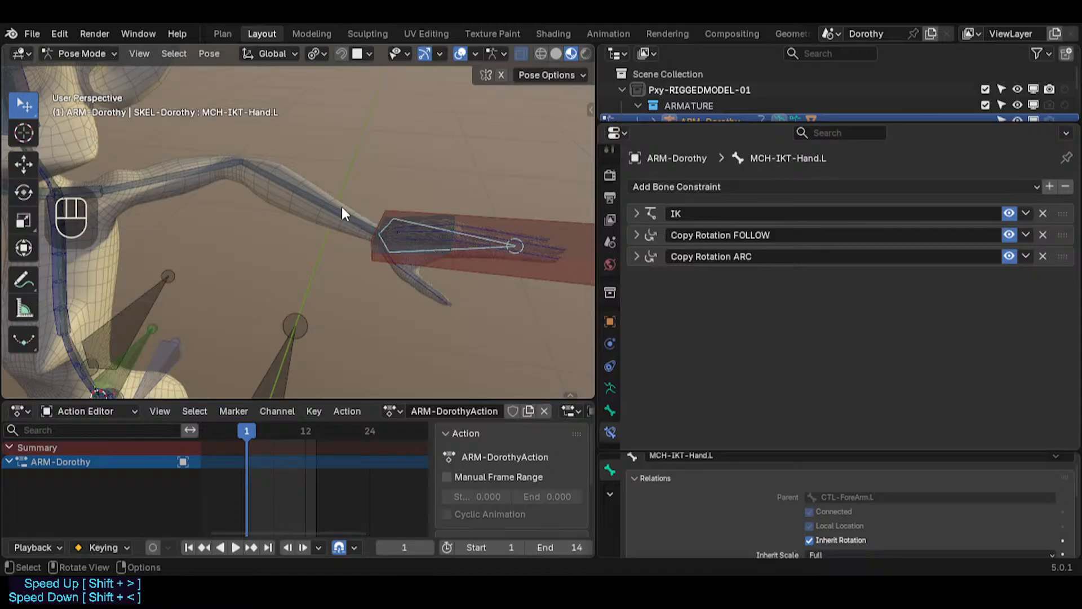
left_click(322, 195)
left_click(320, 193)
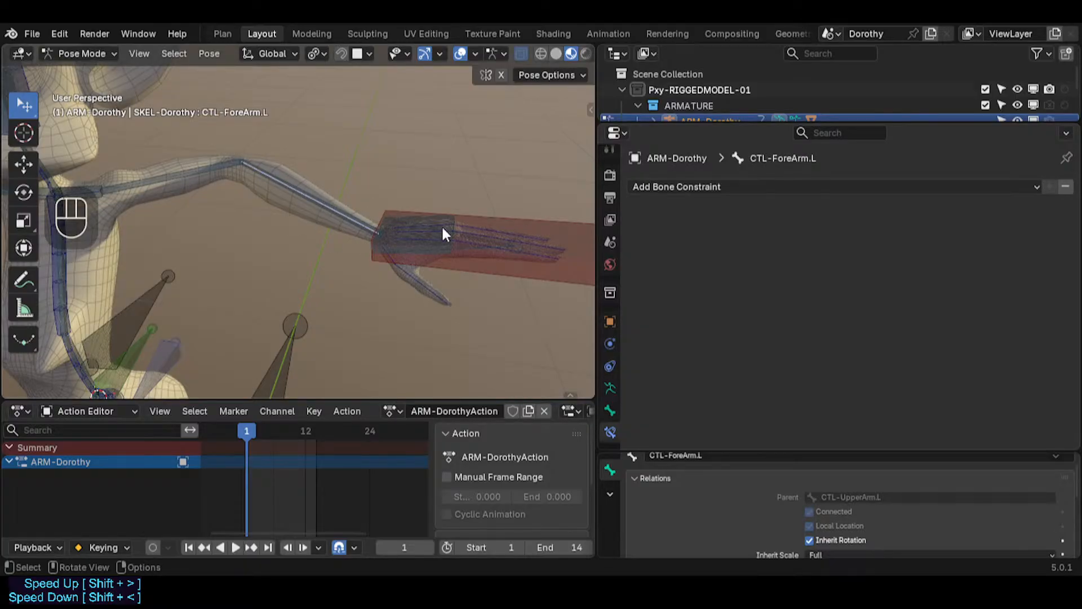
middle_click_drag(230, 160, 345, 223, "shift")
scroll(345, 223, "down", 2, "shift")
left_click(278, 187)
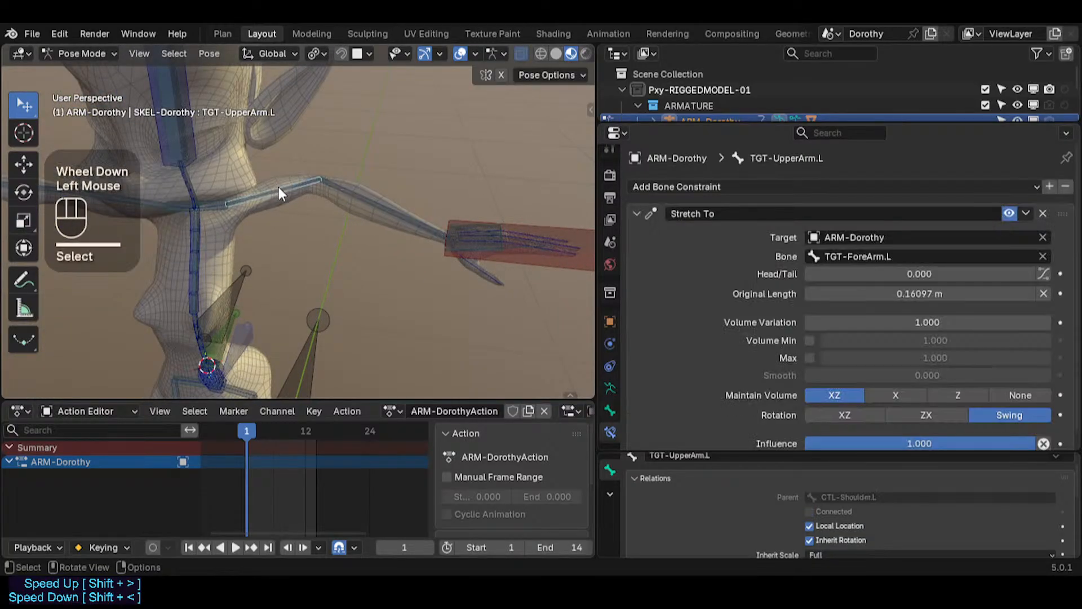
left_click(277, 184)
left_click(215, 205)
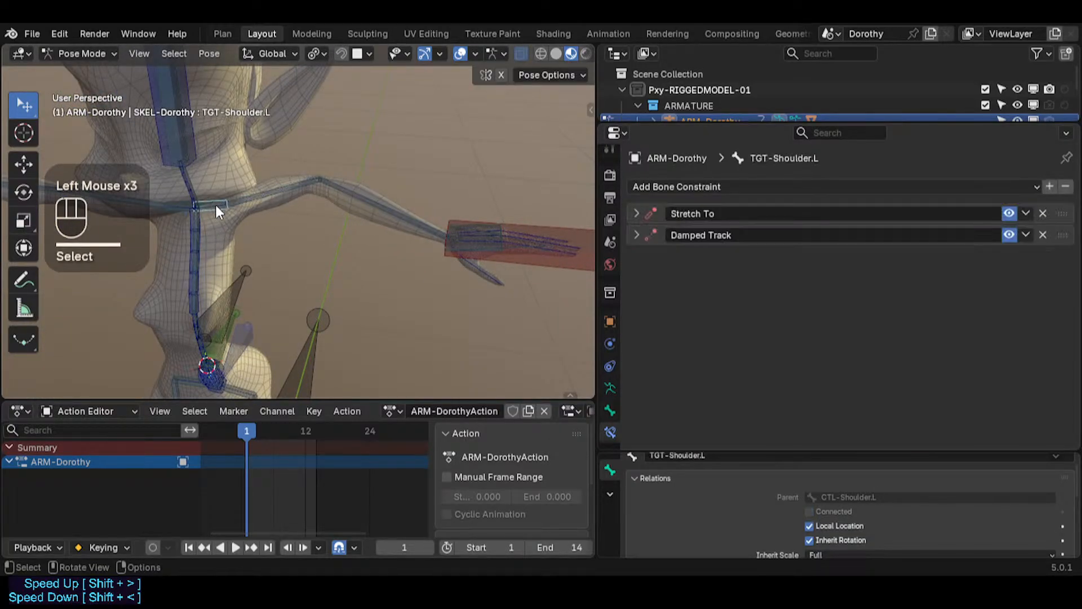
Step: Select CTL-Shoulder.L, then move and rotate it to test the arm's response
left_click(218, 204)
key("g")
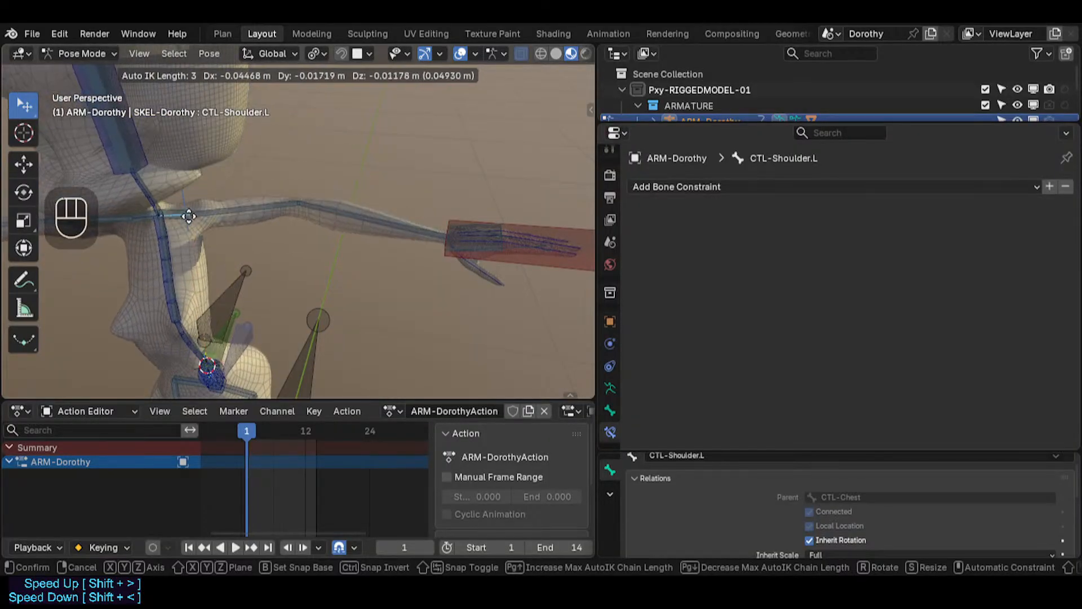
left_click(307, 208)
key("r")
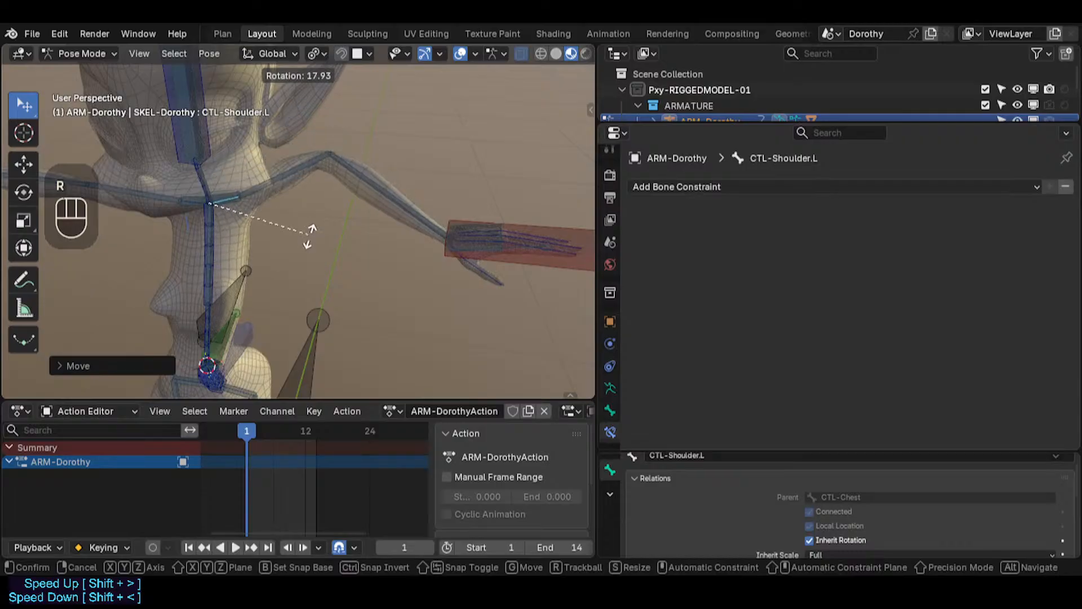
left_click(296, 199)
key("r")
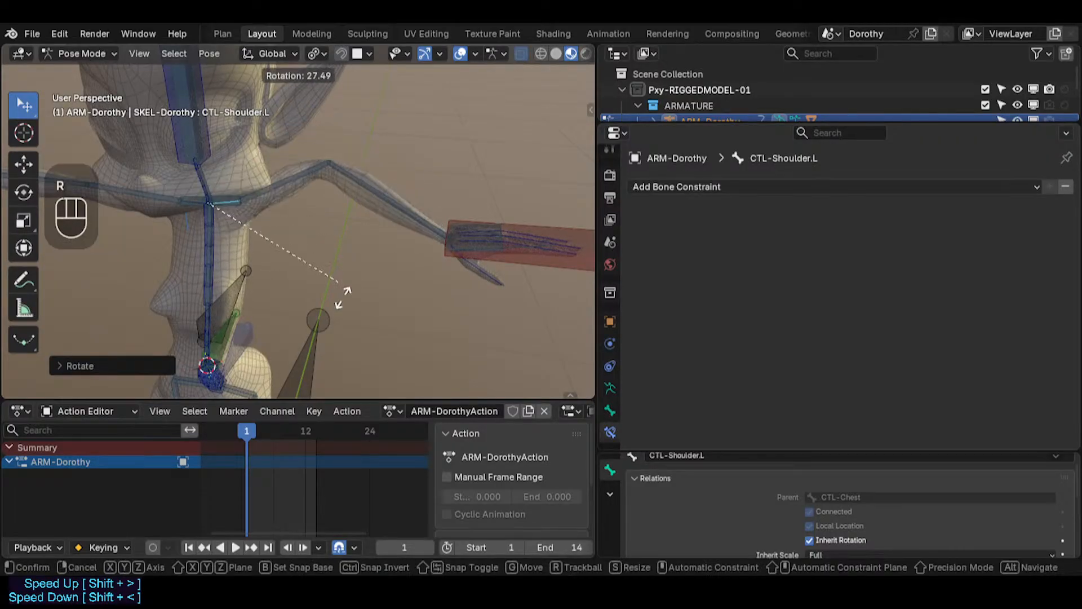
left_click(329, 228)
Step: Select MTR-IK-Hand.L and move it slightly to check the forearm stretch
left_click(513, 251)
key("g")
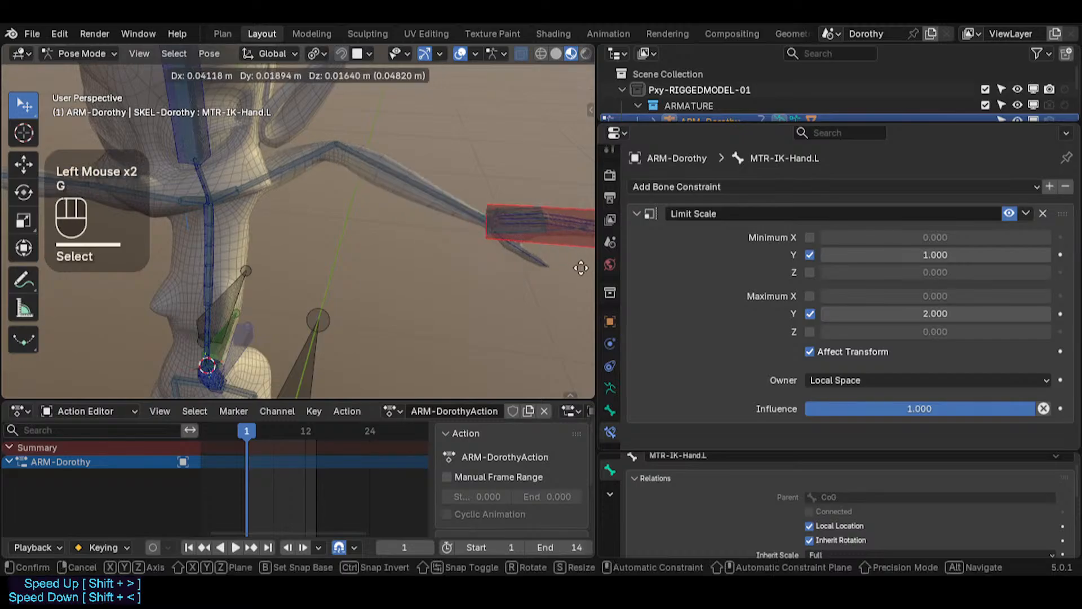
left_click(558, 265)
Step: Select CTL-Shoulder.L and test it with an Auto IK move, a rotation and a trackball rotation
left_click(224, 191)
left_click(222, 188)
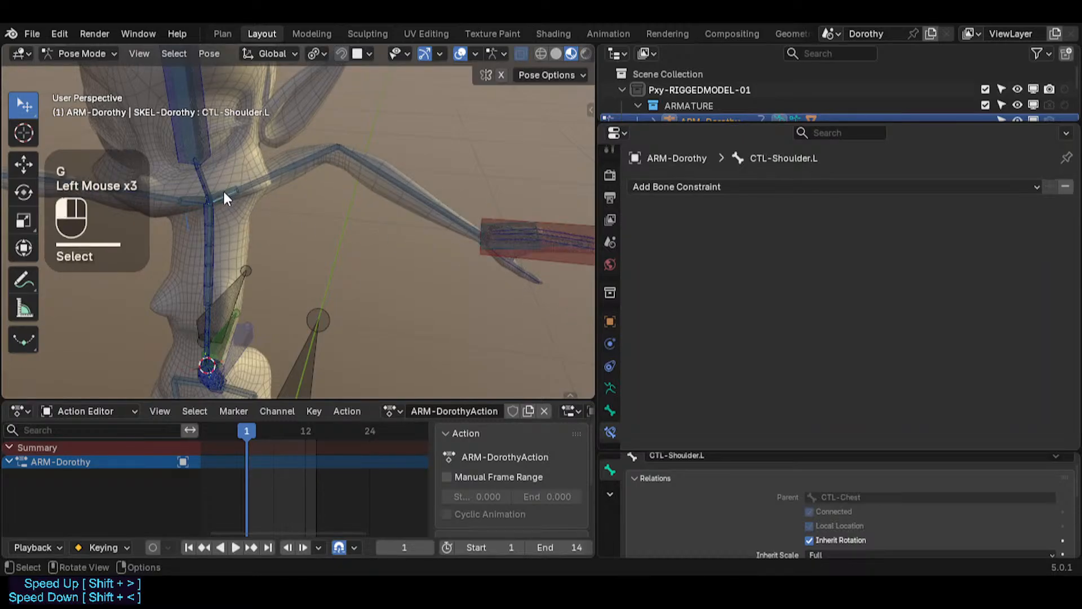
key("g")
scroll(226, 201, "up", 3)
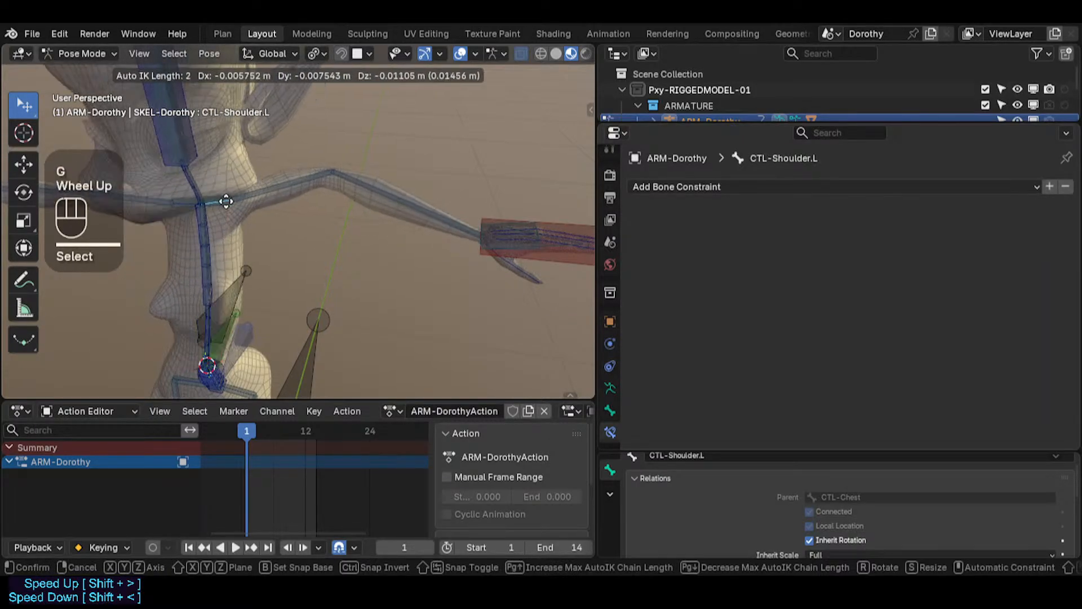
left_click(273, 223)
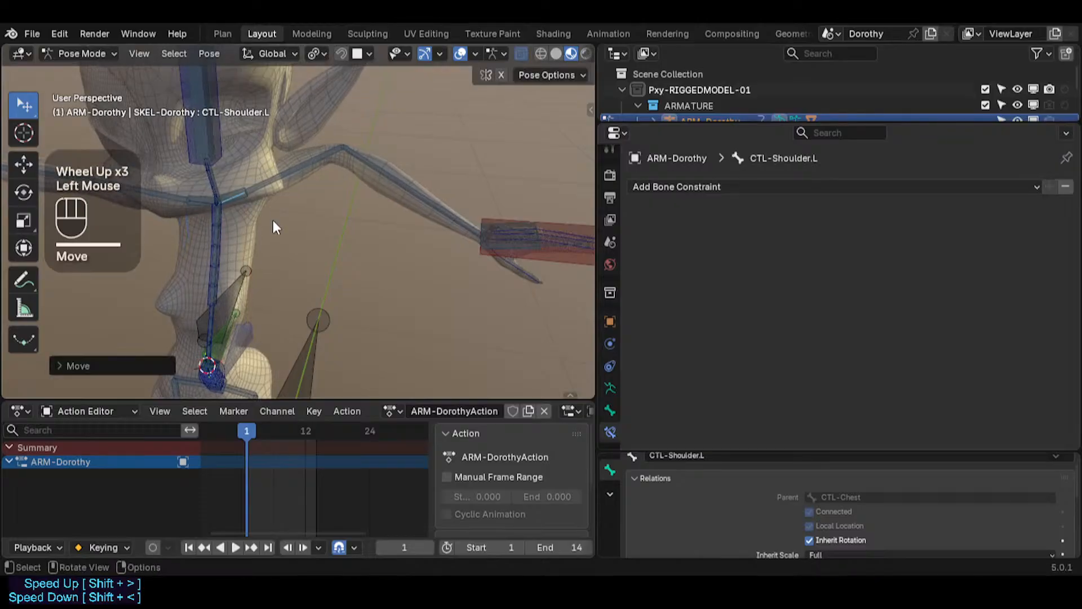
key("r")
left_click(265, 180)
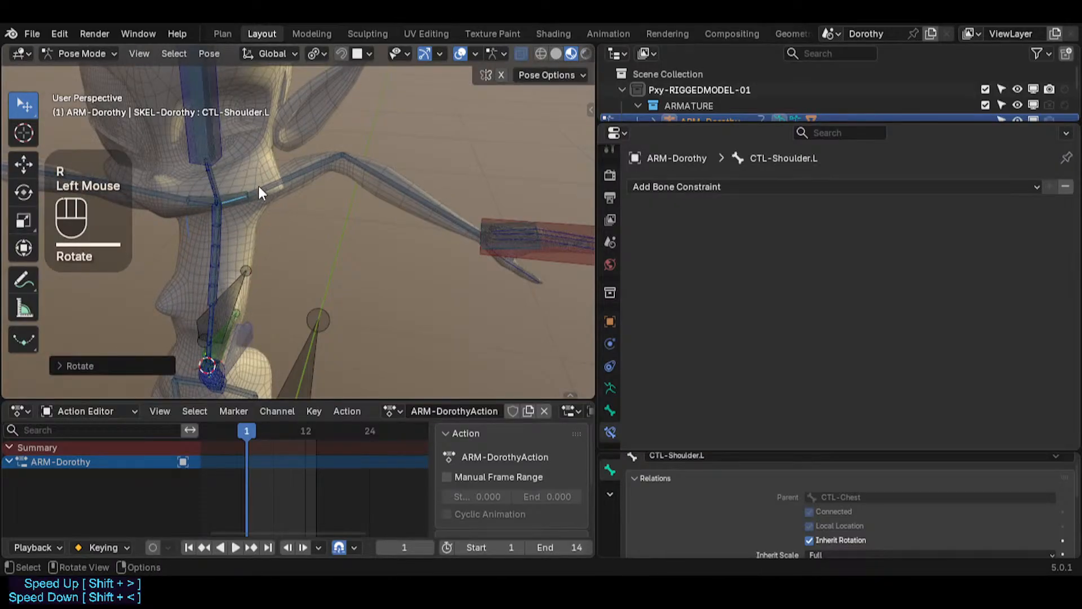
key("alt+x")
key("n")
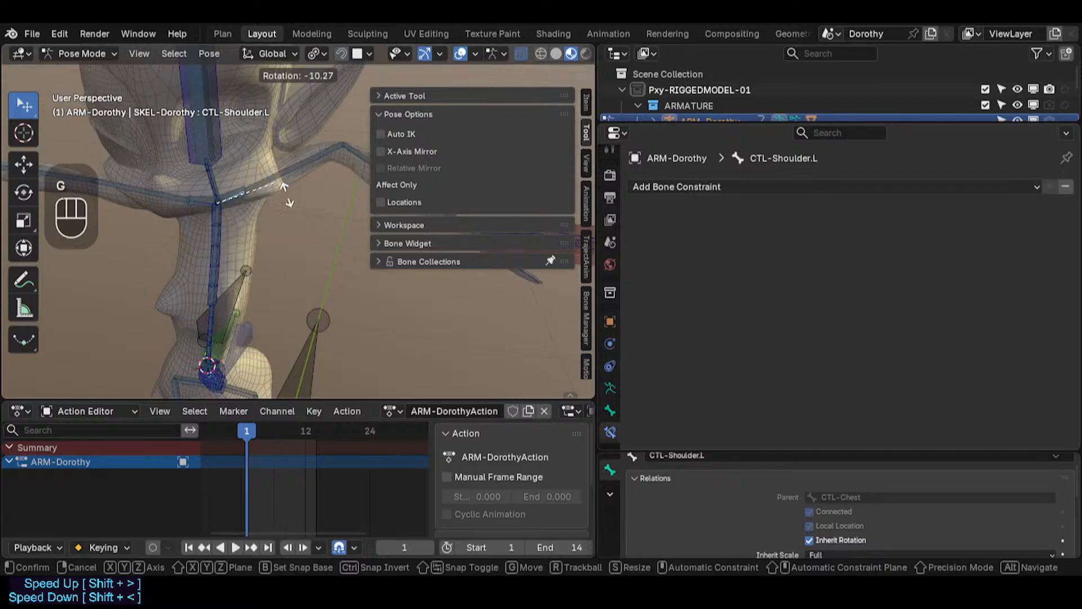
left_click(276, 186)
key("r")
key("r")
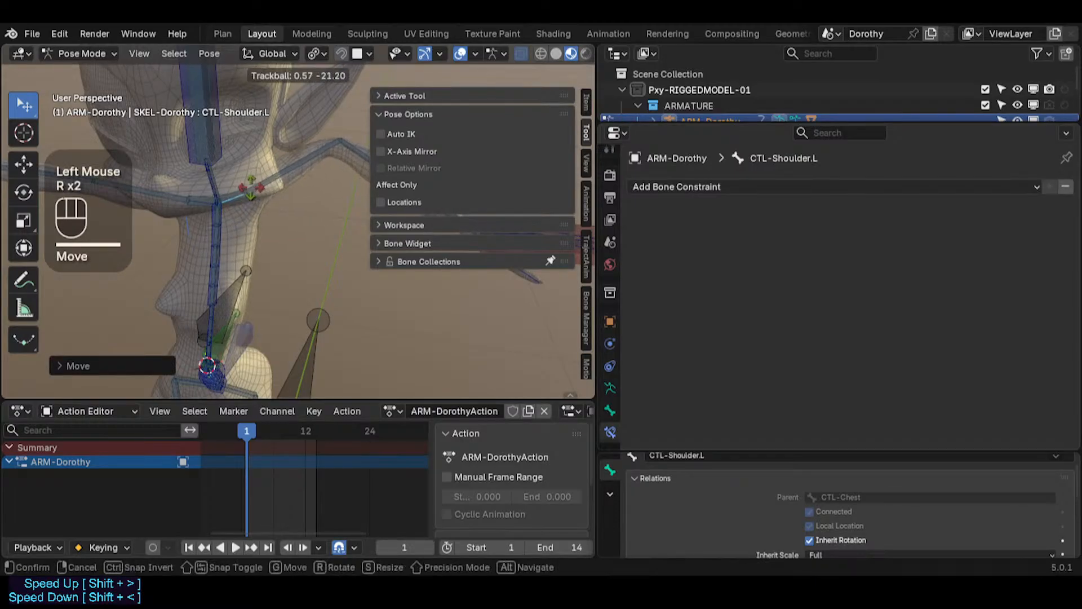
left_click(256, 181)
Step: Clear the shoulder bone's pose transforms and hide the sidebar
key("alt+q")
key("alt+q")
key("n")
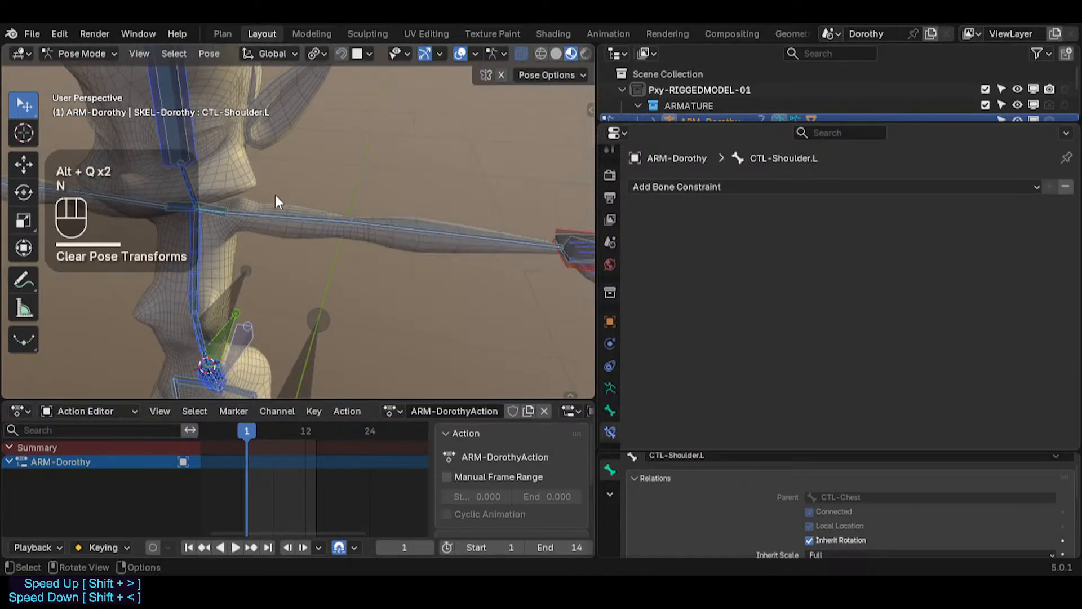
Step: Inspect TGT-ForeArm.L's Stretch To constraint, then select CTL-UpperArm.L and zoom in on the upper arm
left_click(355, 215)
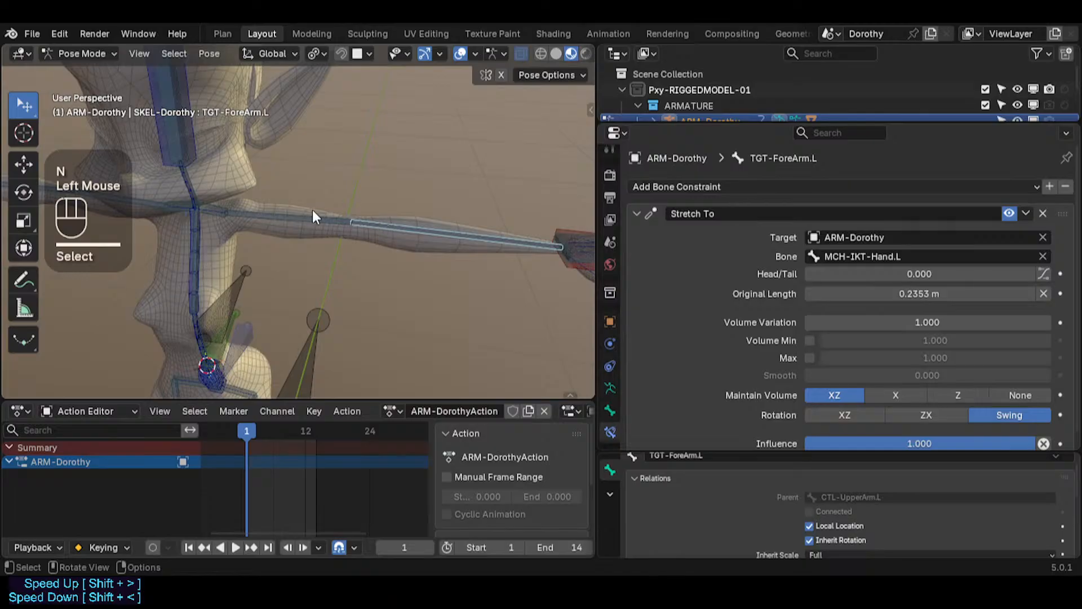
left_click(321, 221)
left_click(322, 221)
scroll(339, 225, "up", 2)
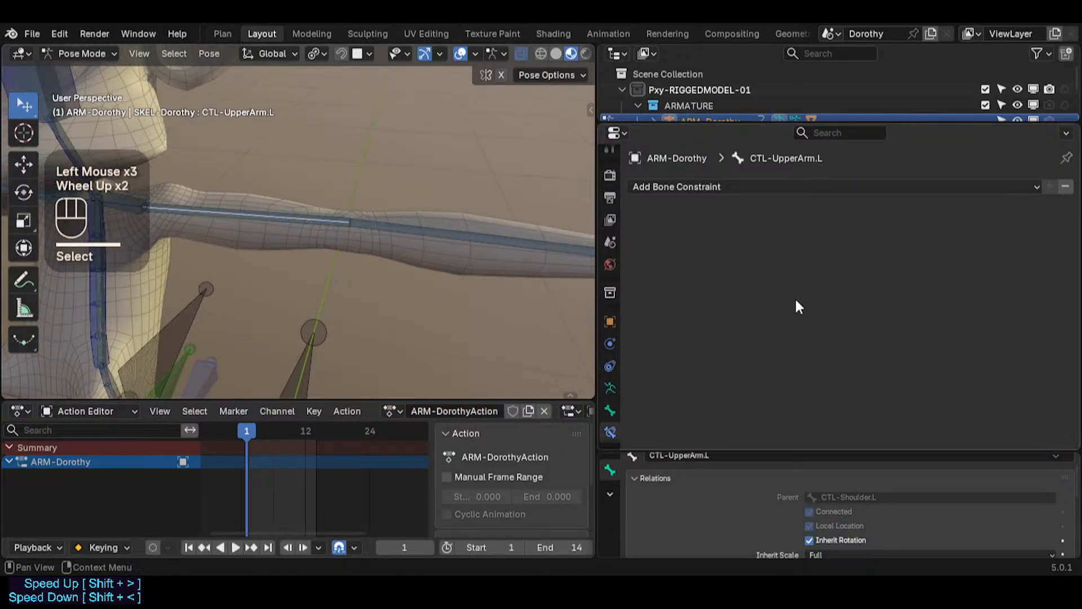
scroll(313, 226, "up", 1)
scroll(316, 225, "down", 4)
scroll(363, 228, "up", 2)
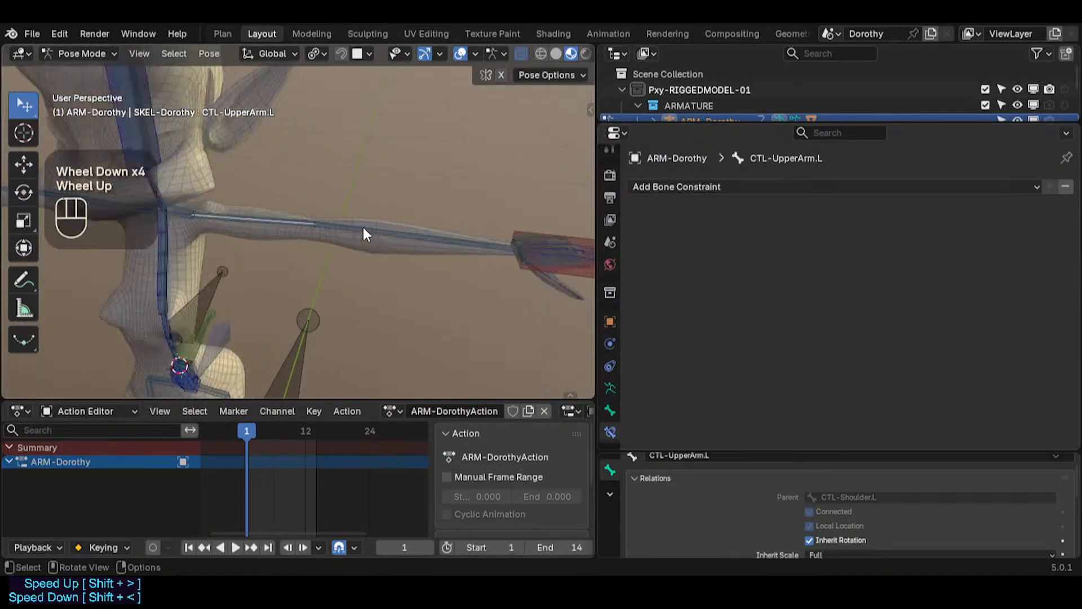
key("n")
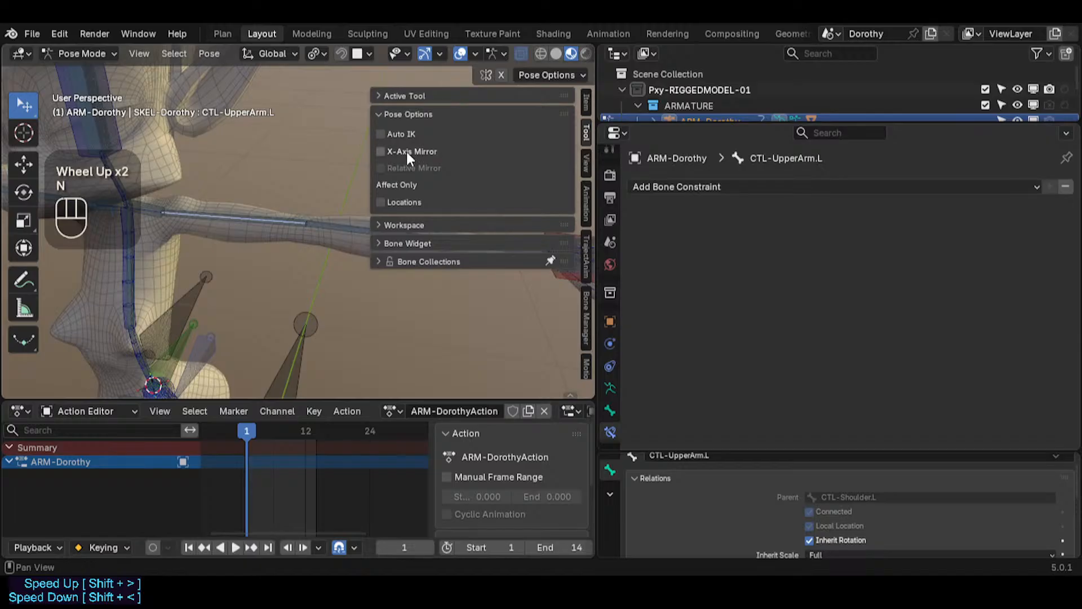
key("n")
scroll(293, 220, "up", 2)
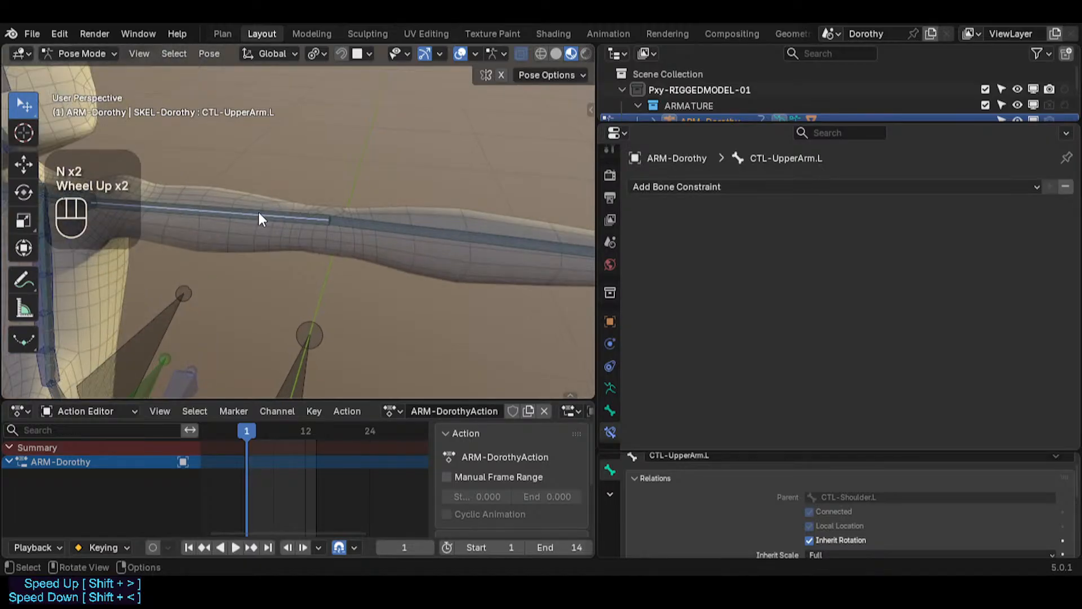
Step: Rotate CTL-UpperArm.L to test the upper arm, then start and cancel another move
double_click(258, 211)
middle_click_drag(258, 210, 360, 224, "shift")
scroll(394, 228, "down", 2)
key("g")
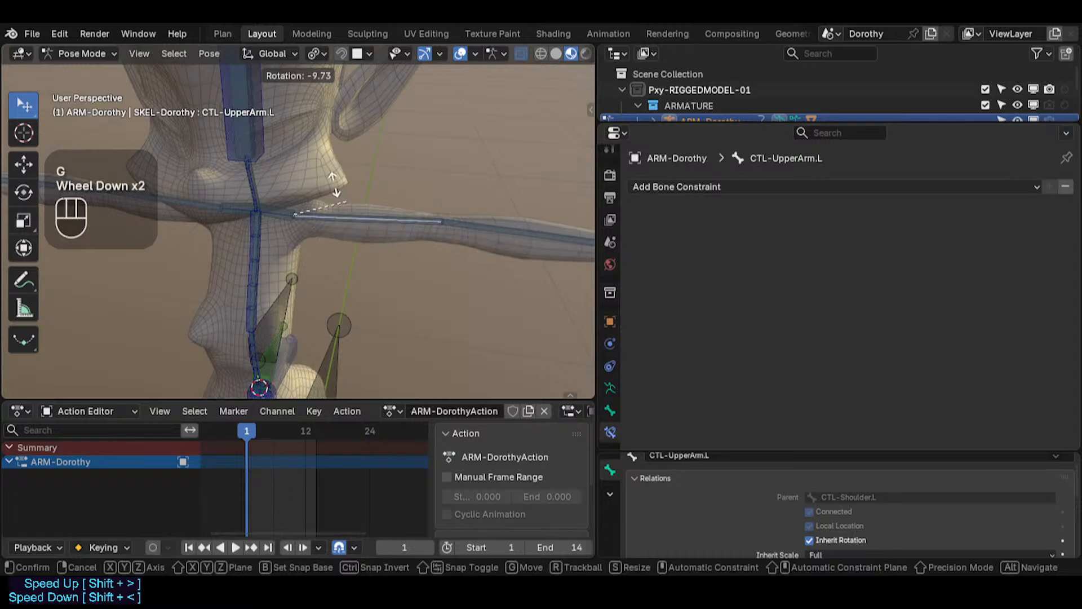
left_click(303, 224)
middle_click_drag(506, 233, 335, 208, "shift")
key("g")
scroll(408, 218, "down", 2)
key("Escape")
Step: Select CTL-ForeArm.L from the overlapping bones and move it with Auto IK to test the forearm
middle_click_drag(408, 224, 554, 248, "shift")
left_click(555, 248)
left_click(471, 257, "alt+shift")
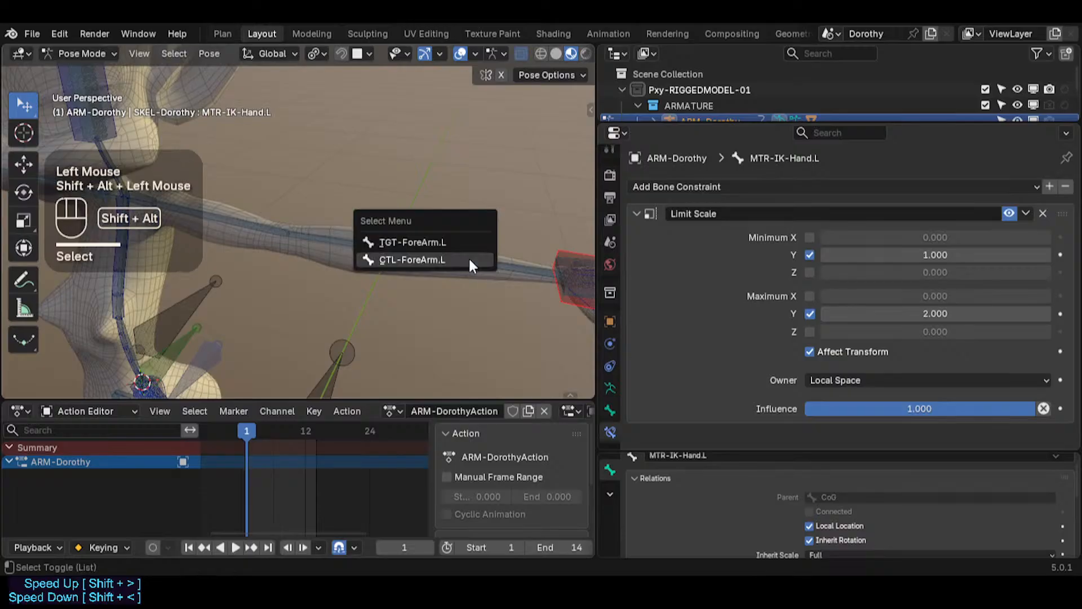
left_click(428, 260)
key("g")
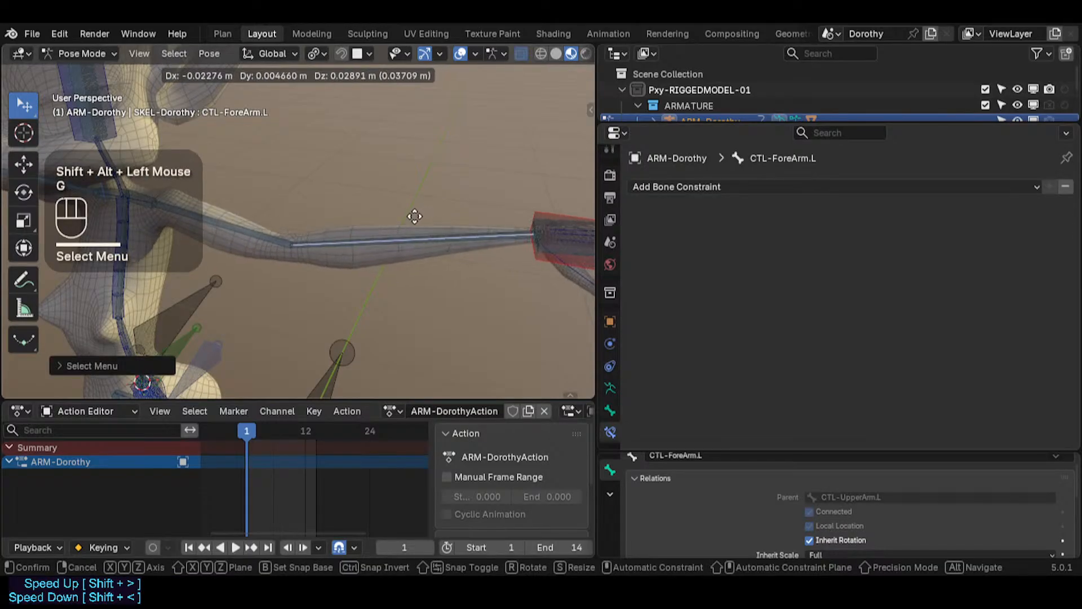
left_click(412, 220)
middle_click_drag(412, 220, 401, 263, "shift")
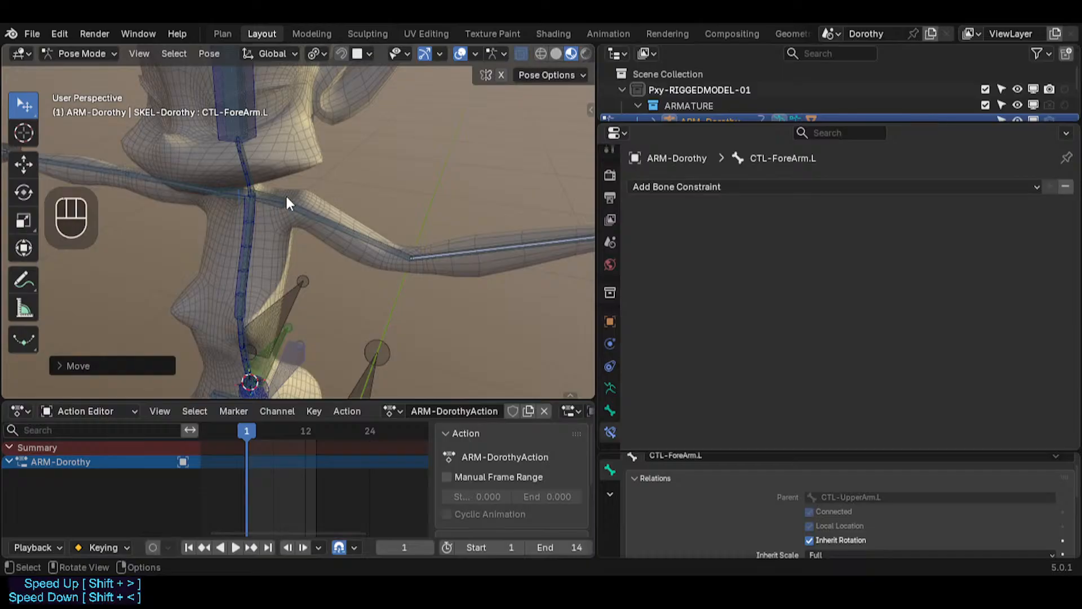
key("g")
scroll(255, 112, "down", 1)
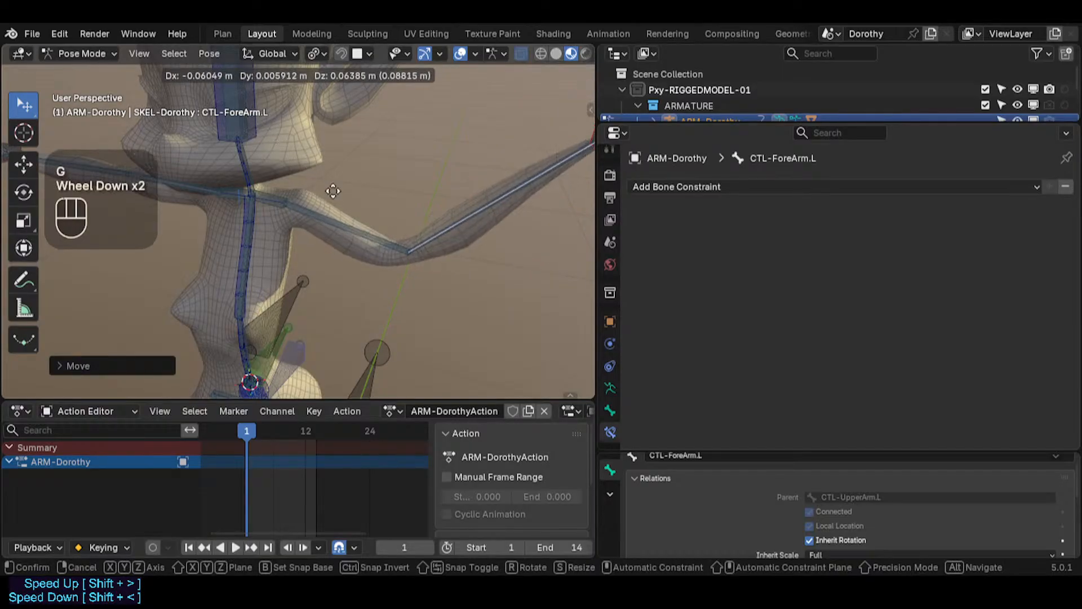
left_click(369, 191)
Step: Test moving CTL-ForeArm.L with Auto IK while adjusting the IK chain length, cancelling each try
key("alt+x")
key("g")
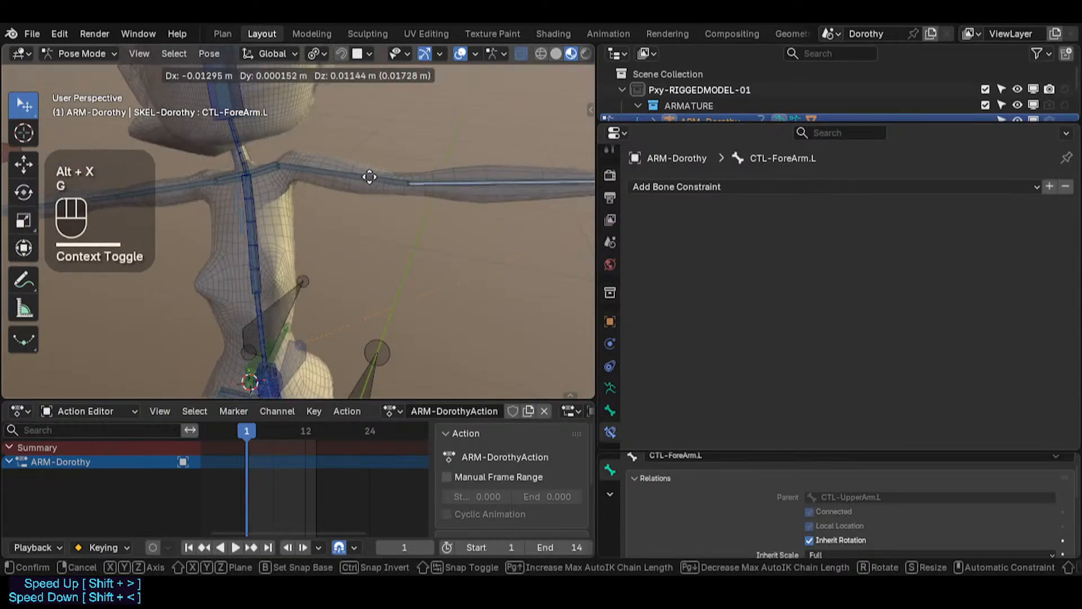
scroll(379, 219, "up", 1)
scroll(379, 209, "up", 3)
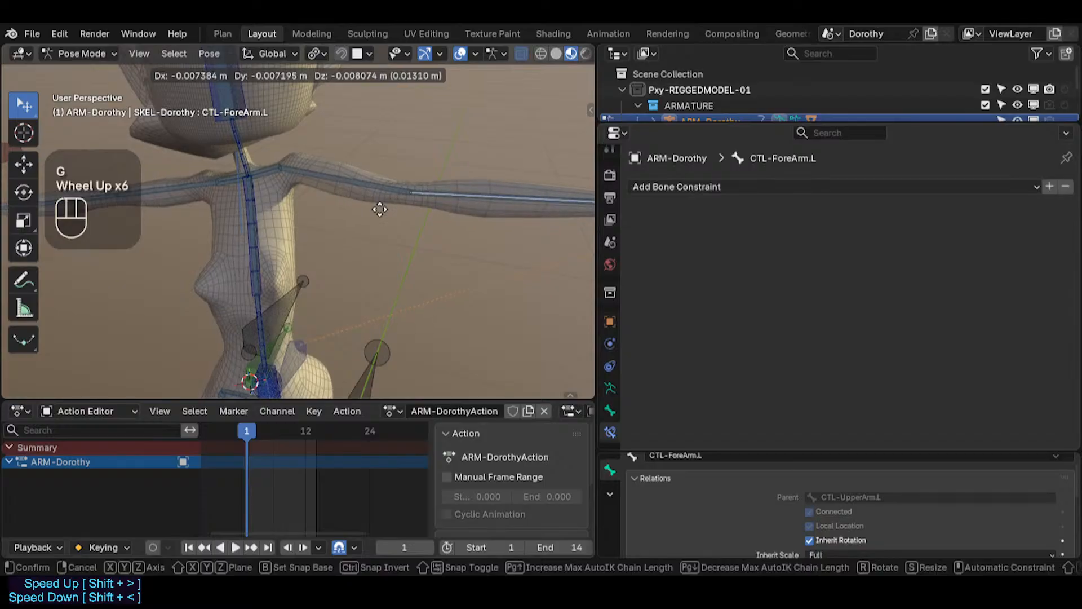
scroll(382, 208, "down", 1)
scroll(385, 209, "up", 1)
scroll(382, 207, "down", 2)
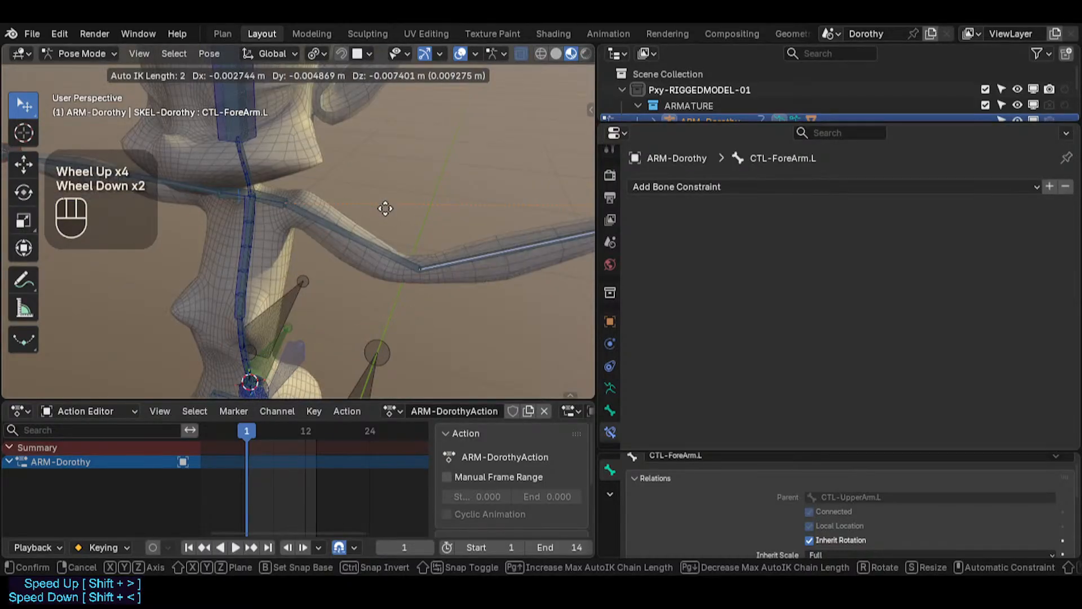
scroll(389, 193, "up", 1)
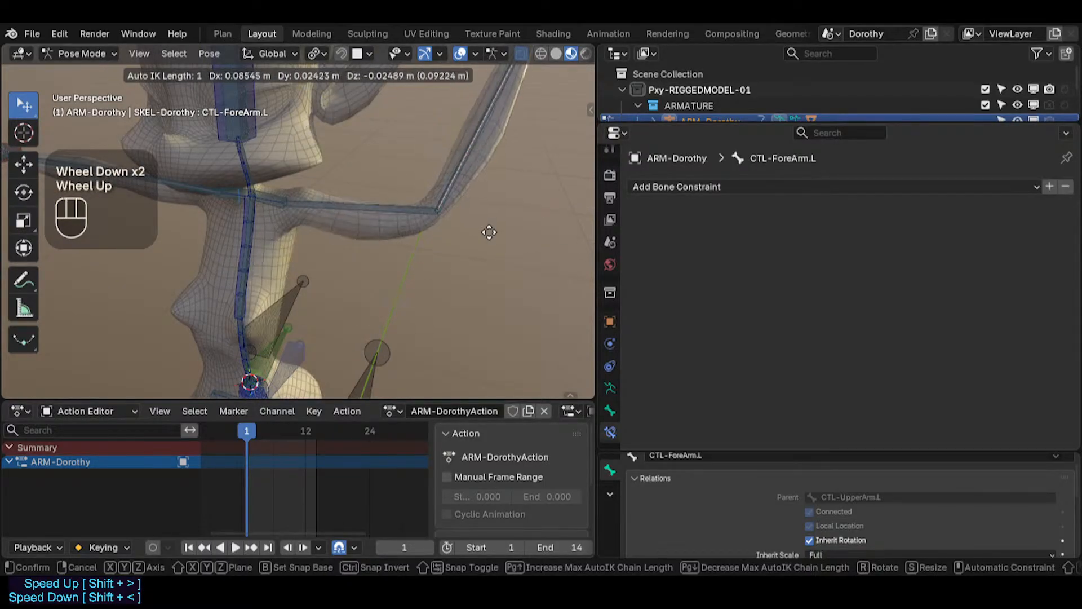
scroll(505, 234, "up", 1)
scroll(518, 237, "down", 1)
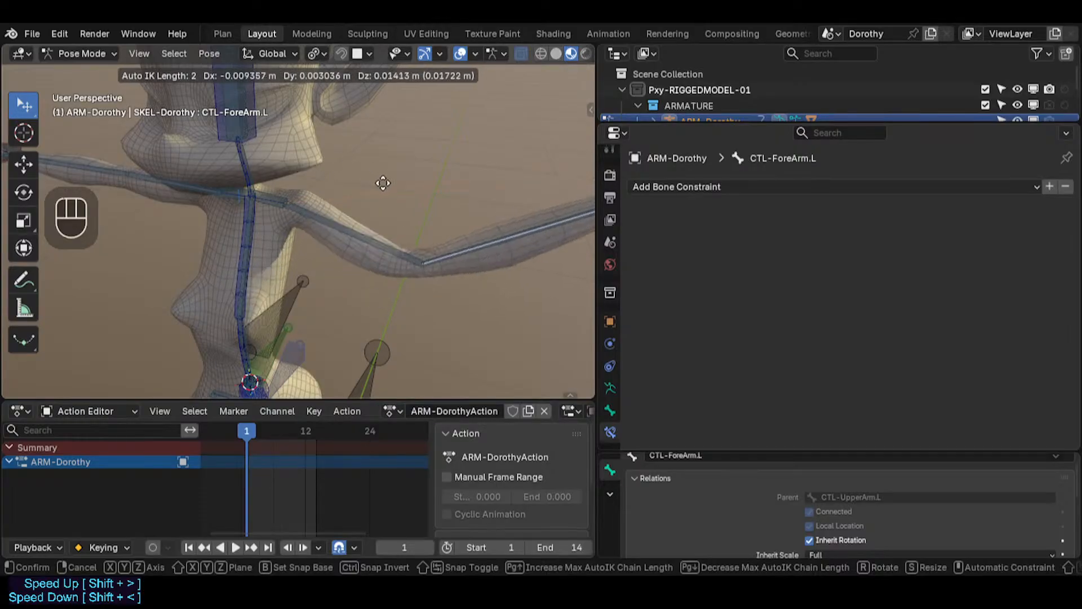
scroll(298, 153, "down", 1)
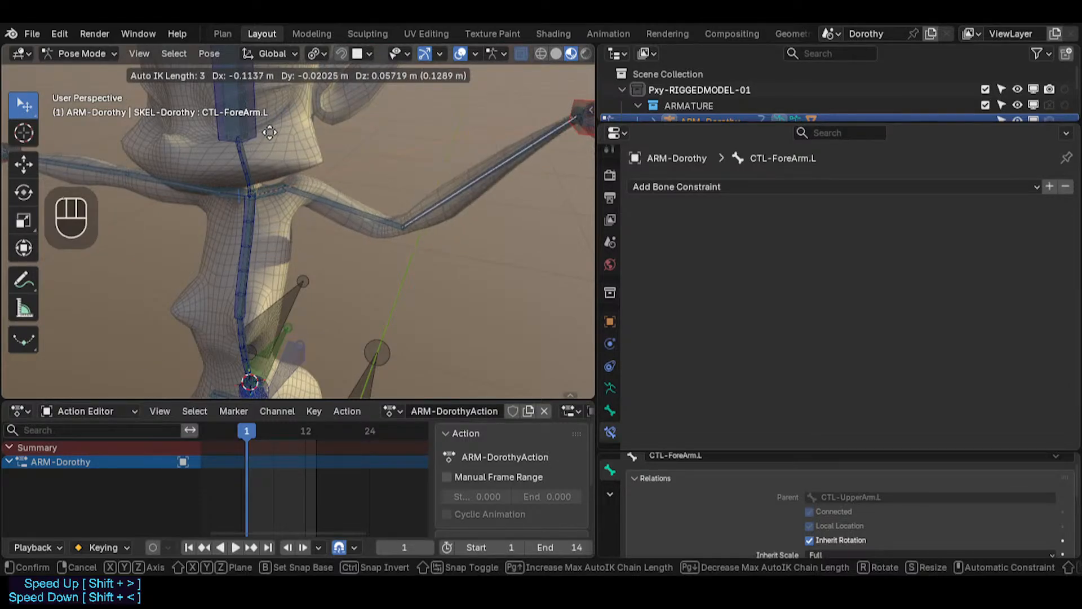
scroll(270, 136, "down", 1)
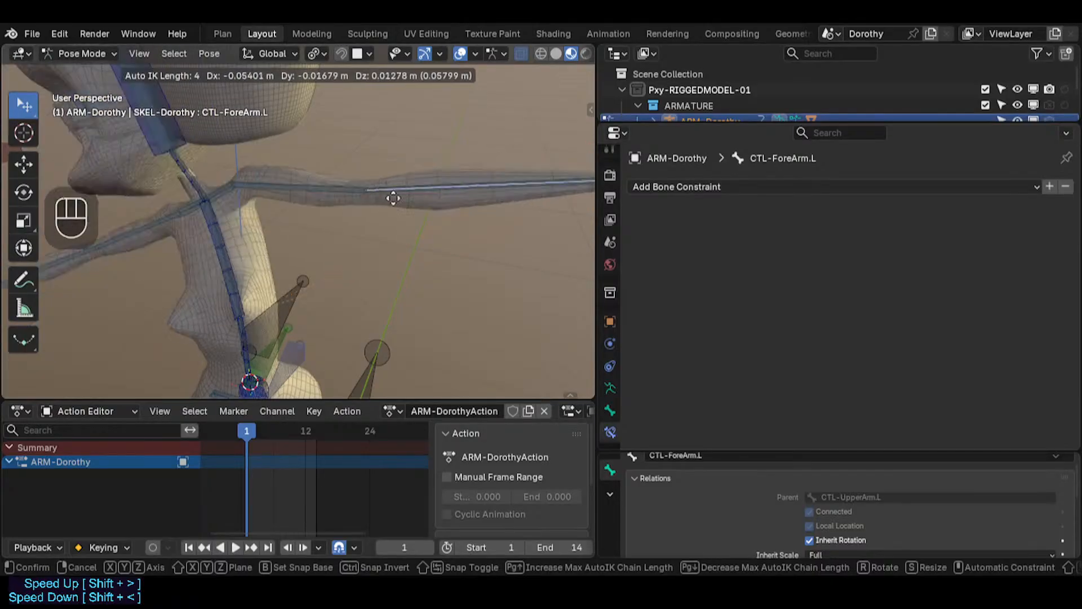
scroll(321, 186, "down", 1)
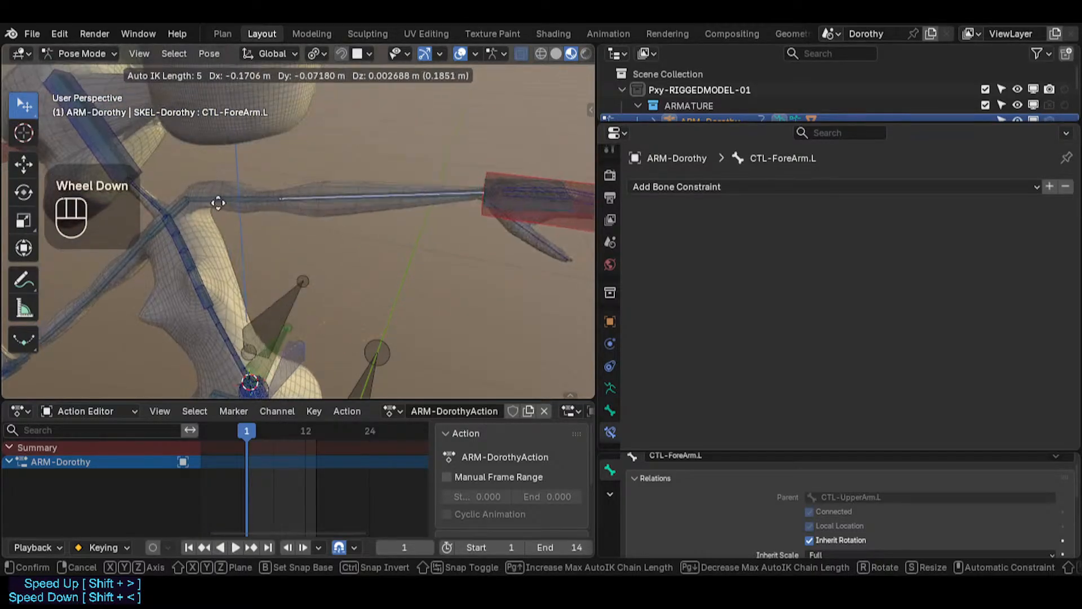
key("Escape")
scroll(332, 299, "down", 2)
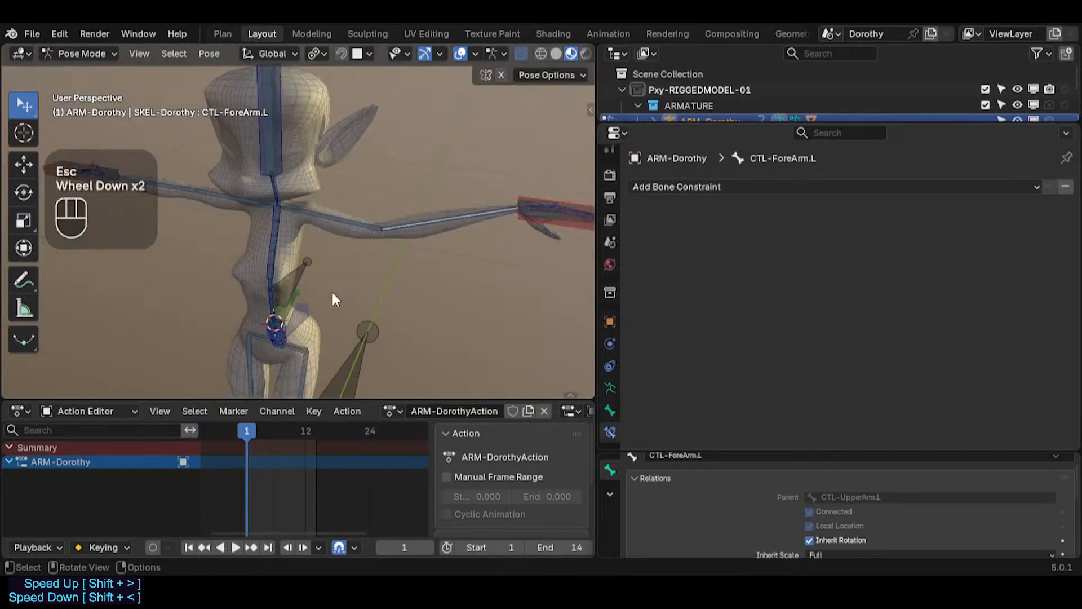
middle_click_drag(332, 298, 387, 171, "shift")
key("g")
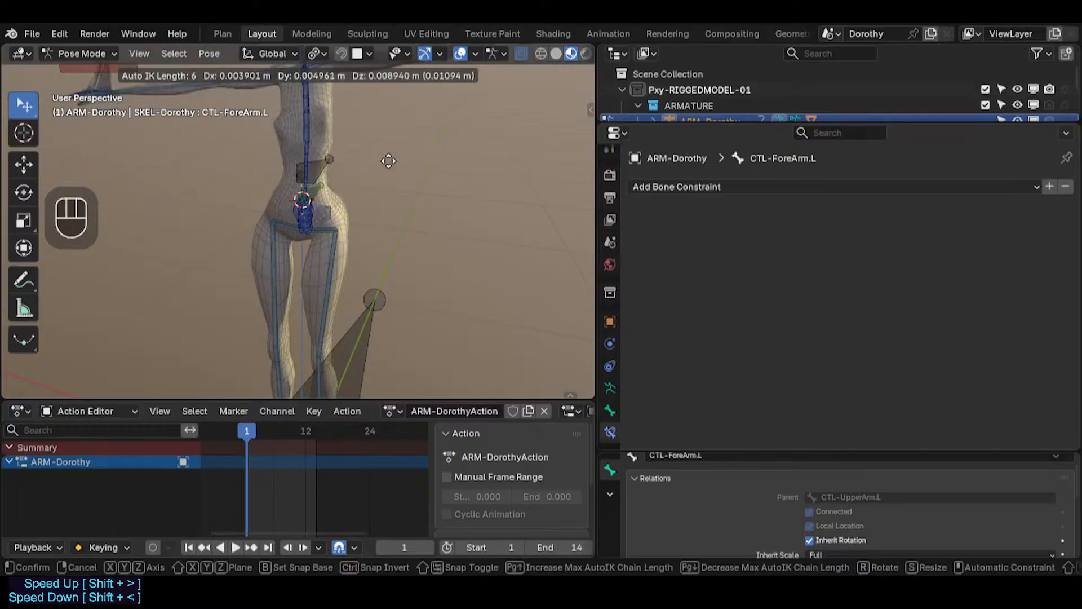
scroll(369, 160, "down", 1)
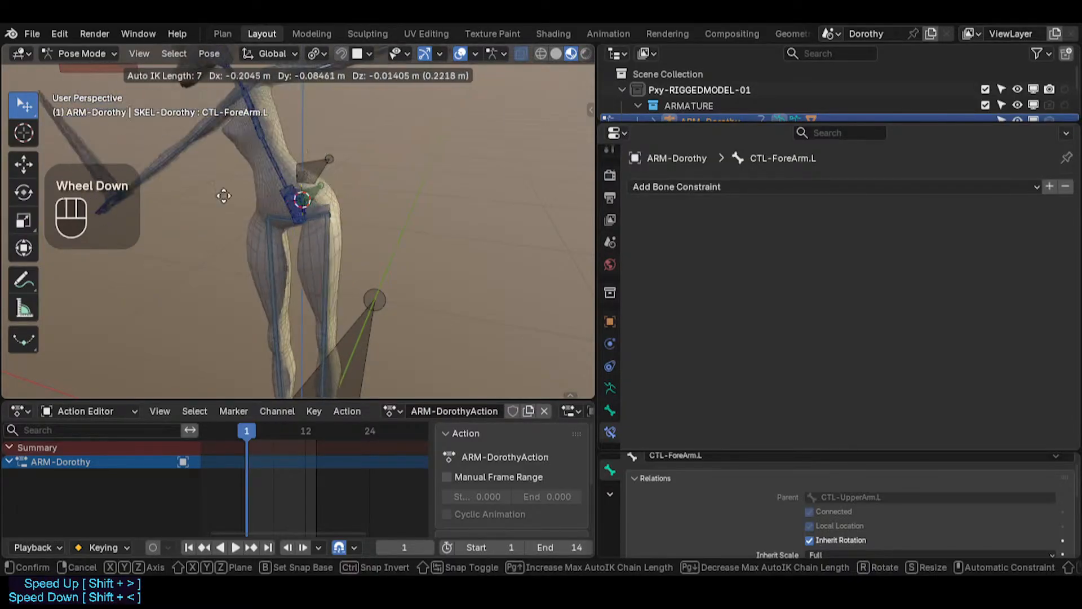
scroll(368, 197, "down", 1)
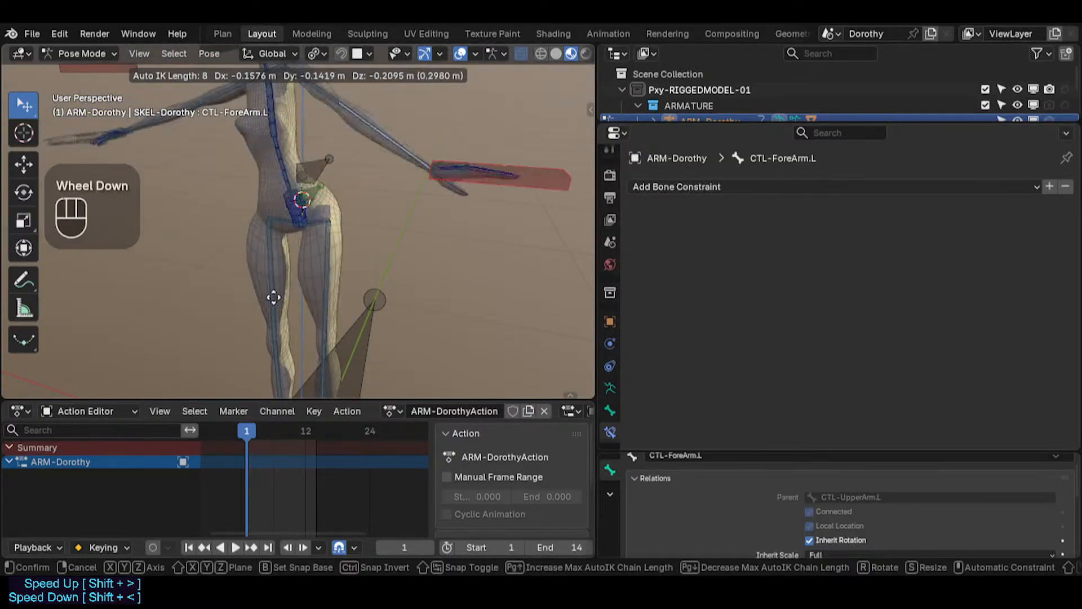
right_click(312, 211)
Step: Move CTL-ForeArm.L with an Auto IK chain length of 8, then clear all pose transforms
scroll(314, 213, "down", 2)
middle_click_drag(317, 223, 357, 164, "shift")
scroll(357, 164, "down", 1)
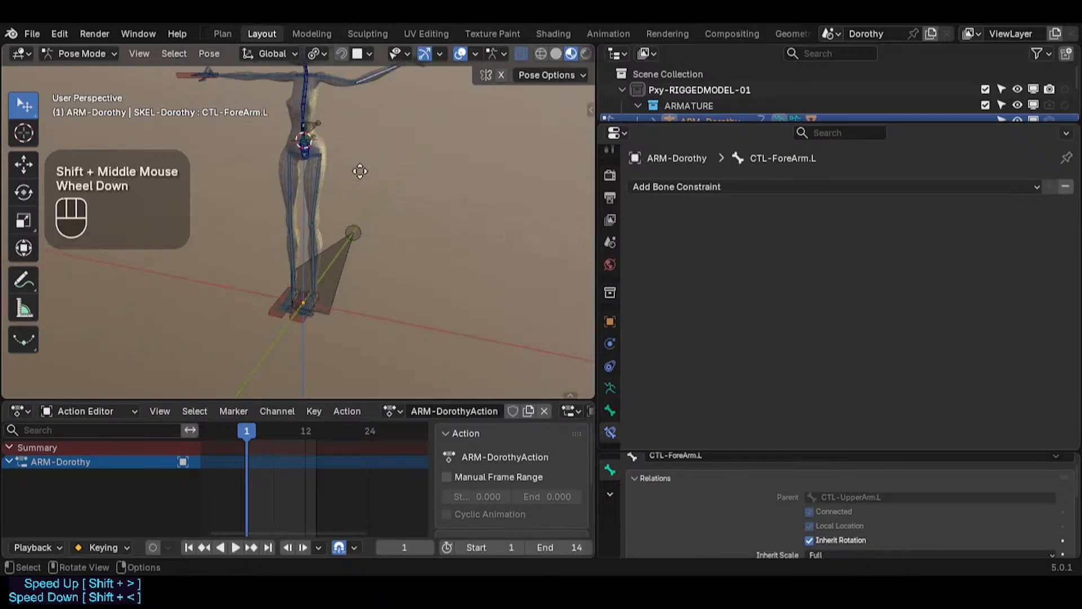
key("g")
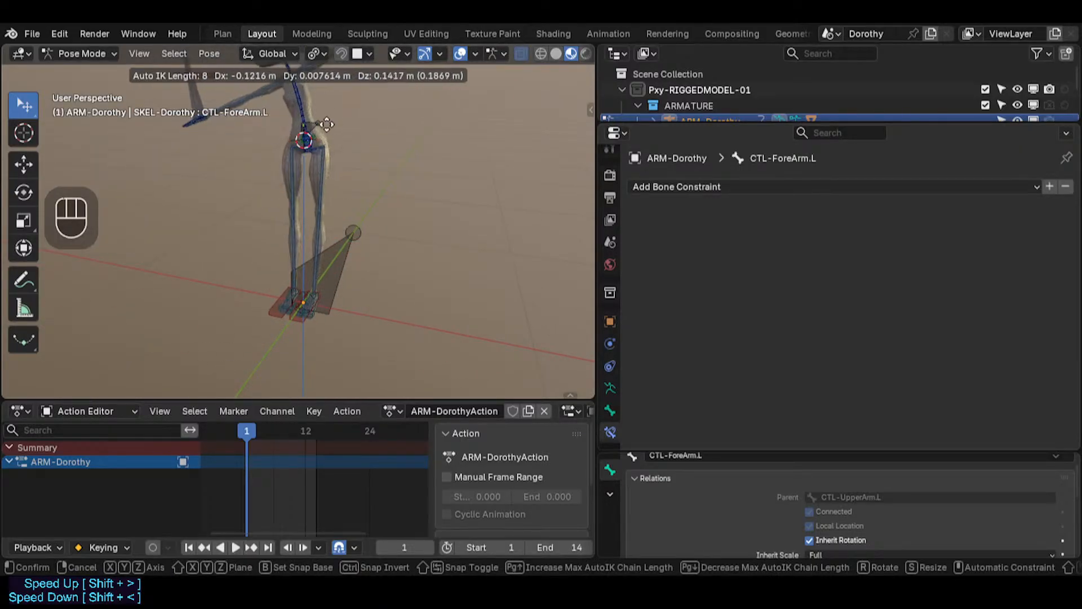
left_click(327, 140)
middle_click_drag(327, 139, 342, 179, "shift")
scroll(328, 191, "up", 2)
scroll(328, 192, "down", 1)
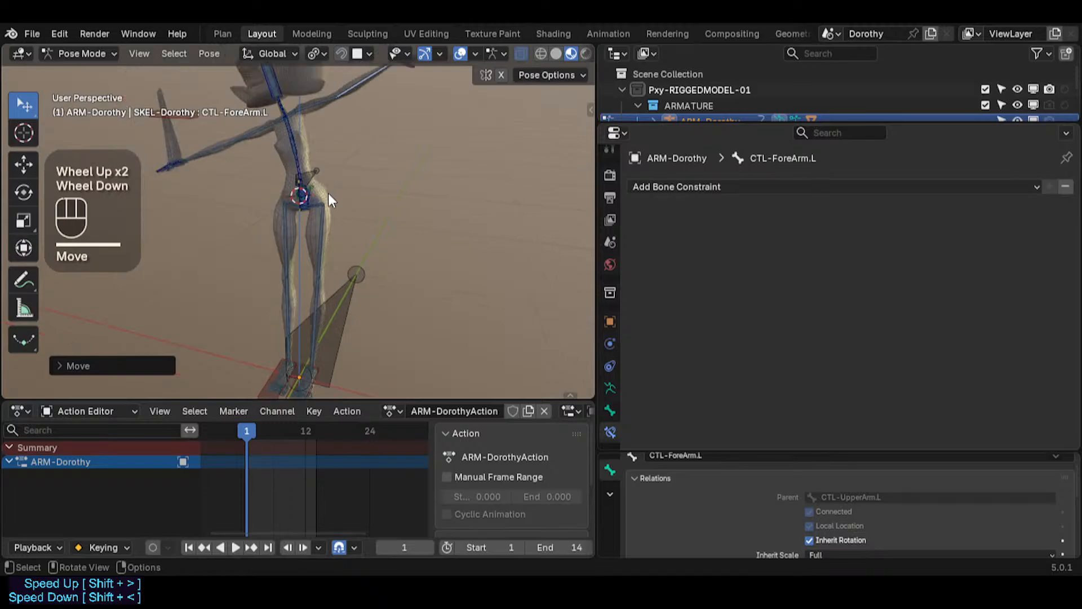
key("alt+a")
key("alt+q")
key("alt+q")
Step: Inspect the constraints on TGT-Shin.L and MTR-IK-Foot.L, then save the file
middle_click_drag(314, 338, 313, 345, "shift")
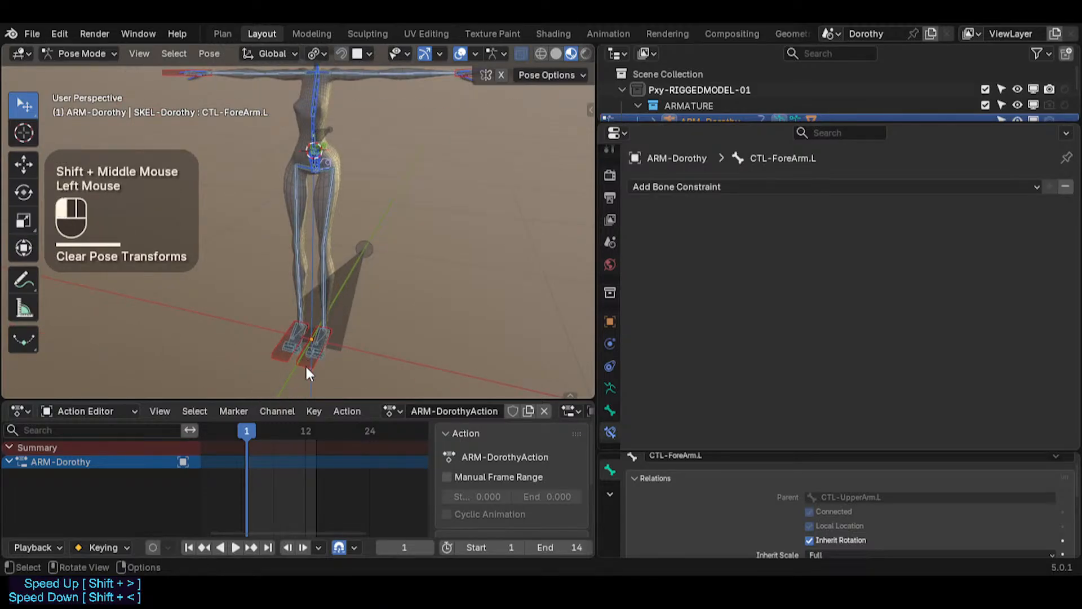
left_click(328, 299)
scroll(323, 286, "up", 1)
left_click(324, 294, "shift")
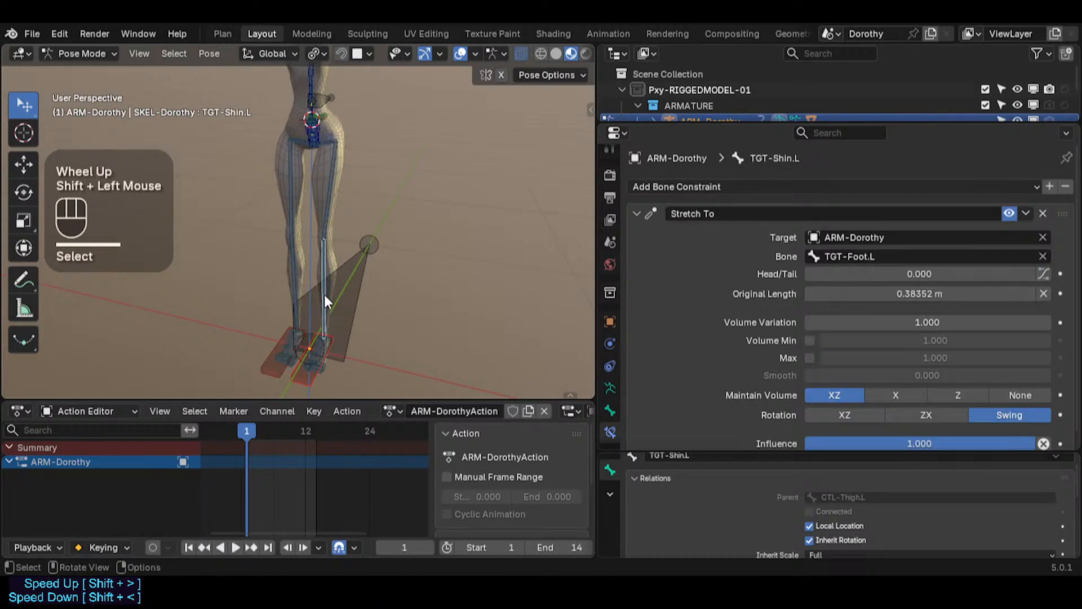
left_click(303, 378)
left_click(303, 378)
middle_click_drag(353, 180, 334, 185, "shift")
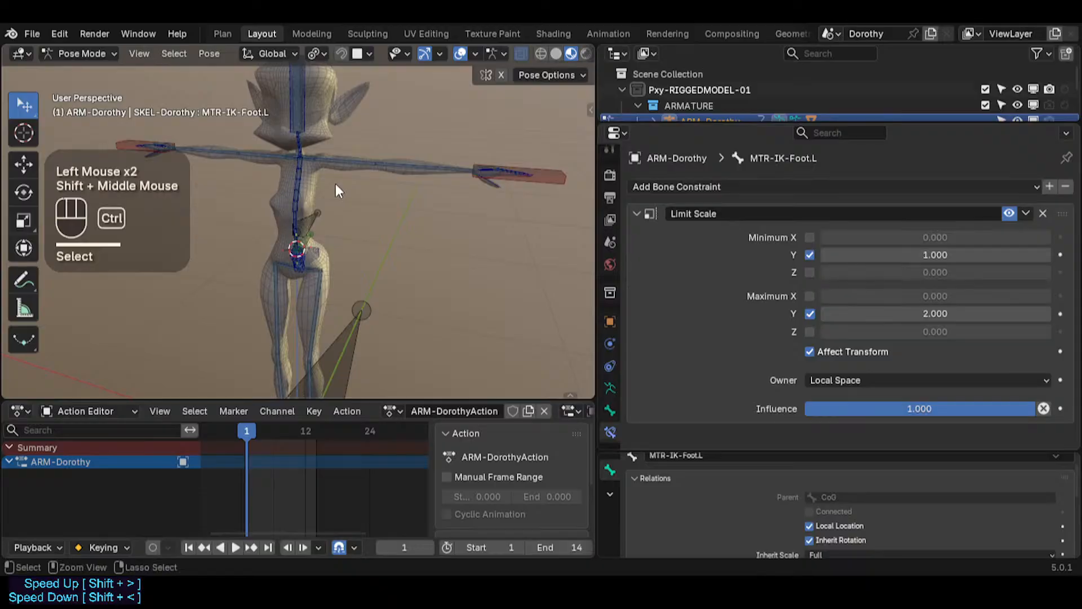
key("ctrl+s")
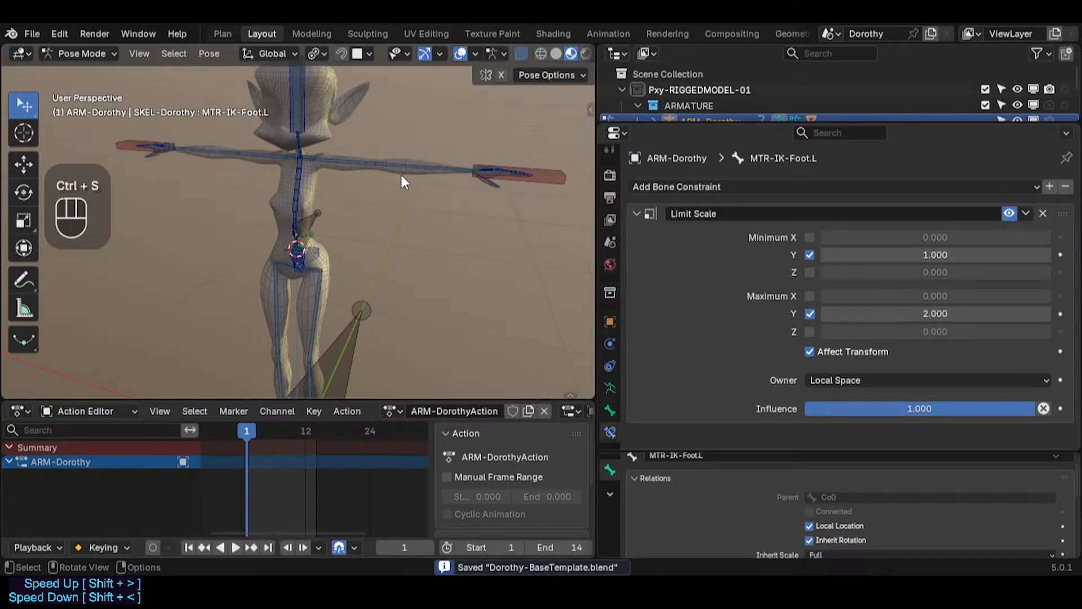
Step: Select CTL-Chest at the left shoulder and move it with Auto IK to test the arm
middle_click_drag(401, 181, 332, 269, "shift")
scroll(315, 272, "up", 2)
scroll(310, 269, "up", 1)
mouse_move(265, 248)
middle_mouse_down("shift")
mouse_move(220, 250)
mouse_move(281, 253)
middle_mouse_up("shift")
left_click(271, 250)
left_click(272, 250)
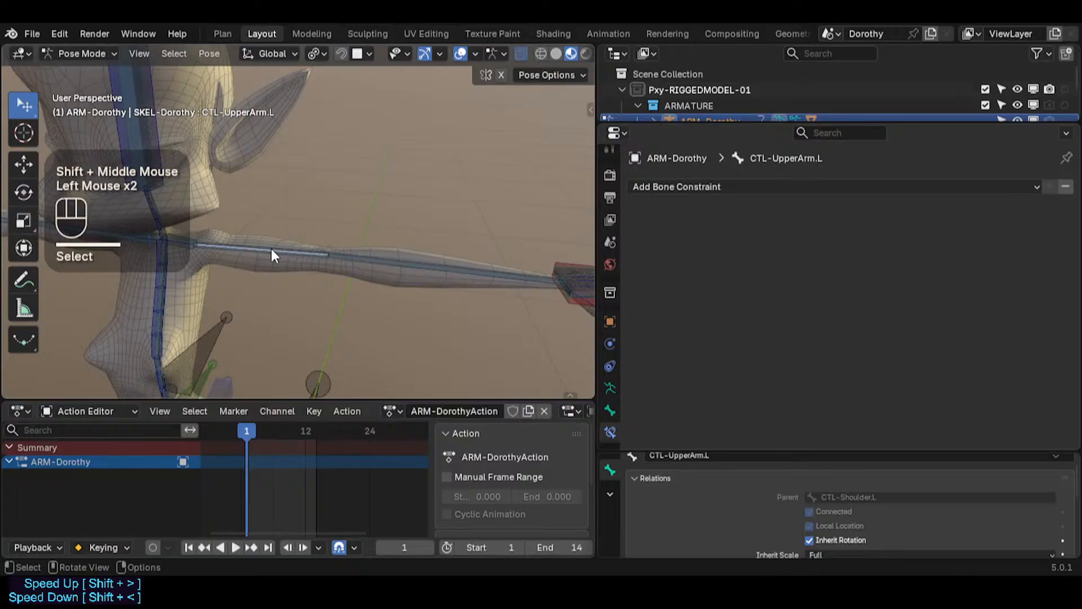
left_click(160, 275)
middle_click_drag(185, 249, 220, 238)
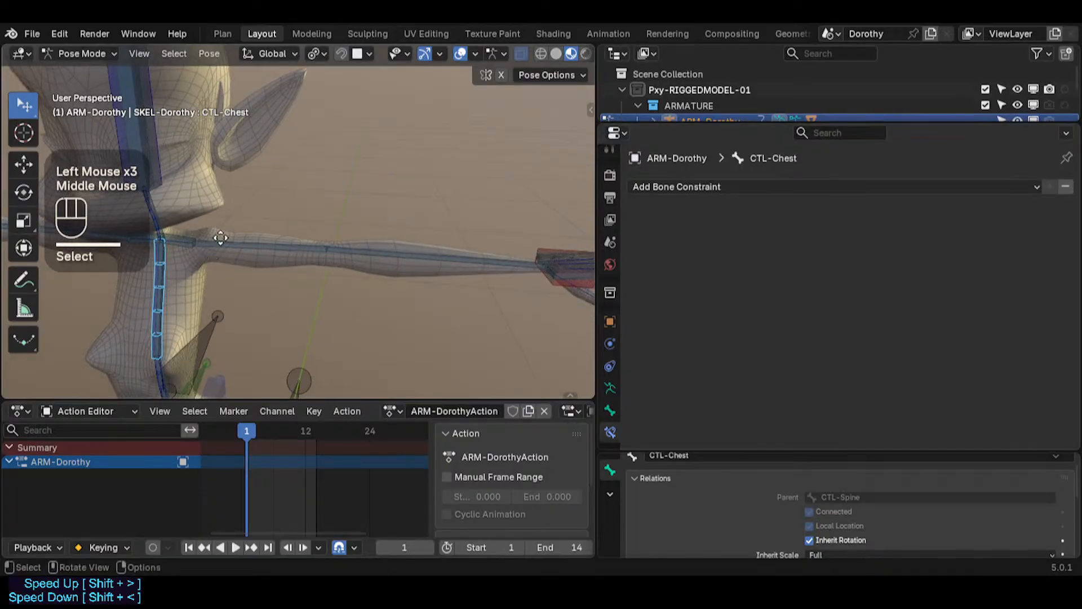
key("g")
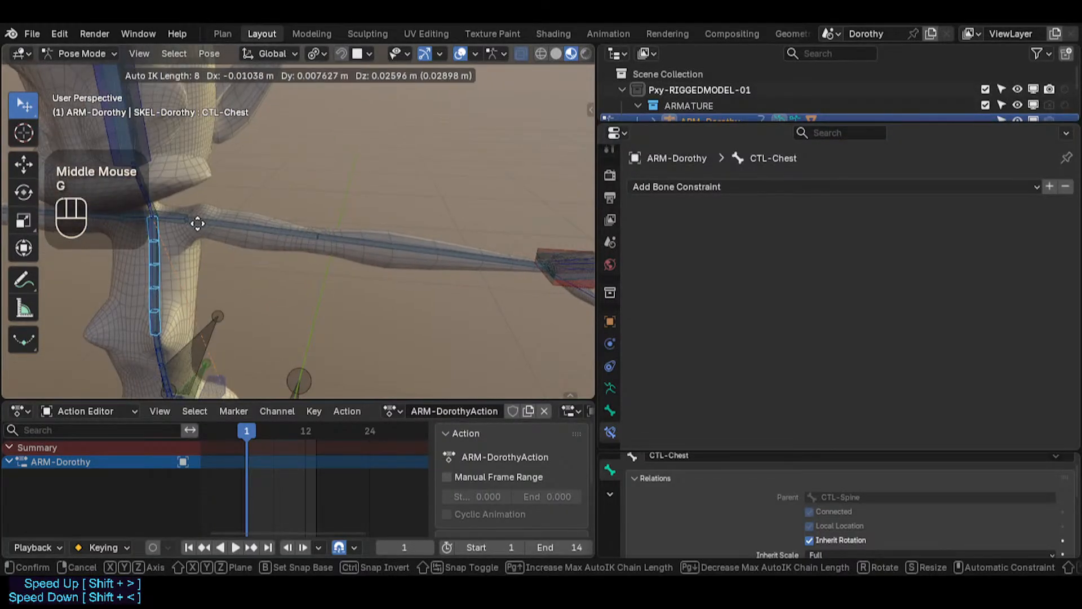
left_click(163, 222)
key("g")
left_click(268, 254)
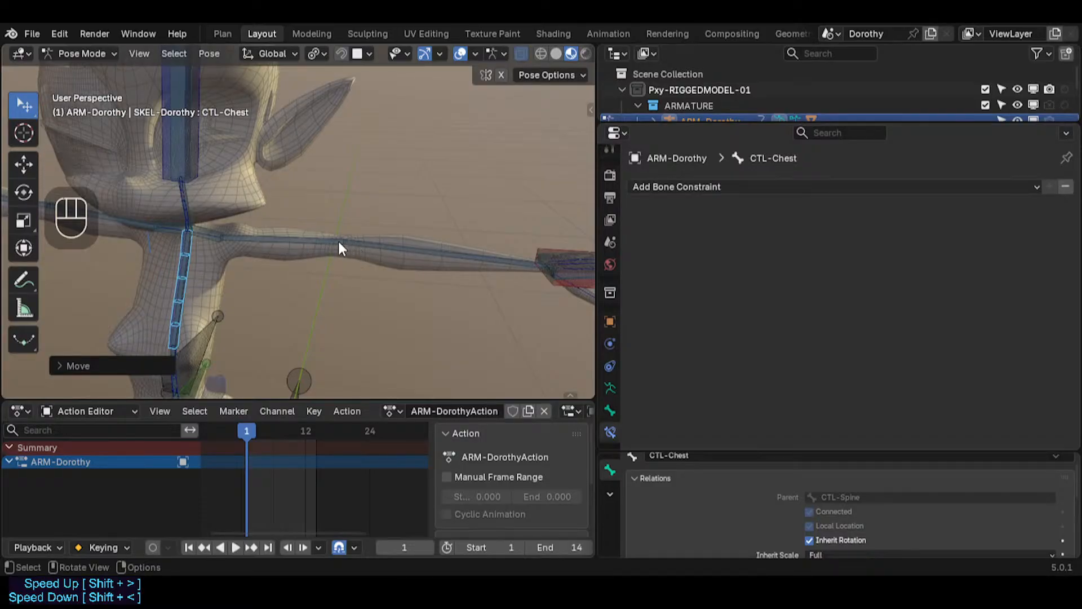
Step: Repeatedly move CTL-Chest with Auto IK to test how the left arm follows
key("g")
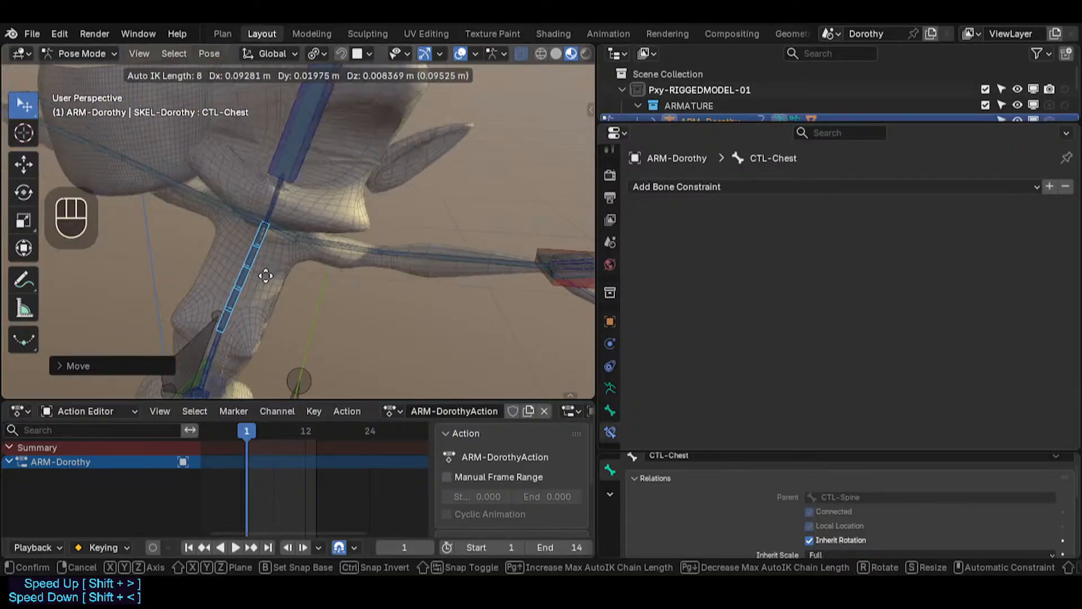
left_click(394, 226)
key("g")
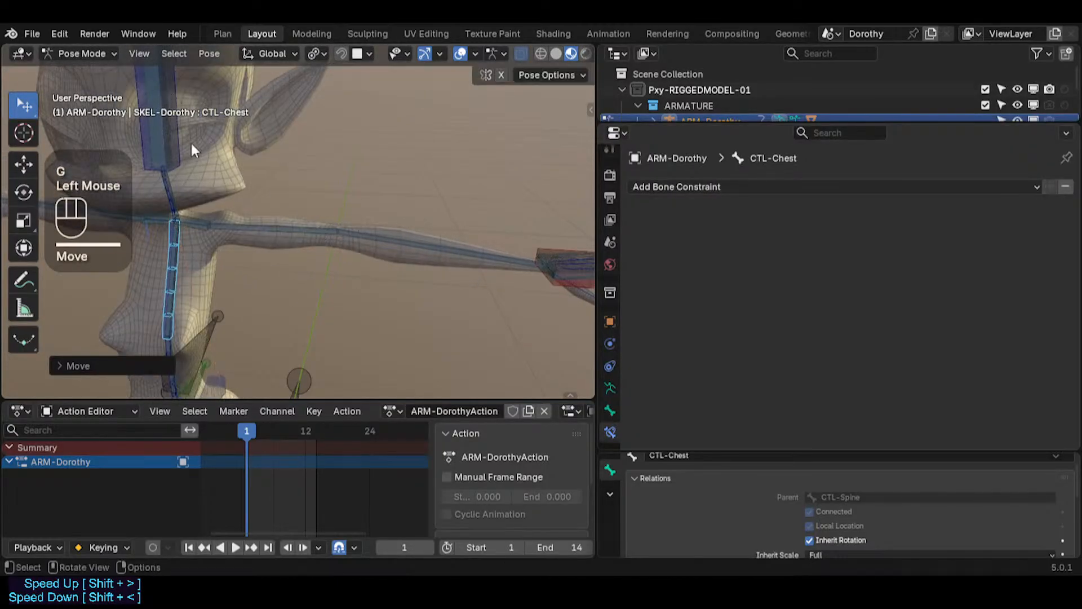
left_click(183, 259)
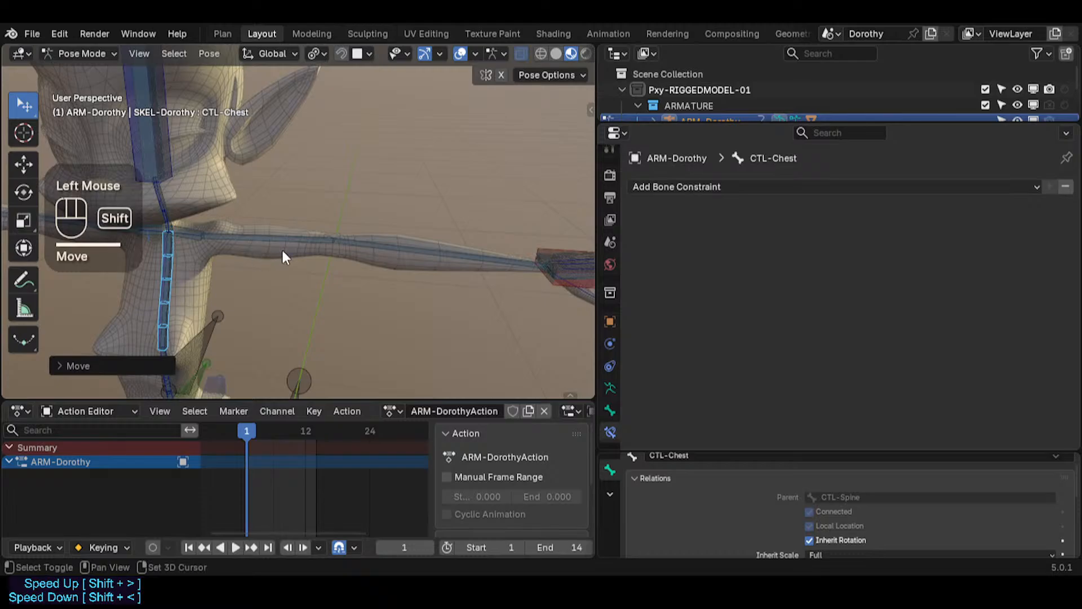
key("g")
left_click(329, 245)
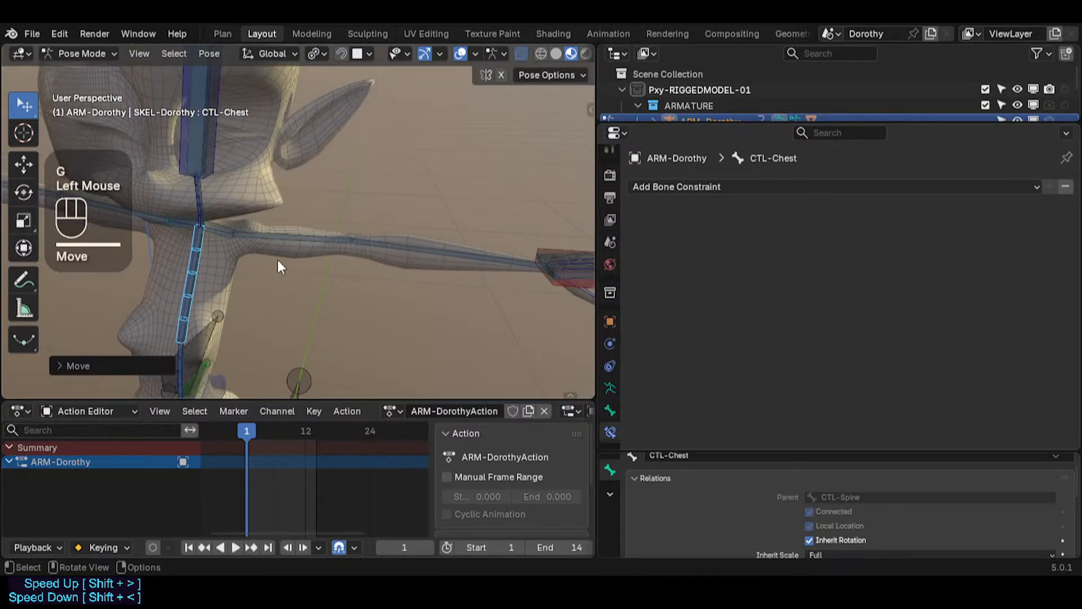
key("g")
left_click(346, 247)
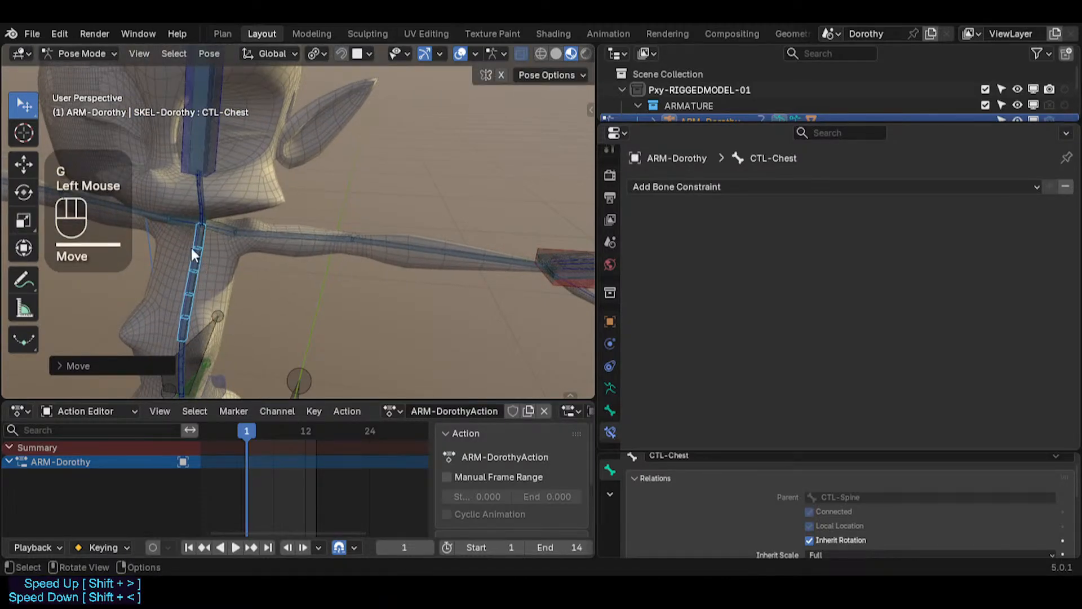
key("g")
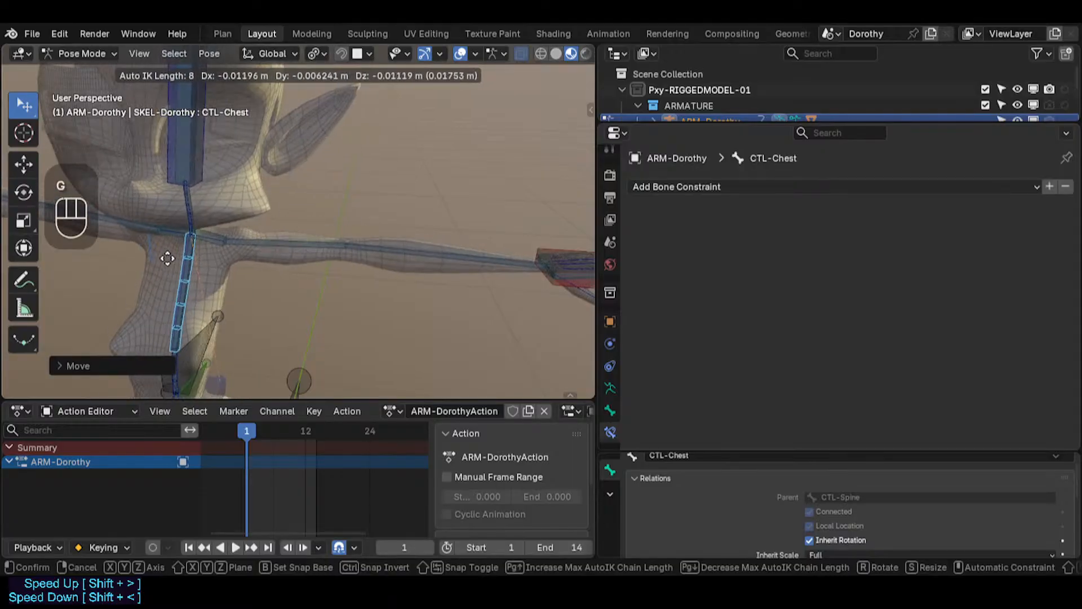
left_click(168, 258)
key("g")
left_click(271, 225)
middle_click_drag(301, 212, 183, 195, "shift")
key("g")
left_click(436, 232)
key("g")
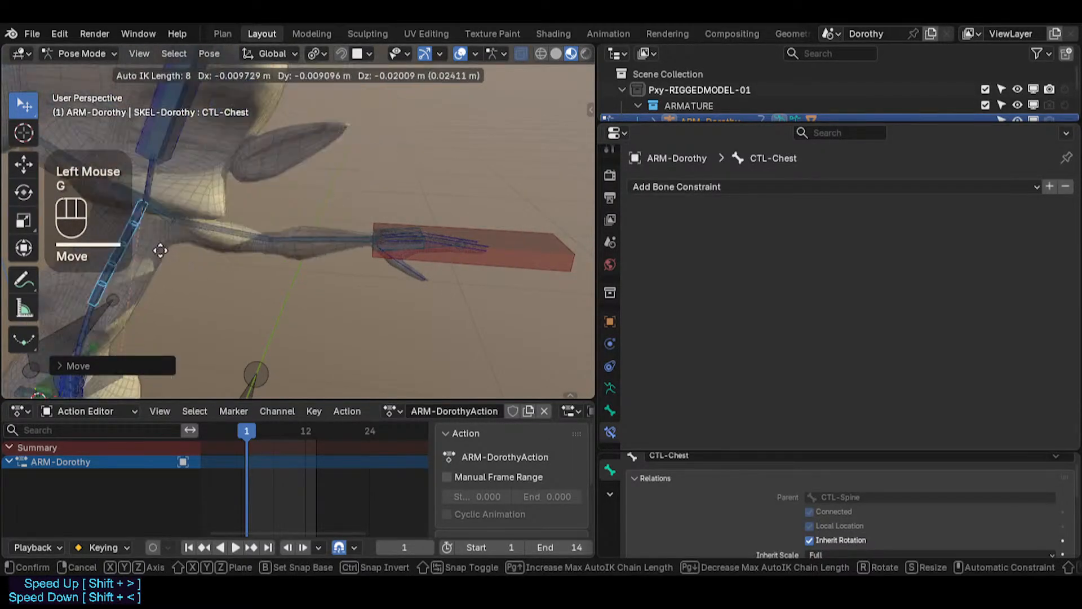
Step: Select MTR-IK-Hand.L and move it, alternating with moves of CTL-Chest, to test the hand control
left_click(459, 247)
left_click(485, 262)
key("g")
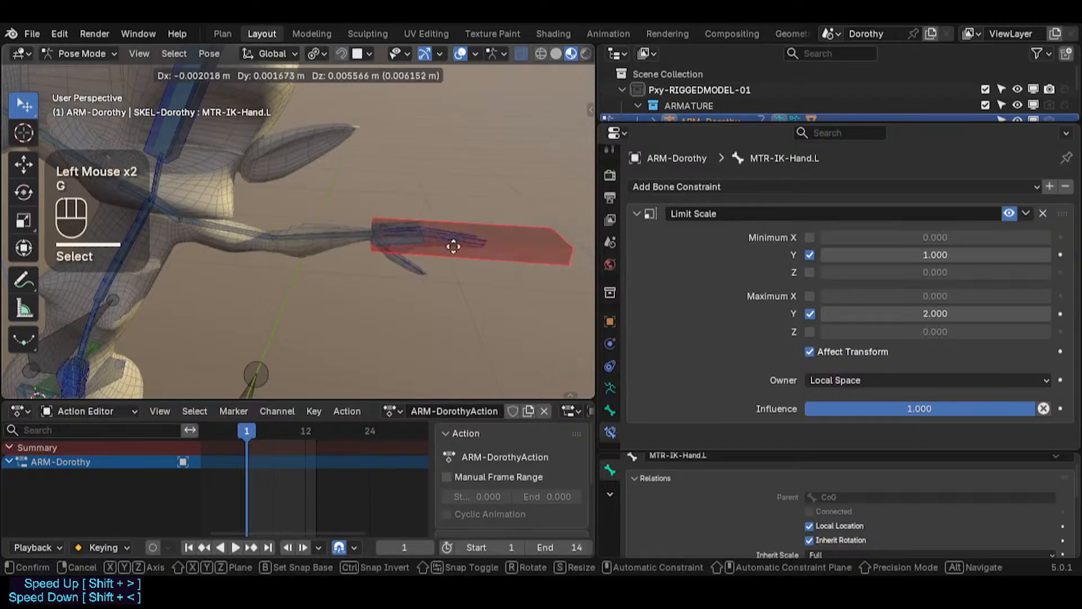
left_click(480, 281)
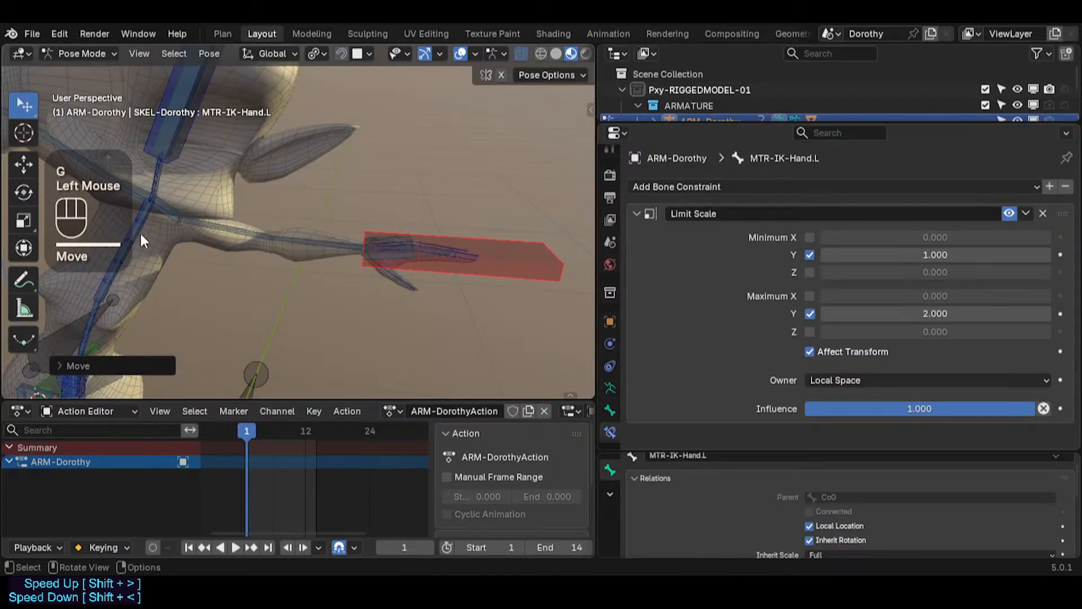
left_click(140, 233)
key("g")
left_click(299, 236)
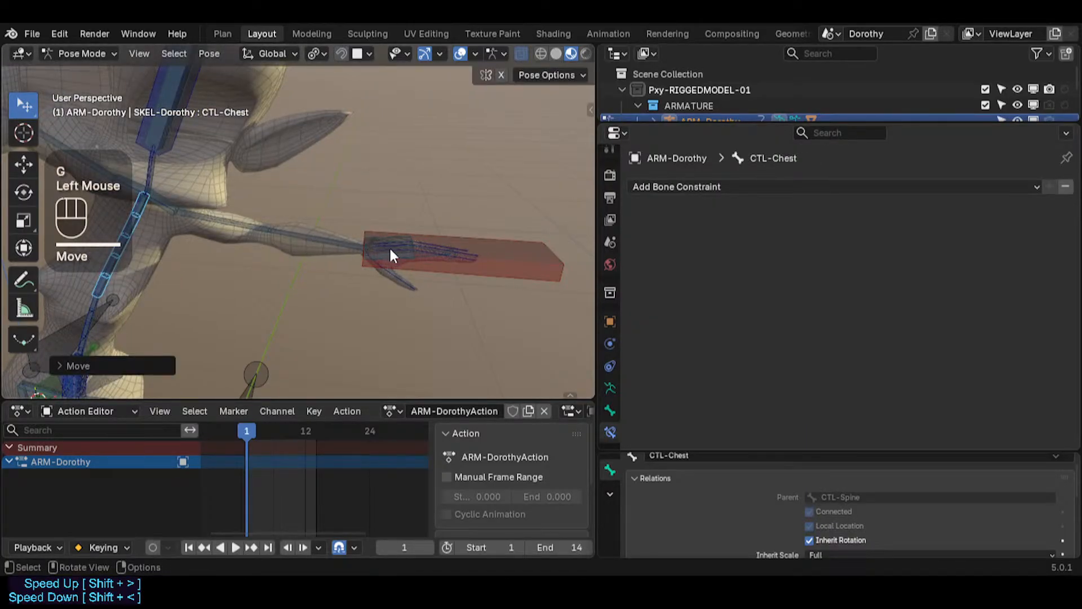
left_click(484, 258)
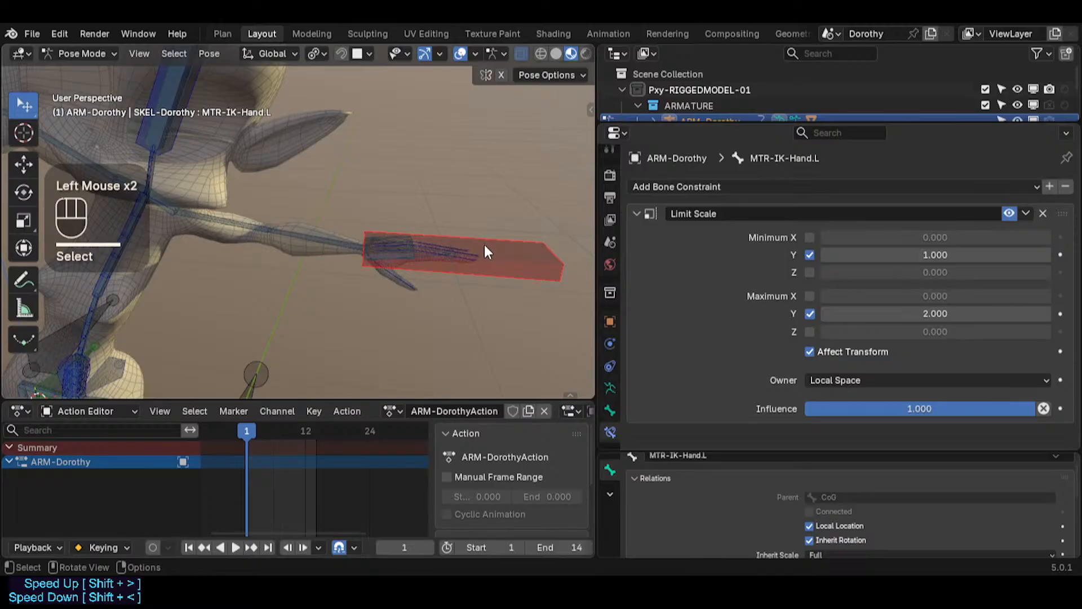
key("g")
left_click(499, 236)
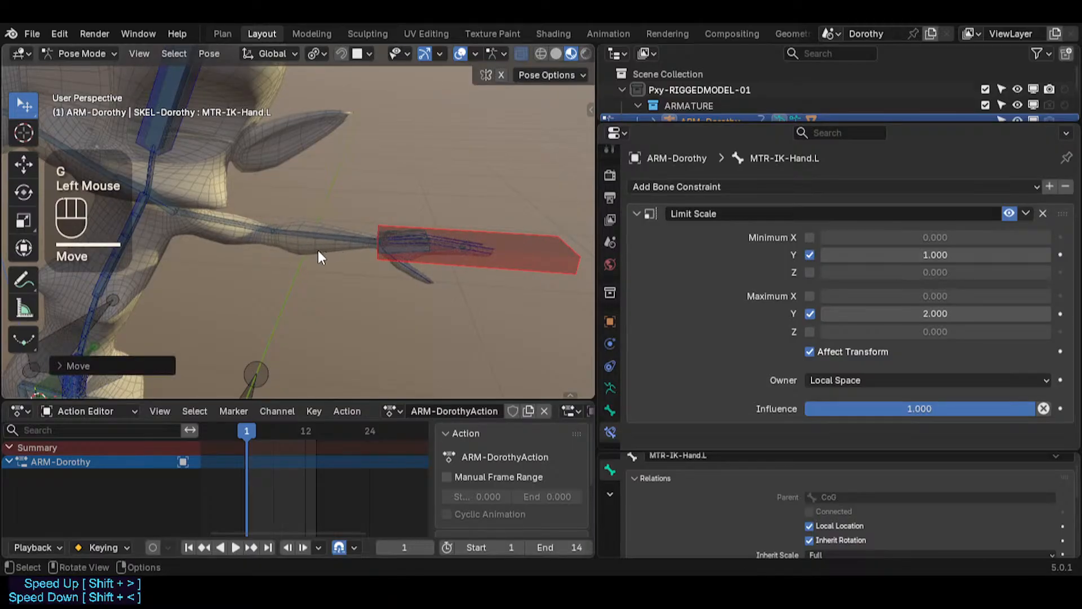
Step: Select all bones and clear their pose transforms to reset the rig
double_click(133, 229)
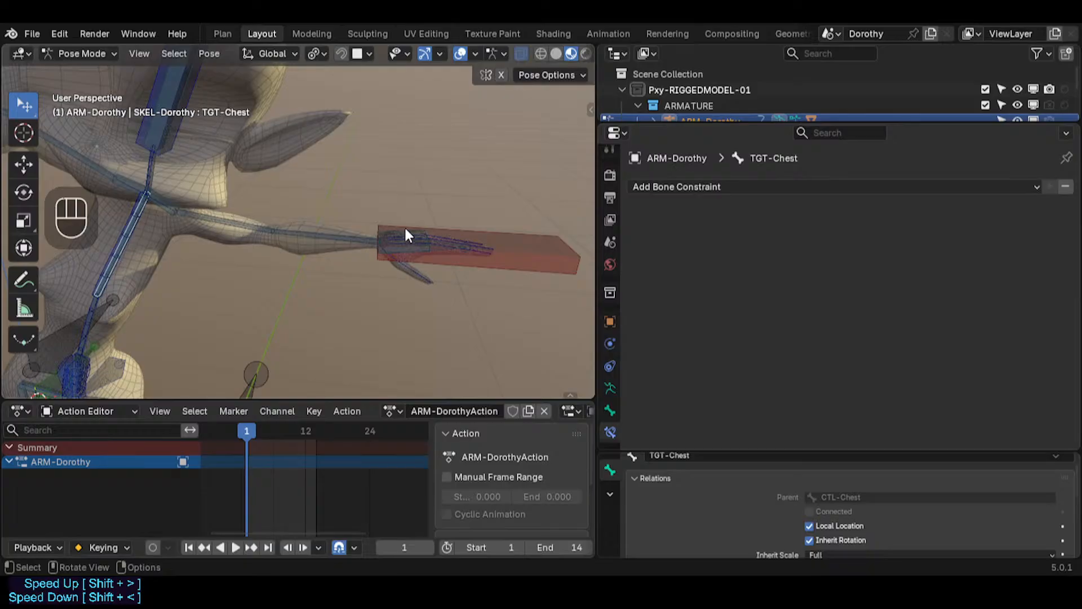
middle_click_drag(296, 179, 242, 184, "shift")
key("alt+a")
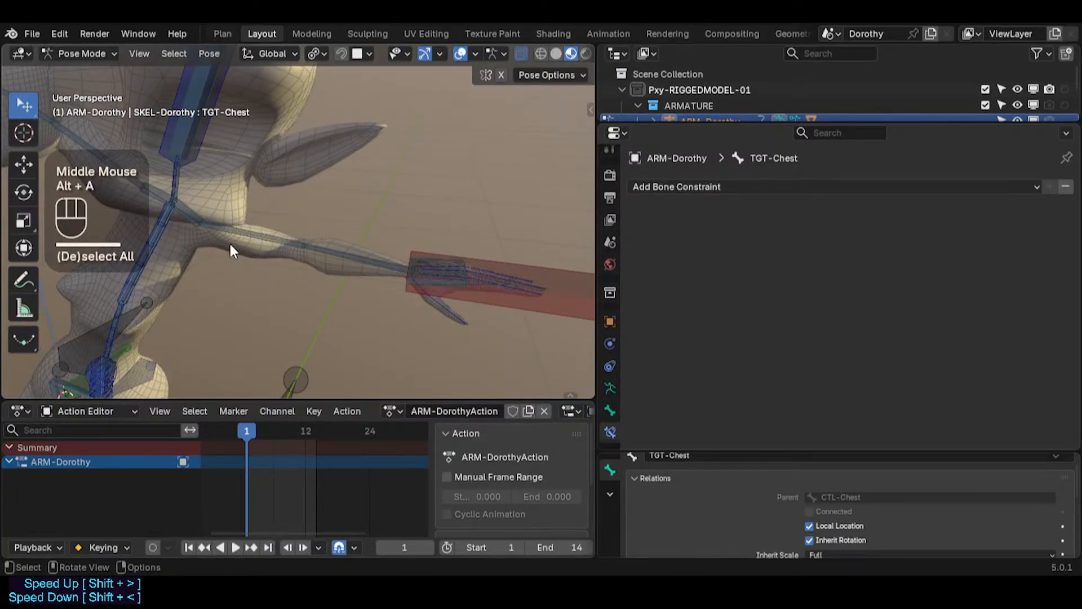
scroll(228, 244, "down", 2)
key("a")
key("alt+q")
key("alt+q")
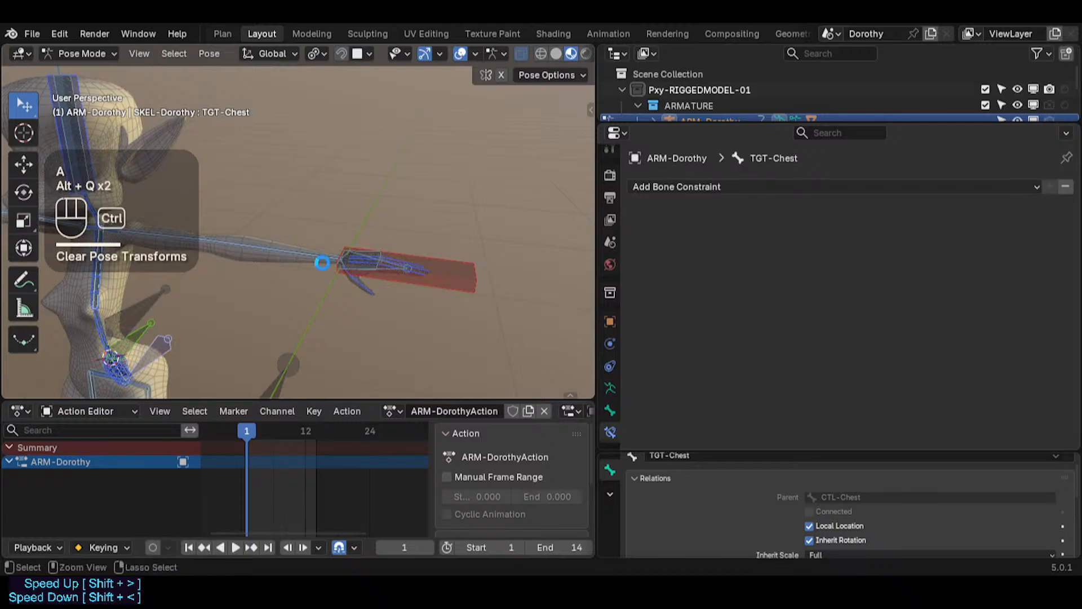
Step: Select MTR-IK-Hand.L and trackball-rotate it to test the wrist
left_click(439, 266)
key("r")
key("r")
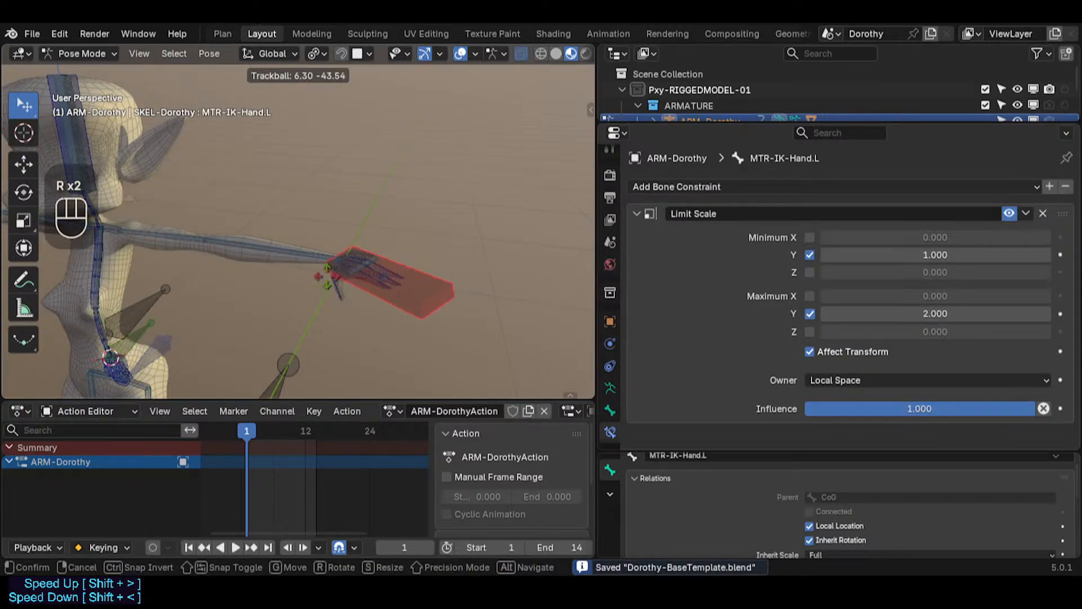
left_click(361, 282)
Step: Select and inspect TGT-UpperArm.L and CTL-Shoulder.L around the left shoulder
scroll(361, 281, "up", 2)
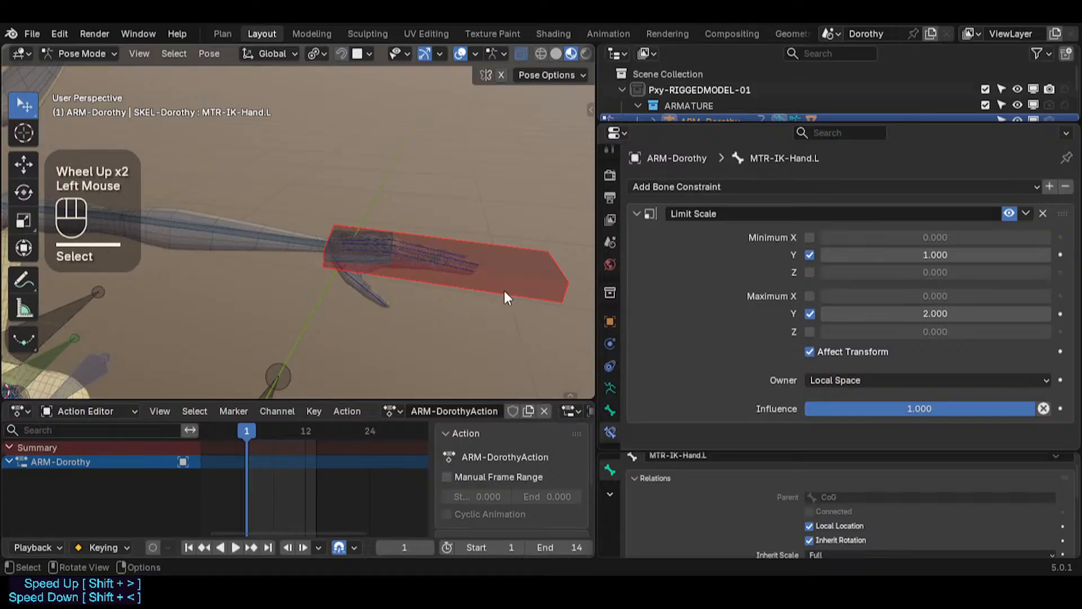
middle_click_drag(120, 267, 214, 245, "shift")
left_click(204, 230)
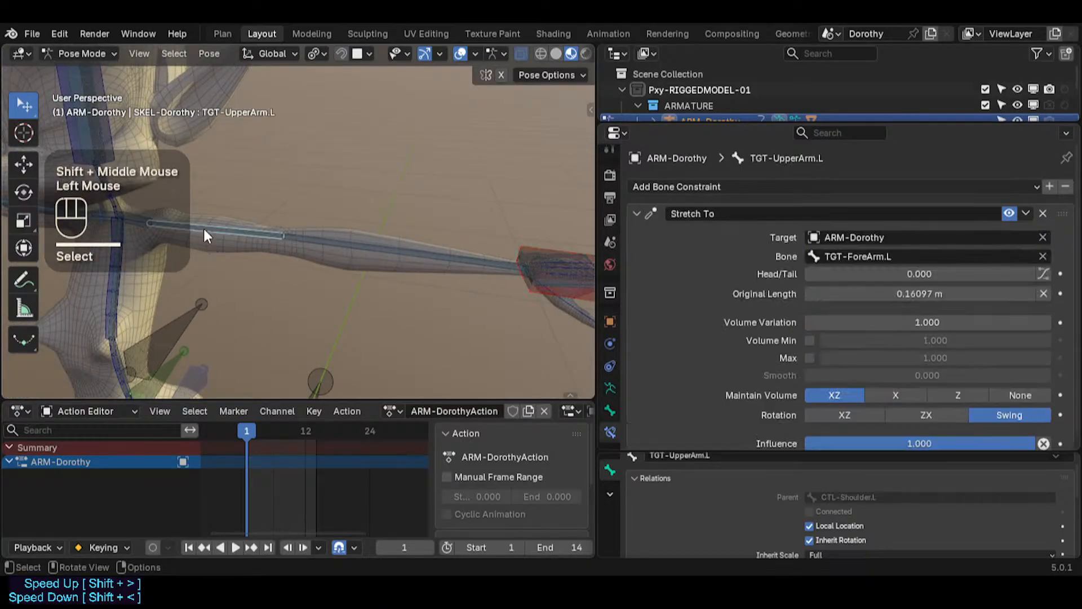
middle_click_drag(140, 226, 272, 276, "shift")
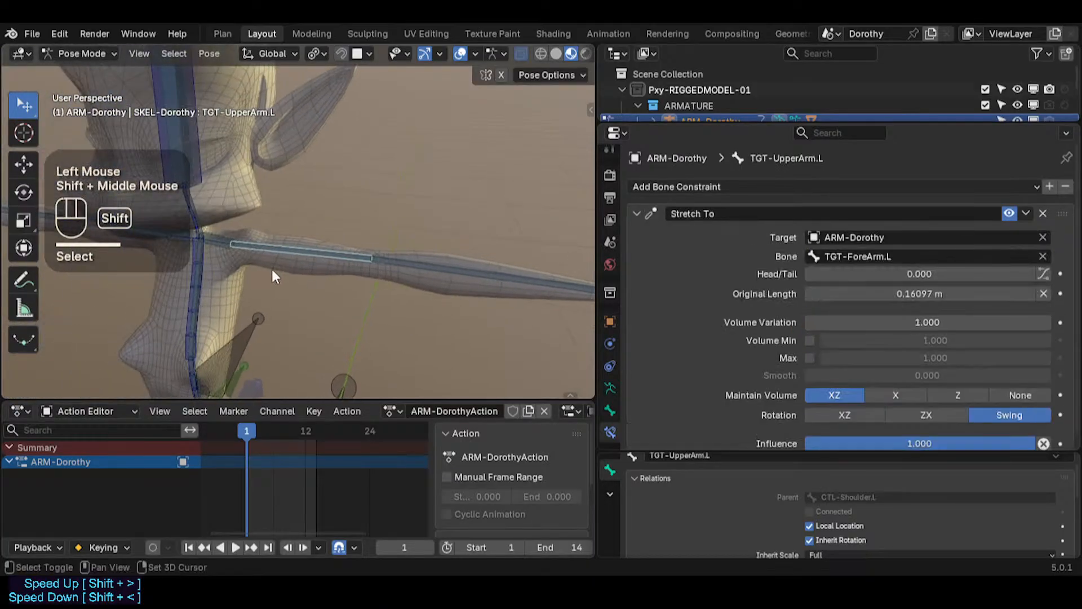
left_click(220, 238)
left_click(218, 242)
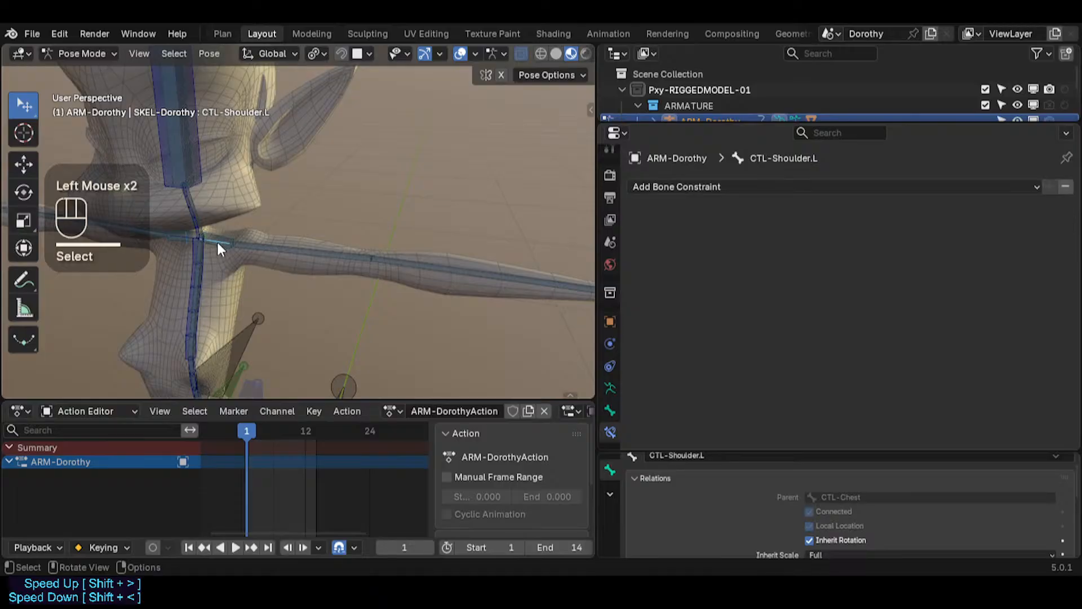
scroll(211, 244, "up", 3)
middle_click_drag(203, 246, 157, 228)
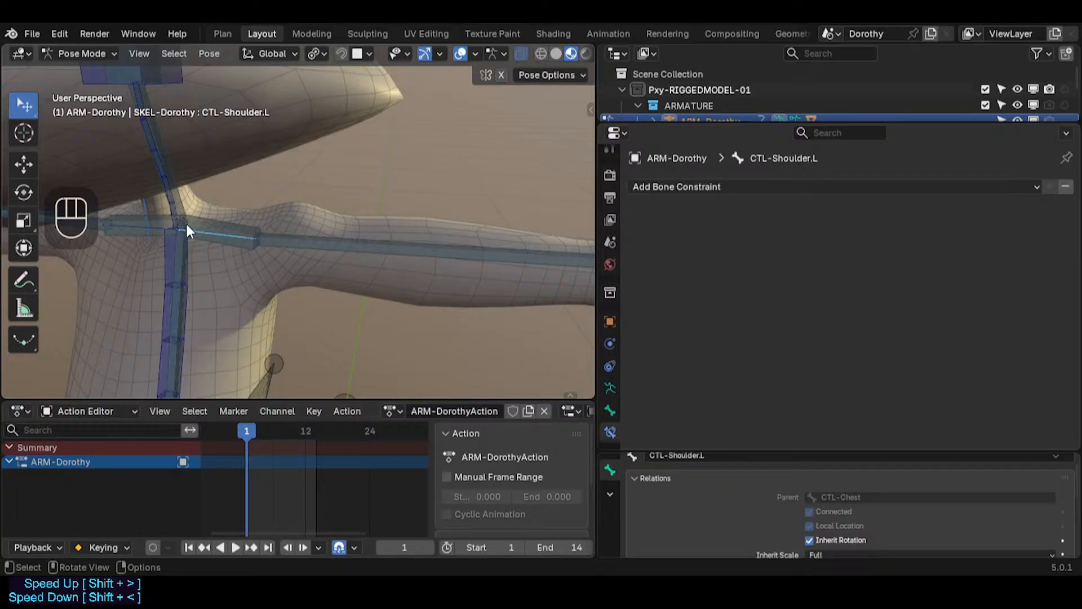
scroll(221, 249, "down", 2)
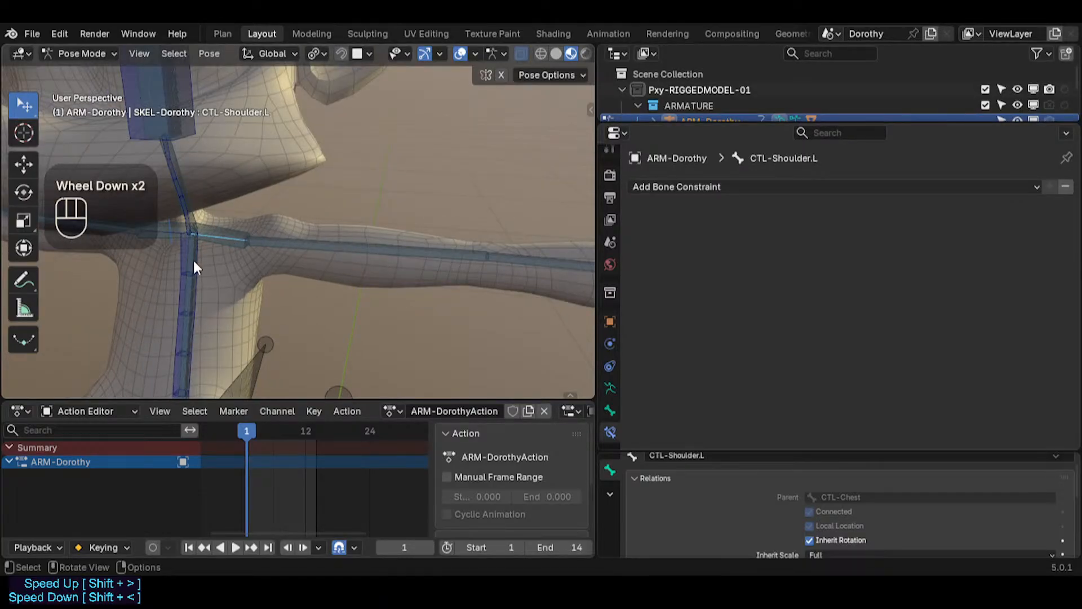
scroll(195, 213, "up", 2)
scroll(191, 243, "down", 2)
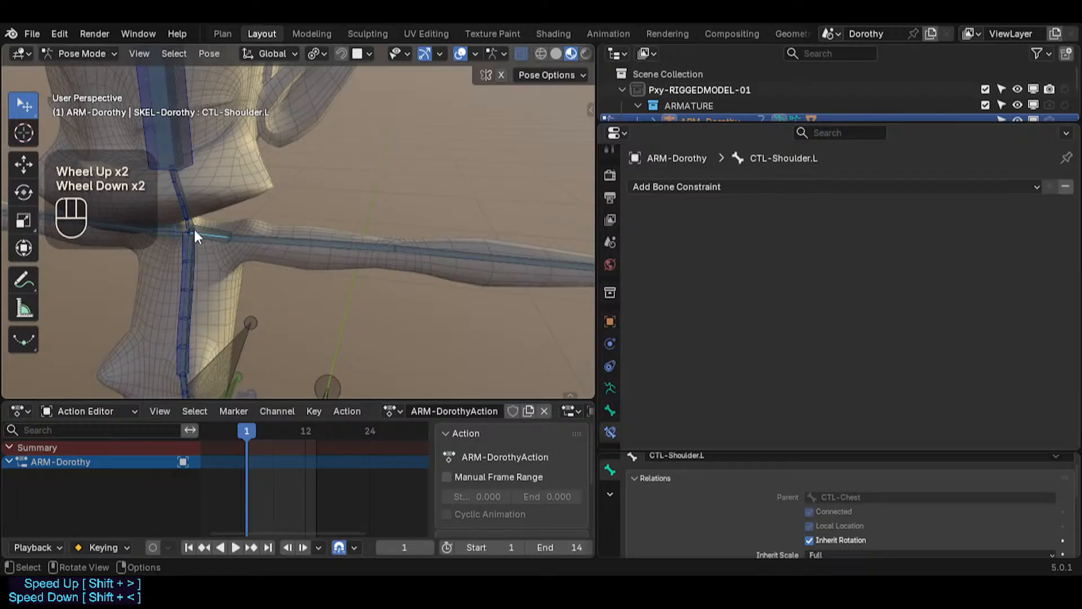
scroll(297, 239, "down", 1)
middle_click_drag(297, 239, 299, 265, "shift")
scroll(282, 273, "up", 2)
scroll(305, 235, "up", 1)
scroll(295, 264, "down", 4)
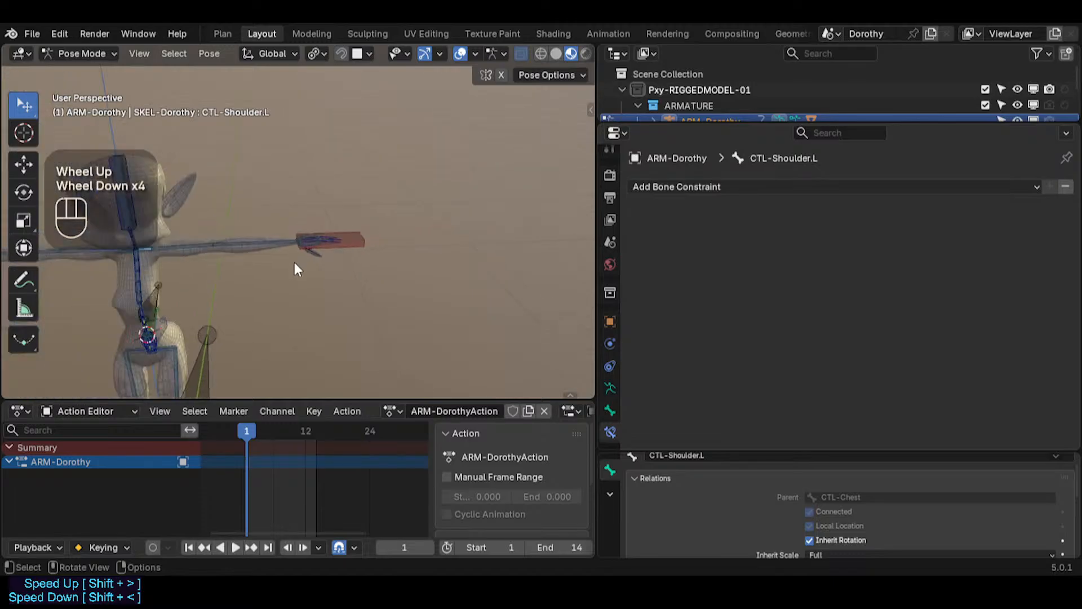
Step: Reselect MTR-IK-Hand.L and trackball-rotate it to test how the hand follows
scroll(299, 269, "up", 2)
scroll(299, 270, "up", 1)
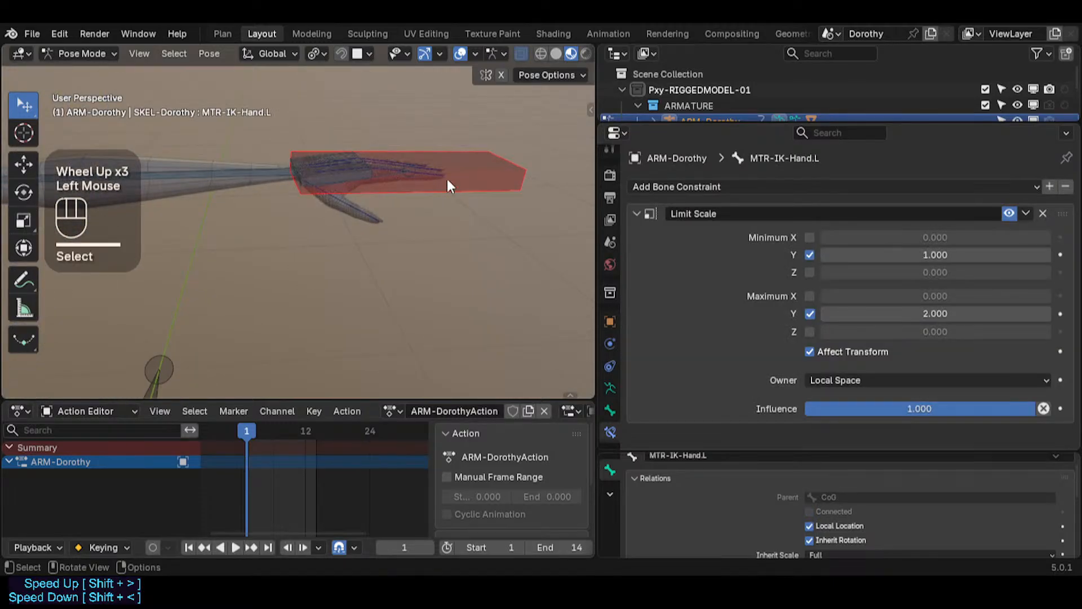
middle_click_drag(447, 179, 374, 269, "shift")
scroll(440, 253, "up", 2)
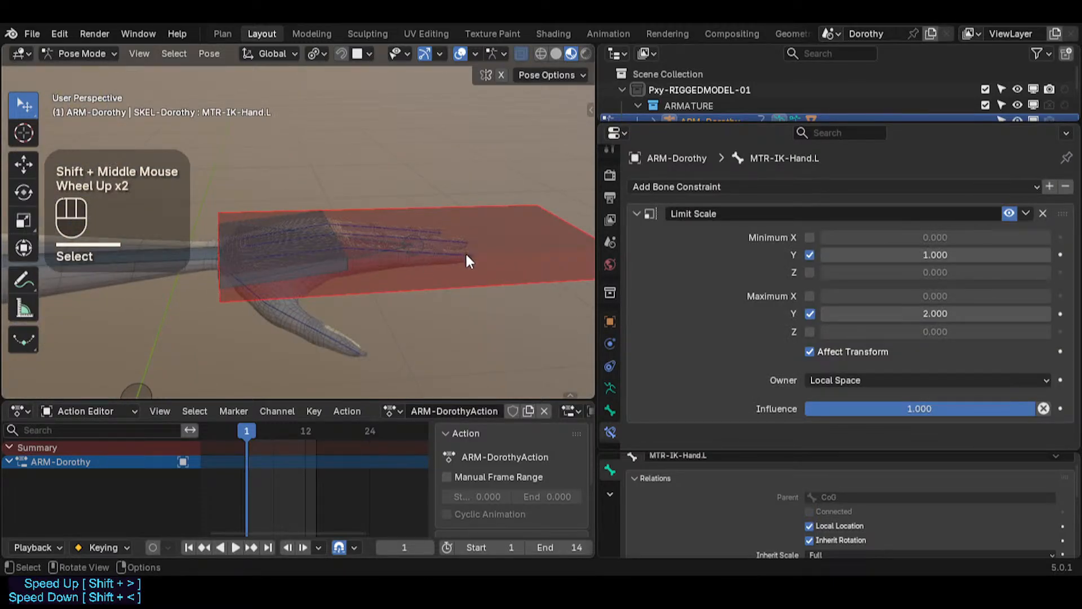
scroll(355, 266, "down", 2)
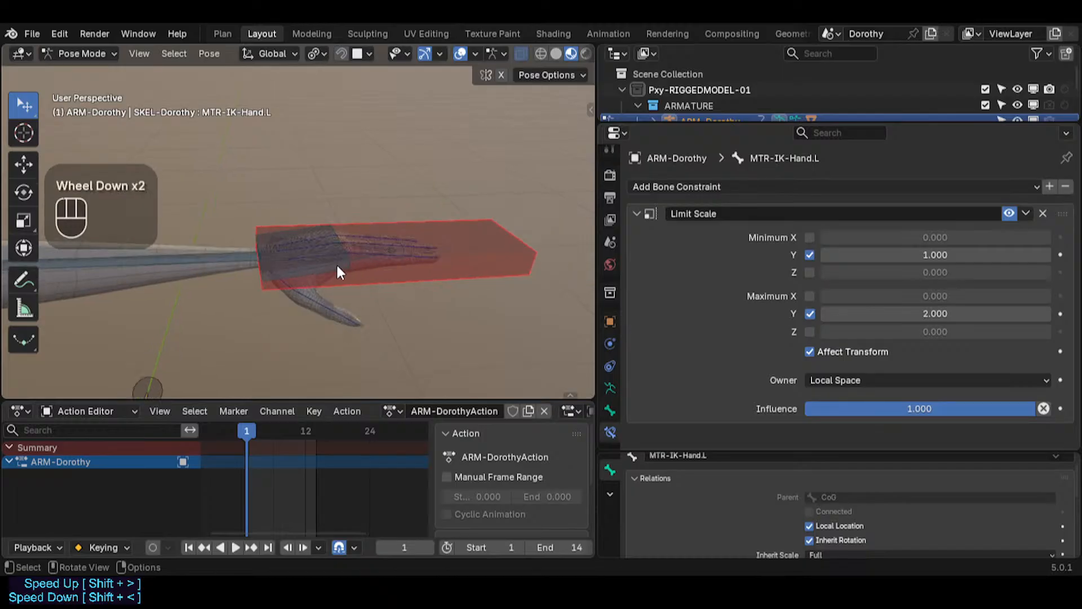
scroll(425, 251, "up", 2)
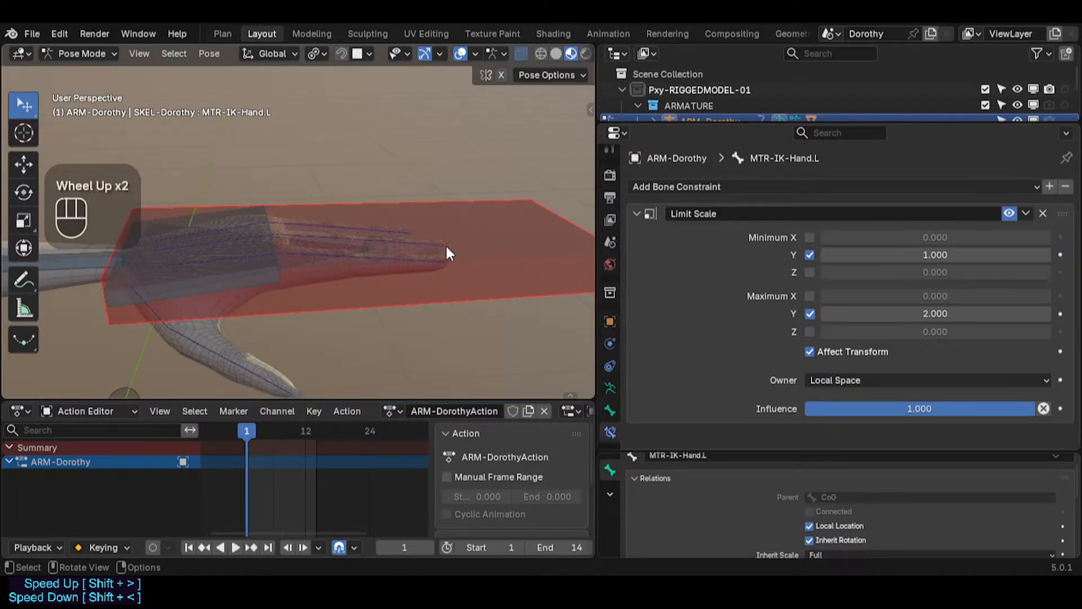
scroll(401, 291, "down", 2)
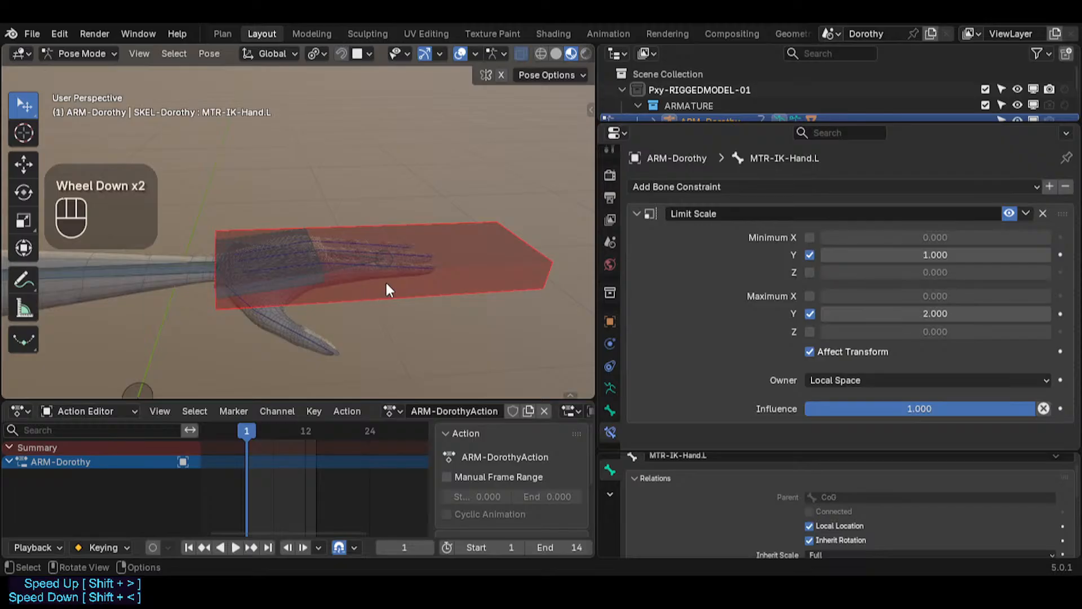
left_click(265, 284)
middle_click_drag(270, 285, 307, 289, "shift")
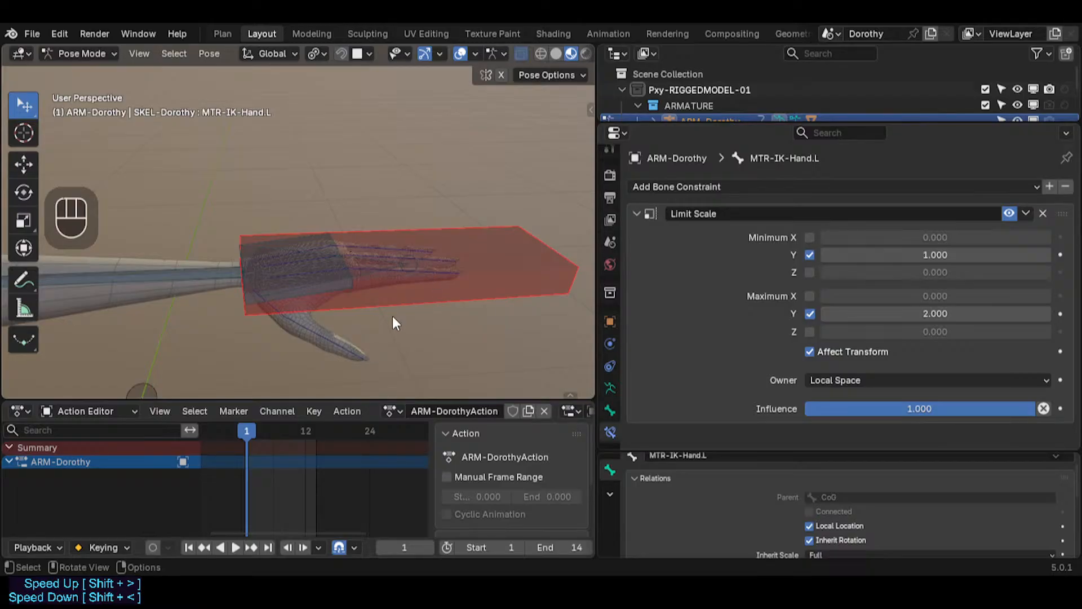
scroll(354, 301, "up", 3)
left_click(399, 293)
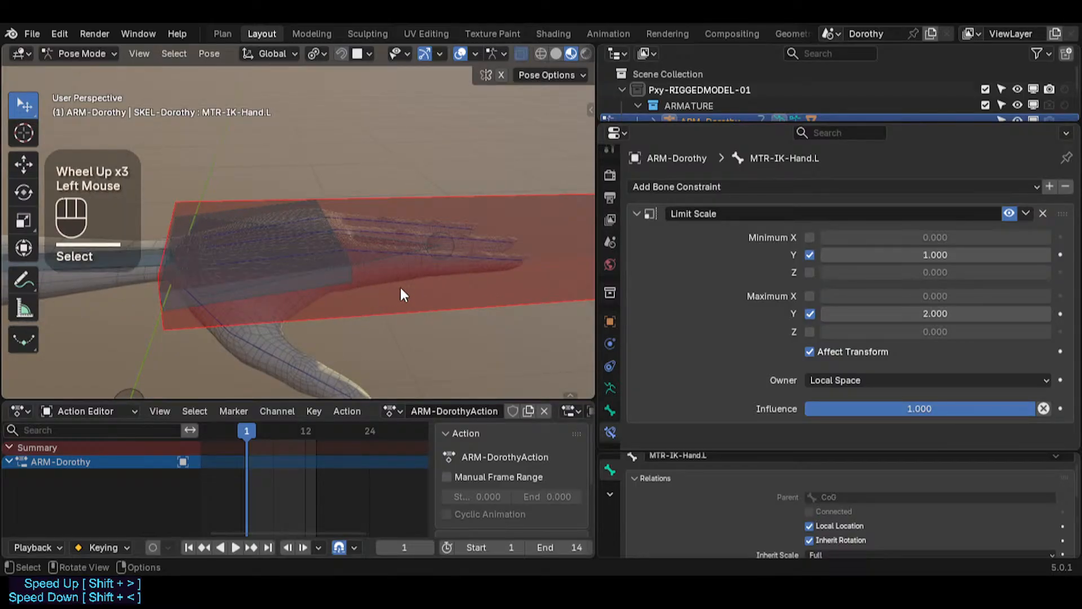
scroll(402, 276, "down", 3)
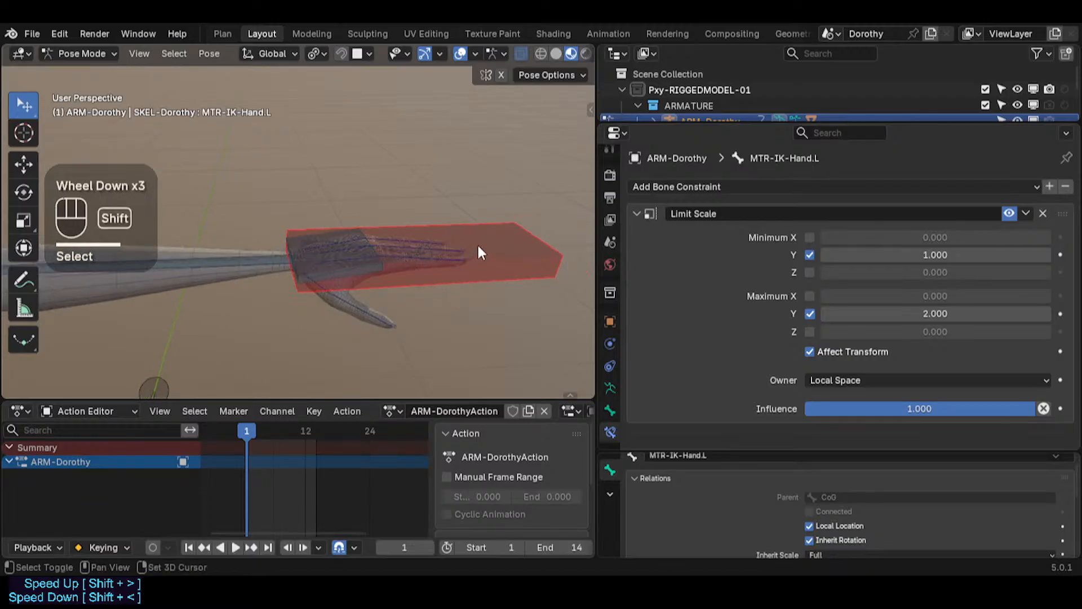
key("r")
key("r")
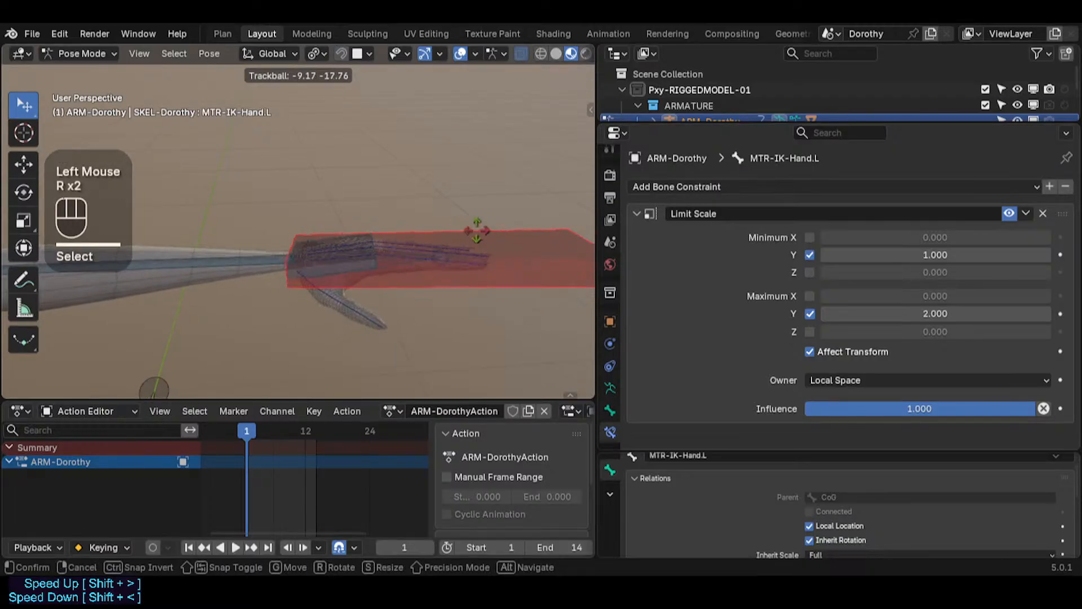
left_click(510, 206)
Step: Trackball-rotate MTR-IK-Hand.L once more
key("r")
key("r")
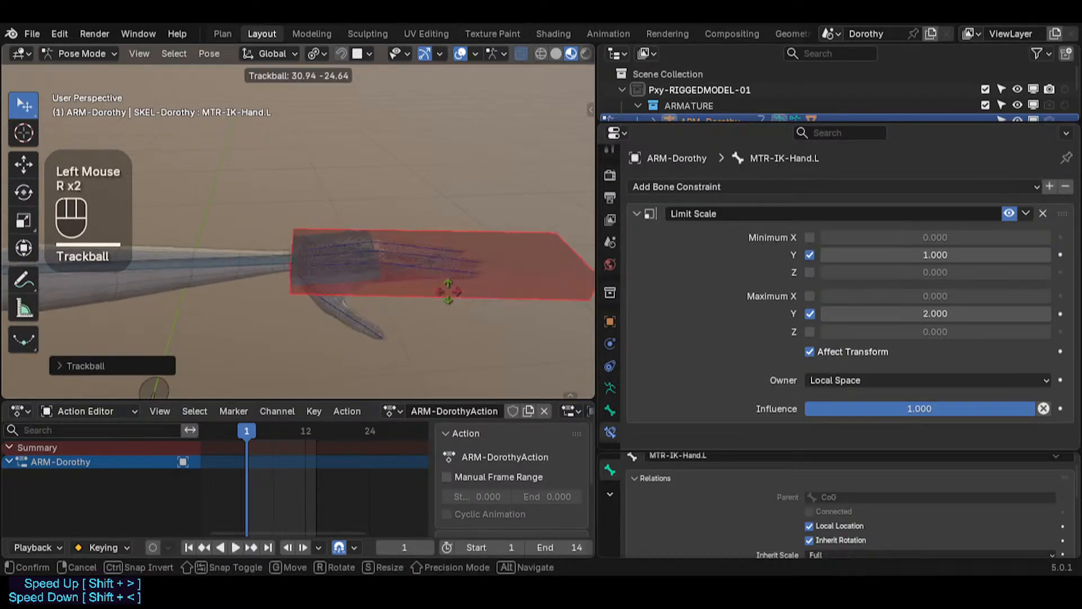
left_click(466, 242)
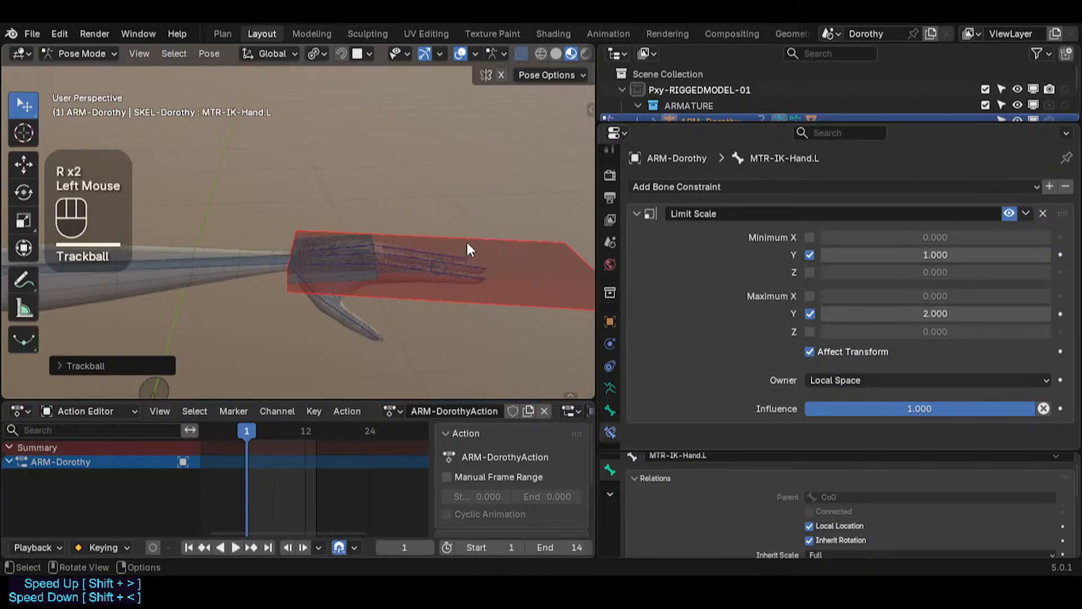
Step: Rotate MTR-IK-Hand.L about the global Z axis several times to test the wrist
middle_click_drag(466, 242, 490, 332)
key("r")
key("z")
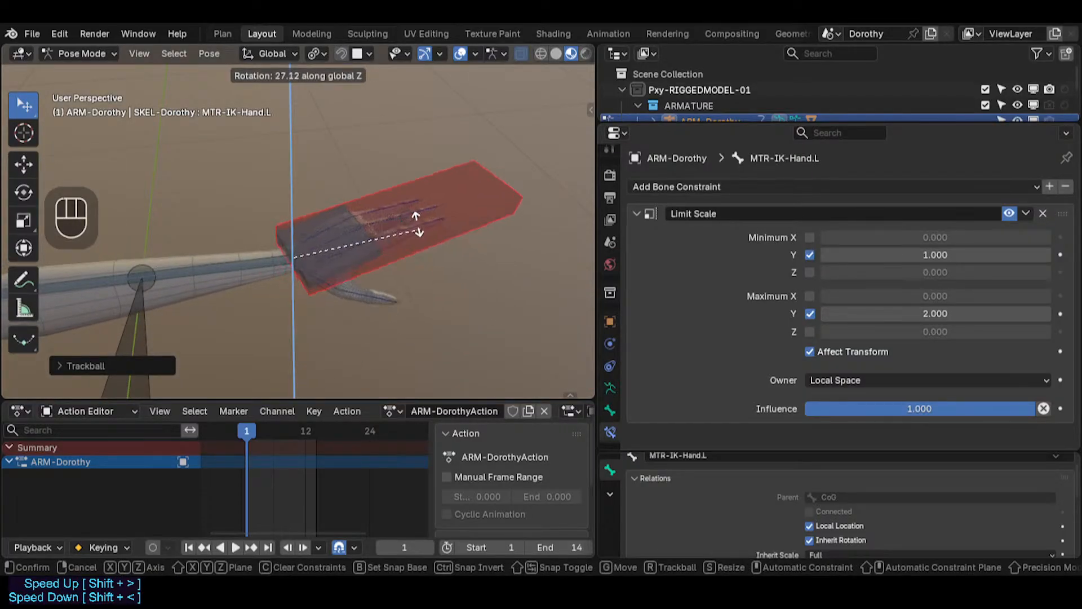
left_click(424, 312)
key("r")
key("z")
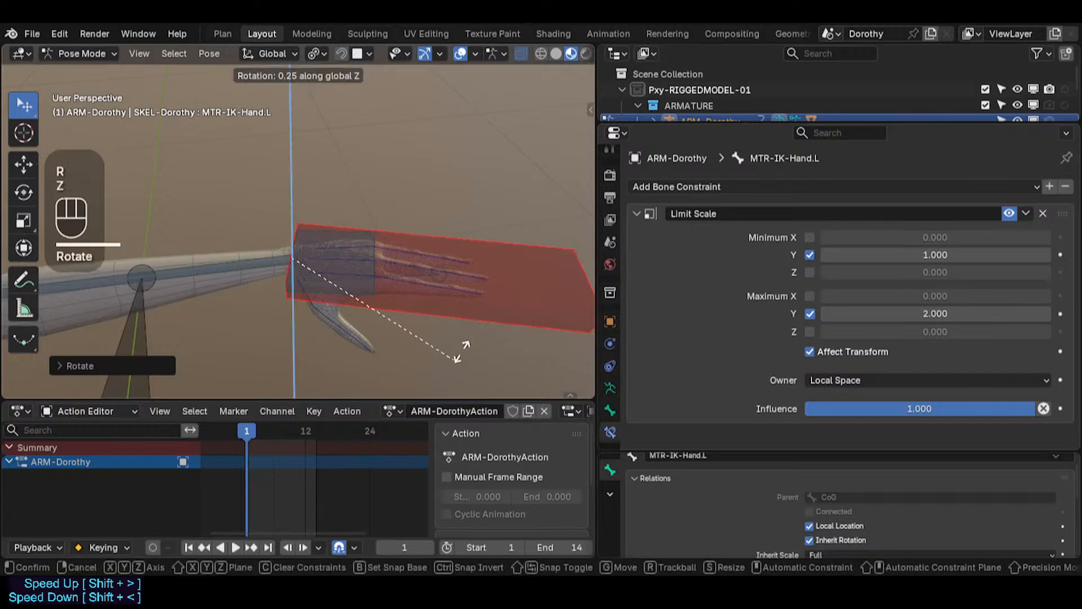
left_click(402, 218)
key("r")
key("z")
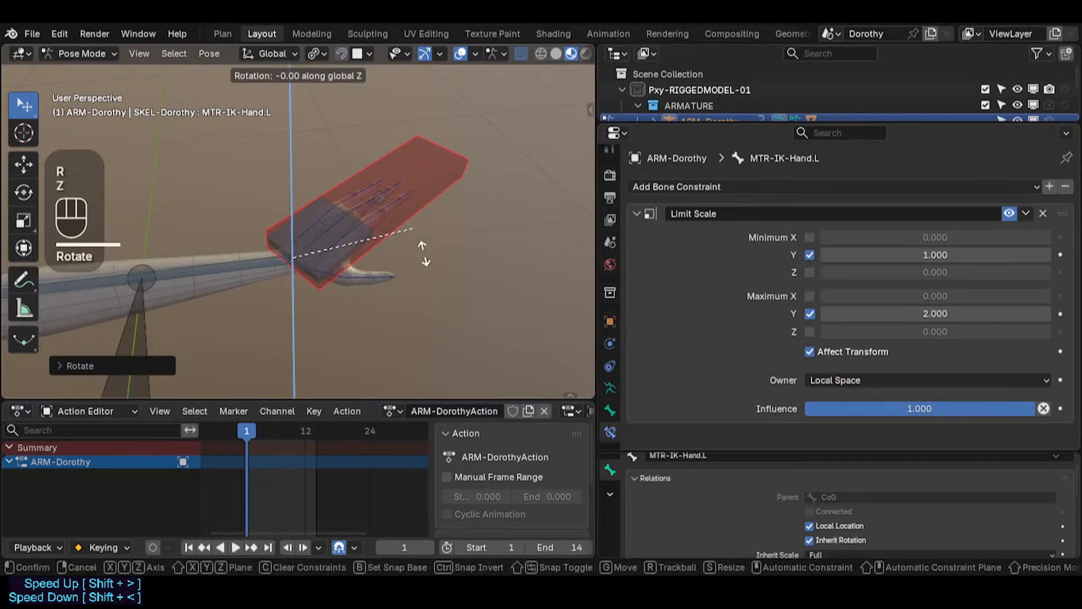
left_click(483, 284)
Step: Rotate MTR-IK-Hand.L about its local X axis twice to test the wrist twist
key("r")
key("x")
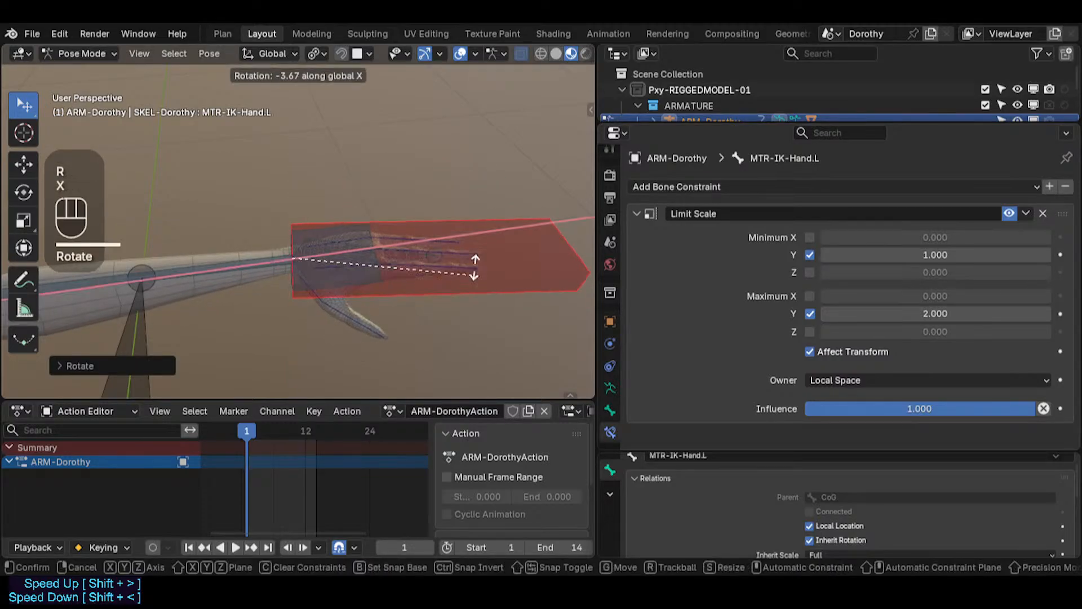
key("x")
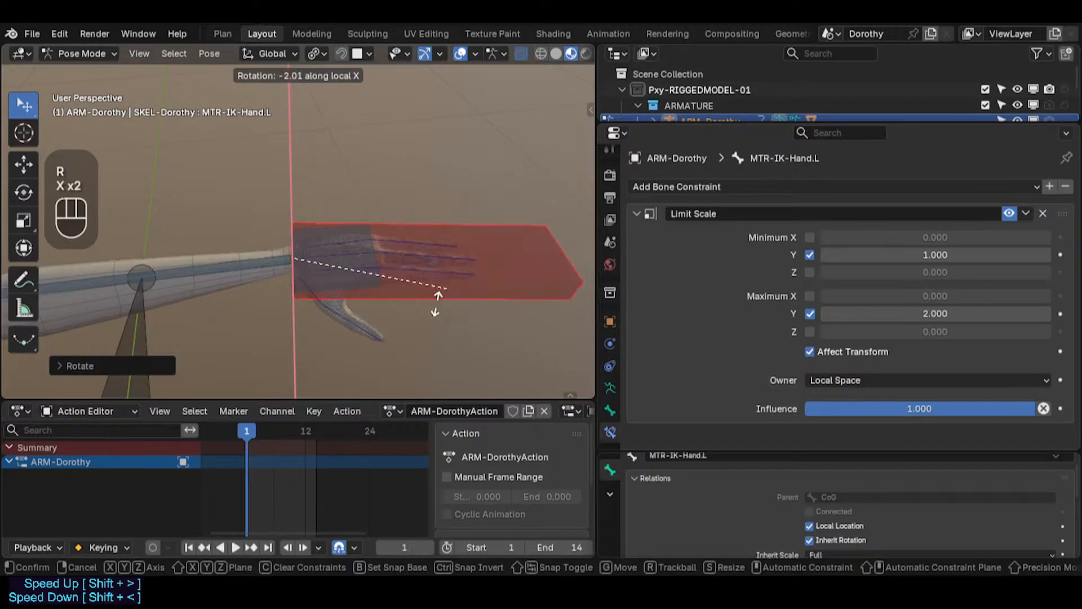
left_click(489, 311)
middle_click_drag(489, 311, 455, 261)
key("r")
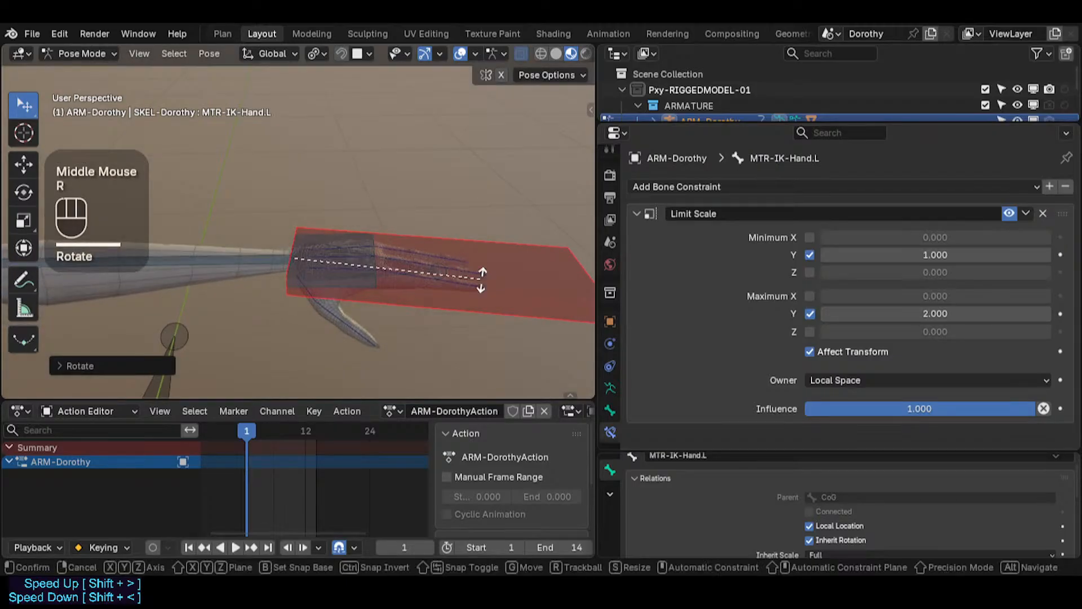
key("x")
key("x")
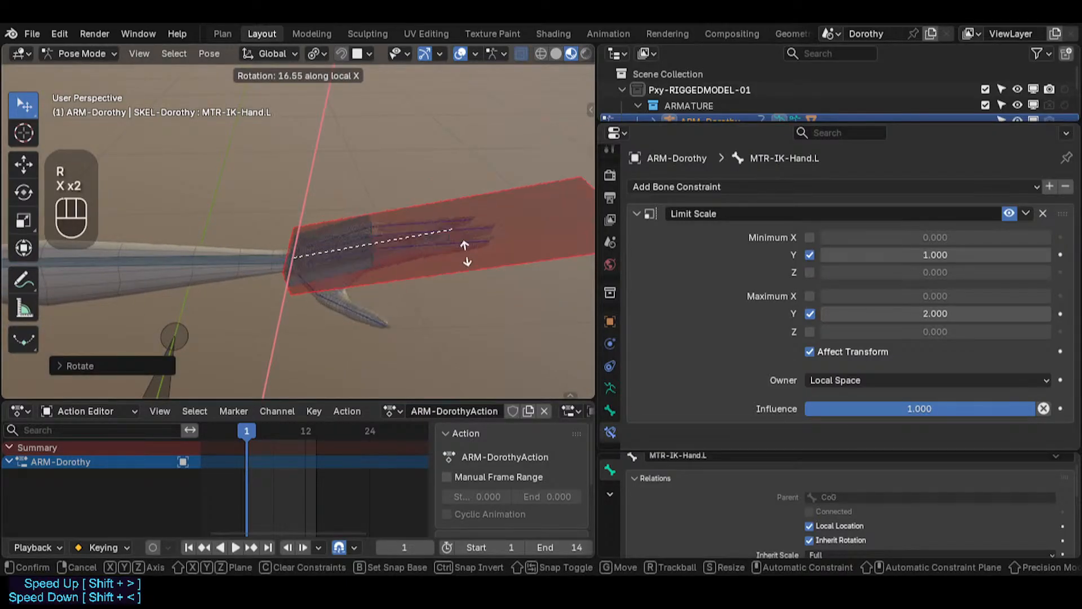
left_click(405, 318)
middle_click_drag(406, 319, 409, 265)
Step: Rotate MTR-IK-Hand.L about Z and then move it to test the arm
key("r")
key("z")
left_click(424, 294)
key("g")
left_click(388, 210)
Step: Select all bones and clear their pose transforms
key("a")
key("alt+q")
key("alt+q")
Step: Examine the left forearm and hand bones closely in the viewport
scroll(367, 288, "down", 3)
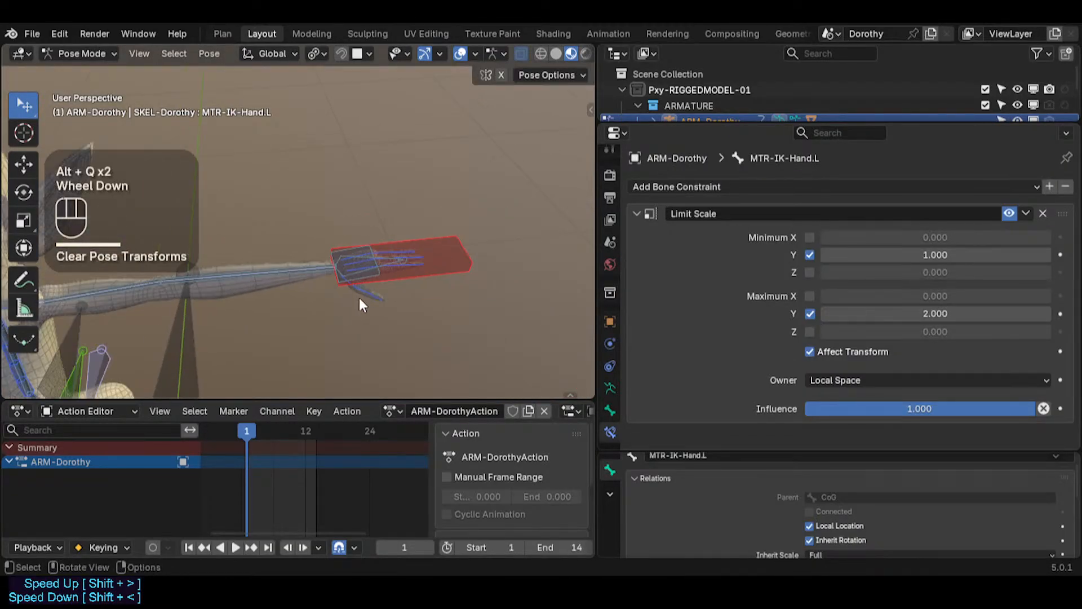
middle_click_drag(360, 297, 314, 275)
scroll(336, 269, "up", 2)
scroll(315, 275, "up", 3)
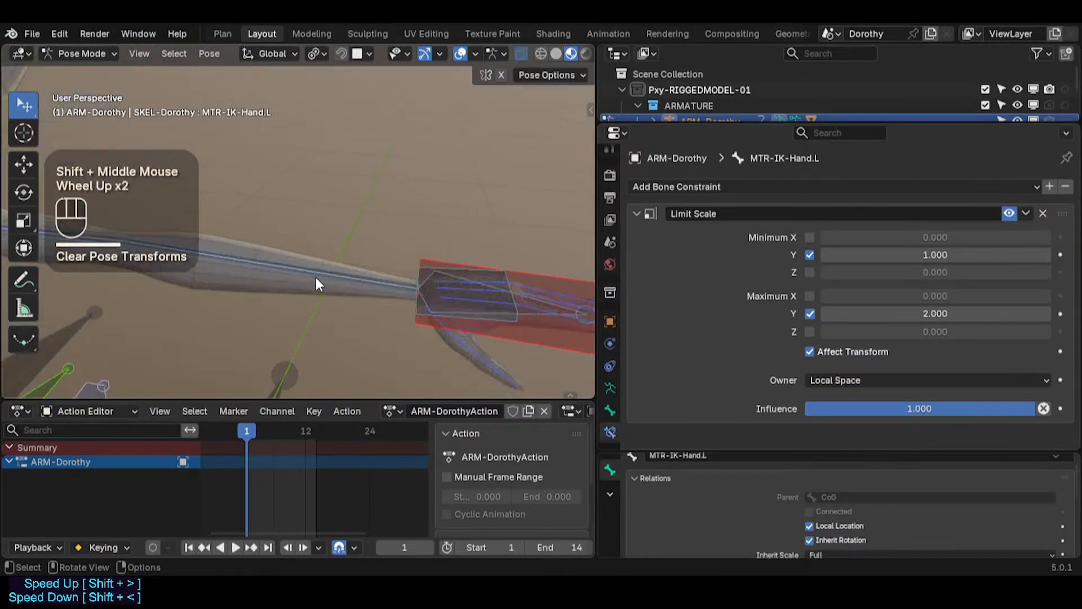
scroll(310, 276, "down", 1)
scroll(234, 298, "down", 2)
scroll(234, 298, "up", 1)
middle_click_drag(234, 298, 259, 292, "shift")
scroll(333, 287, "down", 2)
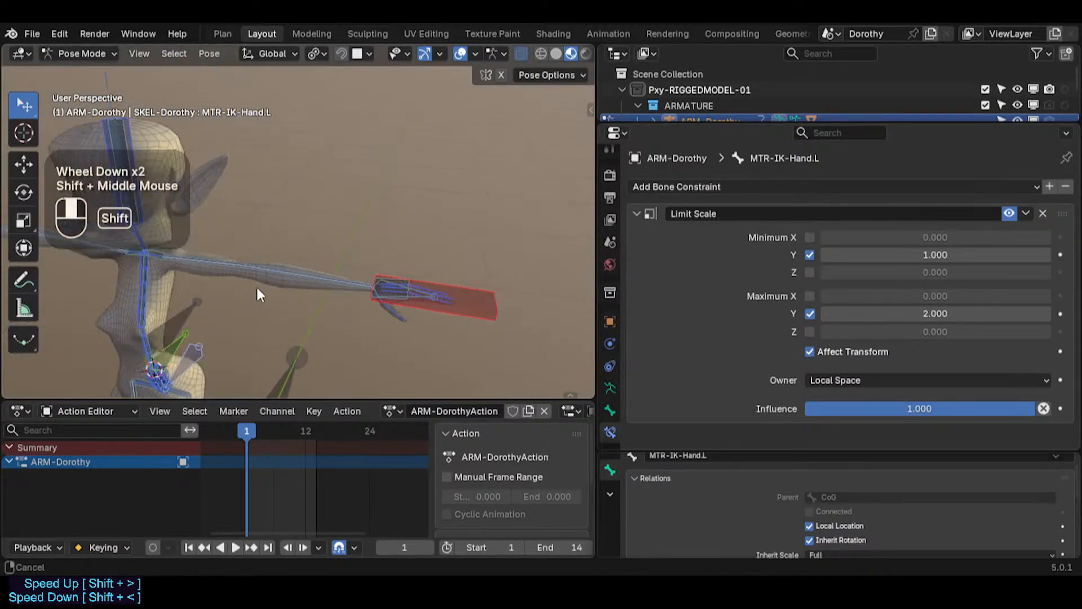
scroll(252, 290, "up", 2)
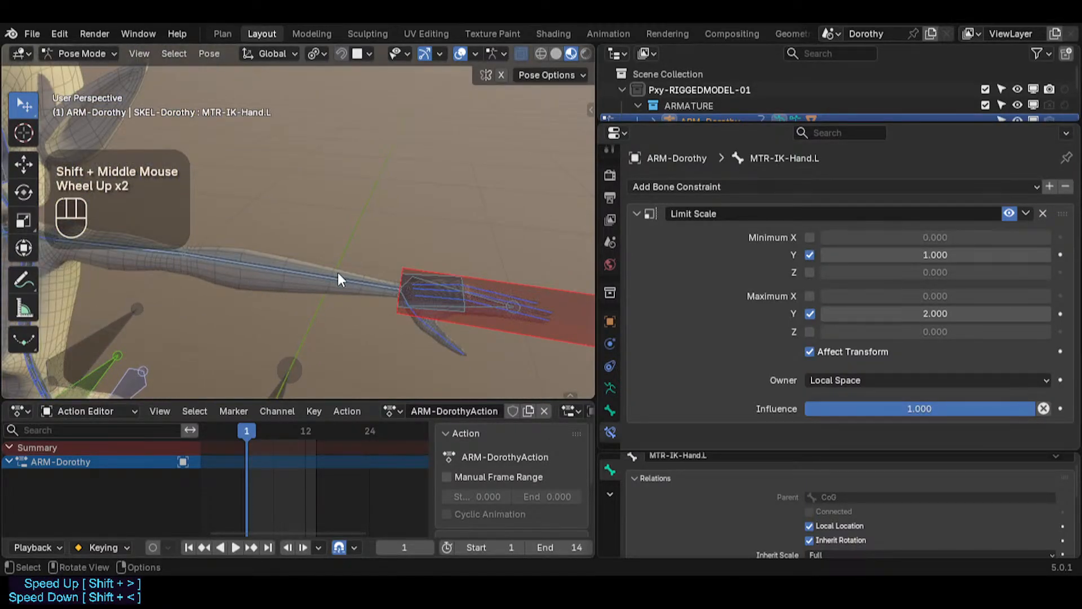
scroll(363, 276, "up", 2)
middle_click_drag(439, 286, 379, 307, "shift")
scroll(304, 280, "up", 1)
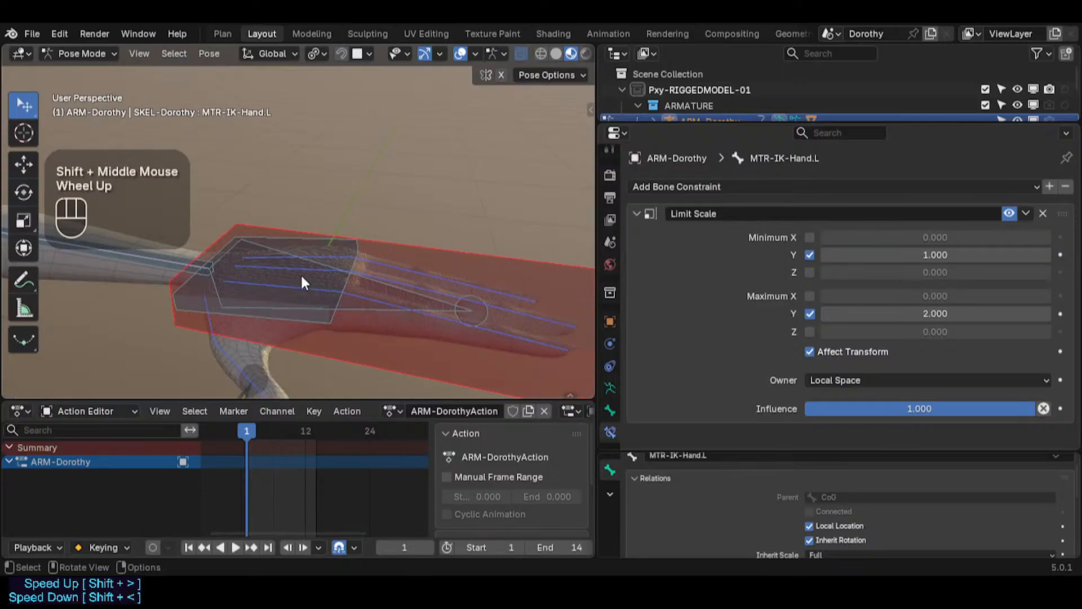
Step: Move the left thumb control bone to test how the hand rig follows
middle_click_drag(304, 280, 376, 292)
left_click(377, 293)
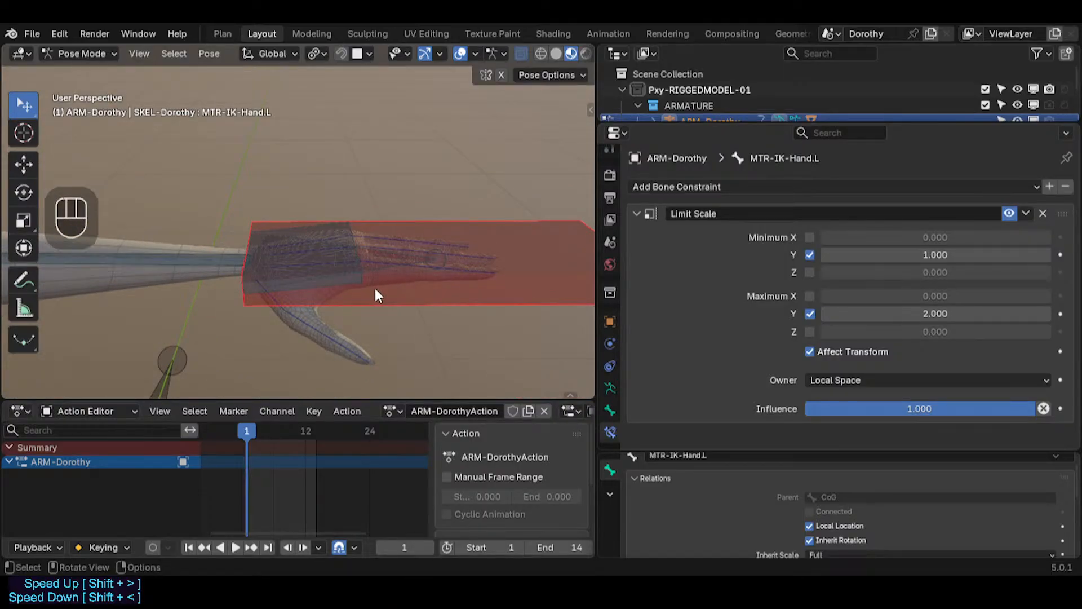
middle_click_drag(376, 290, 297, 283)
scroll(297, 283, "up", 2)
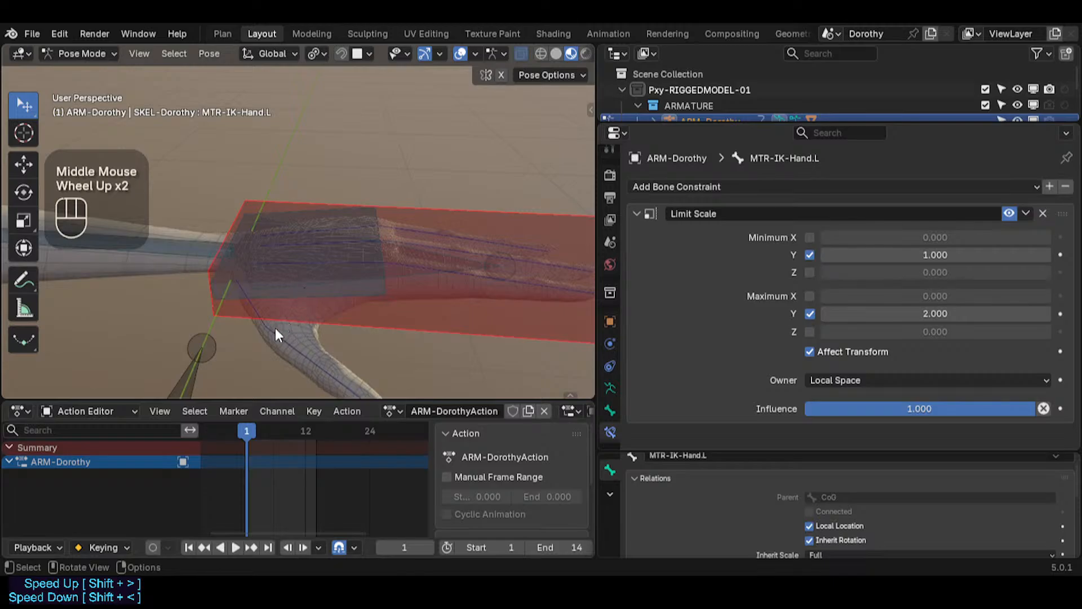
scroll(315, 361, "down", 1)
left_click(352, 383)
middle_click_drag(353, 383, 377, 352, "shift")
key("g")
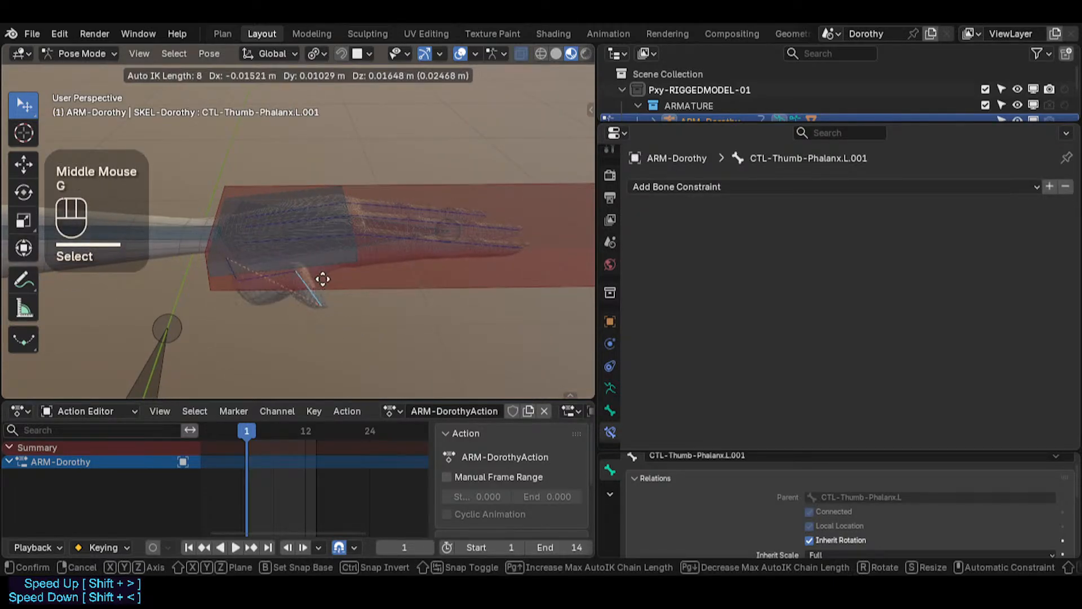
left_click(411, 331)
key("g")
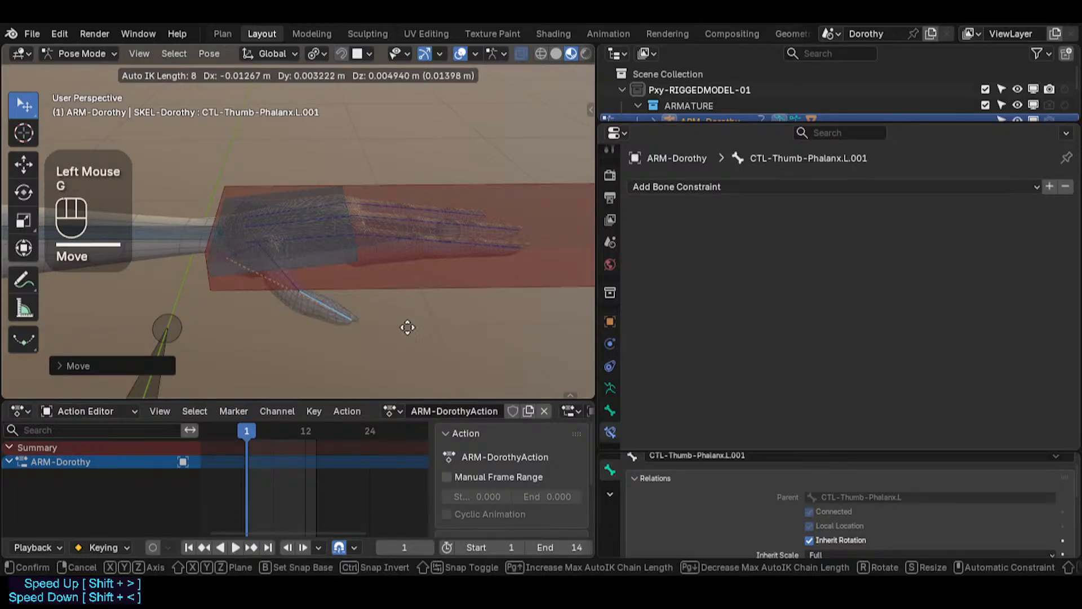
scroll(367, 313, "up", 1)
left_click(370, 313)
Step: Select all bones and clear their pose transforms
key("a")
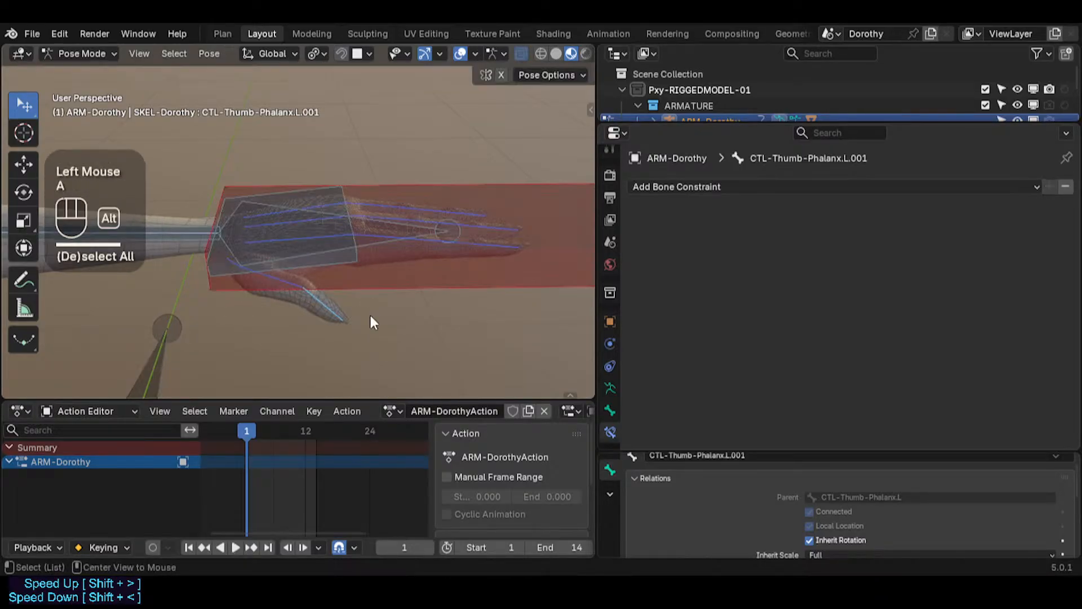
key("alt+q")
key("alt+q")
Step: Trackball-rotate MTR-IK-Hand.L to test the wrist, then select all bones and clear their pose transforms
left_click(463, 285)
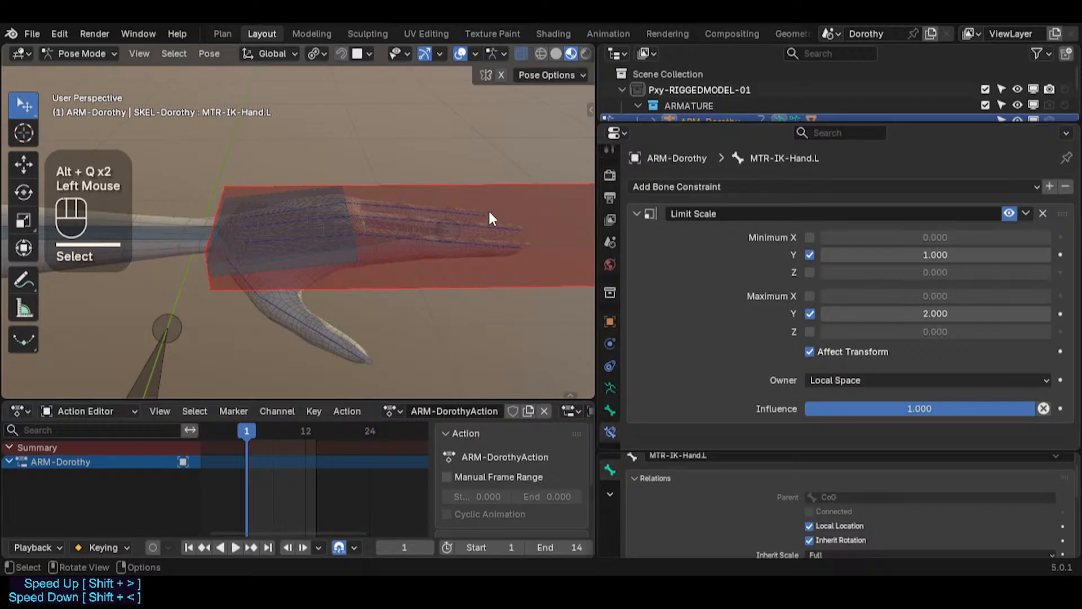
middle_click_drag(488, 211, 403, 249, "shift")
key("r")
key("r")
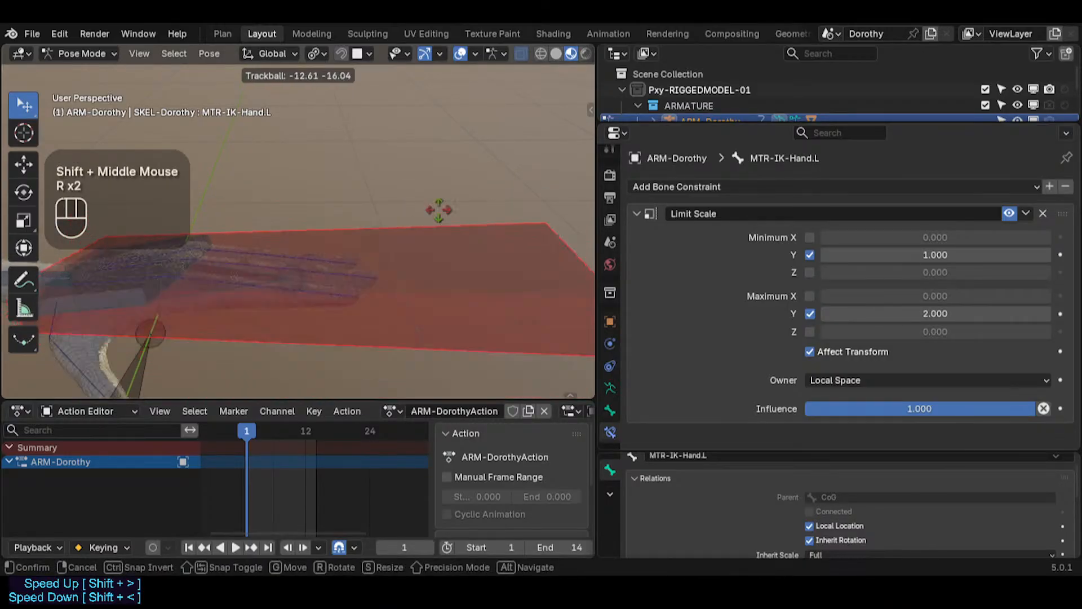
left_click(431, 226)
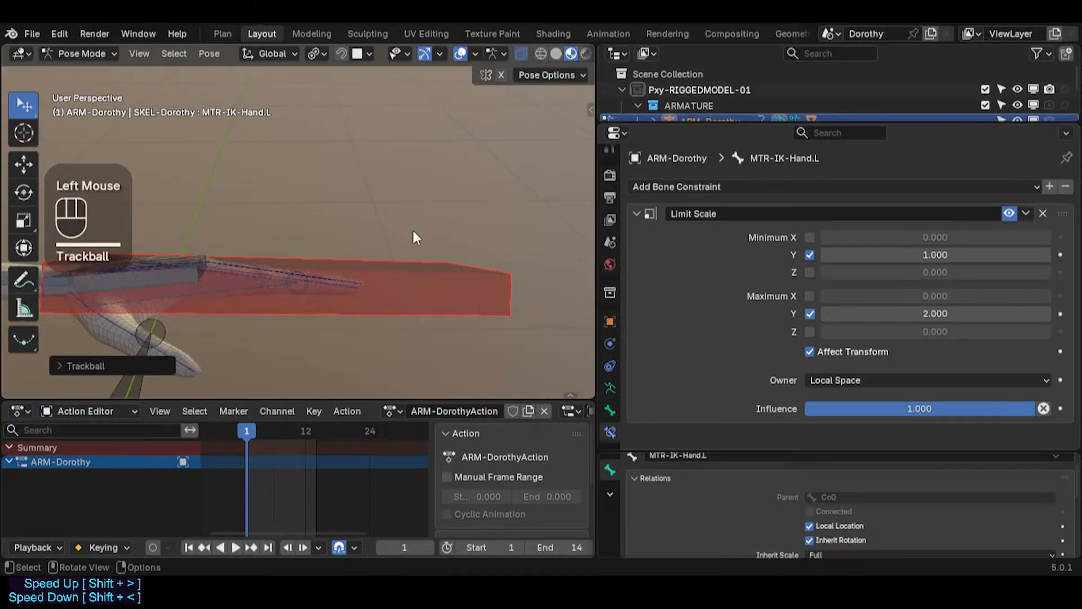
middle_click_drag(412, 230, 401, 251)
key("r")
left_click(391, 270)
key("a")
key("alt+q")
key("alt+q")
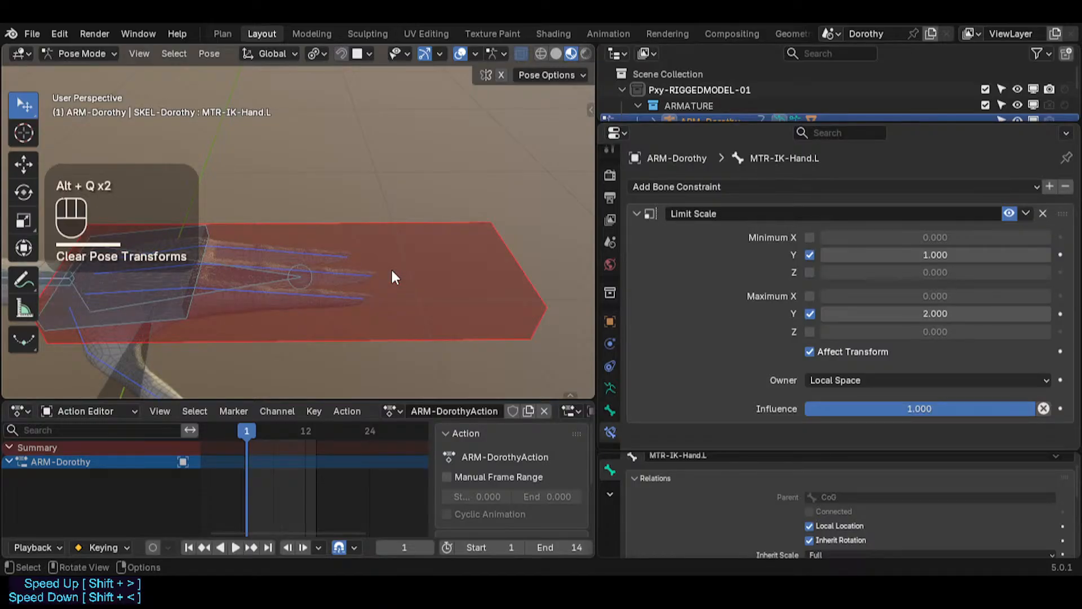
Step: Examine the left hand and forearm bones from several angles in the viewport
middle_click_drag(296, 307, 423, 301, "shift")
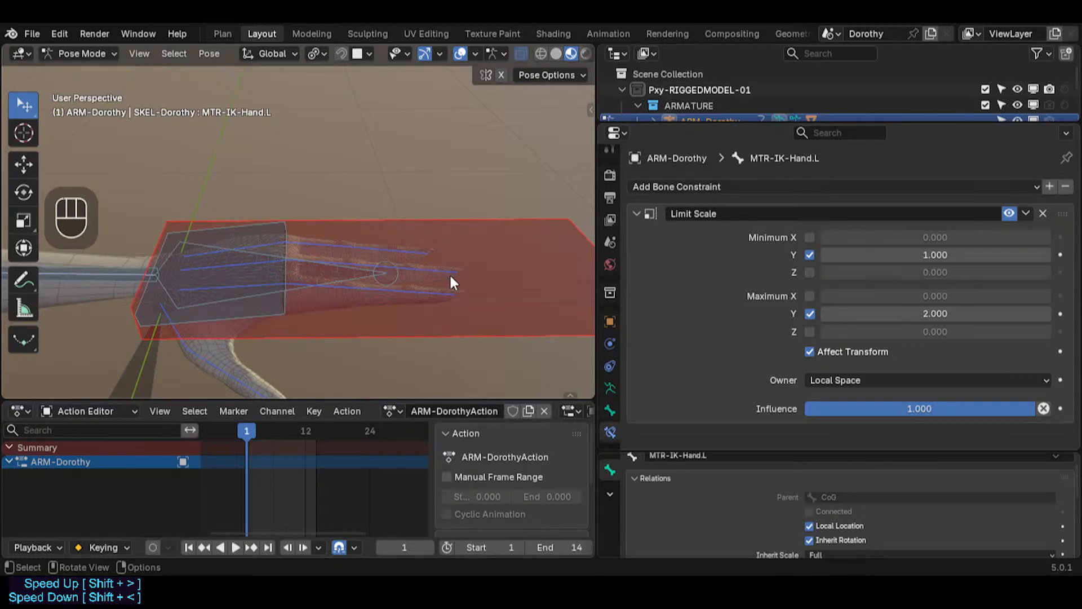
left_click(478, 233)
left_click(476, 266)
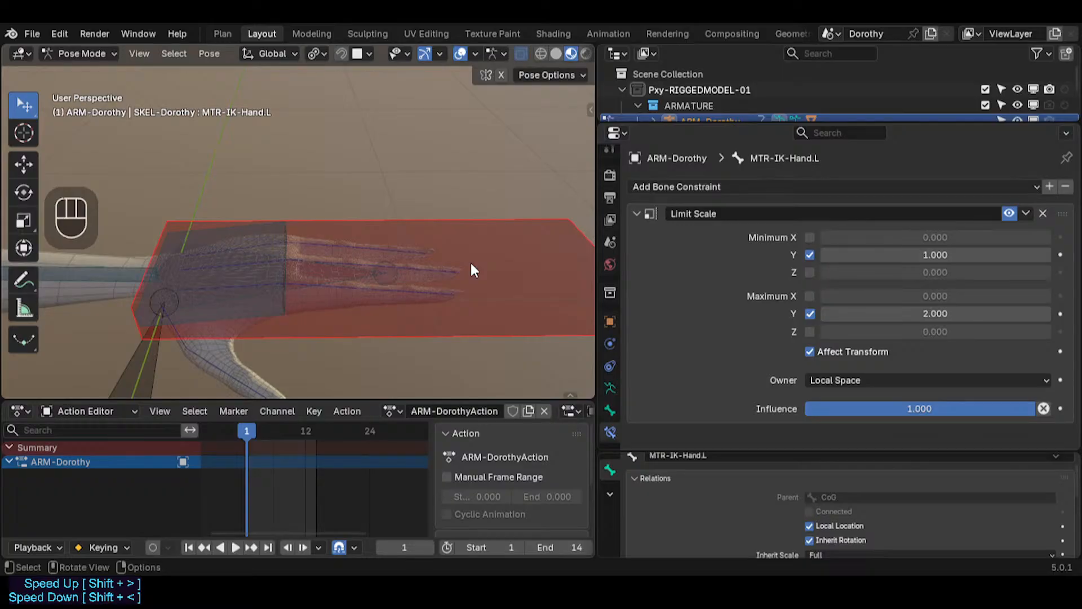
middle_click_drag(366, 217, 454, 254)
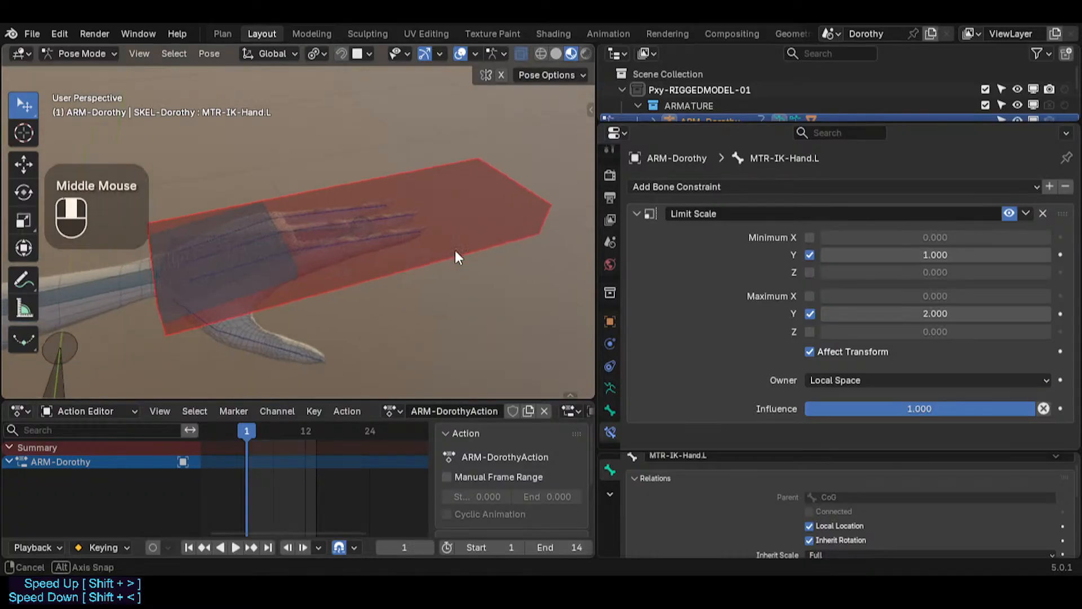
scroll(394, 234, "down", 3)
left_click(435, 183)
middle_click_drag(435, 183, 502, 337, "shift")
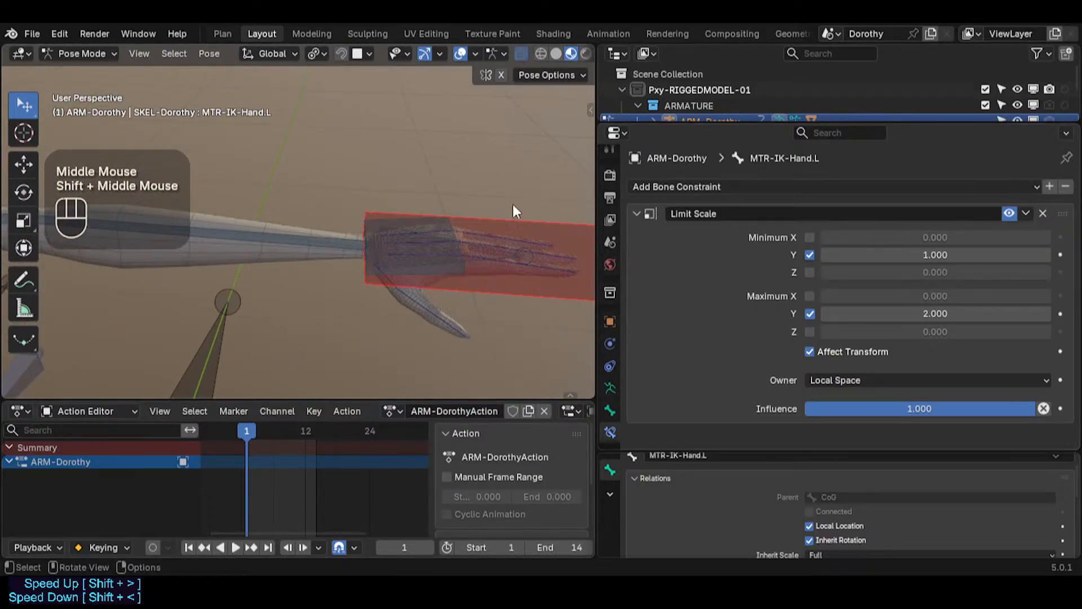
middle_click_drag(480, 262, 425, 287, "shift")
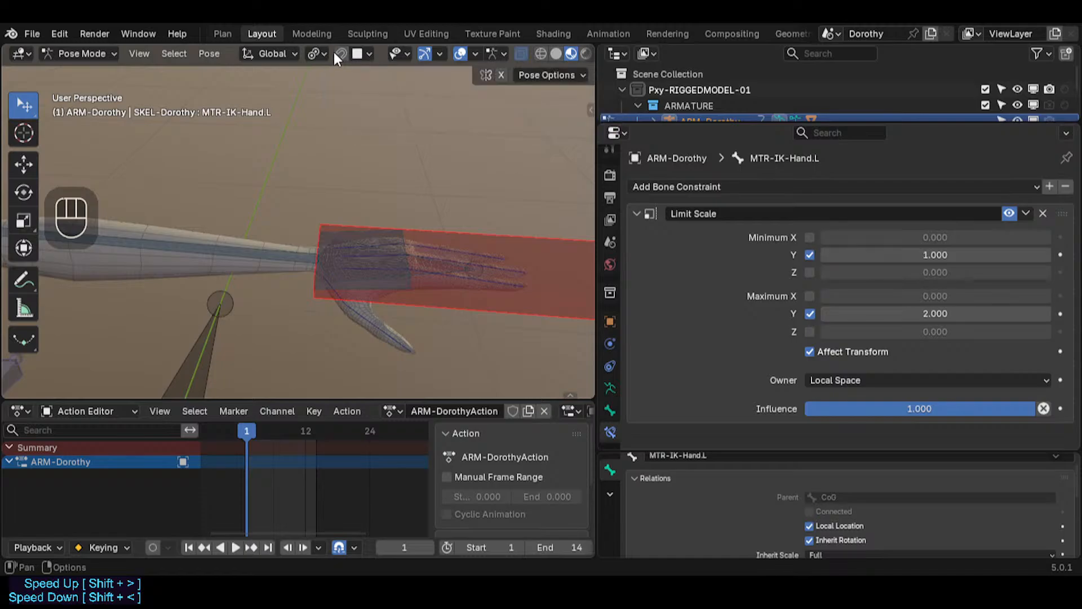
Step: Set the pivot point to 3D Cursor and place the 3D cursor above the left hand
left_click(313, 53)
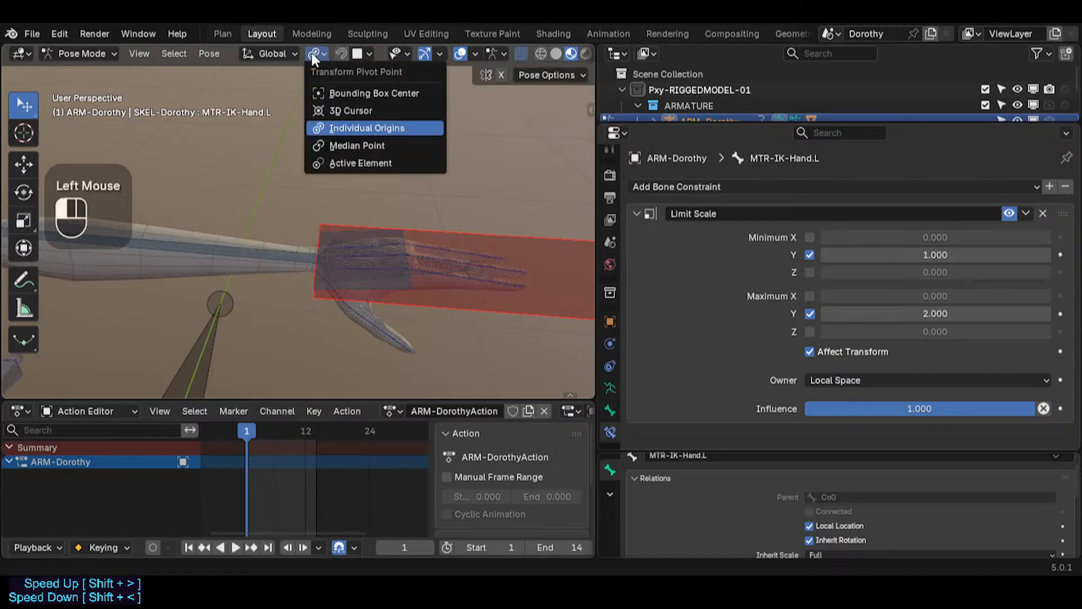
left_click(350, 110)
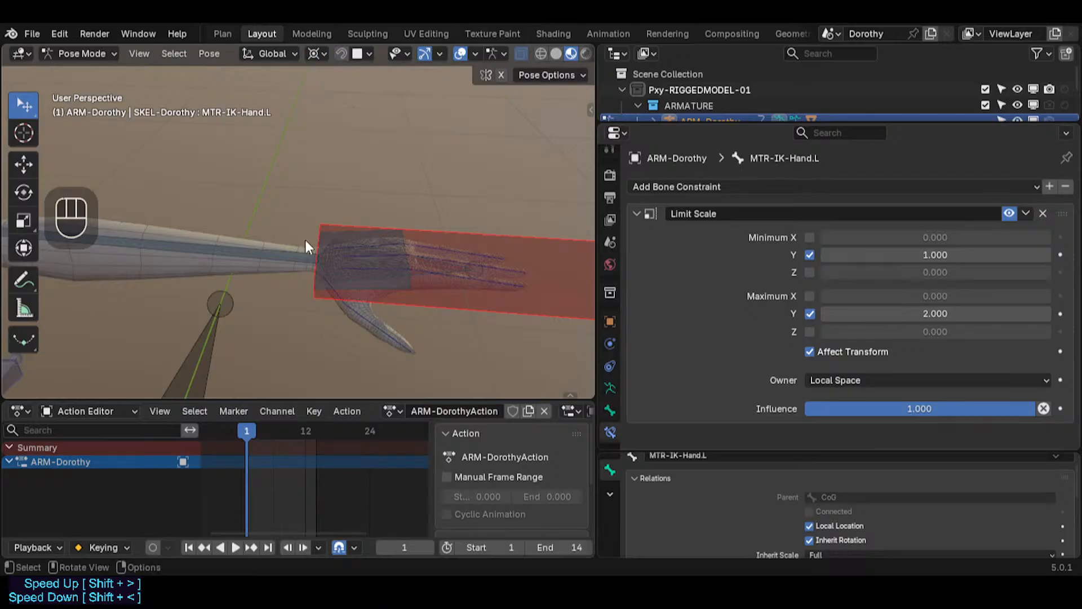
left_click(303, 252)
left_click(455, 222)
middle_click_drag(454, 222, 403, 191, "shift")
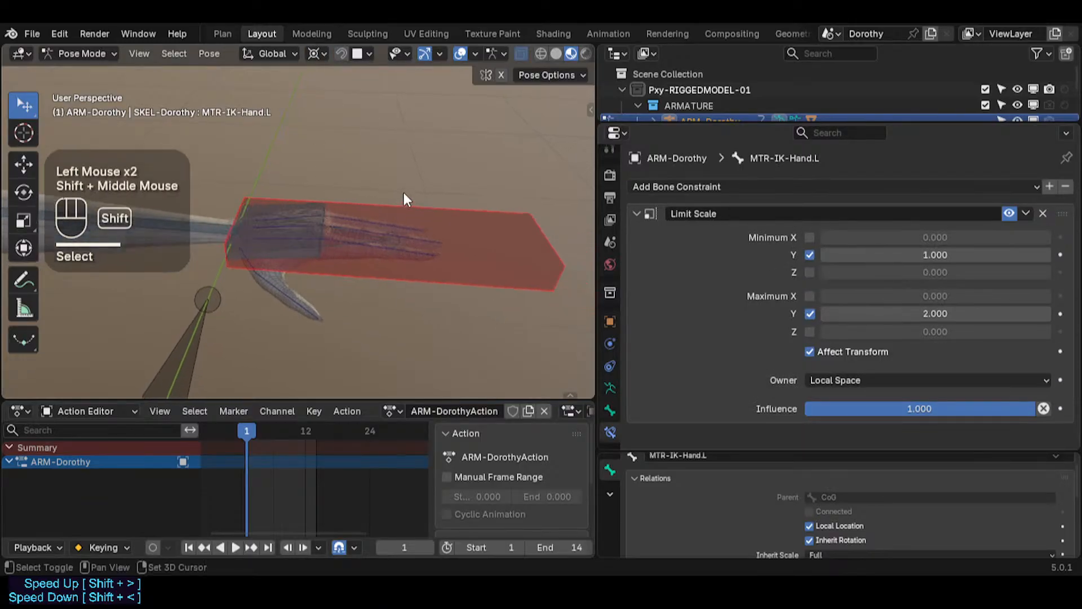
right_click(438, 140, "shift")
middle_click_drag(438, 139, 472, 190, "shift")
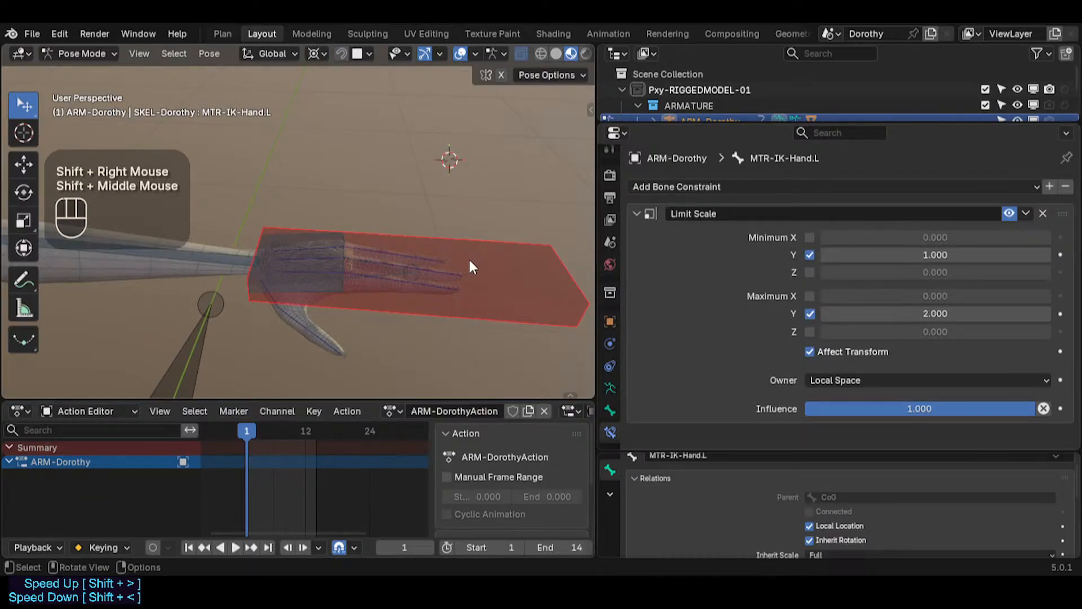
Step: Try rotating MTR-IK-Hand.L around the 3D cursor
left_click(503, 274)
key("r")
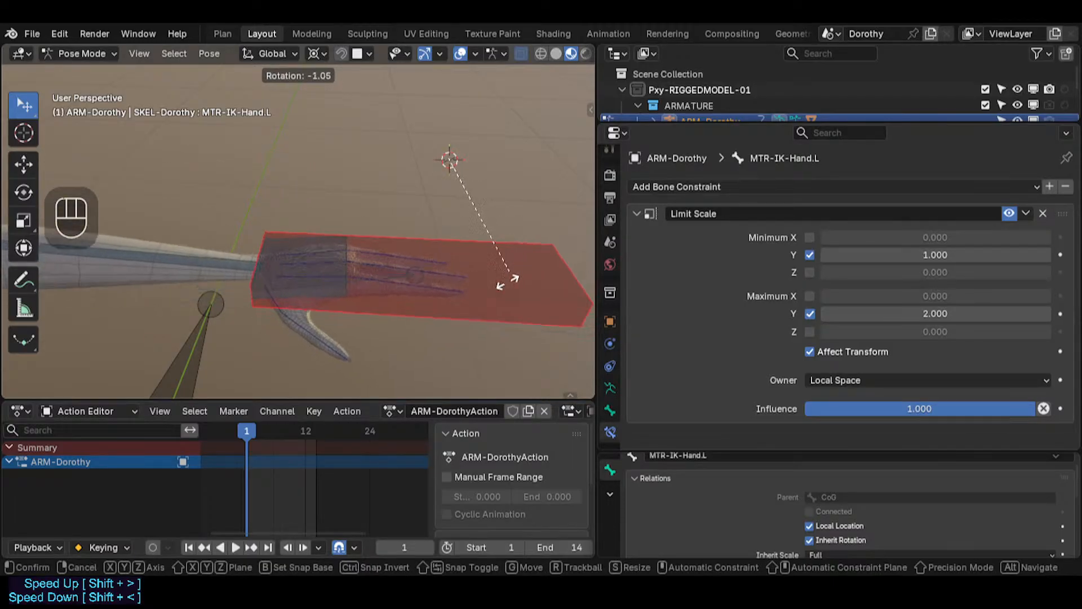
key("Escape")
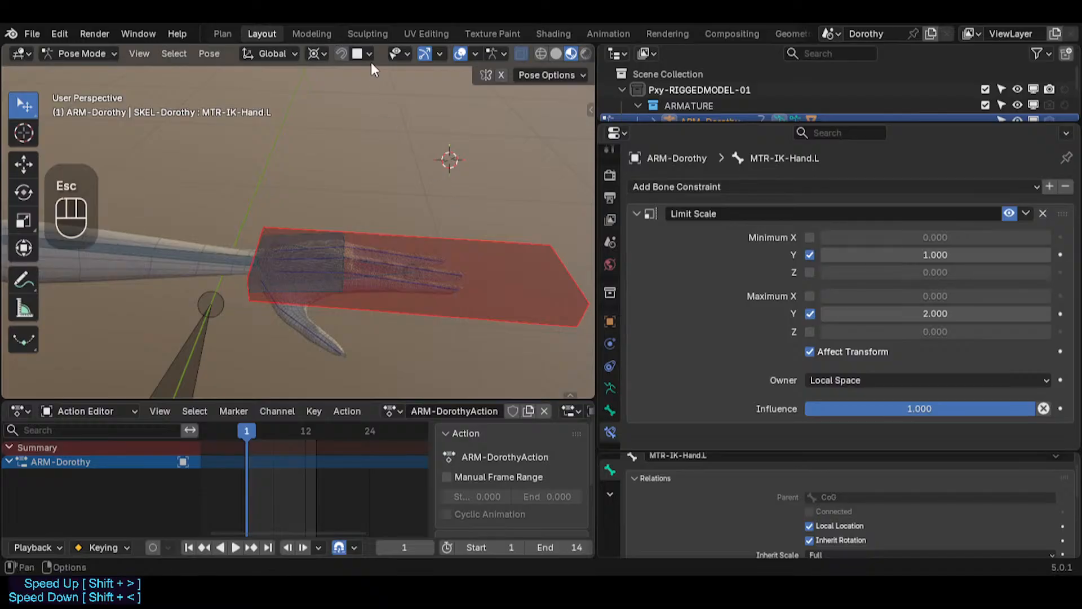
Step: Switch the pivot point to Individual Origins, then Active Element, and try rotating the hand bone
left_click(323, 56)
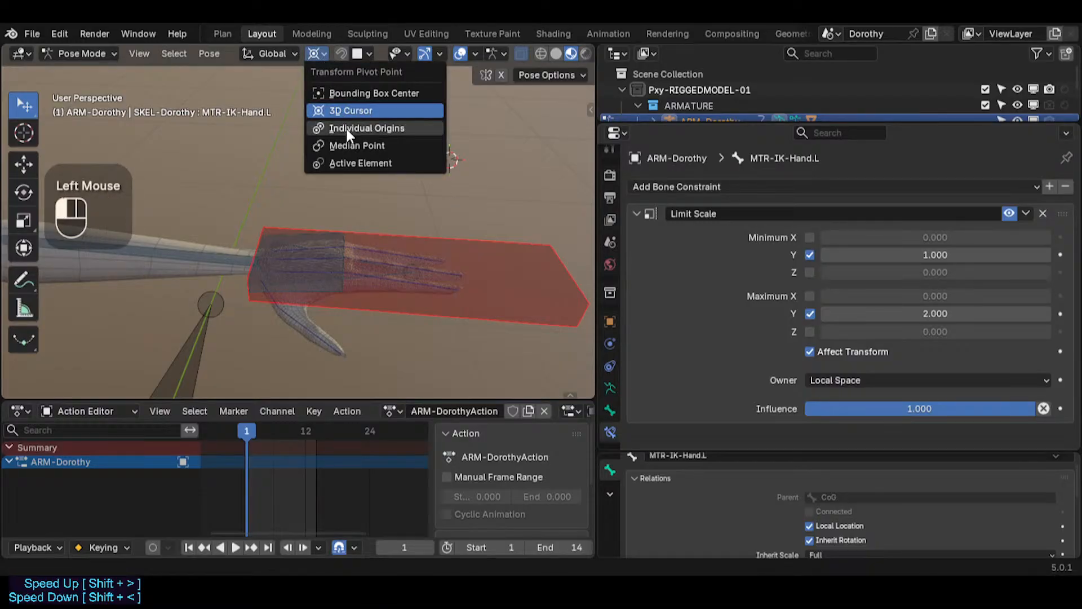
left_click(337, 125)
left_click(314, 54)
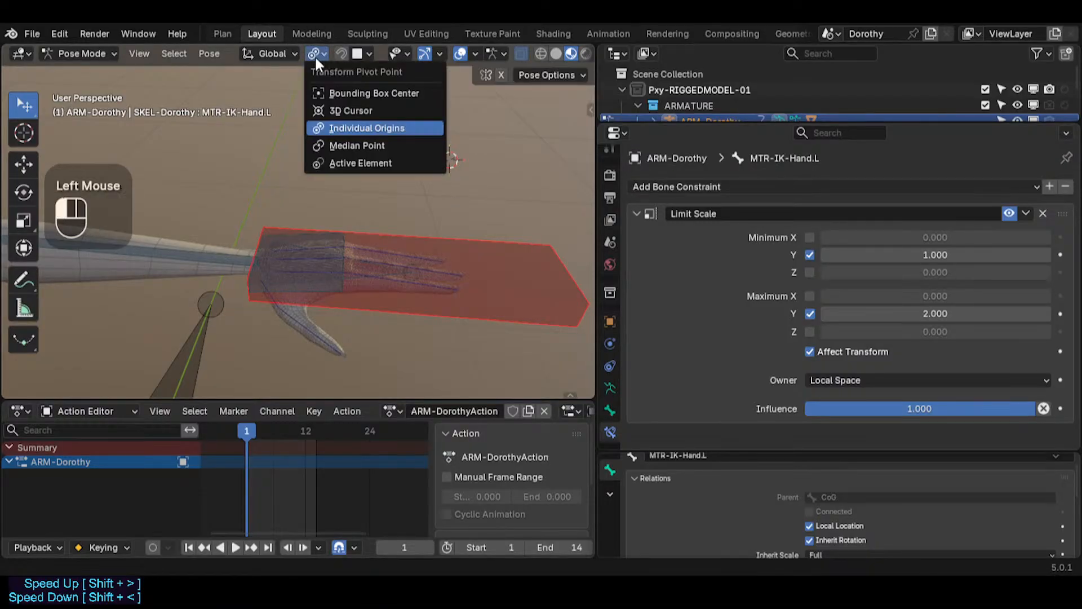
left_click(349, 163)
left_click(553, 344)
key("r")
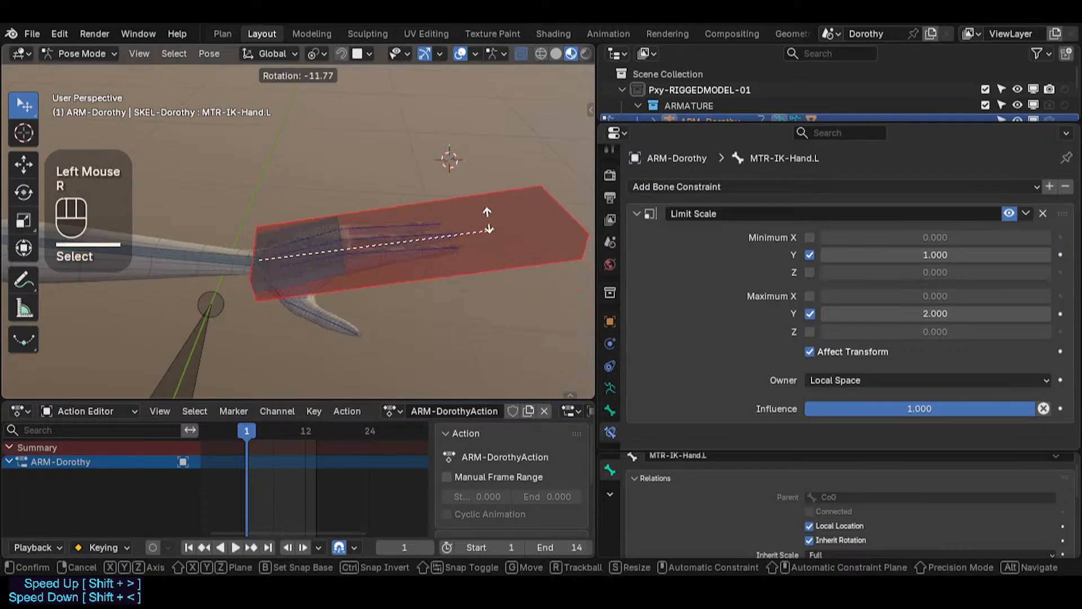
key("Escape")
Step: Set the pivot back to 3D Cursor, reposition the cursor above the hand, and try rotating again
left_click(315, 54)
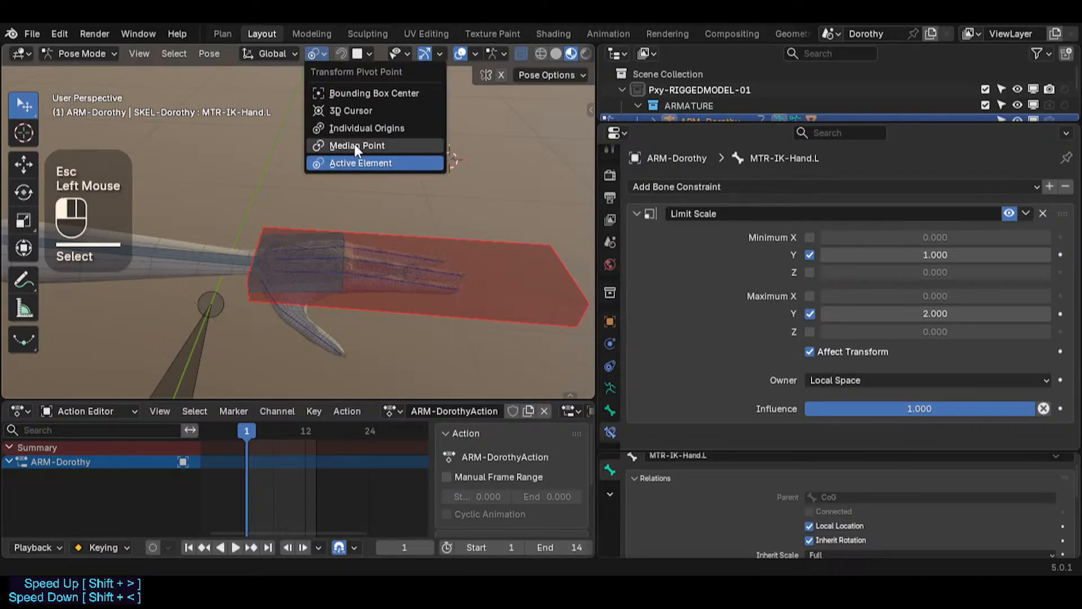
left_click(338, 111)
key("r")
key("Escape")
right_click(269, 174, "shift")
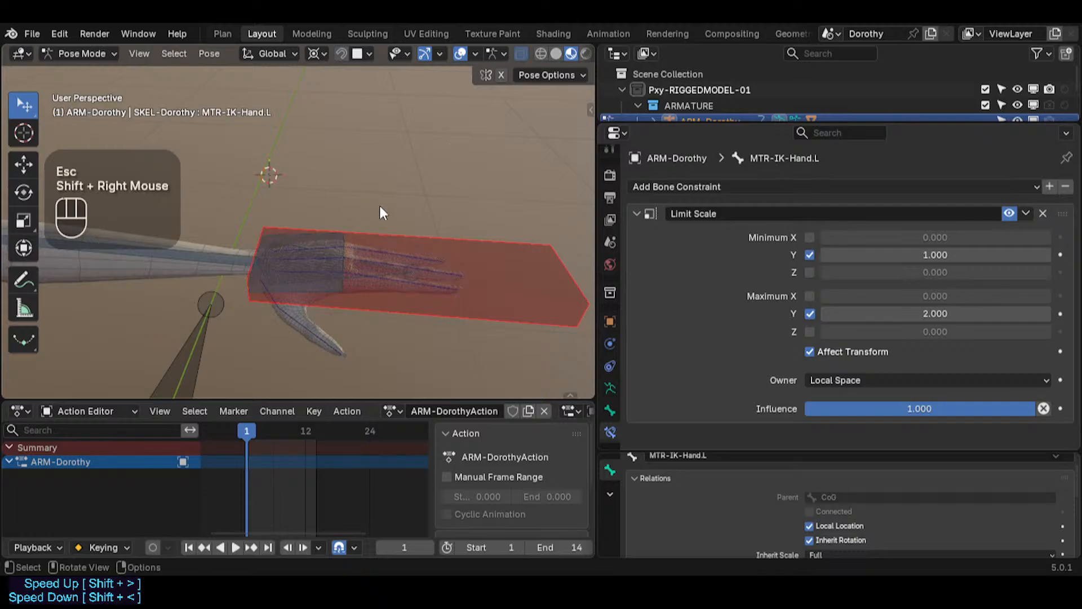
key("r")
key("Escape")
Step: Set the pivot point to Median Point and try rotating MTR-IK-Hand.L
left_click(314, 53)
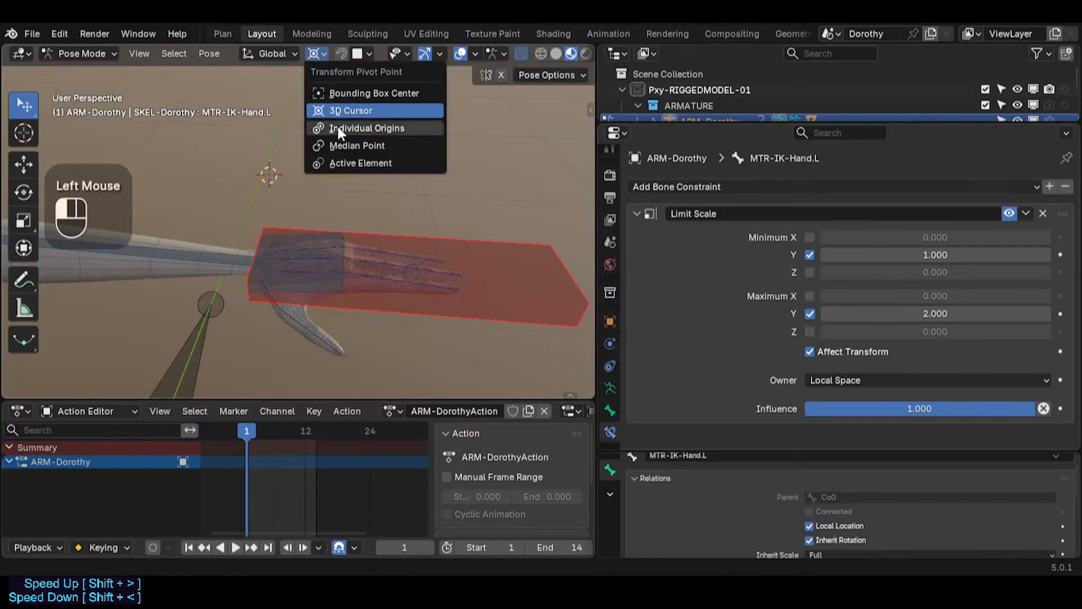
left_click(338, 145)
key("r")
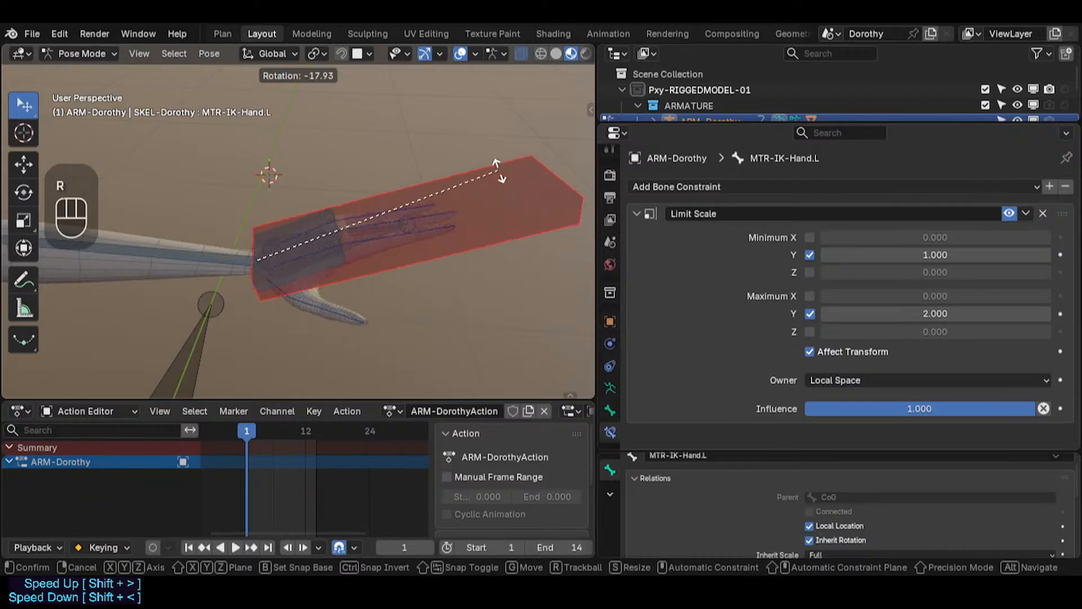
key("Escape")
left_click(316, 54)
left_click(273, 52)
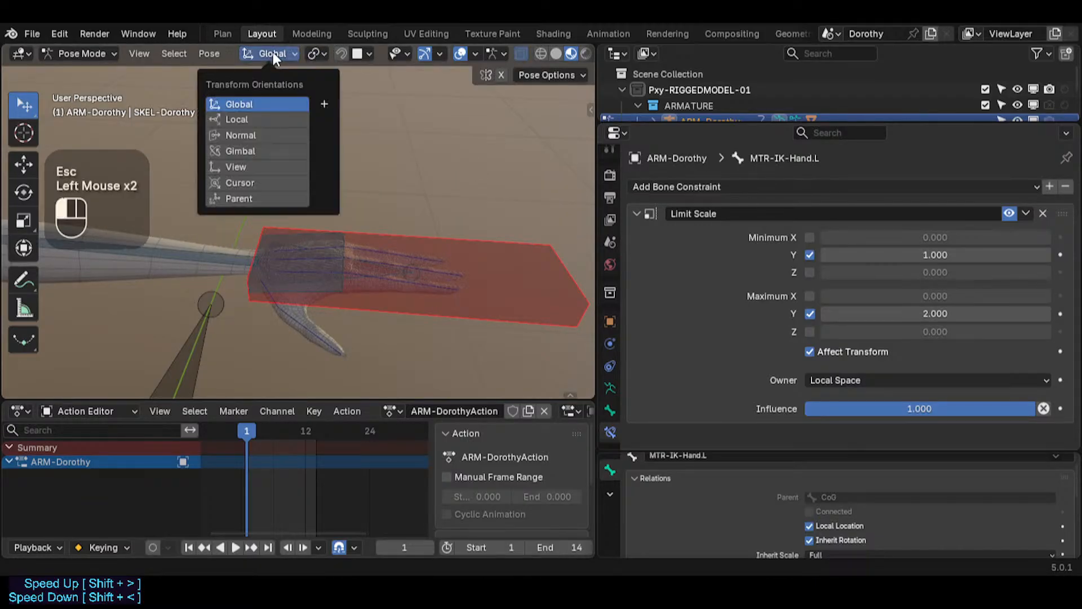
left_click(317, 54)
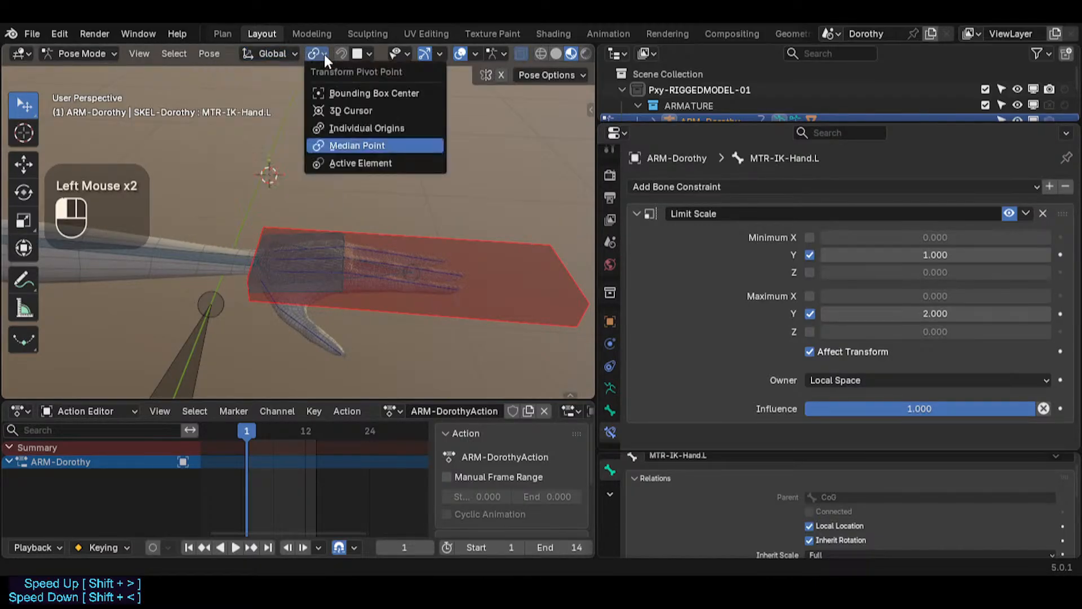
left_click(323, 52)
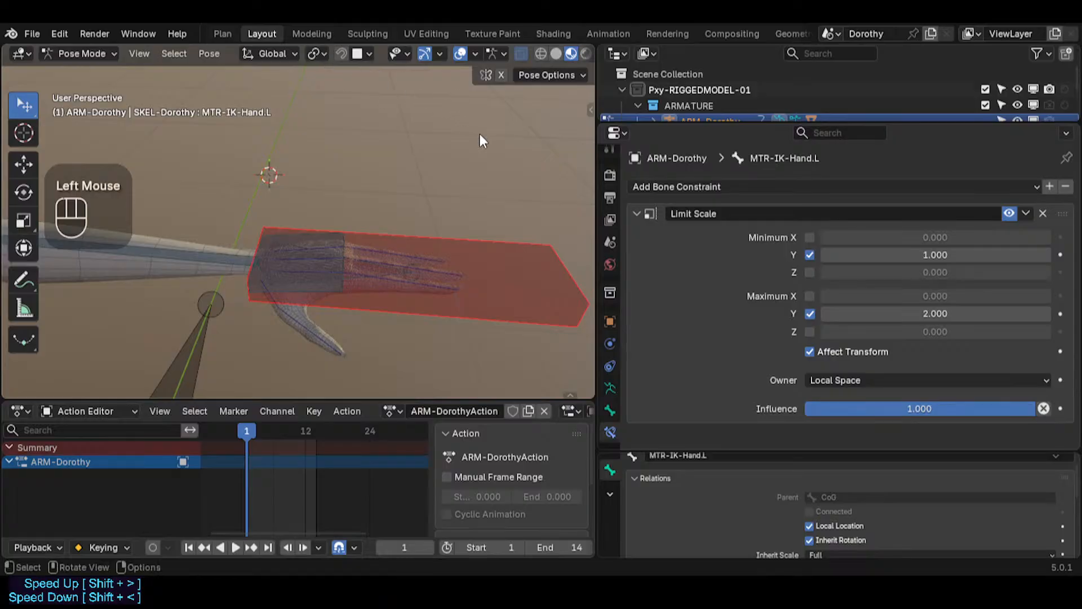
Step: Try rotating MTR-IK-Hand.L once more with the sidebar toggled
key("n")
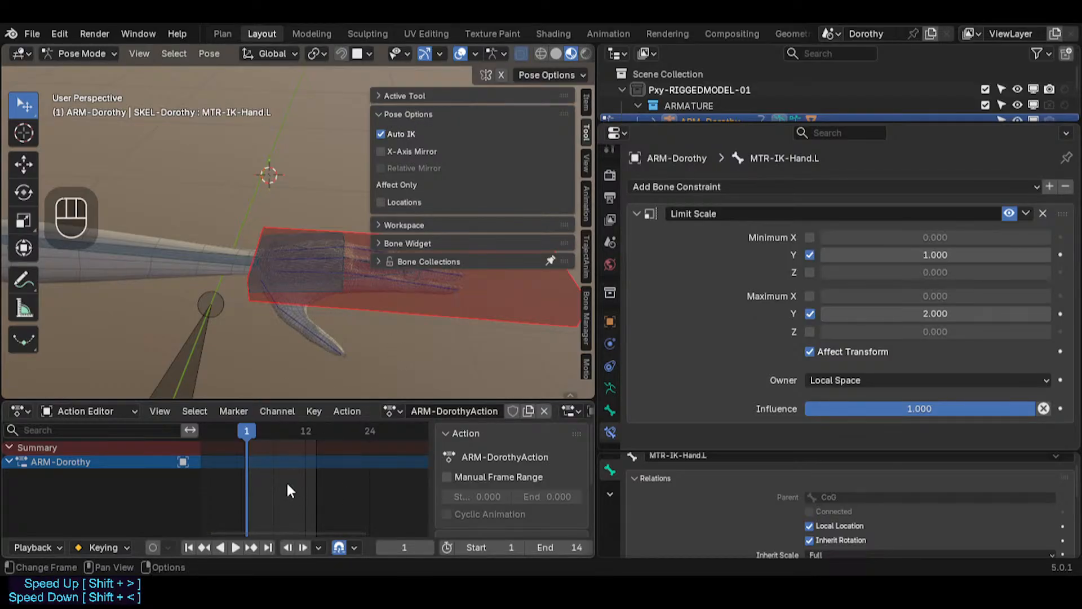
key("n")
key("n")
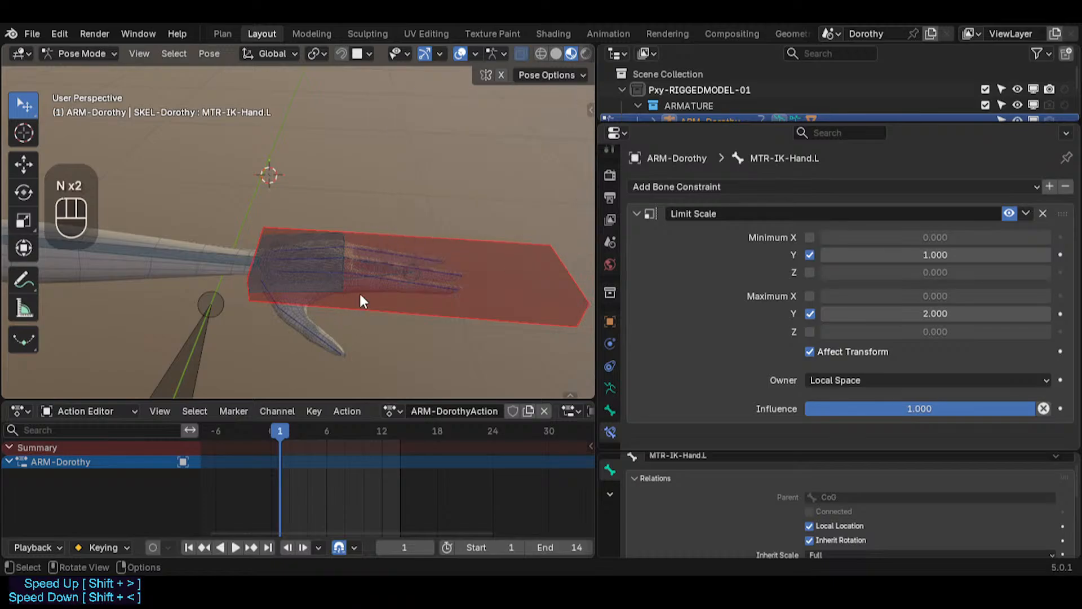
left_click(458, 258)
key("r")
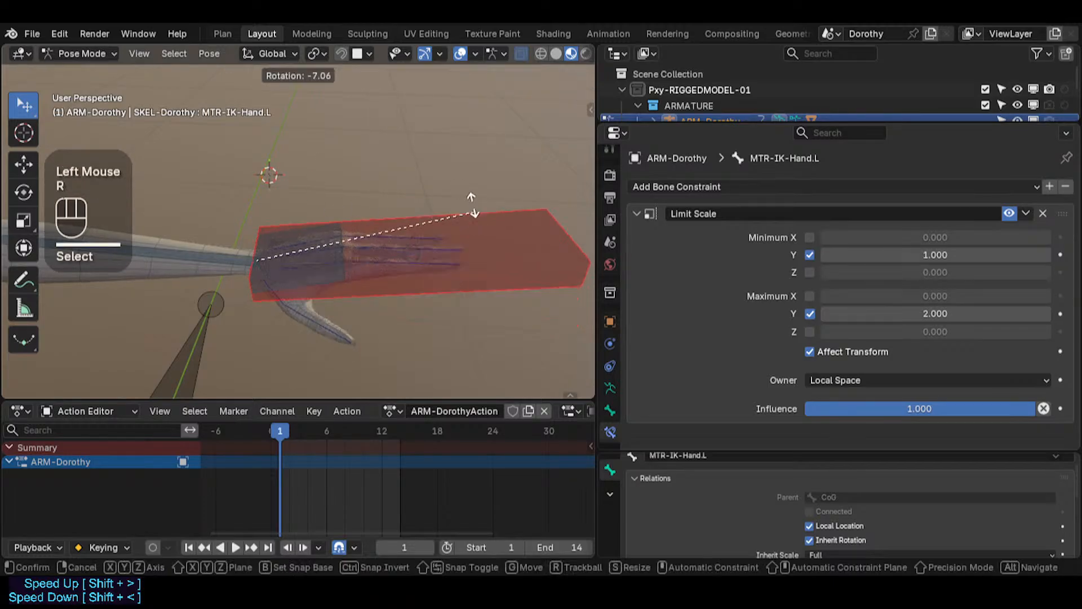
key("Escape")
Step: Disable Auto IK in the pose options and select the left forearm control bone CTL-ForeArm.L
key("n")
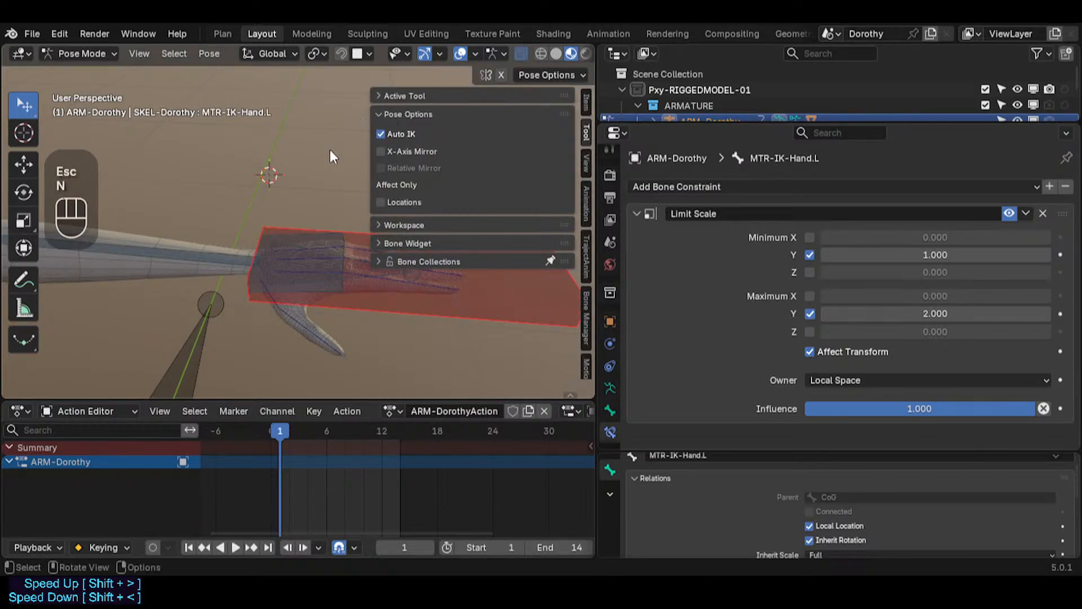
left_click(383, 134)
left_click(228, 256)
left_click(158, 284, "shift")
scroll(307, 302, "down", 2, "shift")
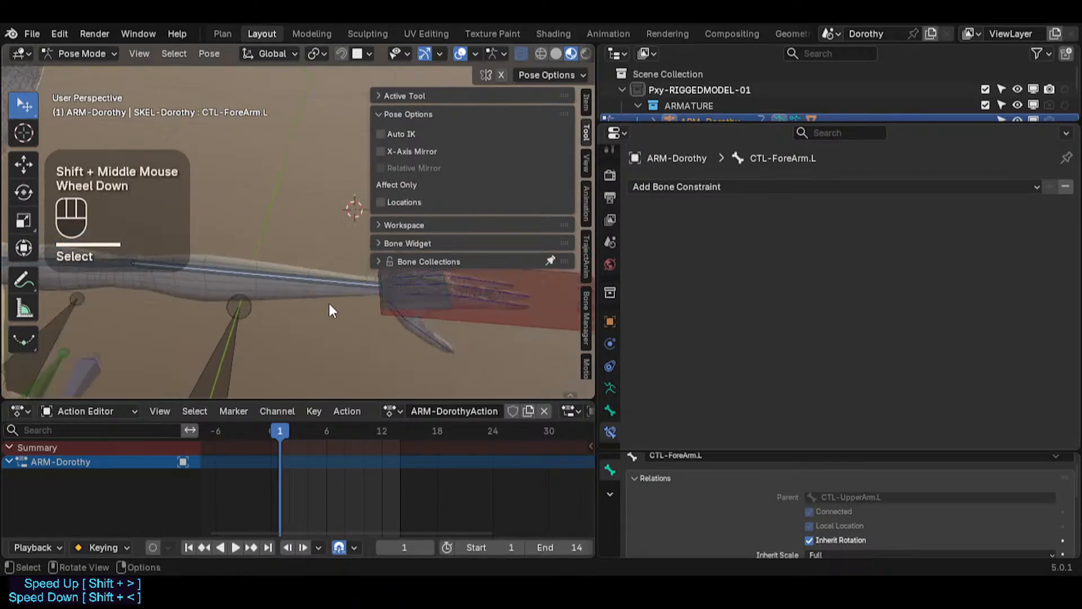
Step: Try moving the CTL-ForeArm.L control bone
middle_click_drag(285, 298, 331, 299, "shift")
key("g")
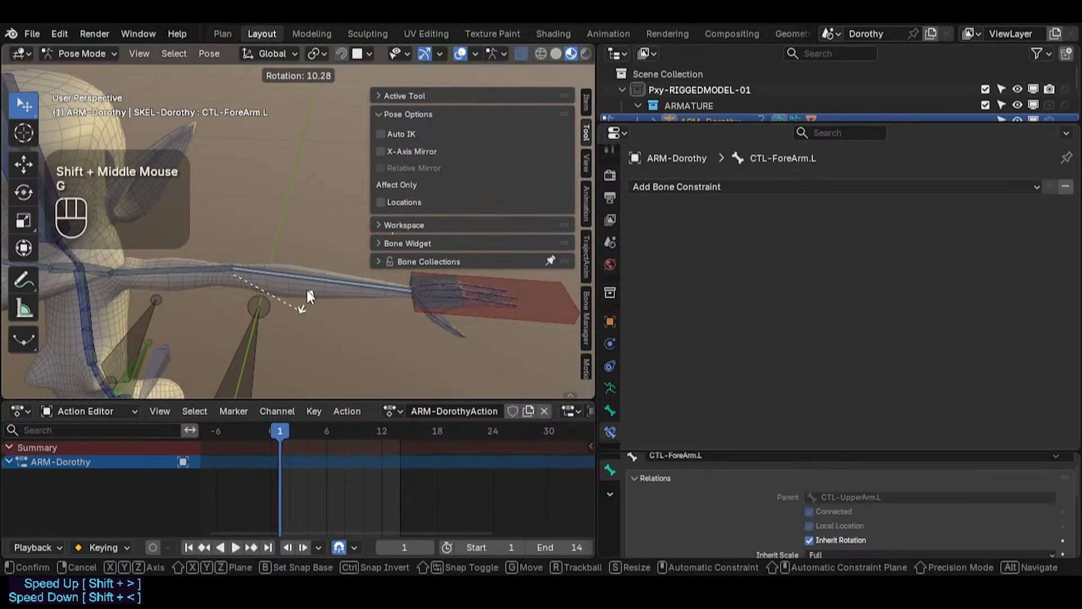
key("Escape")
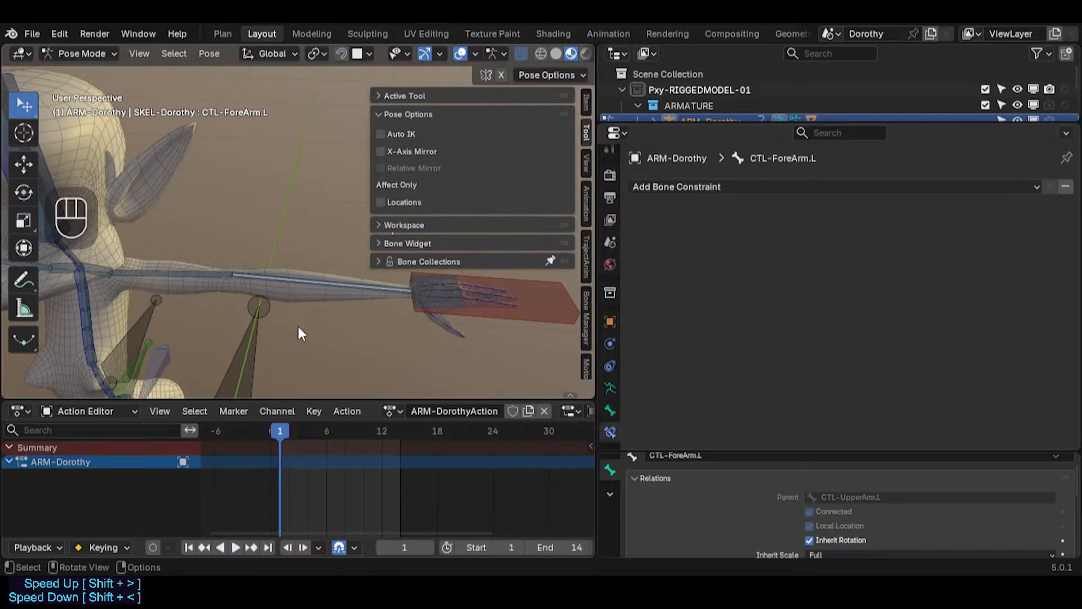
scroll(328, 290, "up", 2)
scroll(328, 289, "down", 2)
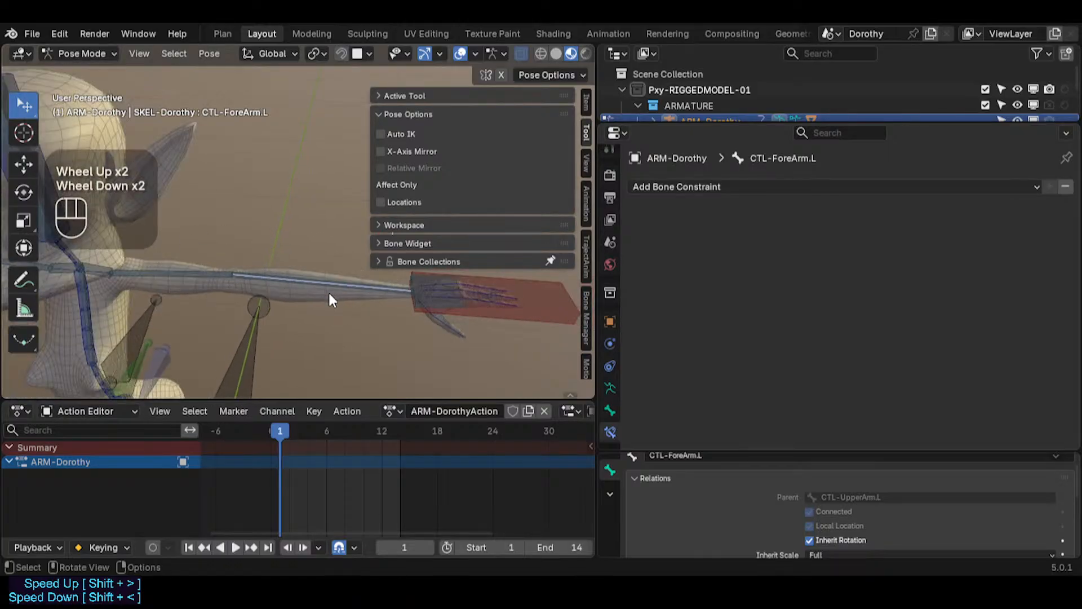
scroll(328, 290, "up", 1)
scroll(327, 297, "down", 2)
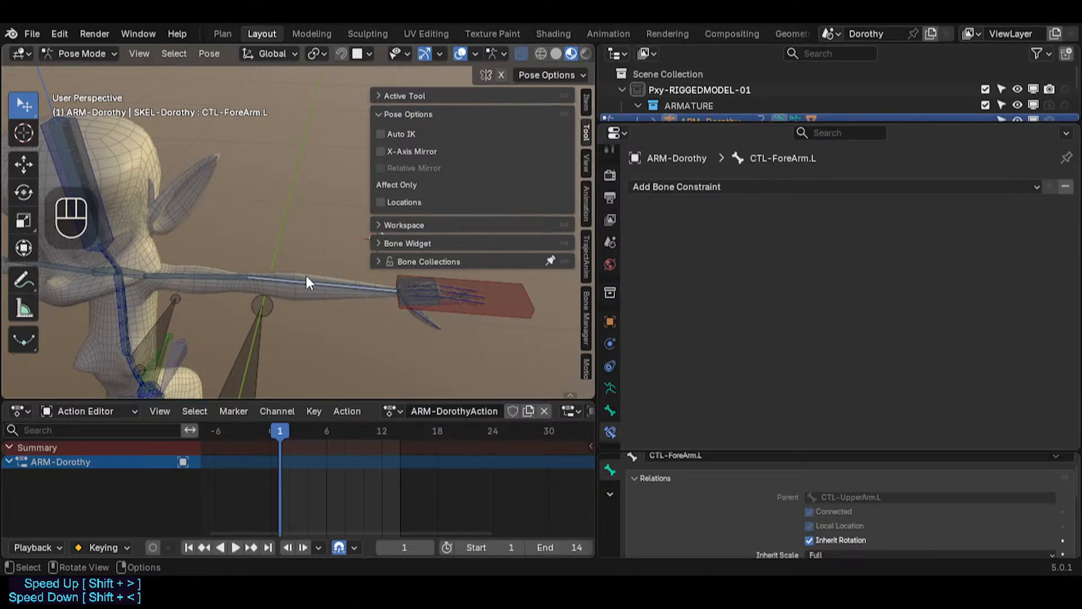
Step: Toggle Auto IK on and off again in the pose options and collapse the pose options
left_click(390, 137)
scroll(336, 301, "up", 2)
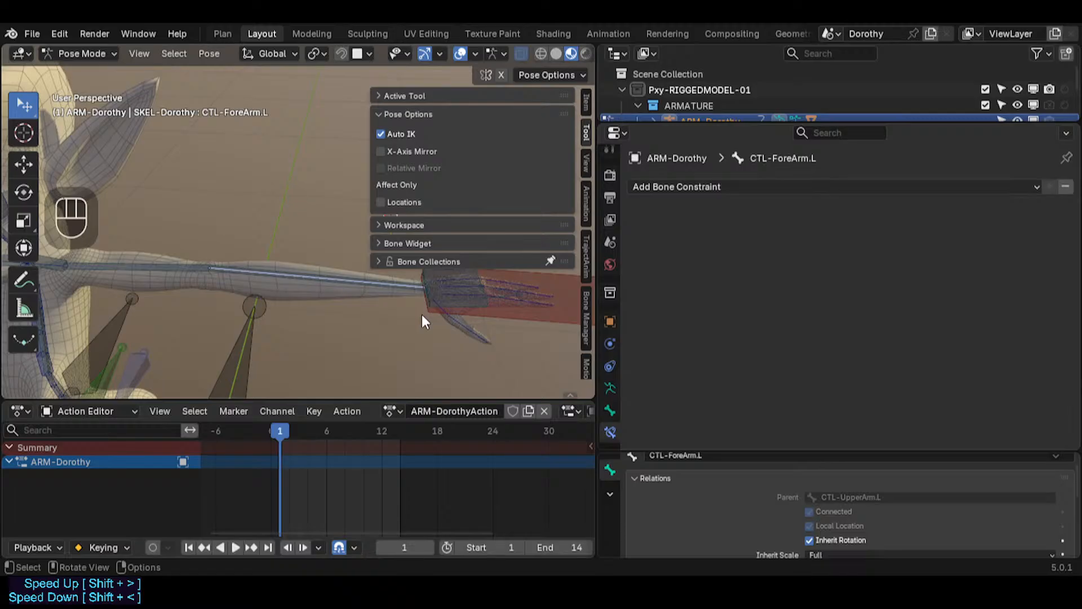
left_click(381, 135)
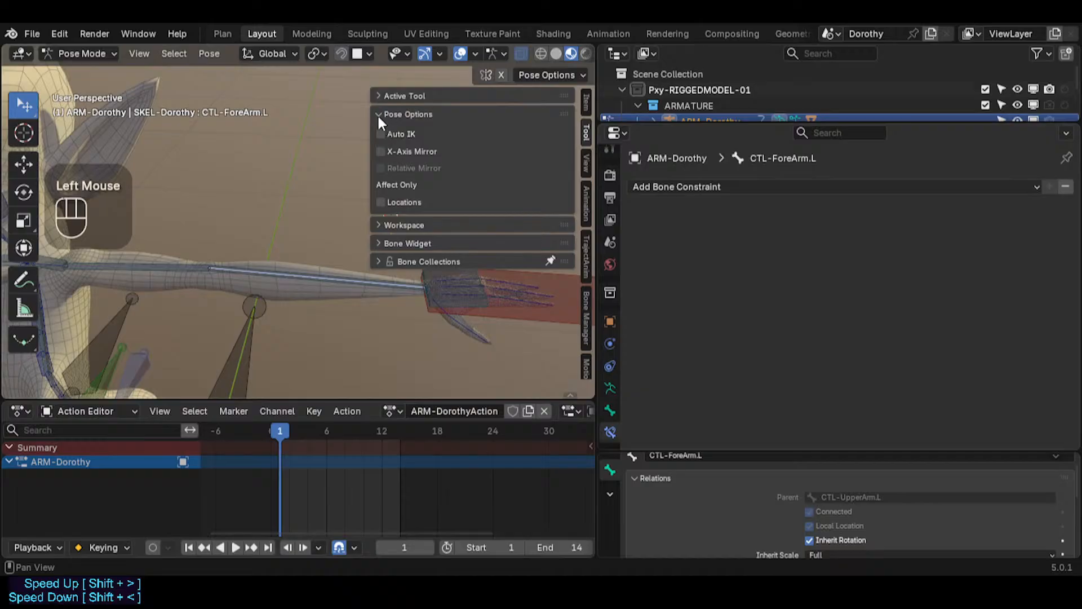
left_click(377, 114)
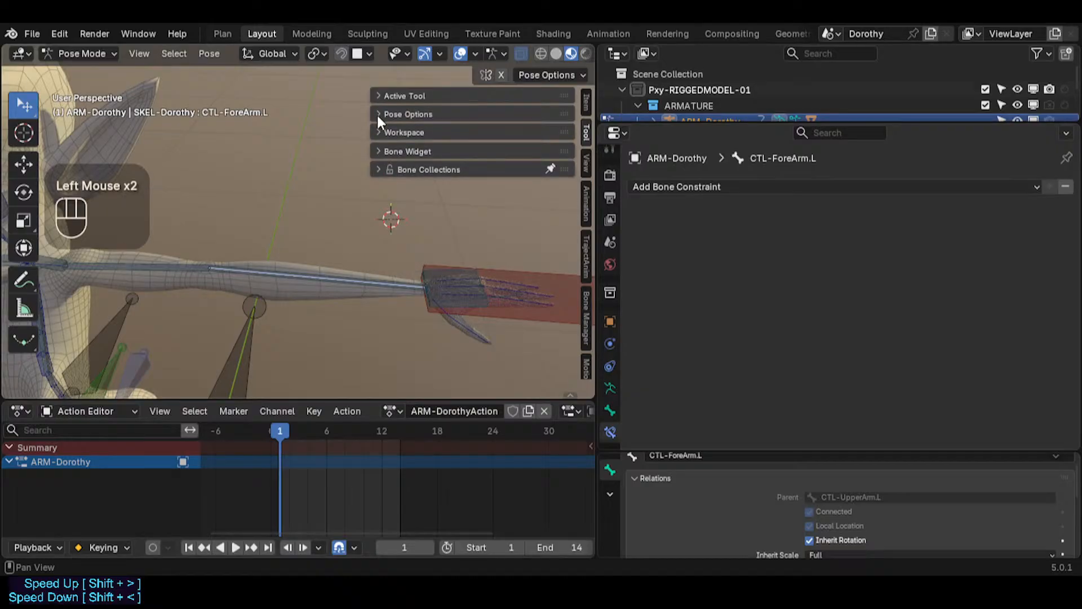
Step: Set the transform pivot point to Active Element
left_click(314, 53)
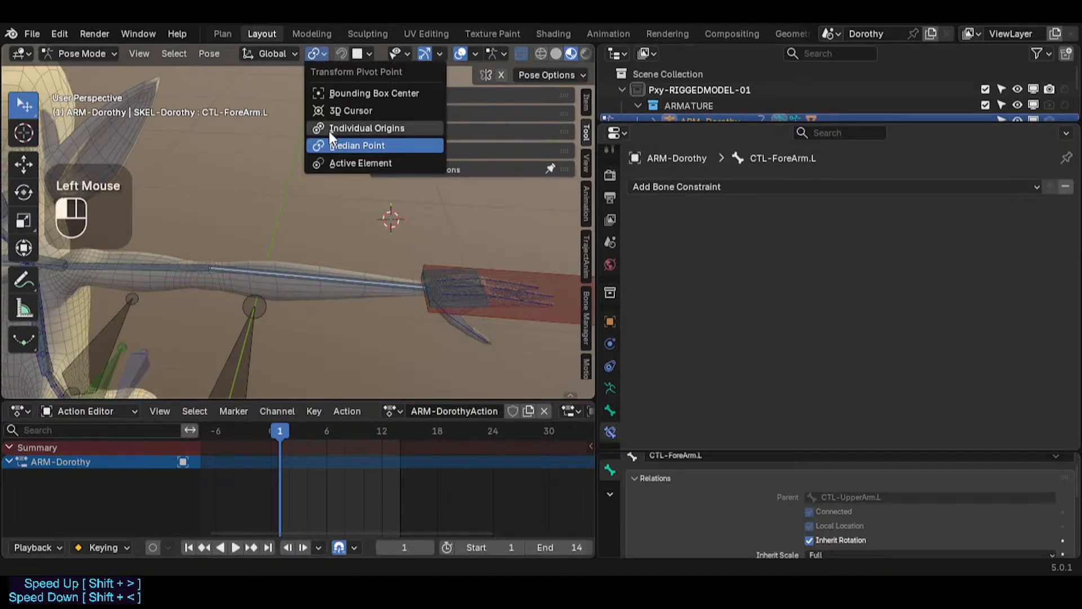
left_click(330, 164)
middle_click_drag(325, 133, 319, 142, "shift")
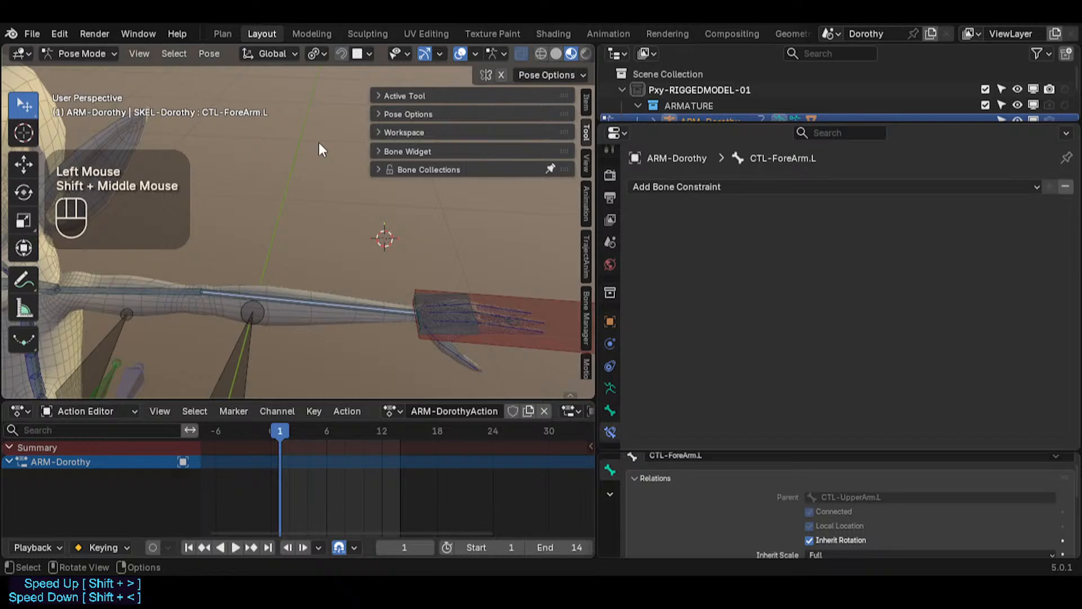
Step: Expand the pose options and enable Auto IK
left_click(394, 113)
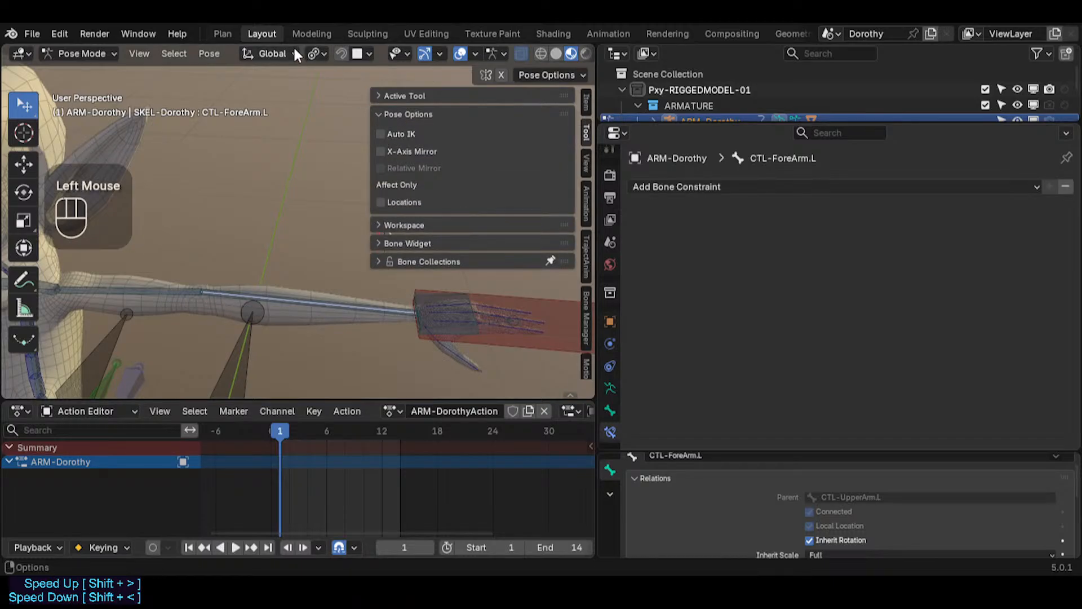
key("n")
key("n")
key("n")
key("n")
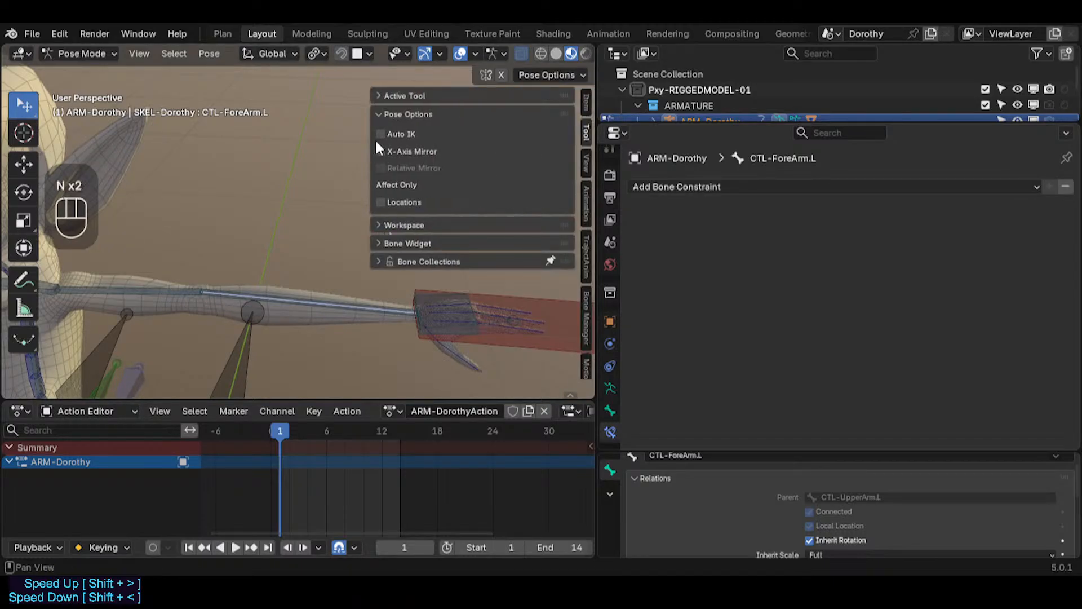
left_click(382, 135)
key("n")
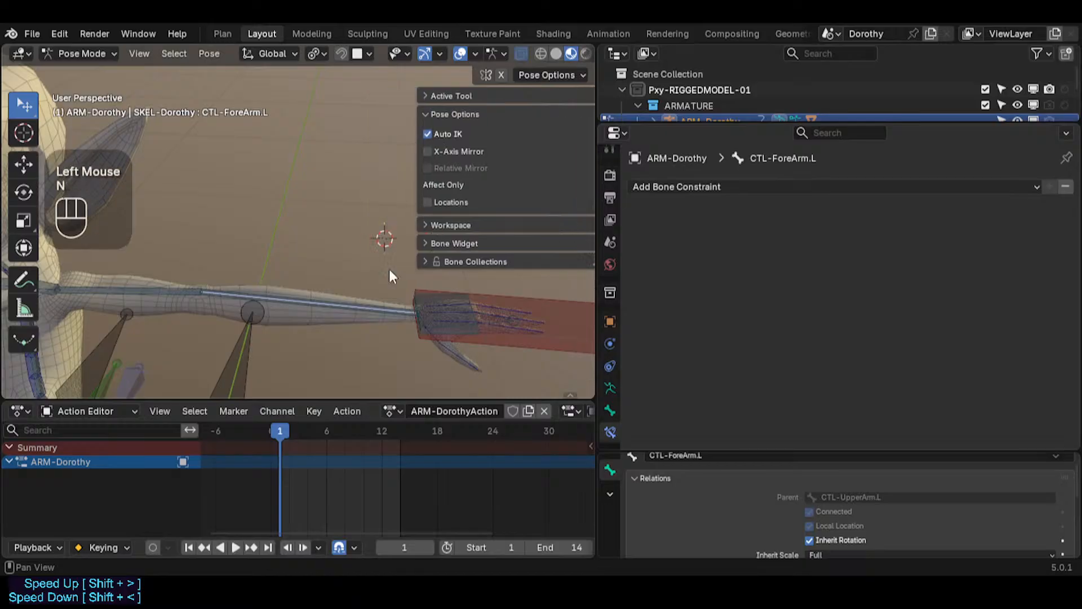
Step: Select the MTR-IK-Hand.L bone at the end of the left arm
middle_click_drag(390, 272, 396, 303)
left_click(507, 269)
scroll(508, 271, "up", 2)
scroll(396, 304, "down", 1)
left_click(507, 269)
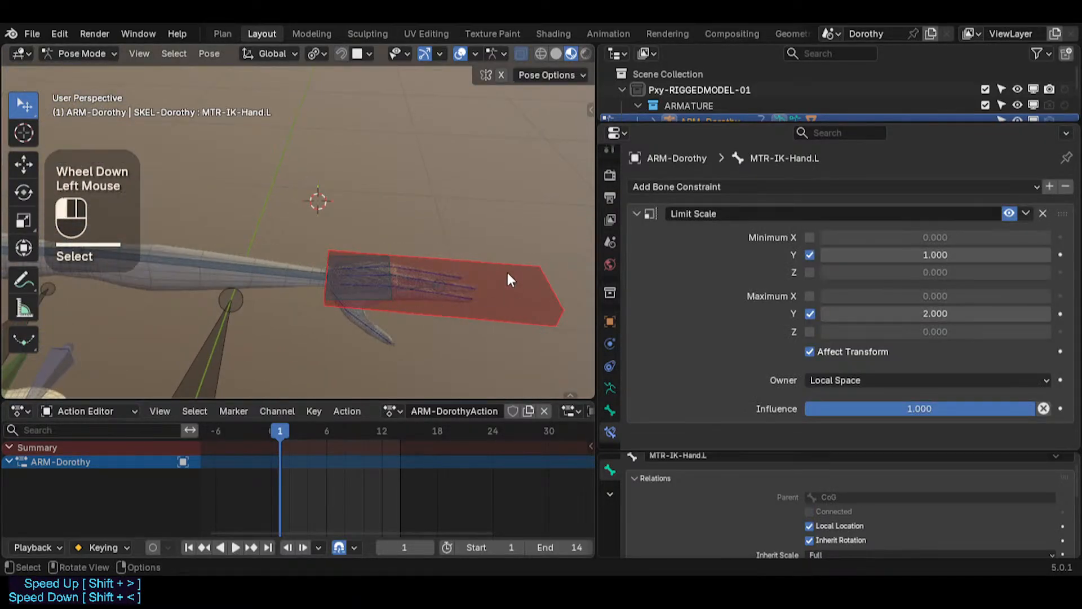
key("a")
key("alt+q")
key("alt+q")
left_click(507, 268)
Step: Try rotating MTR-IK-Hand.L around the global X and Y axes
key("r")
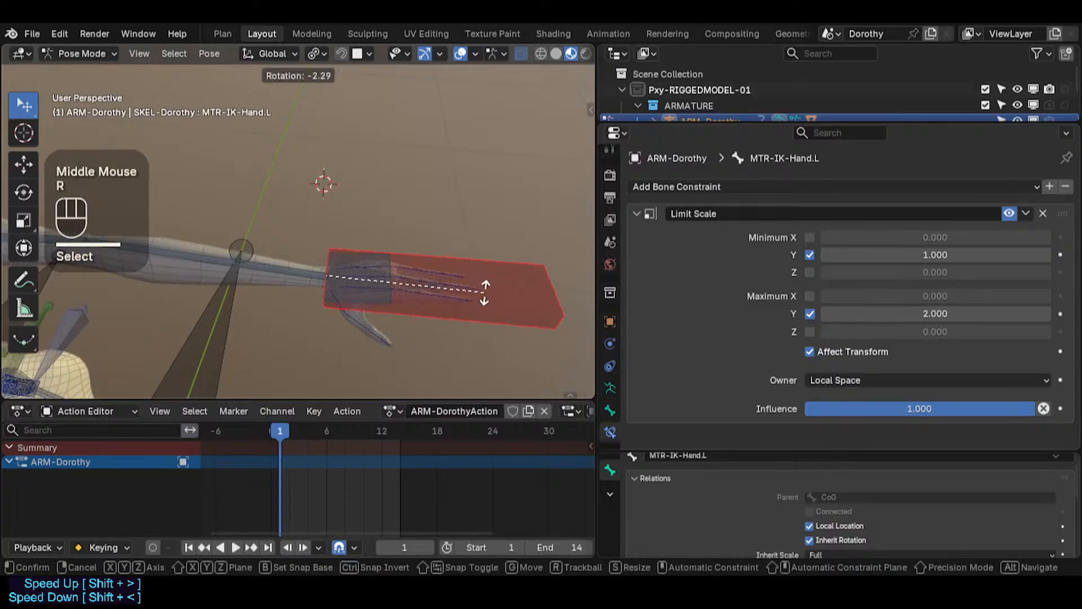
key("x")
key("Escape")
middle_click_drag(432, 287, 387, 209)
key("r")
key("x")
key("Escape")
key("r")
key("x")
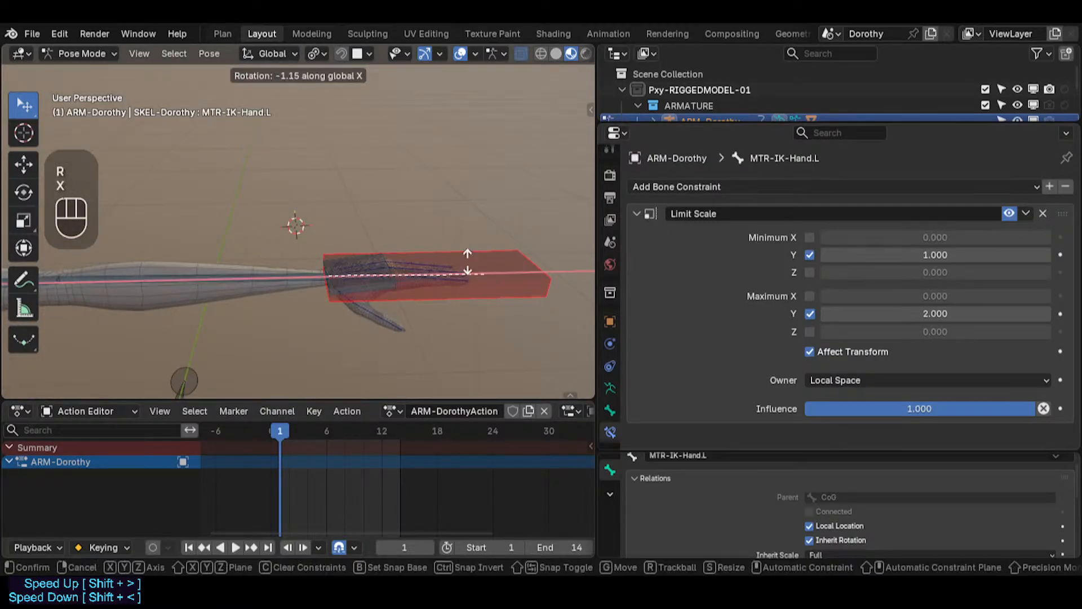
key("y")
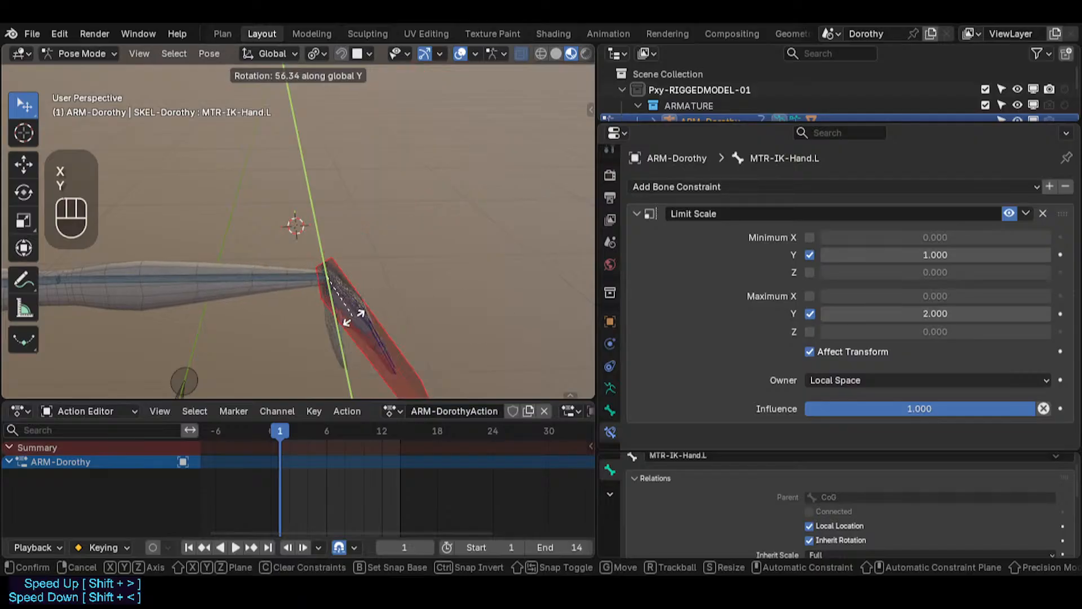
key("Escape")
Step: Select TGT-ForeArm.L to inspect its Stretch To constraint
middle_click_drag(203, 288, 401, 293, "shift")
scroll(424, 285, "down", 2)
left_click(383, 279)
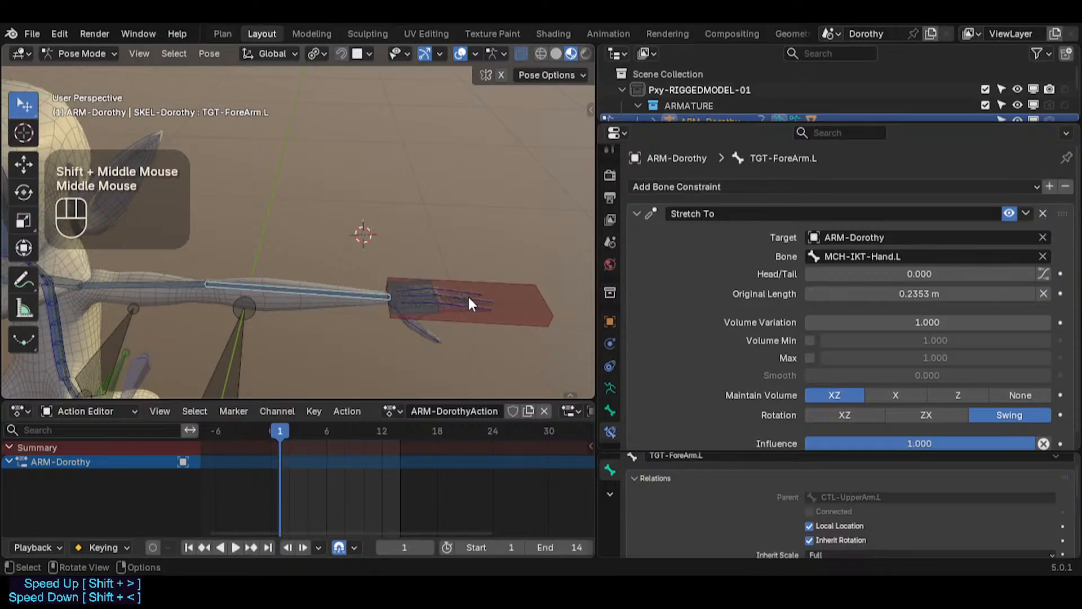
Step: Select MTR-IK-Hand.L and try moving it
left_click(510, 302)
key("g")
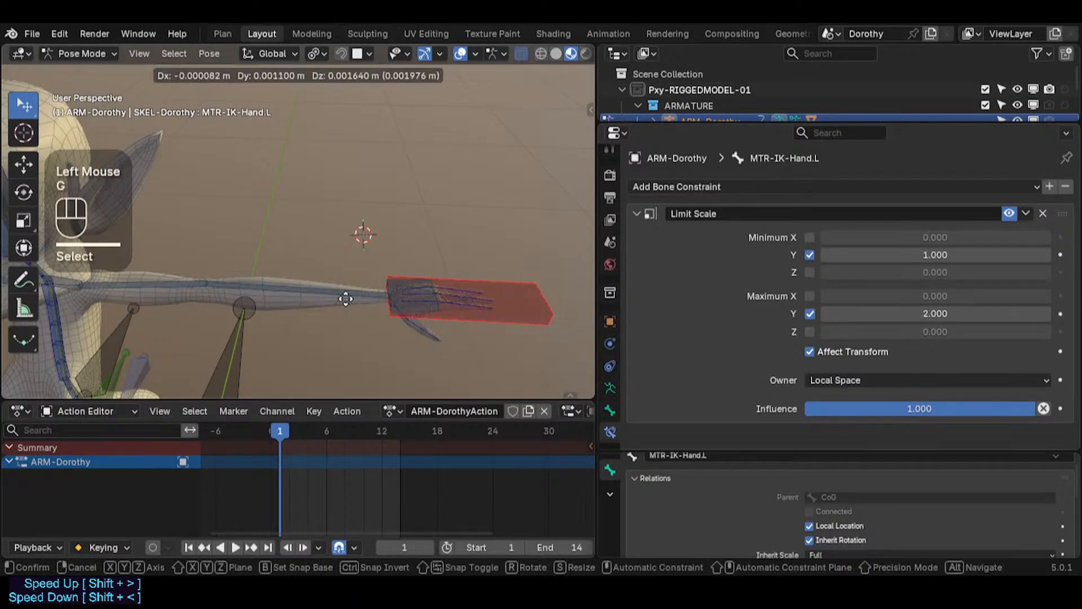
key("Escape")
Step: Drag MTR-IK-Hand.L to test the arm, then select all bones and clear their pose locations
middle_click_drag(334, 296, 251, 239, "shift")
scroll(319, 235, "up", 3)
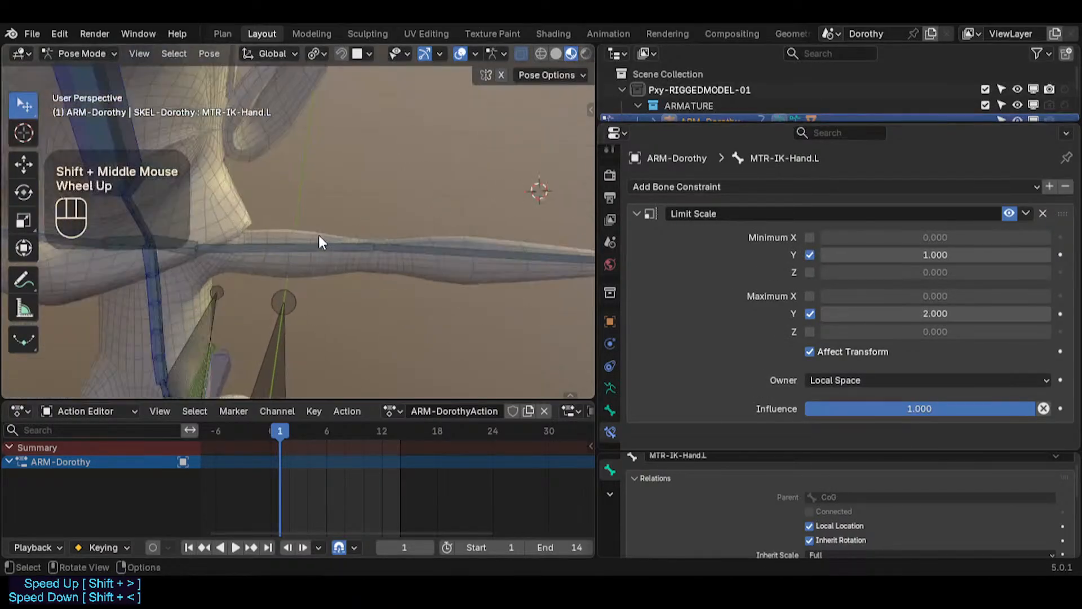
middle_click_drag(319, 242, 133, 235, "shift")
scroll(370, 255, "down", 2)
middle_click_drag(370, 256, 430, 297)
scroll(437, 285, "up", 2)
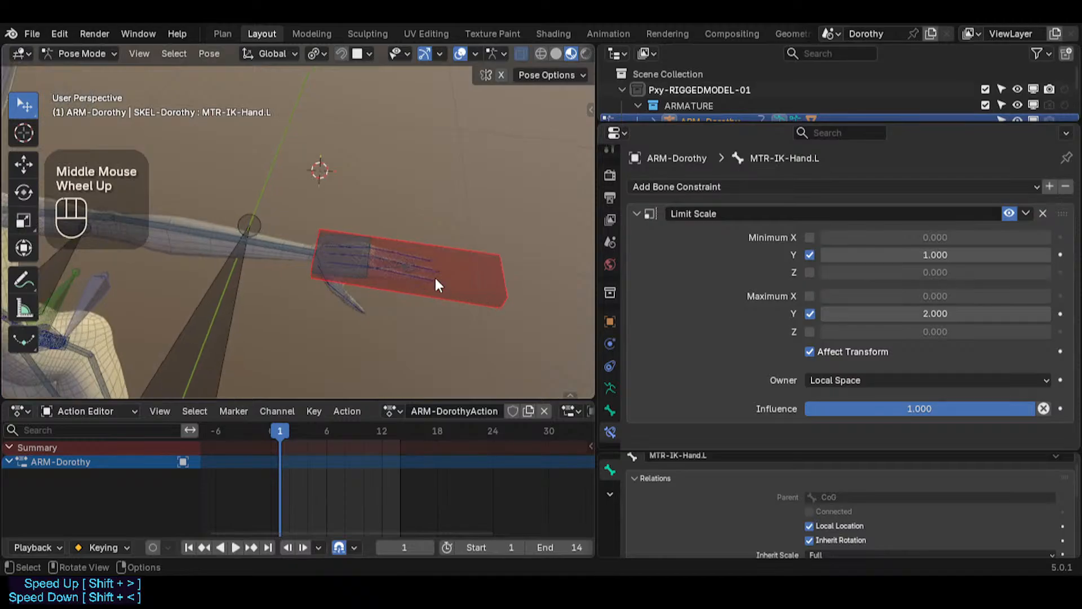
left_click_drag(468, 270, 229, 290)
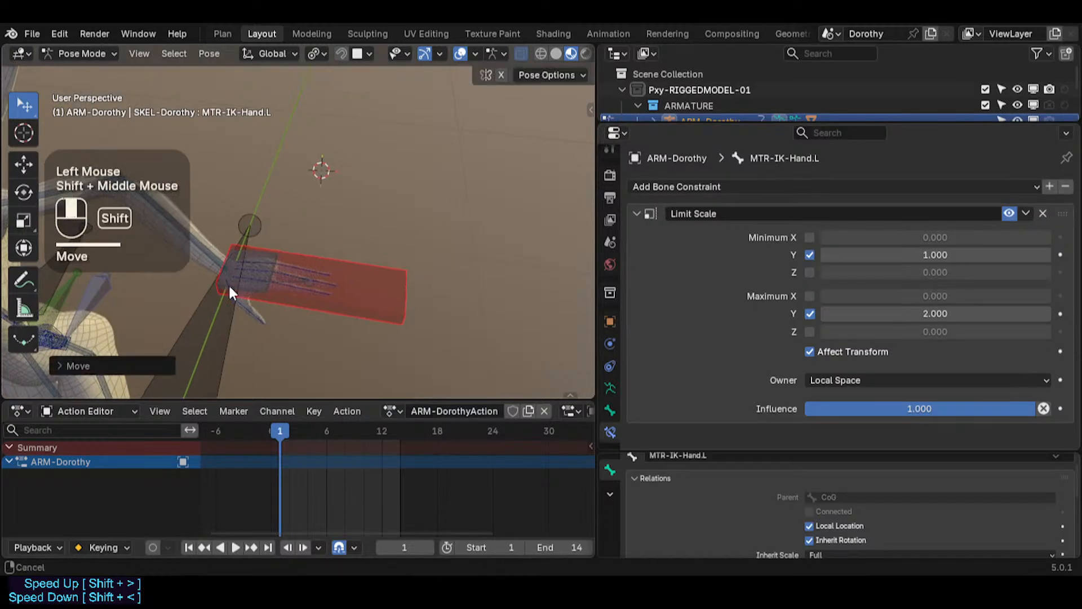
key("a")
middle_click_drag(229, 290, 364, 270, "shift")
key("alt+g")
key("alt+g")
Step: Widen the 3D viewport by enlarging it against the properties editor
scroll(349, 285, "down", 2)
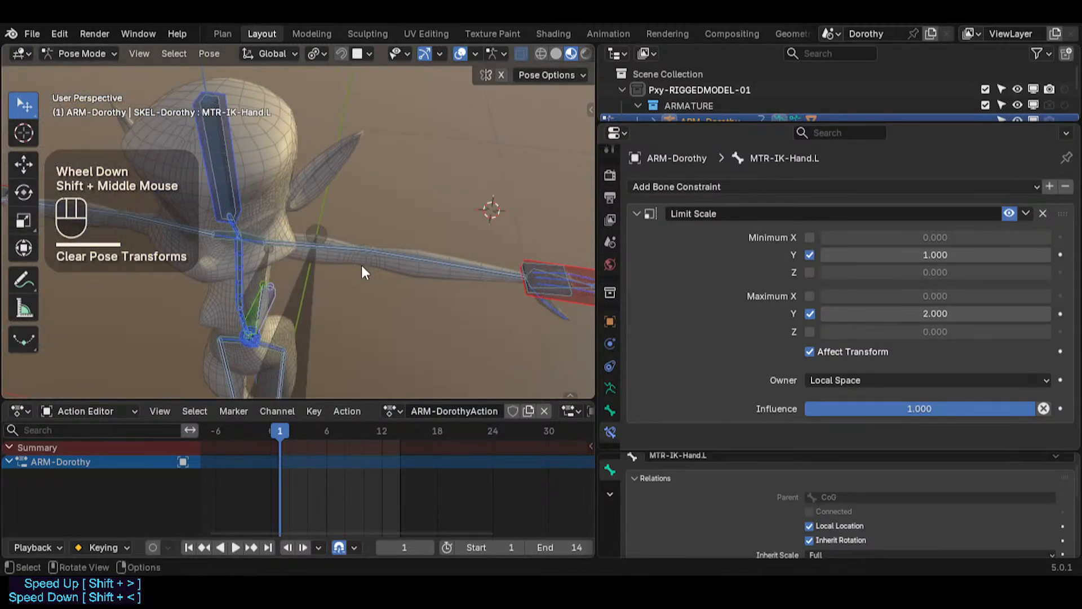
scroll(361, 267, "up", 2)
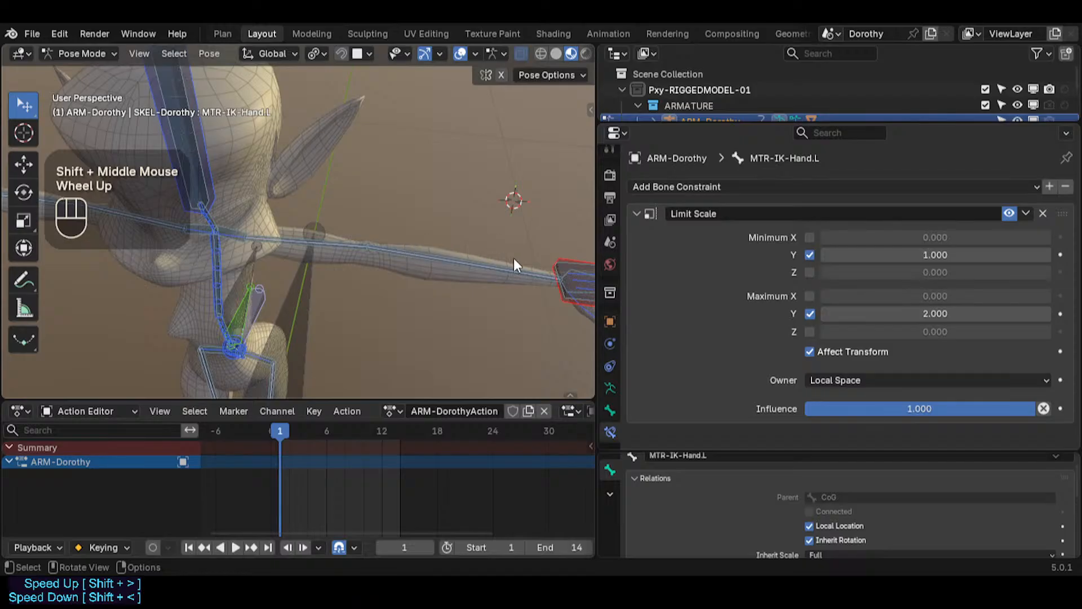
middle_click_drag(513, 258, 346, 259, "shift")
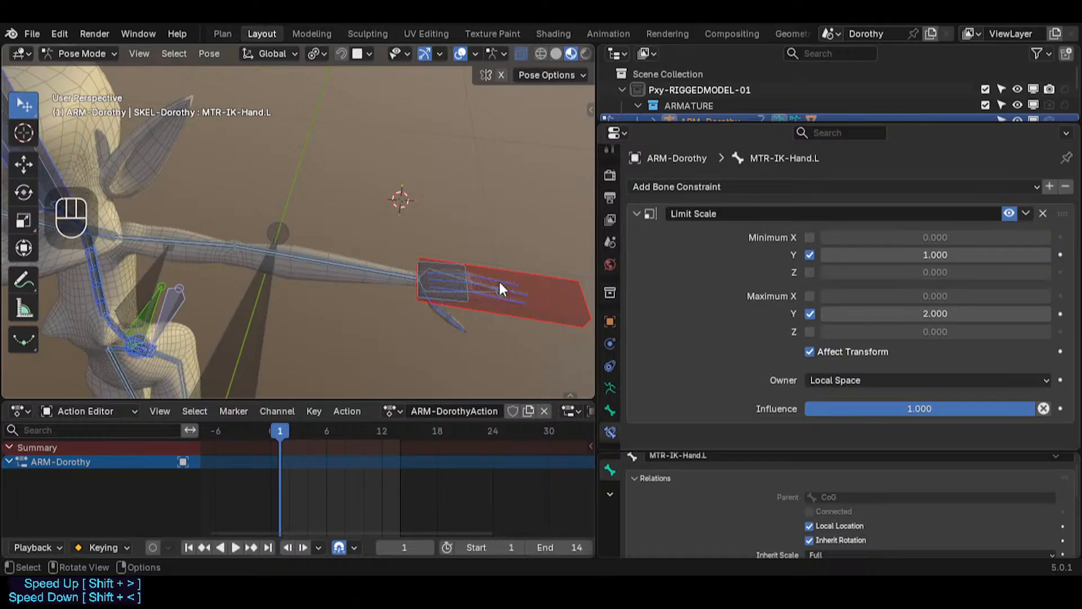
scroll(505, 296, "up", 2)
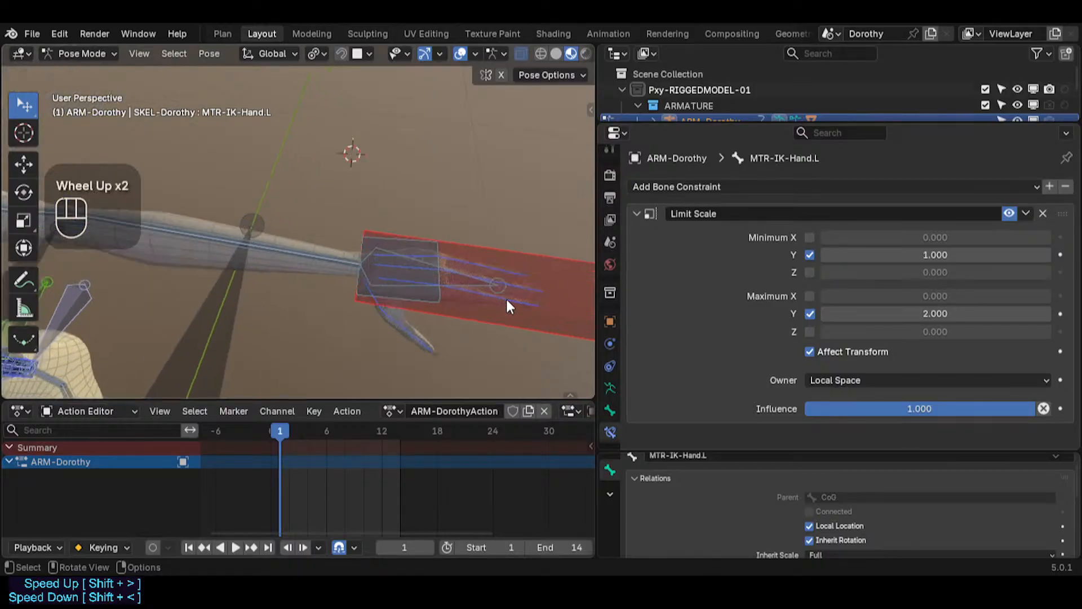
left_click(526, 251)
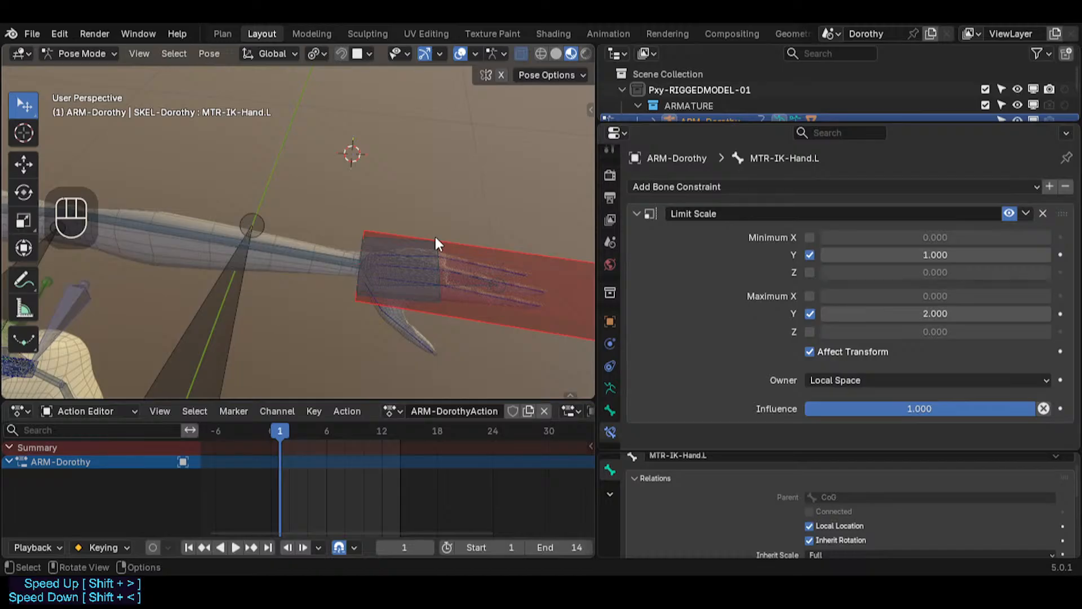
left_click_drag(595, 236, 663, 236)
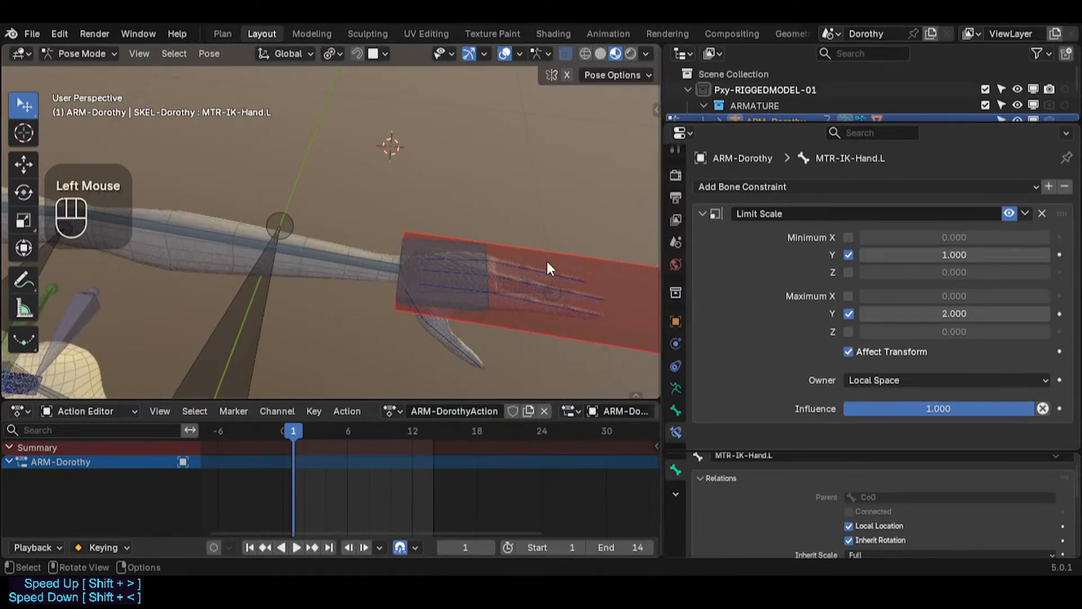
Step: Select MTR-IK-Hand.L and move it to test the arm's IK behaviour
scroll(547, 277, "down", 2)
middle_click_drag(338, 275, 353, 297)
left_click(573, 241)
scroll(563, 250, "up", 1)
scroll(388, 281, "up", 1)
left_click(357, 251)
key("r")
key("Escape")
left_click(434, 251)
key("g")
left_click(403, 288)
Step: Move MTR-IK-Hand.L twice more and rotate it to check the forearm follows
scroll(403, 289, "up", 1)
scroll(423, 261, "down", 2)
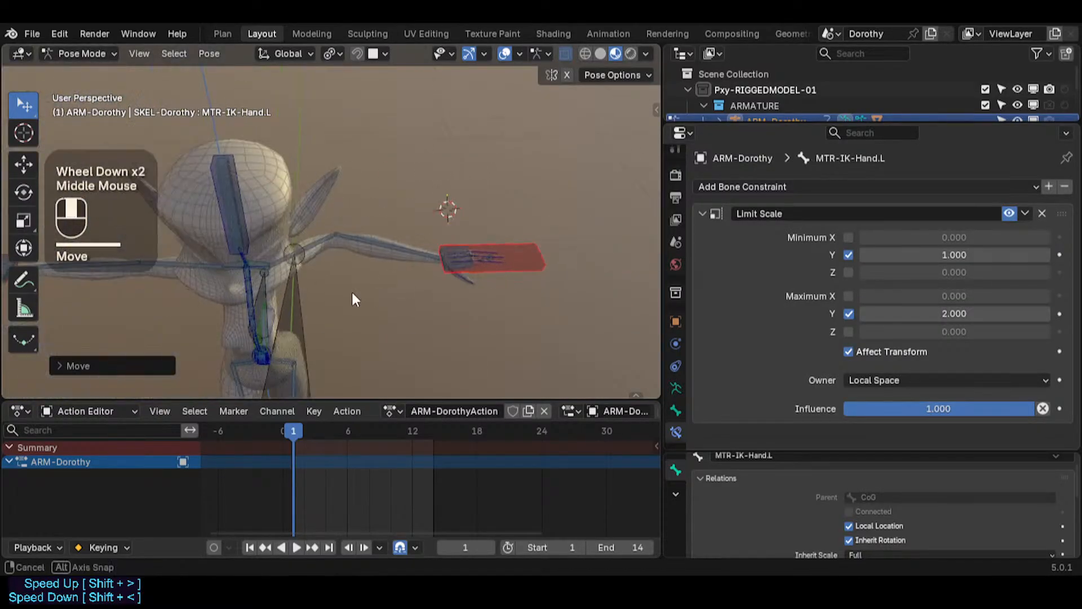
key("g")
left_click(338, 282)
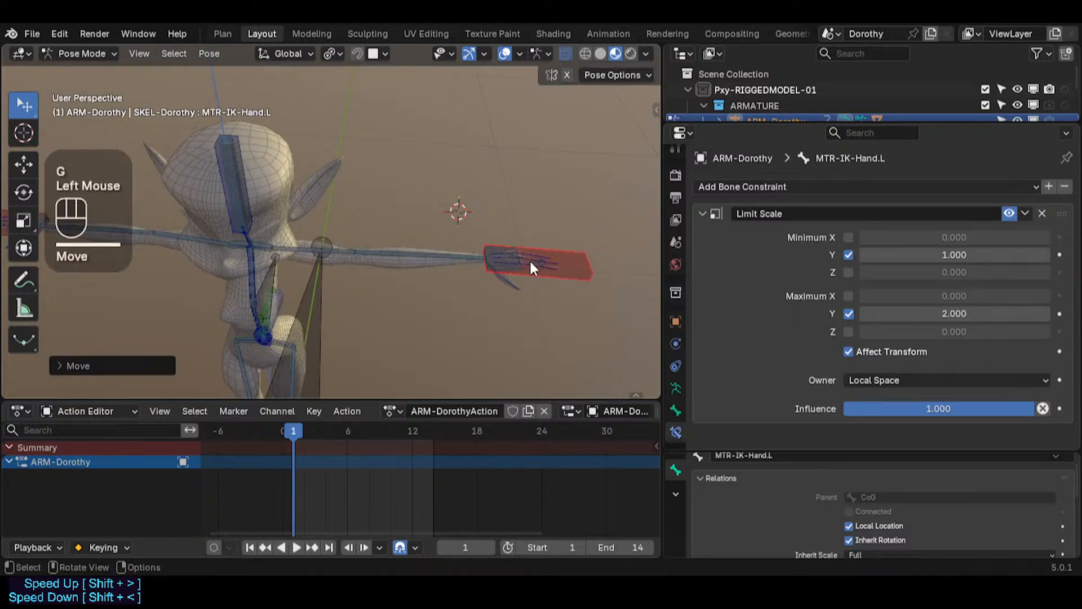
key("g")
left_click(485, 213)
scroll(486, 213, "up", 1)
key("r")
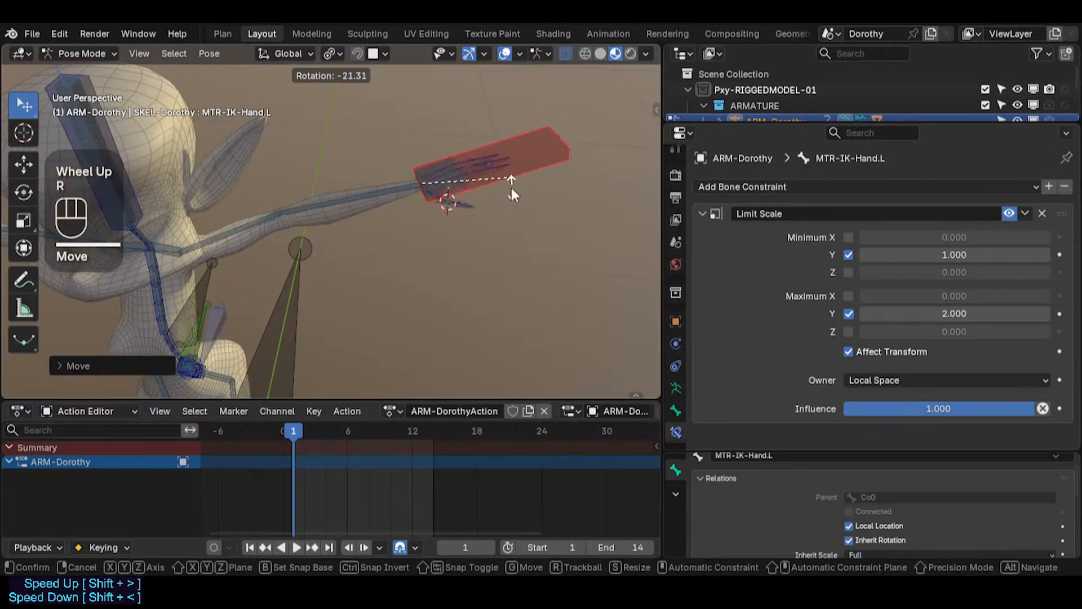
left_click(496, 209)
Step: Select CTL-Index-Phalanx.L.002 and move it with Auto IK, adjusting the Auto IK chain length
scroll(492, 211, "up", 2)
left_click(519, 141)
key("g")
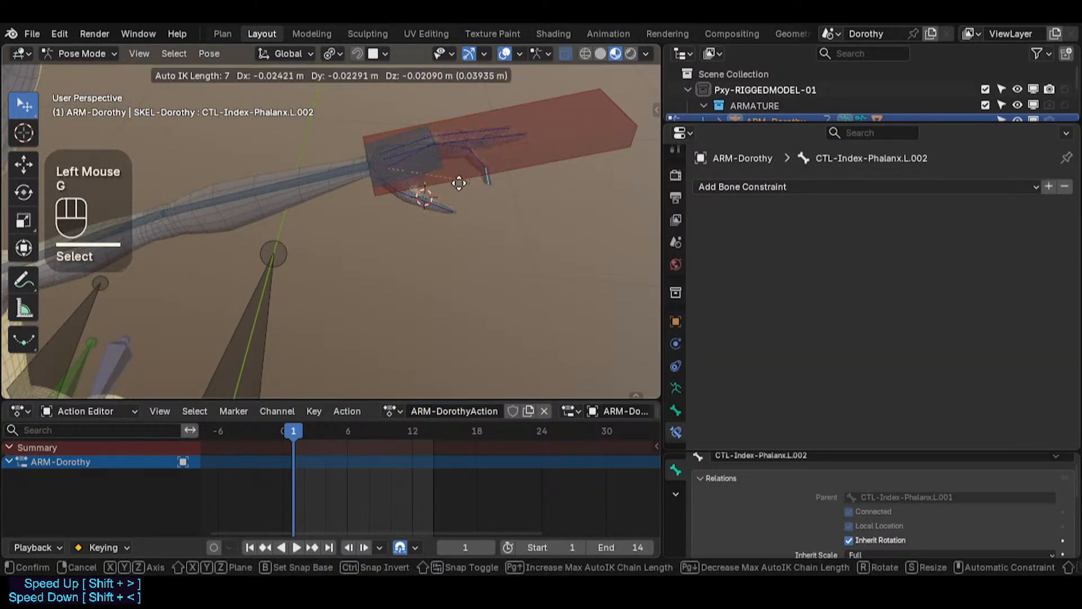
left_click(501, 186)
key("g")
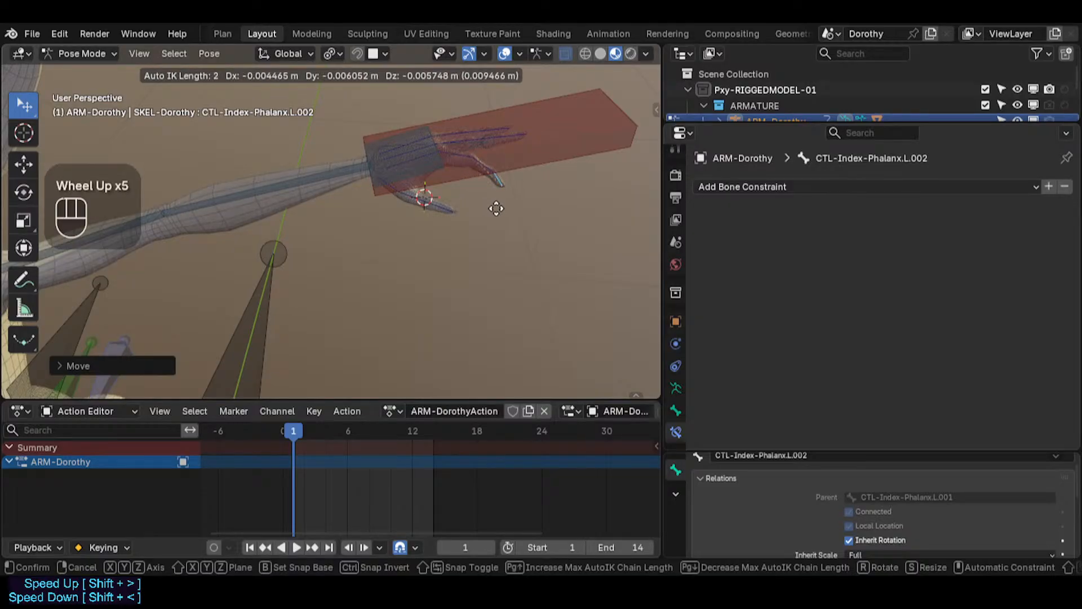
scroll(496, 209, "down", 1)
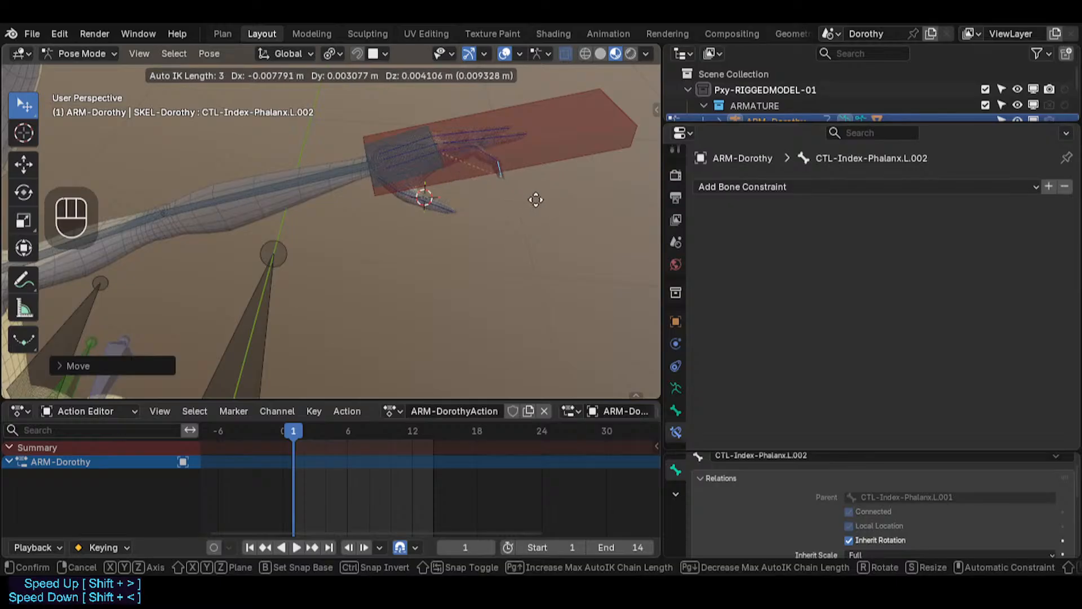
scroll(495, 198, "up", 1)
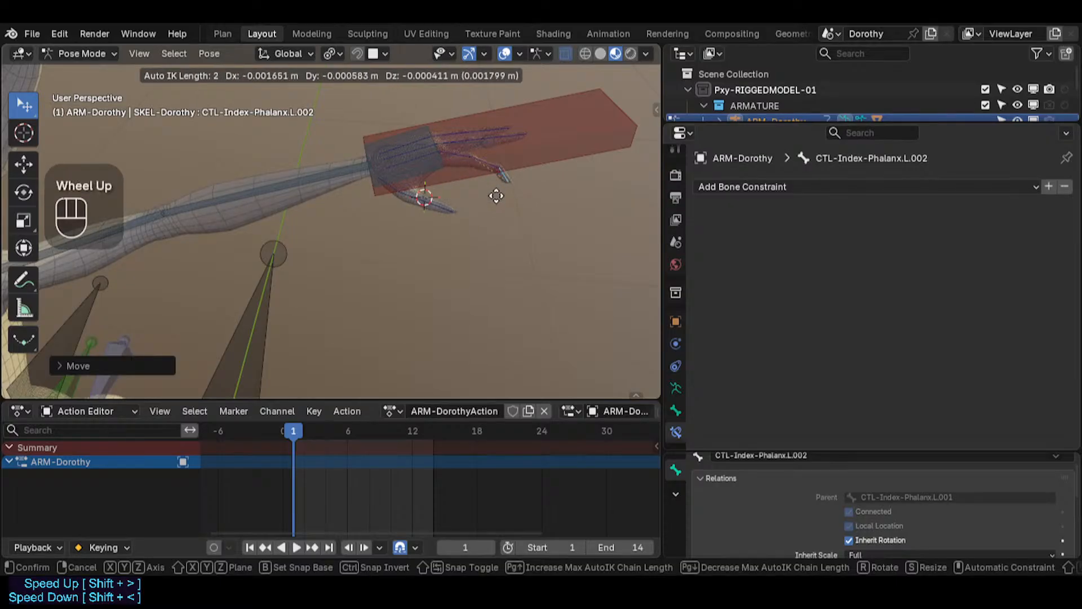
left_click(501, 211)
Step: Move CTL-Thumb-Phalanx.L.001 with Auto IK to test it, then select all bones and reset the pose
left_click(442, 213)
key("g")
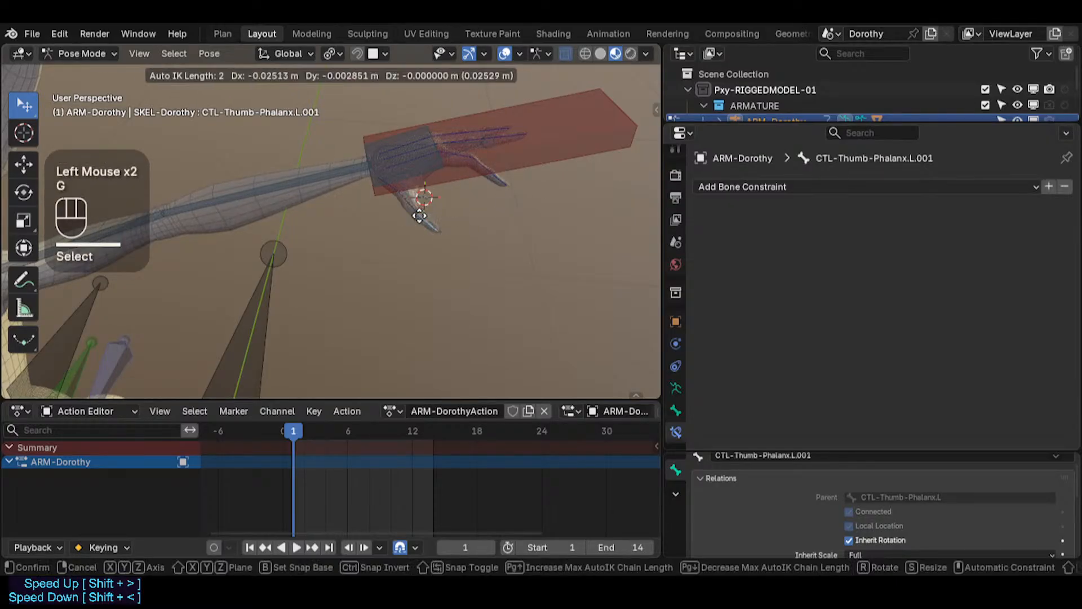
key("a")
key("alt+q")
key("alt+q")
Step: In Edit Mode, box-select the left hand bones together with MTR-IK-Hand.L and symmetrize them to the right side
middle_click_drag(407, 294, 309, 291, "shift")
scroll(307, 285, "up", 1)
left_click(307, 265)
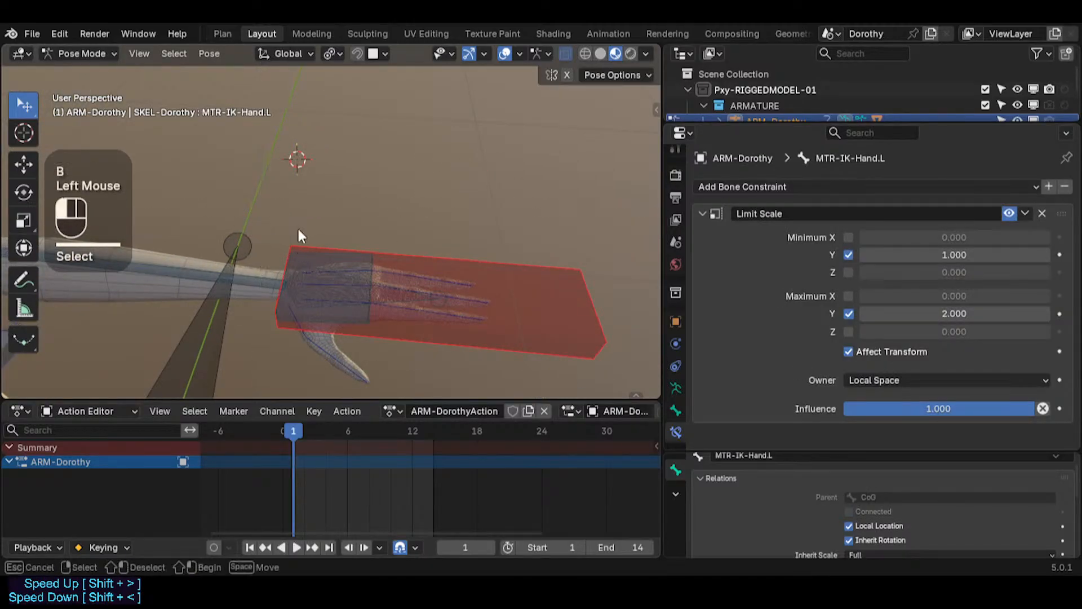
left_click(346, 290)
key("Tab")
key("alt+a")
key("b")
left_click_drag(510, 196, 251, 365)
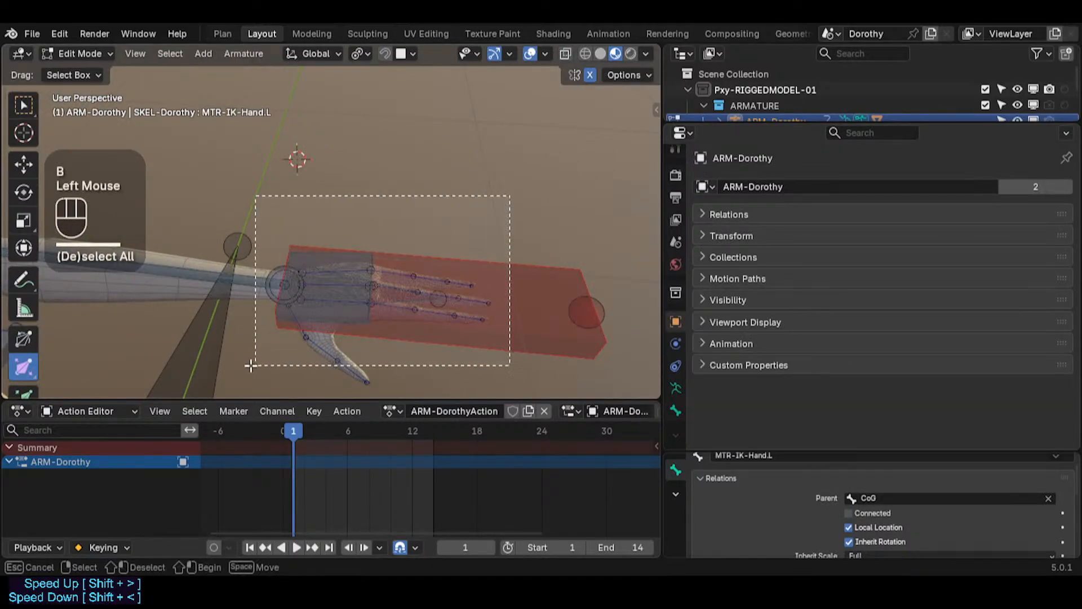
left_click_drag(271, 404, 270, 391)
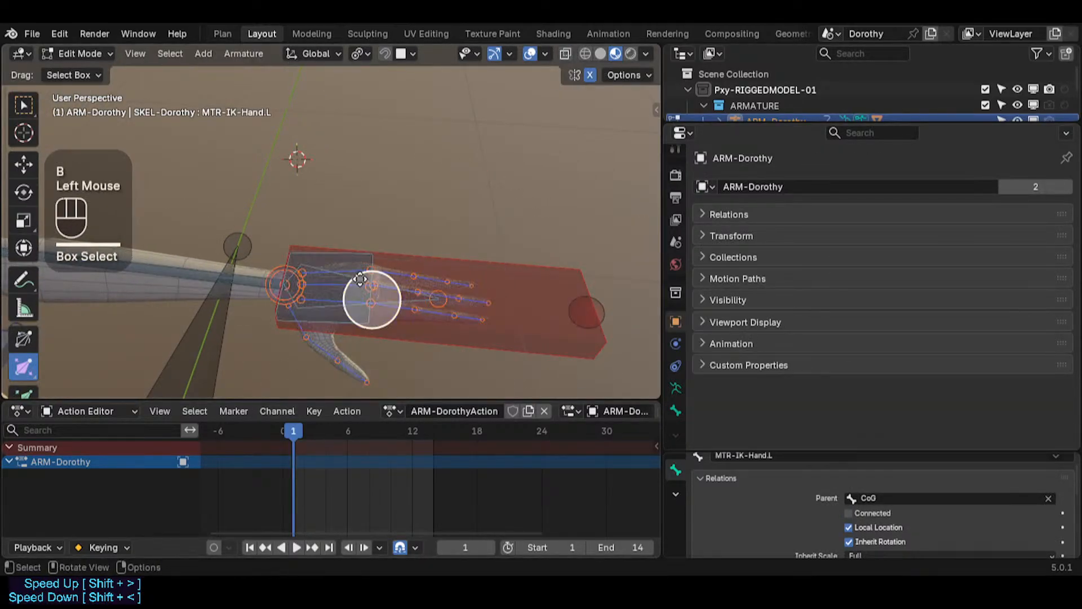
left_click(522, 291, "shift")
right_click(523, 280)
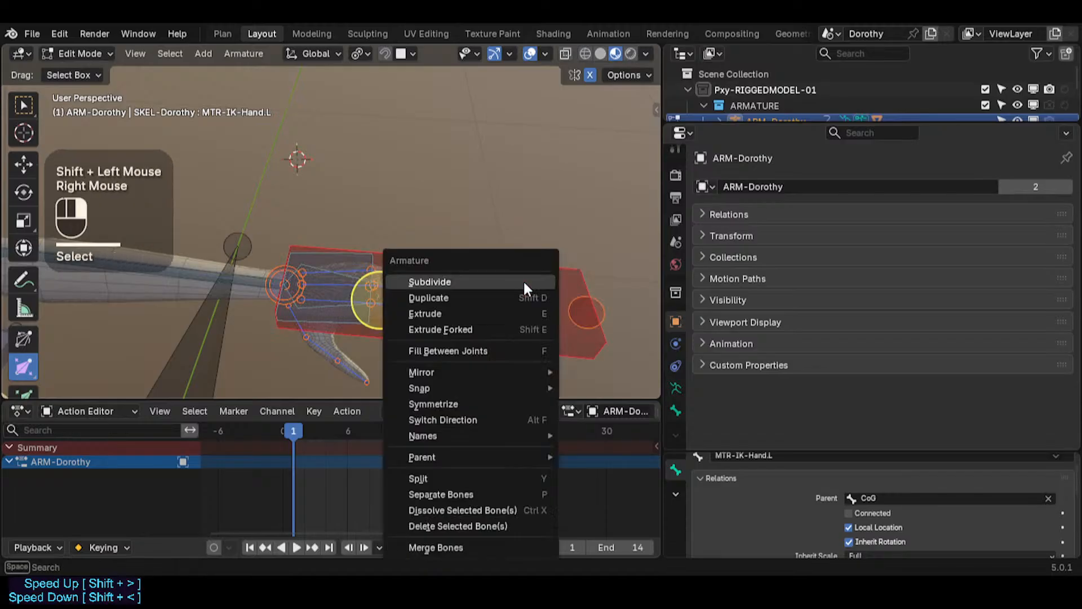
left_click(449, 403)
scroll(428, 254, "down", 2)
key("Tab")
Step: Select MTR-IK-Hand.R, move it to test the right arm's IK, then reset the pose
middle_click_drag(620, 242, 167, 233, "shift")
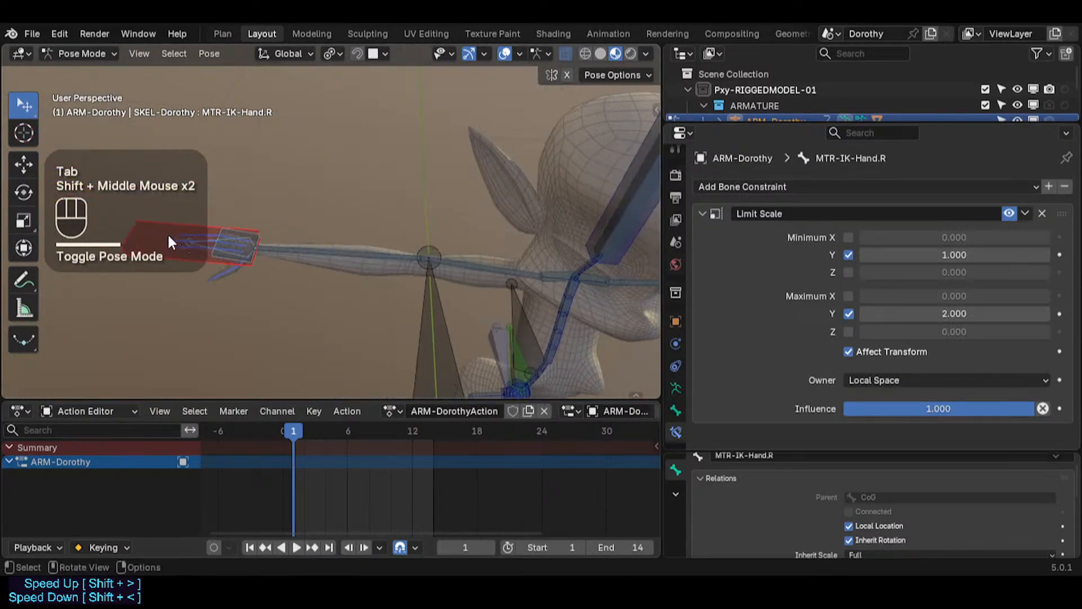
middle_click_drag(320, 326, 453, 349, "shift")
left_click(277, 256)
key("g")
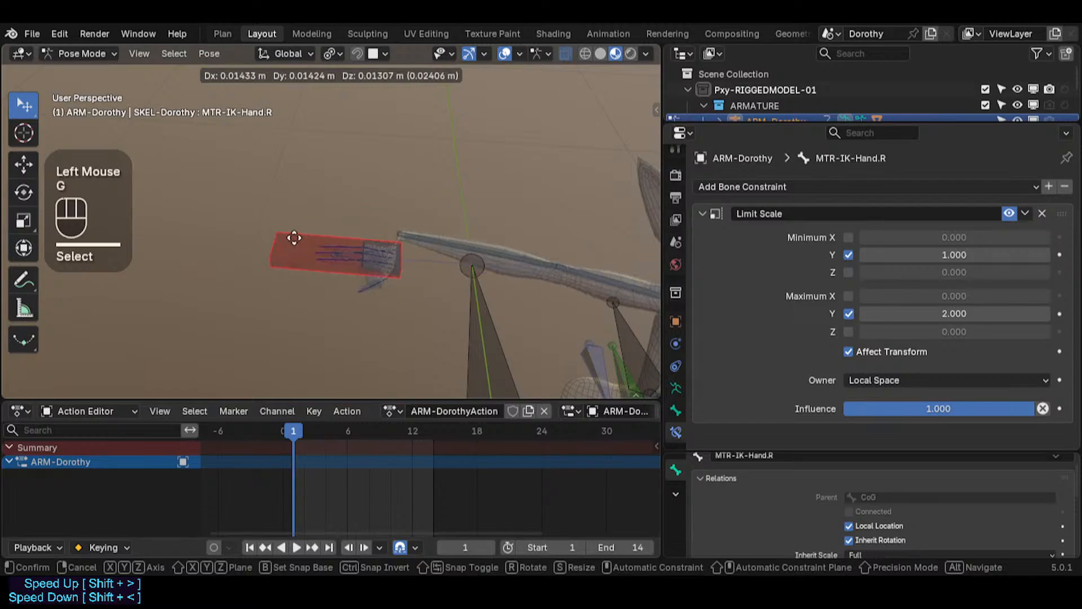
left_click(242, 255)
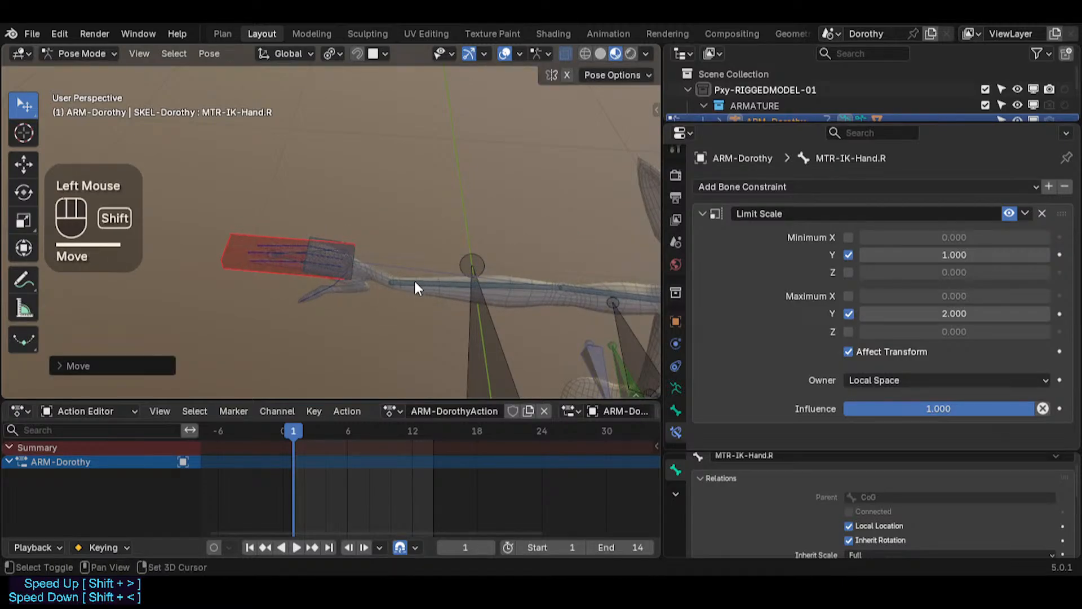
key("alt+a")
key("alt+q")
key("alt+q")
Step: Rotate MTR-IK-Hand.R and move it twice to check the right forearm follows
key("r")
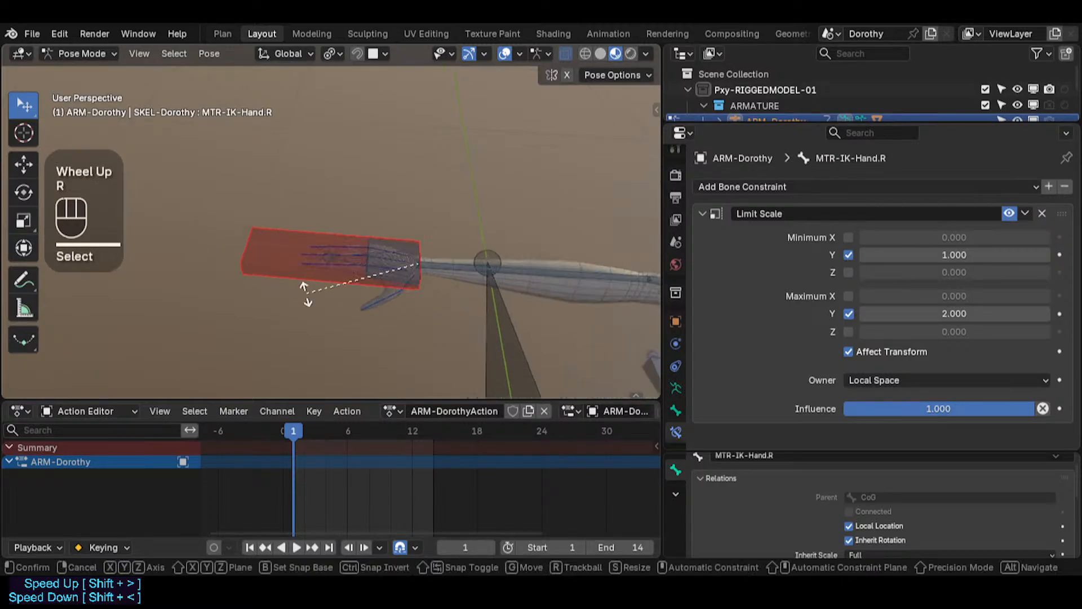
left_click(333, 258)
key("g")
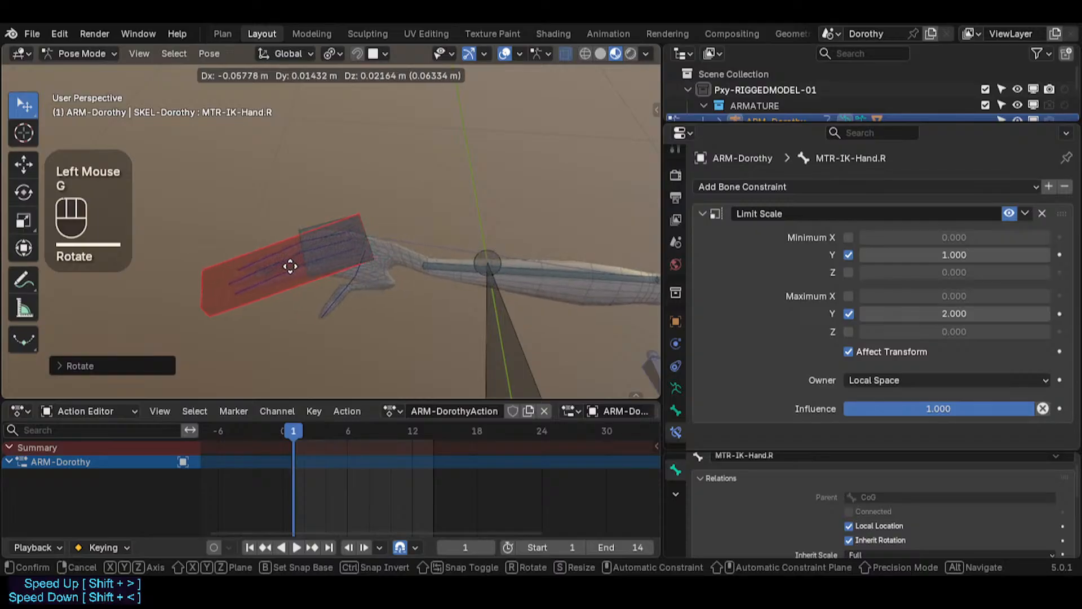
left_click(300, 265)
key("g")
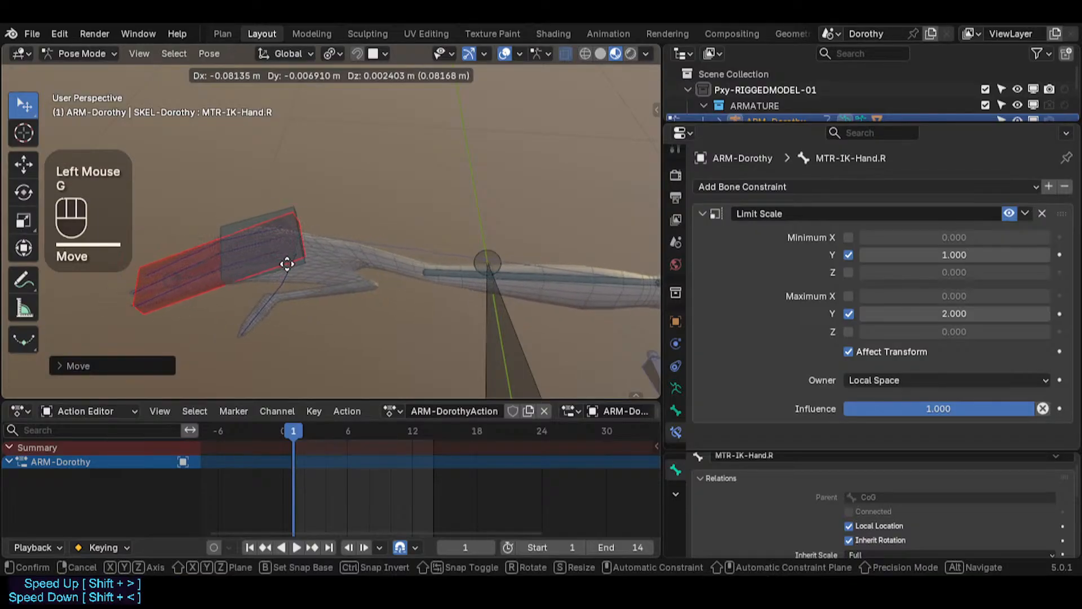
left_click(307, 263)
Step: Select CTL-ForeArm.R and MCH-IKT-Hand.R to inspect their bone constraints
left_click(384, 242)
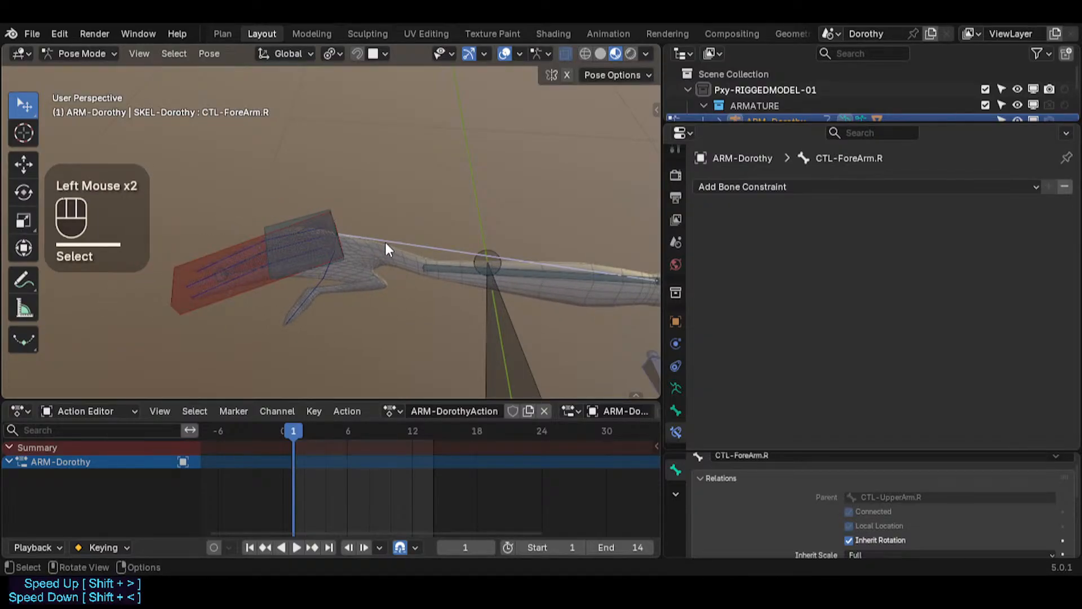
left_click(314, 236)
scroll(448, 248, "down", 2)
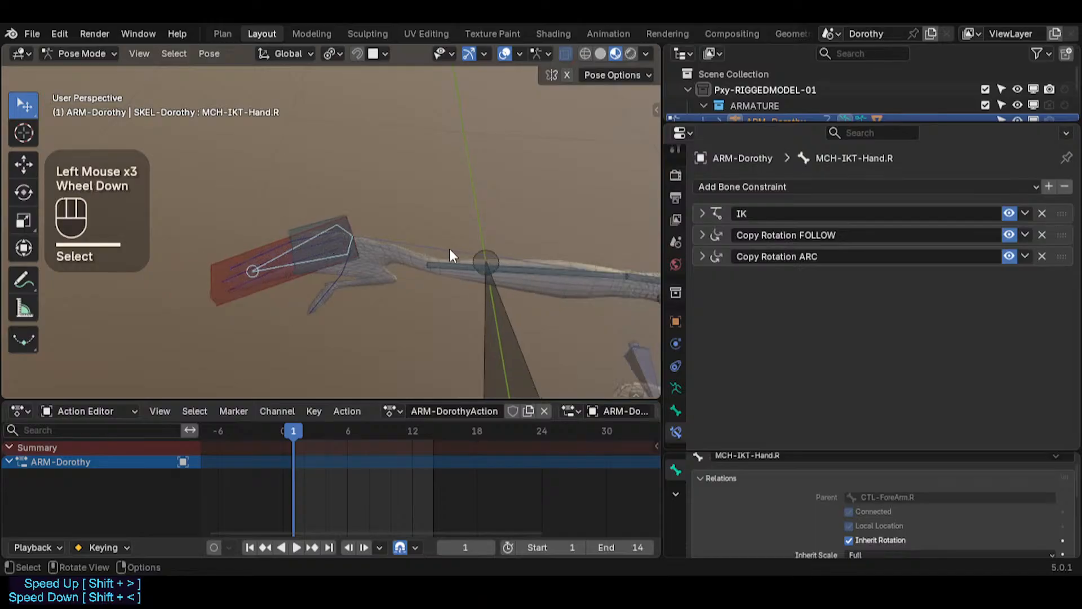
middle_click_drag(448, 249, 332, 257, "shift")
scroll(346, 244, "down", 2)
Step: Un-solo all bone collections through Quick Favorites in both Edit Mode and Pose Mode
key("Tab")
key("alt+a")
key("q")
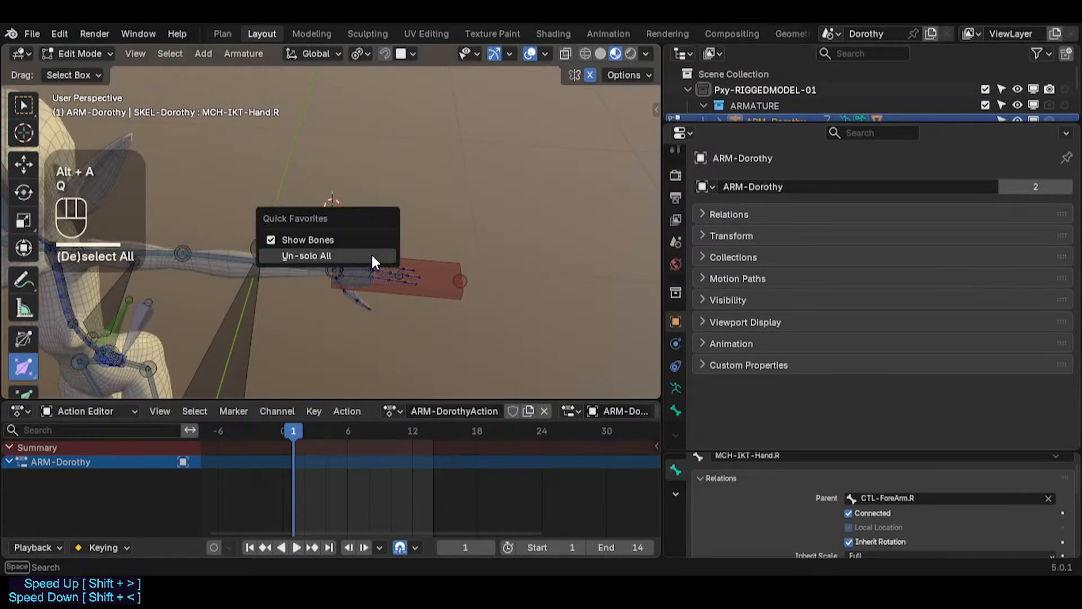
left_click(372, 255)
key("ctrl+Tab")
left_click(370, 254)
key("q")
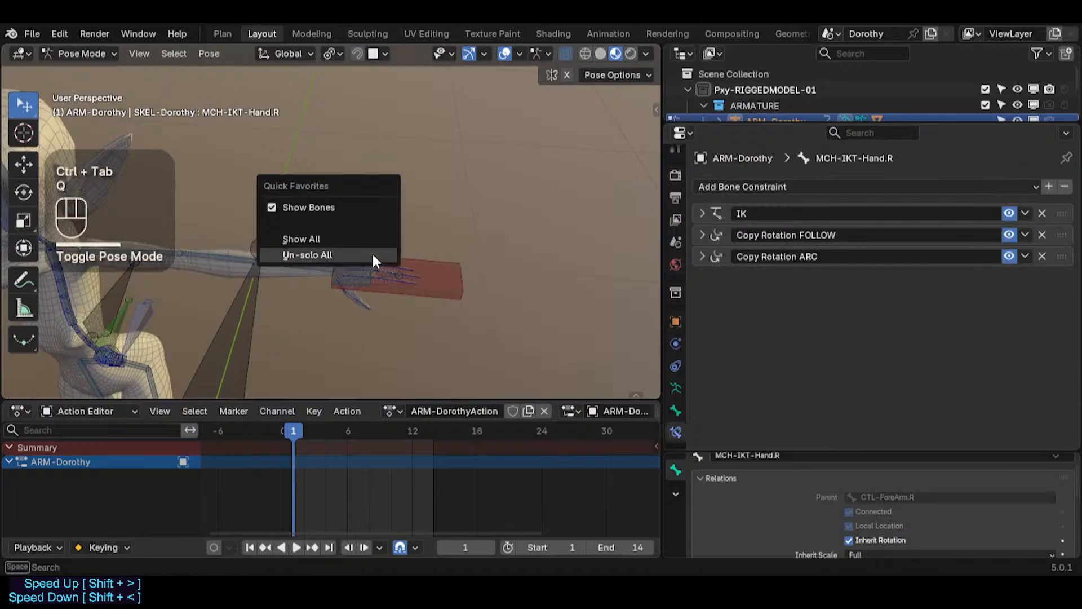
left_click(371, 257)
key("Tab")
key("alt+a")
key("b")
left_click_drag(486, 240, 291, 325)
scroll(331, 290, "up", 3)
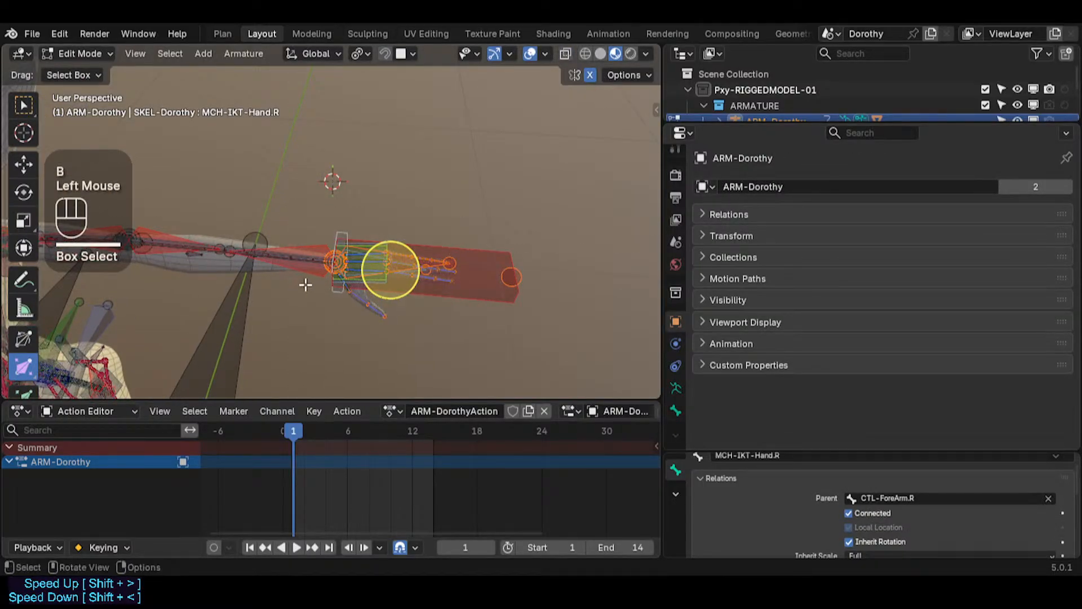
key("b")
left_click_drag(318, 285, 318, 284)
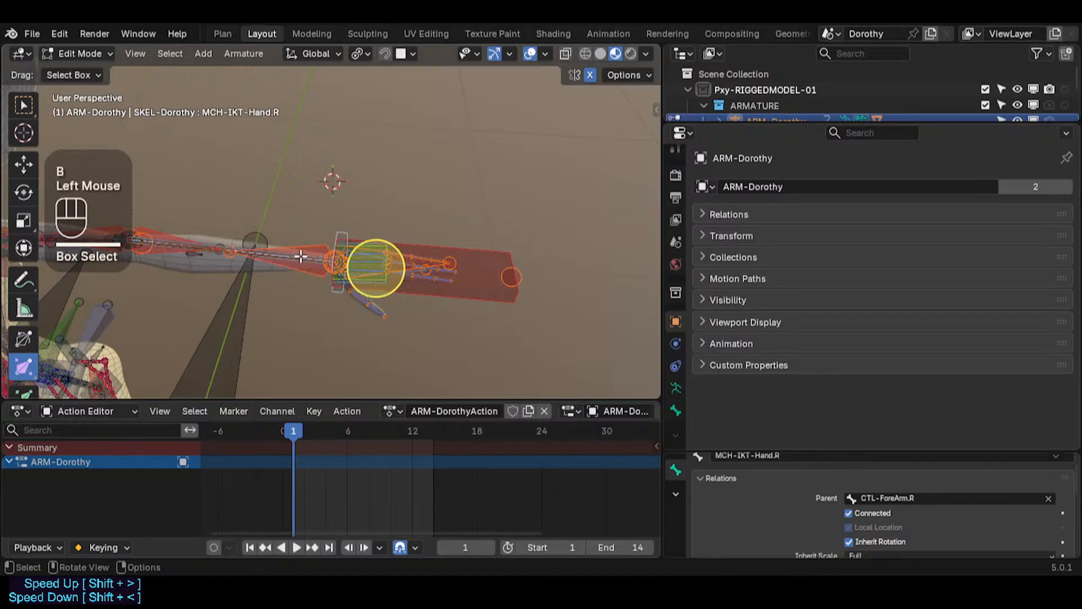
right_click(315, 251)
left_click(314, 249)
key("ctrl+Tab")
scroll(314, 251, "down", 2)
middle_click_drag(312, 293, 489, 299, "shift")
Step: Open the sidebar, collapse Pose Options, and move MTR-IK-Hand.L to test the left arm's IK
key("n")
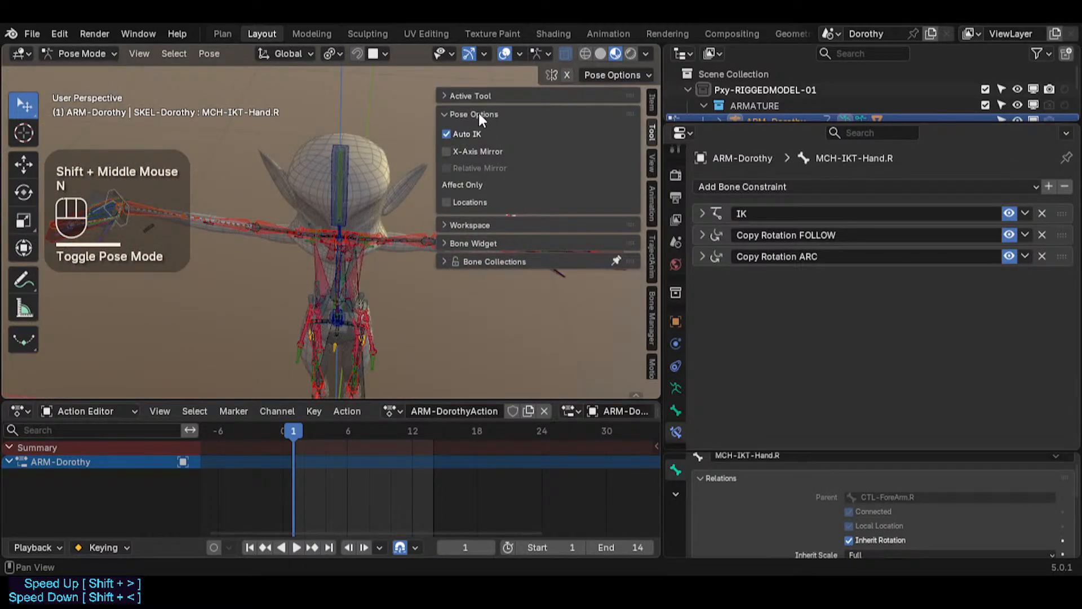
left_click(490, 114)
double_click(616, 276)
key("g")
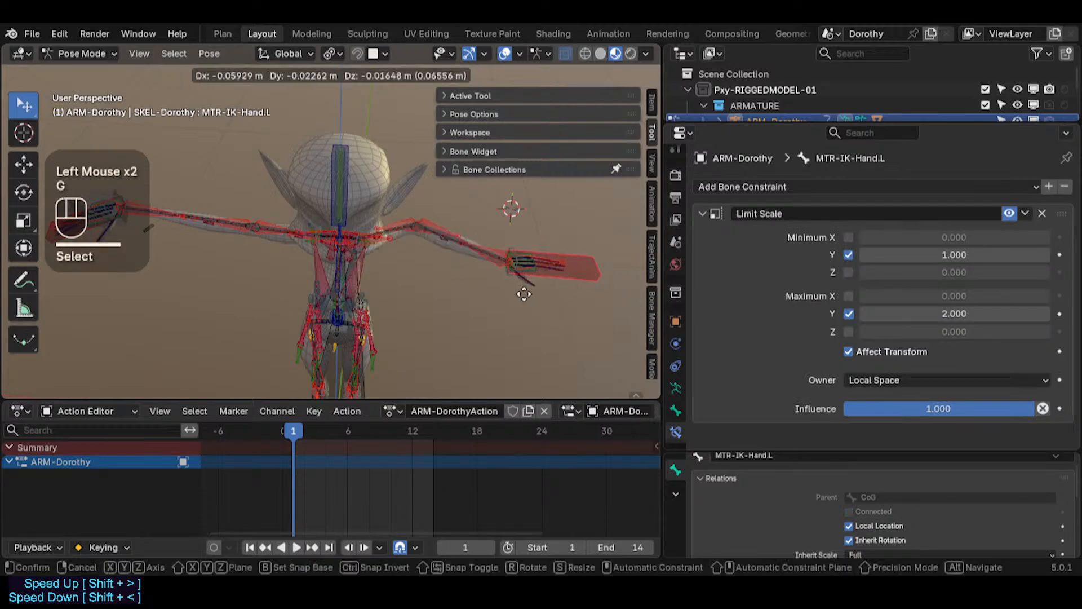
left_click(569, 265, "shift")
middle_click_drag(200, 243, 361, 282, "shift")
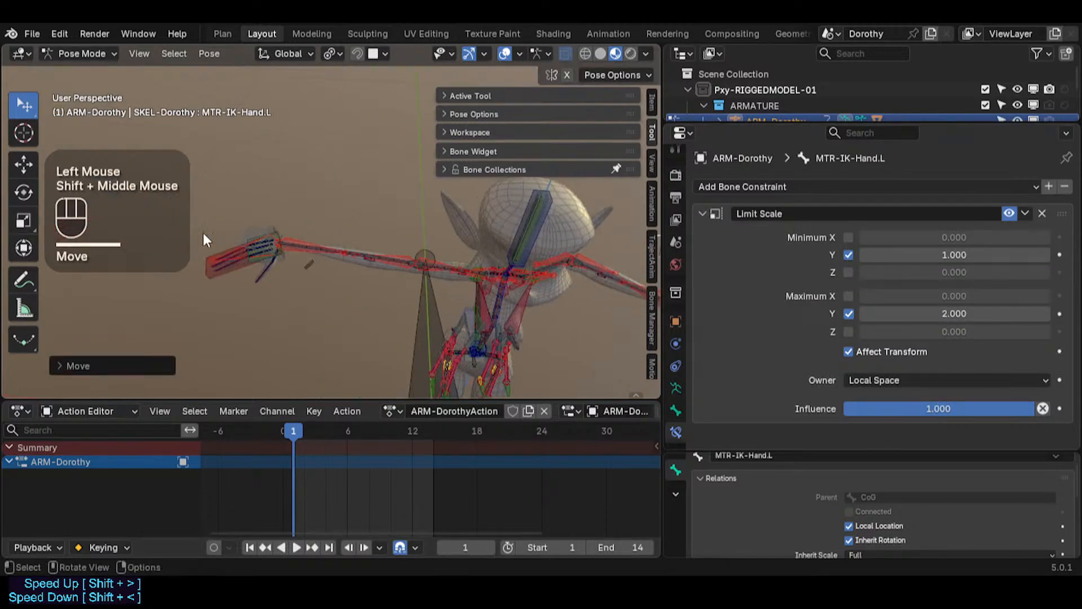
Step: Select all bones and reset the pose
left_click(214, 274)
key("a")
key("alt+q")
key("alt+q")
Step: Select MTR-IK-Hand.R and move and rotate it several times to test the right arm
left_click(240, 252)
key("g")
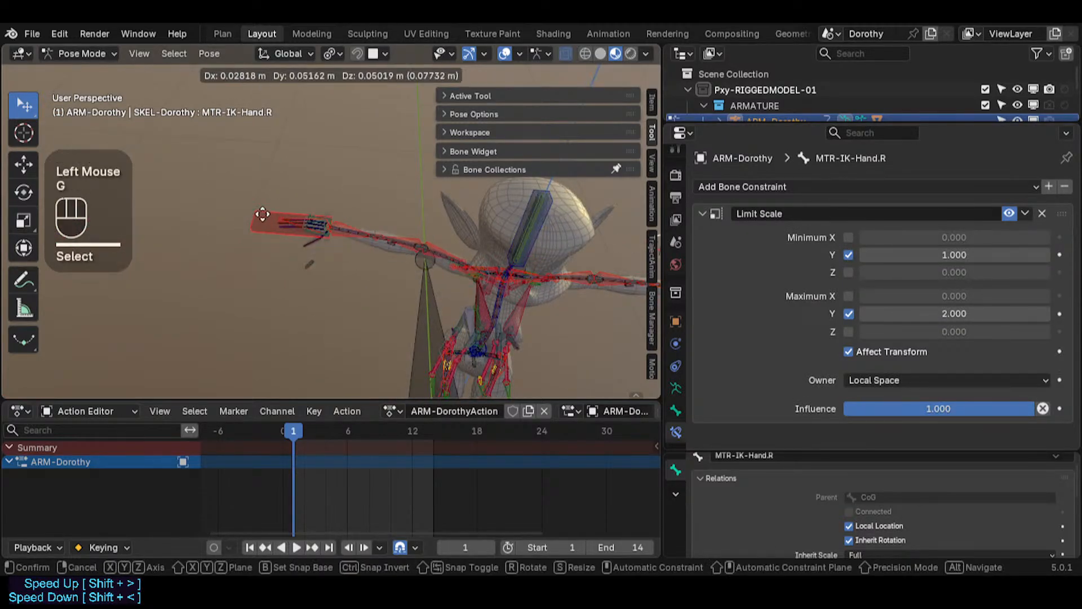
left_click(298, 255)
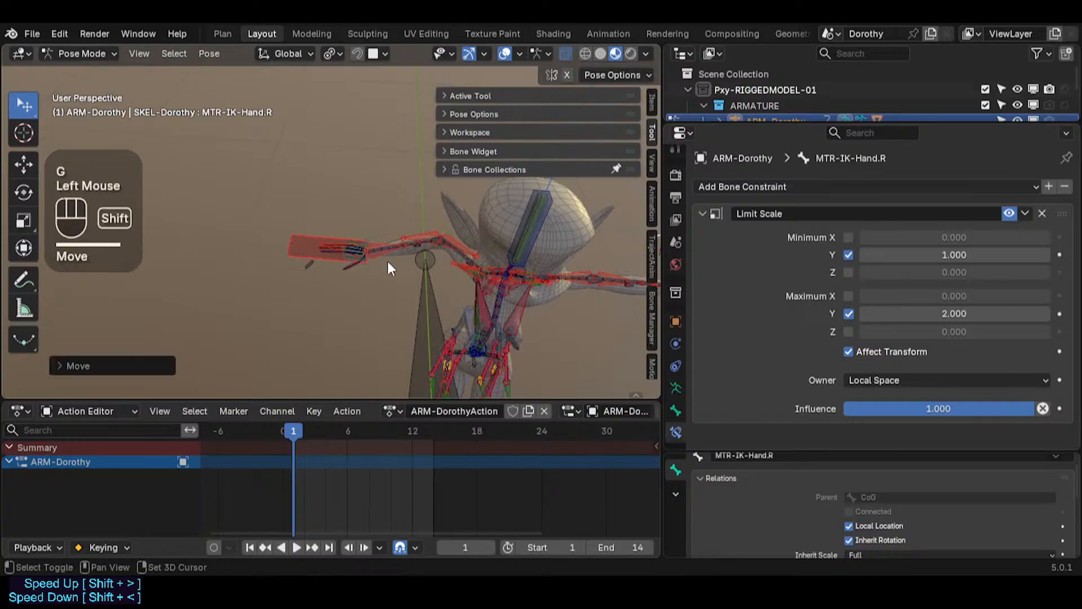
middle_click_drag(389, 265, 285, 256, "shift")
key("g")
left_click(296, 276)
key("r")
left_click(292, 242)
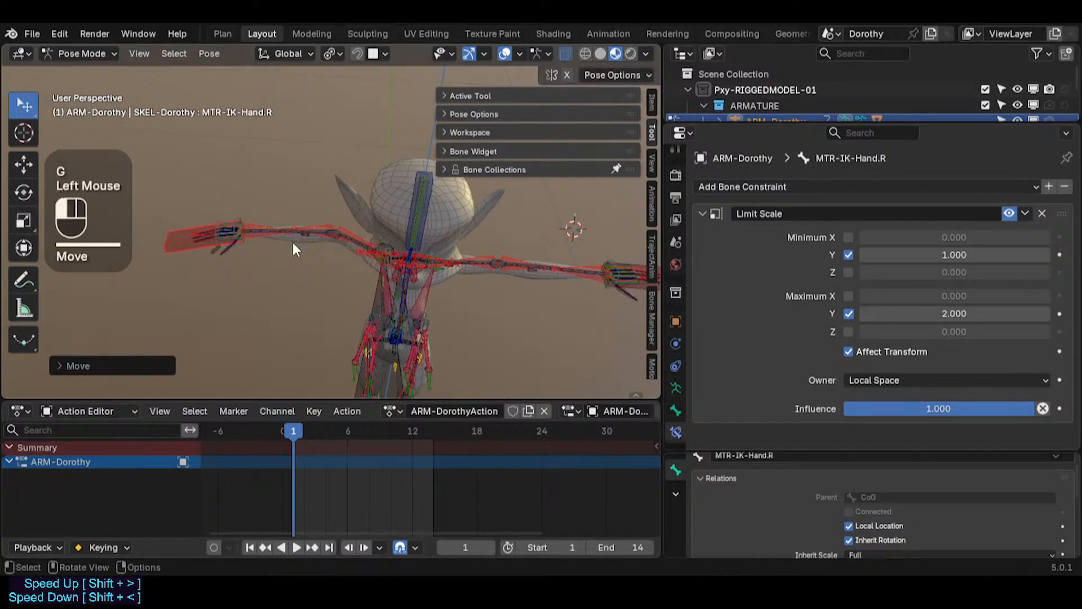
key("g")
left_click(226, 246)
Step: Select the stray DEF4e-1Thumb-Metacarpal.R.001 bone and move it twice to examine it
left_click(218, 248)
scroll(241, 233, "up", 2)
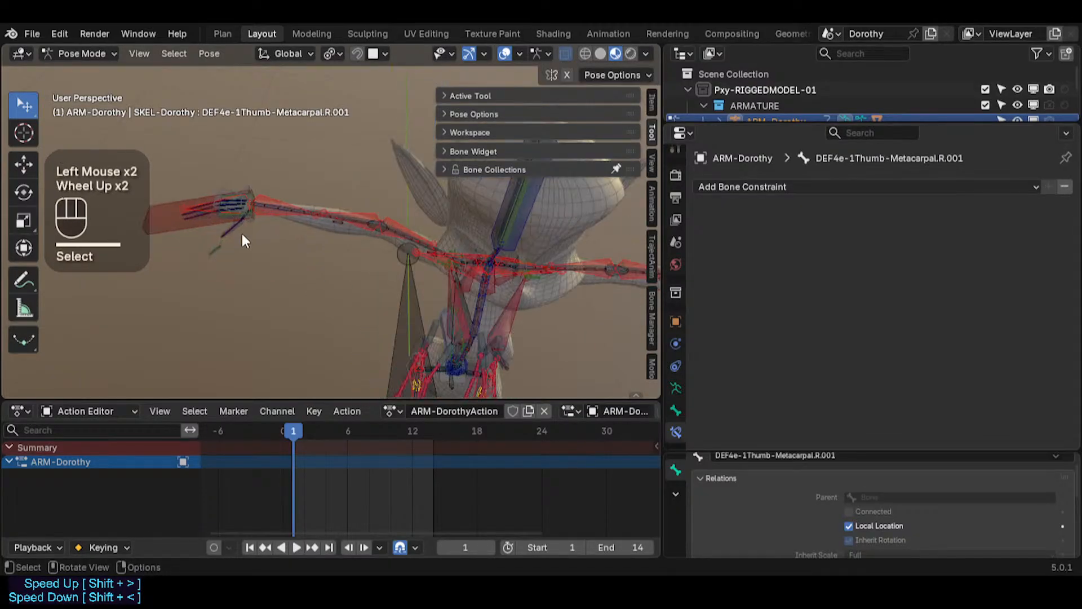
mouse_move(241, 234)
middle_mouse_down("shift")
mouse_move(275, 308)
mouse_move(238, 251)
middle_mouse_up("shift")
scroll(268, 308, "up", 5)
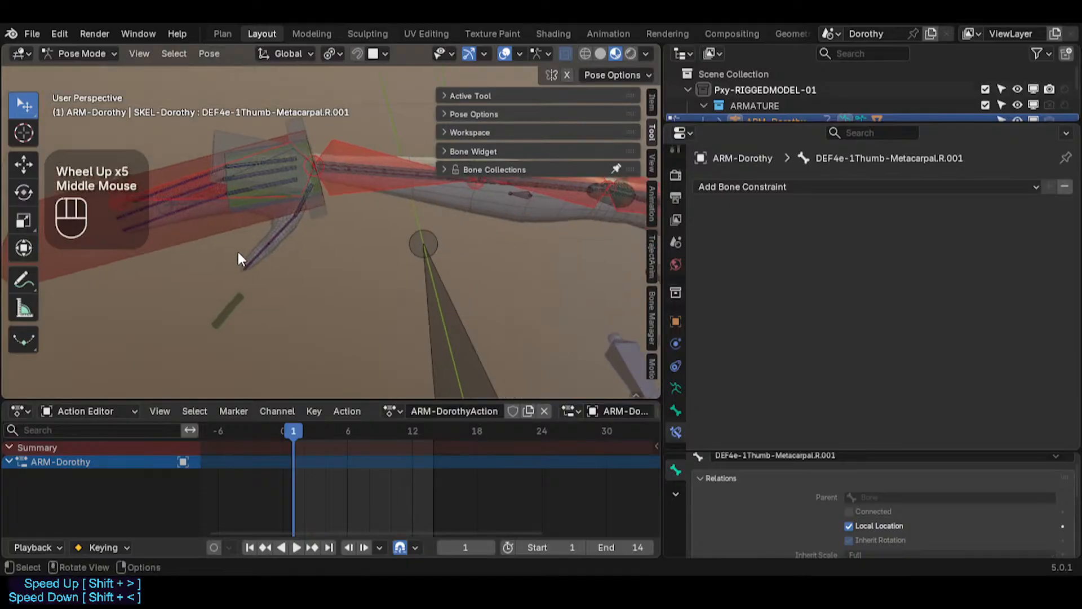
scroll(268, 248, "up", 3)
key("g")
left_click(297, 232)
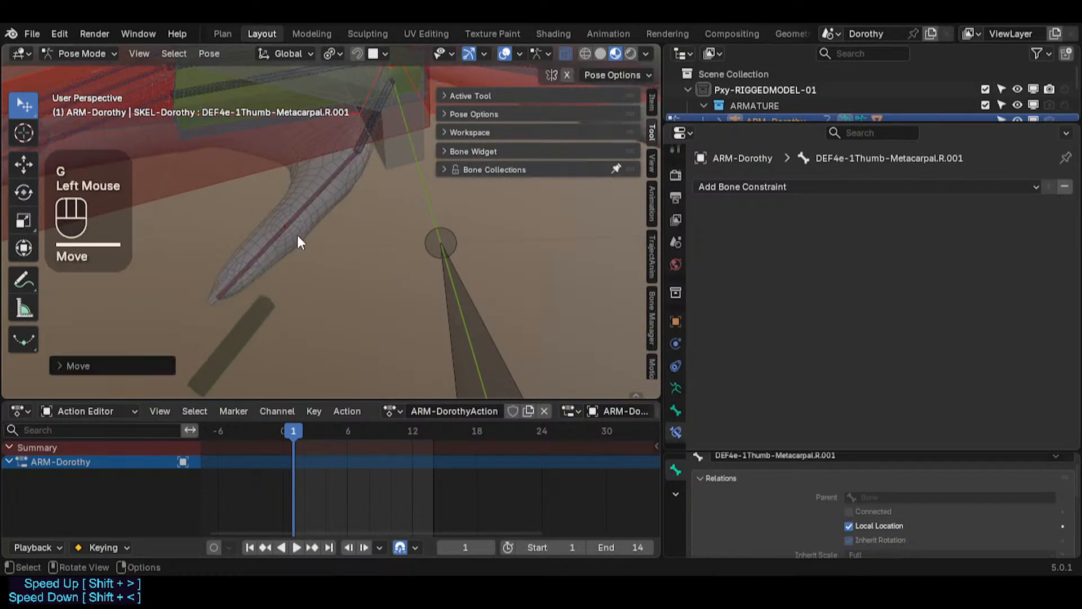
scroll(316, 274, "down", 6)
middle_click_drag(317, 273, 180, 304, "shift")
scroll(312, 304, "down", 1)
scroll(311, 303, "down", 1)
middle_click_drag(310, 303, 238, 278, "shift")
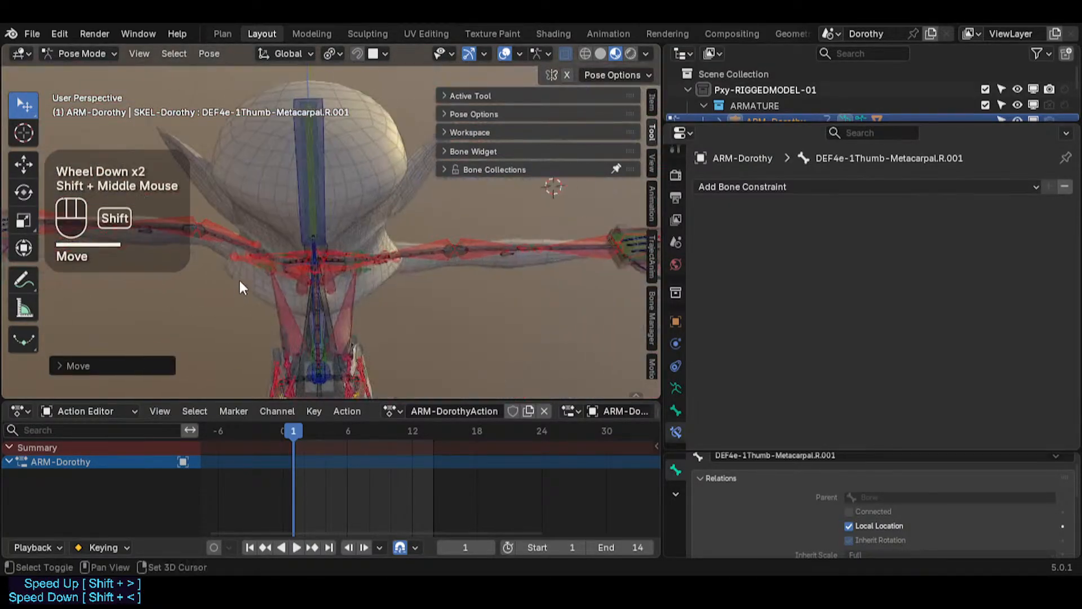
key("g")
left_click(398, 273)
Step: Add the stray thumb bone's mirror to the selection and delete both bones in Edit Mode
scroll(366, 290, "down", 2)
key("shift+alt+x")
key("shift+alt+x")
key("shift+alt+x")
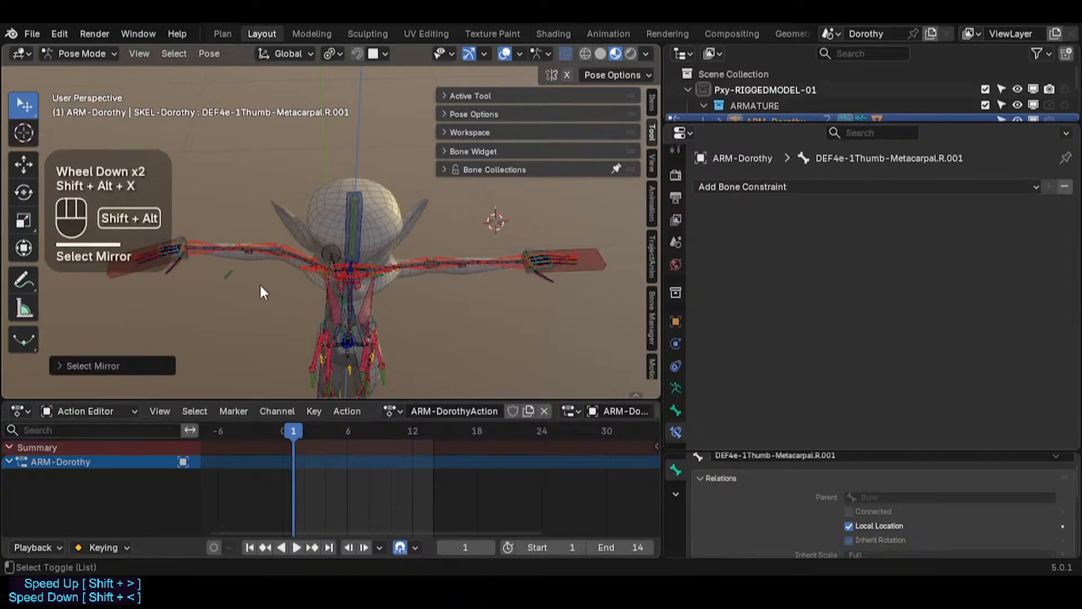
key("shift+alt+x")
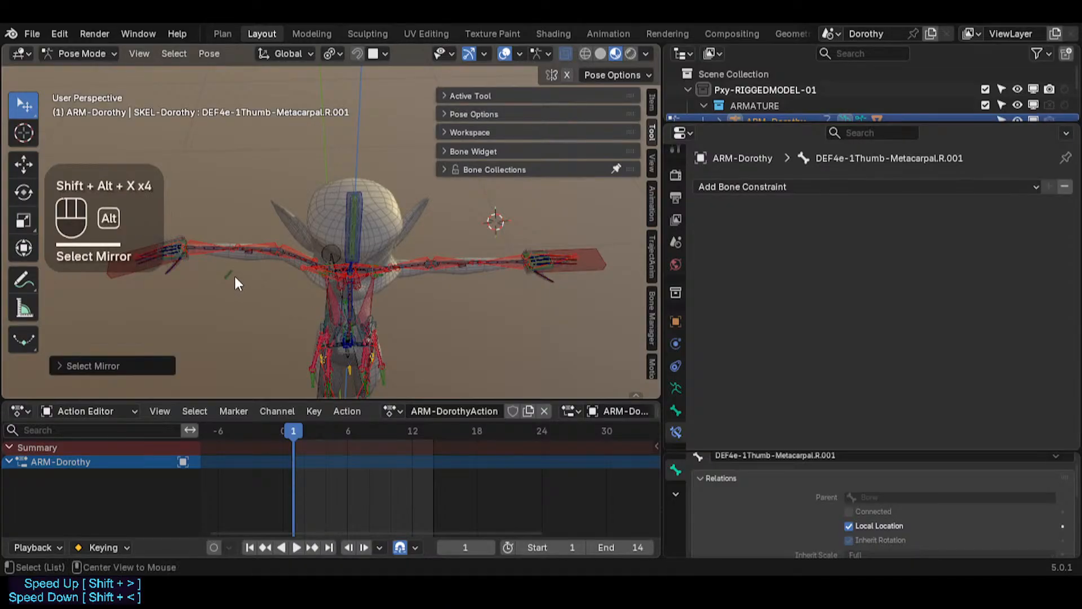
key("Tab")
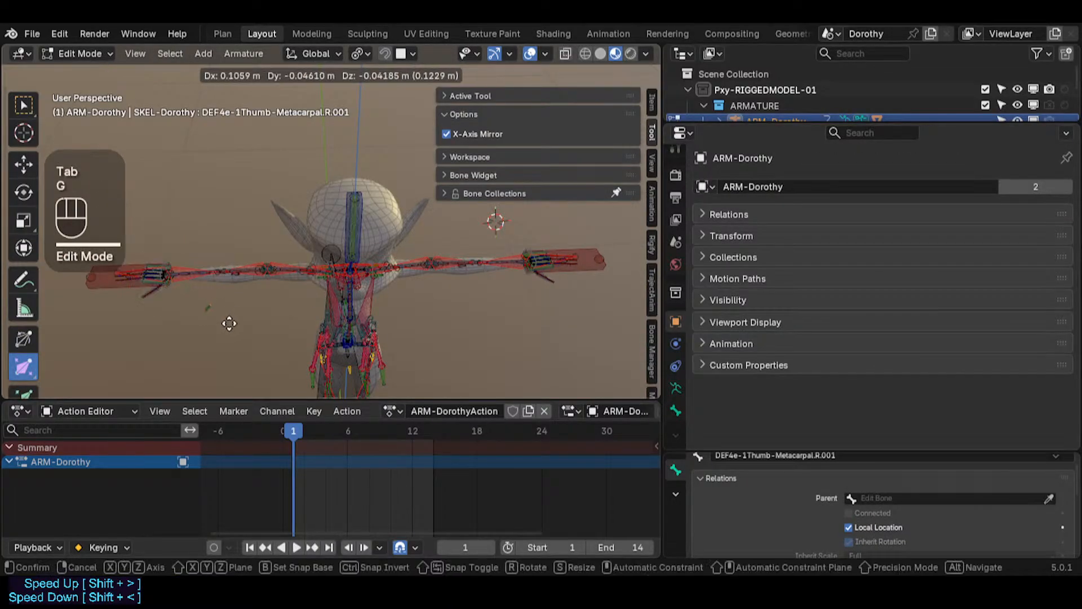
left_click(208, 309)
key("x")
left_click(224, 315)
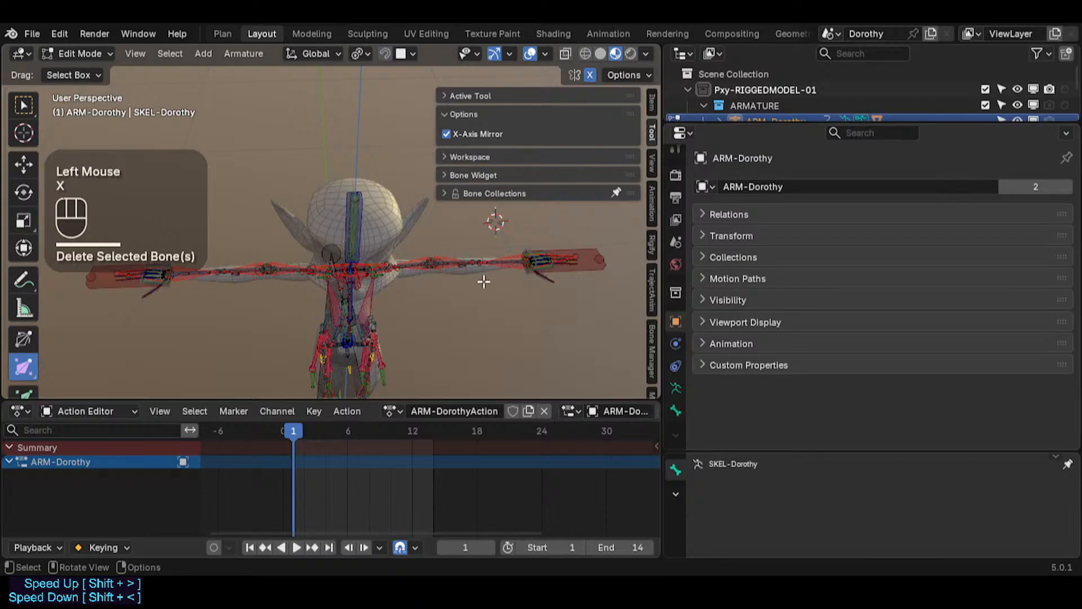
Step: Return to Pose Mode, reset the pose of all bones, and select MTR-IK-Hand.L
key("ctrl+Tab")
key("alt+a")
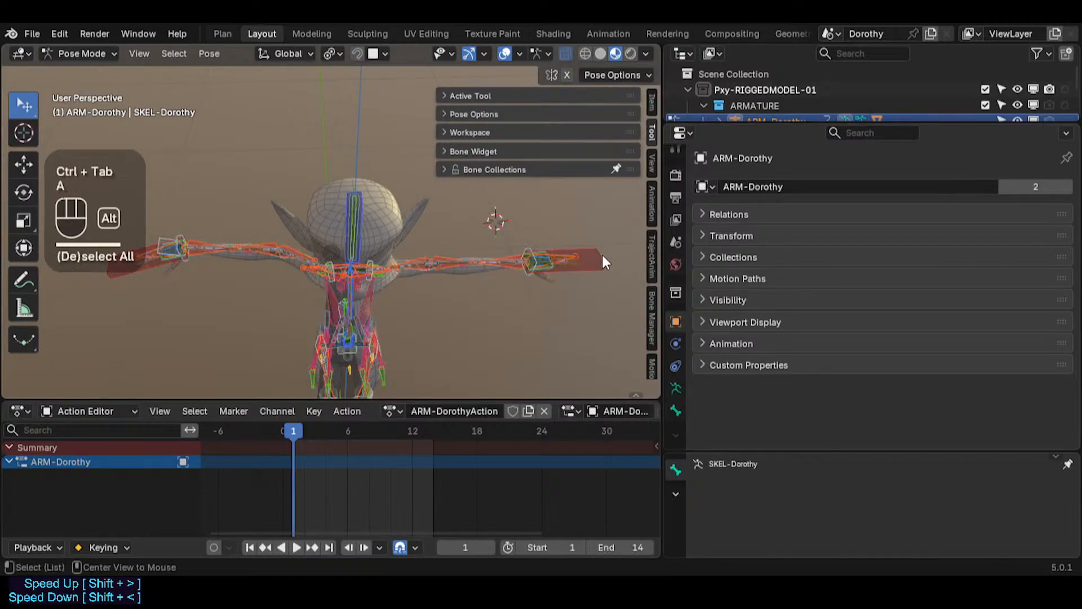
key("alt+q")
key("alt+q")
left_click(604, 279)
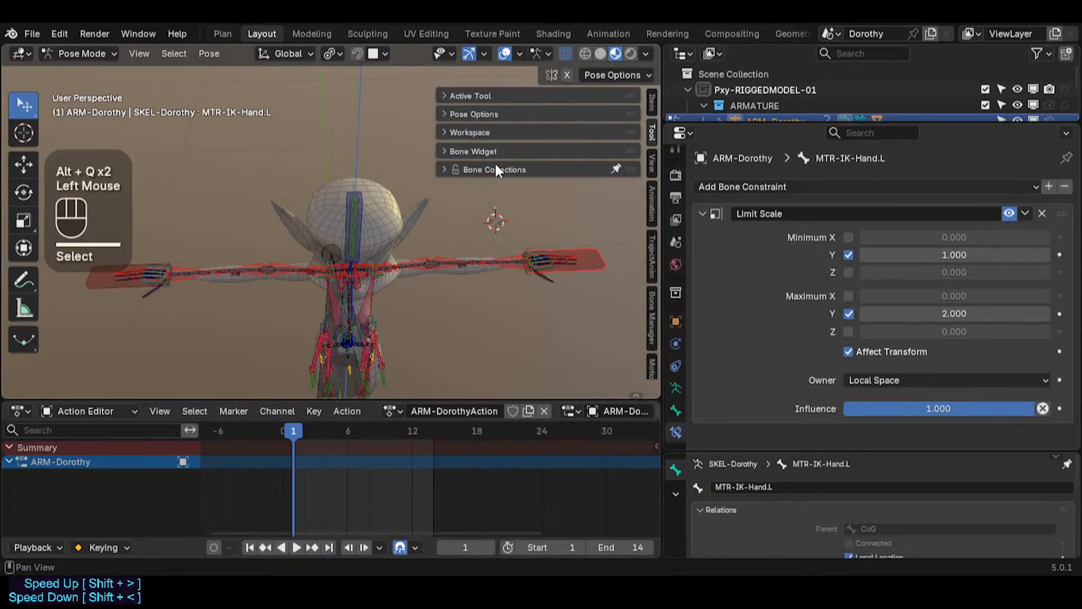
Step: Move the Bone Collections panel to the top of the sidebar and collapse it
left_click(521, 171)
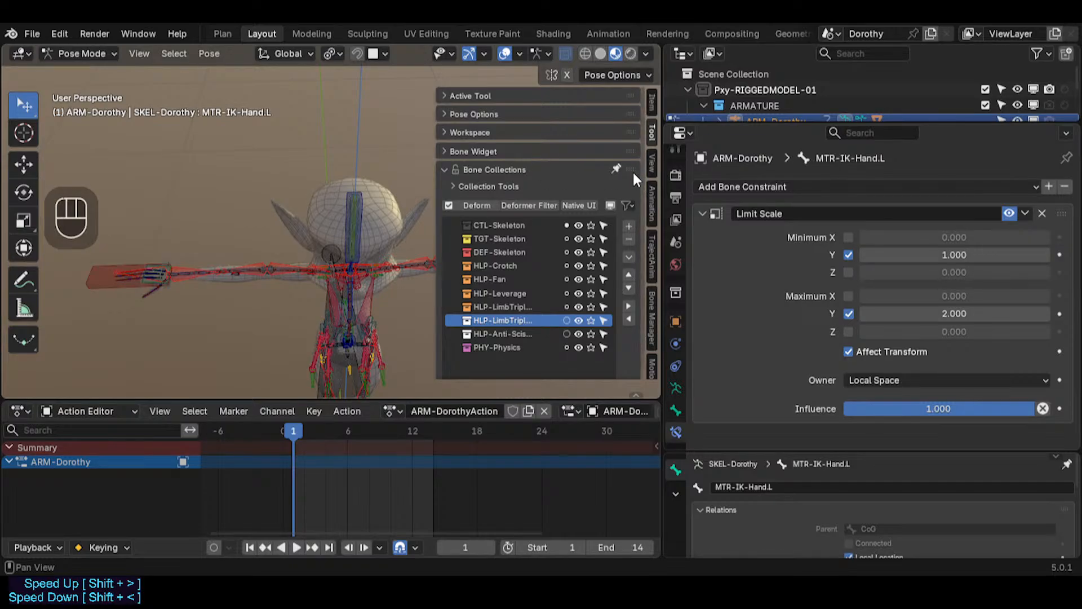
left_click_drag(632, 170, 632, 86)
left_click(456, 96)
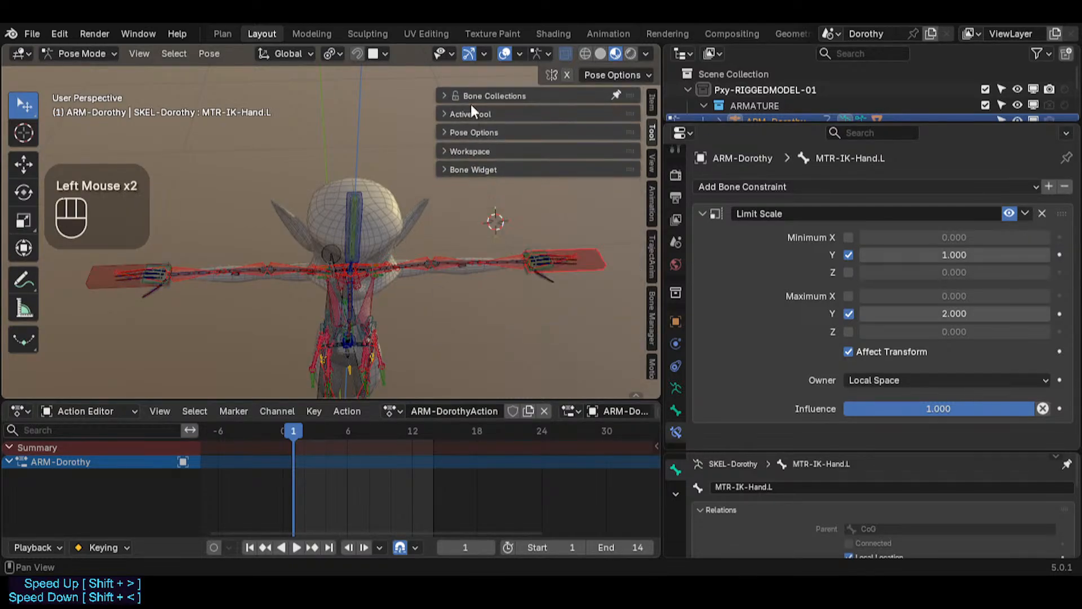
Step: Show only the CTL-Skeleton bone collection, hide the sidebar, and save the file
left_click(450, 93)
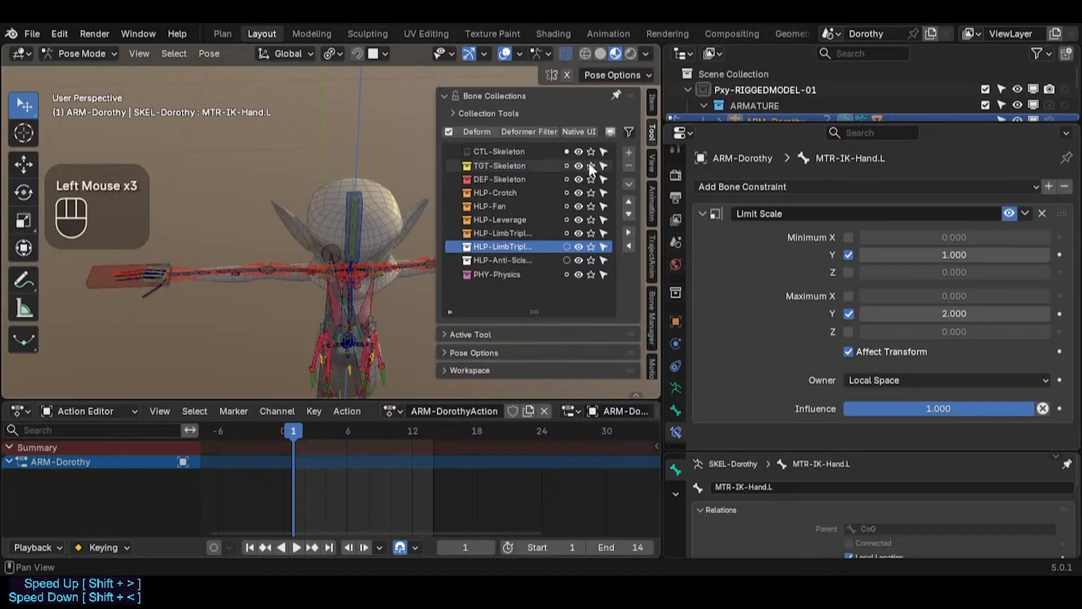
left_click(589, 151)
key("n")
mouse_move(389, 241)
middle_mouse_down()
mouse_move(379, 283)
mouse_move(380, 194)
mouse_move(395, 223)
mouse_move(375, 256)
middle_mouse_up()
key("ctrl+s")
Step: Move the head control to test it, then clear pose transforms on all bones
scroll(394, 222, "up", 2)
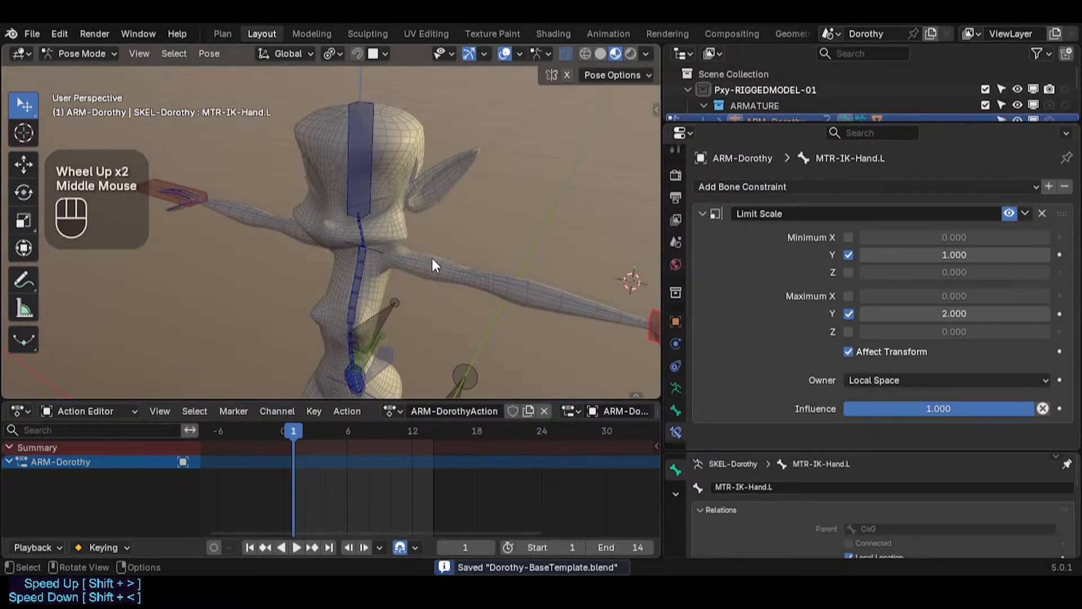
left_click(427, 271)
left_click(384, 249)
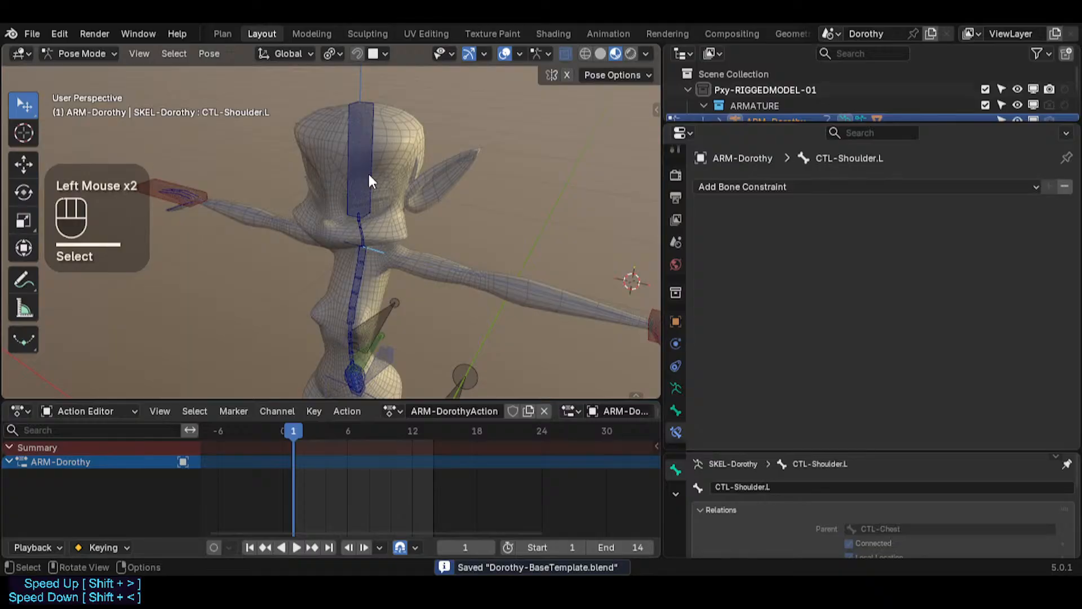
left_click(367, 172)
key("g")
left_click(410, 192, "ctrl")
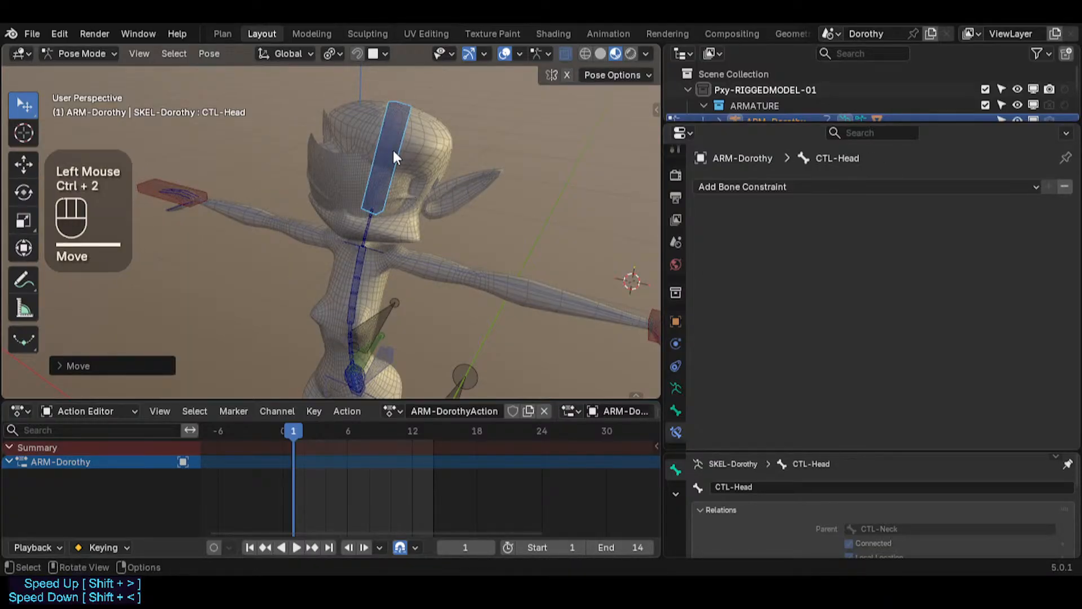
key("g")
left_click(328, 183)
key("a")
key("alt+q")
key("alt+q")
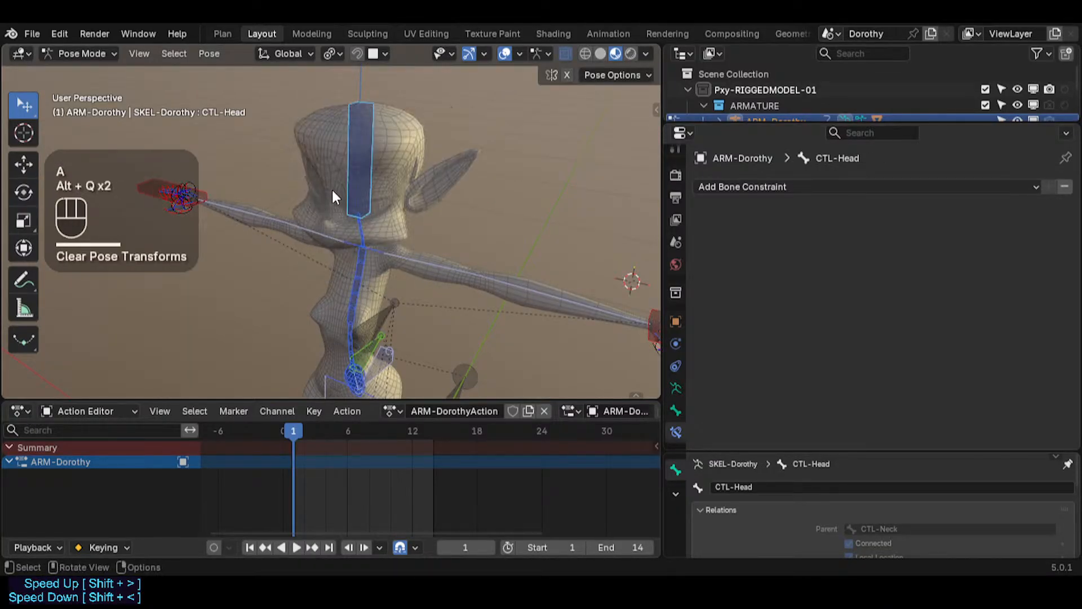
middle_click_drag(332, 192, 371, 178)
left_click(371, 178)
key("g")
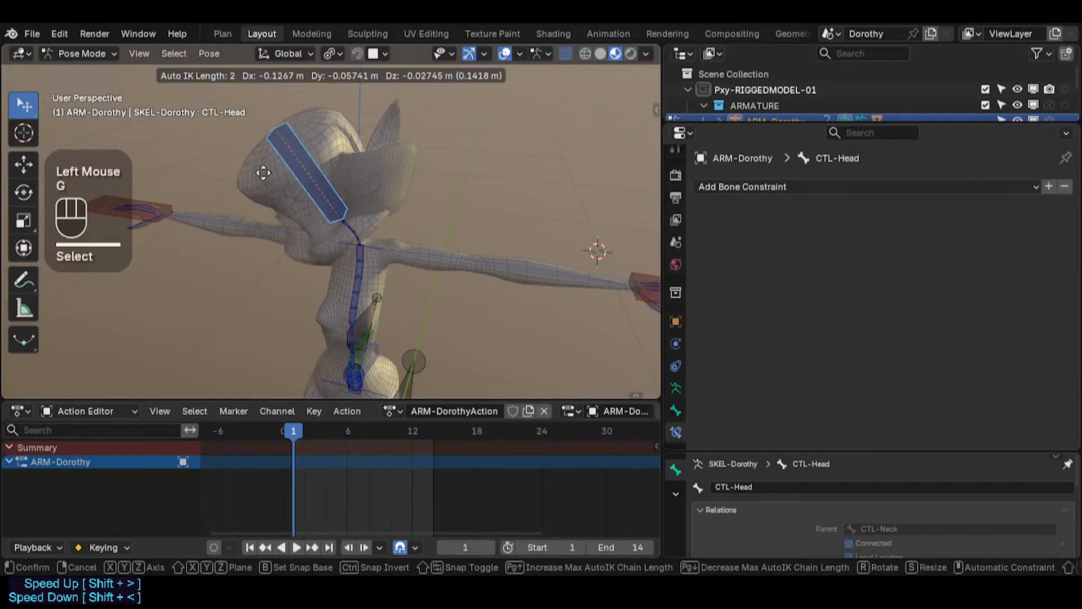
key("Escape")
Step: Move the head control bone in Pose Mode to test deformation, then return to Object Mode
scroll(366, 182, "up", 2)
key("ctrl+Tab")
left_click(370, 137)
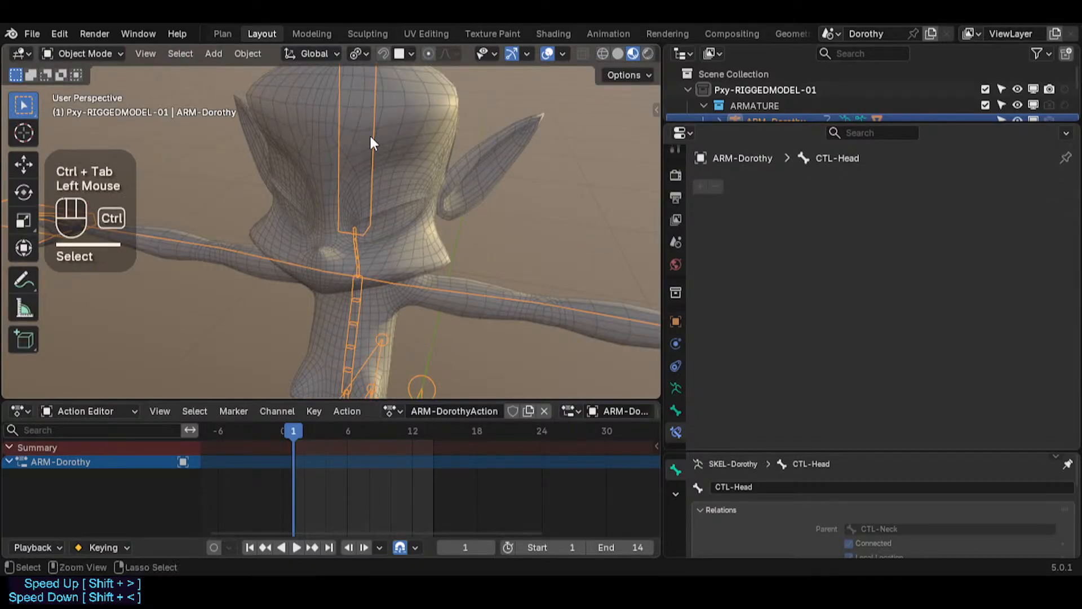
key("ctrl+Tab")
left_click(364, 117)
key("g")
left_click(203, 195)
left_click(390, 149)
key("ctrl+Tab")
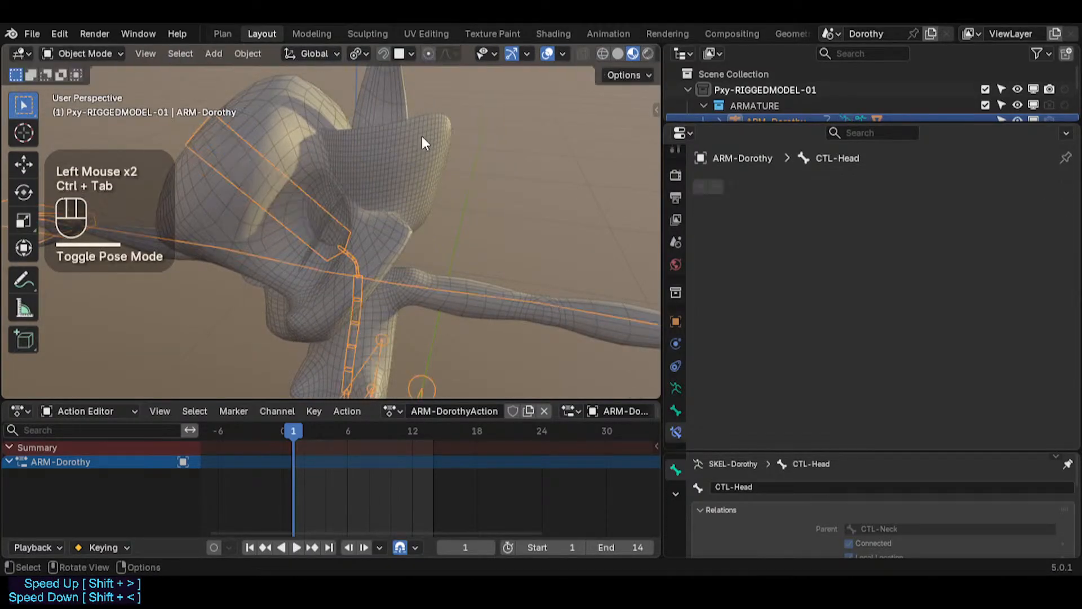
Step: Enlarge the outliner, expand the MESH collection and select the Eyeballs mesh
left_click(424, 138)
left_click(430, 160)
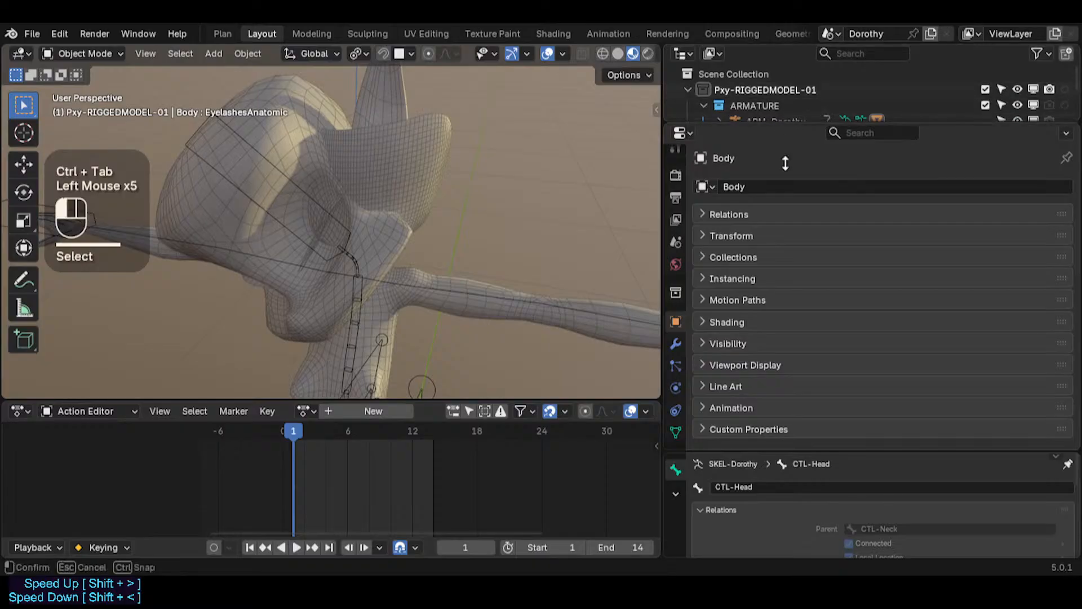
left_click_drag(785, 125, 786, 225)
left_click(703, 137)
left_click(732, 168)
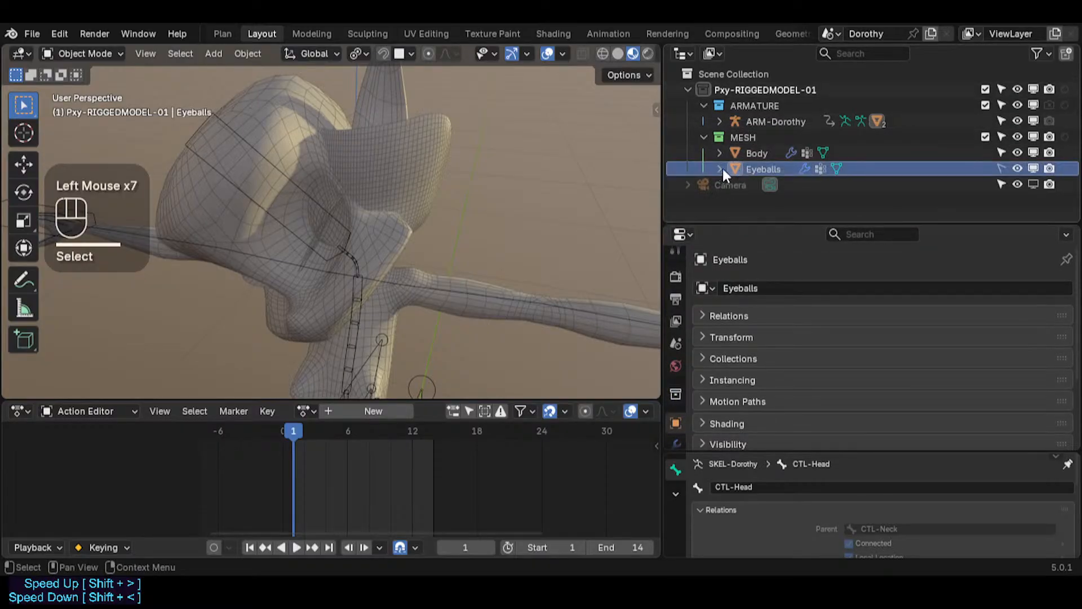
left_click(722, 168)
Step: Open the Eyeballs material properties and toggle Scene World lighting on and off in the viewport shading options
scroll(674, 429, "down", 2)
scroll(676, 420, "up", 1)
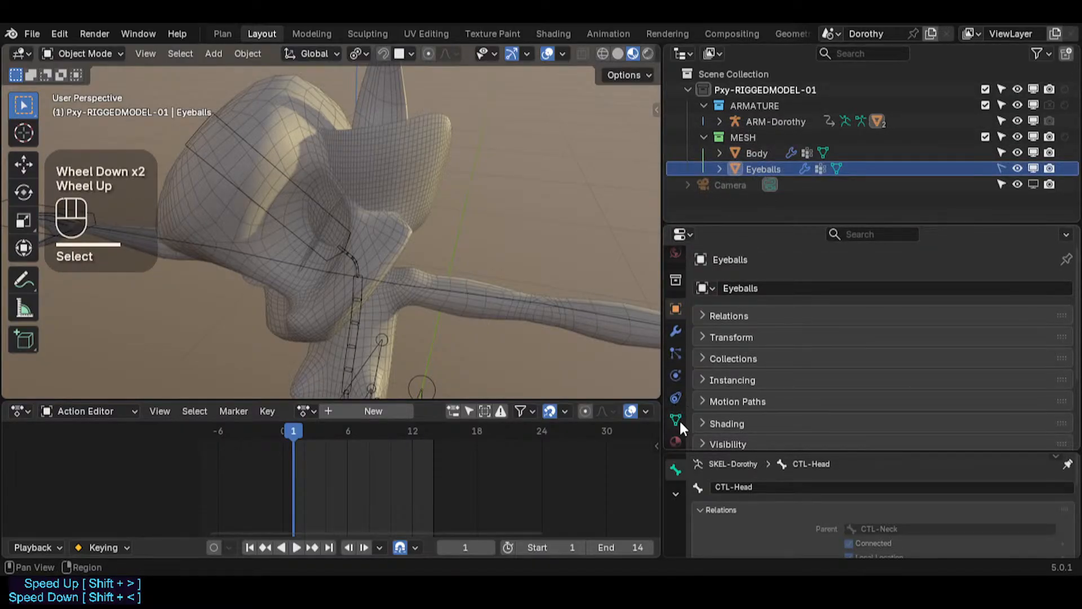
left_click(675, 438)
scroll(620, 56, "down", 2)
left_click(649, 52)
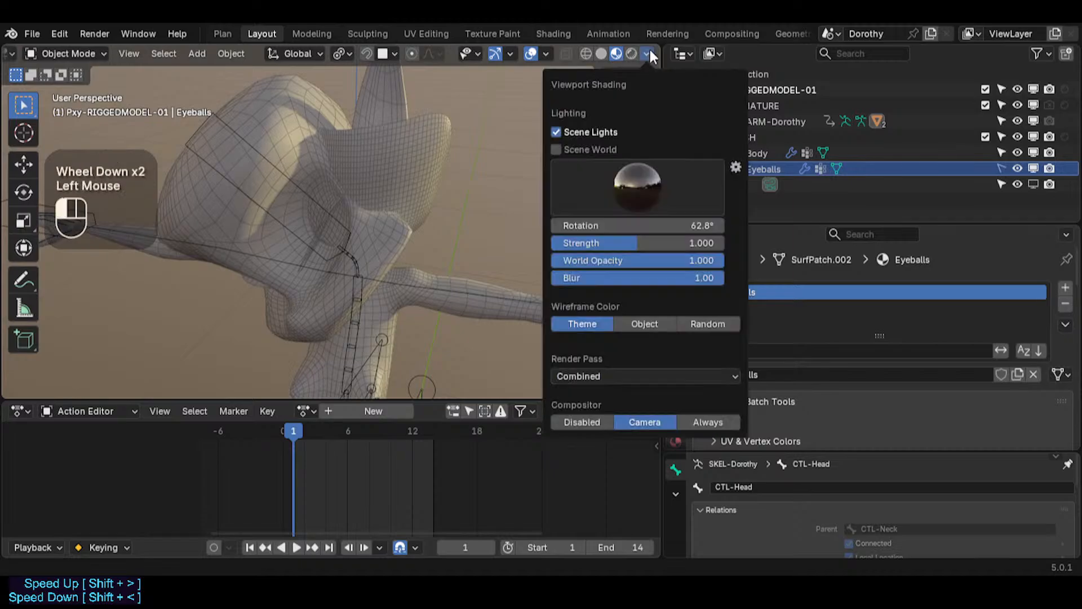
left_click(578, 147)
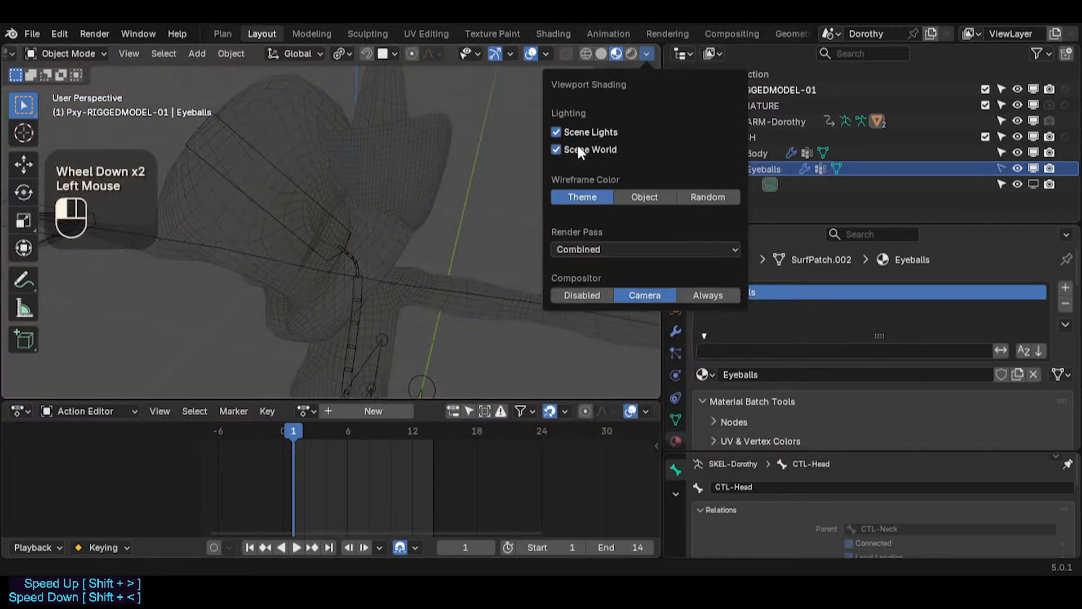
left_click(579, 148)
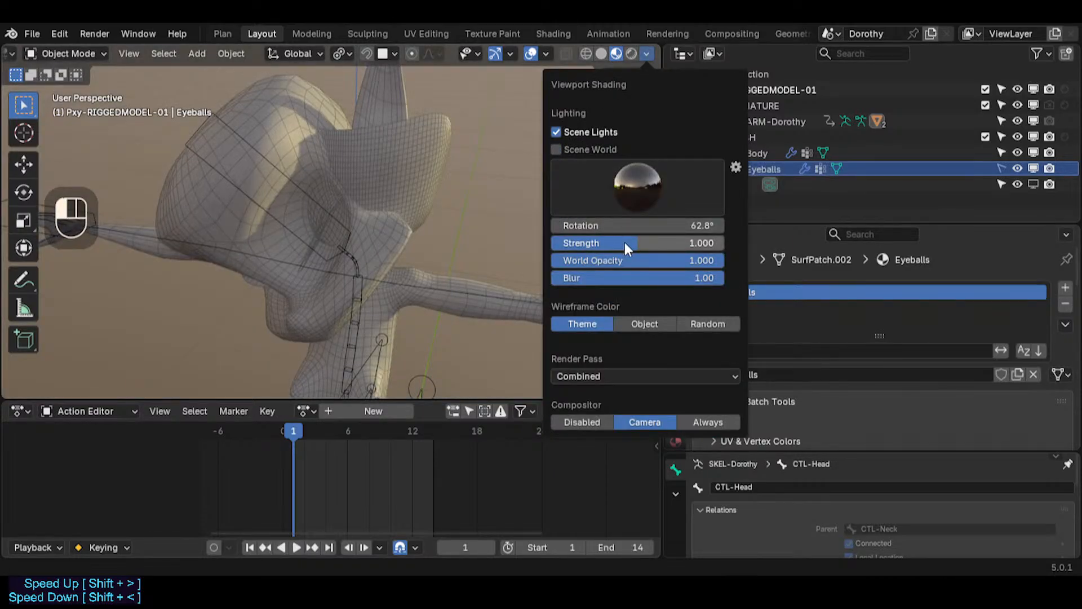
mouse_move(625, 243)
left_mouse_down()
mouse_move(711, 243)
mouse_move(645, 243)
left_mouse_up()
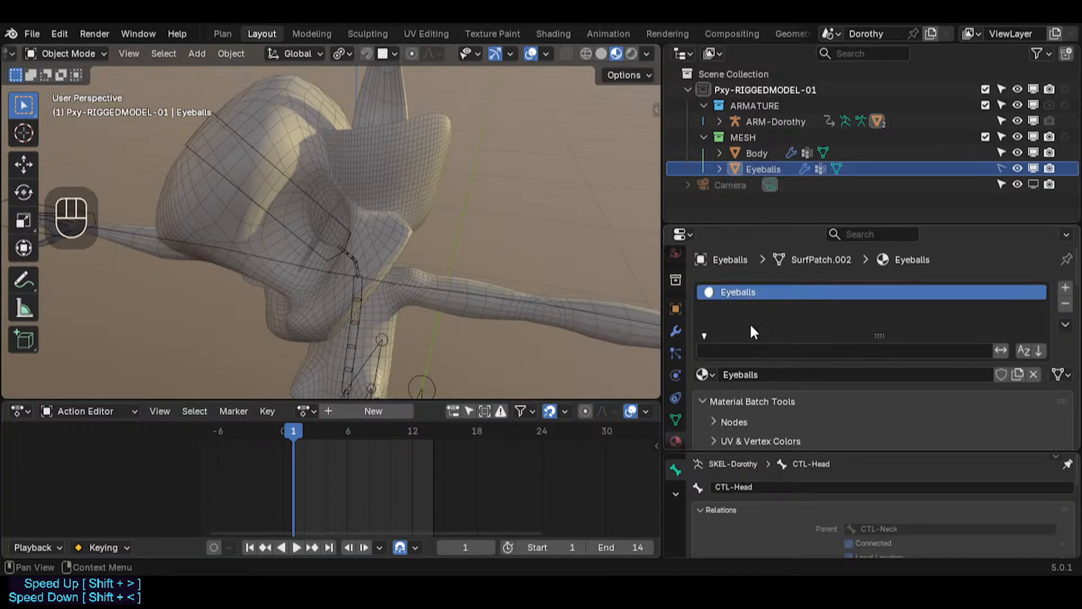
Step: Examine the Eyeballs material's batch tools and transparency settings
scroll(865, 415, "down", 5)
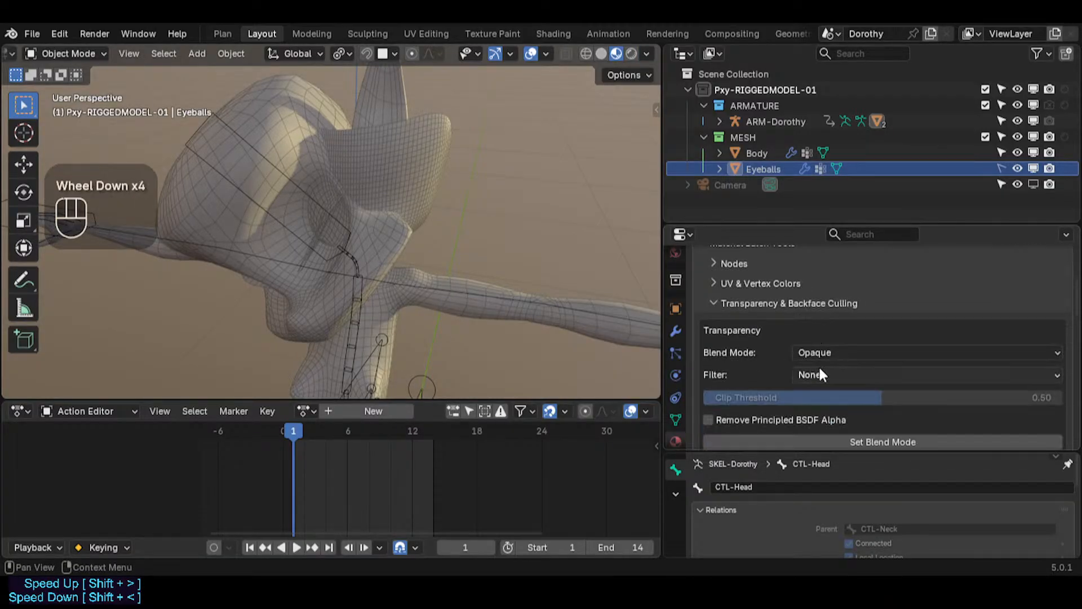
scroll(826, 376, "down", 2)
scroll(827, 376, "up", 3)
left_click(721, 389)
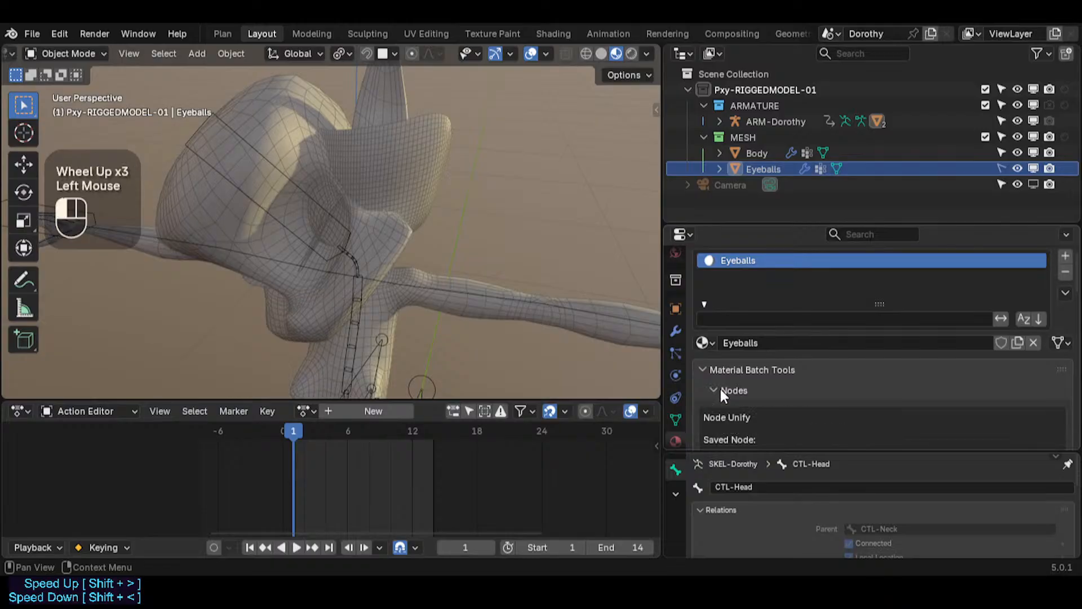
left_click(722, 389)
left_click(726, 372)
scroll(723, 347, "up", 3)
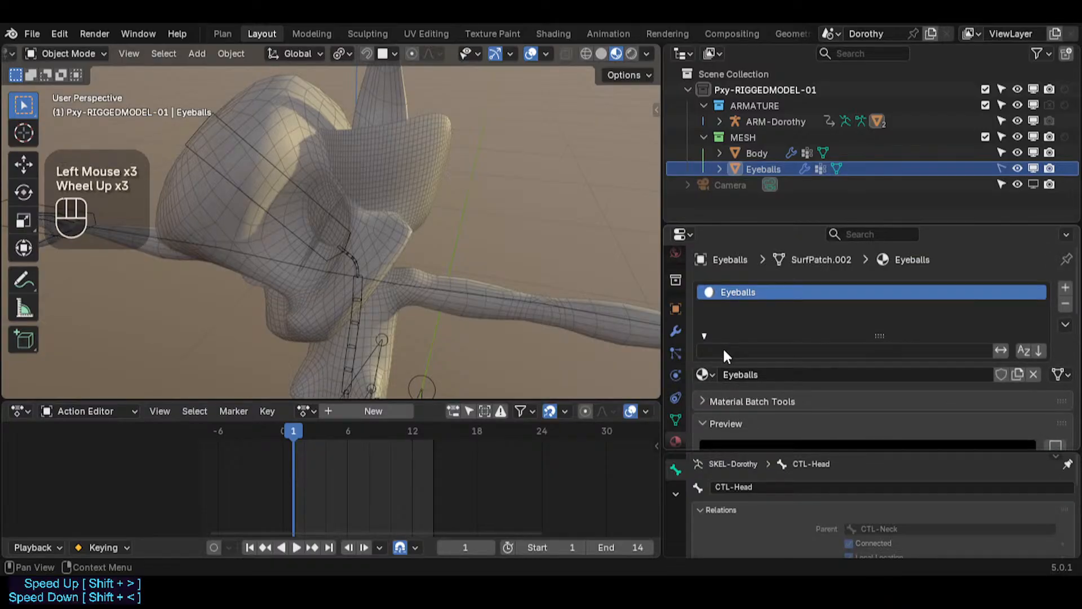
Step: Inspect the Eyeballs material slot and its viewport display color
left_click(706, 374)
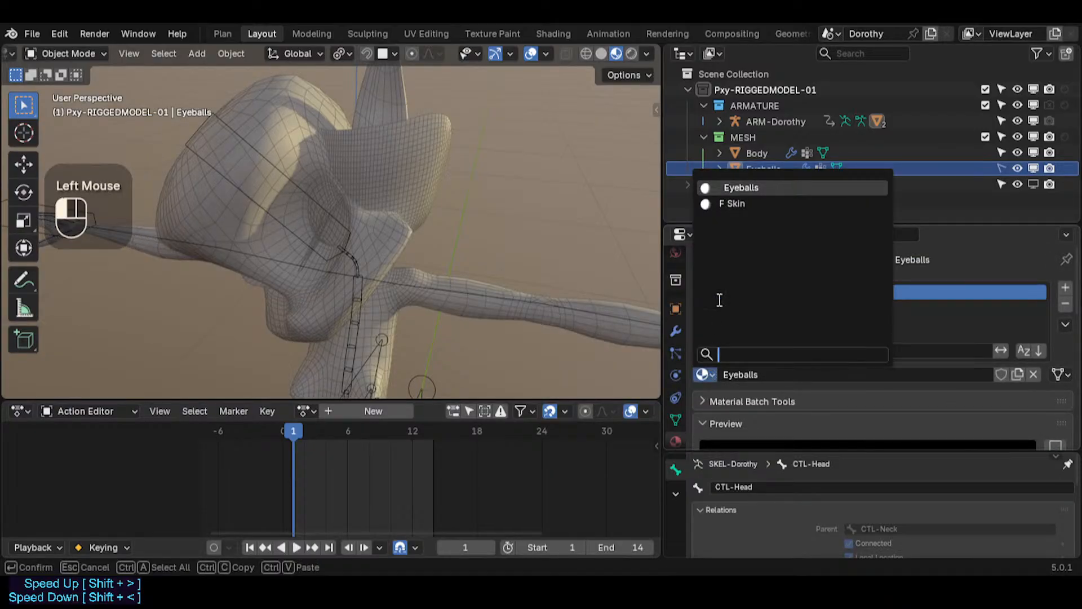
left_click(733, 187)
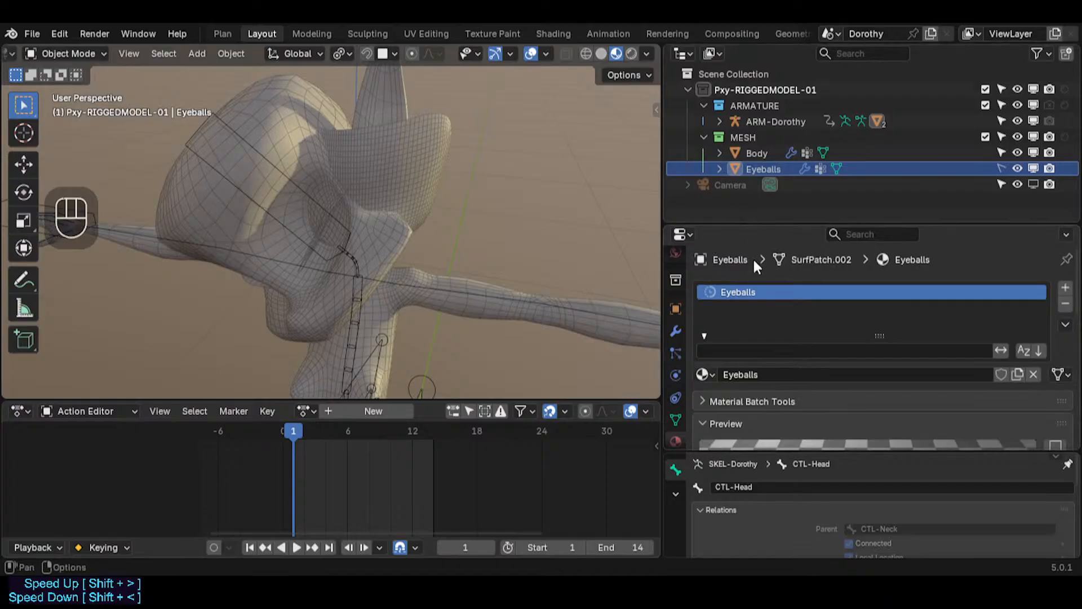
scroll(836, 384, "down", 6)
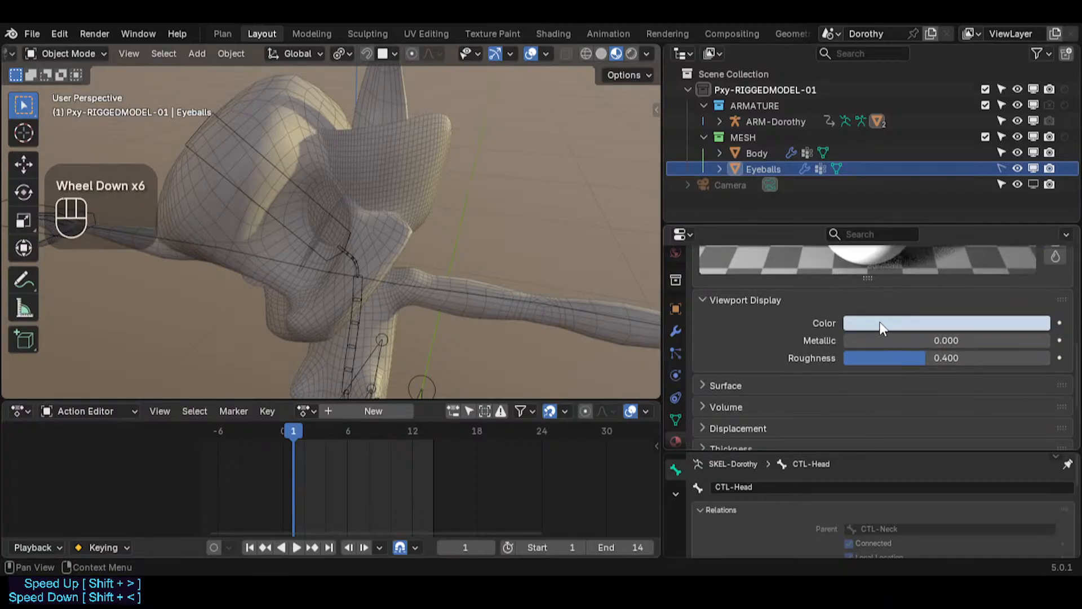
left_click(880, 326)
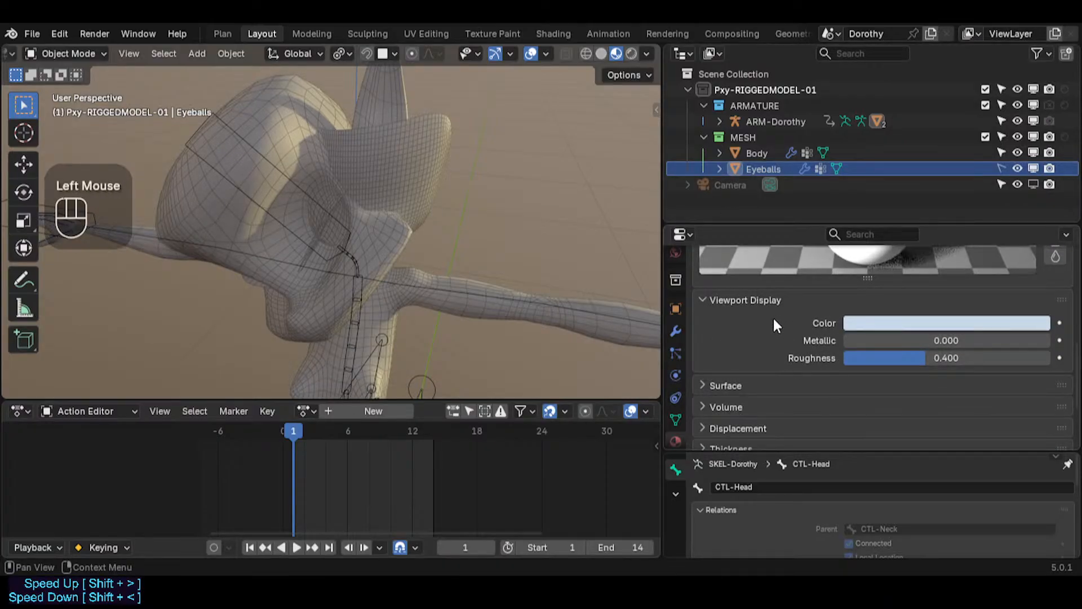
scroll(771, 332, "down", 4)
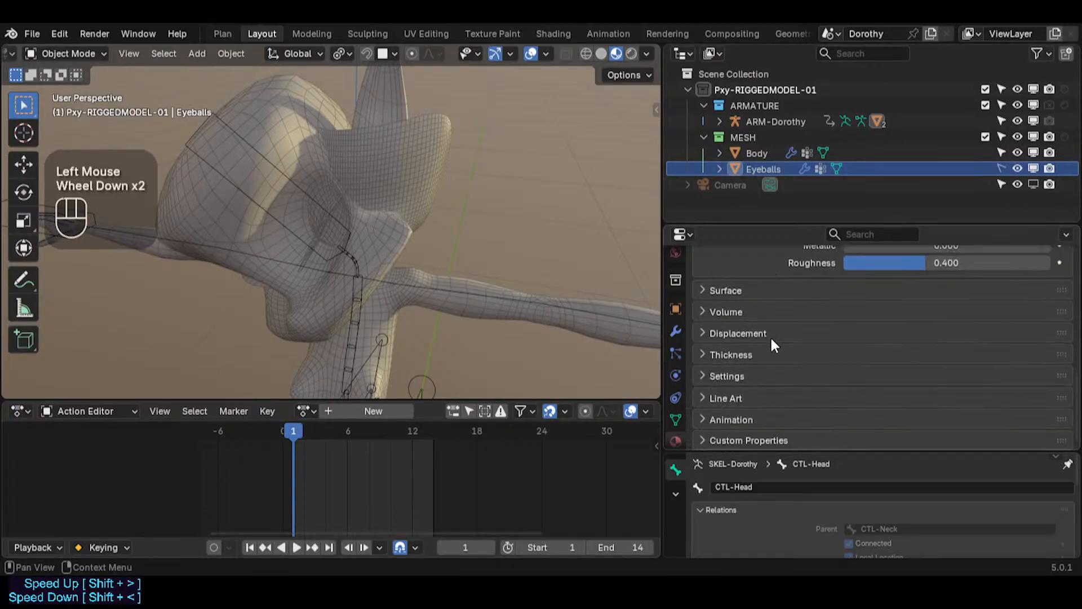
Step: Switch viewport shading to Material Preview and back to Solid
left_click(602, 53)
left_click(616, 54)
scroll(799, 302, "up", 2)
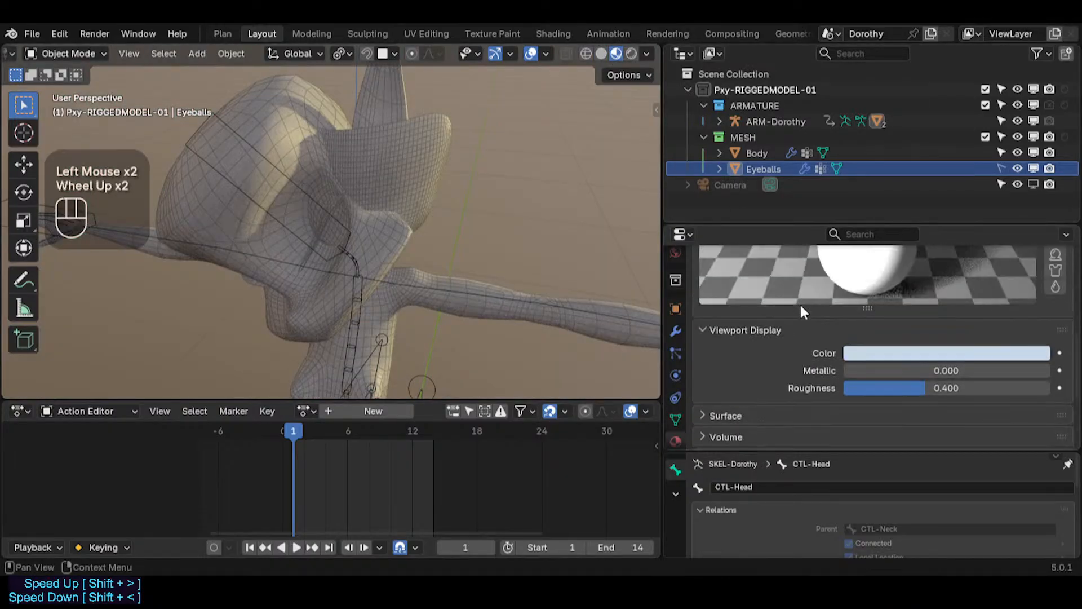
scroll(786, 335, "up", 6)
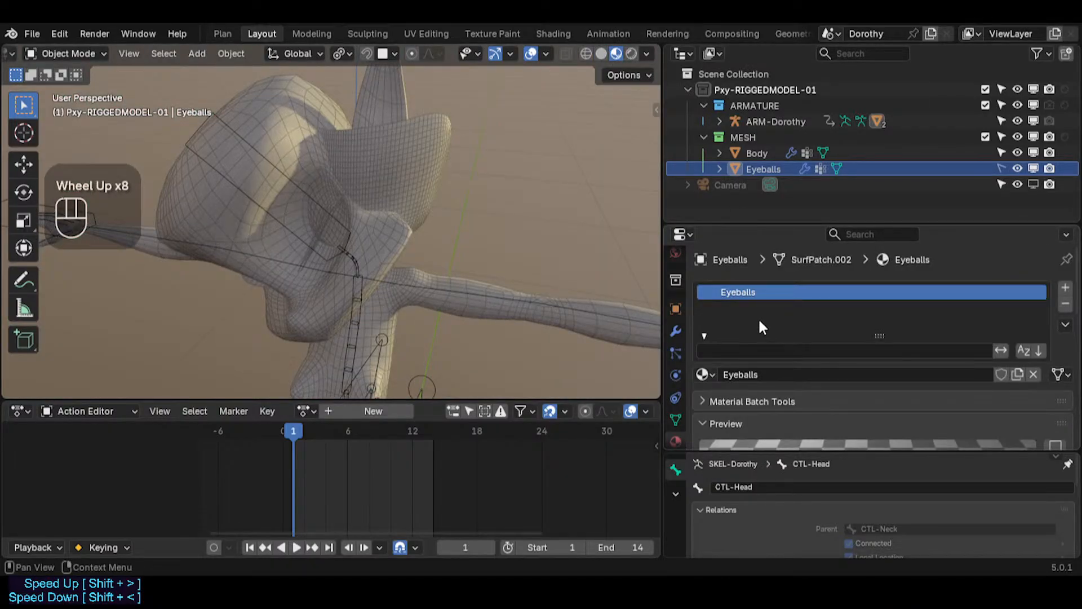
left_click(602, 53)
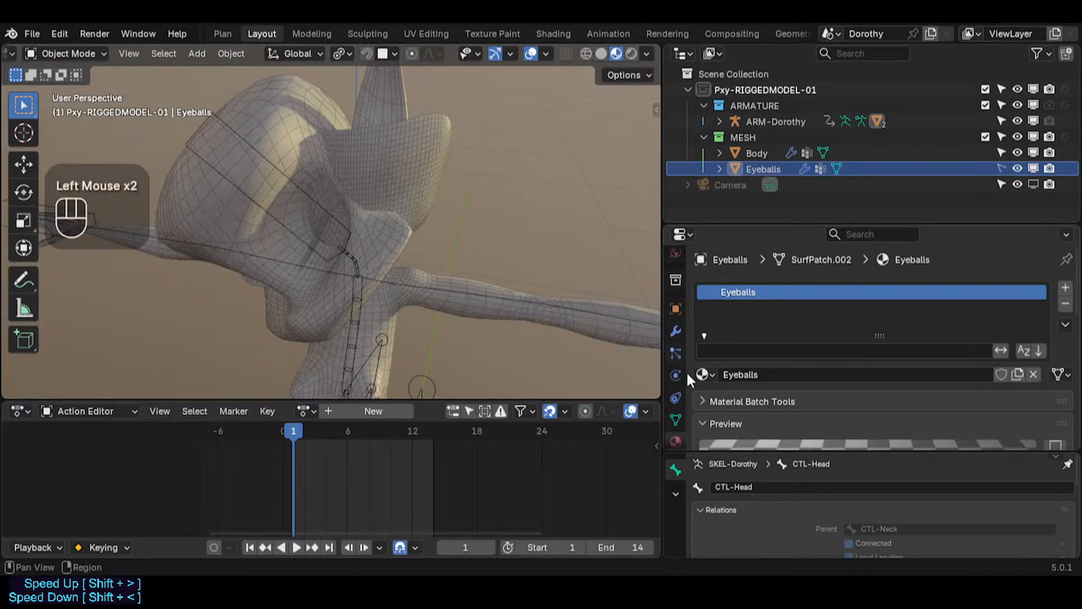
scroll(795, 319, "up", 1)
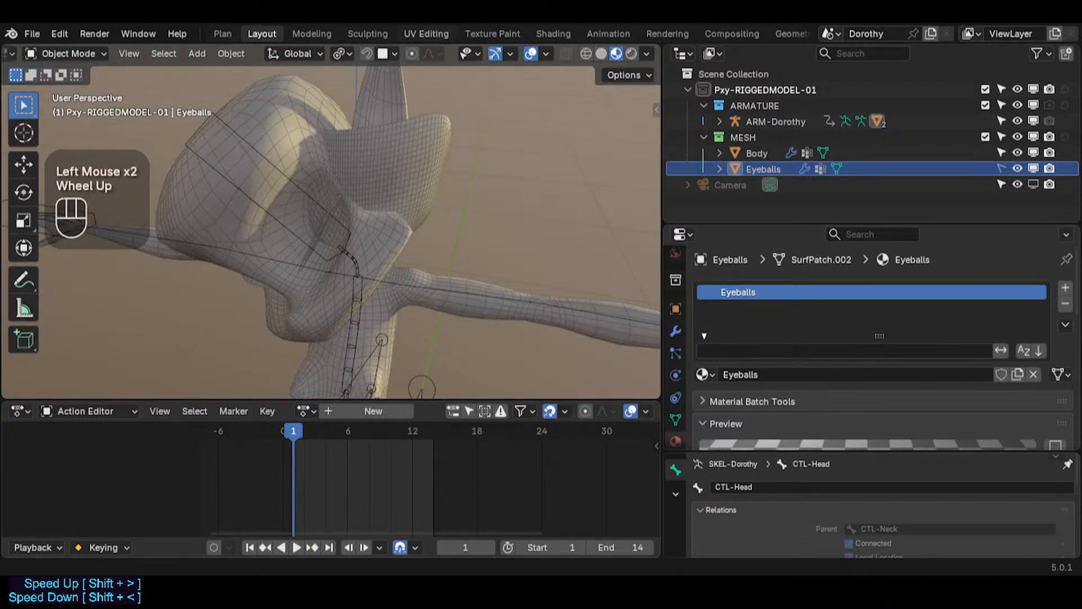
Step: Switch to the Shading workspace and select the Body mesh
left_click(553, 33)
middle_click_drag(485, 127, 430, 150)
left_click(426, 188)
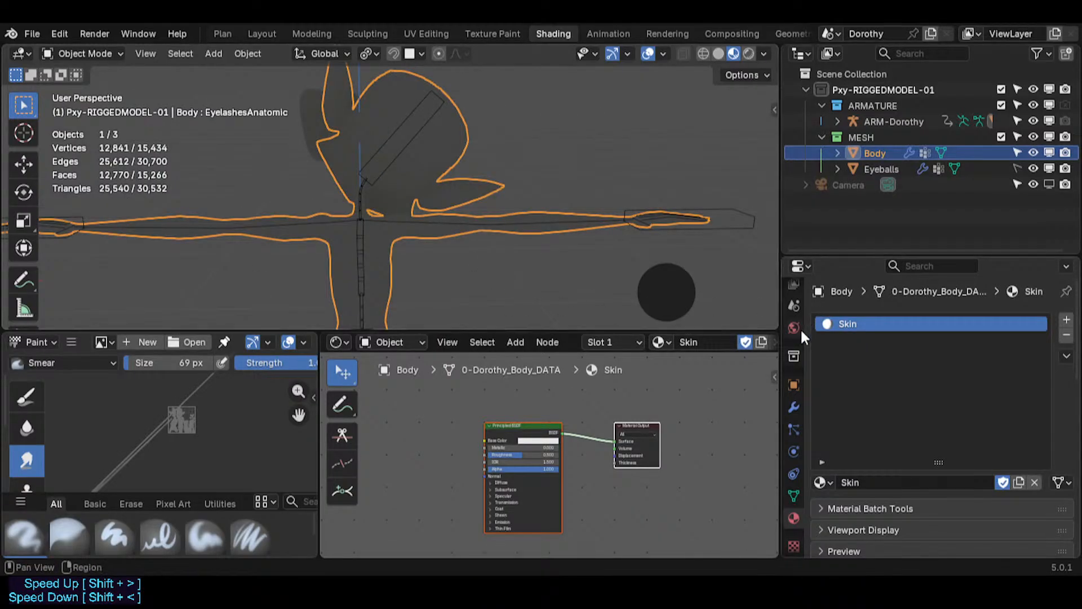
Step: Examine the Skin material's nodes and viewport display settings
scroll(581, 456, "up", 3)
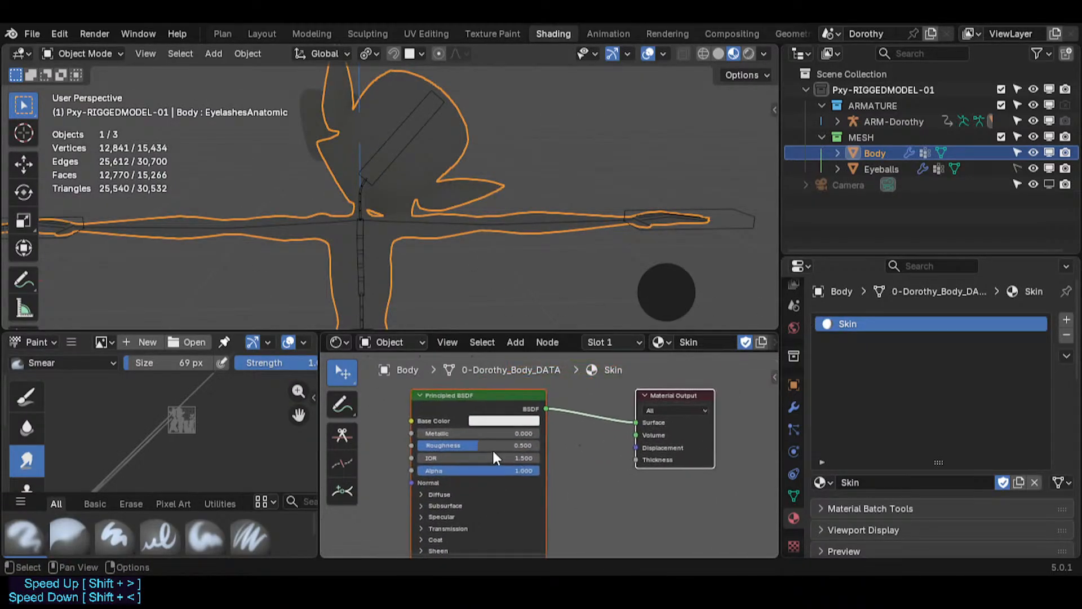
scroll(865, 479, "down", 10)
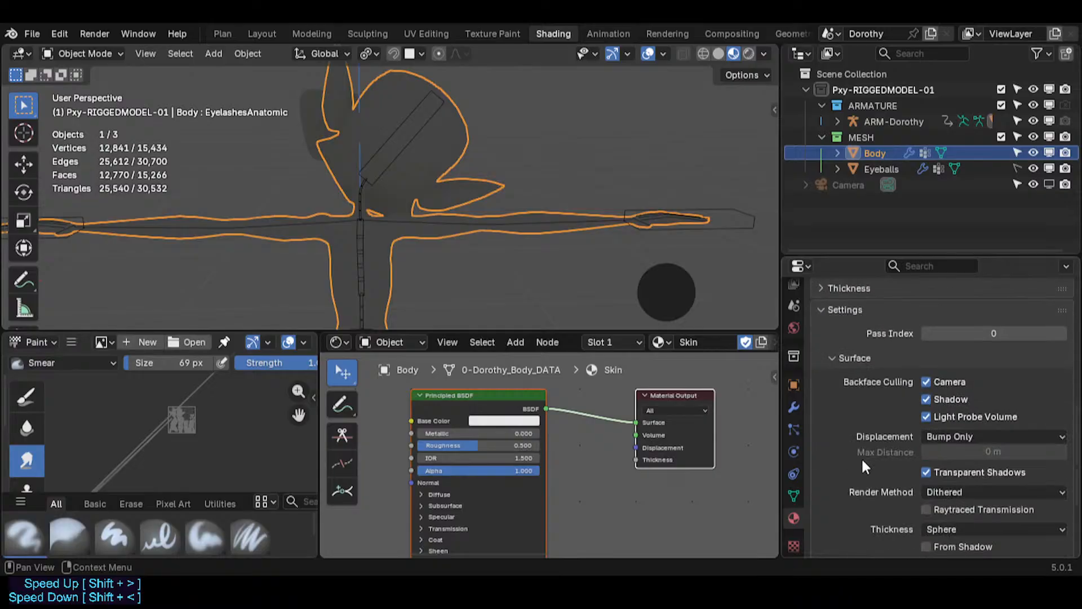
scroll(860, 460, "up", 5)
scroll(858, 461, "up", 5)
left_click(840, 433)
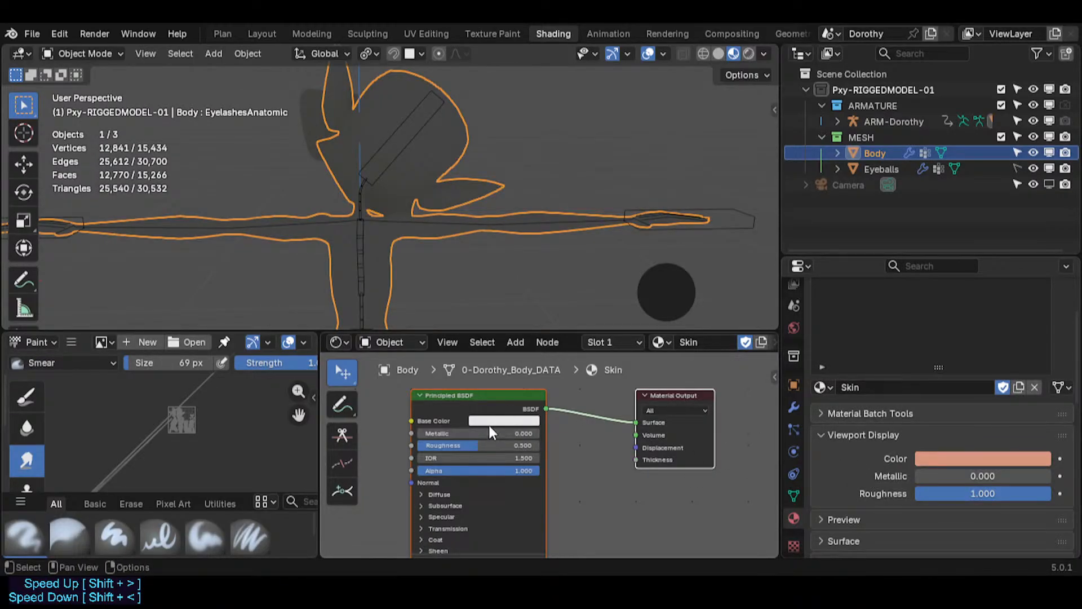
scroll(851, 364, "up", 4)
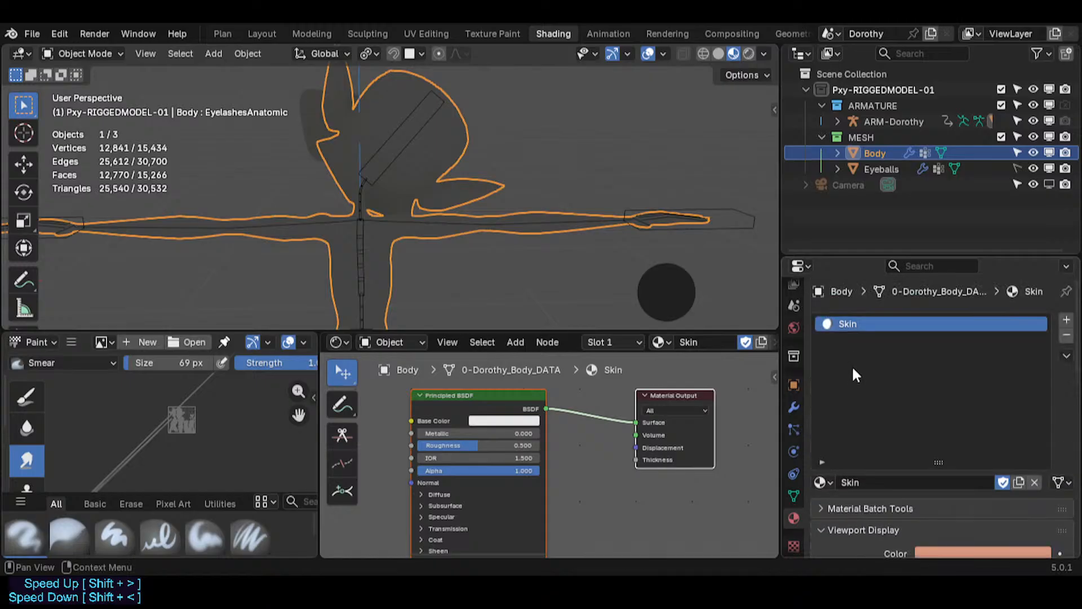
Step: Paste the Skin material's viewport display color into the Principled BSDF Base Color
left_click_drag(939, 459, 939, 367)
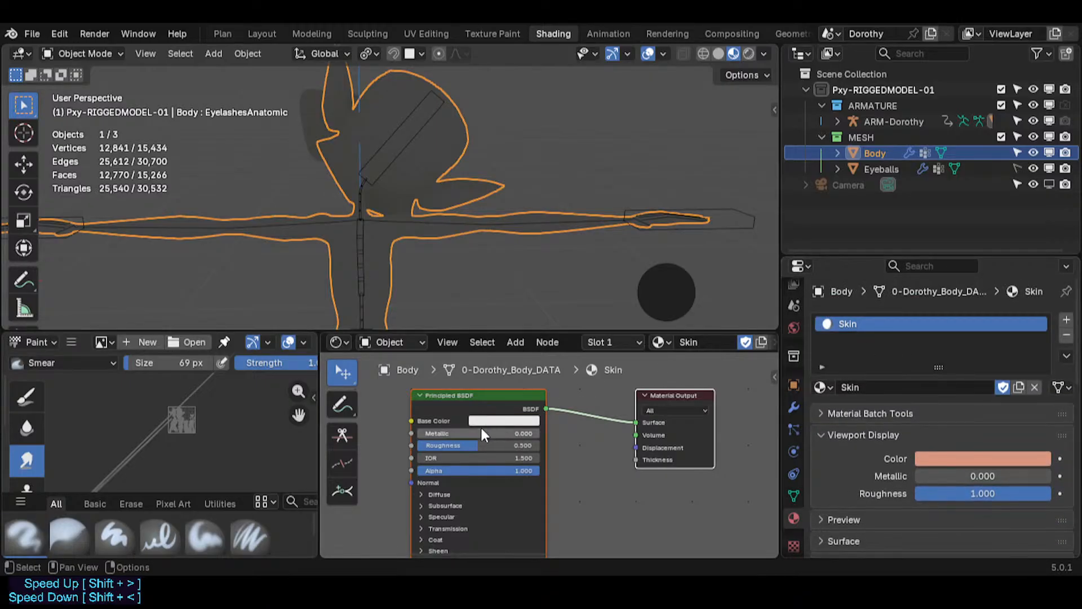
key("ctrl+v")
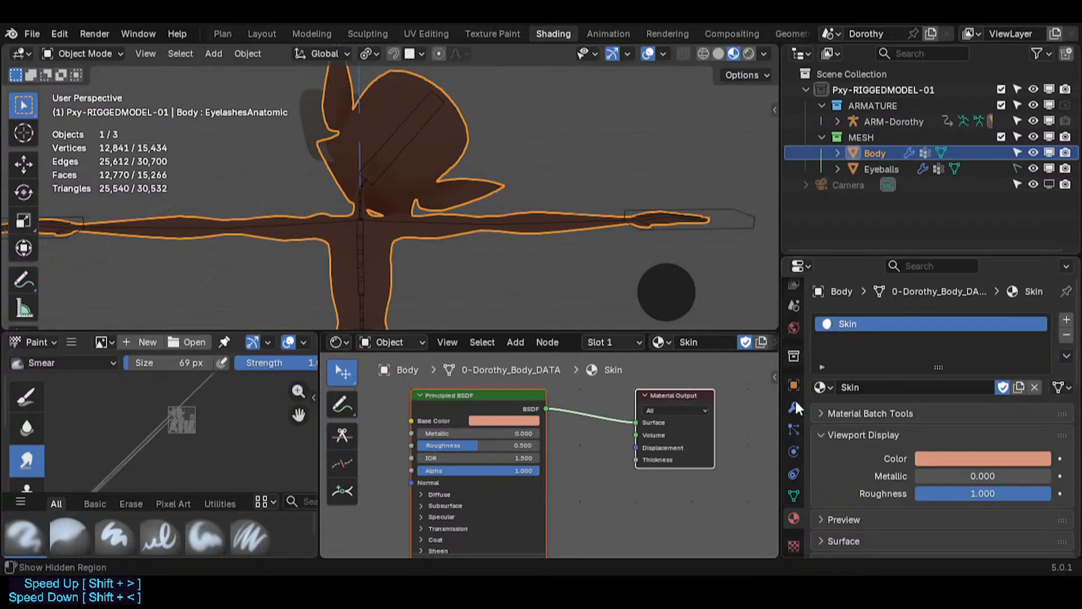
scroll(877, 444, "down", 15)
scroll(902, 455, "up", 15)
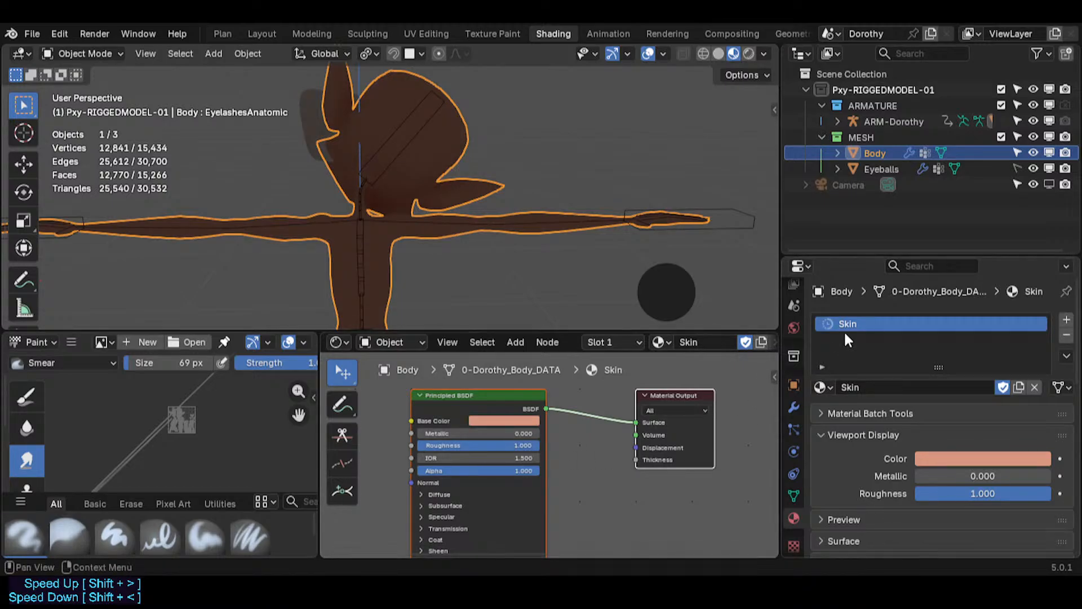
Step: Select the Eyeballs object and paste its viewport display color into the Principled BSDF Base Color
left_click(298, 114)
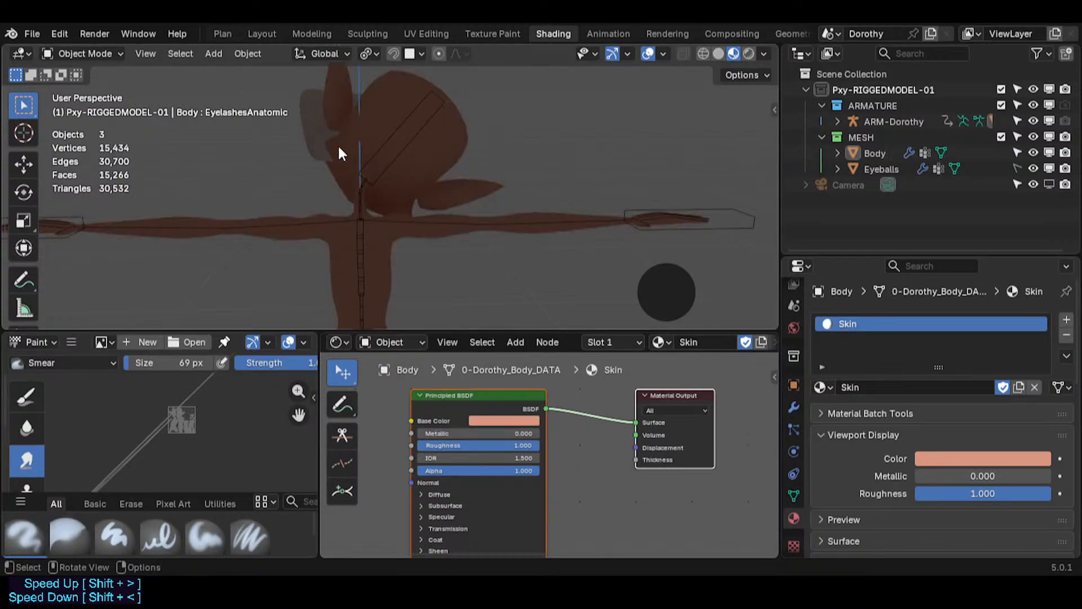
left_click(314, 120)
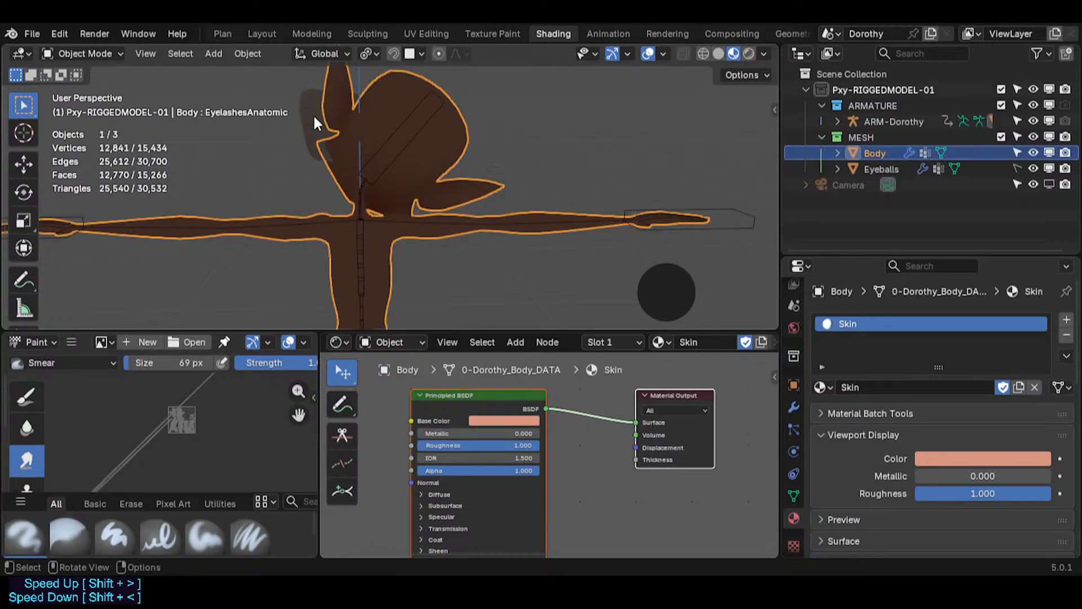
left_click(882, 169)
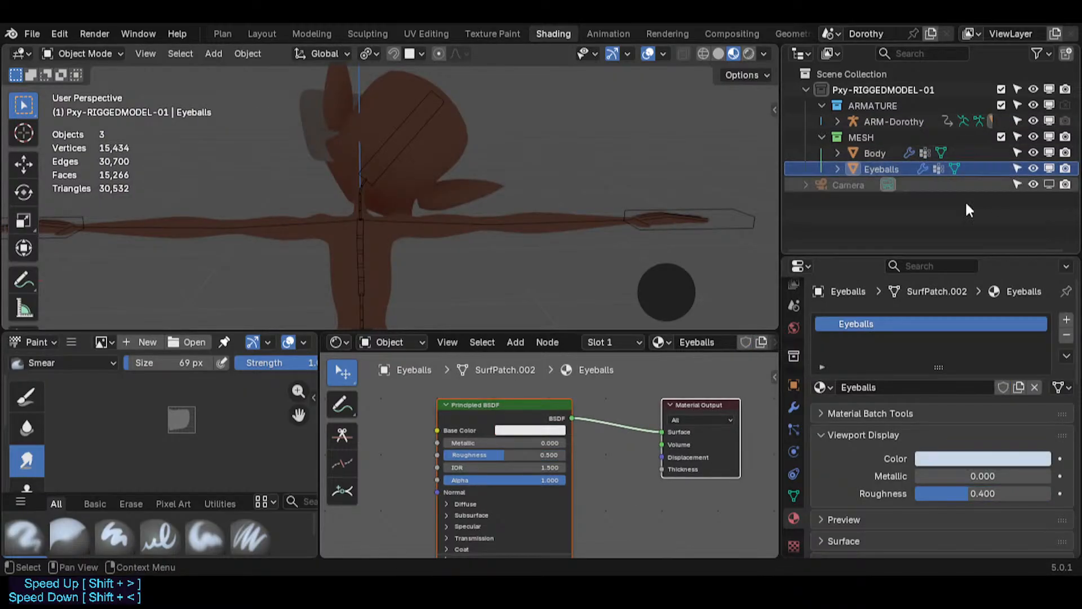
left_click(320, 117)
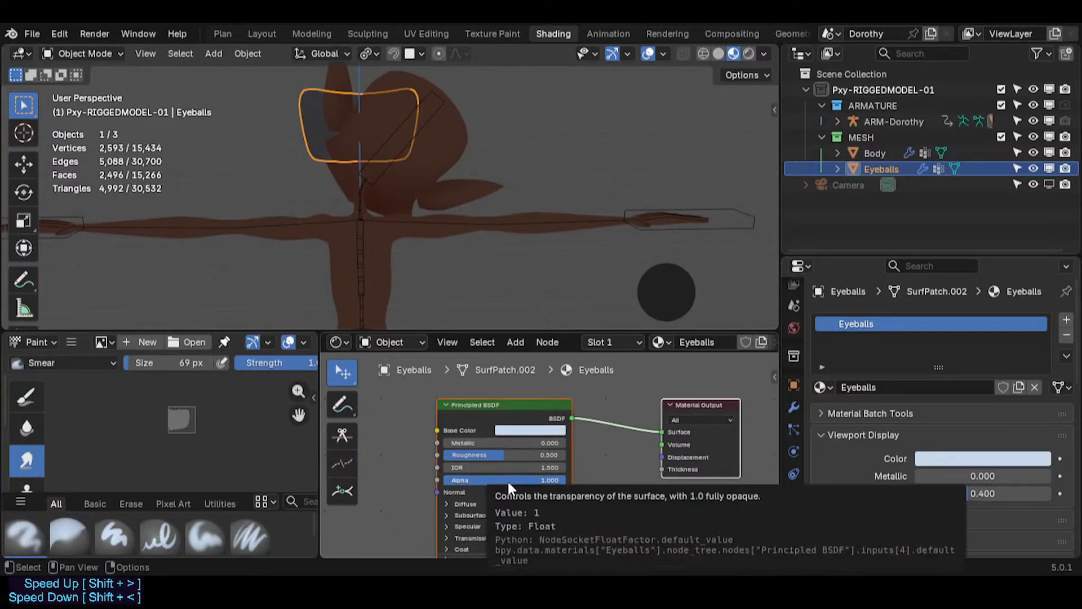
key("ctrl+v")
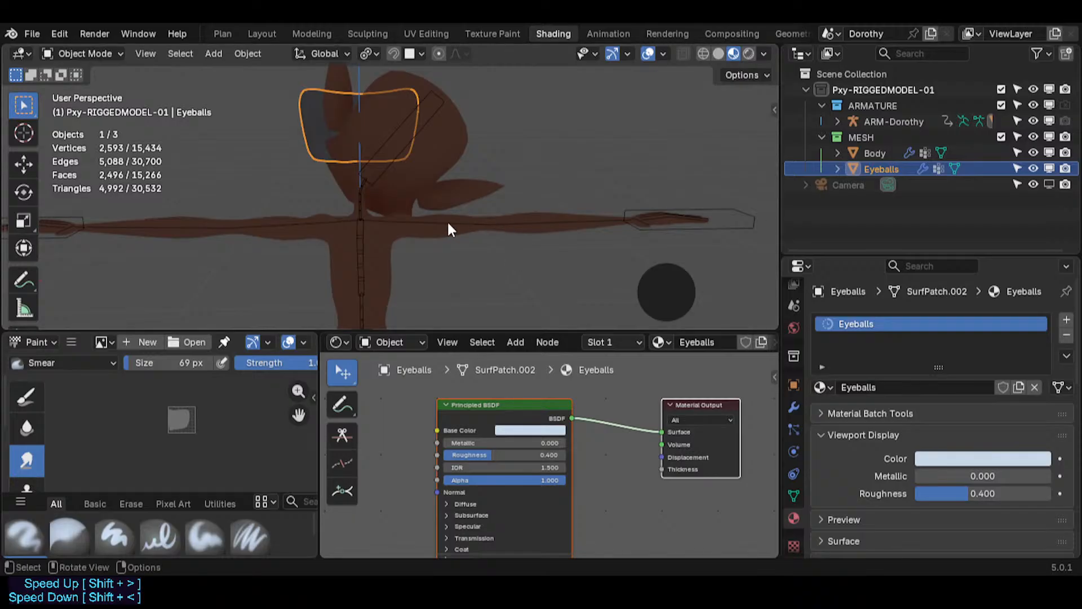
Step: Deselect everything, return to the Layout workspace and save the blend file
left_click(555, 161)
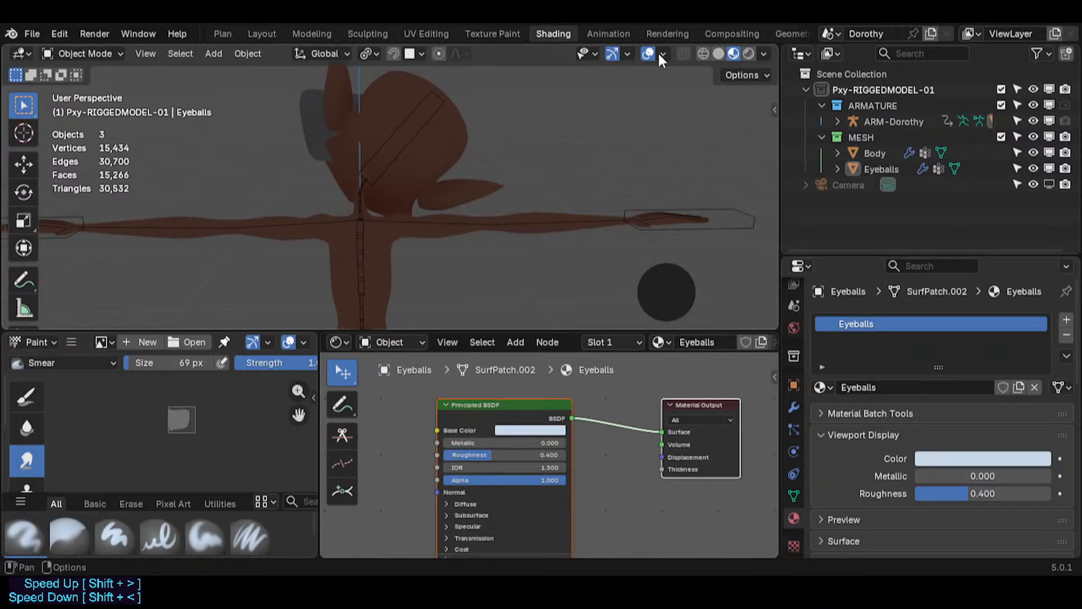
left_click(255, 33)
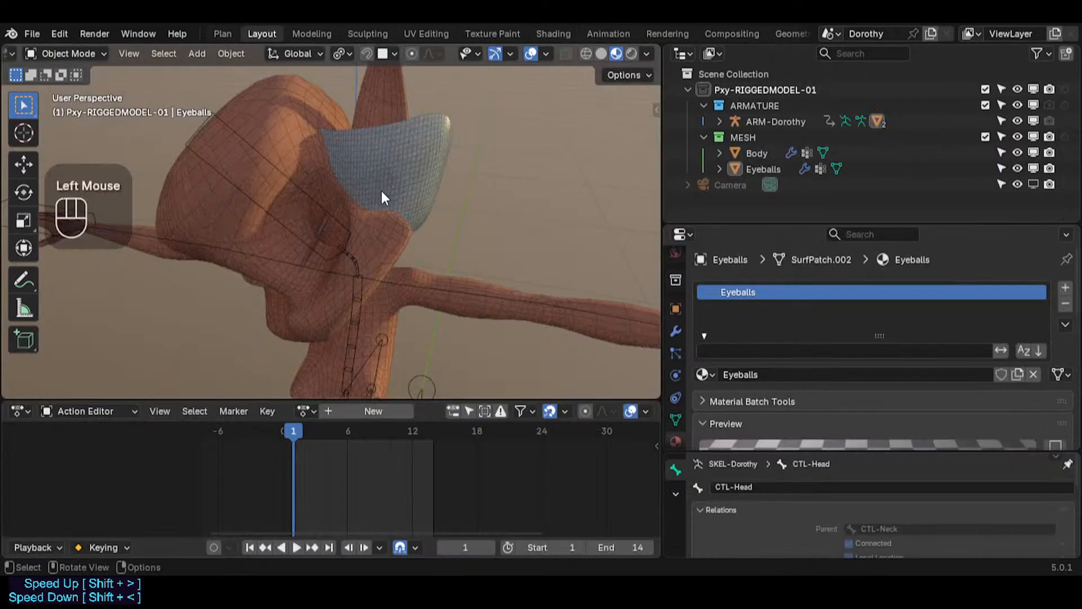
middle_click_drag(381, 188, 338, 229)
key("ctrl+s")
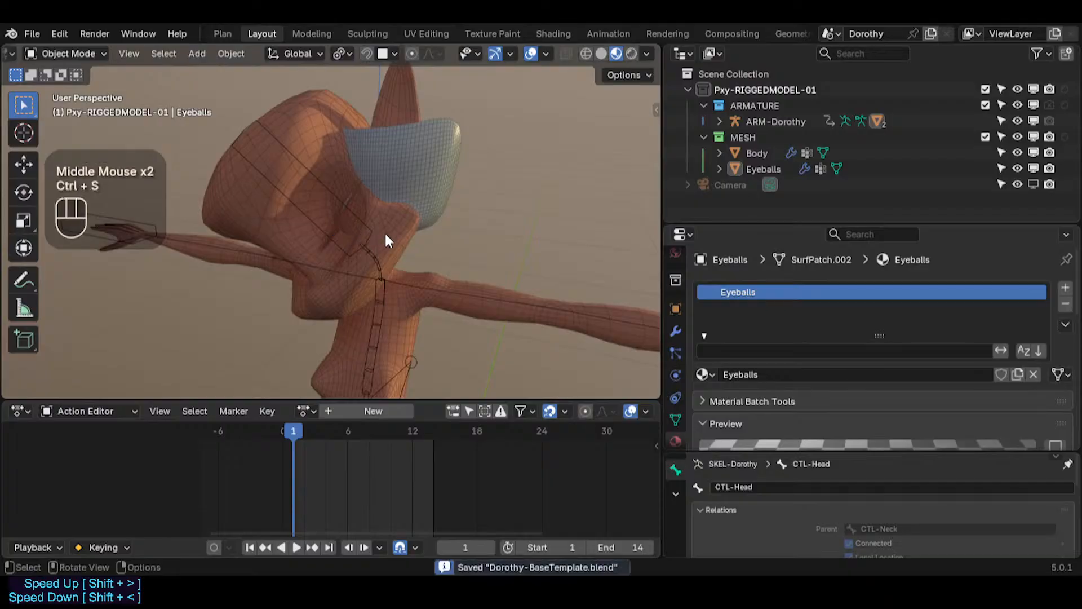
Step: Select the Eyeballs mesh and open its object data properties to inspect the vertex groups
left_click(425, 175)
left_click(676, 420)
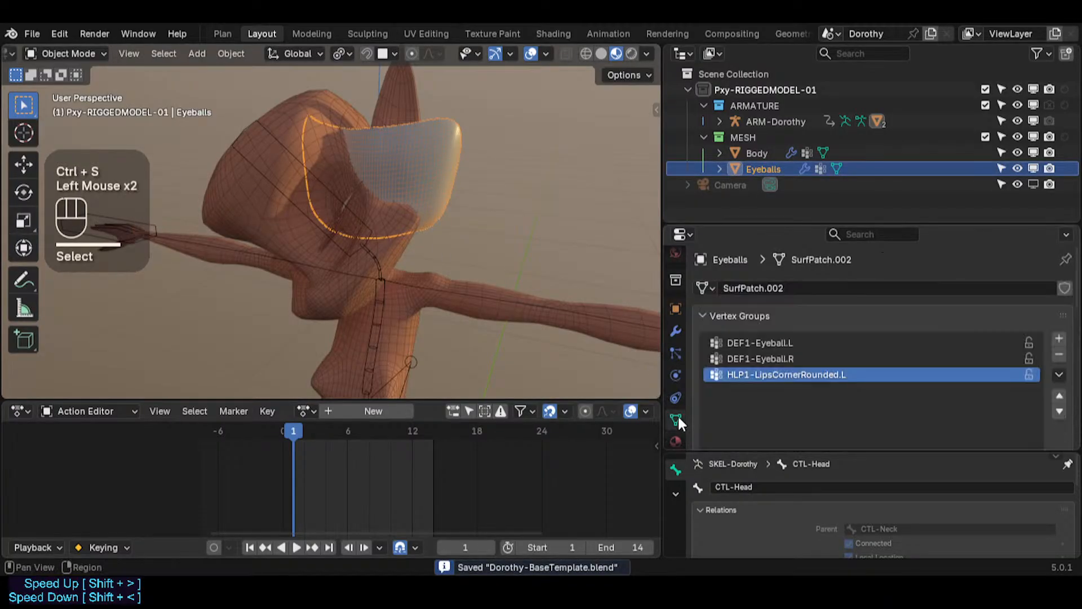
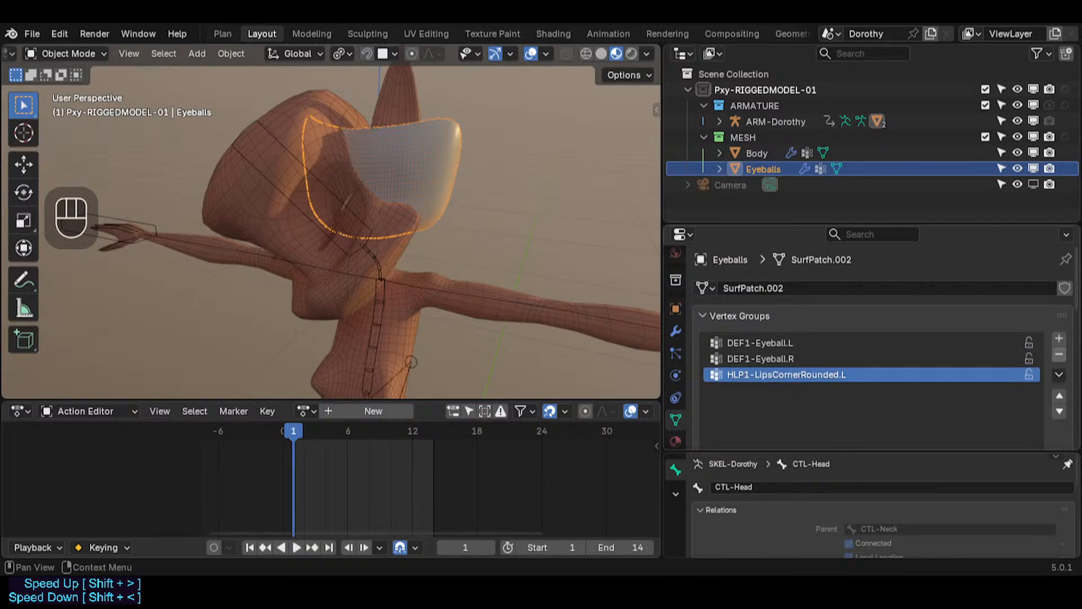
Step: Remove the HLP1-LipsCornerRounded.L vertex group from the Eyeballs mesh and select the armature
left_click(1059, 354)
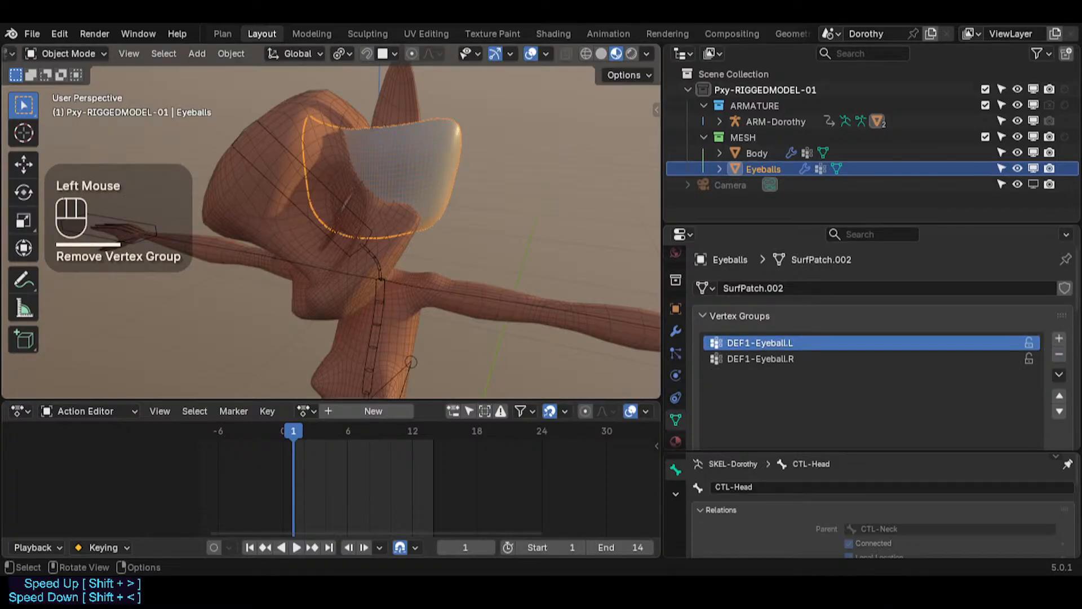
left_click(361, 236)
left_click(365, 233)
left_click(369, 228, "ctrl")
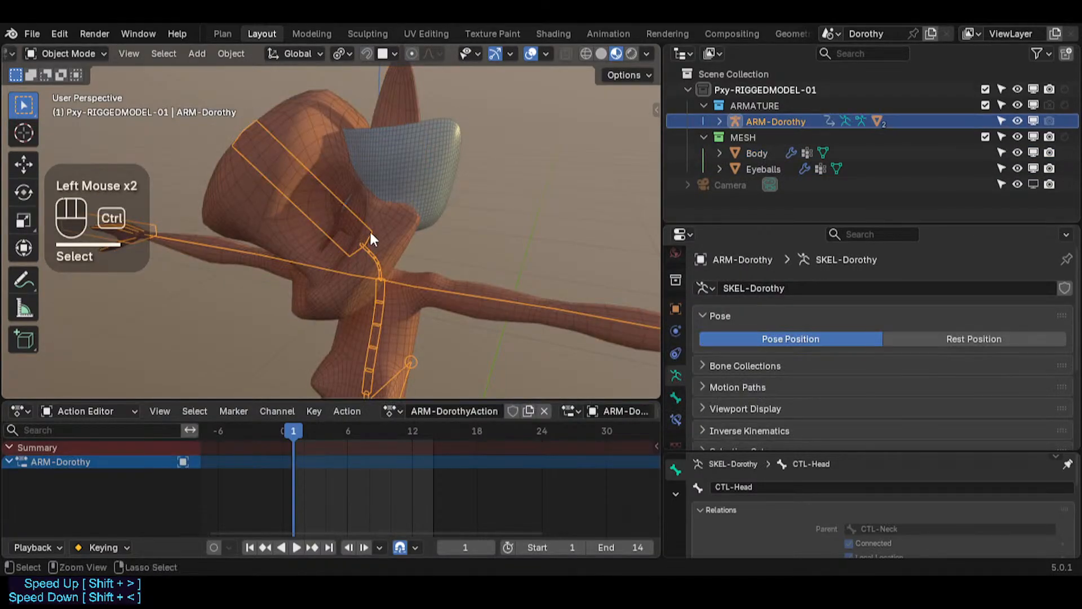
Step: In Pose Mode, select all bones and clear their locations, then return to Object Mode
key("ctrl+Tab")
key("a")
key("alt+g")
key("alt+g")
key("ctrl+Tab")
scroll(435, 208, "up", 2)
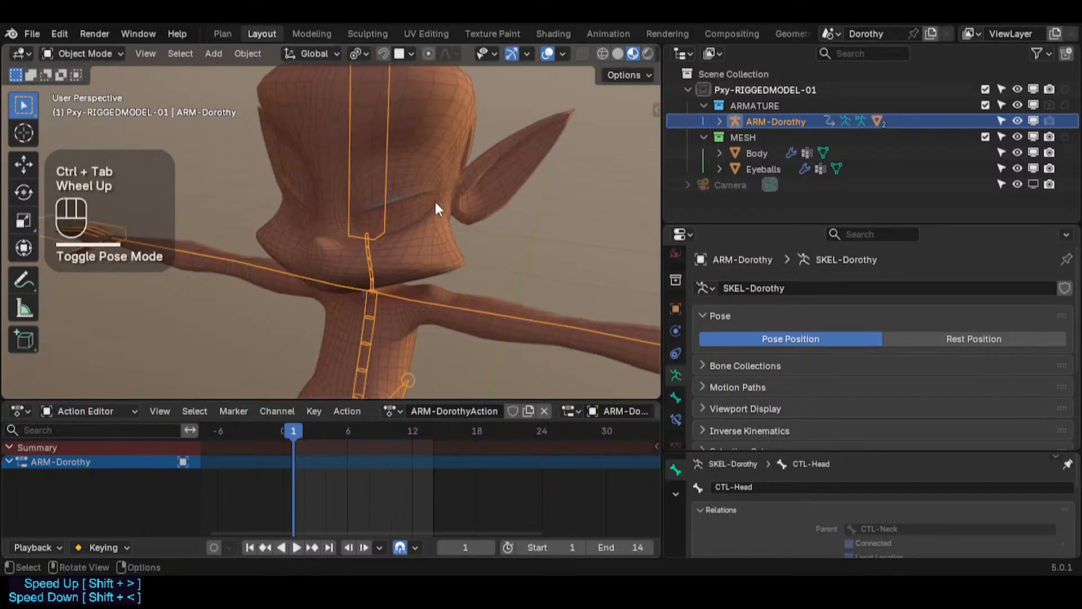
scroll(350, 203, "up", 1)
Step: Make DEF-Skeleton the active bone collection in the sidebar
key("n")
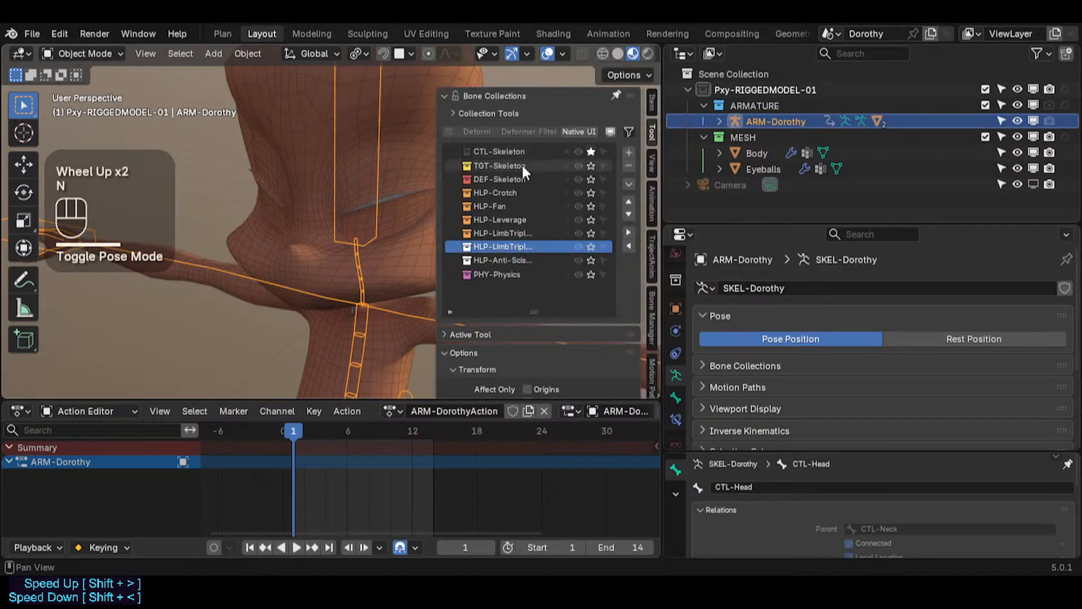
left_click(591, 180)
key("n")
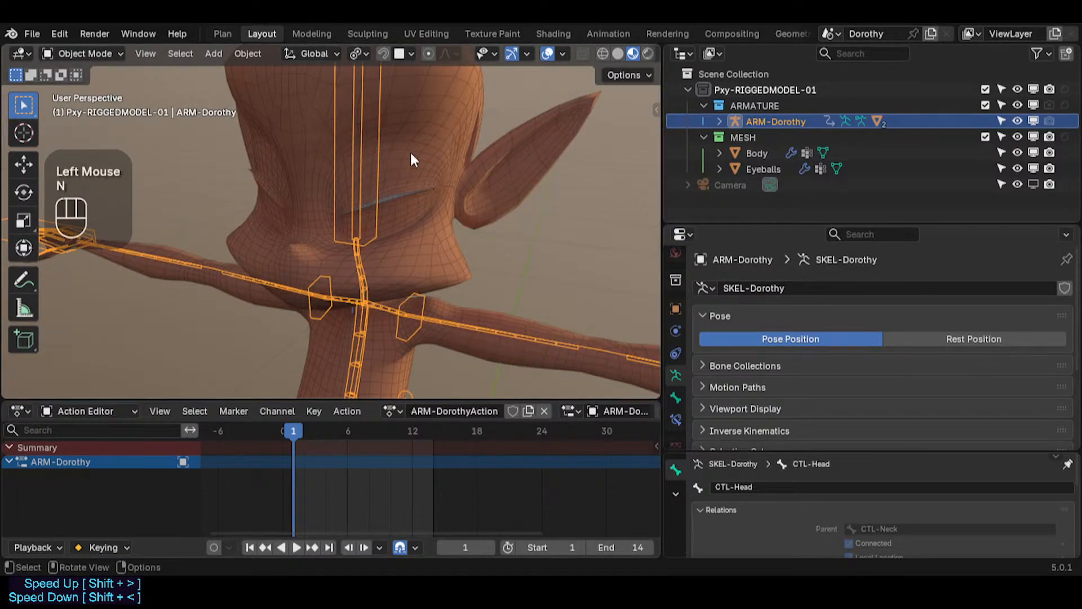
key("n")
left_click(521, 178)
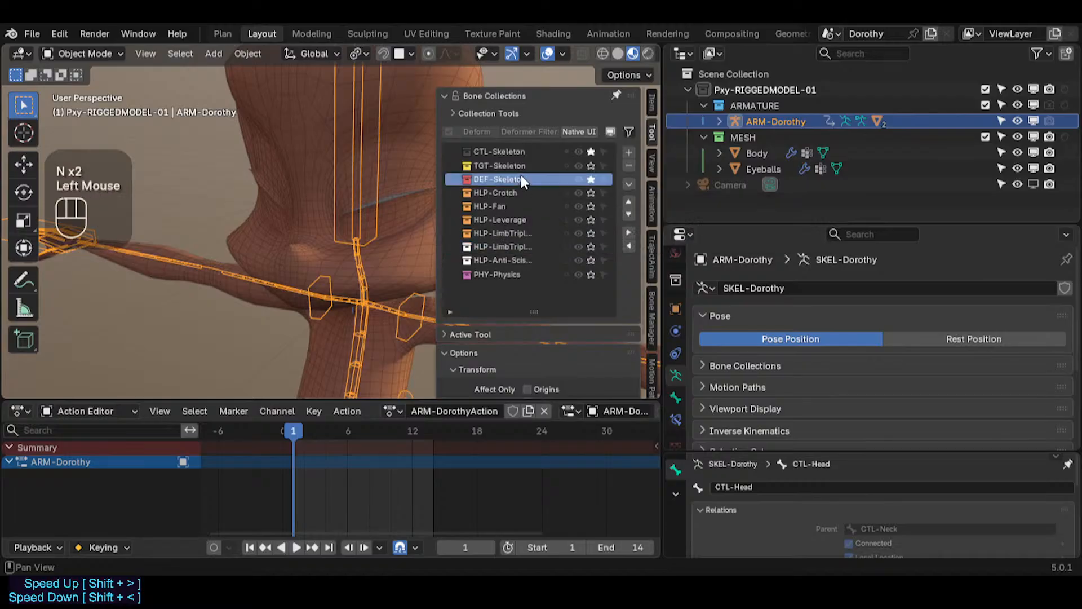
key("n")
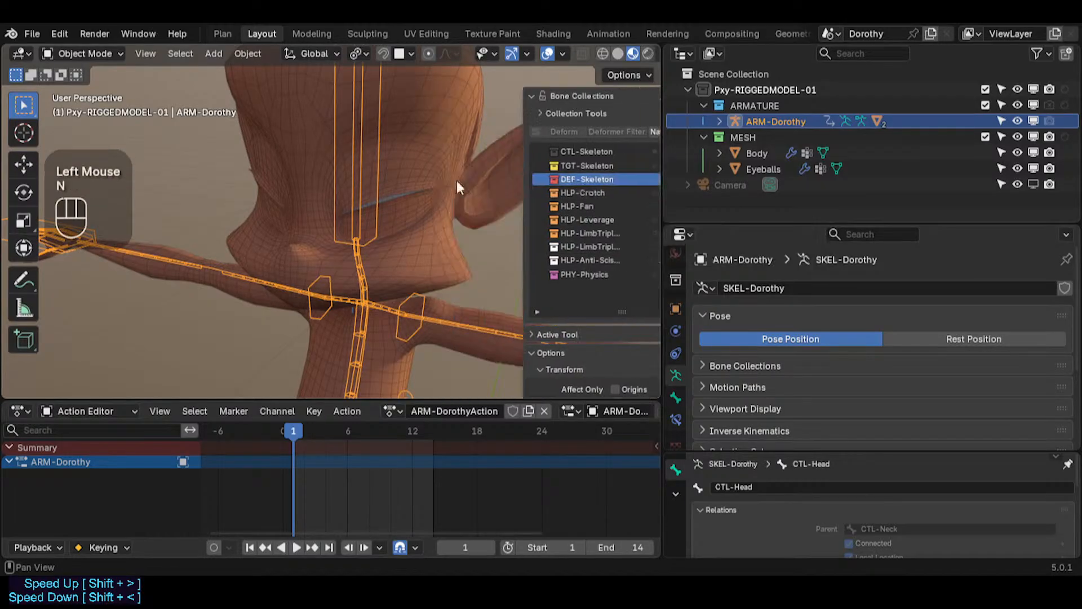
Step: Select the DEF1a-Head bone in Pose Mode to inspect it, then leave the mode
key("ctrl+Tab")
left_click(361, 168)
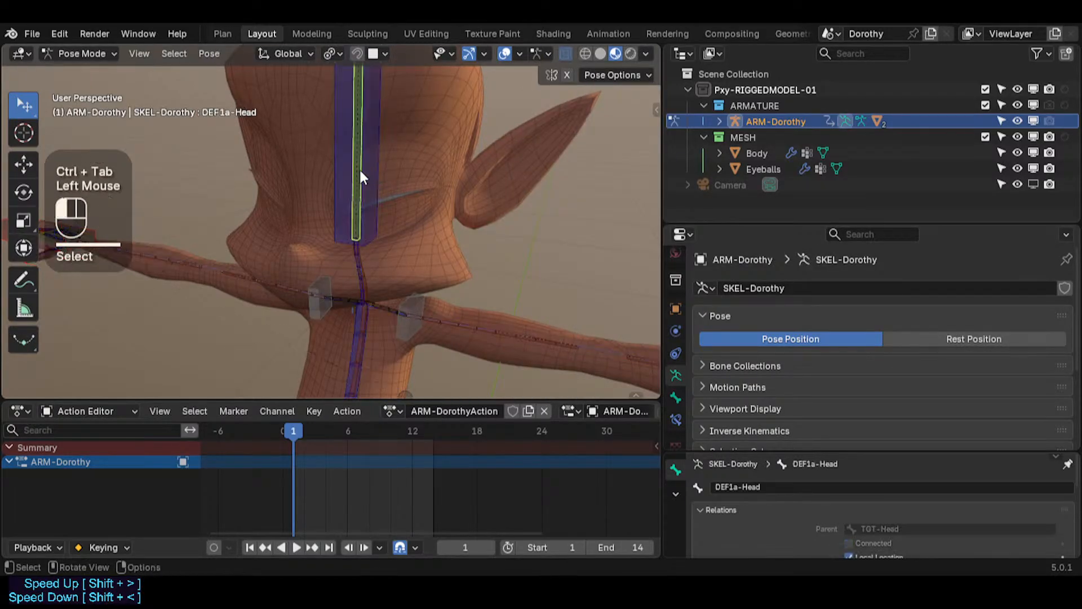
middle_click_drag(359, 168, 401, 193, "shift")
key("Tab")
key("ctrl+Tab")
Step: Hide the Body mesh and select the Eyeballs object
scroll(389, 205, "up", 2)
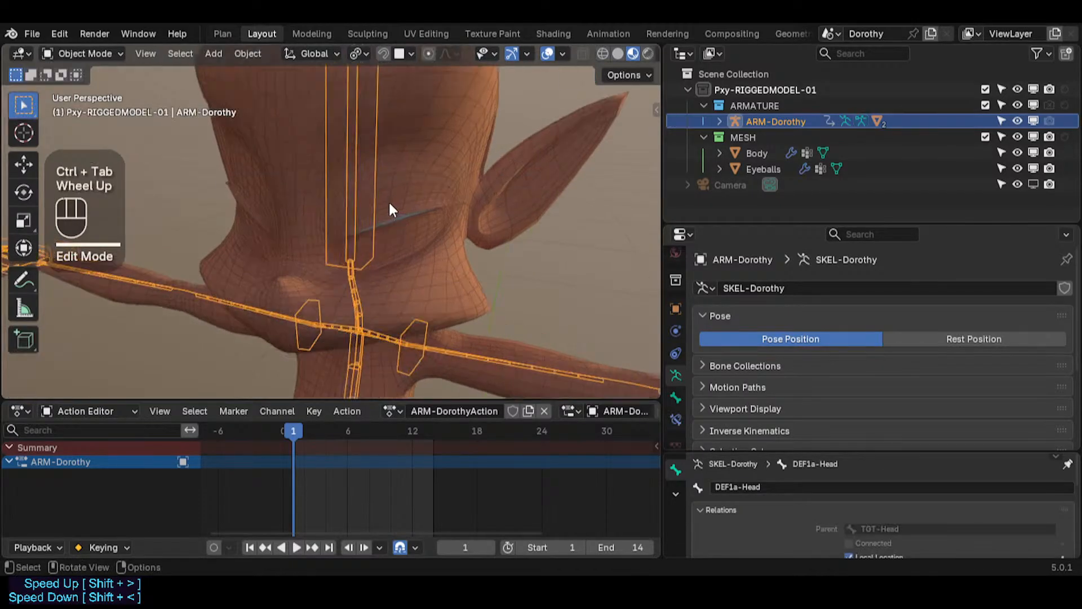
right_click(506, 236, "shift")
middle_click_drag(506, 236, 431, 220)
middle_click_drag(349, 221, 375, 260, "shift")
left_click(387, 153)
key("h")
left_click(352, 181)
Step: In Edit Mode on the eyeballs, select a vertex of the left eyeball and snap the 3D cursor to the selection
key("Tab")
scroll(357, 237, "down", 1)
middle_click_drag(361, 206, 343, 117)
scroll(350, 217, "up", 2)
key("shift+s")
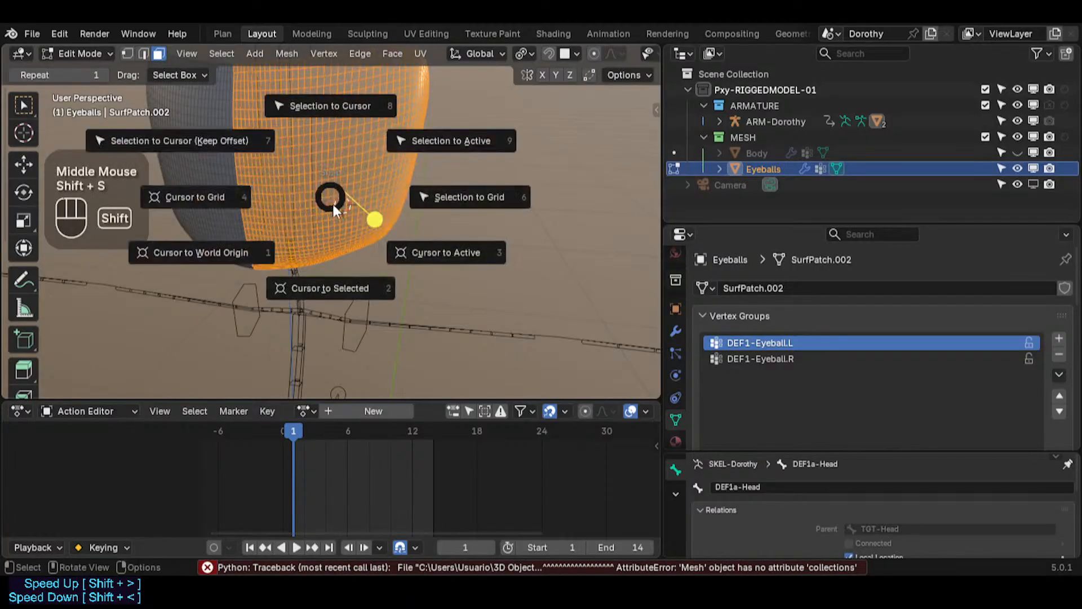
middle_click_drag(338, 186, 145, 257)
middle_click_drag(293, 203, 298, 248)
middle_click_drag(355, 152, 541, 147)
key("1")
left_click(333, 160)
left_click(333, 160)
key("shift+s")
key("Tab")
Step: Unhide the hidden objects
scroll(296, 174, "down", 2)
key("alt+h")
middle_click_drag(428, 157, 378, 129, "shift")
scroll(360, 211, "up", 5)
right_click(362, 234, "shift")
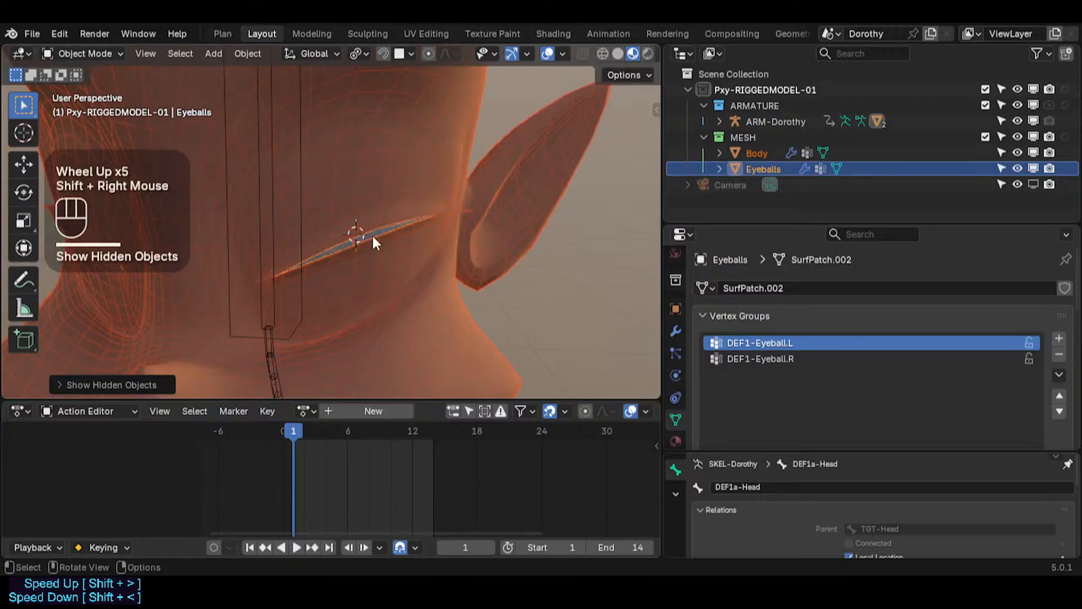
middle_click_drag(362, 234, 259, 225)
right_click(287, 265, "shift")
right_click(287, 262, "shift")
scroll(221, 266, "down", 4)
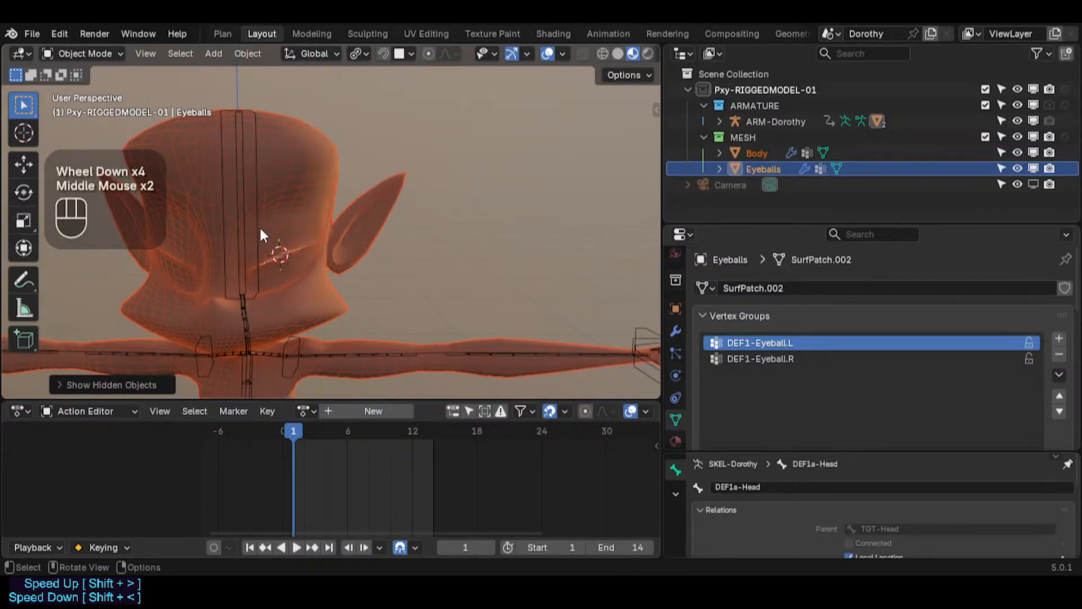
Step: In the armature's Edit Mode with DEF-Skeleton active, add a new bone at the 3D cursor and scale it down
left_click(255, 225)
key("Tab")
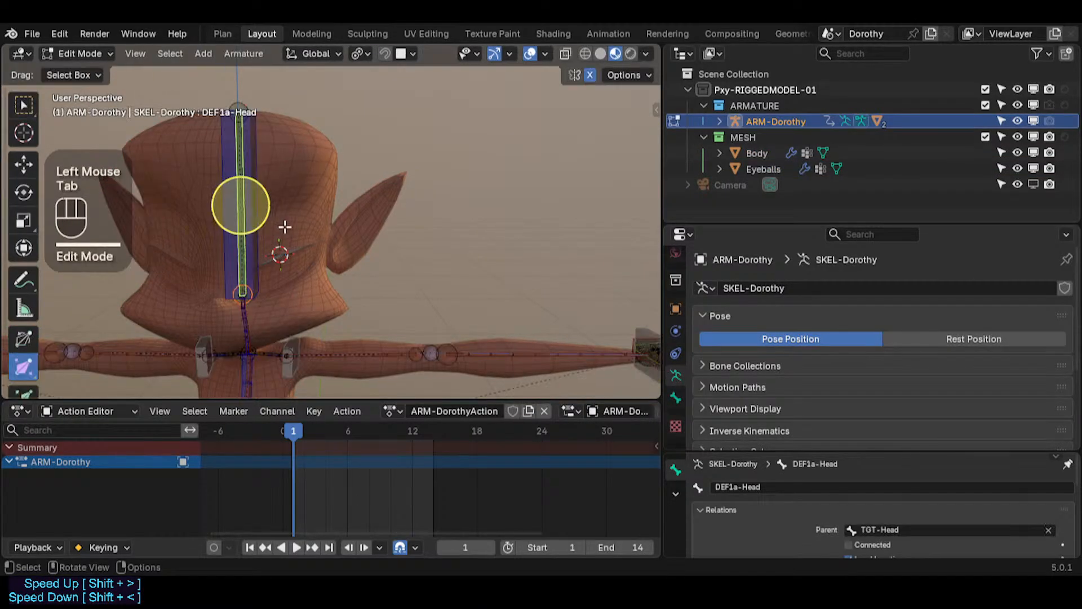
key("n")
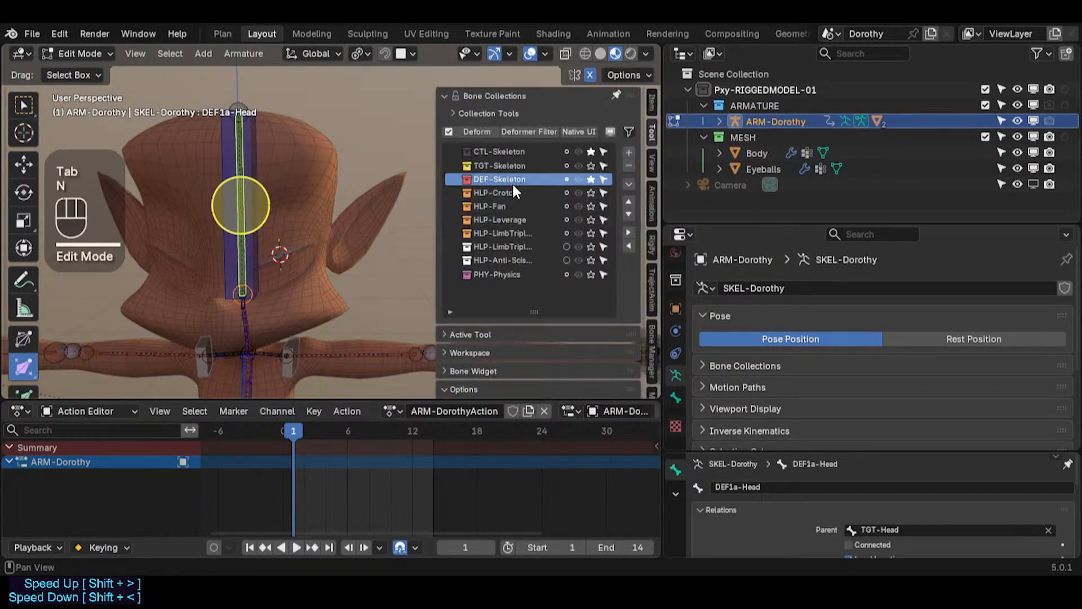
left_click(501, 178)
key("shift+a")
left_click(369, 129)
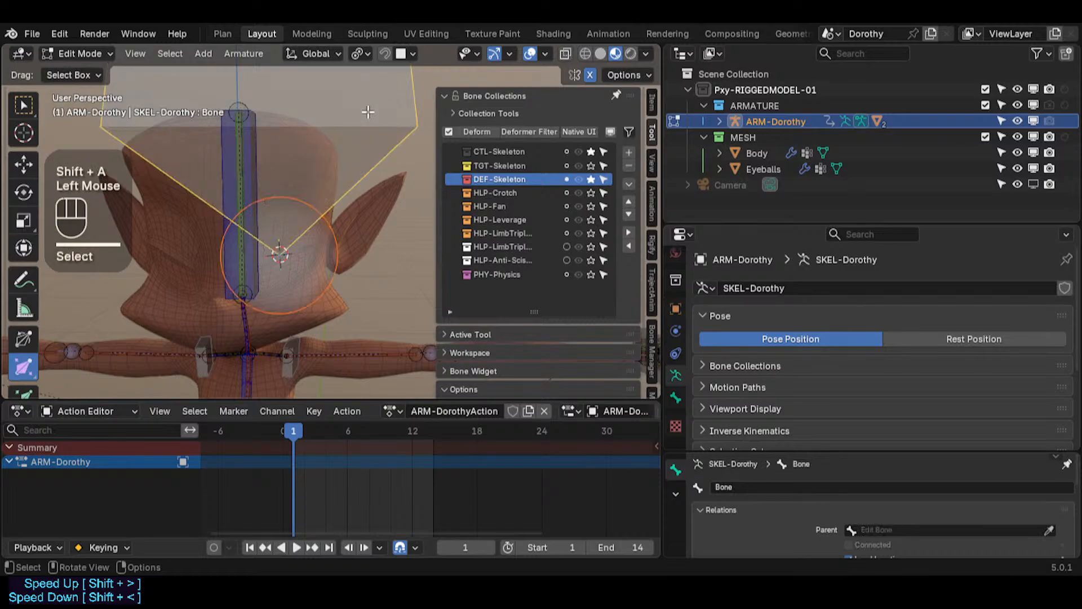
key("s")
left_click(317, 188)
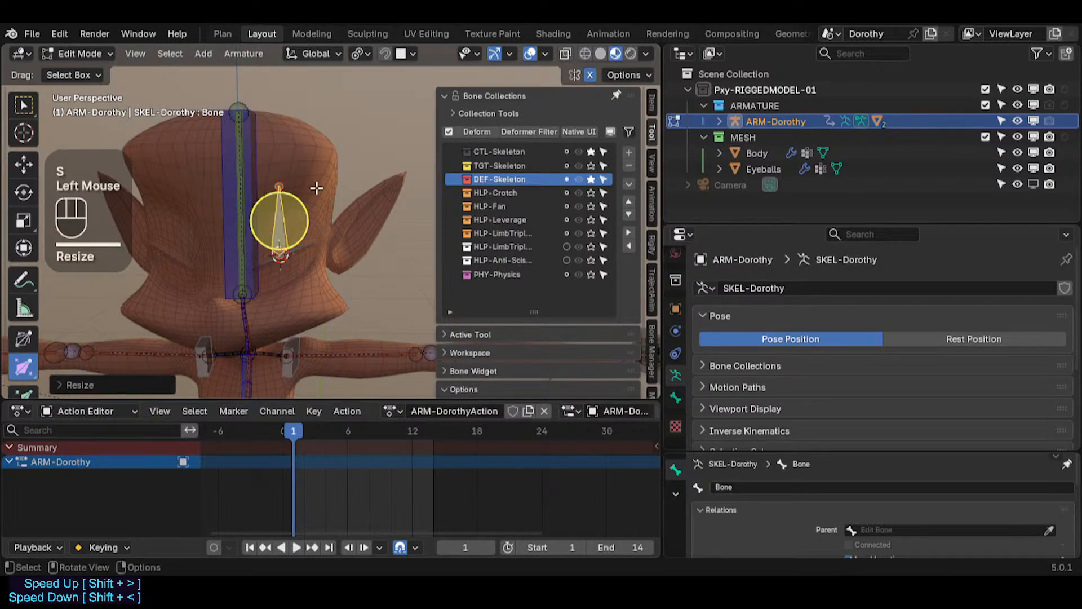
Step: Clear the new bone's roll and rotate it 90 degrees around the X axis
key("ctrl+3")
left_click(282, 206)
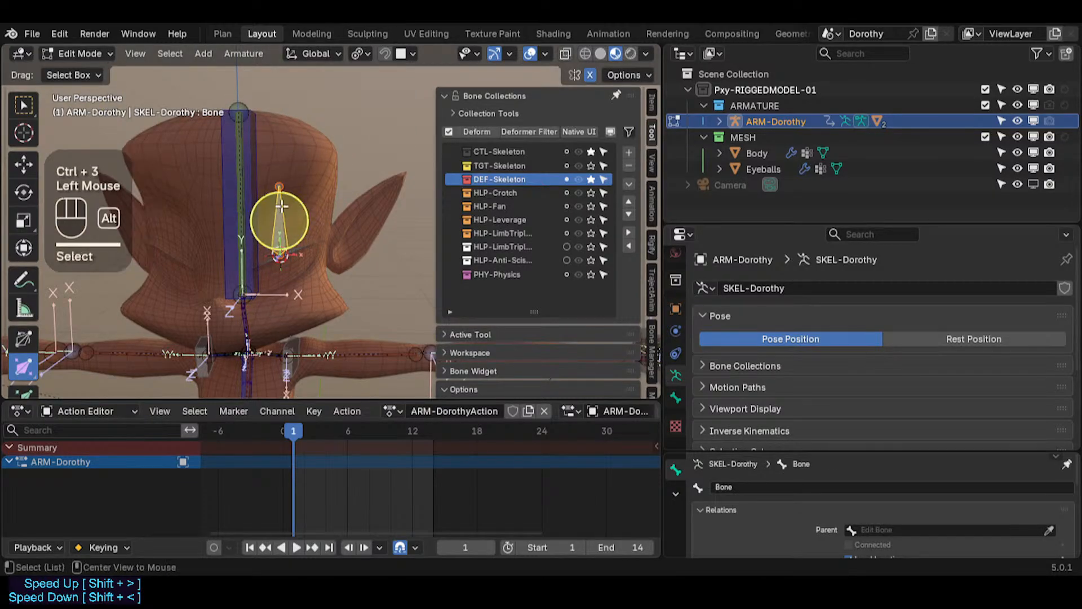
key("alt+r")
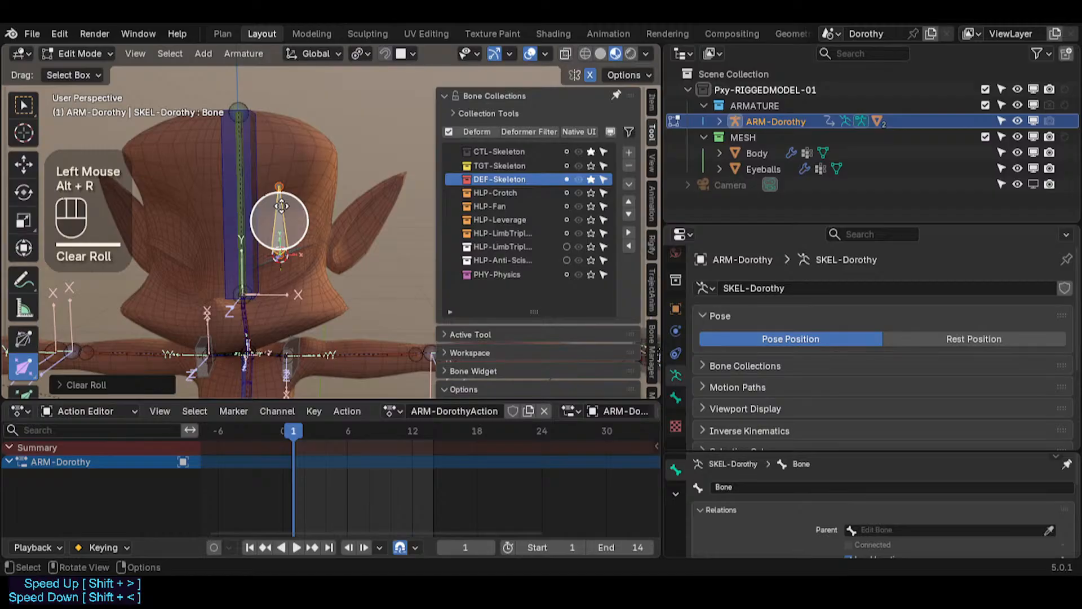
key("r")
key("x")
key("KP_9")
key("KP_0")
key("KP_Enter")
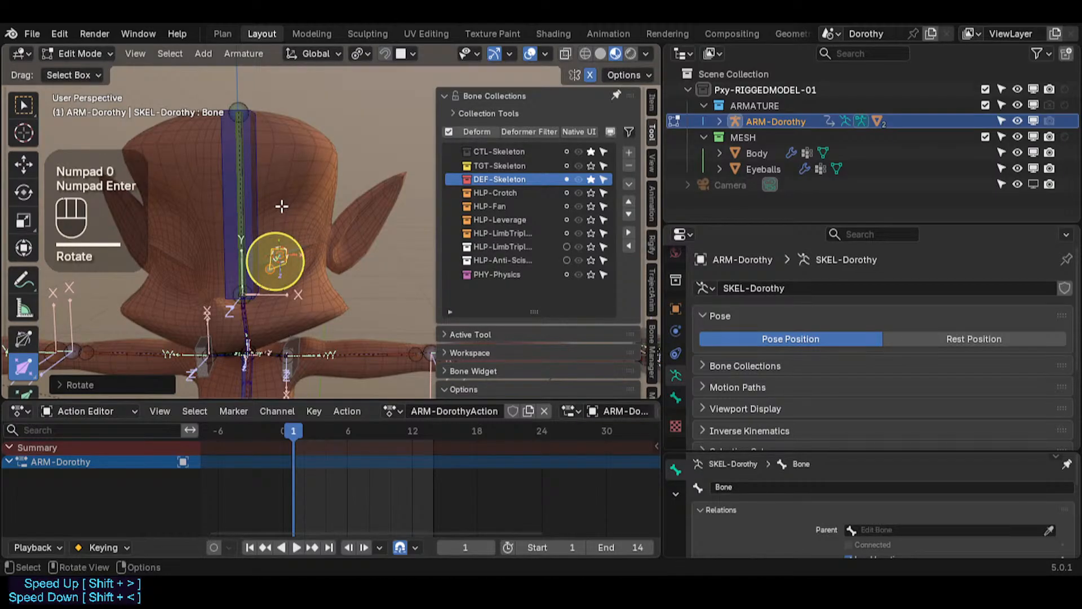
Step: Clear the bone's roll again and scale it smaller
key("alt+r")
mouse_move(302, 224)
middle_mouse_down()
mouse_move(279, 281)
mouse_move(264, 261)
mouse_move(286, 239)
middle_mouse_up()
key("s")
left_click(277, 275)
key("s")
left_click(286, 248)
scroll(280, 244, "up", 2)
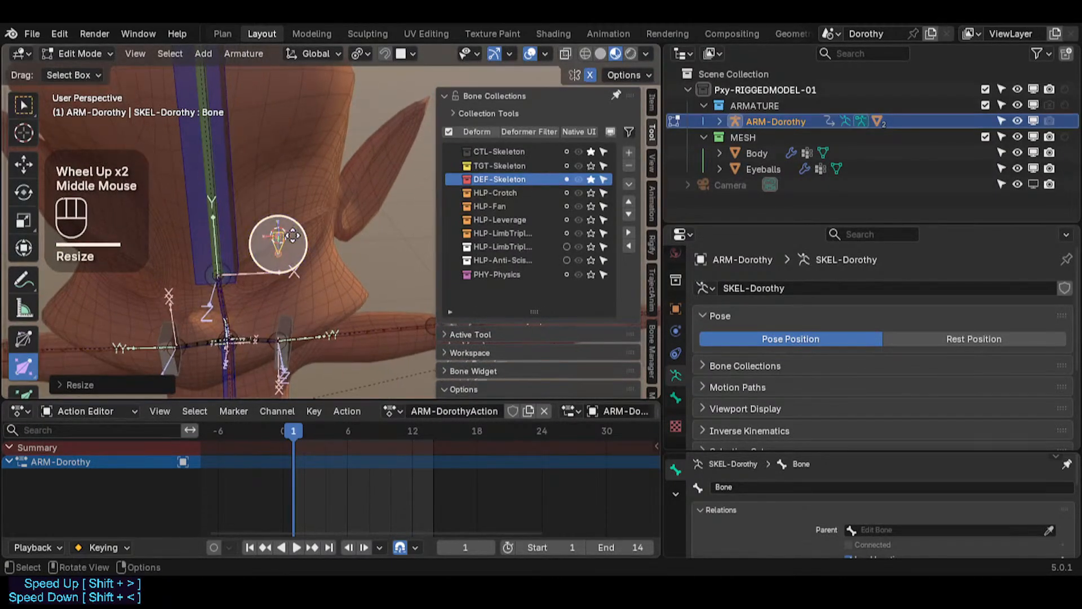
Step: Set the new bone's viewport Bone Color to 15 - Theme Color Set
left_click(676, 399)
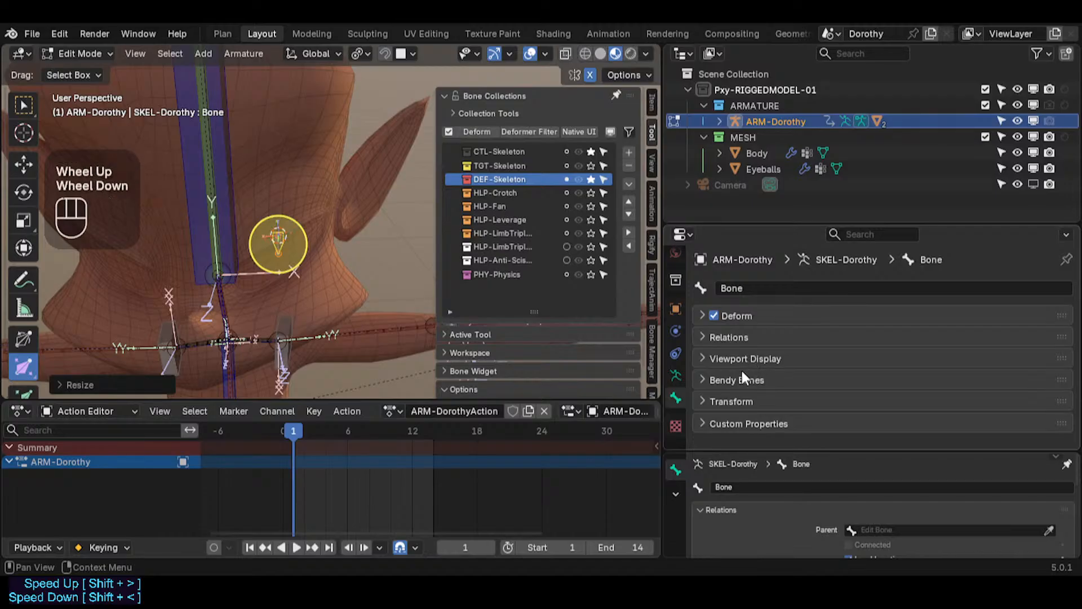
left_click(744, 359)
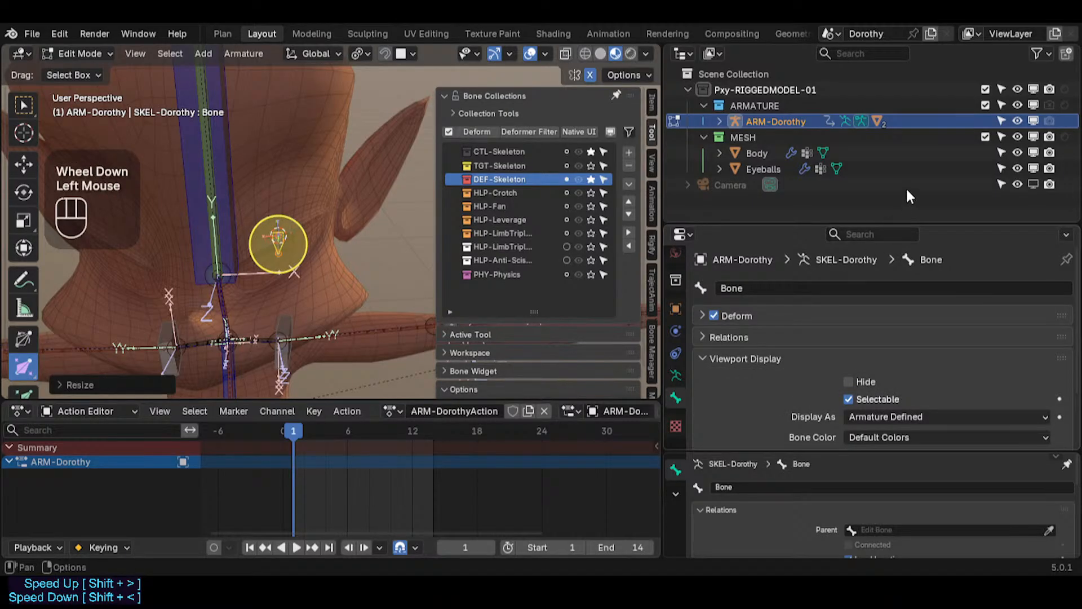
scroll(879, 349, "down", 2)
left_click(885, 369)
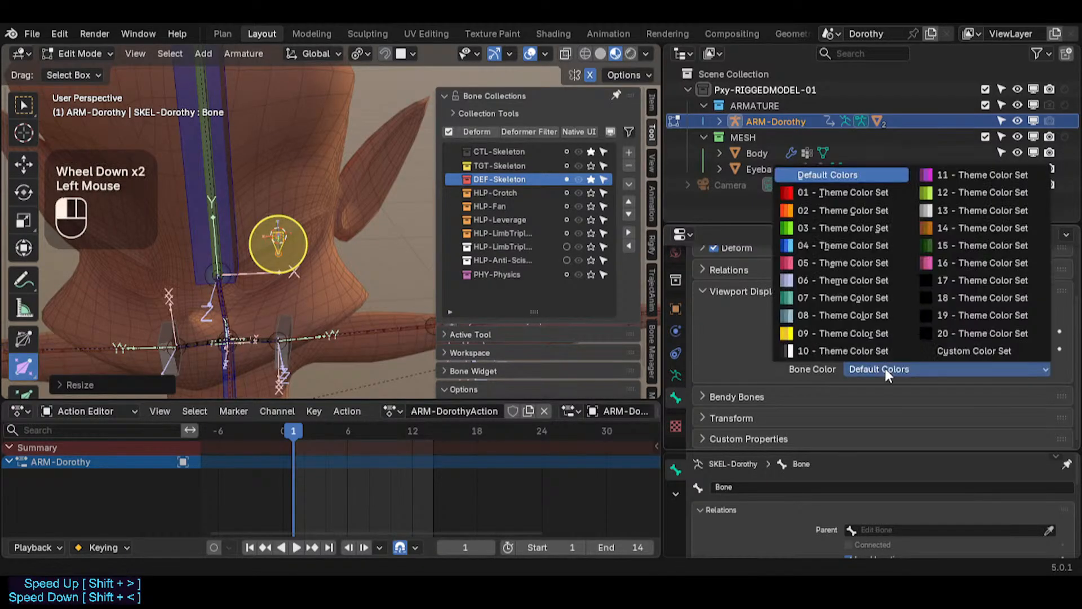
left_click(941, 243)
middle_click_drag(352, 178, 360, 180)
key("n")
middle_click_drag(282, 224, 278, 243)
key("F2")
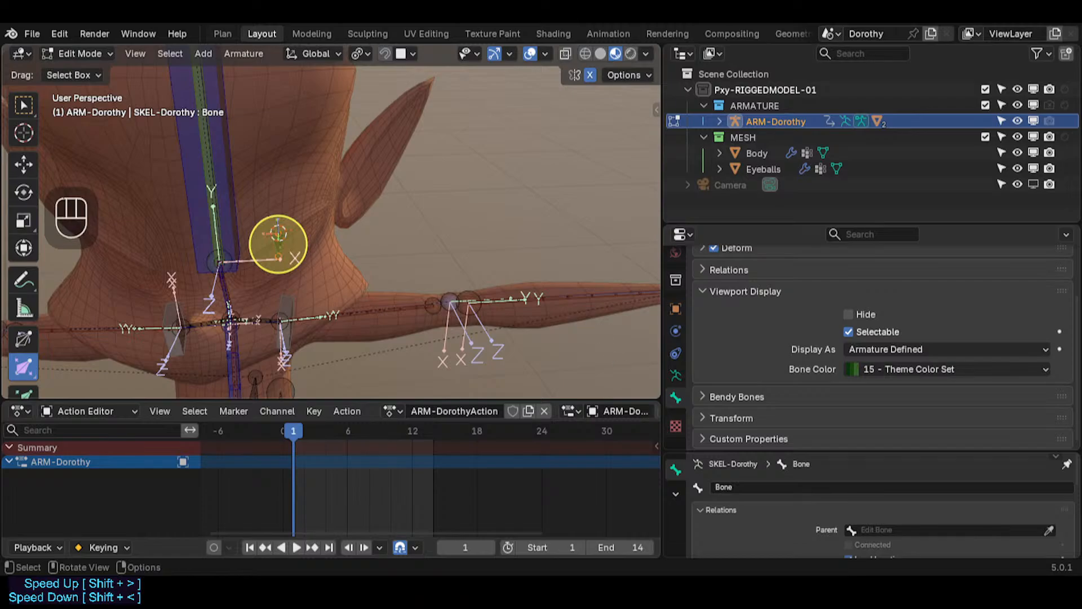
left_click(278, 243)
Step: Copy the DEF1-Eyeball.L vertex group name from the Eyeballs and rename the new bone to DEF1-Eyeball.L
key("ctrl+Tab")
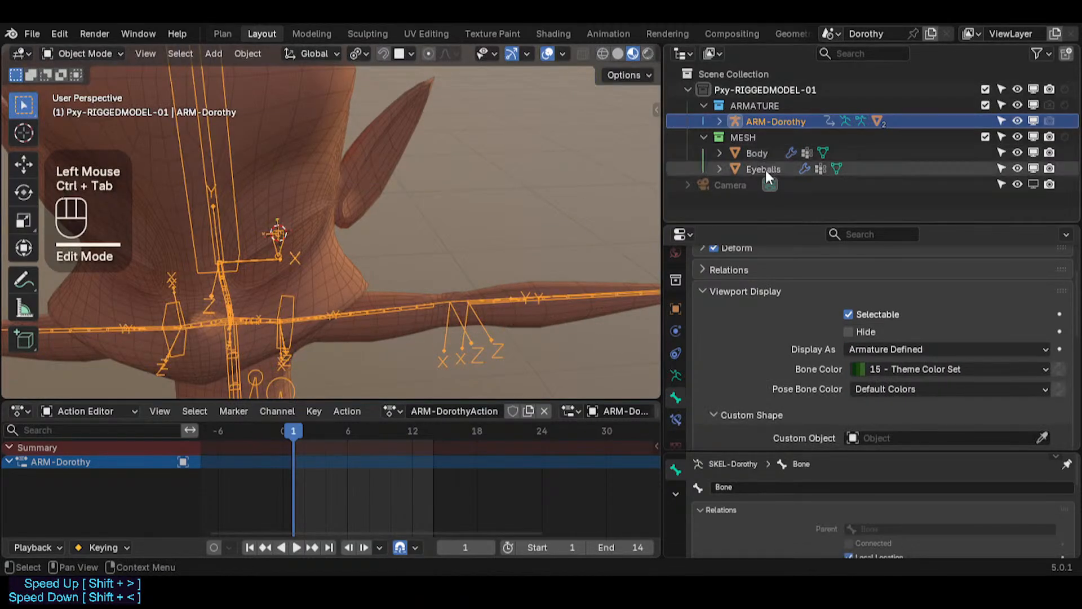
left_click(764, 169)
left_click(675, 420)
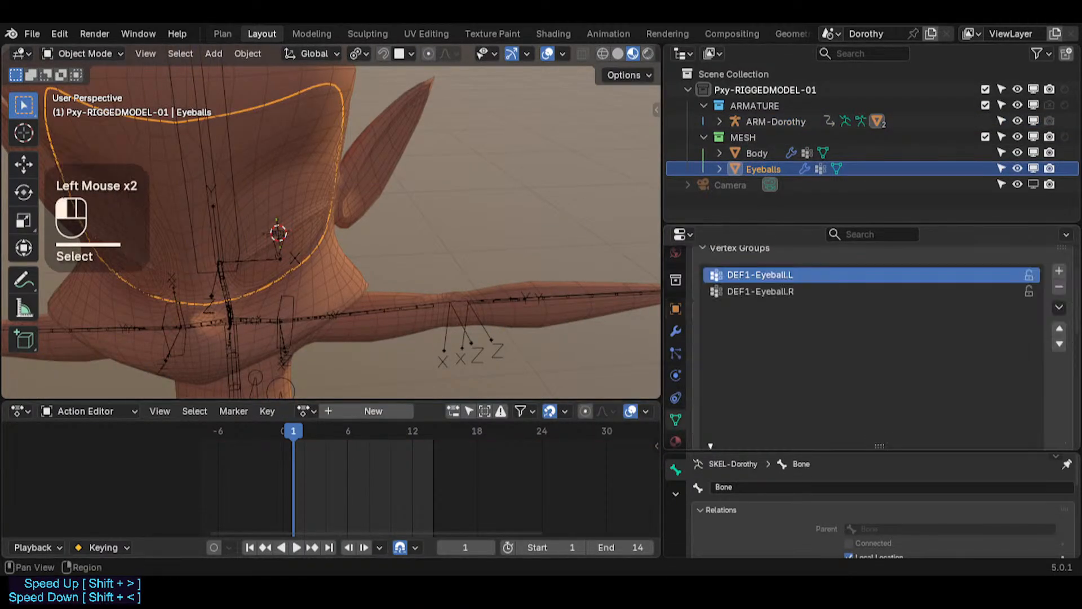
double_click(759, 276)
key("ctrl+c")
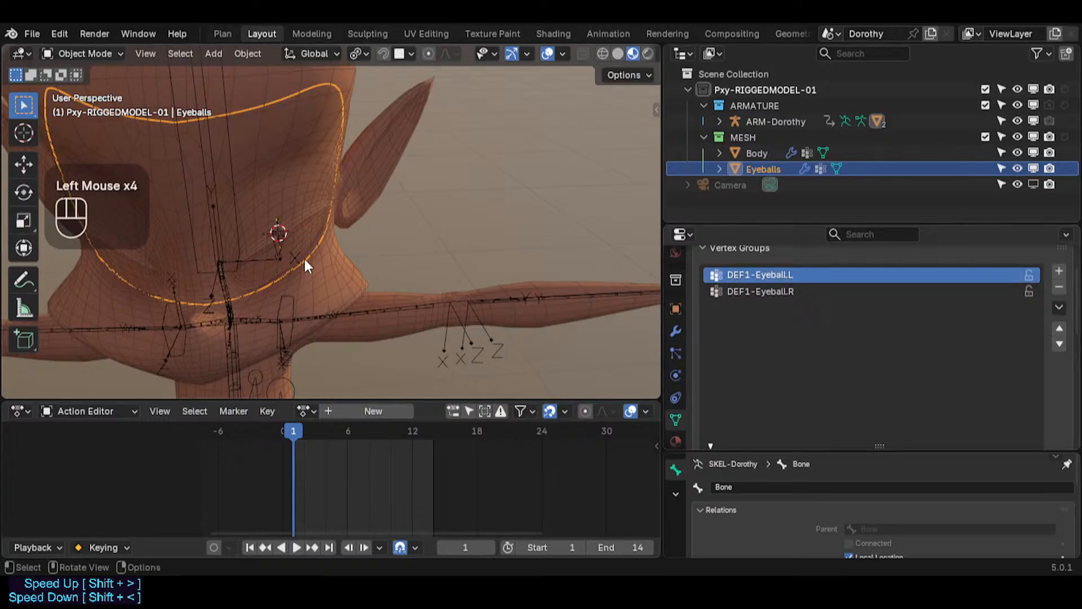
left_click(286, 239)
key("ctrl+Tab")
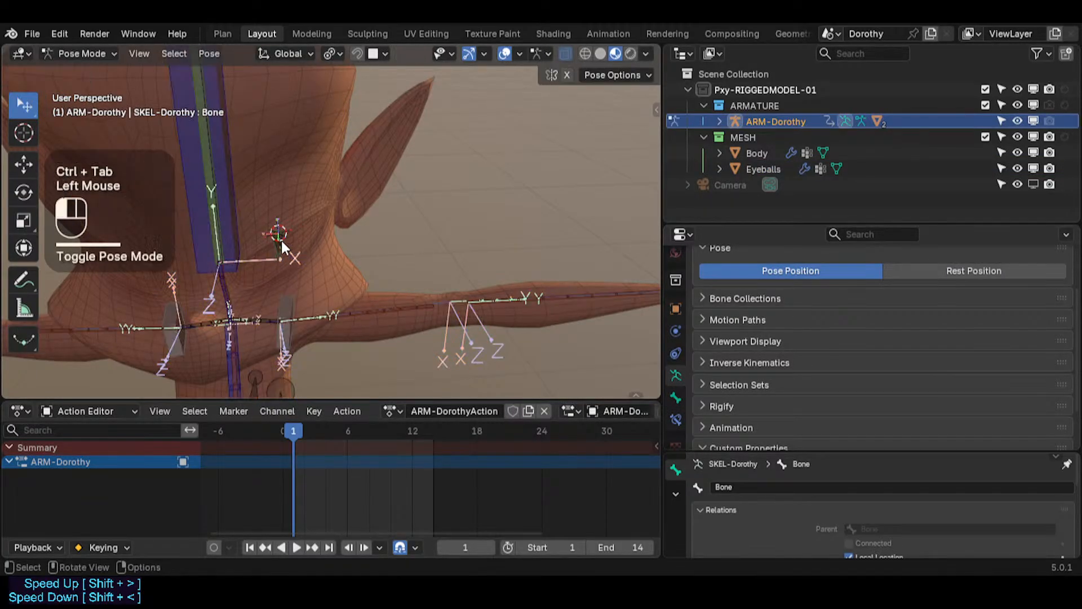
left_click(279, 235)
key("F2")
key("Return")
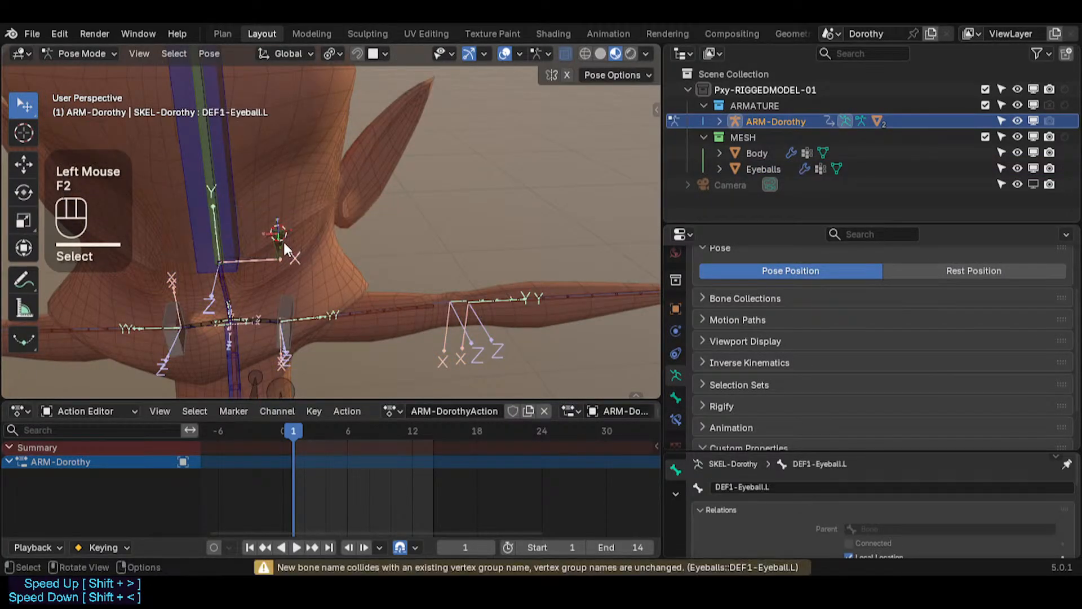
Step: Parent DEF1-Eyeball.L to the DEF1a-Head bone with Keep Offset
key("Tab")
left_click(279, 243)
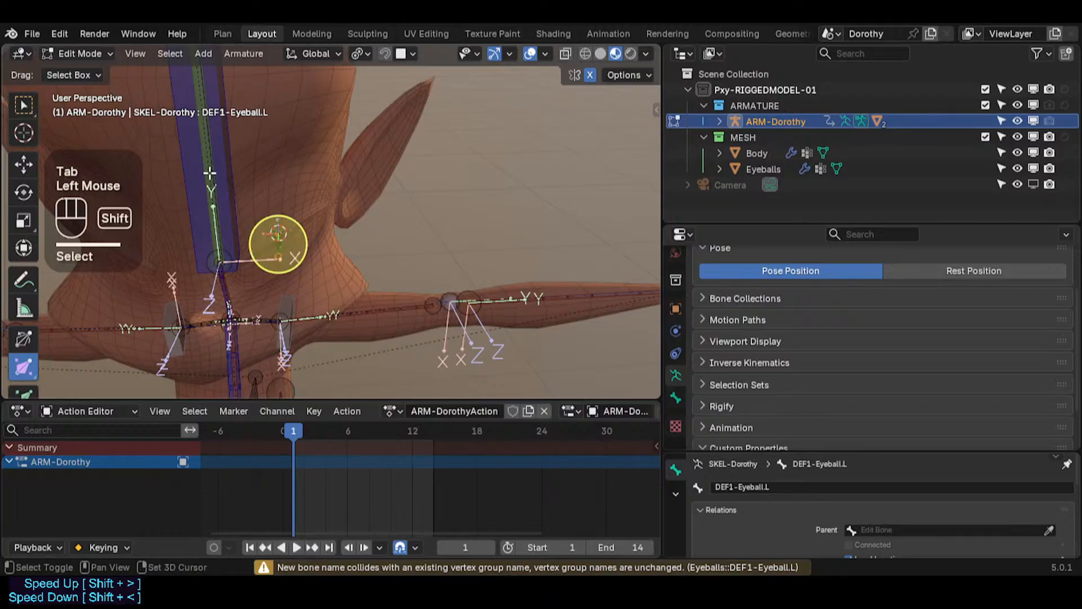
left_click(204, 155, "shift")
key("ctrl+p")
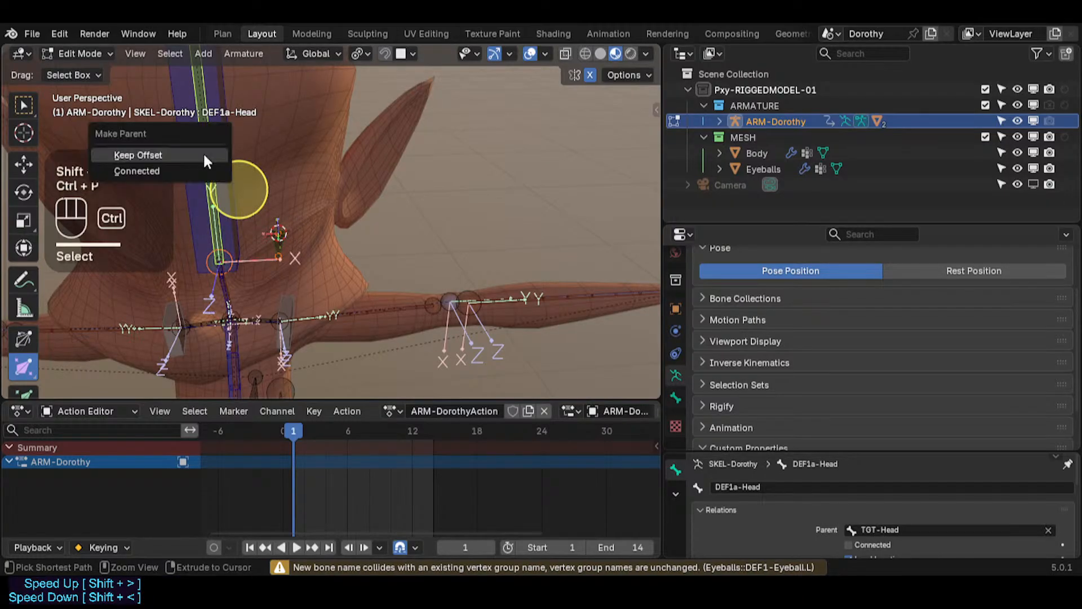
left_click(204, 155)
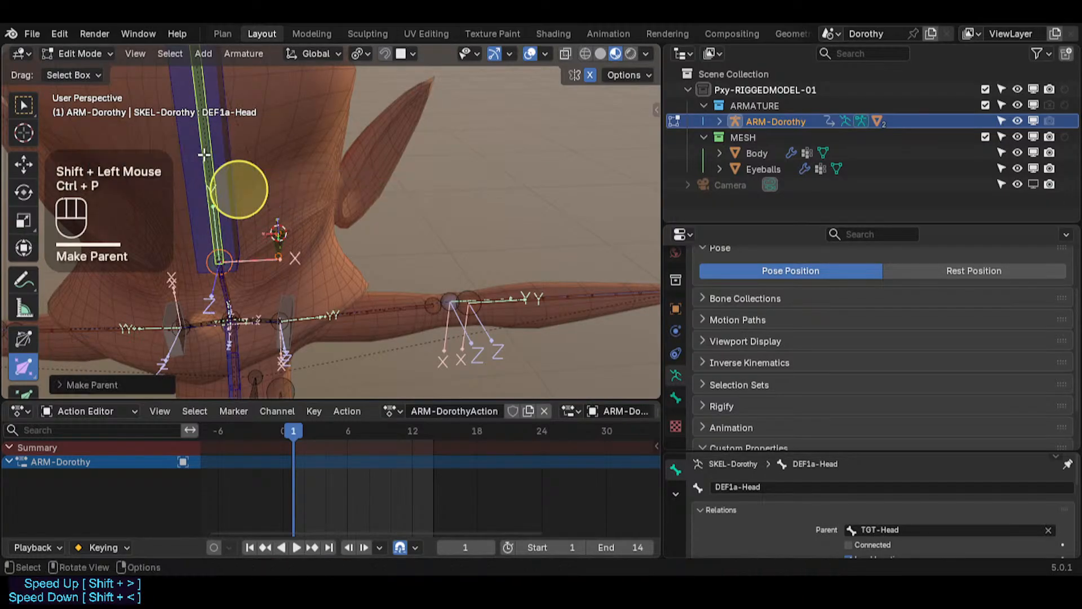
Step: Return the armature to Pose Mode, save the blend file, and select the Eyeballs object
left_click(276, 248)
right_click(272, 240)
key("Tab")
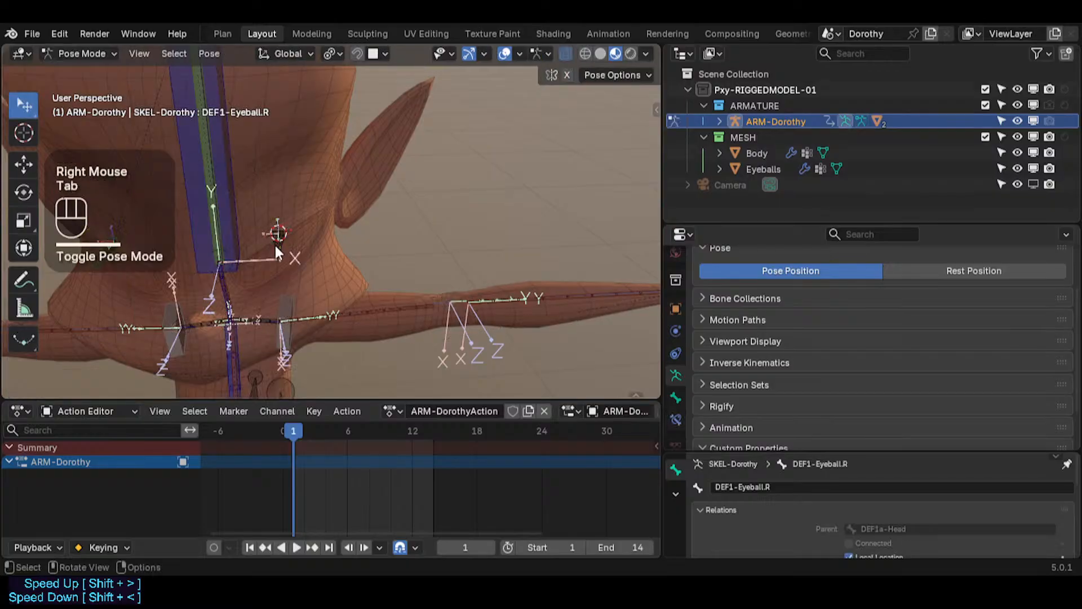
scroll(283, 243, "down", 2)
left_click(283, 242)
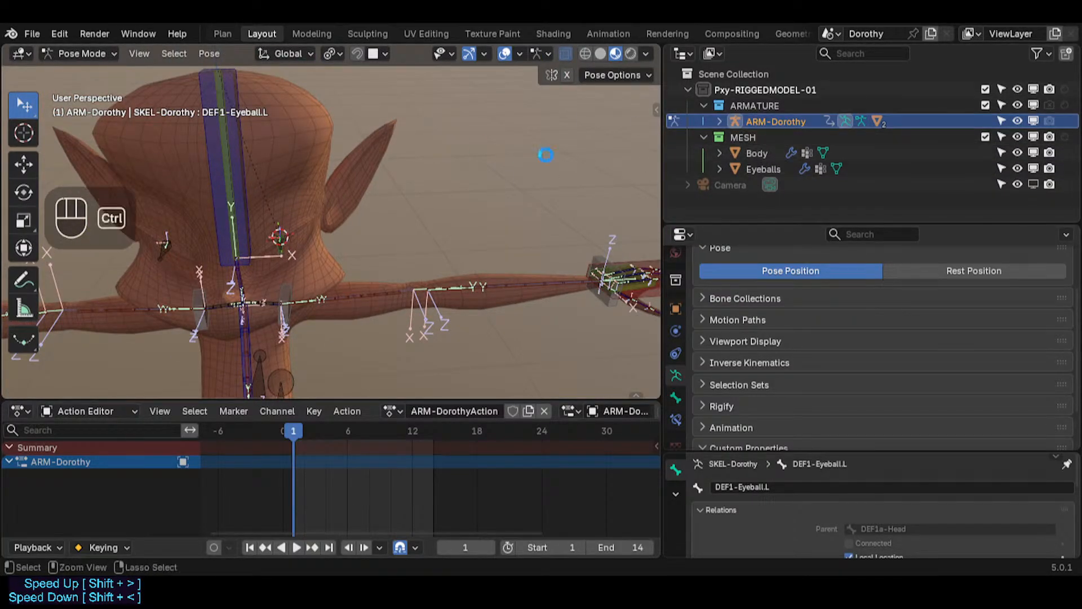
key("ctrl+s")
left_click(770, 169)
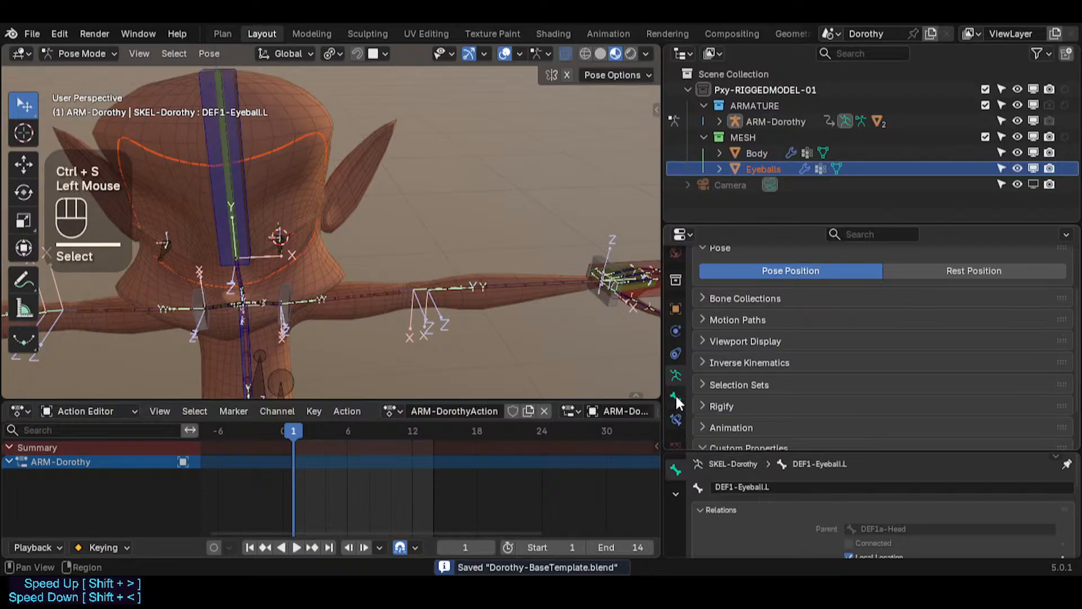
Step: Rotate the head control bone to check that the new eyeball bone follows it
double_click(224, 113)
key("r")
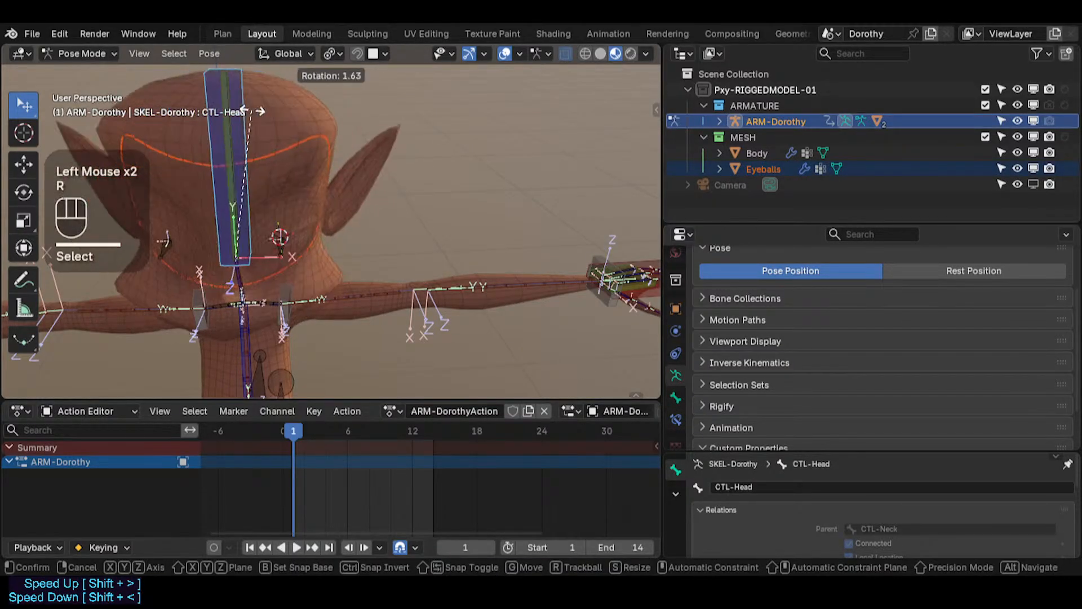
key("r")
left_click(302, 232)
Step: Test-move and test-rotate the left and right eyeball deform bones, cancelling each transform
left_click(310, 233)
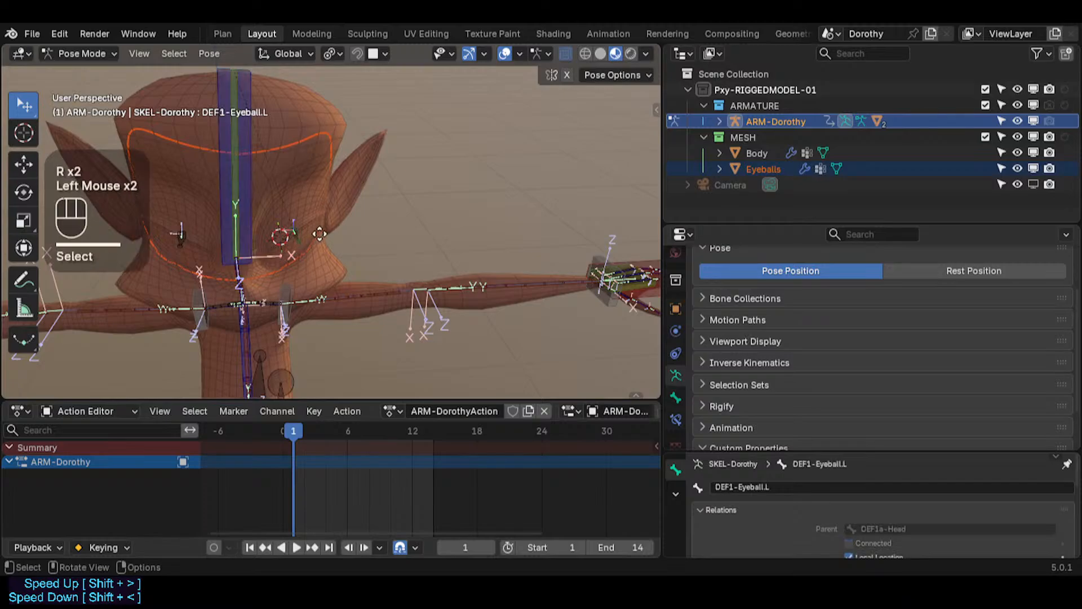
key("g")
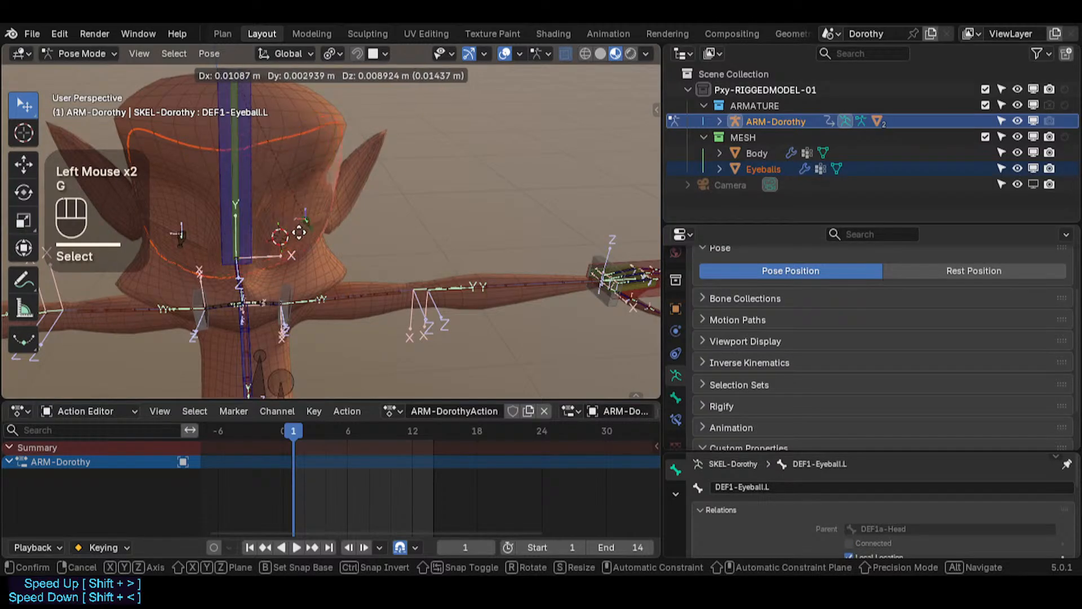
key("Escape")
left_click(184, 234)
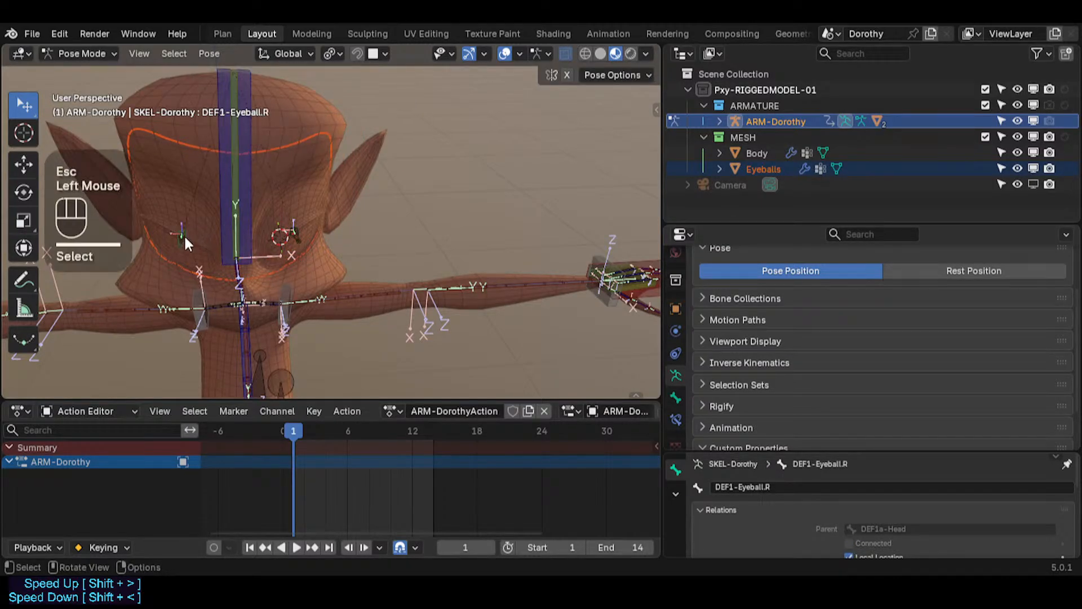
key("g")
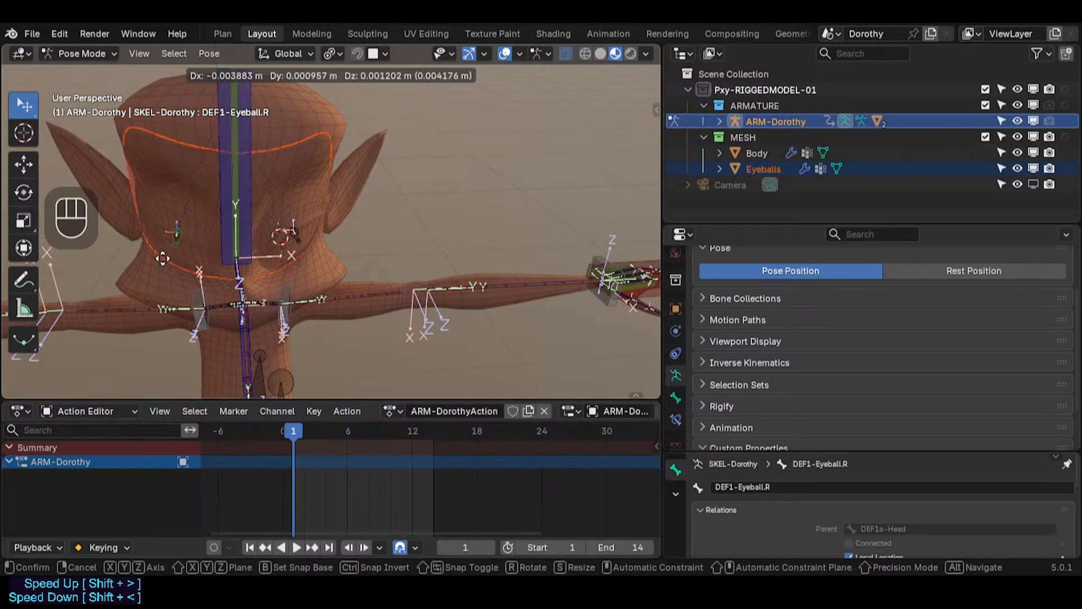
middle_click_drag(170, 248, 197, 243, "alt")
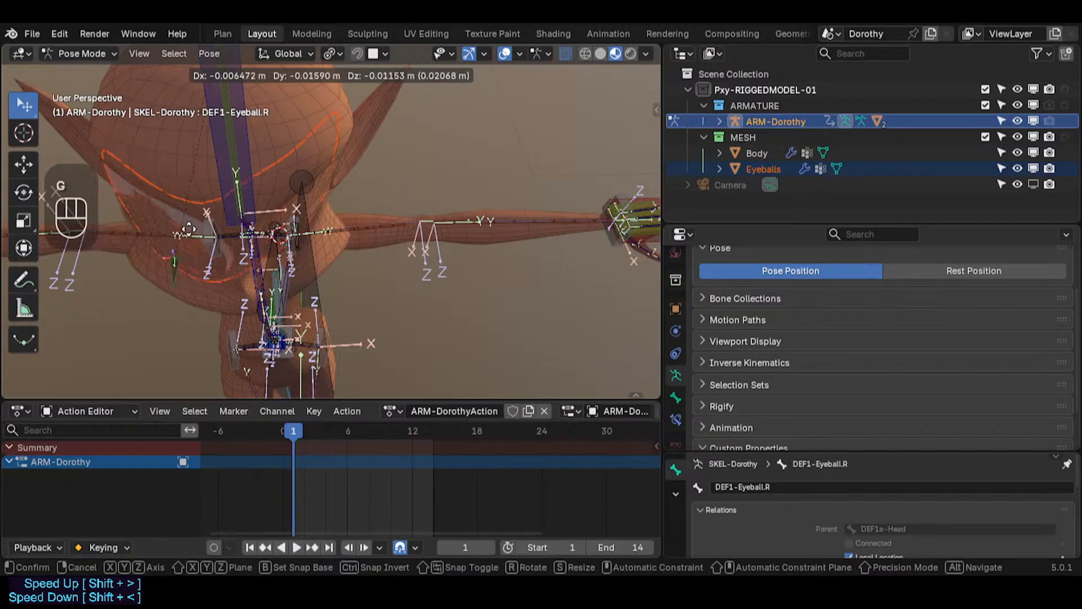
key("Escape")
key("r")
key("Escape")
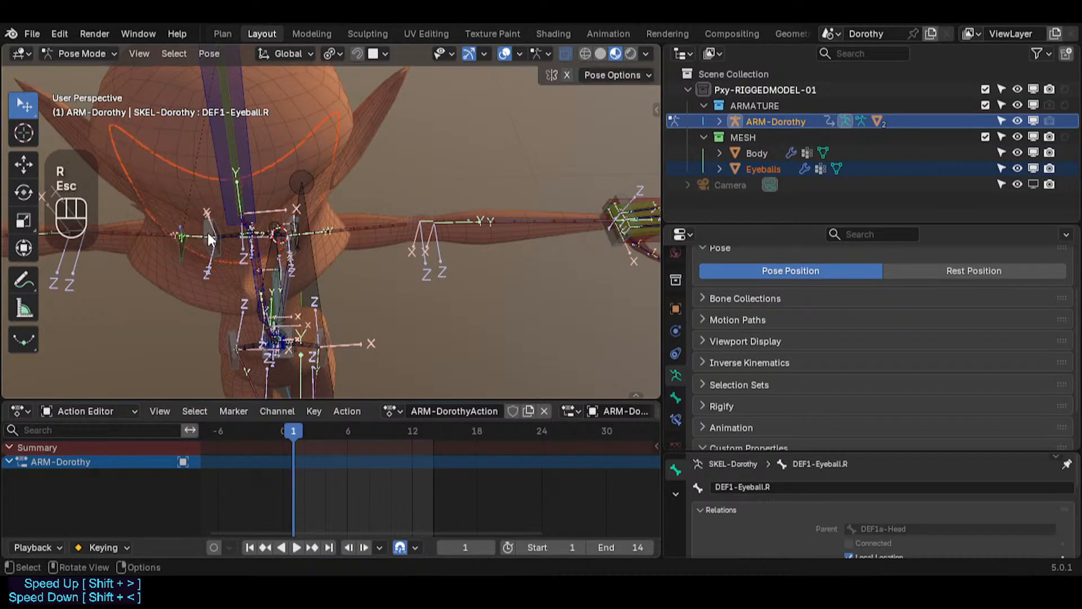
Step: Select all bones and clear all pose transforms to reset the rig
middle_click_drag(208, 231, 228, 181)
scroll(287, 253, "up", 2)
key("a")
key("alt+q")
key("alt+q")
middle_click_drag(304, 272, 326, 283)
scroll(317, 235, "up", 4)
middle_click_drag(315, 189, 342, 219)
left_click(345, 246)
left_click_drag(342, 218, 417, 236)
key("a")
middle_click_drag(358, 269, 346, 288)
key("alt+q")
key("alt+q")
Step: Test-move DEF1-Eyeball.L along global Y, then select all bones and clear the pose transforms again
left_click(365, 329)
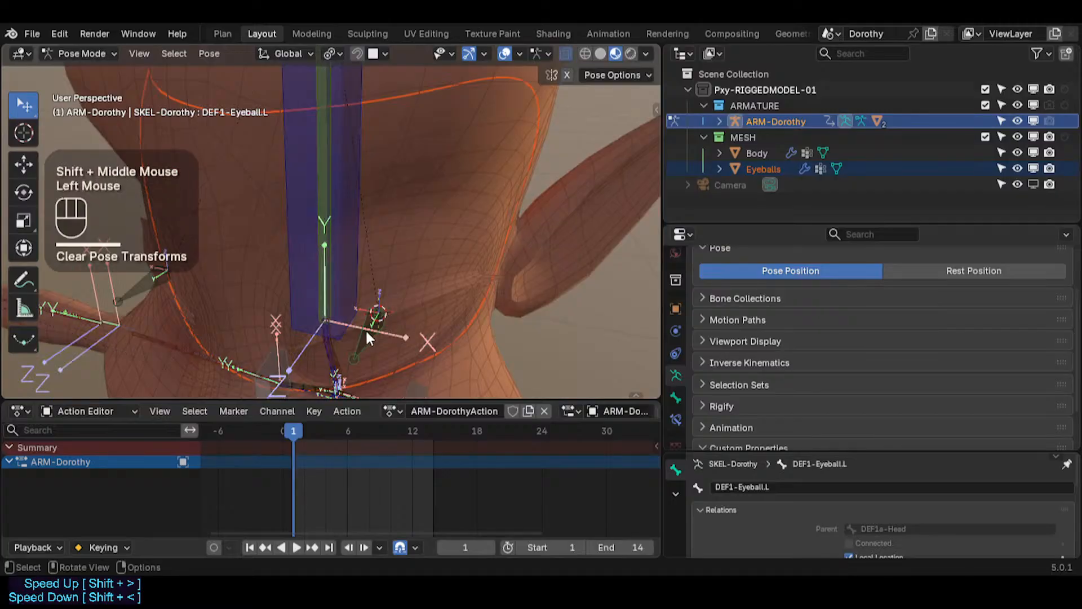
key("r")
key("Escape")
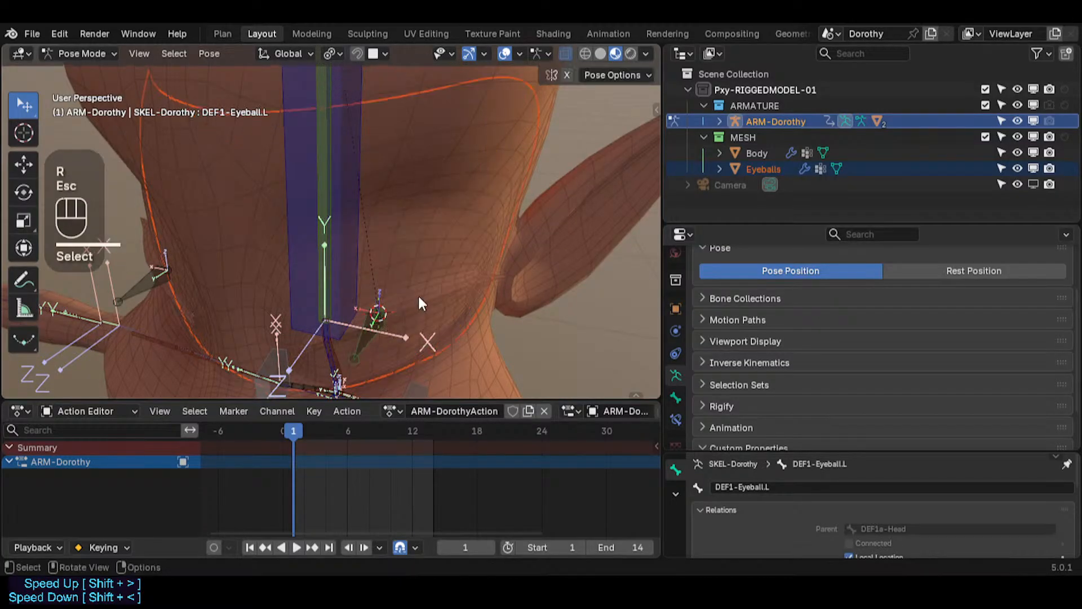
middle_click(418, 293)
key("g")
key("y")
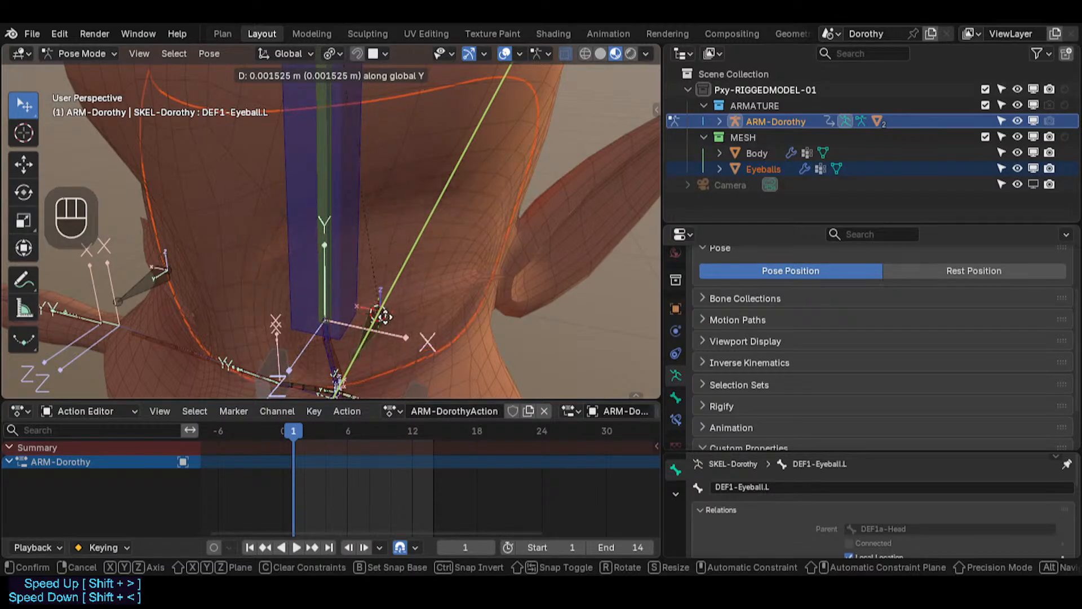
left_click(385, 312)
key("a")
key("alt+q")
key("alt+q")
Step: Zoom in on the head bones and save the blend file
scroll(383, 316, "down", 5)
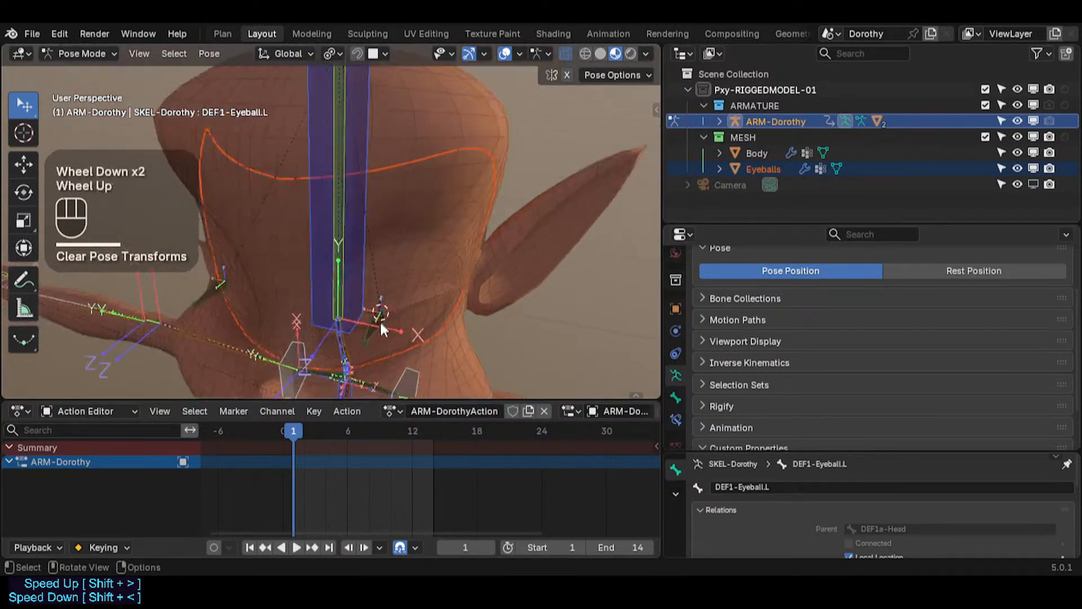
scroll(381, 319, "up", 1)
middle_click_drag(381, 319, 389, 286)
scroll(340, 222, "up", 1)
scroll(337, 274, "up", 1)
middle_click_drag(341, 228, 338, 282, "shift")
scroll(361, 255, "up", 1)
key("ctrl+3")
key("ctrl+s")
Step: In the sidebar's Bone Collections, toggle solo on the CTL-Skeleton and DEF-Skeleton collections
scroll(338, 282, "down", 3)
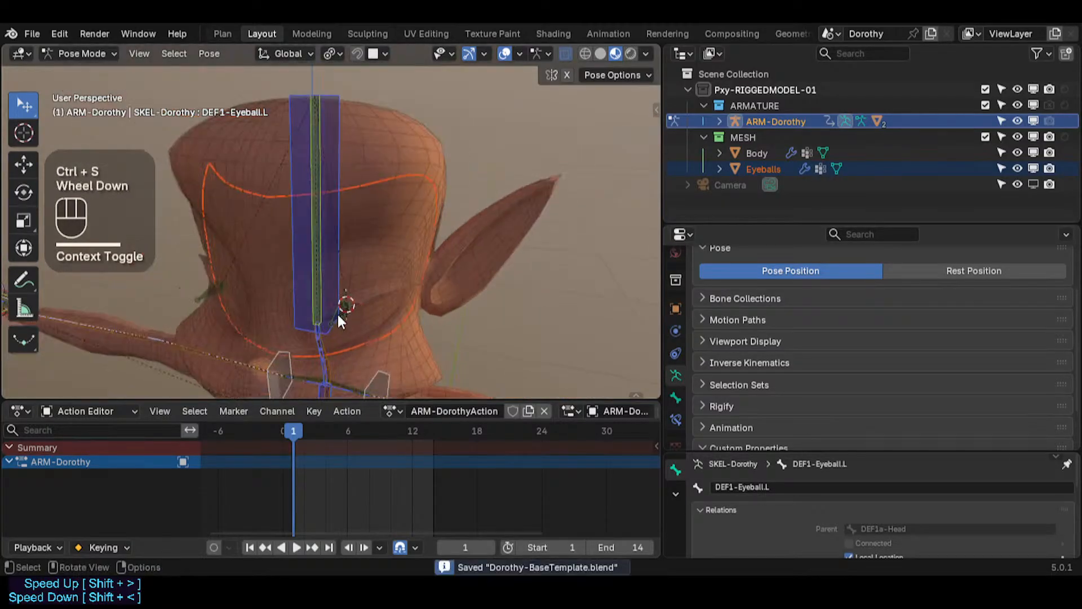
key("n")
left_click(592, 151)
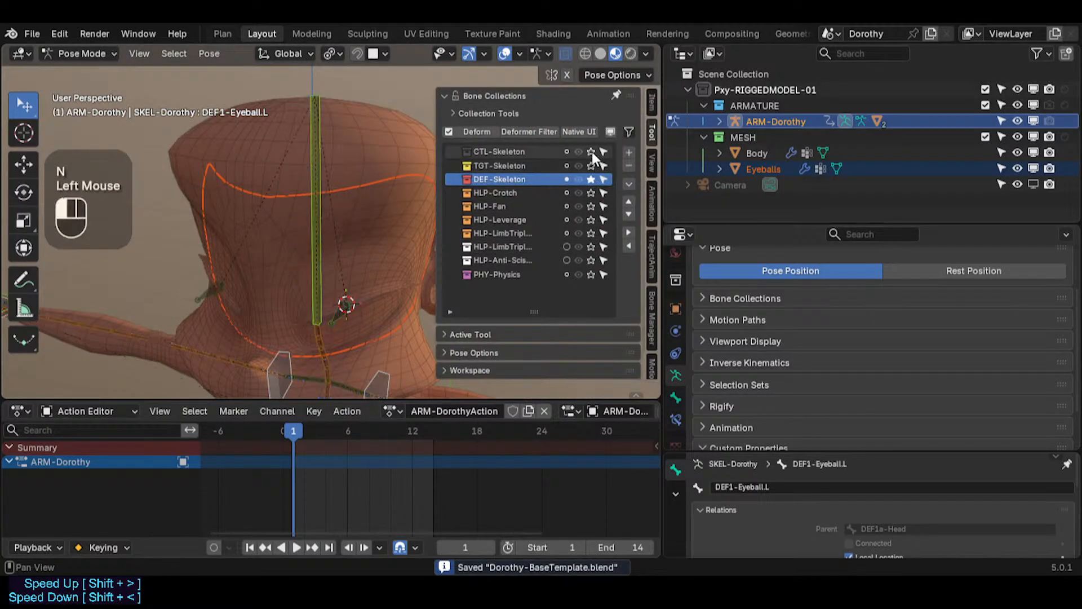
left_click(591, 179)
left_click(592, 149)
left_click(592, 147)
left_click(592, 146)
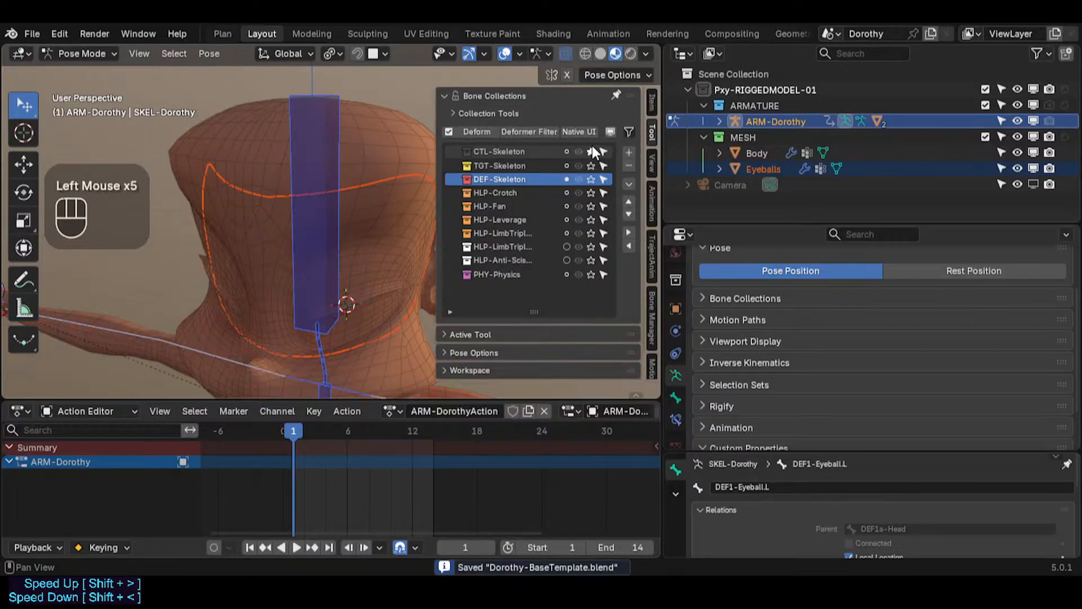
left_click(591, 178)
left_click(590, 150)
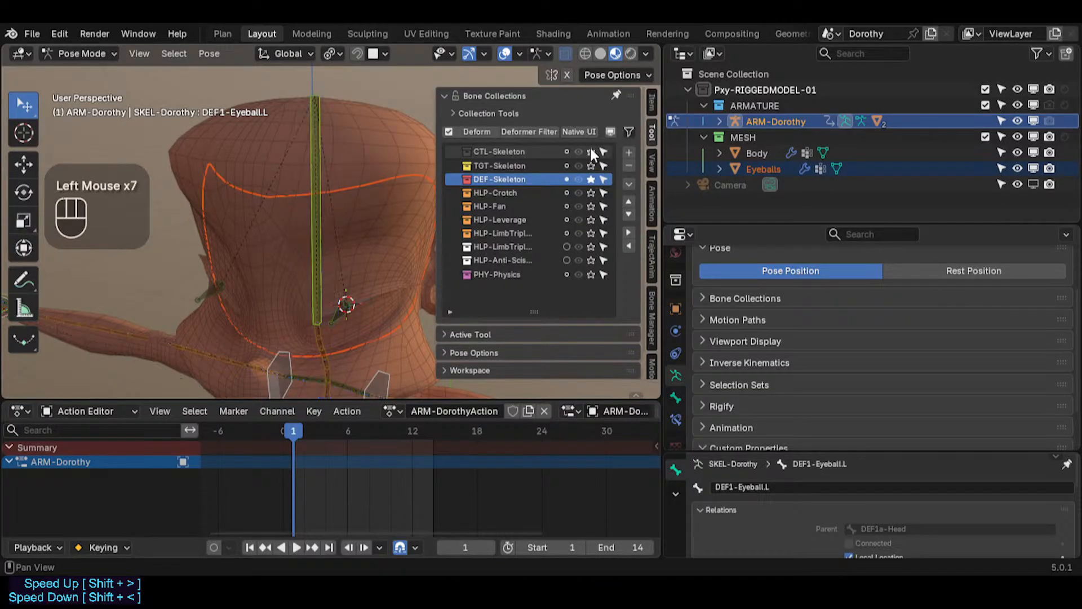
middle_click_drag(233, 252, 565, 149)
left_click(590, 149)
left_click(590, 179)
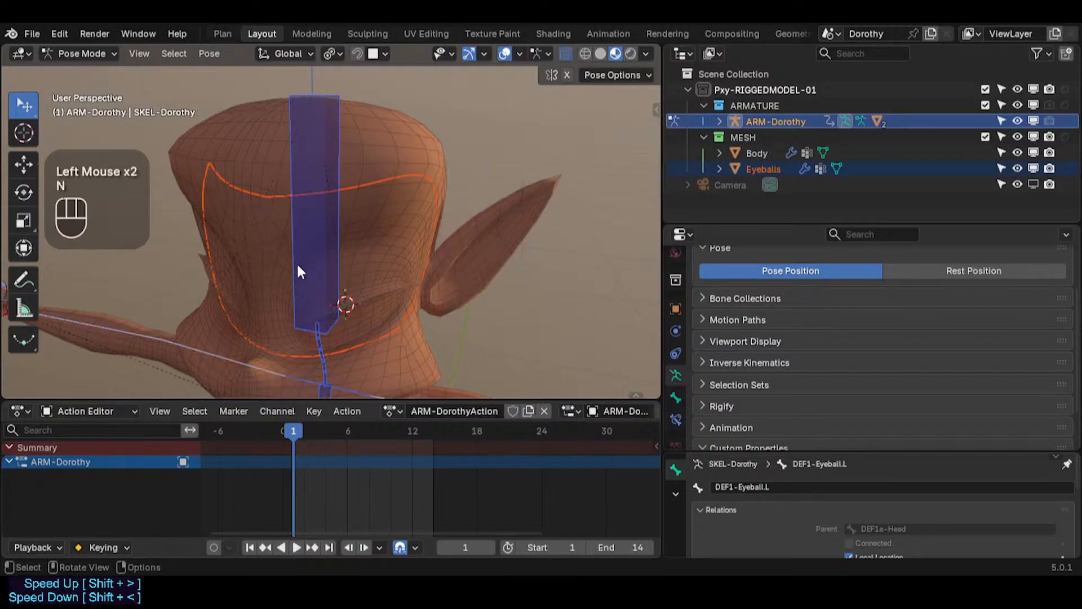
Step: Orbit around the head to inspect the rig and save the blend file
middle_click_drag(296, 262, 214, 252)
key("ctrl+s")
scroll(288, 240, "up", 2)
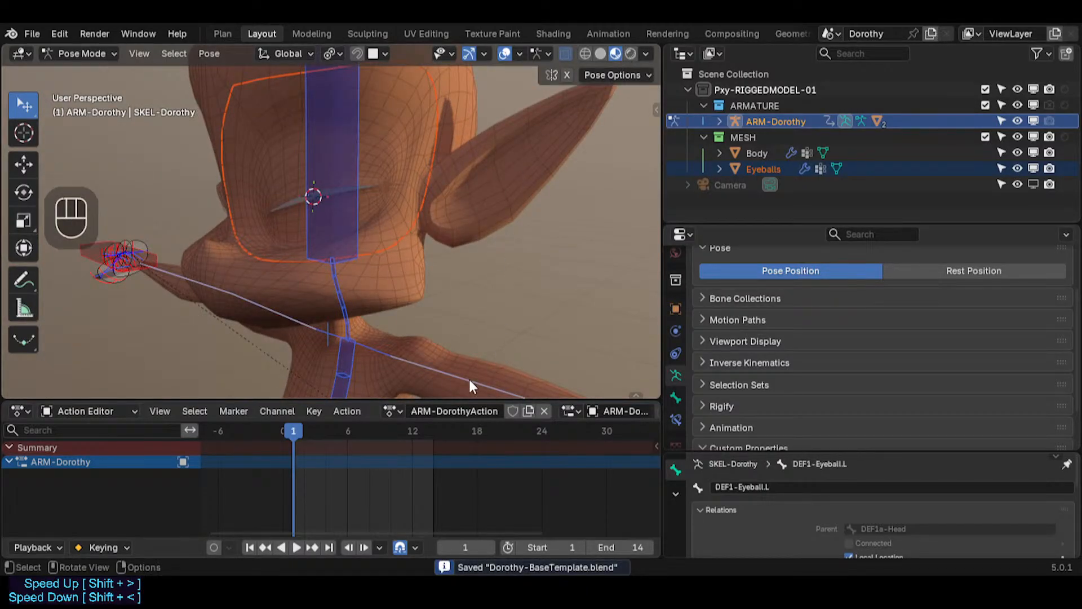
scroll(420, 214, "down", 2)
scroll(420, 232, "up", 1)
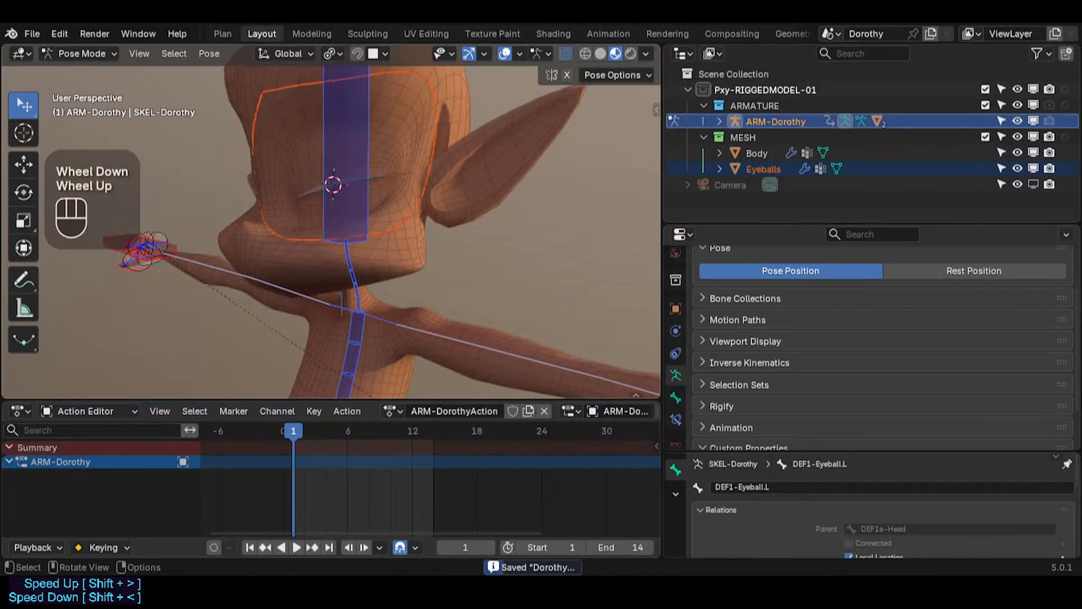
left_click(428, 231)
middle_click_drag(429, 230, 445, 248, "shift")
key("ctrl+s")
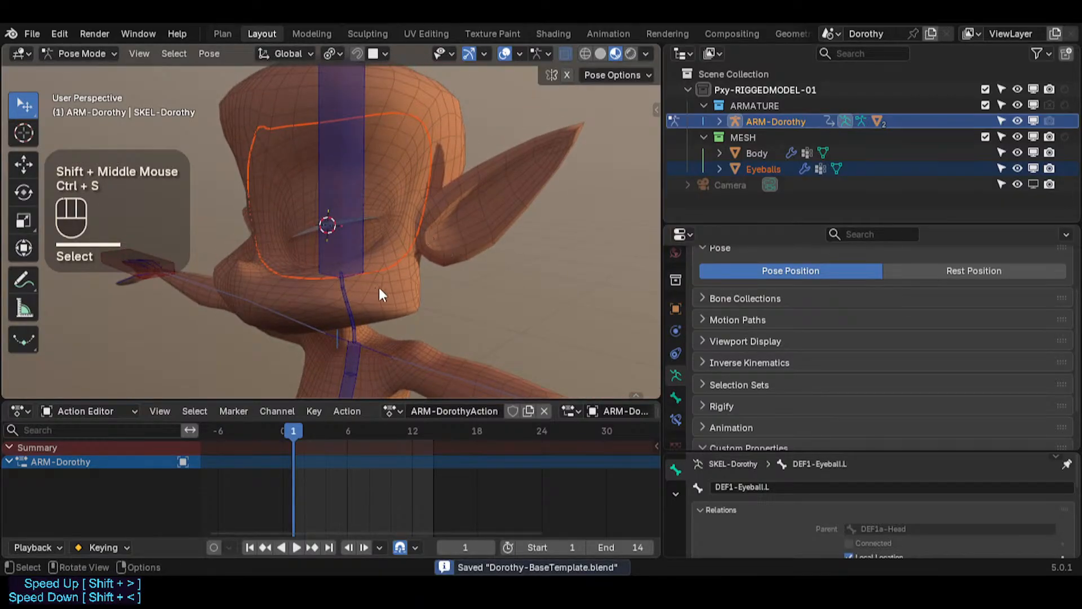
middle_click_drag(379, 288, 508, 280)
left_click(509, 279)
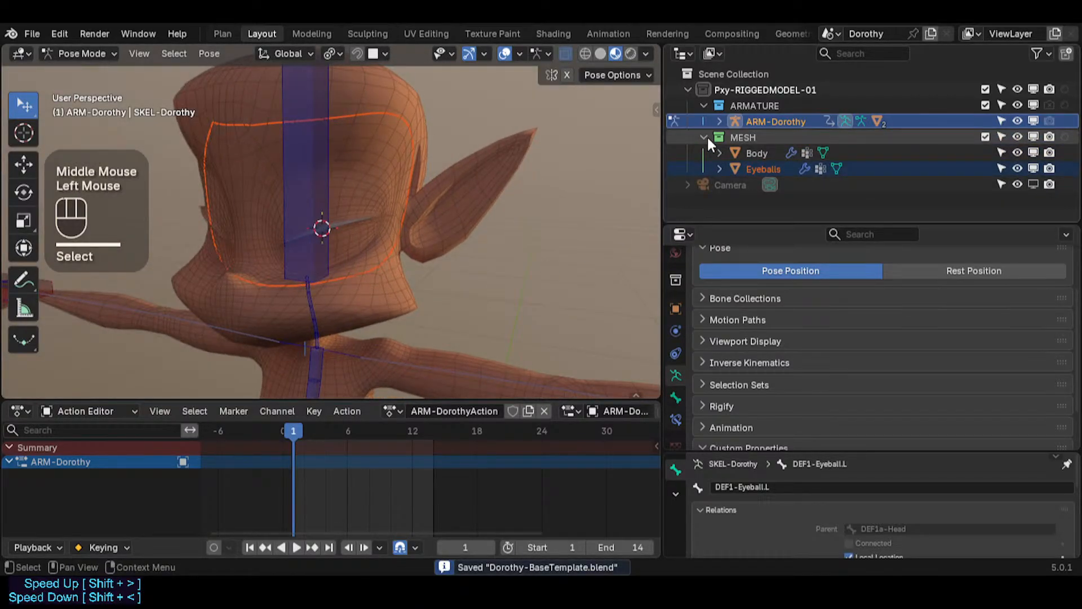
Step: Collapse the MESH collection in the outliner and save the file
left_click(705, 137)
scroll(465, 305, "down", 1)
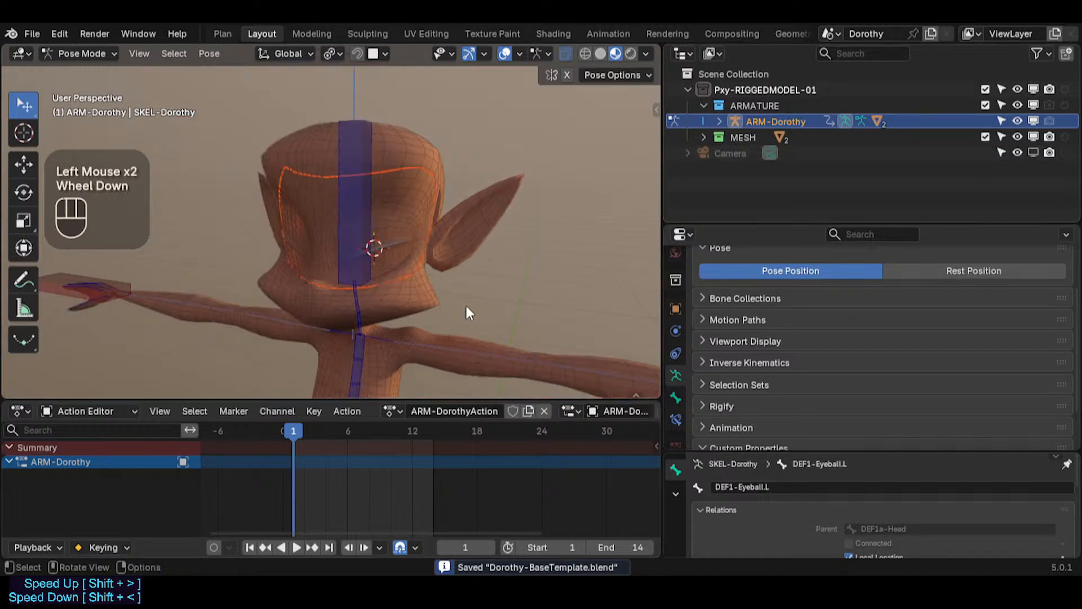
left_click(489, 268)
scroll(474, 270, "up", 2)
key("ctrl+s")
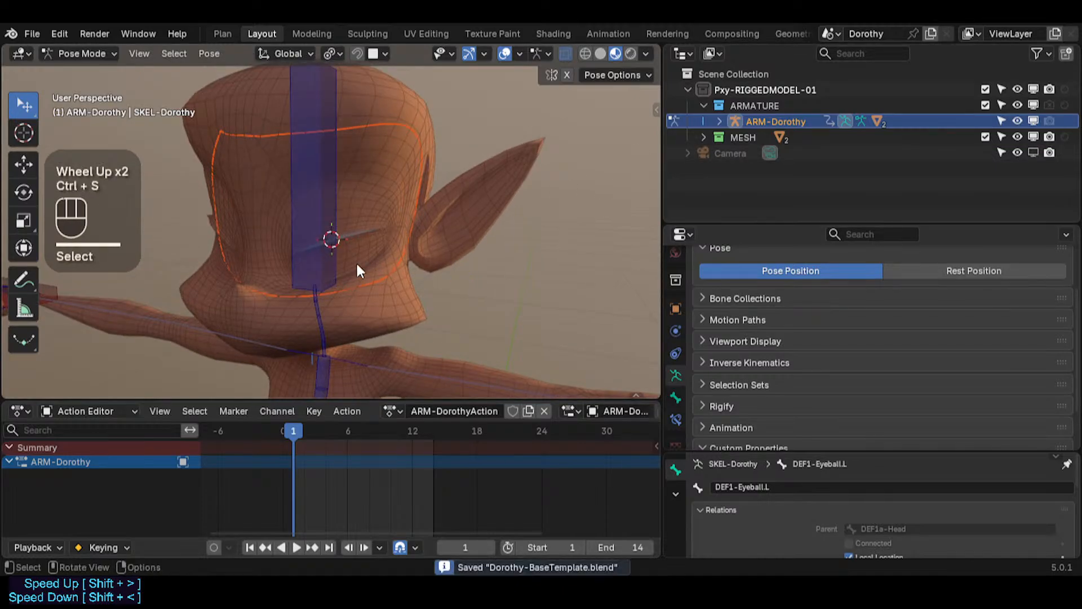
Step: Orbit and zoom around the character's upper body and save the file again
middle_click_drag(356, 264, 470, 215, "shift")
middle_click_drag(408, 265, 398, 275)
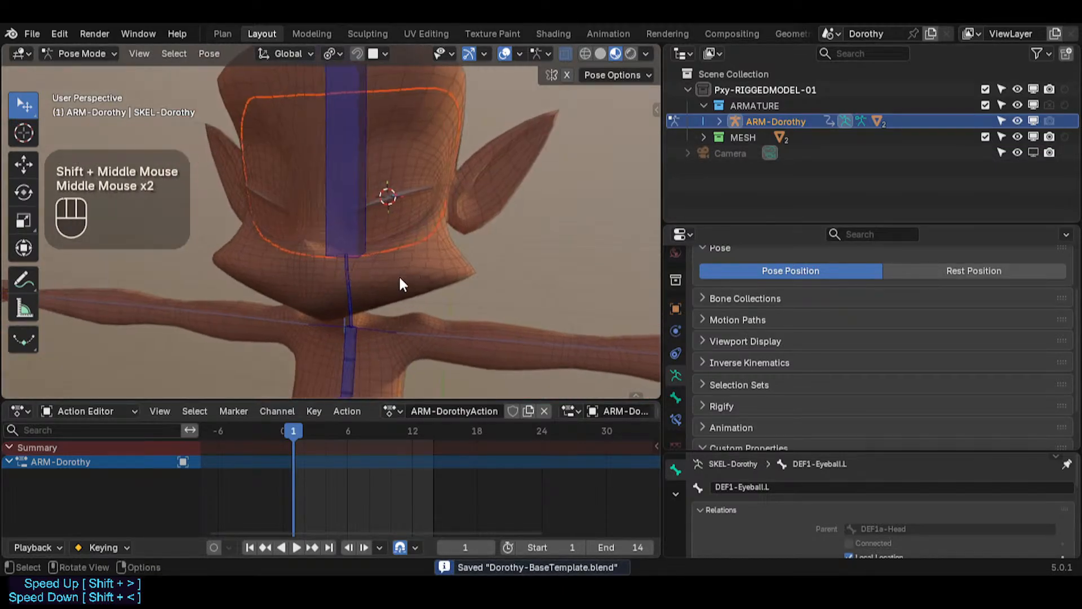
scroll(404, 276, "down", 2)
middle_click_drag(454, 368, 397, 249, "shift")
scroll(386, 290, "down", 2)
scroll(396, 257, "up", 1)
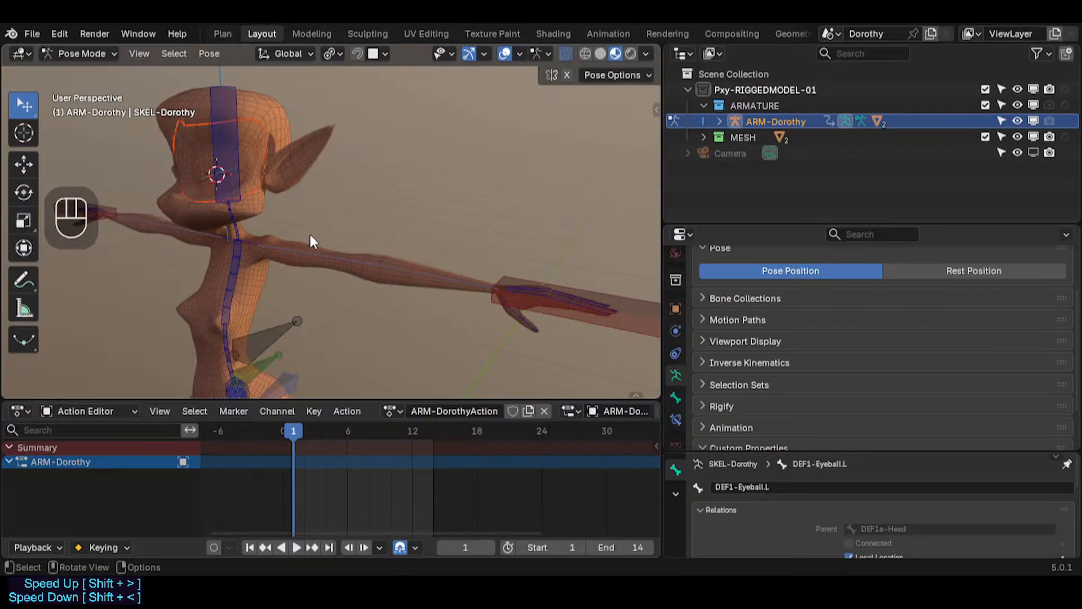
middle_click_drag(309, 239, 399, 345, "shift")
middle_click_drag(298, 267, 378, 243, "shift")
middle_click_drag(324, 194, 364, 234, "shift")
scroll(398, 225, "up", 2)
key("ctrl+s")
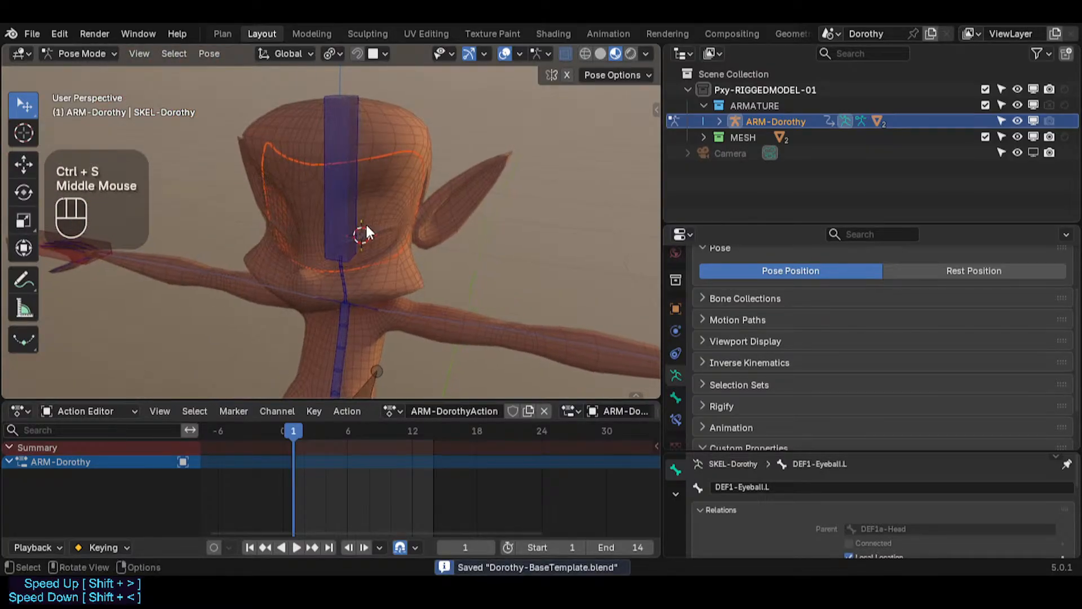
scroll(12, 36, "up", 3)
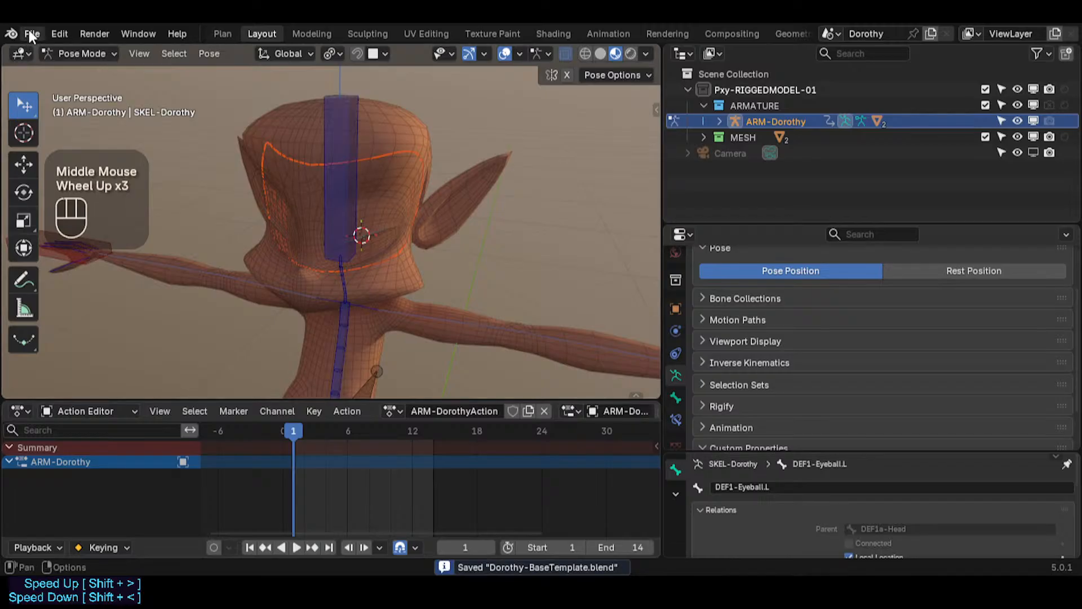
Step: Save the file, then select and expand the MESH collection in the outliner and open the File menu
left_click(30, 32)
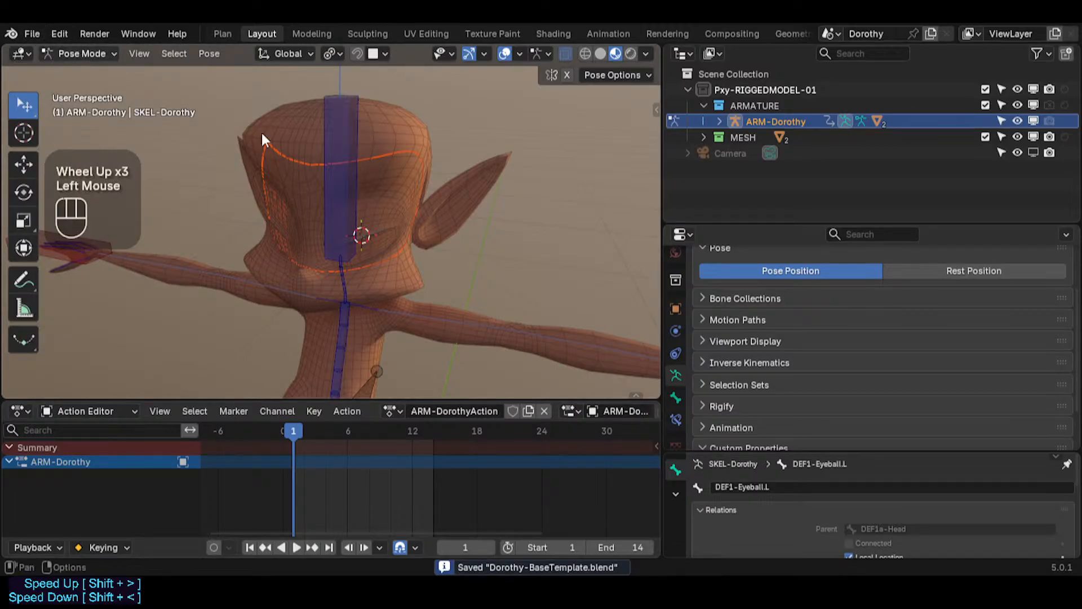
key("ctrl+s")
left_click(559, 196)
left_click(715, 138)
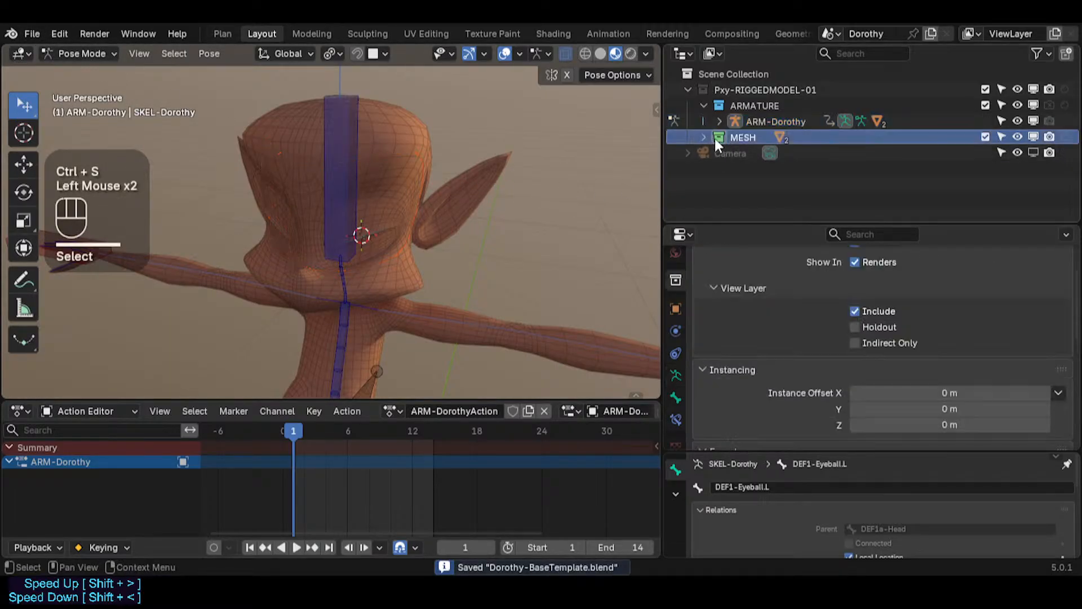
left_click(705, 138)
left_click(732, 135)
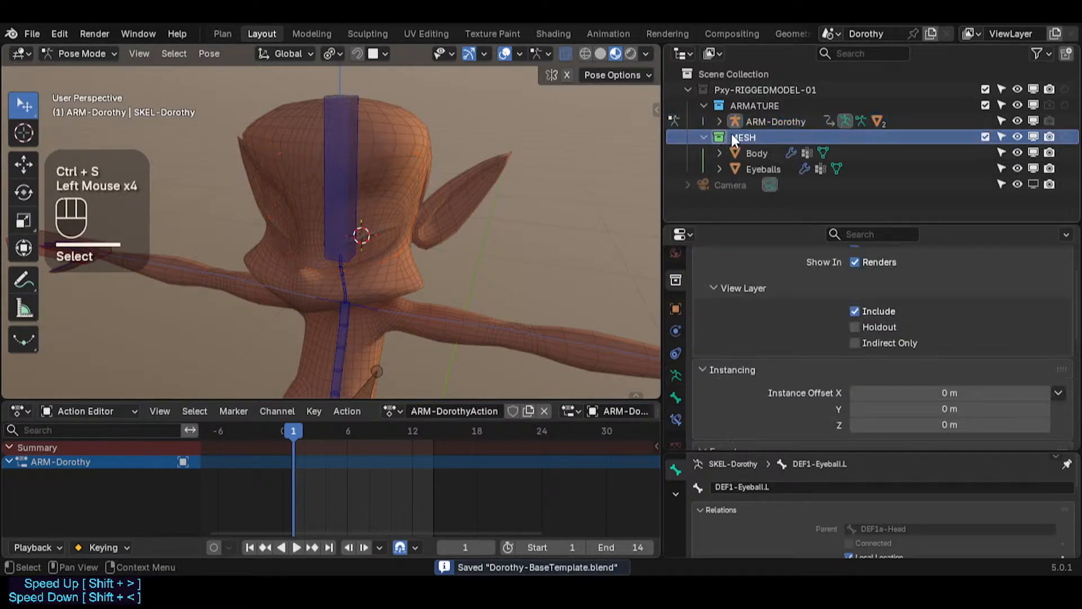
left_click(32, 33)
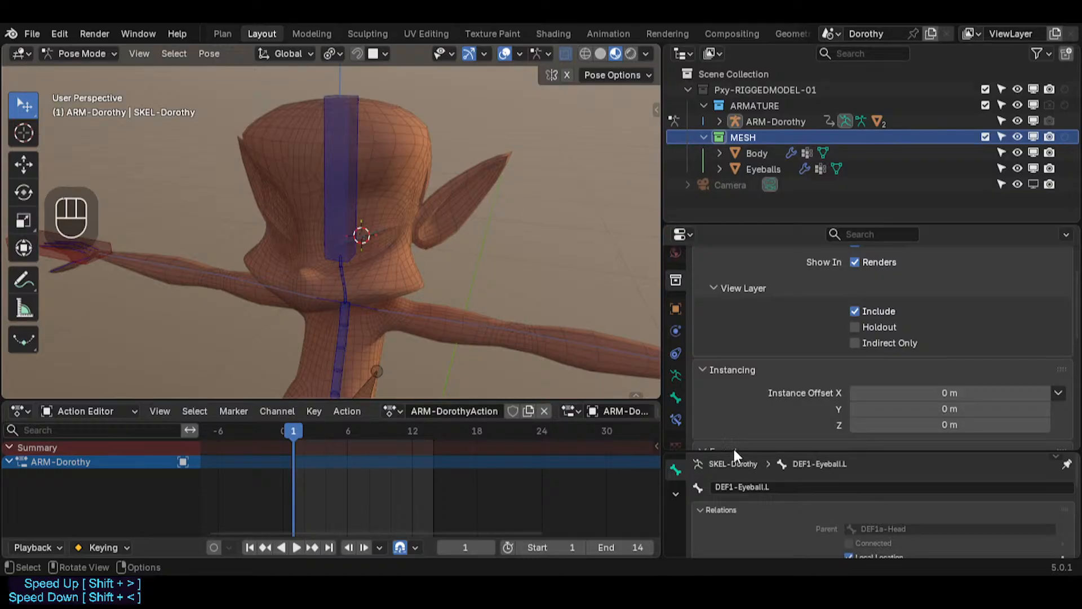
Step: Select the 11b-Eyecoins object and frame it in the viewport
scroll(781, 153, "down", 2)
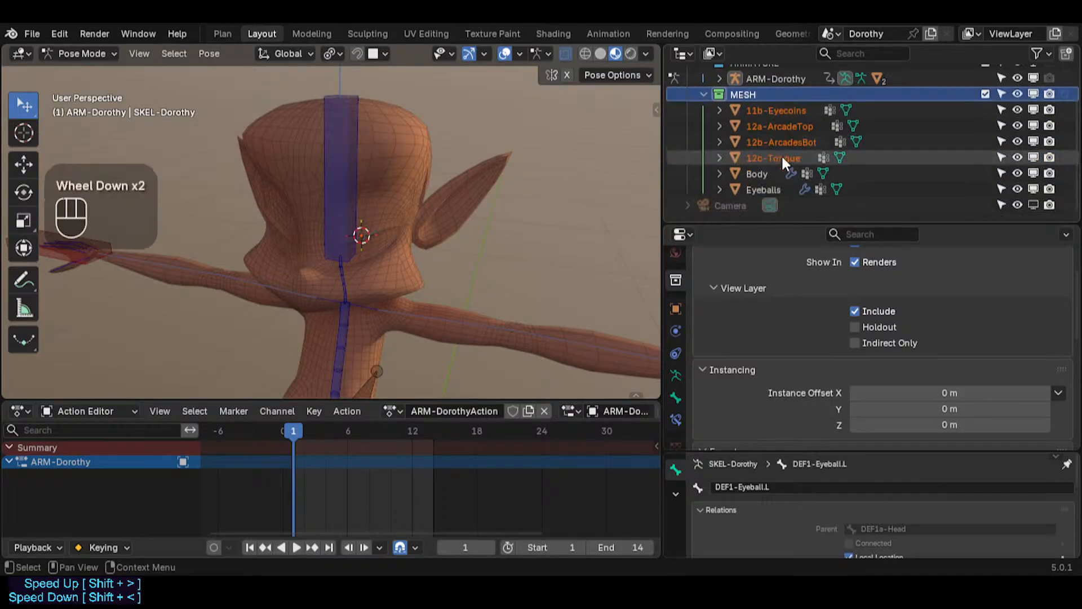
scroll(786, 161, "up", 2)
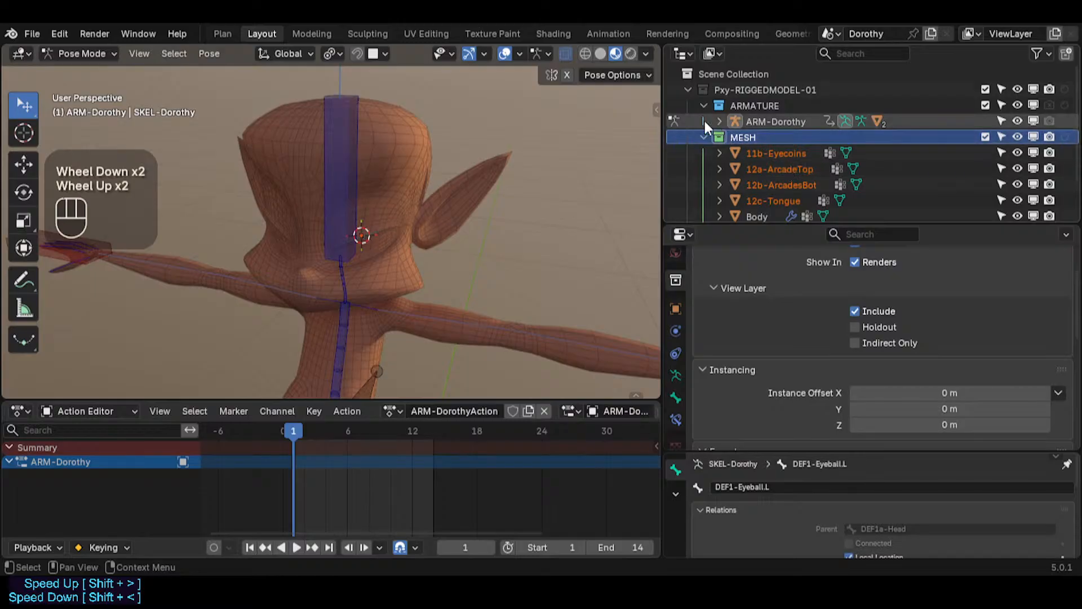
scroll(502, 246, "down", 1)
scroll(502, 245, "up", 1)
left_click(776, 153)
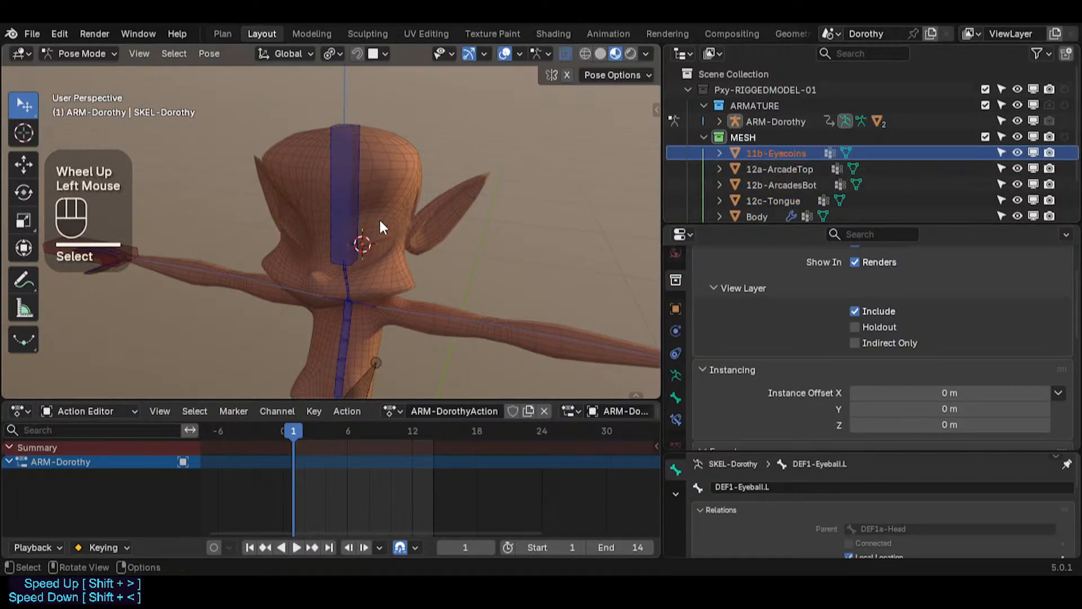
key("KP_Decimal")
key("KP_Decimal")
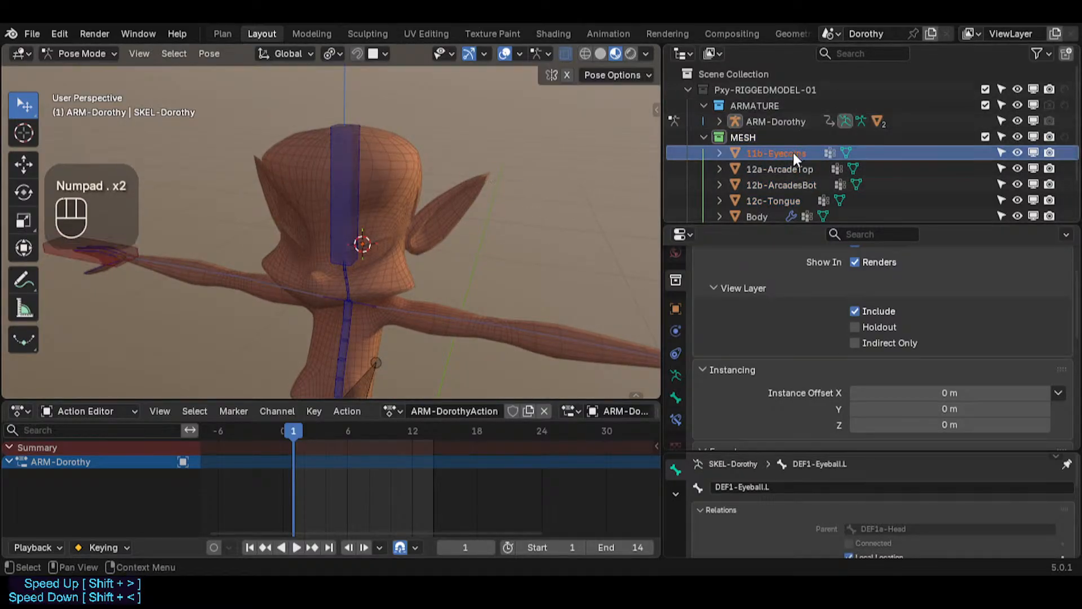
Step: Select the 12a-ArcadeTop and then the 12b-ArcadesBot objects to locate them in the viewport
left_click(778, 168)
left_click(775, 167)
scroll(371, 265, "down", 3)
middle_click_drag(369, 344, 406, 194, "shift")
scroll(393, 203, "down", 1)
left_click(769, 185)
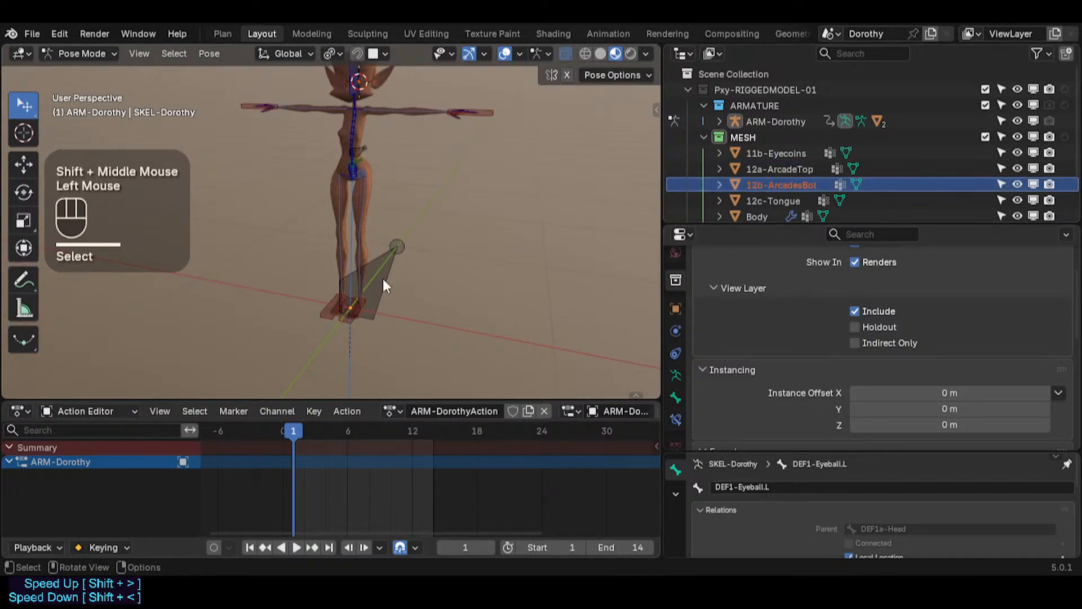
Step: Clear the selected bones' pose location and unhide all hidden bones
key("g")
key("Escape")
key("alt+g")
key("alt+h")
key("alt+h")
key("alt+h")
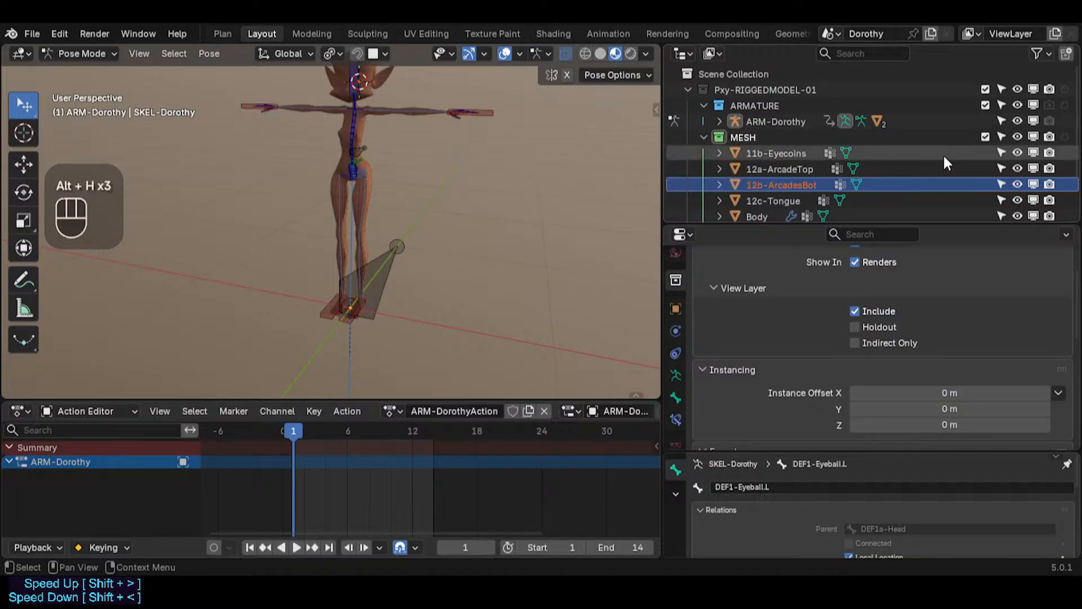
Step: Select the 12c-Tongue object and view it alone in local view, then leave local view
left_click(780, 200)
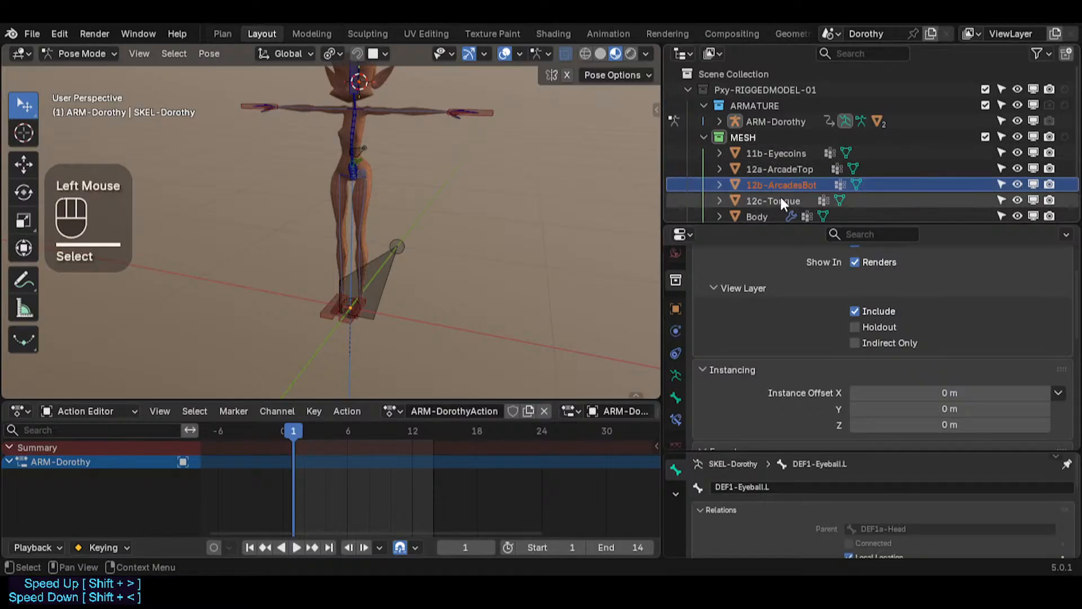
scroll(445, 246, "up", 3, "shift")
middle_click_drag(318, 187, 426, 210, "shift")
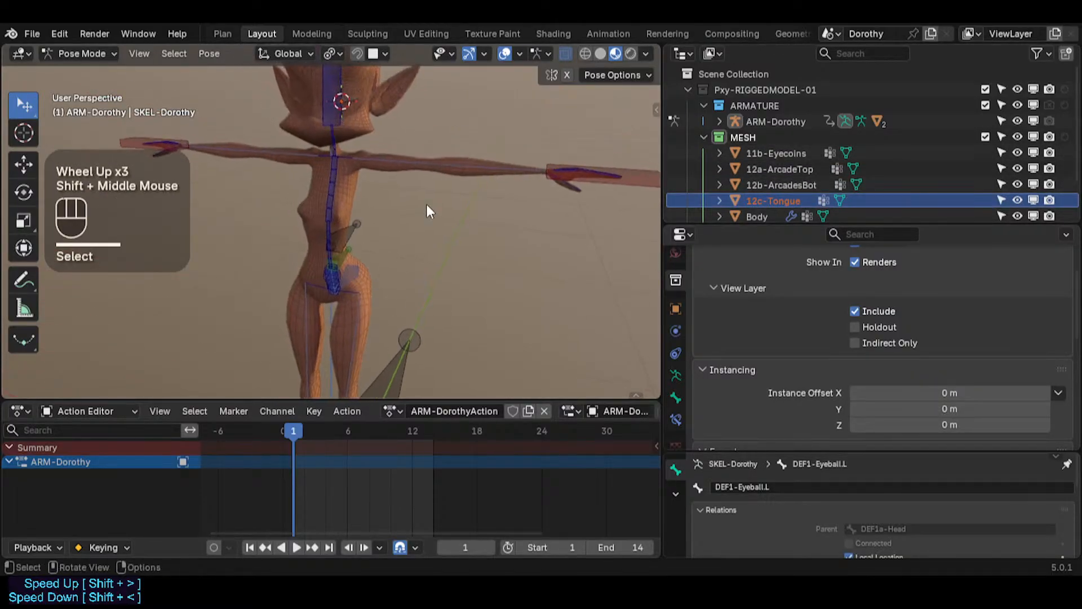
scroll(426, 210, "down", 2)
key("KP_Divide")
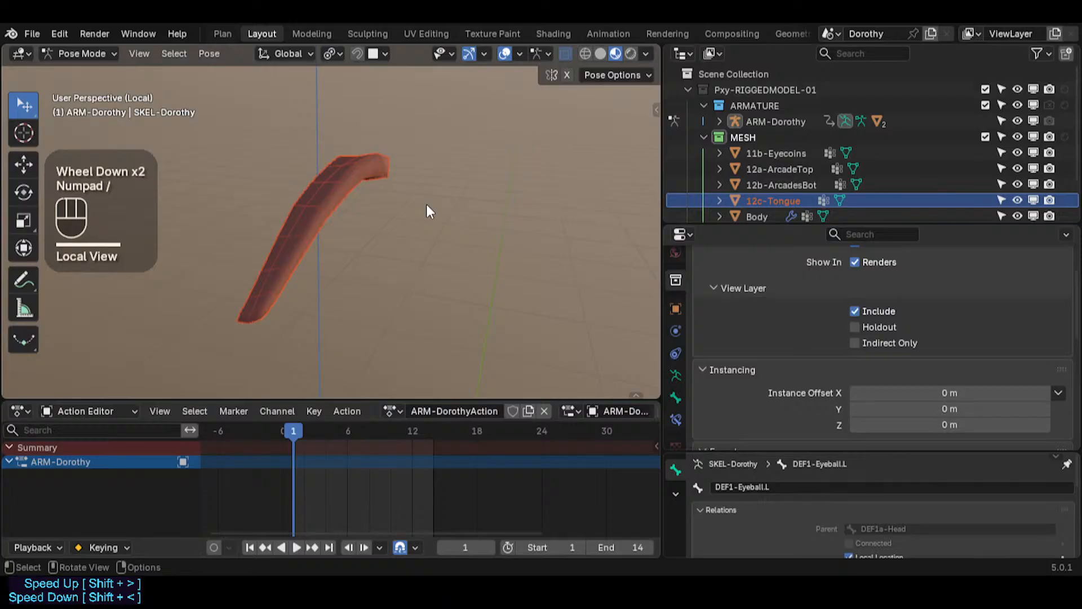
key("KP_Divide")
Step: Orbit and zoom around the scene to find the small facial mesh pieces floating above the character
scroll(426, 205, "down", 3)
middle_click_drag(426, 208, 560, 232, "shift")
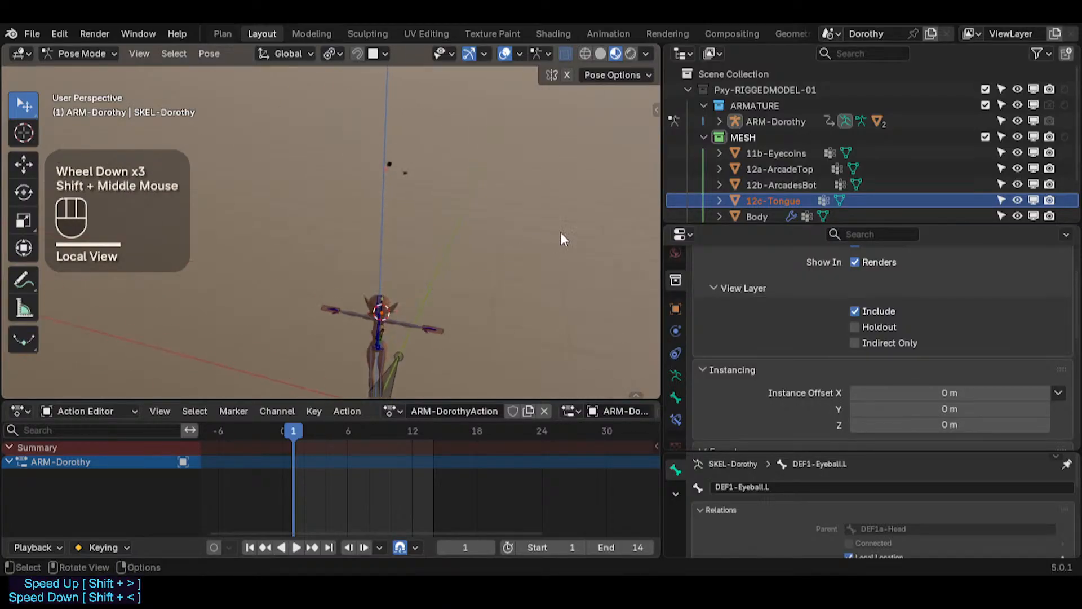
scroll(373, 172, "up", 4)
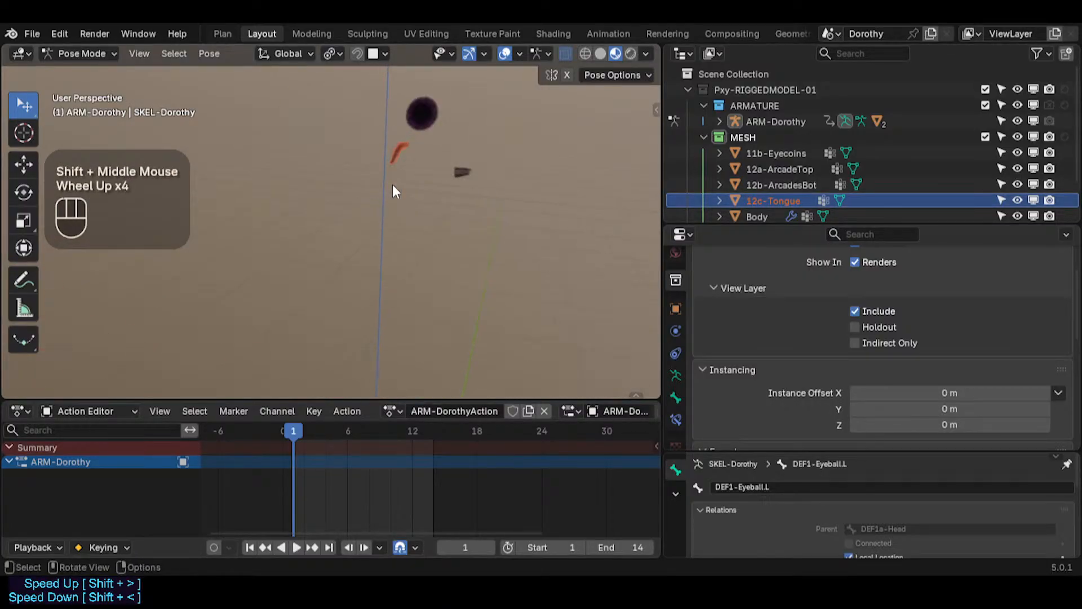
middle_click_drag(491, 185, 404, 248)
scroll(417, 225, "down", 1)
scroll(380, 180, "down", 1)
key("shift+s")
key("1")
middle_click_drag(364, 286, 374, 113, "shift")
scroll(377, 184, "down", 1)
middle_click_drag(377, 187, 388, 170, "shift")
key("alt+a")
key("a")
left_click(459, 208)
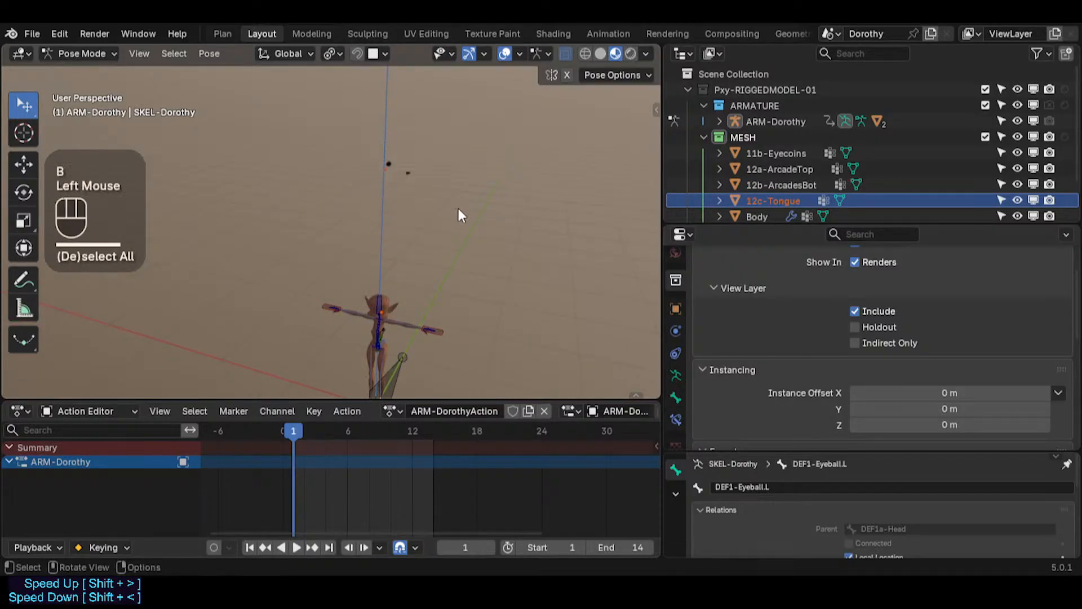
scroll(381, 183, "up", 2)
scroll(381, 183, "up", 2)
middle_click_drag(454, 167, 383, 290, "shift")
Step: Select the 11b-Eyecoins, 12a-ArcadeTop, 12b-ArcadesBot and 12c-Tongue objects one by one to identify them
left_click(749, 154)
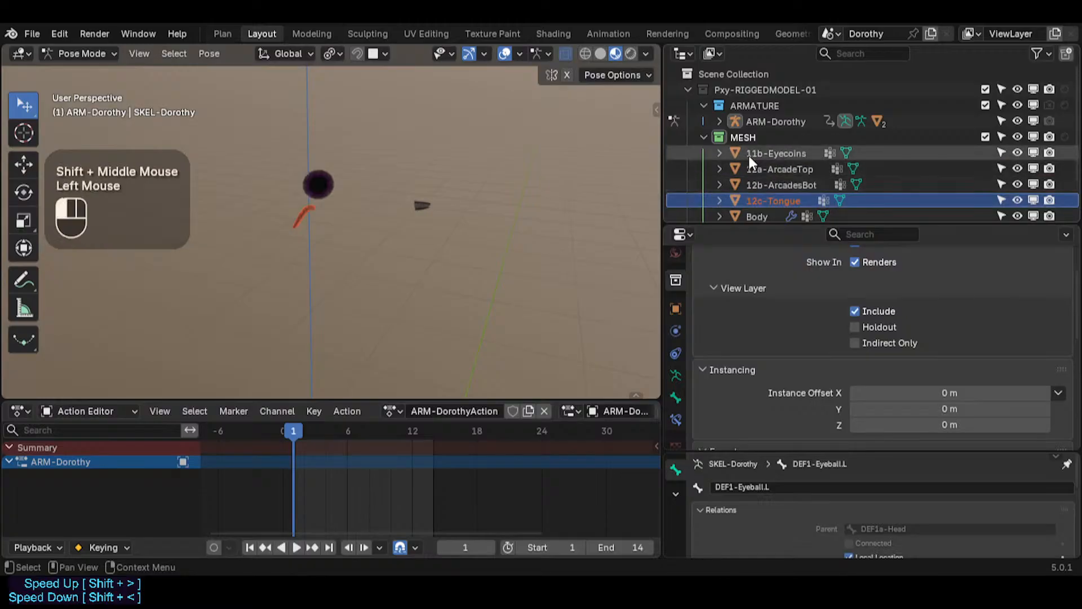
left_click(770, 167)
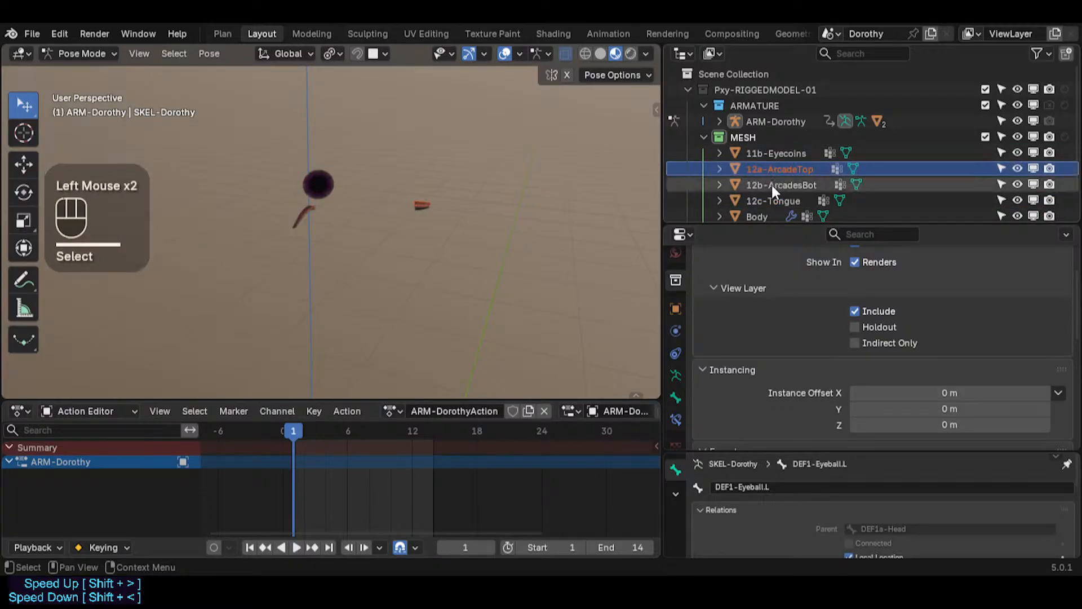
left_click(772, 185)
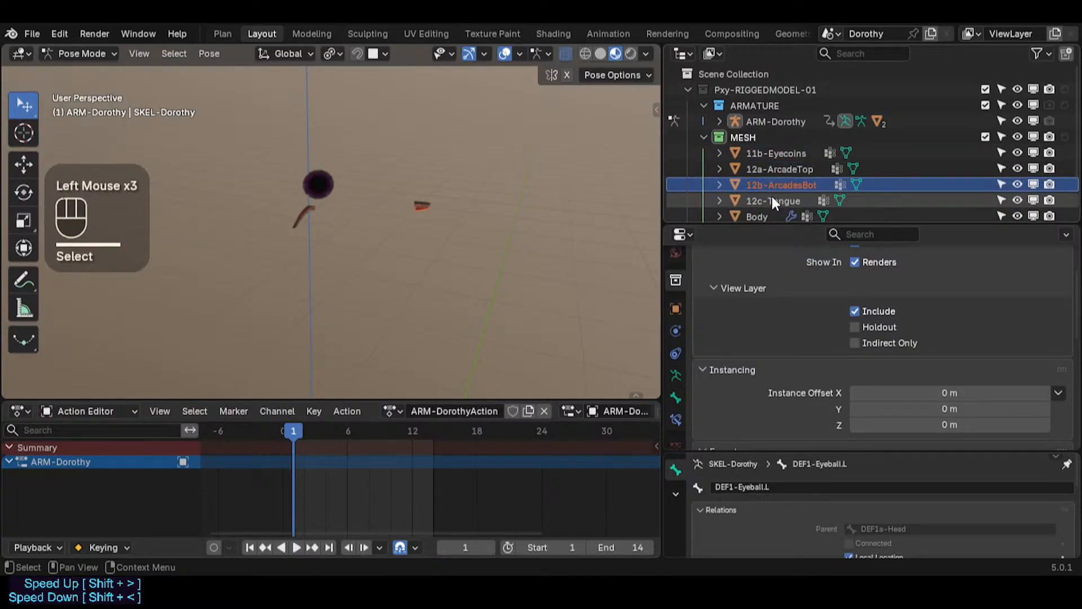
left_click(772, 197)
middle_click_drag(338, 216, 419, 220)
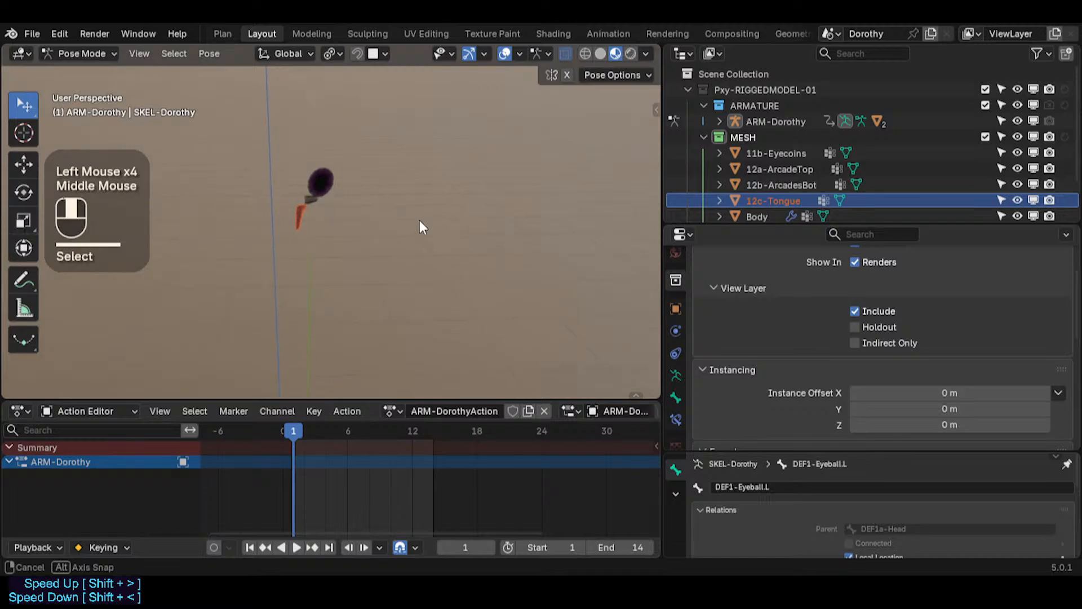
Step: Switch to front orthographic view and zoom in on the floating facial pieces above the character
key("b")
left_click_drag(369, 127, 213, 266)
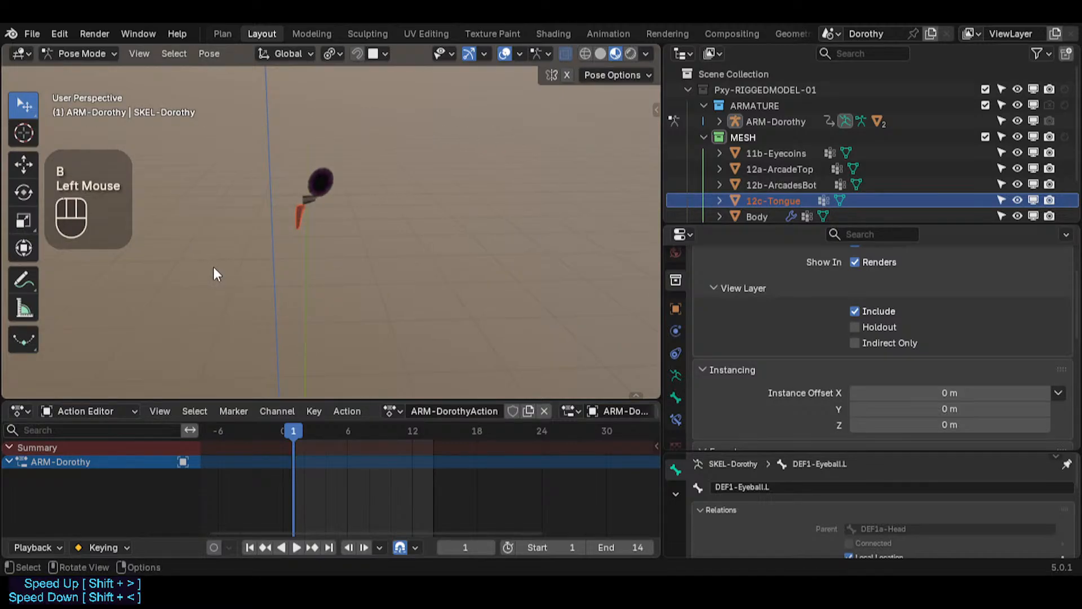
key("KP_1")
scroll(213, 266, "down", 4)
middle_click_drag(238, 259, 299, 219, "shift")
scroll(305, 208, "down", 2)
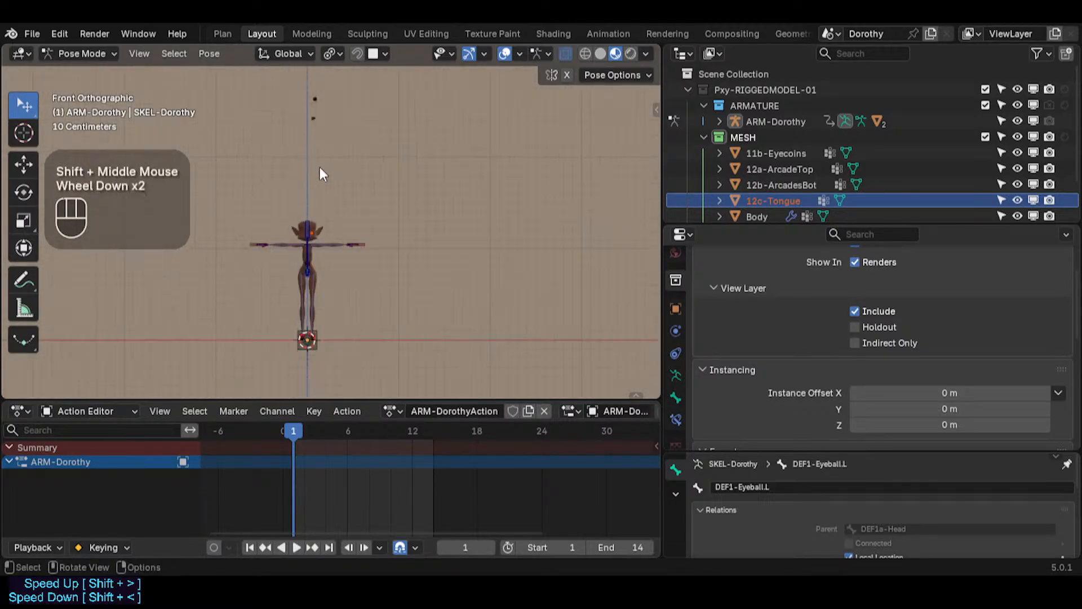
key("z")
key("Escape")
key("alt+a")
left_click_drag(275, 130, 340, 85)
scroll(304, 120, "up", 1)
scroll(305, 120, "up", 1)
middle_click_drag(305, 129, 283, 234, "shift")
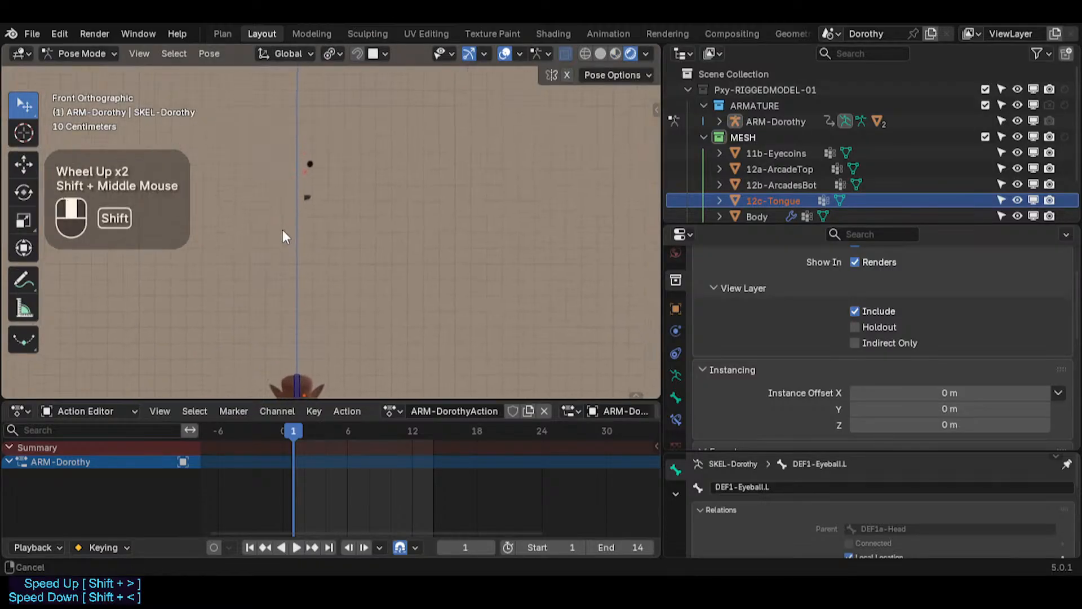
key("alt+a")
Step: Select the four facial mesh objects from 11b-Eyecoins to 12c-Tongue together
left_click(764, 182)
left_click(769, 158)
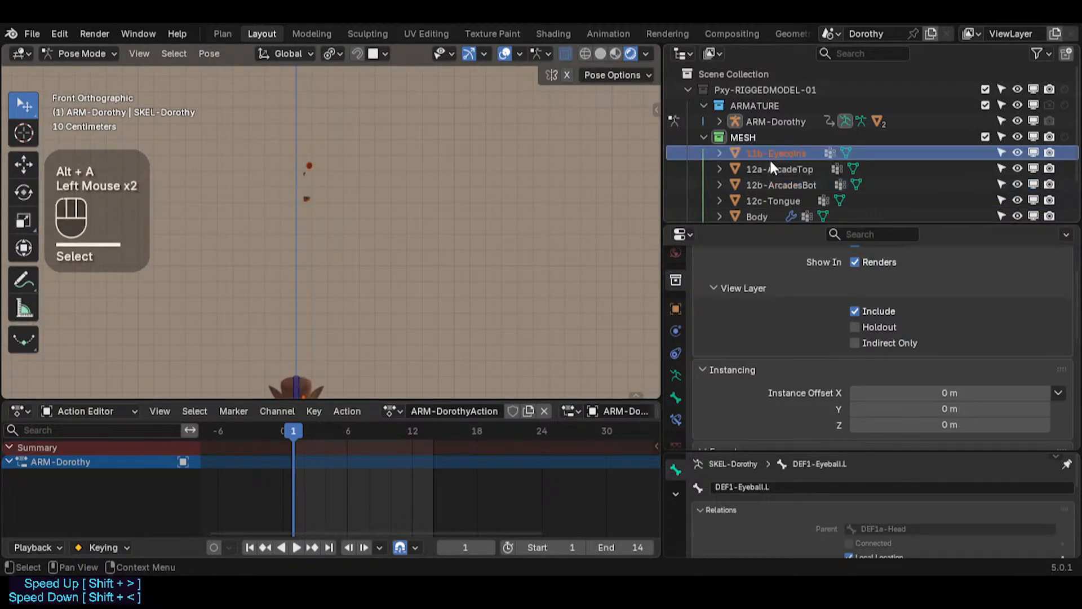
left_click(767, 194, "shift")
key("z")
left_click(396, 219)
key("Escape")
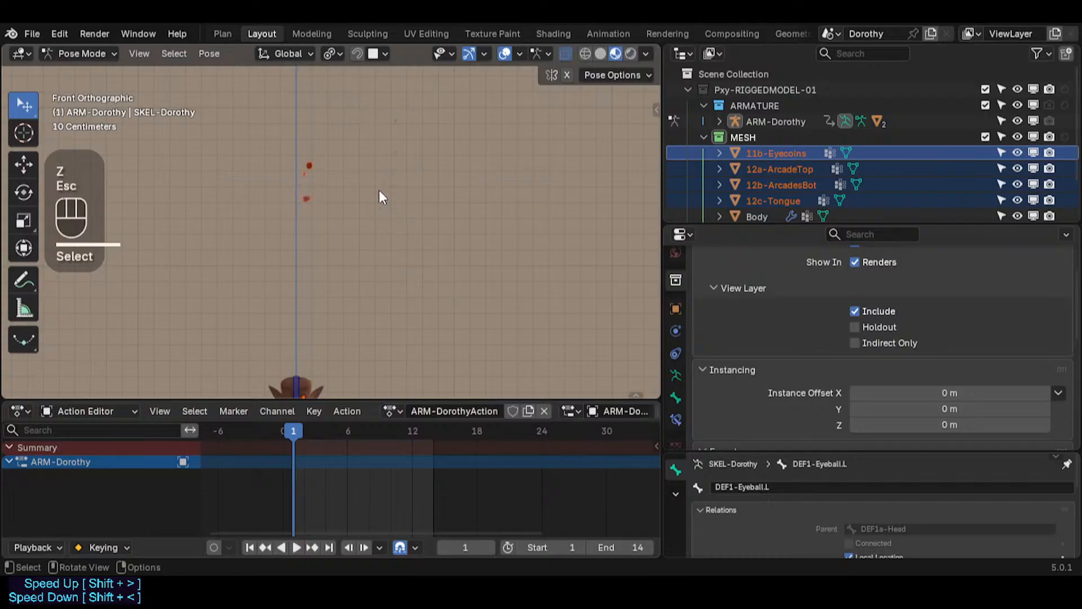
key("g")
key("z")
key("Escape")
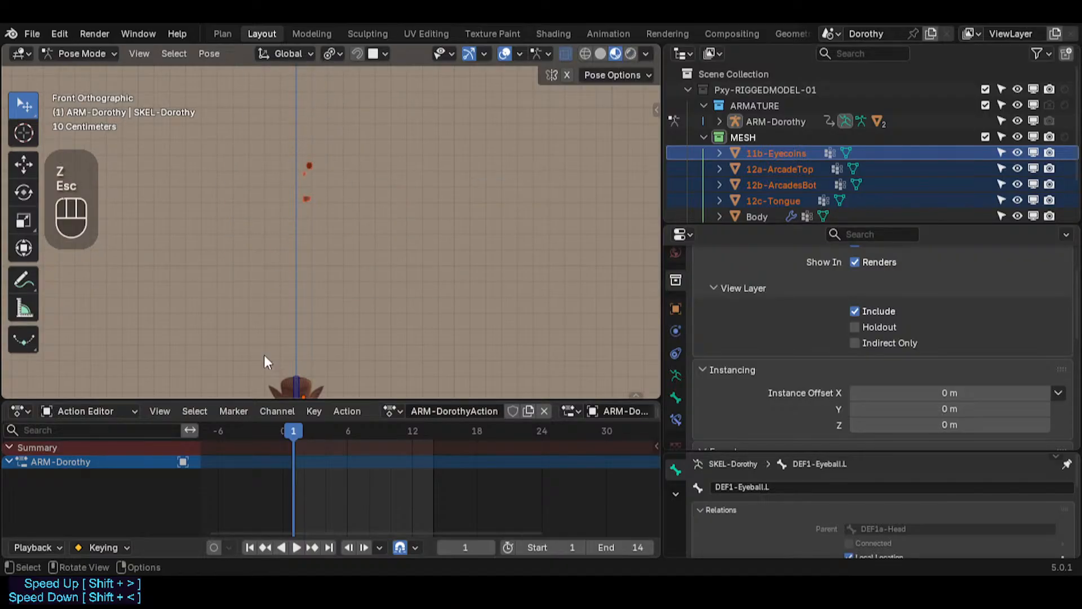
Step: Enlarge the viewport over the timeline and open the viewport sidebar
left_click_drag(317, 399, 313, 447)
left_click(376, 284)
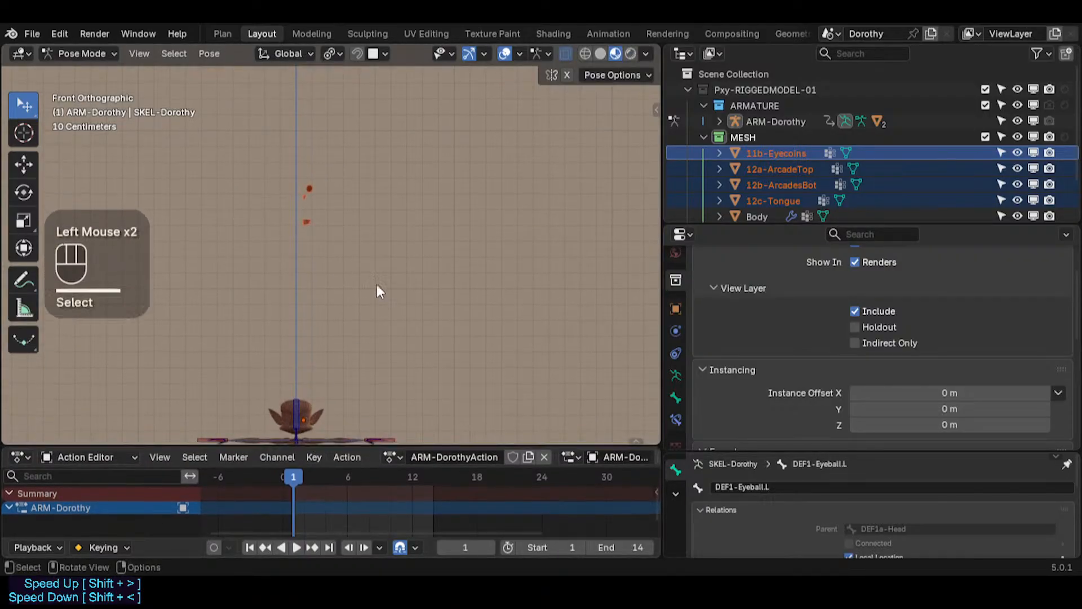
left_click(309, 220)
scroll(303, 222, "up", 1)
key("n")
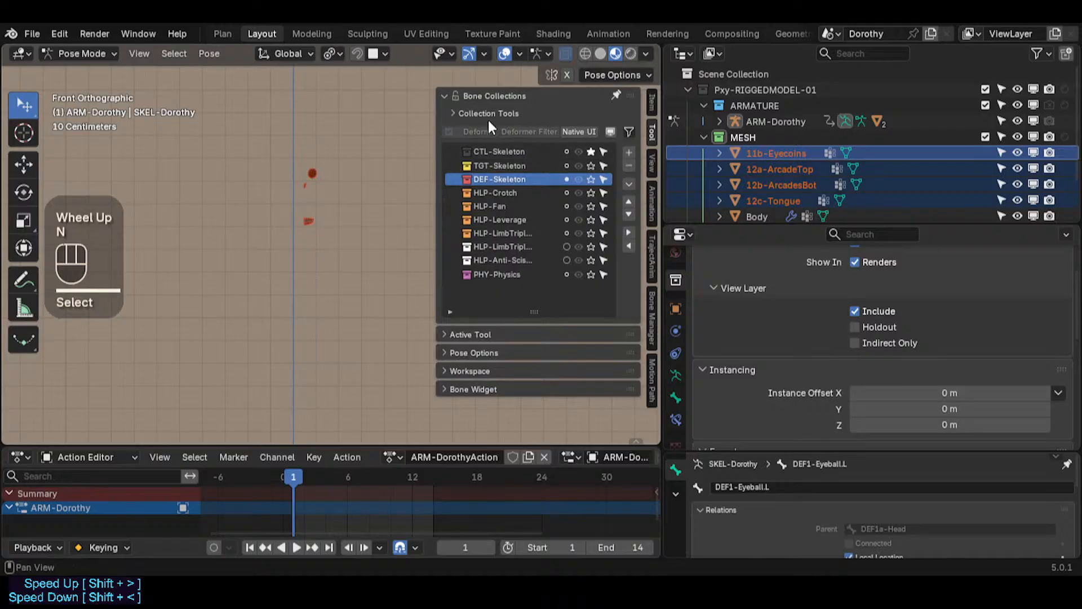
Step: Collapse the Bone Collections panel and show the Transform panel in the sidebar's Item tab
left_click(483, 95)
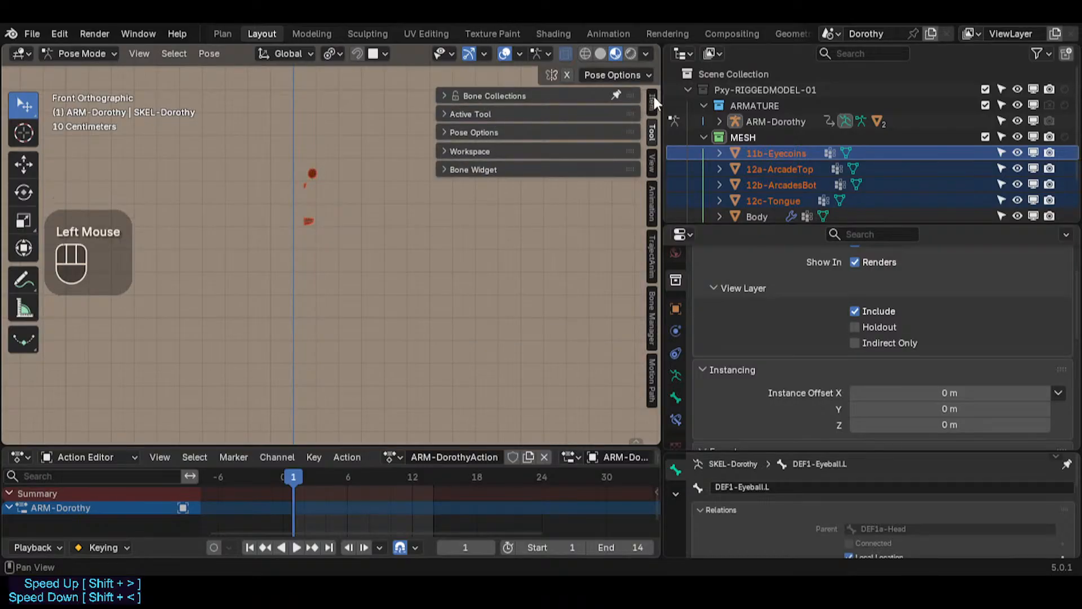
left_click(653, 99)
left_click(478, 96)
left_click(478, 96)
left_click(478, 113)
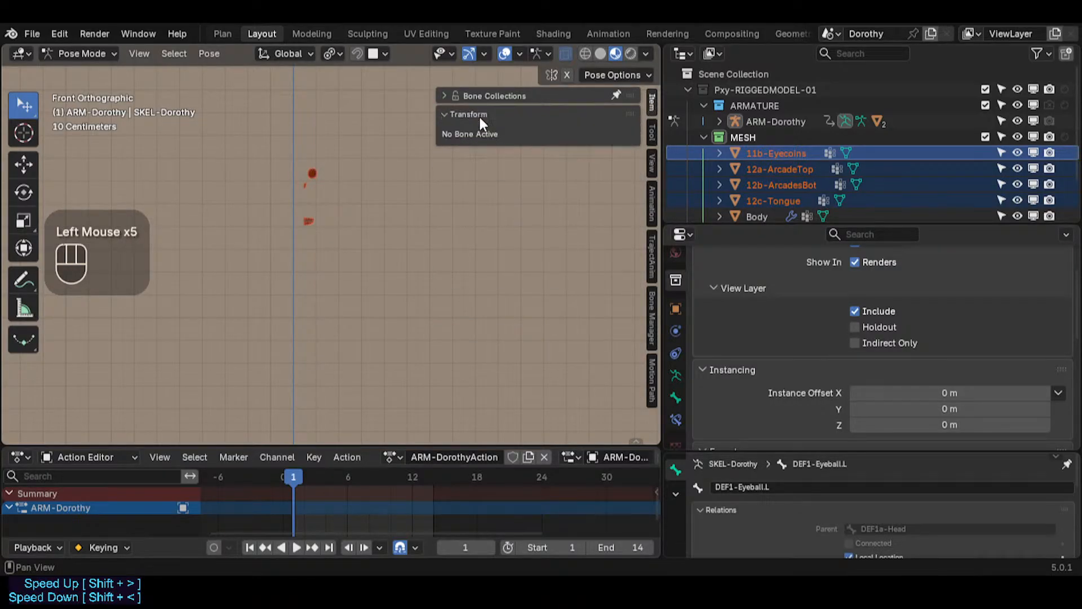
left_click(479, 114)
left_click(480, 114)
left_click(482, 114)
scroll(296, 218, "up", 2)
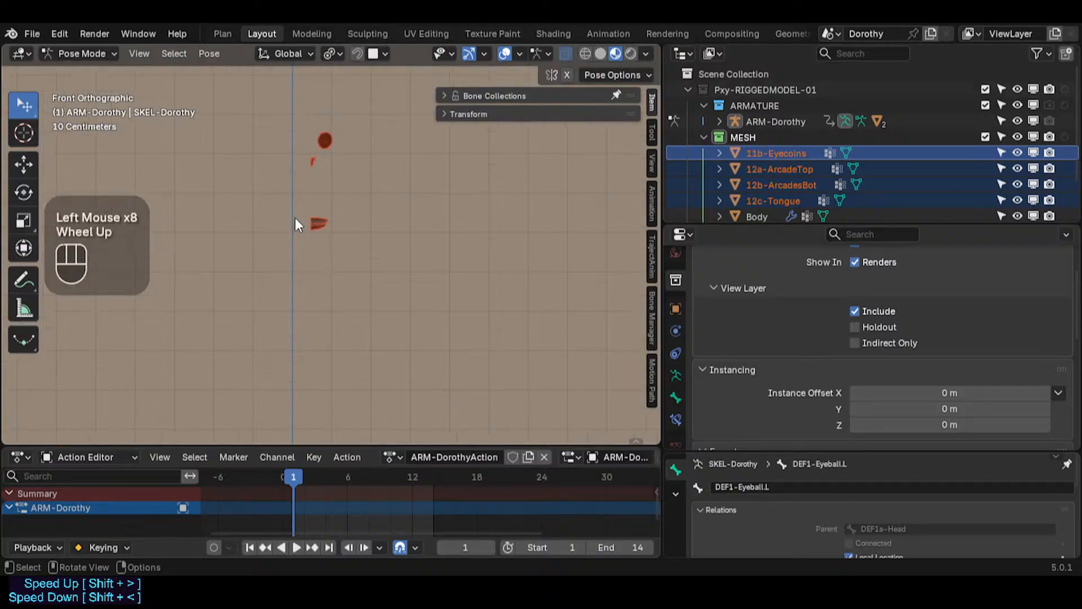
middle_click_drag(295, 217, 348, 353, "shift")
Step: Switch to Object Mode and box-select the four facial mesh pieces
key("ctrl+Tab")
left_click(414, 292)
left_click(361, 353)
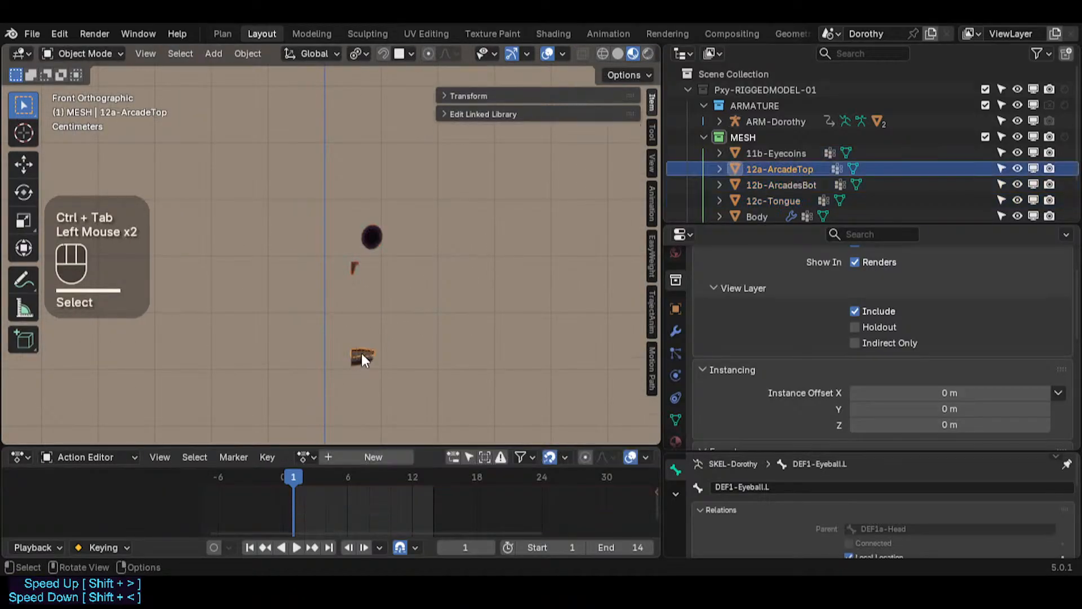
key("b")
left_click_drag(322, 175, 384, 364)
scroll(383, 364, "down", 1)
middle_click_drag(383, 364, 369, 414, "shift")
scroll(349, 259, "down", 2)
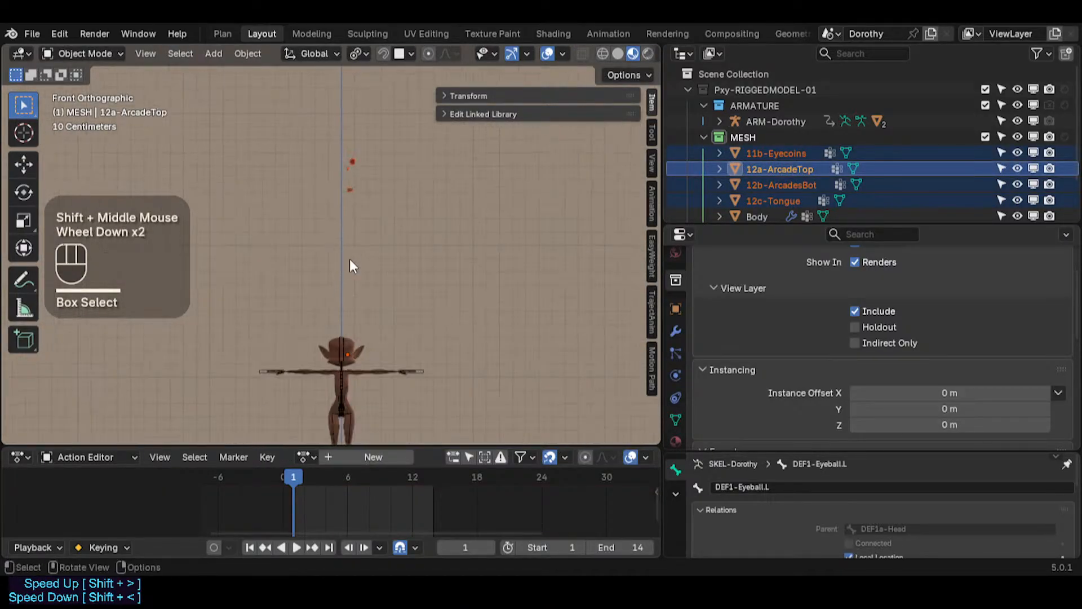
scroll(353, 276, "down", 1)
scroll(353, 276, "down", 1, "shift")
key("g")
key("z")
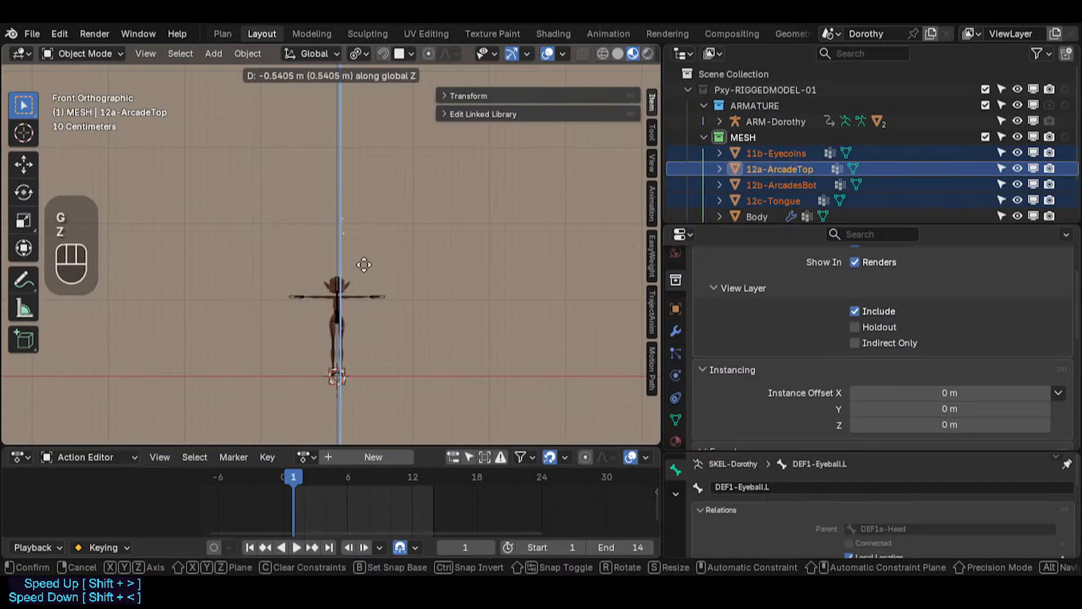
key("Escape")
scroll(354, 286, "up", 6)
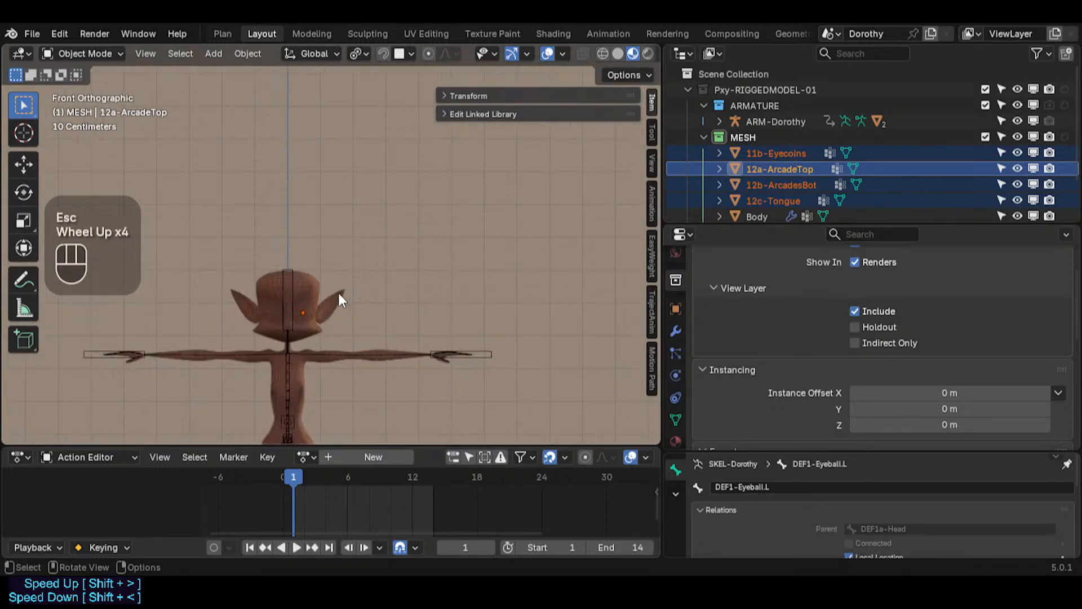
scroll(338, 292, "up", 4)
key("g")
key("Escape")
Step: Move the selected facial pieces down along Z by about 1.22 m onto the character's head
scroll(309, 302, "up", 2)
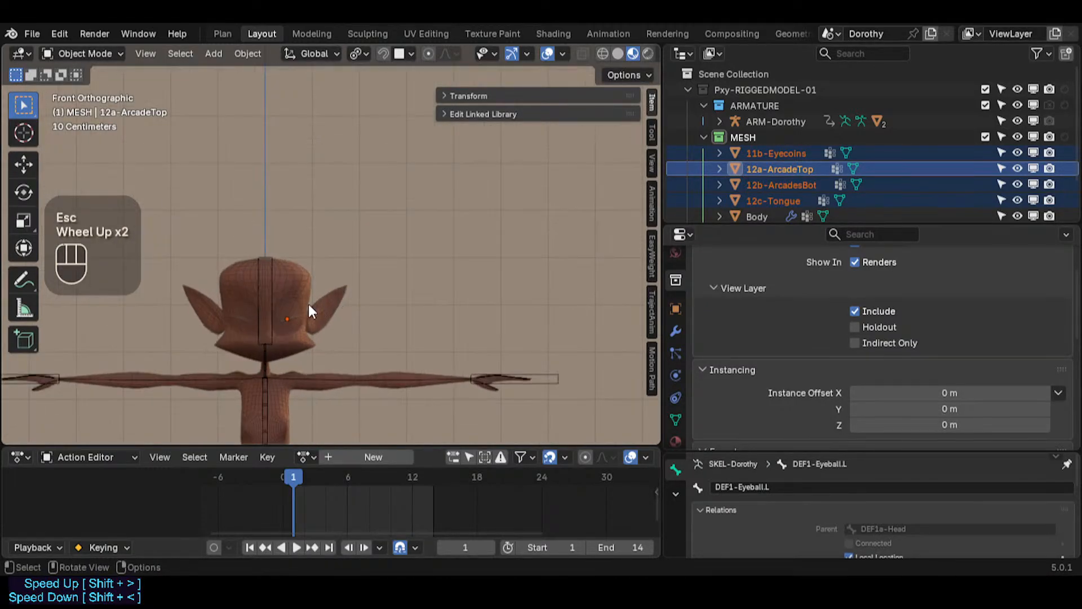
scroll(315, 243, "down", 4)
middle_click_drag(316, 243, 316, 257, "shift")
scroll(314, 176, "up", 5)
scroll(310, 173, "down", 1)
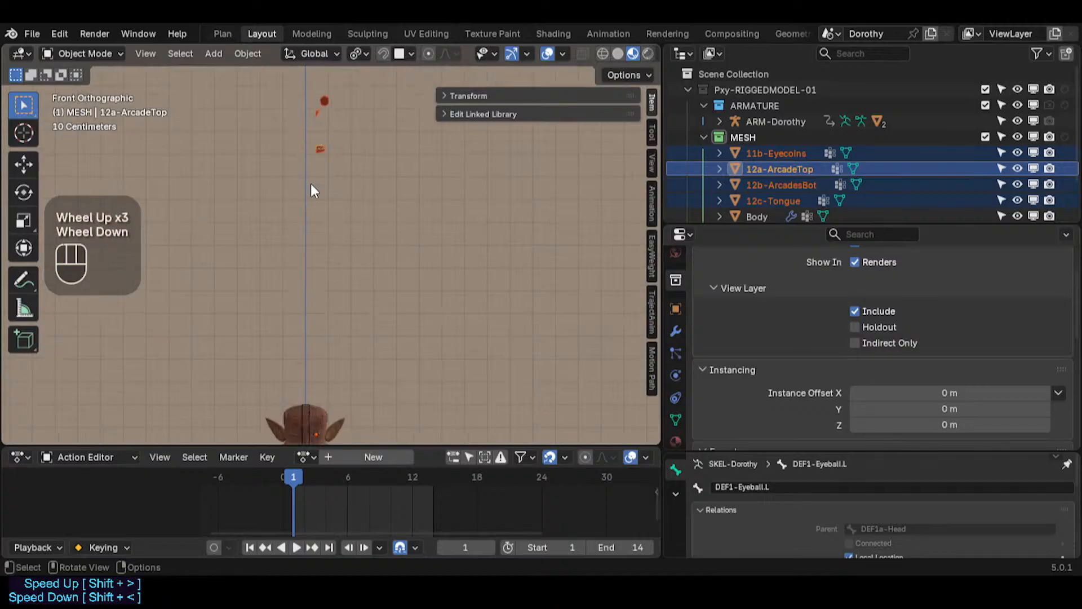
scroll(314, 237, "up", 3)
scroll(317, 292, "down", 2)
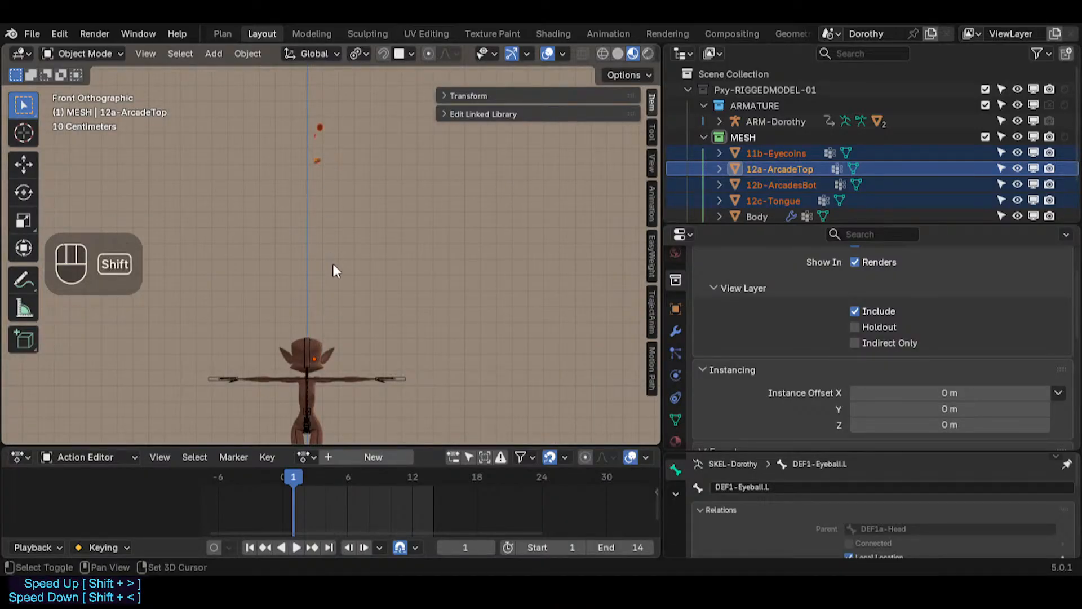
middle_click_drag(332, 262, 341, 140, "shift")
scroll(341, 140, "down", 1)
key("g")
key("z")
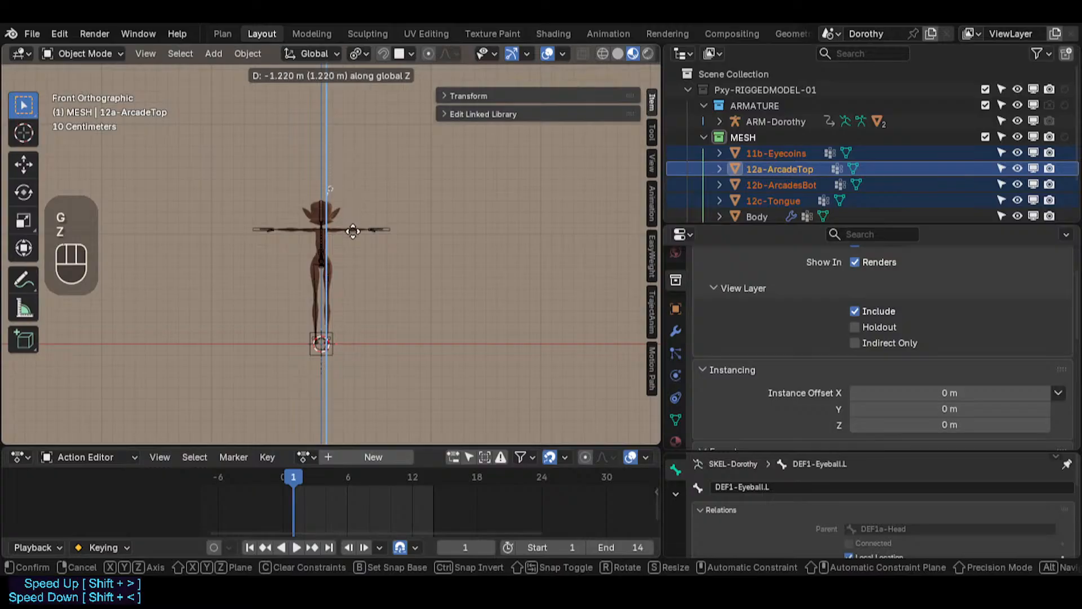
left_click(353, 247)
Step: Shift the facial pieces about 0.046 m in negative X toward the face's centre
scroll(349, 242, "up", 4)
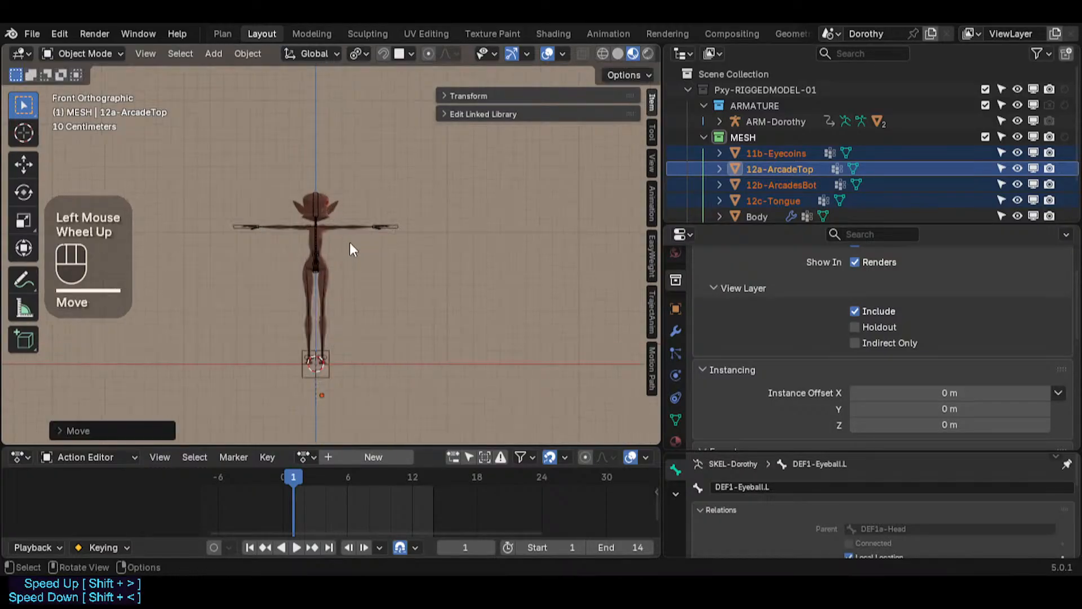
middle_click_drag(305, 174, 340, 241, "shift")
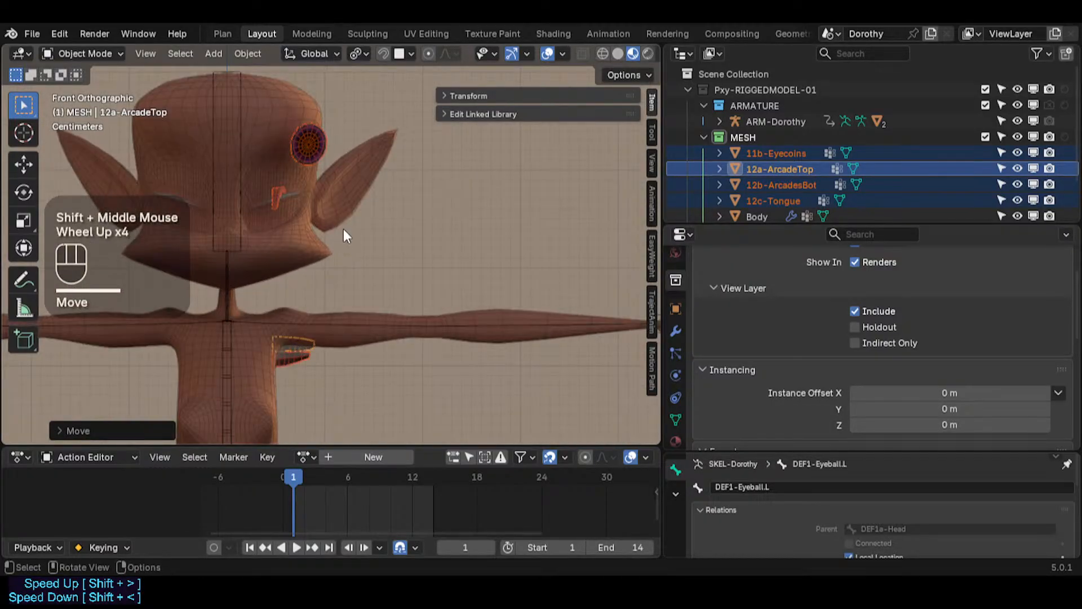
key("g")
key("x")
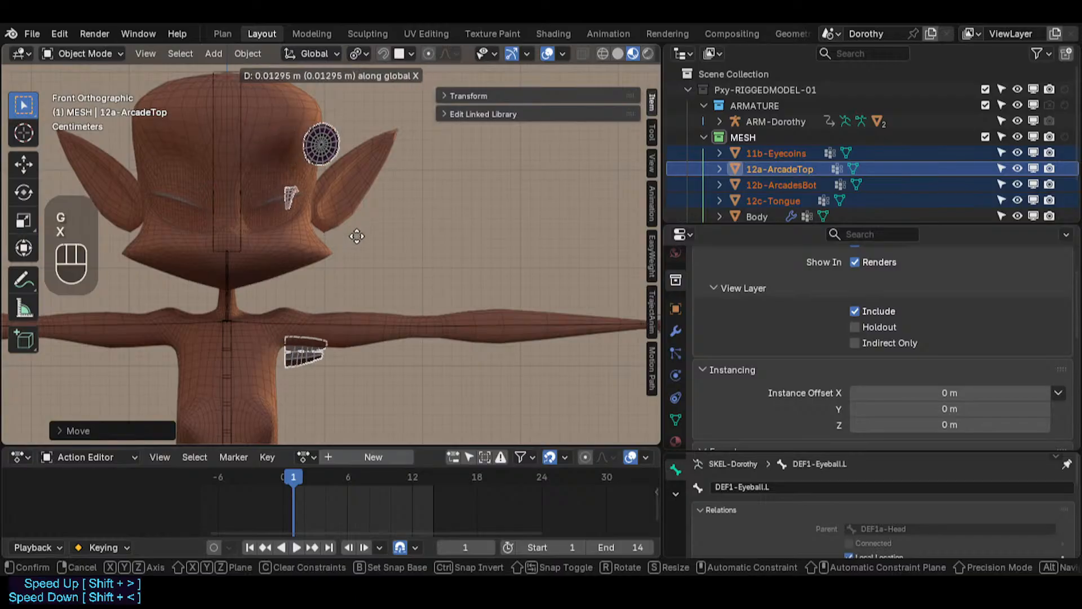
left_click(315, 236)
Step: Shift the facial pieces about 0.015 m along X to align them on the face
middle_click_drag(311, 236, 221, 265)
scroll(268, 256, "down", 2)
scroll(418, 289, "down", 1)
key("g")
key("x")
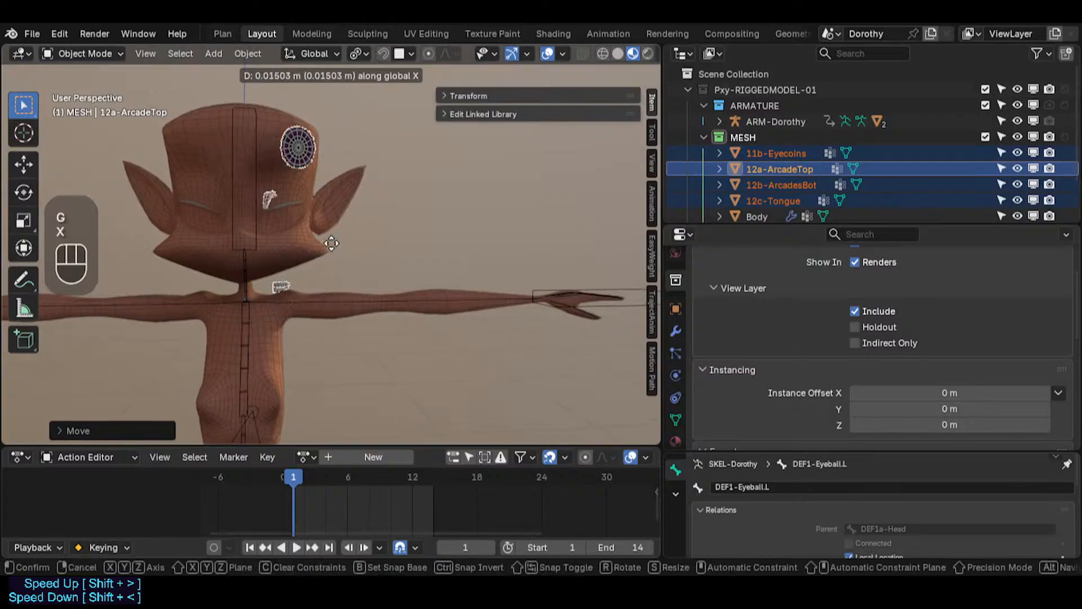
left_click(337, 245)
Step: Select the tongue mesh and add a Mirror modifier to it
left_click(277, 211)
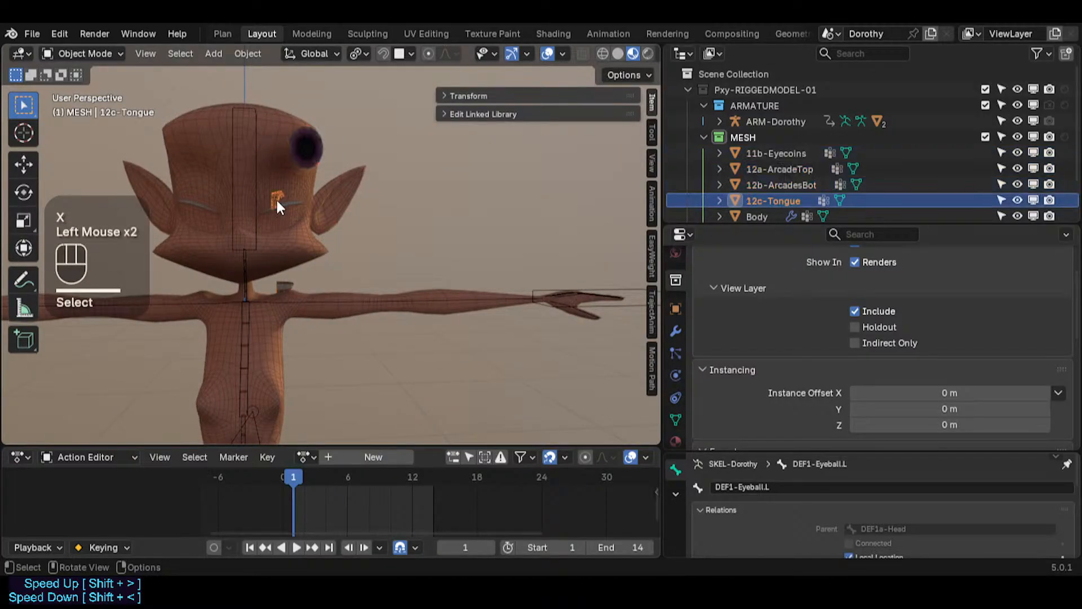
left_click(676, 331)
left_click(676, 331)
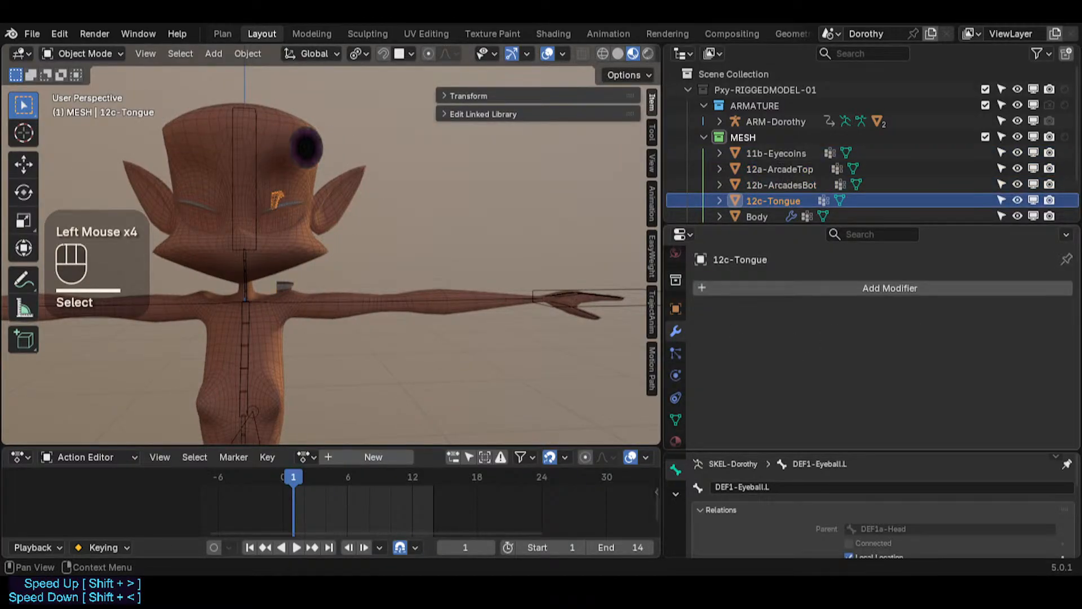
left_click(826, 286)
mouse_move(787, 319)
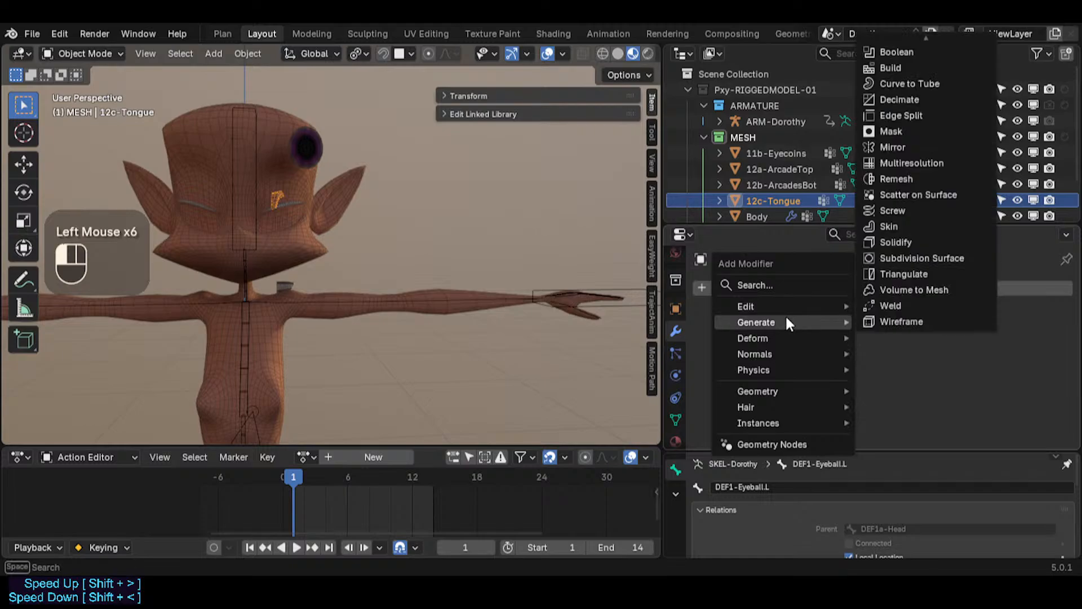
left_click(895, 147)
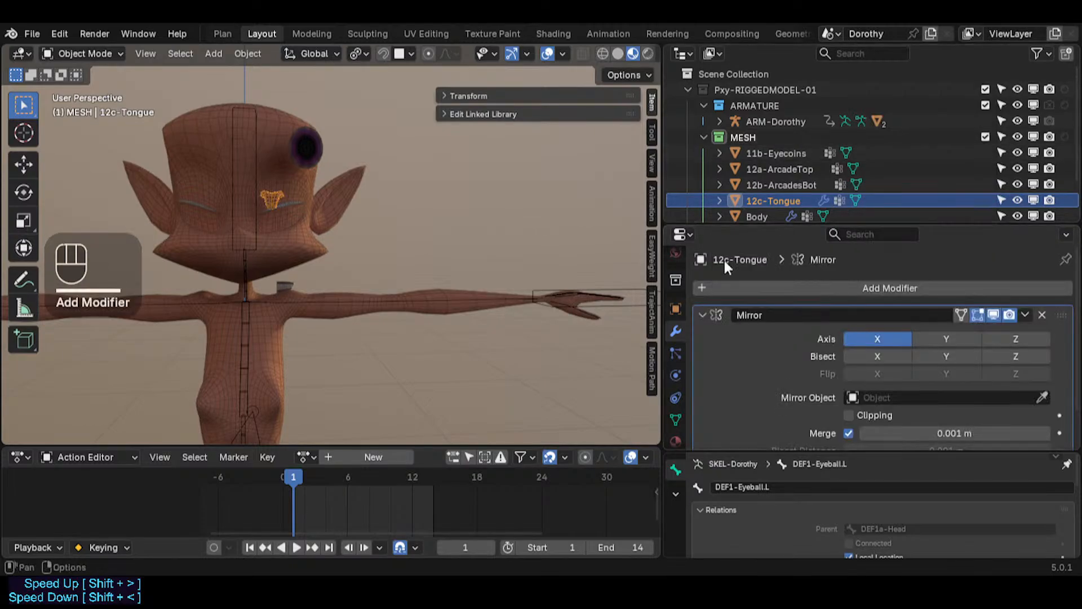
scroll(320, 248, "up", 4)
scroll(312, 260, "down", 2)
middle_click_drag(312, 261, 324, 251, "shift")
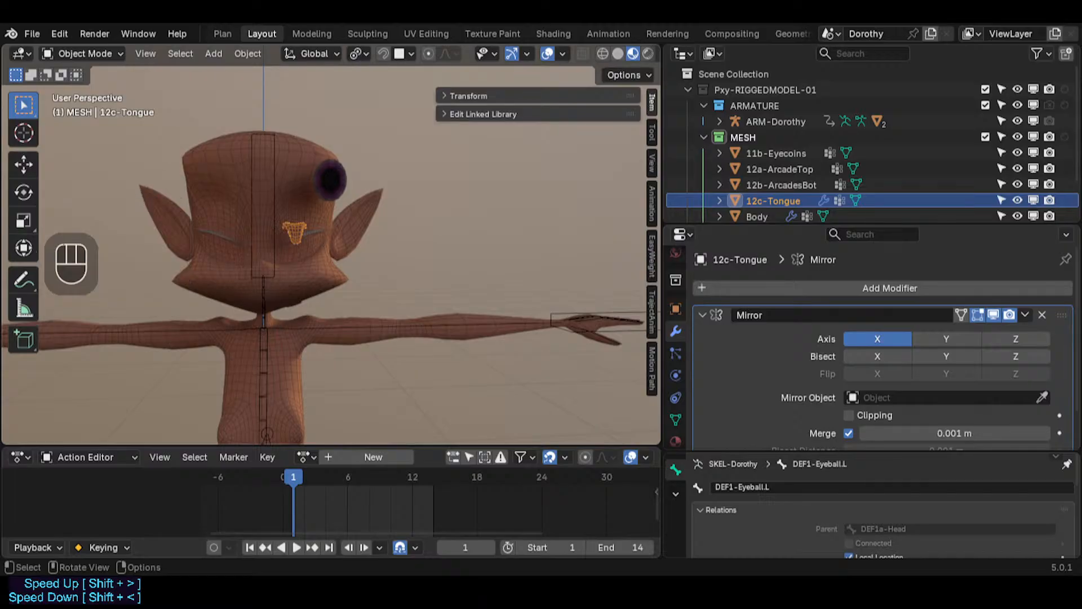
left_click(306, 229)
left_click(297, 228)
key("g")
key("x")
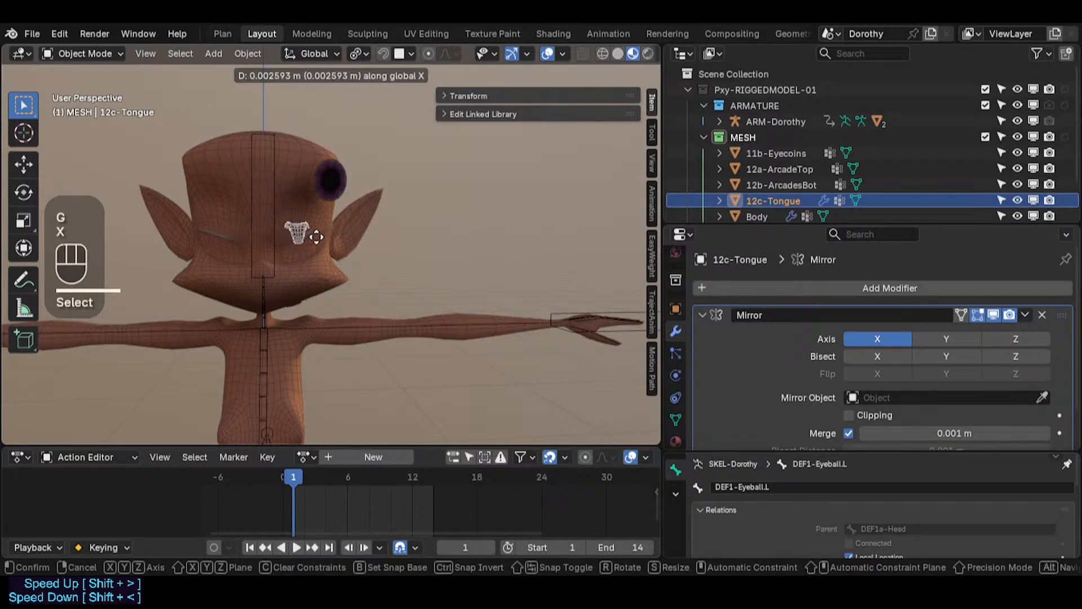
key("Escape")
Step: Select the top arcade mesh and add a Mirror modifier to it
left_click(332, 176)
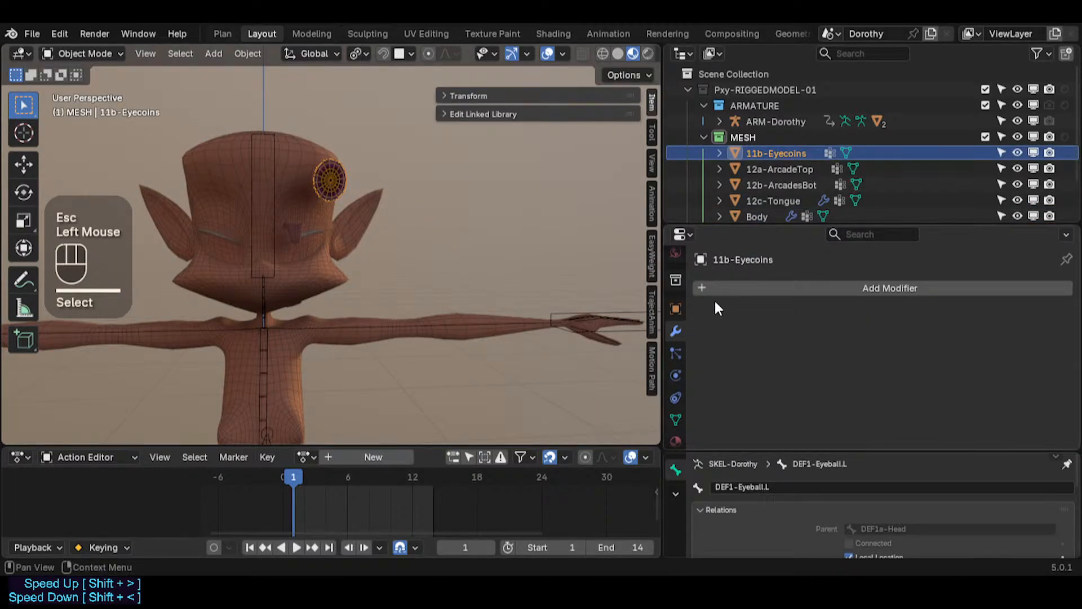
middle_click_drag(291, 254, 240, 265, "shift")
scroll(316, 276, "down", 2)
left_click(369, 214)
scroll(372, 217, "up", 4)
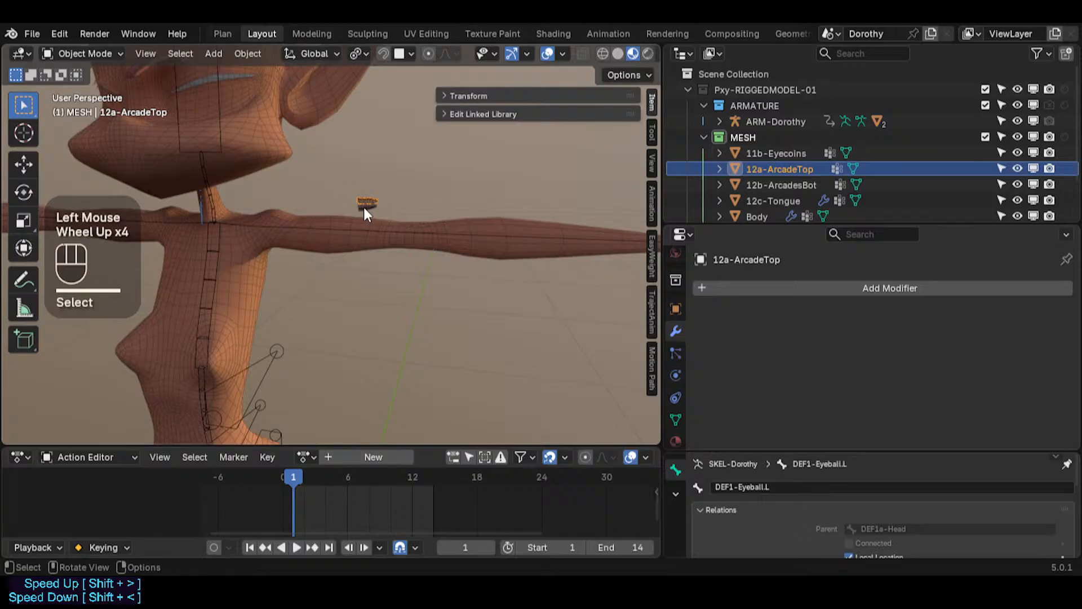
left_click(727, 290)
mouse_move(695, 292)
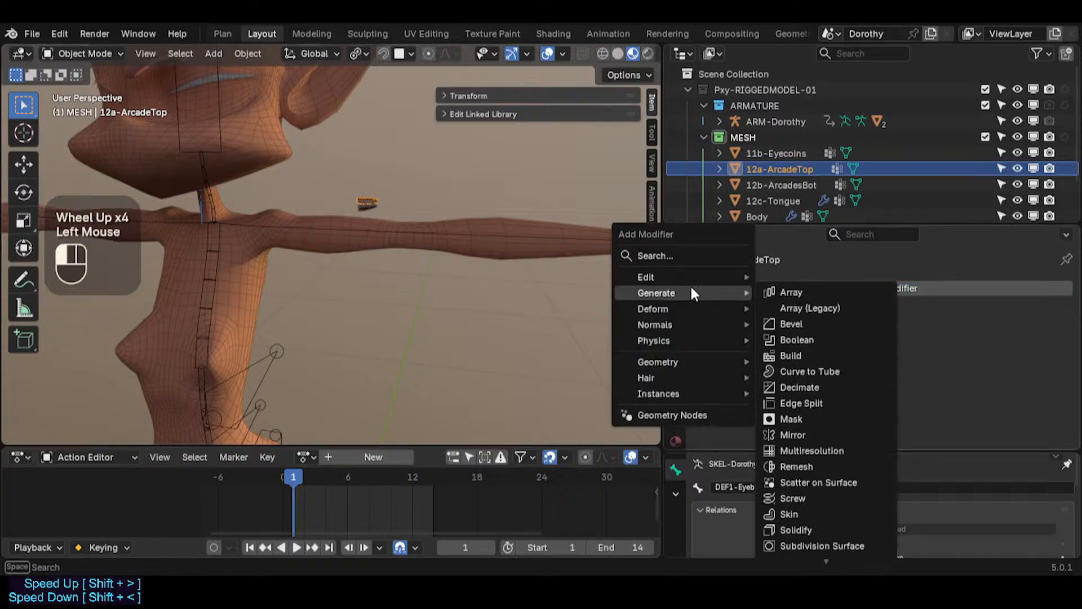
left_click(803, 434)
Step: Select the bottom arcade mesh and add a Mirror modifier to it
left_click(366, 206)
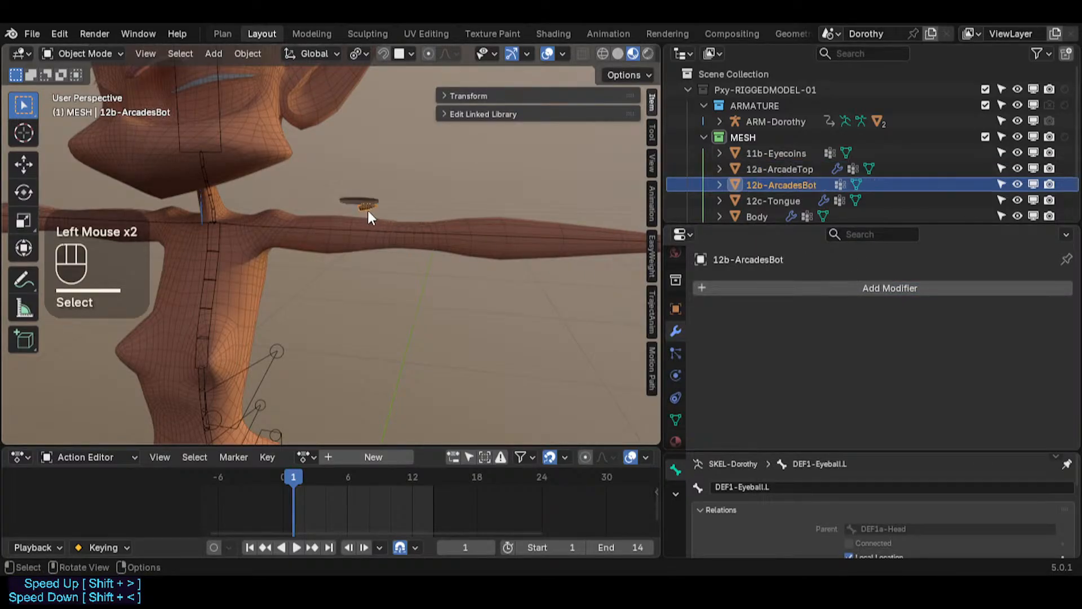
left_click(781, 283)
mouse_move(717, 307)
mouse_move(716, 281)
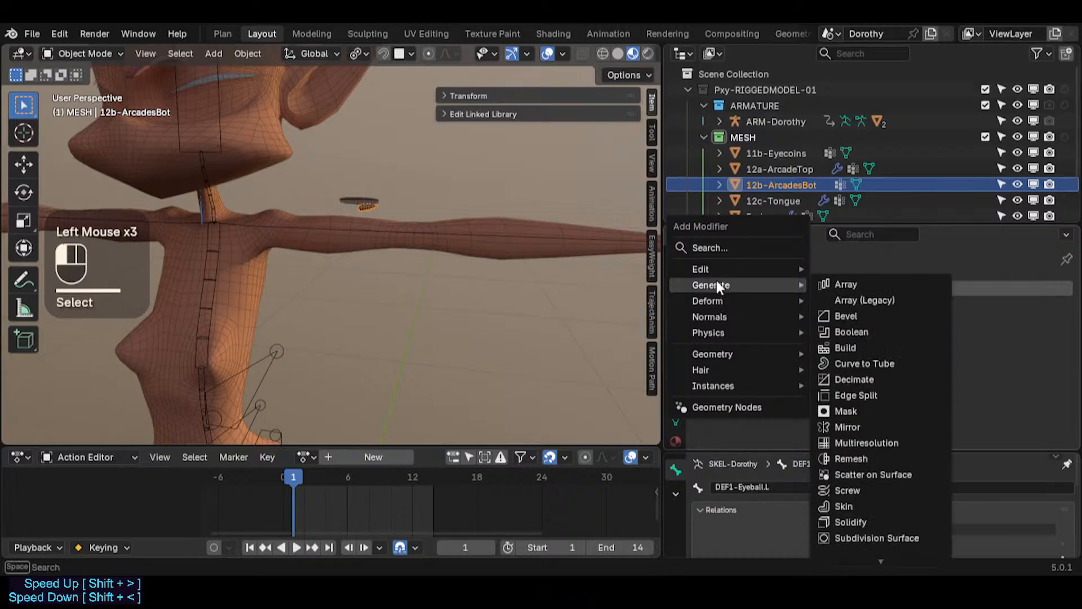
left_click(848, 427)
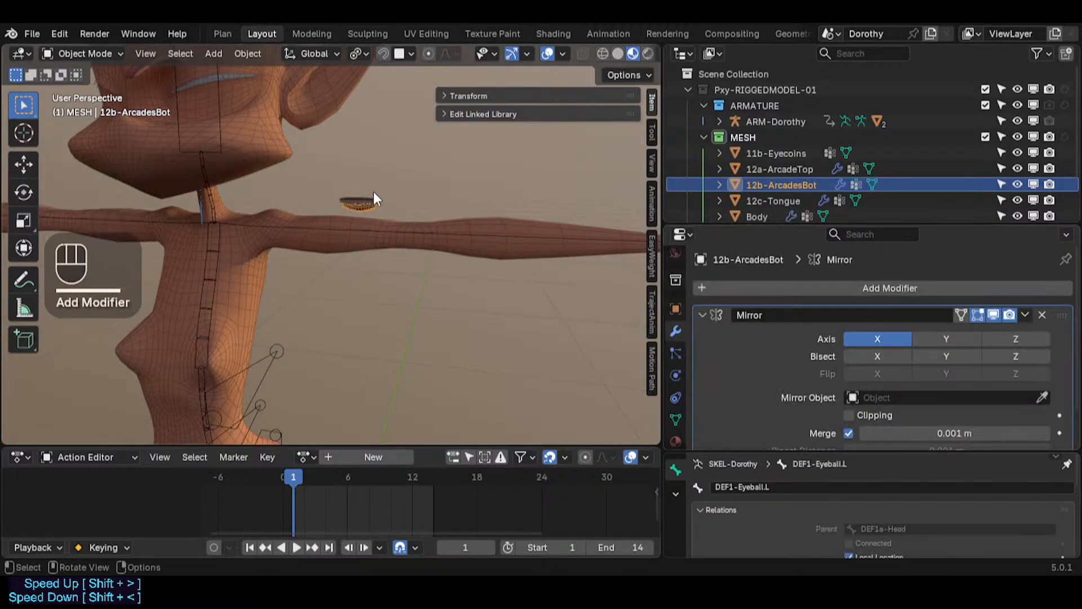
Step: Select both arcade meshes and shift them along Y toward the face
left_click(366, 207)
left_click(371, 208, "shift")
scroll(445, 164, "up", 2)
middle_click_drag(329, 232, 471, 186)
left_click(479, 163)
left_click(480, 166, "shift")
scroll(490, 181, "down", 2)
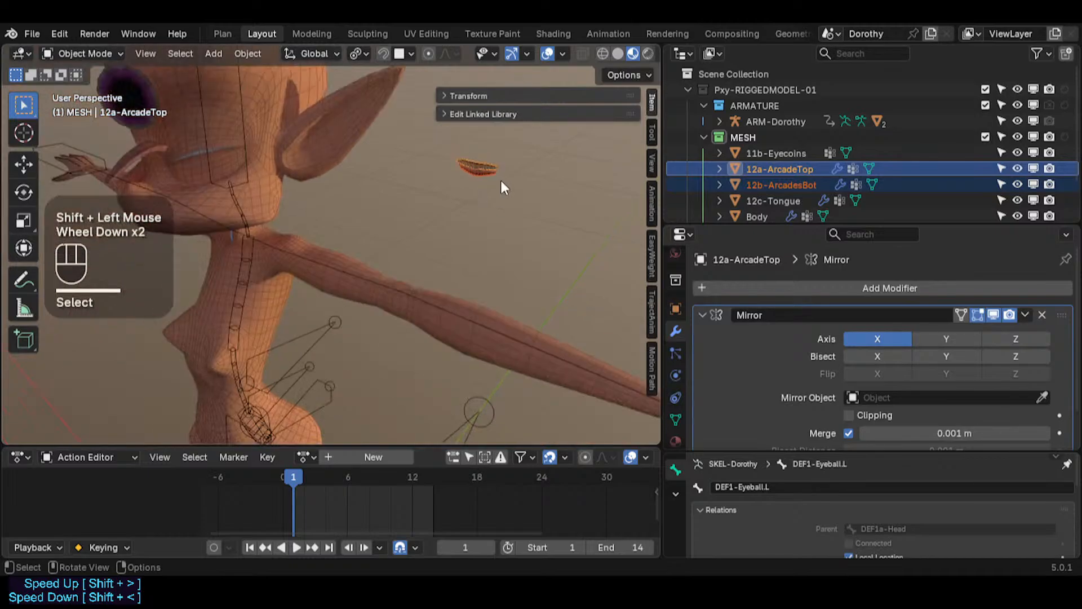
key("g")
key("y")
left_click(165, 319)
middle_click_drag(166, 320, 305, 269)
Step: Adjust the arcades' position along Y and Z beside the face
key("g")
key("y")
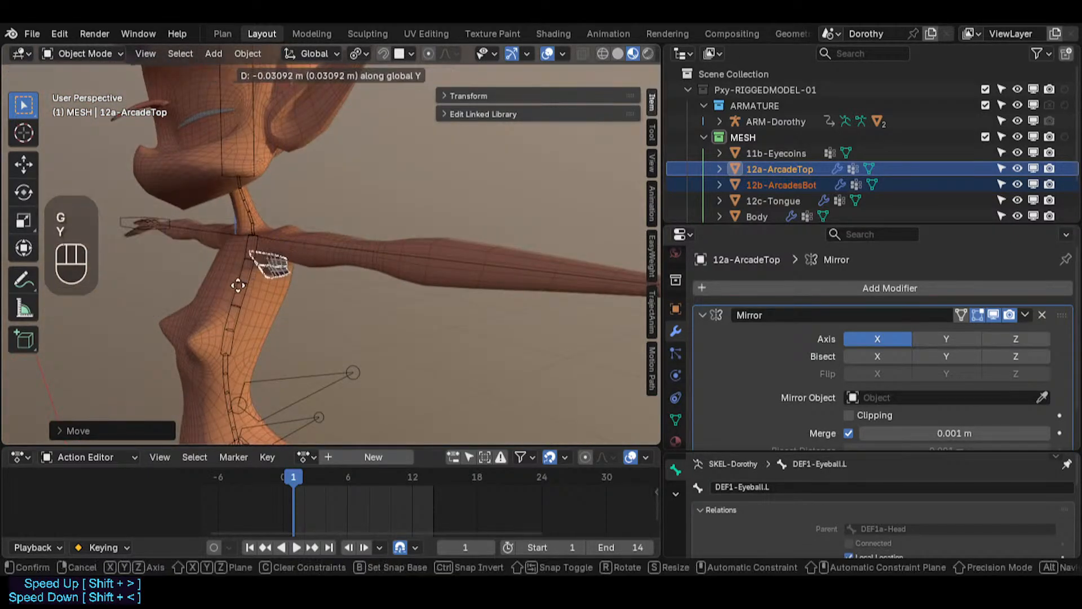
left_click(182, 316)
middle_click_drag(182, 315, 203, 282)
middle_click_drag(203, 282, 229, 259, "shift")
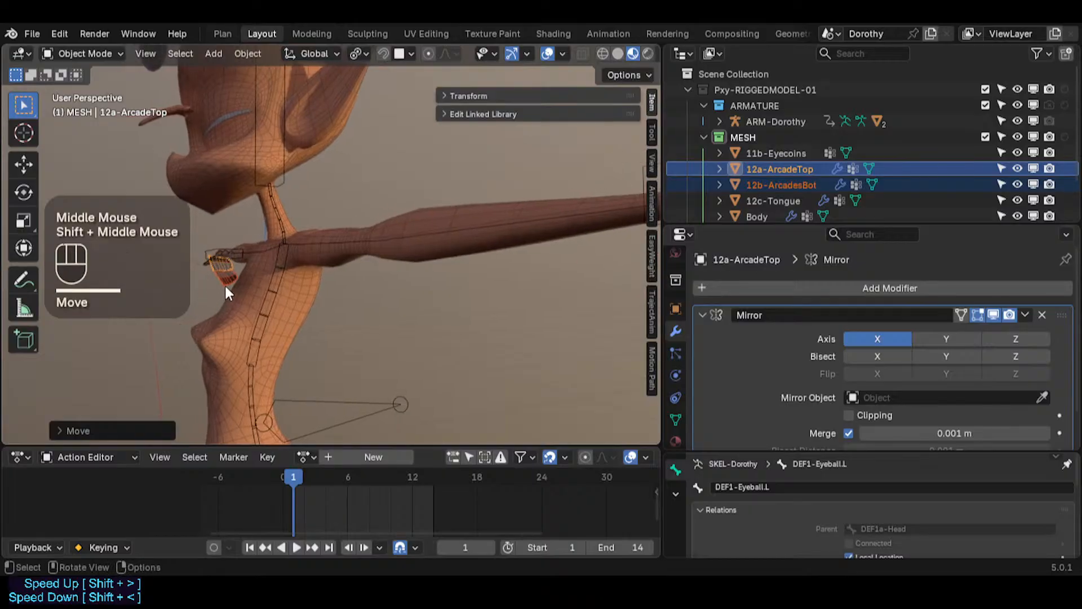
key("g")
key("z")
left_click(196, 107)
middle_click_drag(196, 107, 238, 161, "shift")
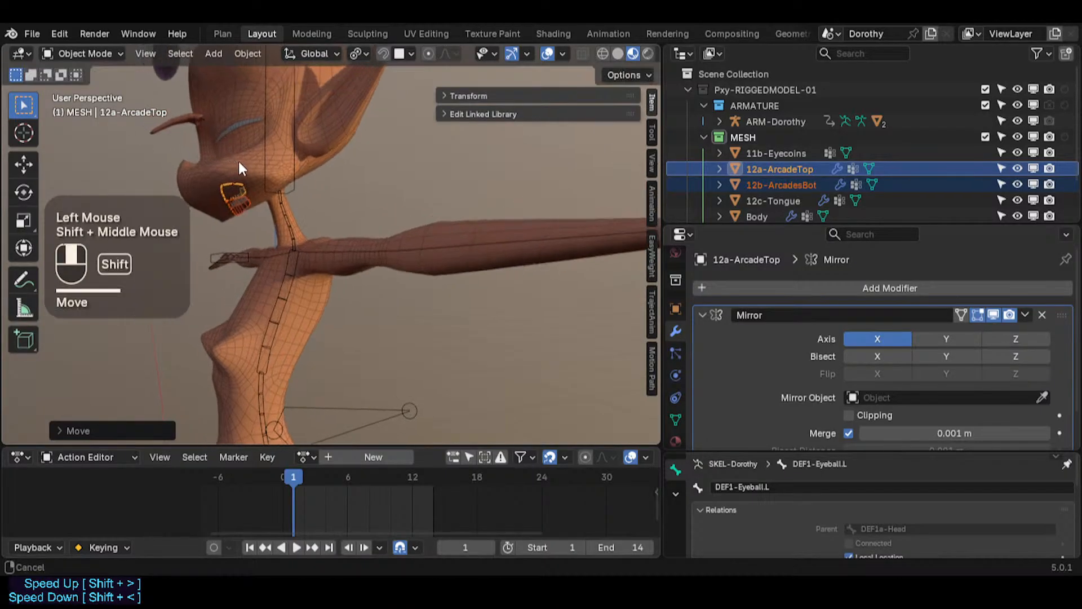
scroll(281, 247, "up", 4)
middle_click_drag(318, 235, 257, 236)
key("g")
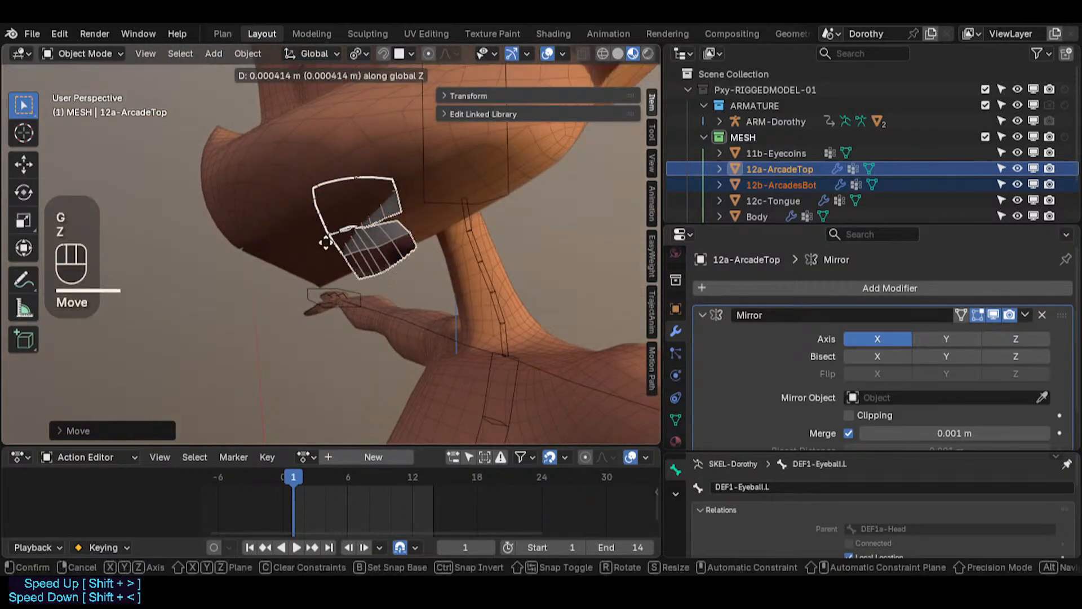
left_click(396, 147)
key("y")
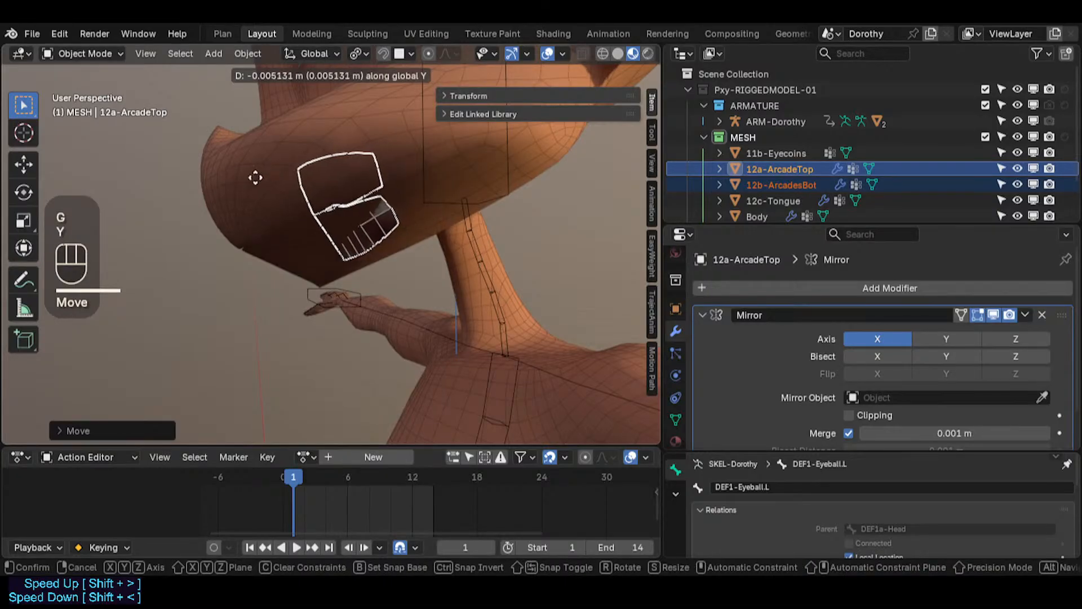
left_click(48, 219)
Step: Snap the 3D cursor to the world origin and snap the selected arcades to the cursor
middle_click_drag(181, 265, 390, 234)
scroll(381, 262, "down", 4)
middle_click_drag(371, 289, 400, 143, "shift")
scroll(389, 237, "down", 4)
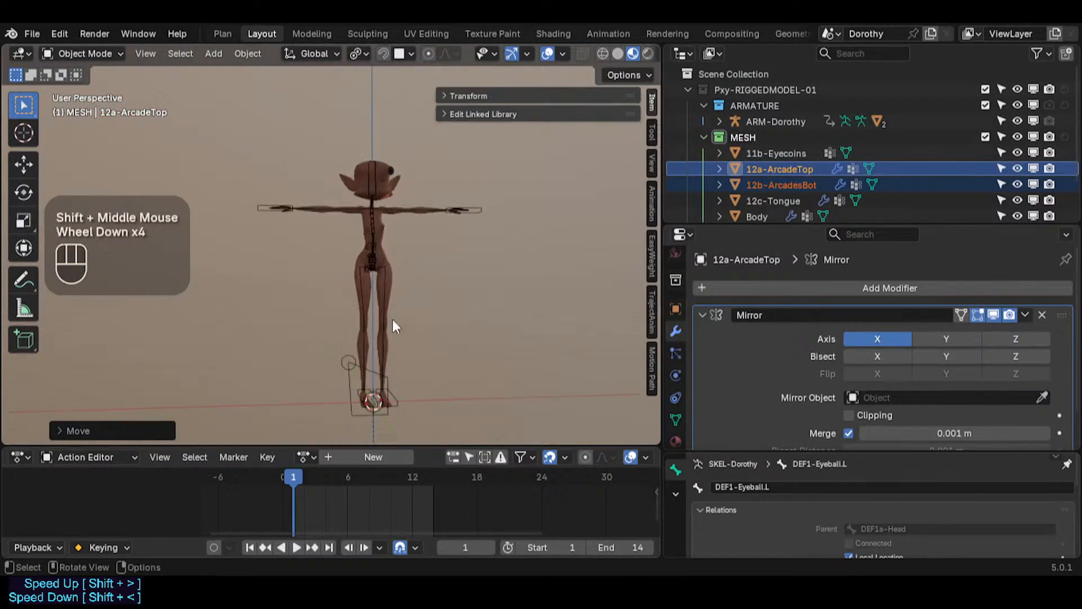
middle_click_drag(396, 343, 361, 252, "shift")
middle_click_drag(344, 215, 346, 257, "shift")
key("shift+s")
key("1")
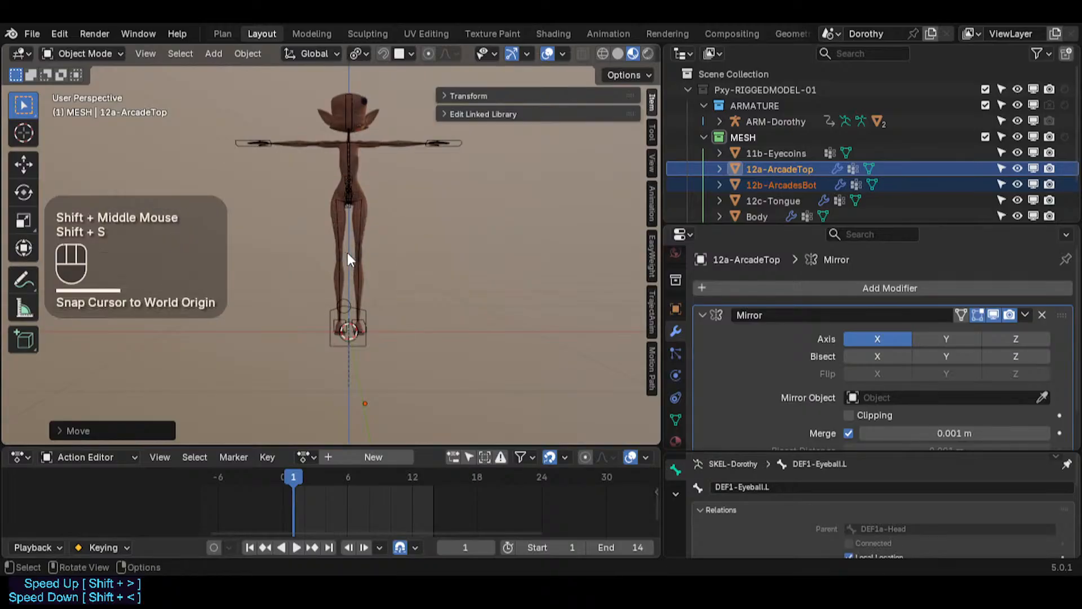
key("shift+s")
key("8")
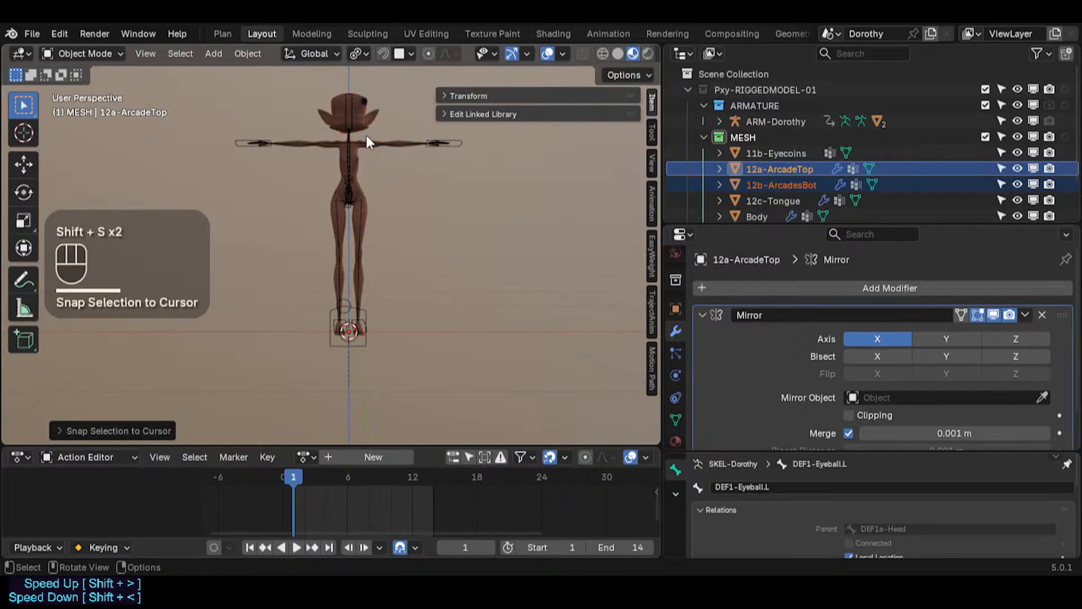
key("g")
key("z")
key("Escape")
Step: Examine the transform Affect Only options for the selected arcades
middle_click_drag(362, 157, 265, 179, "shift")
scroll(357, 185, "up", 4)
middle_click_drag(265, 180, 297, 186)
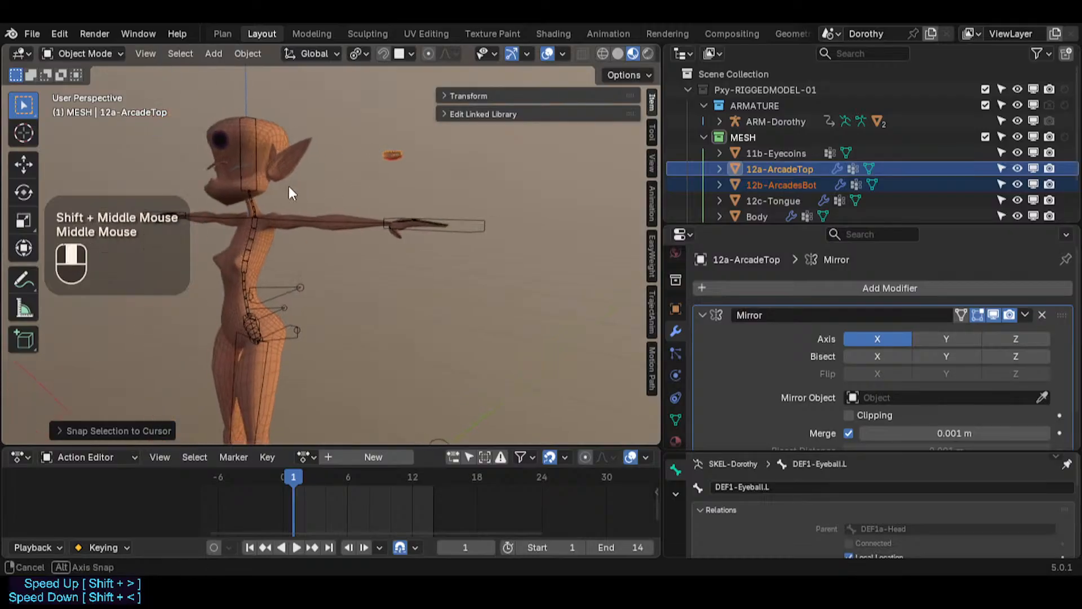
scroll(265, 252, "down", 2)
middle_click_drag(265, 251, 361, 203, "shift")
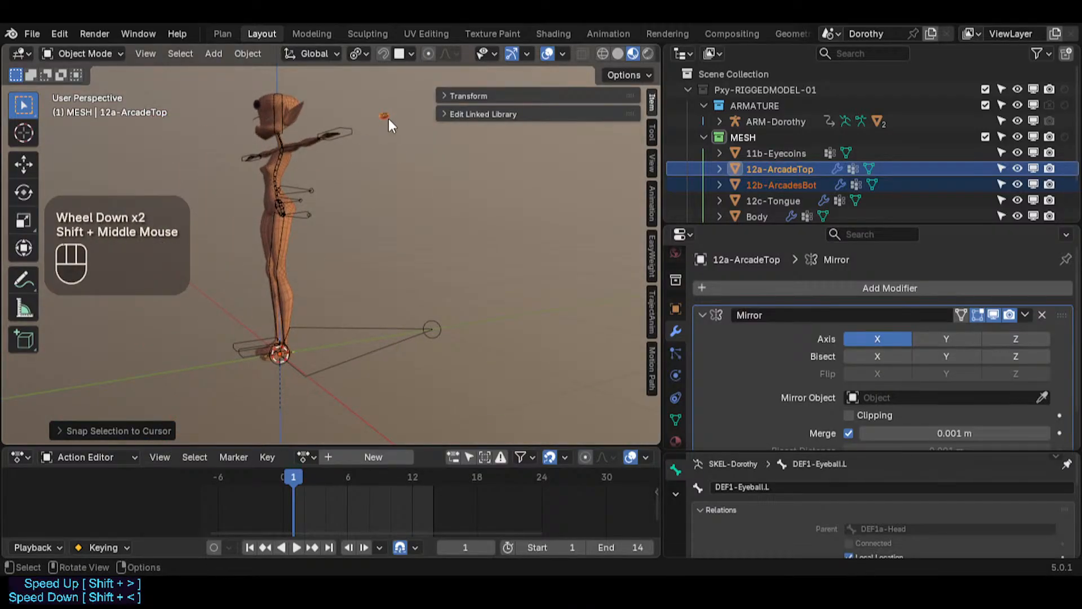
left_click(624, 66)
left_click(627, 72)
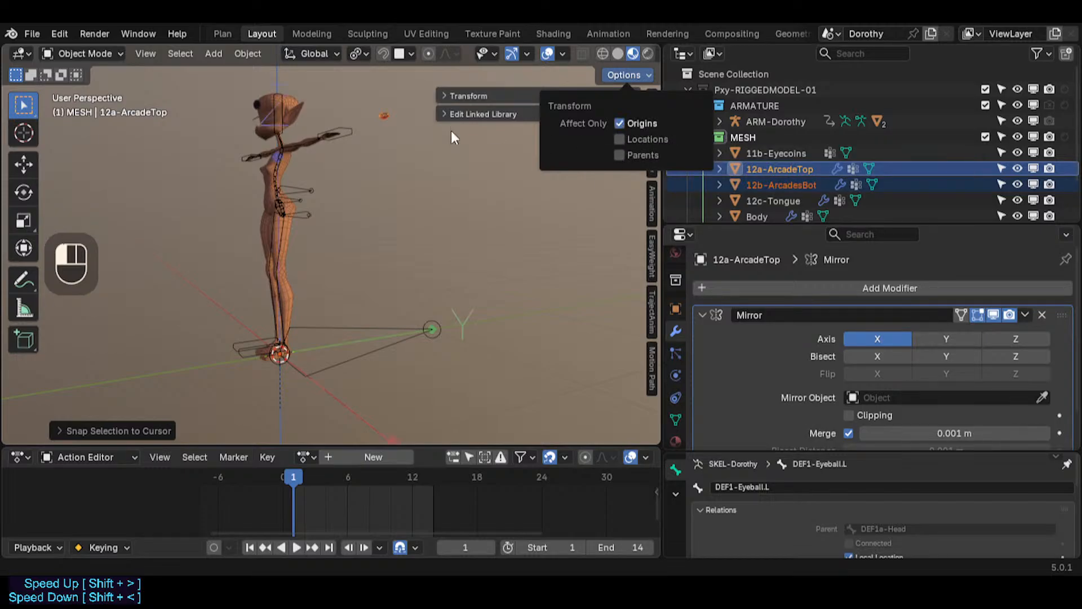
left_click(386, 118, "shift")
left_click(390, 123)
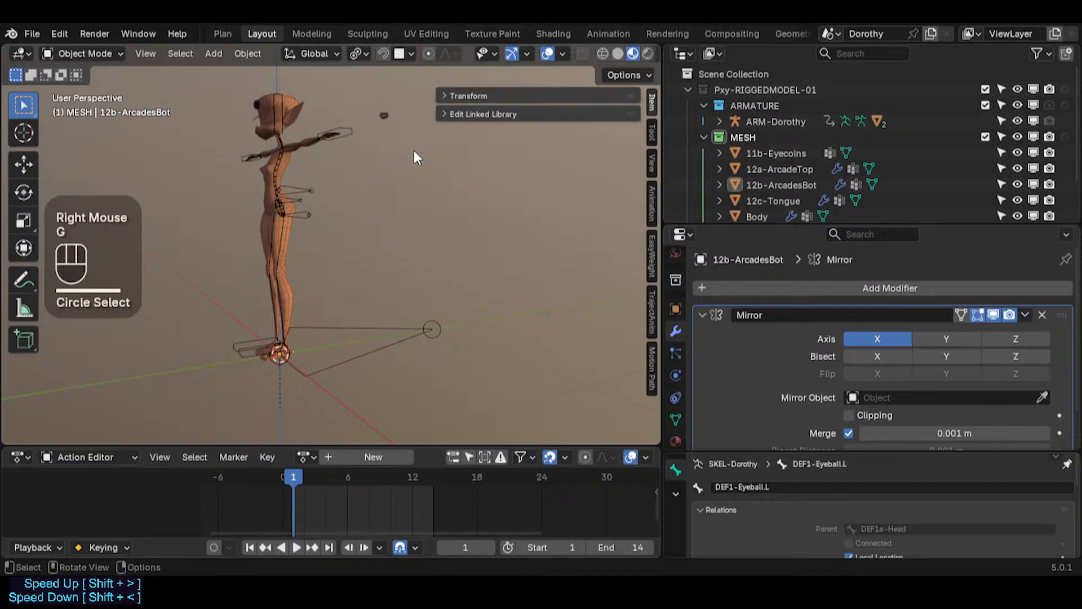
left_click(386, 116)
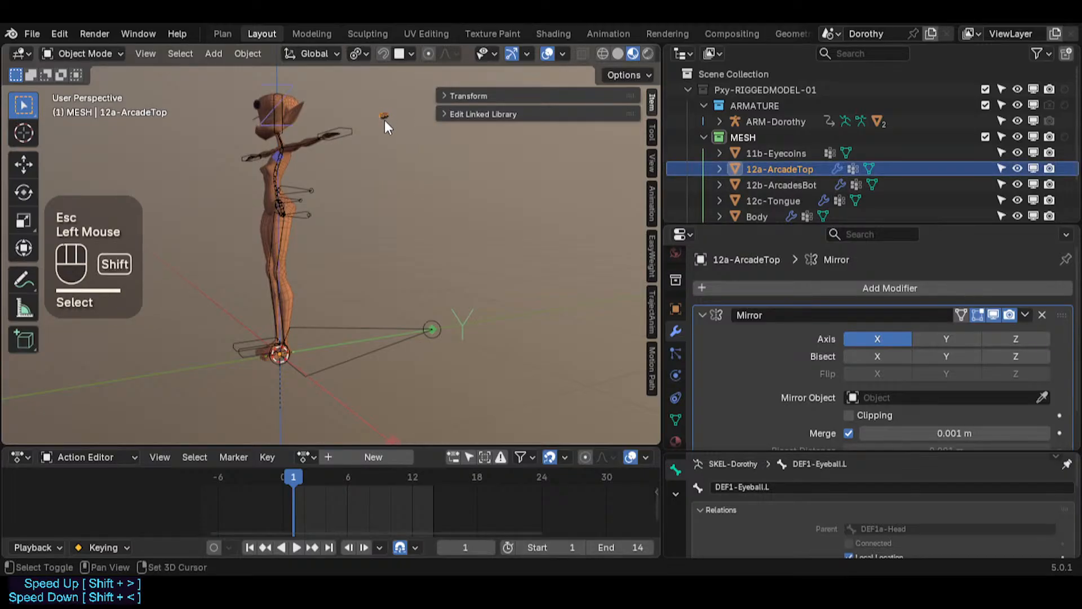
left_click(385, 120, "shift")
key("g")
key("Escape")
key("g")
key("z")
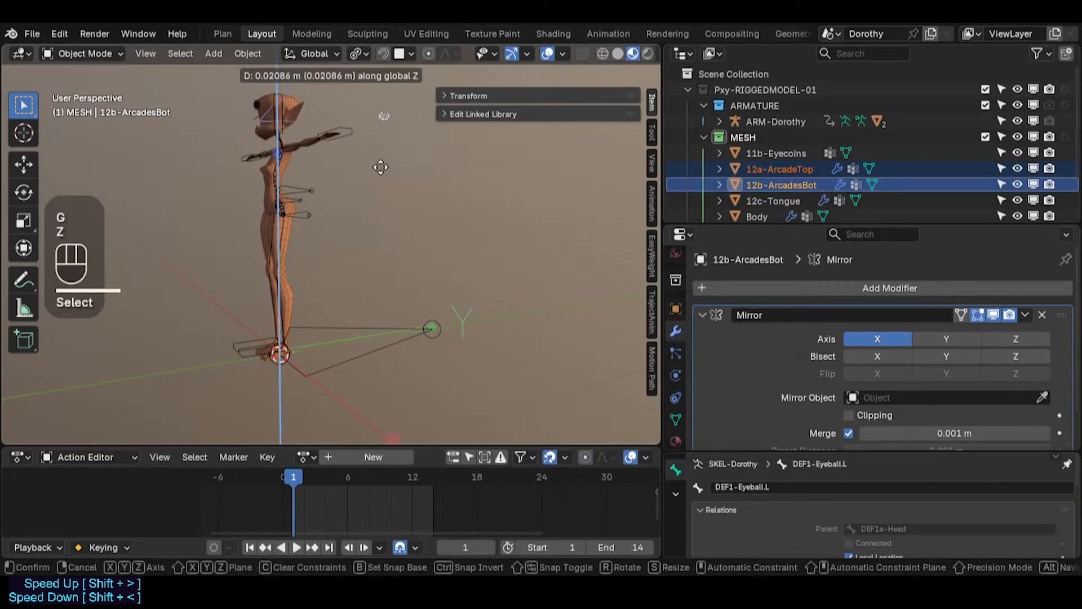
key("Escape")
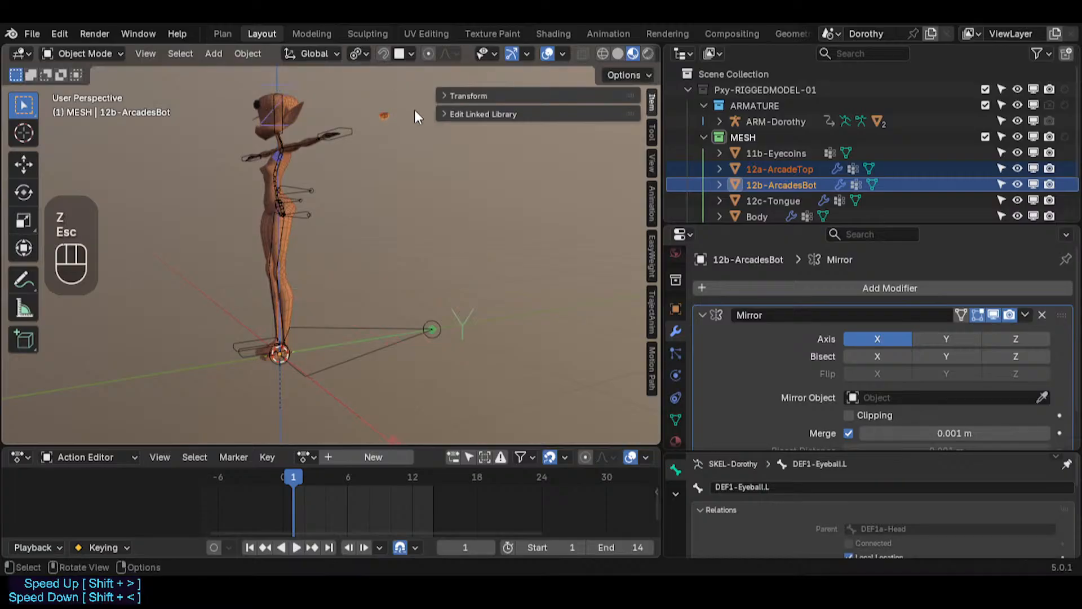
key("n")
key("n")
left_click(623, 75)
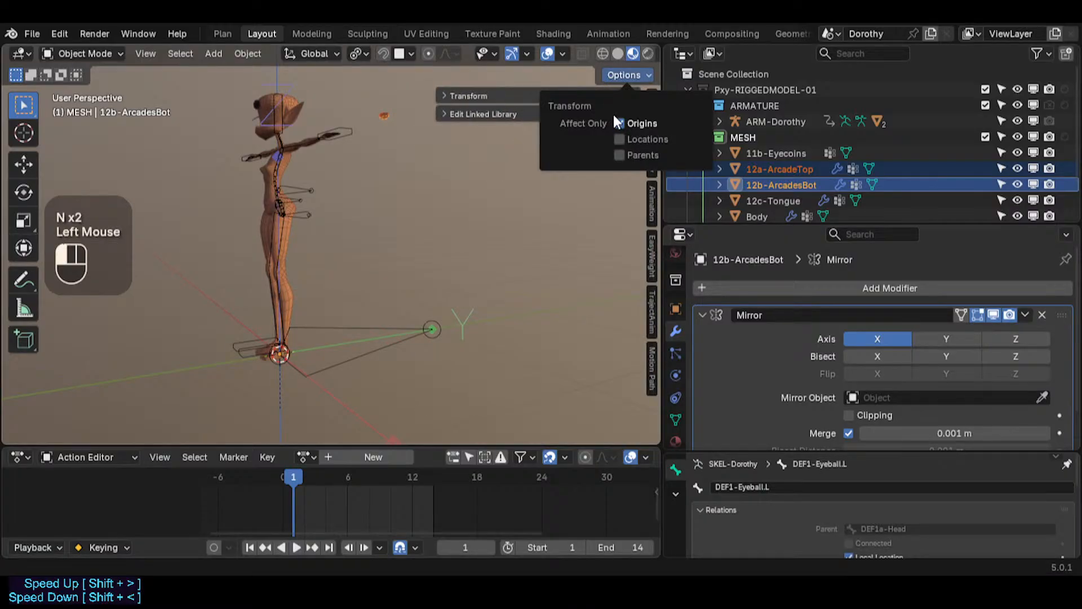
key("Tab")
key("a")
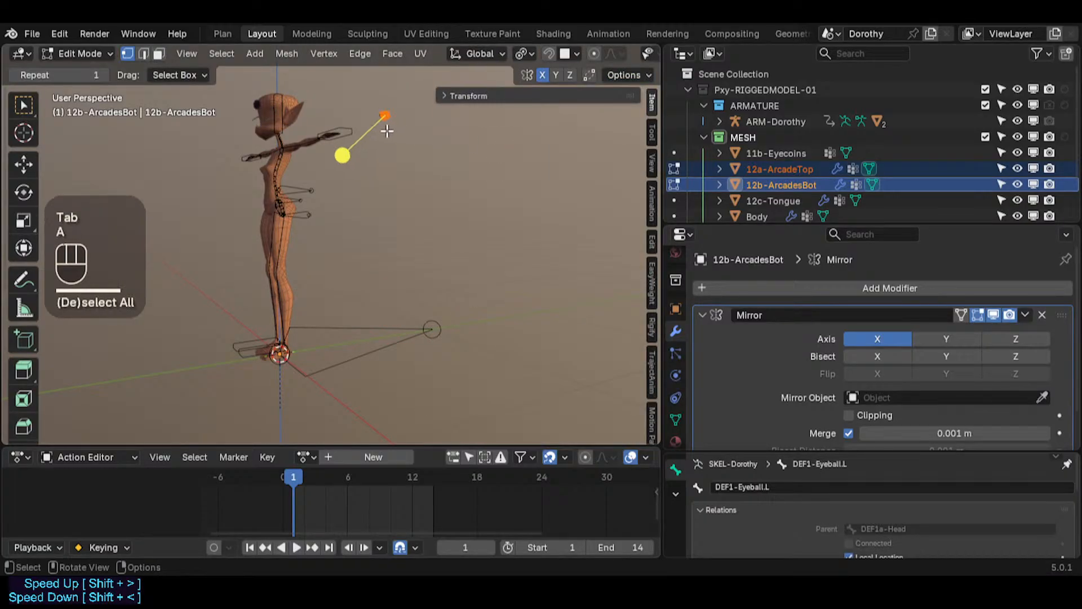
key("Tab")
Step: Select both arcades and, in Edit Mode, move all their geometry about -0.39 m along Y toward the face
left_click(386, 117)
scroll(385, 118, "up", 2)
left_click(387, 121, "shift")
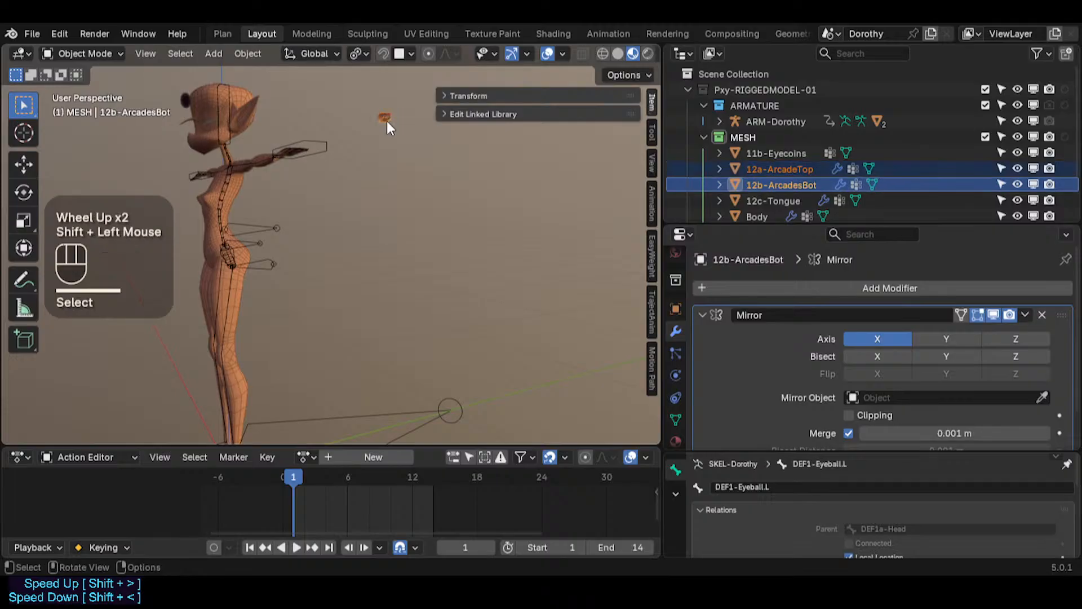
key("Tab")
key("a")
scroll(435, 164, "down", 2)
key("g")
key("y")
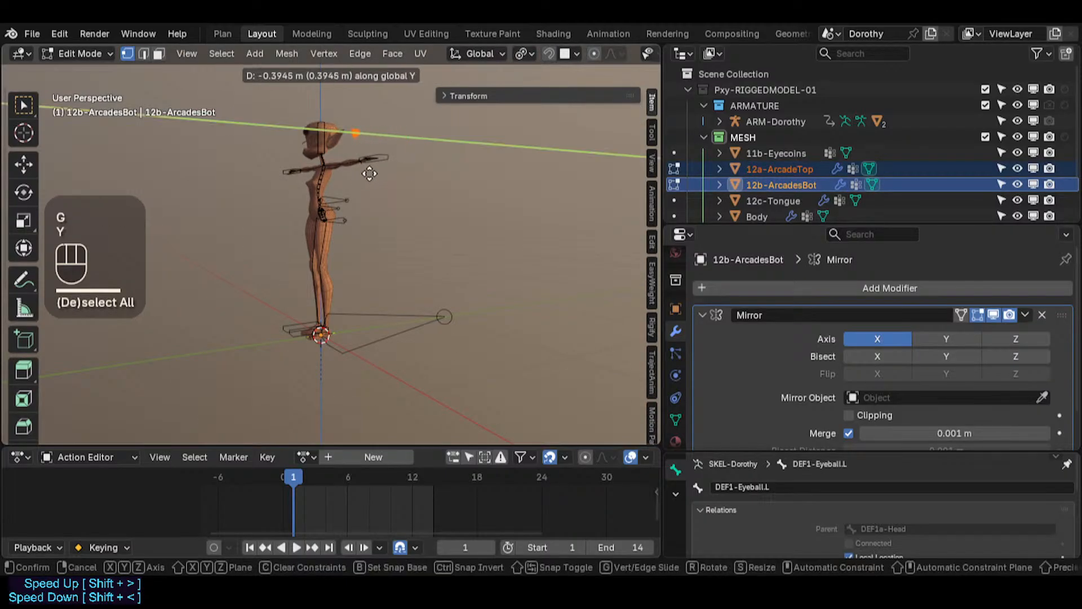
left_click(321, 176)
Step: In right orthographic view with X-ray on, move the arcade geometry along Z toward the eye
key("KP_3")
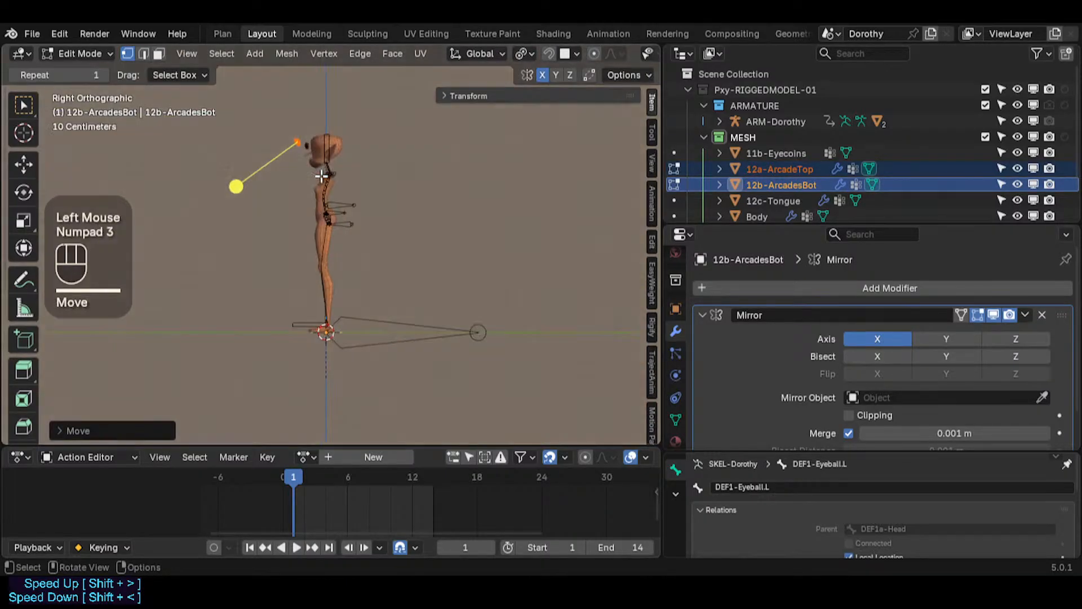
scroll(304, 124, "up", 4)
middle_click_drag(293, 121, 312, 221, "shift")
key("alt+z")
scroll(304, 220, "up", 2)
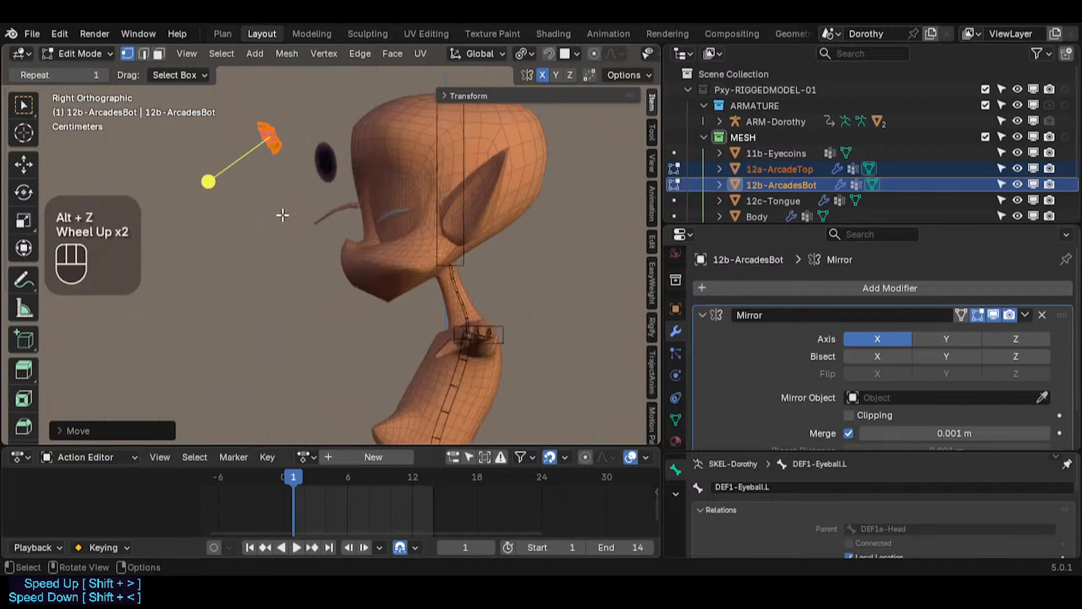
key("g")
key("z")
left_click(256, 335)
scroll(258, 335, "up", 2)
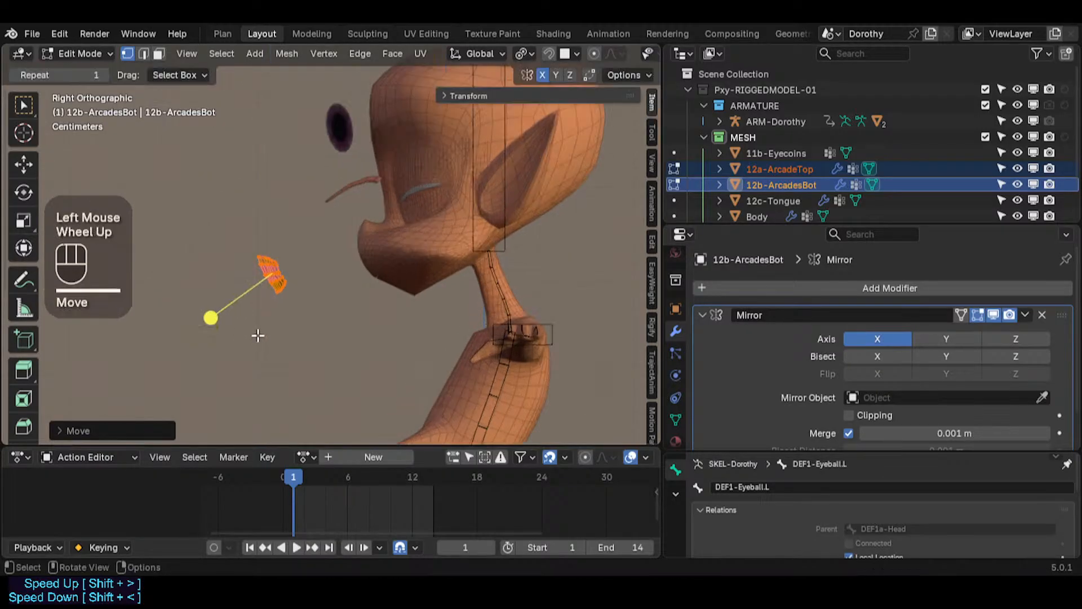
Step: Move the arcade geometry along Y so it sits beneath the eye socket
key("g")
key("y")
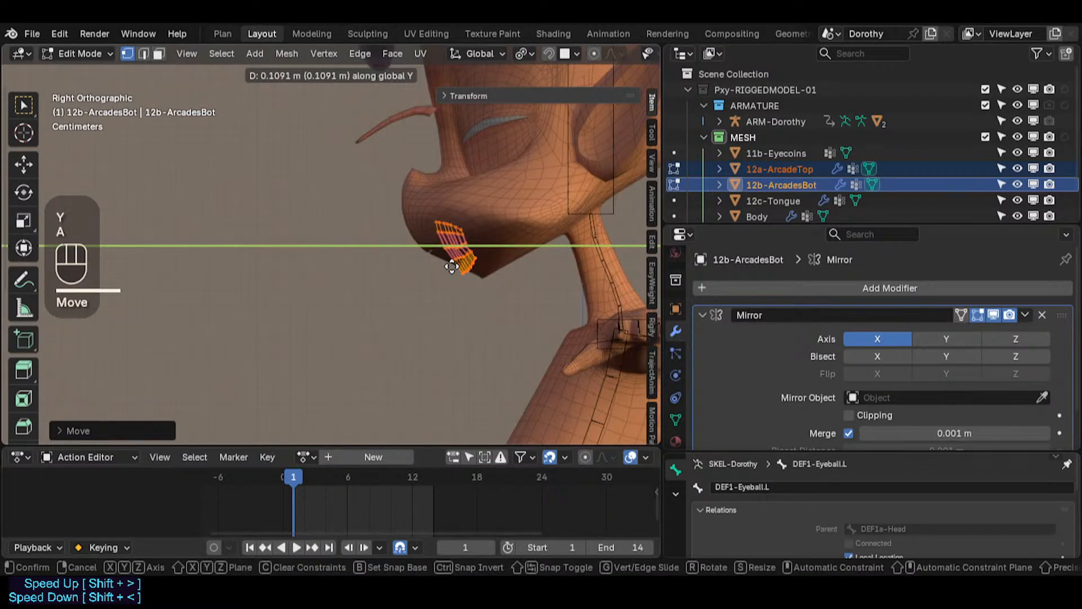
left_click(452, 266)
scroll(456, 265, "down", 1)
scroll(457, 265, "up", 6)
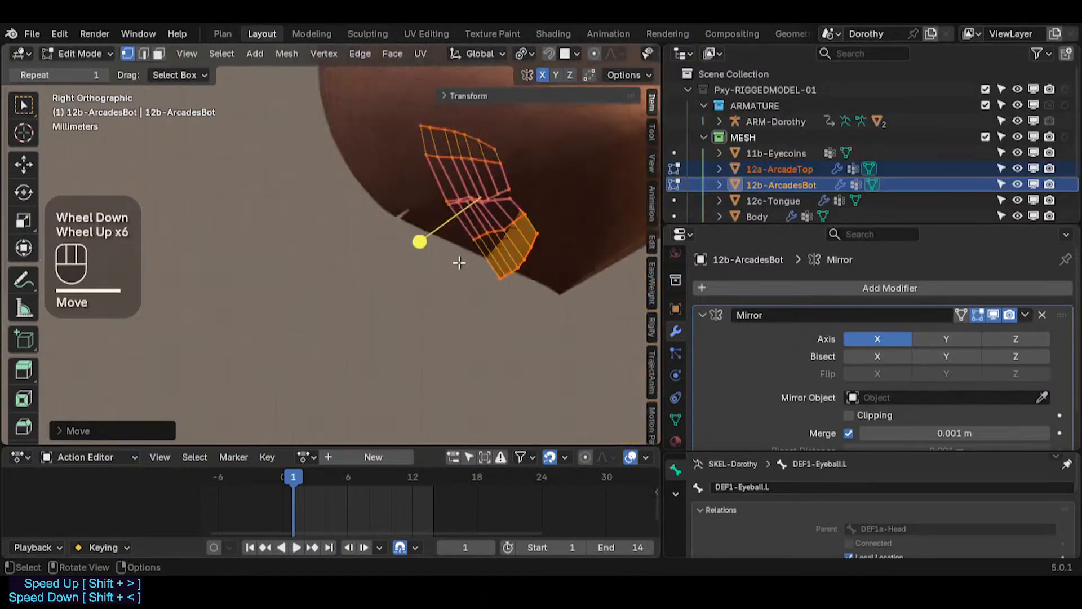
scroll(459, 262, "up", 1)
Step: Select all arcade geometry, nudge it twice more along Y against the face, and return to Object Mode
key("a")
key("g")
key("y")
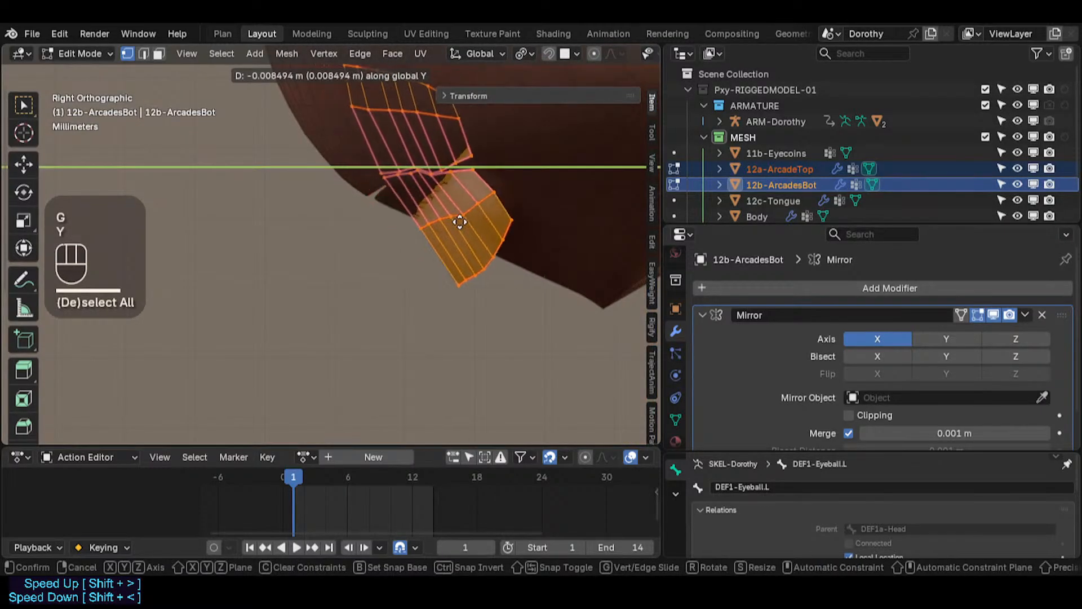
left_click(466, 227)
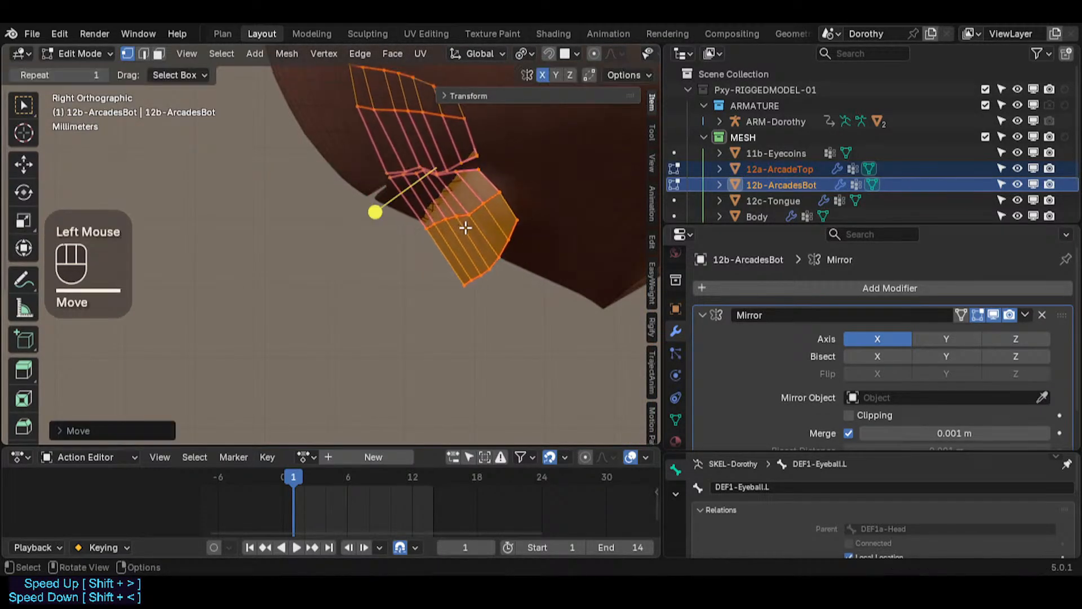
key("g")
key("y")
left_click(454, 220)
scroll(449, 238, "down", 2)
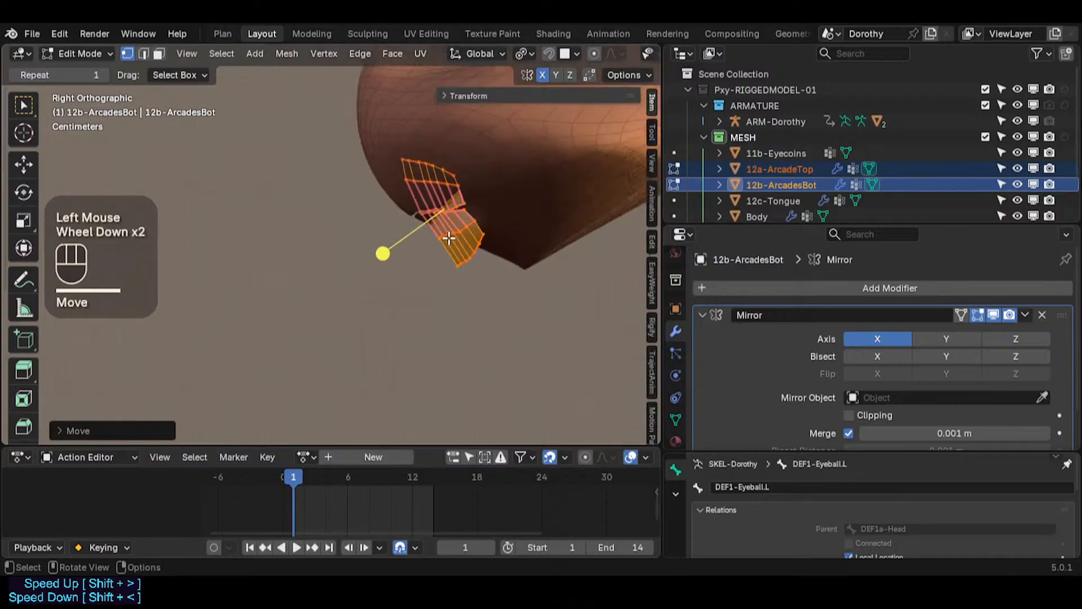
scroll(449, 238, "down", 4)
key("Tab")
Step: Select both arcade objects in Object Mode, with ArcadeTop as the active one
scroll(461, 278, "down", 1)
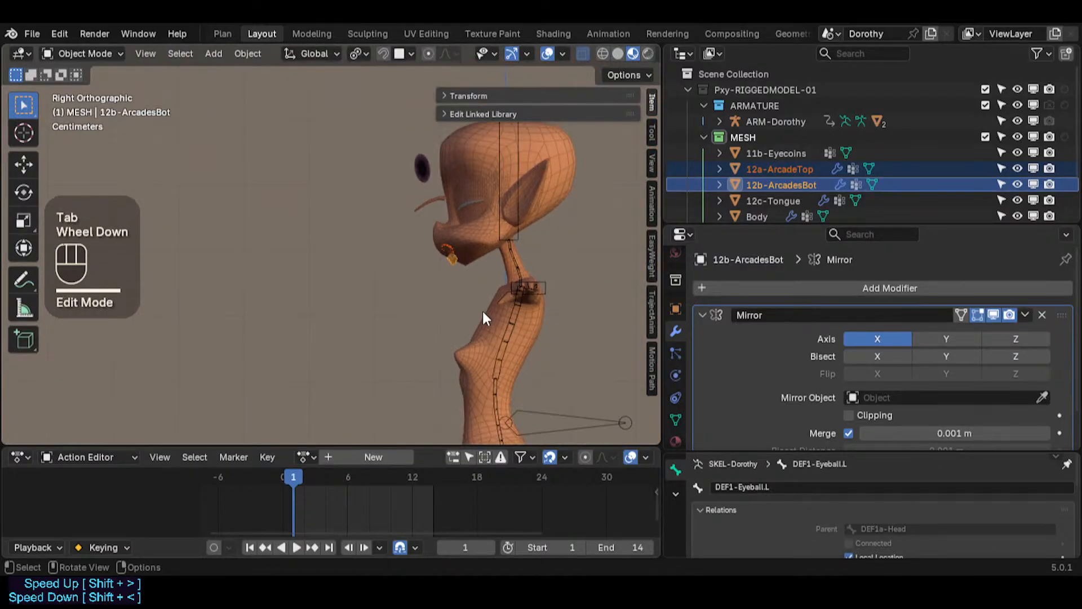
middle_click_drag(482, 309, 481, 196, "shift")
left_click(442, 143)
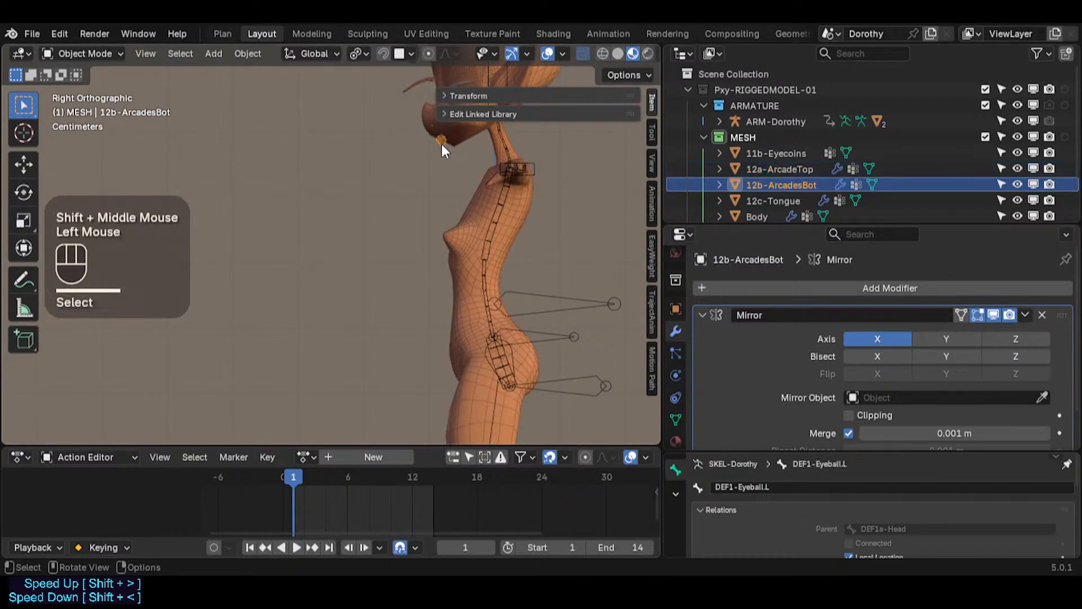
scroll(459, 276, "down", 2)
scroll(402, 192, "down", 1)
middle_click_drag(458, 276, 415, 165, "shift")
scroll(413, 177, "down", 1)
scroll(414, 177, "up", 1)
scroll(430, 316, "up", 1)
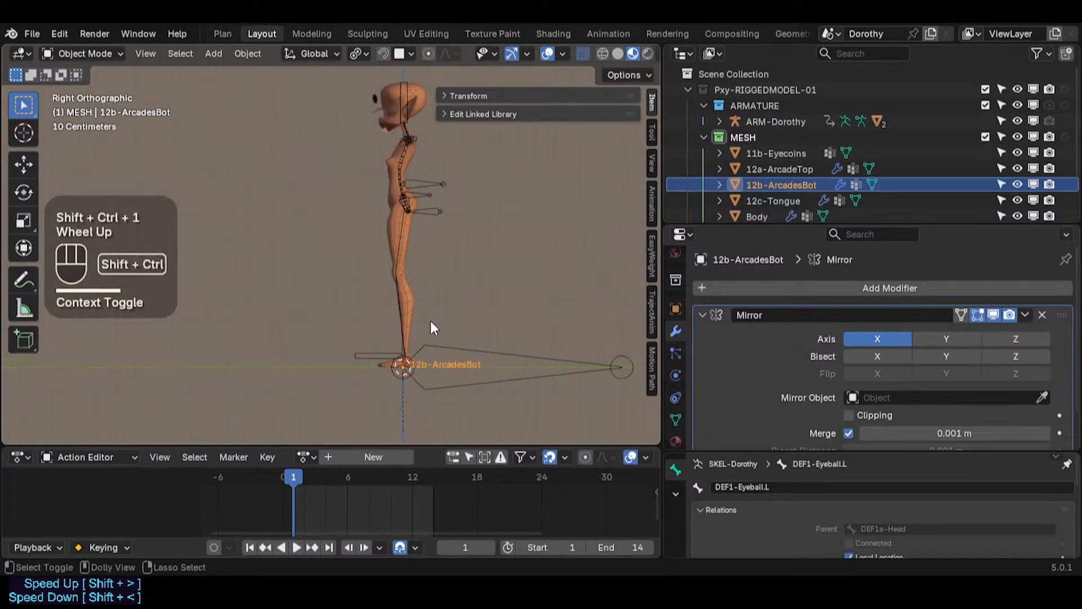
key("shift+ctrl+3")
scroll(401, 285, "down", 3)
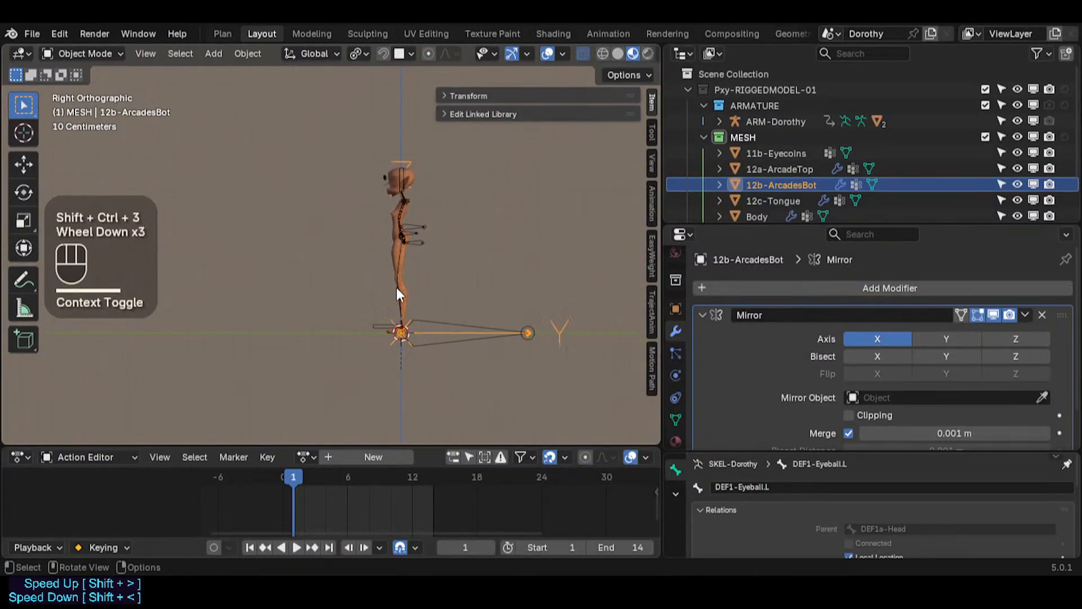
middle_click_drag(418, 301, 472, 342)
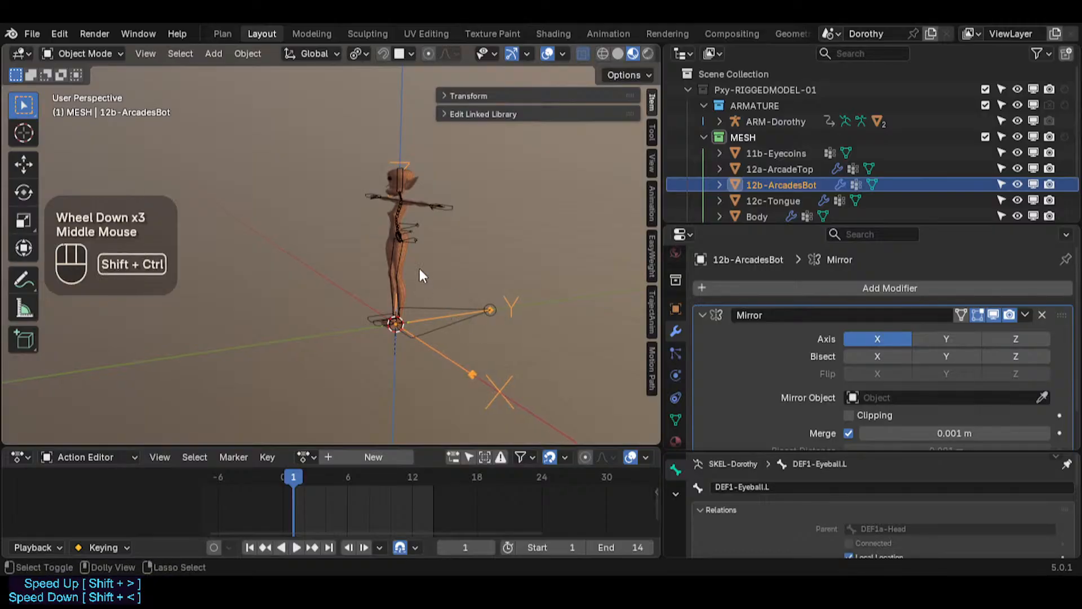
key("shift+ctrl+3")
scroll(400, 249, "up", 4)
middle_click_drag(388, 180, 376, 287, "shift")
scroll(375, 250, "up", 3)
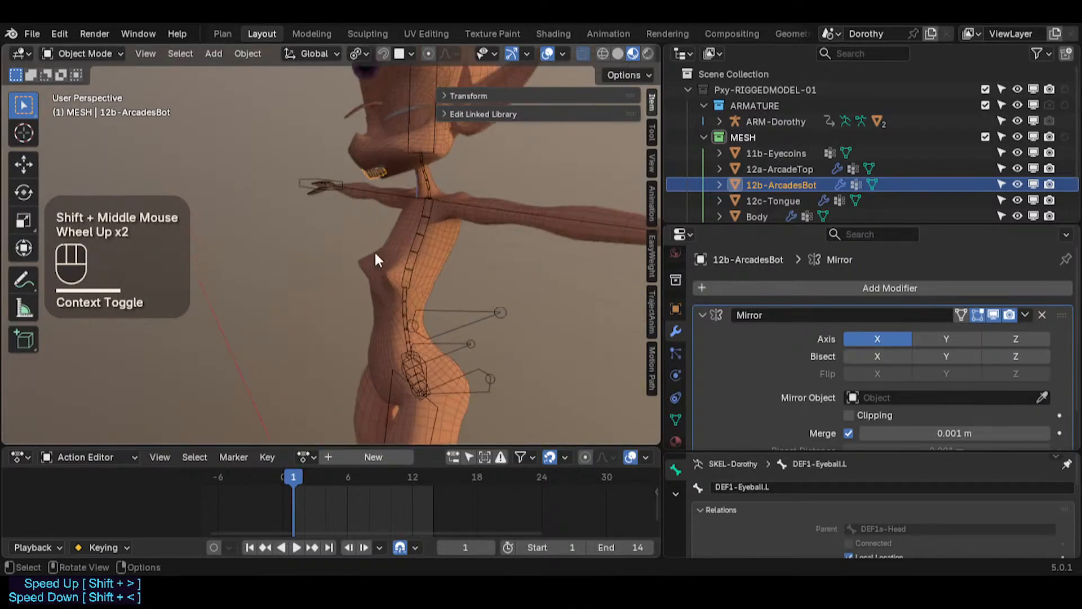
middle_click_drag(381, 123, 359, 233, "shift")
scroll(359, 264, "up", 2)
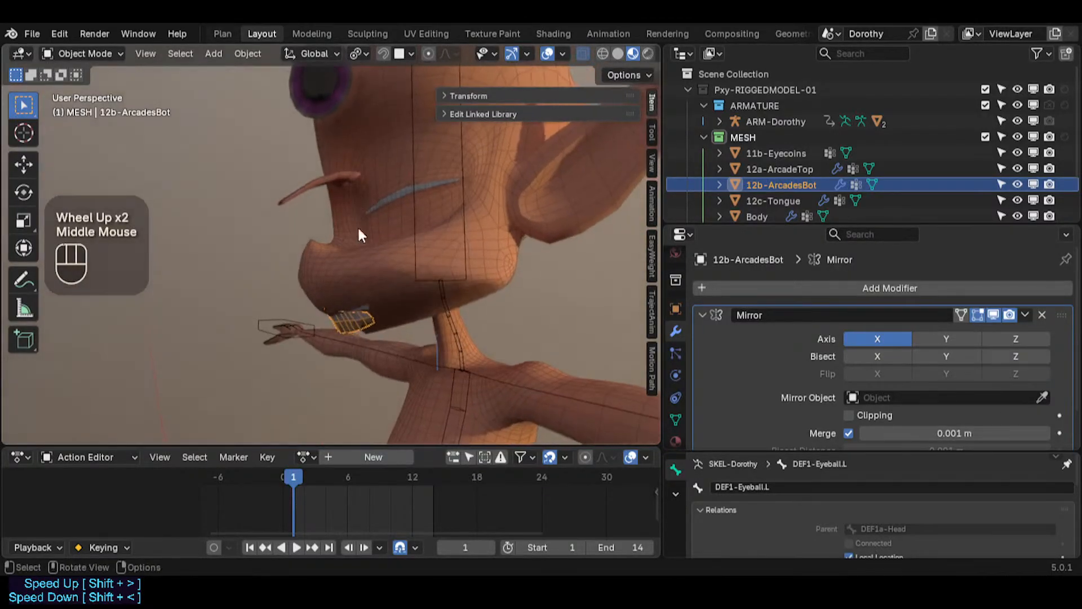
scroll(345, 302, "up", 1)
left_click(348, 308)
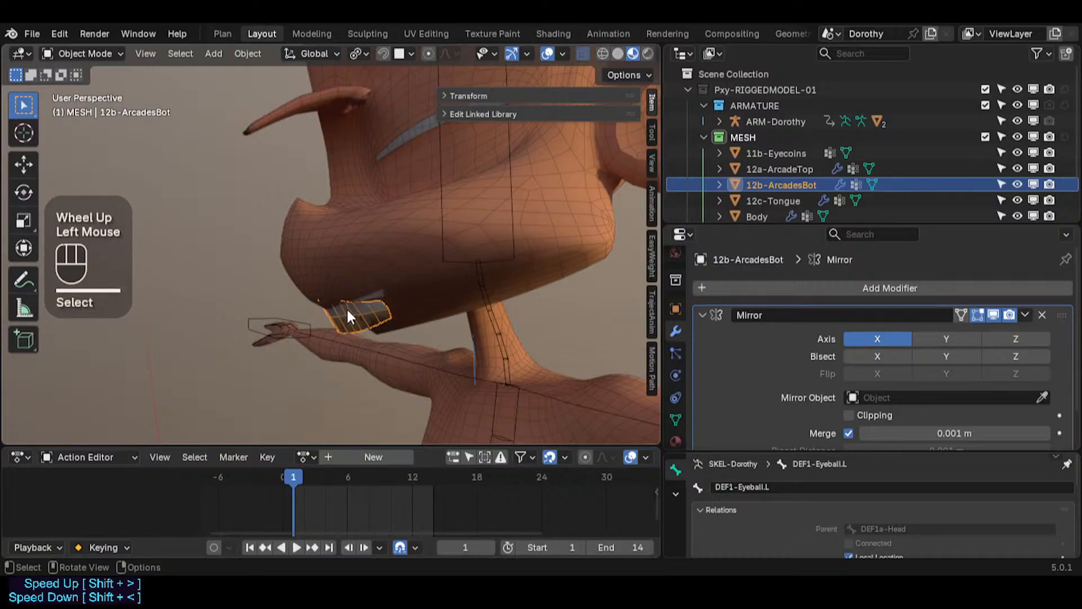
left_click(361, 290)
left_click(373, 293)
left_click(372, 302)
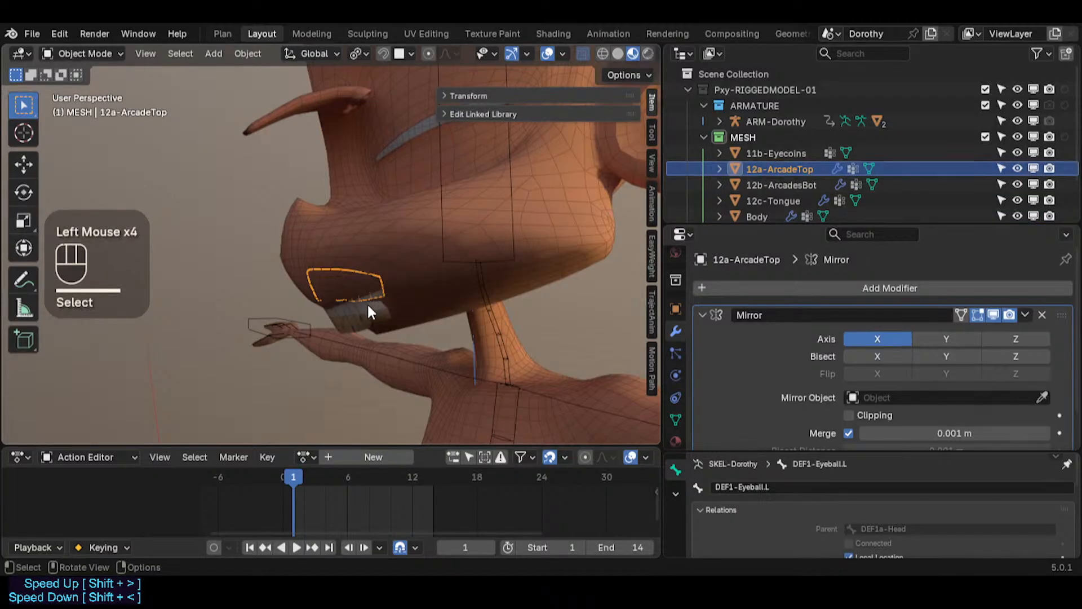
left_click(367, 302)
scroll(349, 310, "up", 2)
left_click(424, 274, "shift")
middle_click_drag(423, 276, 499, 317)
Step: Try rotating the selected arcades 90° about X
key("r")
key("x")
key("Escape")
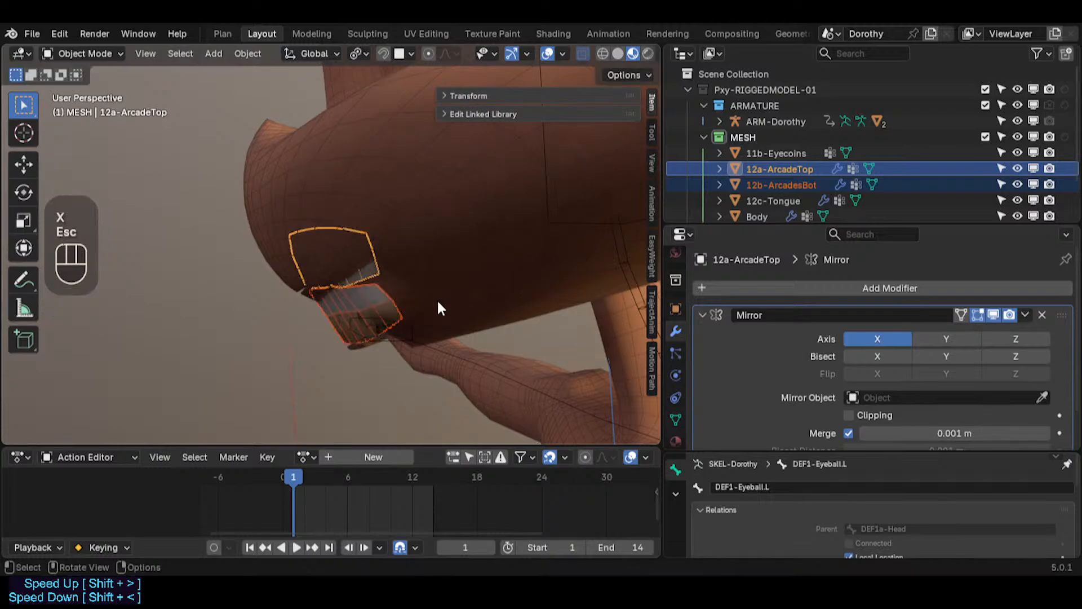
scroll(438, 315, "down", 6)
middle_click_drag(437, 351, 364, 240, "shift")
scroll(358, 239, "down", 2)
middle_click_drag(364, 240, 366, 241, "shift")
key("r")
key("x")
key("KP_9")
key("KP_0")
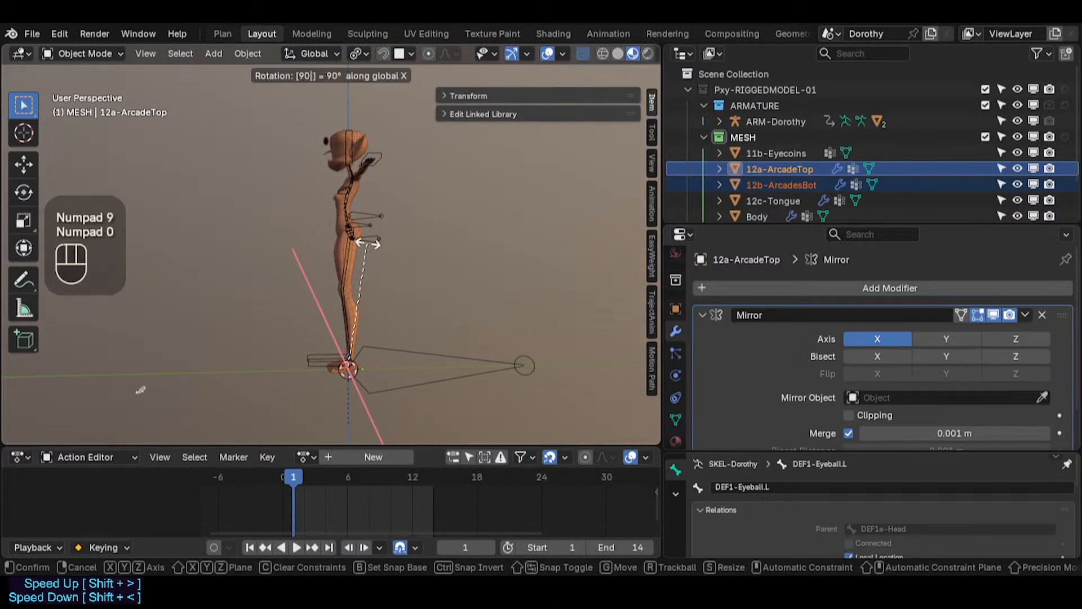
key("Escape")
Step: Rotate the selected arcades 20° about the X axis
scroll(431, 315, "up", 2)
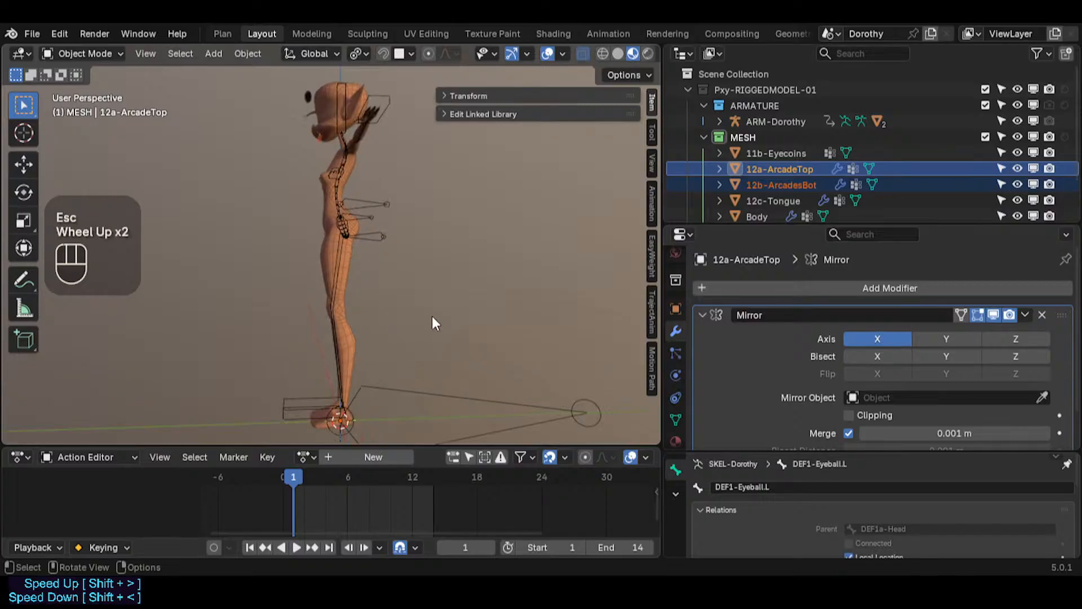
key("r")
key("x")
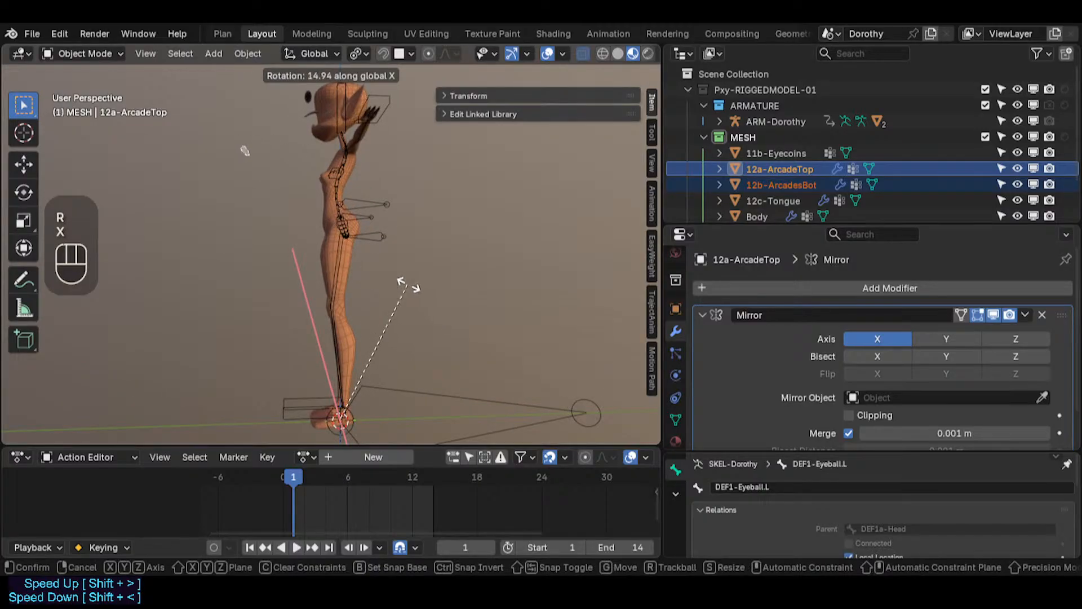
key("Escape")
key("r")
key("x")
key("KP_2")
key("KP_0")
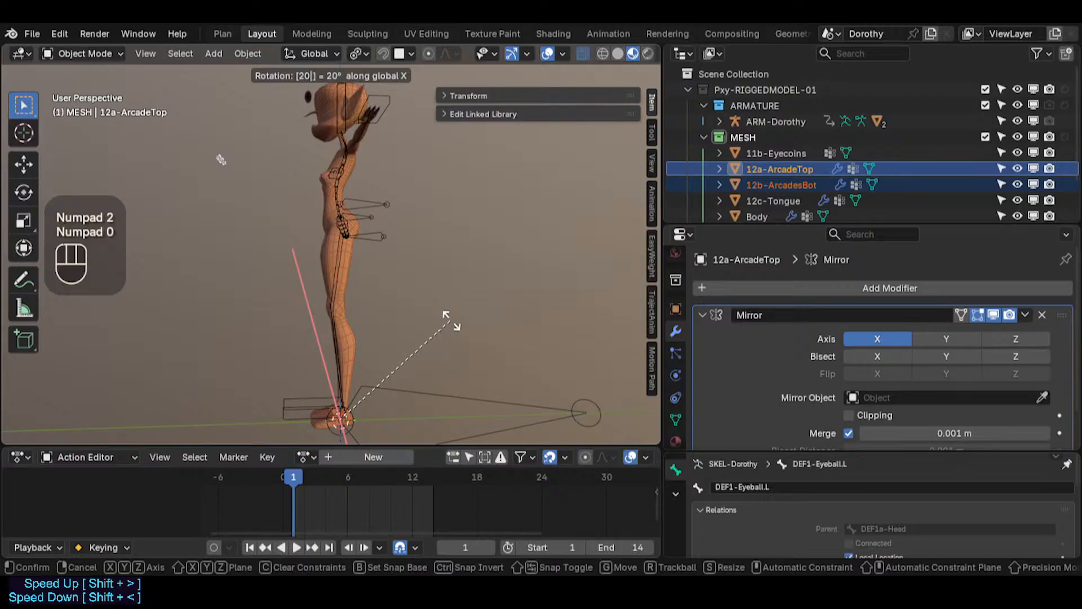
key("KP_Enter")
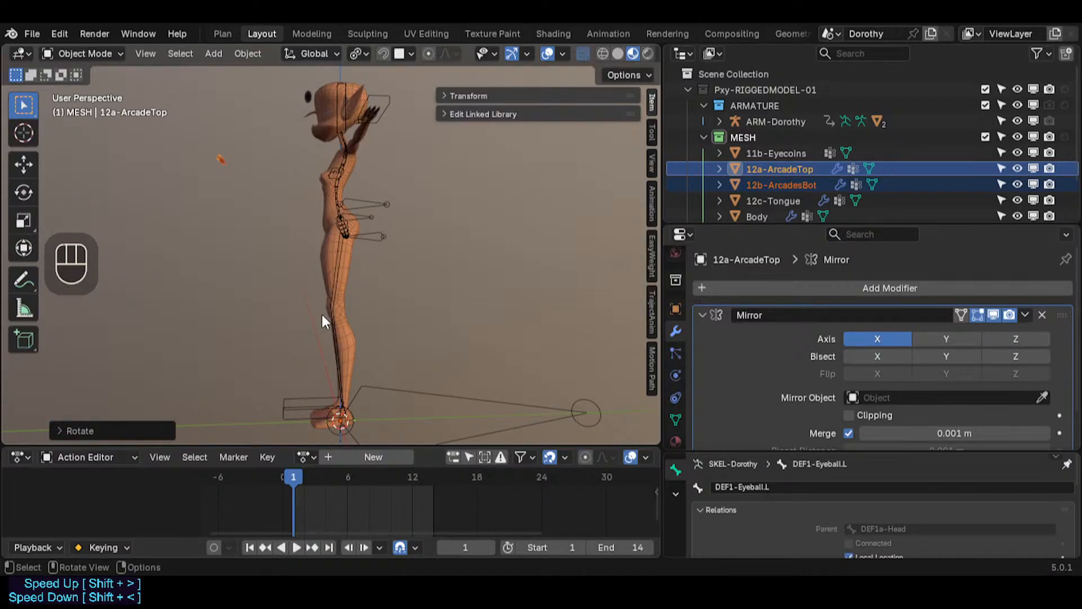
Step: In Edit Mode, move the arcade geometry along Y back up to the head in right orthographic view
key("Tab")
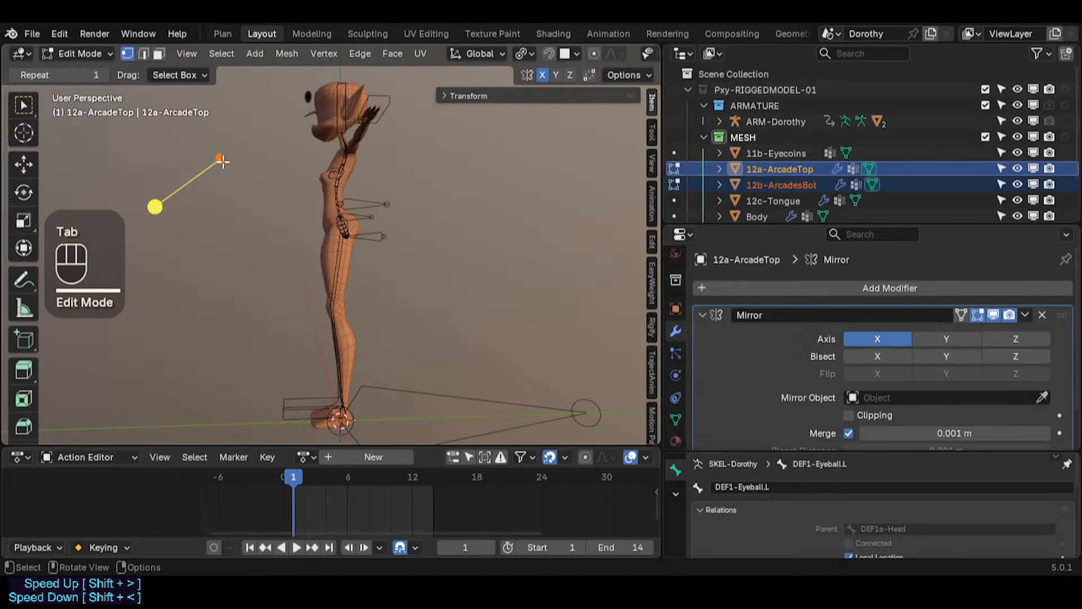
key("g")
key("y")
left_click(325, 167)
key("KP_3")
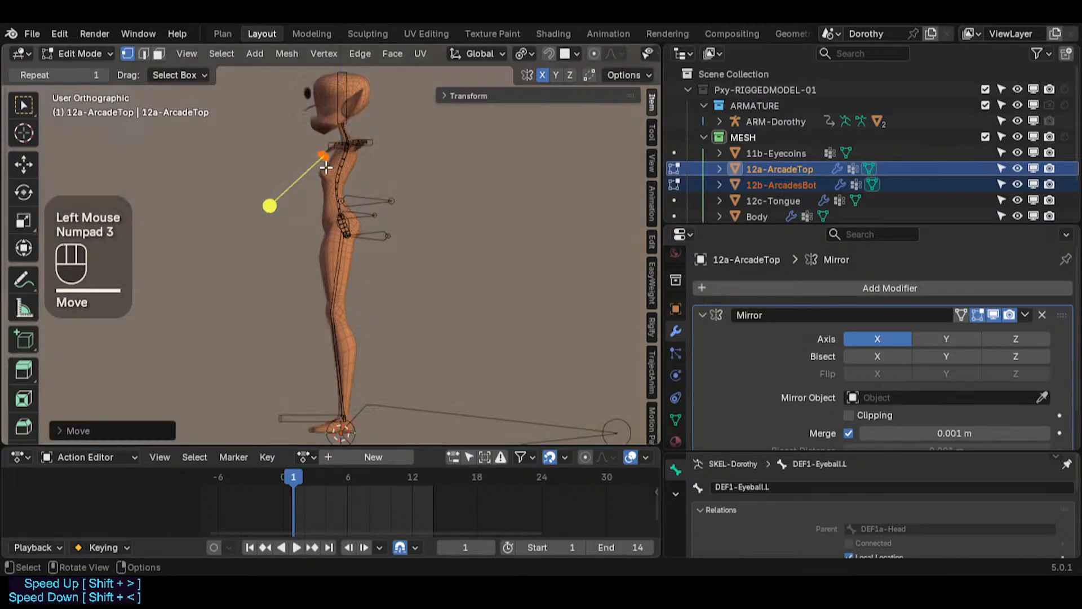
scroll(326, 166, "up", 4)
middle_click_drag(326, 169, 350, 293, "shift")
Step: Move the arcade geometry along Z and then along Y to sit under the face
key("g")
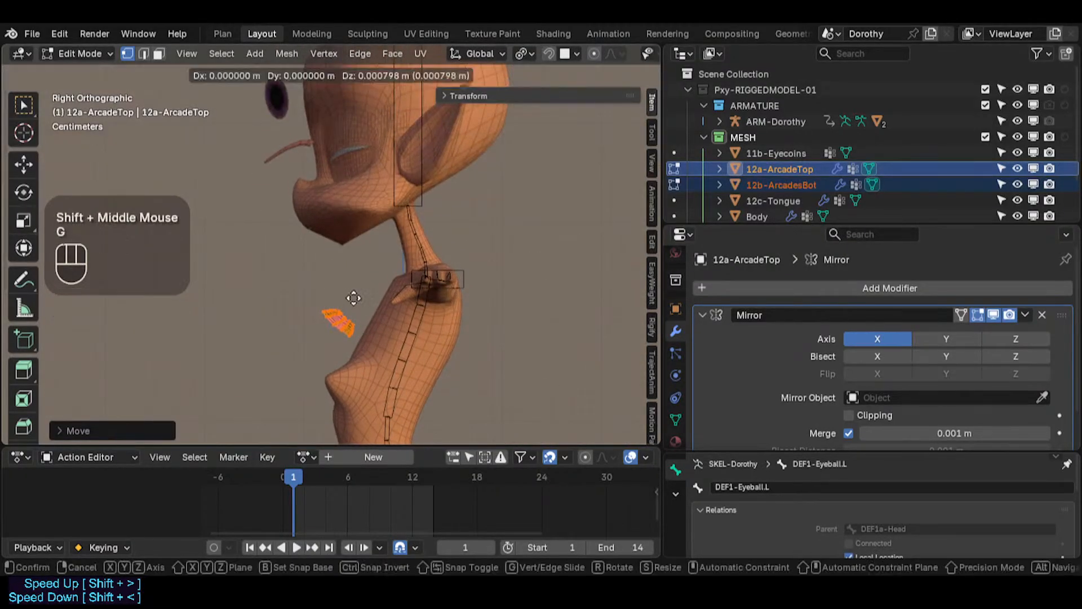
key("z")
left_click(361, 233)
key("g")
key("y")
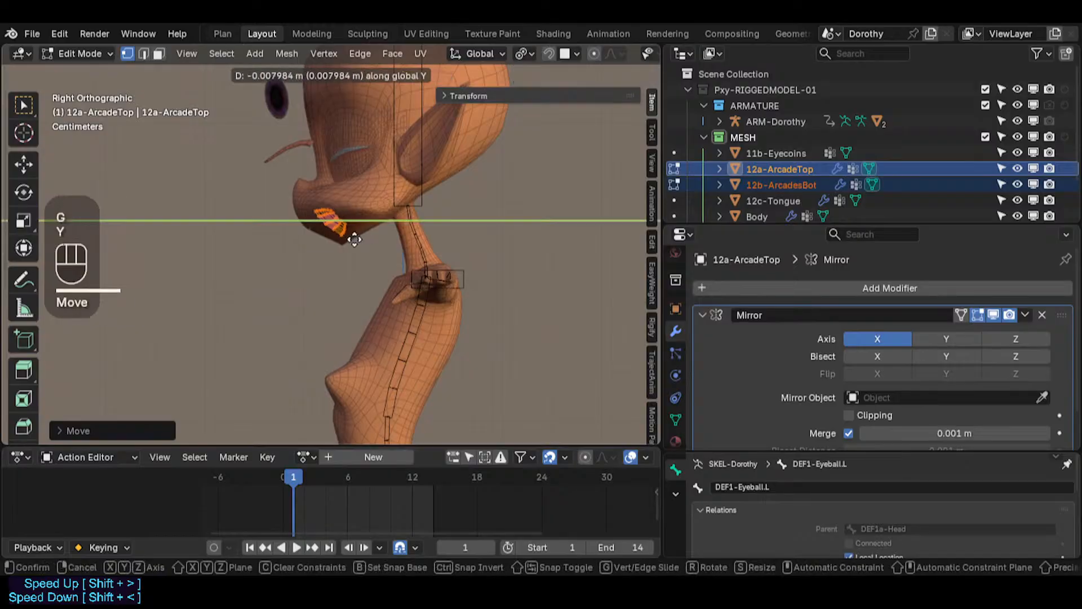
left_click(345, 239)
Step: Fine-tune the arcade geometry position with further Z and Y moves against the face
key("g")
key("z")
left_click(340, 234)
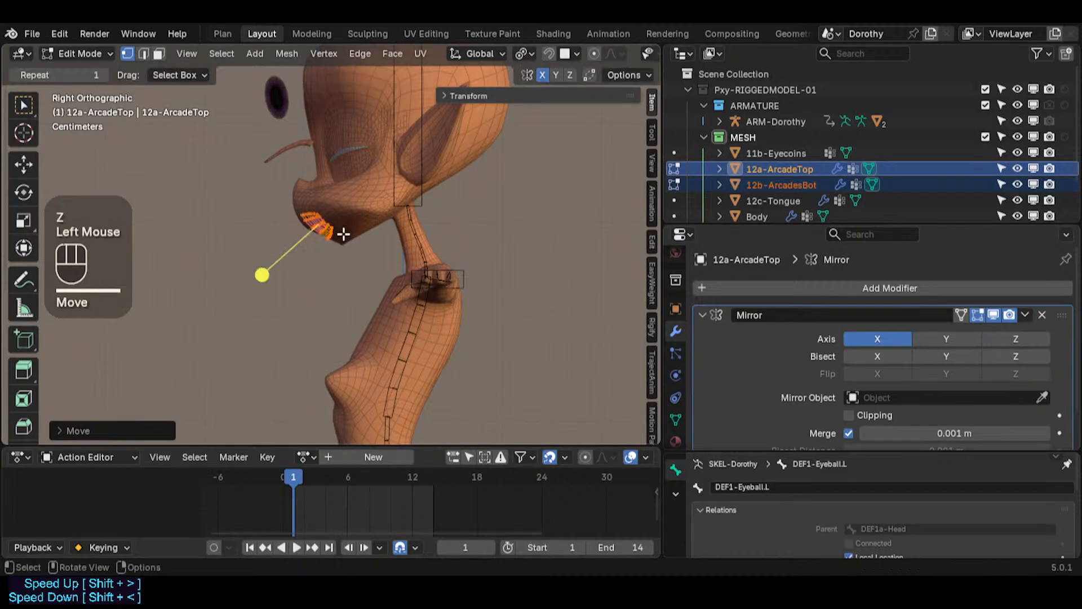
scroll(302, 236, "up", 4)
key("g")
key("y")
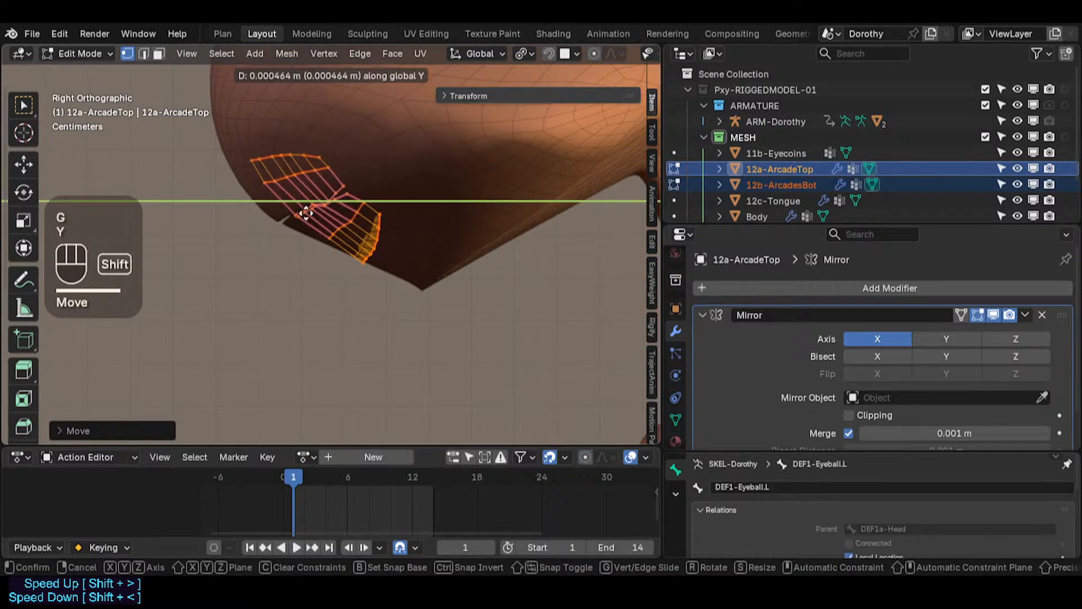
left_click(307, 215)
key("g")
key("z")
left_click(330, 182, "shift")
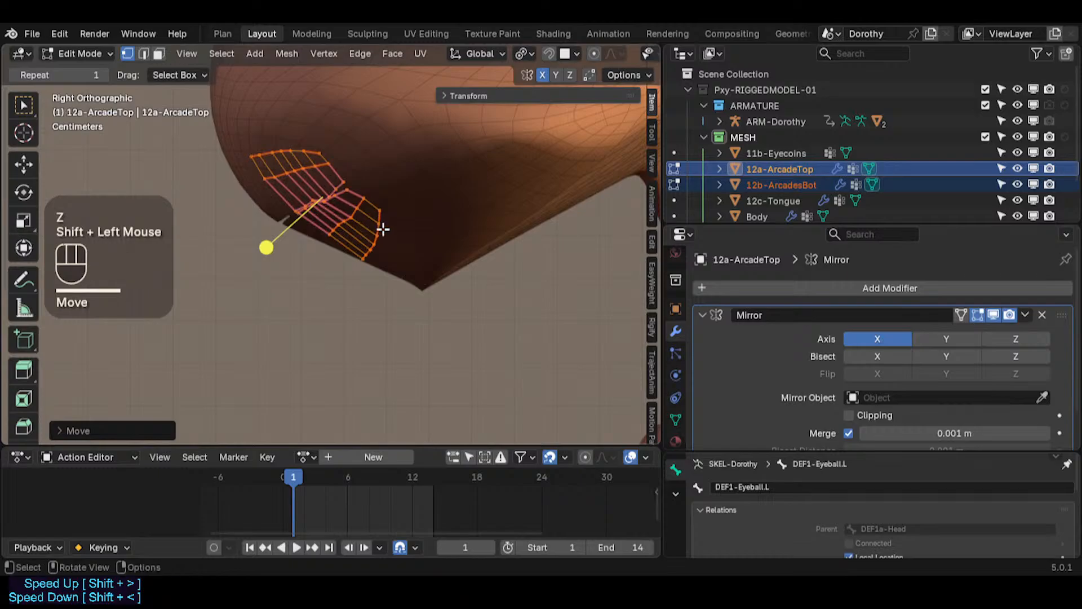
key("r")
key("x")
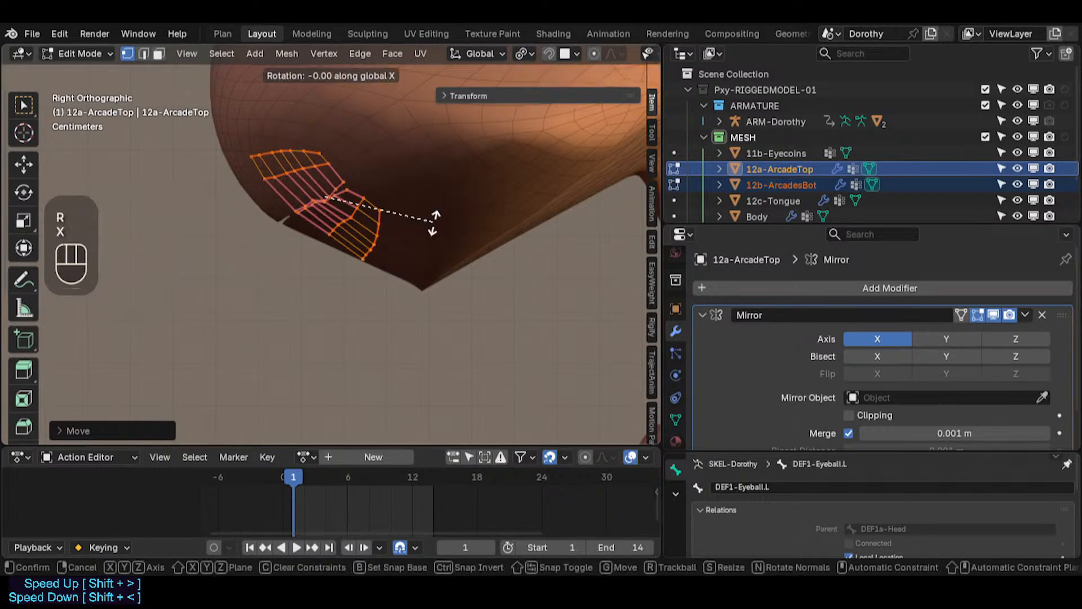
key("Escape")
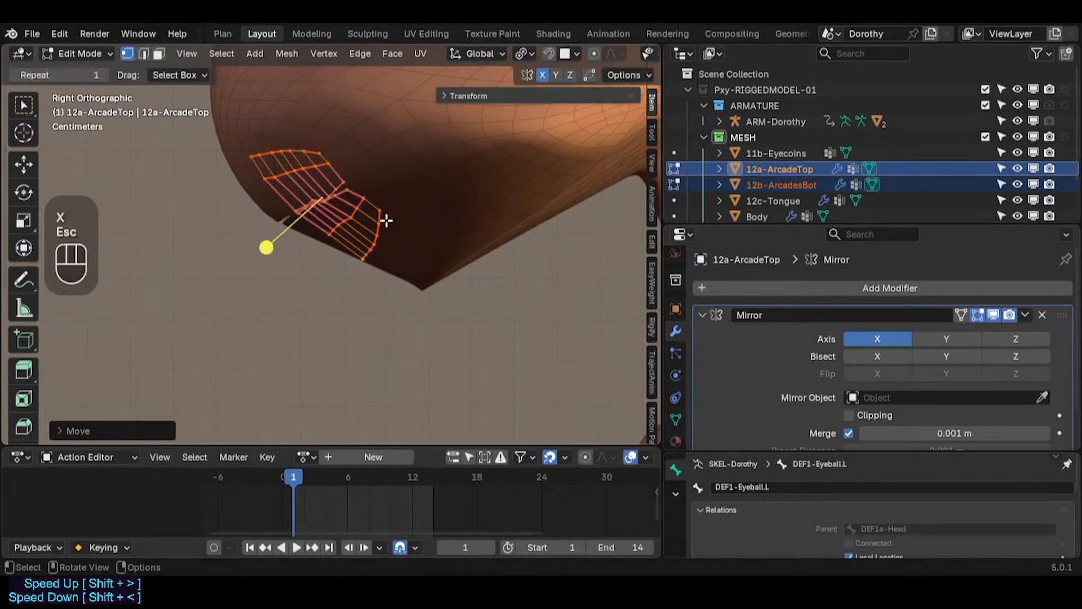
Step: Nudge the arcade geometry slightly along Y
key("g")
key("y")
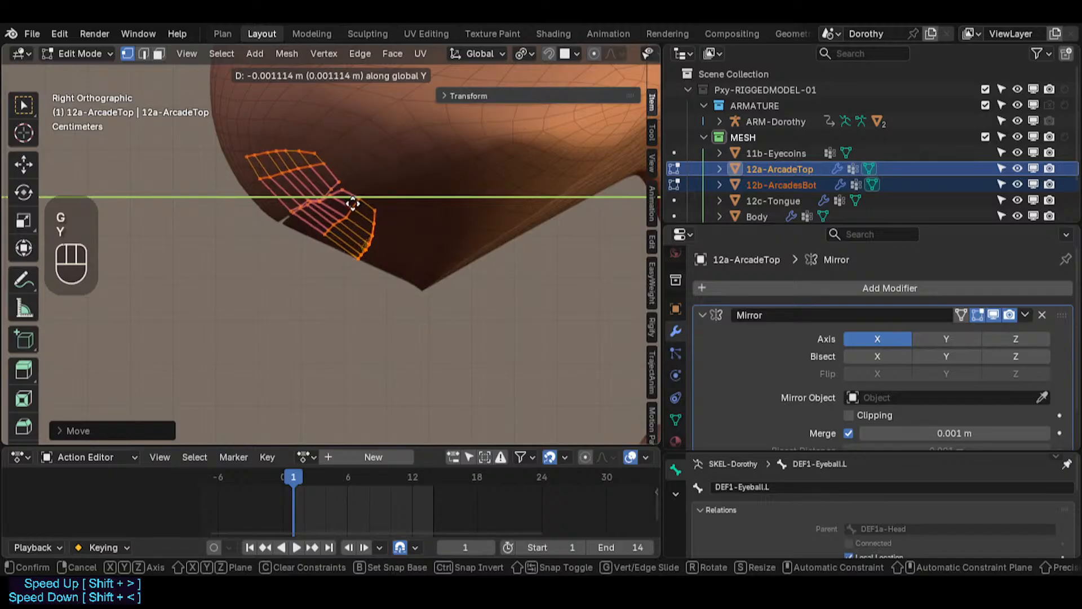
left_click(356, 227)
Step: Select one arcade's linked geometry, then undo the last three actions
key("alt+a")
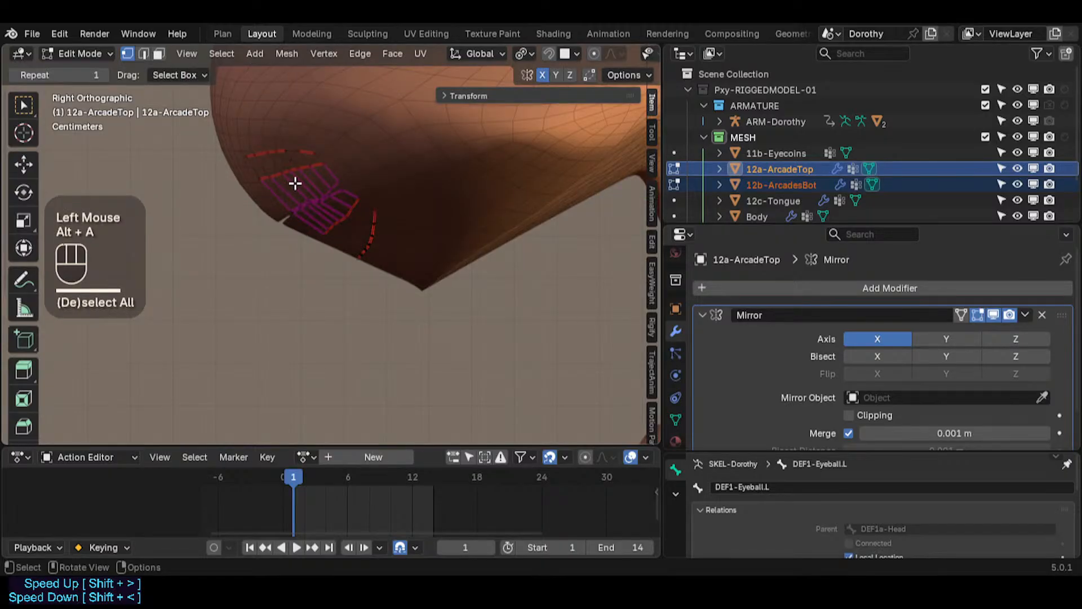
key("l")
scroll(324, 209, "up", 2)
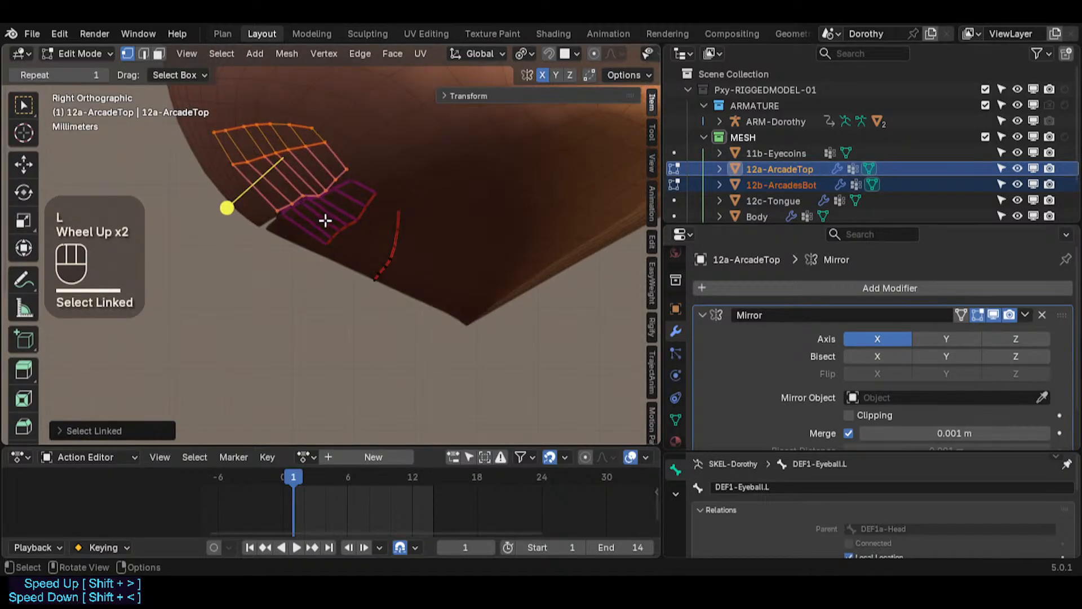
key("ctrl+z")
key("ctrl+z")
key("ctrl+z")
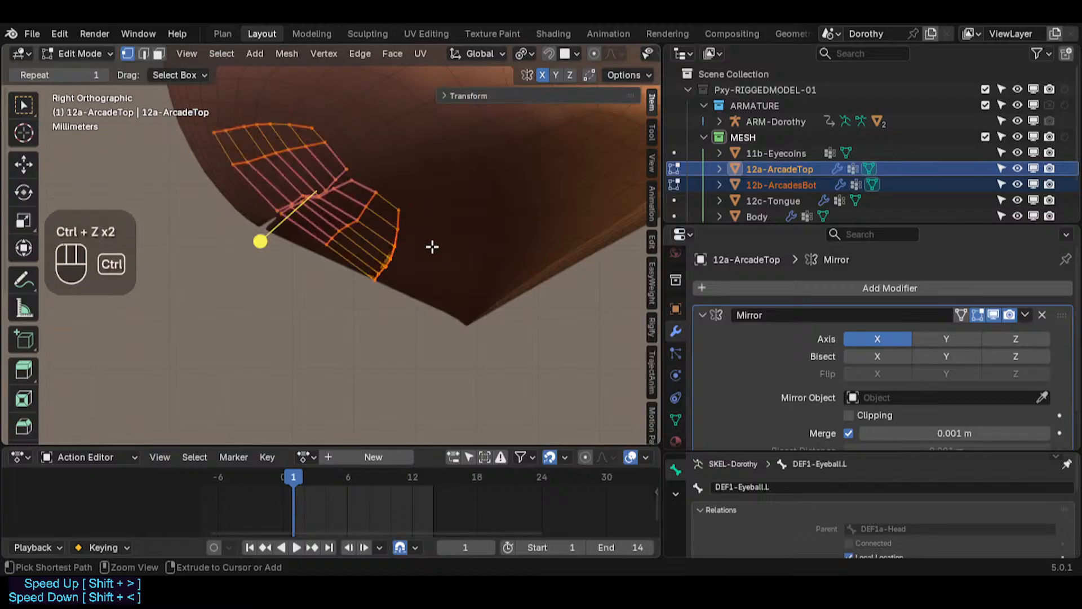
Step: Select all of the arcade geometry, nudge it slightly, cancel a rotation, and leave Edit Mode
key("alt+a")
key("a")
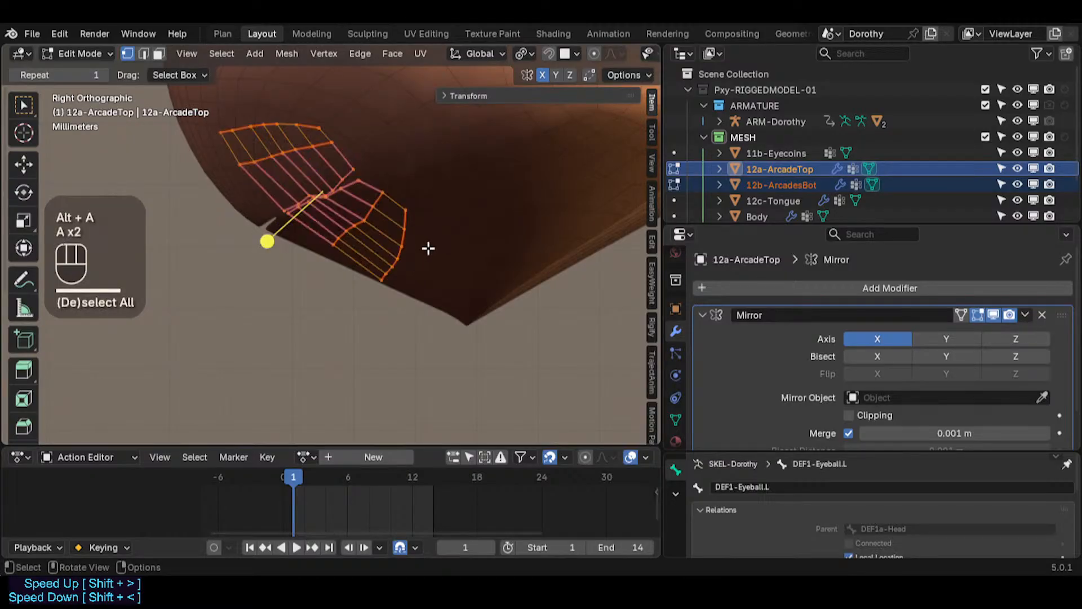
key("g")
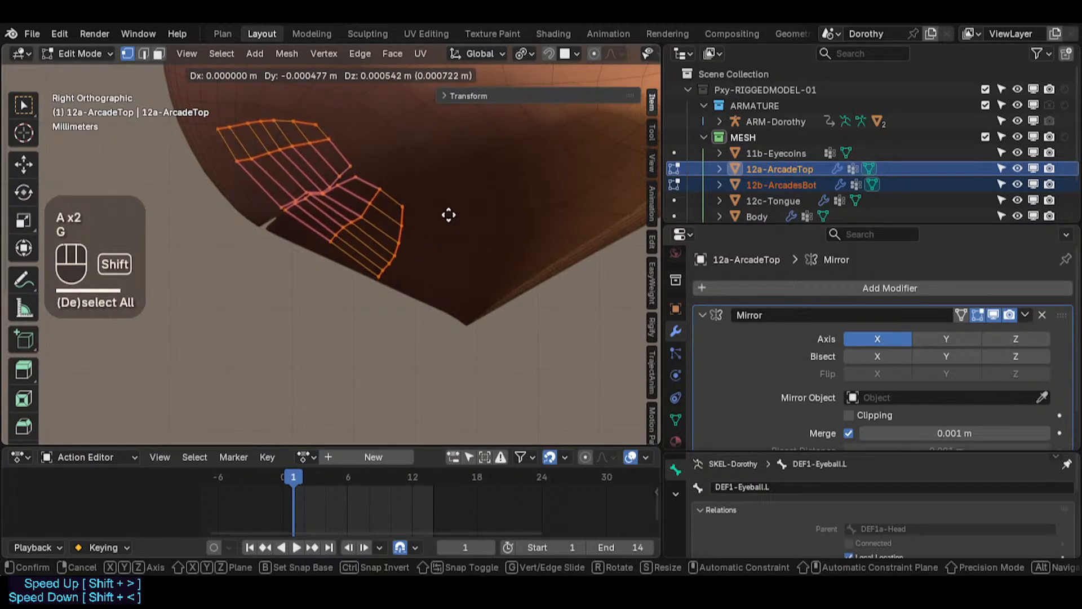
left_click(451, 220, "shift")
key("r")
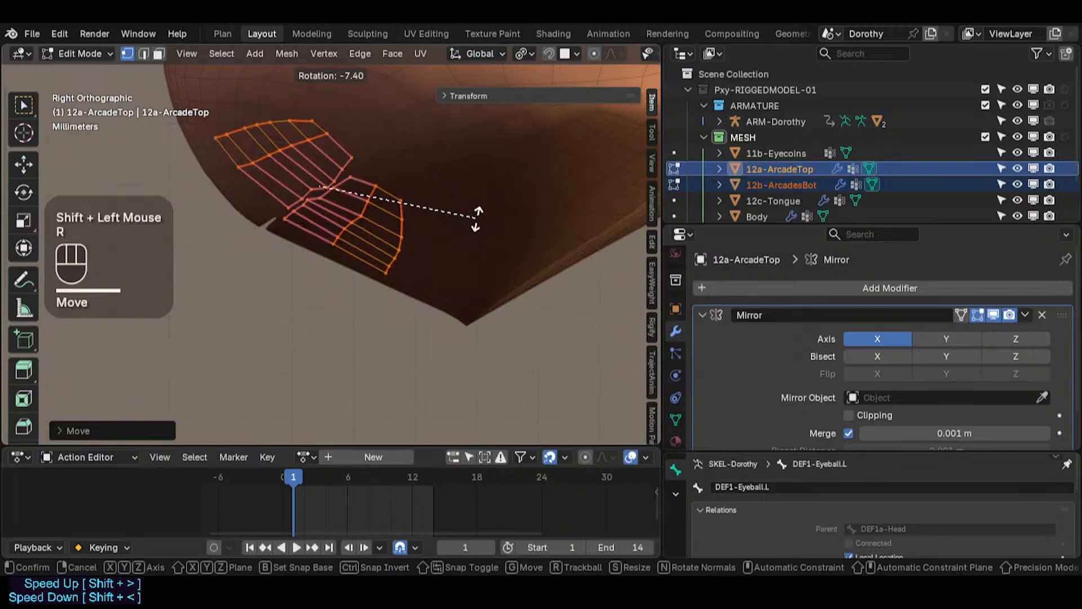
key("Escape")
key("Tab")
Step: Select the tongue object and snap it to the 3D cursor in front view
scroll(363, 226, "down", 4)
scroll(359, 243, "up", 2)
middle_click_drag(360, 243, 364, 190, "shift")
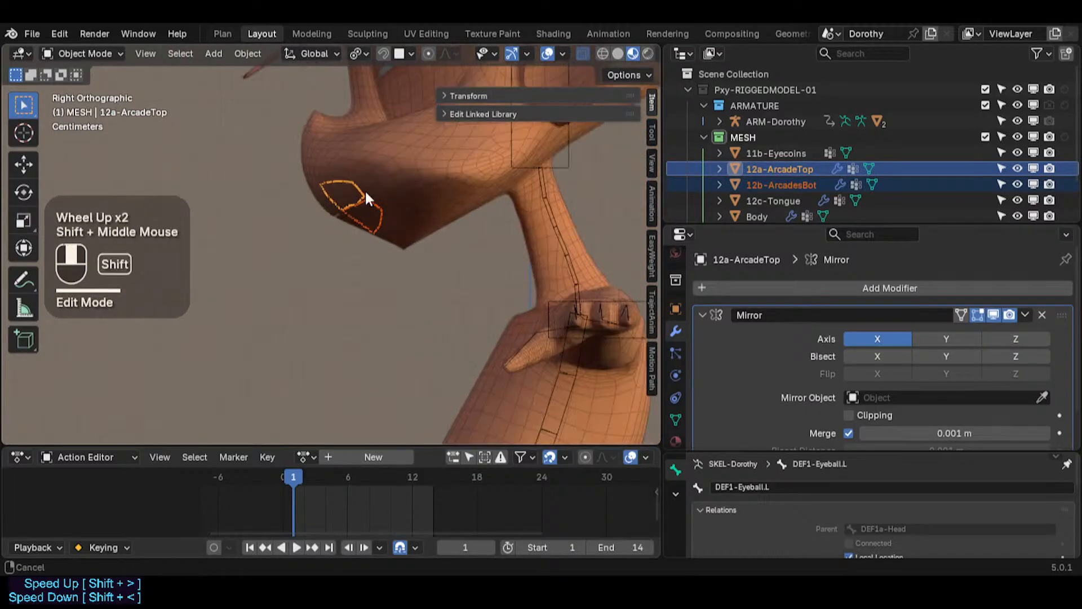
scroll(357, 255, "down", 2)
left_click(353, 217)
scroll(353, 224, "up", 1)
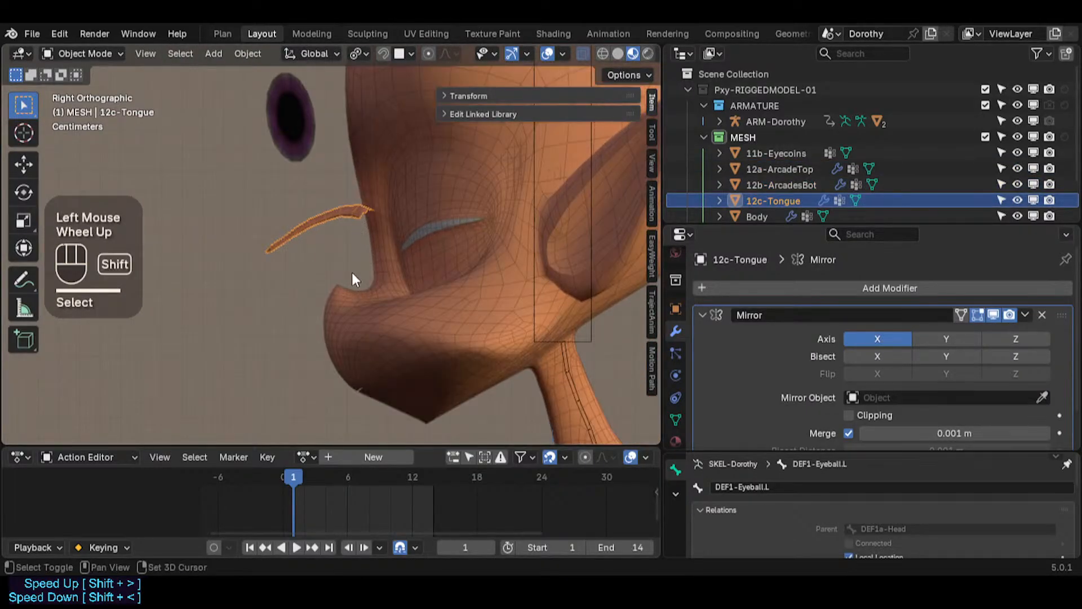
middle_click_drag(351, 276, 335, 270, "shift")
scroll(335, 271, "down", 1)
scroll(334, 293, "down", 2)
middle_click_drag(330, 321, 350, 73, "shift")
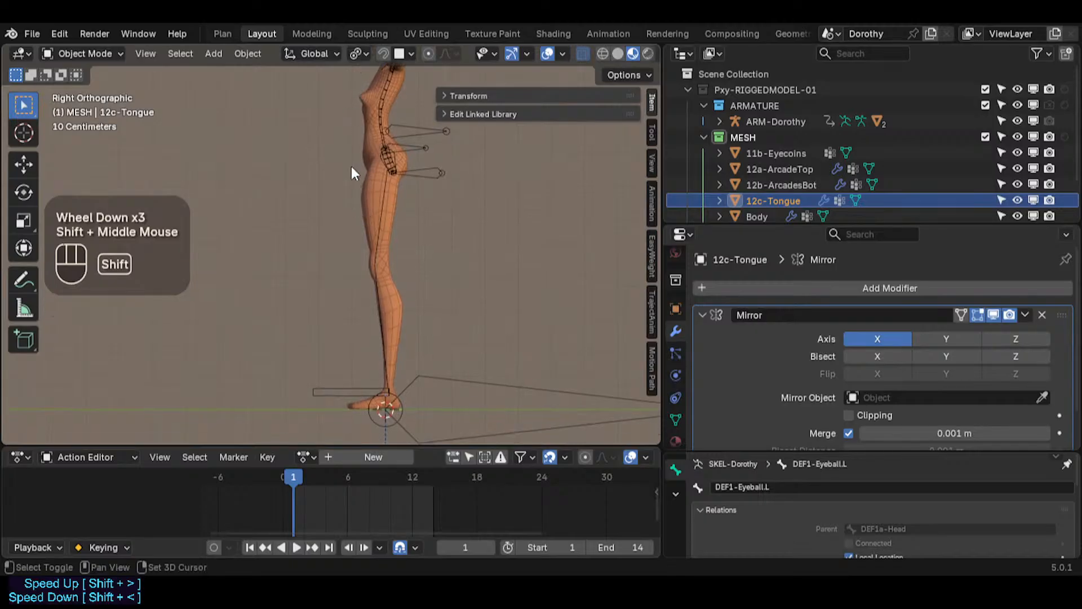
key("KP_1")
middle_click_drag(334, 165, 349, 191, "shift")
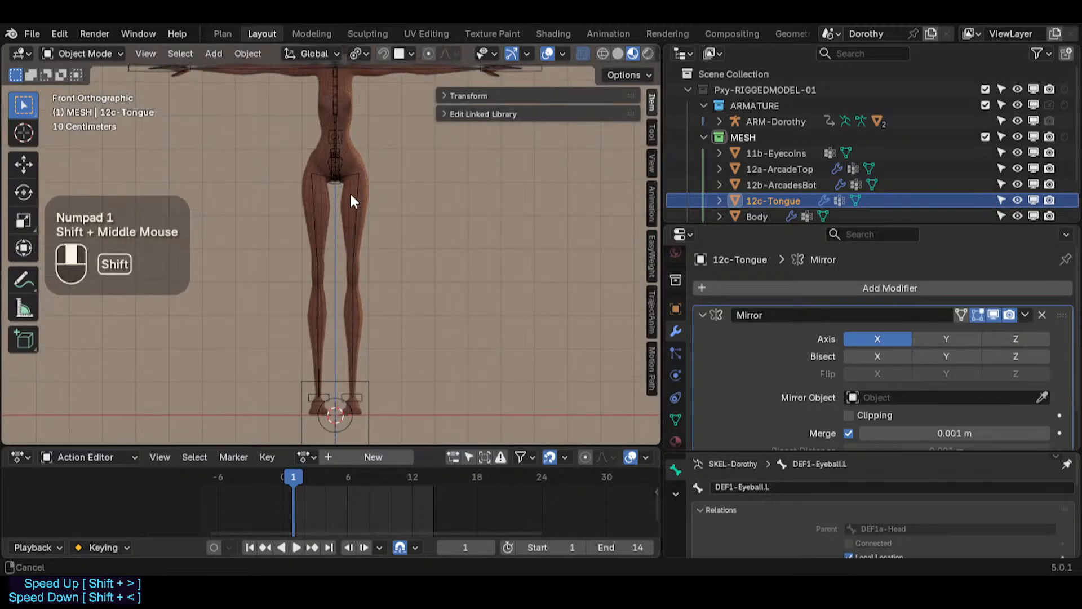
scroll(374, 208, "down", 2)
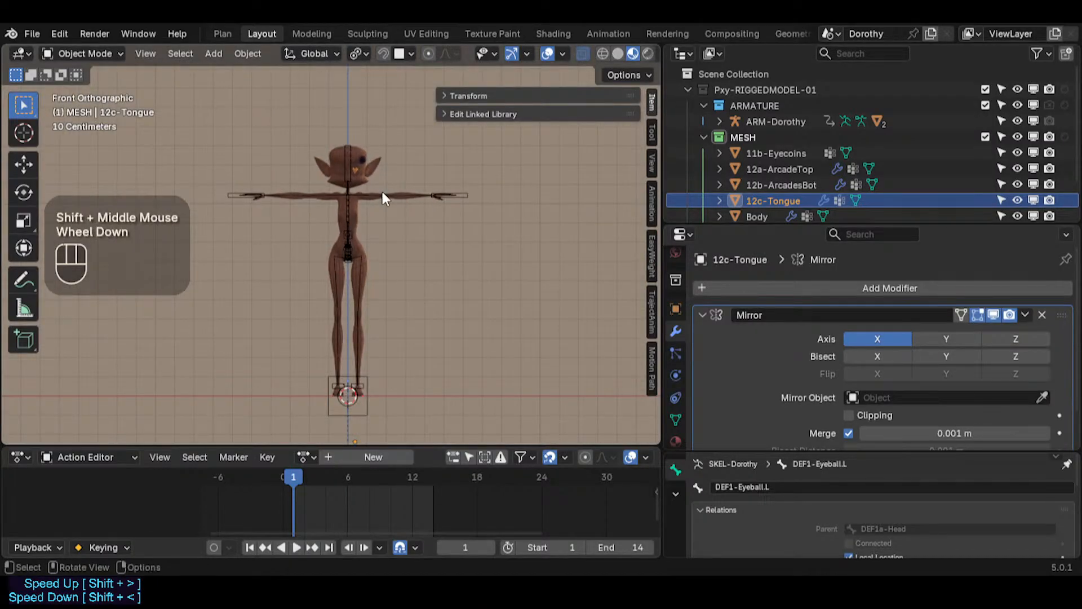
key("shift+s")
left_click(381, 188)
Step: Move the tongue vertically along Z in front and side views to bring it up to the head
key("g")
key("z")
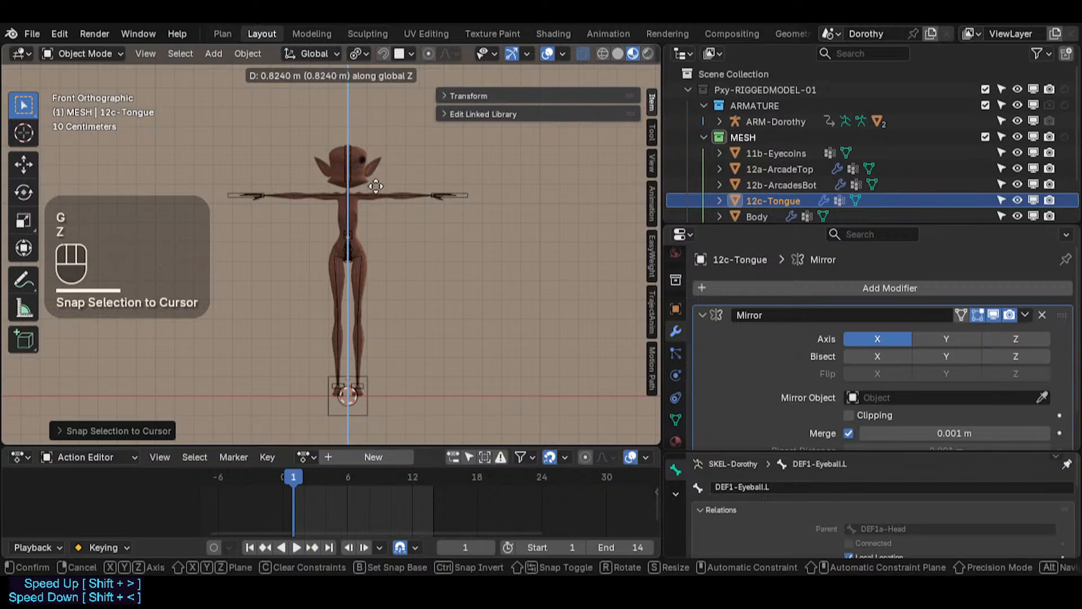
left_click(380, 147)
key("KP_3")
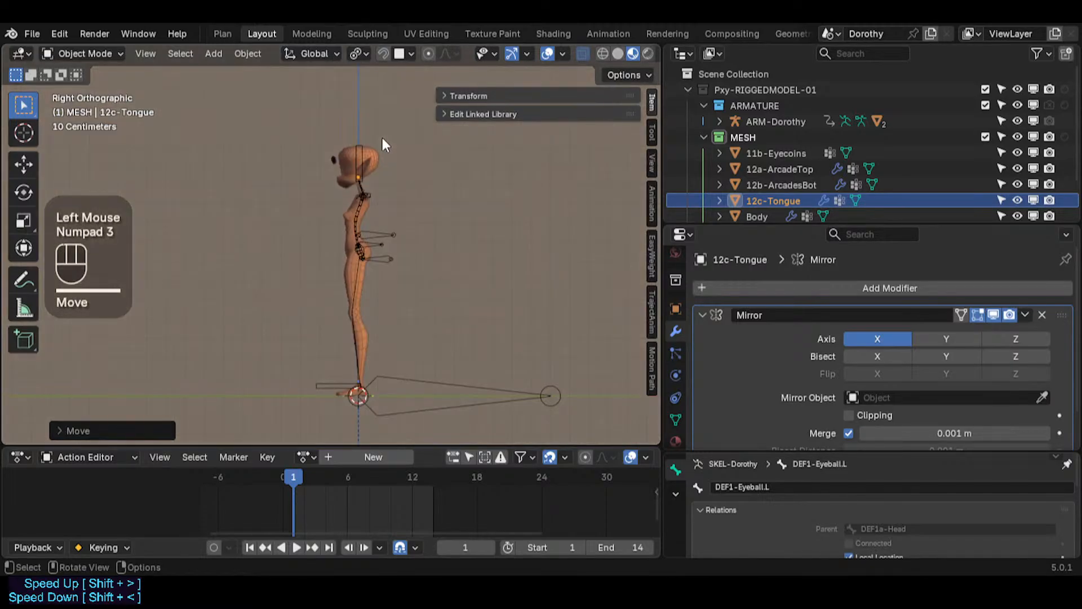
scroll(382, 146, "up", 2)
scroll(382, 145, "up", 2)
scroll(292, 338, "down", 1)
middle_click_drag(292, 338, 374, 225, "shift")
scroll(372, 228, "down", 5)
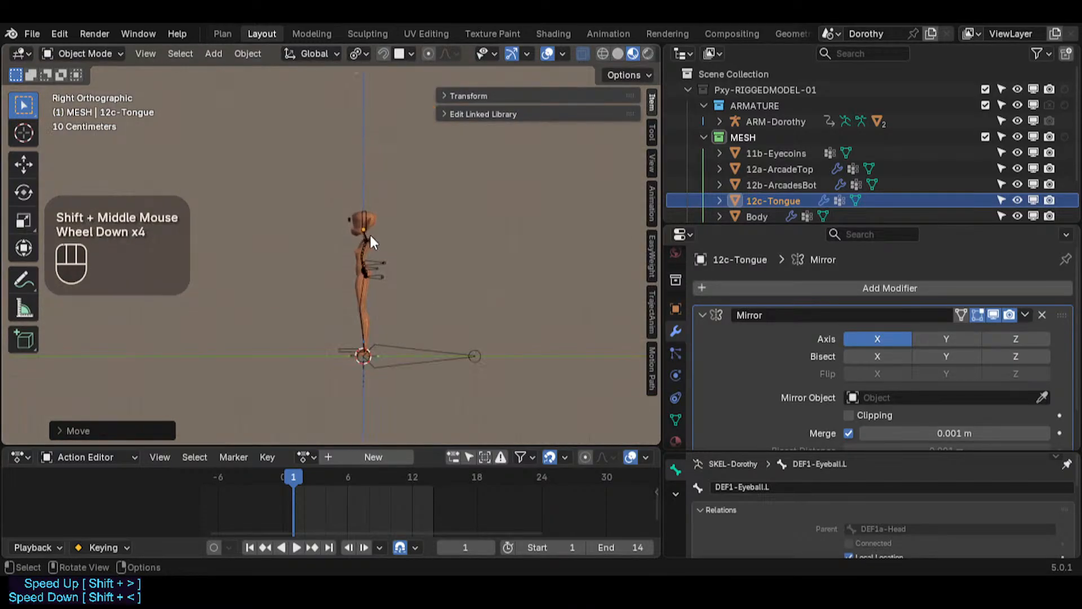
scroll(361, 193, "up", 1)
scroll(361, 189, "up", 1)
key("g")
key("z")
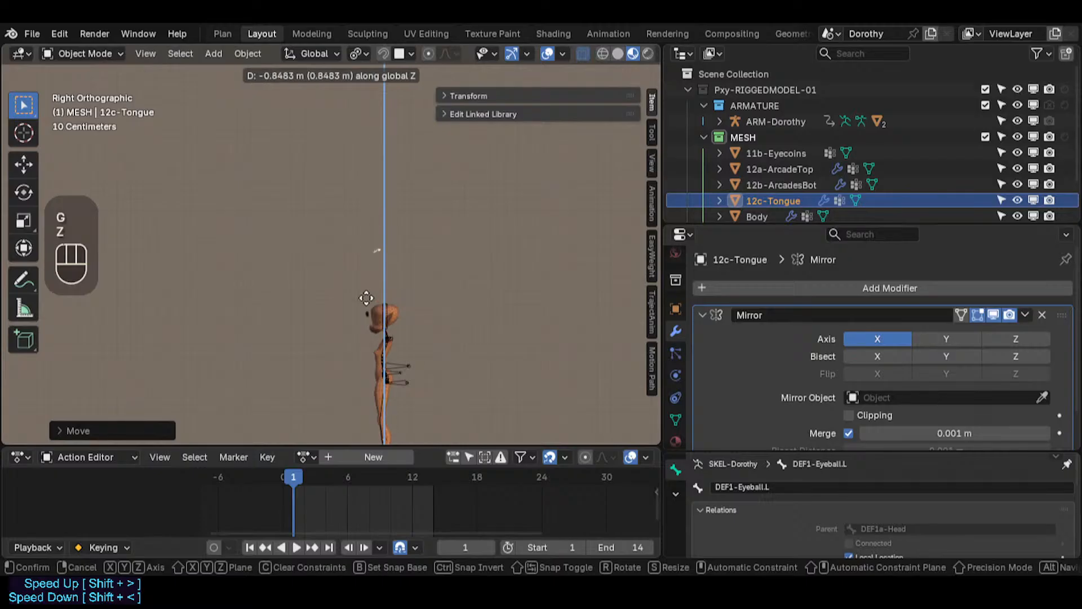
left_click(367, 354)
Step: Lower the tongue along Z about 6.8 cm so it sits under the face
scroll(370, 348, "up", 2)
scroll(402, 237, "up", 2)
scroll(403, 237, "up", 2)
middle_click_drag(402, 237, 381, 292, "shift")
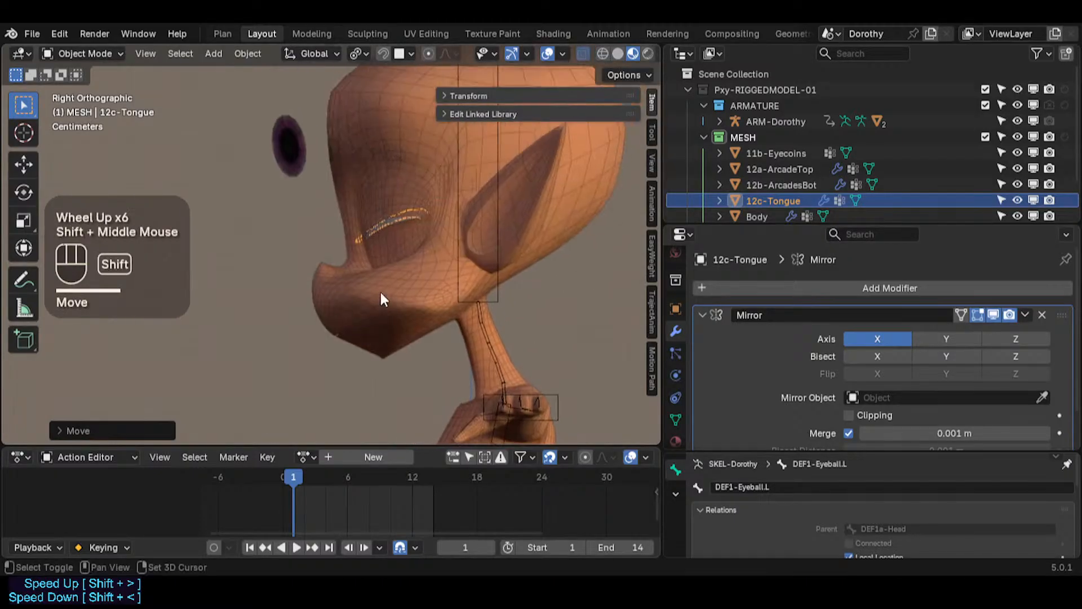
scroll(378, 246, "up", 2)
scroll(376, 237, "down", 2)
key("g")
key("z")
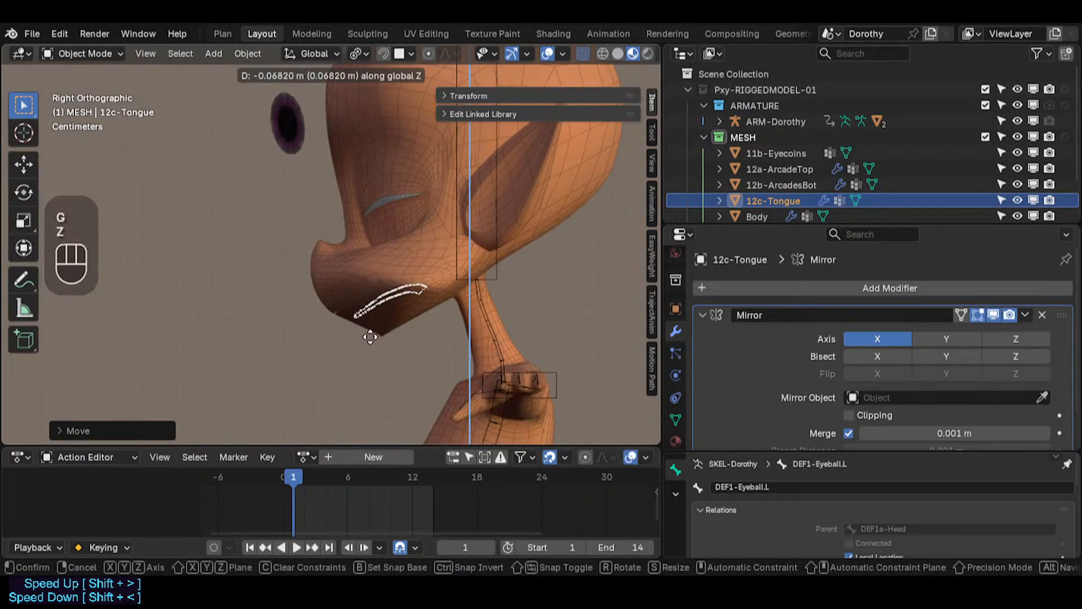
left_click(386, 331)
Step: Fine-tune the tongue position with small moves along Y and Z against the face
scroll(387, 330, "up", 2)
key("g")
key("y")
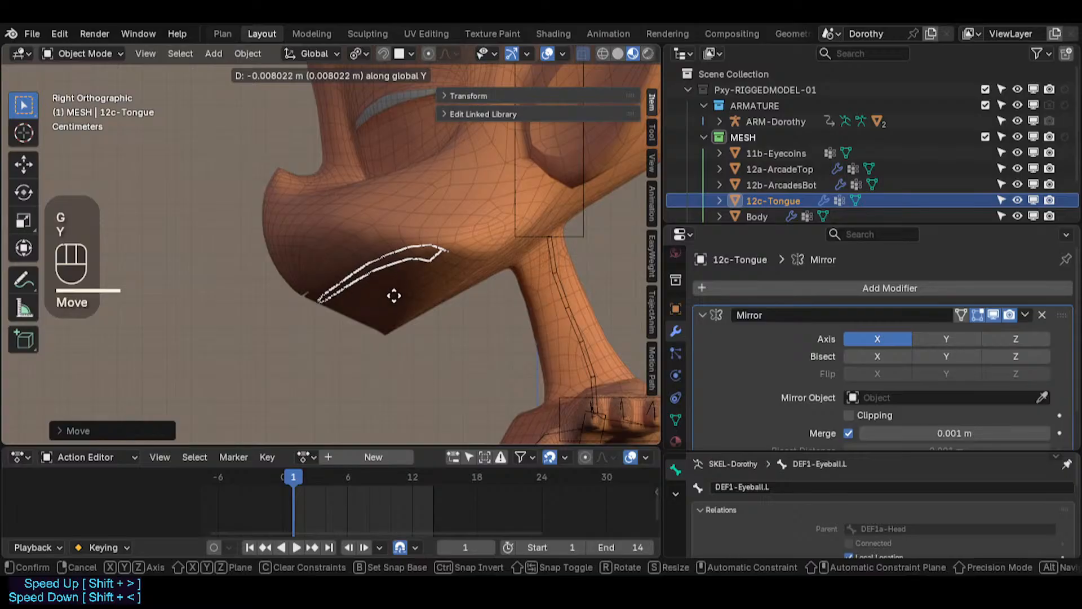
left_click(393, 295)
scroll(393, 295, "up", 2)
key("g")
key("z")
left_click(420, 296)
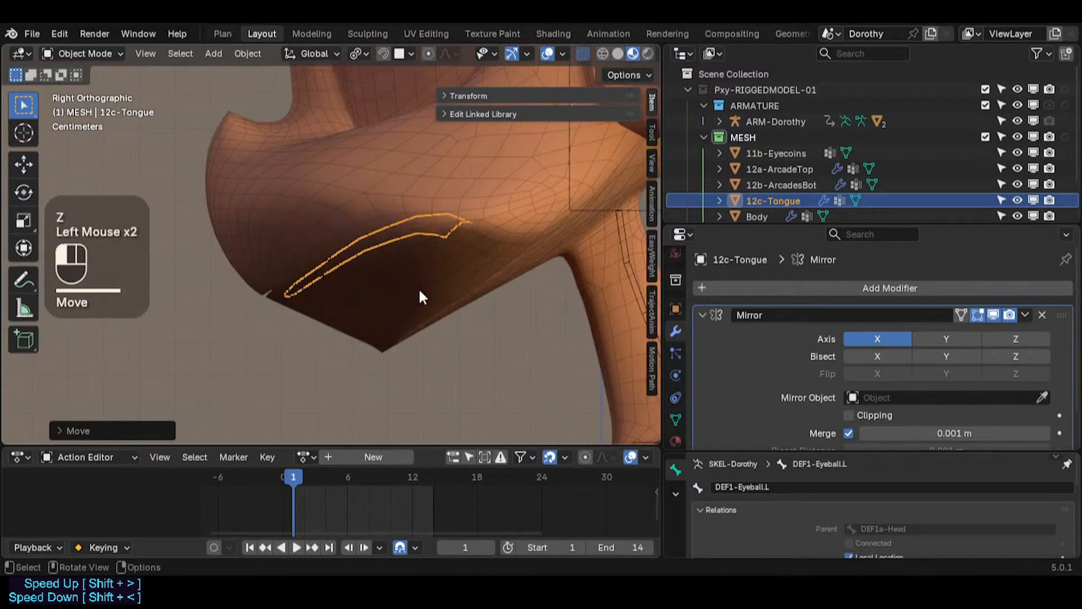
Step: Hide the body mesh and shift the tongue slightly along Y in side view
left_click(482, 235)
key("h")
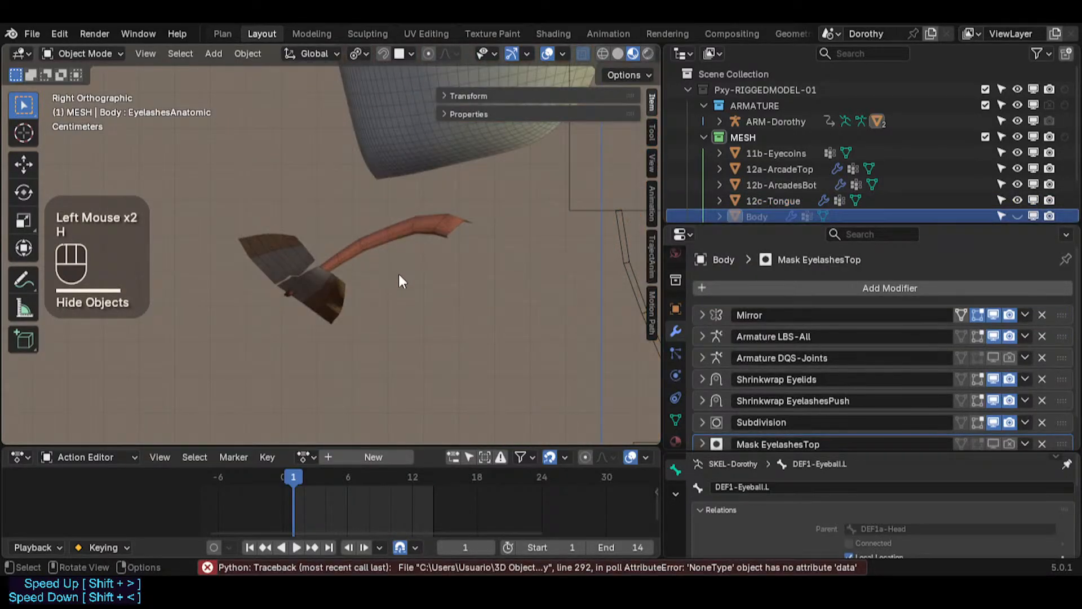
left_click(432, 228)
key("g")
key("x")
key("Escape")
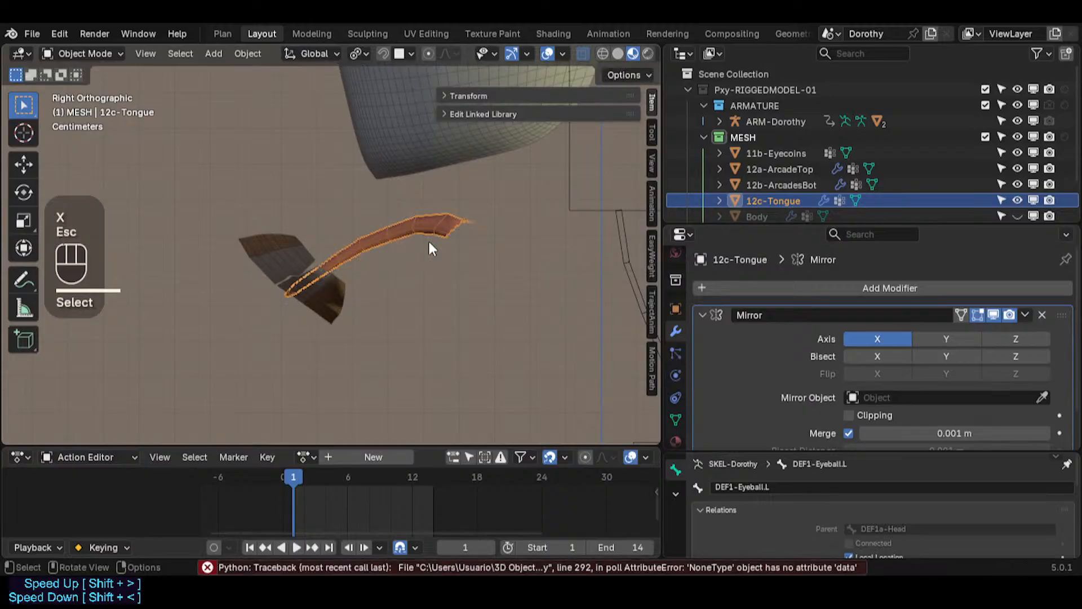
middle_click_drag(427, 226, 480, 266)
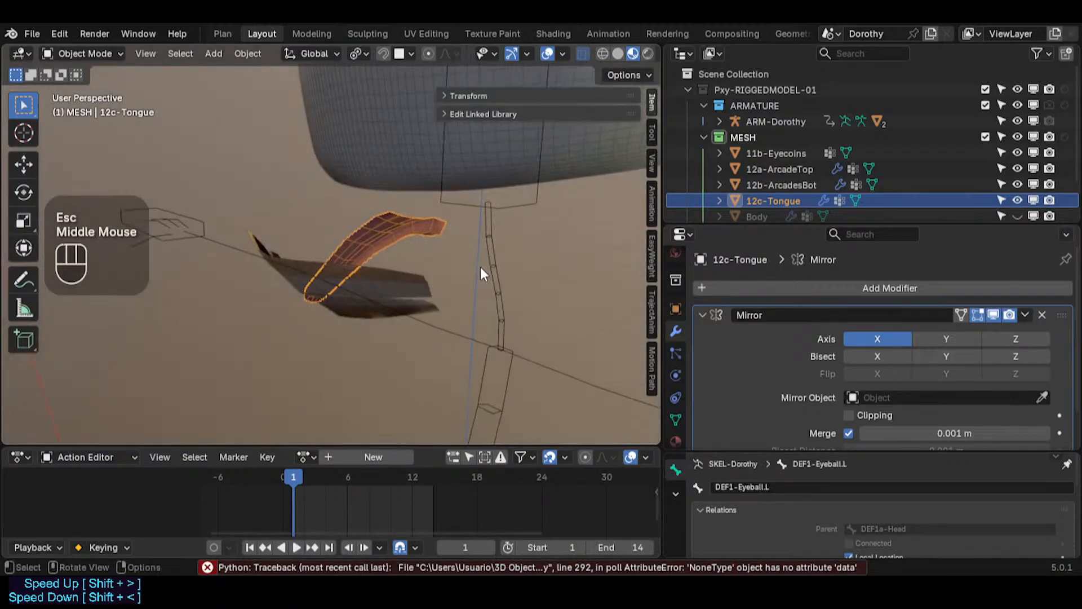
key("KP_1")
key("KP_3")
key("g")
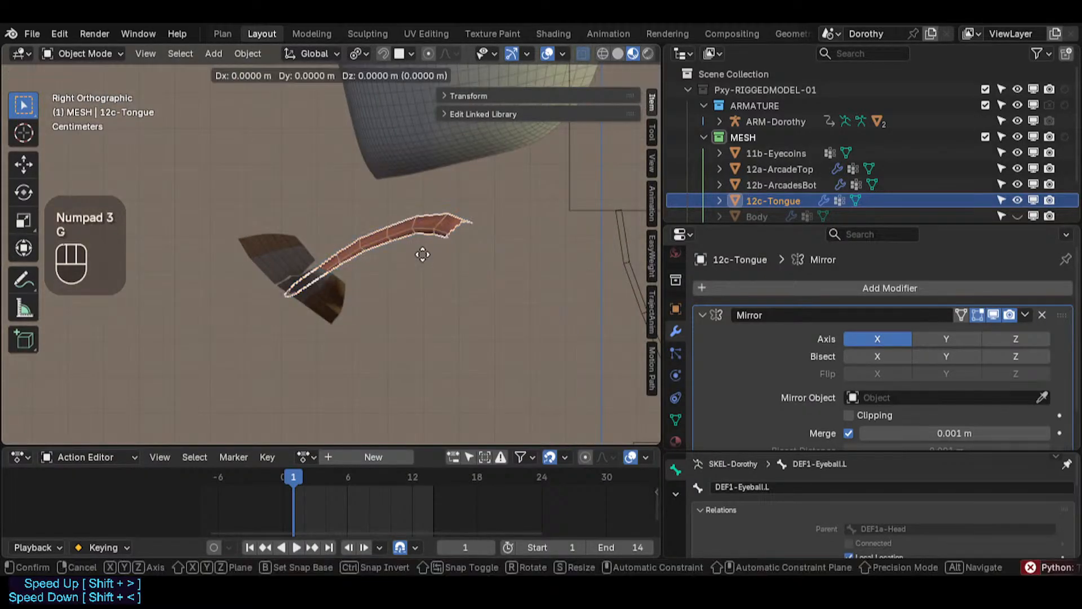
key("y")
left_click(436, 248)
Step: Select the tongue object and apply its location transform
left_click(293, 245)
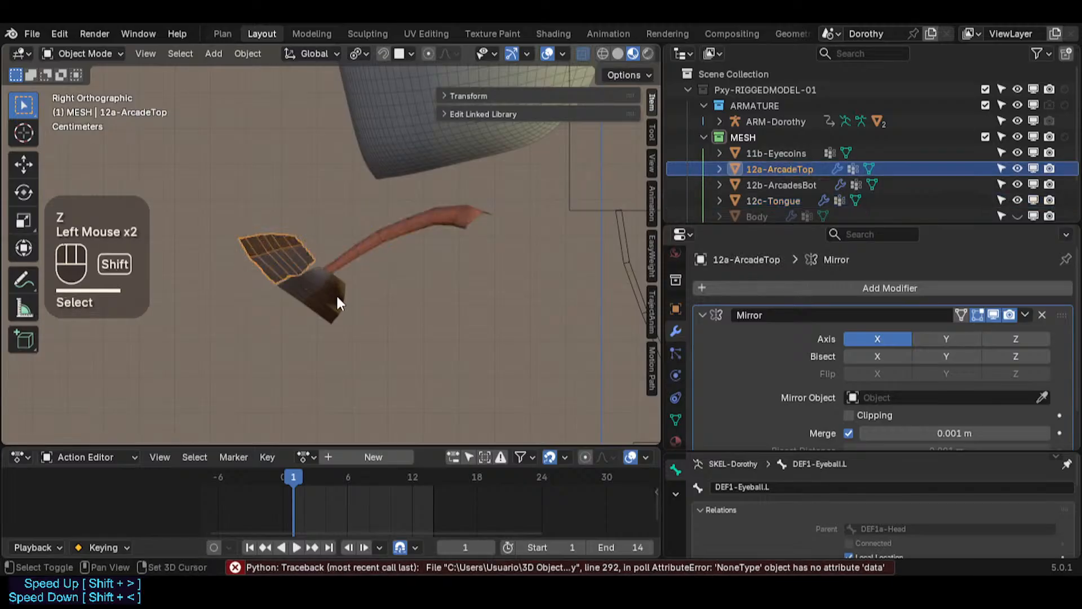
left_click(336, 293, "shift")
left_click(370, 241, "shift")
left_click(363, 246)
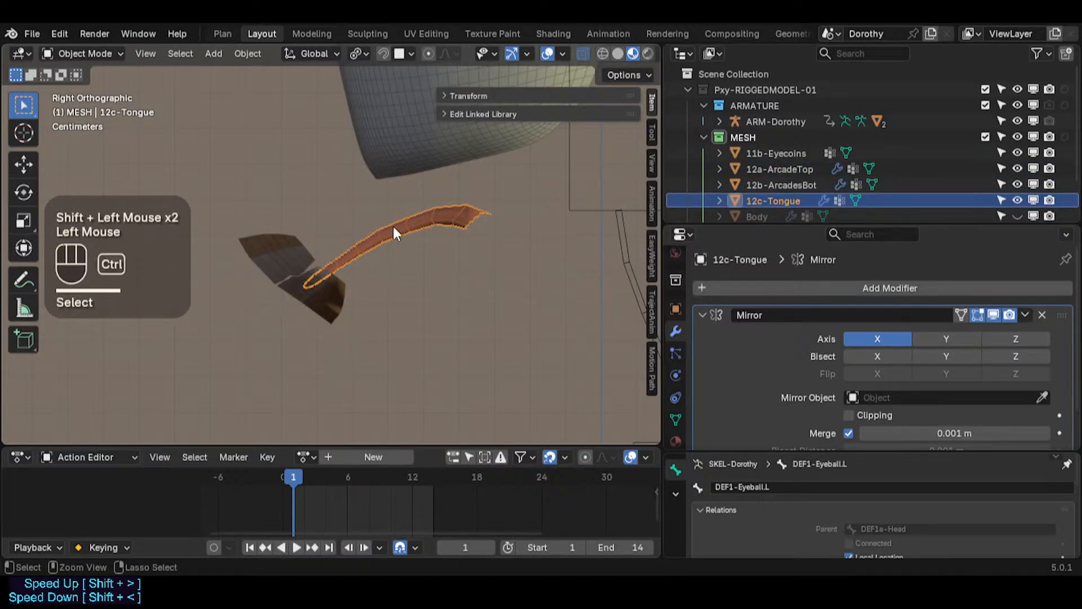
key("ctrl+a")
left_click(385, 228)
Step: Select both arcade objects and apply their location transforms
left_click(277, 248)
left_click(306, 290, "shift")
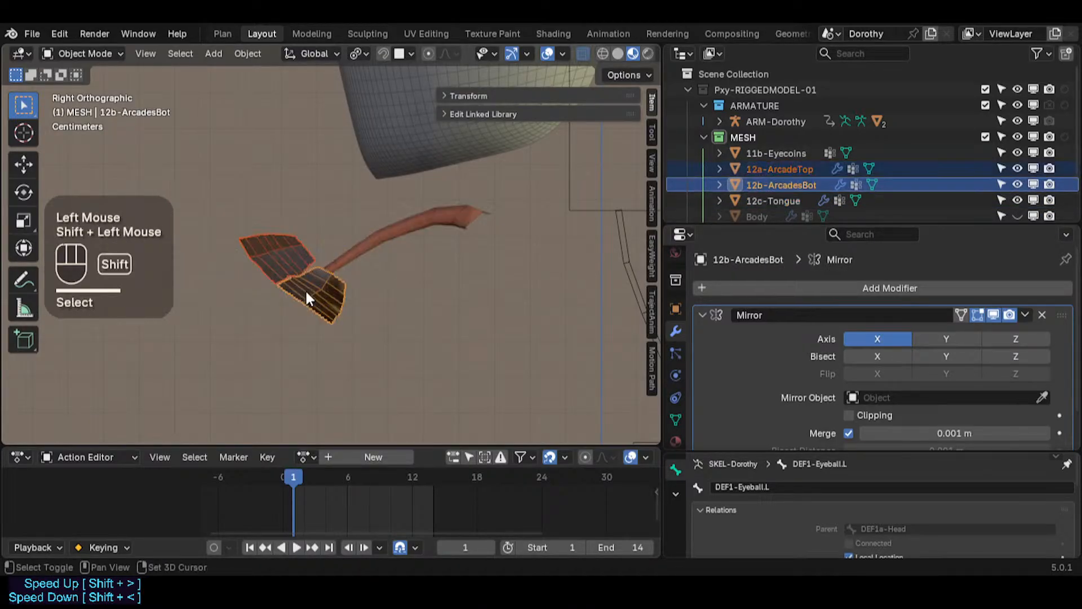
key("ctrl+a")
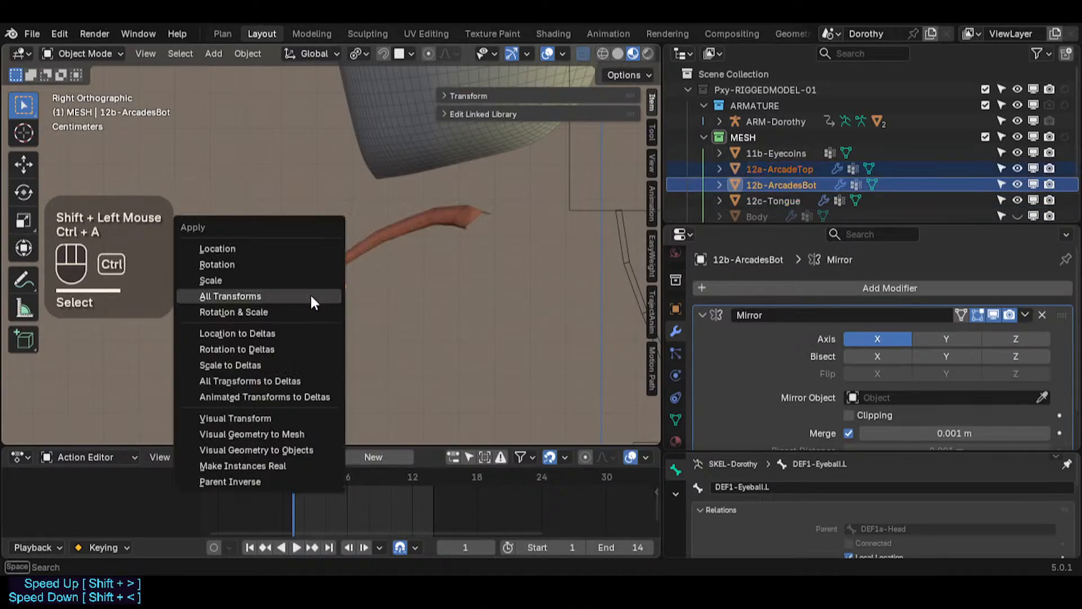
left_click(279, 248)
key("ctrl+a")
scroll(282, 279, "down", 2)
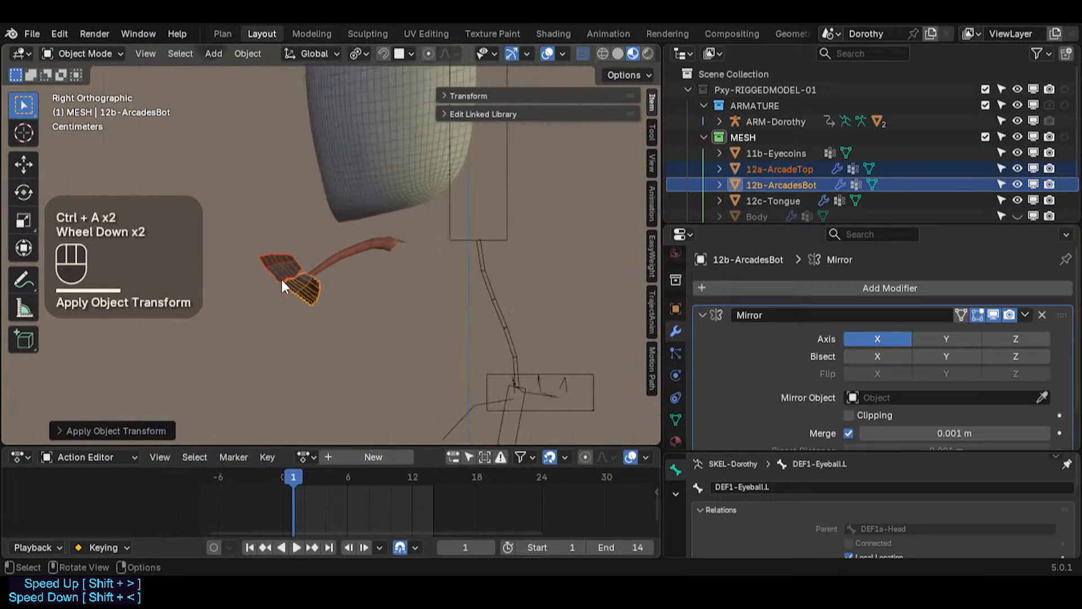
Step: Select the lower arcades object, enter Edit Mode, and loop-select edge loops in edge select mode
key("alt+a")
left_click(289, 273)
left_click(296, 290)
scroll(349, 393, "down", 4)
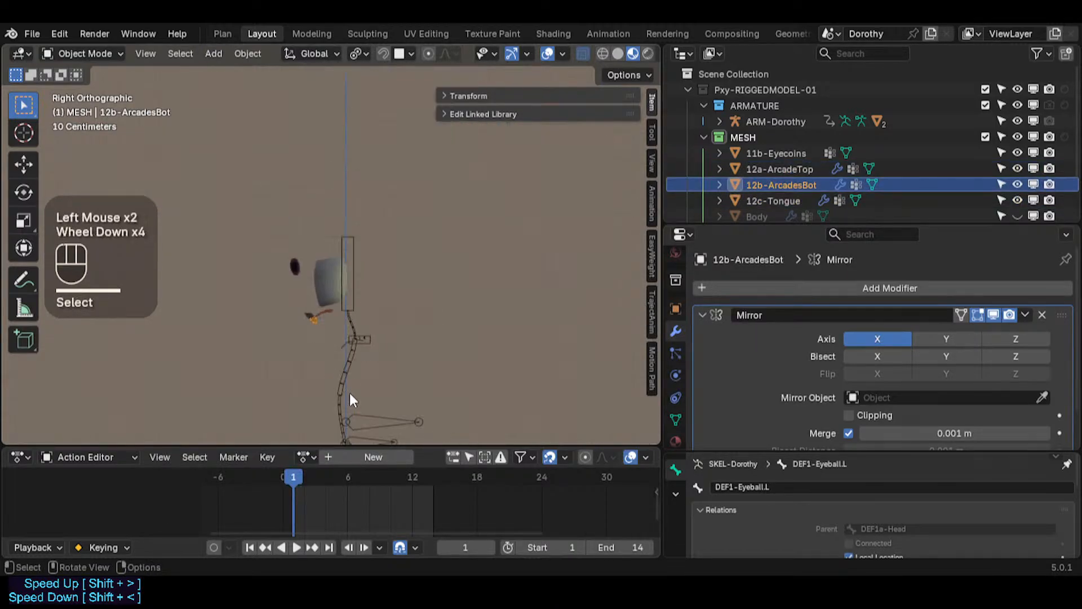
scroll(349, 394, "down", 2)
middle_click_drag(349, 393, 386, 268, "shift")
scroll(386, 269, "down", 3)
key("ctrl+shift+3")
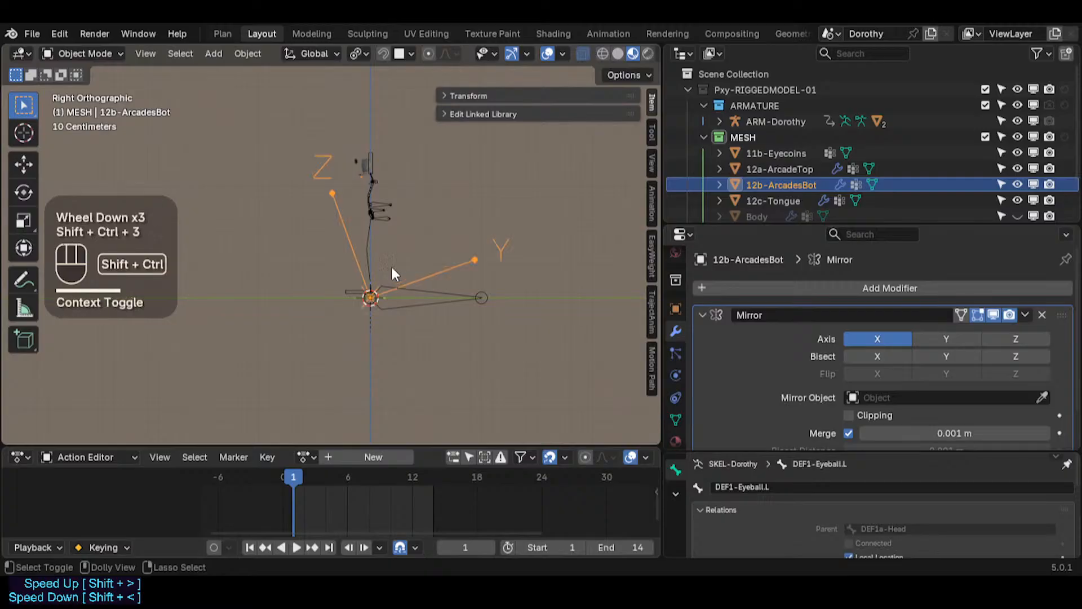
key("ctrl+shift+3")
scroll(354, 205, "up", 2)
middle_click_drag(353, 198, 377, 184, "shift")
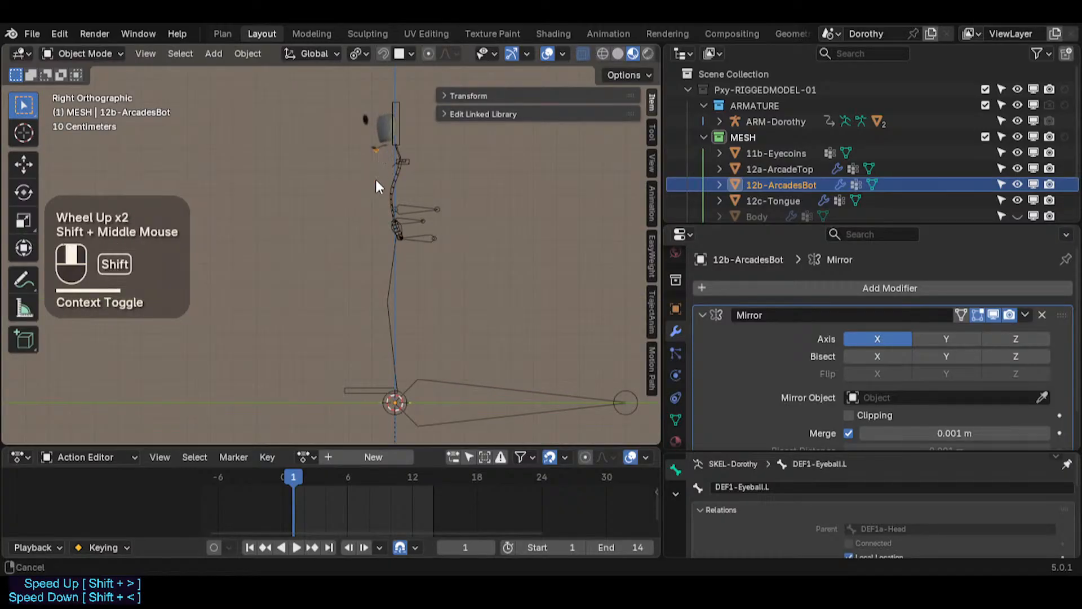
scroll(366, 262, "up", 2)
scroll(365, 258, "up", 3)
middle_click_drag(363, 242, 369, 310, "shift")
scroll(375, 266, "up", 4)
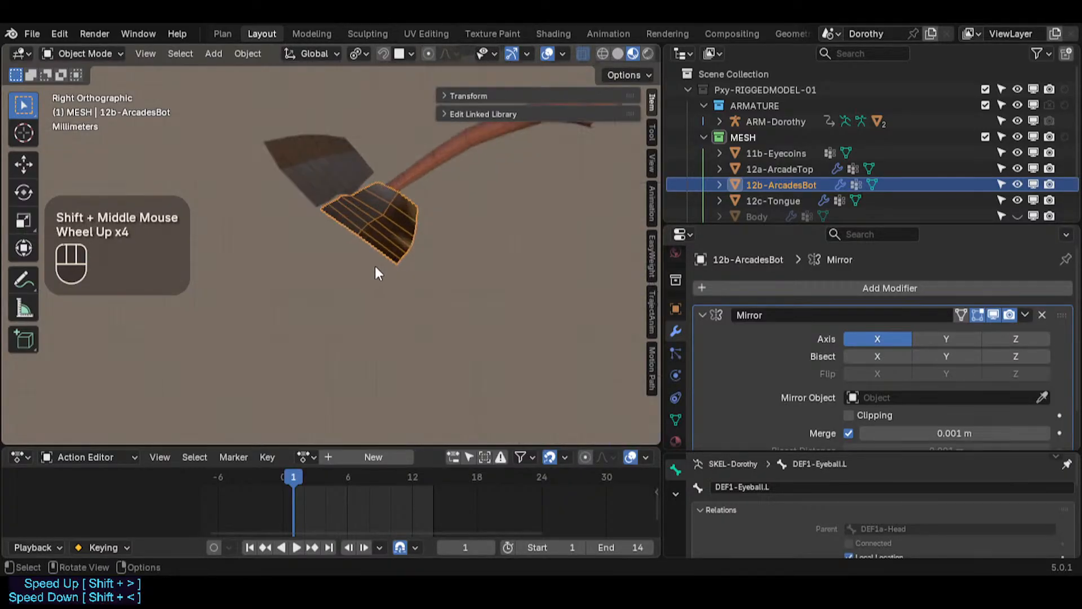
key("Tab")
middle_click_drag(374, 266, 365, 258, "shift")
key("alt+a")
key("2")
left_click(384, 259, "alt+shift")
scroll(382, 268, "up", 2)
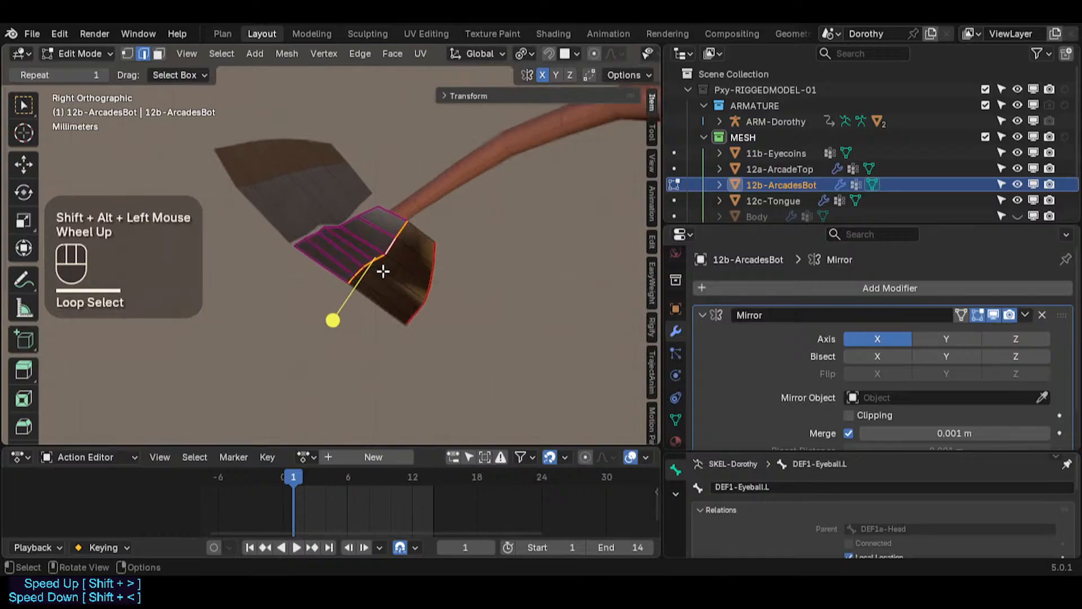
scroll(322, 210, "down", 2)
left_click(322, 212, "alt+shift")
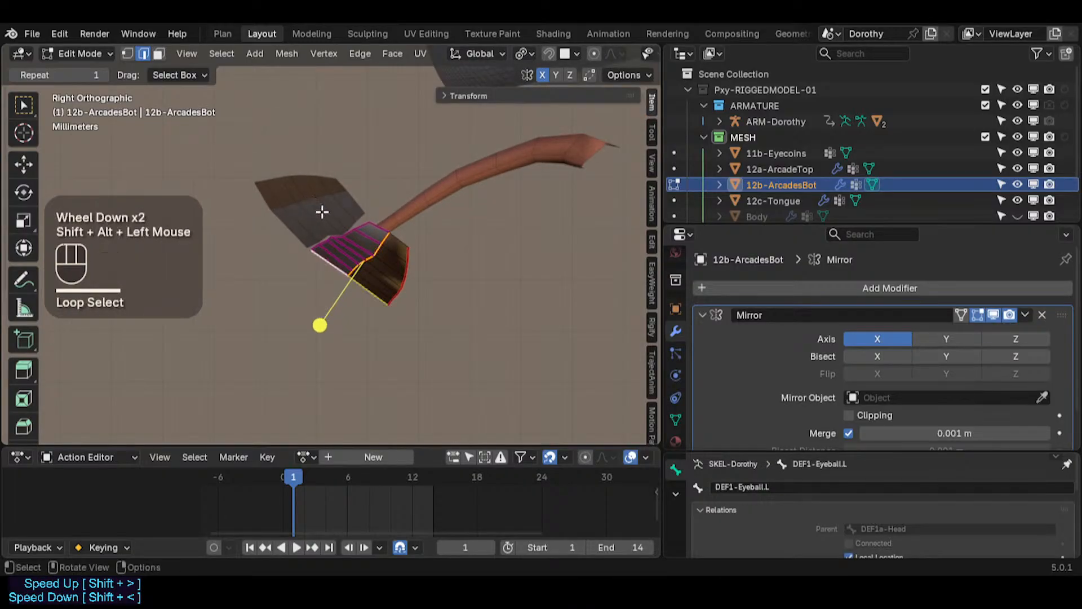
Step: Clear the selection and loop-select two edge loops on the lower arcade
key("alt+a")
scroll(370, 256, "up", 2)
key("2")
left_click(372, 258, "alt+shift")
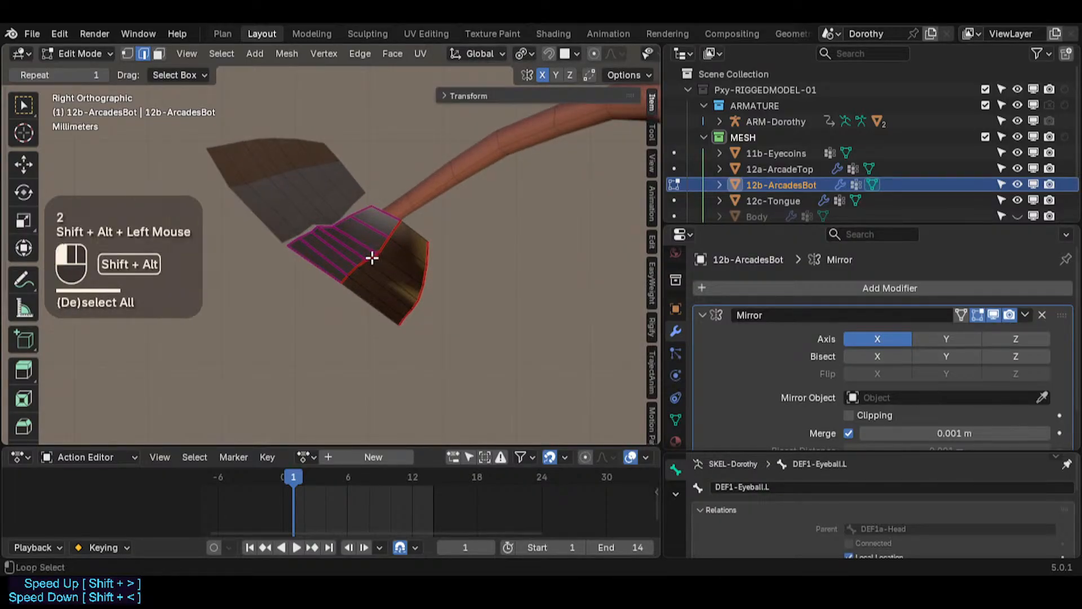
left_click(414, 289, "alt+shift")
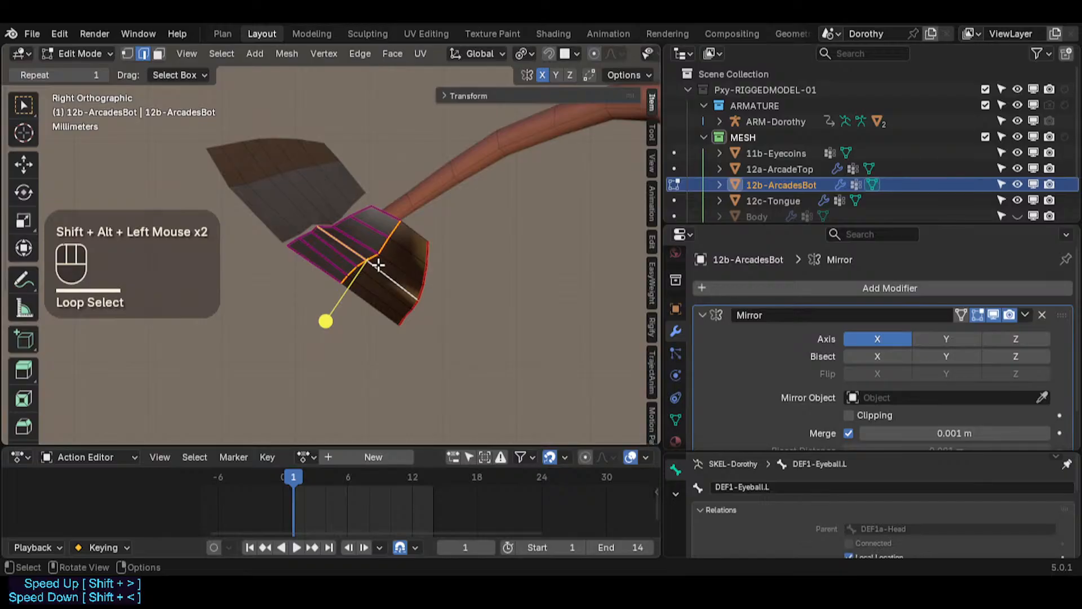
Step: Select a single edge loop on the lower arcade and switch the transform orientation to Local
key("alt+a")
left_click(407, 246, "alt")
middle_click_drag(286, 264, 380, 201)
key("shift+a")
key("Escape")
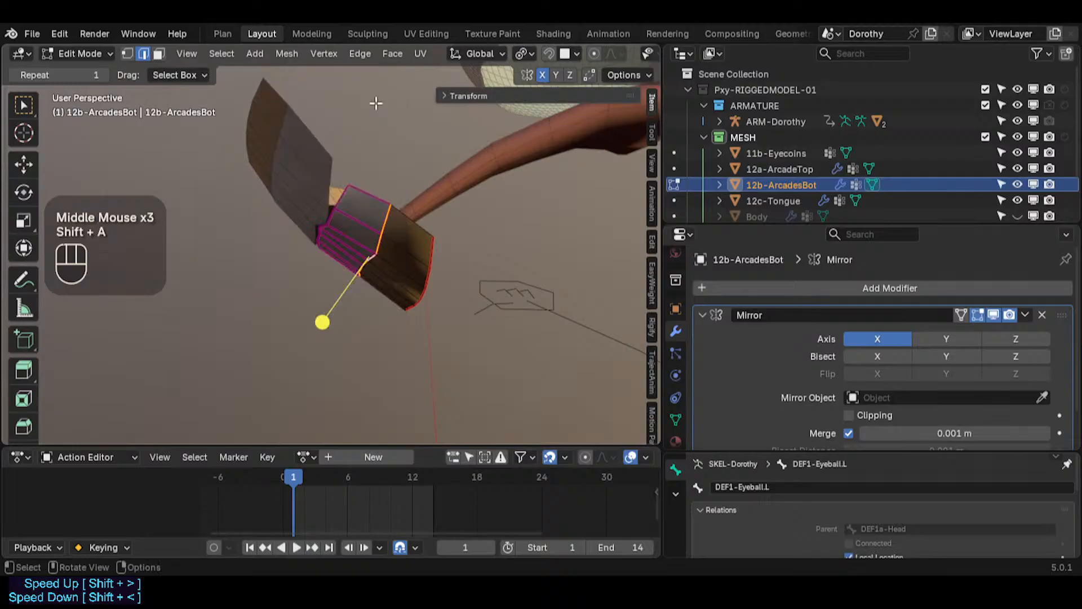
key("comma")
left_click(363, 117)
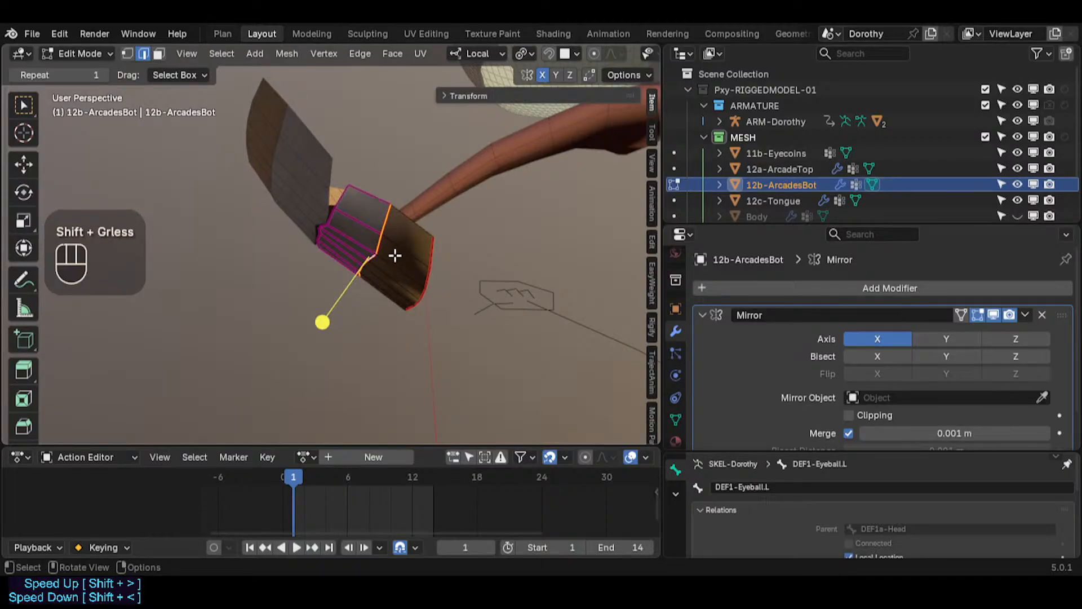
Step: Flatten the selected edge loop of the lower arcade to zero scale along its local Z axis
key("s")
key("z")
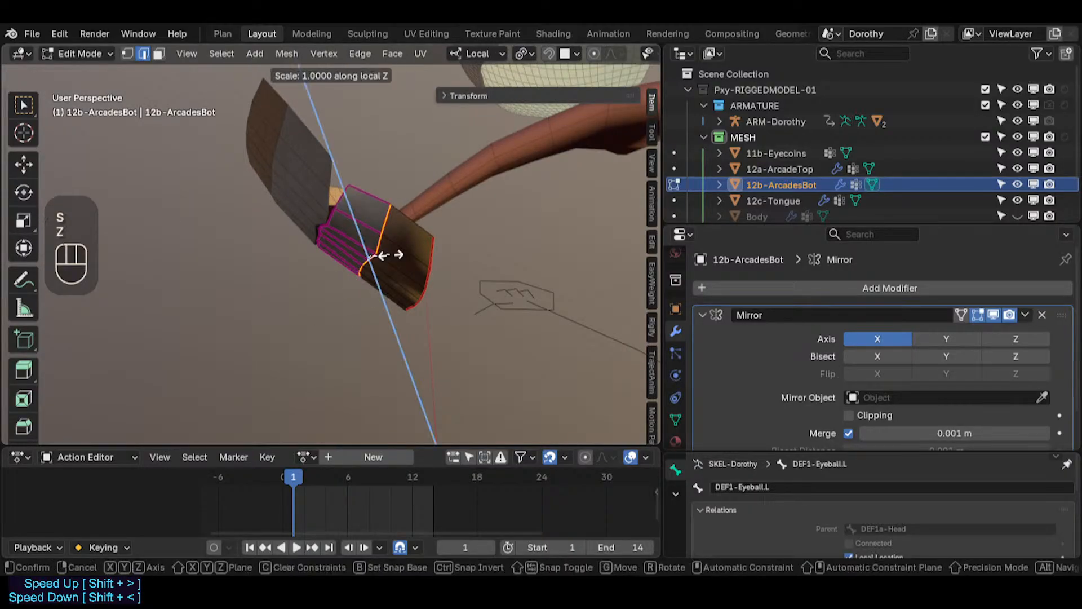
key("KP_0")
key("Escape")
key("KP_3")
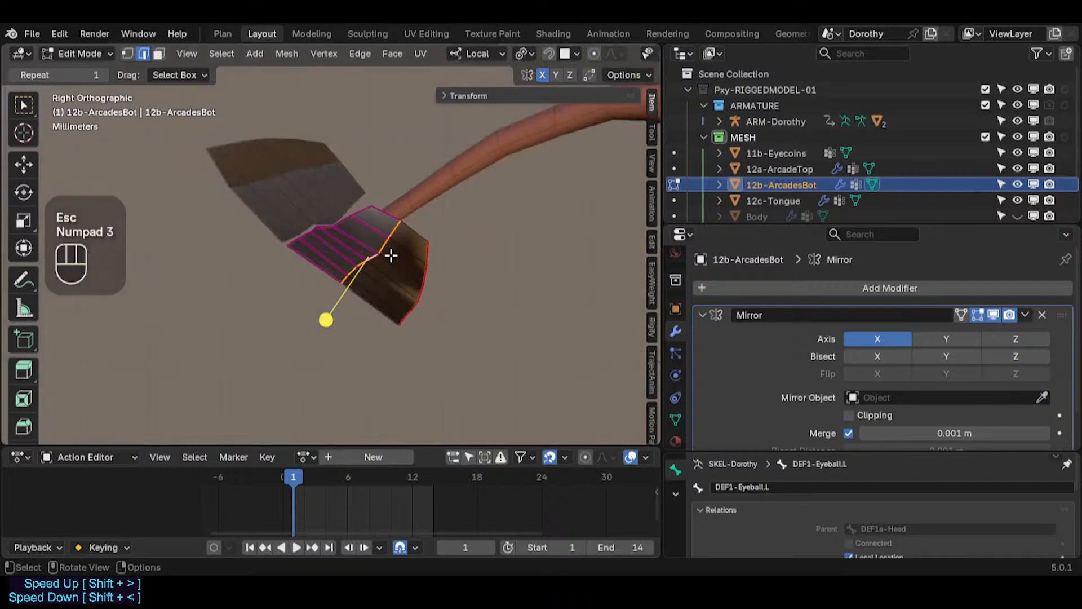
key("KP_1")
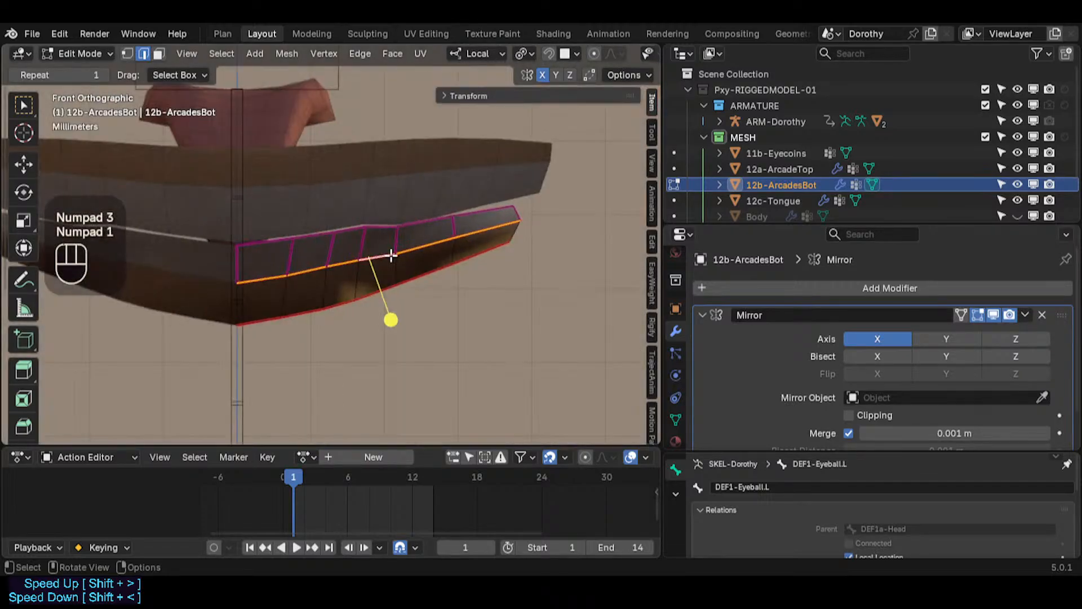
key("KP_3")
key("s")
key("z")
key("KP_0")
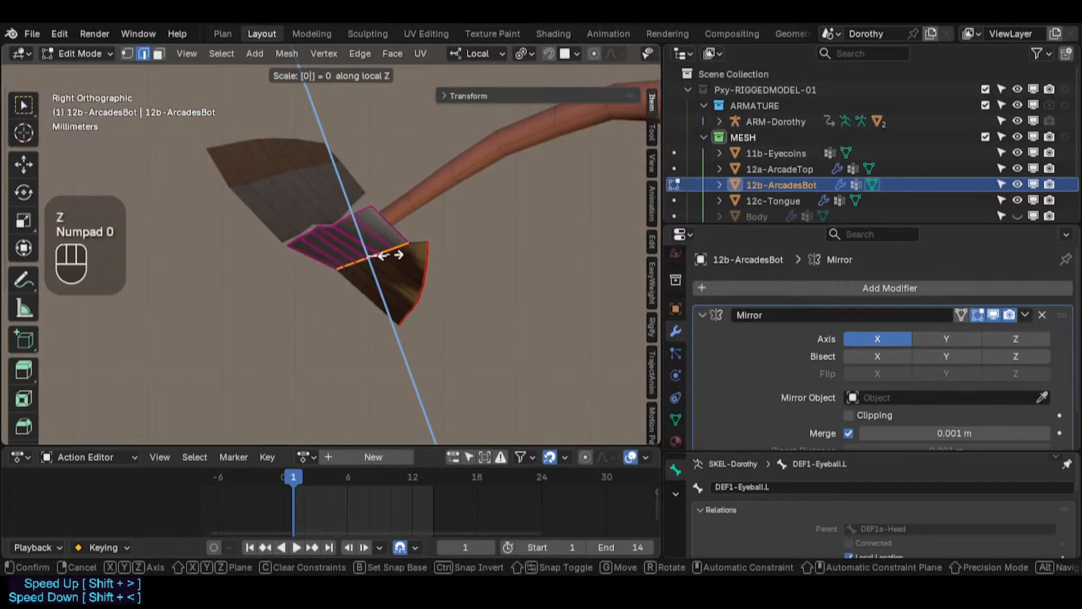
key("KP_Enter")
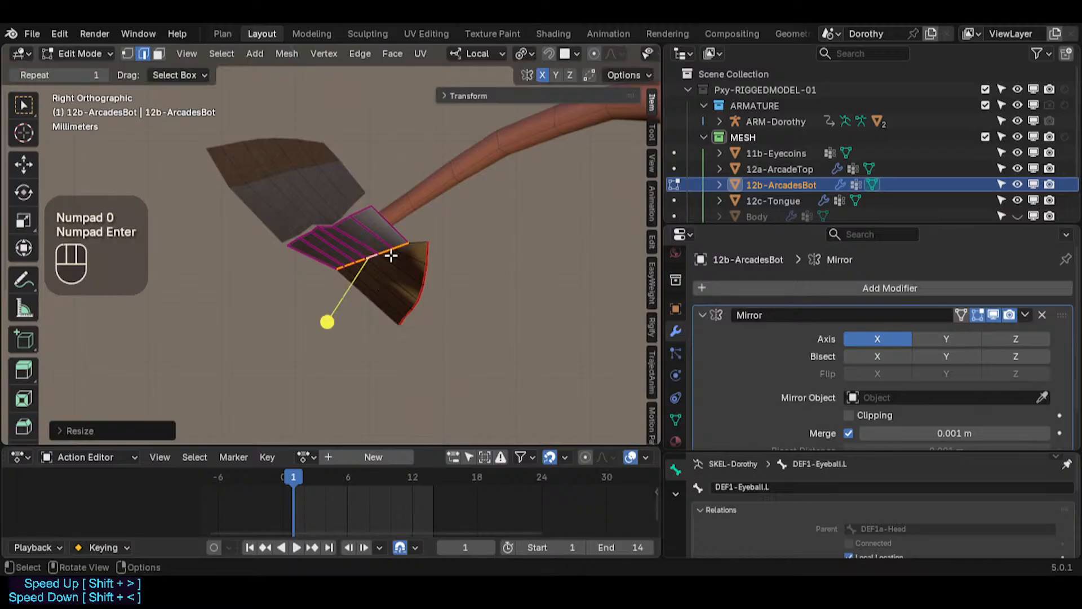
Step: Rotate and rescale the flattened edge loop, flattening it again along local Z
key("r")
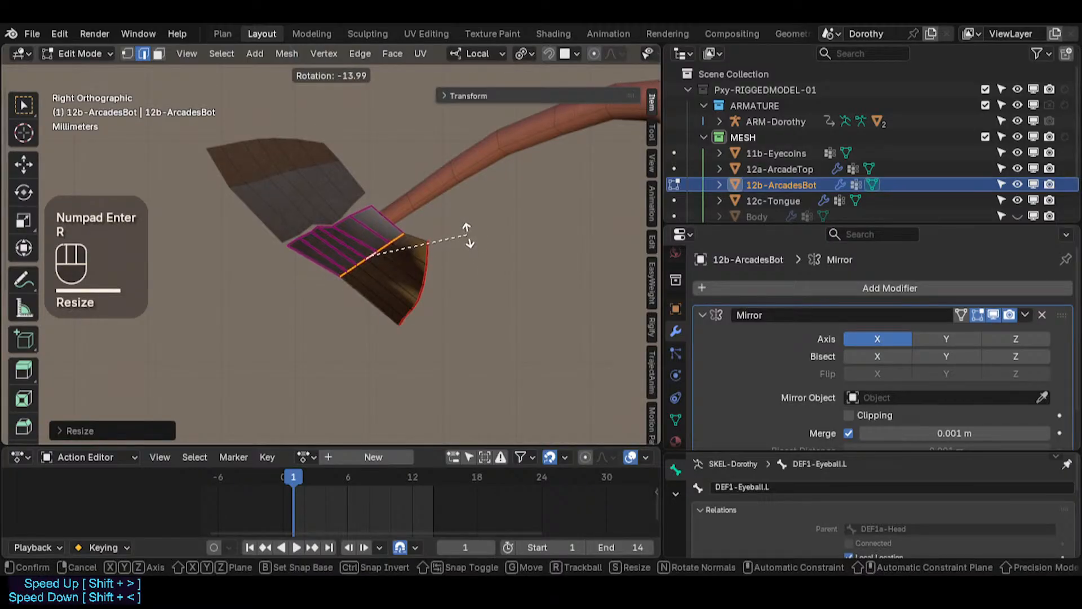
left_click(467, 235)
key("s")
left_click(476, 227)
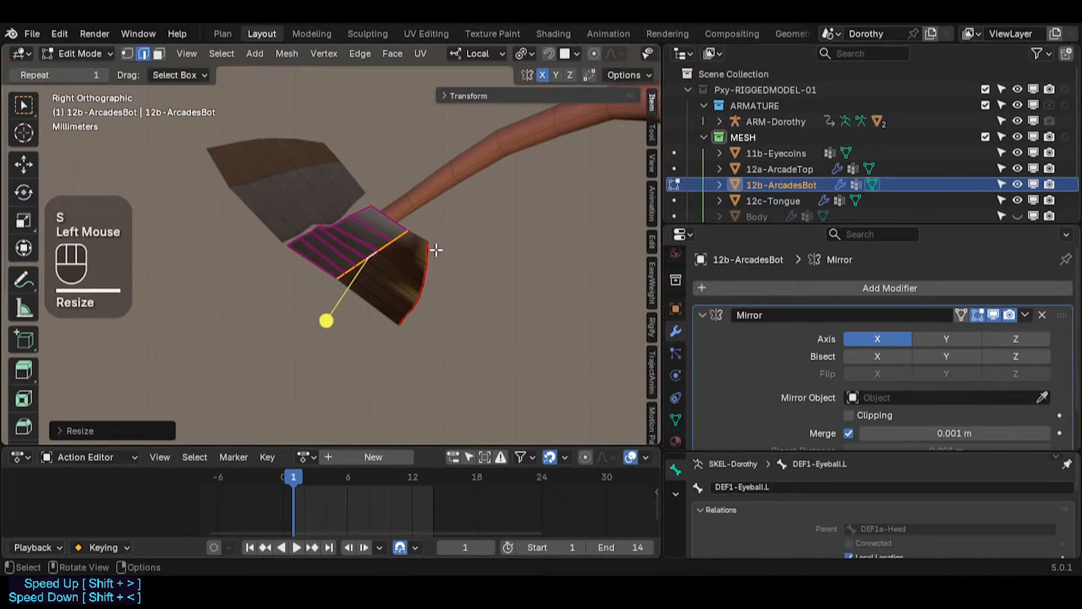
key("s")
key("z")
key("KP_0")
key("KP_Enter")
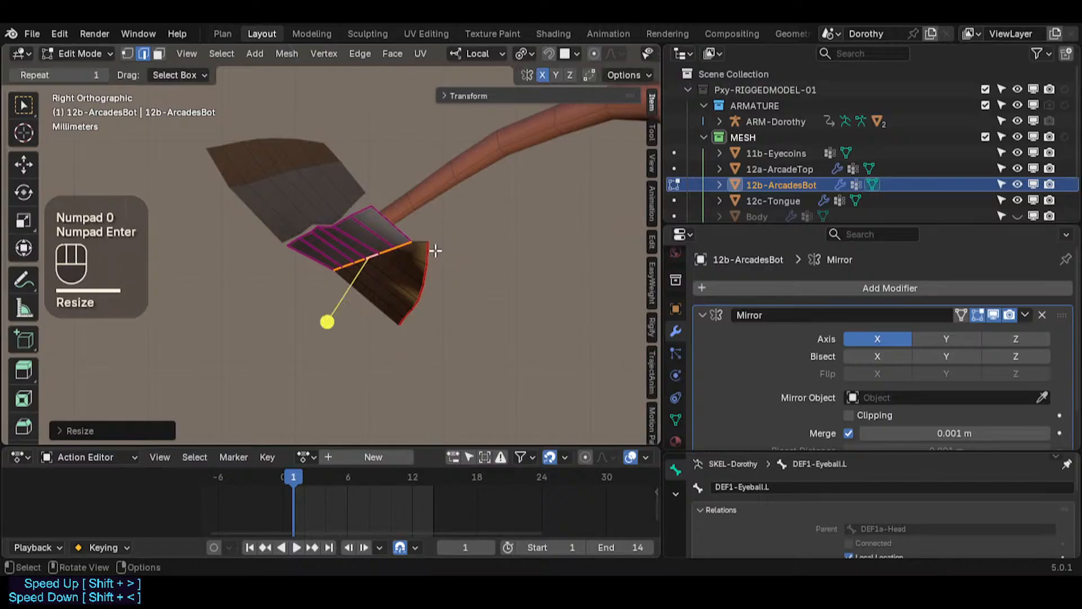
key("s")
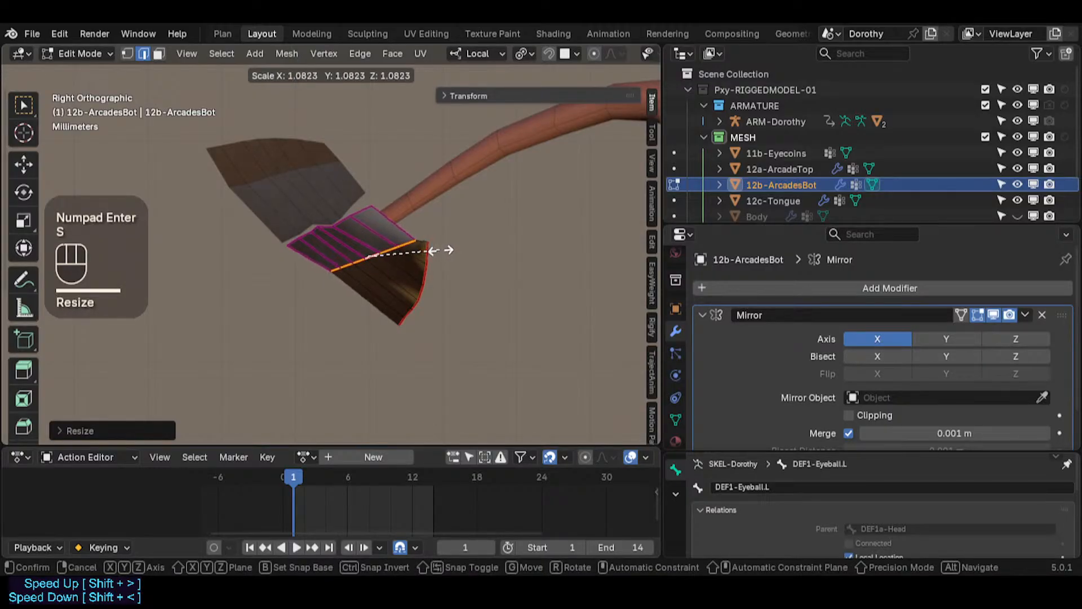
left_click(440, 250)
Step: Undo the edge loop edits on the lower arcade
middle_click_drag(270, 299, 553, 191)
key("ctrl+z")
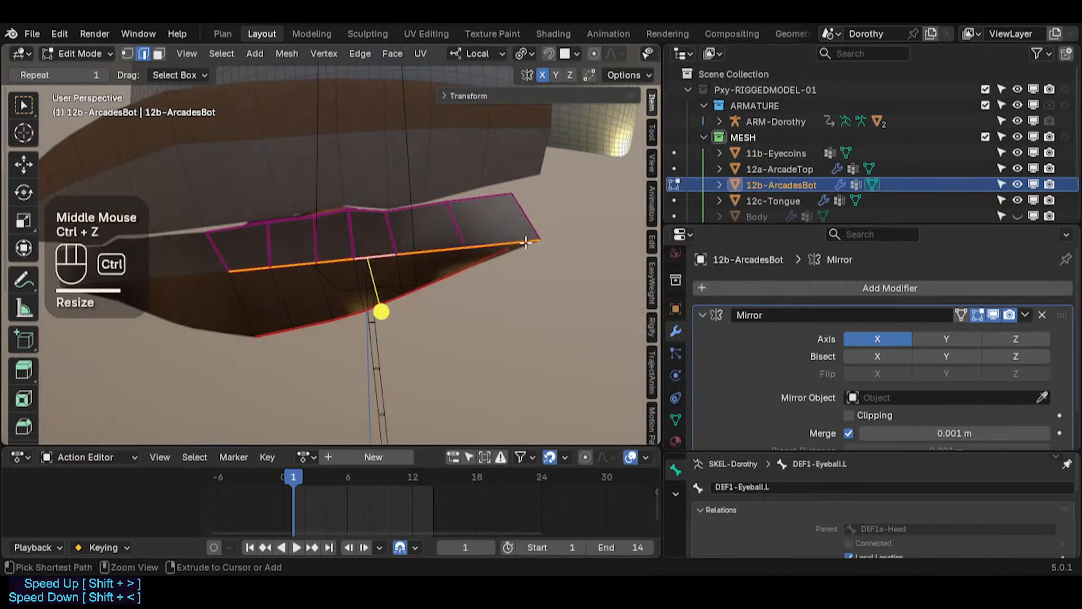
key("ctrl+z")
key("ctrl+z")
middle_click_drag(501, 276, 415, 255)
key("ctrl+z")
key("ctrl+z")
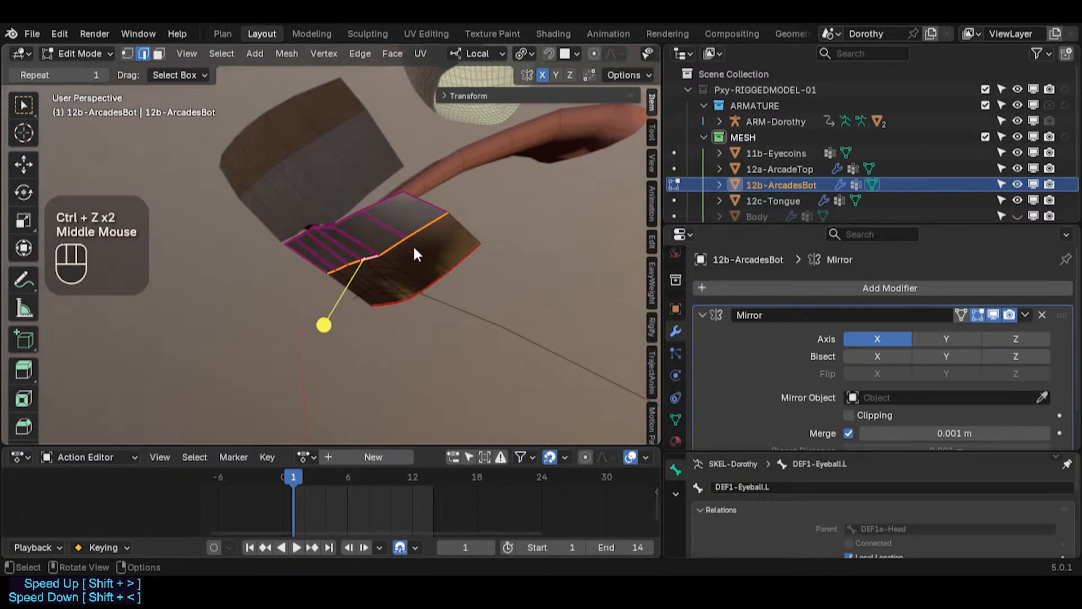
key("Tab")
scroll(412, 264, "down", 2)
key("ctrl+z")
key("ctrl+z")
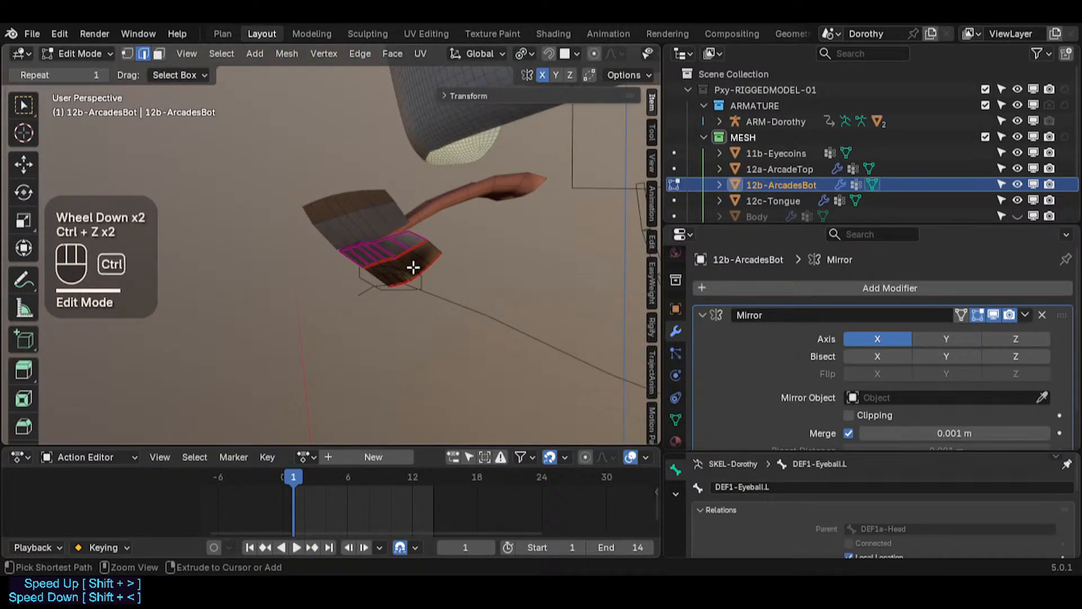
Step: Return to Object Mode, select the upper arcade and collapse its Mirror modifier panel
key("ctrl+Tab")
middle_click_drag(412, 266, 389, 244)
scroll(365, 230, "up", 1)
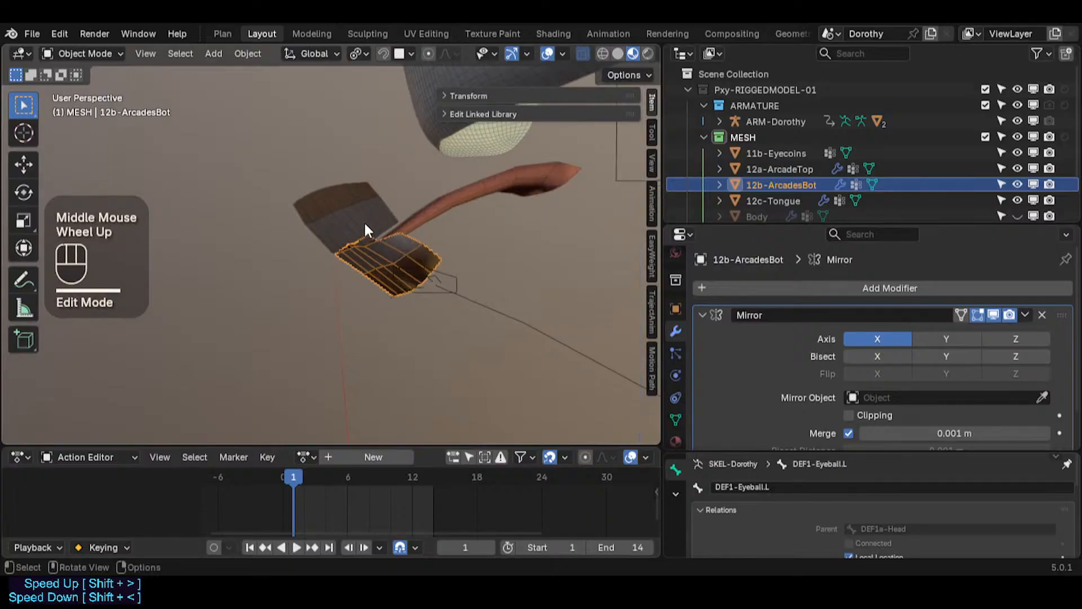
left_click(381, 237)
scroll(428, 247, "up", 3)
left_click(436, 252)
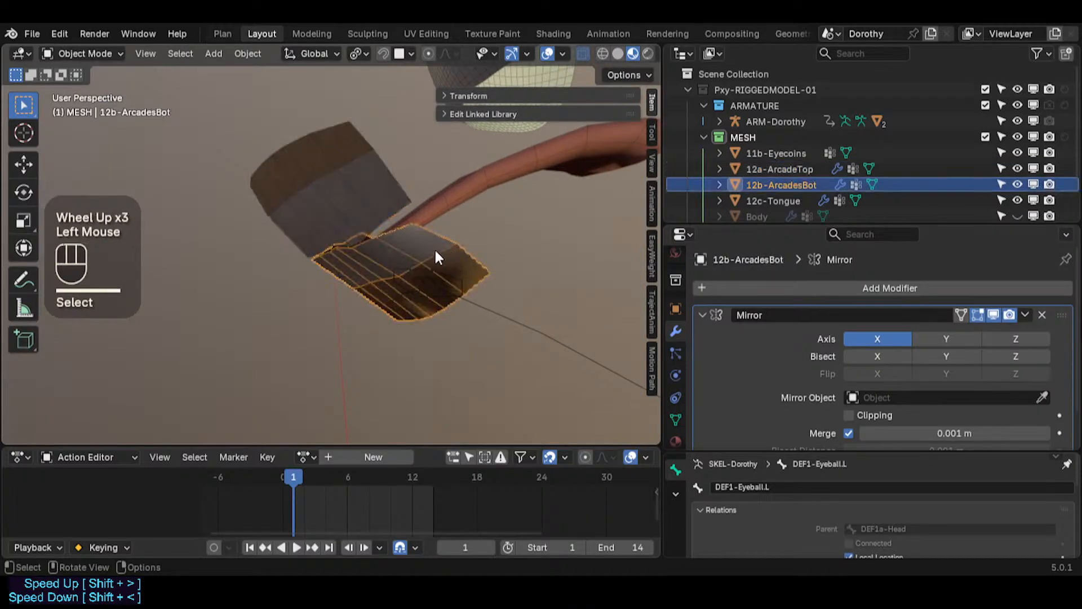
middle_click_drag(437, 256, 350, 254)
left_click(423, 230)
scroll(409, 255, "down", 1)
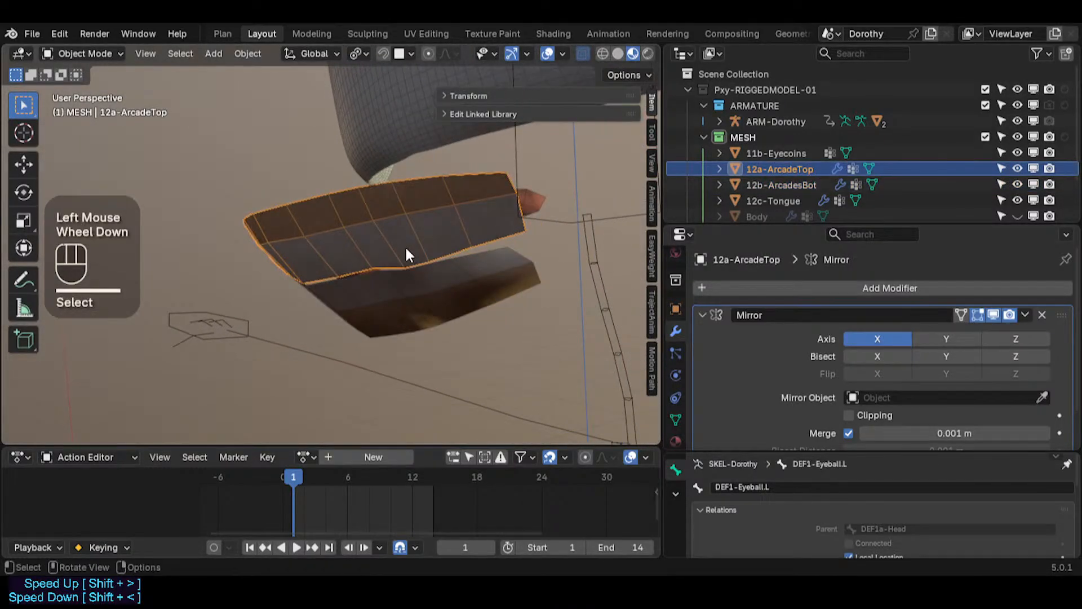
left_click(702, 316)
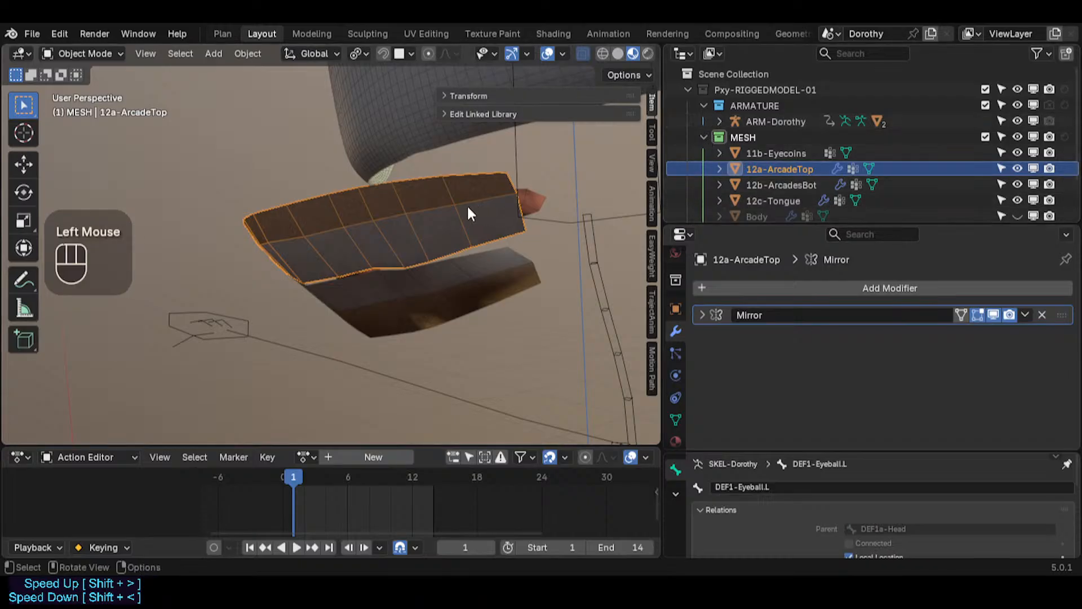
Step: Inspect the upper and lower arcades from several angles and save the file
middle_click_drag(467, 206, 346, 227)
middle_click_drag(277, 262, 407, 255)
scroll(416, 310, "down", 4)
scroll(404, 317, "up", 4)
scroll(407, 256, "down", 2)
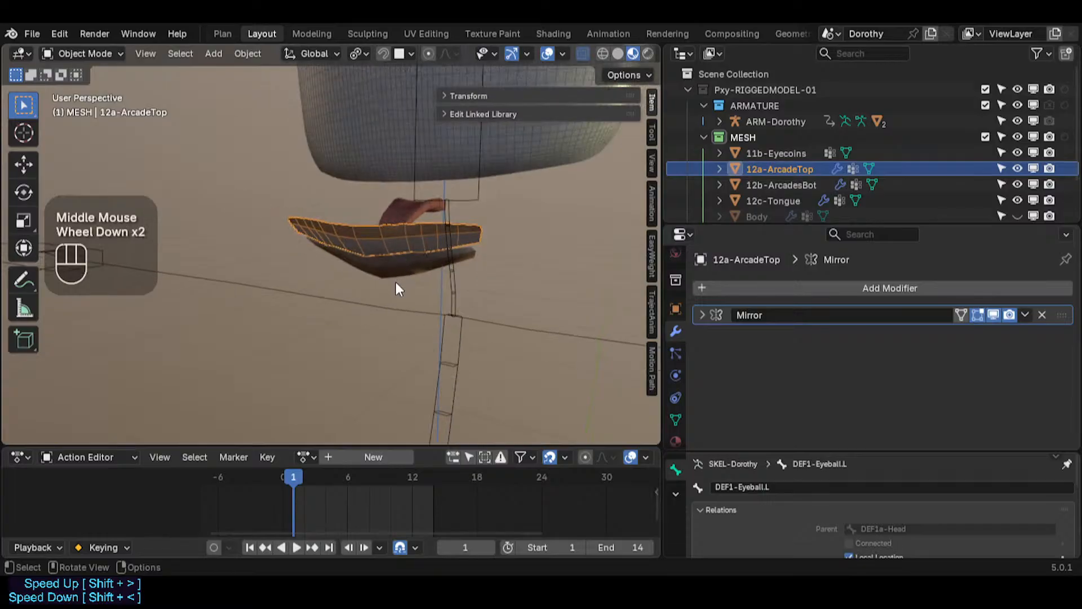
scroll(389, 262, "up", 2)
left_click(376, 191)
left_click(356, 146)
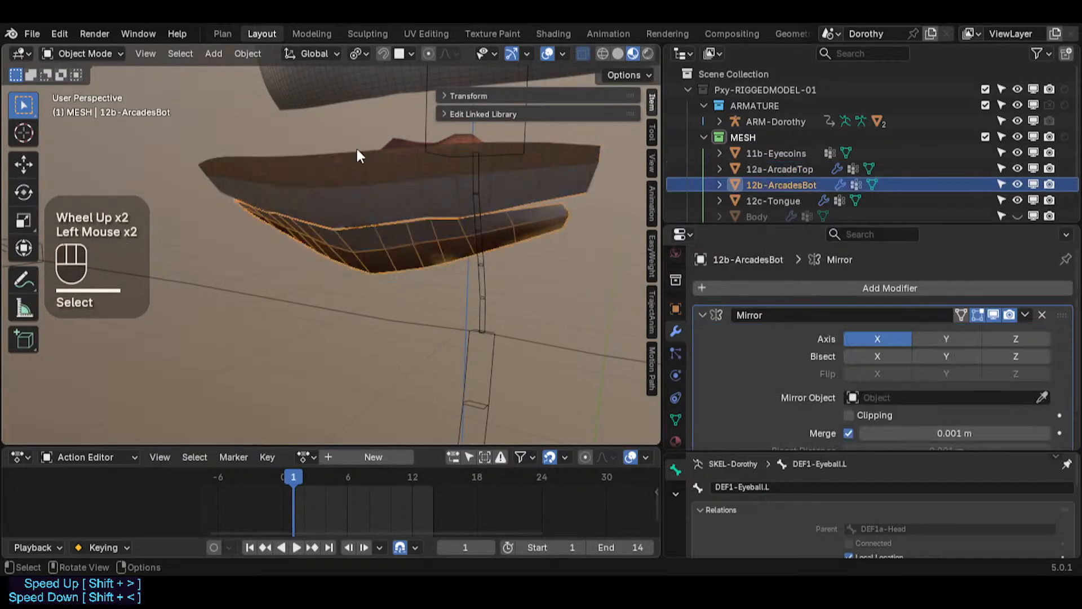
left_click(356, 146)
scroll(404, 238, "down", 2)
middle_click_drag(405, 237, 303, 294)
scroll(352, 274, "up", 2)
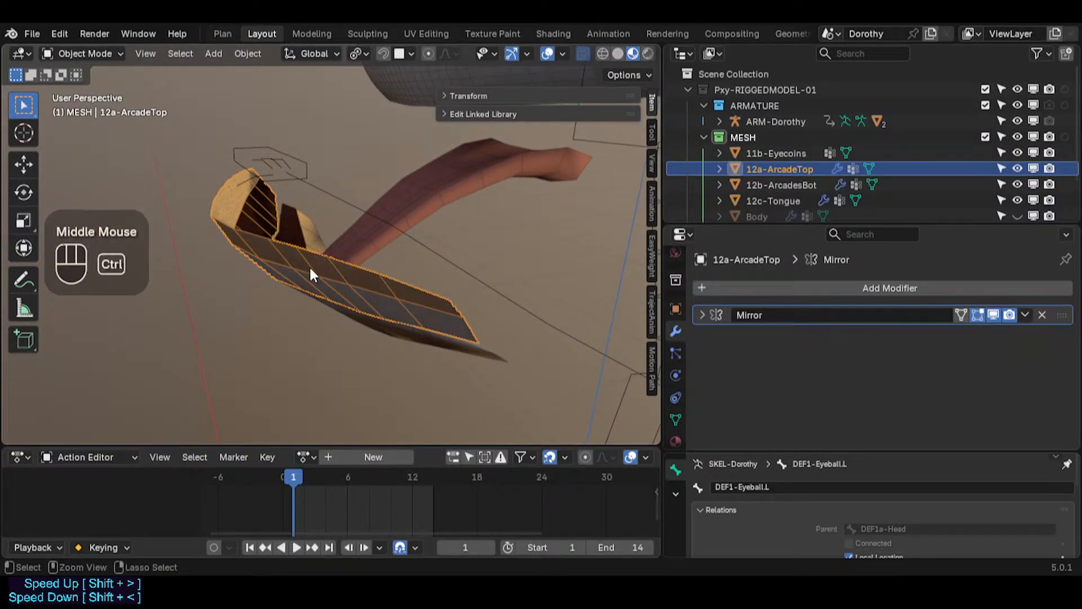
key("ctrl+s")
Step: Collapse the Mirror modifier panels of the lower arcade, upper arcade and tongue
scroll(380, 310, "down", 1)
middle_click_drag(379, 310, 439, 254)
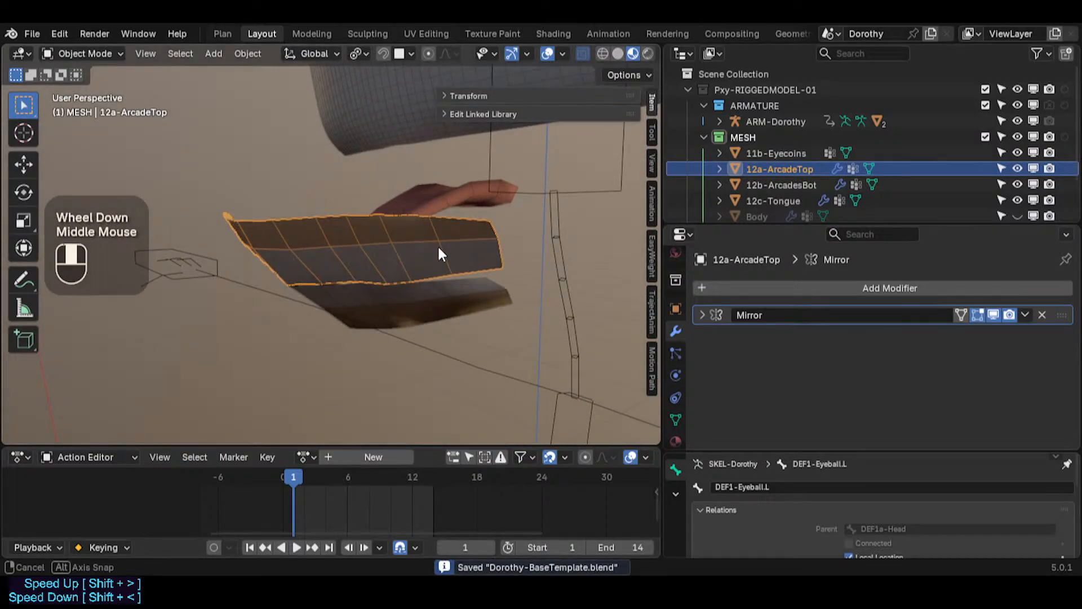
left_click(386, 300)
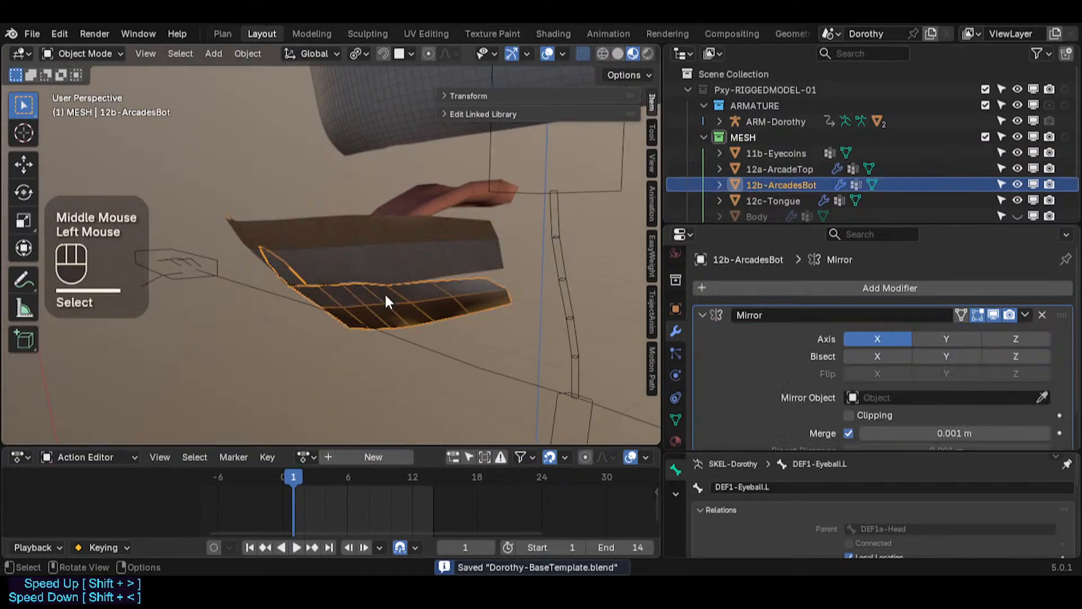
left_click(702, 314)
left_click(482, 245)
left_click(702, 315)
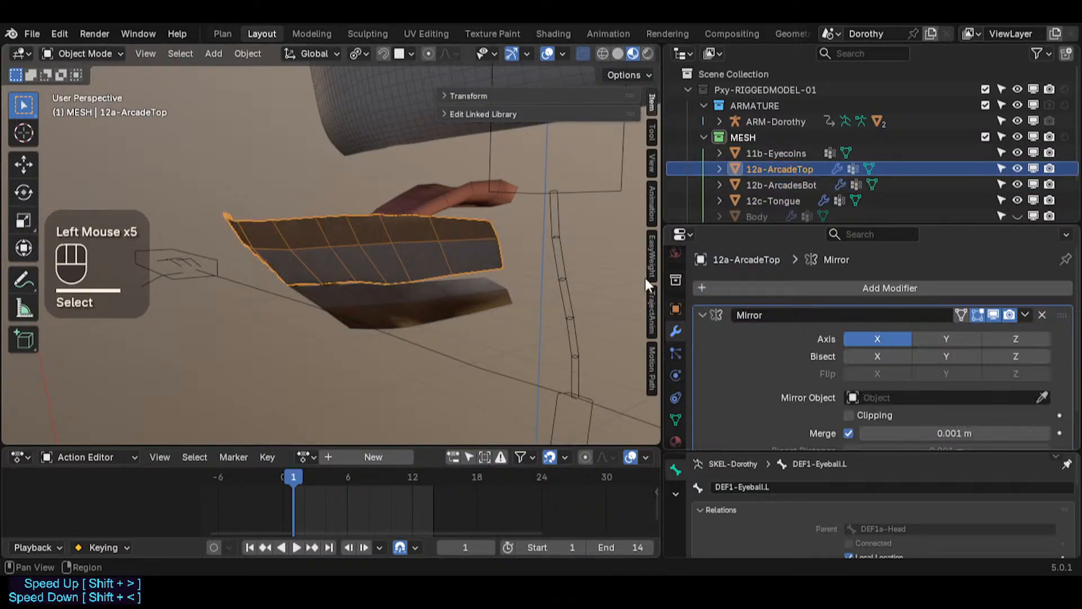
left_click(702, 314)
left_click(462, 198)
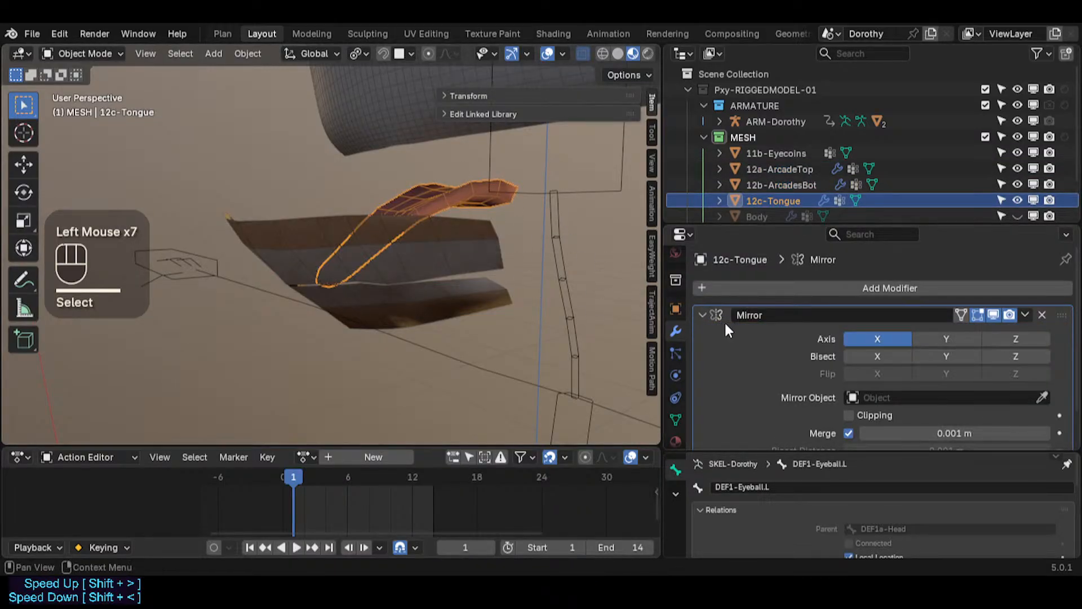
left_click(703, 314)
Step: Parent both arcades and the tongue to the ARM-Dorothy armature with Armature Deform
left_click(451, 258, "shift")
left_click(451, 301, "shift")
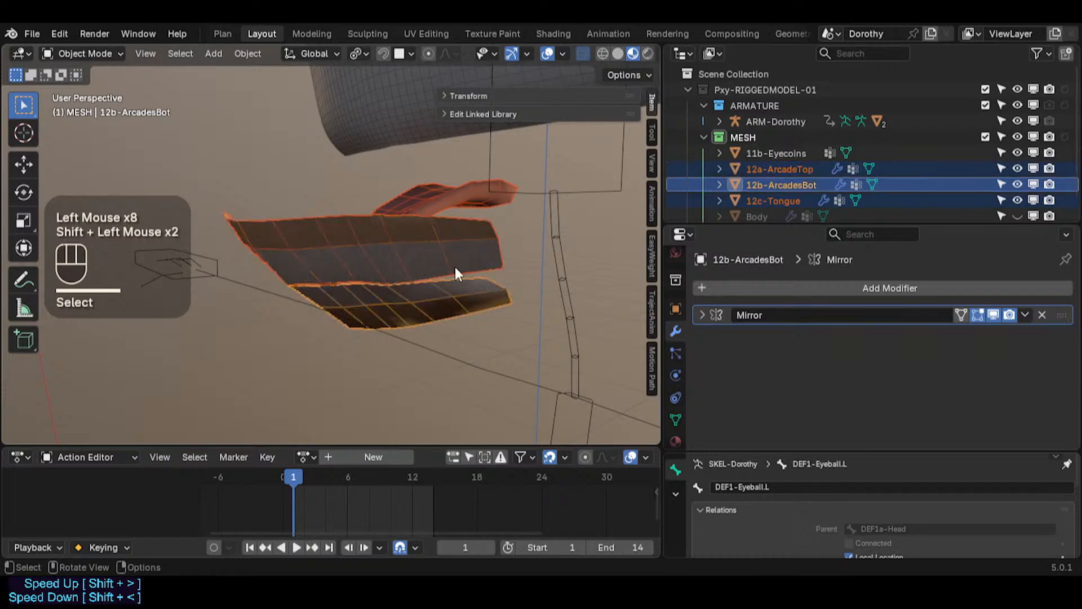
scroll(454, 268, "down", 1)
left_click(545, 209, "shift")
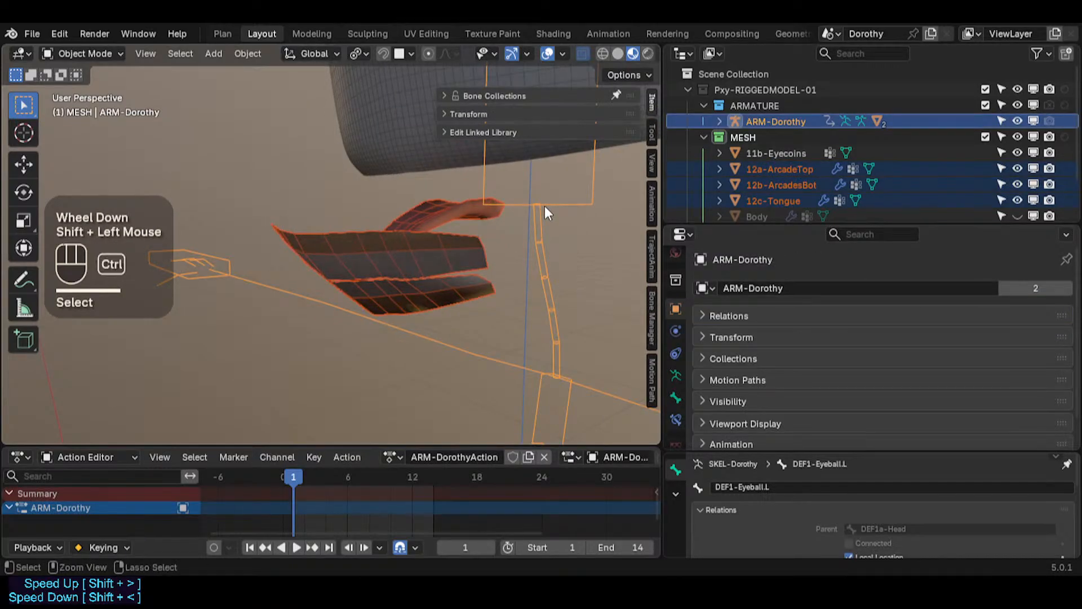
key("ctrl+p")
key("Down")
key("Down")
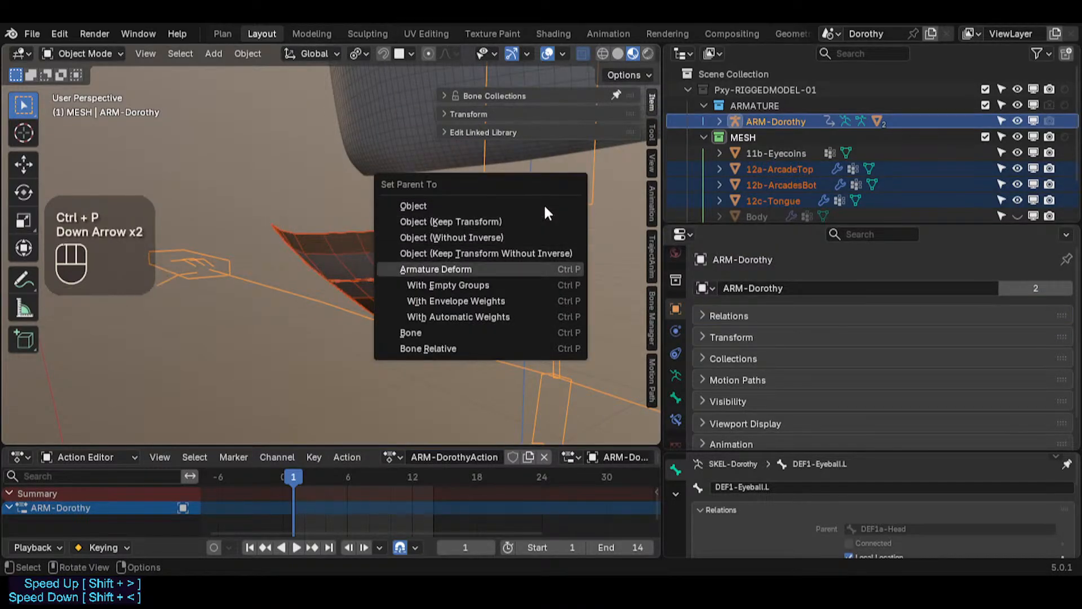
key("Return")
left_click(424, 259)
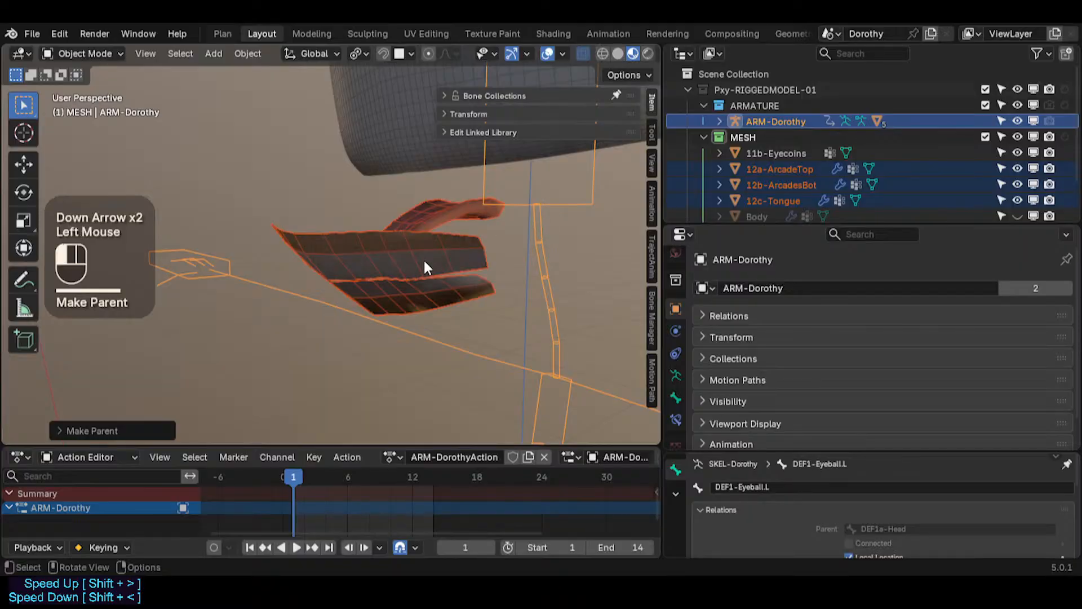
Step: Select the head control bone in Pose Mode and try rotating it
left_click(589, 186)
scroll(590, 186, "down", 2)
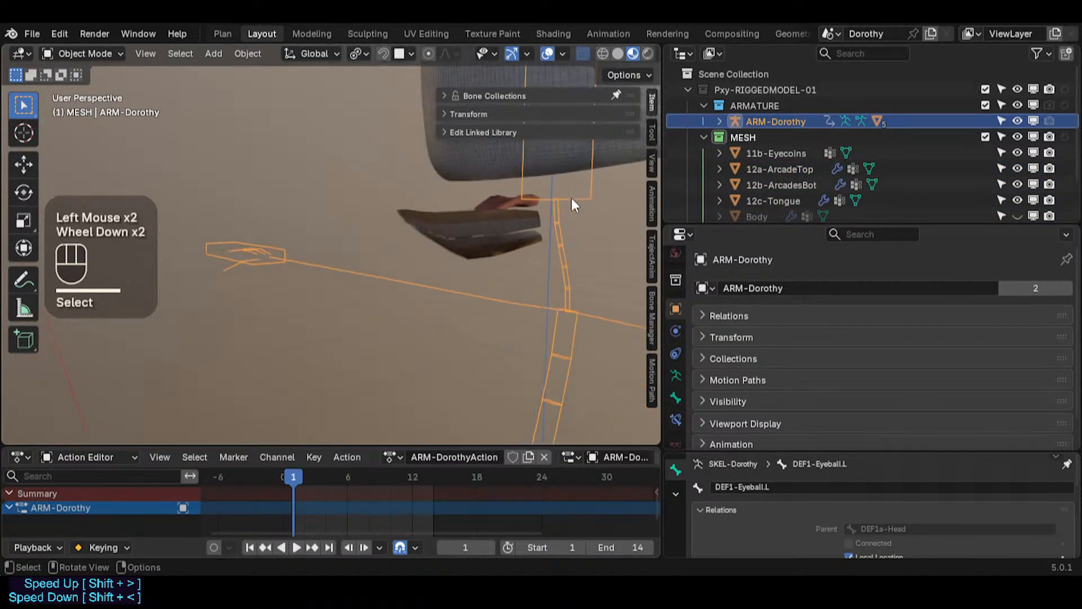
key("ctrl+Tab")
left_click(596, 175)
key("r")
key("Escape")
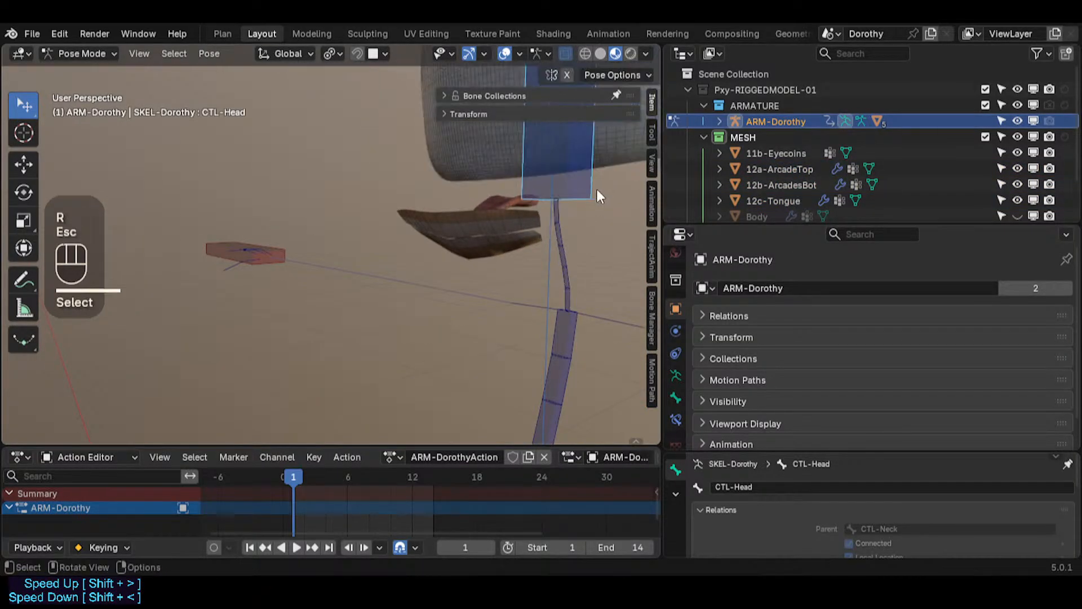
middle_click_drag(597, 189, 432, 245, "shift")
Step: Return to Object Mode and select the tongue to check its Armature modifier
key("ctrl+Tab")
scroll(432, 248, "up", 2)
left_click(432, 249)
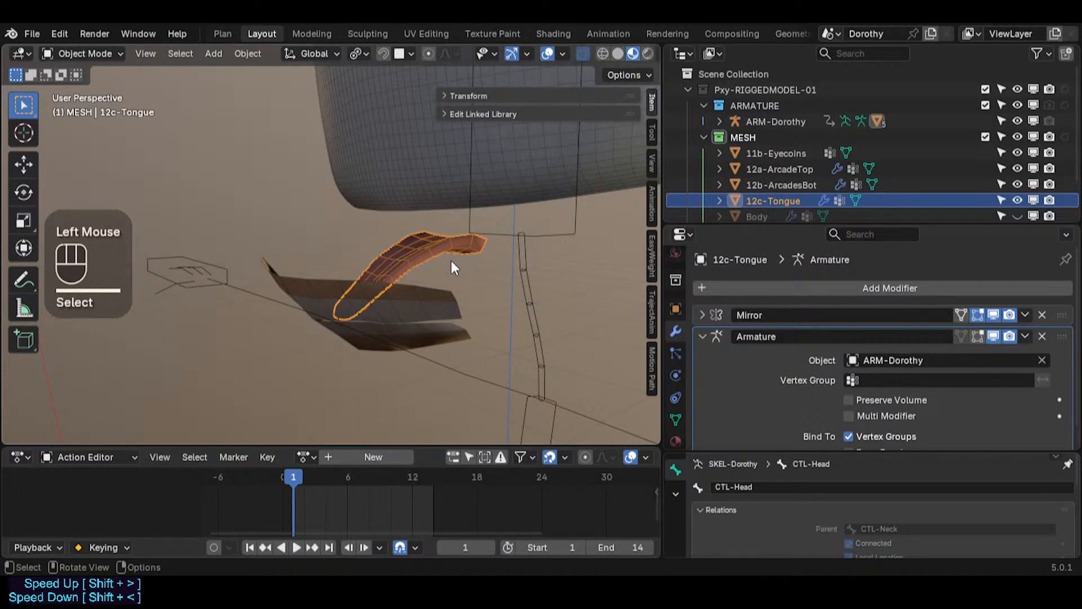
middle_click_drag(452, 257, 380, 258)
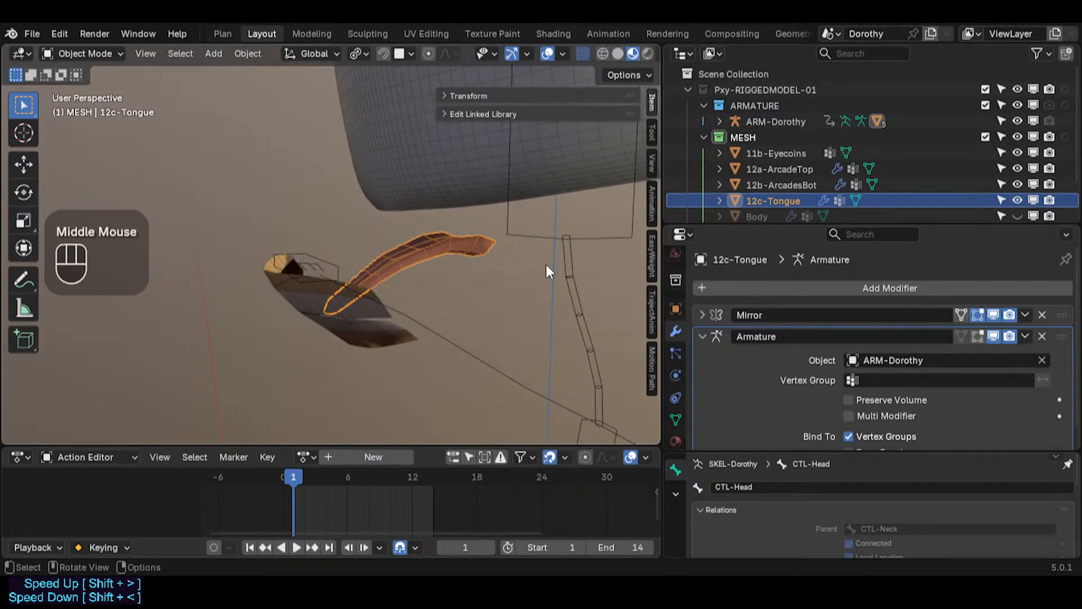
Step: Enter the armature's Edit Mode and solo the DEF-Skeleton bone collection
left_click(574, 222)
left_click(574, 228)
key("Tab")
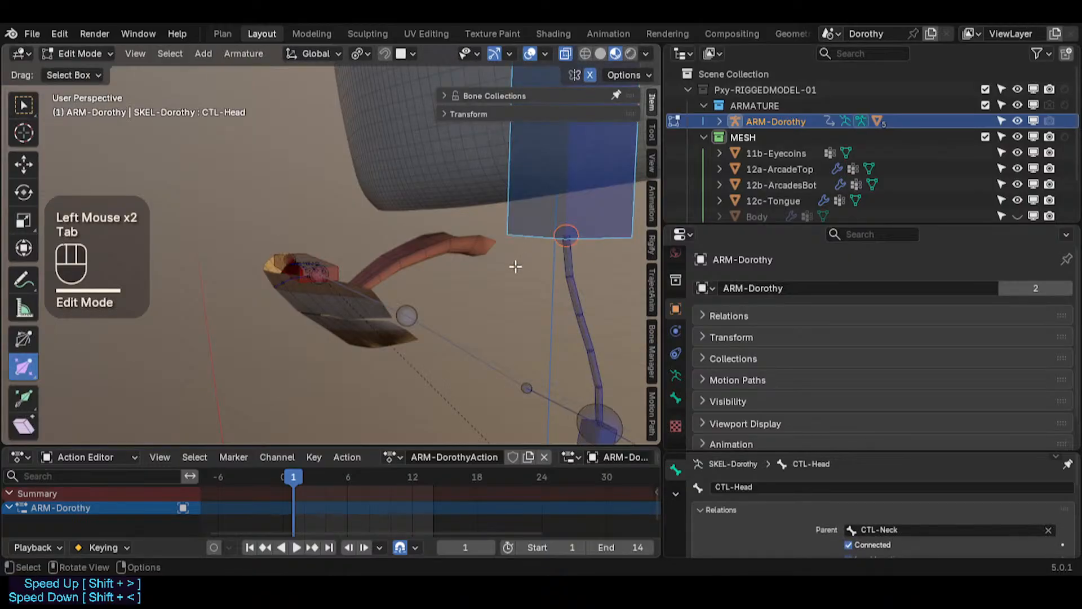
scroll(509, 263, "up", 1)
scroll(509, 263, "down", 3)
middle_click_drag(509, 263, 465, 237, "shift")
middle_click_drag(465, 236, 485, 225)
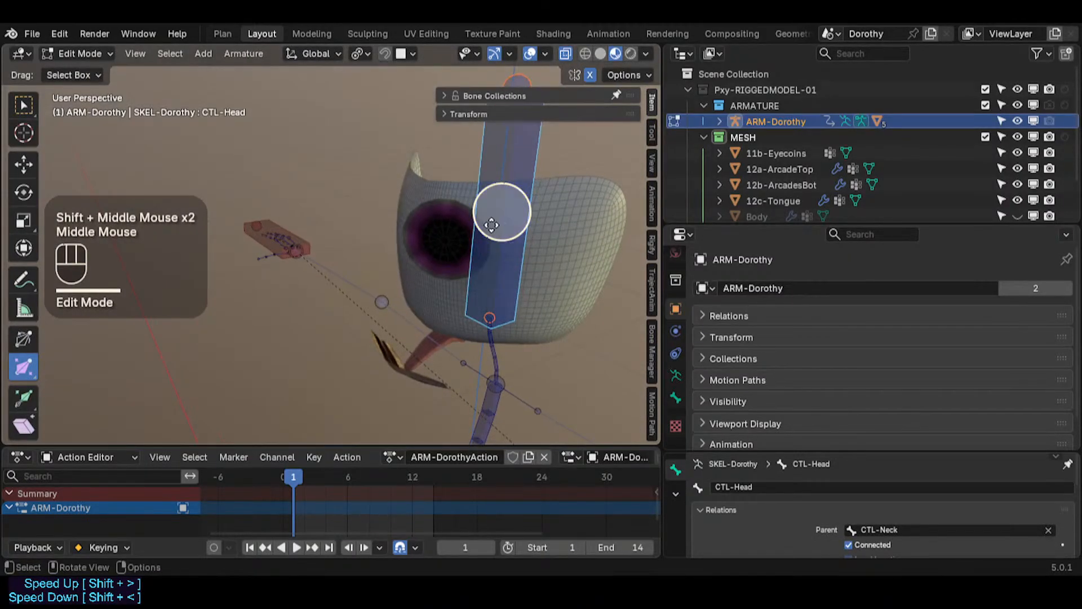
key("n")
Step: Select the left eyeball deform bone DEF1-Eyeball.L near the head
key("n")
left_click(509, 97)
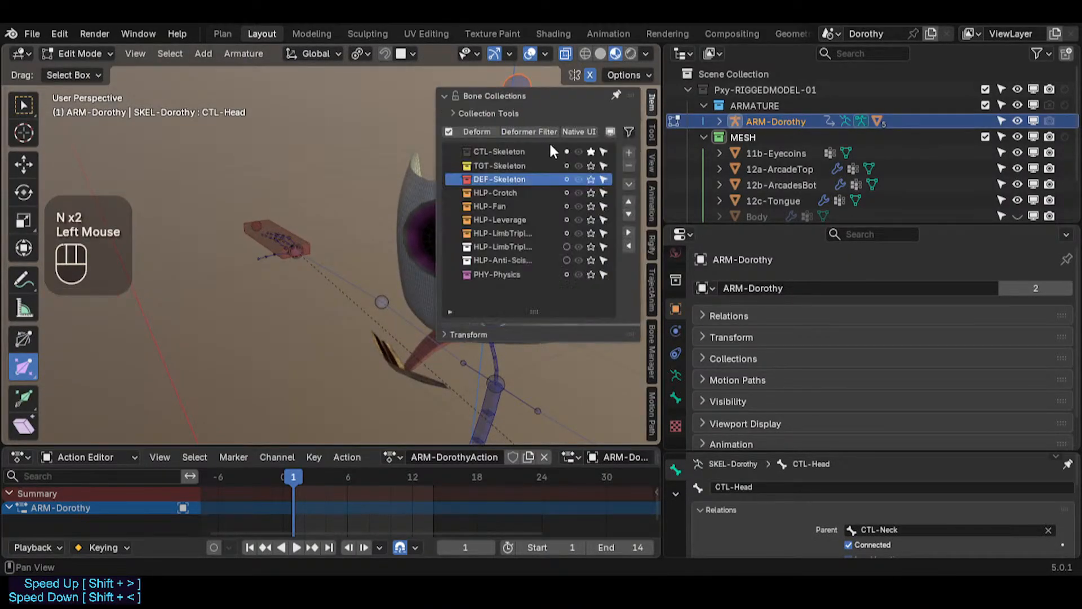
left_click(589, 179)
key("n")
middle_click_drag(496, 290, 445, 231)
scroll(505, 297, "up", 2)
left_click(505, 297)
scroll(442, 234, "up", 2)
mouse_move(434, 242)
middle_mouse_down()
mouse_move(394, 275)
mouse_move(423, 260)
middle_mouse_up()
left_click(454, 165)
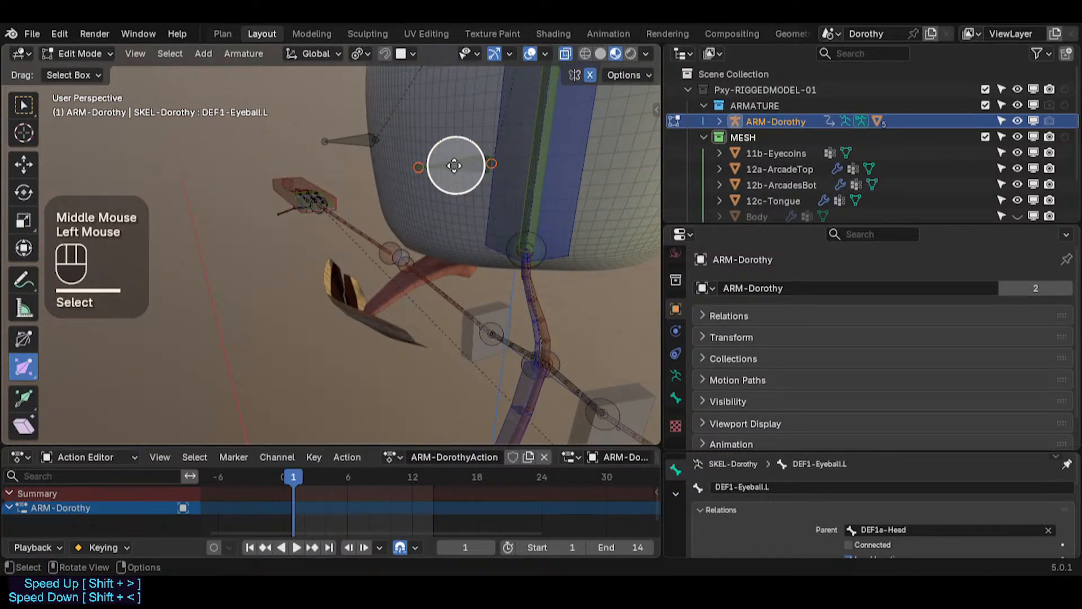
Step: Duplicate the left eyeball deform bone and move the copy below the head in front view
key("KP_3")
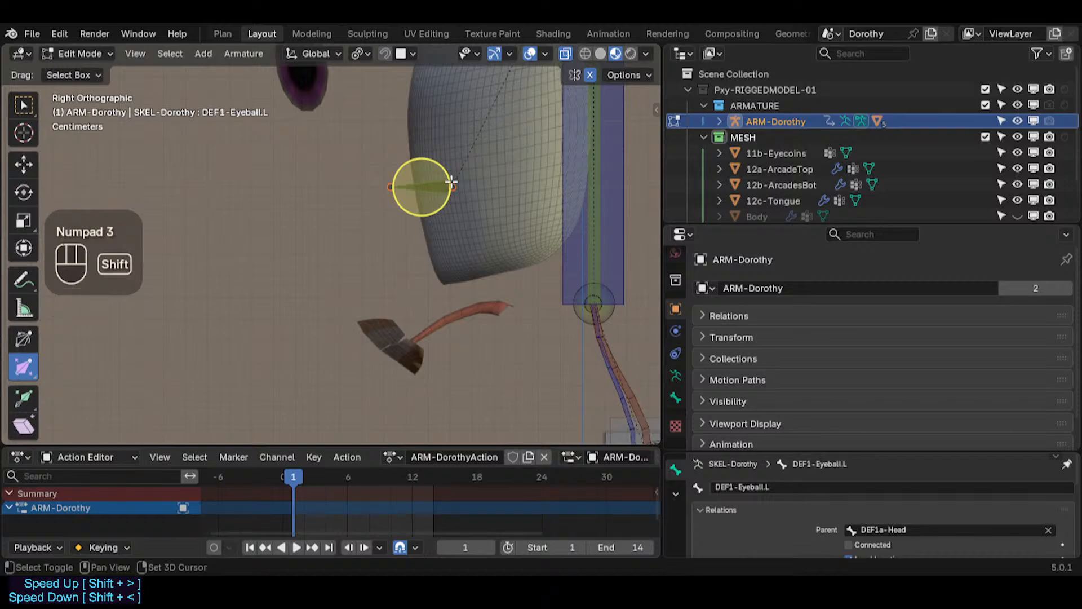
key("shift+d")
left_click(456, 318)
key("KP_1")
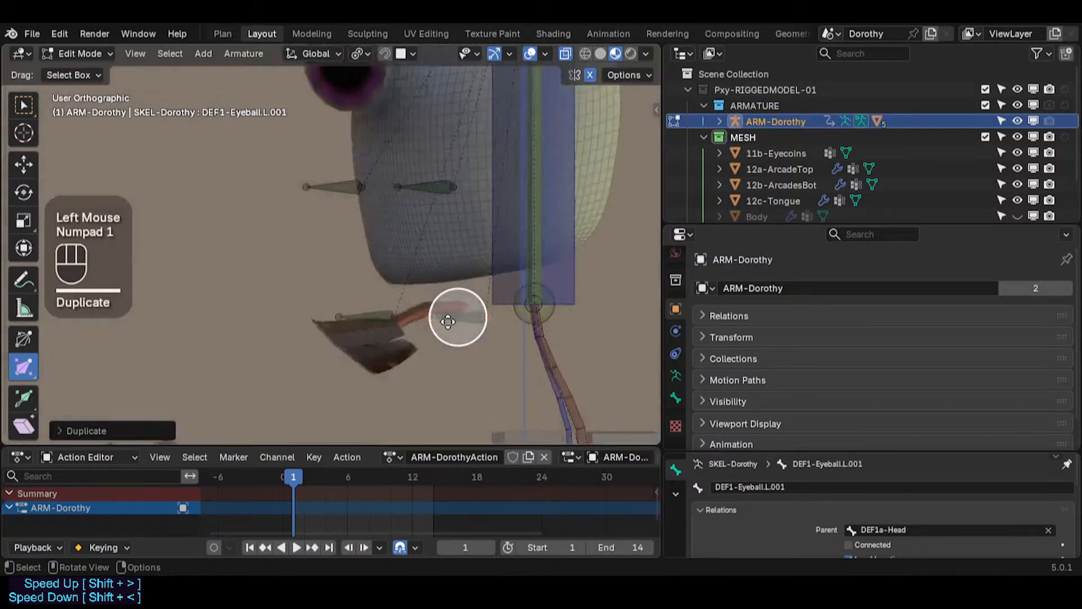
key("g")
left_click(451, 284)
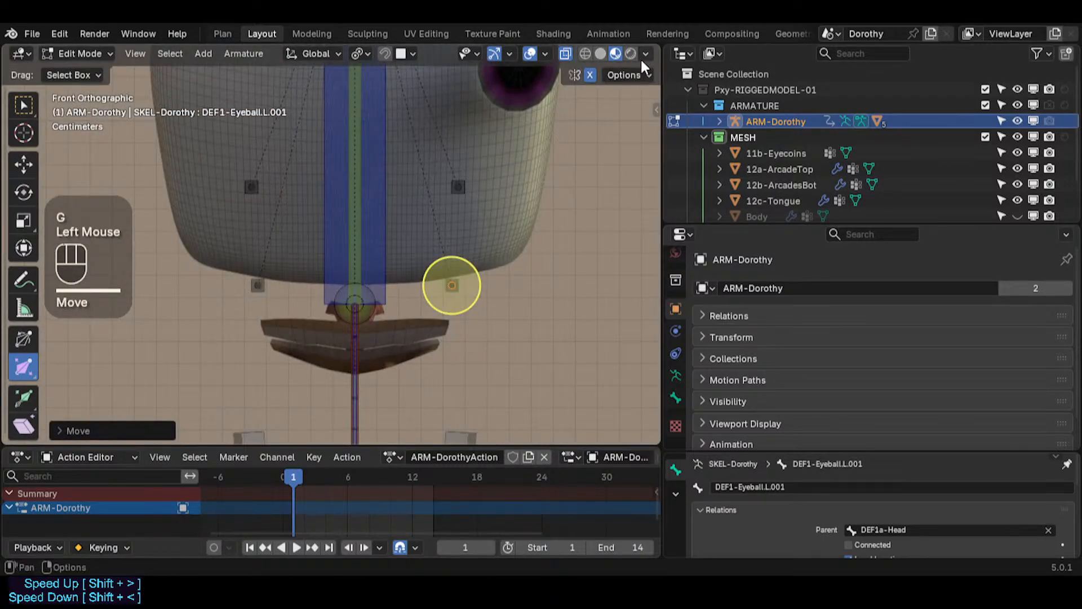
Step: Delete the mirrored duplicate bone on the opposite side of the head
left_click(452, 284)
left_click(257, 285)
key("x")
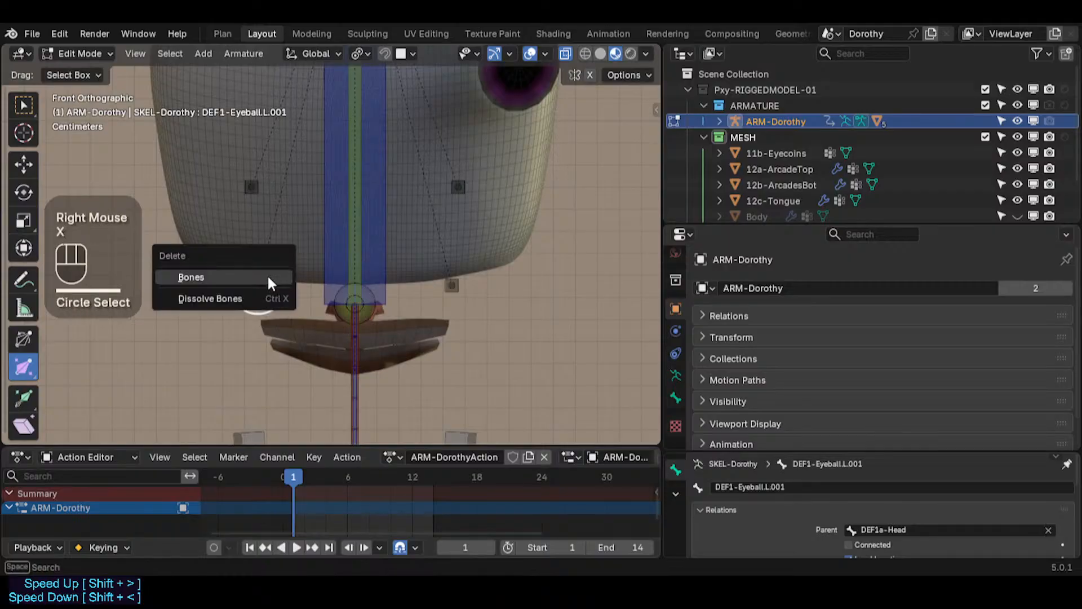
left_click(265, 280)
Step: Rename the duplicated bone to DEF1-Tongue
left_click(451, 285)
left_click(451, 285)
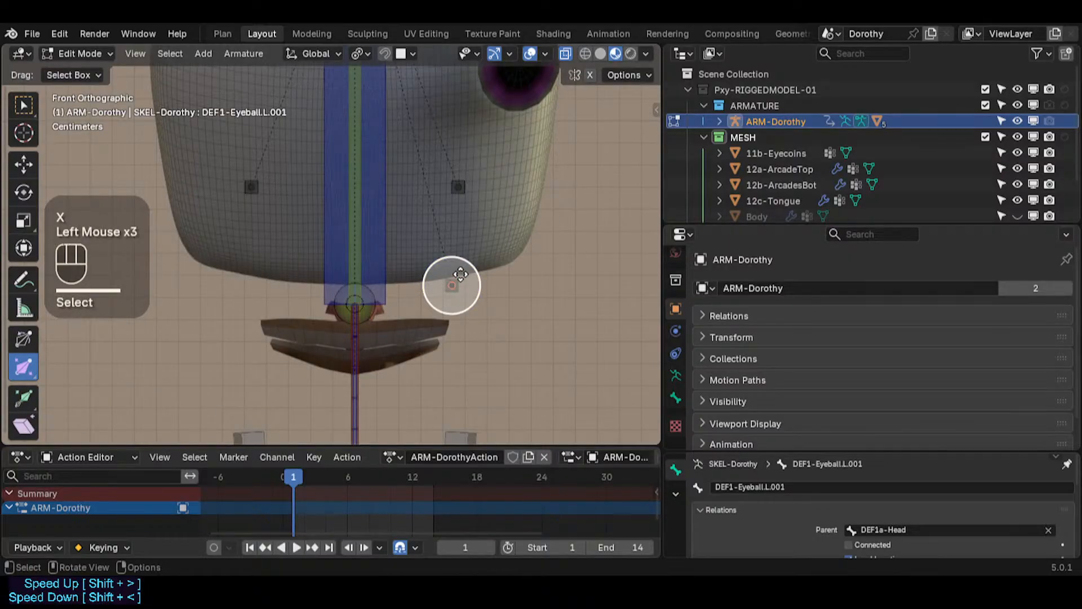
left_click(460, 275)
key("F2")
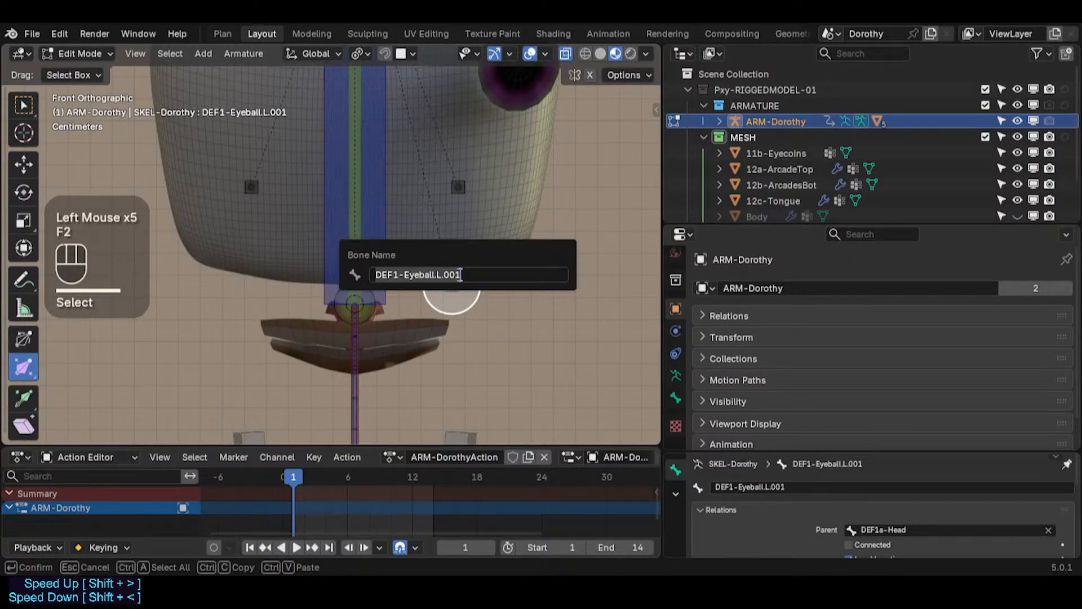
key("Right")
key("Right")
key("Right")
type("Tong")
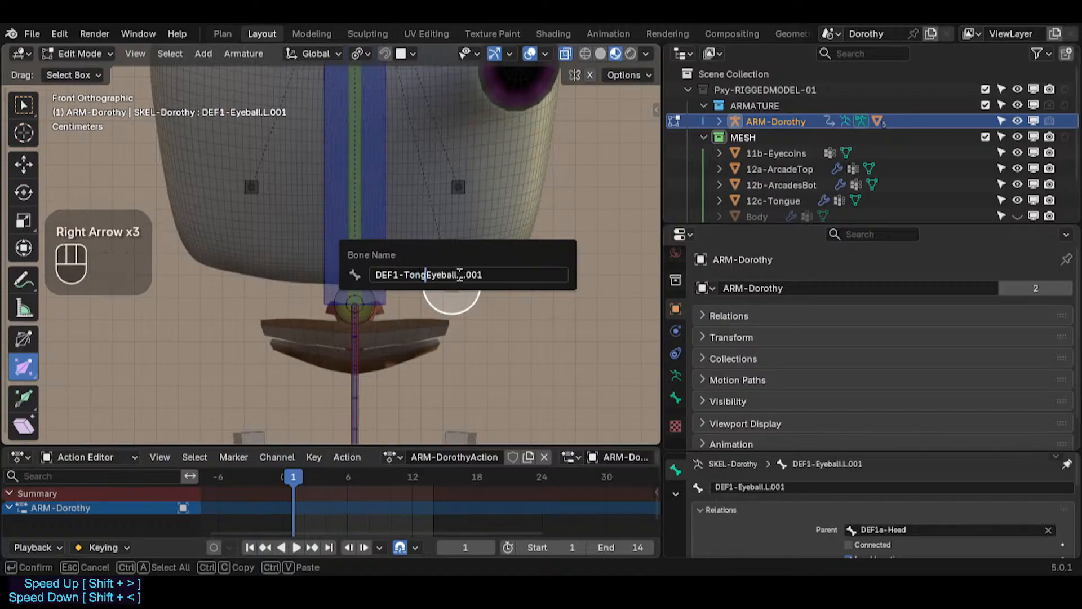
key("BackSpace")
key("Return")
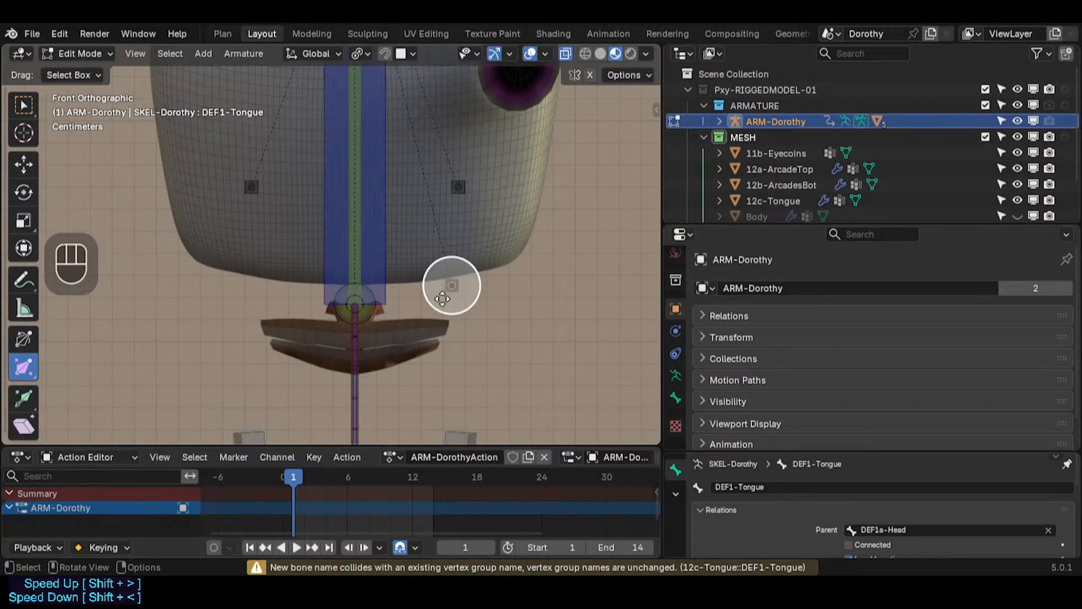
Step: Snap the DEF1-Tongue bone to the head bone's position using the 3D cursor
left_click(371, 286)
key("shift+s")
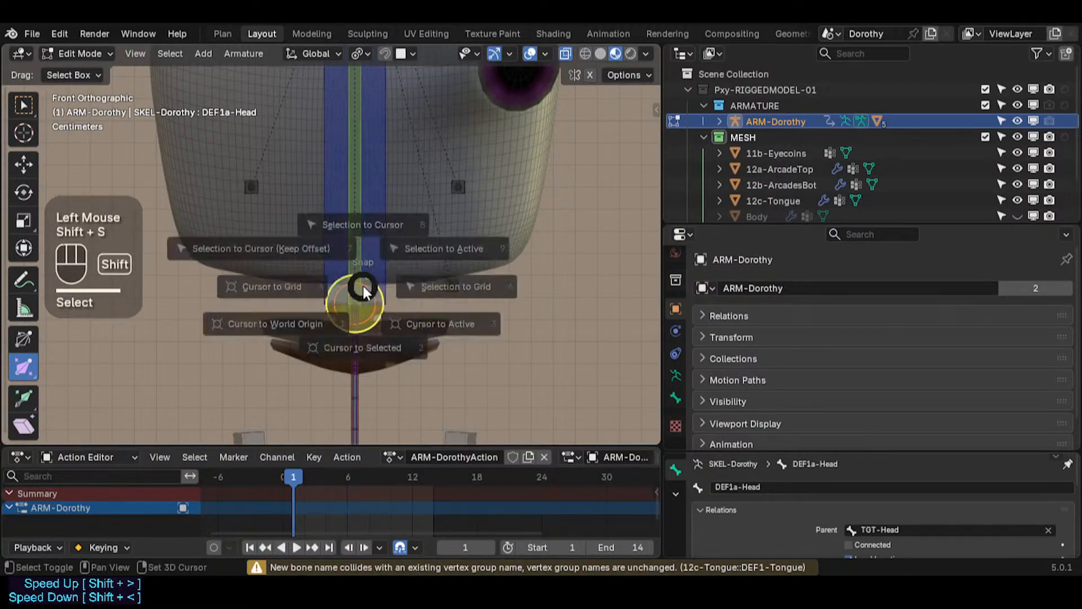
left_click(358, 344)
key("alt+a")
key("c")
left_click(456, 287)
right_click(458, 286)
key("shift+s")
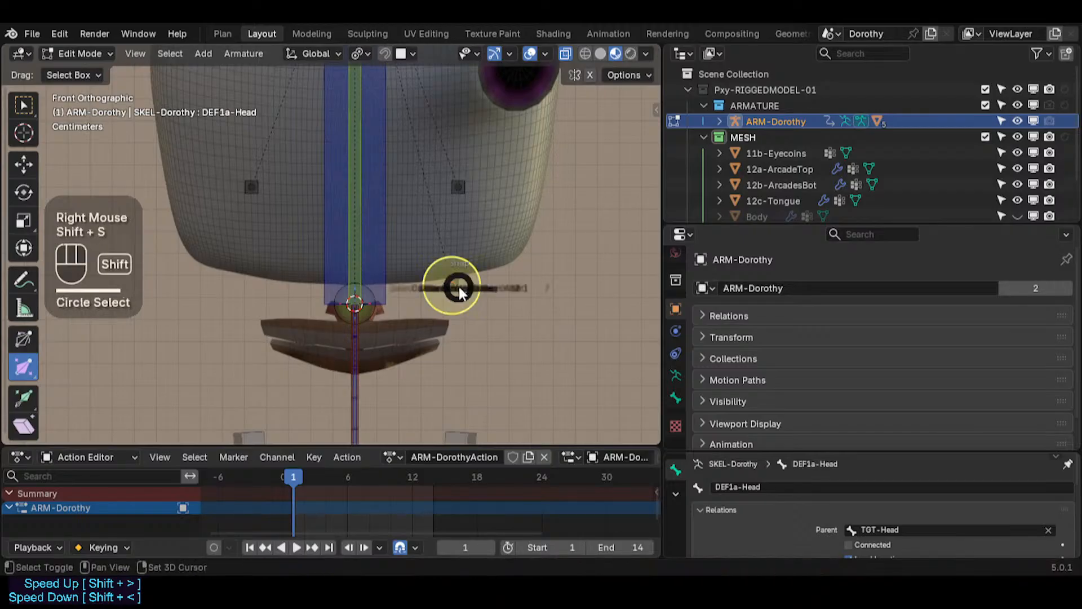
key("8")
Step: Move and scale the DEF1-Tongue bone in side view so it lies at the tongue's root
key("KP_3")
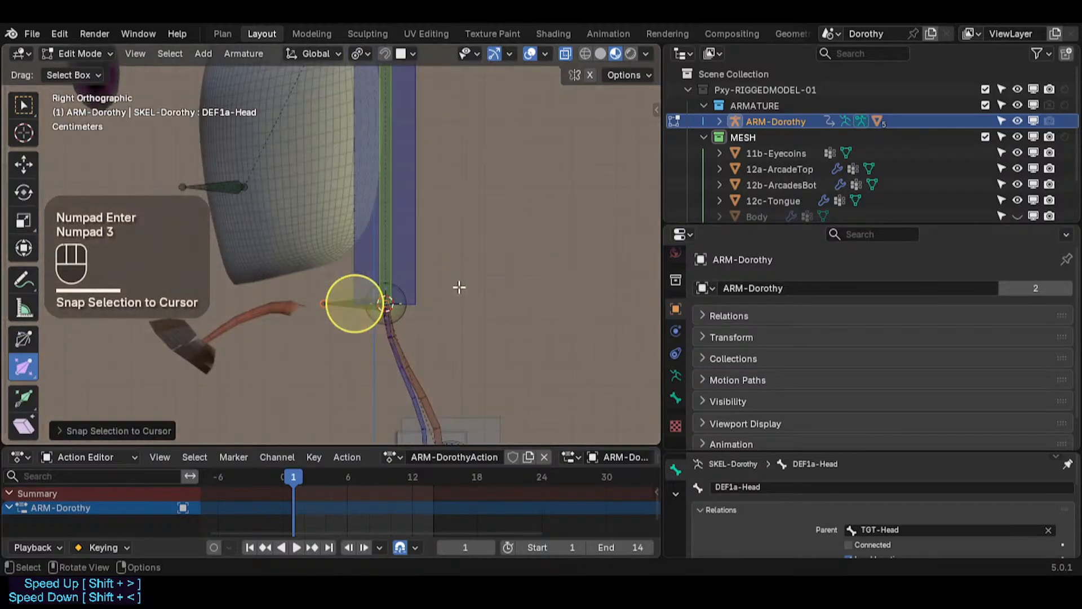
scroll(409, 304, "up", 2)
middle_click_drag(360, 304, 471, 286, "shift")
key("g")
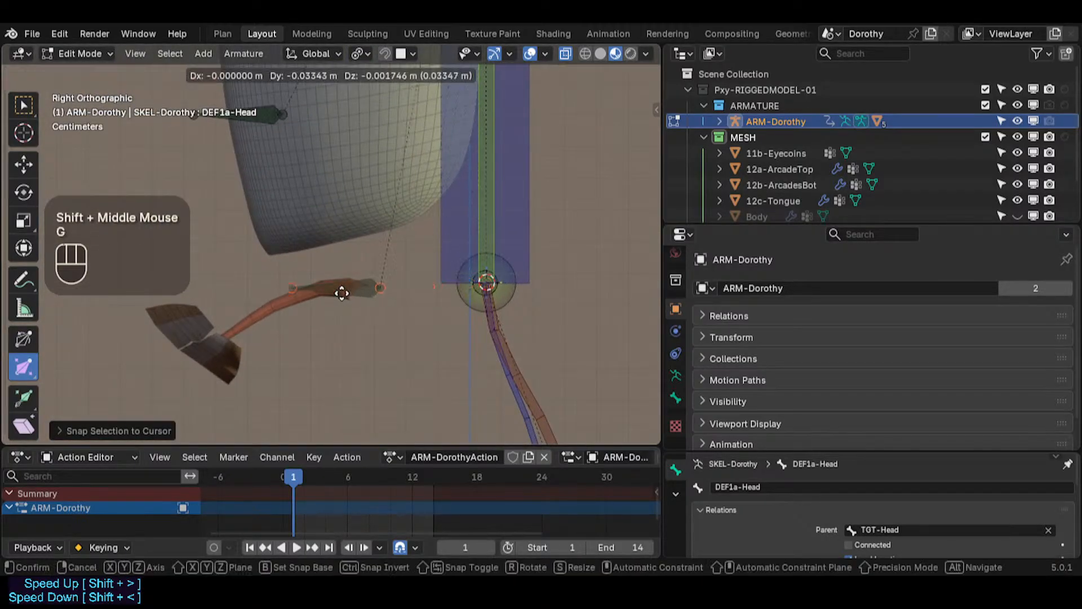
left_click(321, 290)
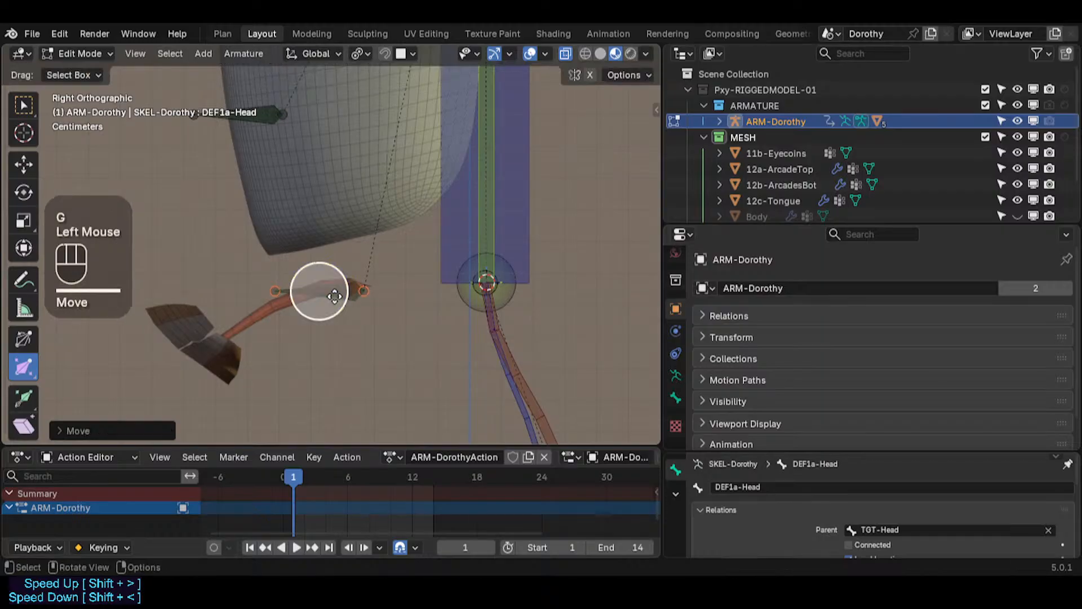
middle_click_drag(321, 290, 391, 280, "shift")
key("s")
left_click(373, 285)
left_click(391, 279)
key("ctrl+3")
left_click(394, 281)
left_click(394, 281)
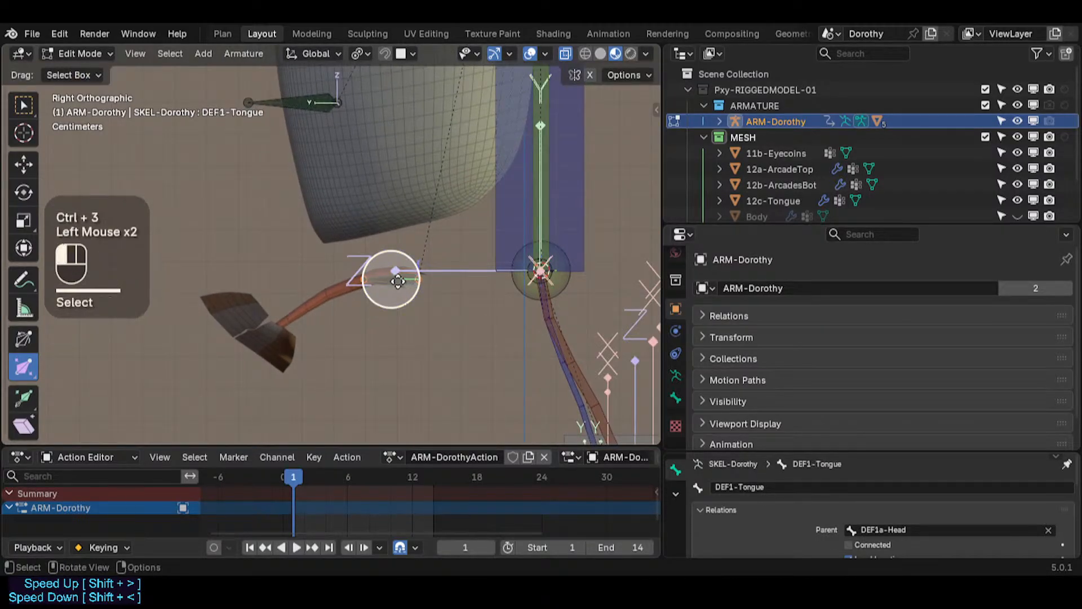
key("alt+a")
key("ctrl+3")
left_click(390, 283)
middle_click_drag(390, 283, 423, 281, "shift")
Step: Duplicate the tongue bone, place the copy at the upper arcade, and rename it DEF1-ArcadeTop
key("shift+d")
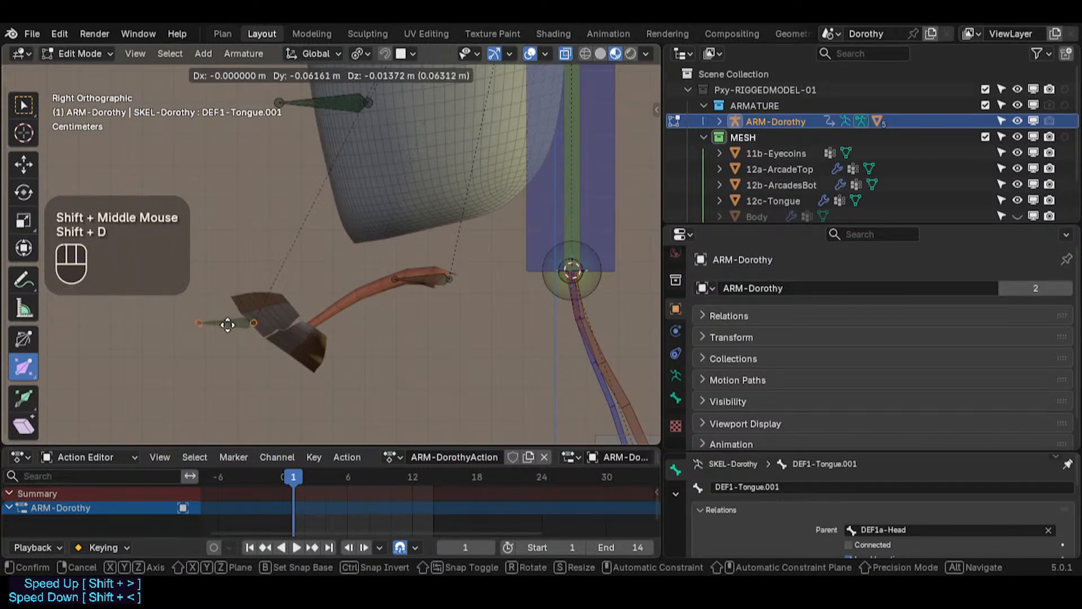
left_click(230, 321)
key("F2")
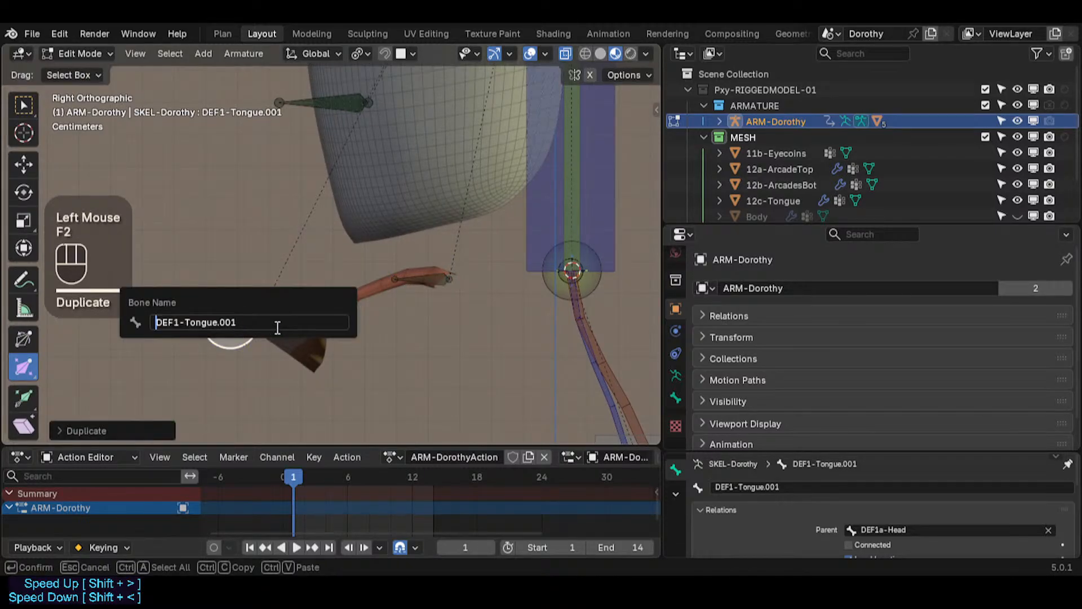
key("Right")
key("Right")
key("Right")
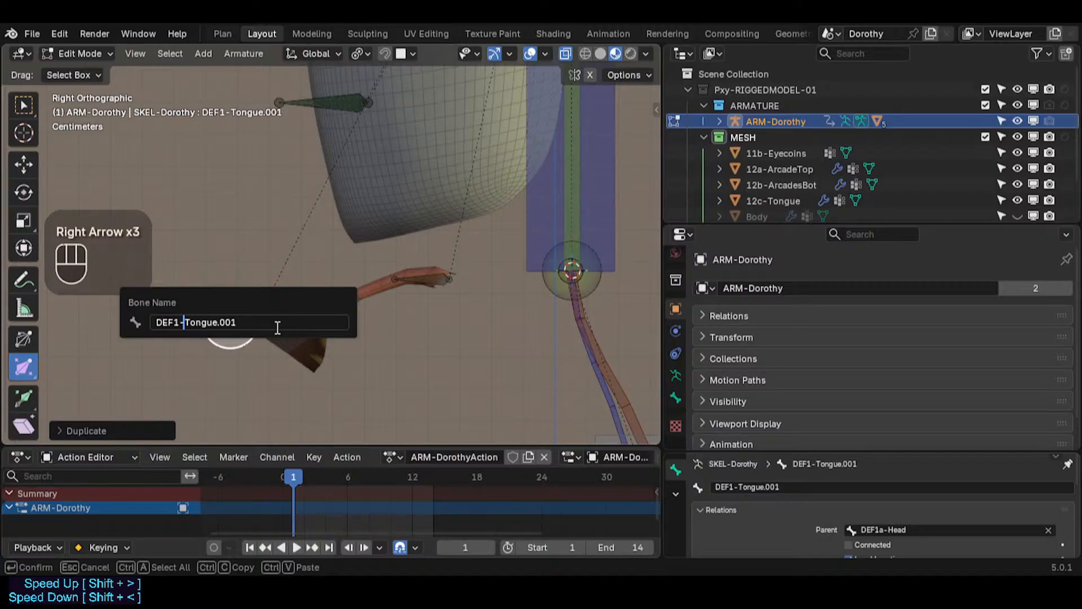
type("Ar")
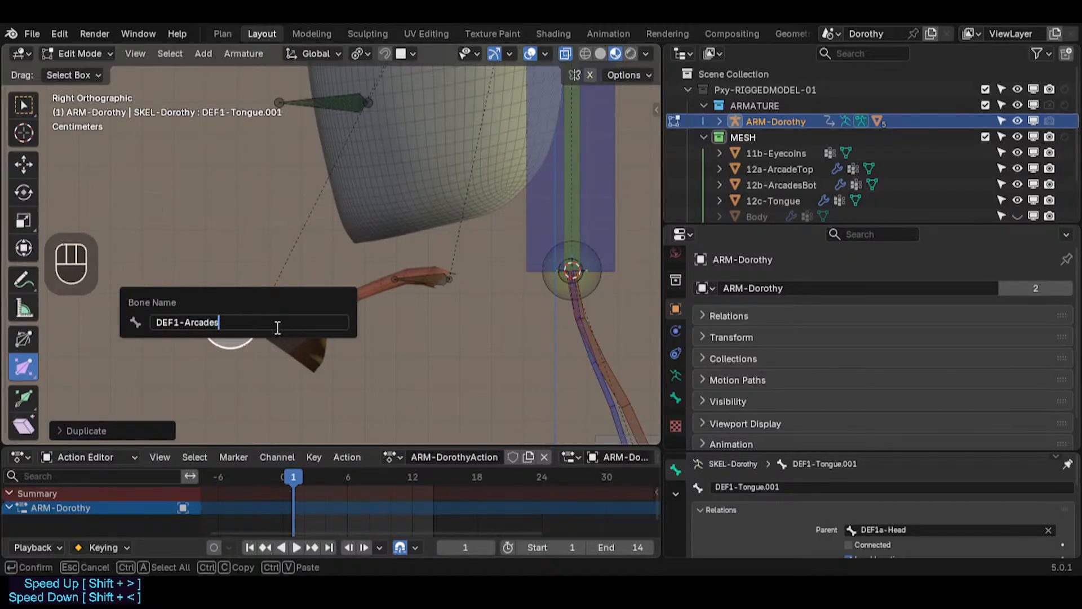
type("cadeTop")
key("ctrl+c")
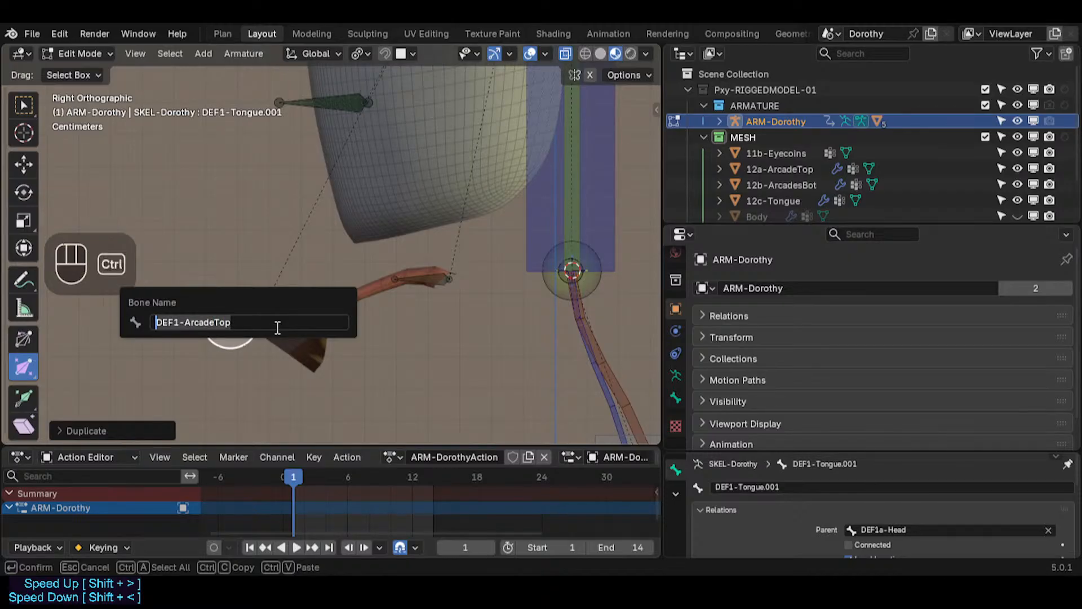
key("Return")
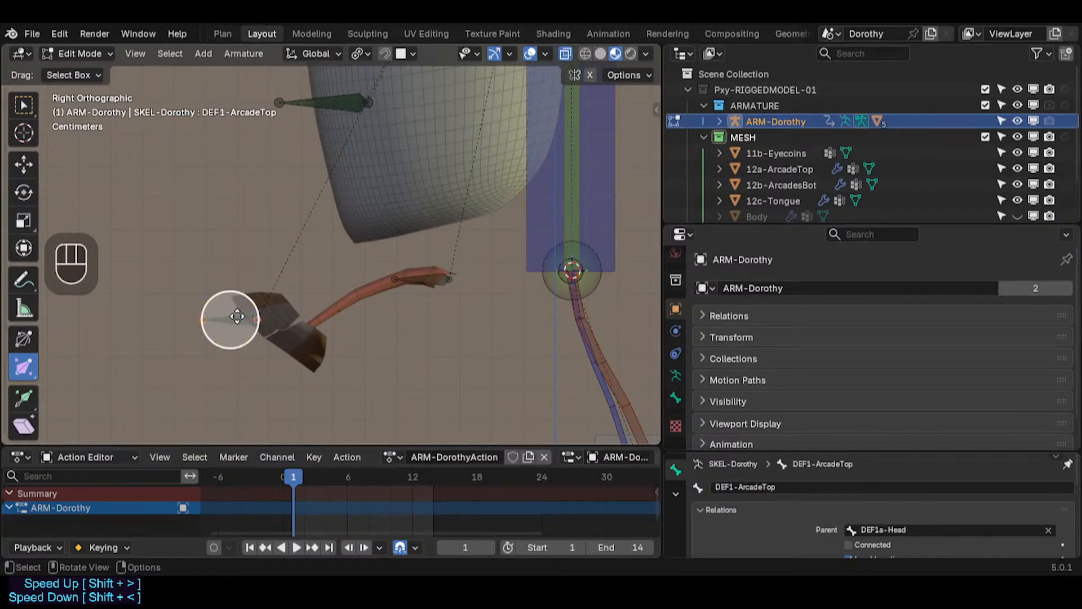
Step: Duplicate DEF1-ArcadeTop, place the copy at the lower arcade, and rename it DEF1-ArcadeBot
left_click(237, 316)
key("shift+d")
left_click(273, 350)
key("F2")
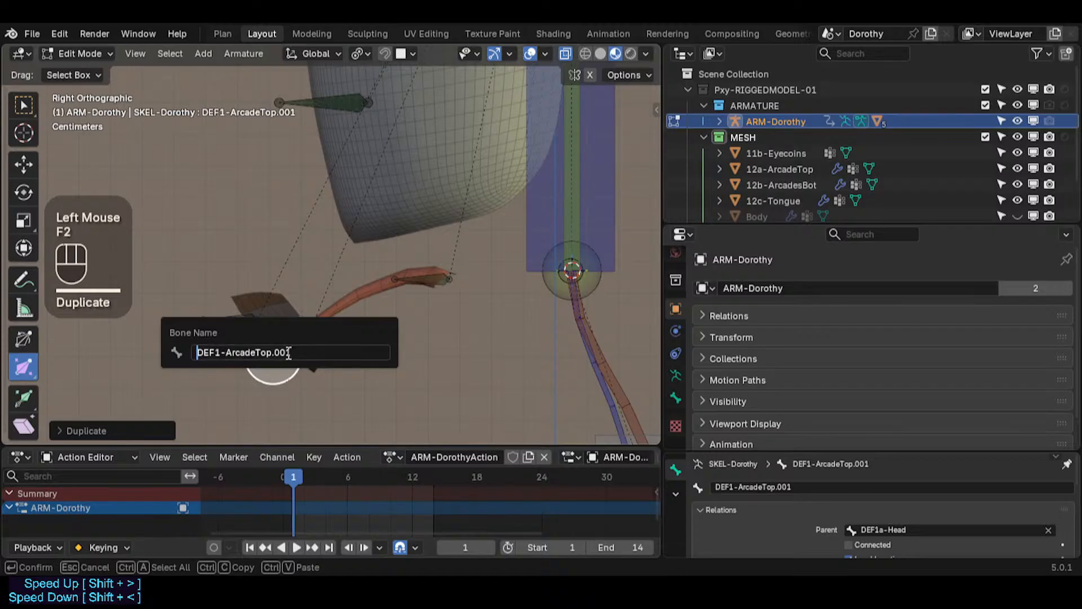
key("BackSpace")
key("BackSpace")
key("BackSpace")
key("BackSpace")
key("BackSpace")
key("BackSpace")
key("BackSpace")
type("Bot")
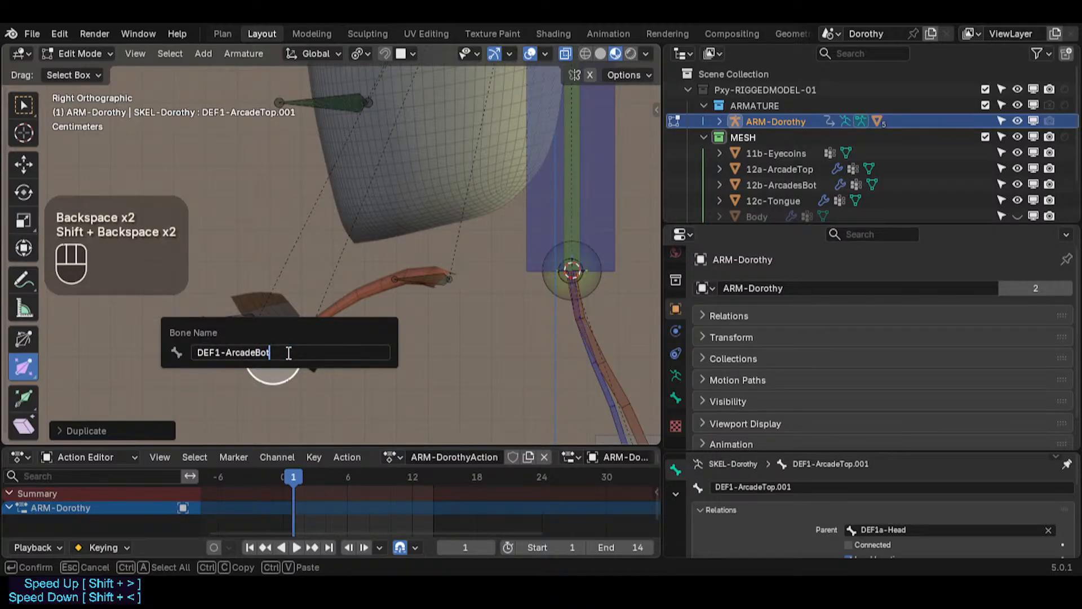
key("Return")
Step: Reposition the DEF1-ArcadeBot and DEF1-ArcadeTop bones to sit inside the lower and upper arcade pieces
scroll(300, 357, "up", 2)
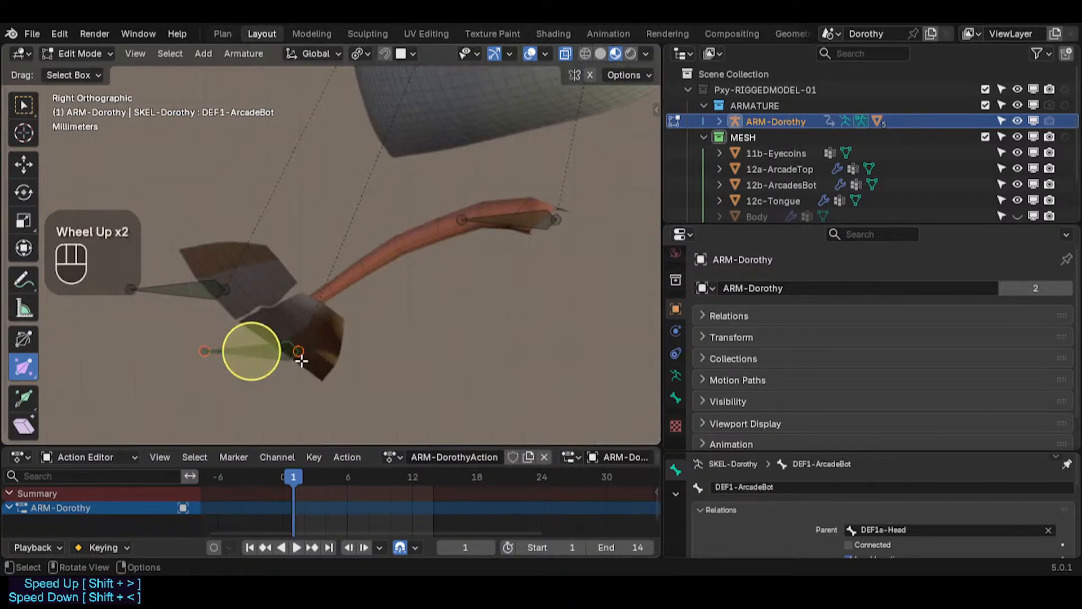
key("g")
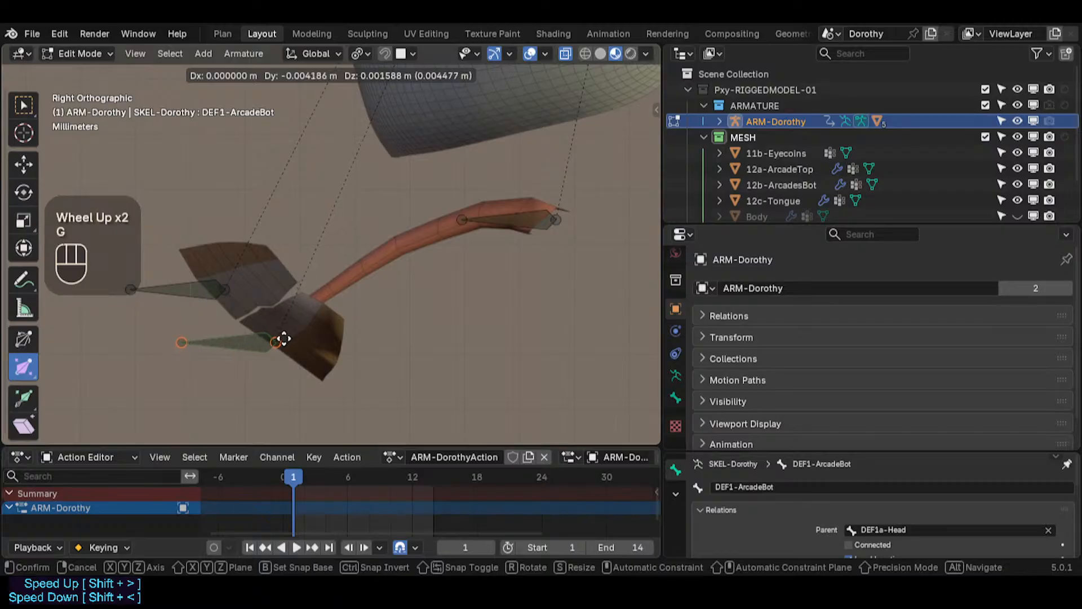
left_click(230, 340)
left_click(202, 280)
key("g")
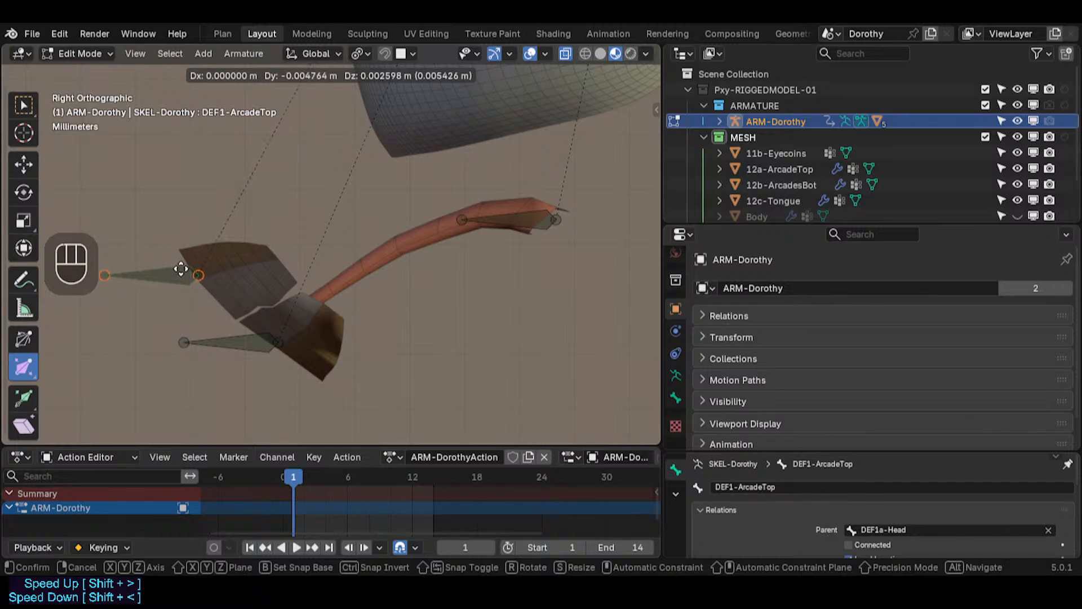
left_click(186, 276)
key("g")
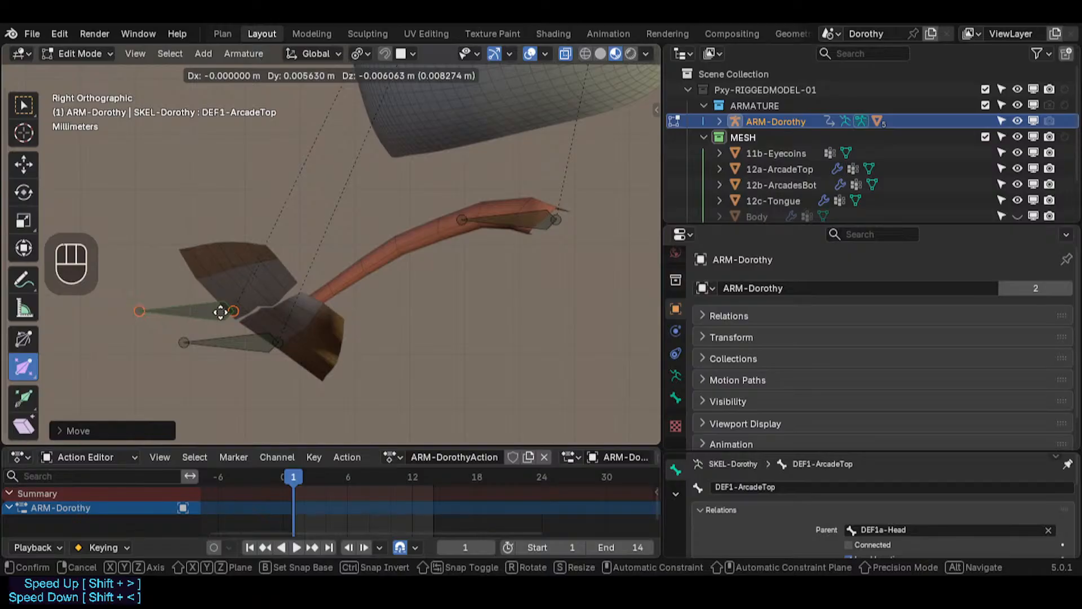
left_click(192, 279)
left_click(264, 346)
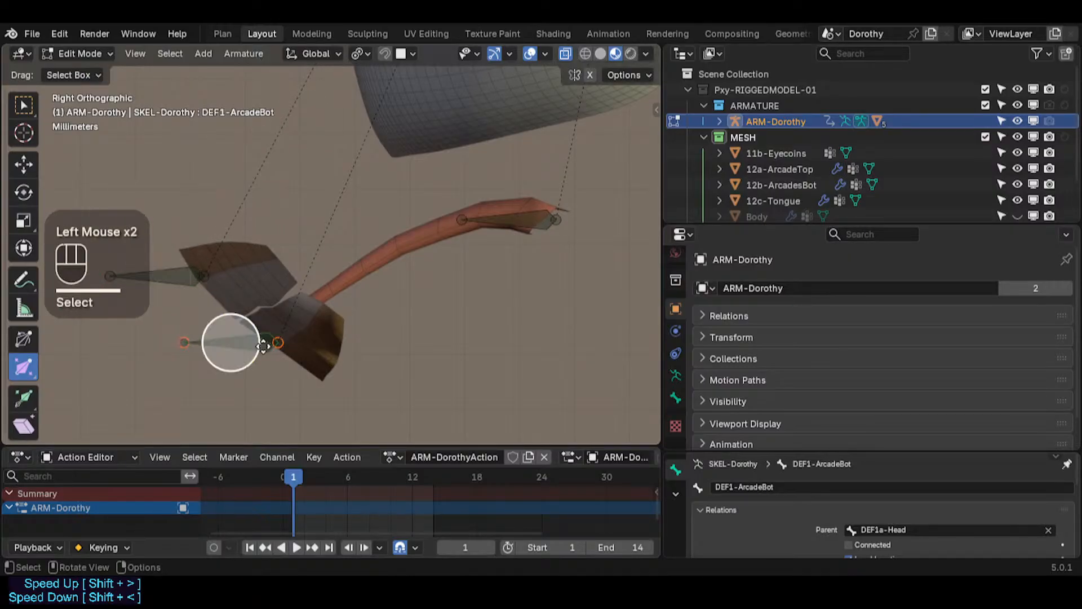
key("g")
left_click(269, 351)
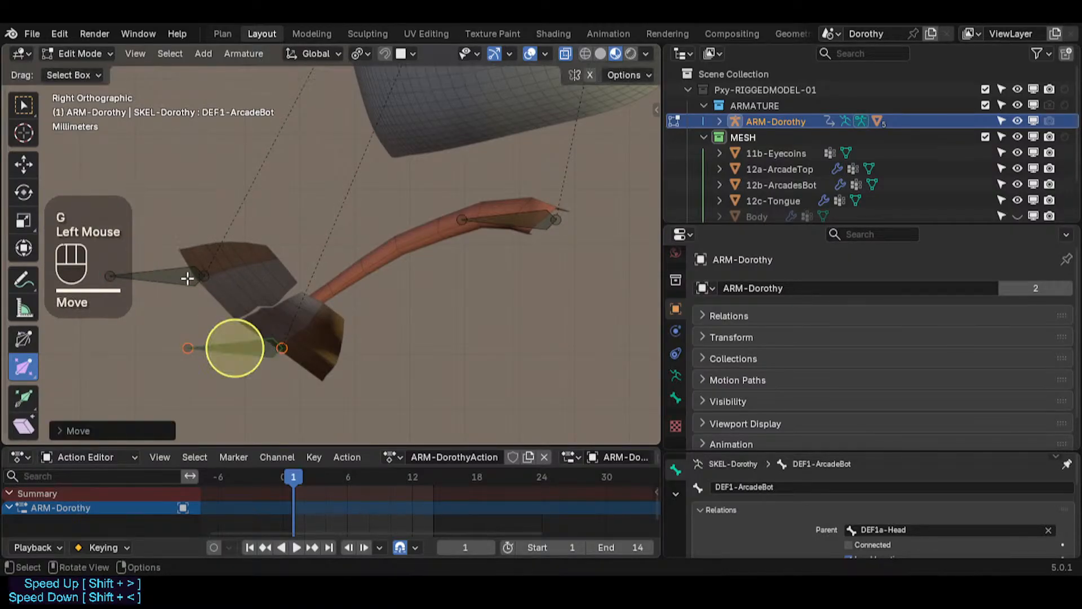
left_click(182, 276)
key("g")
left_click(183, 277)
Step: Return to Object Mode and inspect the arcade meshes' Armature modifier and vertex groups
scroll(247, 280, "down", 2)
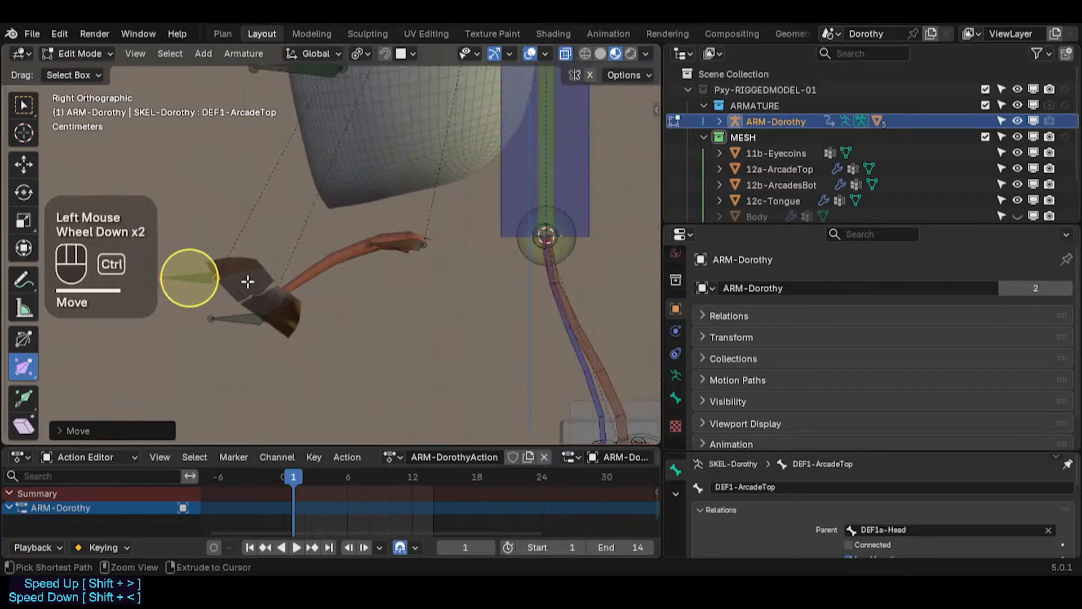
key("ctrl+Tab")
middle_click_drag(270, 270, 326, 307, "shift")
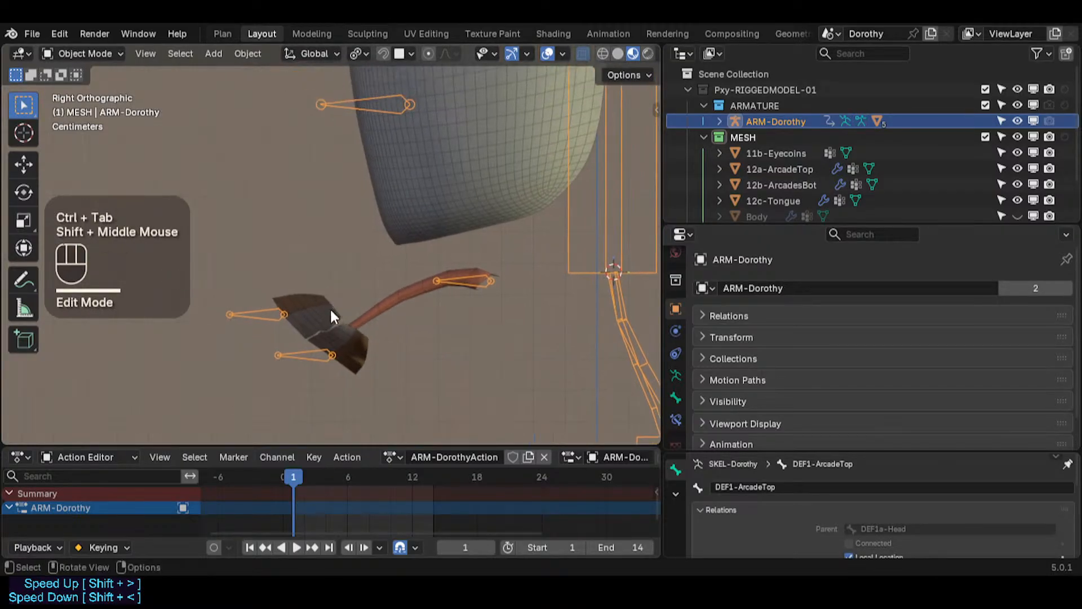
left_click(326, 315)
left_click(713, 335)
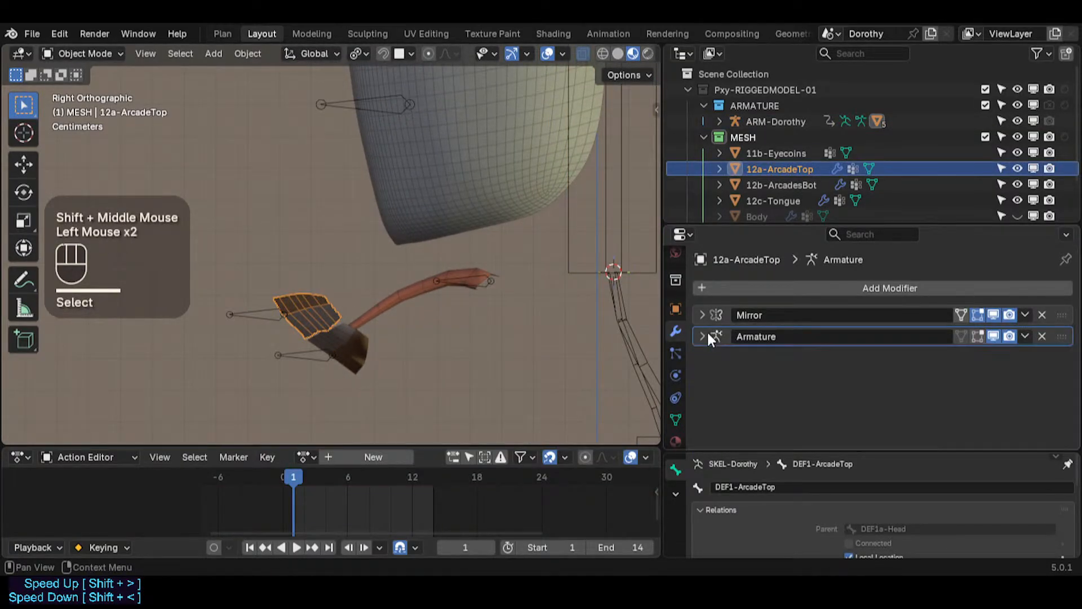
left_click(364, 353)
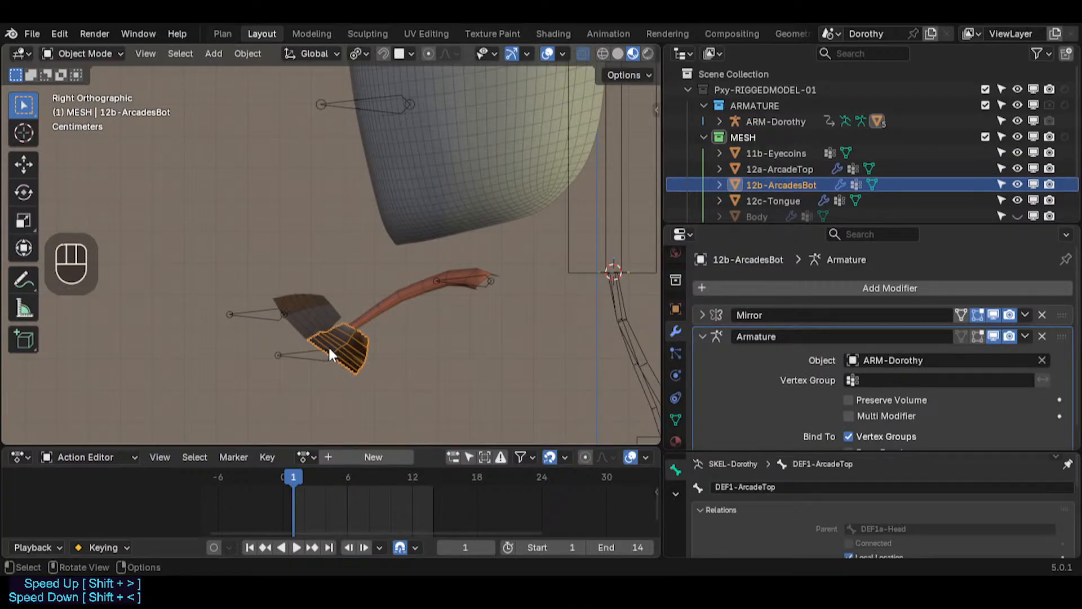
left_click(313, 349, "shift")
left_click(352, 335)
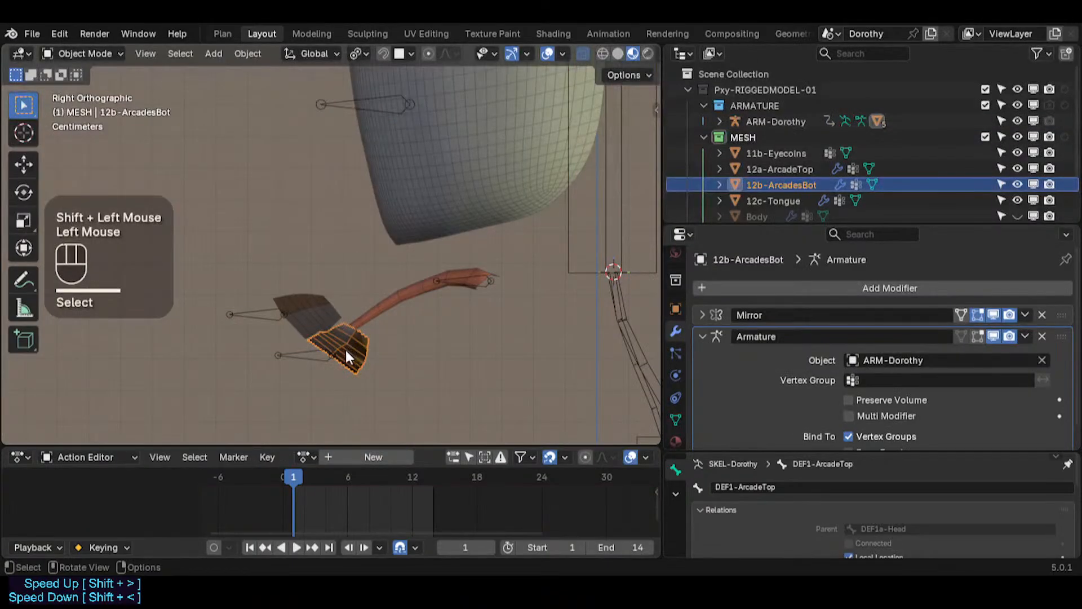
left_click(676, 420)
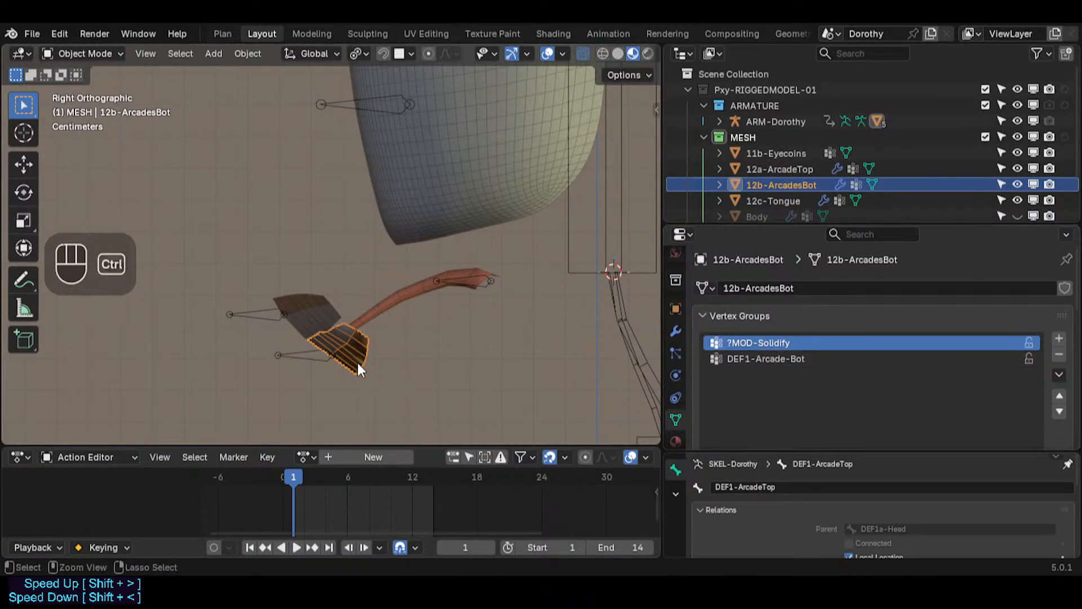
Step: Check the lower arcade's weights in Weight Paint mode and return to Object Mode
key("ctrl+Tab")
left_click(242, 302)
scroll(338, 339, "up", 3)
scroll(338, 339, "down", 1)
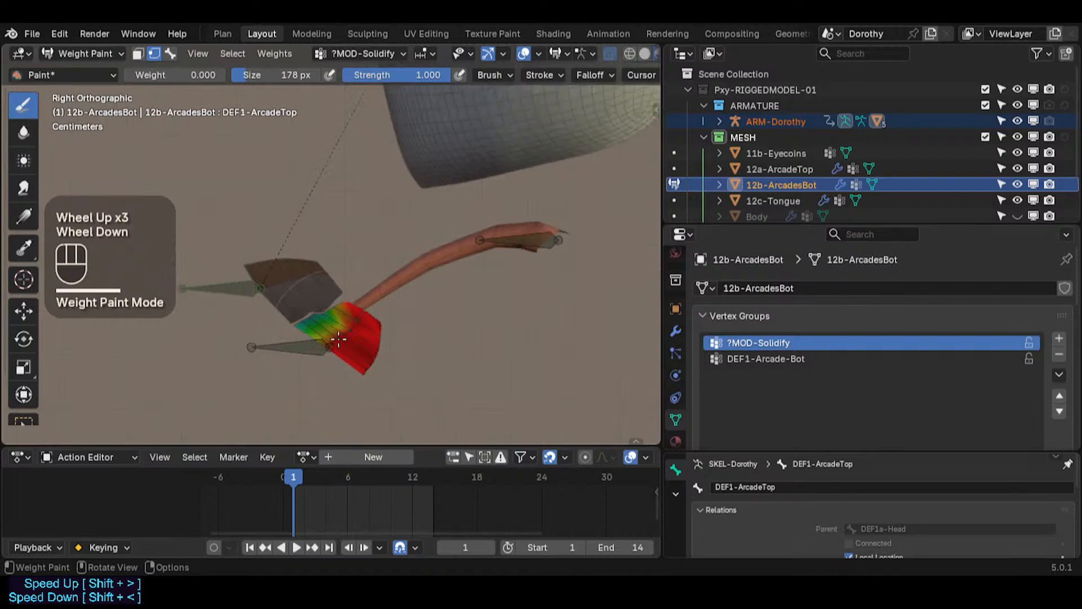
scroll(338, 339, "down", 1)
key("ctrl+Tab")
left_click(208, 338)
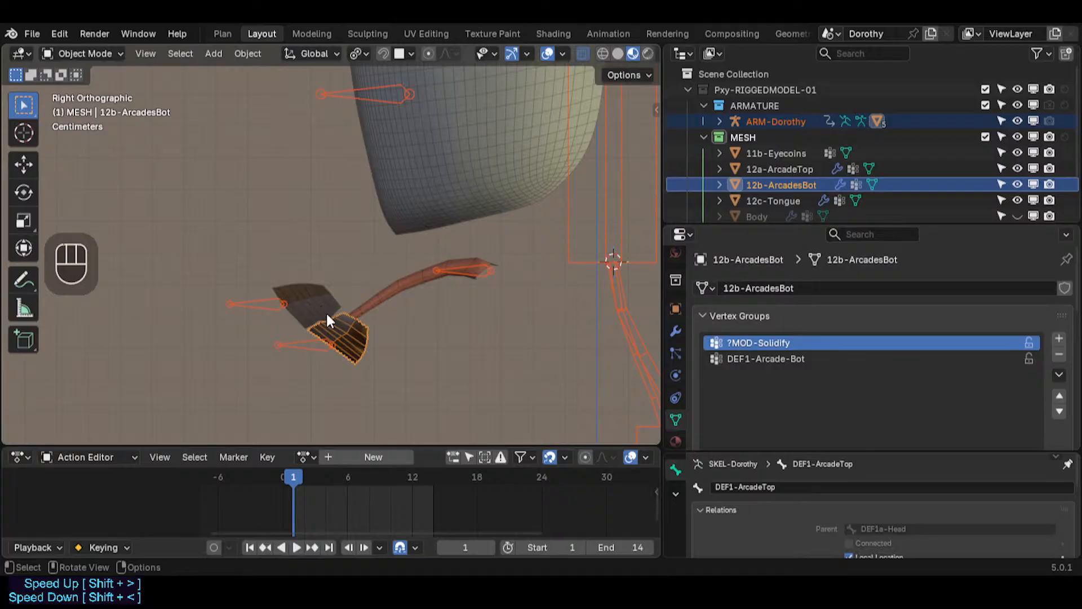
scroll(331, 355, "up", 1)
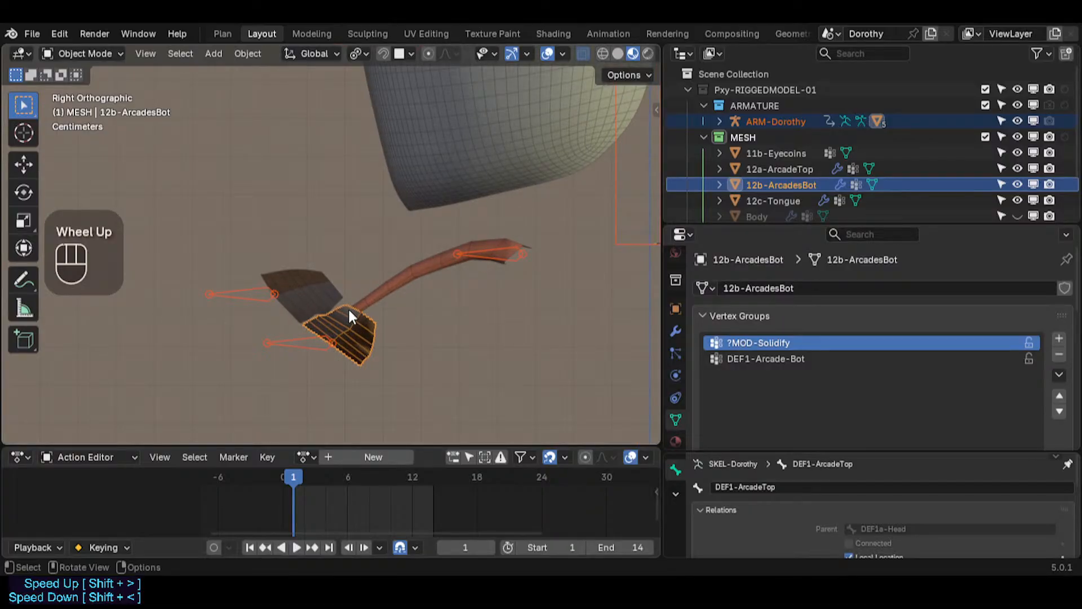
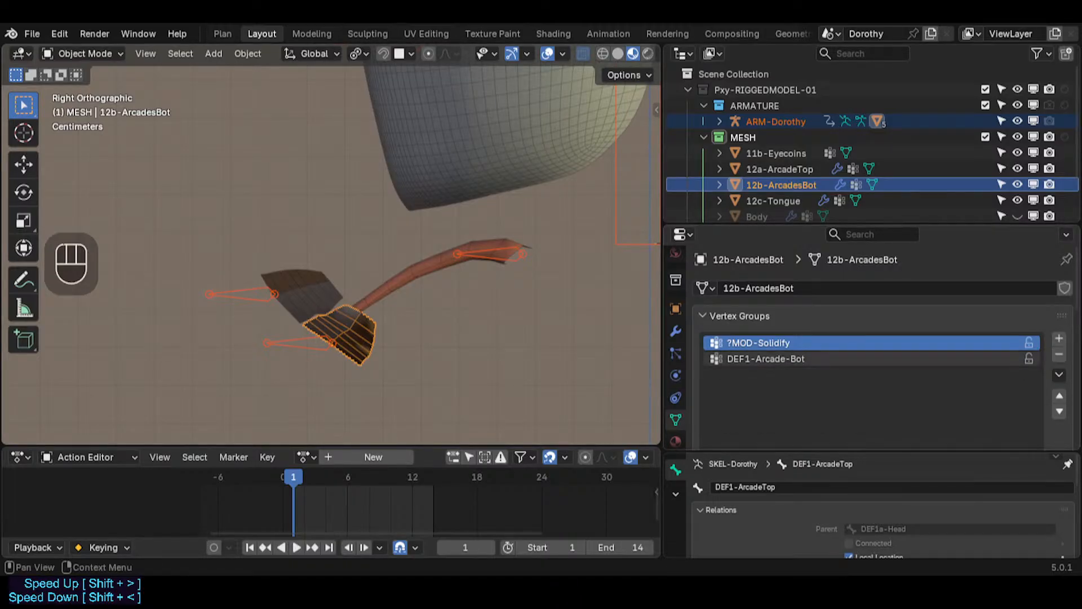
Step: Select the armature and test-grab the DEF1-ArcadeBot bone in Pose Mode, cancelling the move
left_click(766, 358)
left_click(314, 349)
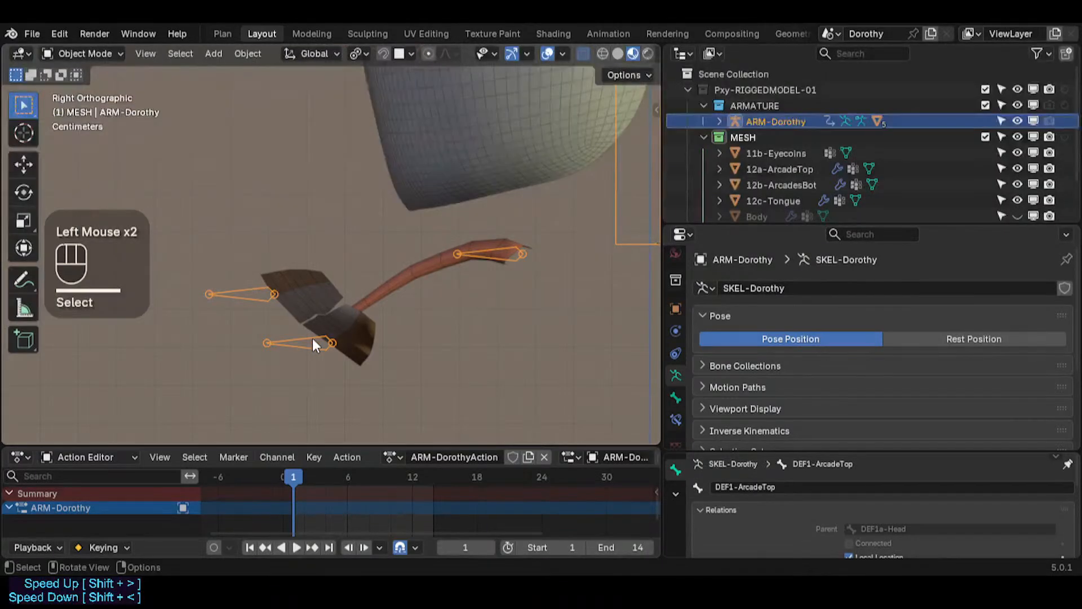
key("ctrl+Tab")
left_click(311, 340)
key("g")
key("Escape")
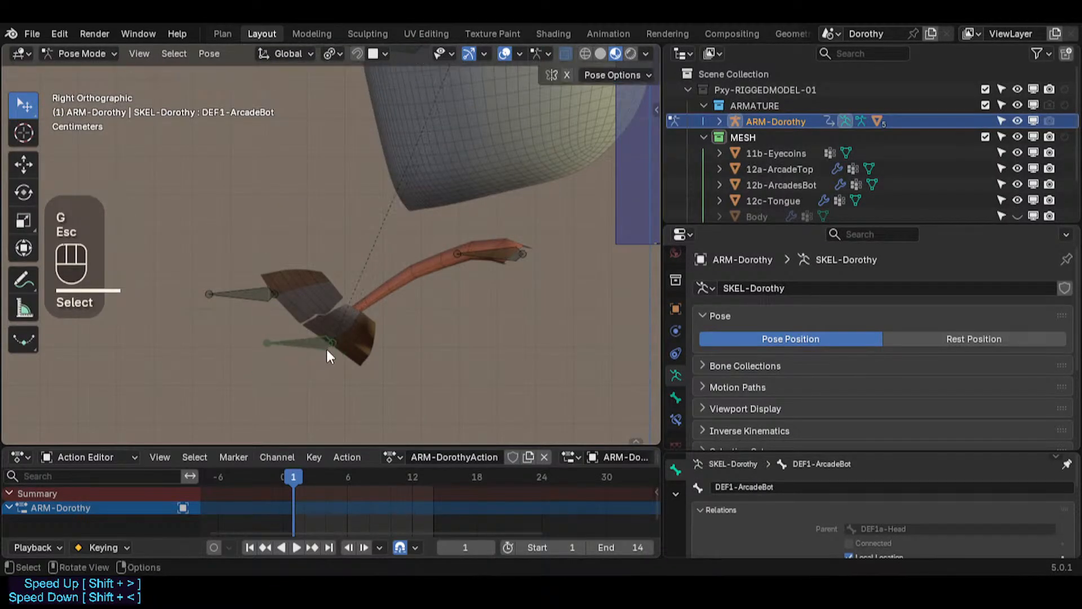
Step: In Weight Paint mode on the lower arcade, set the brush weight to 1.000 and fill the DEF1-Arcade-Bot vertex group with it
key("ctrl+Tab")
left_click(361, 338)
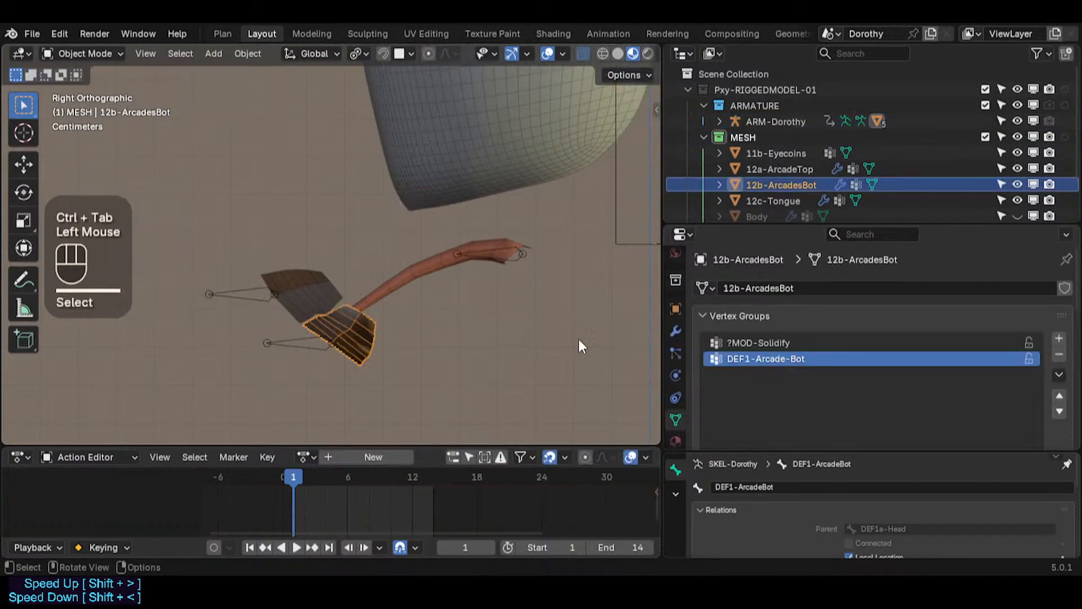
left_click(301, 337)
left_click(343, 333, "shift")
key("ctrl+Tab")
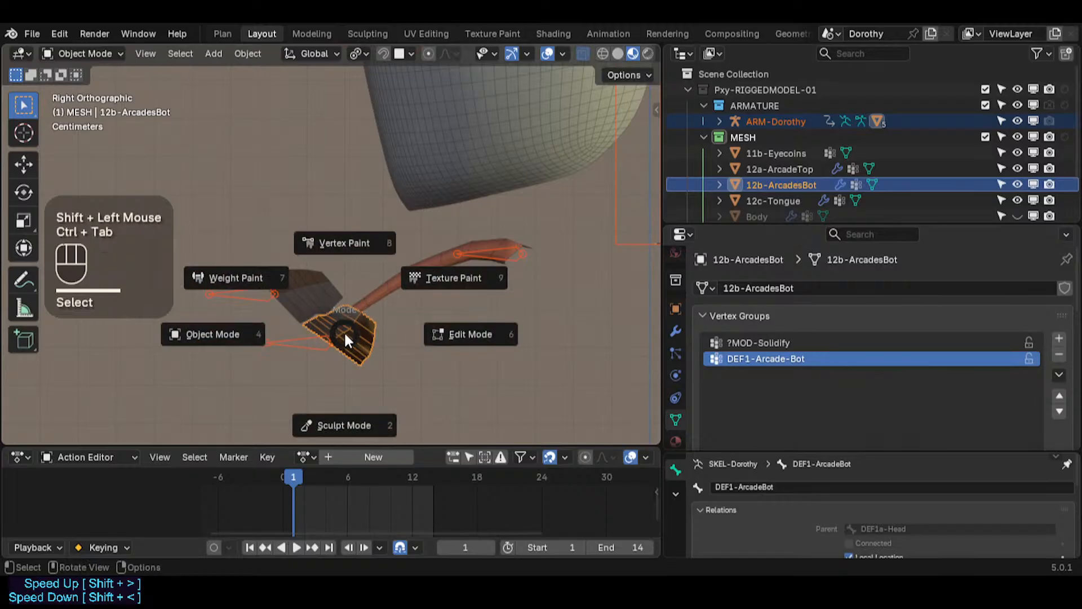
left_click(236, 277)
left_click(773, 357)
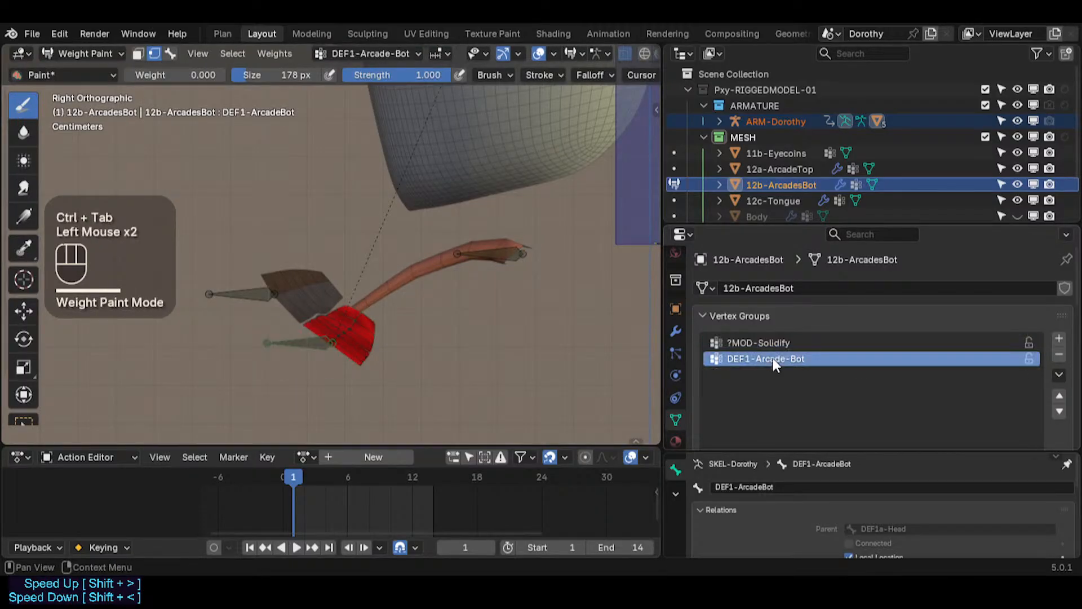
right_click(368, 343)
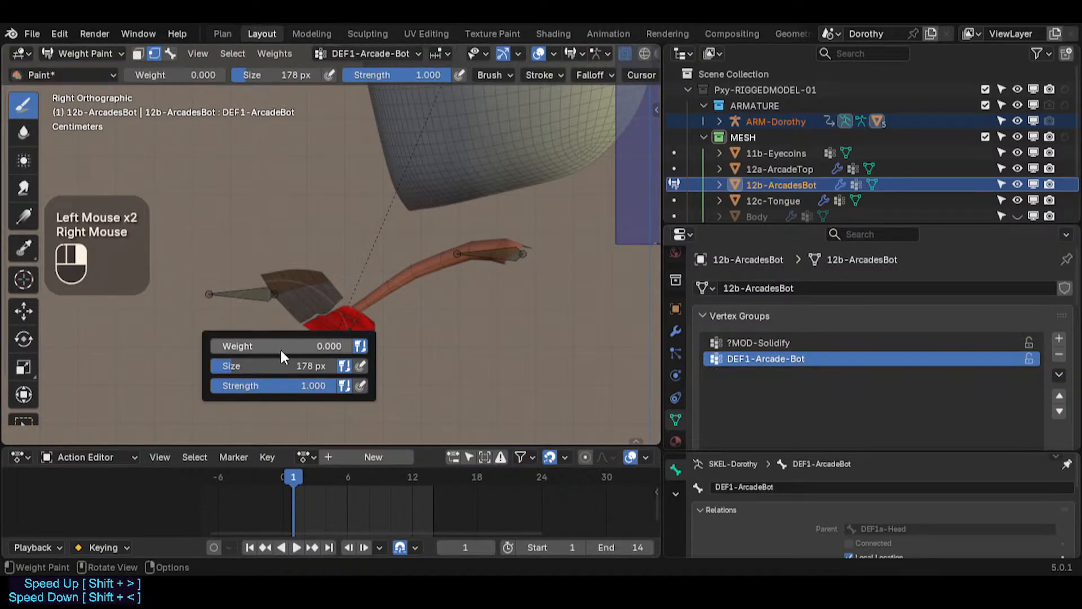
left_click_drag(307, 345, 351, 344)
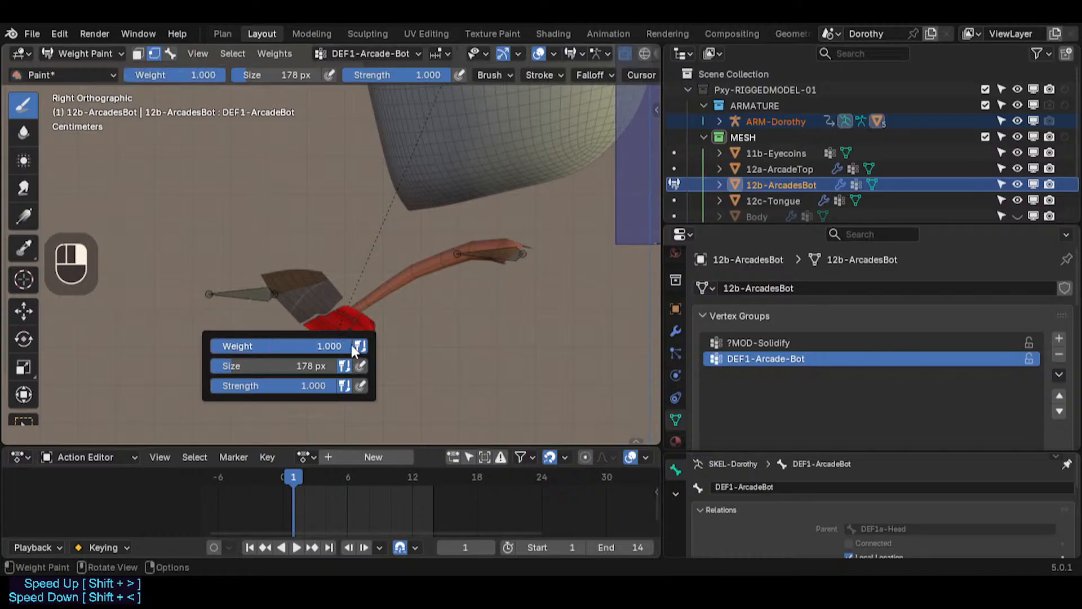
key("ctrl+x")
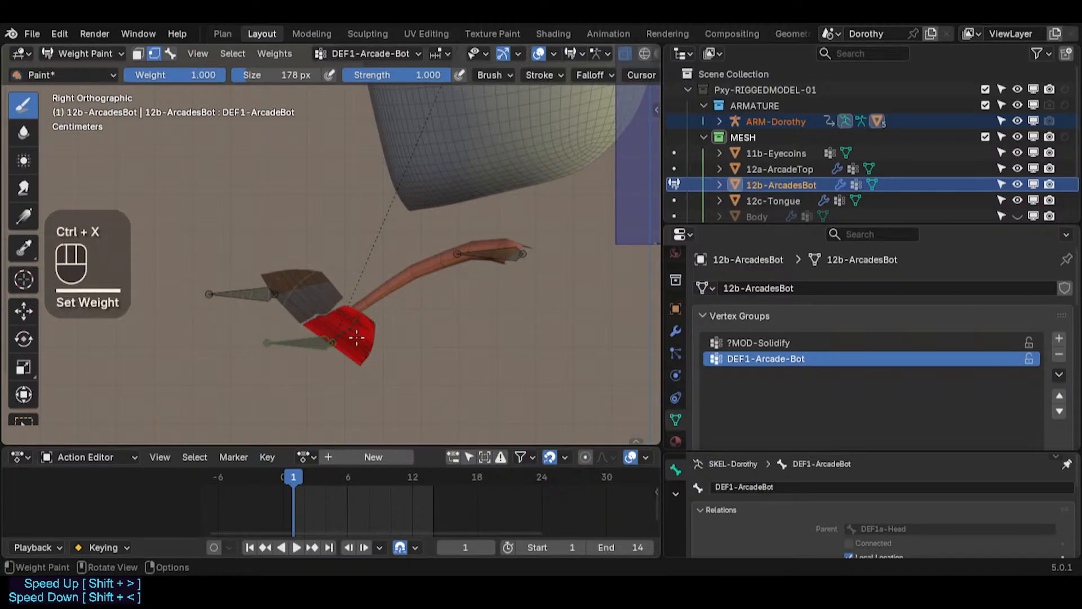
Step: Test-grab the DEF1-ArcadeBot bone again in Pose Mode and cancel, returning to Object Mode
key("ctrl+Tab")
left_click(293, 343)
key("ctrl+Tab")
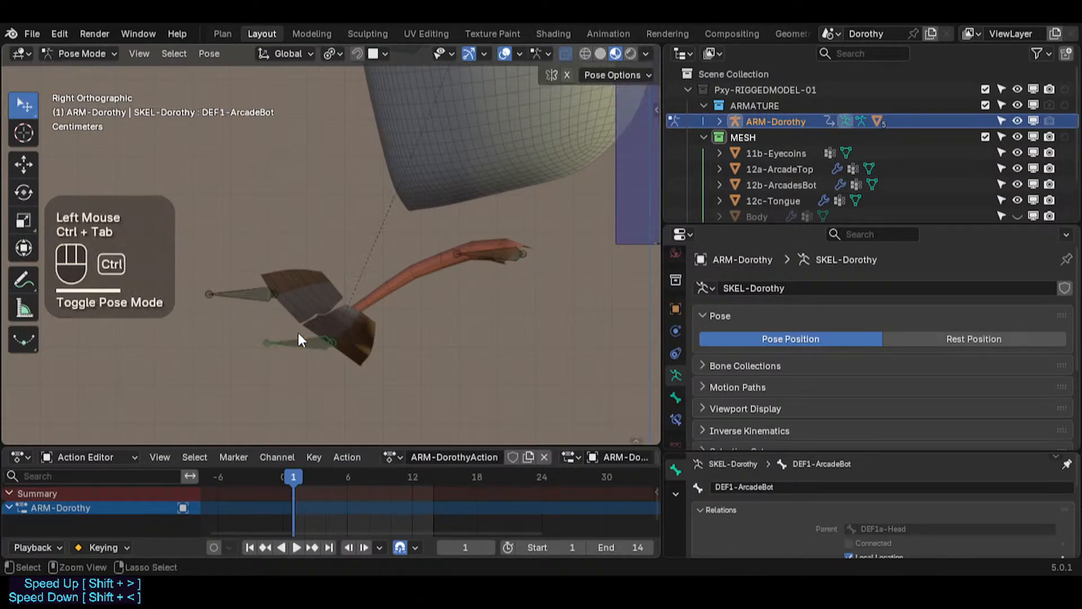
left_click(297, 339)
key("g")
key("Escape")
key("ctrl+Tab")
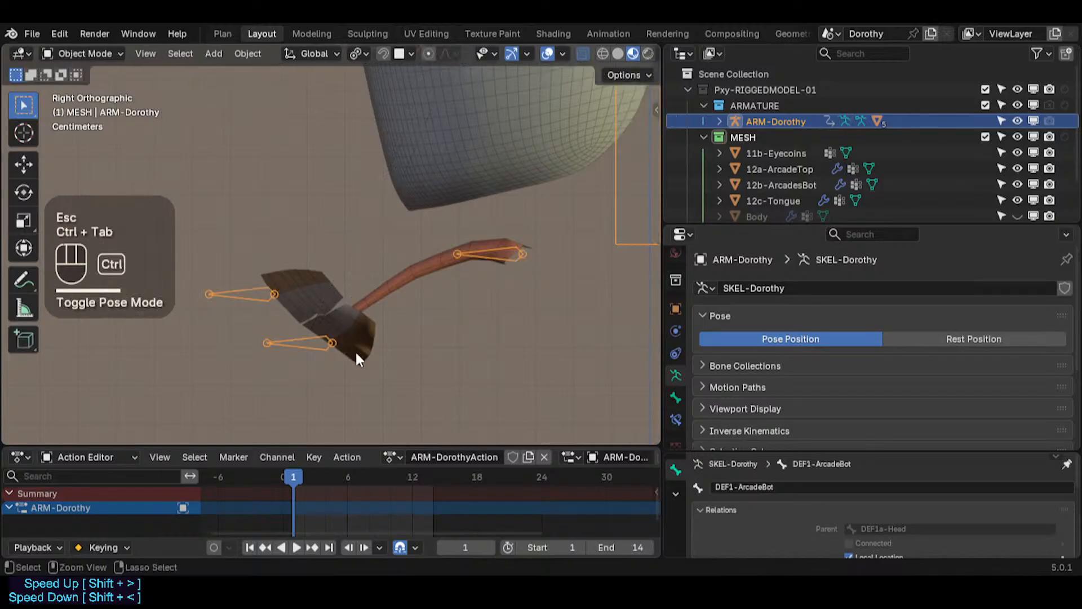
Step: Inspect the lower arcade mesh's vertex groups, then reselect the armature
left_click(355, 348)
scroll(757, 357, "down", 3)
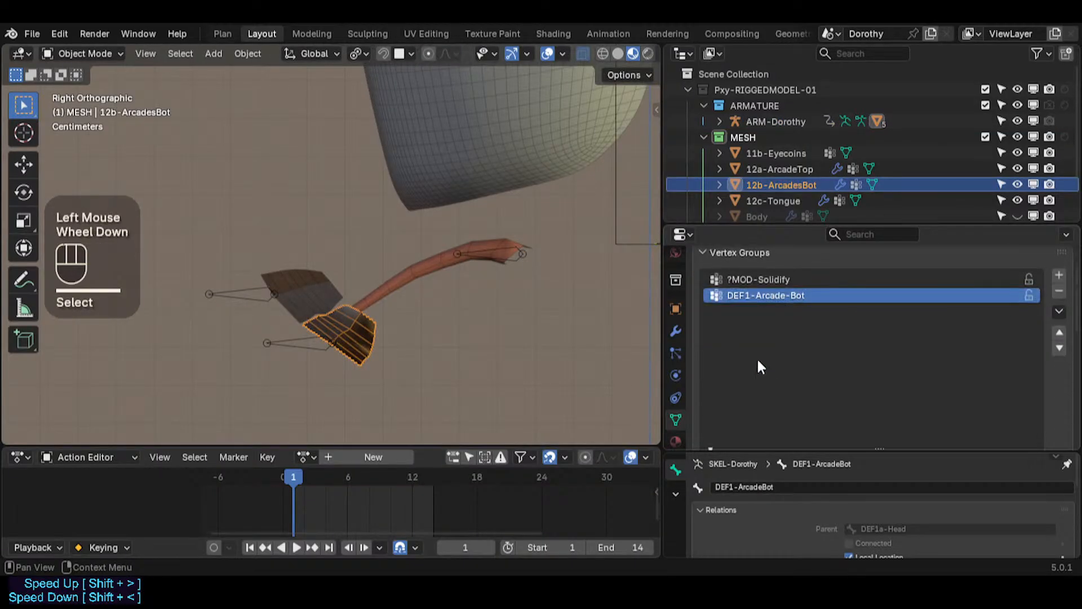
left_click(756, 281)
left_click(752, 294)
left_click(752, 280)
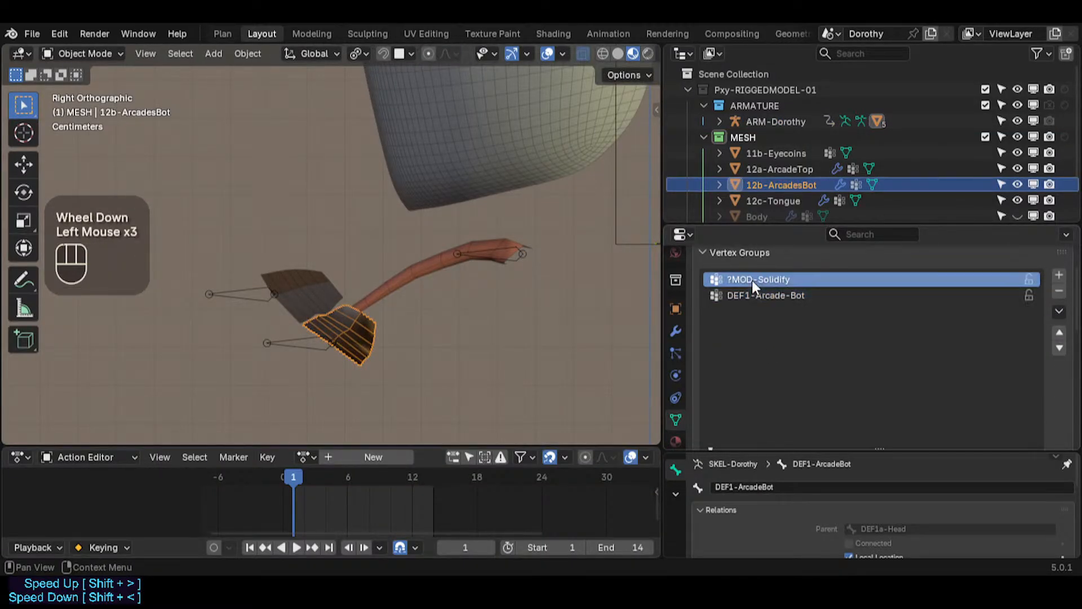
left_click(753, 296)
left_click(303, 342)
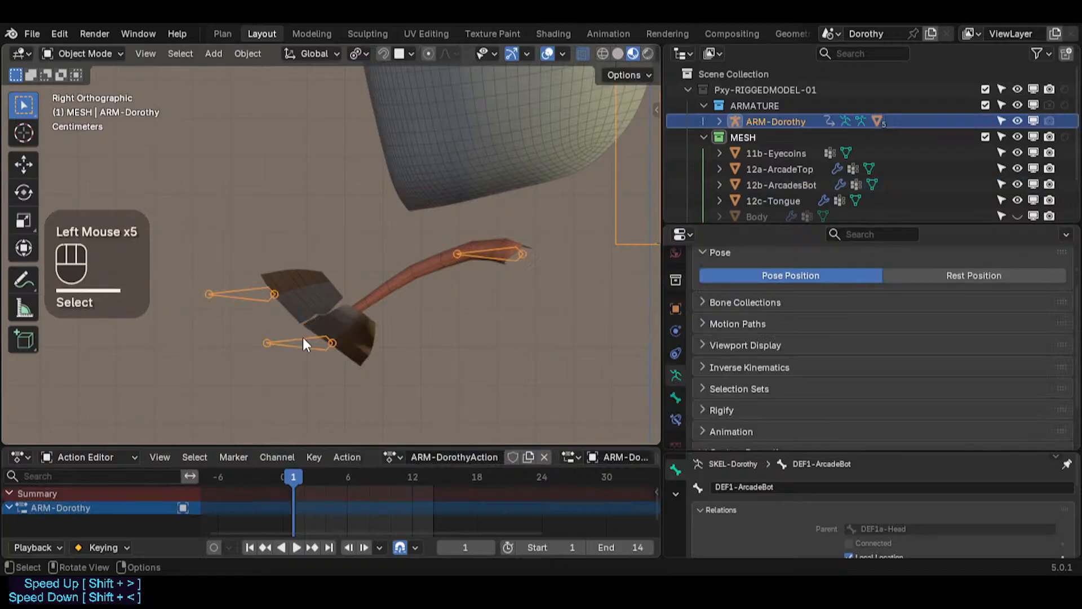
Step: Test-grab the DEF1-ArcadeTop bone in Pose Mode and cancel the move
key("ctrl+Tab")
left_click(303, 340)
left_click(235, 295)
left_click(278, 340)
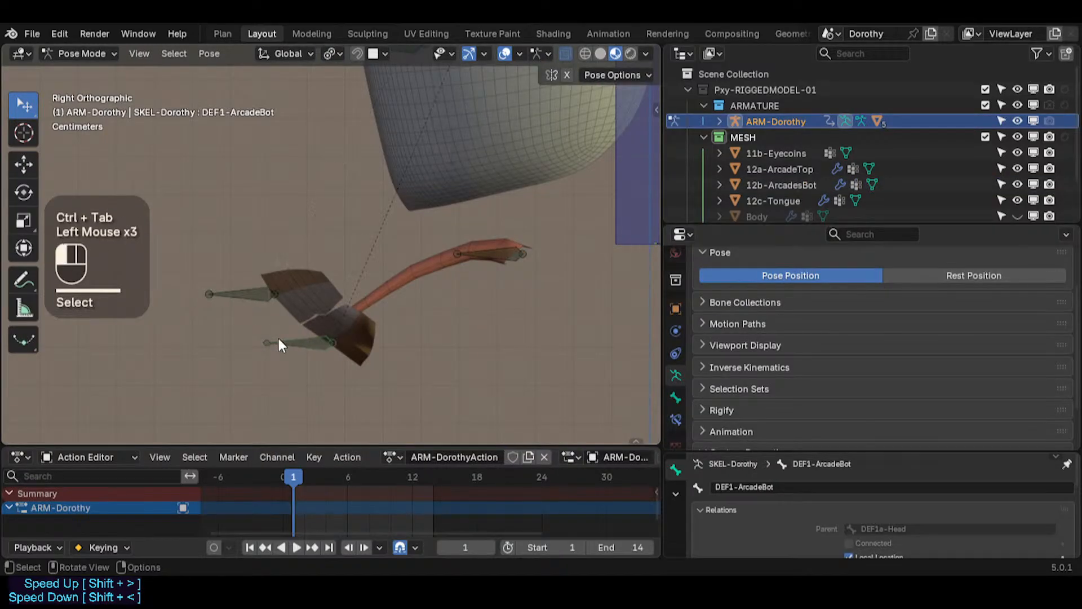
key("ctrl+Tab")
left_click(295, 292)
left_click(245, 289)
key("ctrl+Tab")
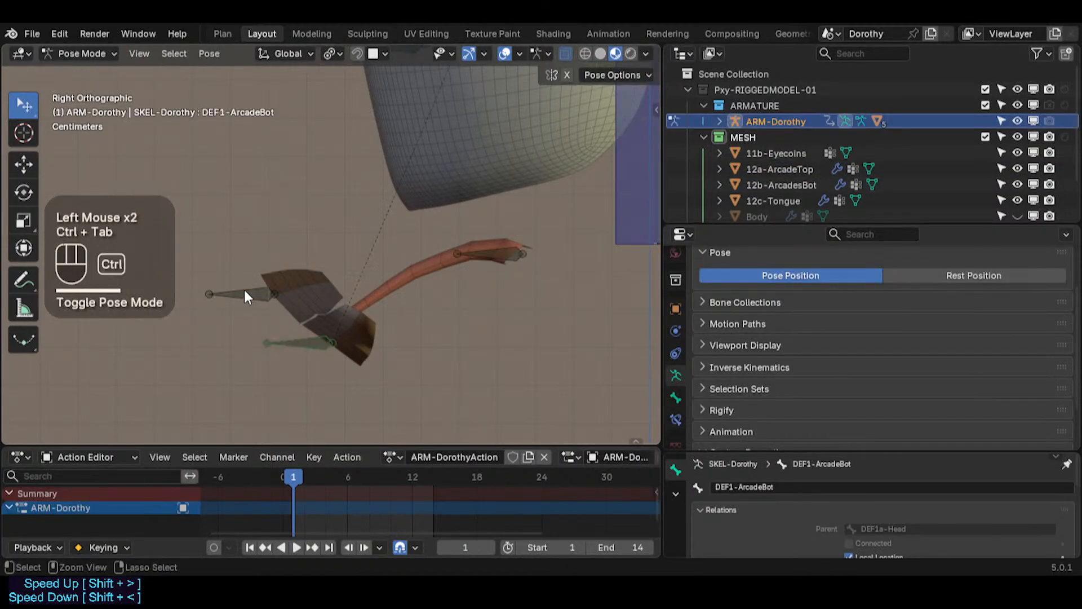
left_click(245, 290)
key("g")
key("Escape")
key("ctrl+Tab")
Step: Inspect the upper arcade mesh's Mirror and Armature modifiers
left_click(301, 287)
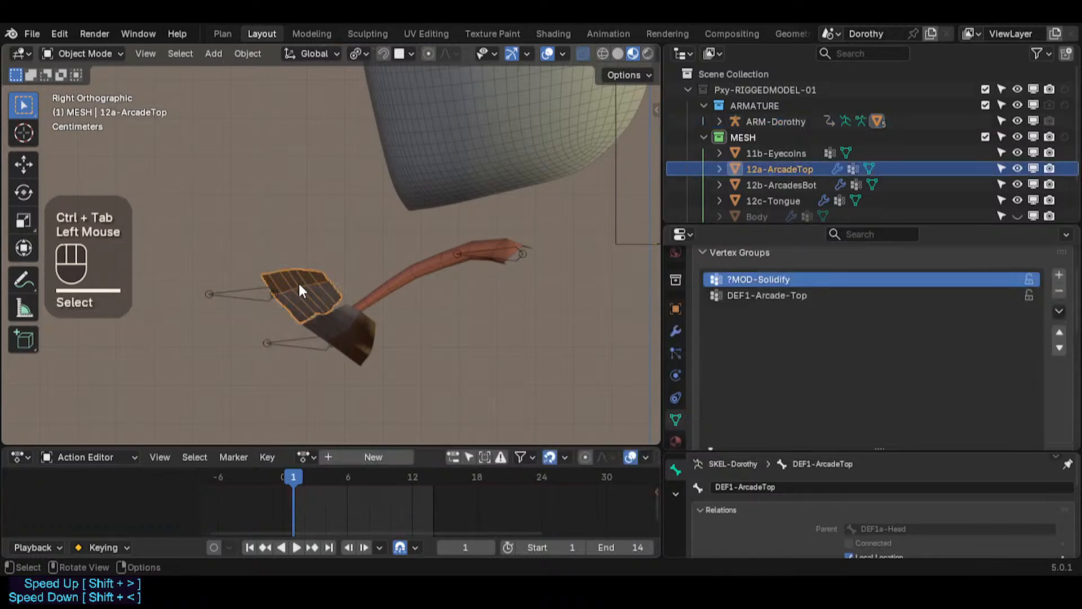
left_click(675, 332)
left_click(701, 334)
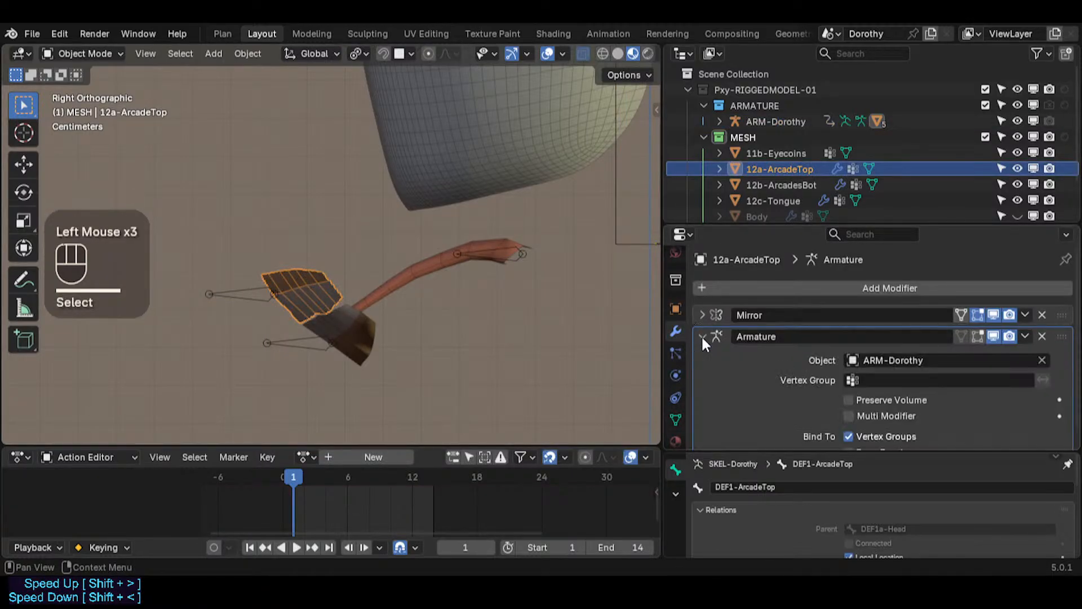
left_click(982, 315)
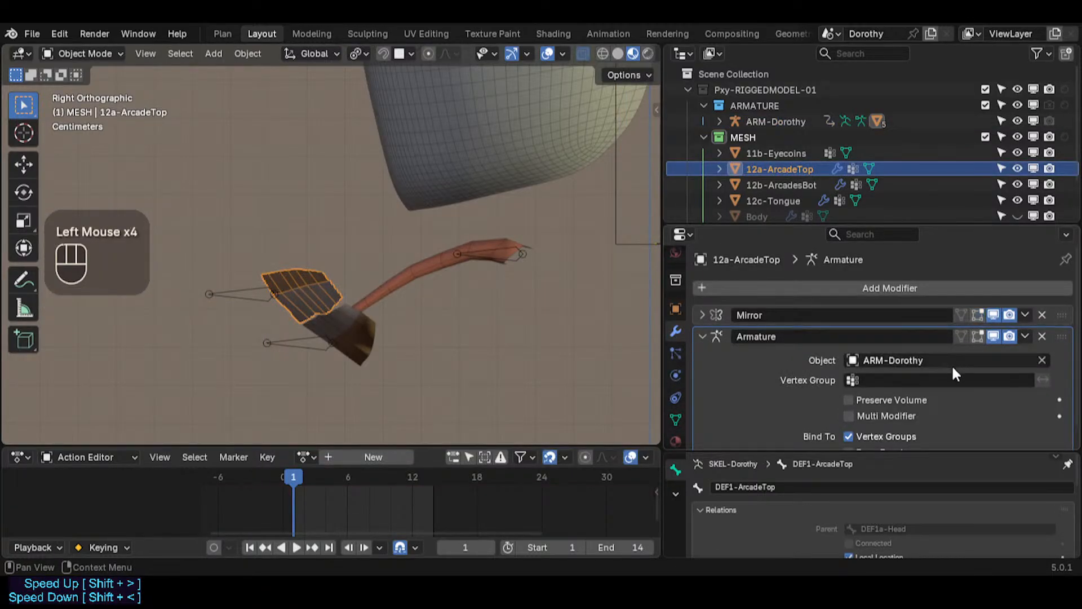
scroll(936, 370, "down", 2)
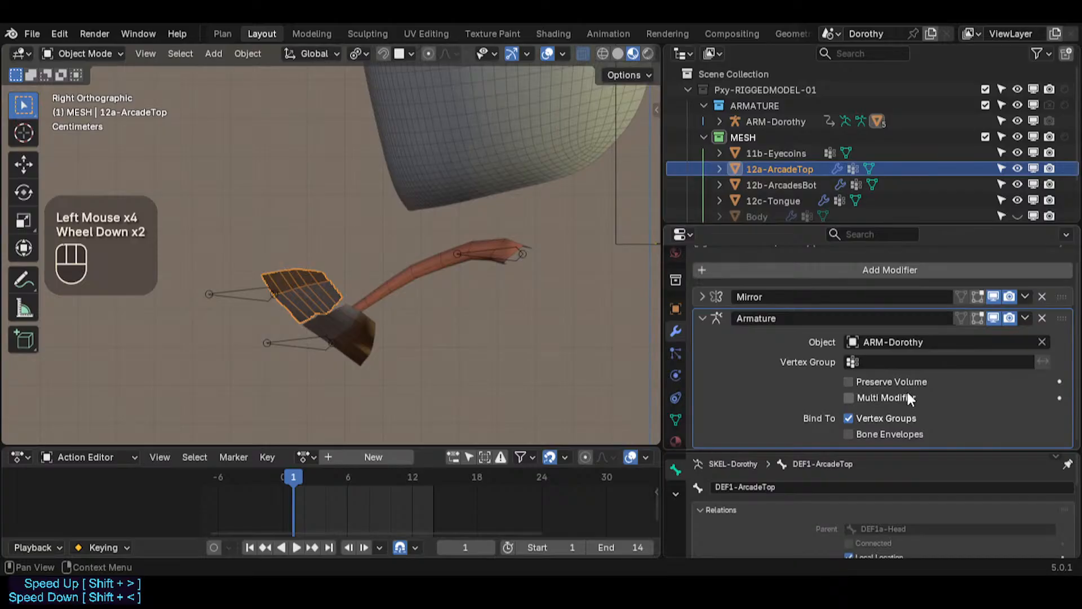
Step: Parent the lower arcade mesh to the ARM-Dorothy armature using Armature Deform
left_click(296, 338)
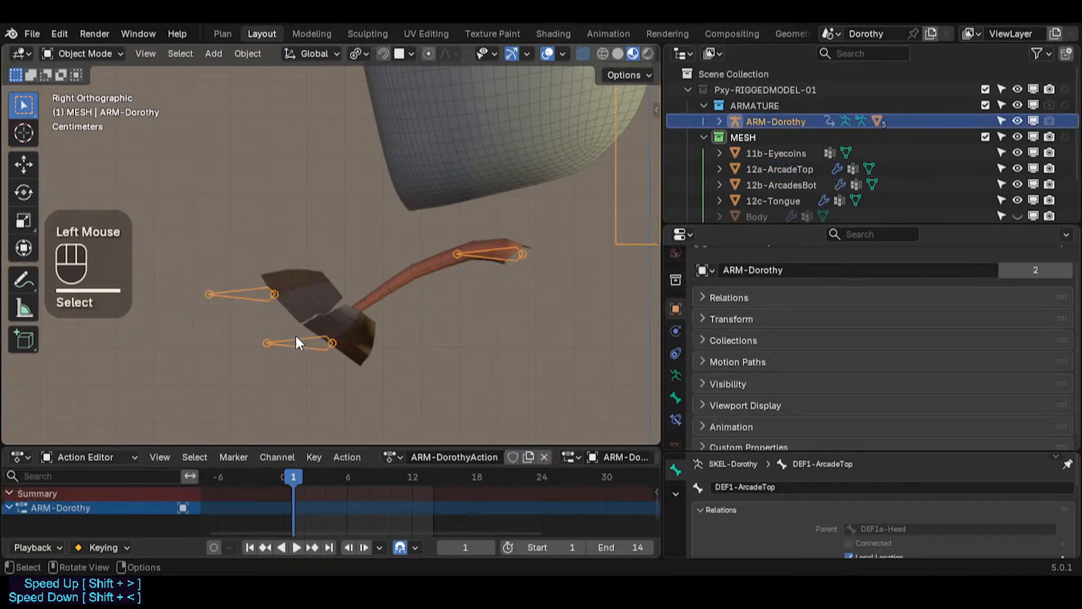
key("ctrl+Tab")
key("ctrl+Tab")
left_click(343, 317)
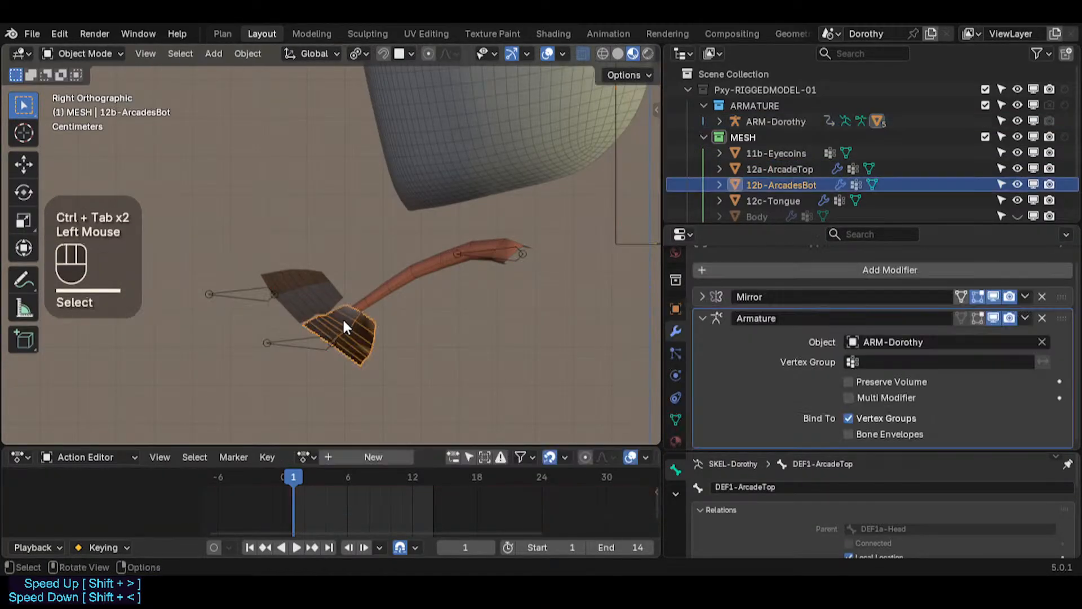
left_click(303, 340, "shift")
key("ctrl+p")
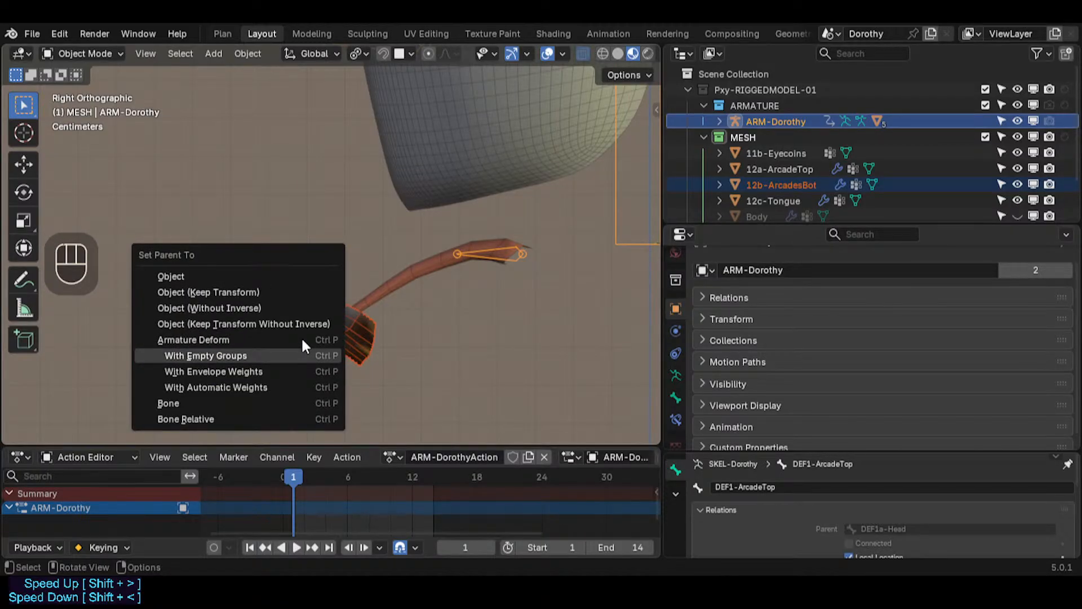
left_click(302, 338)
Step: Test-grab the DEF1-ArcadeBot bone in Pose Mode once more and cancel
key("ctrl+Tab")
left_click(302, 339)
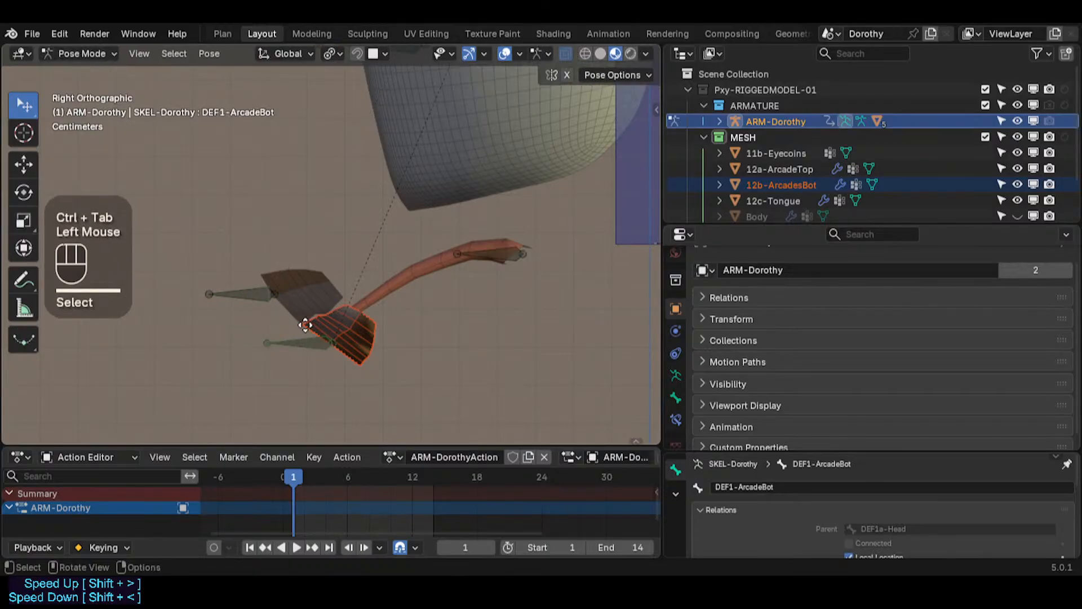
key("g")
key("Escape")
key("ctrl+Tab")
Step: Test-grab the DEF1-Tongue bone in Pose Mode and cancel the move
left_click(347, 331)
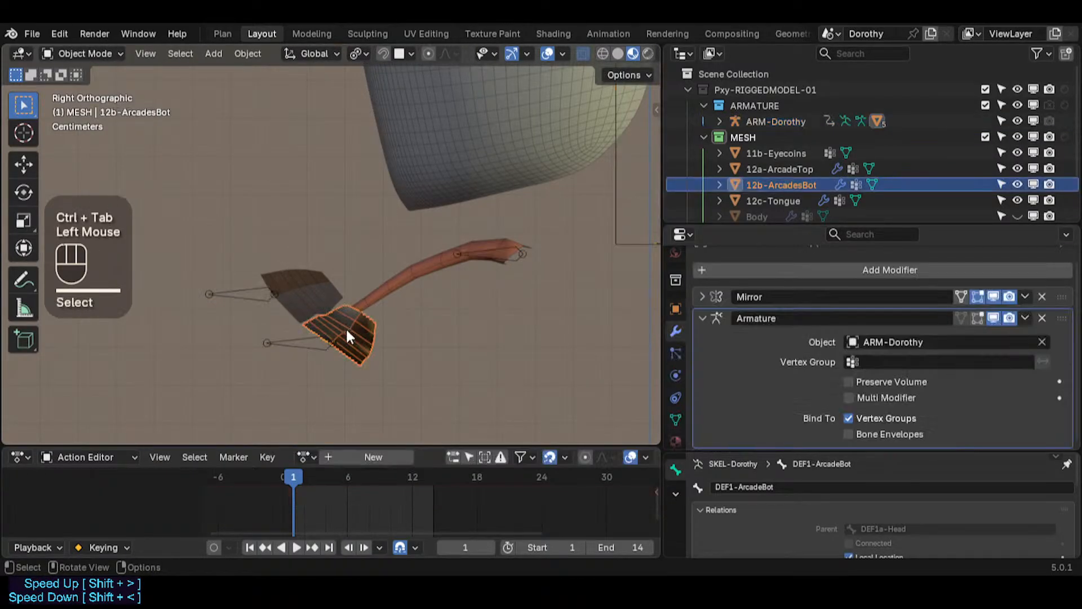
left_click(397, 281)
left_click(494, 249)
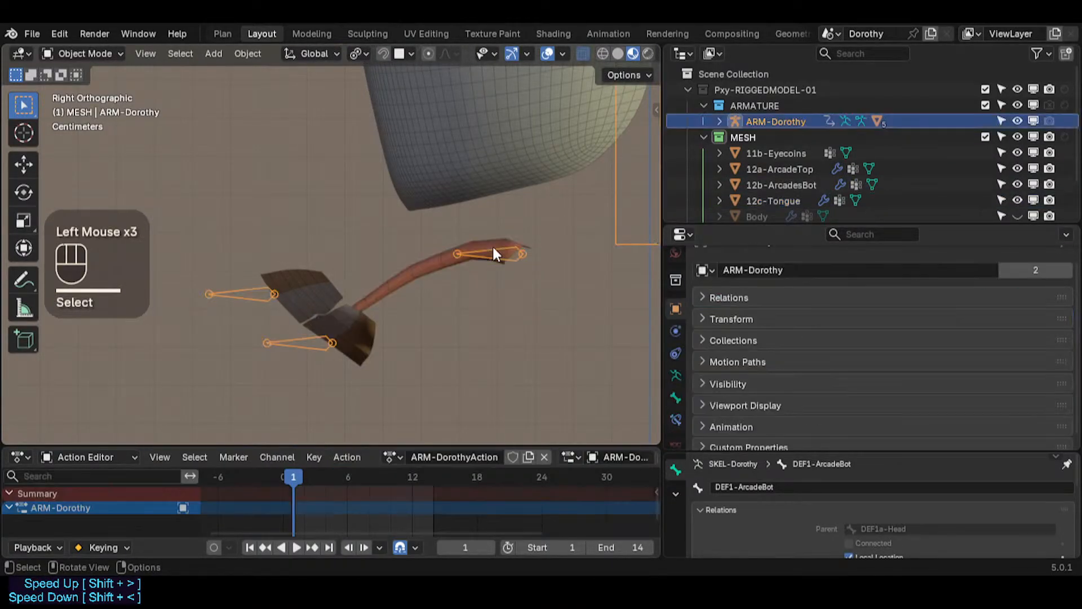
key("ctrl+Tab")
left_click(501, 254)
key("g")
key("Escape")
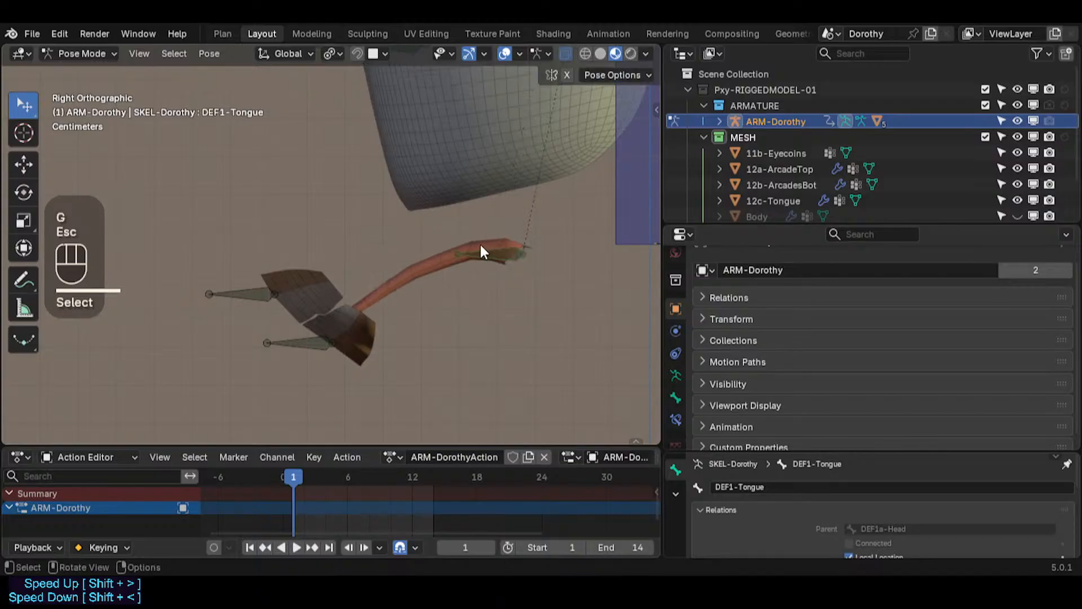
left_click(498, 252)
Step: Inspect the tongue mesh's Armature modifier and scroll through its vertex group list
key("ctrl+Tab")
left_click(439, 266)
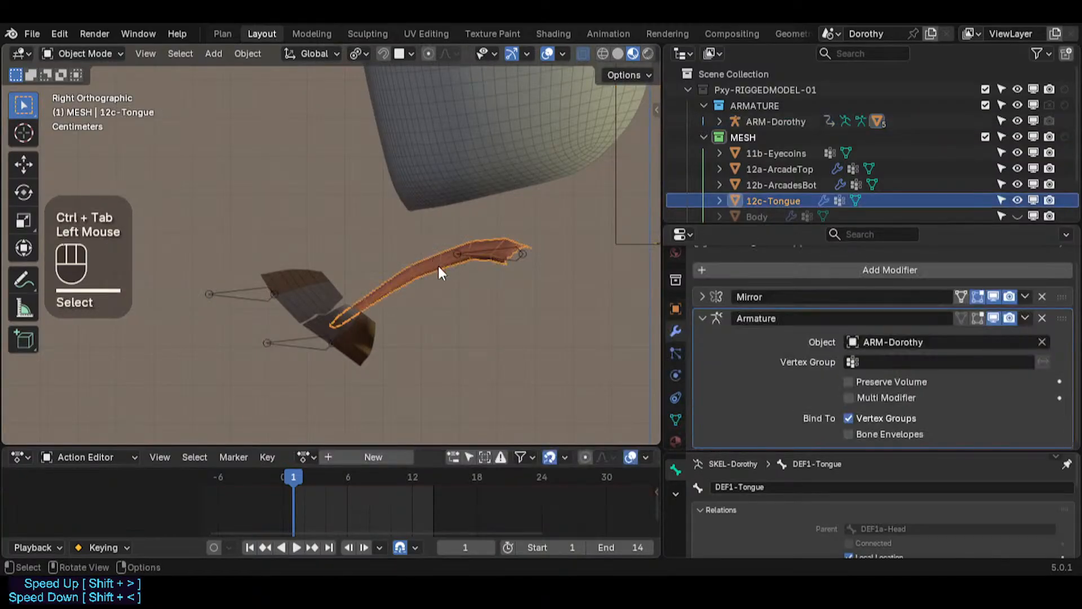
left_click(703, 318)
left_click(675, 417)
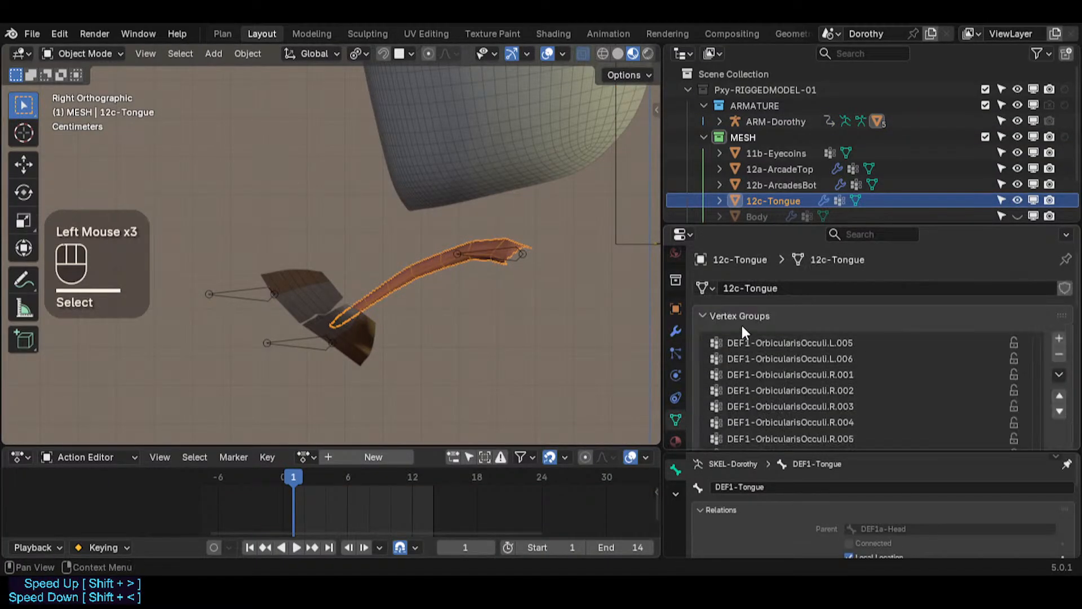
scroll(778, 361, "down", 2)
scroll(778, 364, "down", 1)
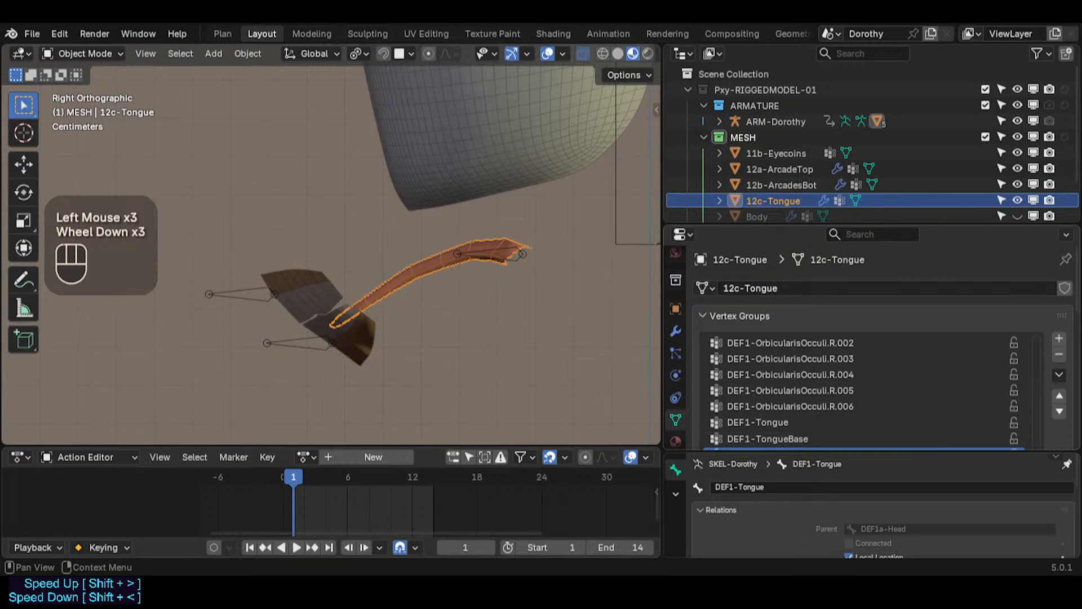
left_click(845, 234)
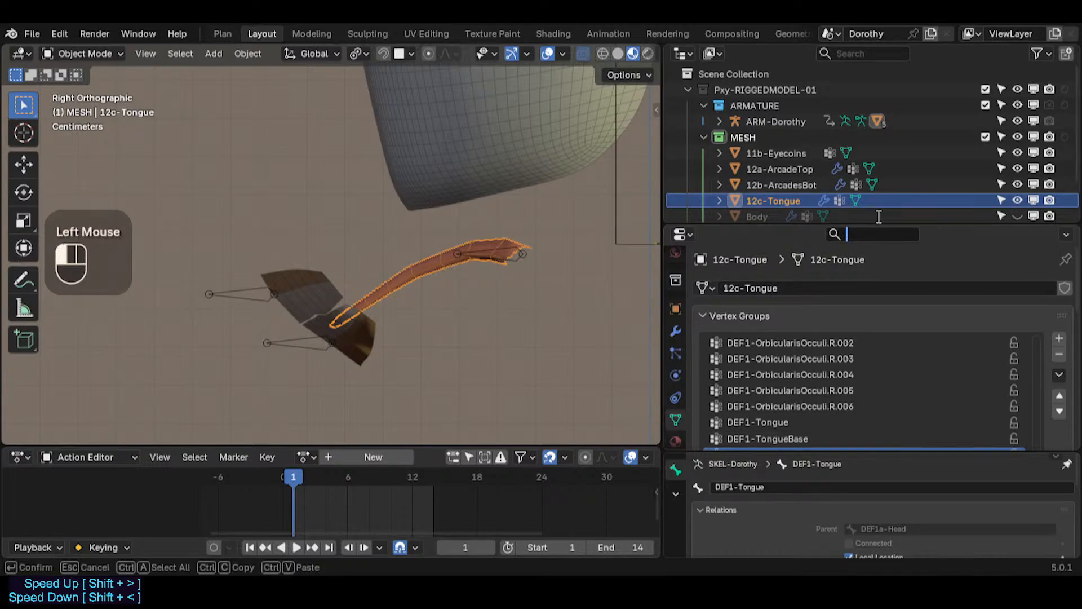
left_click_drag(894, 225, 894, 147)
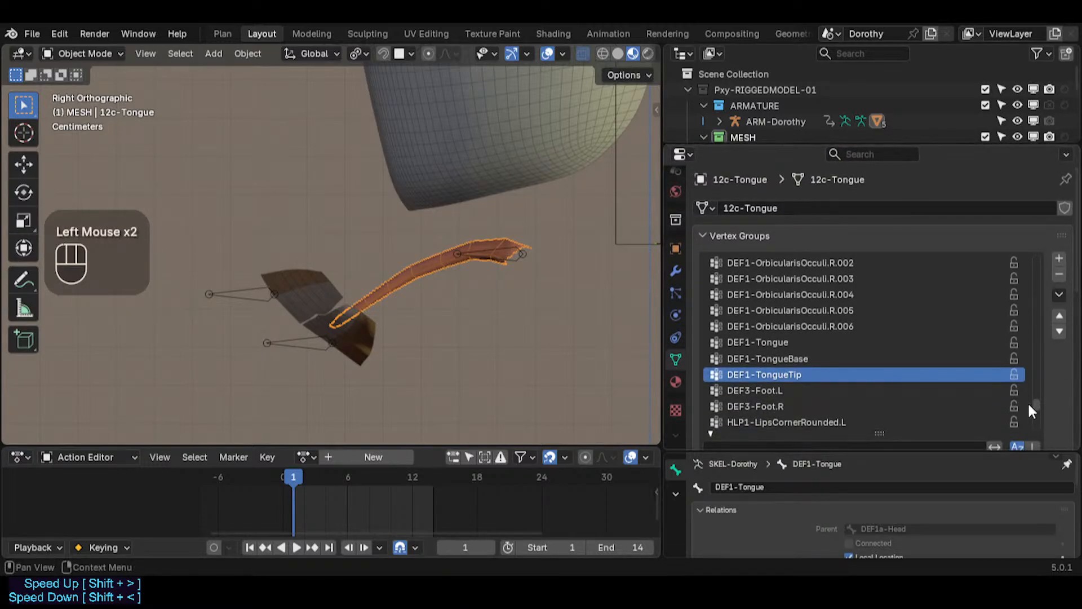
left_click_drag(1035, 402, 961, 222)
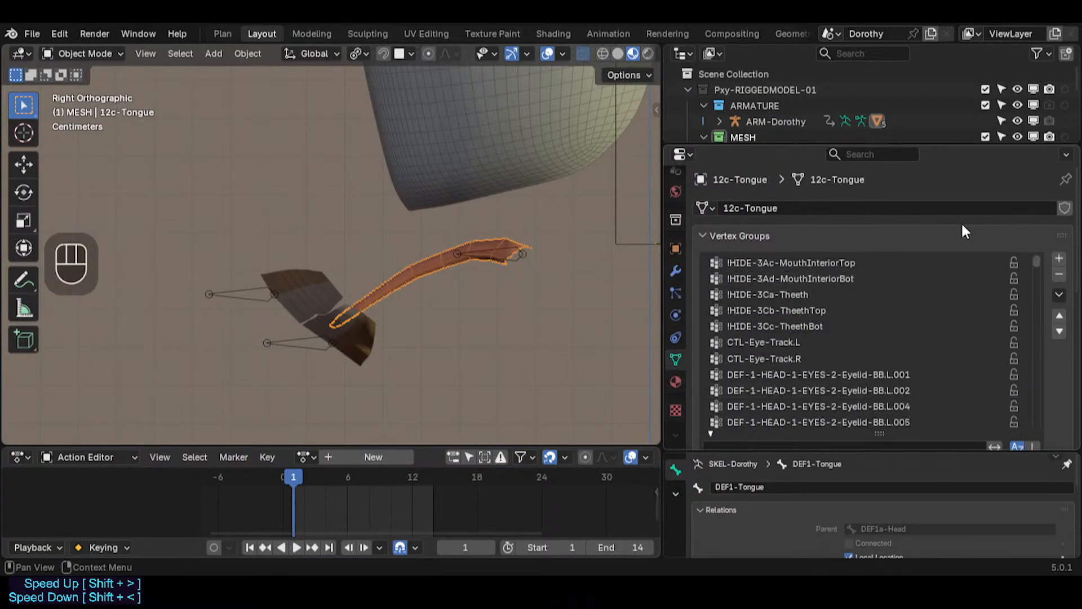
Step: Rename the tongue bone from DEF1-Tongue to DEF0-Tongue
left_click(504, 248)
left_click(501, 246)
left_click(502, 246)
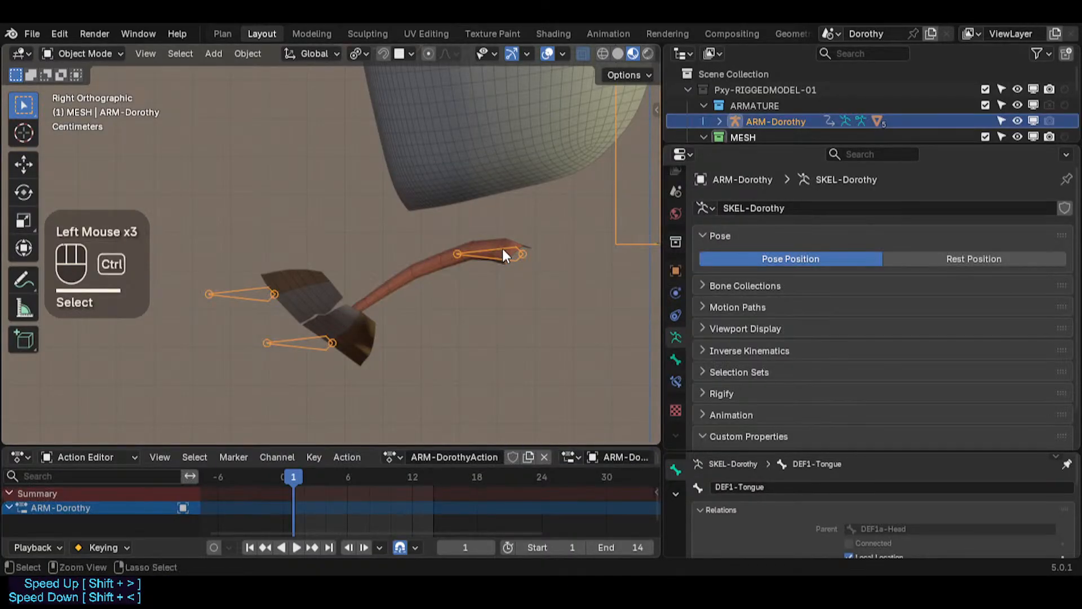
key("ctrl+Tab")
left_click(502, 252)
key("F2")
left_click(459, 255)
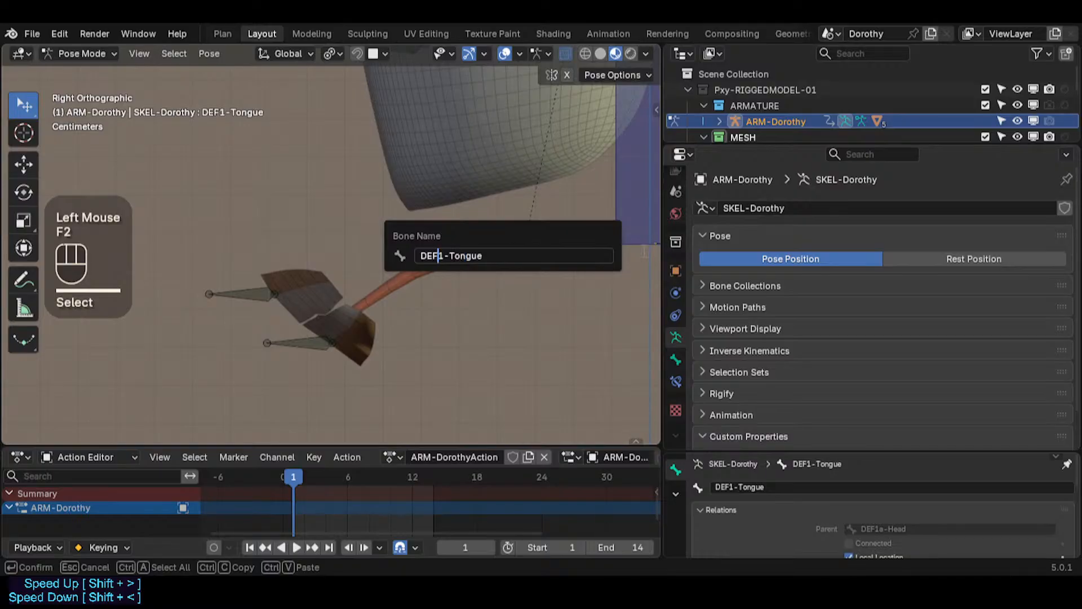
key("Delete")
type("0")
key("Return")
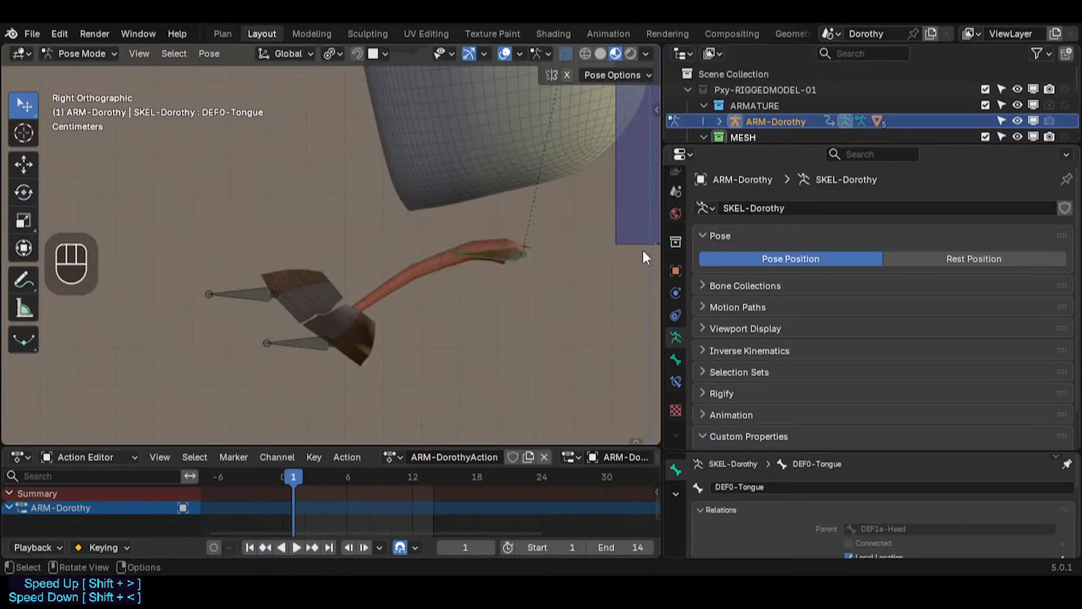
Step: Rename the tongue mesh's DEF0-Tongue vertex group to DEF1-Tongue in Weight Paint mode
key("ctrl+Tab")
left_click(435, 258)
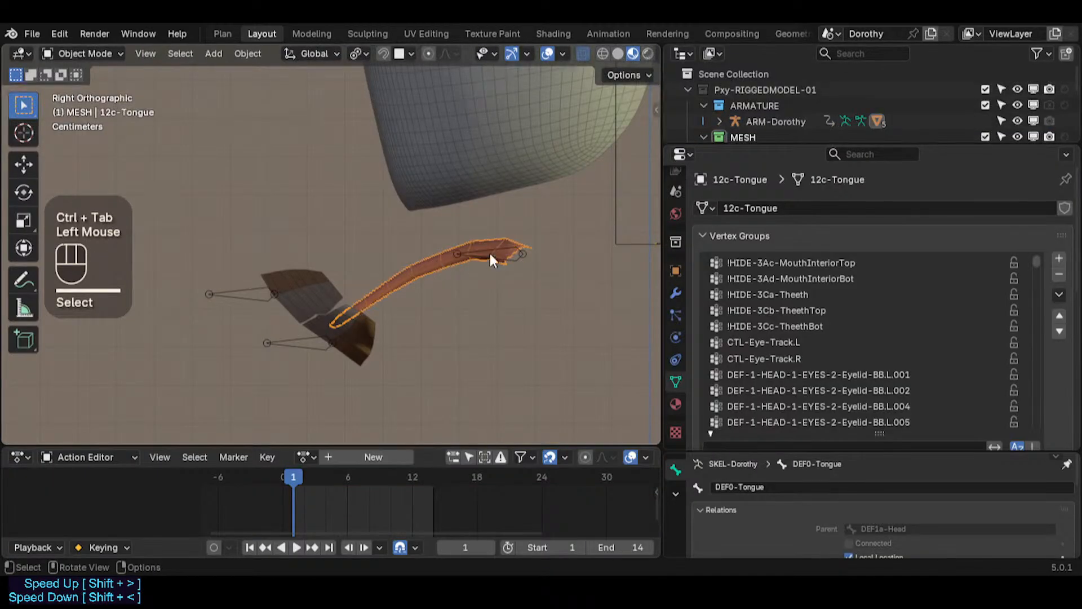
left_click(498, 251)
left_click(453, 253)
left_click(490, 257)
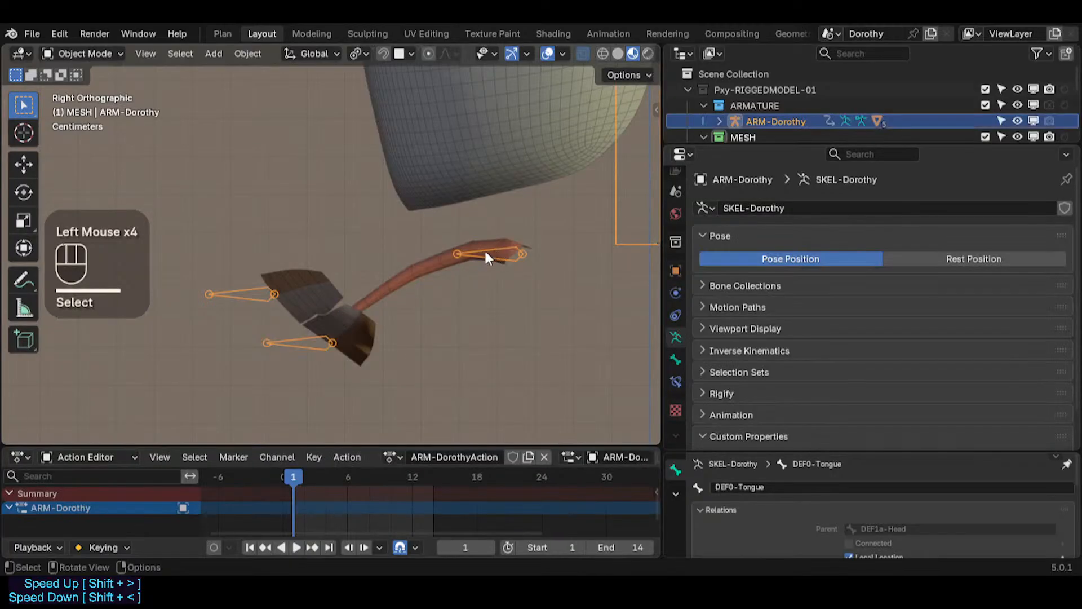
left_click(441, 264)
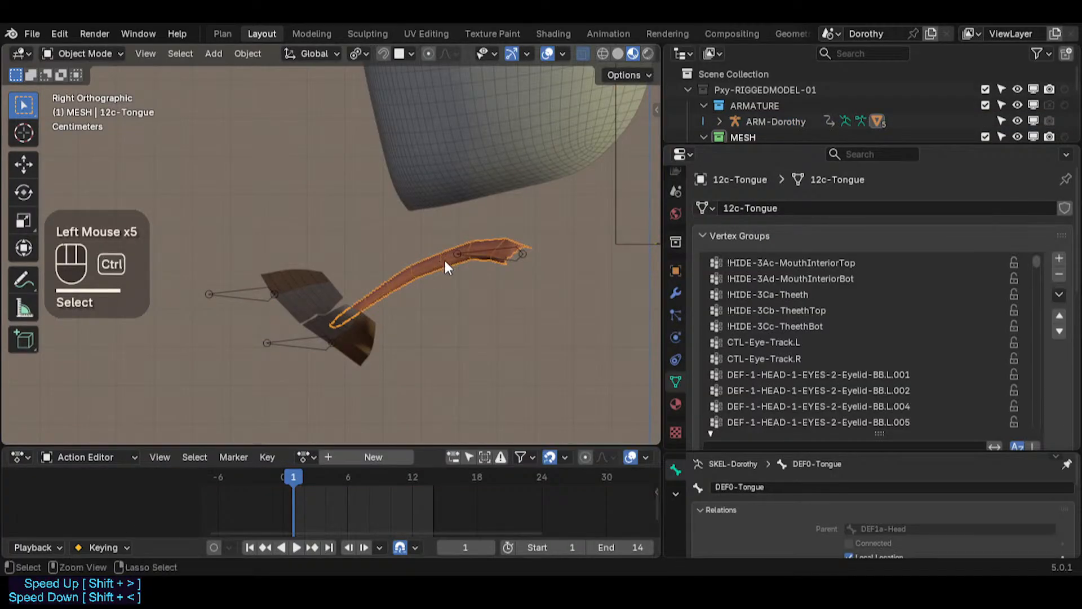
key("ctrl+Tab")
left_click(494, 252, "alt")
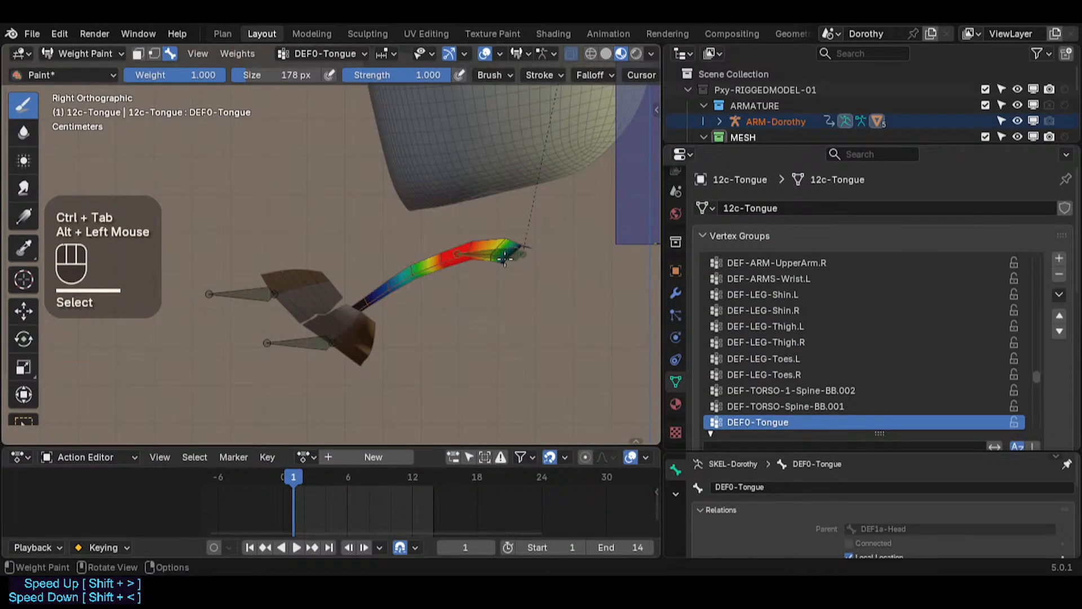
left_click(436, 254, "alt")
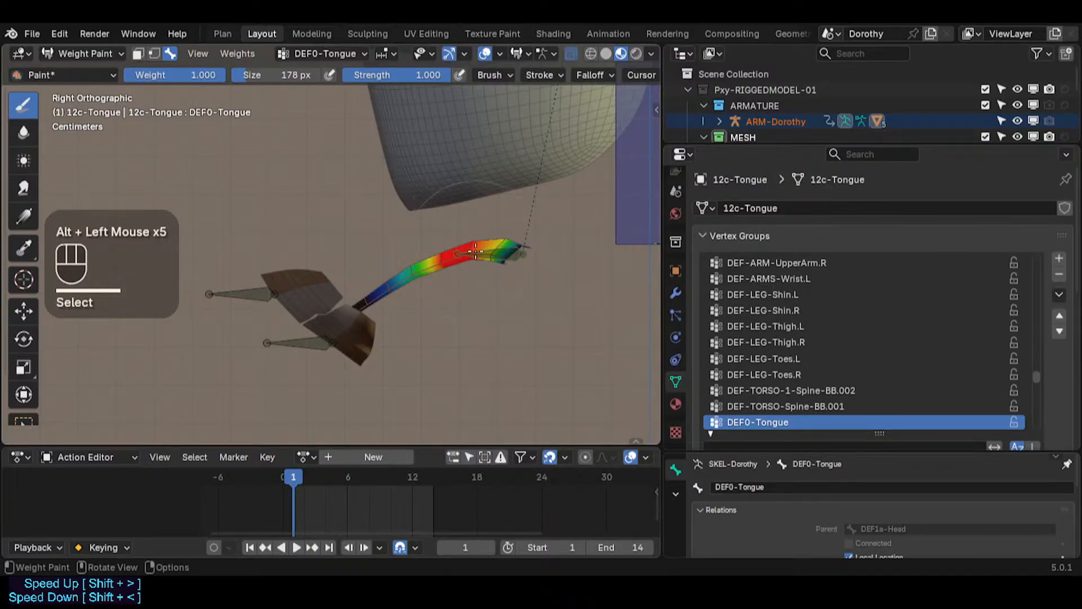
double_click(761, 422)
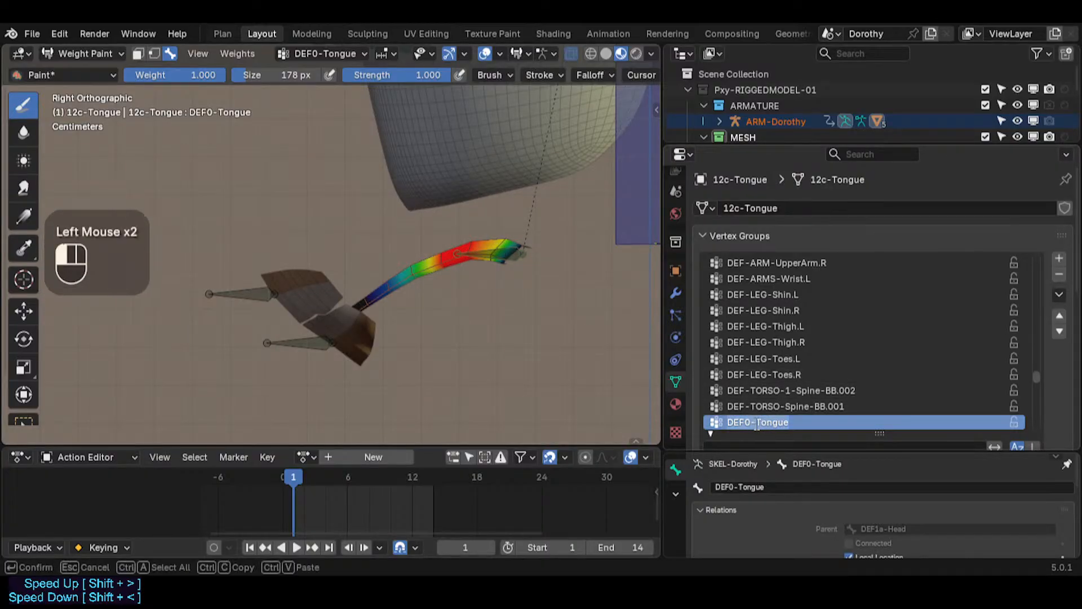
type("1")
key("Return")
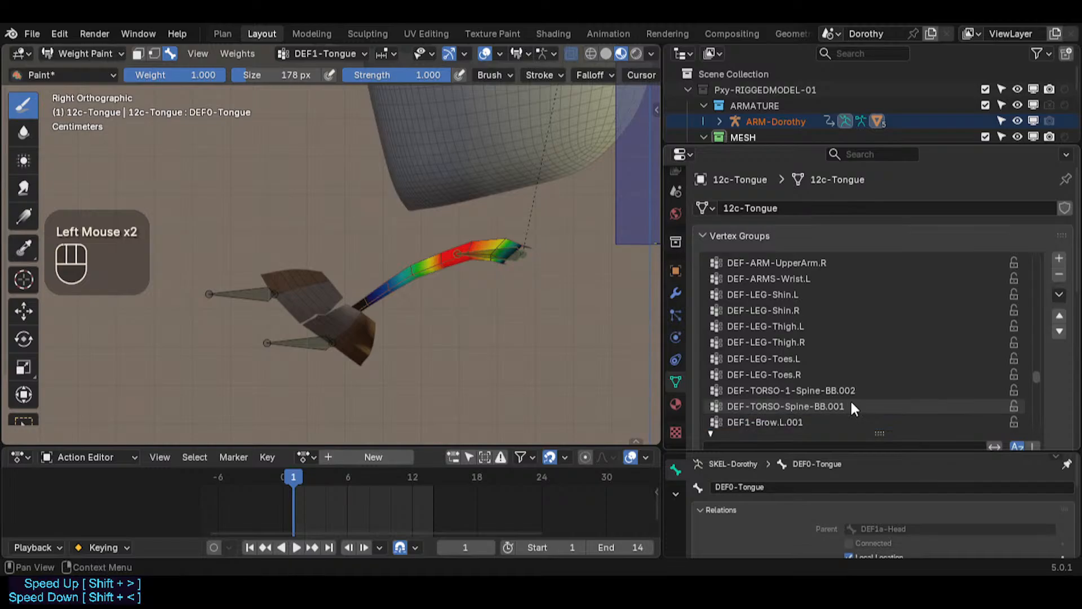
Step: Delete the tongue bone in the armature's Edit Mode, then undo the deletion
key("ctrl+Tab")
left_click(502, 257)
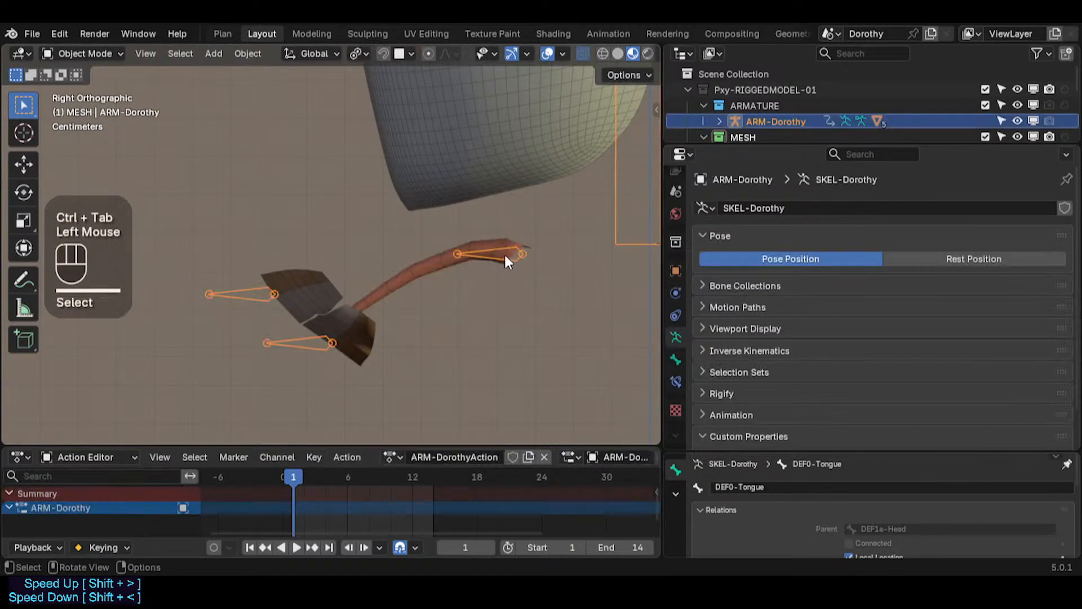
left_click(517, 259)
key("Tab")
left_click(489, 254)
left_click(510, 252)
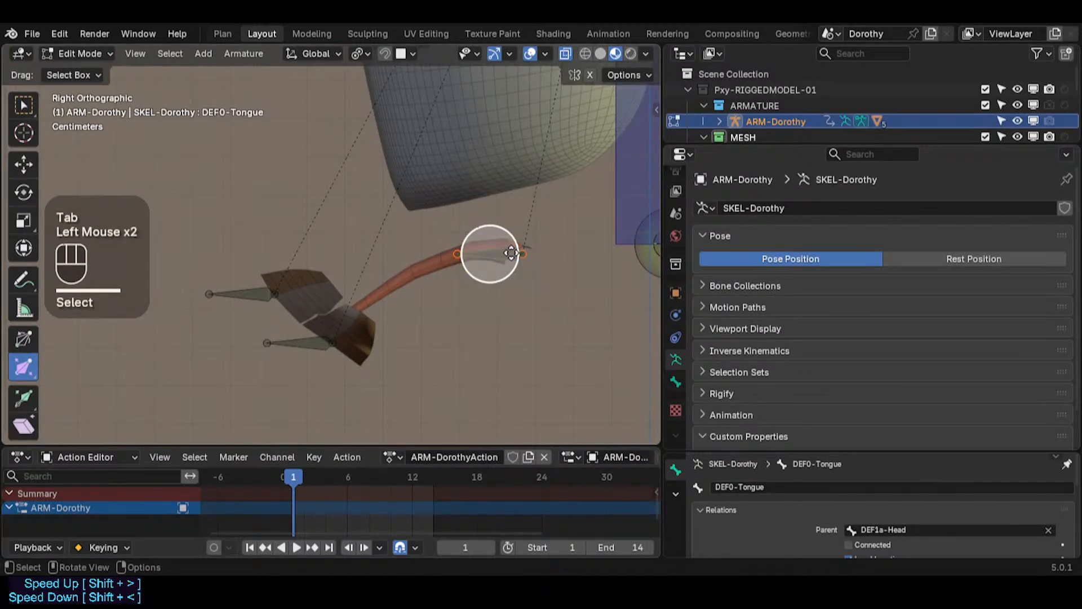
key("x")
left_click(509, 250)
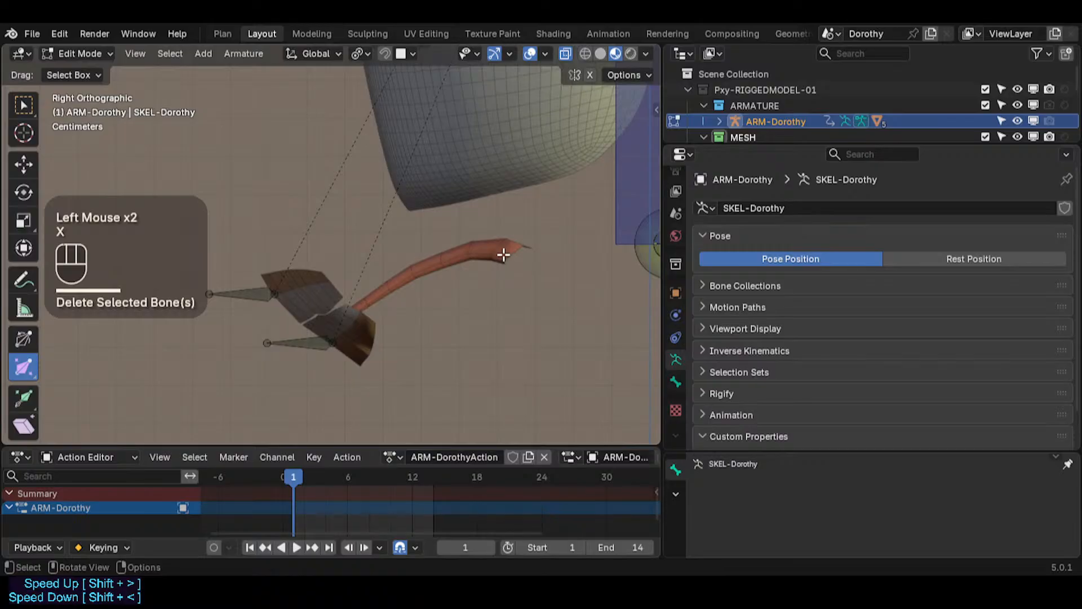
key("ctrl+z")
Step: Duplicate the tongue bone and place the copy just above the tongue
key("shift+s")
left_click(496, 254)
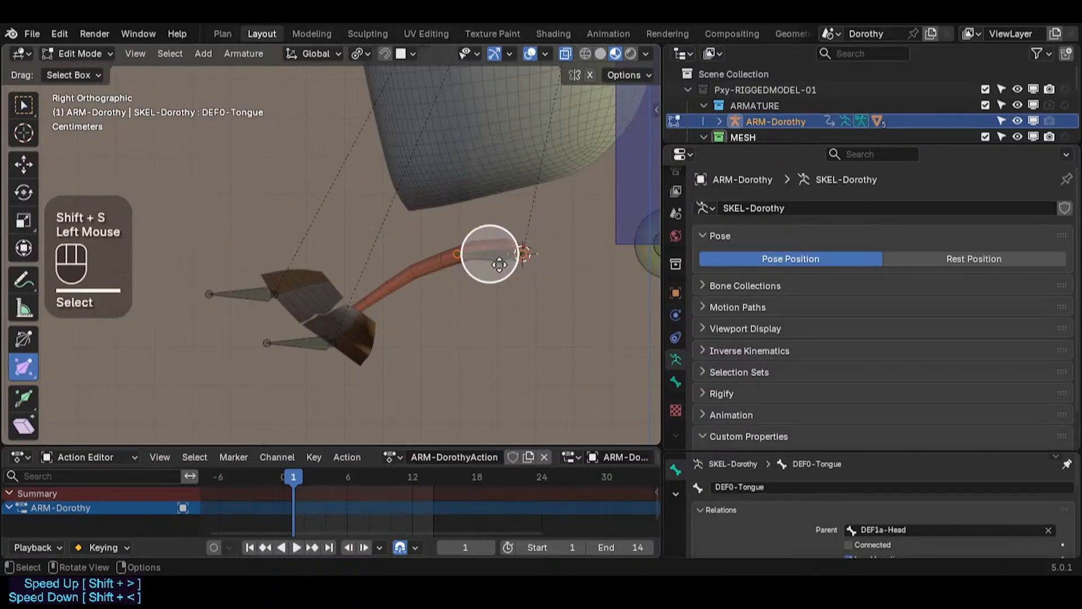
key("shift+d")
left_click(498, 221)
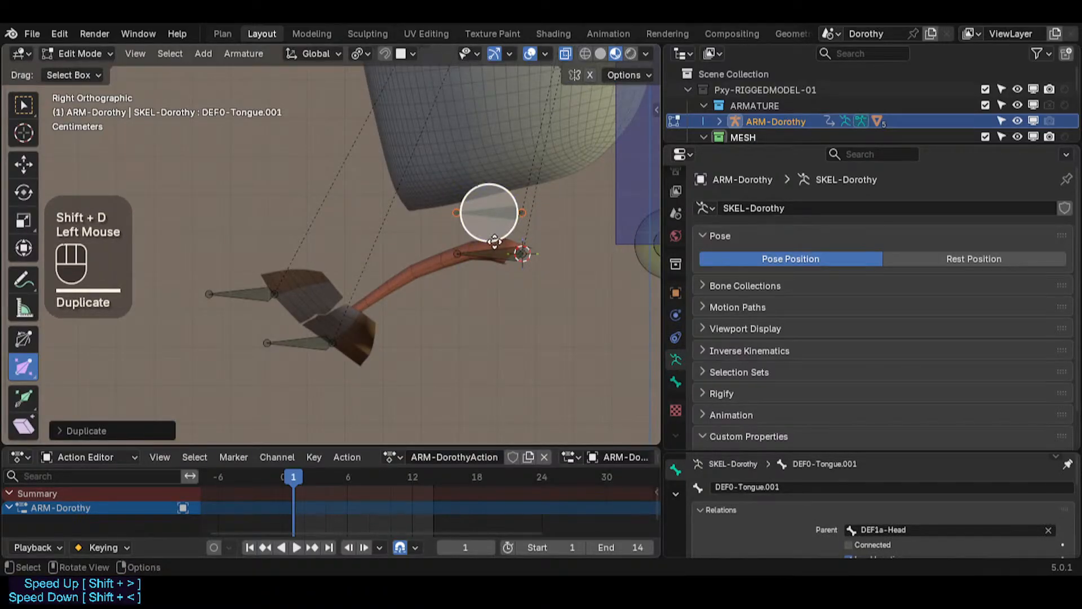
key("F2")
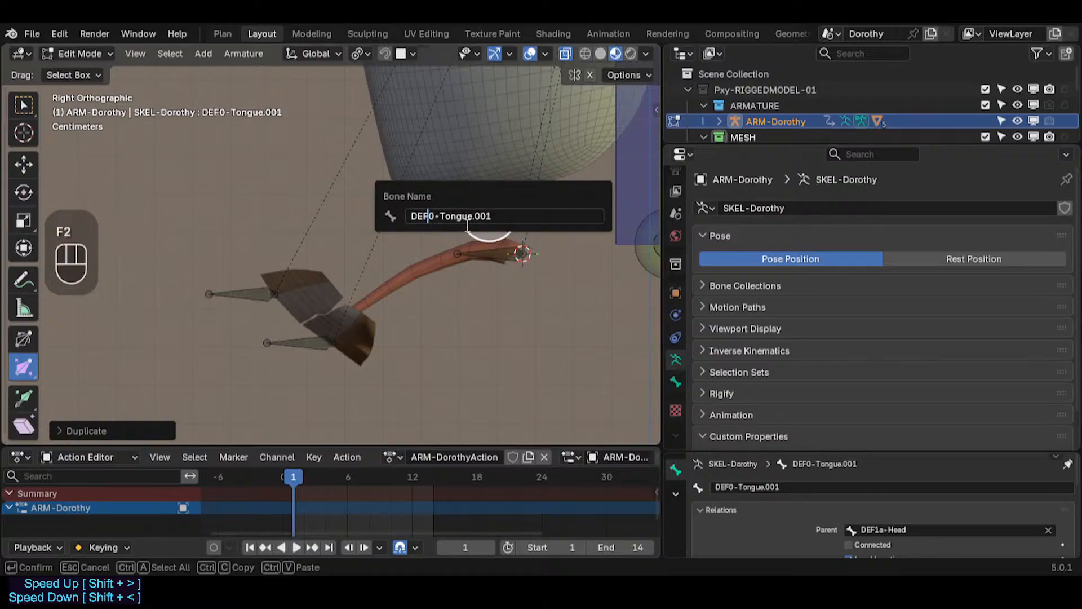
key("Escape")
Step: Rename the original tongue bone to DEF1-Tongue
left_click(490, 249)
key("F2")
key("Home")
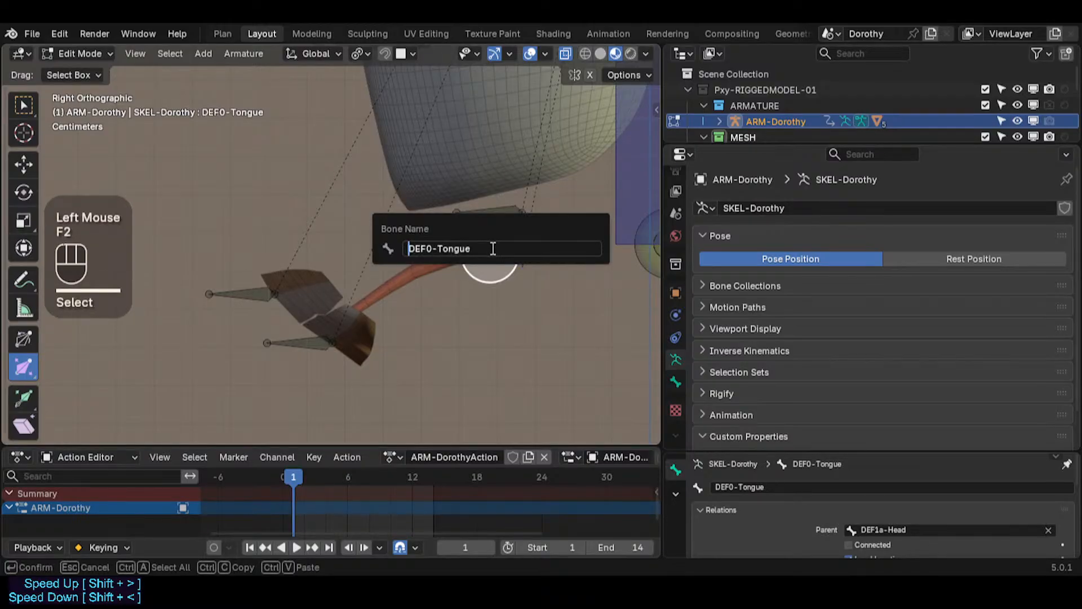
key("Right")
key("Right")
key("Right")
key("Delete")
type("1")
key("Return")
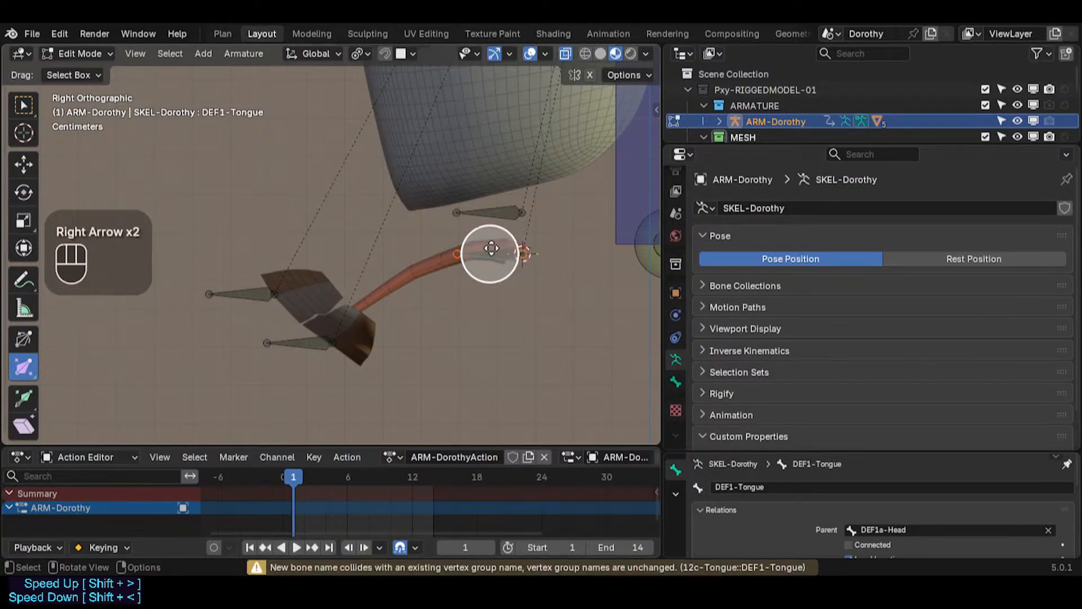
Step: Delete the DEF1-Tongue bone and snap the duplicated bone onto the tongue at the 3D cursor
key("x")
left_click(499, 211)
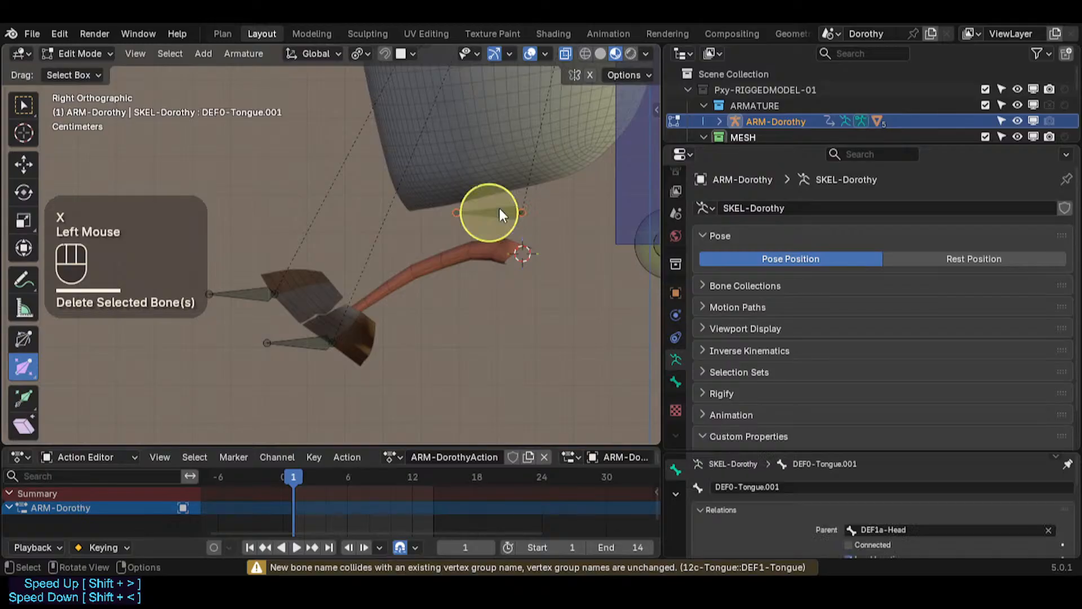
key("shift+s")
key("7")
left_click(505, 252)
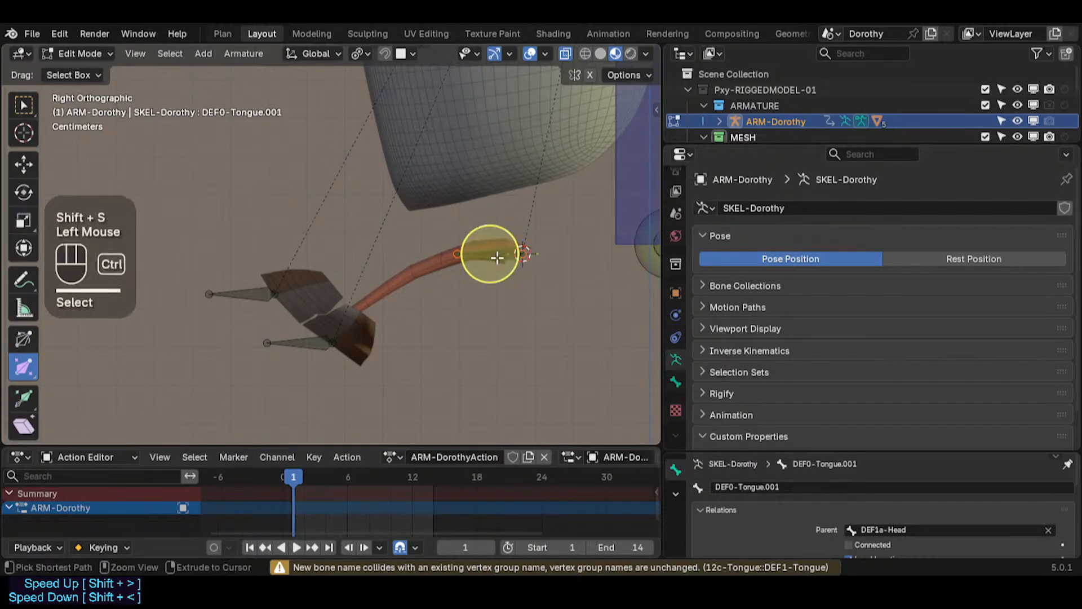
Step: Clear the duplicated tongue bone's roll and test-grab it without moving it
key("ctrl+3")
left_click(492, 257)
key("alt+r")
key("alt+r")
key("ctrl+3")
left_click(490, 254)
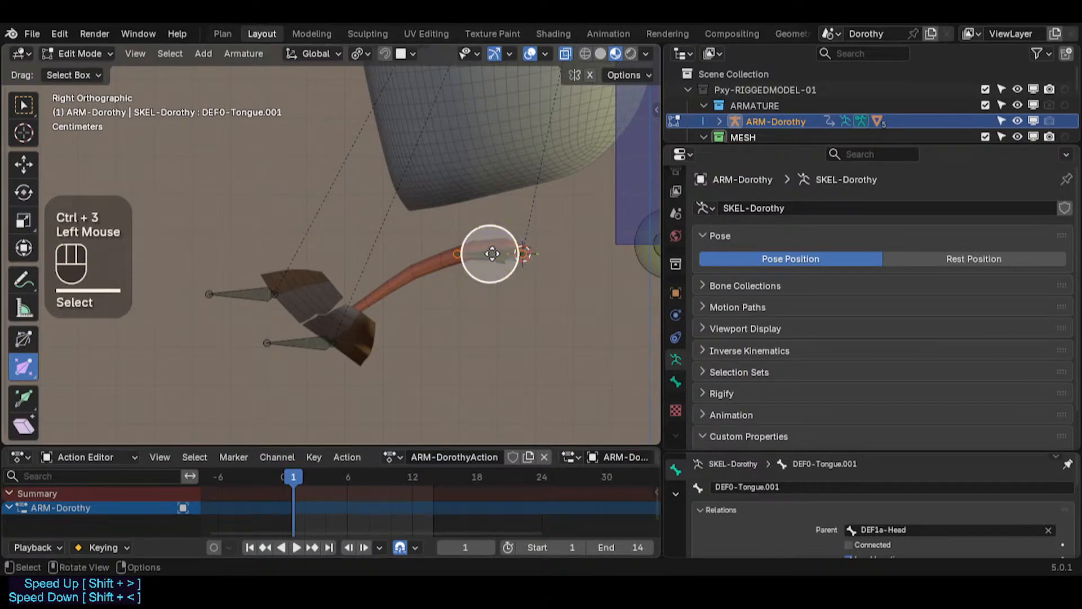
key("g")
key("Escape")
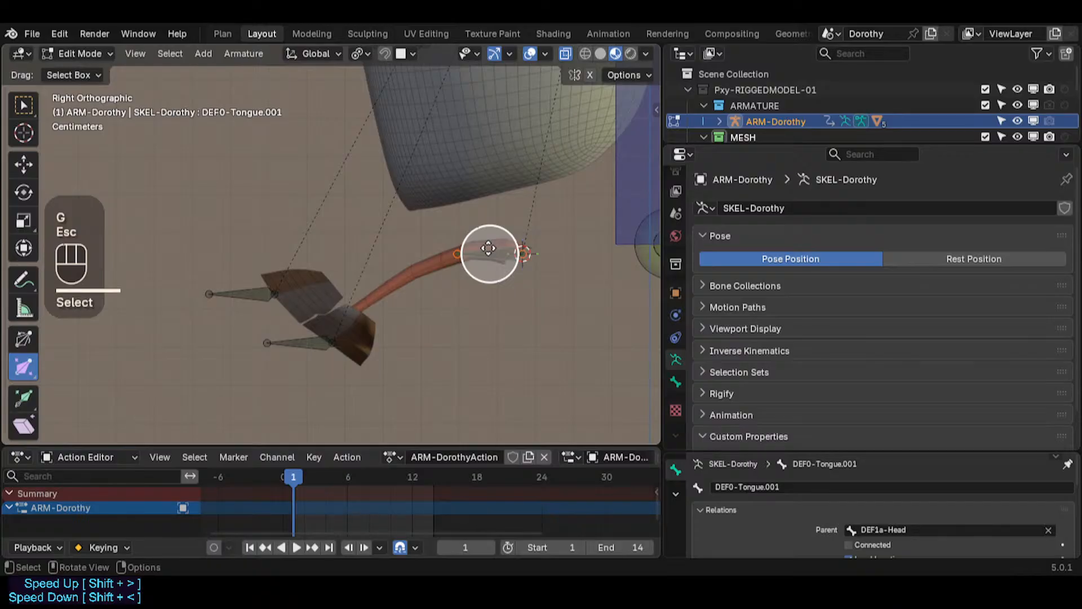
Step: Rename the duplicated bone from DEF0-Tongue.001 to DEF0-Tongue
key("F2")
left_click(490, 248)
key("BackSpace")
key("BackSpace")
key("BackSpace")
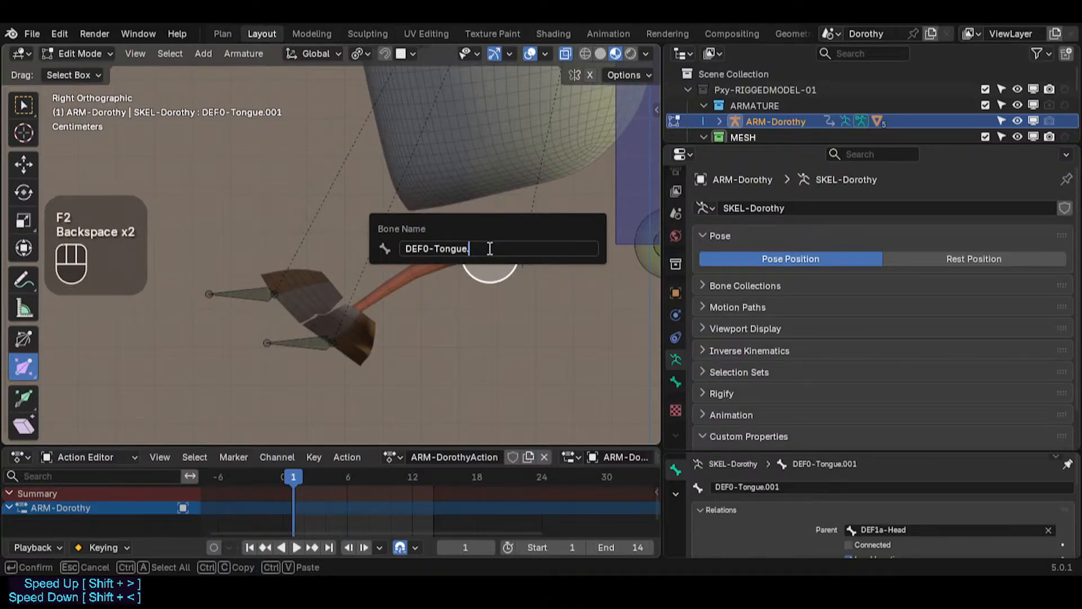
key("BackSpace")
key("Return")
Step: Test-grab the new DEF0-Tongue bone in Pose Mode and cancel
key("ctrl+Tab")
left_click(495, 221)
key("g")
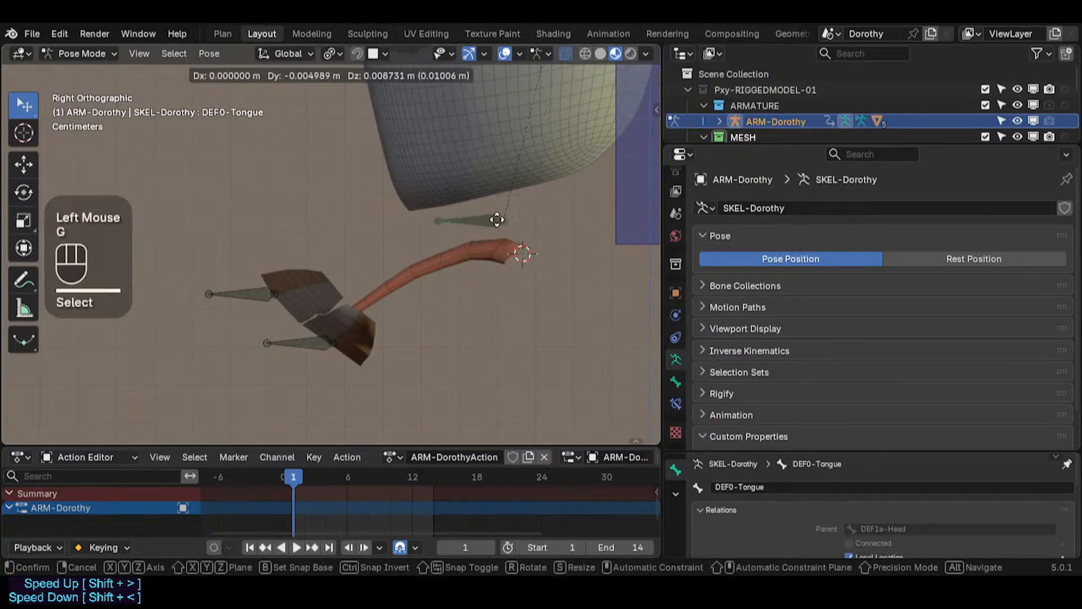
key("Escape")
Step: Undo the tongue vertex group rename in Weight Paint mode so it matches DEF0-Tongue
key("ctrl+Tab")
left_click(425, 268)
left_click(489, 257, "shift")
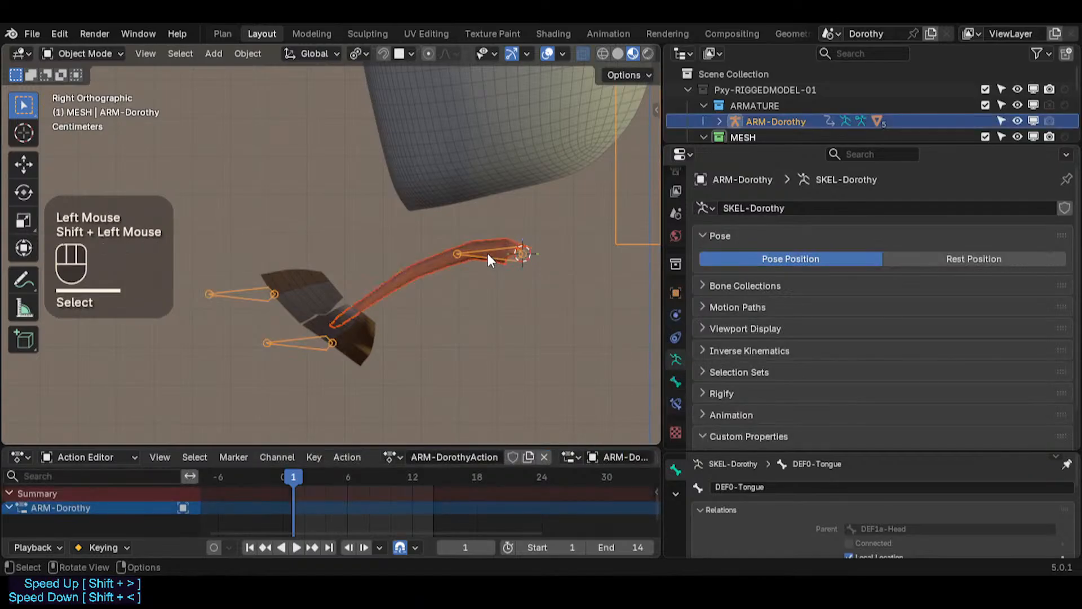
key("ctrl+Tab")
key("ctrl+Tab")
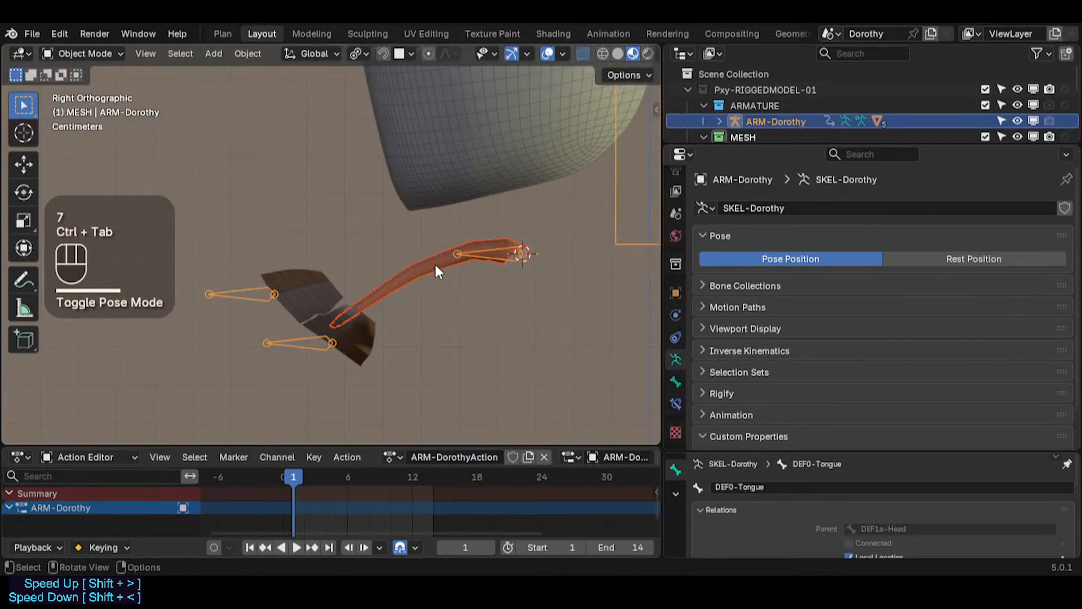
left_click(435, 265)
key("ctrl+Tab")
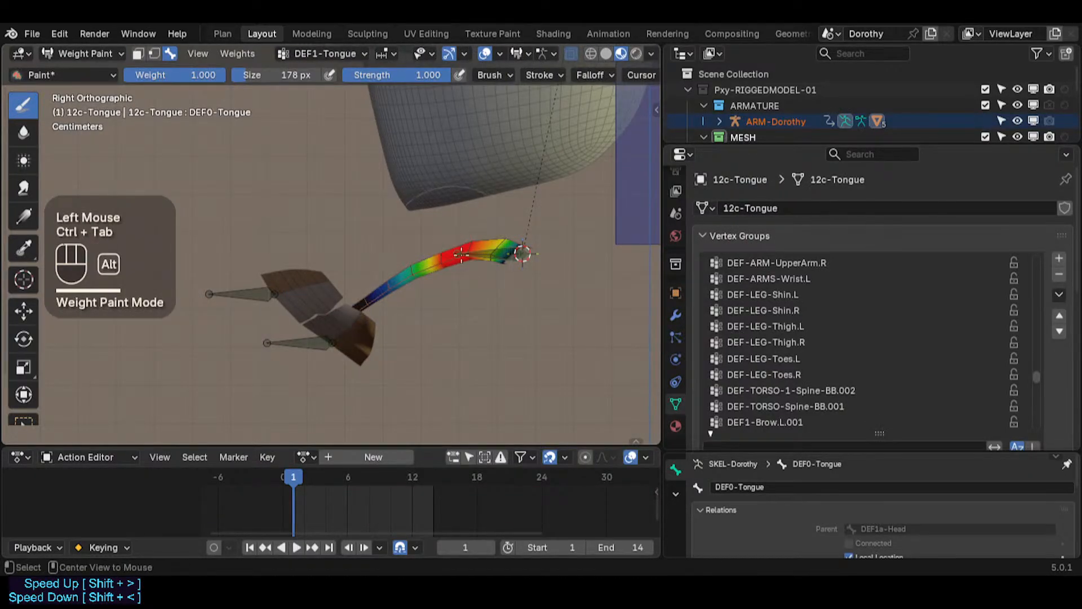
left_click(461, 255, "alt")
right_click(454, 254)
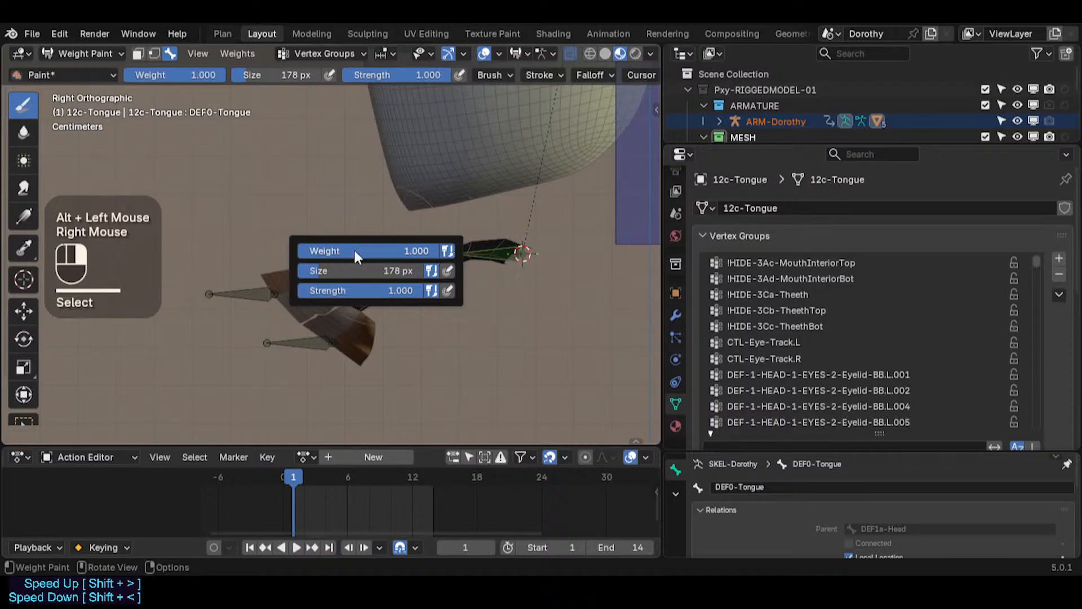
key("ctrl+x")
key("ctrl+Tab")
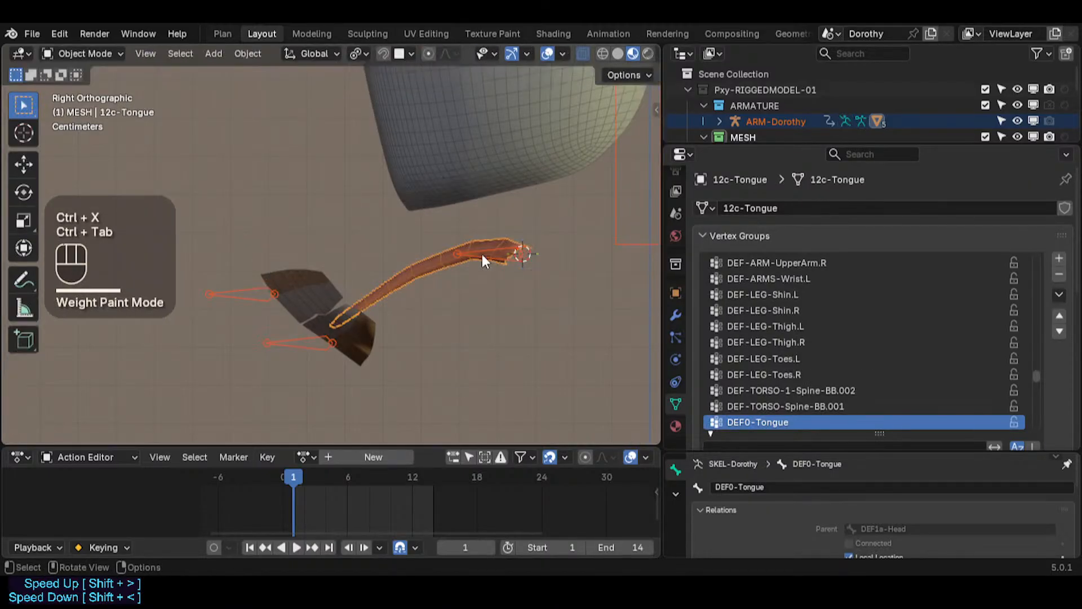
Step: Test-grab and rotate the DEF0-Tongue bone in Pose Mode, cancelling both moves
left_click(484, 254)
key("ctrl+Tab")
left_click(489, 255)
key("g")
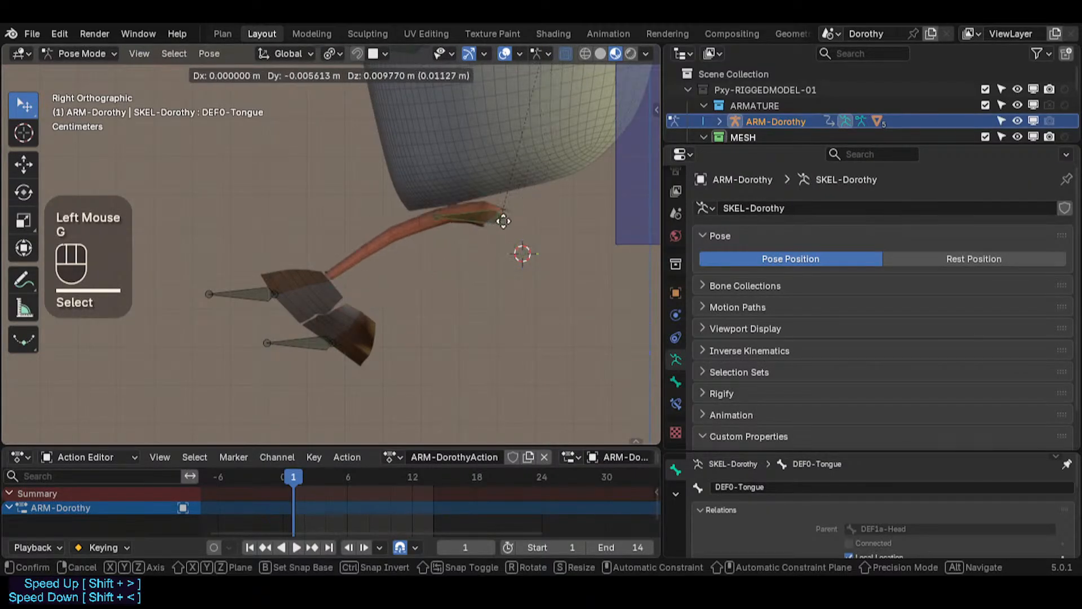
key("Escape")
key("r")
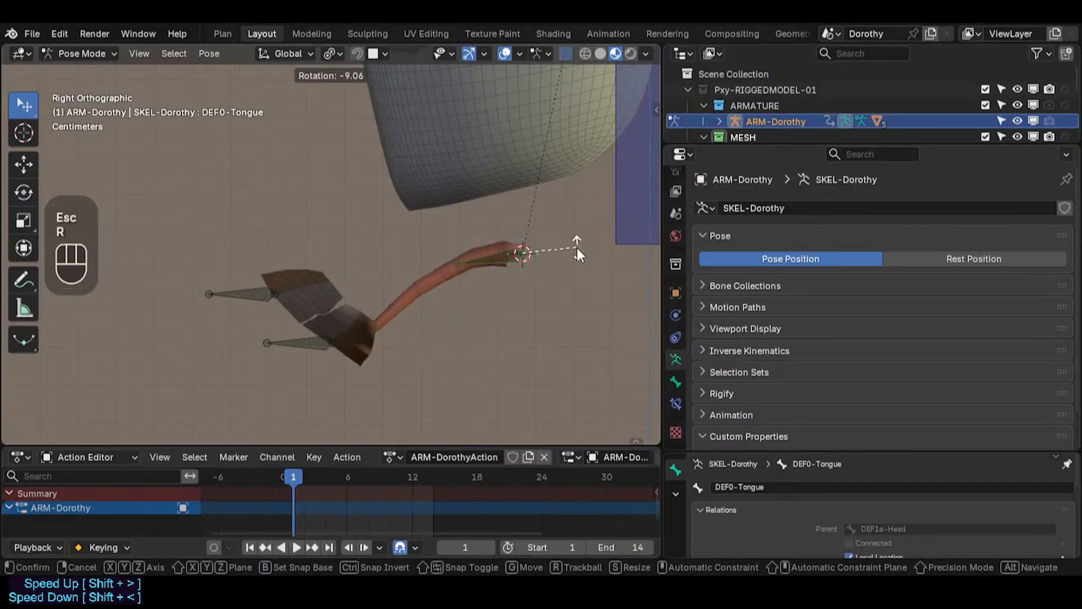
key("Escape")
Step: Select the DEF1-ArcadeBot bone in Pose Mode and test-grab it, cancelling the move
key("ctrl+Tab")
left_click(316, 338)
left_click(317, 339)
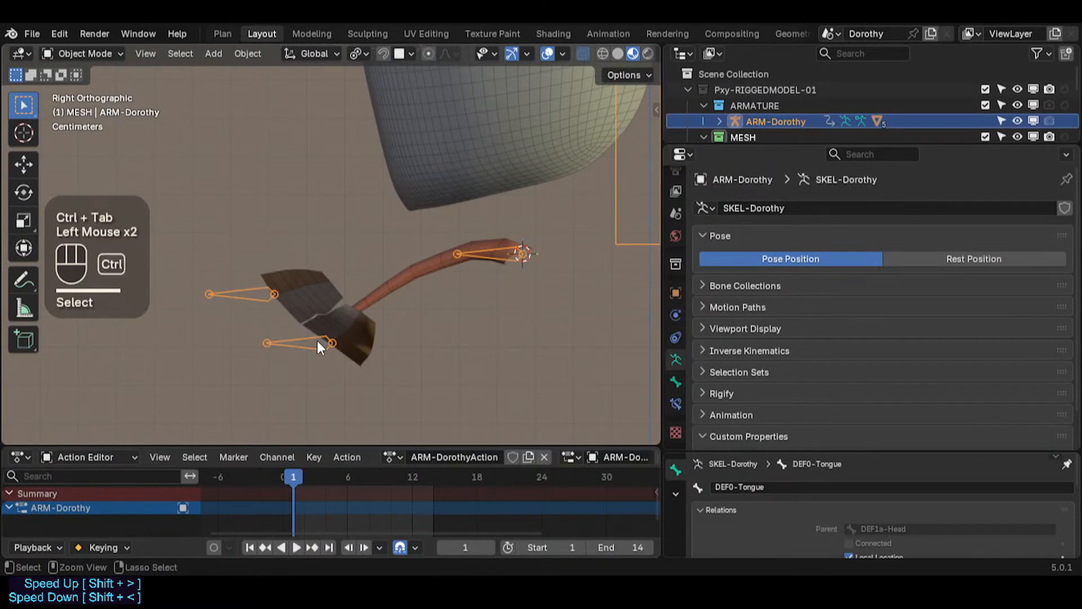
key("ctrl+Tab")
left_click(297, 317)
left_click(356, 317)
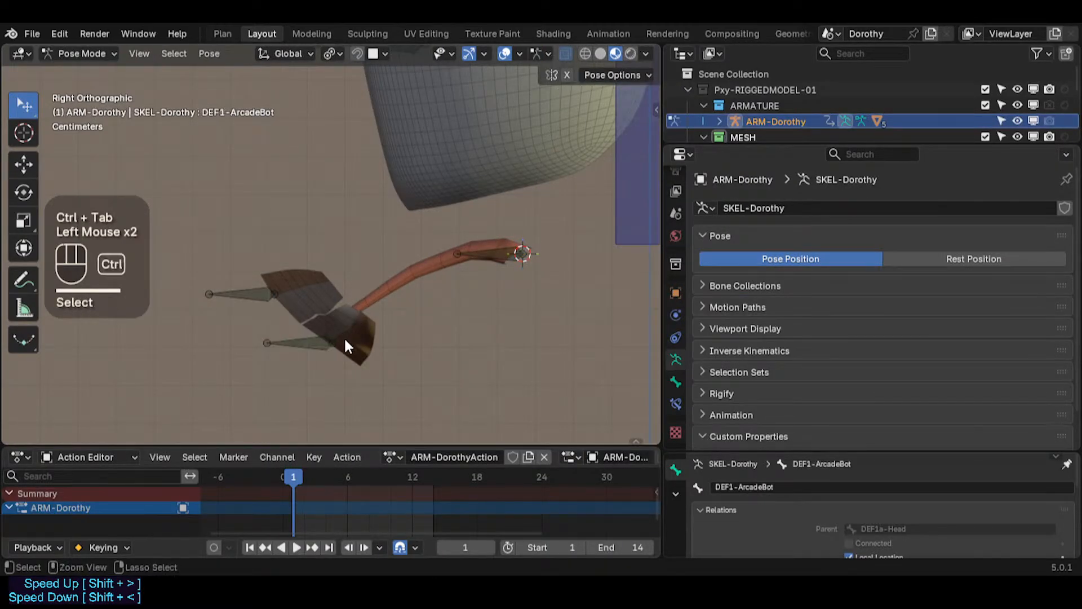
key("ctrl+Tab")
left_click(322, 339)
key("ctrl+Tab")
left_click(307, 342)
key("g")
key("Escape")
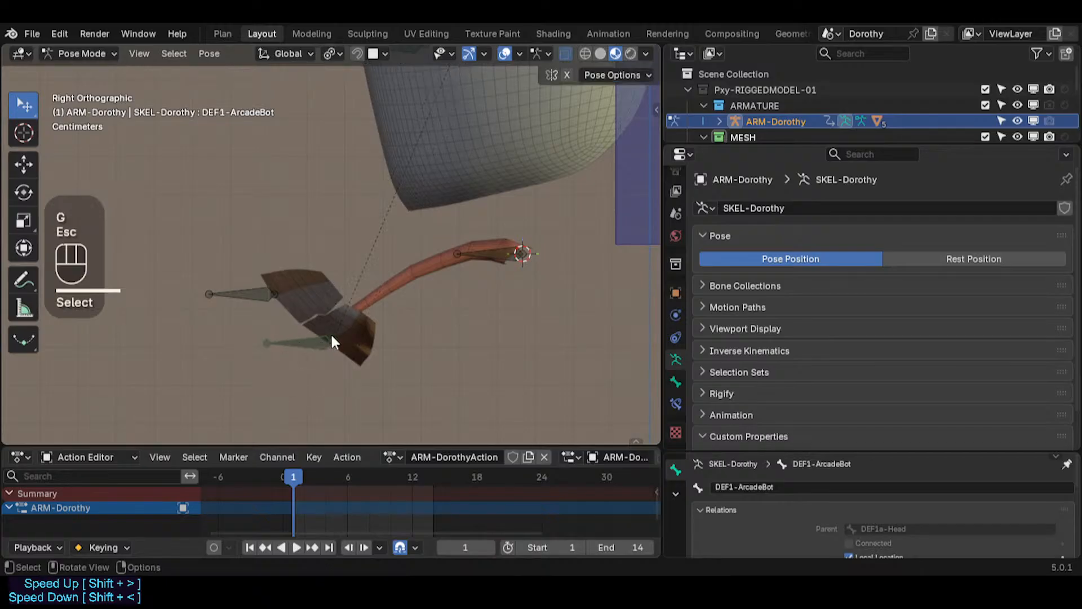
Step: Inspect the lower arcade mesh's vertex groups and weights in Edit and Weight Paint modes
key("ctrl+Tab")
left_click(362, 327)
key("Tab")
key("Tab")
key("Tab")
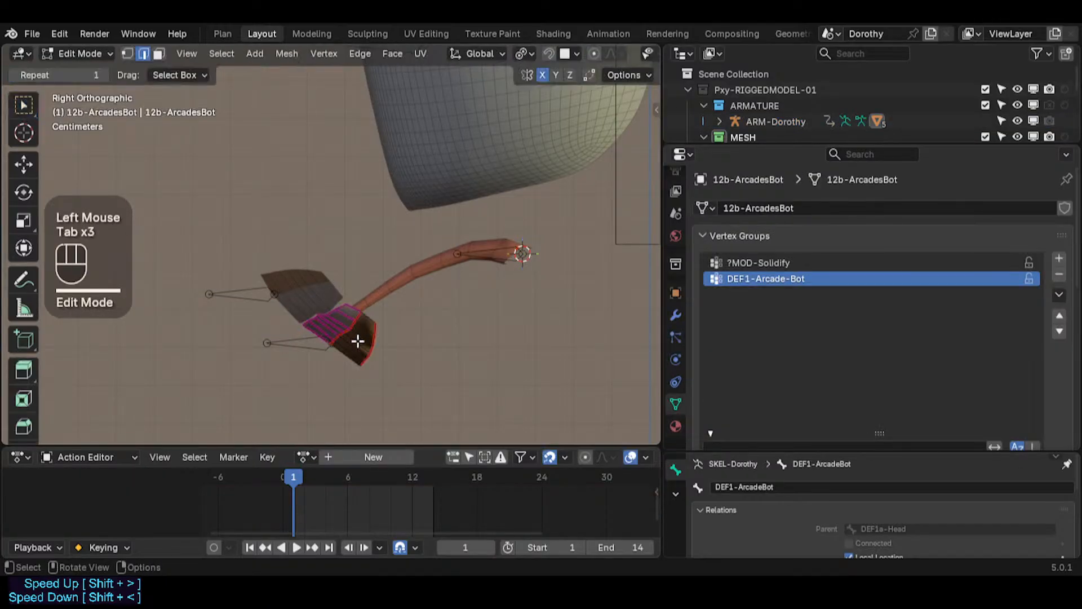
key("Tab")
key("ctrl+Tab")
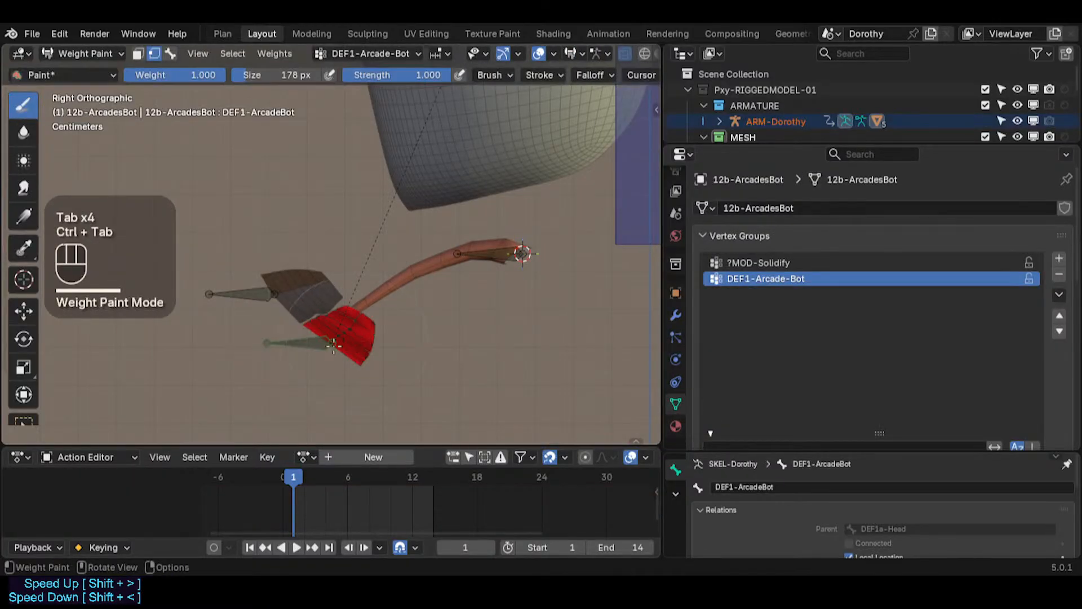
left_click(307, 342, "alt")
left_click(231, 287, "alt")
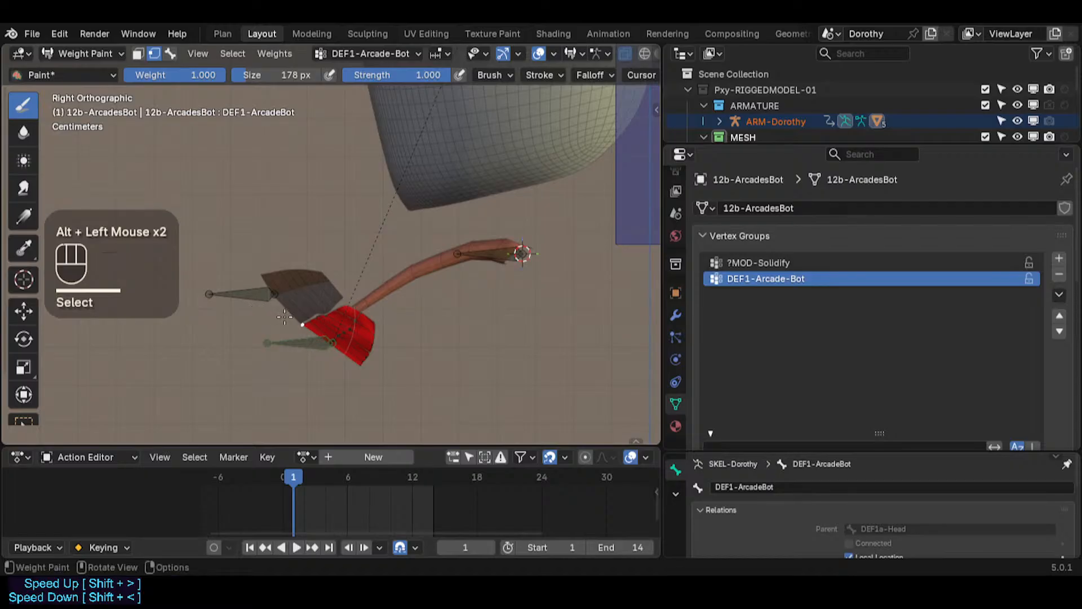
key("2")
left_click(308, 342, "alt")
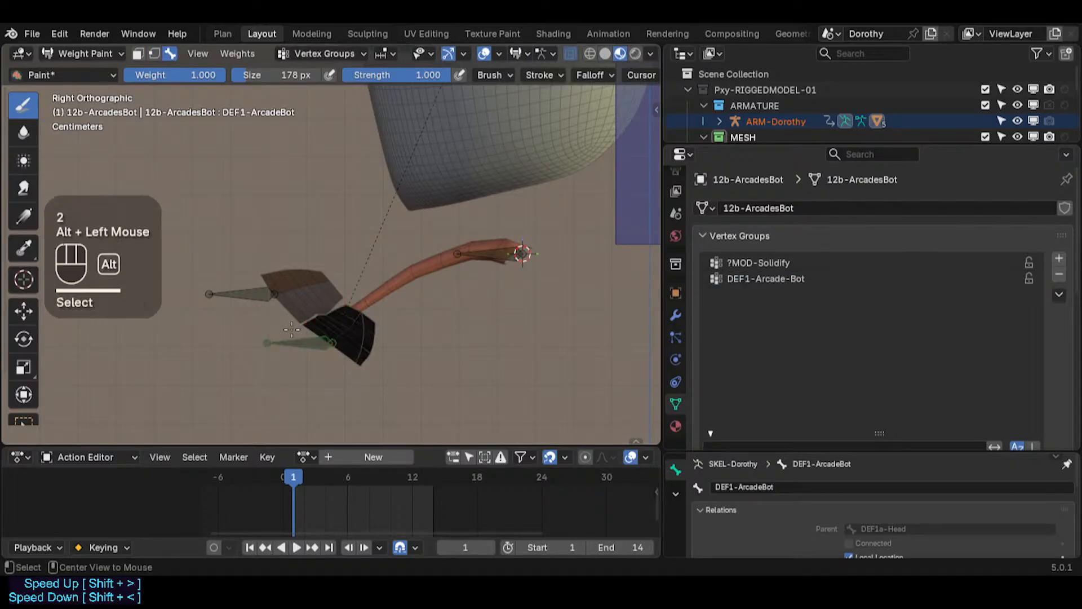
Step: Inspect the arcade bones and the lower arcade mesh's vertex groups and weights in Weight Paint mode
left_click(257, 295, "alt")
left_click(305, 357, "alt")
left_click(305, 357, "alt")
left_click(263, 303, "alt")
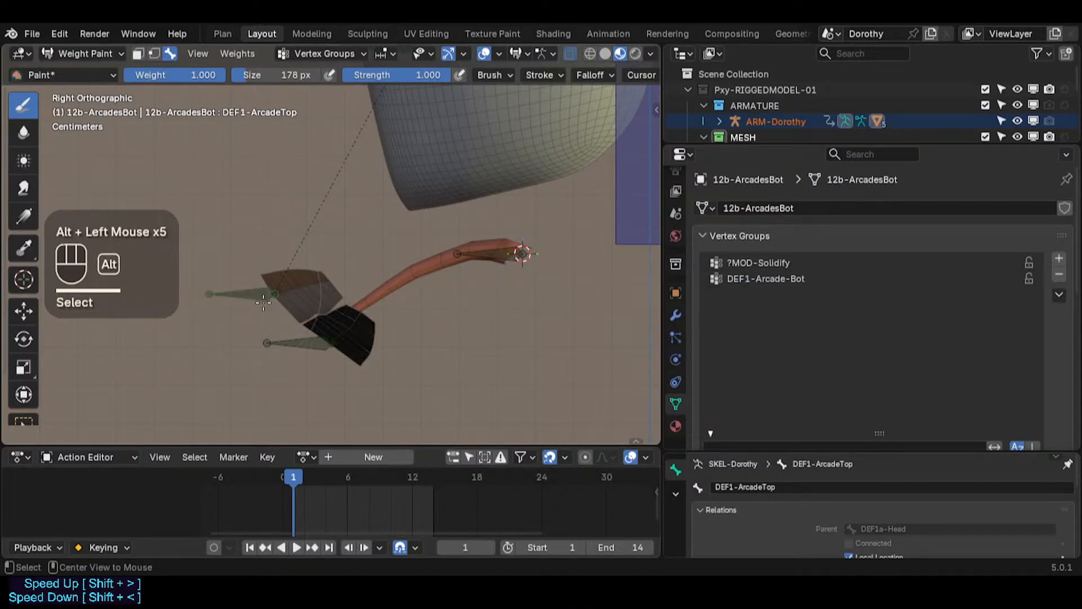
left_click(332, 349, "alt")
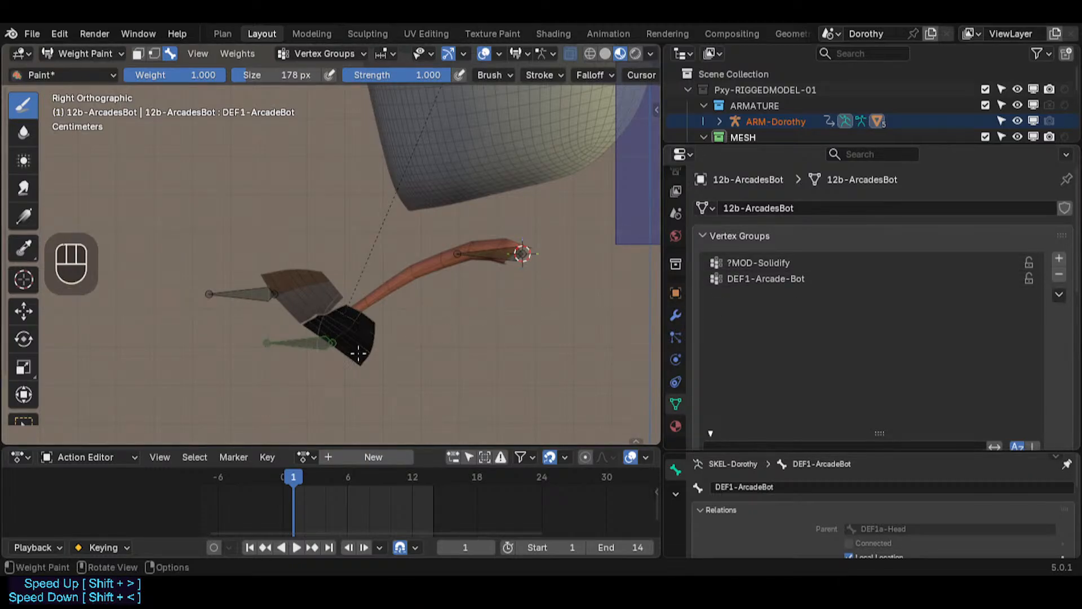
left_click(761, 264)
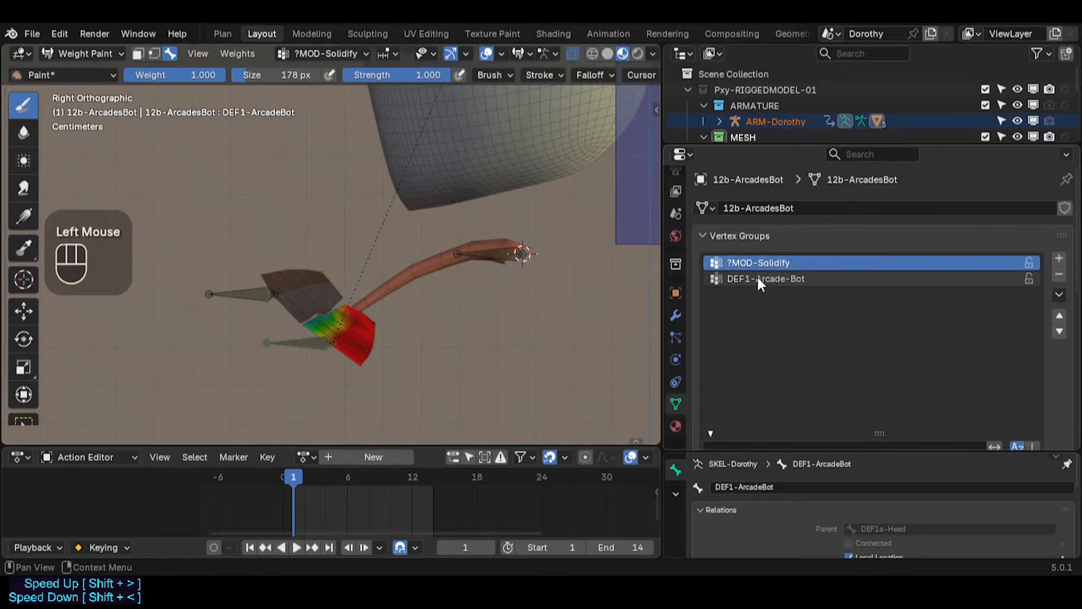
left_click(756, 279)
left_click(764, 279)
left_click(763, 265)
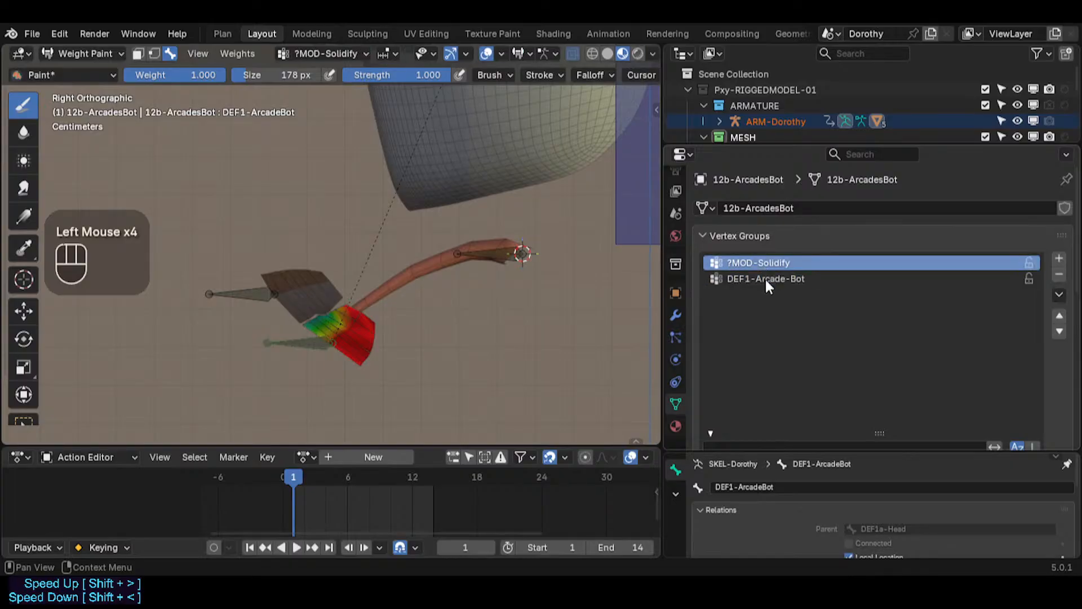
left_click(765, 279)
scroll(417, 310, "up", 2)
middle_click_drag(417, 310, 296, 337)
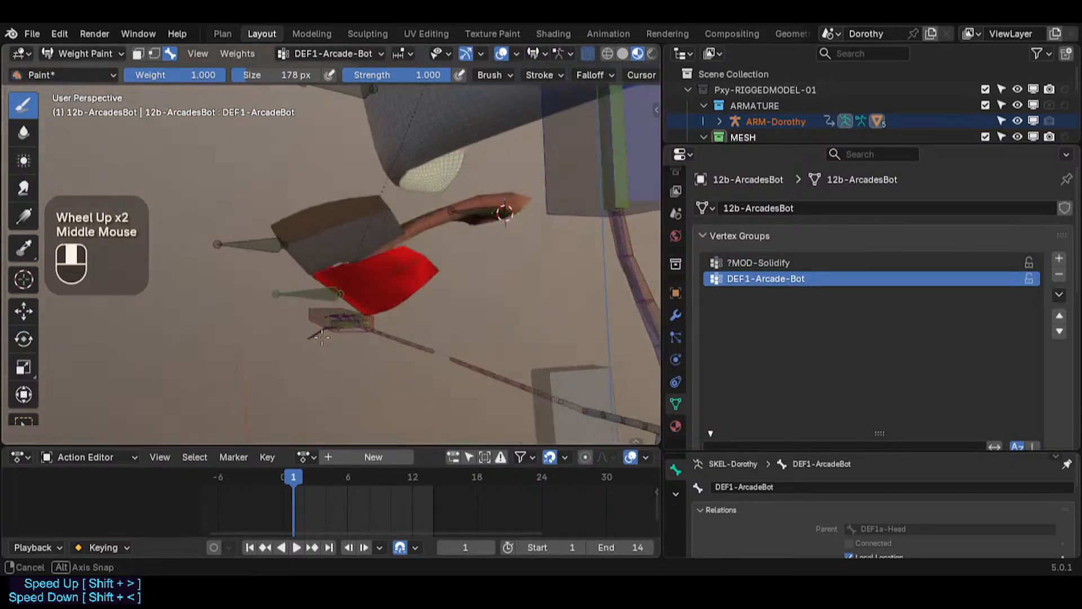
scroll(295, 337, "down", 2)
left_click(269, 267, "alt")
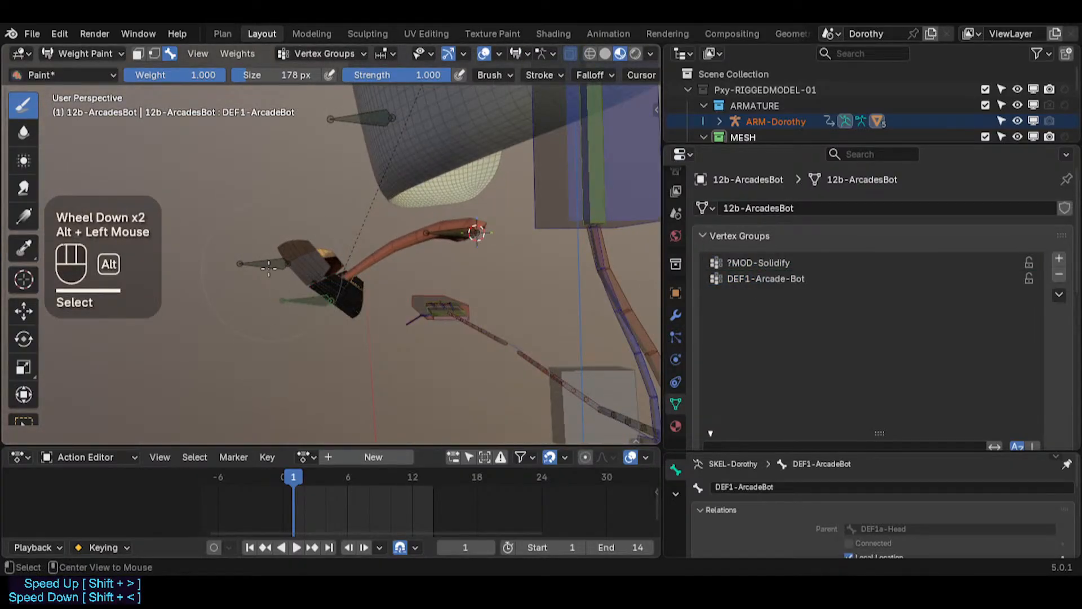
Step: Rename the lower arcade bone in Pose Mode to DEF1-Arcade-Bot so it matches its vertex group
left_click(324, 300, "alt")
left_click(787, 279)
mouse_move(395, 271)
middle_mouse_down()
mouse_move(362, 282)
mouse_move(412, 283)
mouse_move(357, 229)
mouse_move(329, 259)
mouse_move(268, 286)
middle_mouse_up()
scroll(362, 282, "up", 2)
key("ctrl+Tab")
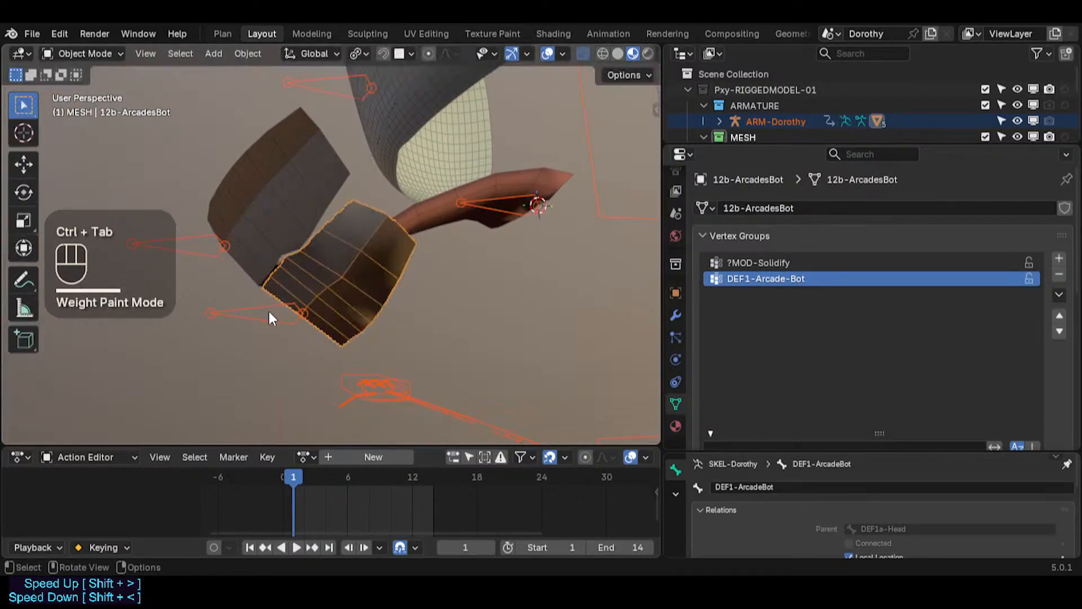
left_click(263, 307)
key("ctrl+Tab")
left_click(262, 310)
key("F2")
left_click(240, 315)
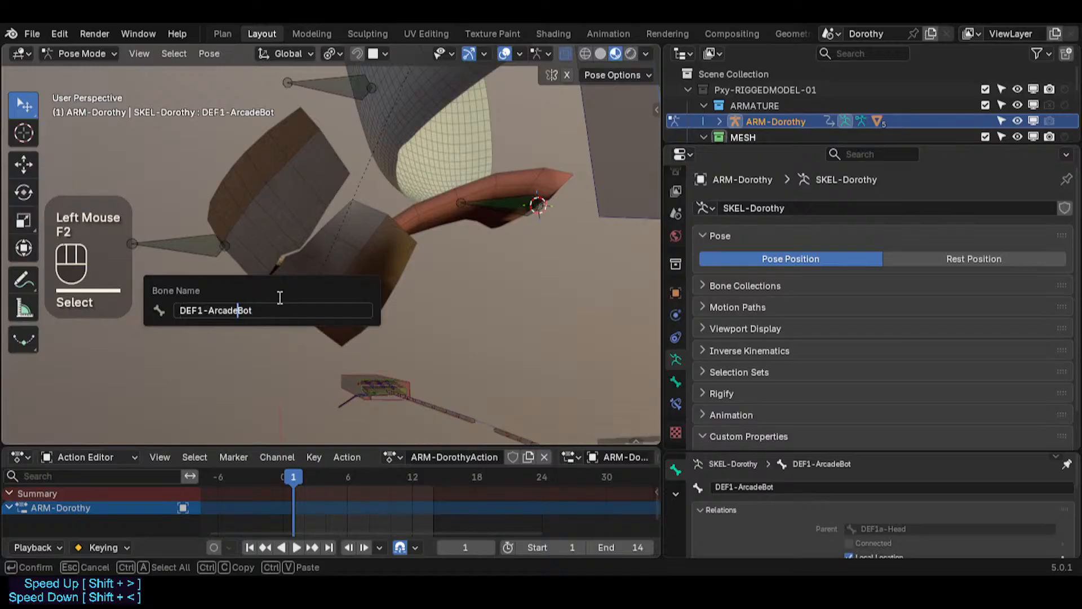
type("-")
key("Return")
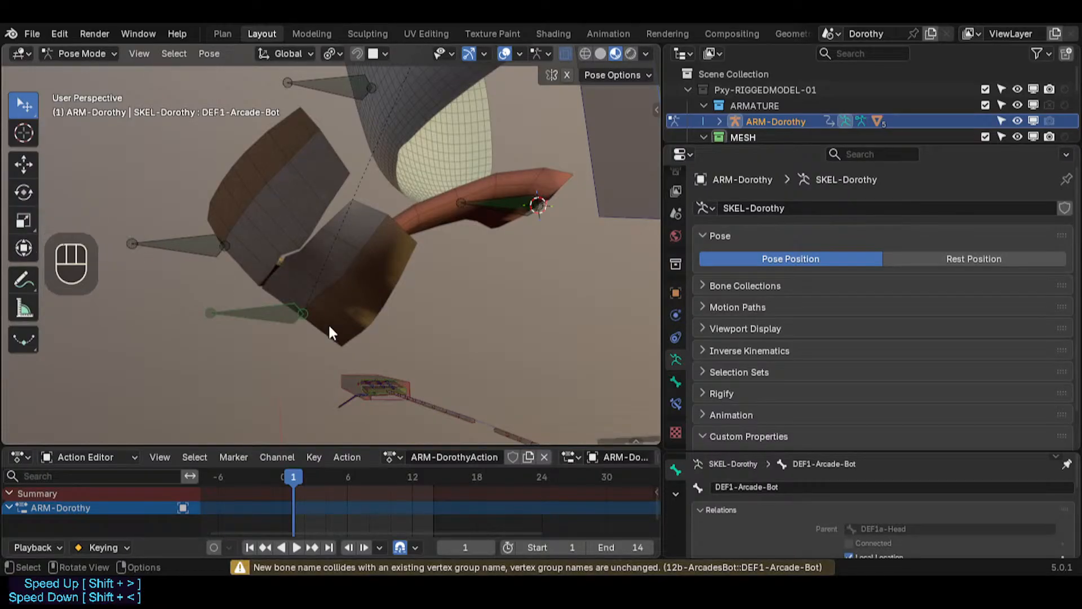
Step: Copy the lower arcade mesh's DEF1-Arcade-Bot vertex group name and paste it as the lower arcade bone's name
key("g")
key("Escape")
middle_click_drag(299, 316, 370, 324)
key("ctrl+Tab")
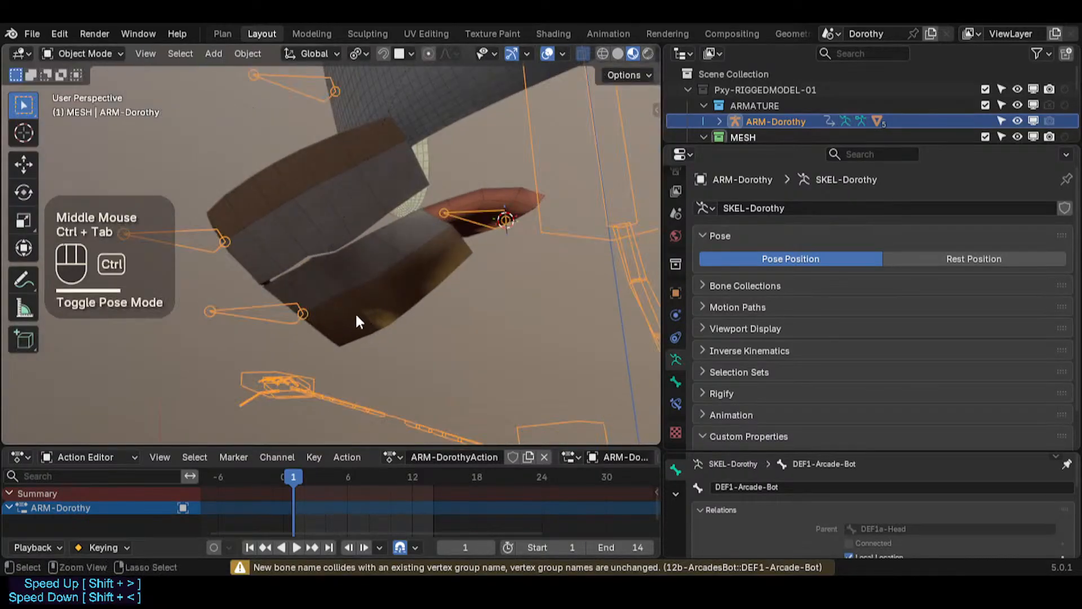
left_click(340, 313)
double_click(745, 279)
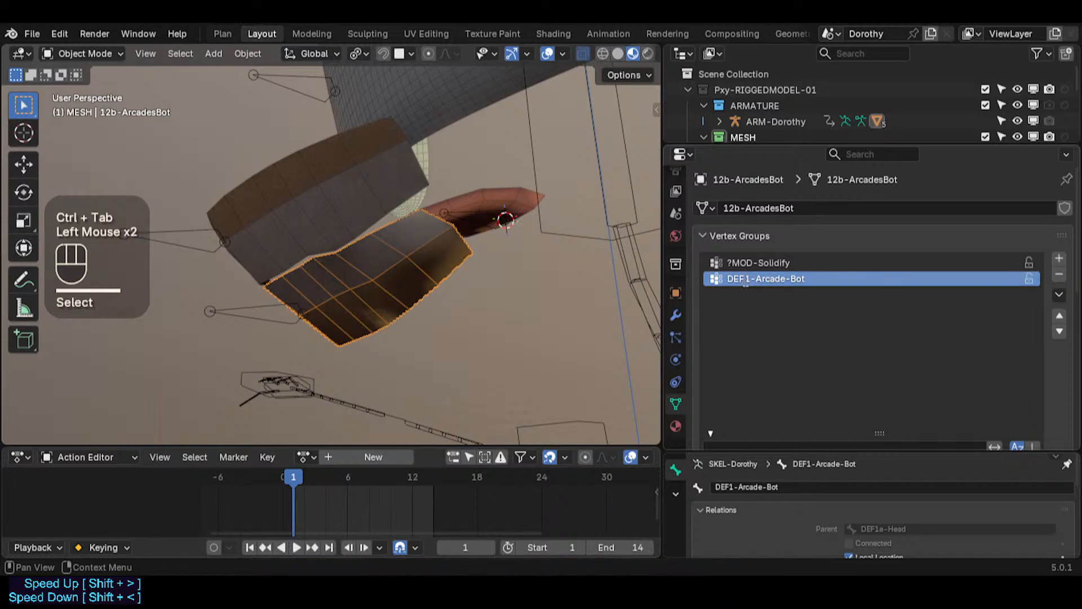
key("ctrl+c")
key("Return")
left_click(265, 309)
key("ctrl+Tab")
left_click(269, 318)
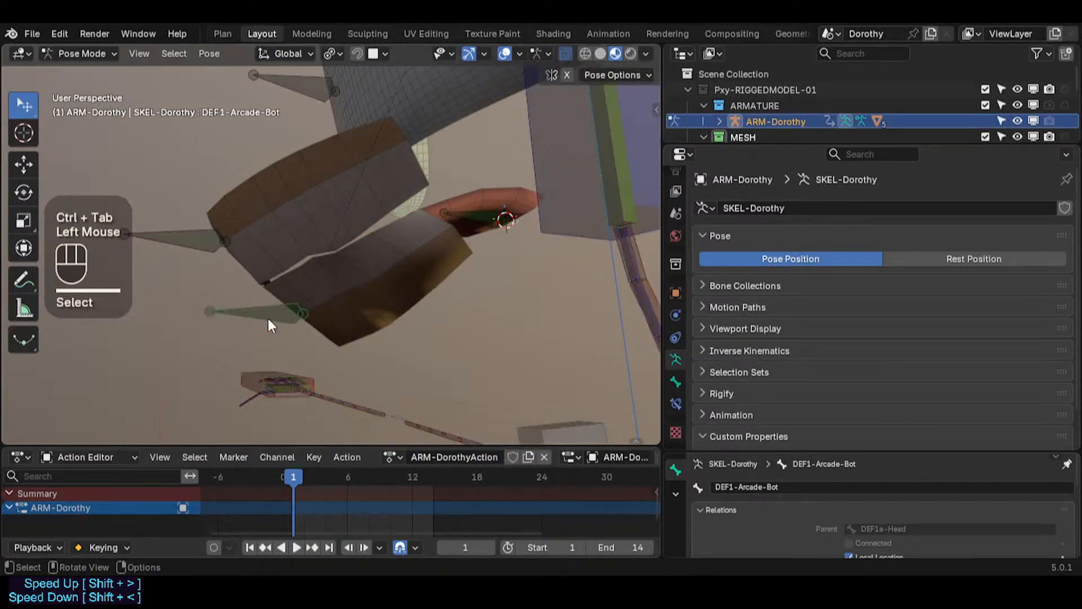
key("F2")
key("ctrl+v")
key("Return")
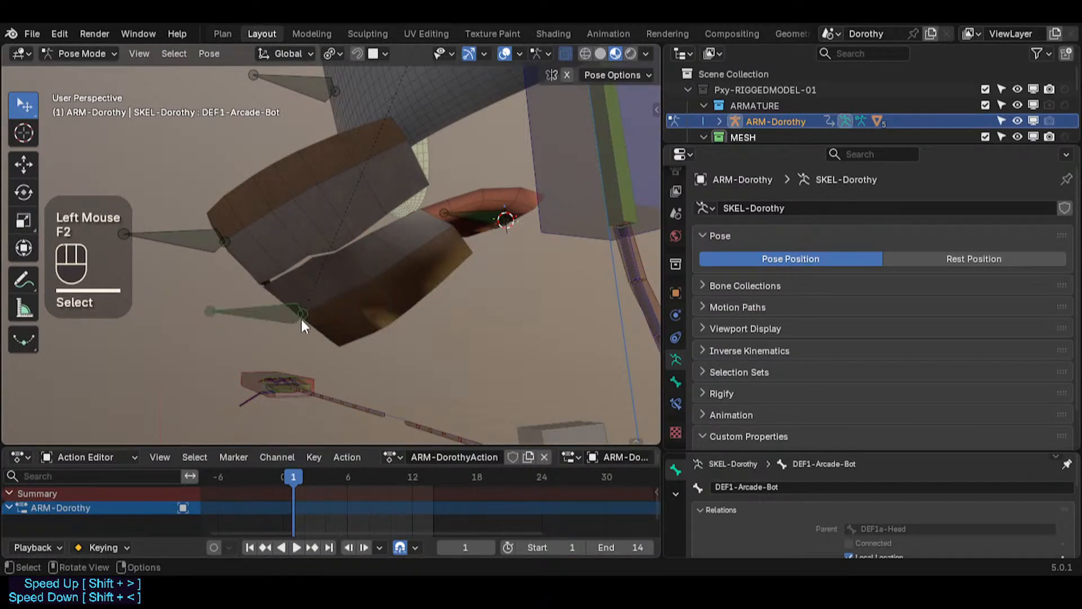
Step: Test-grab the DEF1-Arcade-Bot bone in Pose Mode, cancelling the move
key("ctrl+Tab")
Step: Copy the upper arcade mesh's DEF1-Arcade-Top vertex group name and paste it as the upper arcade bone's name
key("ctrl+Tab")
left_click(283, 310)
key("g")
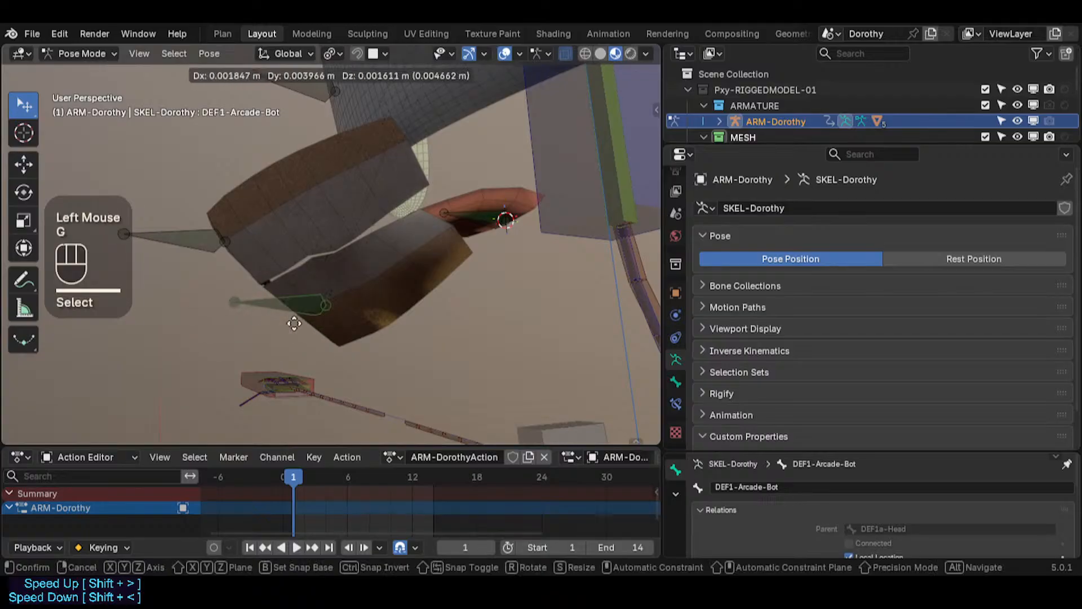
key("Escape")
scroll(296, 295, "down", 2)
middle_click_drag(295, 295, 286, 295)
key("ctrl+Tab")
left_click(227, 243)
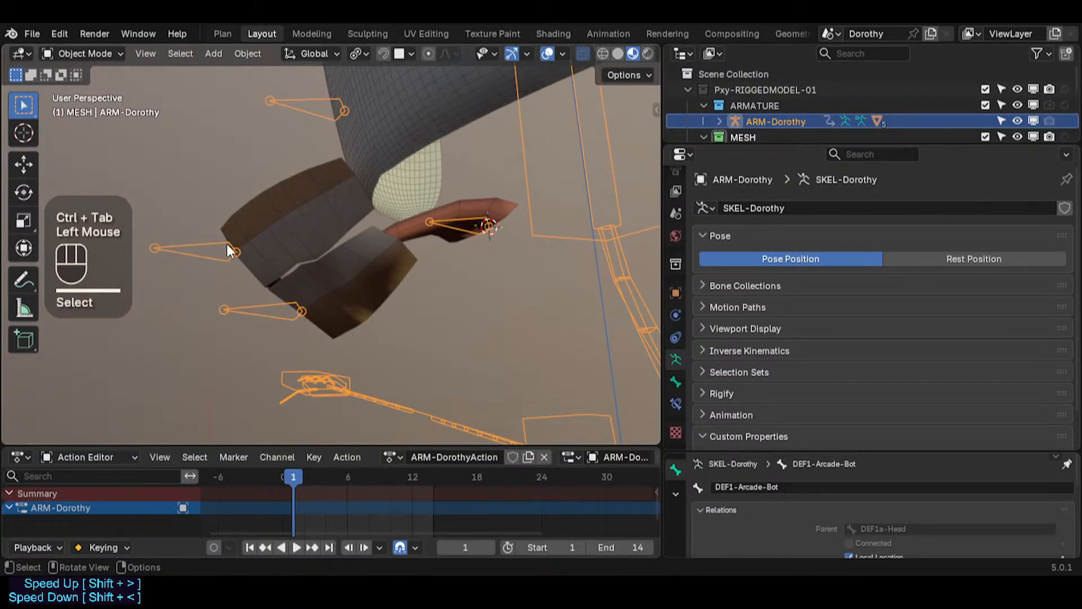
key("ctrl+Tab")
key("ctrl+Tab")
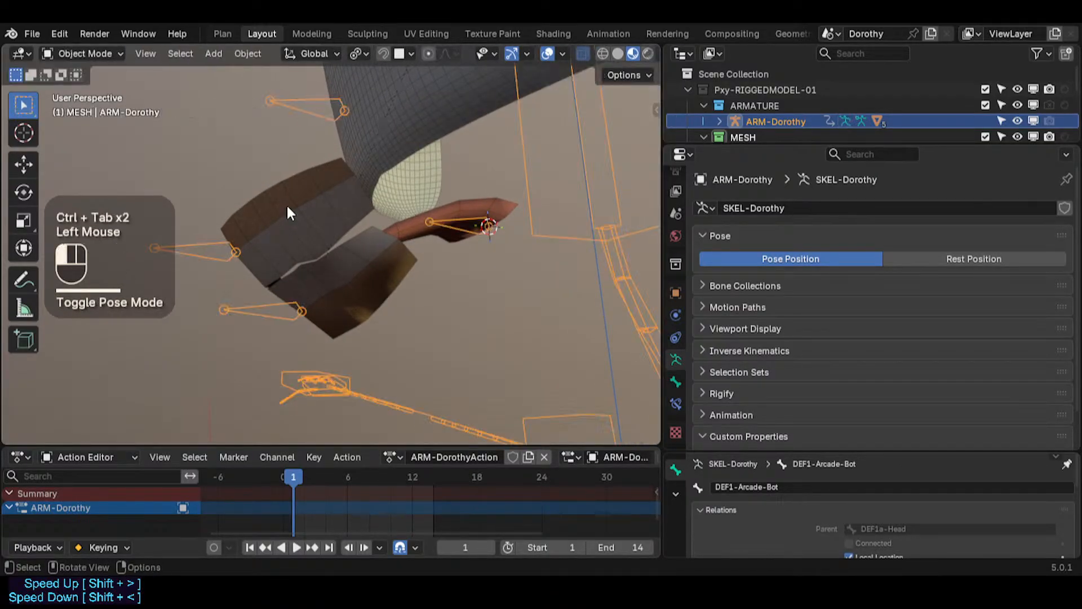
left_click(288, 208)
left_click(750, 276)
left_click(750, 276)
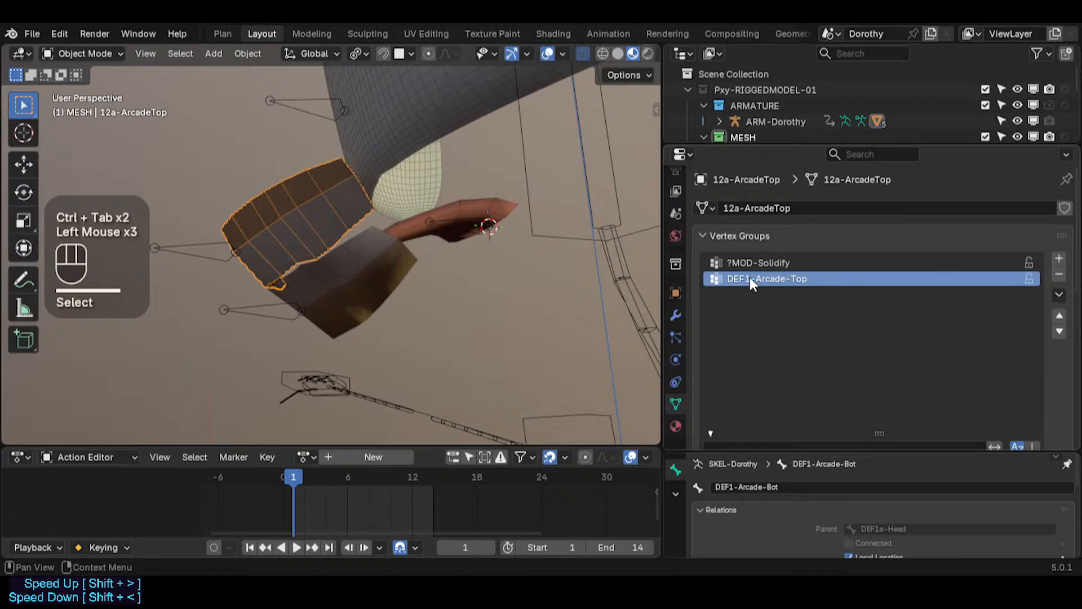
left_click(181, 255)
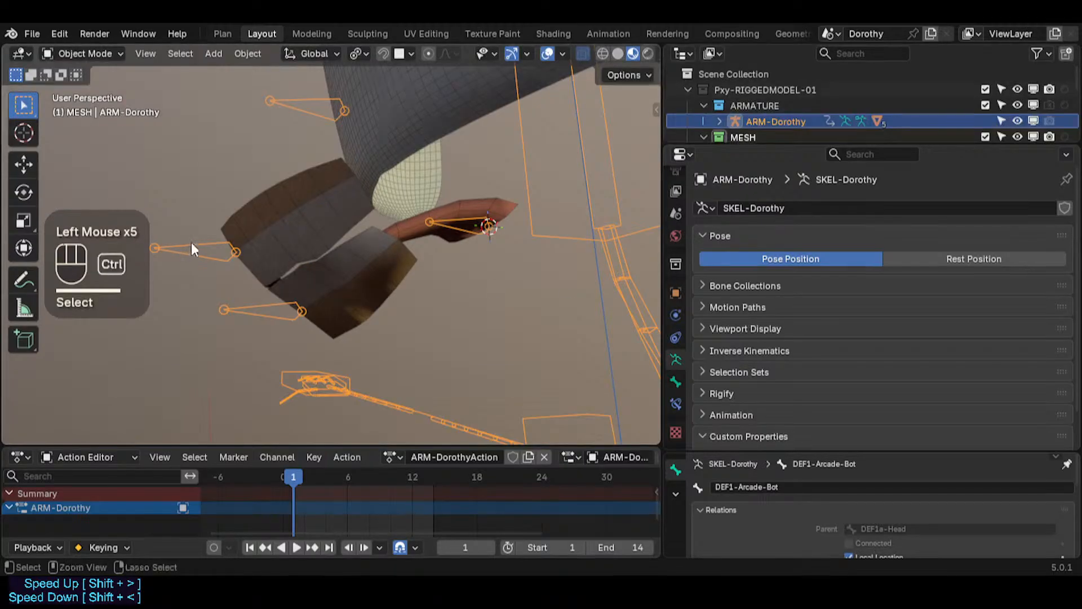
key("ctrl+Tab")
left_click(192, 247)
key("F2")
key("ctrl+v")
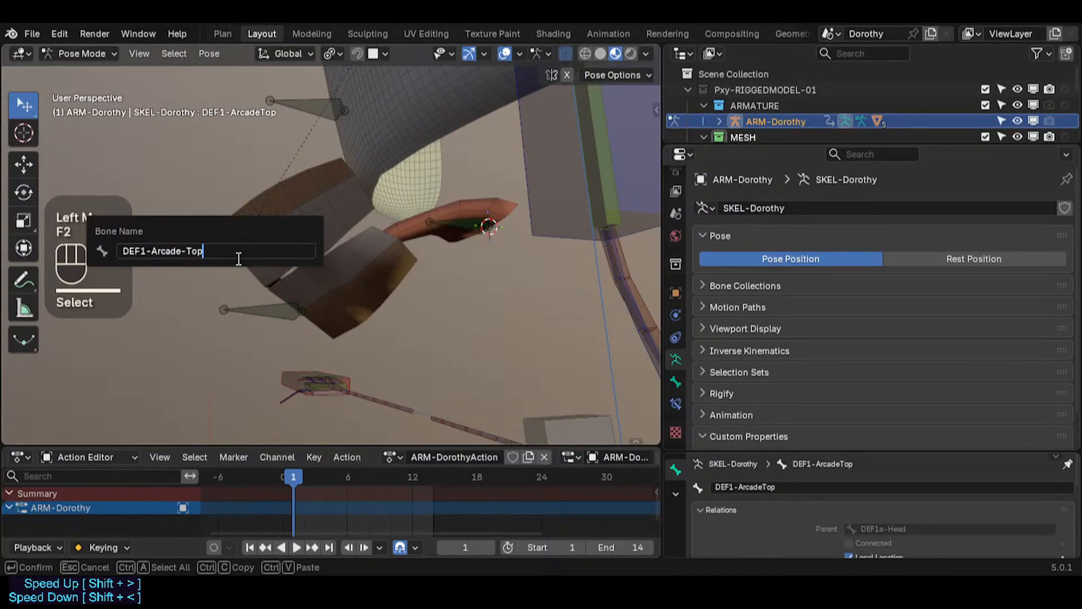
key("Return")
Step: Test-grab the DEF1-Arcade-Top bone in Pose Mode, cancelling the move
key("ctrl+Tab")
Step: Check the upper arcade mesh's weights in Weight Paint mode and test-grab its bone, cancelling the move
key("ctrl+Tab")
left_click(212, 244)
key("g")
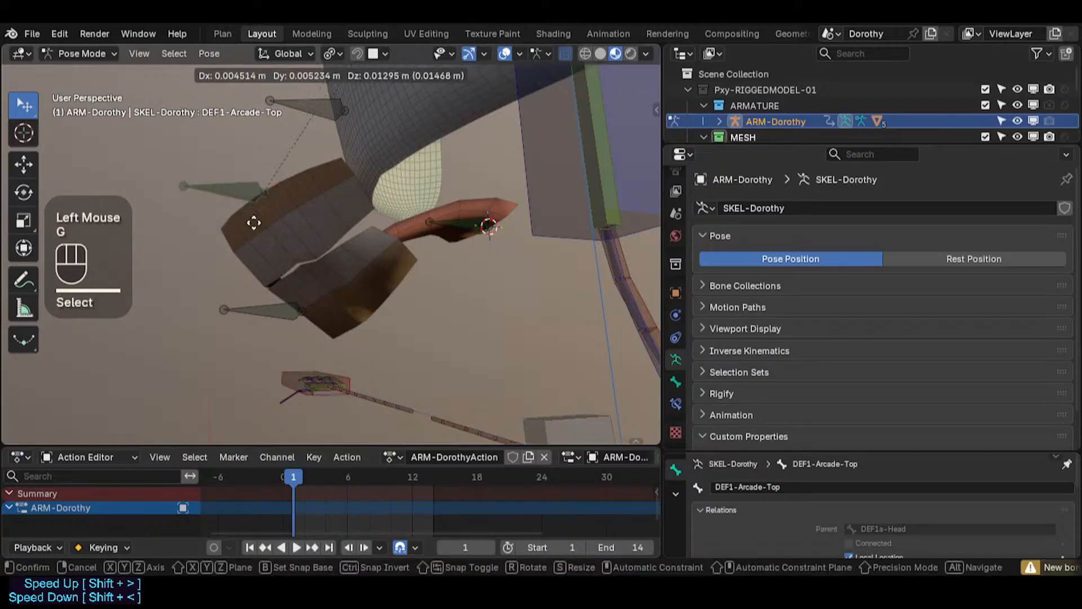
key("Escape")
middle_click_drag(256, 214, 273, 260)
key("ctrl+Tab")
left_click(292, 224)
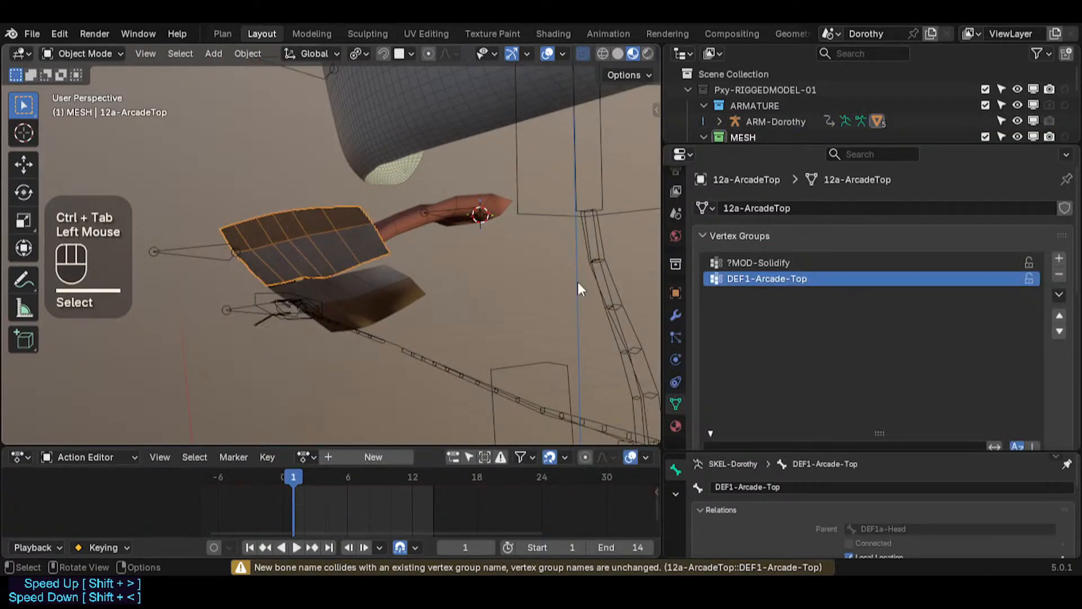
scroll(828, 403, "down", 2)
scroll(918, 367, "up", 1)
key("ctrl+Tab")
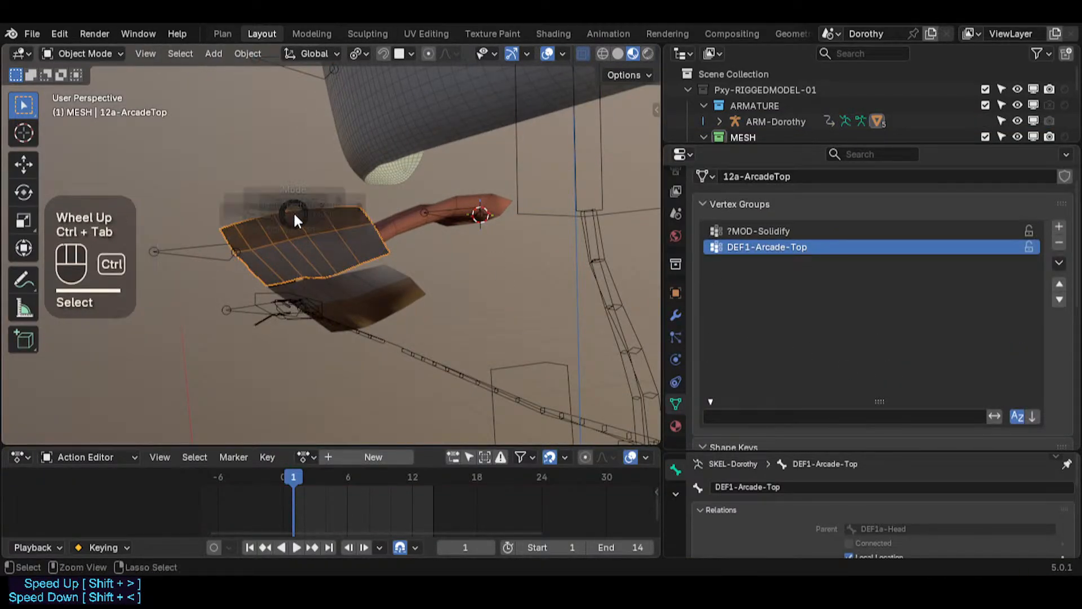
key("ctrl+Tab")
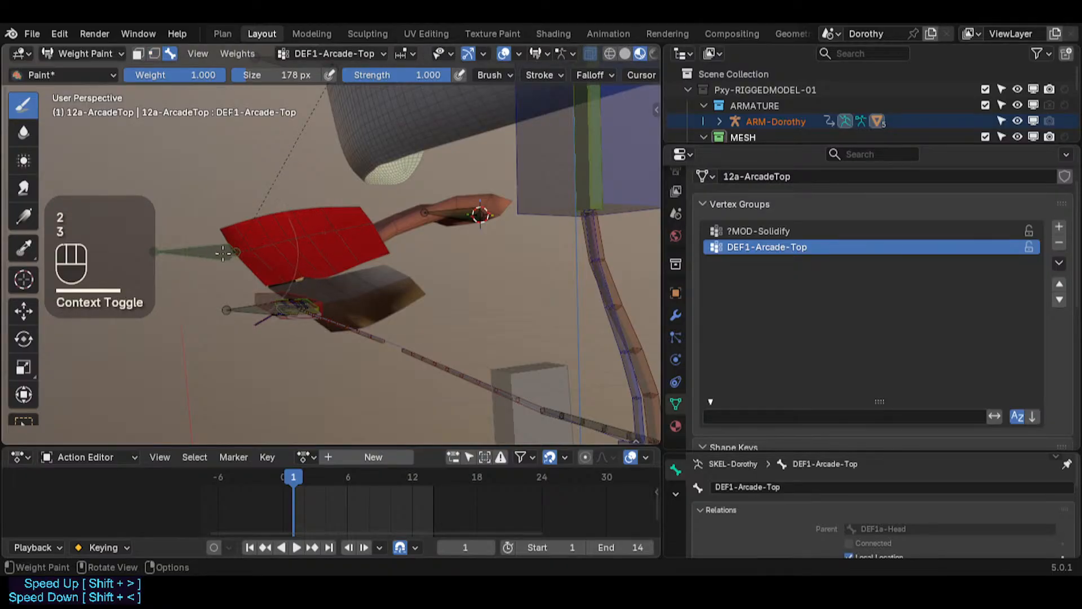
left_click(275, 305, "alt")
left_click(207, 250, "alt")
left_click(268, 308, "alt")
middle_click_drag(269, 308, 307, 306)
left_click(207, 248, "alt")
key("g")
key("Escape")
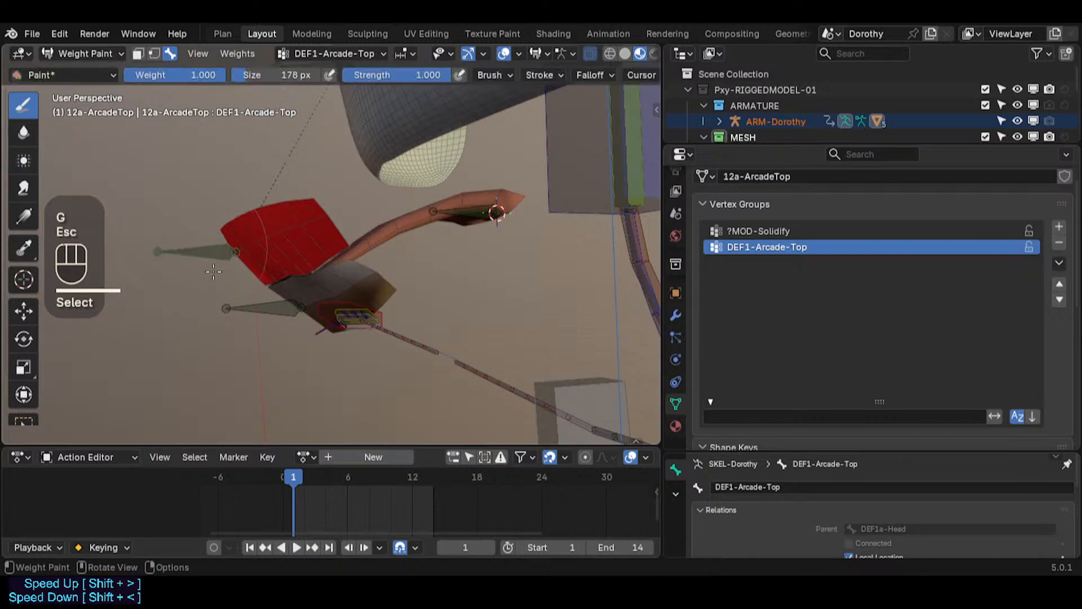
Step: Test-grab the DEF1-Arcade-Bot bone again in Pose Mode, cancelling both moves
key("ctrl+Tab")
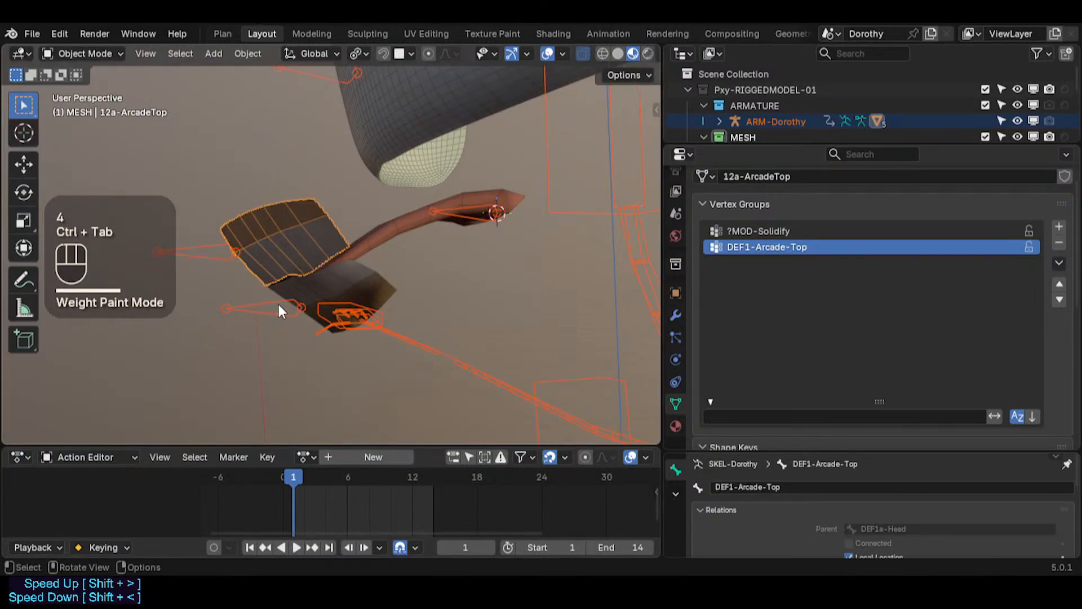
left_click(323, 287)
left_click(280, 301)
key("ctrl+Tab")
left_click(281, 307)
key("g")
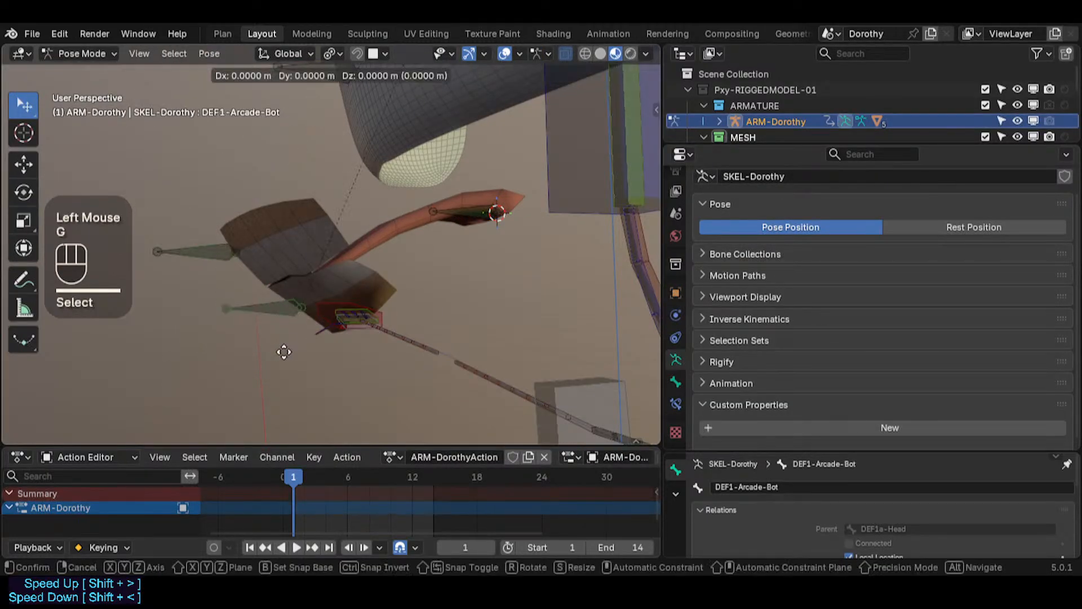
key("Escape")
mouse_move(279, 317)
middle_mouse_down()
mouse_move(346, 316)
mouse_move(246, 287)
mouse_move(281, 326)
mouse_move(472, 315)
mouse_move(260, 324)
middle_mouse_up()
key("g")
key("Escape")
scroll(242, 294, "down", 2)
Step: Save the blend file
key("ctrl+s")
key("ctrl+3")
scroll(473, 317, "down", 1)
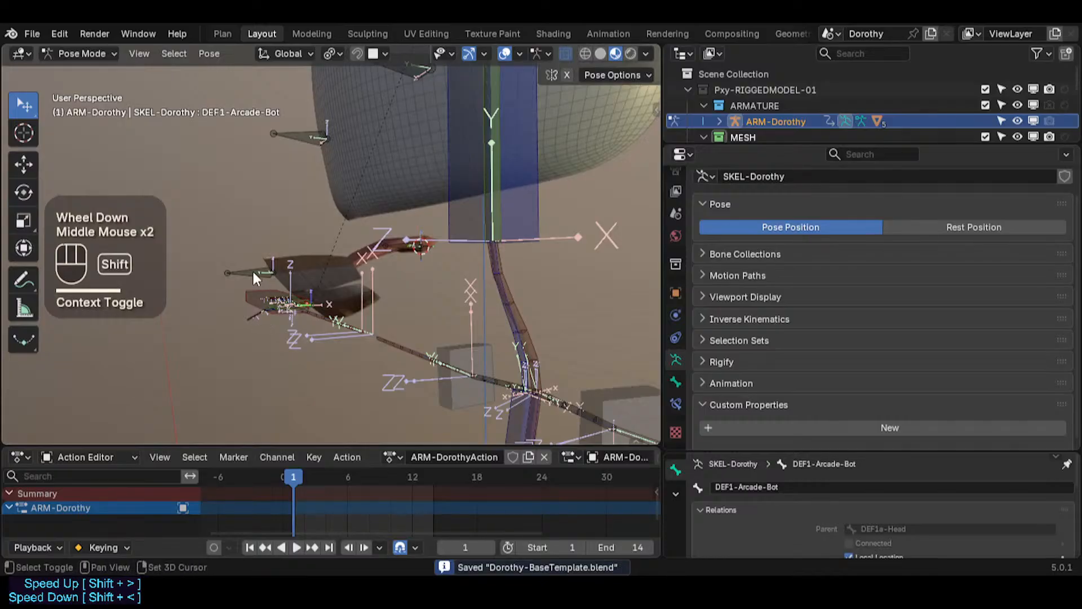
key("ctrl+3")
scroll(254, 269, "up", 2)
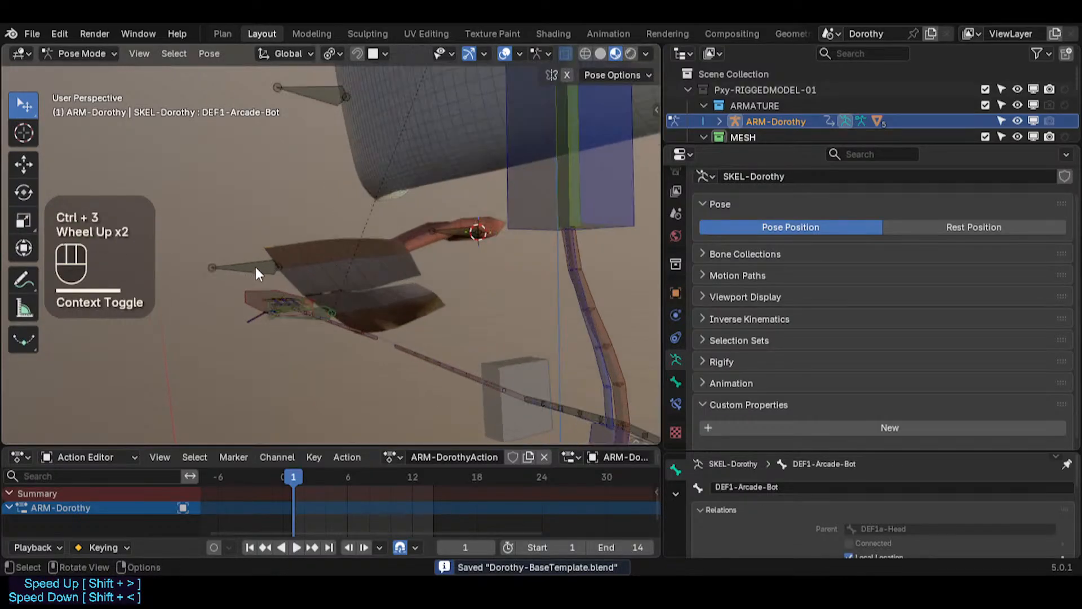
Step: Select the tongue's parent bone DEF1a-Head and switch the armature into Edit Mode
left_click(256, 268)
middle_click_drag(257, 268, 280, 315)
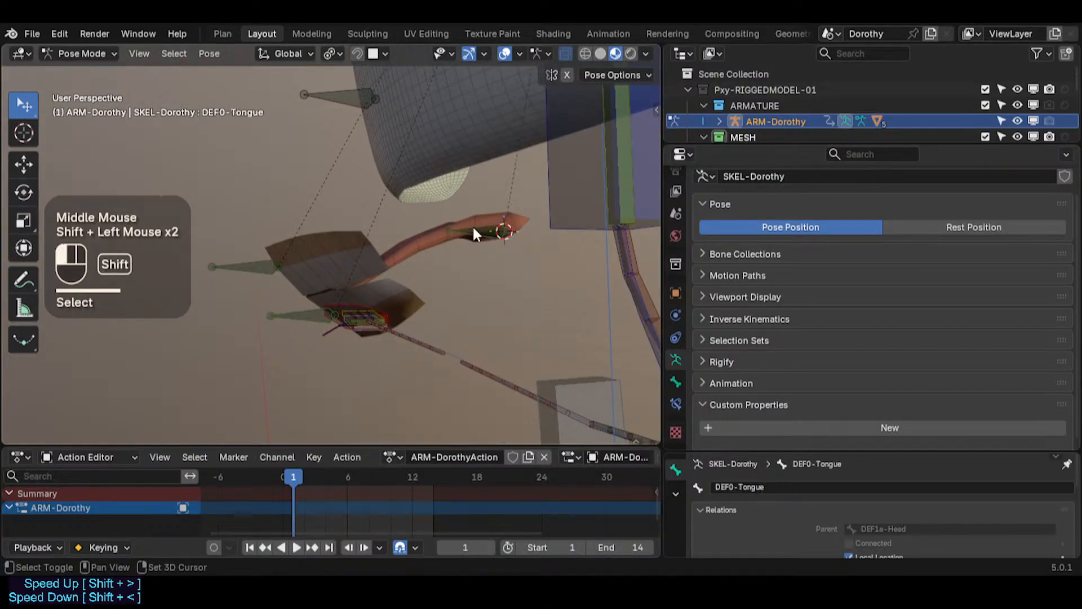
scroll(415, 223, "down", 1)
middle_click_drag(415, 223, 406, 282, "shift")
scroll(391, 246, "down", 1)
middle_click_drag(391, 245, 453, 271)
middle_click_drag(452, 132, 444, 216, "shift")
left_click(462, 178, "alt+shift")
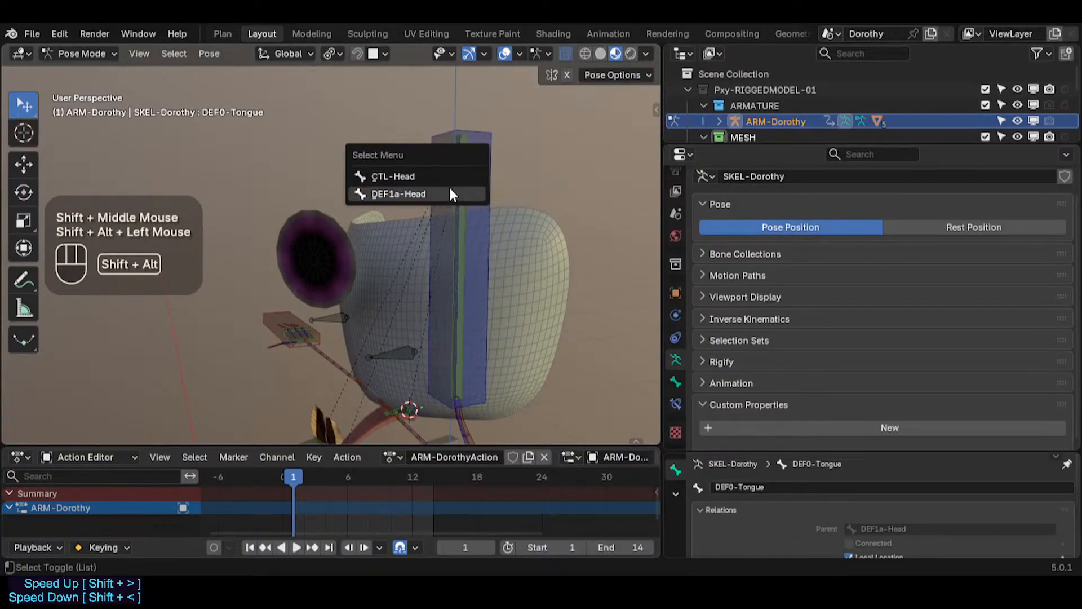
left_click(449, 192)
key("Tab")
key("alt+p")
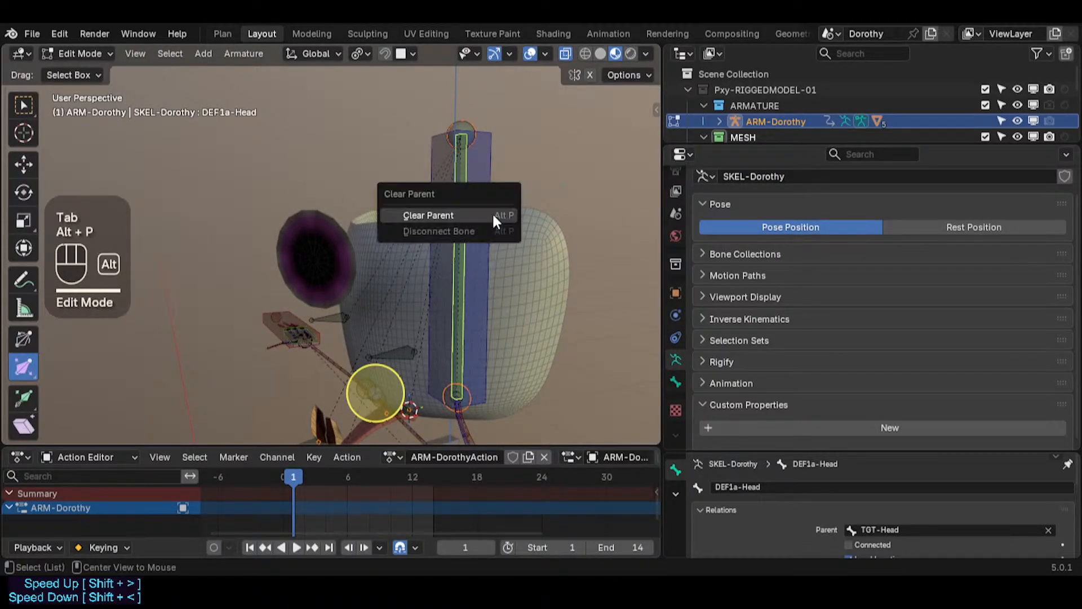
key("Escape")
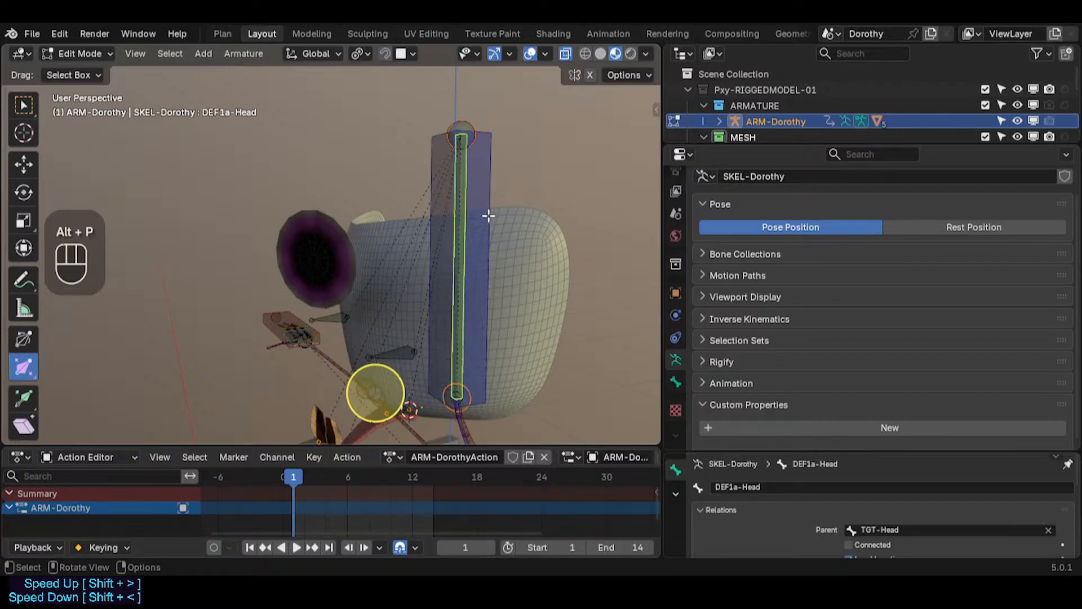
Step: Select the DEF1a-Head bone in Edit Mode and save the blend file
middle_click_drag(488, 215, 478, 265)
left_click(443, 238, "alt")
left_click(443, 238)
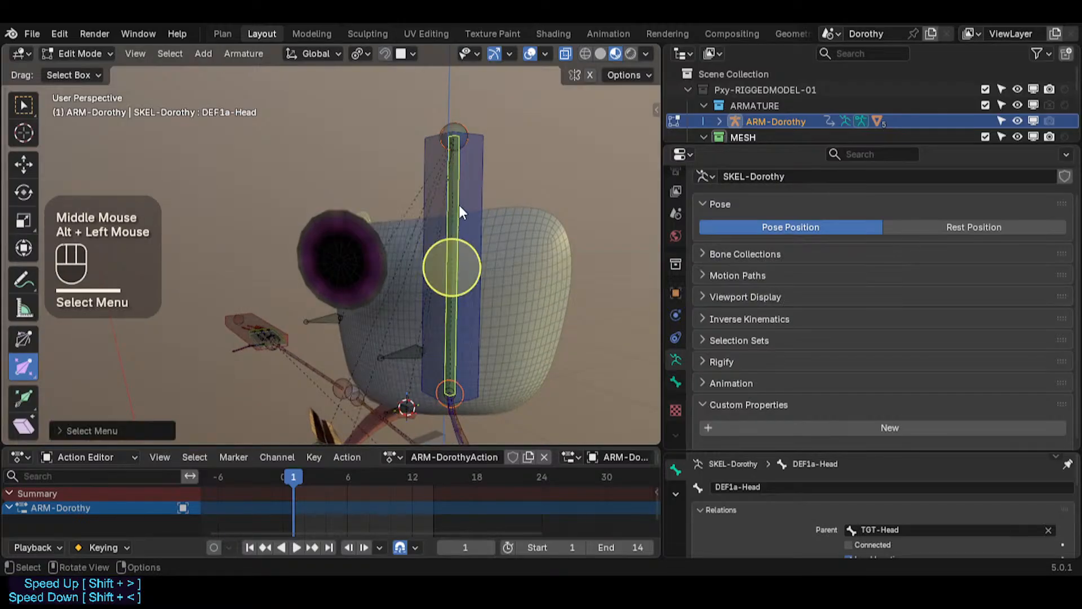
left_click(434, 293)
middle_click_drag(434, 293, 384, 323, "shift")
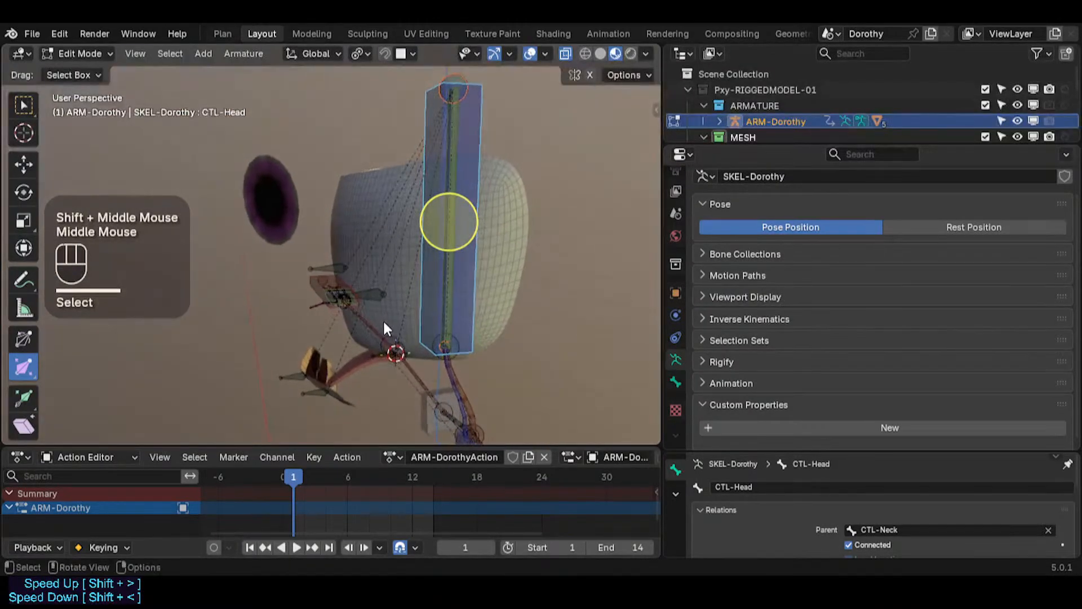
key("ctrl+s")
left_click(446, 249)
middle_click_drag(438, 287, 461, 286)
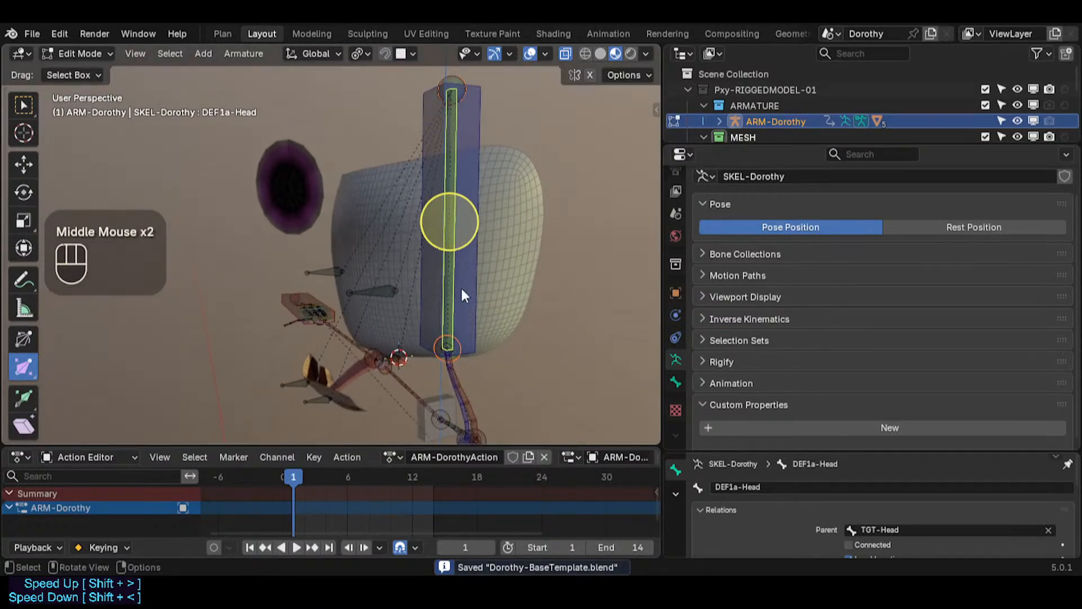
Step: Test-grab the TGT-Head bone, cancelling the move, and inspect DEF1a-Head's parent relations
key("n")
left_click(579, 166)
key("n")
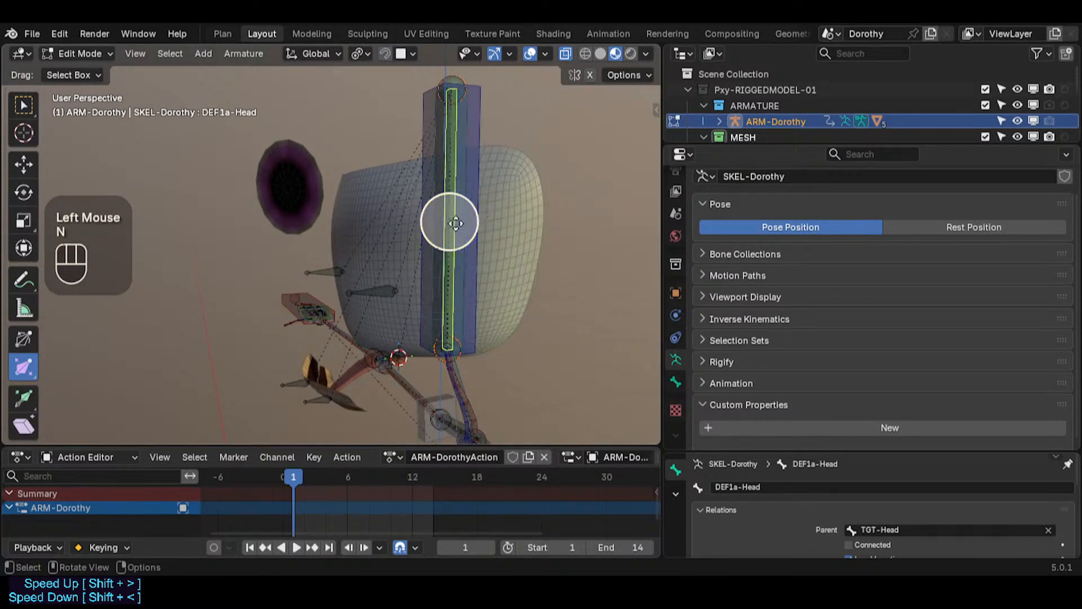
left_click(441, 157)
scroll(442, 155, "up", 2)
key("g")
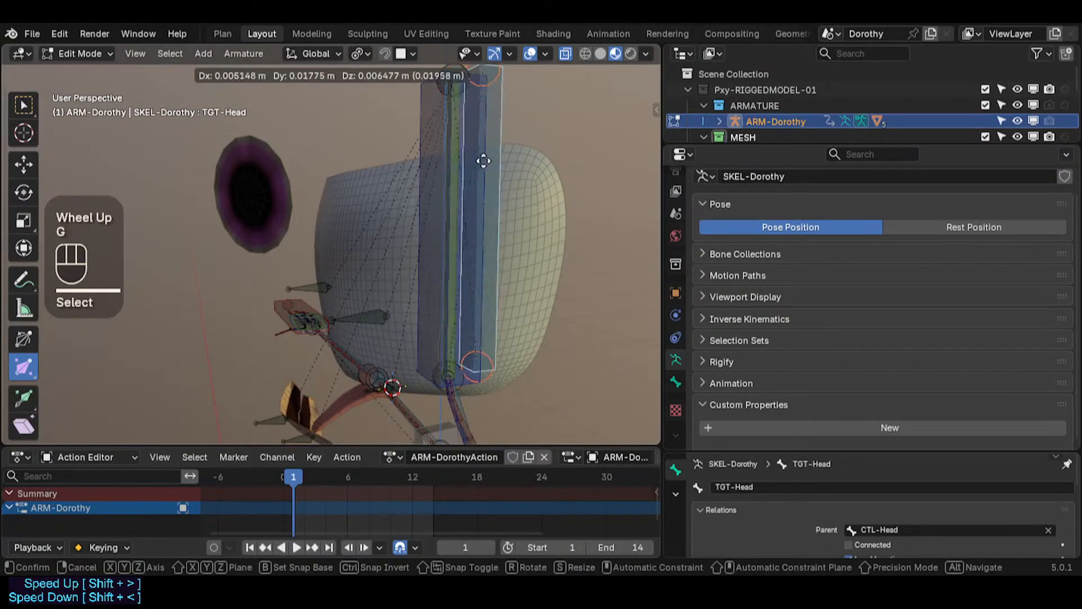
key("Escape")
left_click(461, 165)
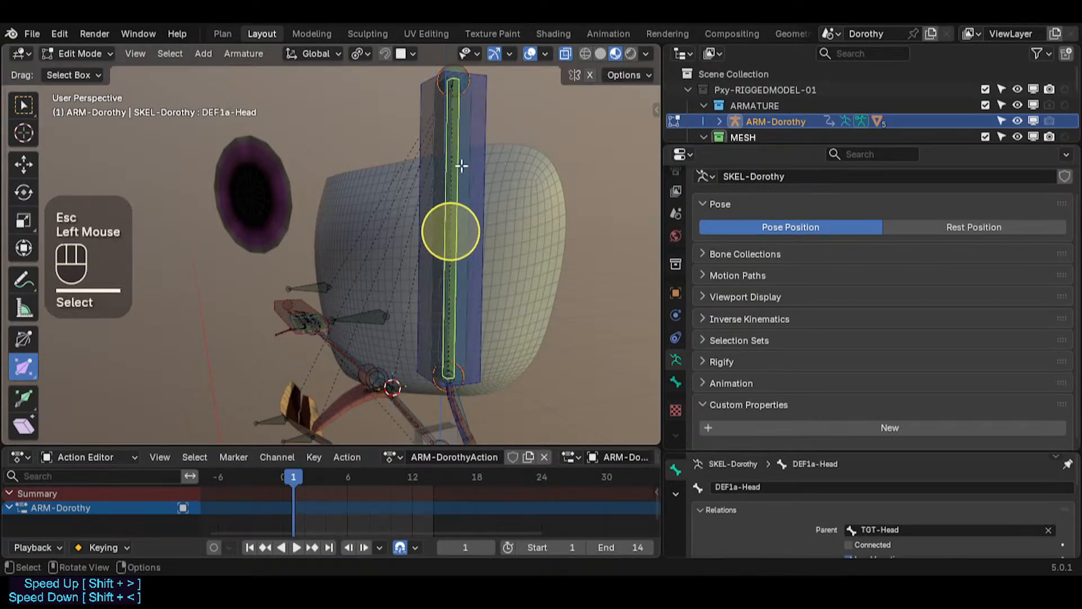
scroll(785, 509, "down", 2)
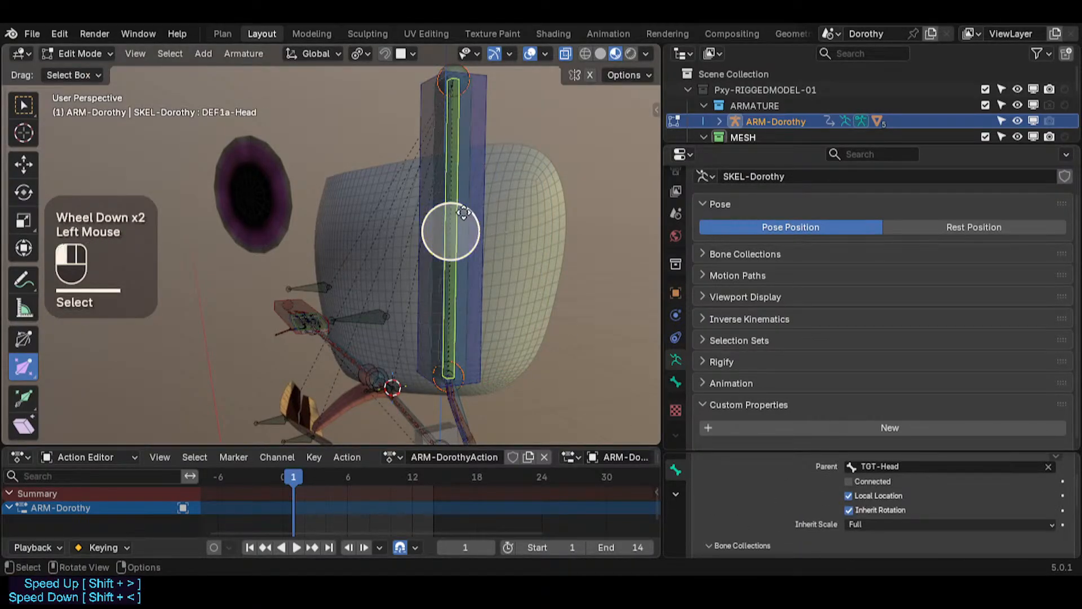
left_click(463, 212)
middle_click_drag(363, 287, 365, 311, "shift")
left_click(373, 324, "shift")
middle_click_drag(365, 311, 314, 301)
scroll(313, 301, "up", 1)
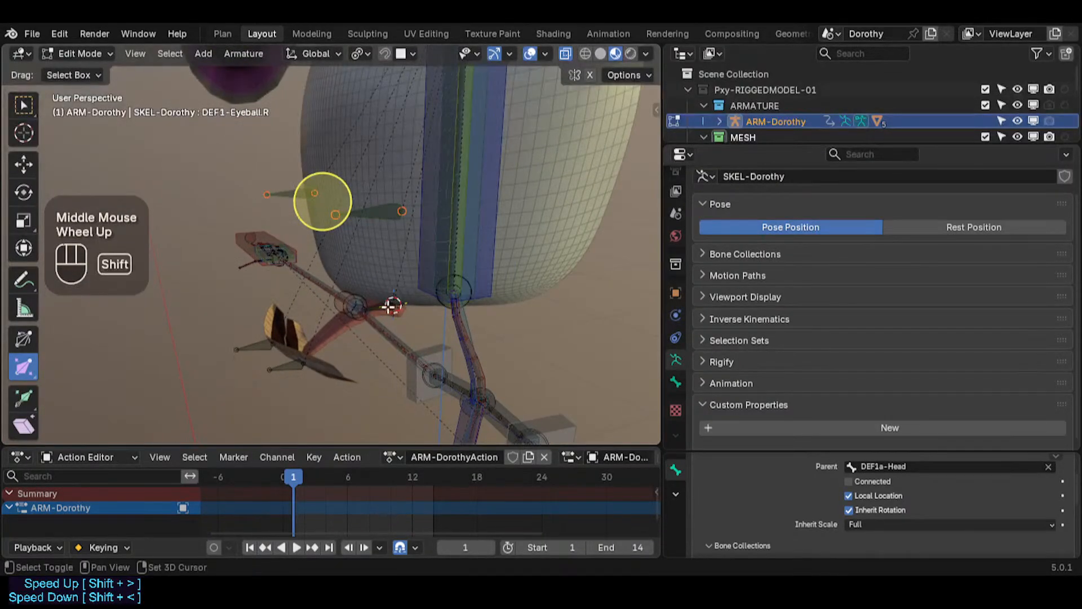
Step: Select the eyeball and arcade bones together with TGT-Head and parent them to TGT-Head
left_click(386, 305, "shift")
middle_click_drag(387, 304, 375, 362)
left_click(283, 371, "shift")
left_click(255, 349, "shift")
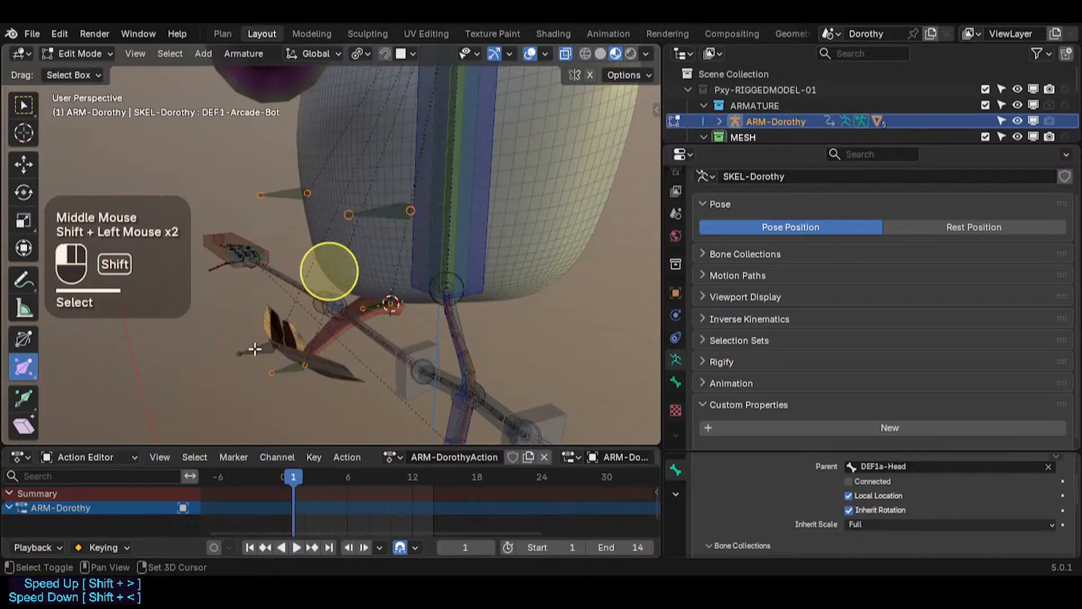
middle_click_drag(408, 184, 363, 299, "shift")
left_click(419, 204)
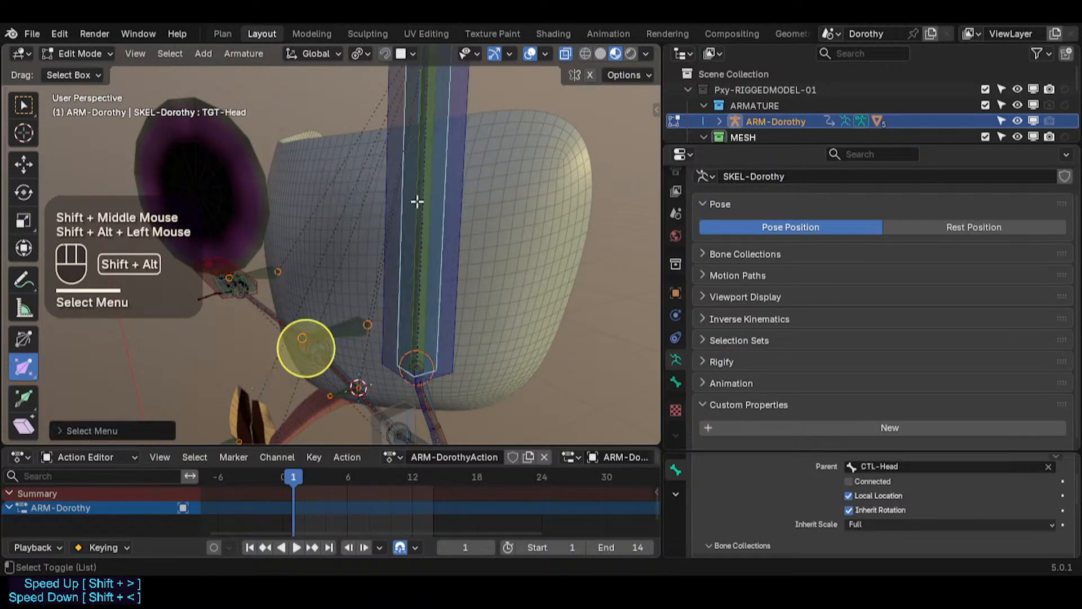
key("ctrl+p")
left_click(407, 203)
scroll(403, 211, "down", 2)
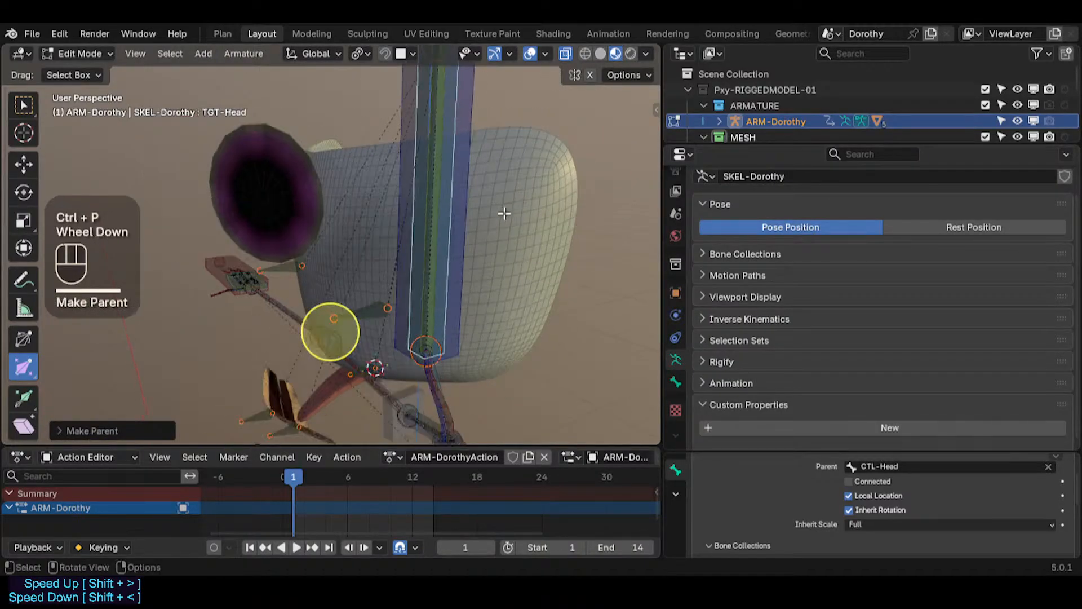
Step: In Pose Mode, test-rotate TGT-Head and test-grab CTL-Head, cancelling each transform
key("ctrl+Tab")
left_click(461, 154)
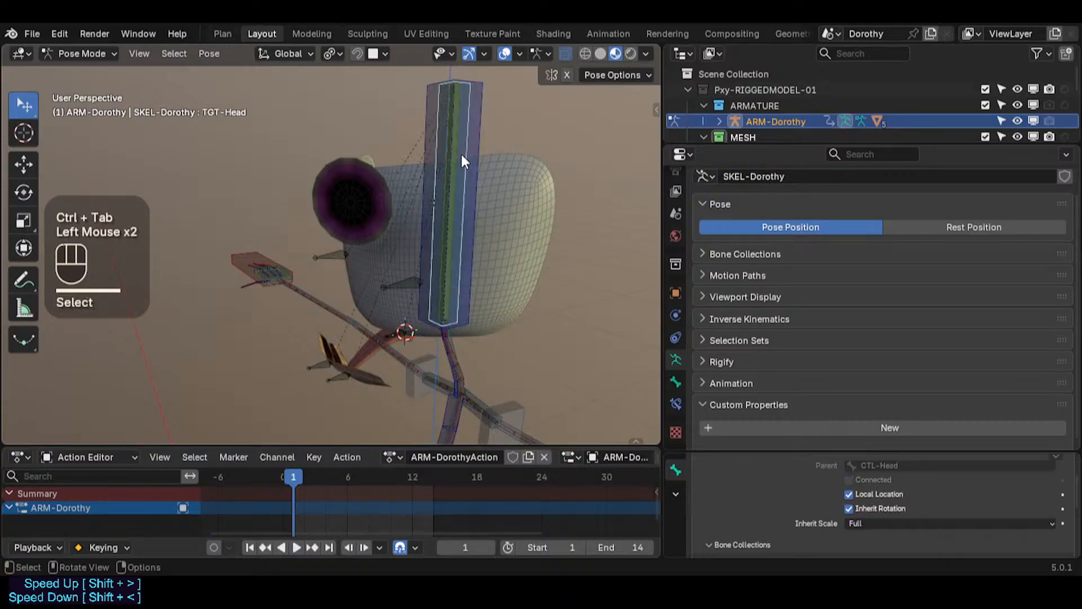
key("r")
key("Escape")
key("r")
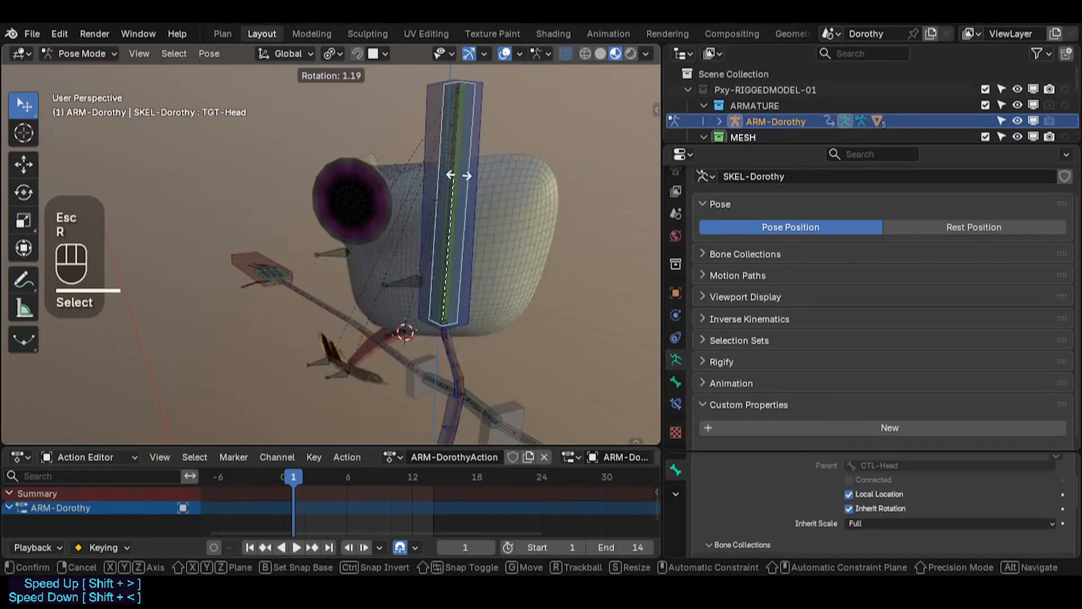
key("Escape")
left_click(475, 118)
key("g")
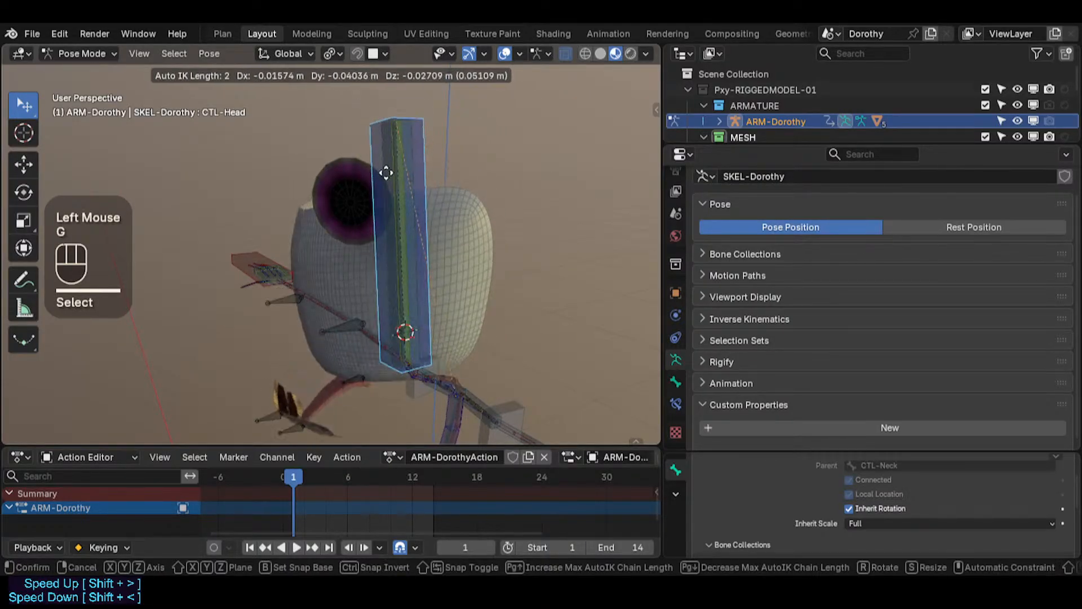
key("Escape")
scroll(433, 242, "down", 2)
Step: Clear all bones' pose transforms, save the file and return to Object Mode
key("alt+a")
key("alt+q")
key("alt+q")
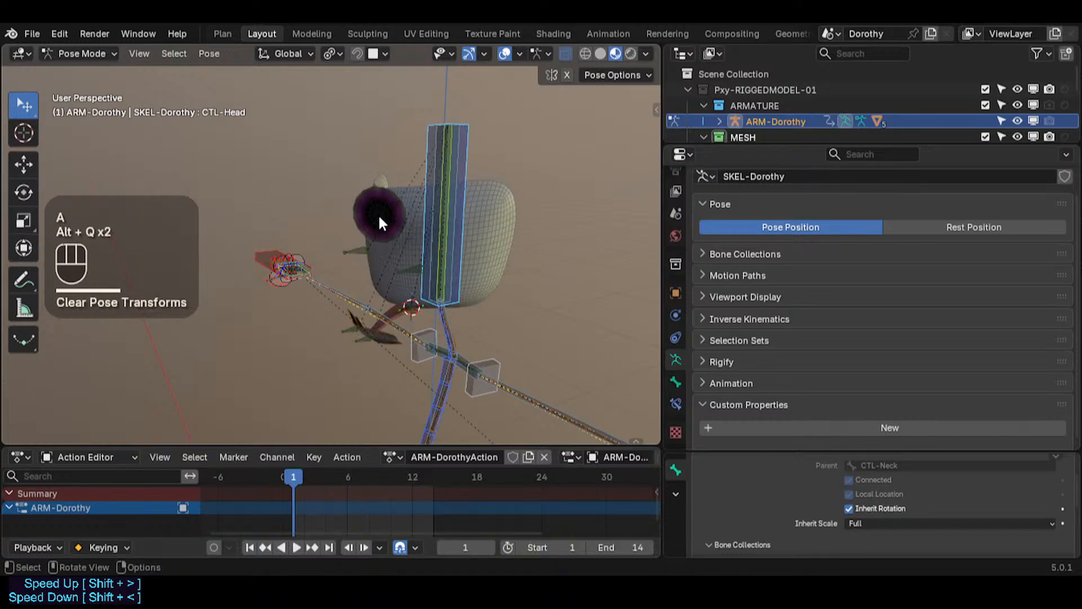
left_click(391, 217)
key("ctrl+s")
scroll(394, 227, "up", 2)
key("ctrl+Tab")
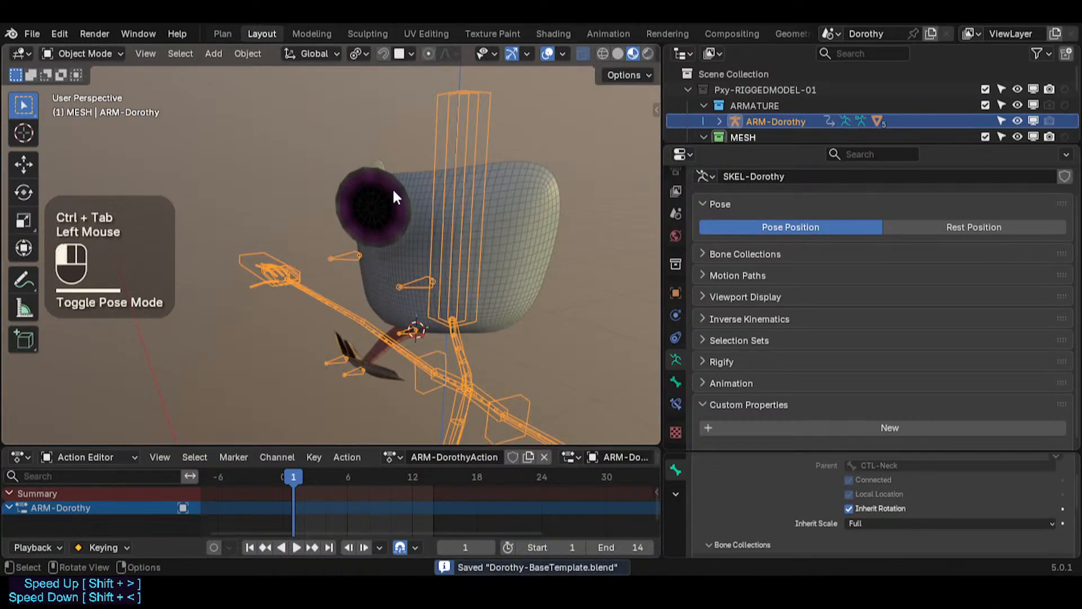
Step: Select the 11b-Eyecoins mesh and make DEF1-Eyecoin.L its active vertex group
left_click(393, 192)
scroll(396, 217, "up", 1)
scroll(607, 284, "down", 1)
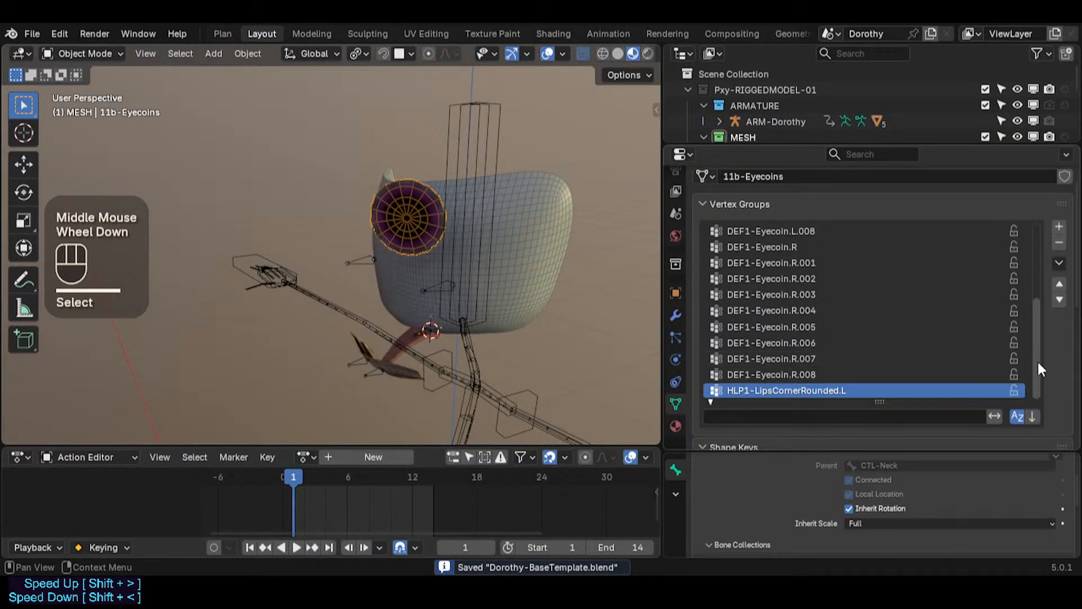
left_click_drag(1040, 369, 1031, 261)
left_click(739, 204)
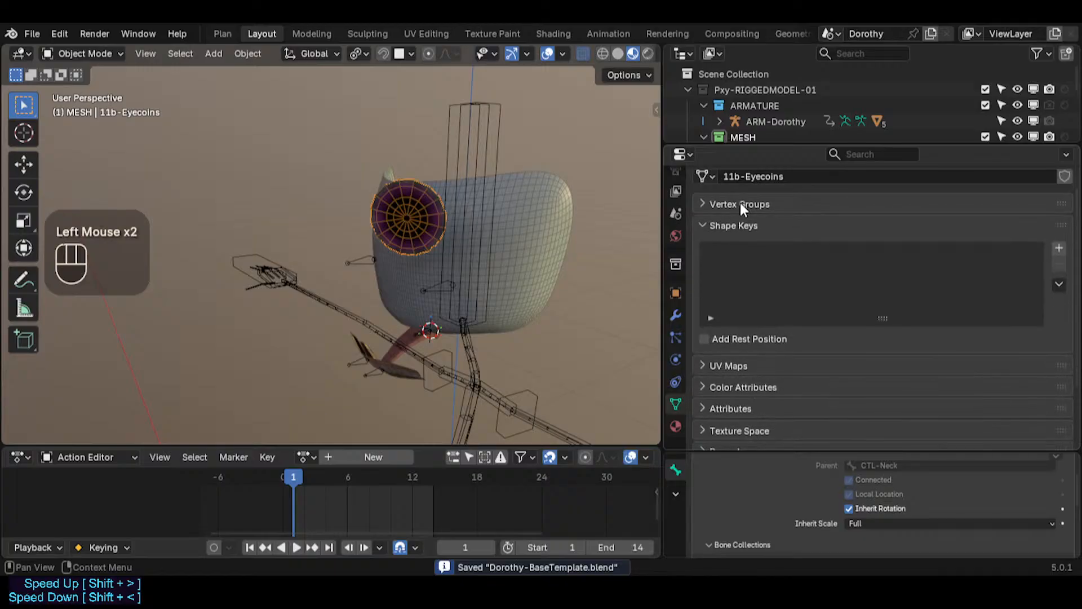
left_click(740, 204)
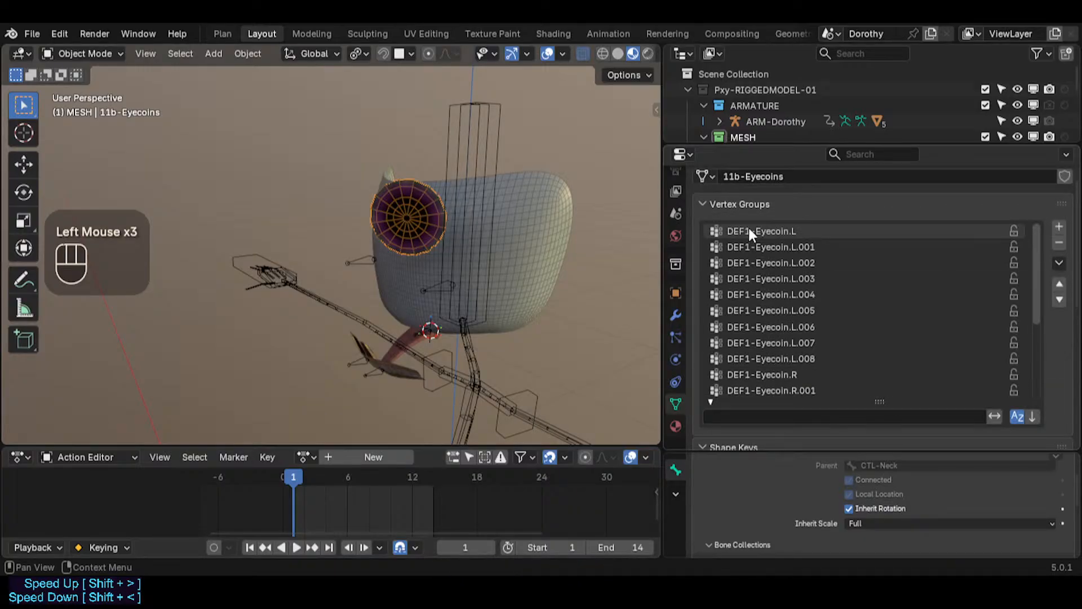
left_click(779, 232)
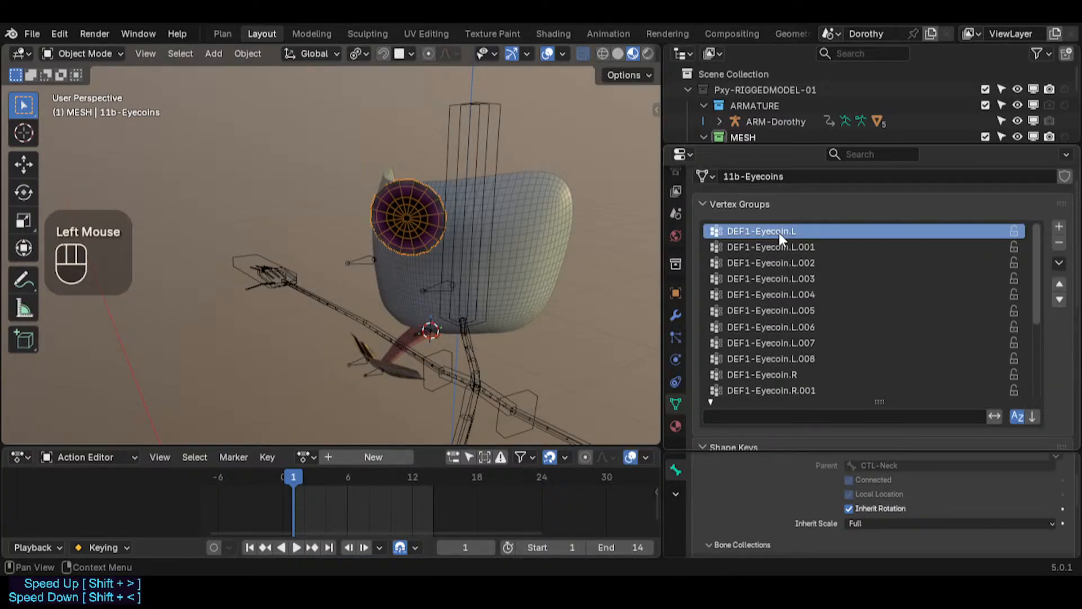
Step: Review each Eyecoin vertex group's weights in Weight Paint mode and return to Object Mode
key("ctrl+Tab")
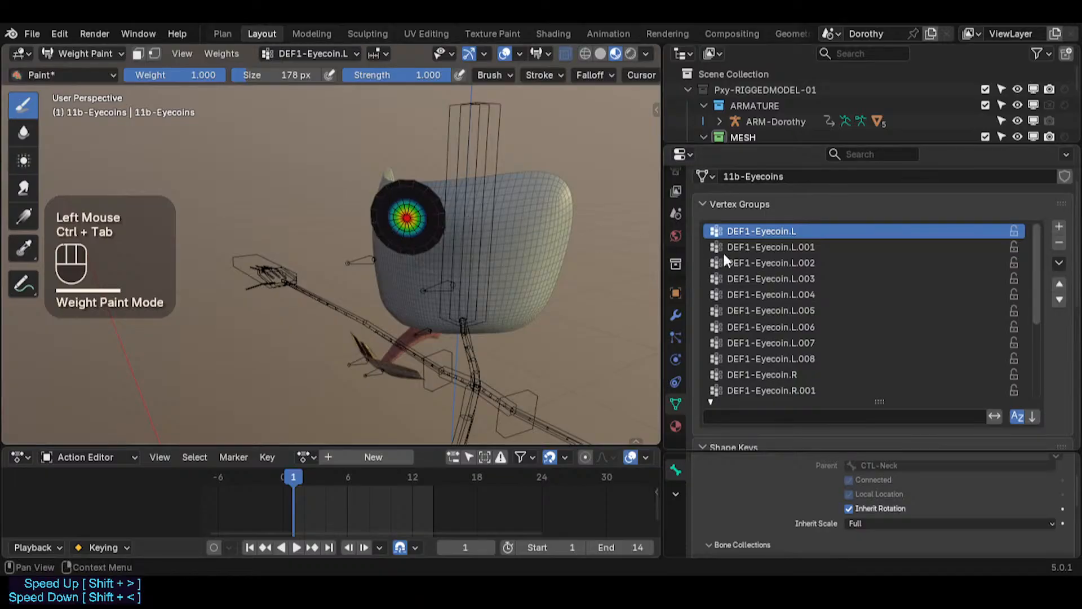
left_click(761, 247)
left_click(768, 232)
left_click(766, 250)
left_click(767, 264)
left_click(769, 297)
left_click(767, 330)
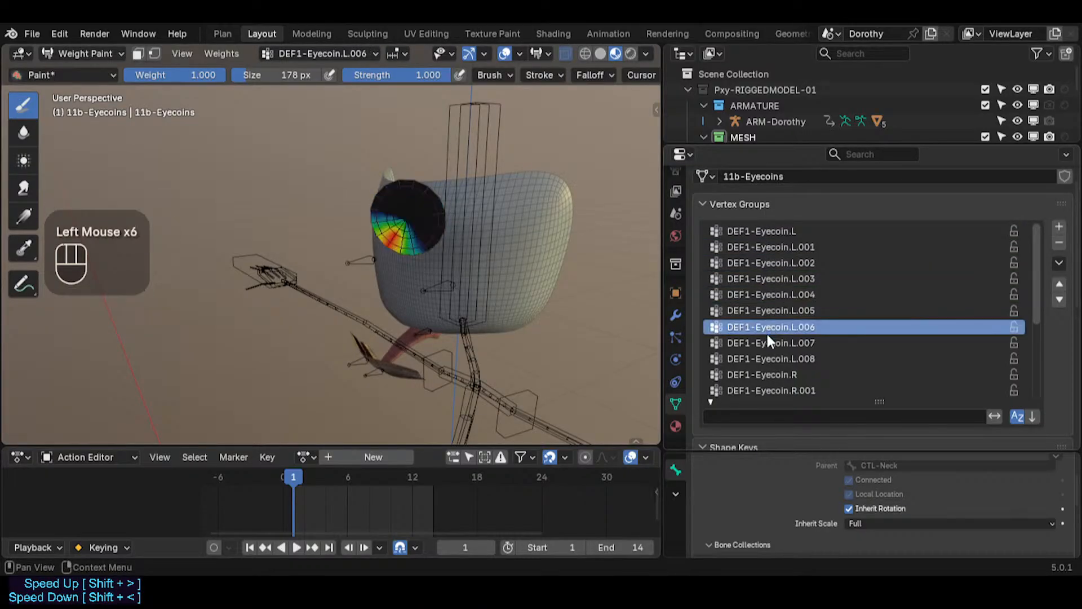
left_click(768, 342)
left_click(766, 358)
left_click(755, 374)
left_click(753, 390)
left_click(755, 375)
left_click(755, 377)
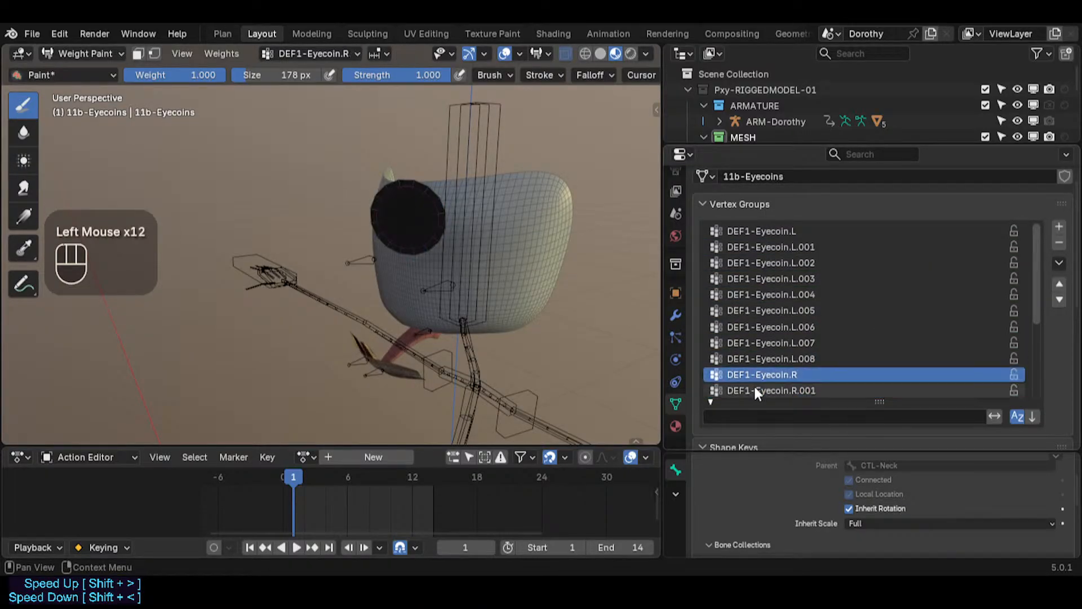
scroll(758, 383, "down", 2)
scroll(857, 341, "down", 4)
scroll(849, 341, "up", 3)
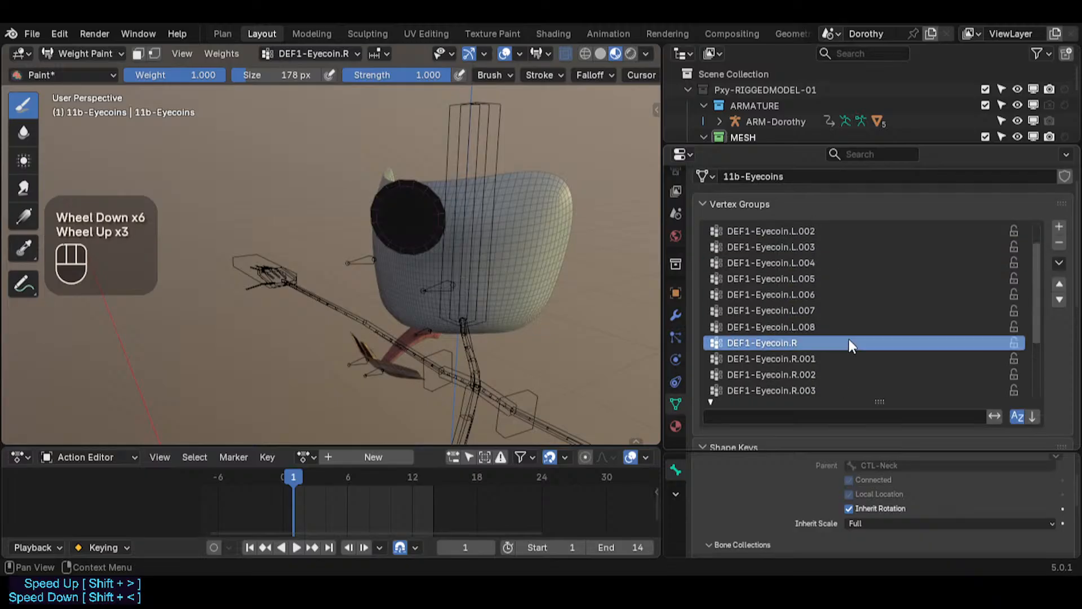
scroll(828, 347, "down", 6)
left_click(780, 390)
scroll(744, 276, "up", 5)
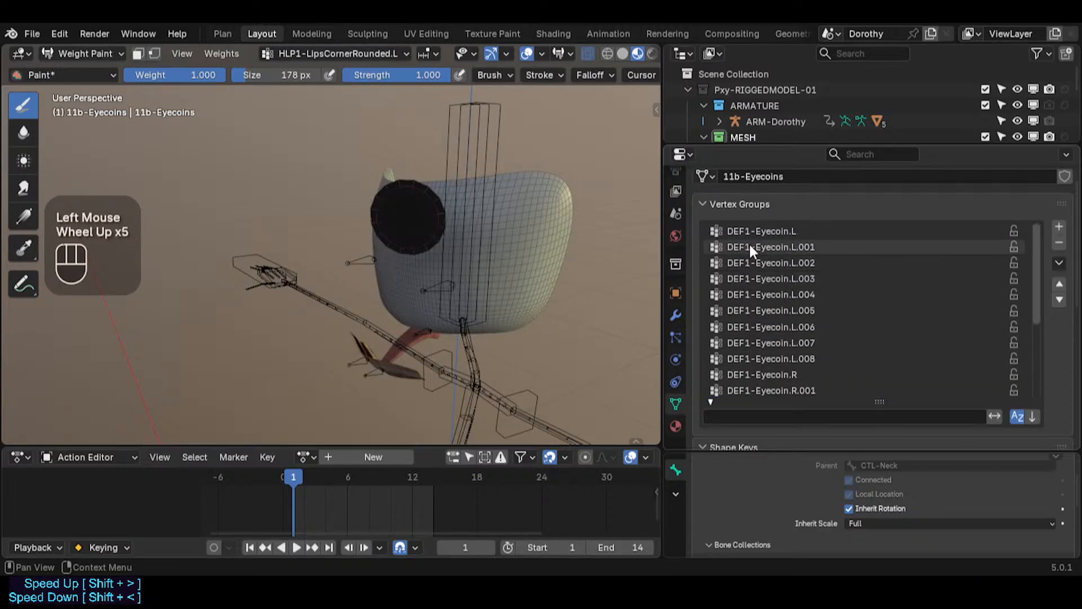
left_click(757, 228)
key("ctrl+Tab")
Step: Move the eyecoin mesh along X and Z onto the face's eye position in front view
left_click(428, 207)
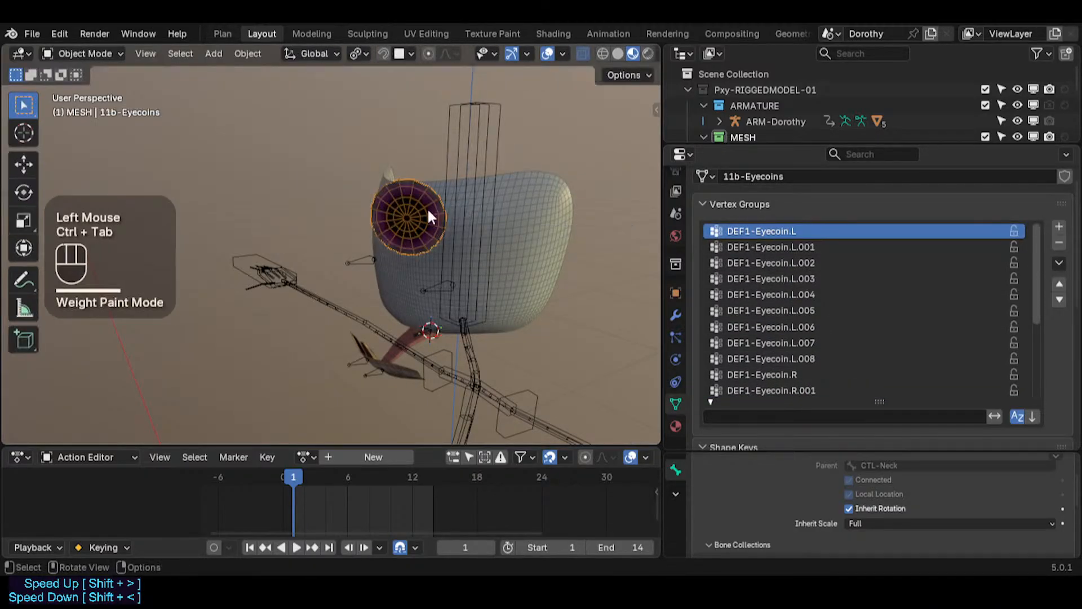
middle_click_drag(427, 207, 434, 240)
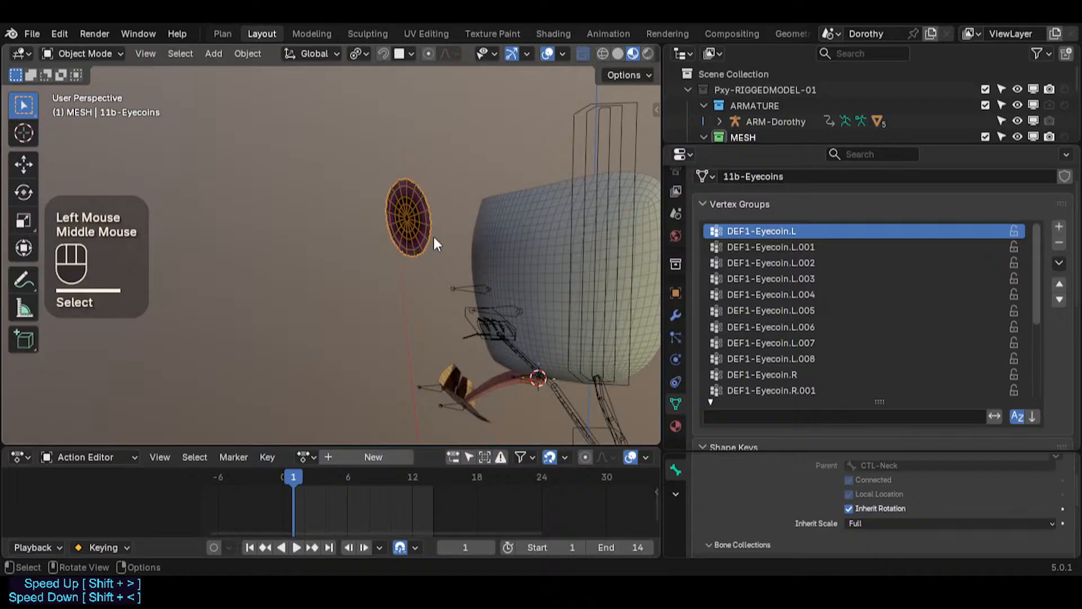
key("KP_1")
key("g")
key("x")
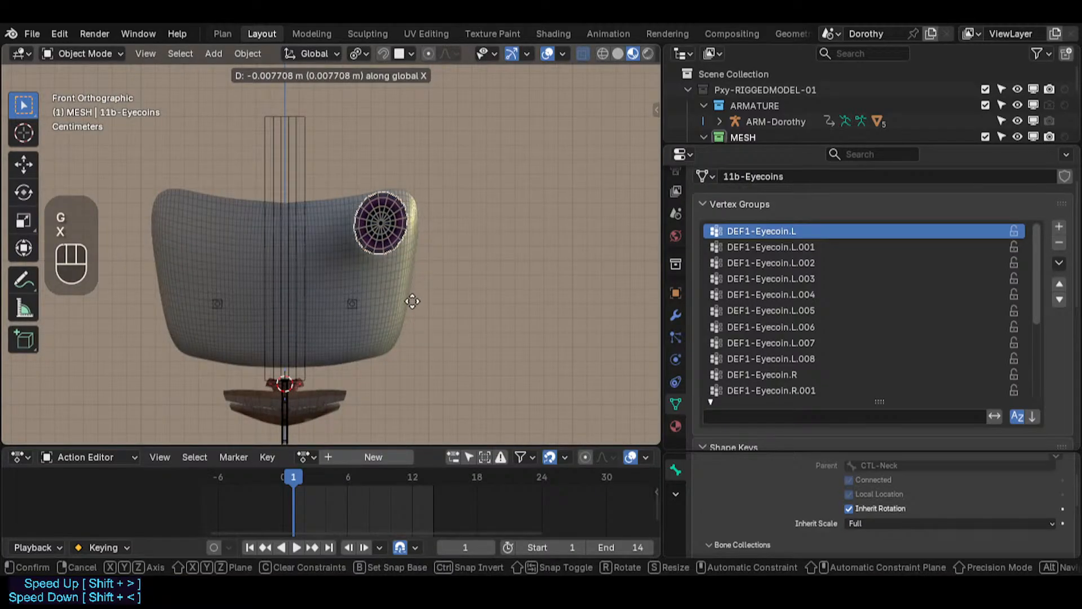
left_click(384, 293)
key("g")
key("z")
left_click(377, 374)
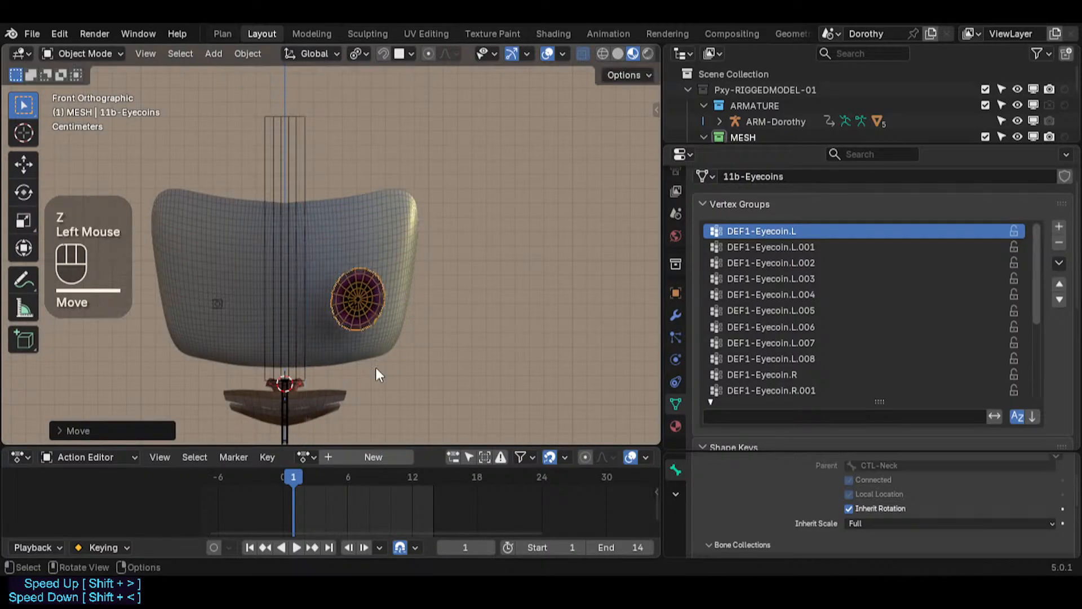
key("g")
key("z")
left_click(364, 289)
Step: Move the eyecoin along Y from the side view so it sits against the face surface
key("KP_3")
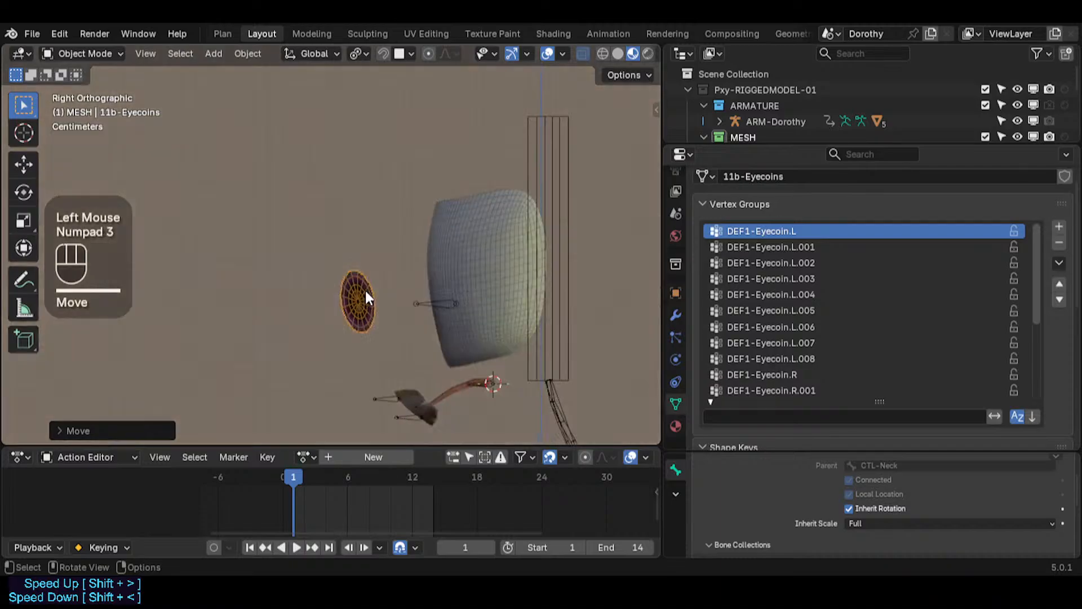
scroll(364, 289, "up", 2)
key("g")
key("y")
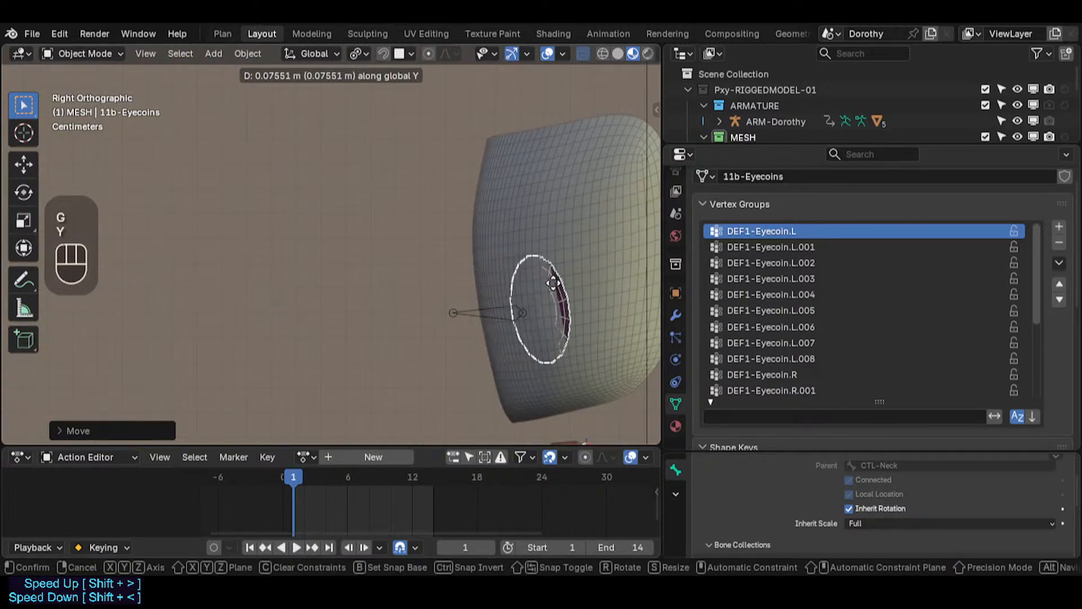
left_click(517, 285)
middle_click_drag(518, 285, 437, 313)
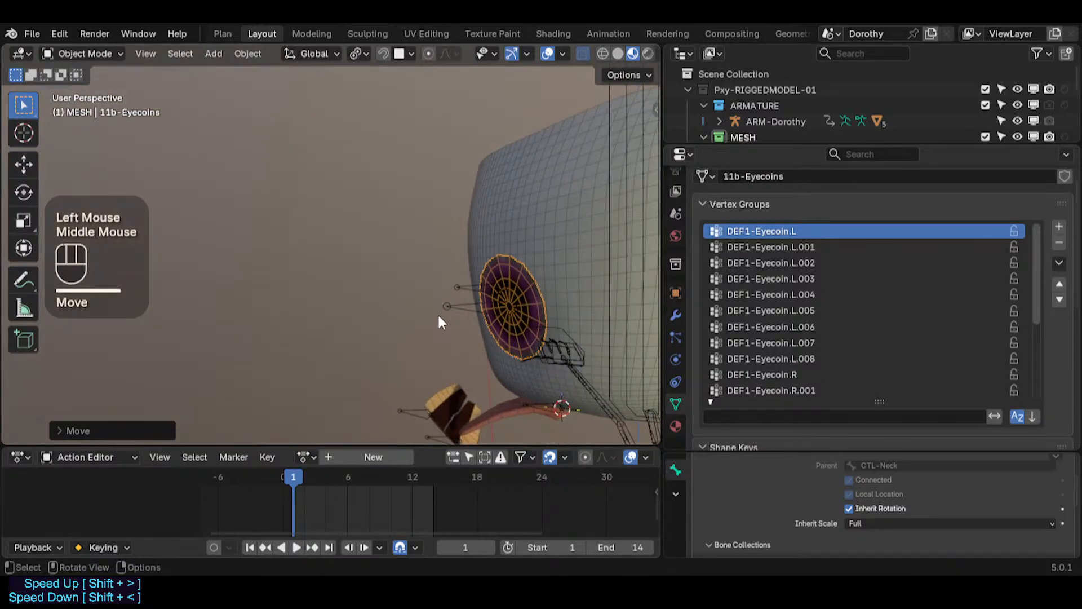
key("KP_3")
key("KP_1")
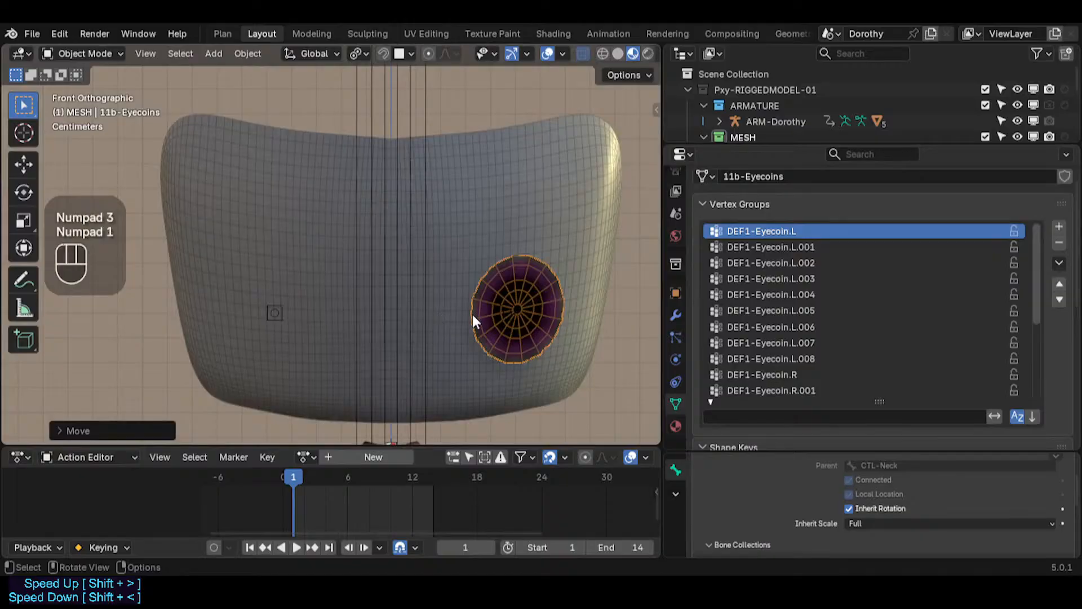
key("g")
key("y")
left_click(466, 313)
key("KP_3")
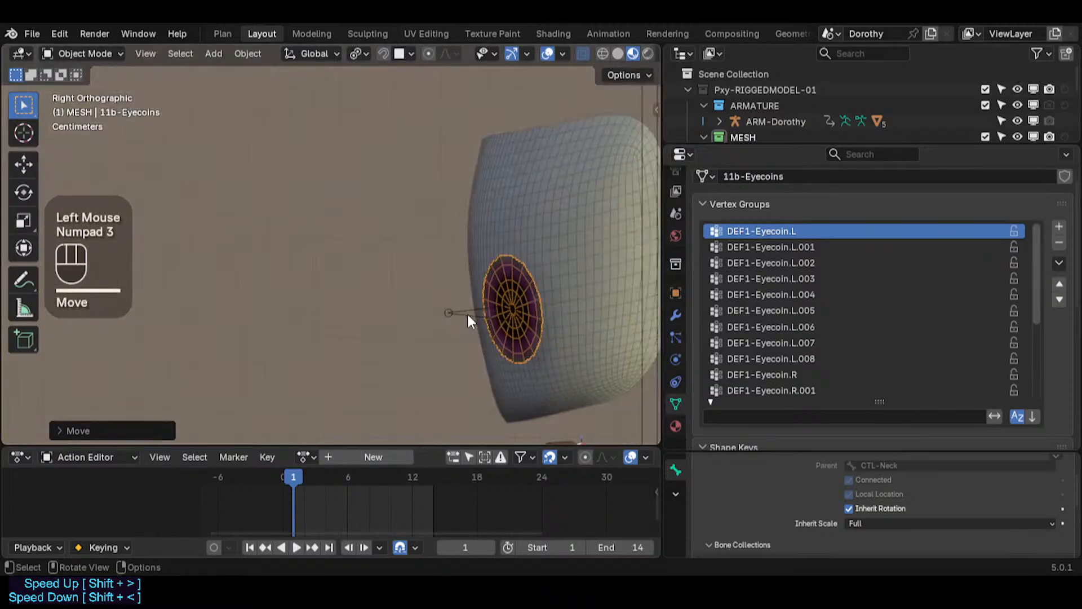
key("g")
key("y")
left_click(585, 317, "shift")
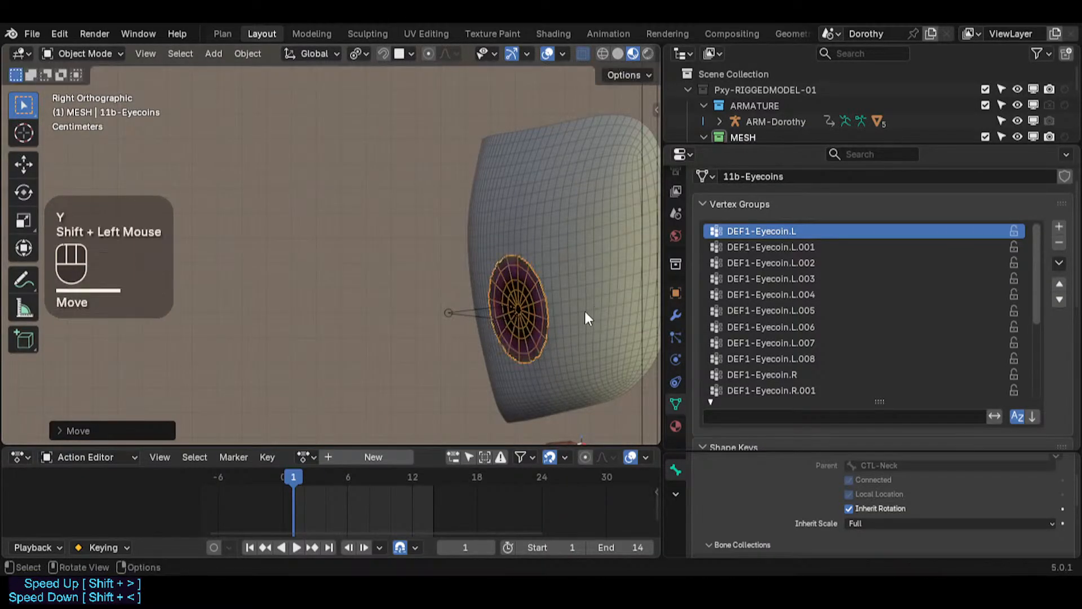
Step: Reveal all hidden objects in the scene
key("alt+h")
scroll(519, 289, "down", 1)
middle_click_drag(519, 289, 450, 329, "shift")
scroll(468, 306, "up", 2)
scroll(493, 271, "down", 3)
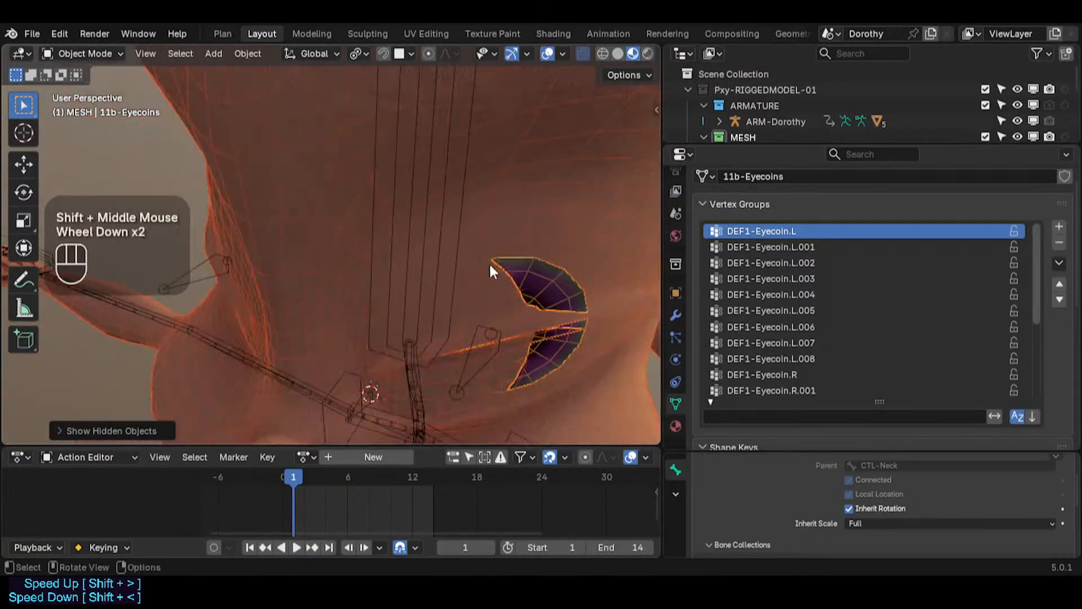
Step: Rotate the eyecoin mesh slightly about the global Z axis
key("r")
key("z")
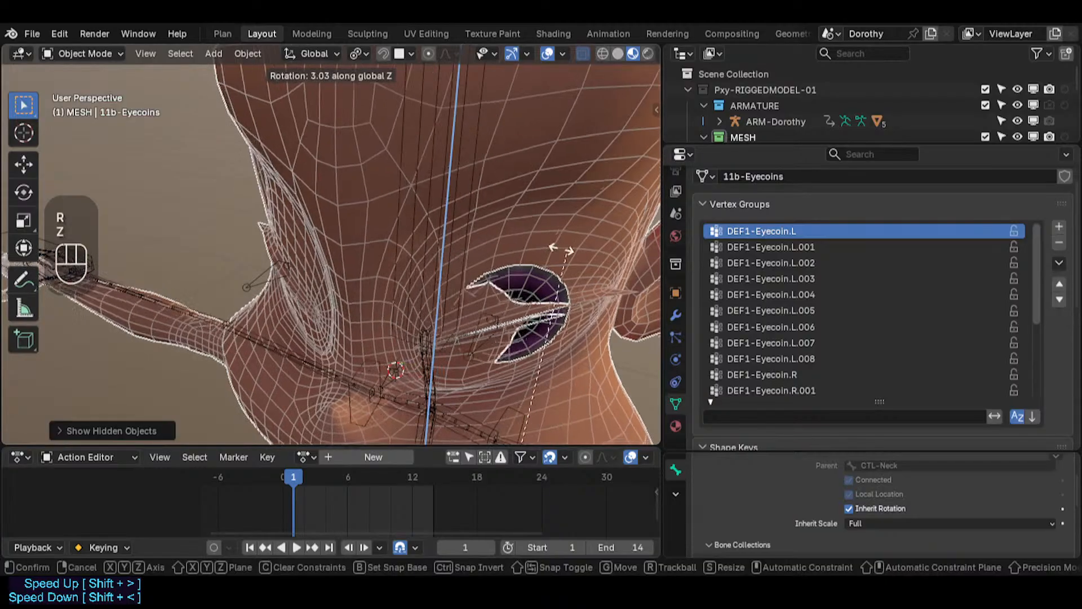
key("Escape")
key("alt+a")
key("r")
key("z")
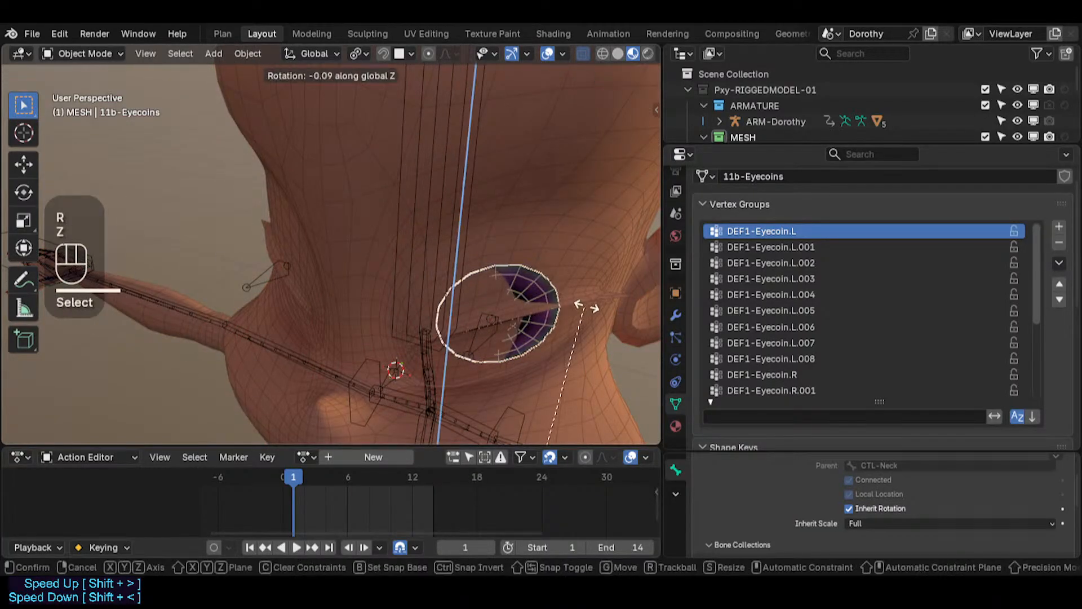
left_click(495, 212)
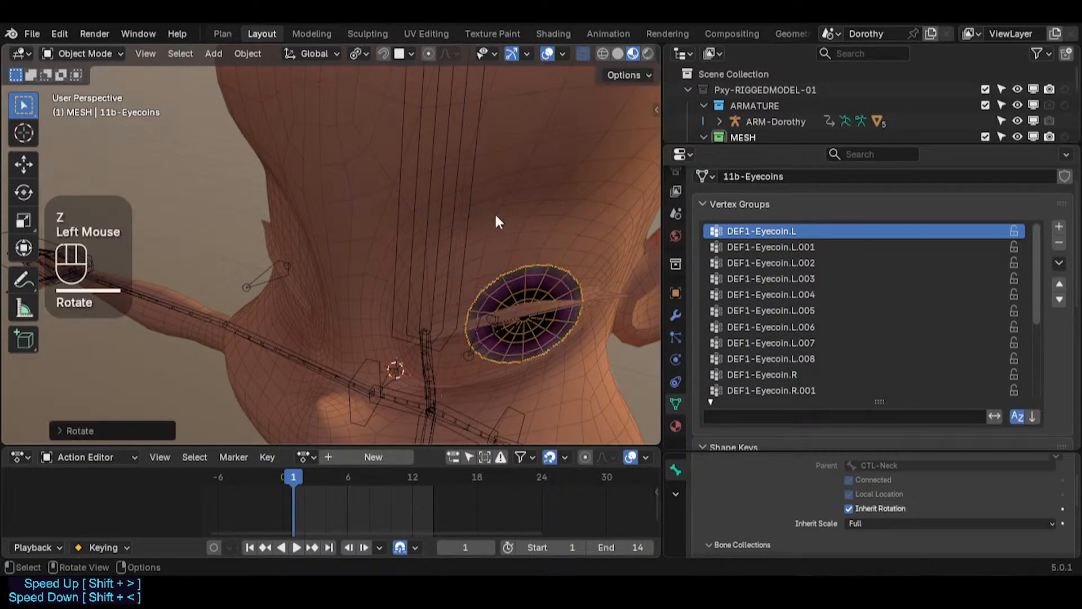
Step: Move the eyecoin along the X axis so it sits closer against the face
middle_click_drag(495, 212, 597, 305)
key("r")
key("z")
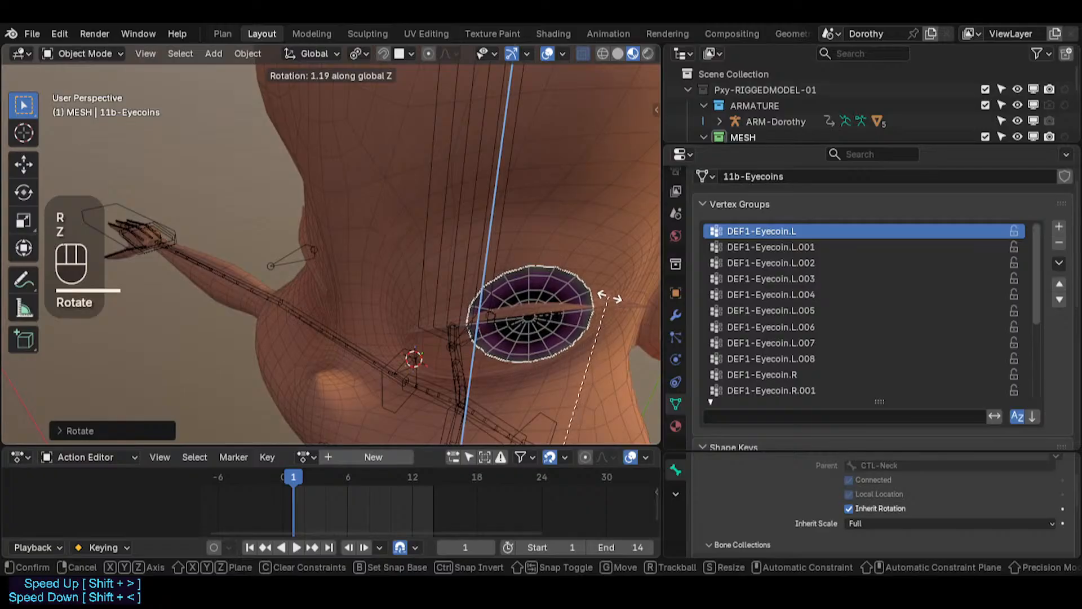
key("g")
key("x")
left_click(605, 298)
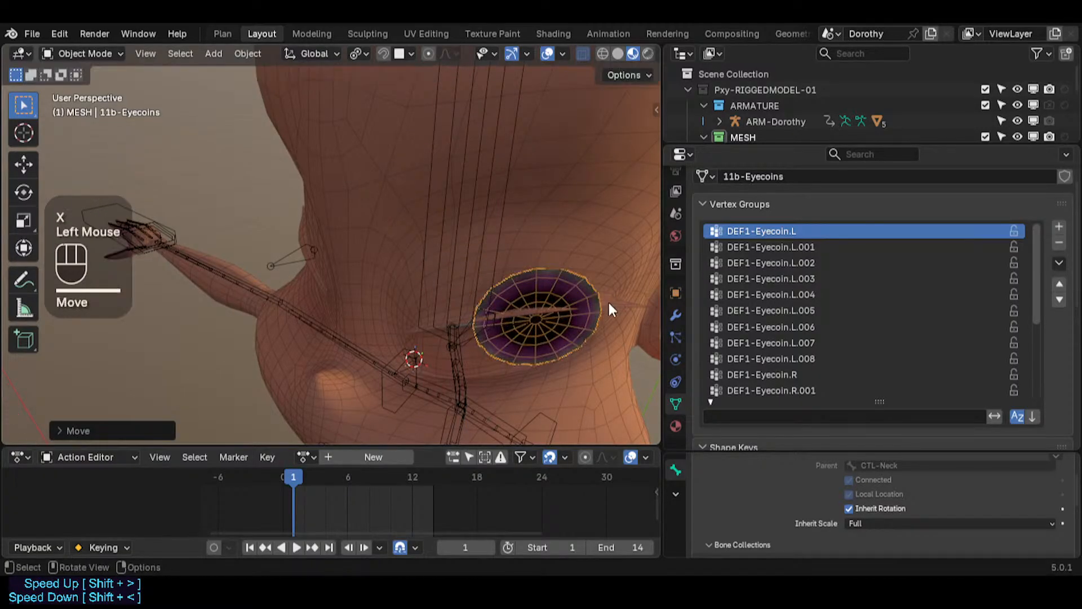
middle_click_drag(580, 333, 452, 248)
key("r")
key("Escape")
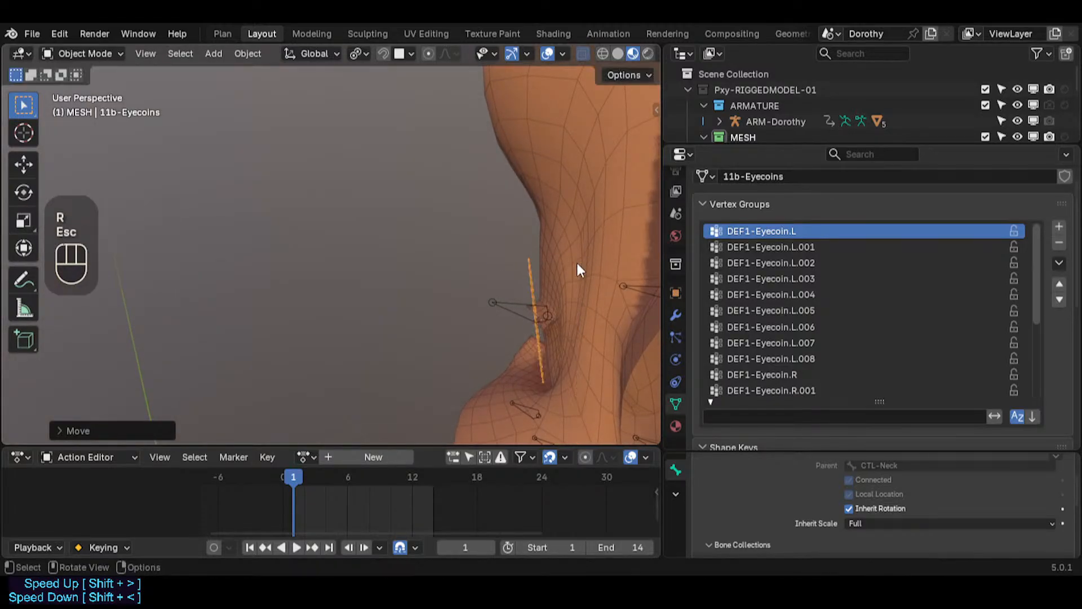
key("period")
left_click(550, 296)
key("r")
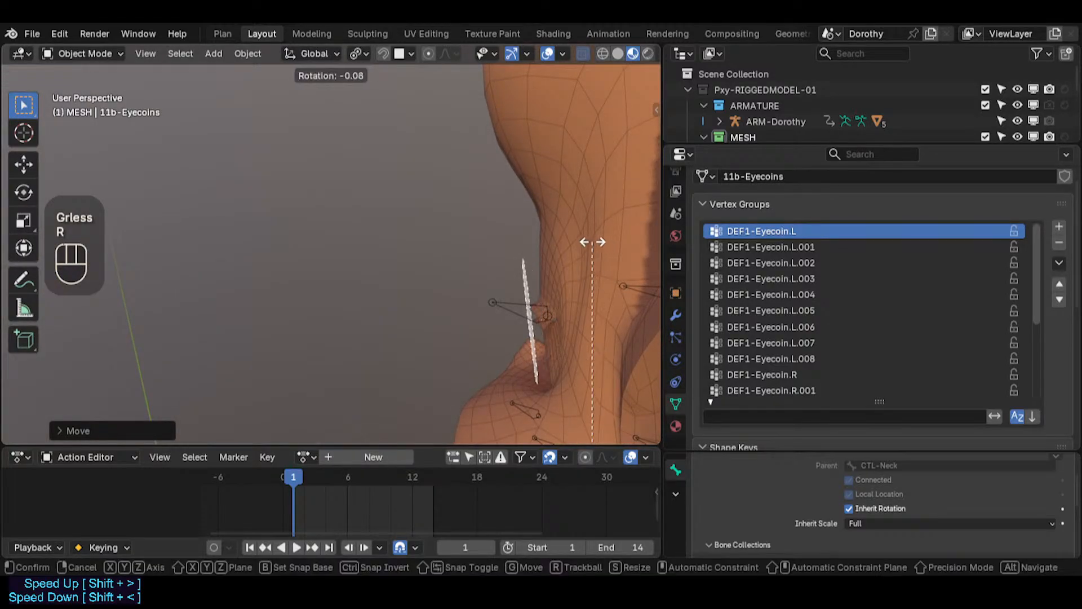
key("Escape")
middle_click_drag(564, 269, 384, 269, "shift")
Step: Move the eyecoin along Z in front view to line it up with the eye slit
key("g")
key("z")
left_click(508, 288)
scroll(448, 283, "up", 2)
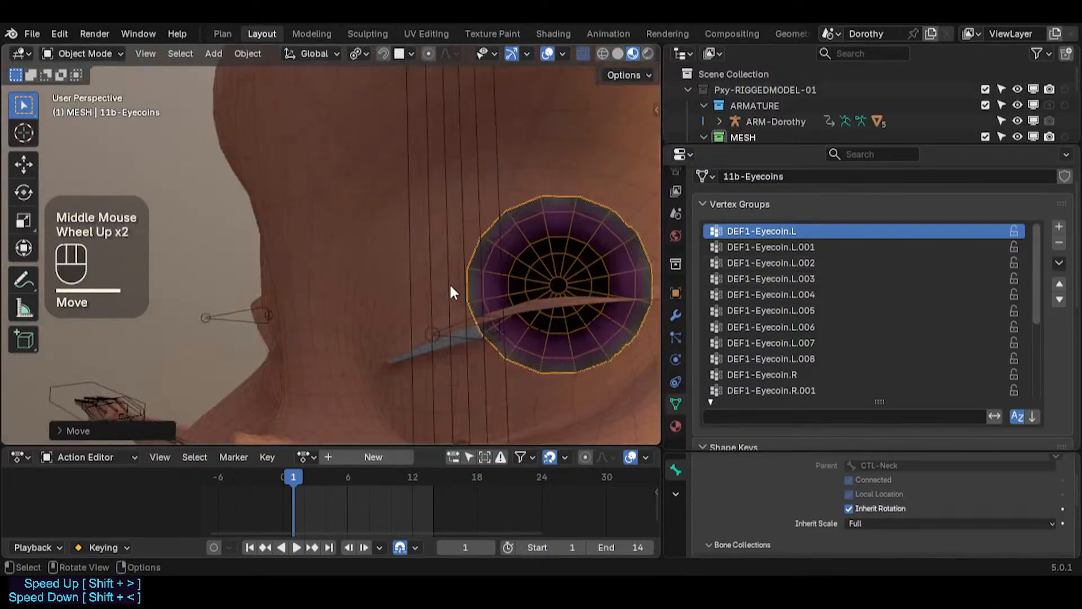
key("KP_1")
key("g")
key("z")
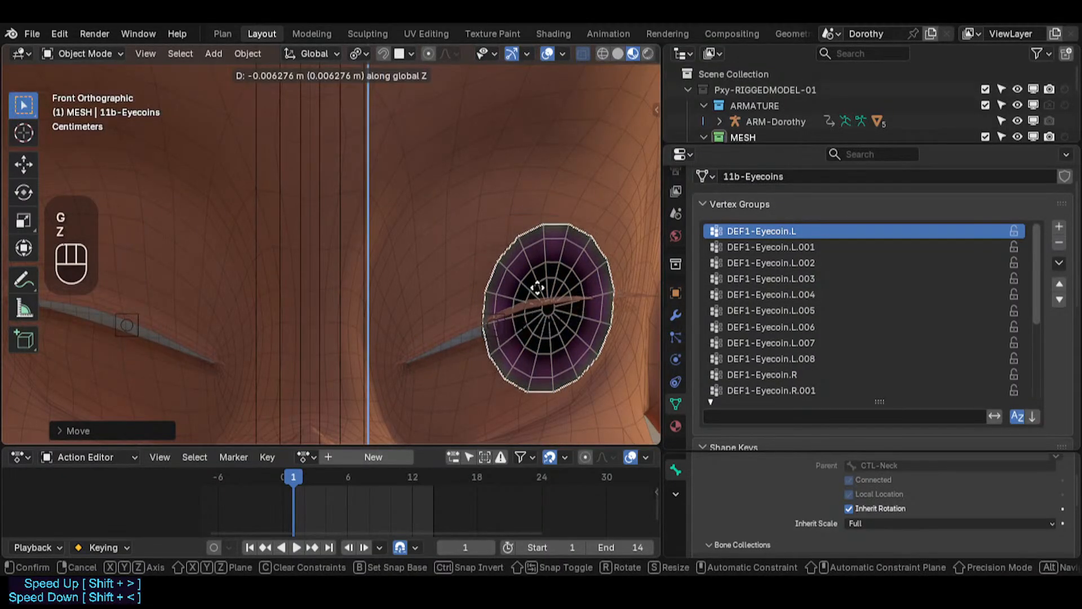
left_click(536, 290)
Step: Move the eyecoin along X to center it over the eye
key("g")
key("x")
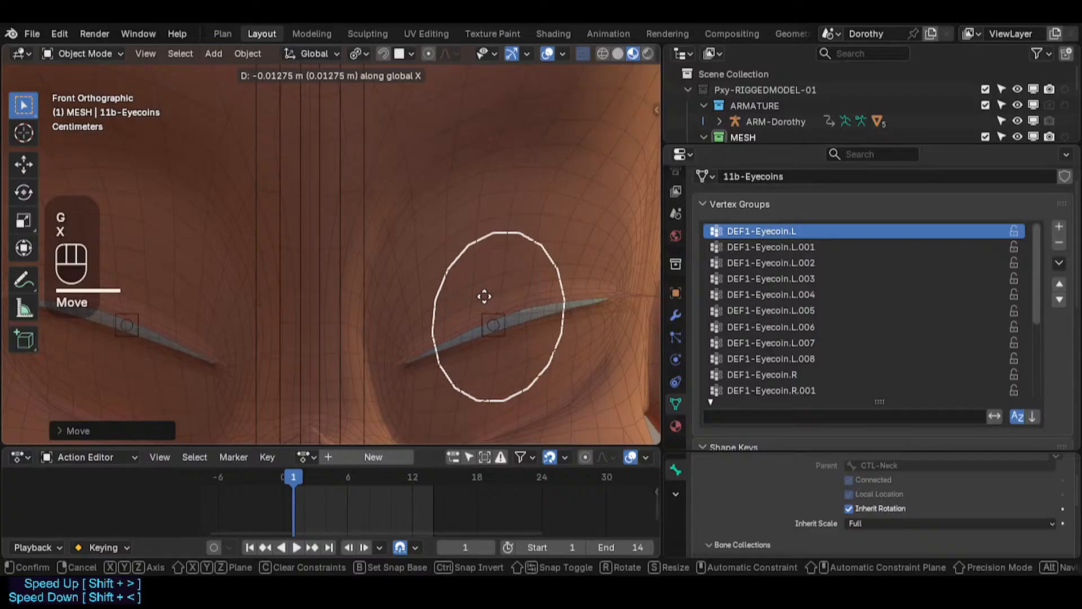
left_click(486, 296)
key("g")
key("y")
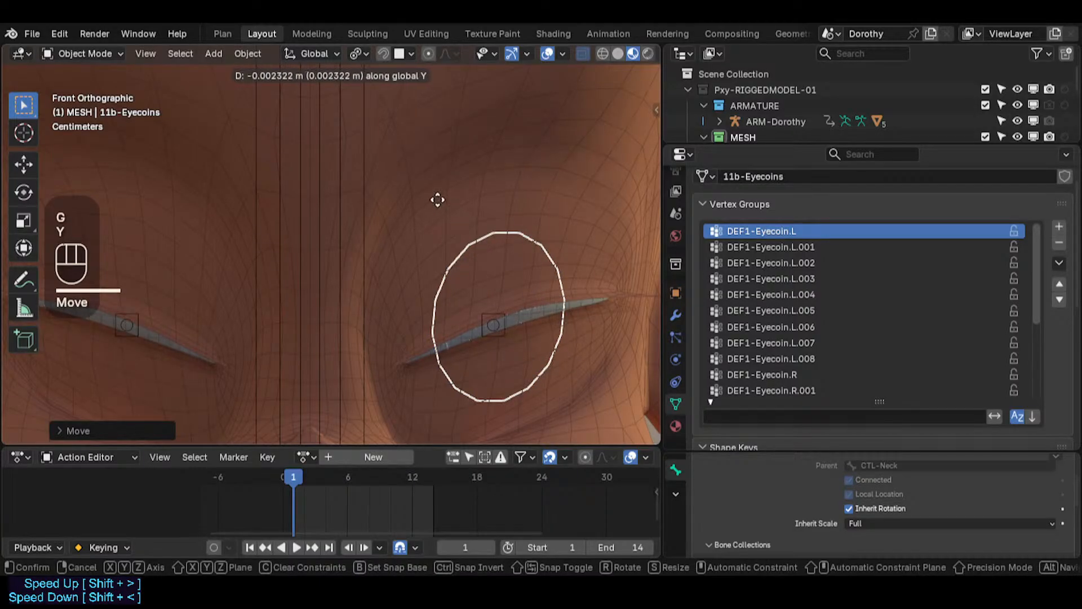
key("Escape")
Step: Nudge the eyecoin toward the face in side view using precision movement
key("KP_3")
key("g")
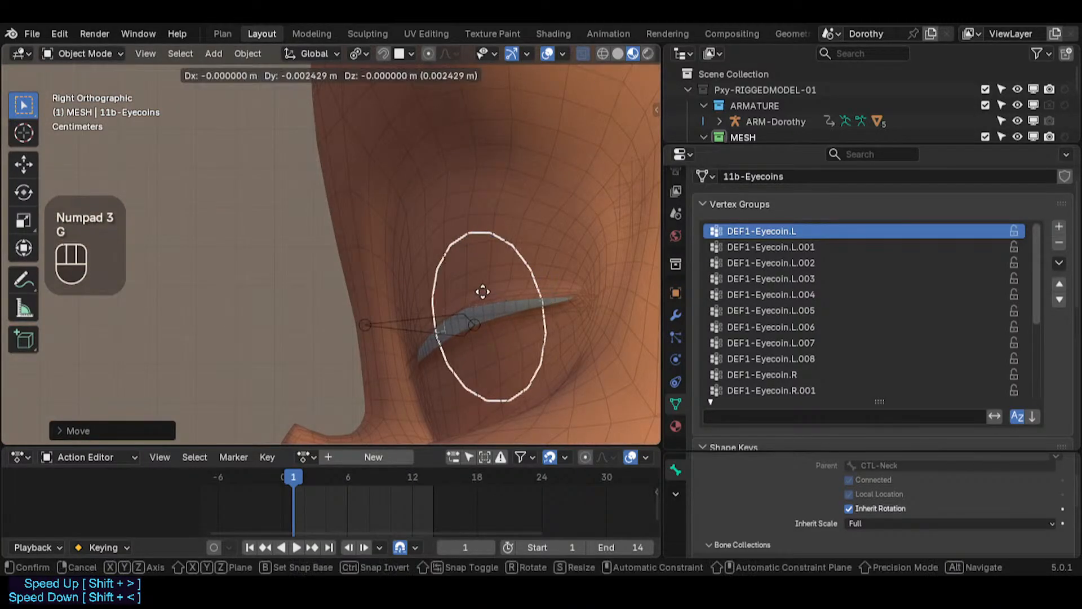
key("shift")
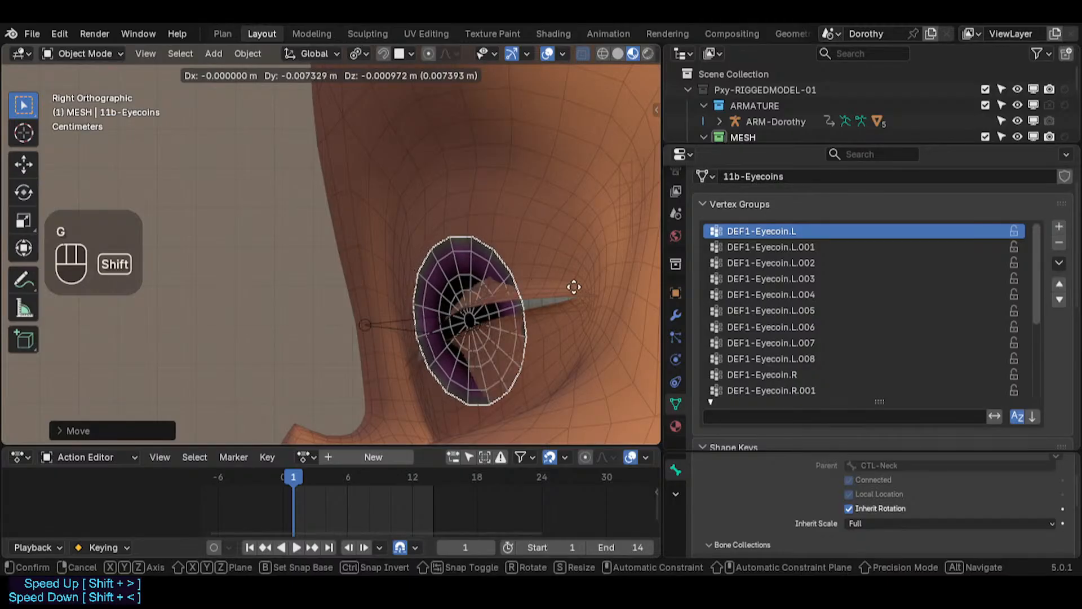
left_click(521, 304, "shift")
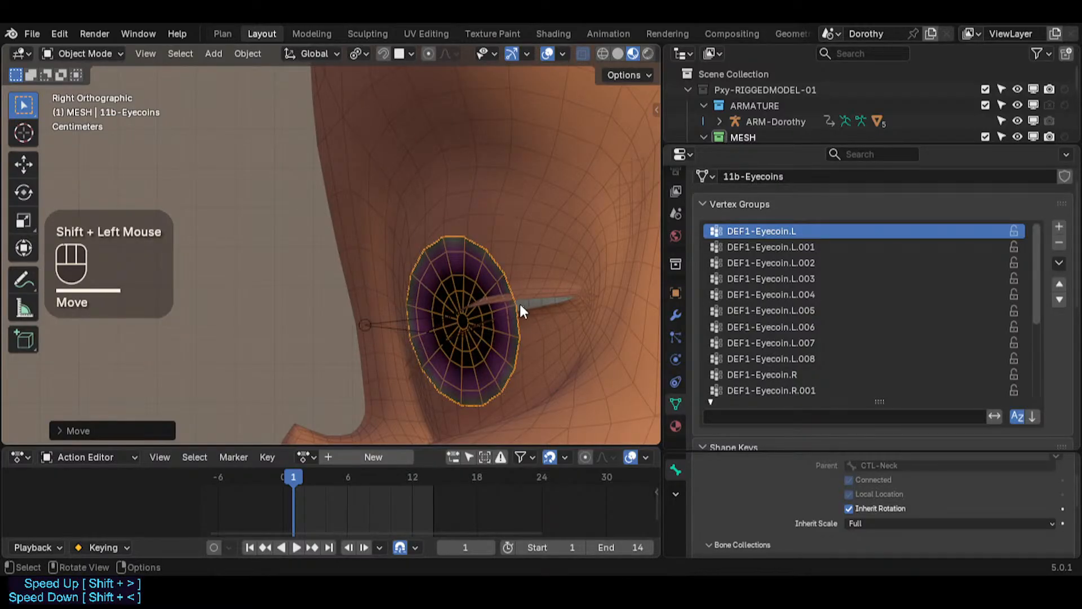
key("r")
key("r")
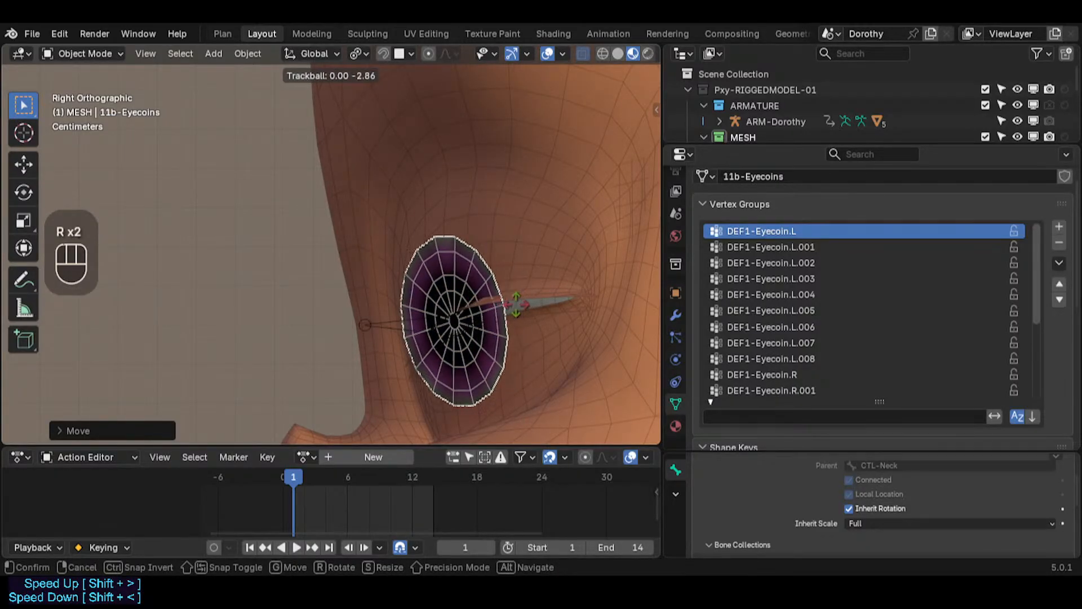
key("Escape")
Step: Apply all transforms to the eyecoin mesh
scroll(498, 306, "down", 2)
middle_click_drag(498, 306, 403, 254, "shift")
scroll(354, 290, "down", 2)
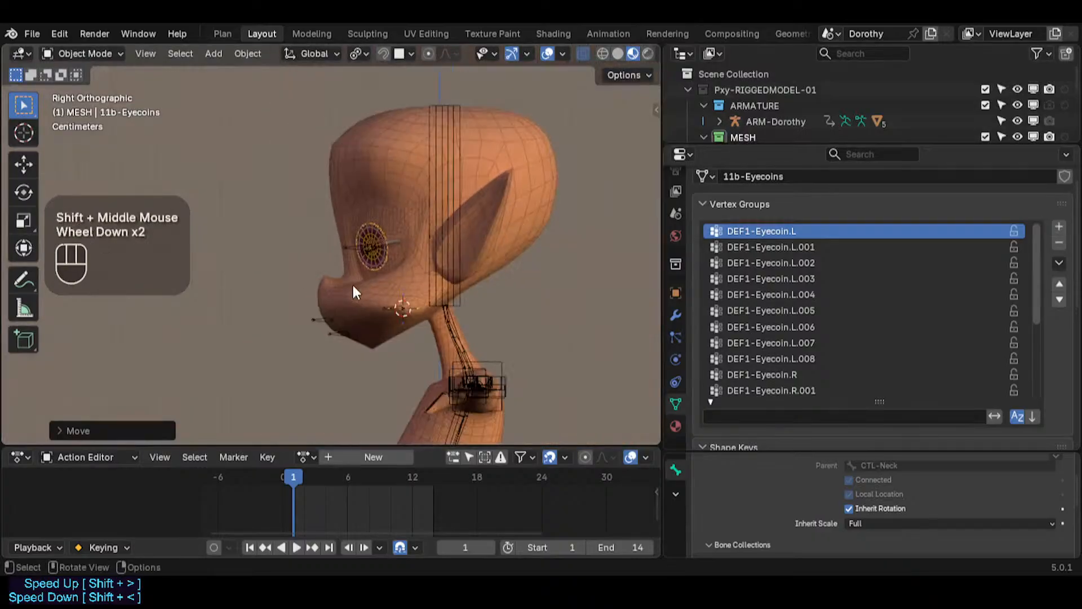
scroll(354, 292, "down", 2)
middle_click_drag(354, 292, 362, 229, "shift")
scroll(346, 309, "down", 1, "shift")
scroll(358, 367, "down", 2)
middle_click_drag(357, 367, 350, 303, "shift")
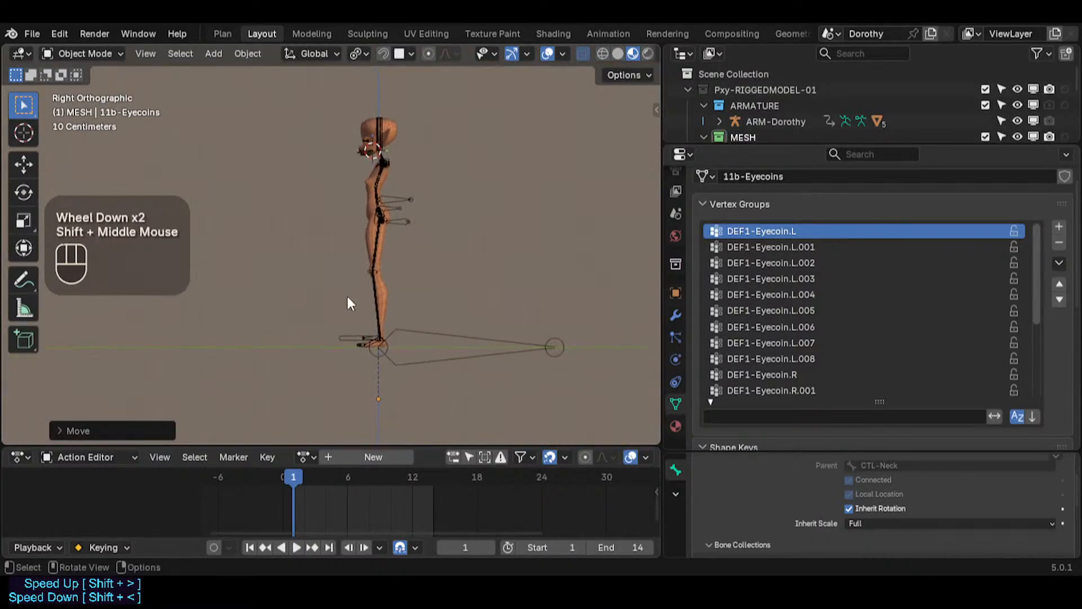
key("g")
key("Escape")
key("ctrl+a")
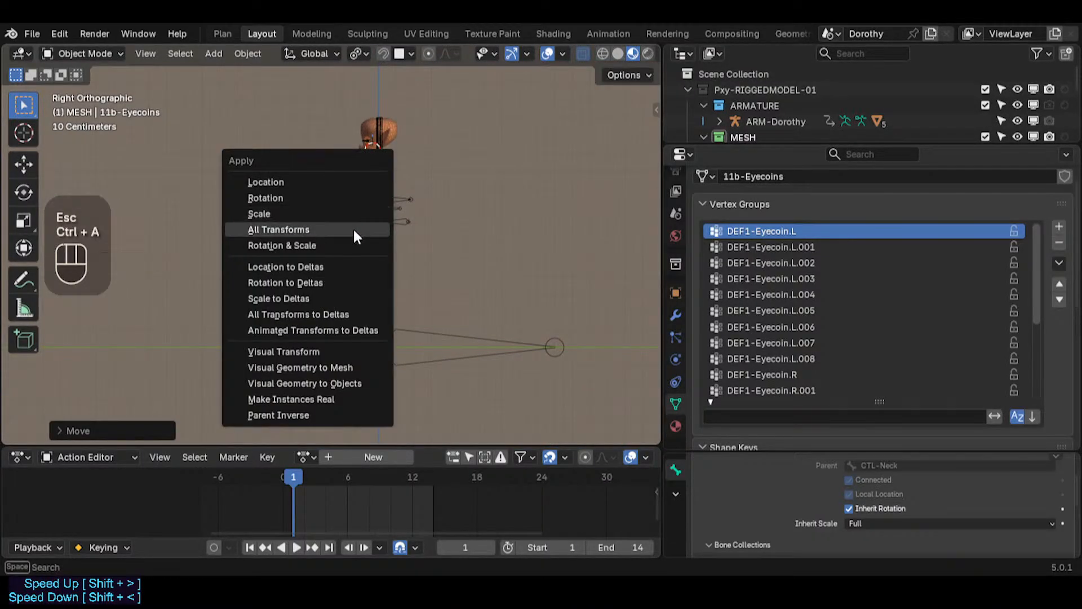
left_click(355, 231)
Step: Inspect the eyecoin's placement on the face from several angles and save the file
scroll(352, 158, "up", 5)
middle_click_drag(363, 147, 341, 273, "shift")
scroll(349, 252, "up", 2)
scroll(349, 256, "up", 4)
scroll(398, 276, "up", 2)
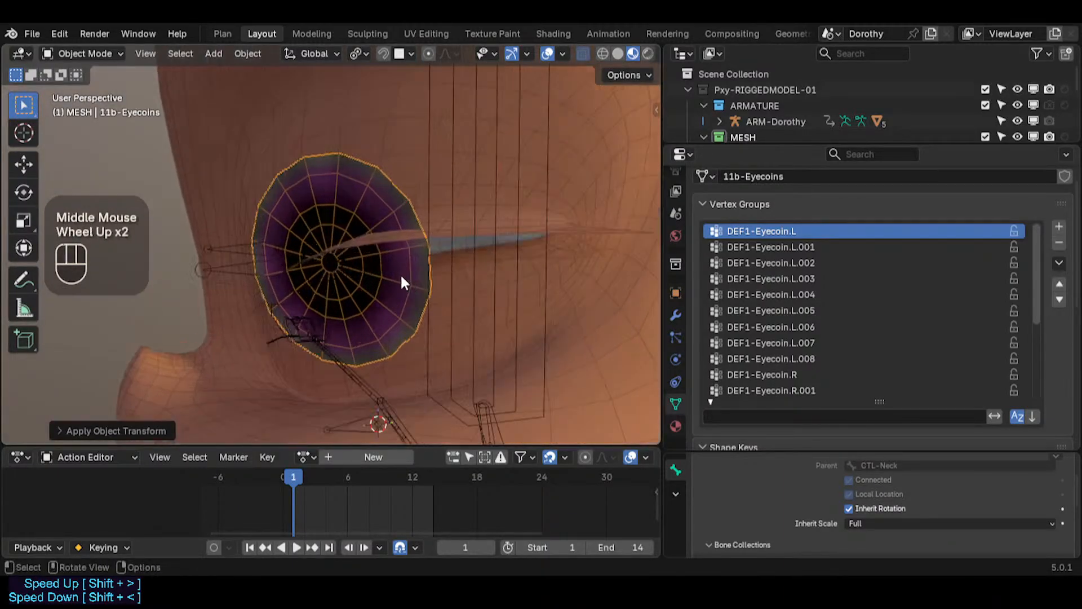
middle_click_drag(400, 280, 366, 259)
scroll(334, 263, "up", 2)
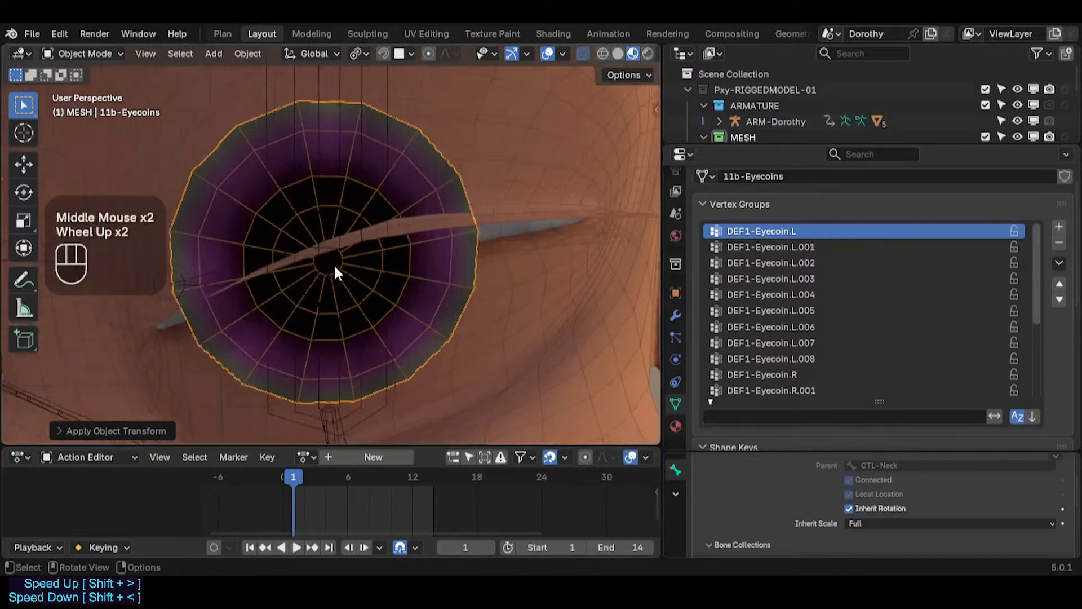
scroll(333, 265, "down", 3)
scroll(393, 260, "up", 1)
key("r")
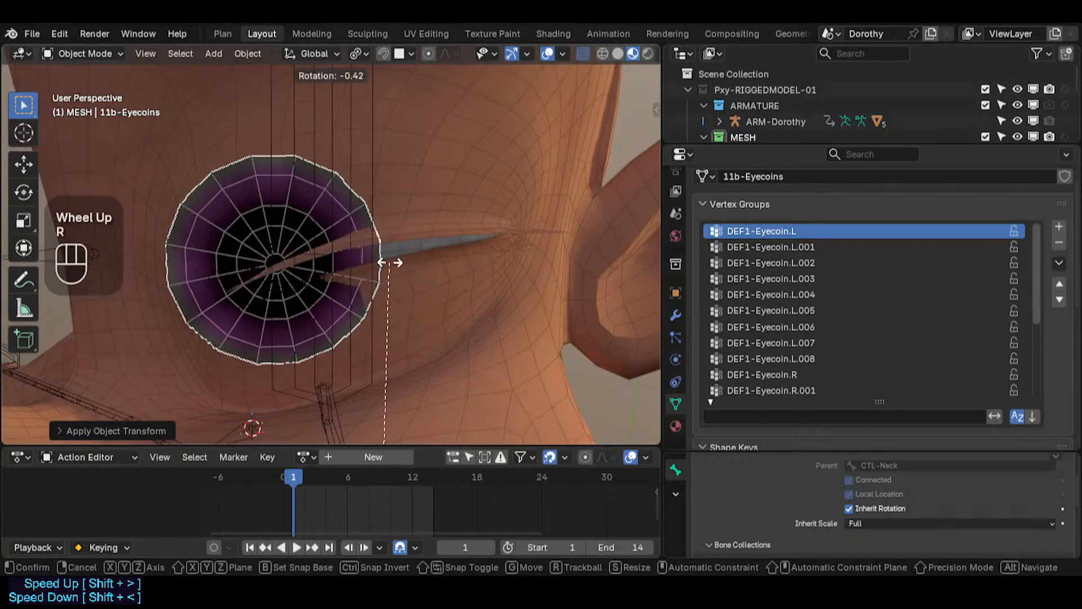
key("Escape")
middle_click_drag(399, 259, 79, 203)
middle_click_drag(317, 197, 317, 259)
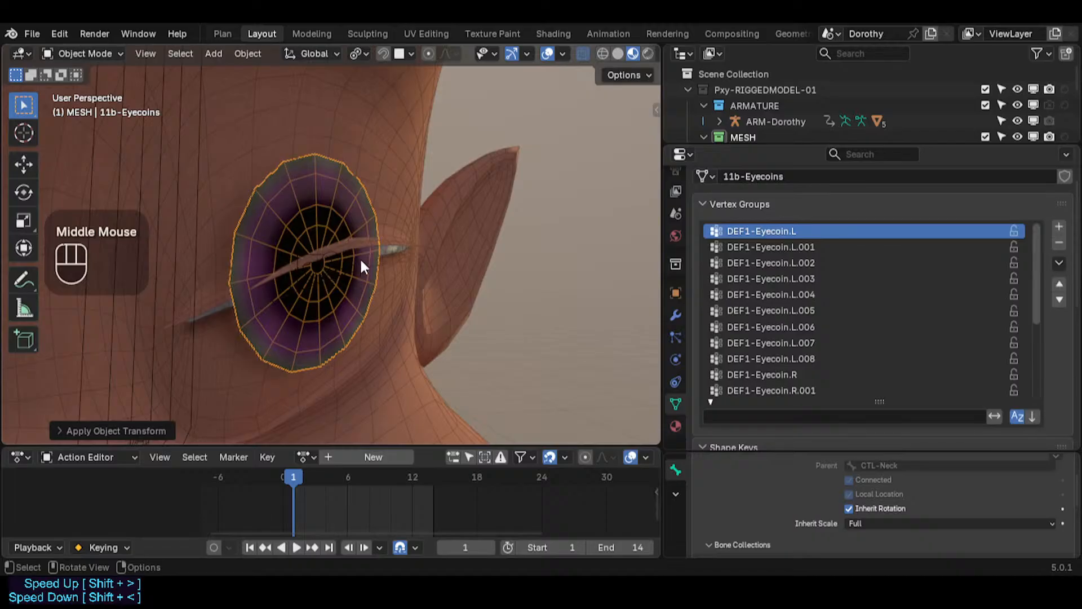
key("r")
key("r")
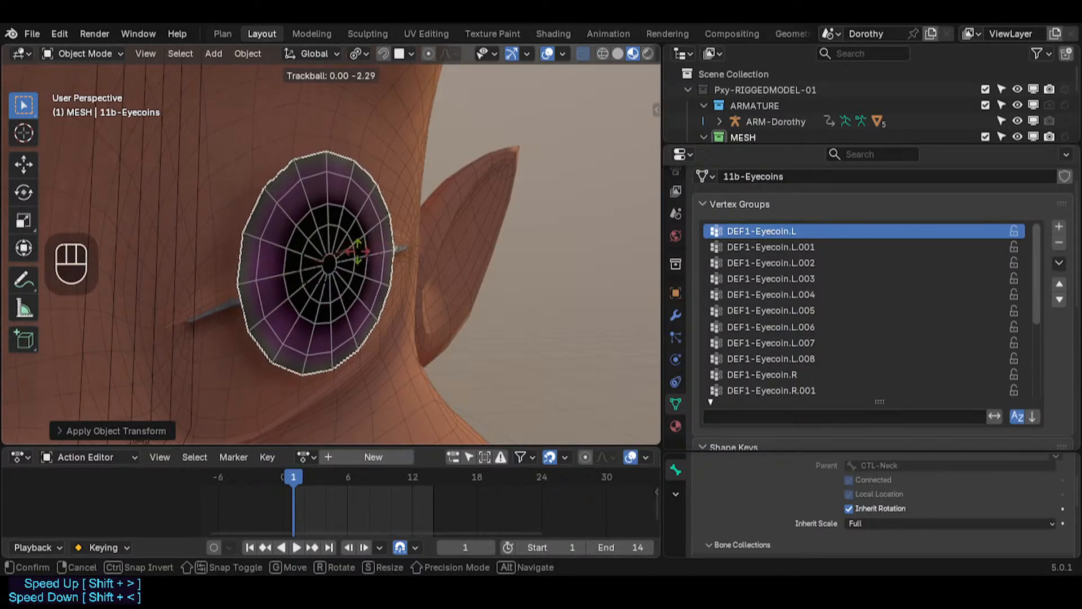
key("Escape")
middle_click_drag(265, 265, 401, 260)
scroll(262, 235, "down", 1)
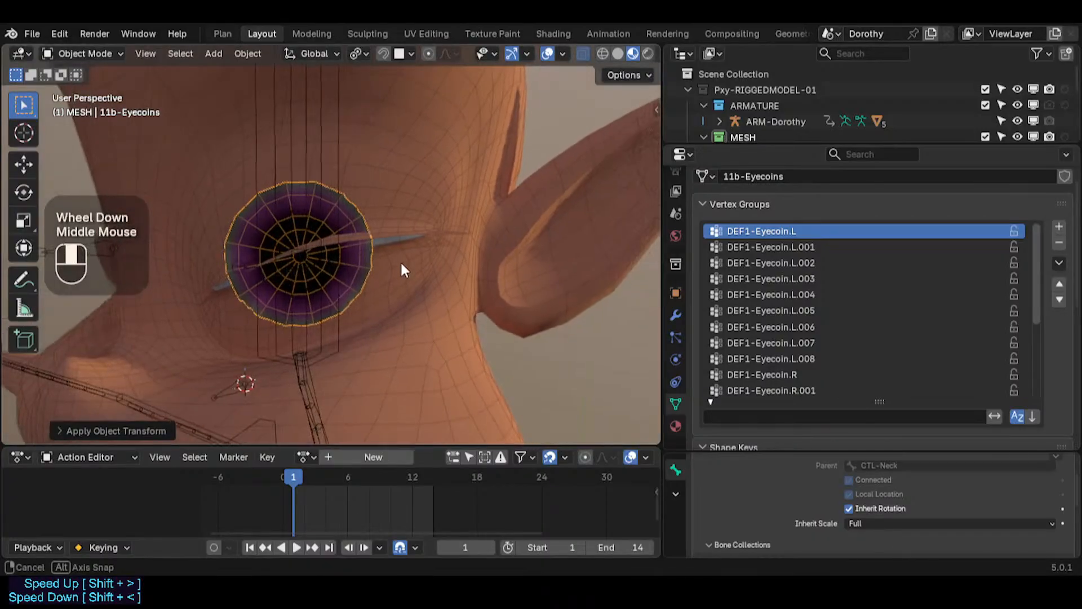
scroll(357, 239, "down", 2)
key("ctrl+s")
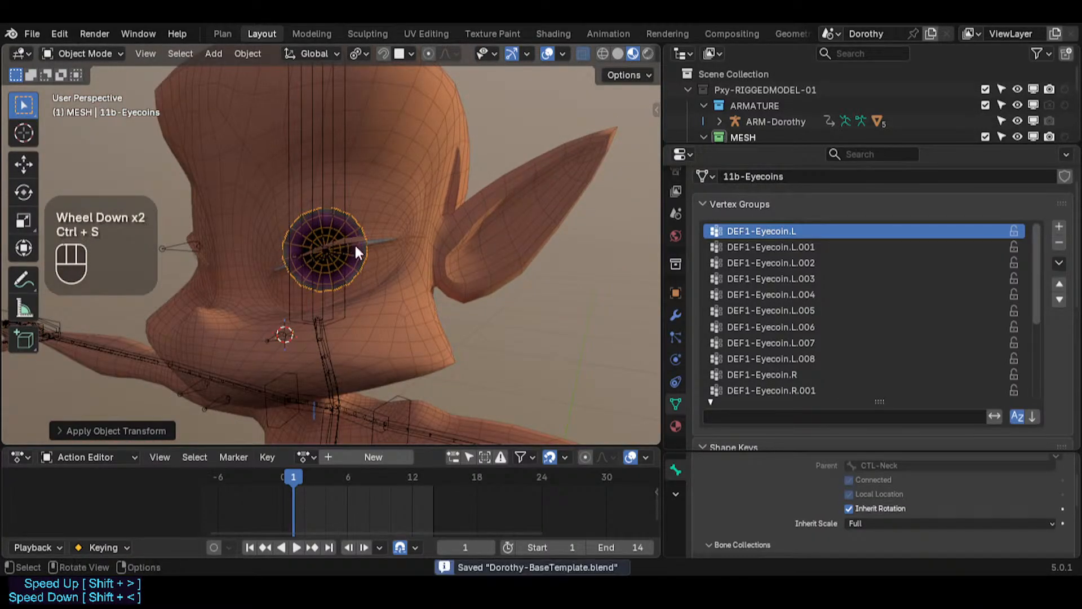
Step: Select the Dorothy armature and enter its Edit Mode
mouse_move(355, 251)
middle_mouse_down()
mouse_move(384, 256)
mouse_move(242, 250)
mouse_move(270, 259)
mouse_move(289, 248)
mouse_move(229, 222)
mouse_move(364, 234)
middle_mouse_up()
scroll(299, 247, "up", 3)
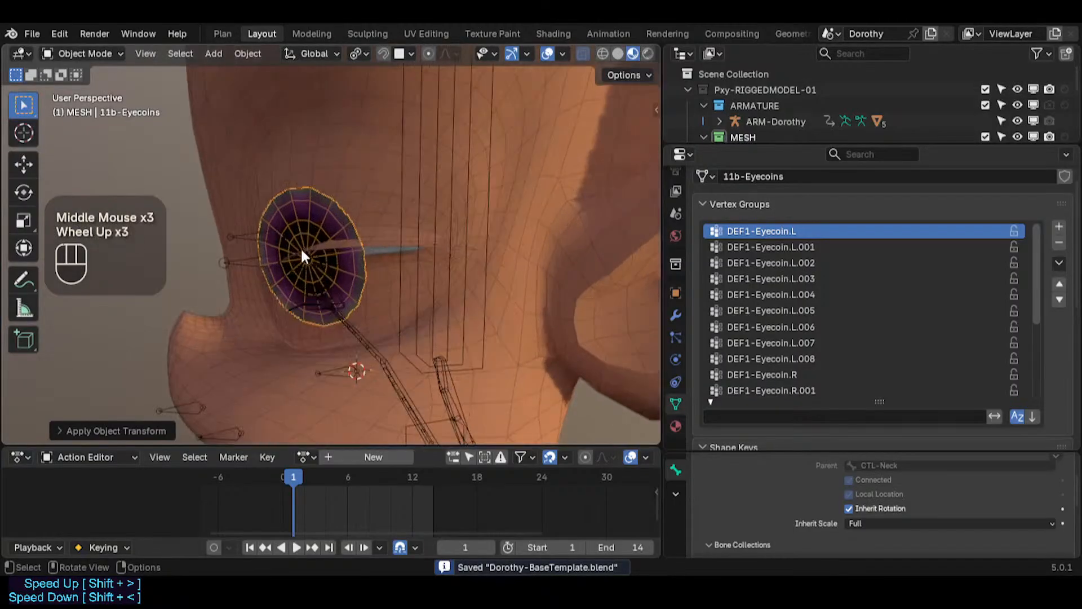
middle_click_drag(300, 247, 225, 276)
left_click(256, 251)
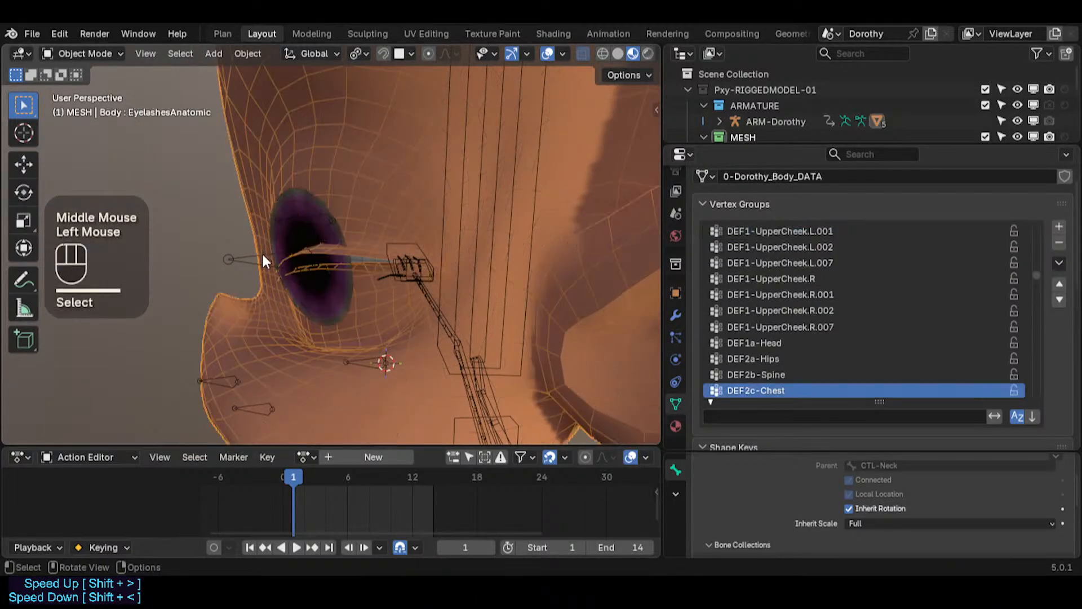
left_click(261, 253)
key("Tab")
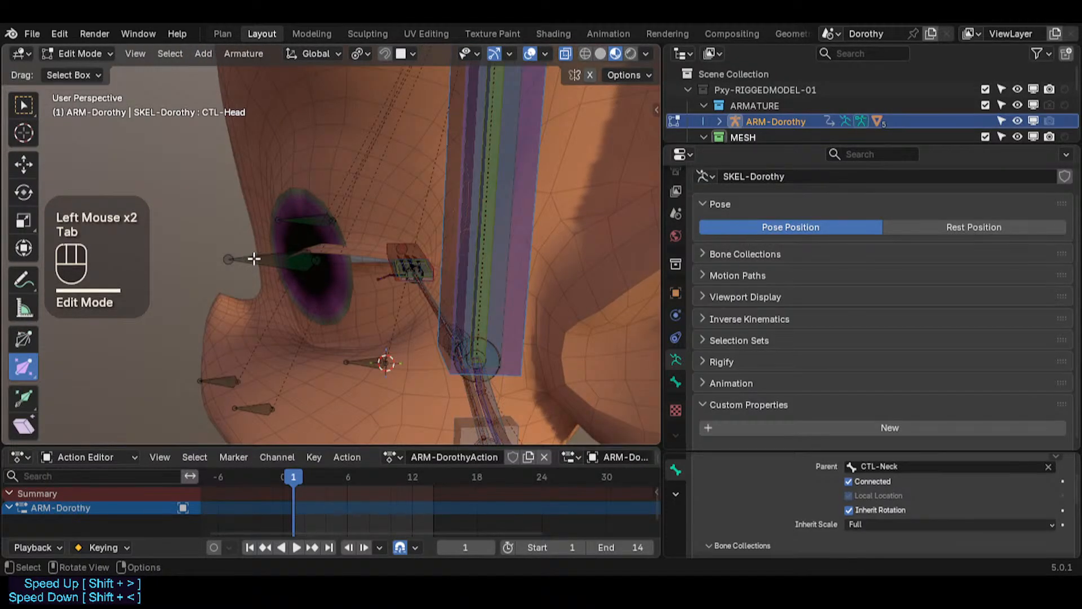
Step: Duplicate the DEF1-Eyeball.L bone in place and scale the copy down
left_click(271, 262)
middle_click_drag(271, 262, 272, 260)
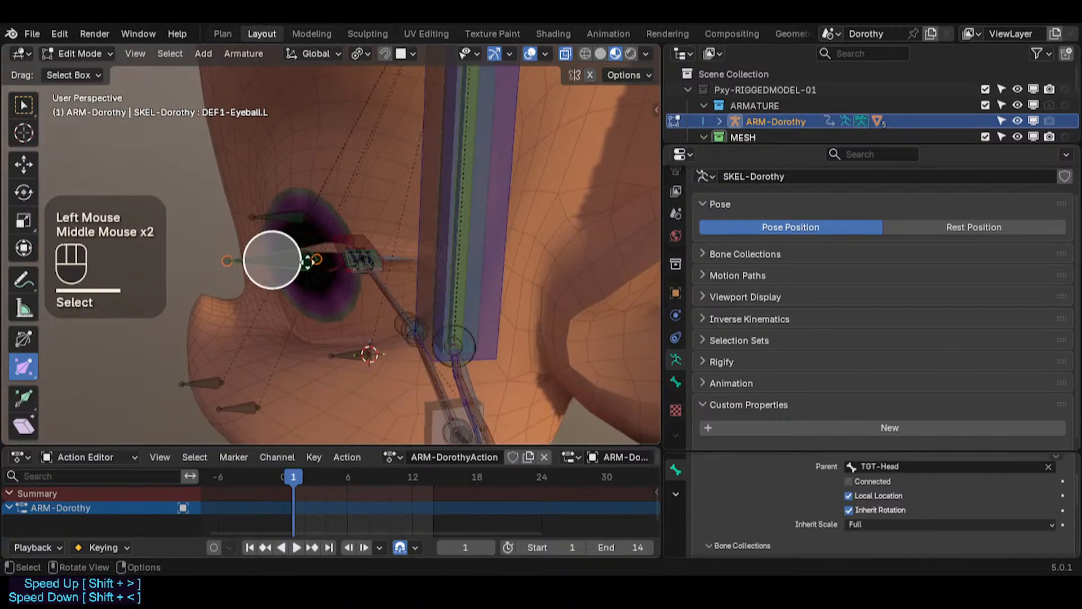
key("shift+d")
key("Escape")
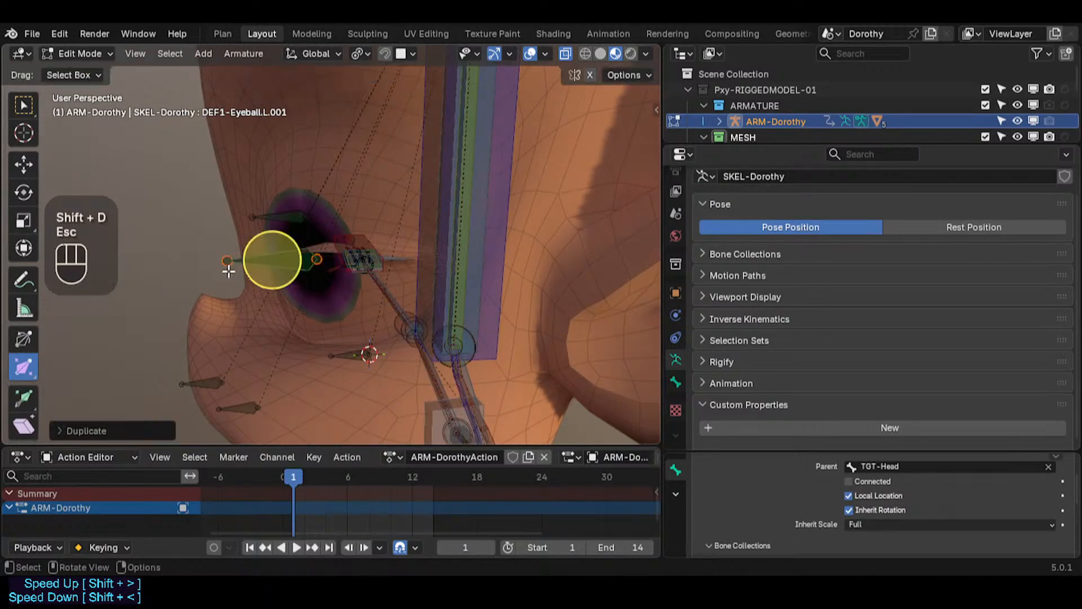
key("s")
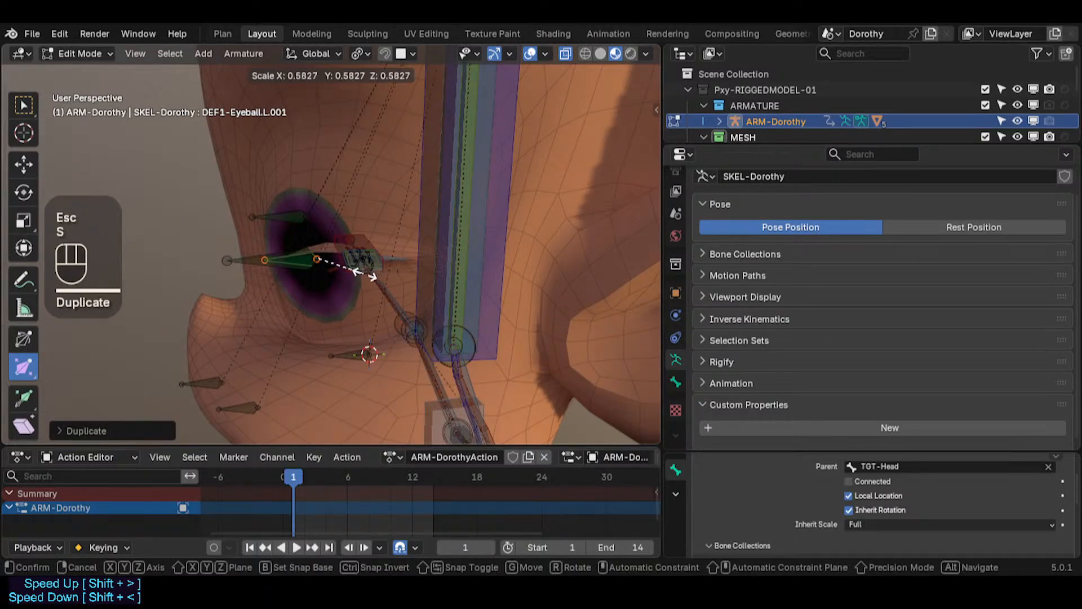
left_click(362, 272)
middle_click_drag(362, 273, 305, 277)
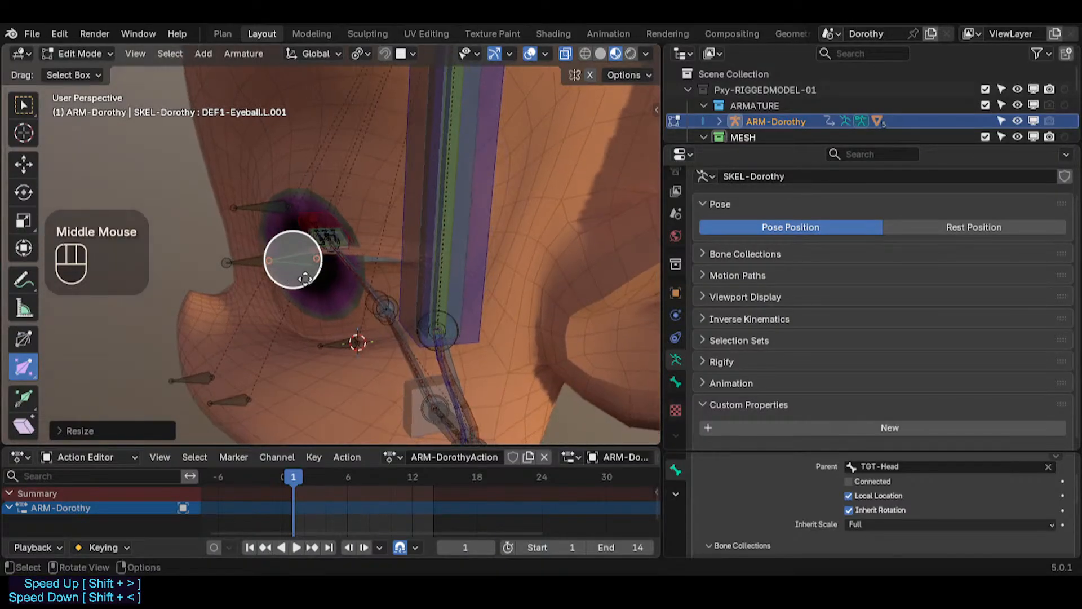
Step: Select the original DEF1-Eyeball.L bone and snap the 3D cursor to it
left_click(226, 263)
key("shift+s")
left_click(289, 277)
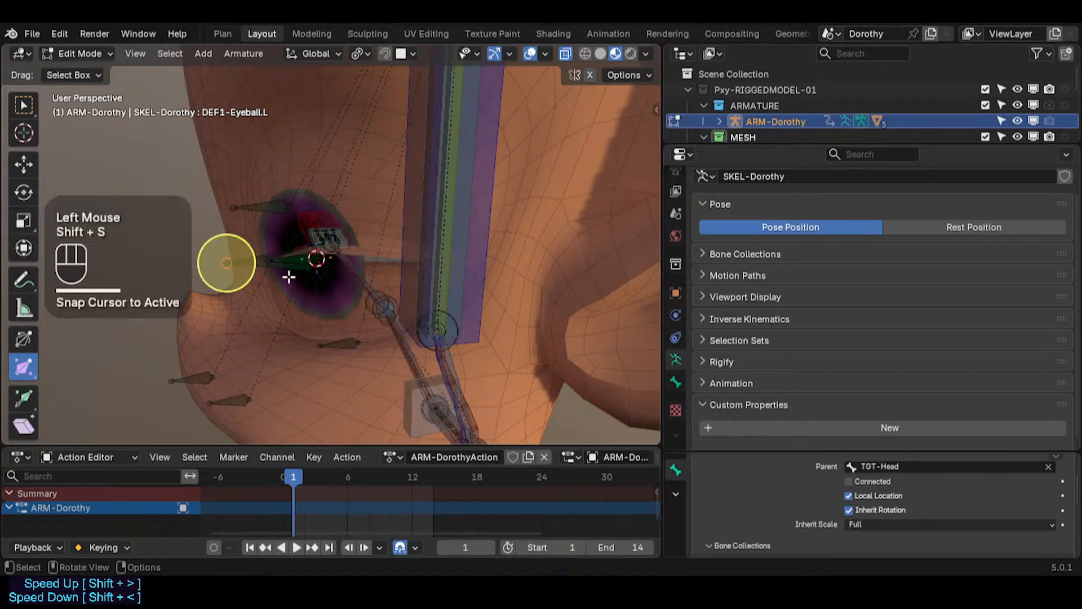
Step: Snap the duplicated eyeball bone onto the tail end of the original DEF1-Eyeball.L bone using the 3D cursor
left_click(292, 259)
left_click(292, 259)
key("shift+s")
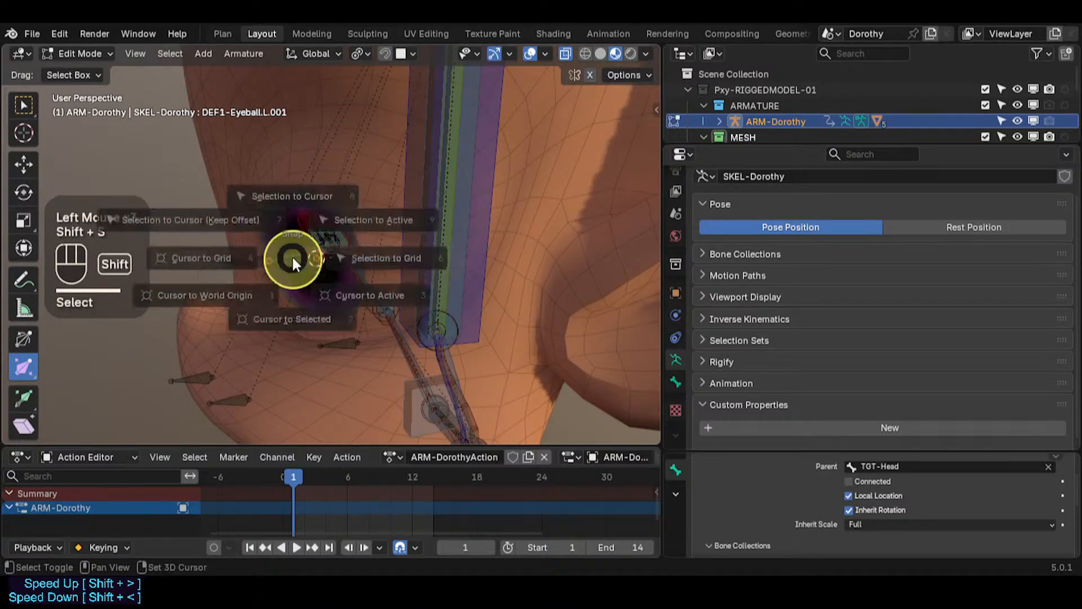
key("8")
left_click(248, 266)
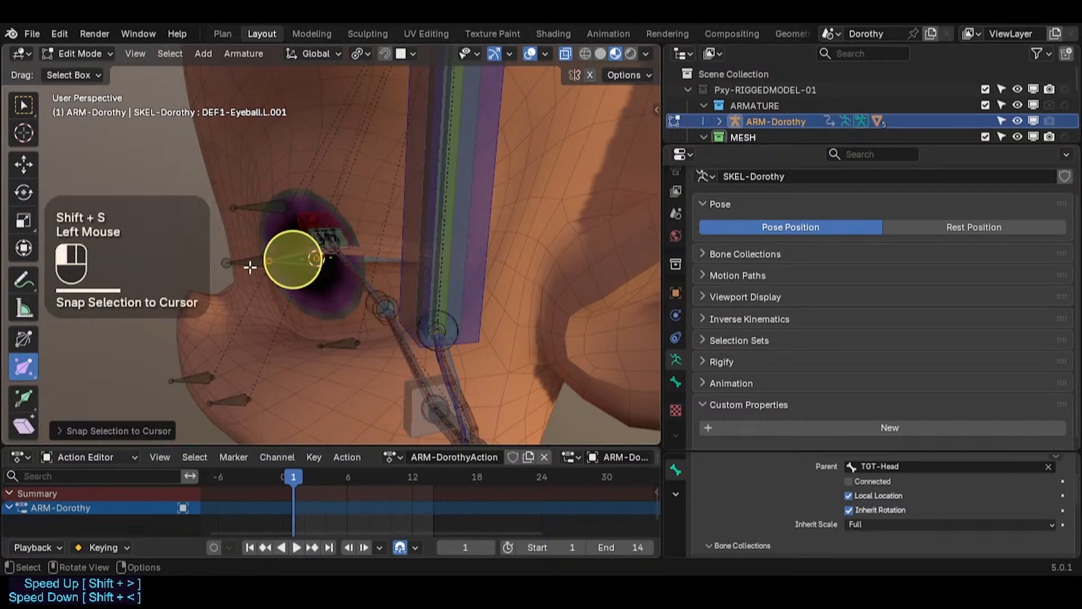
key("shift+s")
key("3")
left_click(289, 261)
left_click(228, 263)
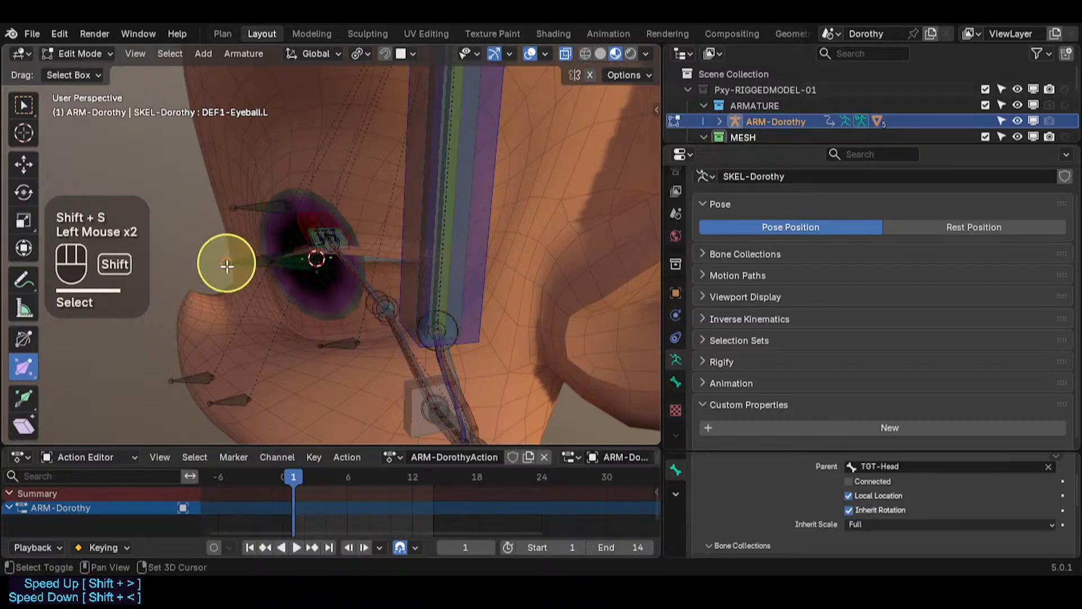
key("shift+s")
key("2")
left_click(290, 260)
key("shift+s")
key("8")
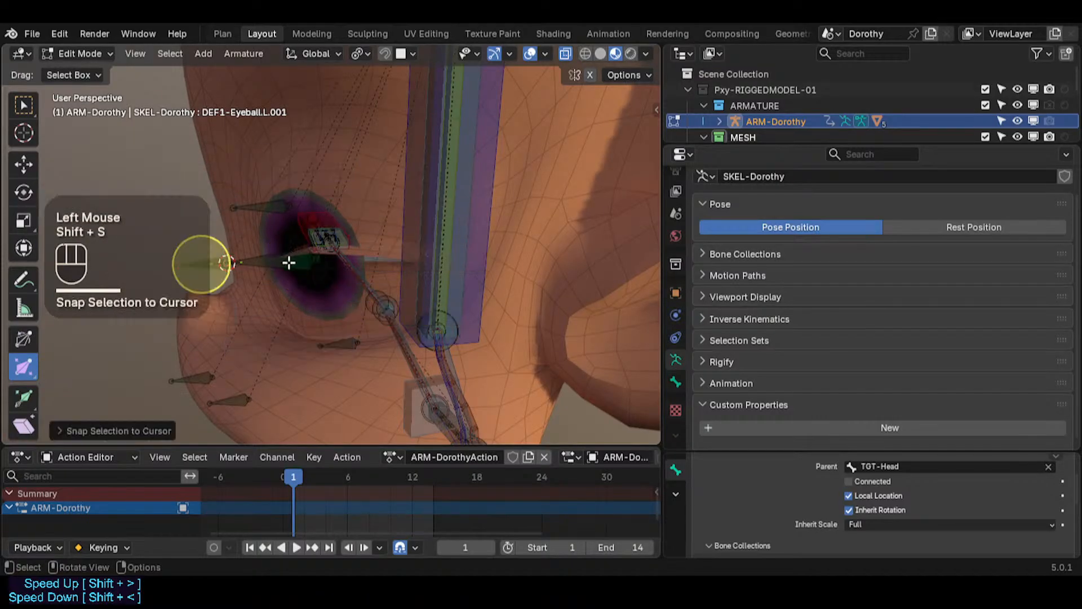
left_click(198, 268)
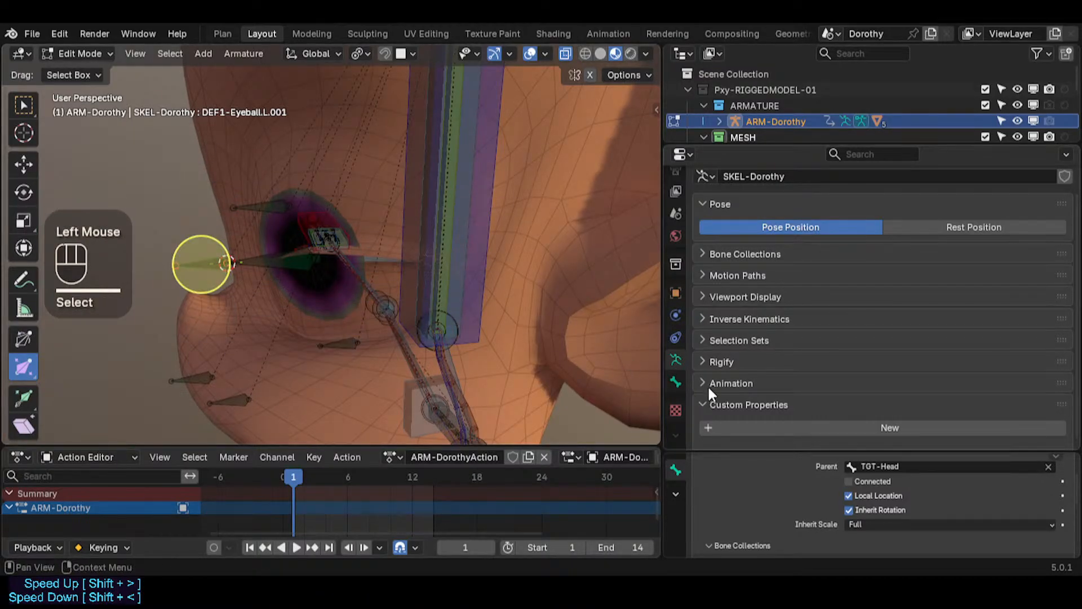
Step: Rename the duplicated bone to DEF1-Eyecoin-TMP.L
left_click(675, 382)
left_click_drag(916, 355, 935, 393)
key("alt+a")
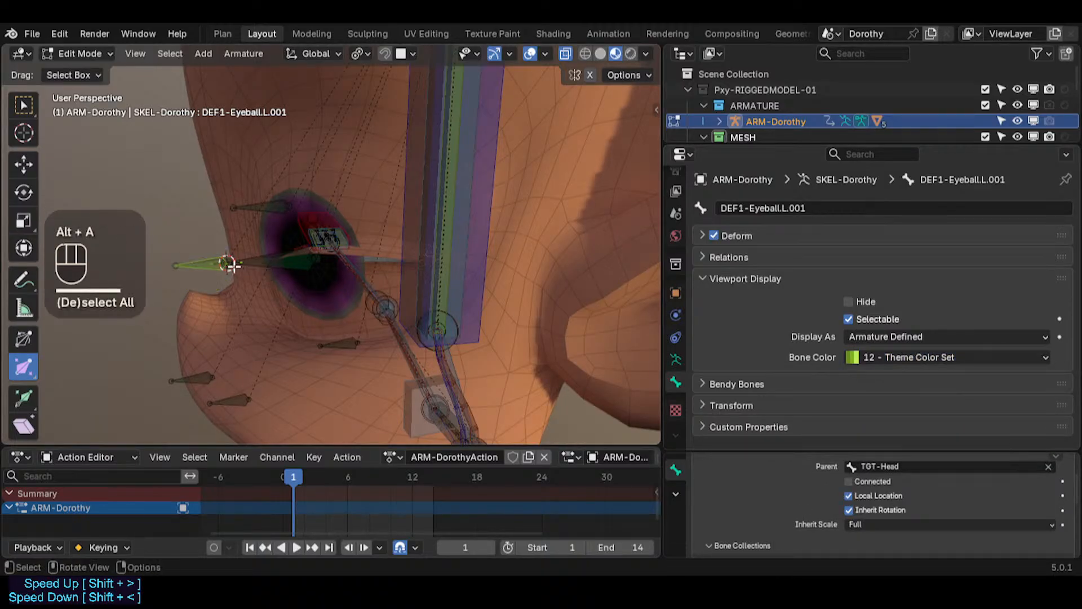
left_click(202, 262)
key("F2")
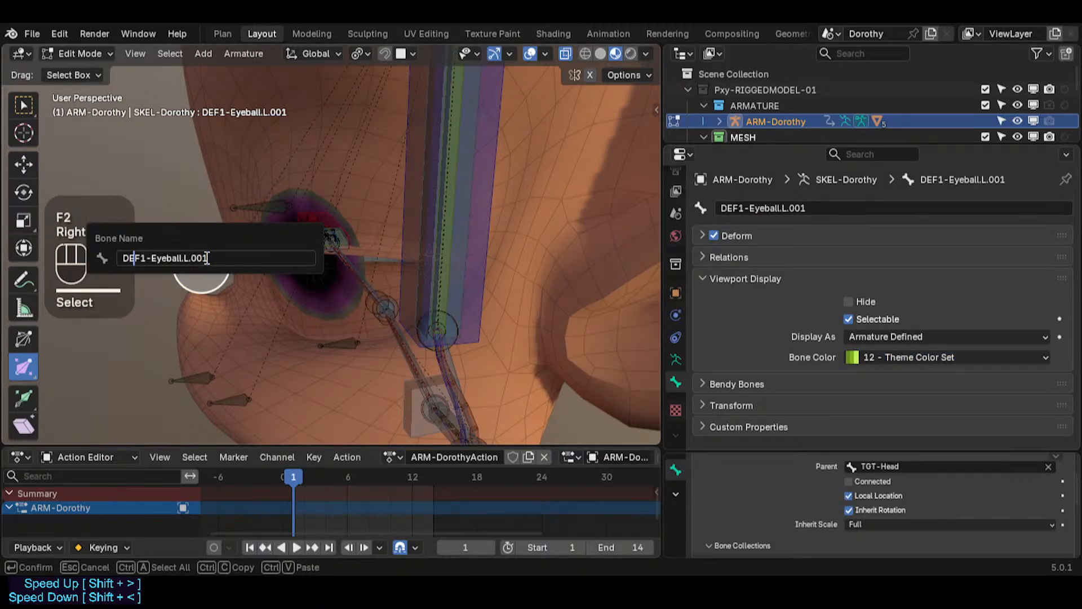
type("Eyecon")
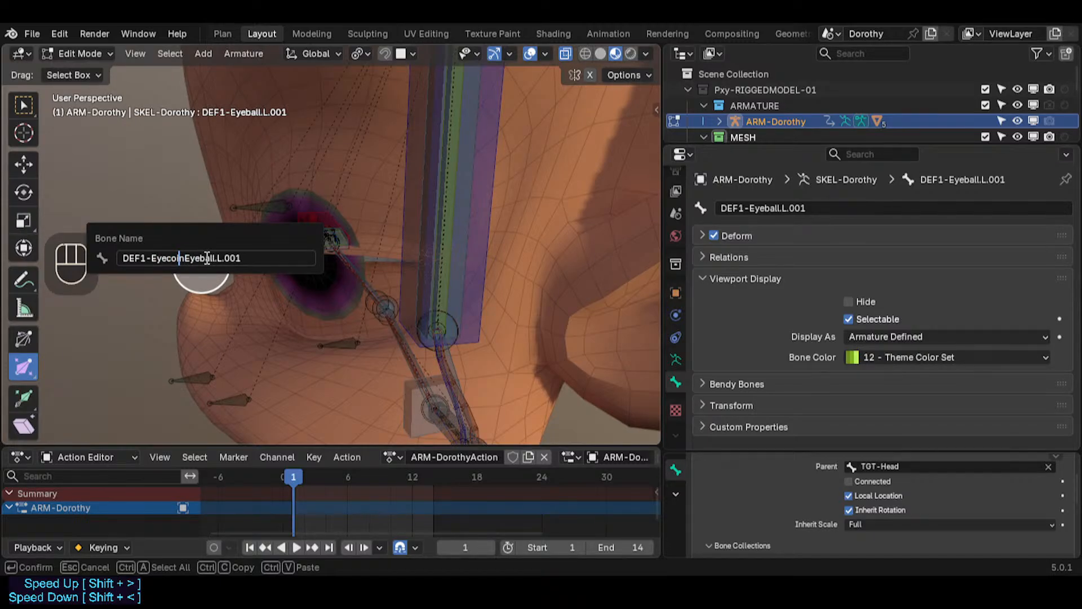
key("Left")
key("Right")
key("Right")
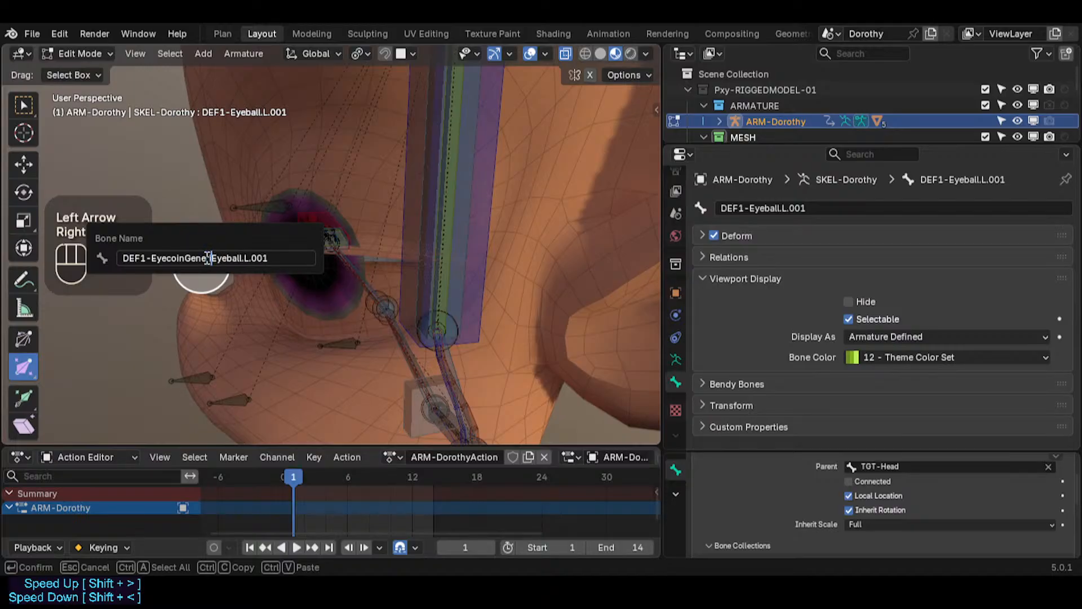
key("shift+Right")
key("shift+Right")
key("shift+Right")
key("shift+Right")
key("shift+Right")
key("BackSpace")
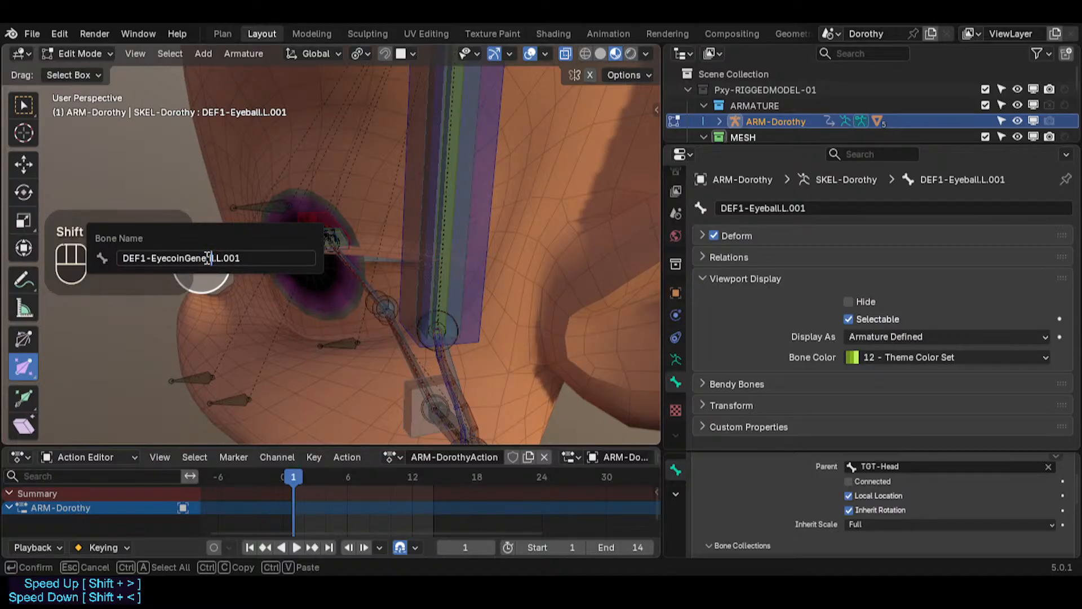
key("BackSpace")
key("BackSpace")
key("BackSpace")
key("BackSpace")
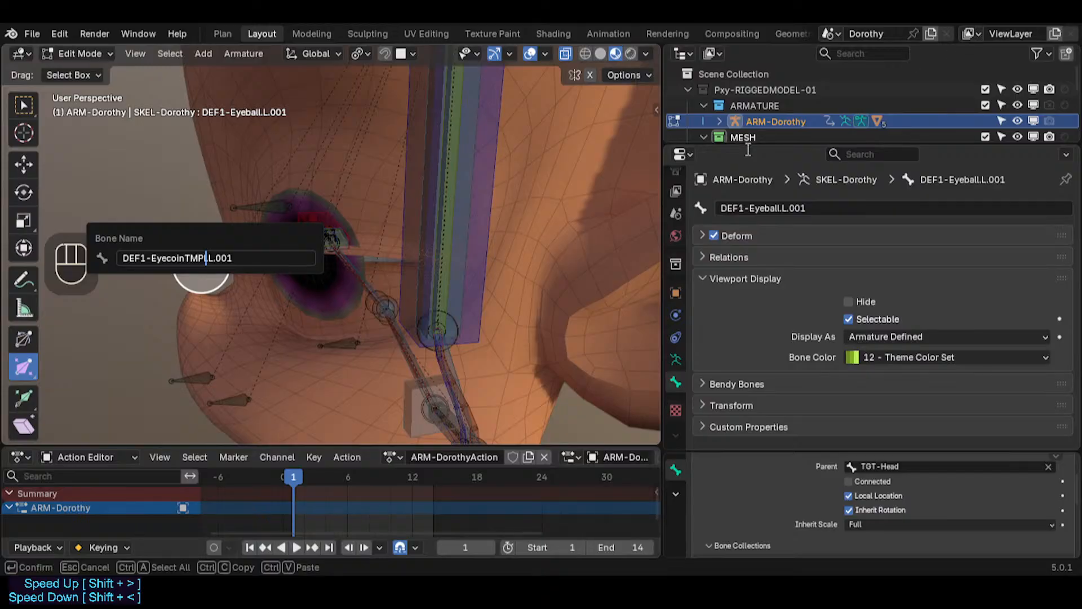
key("Delete")
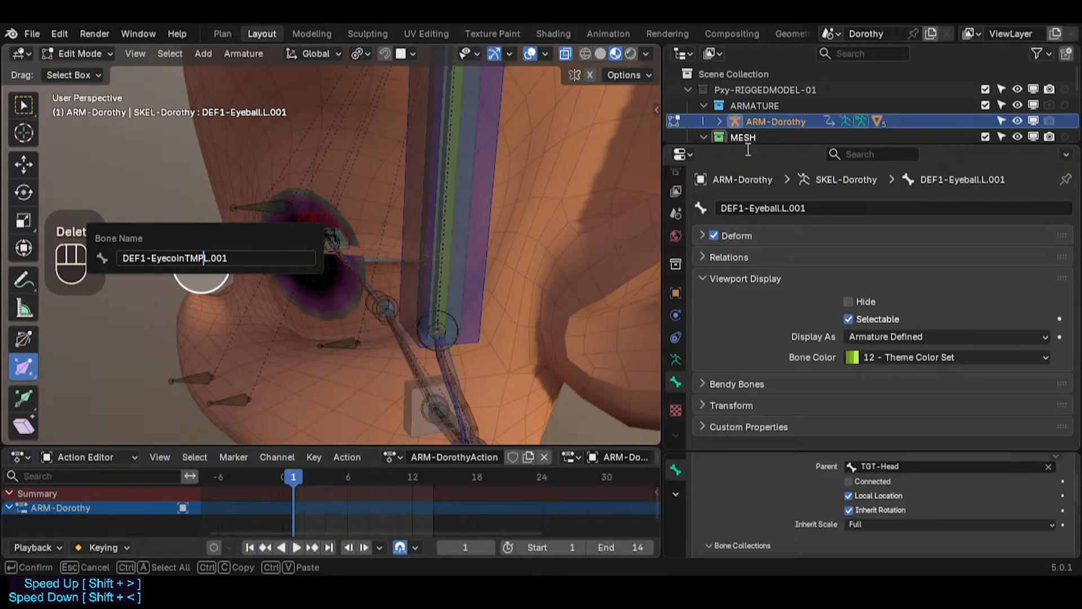
key("Delete")
key("Delete")
key("Delete")
key("Delete")
key("Return")
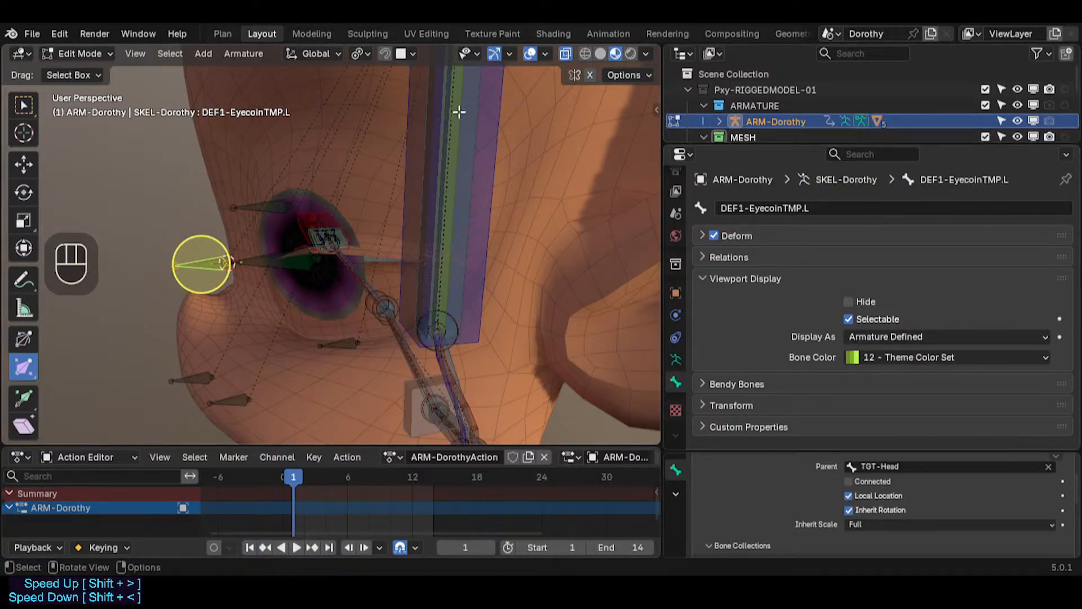
middle_click_drag(219, 236, 194, 246)
key("F2")
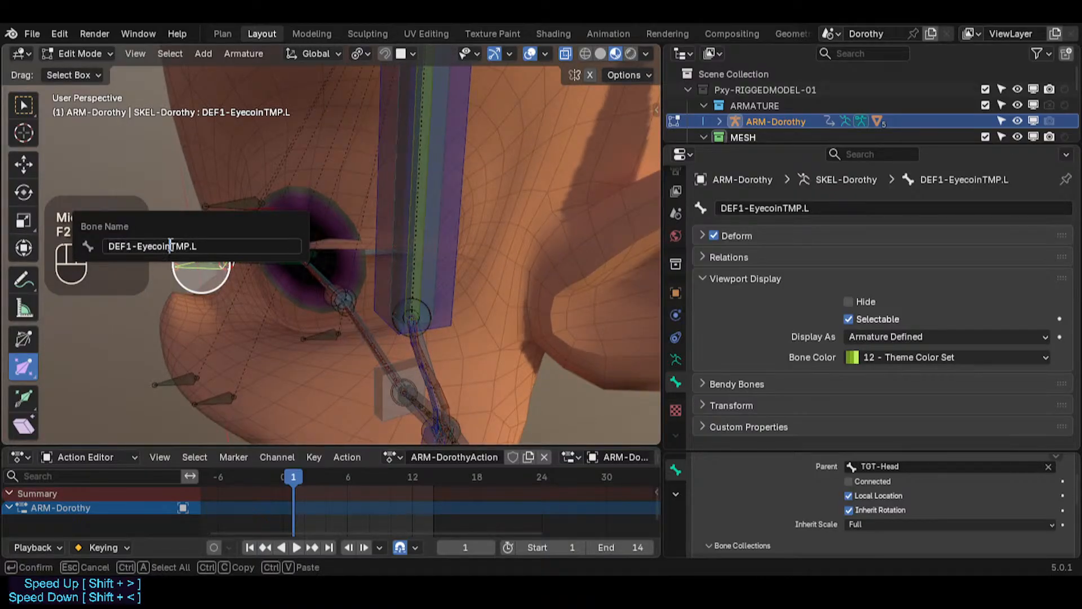
type("-")
key("Return")
Step: Select the 11b-Eyecoins mesh and inspect its existing weights in Weight Paint mode
scroll(166, 257, "up", 2)
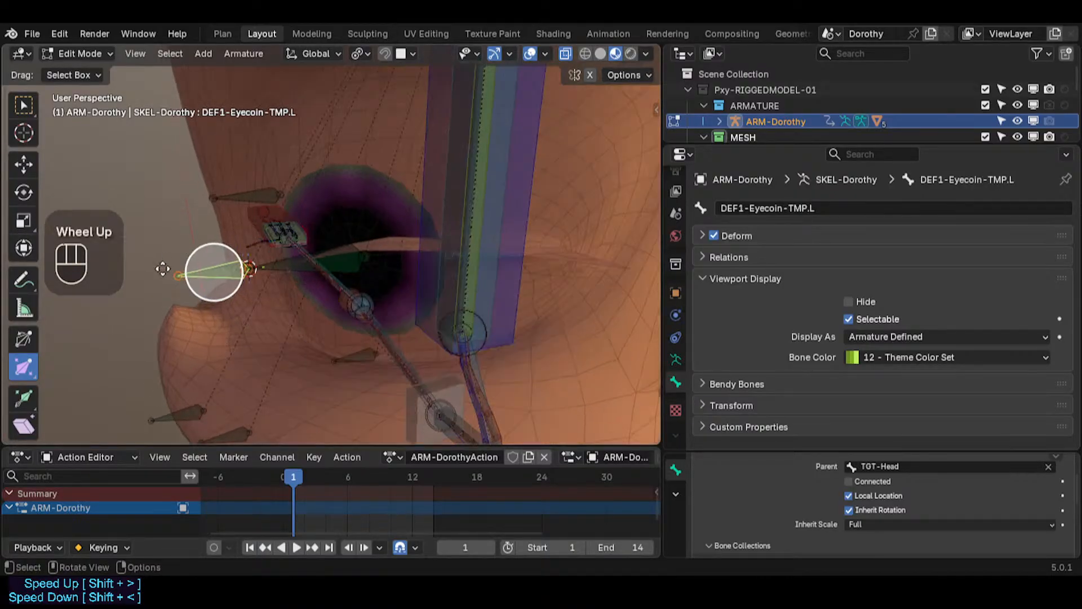
middle_click_drag(164, 269, 213, 273)
scroll(213, 276, "up", 2)
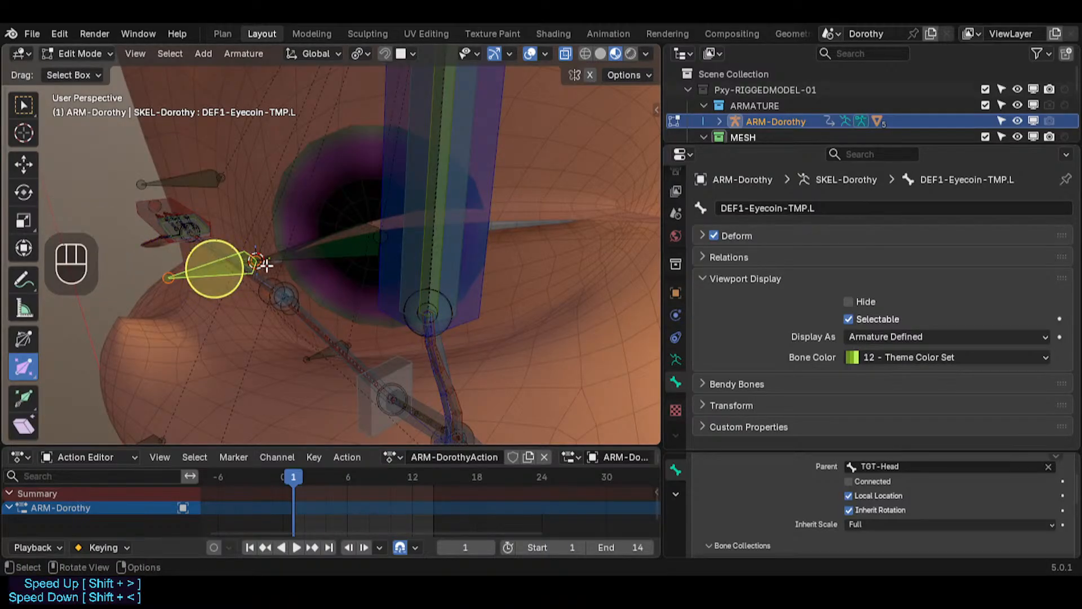
middle_click_drag(265, 265, 323, 263)
scroll(248, 265, "down", 1)
key("ctrl+Tab")
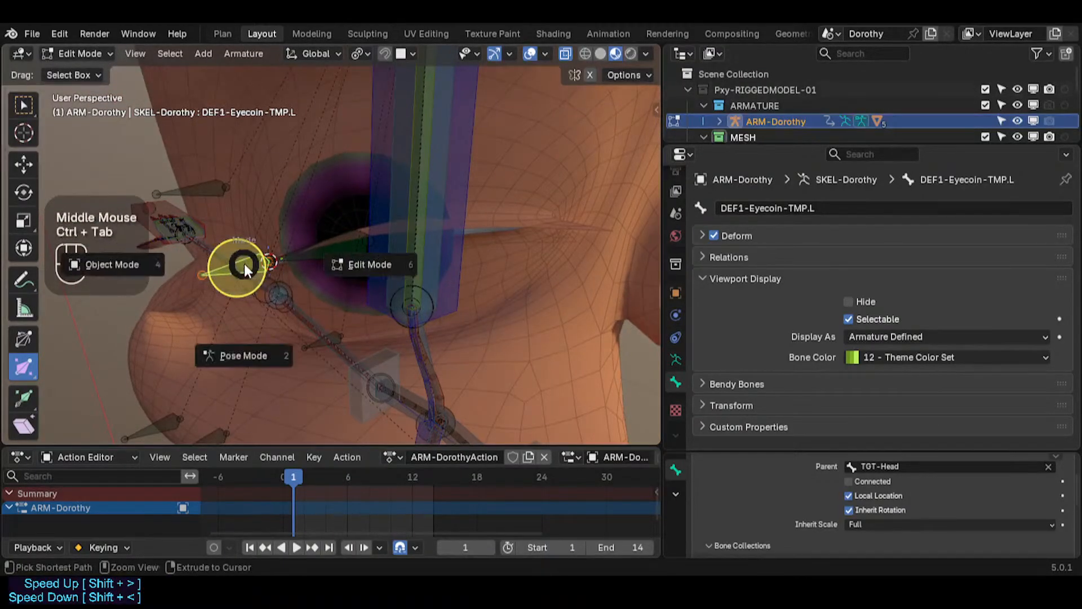
left_click(113, 265)
left_click(302, 182)
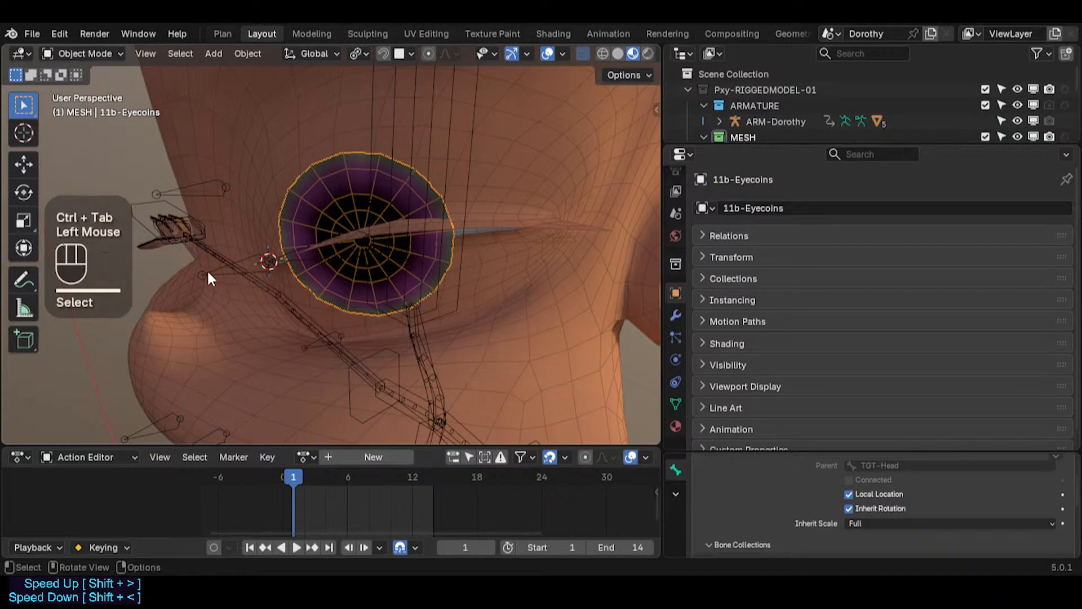
left_click(287, 238, "ctrl")
key("ctrl+Tab")
left_click(177, 182, "alt")
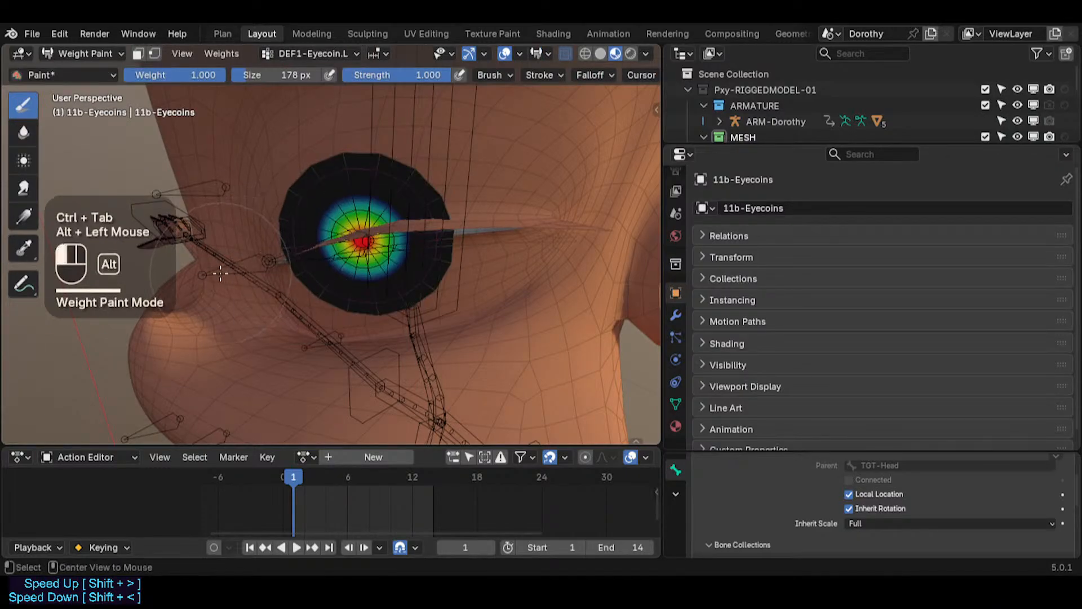
key("ctrl+Tab")
Step: Parent the eyecoins mesh to the ARM-Dorothy armature with Armature Deform
left_click(112, 272)
left_click(307, 201)
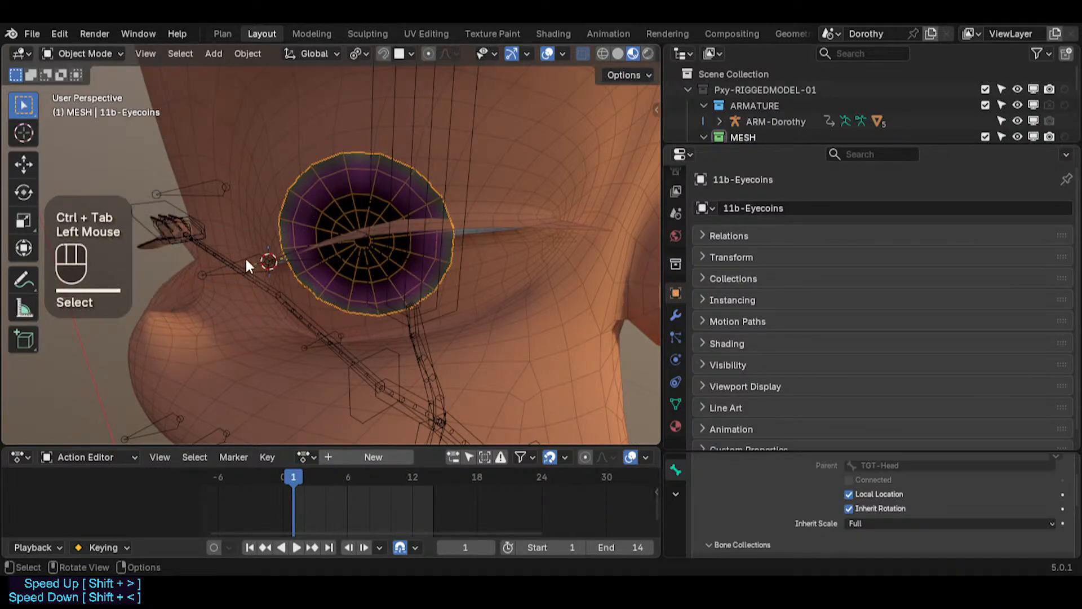
left_click(246, 256, "shift")
key("ctrl+p")
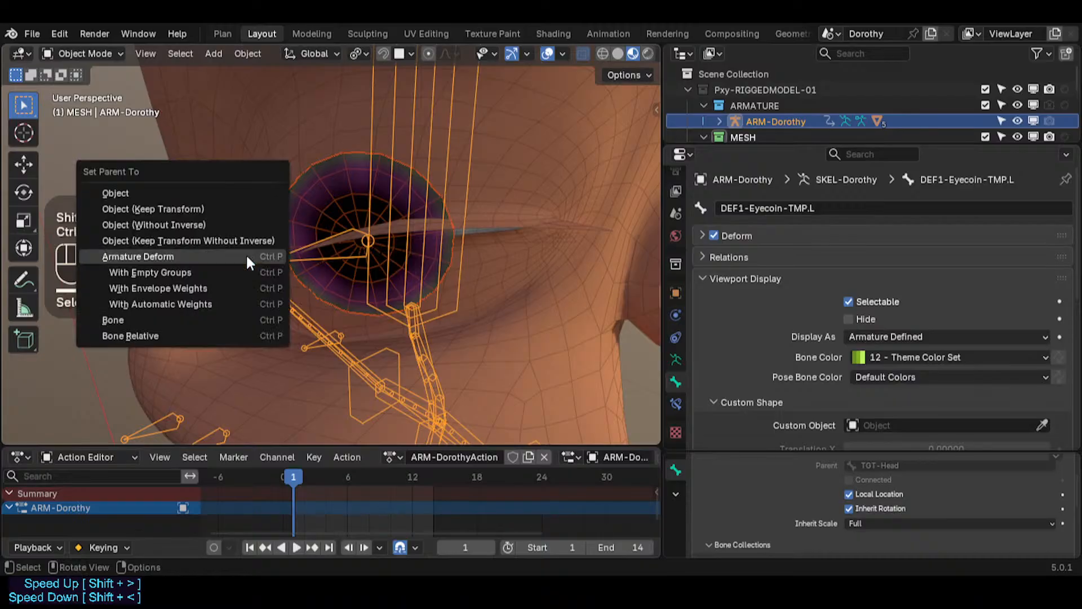
left_click(245, 253)
Step: In Weight Paint mode, fill the whole eyecoins mesh with weight 1.0 for the DEF1-Eyecoin-TMP.L bone
left_click(307, 196)
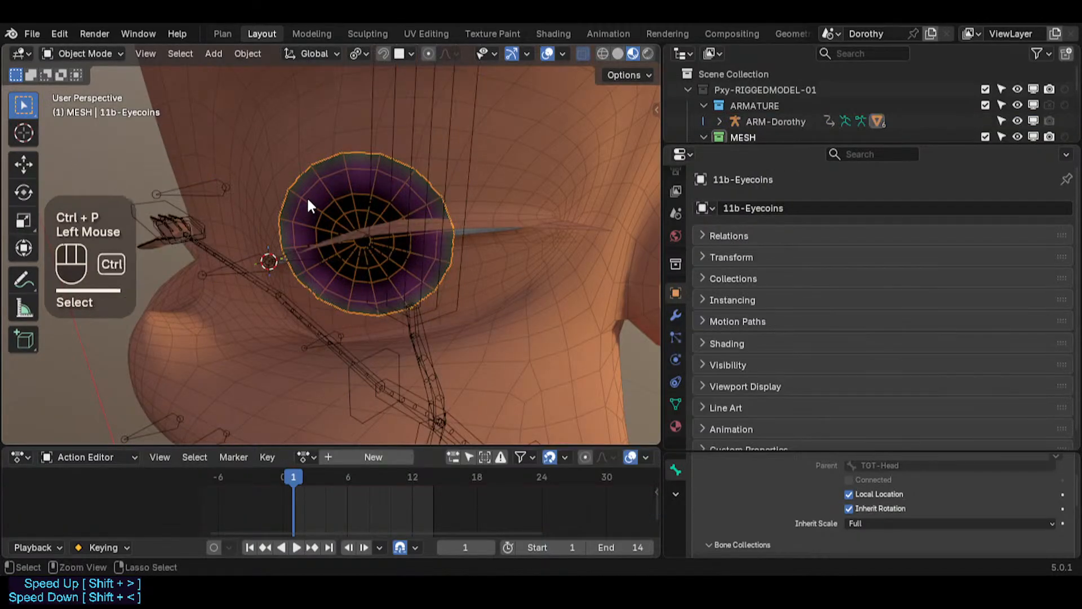
key("ctrl+Tab")
left_click(248, 152)
left_click(226, 260, "alt")
left_click(221, 260, "alt")
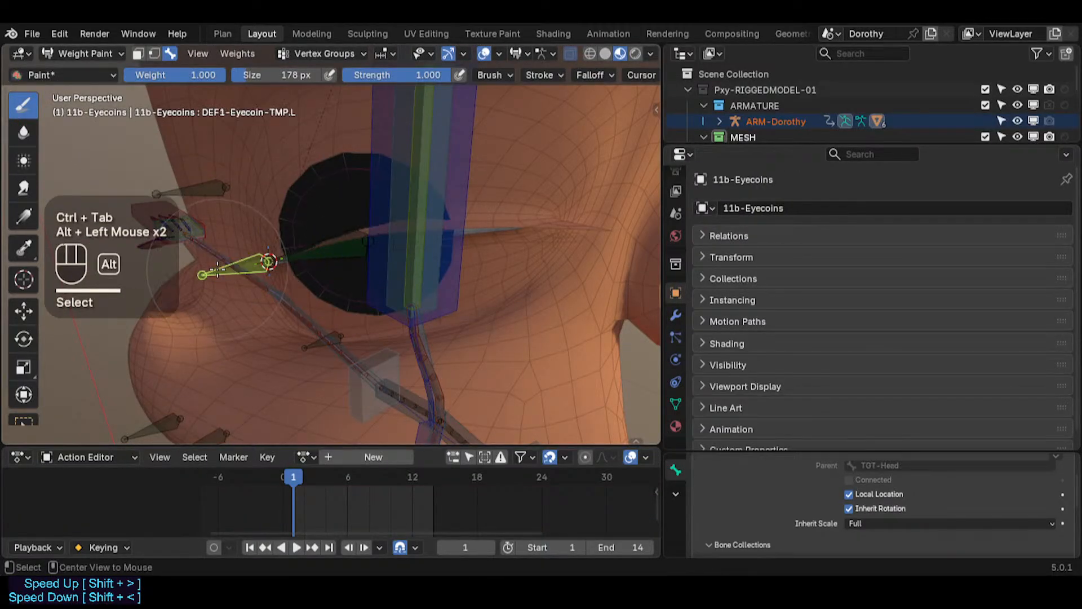
right_click(235, 261)
key("ctrl+x")
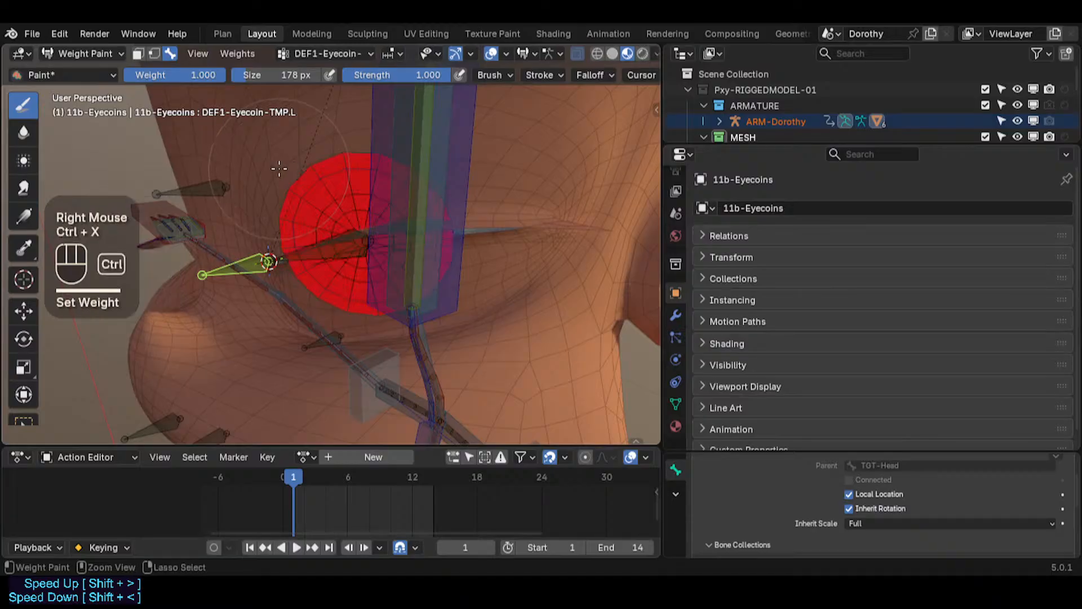
Step: Test grabbing the eyecoin bone in Pose Mode, then cancel the move
key("ctrl+Tab")
left_click(217, 273)
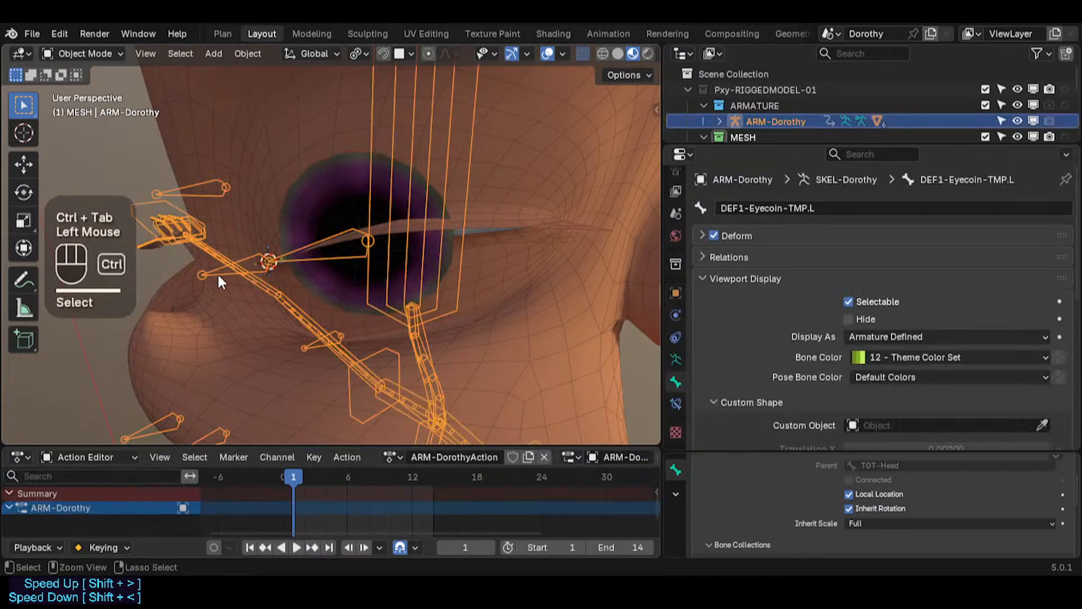
key("ctrl+Tab")
left_click(222, 282)
key("g")
key("Escape")
key("ctrl+Tab")
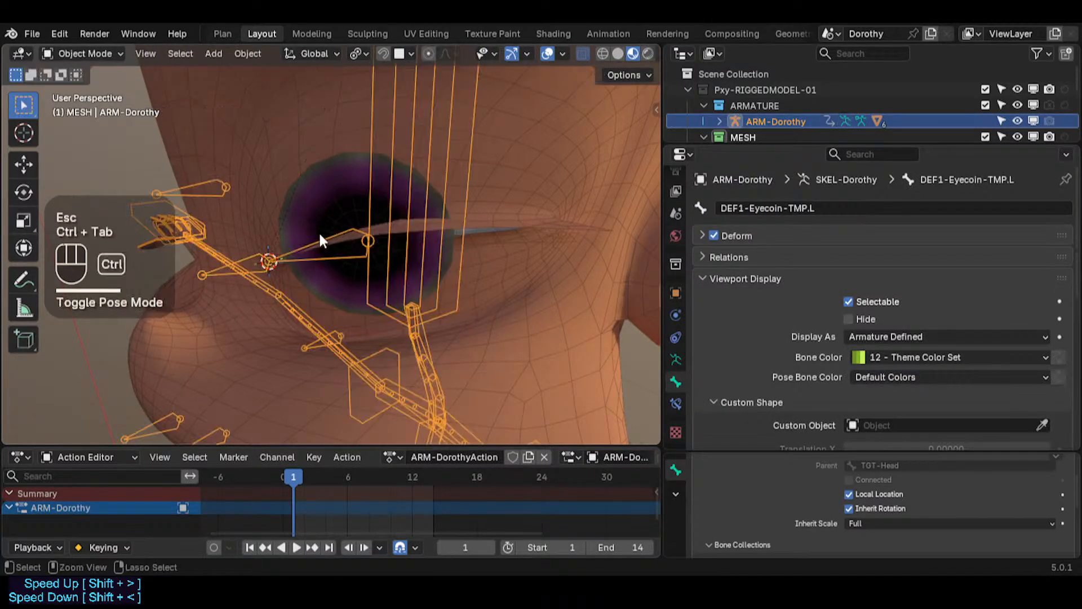
Step: Add a Mirror modifier to the eyecoins mesh and move it above the Armature modifier
left_click(333, 195)
left_click(676, 315)
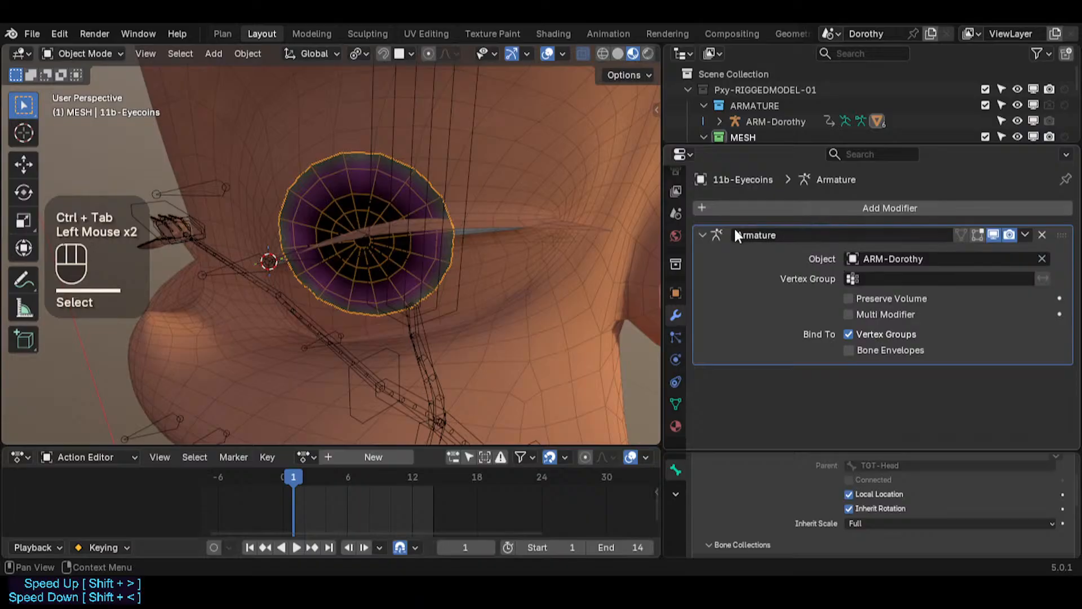
left_click(734, 208)
mouse_move(719, 201)
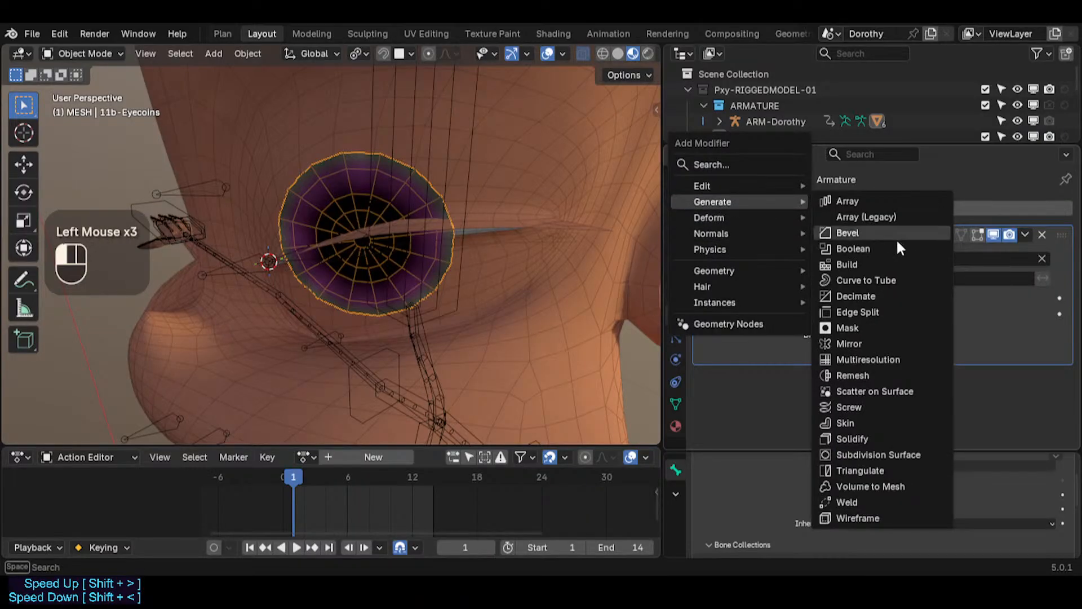
left_click(850, 343)
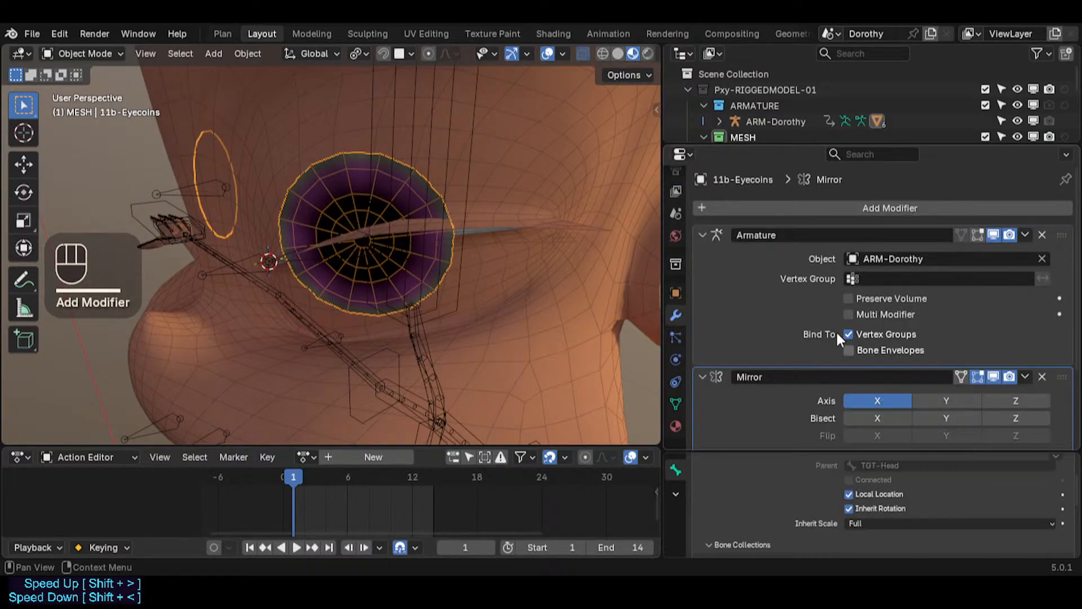
left_click(734, 236)
left_click_drag(704, 256, 701, 216)
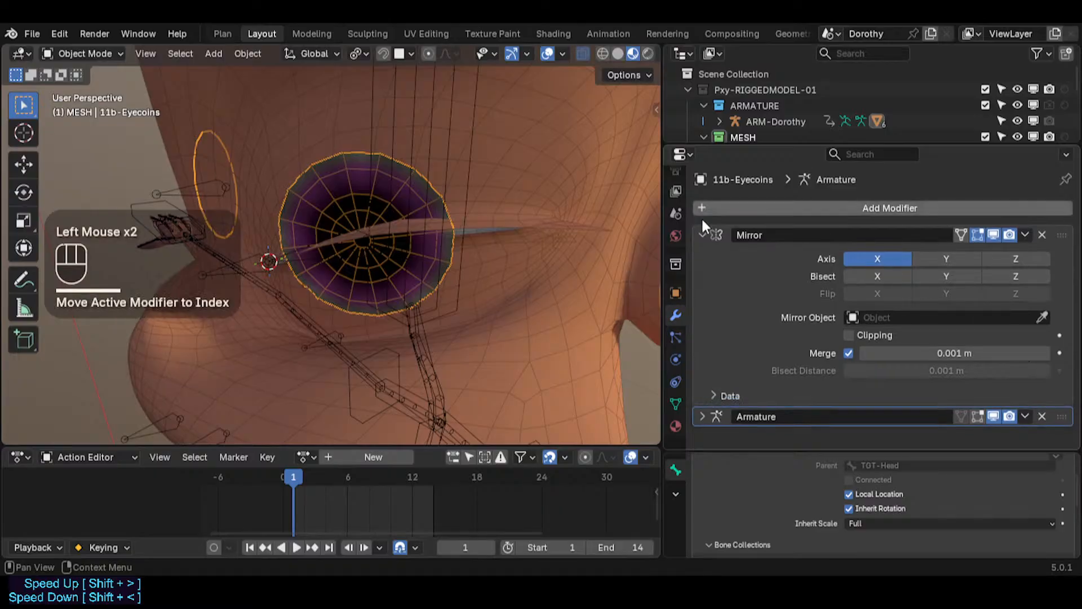
left_click(702, 233)
Step: Toggle the Mirror modifier's Merge option and expand the Armature modifier's settings
middle_click_drag(360, 192, 337, 195)
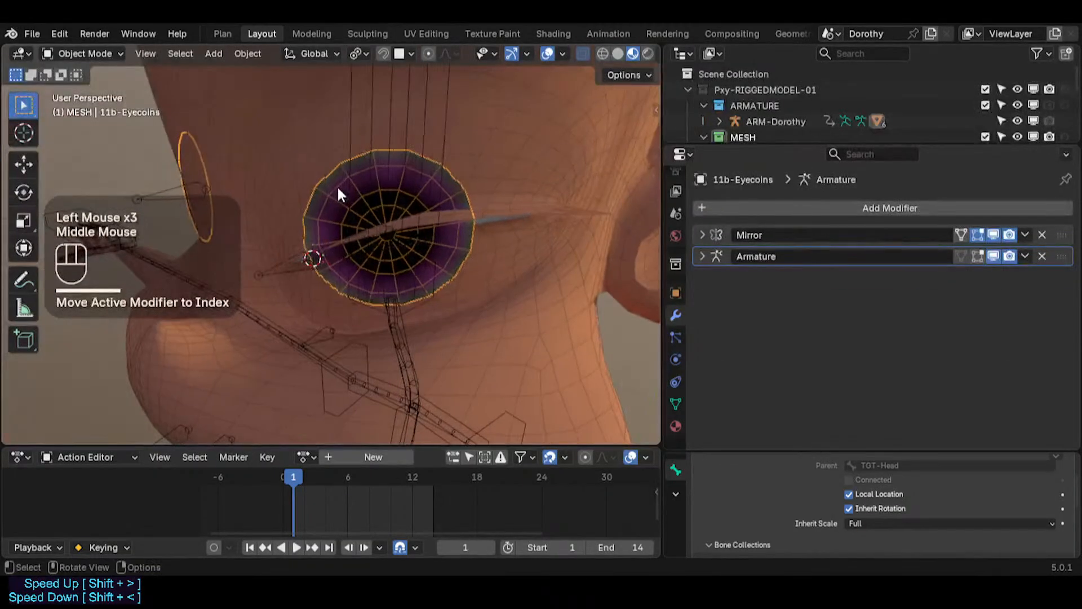
scroll(608, 221, "down", 2)
left_click(702, 233)
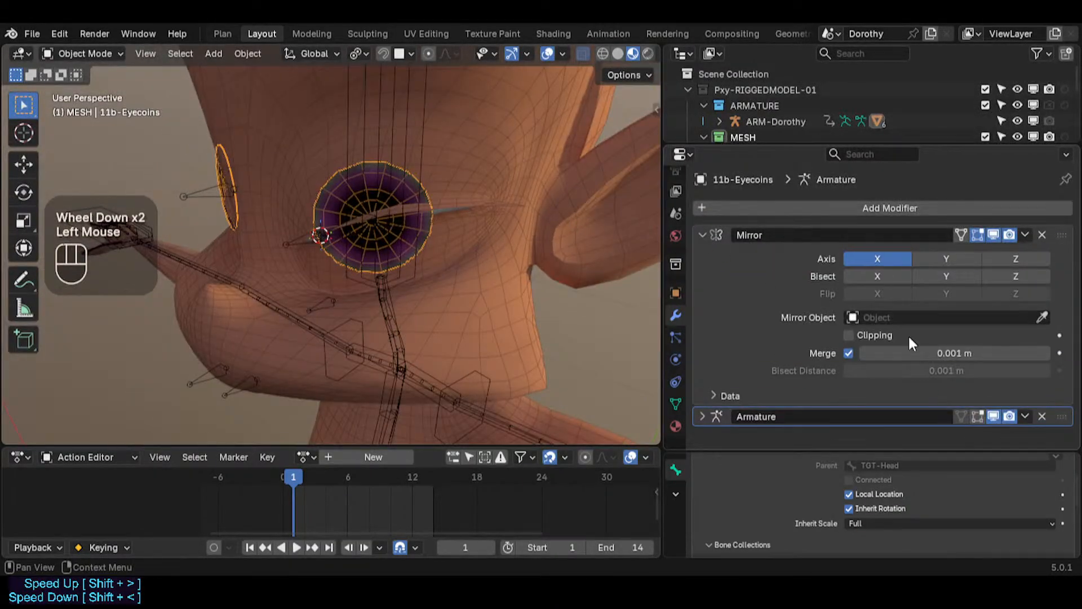
left_click(849, 353)
left_click(702, 235)
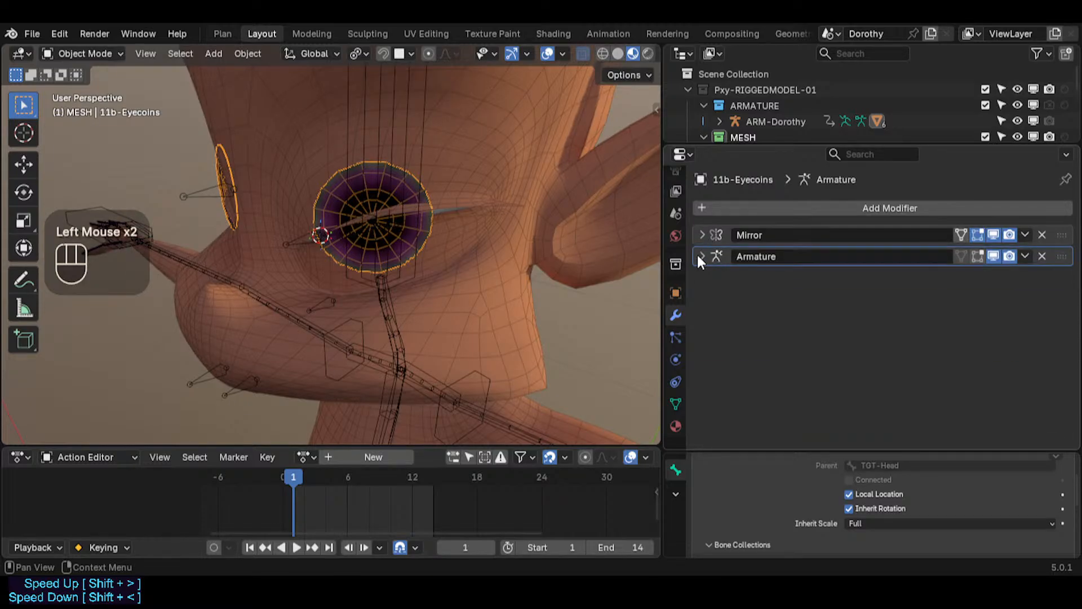
mouse_move(235, 194)
middle_mouse_down()
mouse_move(312, 187)
mouse_move(253, 192)
middle_mouse_up()
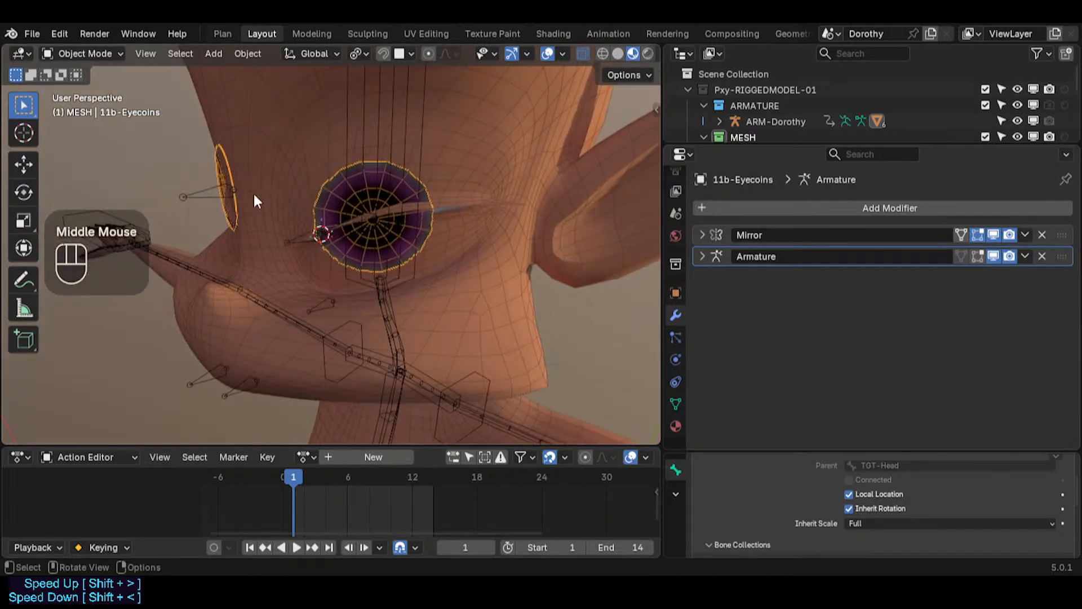
left_click(702, 256)
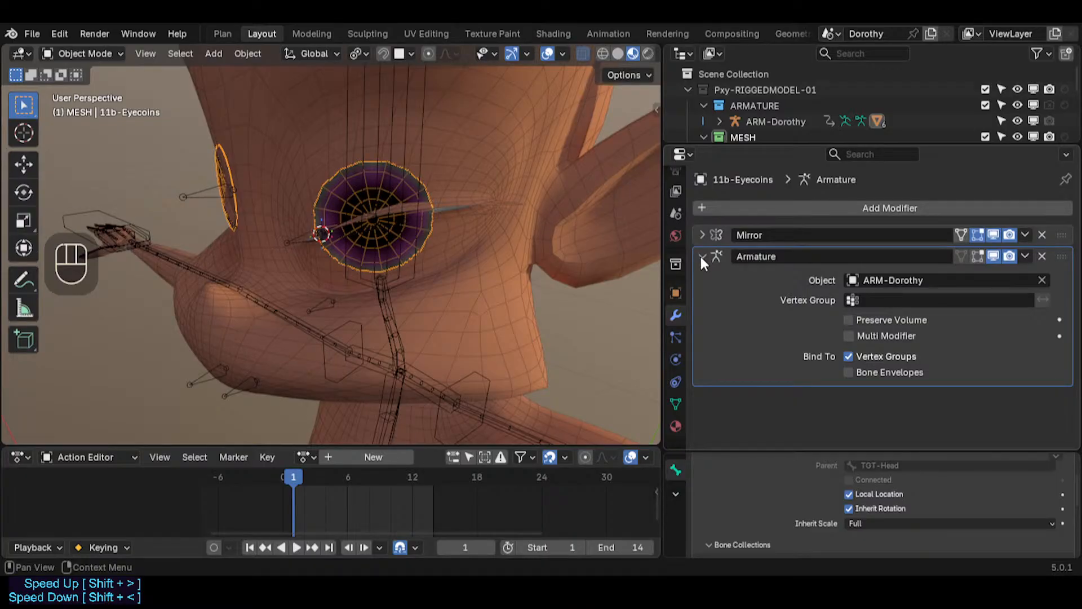
Step: Collapse the Armature modifier, then test grabbing an eyeball bone in Pose Mode and cancel the move
left_click(703, 257)
middle_click_drag(377, 232, 262, 216)
left_click(275, 225)
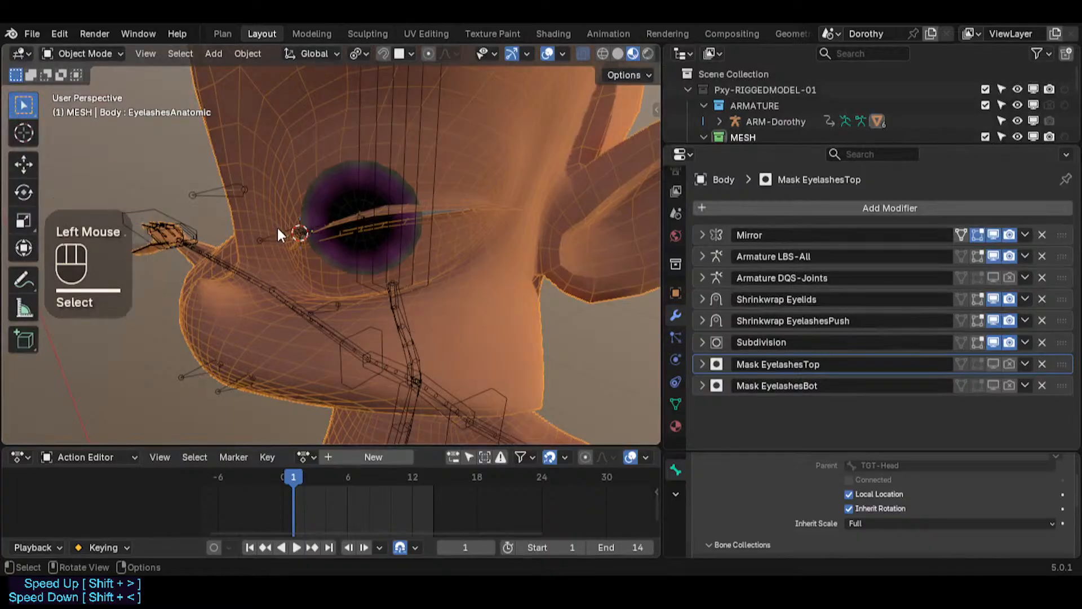
left_click(277, 229)
left_click(279, 233)
key("ctrl+Tab")
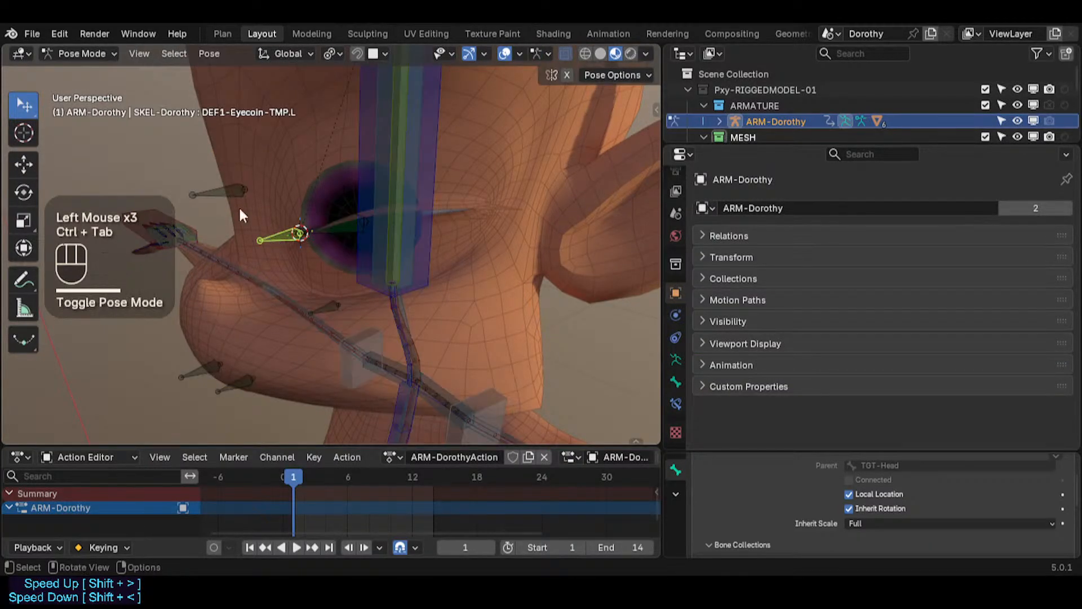
left_click(240, 204)
middle_click_drag(240, 203, 262, 195)
key("g")
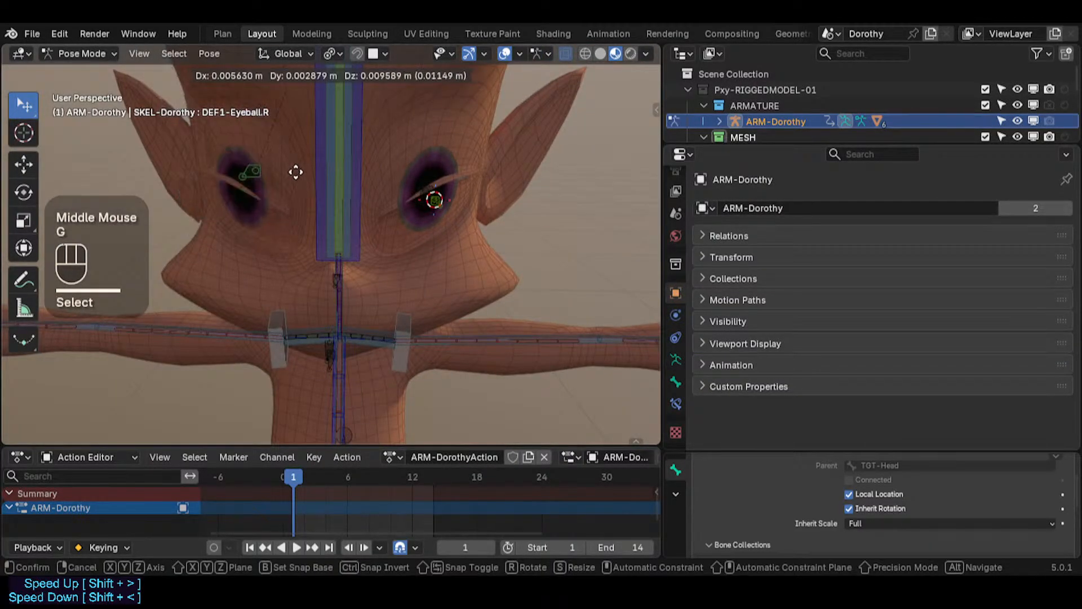
key("Escape")
key("ctrl+Tab")
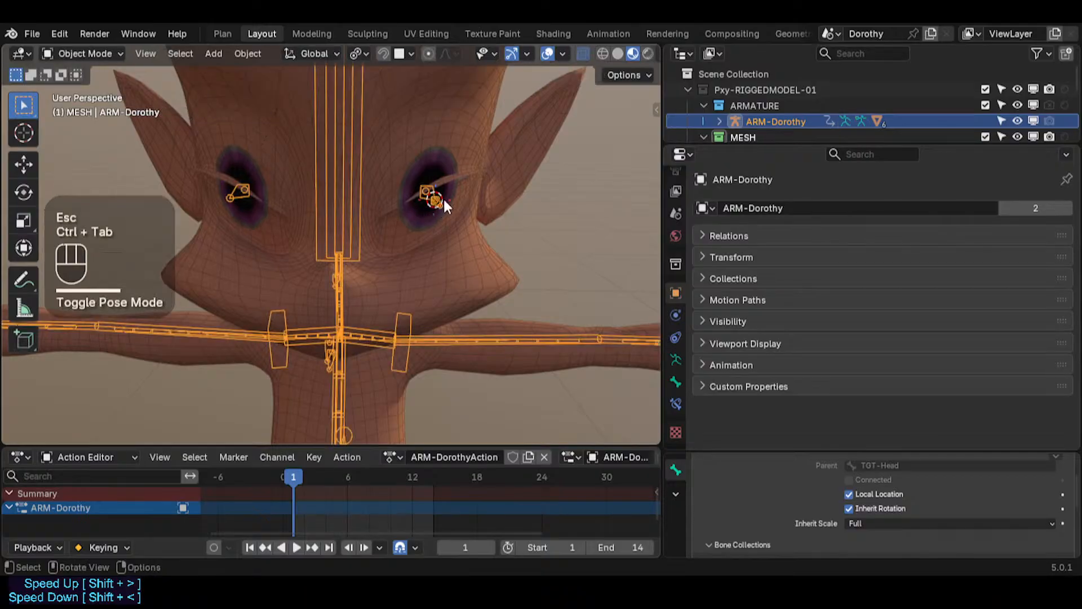
Step: Save the file and put the eyecoins mesh into Weight Paint mode with the armature selected
mouse_move(442, 201)
middle_mouse_down()
mouse_move(372, 210)
mouse_move(490, 204)
mouse_move(328, 237)
mouse_move(383, 263)
mouse_move(365, 247)
middle_mouse_up()
key("ctrl+s")
scroll(331, 241, "up", 3)
left_click(316, 265)
key("ctrl+Tab")
key("w")
left_click(365, 247, "alt")
middle_click_drag(299, 254, 398, 248)
left_click(155, 282, "alt")
left_click(124, 277, "alt")
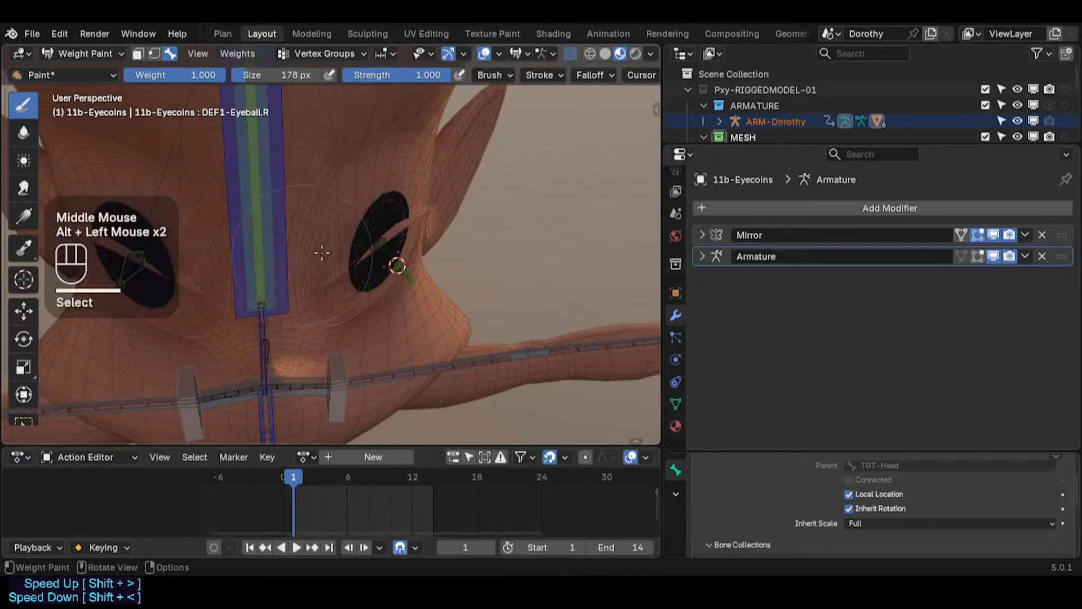
Step: Select the eyecoin and eyeball bones to inspect their weights, and toggle the eyecoins into Edit Mode and back
middle_click_drag(319, 249, 329, 265)
left_click(399, 273, "alt")
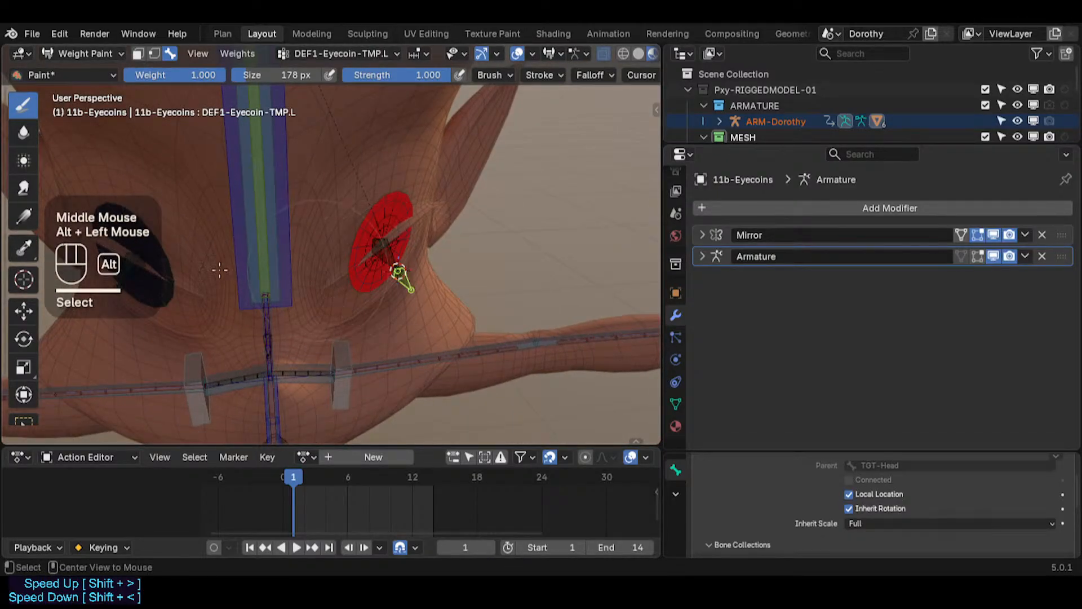
left_click(127, 271, "alt")
left_click(395, 268, "alt")
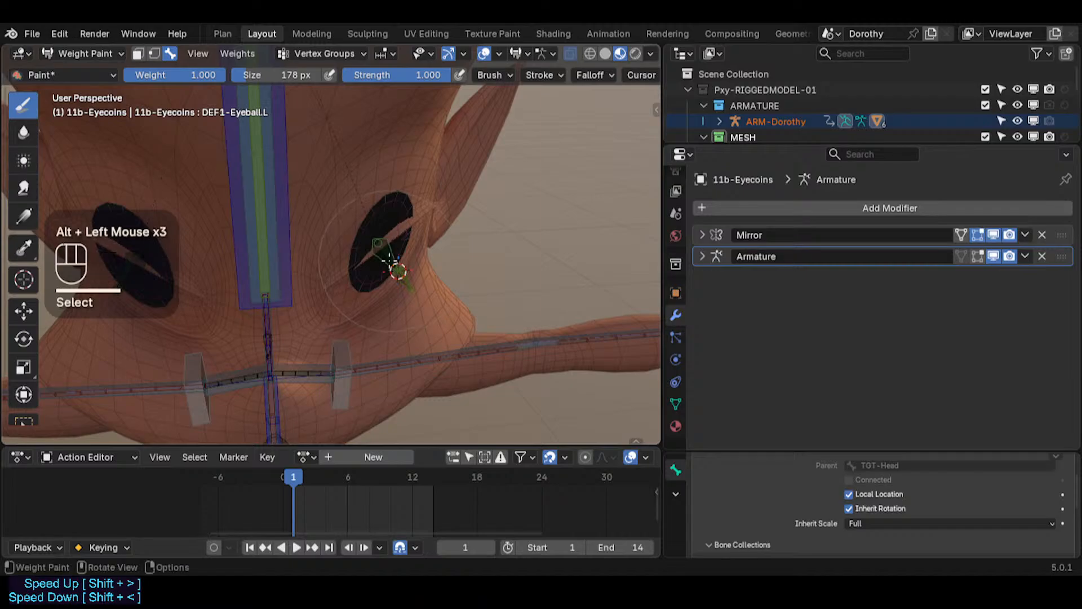
right_click(391, 265)
key("Tab")
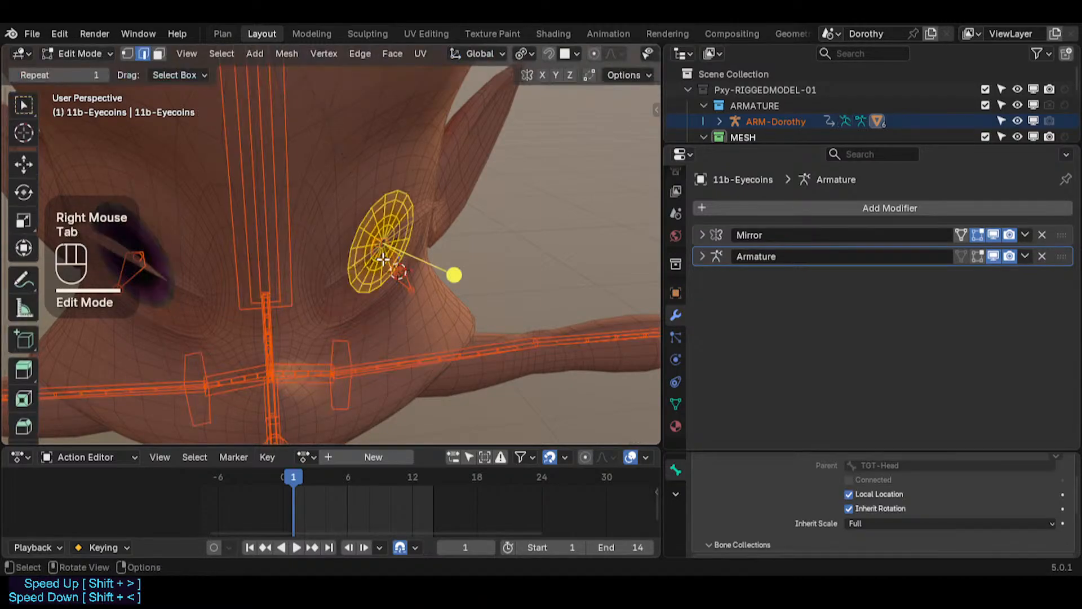
key("Tab")
Step: In the armature's Edit Mode, symmetrize the DEF1-Eyeball.L bone
key("ctrl+Tab")
left_click(392, 255)
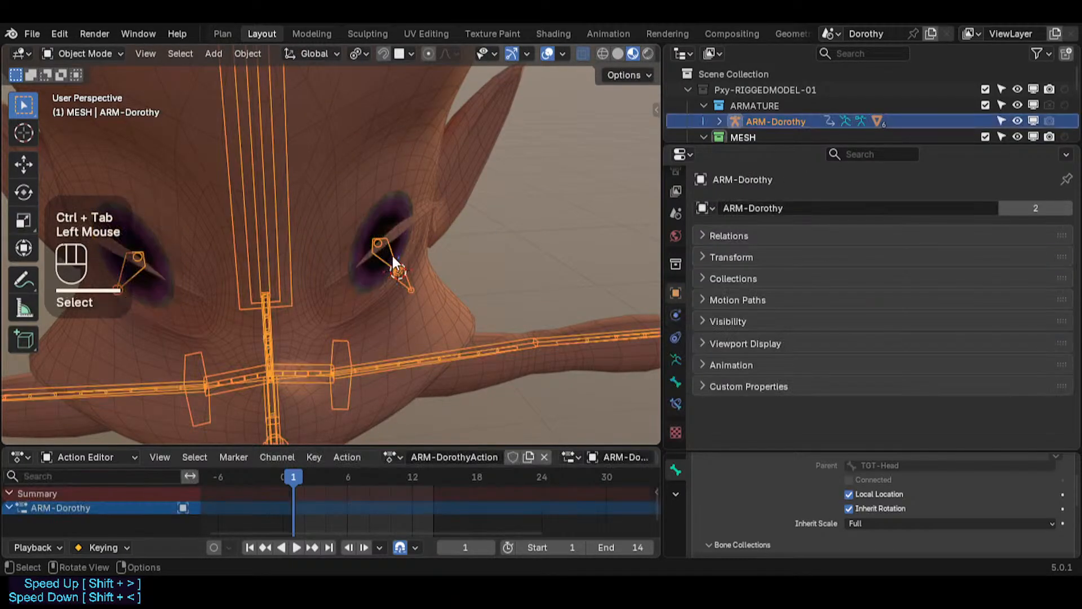
left_click(392, 256)
key("Tab")
left_click(389, 253)
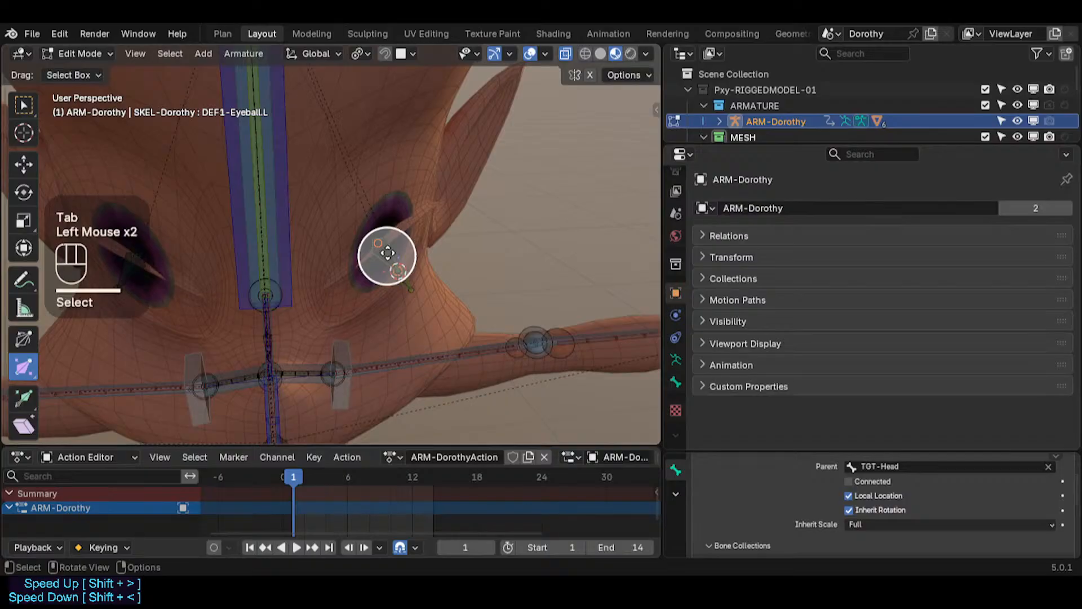
right_click(387, 250)
left_click(387, 250)
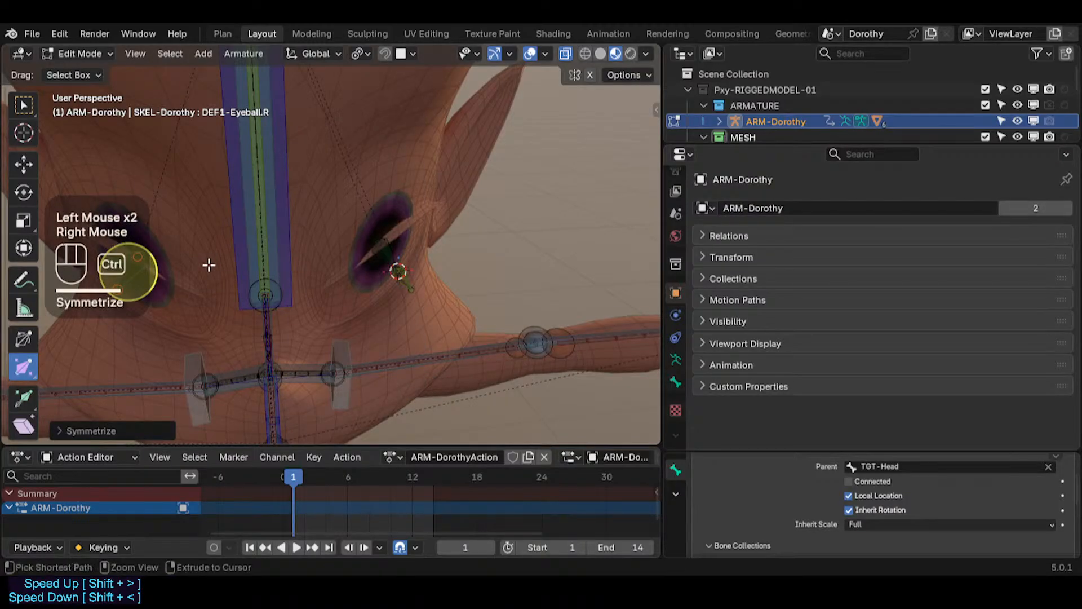
Step: Re-enter Weight Paint on the eyecoins, select the DEF1-Eyeball.L bone, and try setting its weight, then undo
key("ctrl+Tab")
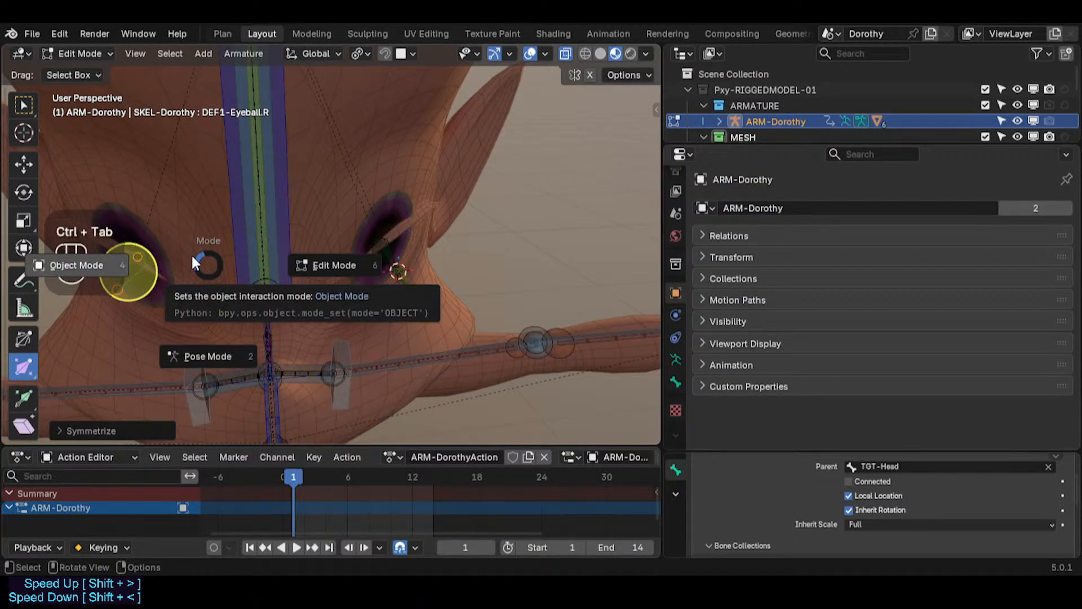
left_click(191, 252)
left_click(155, 247)
key("ctrl+Tab")
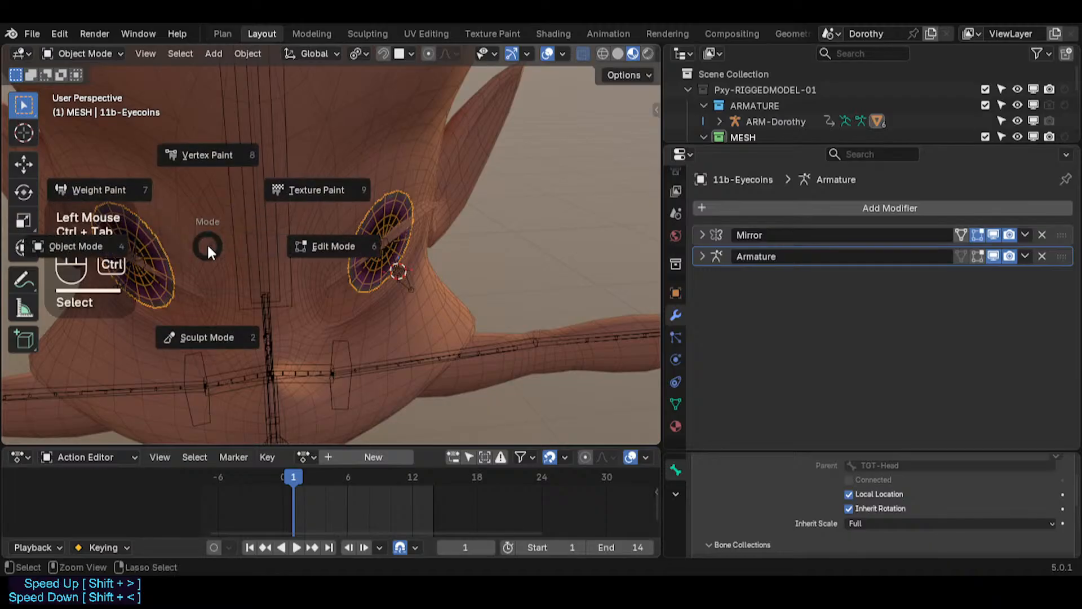
left_click(131, 197)
left_click(130, 272, "alt")
left_click(129, 274, "alt")
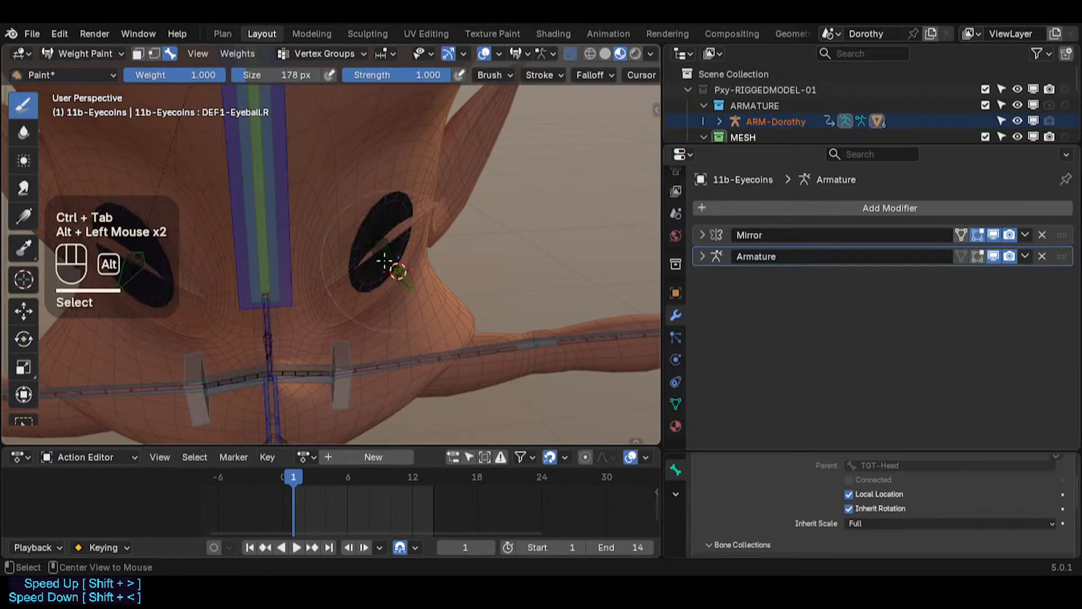
left_click(169, 270, "alt")
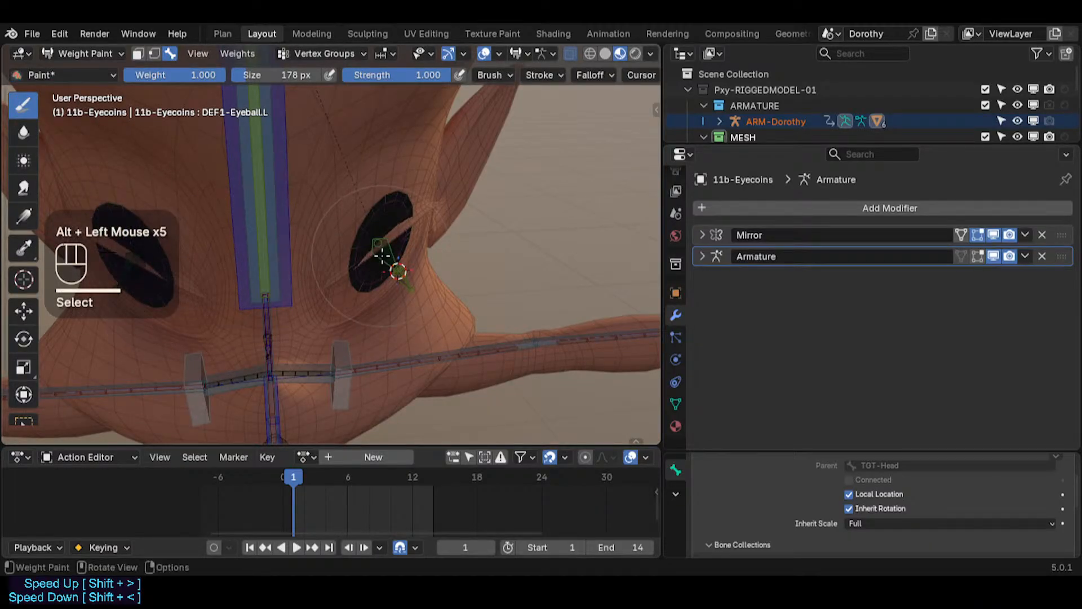
left_click(144, 265, "alt")
left_click(395, 249, "alt")
key("ctrl+Tab")
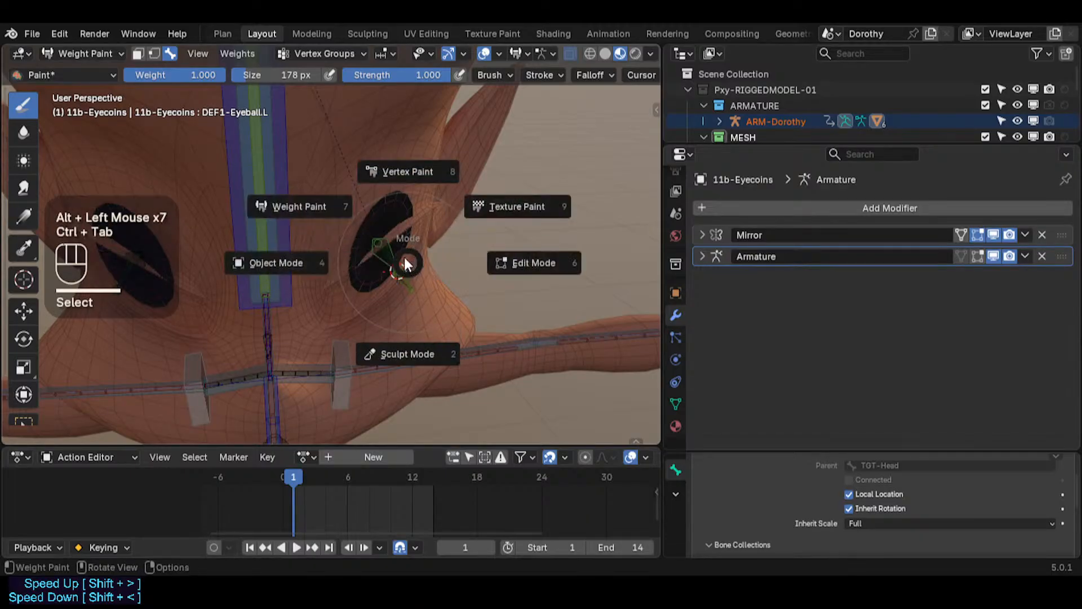
left_click(390, 209)
key("ctrl+Tab")
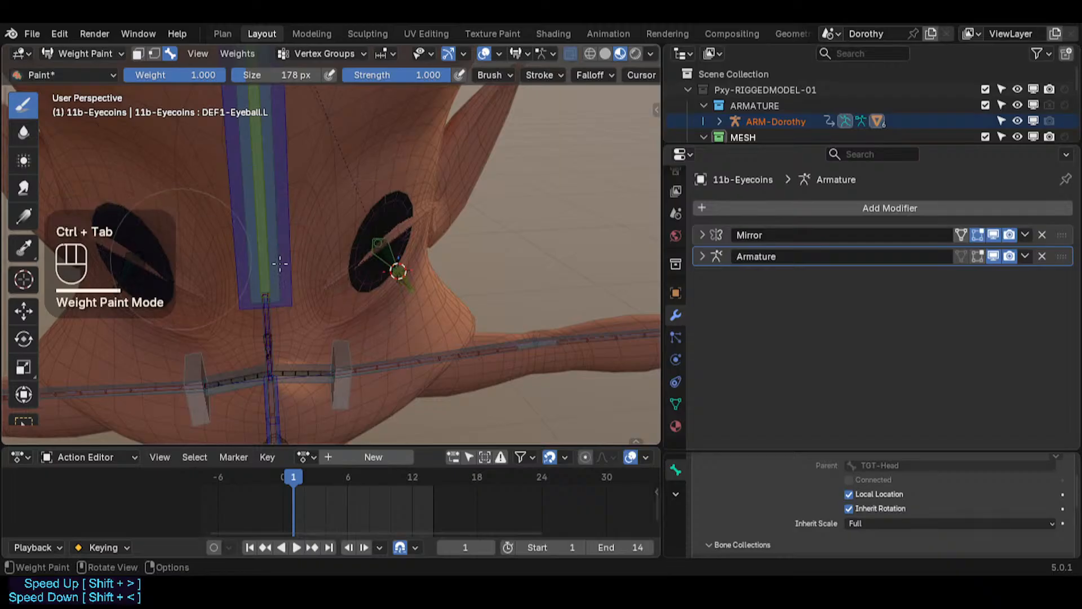
key("ctrl+x")
key("ctrl+z")
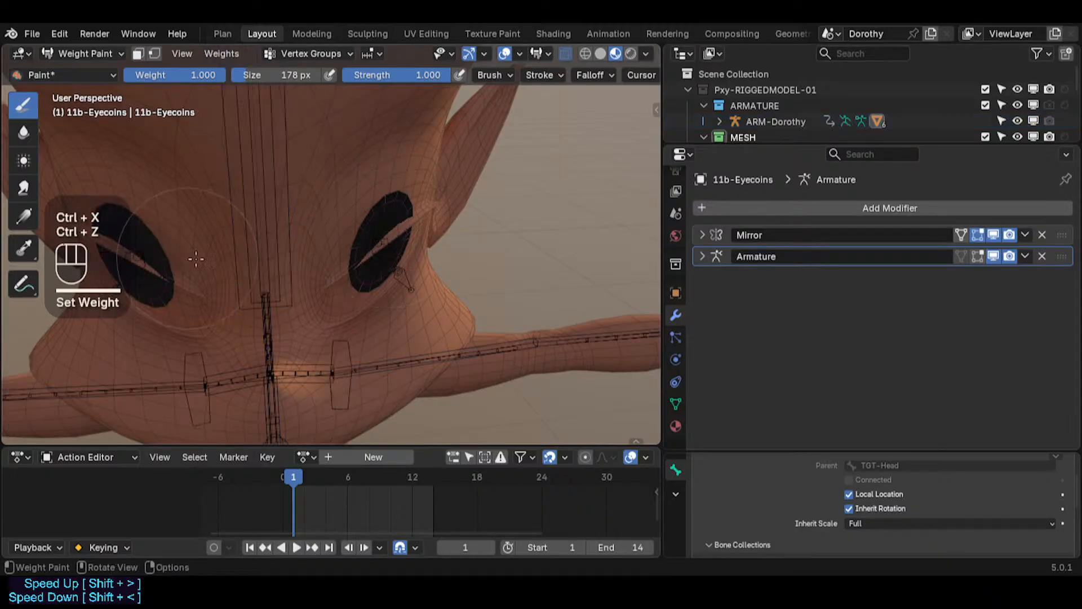
Step: Reselect the armature and eyecoins, pick the DEF1-Eyeball.L bone, and twice try setting its weight, undoing each time
key("ctrl+Tab")
left_click(391, 246)
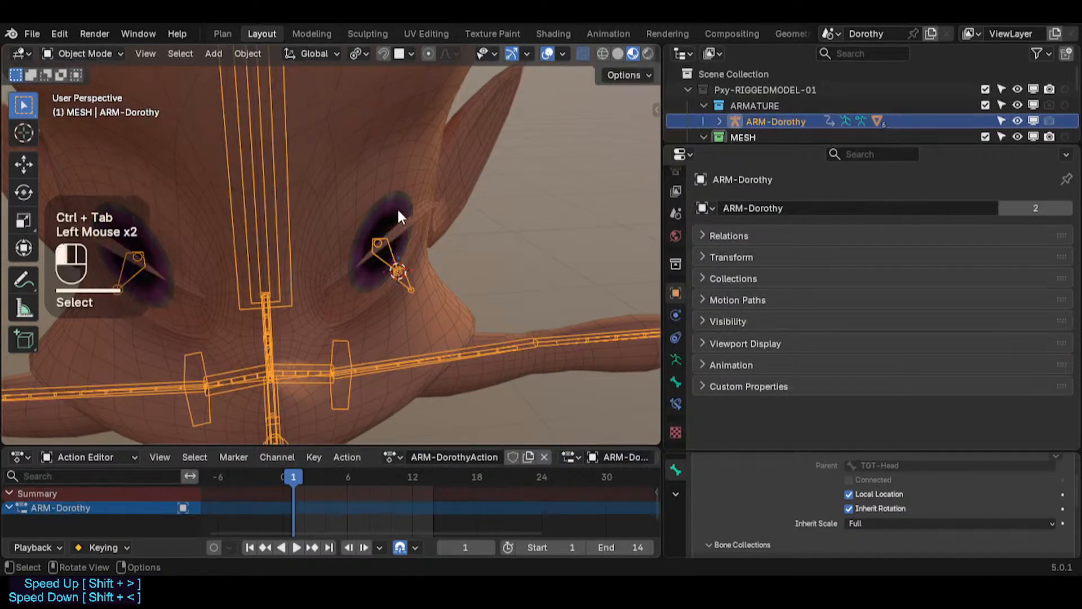
left_click(397, 209)
key("ctrl+Tab")
left_click(285, 152)
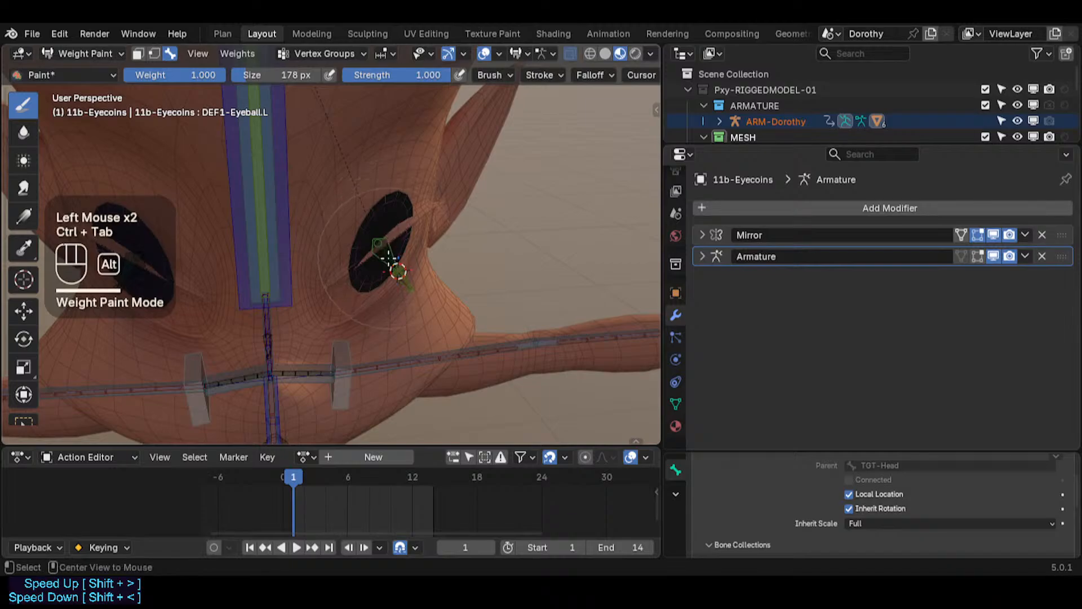
left_click(386, 230, "alt")
left_click(383, 223, "alt")
left_click(377, 214, "alt")
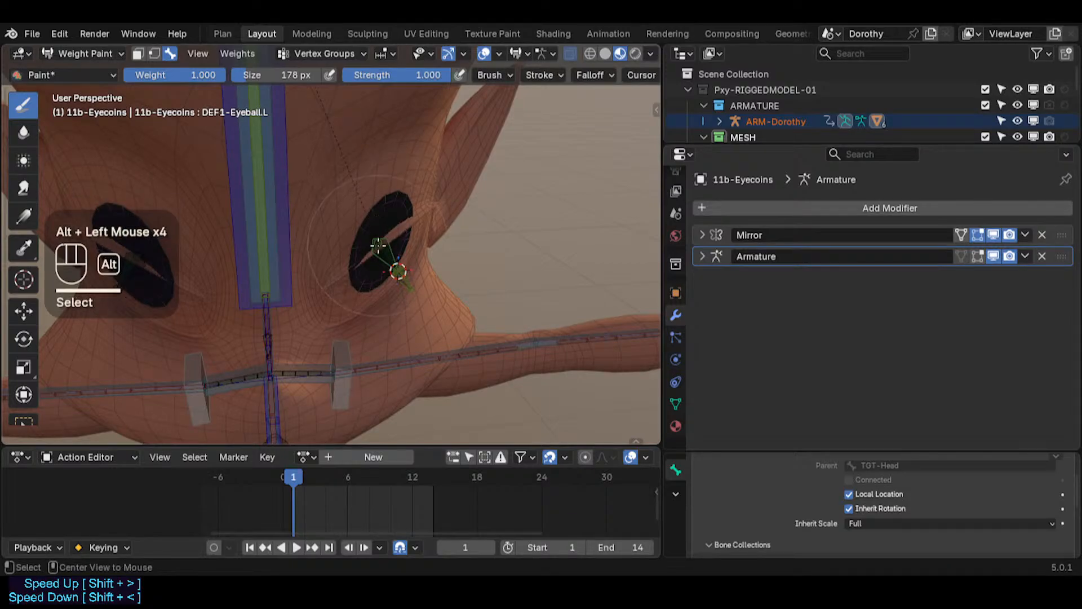
key("ctrl+x")
key("ctrl+z")
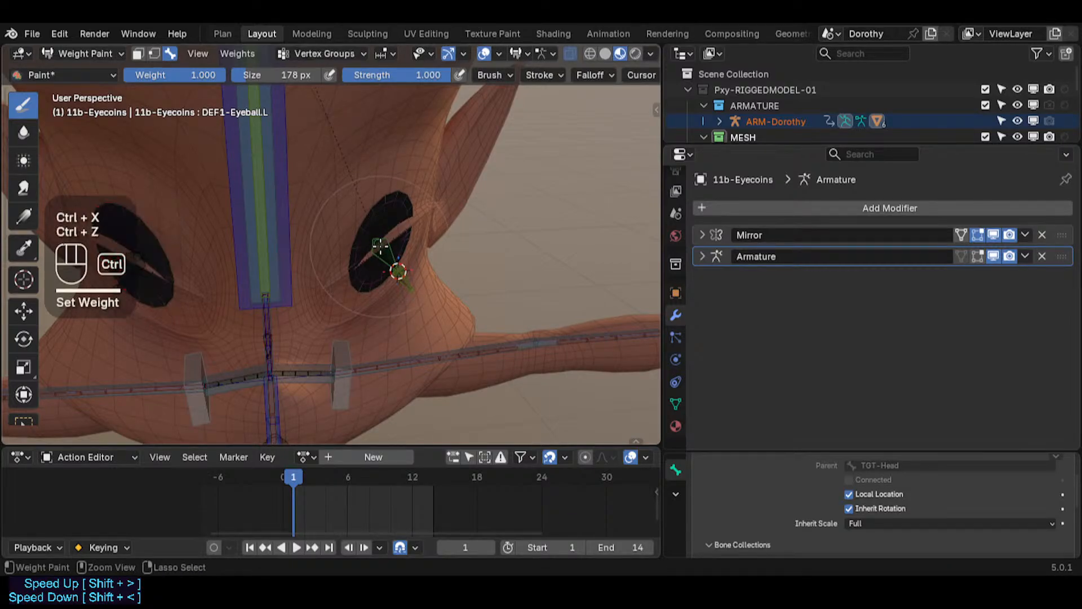
key("ctrl+x")
key("ctrl+z")
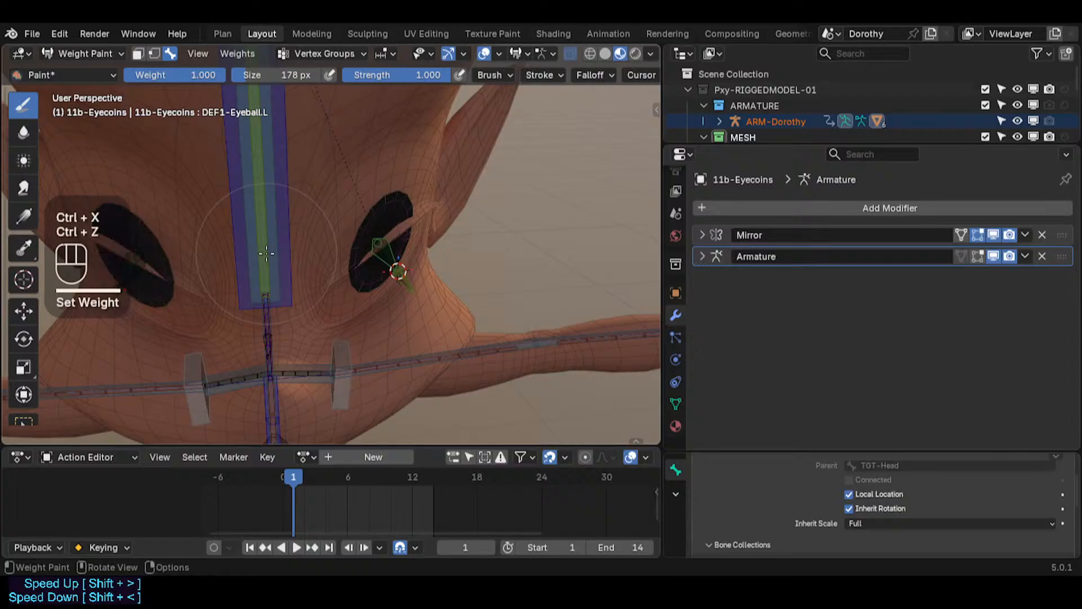
Step: Set weight 1.0 on the right eyecoin for DEF1-Eyeball.R, then select the mirrored bone and set weight for DEF1-Eyeball.L
left_click(394, 265, "alt")
key("ctrl+x")
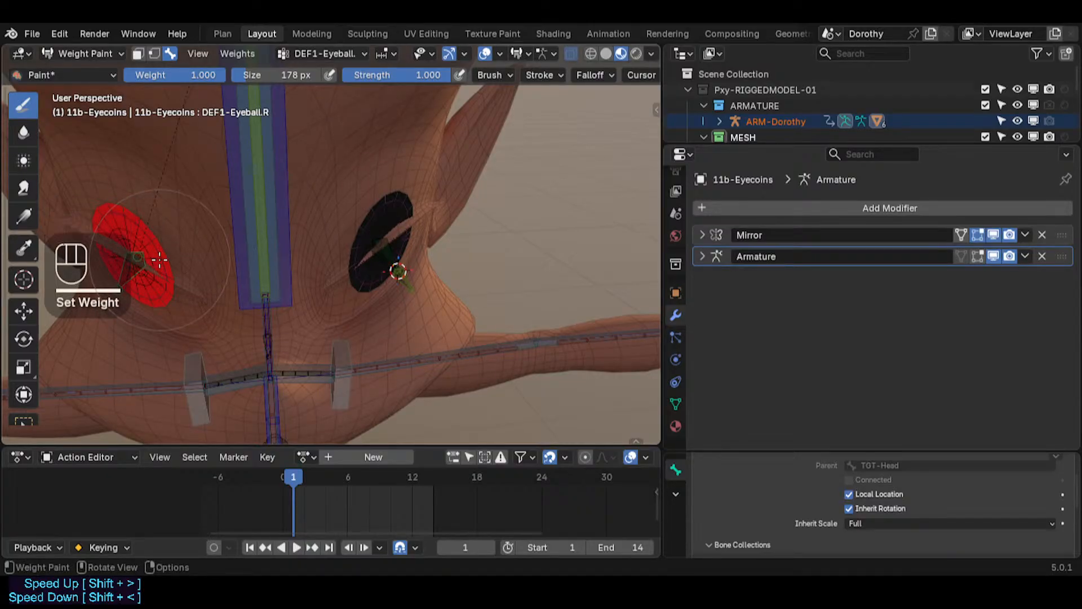
key("alt+x")
key("shift+alt+x")
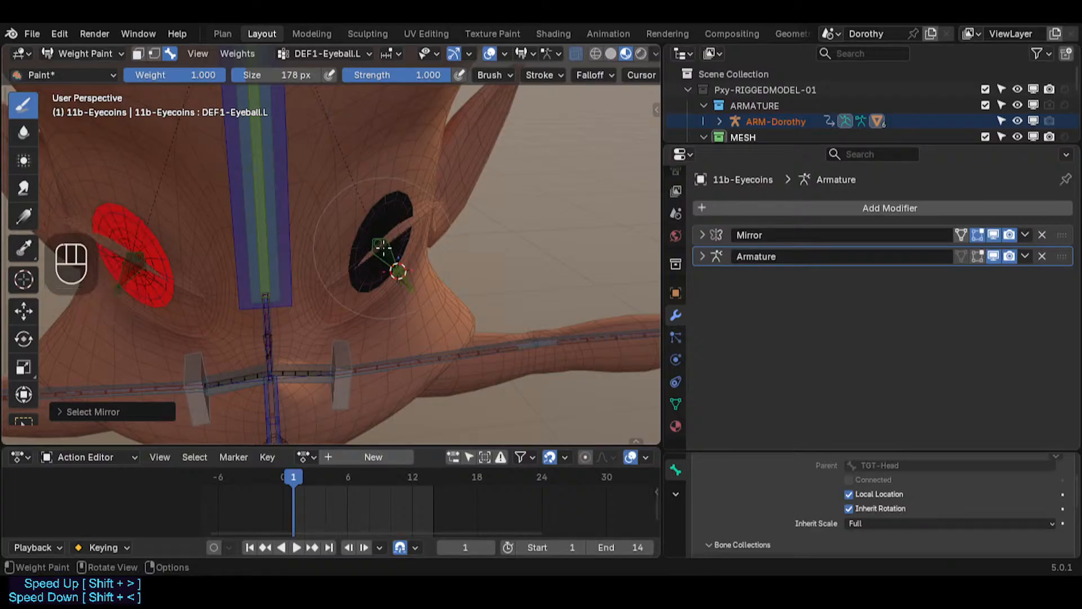
key("ctrl+x")
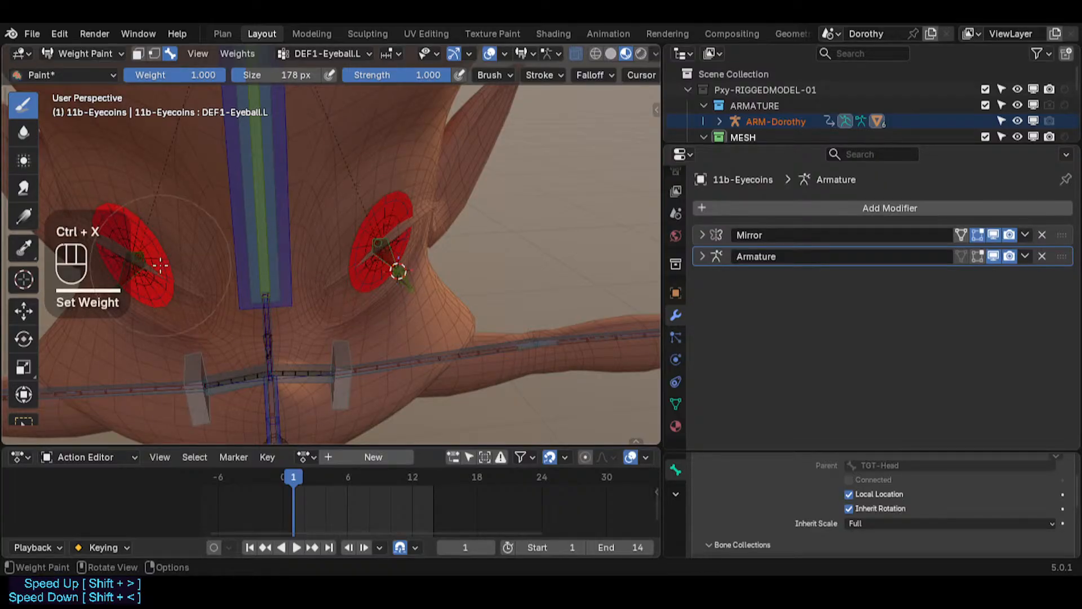
Step: Open the eyecoins' vertex groups list and undo the recent eyeball weight assignments
left_click(135, 269, "alt")
left_click(133, 272, "alt")
middle_click_drag(236, 260, 473, 265, "shift")
left_click(457, 257, "alt")
left_click(456, 248, "alt")
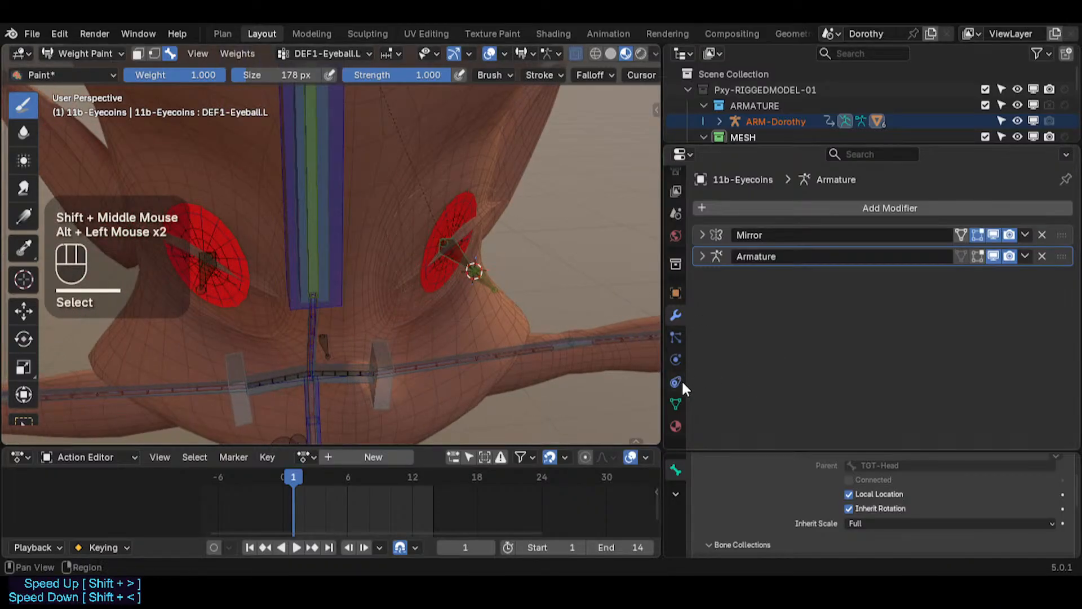
left_click(677, 403)
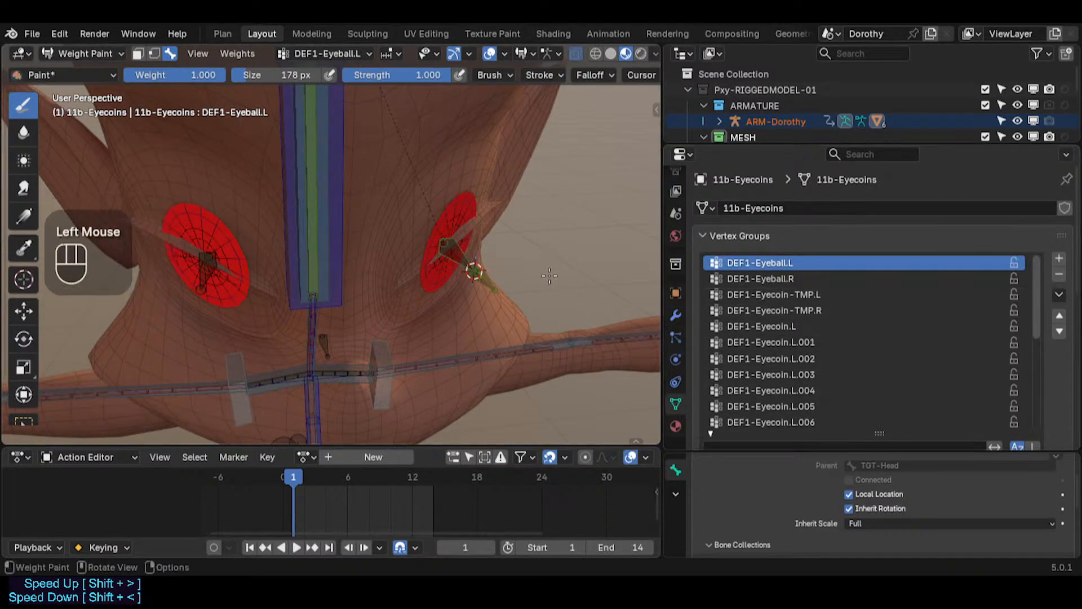
left_click(459, 251, "alt")
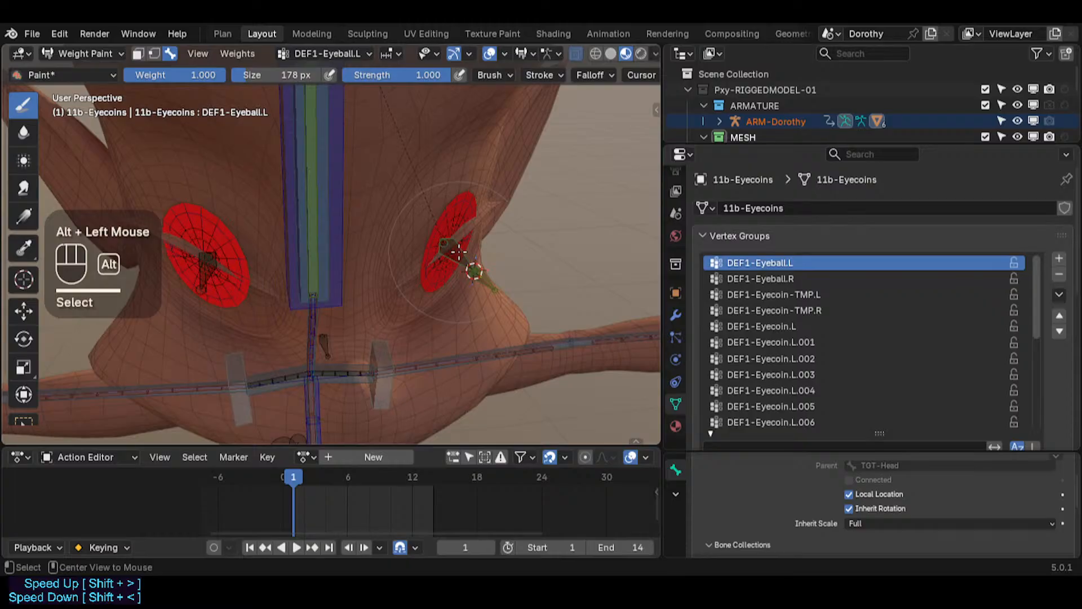
key("ctrl+z")
key("ctrl+z")
key("ctrl+z")
key("ctrl+z")
key("ctrl+z")
key("ctrl+z")
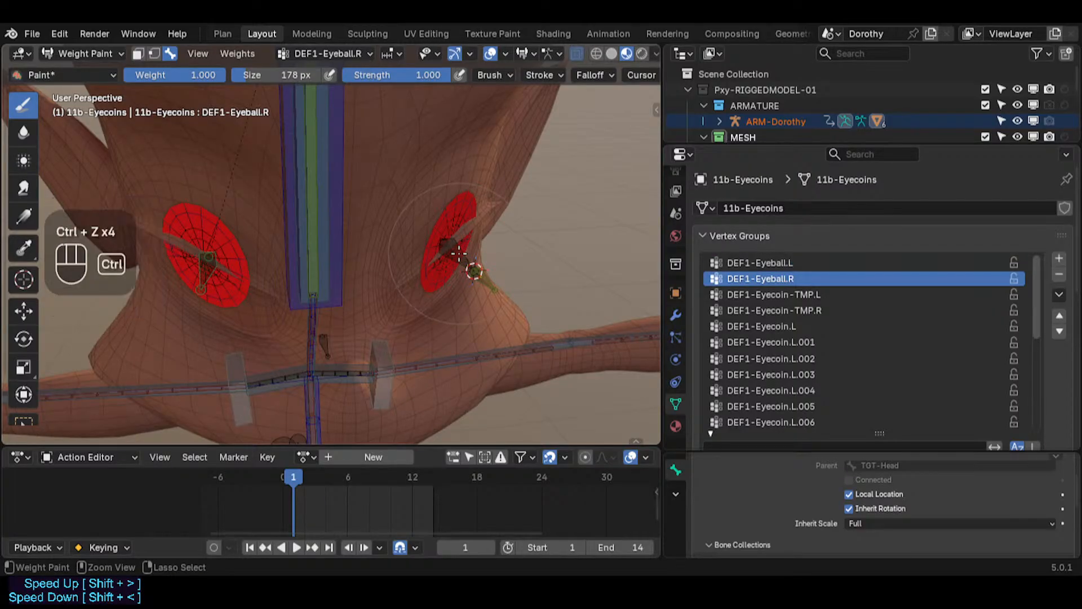
key("ctrl+z")
key("ctrl+z")
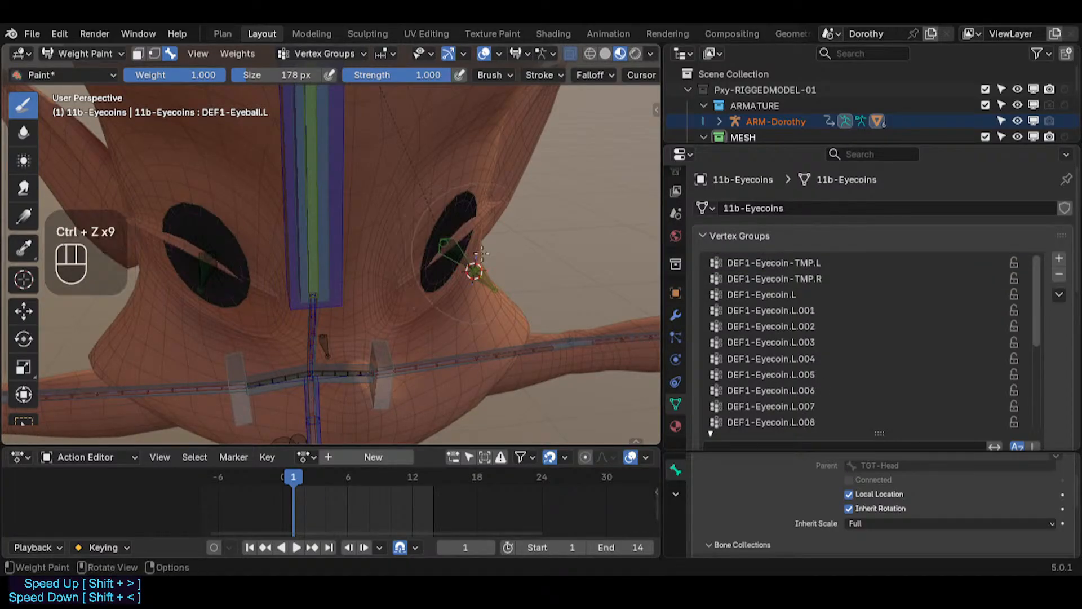
Step: Select the eyeball bones in Weight Paint mode to inspect the eyecoins' weights
left_click(434, 251, "alt")
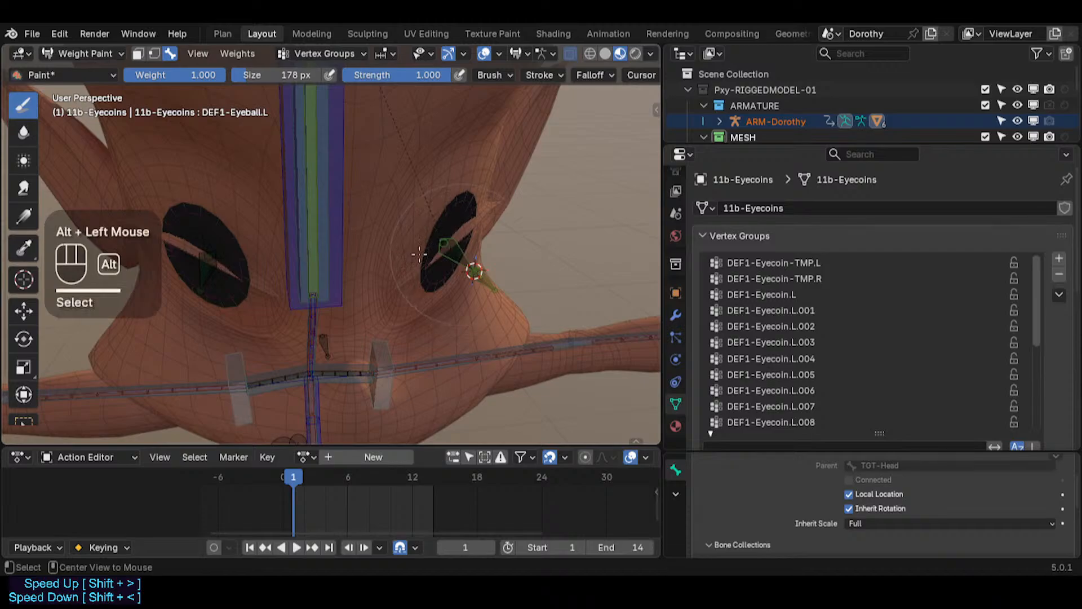
left_click(199, 263, "alt")
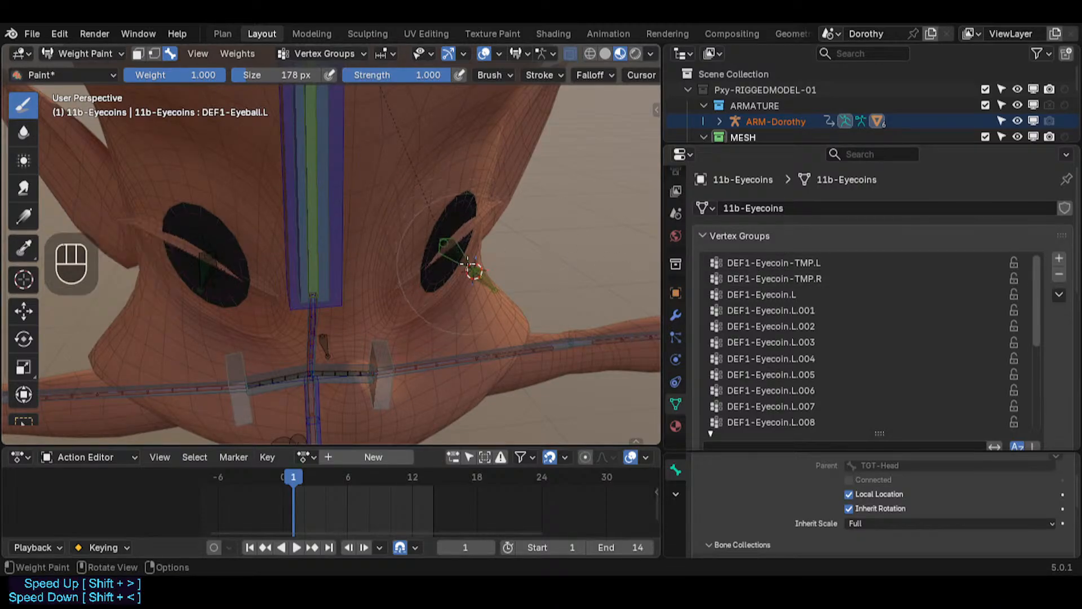
left_click(211, 266, "alt")
left_click(449, 250, "alt")
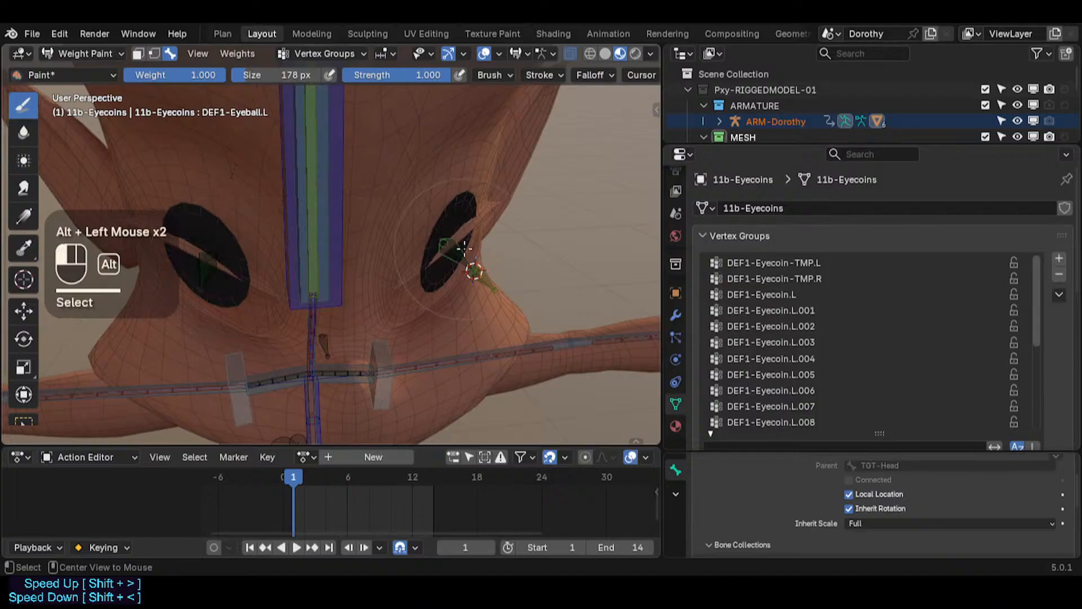
middle_click_drag(448, 252, 474, 273)
left_click(453, 252, "alt")
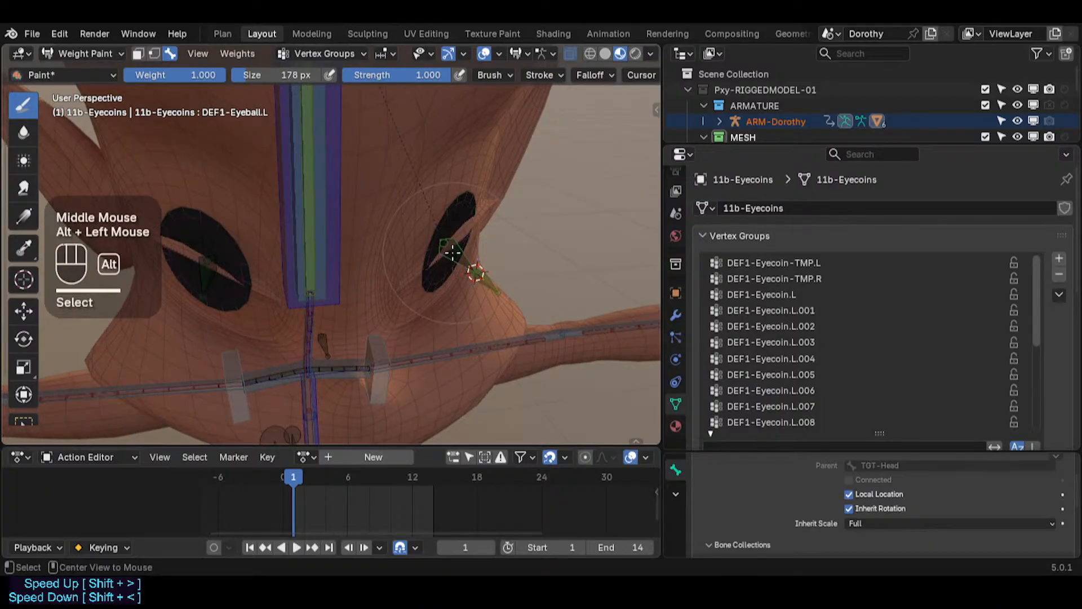
Step: Inspect the eyecoin weights by selecting the DEF1-Eyecoin-TMP.L and TMP.R bones and their vertex groups in turn
left_click(234, 277, "alt")
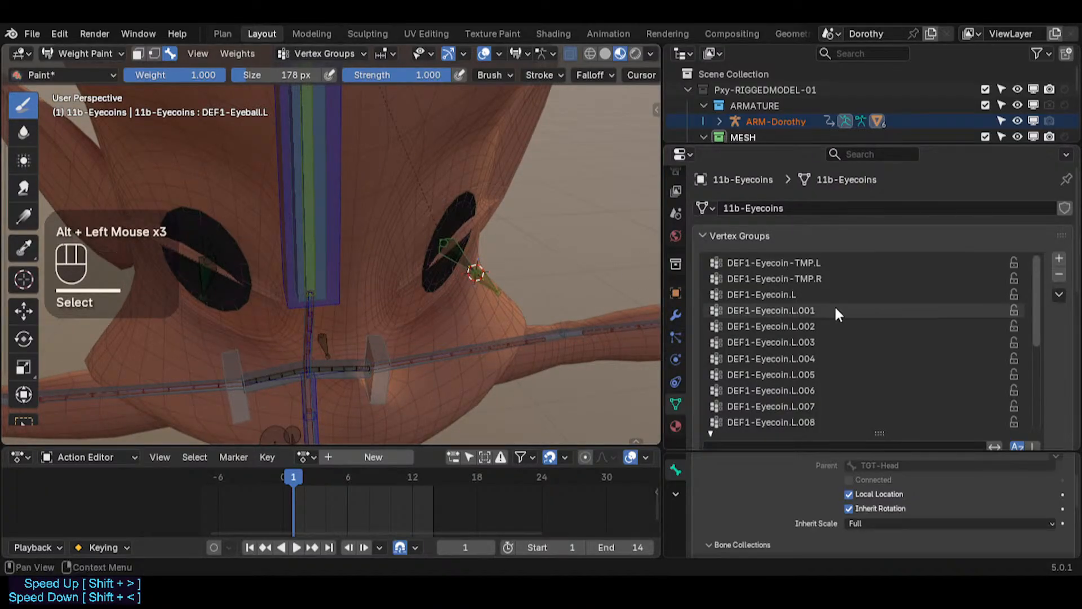
key("KP_Decimal")
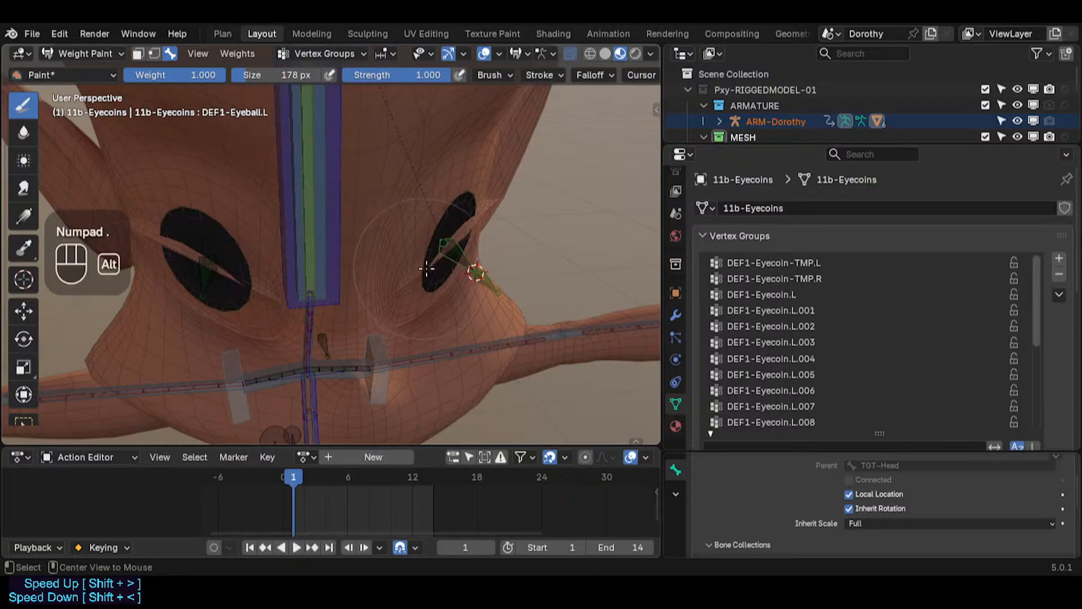
left_click(472, 273, "alt")
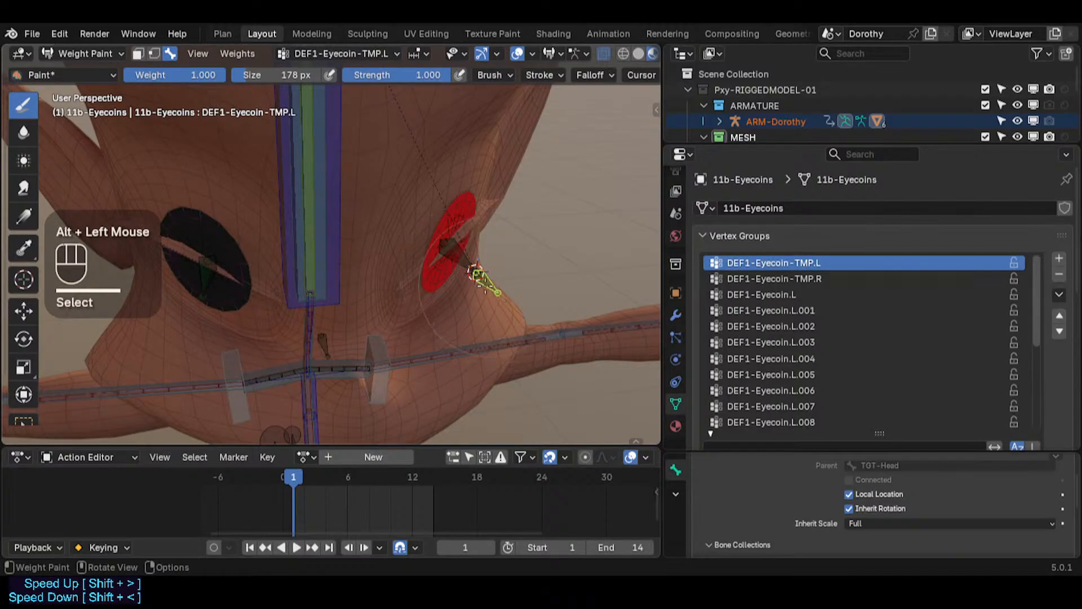
middle_click_drag(485, 285, 455, 284)
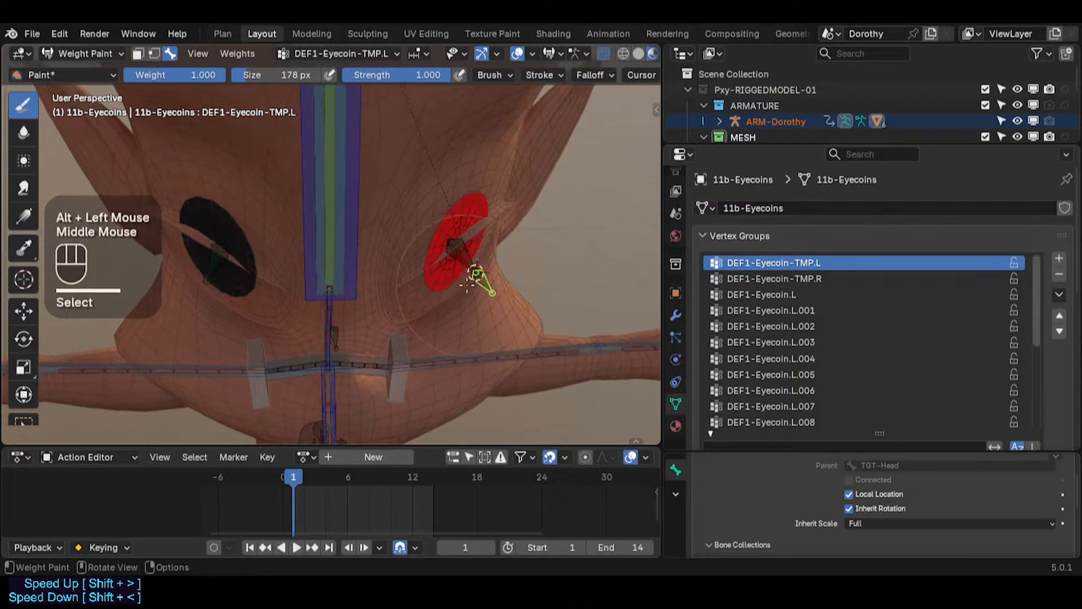
left_click(770, 278)
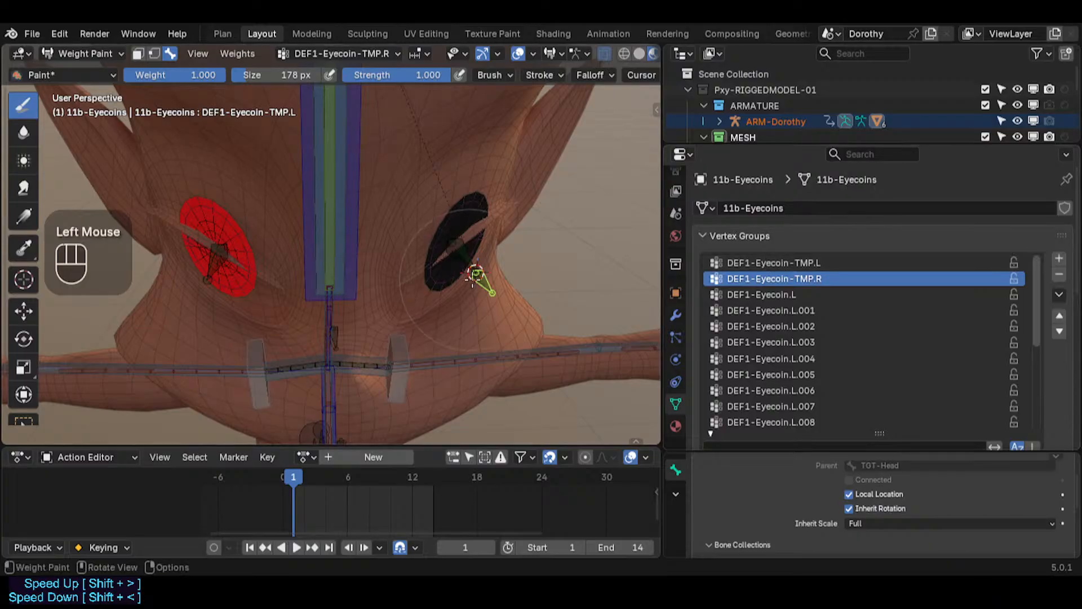
middle_click_drag(473, 274, 493, 278)
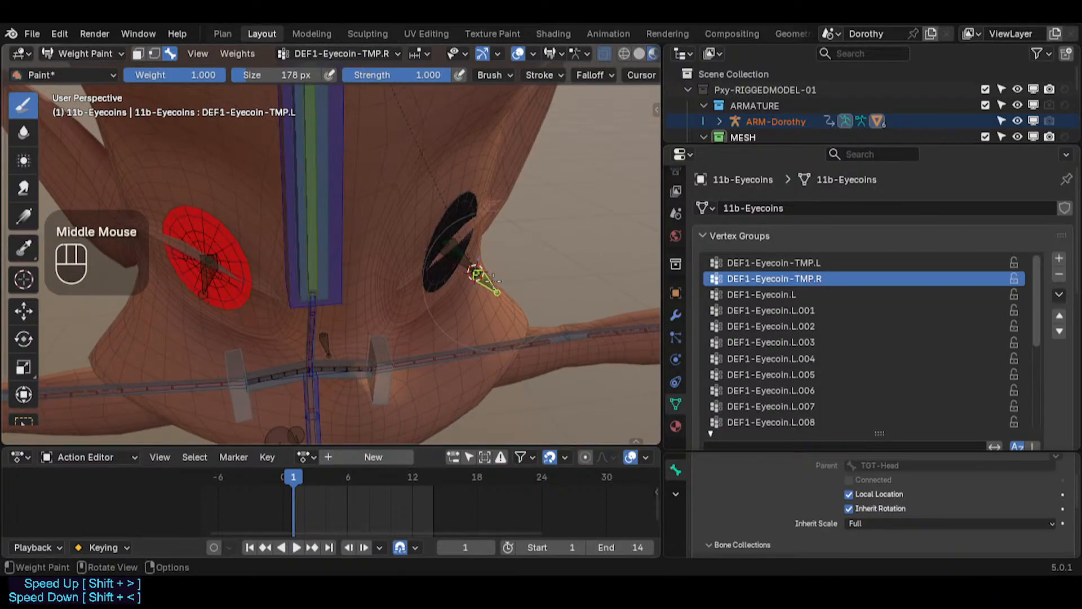
left_click(485, 285, "alt")
left_click(483, 280, "alt")
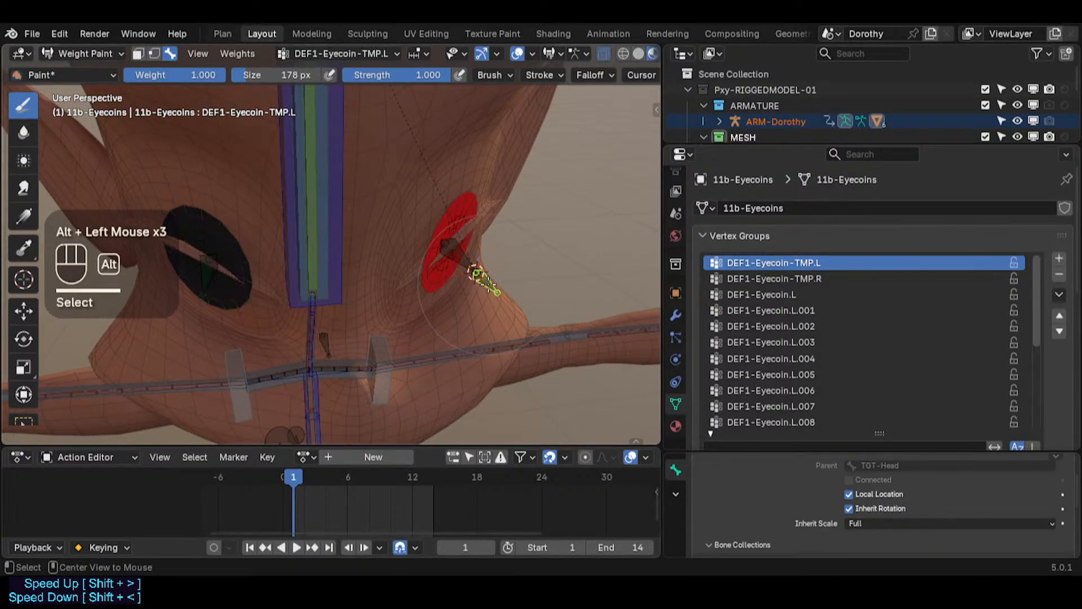
left_click(767, 278)
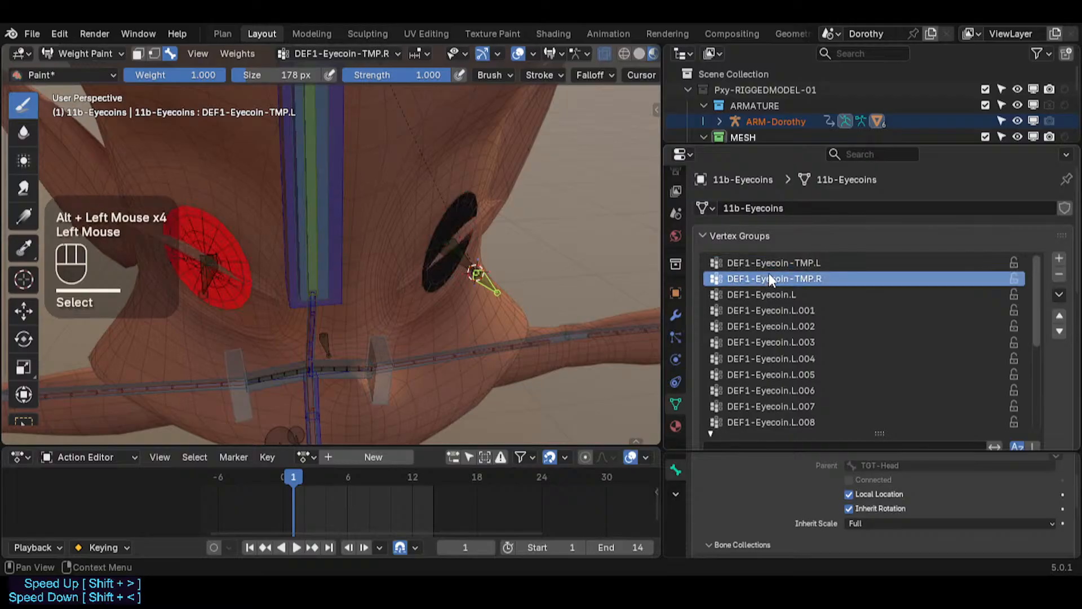
left_click(763, 264)
Step: Switch the armature to Edit Mode and symmetrize the DEF1-Eyecoin-TMP.L bone to create its right-side counterpart
key("ctrl+Tab")
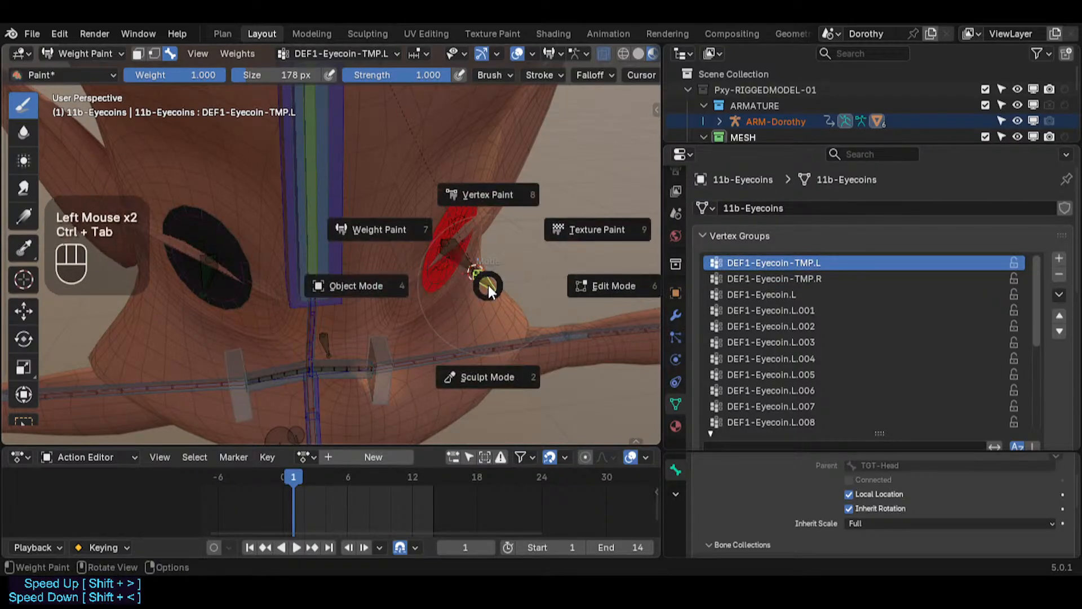
left_click(488, 285)
left_click(489, 285)
key("Tab")
left_click(489, 285)
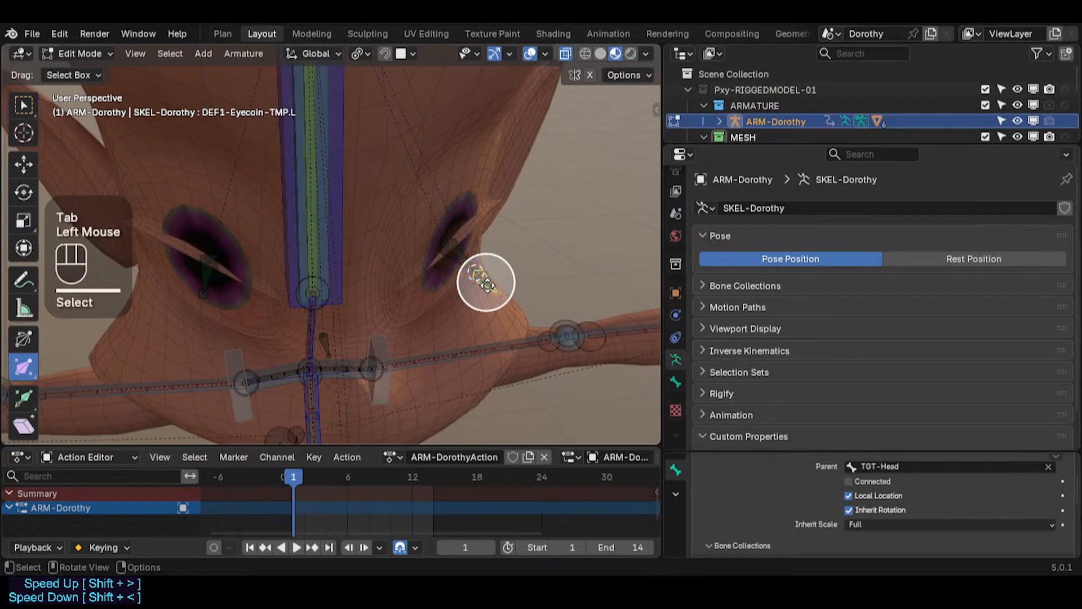
left_click(488, 284)
right_click(488, 287)
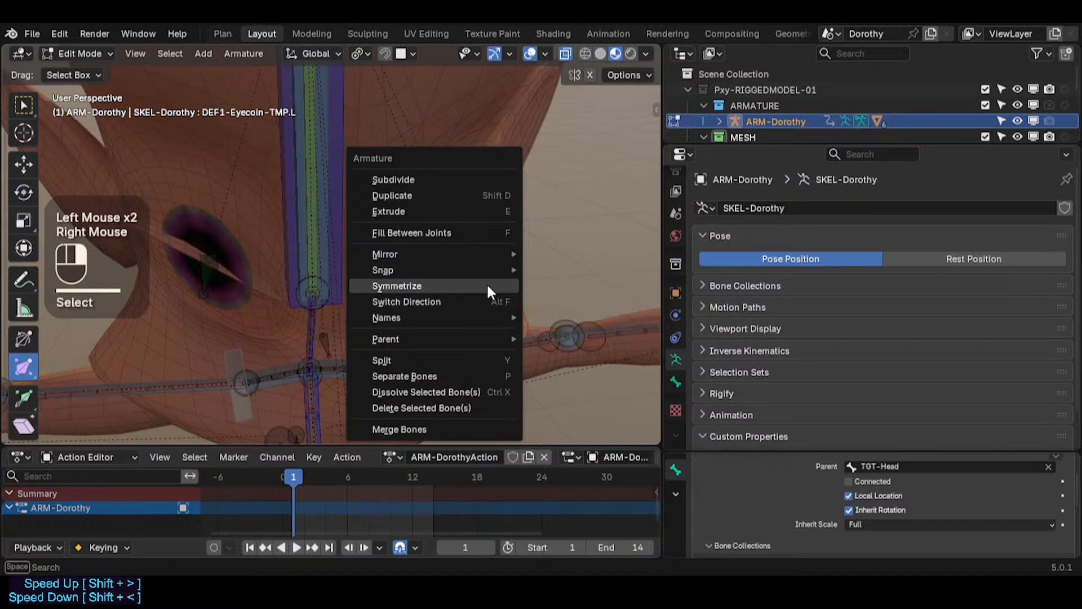
left_click(488, 288)
Step: In Pose Mode, select each eyecoin TMP bone and start a move on it, cancelling each time
key("ctrl+Tab")
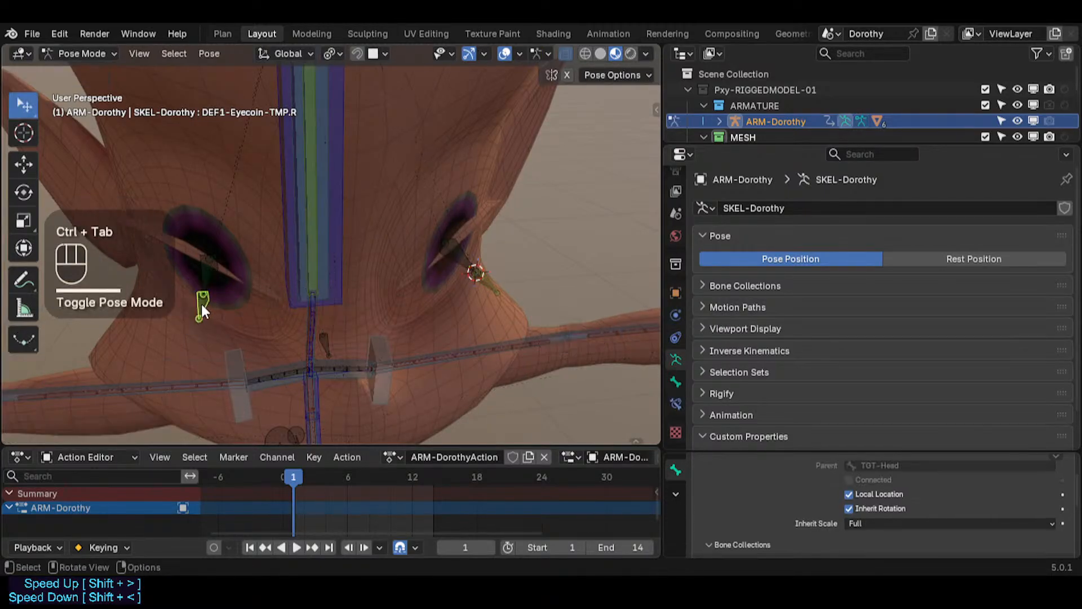
left_click(204, 305)
key("g")
key("Escape")
left_click(477, 275)
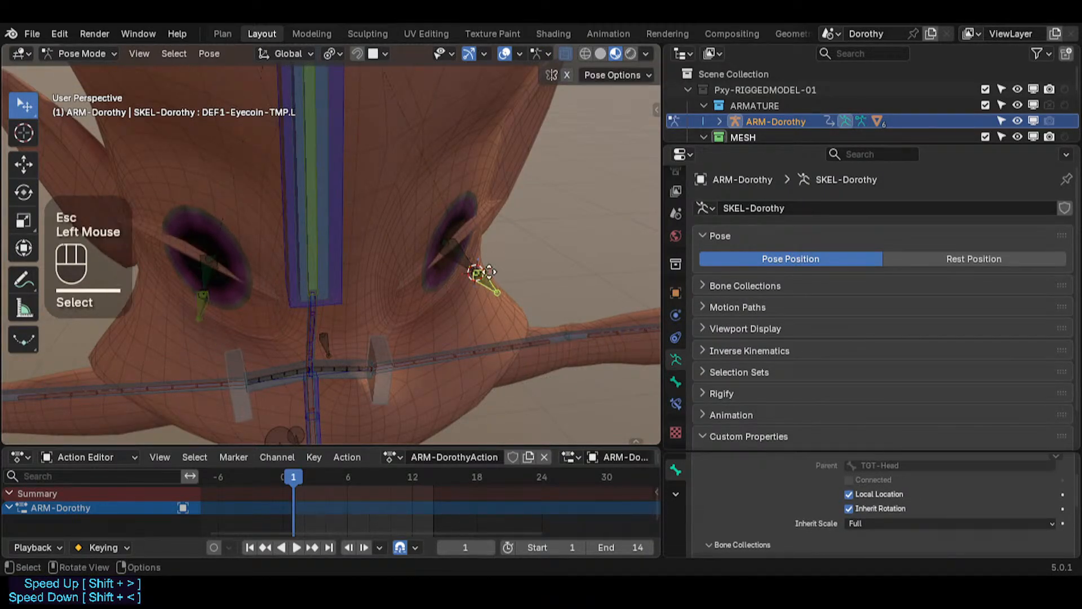
key("g")
key("Escape")
Step: In Edit Mode with X-ray on, select the eyecoin TMP bones plus TGT-Head and parent them to TGT-Head with Keep Offset
middle_click_drag(195, 298, 396, 309)
left_click(480, 287)
scroll(403, 239, "down", 2)
scroll(396, 309, "up", 2)
scroll(397, 313, "up", 1)
key("Tab")
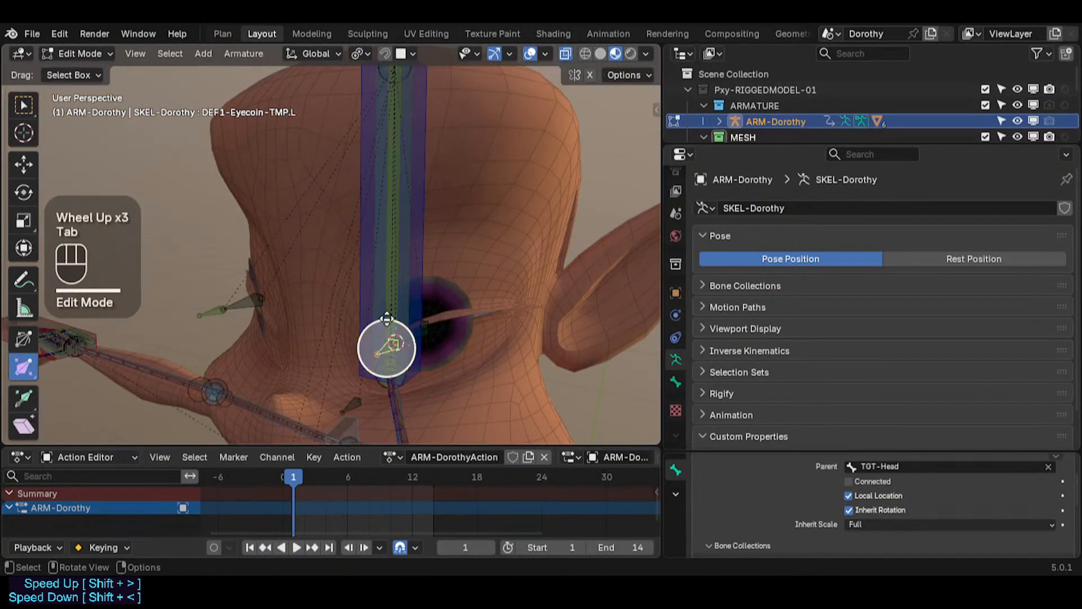
middle_click_drag(387, 347, 413, 197)
scroll(485, 136, "down", 2)
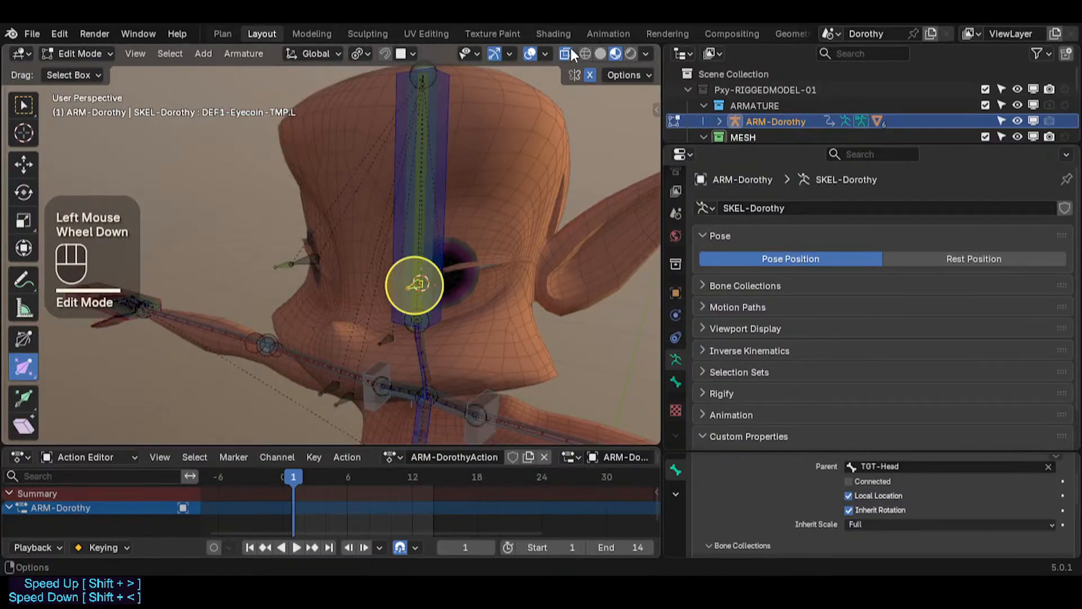
left_click(565, 54)
middle_click_drag(398, 157, 399, 192)
middle_click_drag(398, 192, 374, 262, "shift")
left_click(451, 164, "alt+shift")
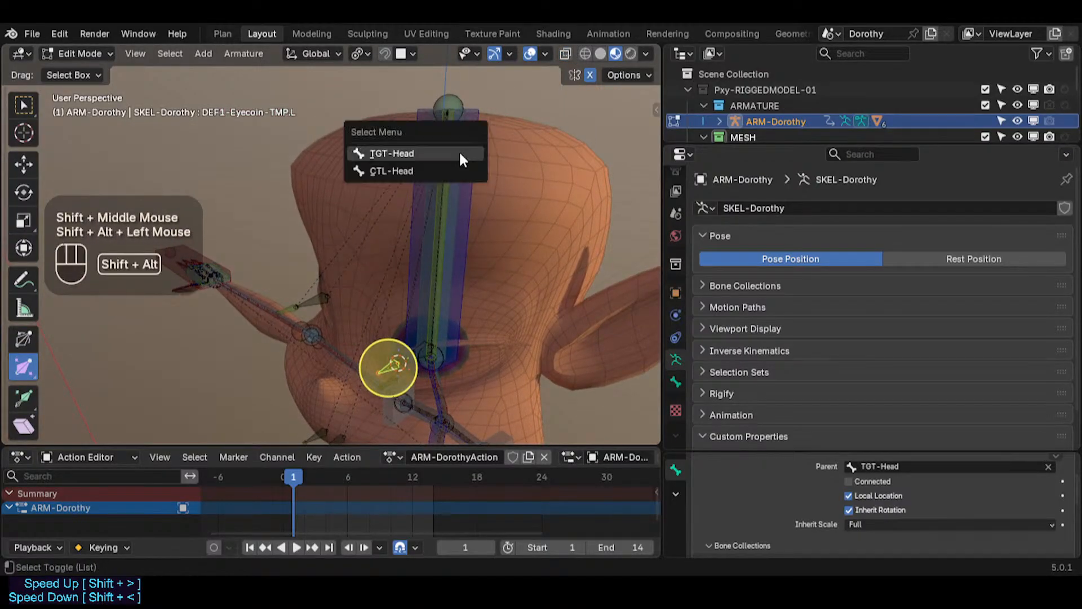
left_click(442, 152)
key("ctrl+p")
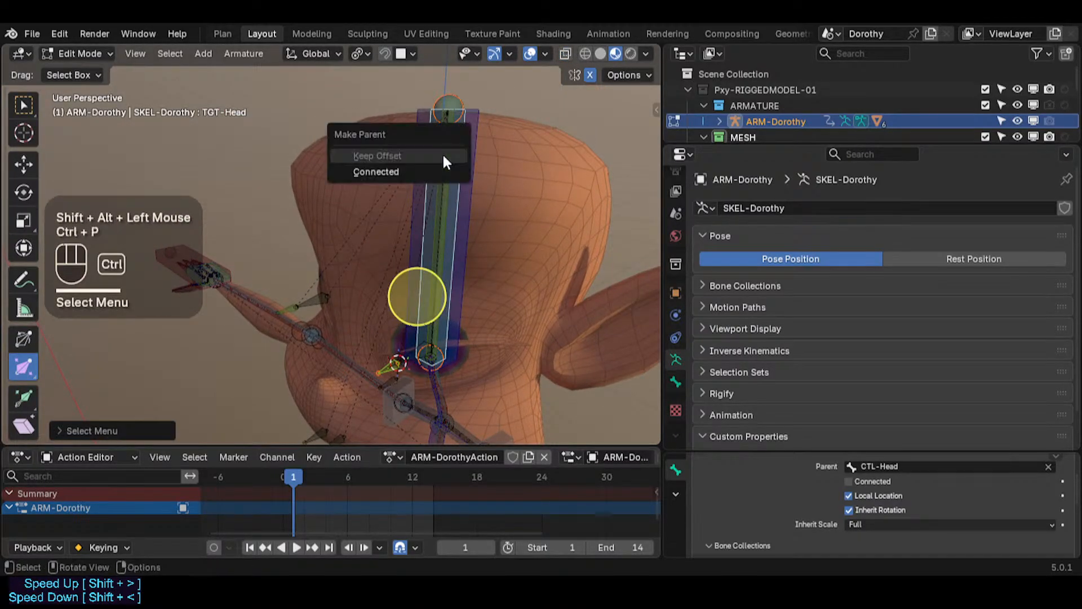
left_click(443, 154)
Step: Save the blend file
middle_click_drag(437, 170, 300, 239)
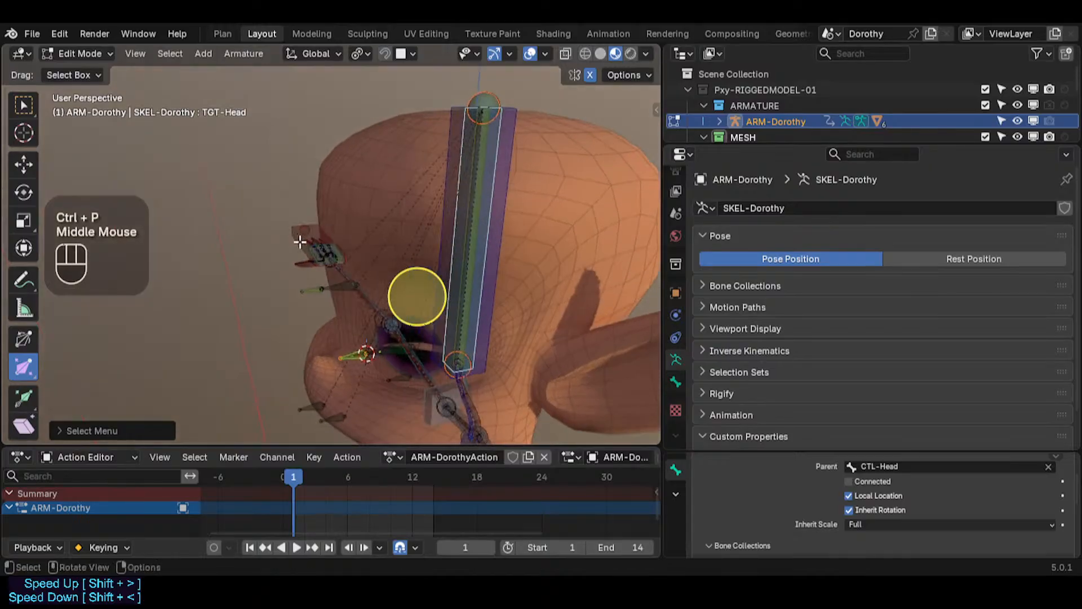
middle_click_drag(368, 339, 461, 194, "shift")
key("ctrl+s")
Step: Return to Pose Mode and toggle solo on the TGT-Skeleton and DEF-Skeleton bone collections
key("ctrl+Tab")
scroll(351, 235, "down", 1)
scroll(351, 234, "down", 1)
key("n")
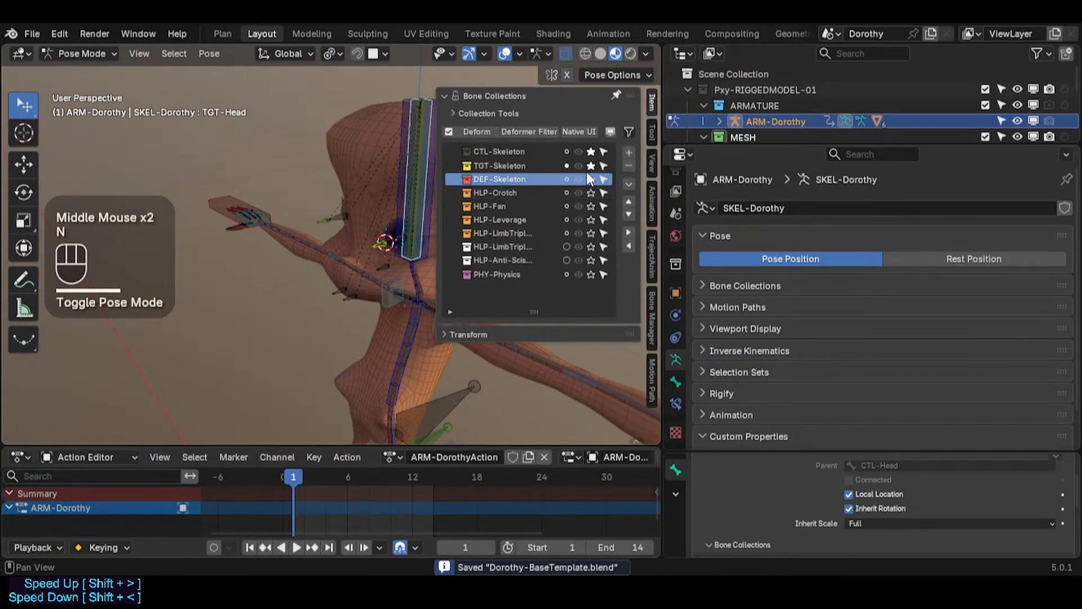
left_click(591, 165)
left_click(592, 180)
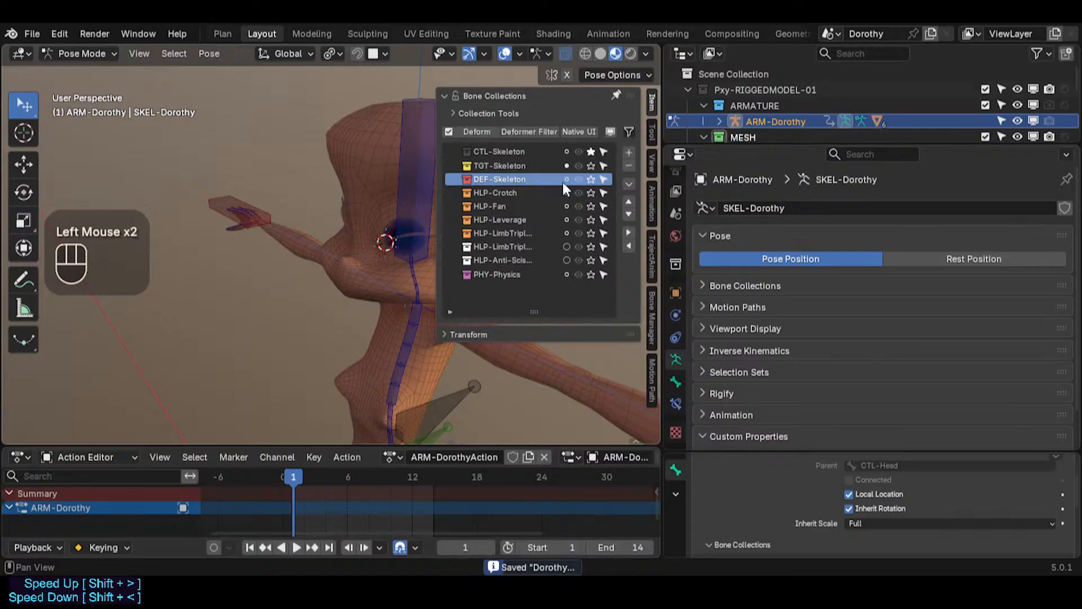
key("n")
Step: Move and rotate the CTL-Head bone to test that the eyecoins follow the head
left_click(385, 189)
middle_click_drag(384, 189, 403, 193)
key("g")
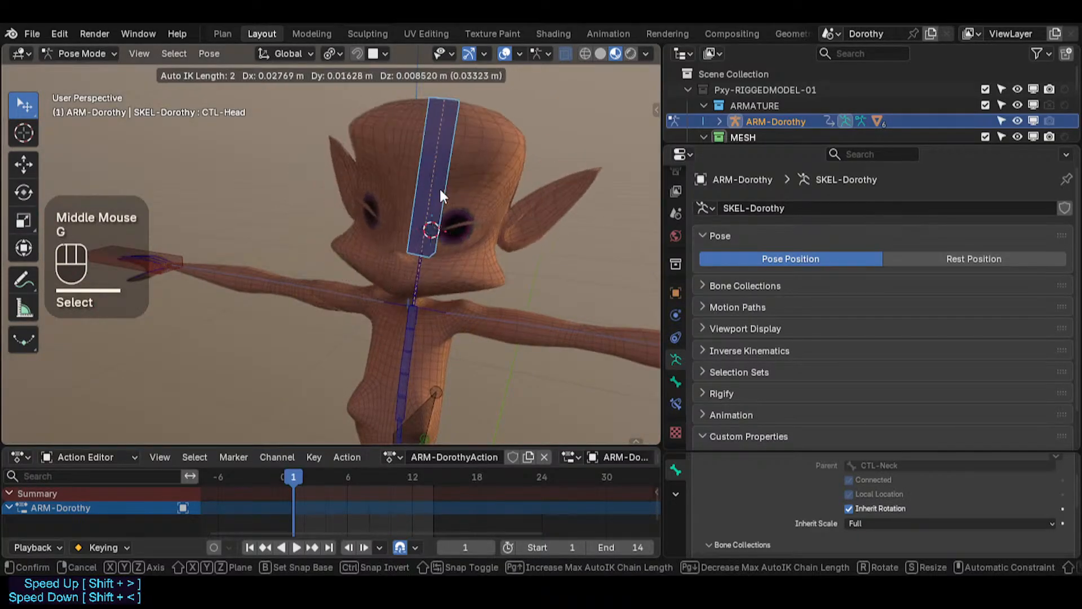
left_click(434, 217)
key("r")
left_click(493, 183)
key("r")
left_click(517, 178)
mouse_move(517, 178)
middle_mouse_down()
mouse_move(508, 212)
mouse_move(518, 186)
middle_mouse_up()
key("r")
key("r")
left_click(552, 177)
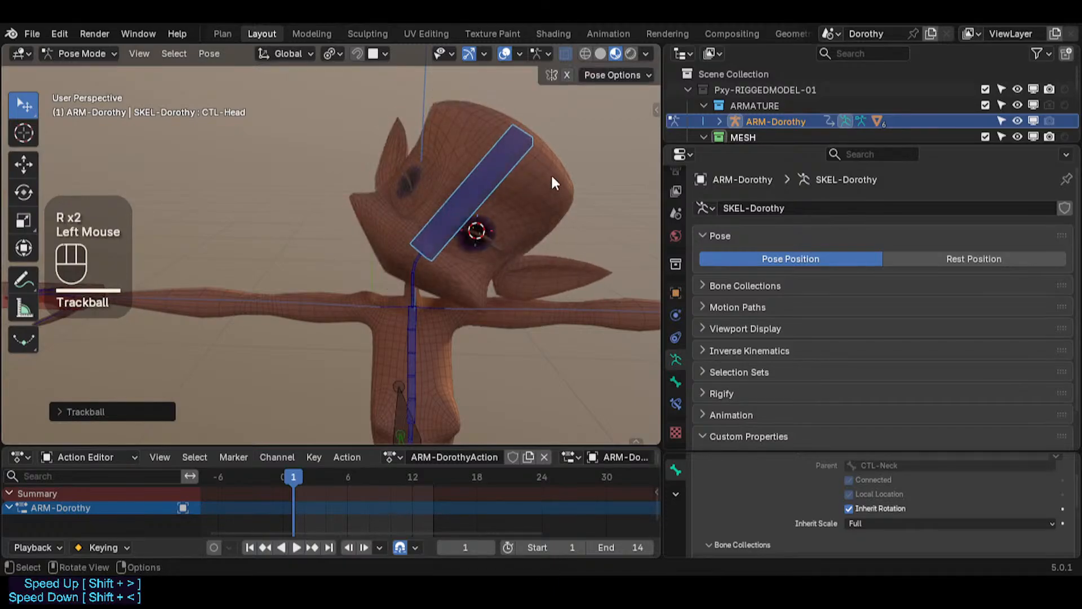
key("r")
left_click(449, 169)
Step: Select all bones and clear their pose transforms
key("a")
key("alt+q")
key("alt+q")
Step: Select the CTL-Chest bone, start and cancel a move, and save the file
middle_click_drag(457, 224, 405, 161)
scroll(401, 255, "down", 2)
left_click(397, 257)
key("g")
key("Escape")
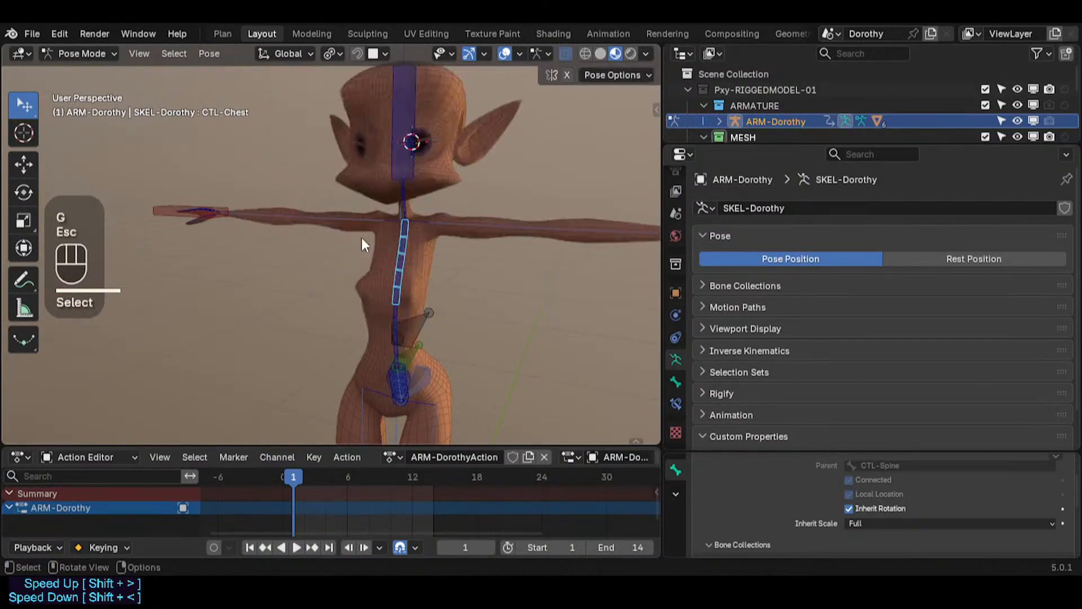
key("ctrl+s")
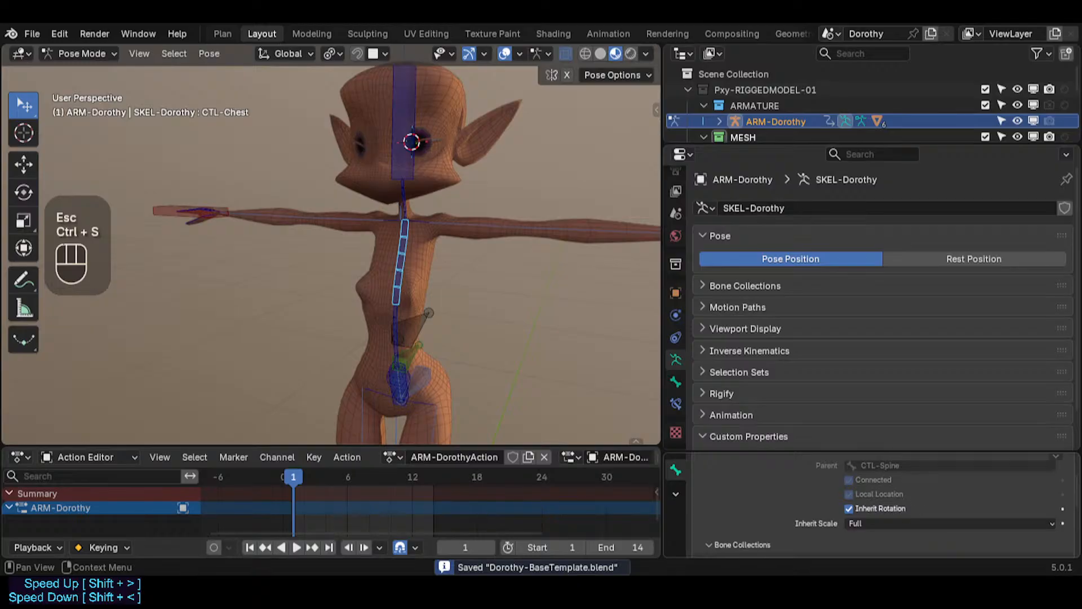
Step: Open the file menu
middle_click_drag(428, 113, 425, 174, "shift")
left_click(32, 34)
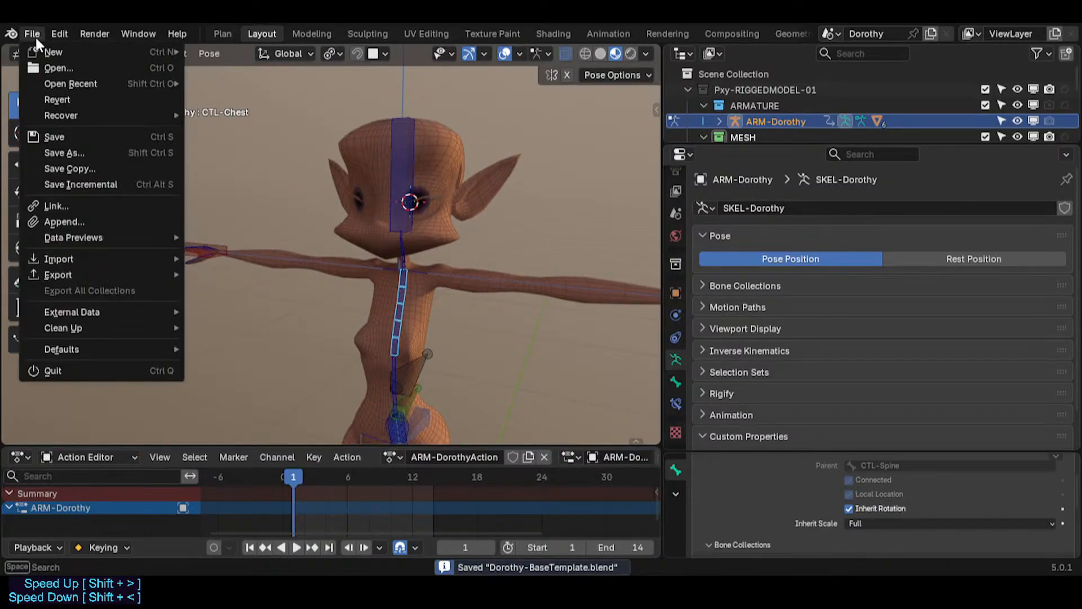
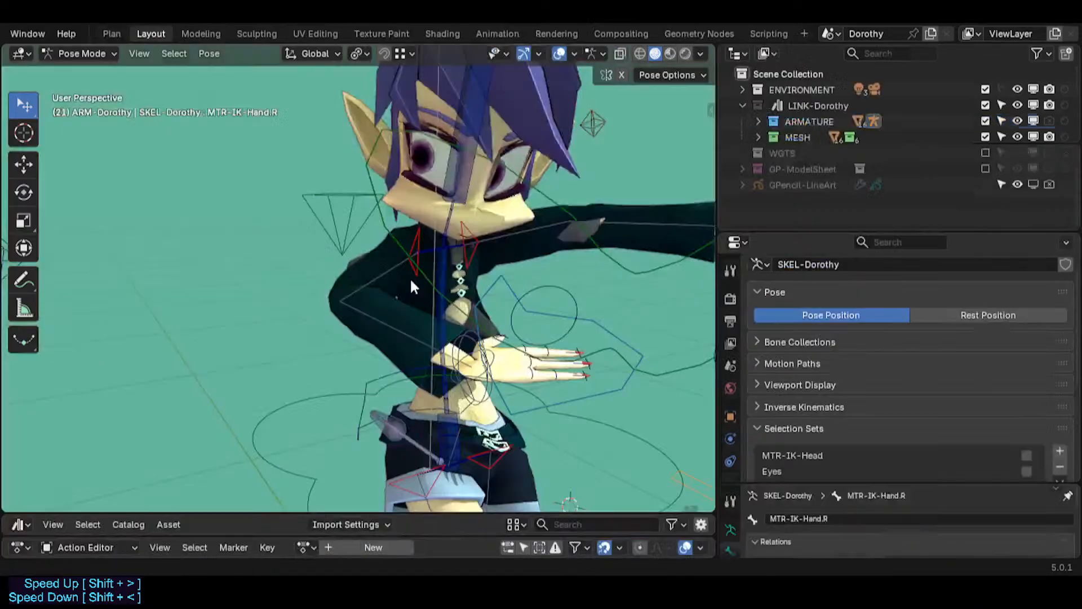
Step: Solo the face bone collections so only the mouth and lip controls are displayed
mouse_move(404, 255)
middle_mouse_down("shift")
mouse_move(347, 314)
mouse_move(401, 266)
middle_mouse_up("shift")
scroll(348, 317, "up", 3)
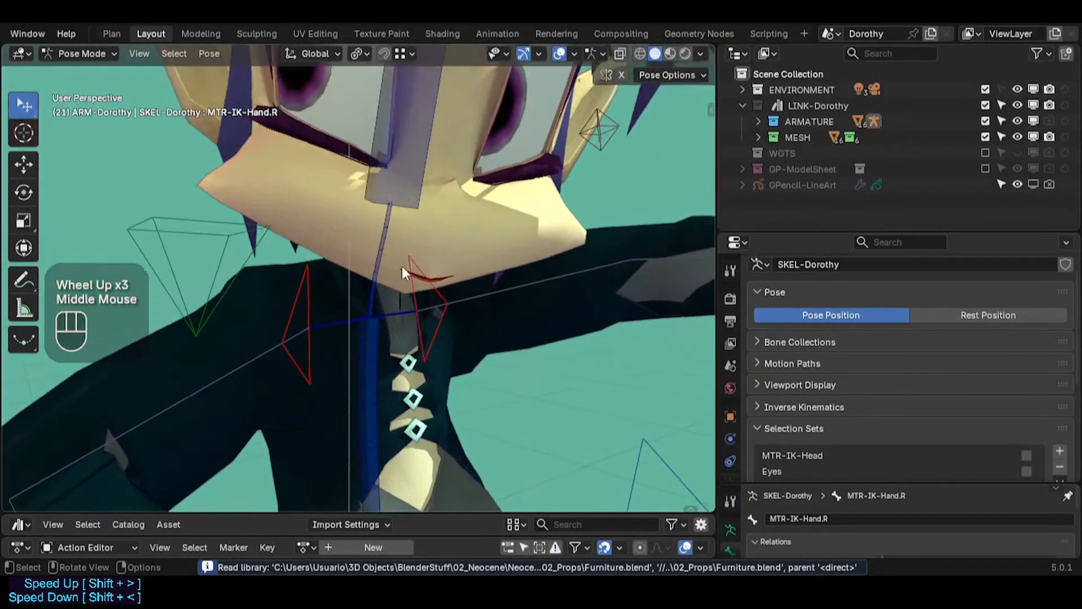
key("n")
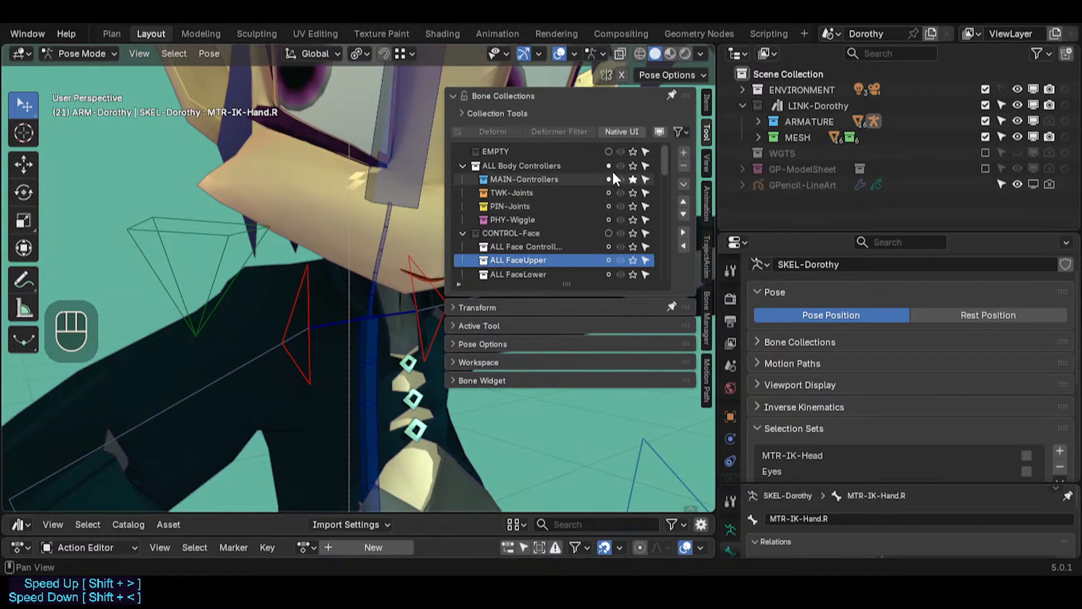
scroll(580, 234, "up", 5)
scroll(490, 220, "down", 2)
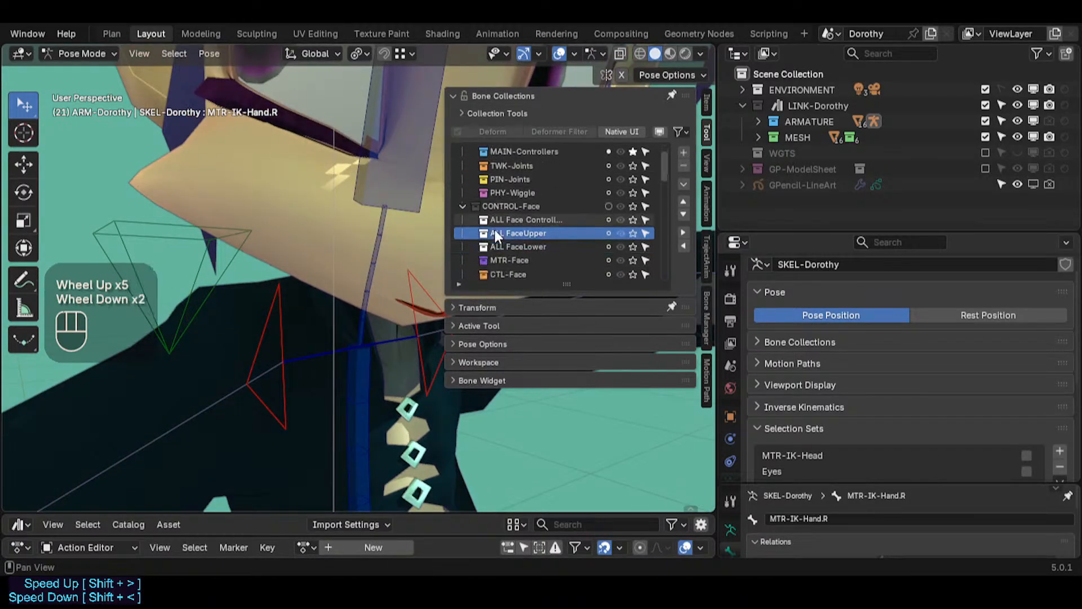
left_click(635, 220)
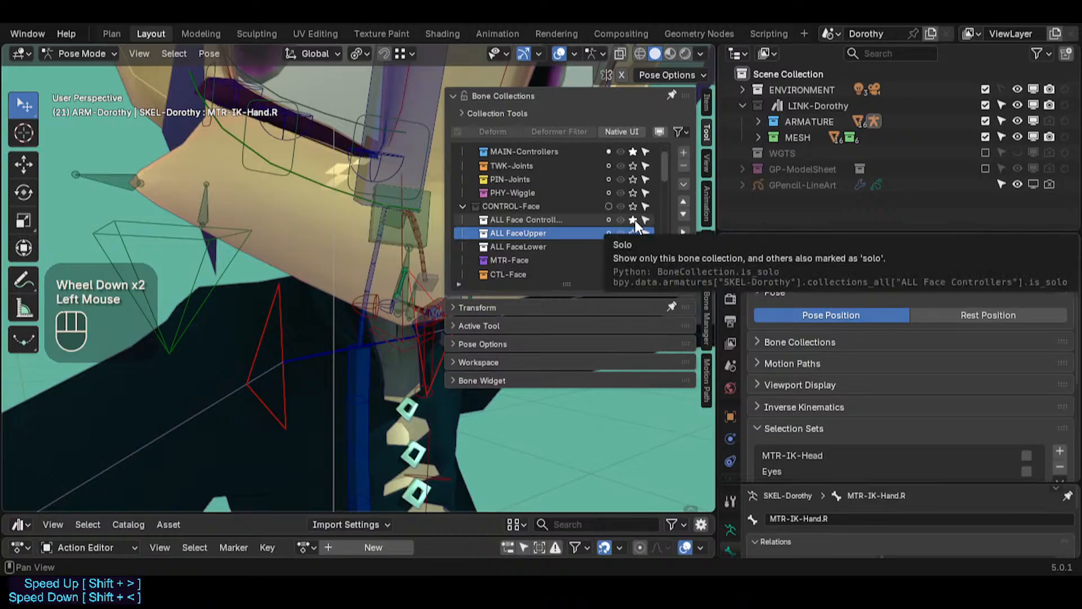
left_click(634, 232)
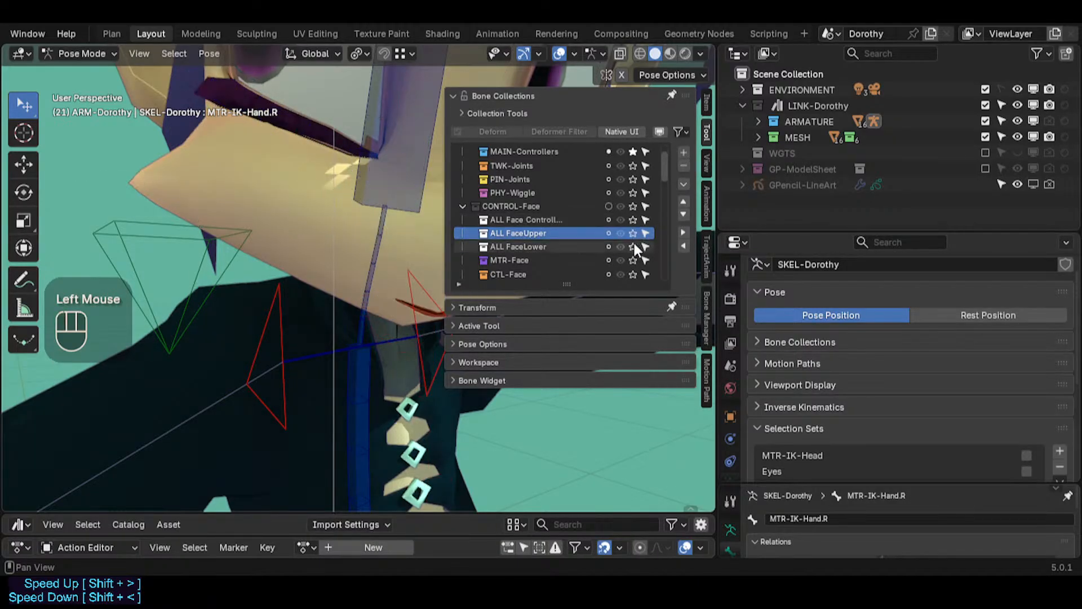
left_click(634, 247)
left_click(625, 151)
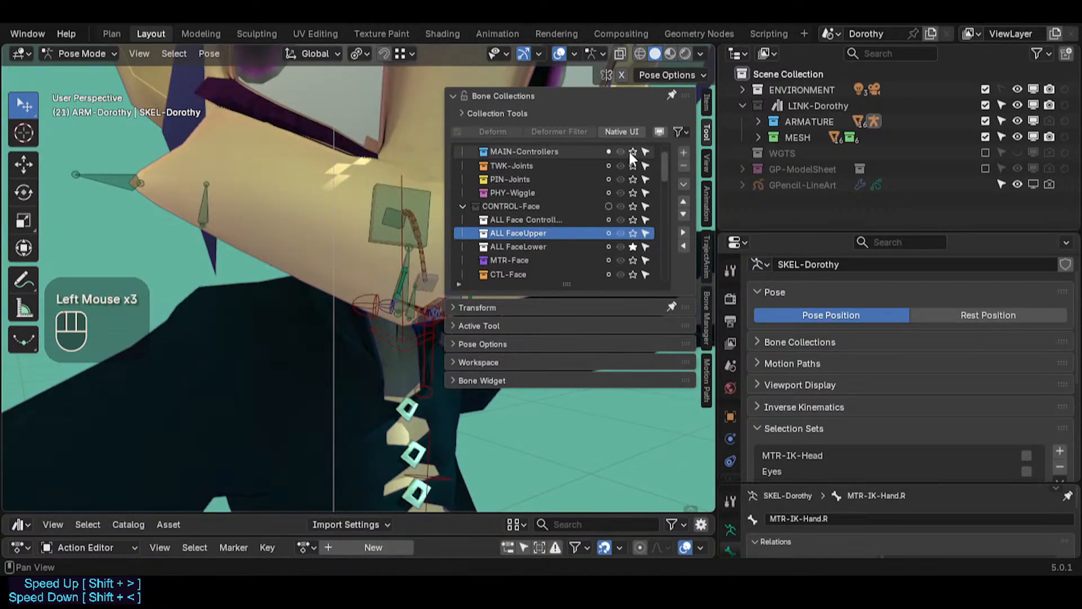
Step: Move the MTR-Lips-Top bone to test how the upper lip deforms
key("n")
middle_click_drag(428, 237, 467, 340)
scroll(434, 296, "up", 2)
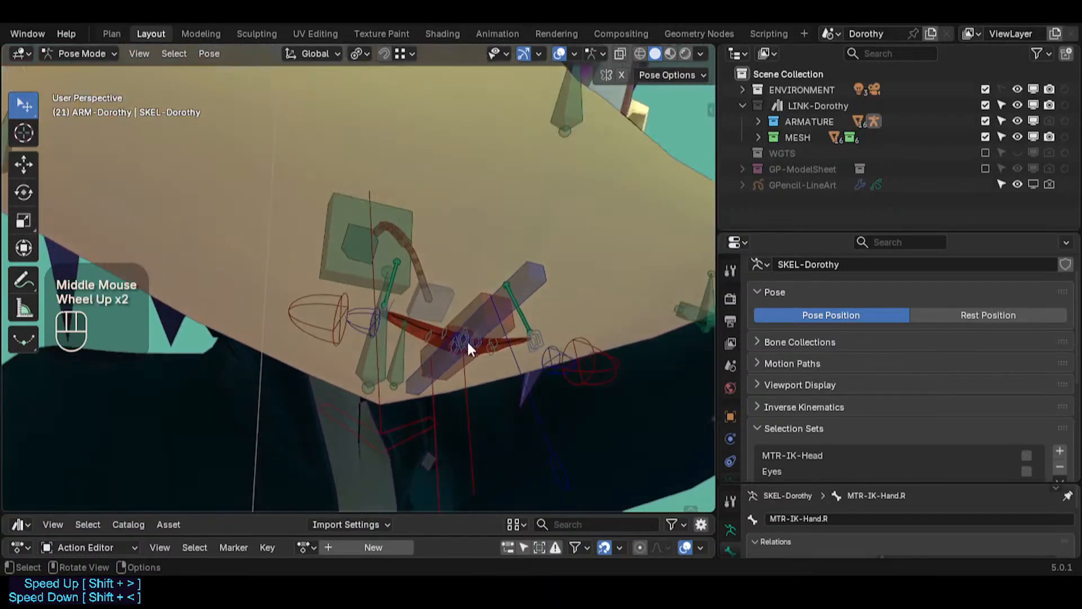
scroll(500, 336, "up", 2)
left_click(492, 302)
left_click(485, 301)
key("g")
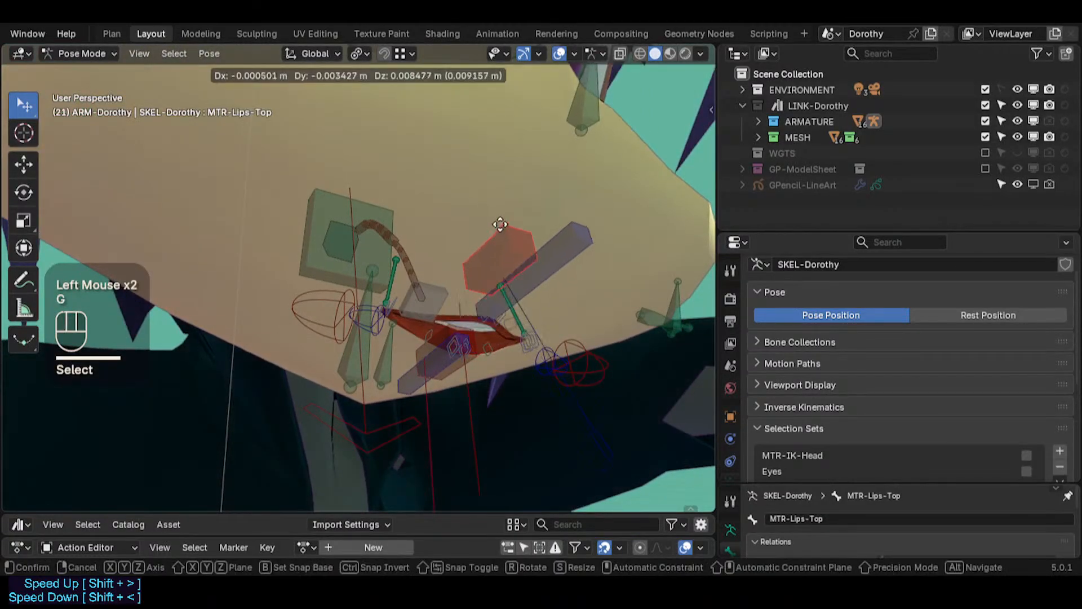
left_click(533, 266)
Step: Move the CTL-Lips.R lip corner control to test the mouth deformation
middle_click_drag(533, 266, 529, 342)
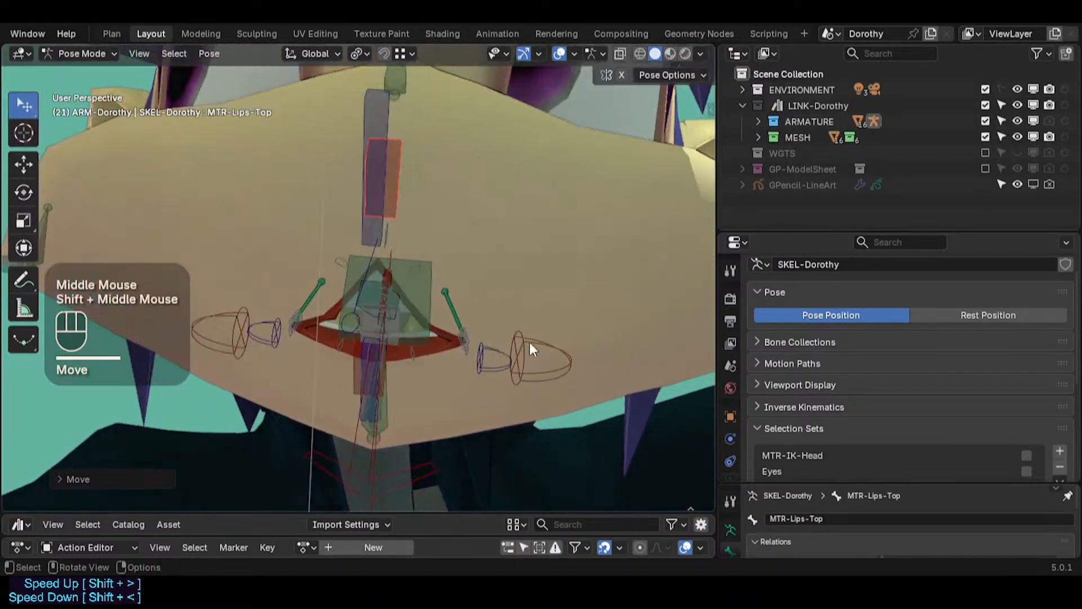
left_click(508, 355)
key("g")
left_click(684, 152)
left_click(267, 326)
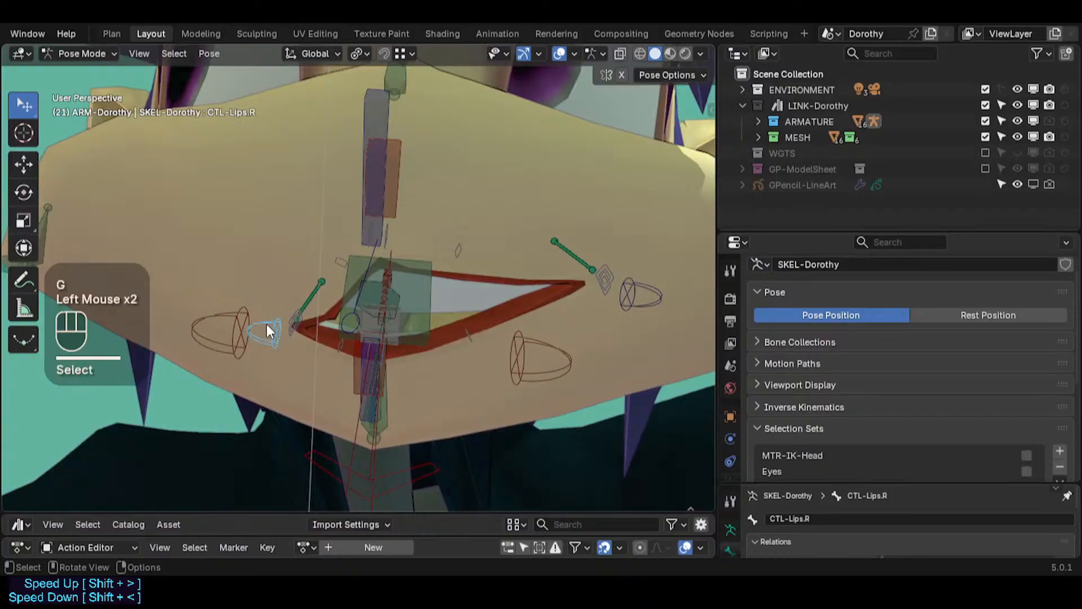
left_click(266, 324)
key("g")
left_click(162, 203)
Step: Move the remaining lip controls to test the mouth deformation and reset the pose
left_click(179, 245)
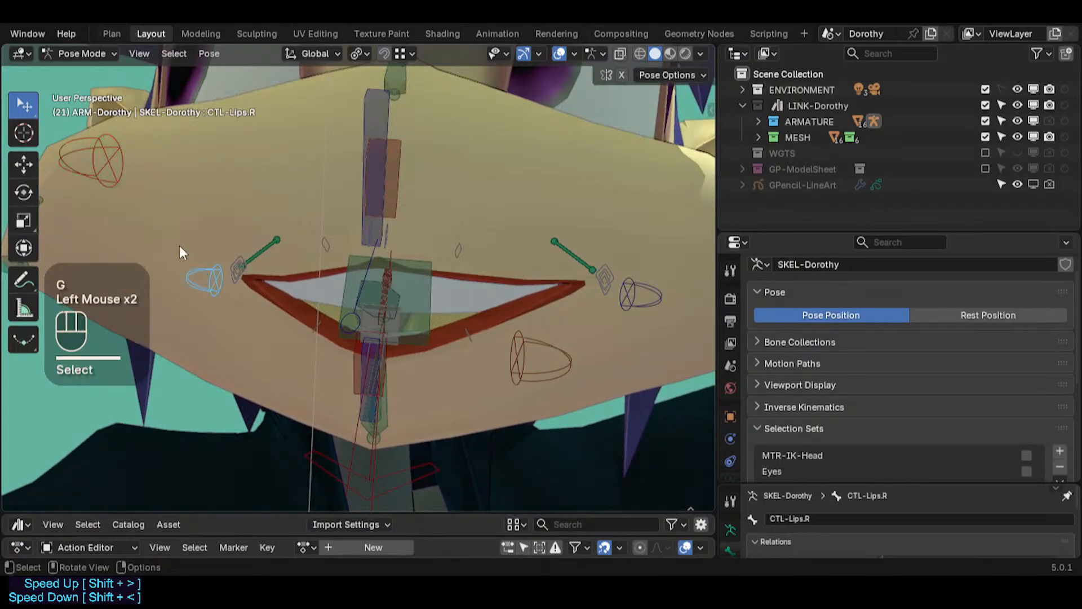
key("g")
left_click(89, 201)
left_click(367, 388)
middle_click_drag(368, 387, 381, 308)
key("g")
left_click(370, 384)
key("shift+ctrl+alt+z")
Step: Switch to Object Mode and hide the body mesh to expose the inner mouth pieces
key("ctrl+Tab")
left_click(512, 179)
key("h")
middle_click_drag(512, 179, 424, 259)
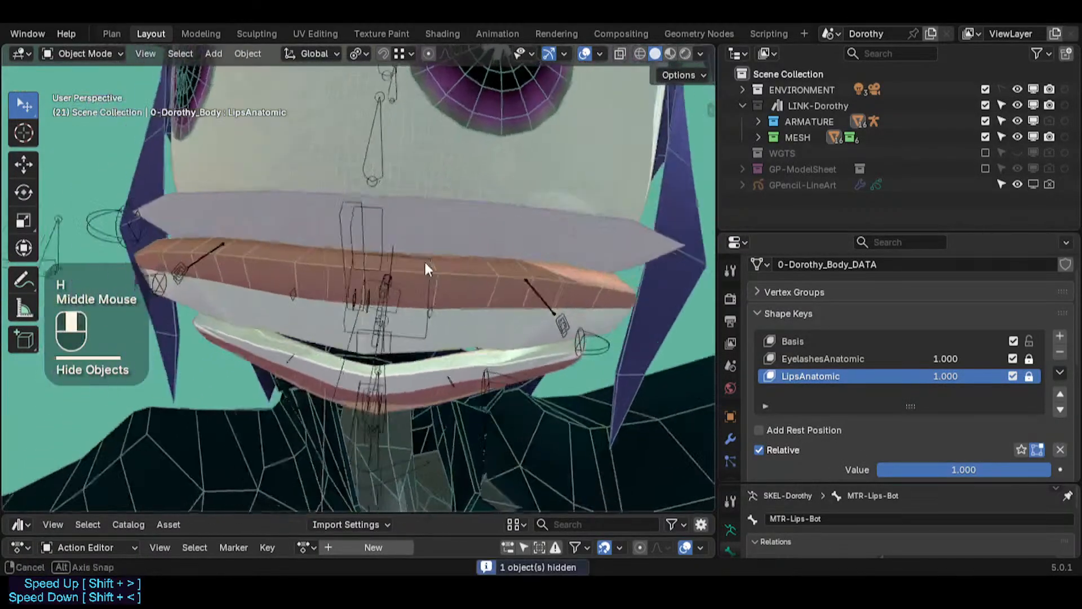
scroll(431, 323, "down", 2)
middle_click_drag(431, 323, 381, 314)
Step: Select the 12a-ArcadeTop mesh and make DEF1-Arcade-Top its active vertex group
left_click(441, 259)
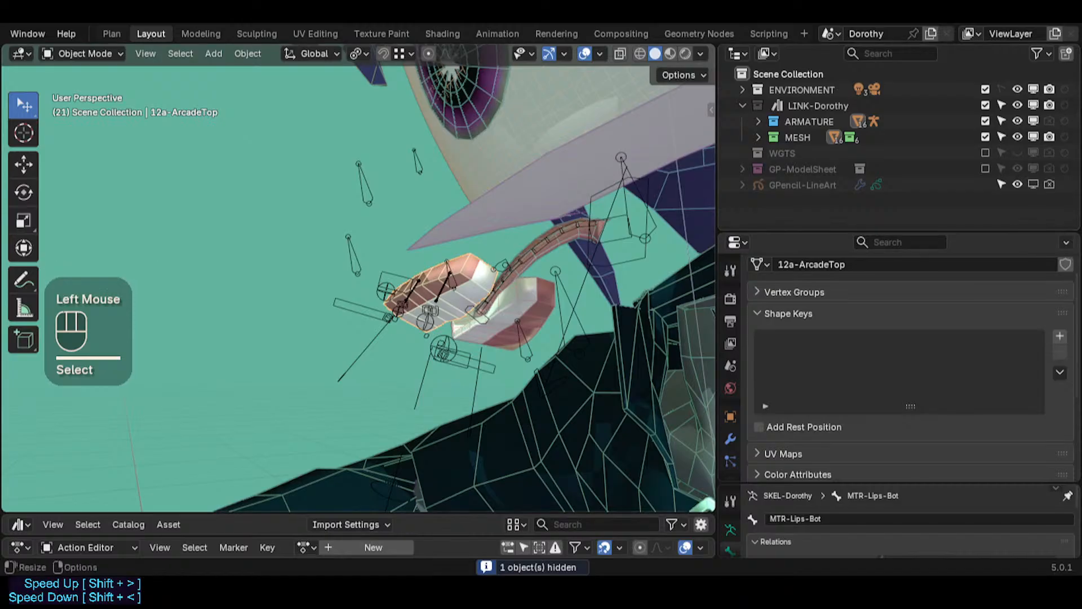
scroll(730, 394, "down", 2)
left_click(788, 313)
left_click(781, 290)
left_click(782, 290)
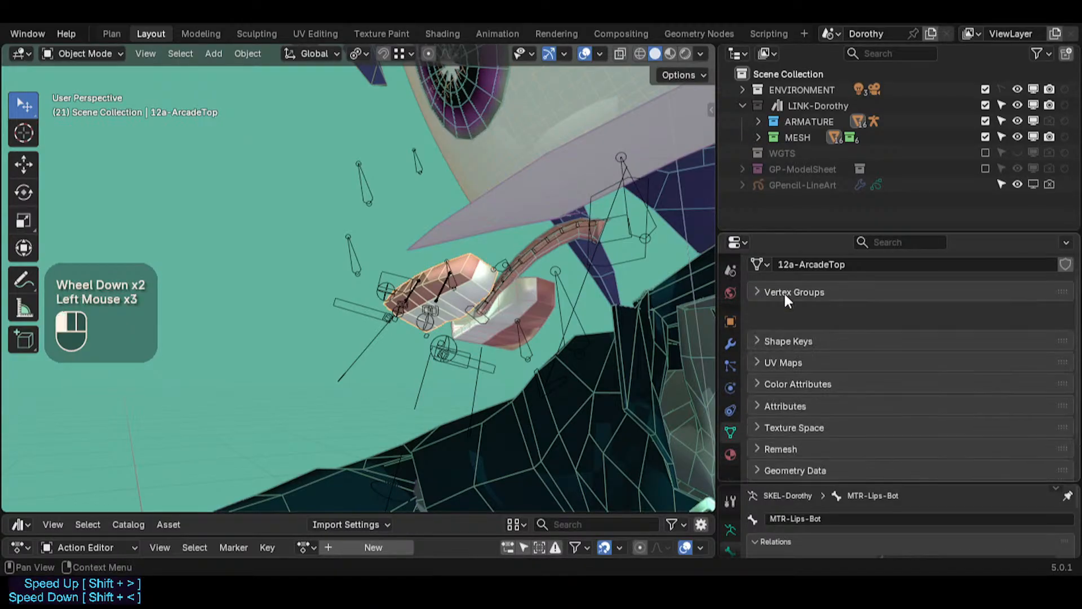
left_click(785, 309)
left_click(786, 309)
left_click(787, 290)
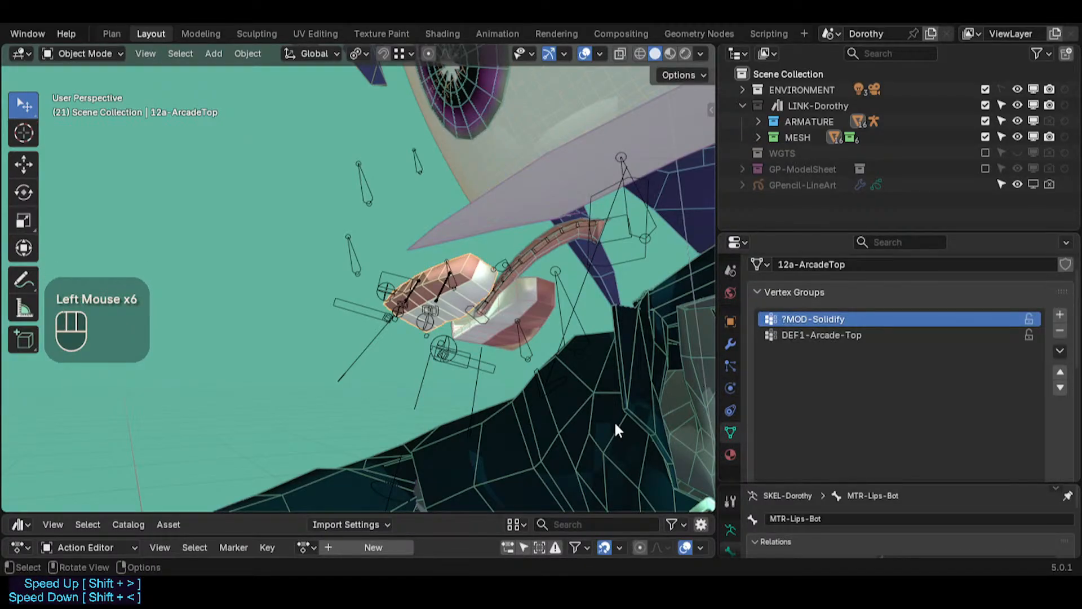
left_click(780, 334)
Step: Enter Weight Paint mode on the upper arcade mesh to examine the DEF1-Arcade-Top weights
scroll(394, 298, "up", 1)
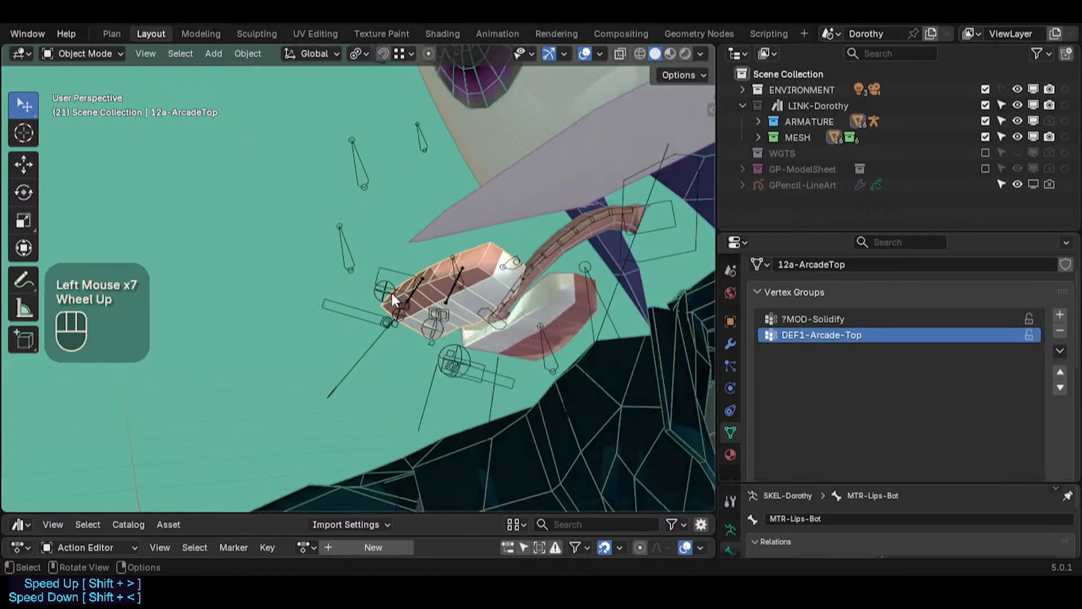
middle_click_drag(391, 293, 499, 261)
scroll(498, 260, "up", 2)
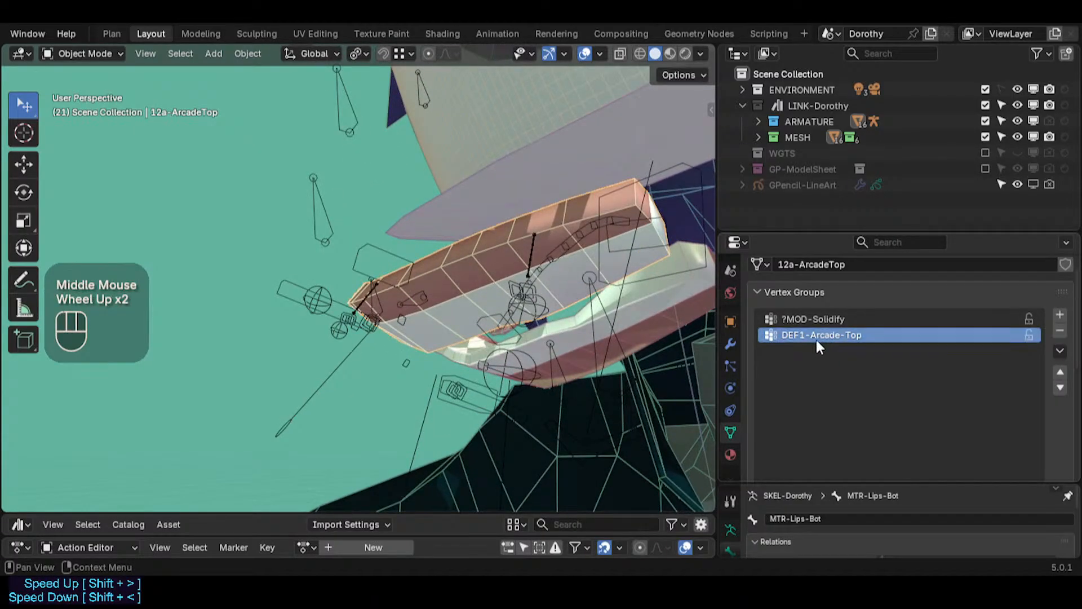
middle_click_drag(409, 302, 482, 301)
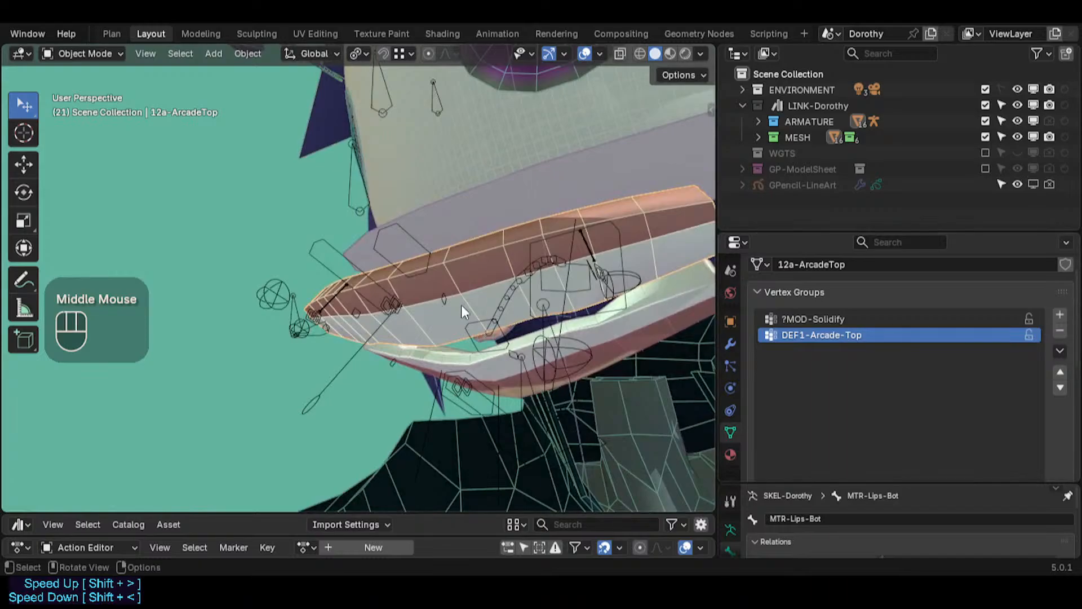
left_click(475, 269, "ctrl")
left_click(476, 266)
key("ctrl+Tab")
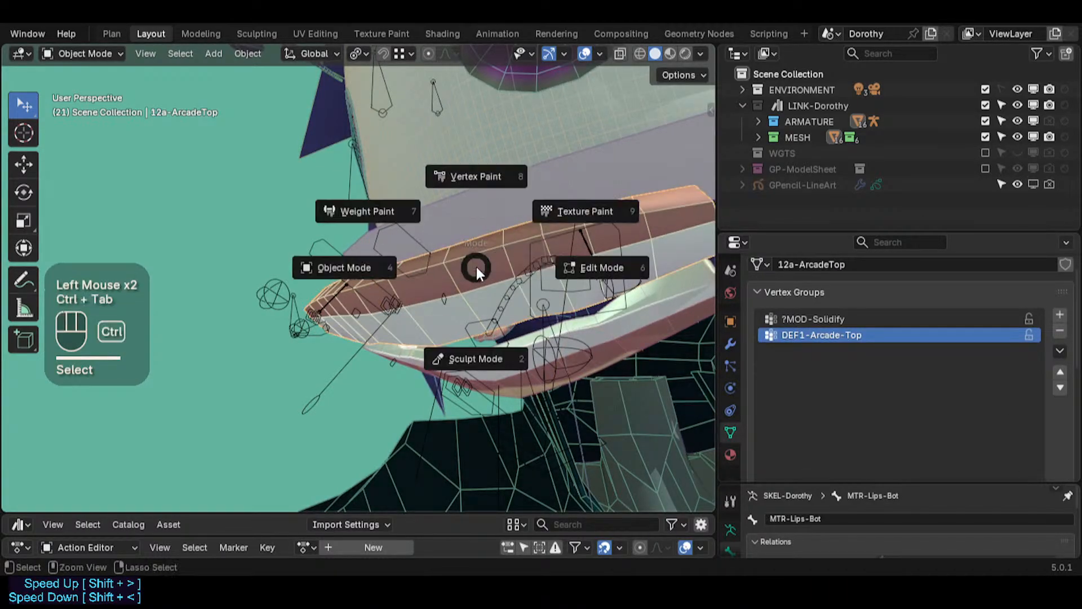
key("7")
Step: Switch to the 12b-ArcadesBot mesh in Weight Paint and check its DEF1-Arcade-Bot and ?MOD-Solidify weights
middle_click_drag(479, 278, 413, 289)
key("ctrl+Tab")
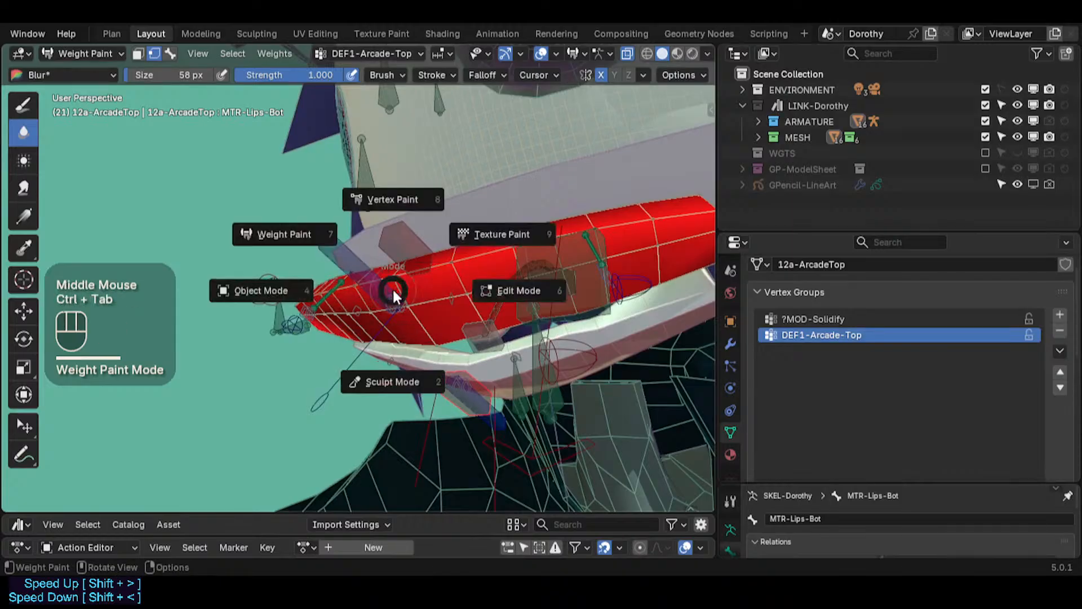
key("4")
left_click(672, 317)
key("ctrl+Tab")
key("7")
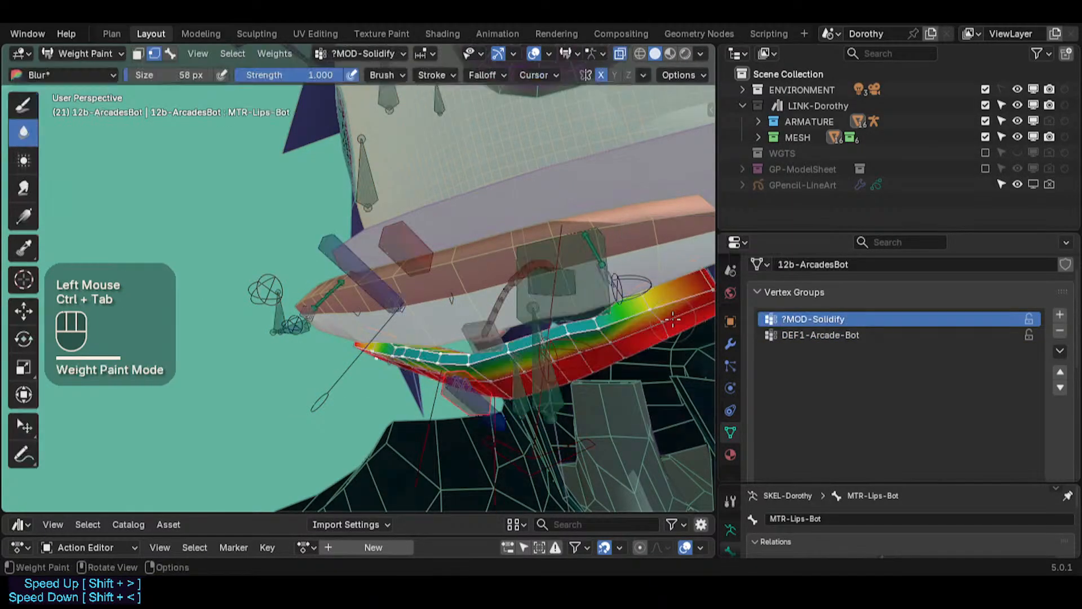
left_click(820, 335)
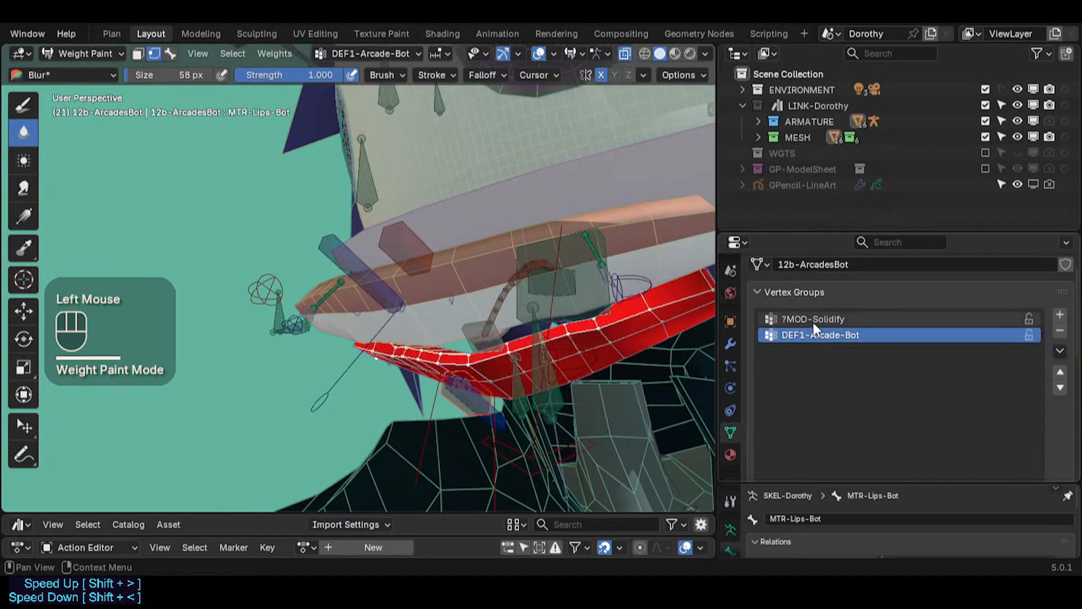
left_click(813, 319)
mouse_move(564, 265)
middle_mouse_down()
mouse_move(389, 320)
mouse_move(469, 366)
mouse_move(490, 358)
mouse_move(420, 349)
mouse_move(369, 363)
mouse_move(391, 282)
mouse_move(431, 266)
mouse_move(398, 282)
mouse_move(401, 300)
mouse_move(353, 303)
mouse_move(495, 265)
middle_mouse_up()
scroll(486, 359, "up", 1)
scroll(415, 350, "up", 1)
Step: Return to the 12a-ArcadeTop mesh and select it in Object Mode
key("ctrl+Tab")
left_click(411, 246)
key("ctrl+Tab")
left_click(389, 225)
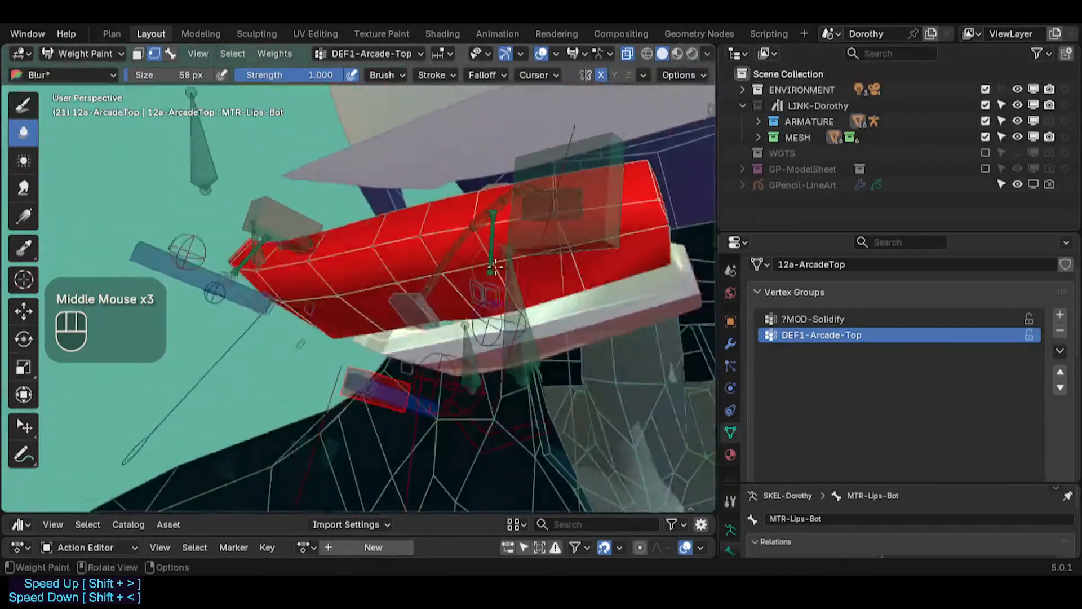
key("ctrl+Tab")
left_click(407, 241)
left_click(388, 241)
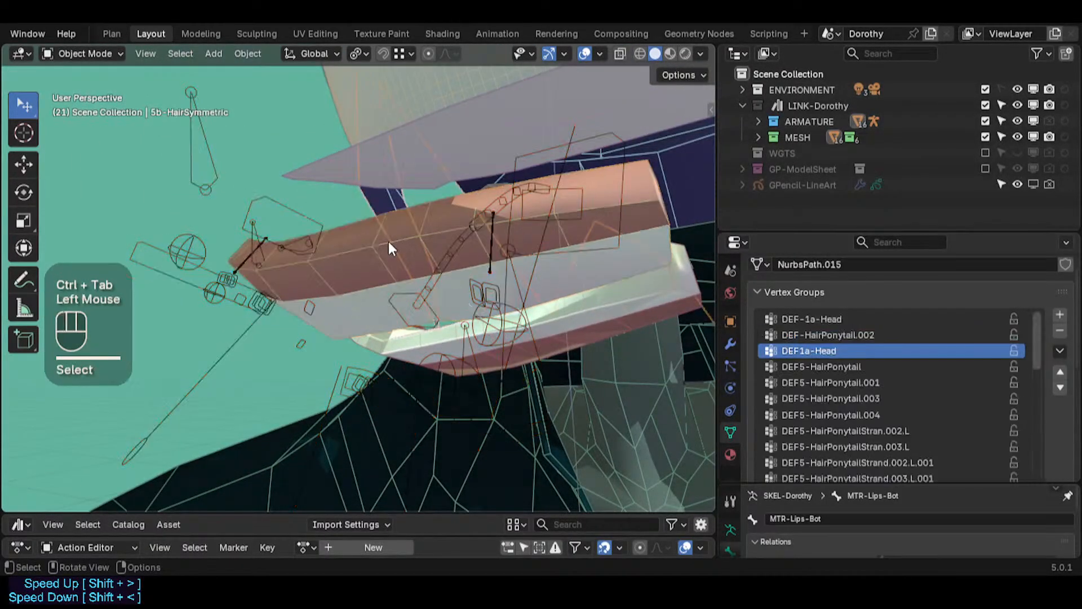
left_click(384, 241)
Step: Open the upper arcade's modifier stack and inspect the Armature and Subdivision: Body modifiers
left_click(730, 344)
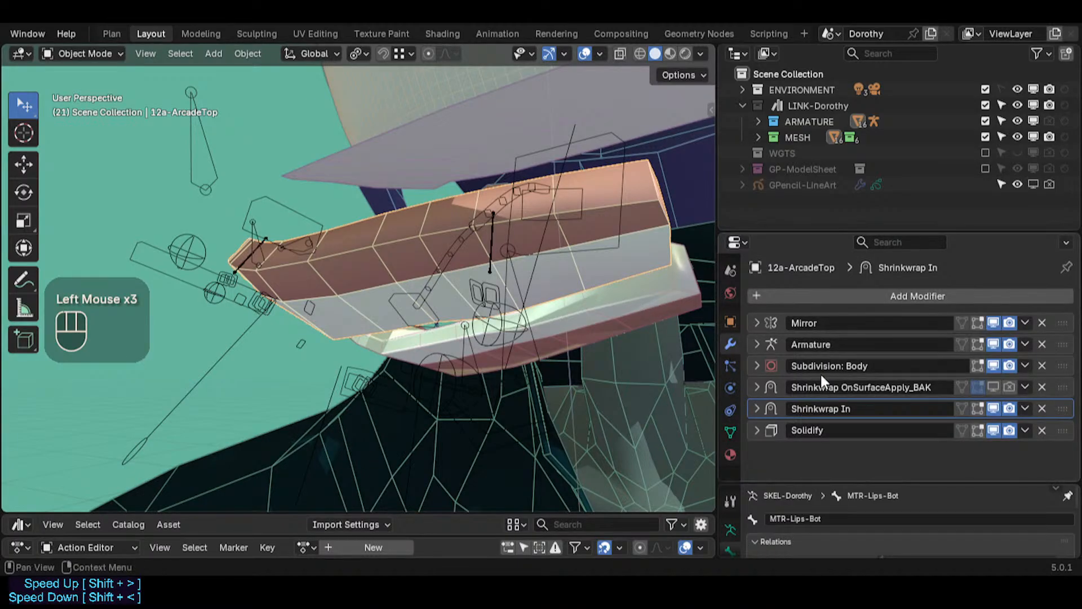
left_click(991, 367)
left_click(990, 367)
left_click(756, 344)
left_click(757, 344)
left_click(991, 321)
left_click(992, 321)
left_click(757, 365)
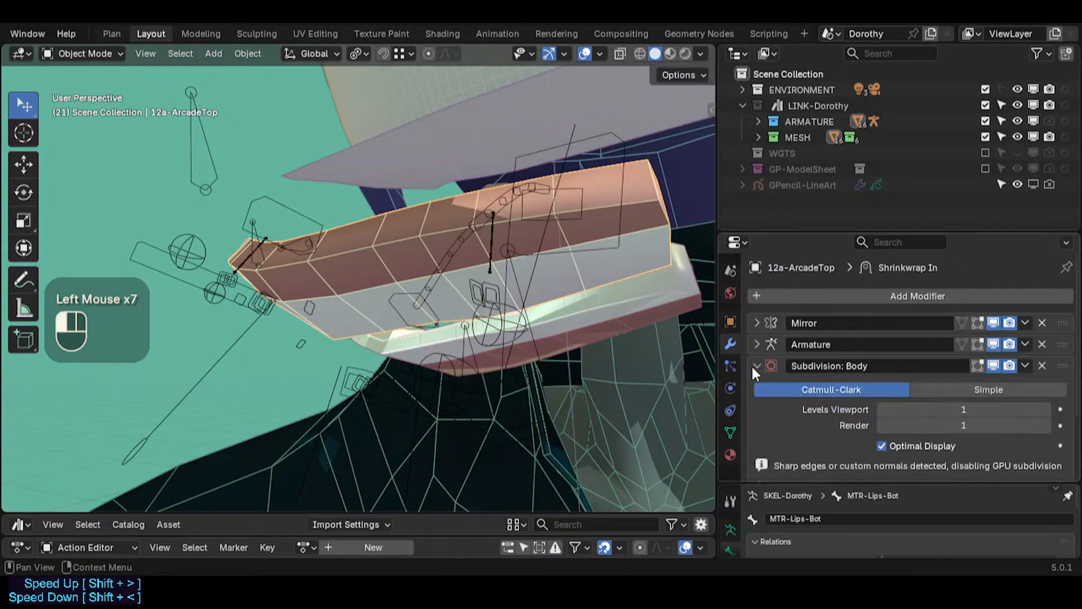
left_click(754, 365)
left_click(755, 365)
Step: Enable viewport display of the Subdivision: Body modifier on the upper arcade
scroll(757, 362, "down", 2)
left_click(756, 302)
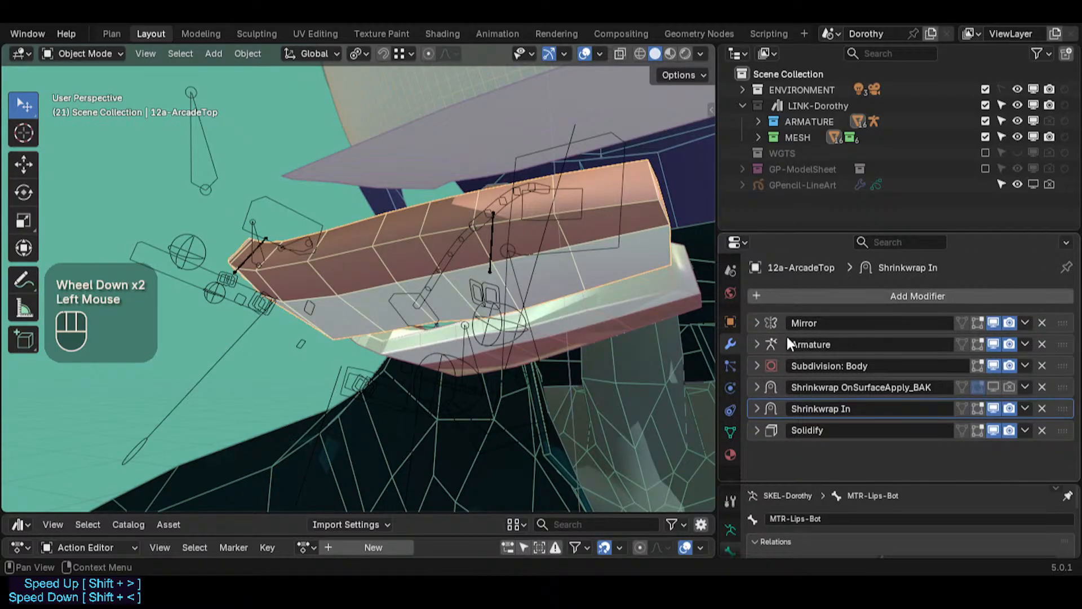
left_click(993, 365)
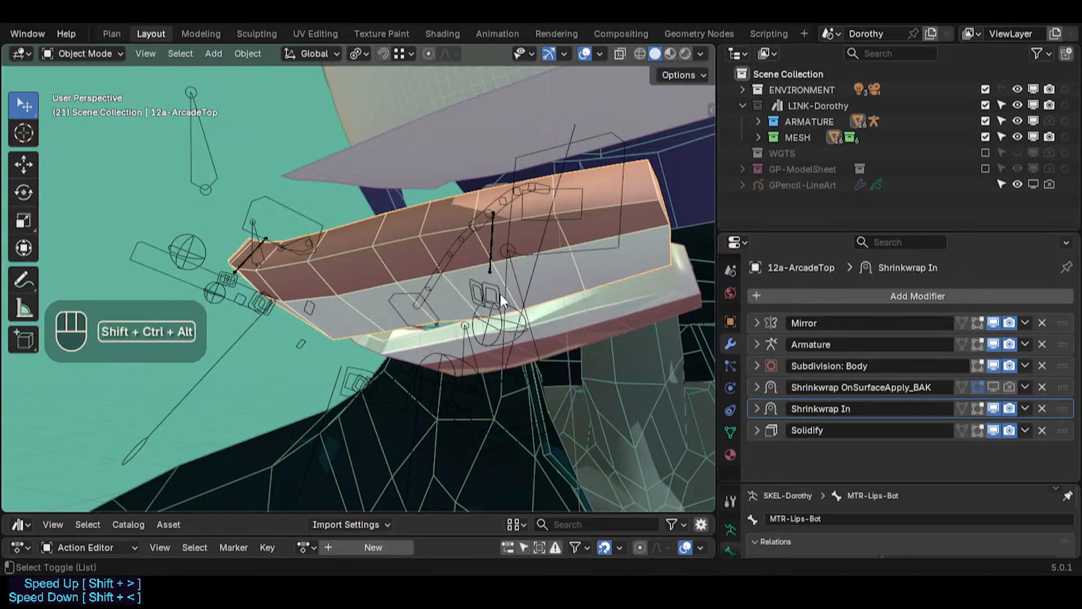
key("shift+ctrl+alt+i")
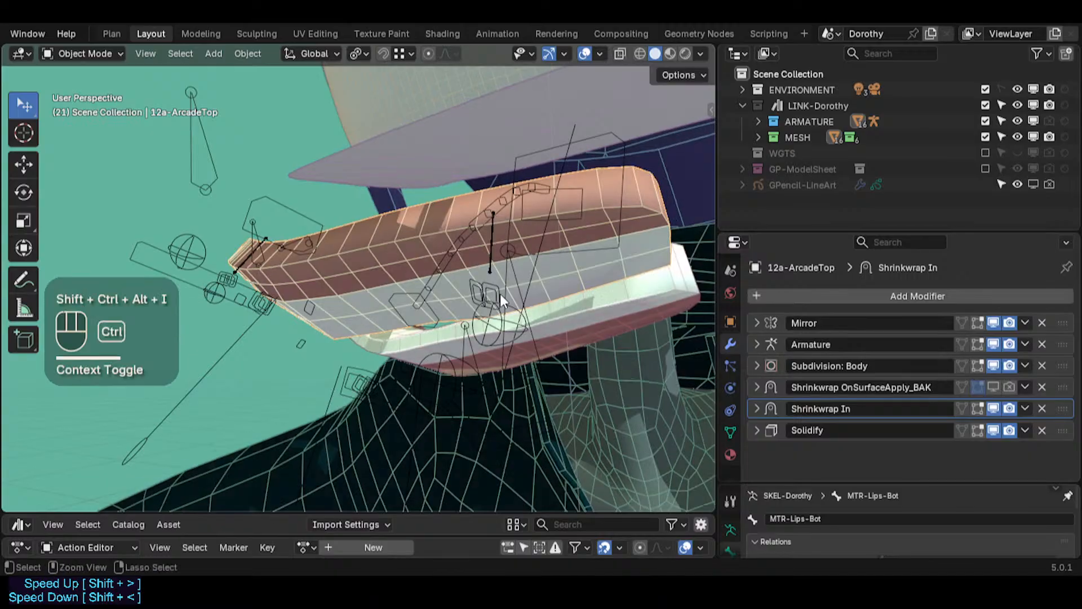
left_click(990, 365)
left_click(991, 365)
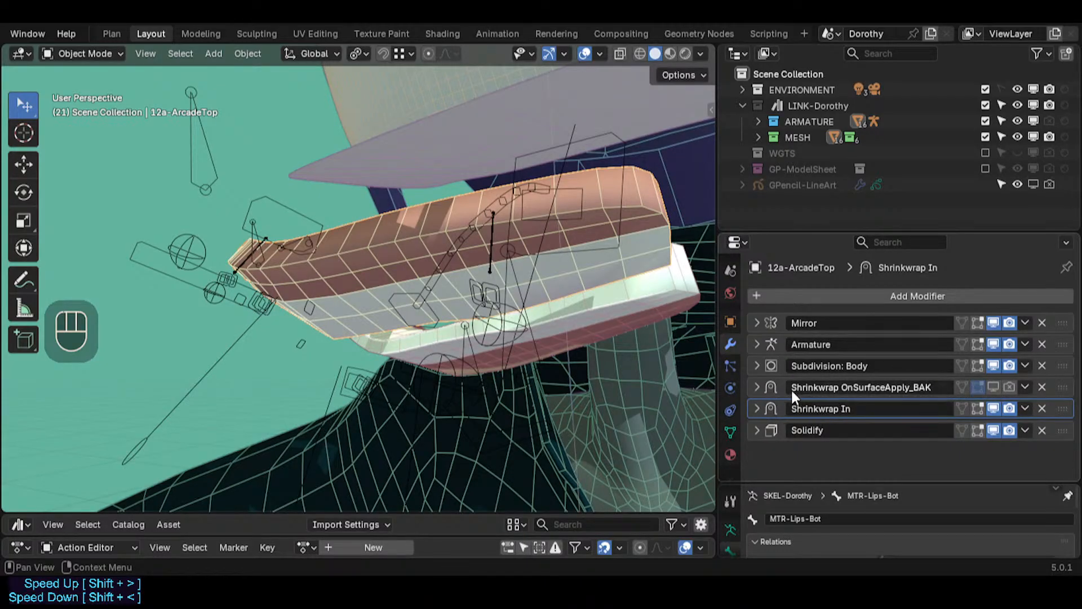
Step: Review both Shrinkwrap modifiers' settings, then enter Edit Mode on the upper arcade mesh
left_click(756, 387)
scroll(762, 393, "down", 2)
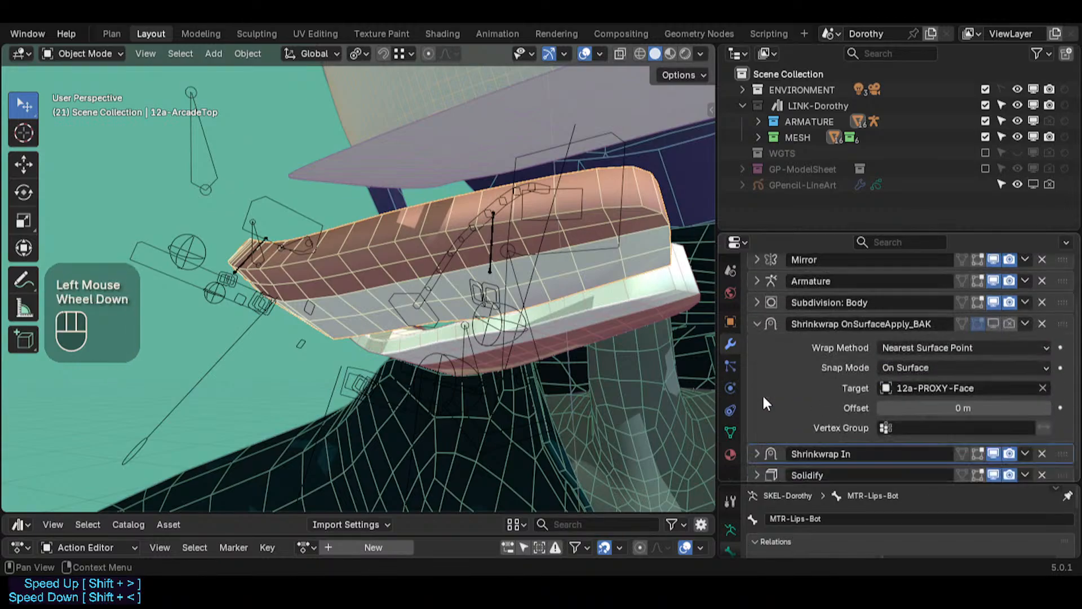
left_click(756, 442)
scroll(789, 436, "down", 2)
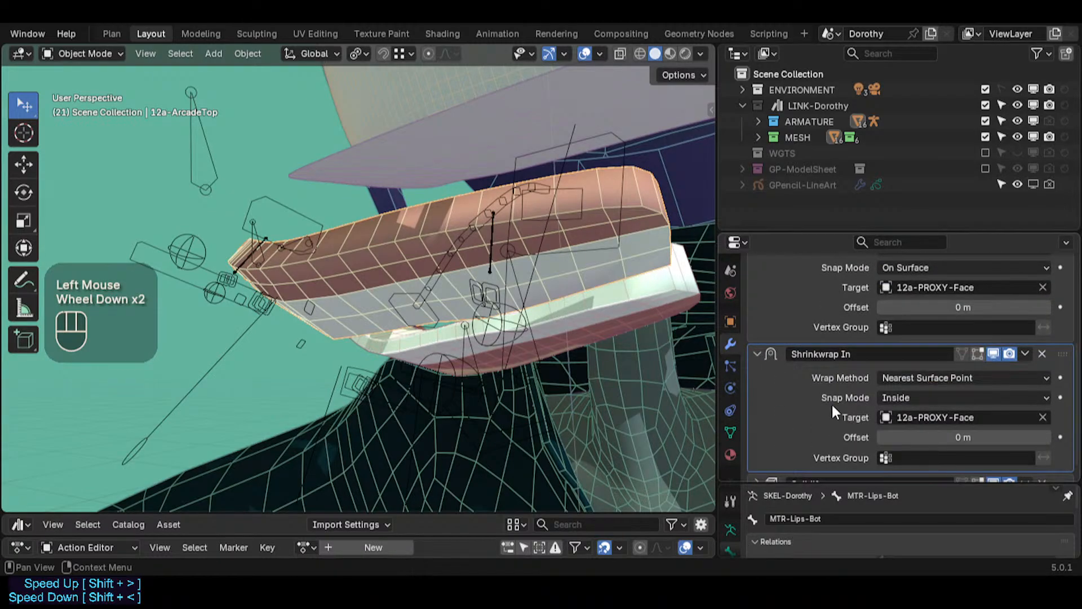
scroll(831, 403, "up", 2)
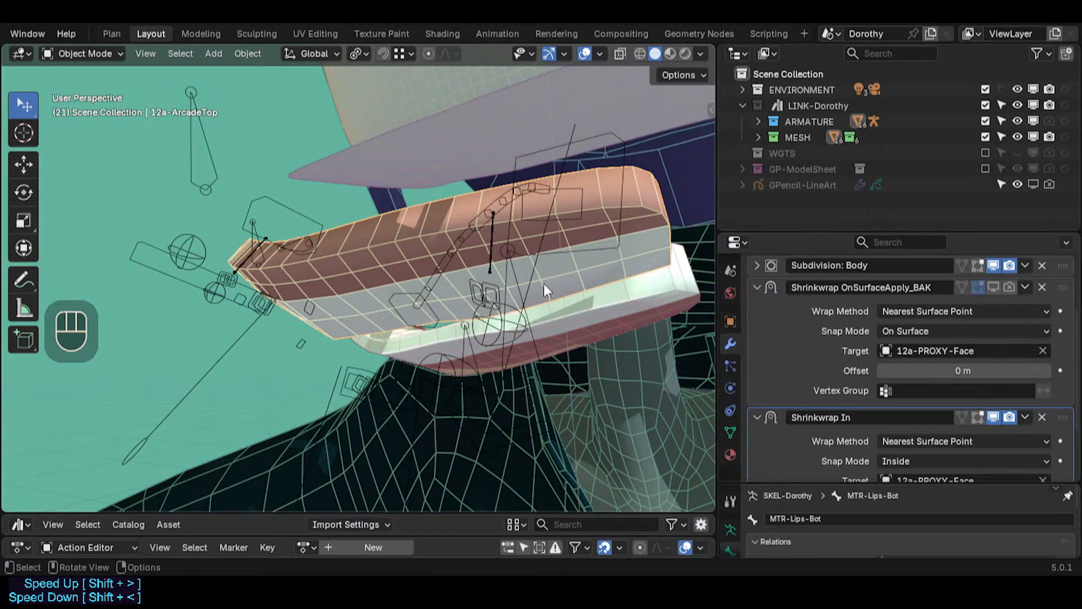
left_click(758, 288)
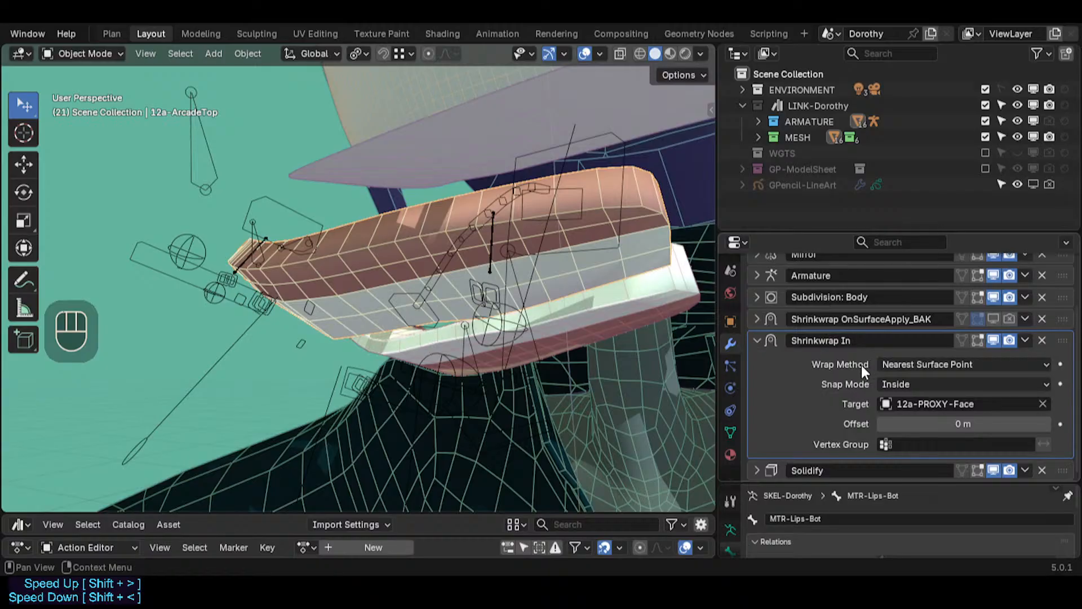
scroll(851, 356, "down", 1)
key("Tab")
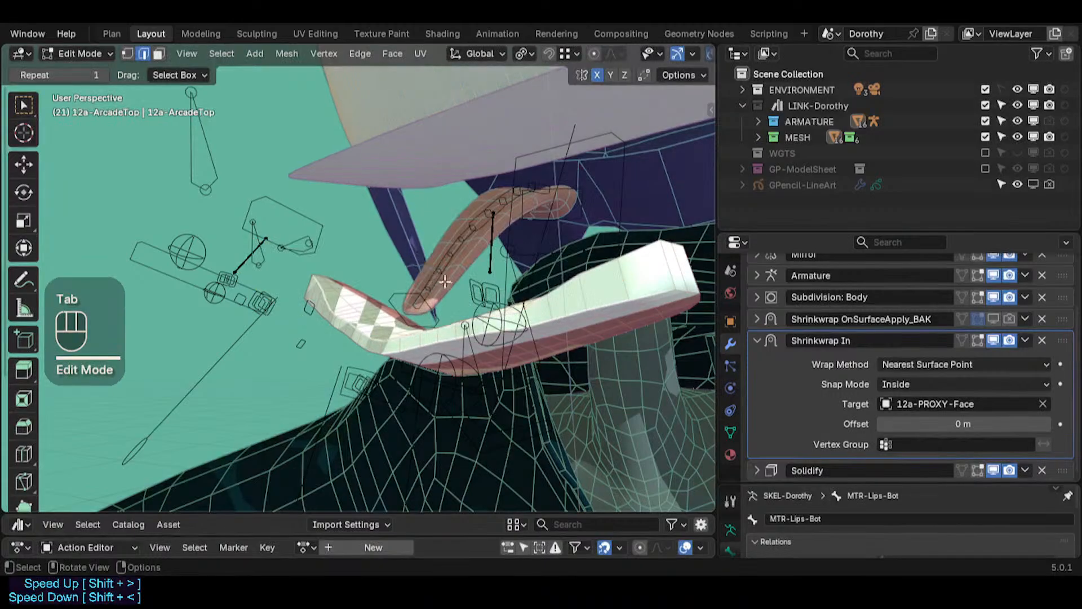
Step: Reveal all hidden geometry of the upper arcade mesh in Edit Mode
middle_click_drag(420, 263, 390, 327)
scroll(346, 327, "down", 2)
key("alt+h")
key("Tab")
key("Tab")
middle_click_drag(345, 291, 316, 313)
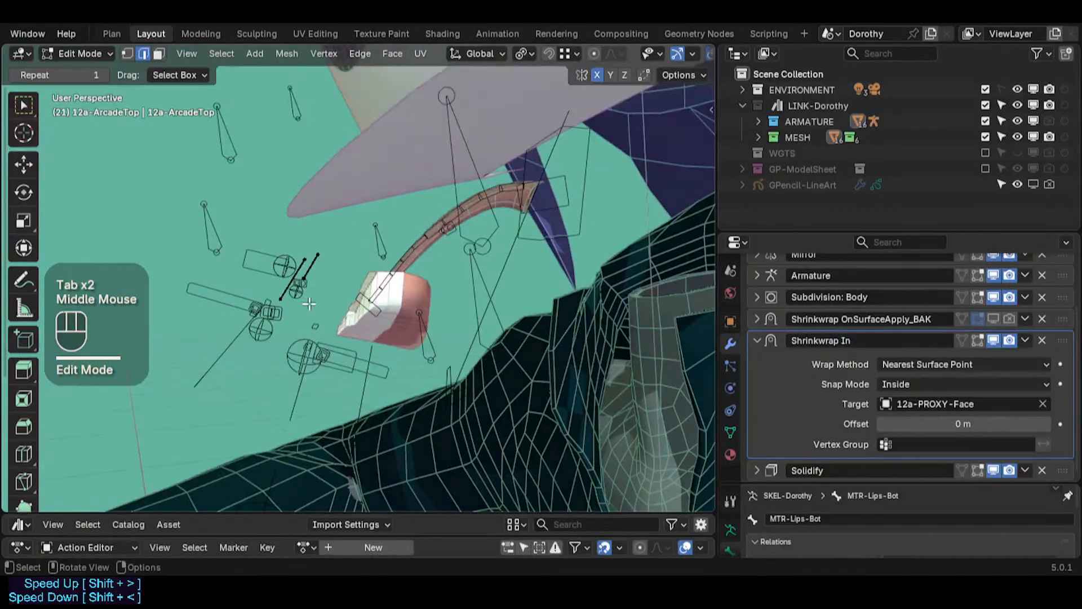
scroll(316, 313, "down", 2)
scroll(958, 341, "up", 1)
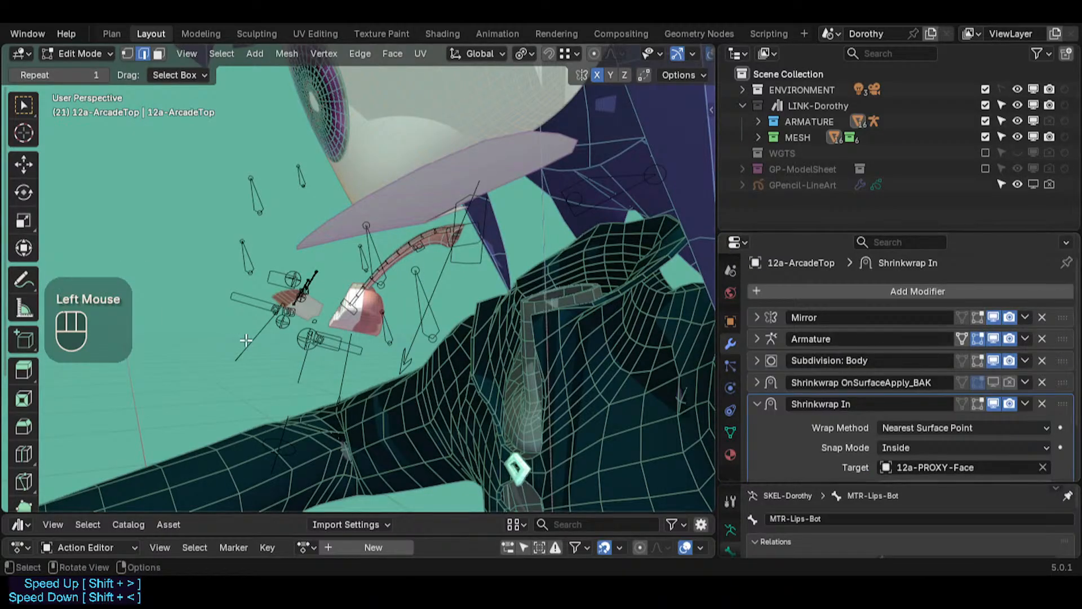
scroll(365, 302, "up", 2)
middle_click_drag(246, 340, 587, 309)
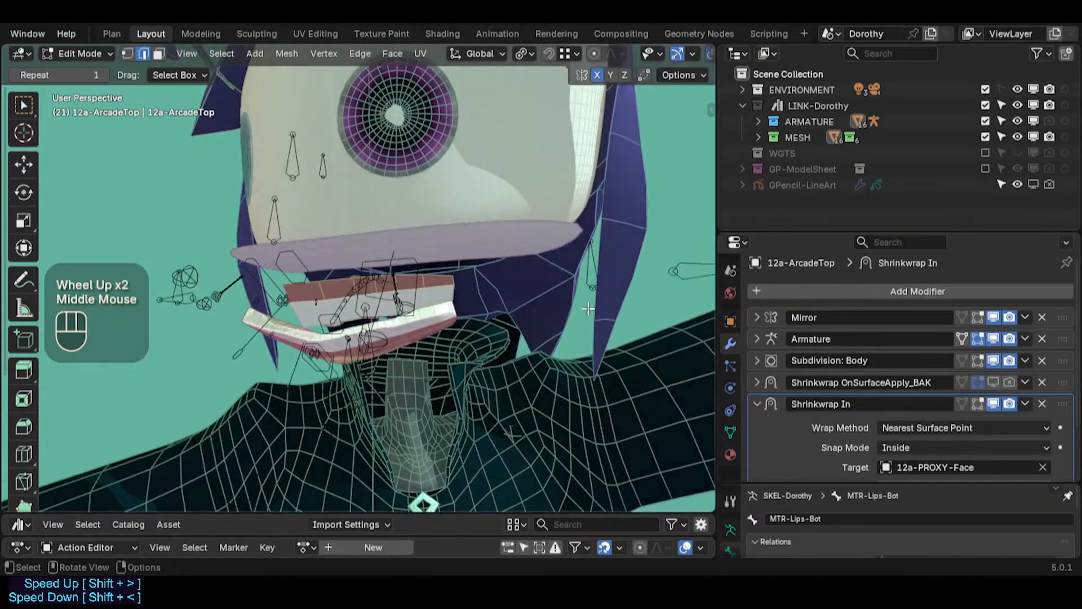
Step: Enable the Mirror modifier's display in Edit Mode on the upper arcade
left_click(978, 318)
middle_click_drag(408, 320, 357, 332)
scroll(356, 331, "up", 1)
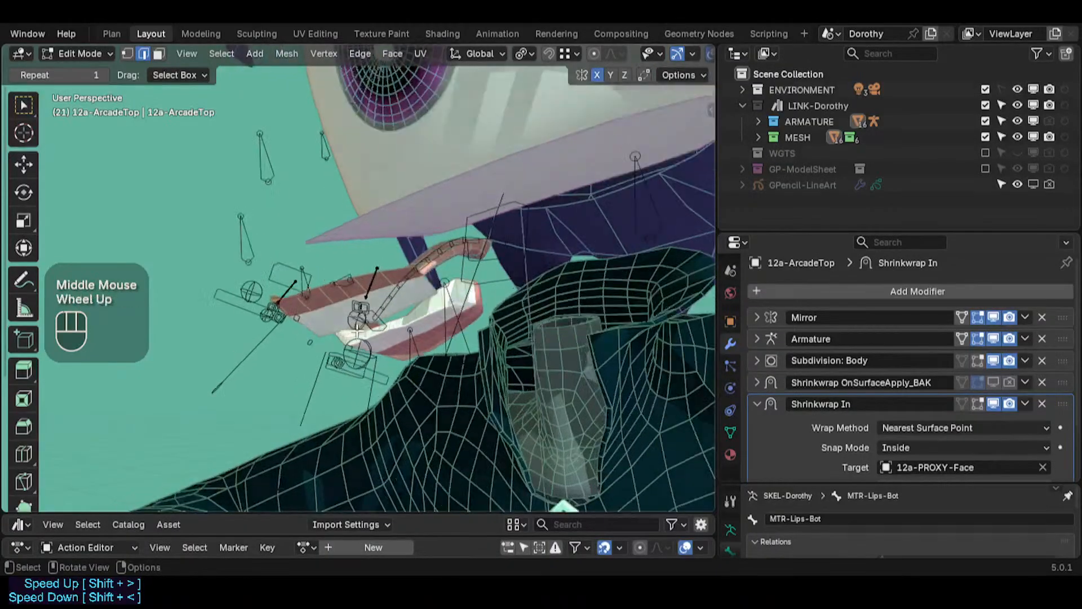
scroll(357, 331, "up", 1)
scroll(833, 403, "down", 1)
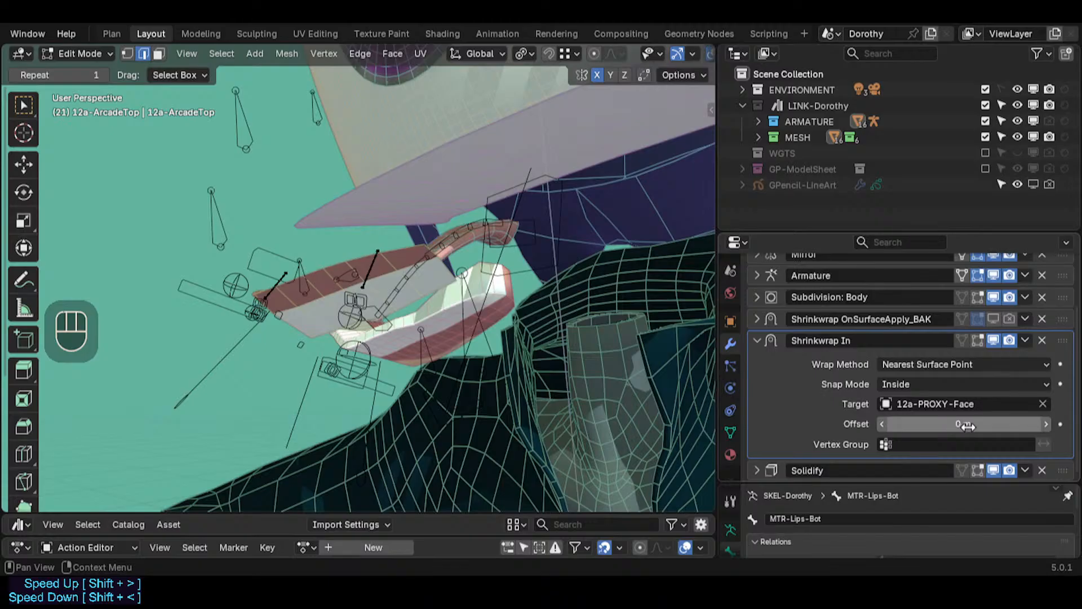
Step: Try dragging the Shrinkwrap In modifier's offset, then reset it to 0 m
middle_click_drag(440, 285, 491, 299)
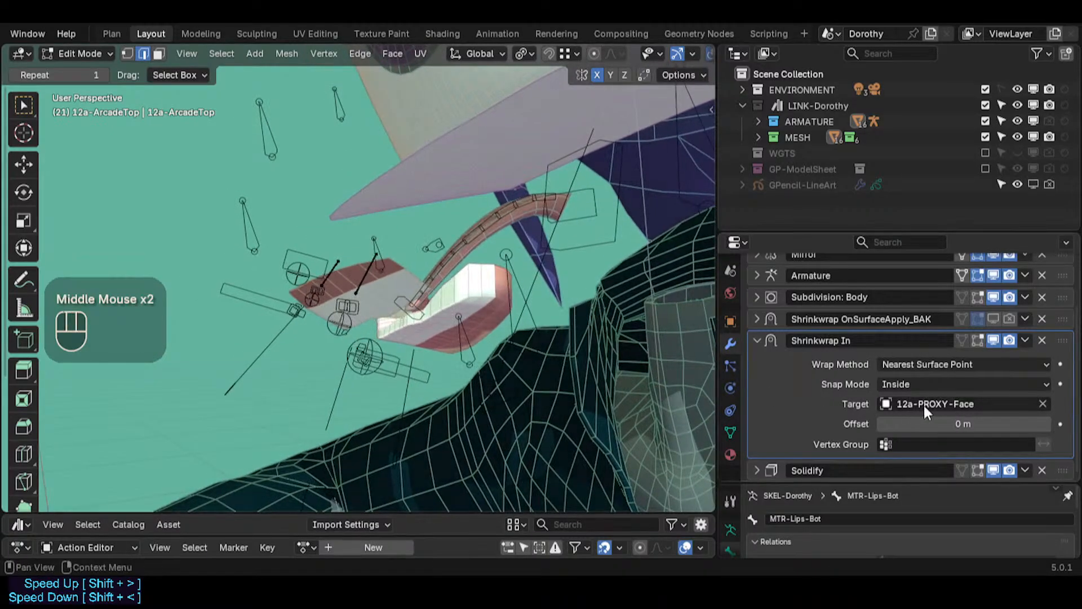
mouse_move(947, 425)
left_mouse_down()
mouse_move(917, 424)
mouse_move(964, 424)
mouse_move(941, 423)
left_mouse_up()
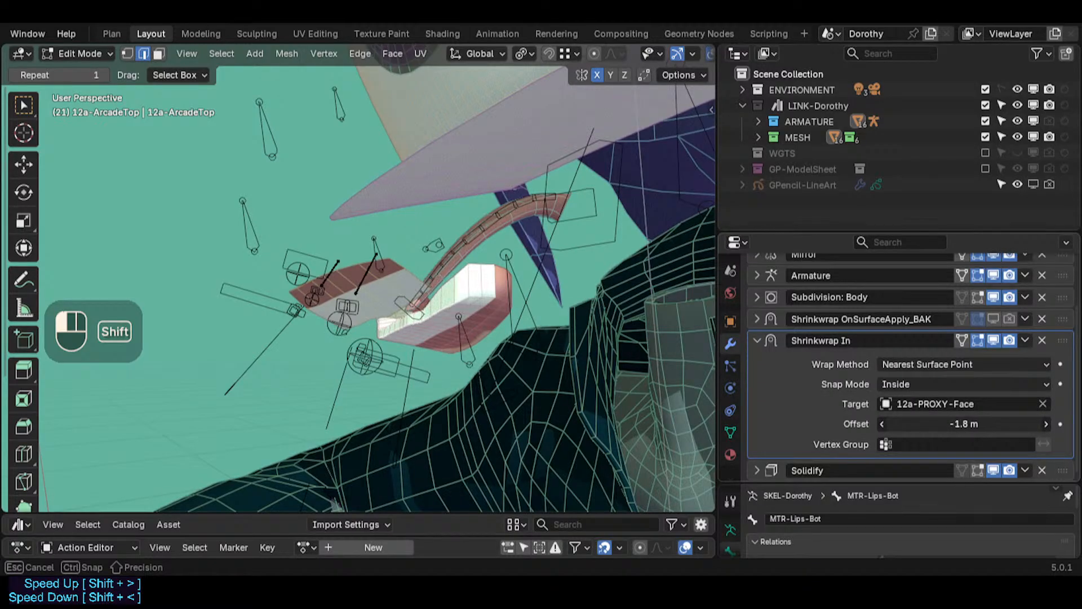
mouse_move(955, 424)
left_mouse_down("shift")
mouse_move(970, 424)
mouse_move(957, 425)
left_mouse_up("shift")
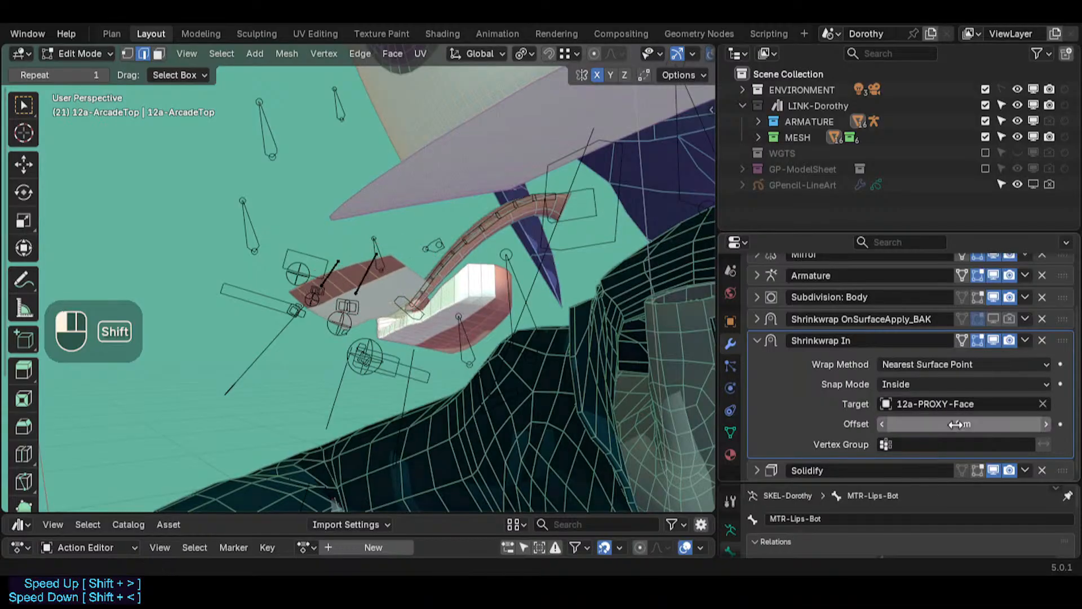
left_click(957, 425)
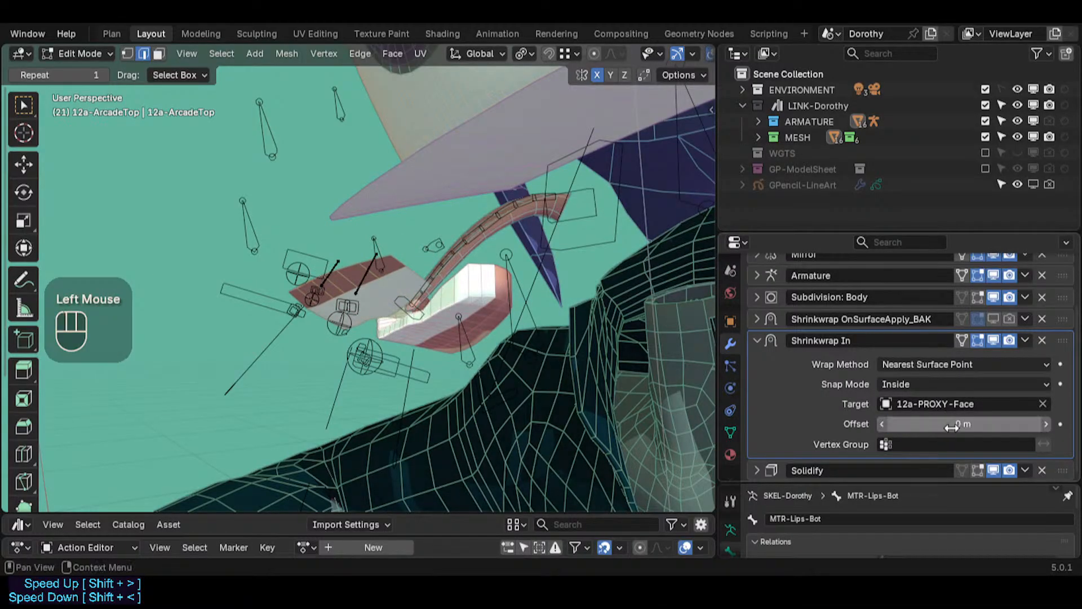
scroll(870, 397, "down", 3)
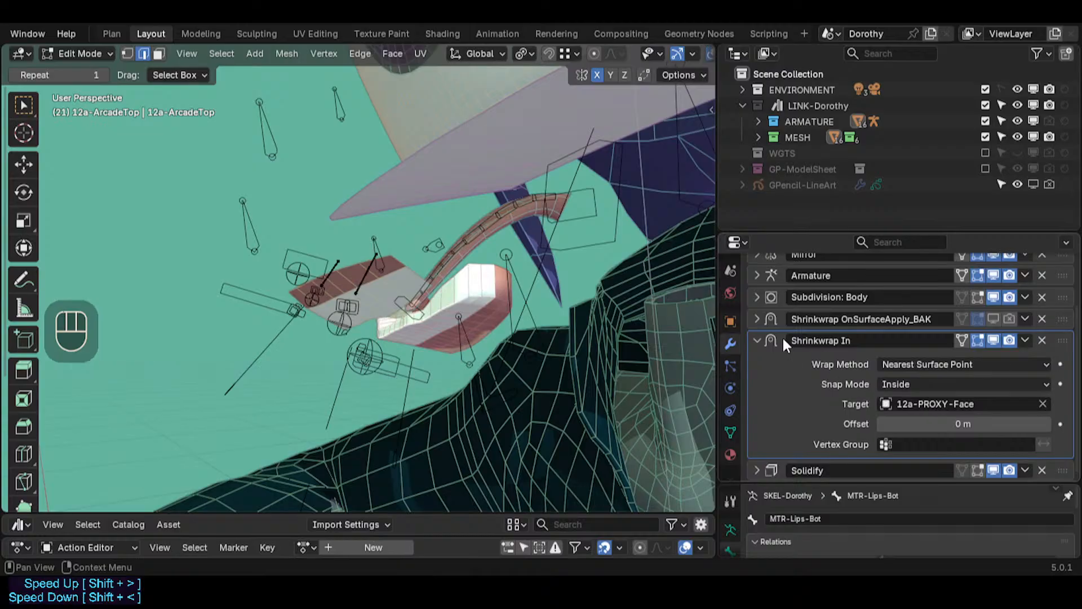
Step: Collapse Shrinkwrap In and expand the Solidify modifier to inspect its settings
left_click(756, 340)
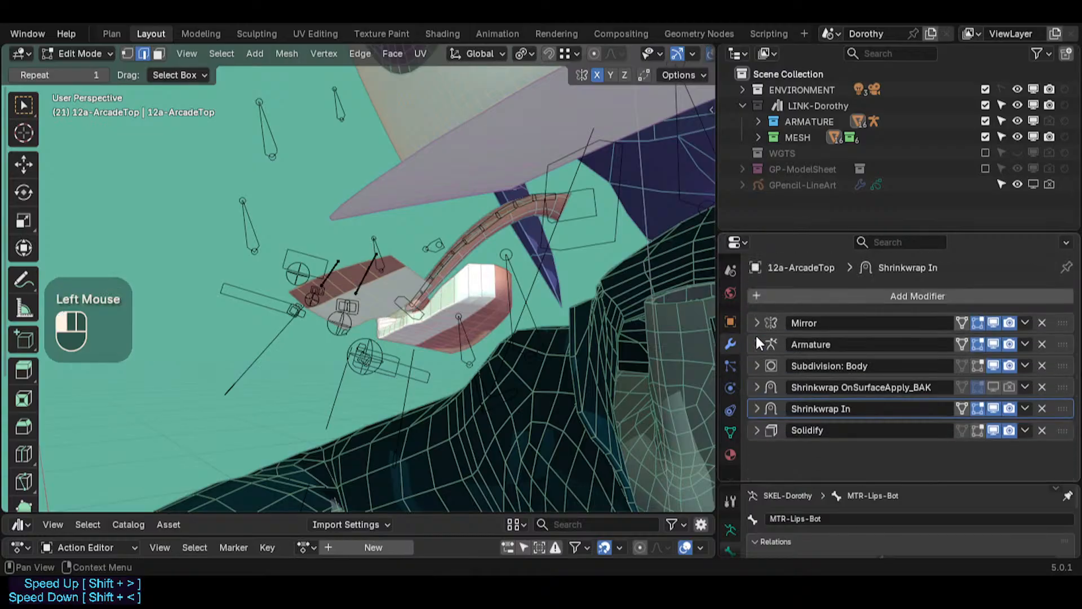
left_click(755, 430)
scroll(958, 447, "down", 2)
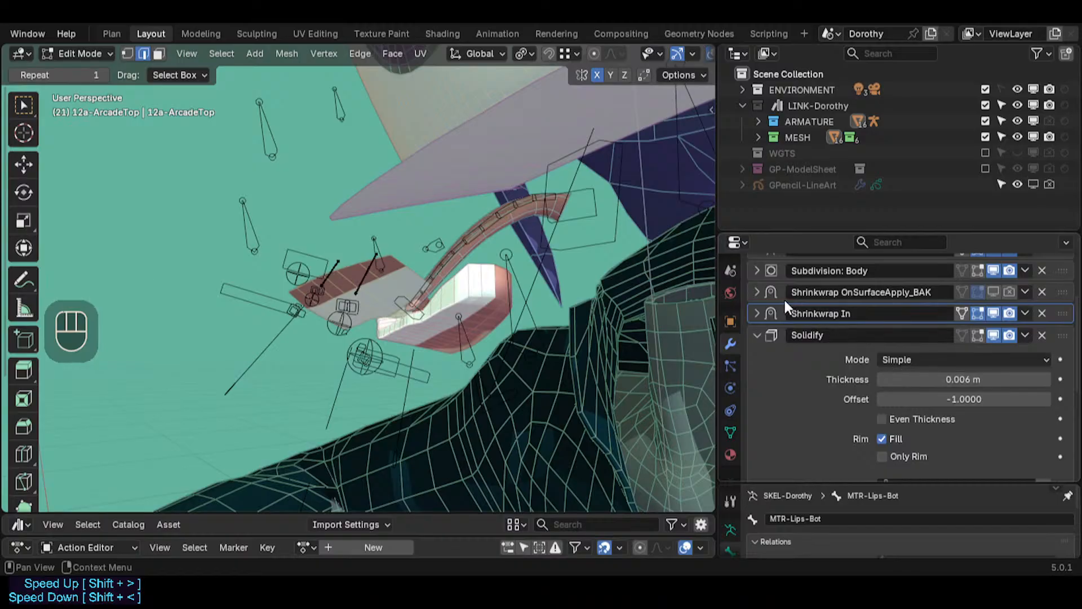
left_click(757, 314)
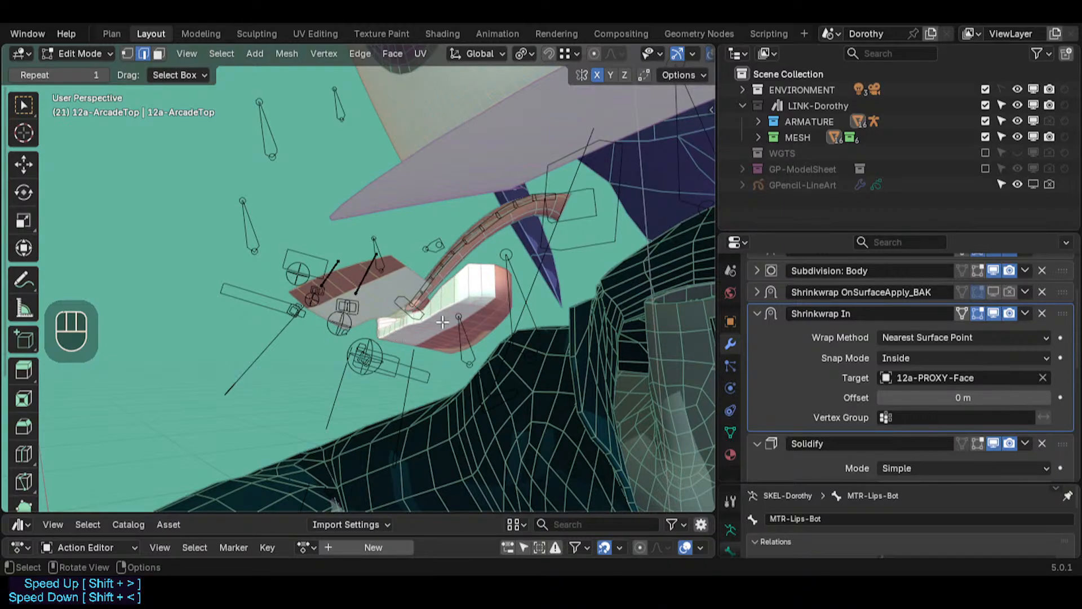
Step: Expand the MESH collection and show the PROXY collection in the viewport
left_click(758, 136)
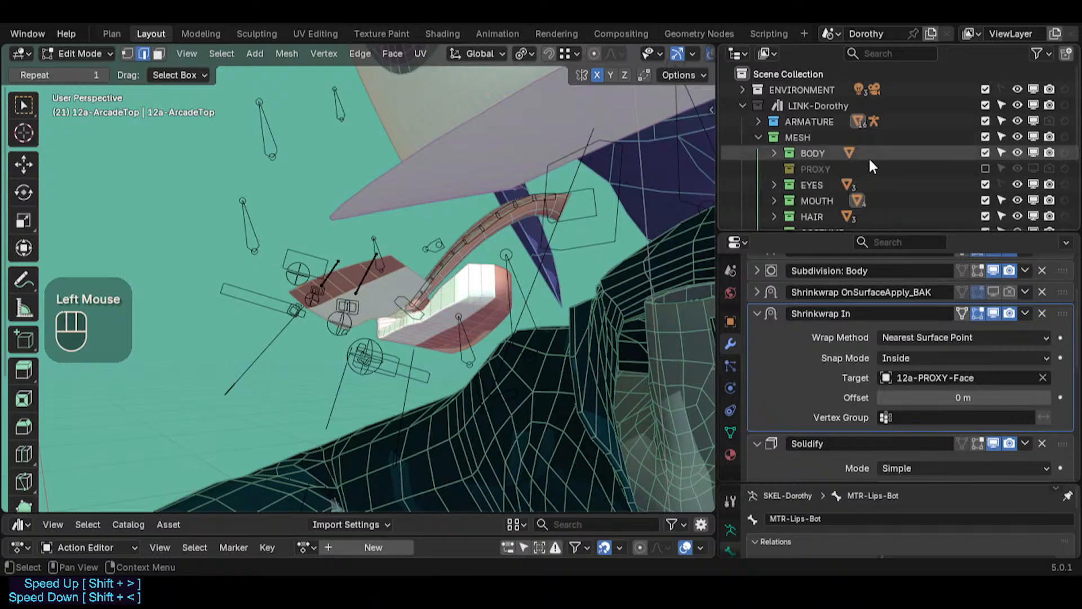
left_click(1040, 168)
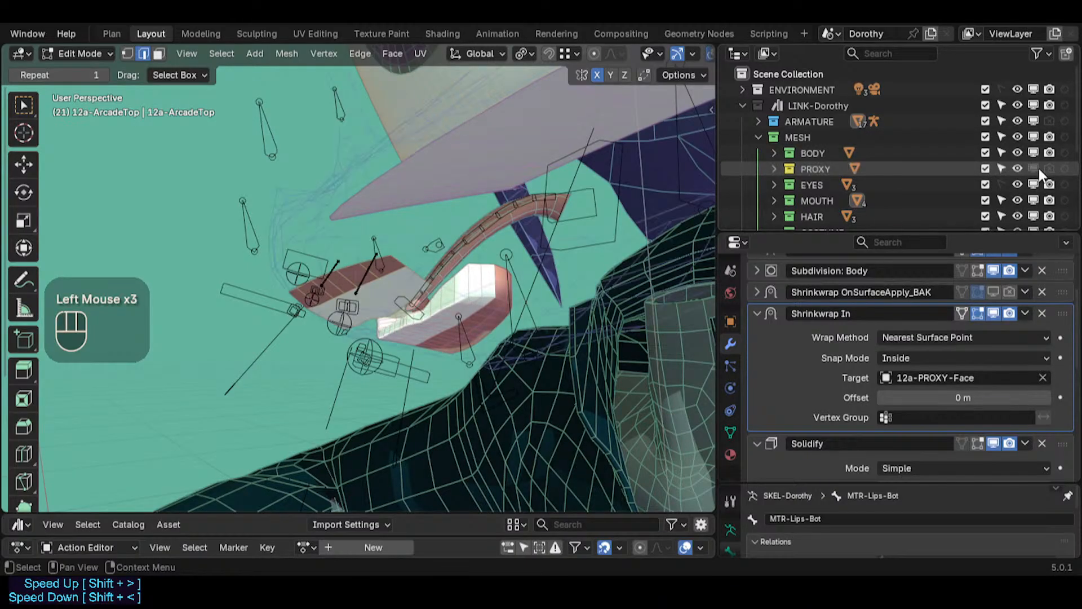
middle_click_drag(395, 270, 641, 184)
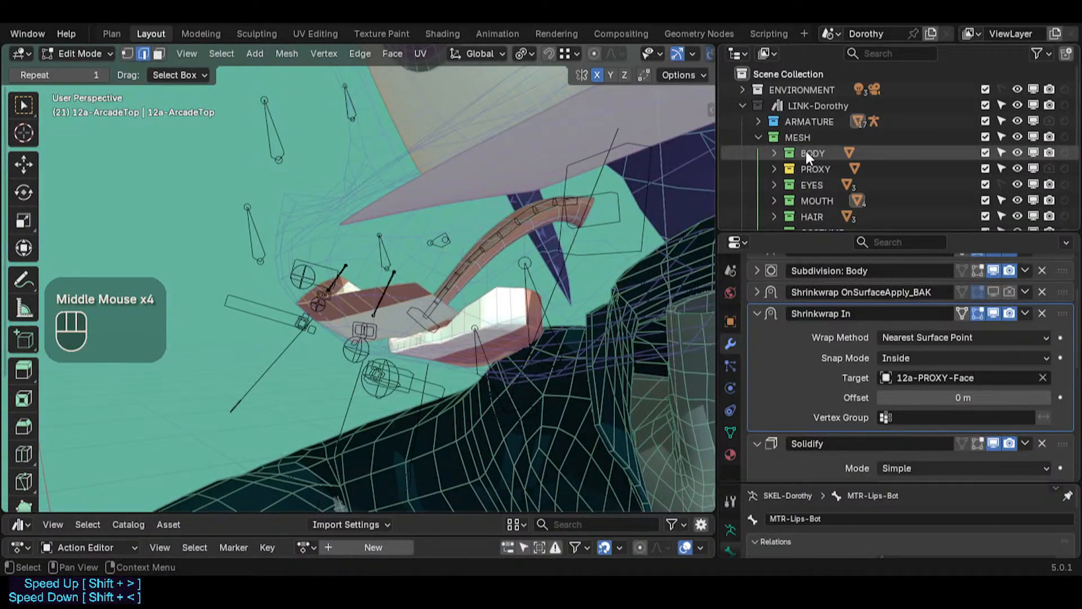
Step: Toggle the 0-Dorothy_Body object's viewport visibility to compare the arcade fit, leaving it hidden
left_click(775, 152)
left_click(1018, 168)
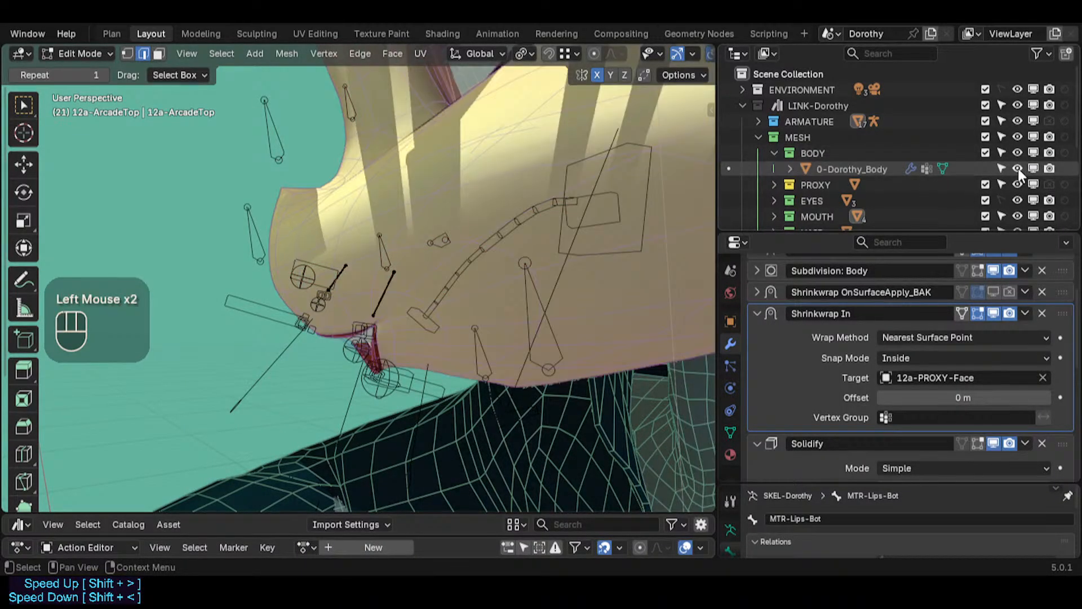
left_click(1018, 168)
left_click(1018, 168)
middle_click_drag(1012, 180, 1003, 192)
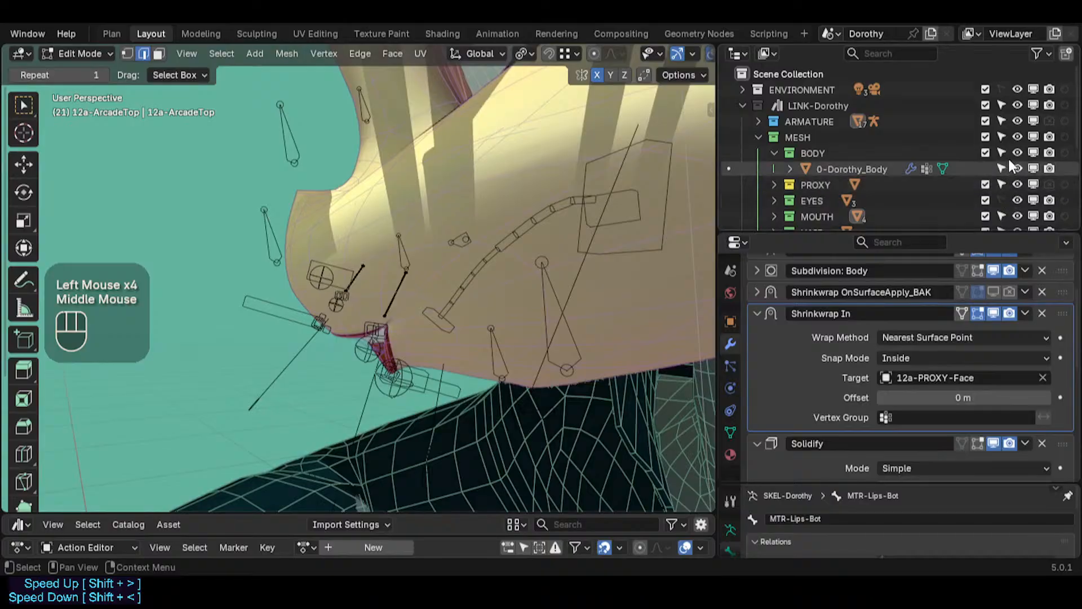
left_click(1021, 167)
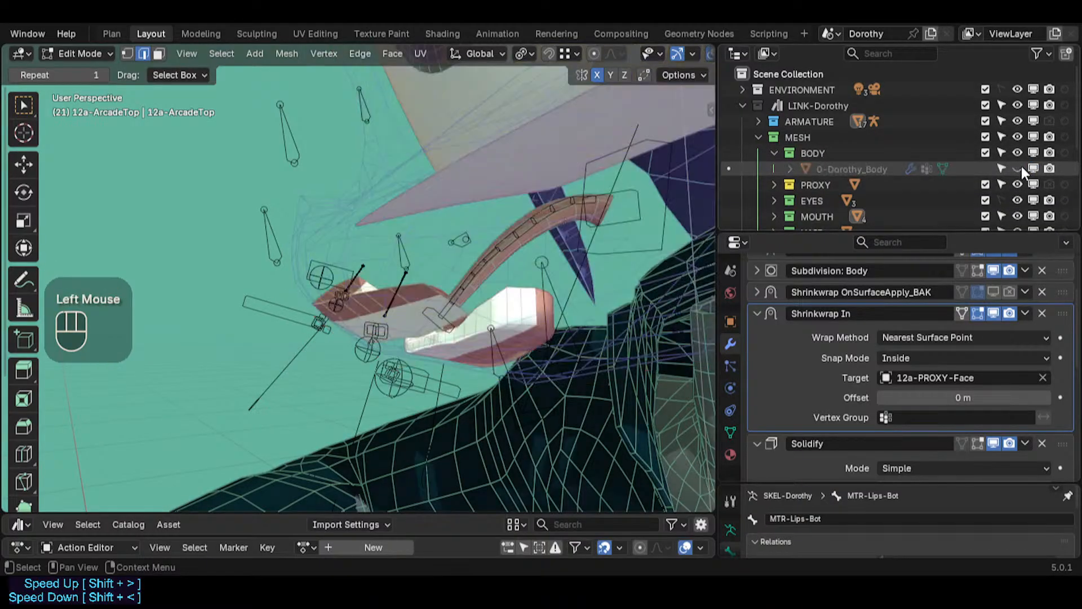
left_click(1021, 166)
left_click(1021, 167)
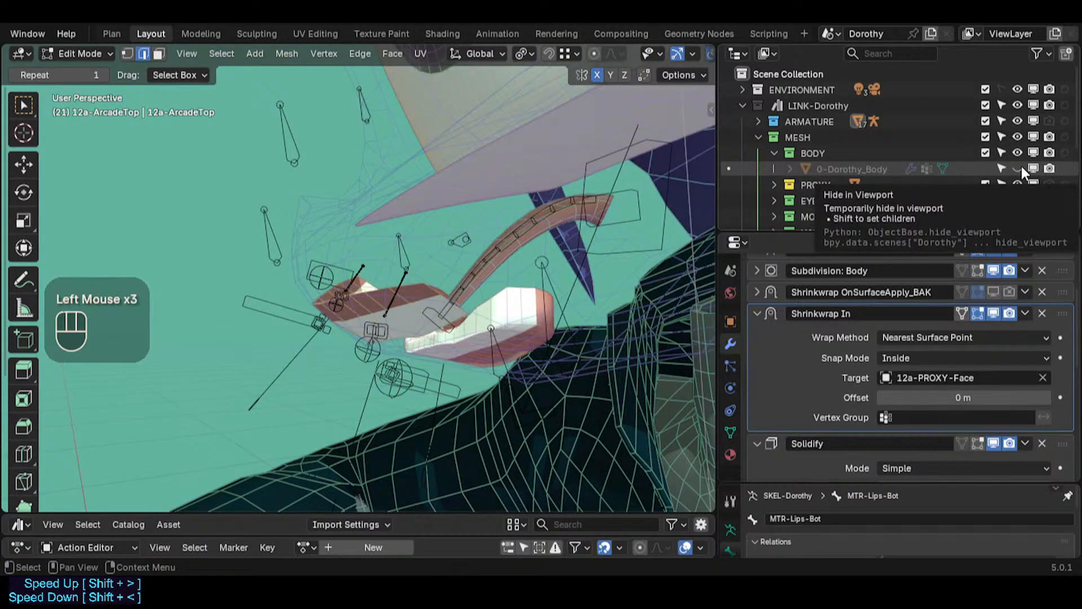
left_click(1021, 166)
left_click(1021, 167)
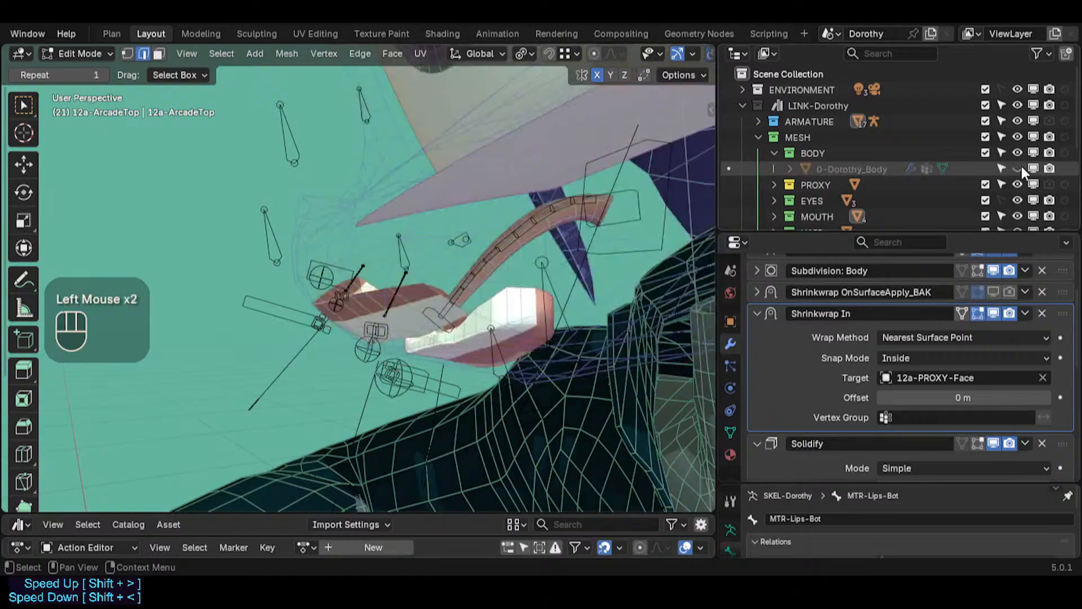
left_click(1021, 167)
left_click(1021, 167)
left_click(1021, 167)
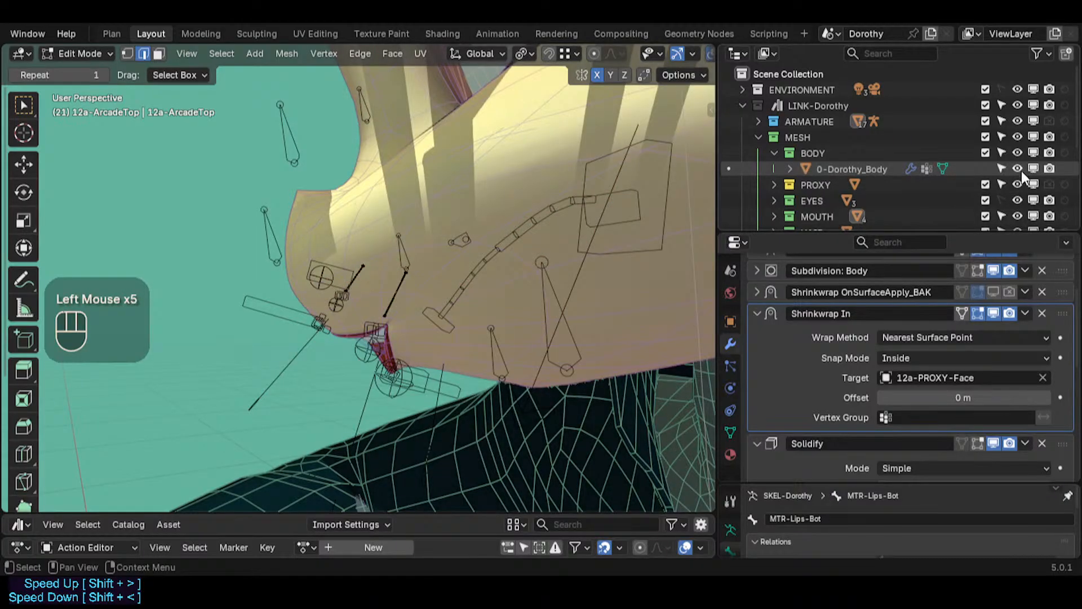
left_click(1021, 169)
middle_click_drag(459, 282, 394, 282)
scroll(389, 299, "up", 2)
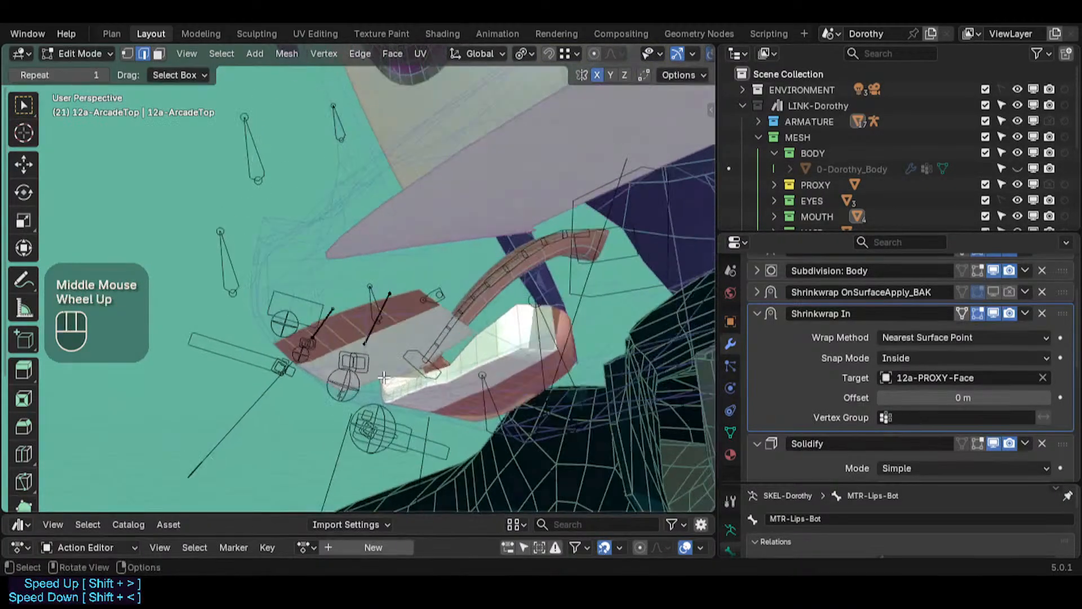
middle_click_drag(360, 349, 225, 361)
scroll(333, 398, "up", 1)
scroll(130, 393, "down", 3)
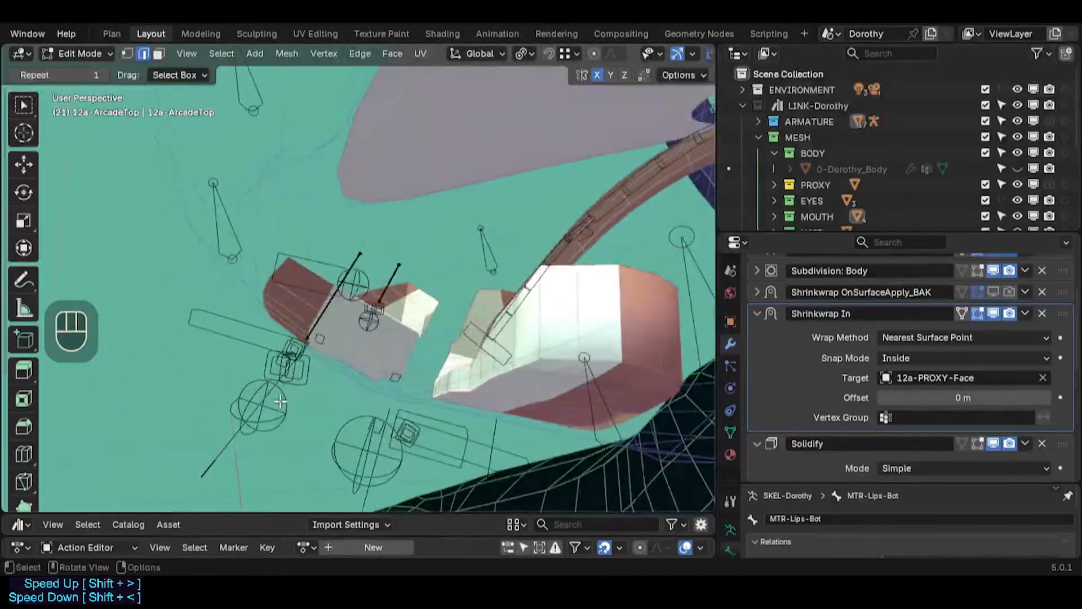
middle_click_drag(130, 393, 365, 348)
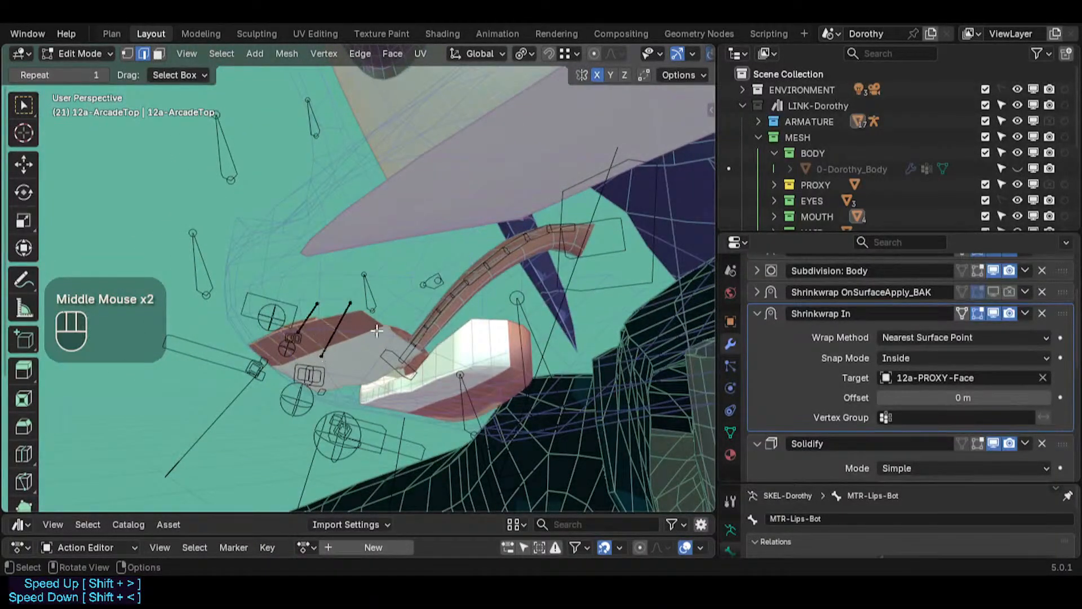
Step: Switch to the armature in Pose Mode and try moving the CTL-Lips-Top control
key("ctrl+Tab")
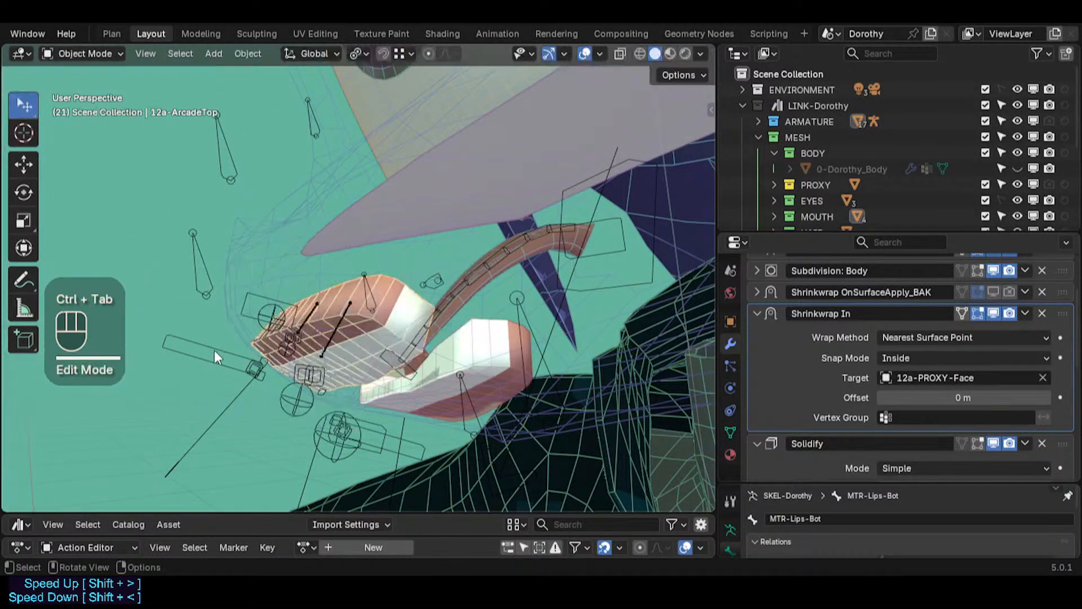
left_click(217, 350)
key("ctrl+Tab")
left_click(223, 350)
key("g")
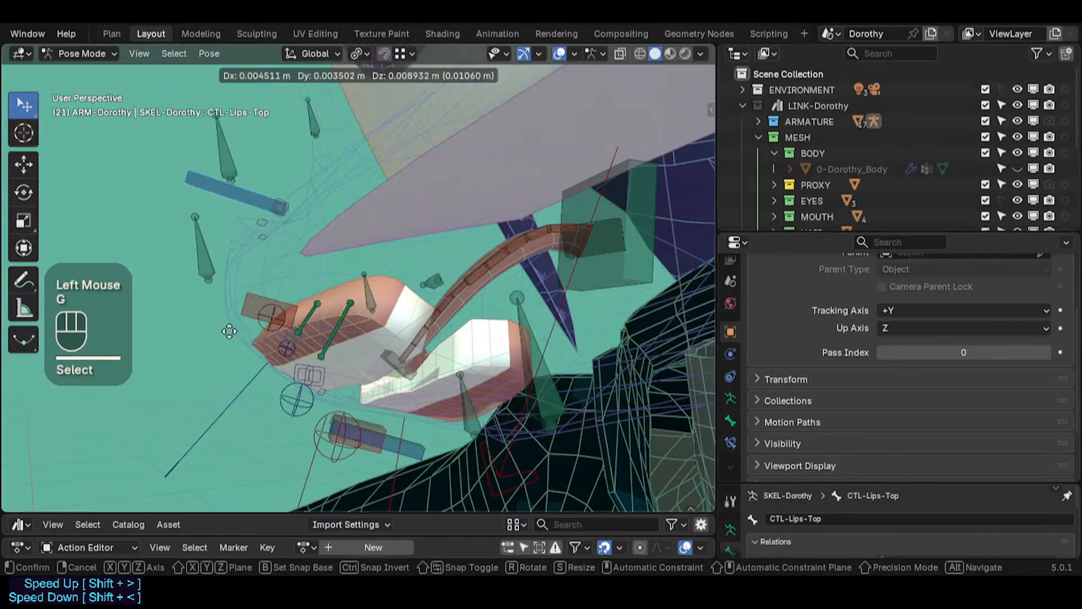
key("Escape")
Step: Try grabbing the MTR-Lips-Top bone and a neighbouring lip bone, cancelling each move
mouse_move(257, 321)
middle_mouse_down()
mouse_move(318, 309)
mouse_move(424, 317)
mouse_move(513, 256)
mouse_move(477, 300)
mouse_move(385, 368)
mouse_move(262, 327)
middle_mouse_up()
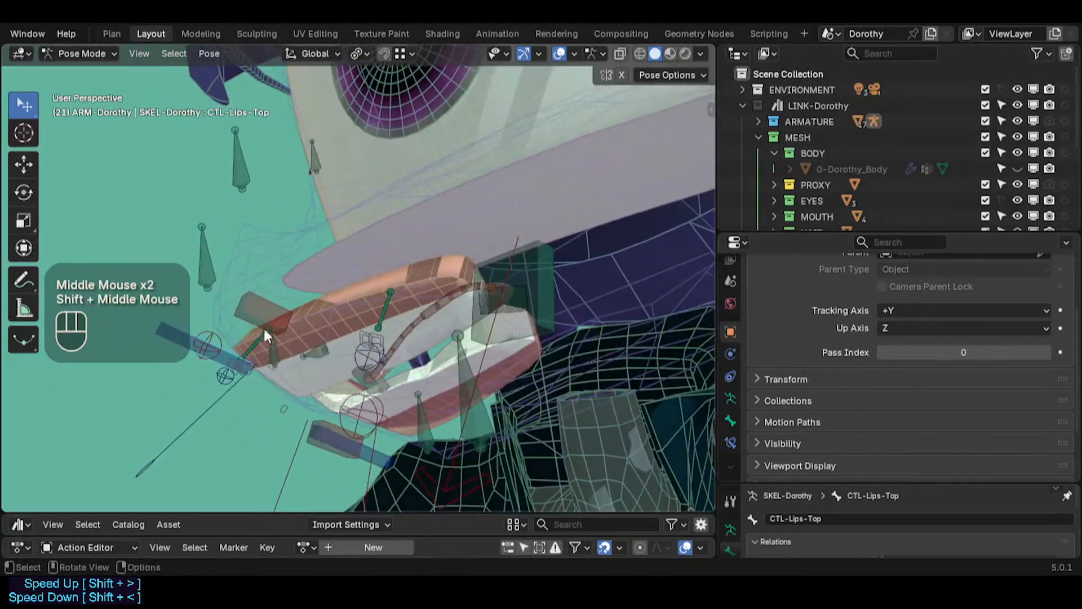
left_click(256, 324)
key("g")
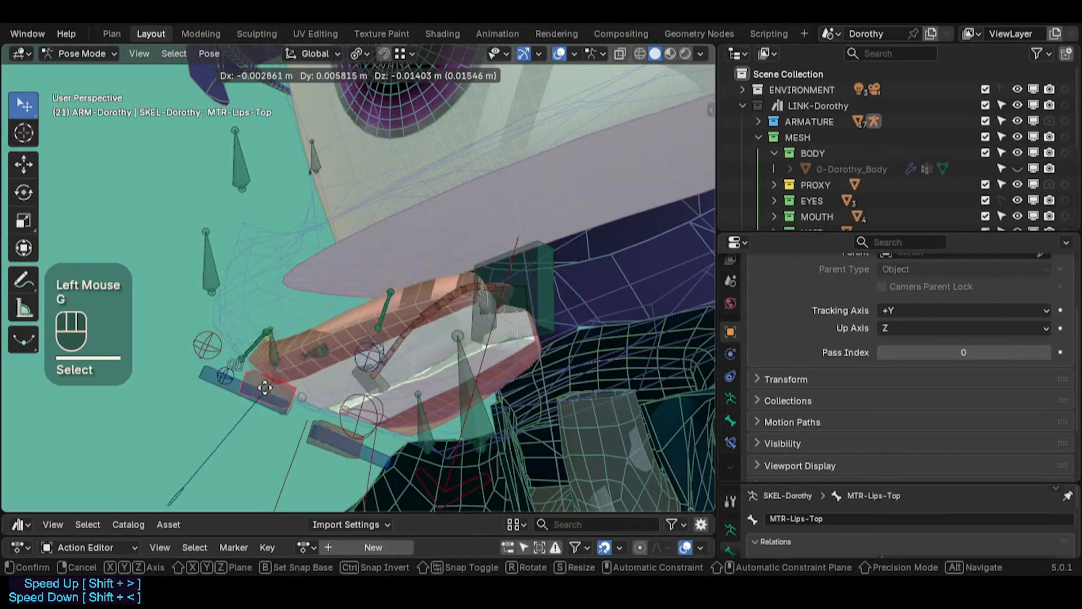
key("Escape")
middle_click_drag(236, 330, 242, 405)
left_click(293, 344)
key("g")
key("Escape")
Step: Move the CTL-Arcade-Top control to test the upper arcade's deformation
left_click(238, 354)
key("g")
left_click(317, 378)
key("g")
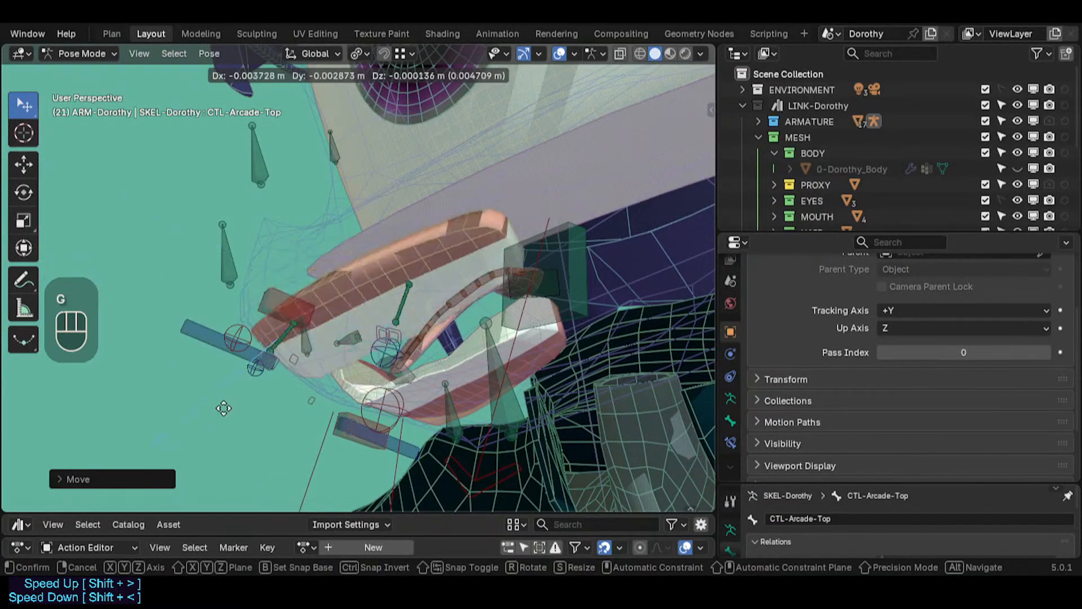
left_click(205, 388)
middle_click_drag(205, 387, 174, 381)
key("g")
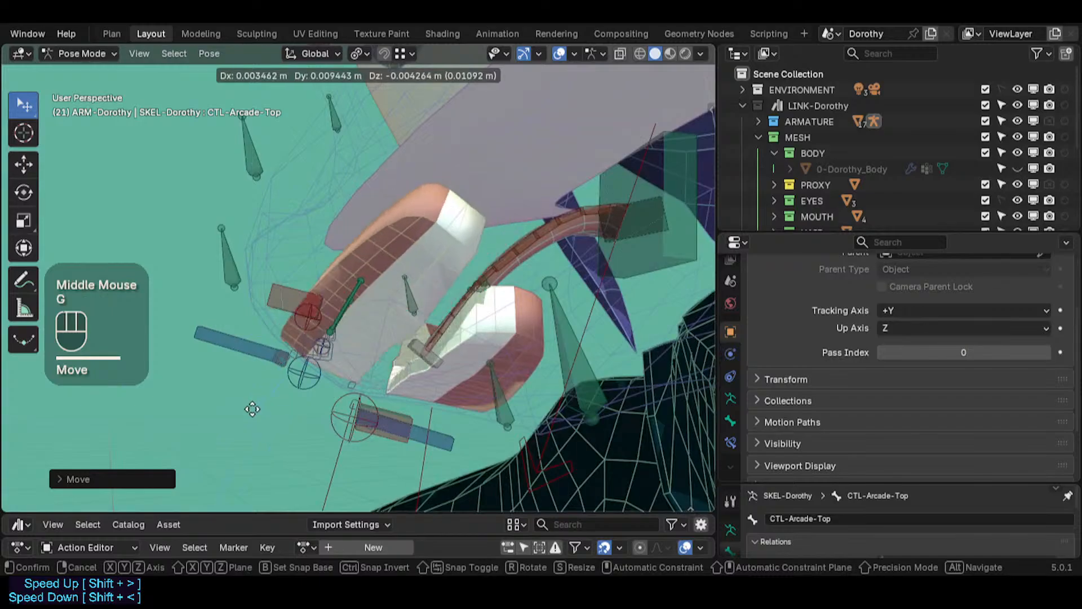
left_click(236, 414)
Step: Keep moving CTL-Arcade-Top from different angles to check the upper arcade follows the face
middle_click_drag(237, 415, 309, 314)
key("g")
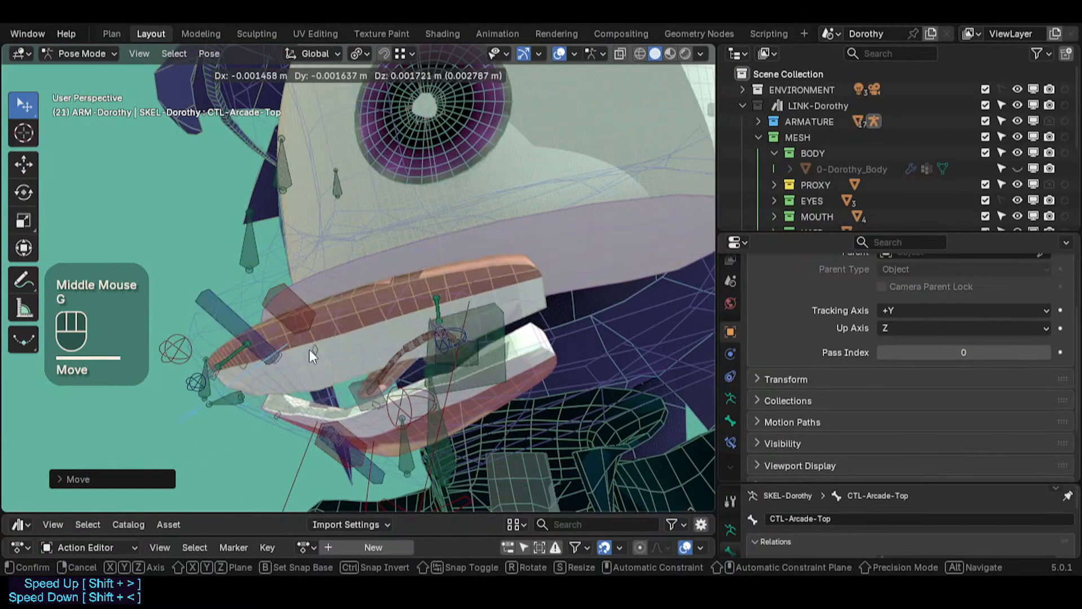
left_click(309, 352)
middle_click_drag(309, 352, 262, 395)
key("g")
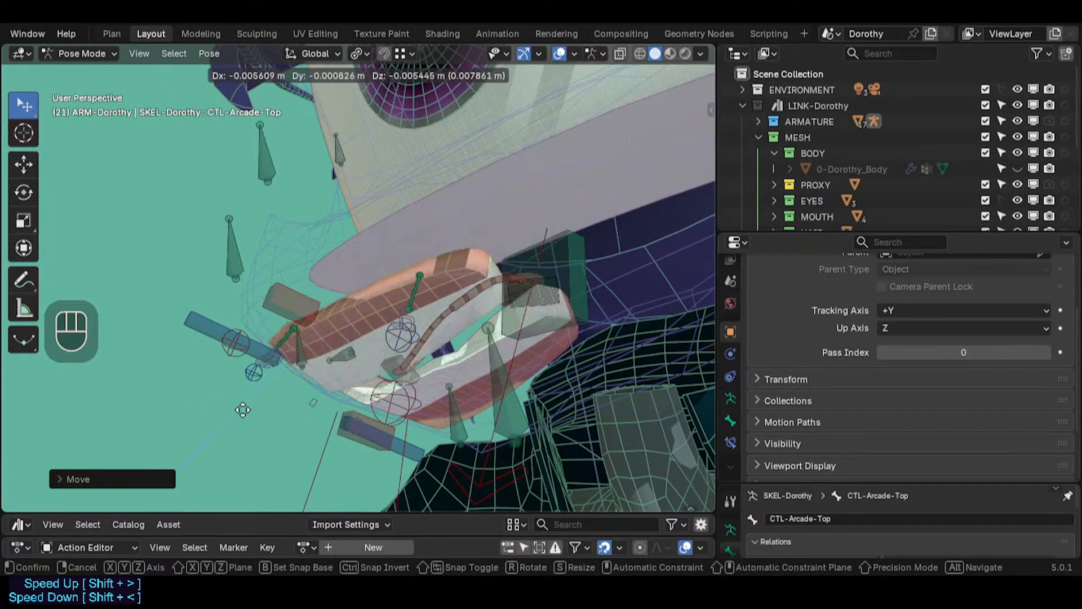
left_click(276, 388)
middle_click_drag(276, 388, 310, 361)
key("g")
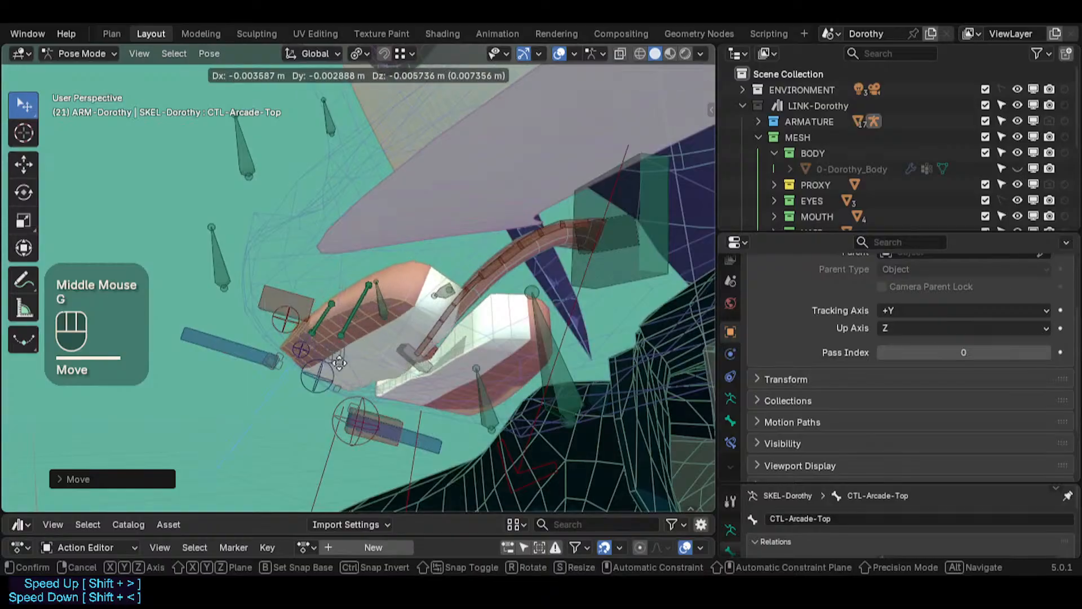
left_click(336, 357)
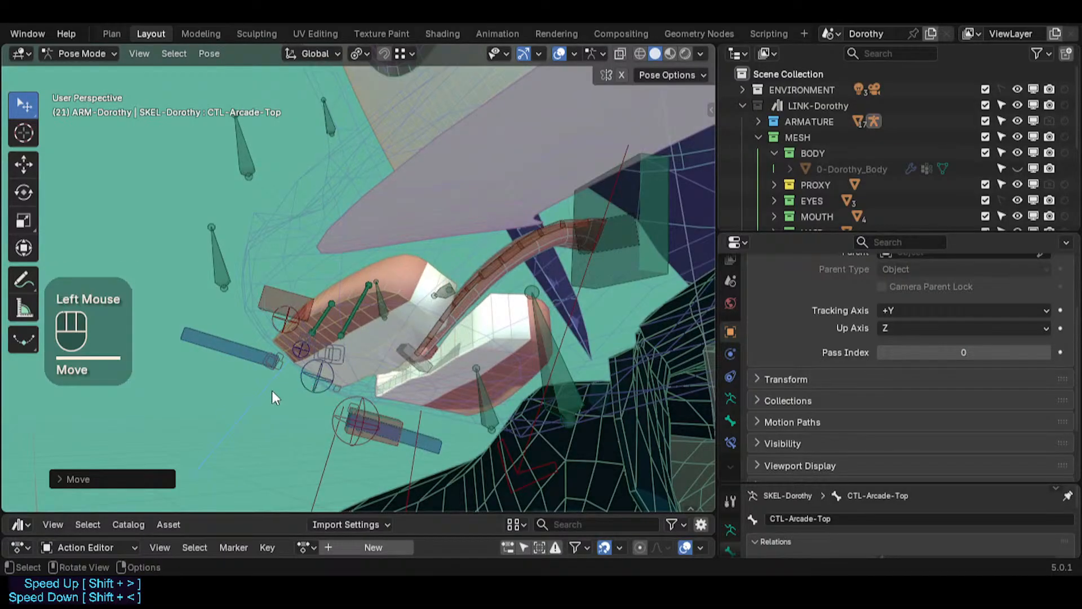
Step: Move CTL-Arcade-Top twice more to check the upper arcade's deformation
key("g")
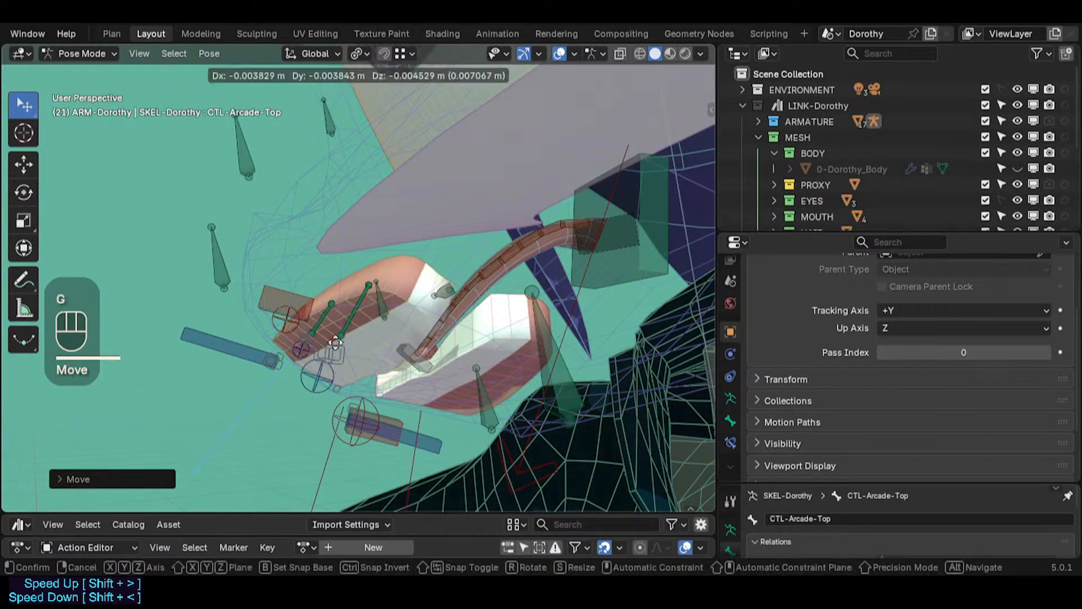
left_click(248, 247)
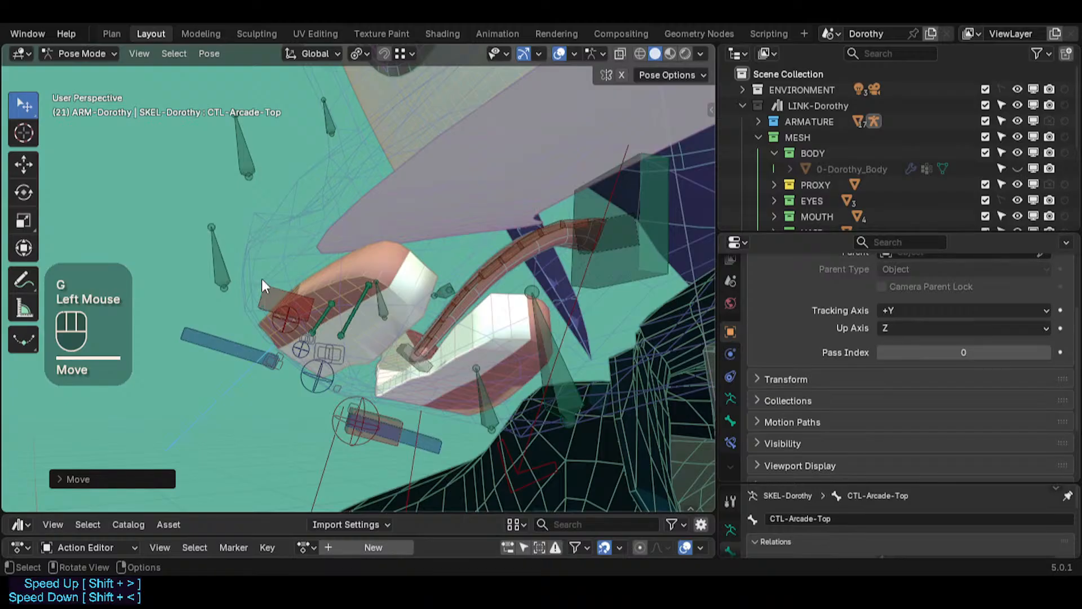
key("g")
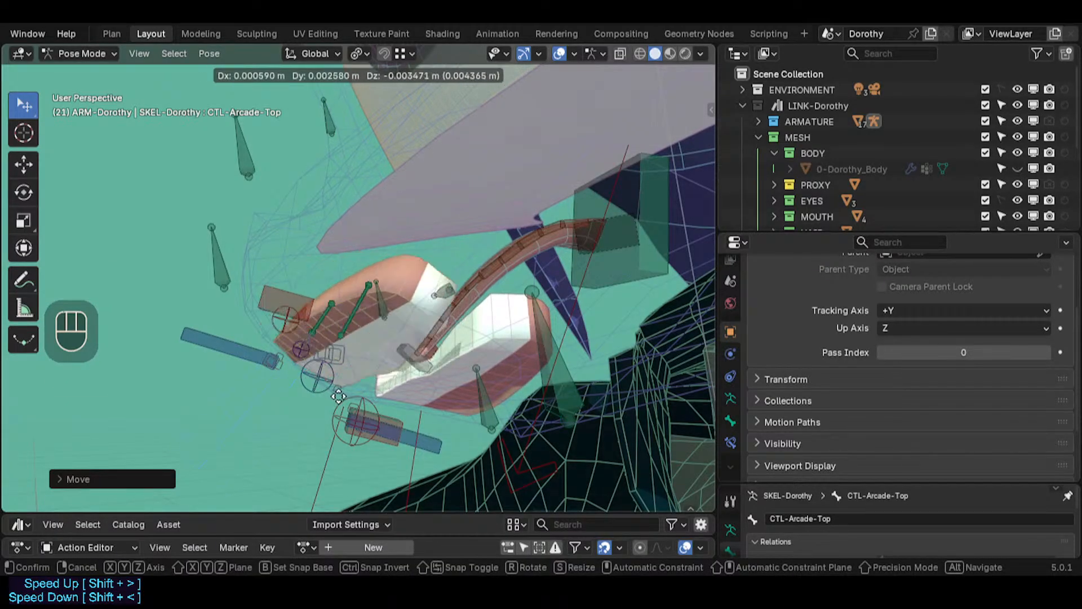
left_click(333, 373)
middle_click_drag(333, 371, 323, 395, "shift")
scroll(220, 365, "down", 1)
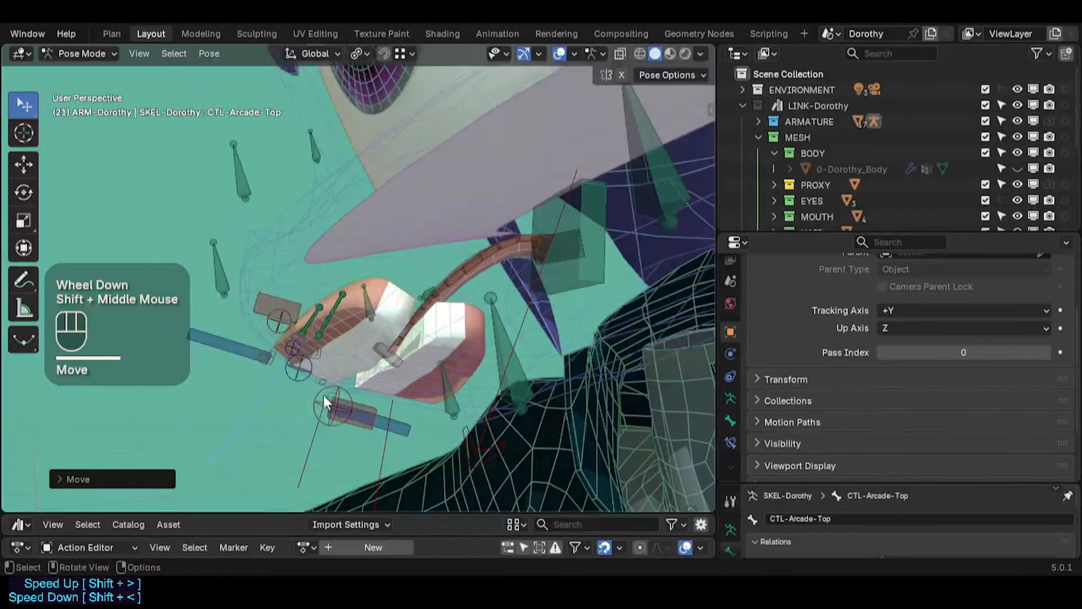
Step: Select the MTR-Mouth bone and move it to test how the mouth pieces follow
left_click(316, 439)
key("g")
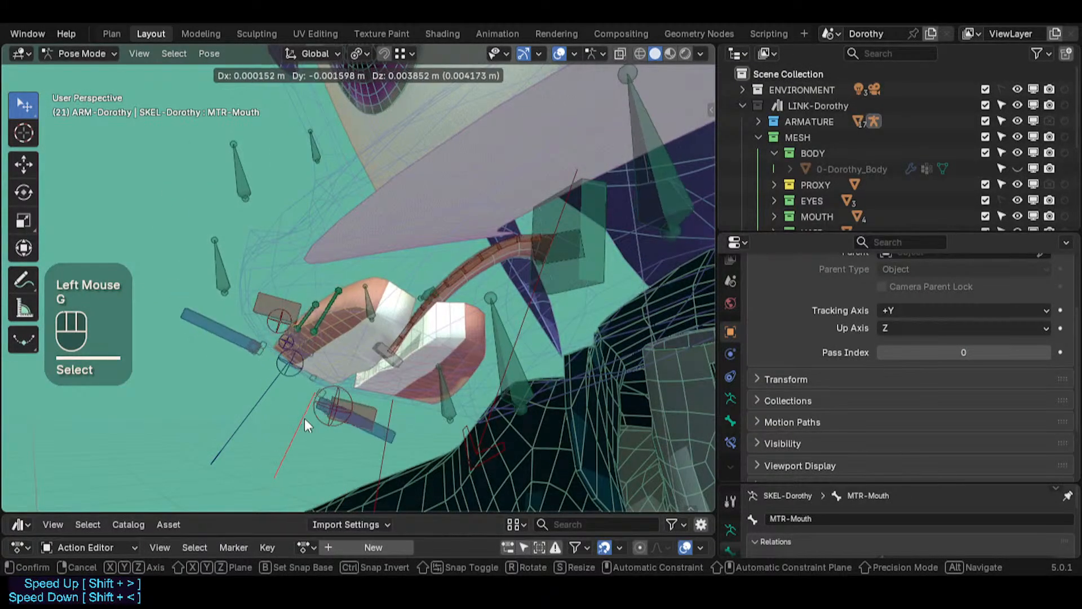
left_click(292, 443)
left_click(281, 439)
key("g")
left_click(256, 419)
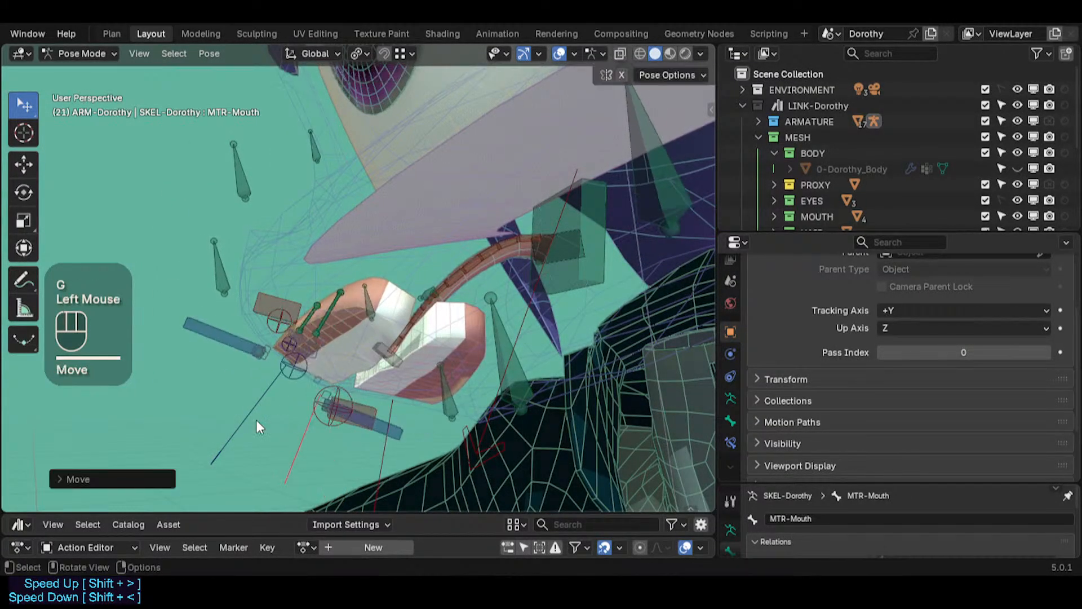
middle_click_drag(255, 419, 361, 361)
Step: Select CTL-Arcade-Bot and move it to test the lower arcade's deformation
left_click(373, 458)
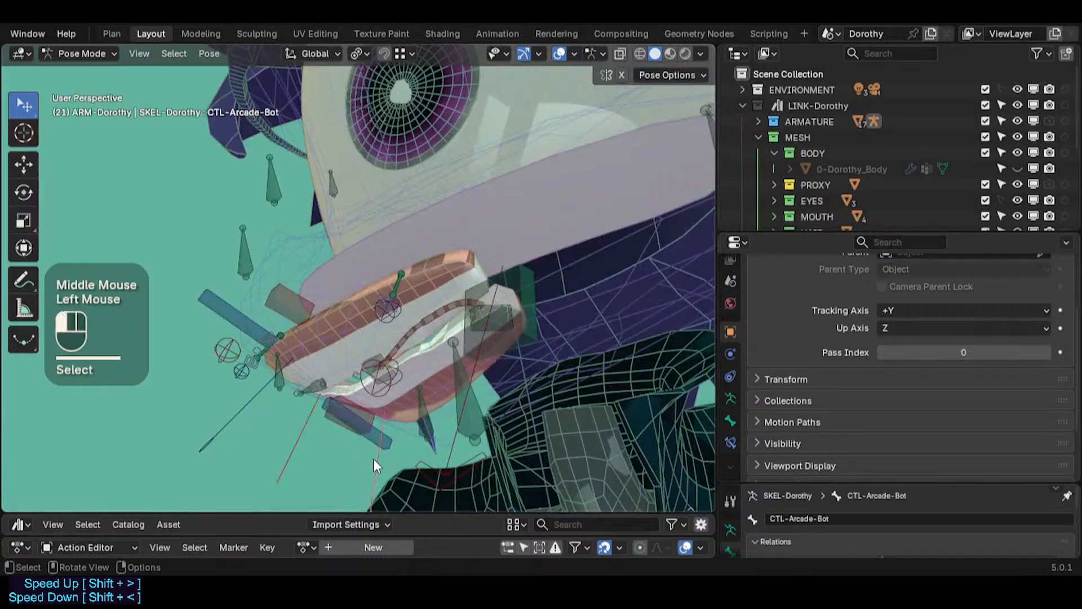
key("g")
left_click(375, 446)
middle_click_drag(375, 445, 286, 376, "shift")
key("g")
left_click(278, 390)
Step: Scale CTL-Arcade-Bot along X and uniformly to test how the lower arcade stretches
key("s")
key("x")
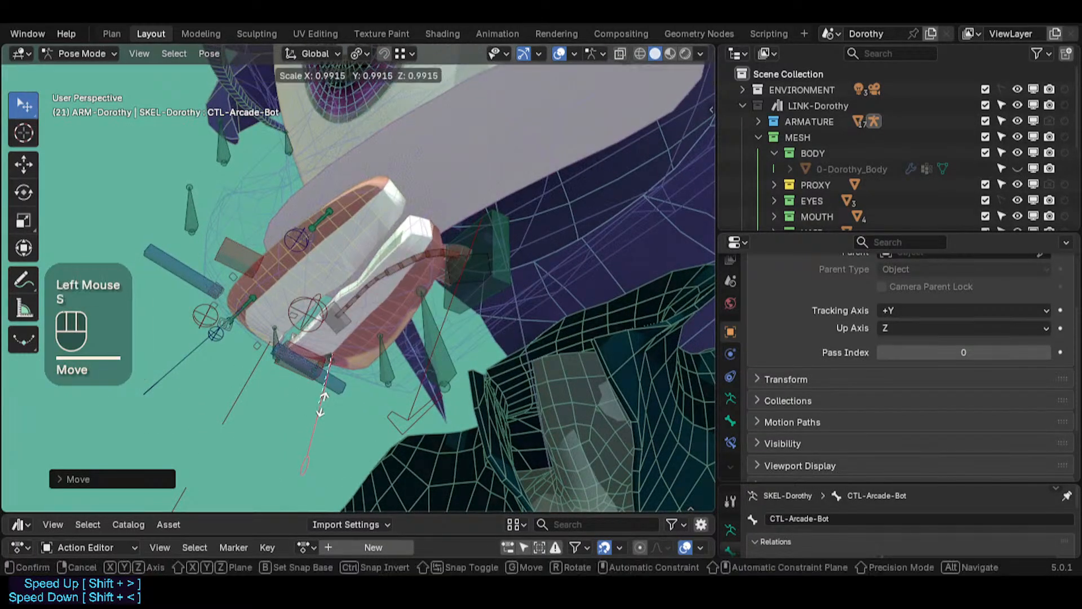
left_click(363, 405)
middle_click_drag(363, 406, 313, 360)
key("s")
left_click(441, 337)
key("s")
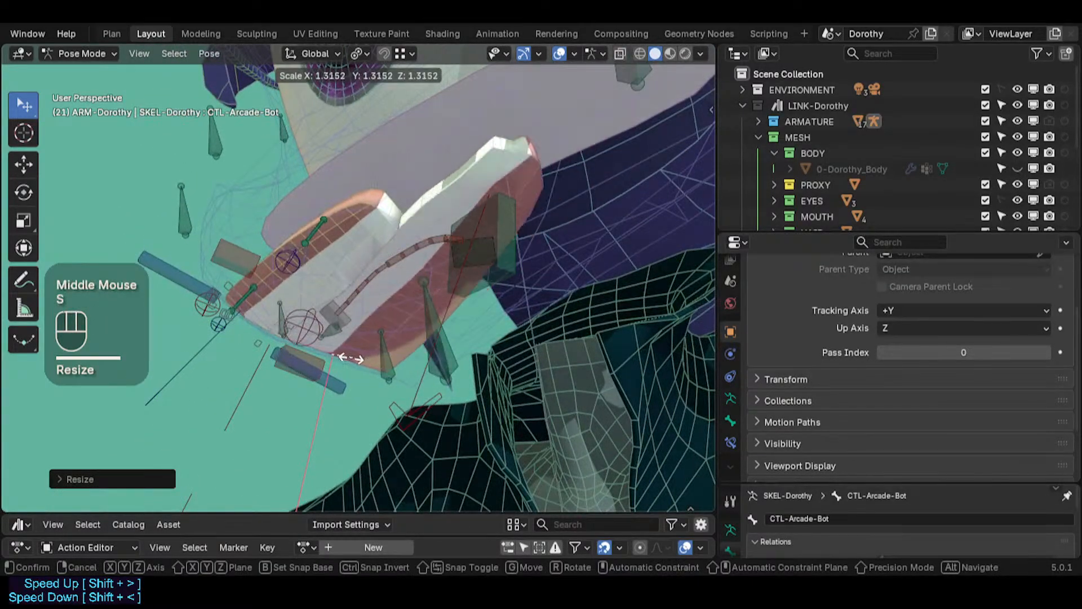
left_click(329, 300)
middle_click_drag(329, 299, 462, 321)
Step: Move and rotate CTL-Arcade-Bot from several angles to check the lower arcade follows the jaw
scroll(426, 318, "down", 2)
key("g")
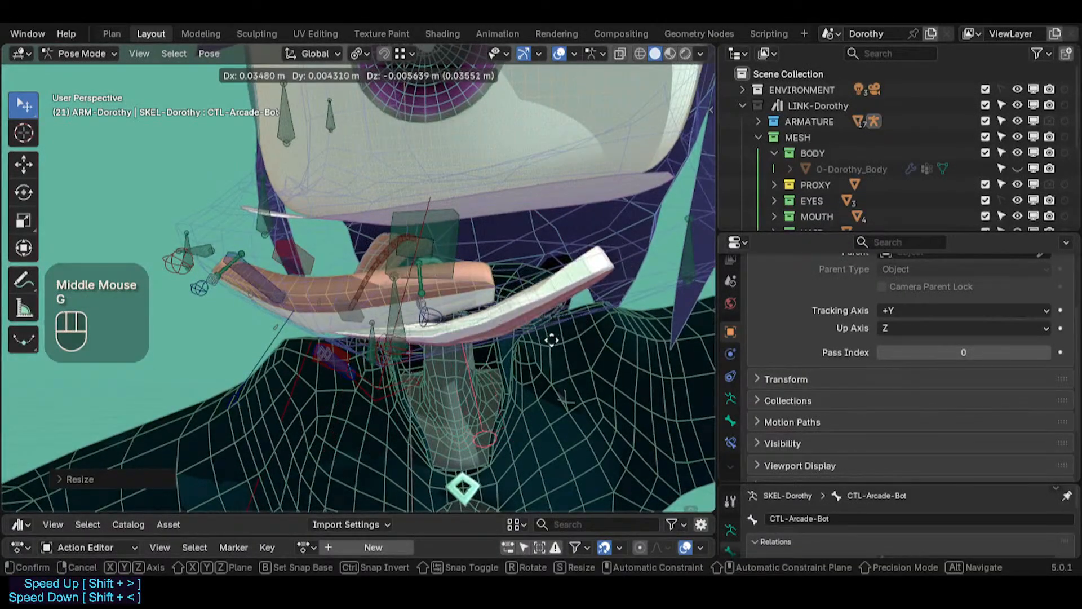
left_click(553, 348)
middle_click_drag(553, 348, 417, 341)
scroll(417, 279, "up", 2)
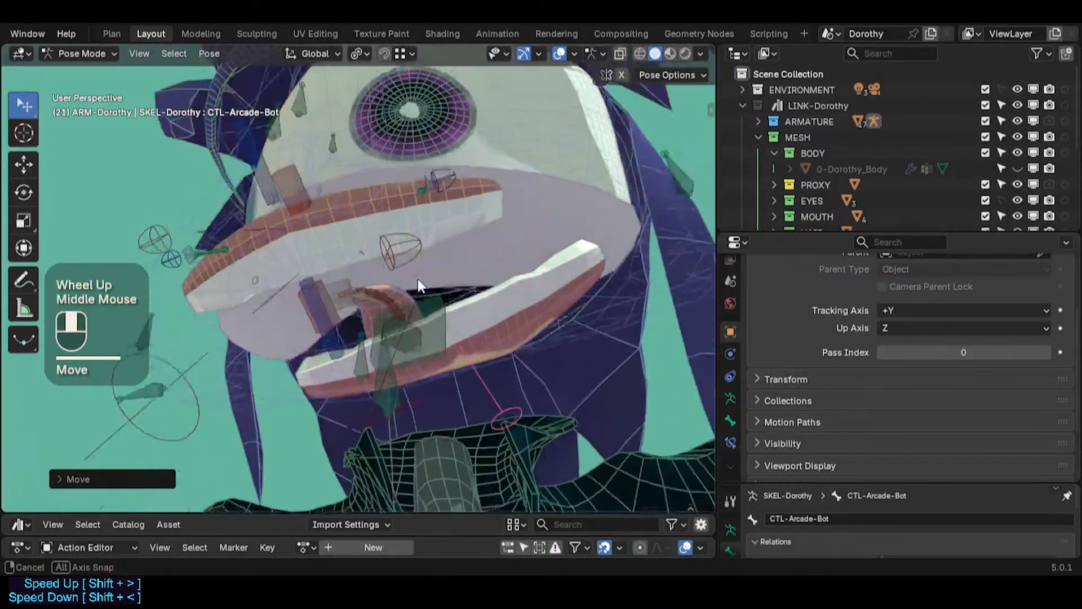
middle_click_drag(417, 279, 428, 321)
key("g")
left_click(491, 296)
key("r")
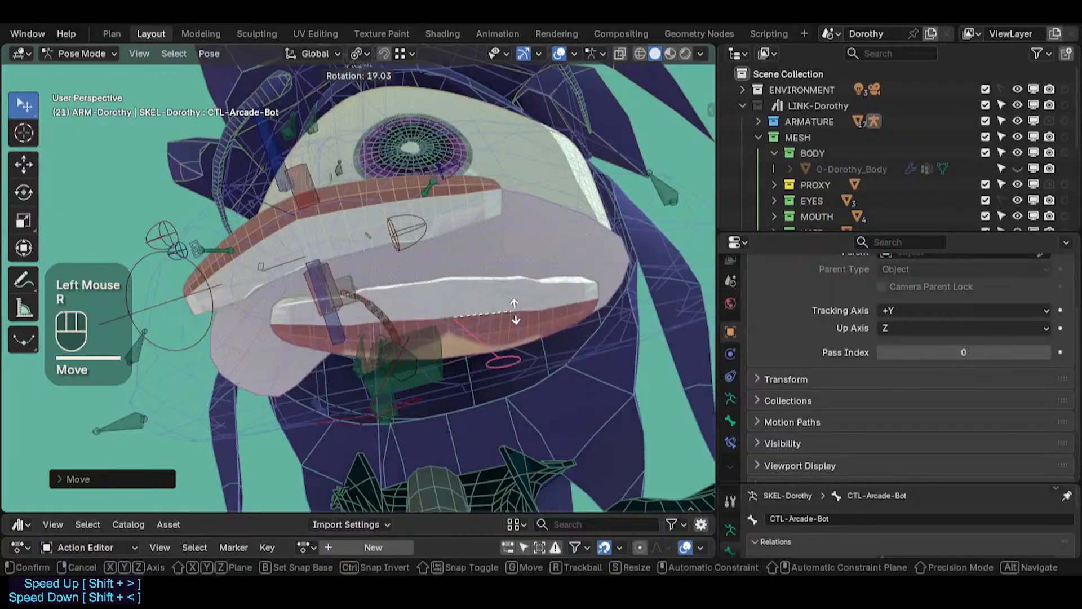
left_click(509, 299)
key("g")
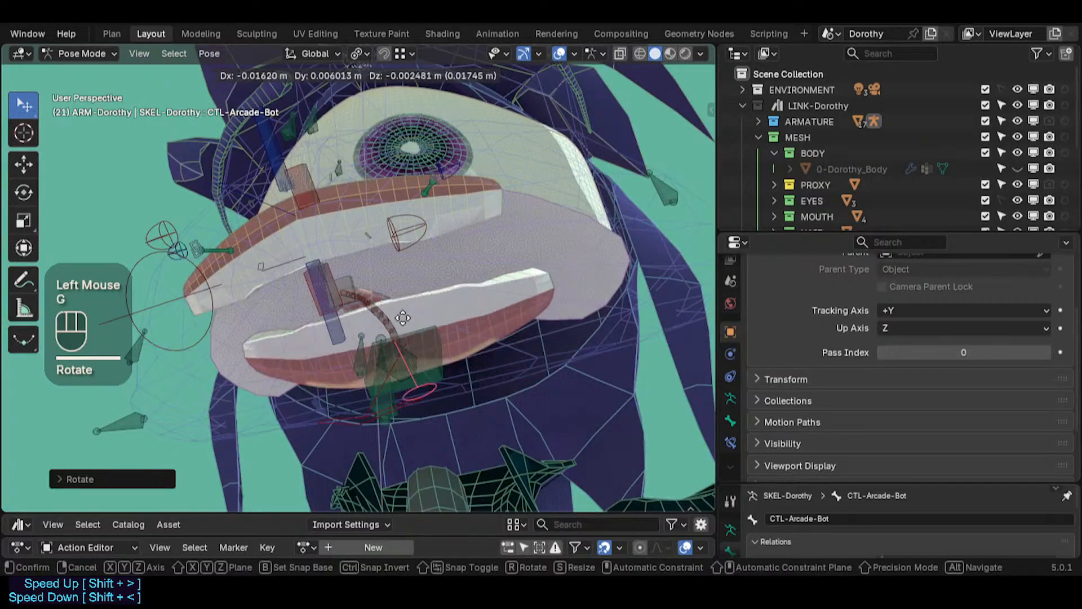
left_click(468, 299)
mouse_move(468, 299)
middle_mouse_down()
mouse_move(354, 306)
mouse_move(417, 411)
mouse_move(433, 328)
mouse_move(472, 309)
middle_mouse_up()
key("g")
left_click(410, 286)
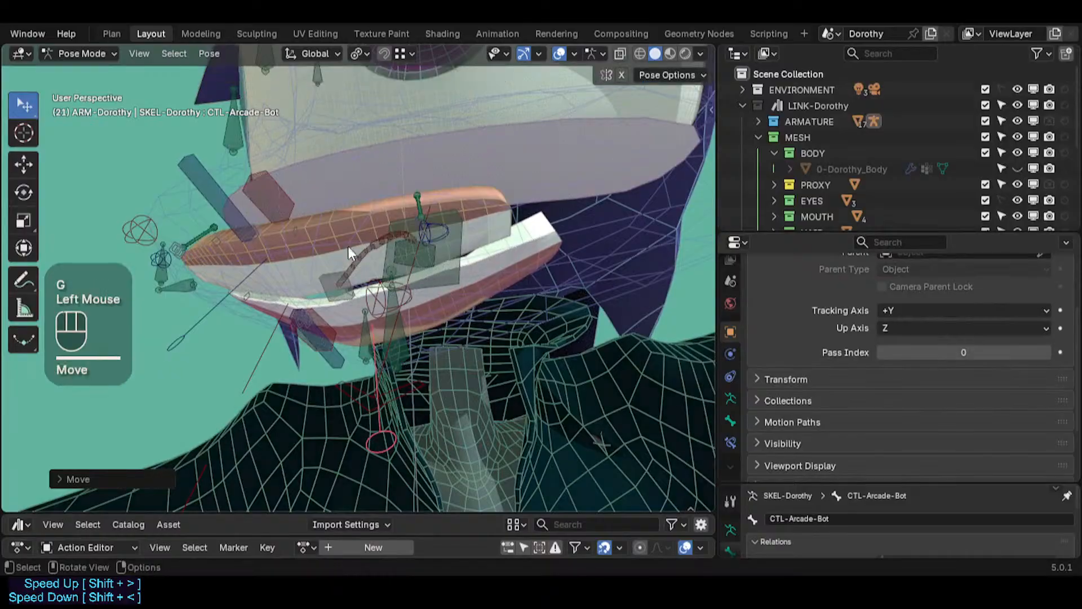
Step: Select CTL-Arcade-Top, move it to test the upper arcade, and clear its pose transforms
left_click(228, 294)
key("g")
left_click(355, 242)
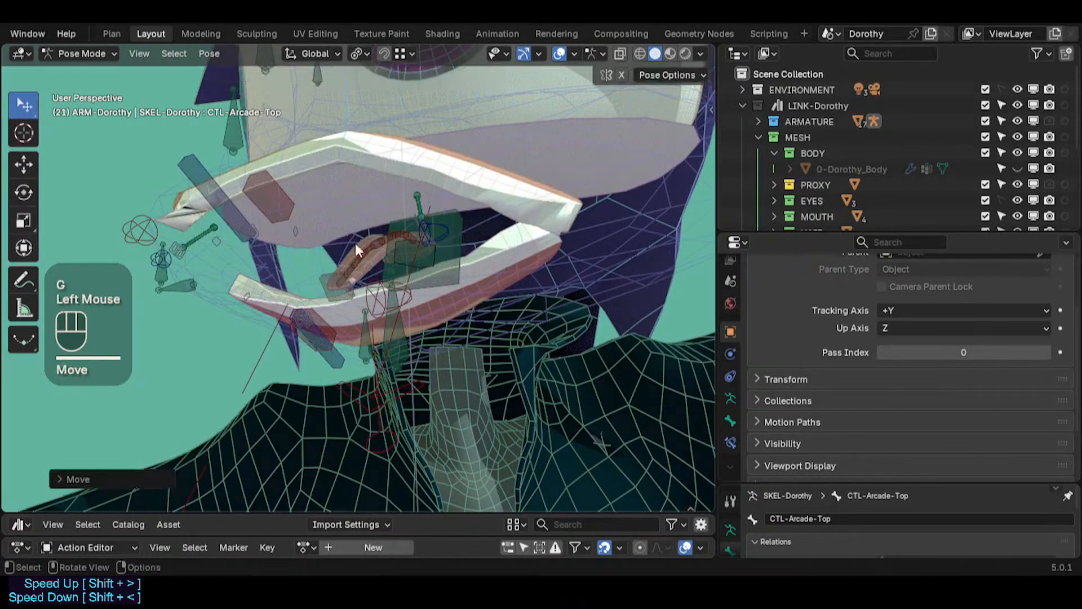
key("g")
left_click(350, 358)
middle_click_drag(350, 358, 334, 215)
left_click(279, 240)
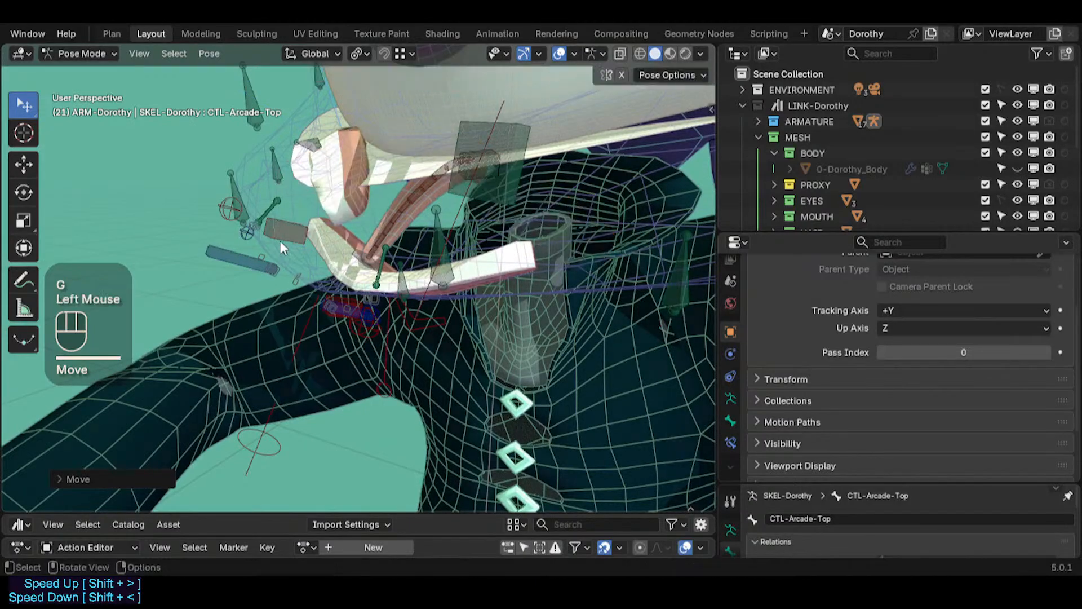
key("alt+q")
Step: Move CTL-Arcade-Top repeatedly from different viewpoints to check the upper arcade deformation
middle_click_drag(306, 260, 332, 187)
key("g")
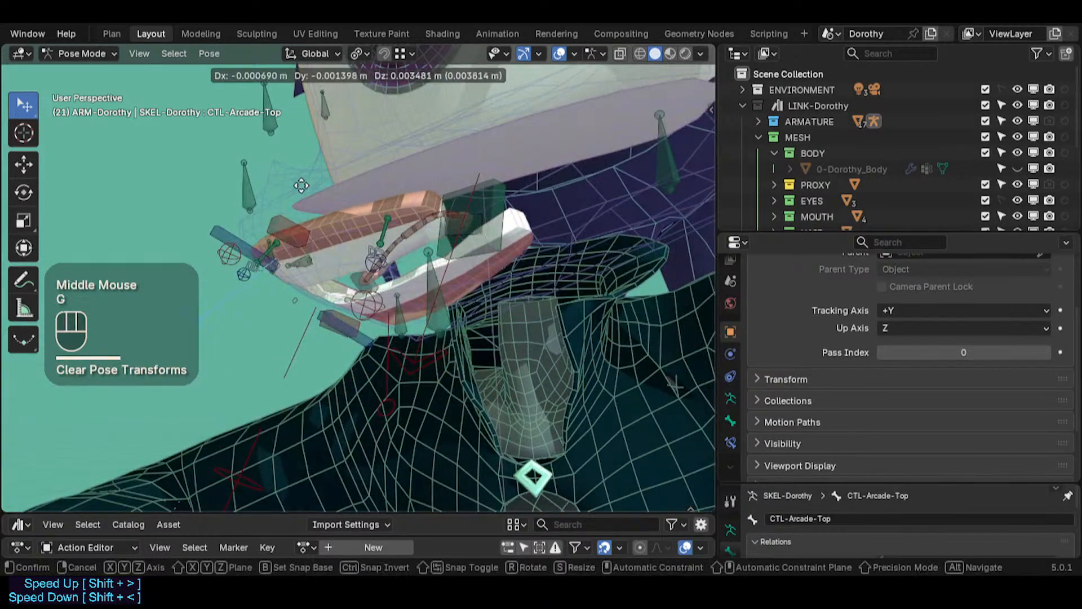
left_click(306, 184)
middle_click_drag(307, 183, 362, 252)
key("g")
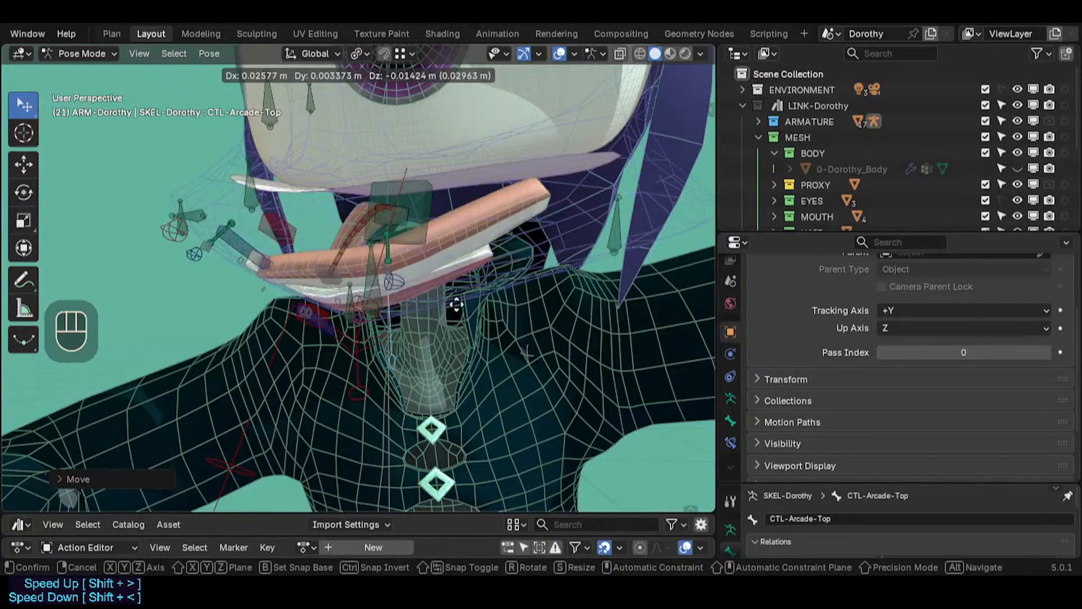
left_click(385, 298)
middle_click_drag(385, 299, 315, 311)
key("g")
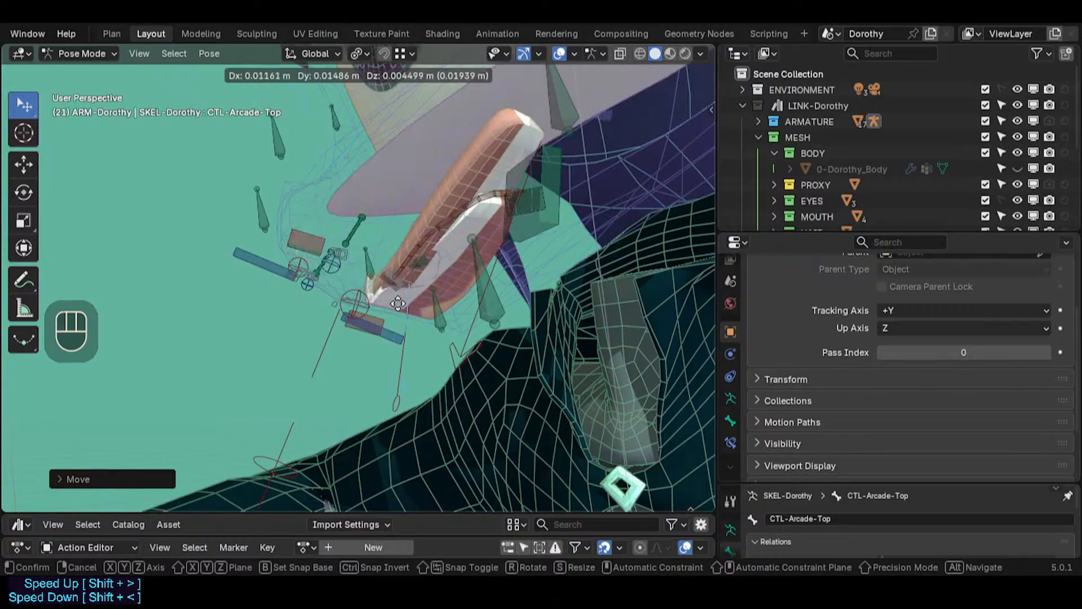
left_click(352, 282)
scroll(352, 282, "down", 1)
middle_click_drag(351, 283, 428, 316)
key("g")
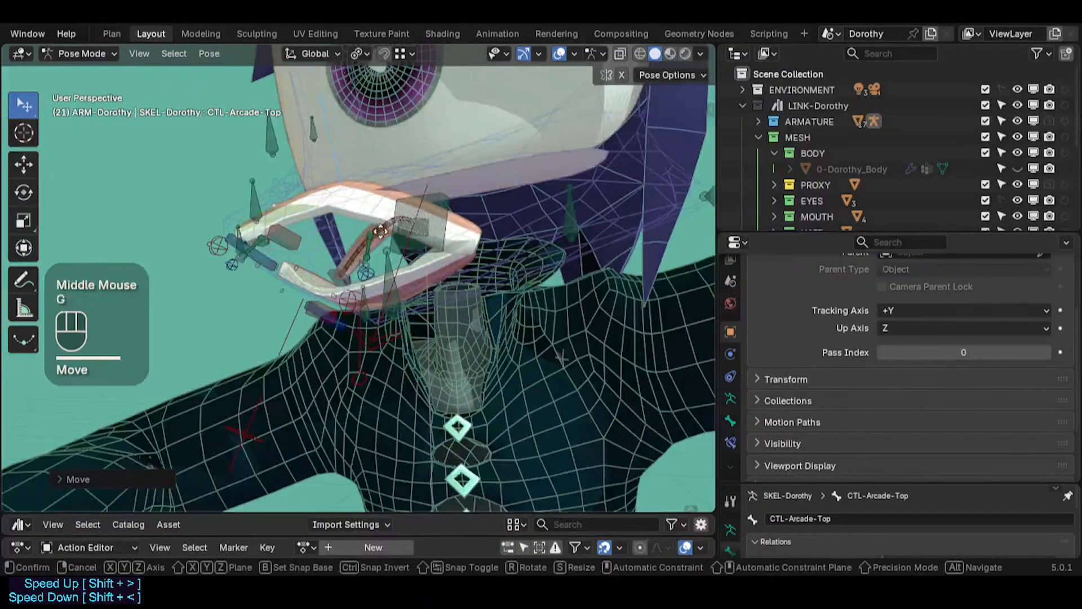
left_click(246, 283)
middle_click_drag(246, 283, 502, 195)
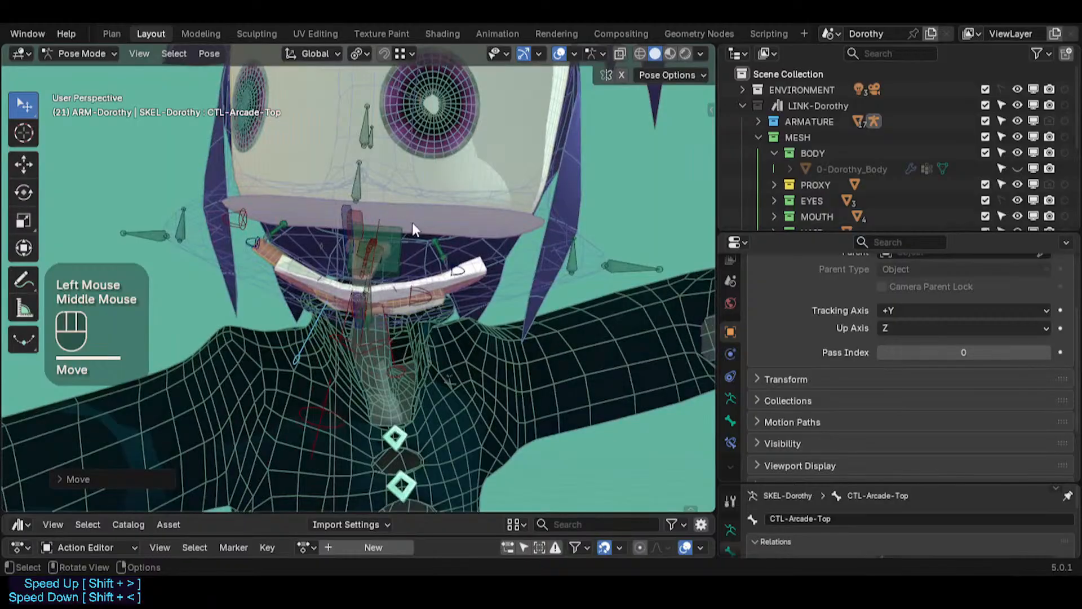
middle_click_drag(423, 236, 328, 254)
Step: Clear the pose transforms of all bones, show the 0-Dorothy_Body mesh again, and deselect everything
key("a")
key("alt+q")
key("alt+q")
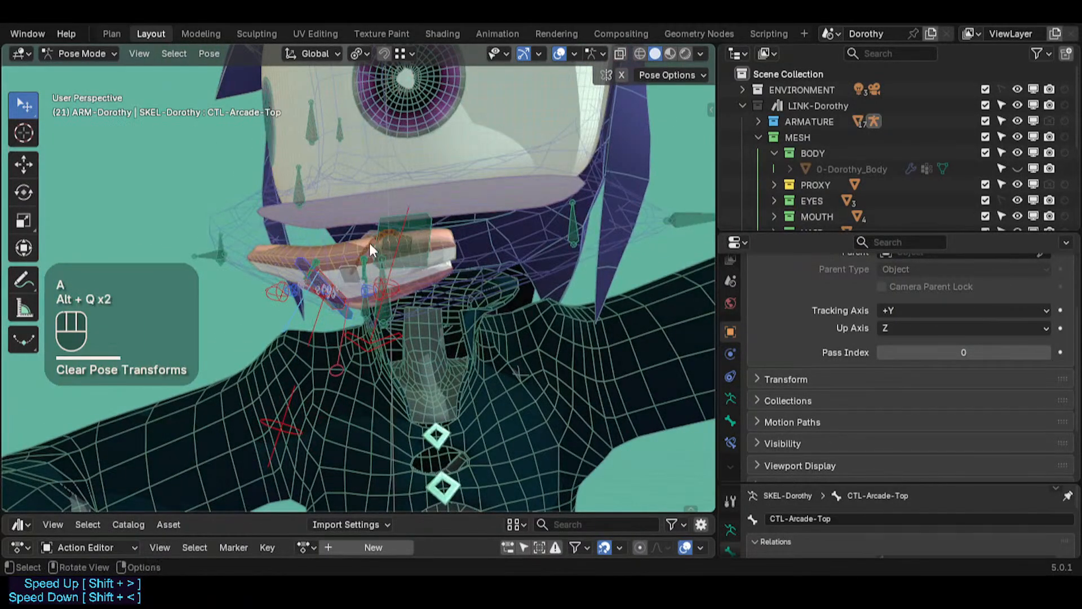
left_click(1015, 167)
key("a")
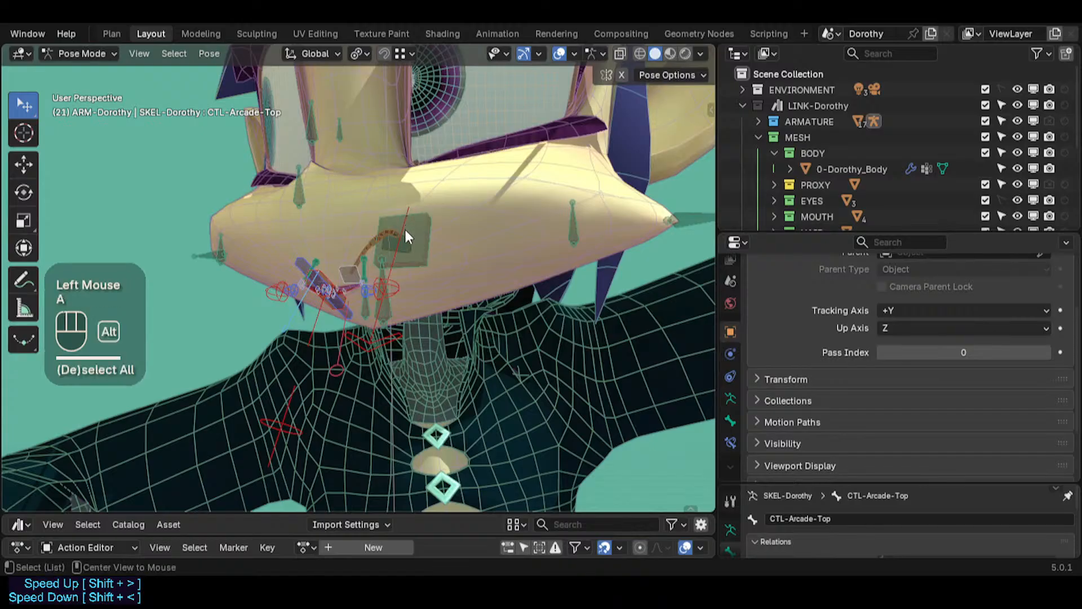
Step: Select the MTR-Lips.L bone and move it to test the left mouth corner
key("alt+q")
key("alt+q")
middle_click_drag(398, 248, 334, 264)
scroll(476, 259, "down", 2)
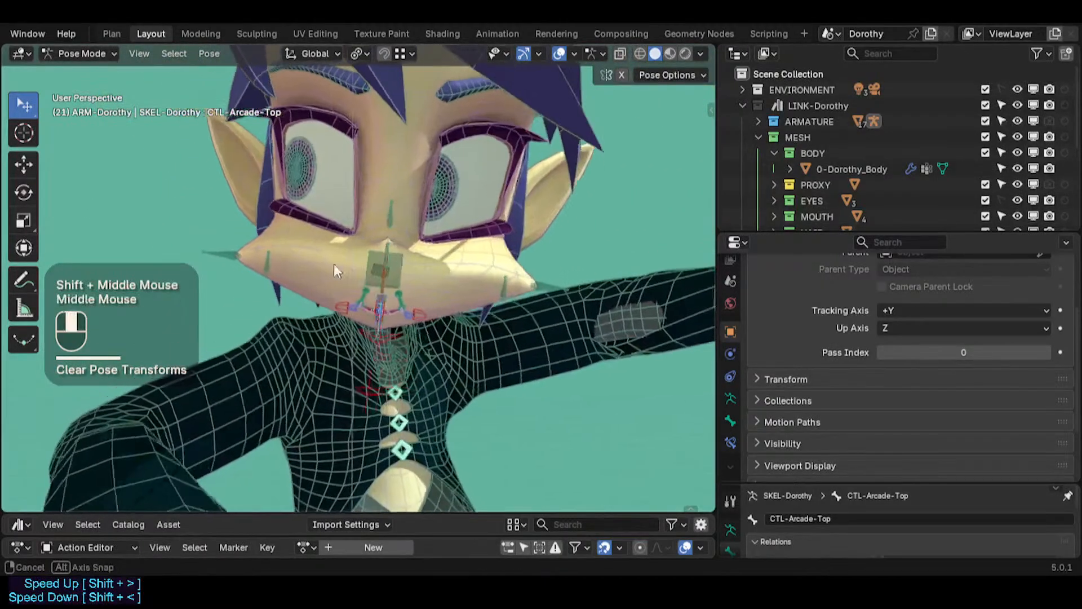
scroll(332, 303, "up", 2)
middle_click_drag(331, 303, 432, 302)
left_click(514, 316)
key("g")
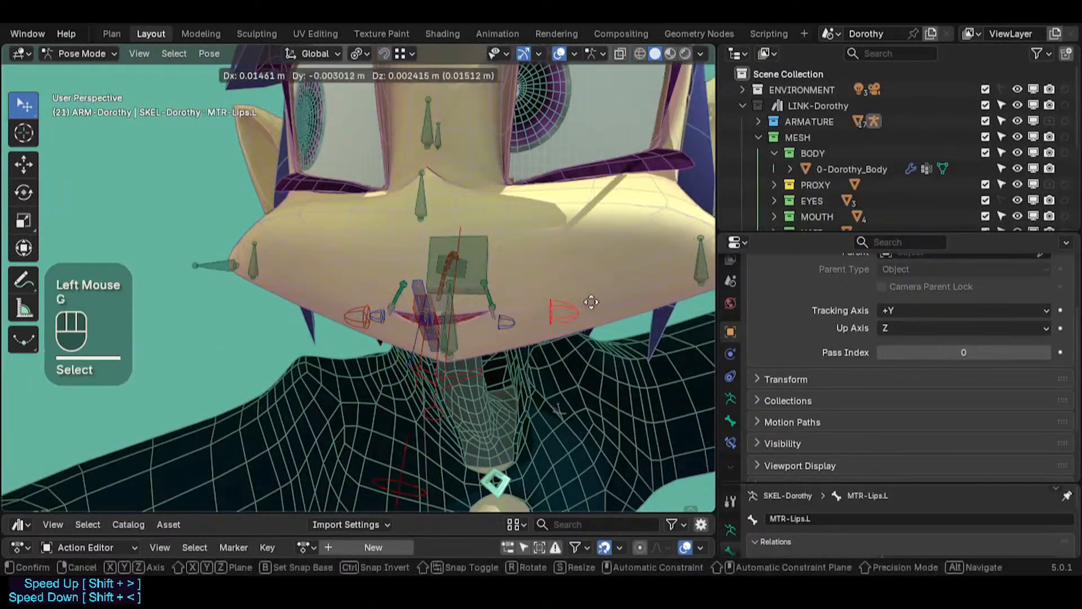
left_click(642, 282)
Step: Move the MTR-Lips.R and CTL-Lips.R bones to test the right mouth corner
left_click(359, 311)
key("g")
left_click(260, 231)
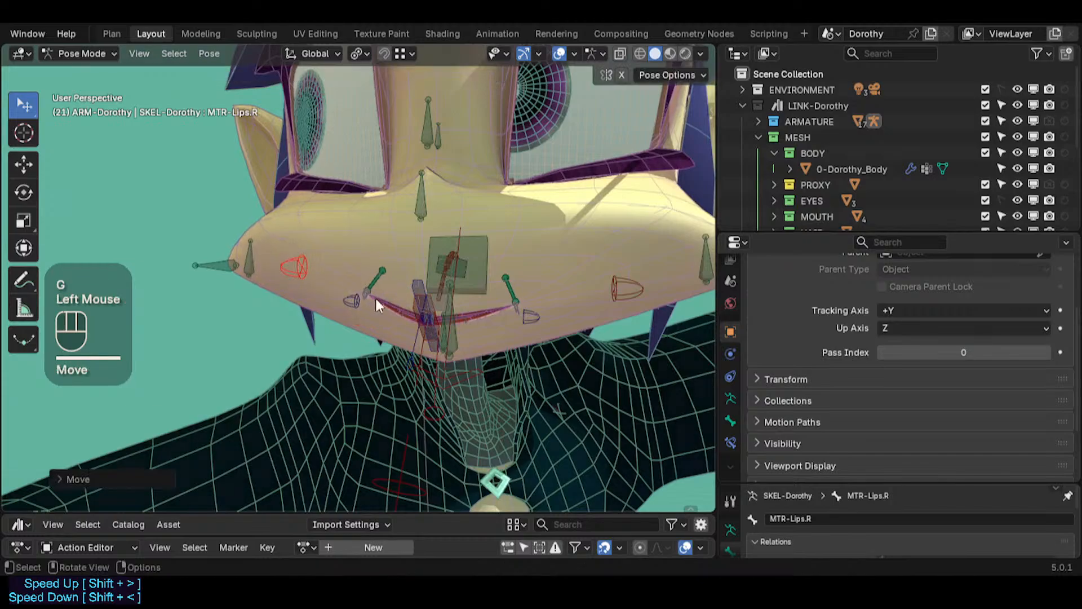
key("g")
left_click(296, 292)
left_click(346, 299)
key("g")
left_click(311, 296)
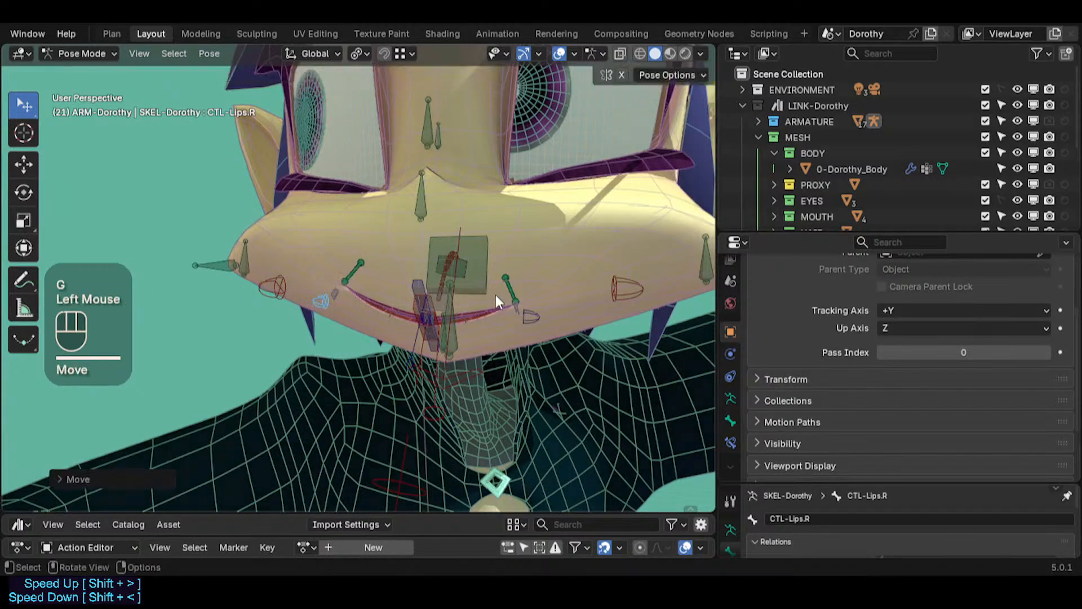
Step: Move the TWK-LipCornerCurve.L tweak bone to test the lip corner curve
left_click(507, 293)
key("g")
left_click(541, 279)
left_click(566, 265)
key("g")
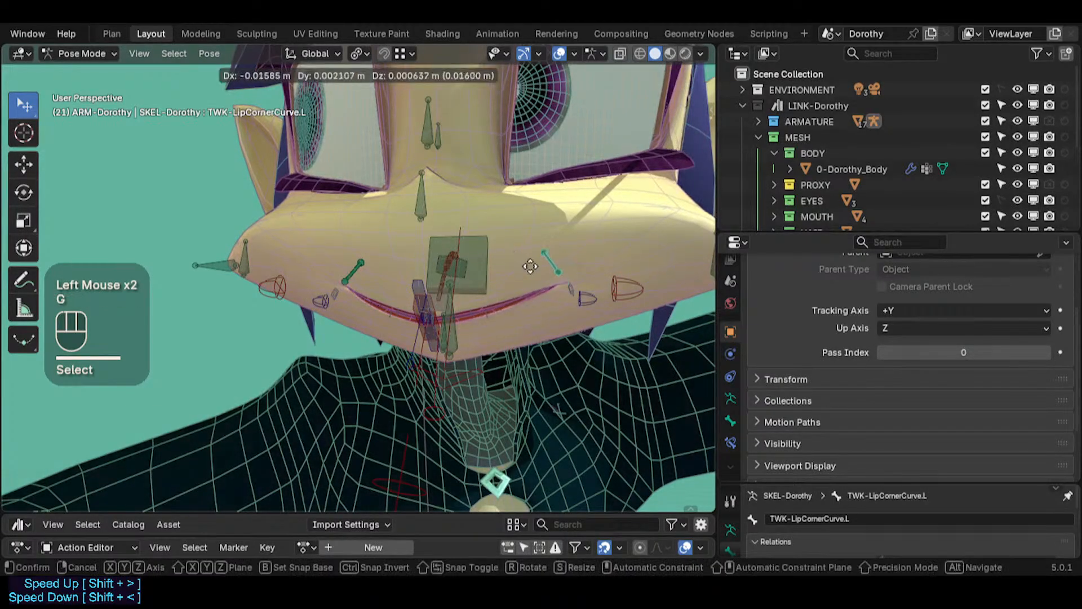
left_click(493, 271)
Step: Move CTL-Lips-Top to test opening the upper lip
left_click(417, 282)
key("g")
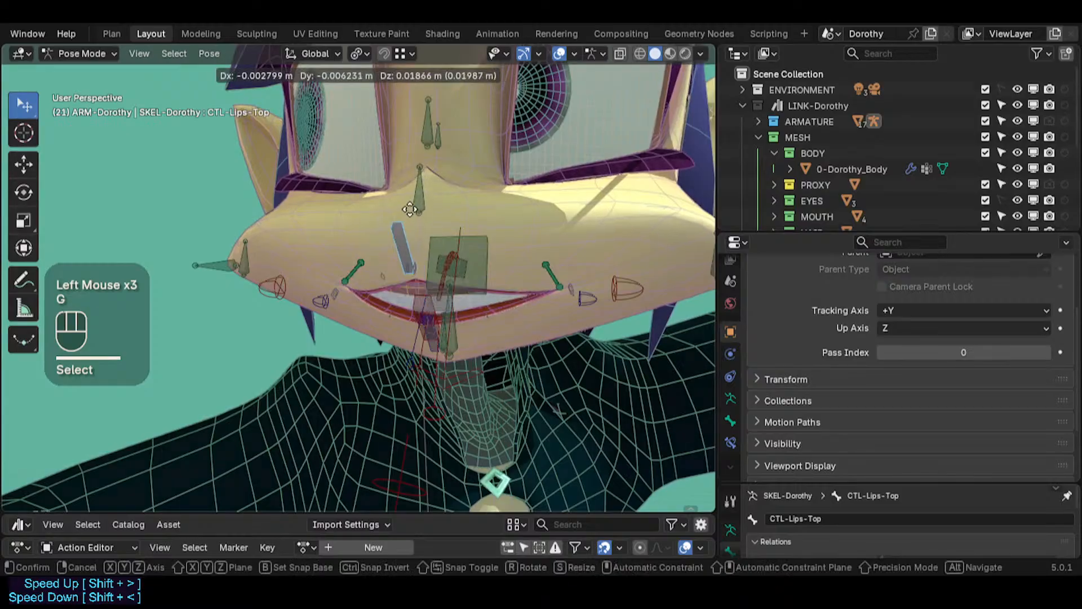
left_click(470, 346)
left_click(415, 351)
middle_click_drag(416, 349, 308, 334)
key("g")
left_click(461, 346)
Step: Select MTR-Lips-Bot and move it to test the lower lip
left_click(468, 333)
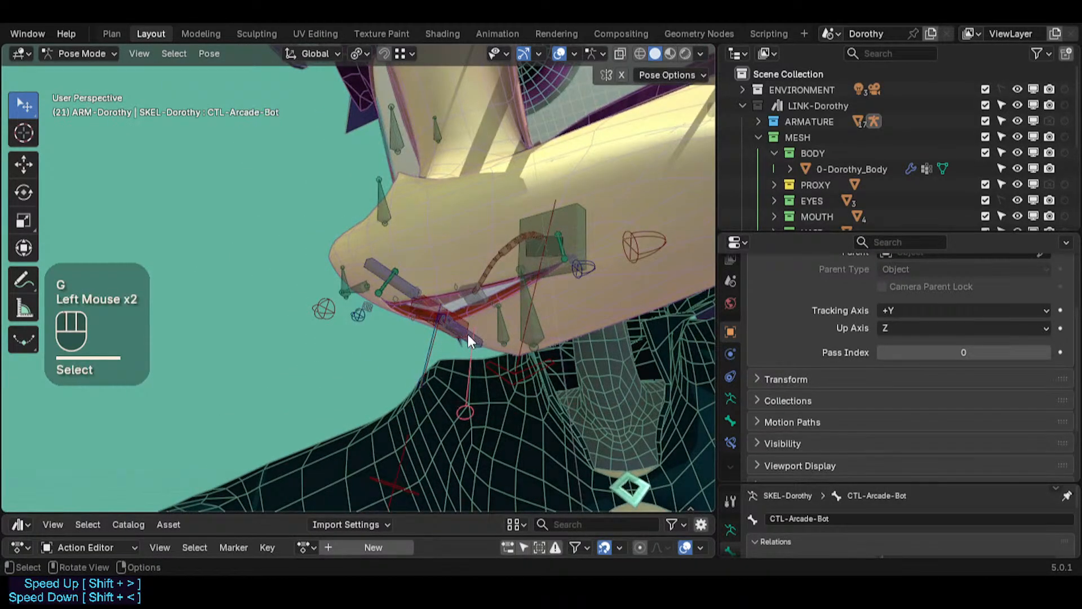
left_click(459, 323)
key("g")
left_click(496, 335)
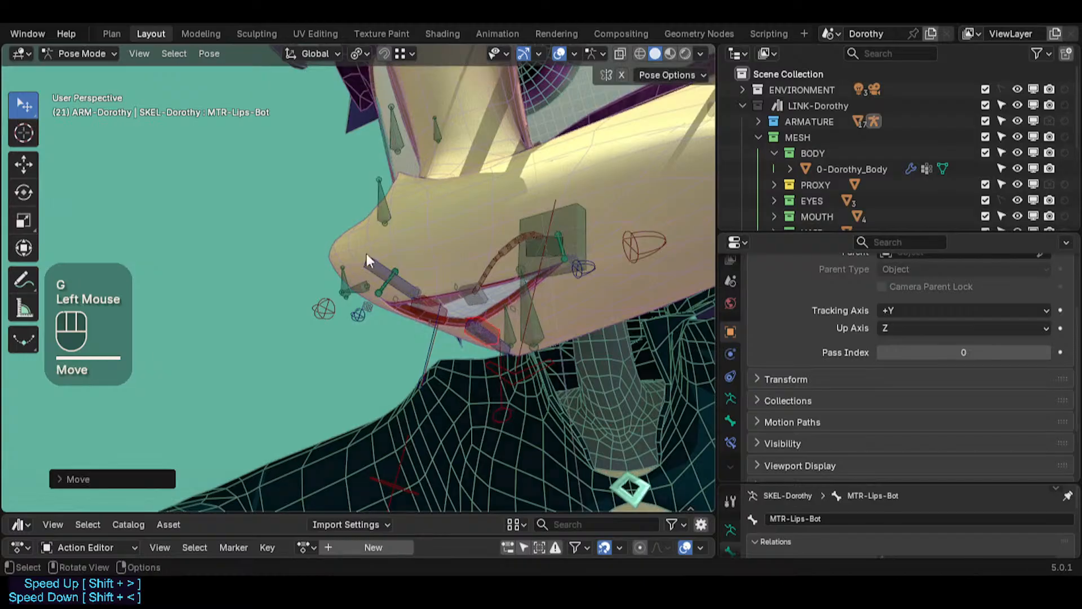
middle_click_drag(367, 256, 476, 307)
scroll(467, 290, "up", 2)
left_click(463, 281)
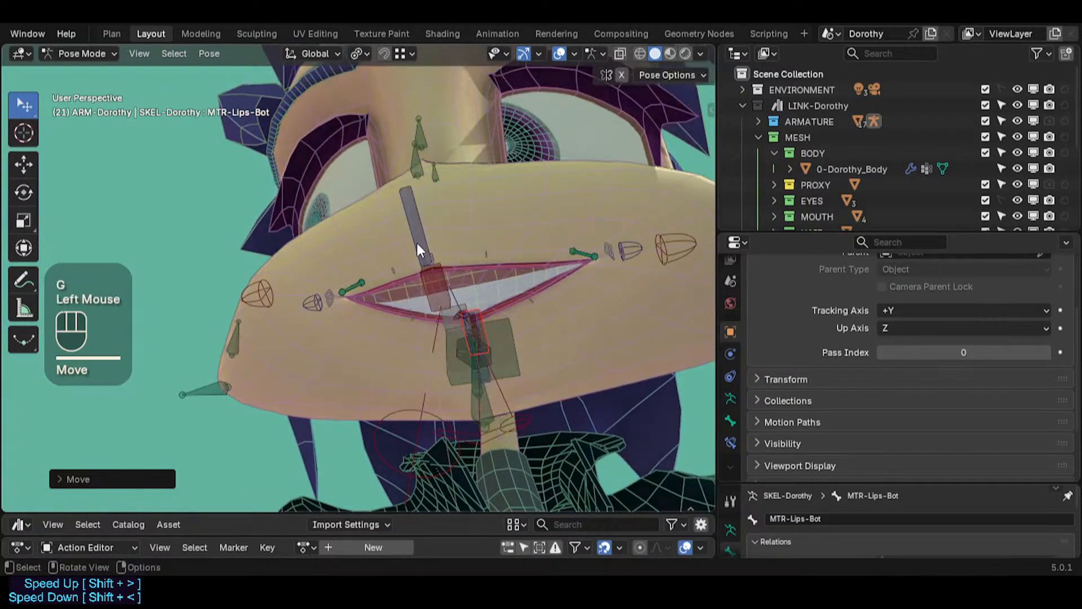
Step: Move CTL-Lips-Top again to check the upper lip deformation up close
left_click(418, 241)
key("ctrl+shift+alt+z")
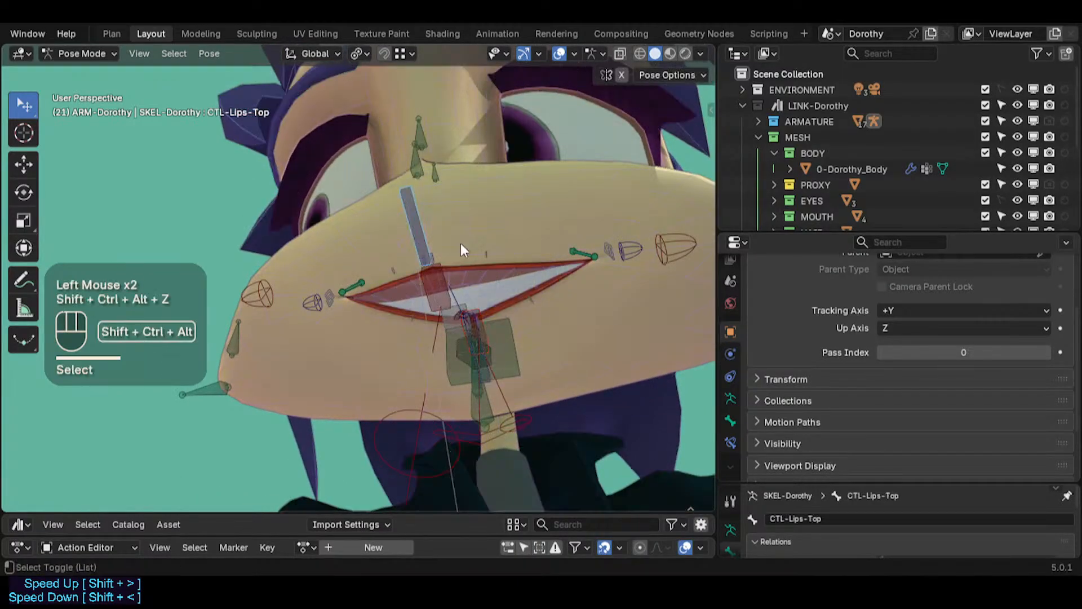
left_click(437, 273)
key("g")
left_click(425, 244)
left_click(413, 225)
key("g")
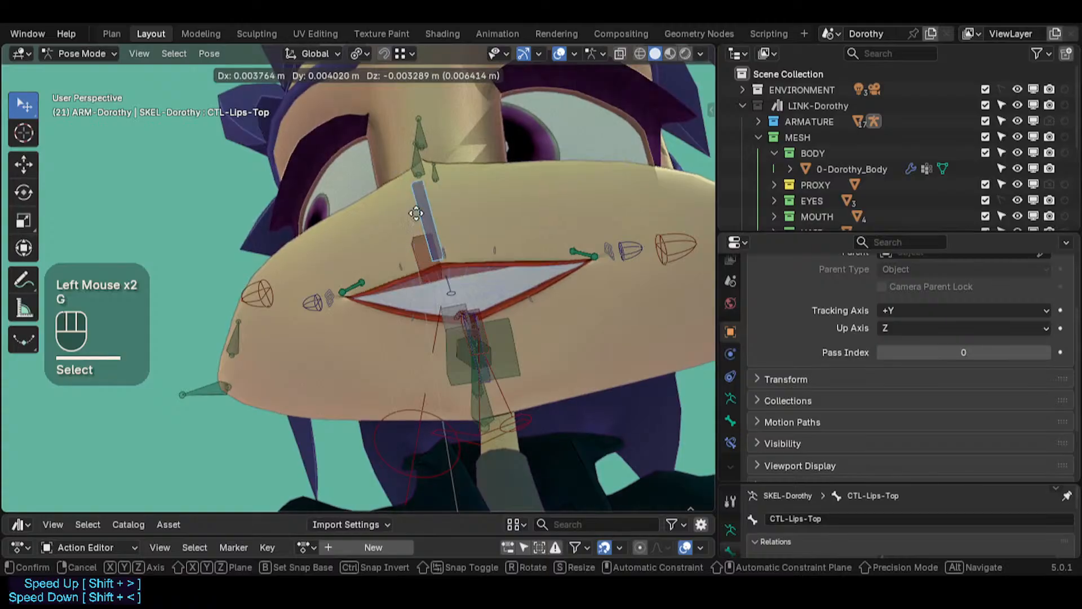
left_click(434, 279)
key("ctrl+Tab")
left_click(463, 296)
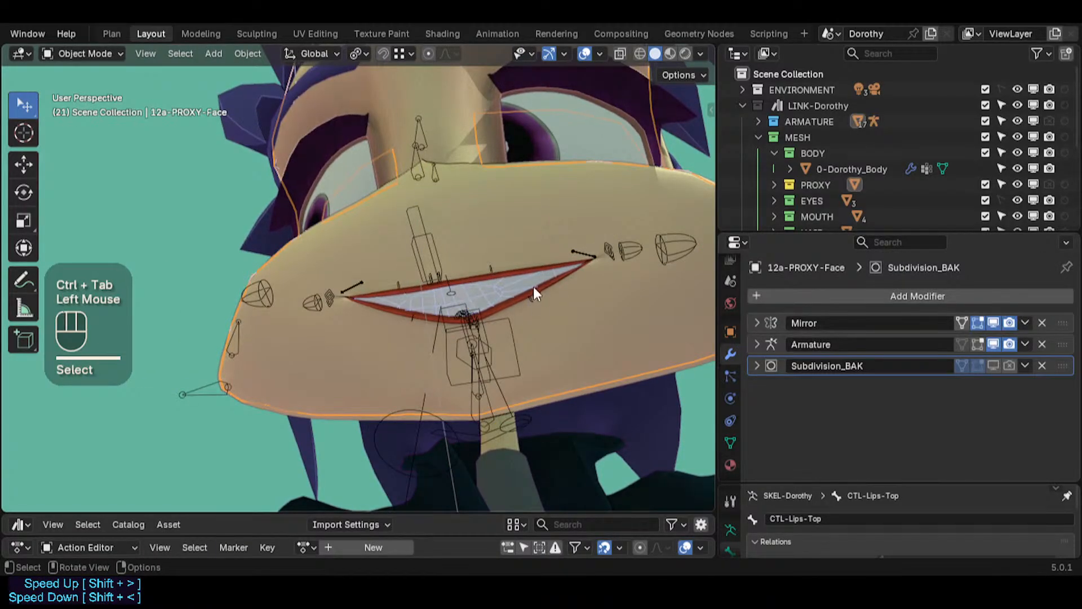
key("g")
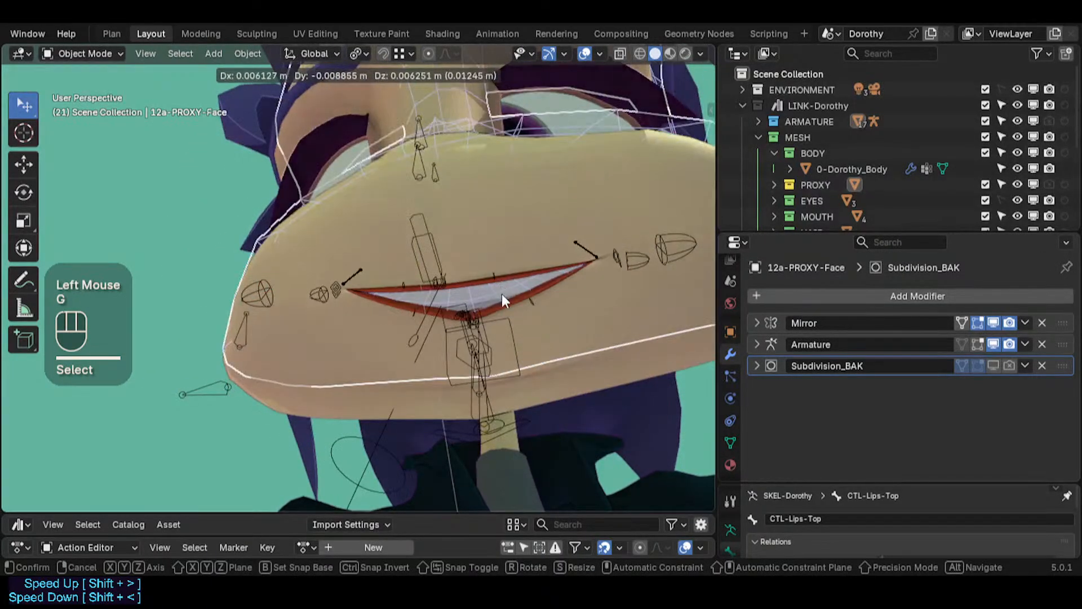
key("Escape")
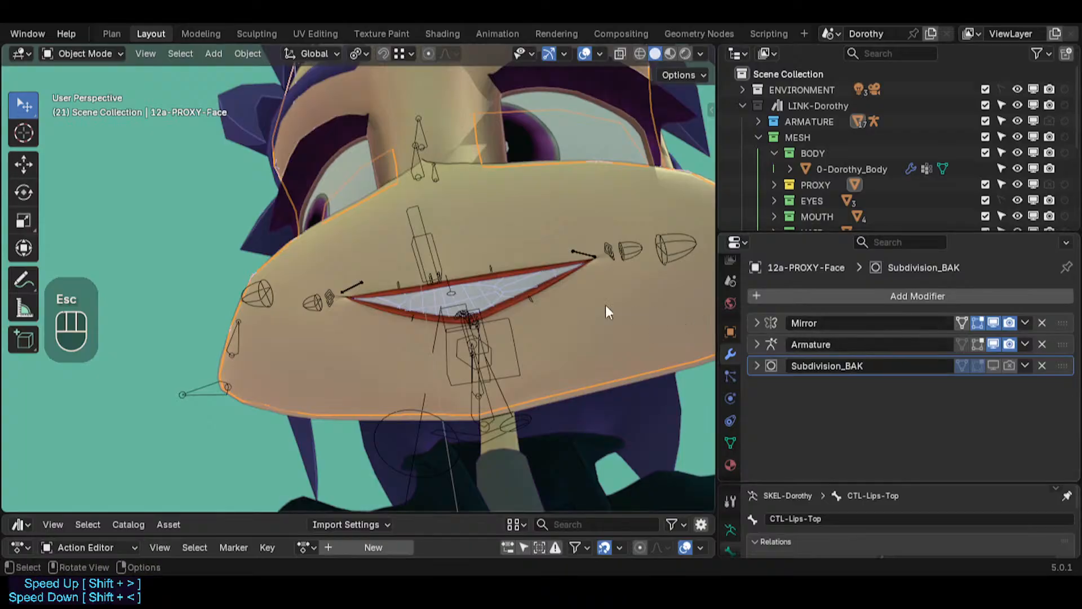
Step: Select the 12a-ArcadeTop mesh and inspect its Shrinkwrap In and Solidify modifier settings
left_click(490, 279)
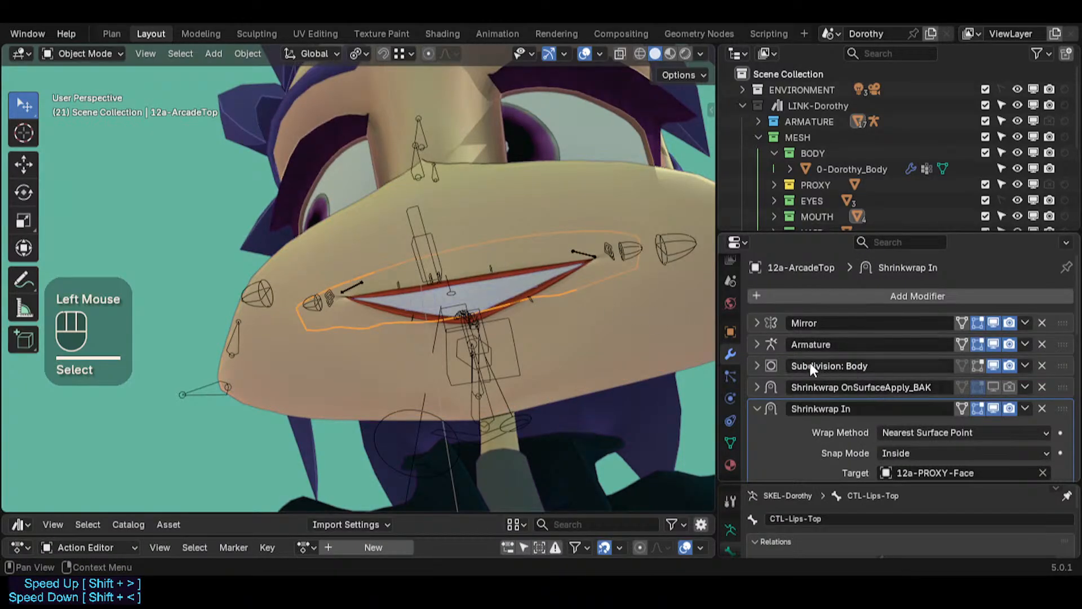
scroll(844, 407, "down", 3)
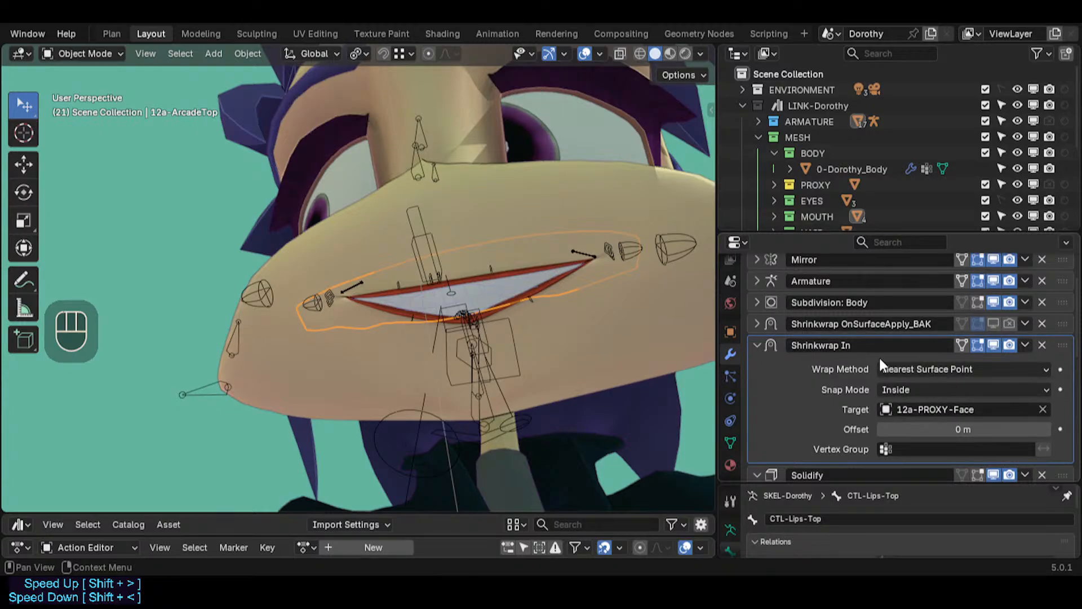
scroll(884, 389, "down", 3)
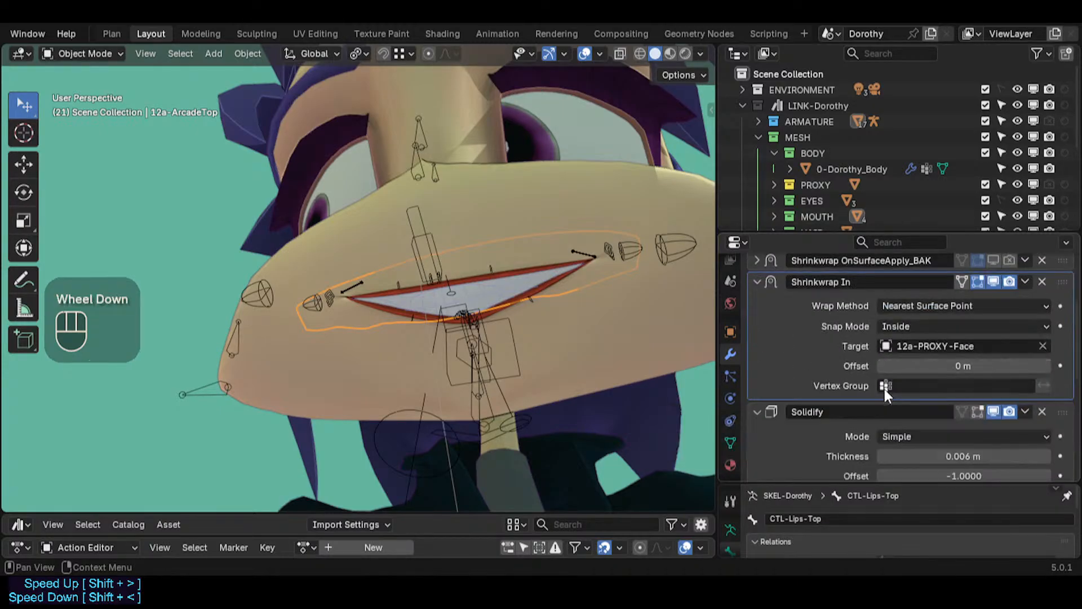
scroll(836, 361, "down", 4)
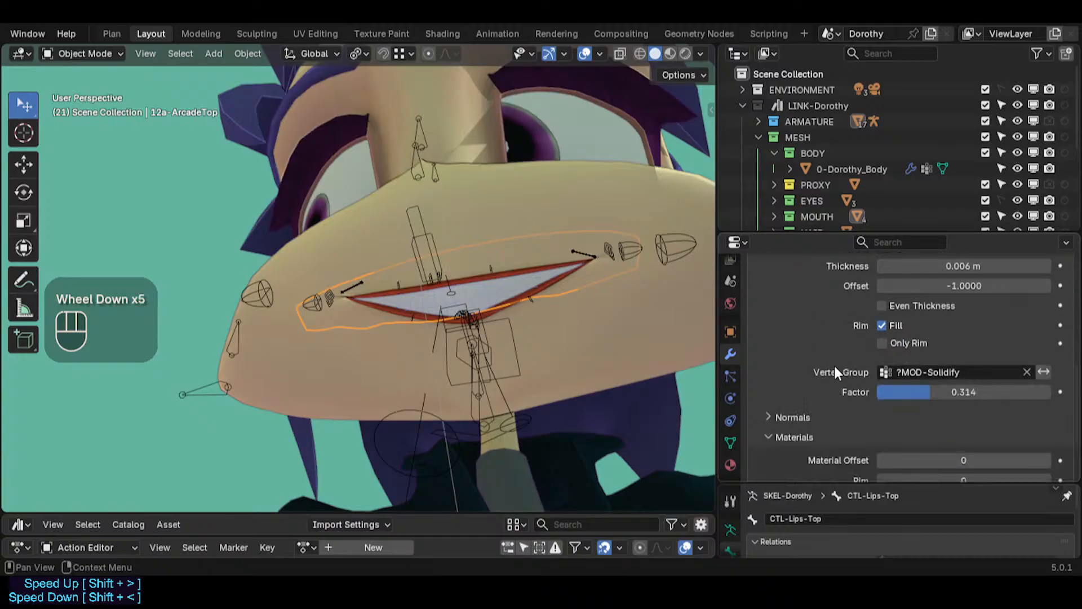
scroll(845, 360, "up", 1)
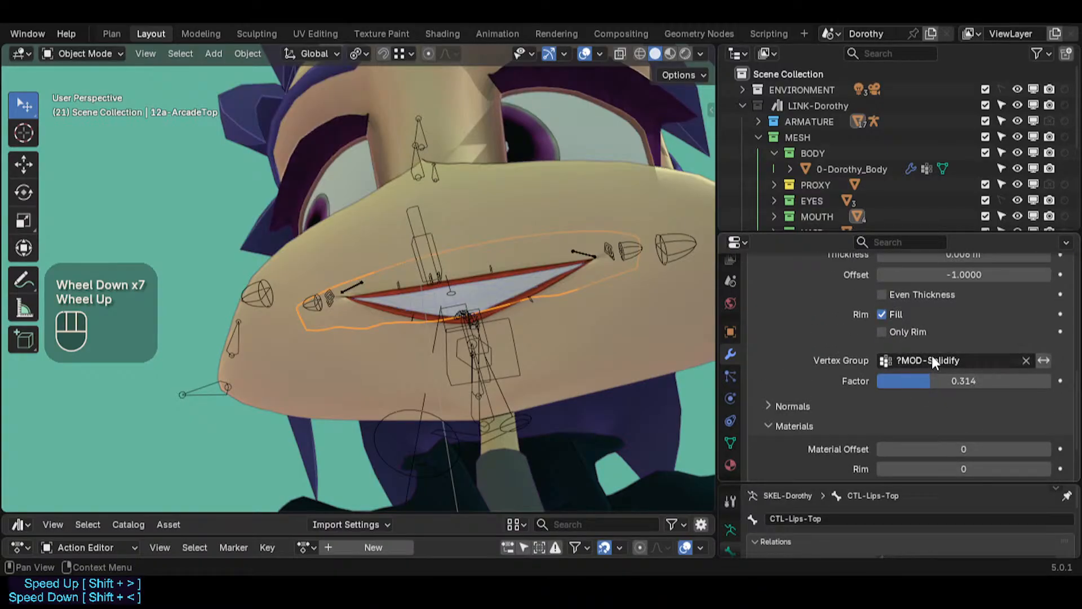
scroll(933, 358, "up", 1)
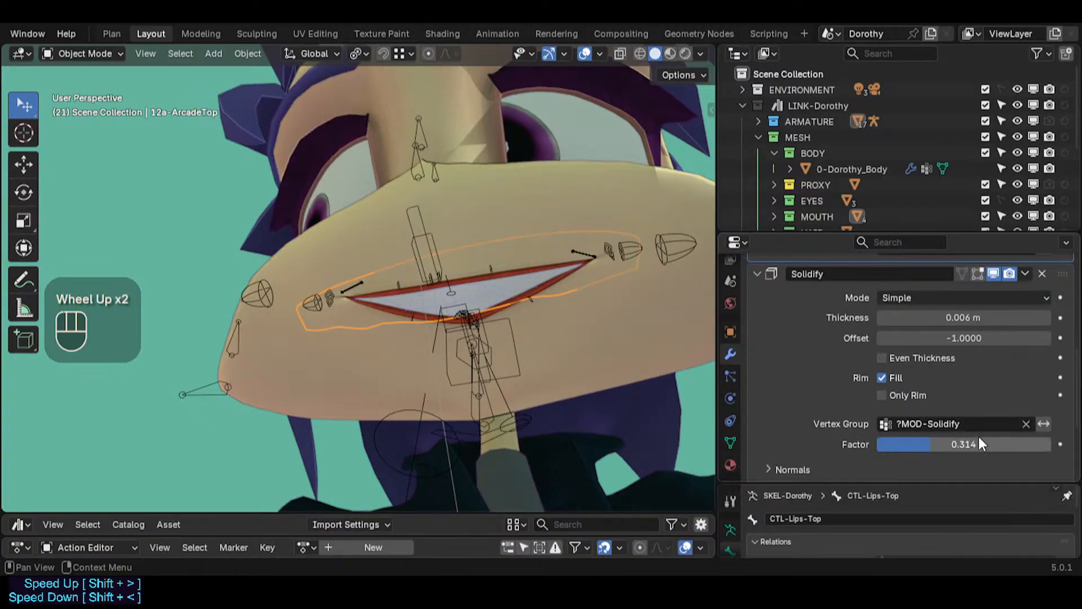
middle_click_drag(615, 312, 492, 487)
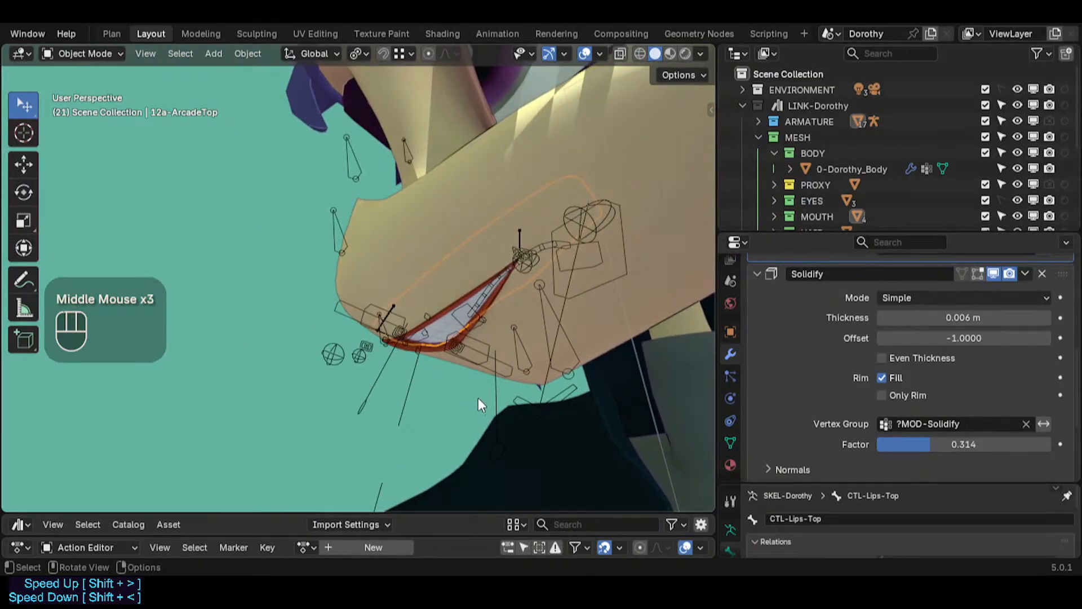
scroll(910, 366, "up", 4)
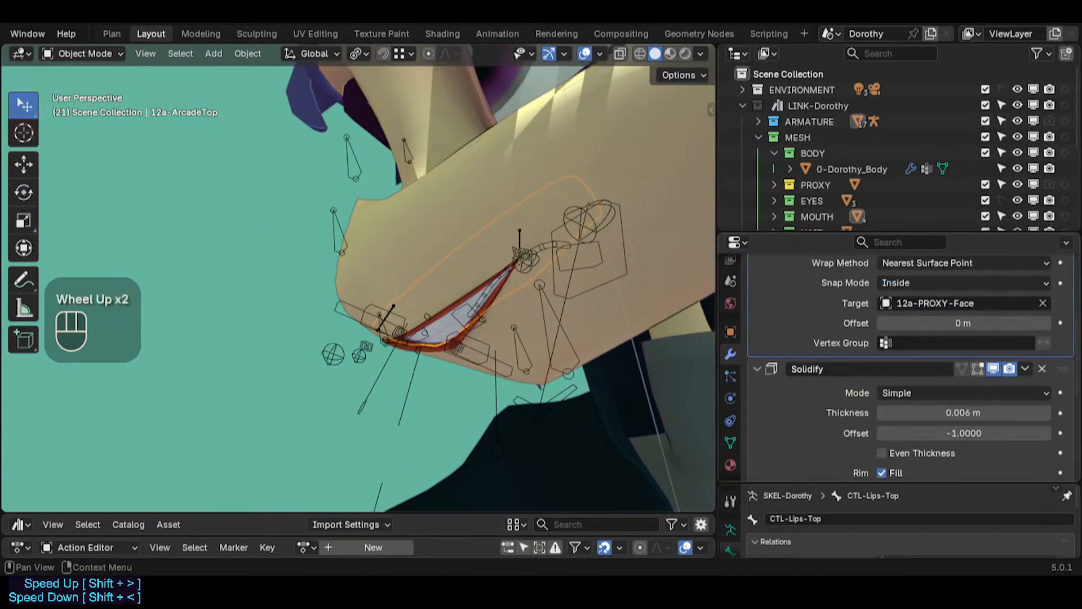
scroll(845, 367, "down", 7)
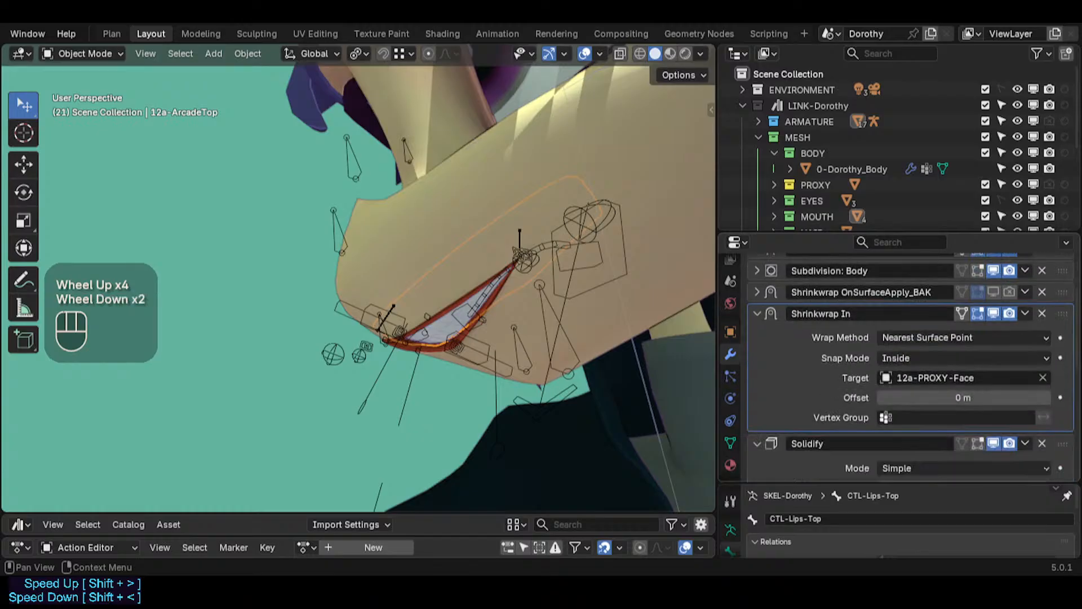
scroll(958, 406, "down", 2)
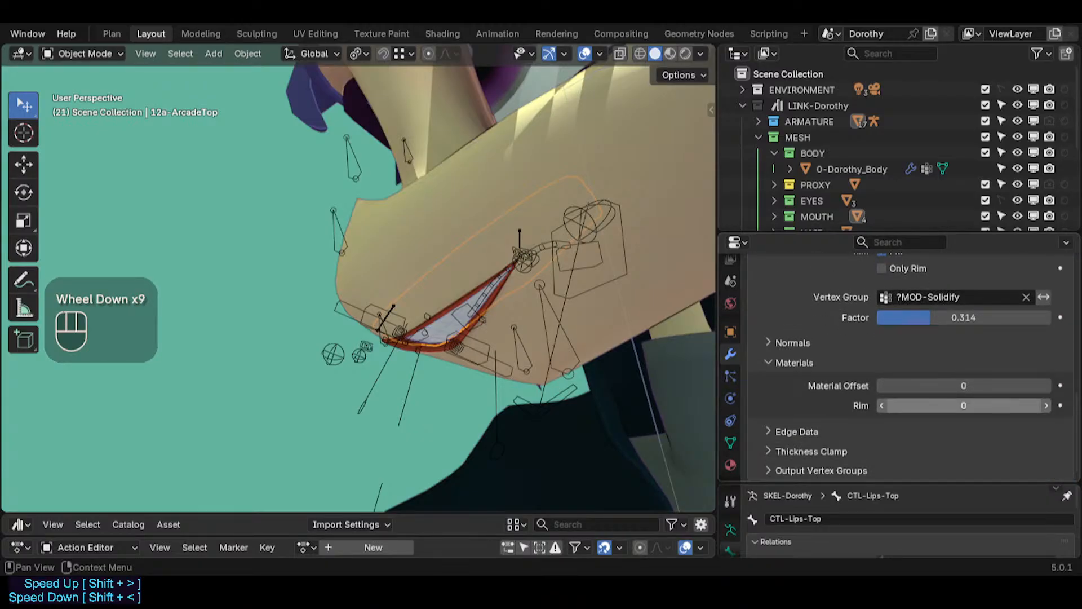
scroll(958, 406, "up", 4)
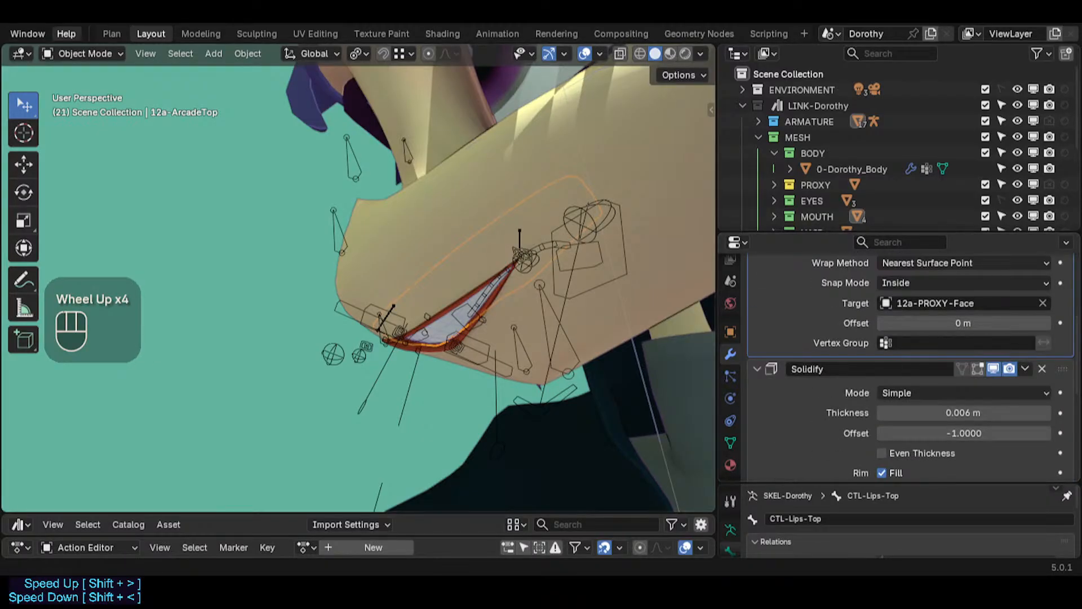
scroll(113, 33, "up", 4)
Step: Open the rigged Dorothy model file and zoom in on the head
left_click(32, 33)
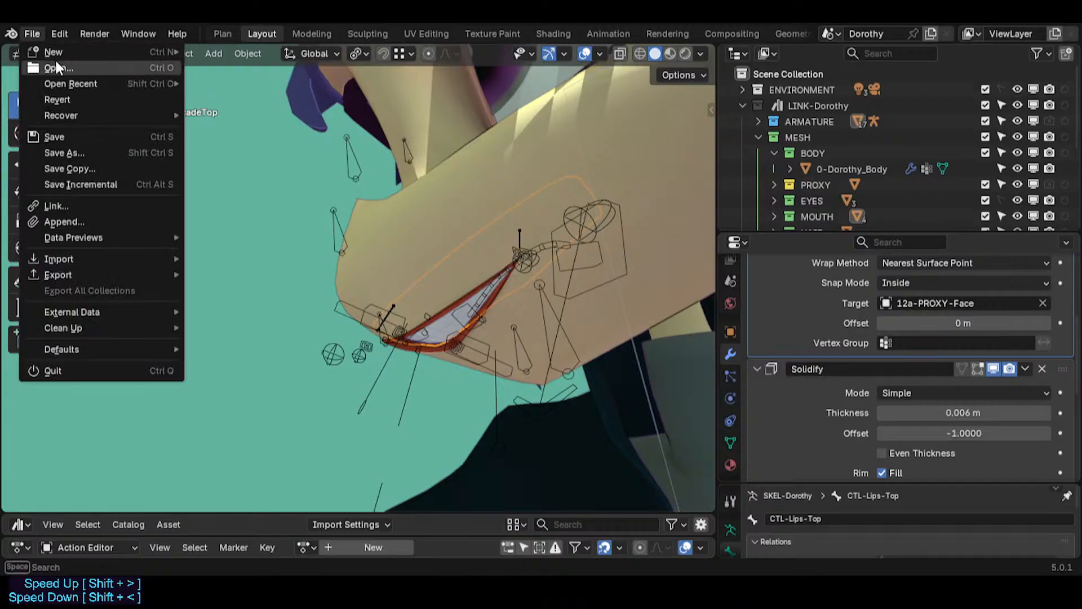
left_click(56, 68)
left_click(553, 323)
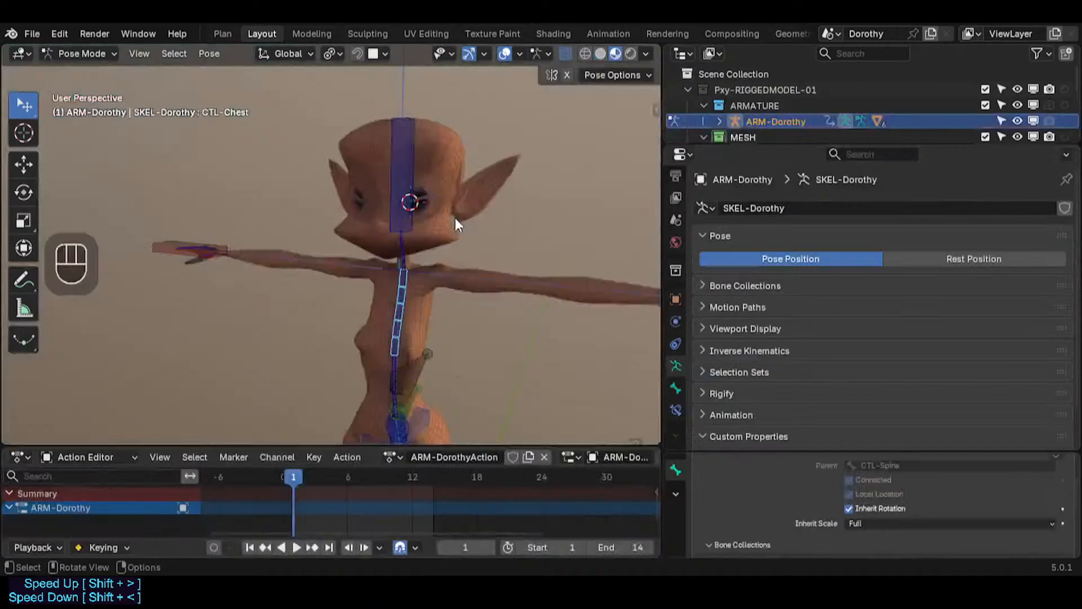
scroll(427, 227, "up", 2)
scroll(427, 227, "up", 2)
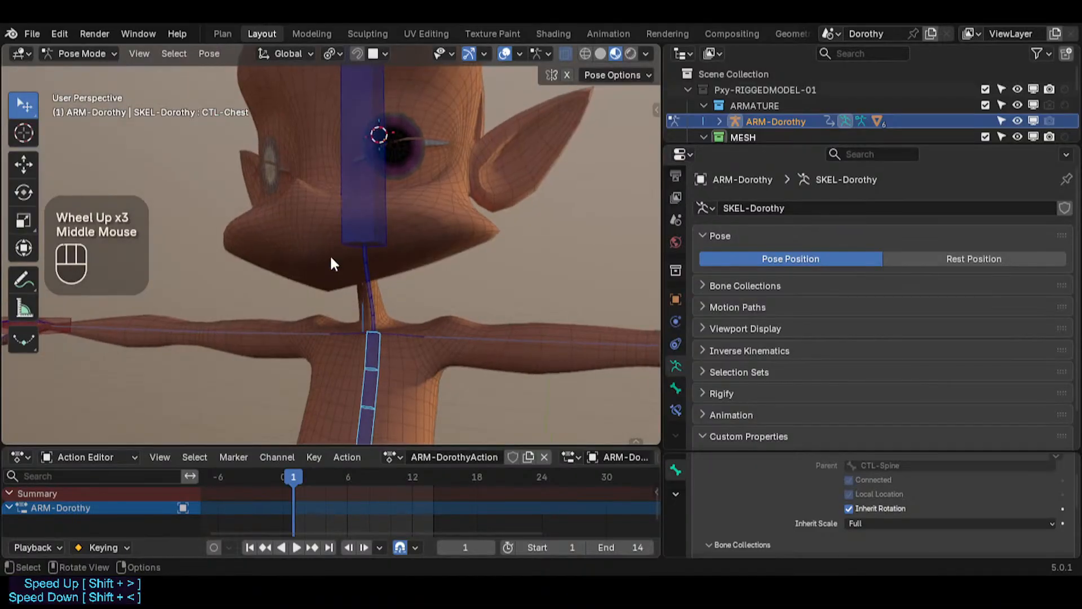
scroll(330, 255, "up", 5)
scroll(327, 260, "up", 3)
Step: Switch to Object Mode and enlarge the outliner to show the MESH collection's objects
key("ctrl+Tab")
scroll(308, 293, "up", 1)
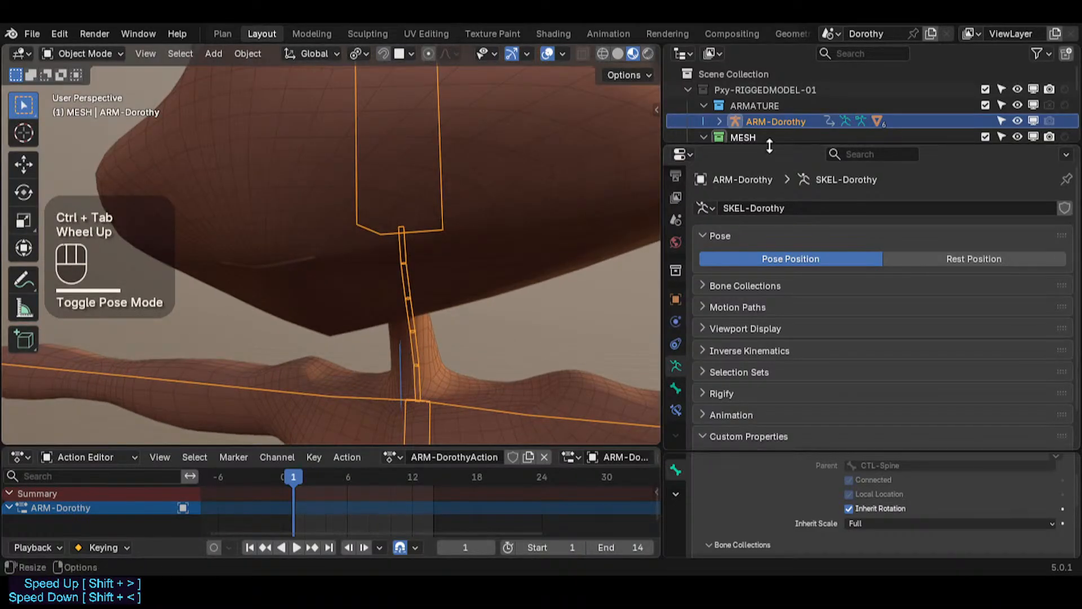
left_click_drag(769, 146, 771, 258)
left_click(771, 158)
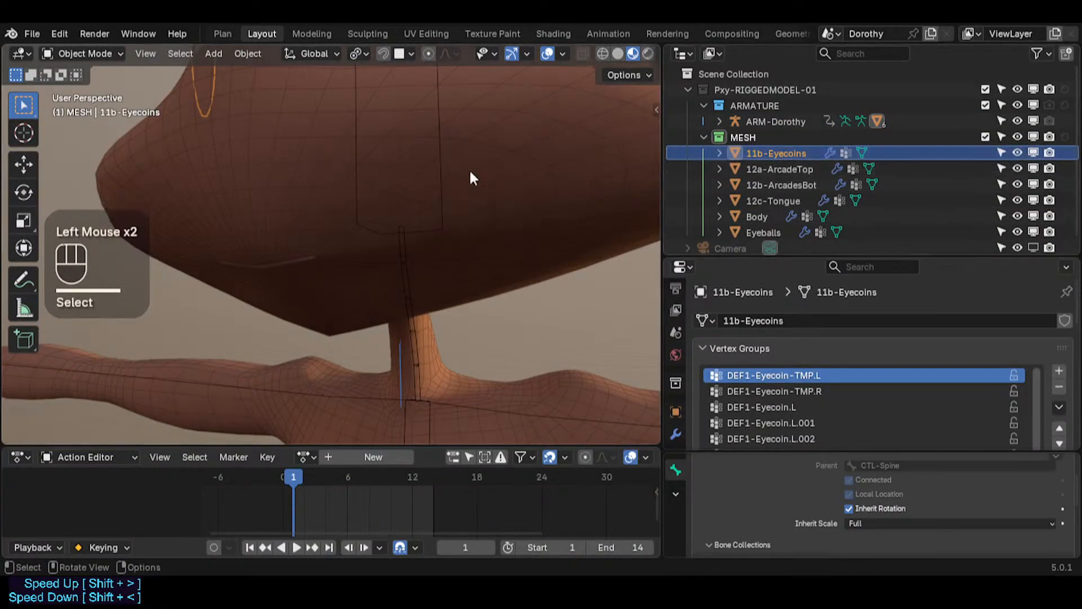
scroll(469, 168, "down", 2)
middle_click_drag(469, 168, 468, 248, "shift")
Step: Set the MESH collection's colour tag to green
left_click(742, 138)
right_click(743, 136)
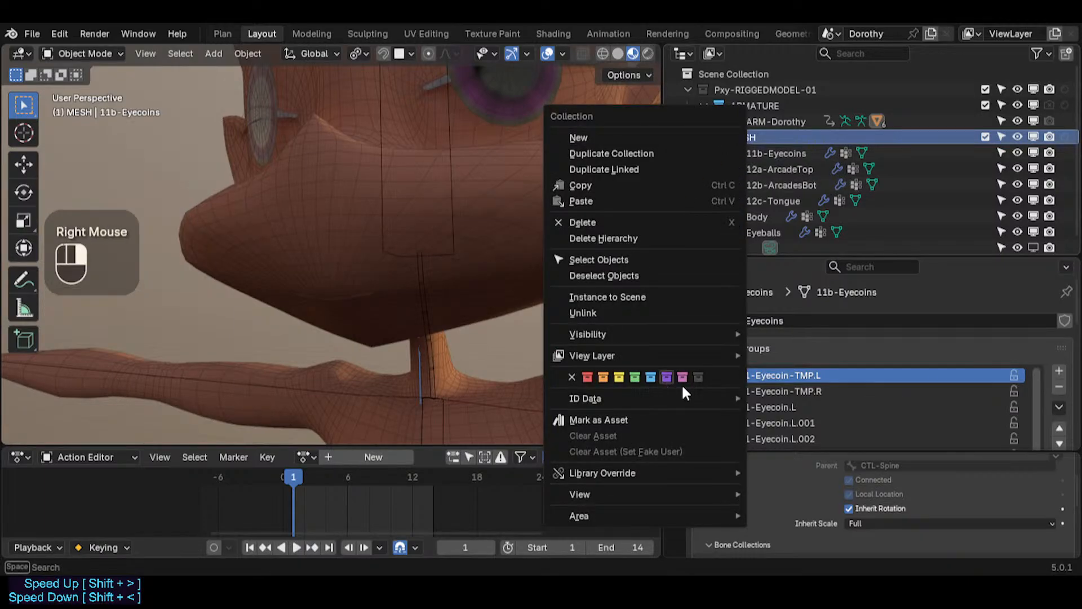
left_click(632, 374)
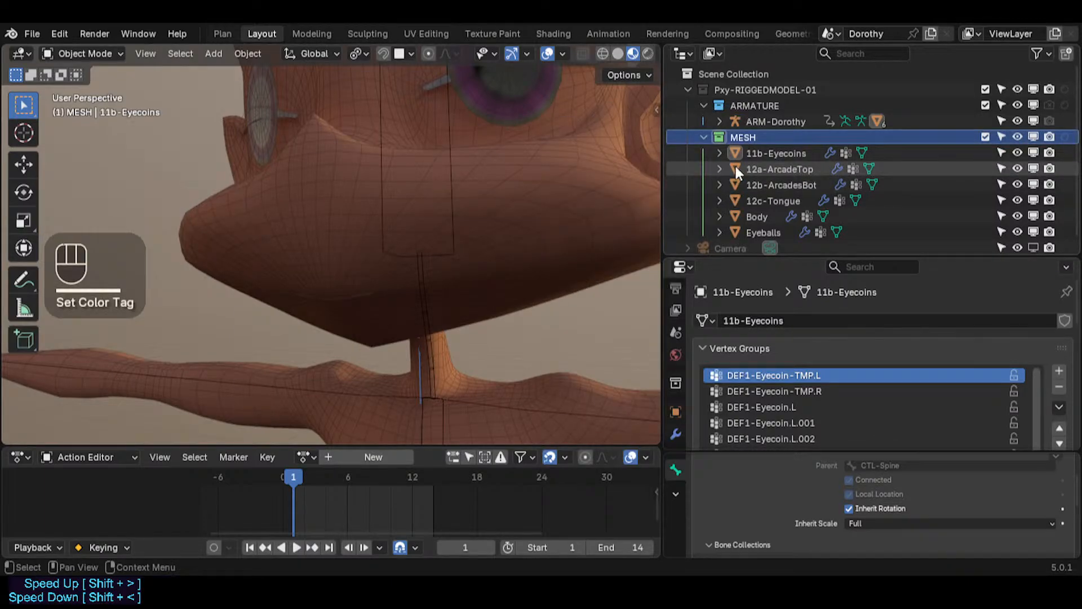
Step: Create two new child collections inside the MESH collection
left_click(745, 136)
right_click(745, 137)
left_click(742, 66)
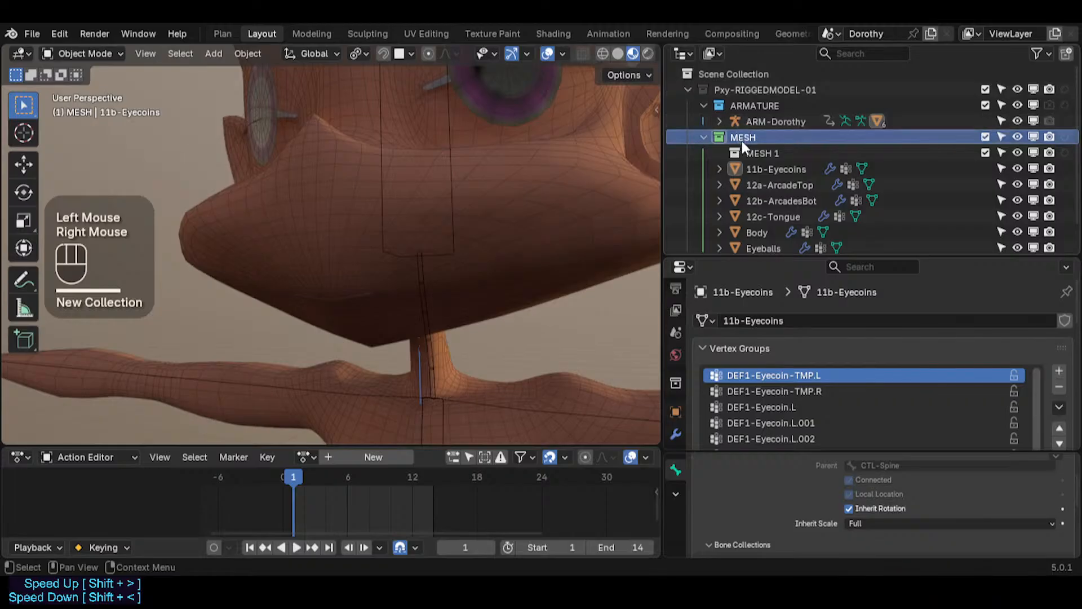
right_click(749, 152)
left_click(743, 130)
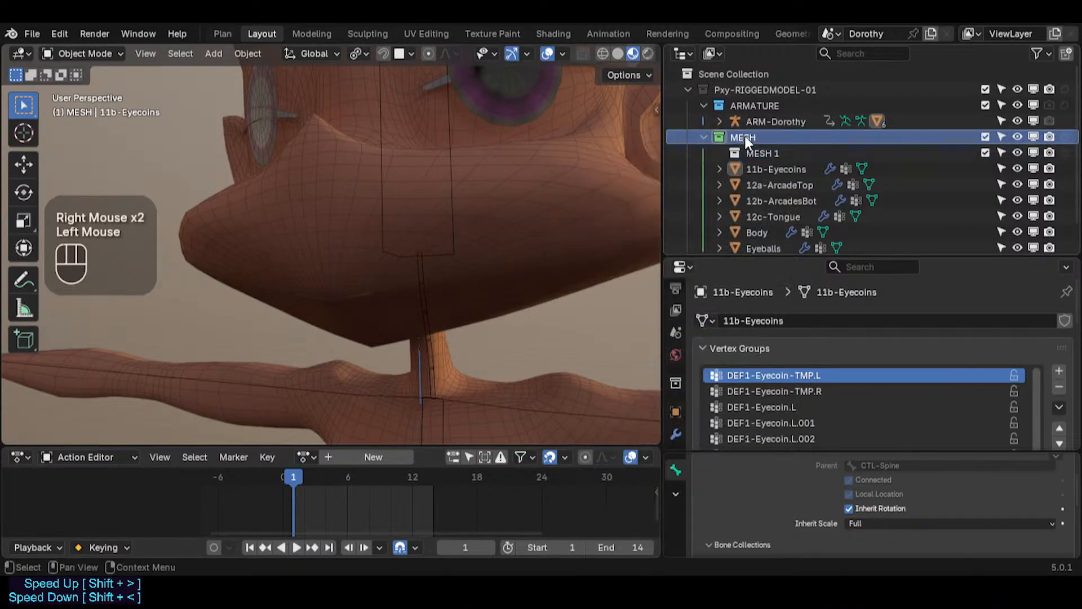
right_click(743, 134)
left_click(745, 137)
Step: Rename the two new collections EYES and MOUTH
left_click(753, 151)
double_click(752, 151)
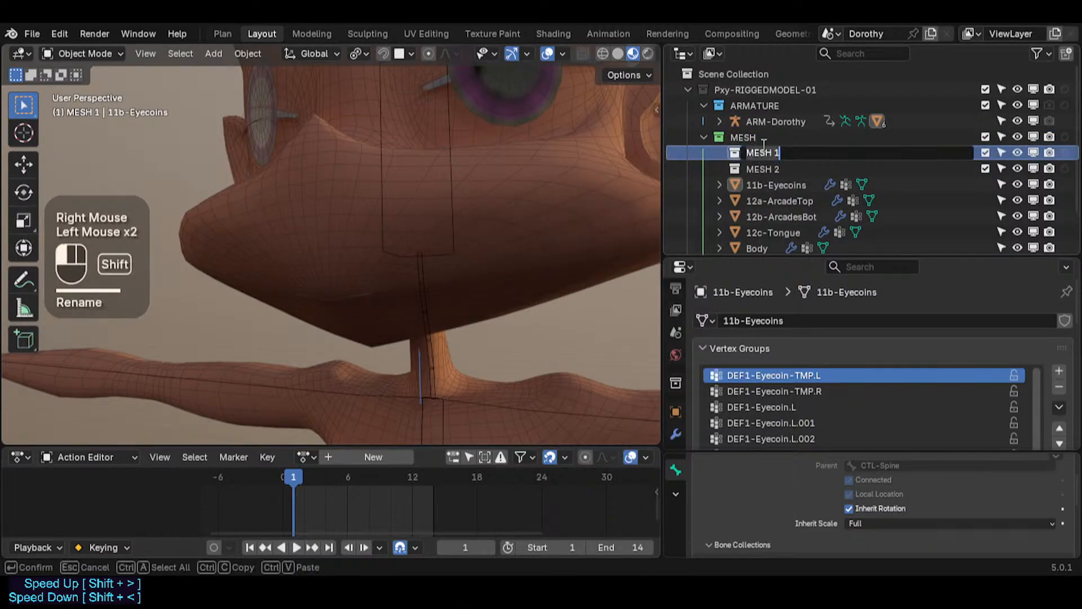
type("EYES")
key("Return")
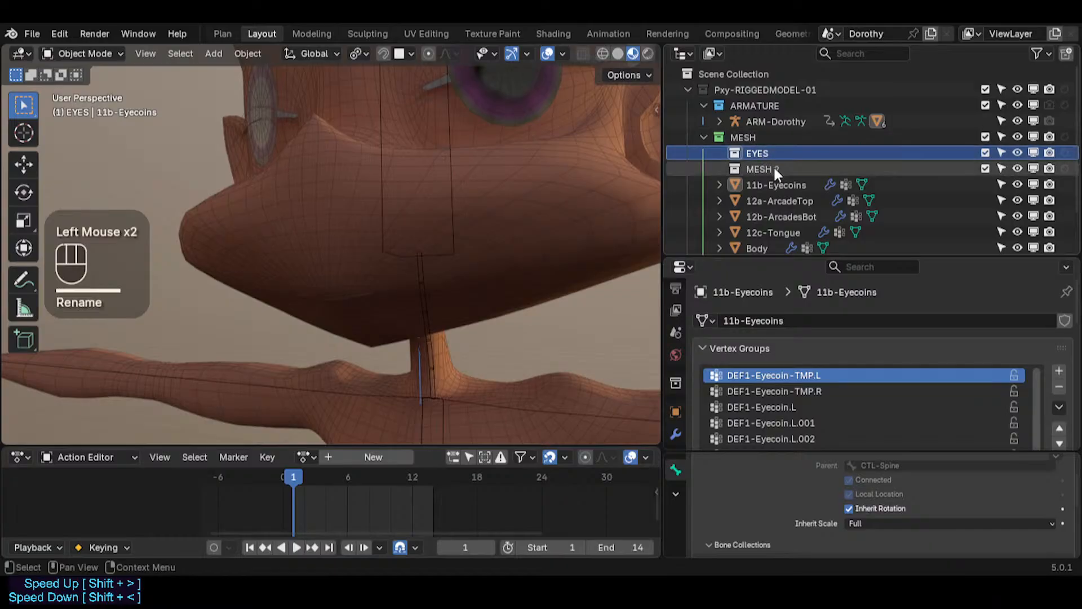
double_click(772, 169)
scroll(771, 169, "down", 1)
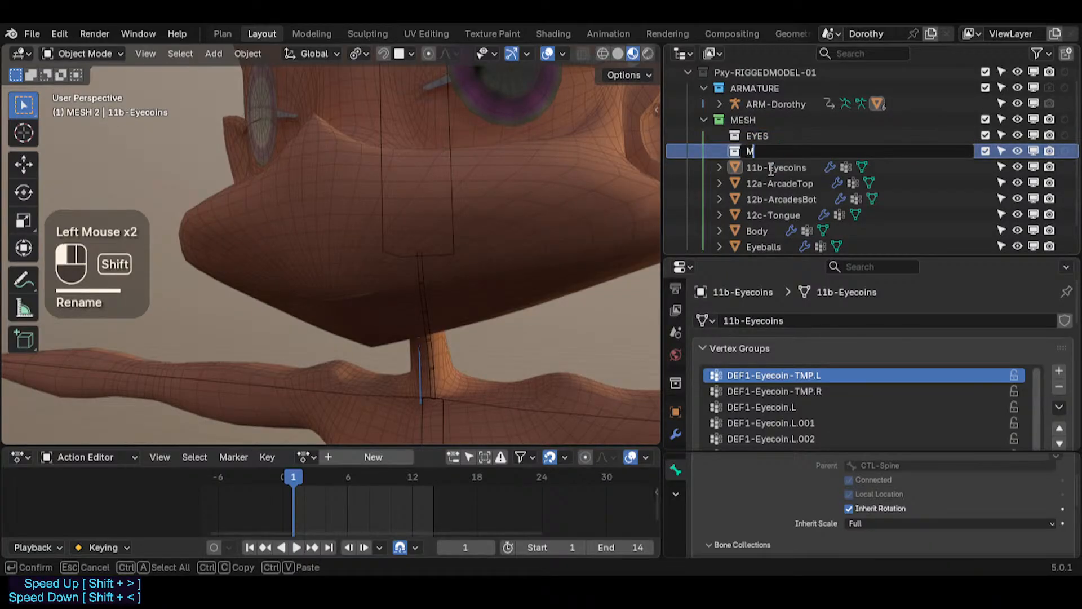
key("Return")
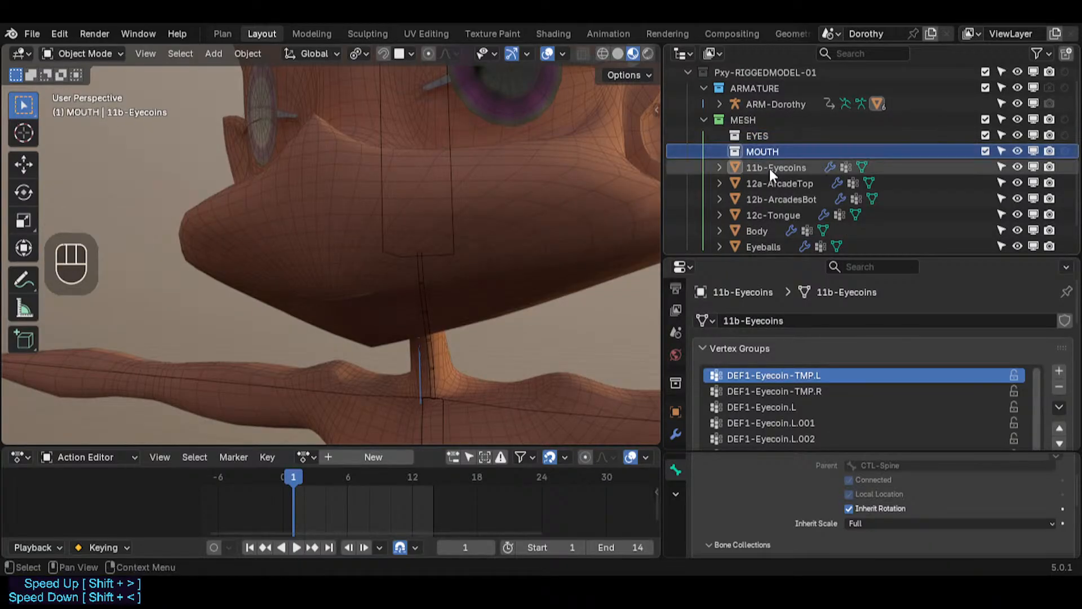
Step: Set the EYES and MOUTH collections' colour tags to green
left_click(734, 139, "shift")
right_click(734, 139)
left_click(667, 379)
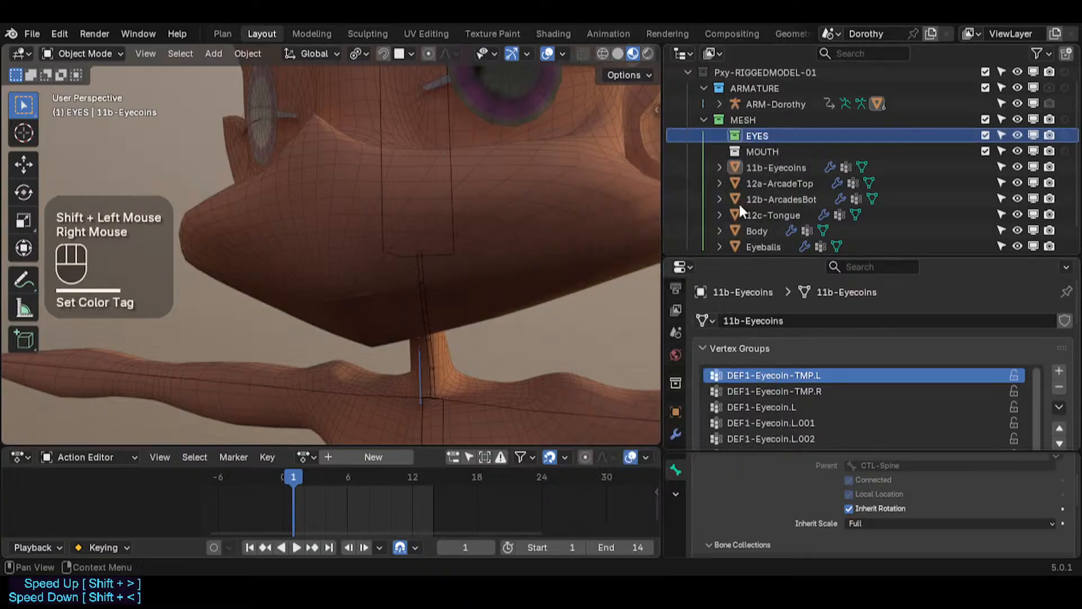
right_click(734, 153)
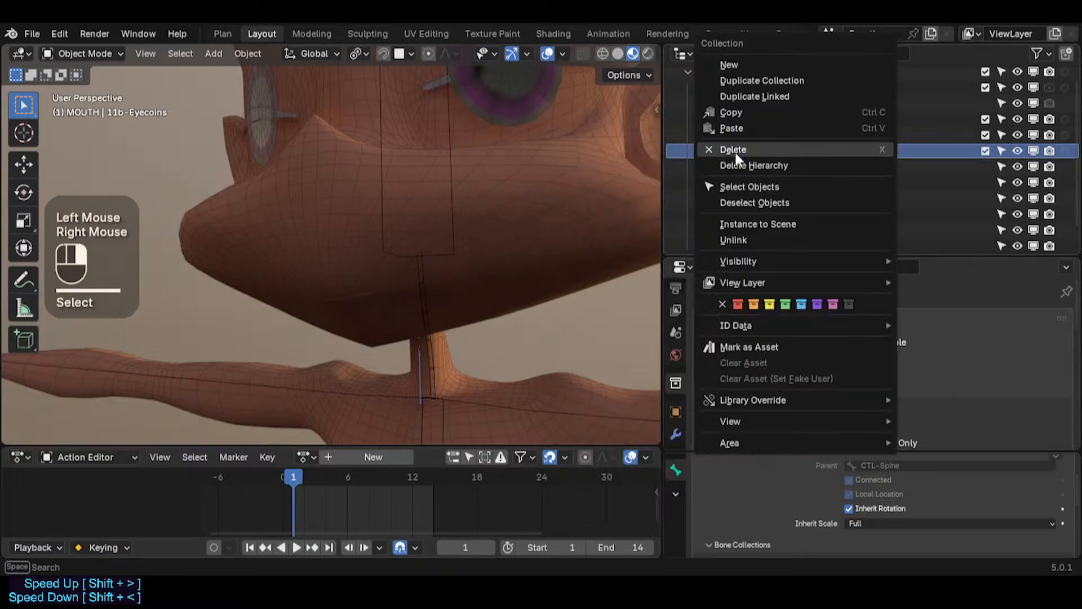
left_click(783, 310)
Step: Move the 11b-Eyecoins object into the EYES collection
left_click(782, 169)
left_click_drag(782, 169, 766, 135)
Step: Move 12a-ArcadeTop, 12b-ArcadesBot and 12c-Tongue together into the MOUTH collection
left_click(775, 184)
left_click(773, 198, "shift")
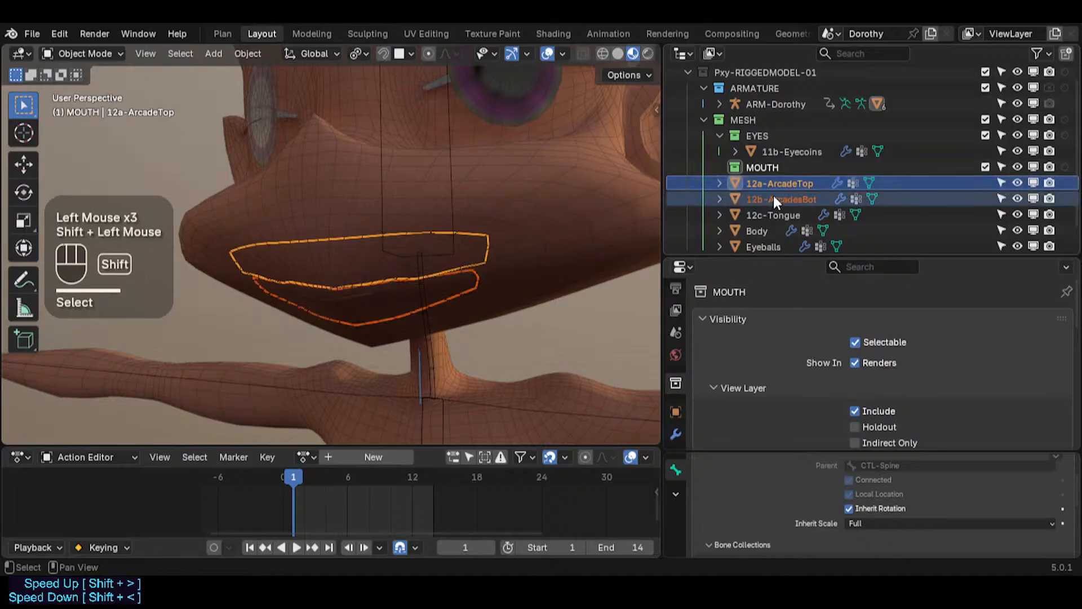
left_click(774, 215, "shift")
left_click_drag(773, 214, 765, 173)
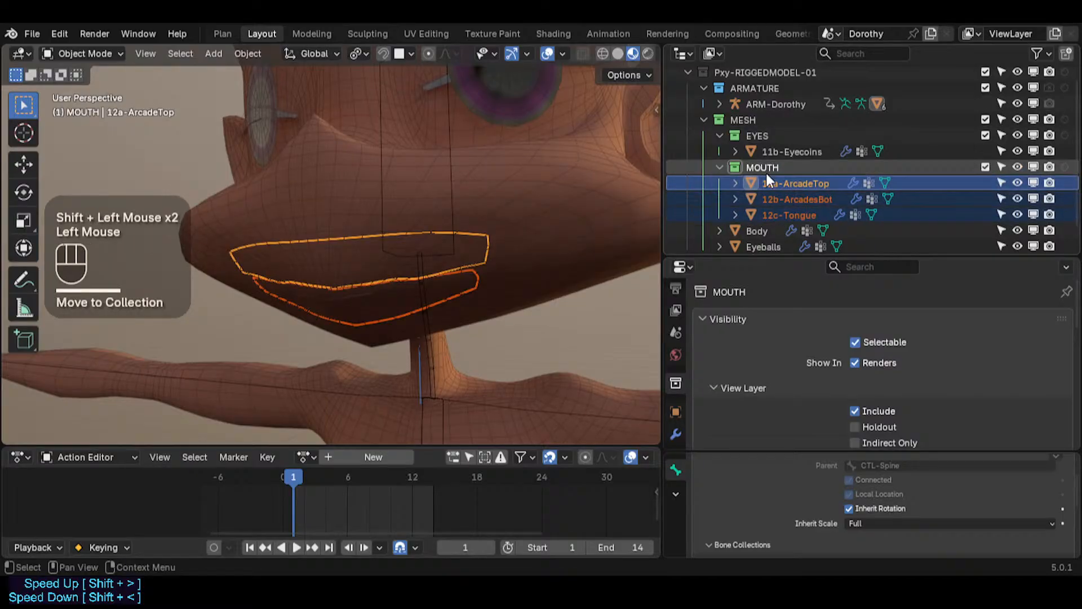
Step: Collapse the EYES and MOUTH collections and move the Eyeballs object into EYES
left_click(754, 229)
left_click_drag(754, 228, 744, 120)
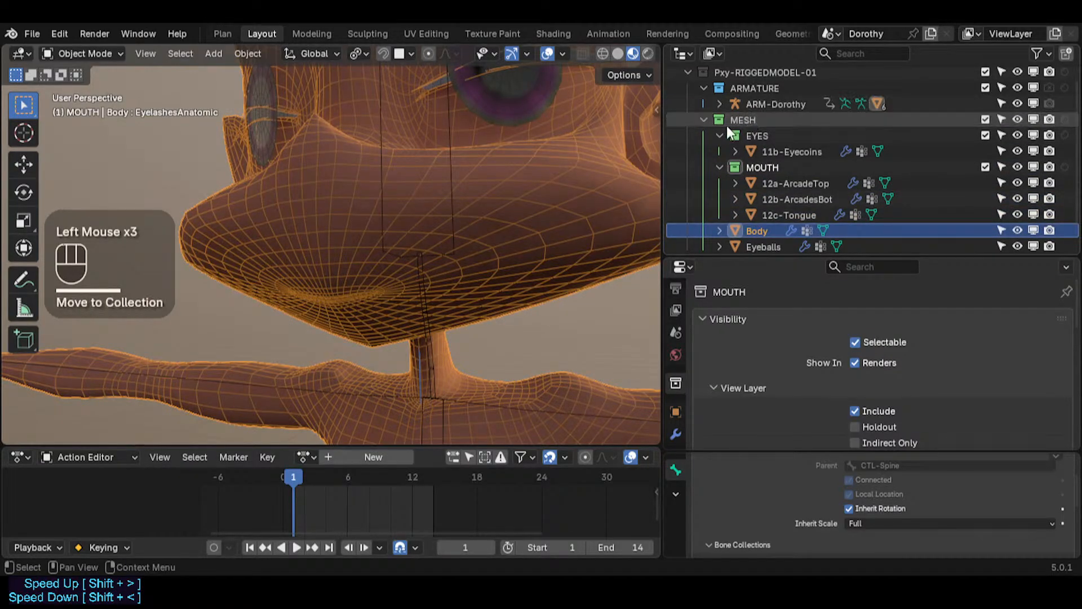
left_click(719, 135)
left_click(719, 153)
left_click(750, 201)
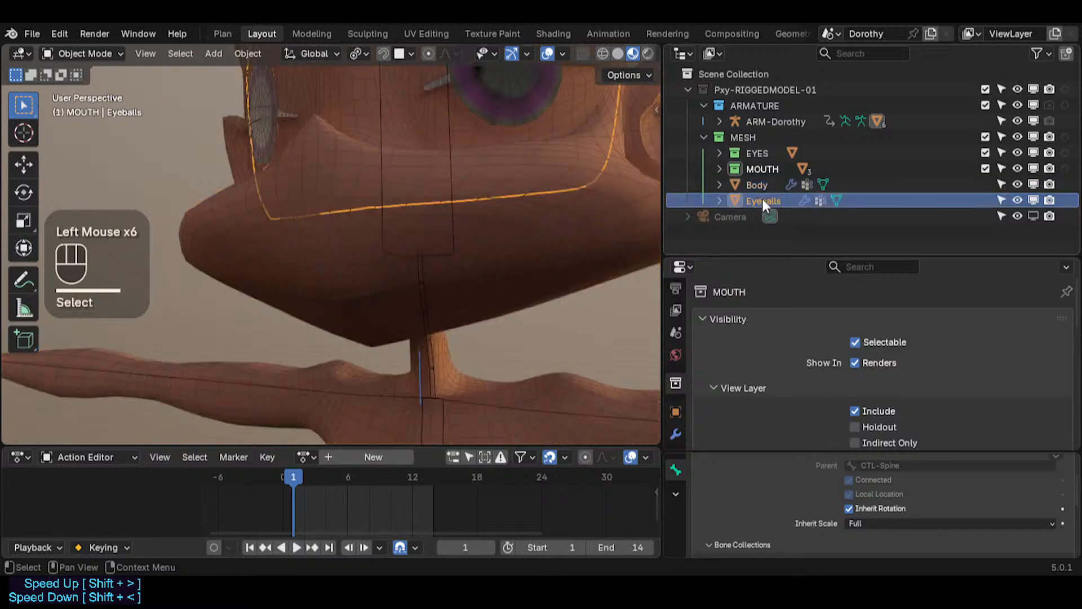
left_click_drag(762, 199, 755, 156)
Step: Create a new collection inside MESH, name it BODY, and move it to the top of MESH
left_click(746, 137)
right_click(746, 136)
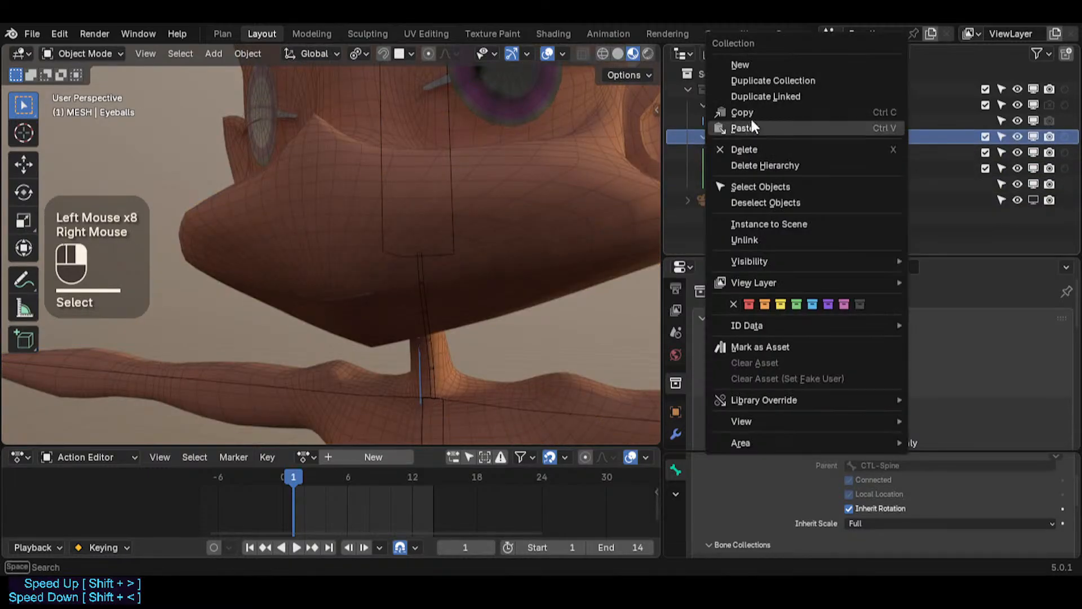
left_click(740, 65)
left_click(754, 182)
double_click(756, 181)
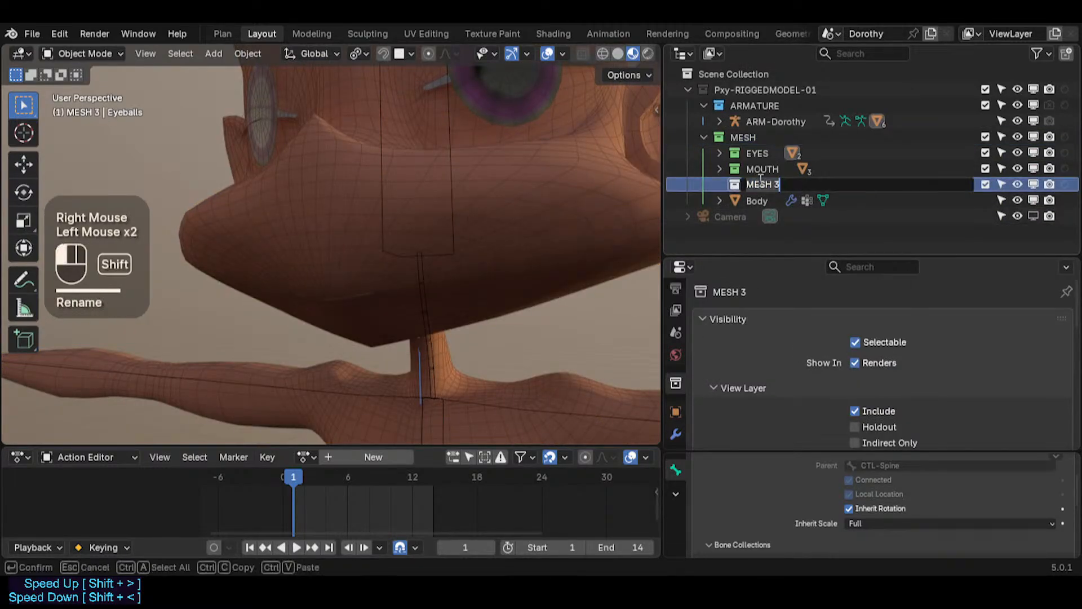
type("BODY")
key("Return")
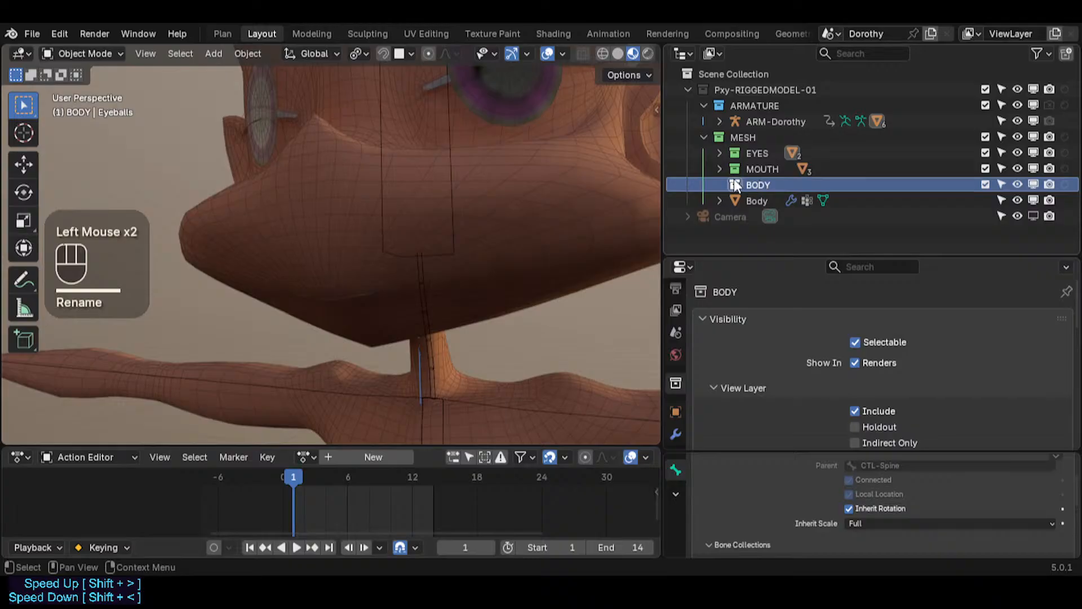
left_click_drag(735, 186, 738, 148)
Step: Create another collection inside MESH and name it PROXY
left_click(736, 139)
right_click(736, 137)
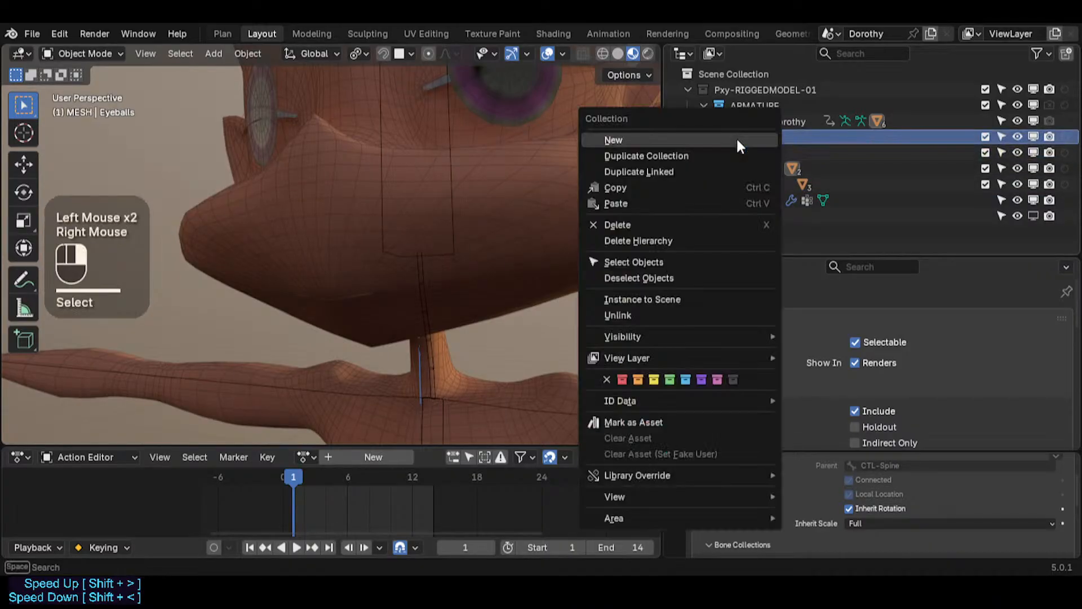
left_click(738, 140)
double_click(756, 199)
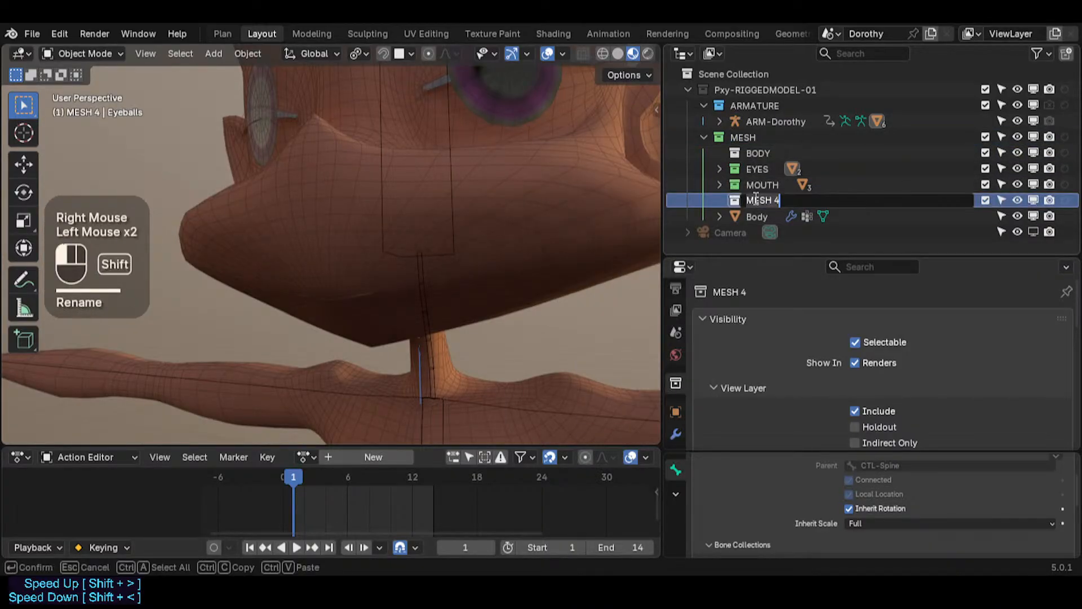
type("PEOXY")
key("Return")
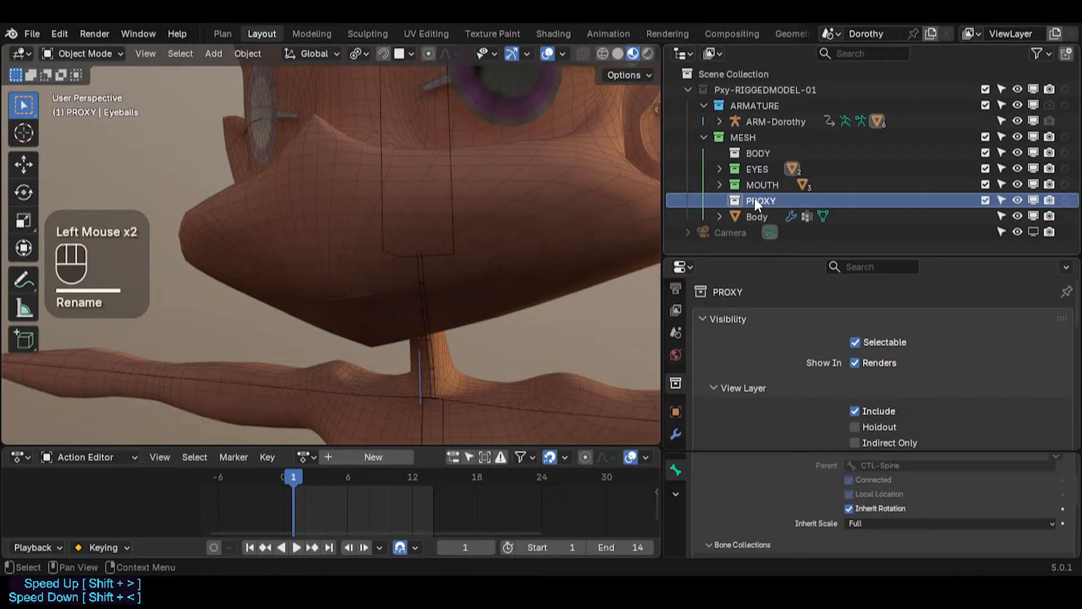
Step: Move the PROXY collection directly below the BODY collection
left_click(761, 199)
left_click_drag(763, 199, 761, 167)
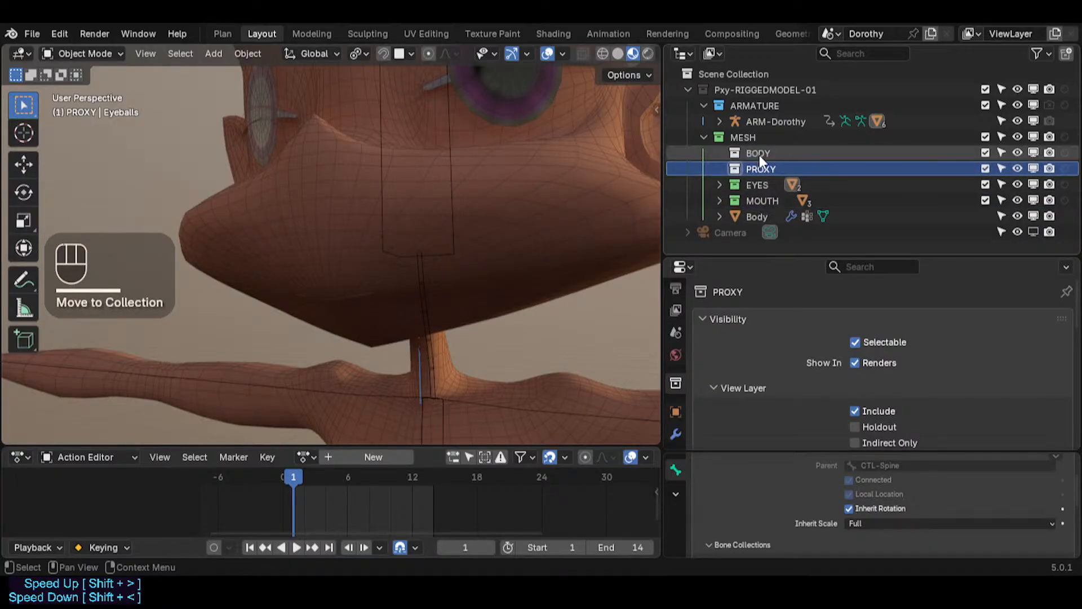
double_click(760, 155)
key("Escape")
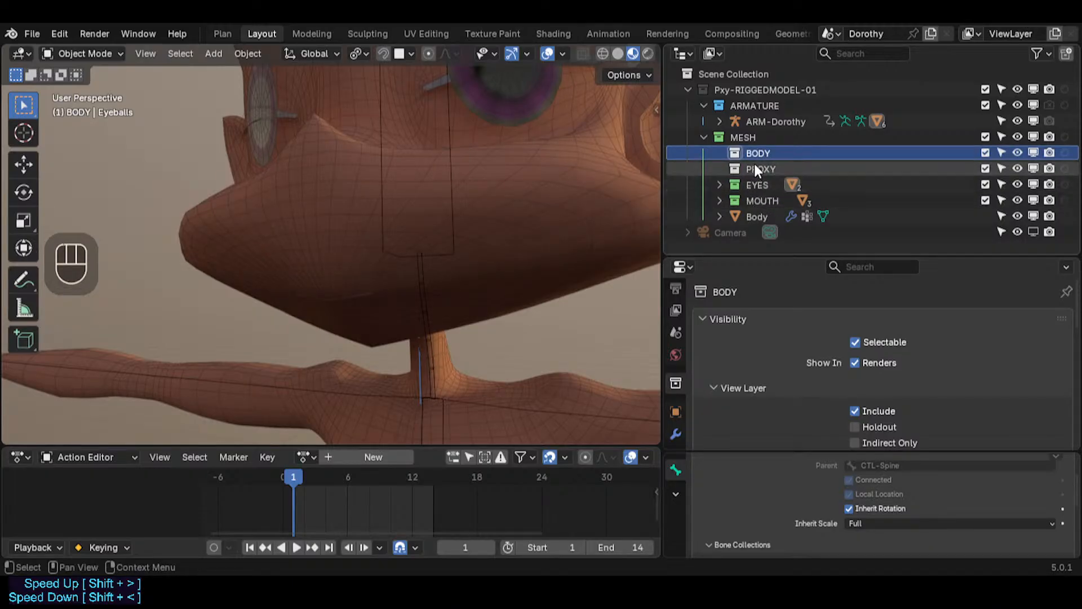
Step: Move the Body object into the BODY collection
left_click(756, 215)
left_click_drag(756, 215, 736, 150)
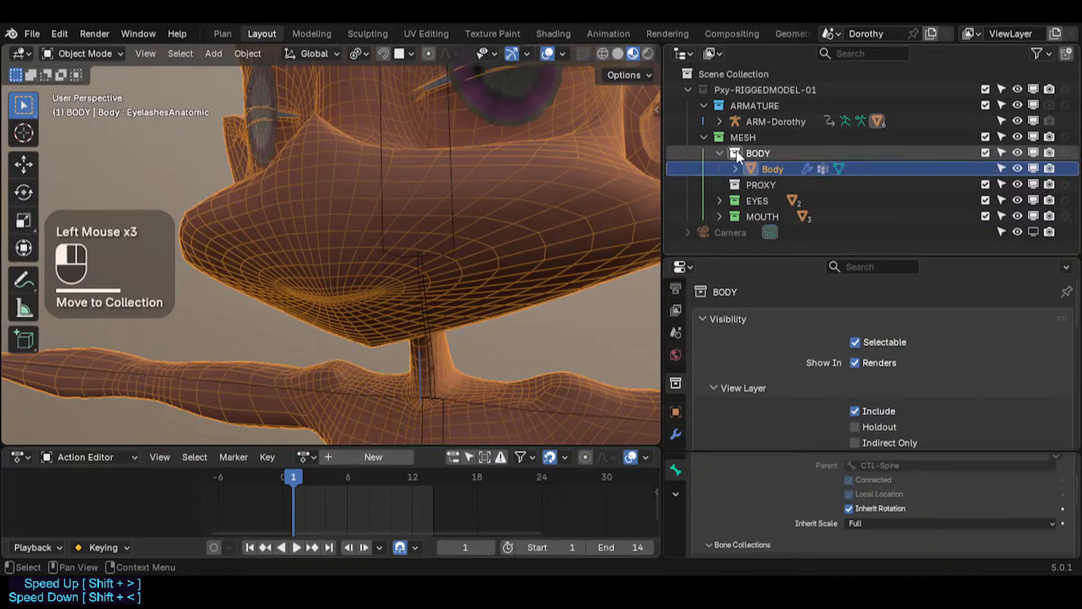
Step: Set the BODY collection's colour tag to green and collapse it
right_click(735, 149)
left_click(668, 391)
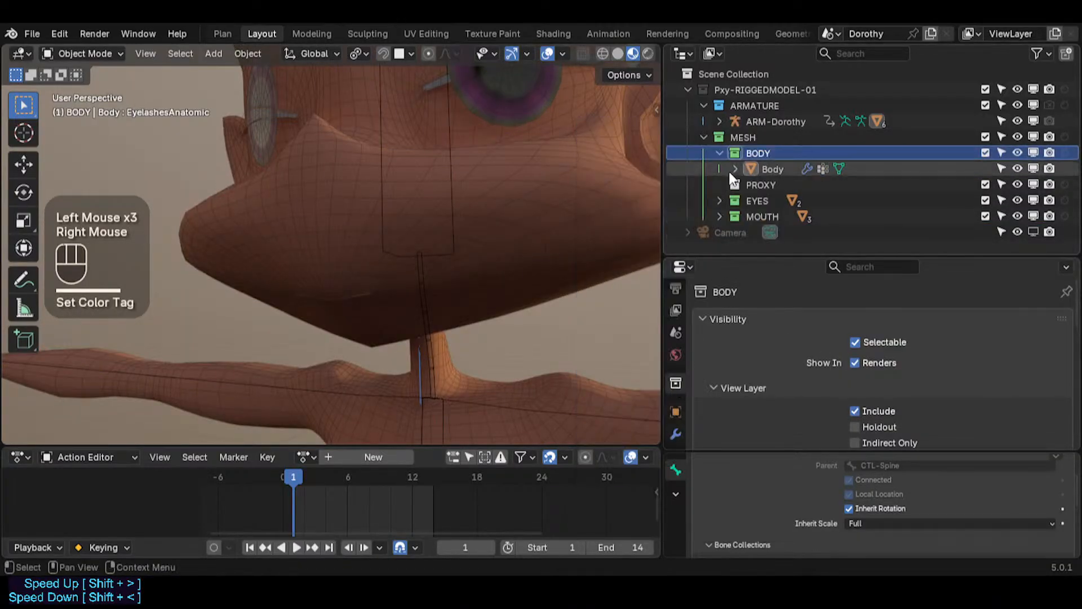
left_click(720, 151)
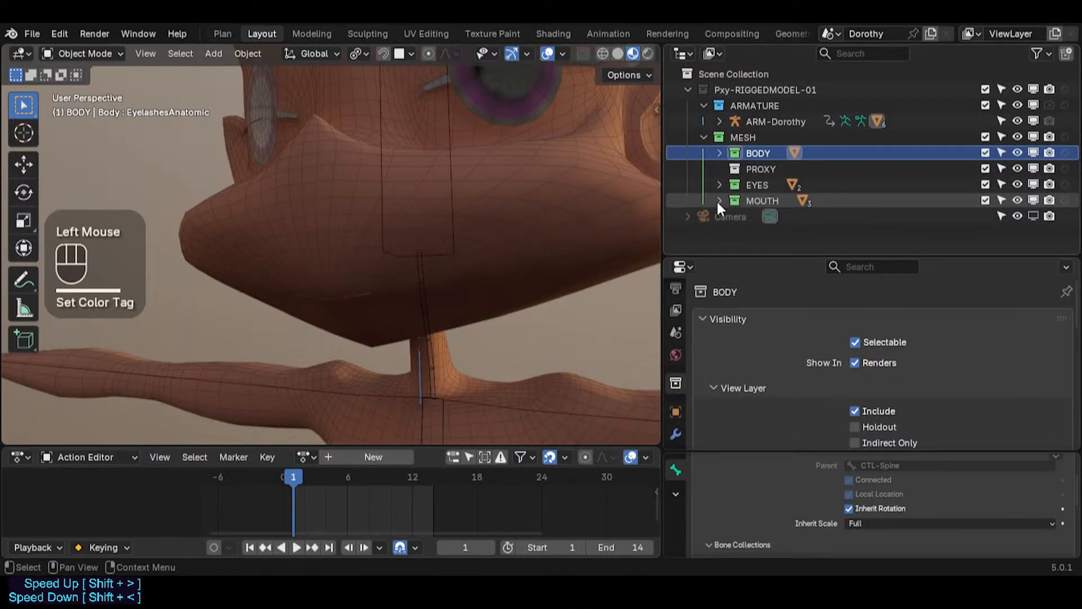
Step: Expand the MOUTH and EYES collections to show their objects
left_click(719, 201)
scroll(994, 167, "down", 1)
left_click(985, 159)
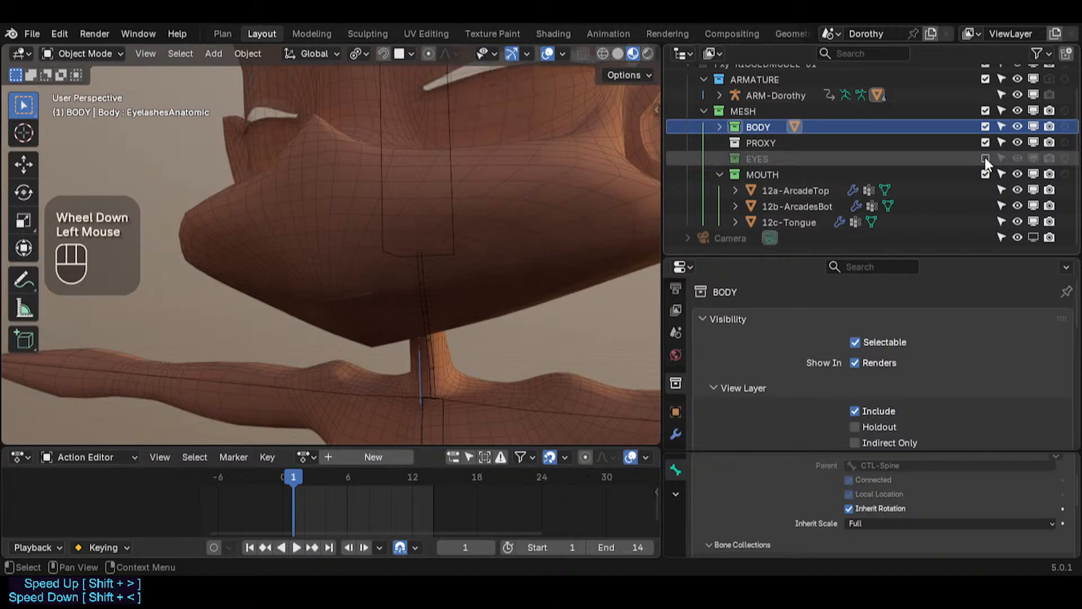
left_click(985, 158)
left_click(720, 159)
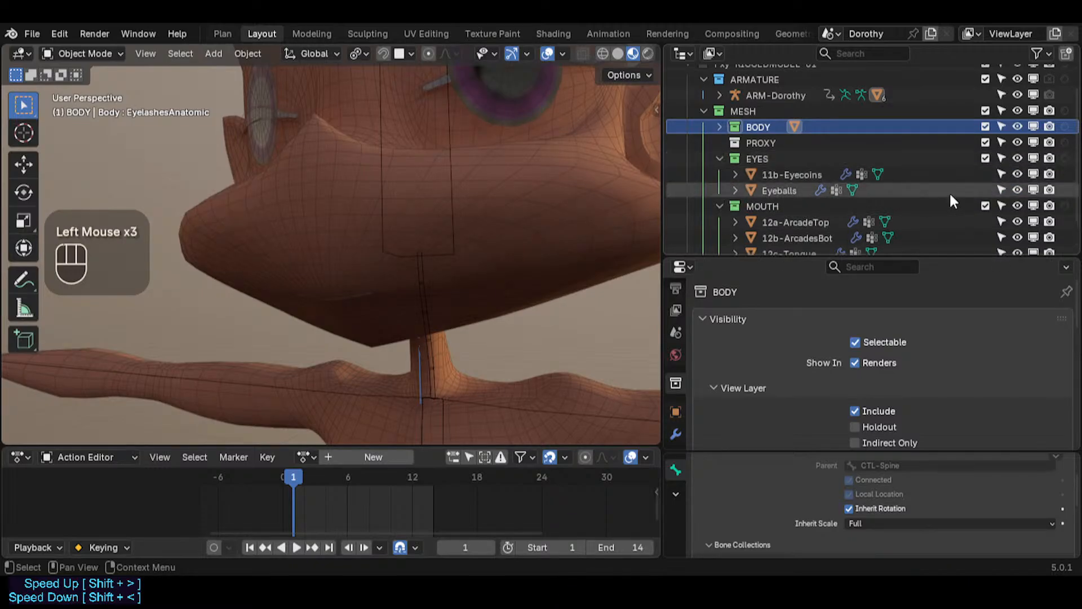
Step: Hide 11b-Eyecoins in viewports and change the selection and viewport toggles of Eyeballs and 12c-Tongue
left_click(1033, 172)
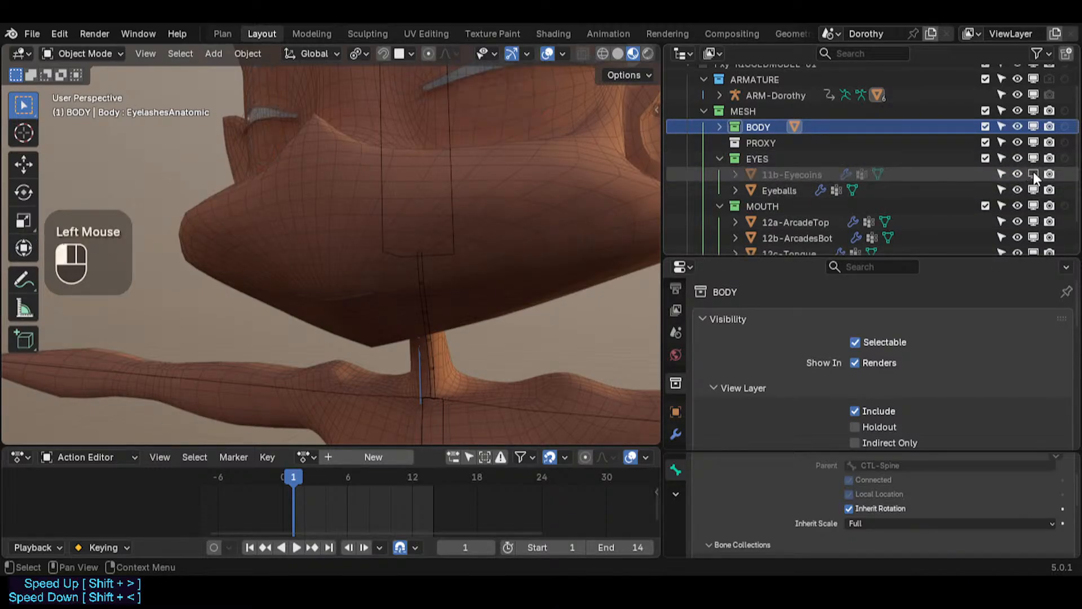
left_click(1002, 190)
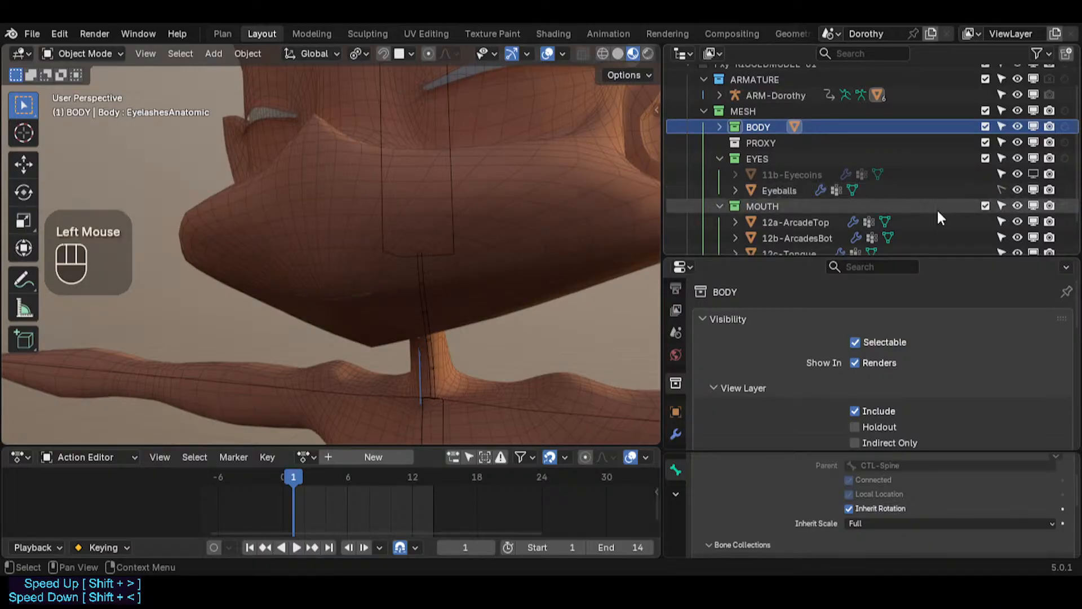
scroll(937, 208, "down", 2)
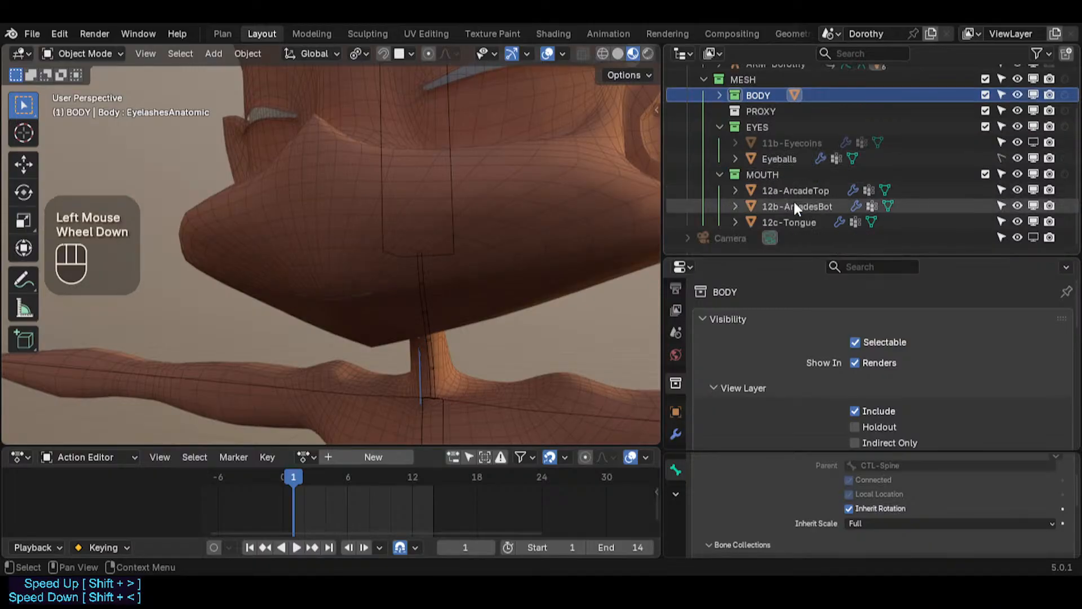
left_click(1001, 220)
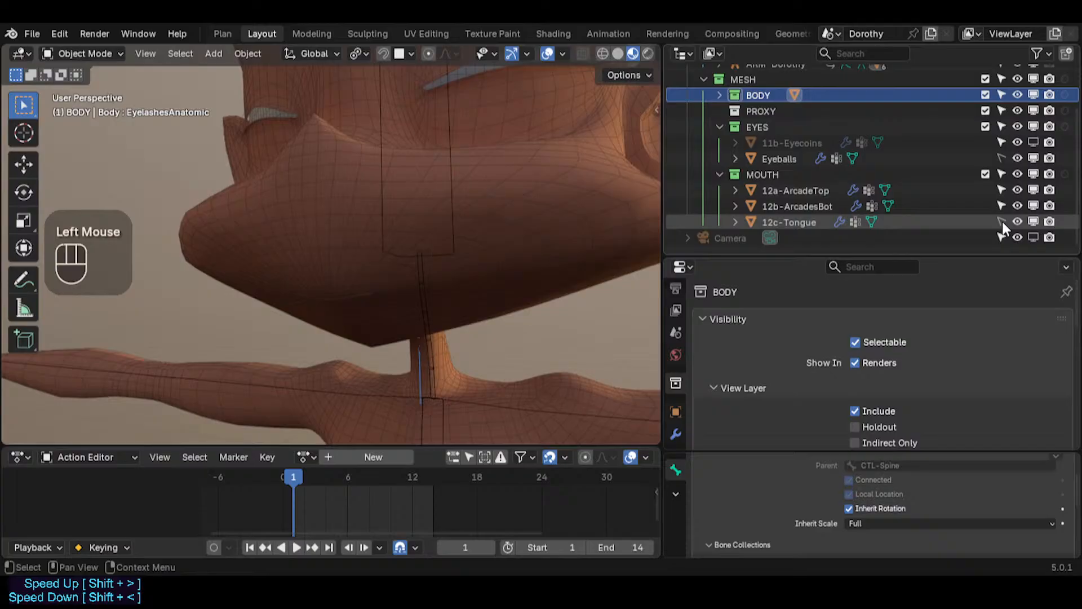
left_click(1032, 222)
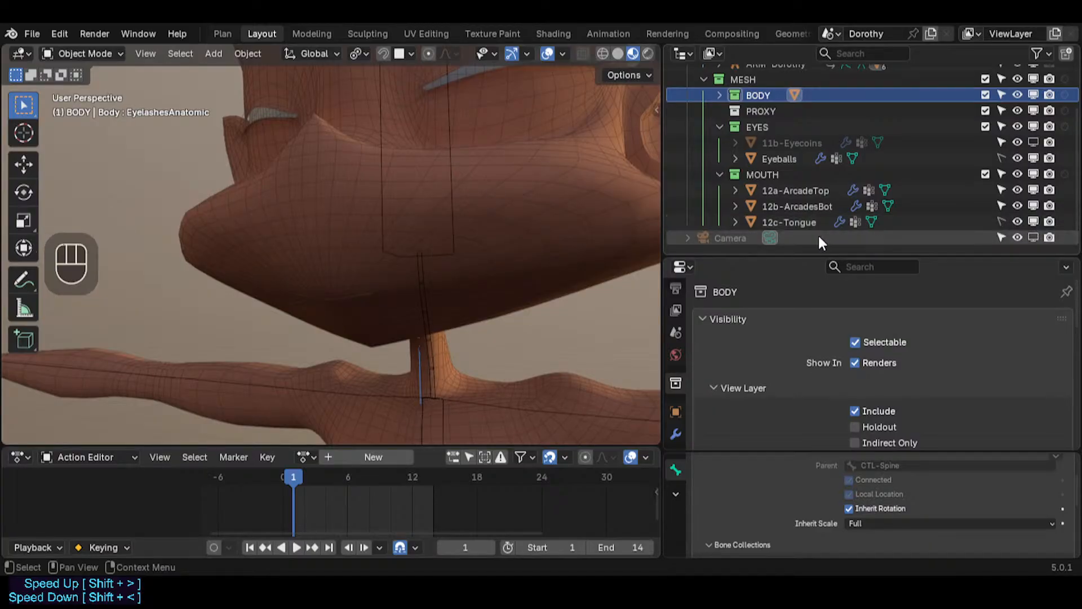
Step: Save the file
scroll(758, 195, "up", 2)
scroll(727, 120, "down", 2)
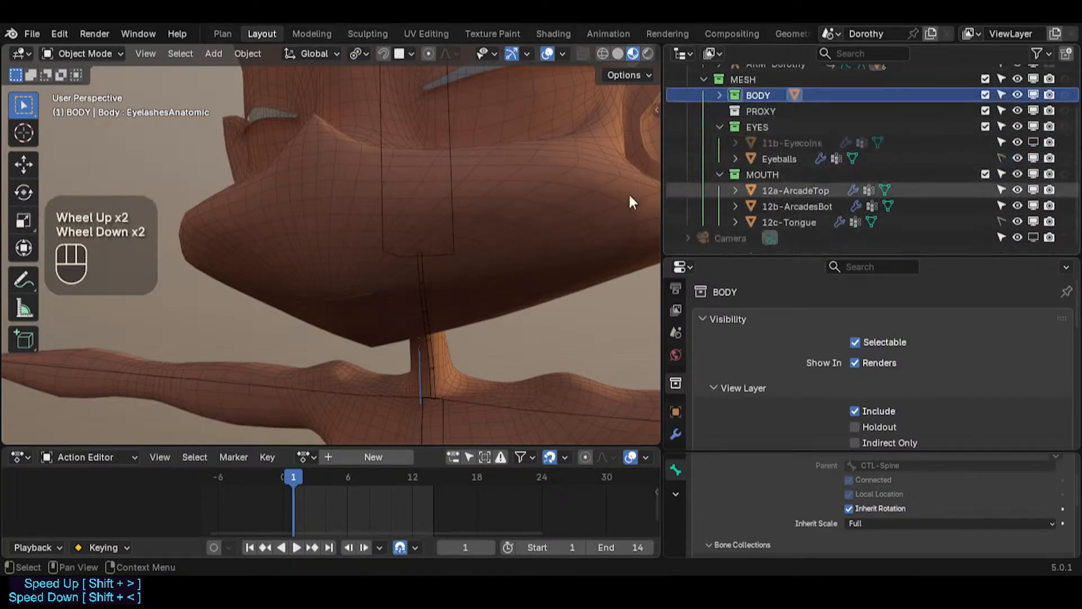
key("ctrl+s")
Step: Select 12a-ArcadeTop and collapse its Armature modifier in the modifier properties
middle_click_drag(437, 158, 439, 257)
scroll(432, 175, "down", 3)
scroll(368, 203, "up", 2)
middle_click_drag(220, 304, 688, 216)
middle_click_drag(416, 230, 481, 217, "shift")
middle_click_drag(431, 195, 393, 173)
left_click(812, 191)
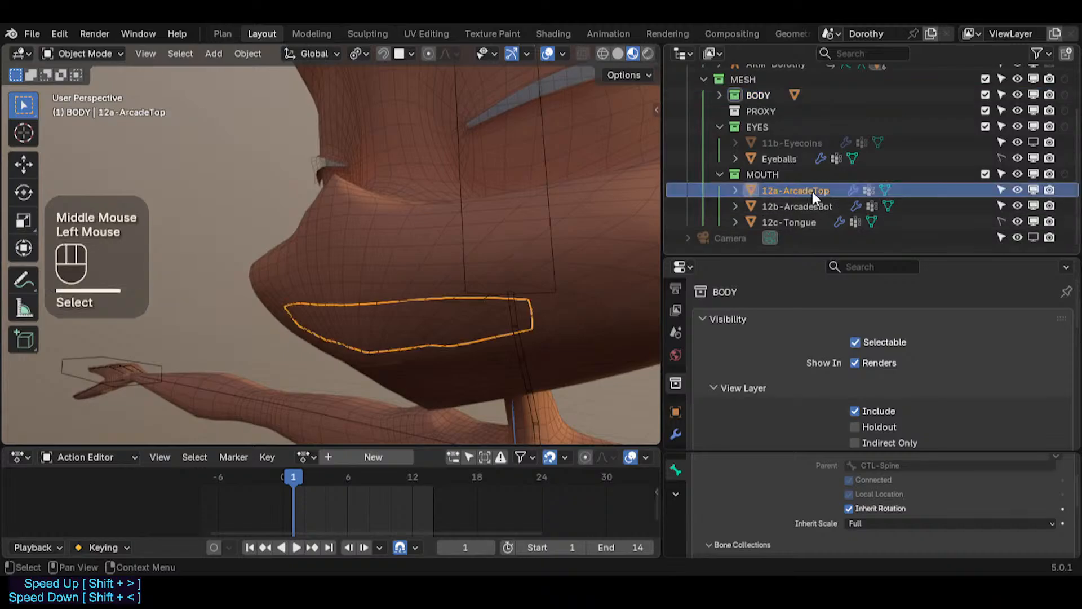
scroll(682, 414, "down", 2)
left_click(676, 372)
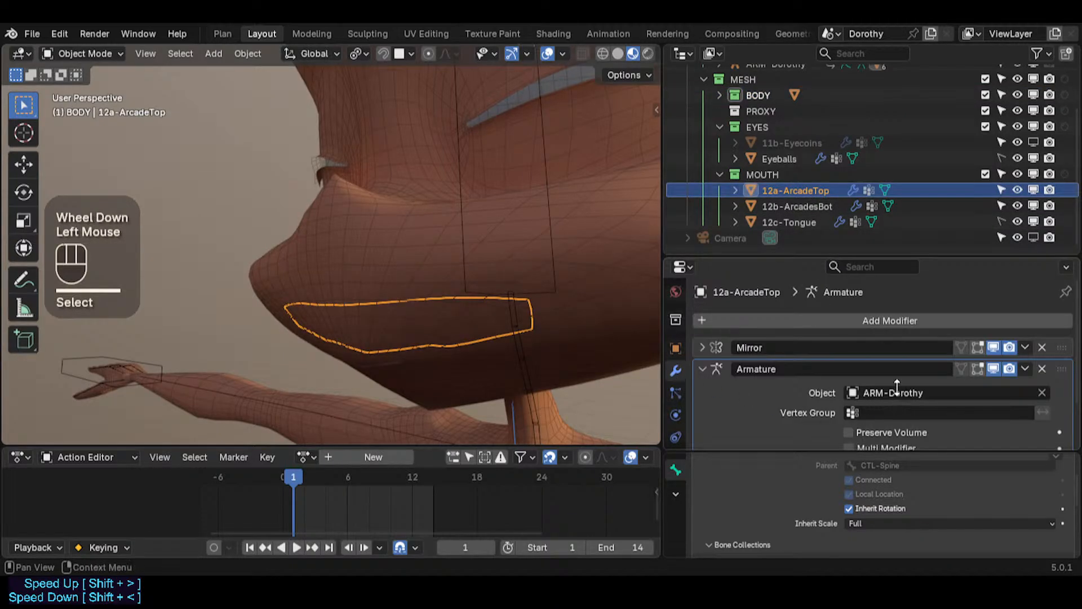
left_click(727, 369)
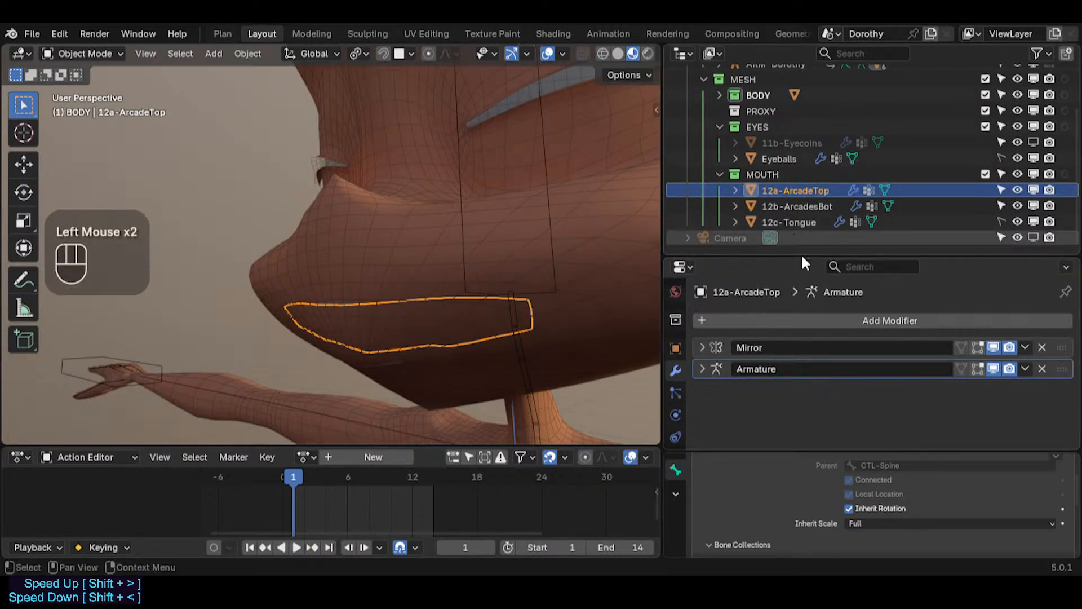
Step: Add a Subdivision Surface modifier to 12a-ArcadeTop, set its render level to 1, and collapse it
left_click(861, 321)
type("subdi")
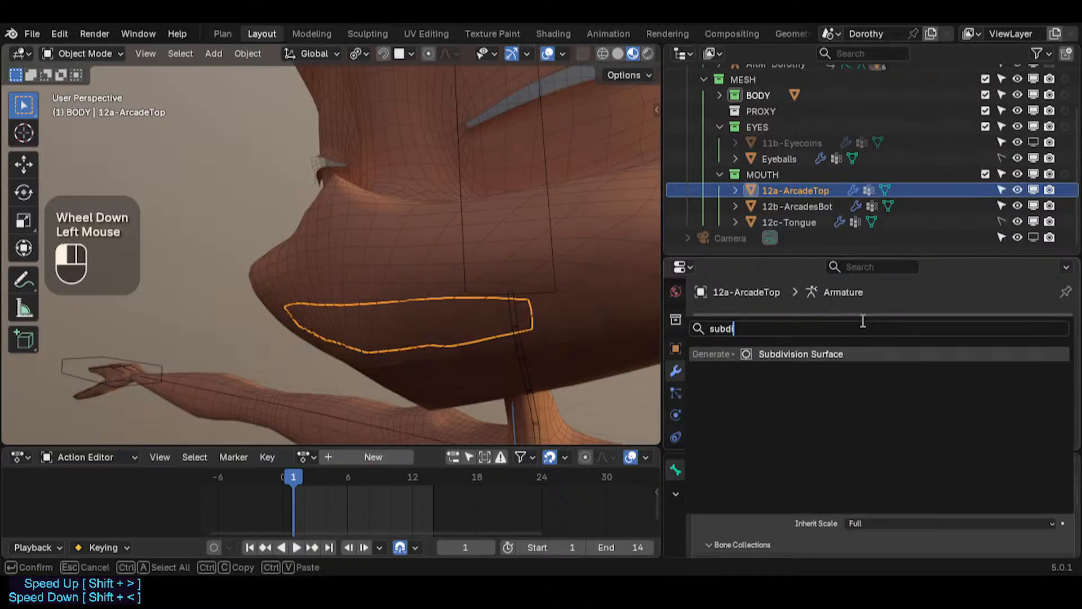
key("Return")
scroll(938, 390, "down", 2)
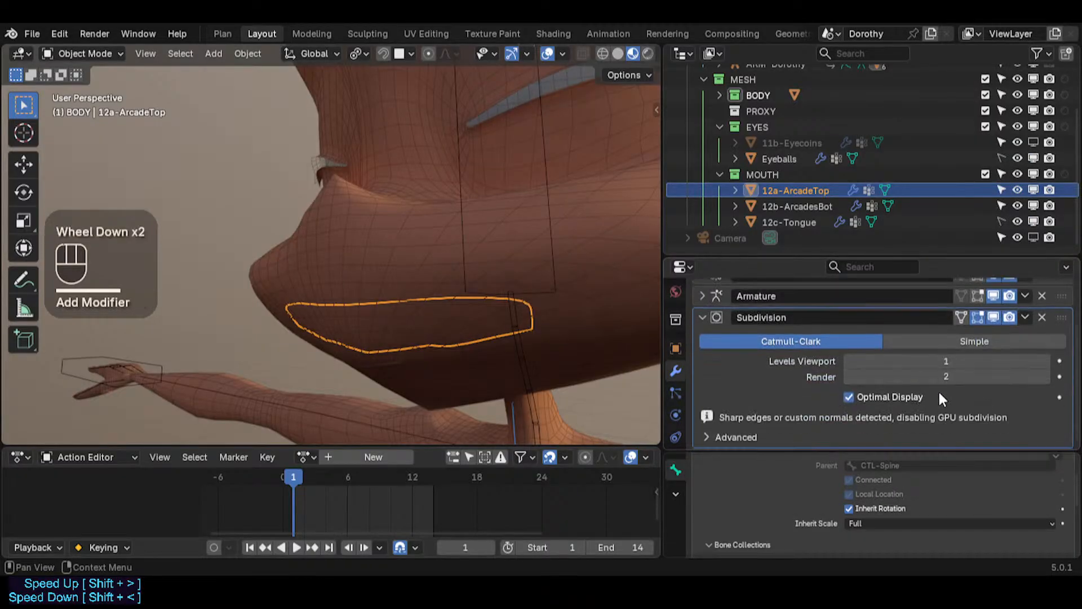
left_click(847, 384)
scroll(847, 390, "down", 1)
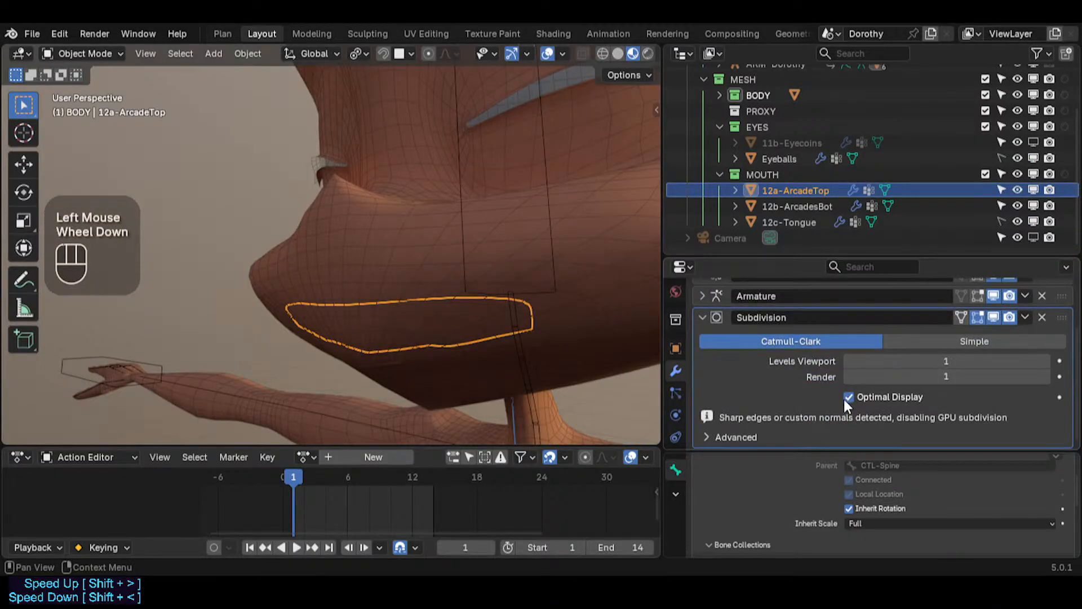
left_click(703, 316)
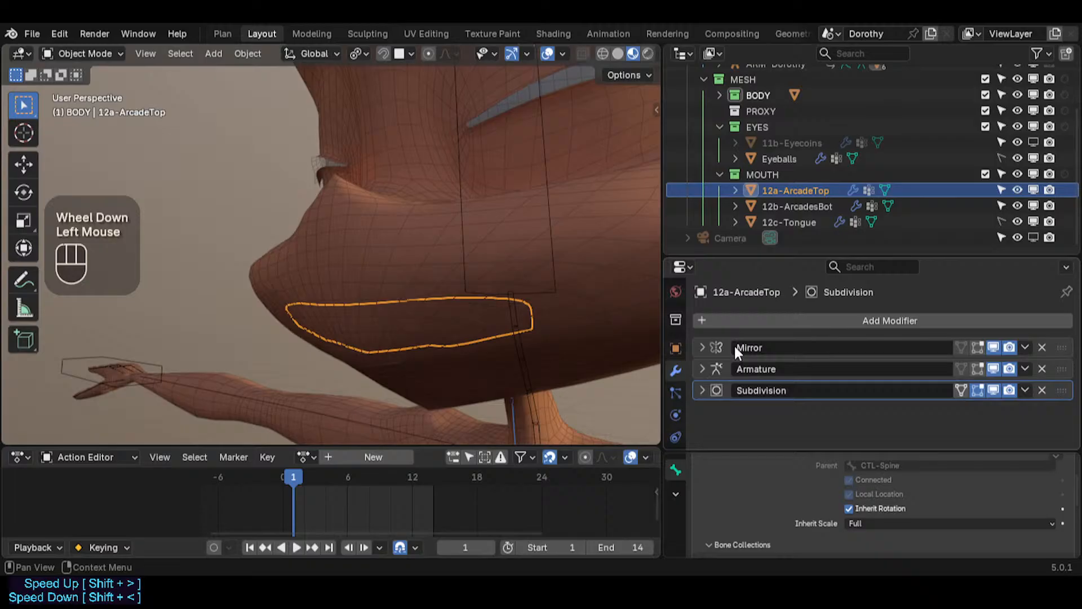
Step: Add a Shrinkwrap modifier and turn off its edit-mode and viewport display
left_click(738, 417)
left_click(769, 320)
mouse_move(771, 317)
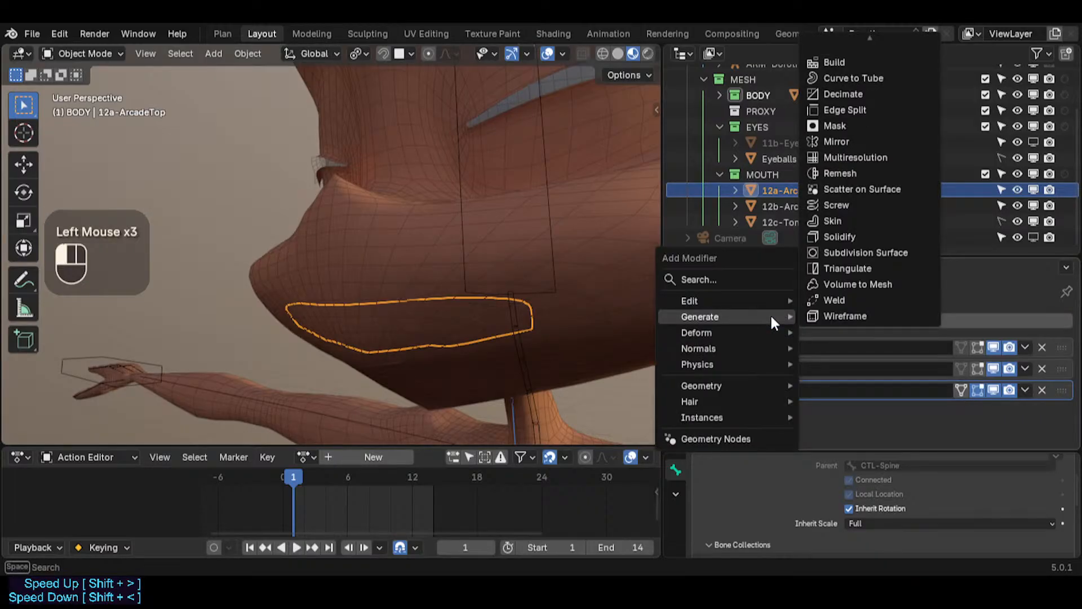
type("shrin")
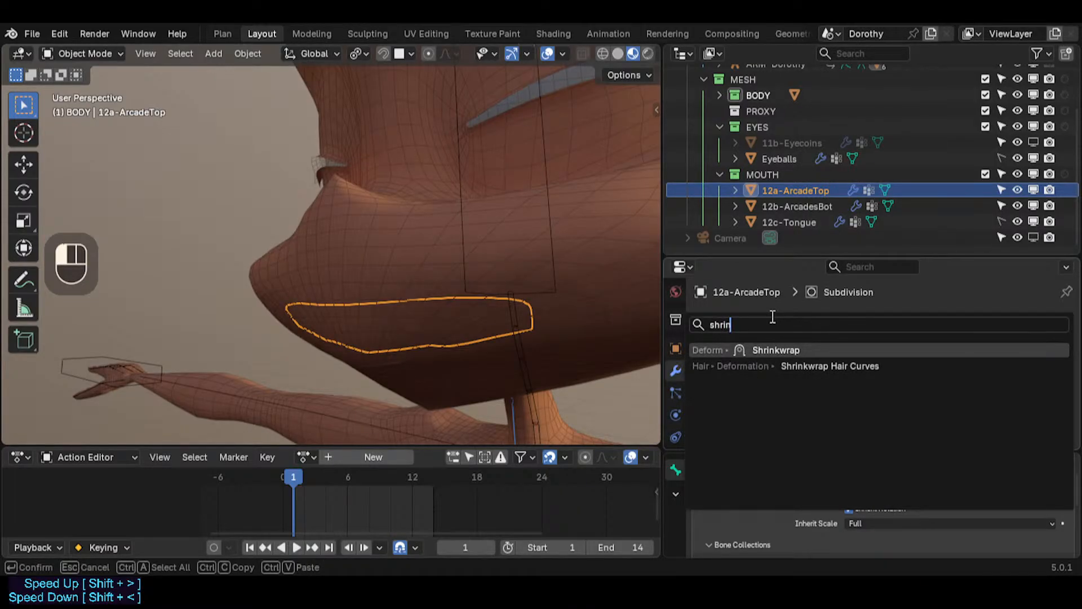
key("Return")
scroll(774, 410, "down", 2)
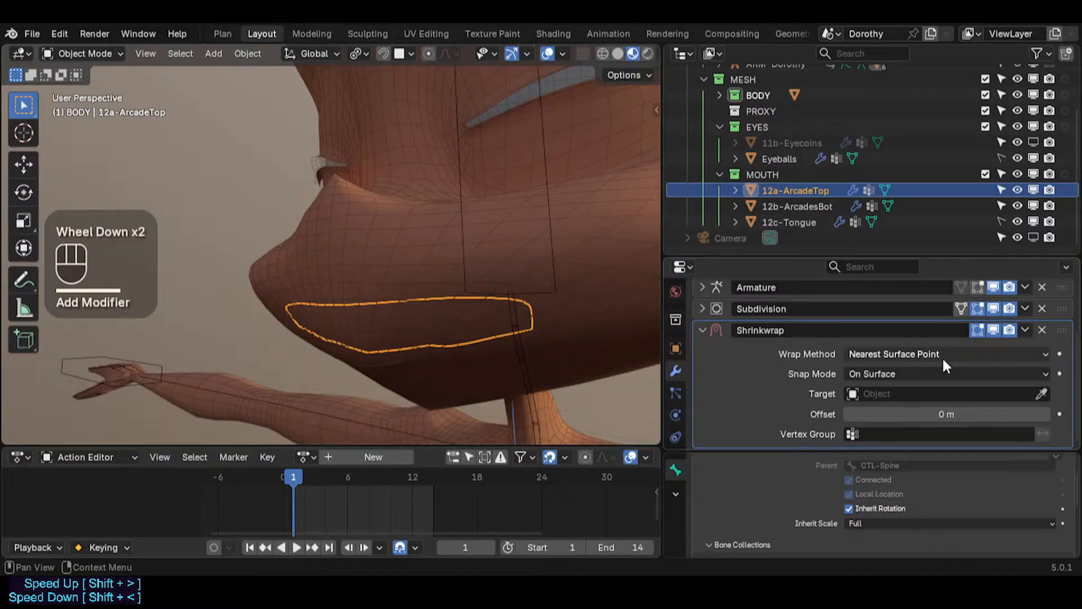
left_click(978, 330)
left_click(993, 330)
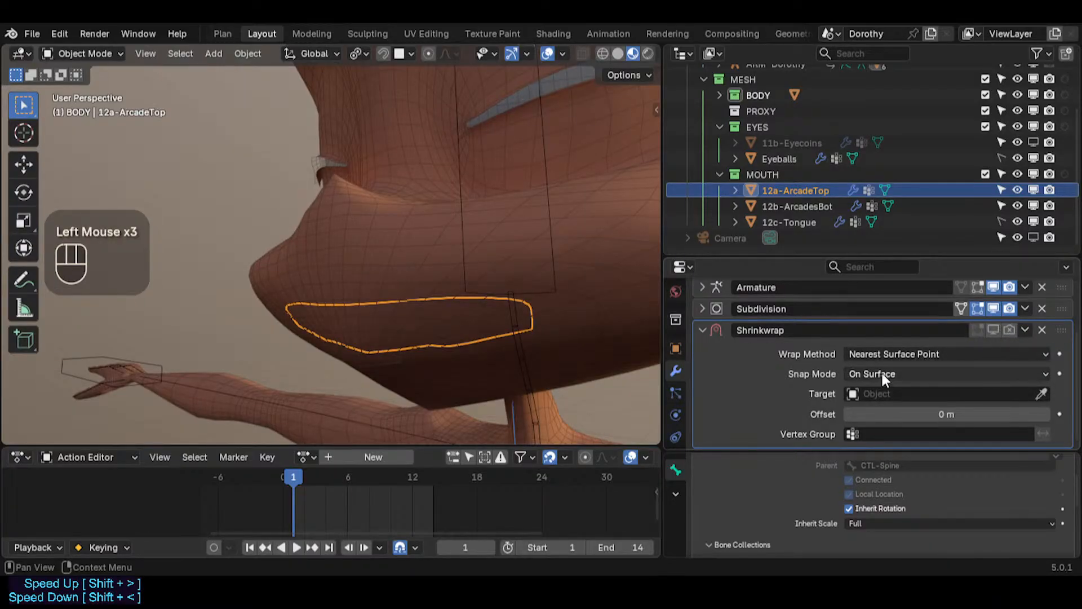
Step: Set the Shrinkwrap snap mode to Inside and collapse the modifier
left_click_drag(881, 372, 871, 411)
scroll(914, 395, "down", 1)
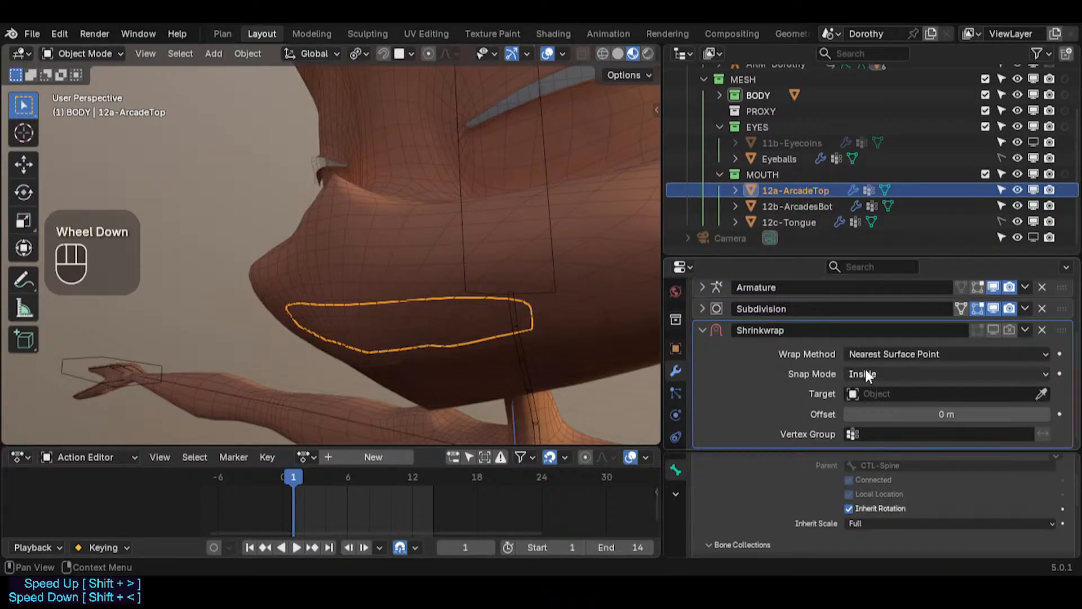
left_click(714, 328)
Step: Add a Solidify modifier to 12a-ArcadeTop
left_click(831, 317)
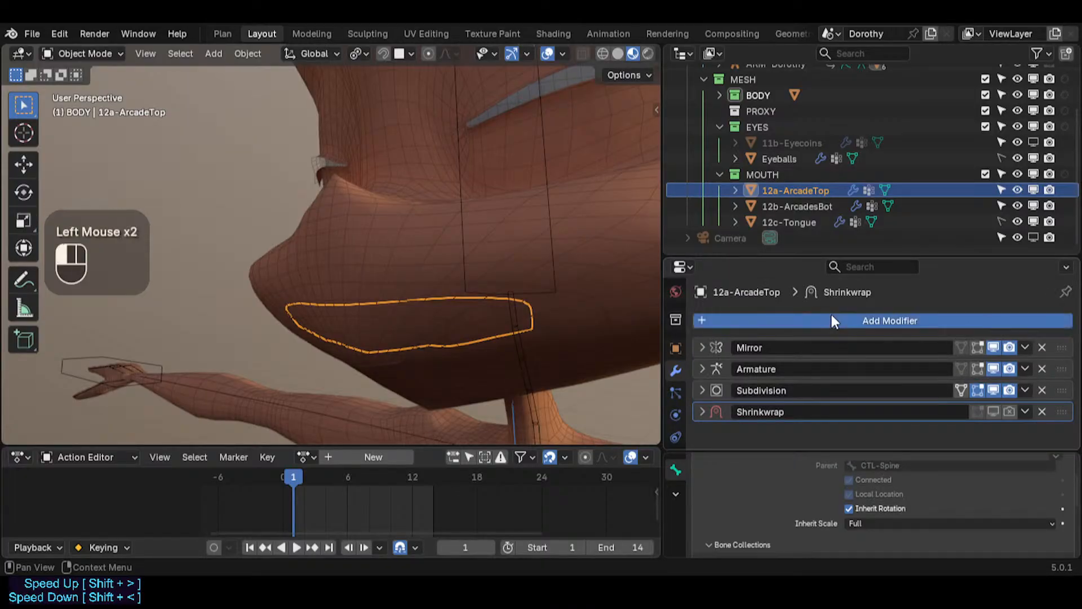
type("so")
key("Return")
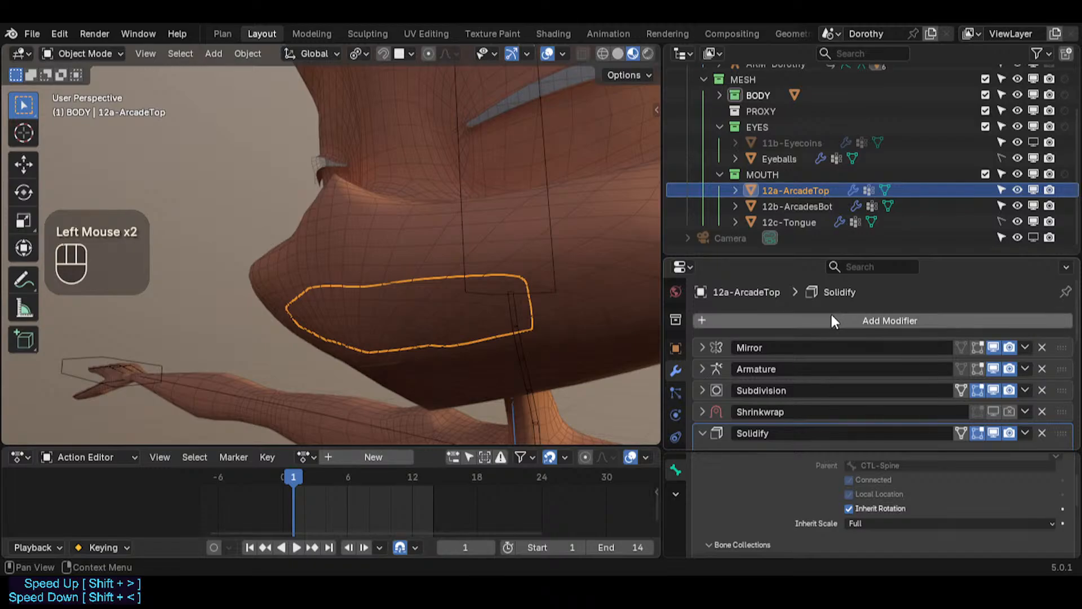
scroll(808, 398, "down", 4)
scroll(939, 350, "up", 1)
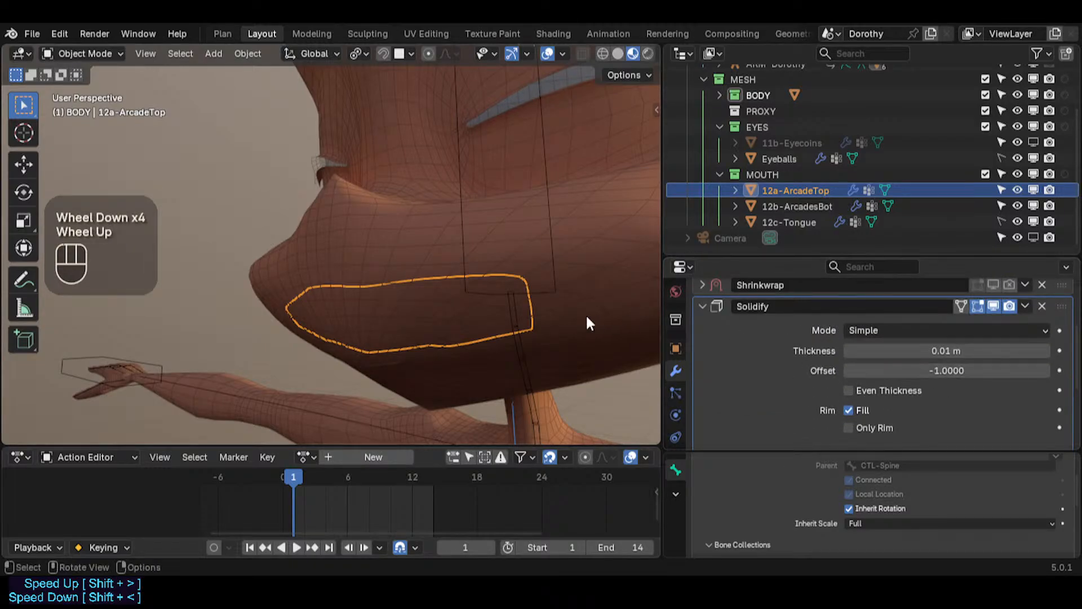
middle_click_drag(587, 319, 346, 300)
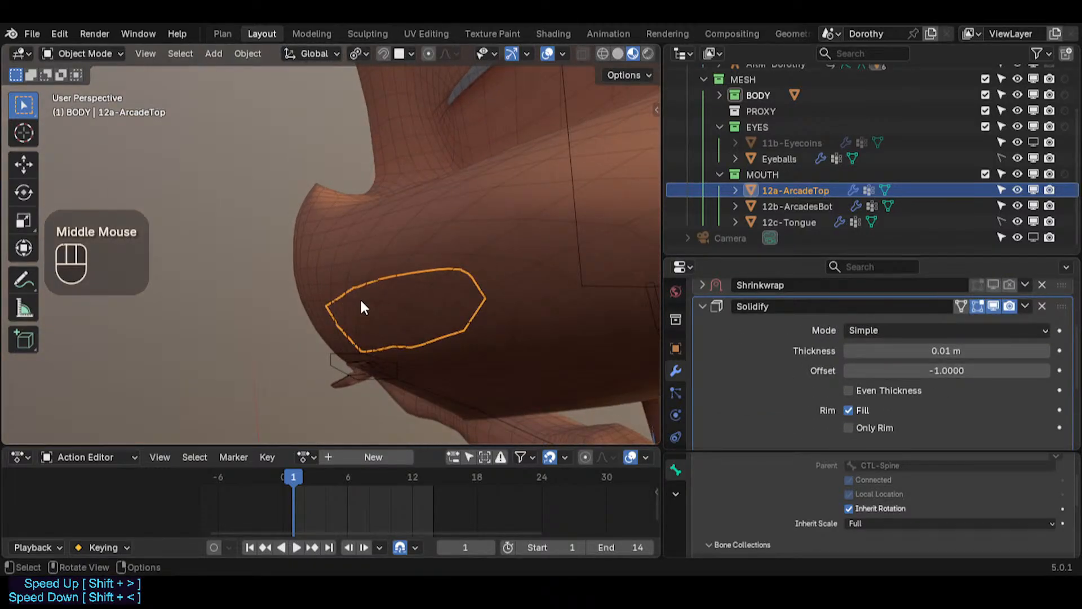
Step: Isolate 12a-ArcadeTop in local view and set the Solidify thickness to 0.005 m
key("KP_Divide")
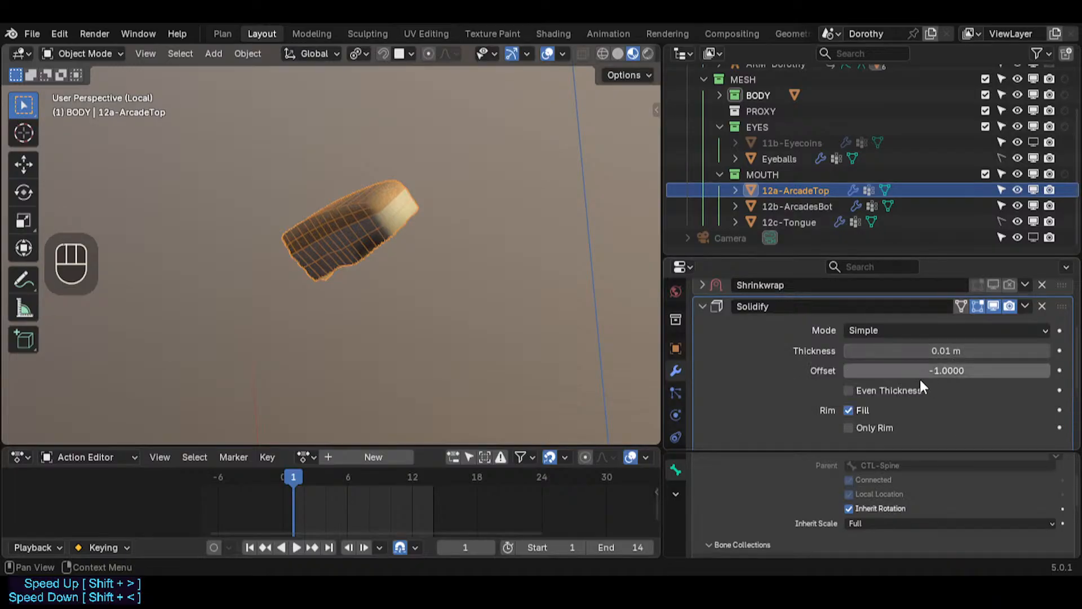
mouse_move(941, 351)
left_mouse_down()
mouse_move(870, 350)
mouse_move(939, 350)
left_mouse_up()
middle_click_drag(446, 196, 345, 282)
scroll(452, 285, "up", 1)
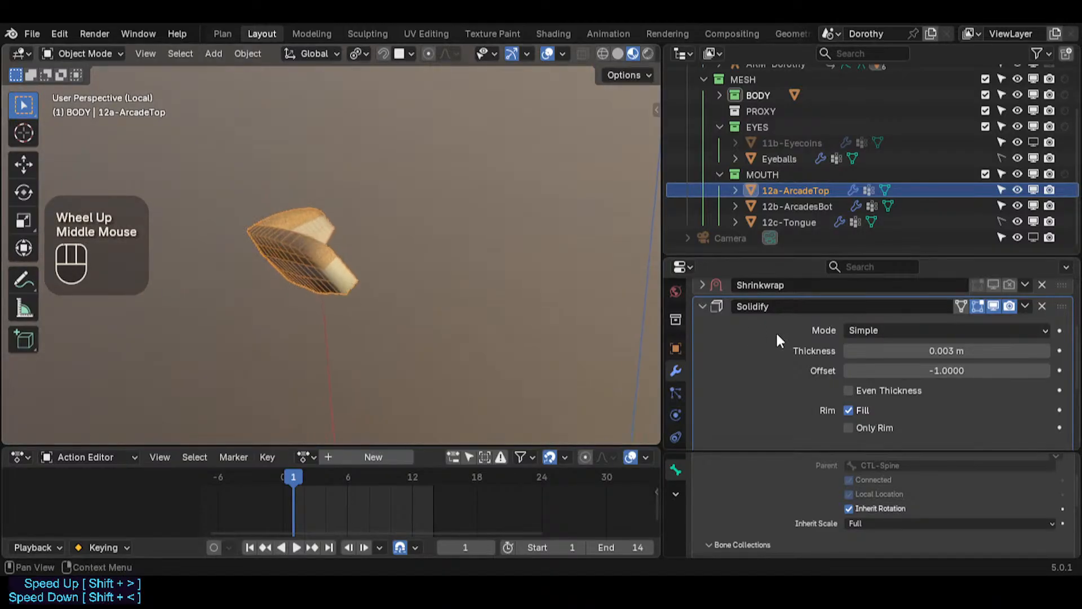
mouse_move(921, 351)
left_mouse_down("shift")
mouse_move(963, 352)
mouse_move(922, 352)
mouse_move(933, 352)
left_mouse_up("shift")
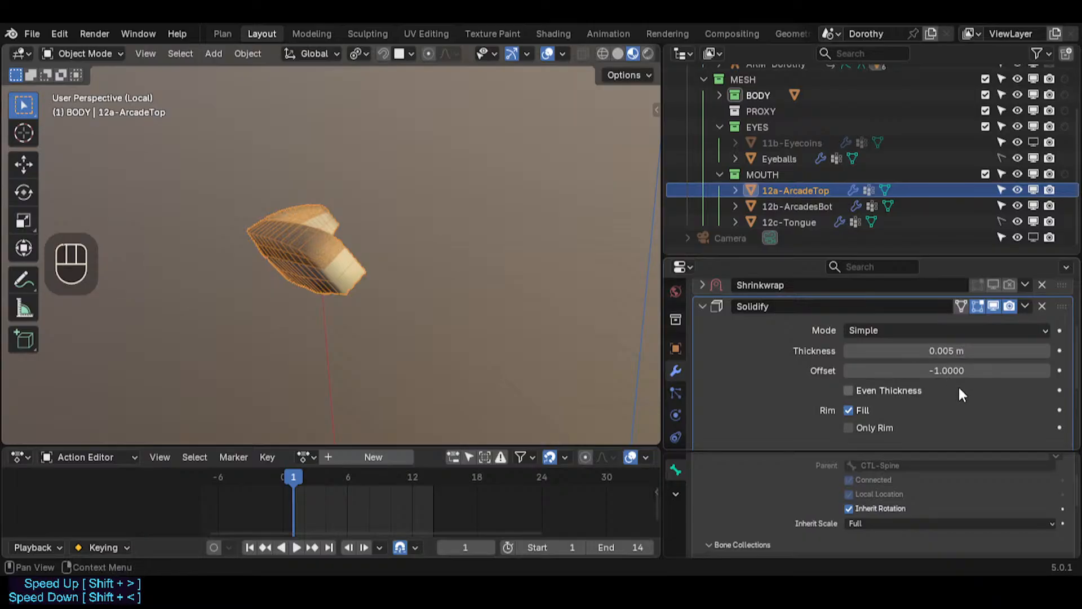
Step: Try enabling Only Rim on the Solidify modifier, then turn it off again
scroll(861, 393, "down", 2)
left_click(862, 395)
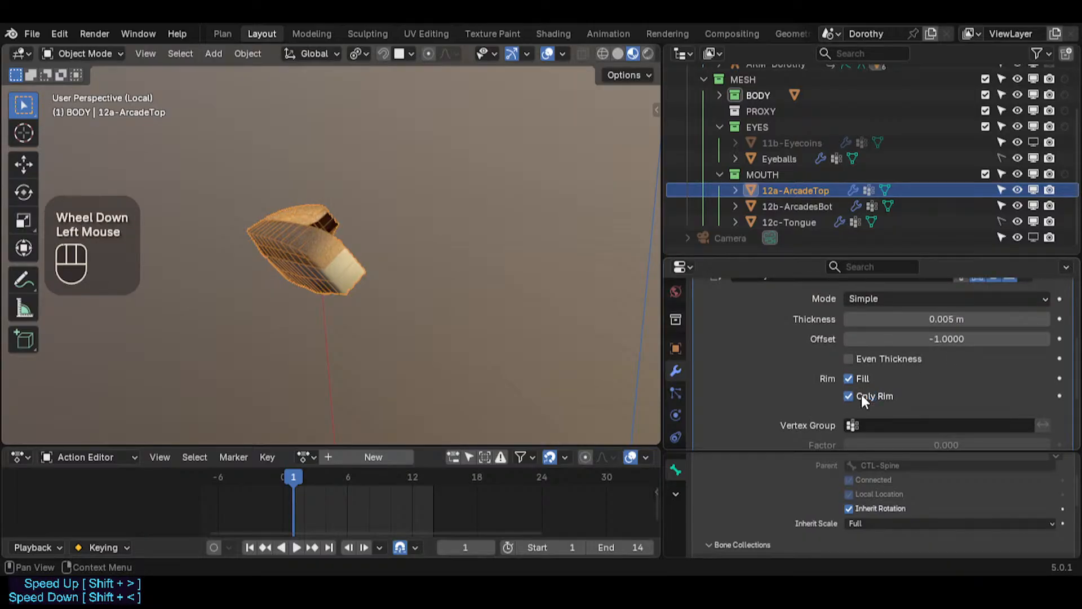
left_click(861, 394)
middle_click_drag(394, 254, 428, 282)
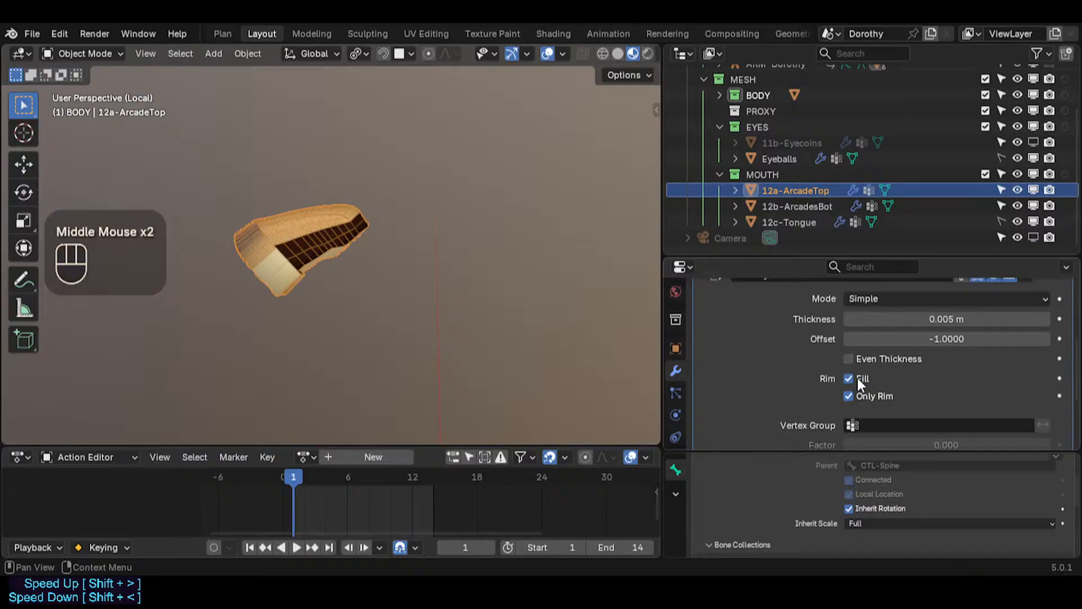
left_click(862, 396)
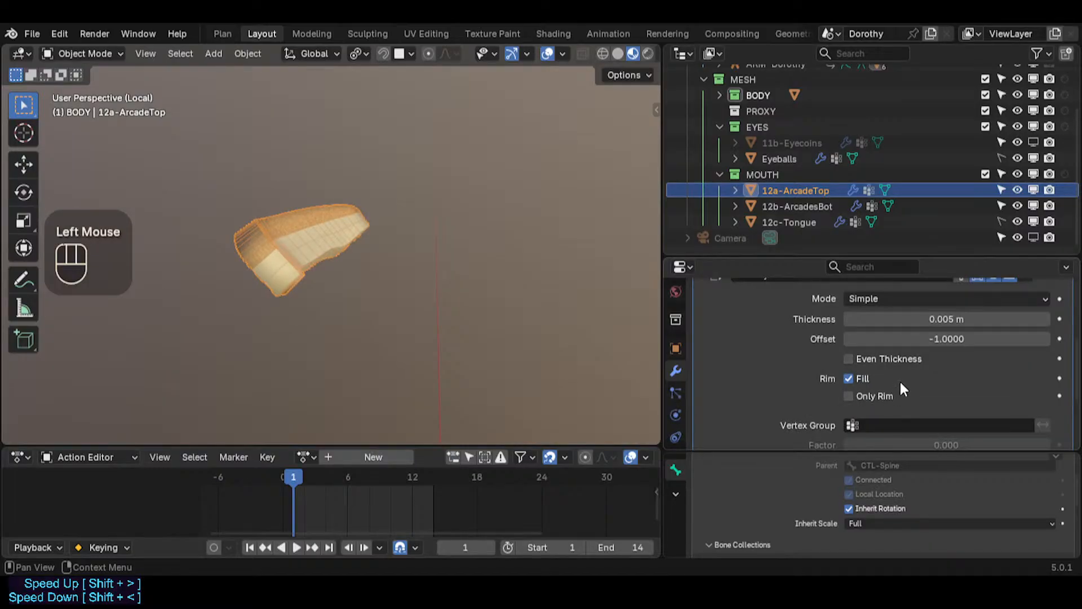
left_click(861, 363)
Step: Assign the ?MOD-Solidify vertex group to the Solidify modifier, set its factor to 0.475, and collapse the modifier
scroll(891, 393, "down", 3)
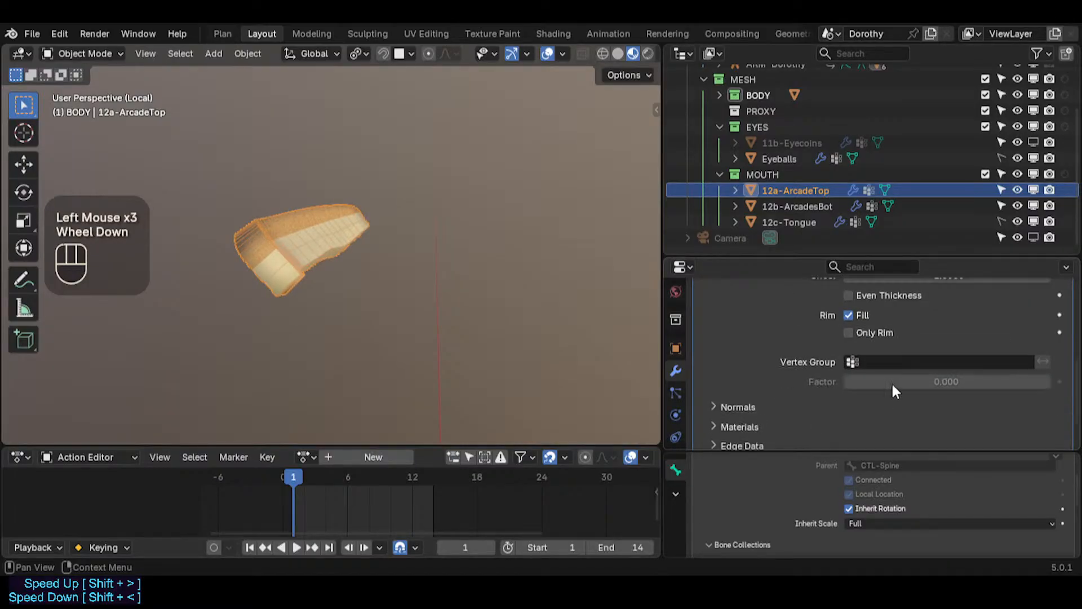
left_click(894, 365)
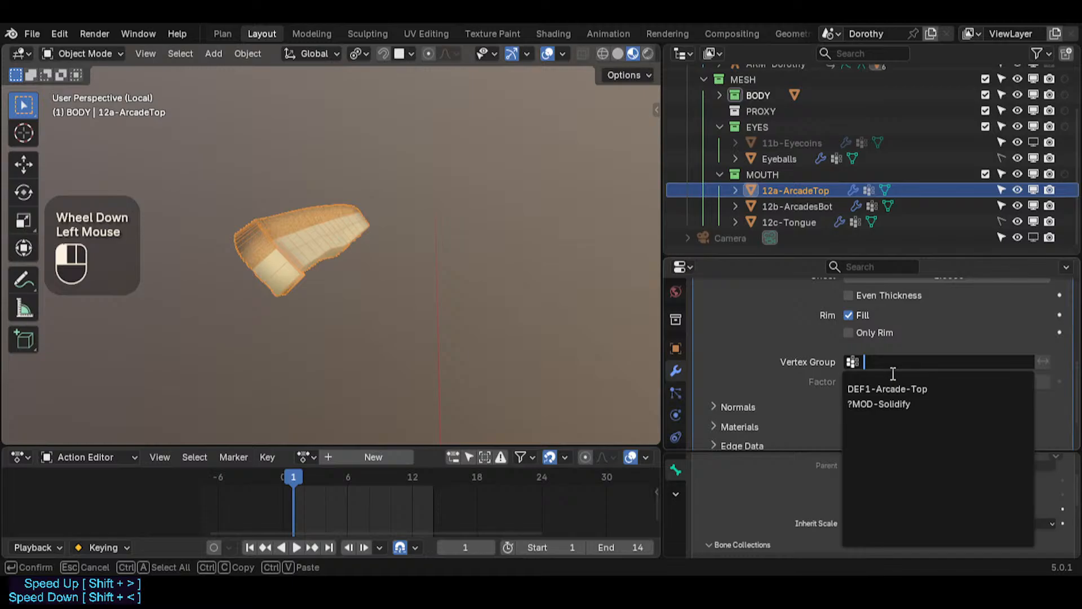
left_click(887, 403)
middle_click_drag(308, 213, 361, 237)
scroll(328, 217, "up", 2)
mouse_move(868, 382)
left_mouse_down()
mouse_move(1052, 381)
mouse_move(887, 381)
left_mouse_up()
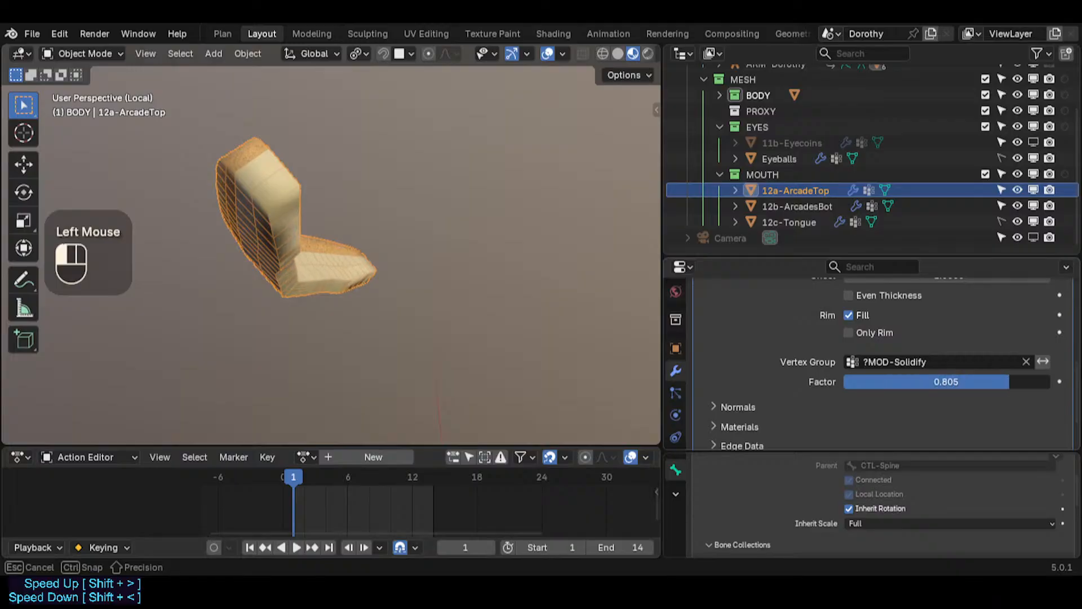
left_click_drag(1010, 382, 987, 381)
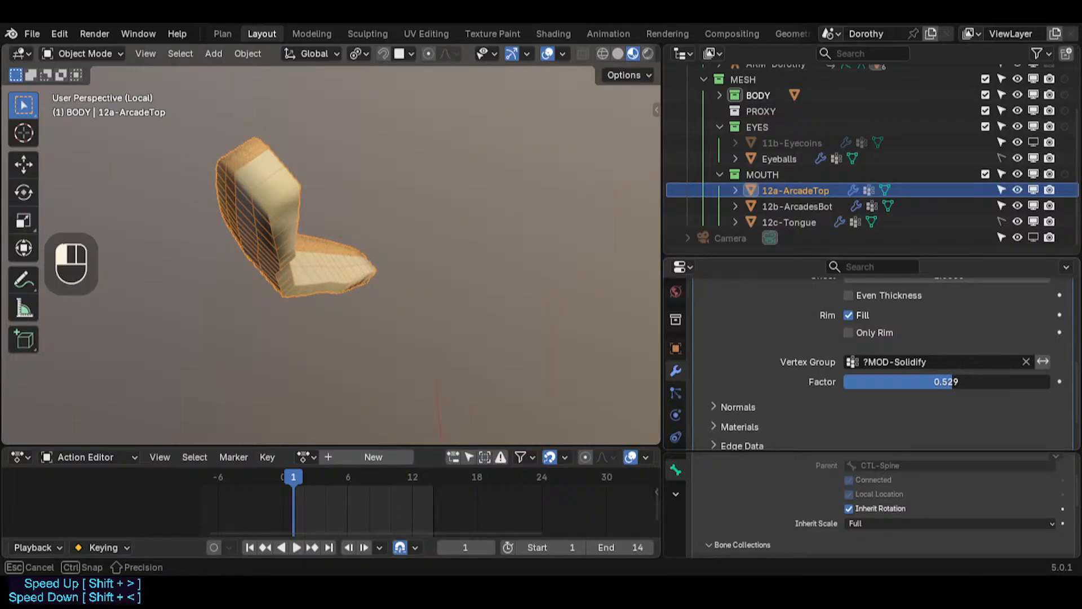
left_click_drag(994, 382, 844, 382)
left_click_drag(947, 381, 947, 381)
left_click(937, 382)
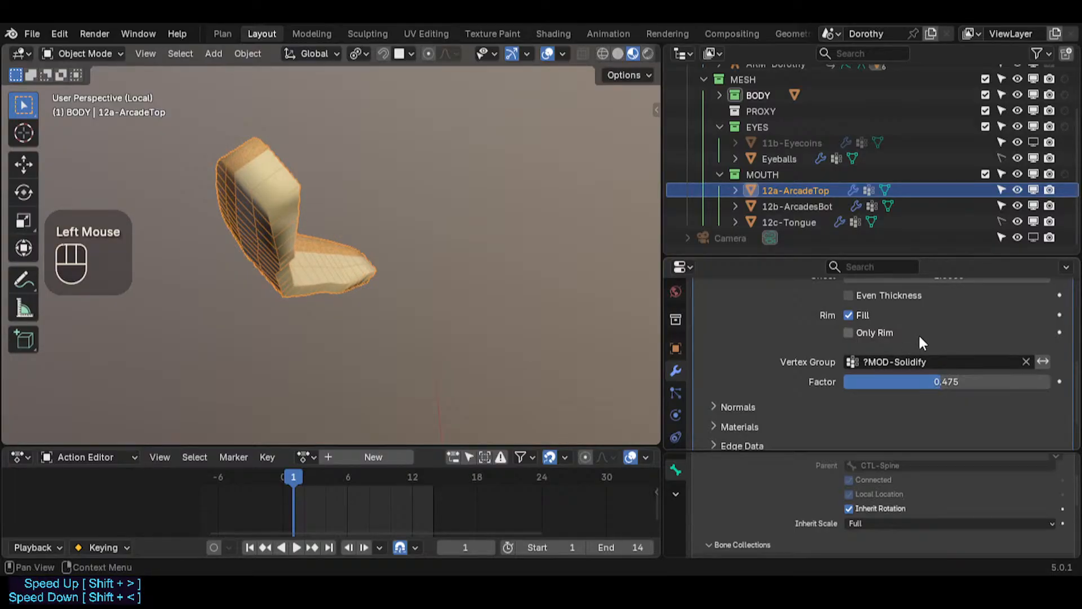
scroll(918, 333, "up", 6)
left_click(716, 433)
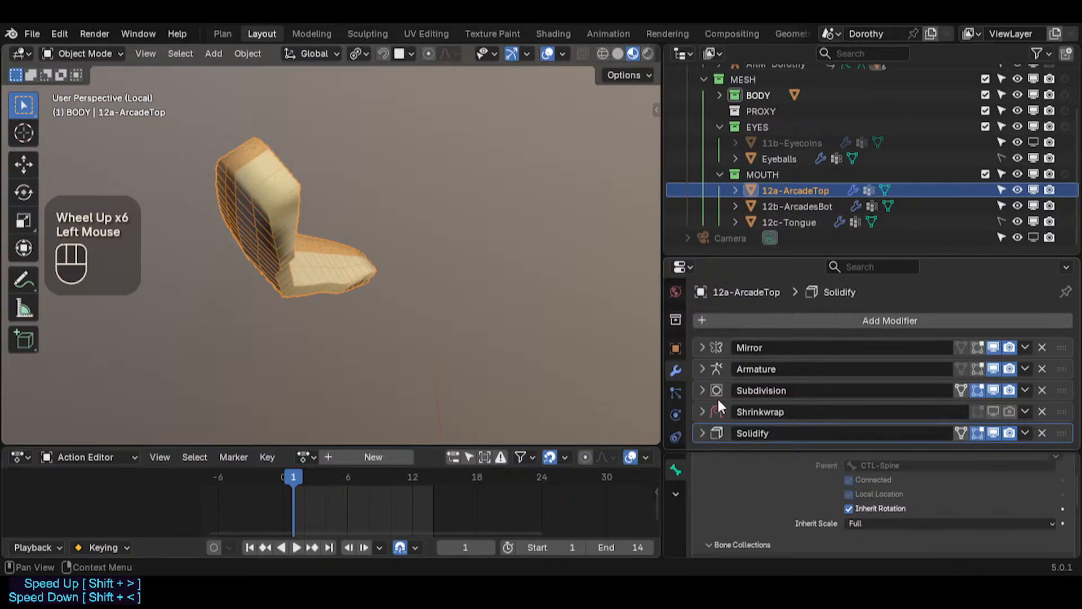
Step: Try copying 12a-ArcadeTop's modifiers to 12b-ArcadesBot with Copy Modifiers to Selected Objects
scroll(728, 371, "down", 3)
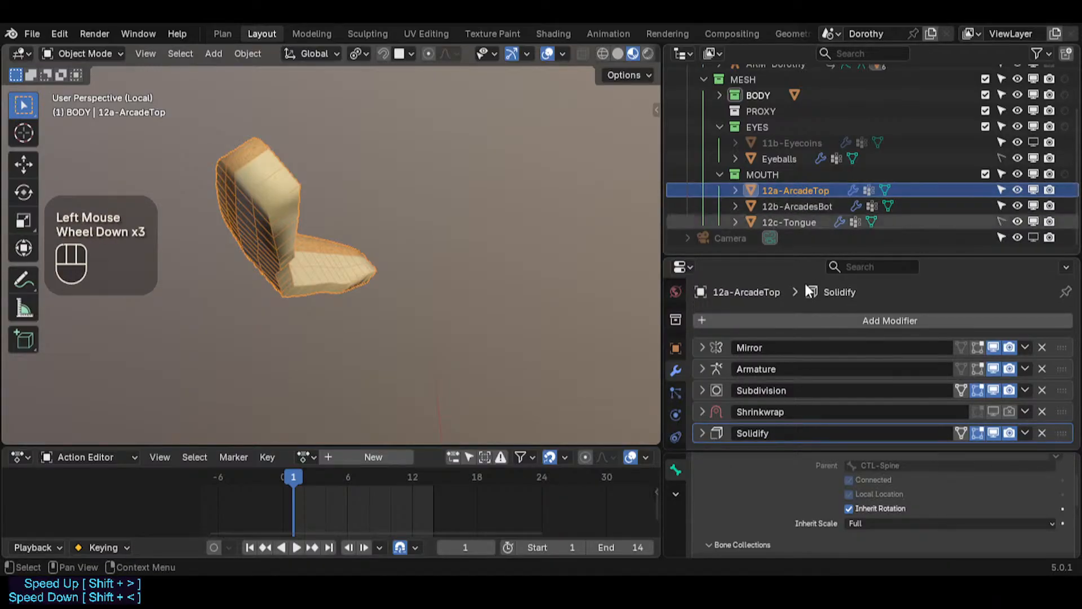
left_click(806, 203)
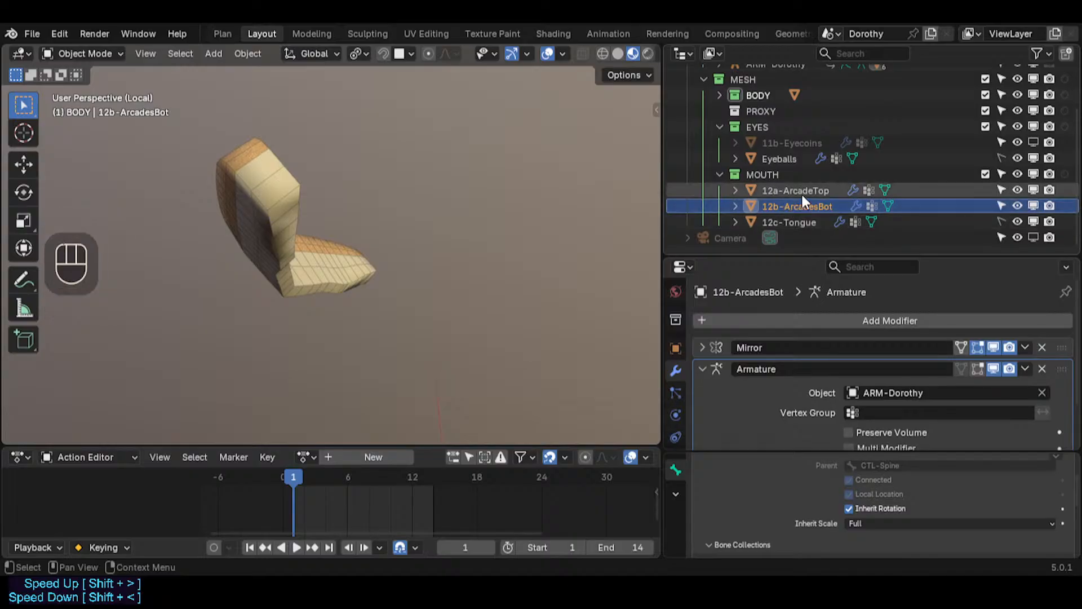
left_click(802, 195, "shift")
left_click(802, 193)
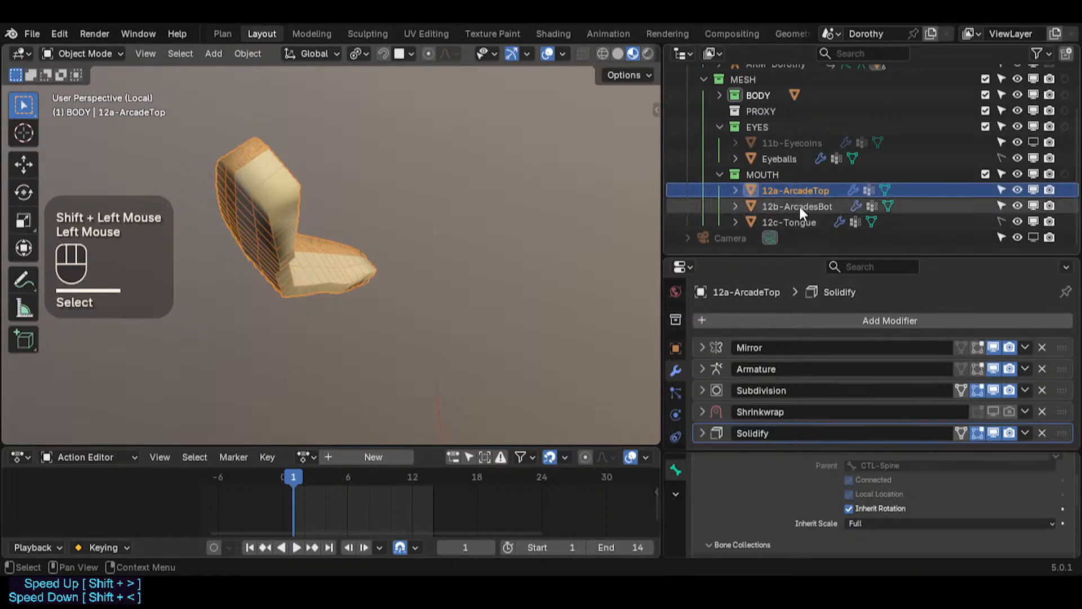
left_click(799, 204)
left_click(807, 191, "shift")
left_click(806, 190, "ctrl")
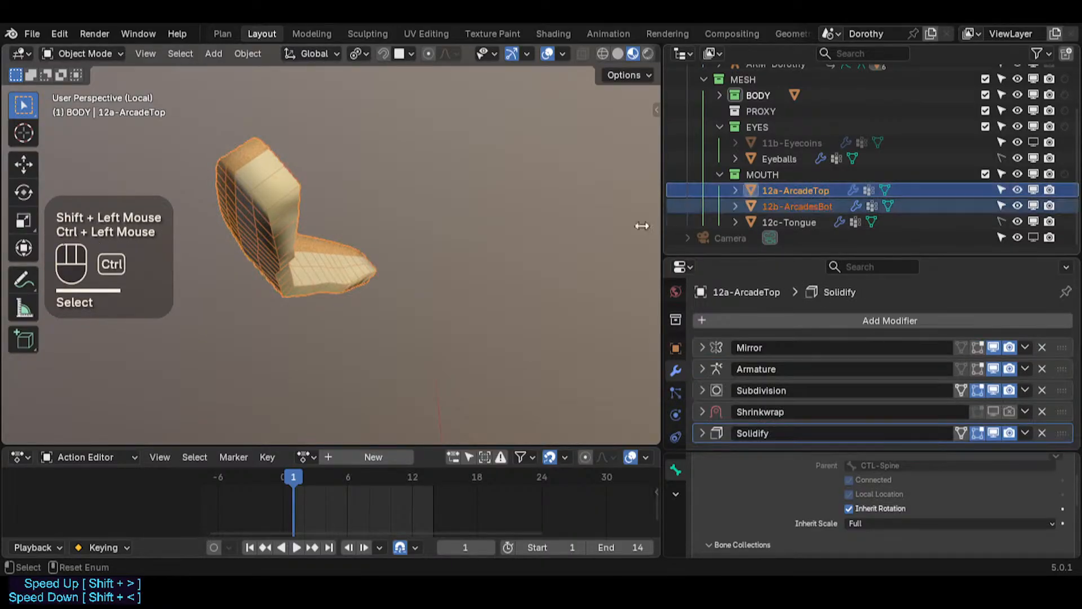
key("ctrl+c")
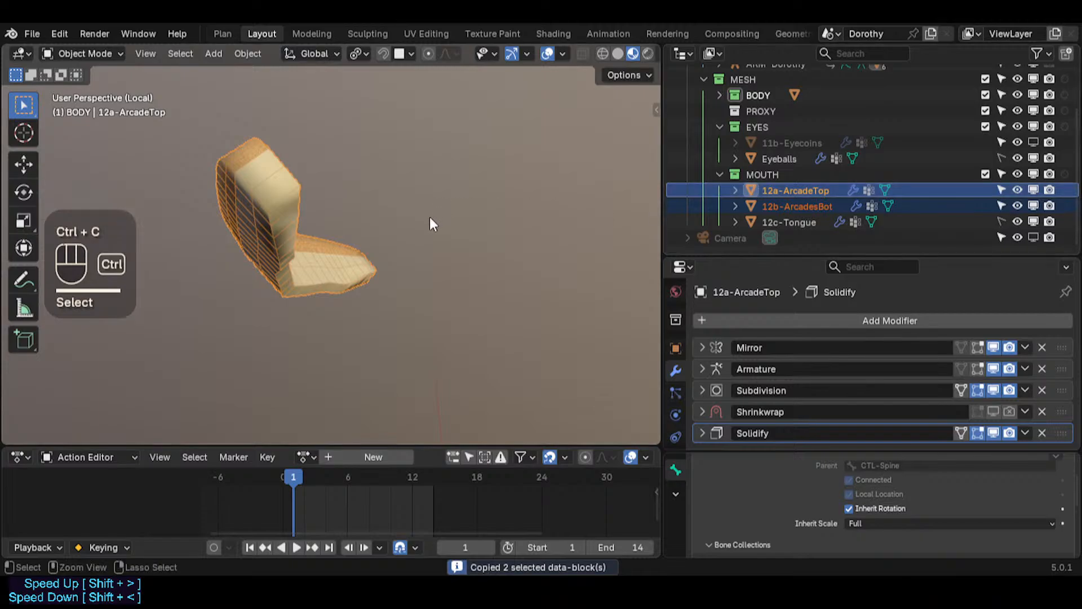
key("ctrl+c")
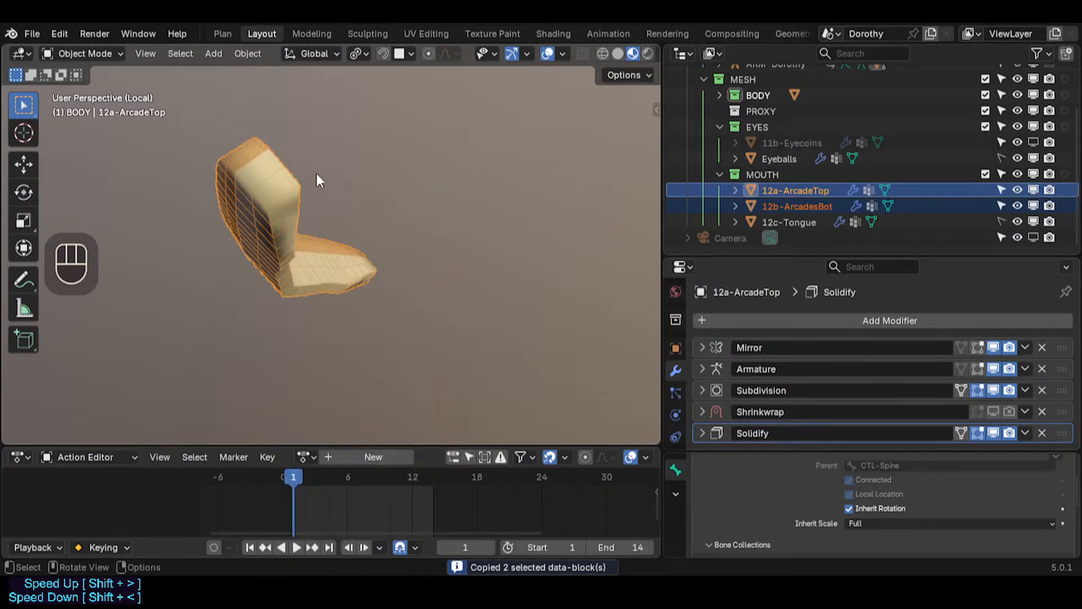
left_click(248, 54)
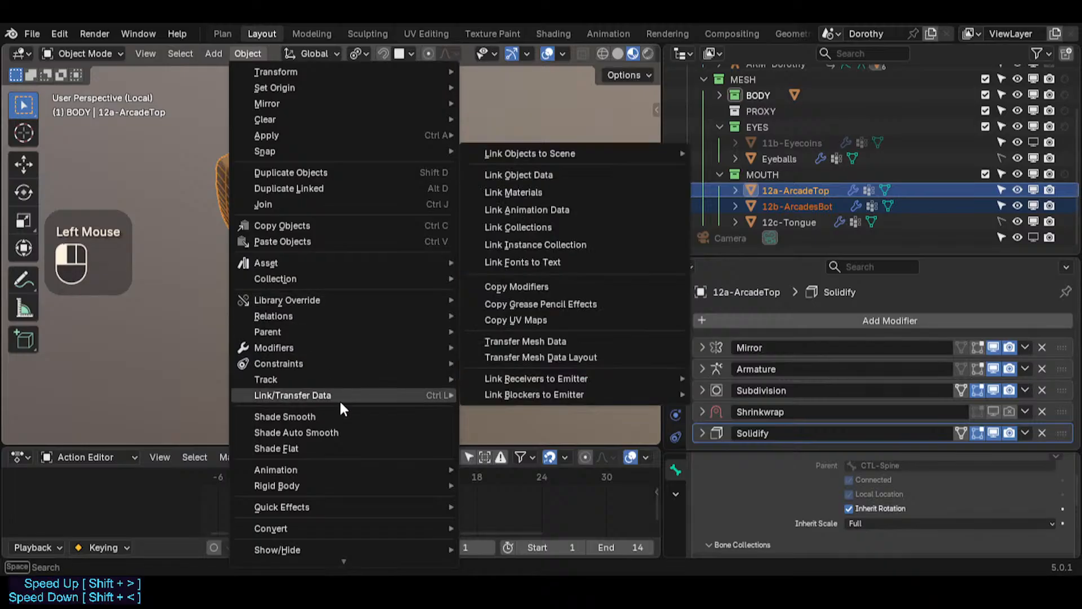
mouse_move(328, 393)
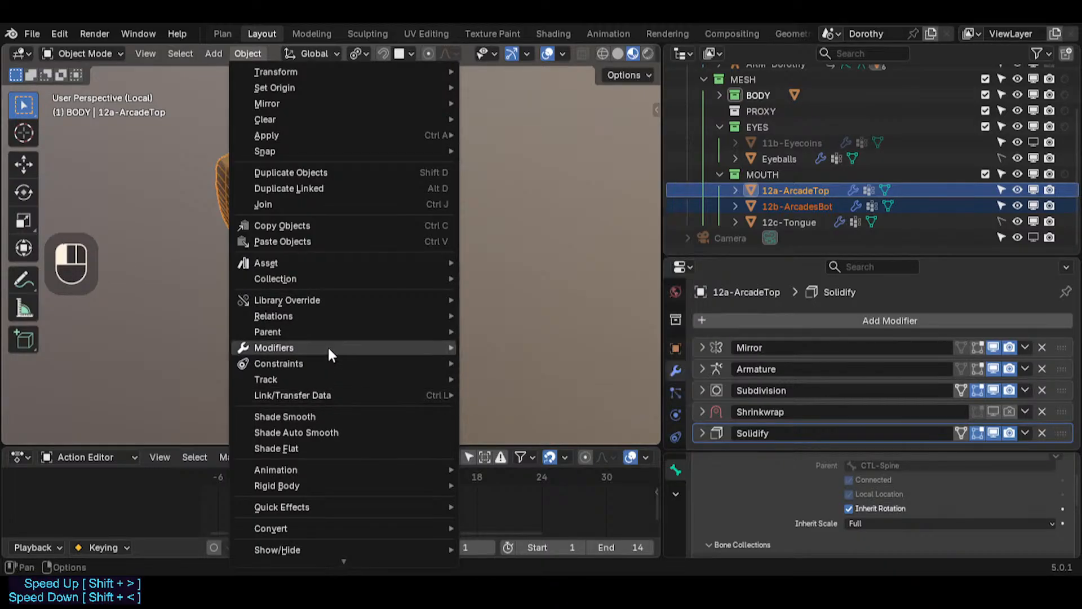
mouse_move(327, 344)
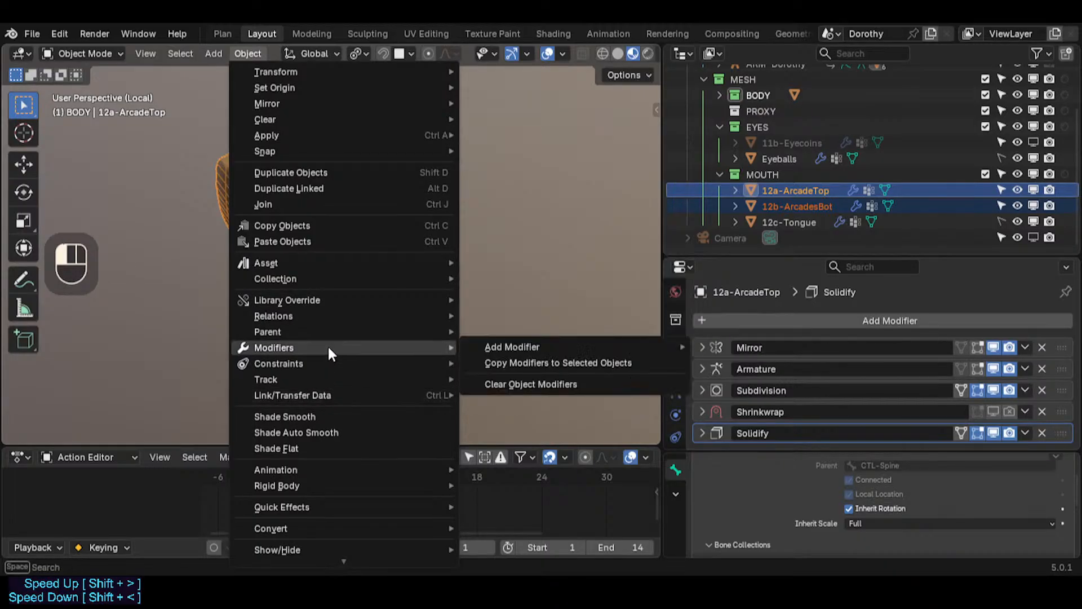
left_click(493, 361)
Step: Remove the existing Mirror and Armature modifiers from 12b-ArcadesBot
left_click(765, 207)
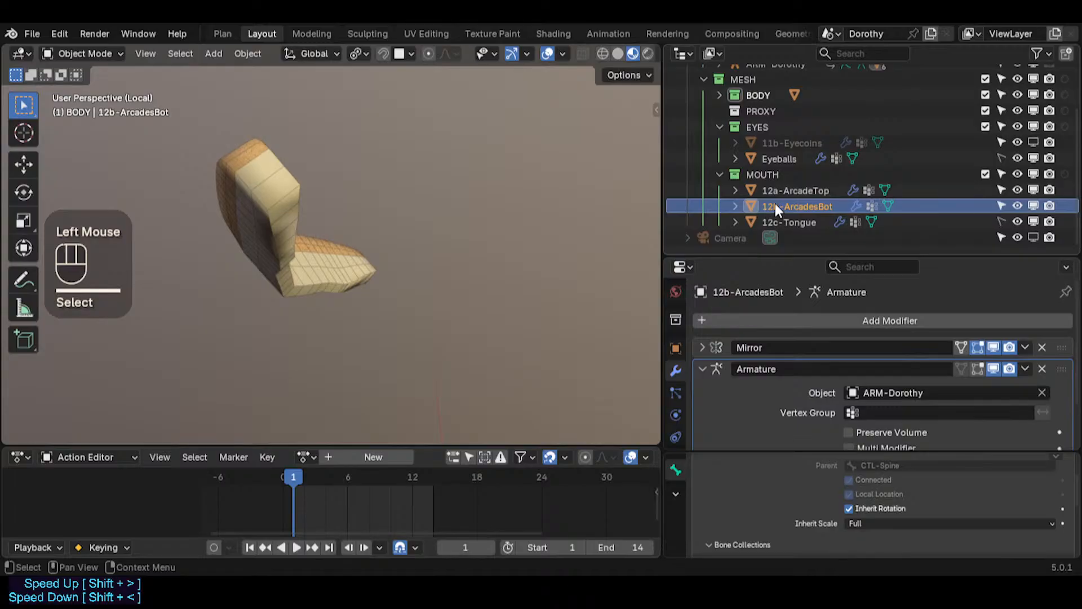
scroll(746, 383, "down", 2)
left_click(703, 318)
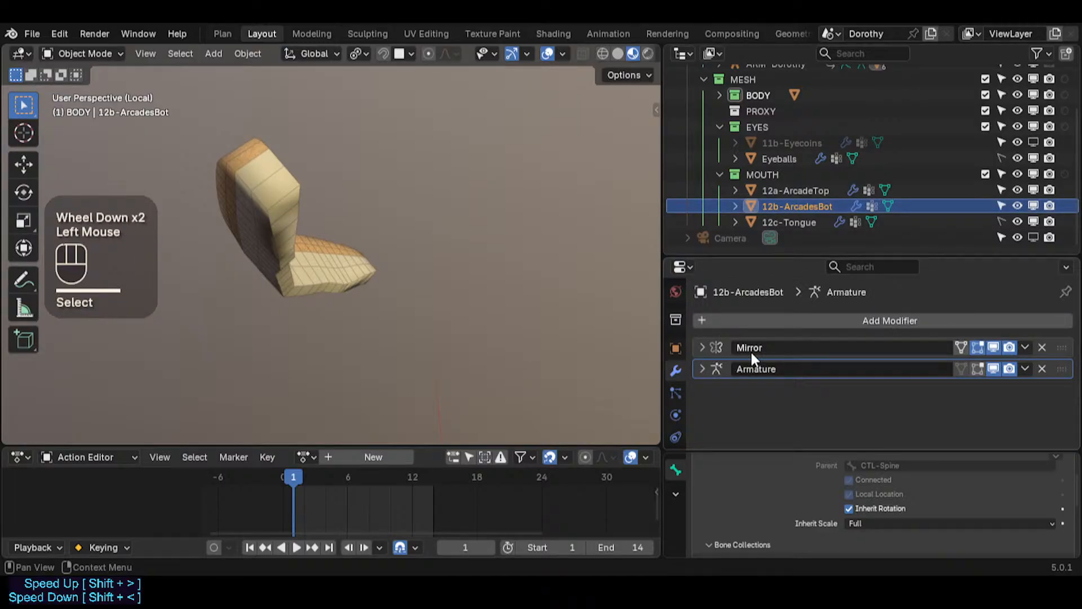
left_click(772, 191)
scroll(775, 364, "down", 2)
left_click(799, 208)
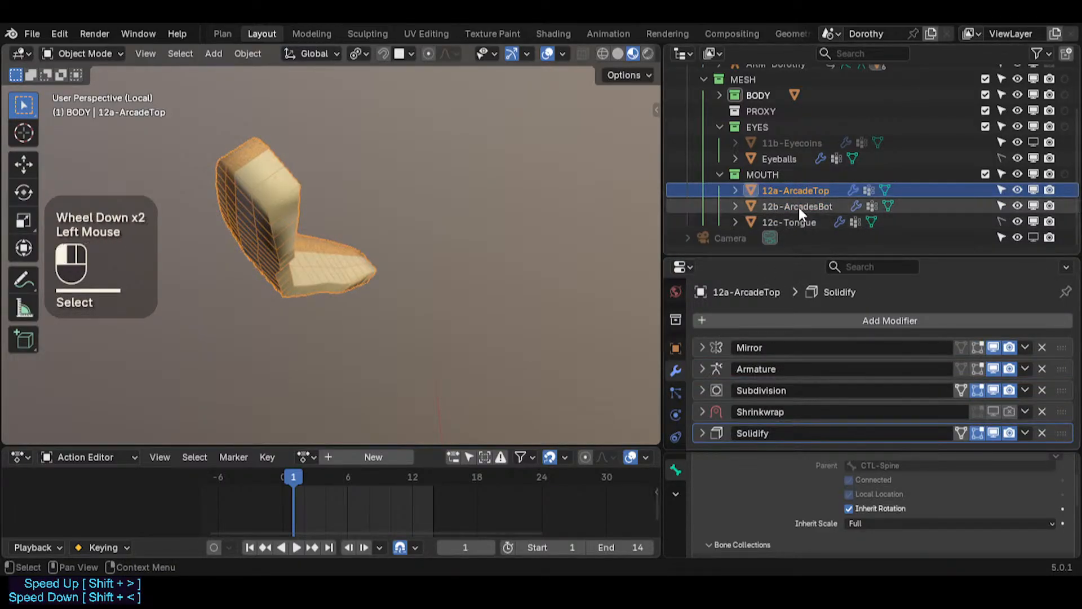
left_click(1041, 347)
left_click(1041, 347)
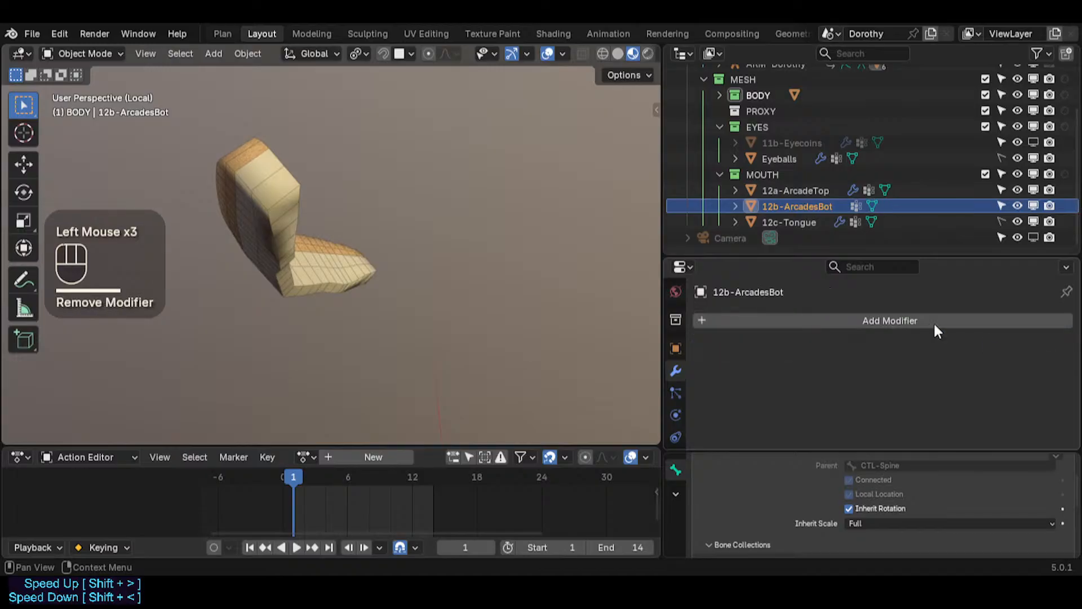
Step: Unhide all objects, leave local view, and hide the mesh covering the mouth pieces
key("alt+h")
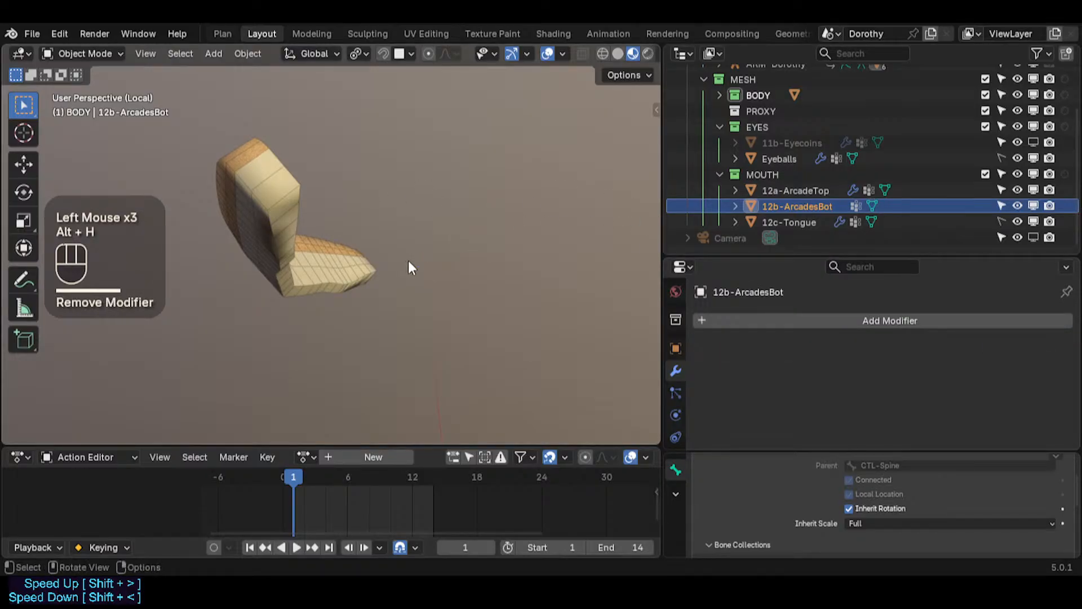
key("KP_Divide")
middle_click_drag(408, 258, 411, 295)
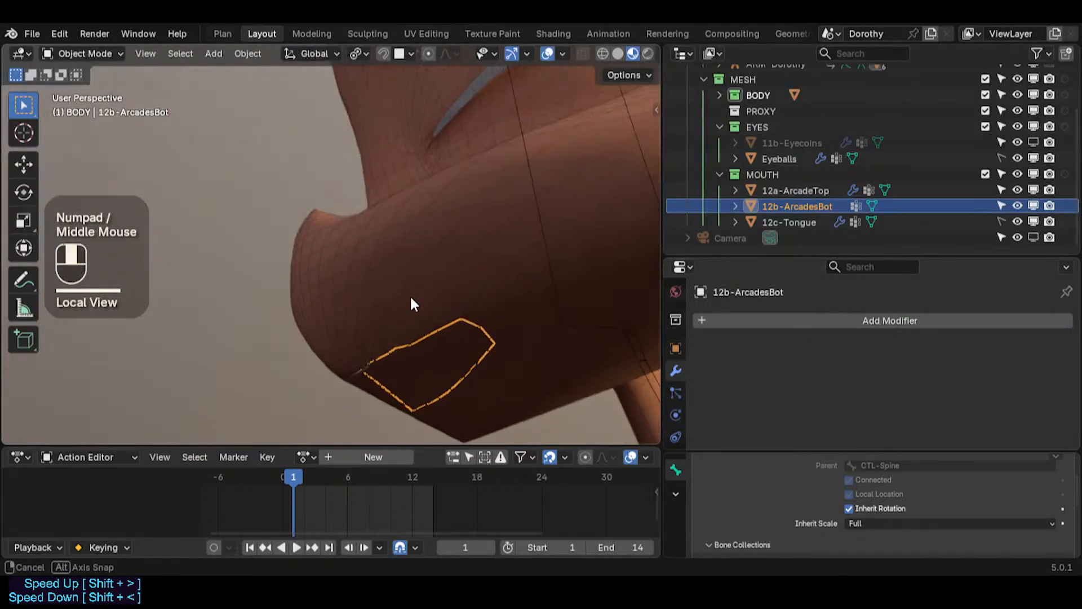
left_click(451, 262)
key("h")
Step: Copy the modifiers from 12a-ArcadeTop to 12b-ArcadesBot using Copy Attributes' Copy Modifiers
left_click(421, 289)
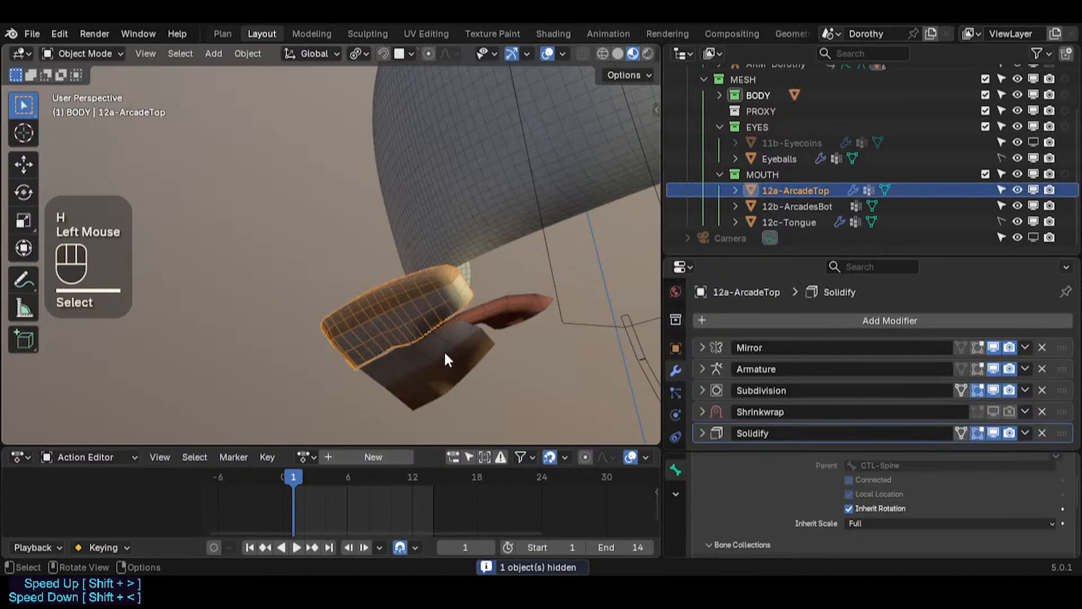
left_click(446, 355)
left_click(407, 293)
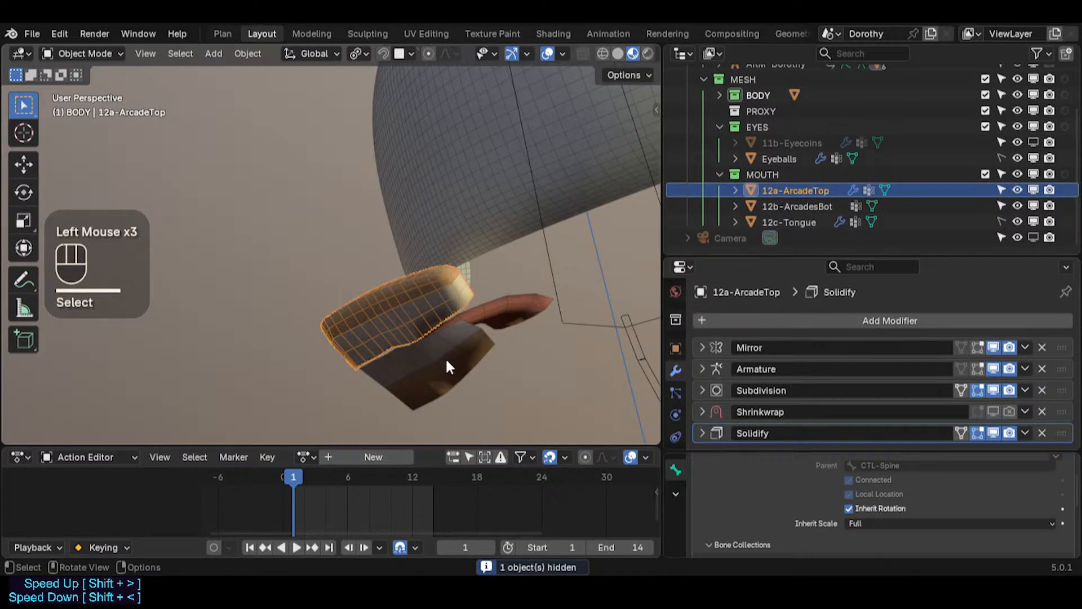
left_click(449, 366)
left_click(415, 316, "shift")
key("ctrl+c")
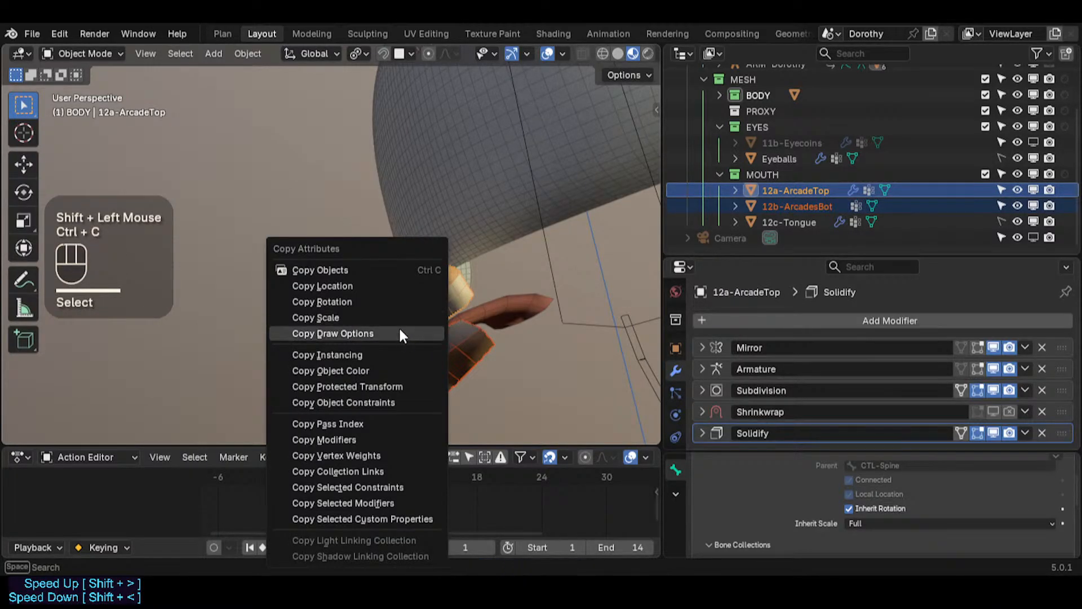
left_click(380, 439)
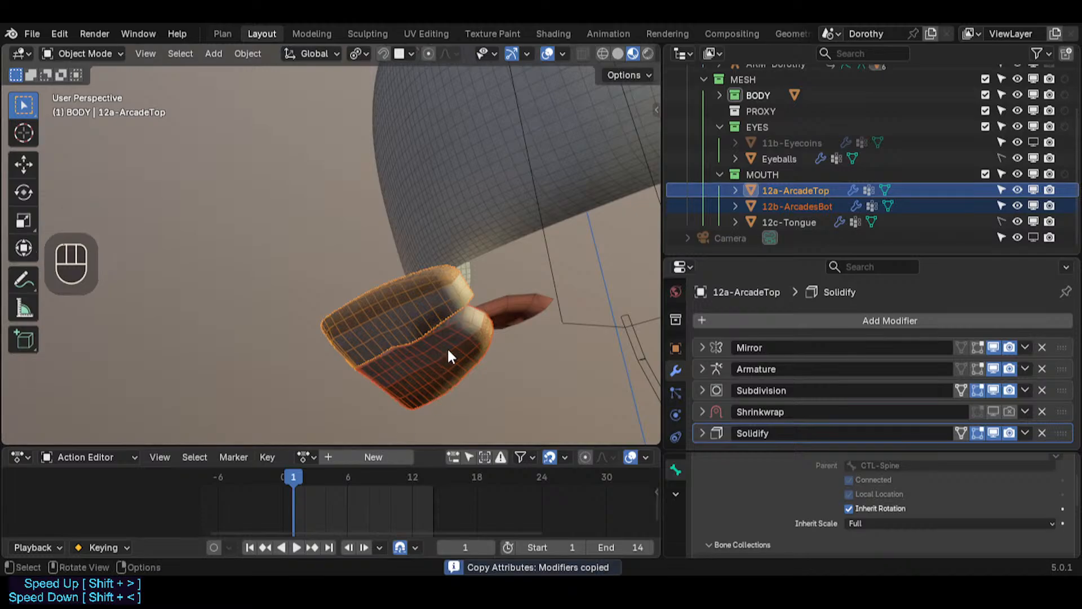
Step: Inspect 12b-ArcadesBot's new modifier stack and shape from several angles
middle_click_drag(448, 355, 430, 362)
left_click(429, 362)
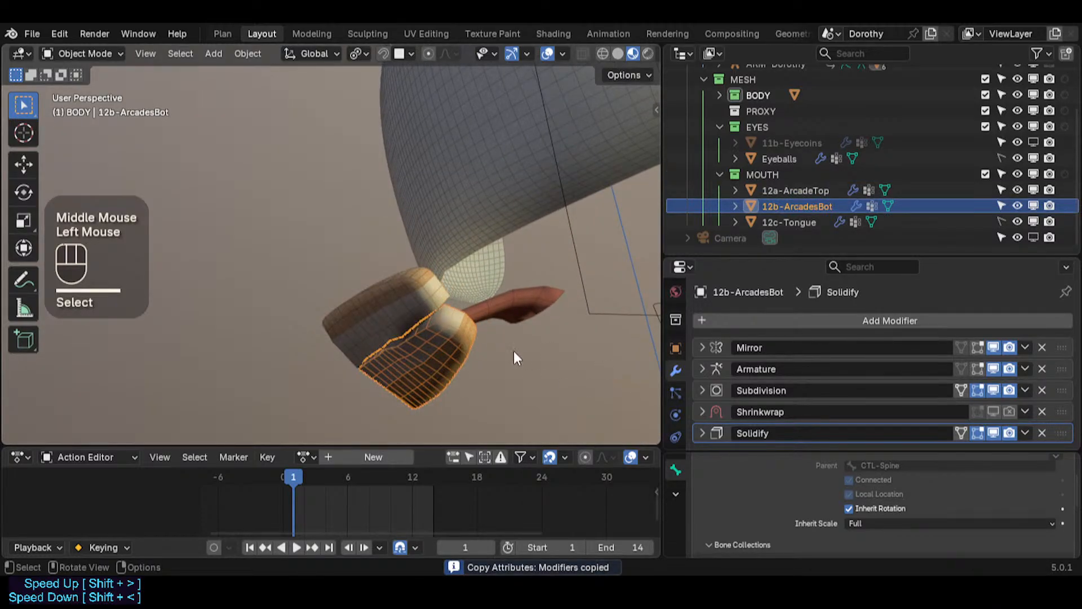
middle_click_drag(514, 352, 455, 365)
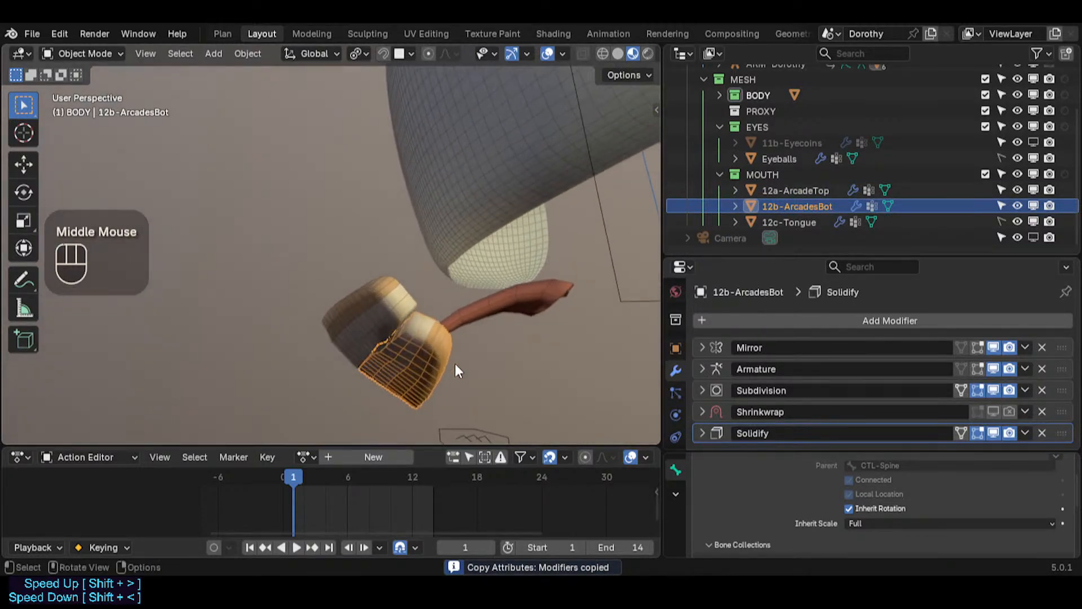
scroll(787, 394, "down", 3)
left_click(804, 188)
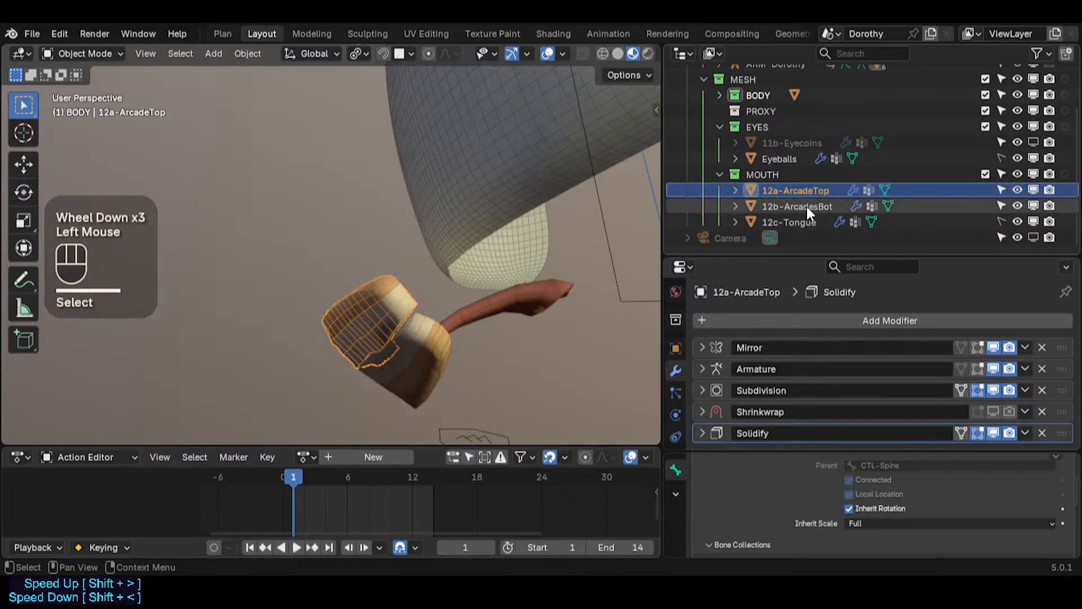
left_click(807, 206)
left_click(810, 191)
left_click(795, 207)
middle_click_drag(417, 341, 429, 394)
scroll(820, 385, "down", 1)
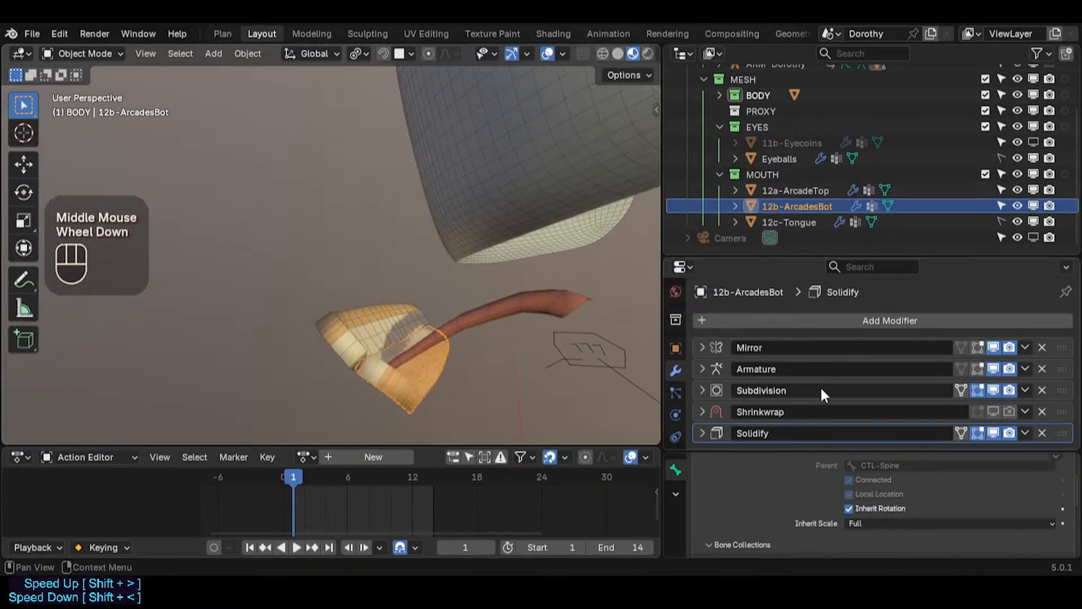
Step: Expand 12b-ArcadesBot's Solidify modifier and set its vertex group Factor to 0.207
scroll(822, 389, "down", 1)
left_click(702, 433)
scroll(857, 387, "down", 1)
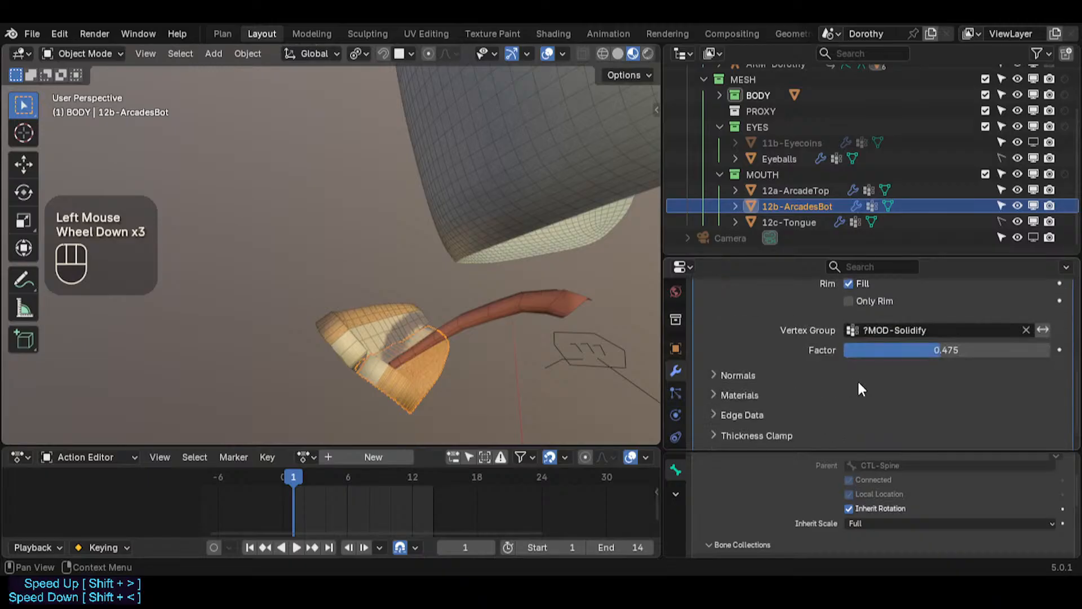
left_click_drag(933, 352, 910, 352)
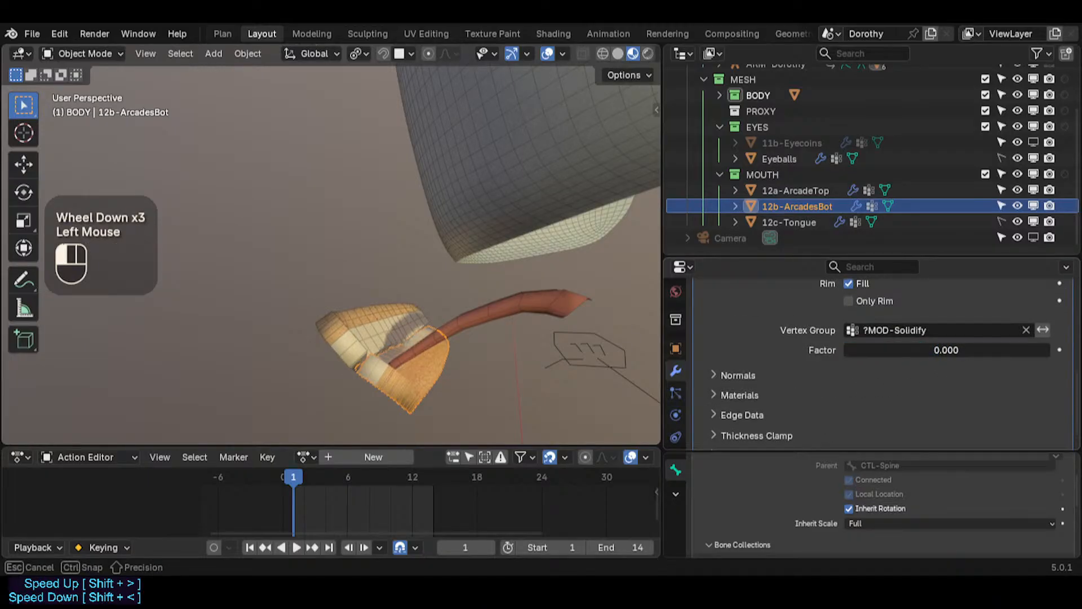
left_click_drag(844, 350, 886, 350)
Step: Inspect the arcade pieces from several angles, temporarily hiding 12a-ArcadeTop to see inside
middle_click_drag(332, 349, 510, 239)
scroll(457, 337, "up", 2)
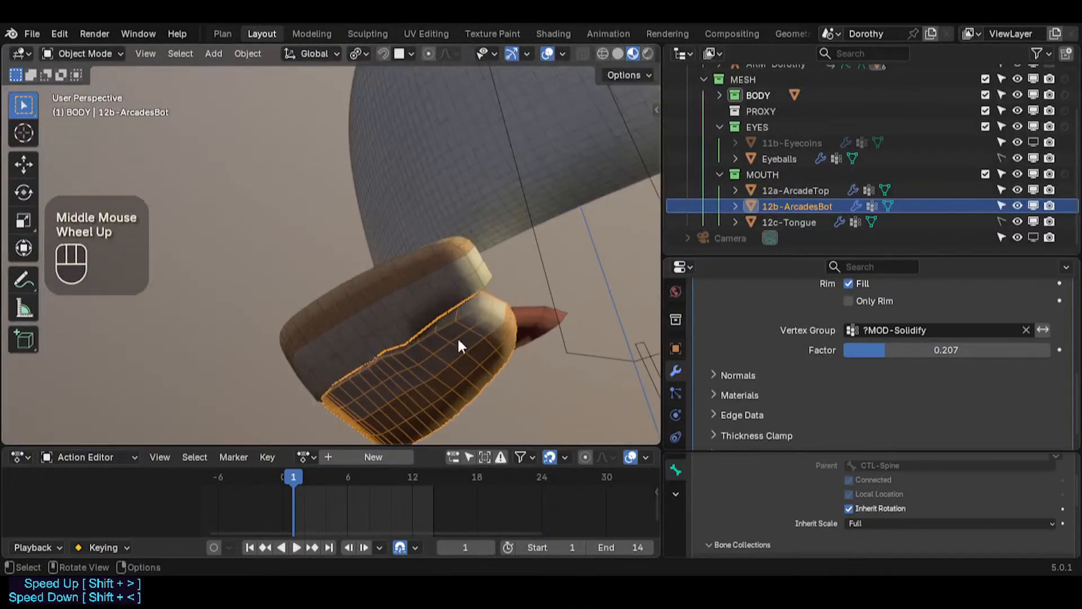
middle_click_drag(457, 336, 363, 401)
scroll(429, 330, "up", 1)
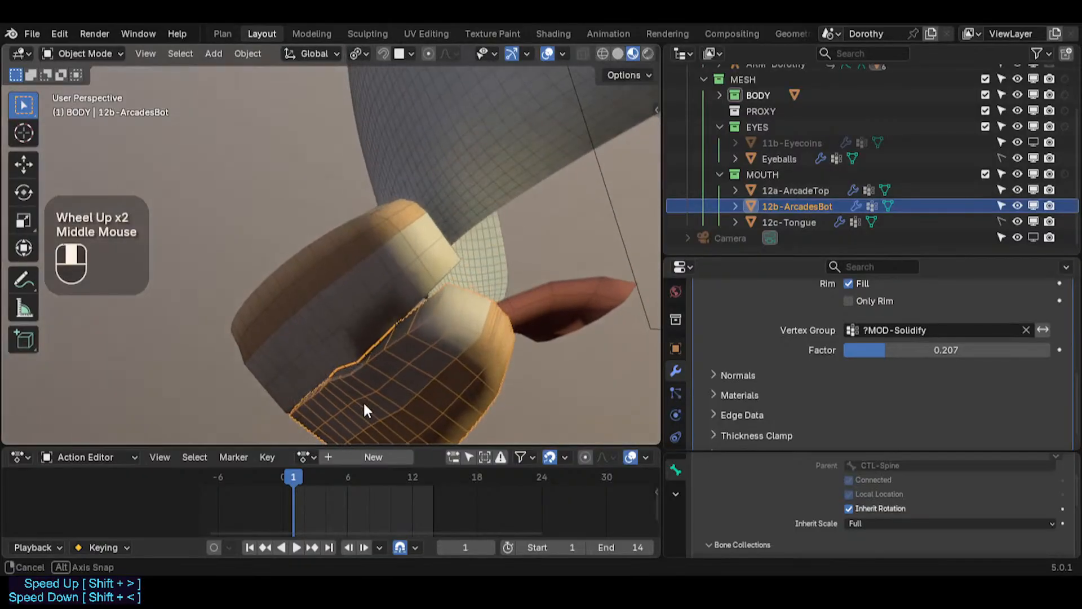
scroll(398, 346, "down", 2)
middle_click_drag(398, 346, 474, 250)
left_click(481, 322)
scroll(362, 302, "down", 2)
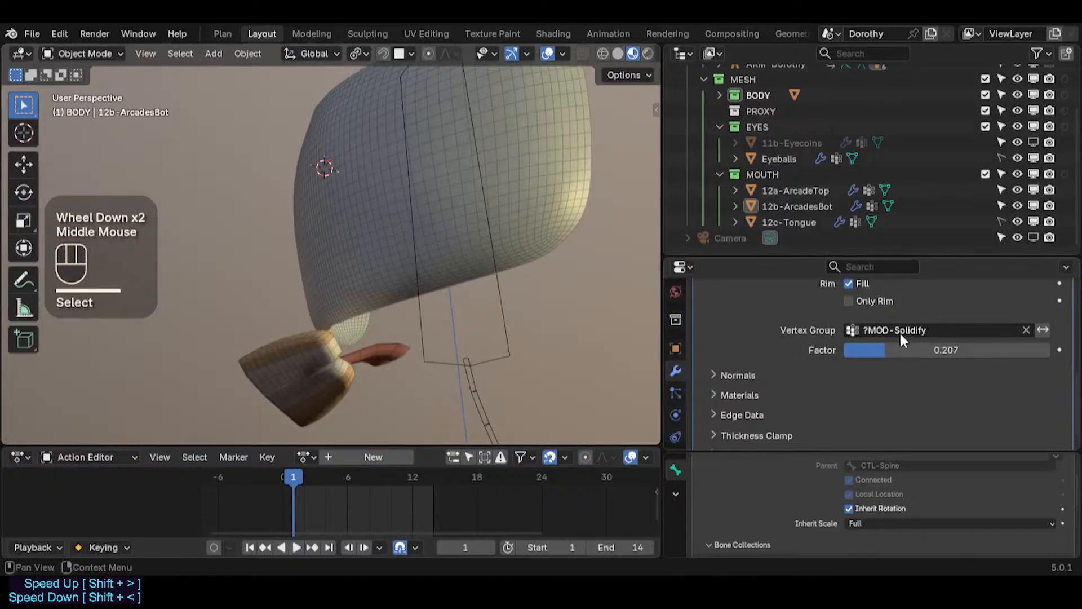
left_click_drag(901, 349, 873, 349)
left_click(302, 366)
scroll(302, 367, "up", 2)
key("h")
middle_click_drag(307, 382, 310, 441)
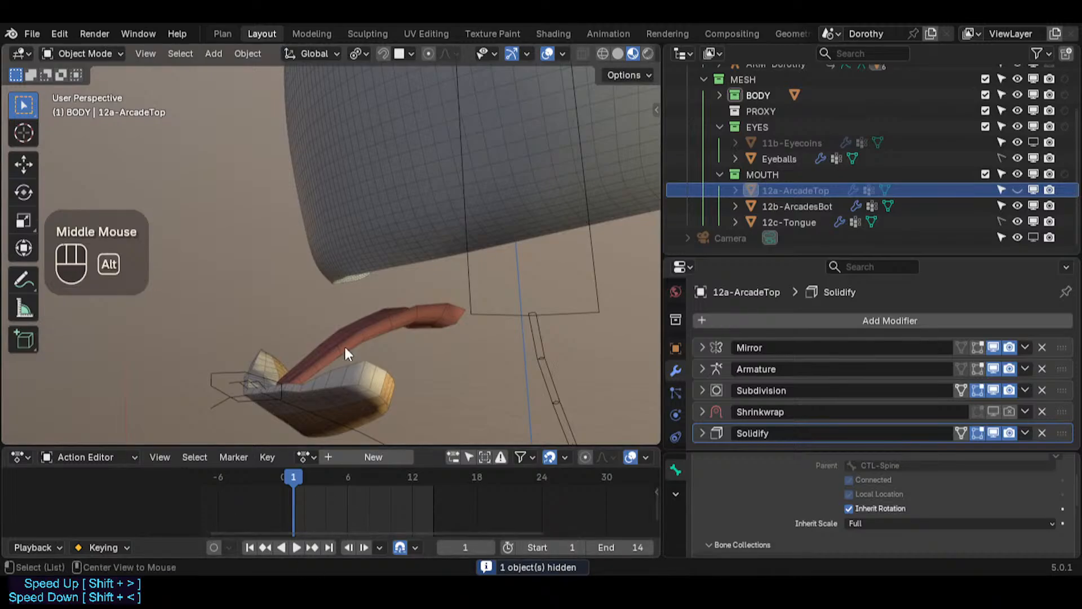
Step: Unhide all hidden objects and save the file
key("alt+h")
scroll(339, 326, "down", 2)
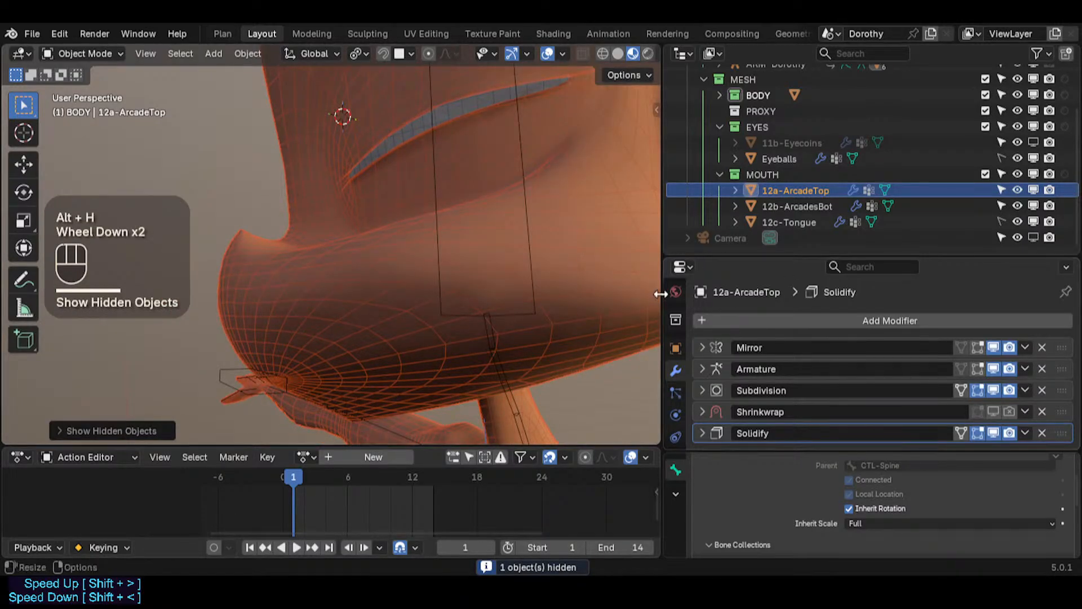
key("ctrl+s")
scroll(766, 388, "down", 1)
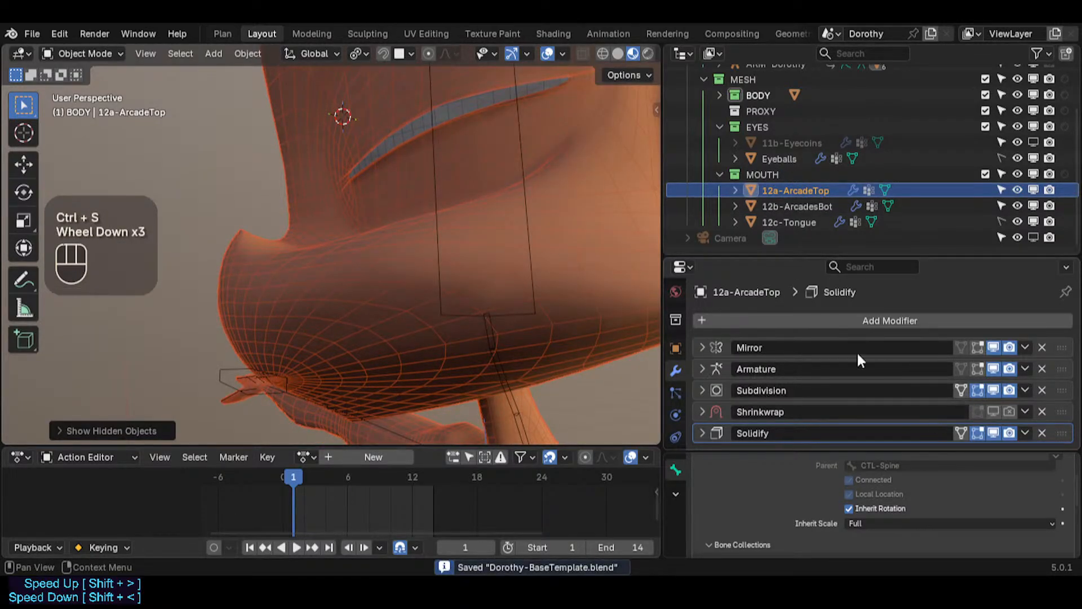
Step: Collapse the MOUTH and EYES collections, exclude MOUTH from the view layer, and save
left_click(720, 175)
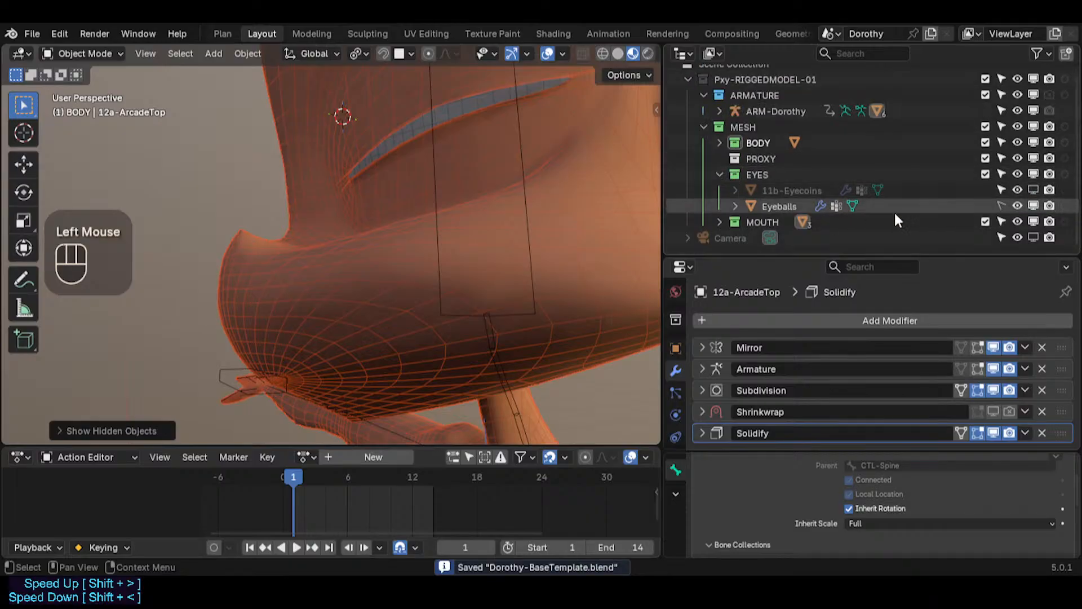
left_click(986, 222)
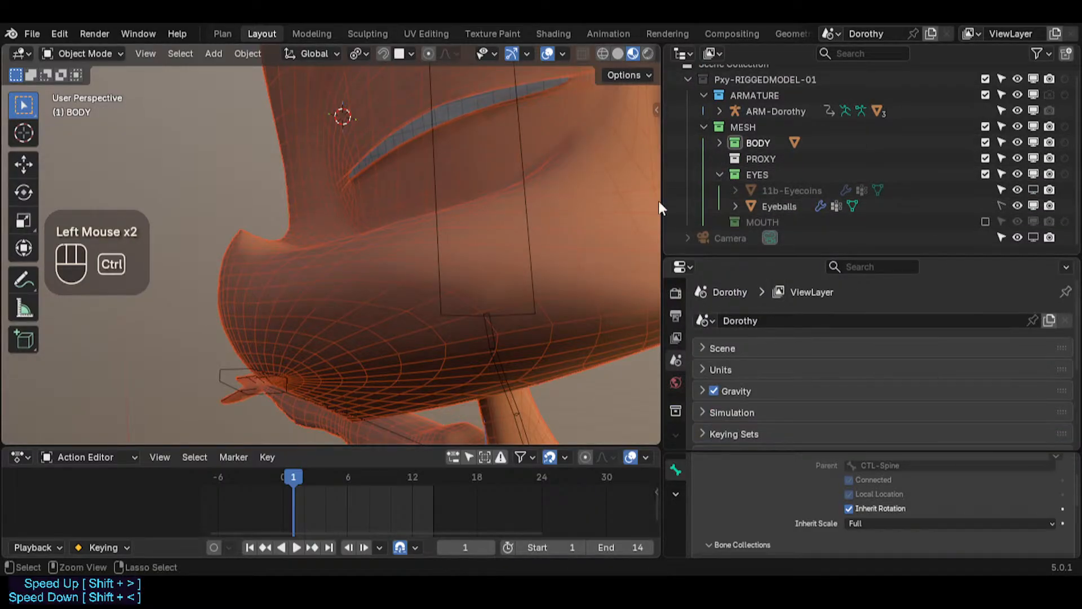
key("ctrl+s")
left_click(720, 175)
scroll(321, 266, "down", 2)
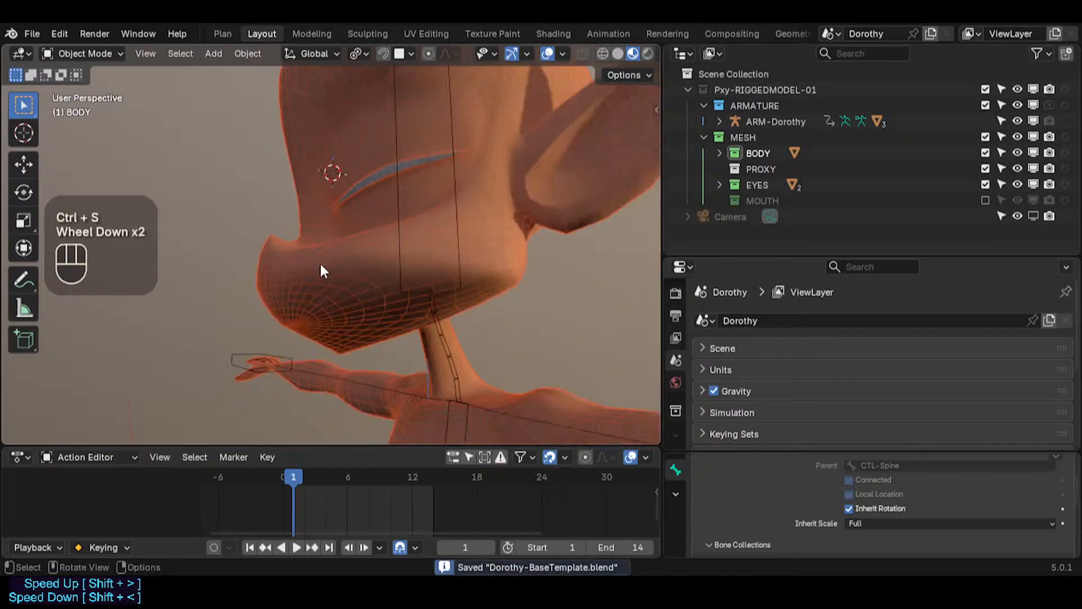
Step: Select the body mesh and inspect the face and whole figure from several angles
middle_click_drag(321, 271, 466, 272)
scroll(466, 273, "down", 1)
left_click(519, 187)
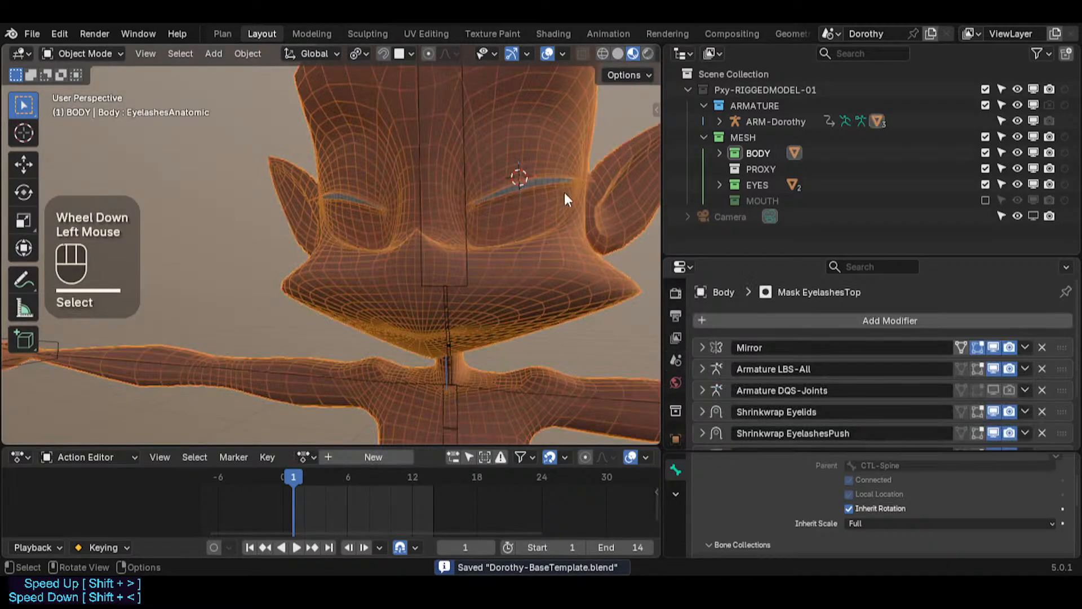
middle_click_drag(567, 199, 405, 247)
scroll(405, 246, "down", 2)
key("ctrl+alt+shift+z")
scroll(470, 284, "down", 3)
middle_click_drag(459, 296, 293, 290)
middle_click_drag(294, 290, 310, 251, "shift")
middle_click_drag(310, 251, 392, 281)
scroll(259, 338, "down", 2)
key("ctrl+s")
scroll(384, 279, "up", 4)
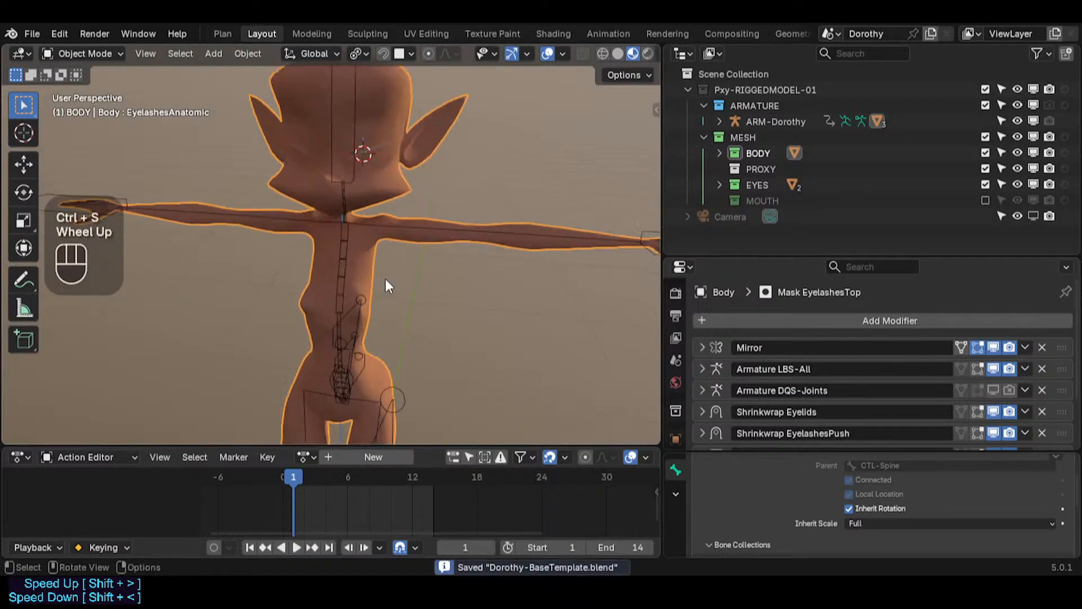
Step: Select ARM-Dorothy, activate its CTL-Skeleton bone collection, and switch the armature to Pose Mode
middle_click_drag(350, 207, 373, 265, "shift")
middle_click_drag(376, 184, 336, 279, "shift")
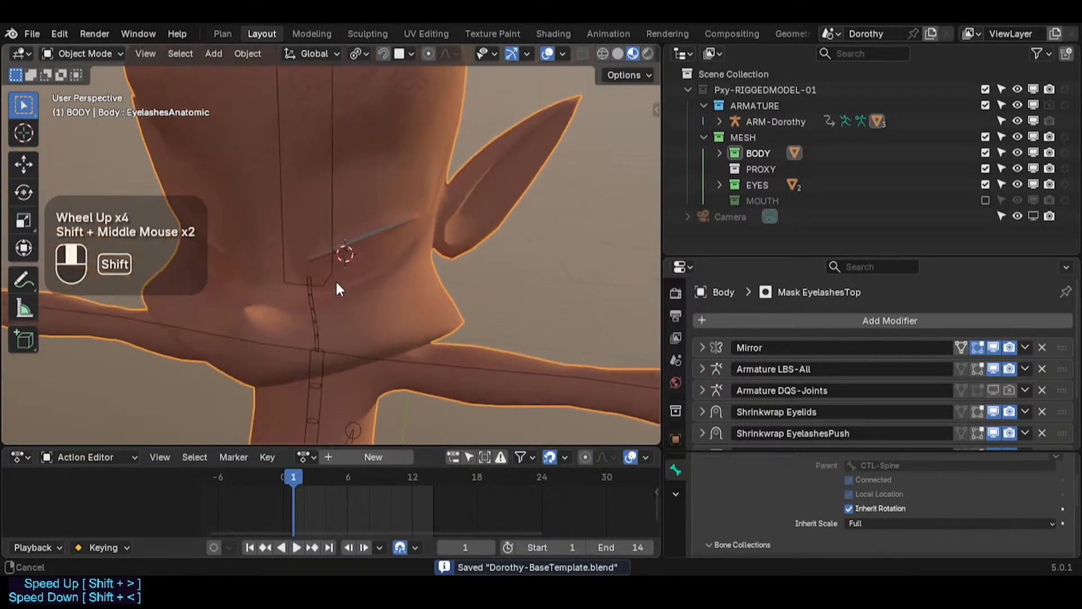
scroll(408, 245, "down", 1)
key("n")
left_click(326, 172)
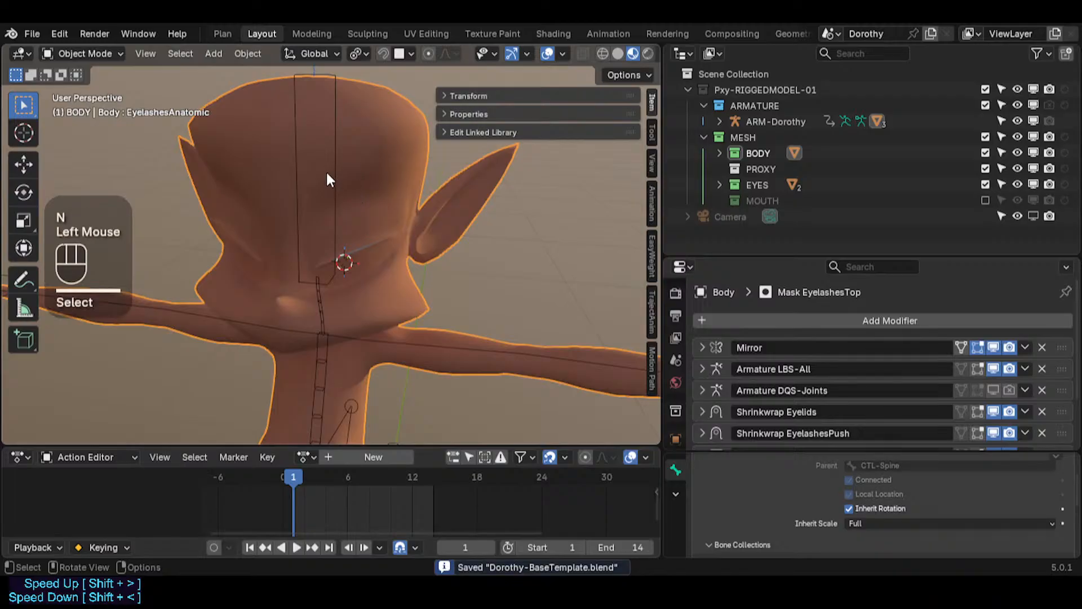
left_click(336, 173)
key("Tab")
middle_click_drag(336, 174, 509, 162, "shift")
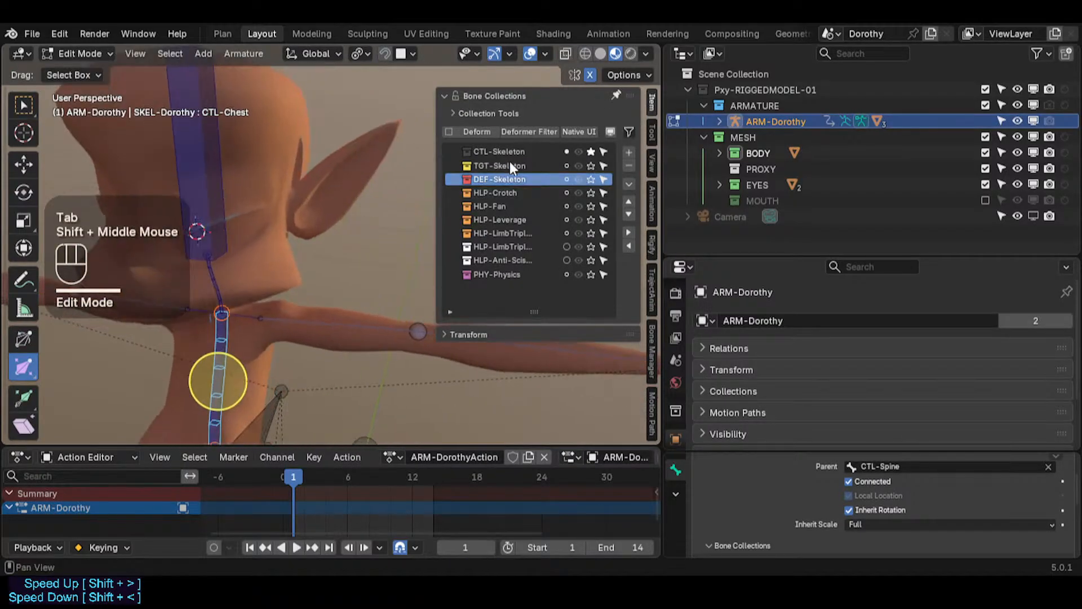
left_click(509, 150)
scroll(410, 203, "down", 4)
scroll(287, 276, "up", 1, "shift")
middle_click_drag(284, 277, 175, 238, "shift")
scroll(309, 275, "up", 2)
key("ctrl+Tab")
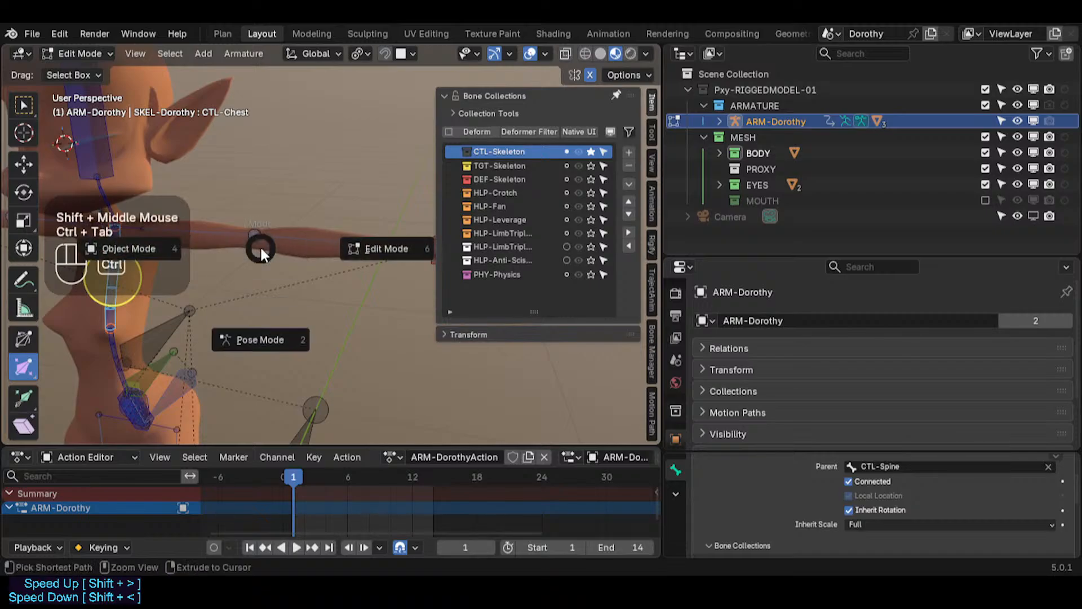
scroll(265, 246, "down", 2)
key("n")
left_click(423, 261)
middle_click_drag(420, 255, 499, 282, "shift")
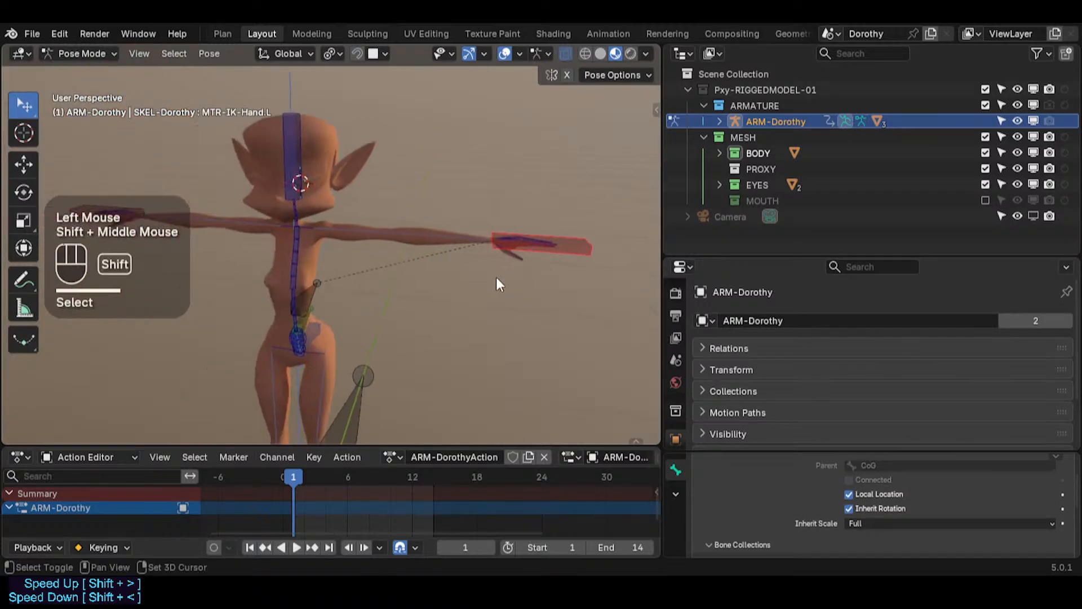
Step: Move the MTR-IK-Hand.L and CTL-Head controls to test the deformation, then save the file
key("g")
scroll(338, 283, "down", 2)
left_click(415, 307)
left_click(297, 155)
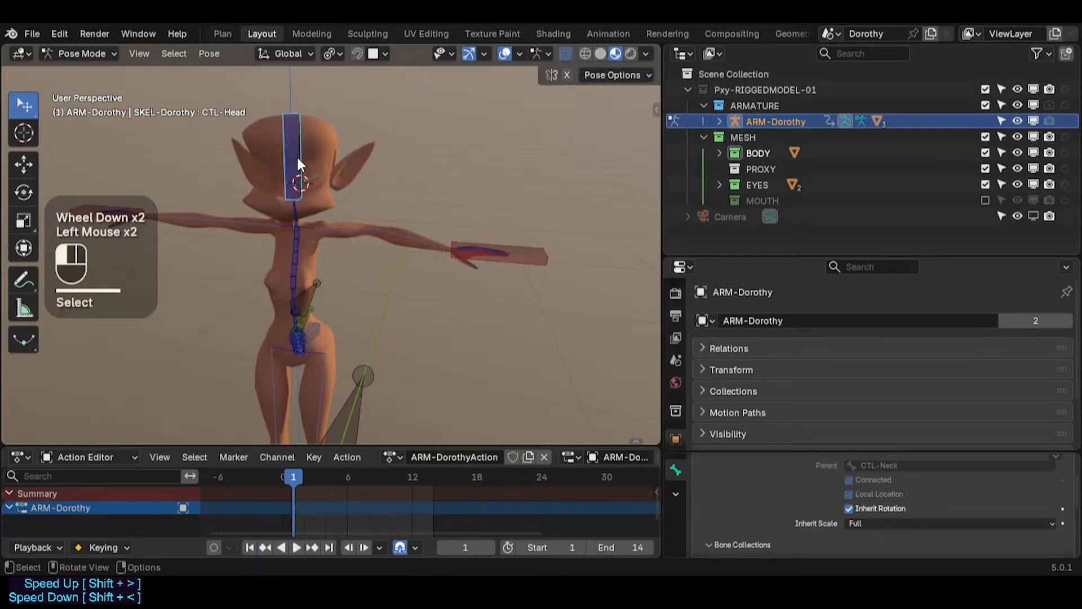
key("g")
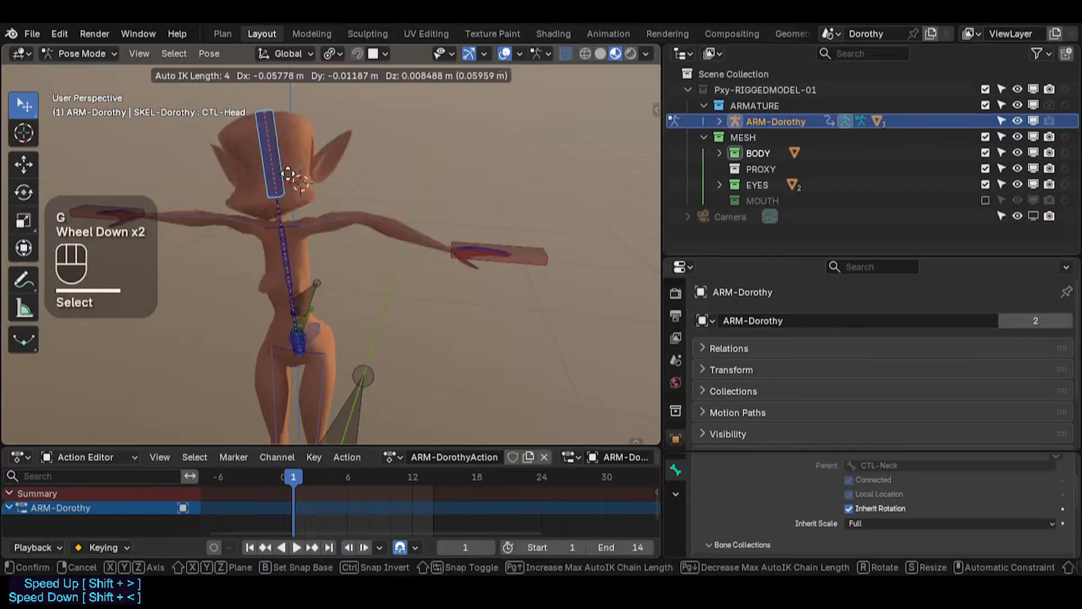
left_click(273, 205)
scroll(438, 222, "up", 3)
left_click(480, 293)
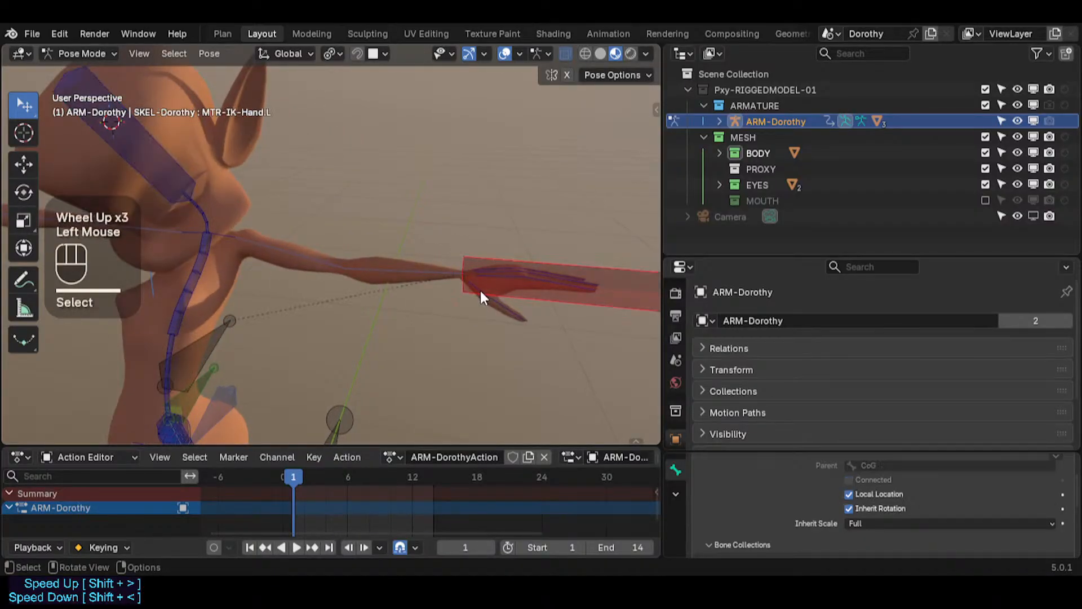
left_click(478, 295)
scroll(477, 298, "up", 2)
middle_click_drag(471, 307, 367, 321)
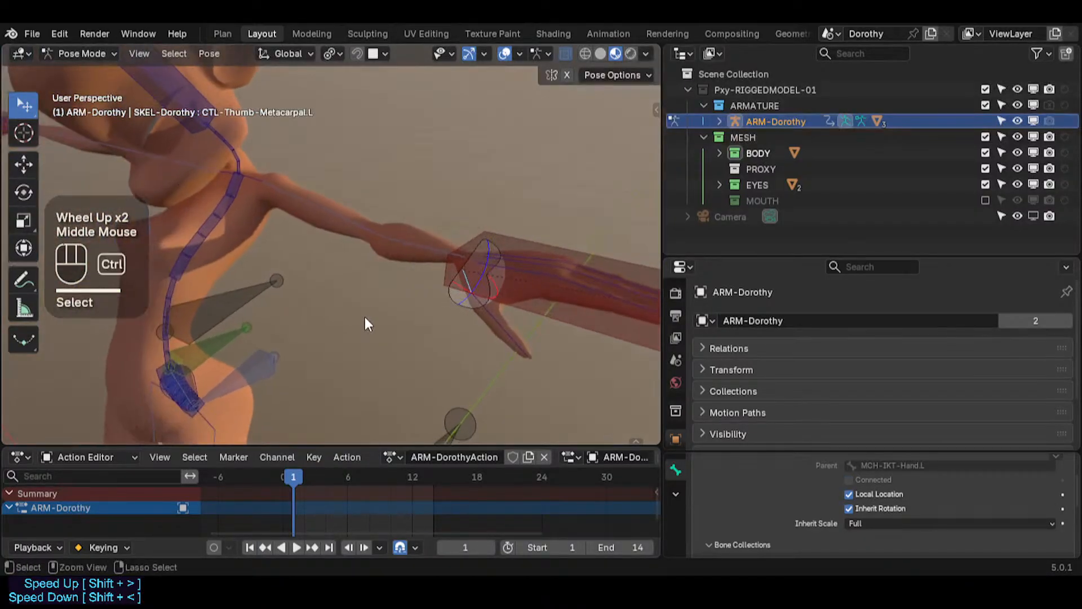
key("ctrl+s")
Step: Select various arm, hand and spine bones to inspect the rig's controls
middle_click_drag(449, 295, 492, 289)
middle_click_drag(336, 320, 400, 248, "shift")
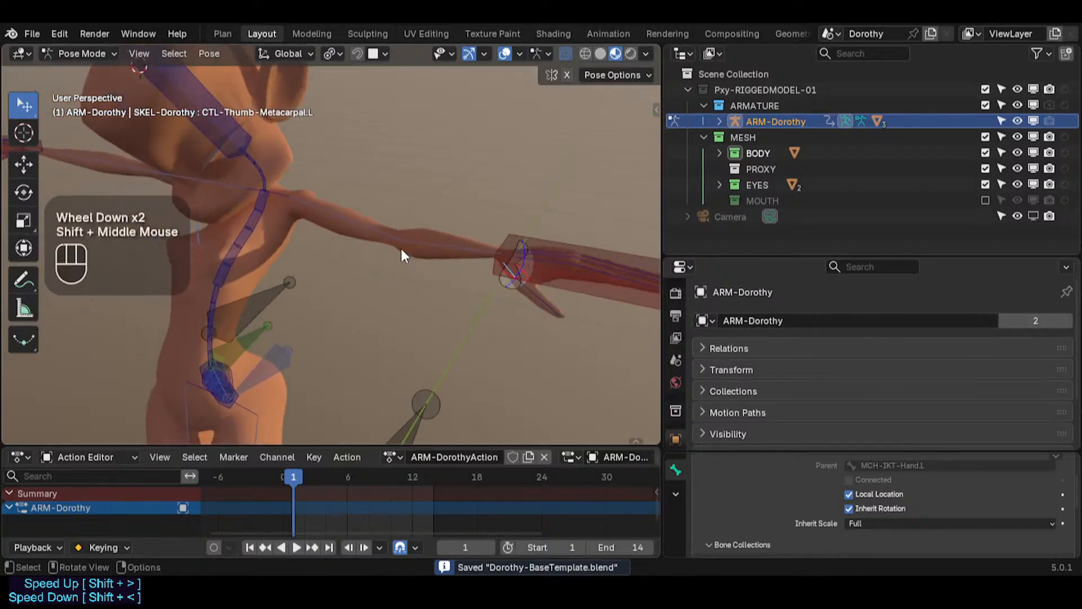
left_click(399, 239)
left_click(398, 238)
middle_click_drag(292, 257, 371, 228, "shift")
left_click(351, 184)
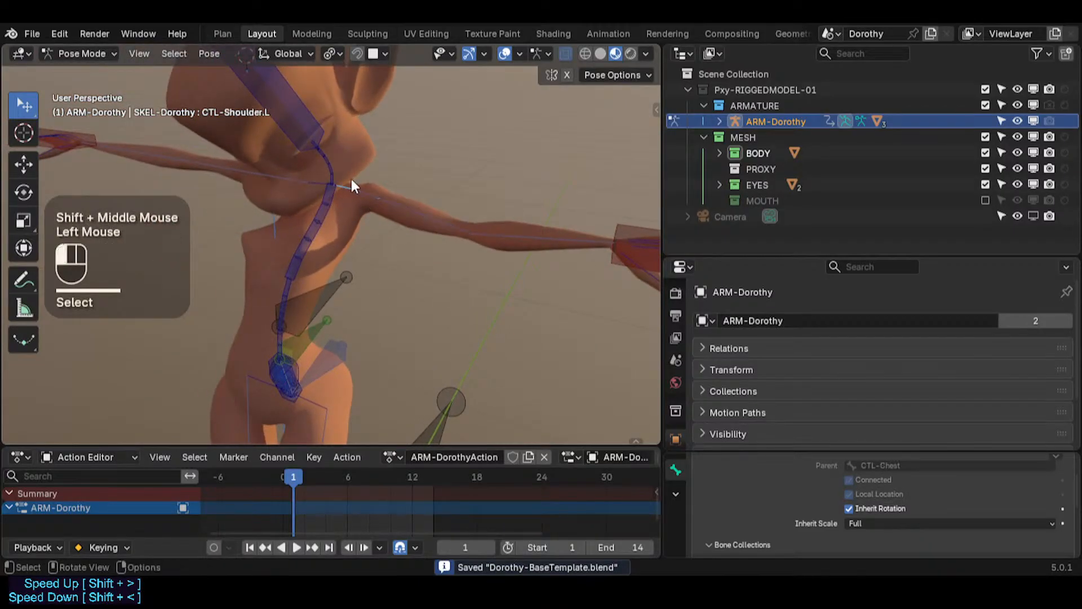
left_click(522, 232)
middle_click_drag(523, 235, 397, 249, "shift")
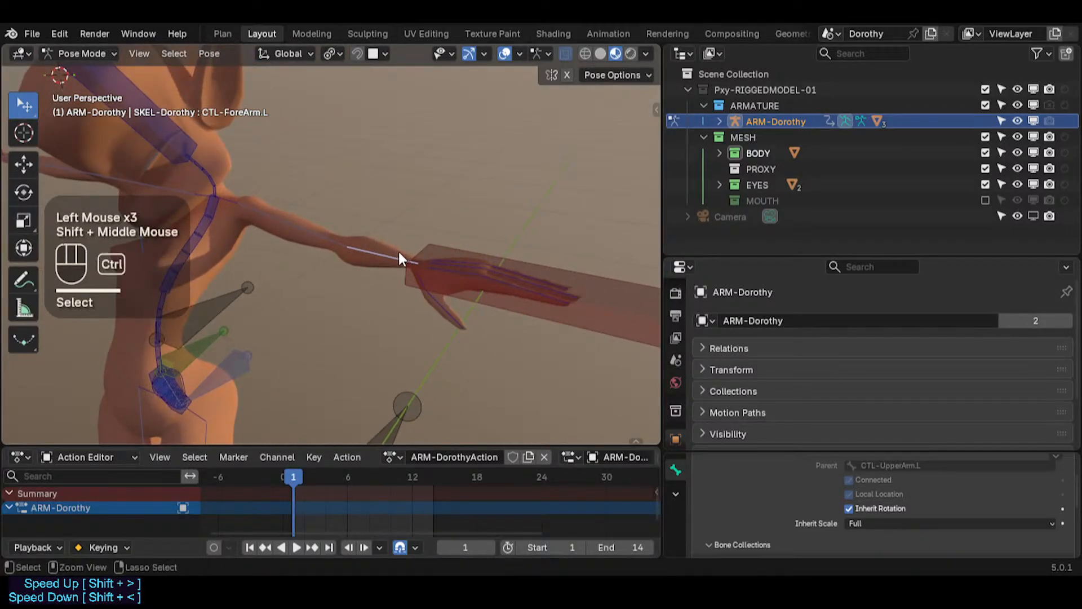
key("ctrl+2")
key("ctrl+2")
left_click(470, 273)
left_click(458, 274)
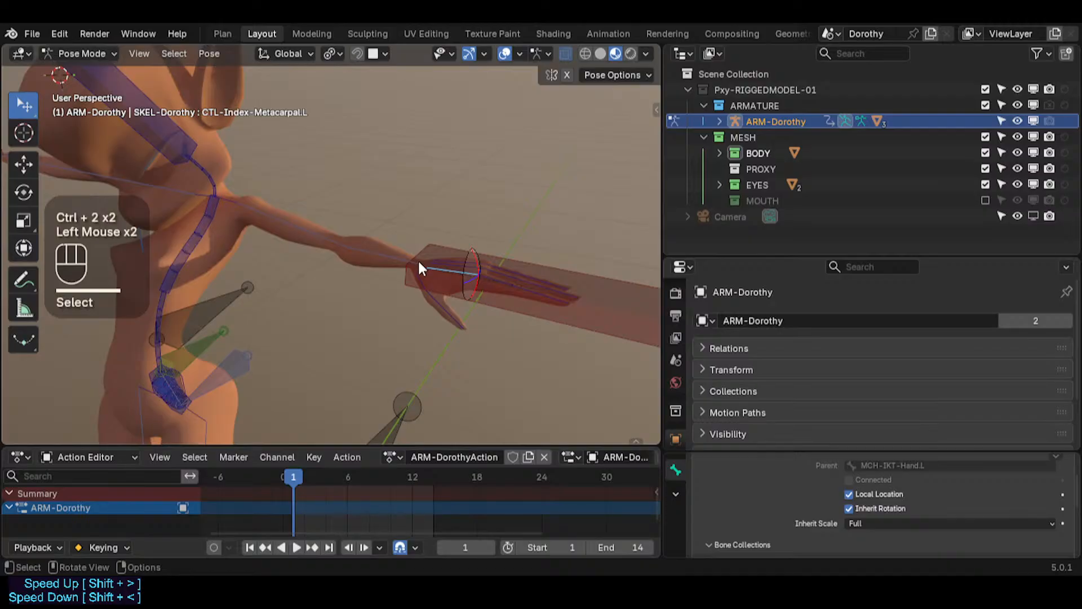
left_click(378, 258)
left_click(303, 242)
middle_click_drag(303, 242, 319, 246, "shift")
left_click(309, 213)
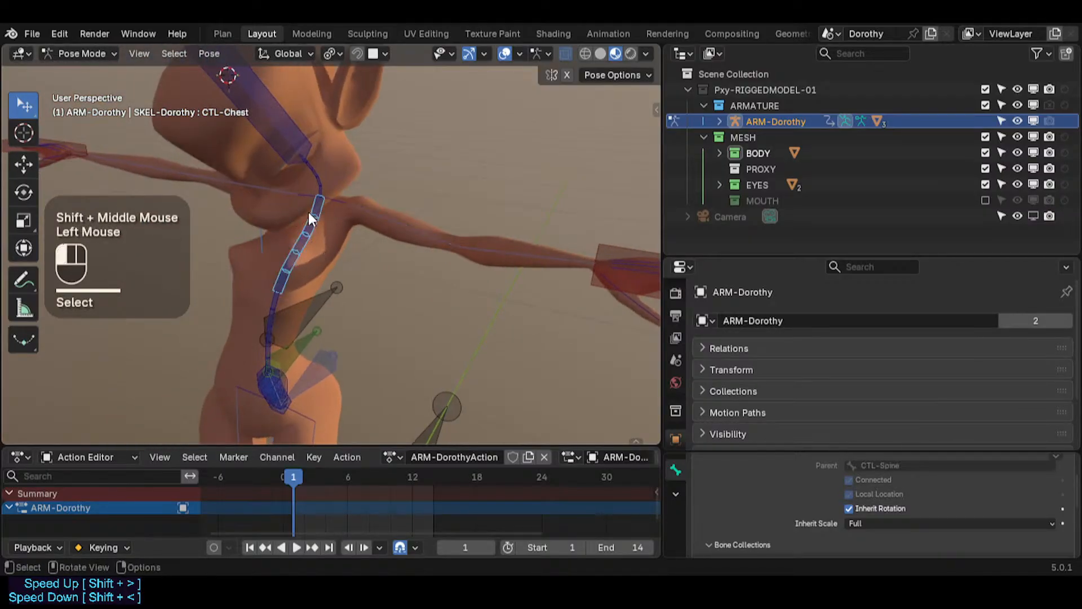
Step: Select the CTL-Spine control and move it to test the spine deformation
left_click(281, 138)
left_click(308, 167)
middle_click_drag(309, 173, 348, 96, "shift")
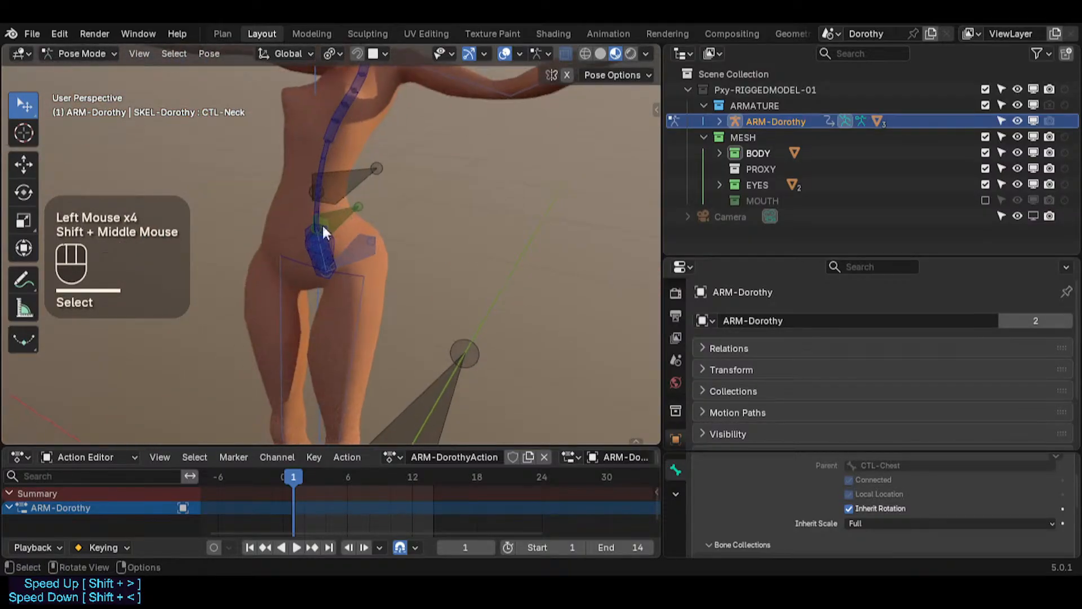
left_click(317, 249)
scroll(318, 251, "up", 1)
left_click(344, 222)
scroll(344, 221, "down", 1)
left_click(319, 118)
key("g")
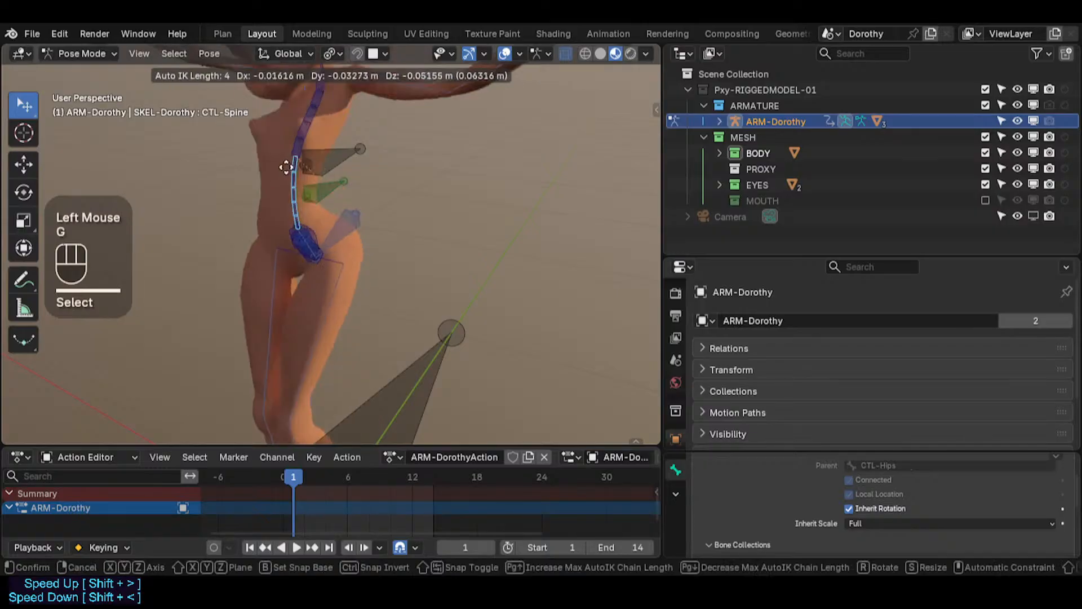
left_click(302, 134)
left_click(350, 213)
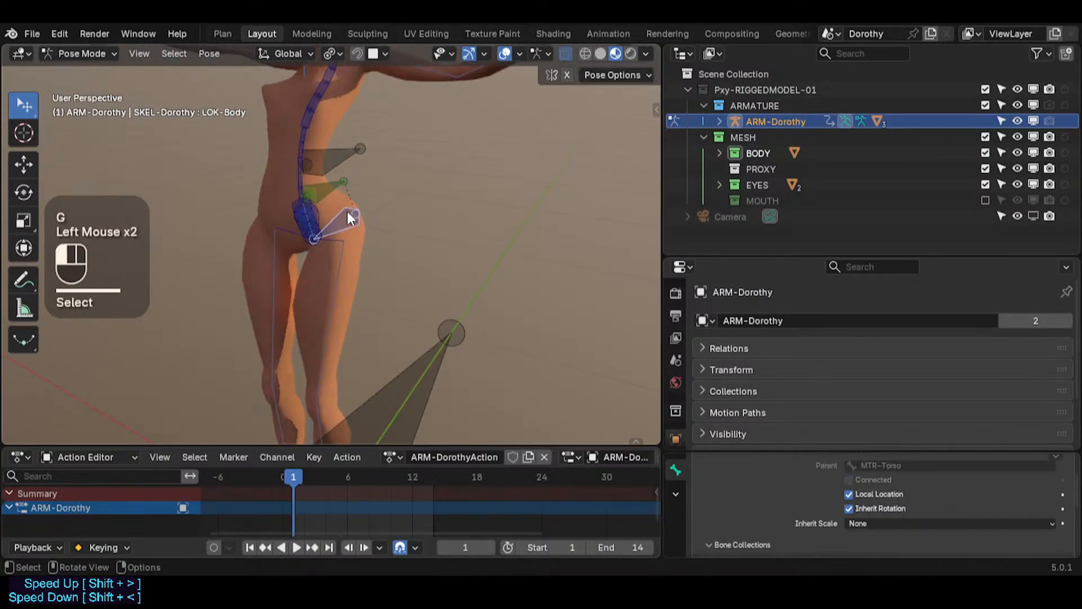
key("g")
key("Escape")
Step: Select the MTR-Torso control and move it
left_click(319, 180)
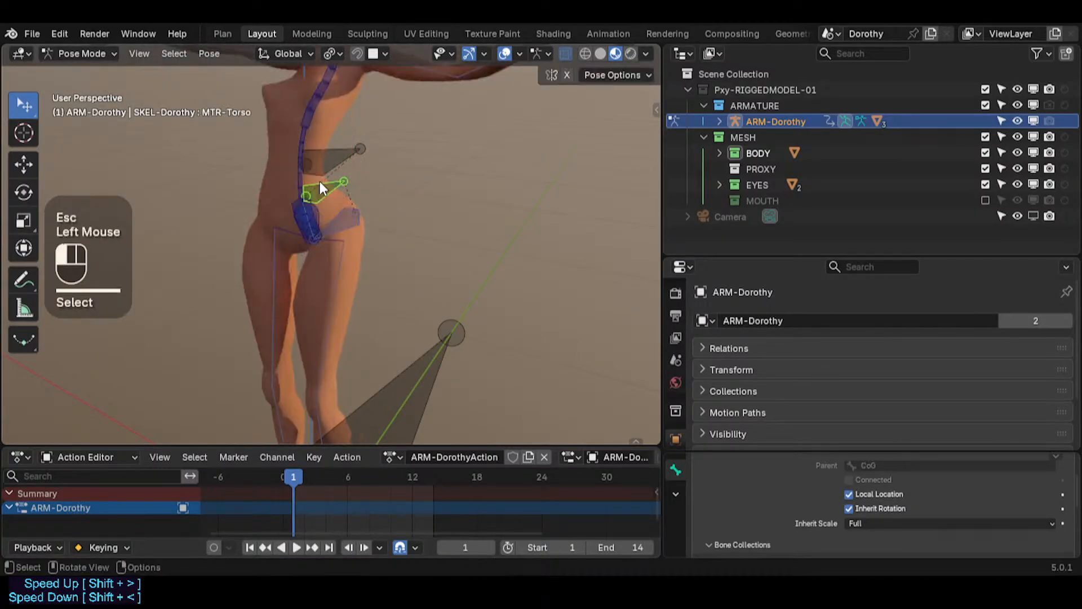
key("g")
left_click(356, 212)
scroll(388, 151, "down", 5, "shift")
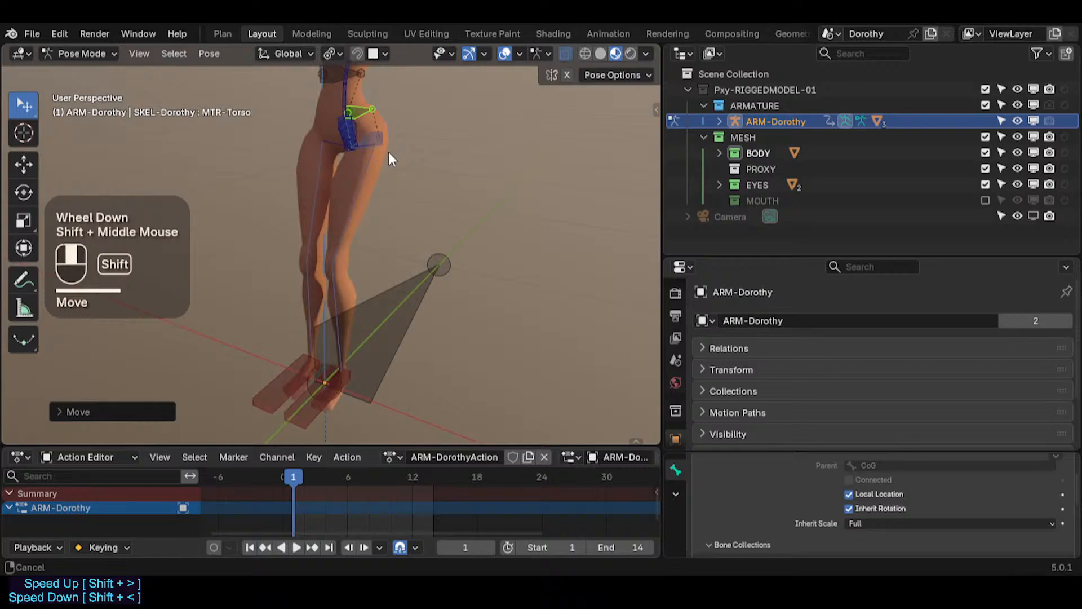
Step: Select a foot control and move it
left_click(317, 389)
key("g")
left_click(363, 347)
Step: Select the ROOT bone, then move and rotate it to test the whole rig
left_click(398, 281)
scroll(398, 282, "down", 2)
key("g")
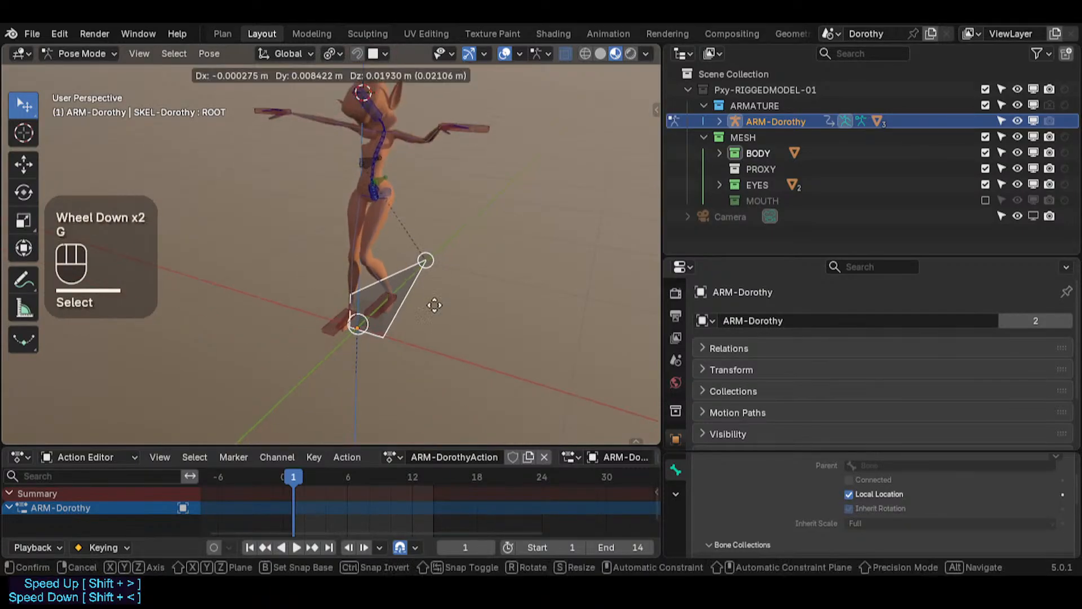
left_click(445, 249)
key("r")
left_click(437, 254)
Step: Scale the ROOT bone several times to test how the whole rig scales
key("s")
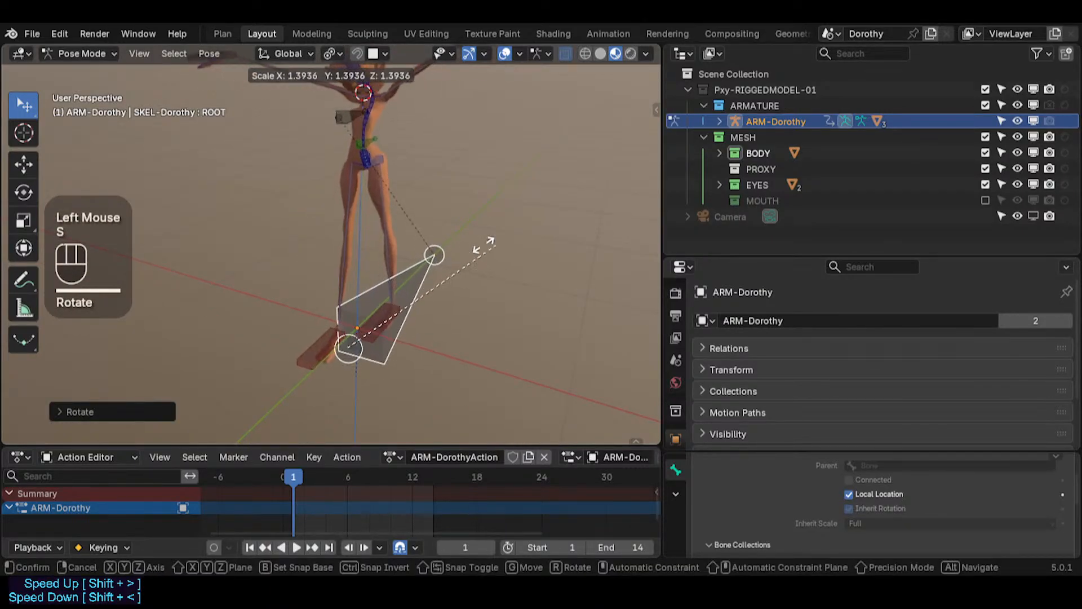
left_click(437, 223)
scroll(437, 223, "down", 2)
key("s")
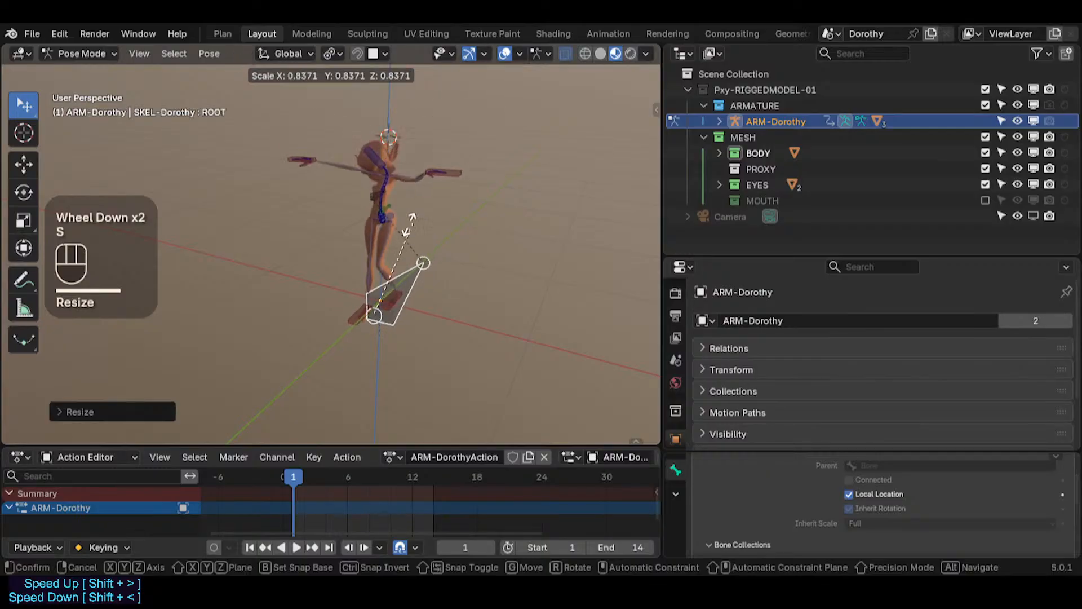
scroll(346, 255, "up", 2)
middle_click(442, 246)
key("s")
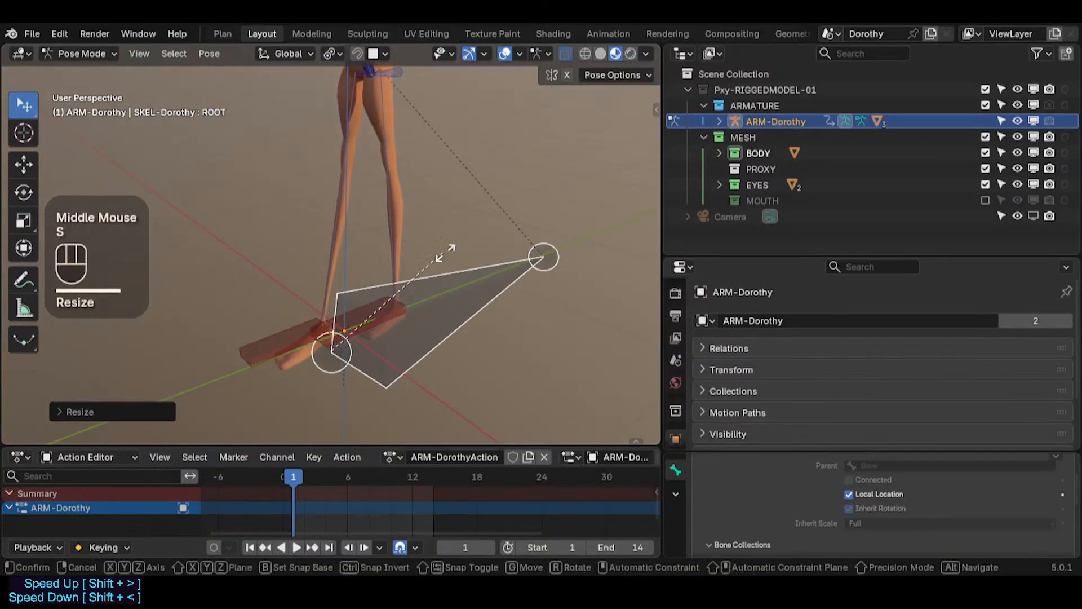
left_click(461, 248)
scroll(424, 229, "down", 2)
middle_click_drag(424, 229, 430, 254, "shift")
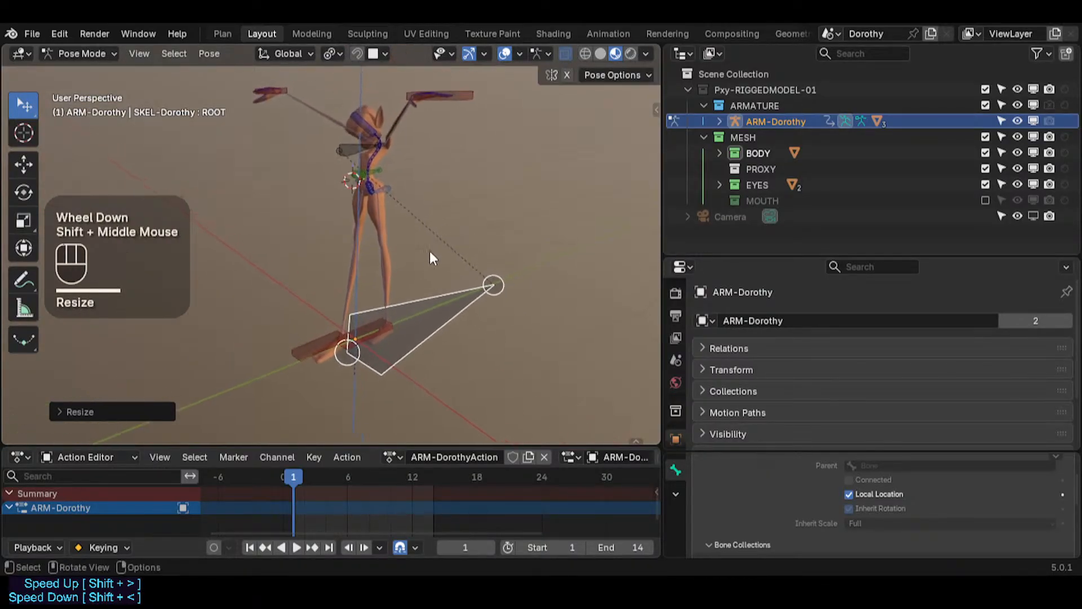
key("s")
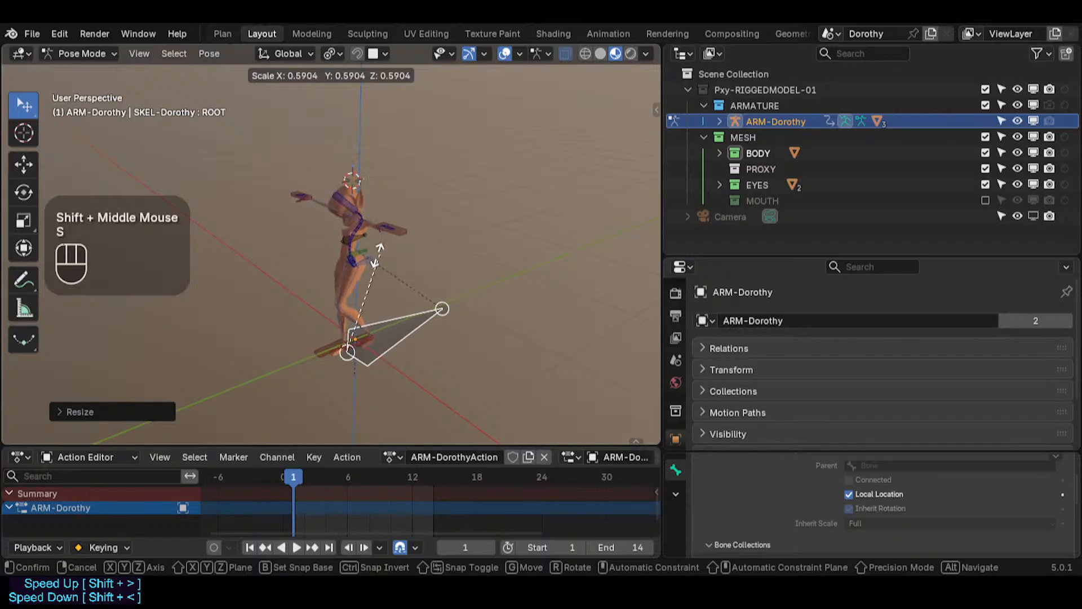
left_click(504, 221)
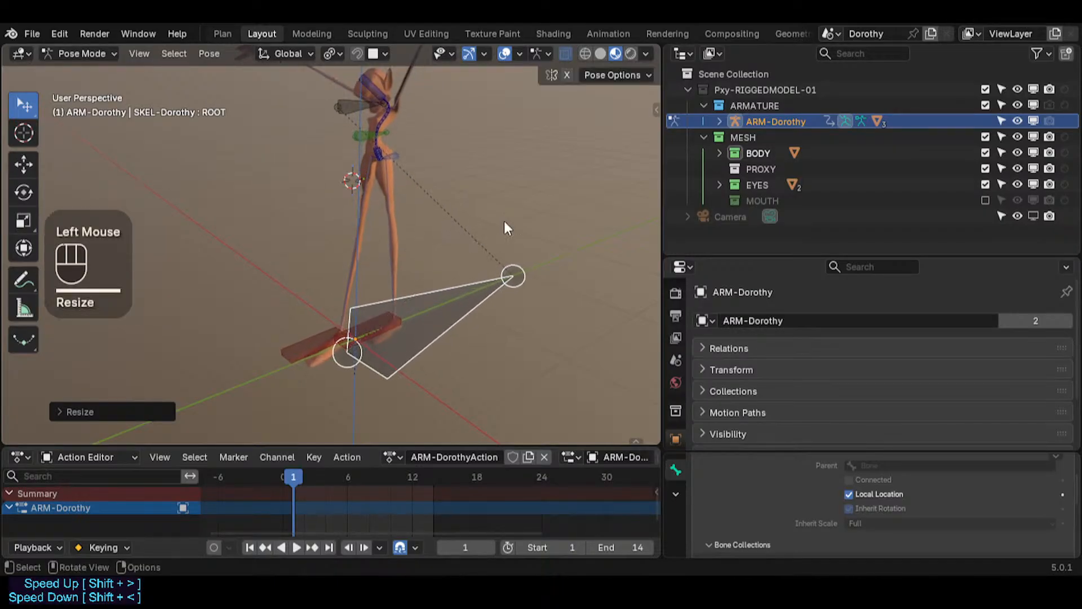
Step: Scale the ROOT bone again and inspect the arm and body deformation from several angles
scroll(386, 190, "up", 4)
middle_click_drag(391, 259, 415, 188, "shift")
scroll(370, 229, "down", 2)
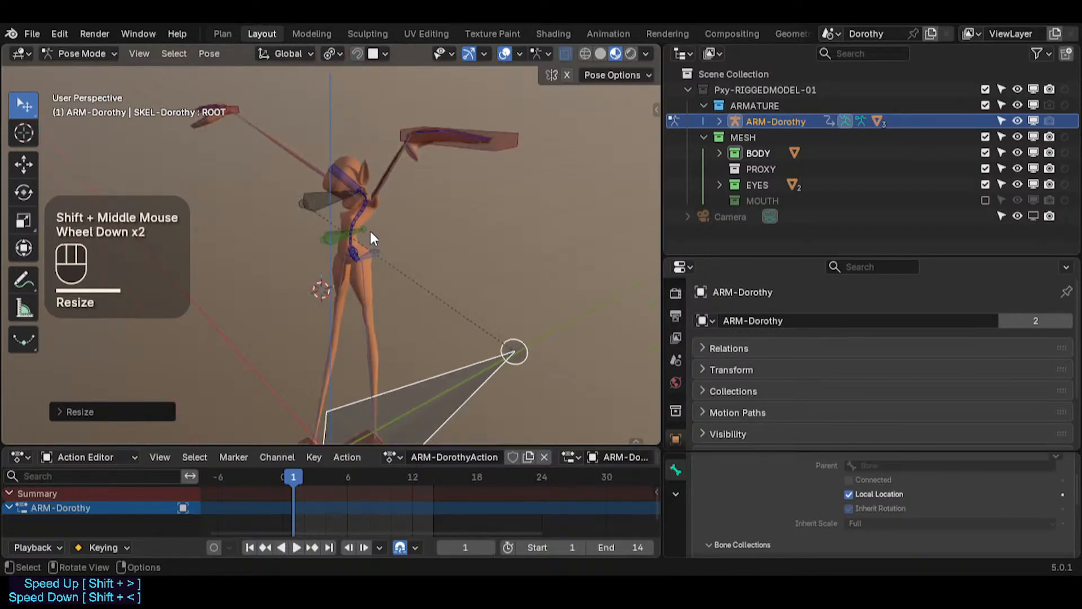
scroll(369, 229, "down", 1)
middle_click_drag(370, 229, 495, 178)
key("s")
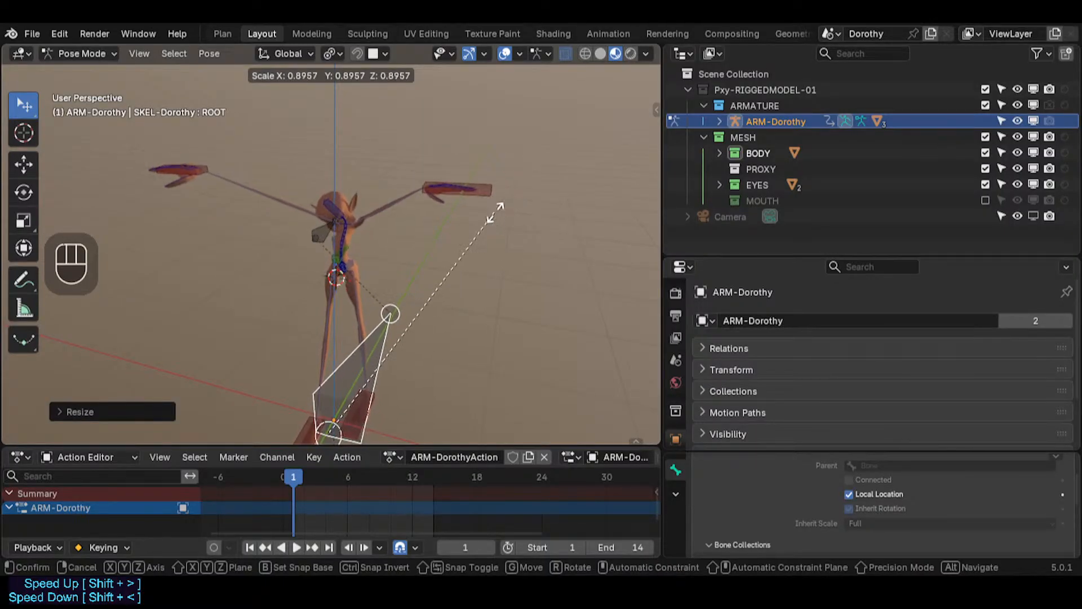
left_click(500, 209)
scroll(391, 218, "up", 2)
middle_click_drag(391, 217, 375, 235)
scroll(428, 241, "up", 3)
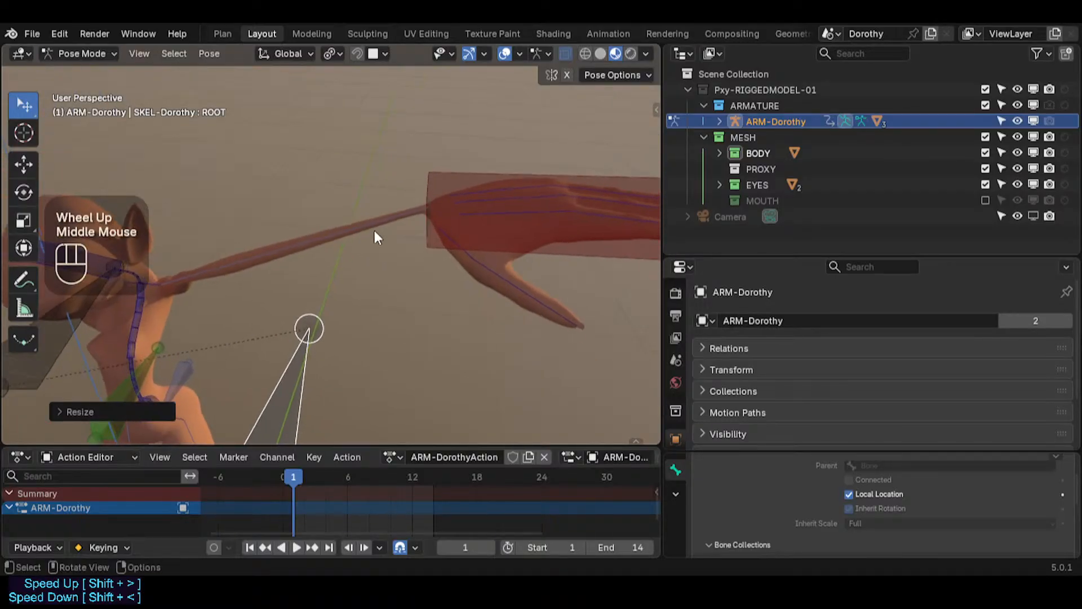
middle_click_drag(232, 290, 337, 235, "shift")
scroll(347, 216, "down", 3)
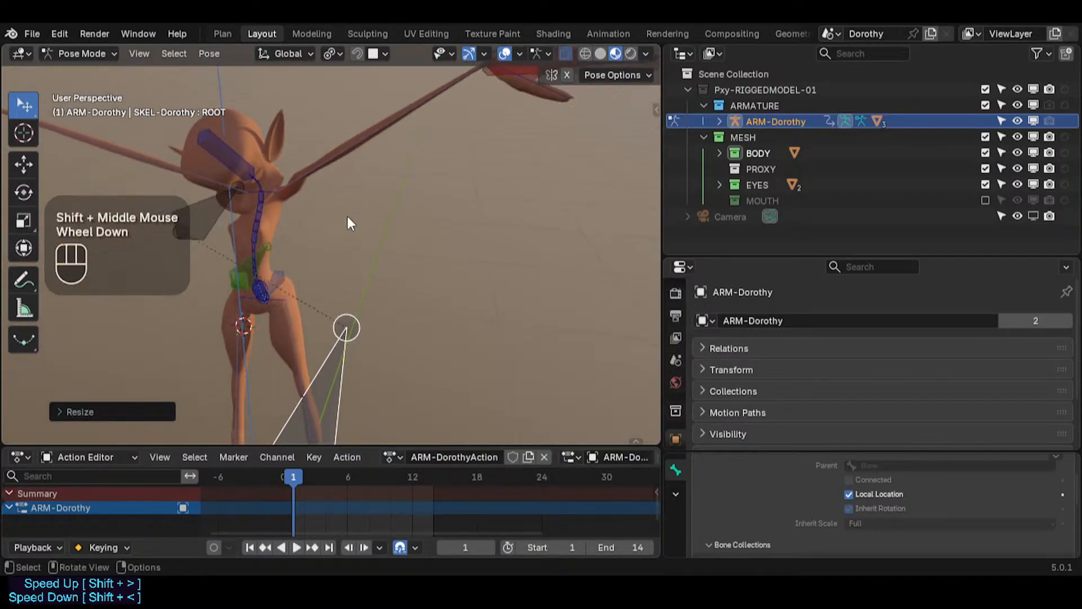
Step: Select all bones and clear their pose transforms
key("a")
key("alt+q")
key("alt+q")
middle_click_drag(344, 300, 362, 160, "shift")
scroll(356, 316, "down", 1)
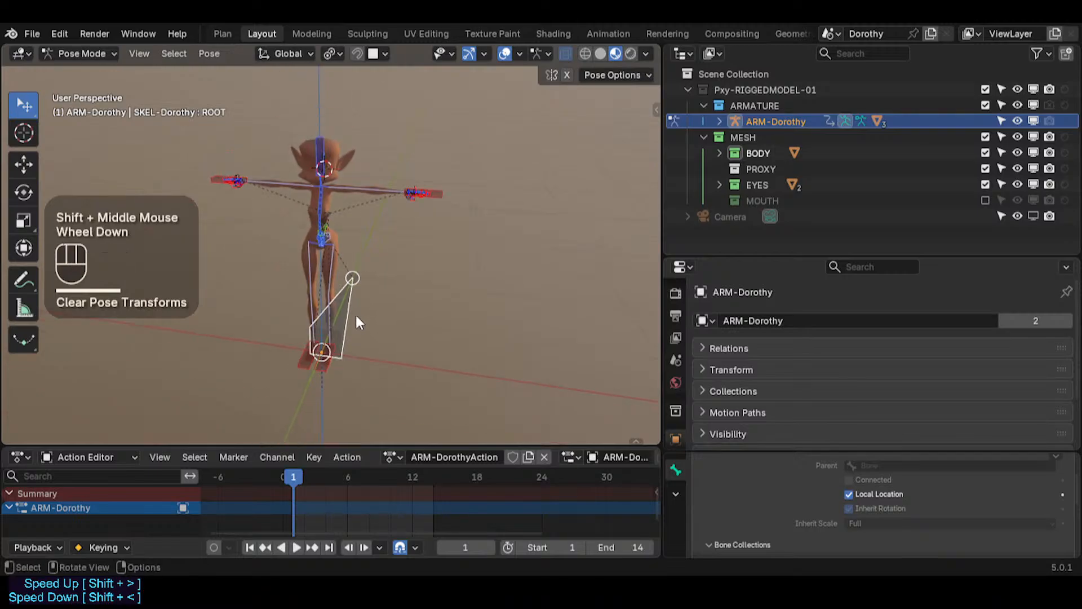
Step: Scale the ROOT bone again, then clear its pose transforms
left_click(352, 302)
scroll(352, 302, "down", 2)
key("s")
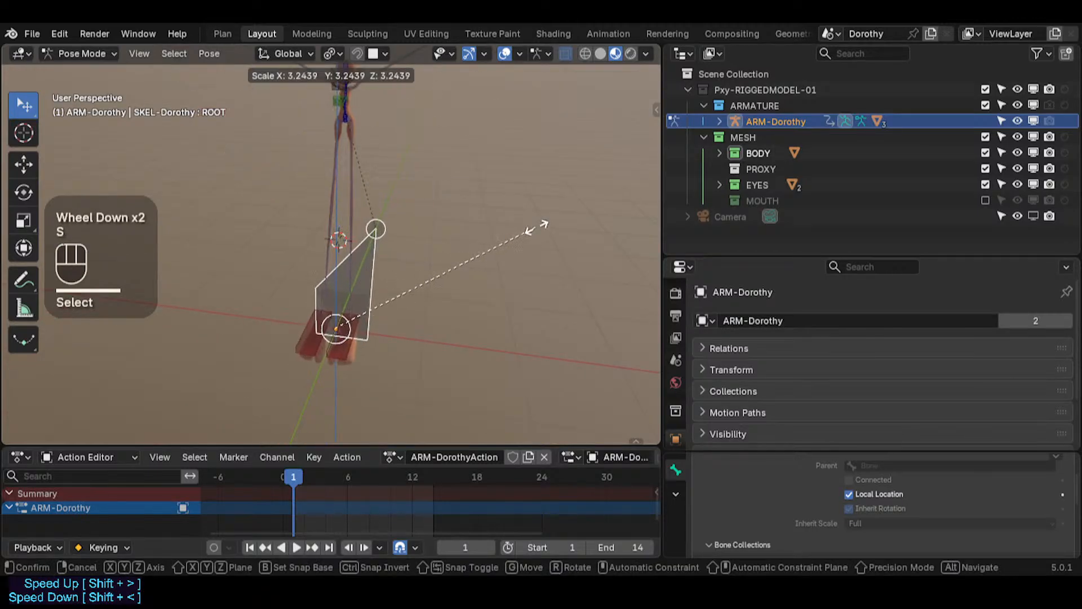
left_click(417, 215)
scroll(412, 210, "down", 1)
middle_click_drag(411, 210, 413, 234, "shift")
key("s")
left_click(457, 222)
scroll(461, 226, "down", 2)
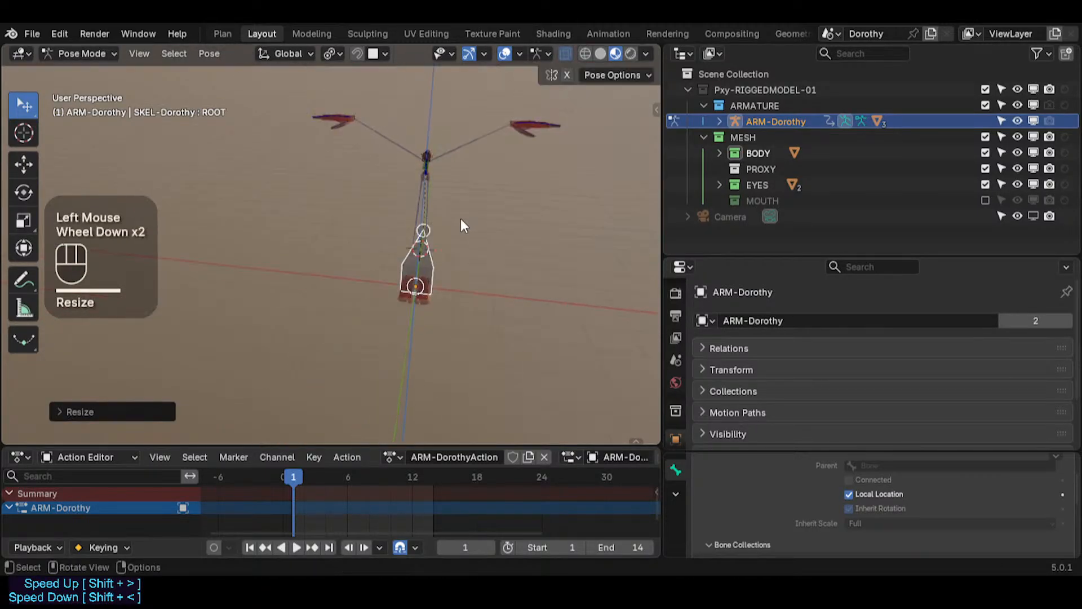
key("alt+q")
scroll(417, 237, "up", 2)
scroll(451, 276, "down", 1)
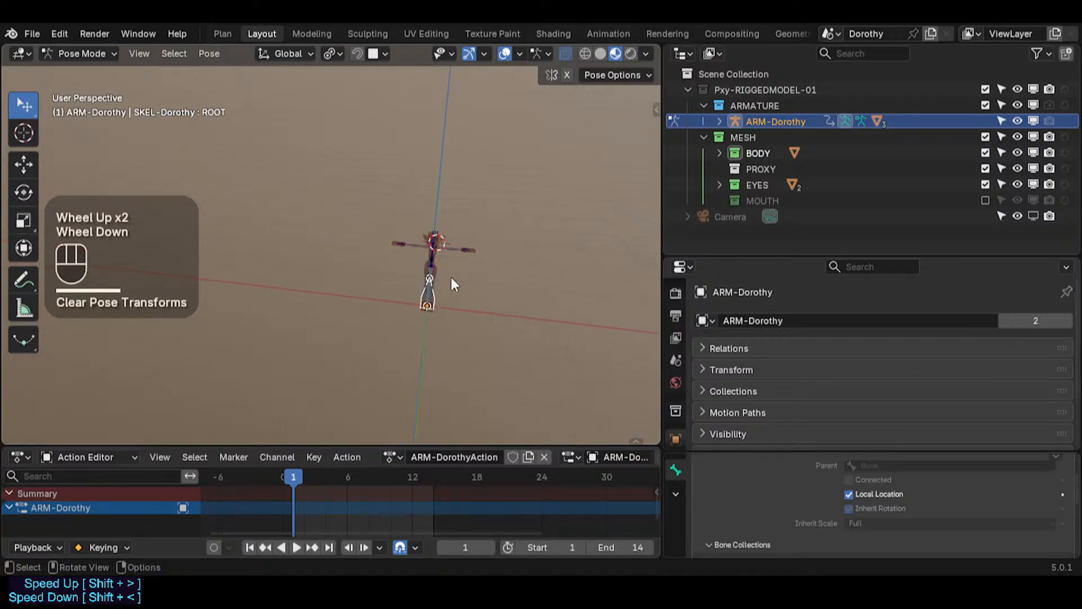
scroll(434, 275, "up", 1)
scroll(410, 274, "down", 1)
scroll(422, 281, "up", 4)
scroll(420, 284, "down", 1)
middle_click_drag(407, 279, 380, 232, "shift")
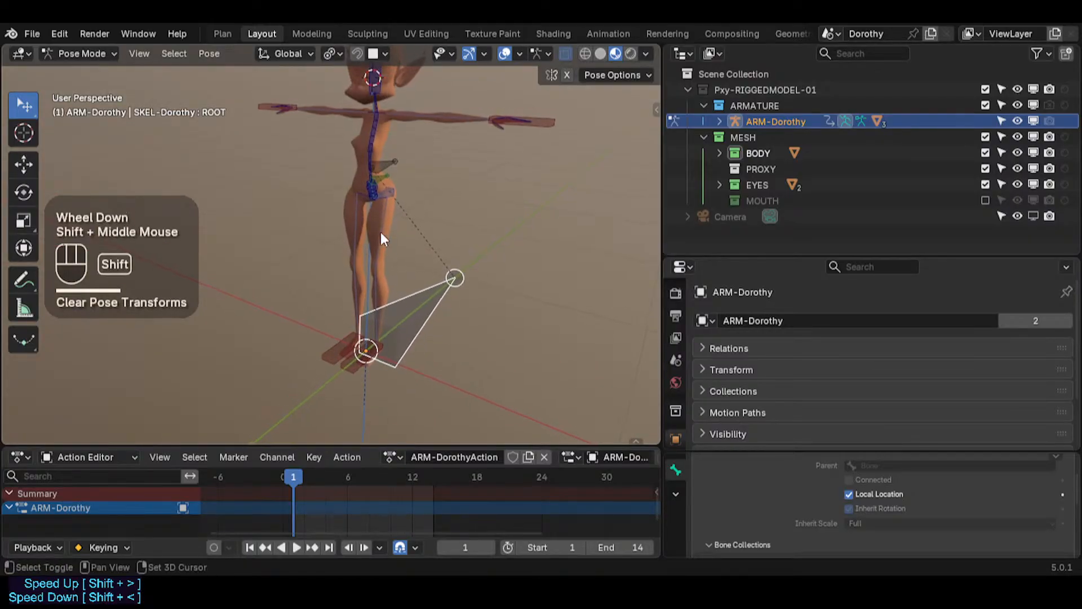
Step: Try scaling the MTR-Torso and LOK-Body controls, cancelling each attempt
left_click(380, 198)
scroll(380, 196, "up", 1)
key("s")
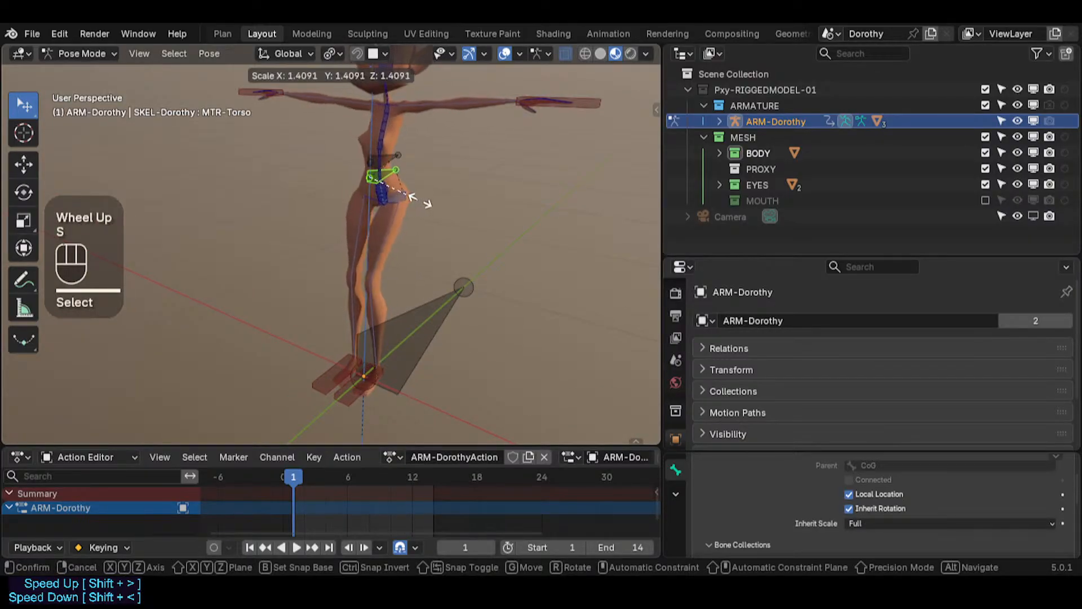
key("Escape")
left_click(398, 192)
key("s")
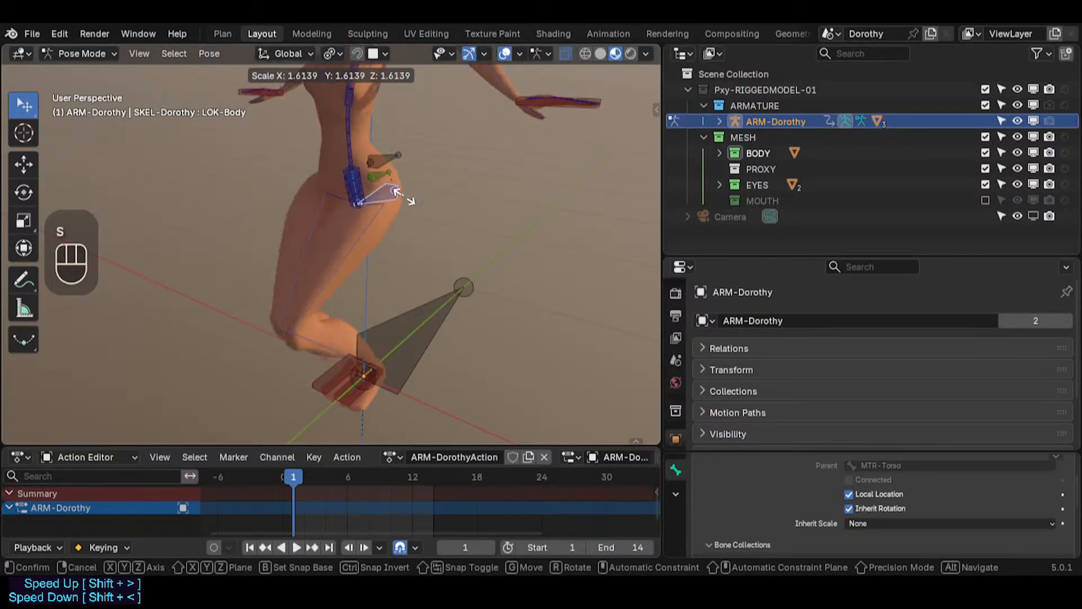
key("Escape")
Step: Add a Copy Scale constraint to the LOK-Body bone, targeting the ROOT bone
left_click(435, 302)
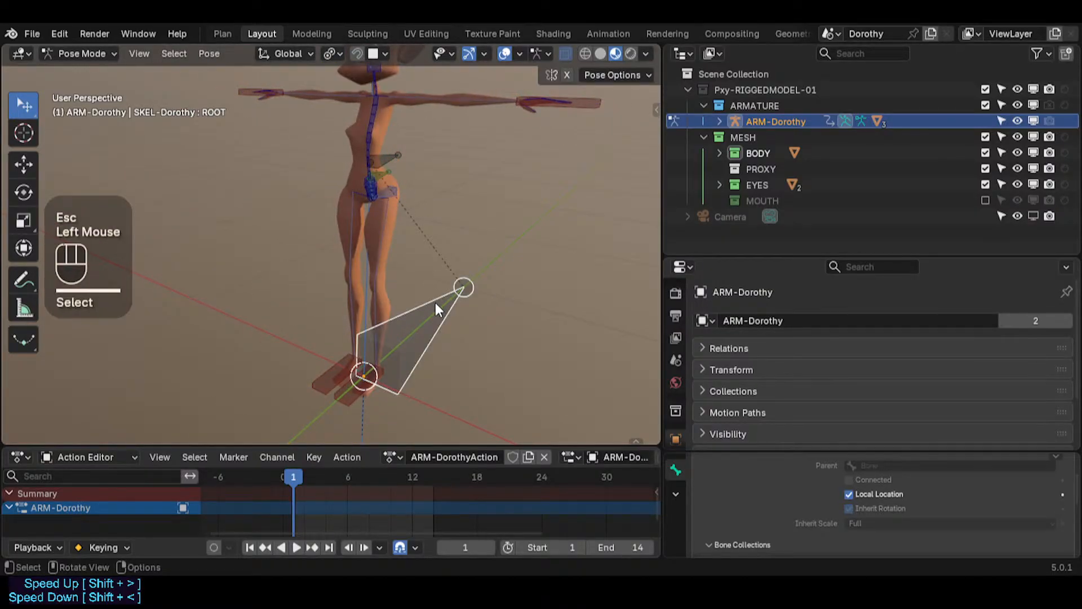
left_click(394, 189, "shift")
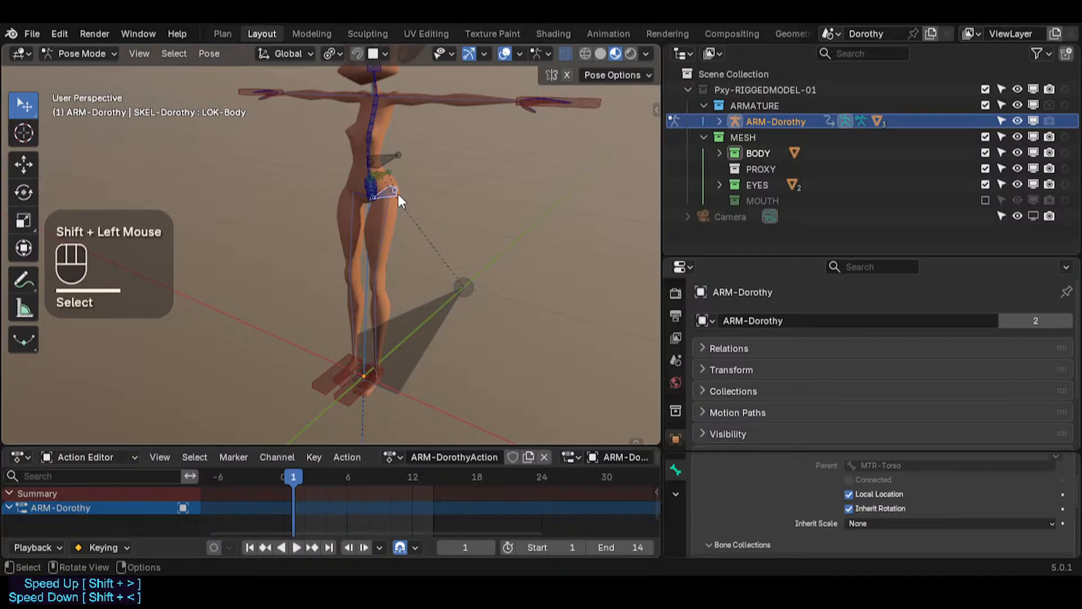
key("shift+ctrl+c")
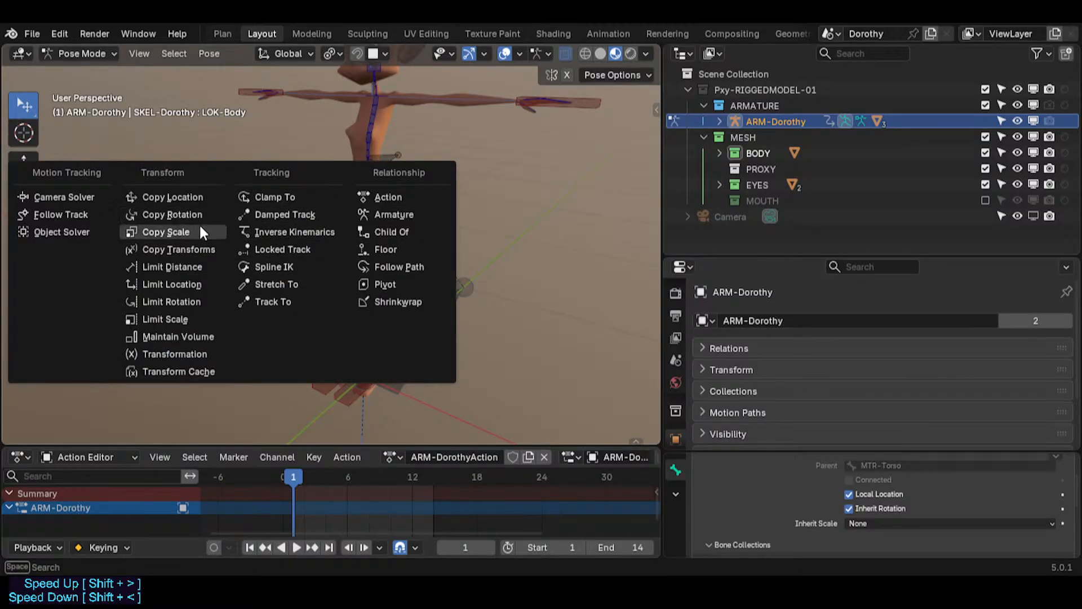
left_click(164, 232)
Step: Scale the ROOT bone to test the body's new Copy Scale constraint
scroll(373, 289, "down", 2)
left_click(390, 296)
key("s")
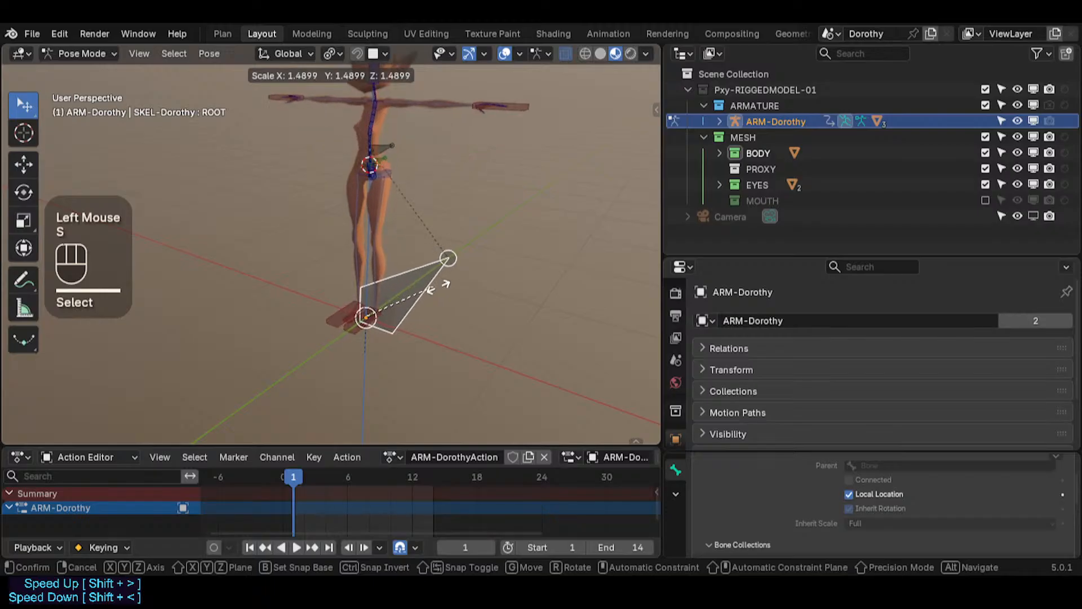
left_click(425, 249)
scroll(425, 249, "down", 2)
middle_click_drag(425, 248, 420, 269, "shift")
key("s")
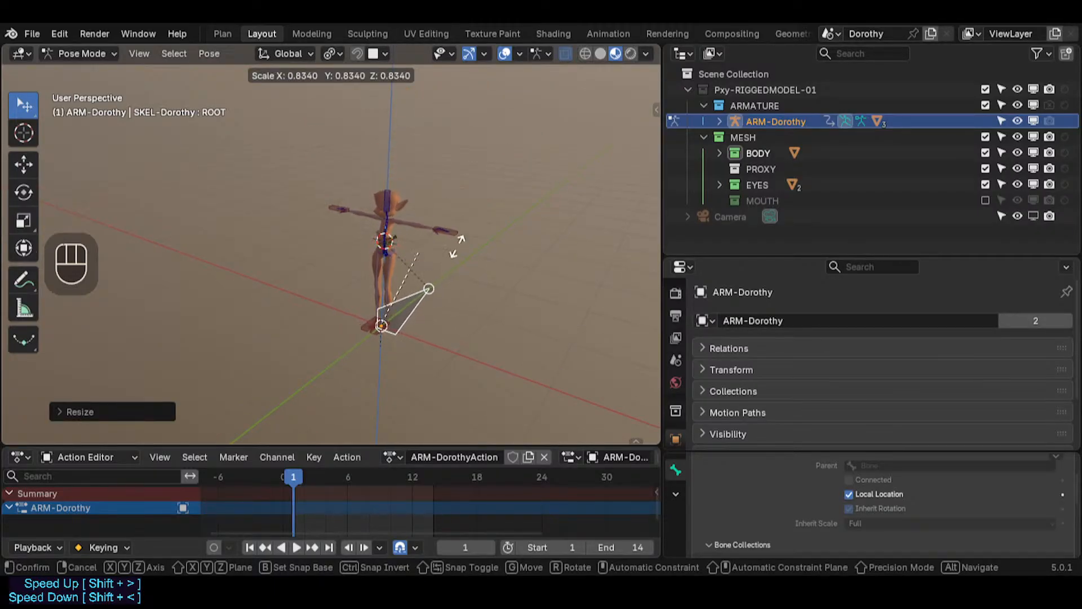
key("Escape")
scroll(428, 190, "up", 3)
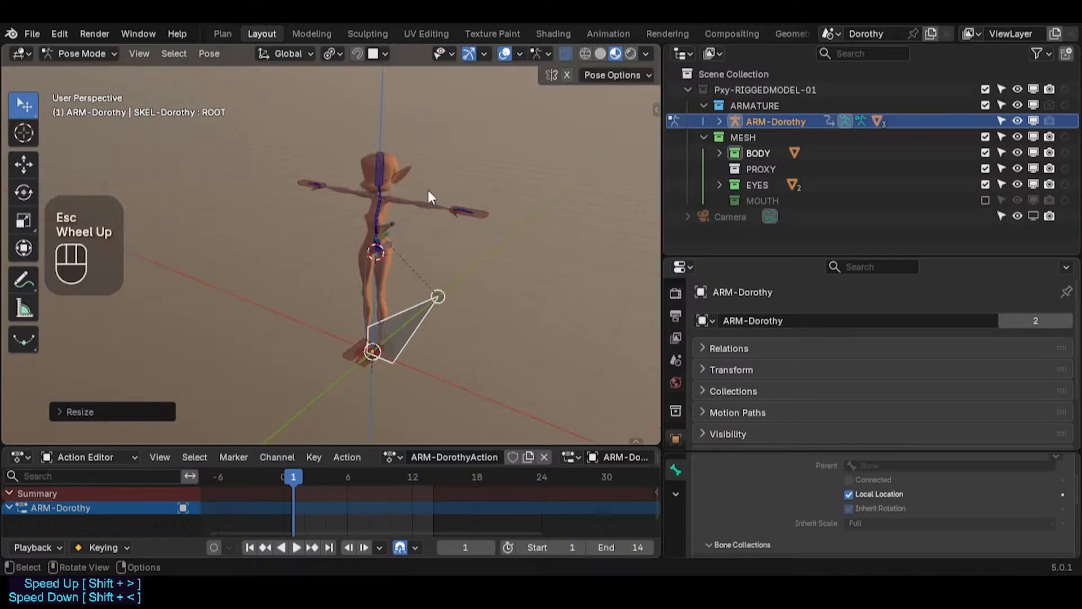
Step: Select the LOK-Body bone and open its bone Relations settings
left_click(352, 313)
scroll(349, 313, "up", 3)
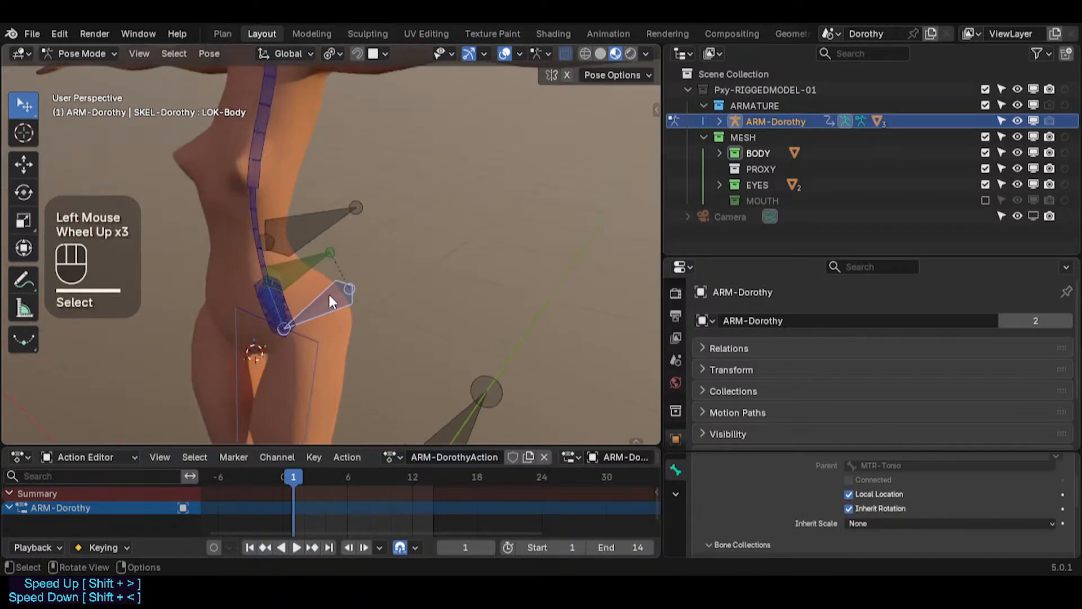
scroll(674, 425, "down", 2)
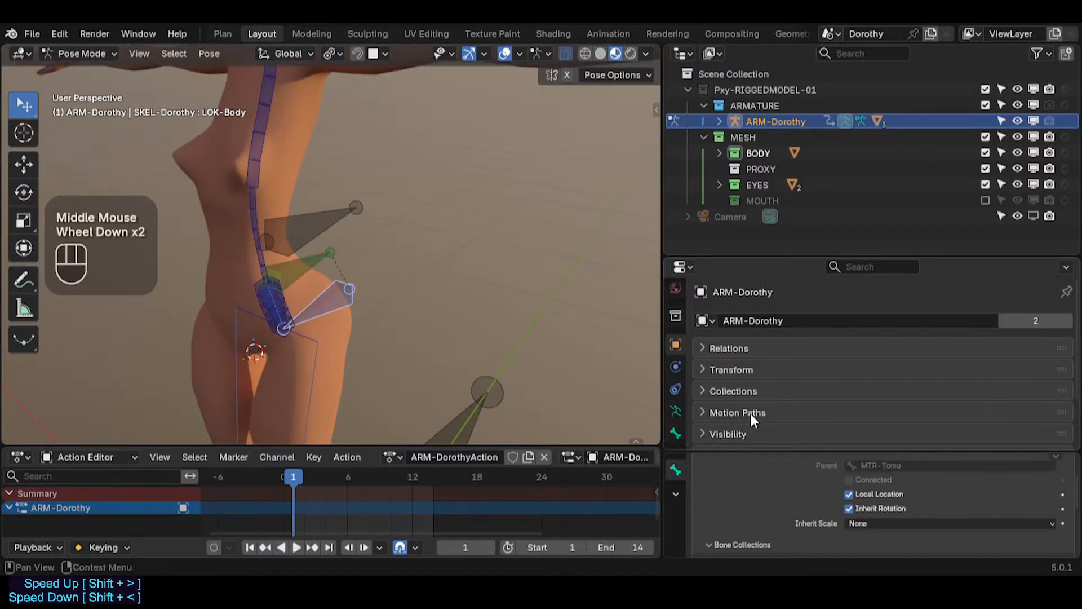
scroll(747, 409, "down", 2)
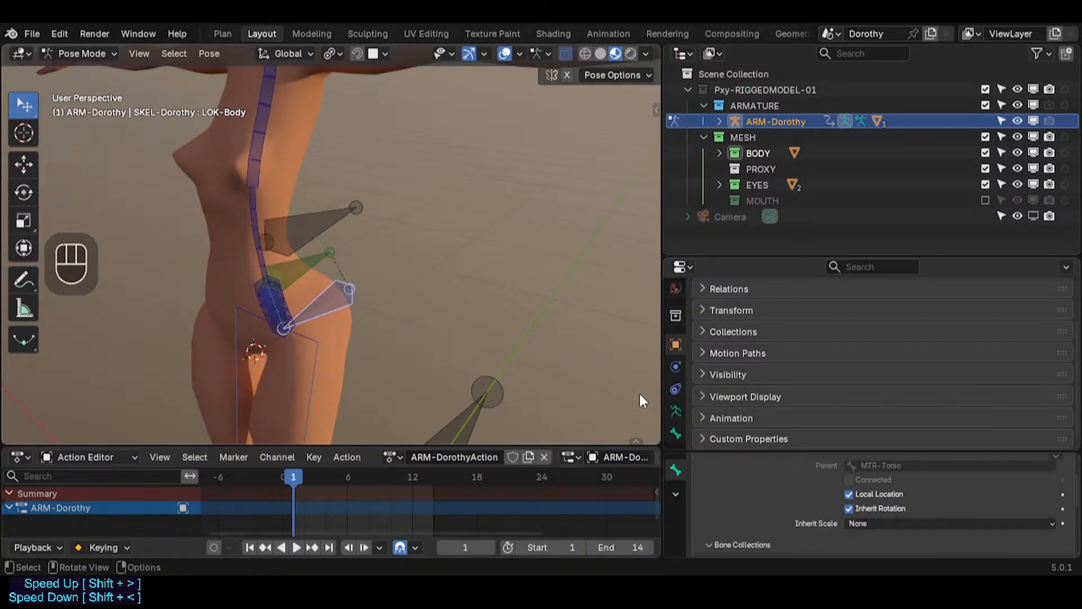
left_click(680, 436)
scroll(731, 336, "down", 1)
scroll(730, 339, "up", 3)
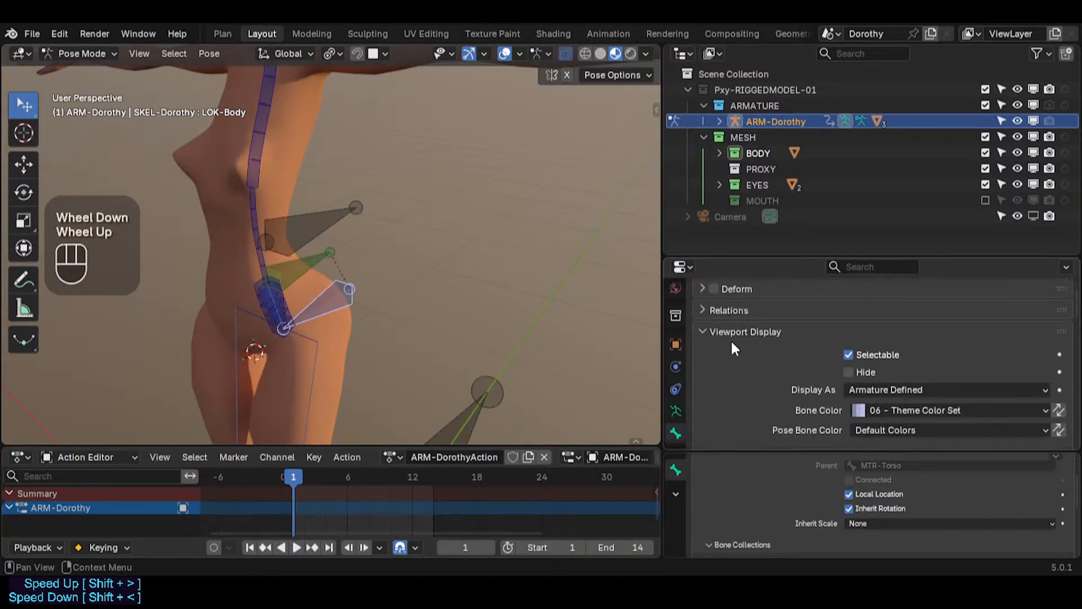
left_click(729, 369)
scroll(827, 380, "down", 2)
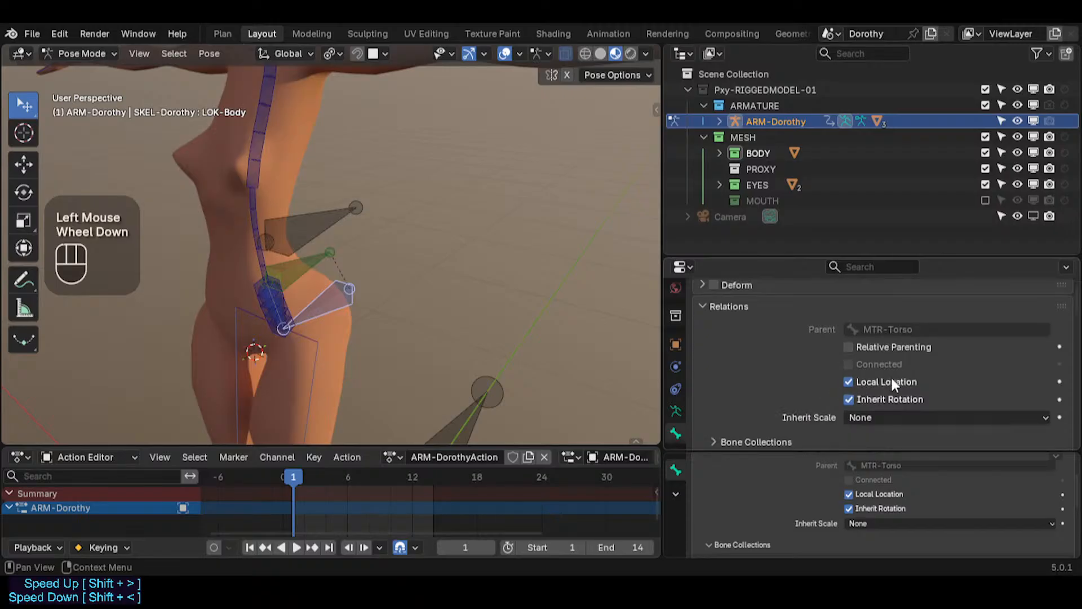
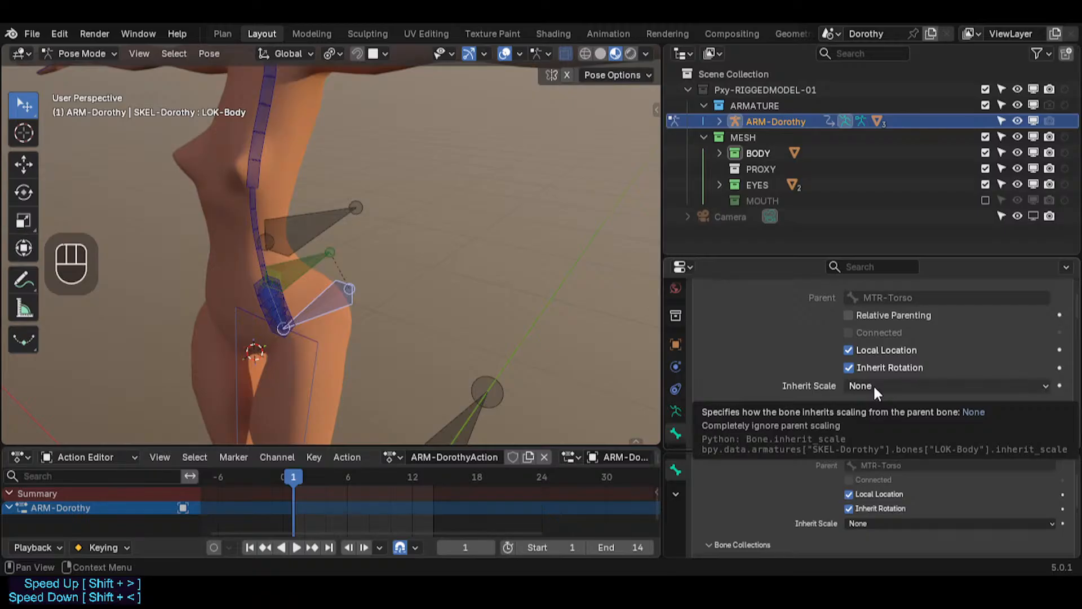
Step: Set the LOK-Body bone's Inherit Scale to Full
left_click(874, 384)
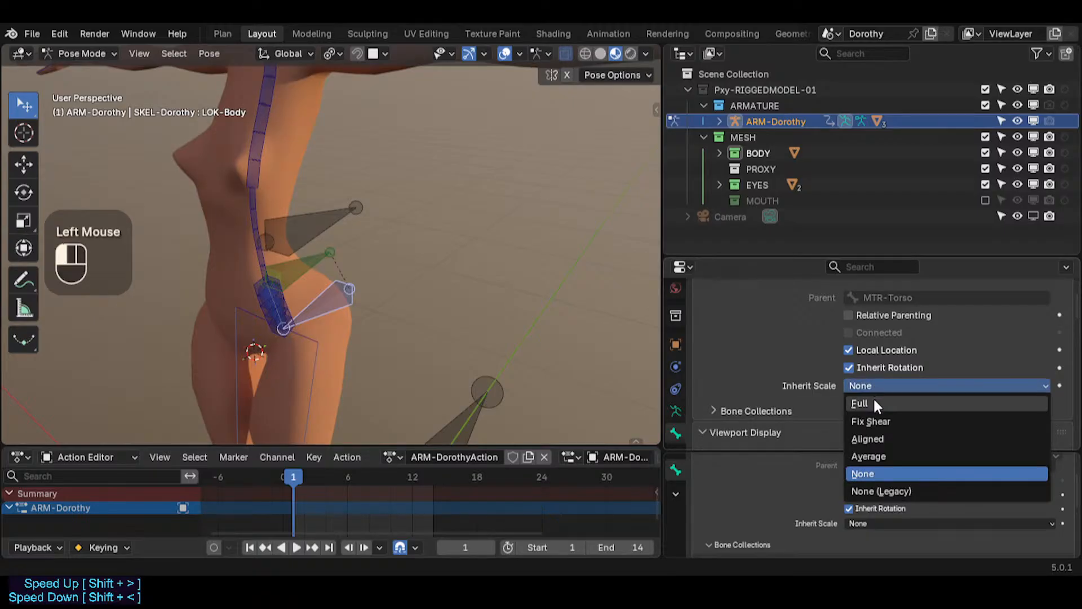
left_click(873, 397)
Step: Delete the Copy Scale constraint from the LOK-Body bone
scroll(376, 346, "down", 2)
middle_click_drag(377, 347, 416, 215, "shift")
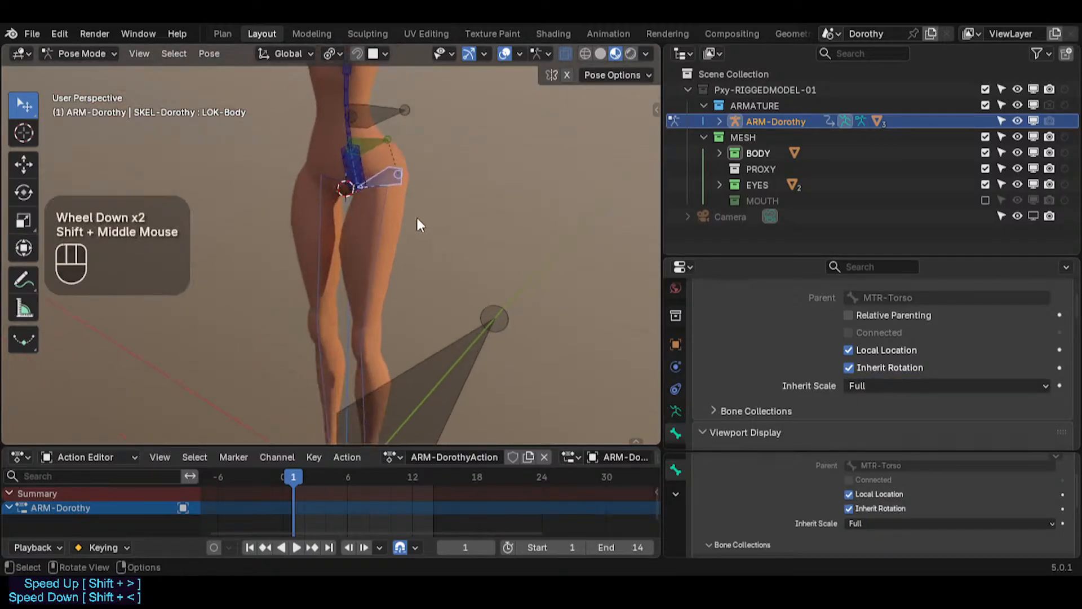
scroll(433, 328, "down", 1)
left_click(437, 335)
left_click(400, 185)
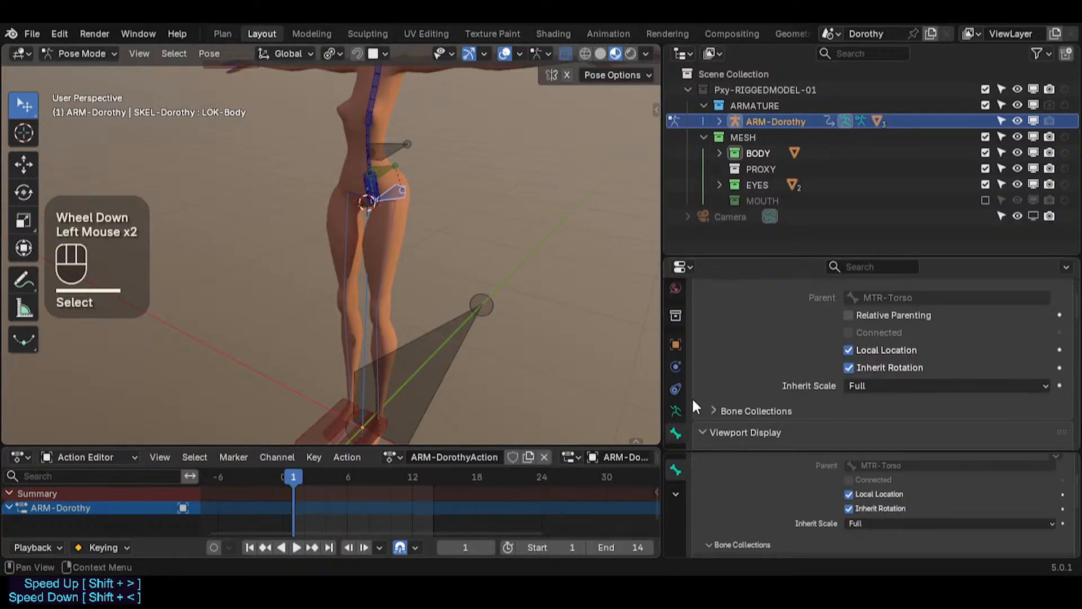
scroll(674, 427, "down", 2)
left_click(676, 410)
scroll(951, 374, "up", 2)
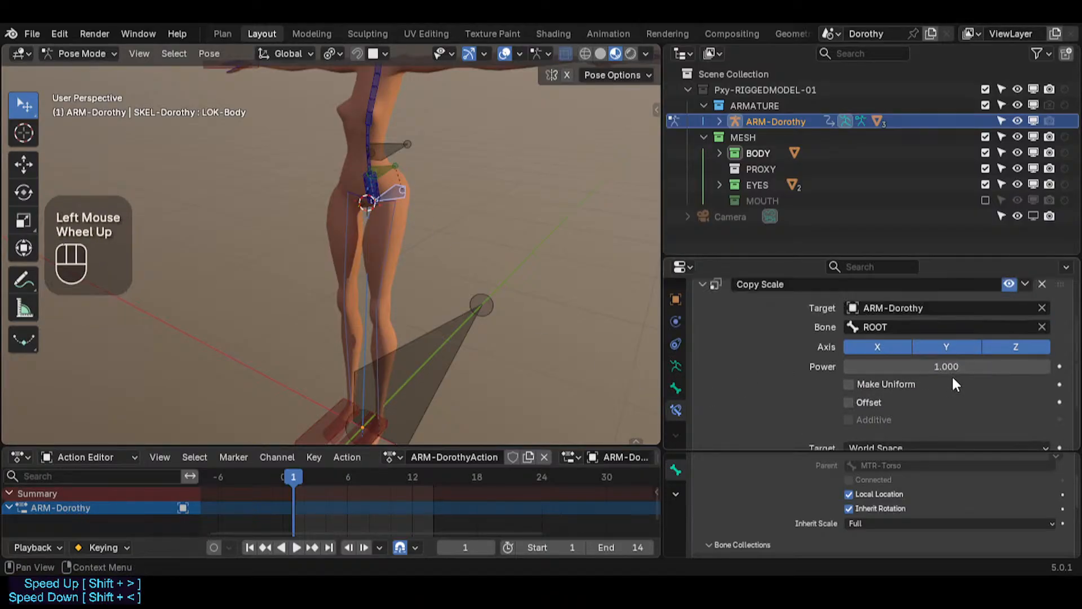
left_click(1042, 347)
scroll(564, 309, "down", 1)
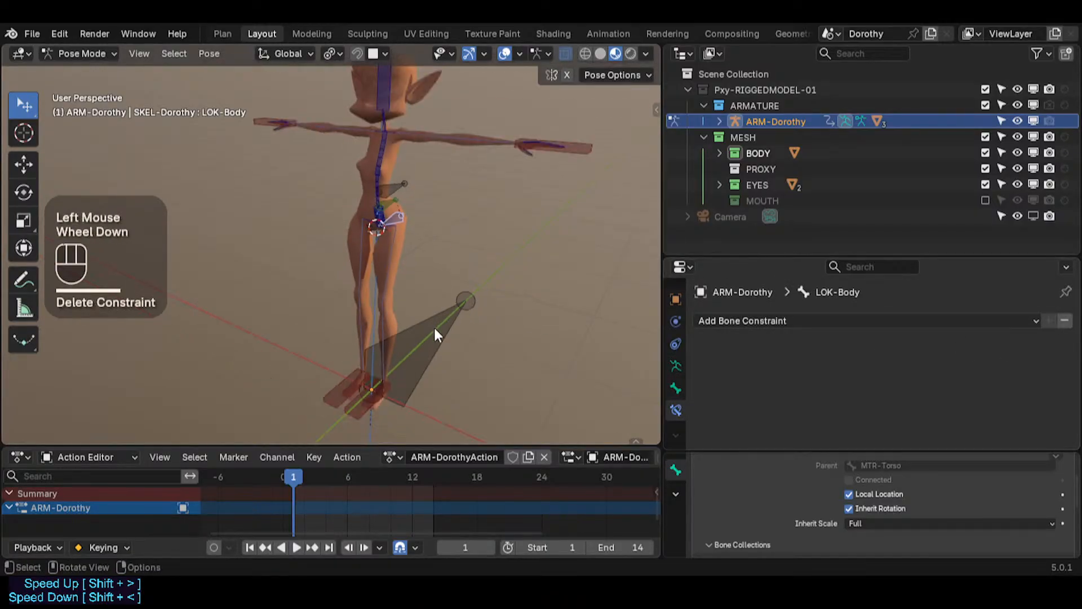
Step: Scale the ROOT bone up by about 2.04 to test scale inheritance
scroll(507, 310, "down", 1)
left_click(451, 311)
key("s")
scroll(472, 289, "up", 1)
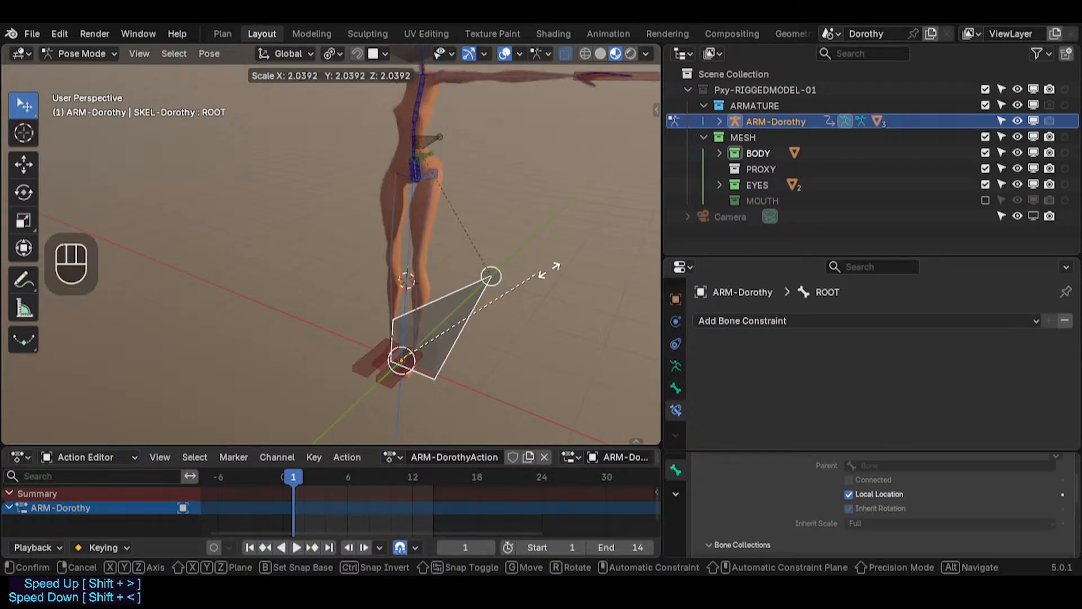
left_click(465, 291)
Step: Clear the pose transforms of all bones and save the file
key("a")
key("alt+g")
key("alt+g")
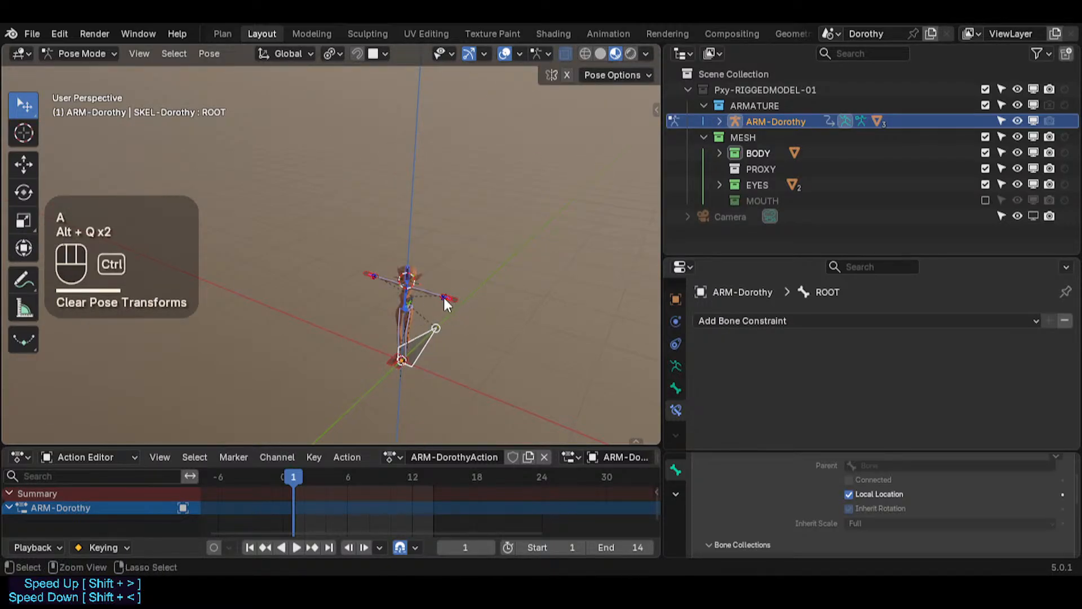
key("ctrl+s")
Step: Move the MTR-IK-Hand.L control to test the arm
scroll(442, 302, "up", 3)
left_click(508, 276)
key("g")
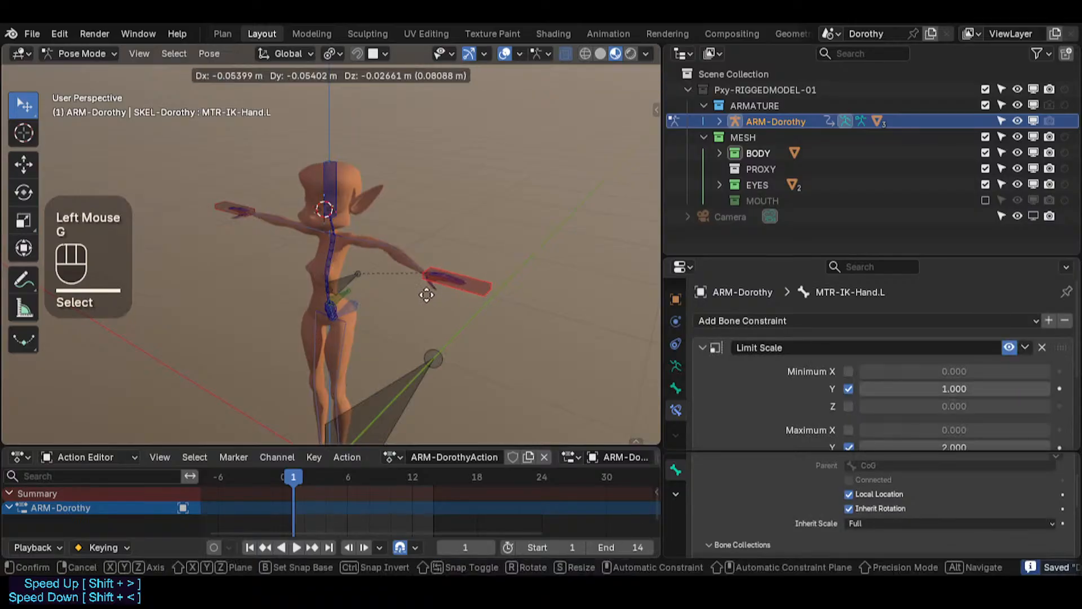
left_click(441, 289)
Step: Select all bones and clear their pose transforms again
key("a")
key("alt+g")
key("alt+g")
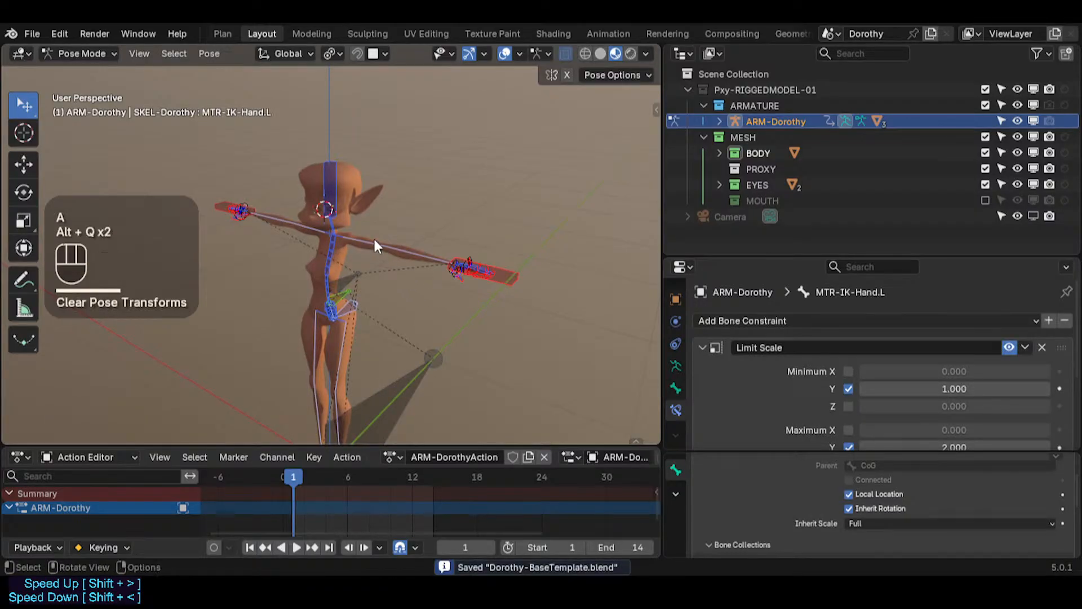
Step: Toggle the visibility of the TGT-Skeleton bone collection
scroll(515, 279, "up", 1)
left_click(527, 287)
scroll(524, 289, "up", 5)
scroll(449, 275, "down", 2)
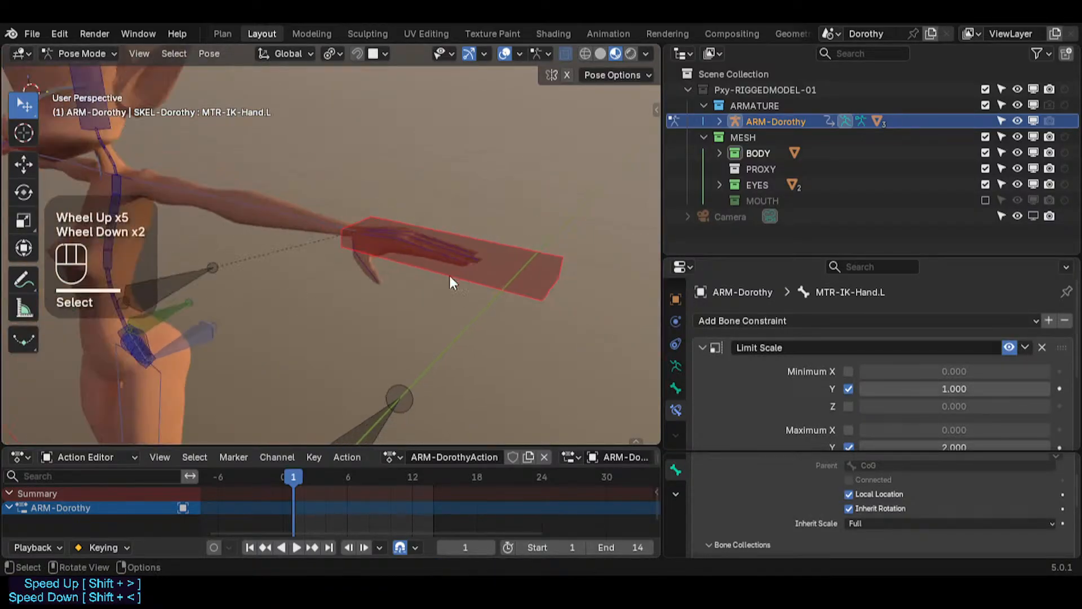
middle_click_drag(448, 275, 398, 238)
key("n")
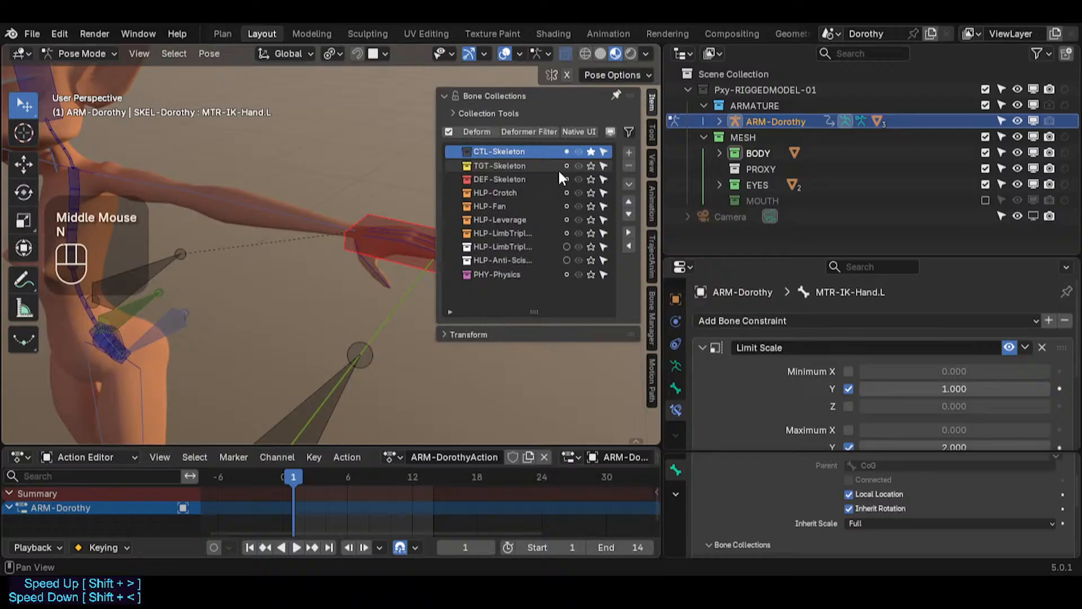
left_click(587, 164)
key("n")
Step: Select the MCH-IKT-Hand.L bone in the left hand and save the file
scroll(432, 265, "up", 2)
left_click(431, 266)
left_click(430, 266)
left_click(424, 269)
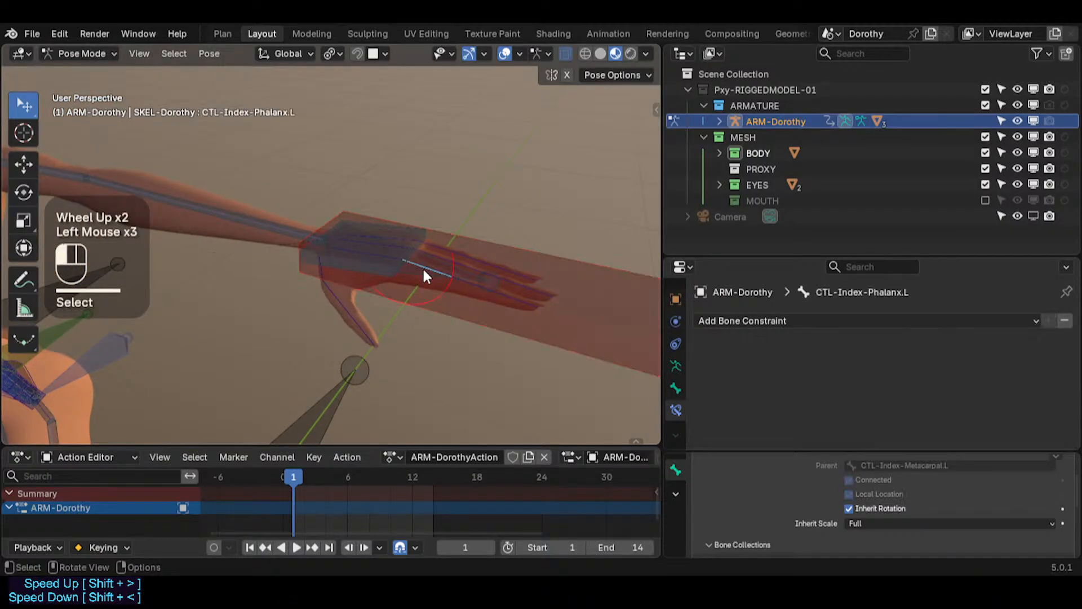
left_click(421, 270)
left_click(419, 276)
key("ctrl+s")
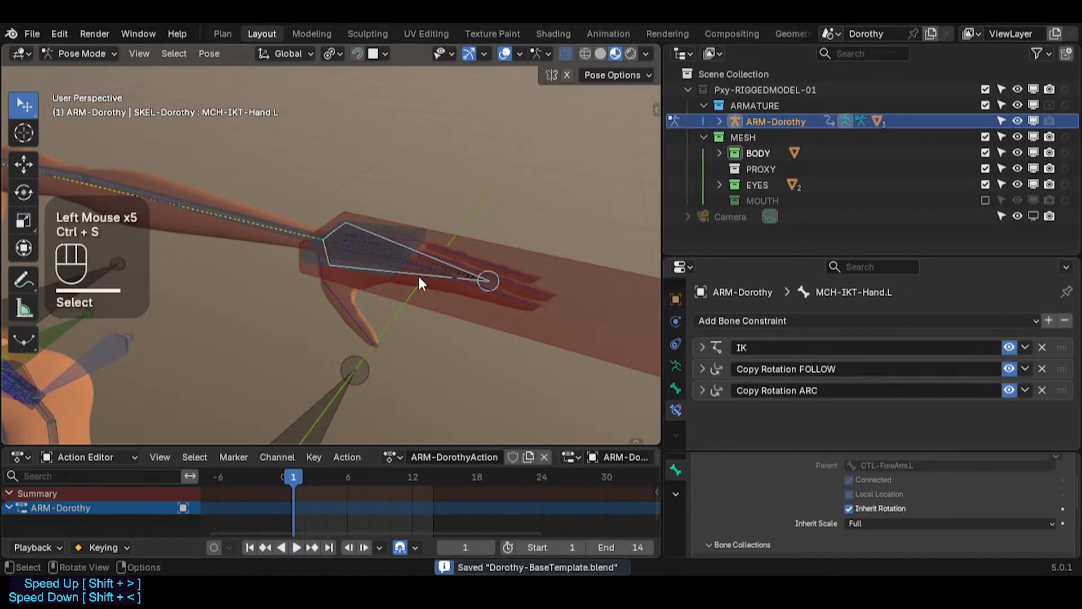
Step: Add the mirrored MCH-IKT-Hand.R bone to the selection with Select Mirror, enabling Extend
scroll(424, 270, "down", 1)
middle_click_drag(348, 290, 416, 306, "shift")
scroll(366, 290, "down", 1)
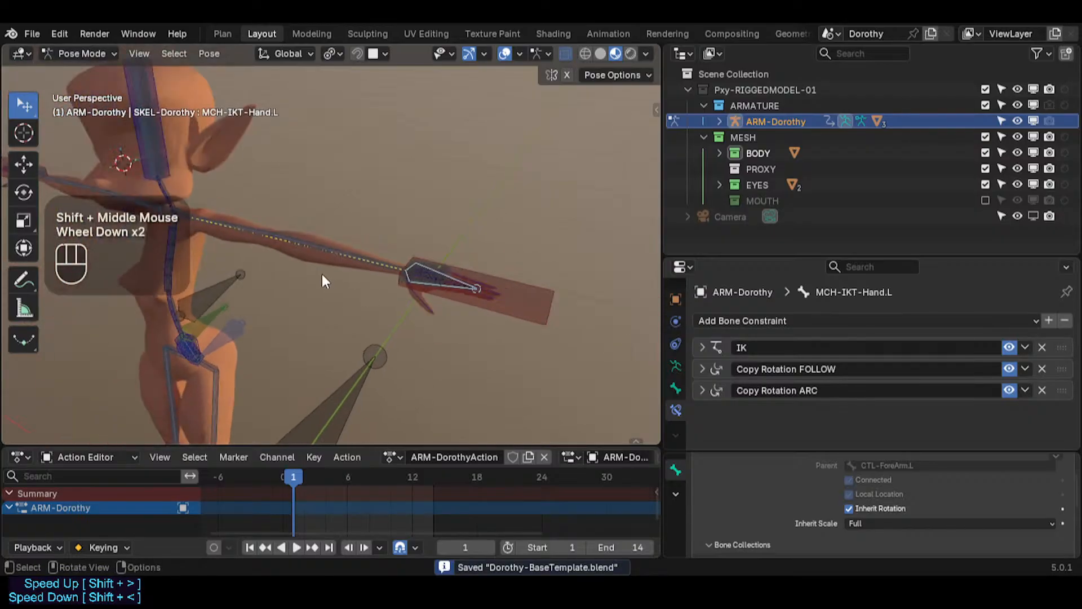
middle_click_drag(324, 278, 482, 305, "shift")
key("shift+alt+x")
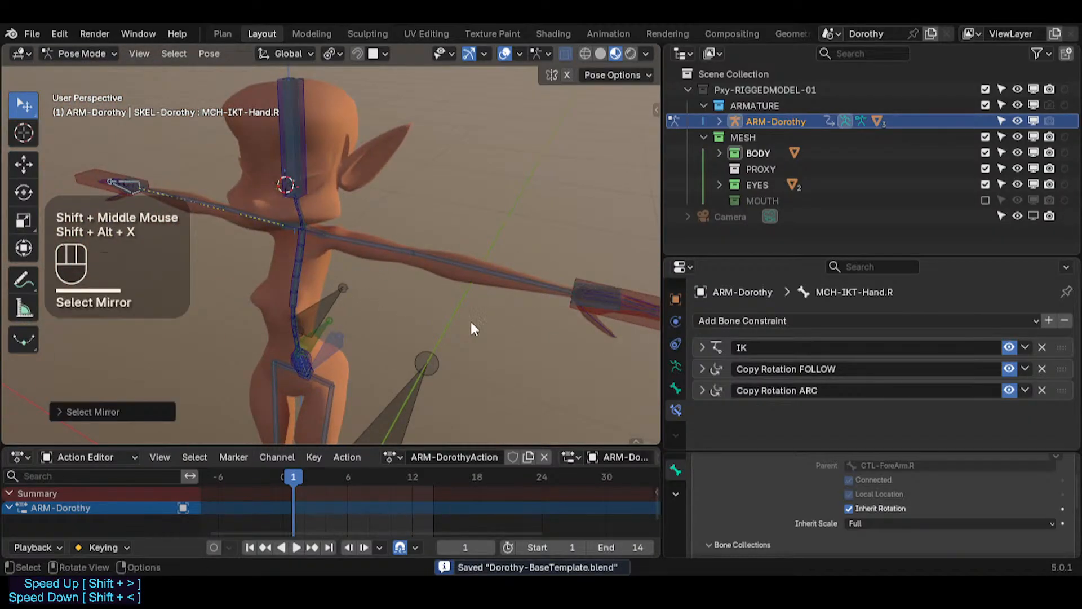
left_click(113, 412)
left_click(149, 407)
Step: Try adding the TGT-Foot.L bone and its mirror to the selection
middle_click_drag(316, 366, 389, 255, "shift")
scroll(375, 334, "up", 2)
middle_click_drag(389, 316, 442, 242, "shift")
scroll(360, 384, "up", 2)
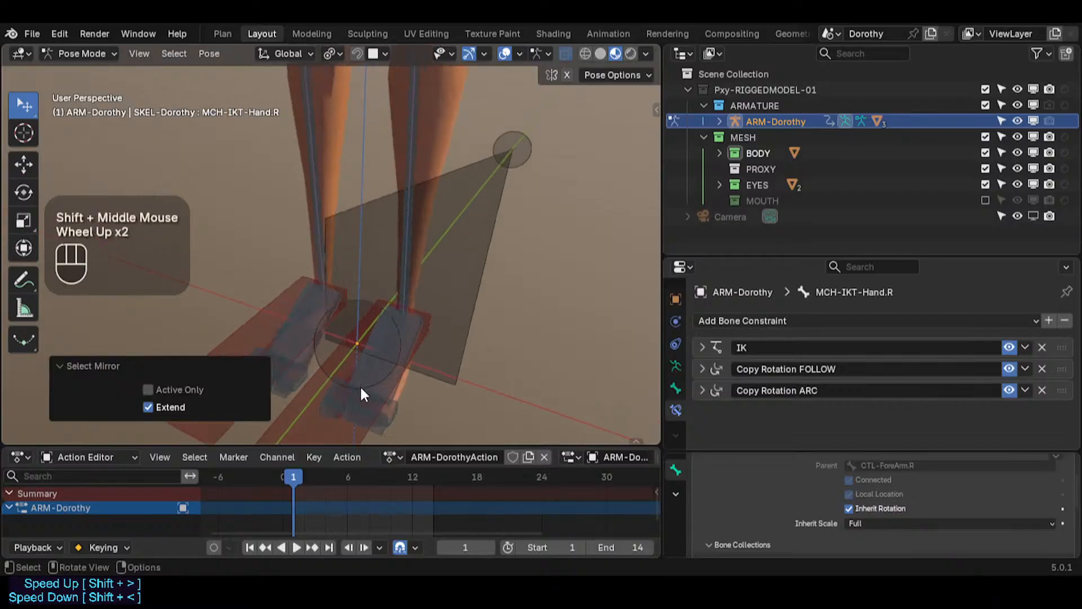
left_click(384, 362, "alt+shift")
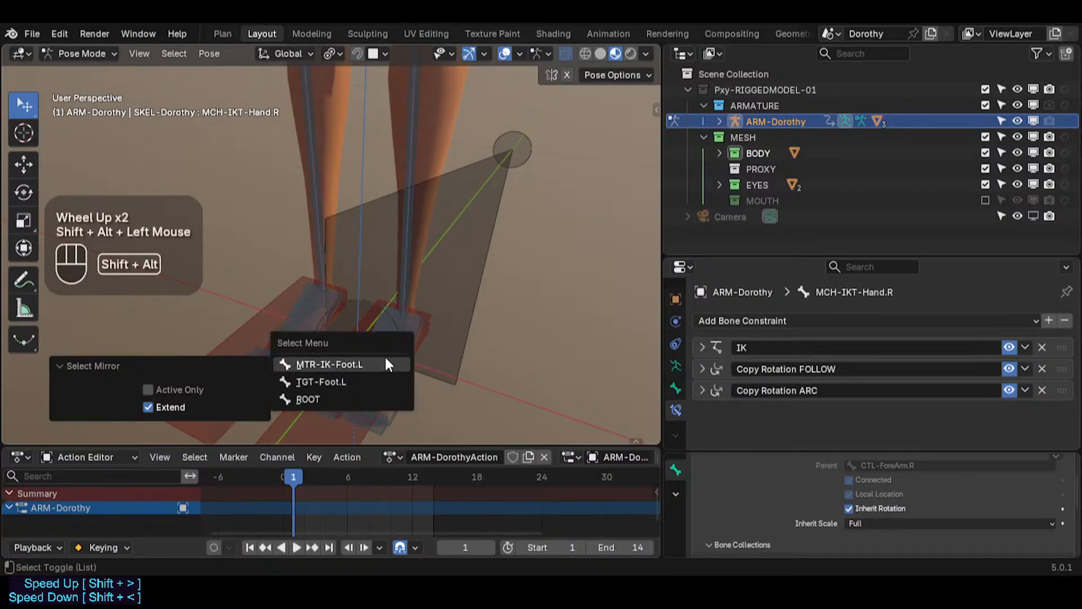
left_click(371, 376)
key("shift+alt+x")
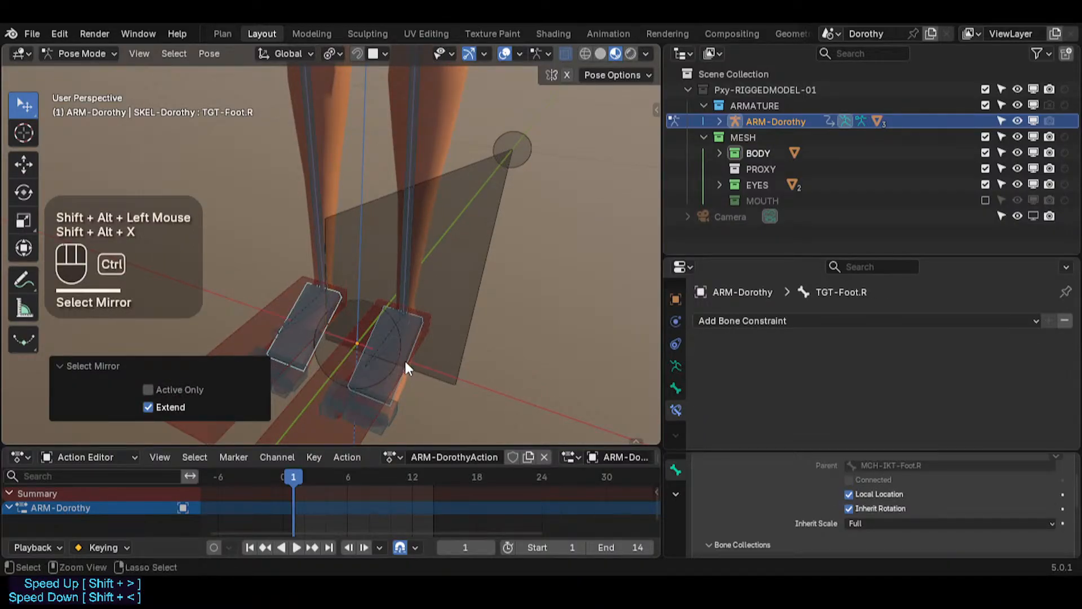
key("ctrl+z")
key("ctrl+z")
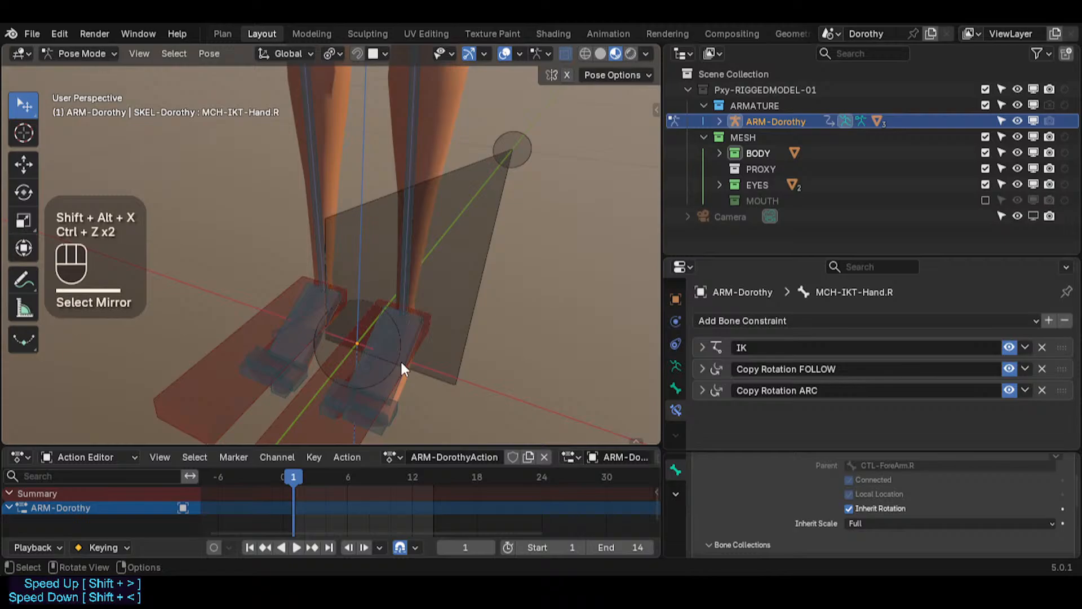
left_click(365, 343, "alt+shift")
left_click(359, 348)
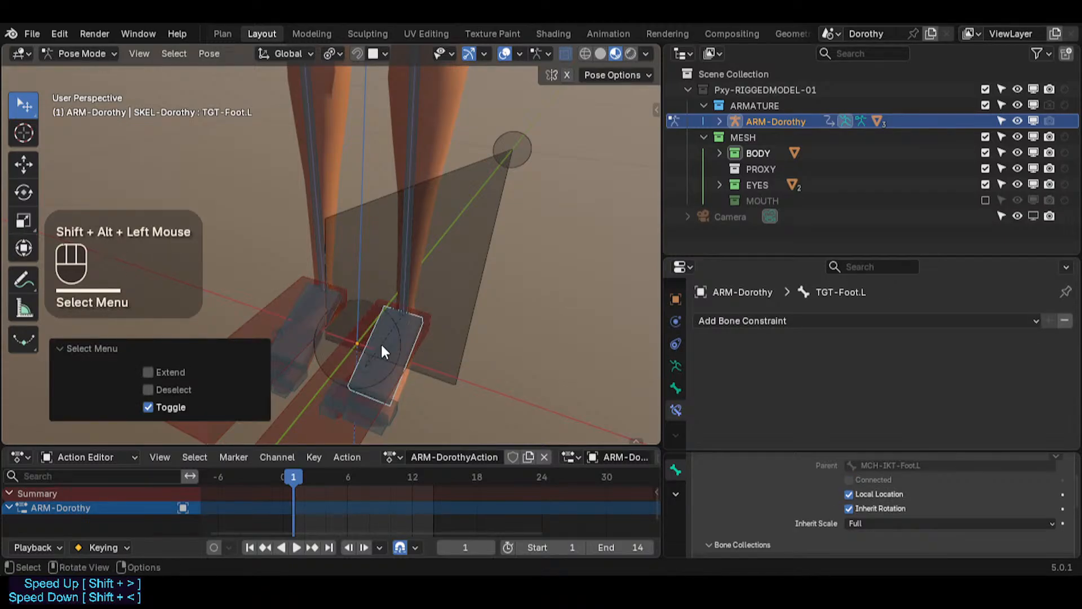
key("ctrl+z")
Step: Add the MCH-IKT foot bones of both sides to the selection with Select Mirror
left_click(369, 330, "alt+shift")
left_click(365, 318)
key("shift+alt+x")
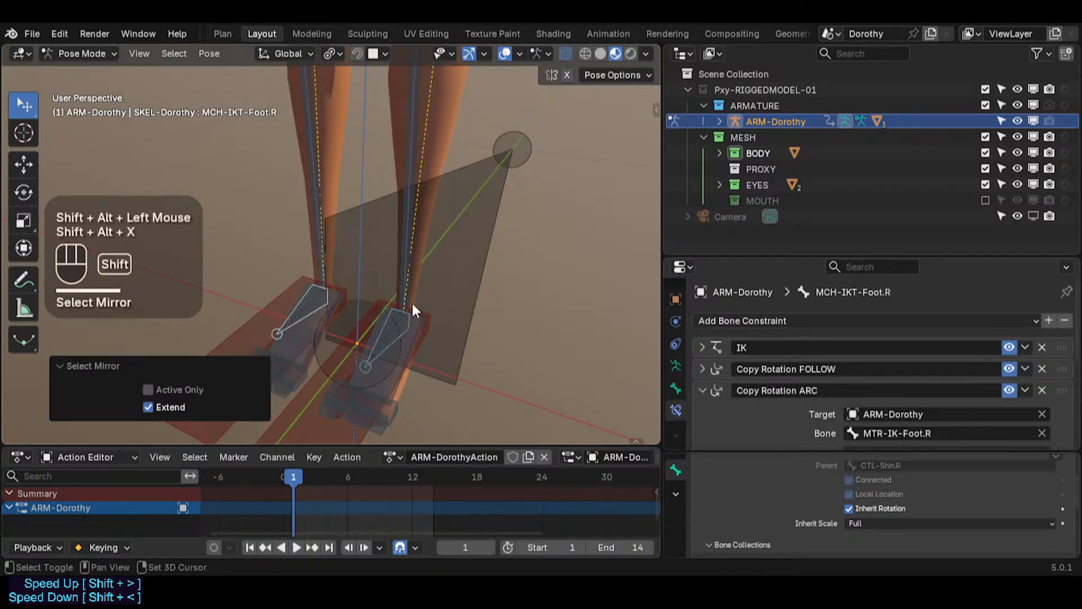
Step: Move the selected MCH-IKT bones into a new bone collection named MCH-IK
scroll(485, 122, "down", 2)
middle_click_drag(485, 122, 411, 243, "shift")
scroll(394, 201, "down", 1)
scroll(395, 201, "down", 1)
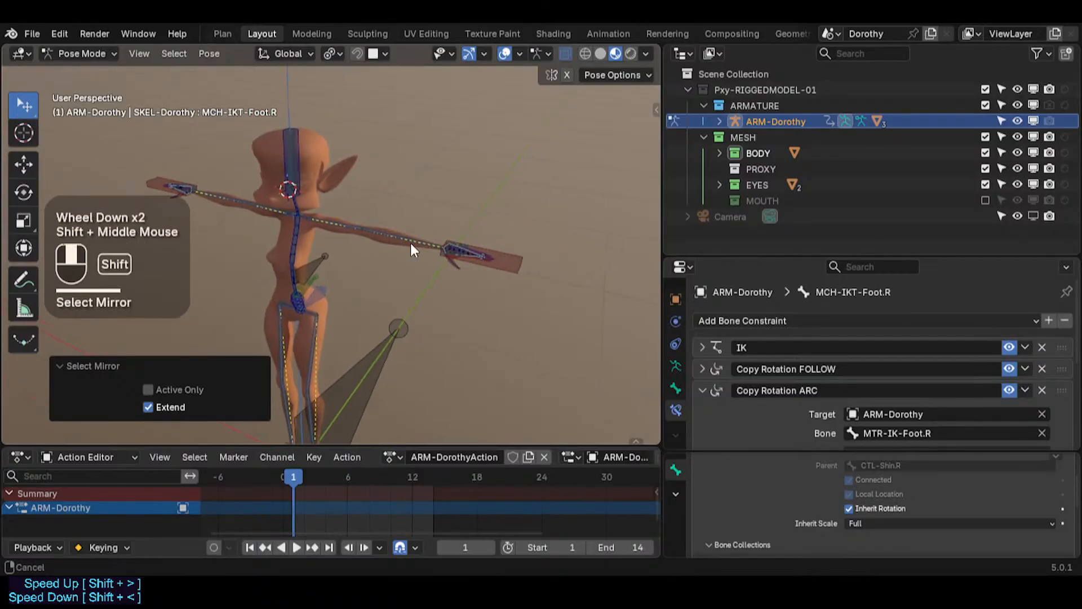
scroll(412, 257, "up", 2)
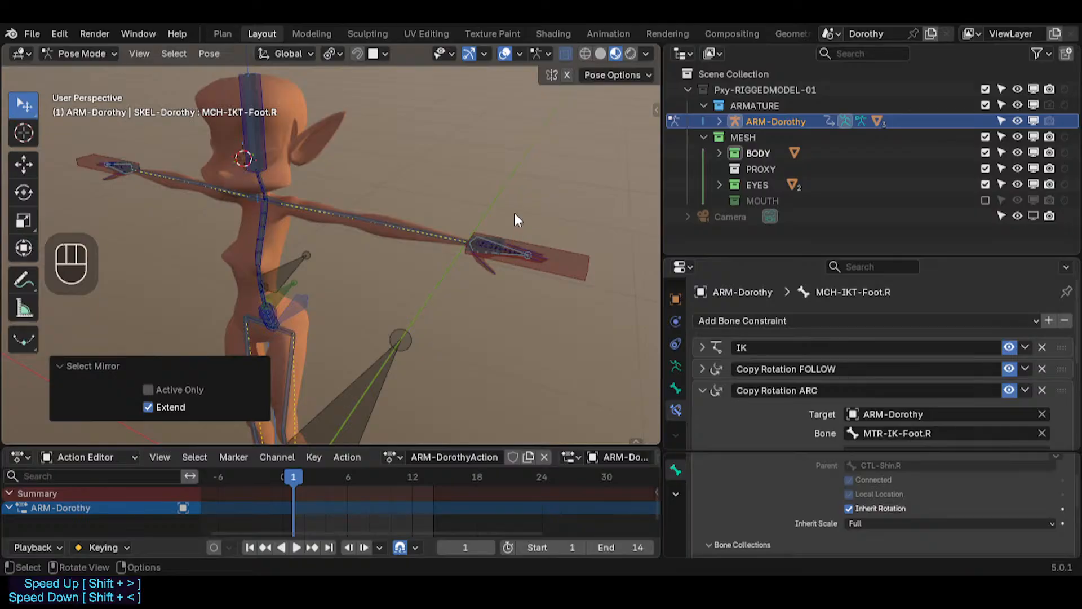
key("alt+m")
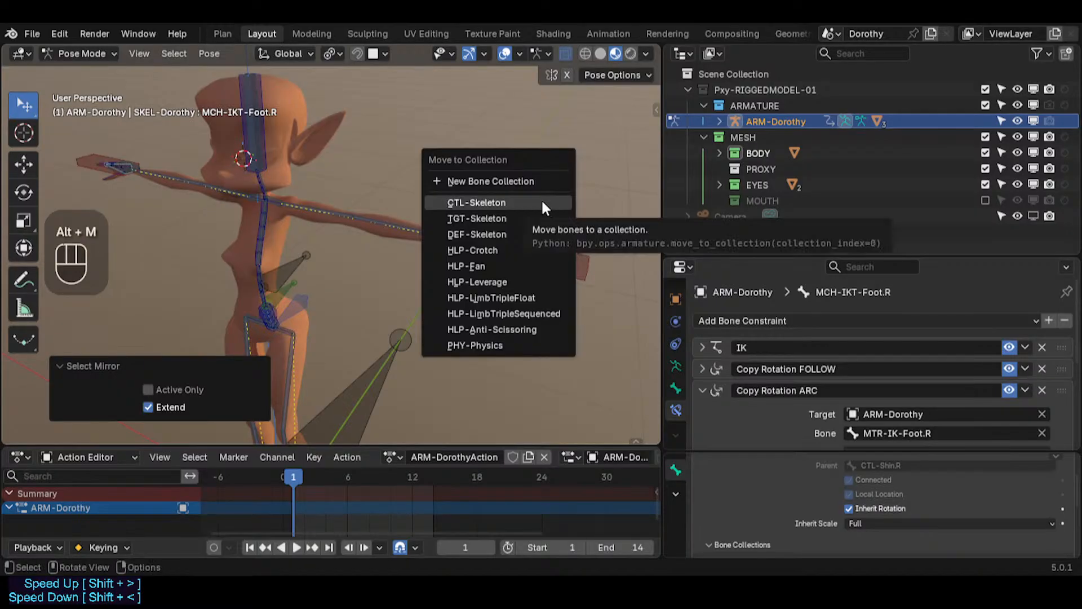
left_click(527, 174)
type("M")
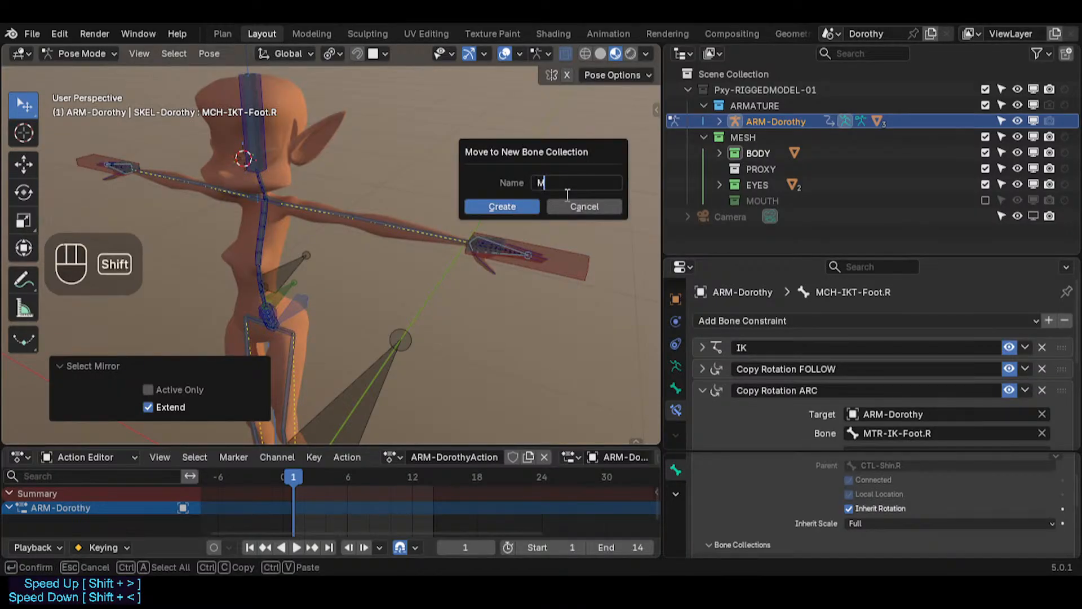
type("CH-IK")
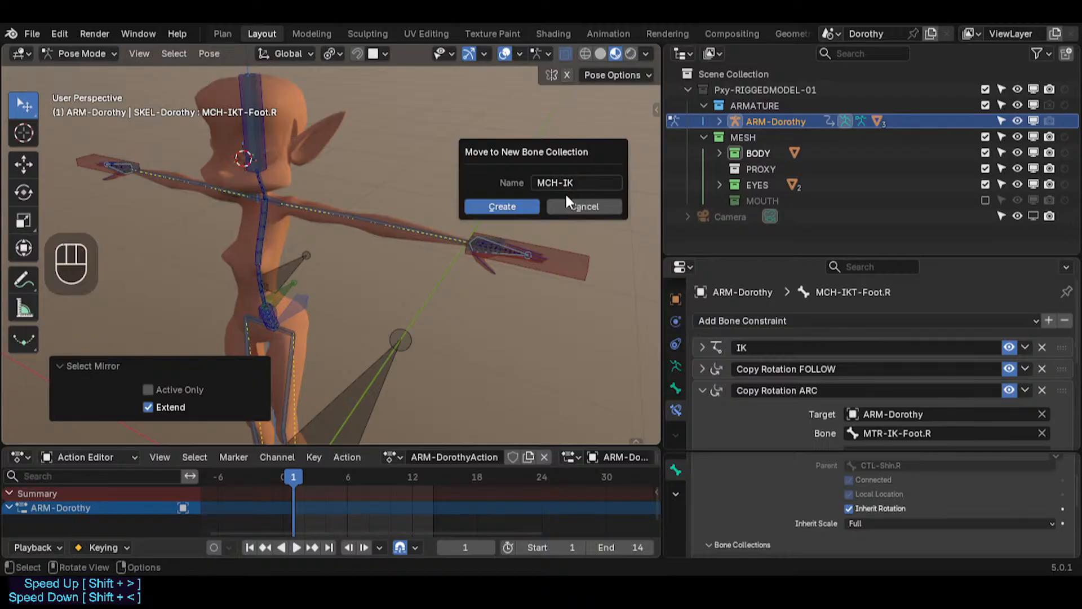
key("Return")
Step: Move the MCH-IK collection up the list to sit directly below CTL-Skeleton
key("n")
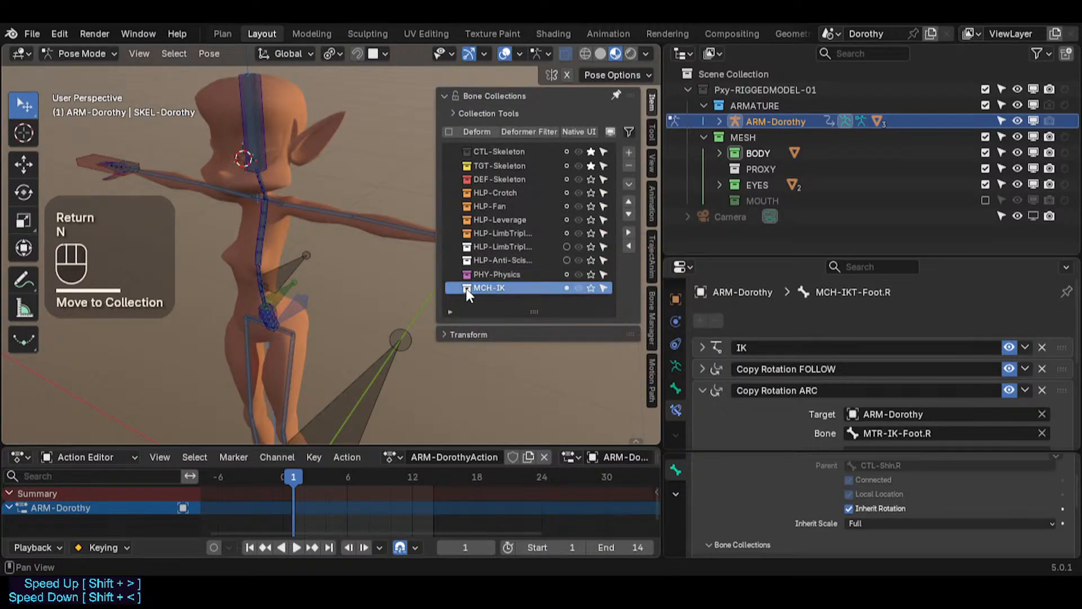
left_click(629, 200)
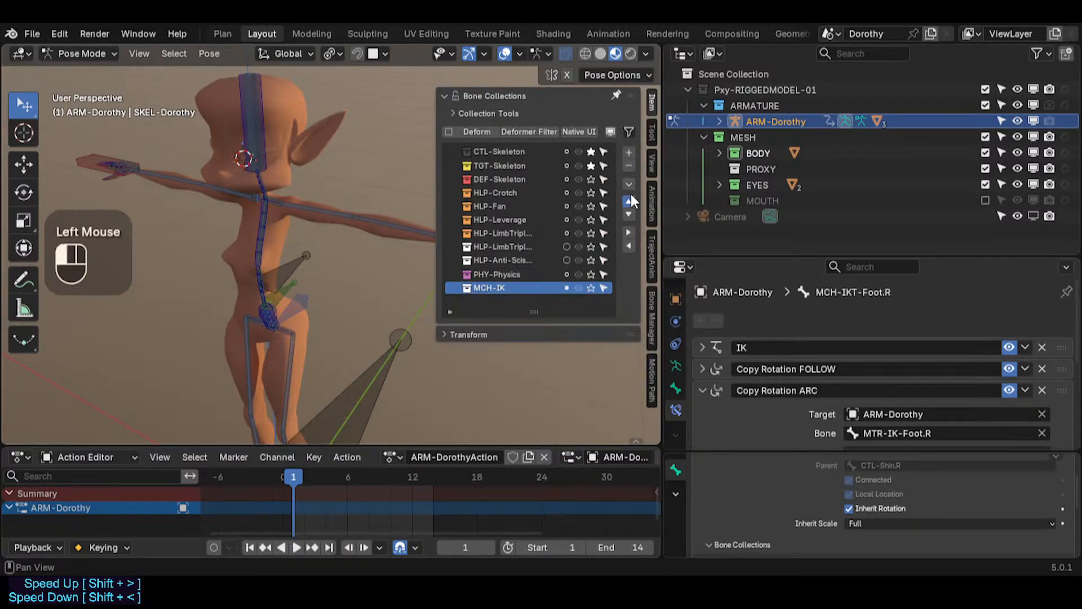
left_click(629, 200)
left_click(630, 201)
left_click(630, 200)
left_click(629, 200)
left_click(630, 201)
left_click(630, 200)
left_click(629, 201)
left_click(630, 200)
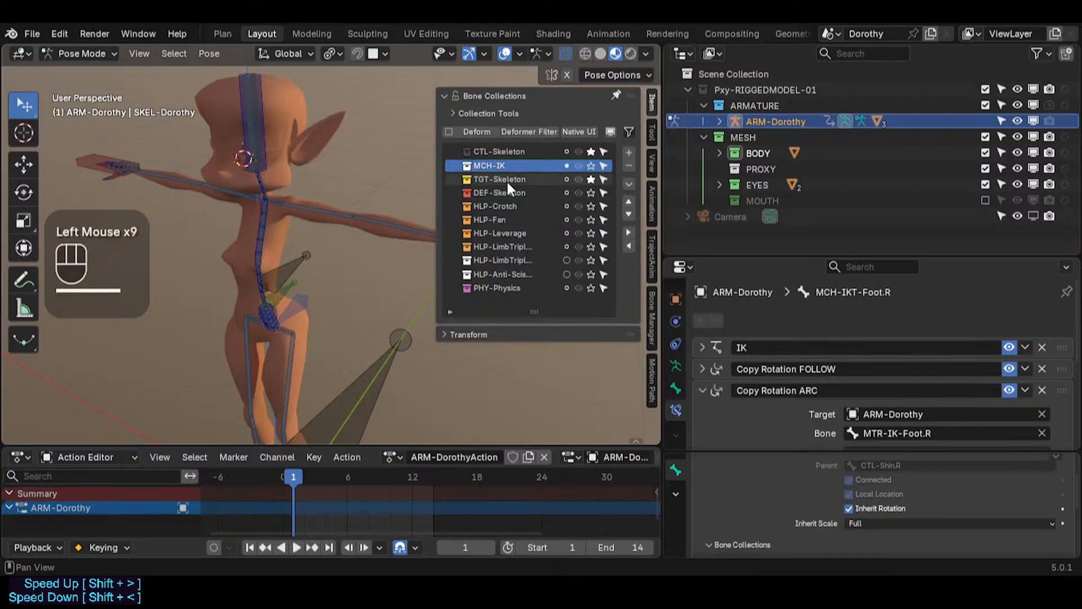
right_click(469, 171)
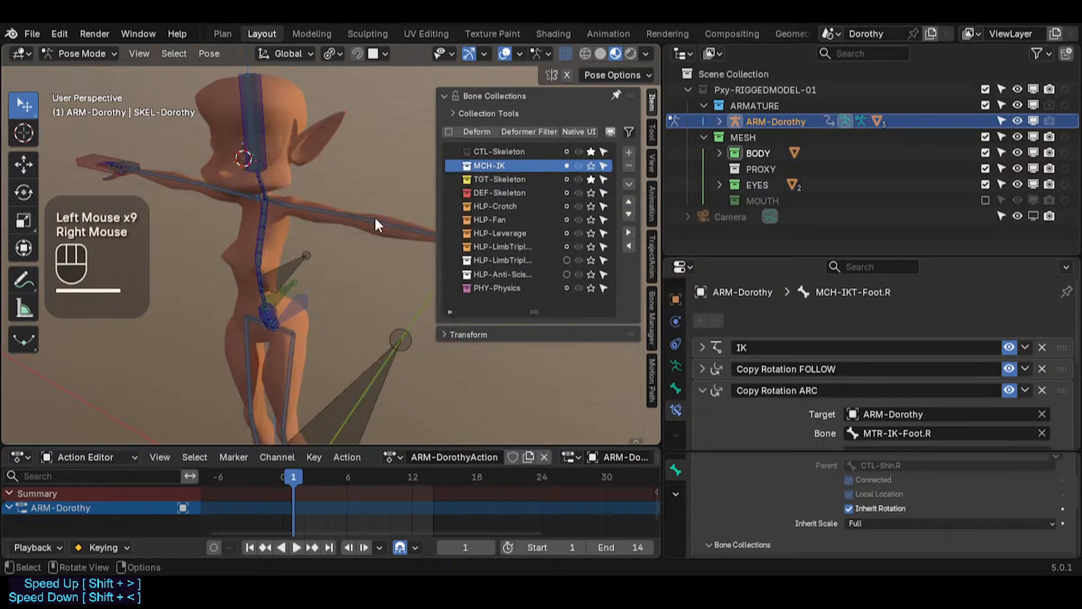
left_click(361, 218)
left_click(466, 166)
right_click(467, 165)
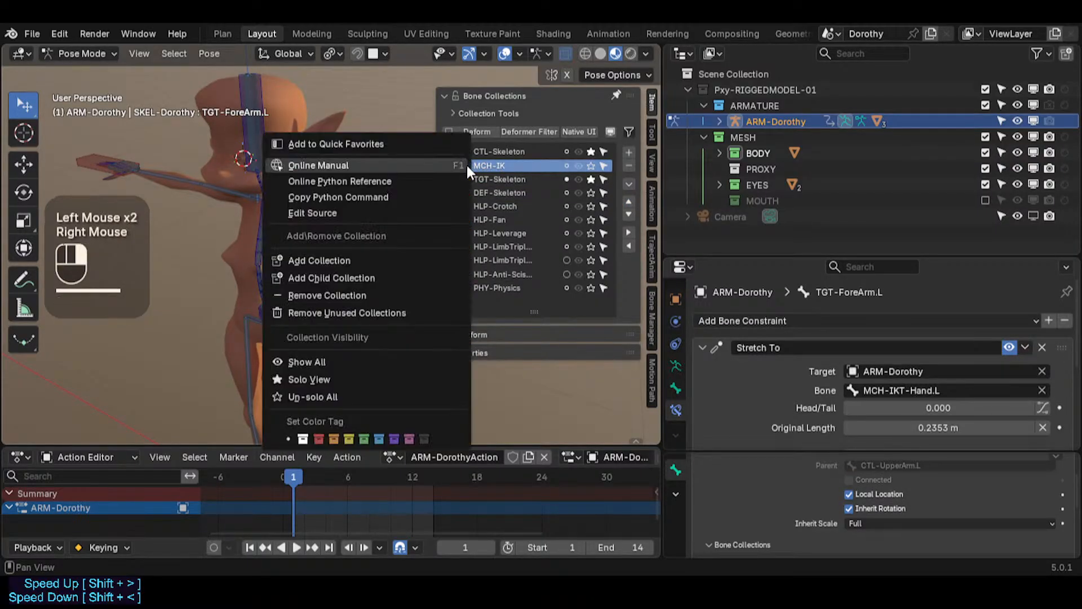
left_click(418, 171)
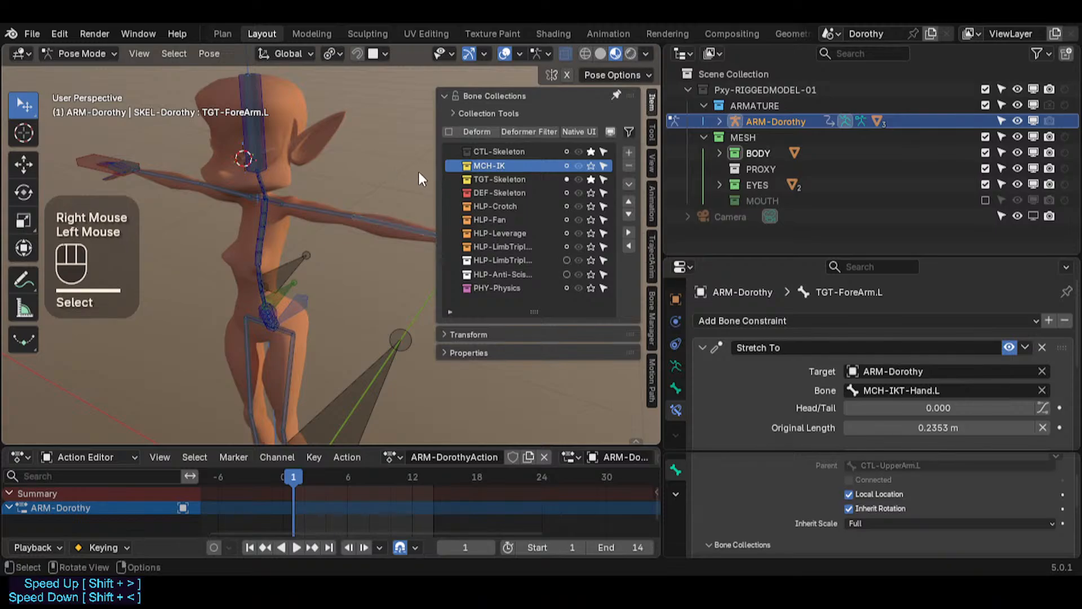
Step: Deselect all bones and make TGT-Skeleton the active collection before saving the file
key("alt+a")
left_click(507, 178)
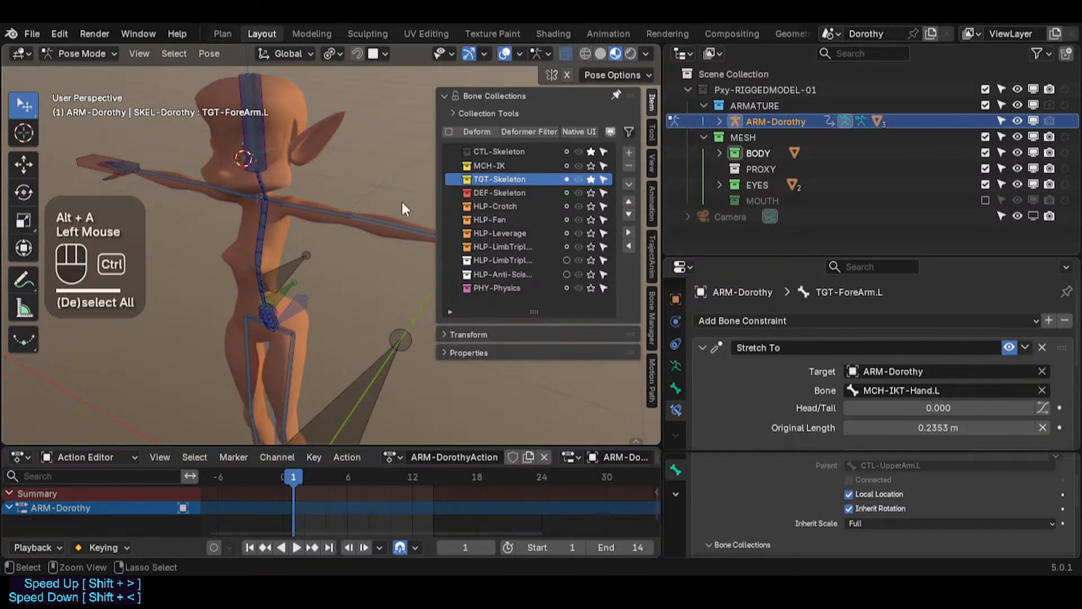
key("ctrl+s")
Step: Activate the HLP-Fan bone collection and toggle solo on the MCH-IK collection
scroll(400, 201, "up", 2)
left_click(474, 219)
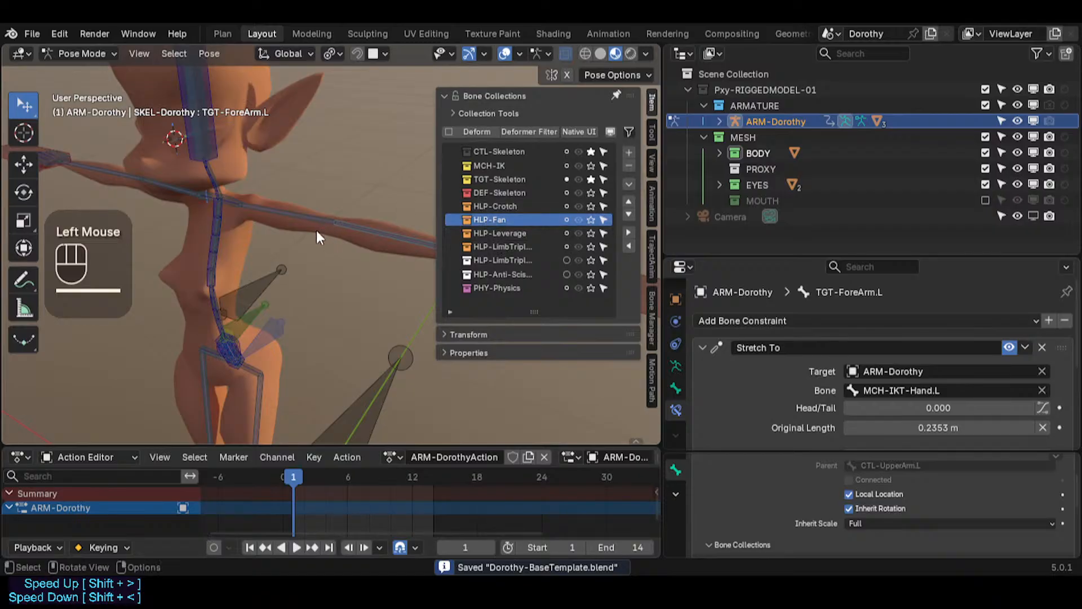
scroll(317, 230, "down", 1)
middle_click_drag(316, 230, 251, 220, "shift")
scroll(271, 313, "down", 1)
left_click(593, 165)
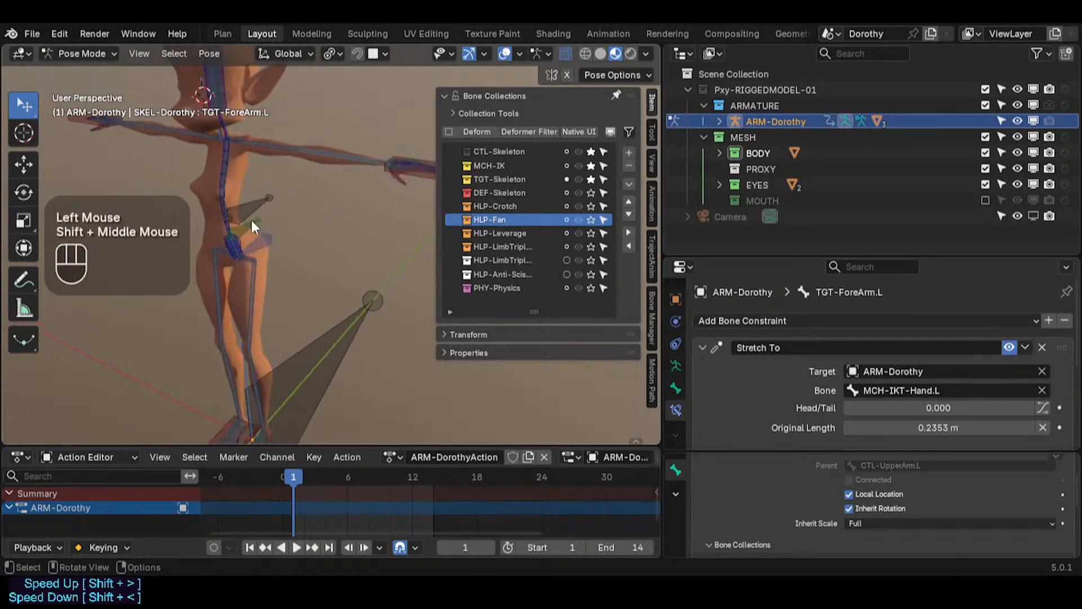
Step: Solo the TGT-Skeleton bone collection instead of MCH-IK and hide the sidebar
key("n")
key("n")
left_click(590, 166)
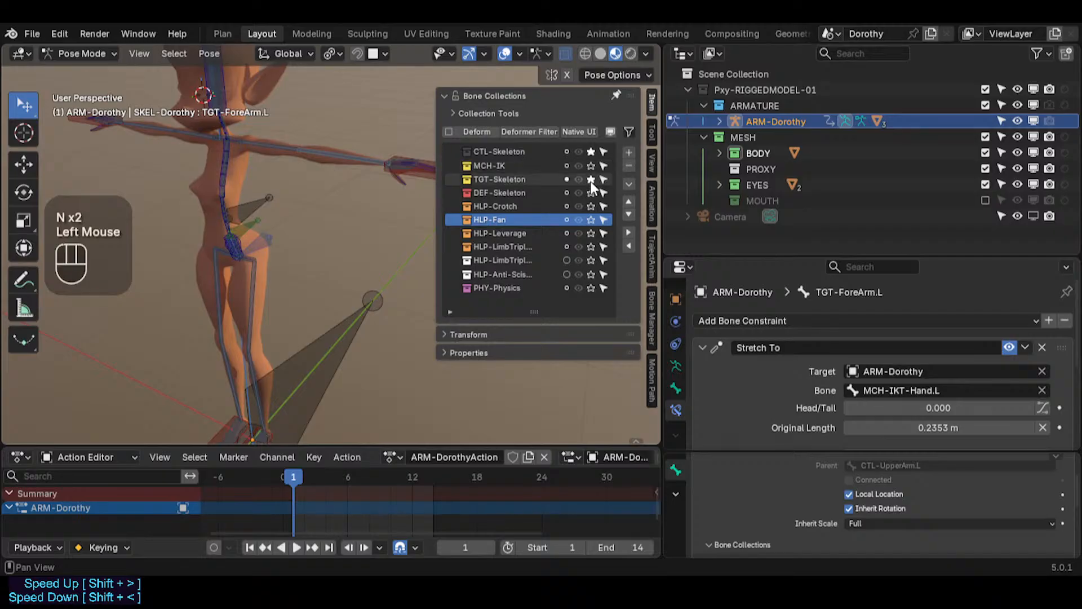
left_click(590, 179)
key("n")
Step: Inspect the TGT bones of the arms, shoulders, chest, neck and head and their bone constraints
middle_click_drag(279, 218, 367, 235, "shift")
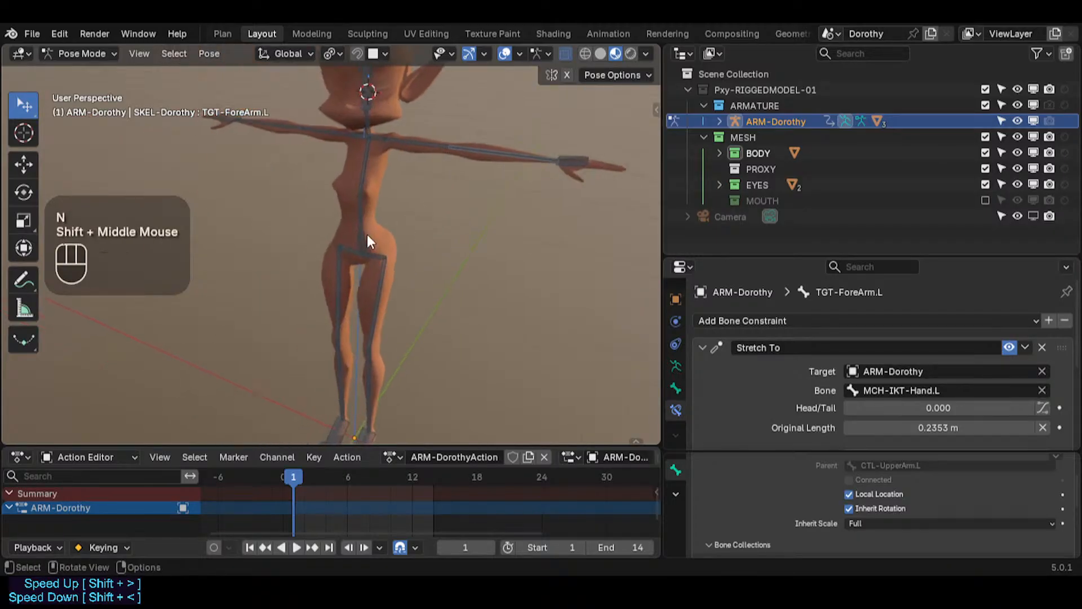
scroll(366, 234, "up", 2)
key("alt+a")
middle_click_drag(450, 179, 428, 217, "shift")
key("alt+a")
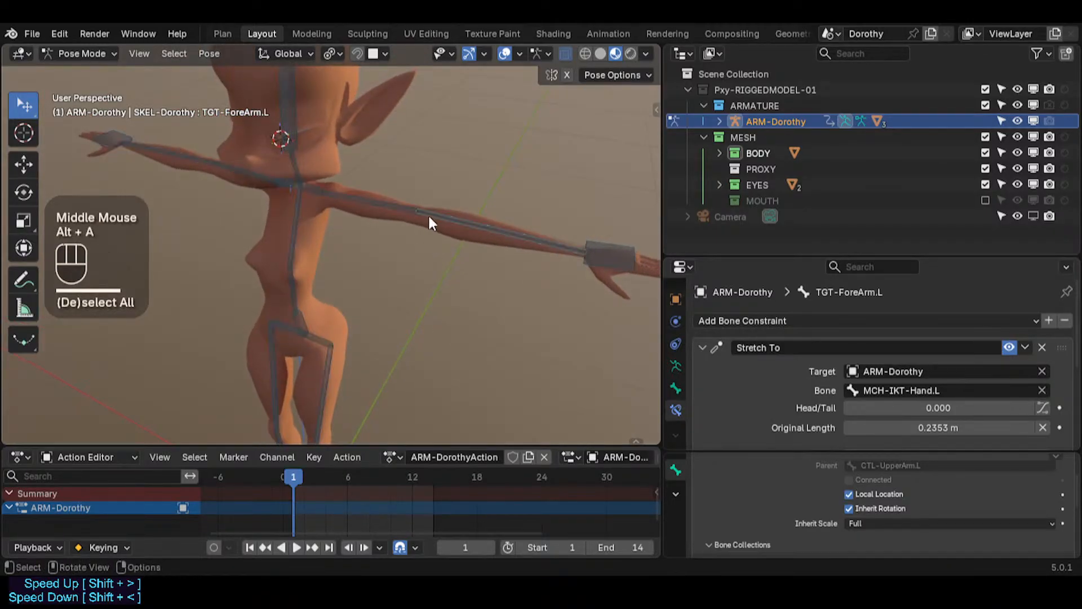
scroll(436, 217, "up", 2)
left_click(436, 216)
left_click(377, 202)
left_click(450, 218)
left_click(377, 202)
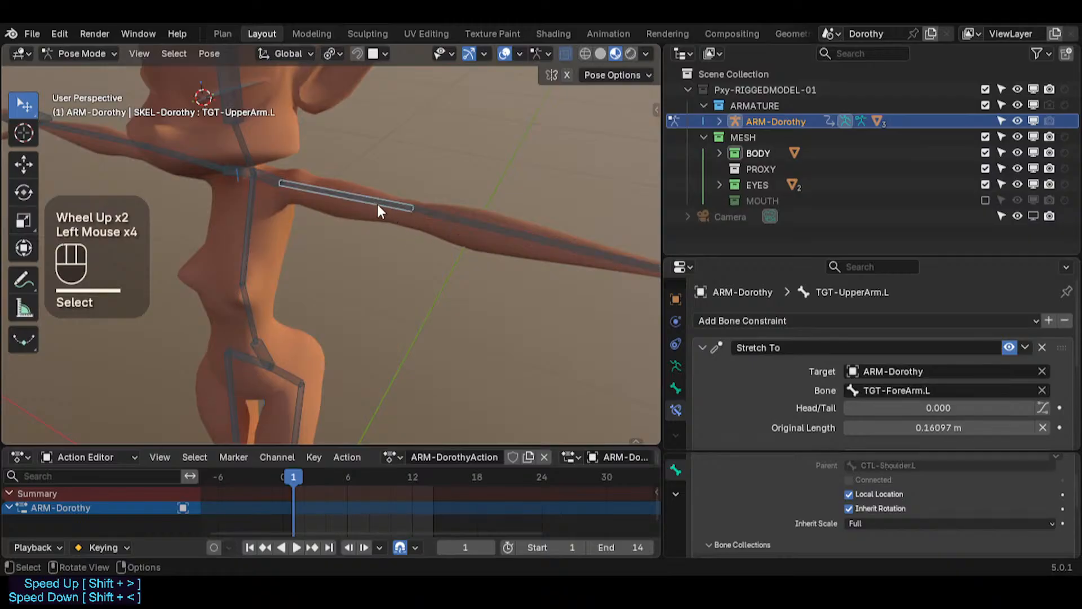
left_click(445, 216)
middle_click_drag(203, 263, 370, 223, "shift")
left_click(390, 201)
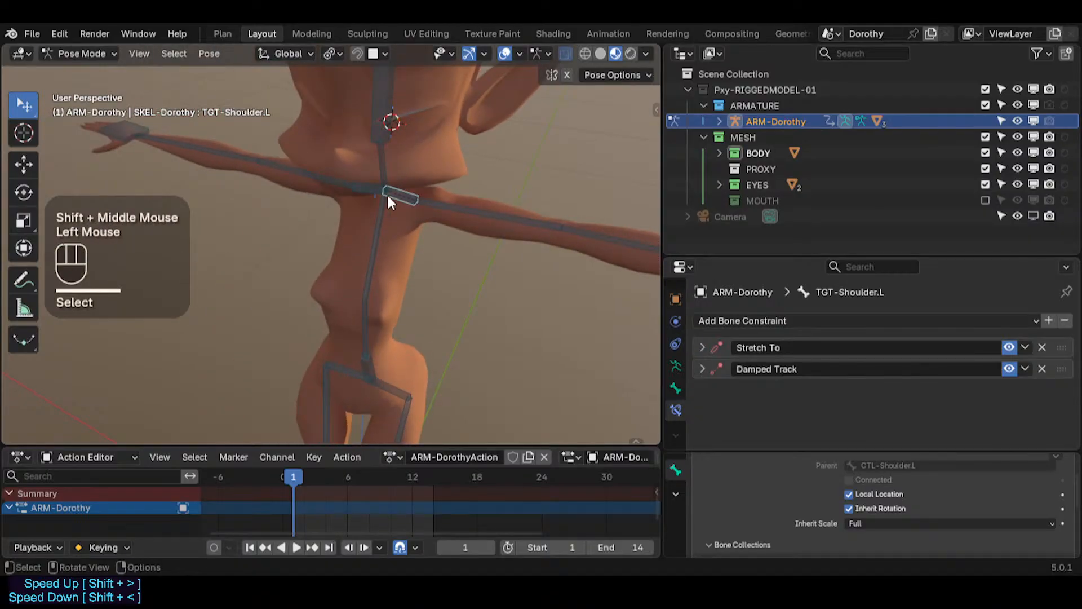
left_click(363, 252)
middle_click_drag(370, 379, 377, 178, "shift")
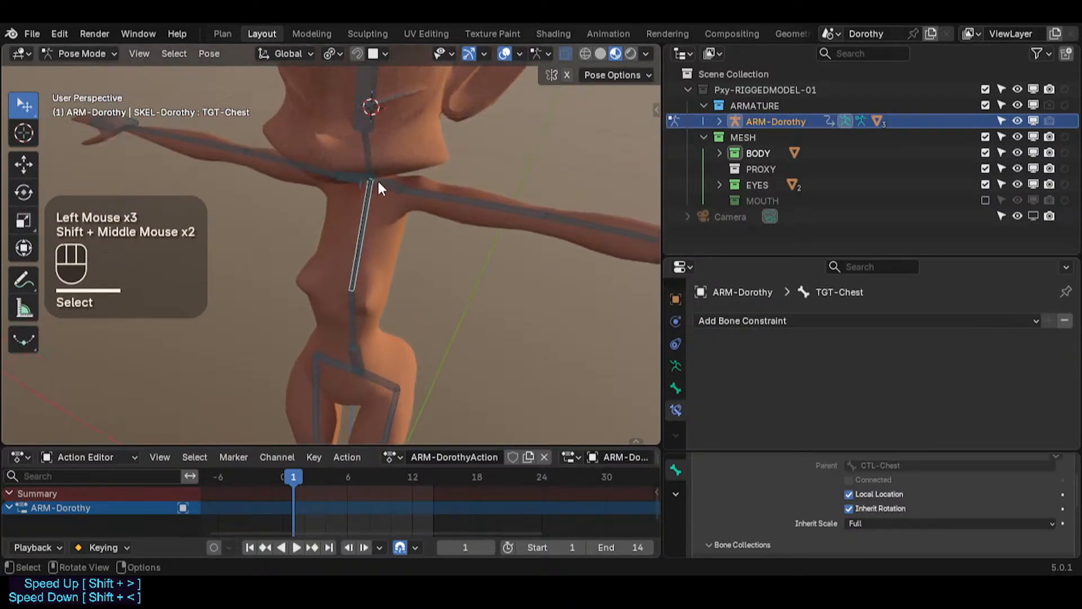
left_click(379, 184)
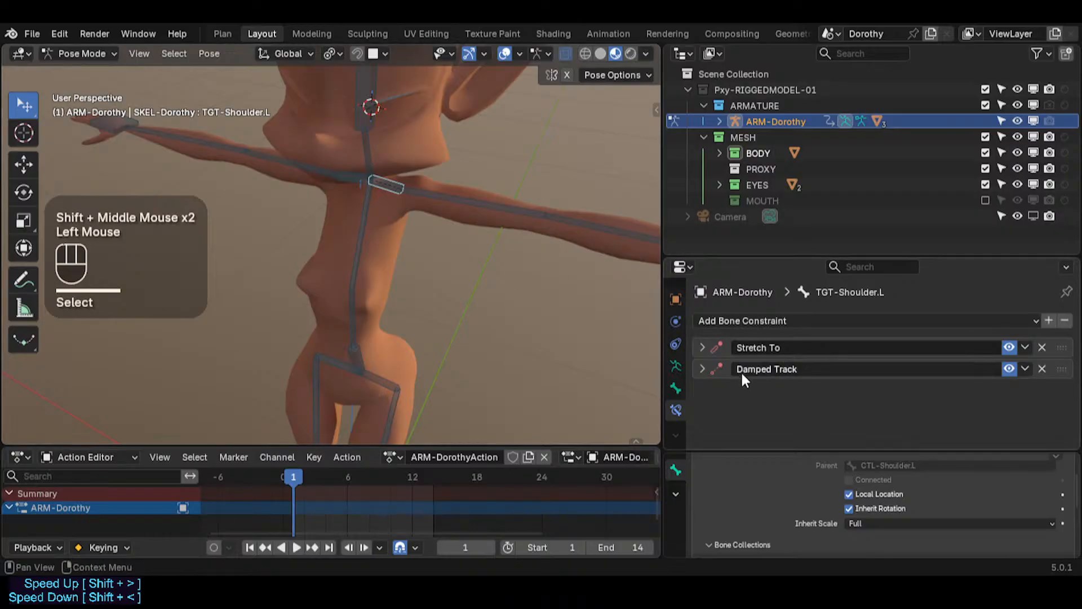
left_click(706, 368)
left_click(701, 369)
left_click(702, 369)
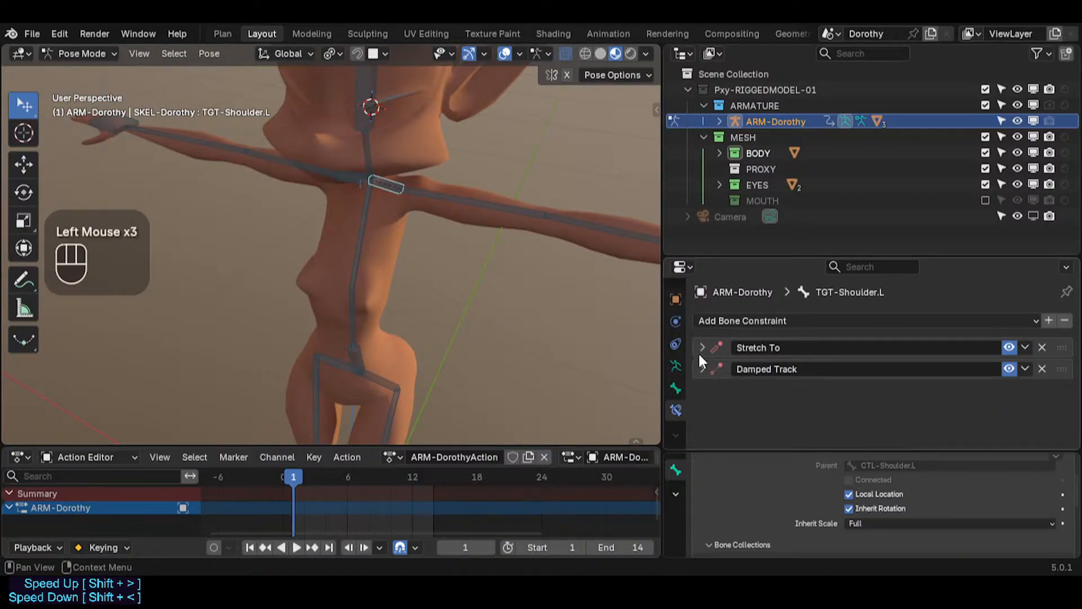
left_click(363, 175)
left_click(381, 184)
left_click(372, 169)
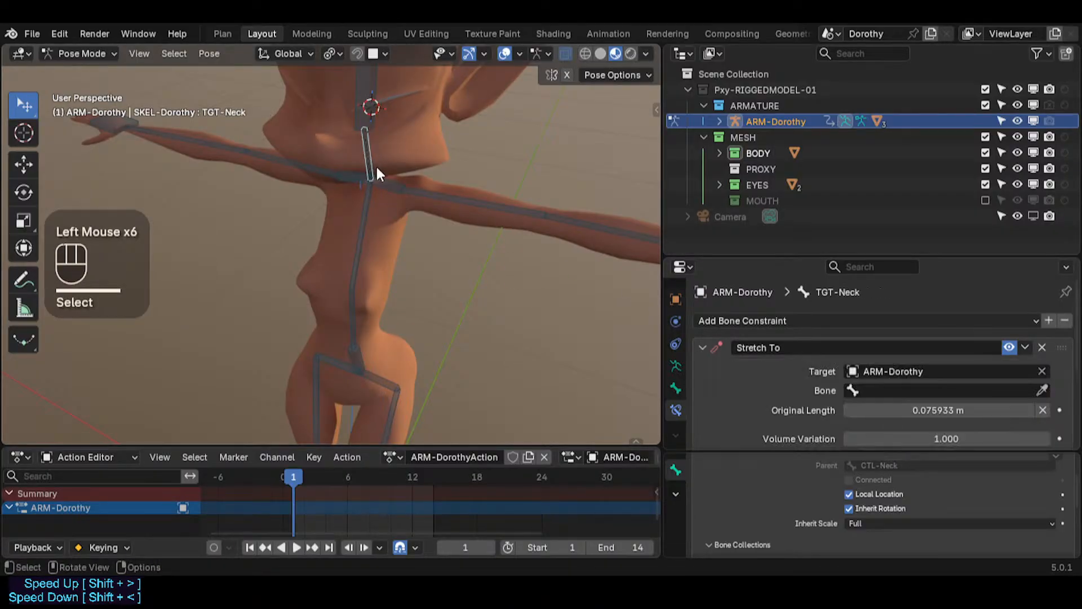
scroll(904, 380, "down", 2)
left_click(428, 199)
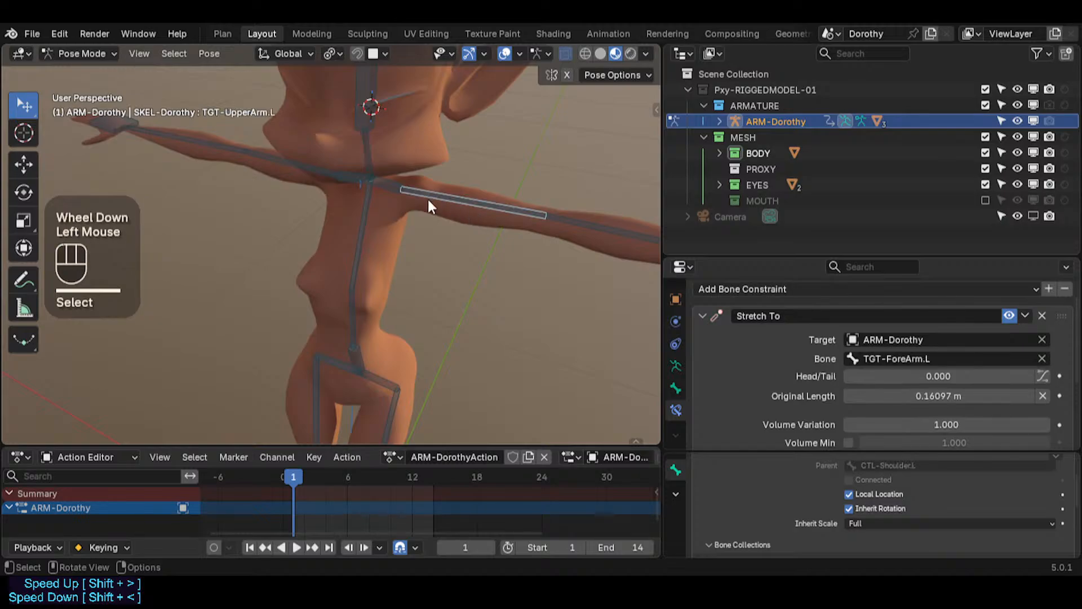
left_click(355, 145)
scroll(374, 258, "down", 1)
left_click(362, 115)
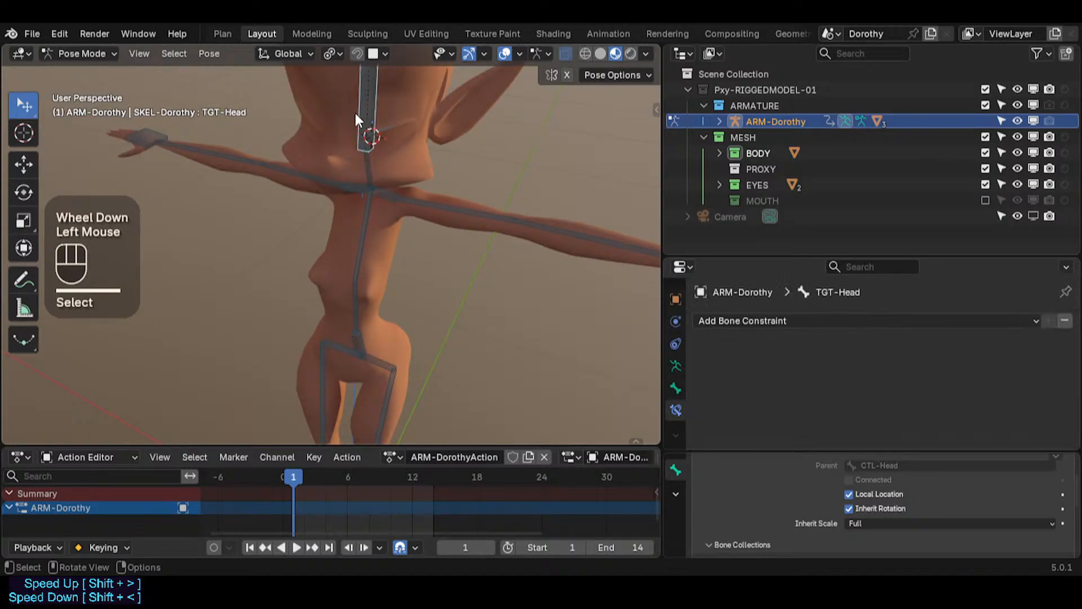
Step: Inspect the TGT bones of the hips, legs, feet and toes and their bone constraints
left_click(373, 269)
left_click(358, 268)
left_click(357, 267)
left_click(356, 269)
middle_click_drag(356, 271, 367, 226, "shift")
left_click(369, 219)
scroll(826, 405, "down", 2)
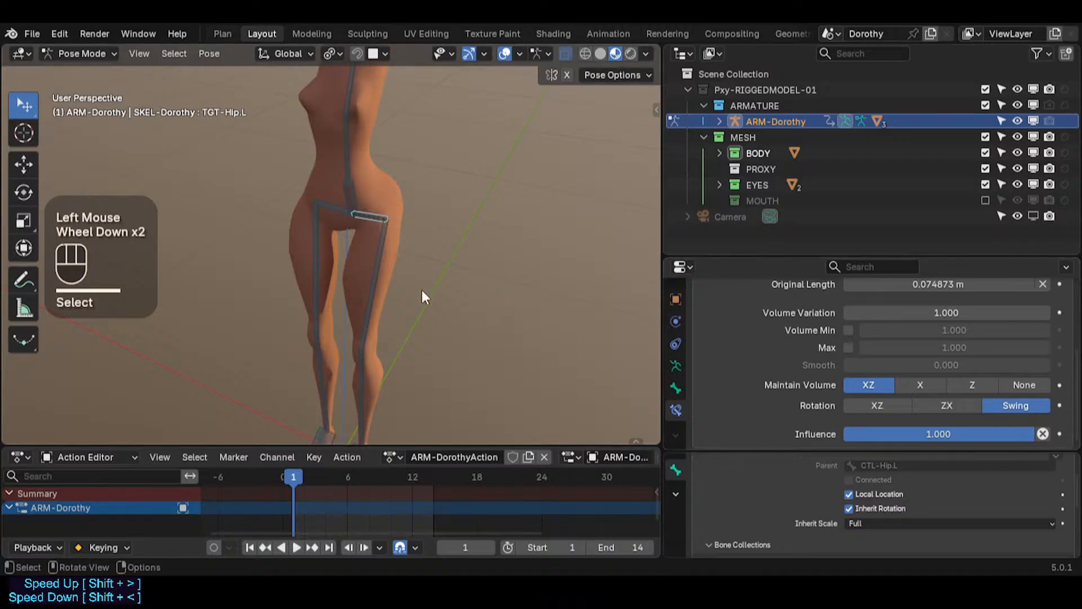
left_click(377, 346)
middle_click(439, 125, "shift")
scroll(812, 342, "up", 1)
scroll(810, 341, "up", 1)
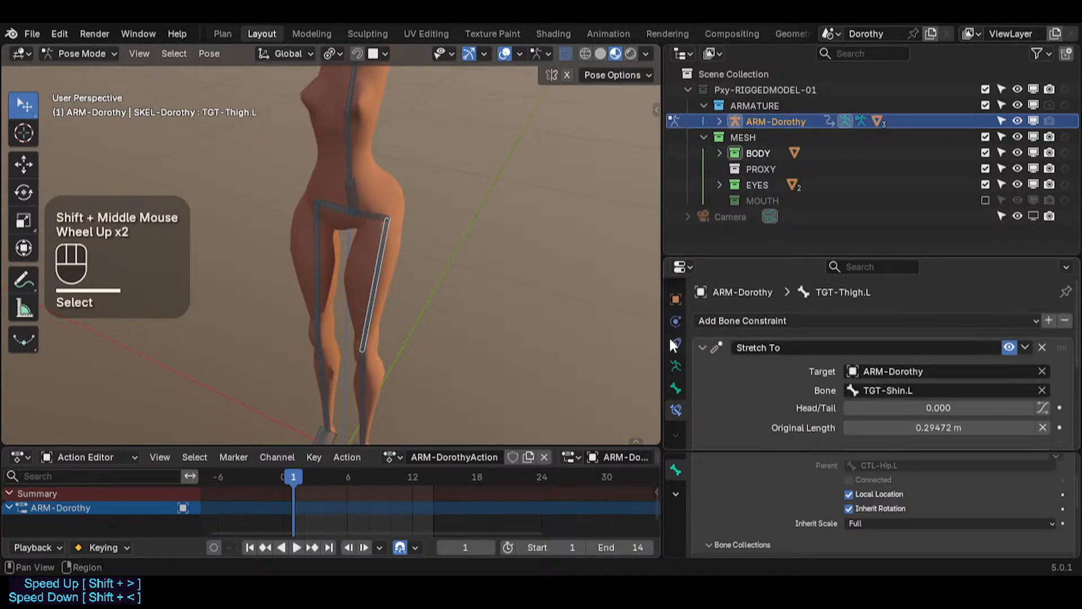
scroll(811, 360, "down", 4)
middle_click_drag(513, 374, 414, 250, "shift")
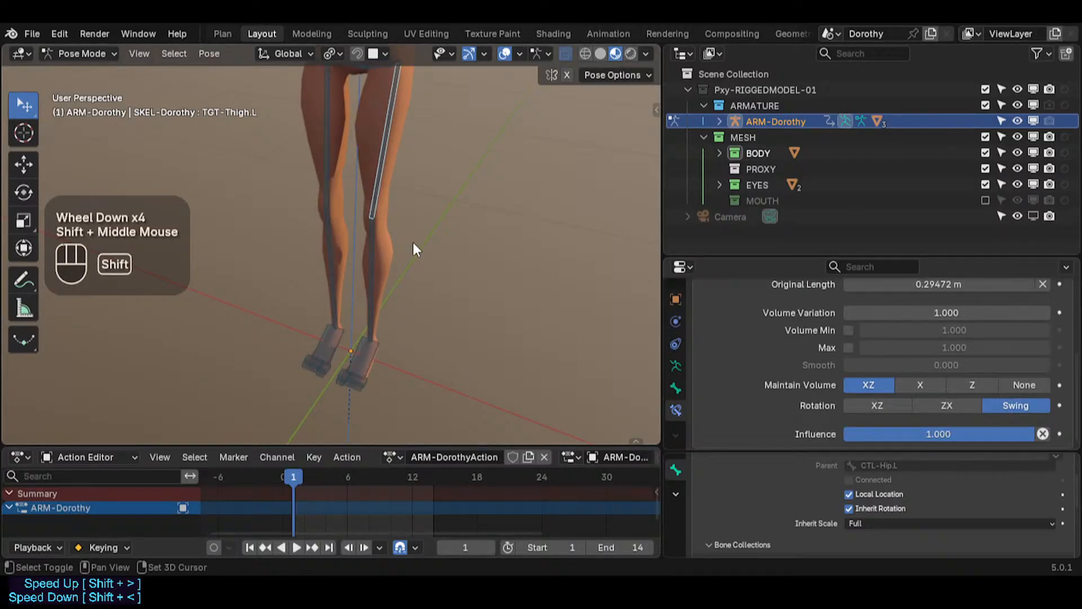
left_click(373, 265)
scroll(914, 375, "up", 2)
scroll(914, 376, "down", 2)
left_click(333, 351)
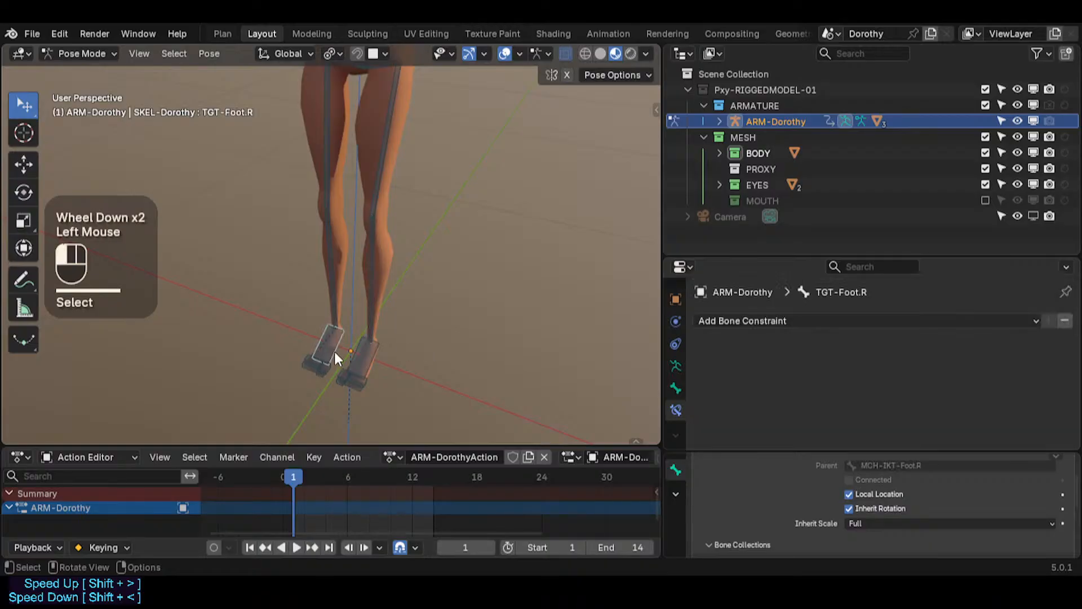
left_click(360, 356)
left_click(343, 392)
left_click(360, 384)
scroll(355, 385, "up", 3)
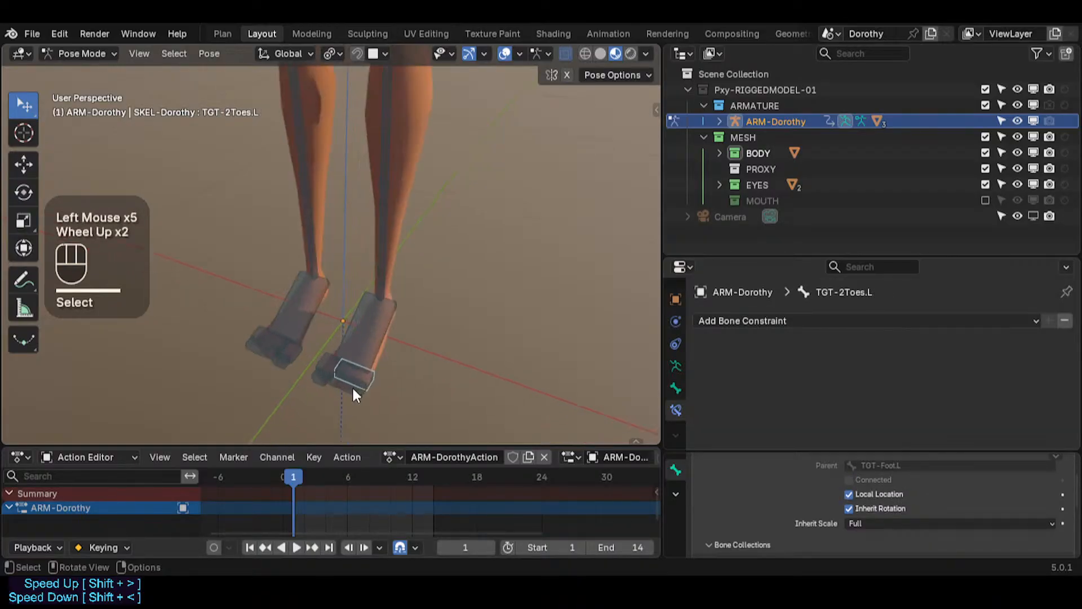
left_click(323, 353)
left_click(328, 377)
left_click(344, 362)
left_click(344, 363)
left_click(252, 331)
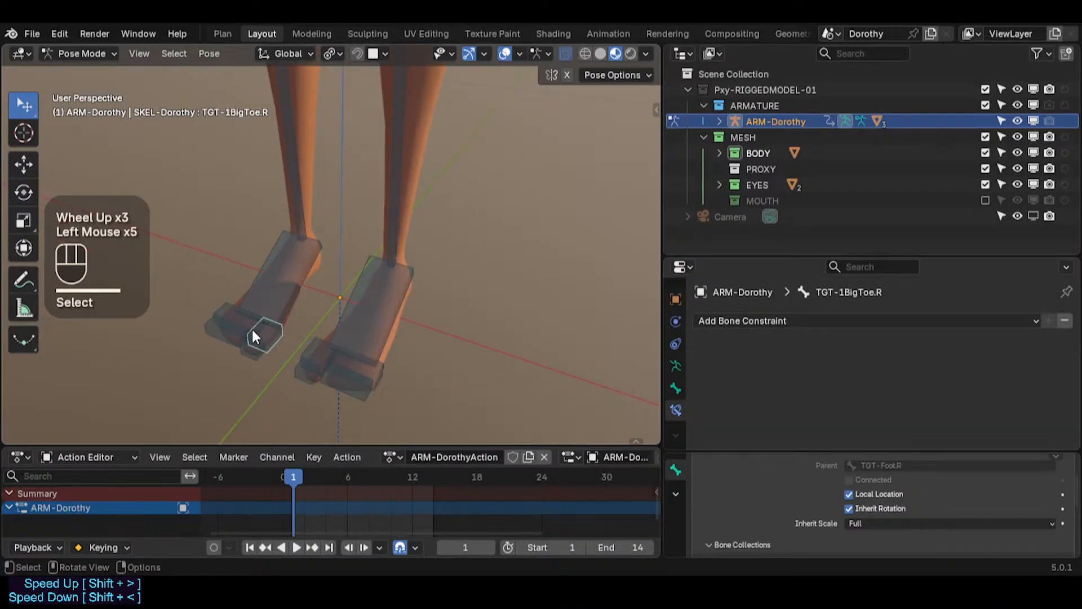
left_click(239, 337)
left_click(257, 338)
left_click(319, 292)
left_click(369, 301)
middle_click_drag(400, 159, 394, 249, "shift")
scroll(394, 248, "down", 1)
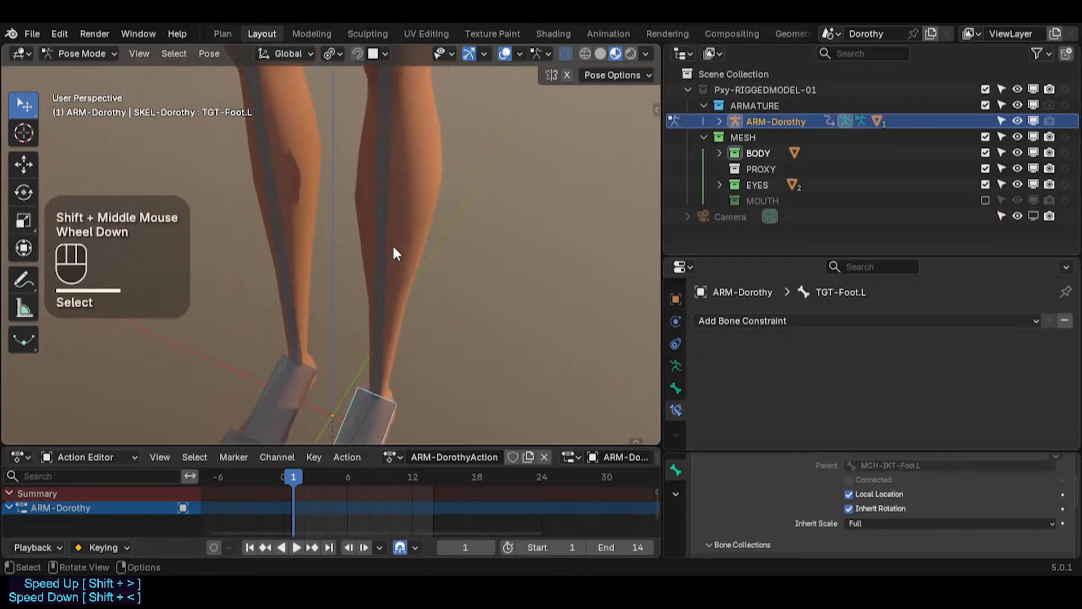
left_click(384, 128)
middle_click_drag(384, 129, 384, 258, "shift")
scroll(440, 147, "down", 4)
scroll(440, 147, "down", 2)
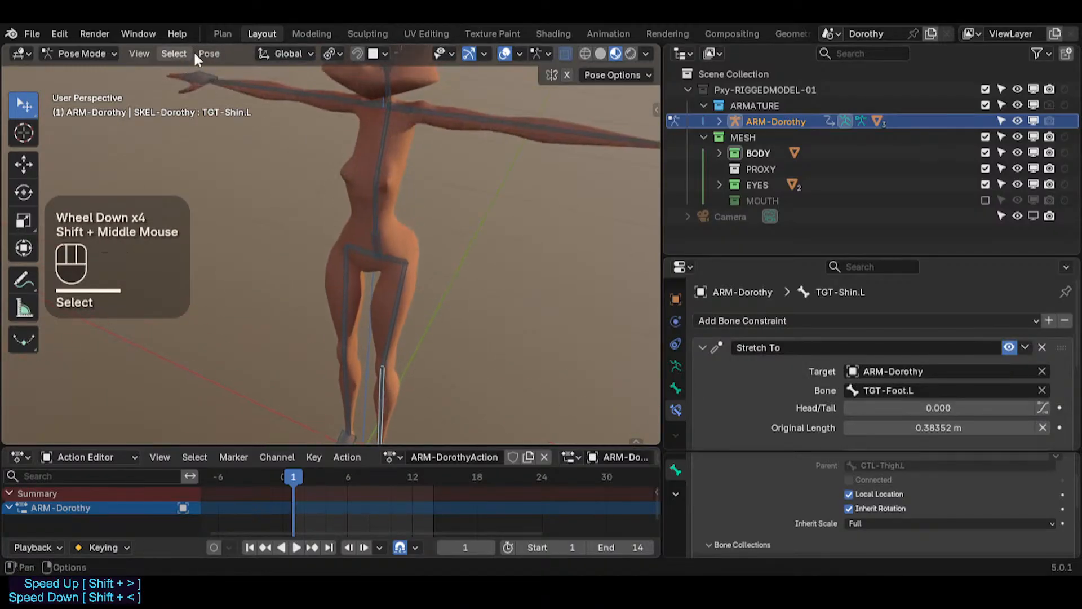
Step: Switch to the Plan workspace's to-do notes and save the file
left_click(233, 33)
left_click(652, 190)
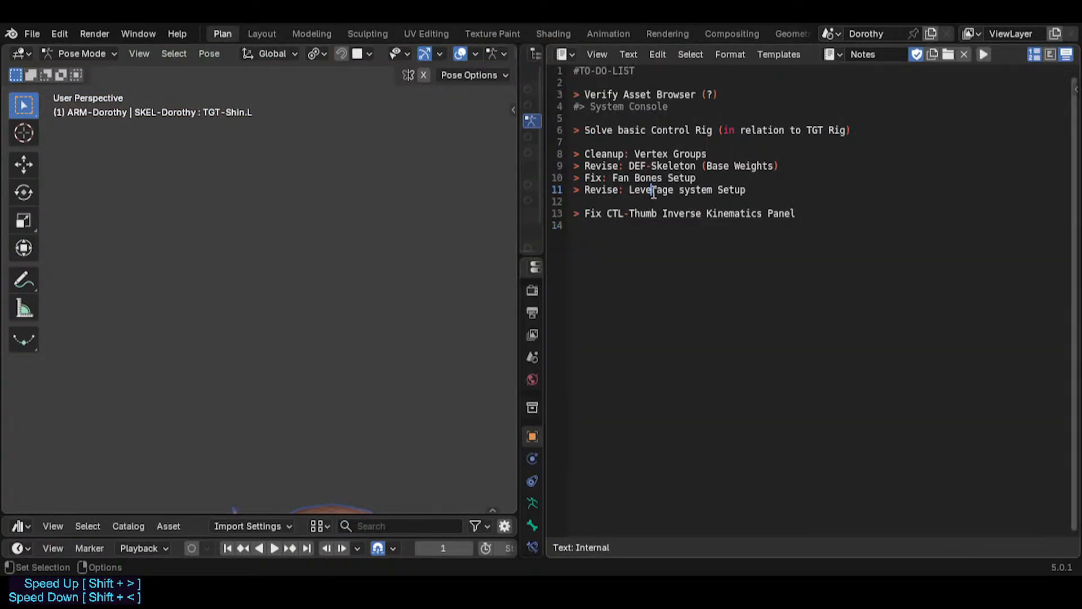
key("Down")
key("Down")
key("shift+End")
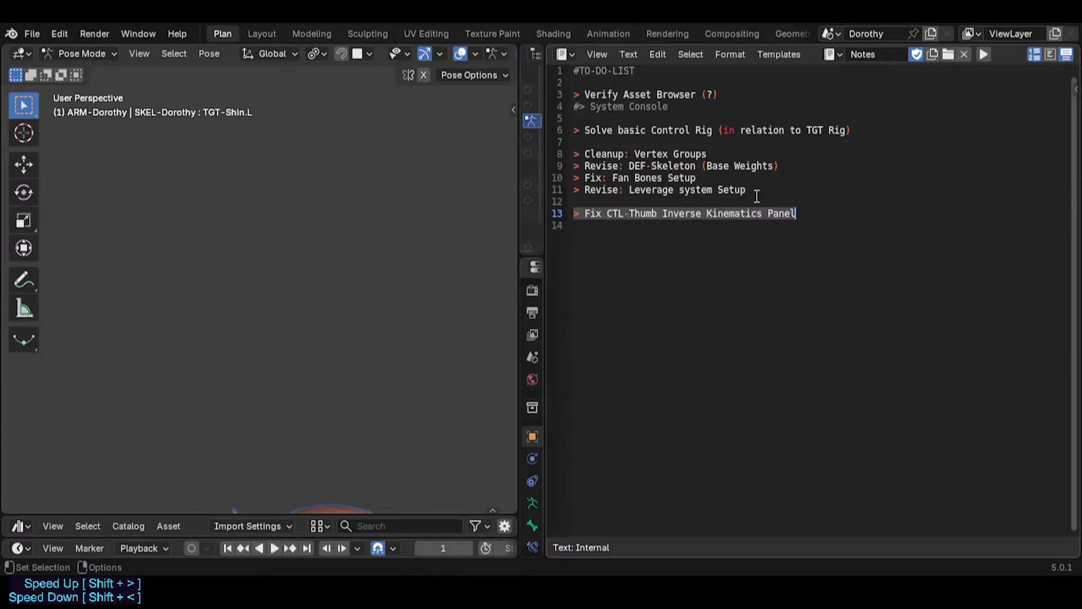
key("Home")
key("ctrl+s")
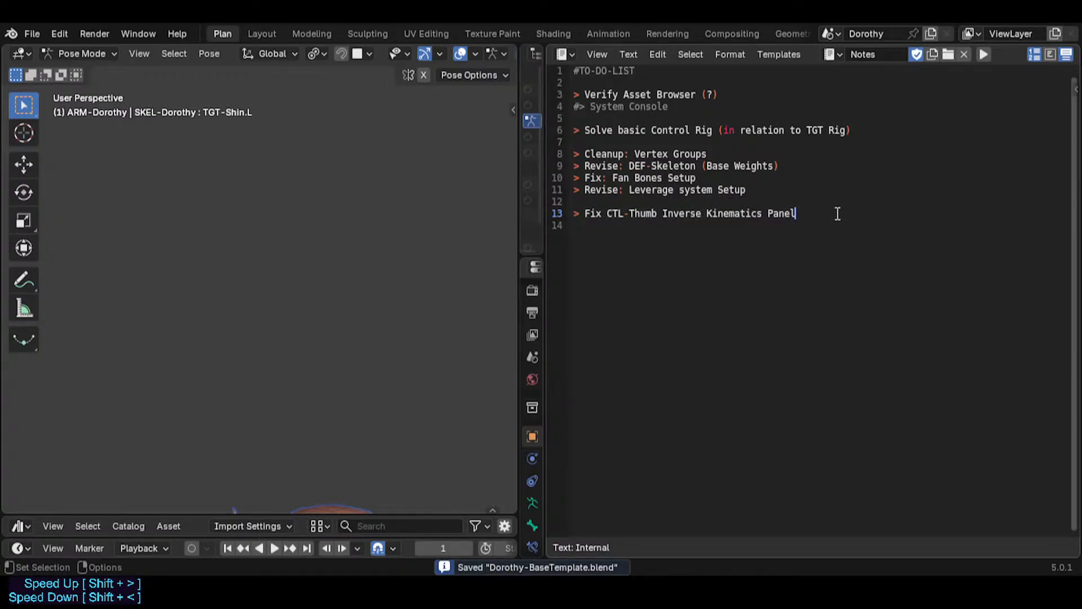
Step: Move the 'Fix CTL-Thumb Inverse Kinematics Panel' to-do line up above the 'Solve basic Control Rig' line
key("shift+End")
key("ctrl+c")
key("BackSpace")
key("Up")
key("Up")
key("Up")
key("Up")
key("Up")
key("Up")
key("Up")
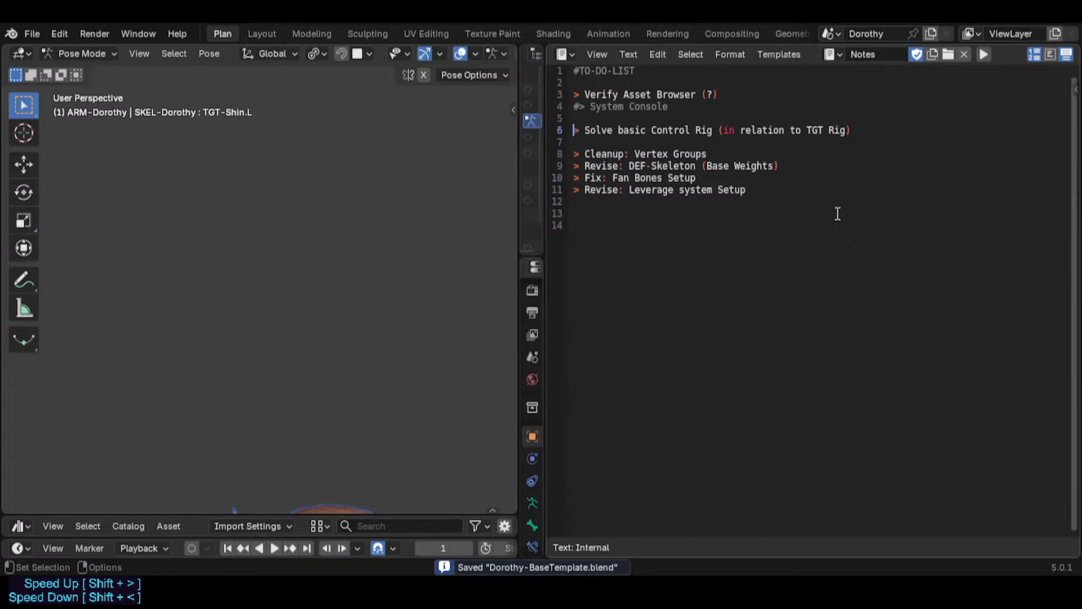
key("Return")
key("ctrl+v")
key("Return")
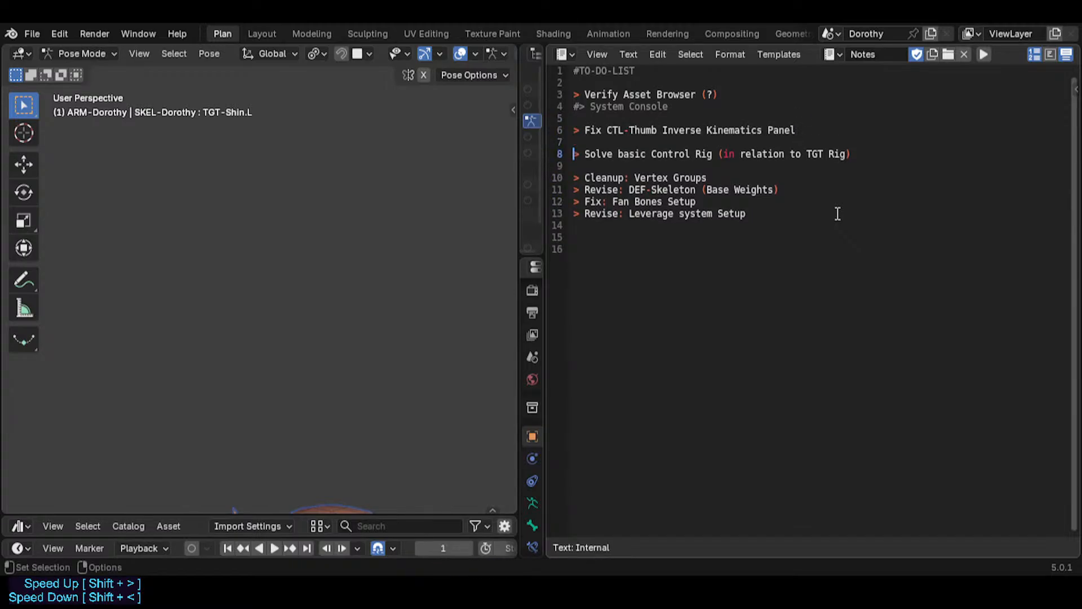
Step: Comment out the 'Solve basic Control Rig (in relation to TGT Rig)' to-do line
key("shift+End")
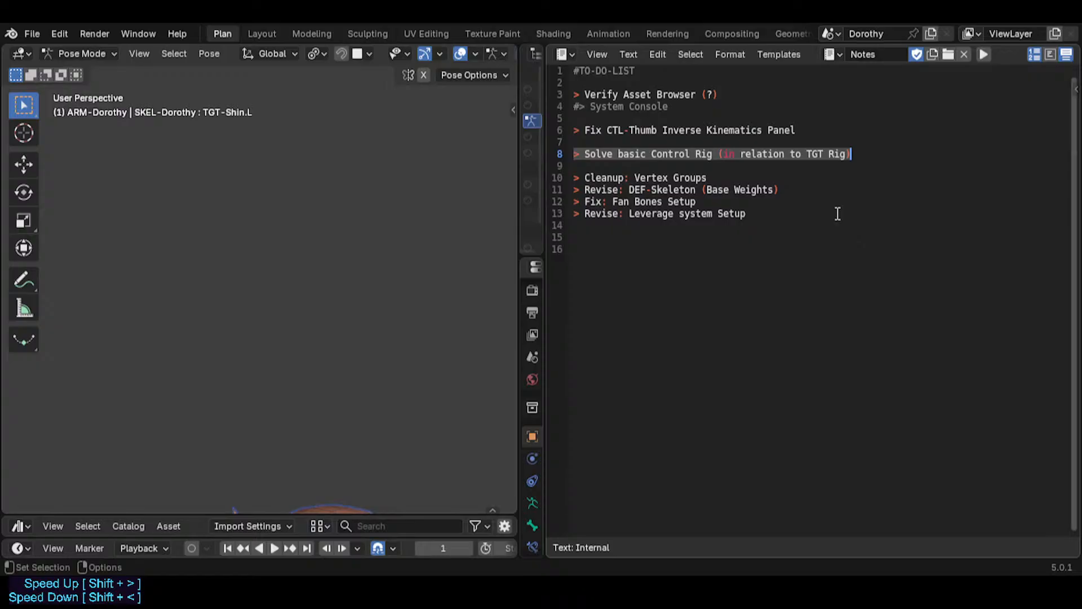
key("Home")
key("BackSpace")
key("ctrl+slash")
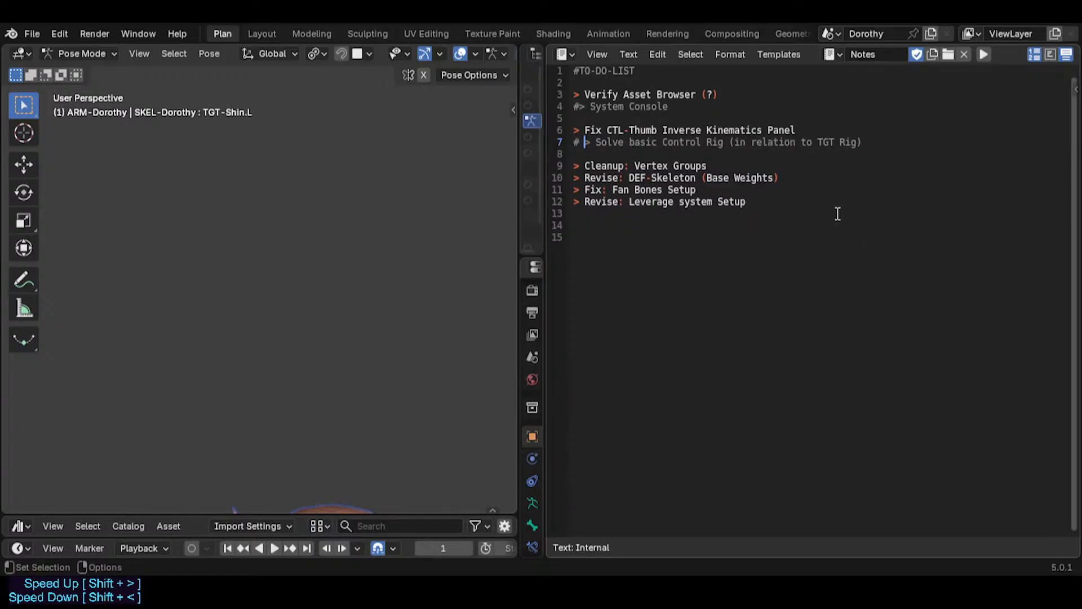
key("Return")
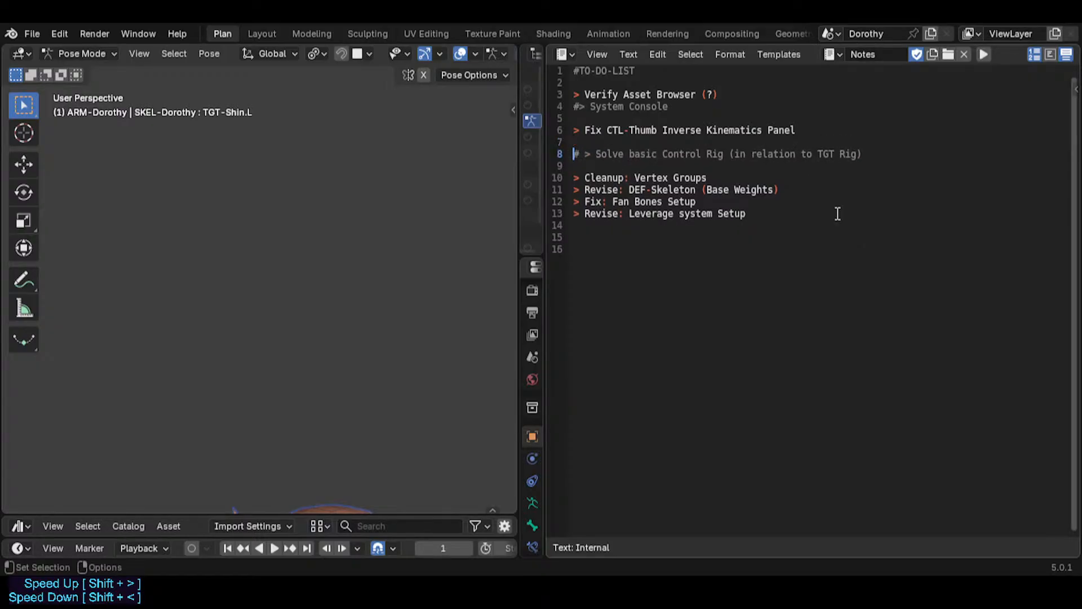
Step: Move the commented 'Solve basic Control Rig' line up to sit directly below the System Console line
key("Up")
key("Down")
key("shift+End")
key("ctrl+x")
key("Up")
key("Up")
key("Up")
key("ctrl+v")
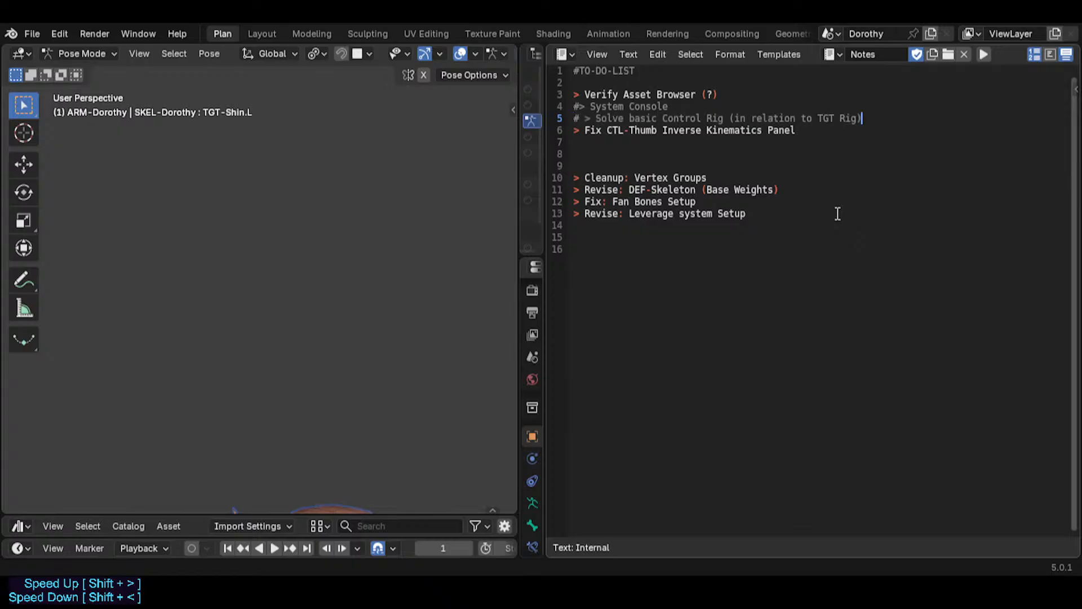
key("Delete")
key("Down")
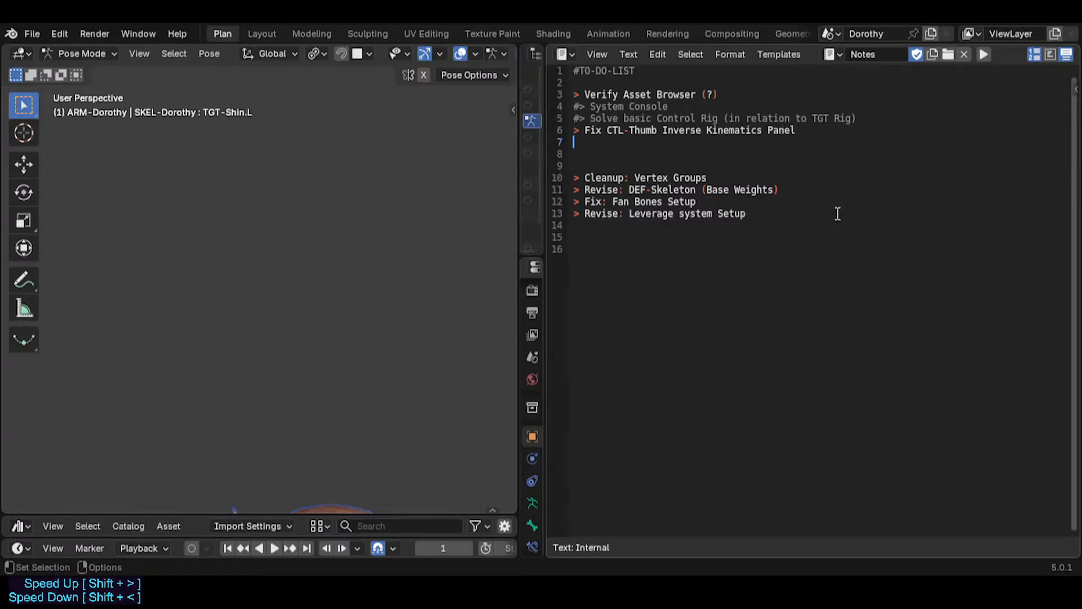
Step: Add the to-do line '> Fix TGT-Skeleton Bone Constraints; maybe convert to MCH(?)' below the CTL-Thumb item
type("> Fix ")
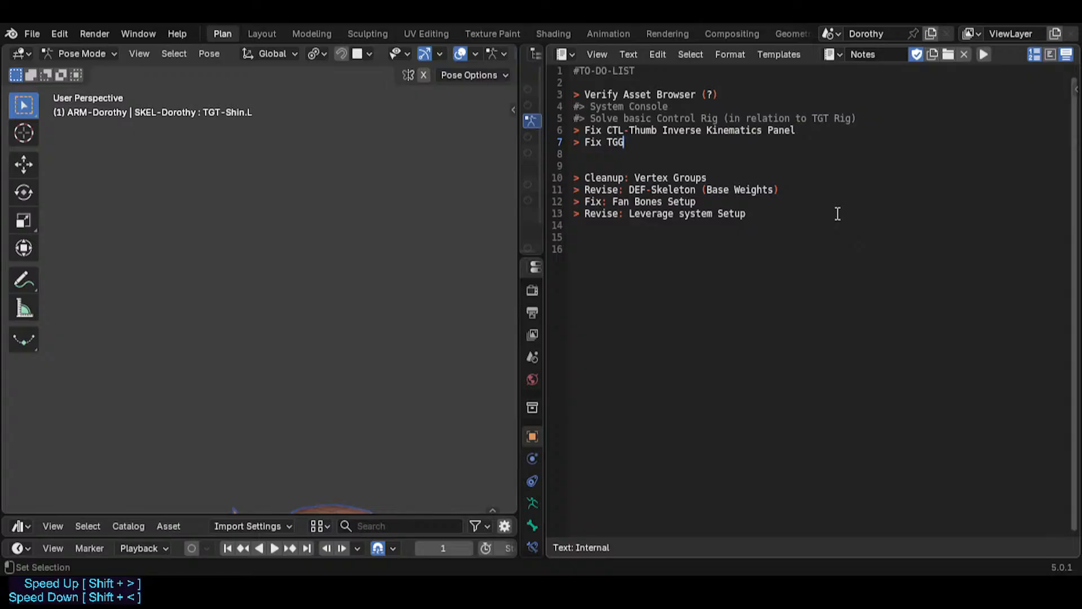
type("TGT-")
key("BackSpace")
type("Rig")
key("BackSpace")
type("Skeleto")
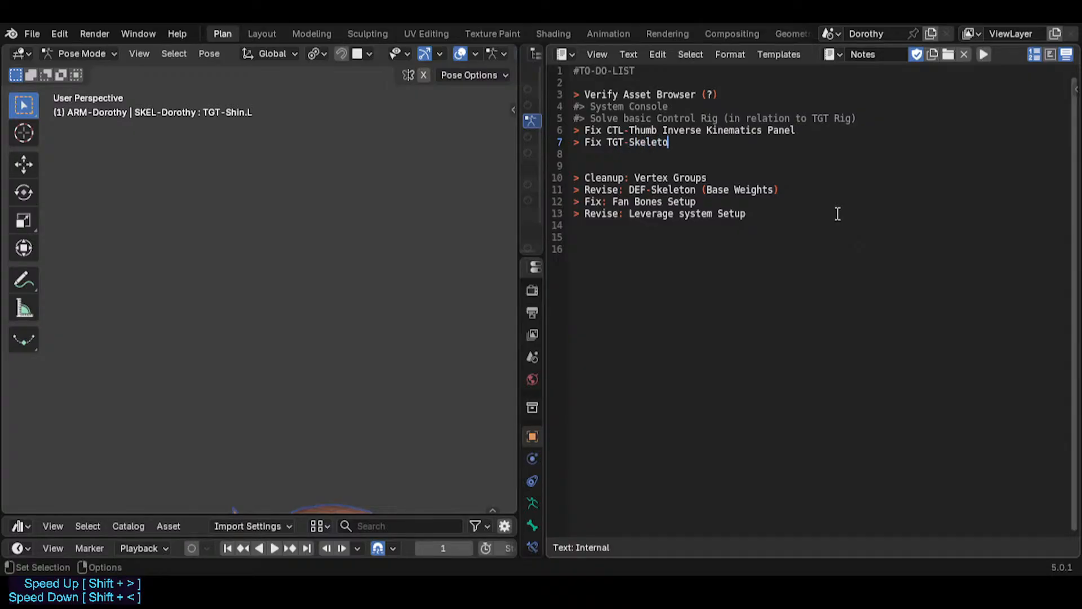
type("n Bone Constraints;")
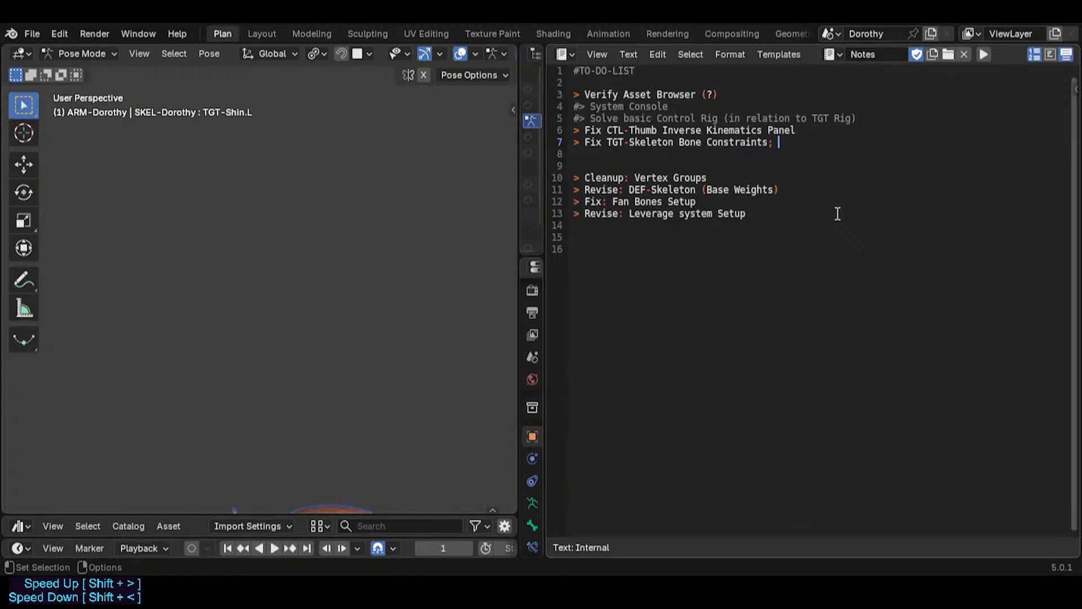
type("maybe convert to MCH")
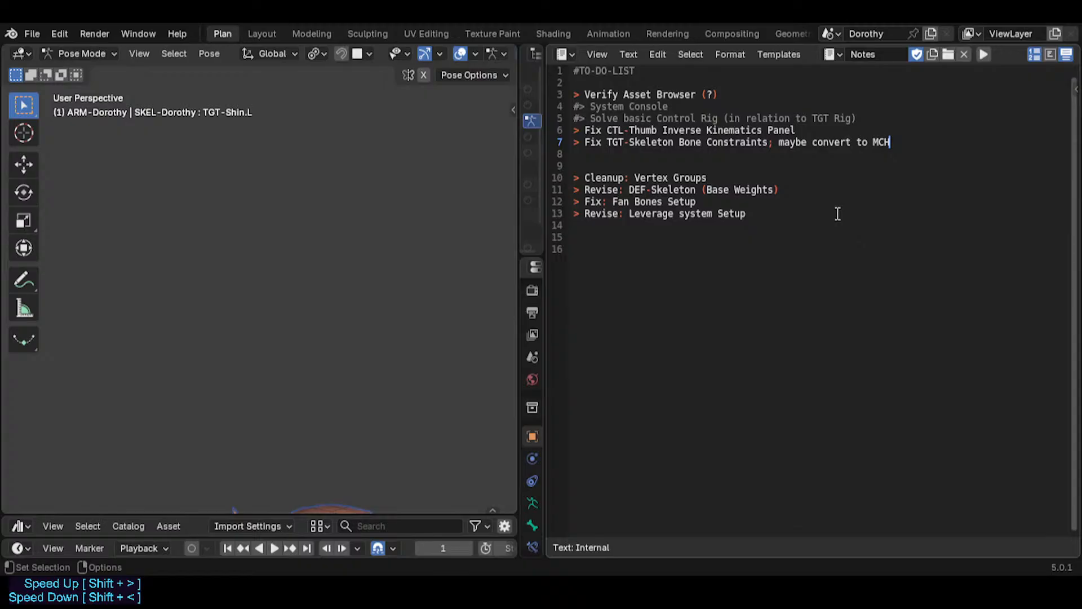
type("?")
key("Return")
key("Left")
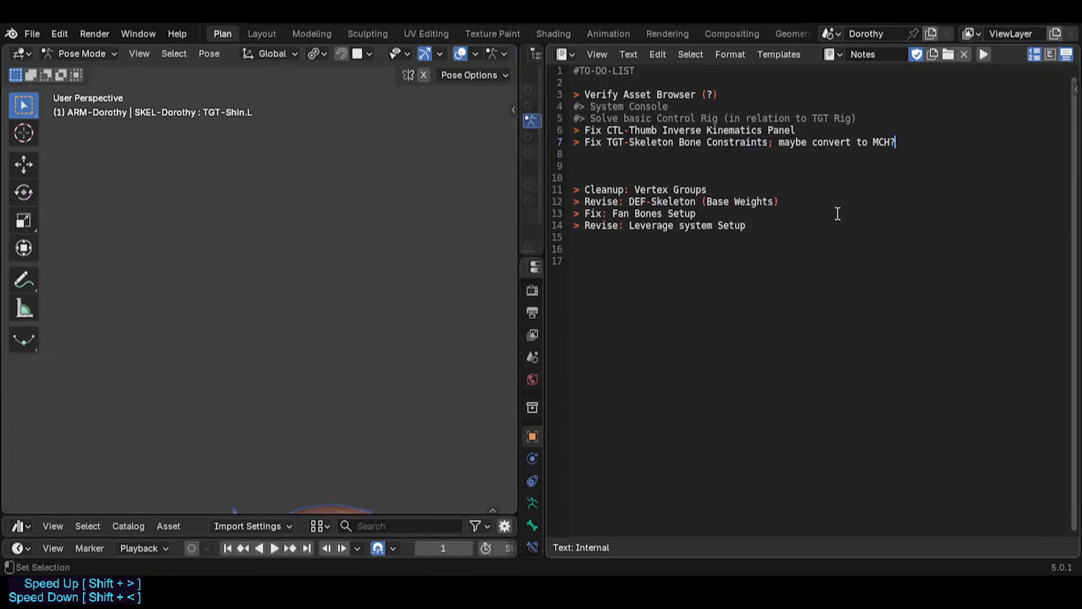
key("BackSpace")
type("(?")
key("Down")
key("Return")
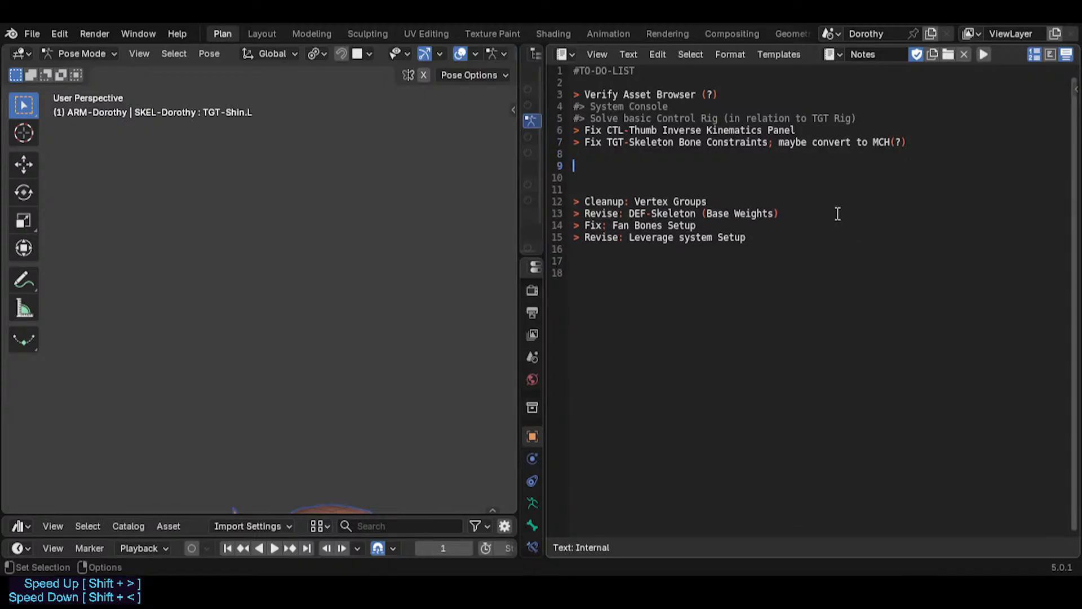
Step: Remove the blank lines above the 'Cleanup: Vertex Groups' to-do line and save the file
key("Delete")
key("Delete")
key("Delete")
key("Up")
key("ctrl+s")
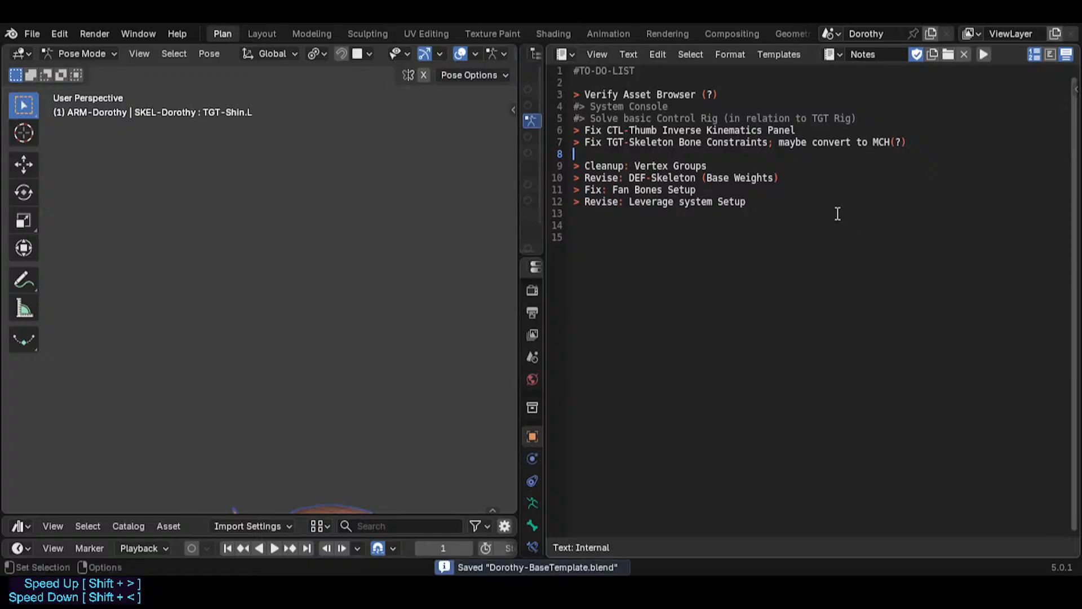
Step: Insert a blank line before and after the 'Fix TGT-Skeleton Bone Constraints' to-do line
key("Up")
key("Return")
key("Delete")
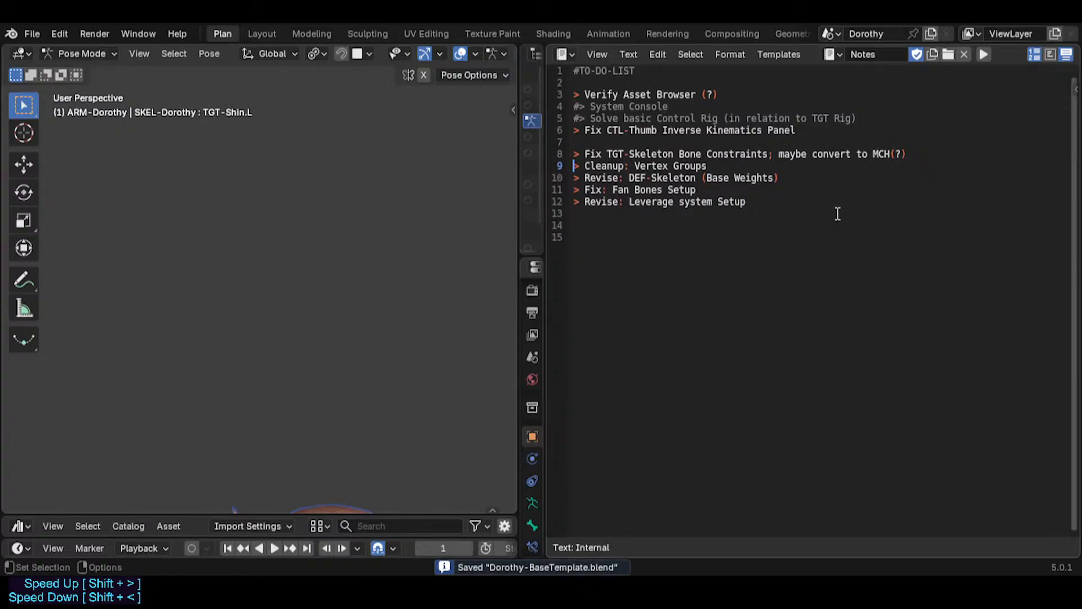
key("Return")
key("Down")
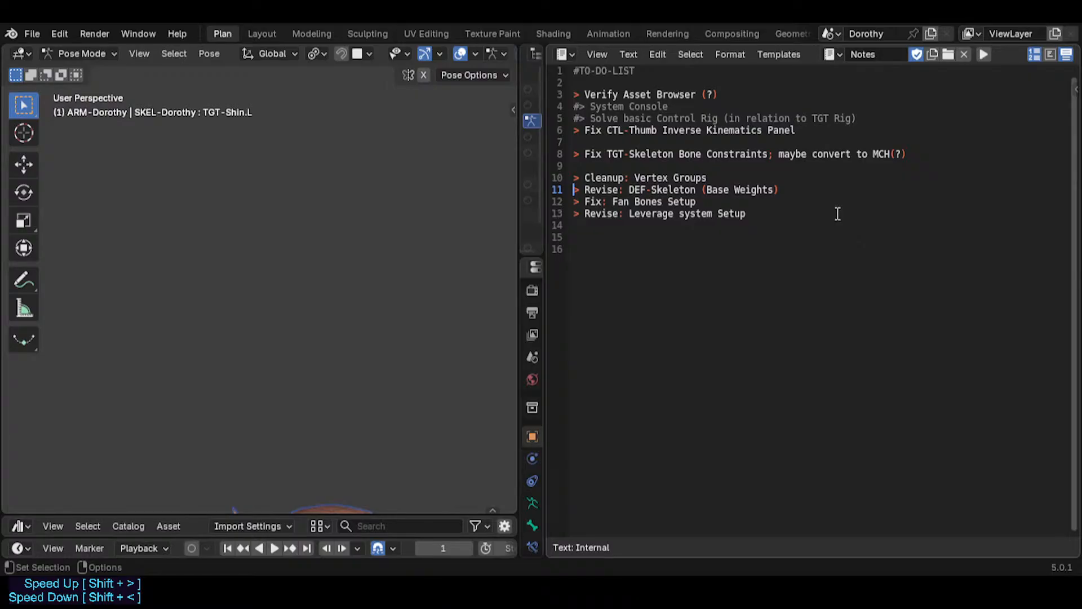
Step: Move the 'Revise: DEF-Skeleton (Base Weights)' line above the 'Cleanup: Vertex Groups' line
key("shift+End")
key("ctrl+c")
key("Delete")
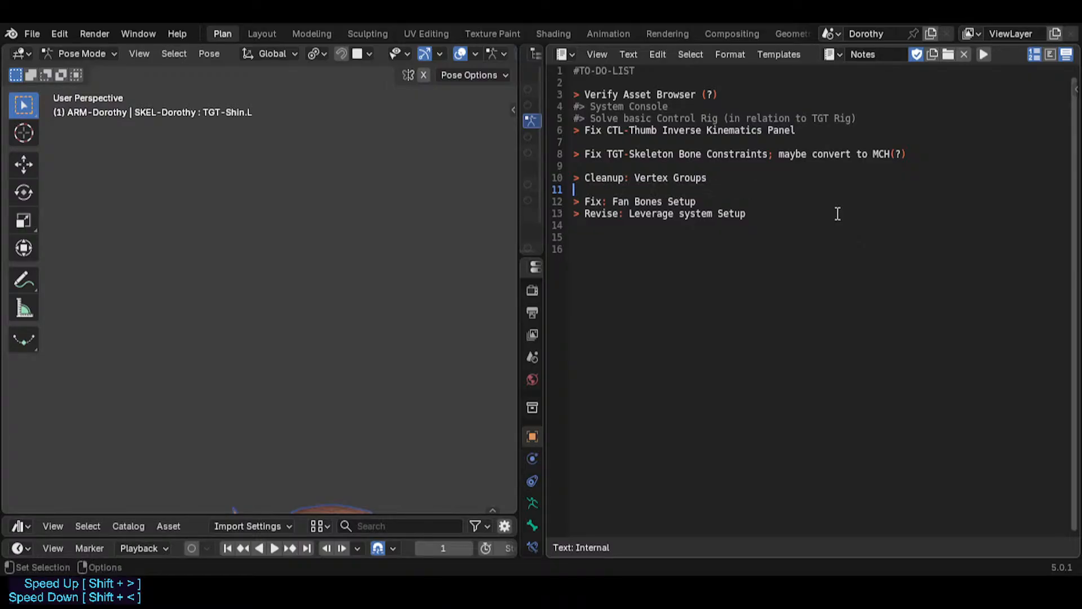
key("Up")
key("Up")
key("Return")
key("Return")
key("Up")
key("ctrl+v")
key("Delete")
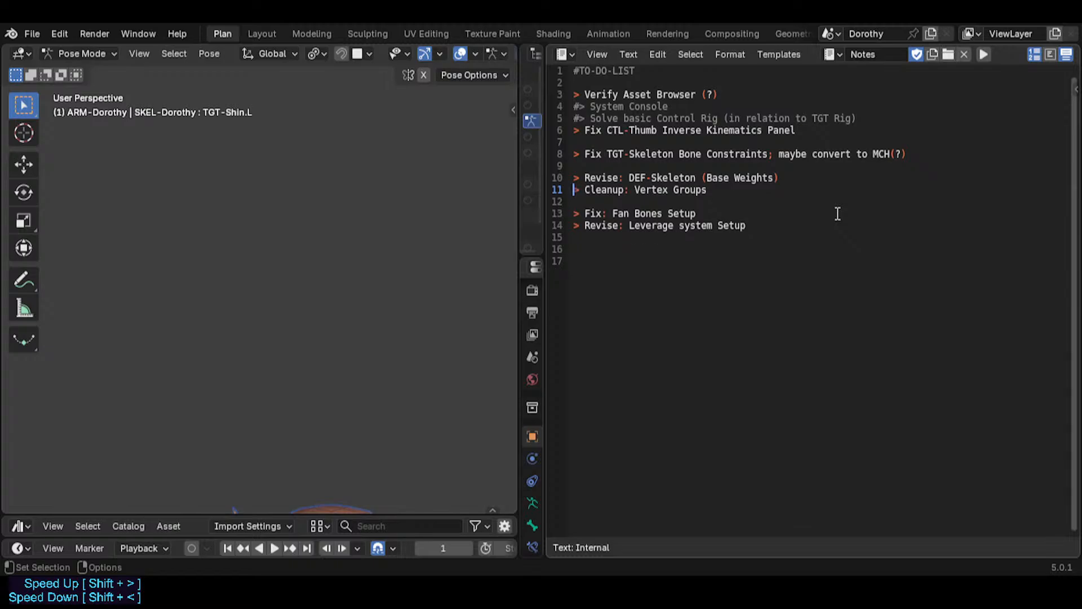
Step: Append '(management of old VXG)' to the 'Cleanup: Vertex Groups' line and save the file
key("Down")
key("Up")
key("End")
type("(management of o")
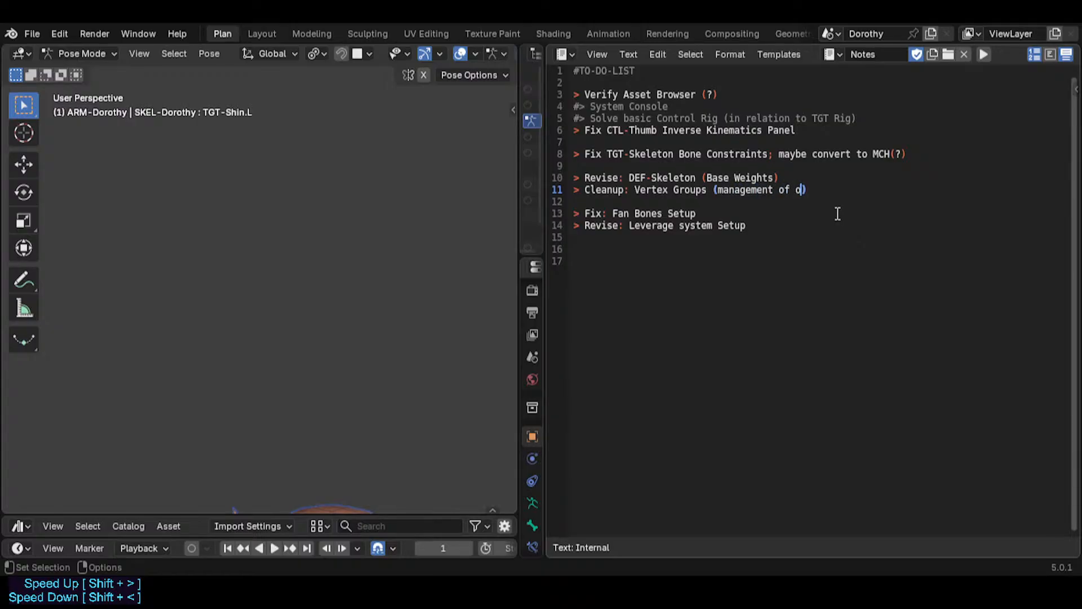
type("ld VXG")
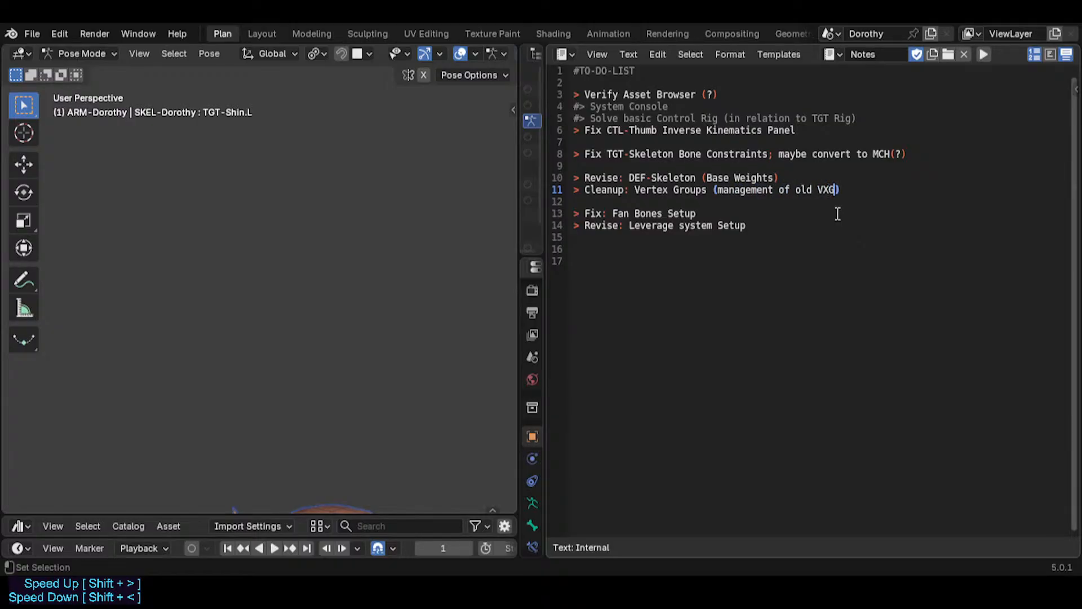
key("ctrl+s")
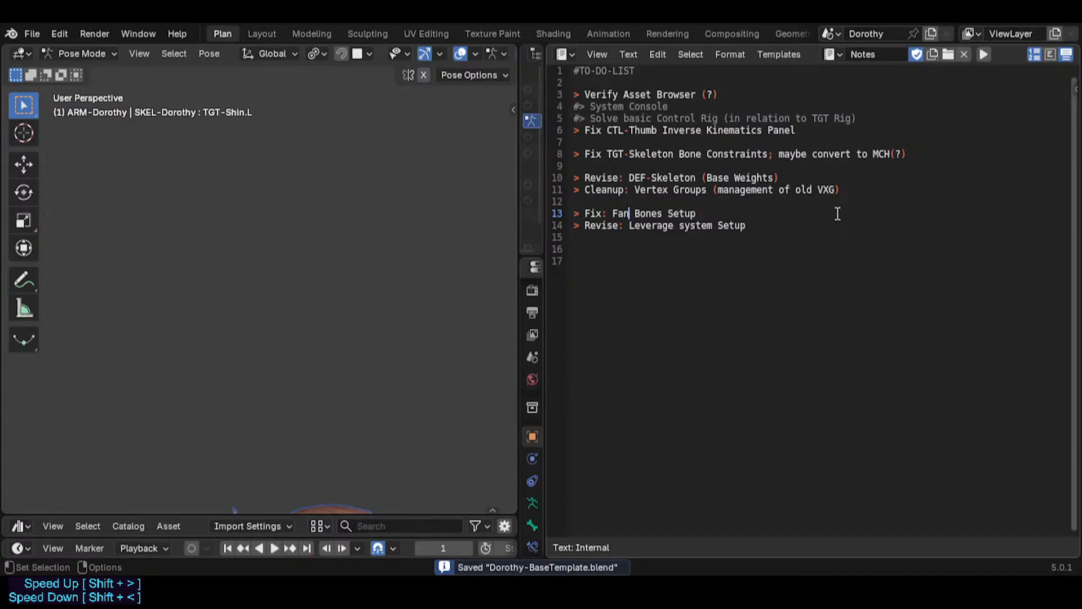
Step: Remove the blank line above 'Fix: Fan Bones Setup' and save the file
key("Up")
key("Delete")
key("Down")
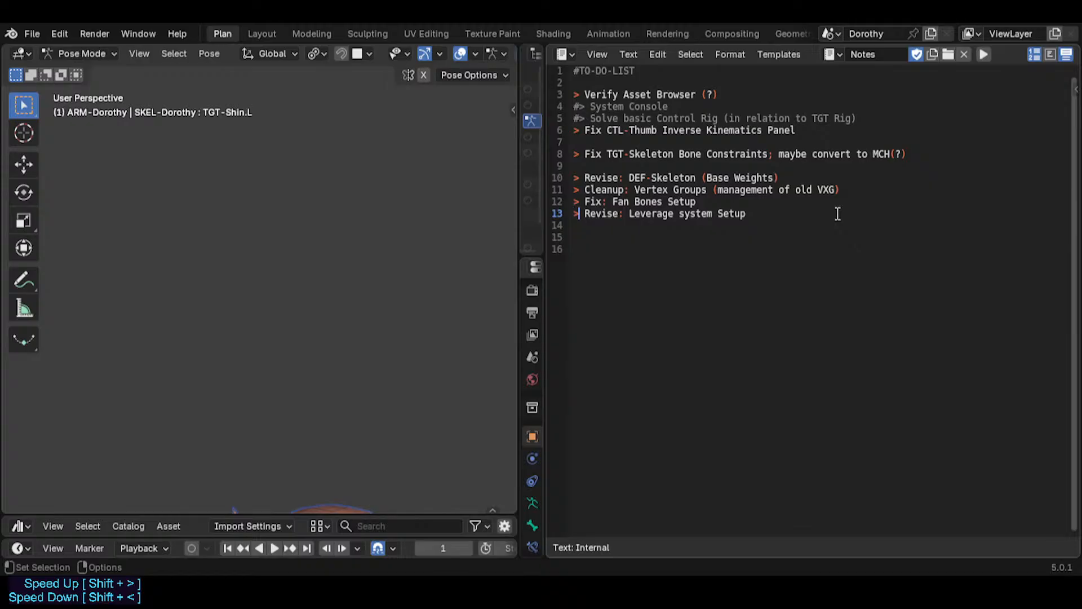
key("ctrl+s")
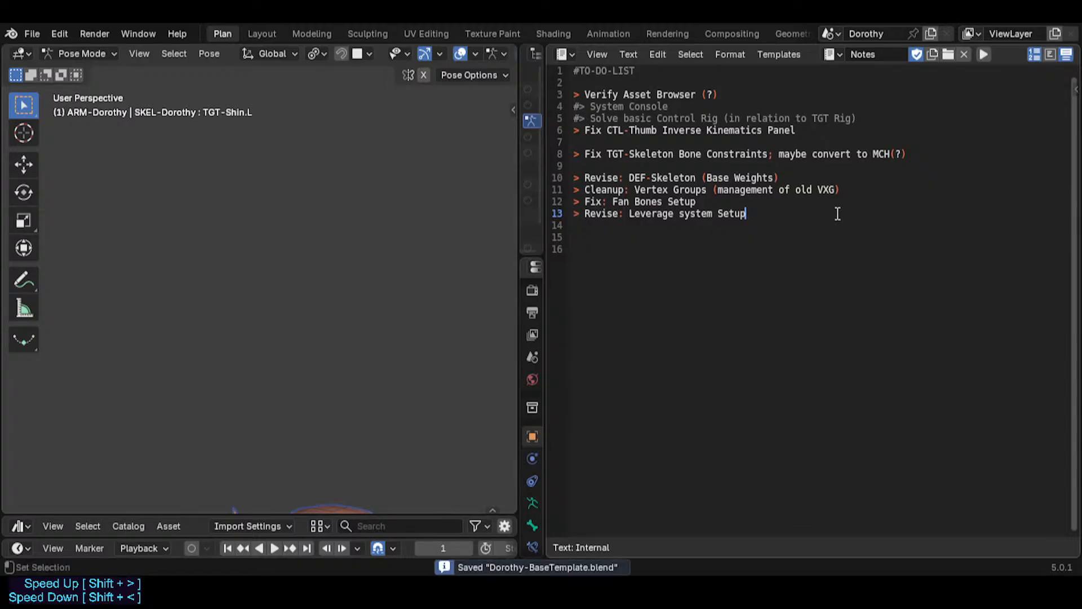
Step: Highlight the 'Fix CTL-Thumb Inverse Kinematics Panel' to-do line
key("shift+End")
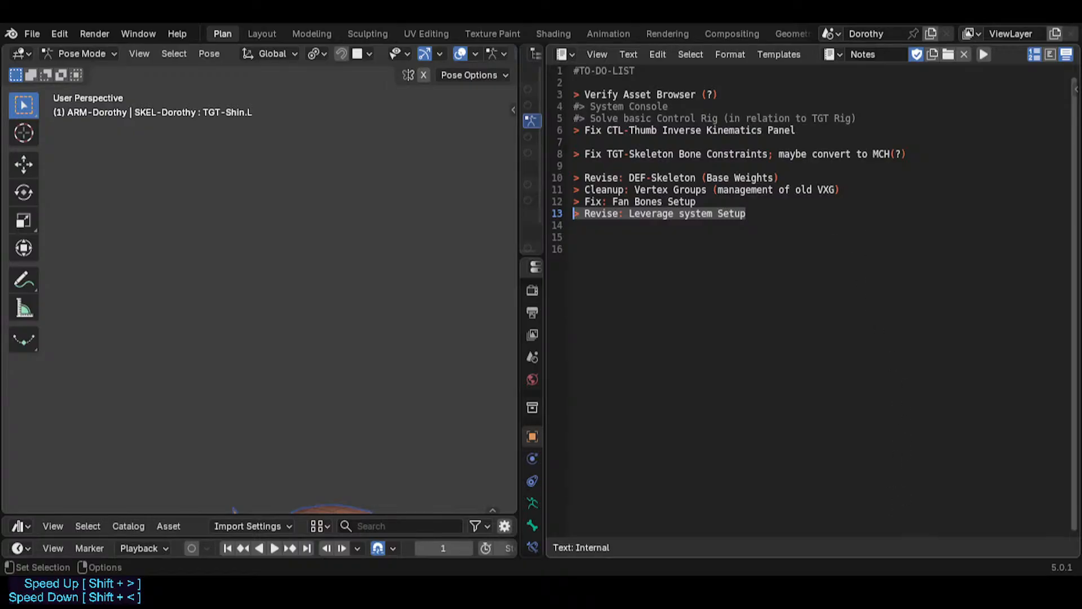
left_click(622, 131)
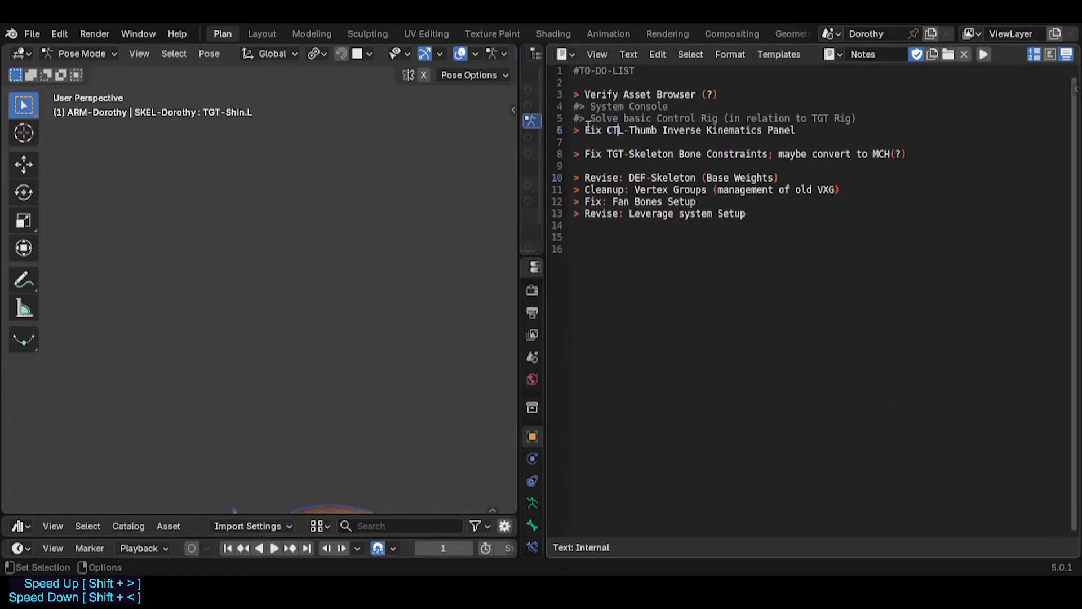
left_click_drag(586, 130, 797, 131)
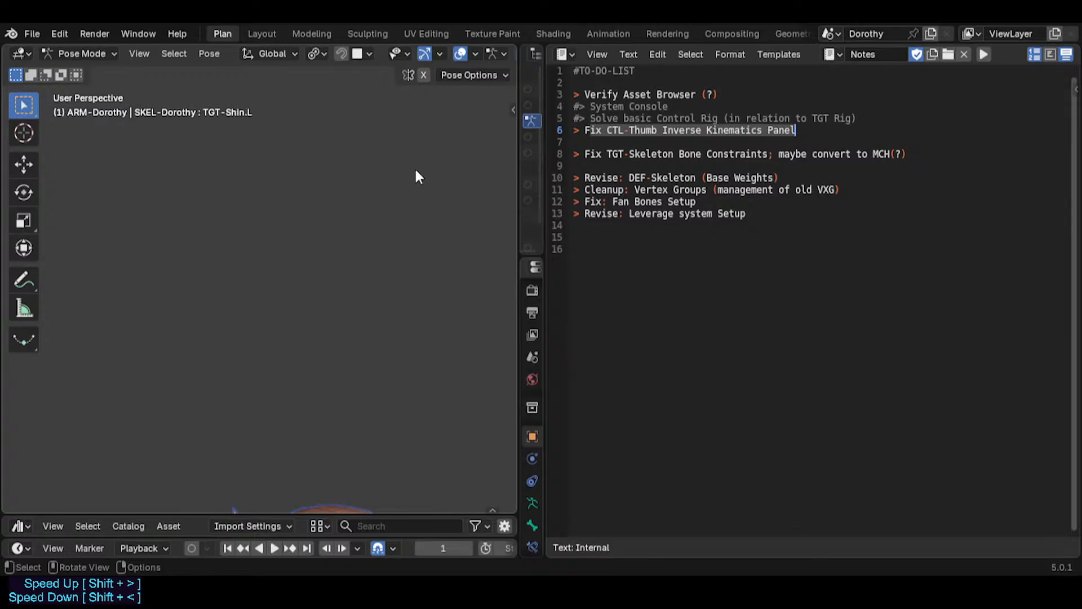
Step: Switch to the Layout workspace and save the file
left_click(262, 34)
middle_click_drag(396, 198, 400, 256, "shift")
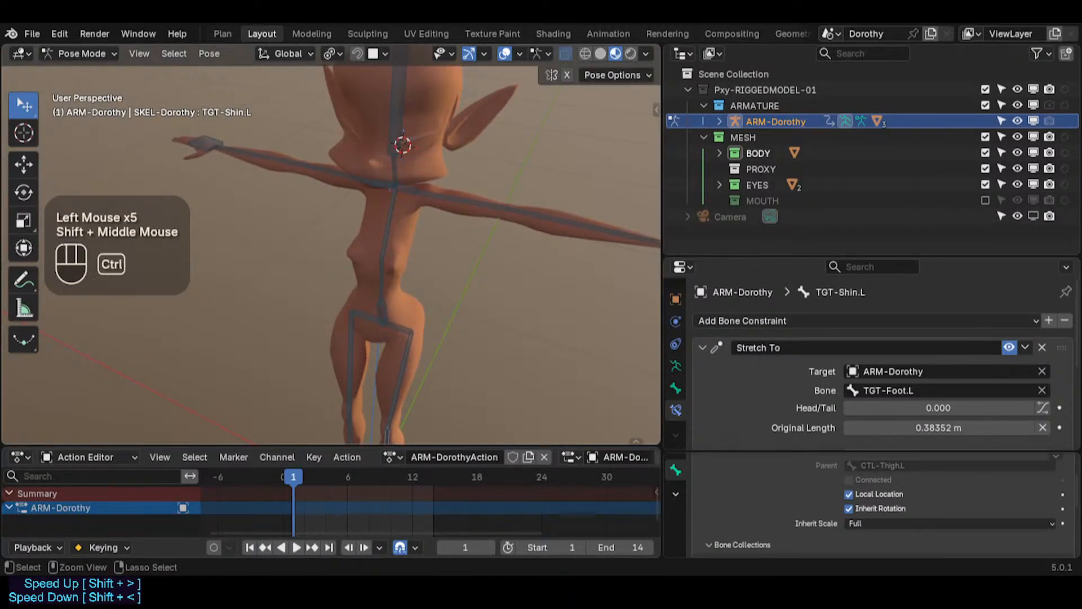
key("ctrl+s")
Step: Open the recent Dorothy rig file listed just below Dorothy-BaseTemplate.blend
left_click(59, 34)
mouse_move(32, 34)
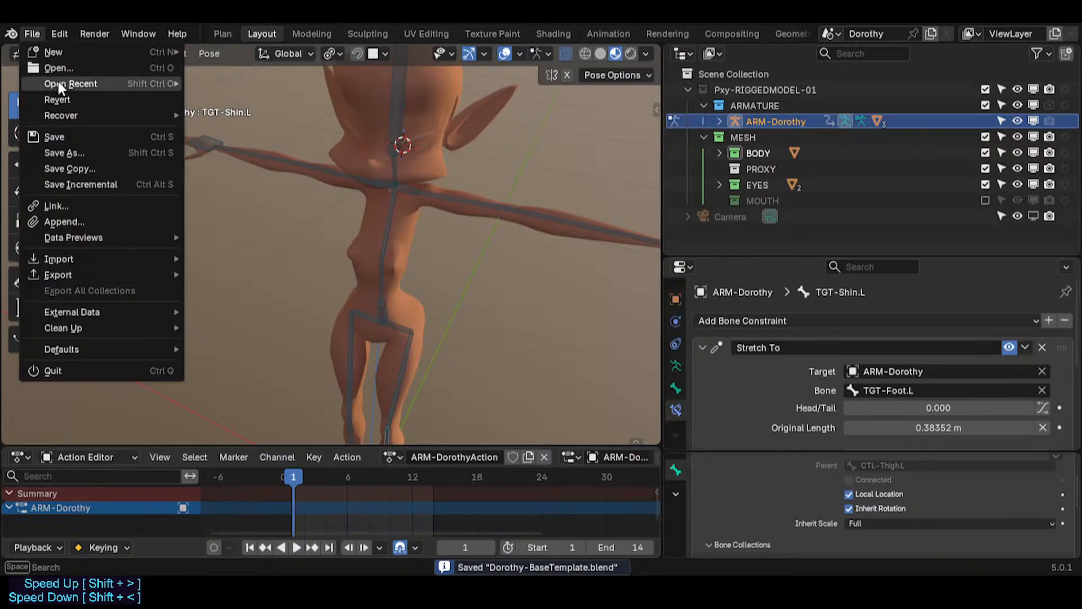
mouse_move(58, 81)
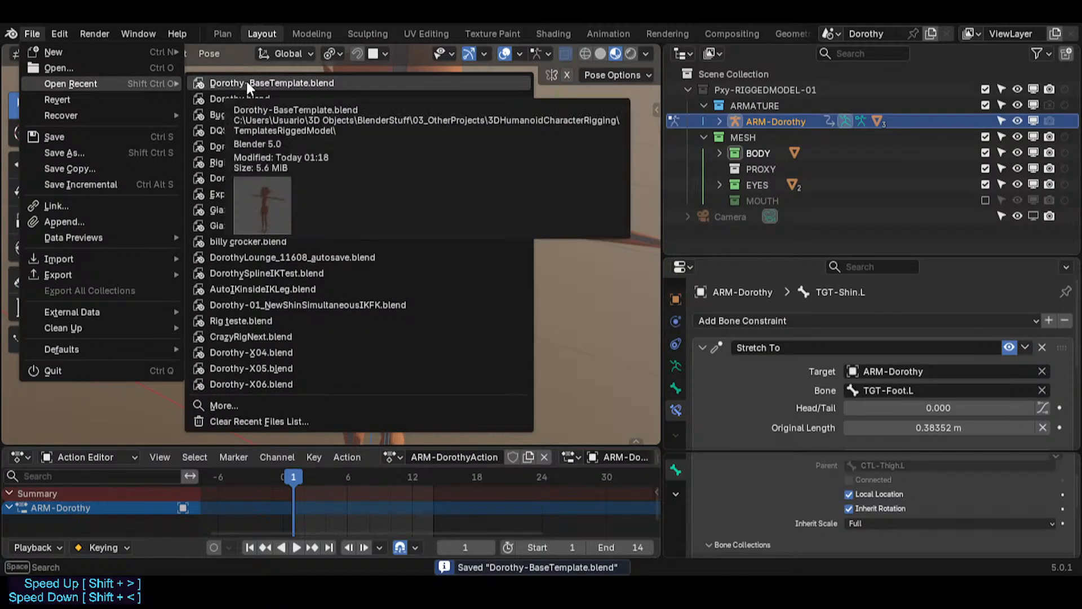
left_click(252, 99)
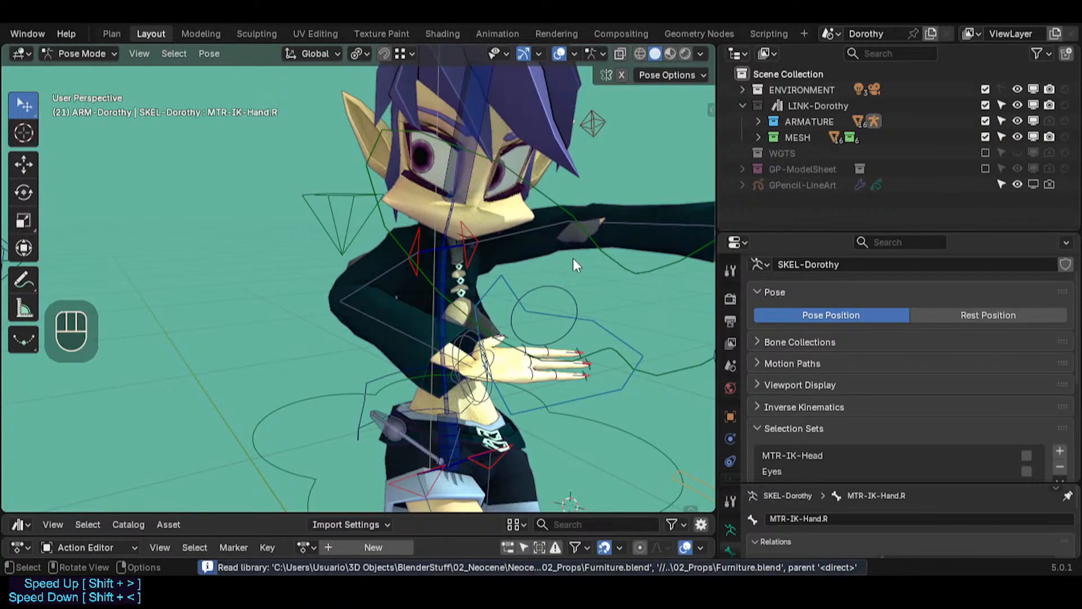
Step: Inspect the left hand's control bones of the linked Dorothy rig up close
middle_click_drag(572, 259, 209, 274, "shift")
scroll(343, 249, "up", 2)
mouse_move(344, 249)
middle_mouse_down()
mouse_move(359, 283)
mouse_move(324, 253)
middle_mouse_up()
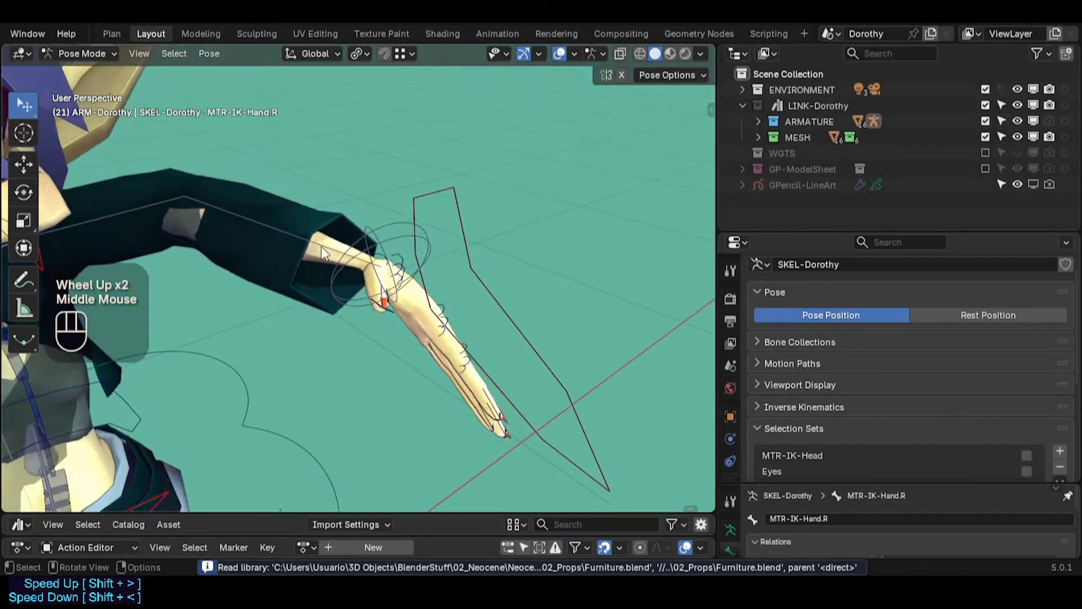
left_click(319, 248)
left_click(430, 245)
left_click(432, 308)
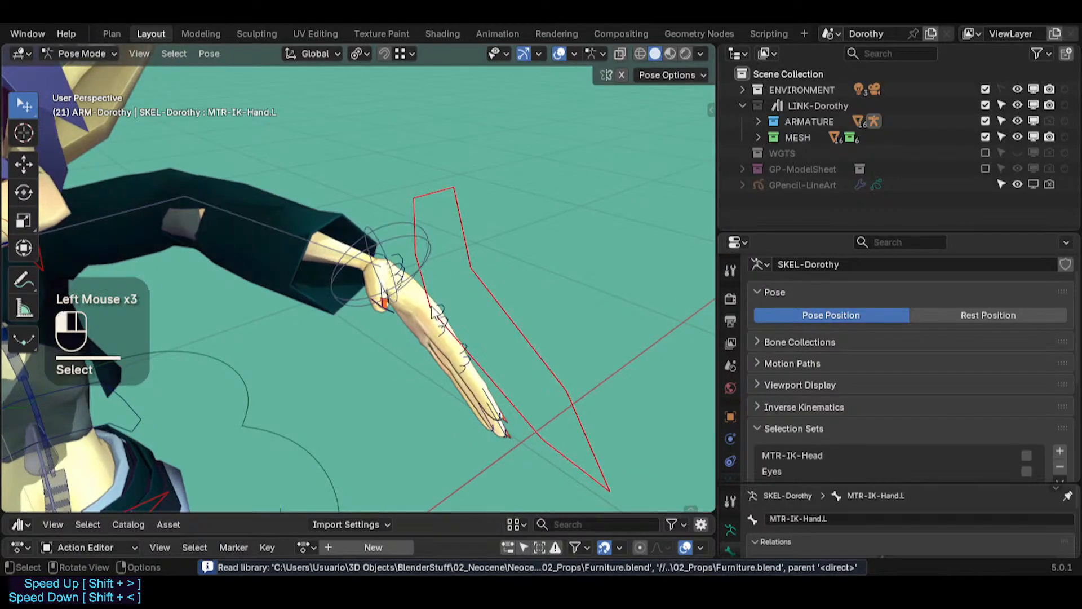
left_click(443, 306)
left_click(445, 340)
key("ctrl+2")
left_click(441, 307)
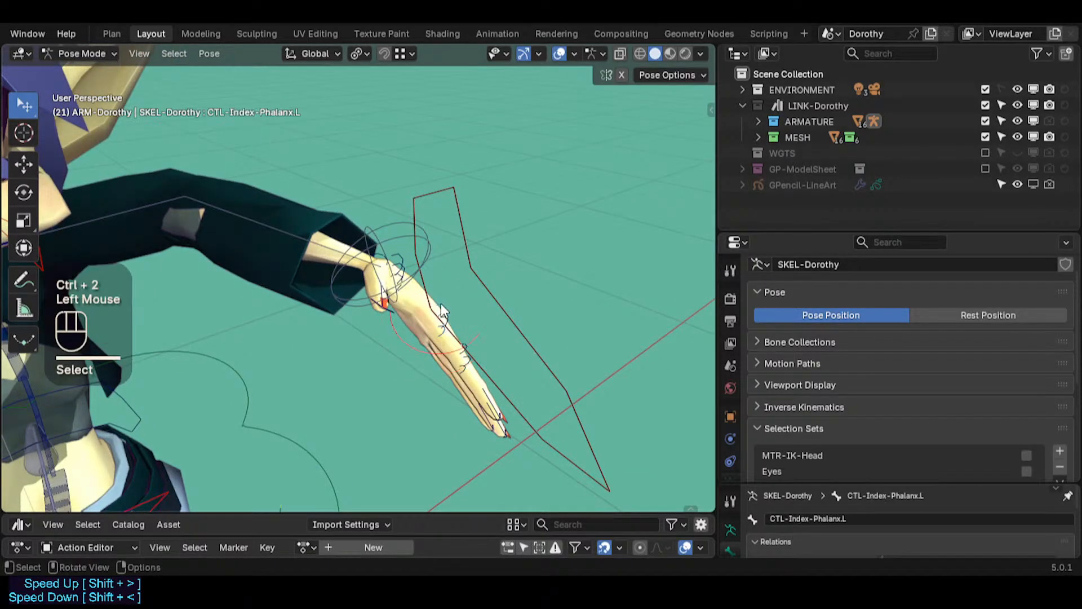
Step: Inspect the left arm's forearm, upper arm and shoulder controls
left_click(266, 225)
scroll(297, 249, "down", 2)
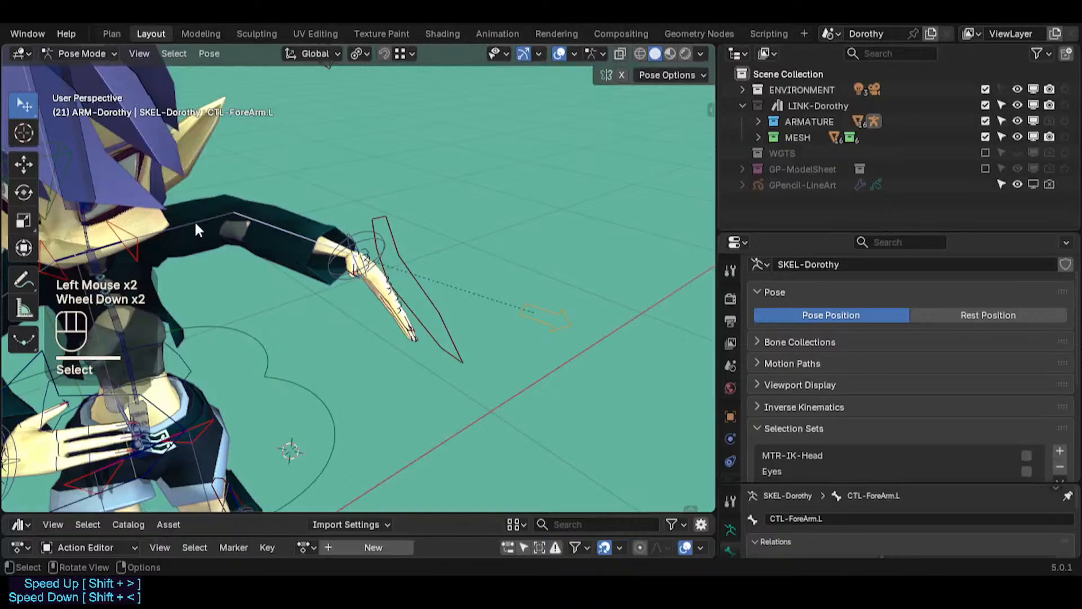
left_click(195, 223)
left_click(292, 227)
left_click(206, 223)
left_click(204, 223)
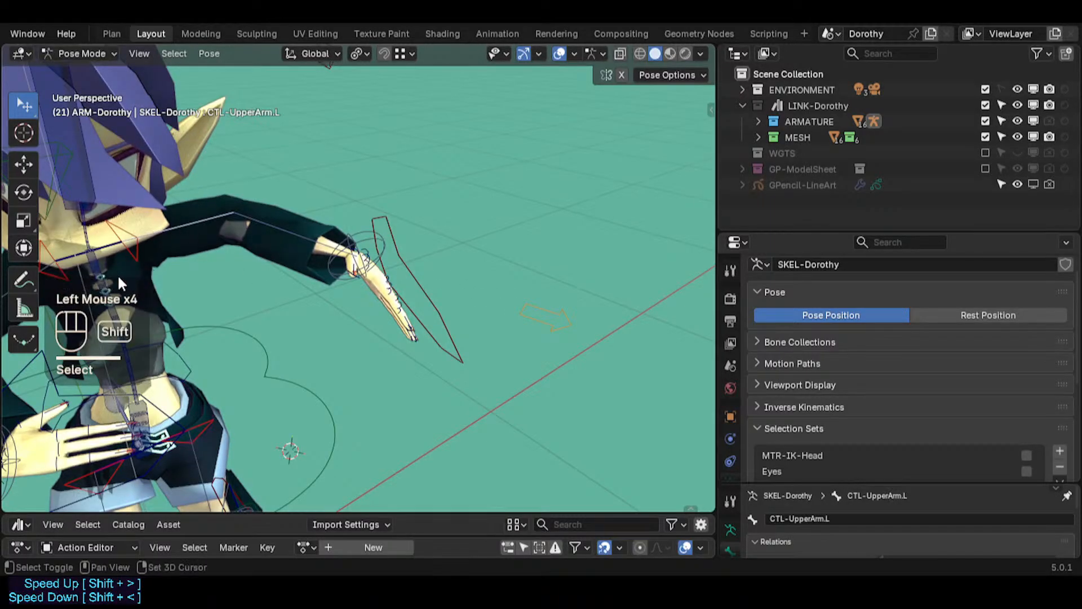
left_click(105, 249)
middle_click_drag(133, 254, 177, 235)
middle_click_drag(177, 236, 274, 197, "shift")
middle_click_drag(273, 197, 230, 195)
left_click(234, 204)
left_click(235, 204)
key("ctrl+2")
key("ctrl+2")
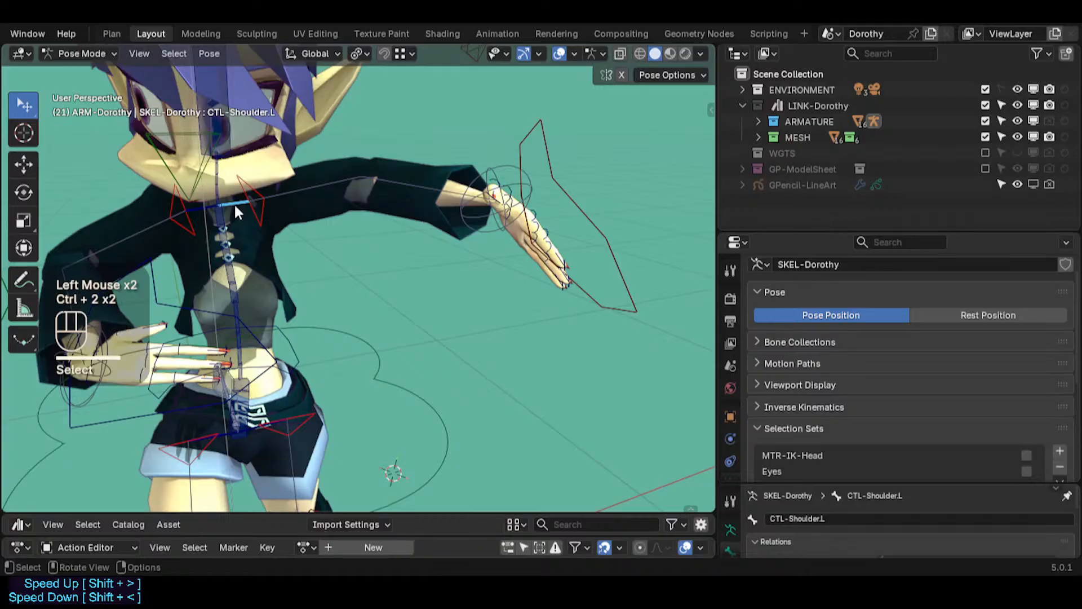
left_click(239, 205)
Step: Move the left shoulder control to test the arm's response
key("g")
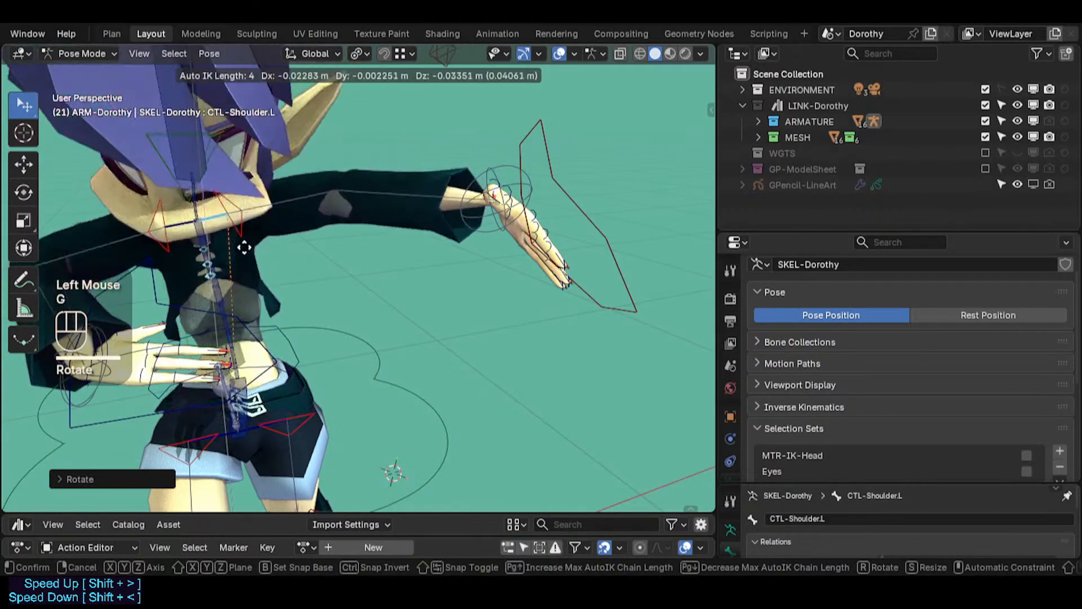
left_click(257, 218)
left_click(287, 178)
left_click(386, 179)
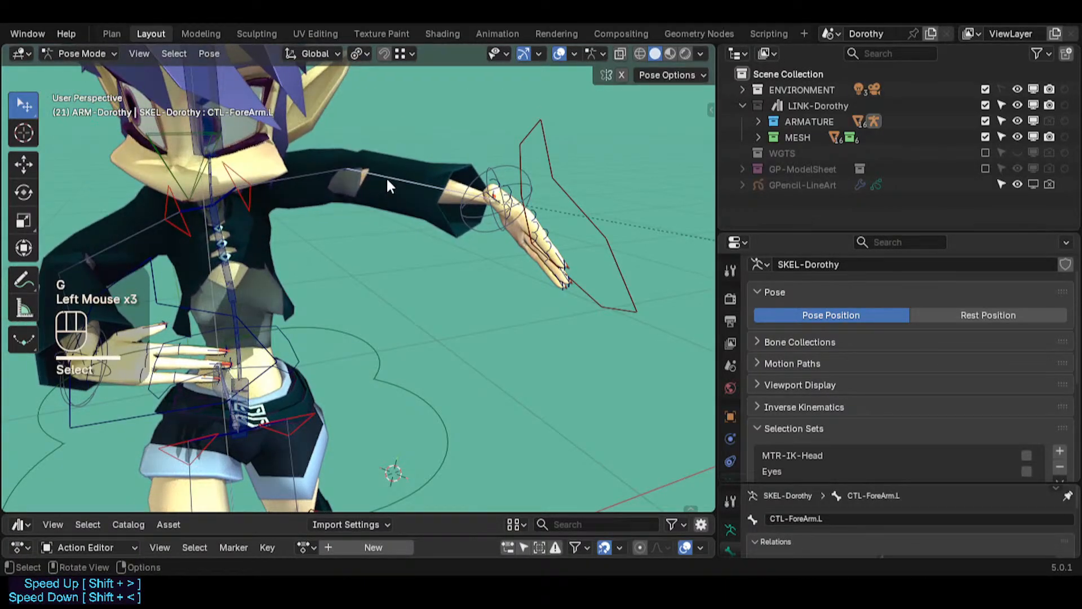
Step: Inspect the torso, leg and hand controls from different angles
left_click(247, 304)
left_click(341, 382)
left_click(296, 408)
left_click(296, 449)
middle_click_drag(311, 454, 323, 293, "shift")
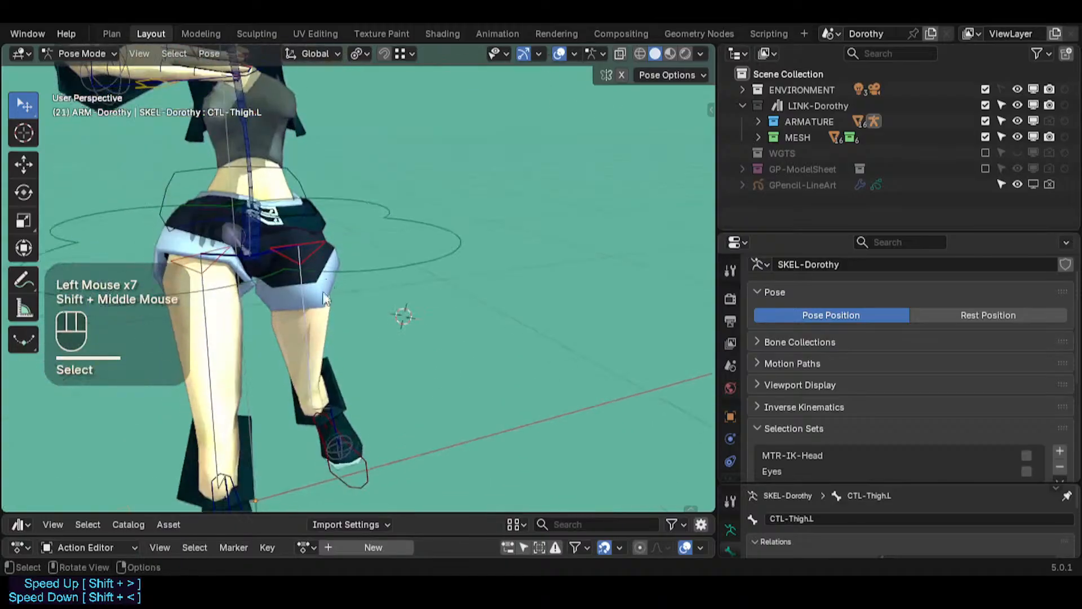
scroll(339, 395, "down", 2)
left_click(338, 396)
left_click(332, 377)
middle_click_drag(332, 377, 379, 292)
scroll(286, 367, "up", 2)
scroll(389, 288, "up", 2)
left_click(422, 243)
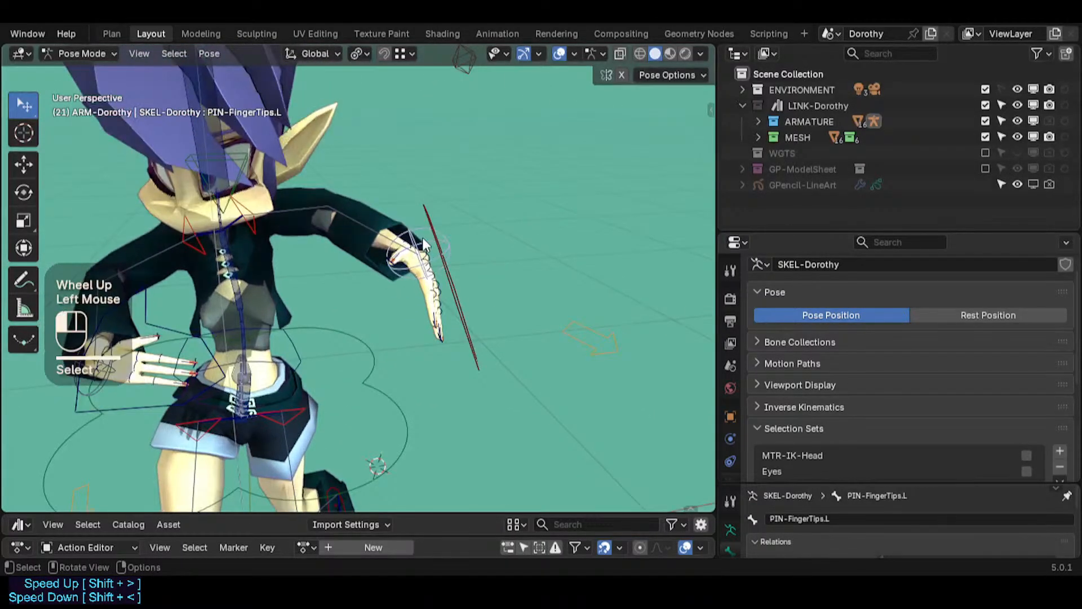
scroll(428, 246, "up", 2)
middle_click_drag(443, 252, 508, 265)
left_click(440, 260)
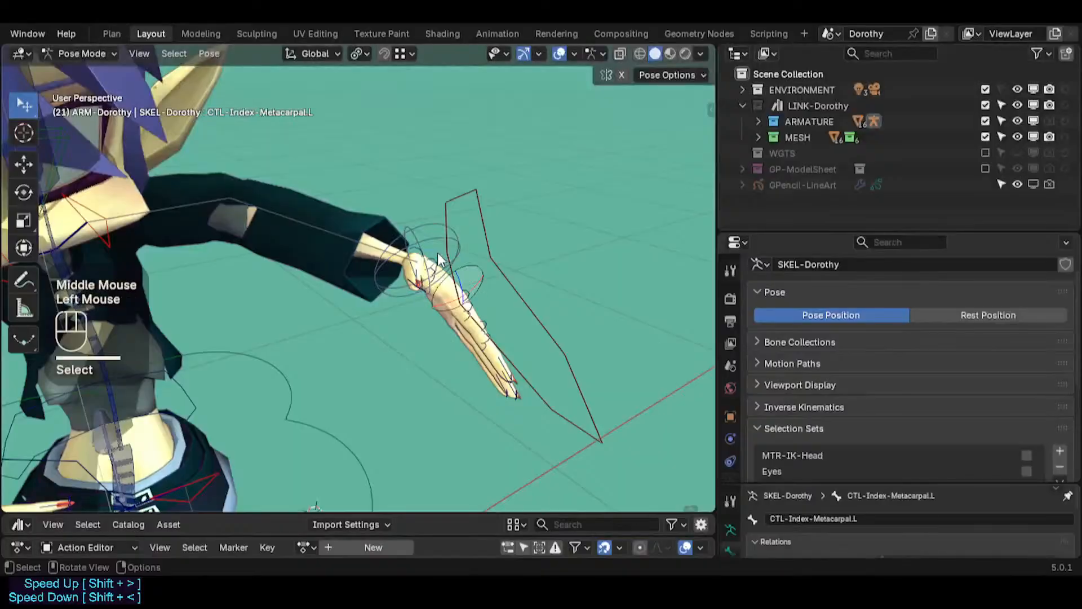
middle_click_drag(434, 287, 369, 171)
scroll(397, 289, "up", 1)
left_click(369, 171)
left_click(194, 141)
middle_click_drag(194, 141, 193, 151)
Step: Rotate the left shoulder control to test the arm's response
key("r")
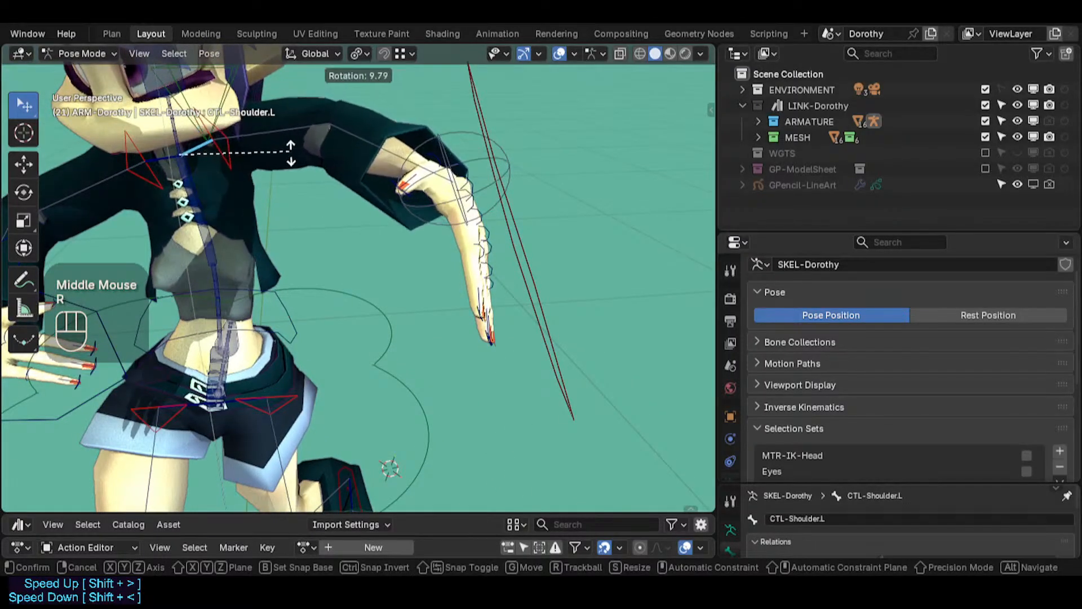
left_click(289, 151)
left_click(155, 158)
left_click(207, 154)
middle_click_drag(199, 142, 161, 215, "shift")
scroll(243, 225, "down", 1)
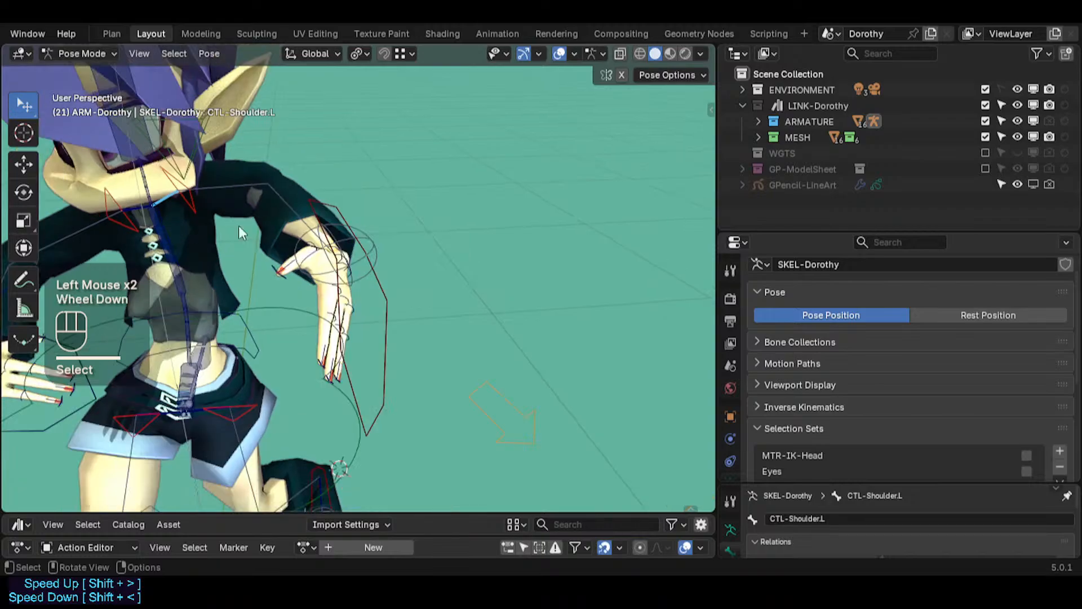
Step: Inspect the left thumb and finger control bones up close
scroll(292, 236, "up", 2)
scroll(292, 242, "down", 1)
scroll(291, 244, "up", 1)
left_click(301, 273)
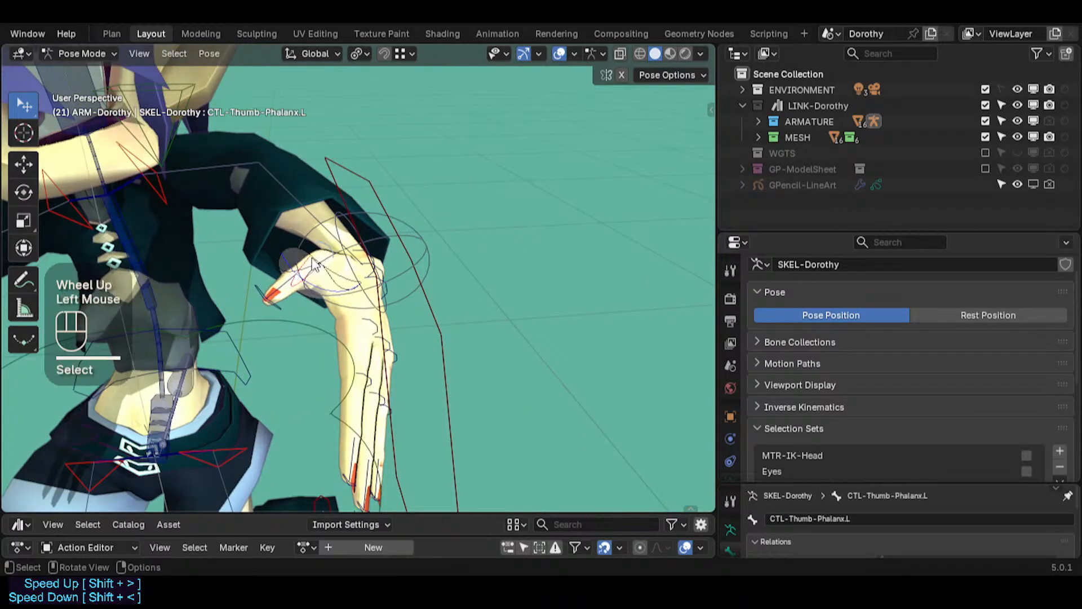
middle_click_drag(302, 273, 333, 242)
scroll(395, 280, "up", 2)
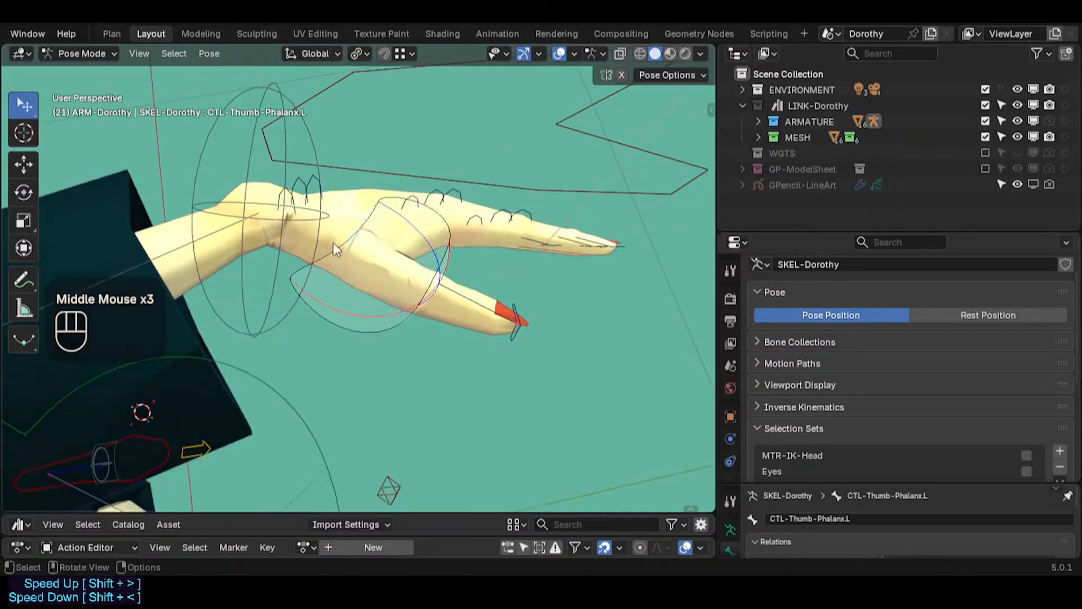
left_click(286, 215)
middle_click_drag(285, 216, 451, 321)
key("a")
scroll(351, 334, "down", 1)
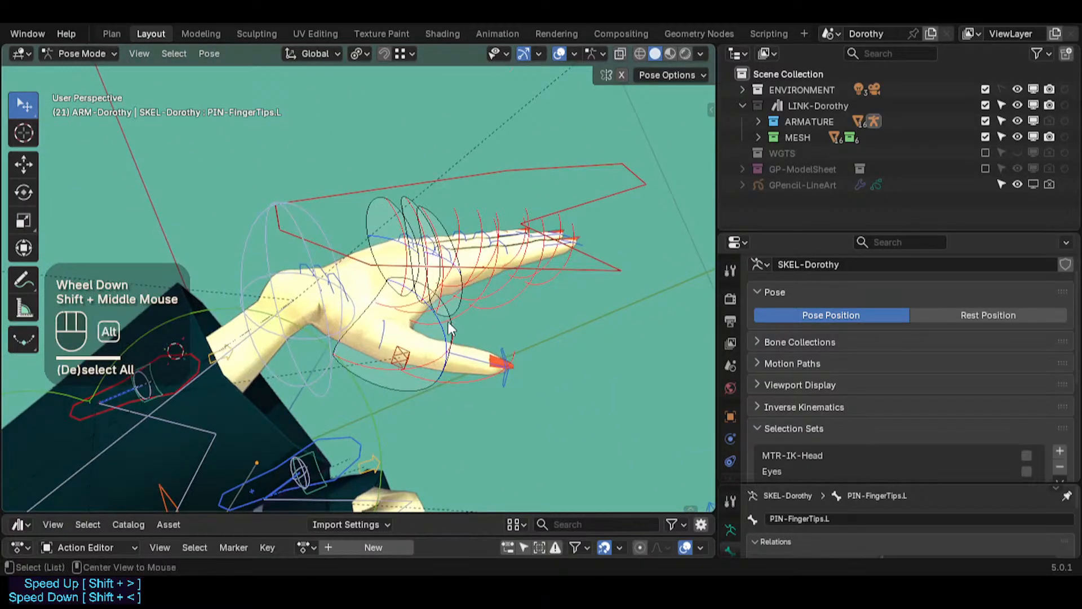
left_click(382, 332)
scroll(384, 332, "up", 1)
left_click(385, 334)
middle_click_drag(386, 336, 472, 322)
left_click(489, 348)
left_click(485, 369)
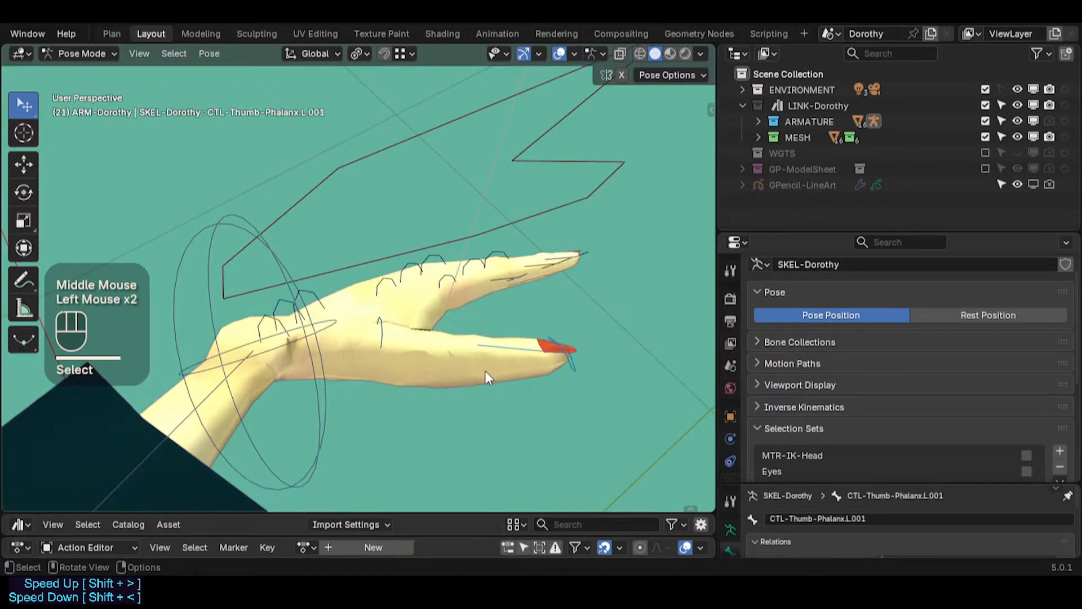
left_click(503, 356)
middle_click_drag(405, 339, 359, 241, "shift")
left_click(474, 322)
Step: Select all bones and clear their pose transforms
key("a")
scroll(343, 247, "down", 3)
scroll(347, 259, "down", 2)
key("alt+q")
key("alt+q")
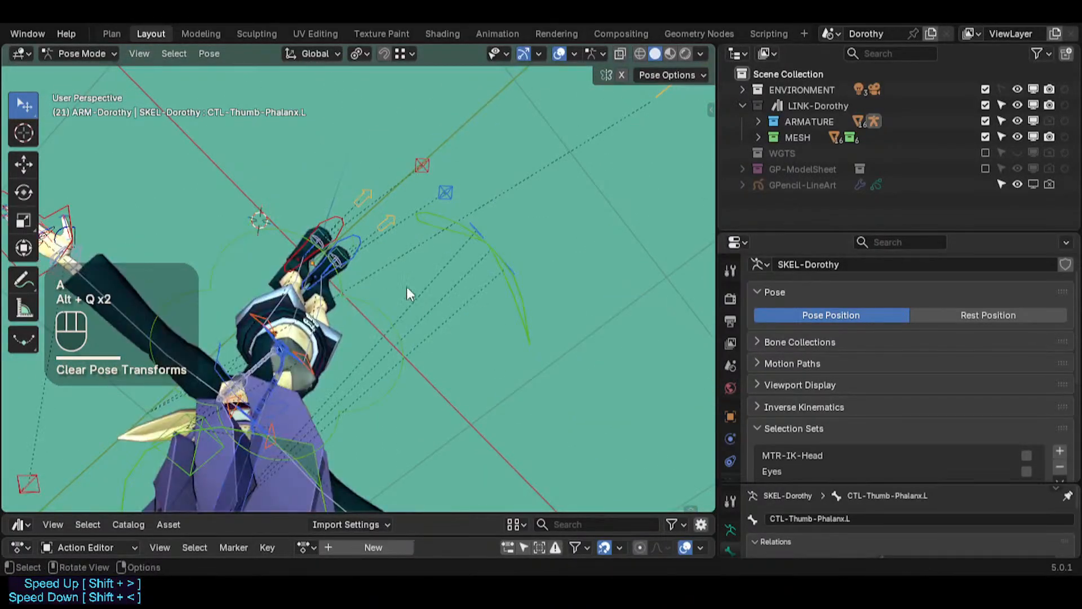
Step: Zoom in on the left hand and select among the thumb and fingertip control bones
middle_click_drag(407, 286, 322, 518)
middle_click_drag(471, 412, 393, 337, "shift")
middle_click_drag(479, 393, 331, 329, "shift")
scroll(477, 398, "up", 8)
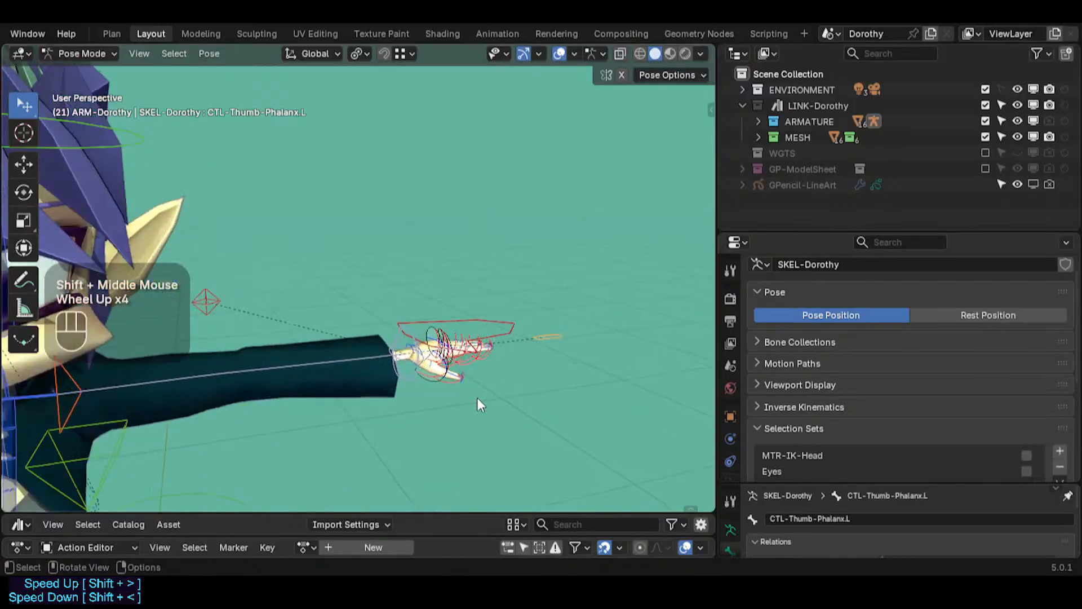
scroll(390, 334, "down", 1)
key("shift+grave")
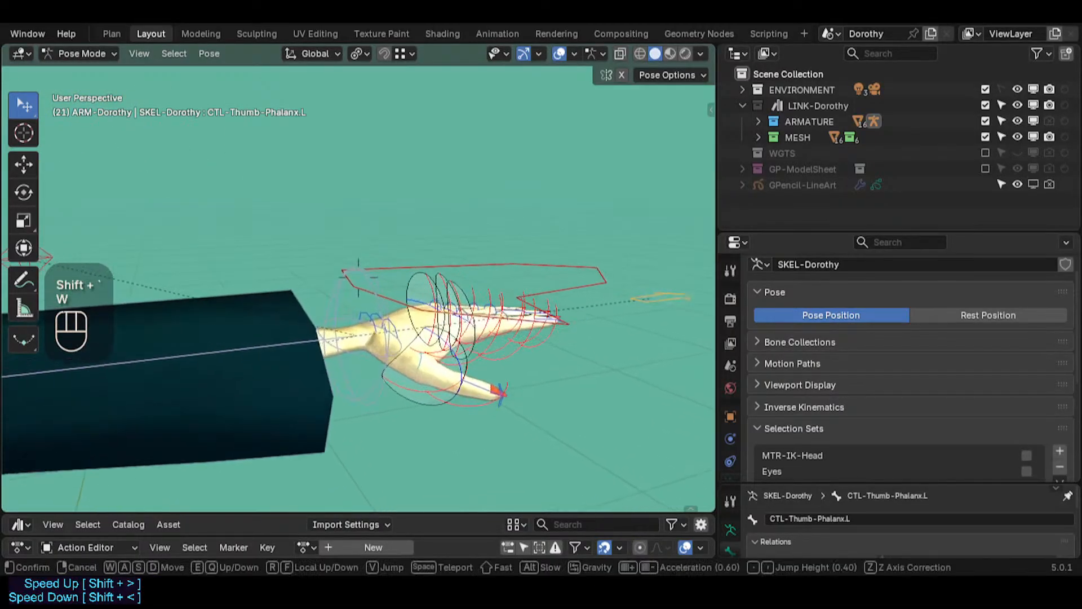
key("w")
key("w")
left_click(396, 367)
key("alt+a")
left_click(442, 397)
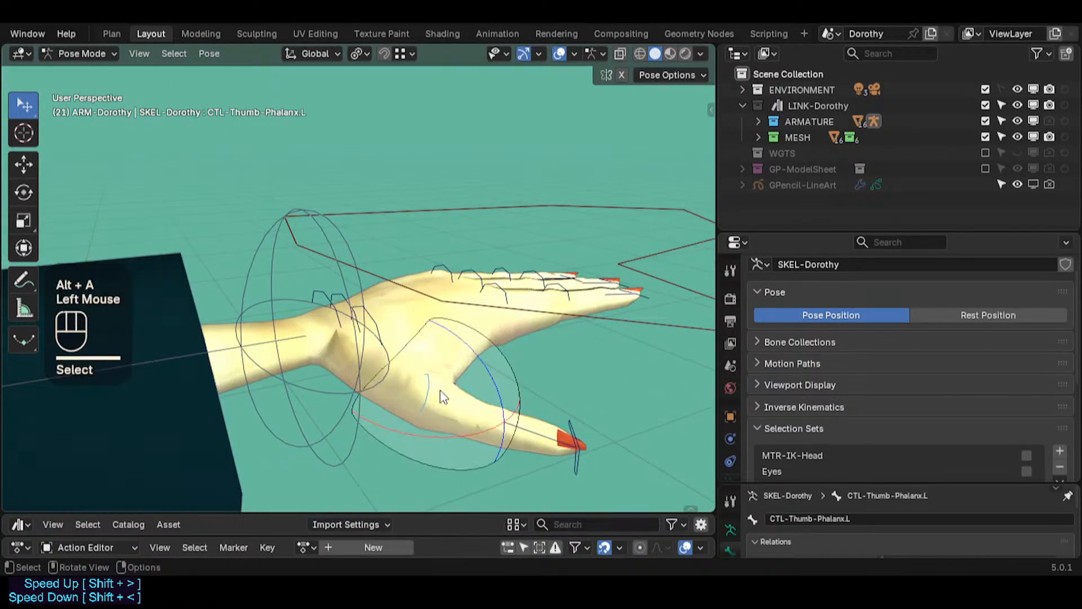
key("a")
left_click(372, 343)
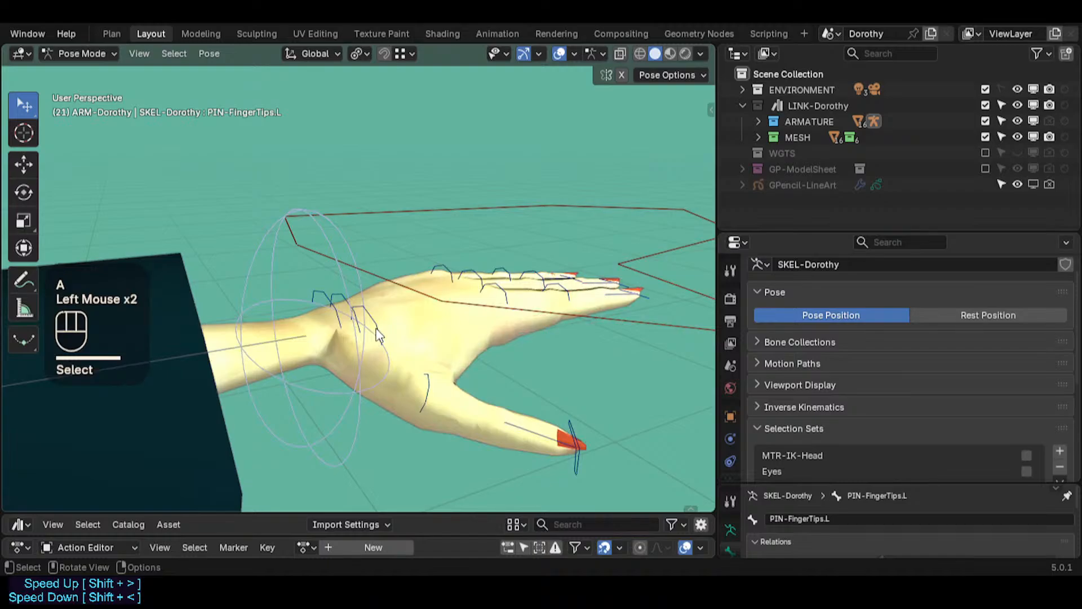
left_click(377, 336)
left_click(425, 394)
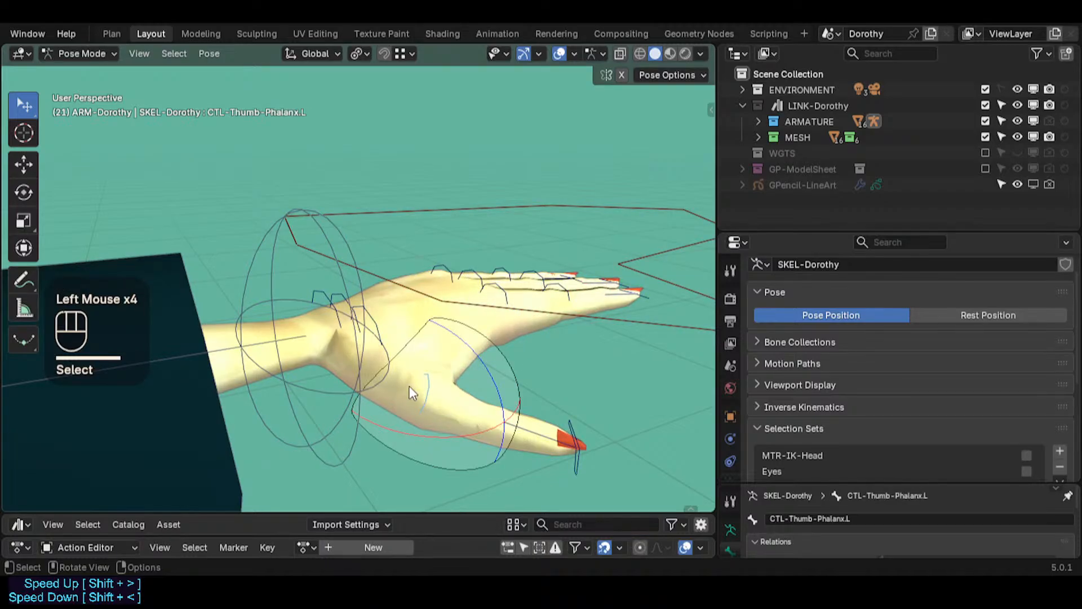
left_click(357, 385)
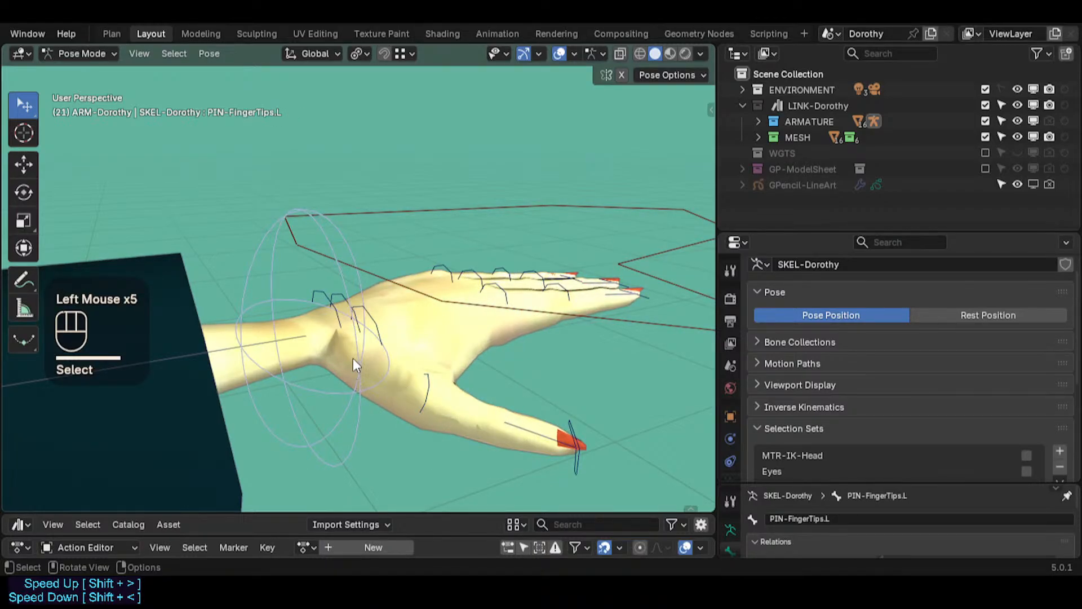
Step: Un-solo all bone collections and reveal the hidden bones around the left hand
scroll(369, 348, "down", 1)
key("q")
left_click(418, 344)
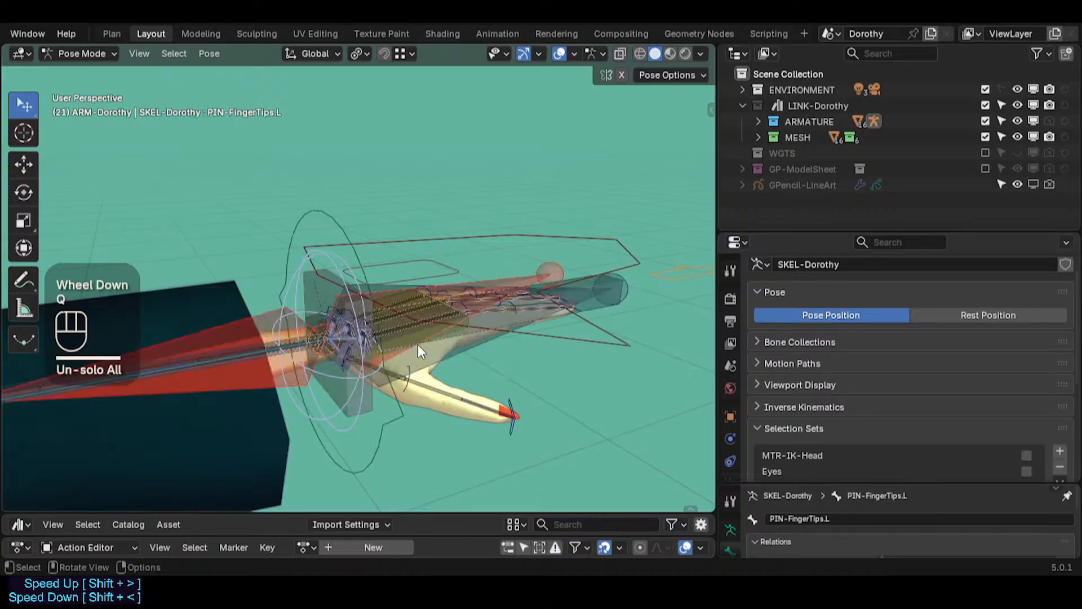
middle_click_drag(417, 343, 428, 388)
scroll(310, 359, "up", 2)
mouse_move(310, 360)
middle_mouse_down()
mouse_move(324, 371)
mouse_move(301, 371)
middle_mouse_up()
key("ctrl+4")
scroll(350, 372, "up", 1)
left_click(402, 372)
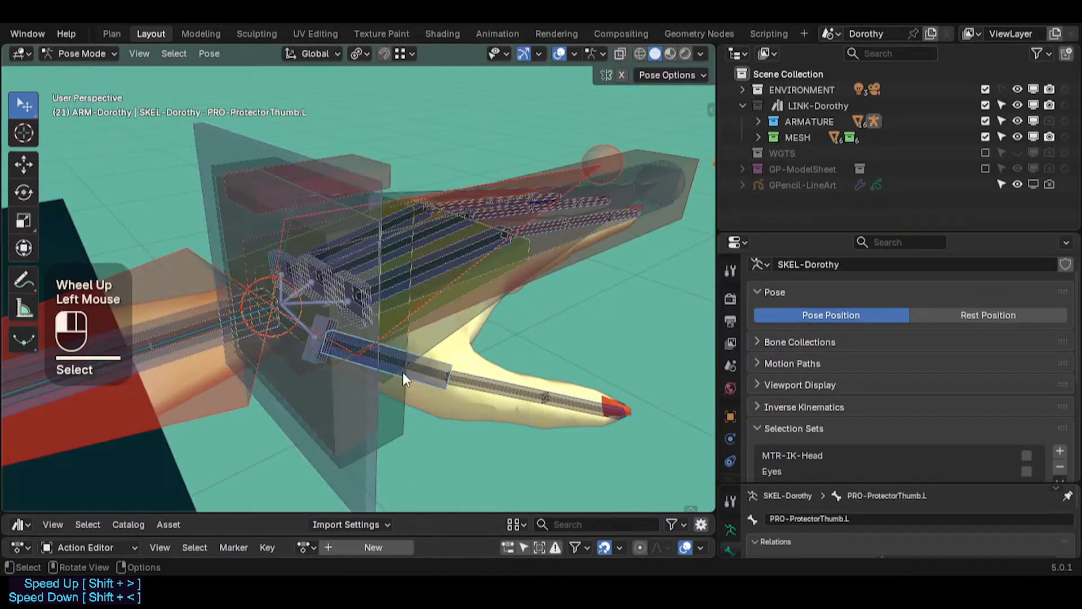
key("ctrl+4")
left_click(319, 364)
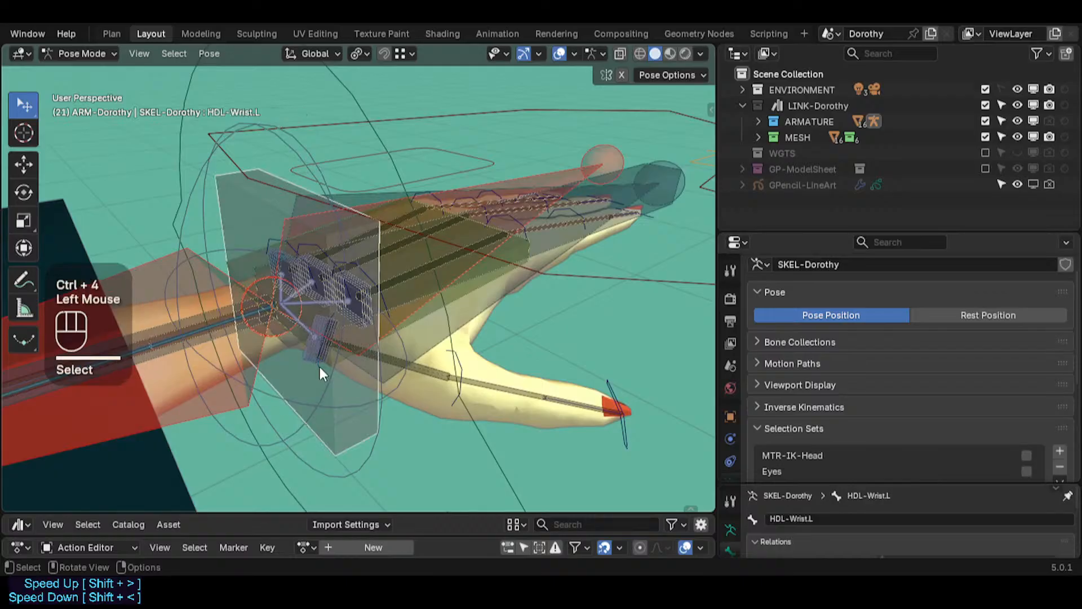
left_click(319, 364)
middle_click_drag(319, 364, 410, 348)
key("alt+h")
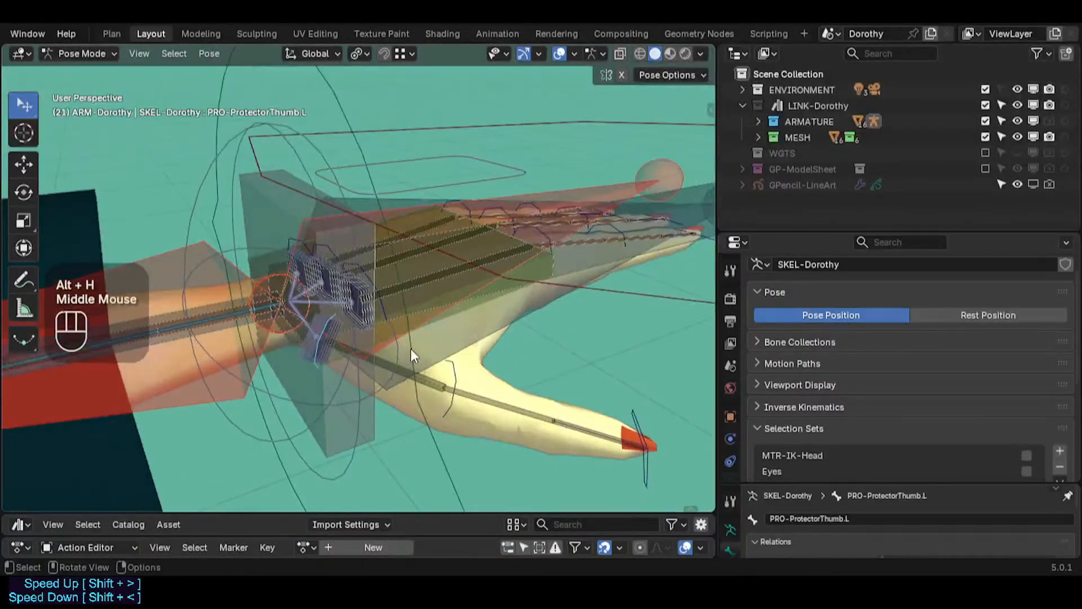
Step: Cycle through the overlapping wrist bones to the left thumb protector bone and trackball-rotate it
key("r")
key("Escape")
scroll(377, 338, "down", 2)
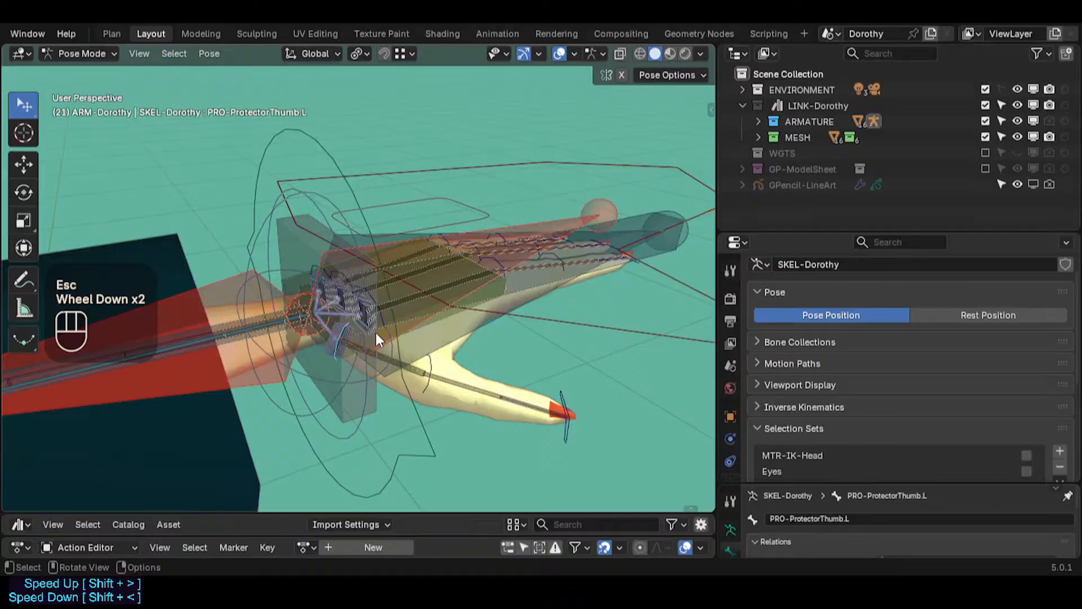
left_click(425, 384)
left_click(337, 360)
left_click(337, 359)
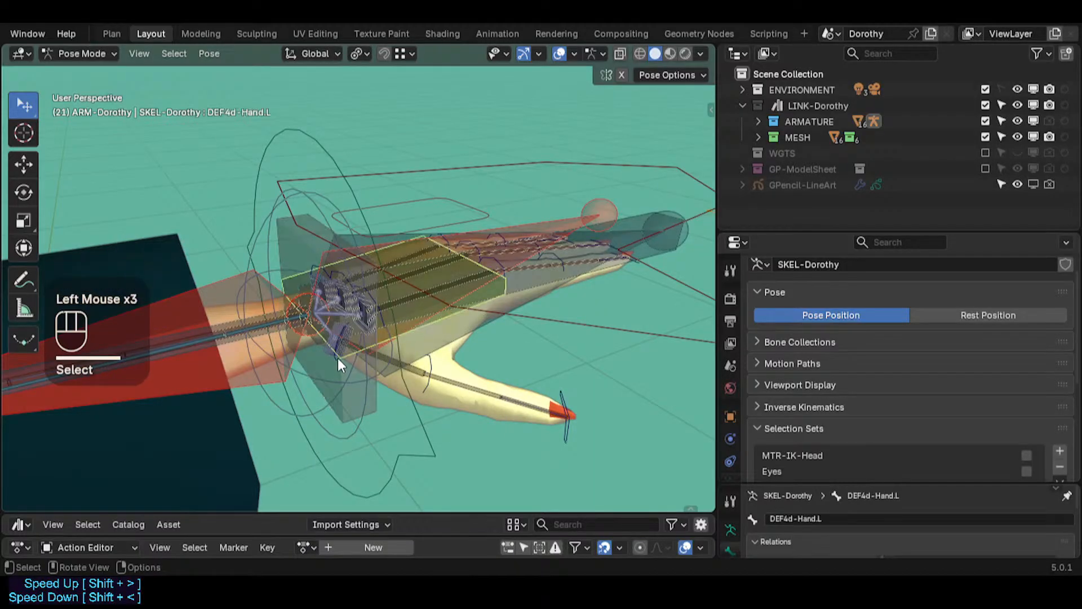
left_click(337, 358)
left_click(337, 358)
left_click(336, 356)
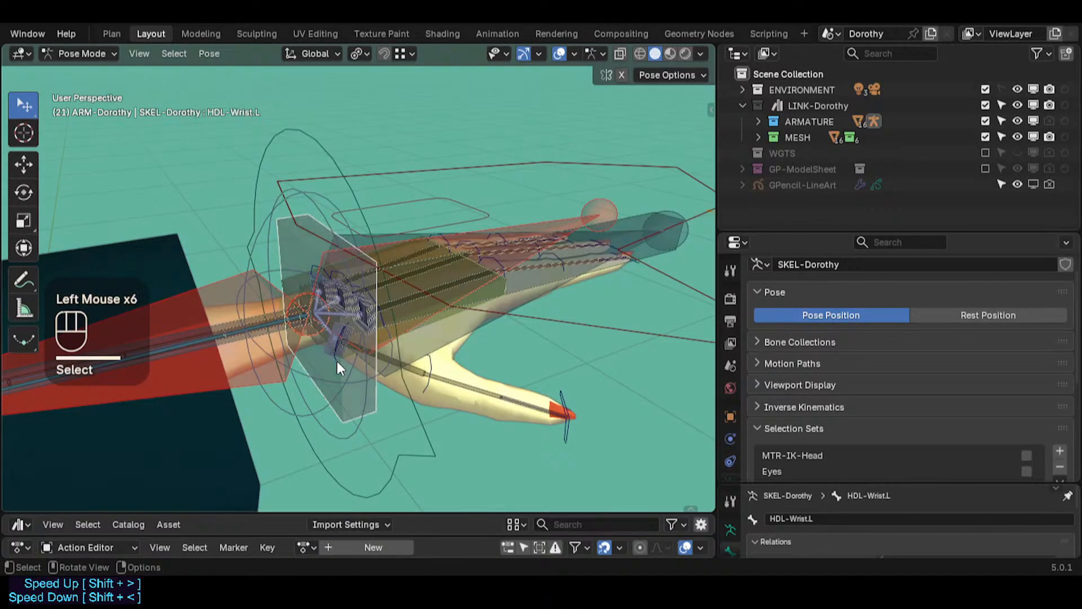
left_click(336, 358)
mouse_move(335, 359)
middle_mouse_down()
mouse_move(393, 358)
mouse_move(344, 361)
middle_mouse_up()
key("r")
key("r")
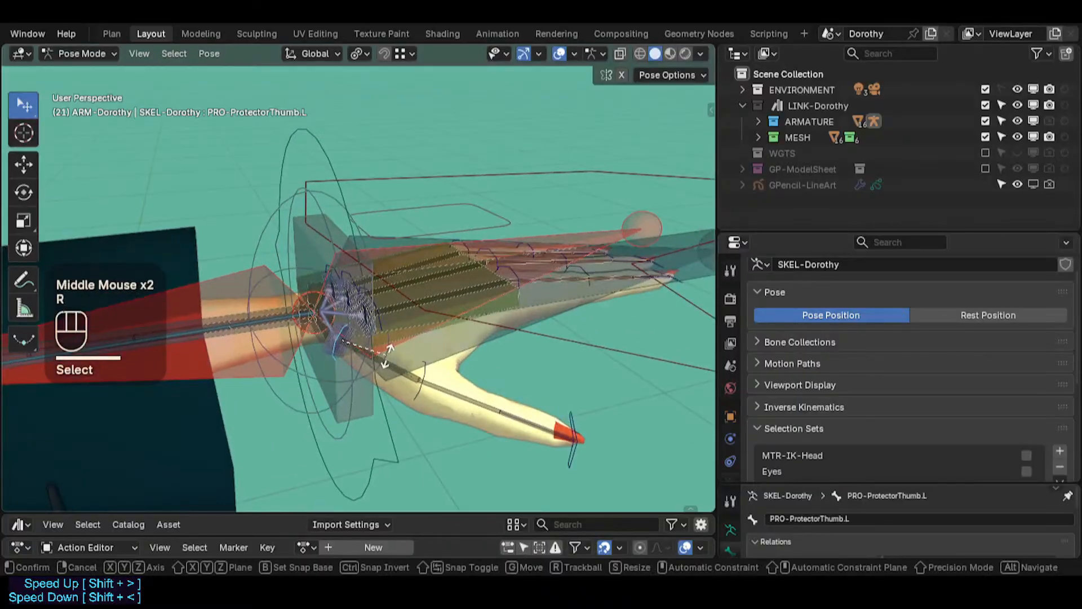
left_click(407, 375)
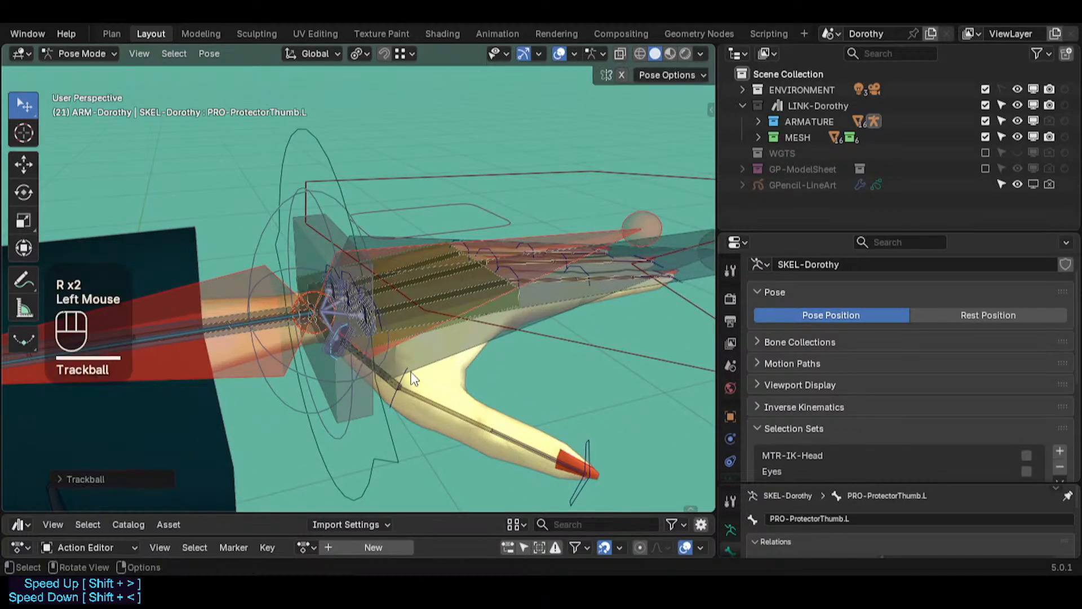
Step: Inspect the bones stacked at the left wrist by cycling through overlapping selections
left_click(412, 373)
left_click(332, 355)
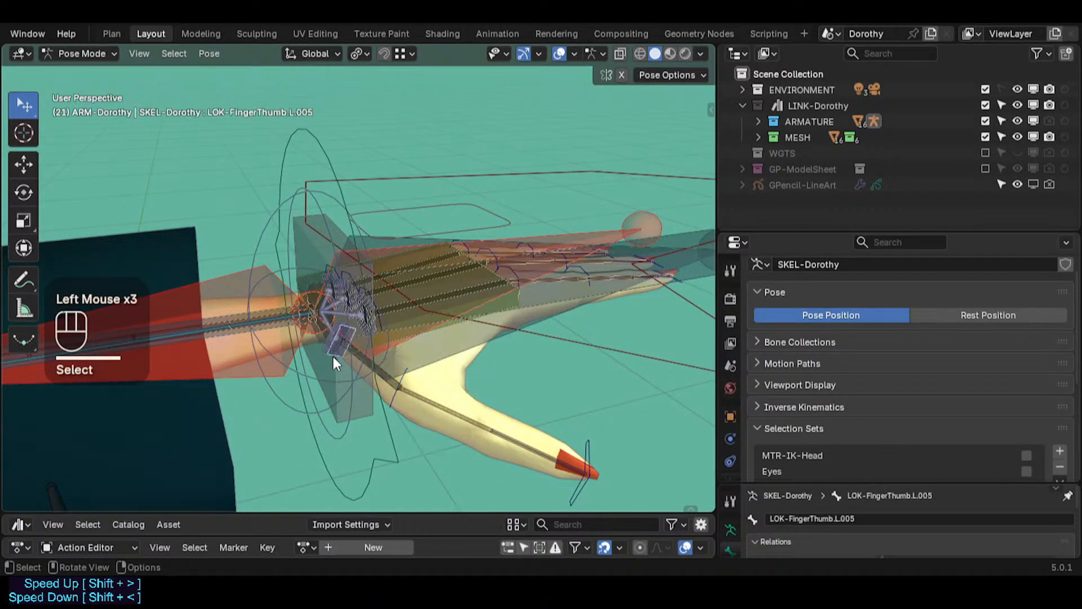
left_click(333, 355)
left_click(332, 355)
left_click(319, 357)
middle_click_drag(318, 354, 332, 334)
scroll(361, 332, "up", 2)
left_click(392, 364)
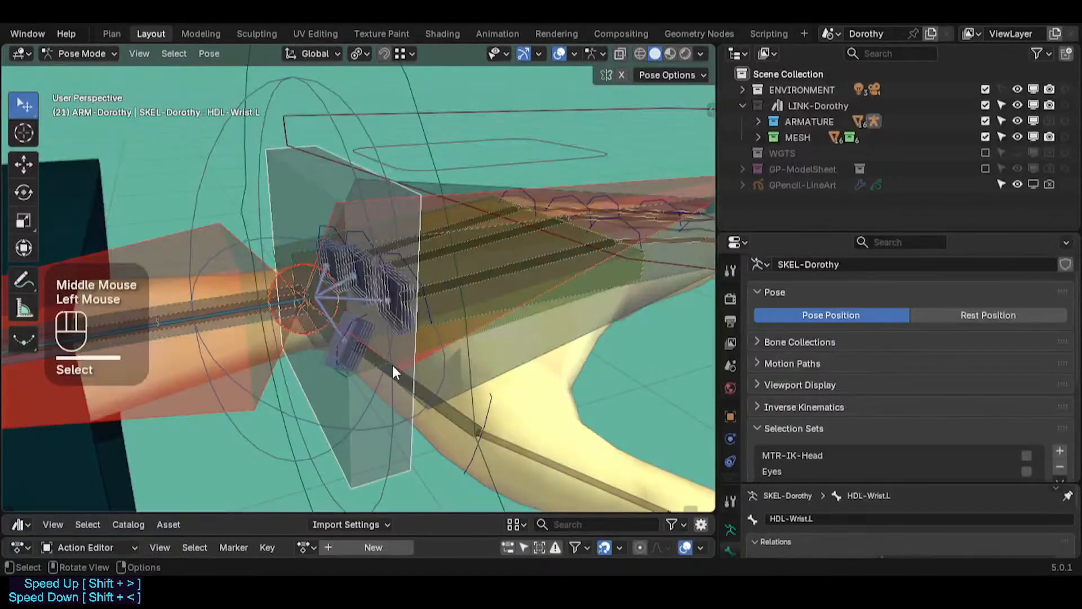
left_click(393, 366)
left_click(393, 366)
left_click(411, 381)
left_click(424, 394)
scroll(327, 326, "up", 2)
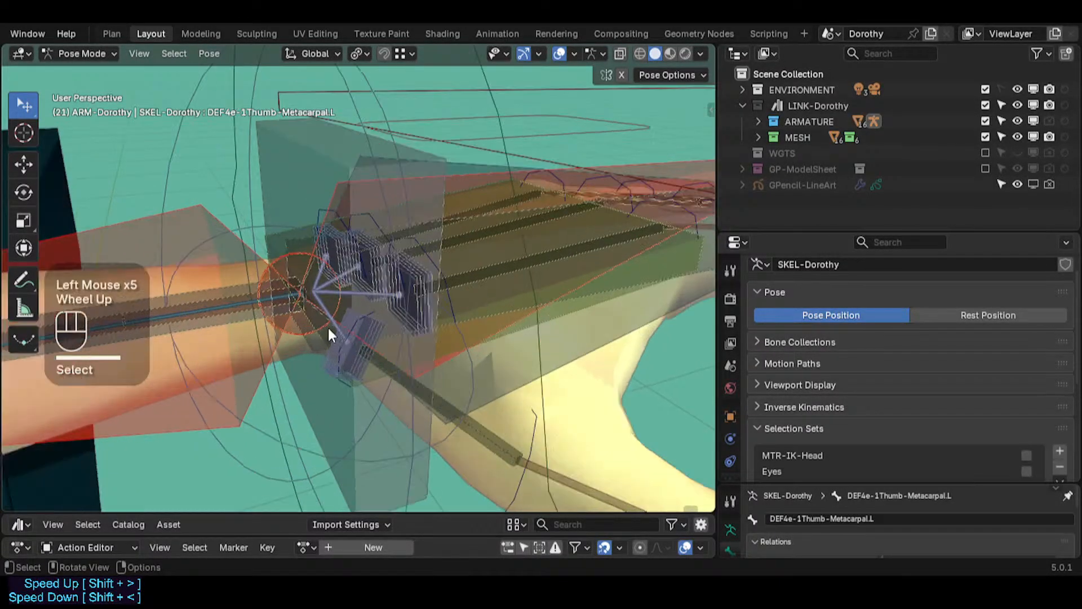
left_click(367, 310)
left_click(381, 304)
left_click(381, 303)
left_click(380, 303)
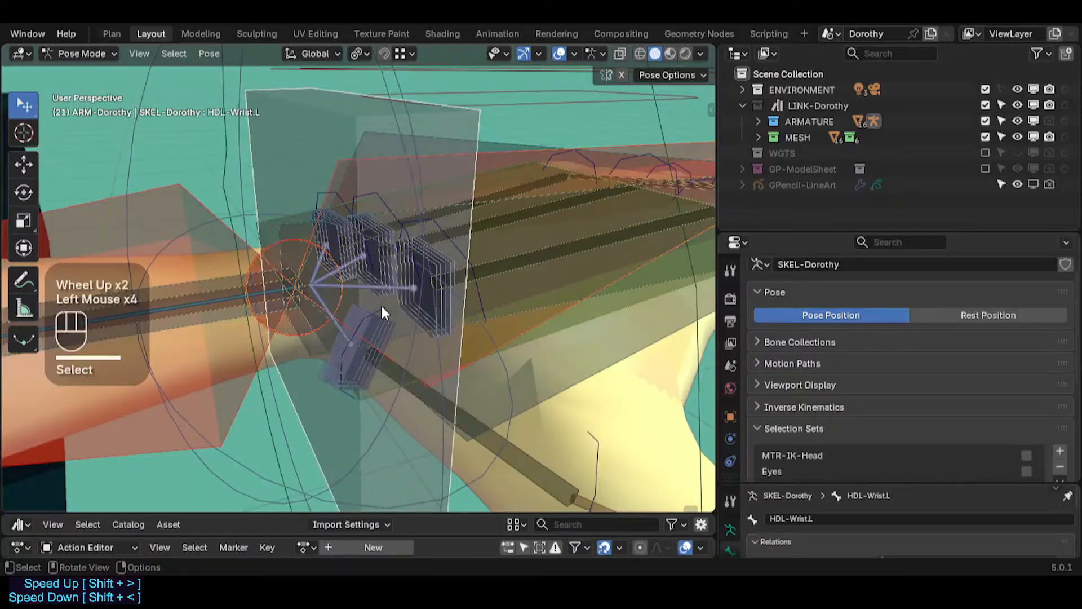
left_click(381, 303)
scroll(441, 337, "down", 4)
key("g")
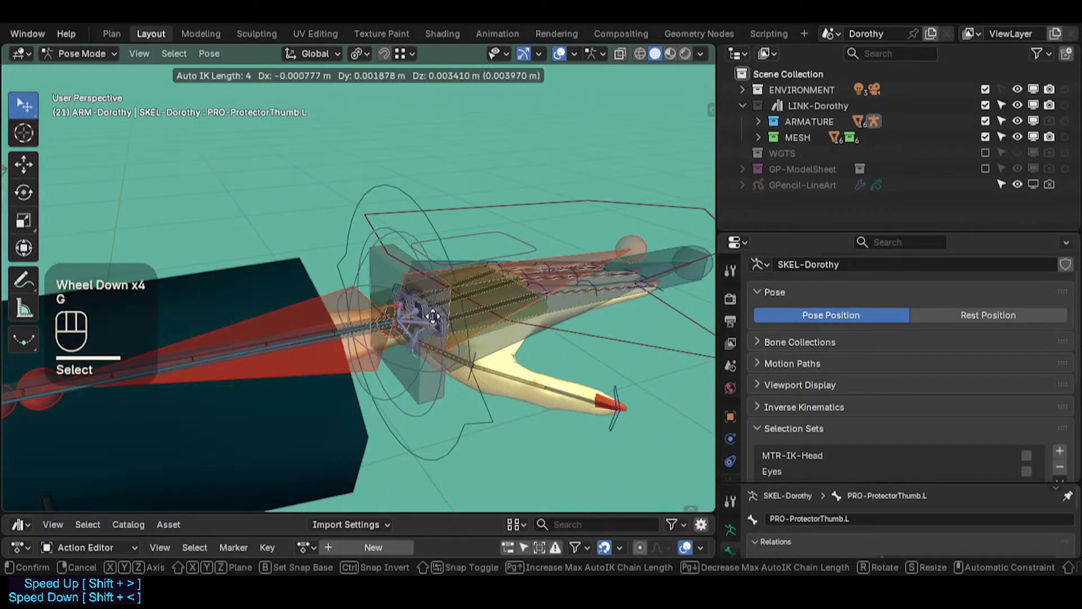
key("Escape")
scroll(788, 411, "down", 1)
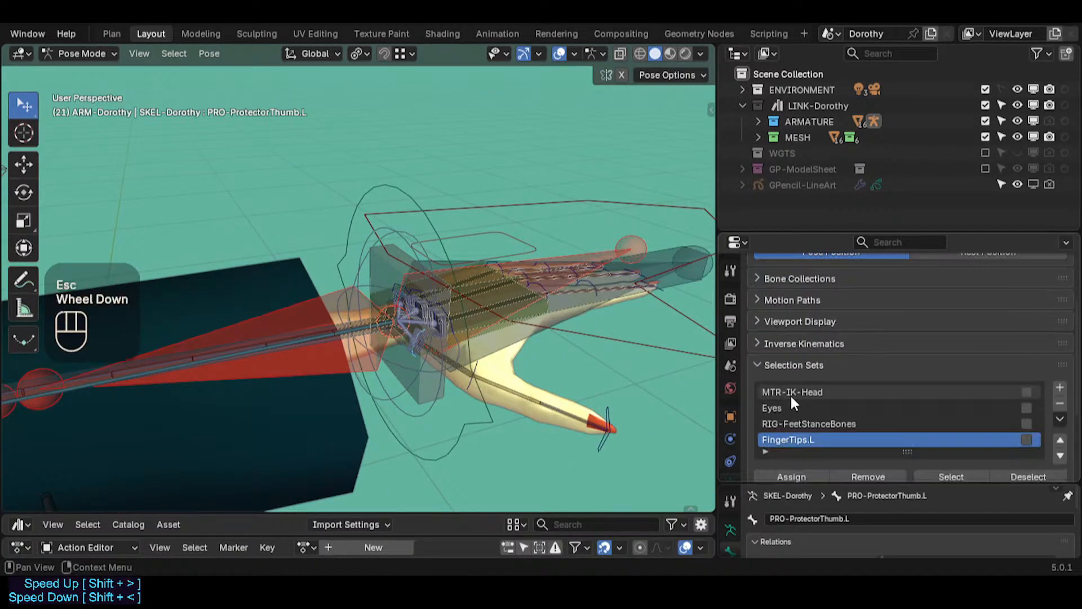
scroll(541, 370, "down", 1)
middle_click_drag(539, 367, 416, 354)
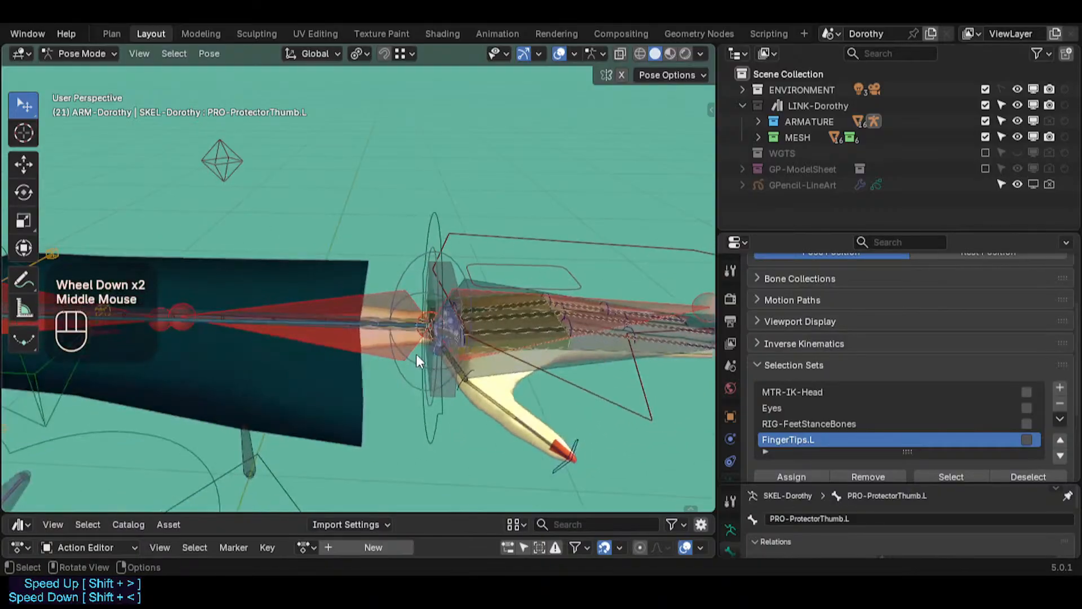
scroll(395, 353, "down", 7)
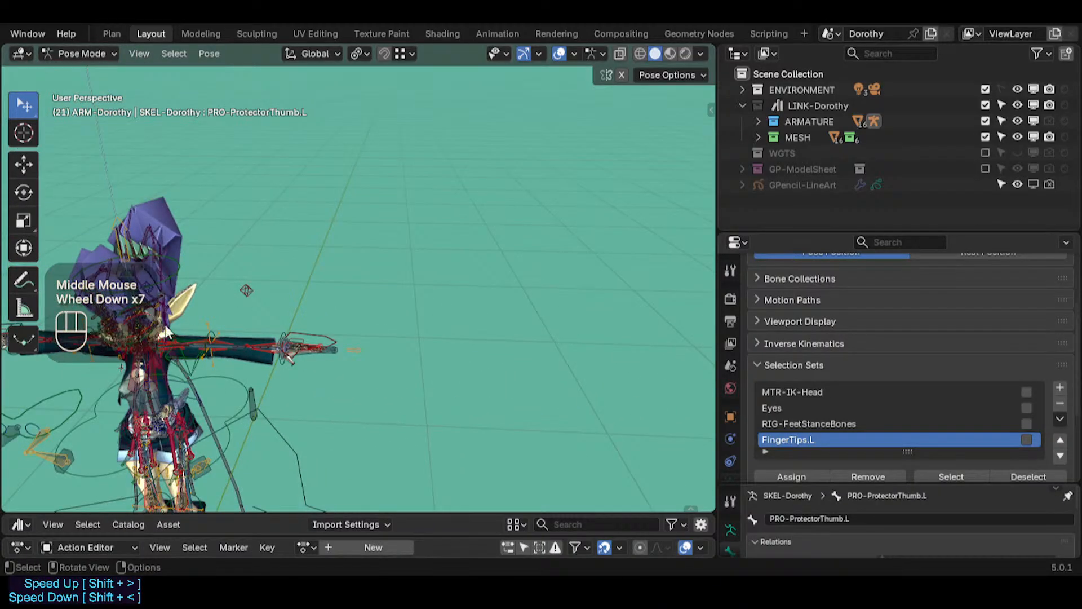
middle_click_drag(166, 332, 231, 322)
scroll(23, 31, "up", 3)
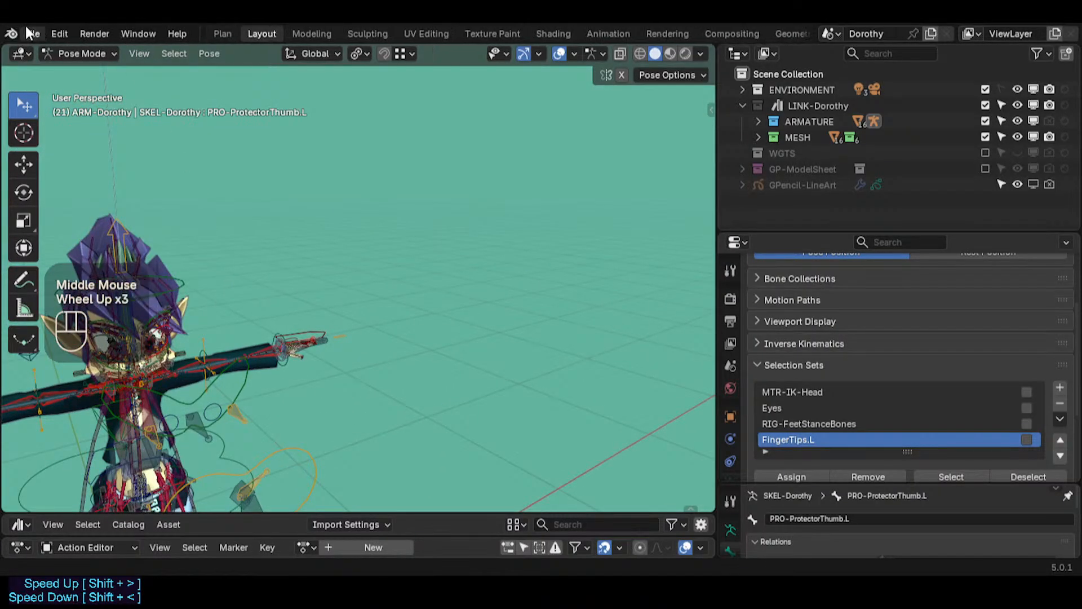
left_click(34, 31)
left_click(52, 66)
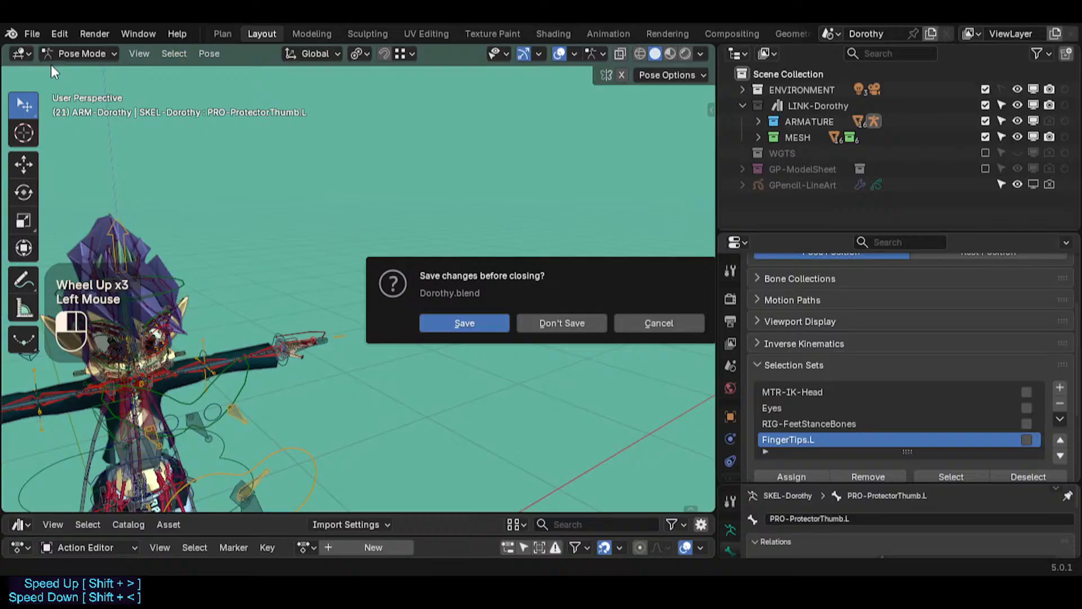
left_click(561, 327)
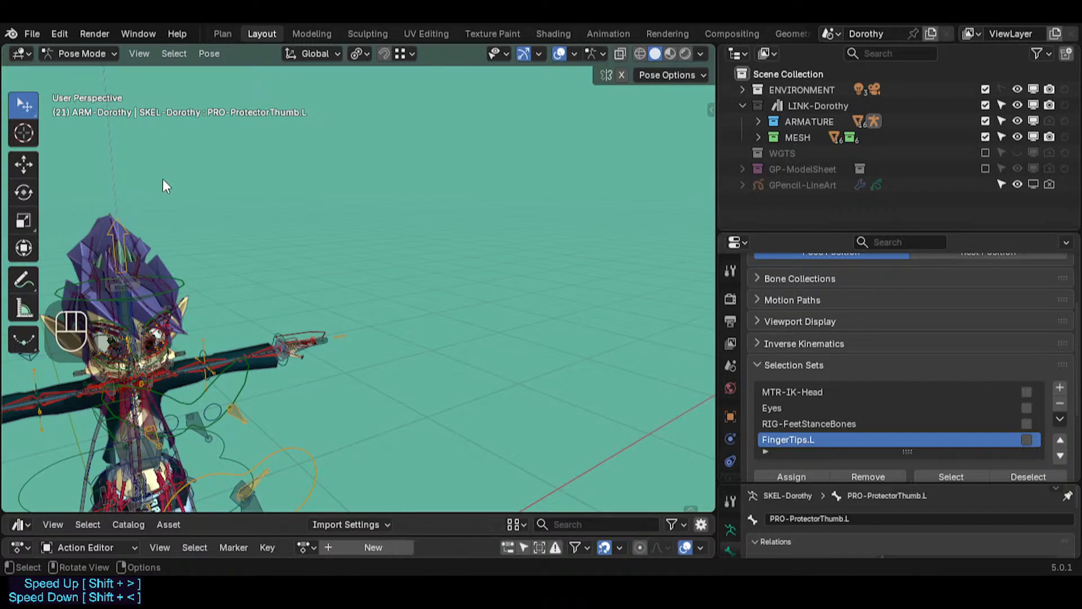
Step: Open the recent file Dorothy-BaseTemplate.blend without saving the current changes
left_click(30, 32)
mouse_move(64, 86)
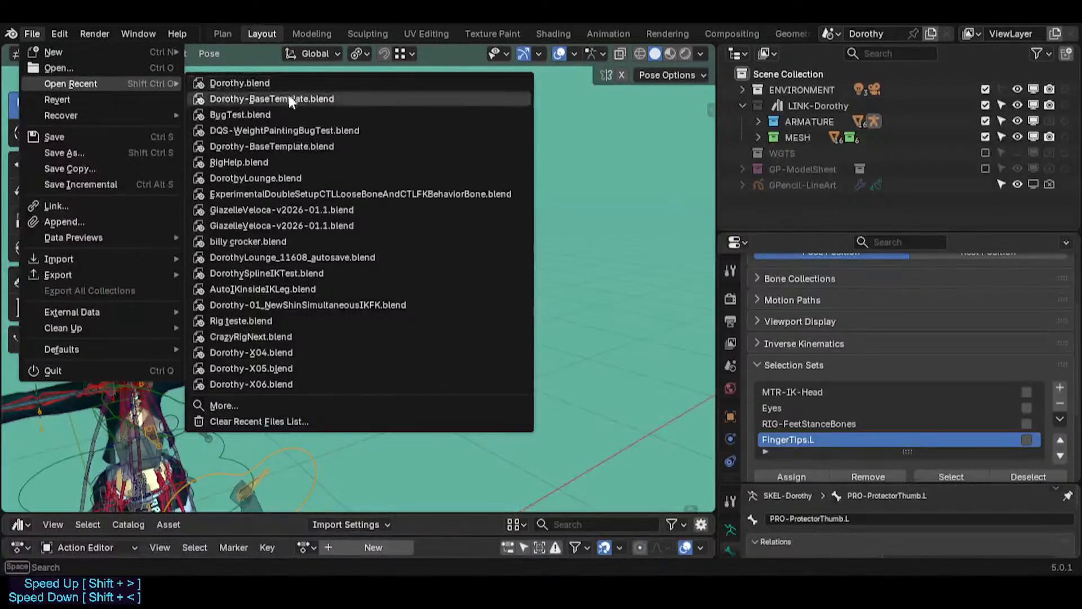
left_click(246, 96)
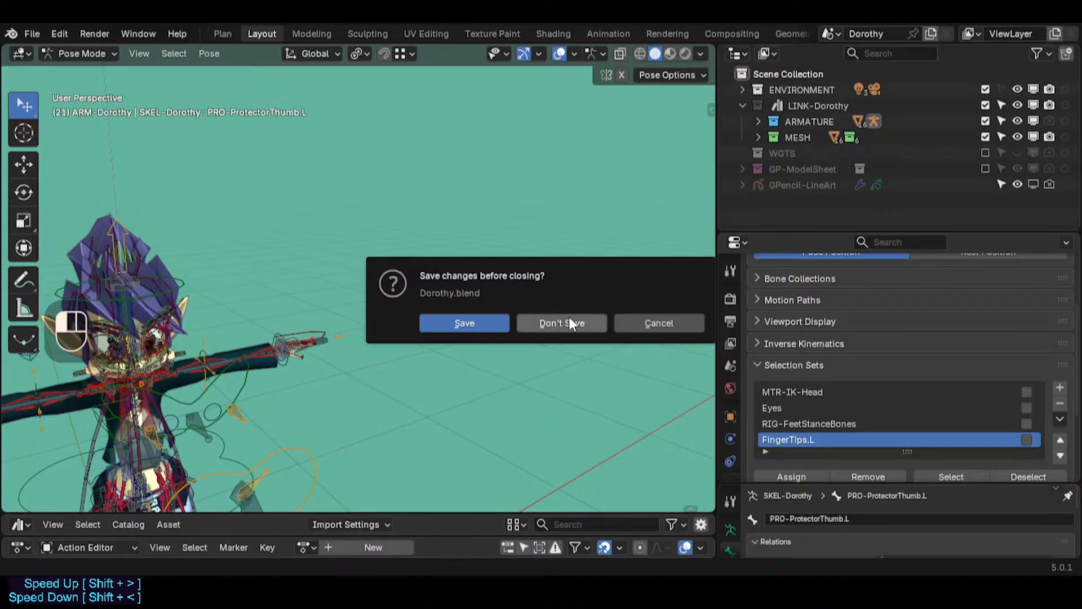
left_click(564, 320)
Step: Review the left shoulder target bone's constraints and the to-do list in the Plan workspace
middle_click_drag(392, 252, 391, 190, "shift")
left_click(355, 234)
left_click(391, 189)
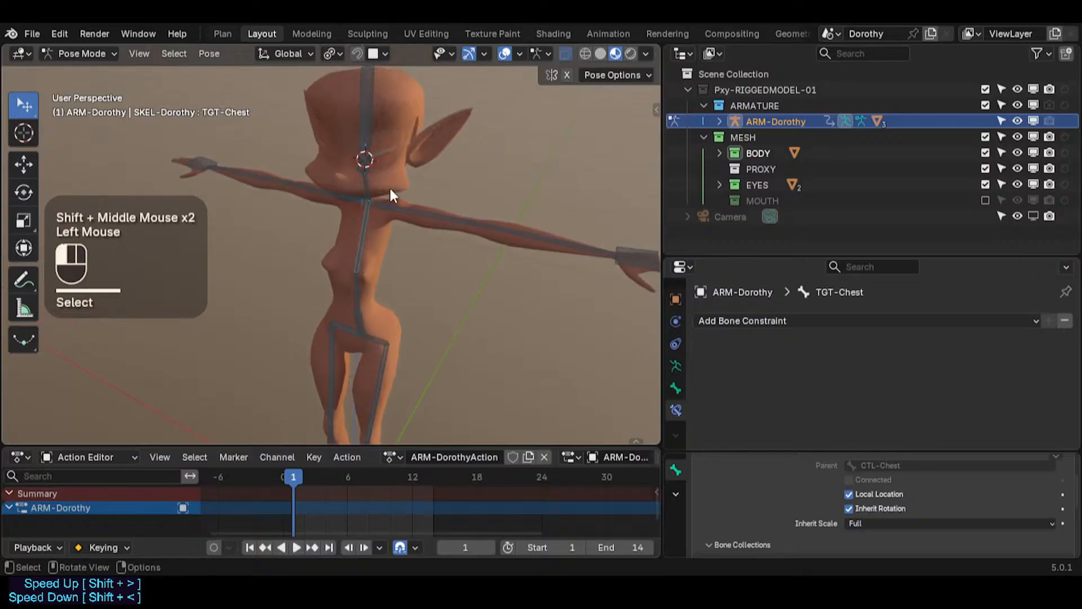
left_click(386, 200)
scroll(384, 202, "up", 2)
left_click(383, 201)
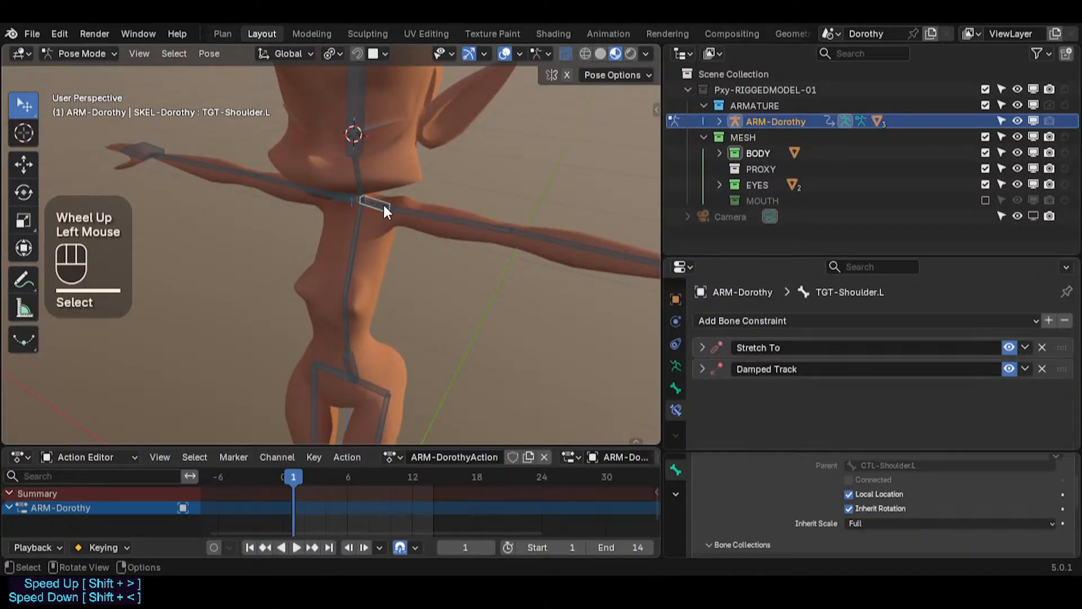
key("n")
Step: Activate the DEF-Skeleton and TGT-Skeleton bone collections in the sidebar's Bone Collections list
key("n")
left_click(231, 35)
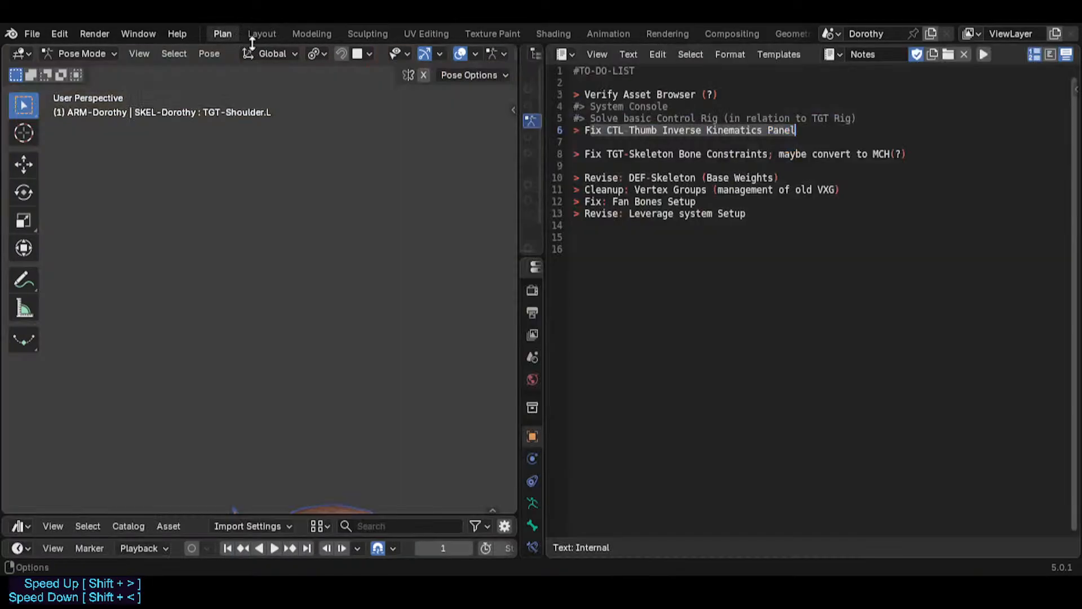
left_click(262, 35)
key("n")
key("n")
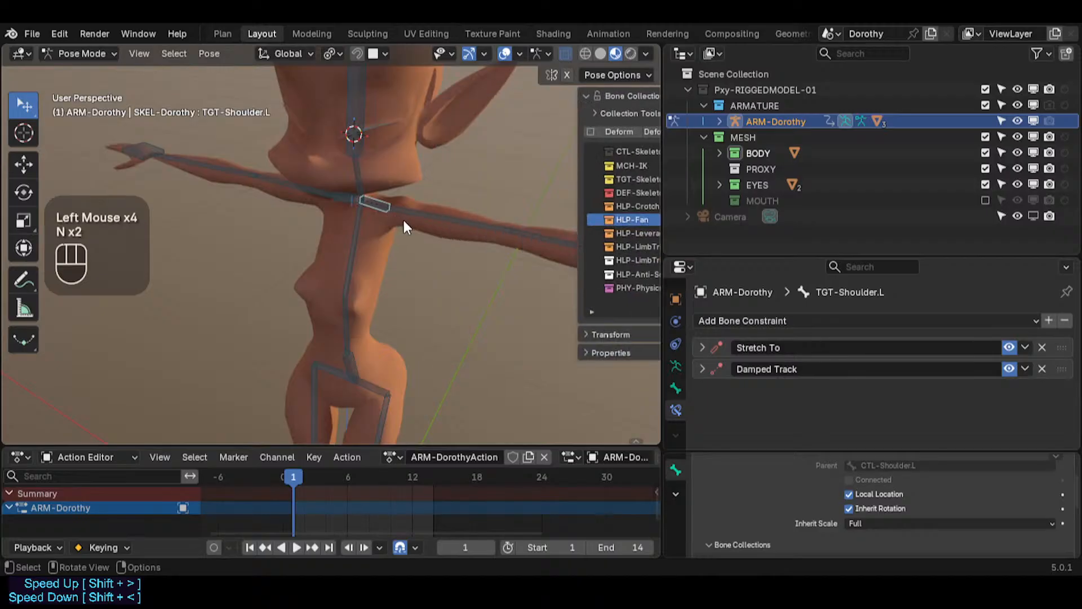
key("n")
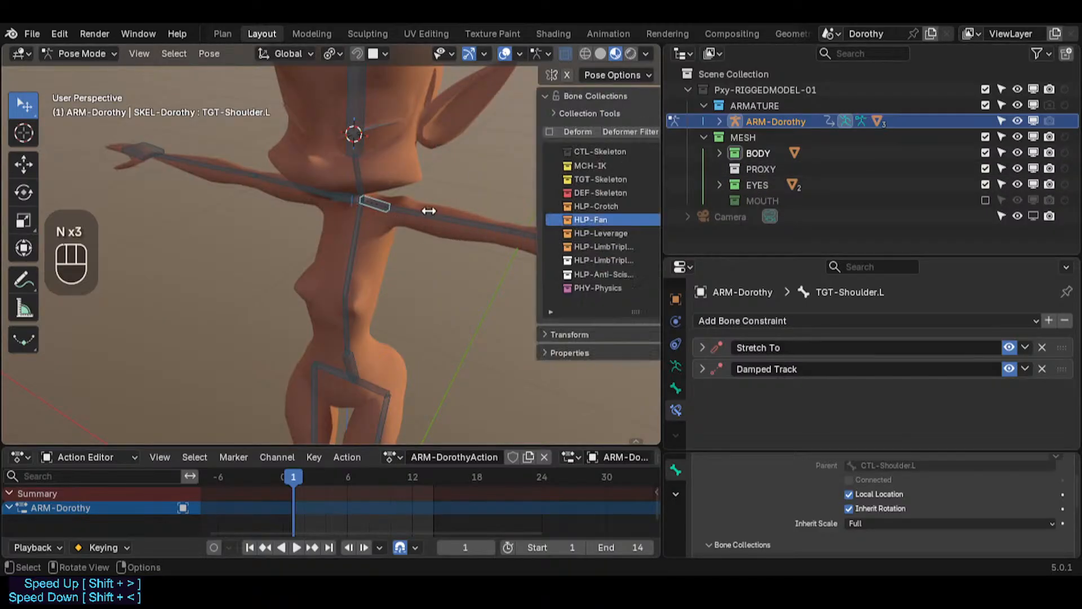
left_click(590, 192)
left_click(590, 180)
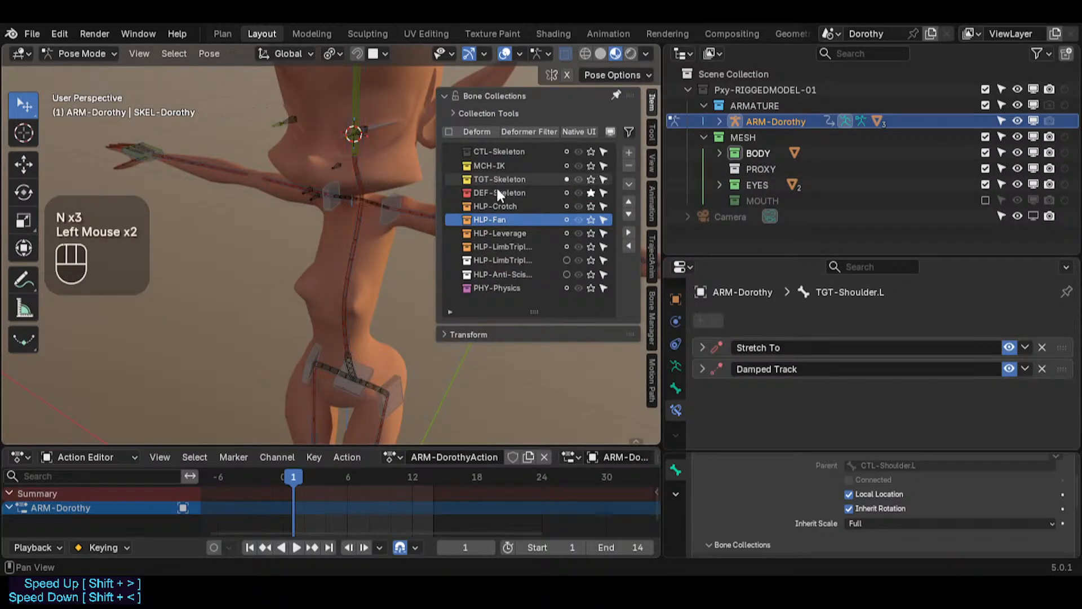
key("n")
Step: Select the left upper arm deform bone to inspect its constraints
scroll(440, 209, "down", 1)
left_click(418, 206)
middle_click_drag(418, 205, 386, 263, "shift")
scroll(385, 263, "up", 2)
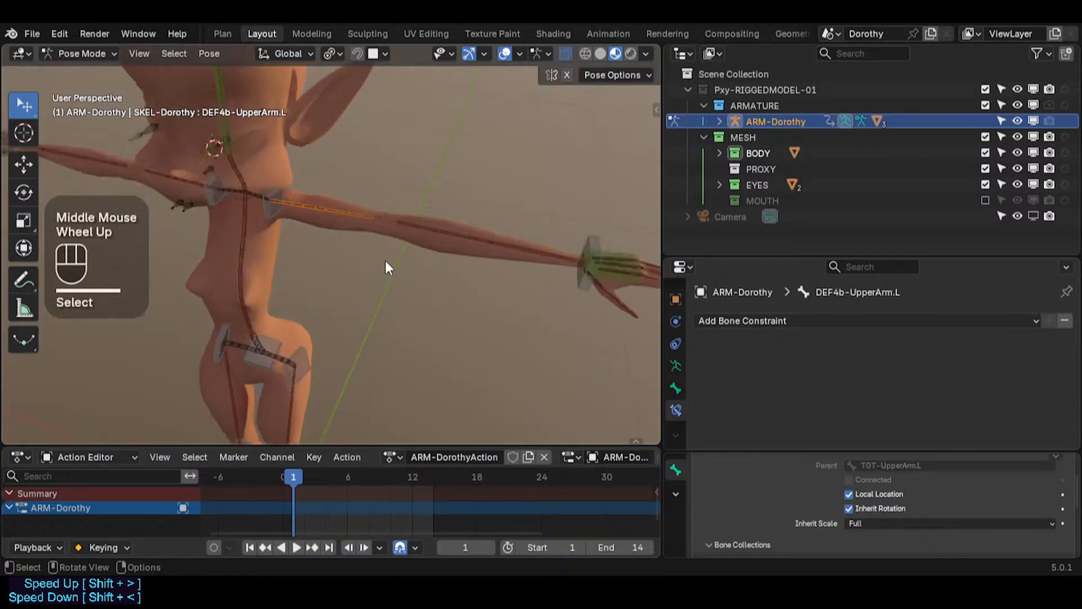
Step: Select the left forearm deform bone and leave Pose Mode
left_click(421, 206)
scroll(345, 338, "down", 2)
middle_click_drag(343, 332, 358, 207, "shift")
key("ctrl+Tab")
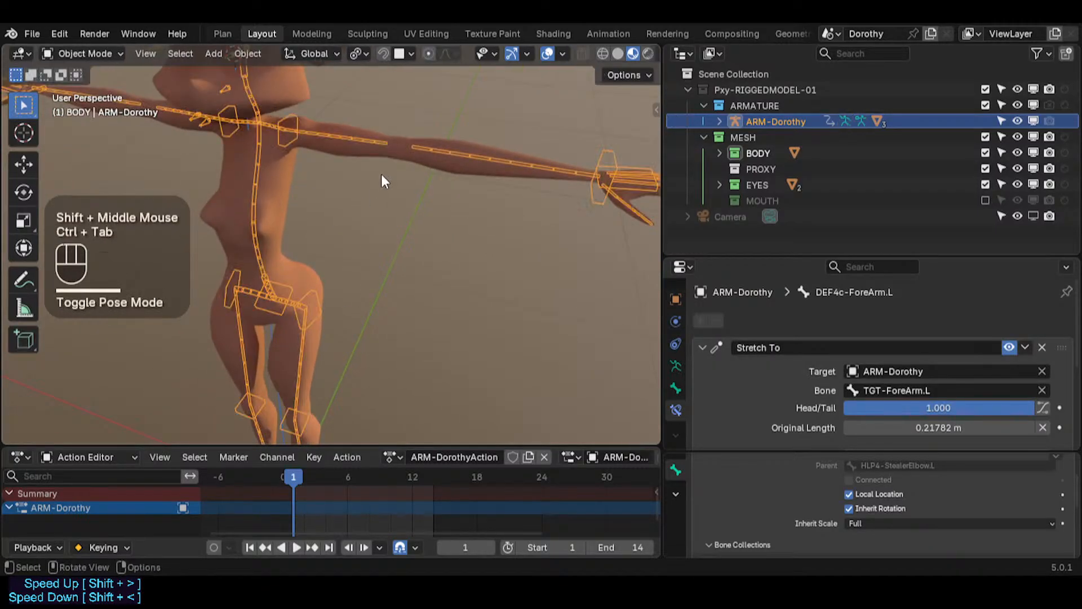
Step: Select the body mesh together with the armature and enter Weight Paint mode showing the left forearm bone's weights
key("ctrl+shift+alt+z")
scroll(381, 174, "down", 1)
left_click(424, 171)
left_click(426, 173)
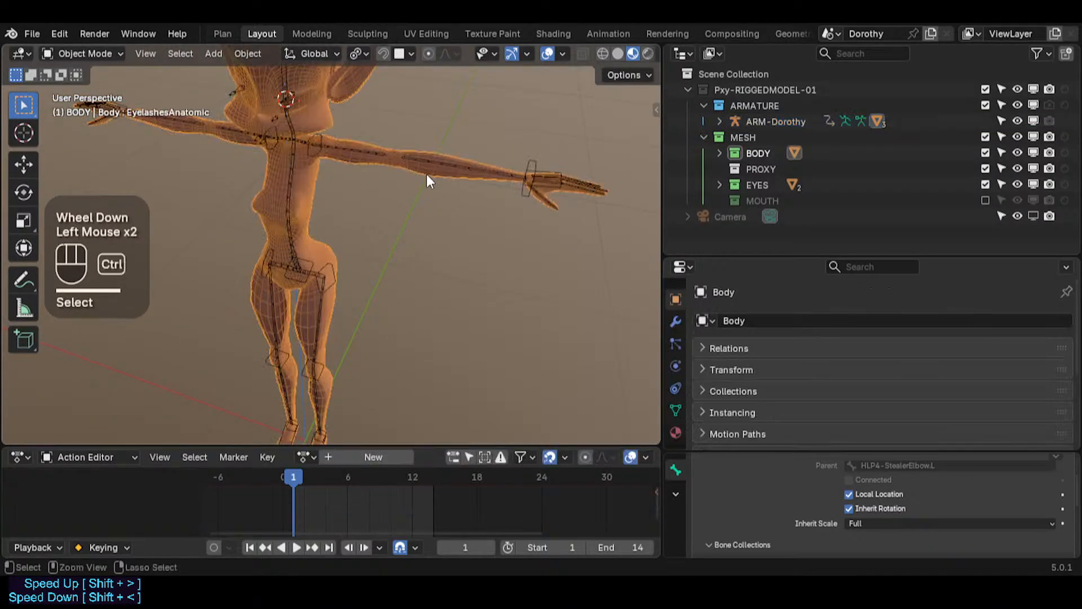
key("ctrl+shift+alt+i")
left_click(438, 177)
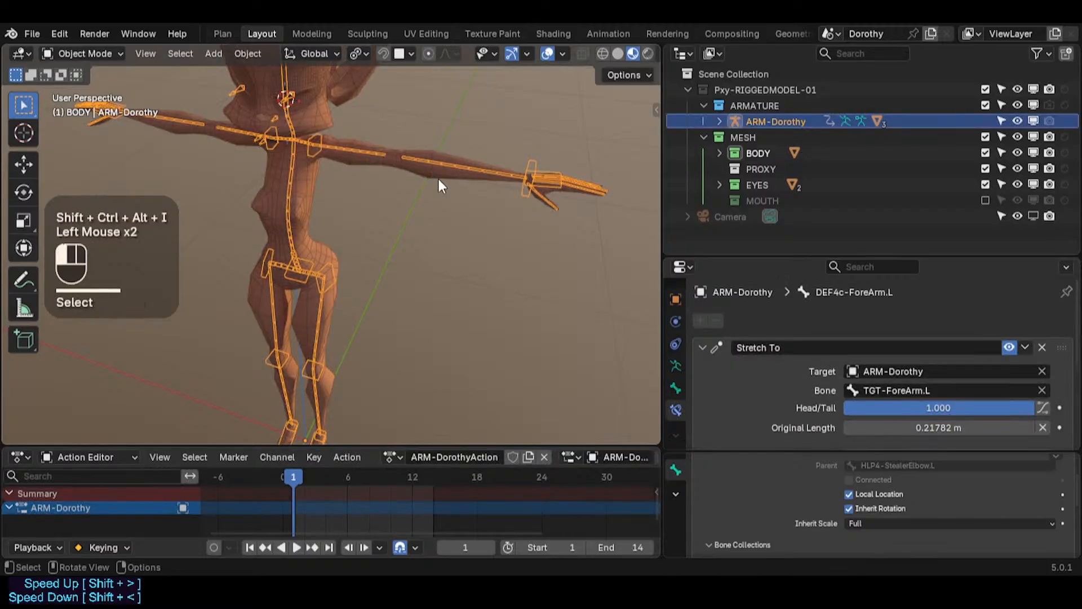
left_click(437, 179)
key("ctrl+Tab")
left_click(329, 122)
left_click(468, 172, "alt")
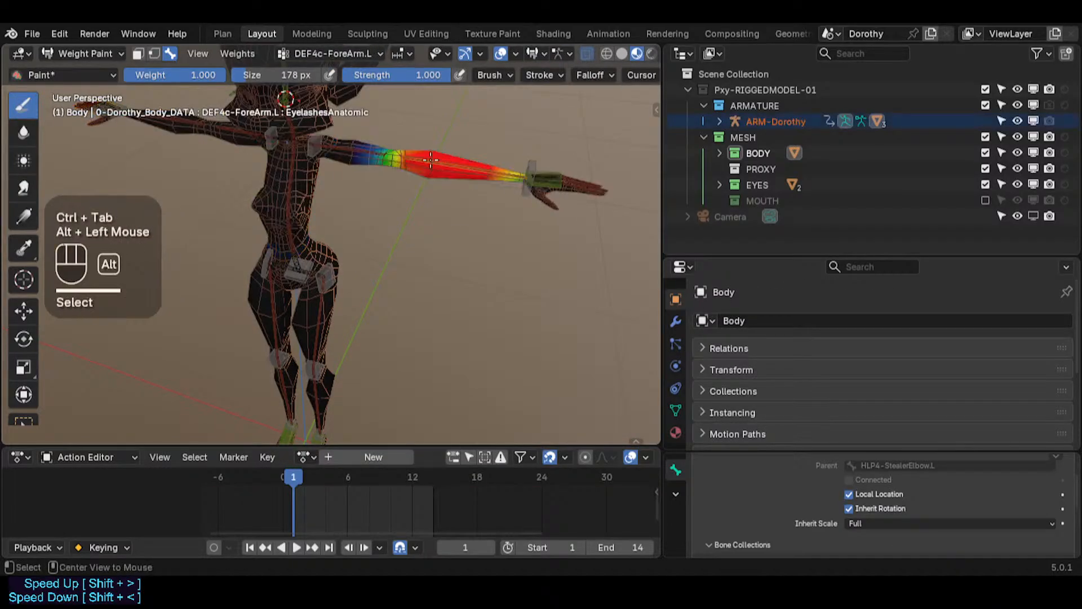
Step: Inspect the weights of the left hand, ring metacarpal and thumb metacarpal deform bones
left_click(361, 155, "alt")
middle_click_drag(361, 169, 289, 259)
scroll(349, 189, "up", 2)
left_click(324, 338, "alt")
middle_click_drag(324, 338, 486, 341, "shift")
scroll(398, 249, "up", 2)
left_click(515, 331, "alt")
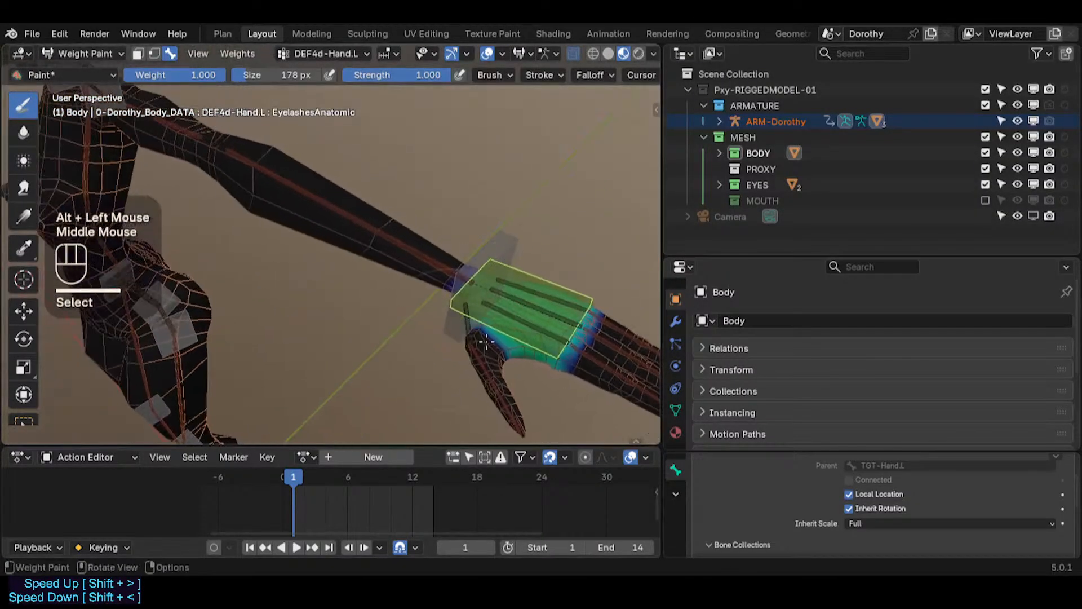
left_click(525, 322, "alt")
left_click(508, 333, "alt")
left_click(499, 330, "alt")
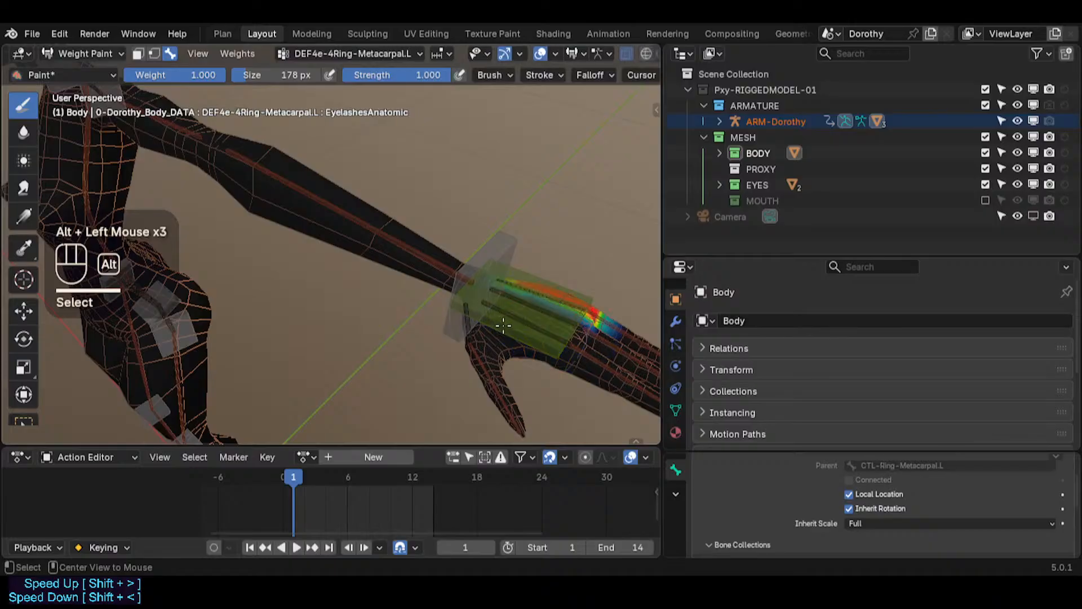
left_click(485, 340, "alt")
left_click(480, 341, "alt")
left_click(471, 343, "alt")
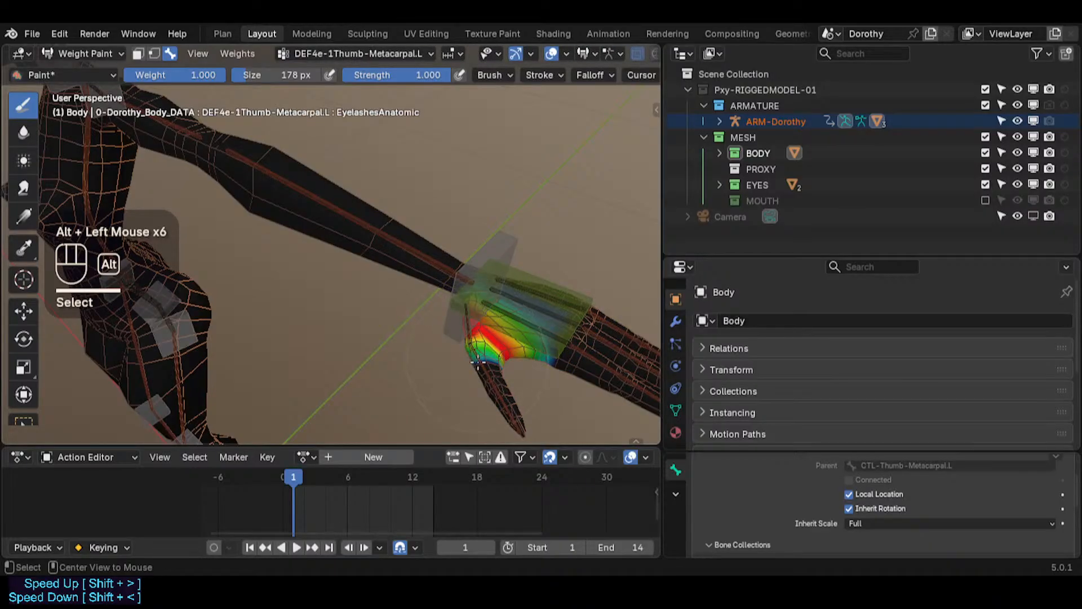
Step: Inspect the weights of the left thumb, middle and ring finger phalanx deform bones
left_click(478, 361, "alt")
left_click(478, 361, "alt")
middle_click_drag(477, 361, 620, 274)
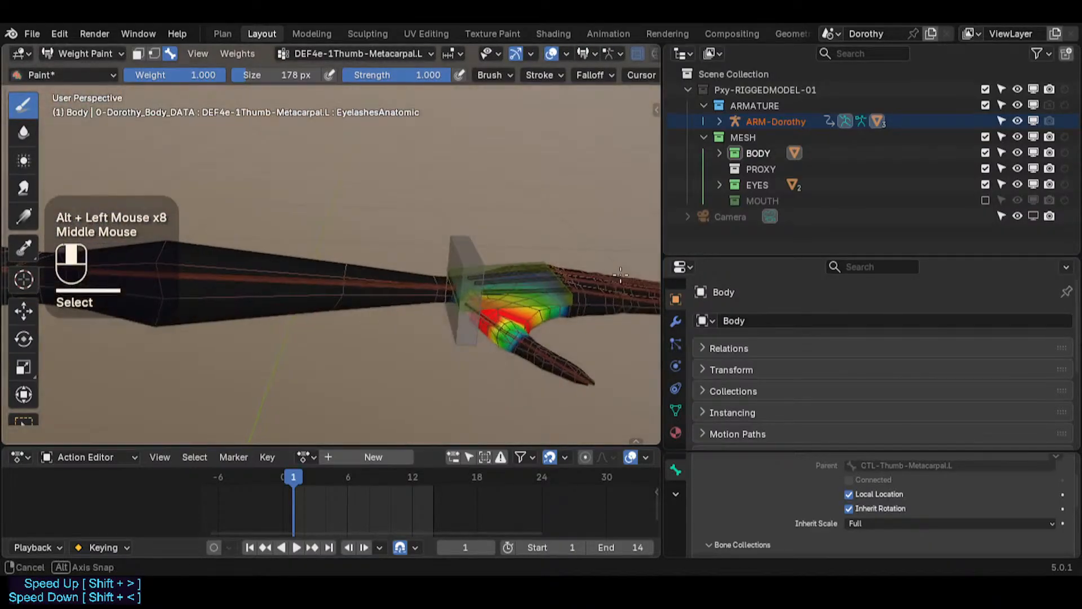
left_click(535, 347, "alt")
left_click(565, 367, "alt")
middle_click_drag(612, 355, 316, 358, "shift")
middle_click_drag(349, 354, 349, 311)
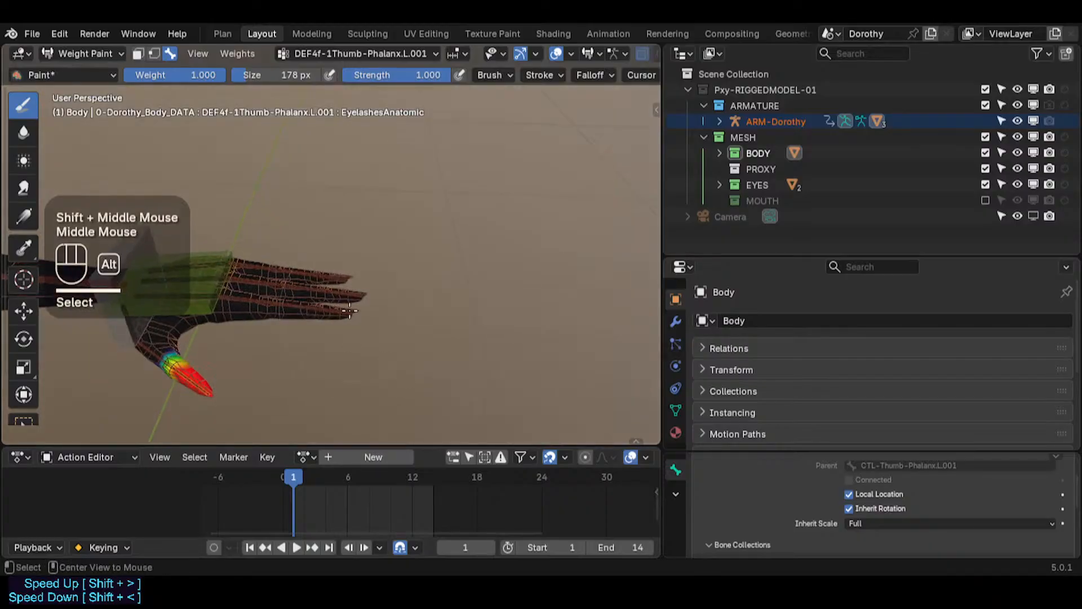
left_click(327, 291, "alt")
left_click(327, 291, "alt")
left_click(325, 289, "alt")
left_click(325, 288, "alt")
left_click(324, 288, "alt")
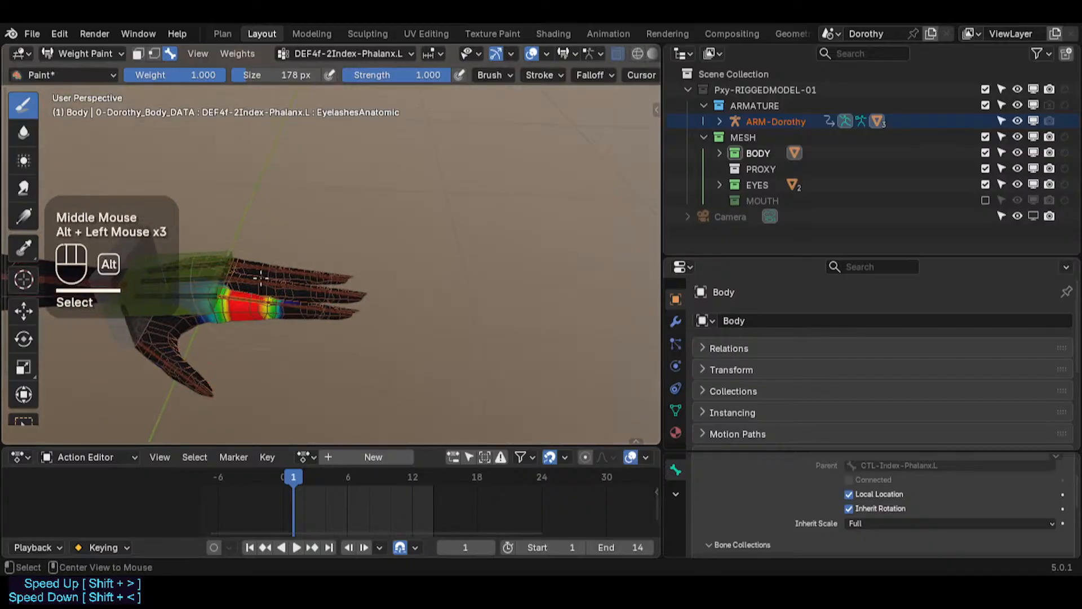
left_click(322, 271, "alt")
left_click(288, 270, "alt")
left_click(257, 267, "alt")
middle_click_drag(259, 270, 502, 262, "shift")
middle_click_drag(163, 259, 408, 252, "shift")
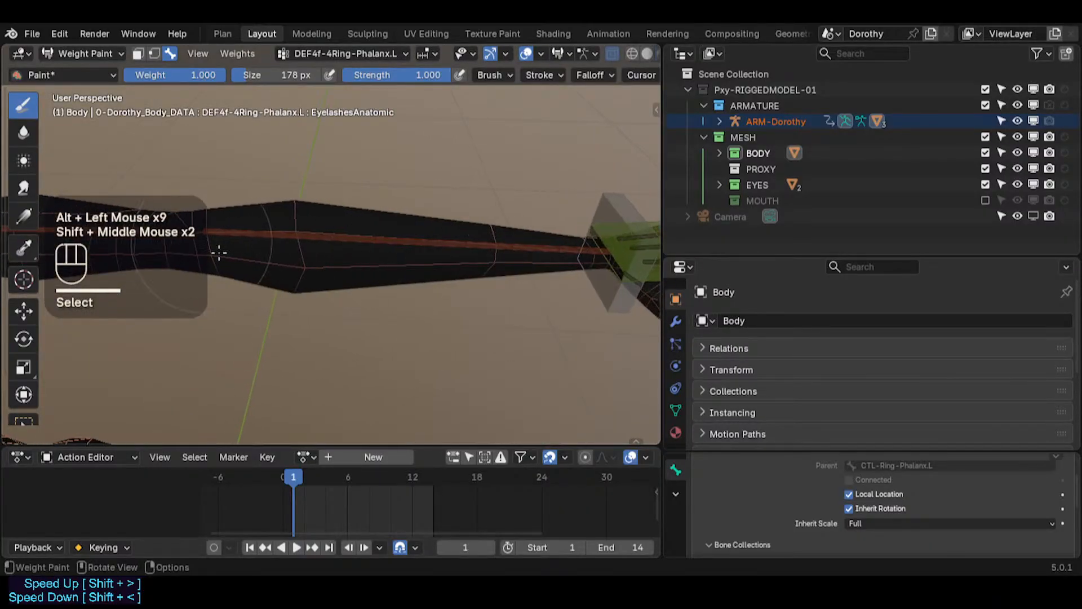
Step: Inspect the left shoulder's weights, test-moving its handle bone and test-rotating its deform bone without applying either
middle_click_drag(102, 248, 338, 272, "shift")
scroll(338, 273, "down", 1)
left_click(309, 264, "alt")
middle_click_drag(192, 194, 409, 271, "shift")
left_click(382, 259, "alt")
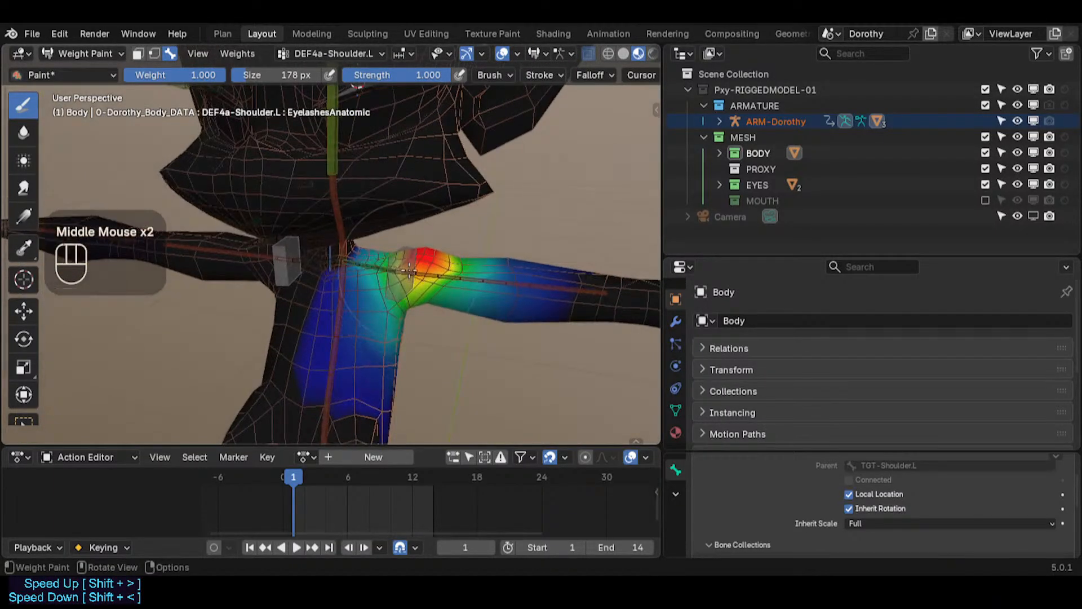
left_click(398, 251, "alt")
key("g")
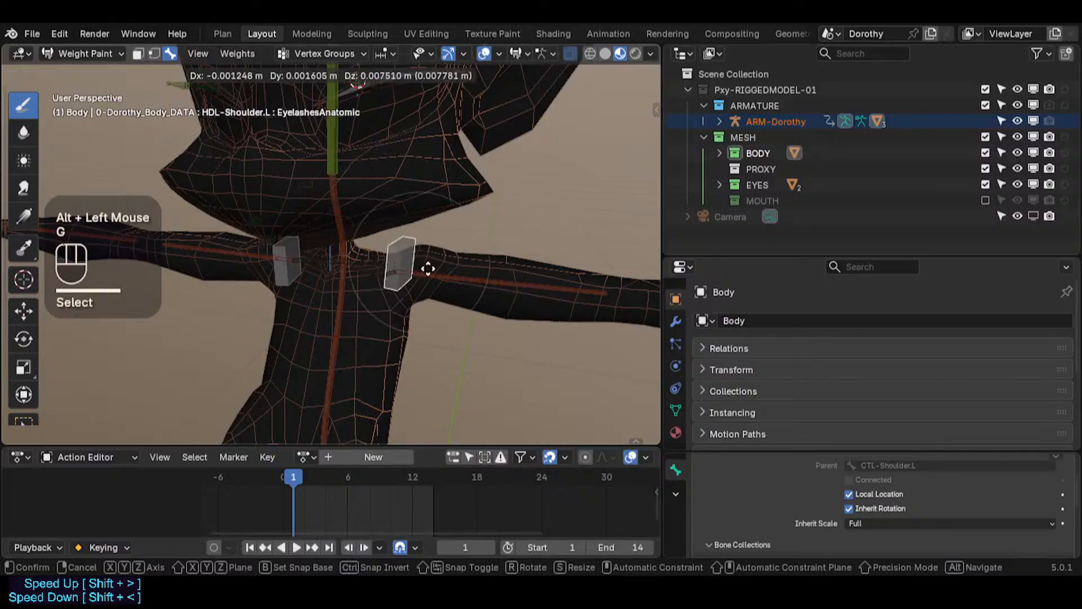
key("Escape")
left_click(389, 262, "alt")
key("r")
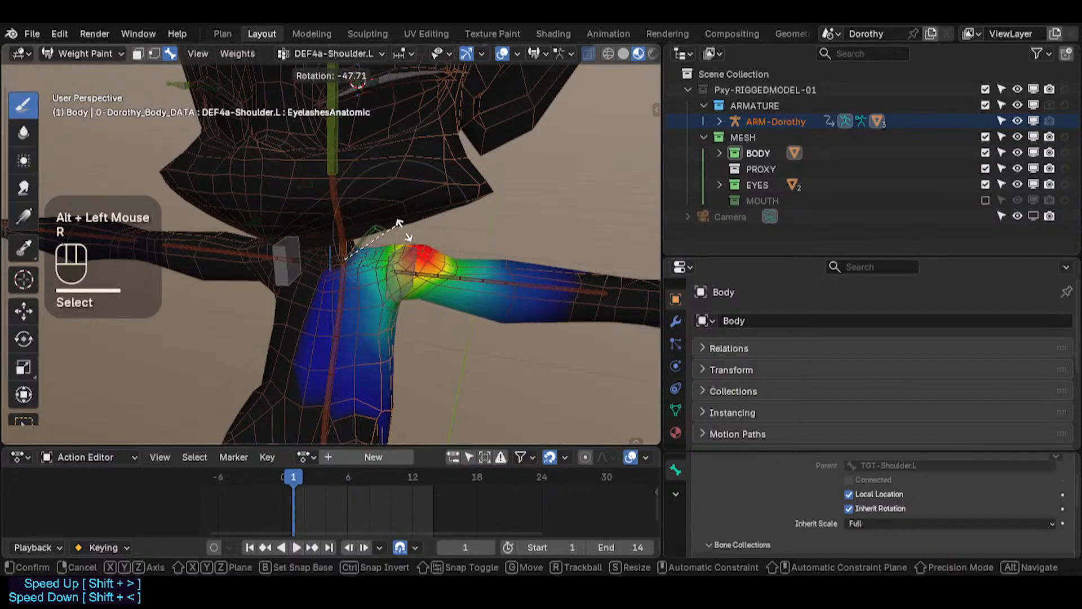
key("Escape")
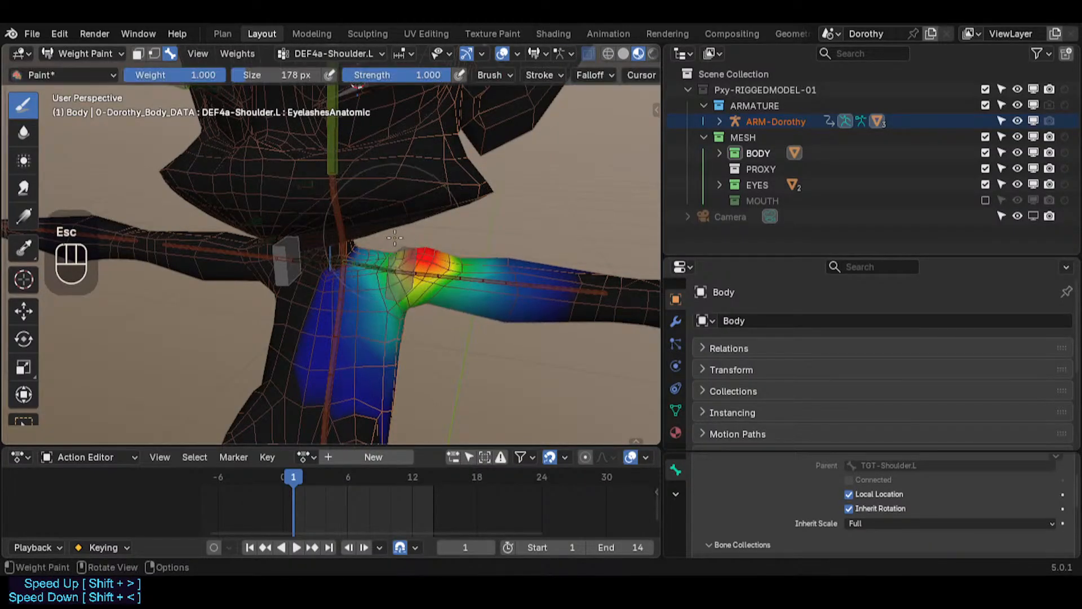
Step: Inspect the neck deform bone's weights, test-grabbing it without applying
scroll(355, 197, "down", 2)
left_click(348, 212, "alt")
key("g")
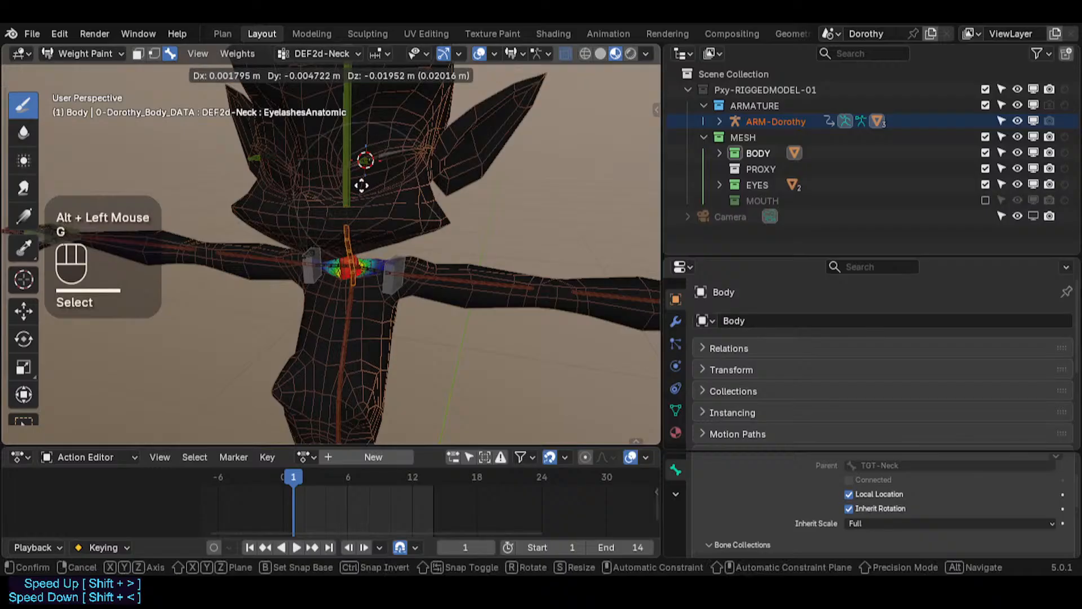
key("Escape")
middle_click_drag(362, 164, 274, 231)
left_click(333, 170, "alt")
middle_click_drag(313, 172, 382, 199)
left_click(339, 225, "alt")
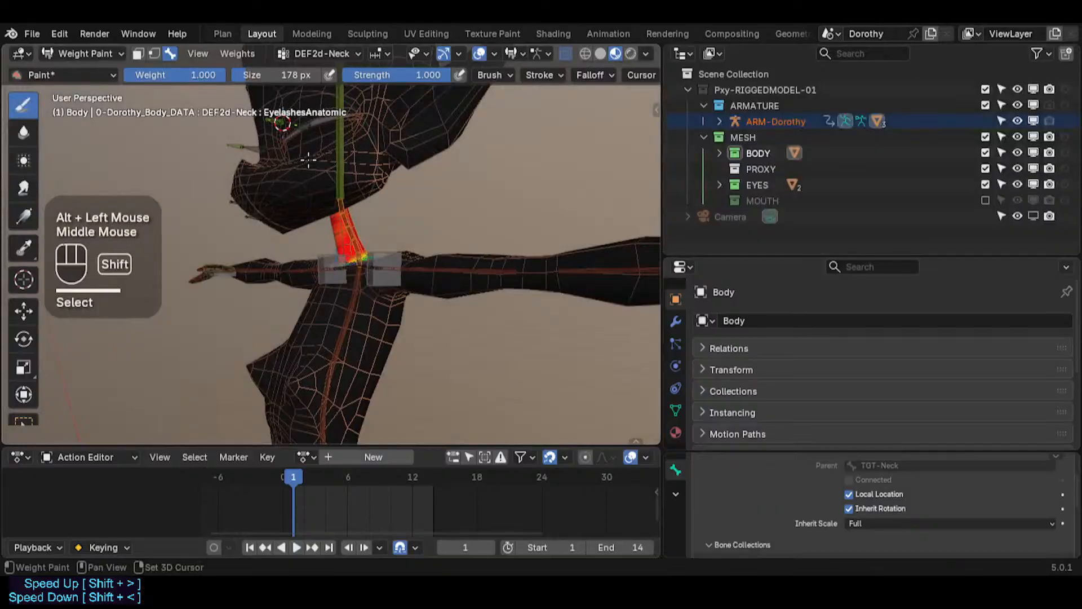
Step: Inspect the head deform bone's weights from several angles
middle_click_drag(308, 160, 319, 219, "shift")
middle_click_drag(319, 219, 361, 211)
left_click(353, 171, "alt")
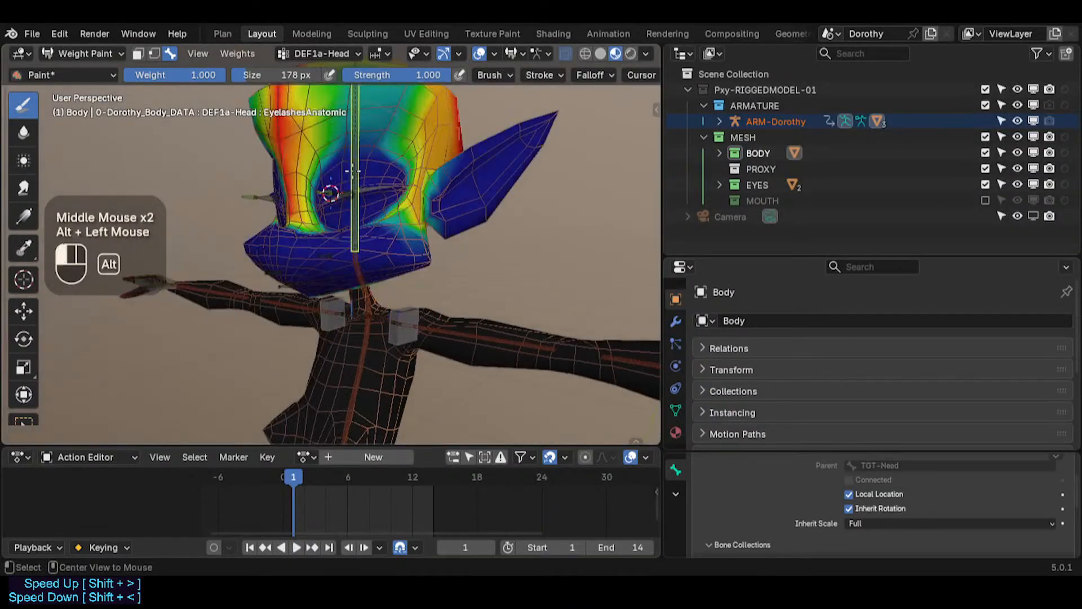
middle_click_drag(353, 171, 404, 240)
middle_click_drag(374, 204, 279, 226)
scroll(362, 185, "up", 1)
middle_click_drag(268, 299, 359, 292, "shift")
scroll(324, 248, "up", 2)
scroll(359, 292, "up", 2)
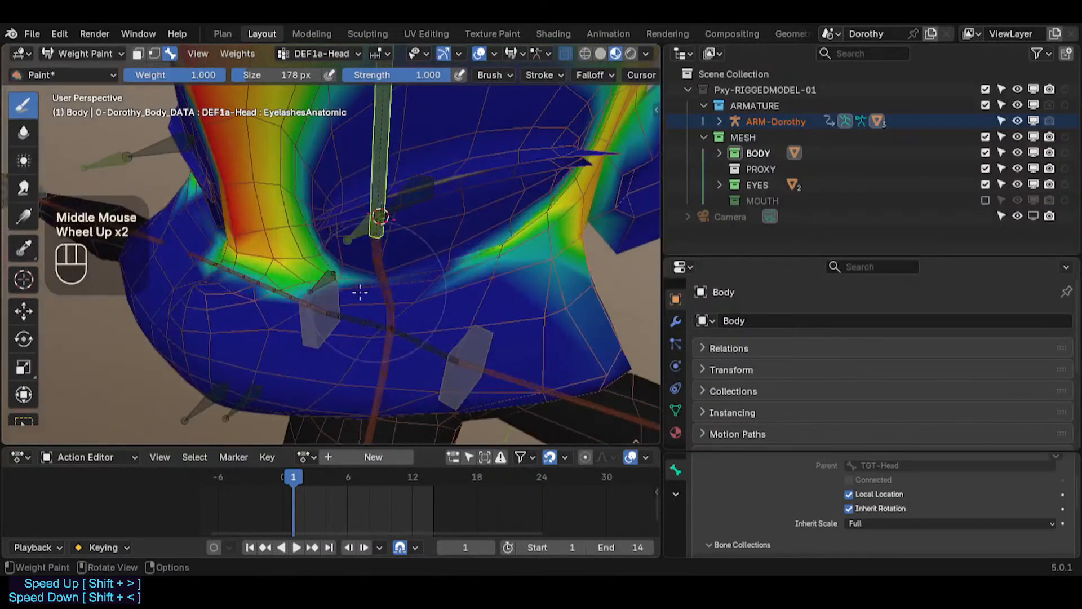
scroll(422, 261, "down", 2)
middle_click_drag(421, 260, 372, 268)
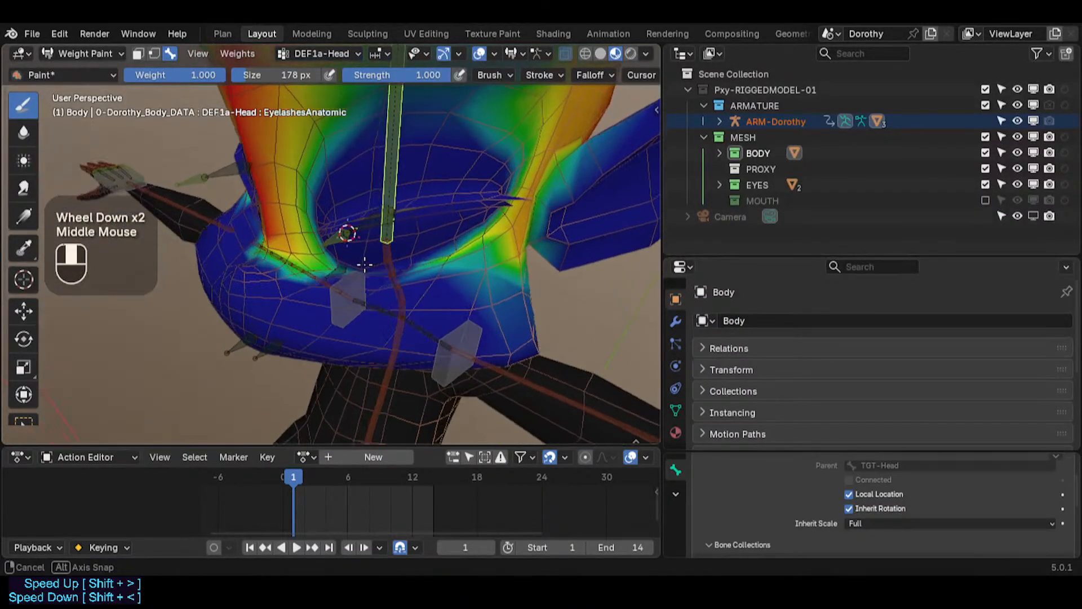
scroll(369, 270, "down", 2)
scroll(351, 189, "down", 2)
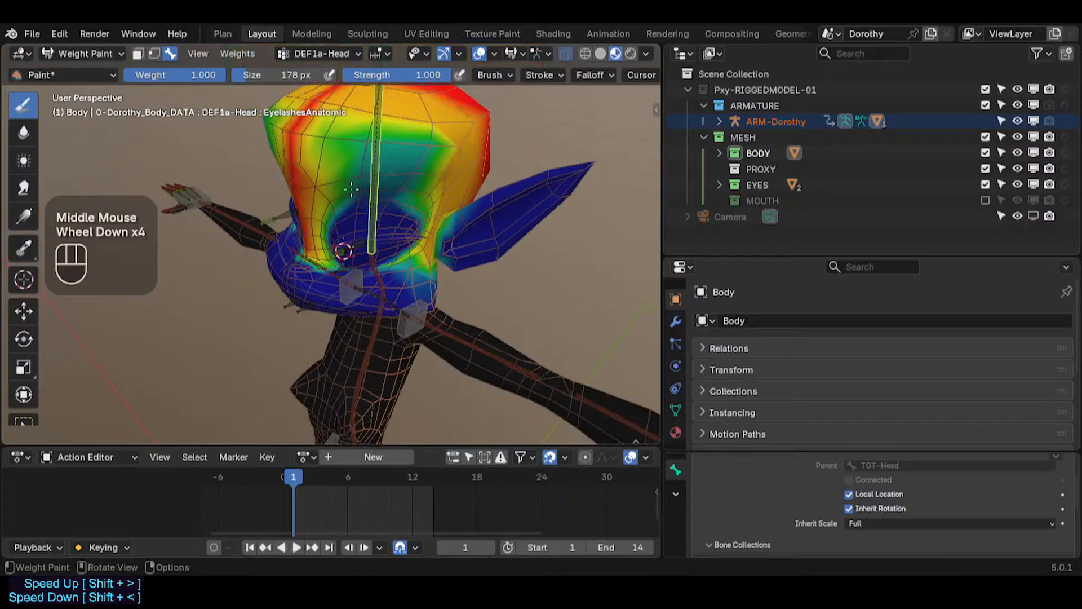
Step: Inspect the weights of the chest, hips and left hip deform bones
middle_click_drag(379, 263, 462, 186, "shift")
left_click(394, 178, "alt")
left_click(393, 237, "alt")
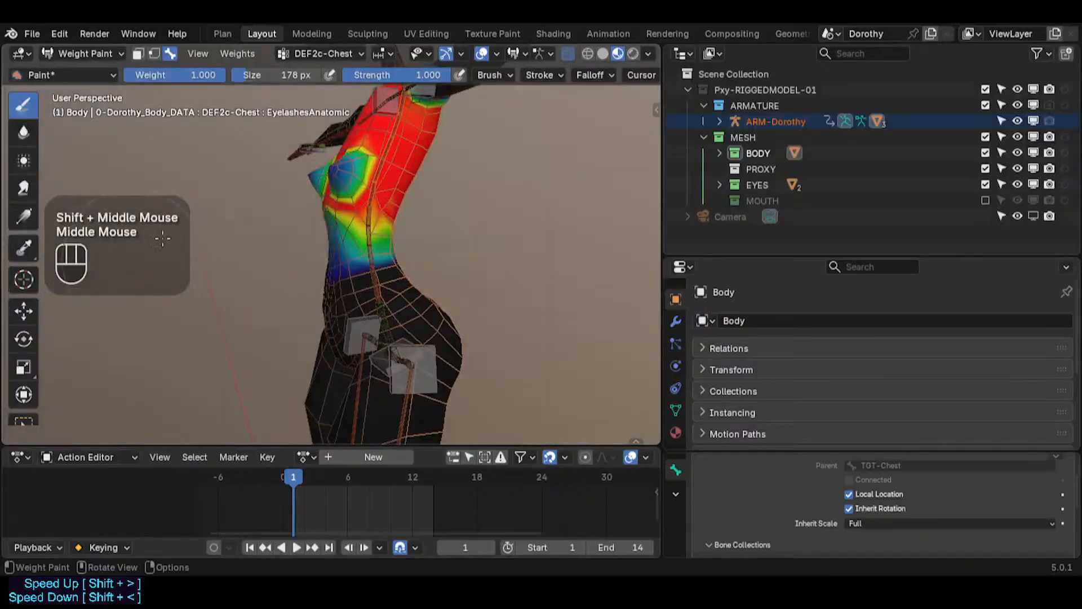
left_click(397, 307, "alt")
left_click(389, 318, "alt")
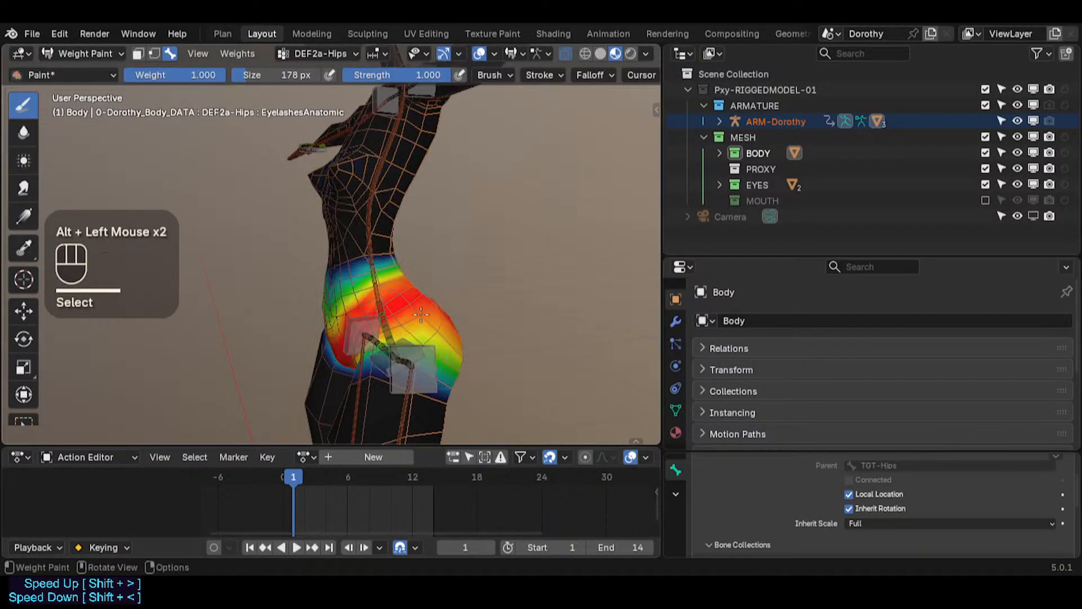
middle_click_drag(389, 318, 451, 225)
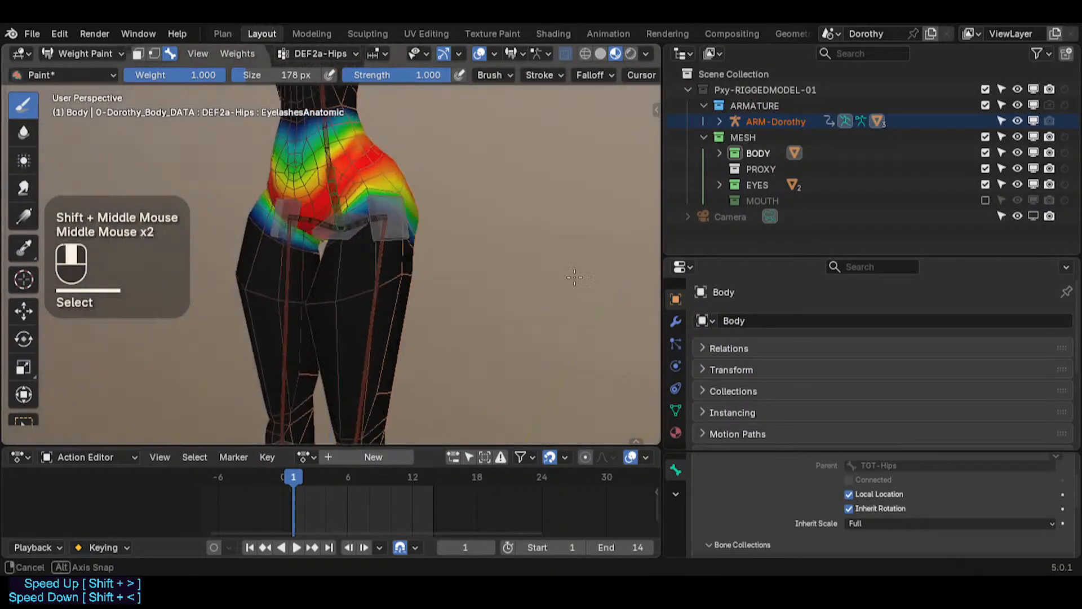
left_click(375, 221, "alt")
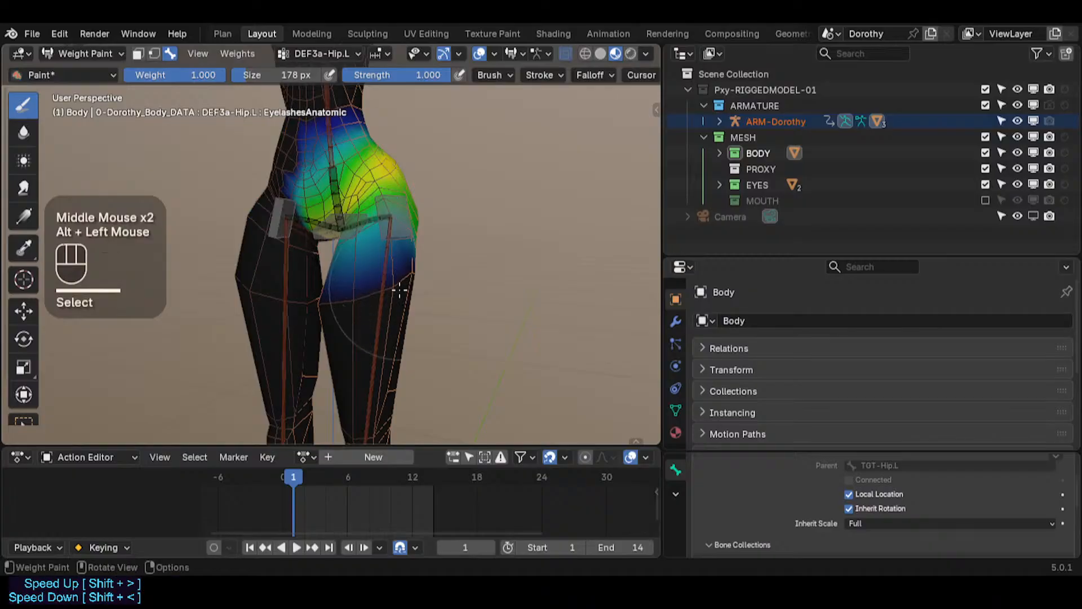
Step: Inspect the weights of the left thigh and shin deform bones
scroll(399, 290, "down", 2)
middle_click_drag(399, 290, 489, 251)
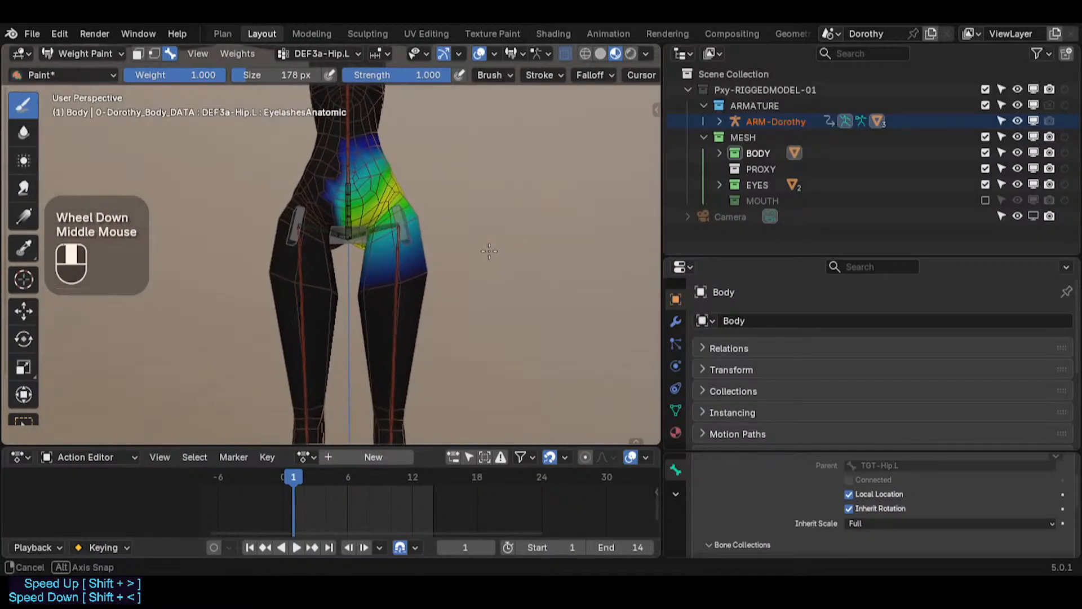
middle_click_drag(400, 257, 486, 303)
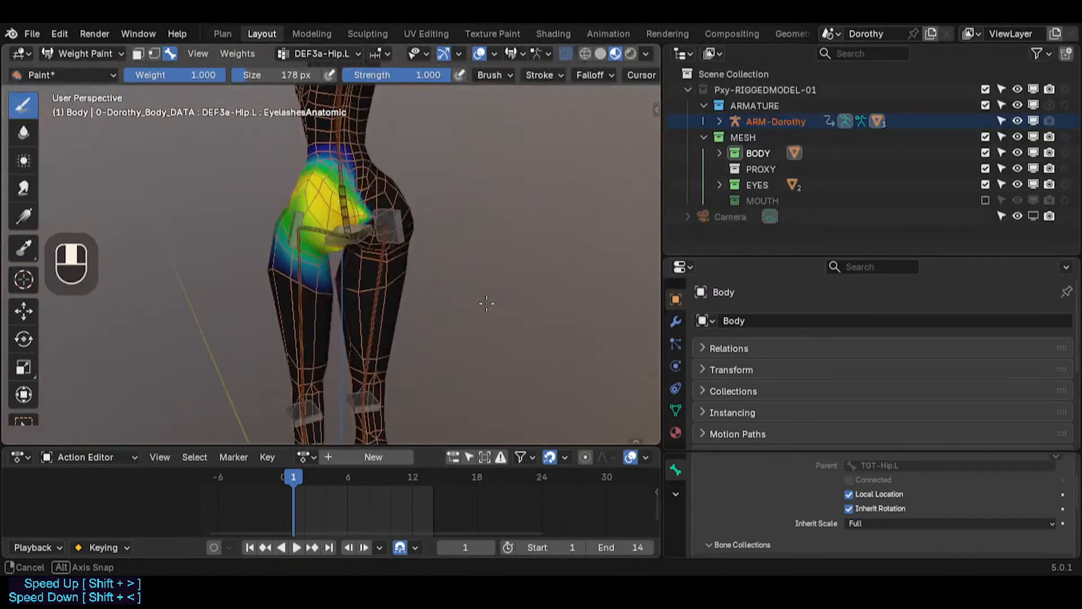
left_click(314, 300, "alt")
middle_click_drag(314, 300, 390, 180)
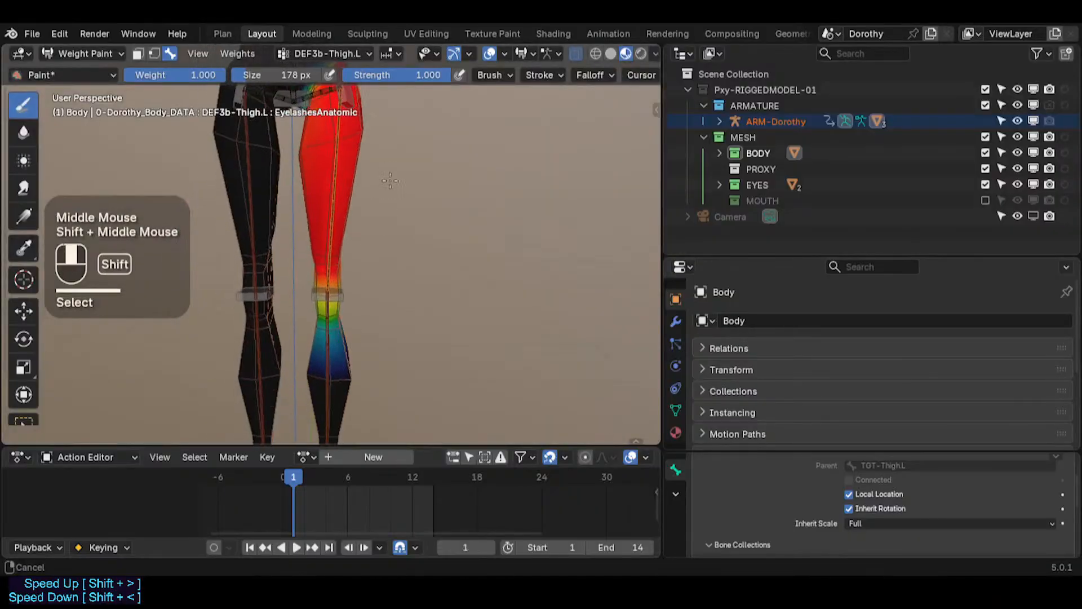
left_click(325, 333, "alt")
middle_click_drag(326, 334, 101, 331, "shift")
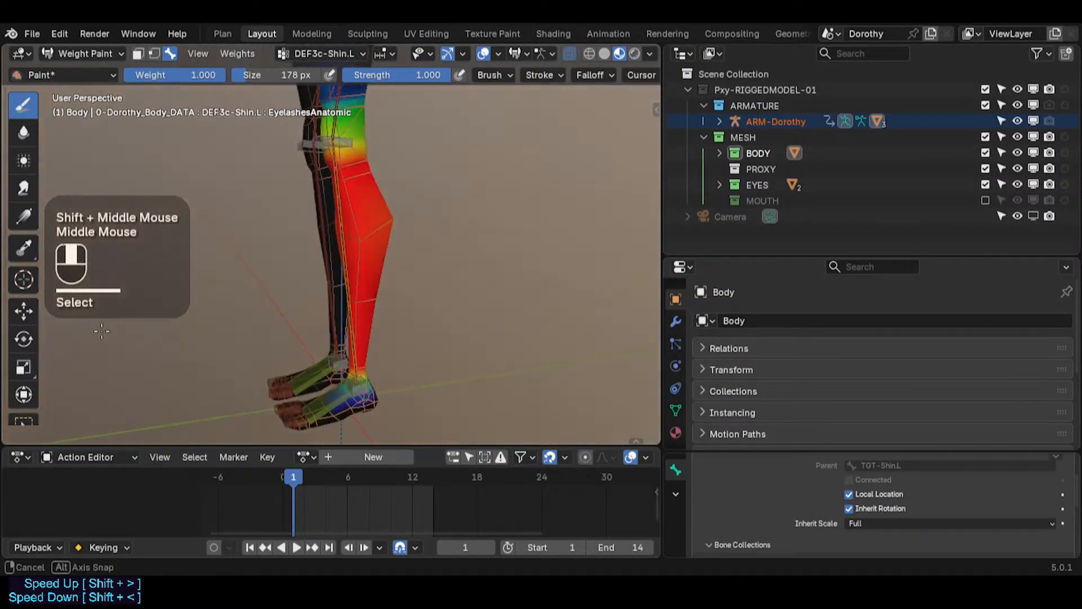
Step: Inspect the weights of the left foot and toes deform bones
middle_click_drag(305, 245, 306, 293, "shift")
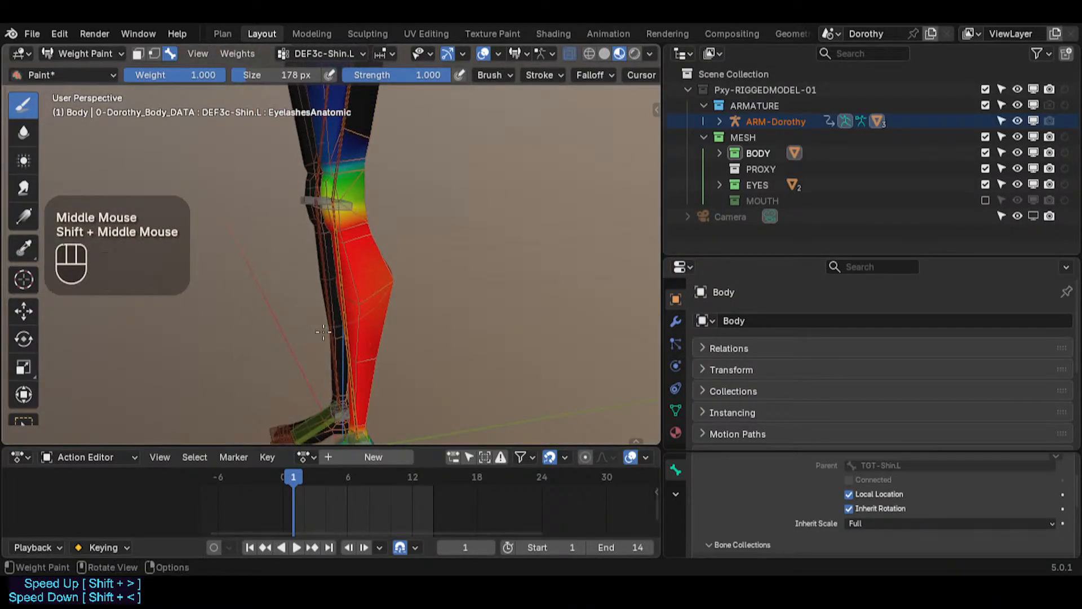
middle_click_drag(324, 331, 327, 198, "shift")
scroll(316, 208, "down", 1)
middle_click_drag(271, 223, 316, 292)
scroll(344, 283, "up", 1)
scroll(332, 286, "down", 1)
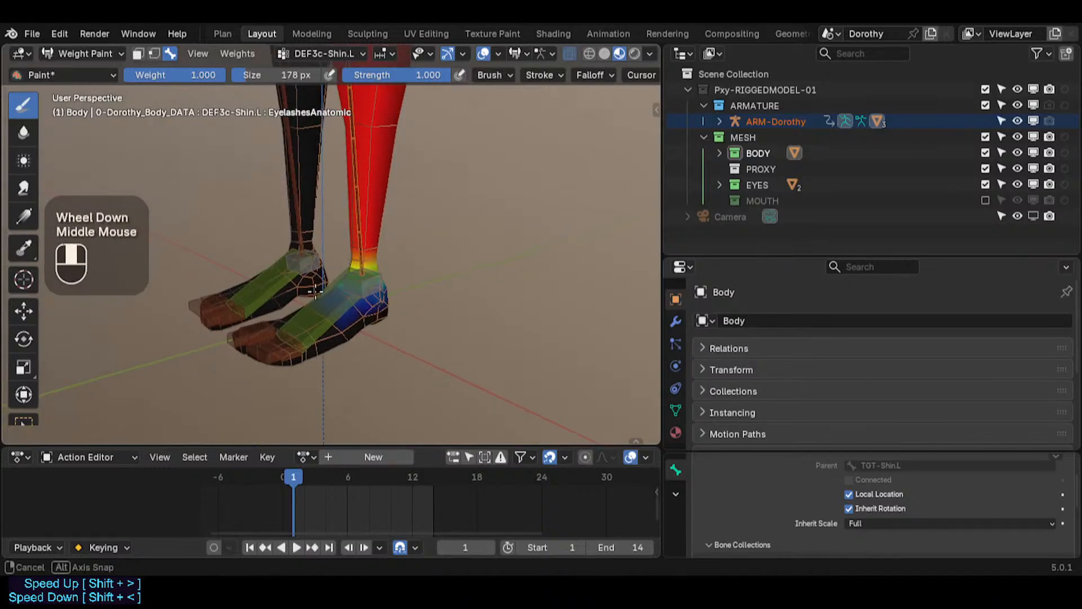
left_click(382, 281, "alt")
middle_click_drag(198, 242, 281, 338)
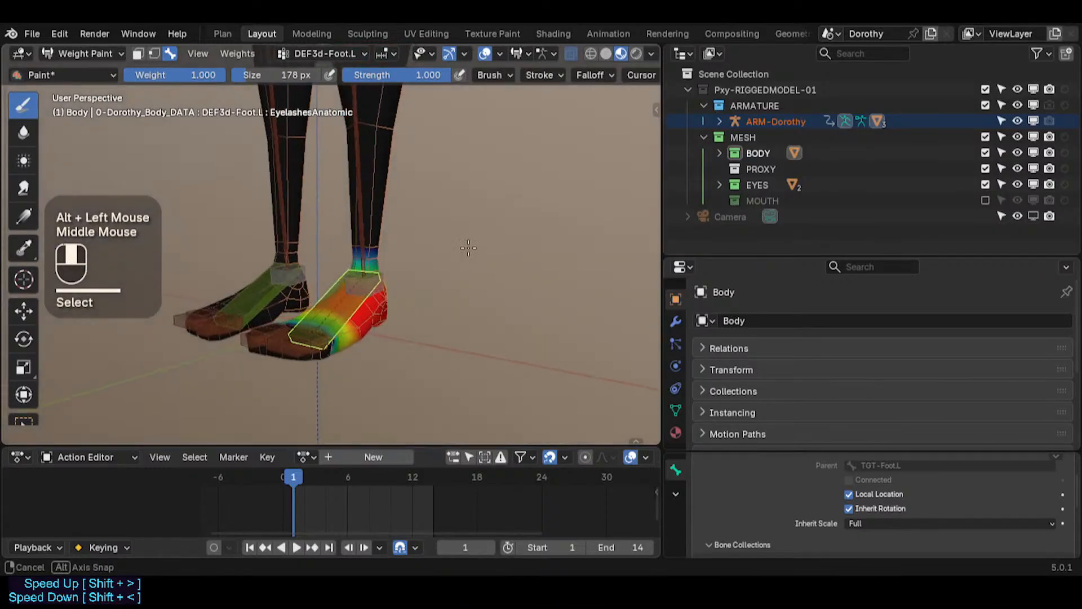
scroll(305, 383, "up", 2)
left_click(306, 389, "alt")
left_click(299, 384, "alt")
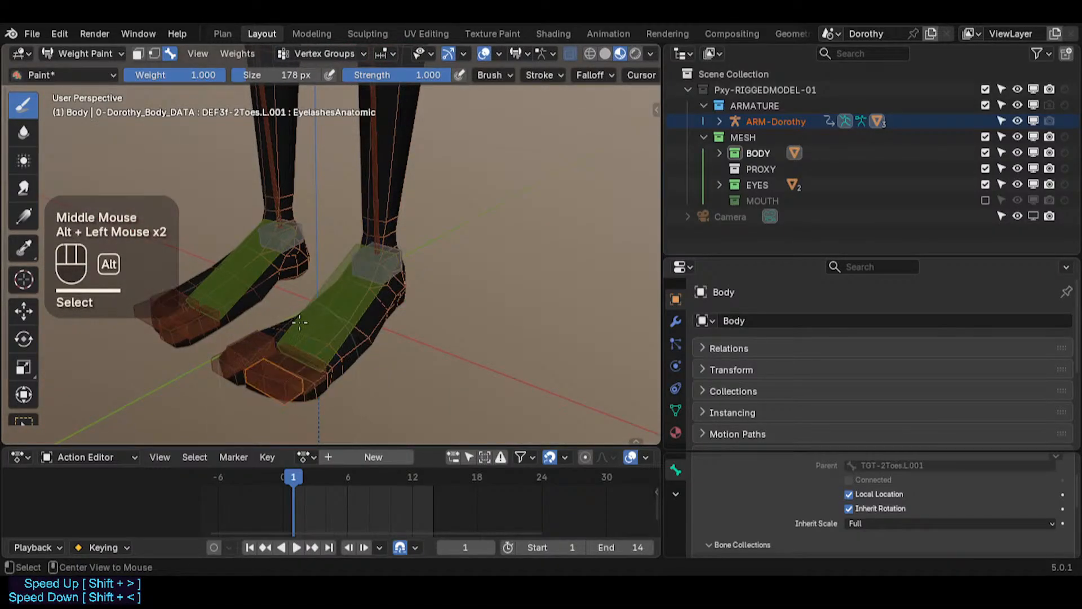
Step: Inspect the toe deform bones' weights on both feet by test-rotating them and orbiting around the feet
middle_click_drag(299, 383, 259, 352)
scroll(273, 333, "up", 2)
left_click(230, 345, "alt")
left_click(230, 345, "alt")
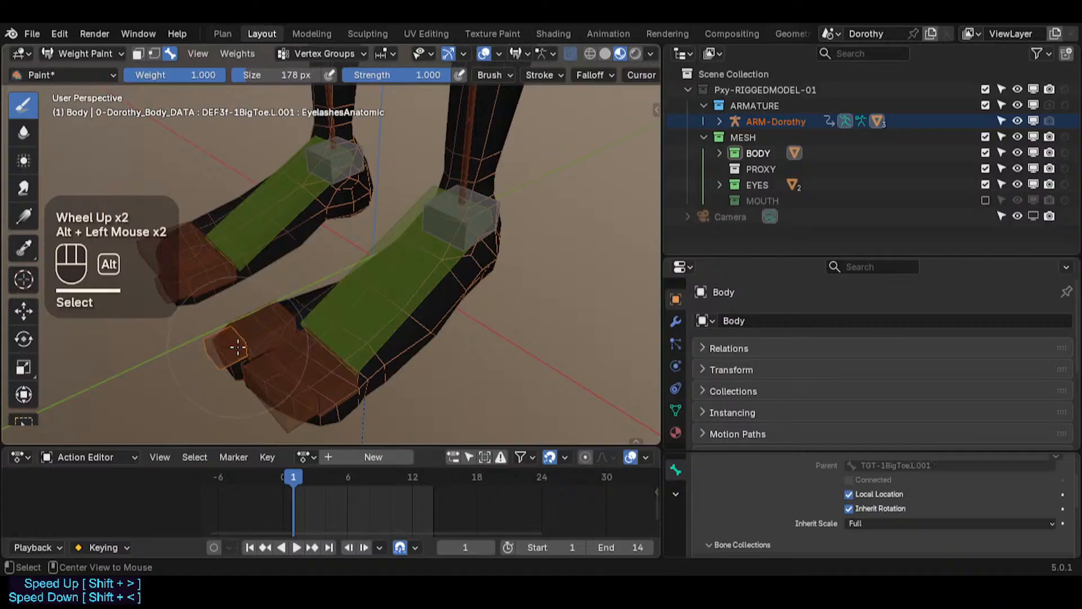
left_click(220, 358, "alt")
key("r")
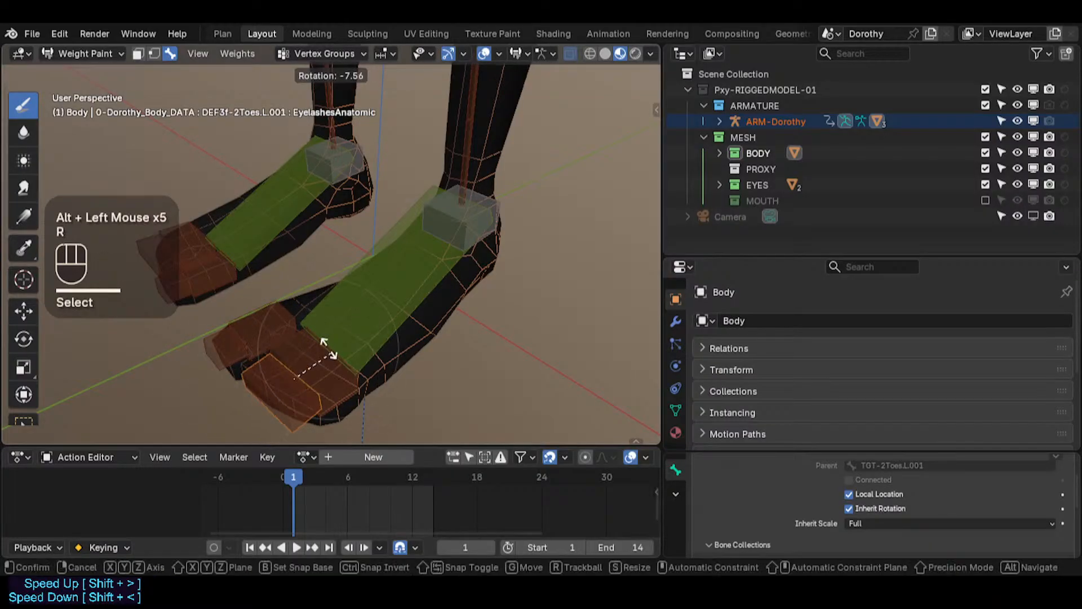
key("Escape")
left_click(327, 350, "alt")
key("r")
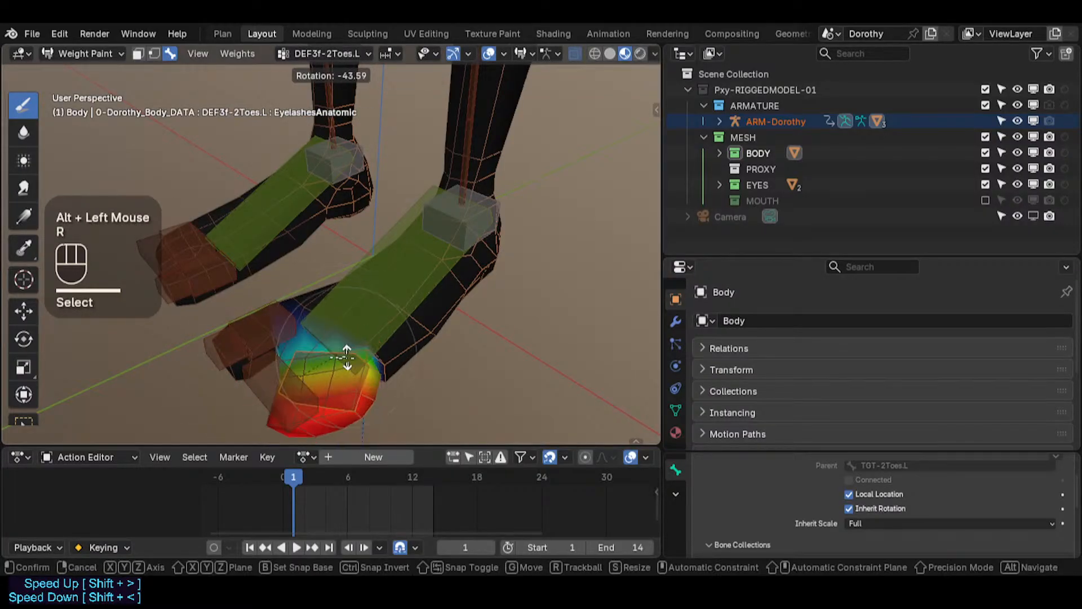
key("Escape")
scroll(346, 358, "down", 2)
left_click(265, 341, "alt")
left_click(288, 328, "alt")
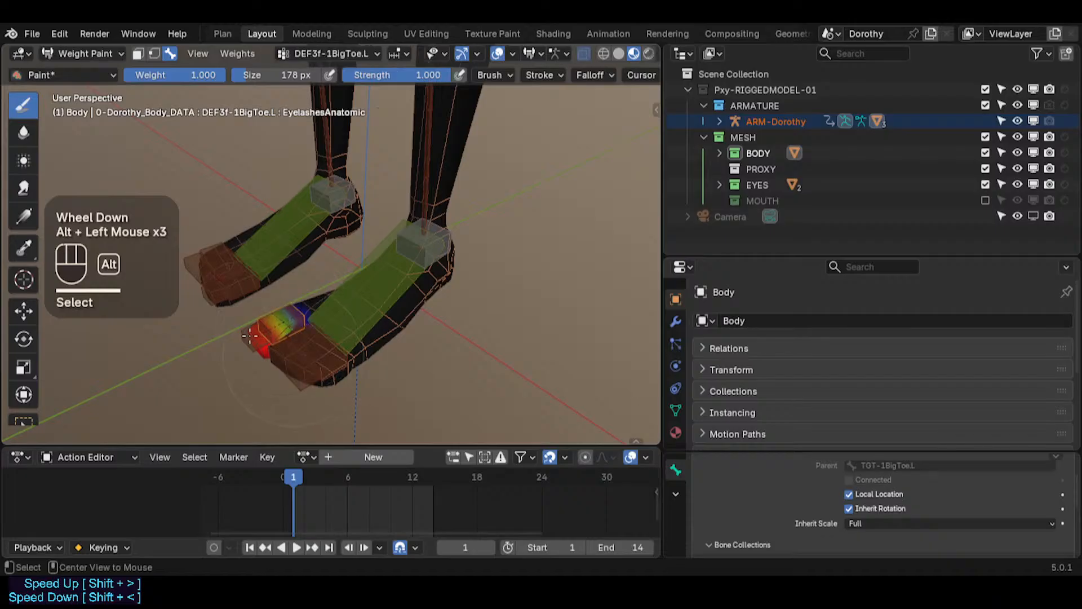
left_click(216, 290, "alt")
left_click(262, 334, "alt")
scroll(310, 292, "down", 3)
middle_click_drag(310, 291, 316, 395, "shift")
scroll(310, 338, "down", 2)
middle_click_drag(332, 242, 333, 361, "shift")
middle_click_drag(287, 209, 318, 222, "shift")
middle_click_drag(338, 169, 366, 389, "shift")
middle_click_drag(461, 380, 436, 261, "shift")
Step: Return the body to Object Mode and save the file
key("ctrl+Tab")
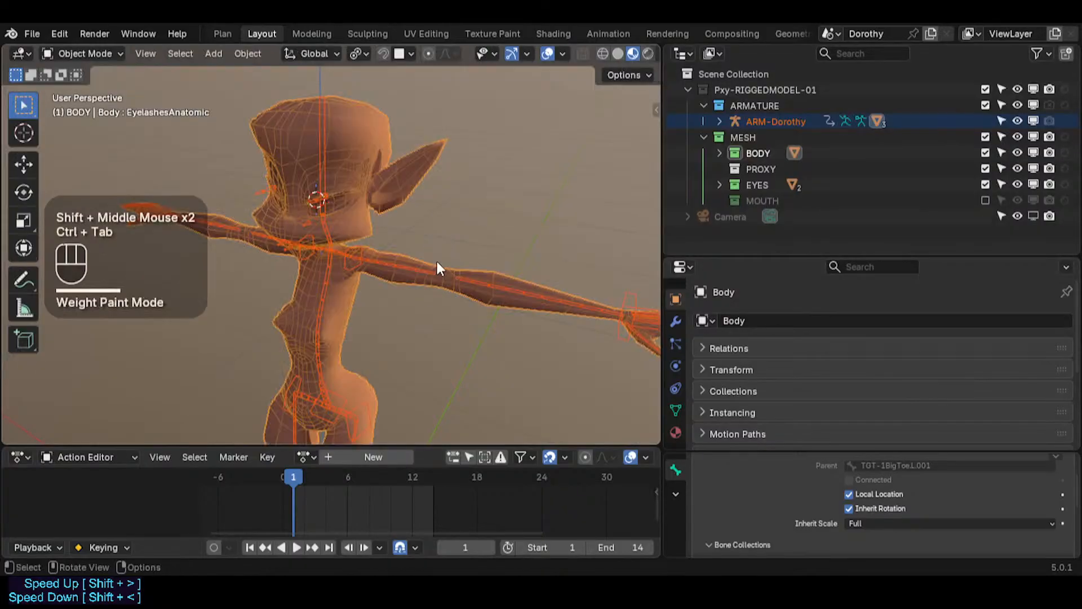
left_click(467, 233)
key("ctrl+s")
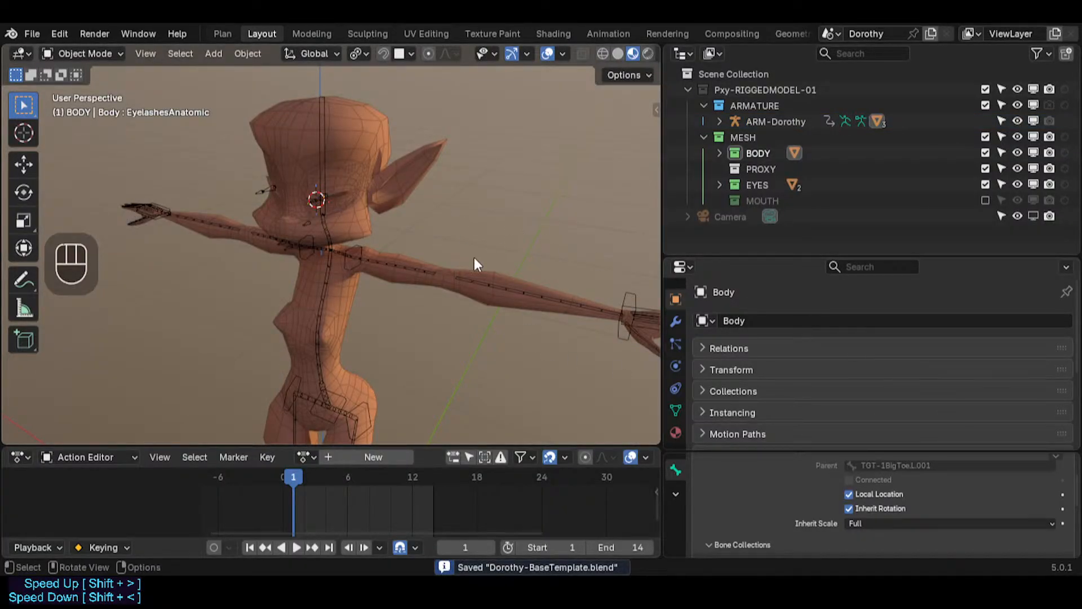
Step: Solo the HLP-LimbTriple bone collection to check its bones, then solo the DEF-Skeleton collection again
key("n")
key("n")
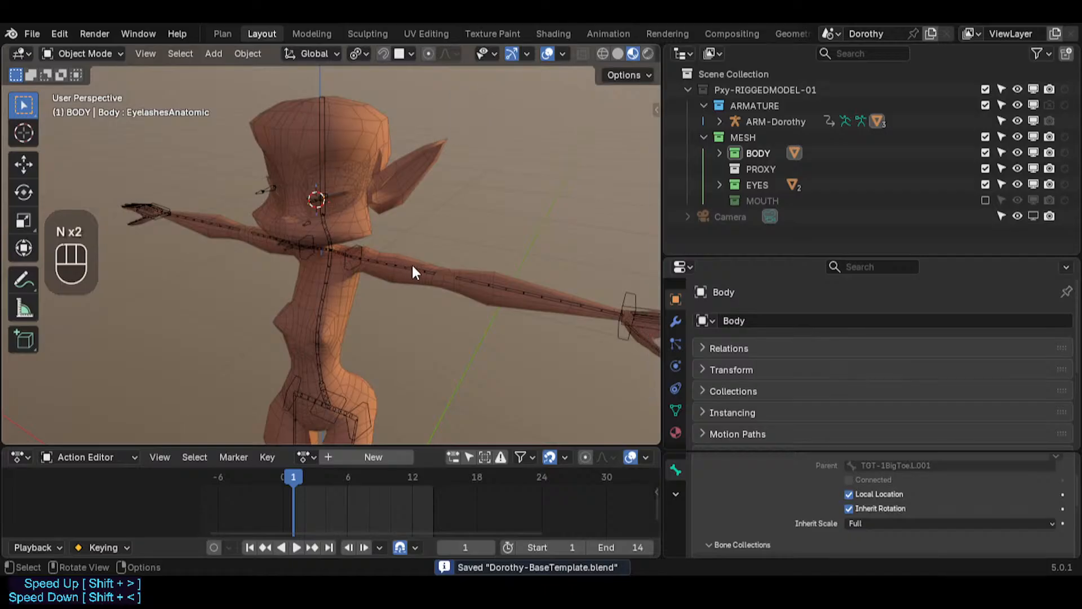
left_click(411, 262)
scroll(442, 245, "up", 2)
key("n")
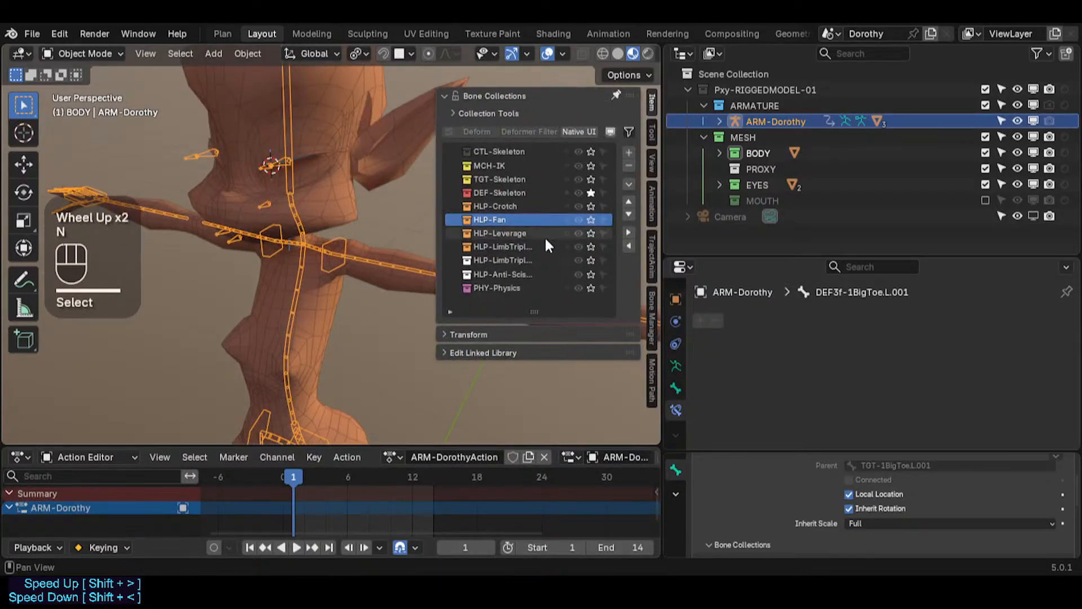
left_click(591, 247)
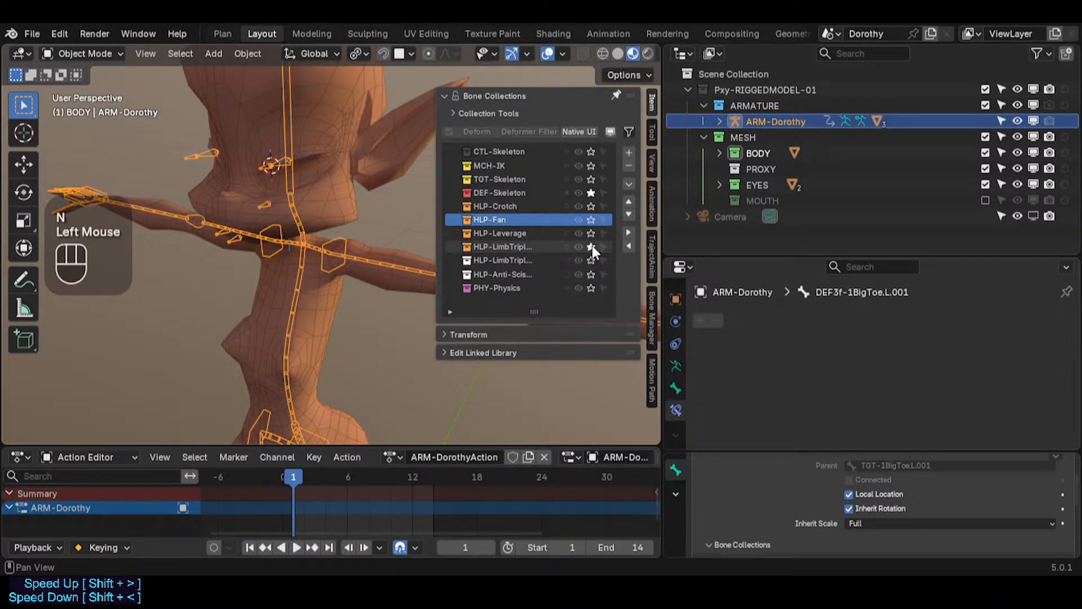
left_click(590, 193)
key("n")
key("n")
key("n")
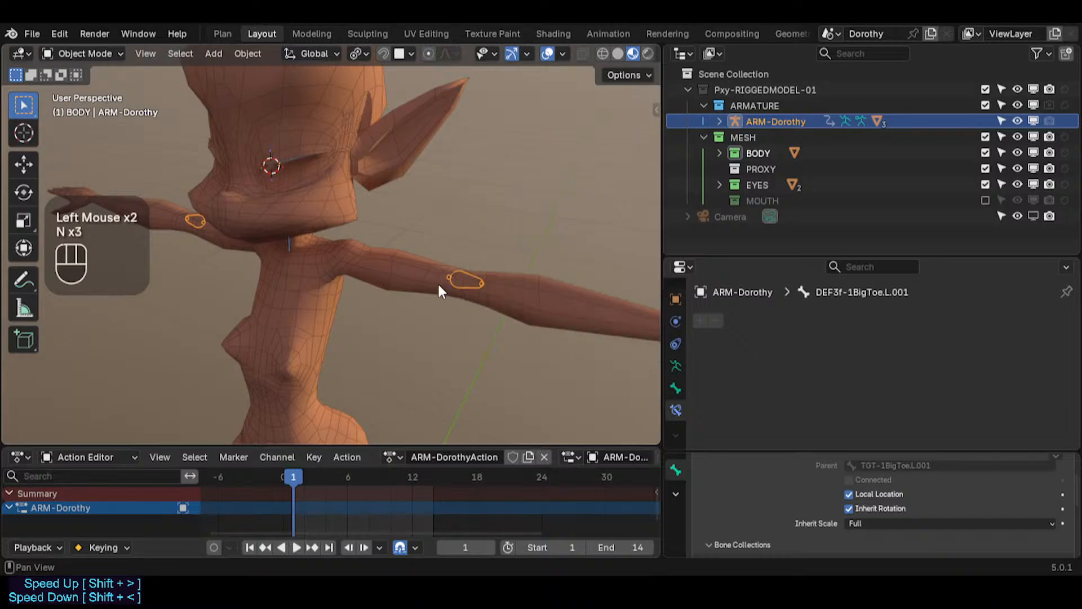
left_click(485, 272)
left_click(465, 270)
key("n")
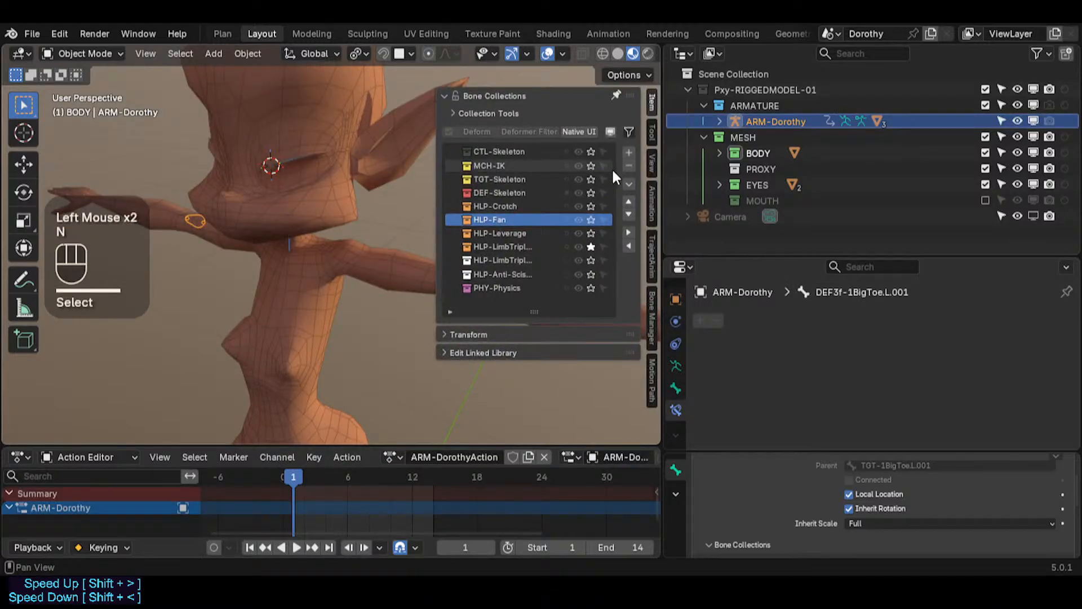
left_click(591, 192)
Step: Put the armature into Pose Mode and adjust the TGT-Skeleton and MCH-IK bone collection toggles
key("n")
scroll(427, 289, "up", 3)
left_click(465, 278)
left_click(465, 272)
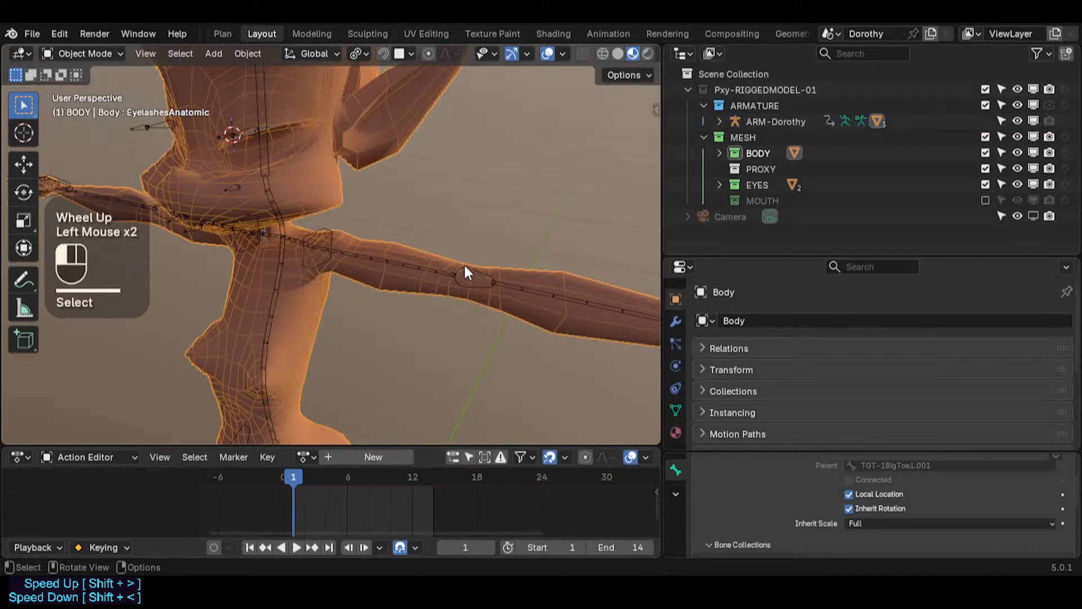
left_click(464, 272)
key("ctrl+Tab")
key("n")
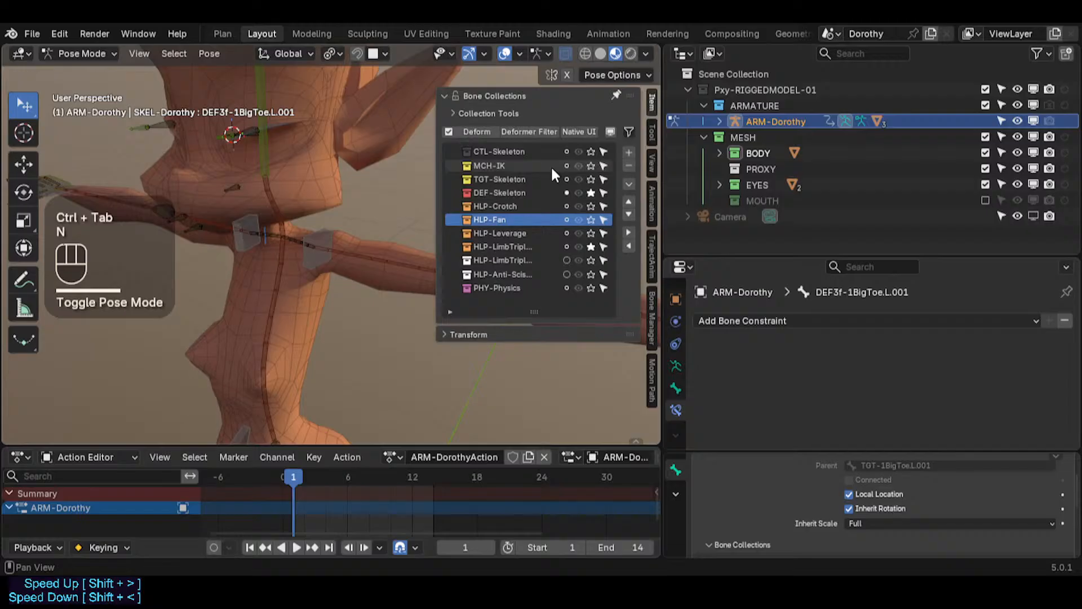
left_click(603, 178)
key("n")
scroll(492, 257, "up", 2)
key("n")
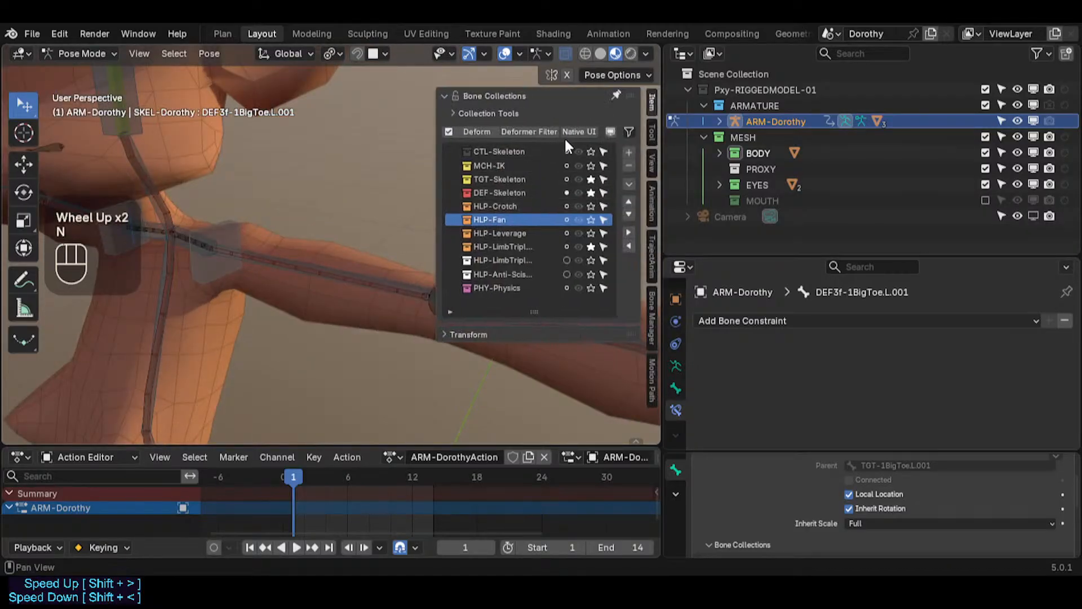
left_click(591, 165)
left_click(591, 165)
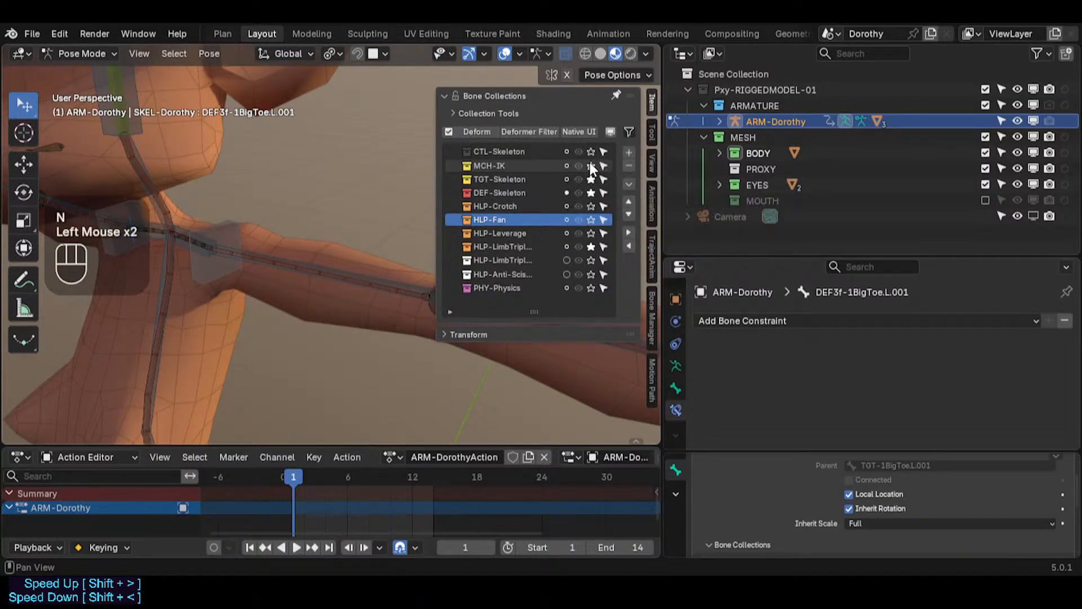
left_click(590, 165)
left_click(591, 165)
key("n")
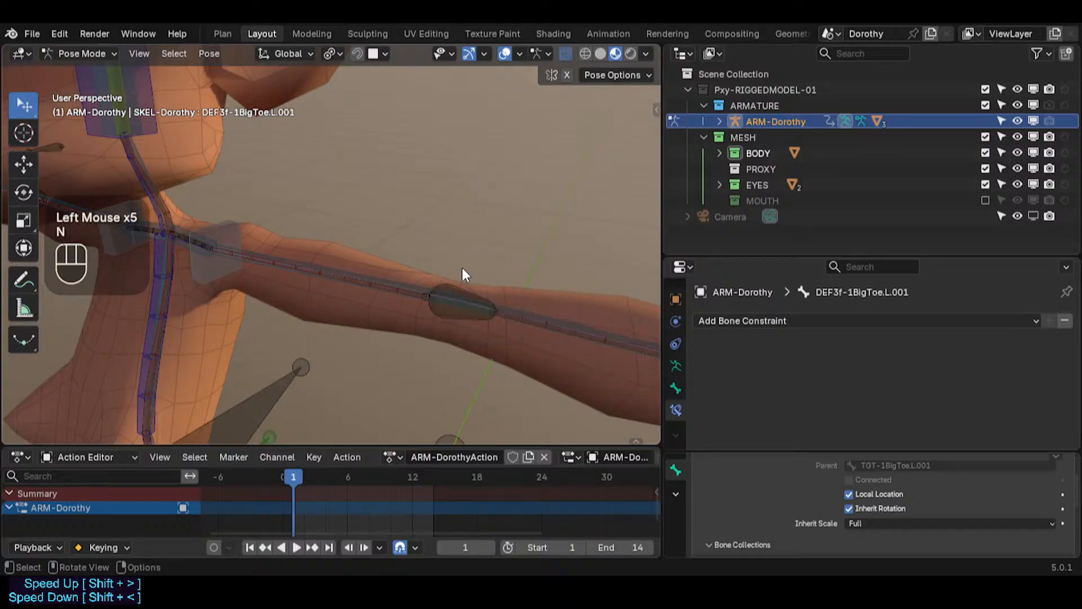
Step: Inspect the left arm's control, target, deform and elbow helper bones and their constraints, test-moving the elbow helper
middle_click_drag(466, 273, 465, 357)
left_click(454, 302)
left_click(455, 302)
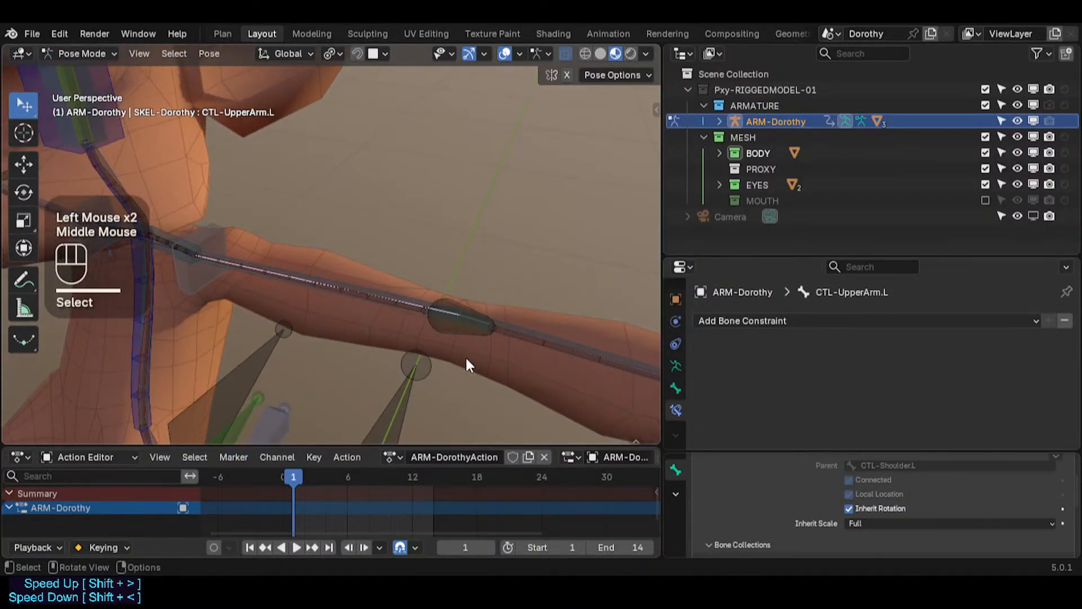
scroll(461, 347, "up", 2)
left_click(375, 254)
left_click(360, 246)
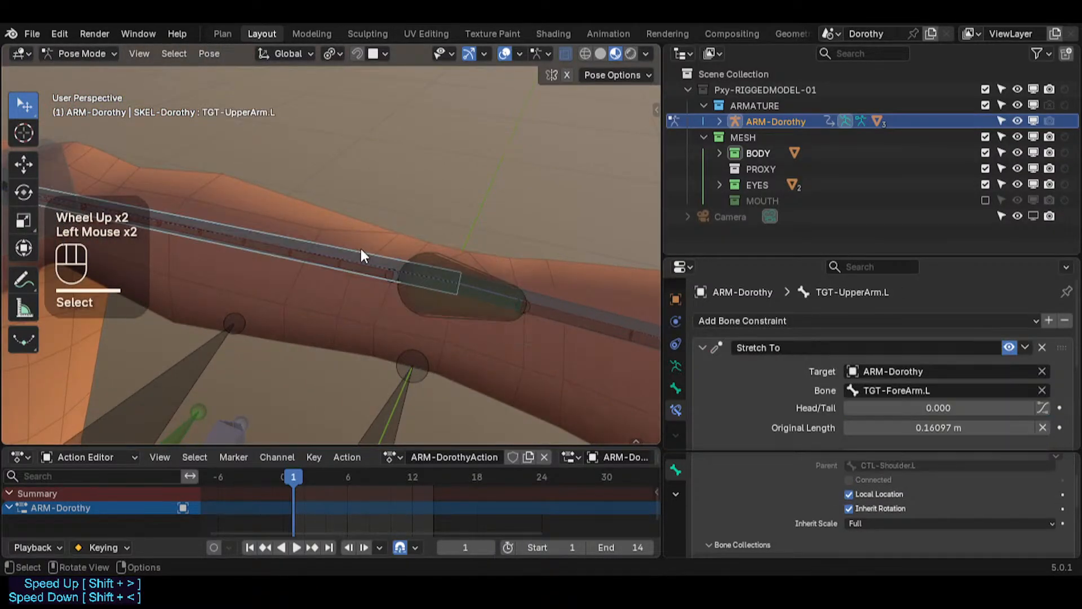
left_click(415, 271)
left_click(363, 257)
left_click(565, 311)
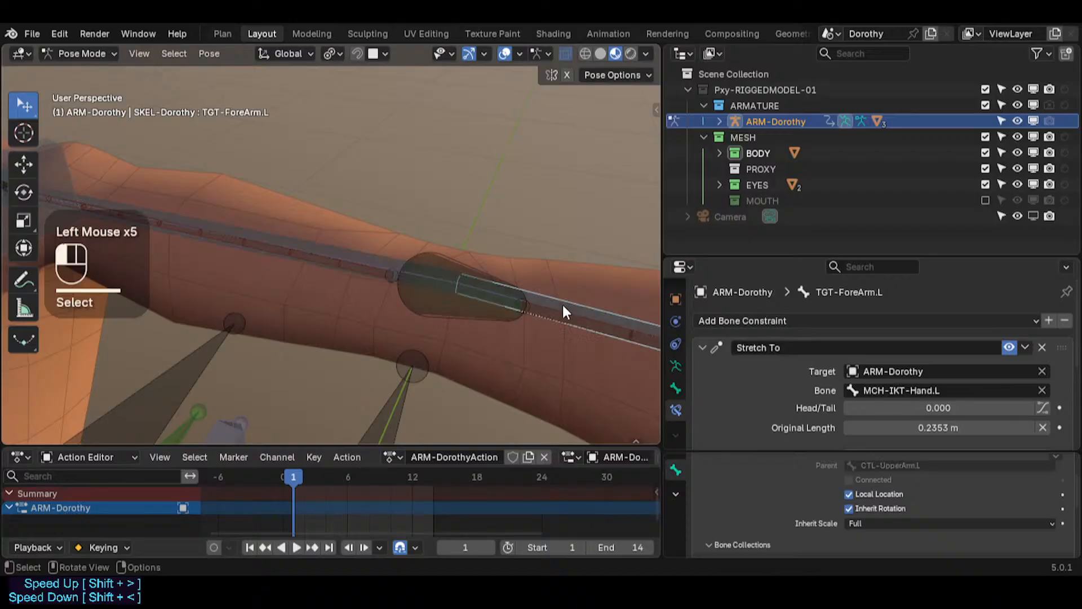
left_click(376, 271)
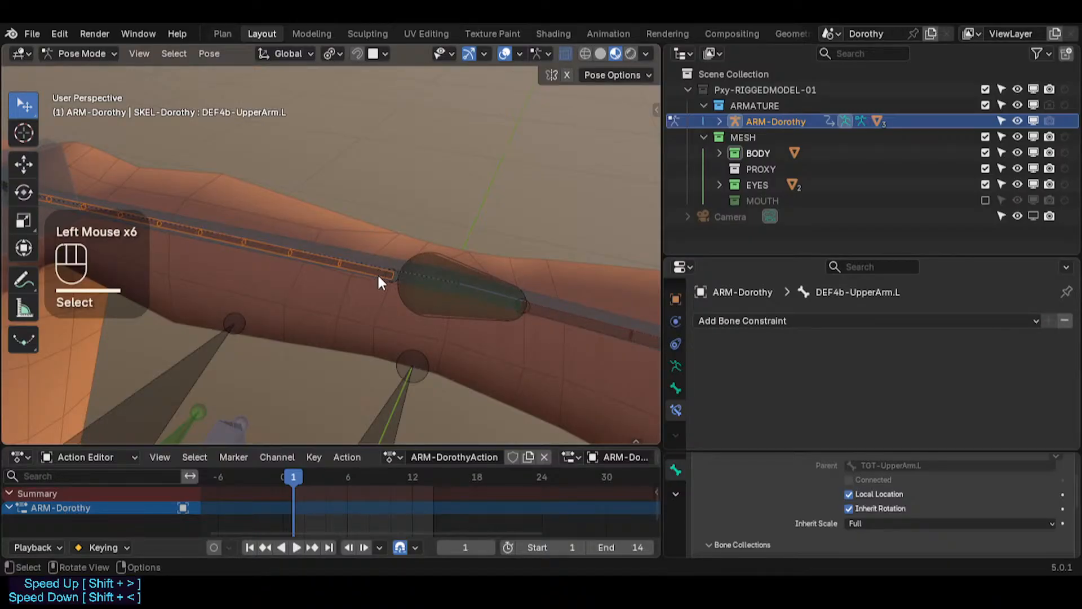
middle_click_drag(377, 273, 401, 295)
scroll(397, 305, "up", 1)
left_click(390, 269)
left_click(399, 263)
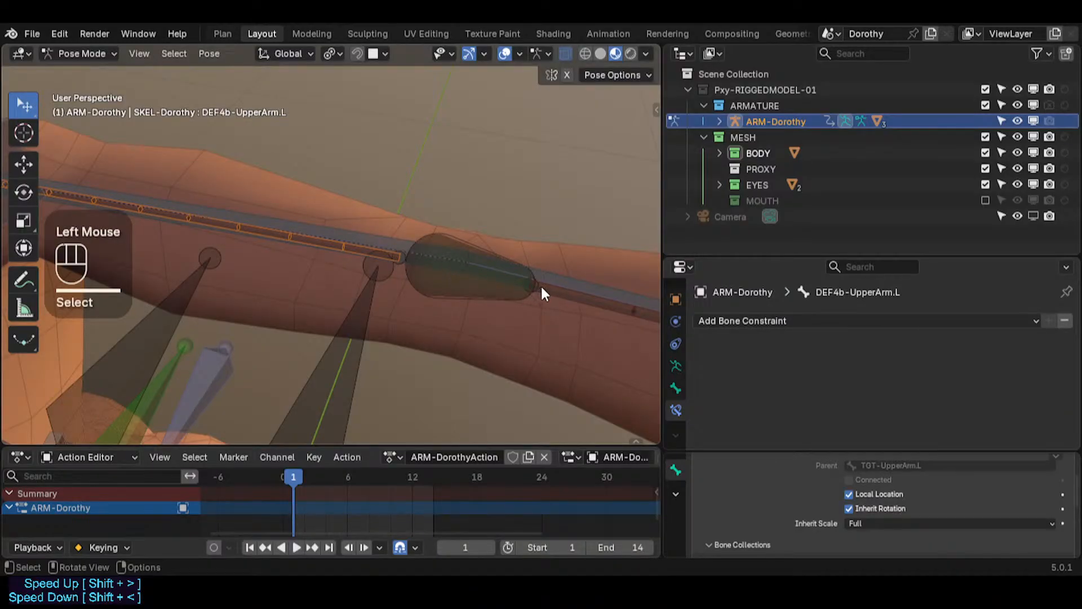
left_click(461, 290)
left_click(458, 290)
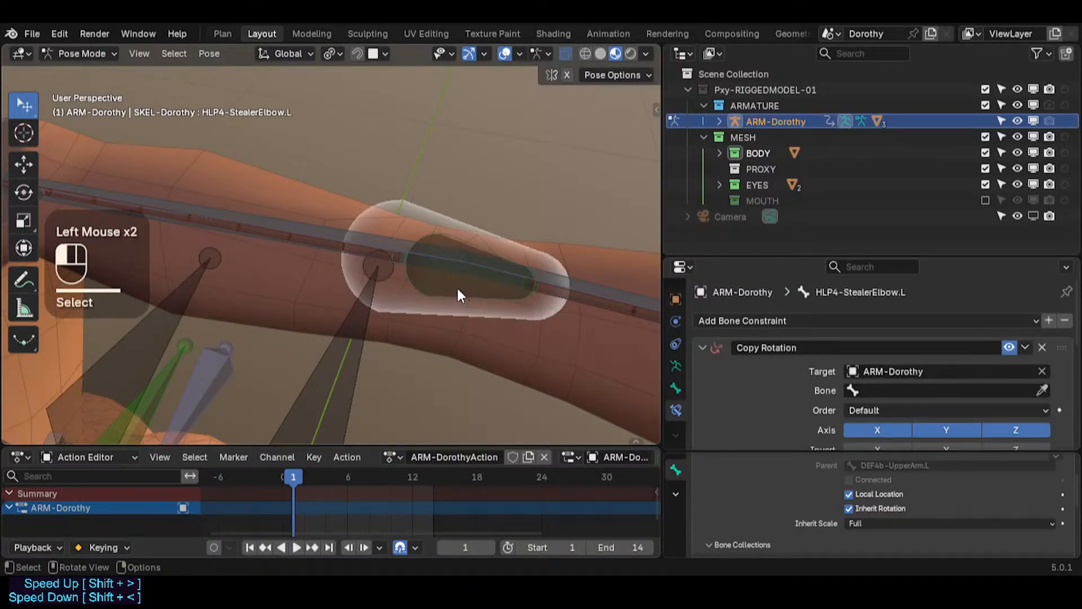
key("g")
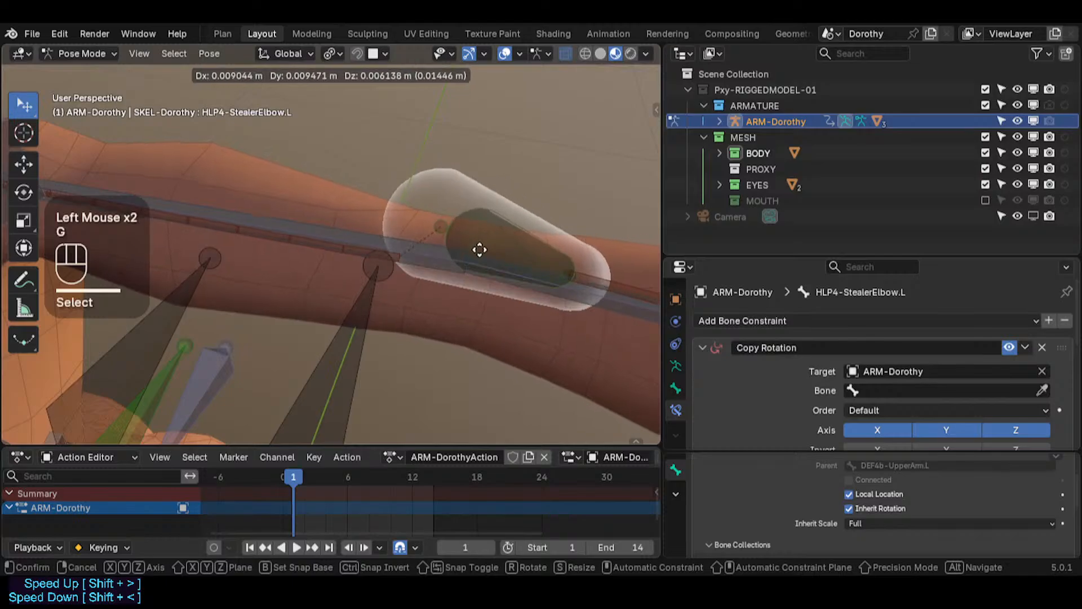
key("Escape")
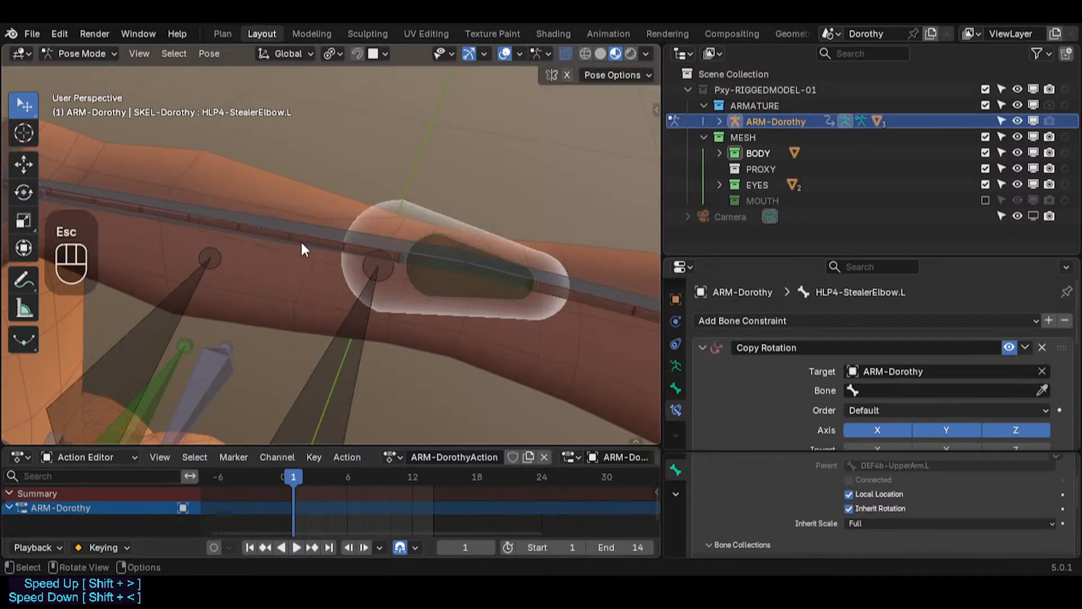
Step: Enter Edit Mode on the left upper arm deform bone and snap the 3D cursor to the elbow joint
left_click(301, 248)
middle_click_drag(301, 248, 328, 289)
scroll(401, 273, "up", 2)
left_click(401, 266)
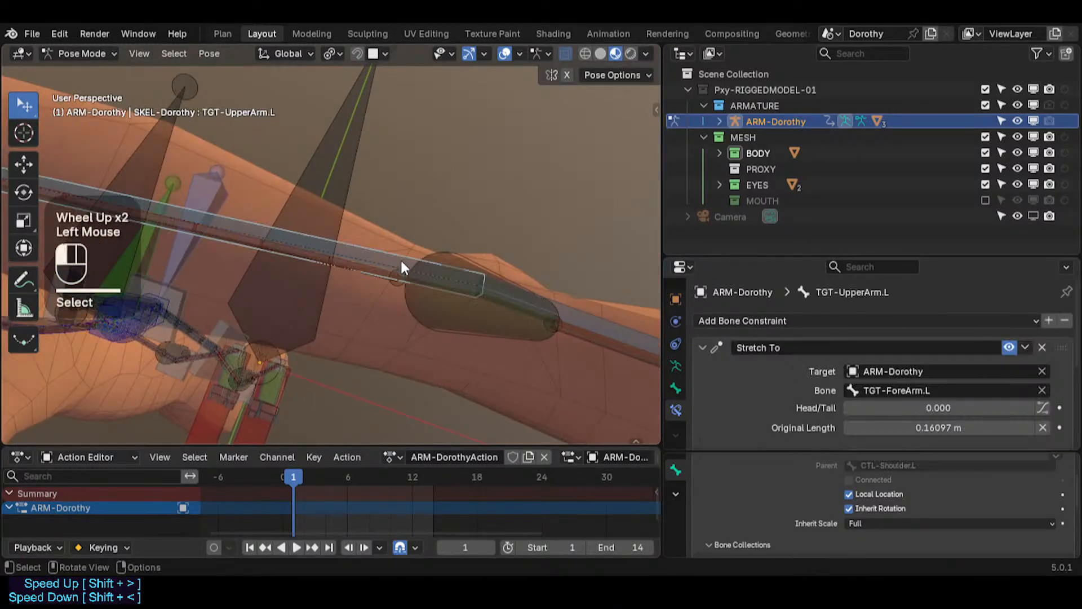
left_click(388, 288)
left_click(389, 287)
left_click(393, 285)
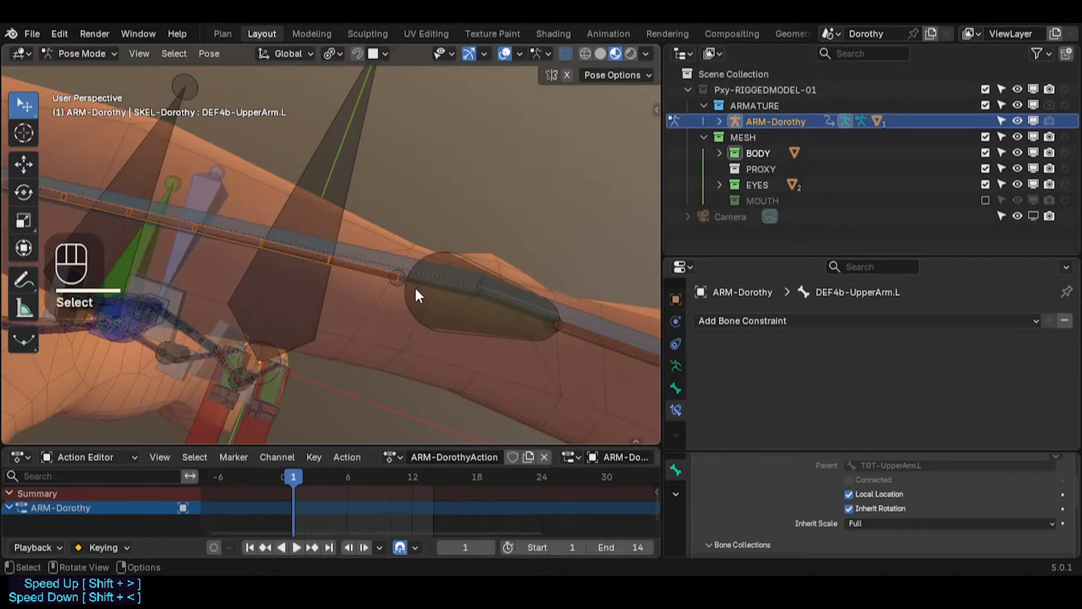
key("Tab")
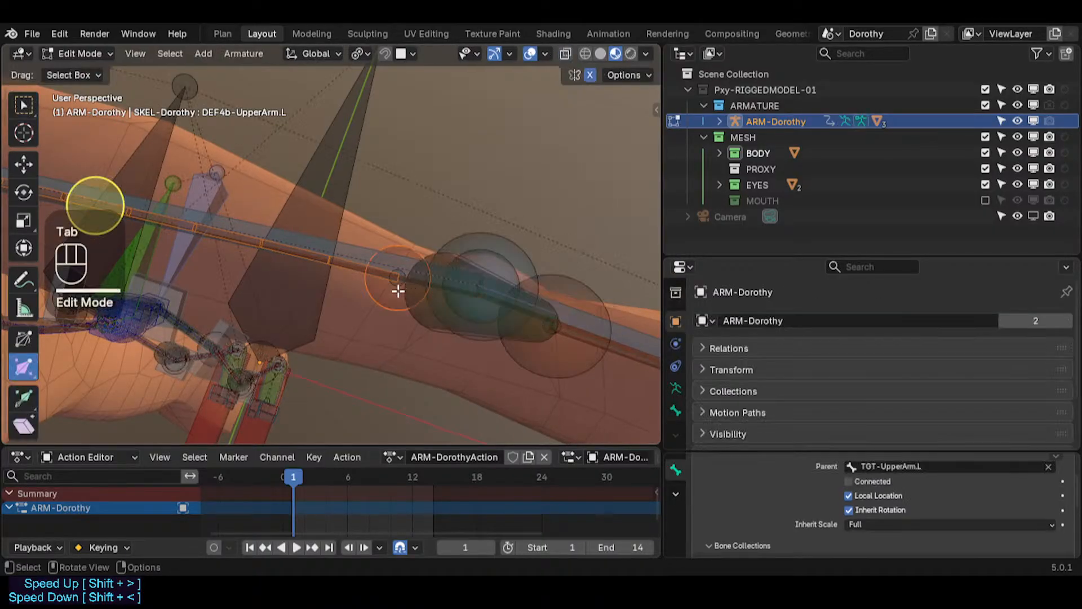
middle_click_drag(471, 291, 468, 291, "shift")
left_click(488, 241)
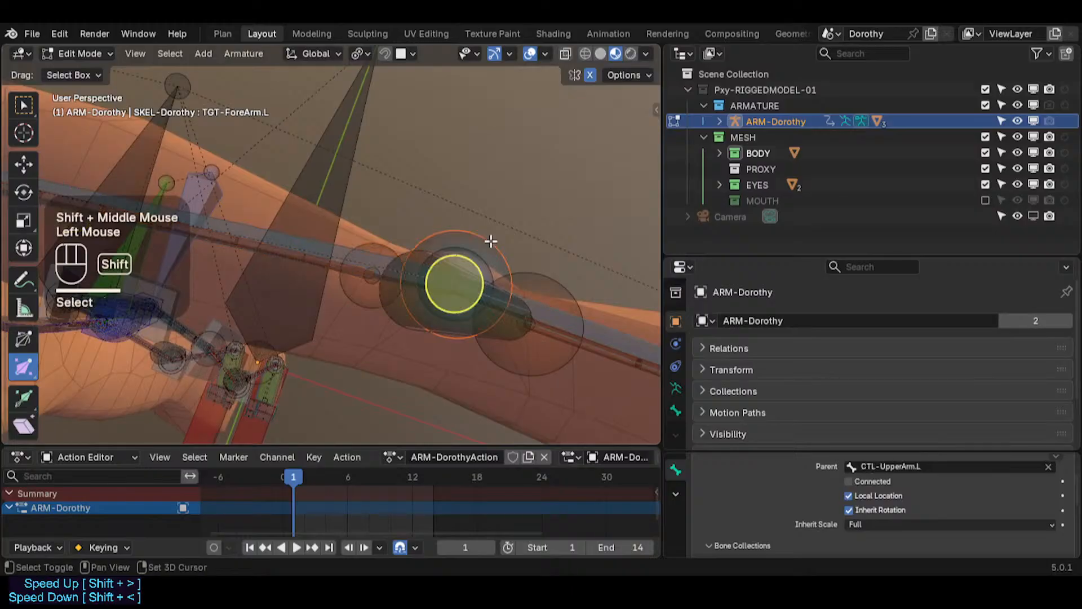
key("shift+s")
left_click(352, 301)
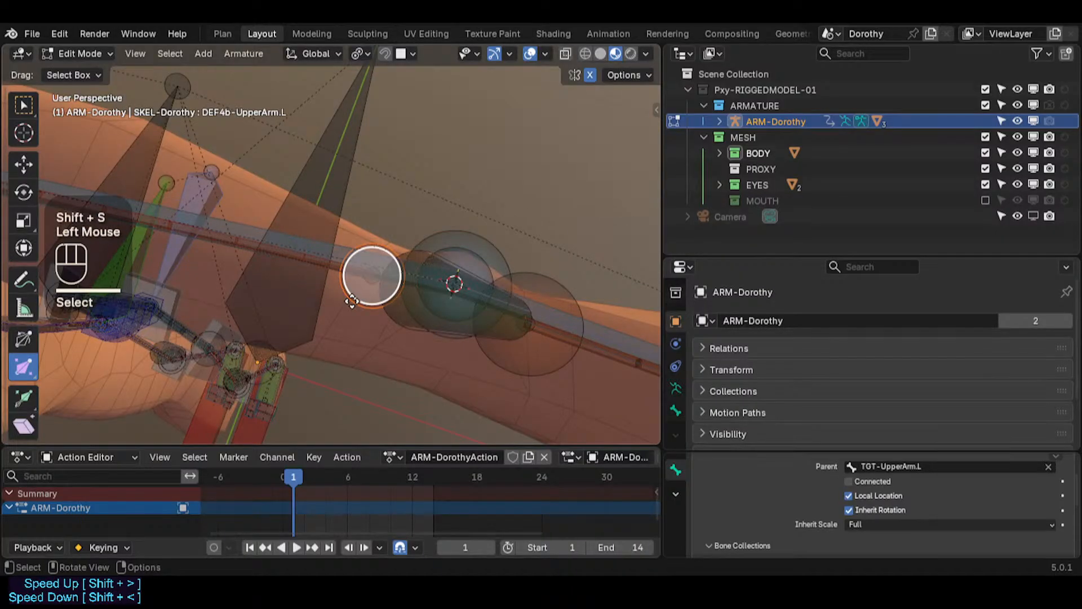
Step: Set the pivot point to 3D Cursor and the snapping target to Vertex
key("g")
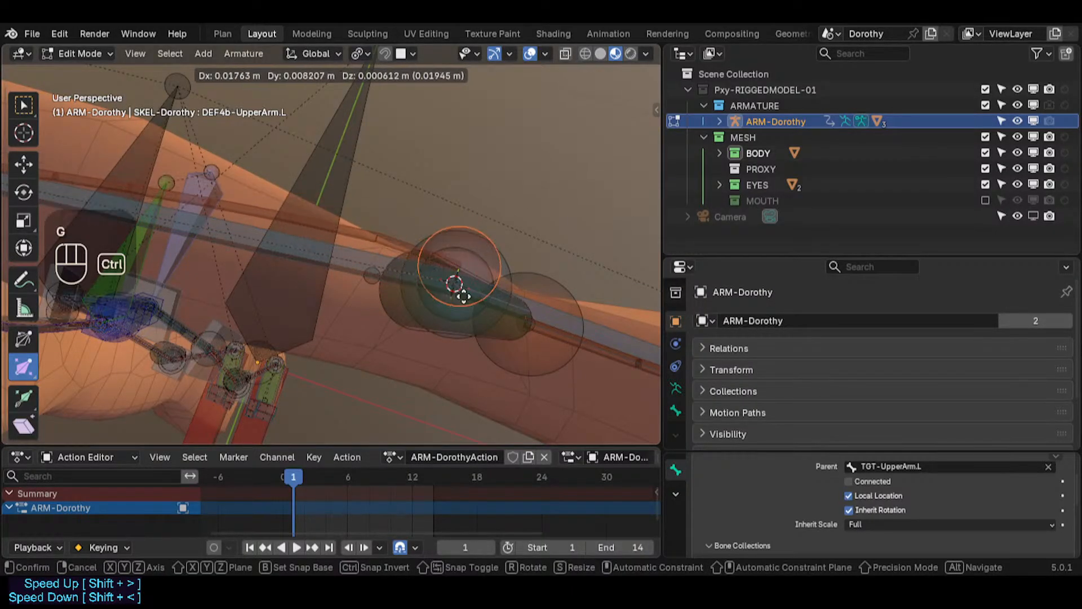
key("Escape")
key("less")
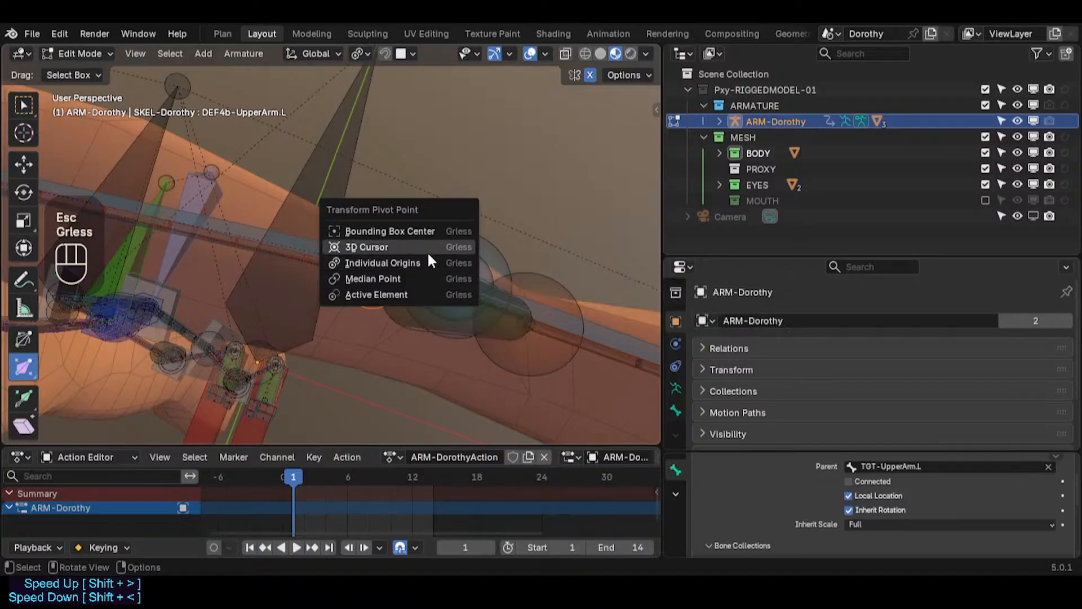
left_click(427, 252)
key("ctrl+less")
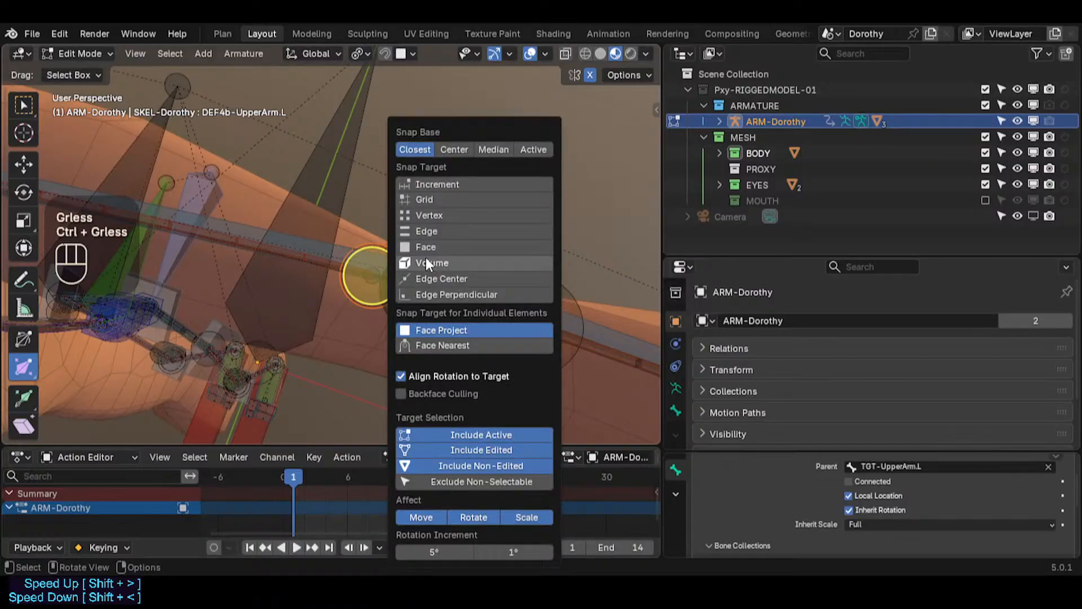
left_click(434, 215)
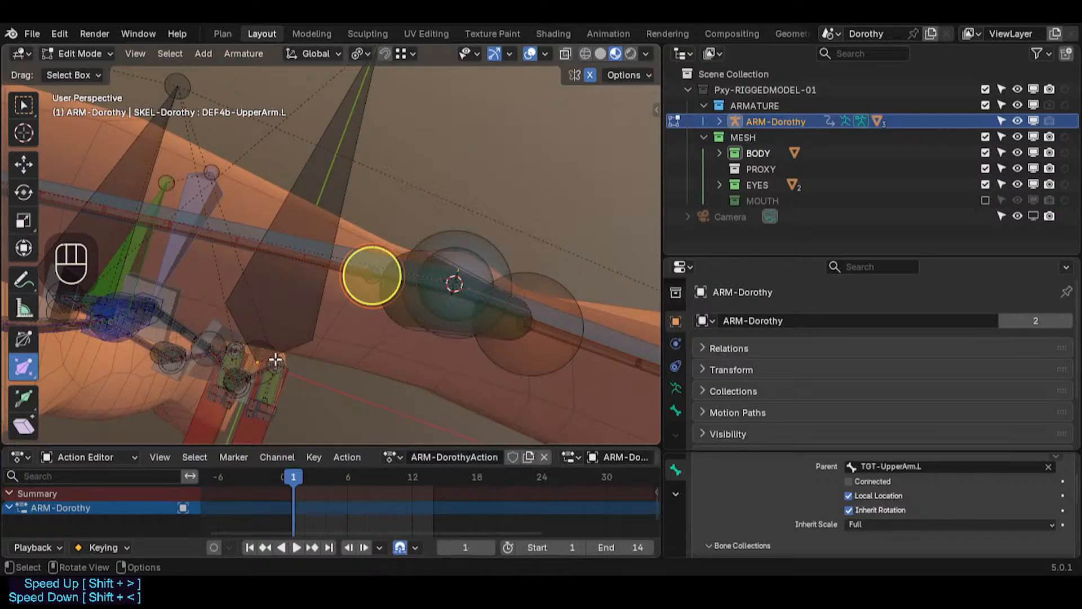
Step: Move the left upper arm deform bone's tail to snap onto the elbow joint, then select the forearm deform bone's head
key("g")
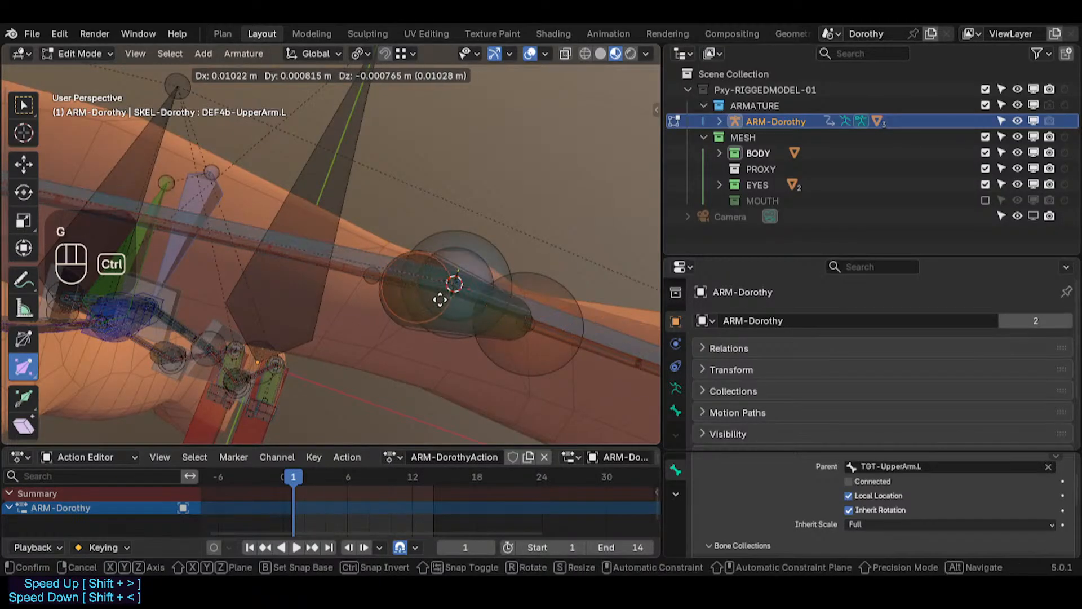
left_click(456, 285, "ctrl")
left_click(516, 374)
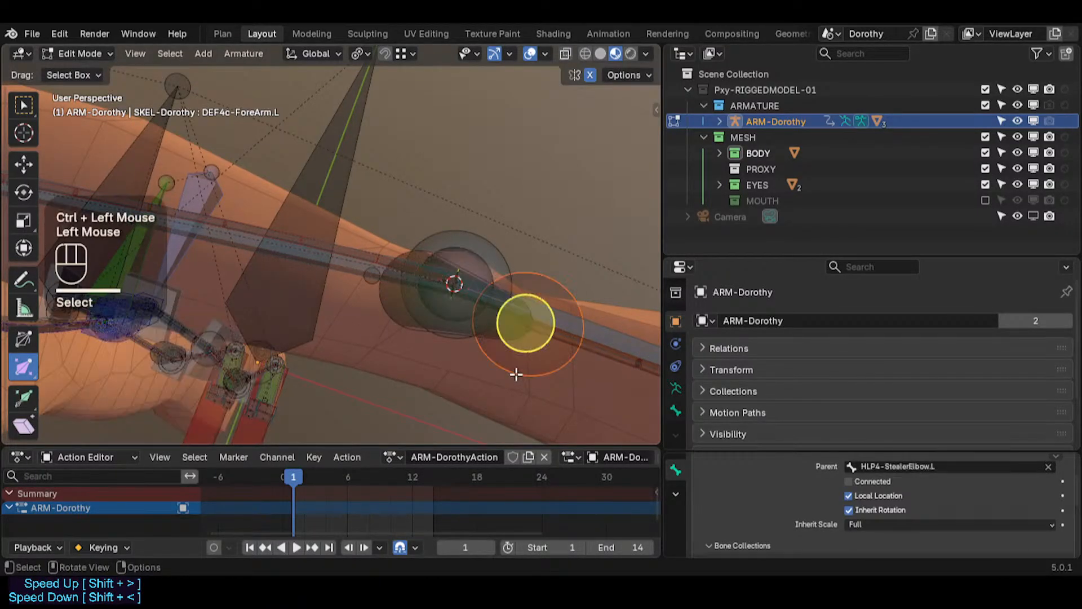
Step: Move the left forearm deform bone's head so it snaps onto the elbow joint
key("g")
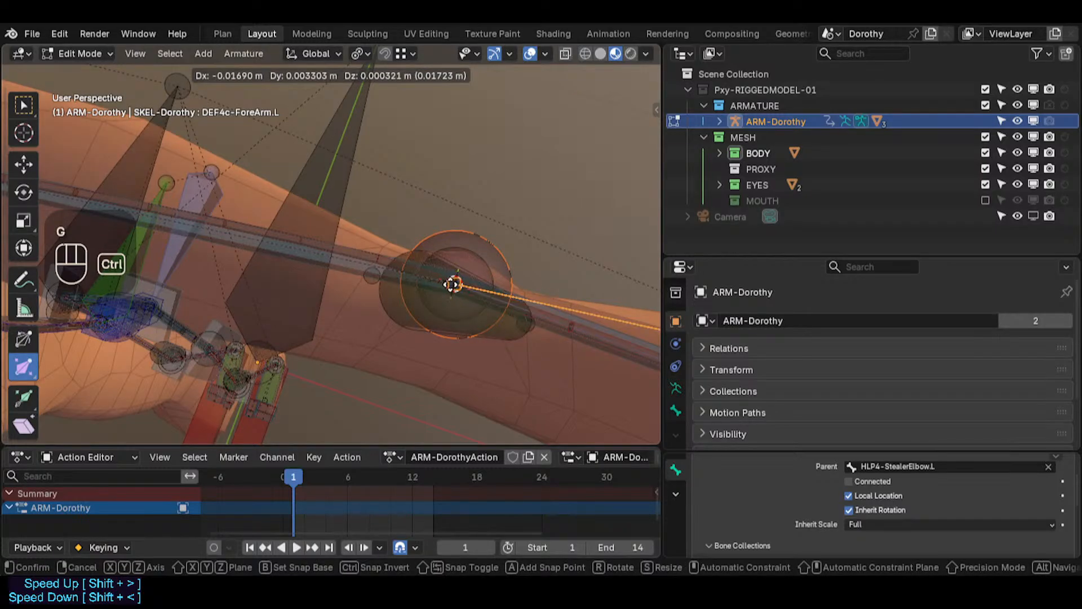
left_click(439, 282, "ctrl")
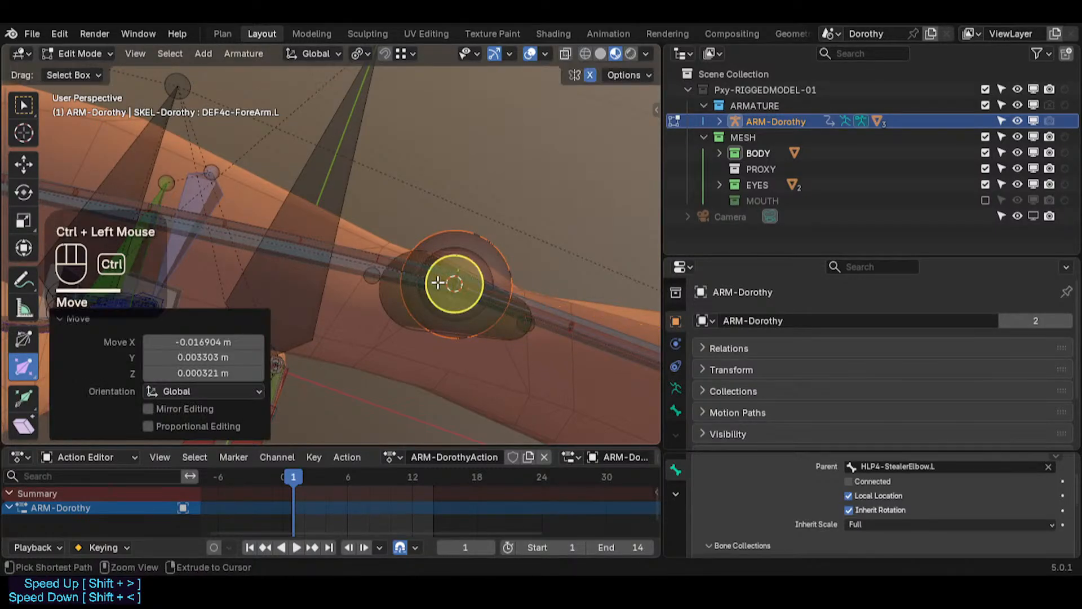
Step: Select the left elbow helper bone in Pose Mode and delete its Copy Rotation constraint
middle_click_drag(438, 282, 346, 256)
scroll(358, 268, "up", 2)
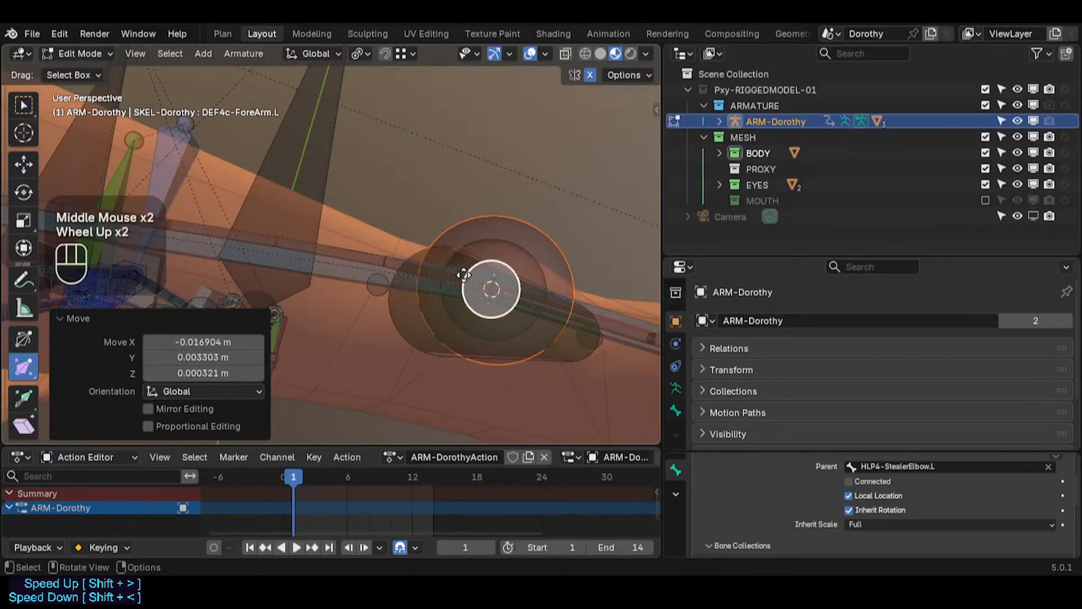
middle_click_drag(463, 275, 344, 290, "shift")
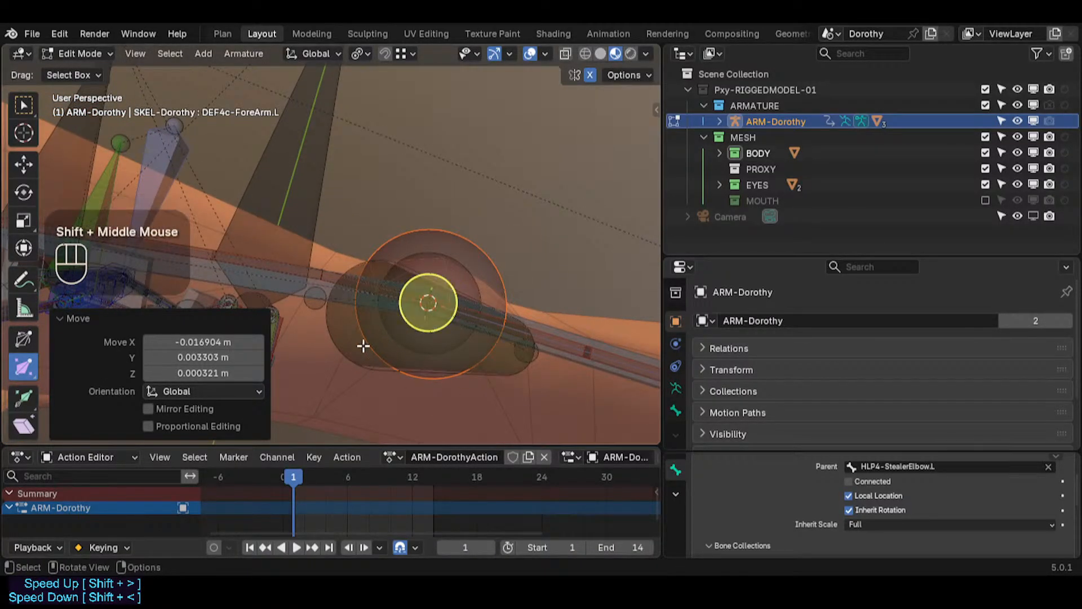
left_click(347, 352)
middle_click_drag(340, 321, 326, 235, "shift")
scroll(331, 303, "down", 2)
scroll(331, 303, "up", 2)
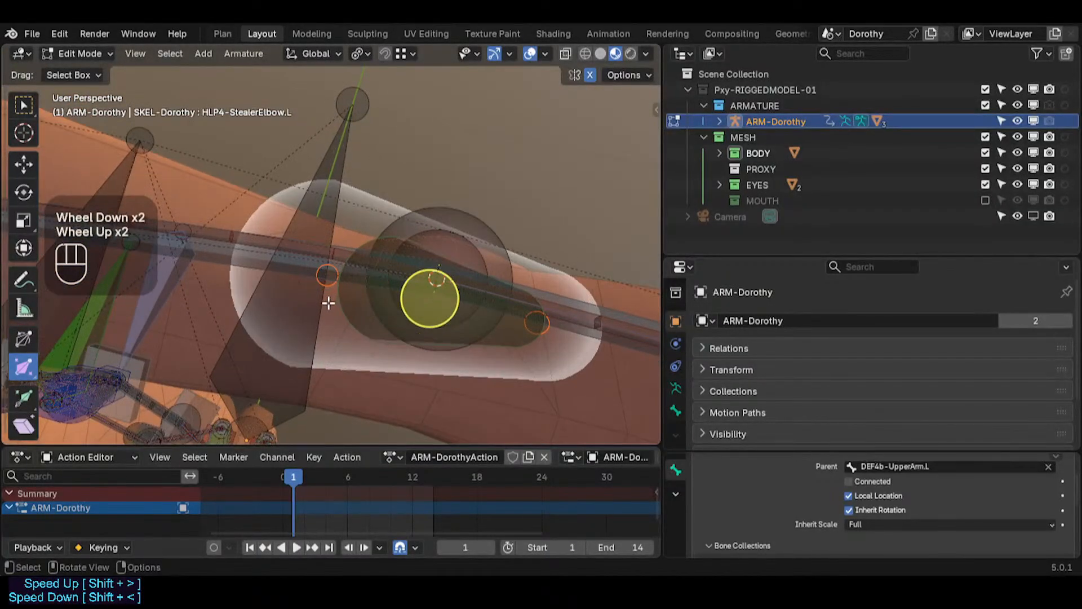
left_click(312, 274)
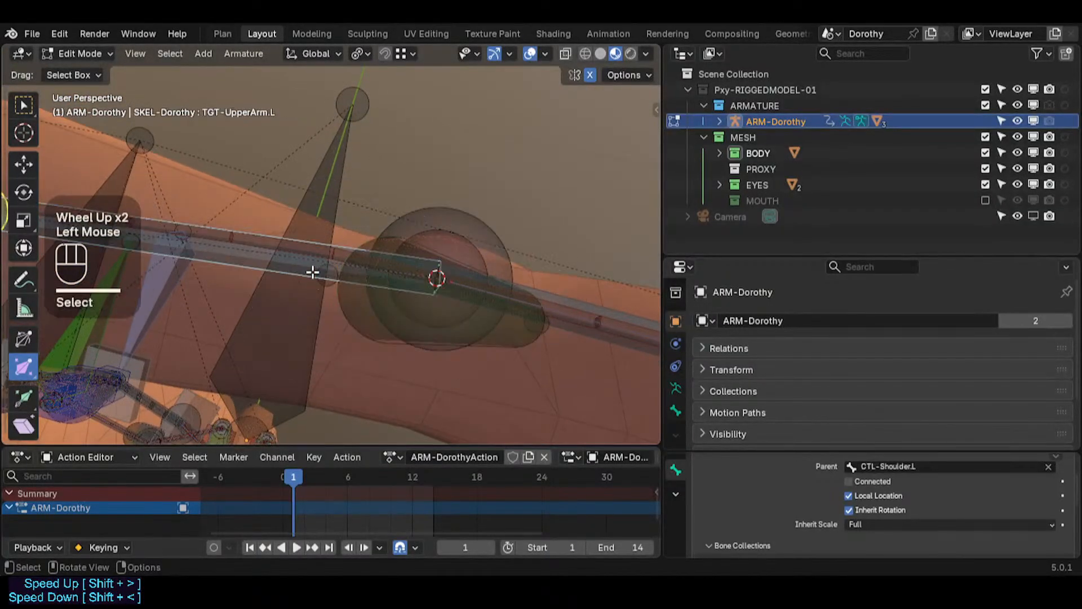
left_click(359, 320)
scroll(355, 319, "down", 2)
scroll(352, 319, "up", 1)
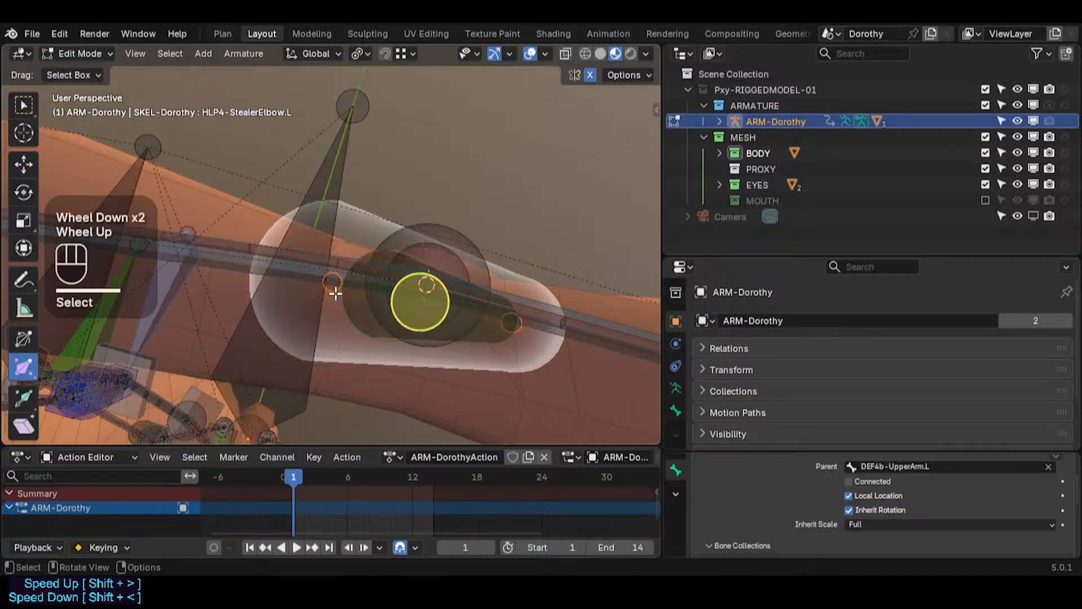
scroll(326, 302, "down", 2)
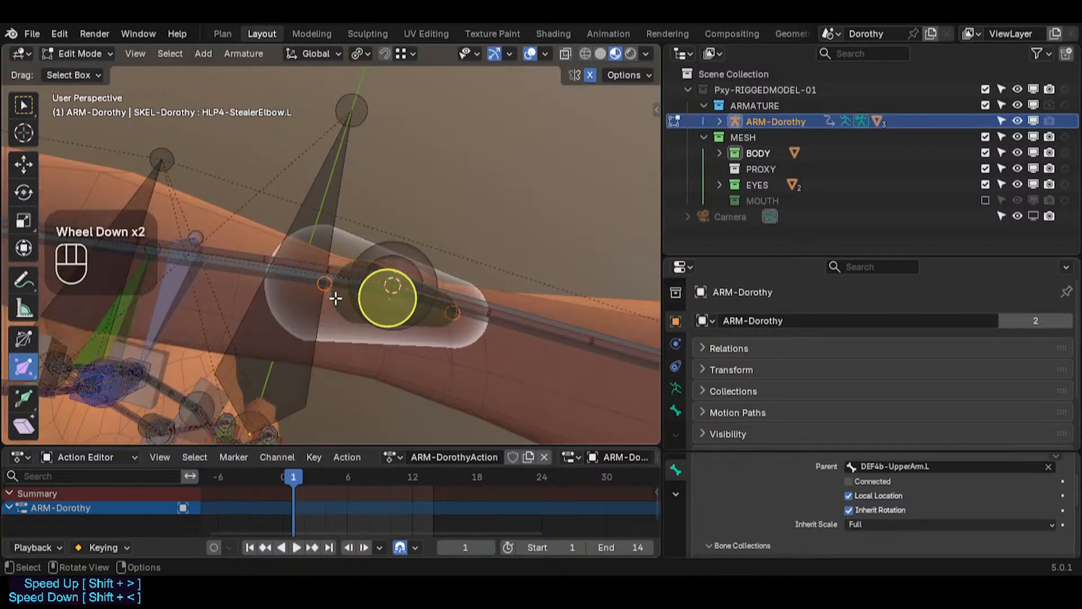
middle_click_drag(335, 298, 376, 193)
key("KP_7")
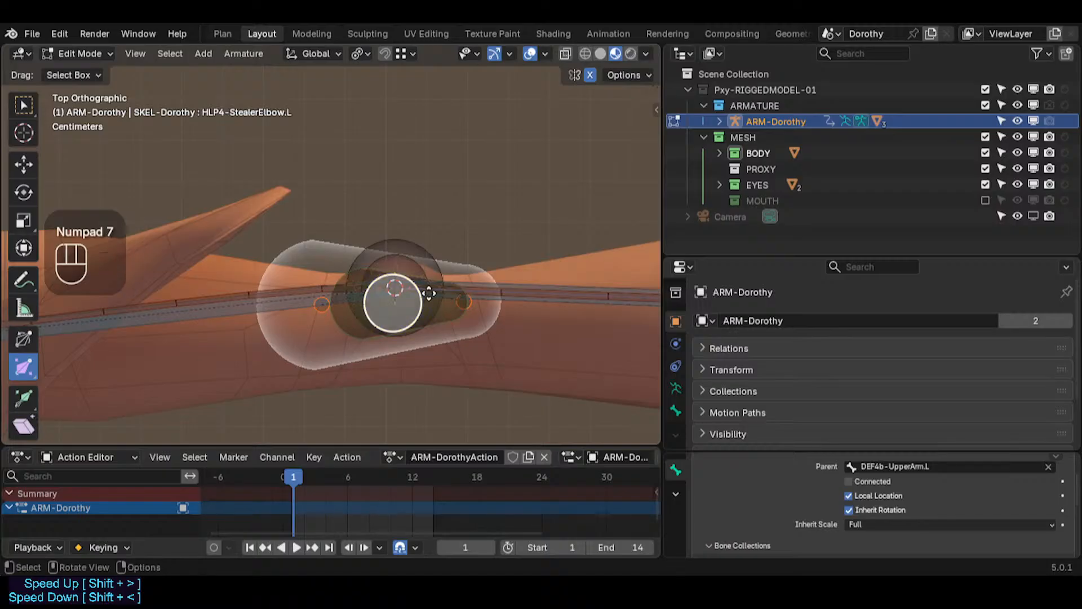
scroll(679, 409, "down", 3)
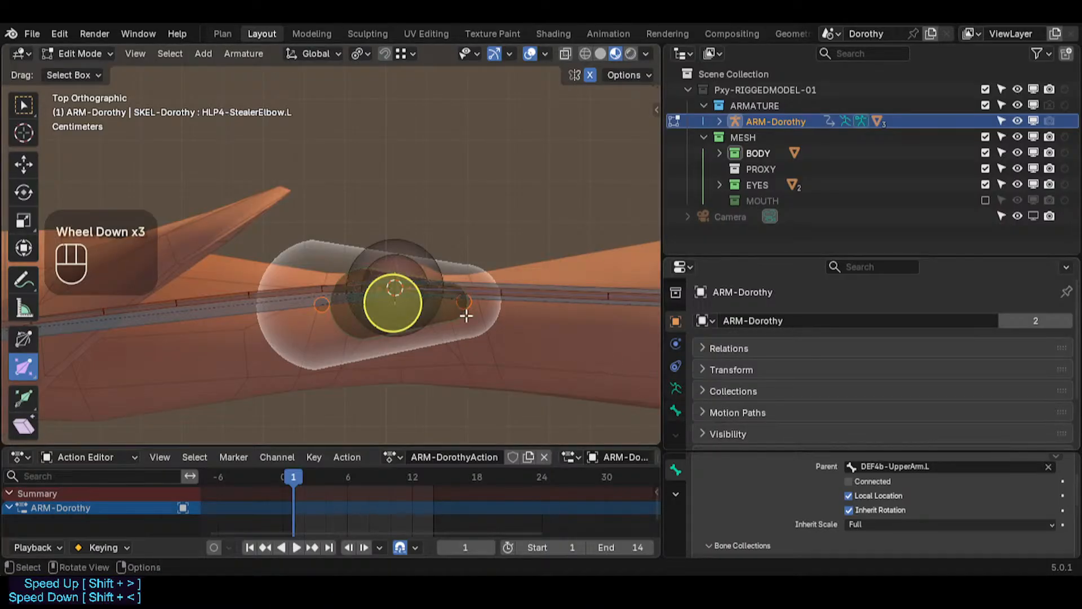
key("ctrl+Tab")
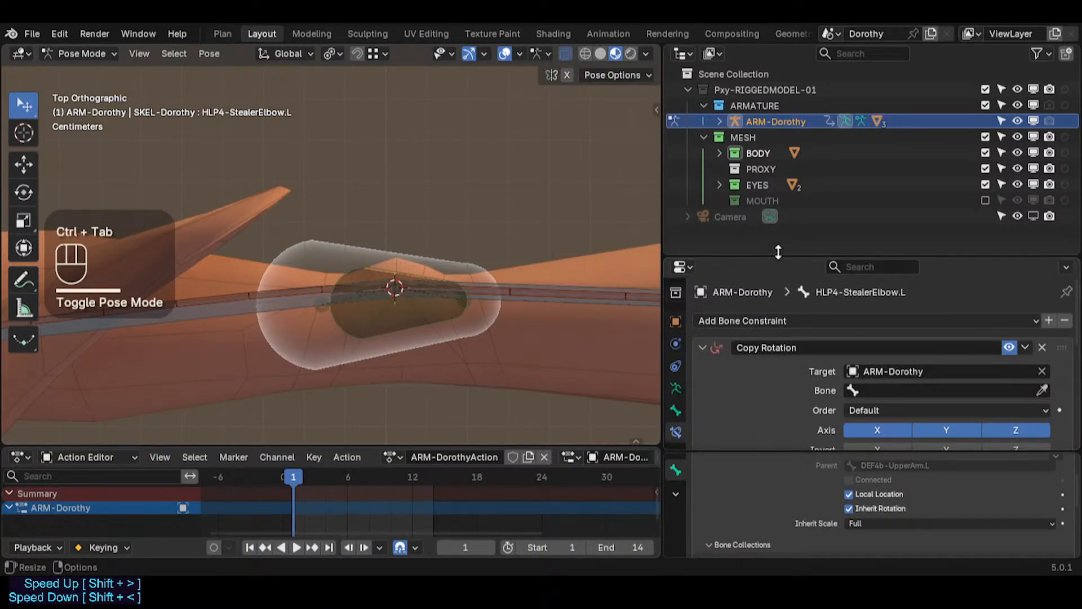
left_click_drag(778, 257, 777, 99)
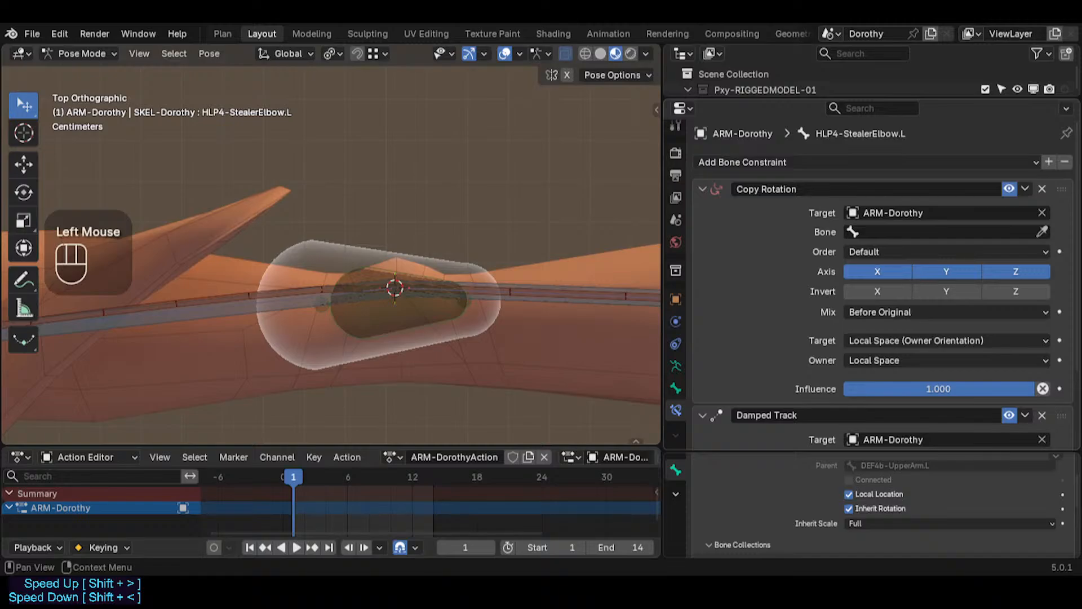
left_click(704, 189)
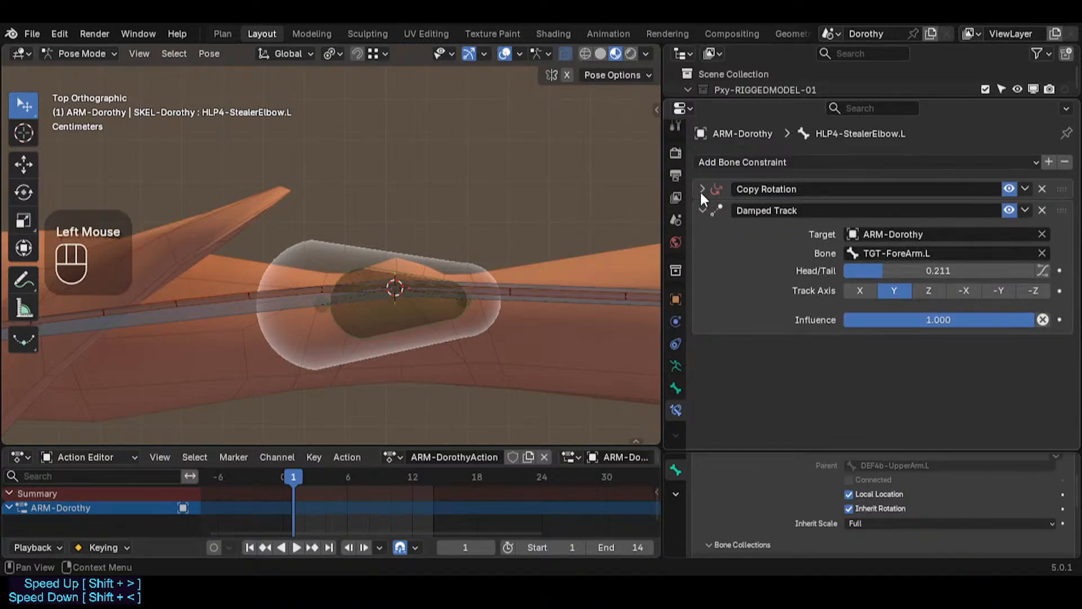
left_click(702, 207)
left_click(703, 207)
left_click(702, 189)
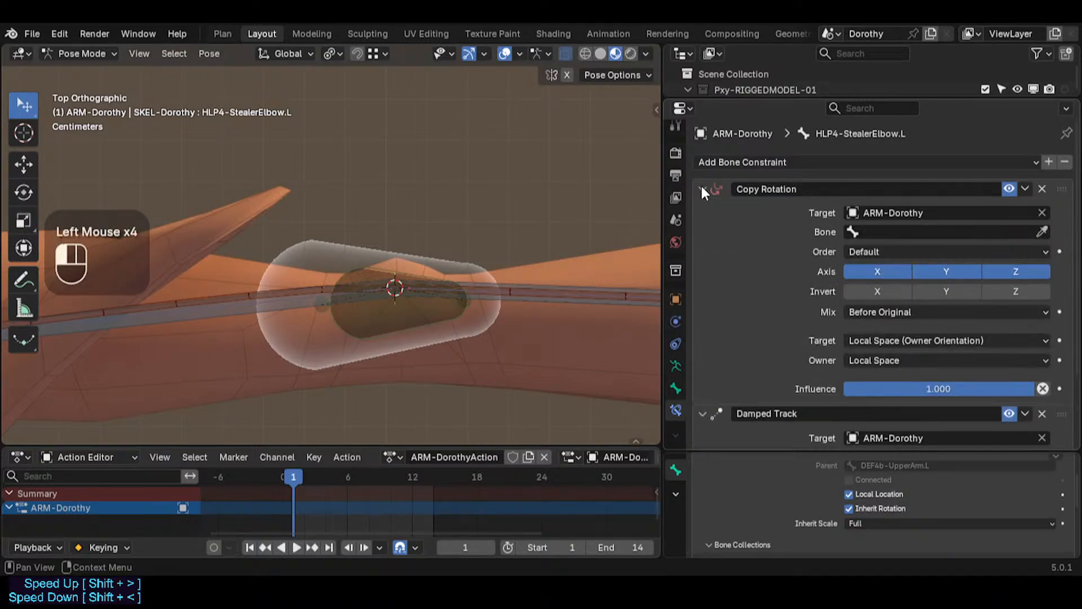
left_click(1042, 188)
Step: In Edit Mode, align the elbow helper and related bones to the left upper arm target bone
middle_click_drag(292, 221, 418, 214, "shift")
scroll(461, 259, "down", 1)
scroll(461, 264, "down", 1)
scroll(461, 266, "up", 1)
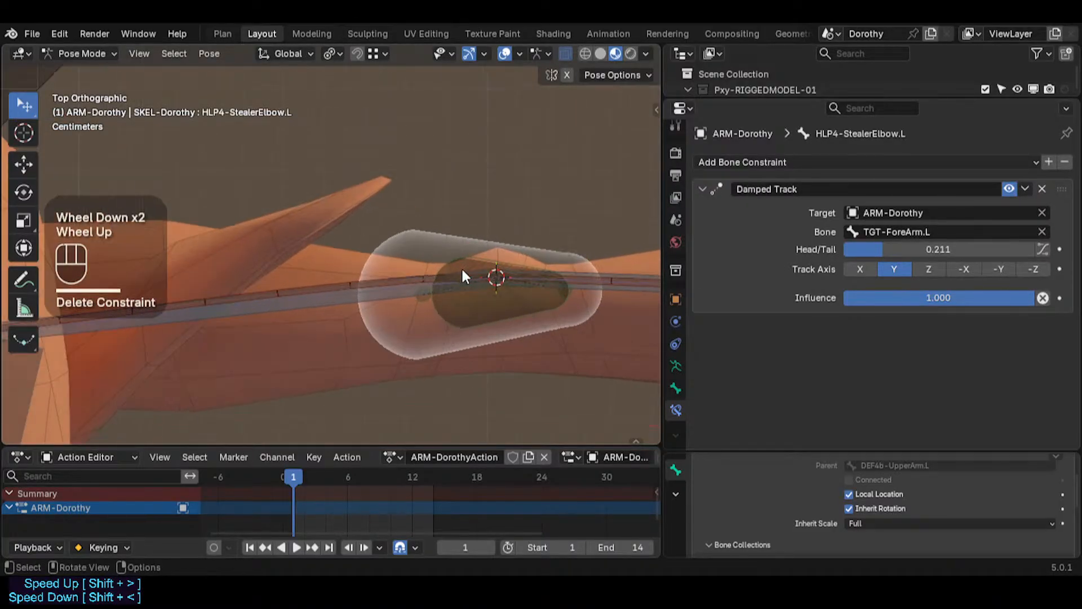
key("Tab")
scroll(442, 311, "up", 2)
scroll(441, 315, "down", 2)
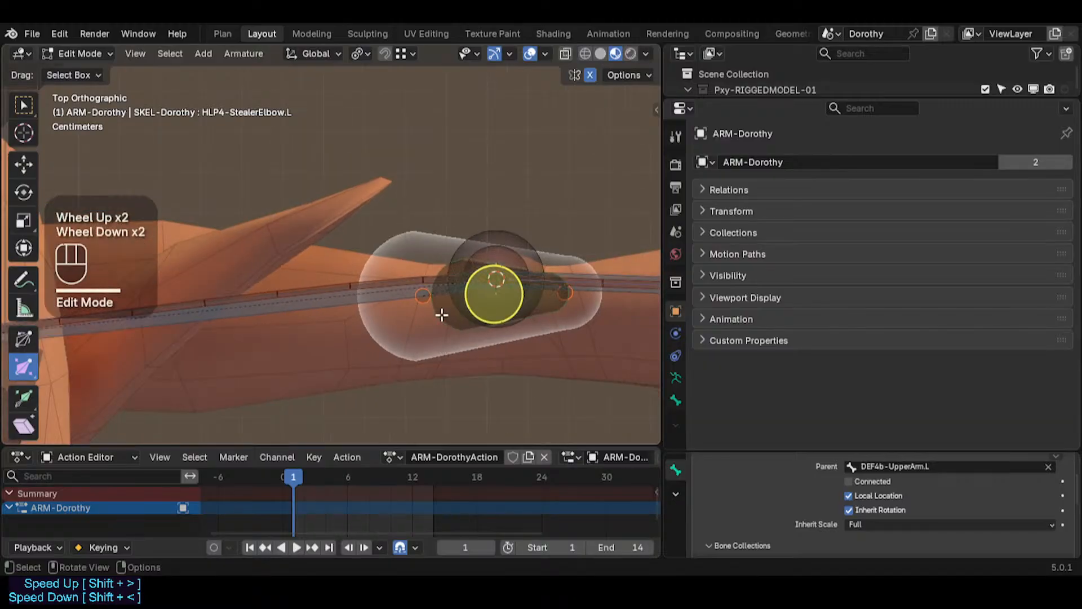
scroll(409, 307, "down", 2)
left_click(394, 312, "shift")
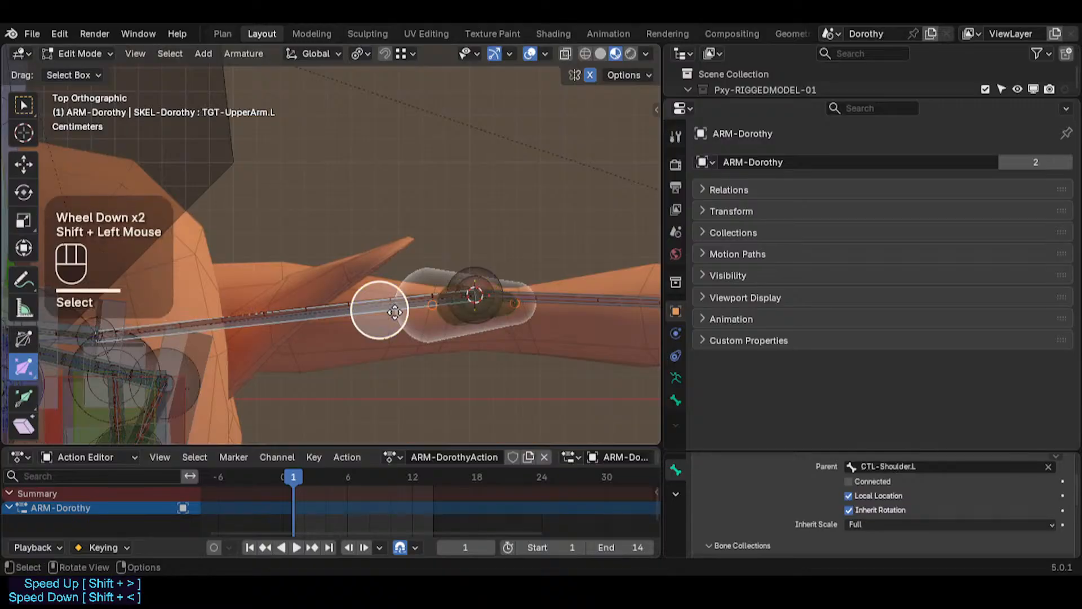
key("ctrl+alt+a")
left_click(431, 334)
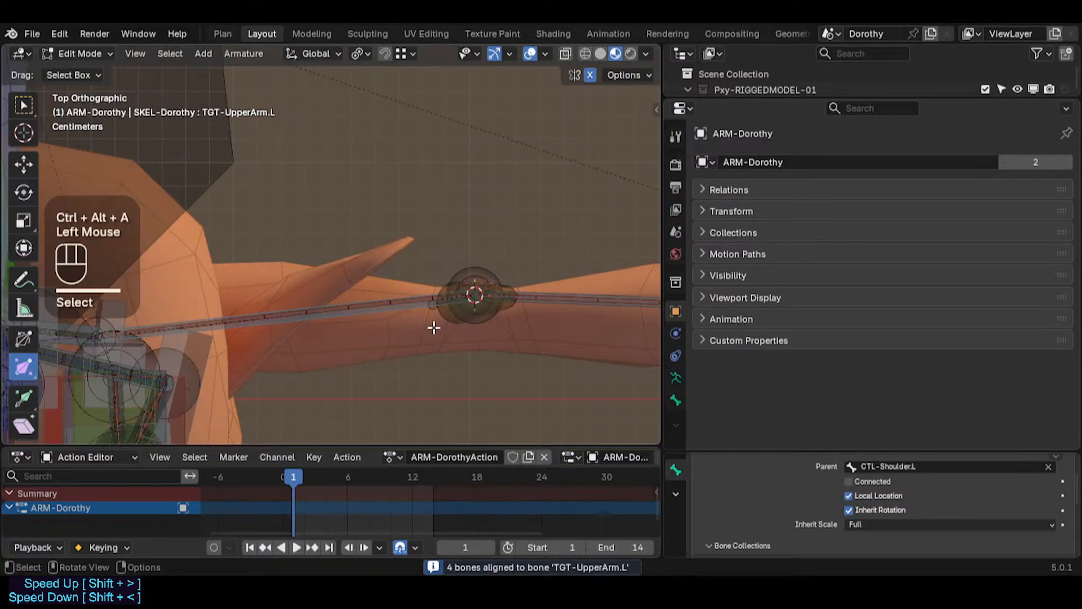
Step: Select the left upper arm target bone and snap the 3D cursor to it
left_click(439, 322)
left_click(440, 320)
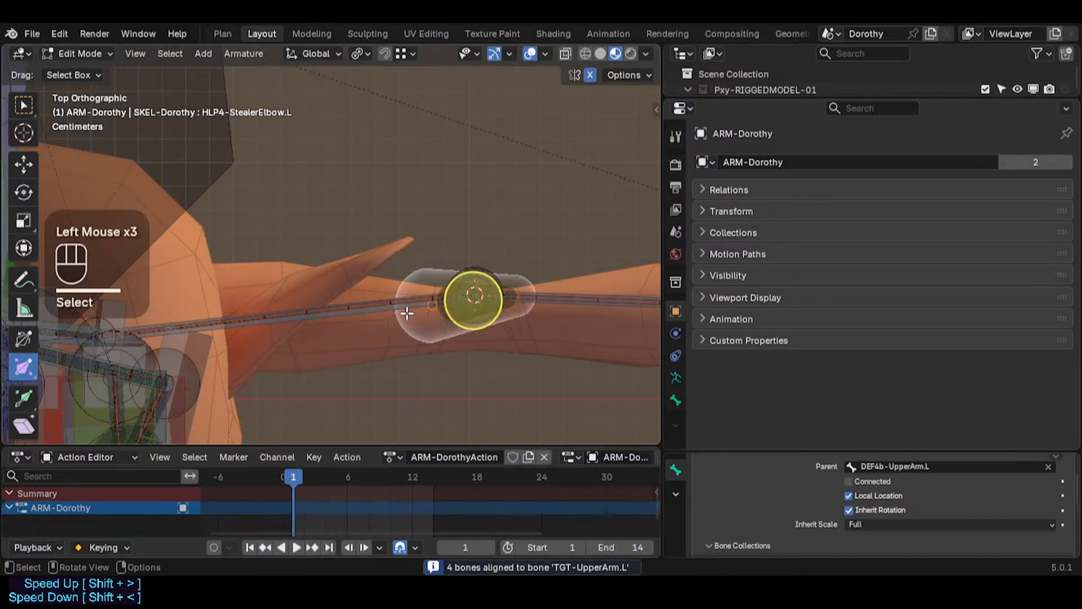
left_click(406, 310)
key("shift+s")
left_click(422, 320)
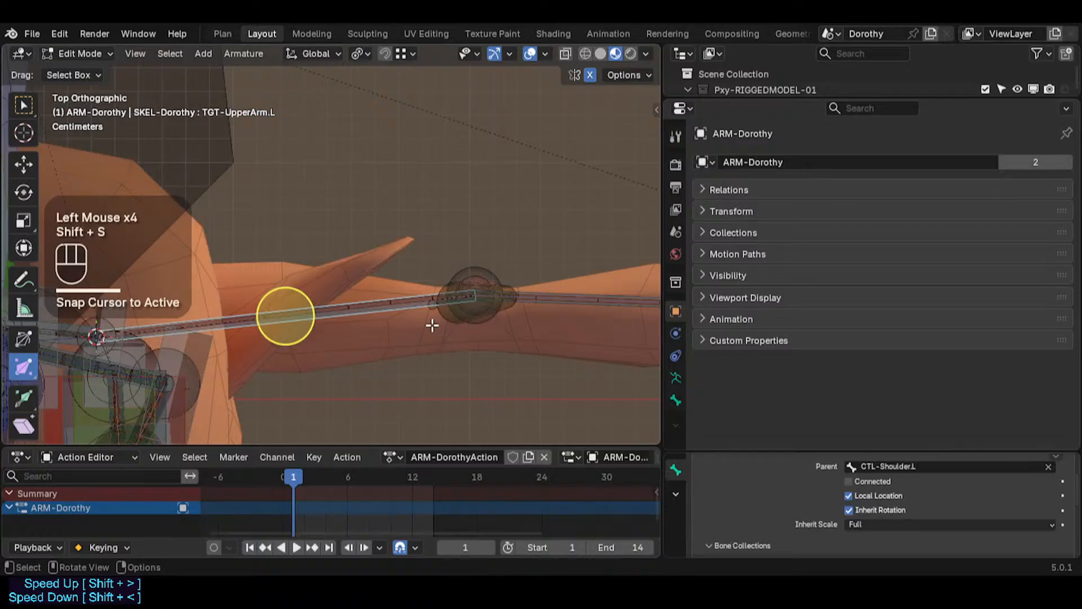
Step: Select the elbow helper bone and snap it onto the 3D cursor
key("shift+s")
left_click(442, 319)
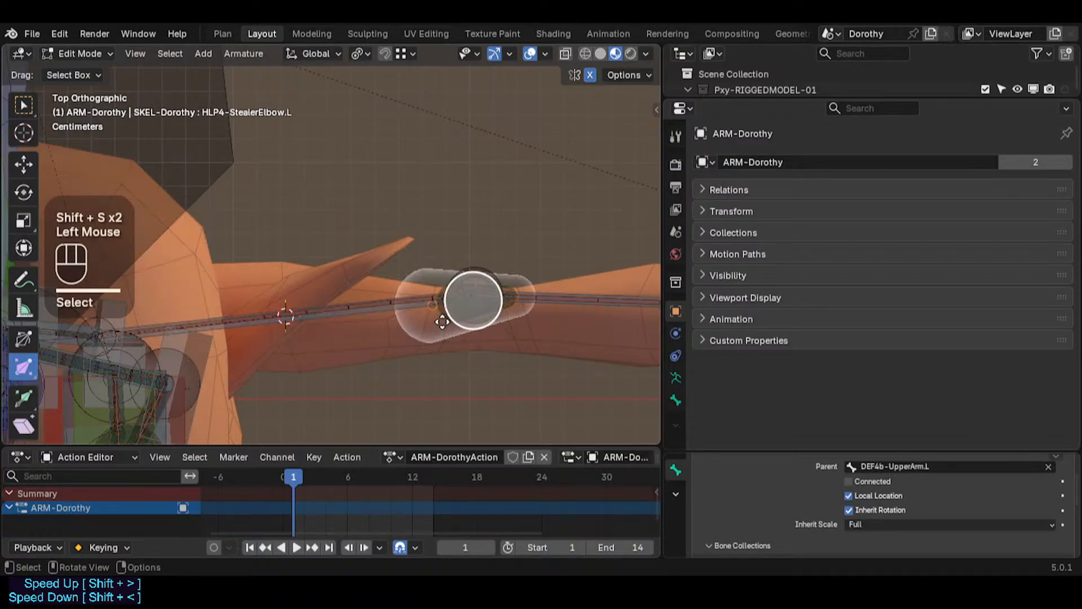
key("shift+s")
left_click(443, 316)
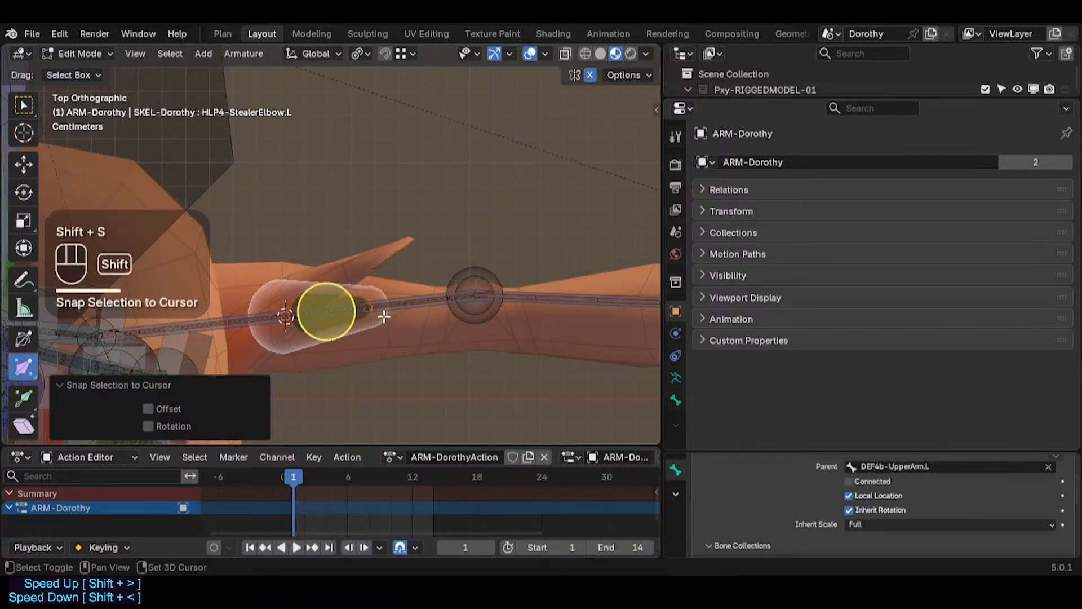
Step: Switch the transform orientation to Normal and move the elbow helper bone along its Y axis
key("shift+less")
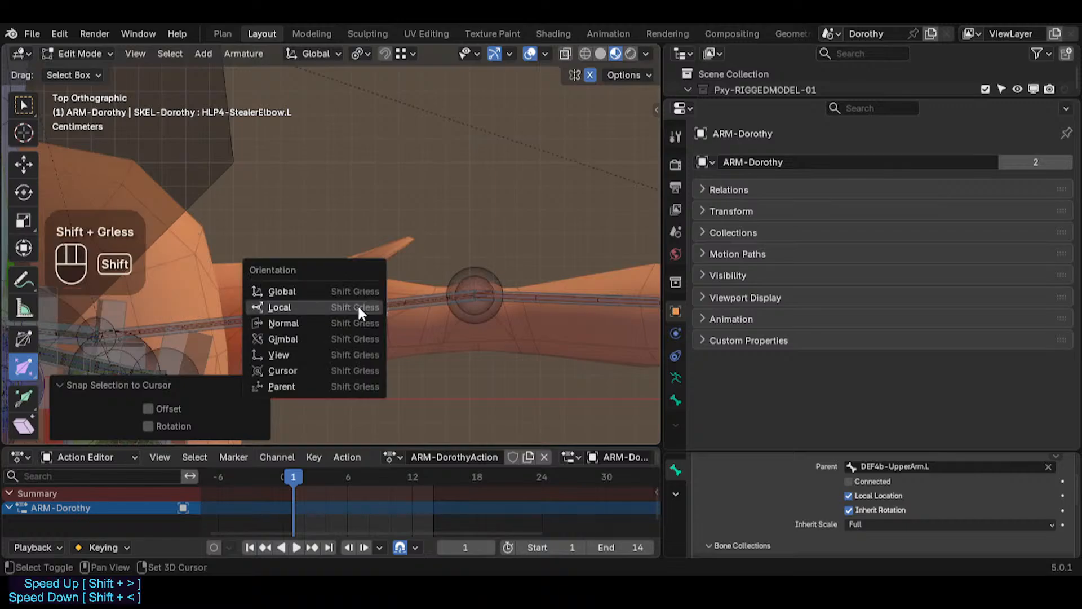
left_click(319, 323)
key("g")
key("y")
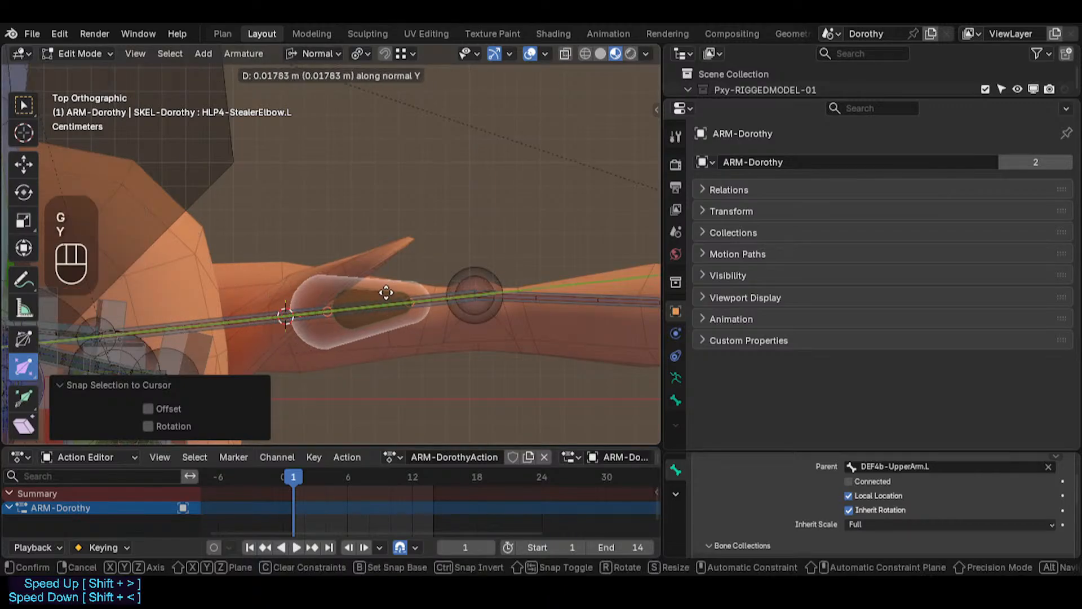
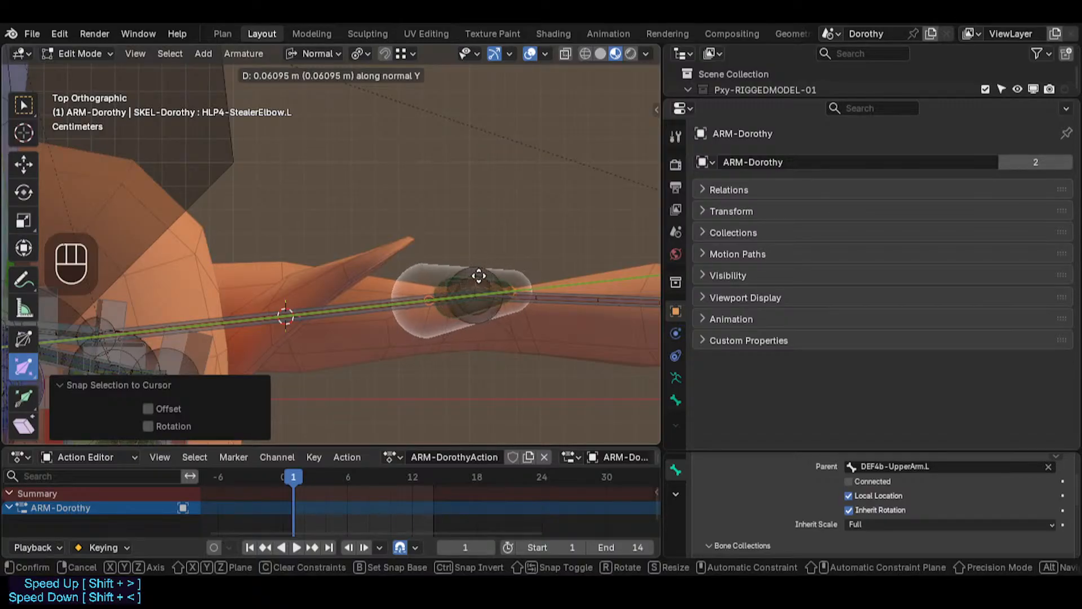
Step: Move the elbow helper bone once more along its normal Y axis to refine its position
left_click(480, 275)
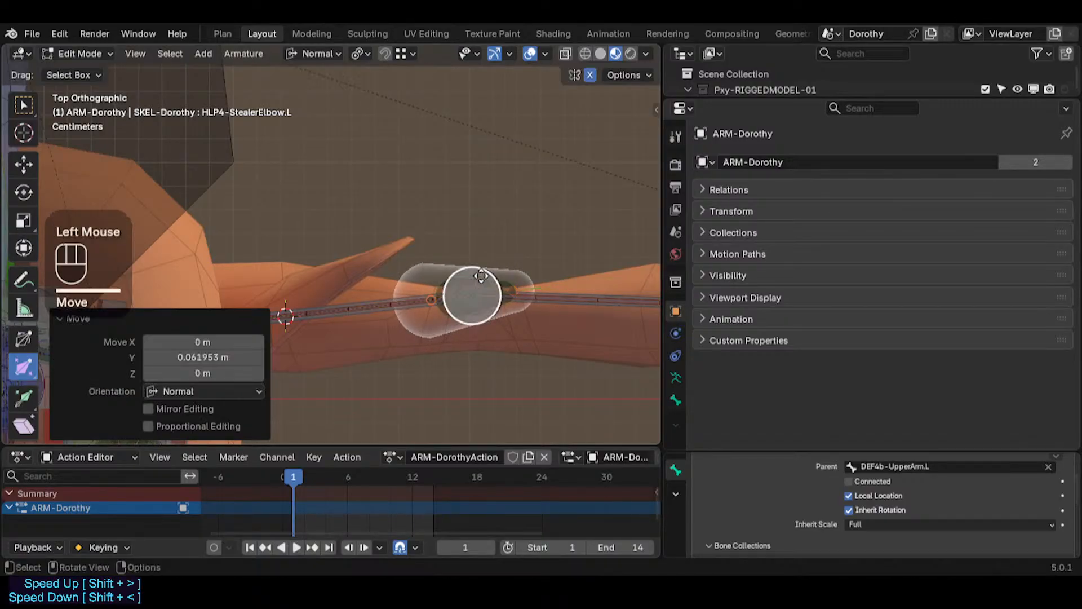
scroll(478, 280, "up", 2)
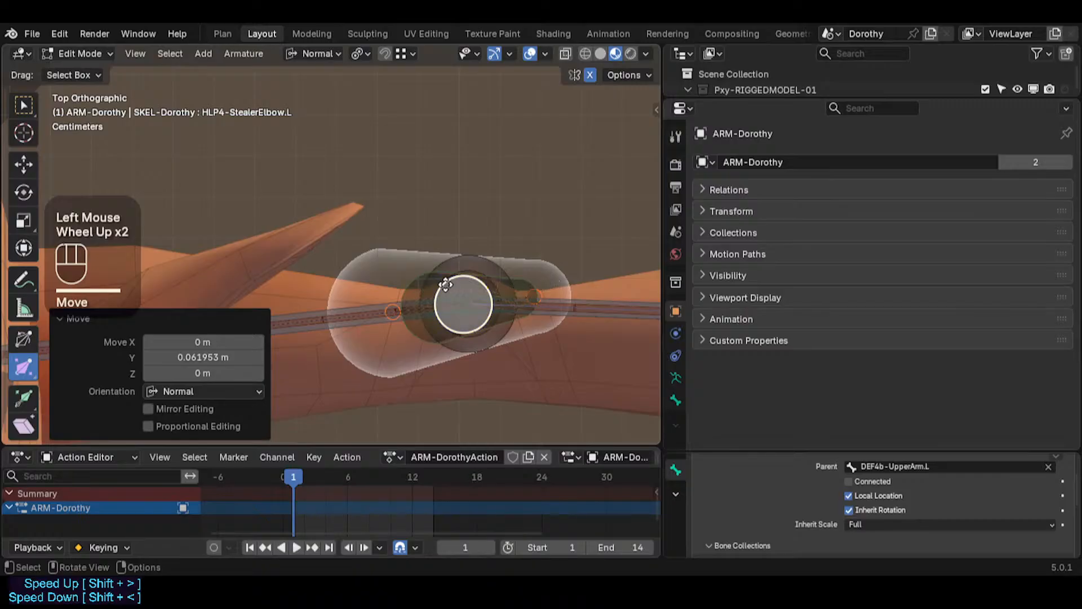
key("g")
key("y")
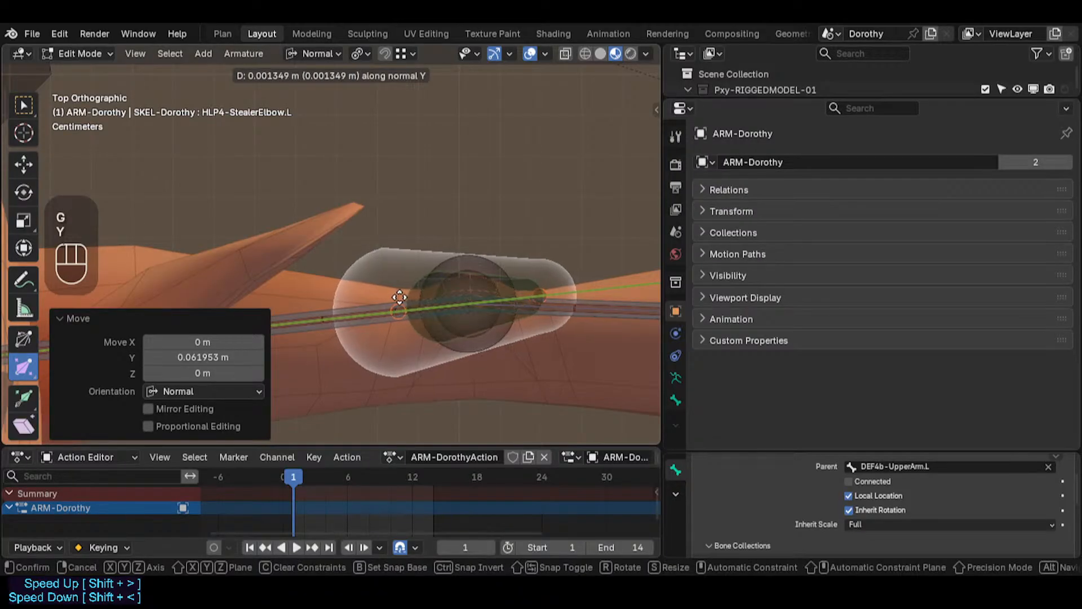
left_click(519, 294)
Step: Select the left forearm target bone and snap the 3D cursor to it
left_click(546, 289)
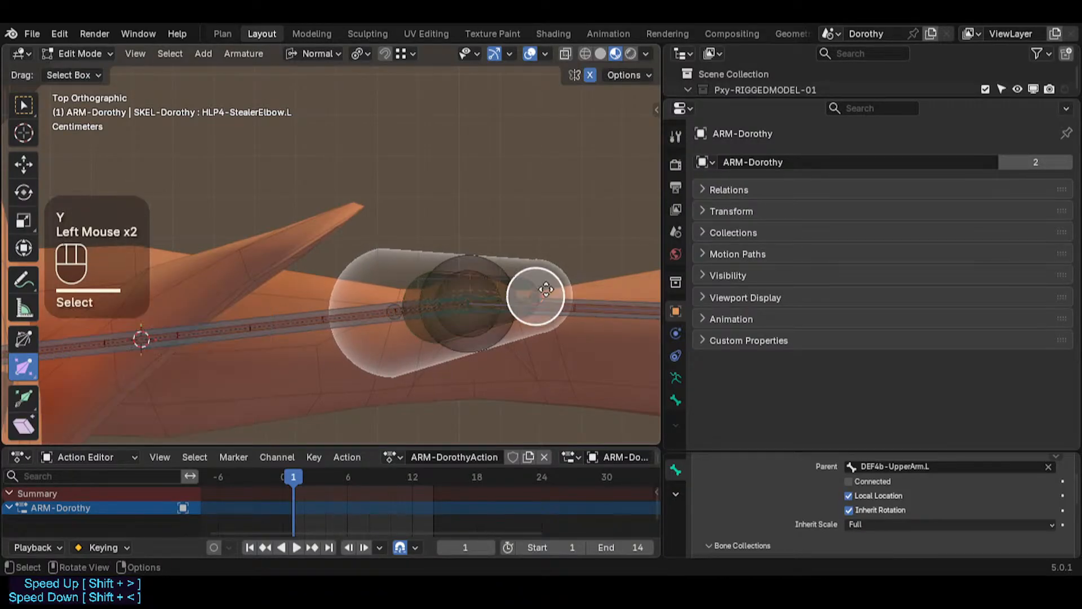
left_click(546, 288)
scroll(546, 289, "down", 1)
middle_click_drag(545, 289, 375, 293, "shift")
key("shift+s")
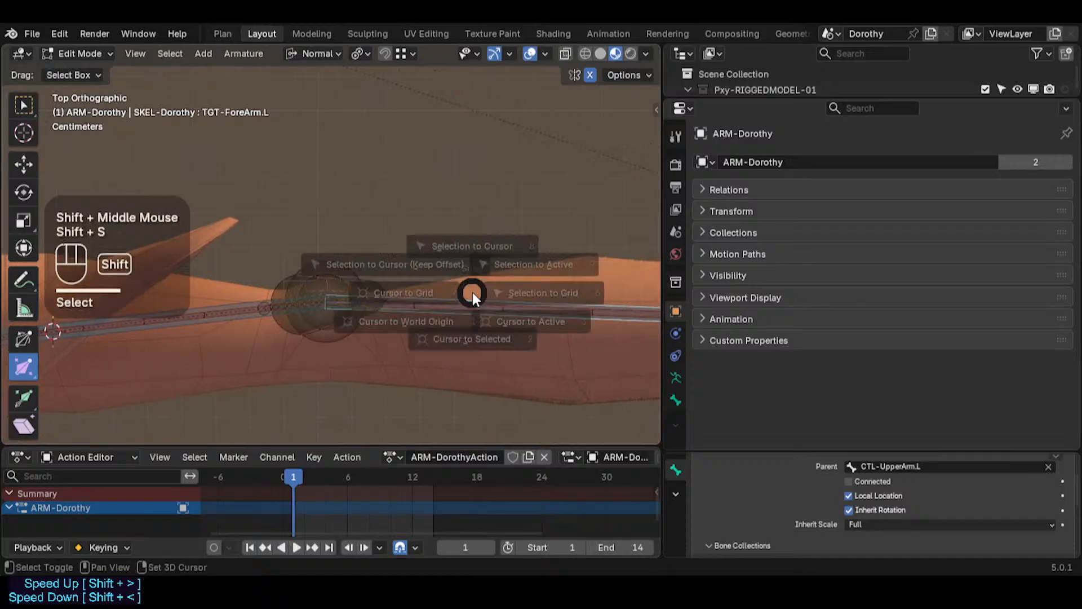
key("3")
scroll(398, 281, "down", 1)
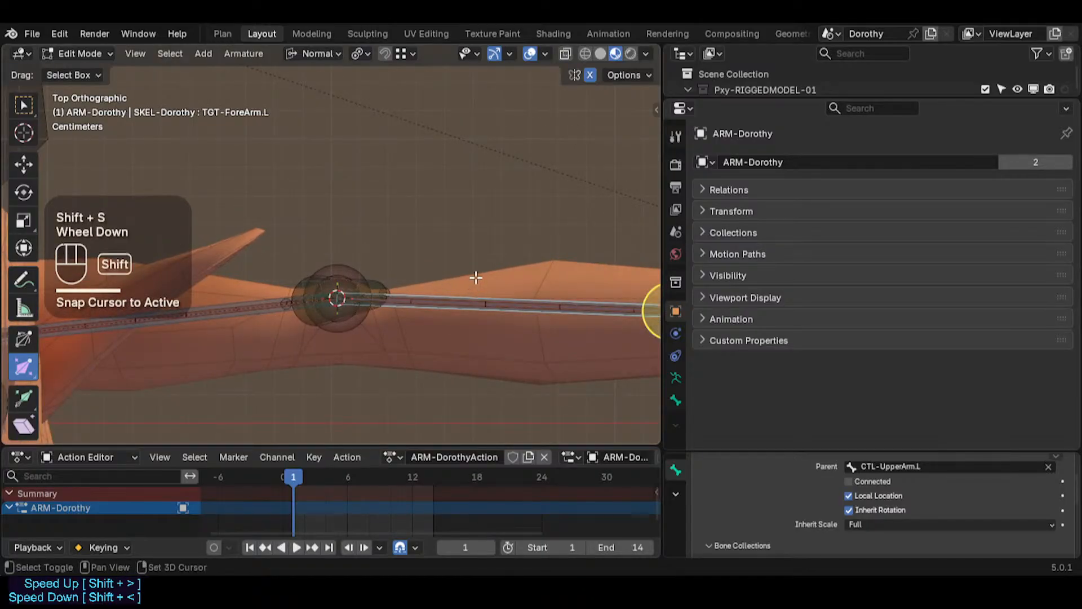
key("shift+s")
key("2")
scroll(454, 283, "down", 1)
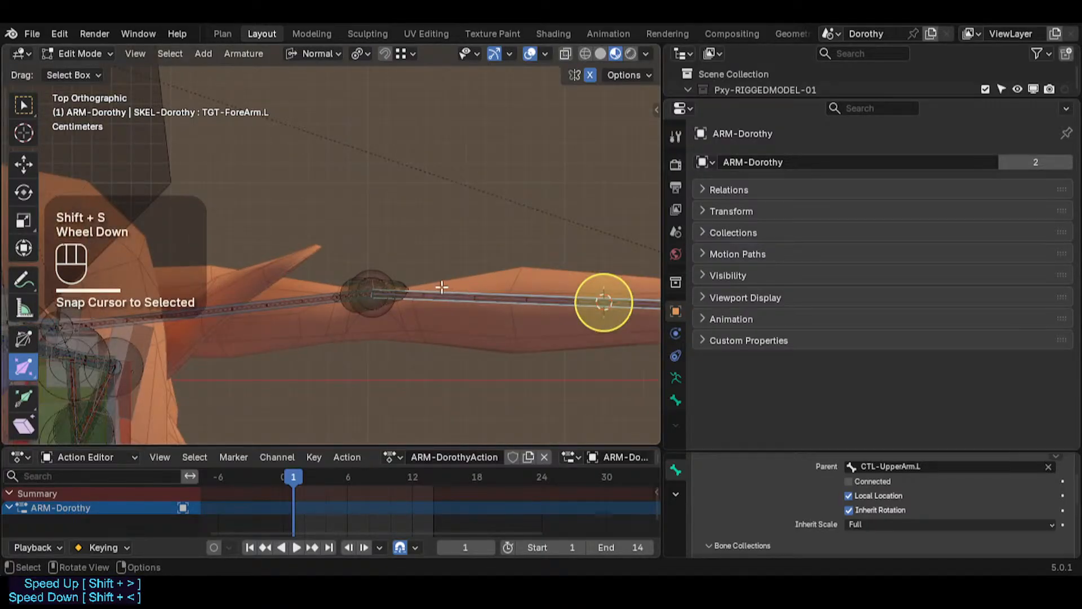
Step: Select the elbow helper bone and snap it to the 3D cursor at the forearm target
left_click(410, 277)
scroll(416, 281, "up", 2)
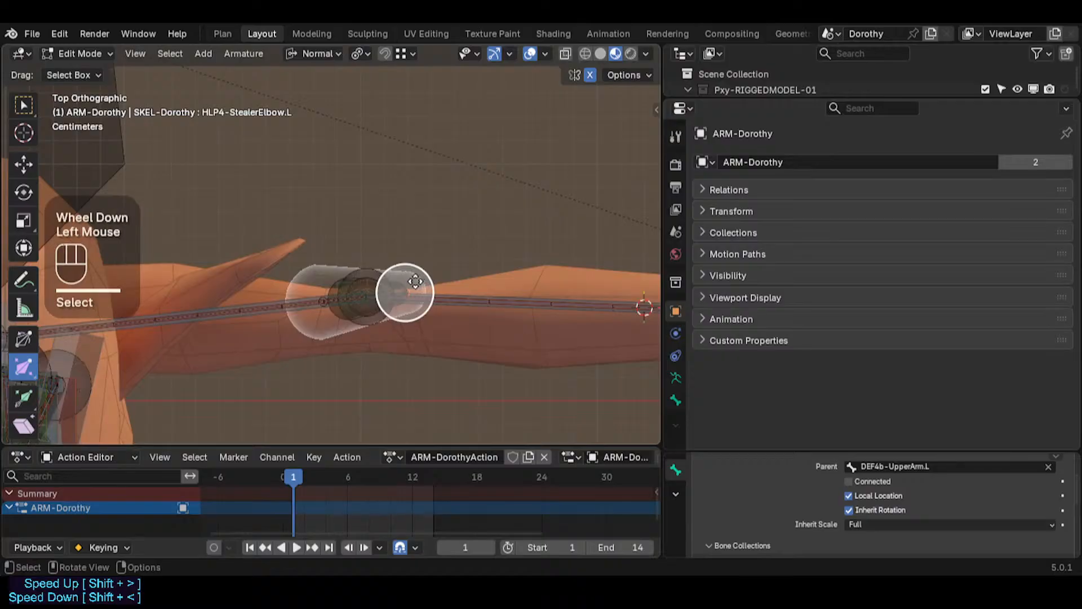
scroll(523, 292, "down", 1)
key("shift+s")
key("8")
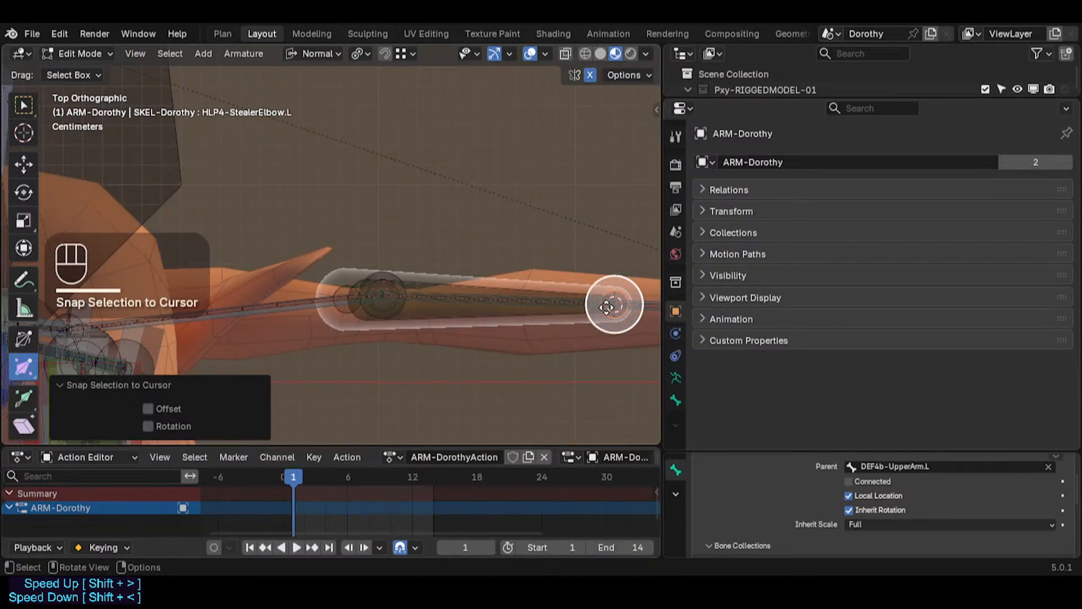
key("g")
key("y")
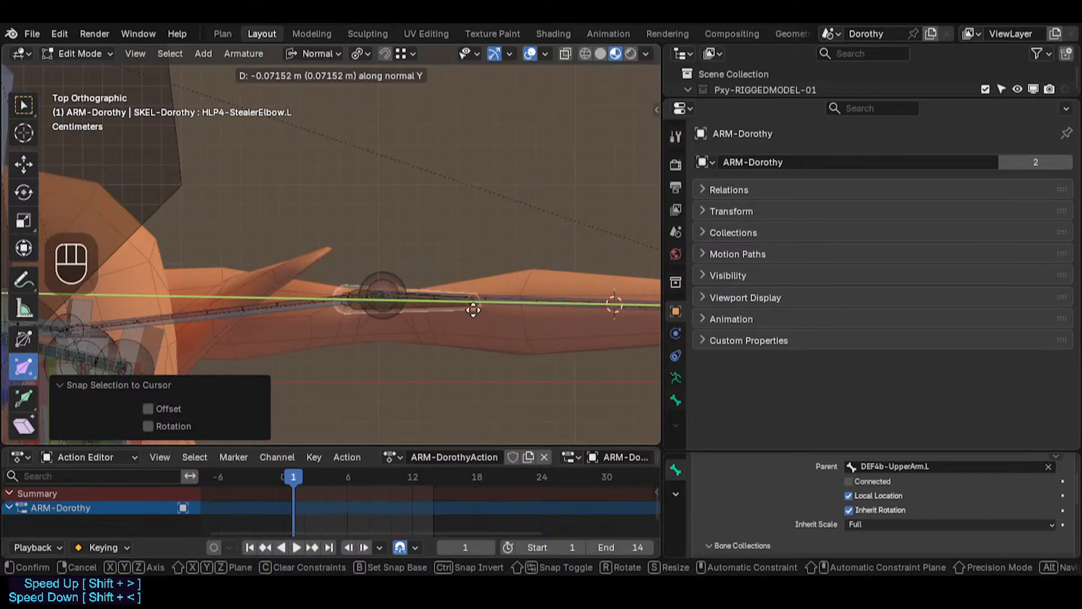
key("Escape")
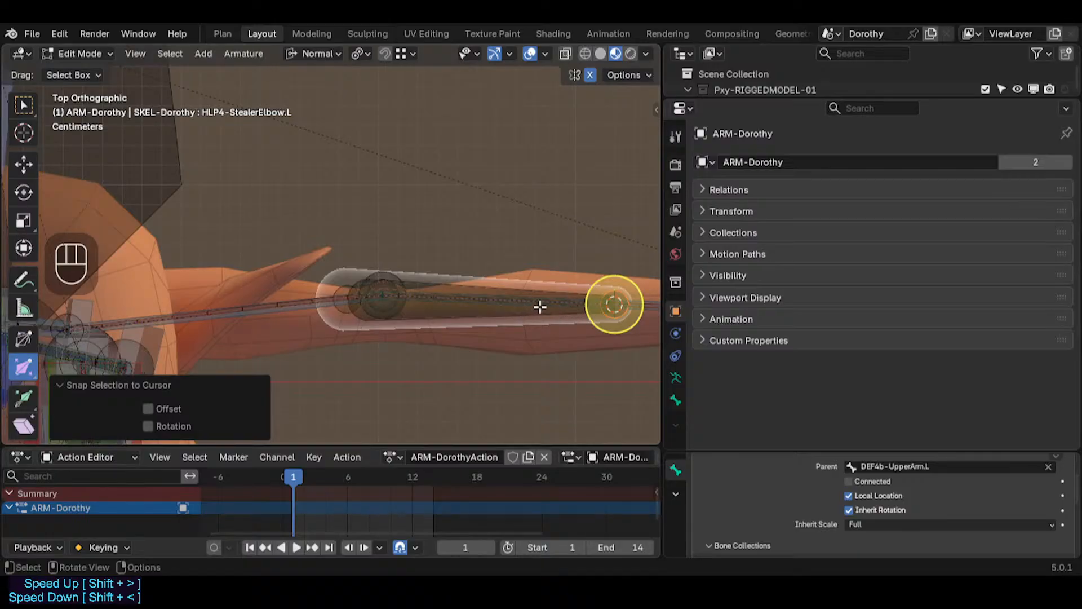
Step: Reposition the 3D cursor on the forearm target bone and reselect the elbow helper bone
scroll(552, 313, "up", 1)
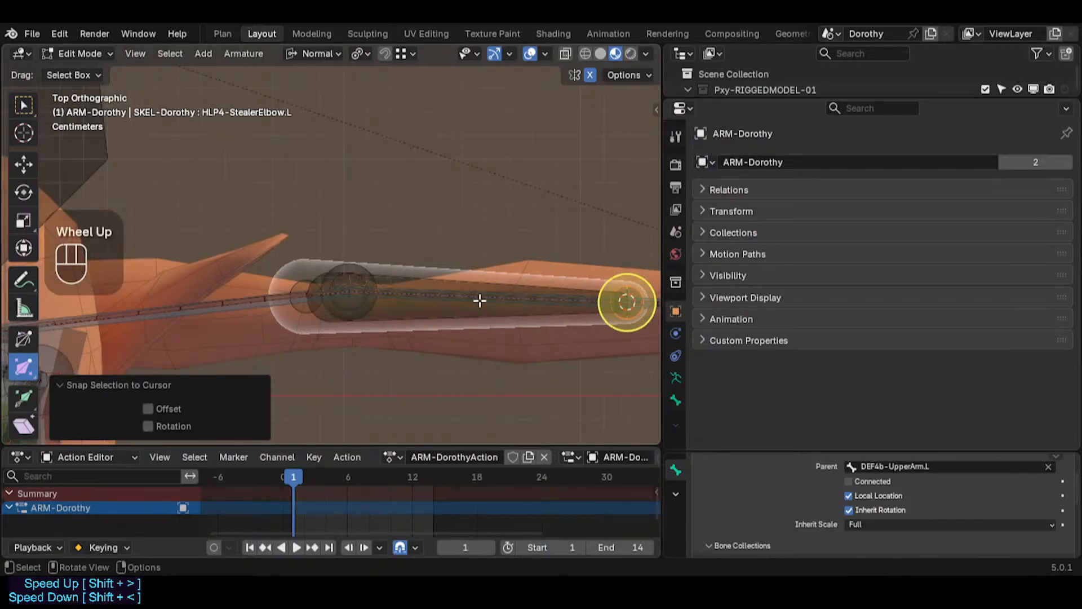
left_click(461, 293)
left_click(460, 294)
left_click(472, 287)
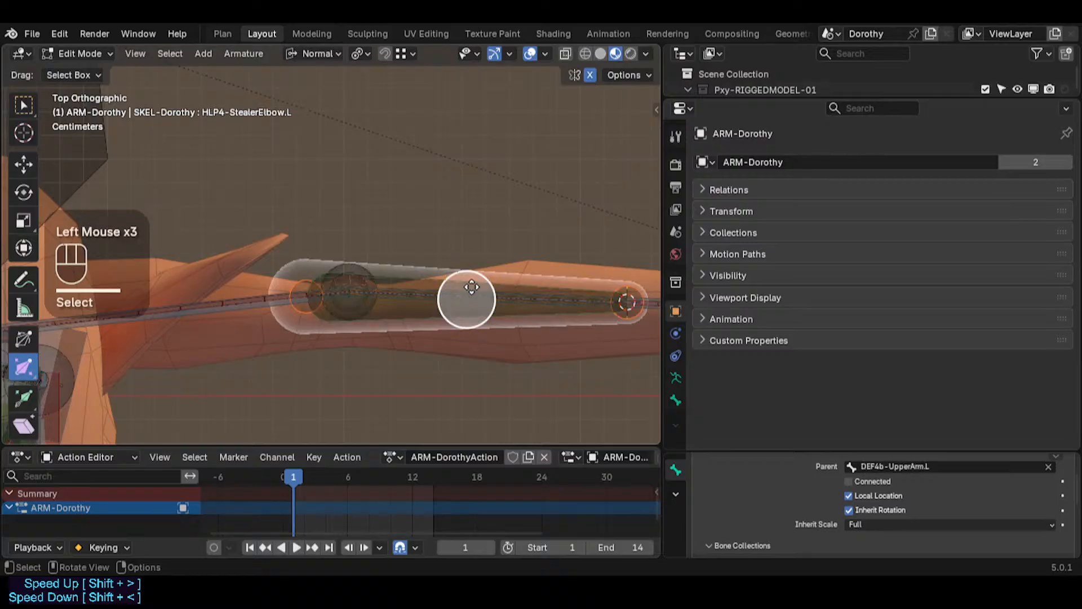
left_click(472, 287)
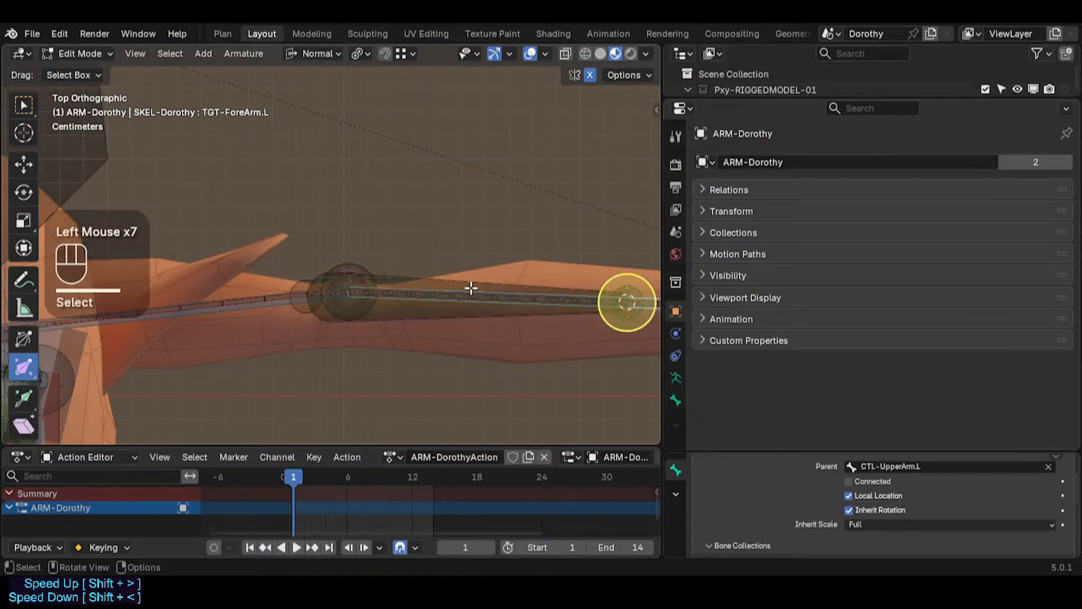
key("shift+s")
left_click(504, 297)
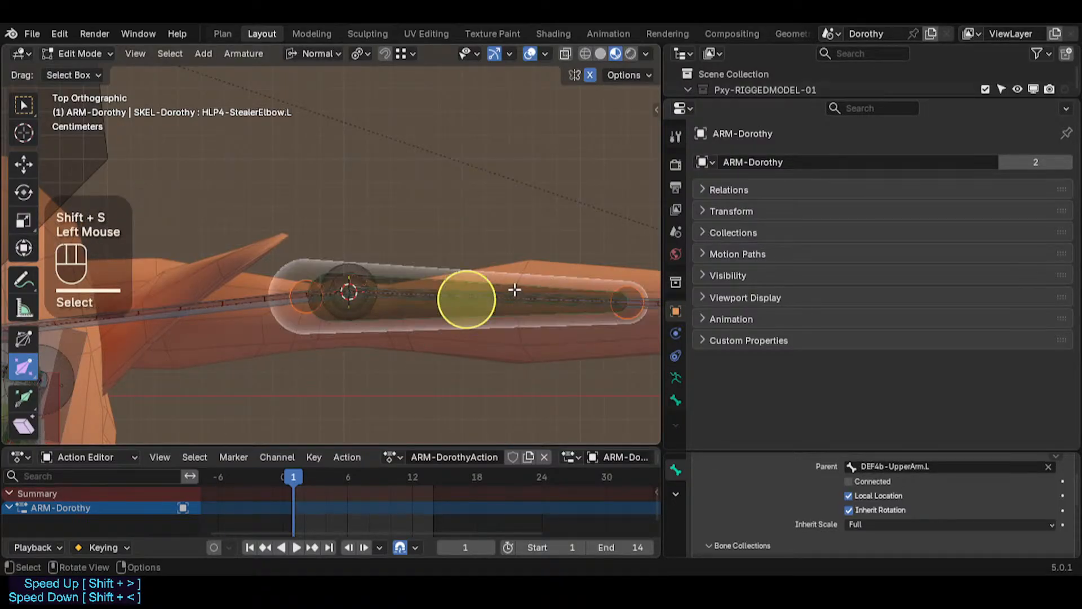
key("less")
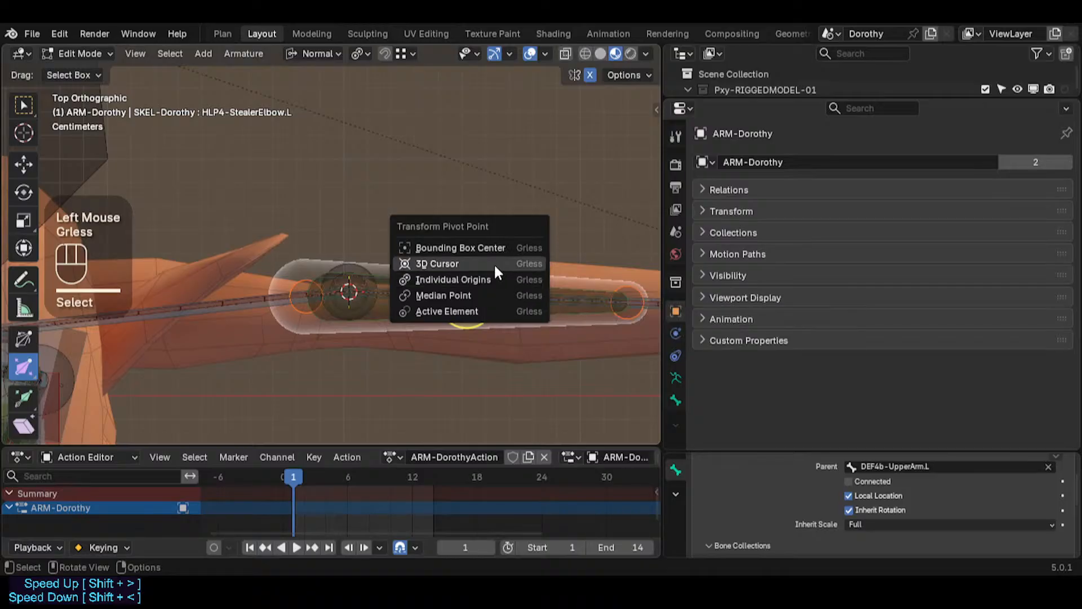
left_click(494, 262)
left_click(535, 281)
left_click(537, 283)
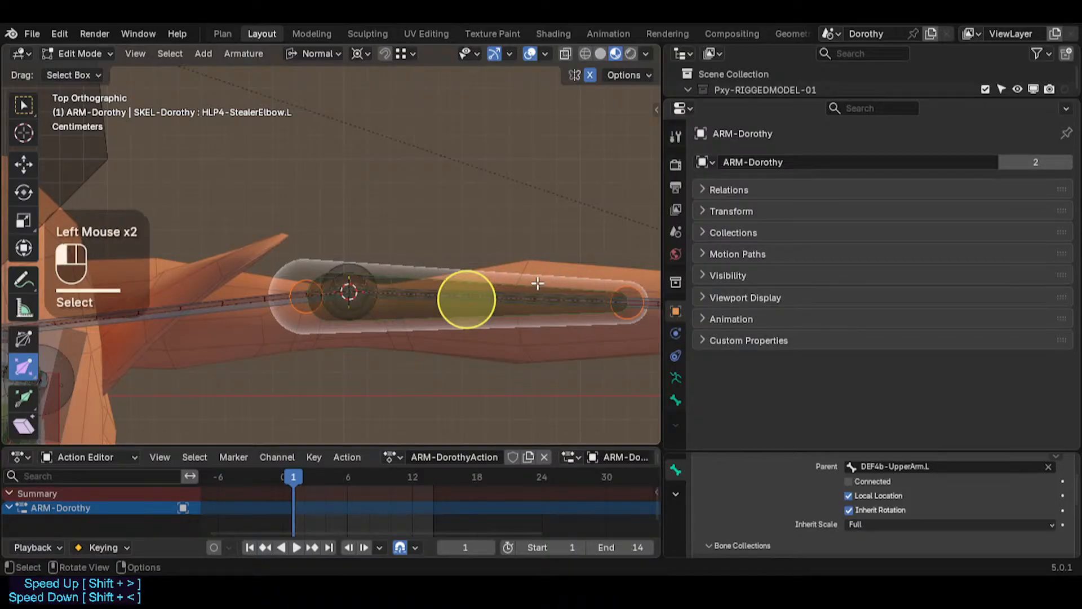
key("s")
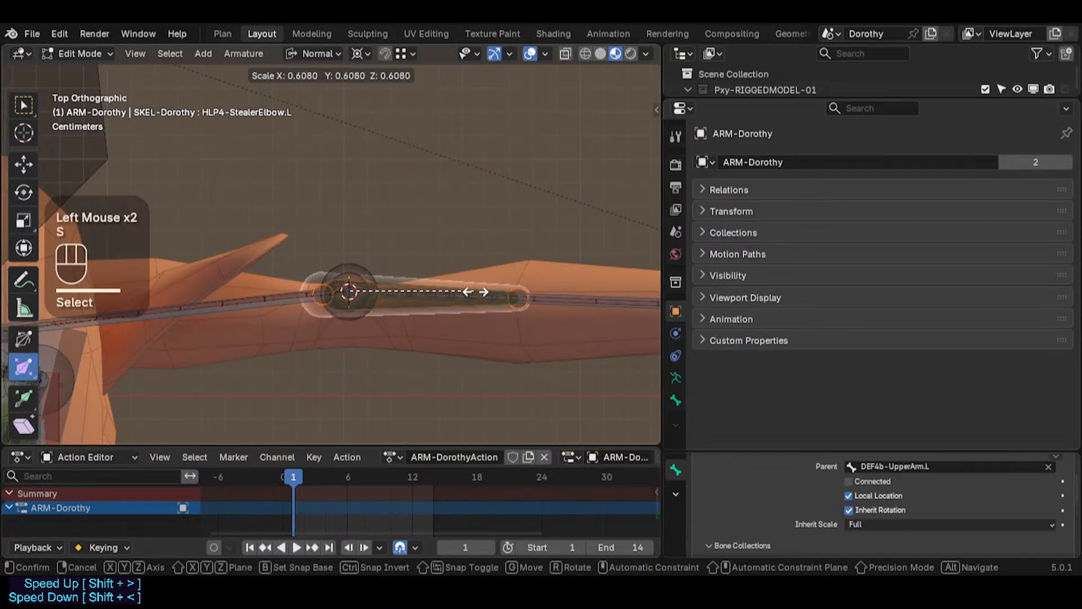
key("Escape")
key("less")
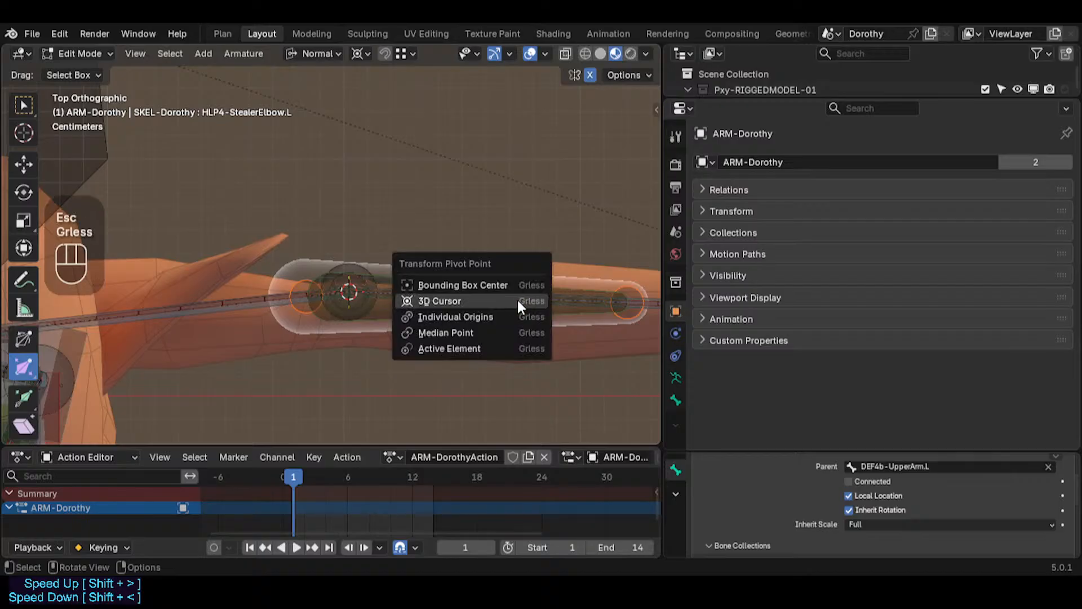
left_click(492, 317)
key("s")
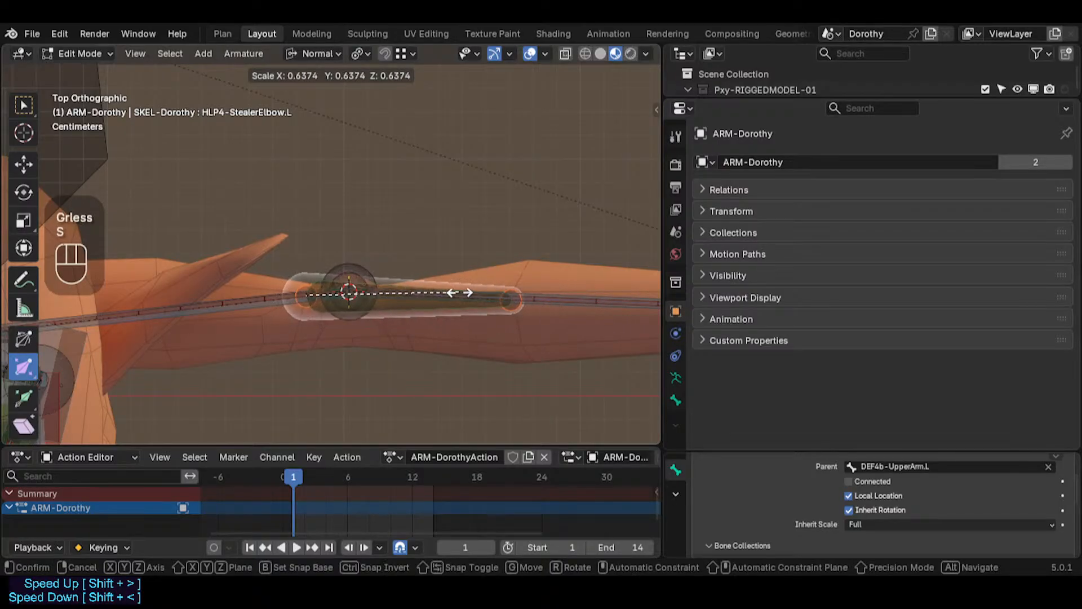
key("Escape")
Step: Switch the pivot point and scale the elbow helper bone down to 0.381
key("less")
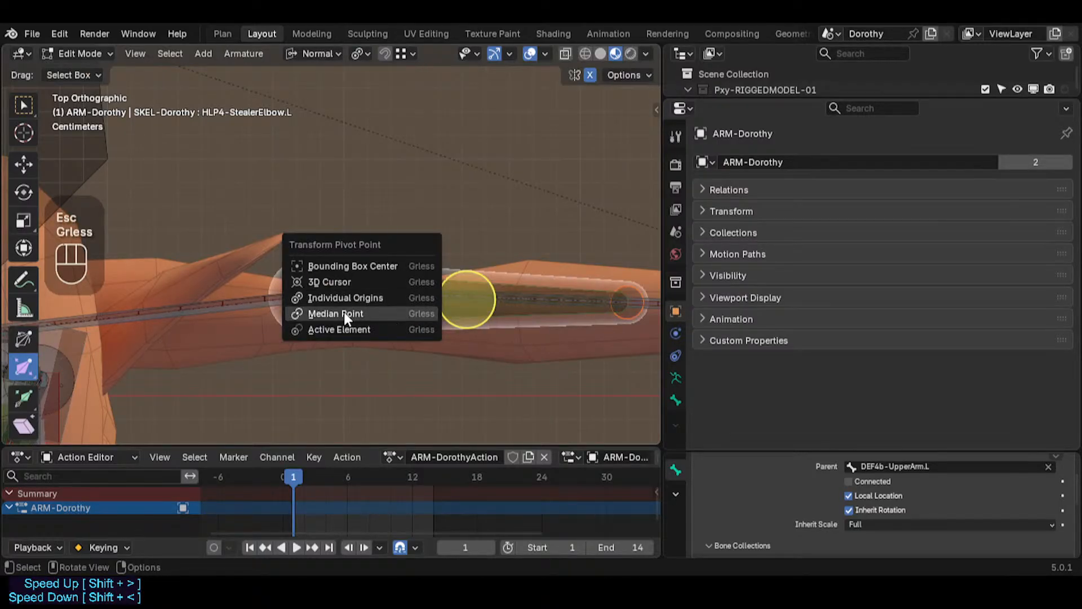
left_click(350, 325)
key("s")
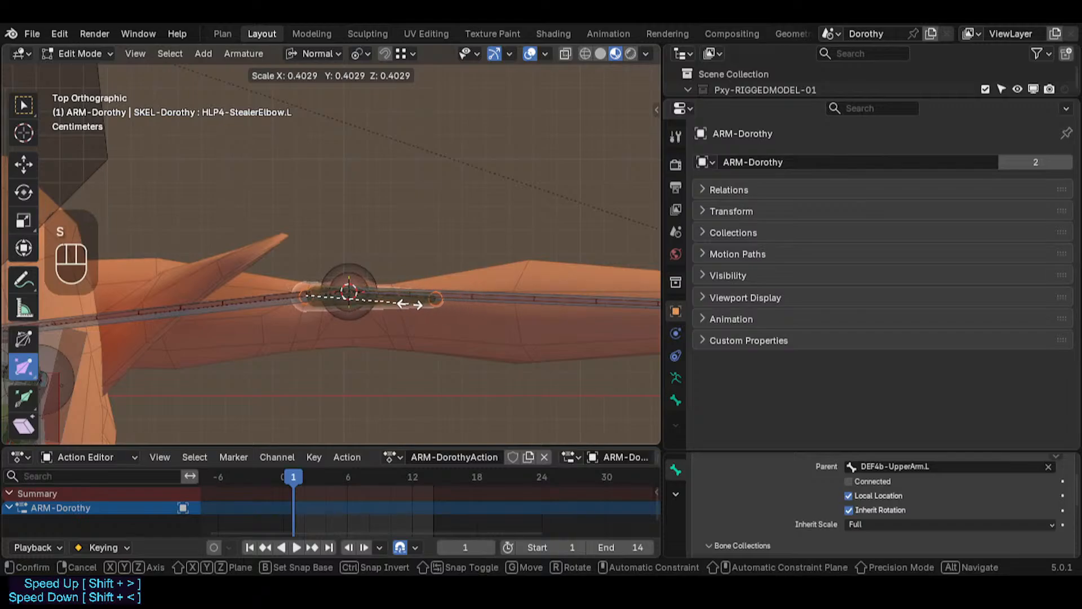
scroll(411, 304, "up", 4)
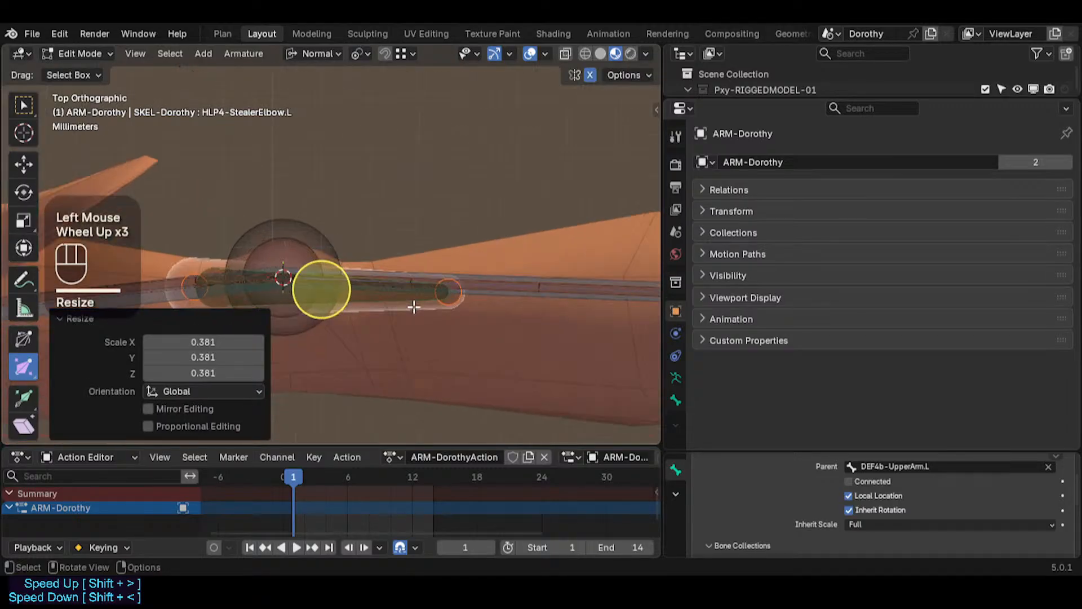
Step: Set the snapping target to Edge
middle_click_drag(413, 305, 455, 316, "shift")
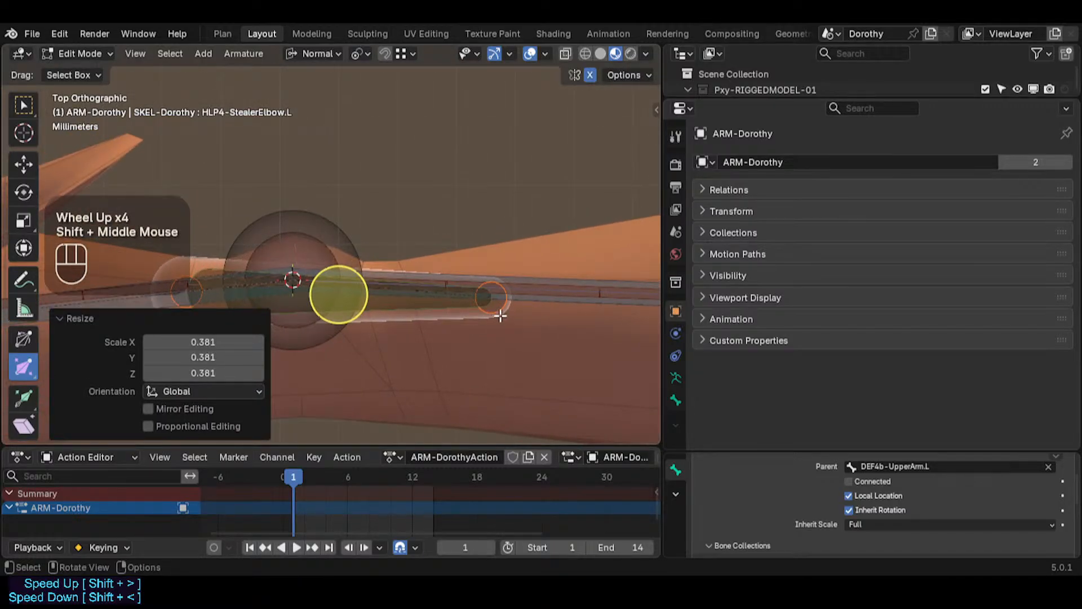
left_click(491, 297)
left_click(404, 56)
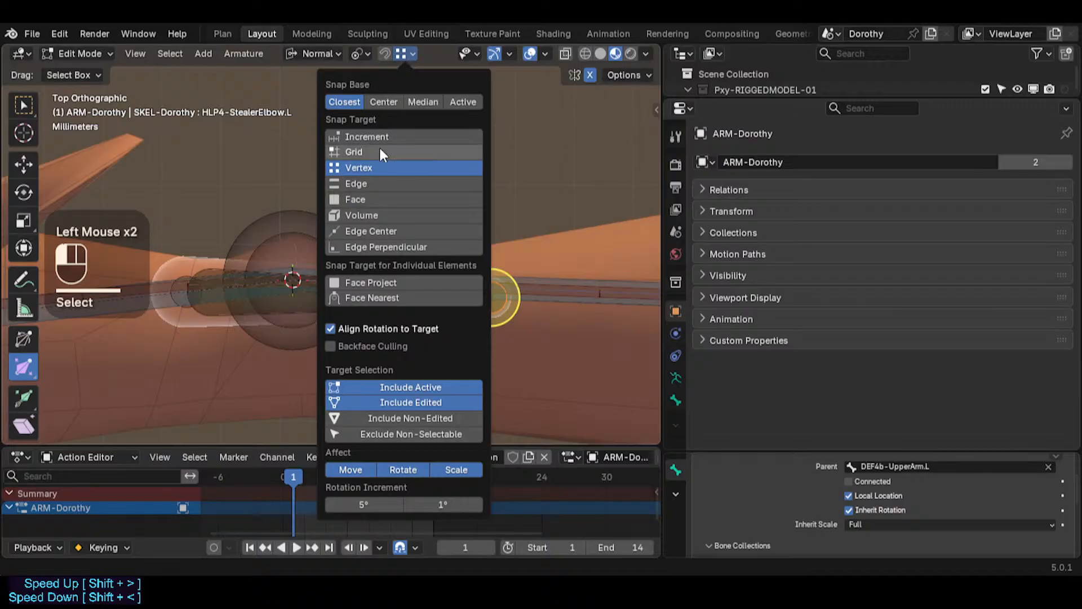
left_click(361, 187)
Step: Hide the forearm target bone and another overlapping bone at the elbow
left_click(540, 273)
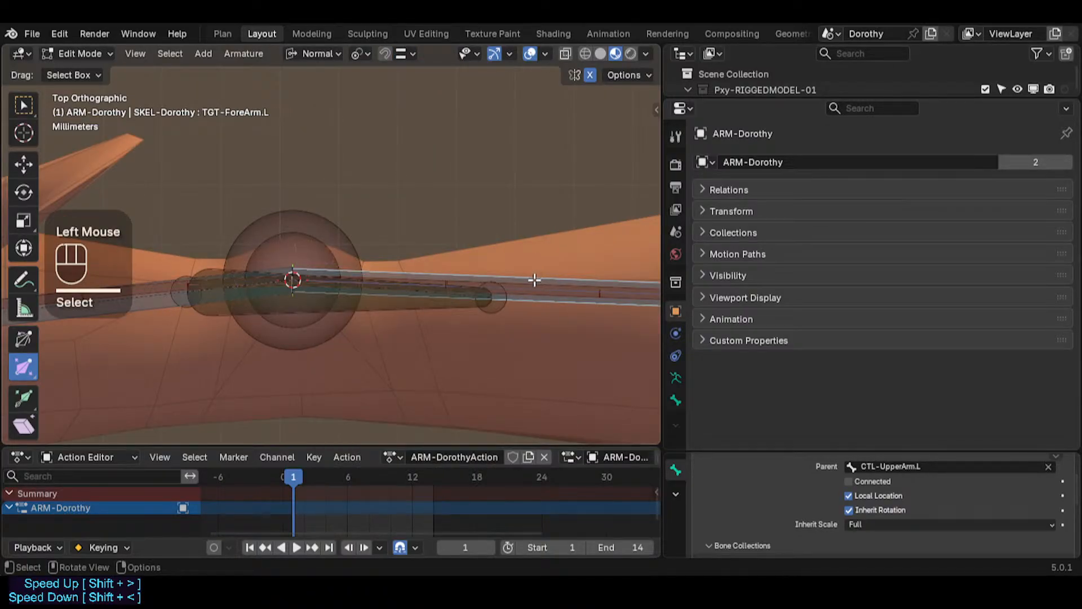
left_click(533, 284)
key("h")
left_click(532, 288)
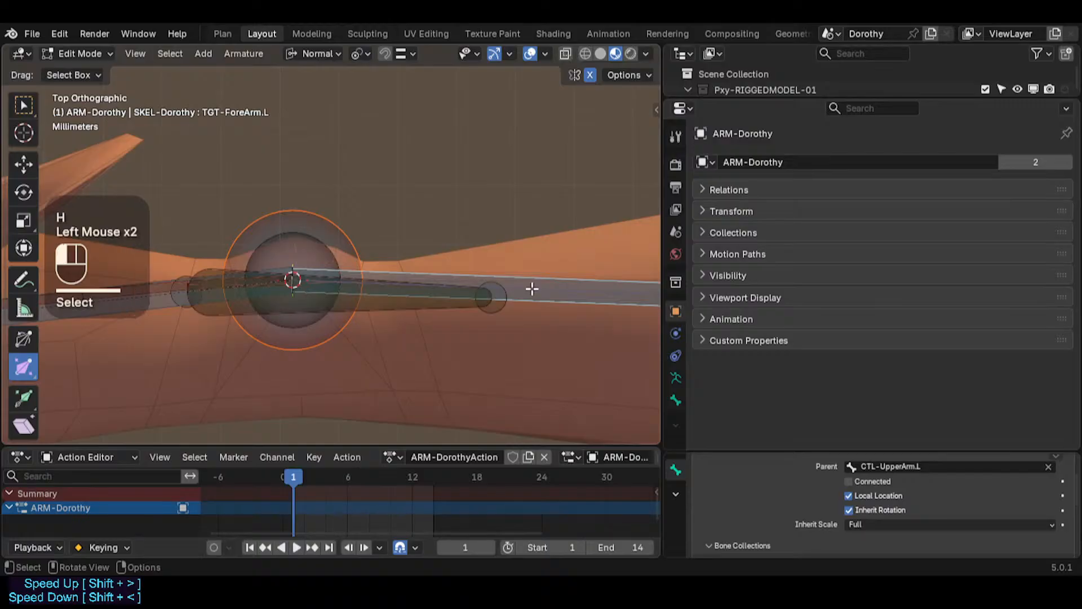
key("h")
Step: Select the elbow helper bone's tail and snap-move it onto the arm bone
left_click(491, 294)
key("g")
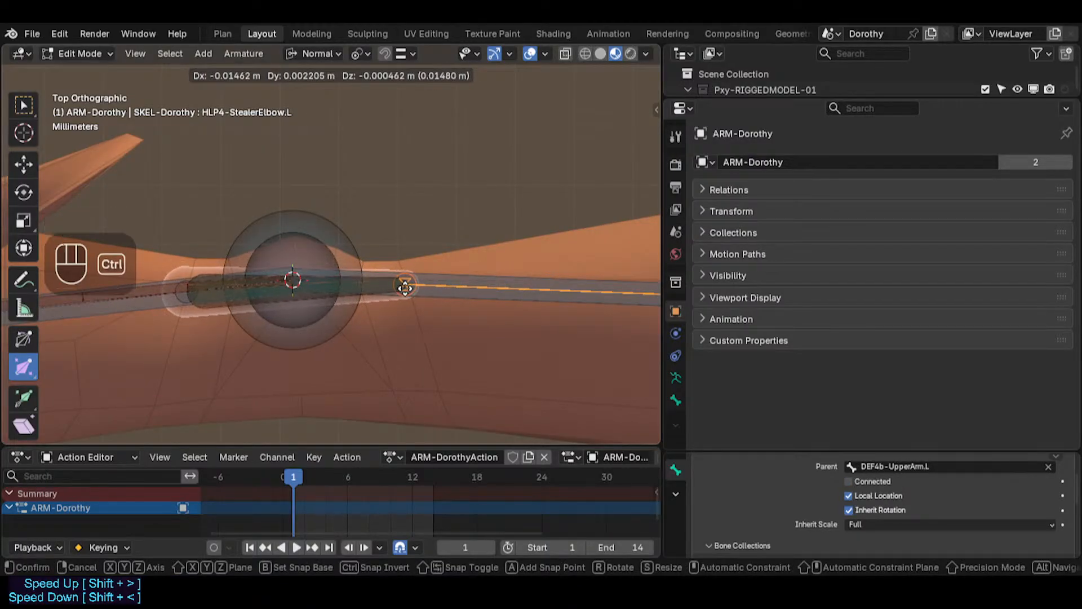
left_click(404, 286, "ctrl")
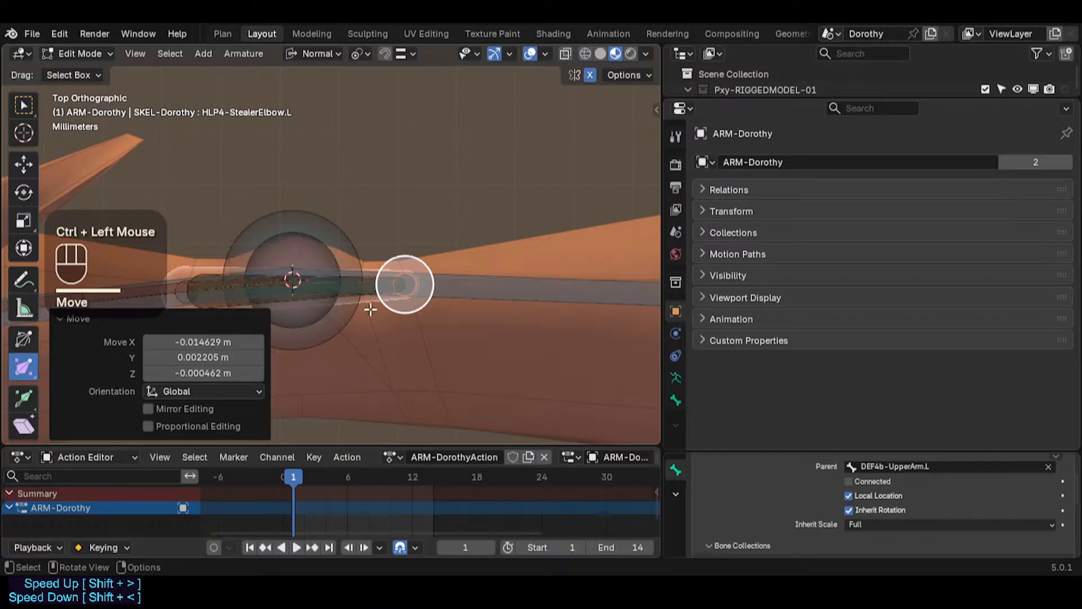
middle_click_drag(371, 309, 411, 309, "shift")
Step: Select the elbow helper bone's head end and adjust it with a drag transform
left_click(295, 294)
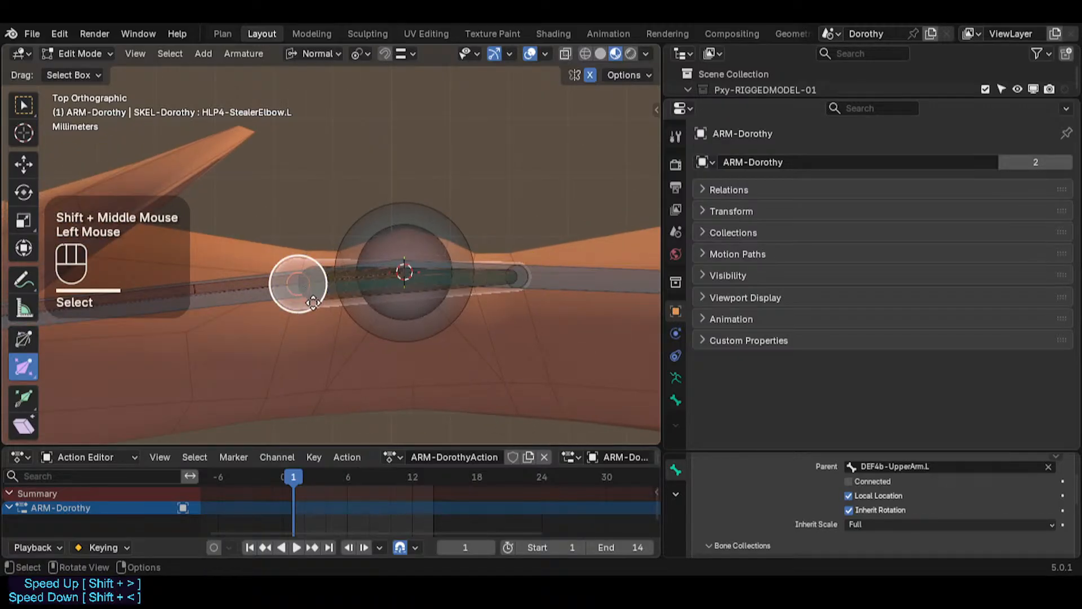
left_click_drag(313, 303, 281, 295)
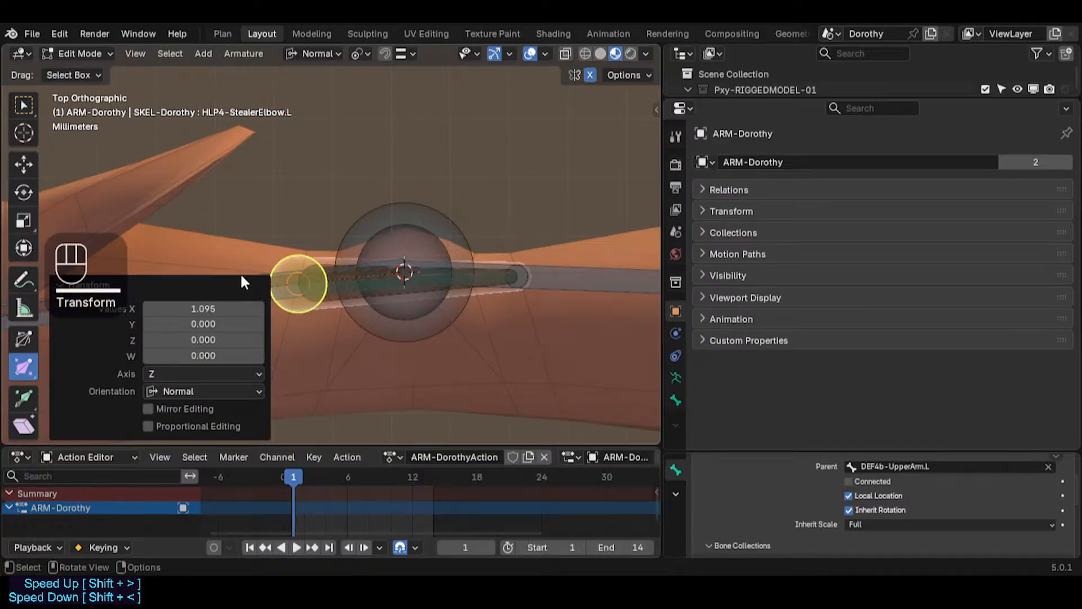
left_click(101, 286)
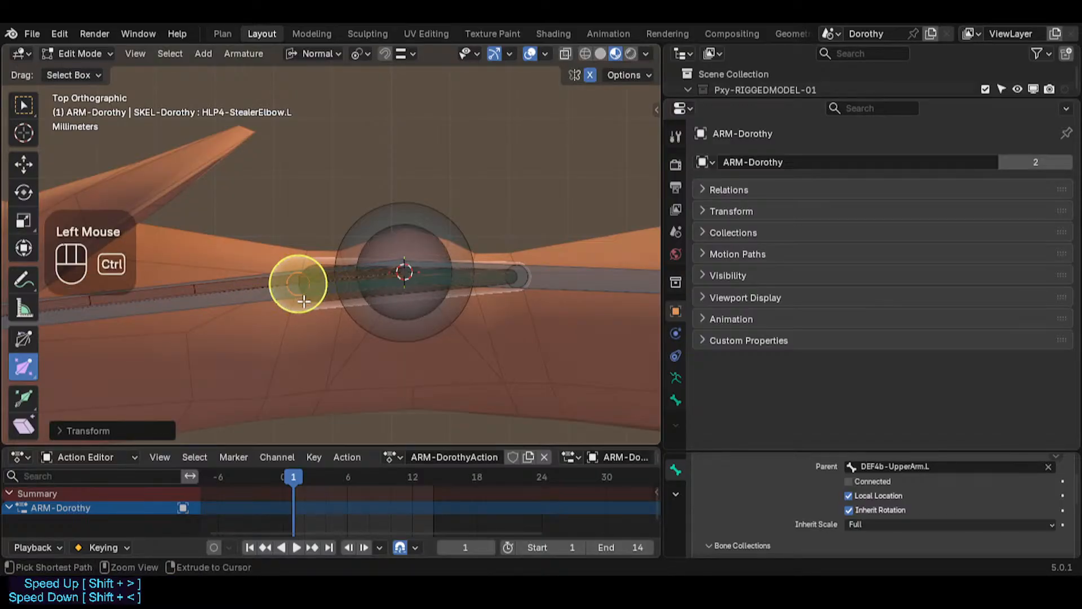
key("ctrl+z")
key("ctrl+shift+z")
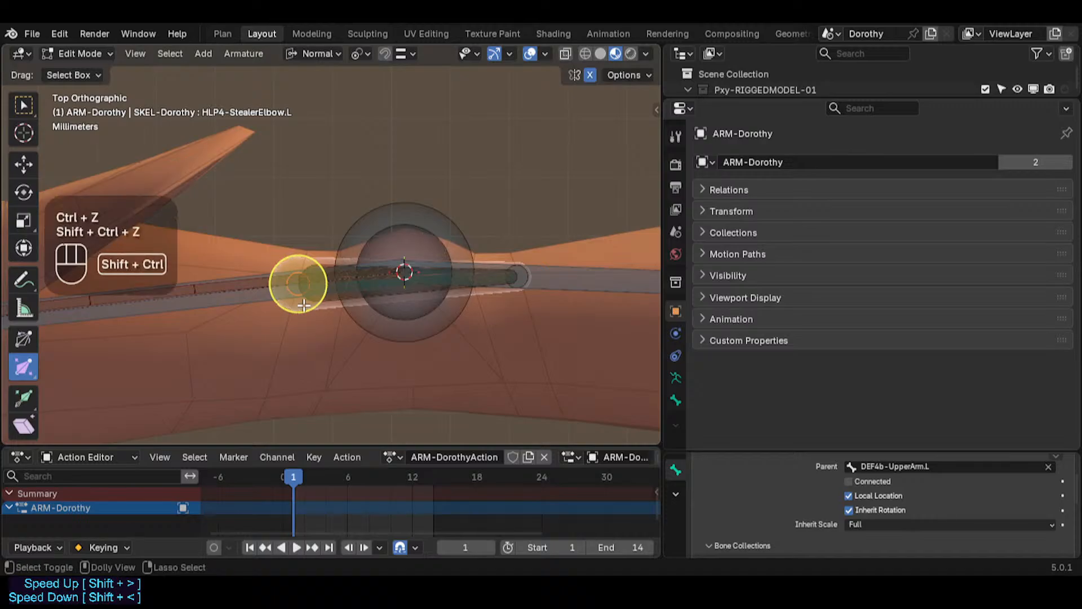
key("ctrl+shift+z")
Step: Select the left upper arm target bone at the elbow
left_click(304, 303)
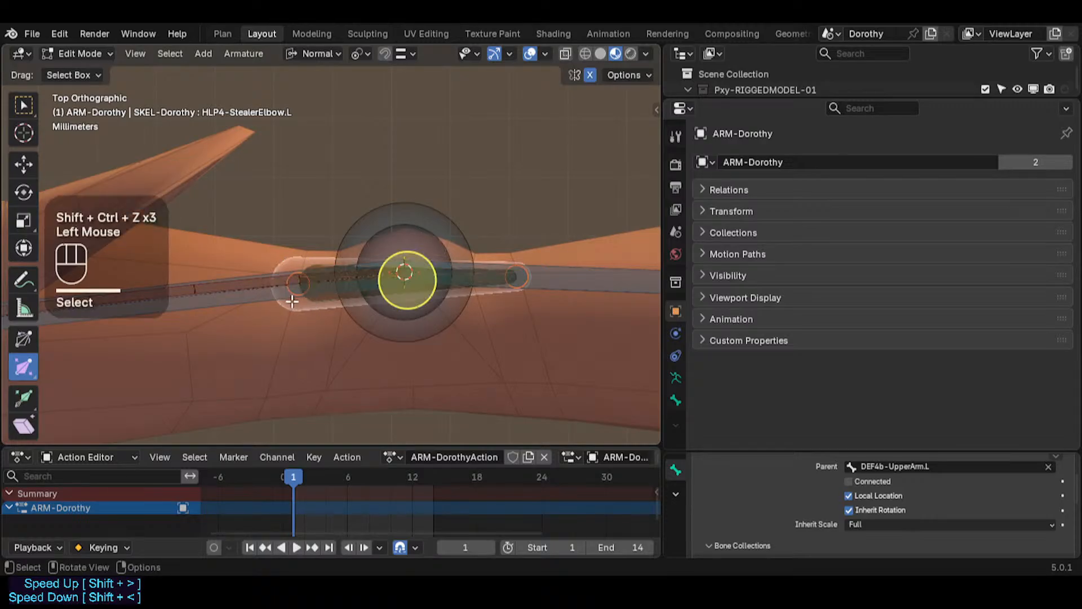
left_click(254, 276)
left_click(307, 285)
left_click(303, 286)
left_click(313, 292)
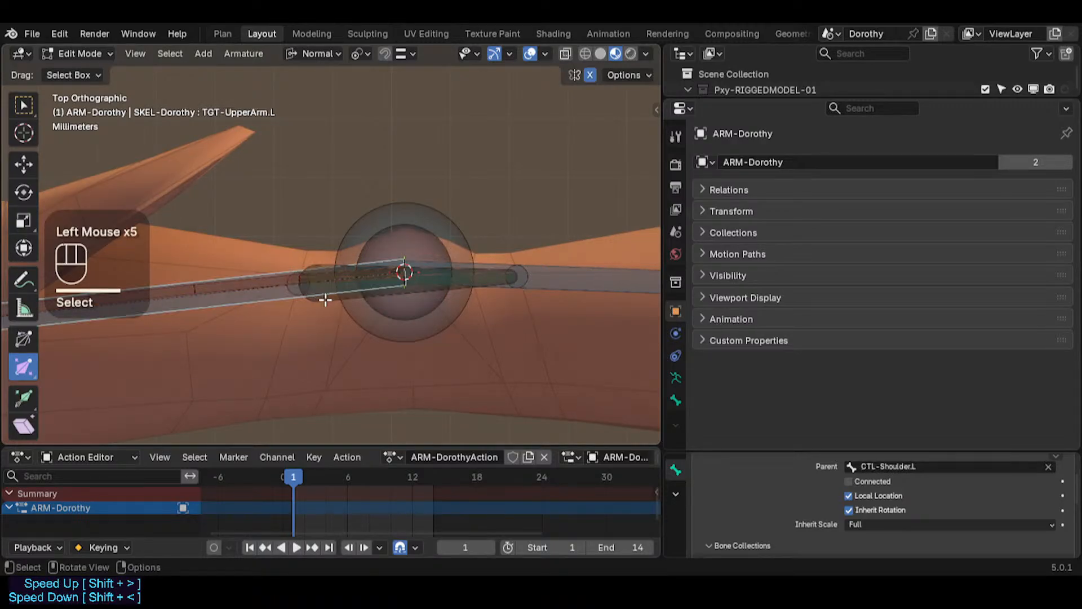
Step: Parent the elbow helper bone to the left upper arm target bone, keeping its offset
left_click(325, 299)
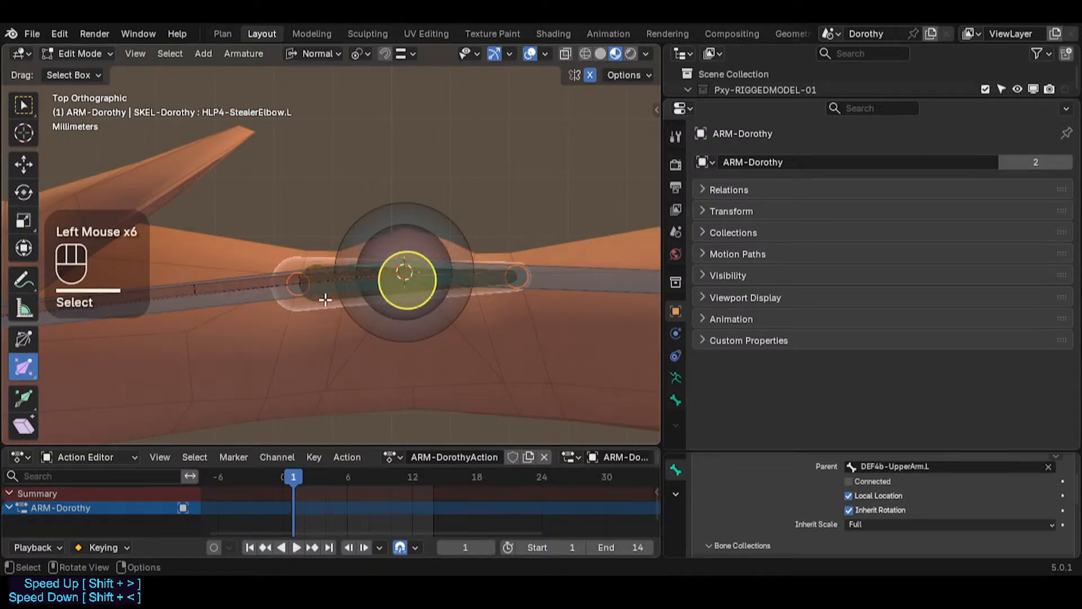
left_click(247, 300, "shift")
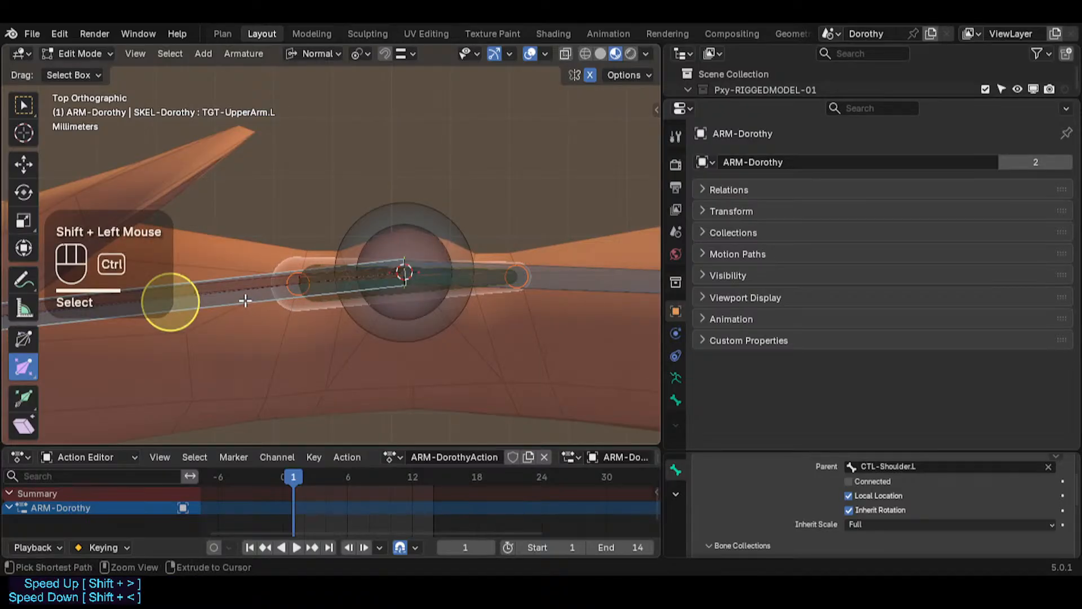
key("ctrl+p")
left_click(244, 300)
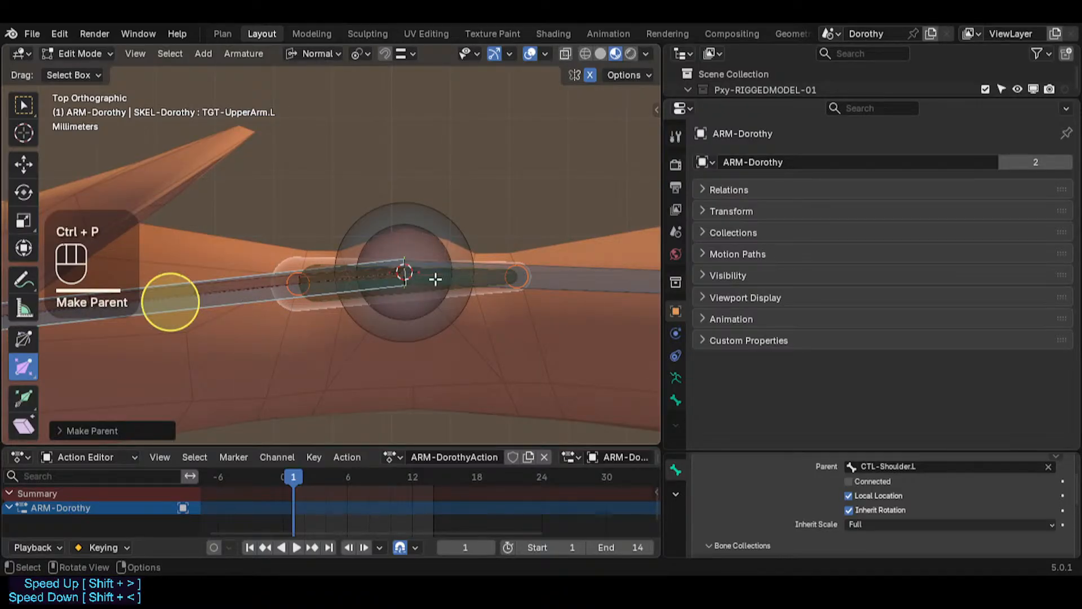
Step: In Pose Mode, lower the elbow helper bone's Damped Track Head/Tail to about 0.03
left_click(560, 272)
middle_click_drag(560, 272, 471, 308, "shift")
left_click(474, 300)
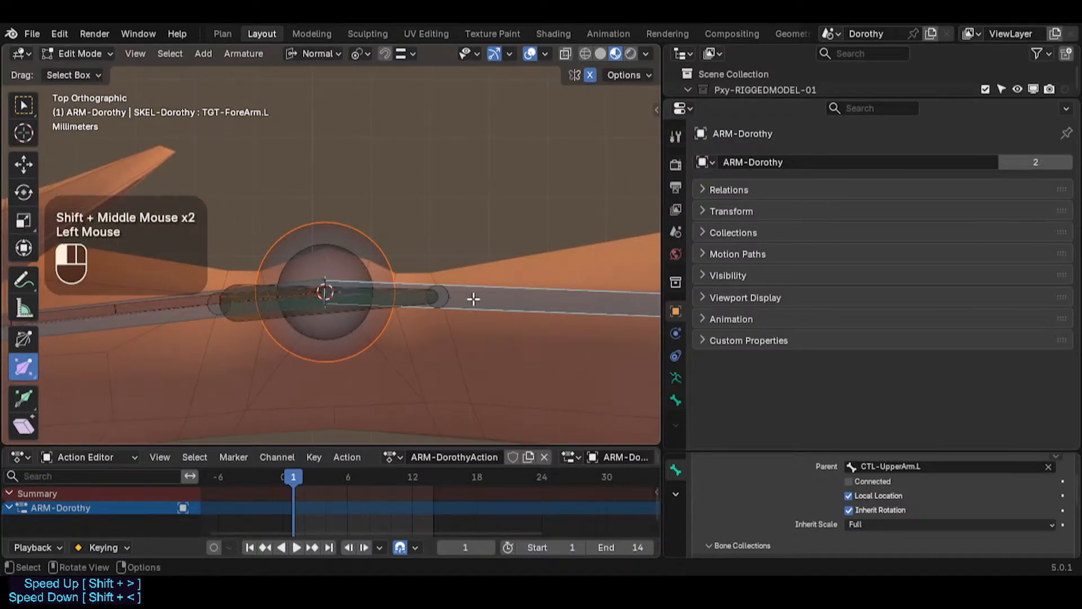
left_click(413, 296)
left_click(411, 299)
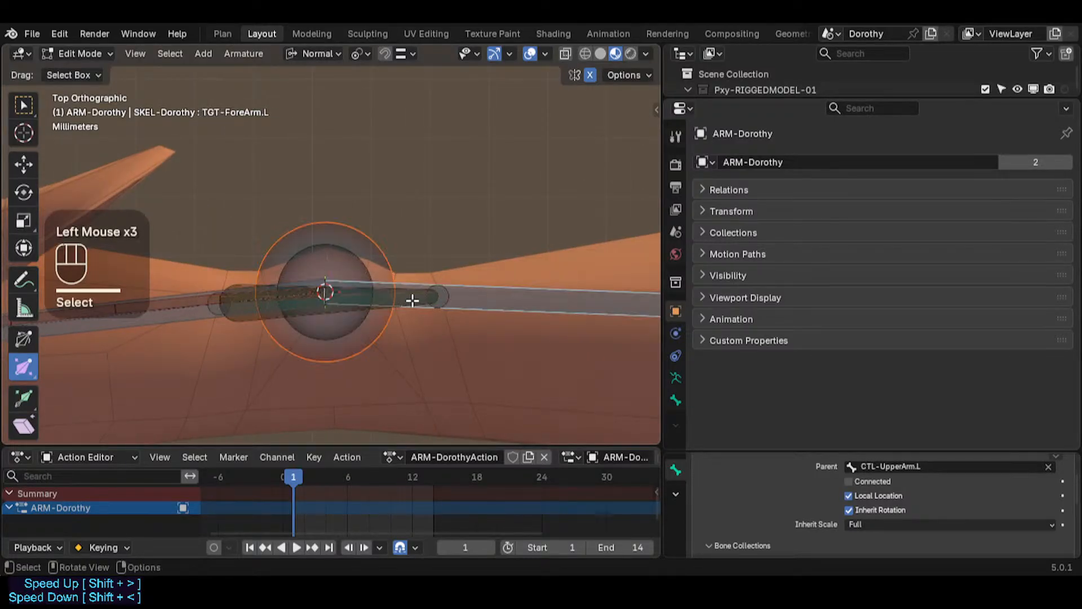
left_click(409, 299, "shift")
key("ctrl+Tab")
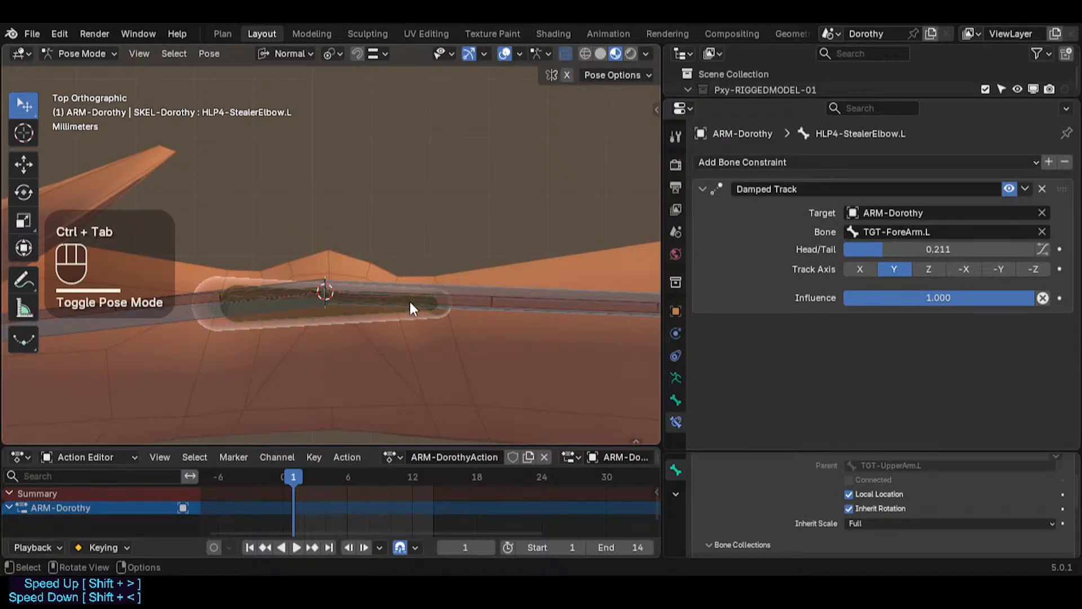
scroll(410, 301, "down", 2)
scroll(417, 304, "up", 1)
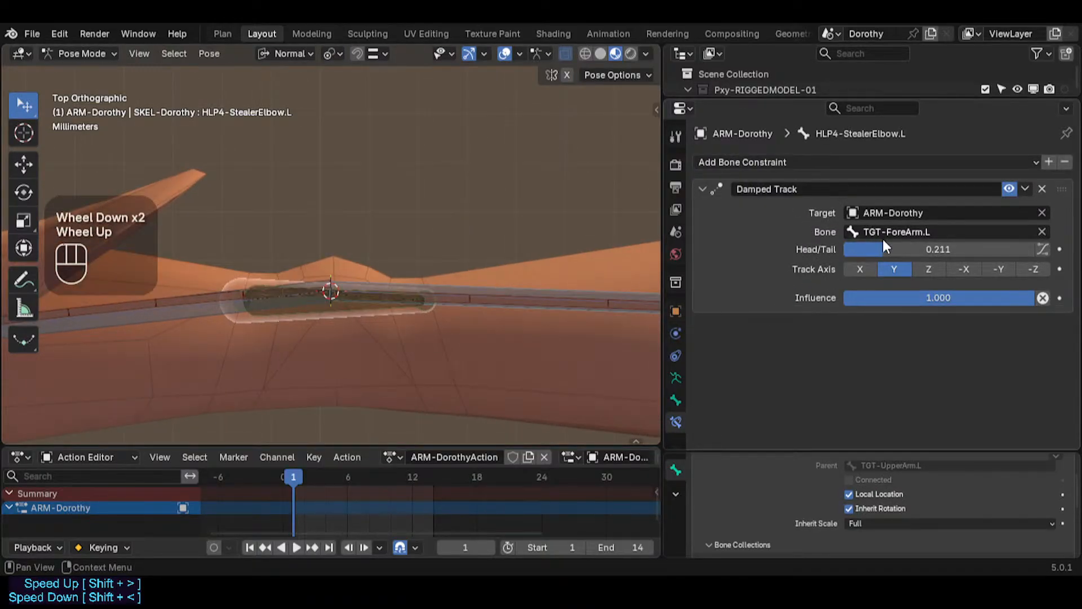
left_click_drag(884, 249, 851, 249)
Step: Parent the left forearm deform bone to the left forearm target bone with Keep Offset
left_click(505, 296)
double_click(505, 295)
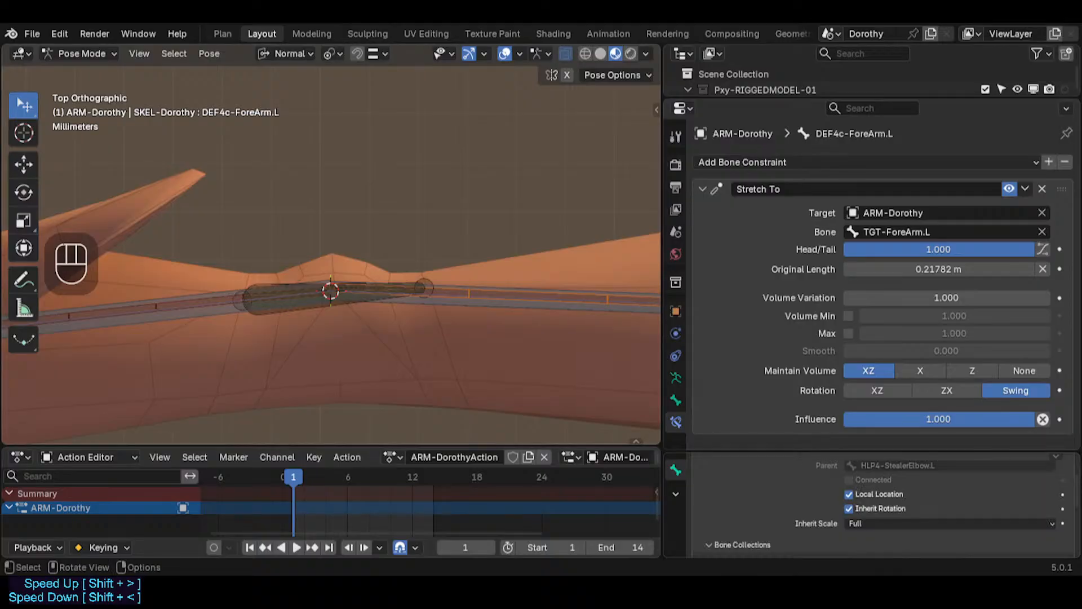
left_click(190, 308)
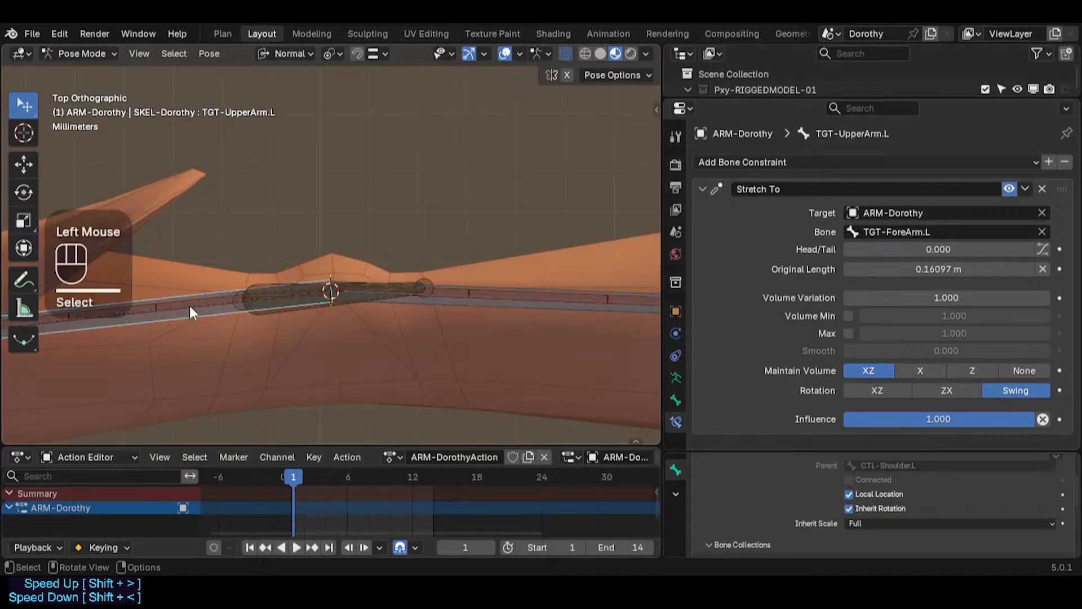
left_click(190, 309)
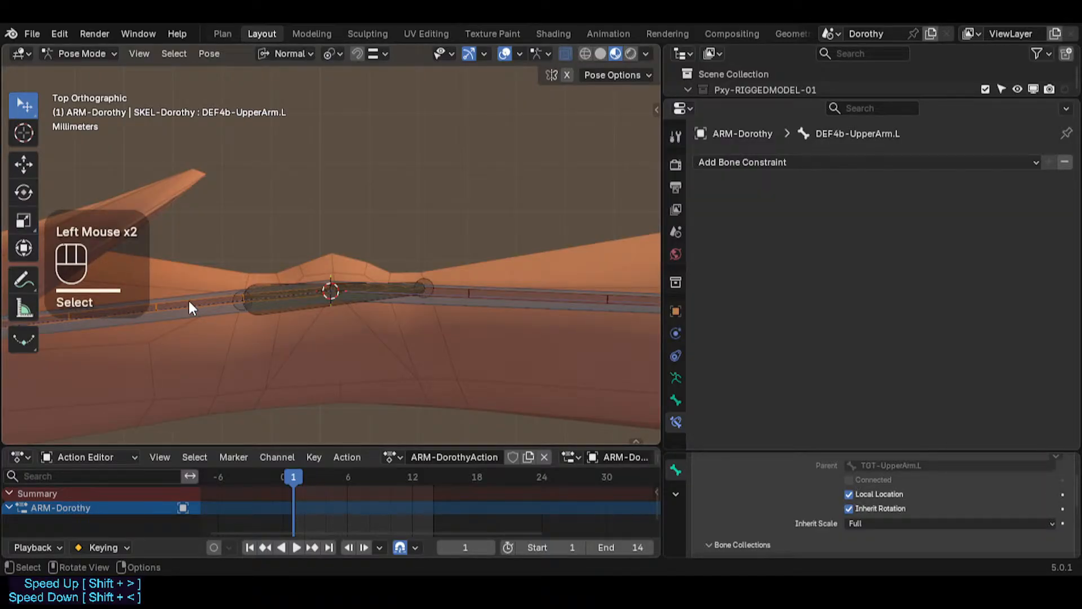
left_click(472, 294)
left_click(472, 294)
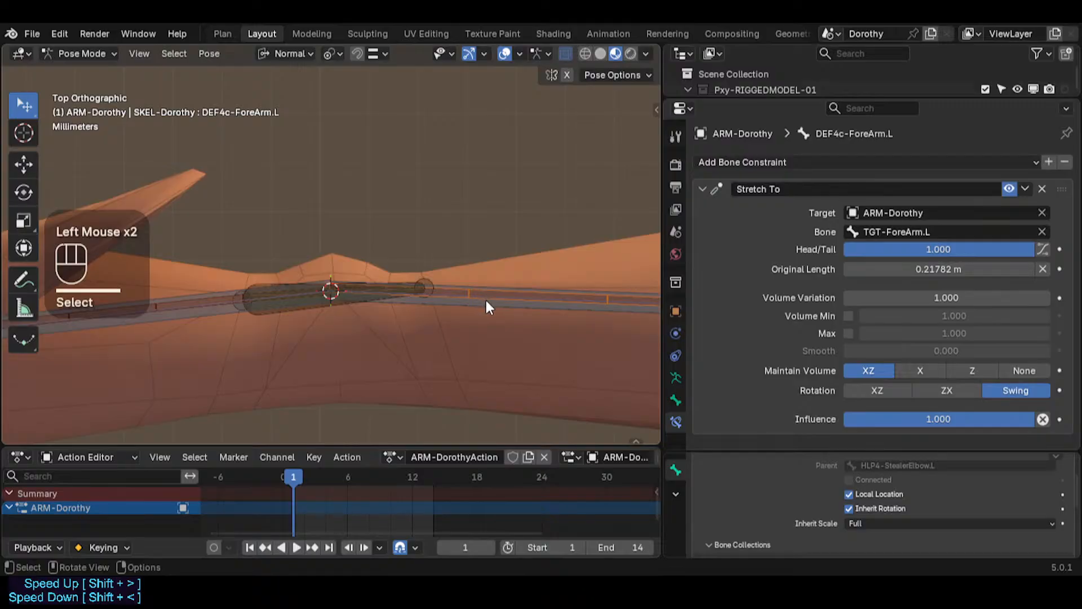
left_click(487, 303, "shift")
key("Tab")
key("ctrl+p")
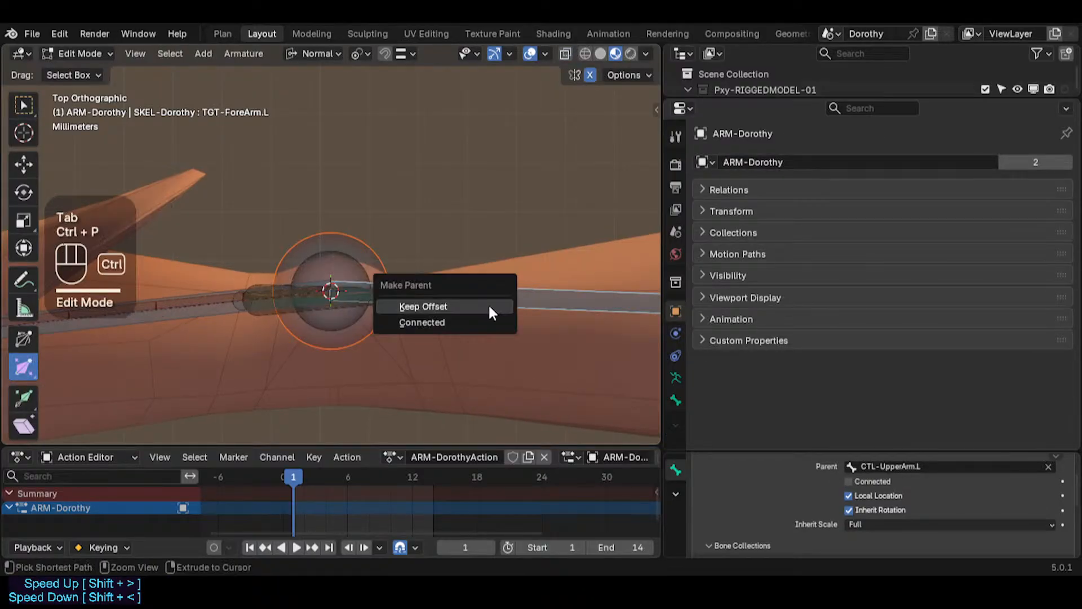
left_click(490, 307)
key("Tab")
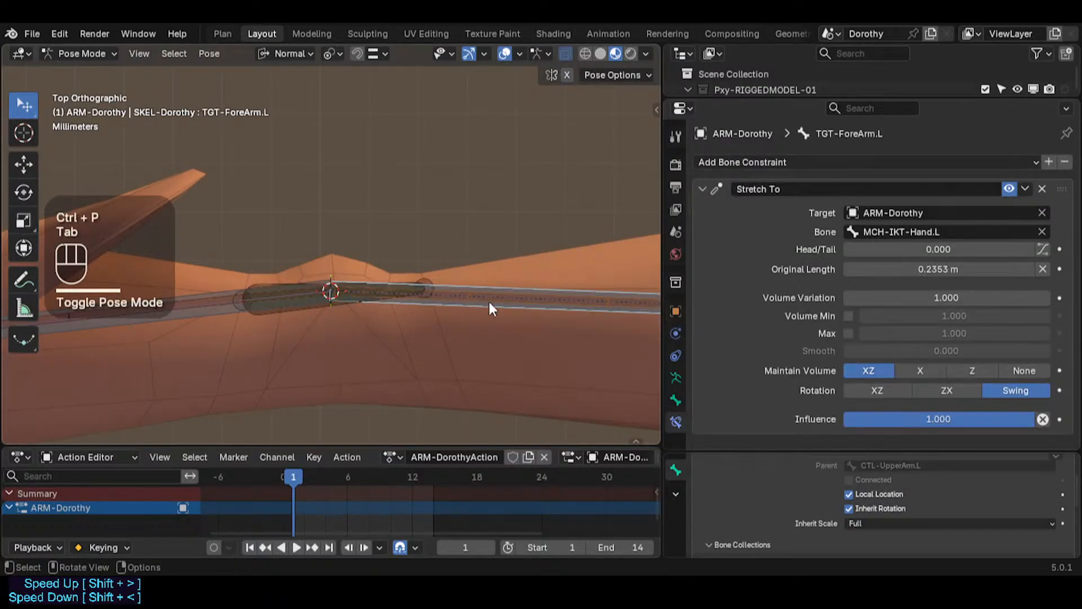
Step: Inspect the forearm deform, elbow helper, forearm target and upper arm control bones in turn, test-rotating the upper arm control
left_click(490, 304)
left_click(489, 302)
left_click(490, 302)
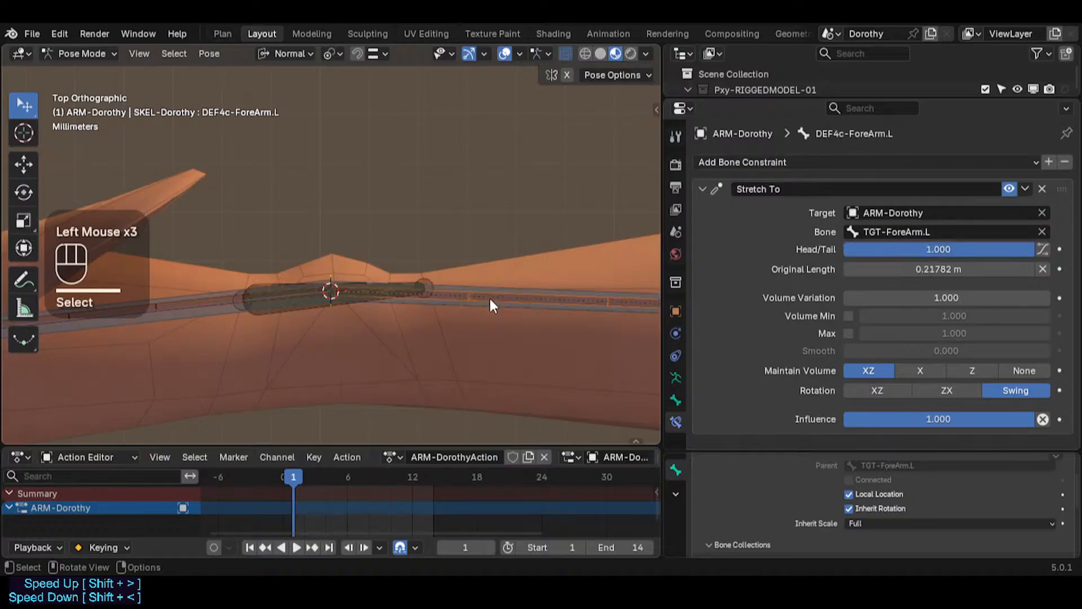
left_click(465, 309)
left_click(384, 282)
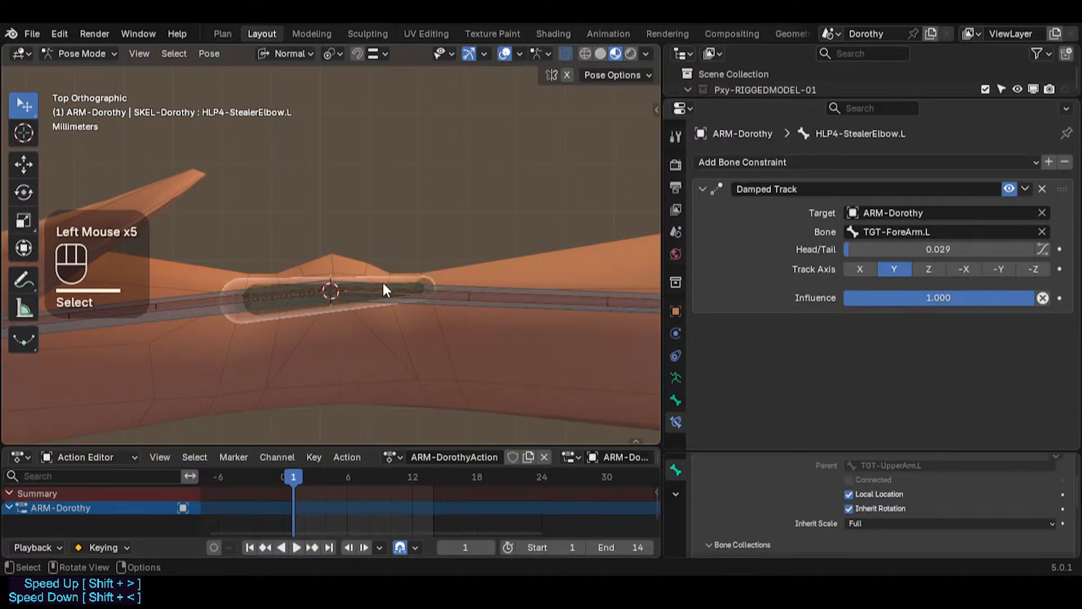
left_click(206, 314)
left_click(220, 303)
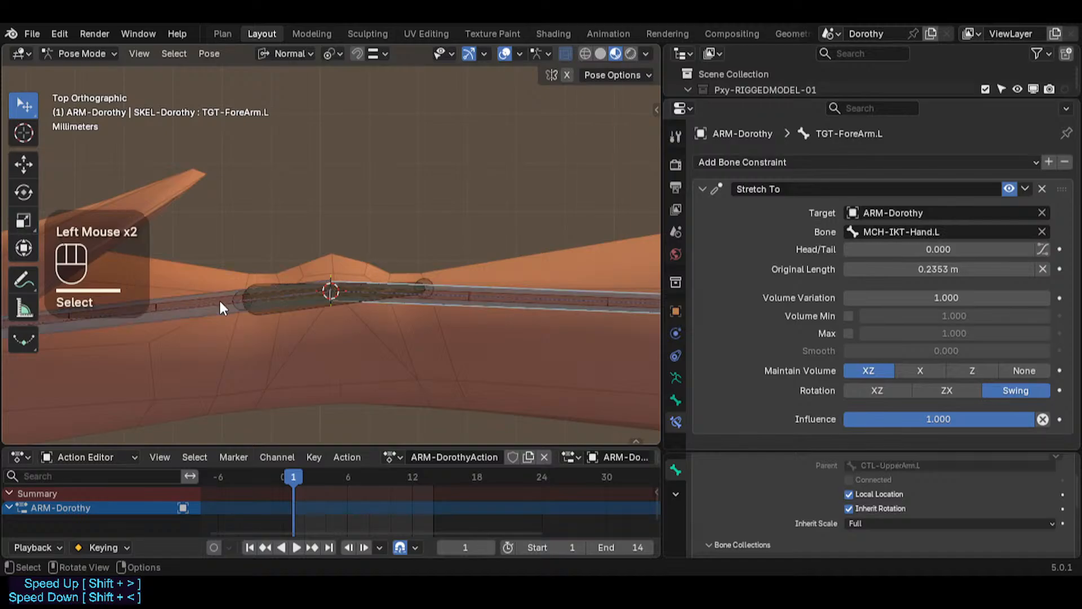
left_click(219, 310)
left_click(225, 301)
left_click(226, 300)
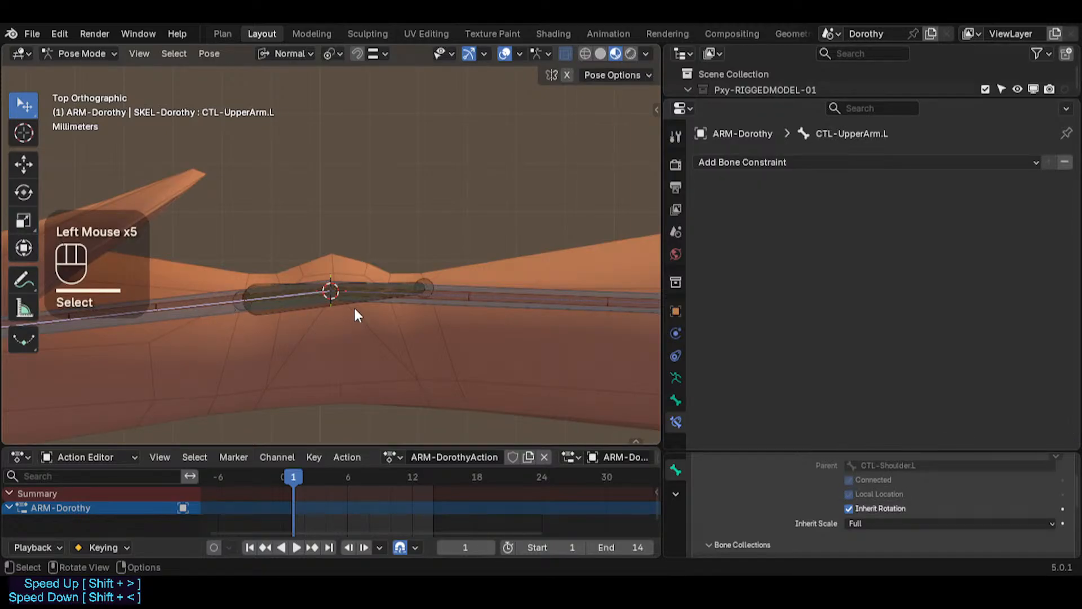
key("r")
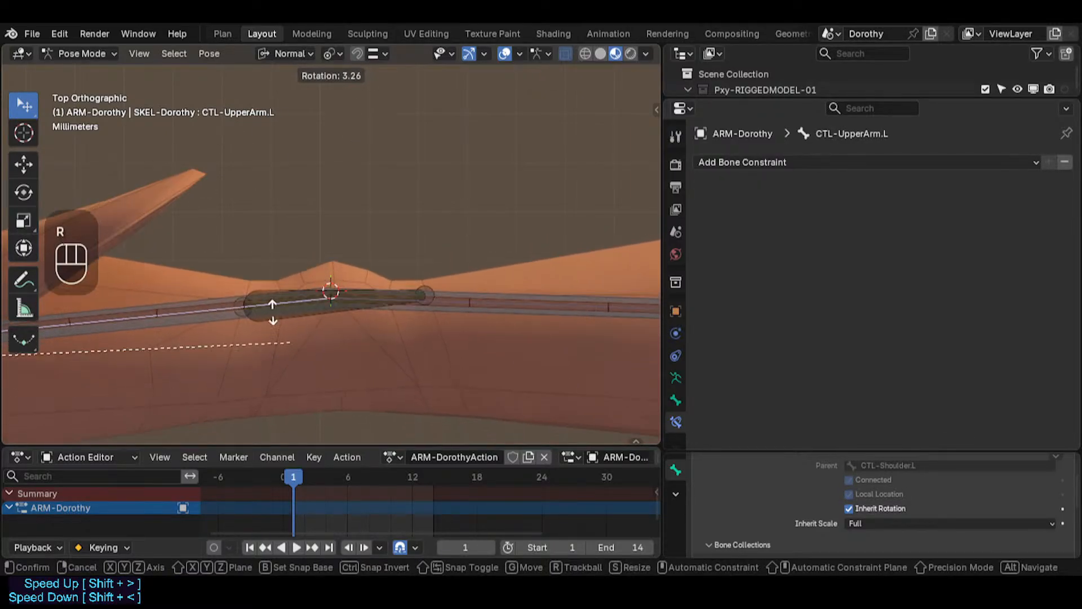
key("Escape")
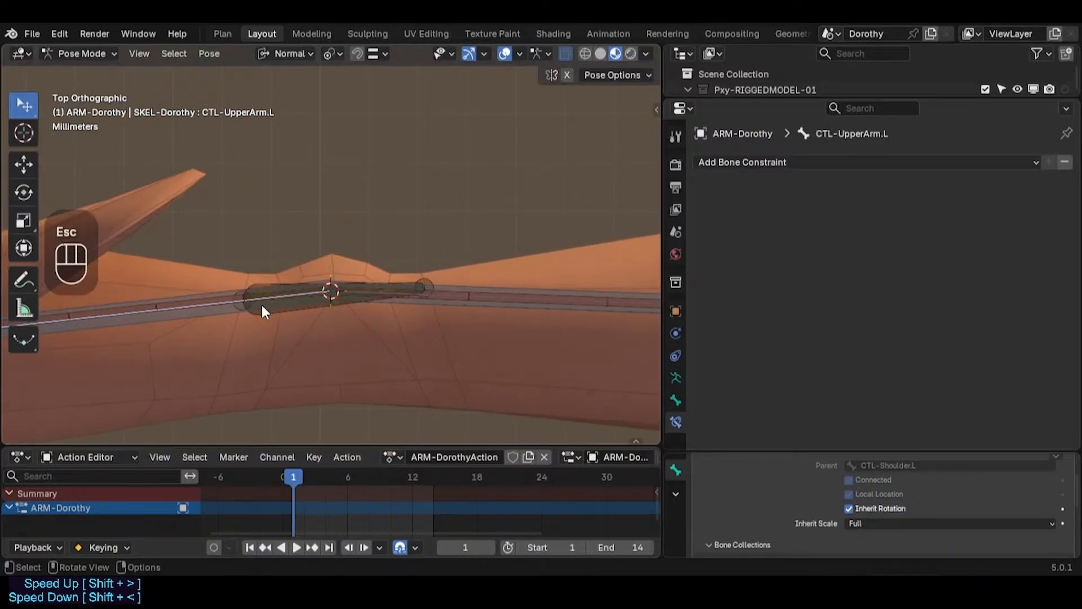
Step: Raise the elbow helper bone's Damped Track Head/Tail to about 0.08
left_click(427, 280)
left_click(427, 278)
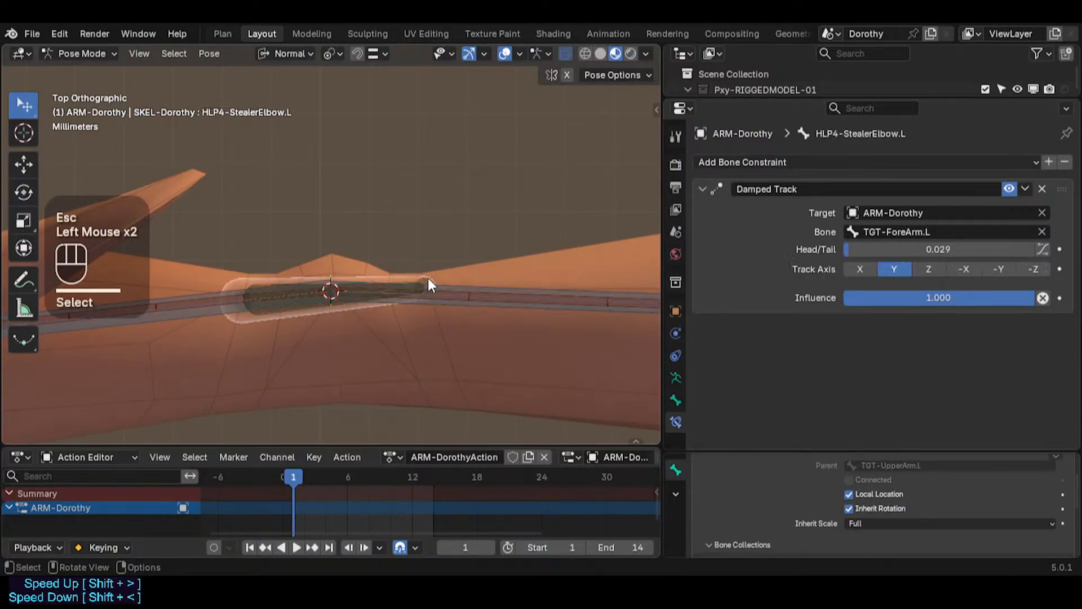
mouse_move(871, 251)
left_mouse_down()
mouse_move(900, 252)
mouse_move(857, 251)
mouse_move(921, 251)
mouse_move(887, 251)
left_mouse_up()
Step: Examine the elbow helper bone around the elbow from perspective, front and top views
middle_click_drag(417, 226, 396, 313)
scroll(401, 249, "down", 1)
scroll(401, 293, "up", 3)
scroll(403, 272, "up", 1)
scroll(404, 274, "down", 3)
scroll(404, 283, "up", 4)
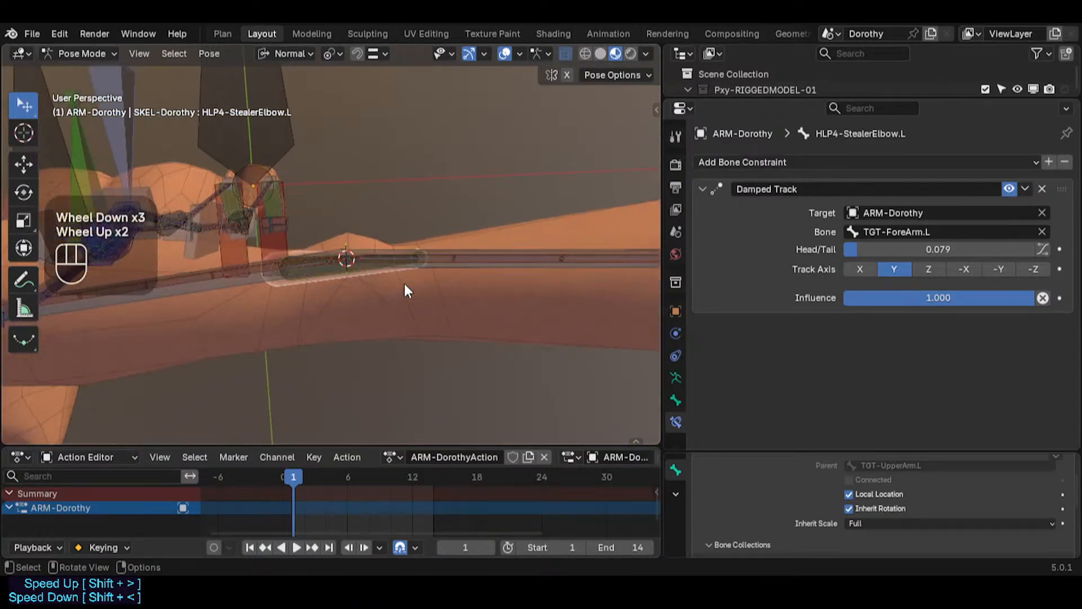
scroll(422, 254, "up", 2)
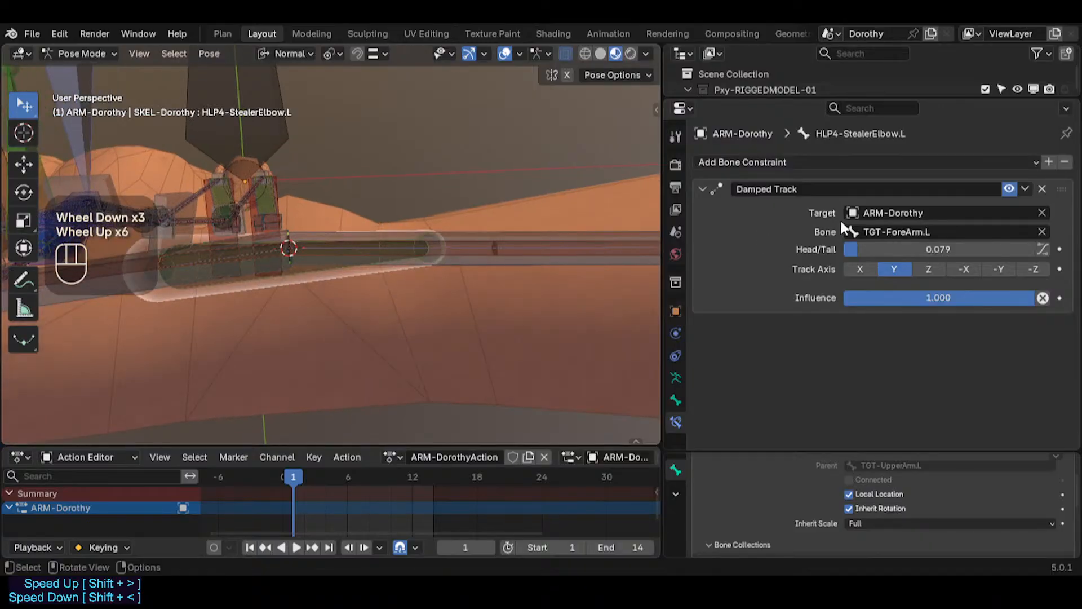
scroll(547, 242, "down", 2)
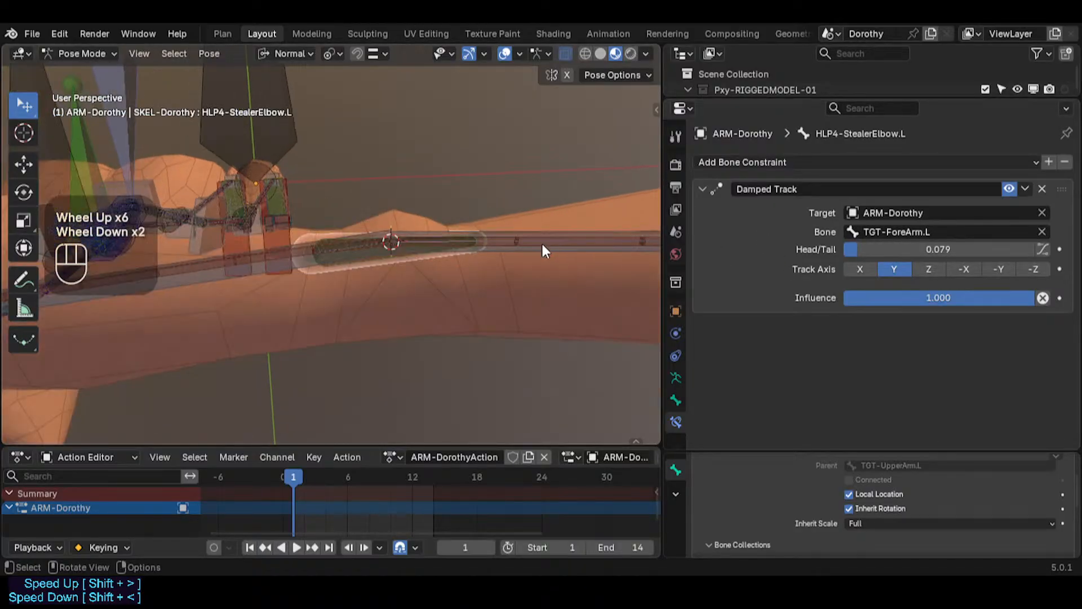
scroll(527, 251, "up", 2)
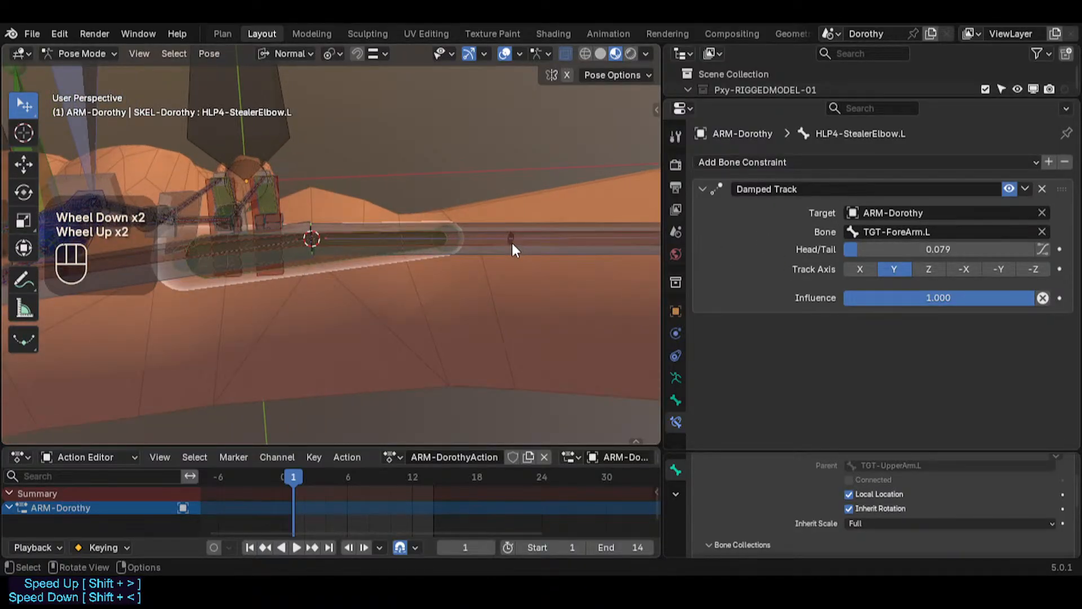
key("KP_1")
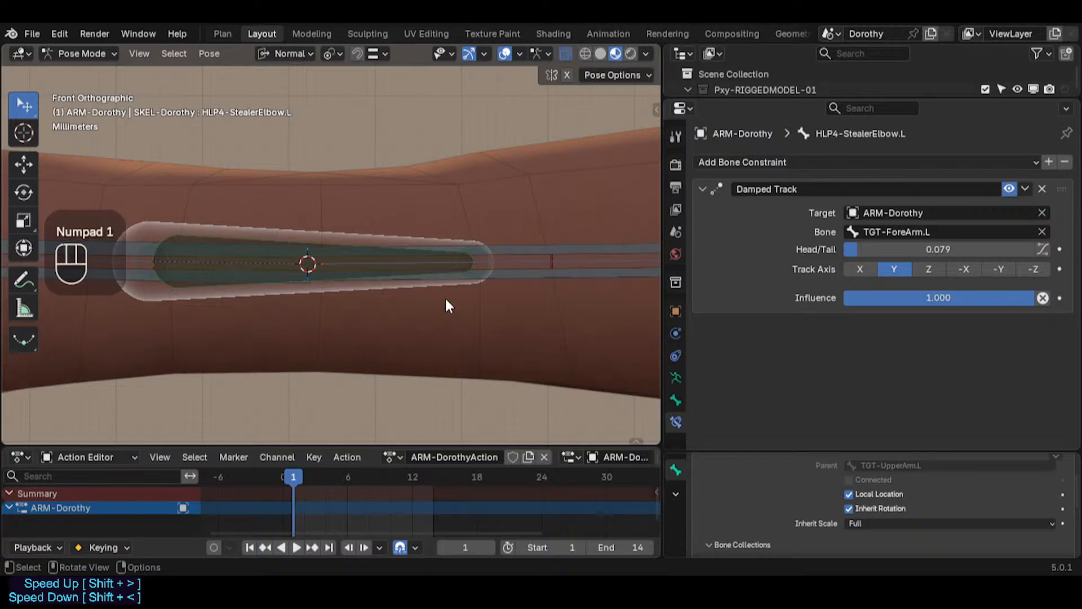
scroll(429, 276, "down", 3)
key("KP_1")
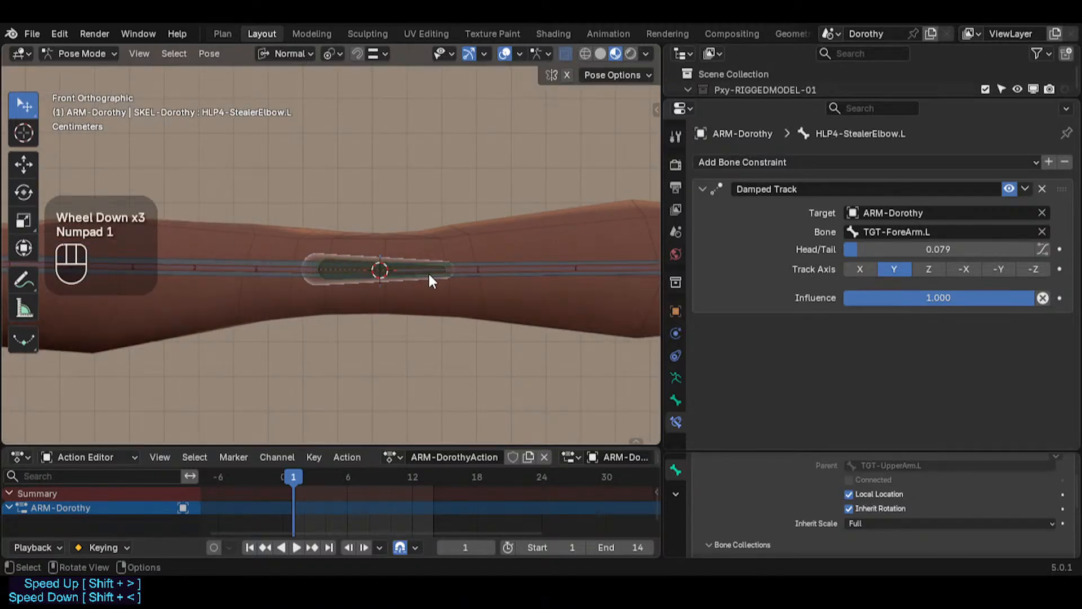
key("KP_7")
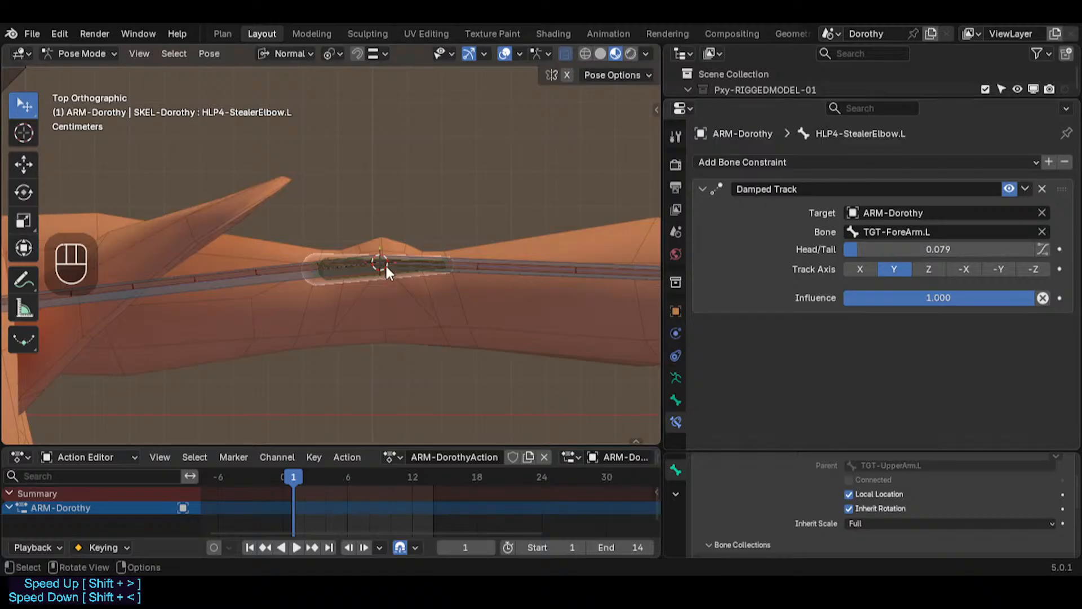
Step: Toggle between Edit and Pose Mode to compare the elbow helper bone's rest and posed positions
key("Tab")
scroll(437, 274, "up", 4)
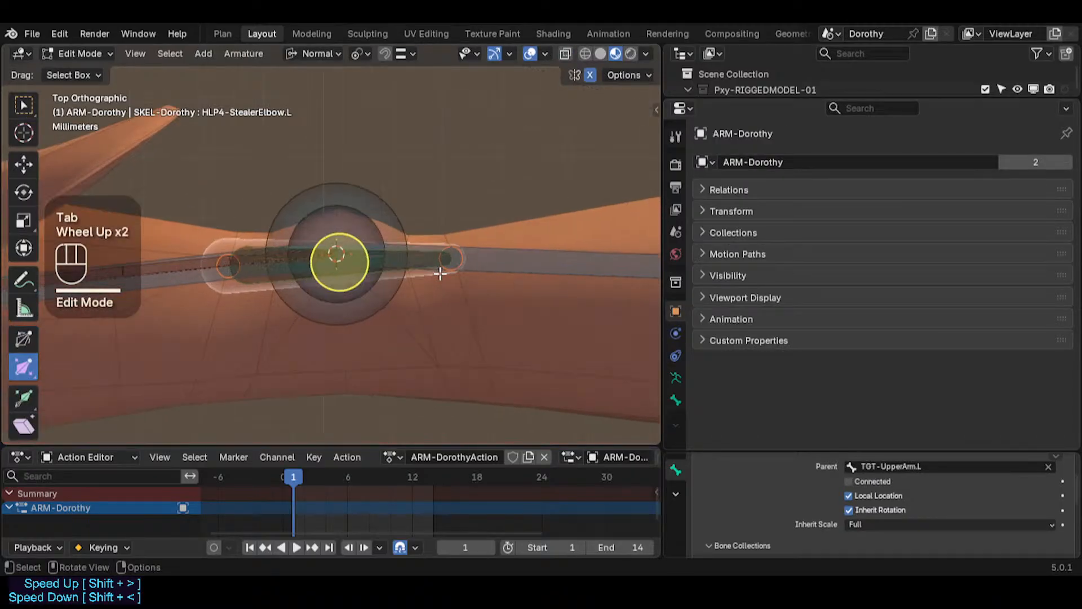
key("Tab")
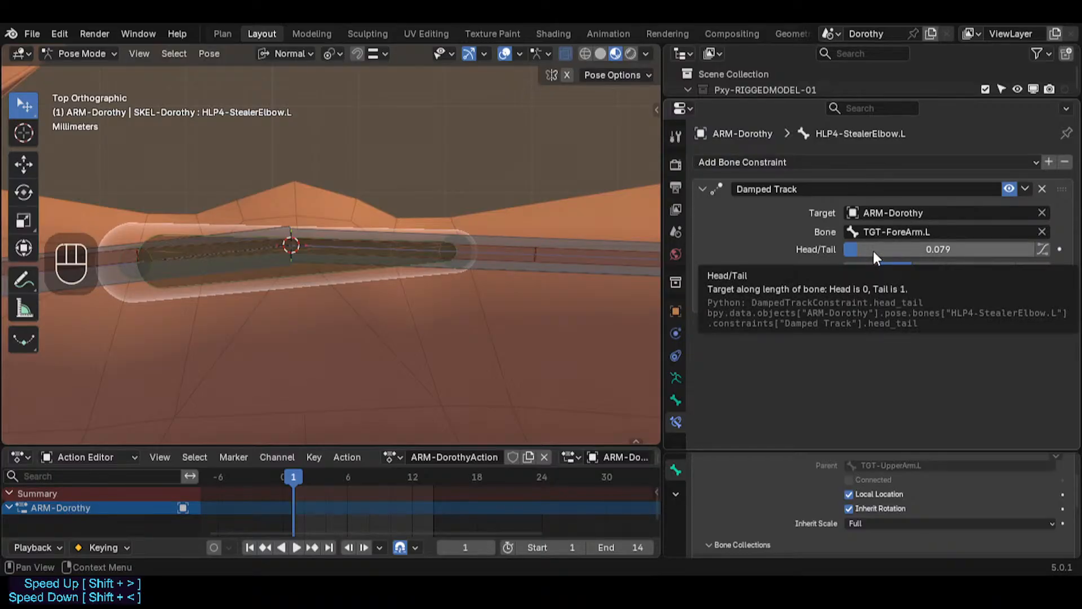
scroll(385, 295, "down", 2)
key("Tab")
key("Tab")
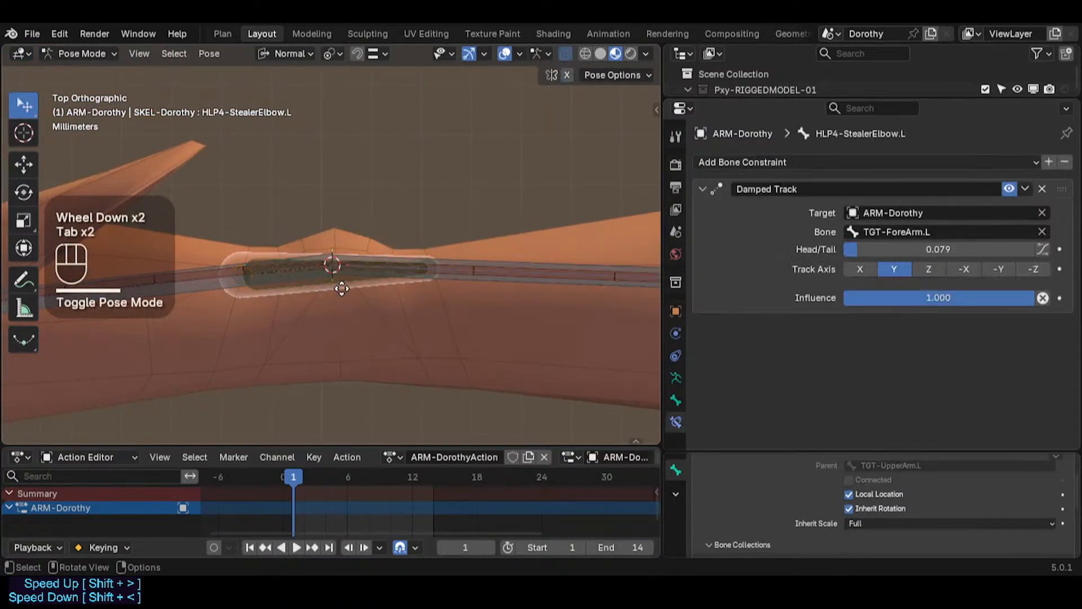
key("Tab")
key("Tab")
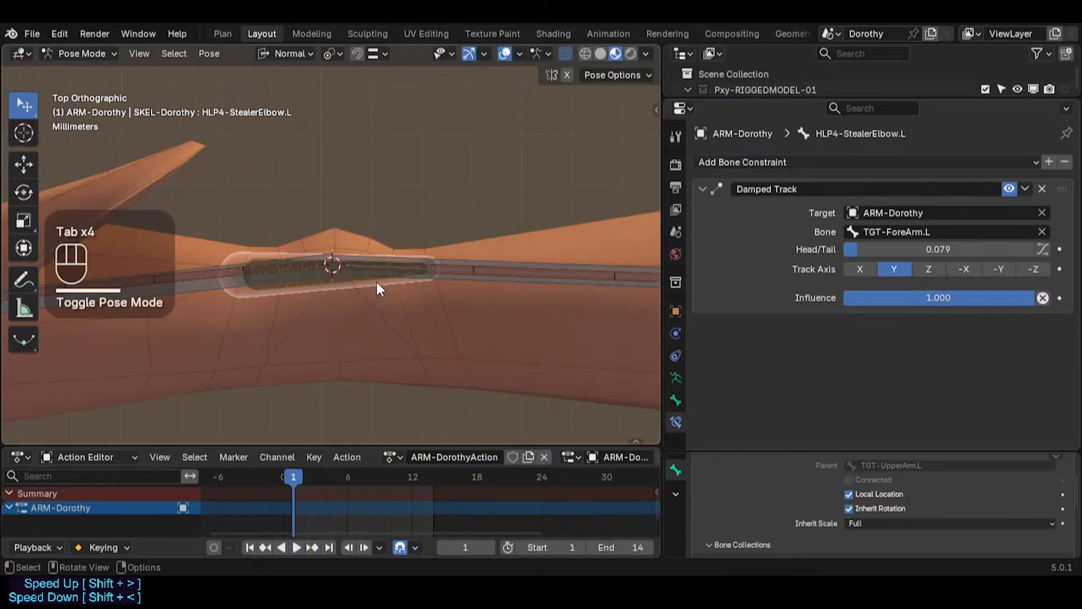
key("Tab")
Step: Set the elbow helper bone's Damped Track Head/Tail to 0.083 and compare it against Edit Mode
key("Tab")
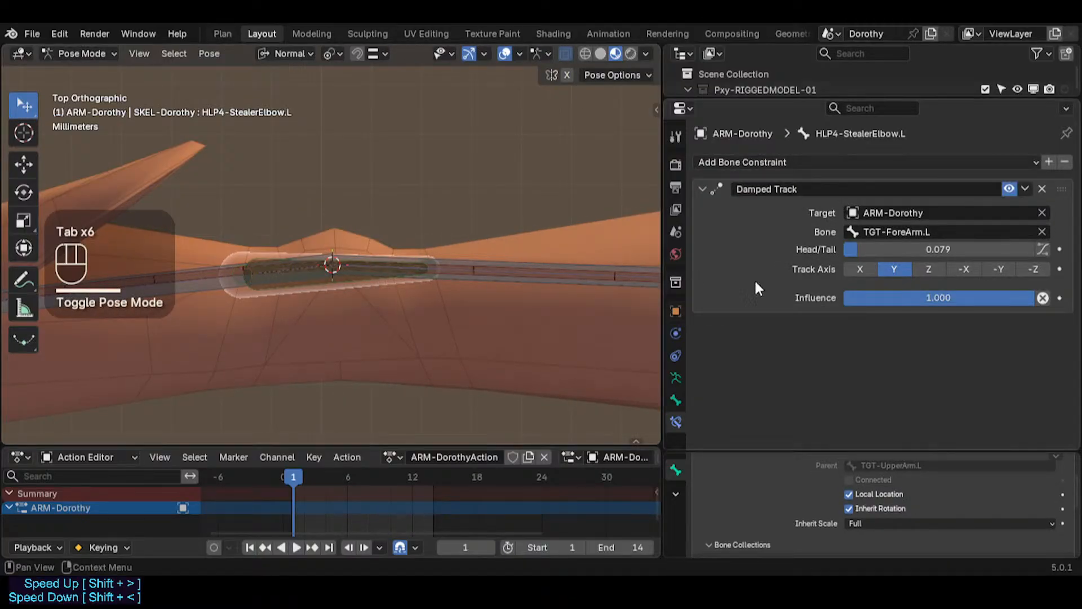
left_click_drag(902, 249, 860, 249)
key("Tab")
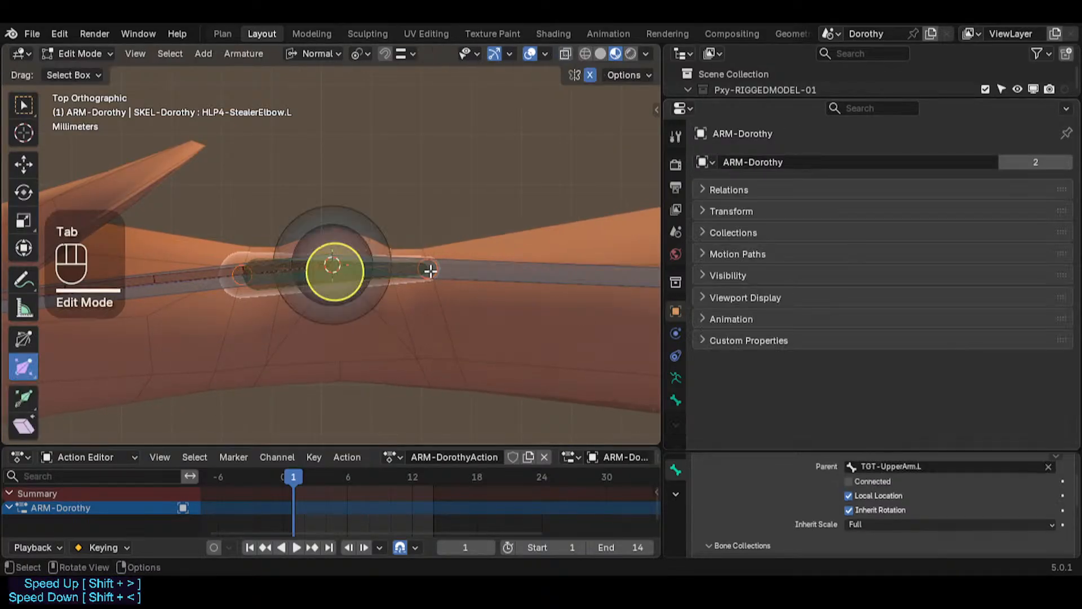
scroll(429, 269, "up", 2)
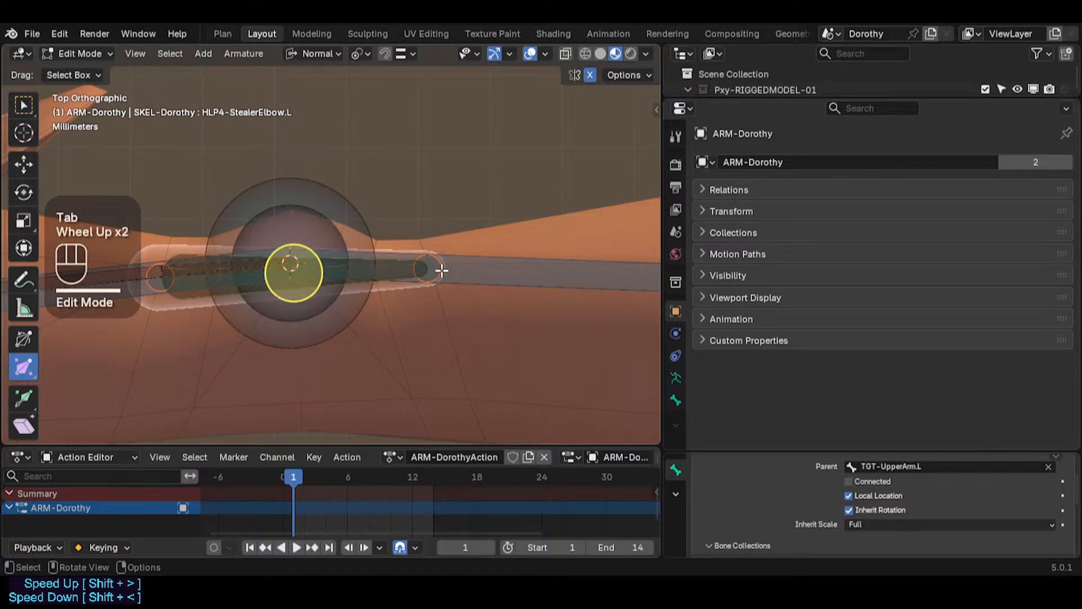
key("Tab")
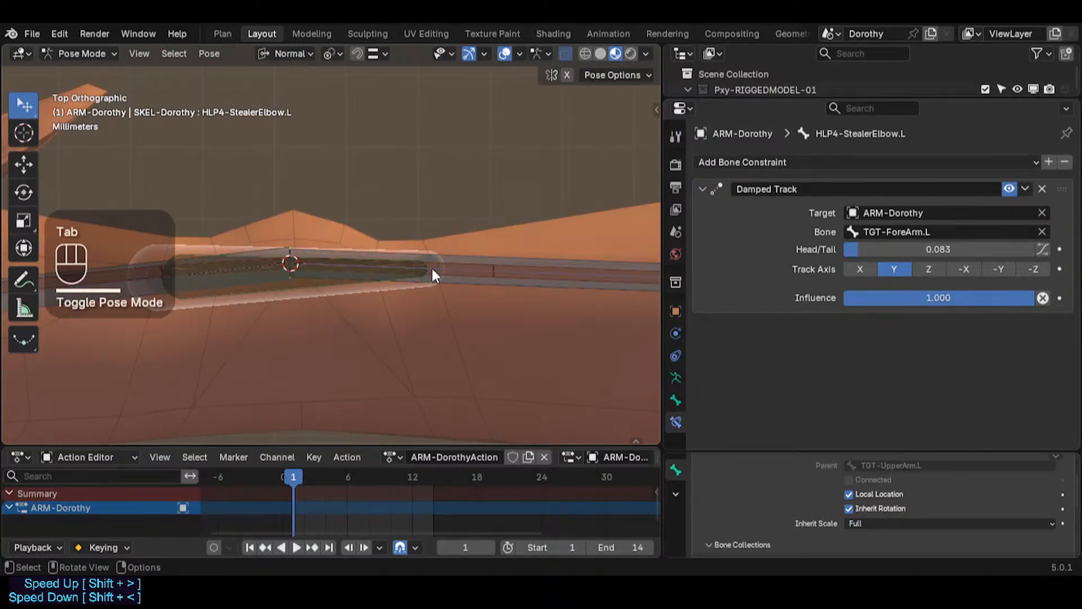
Step: Review the elbow helper bone's rest and posed positions with its Damped Track Head/Tail at 0.083, and save the blend file
key("Tab")
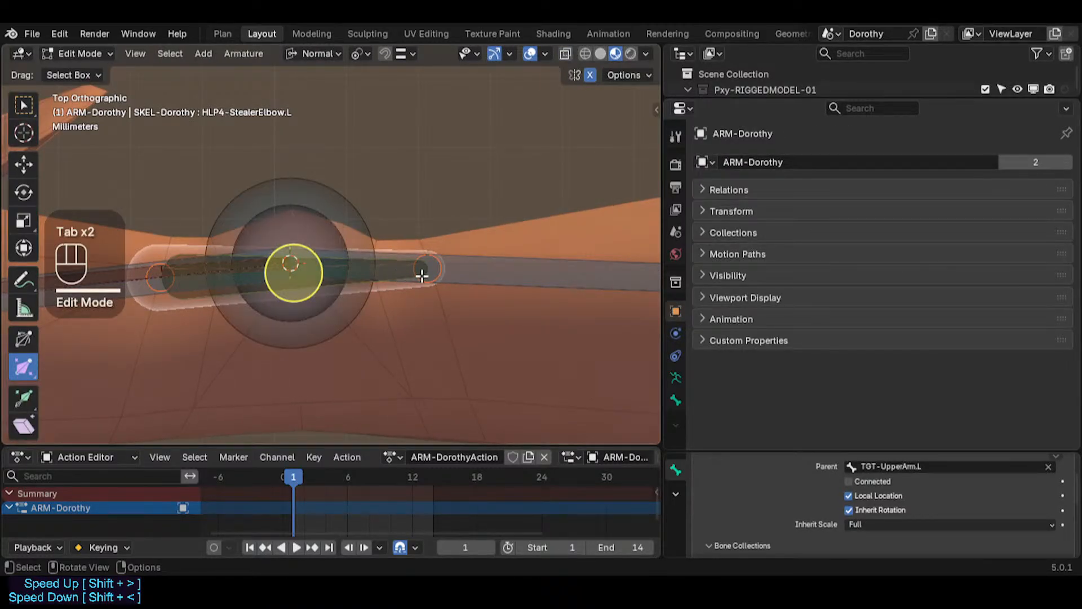
key("Tab")
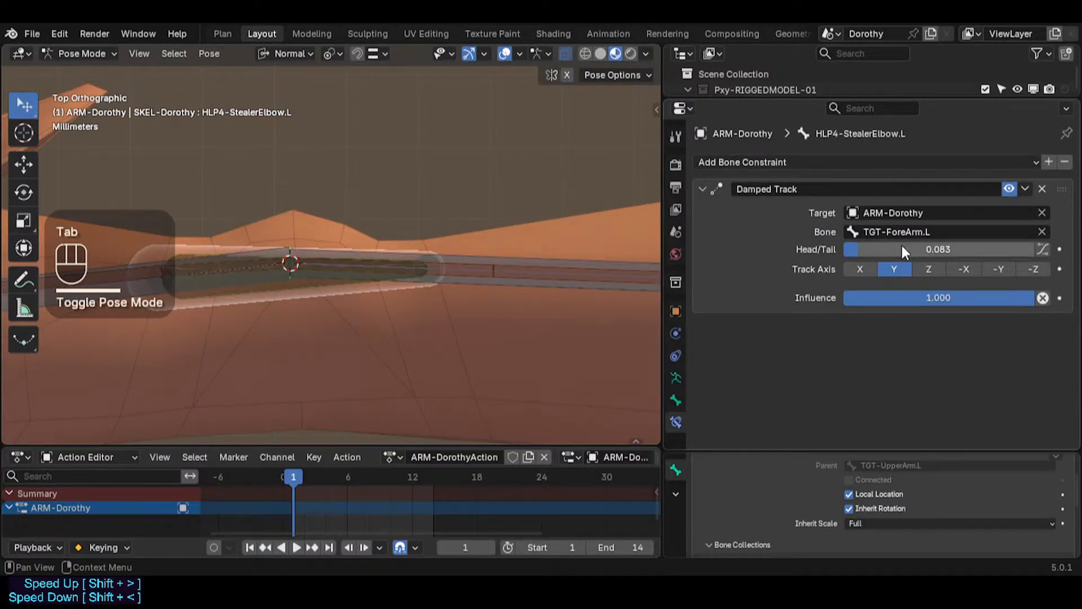
left_click_drag(925, 253, 929, 252)
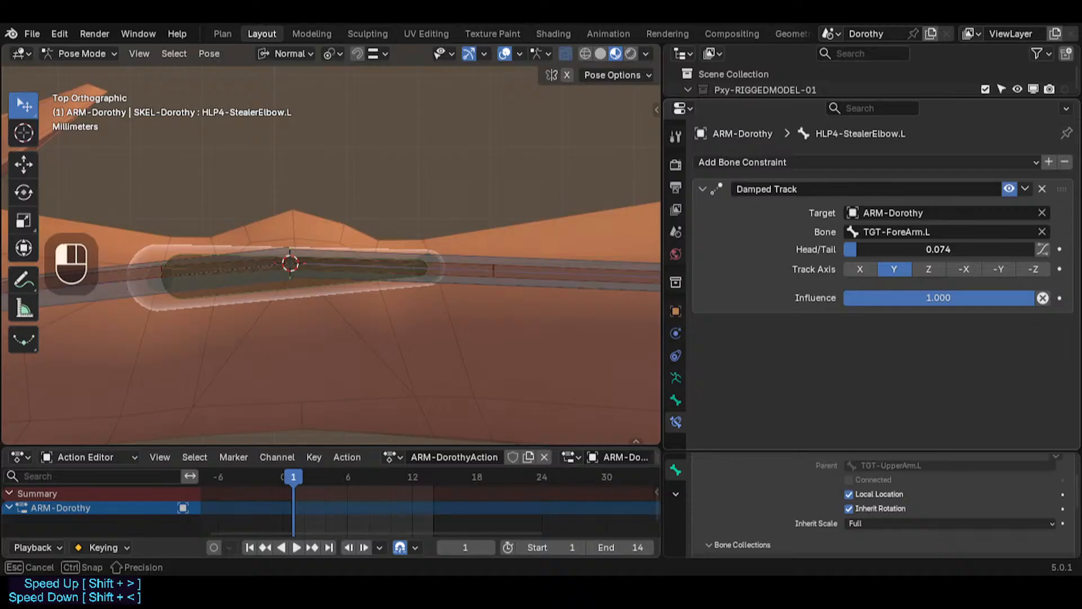
left_click_drag(929, 253, 926, 252)
scroll(398, 283, "down", 4)
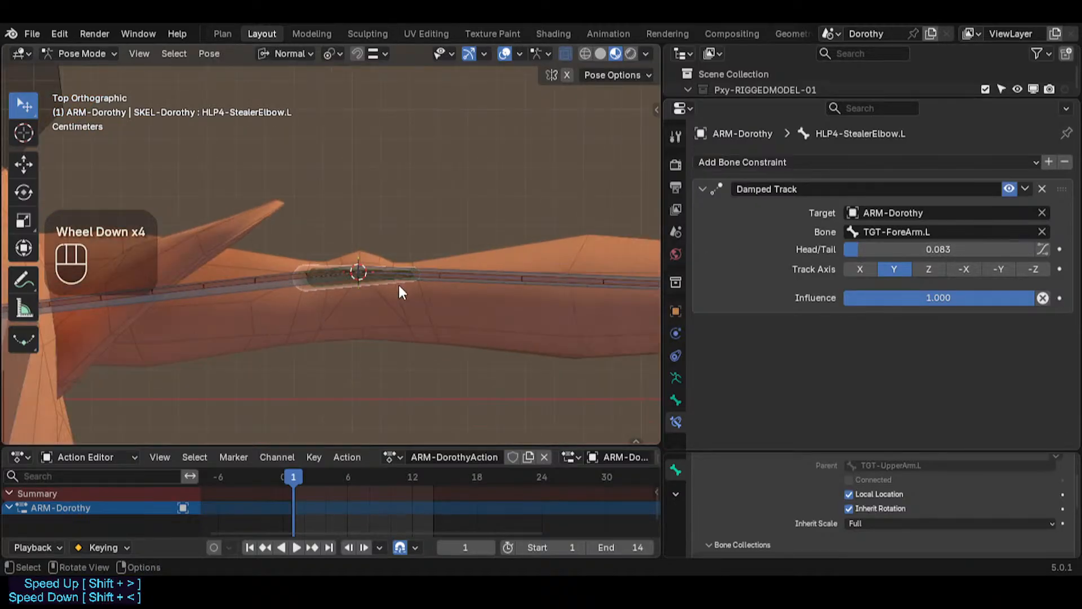
scroll(398, 285, "up", 2)
scroll(398, 285, "down", 2)
scroll(396, 284, "up", 4)
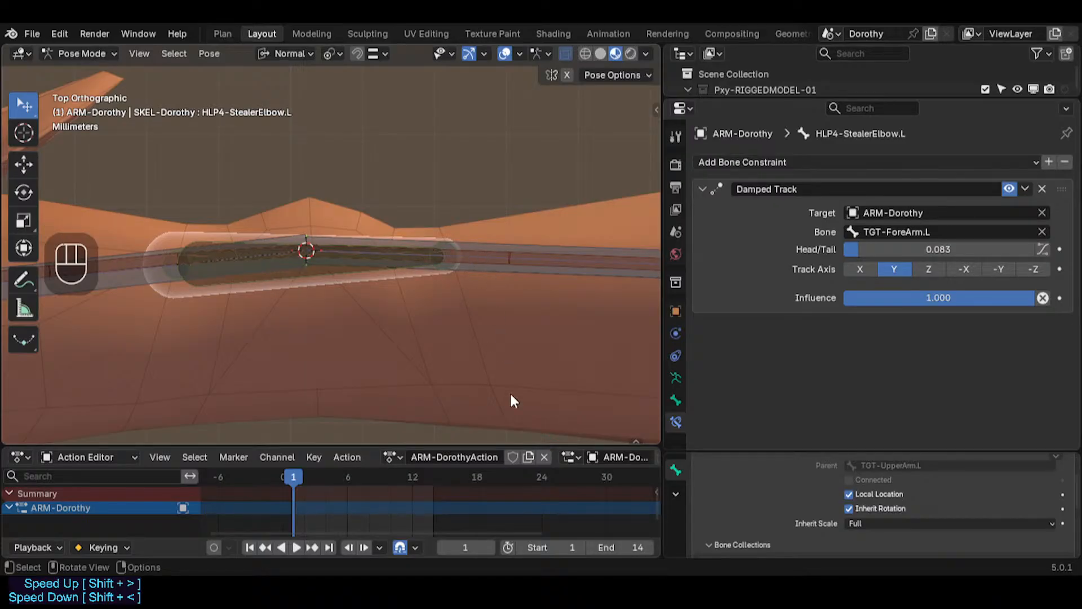
scroll(444, 295, "down", 2)
scroll(437, 294, "up", 1)
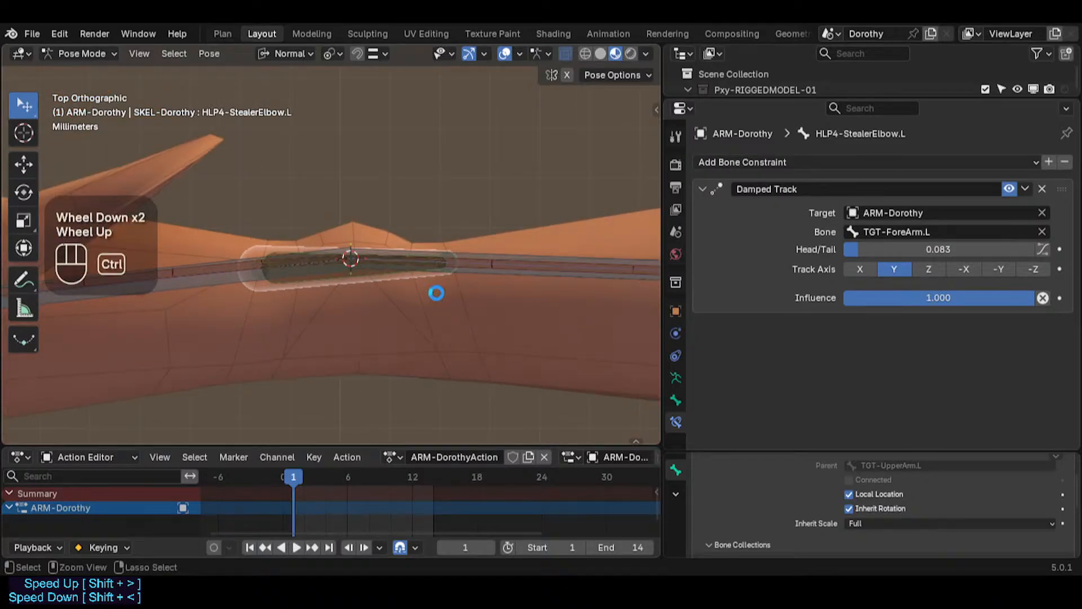
key("ctrl+s")
Step: Rename the elbow helper bone to HLP4-ElbowFloat.L
scroll(435, 290, "down", 3)
middle_click_drag(509, 308, 330, 278, "shift")
scroll(280, 269, "down", 2)
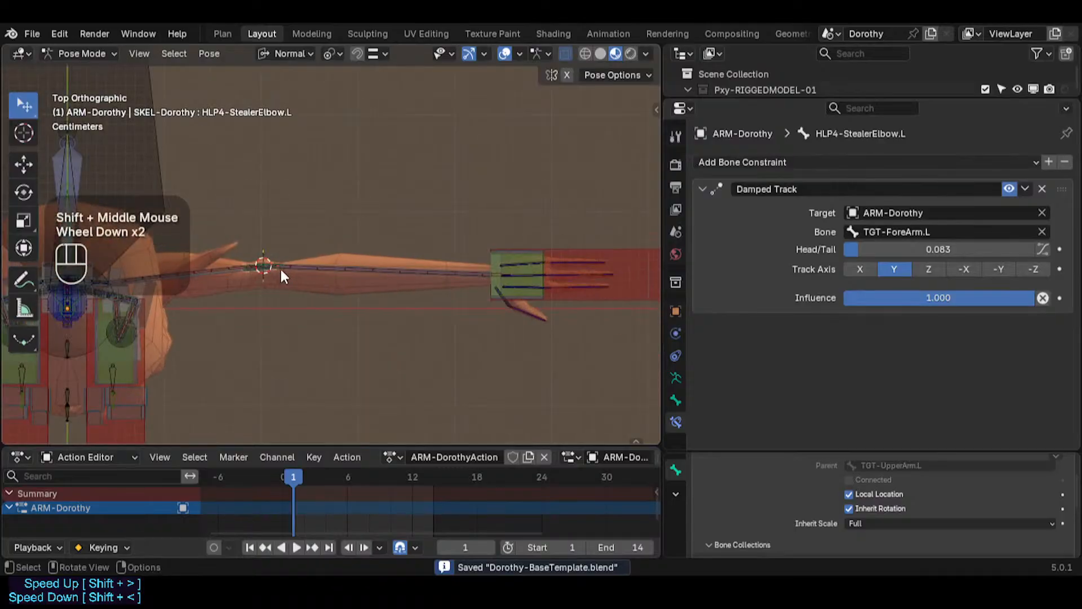
scroll(276, 282, "up", 4)
middle_click_drag(269, 293, 362, 304, "shift")
scroll(303, 273, "up", 3)
key("F2")
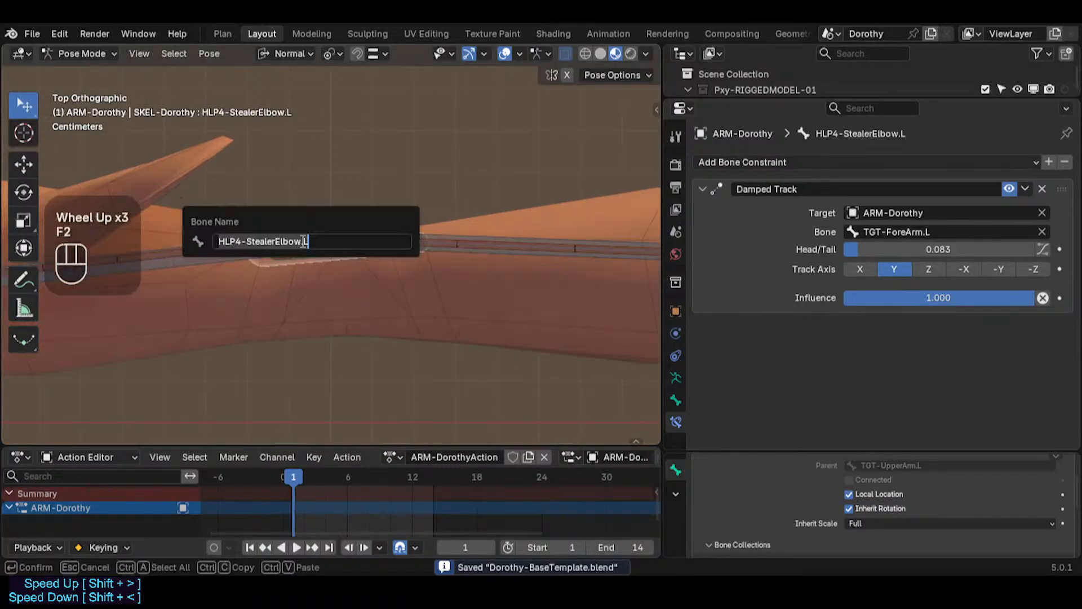
left_click(246, 241)
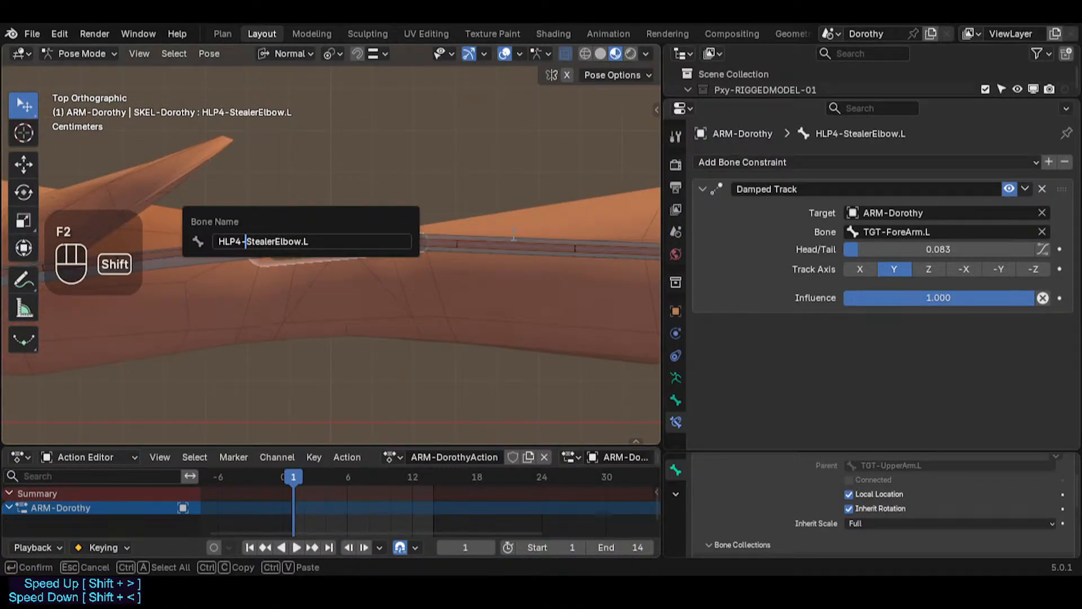
key("Delete")
key("Delete")
key("Delete")
key("Delete")
key("Delete")
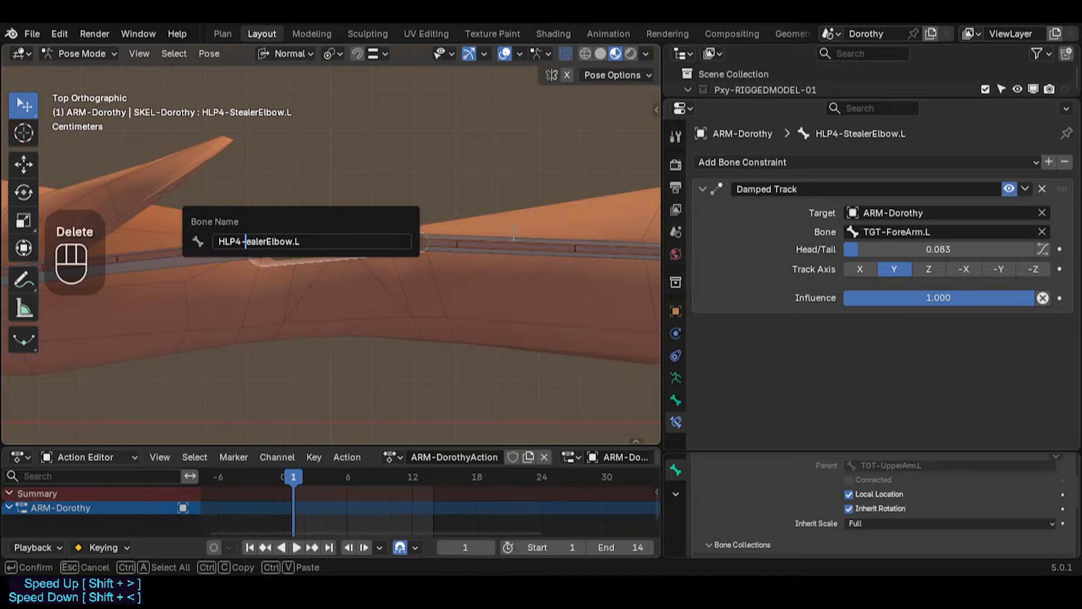
key("Left")
key("Left")
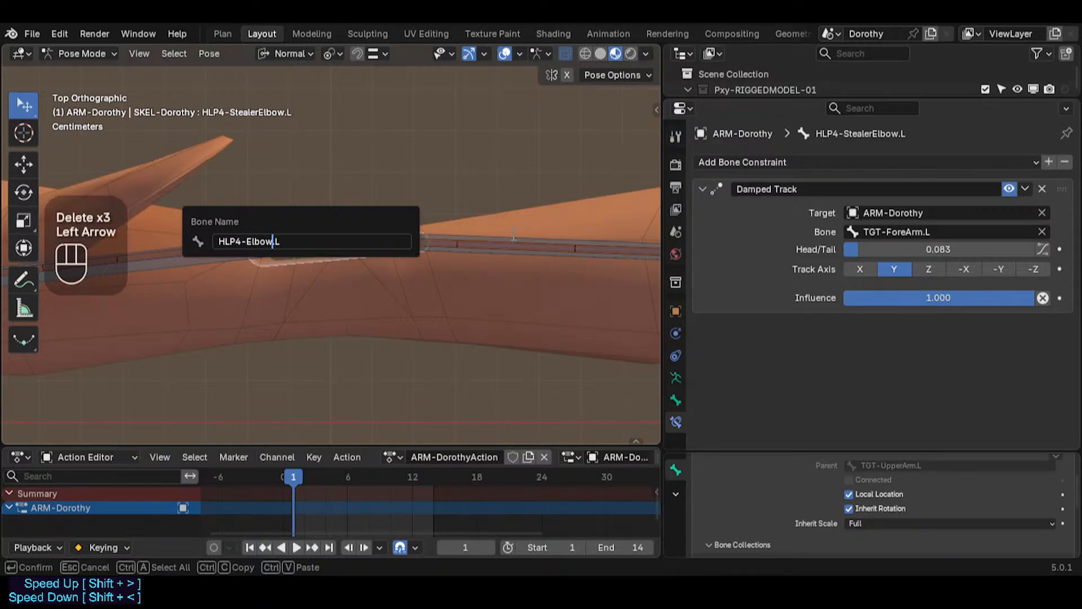
type("Float")
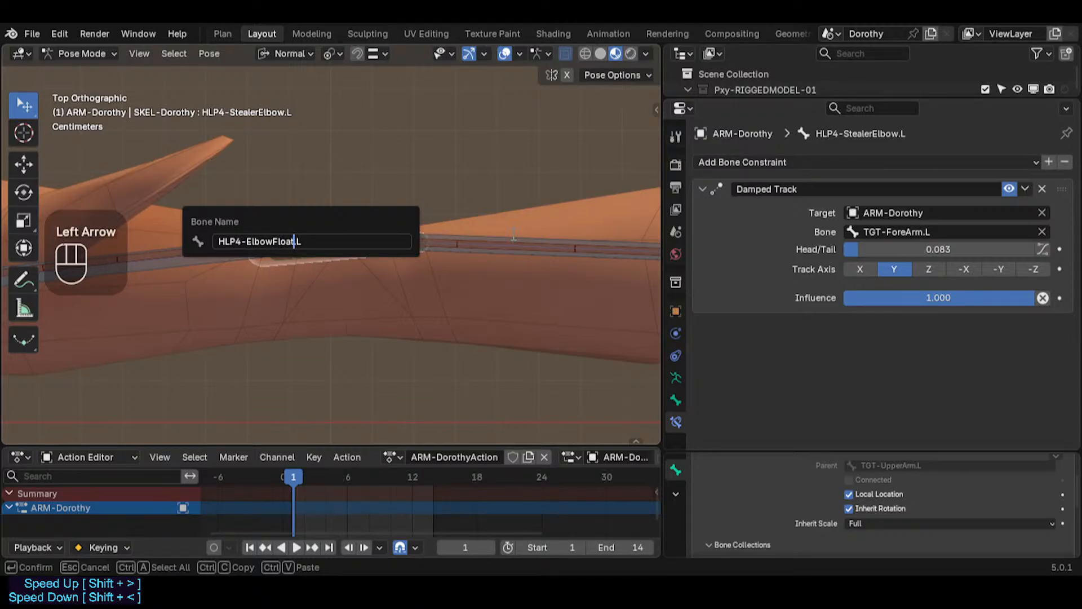
key("Return")
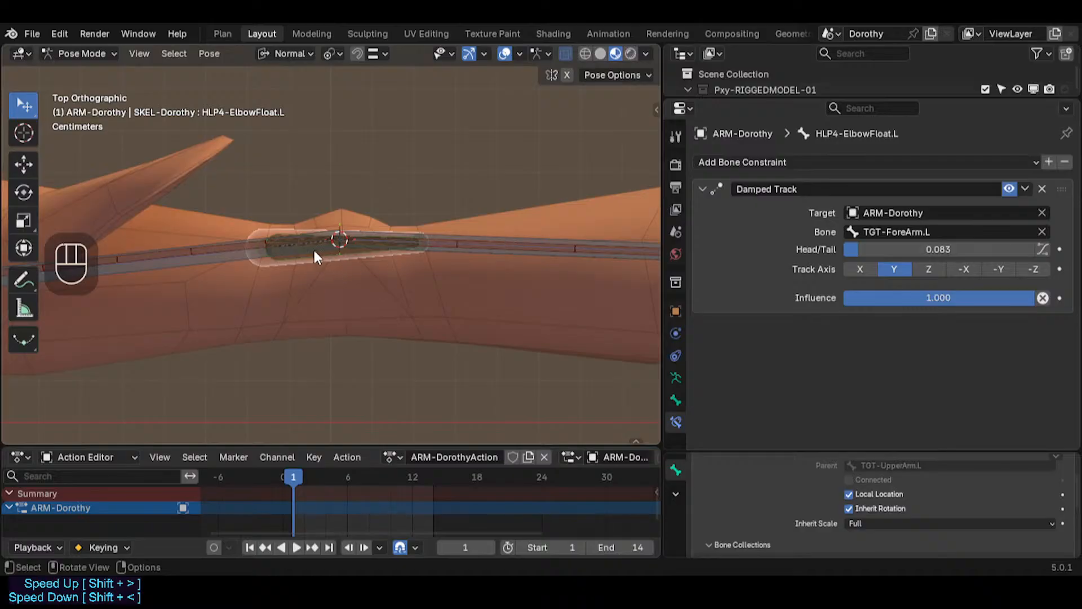
Step: In Edit Mode, reveal all hidden bones around the left elbow
key("Tab")
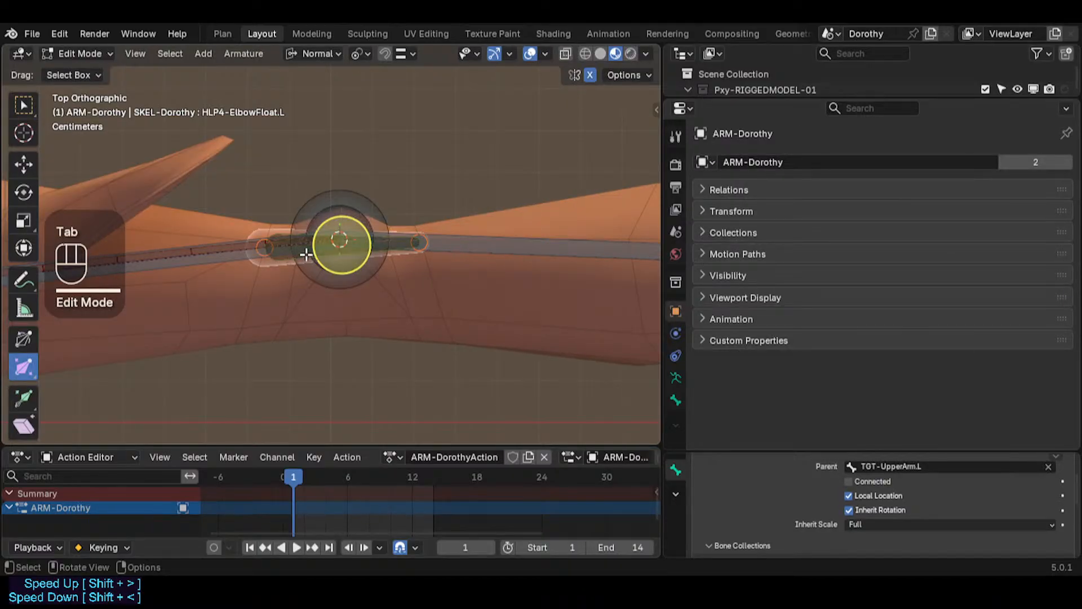
key("b")
left_click_drag(223, 190, 461, 236)
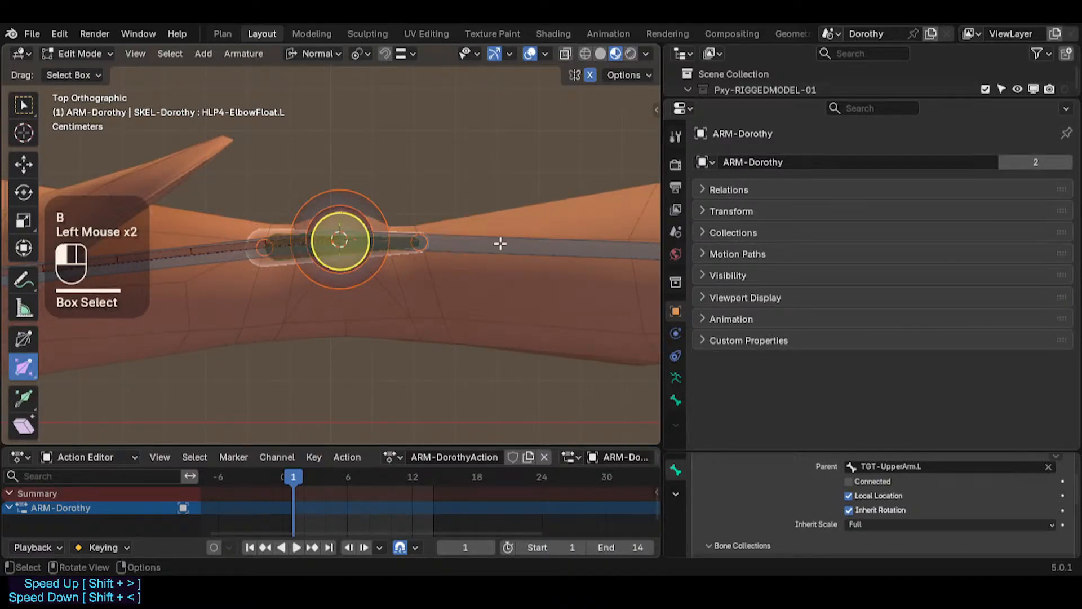
left_click(458, 243)
key("alt+h")
left_click(451, 244)
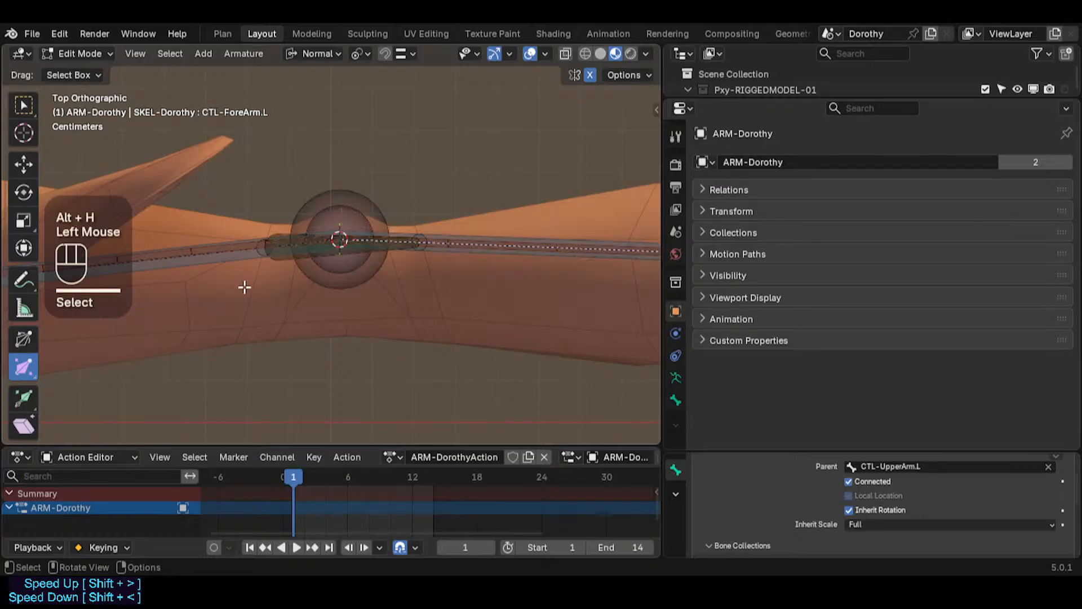
Step: Select the upper arm, forearm and helper bones around the elbow in turn to inspect their parents and constraints
key("b")
left_click_drag(226, 310, 435, 194)
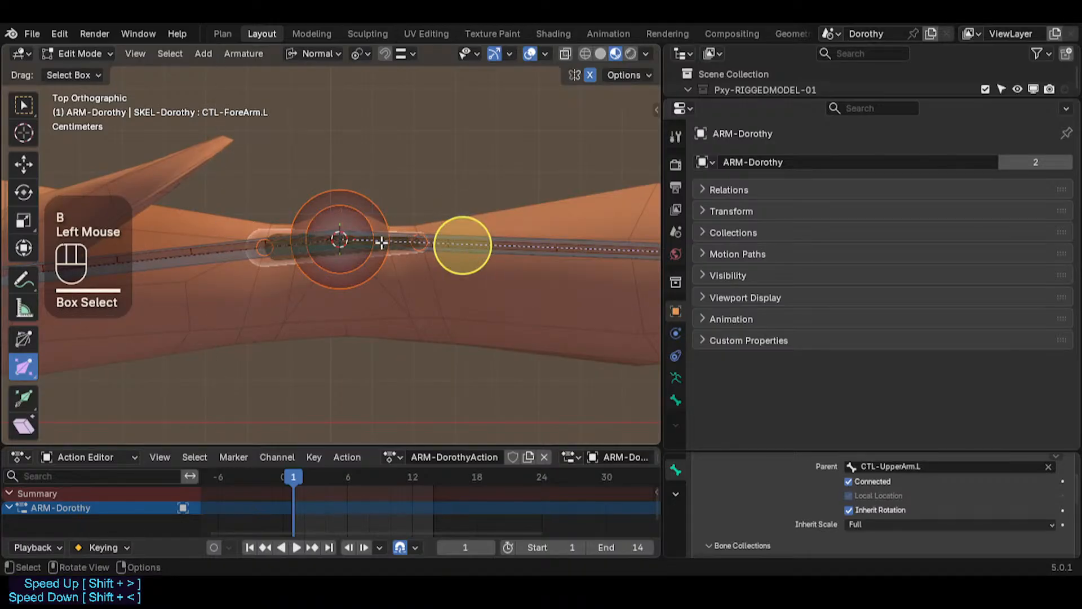
key("b")
left_click_drag(529, 177, 372, 332)
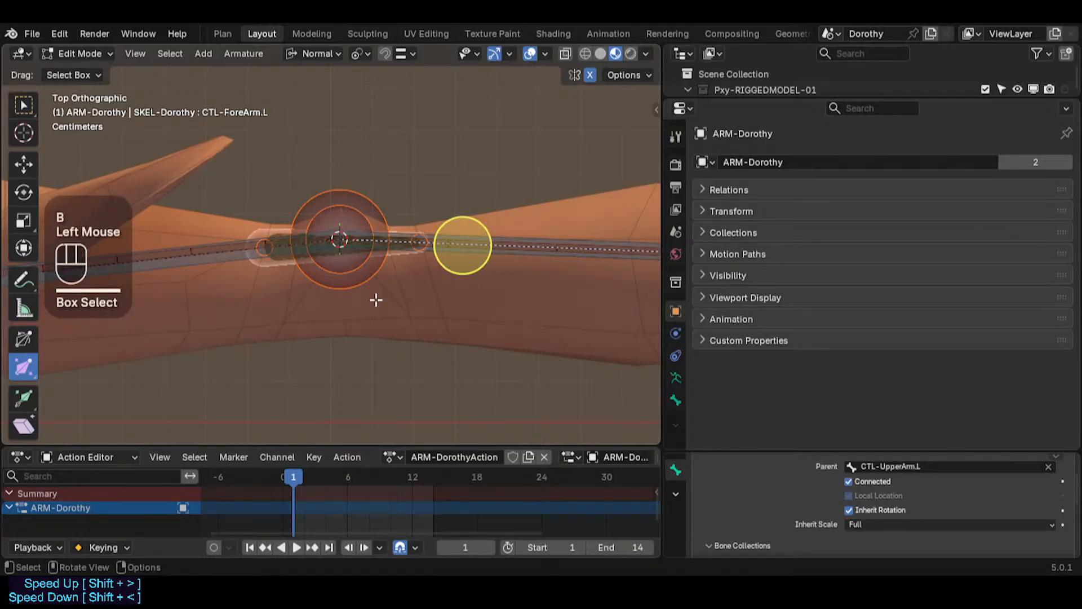
left_click(339, 254)
left_click(301, 247)
left_click(285, 248)
key("b")
left_click_drag(212, 323, 501, 158)
left_click(235, 245)
left_click(234, 245)
left_click(232, 251, "shift")
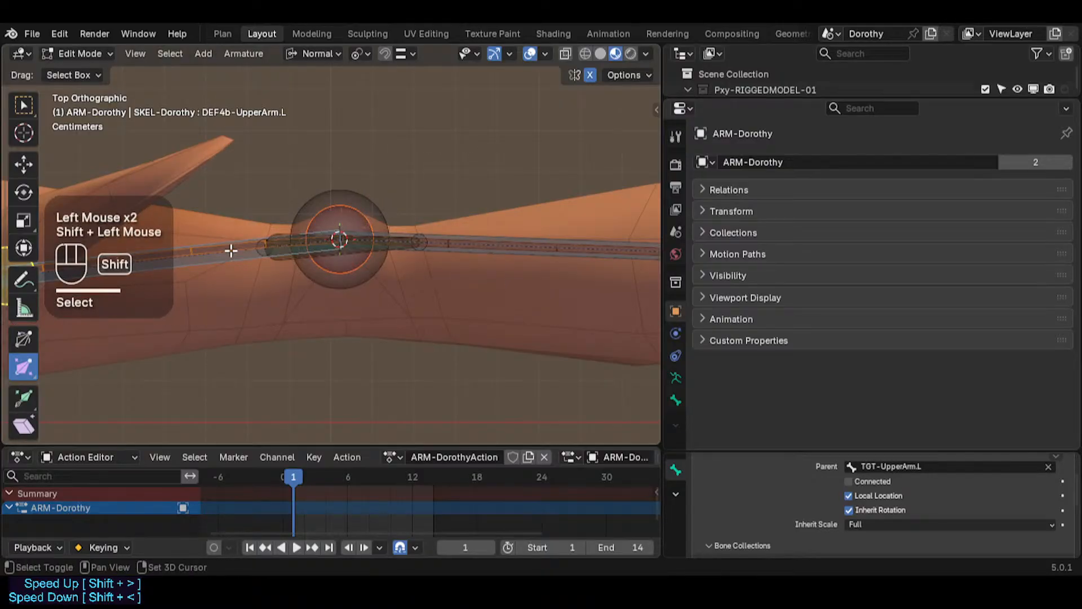
left_click(445, 241, "shift")
left_click(455, 243, "shift")
left_click(355, 249, "shift")
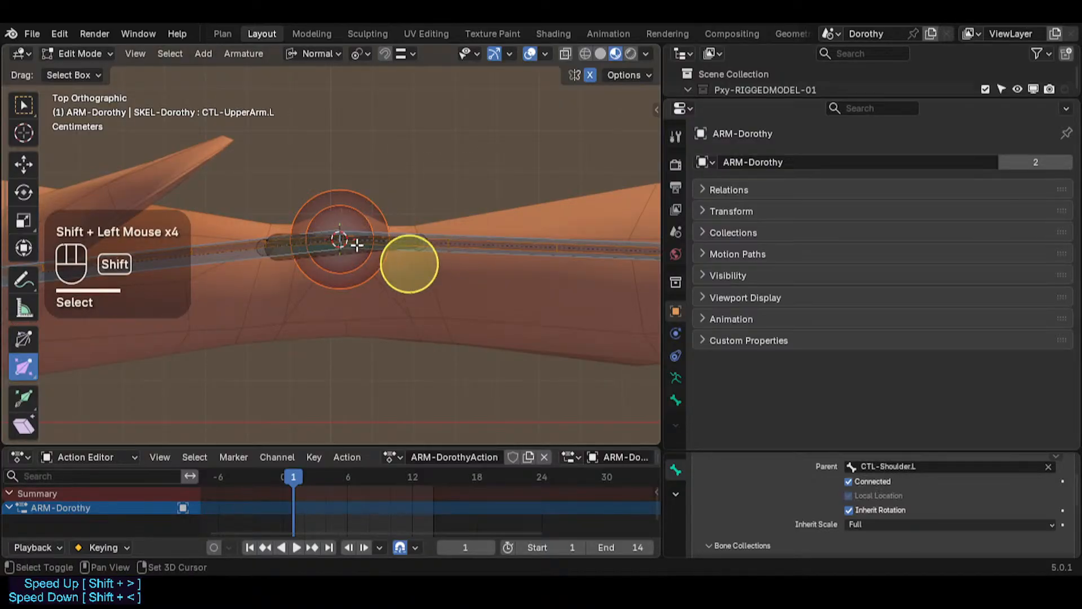
left_click(354, 250, "shift")
left_click(355, 251, "shift")
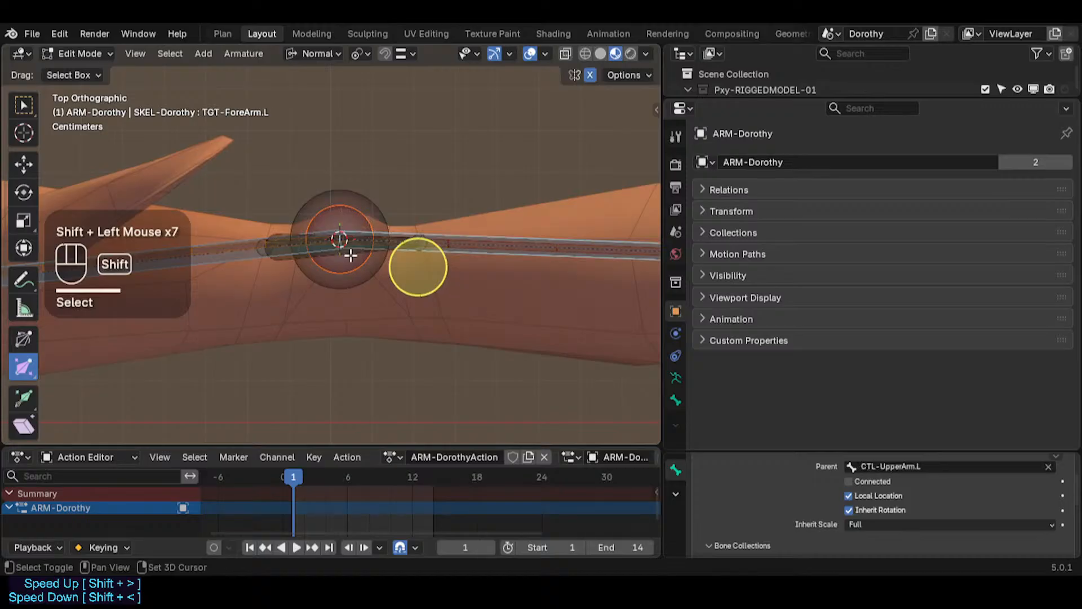
key("b")
left_click_drag(442, 327, 247, 157)
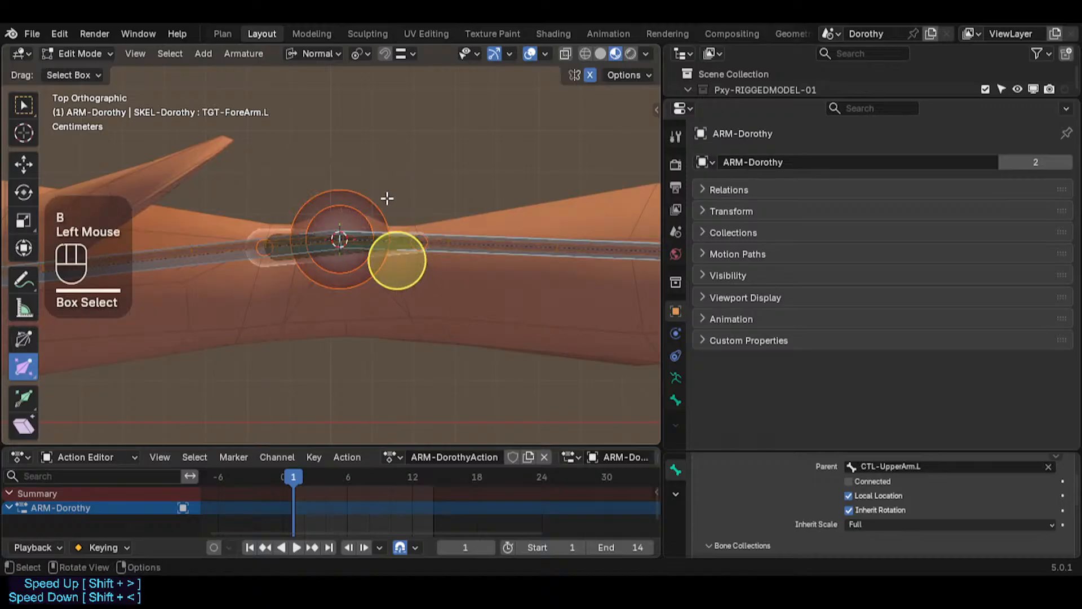
right_click(398, 247)
left_click(397, 246)
key("Tab")
left_click(350, 252)
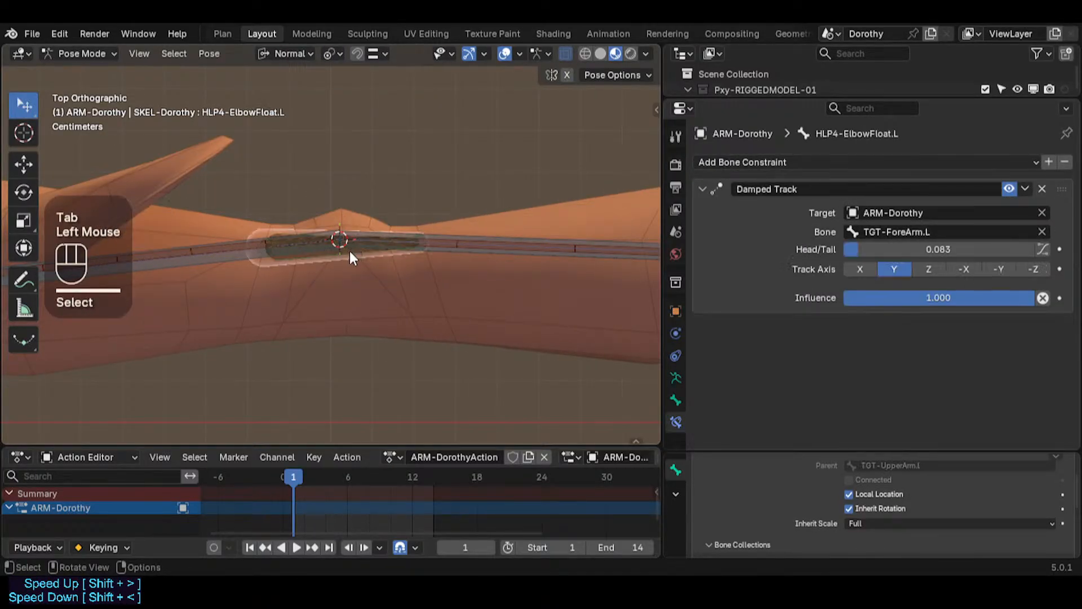
left_click(350, 252)
key("ctrl+Tab")
left_click(346, 251)
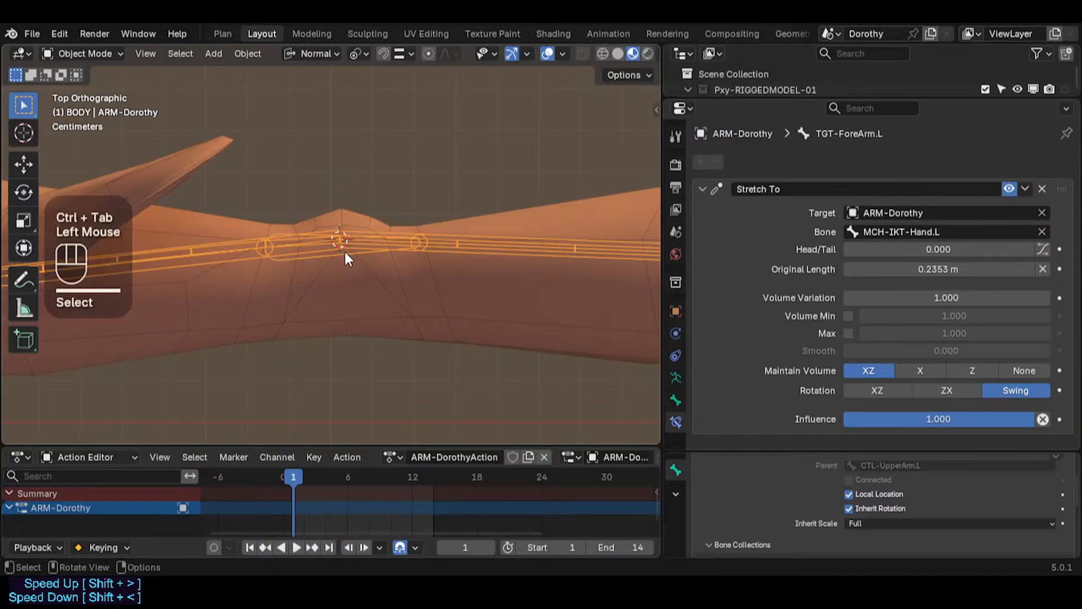
Step: Switch the body to Weight Paint Mode and display the HLP4-ElbowFloat.L bone's vertex group weights
key("Tab")
left_click(295, 249)
left_click(288, 259)
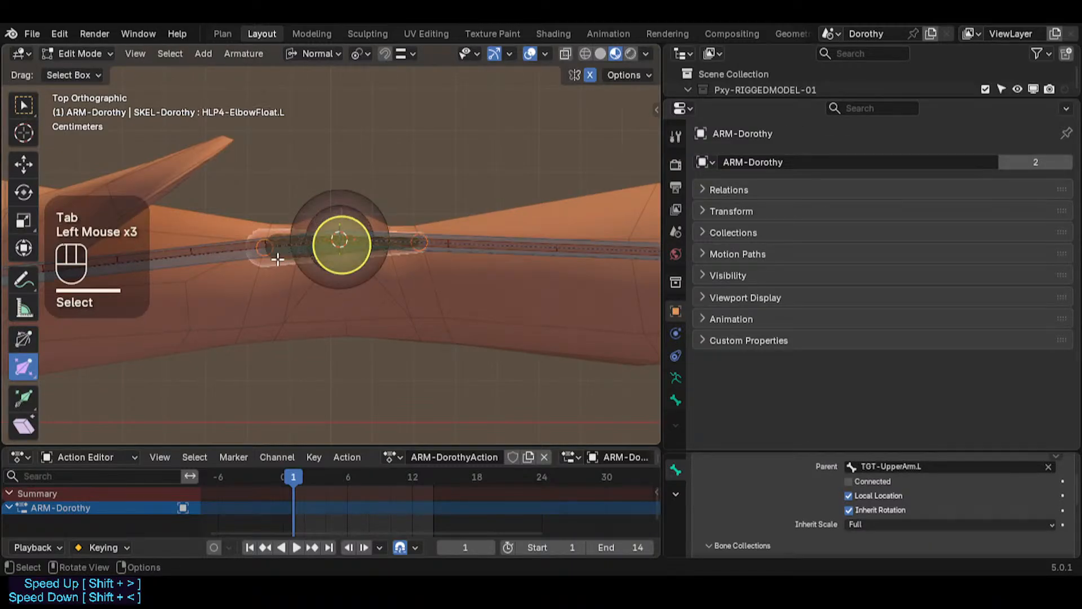
key("ctrl+Tab")
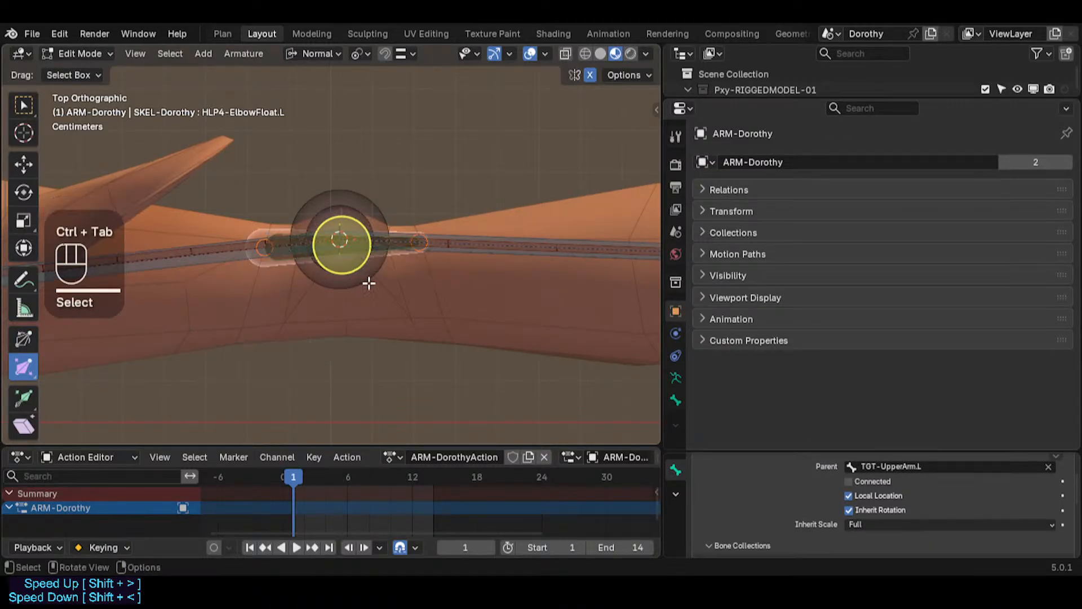
key("ctrl+Tab")
left_click(424, 290)
key("ctrl+Tab")
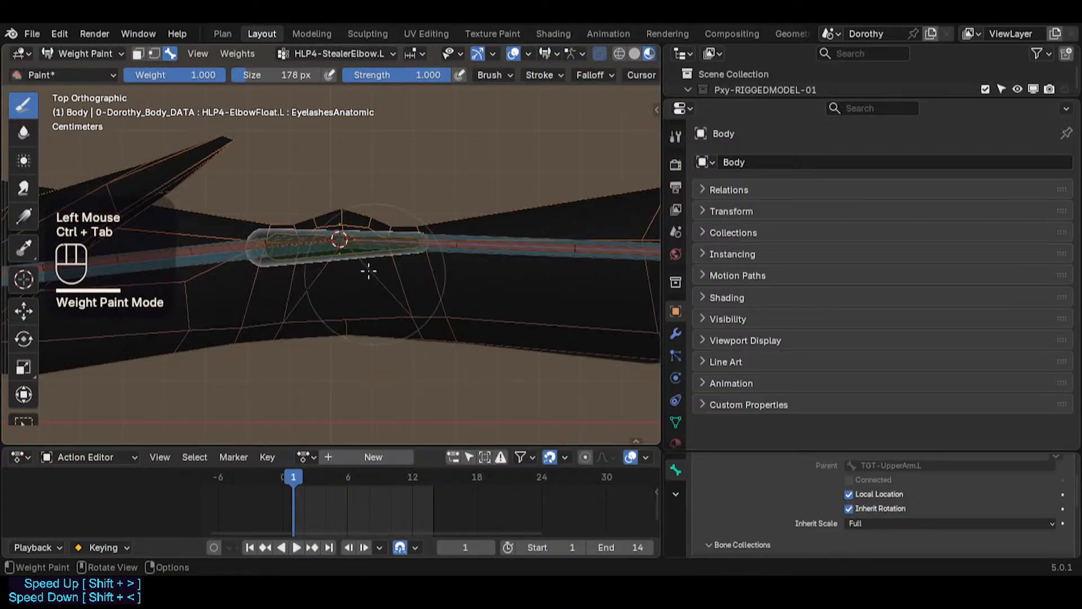
left_click(318, 248, "alt")
left_click(316, 249, "alt")
Step: Examine the HLP4-ElbowFloat.L weight distribution across the elbow and forearm
scroll(316, 248, "down", 4)
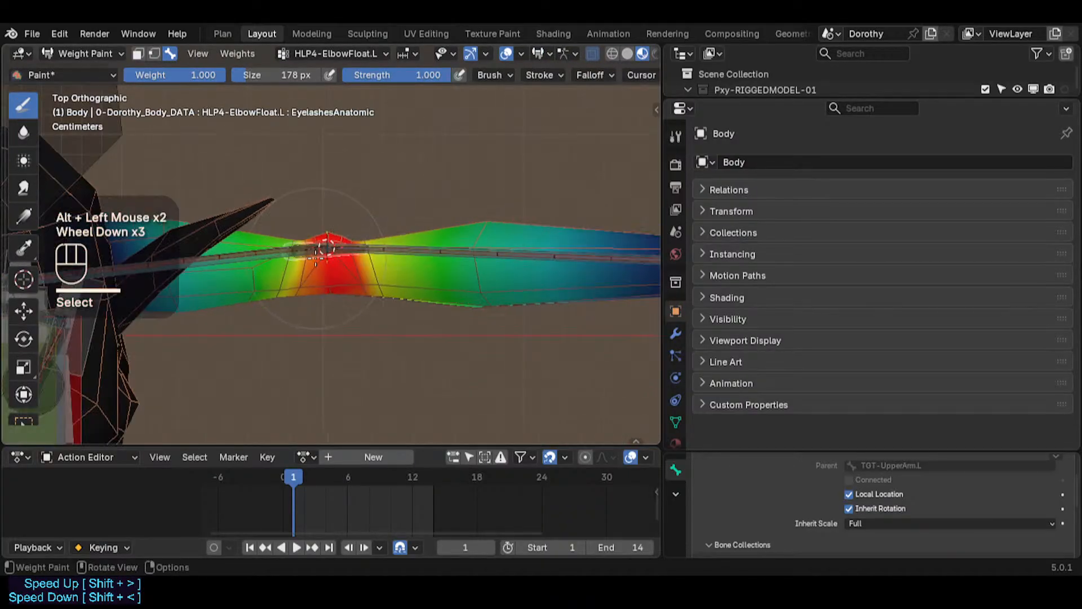
scroll(230, 268, "up", 4)
scroll(102, 265, "down", 1)
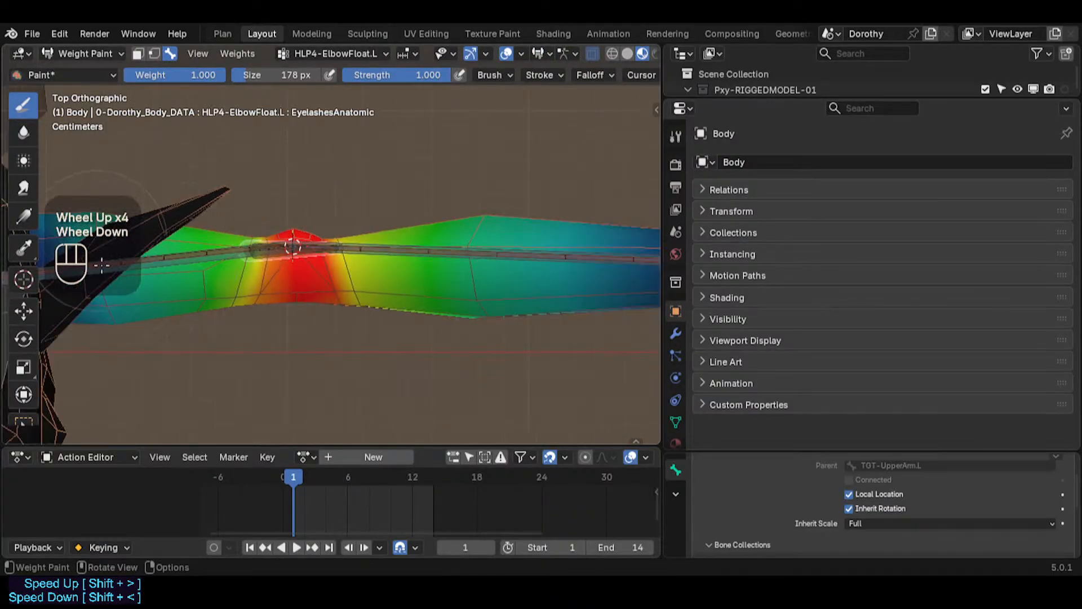
scroll(429, 232, "down", 1)
scroll(336, 293, "up", 2)
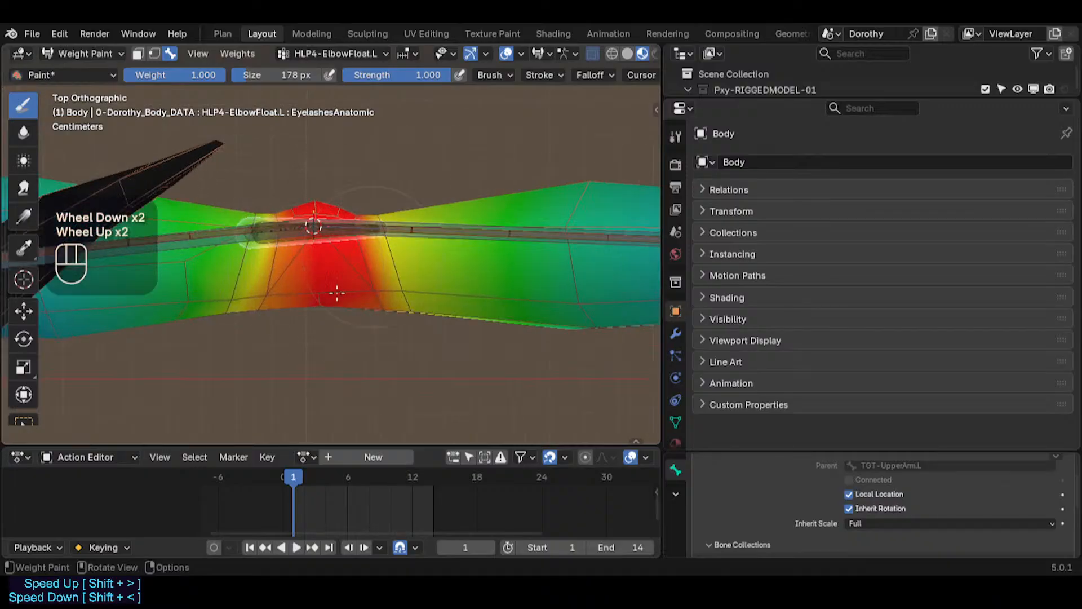
scroll(306, 284, "down", 2)
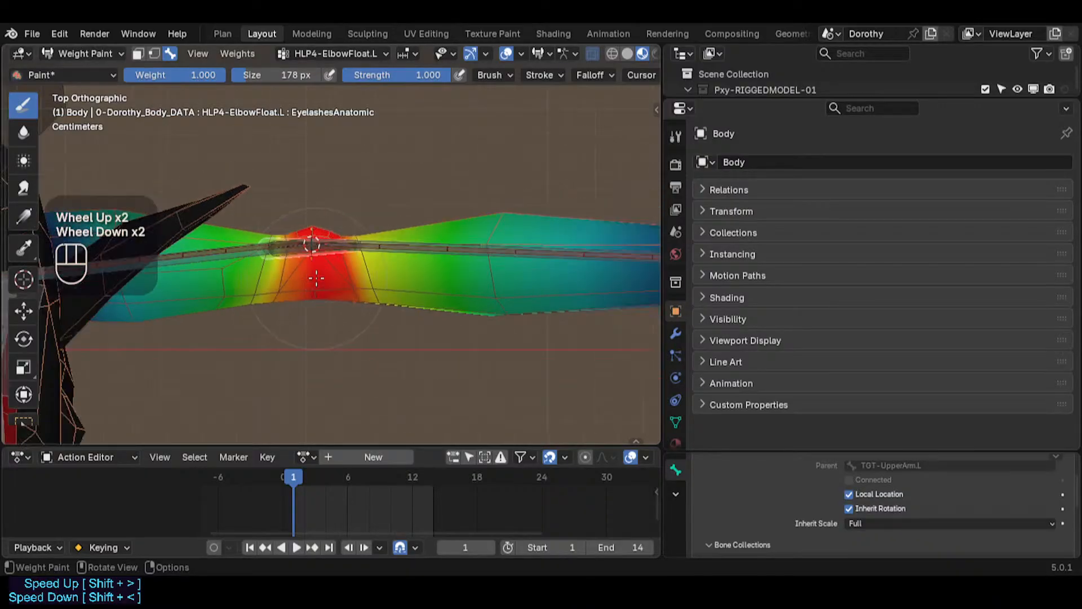
scroll(307, 219, "up", 2)
scroll(350, 235, "down", 3)
middle_click_drag(350, 235, 373, 260, "shift")
scroll(404, 259, "down", 1)
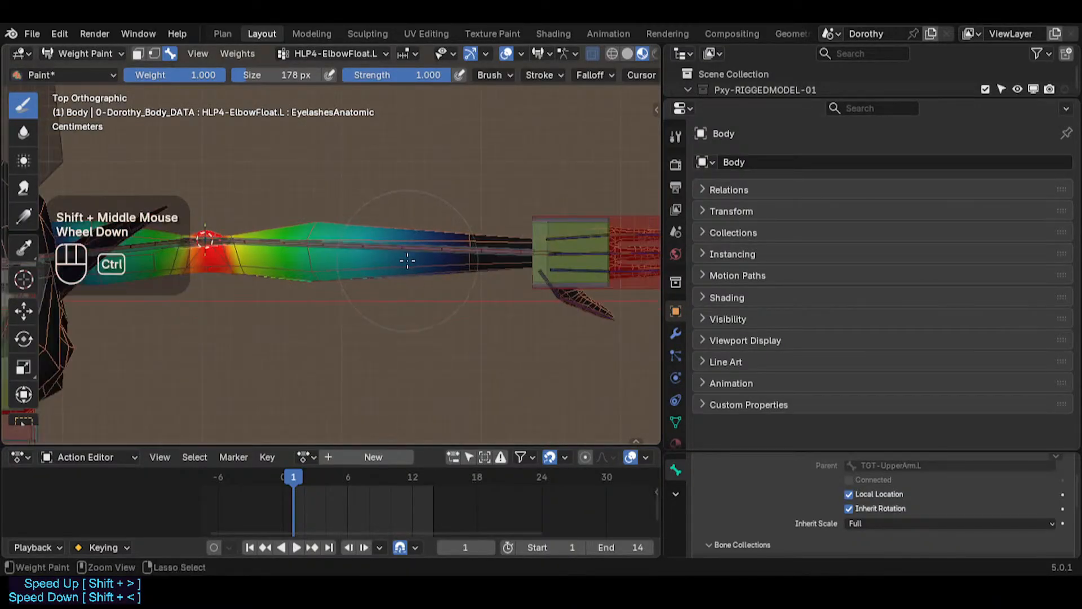
Step: Return the body to Object Mode and view the elbow deformation area
key("ctrl+Tab")
left_click(271, 259)
middle_click_drag(226, 246, 364, 249, "shift")
scroll(260, 259, "up", 1)
scroll(430, 208, "up", 4)
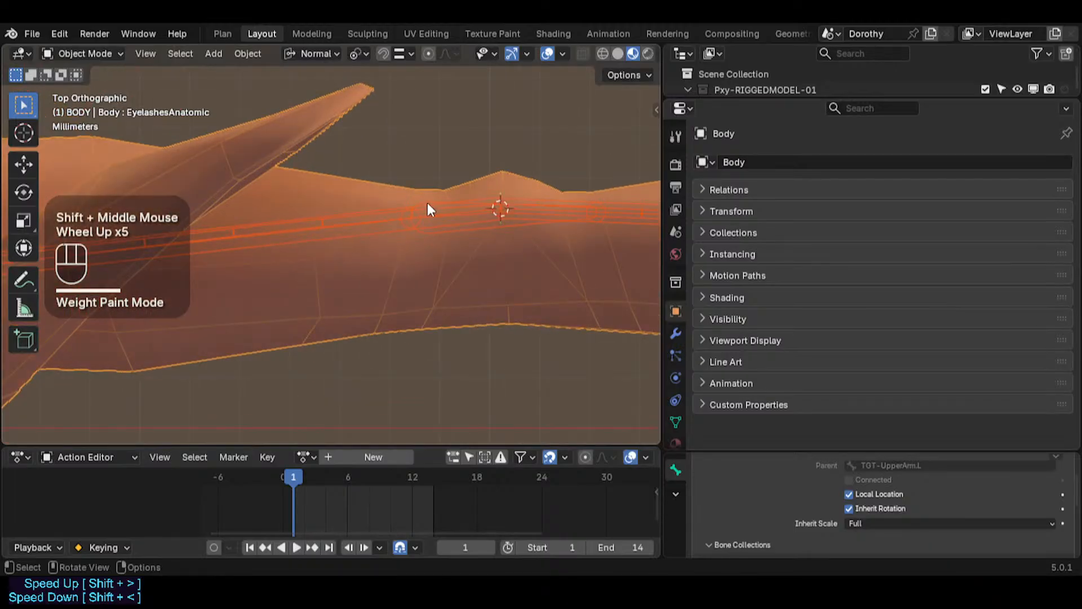
middle_click_drag(430, 208, 362, 215, "shift")
scroll(374, 244, "up", 2)
scroll(303, 253, "down", 2)
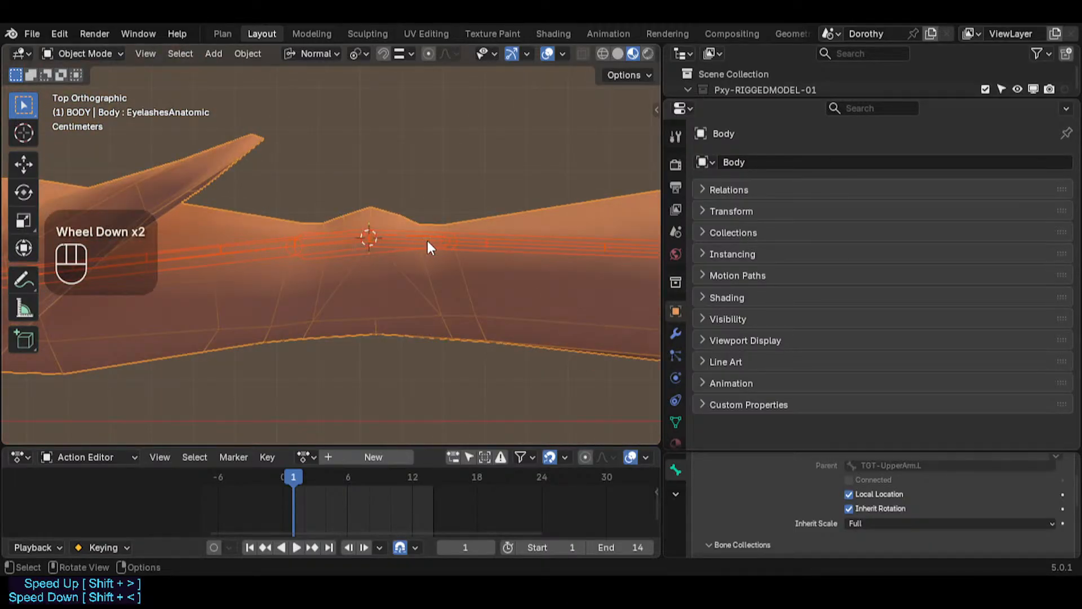
scroll(280, 248, "down", 2)
middle_click_drag(245, 258, 255, 244, "shift")
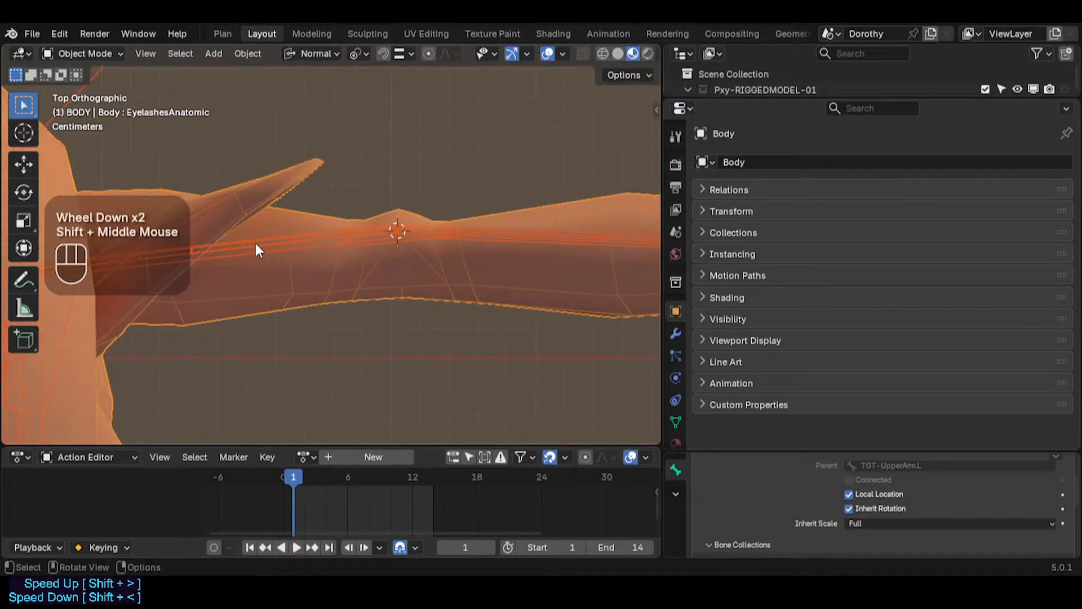
middle_click_drag(483, 230, 293, 232, "shift")
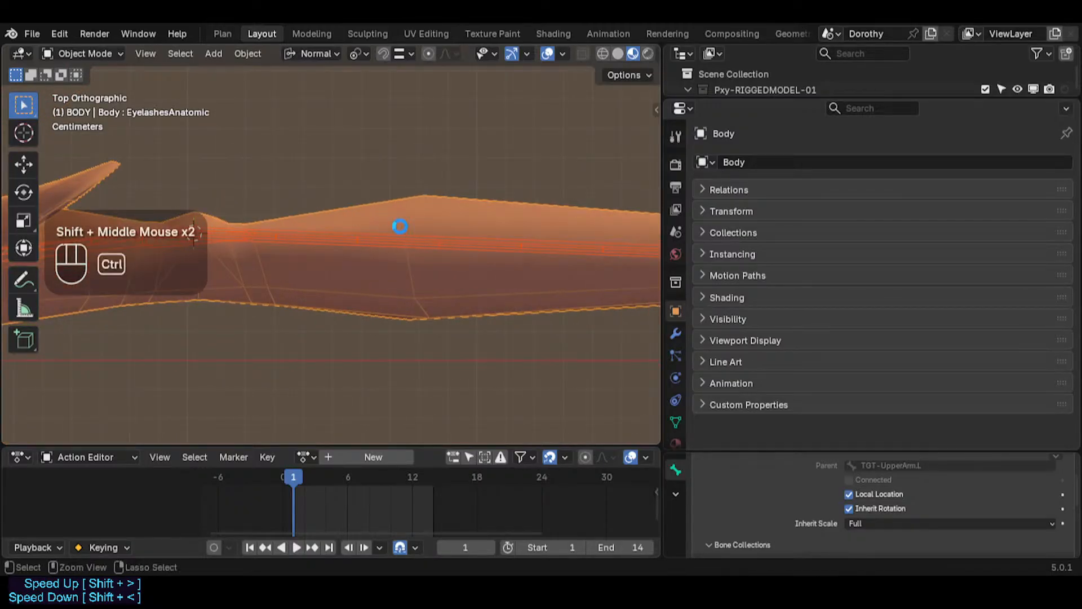
Step: Save the file and switch the armature to Pose Mode with the HLP4-ElbowFloat.L bone selected
key("ctrl+s")
scroll(456, 250, "down", 2)
middle_click_drag(456, 247, 331, 255, "shift")
left_click(526, 208)
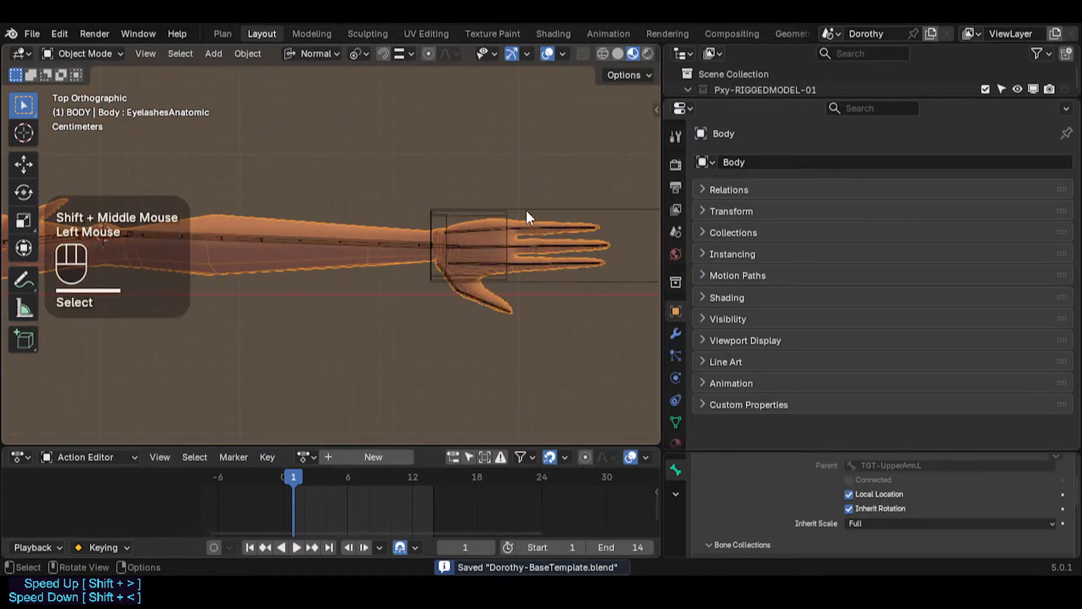
left_click(527, 208)
key("ctrl+Tab")
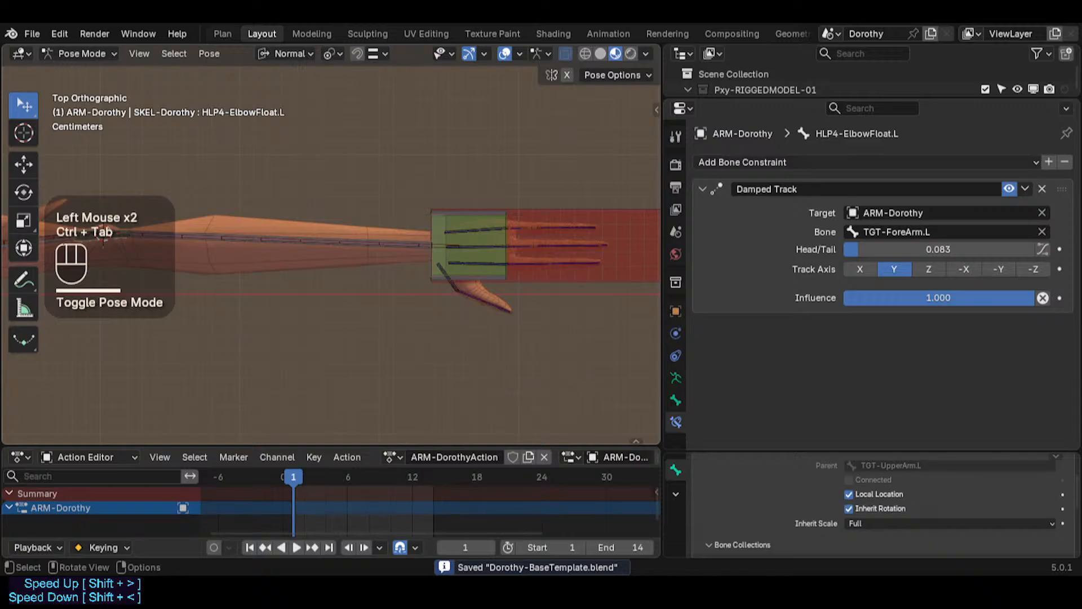
Step: Move the MTR-IK-Hand.L control to bend the left arm at the elbow
left_click(556, 212)
scroll(501, 241, "down", 2)
middle_click_drag(502, 241, 529, 245, "shift")
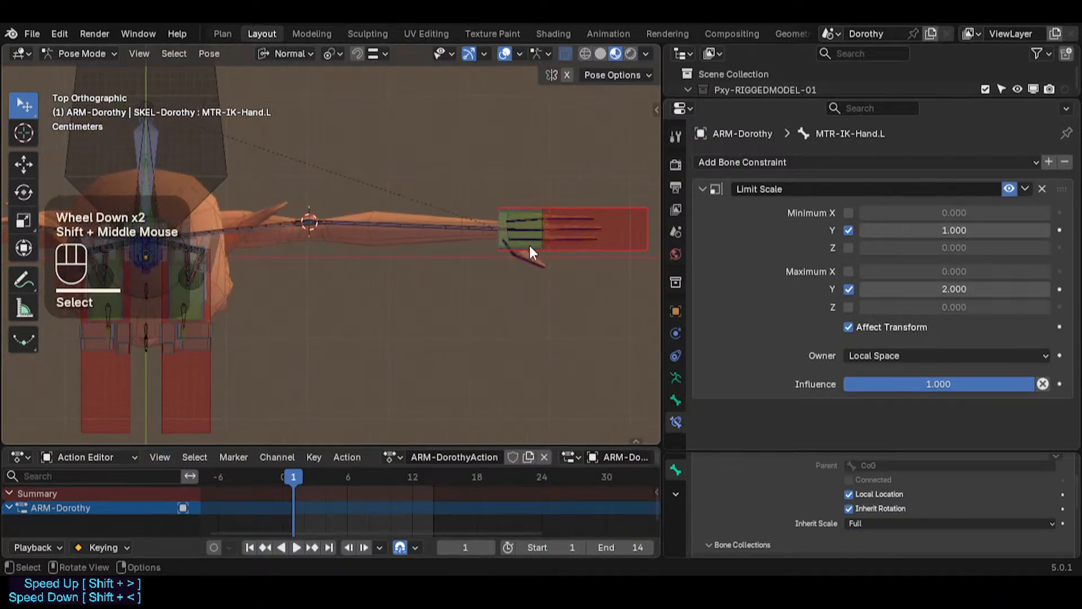
key("g")
left_click(363, 249)
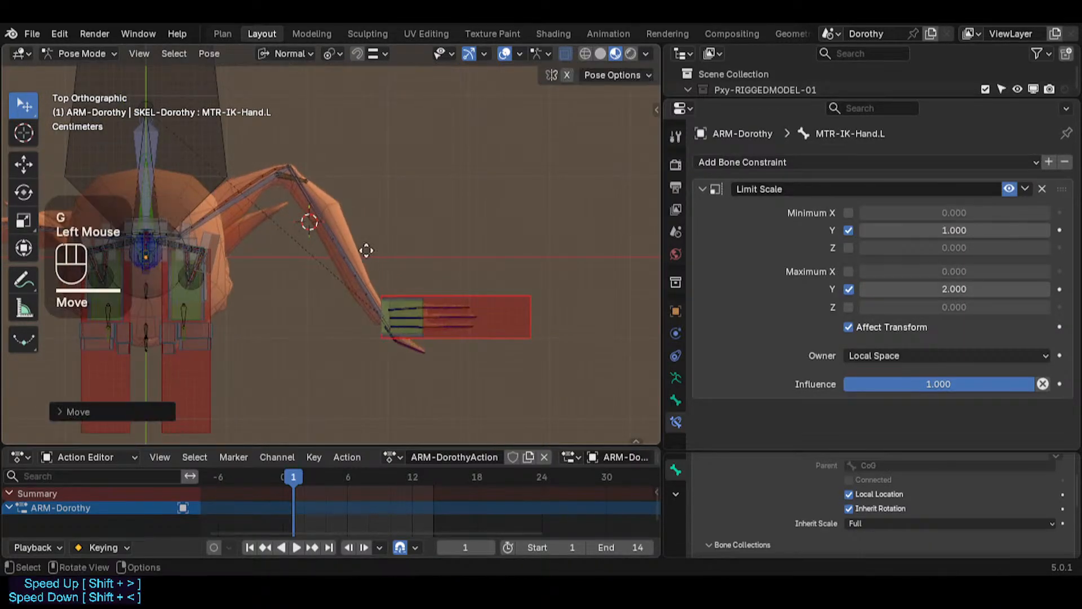
key("g")
scroll(328, 211, "up", 2)
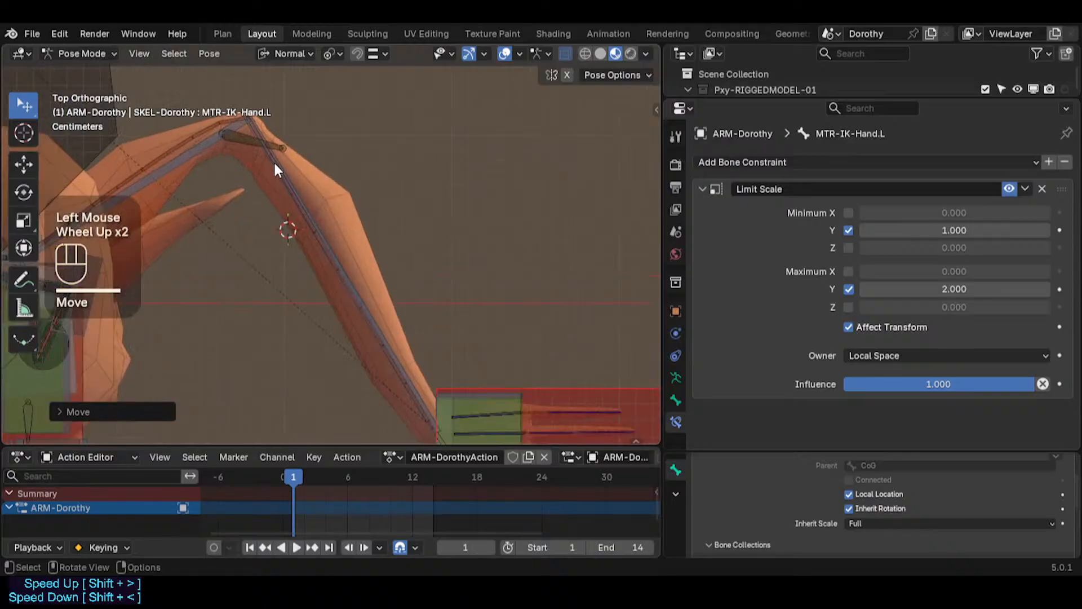
Step: Set the HLP4-ElbowFloat.L Damped Track Head/Tail to about 0.133
left_click(281, 140)
left_click(279, 137)
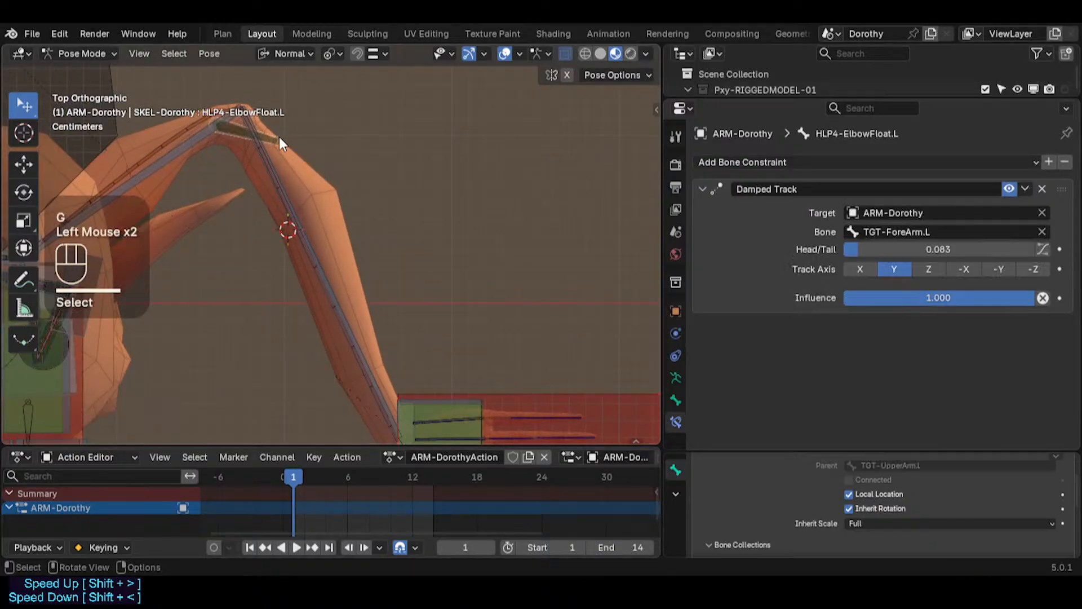
left_click_drag(888, 248, 898, 248)
scroll(491, 254, "down", 2)
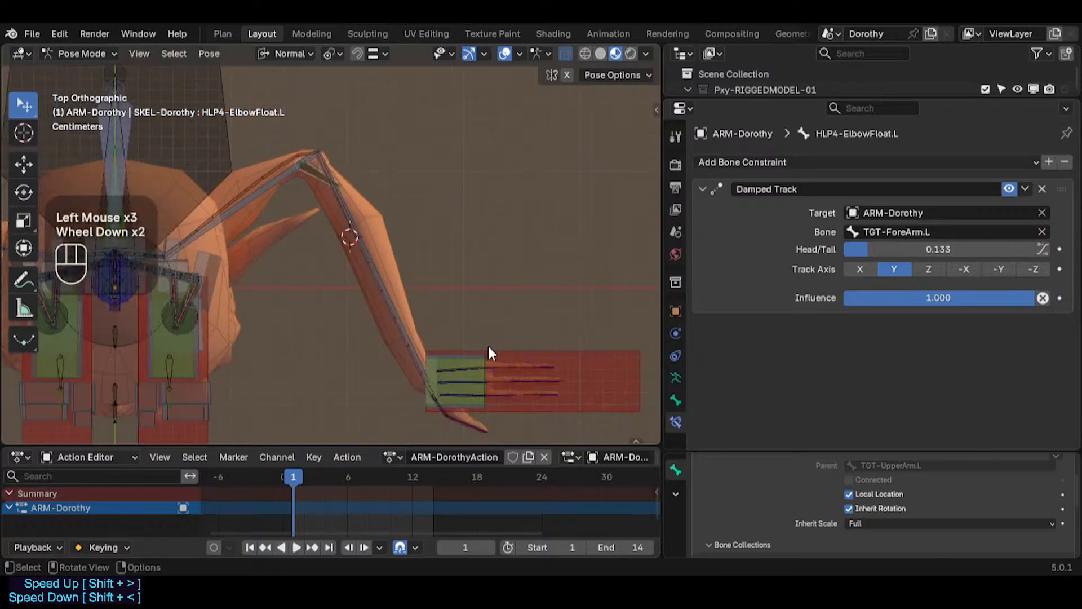
Step: Move the MTR-IK-Hand.L control closer to the body to bend the elbow further
left_click(534, 349)
key("g")
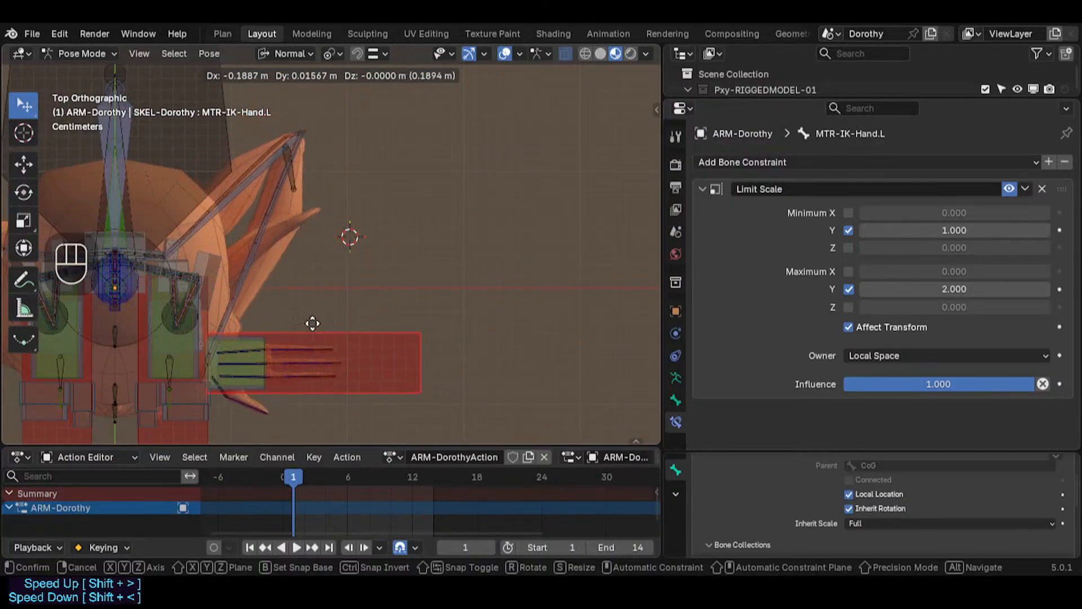
left_click(351, 320)
Step: Set the HLP4-ElbowFloat.L Damped Track Head/Tail to about 0.162 and reposition the hand IK control to test it
left_click(291, 170)
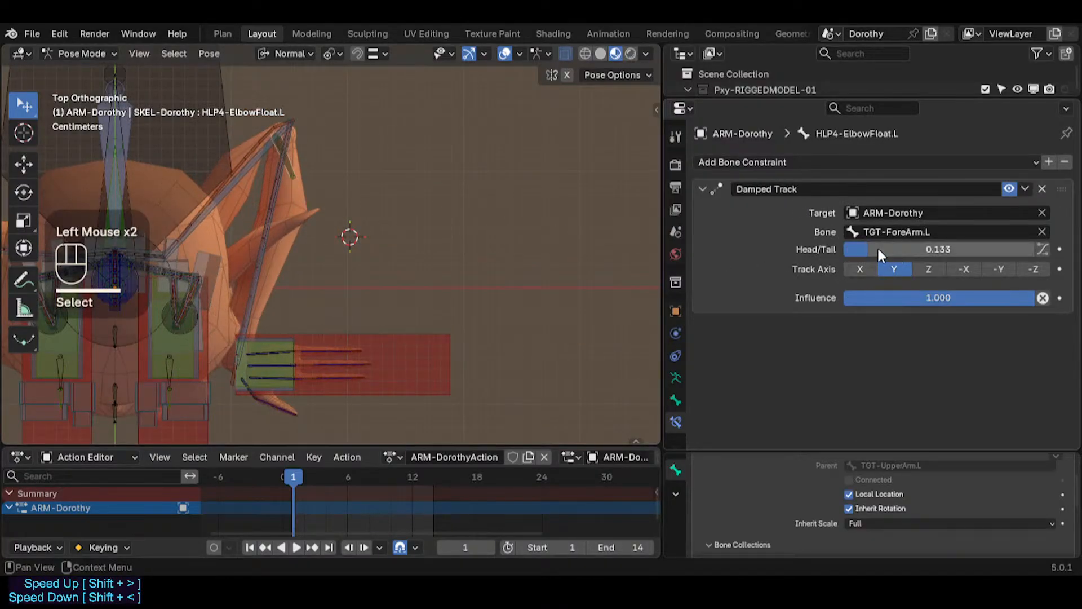
left_click_drag(861, 249, 874, 249)
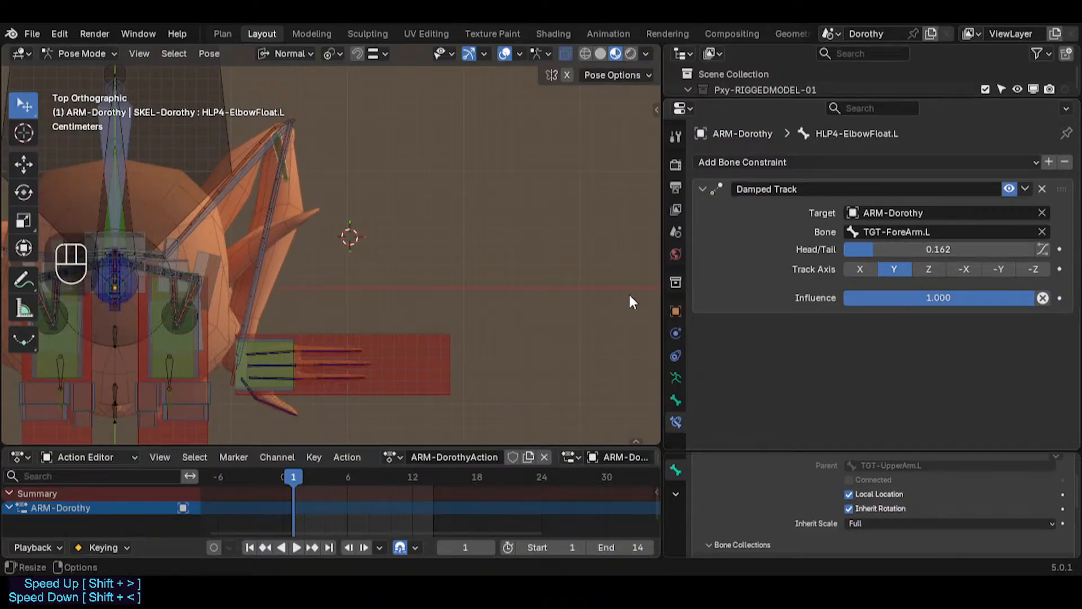
left_click(385, 352)
key("g")
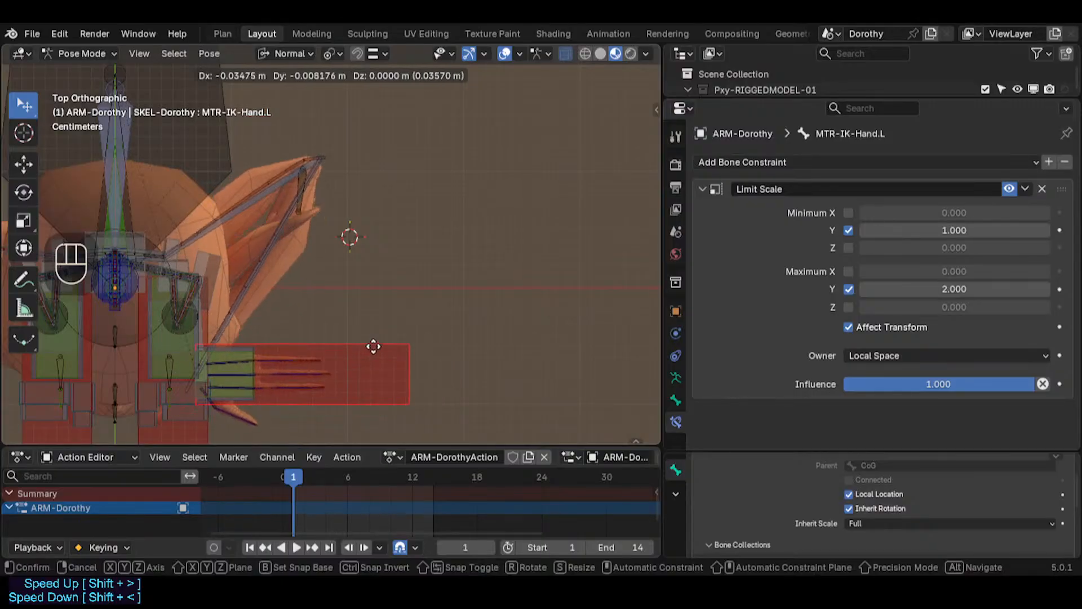
left_click(532, 294)
Step: Enable B-Bone shape following for the HLP4-ElbowFloat.L Damped Track Head/Tail
double_click(262, 130)
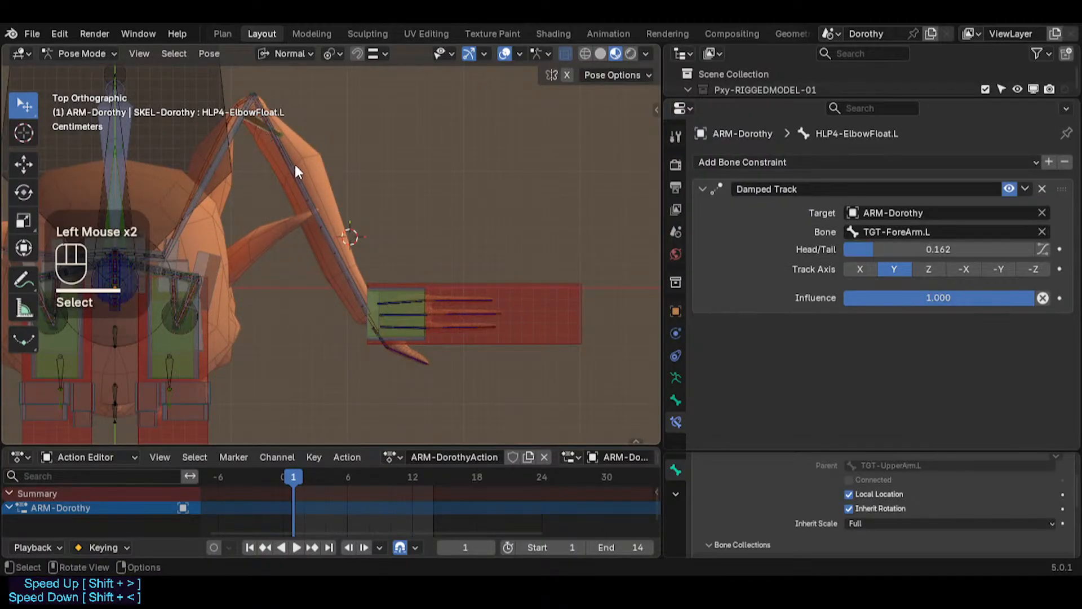
scroll(295, 164, "up", 2)
scroll(296, 164, "down", 1)
left_click(1041, 249)
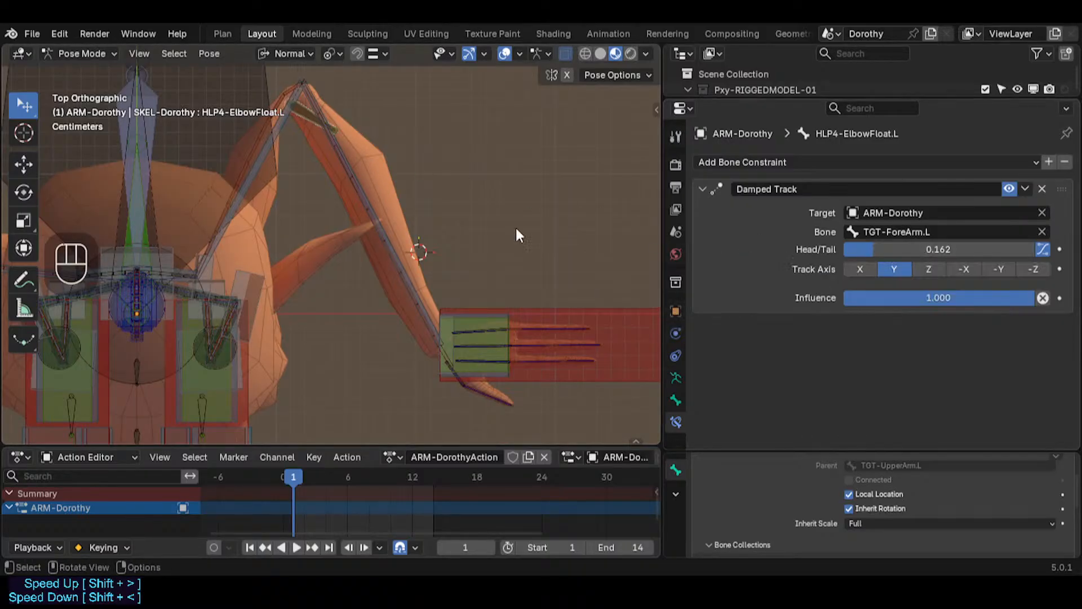
Step: Copy the DEF4c-ForeArm.L bone name and set it as the HLP4-ElbowFloat.L Damped Track target bone
left_click(336, 146)
left_click(334, 144)
key("F2")
key("ctrl+c")
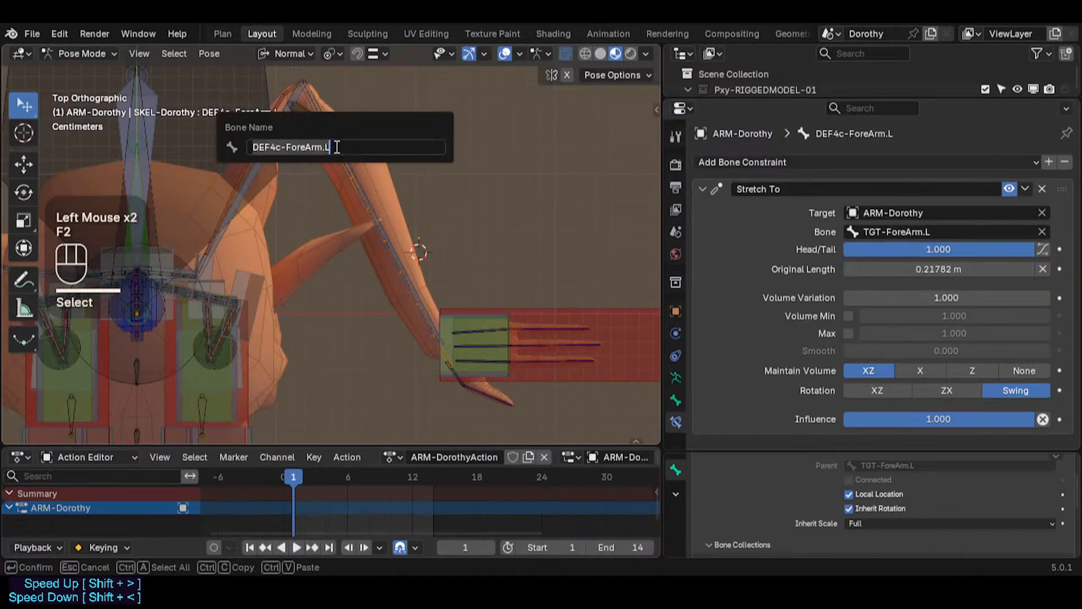
left_click(309, 116)
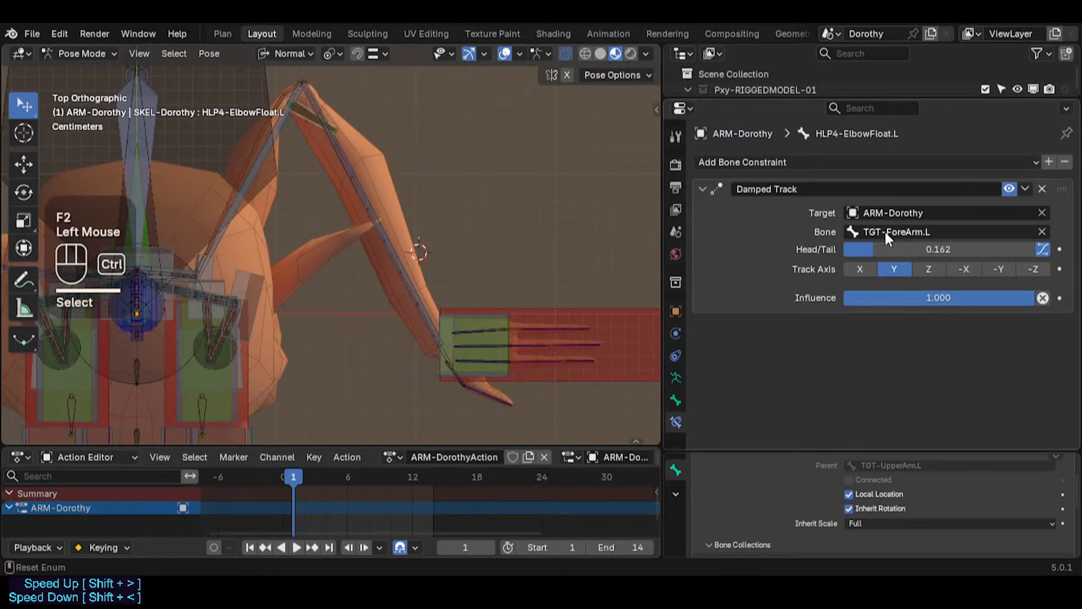
key("ctrl+v")
left_click_drag(1021, 248, 921, 249)
left_click(1042, 250)
left_click(1042, 250)
Step: Move the MTR-IK-Hand.L control to change the elbow bend
left_click(652, 333)
key("g")
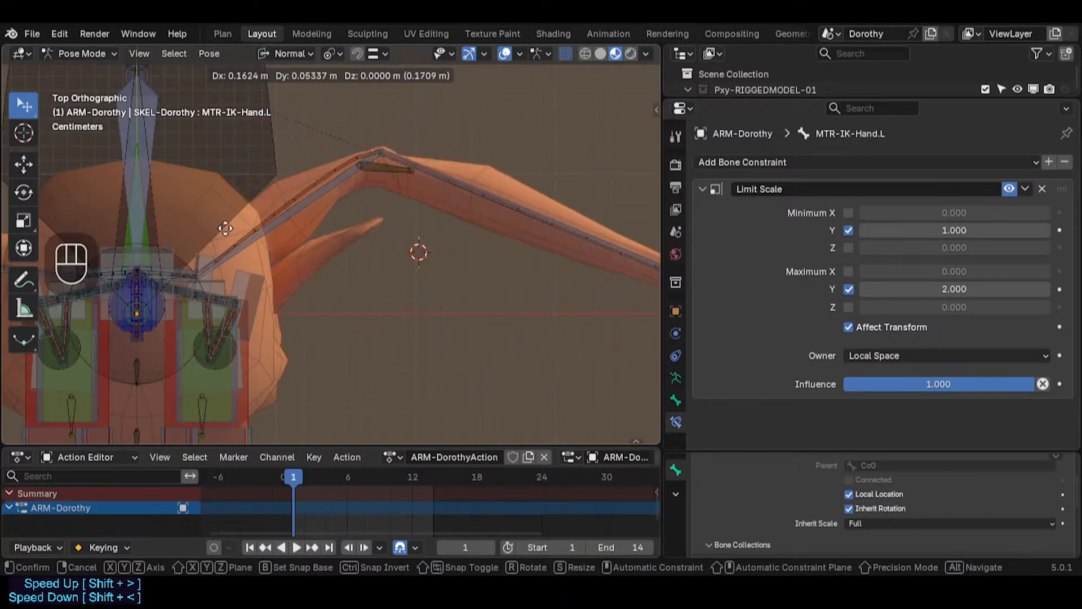
left_click(225, 228)
Step: Examine the elbow helper and forearm bones from several angles around the bent elbow
scroll(467, 184, "up", 2)
left_click(467, 183)
left_click(466, 184)
left_click(467, 184)
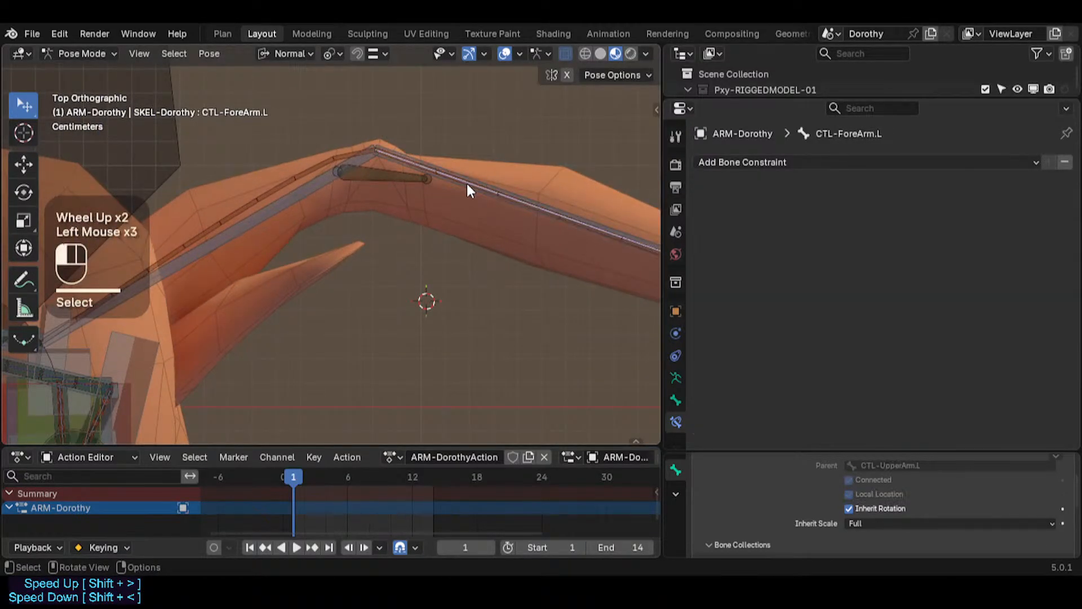
middle_click_drag(466, 184, 423, 258, "shift")
scroll(346, 219, "up", 2)
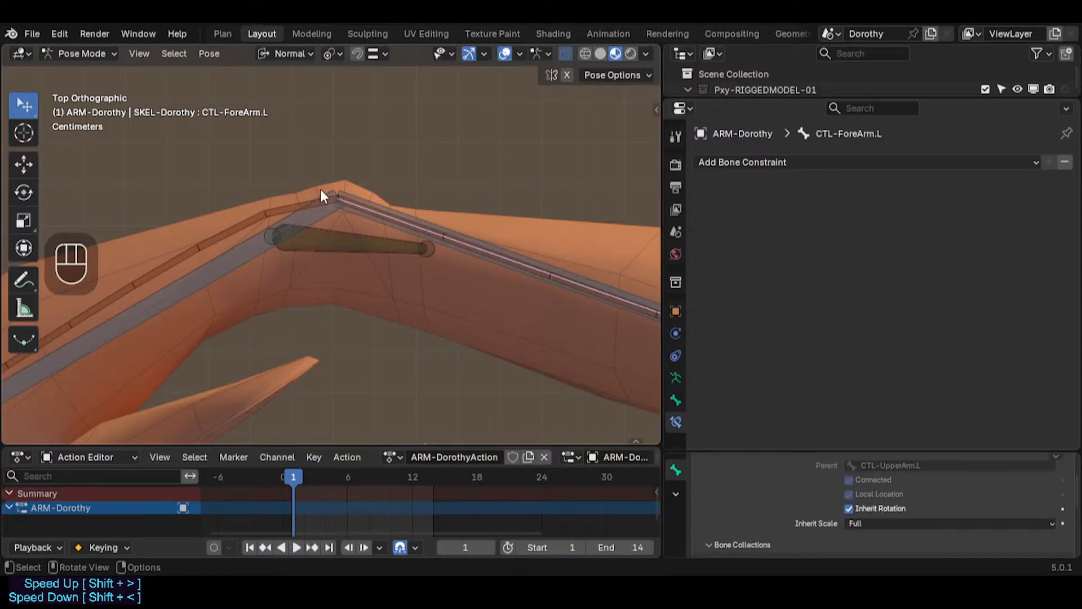
scroll(416, 261, "down", 2)
scroll(382, 230, "down", 1)
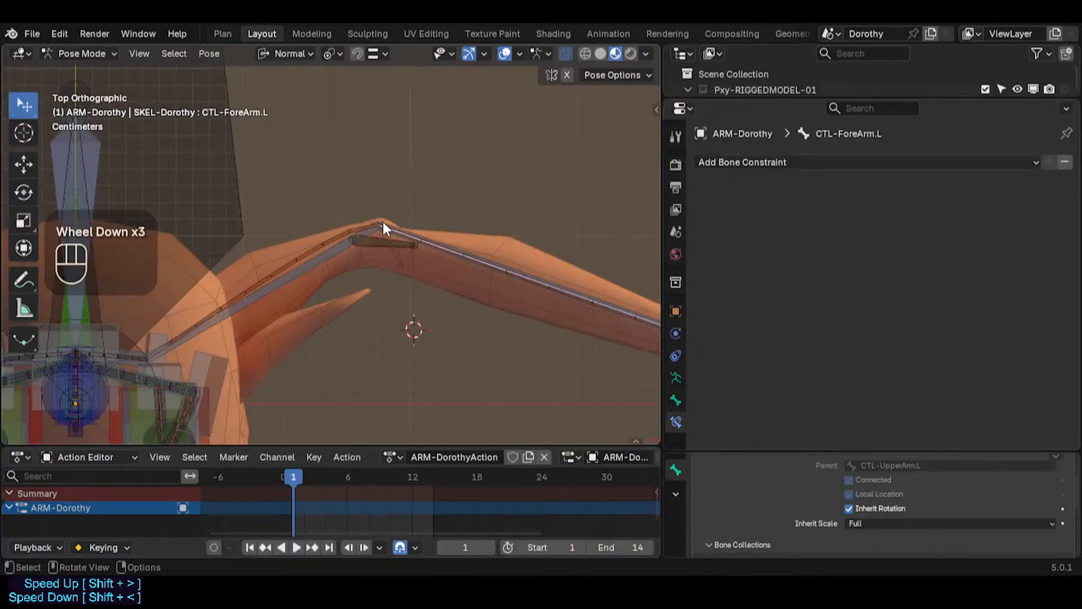
scroll(385, 231, "up", 2)
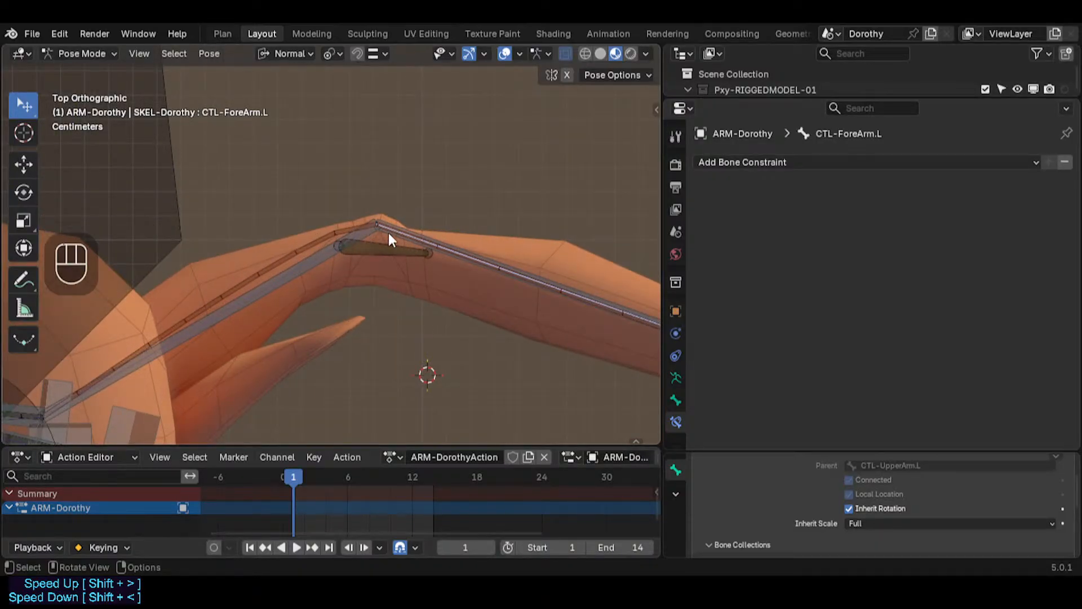
scroll(378, 239, "up", 2)
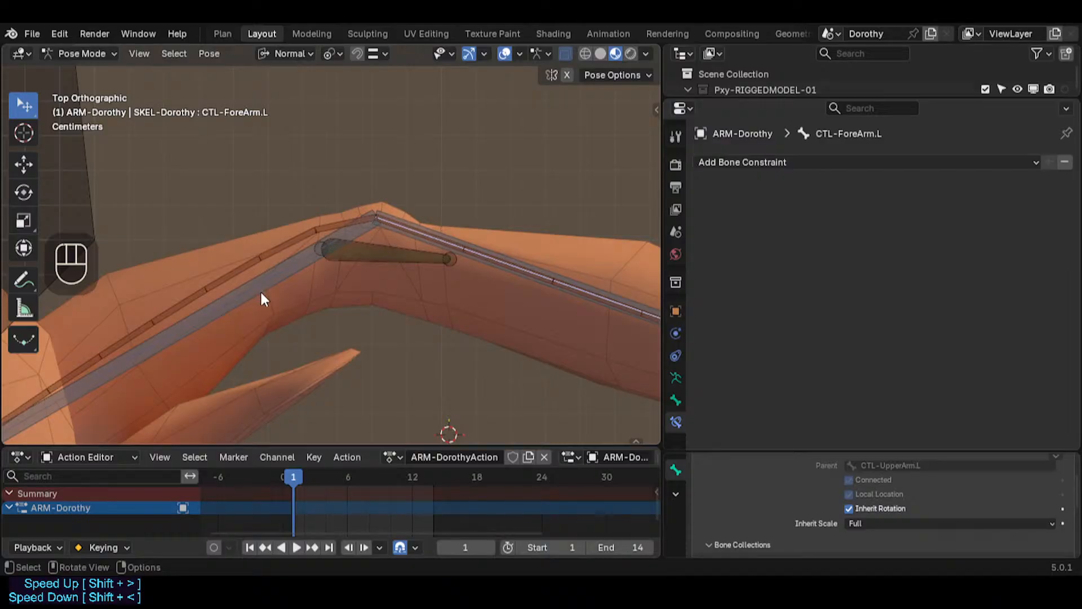
scroll(273, 304, "down", 2)
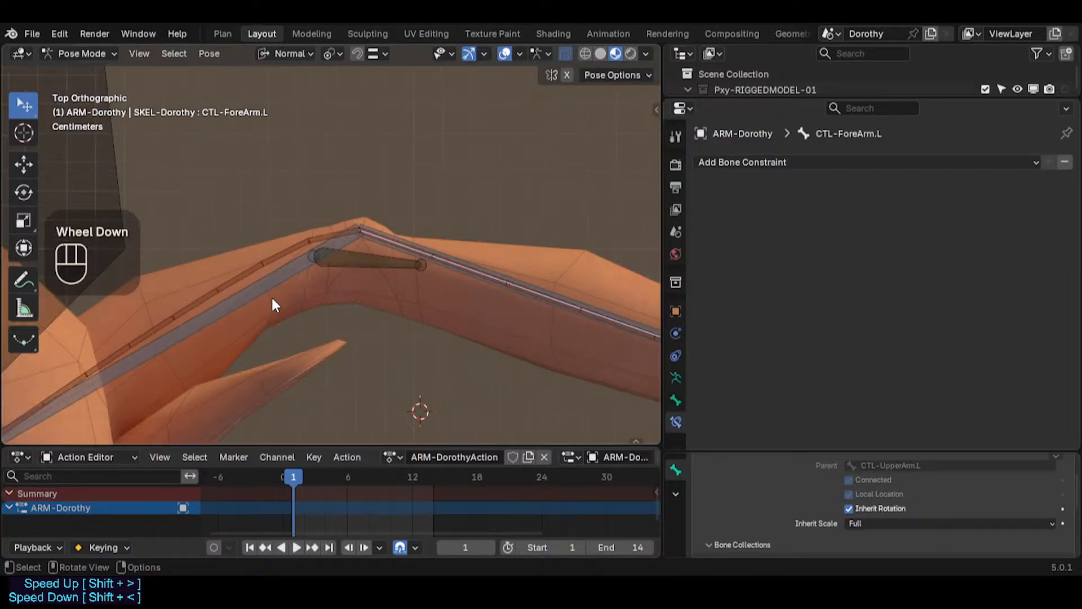
middle_click_drag(198, 373, 204, 265, "shift")
middle_click_drag(278, 182, 258, 233, "shift")
scroll(410, 218, "up", 2)
scroll(380, 238, "down", 1)
scroll(354, 257, "down", 3)
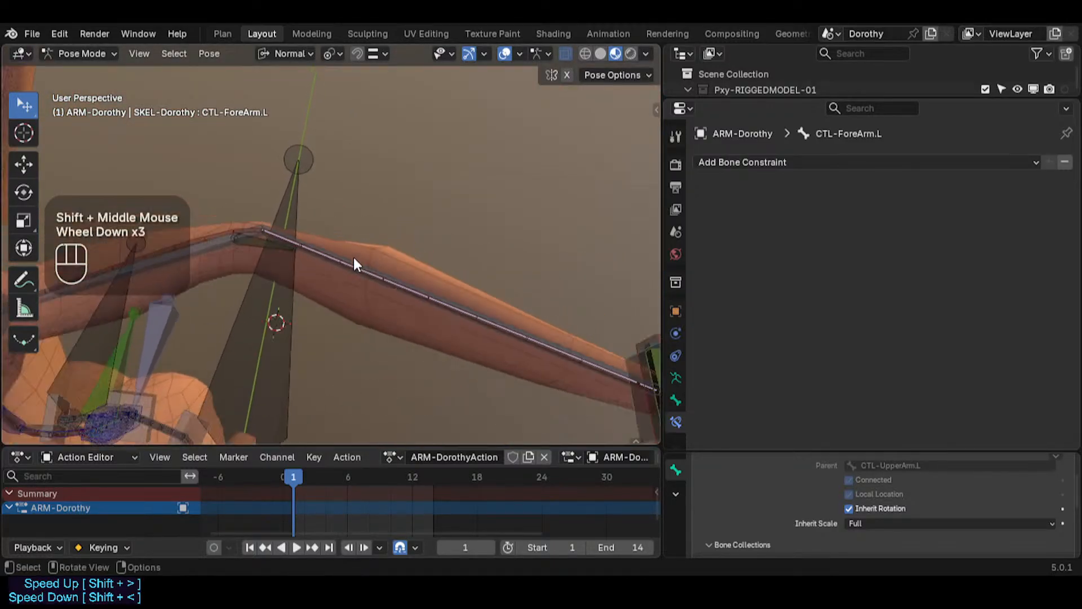
middle_click_drag(496, 300, 347, 276, "shift")
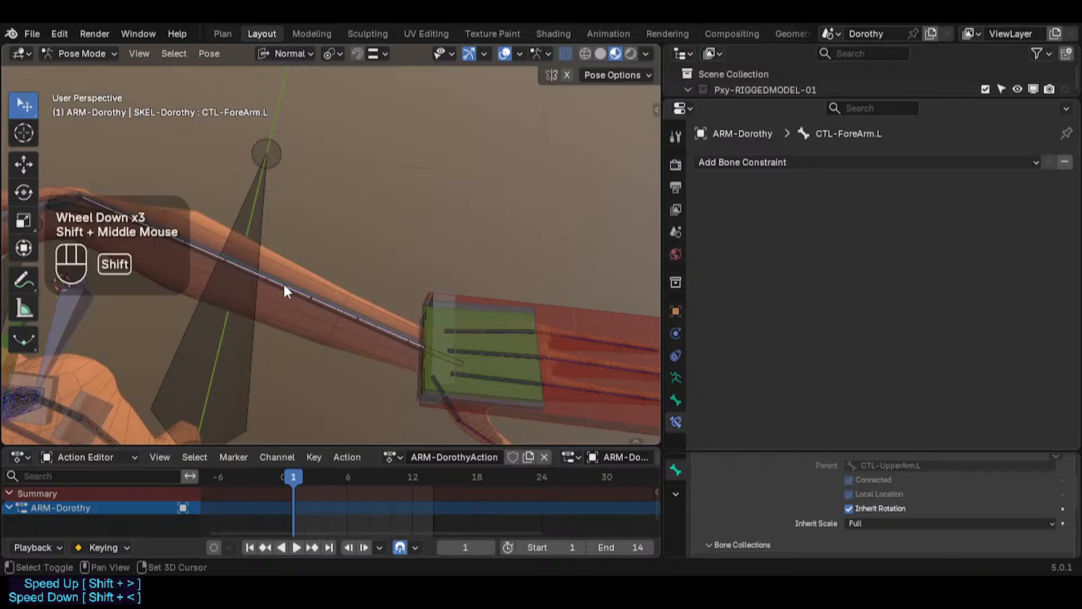
middle_click_drag(283, 281, 379, 225, "shift")
scroll(282, 224, "up", 1)
scroll(363, 222, "up", 1)
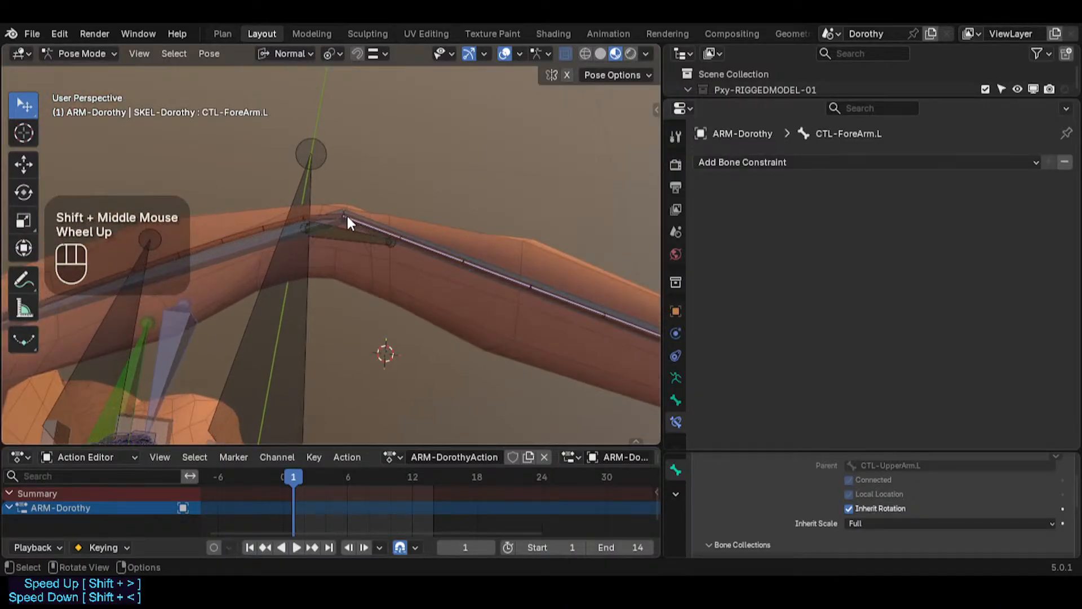
scroll(329, 215, "up", 2)
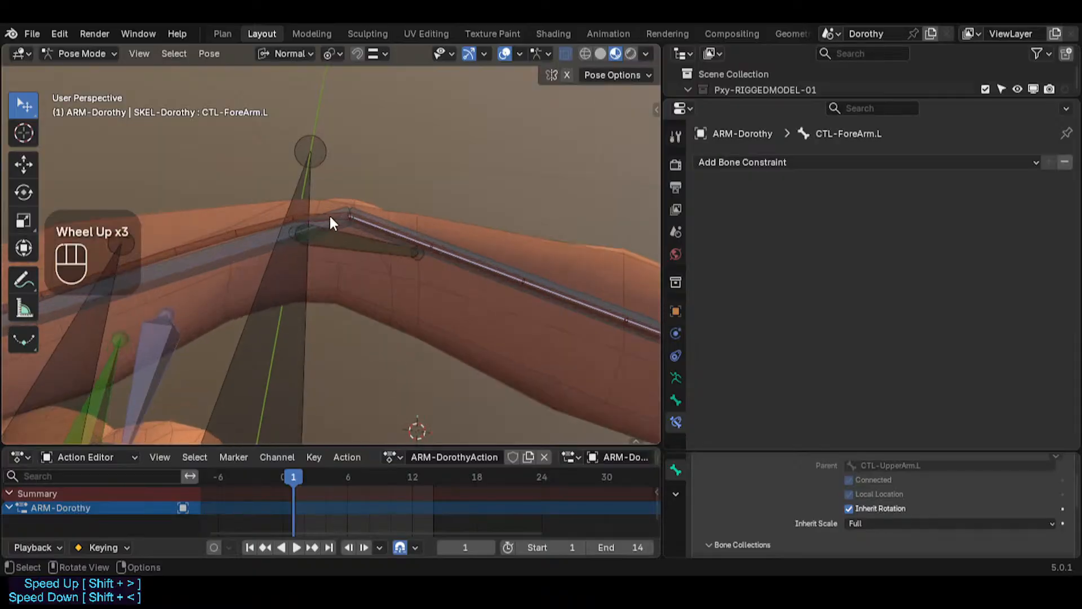
scroll(329, 217, "down", 3)
scroll(328, 225, "up", 3)
Step: Select the elbow helper, upper arm deform and target bones in turn to inspect their constraints
left_click(341, 241)
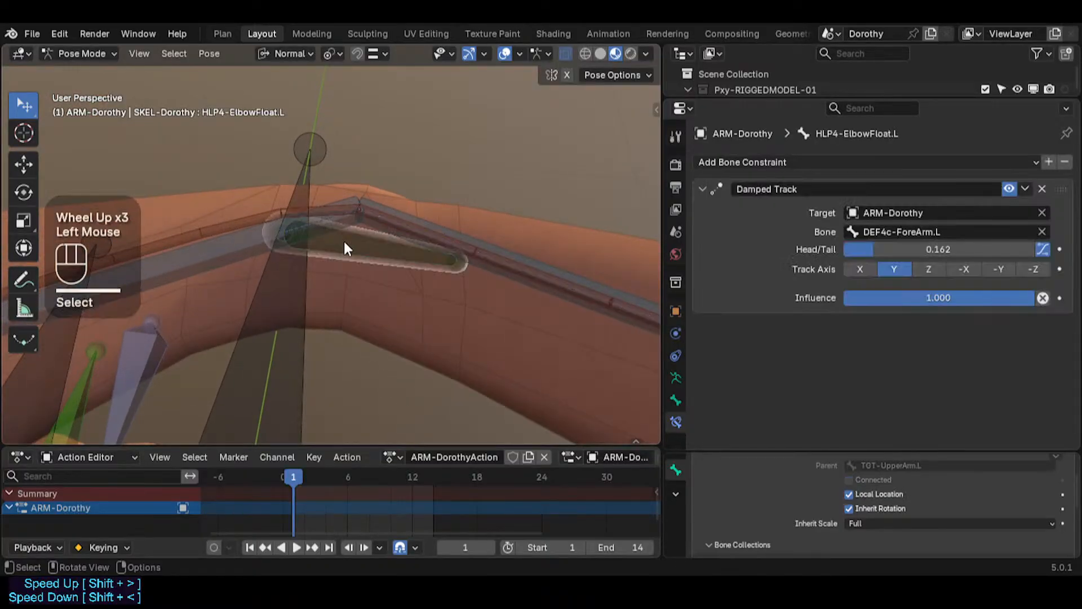
mouse_move(346, 244)
middle_mouse_down()
mouse_move(376, 241)
mouse_move(316, 223)
mouse_move(337, 249)
middle_mouse_up()
scroll(338, 223, "up", 2)
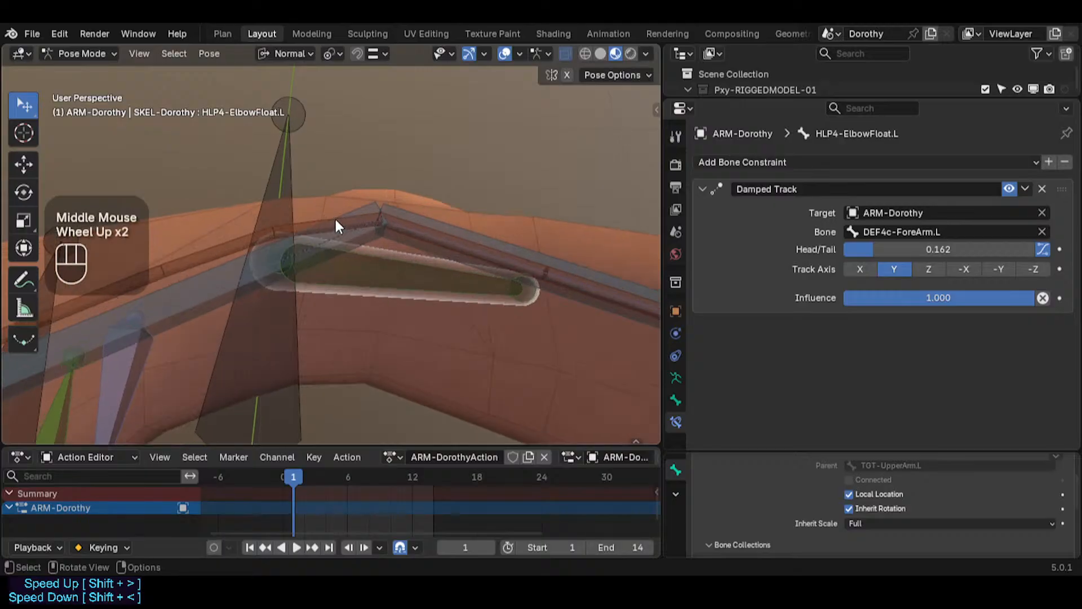
left_click(360, 204)
left_click(304, 226)
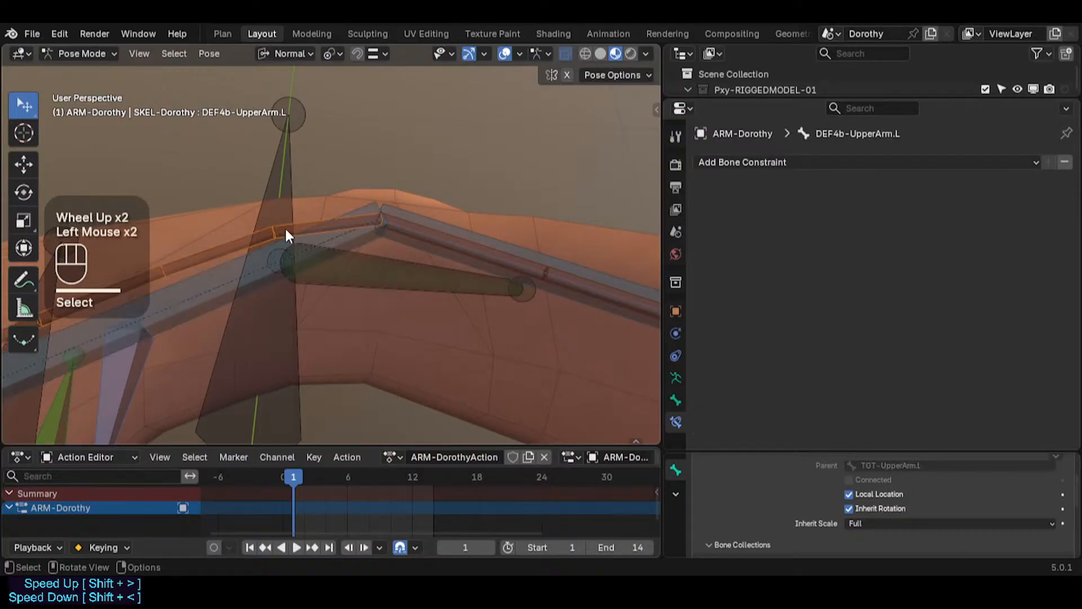
scroll(285, 227, "down", 2)
middle_click_drag(286, 227, 324, 272, "shift")
scroll(311, 317, "down", 2)
middle_click_drag(312, 318, 359, 80, "shift")
scroll(351, 227, "down", 4)
scroll(315, 248, "up", 2)
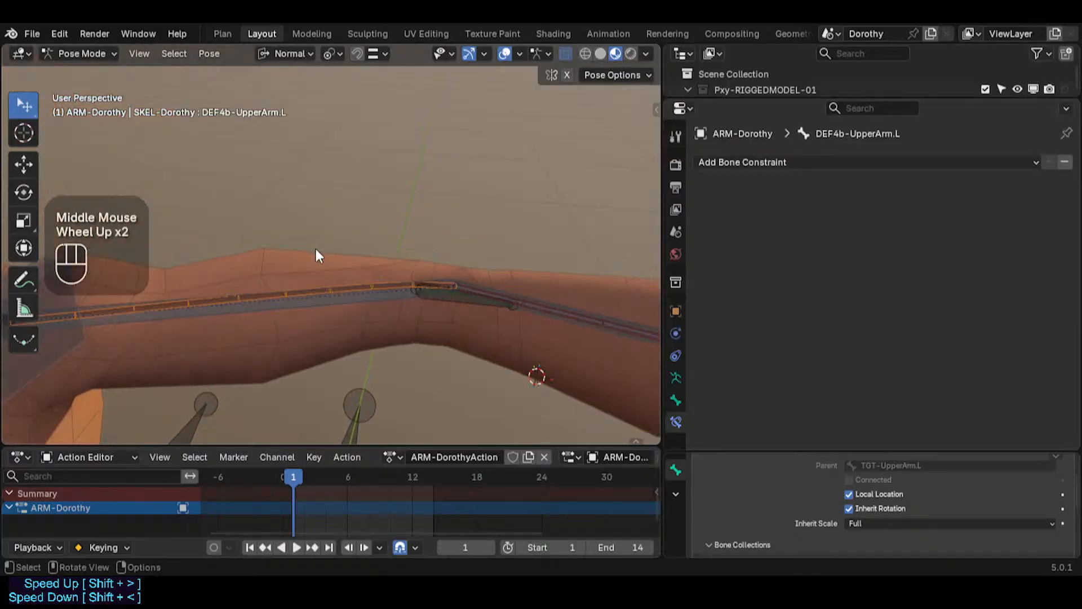
middle_click_drag(315, 248, 283, 221)
scroll(306, 217, "down", 1)
left_click(278, 231)
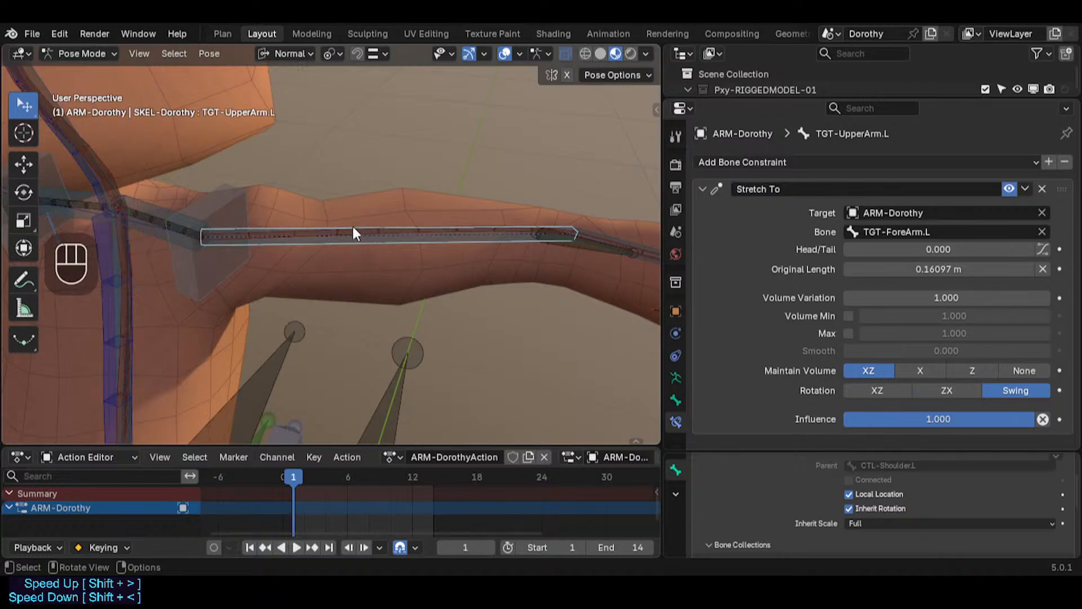
middle_click_drag(476, 221, 380, 231, "shift")
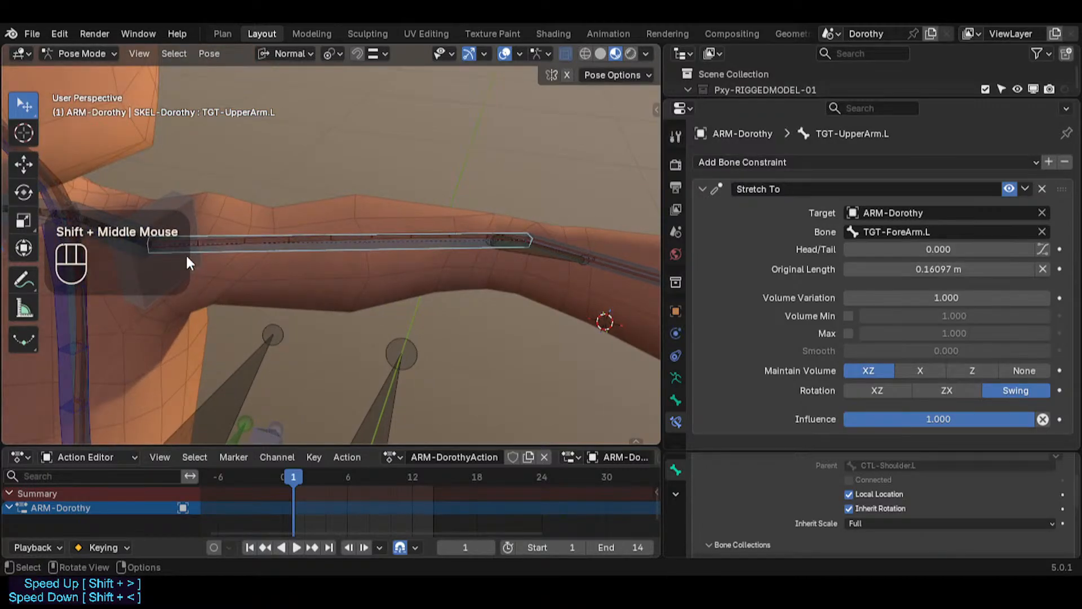
middle_click_drag(391, 234, 314, 282)
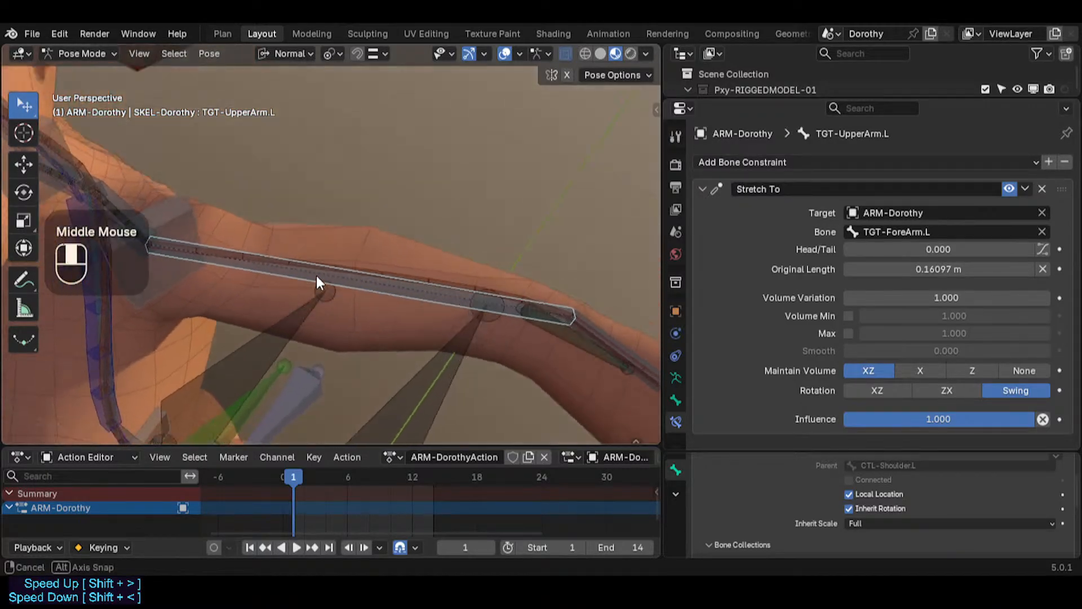
left_click(406, 276)
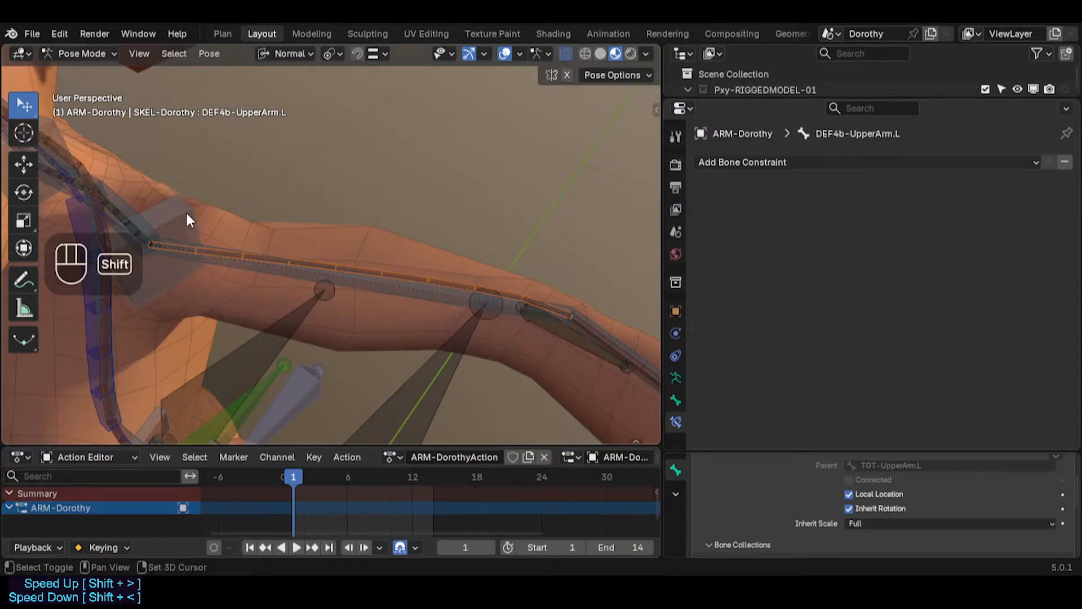
left_click(194, 236)
middle_click_drag(225, 271, 218, 280)
key("r")
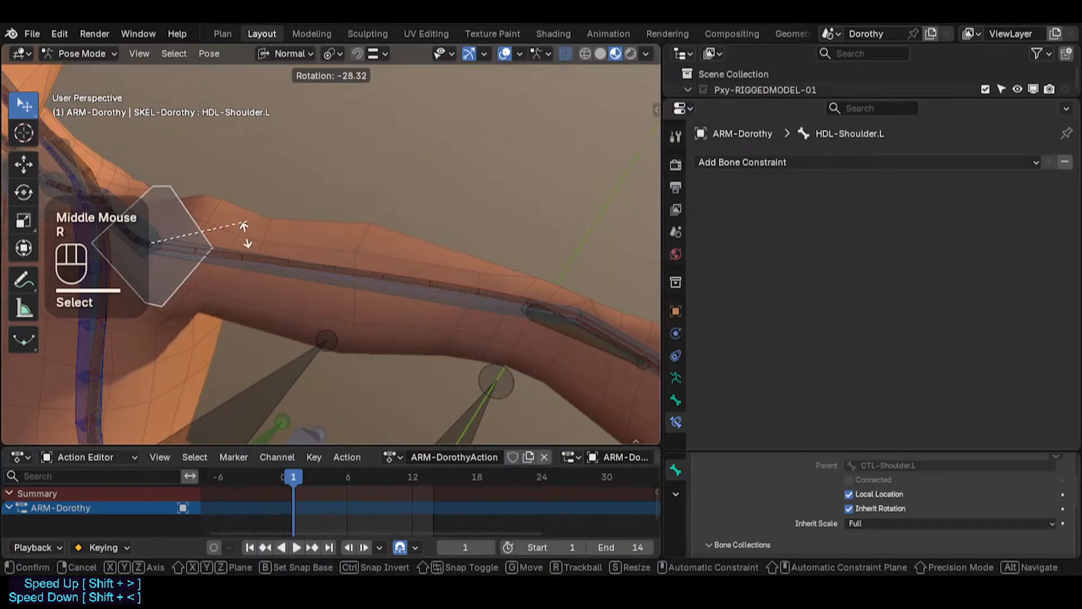
key("Escape")
Step: Examine the shoulder, upper arm deform and elbow bones from several angles around the bent arm
middle_click_drag(425, 241, 328, 296)
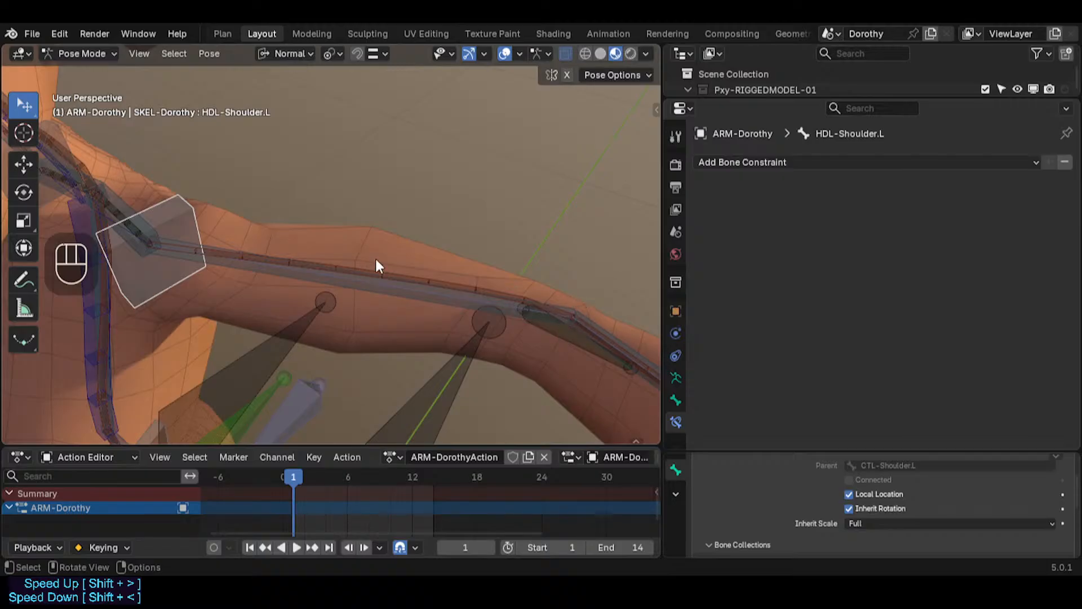
middle_click_drag(206, 278, 126, 275, "shift")
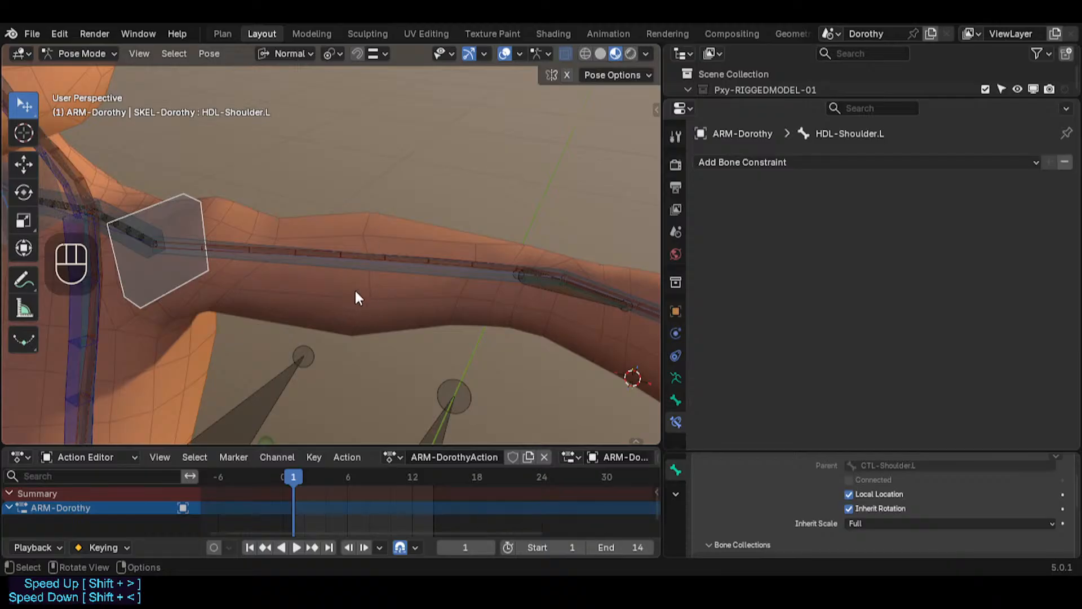
middle_click_drag(393, 235, 370, 275)
middle_click_drag(470, 242, 422, 339, "shift")
middle_click_drag(308, 248, 319, 262)
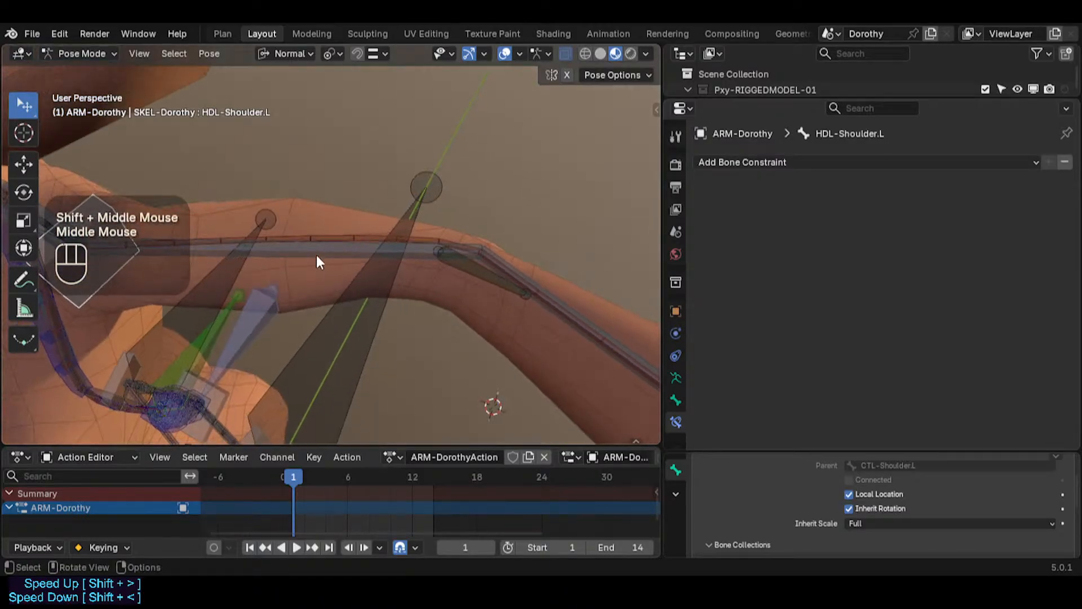
middle_click_drag(432, 282, 373, 278, "shift")
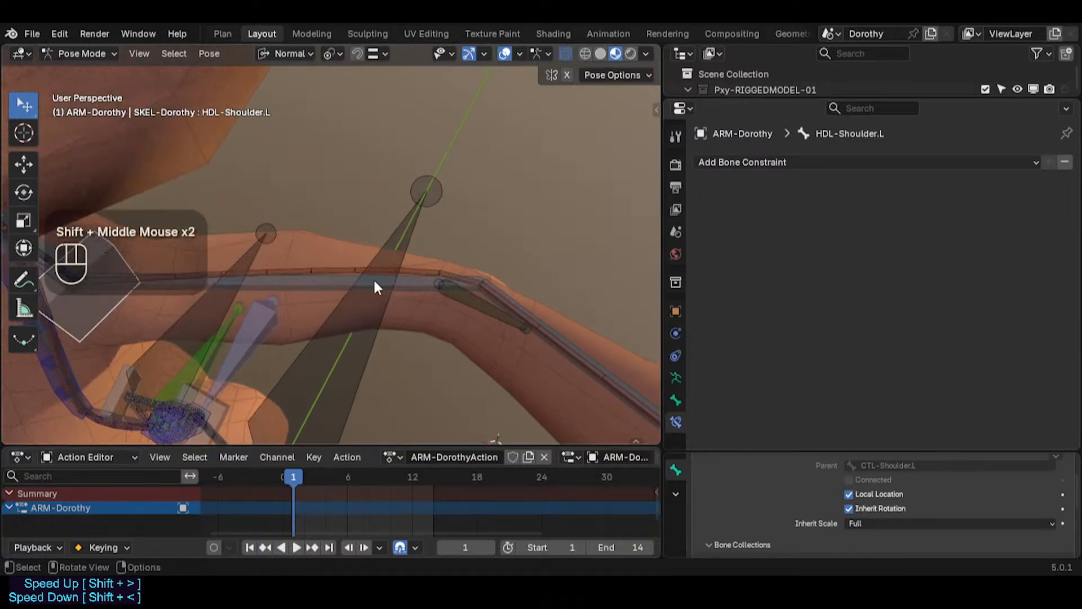
scroll(285, 270, "up", 2)
scroll(286, 272, "down", 2)
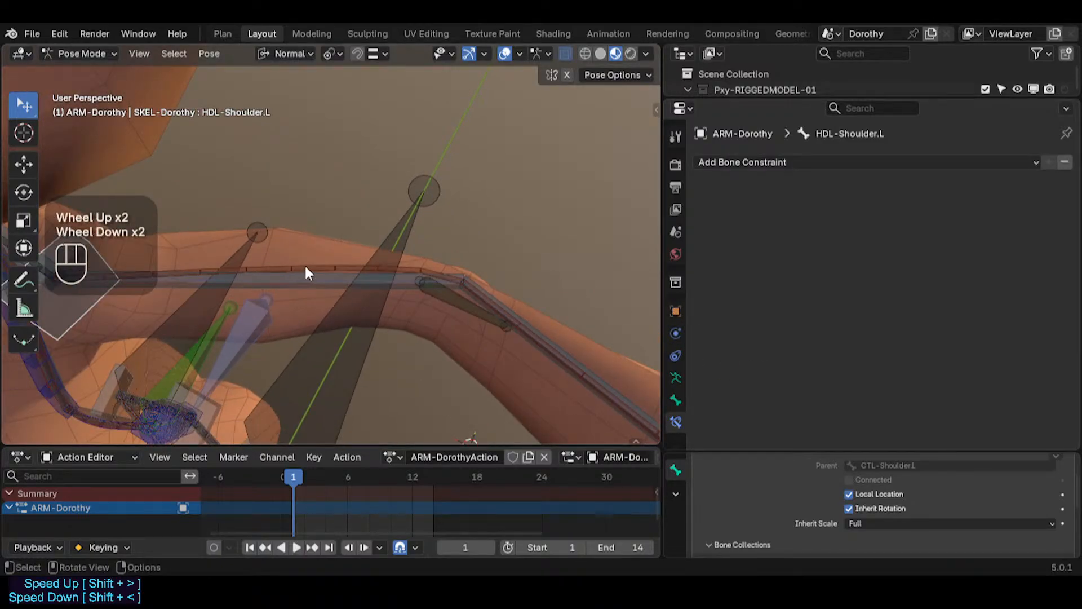
middle_click_drag(367, 308, 278, 309)
scroll(325, 272, "down", 1)
scroll(386, 276, "up", 2)
scroll(287, 329, "down", 1)
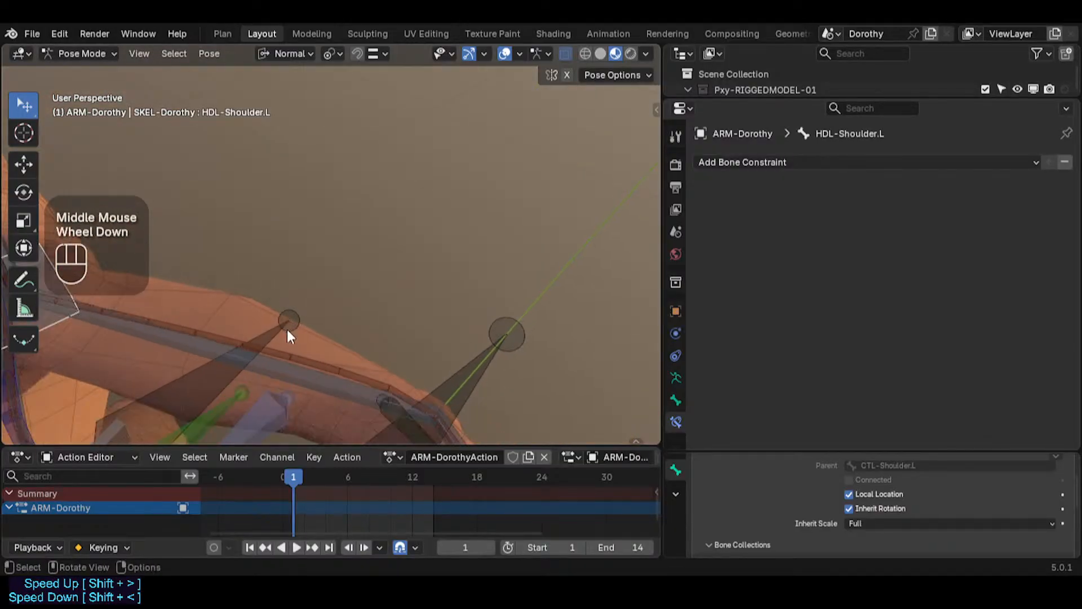
left_click(225, 339)
left_click(298, 350)
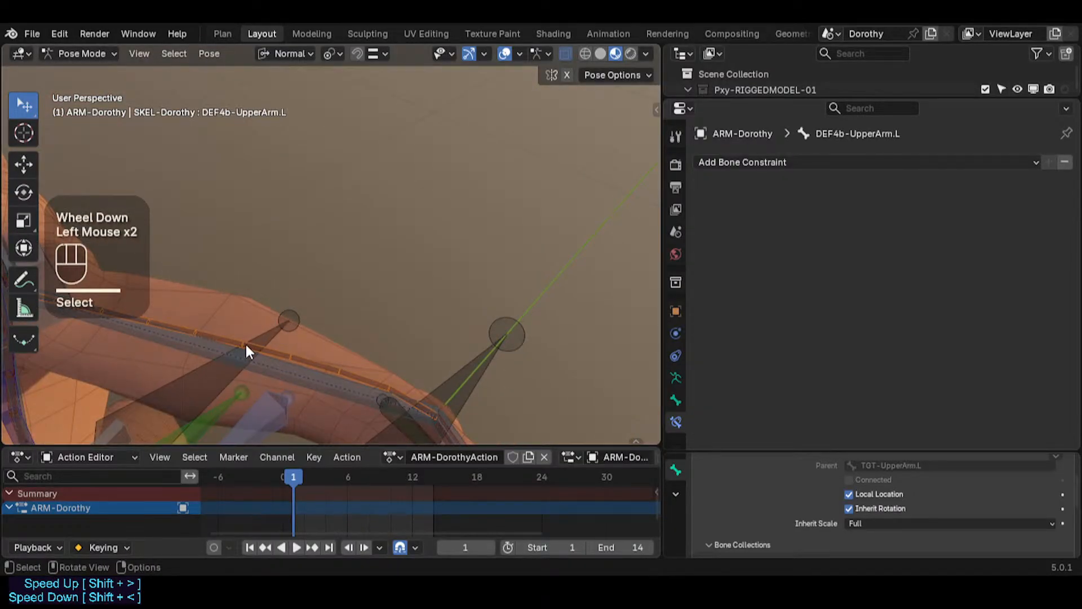
middle_click_drag(245, 343, 350, 213, "shift")
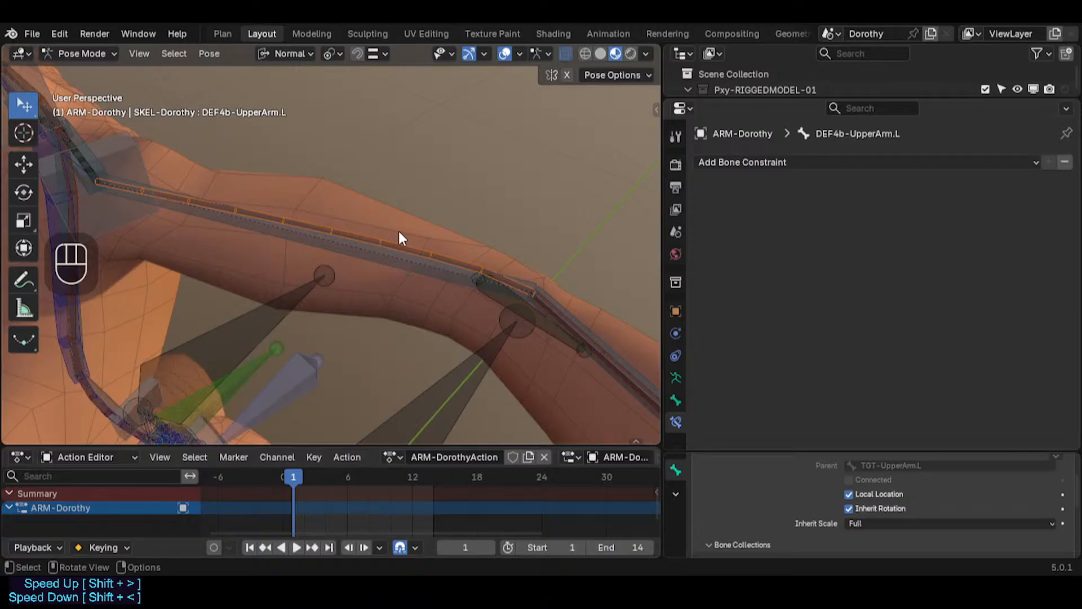
middle_click_drag(342, 242, 434, 322)
scroll(341, 223, "up", 2, "shift")
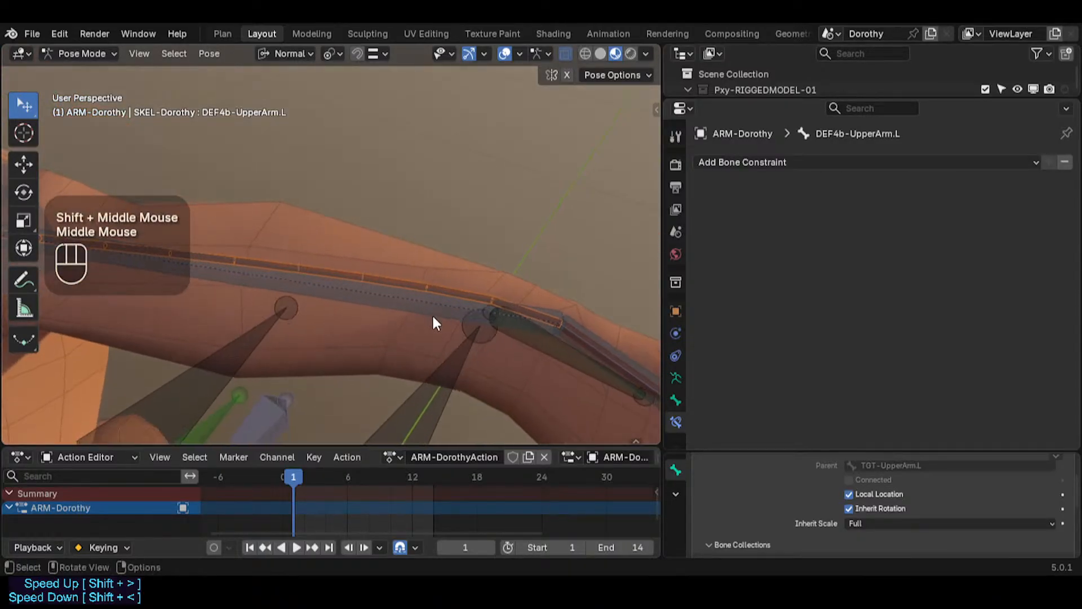
Step: Select the HLP4-ElbowFloat.L helper bone and view its Damped Track constraint around the elbow
left_click(372, 271)
left_click(372, 272)
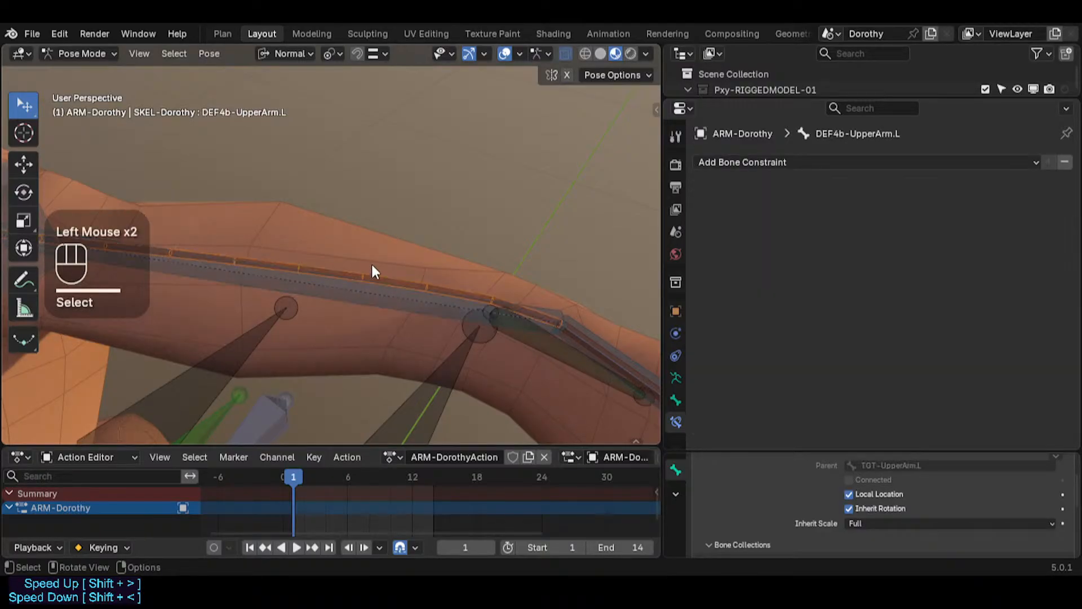
left_click(541, 338)
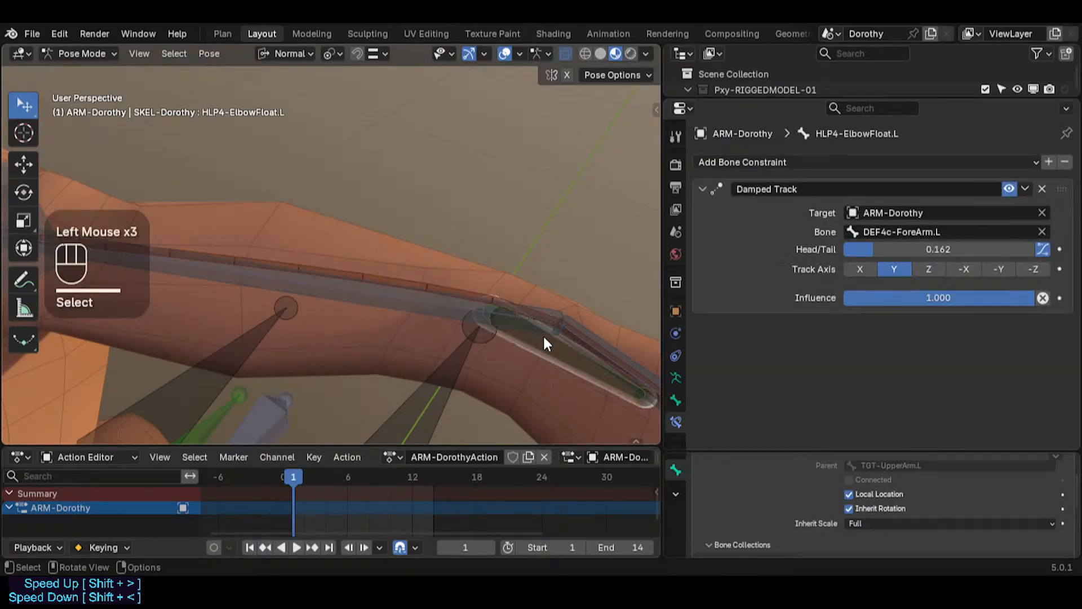
scroll(533, 311, "down", 2)
middle_click_drag(507, 299, 349, 262, "shift")
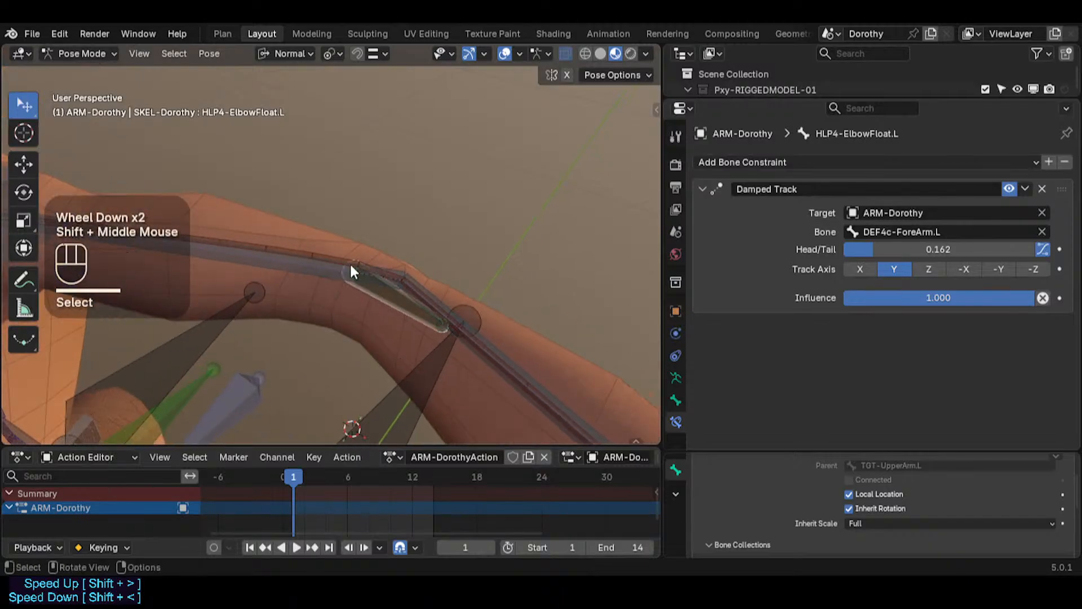
left_click(421, 300)
left_click(394, 299)
left_click(394, 299)
middle_click_drag(393, 299, 372, 305)
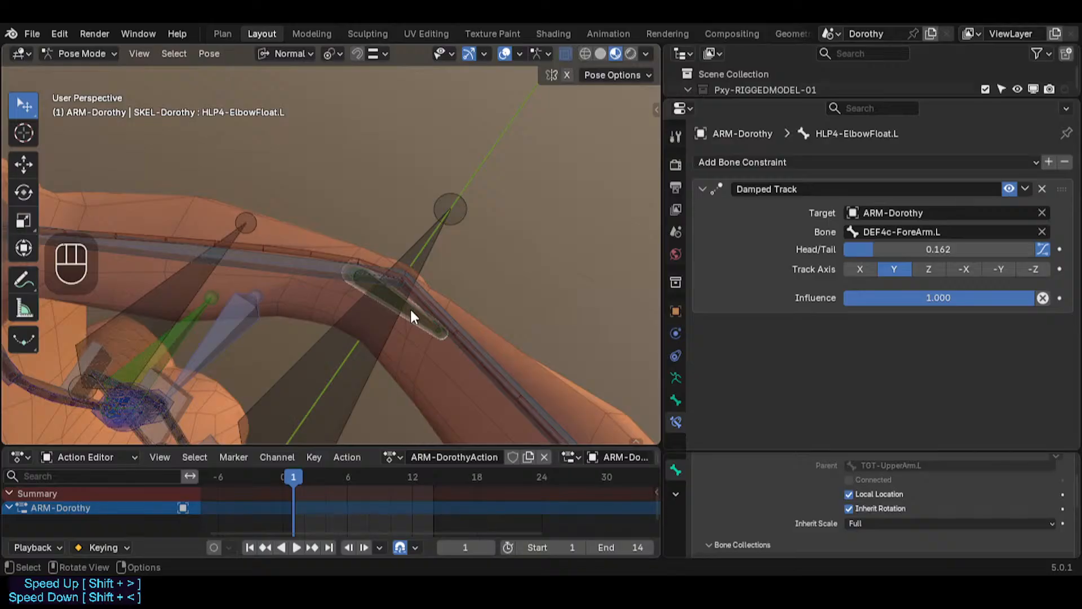
middle_click_drag(372, 299, 399, 381)
scroll(425, 314, "up", 2)
scroll(451, 327, "down", 2)
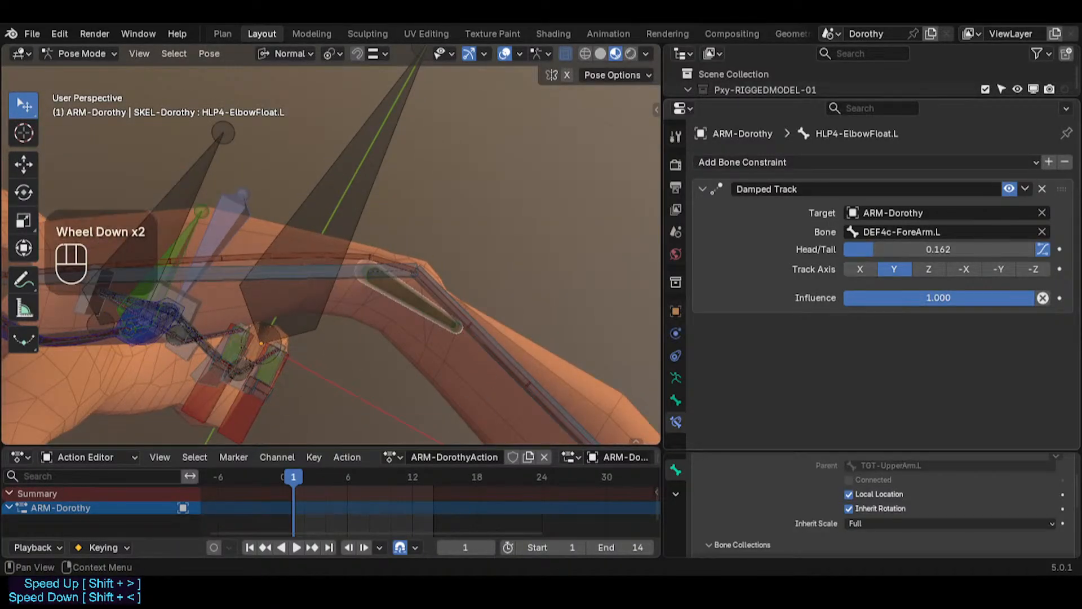
Step: Go to frame 2 and set the elbow helper's Damped Track Head/Tail to 0.099, toggling its B-Bone follow option
left_click_drag(281, 476, 305, 462)
mouse_move(881, 251)
left_mouse_down()
mouse_move(1037, 250)
mouse_move(849, 250)
mouse_move(888, 251)
mouse_move(864, 251)
left_mouse_up()
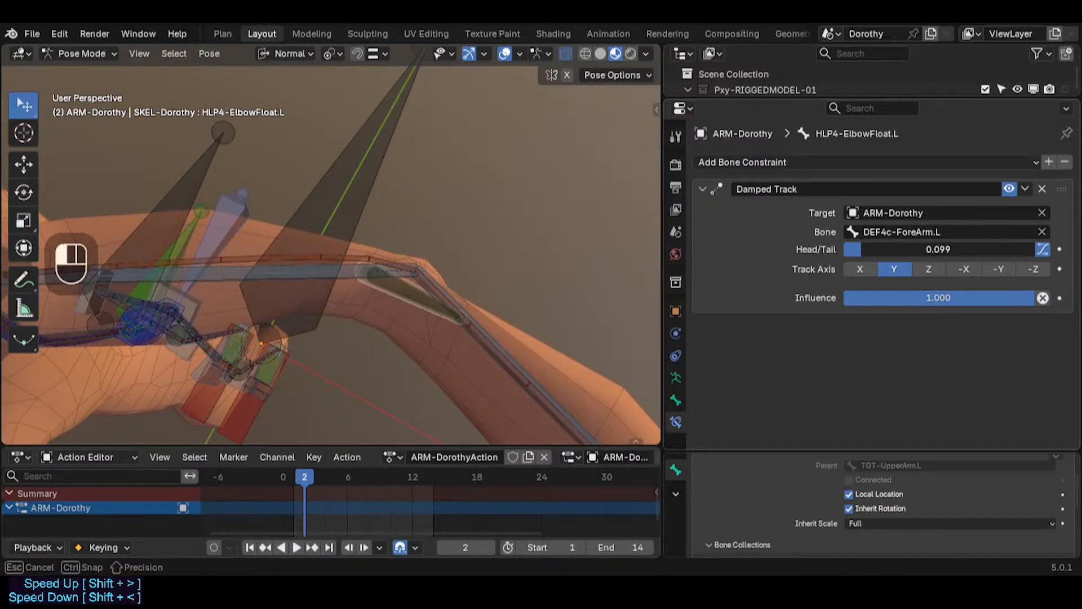
left_click_drag(954, 297, 1035, 298)
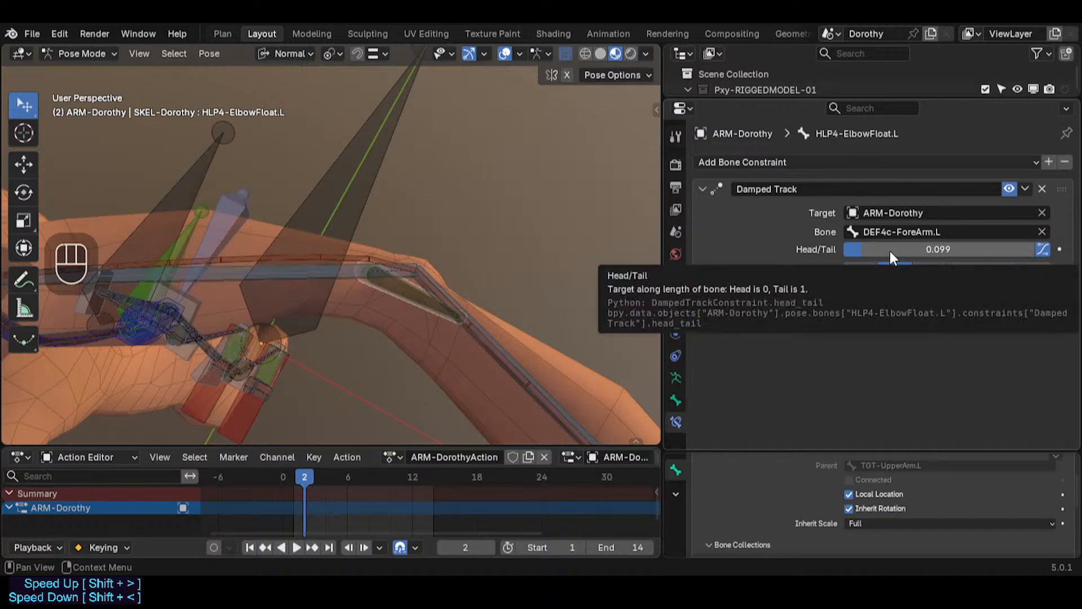
left_click(1042, 250)
left_click(1041, 250)
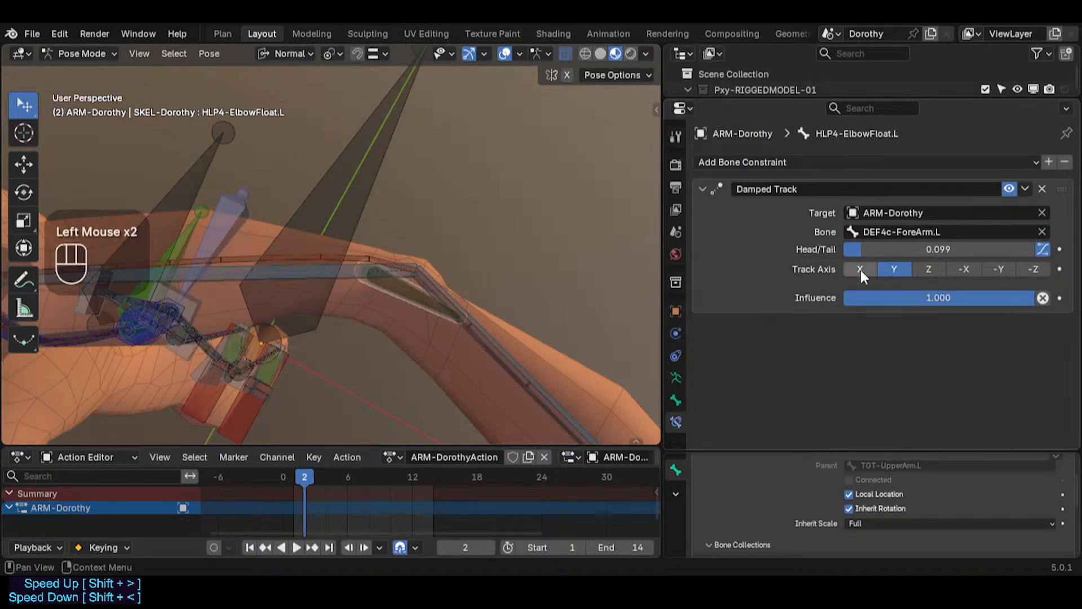
left_click(1046, 248)
Step: Copy the TGT-ForeArm.L bone name and set it as the elbow helper's Damped Track target bone
left_click(491, 323)
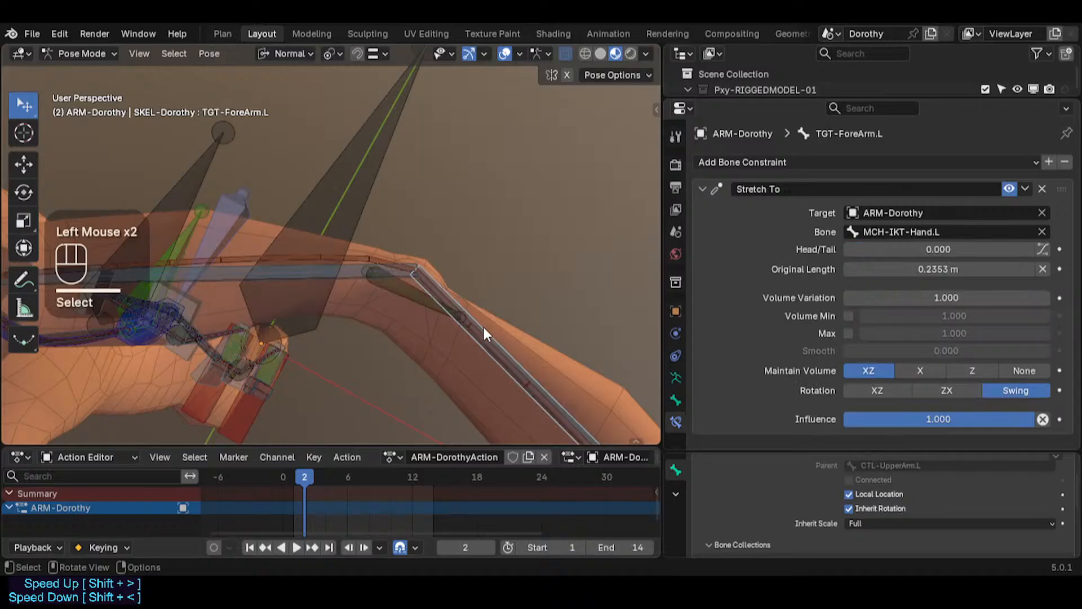
key("F2")
key("ctrl+c")
key("Escape")
left_click(414, 296)
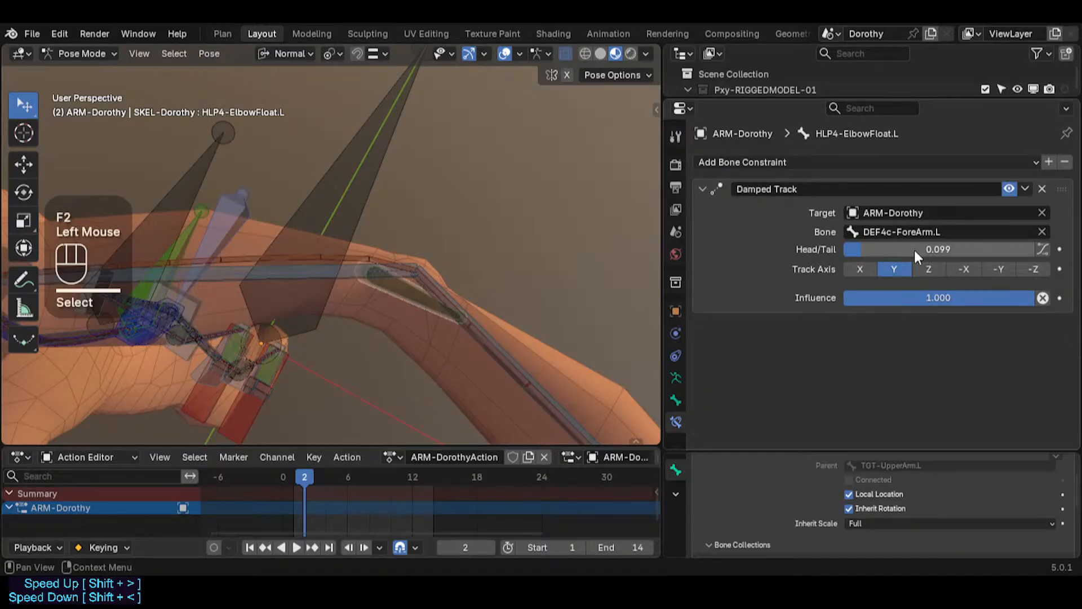
key("ctrl+v")
Step: Toggle the Damped Track's B-Bone follow option and set its Head/Tail to 0.112
left_click(1043, 249)
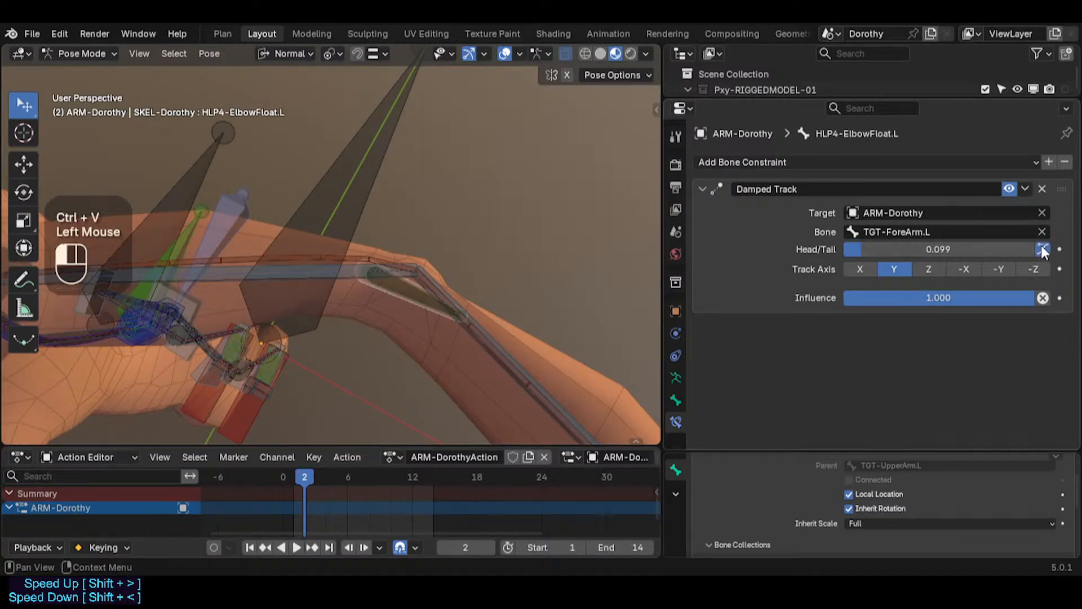
left_click(1042, 247)
mouse_move(984, 249)
left_mouse_down()
mouse_move(1031, 250)
mouse_move(964, 250)
mouse_move(987, 249)
left_mouse_up()
Step: Move the MTR-IK-Hand.L control twice to test how the elbow helper follows the bend
scroll(410, 289, "down", 2)
middle_click_drag(379, 216, 498, 333, "shift")
scroll(499, 333, "down", 6)
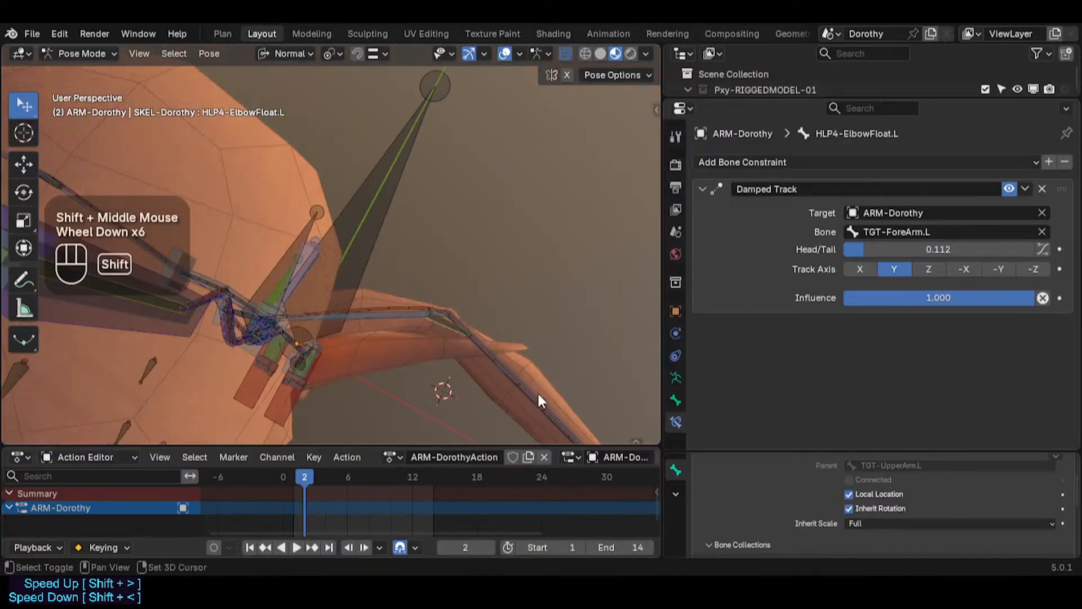
middle_click_drag(538, 400, 532, 353, "shift")
scroll(532, 352, "down", 2)
left_click(532, 353)
key("g")
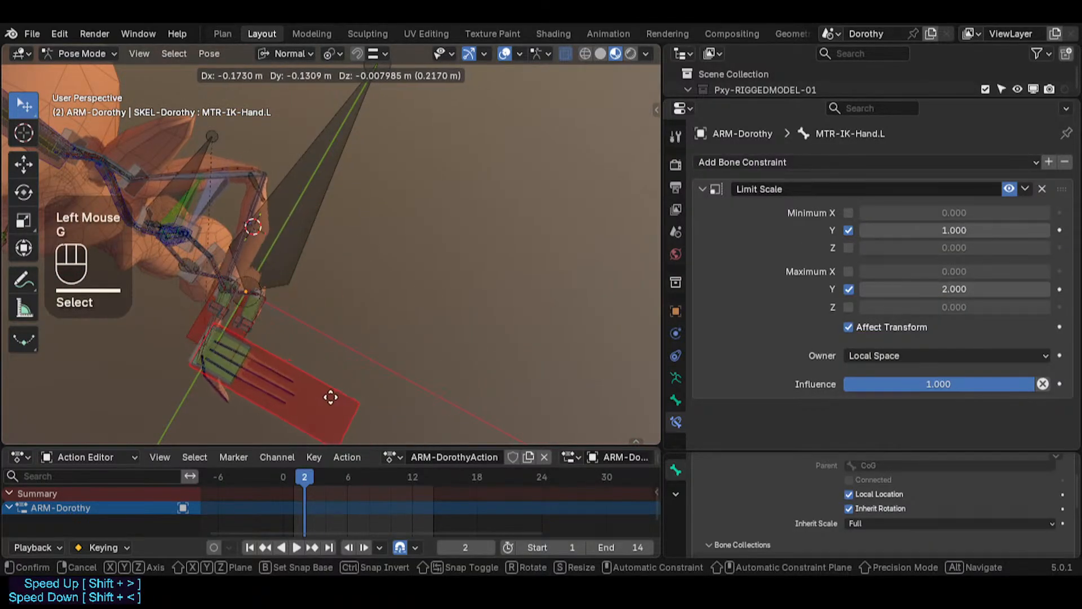
left_click(287, 366)
scroll(225, 176, "up", 2)
key("g")
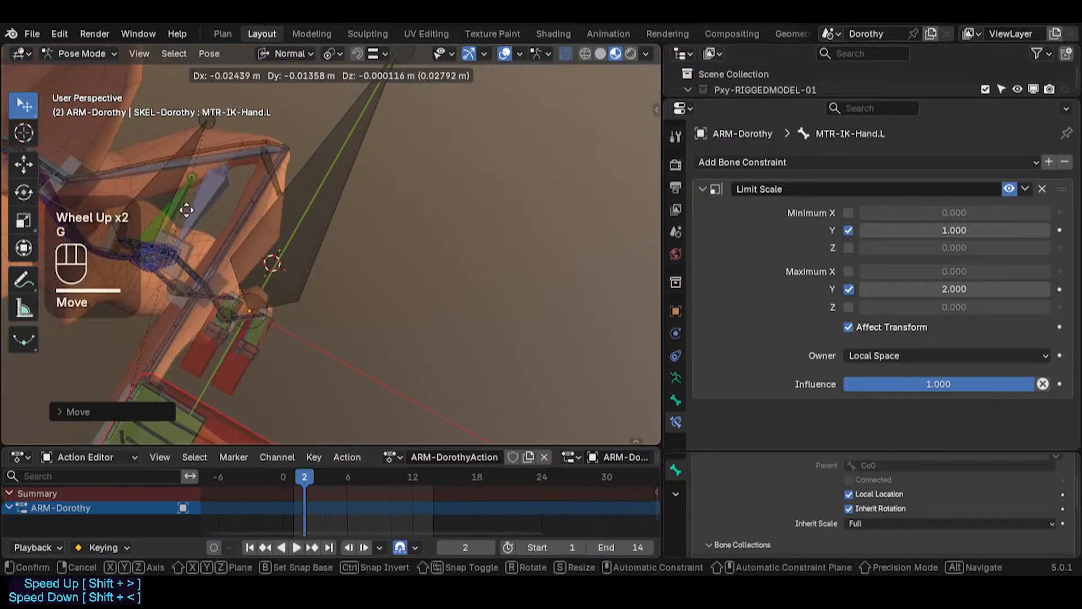
left_click(287, 166)
Step: In Edit Mode, scale the HLP4-ElbowFloat.L helper bone down to about 0.67 of its length
double_click(285, 160)
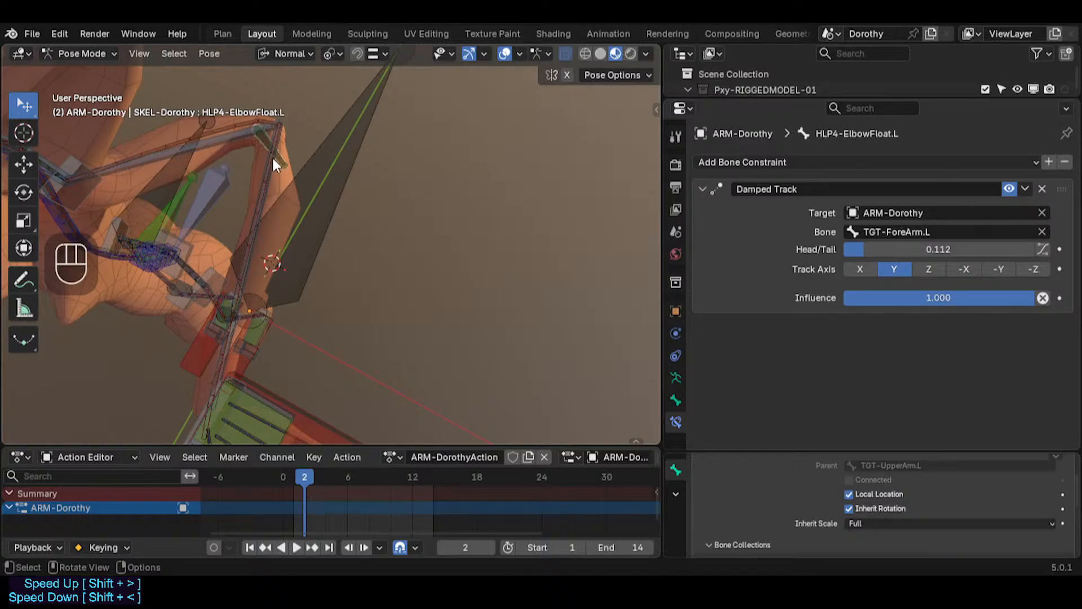
scroll(272, 161, "up", 2)
middle_click_drag(272, 161, 320, 231, "shift")
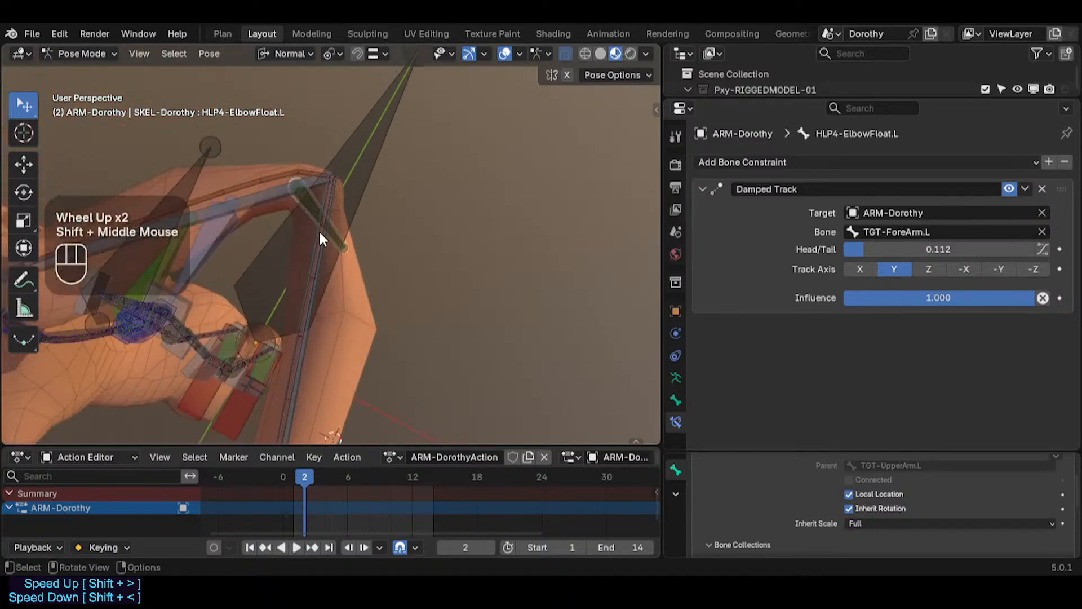
key("Tab")
middle_click_drag(284, 362, 389, 277, "shift")
middle_click_drag(230, 270, 459, 322, "shift")
scroll(428, 302, "down", 1)
scroll(427, 302, "down", 1, "shift")
scroll(447, 309, "down", 7)
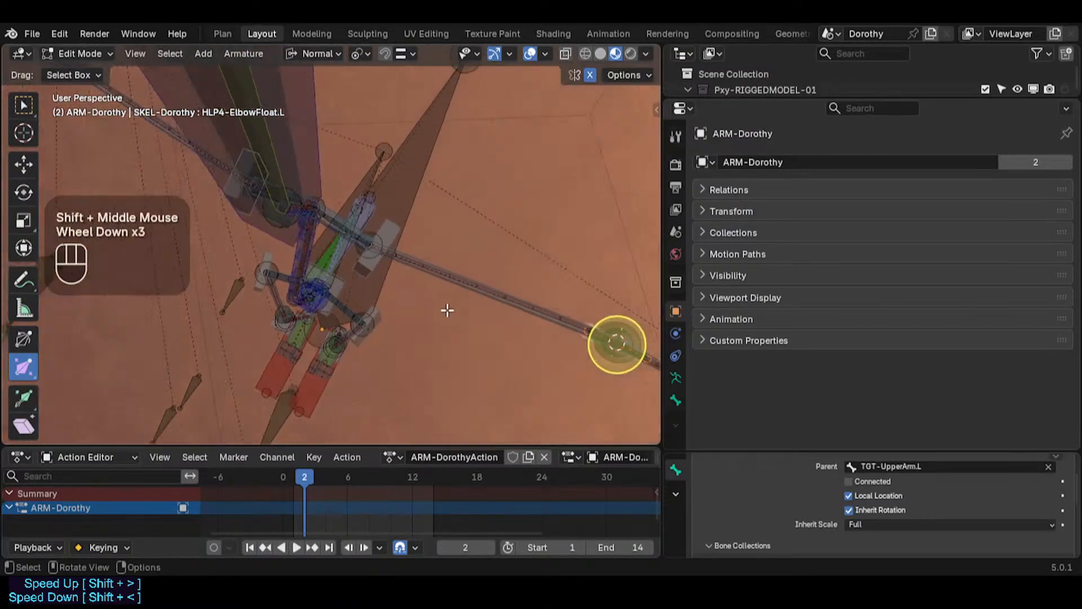
key("shift+grave")
key("q")
key("d")
key("q")
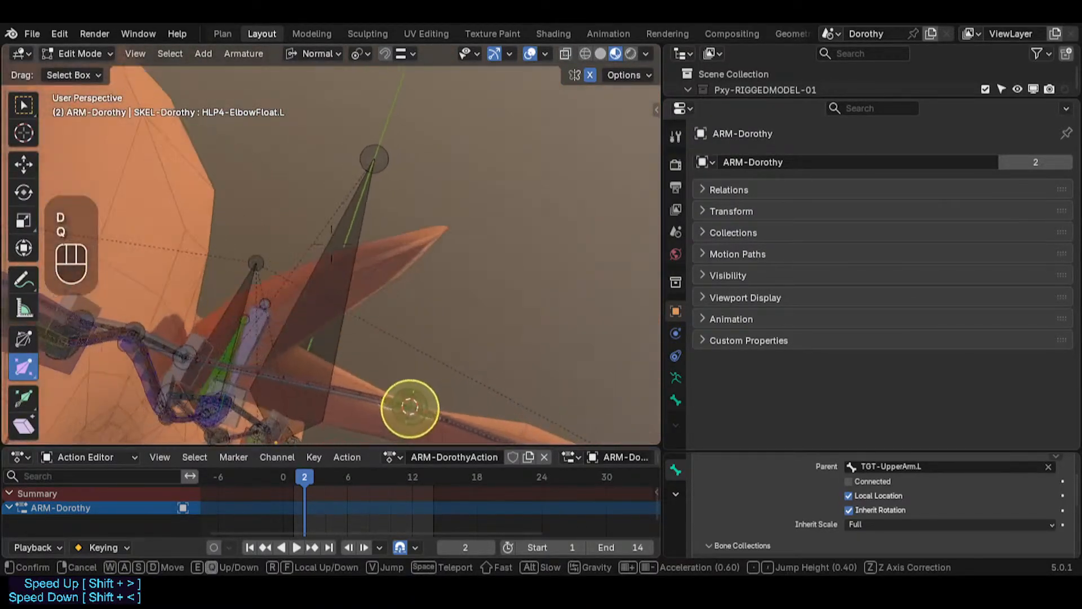
key("s")
key("e")
key("e")
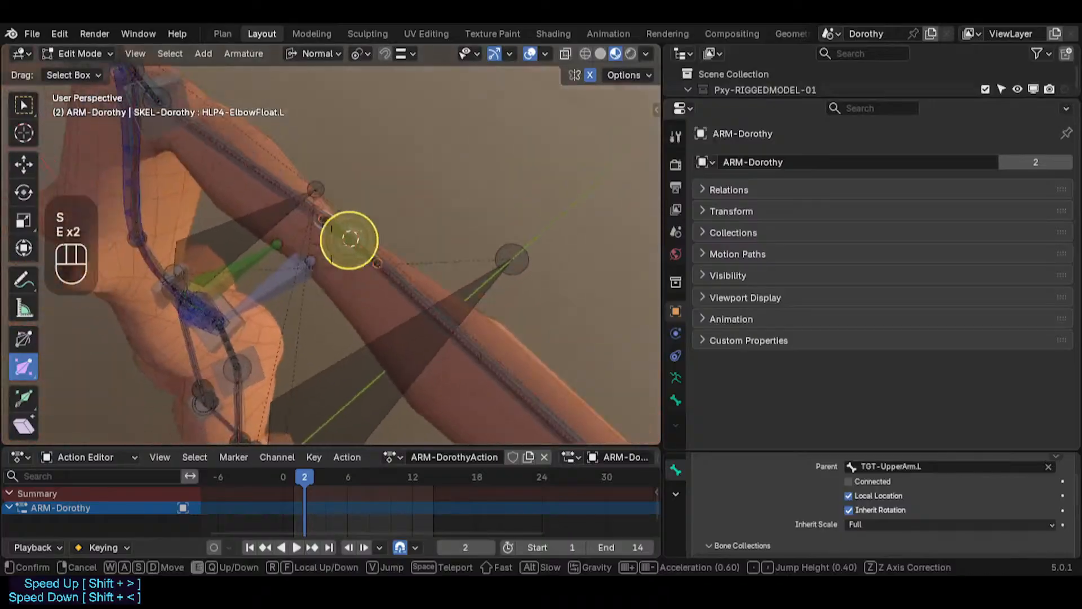
key("e")
key("w")
key("w")
key("w")
key("w")
key("w")
key("w")
left_click(551, 319)
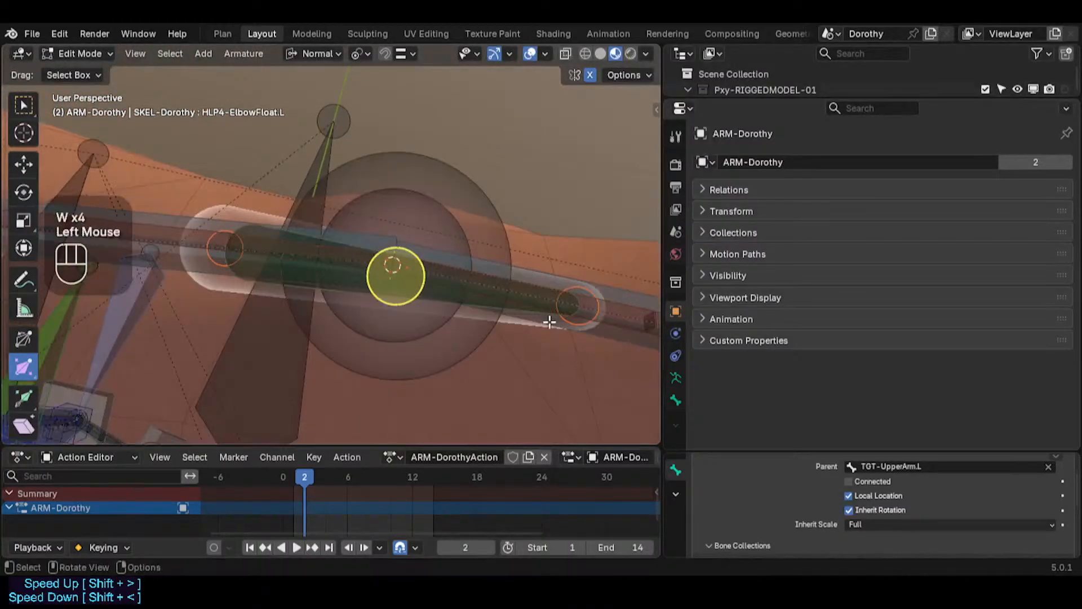
key("s")
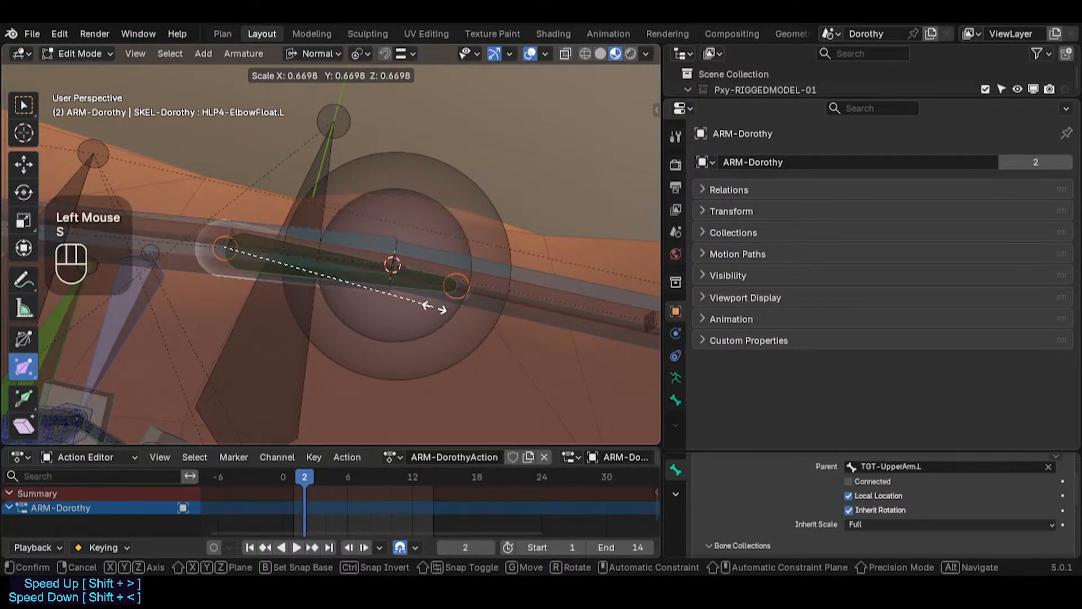
left_click(421, 306)
scroll(415, 304, "down", 4)
Step: Return to Pose Mode, move the MTR-IK-Hand.L control and reselect the elbow helper bone
key("Tab")
scroll(411, 302, "down", 2)
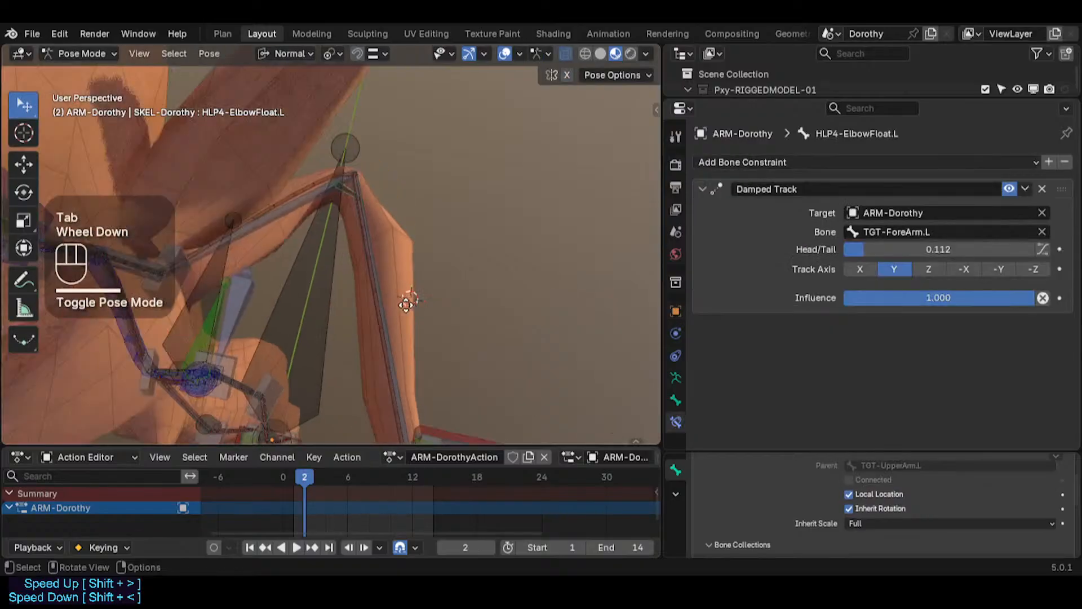
middle_click_drag(355, 259, 307, 259)
scroll(331, 234, "up", 2)
scroll(377, 314, "down", 1)
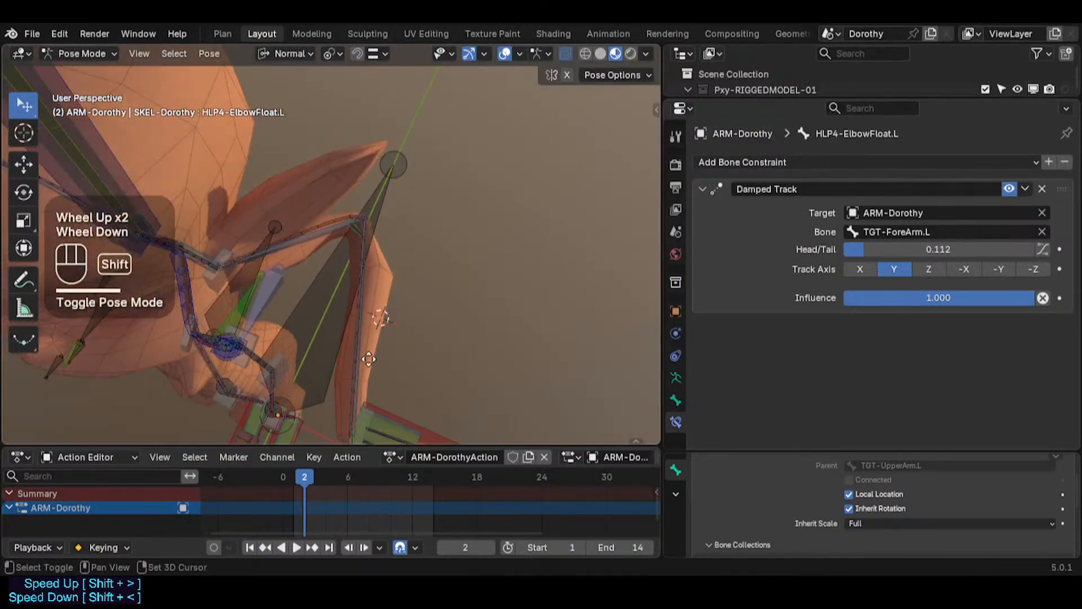
middle_click_drag(376, 314, 458, 377, "shift")
left_click(521, 383)
key("g")
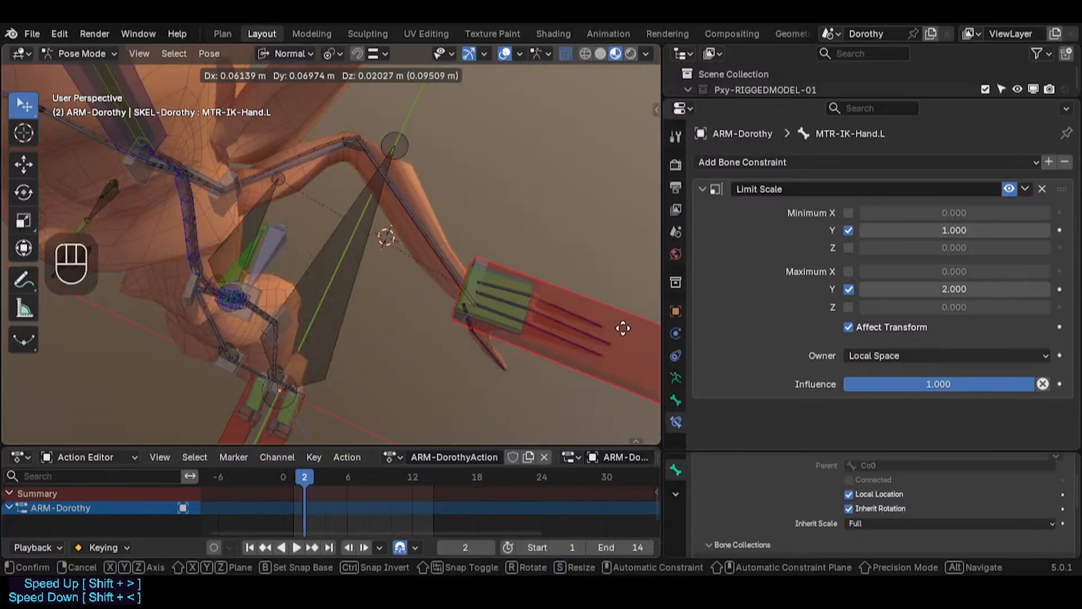
left_click(556, 333)
left_click(359, 151)
left_click(359, 151)
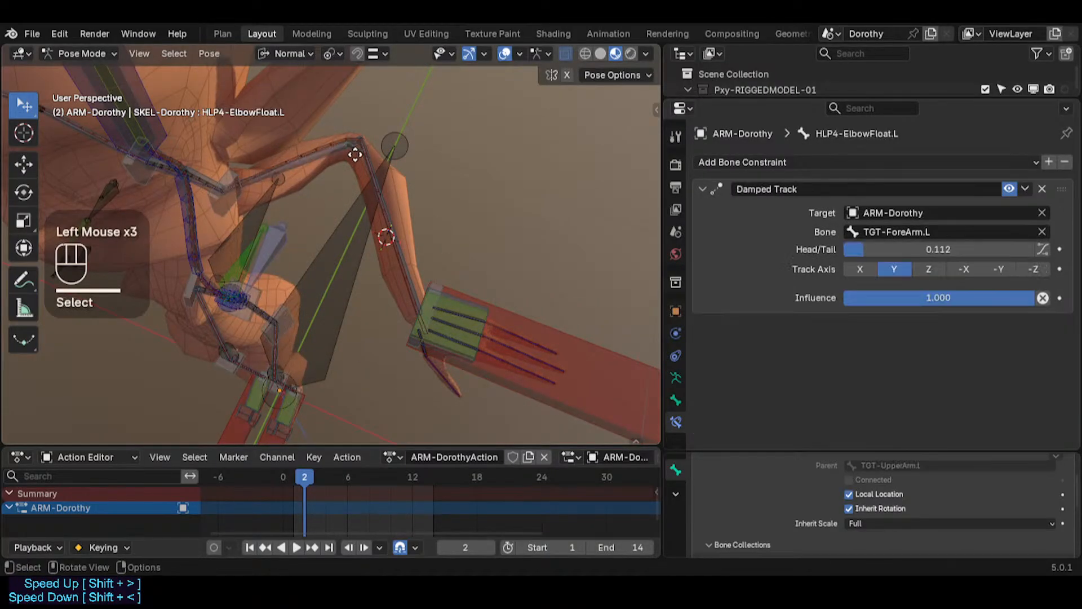
Step: In Edit Mode, scale the HLP4-ElbowFloat.L helper bone up by about 1.42, then return to Pose Mode
key("Tab")
scroll(389, 242, "up", 4)
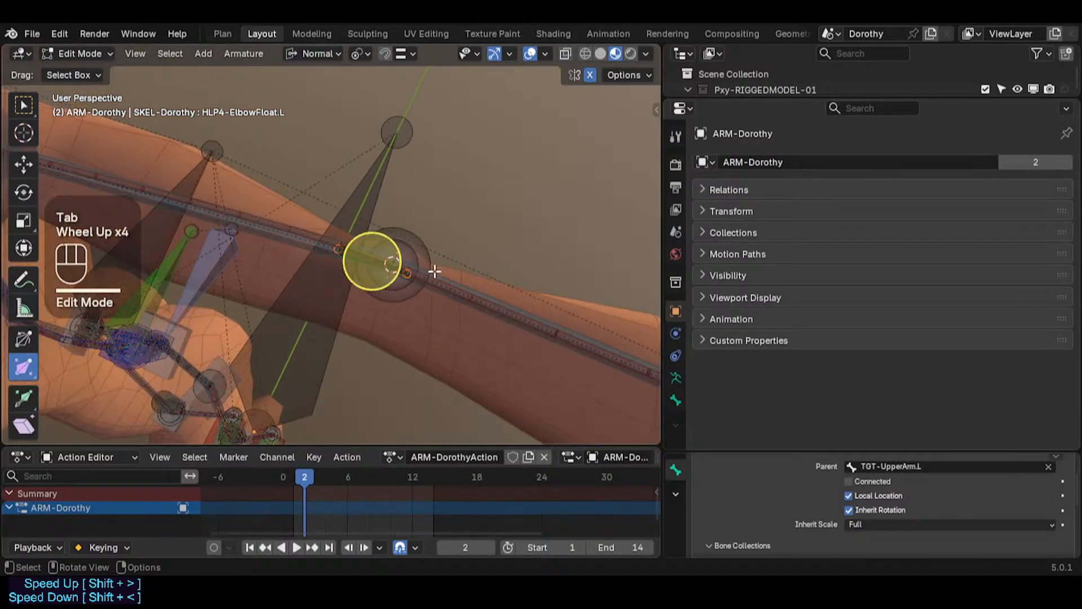
key("s")
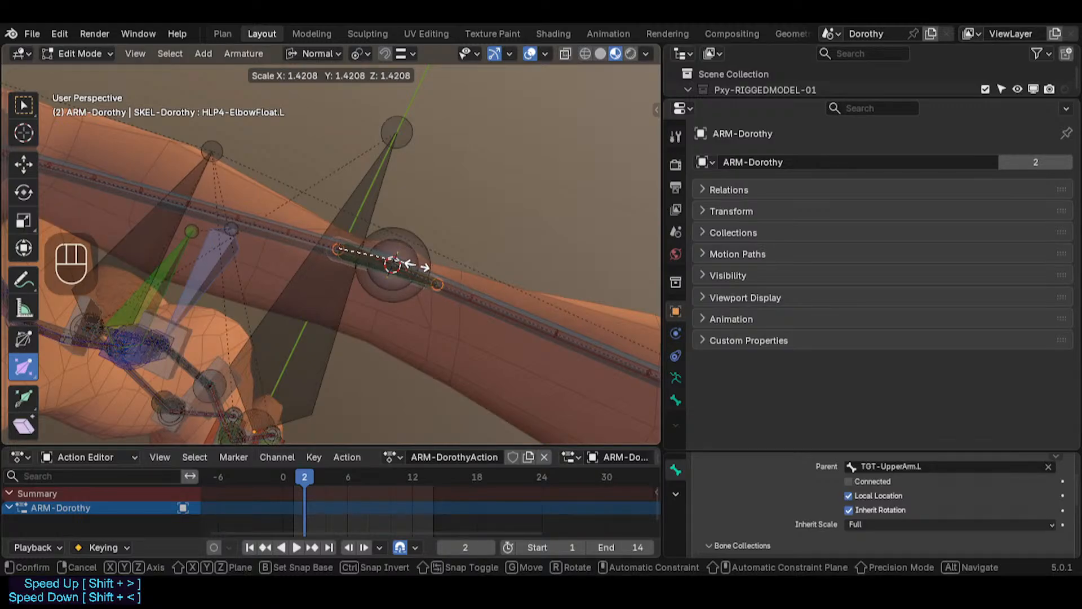
left_click(422, 265)
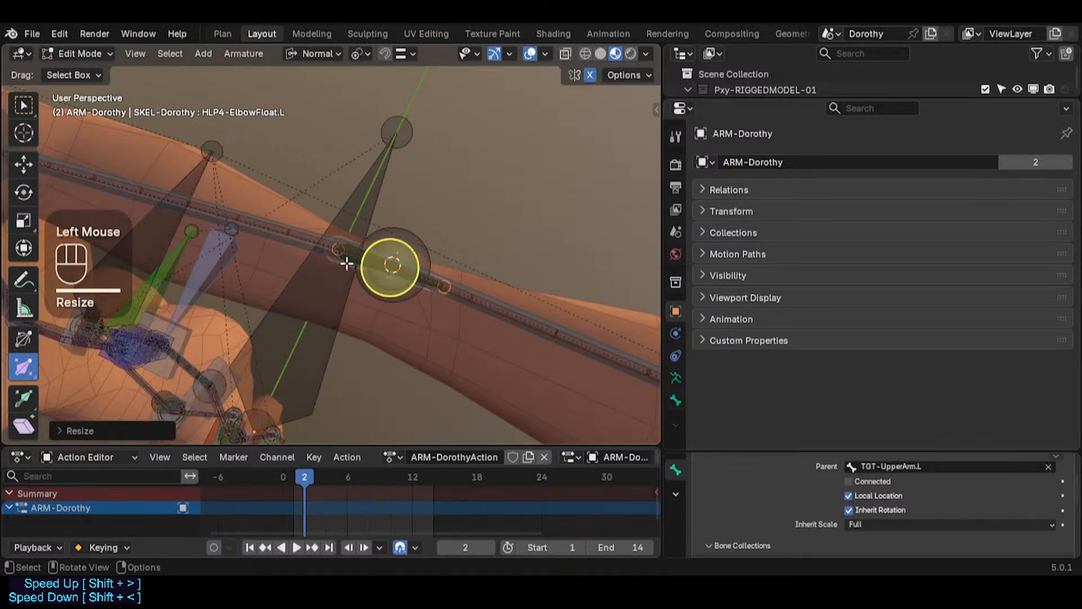
key("Tab")
middle_click_drag(346, 171, 369, 193, "shift")
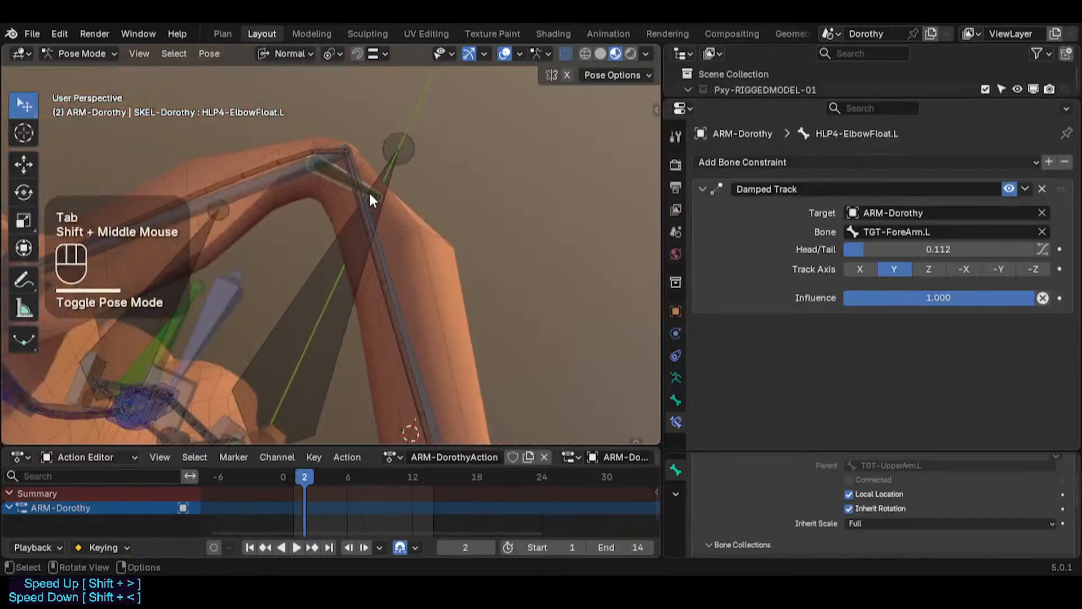
Step: Set the Damped Track's Head/Tail to 0.228 and save the file
key("ctrl+s")
left_click_drag(943, 298, 1035, 298)
mouse_move(931, 255)
left_mouse_down()
mouse_move(956, 254)
mouse_move(918, 255)
mouse_move(990, 255)
mouse_move(919, 254)
mouse_move(952, 254)
left_mouse_up()
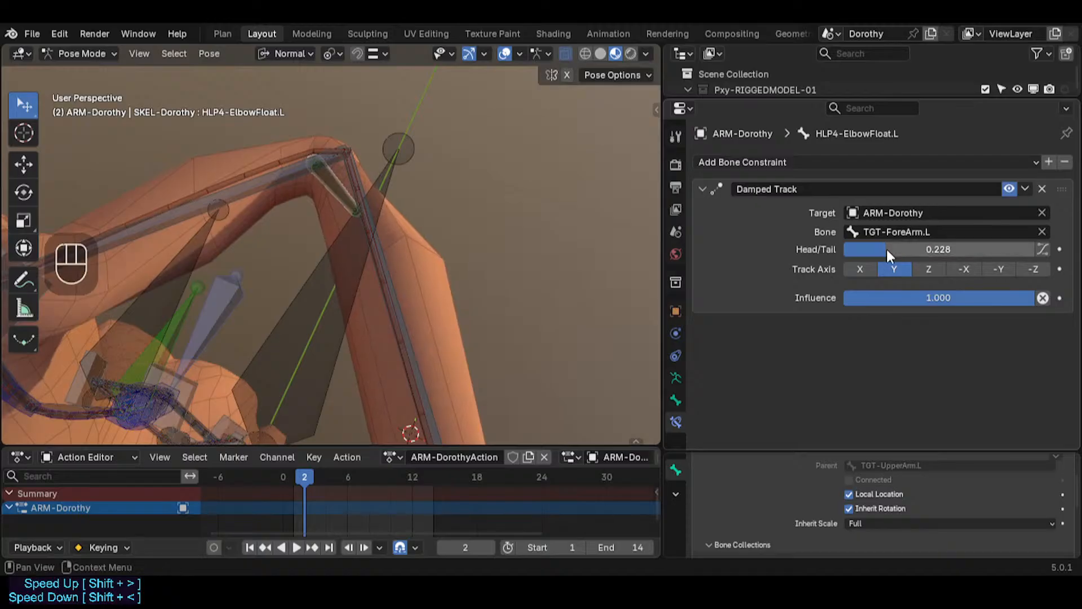
key("ctrl+s")
Step: Add a Stretch To constraint to the elbow helper bone, targeting TGT-ForeArm.L
scroll(372, 248, "down", 3)
scroll(363, 231, "up", 2)
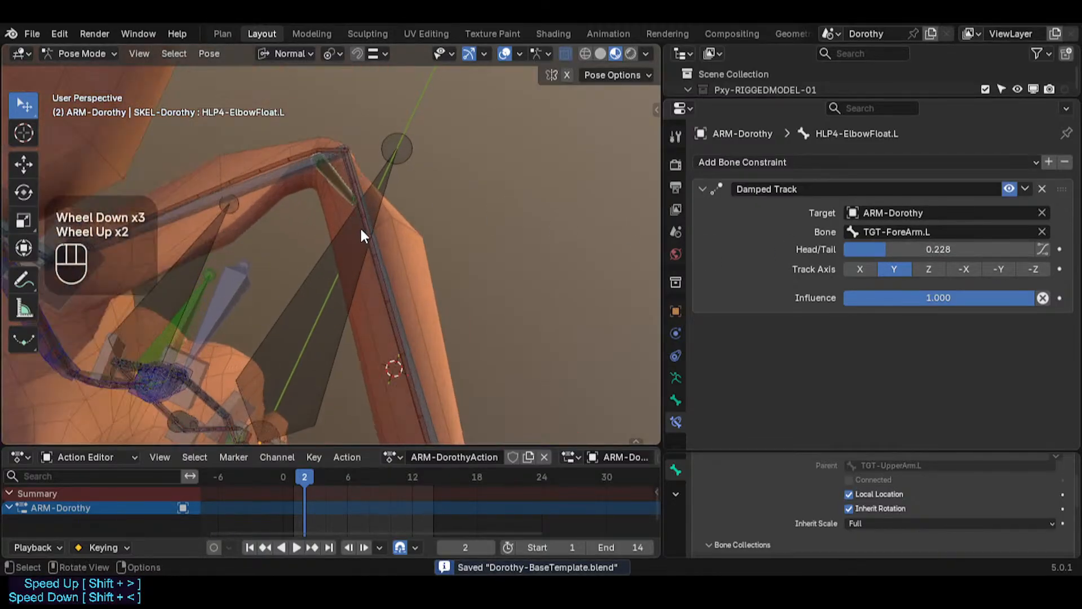
middle_click_drag(361, 228, 312, 225)
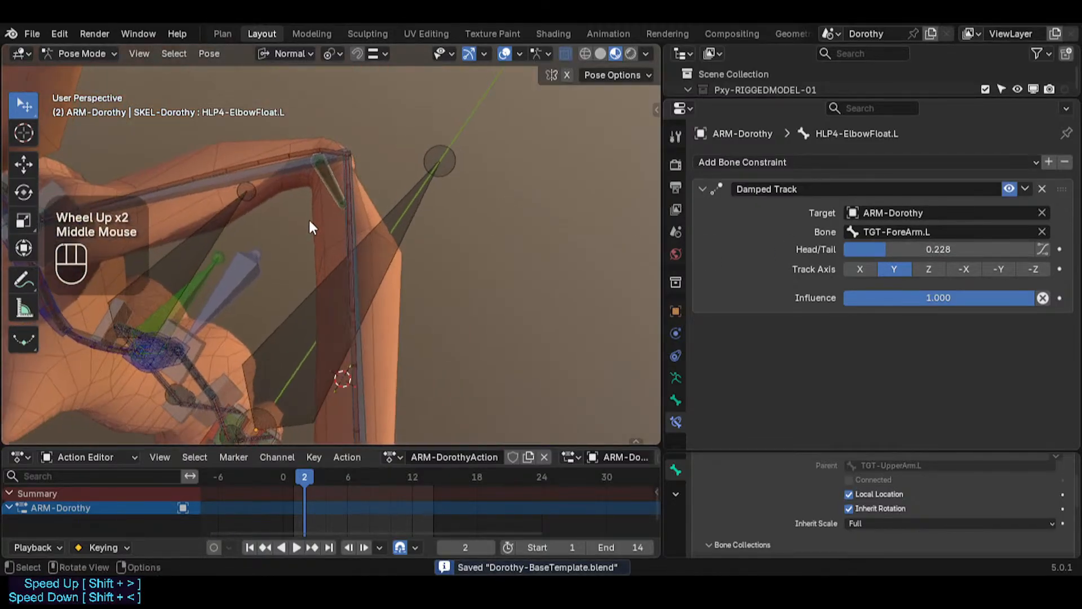
left_click(708, 185)
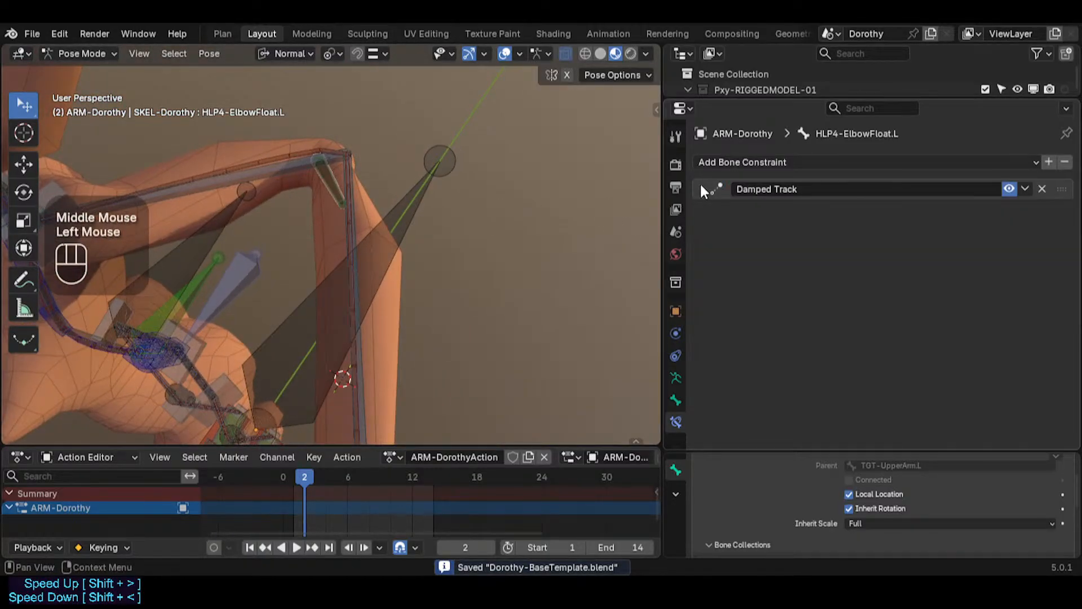
left_click(356, 219)
left_click(332, 186, "shift")
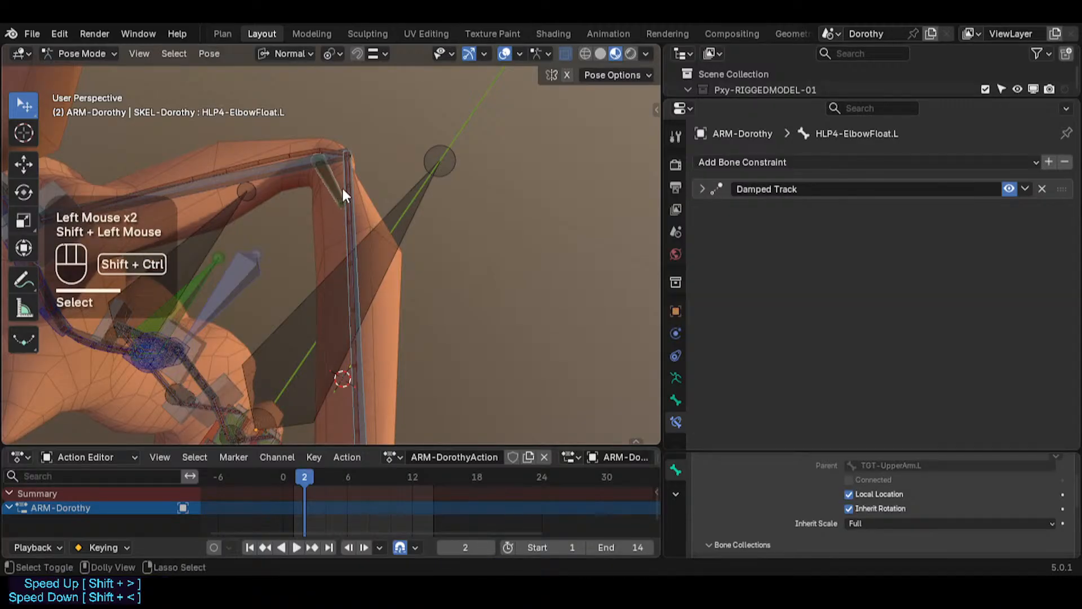
key("ctrl+shift+c")
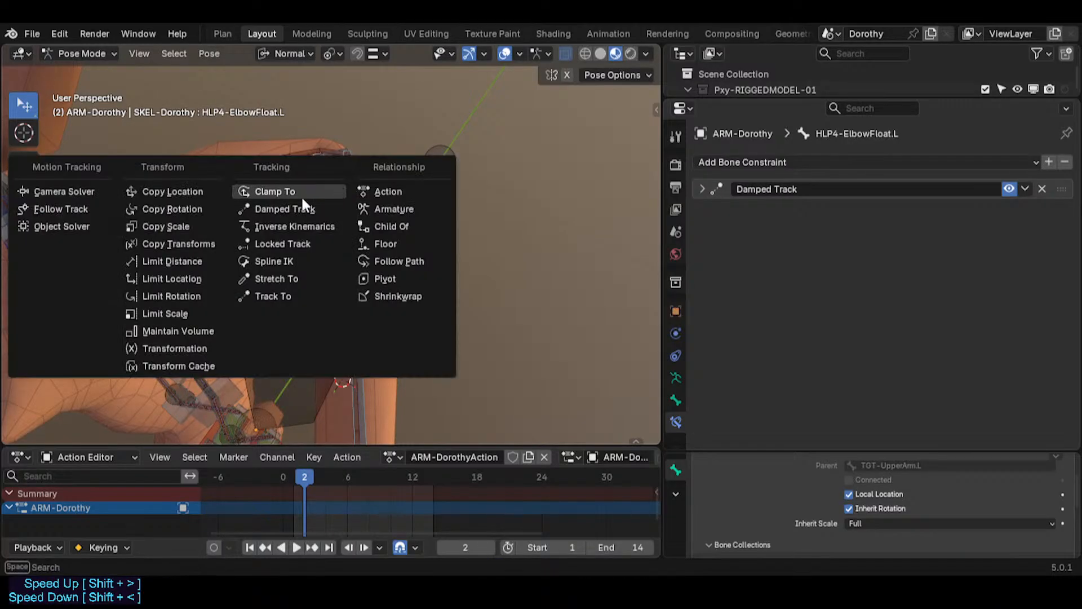
left_click(293, 274)
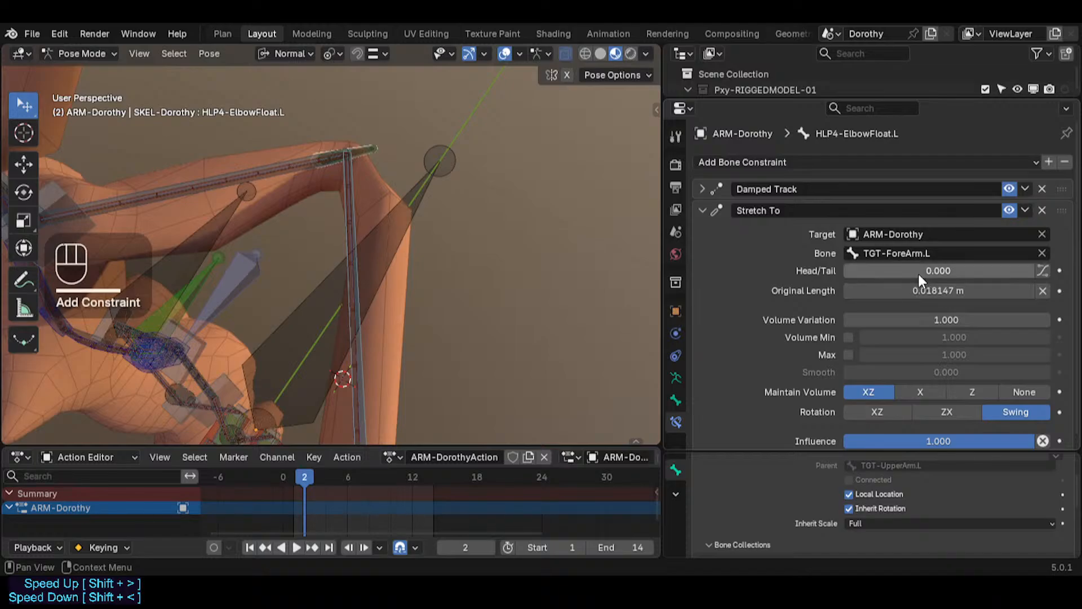
Step: Undo a trial Stretch To Head/Tail change, then clear the pose transforms of all bones
left_click_drag(918, 273, 963, 273)
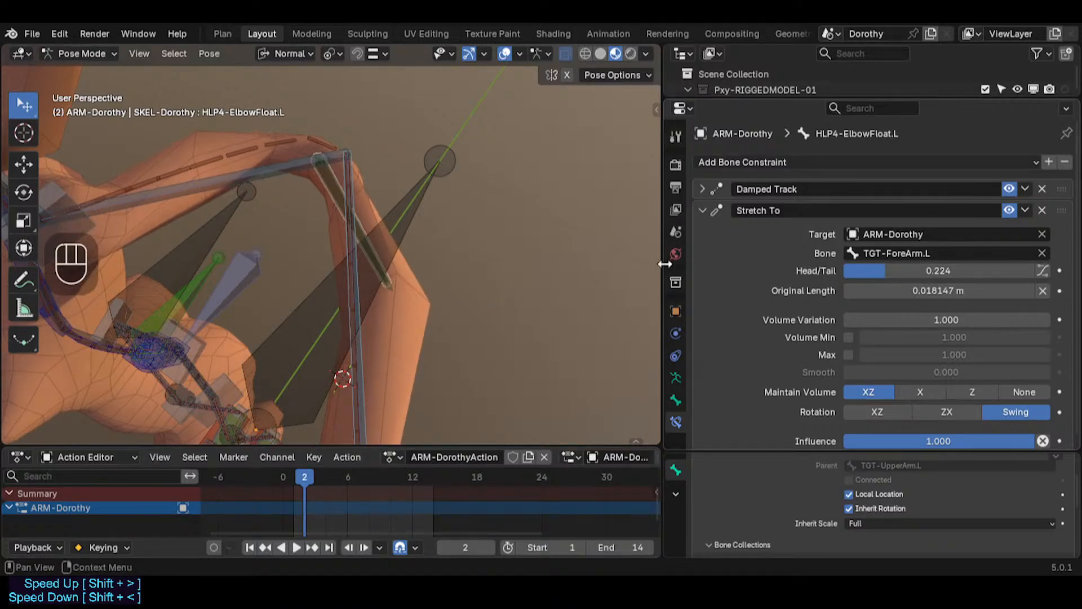
key("ctrl+z")
key("a")
key("alt+q")
key("alt+q")
middle_click_drag(370, 359, 409, 213, "shift")
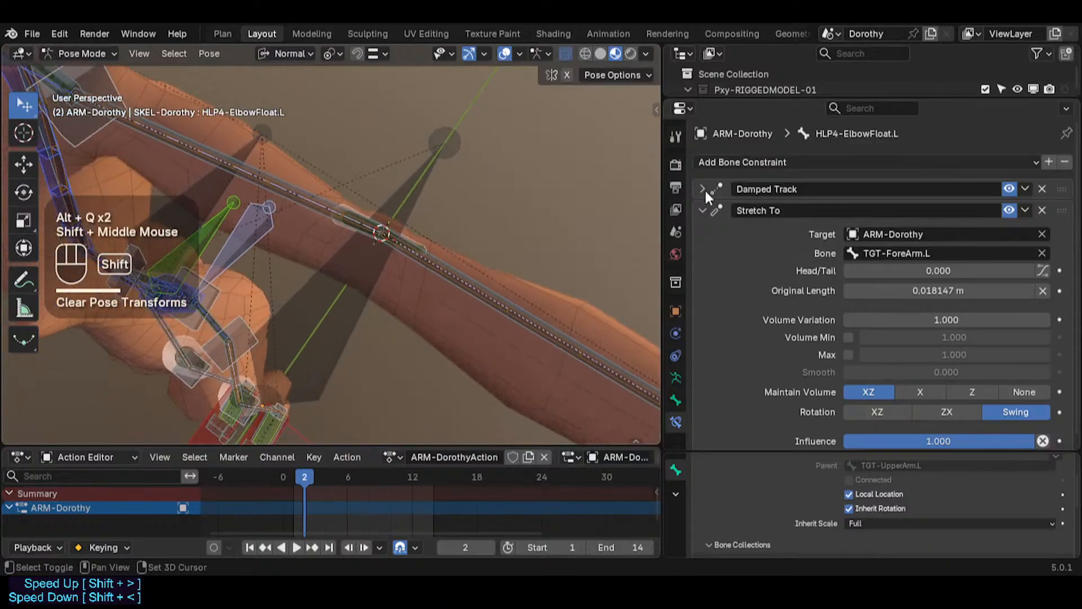
Step: Disable the Damped Track constraint on the elbow helper bone
left_click(1008, 190)
scroll(425, 242, "up", 1)
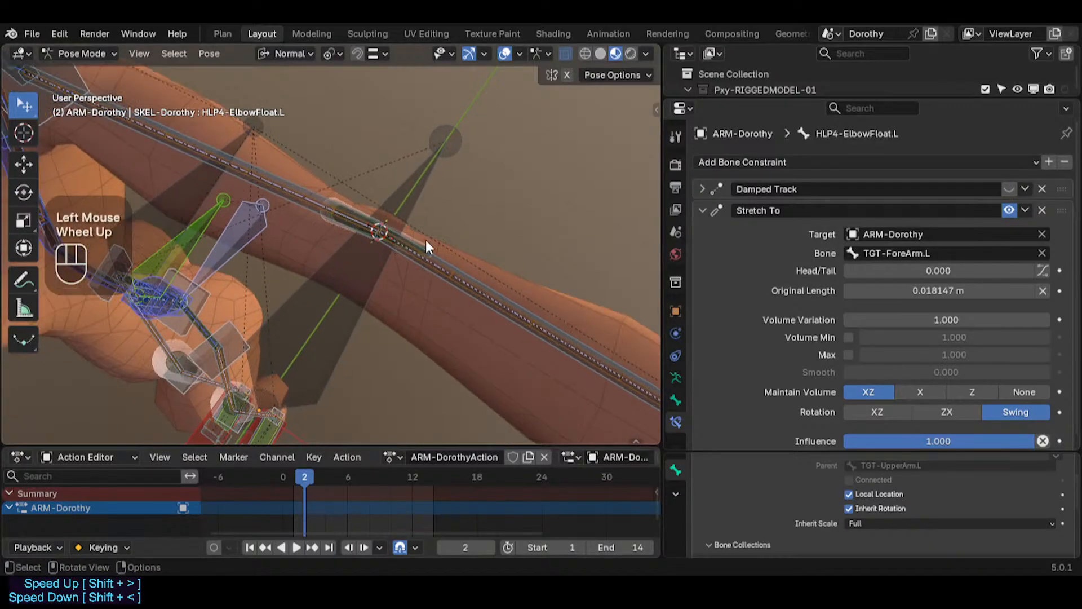
scroll(888, 270, "down", 2)
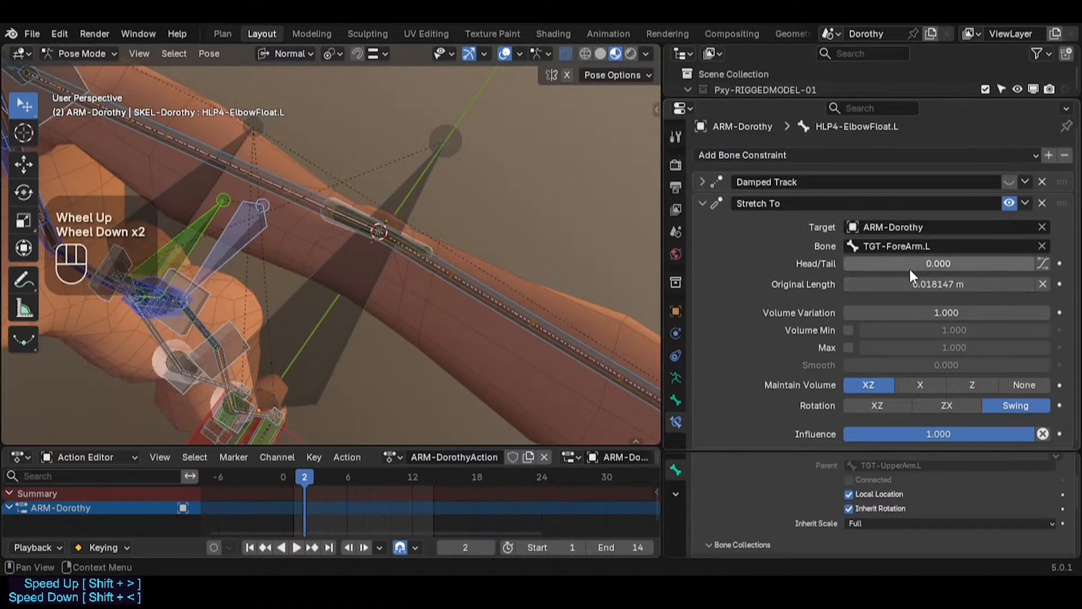
Step: Try a Stretch To Head/Tail of 0.124, reset it to 0, and toggle the constraint off and on
left_click_drag(913, 263, 944, 264)
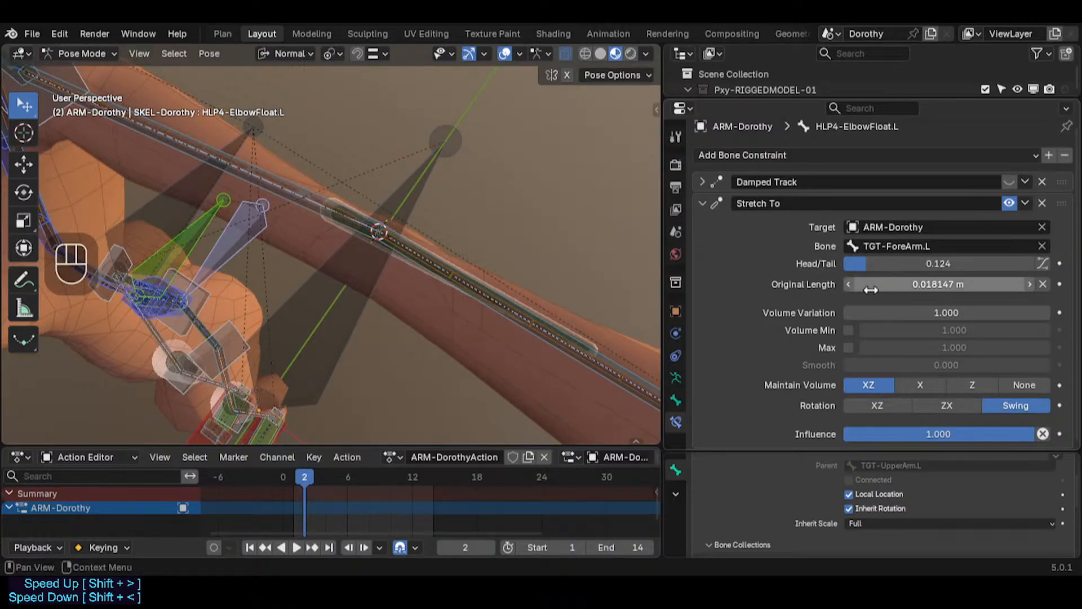
scroll(918, 353, "down", 2)
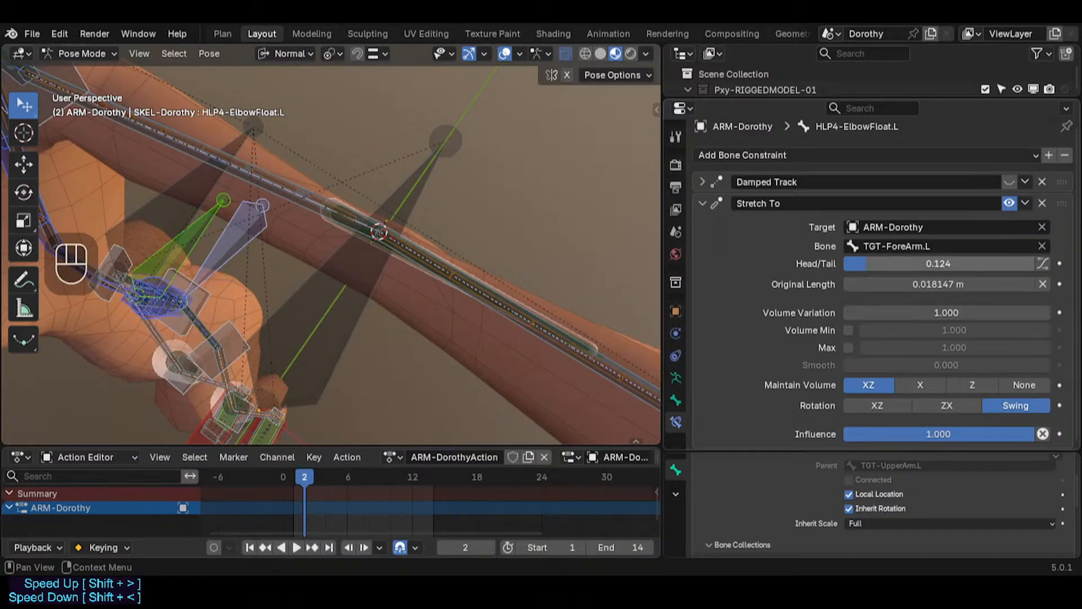
left_click_drag(939, 263, 909, 263)
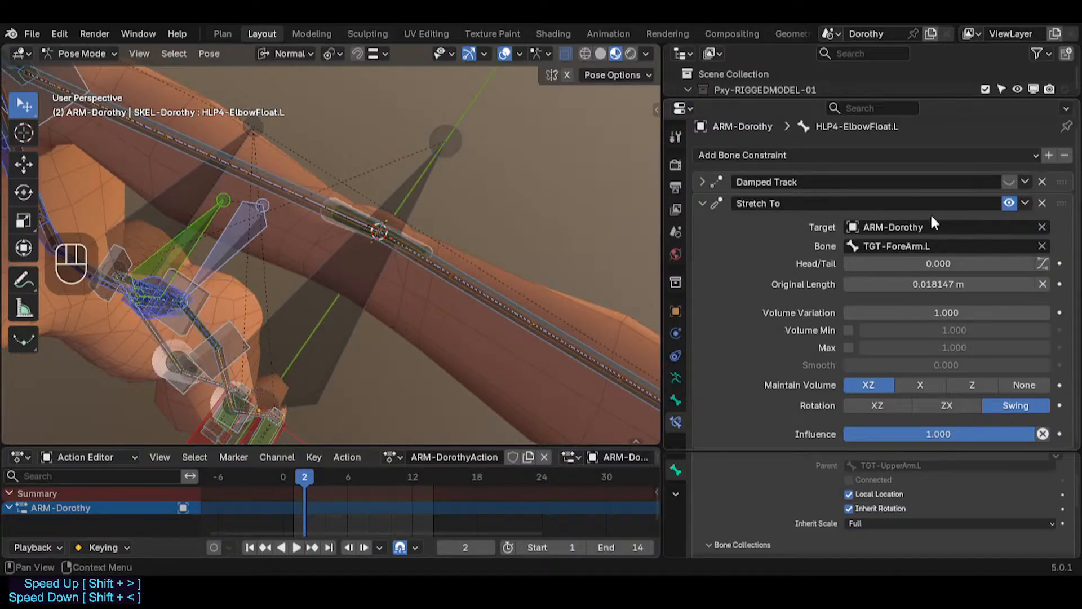
left_click(1012, 203)
left_click(1012, 203)
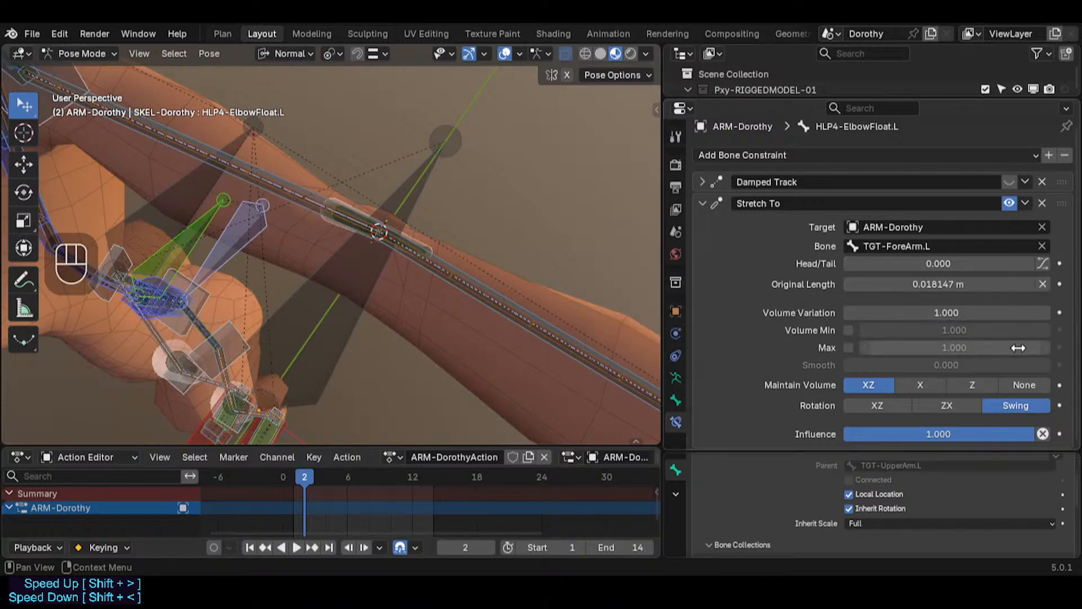
Step: Set the Stretch To's Maintain Volume to None and its Head/Tail to 0.091
left_click(1027, 385)
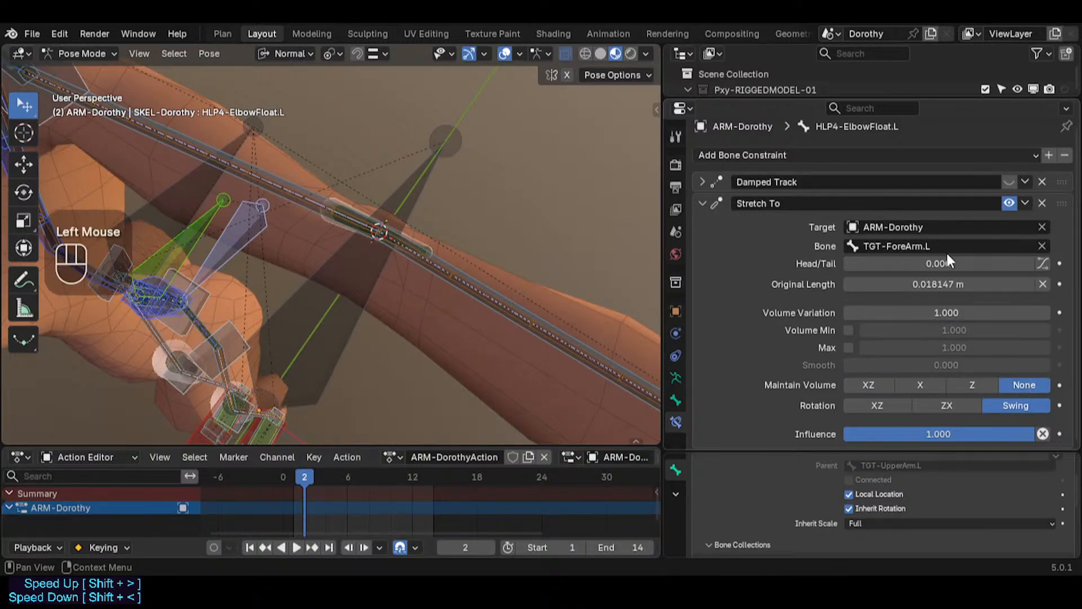
mouse_move(906, 263)
left_mouse_down()
mouse_move(934, 264)
mouse_move(906, 263)
mouse_move(924, 263)
left_mouse_up()
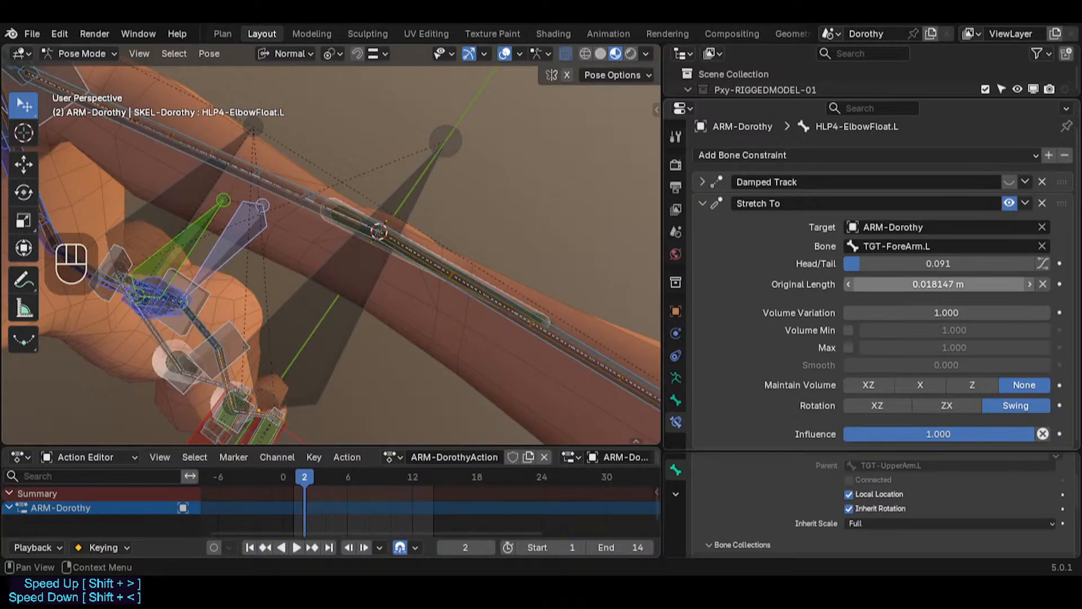
Step: Set the Stretch To's Volume Variation to 0.3 and Maintain Volume back to XZ
left_click(933, 309)
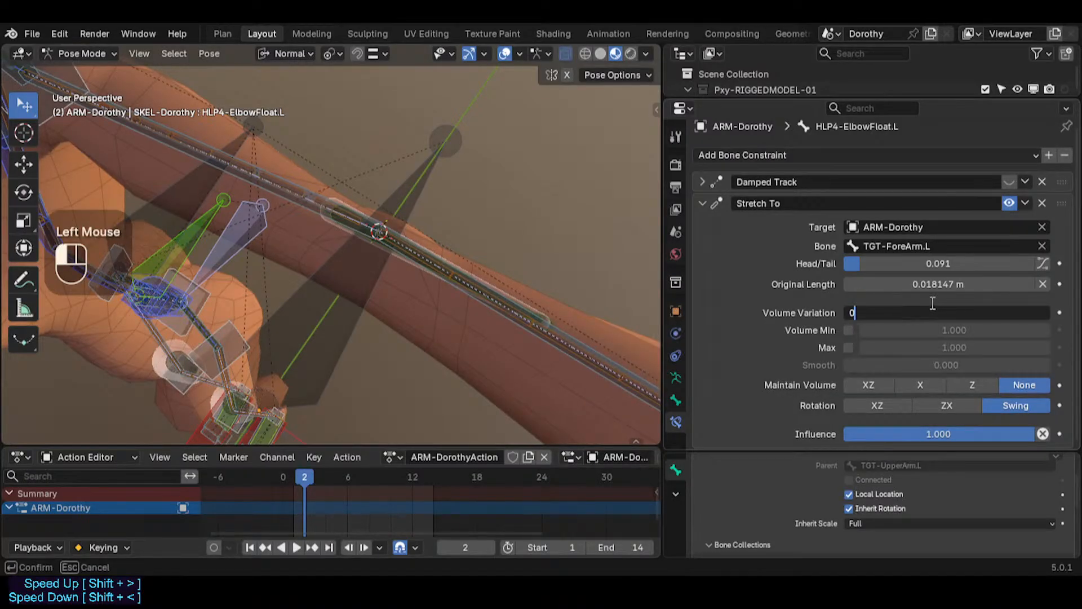
type("0.3")
key("Return")
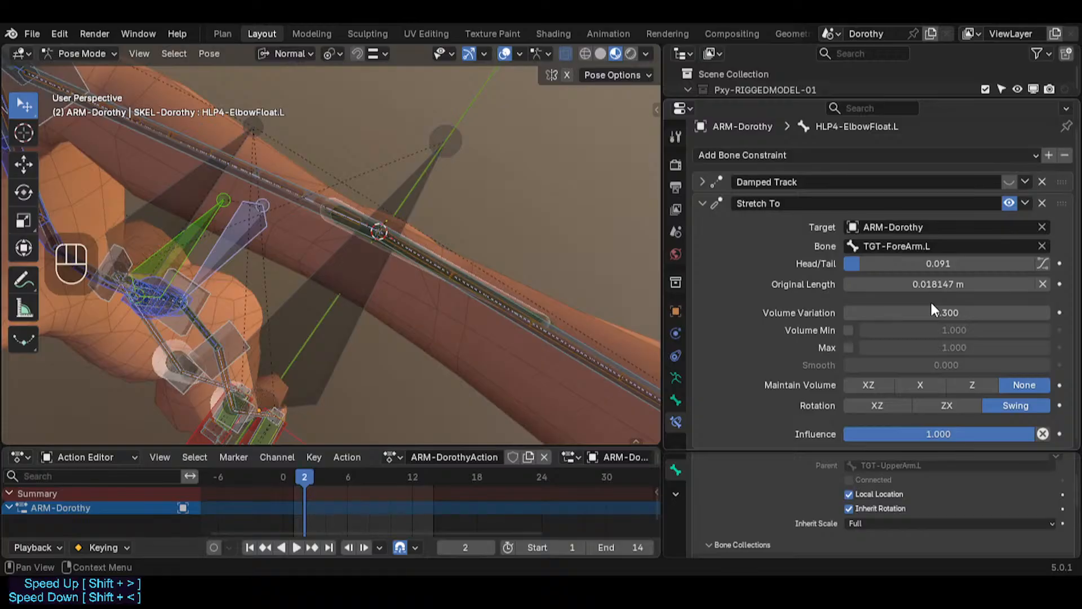
left_click(877, 388)
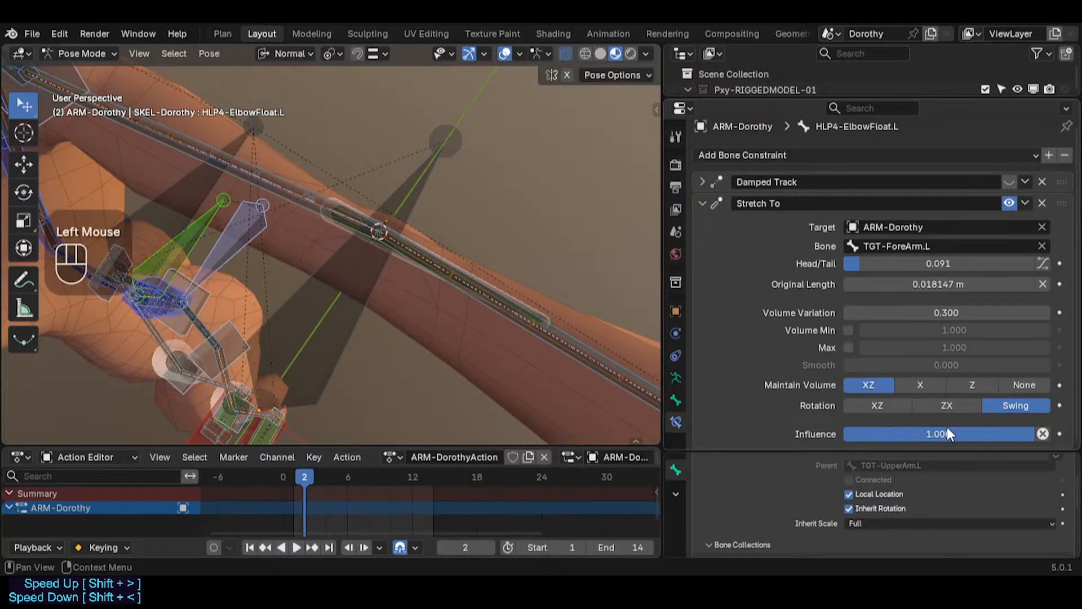
Step: Set the Stretch To constraint's Influence to 0.336
left_click_drag(954, 432, 908, 432)
scroll(549, 329, "down", 2)
middle_click_drag(549, 329, 483, 298, "shift")
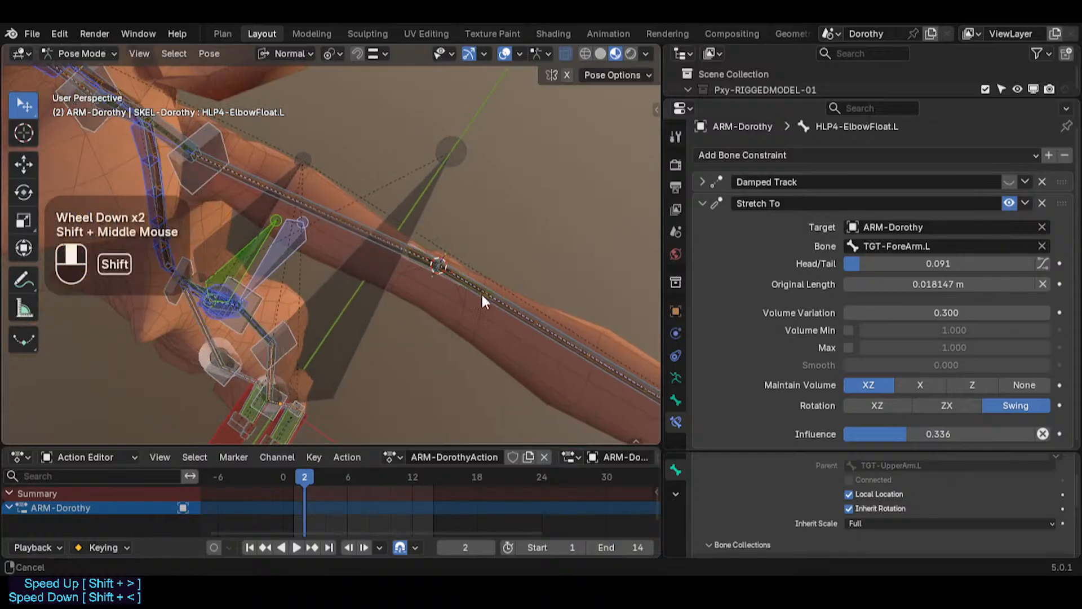
Step: Move the MTR-IK-Hand.L control to test how the stretched elbow helper follows the arm
scroll(445, 285, "down", 2)
scroll(444, 285, "down", 2)
left_click(587, 345)
key("g")
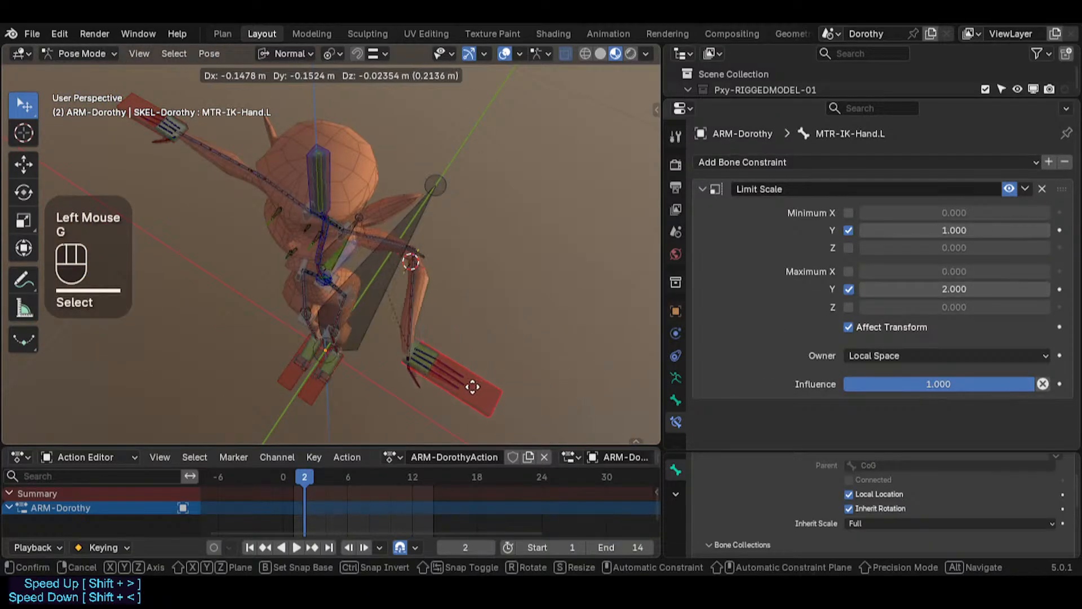
left_click(425, 381)
scroll(406, 293, "up", 2)
scroll(408, 290, "down", 1)
scroll(408, 290, "up", 1)
scroll(395, 260, "up", 1)
scroll(389, 237, "down", 1)
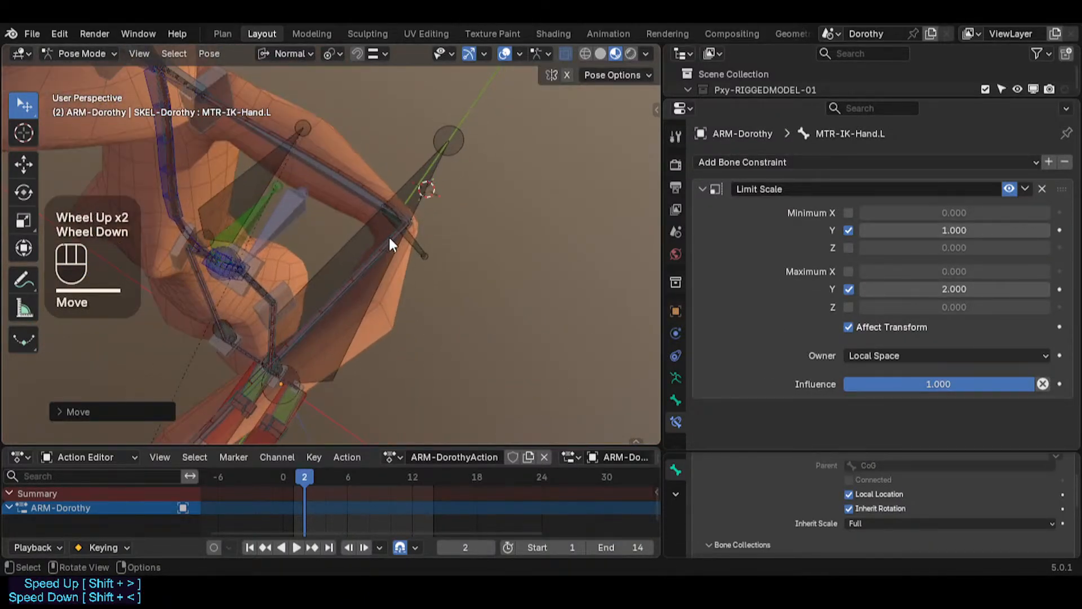
Step: Cycle through the overlapping bones at the elbow to inspect their constraints
left_click(392, 236)
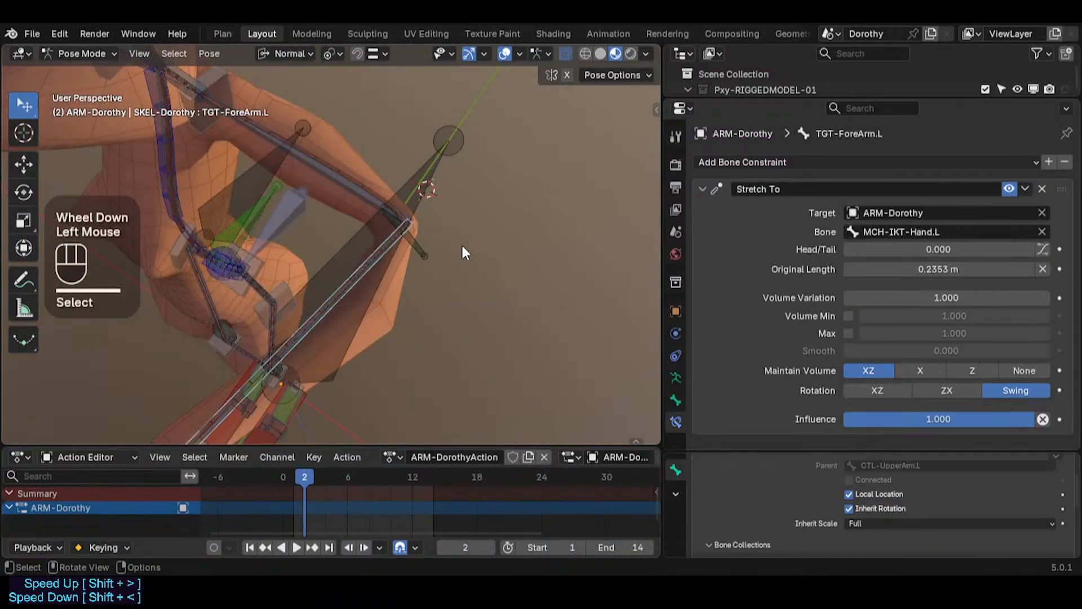
left_click(418, 254)
left_click(398, 256)
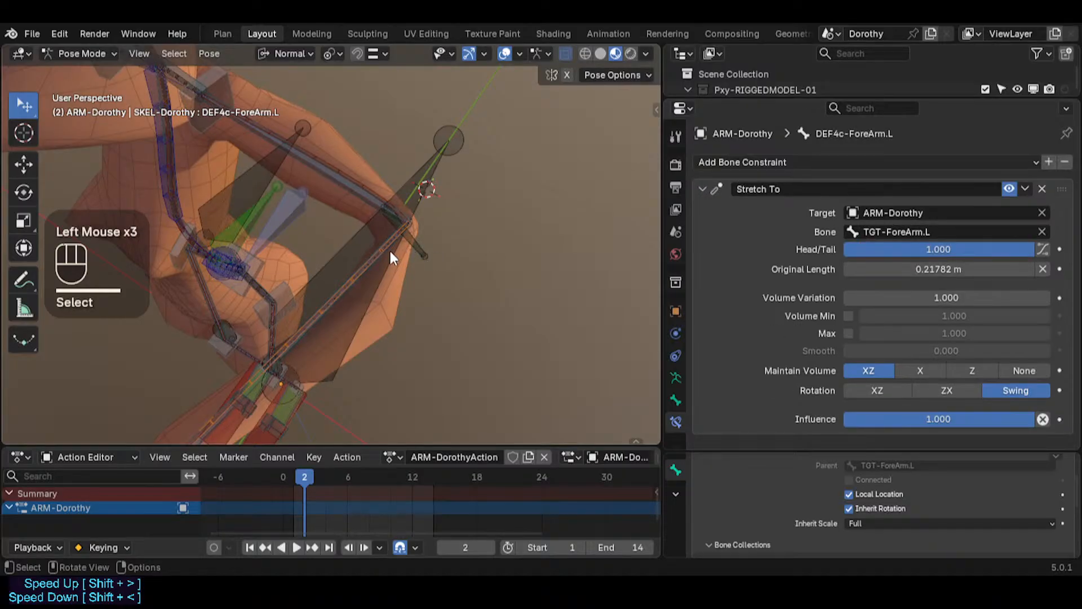
left_click(394, 255)
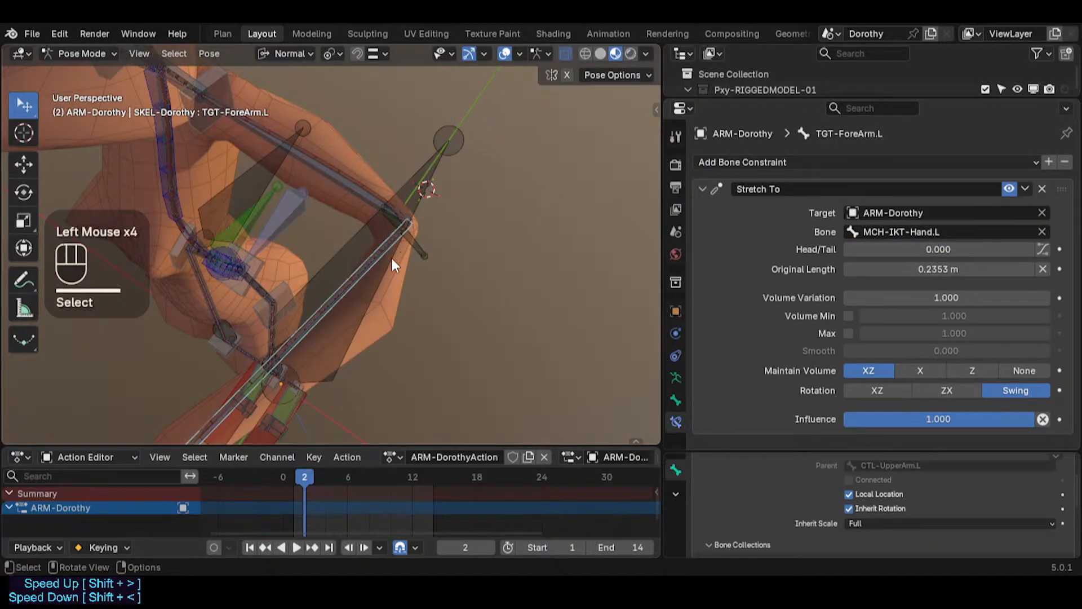
left_click(390, 259)
left_click(388, 258)
left_click(387, 255)
left_click(387, 251)
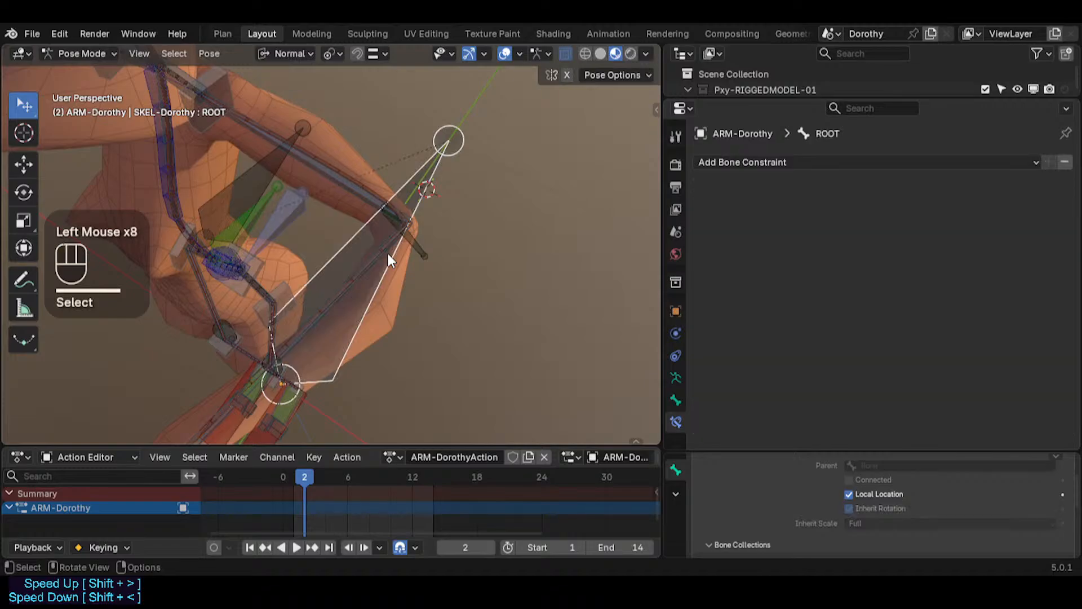
Step: Reselect HLP4-ElbowFloat.L, set its Stretch To Head/Tail to 0.079 and reset Original Length and Volume Variation to defaults
left_click(387, 254)
key("F2")
left_click(426, 246)
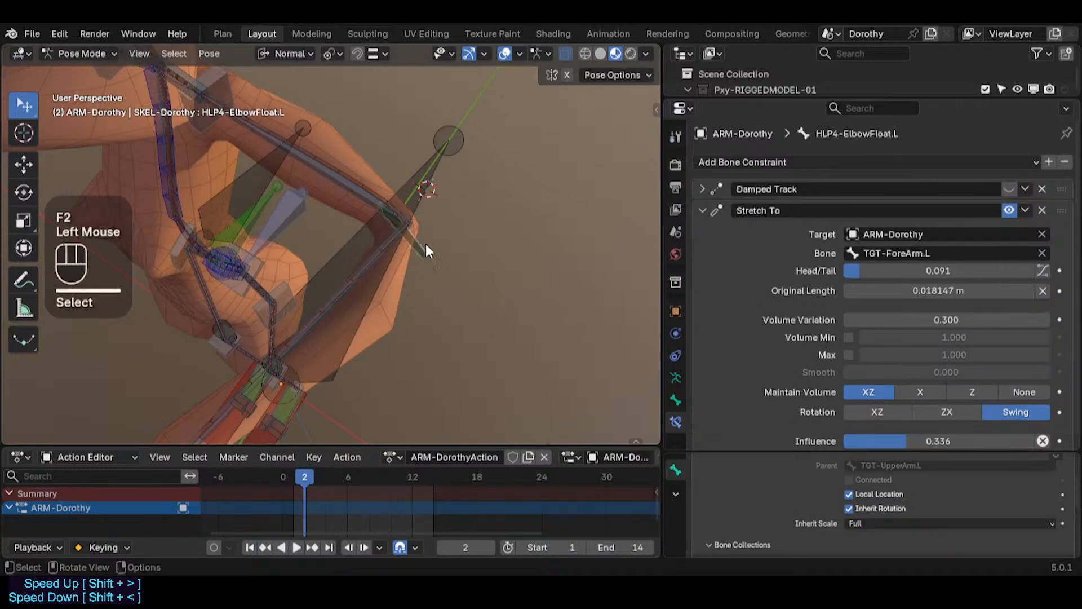
key("ctrl+v")
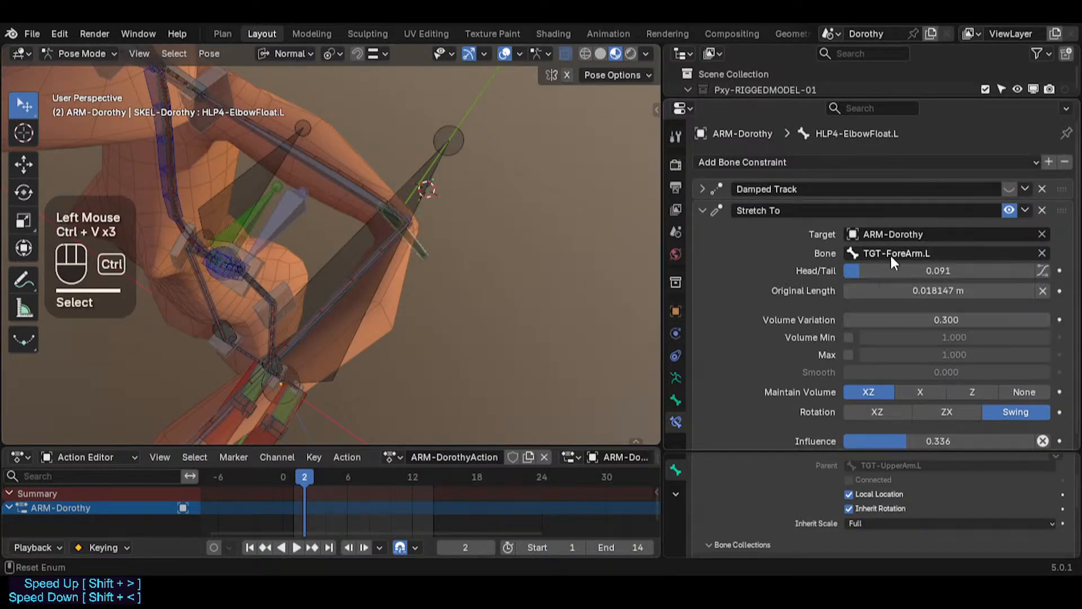
key("ctrl+v")
key("ctrl+v")
key("ctrl+v")
left_click_drag(901, 290, 936, 271)
key("BackSpace")
key("BackSpace")
key("BackSpace")
key("BackSpace")
left_click(918, 318)
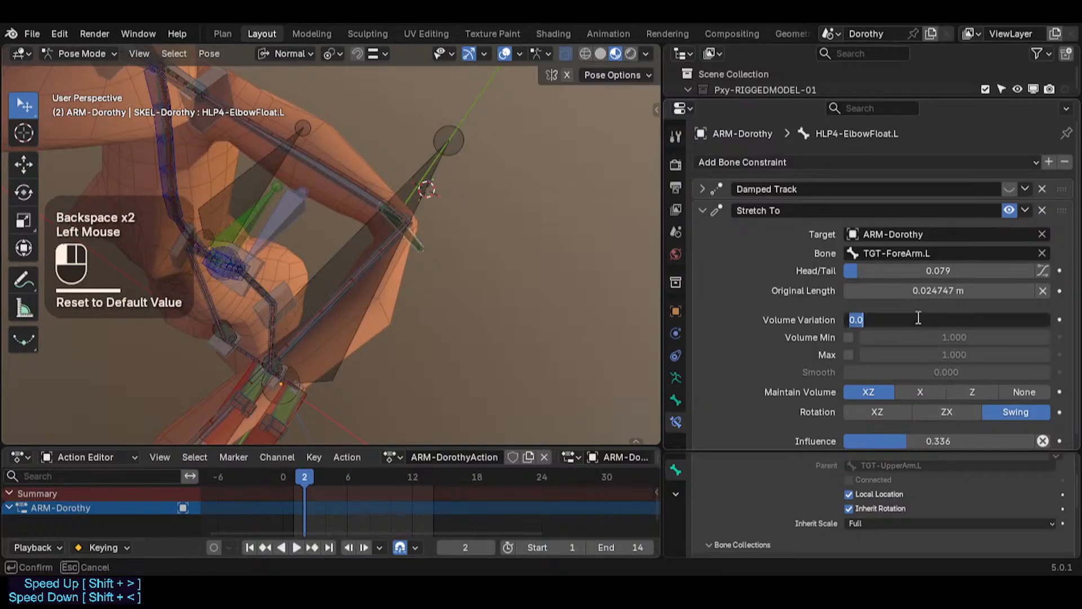
key("Escape")
scroll(915, 316, "down", 1)
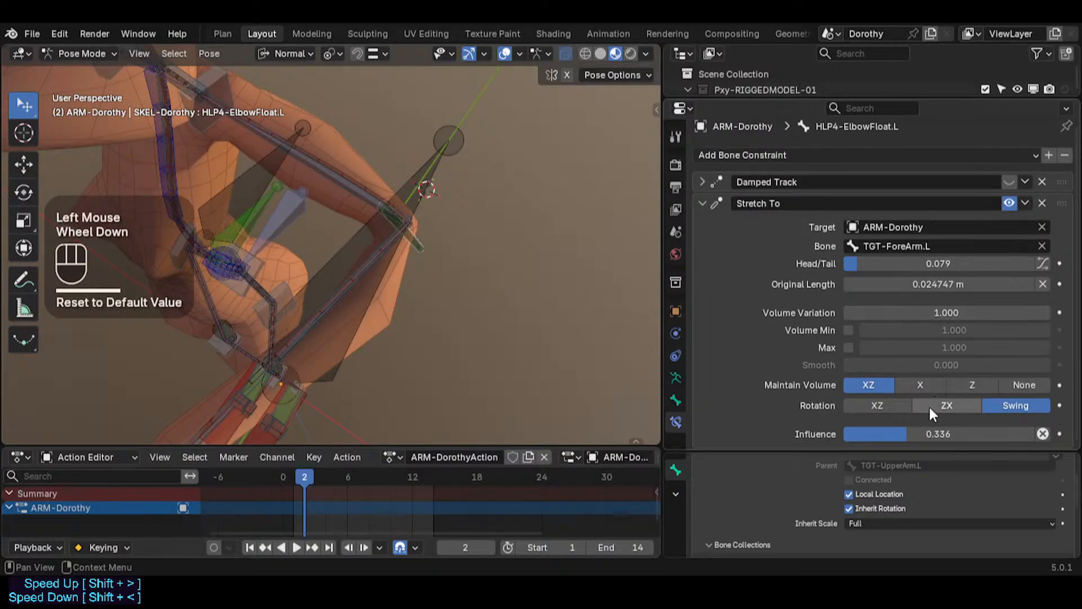
Step: Set the Stretch To constraint's Influence to 1.000 and reset its Original Length to default
left_click_drag(930, 434, 1035, 433)
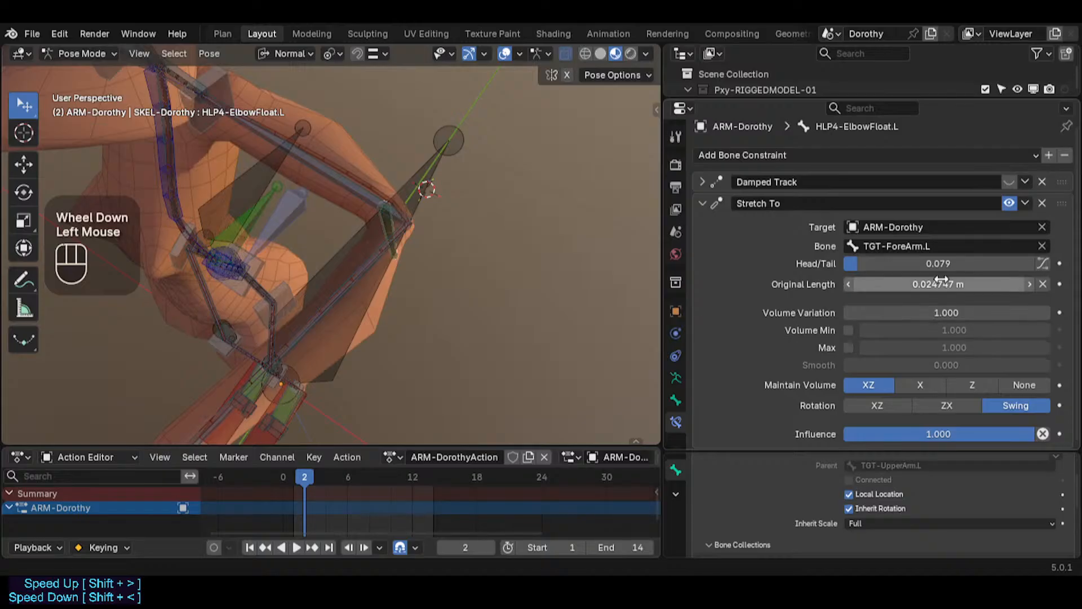
key("BackSpace")
key("BackSpace")
key("BackSpace")
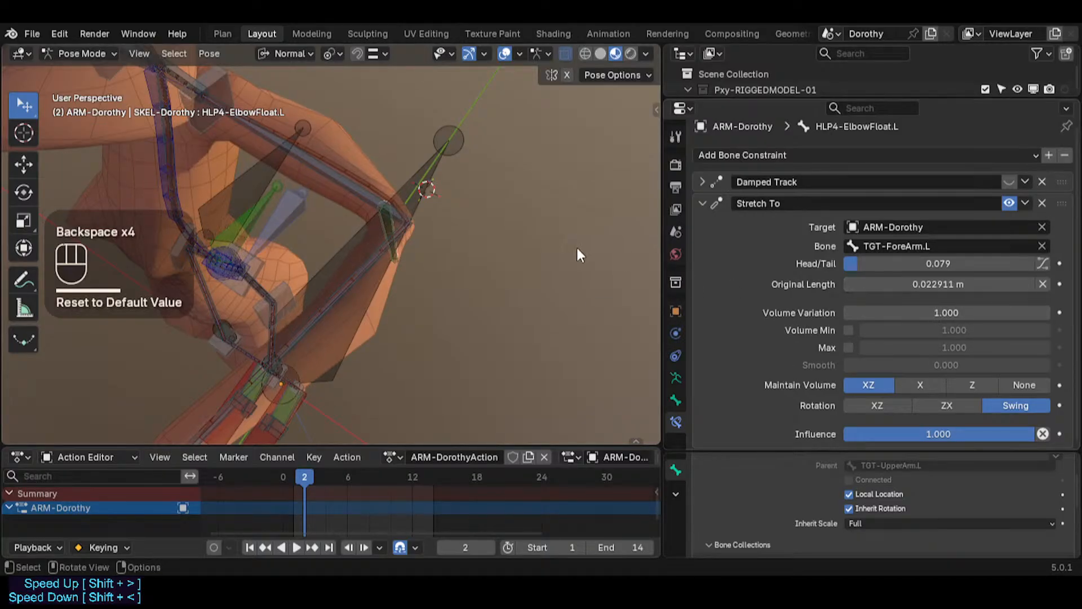
Step: Clear pose transforms on all bones and reset the helper's Stretch To Original Length at rest pose
key("a")
key("alt+q")
key("alt+q")
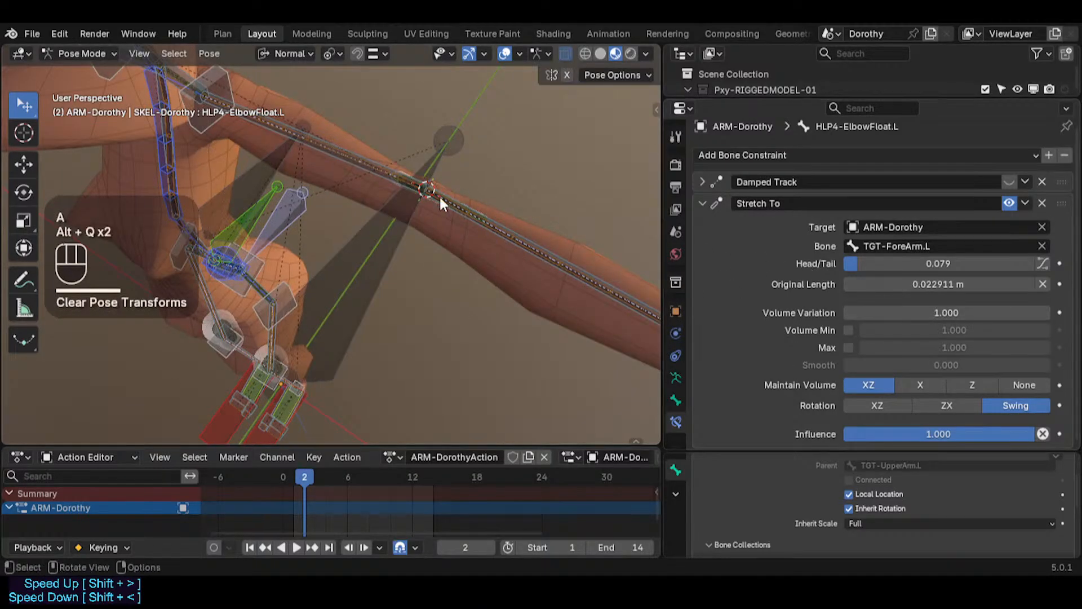
key("BackSpace")
key("BackSpace")
key("BackSpace")
key("BackSpace")
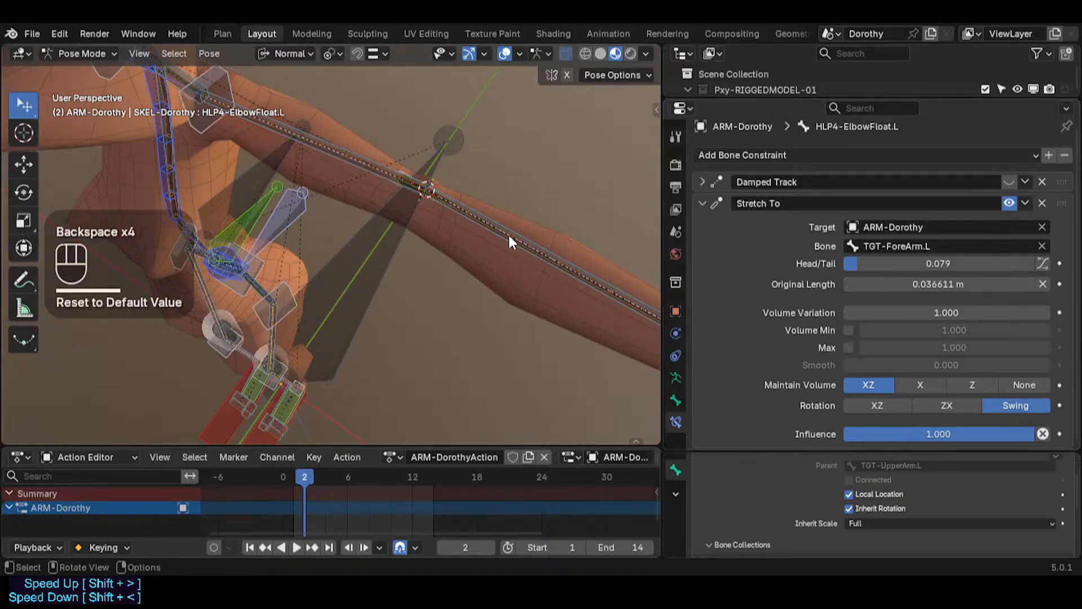
Step: Move the MTR-IK-Hand.L control to bend the arm and test how the elbow helper follows
middle_click_drag(509, 232, 444, 261, "shift")
scroll(382, 193, "up", 3)
scroll(389, 212, "down", 5)
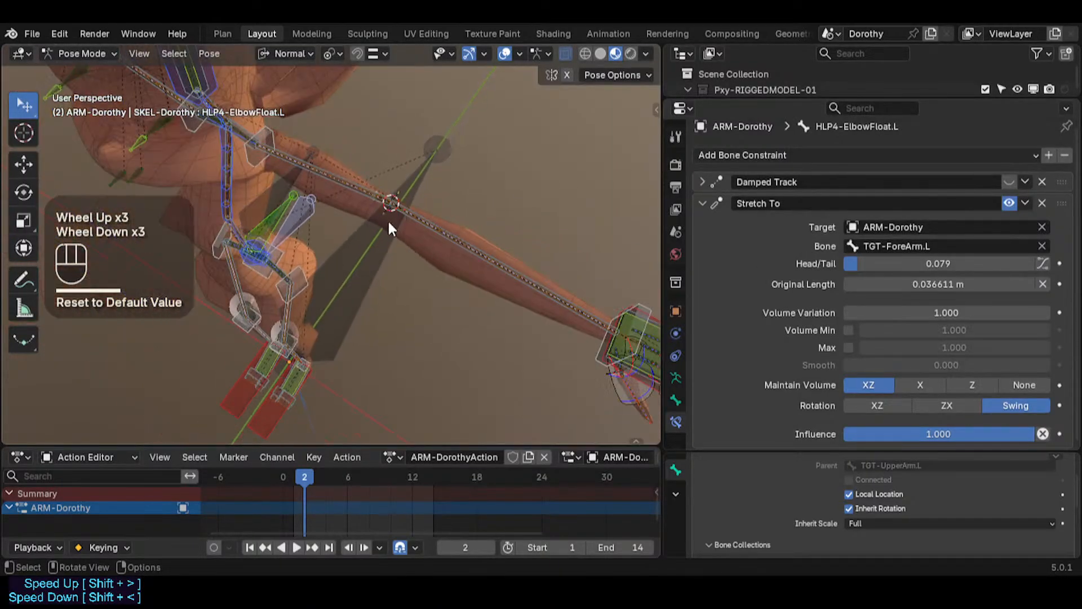
left_click(614, 326)
key("g")
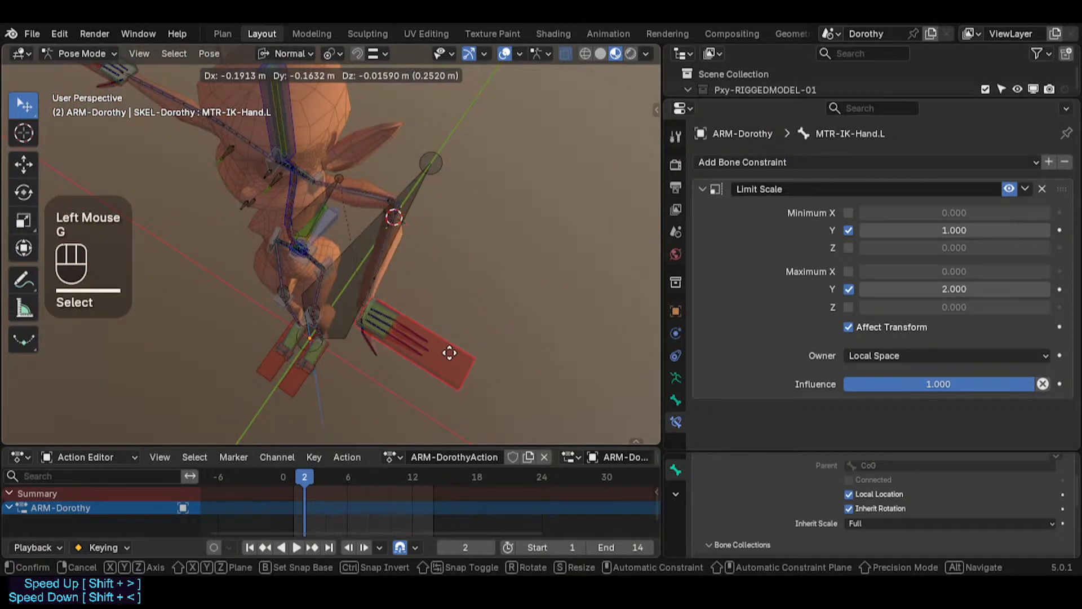
left_click(434, 354)
scroll(410, 279, "up", 3)
key("g")
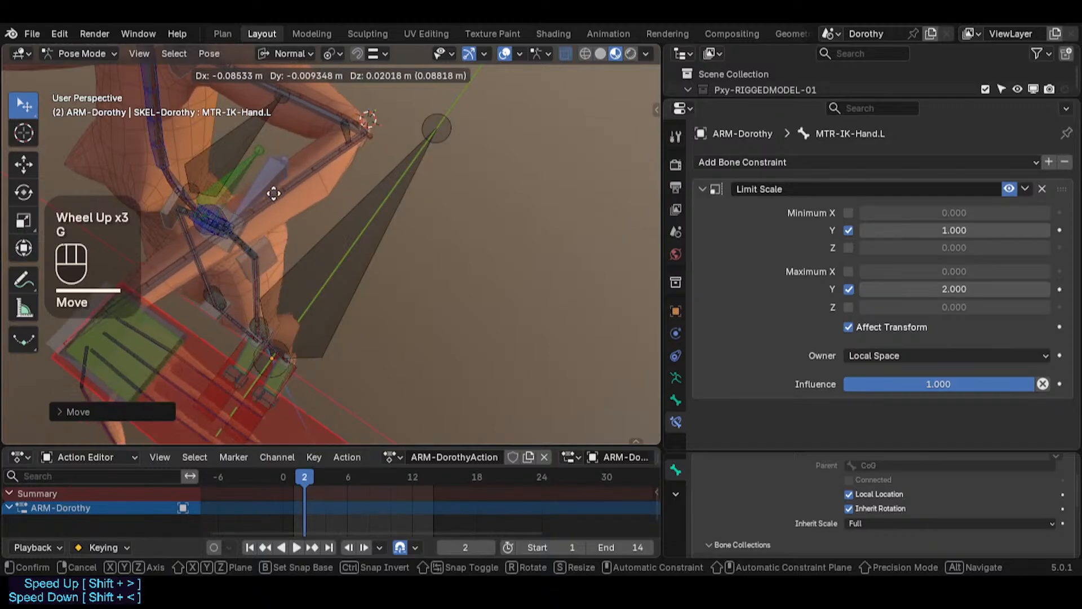
left_click(286, 178)
middle_click_drag(287, 178, 354, 255)
scroll(354, 254, "down", 2)
key("g")
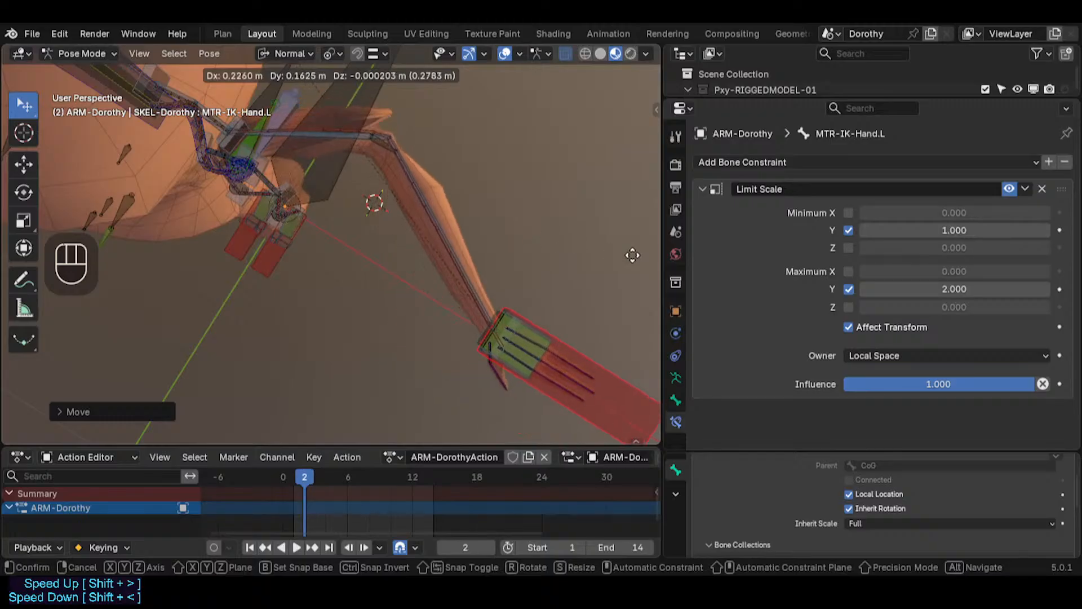
left_click(534, 268)
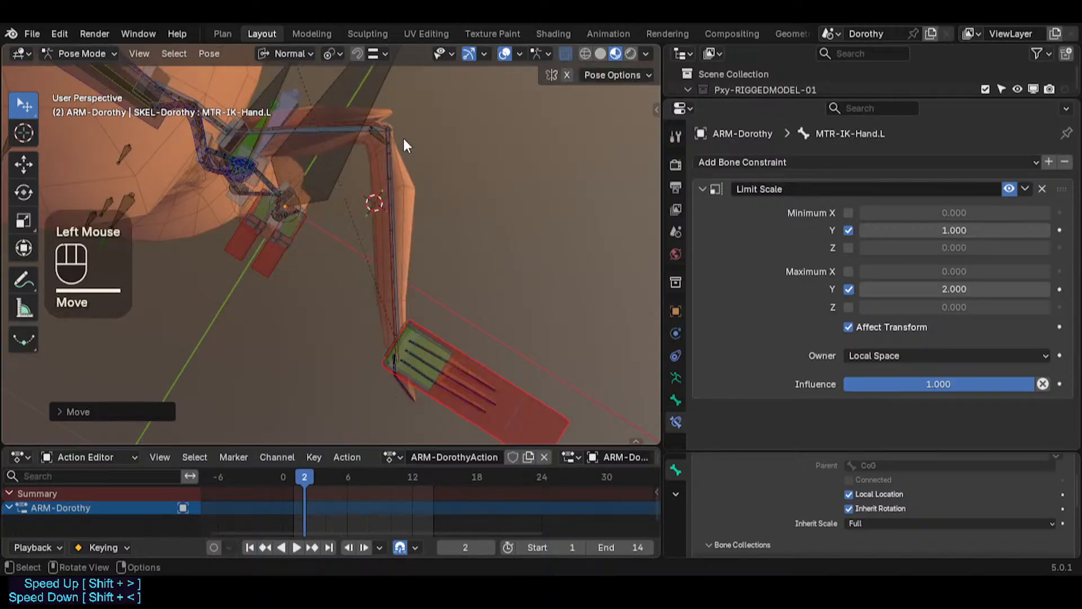
Step: Select HLP4-ElbowFloat.L and set its Stretch To Head/Tail to 0.187
double_click(377, 142)
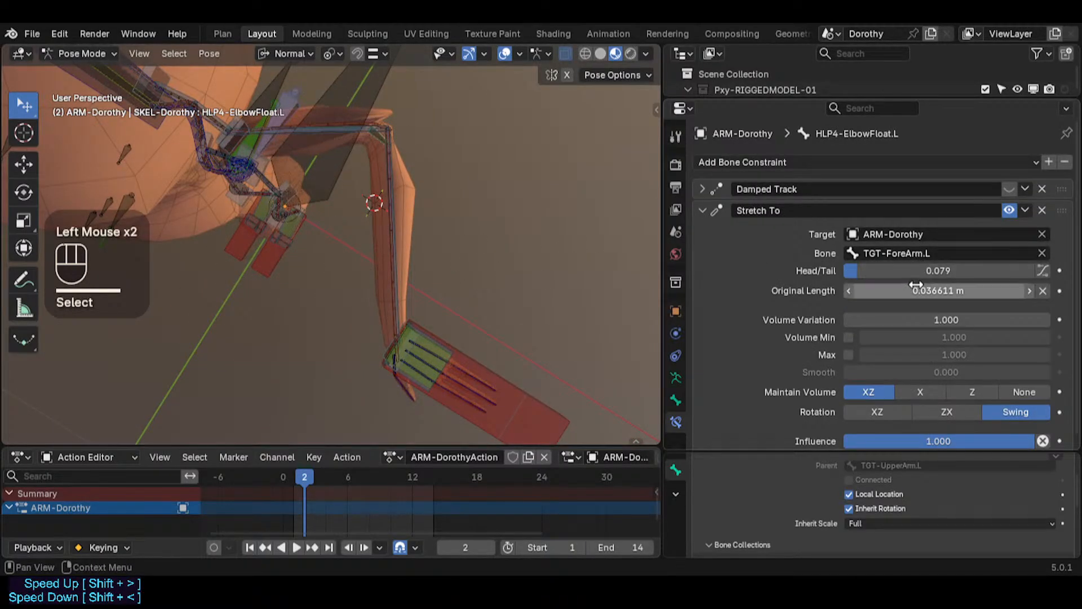
left_click_drag(912, 271, 934, 271)
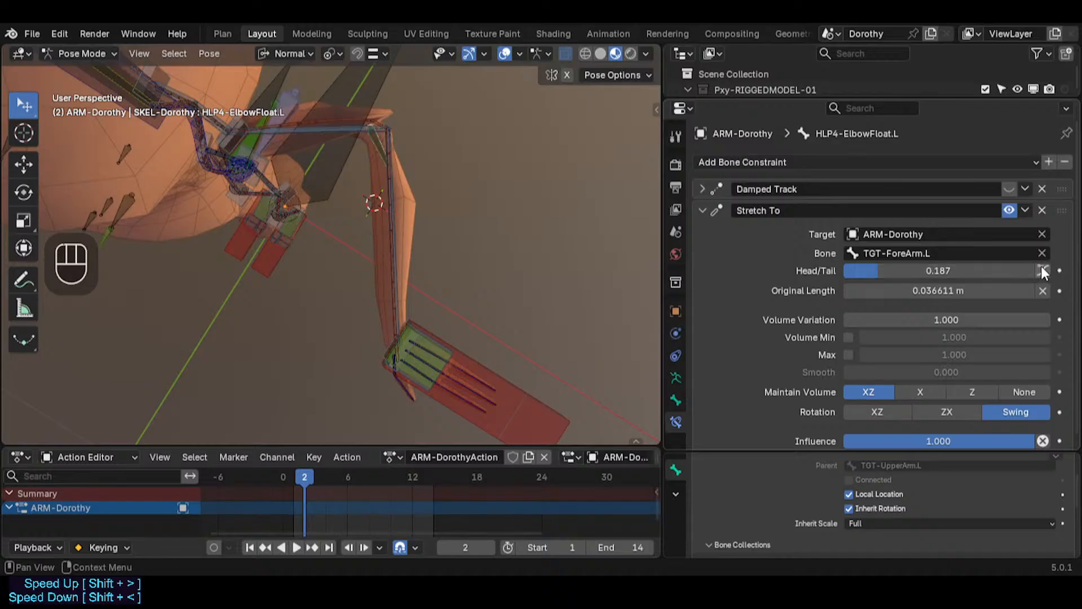
left_click(1042, 270)
left_click(1042, 269)
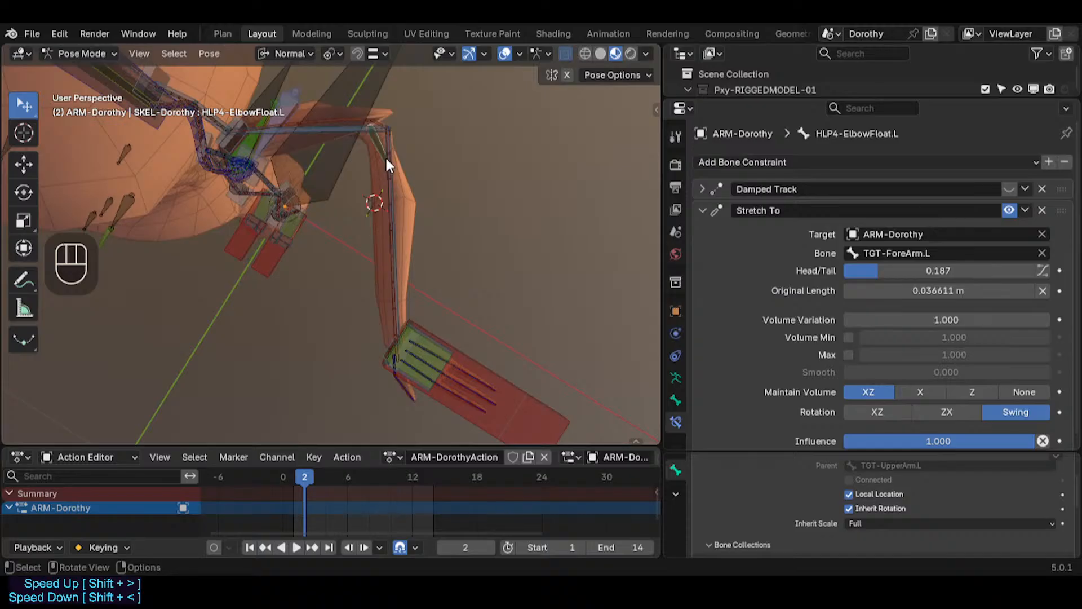
Step: Select and inspect the forearm, upper arm, shoulder and target bones around the bent elbow
scroll(384, 156, "up", 5)
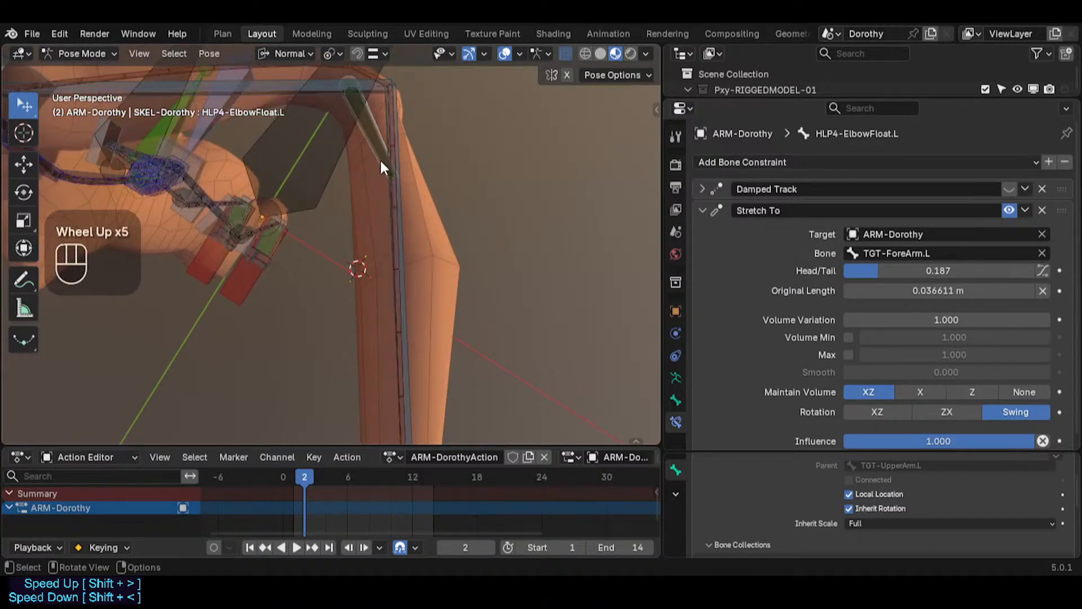
double_click(395, 141)
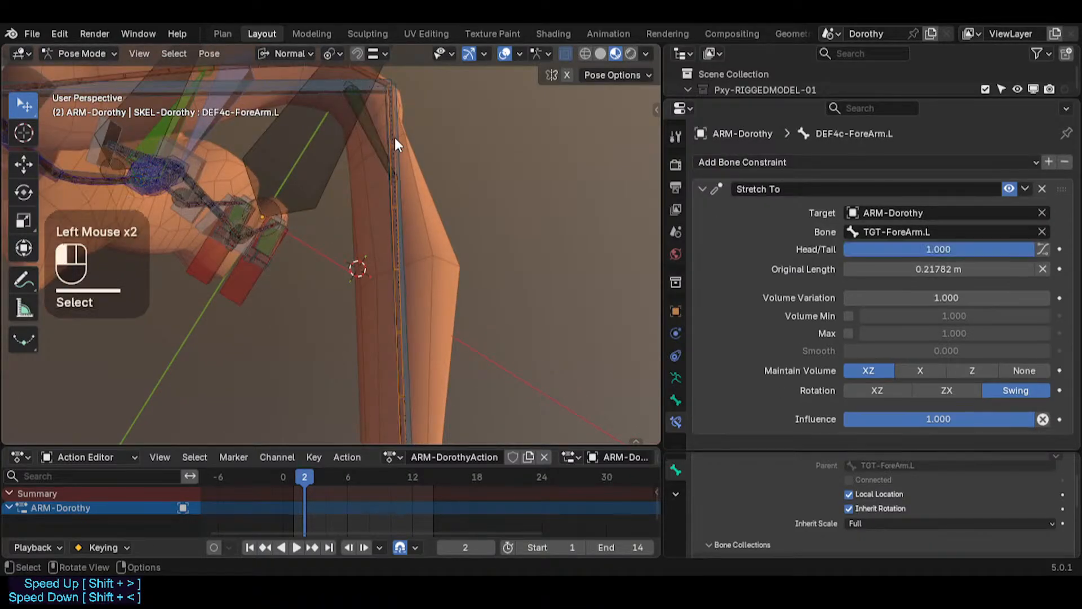
middle_click_drag(335, 80, 320, 121, "shift")
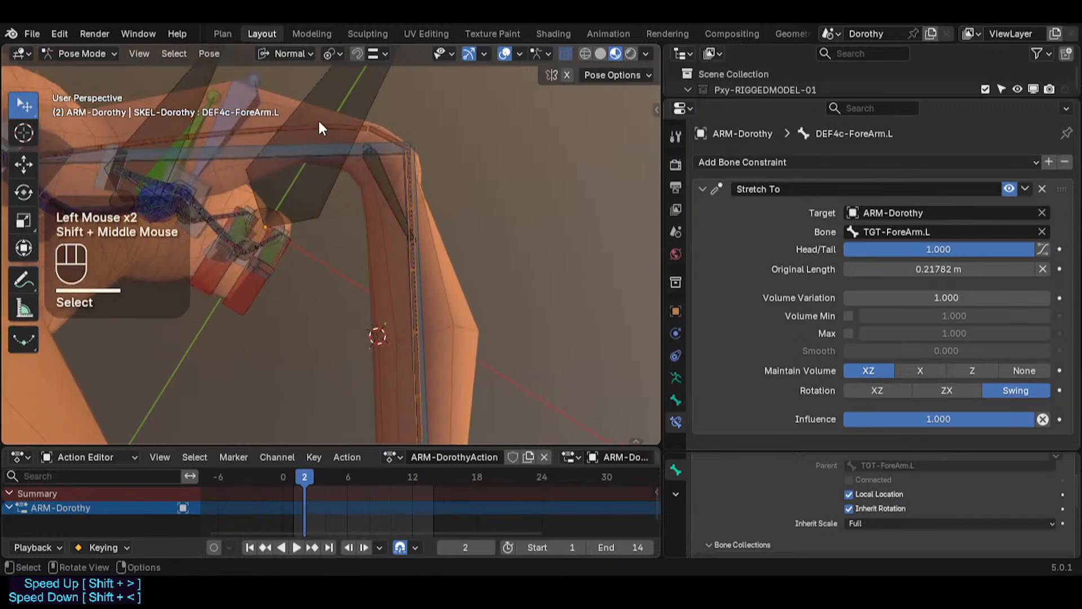
scroll(411, 194, "down", 1)
middle_click_drag(438, 337, 414, 322, "shift")
scroll(386, 150, "down", 2)
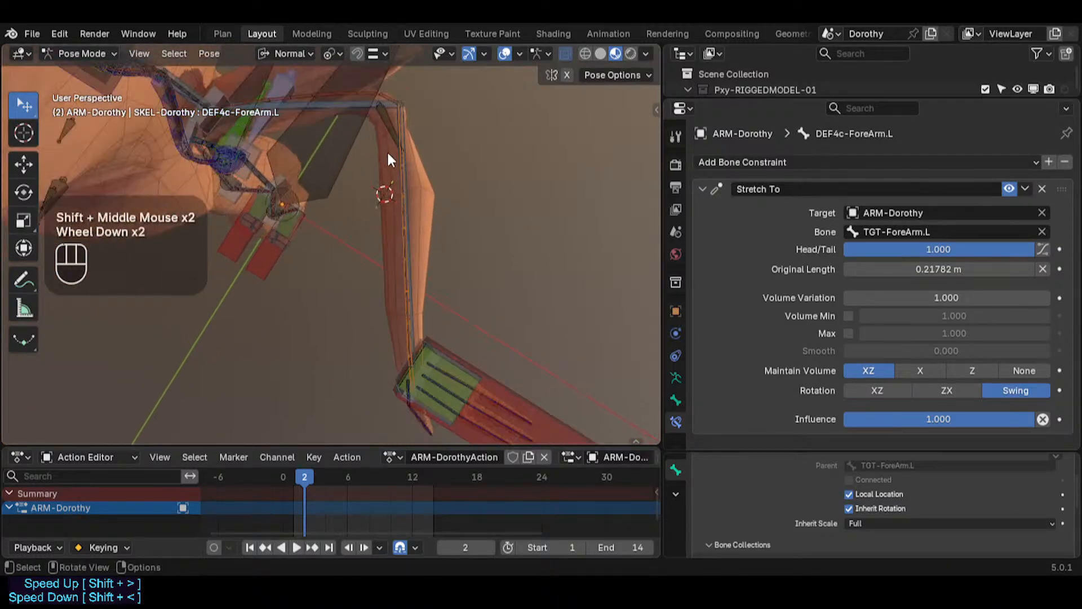
middle_click_drag(386, 150, 331, 175, "shift")
scroll(383, 167, "up", 2)
left_click(371, 148)
scroll(364, 186, "down", 2)
scroll(364, 186, "down", 2)
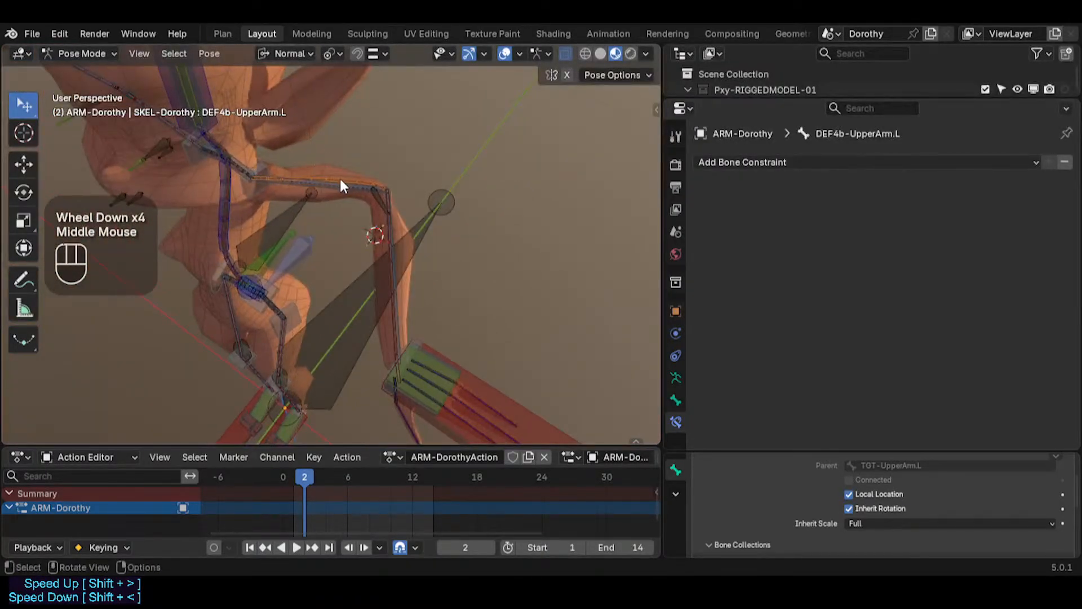
scroll(341, 186, "up", 2)
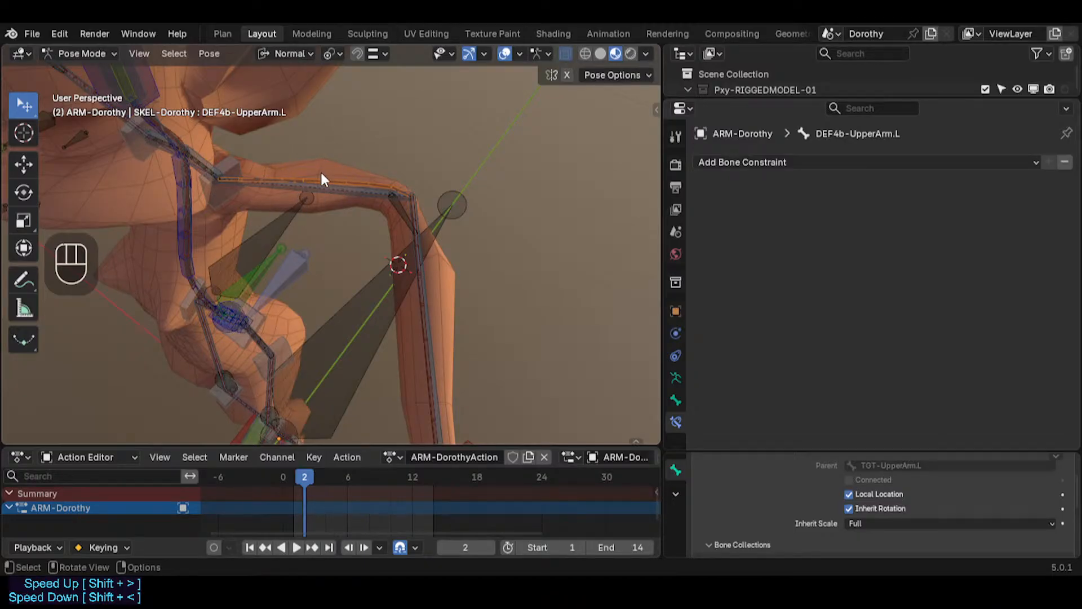
left_click(426, 326)
left_click(425, 326)
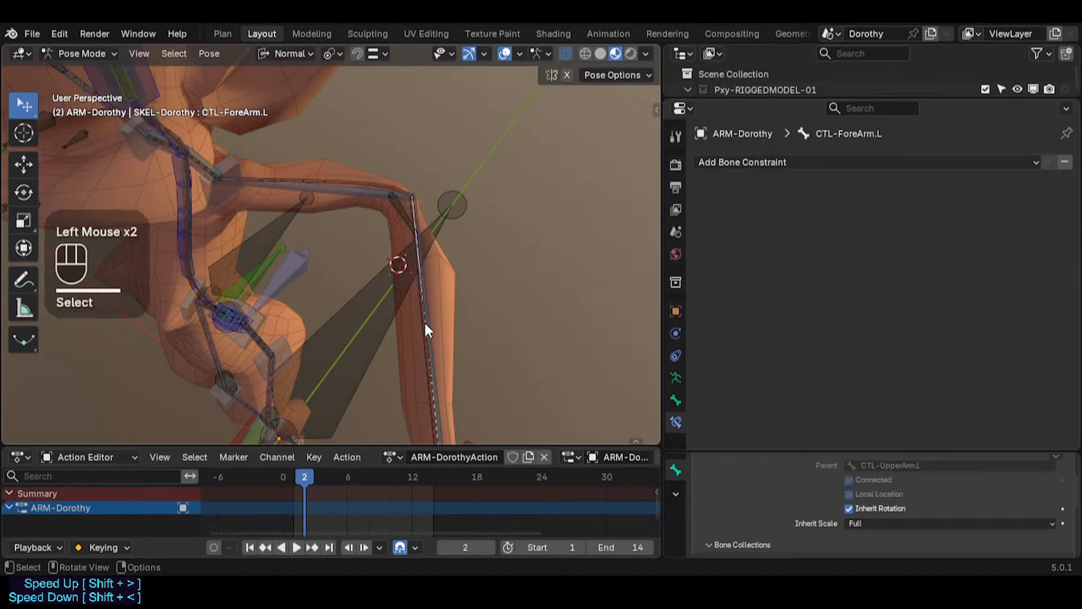
left_click(426, 326)
left_click(425, 325)
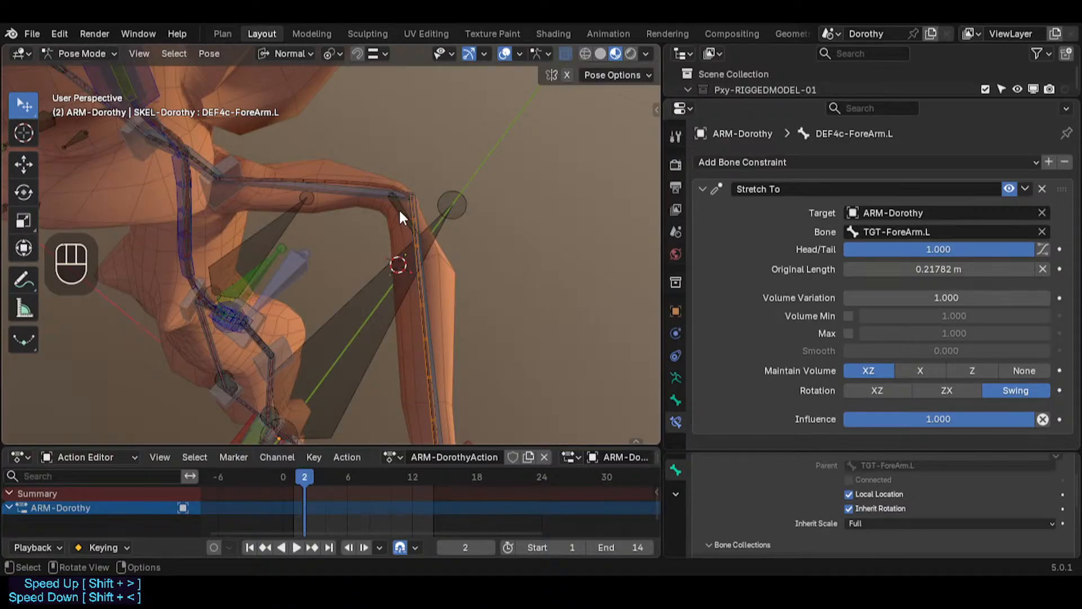
left_click(231, 169)
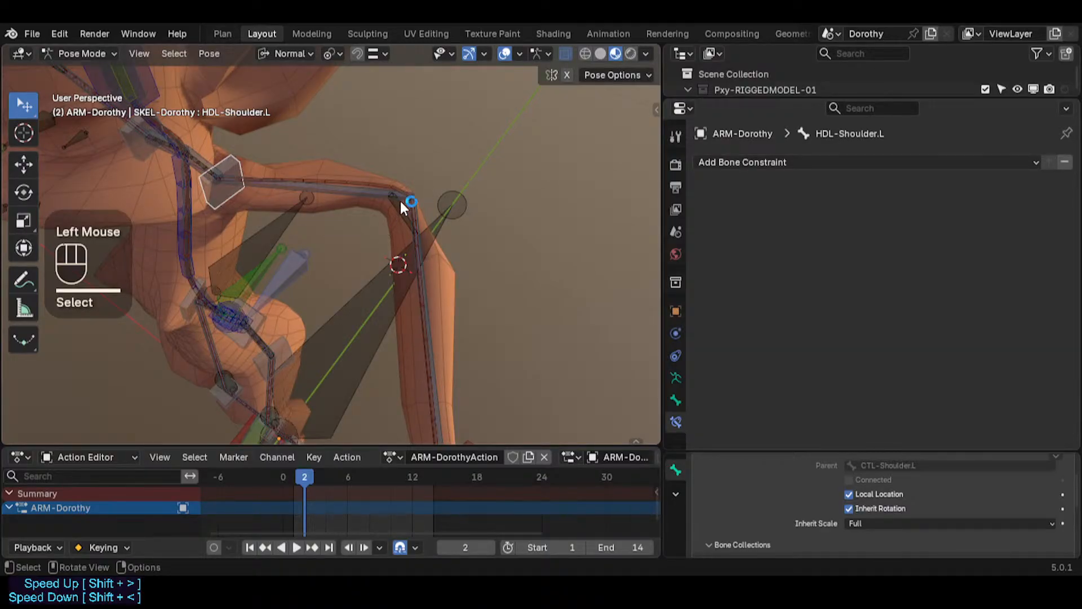
middle_click_drag(418, 206, 424, 160, "shift")
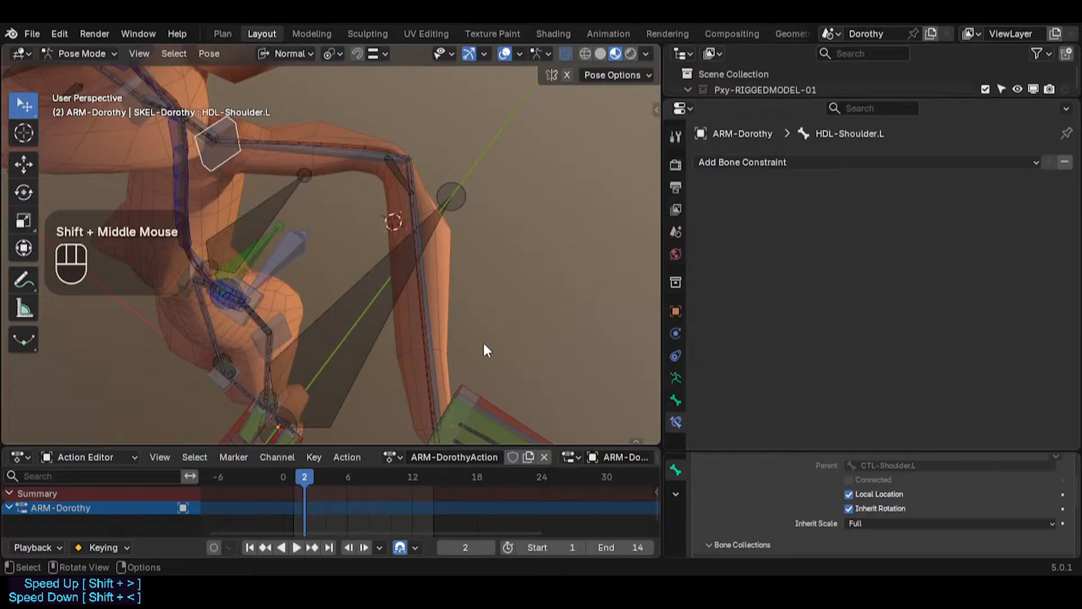
middle_click_drag(484, 345, 472, 328, "shift")
left_click(430, 280)
middle_click_drag(430, 281, 356, 144)
left_click(356, 144)
left_click(356, 144)
left_click(348, 143)
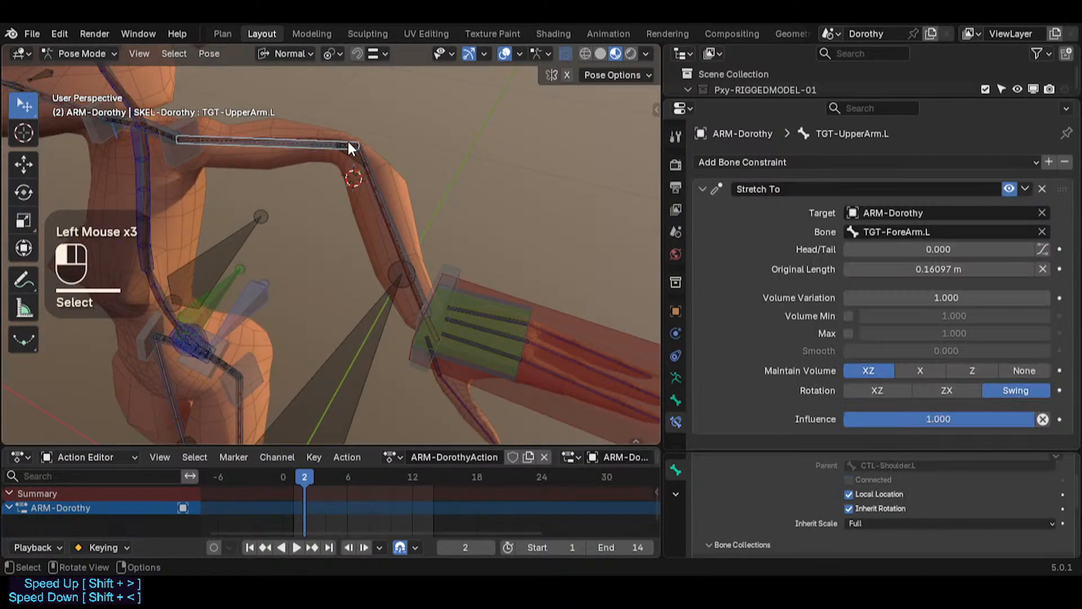
left_click(348, 144)
left_click(289, 136)
left_click(290, 137)
left_click(292, 137)
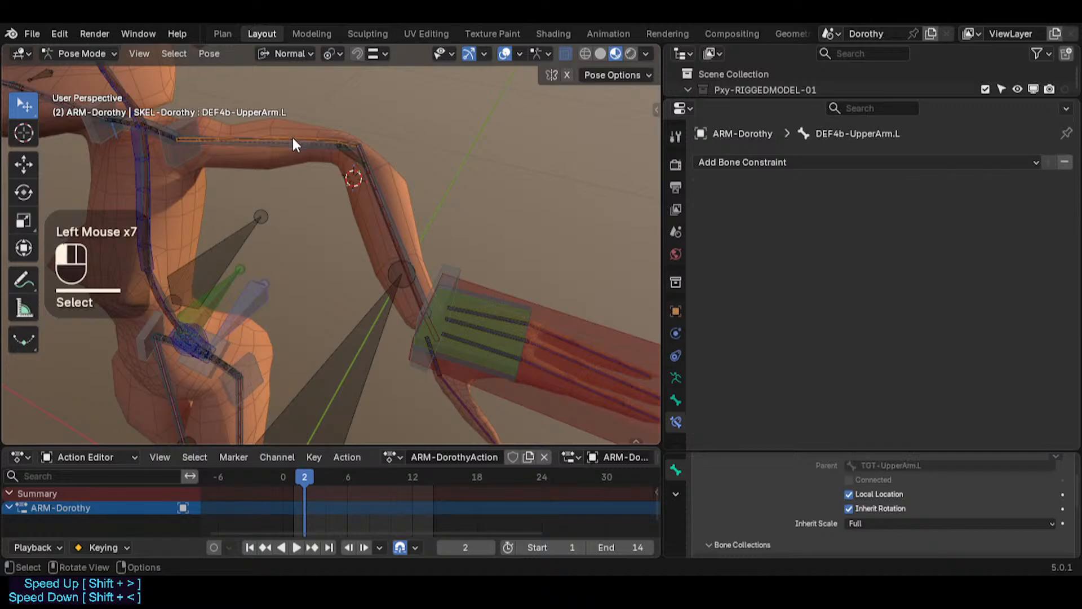
Step: Inspect the Bendy Bones handle settings of DEF4b-UpperArm.L and compare with the HLP4-ElbowFloat.L helper
left_click(675, 401)
scroll(789, 372, "down", 8)
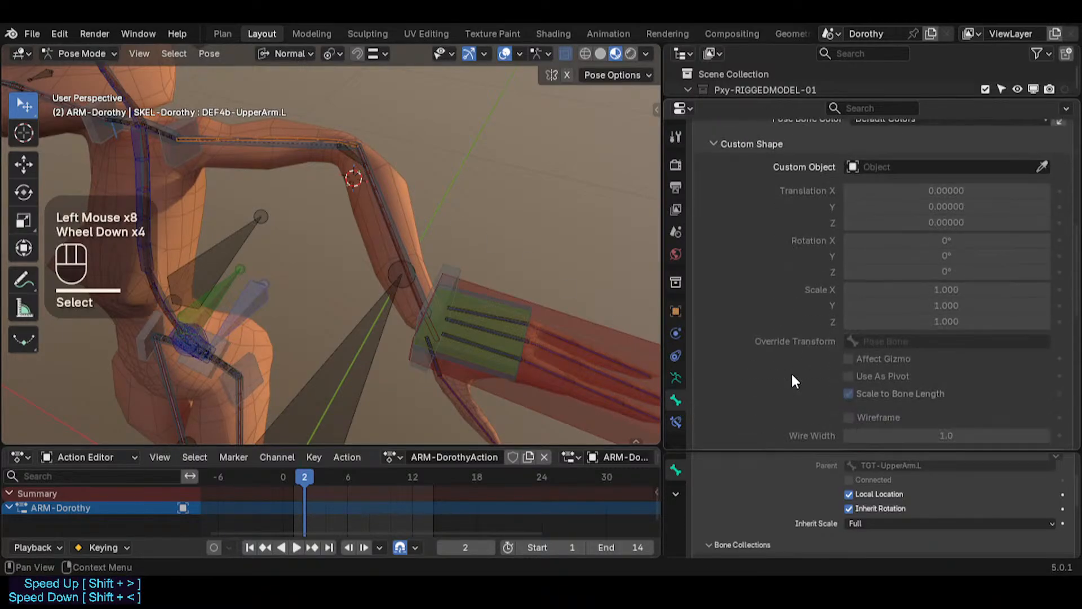
scroll(821, 366, "down", 4)
scroll(789, 378, "up", 3)
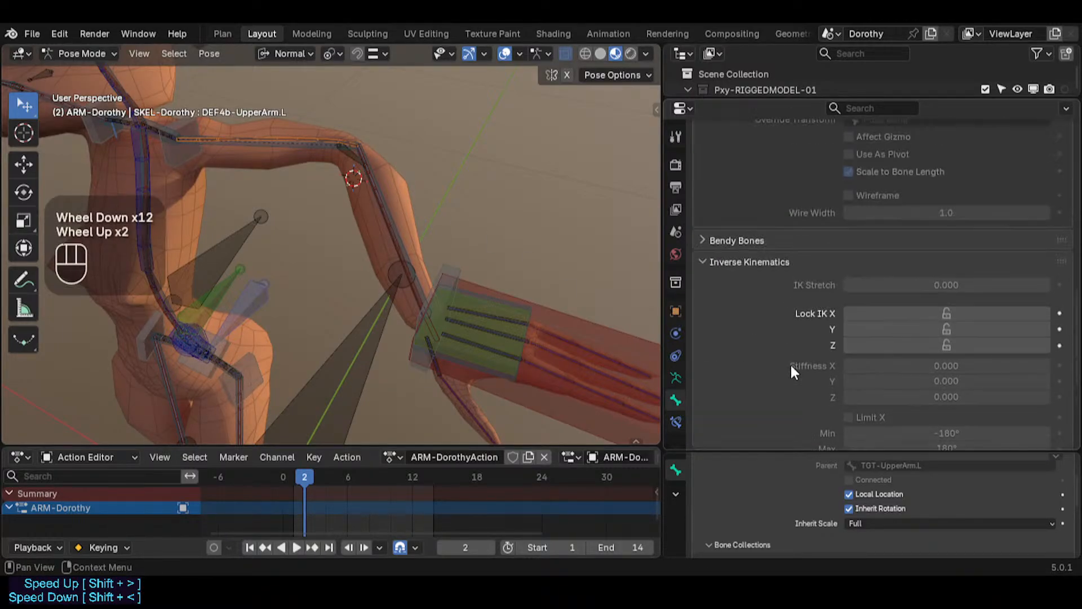
left_click(728, 305)
scroll(848, 383, "down", 6)
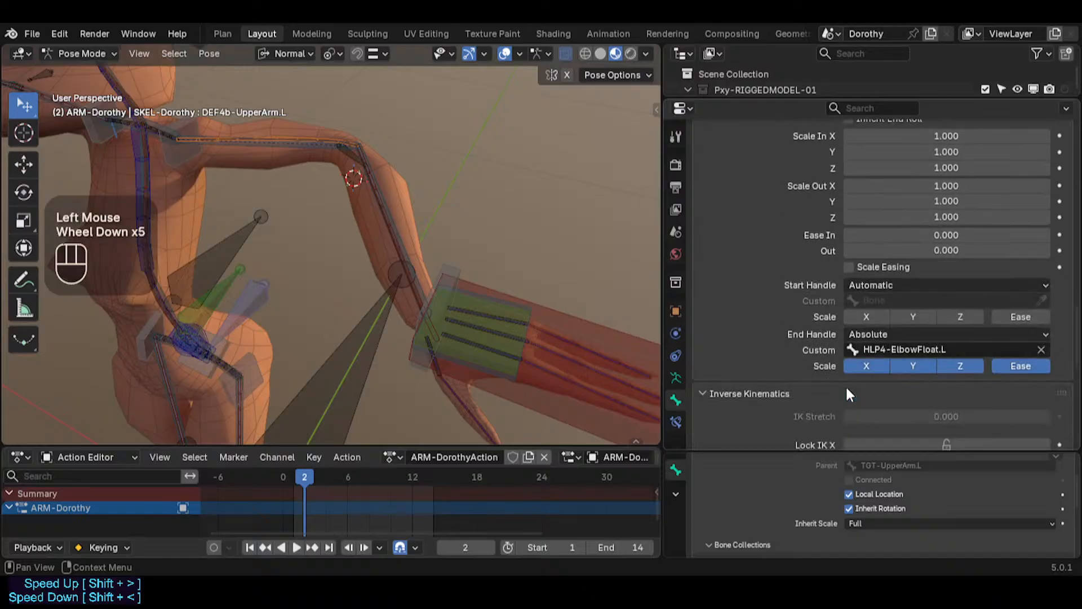
scroll(874, 307, "up", 2)
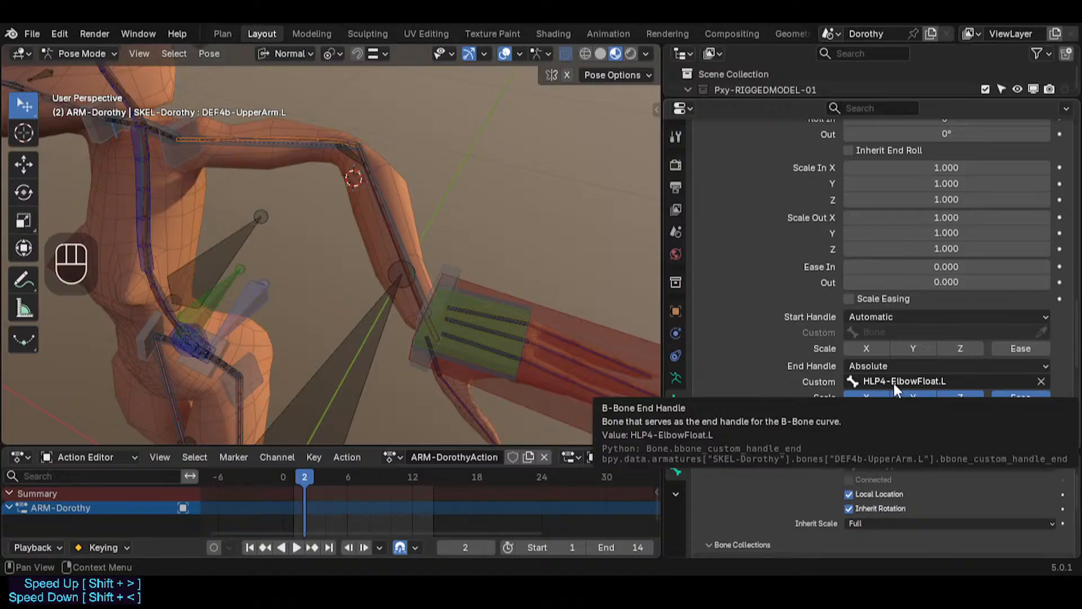
left_click(348, 157)
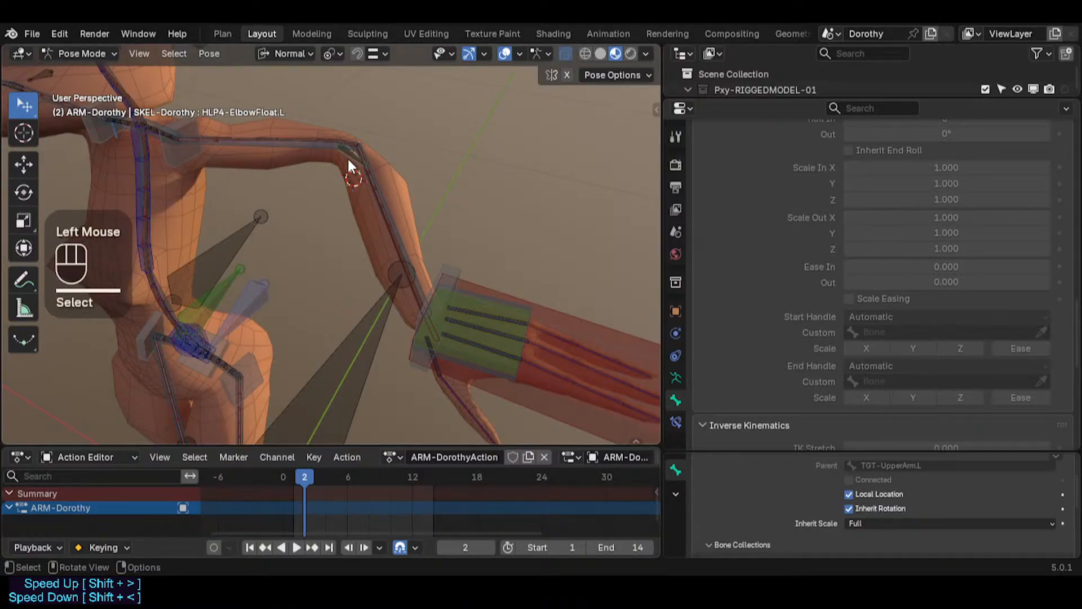
middle_click_drag(347, 157, 332, 184)
scroll(351, 151, "up", 4)
middle_click_drag(351, 145, 348, 265, "shift")
scroll(345, 256, "up", 3)
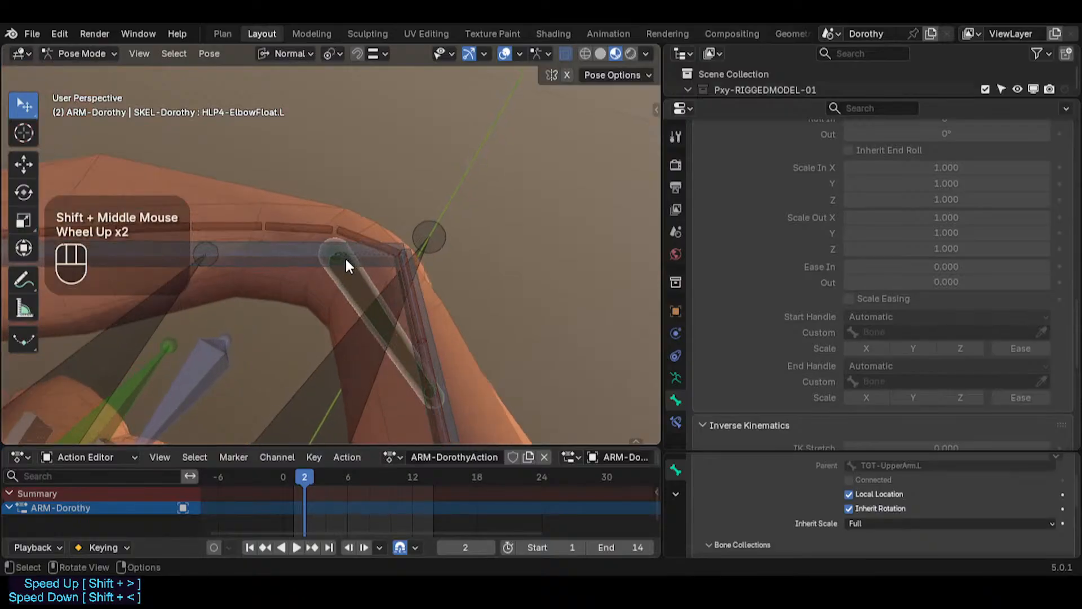
left_click(363, 230)
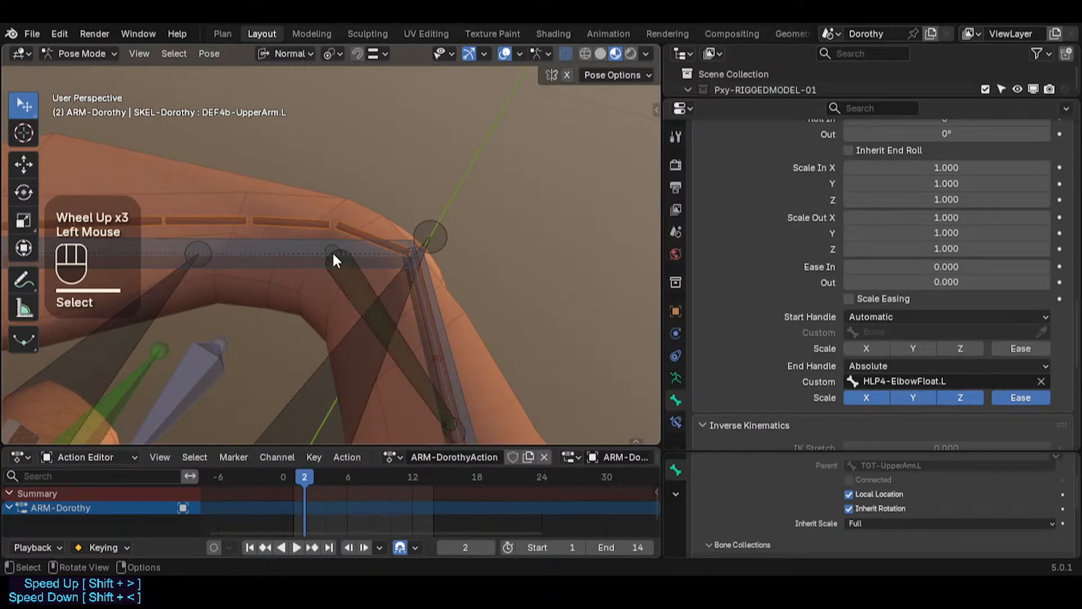
Step: Clear pose transforms on all bones to return the rig to rest pose
scroll(312, 239, "down", 2)
key("a")
key("alt+q")
key("alt+q")
middle_click_drag(312, 249, 409, 218, "shift")
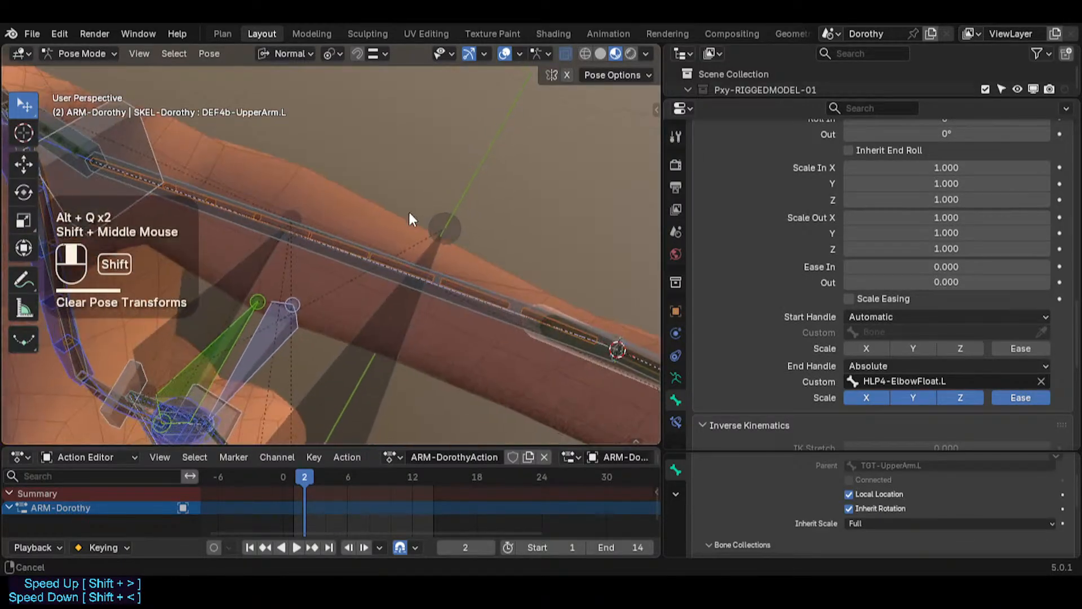
Step: Reset the Stretch To Original Length on TGT-UpperArm.L and TGT-ForeArm.L to their defaults
left_click(385, 274)
left_click(675, 421)
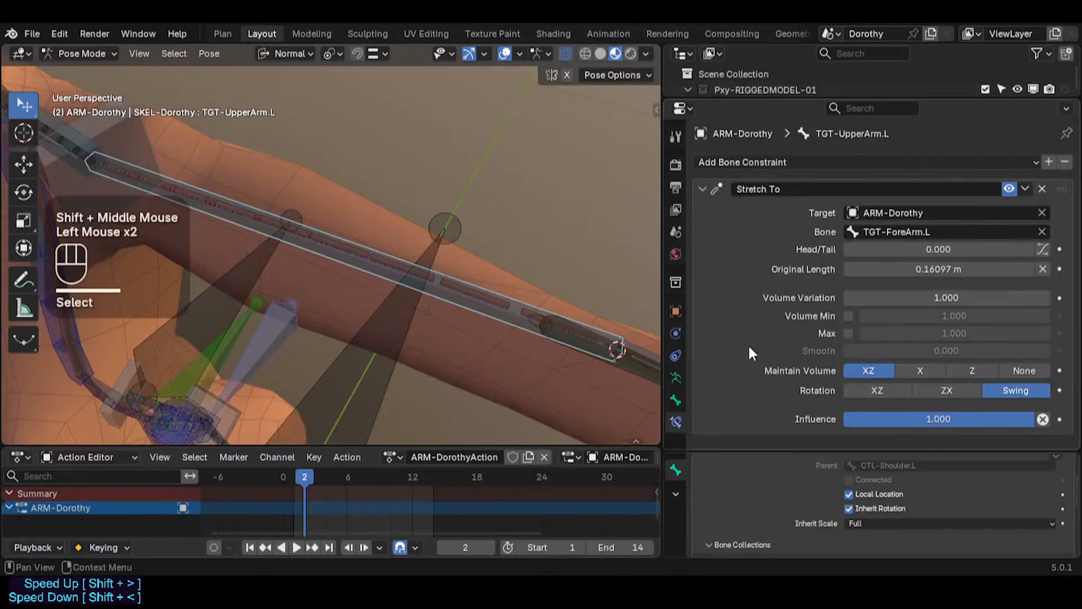
key("BackSpace")
key("BackSpace")
key("BackSpace")
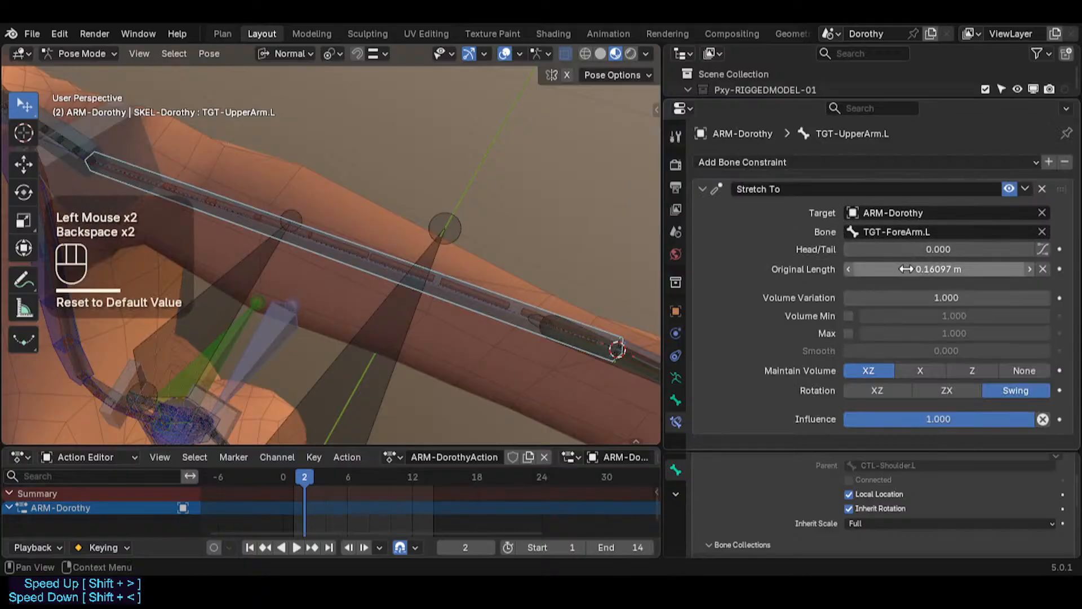
left_click(645, 350)
key("BackSpace")
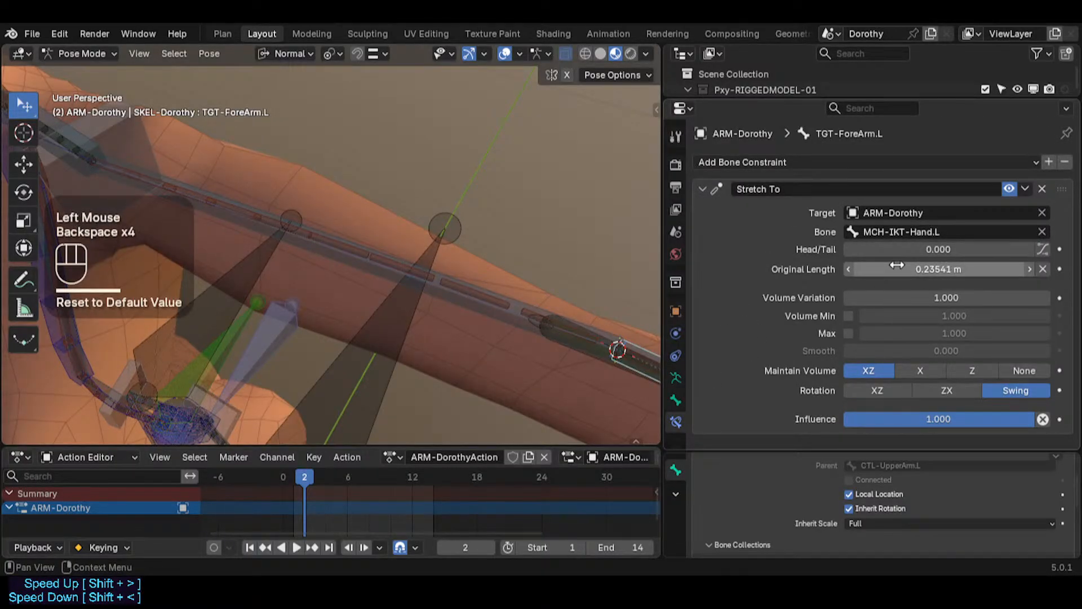
Step: Select and inspect the upper arm deform, elbow helper and upper arm target bones around the elbow
scroll(587, 296, "down", 2)
middle_click_drag(587, 296, 358, 229, "shift")
scroll(375, 238, "down", 1)
scroll(338, 231, "up", 2)
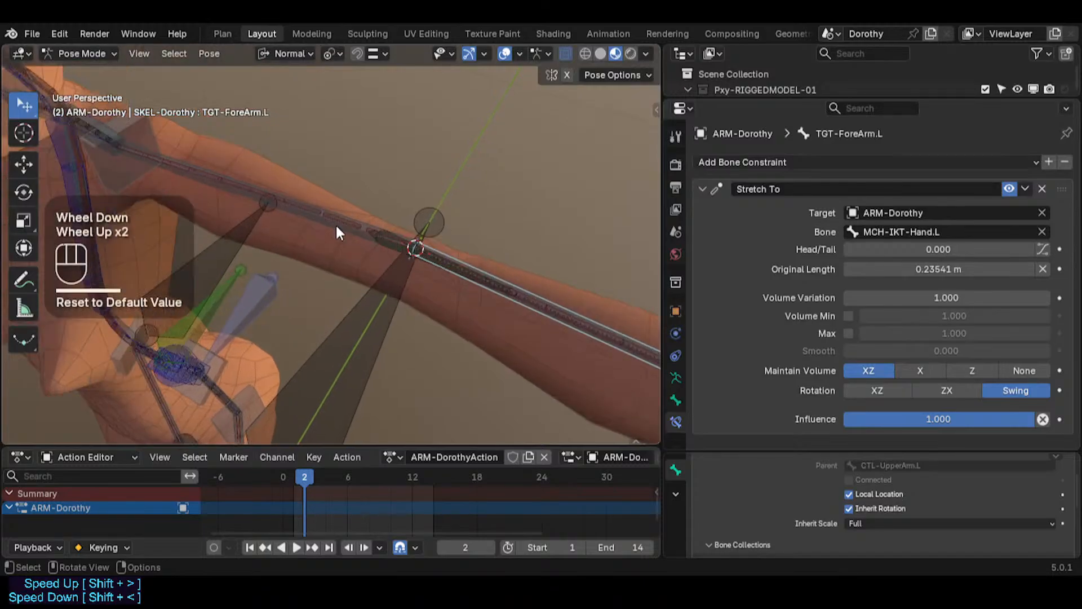
left_click(331, 217)
left_click(356, 230)
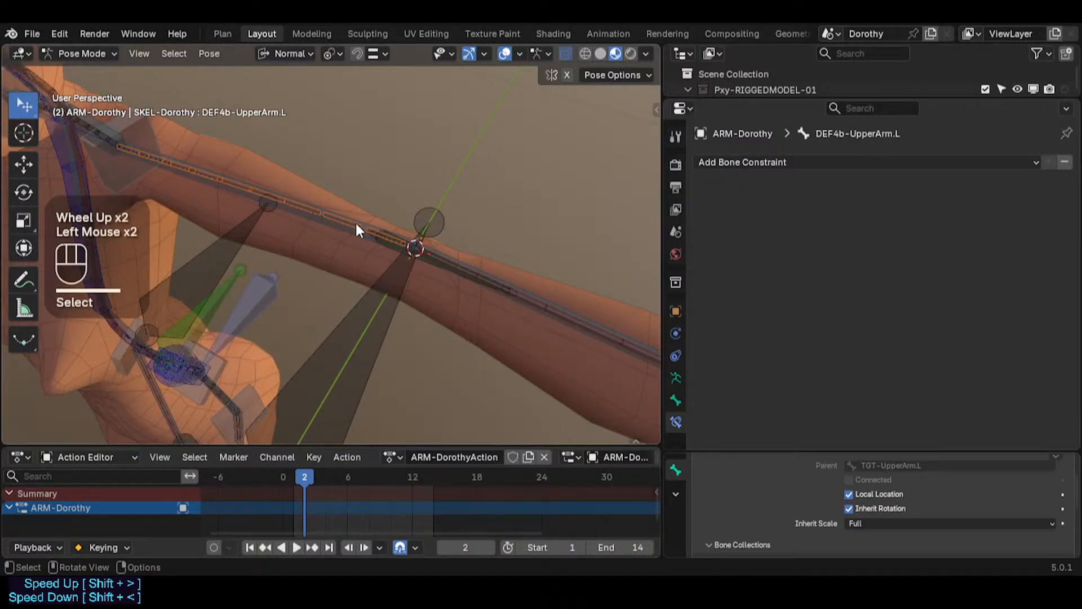
left_click(363, 236)
left_click(355, 231)
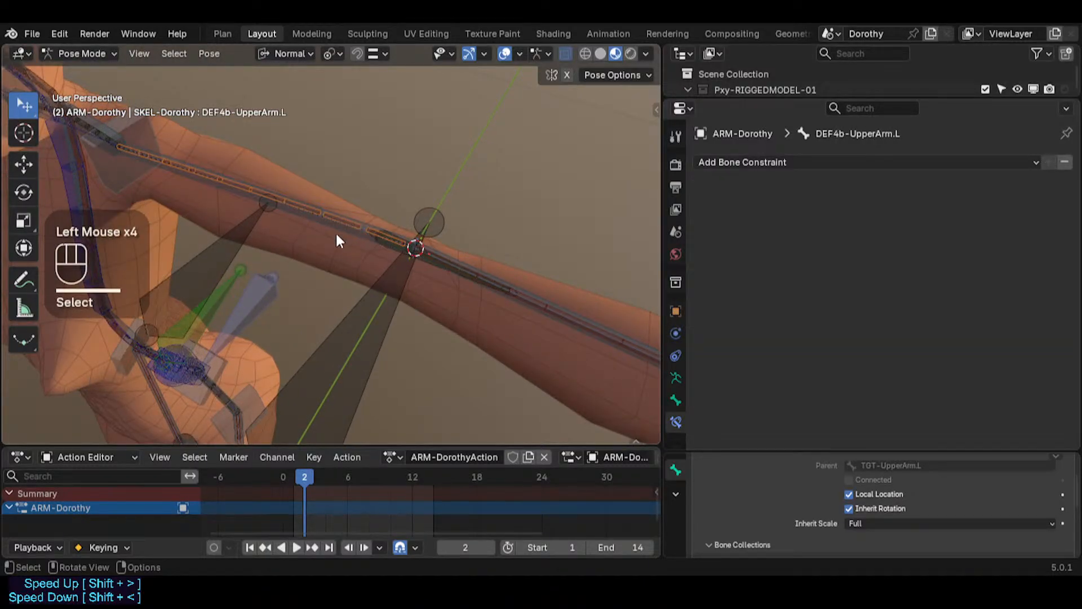
middle_click_drag(339, 241, 366, 244)
scroll(386, 217, "up", 4)
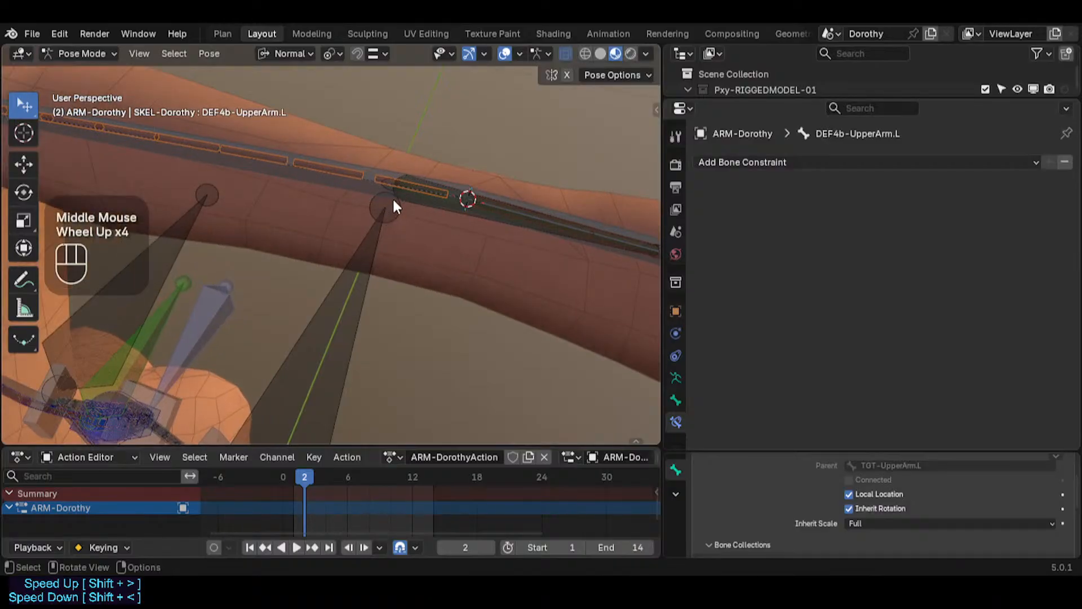
mouse_move(394, 208)
middle_mouse_down()
mouse_move(435, 205)
mouse_move(377, 242)
mouse_move(391, 224)
middle_mouse_up()
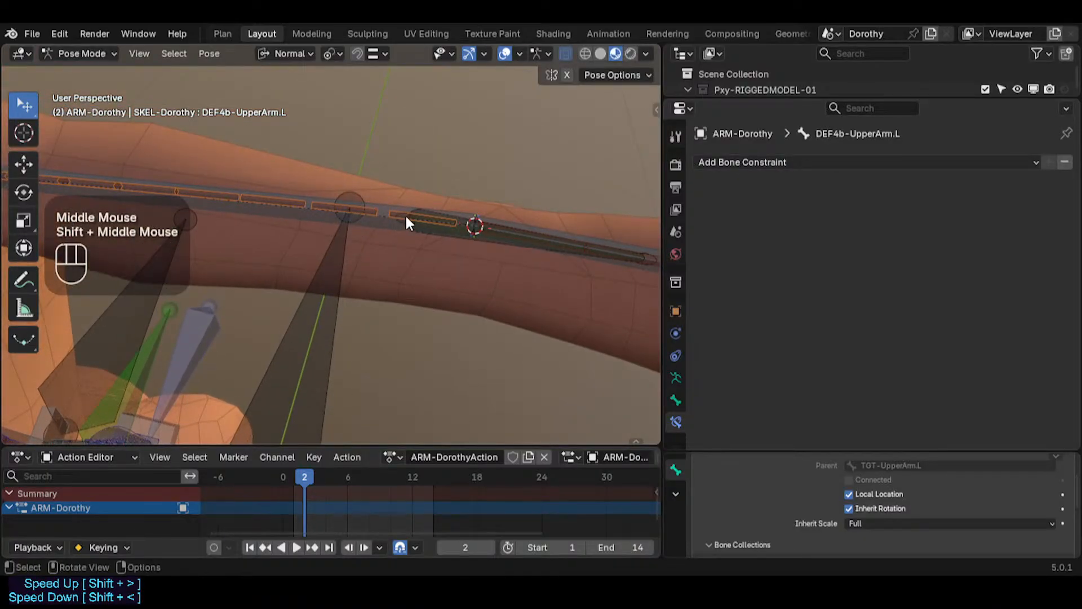
left_click(420, 230)
double_click(442, 229)
scroll(461, 230, "down", 1)
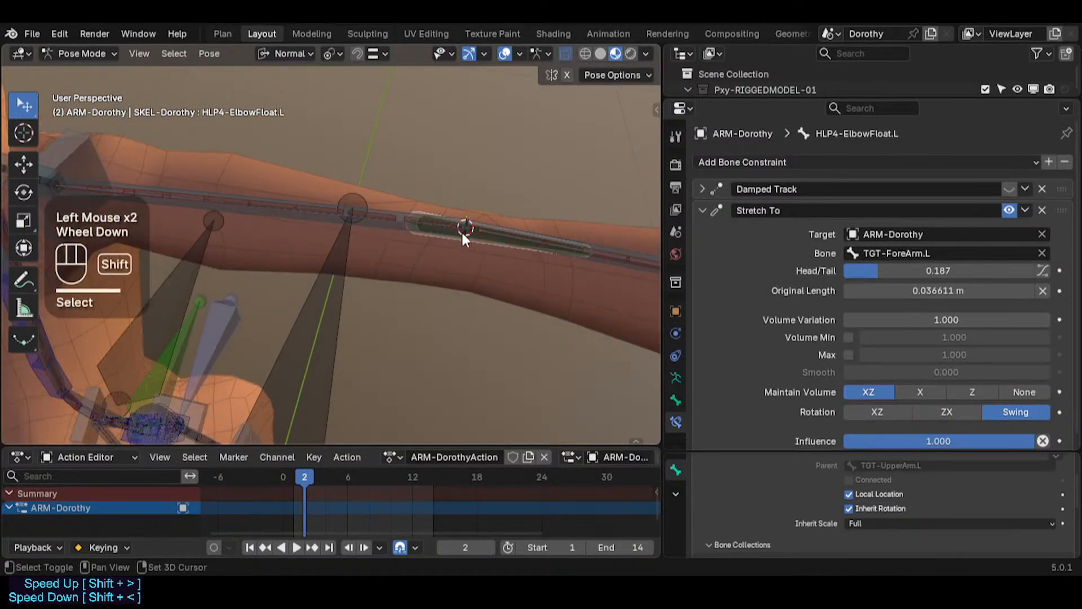
middle_click_drag(461, 230, 396, 239, "shift")
scroll(396, 239, "up", 1)
left_click(310, 223)
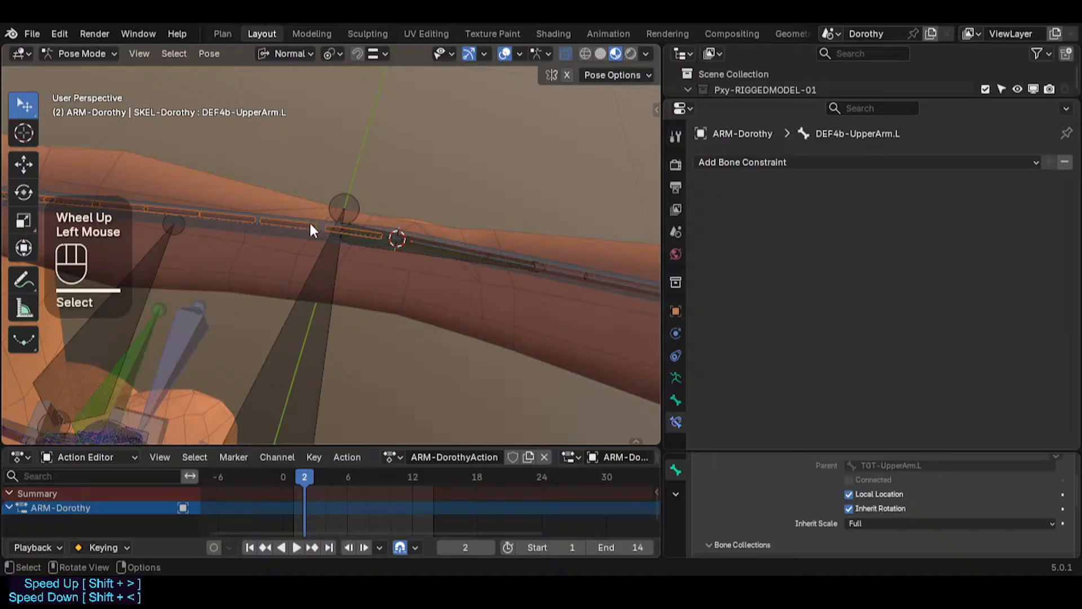
left_click(363, 247)
left_click(359, 245)
left_click(358, 246)
left_click(359, 247)
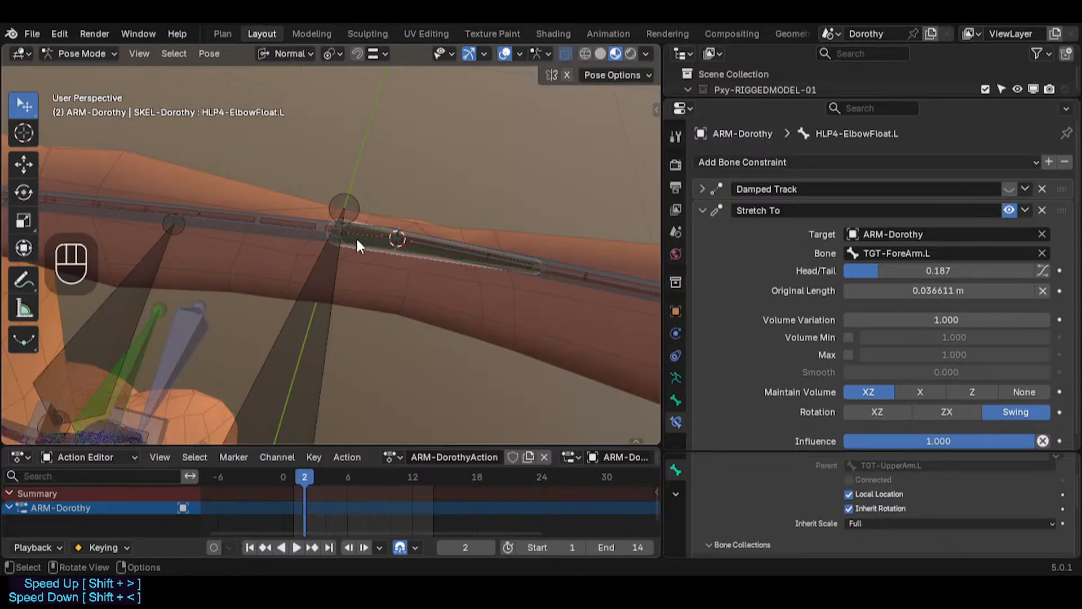
left_click(376, 248)
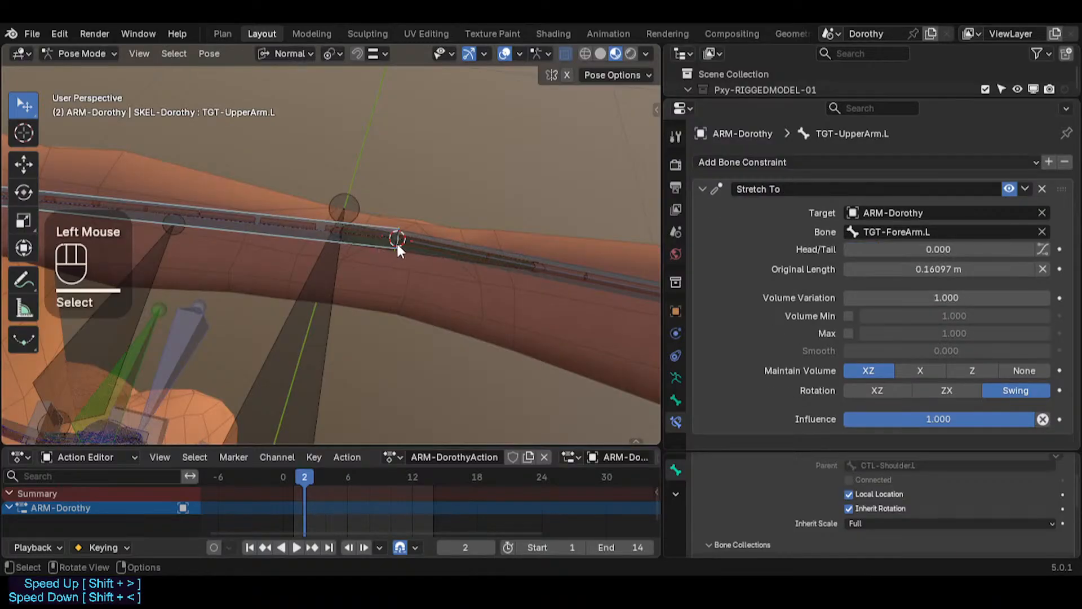
Step: Duplicate the left shoulder handle bone in Edit Mode and align the copy to TGT-UpperArm.L
scroll(305, 253, "down", 2)
left_click(187, 196)
key("Tab")
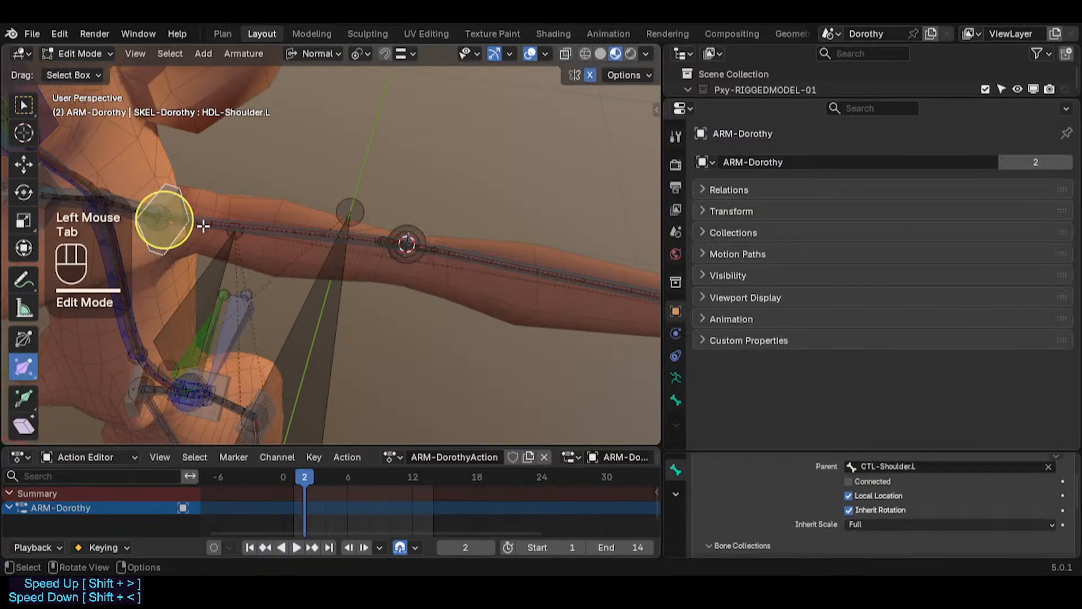
key("shift+d")
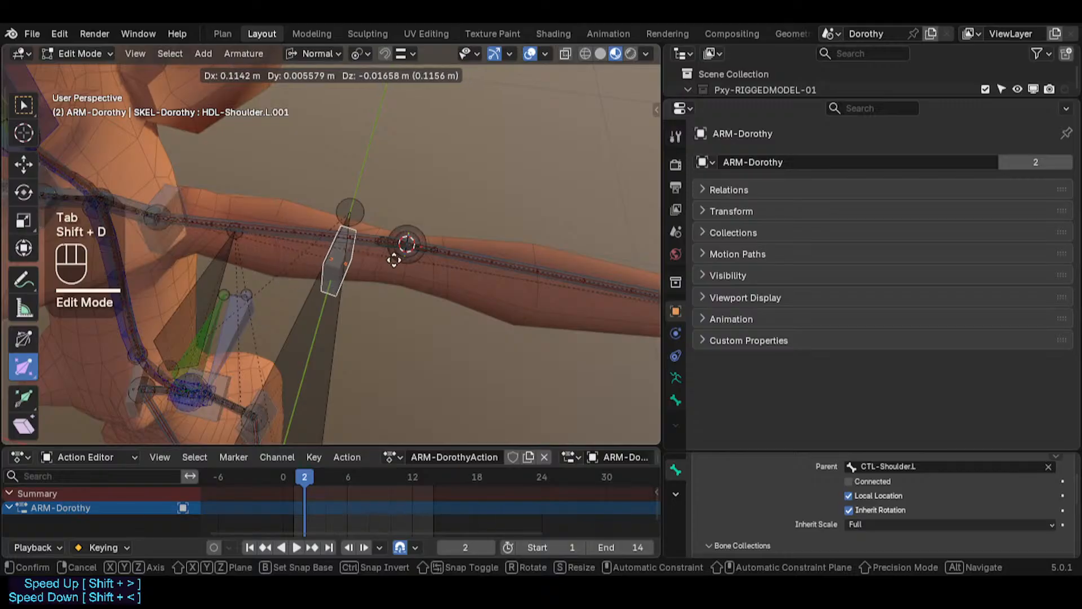
left_click(401, 273)
scroll(382, 262, "up", 3)
scroll(395, 221, "up", 1)
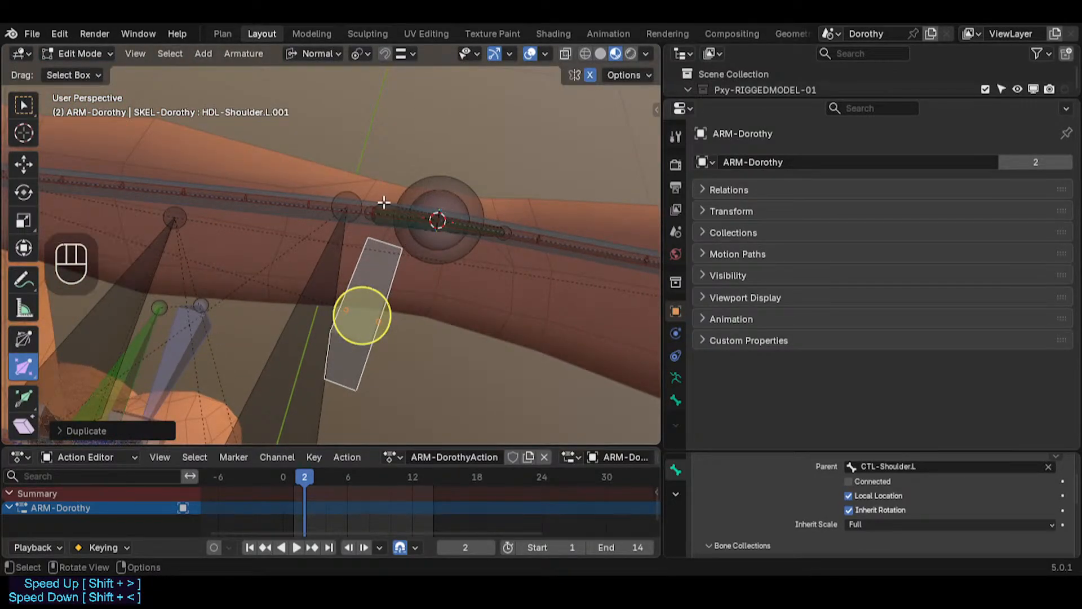
left_click(283, 190, "shift")
key("ctrl+alt+a")
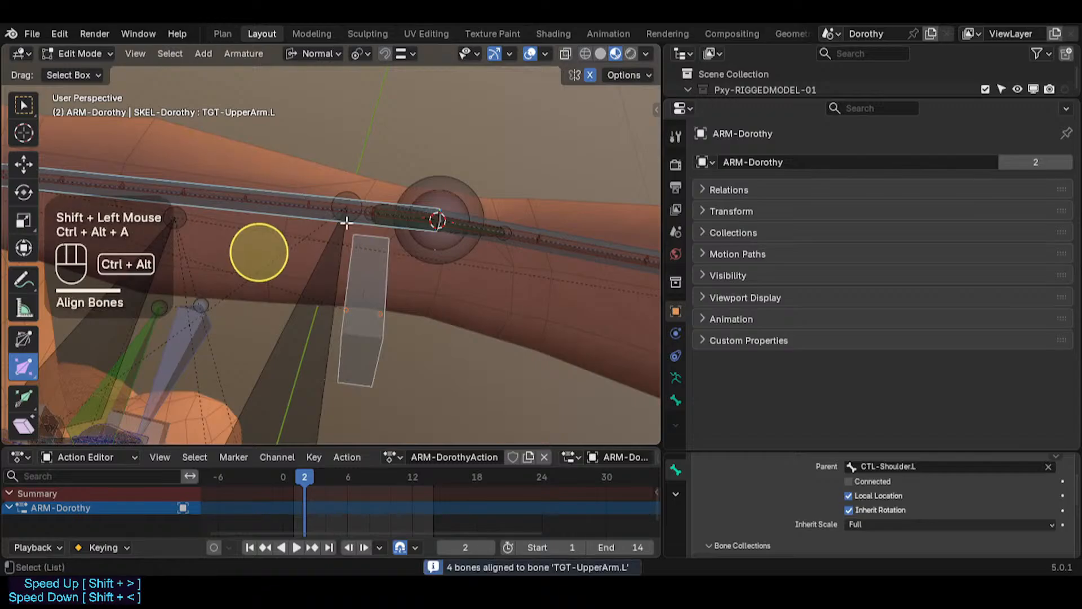
left_click(373, 324)
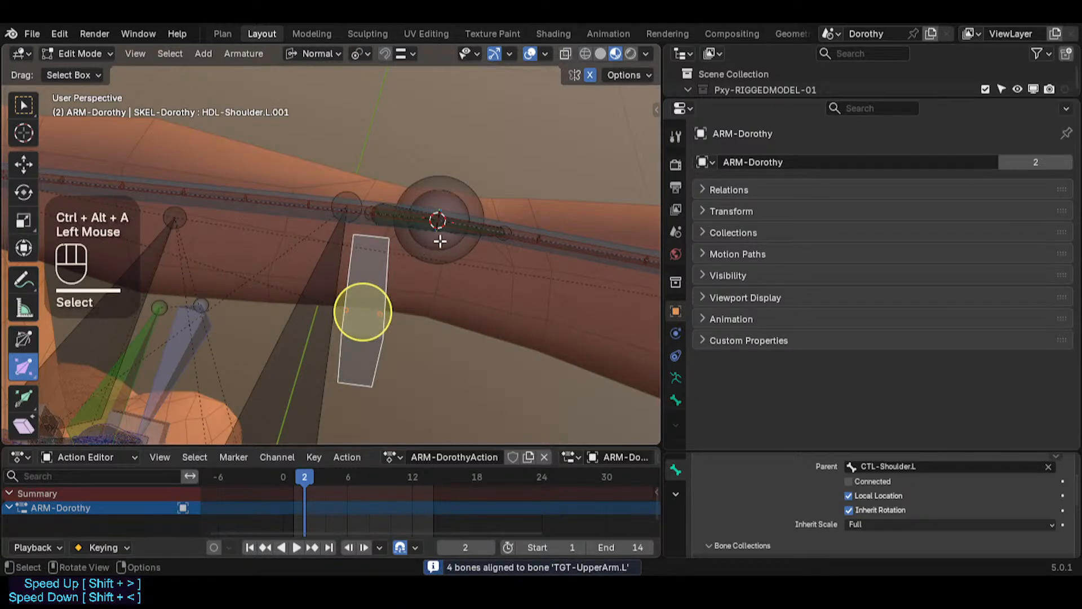
Step: Snap the duplicated handle bone to the elbow joint via the 3D cursor
key("shift+s")
mouse_move(494, 205)
middle_mouse_down()
mouse_move(447, 212)
mouse_move(423, 179)
mouse_move(483, 195)
middle_mouse_up()
scroll(423, 178, "up", 2)
left_click(581, 239)
key("shift+s")
key("3")
left_click(489, 141)
key("shift+s")
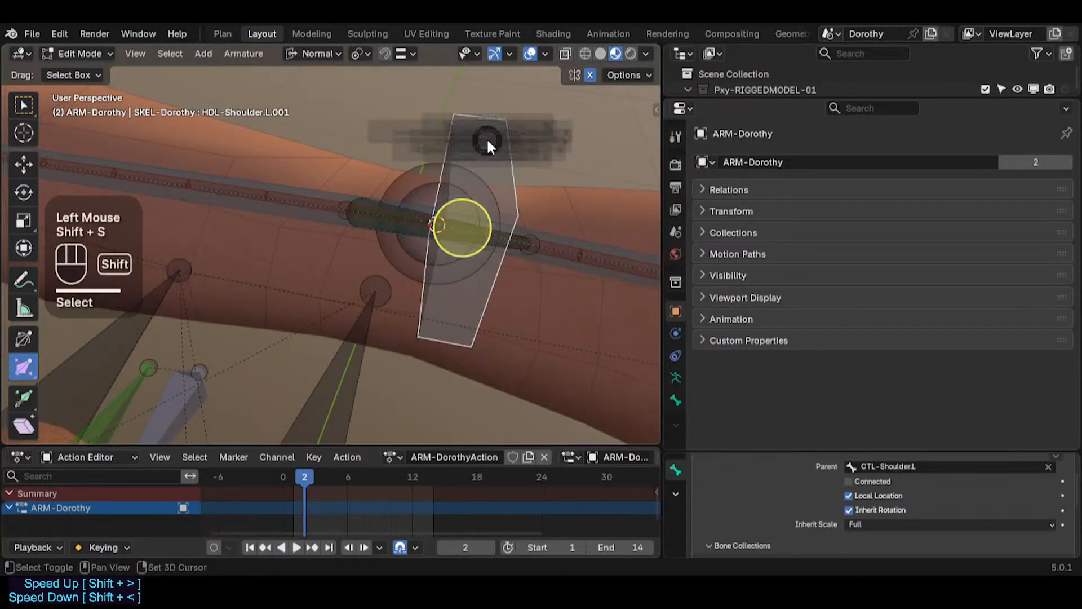
left_click(483, 134)
middle_click_drag(507, 165, 421, 245)
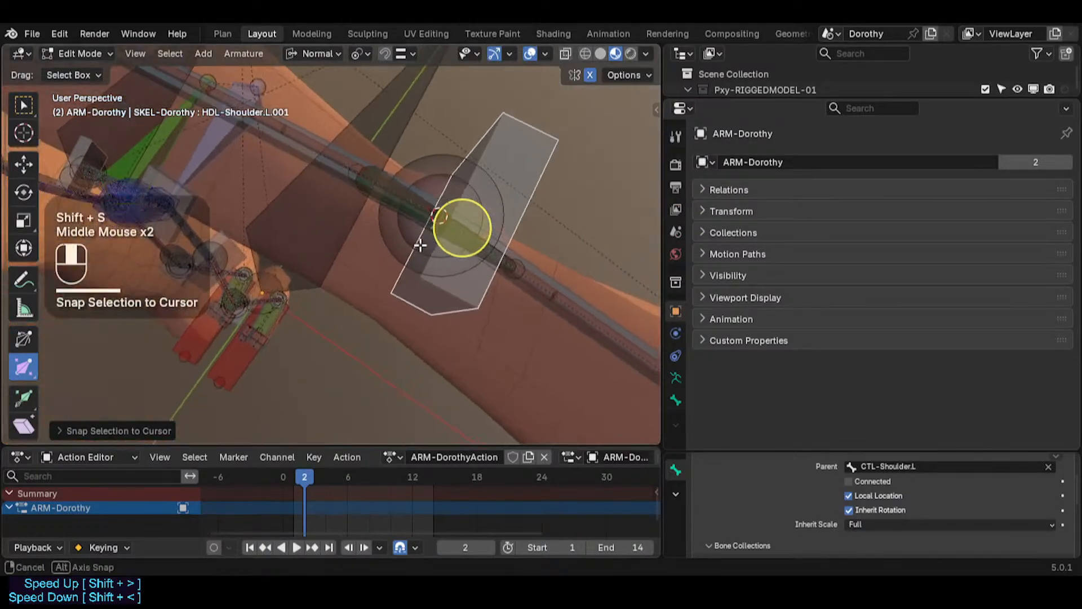
Step: Align the duplicated handle bone to TGT-ForeArm.L
left_click(502, 157)
middle_click_drag(502, 157, 484, 172)
middle_click_drag(484, 172, 455, 194, "shift")
scroll(387, 205, "down", 2)
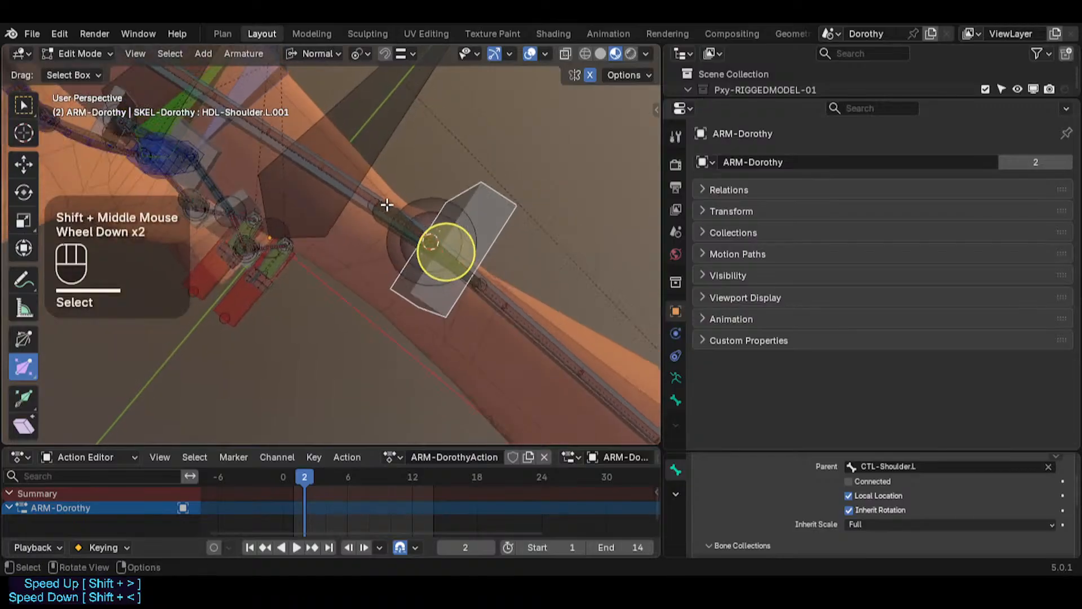
middle_click_drag(386, 204, 466, 278, "shift")
scroll(430, 310, "down", 1)
scroll(439, 297, "down", 1)
left_click(458, 336, "shift")
key("ctrl+alt+a")
scroll(430, 292, "up", 2)
left_click(451, 303)
middle_click_drag(467, 272, 346, 222, "shift")
scroll(346, 222, "up", 2)
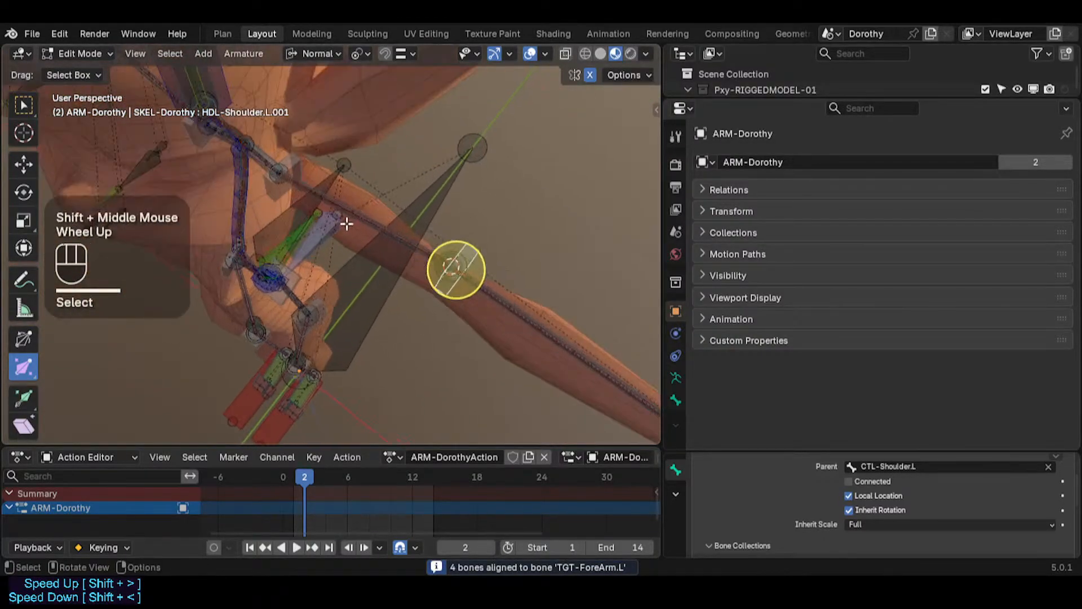
Step: Extend the selection to the mirrored right-side handle bone and save the file
scroll(295, 246, "down", 4)
middle_click_drag(295, 247, 330, 201, "shift")
key("shift+alt+x")
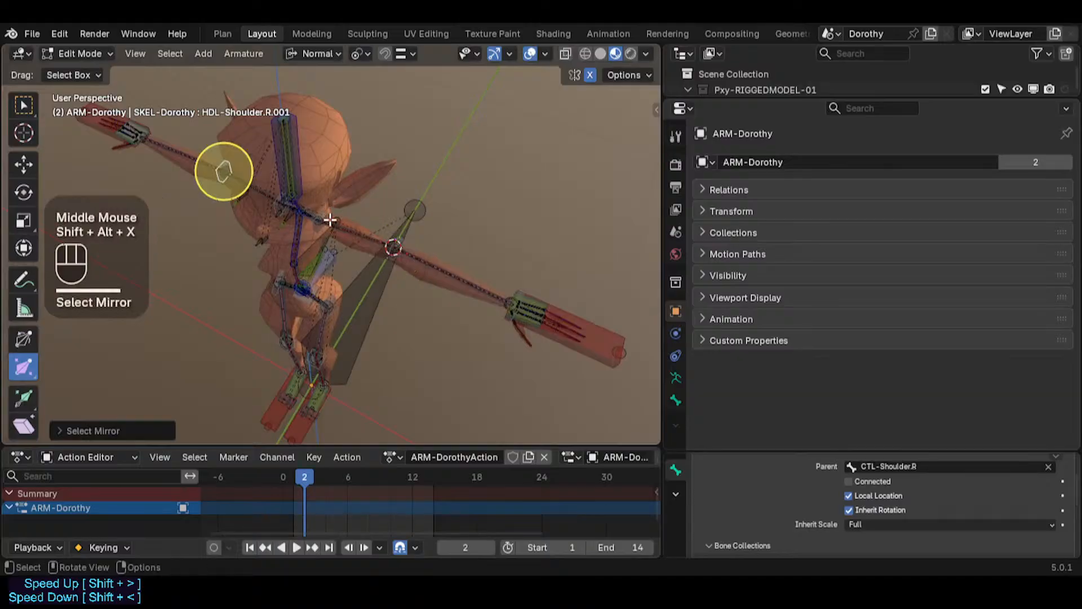
left_click(103, 430)
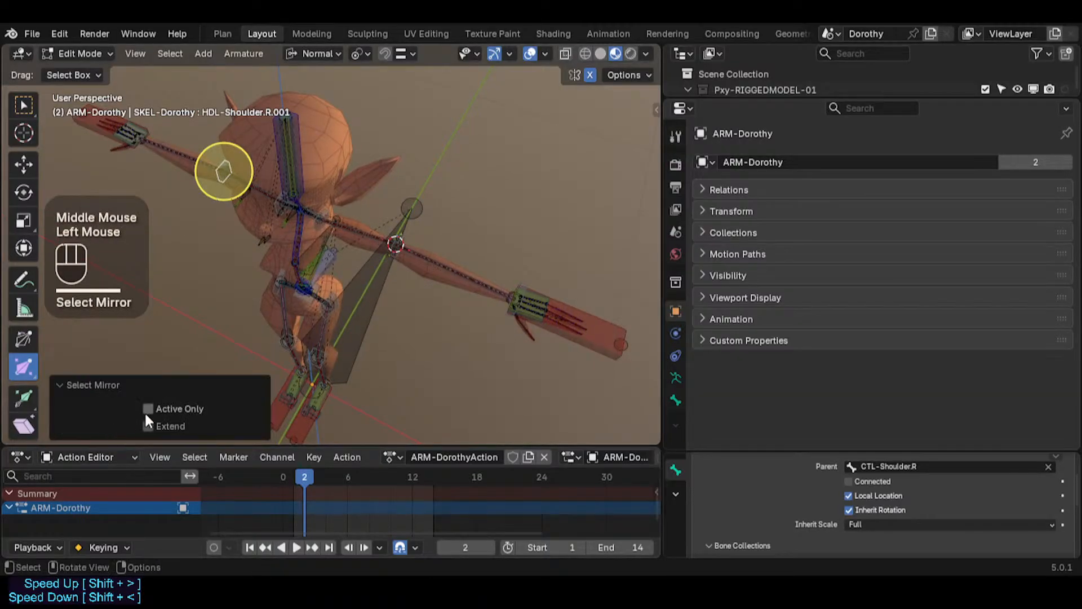
left_click(153, 425)
key("ctrl+s")
Step: Batch rename the selected bones, replacing Shoulder with Elbow and stripping digits and punctuation from the end
key("ctrl+F2")
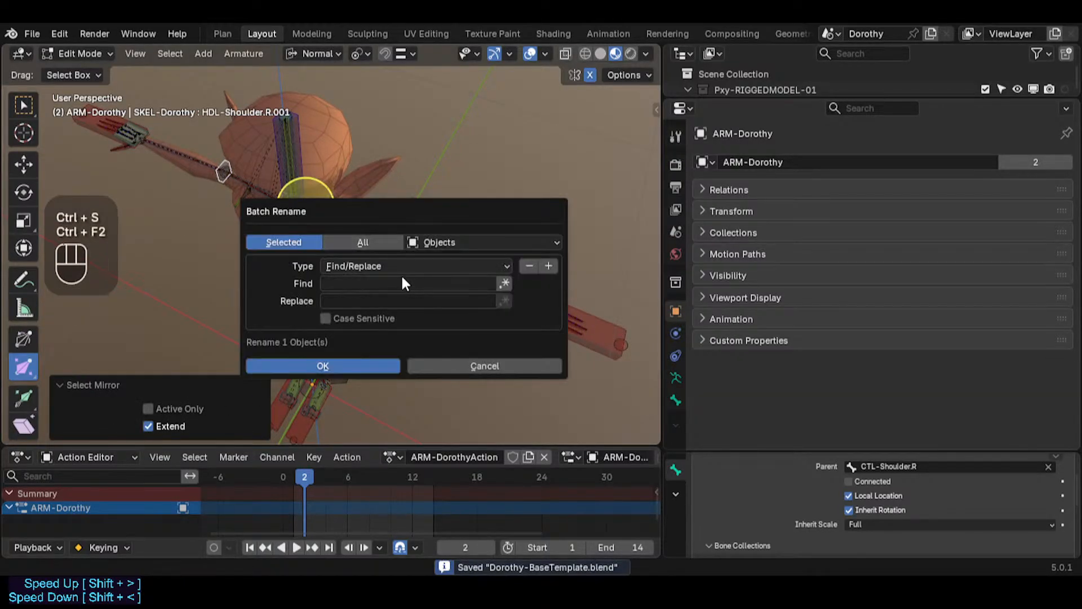
left_click(443, 239)
key("b")
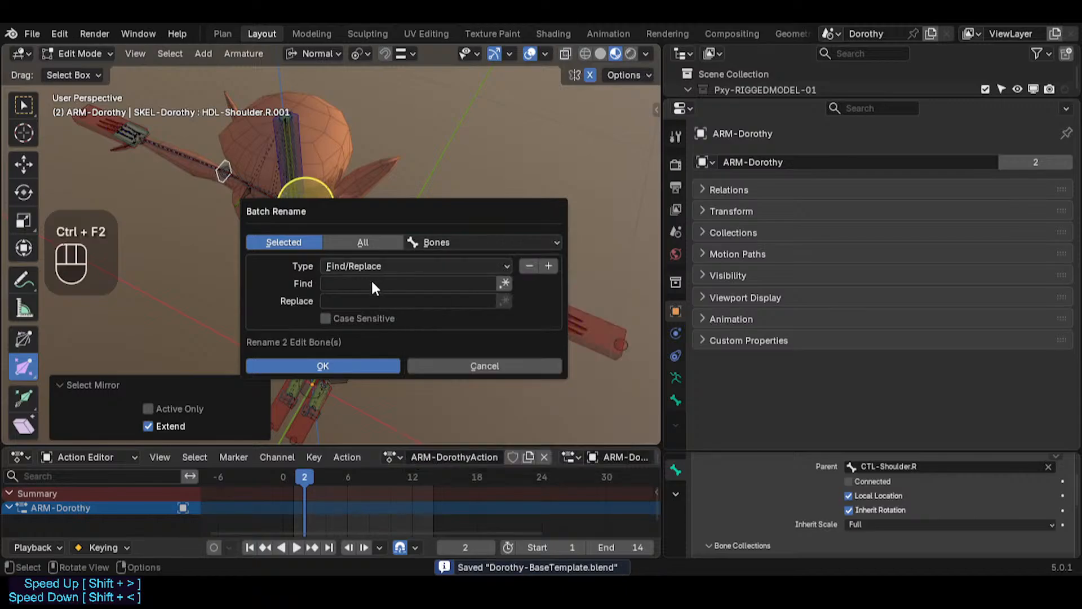
left_click(369, 284)
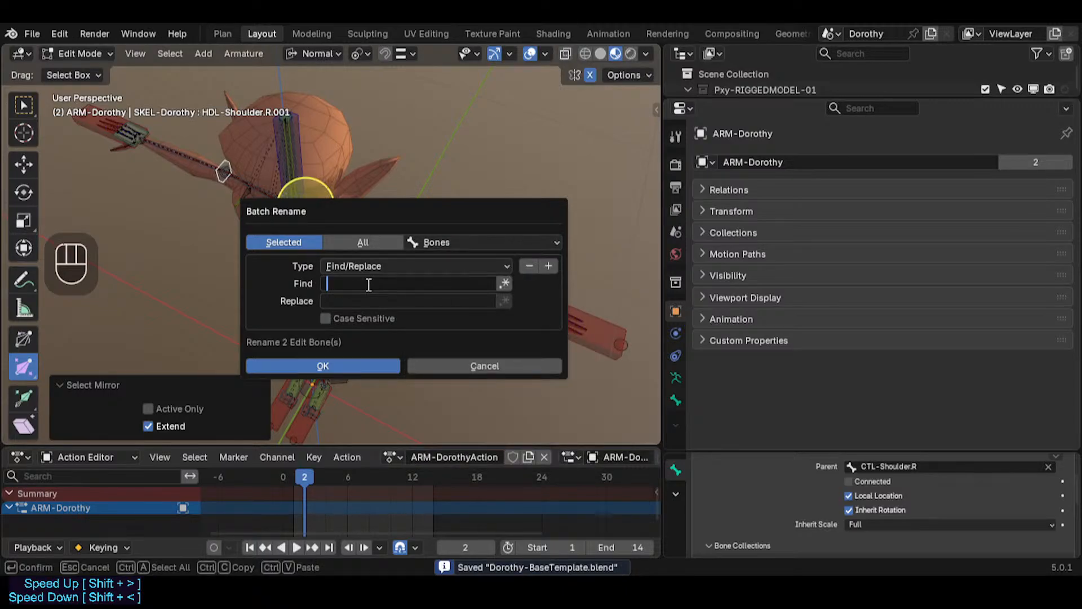
type("Elbo")
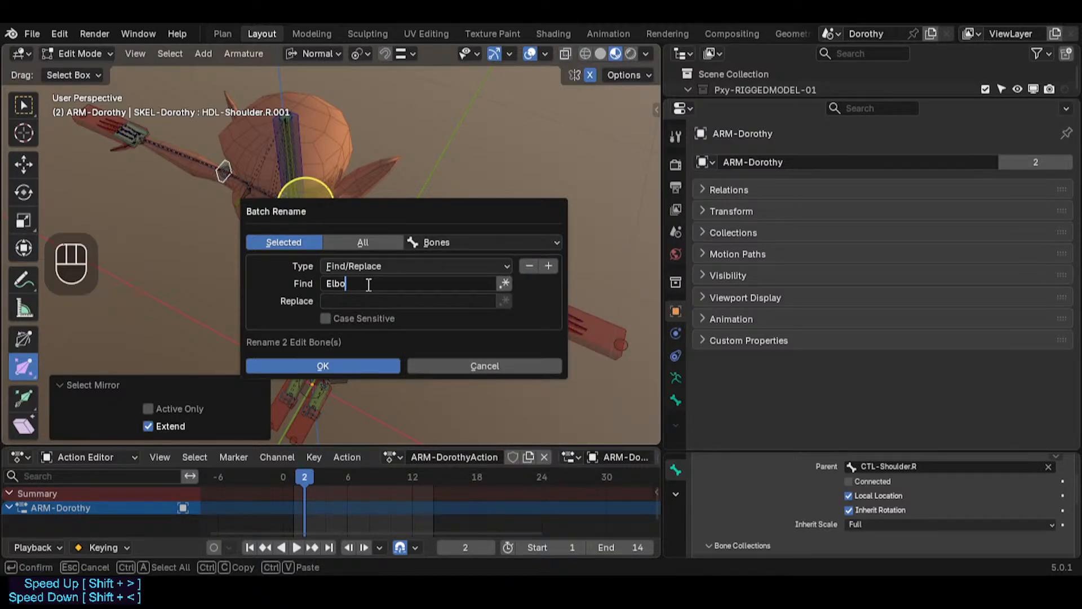
key("BackSpace")
key("BackSpace")
key("BackSpace")
key("BackSpace")
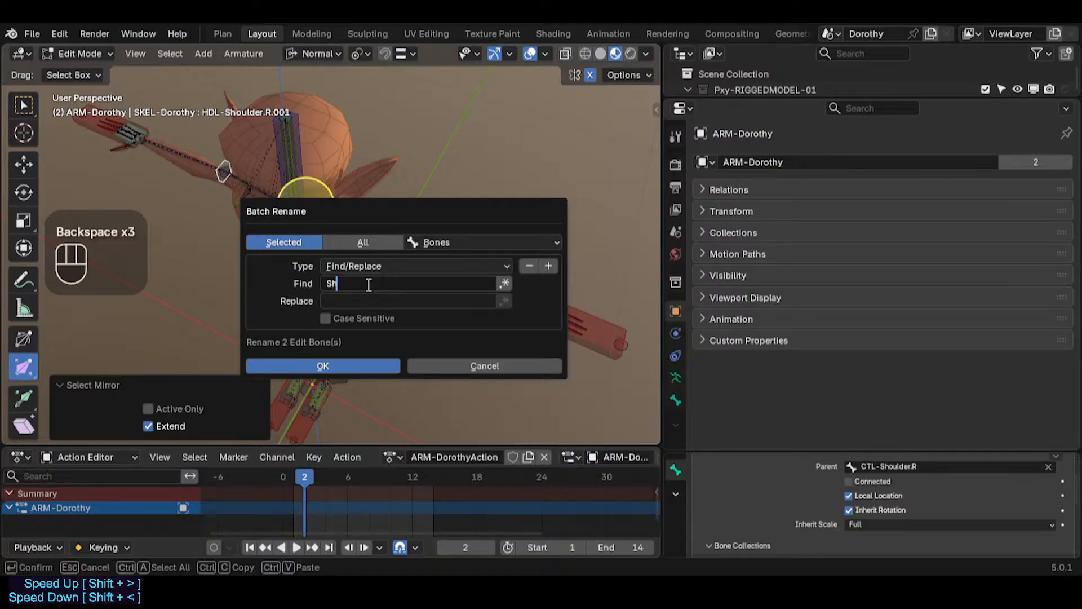
type("Elbow")
left_click(369, 283)
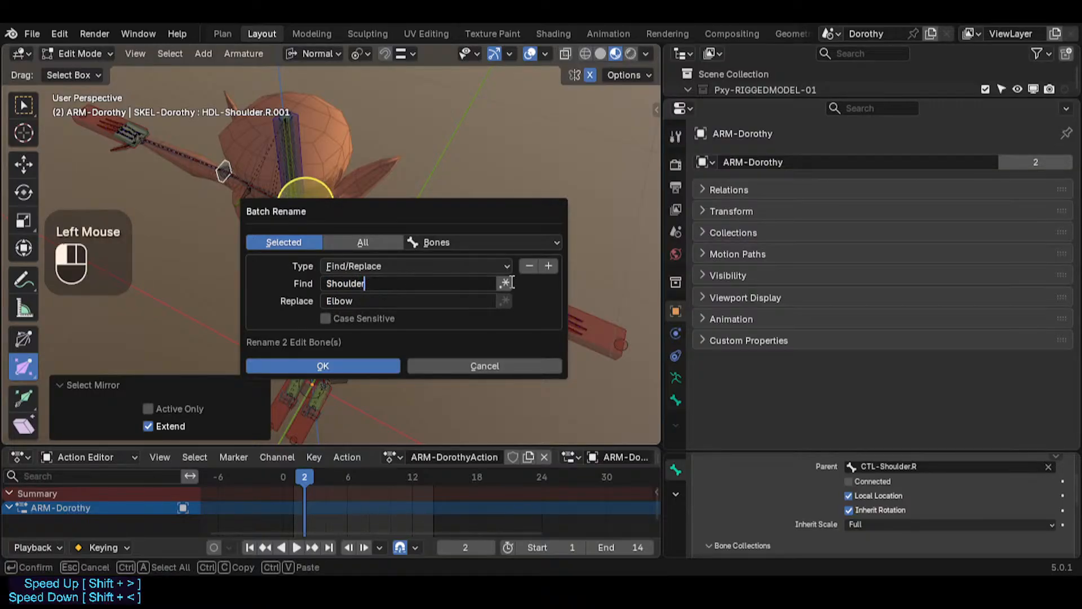
left_click(548, 265)
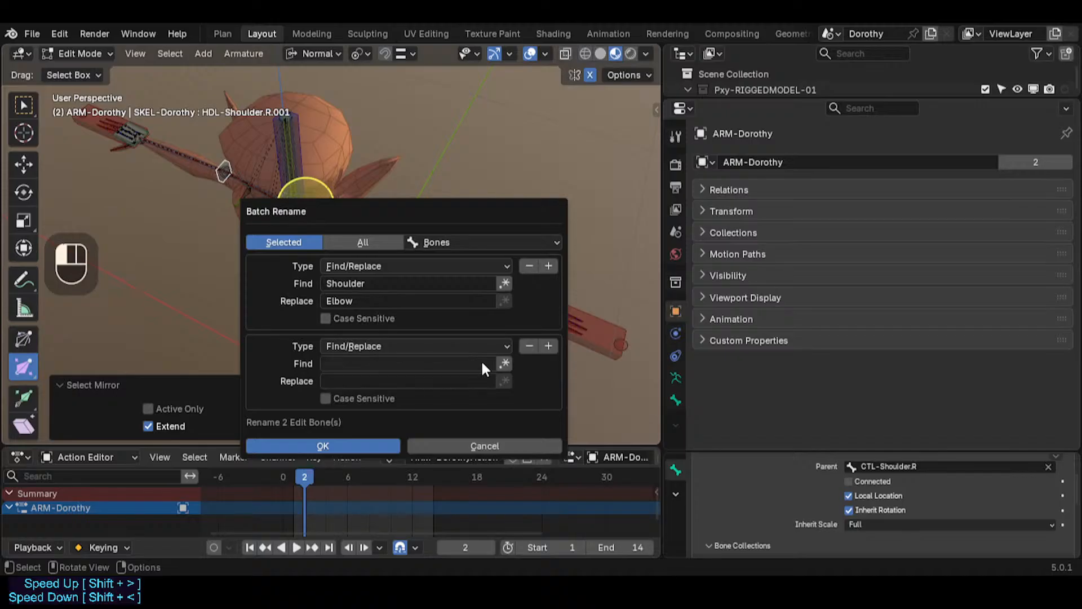
left_click(382, 346)
left_click(366, 394)
left_click(409, 363, "shift")
left_click(479, 364, "shift")
left_click(469, 381, "shift")
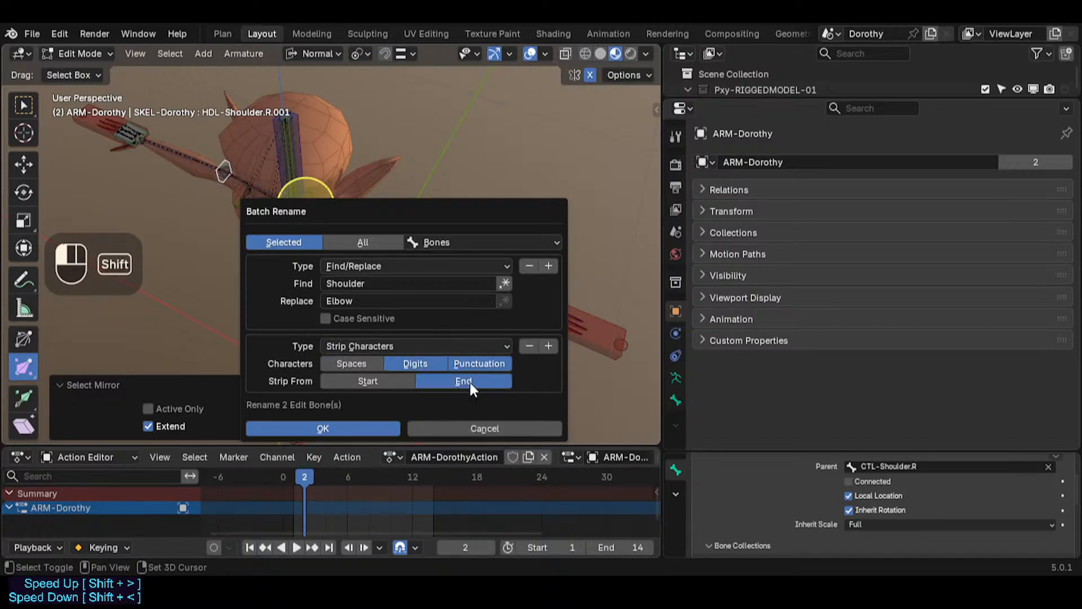
left_click(365, 428)
Step: Parent HDL-Elbow.L to TGT-UpperArm.L with Keep Offset
scroll(428, 277, "up", 3)
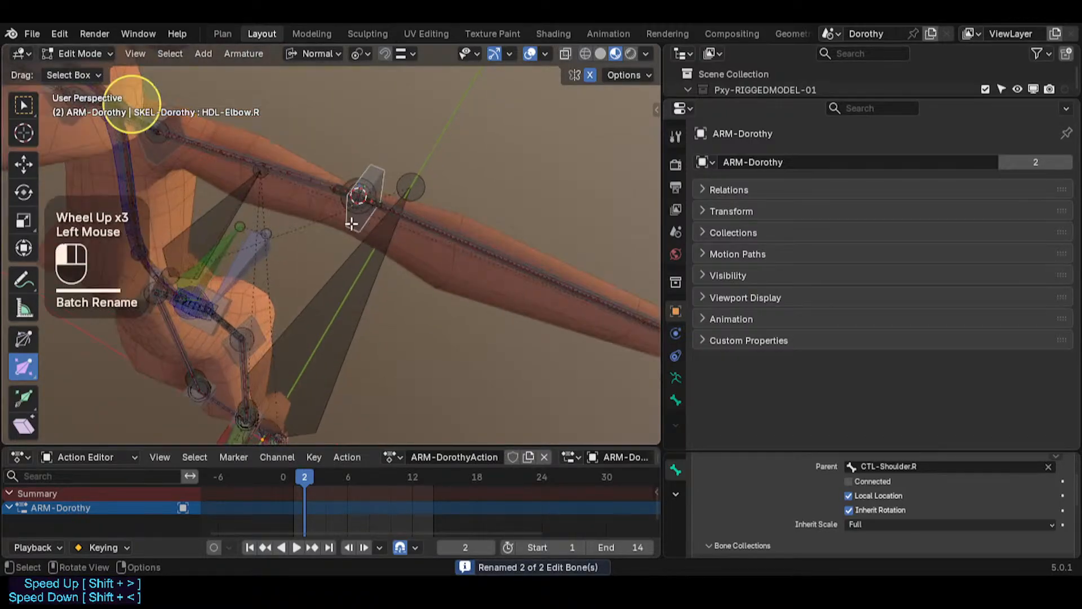
left_click(351, 223)
scroll(348, 223, "up", 2)
middle_click_drag(347, 222, 348, 265, "shift")
middle_click_drag(348, 265, 322, 290)
scroll(324, 273, "up", 2)
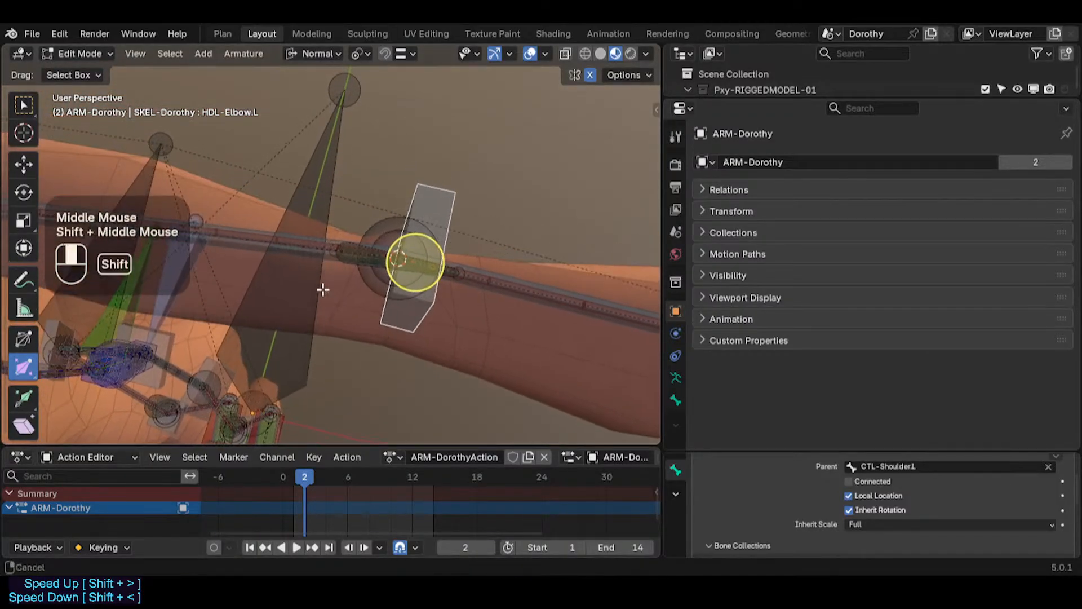
left_click(315, 258, "shift")
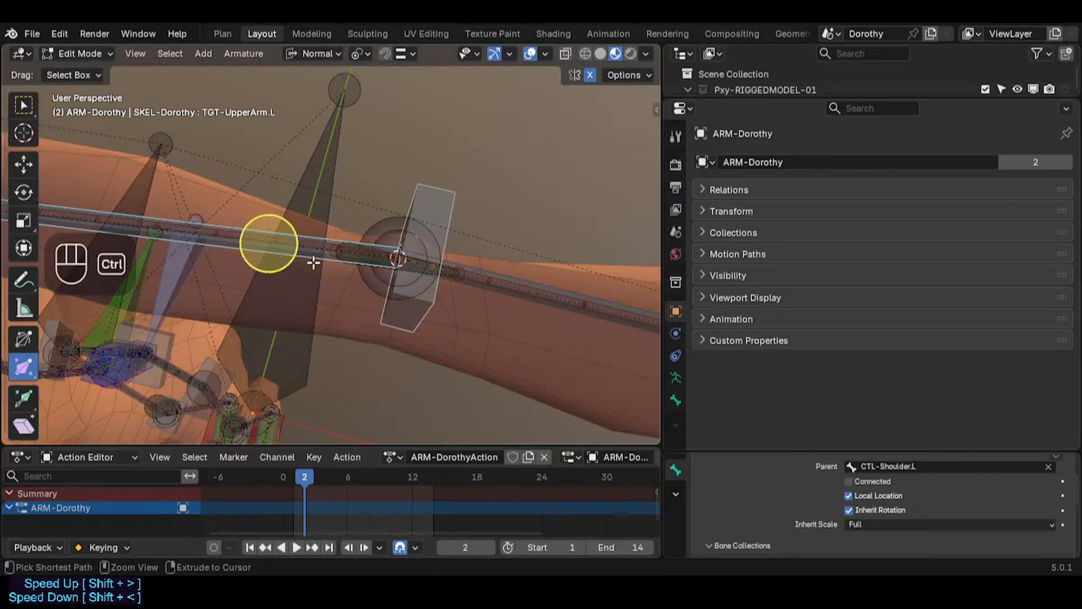
key("ctrl+p")
left_click(314, 262)
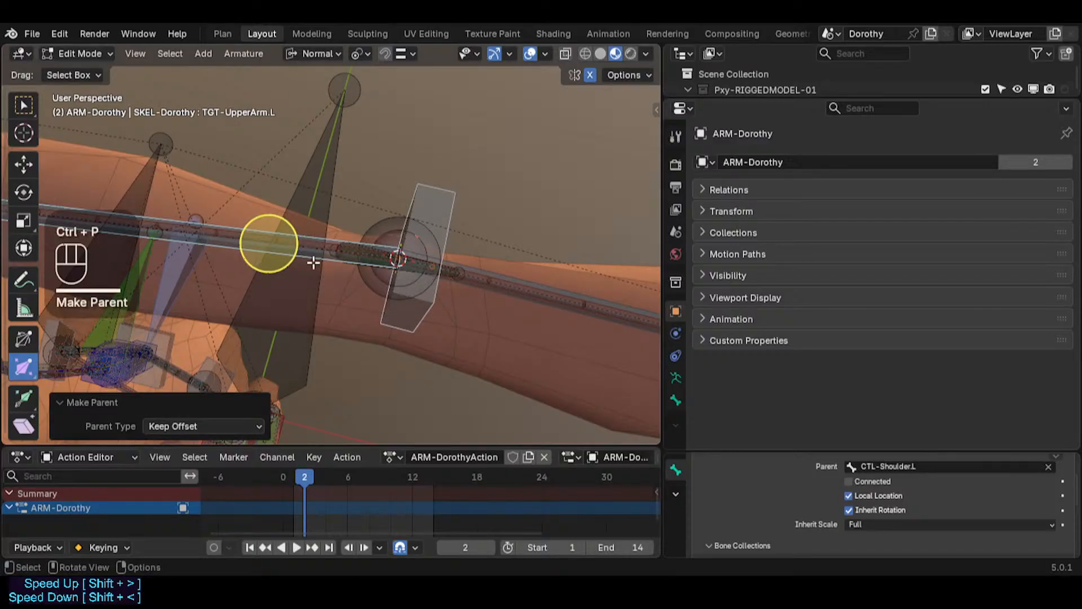
Step: Select the left shoulder and wrist handle bones to check their parents
middle_click_drag(314, 263, 357, 273, "shift")
scroll(357, 272, "down", 2)
middle_click_drag(124, 201, 302, 172, "shift")
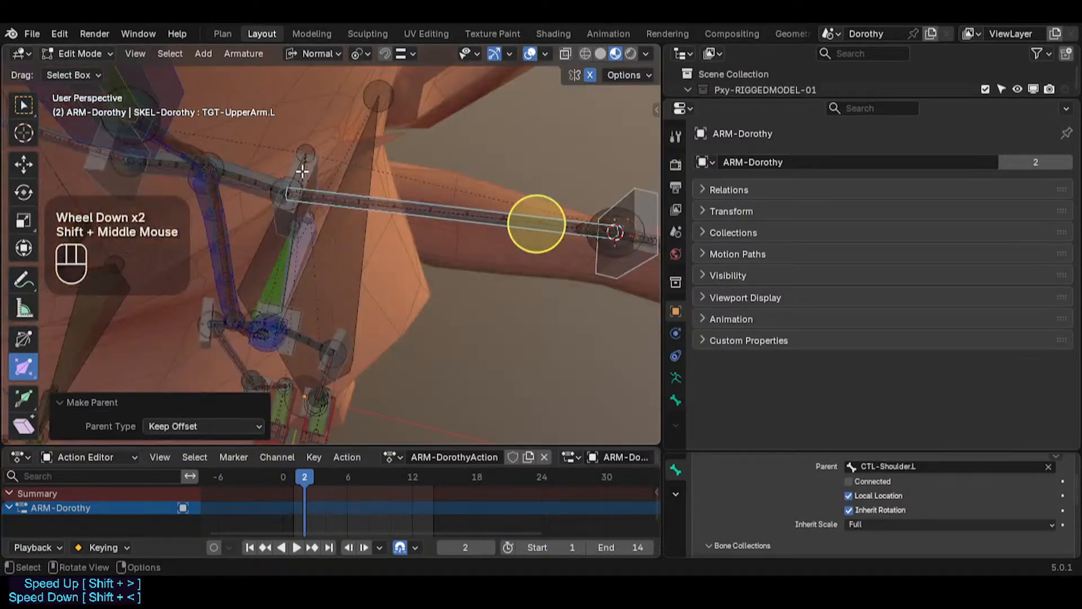
left_click(297, 196)
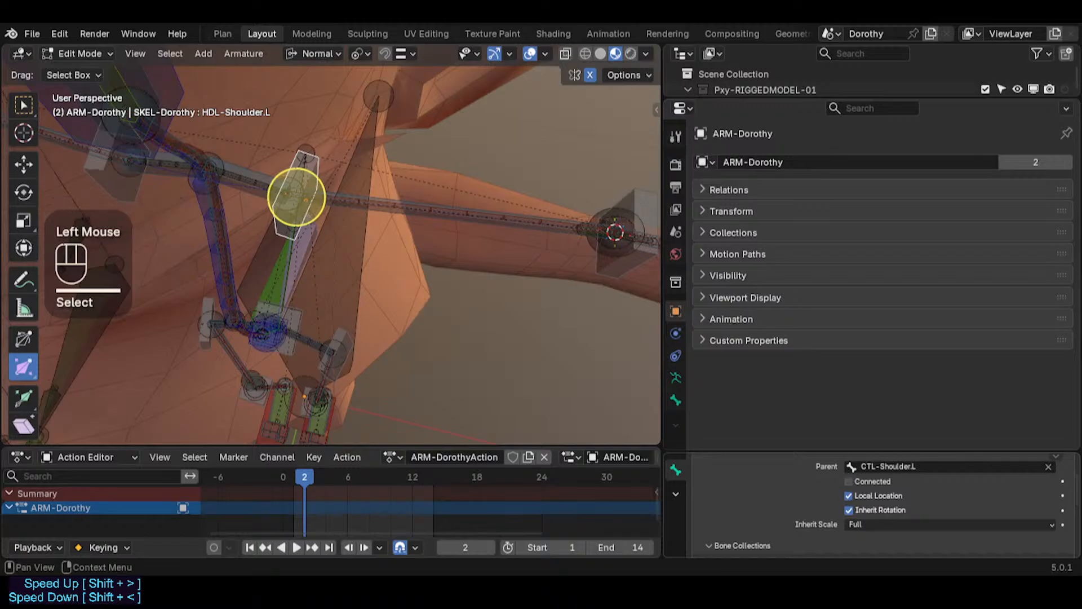
middle_click_drag(297, 196, 463, 308, "shift")
scroll(502, 286, "down", 2)
scroll(512, 261, "up", 2)
left_click(517, 205)
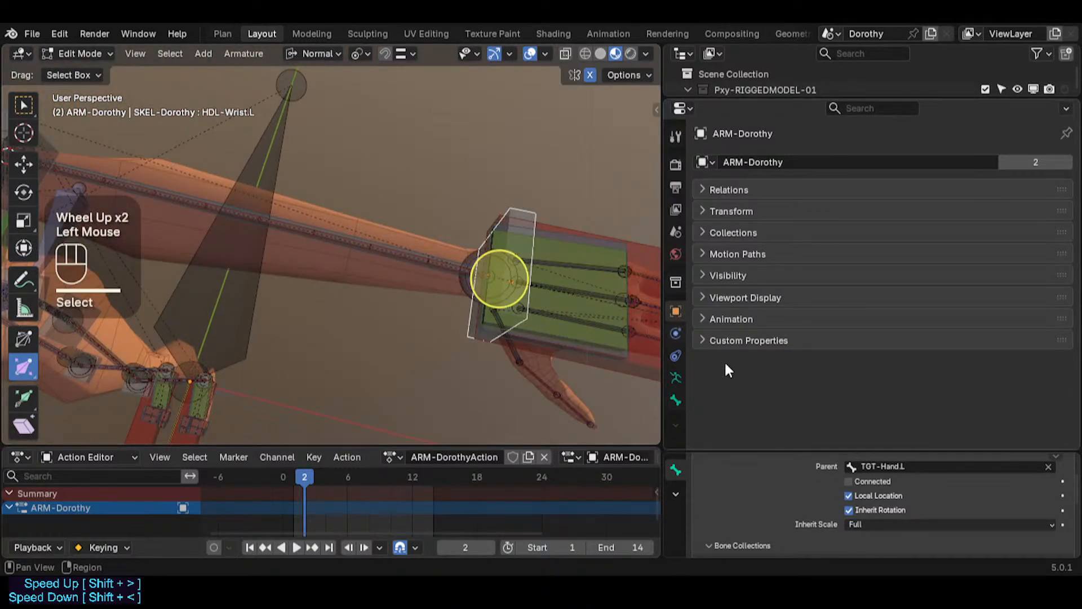
Step: Inspect the handle and control bones around the left elbow, and try to parent the upper-arm control bone with Keep Offset
middle_click_drag(308, 303, 421, 281, "shift")
left_click(353, 174)
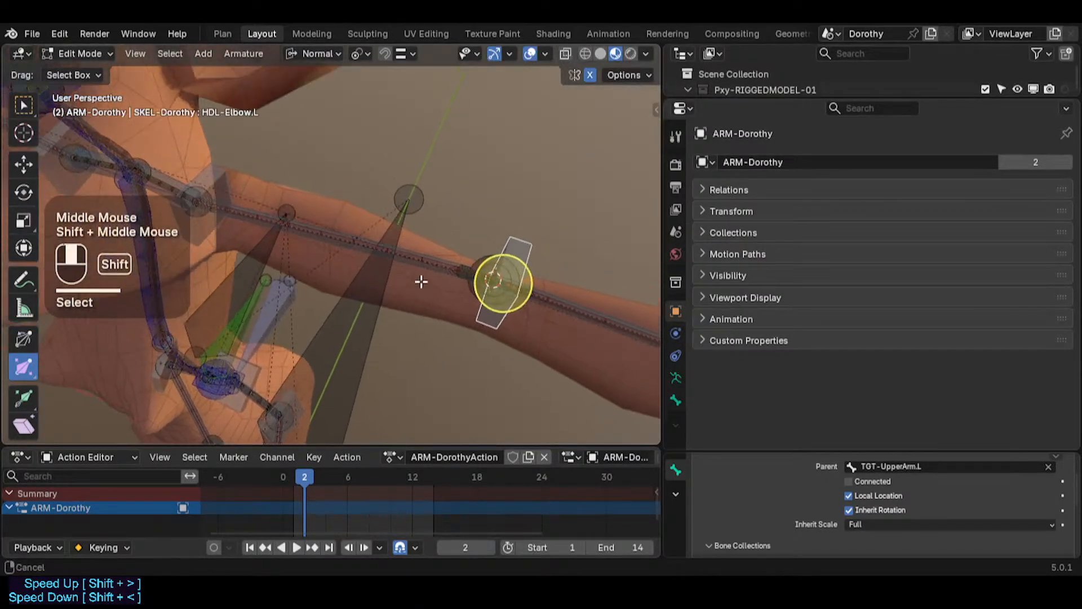
scroll(544, 253, "up", 1)
left_click(190, 160)
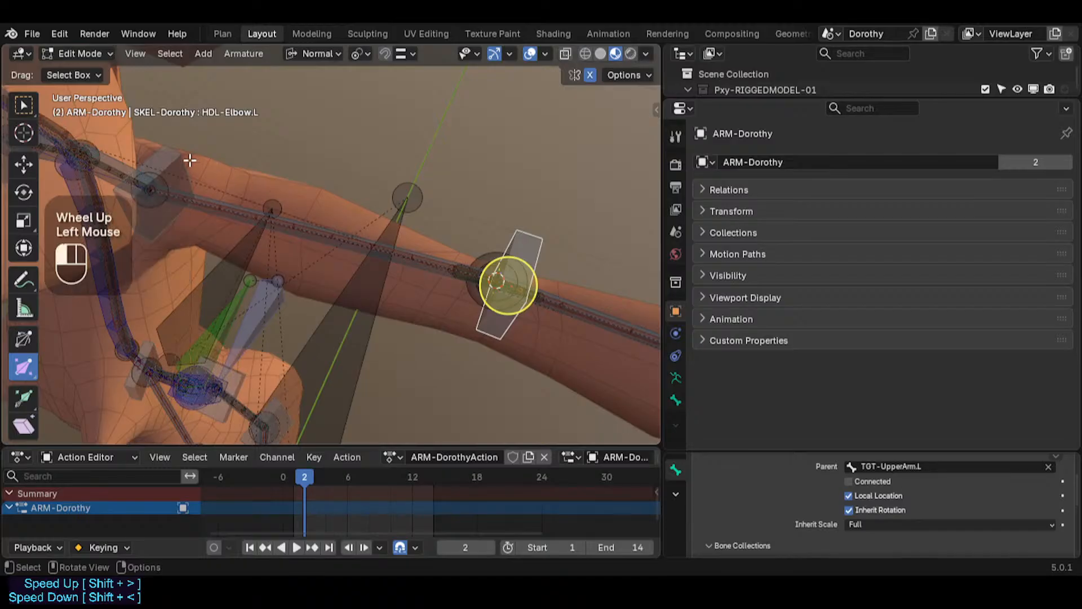
left_click(518, 243)
scroll(437, 264, "up", 1)
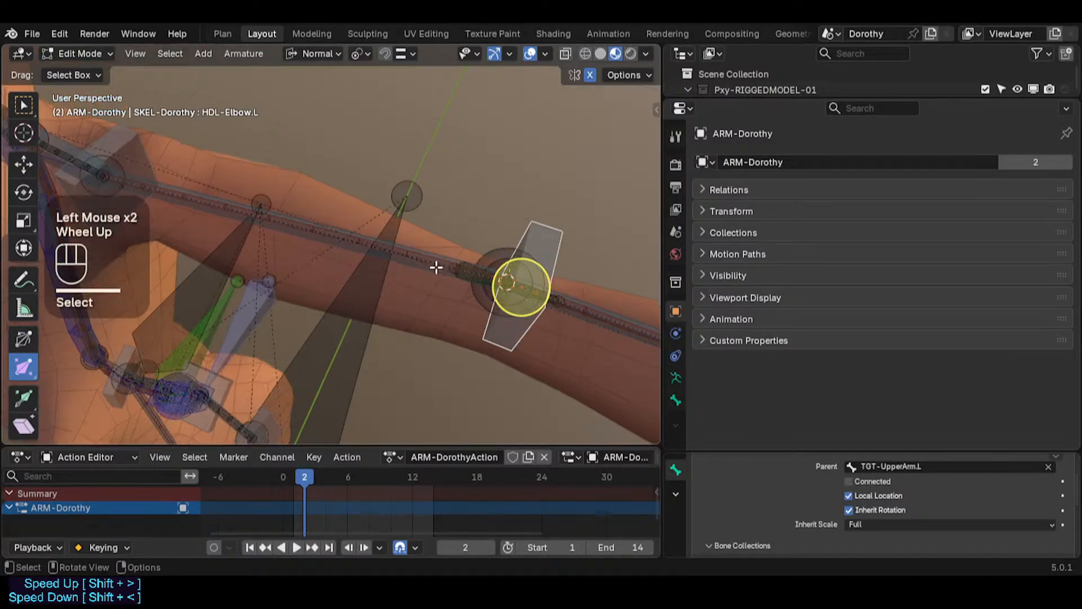
left_click(433, 262, "alt+shift")
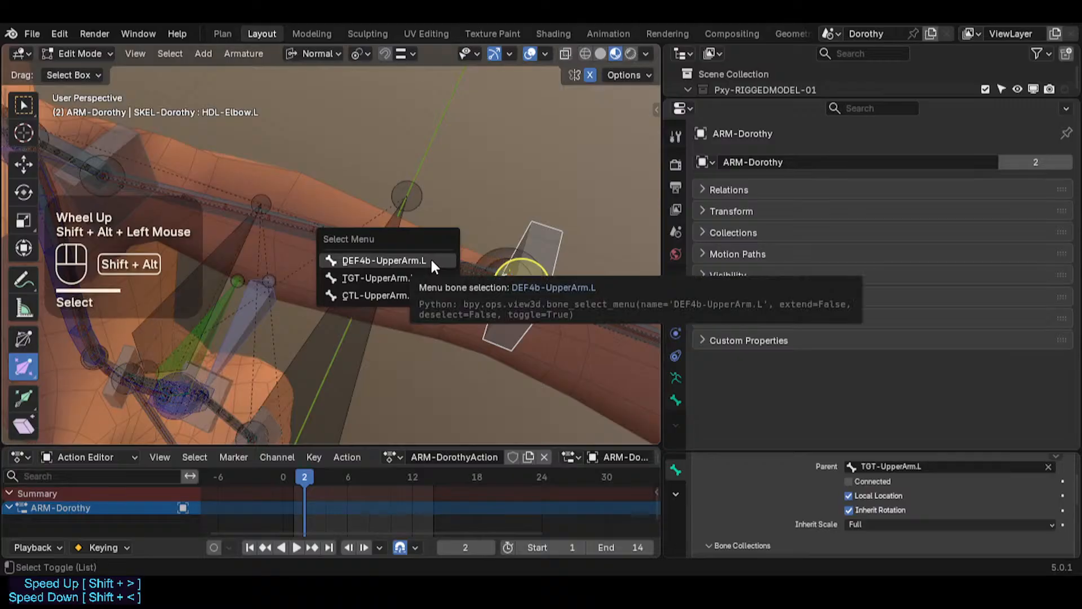
left_click(418, 292)
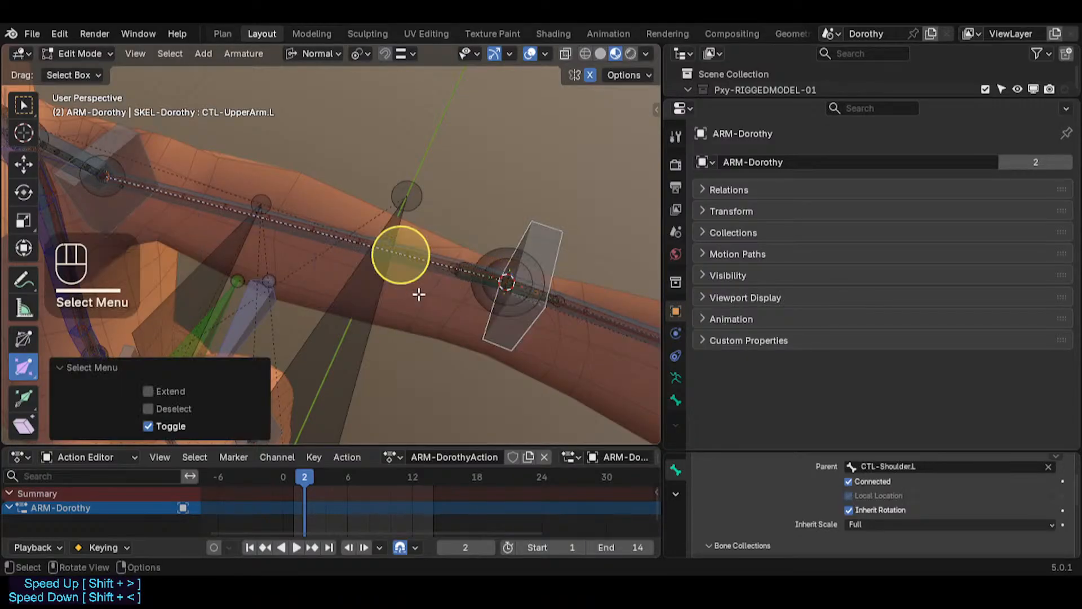
key("ctrl+p")
left_click(418, 292)
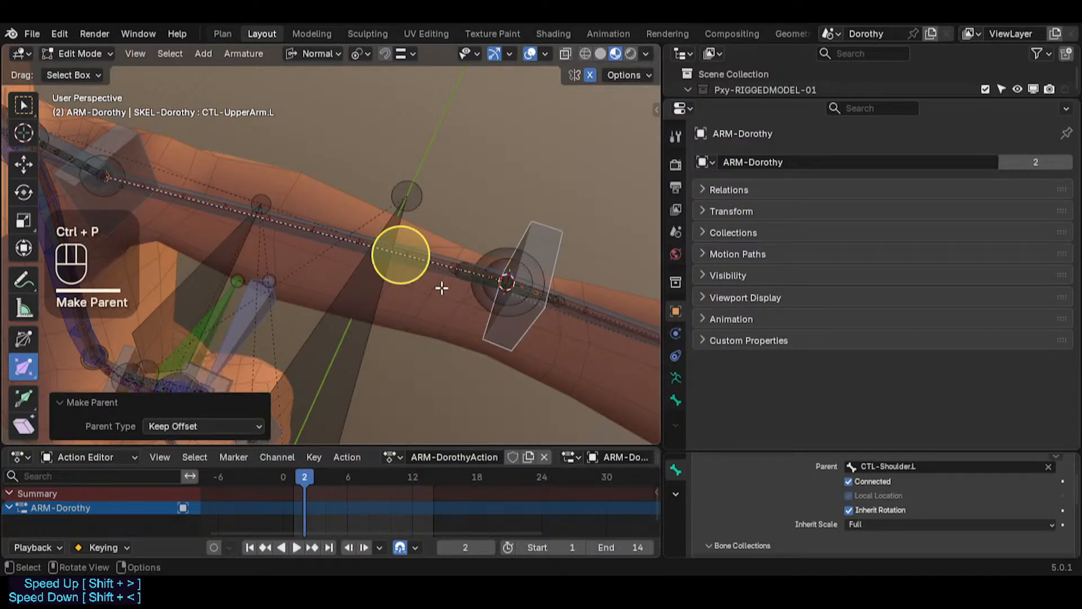
Step: Select DEF4b-UpperArm.L and paste HDL-Elbow.L as its B-Bone custom end handle
left_click(446, 260)
left_click(447, 258)
key("F2")
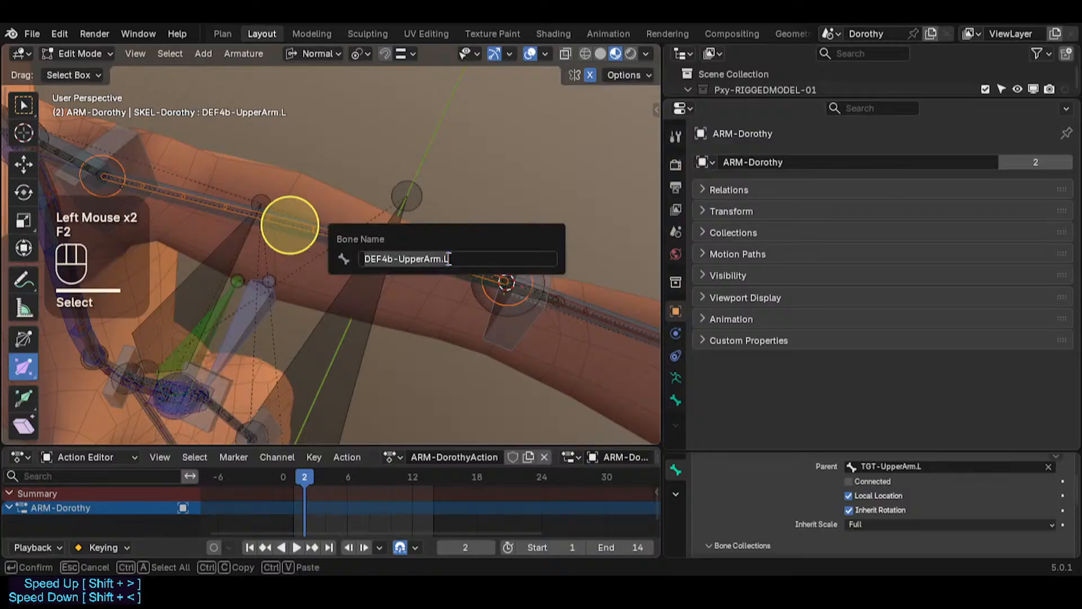
left_click(675, 401)
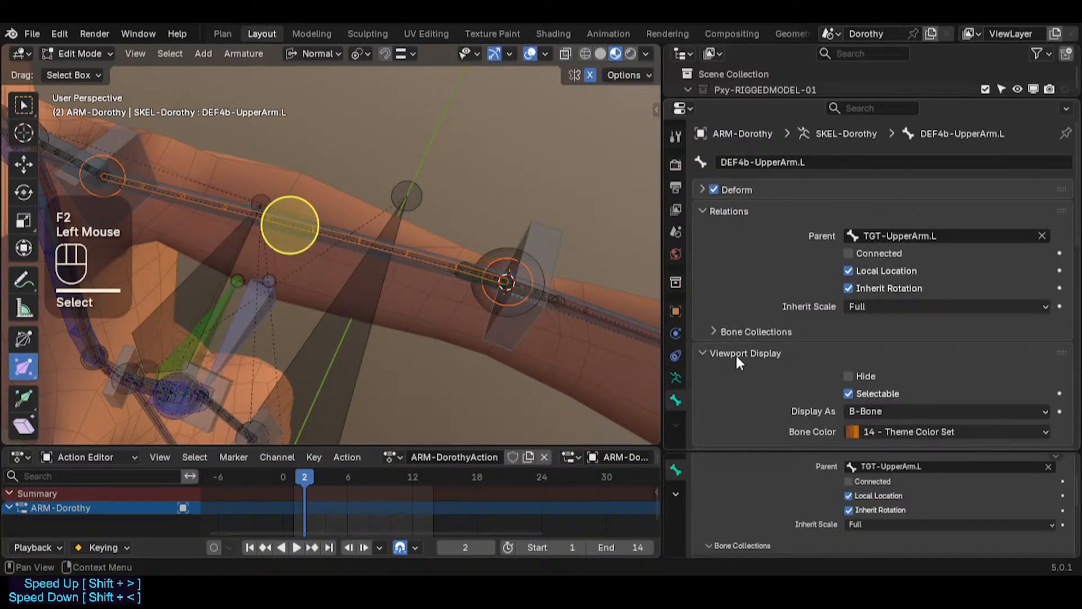
left_click(538, 230)
left_click(538, 230)
key("F2")
left_click(417, 259)
left_click(417, 259)
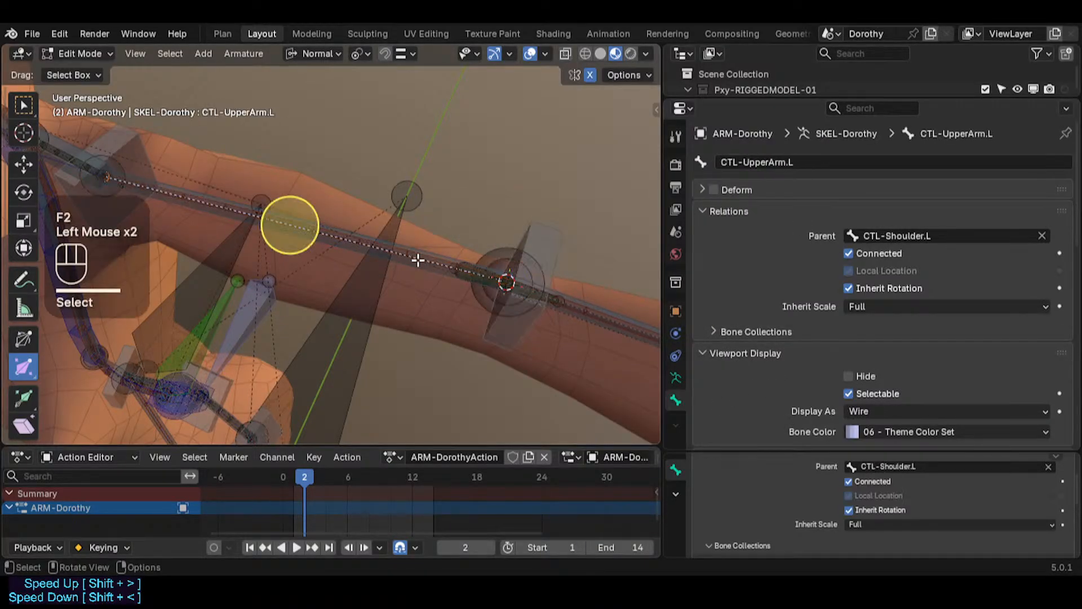
left_click(418, 260)
left_click(418, 260)
scroll(836, 392, "down", 7)
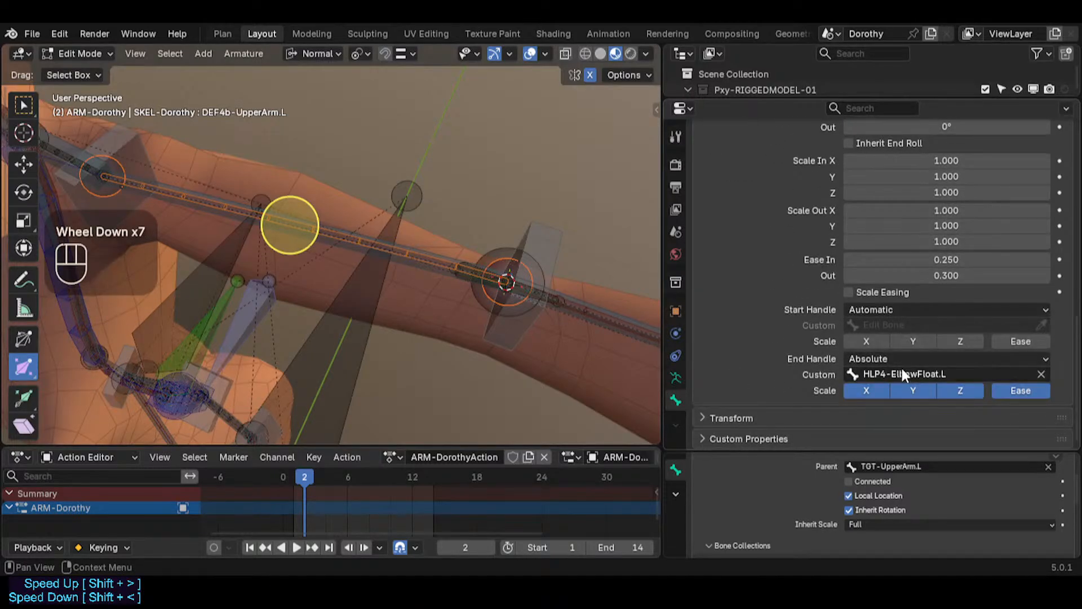
type("HDL-Elbow.L")
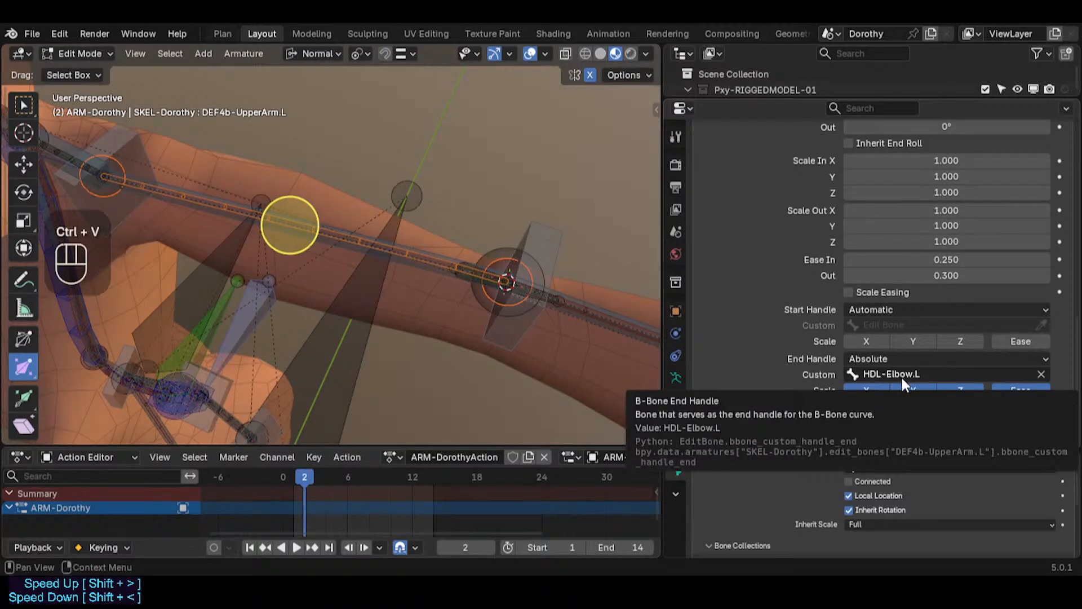
Step: Select the forearm deform bone DEF4c-ForeArm.L and check its name and B-Bone handle settings
middle_click_drag(597, 314, 408, 317, "shift")
scroll(355, 271, "up", 2)
middle_click_drag(355, 272, 394, 242)
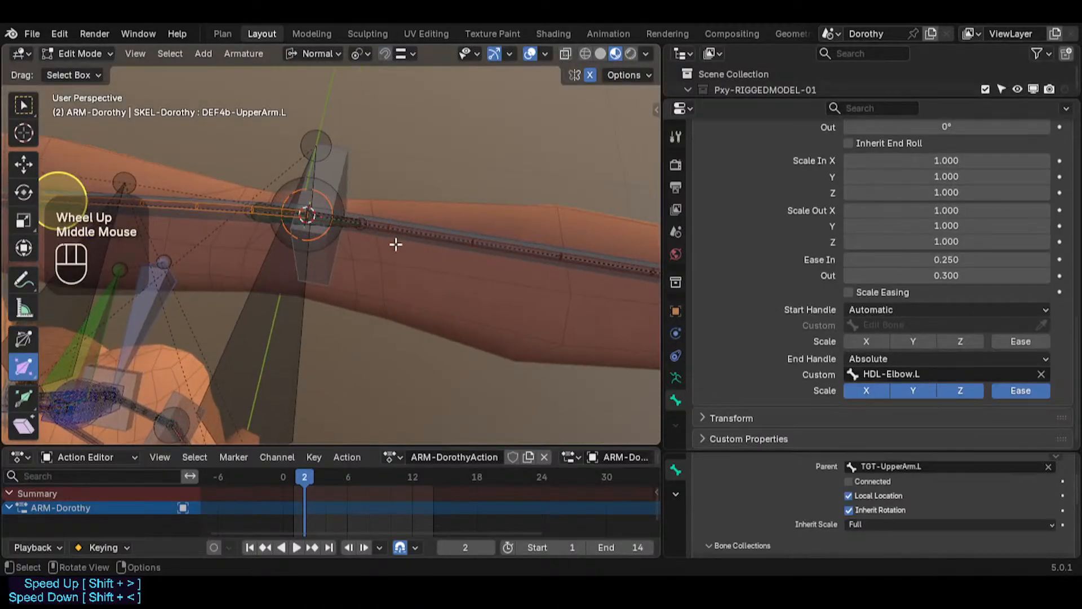
left_click(401, 235)
left_click(401, 235)
left_click(403, 232)
left_click(403, 233)
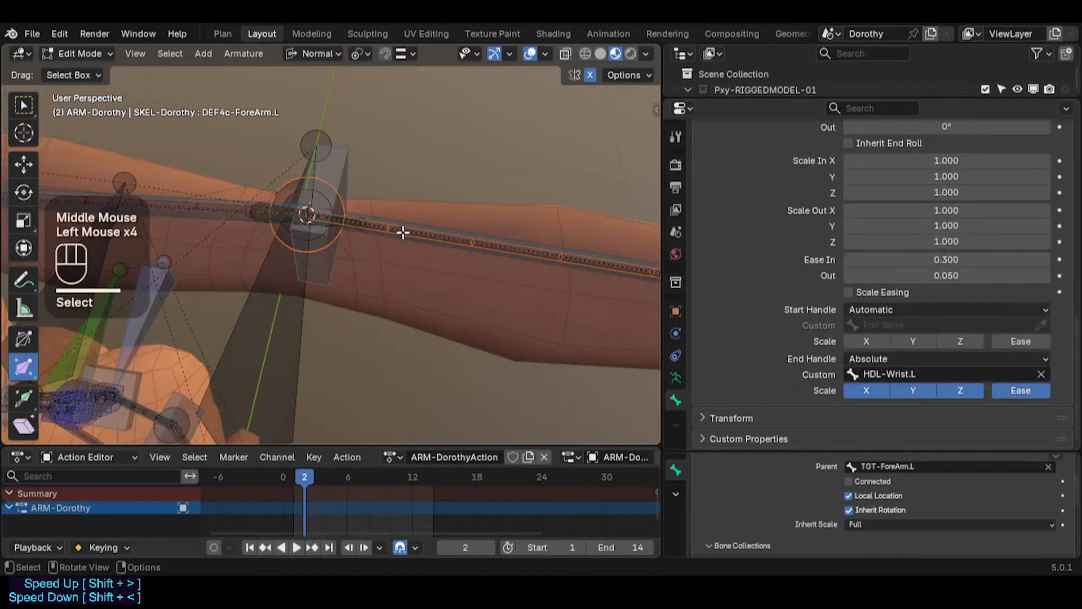
key("F2")
left_click(334, 164)
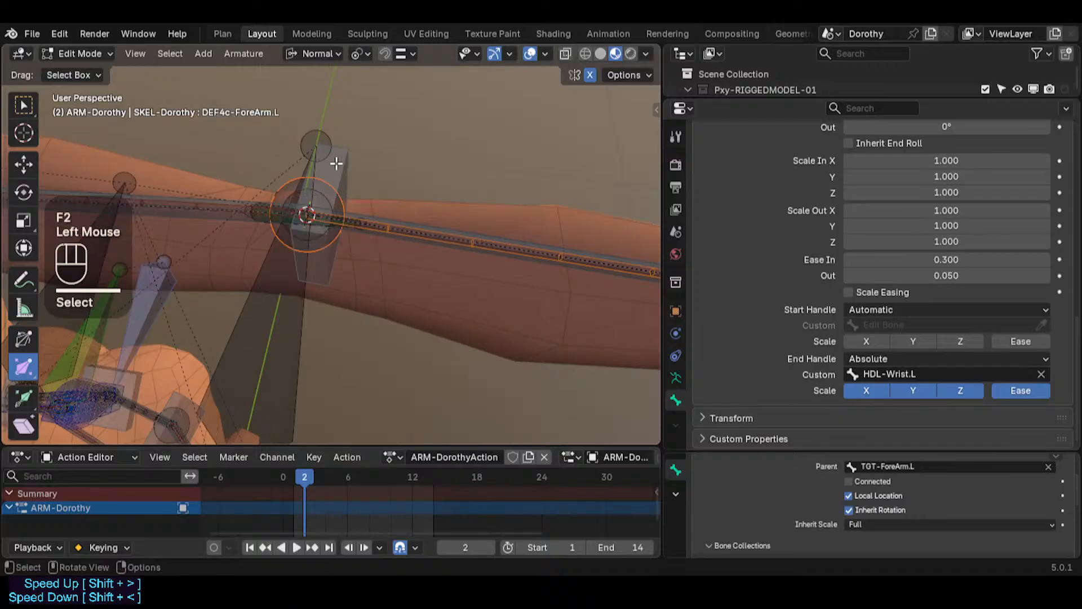
left_click(334, 164)
key("F2")
left_click(390, 219)
left_click(390, 220)
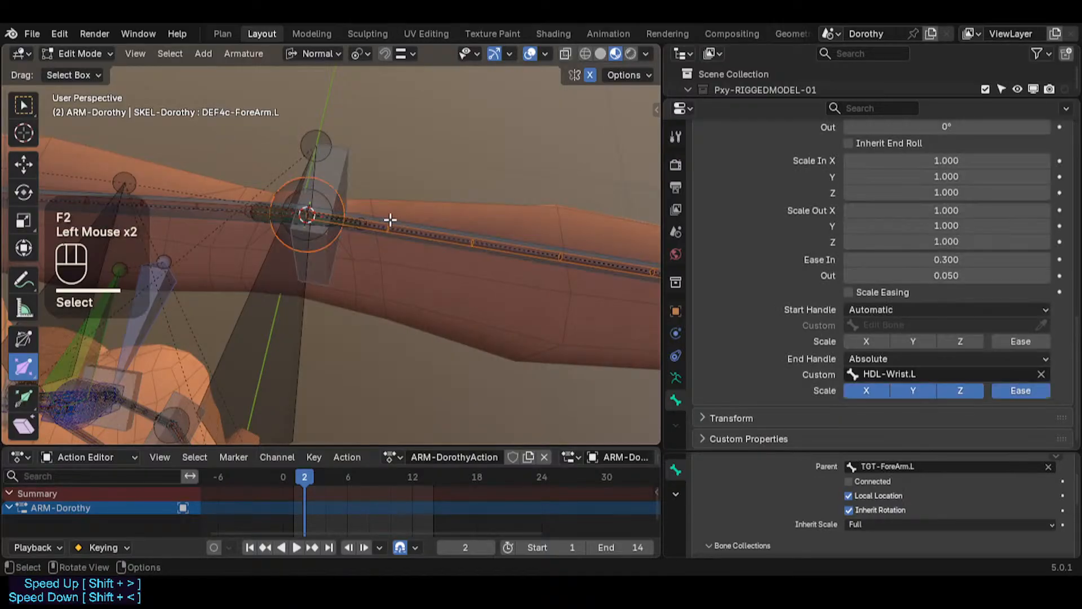
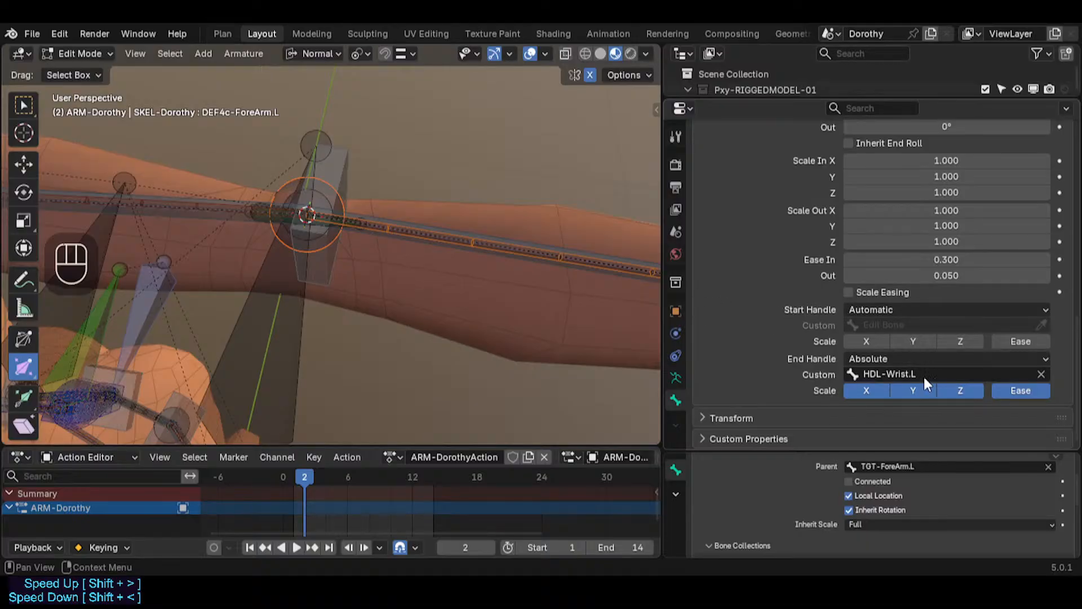
Step: Box-select the left elbow-area arm bones around DEF4b-UpperArm.L and Symmetrize them to the right arm
middle_click_drag(430, 229, 421, 253, "shift")
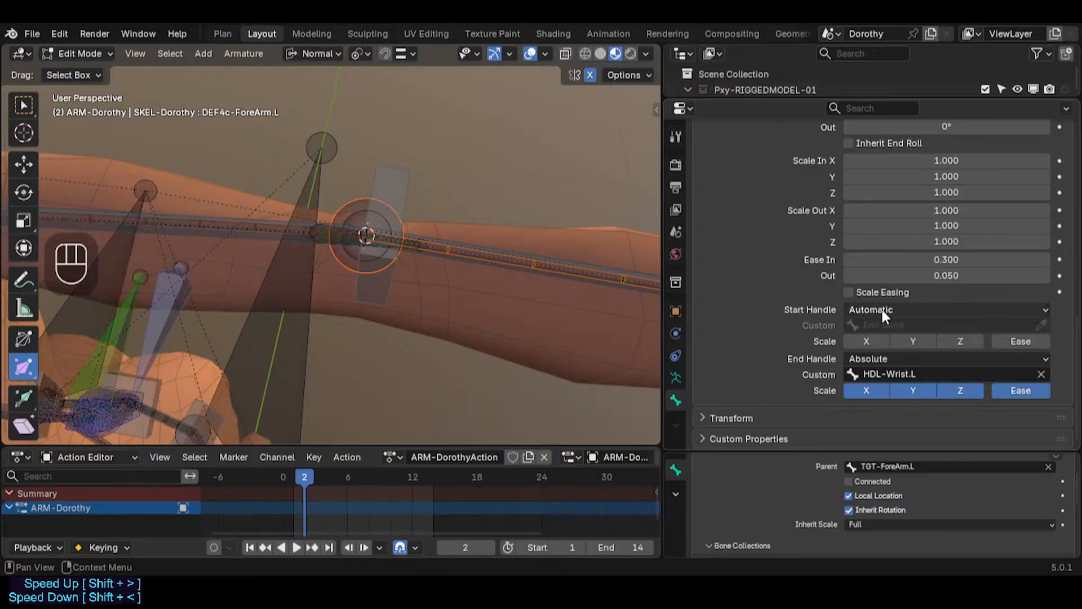
middle_click_drag(389, 228, 470, 255, "shift")
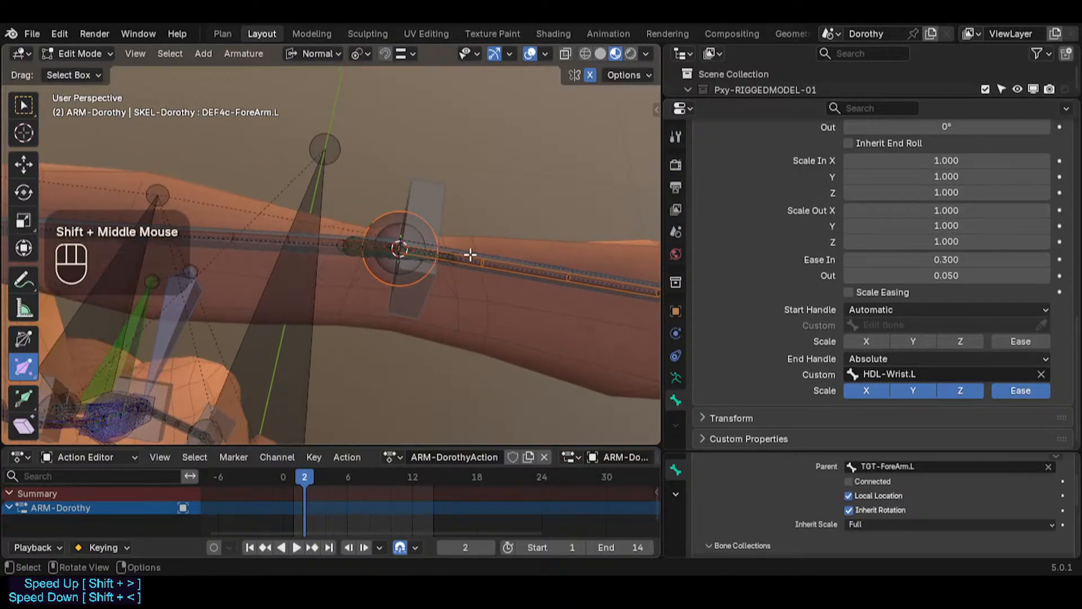
left_click(252, 242)
left_click(251, 241)
left_click(251, 242)
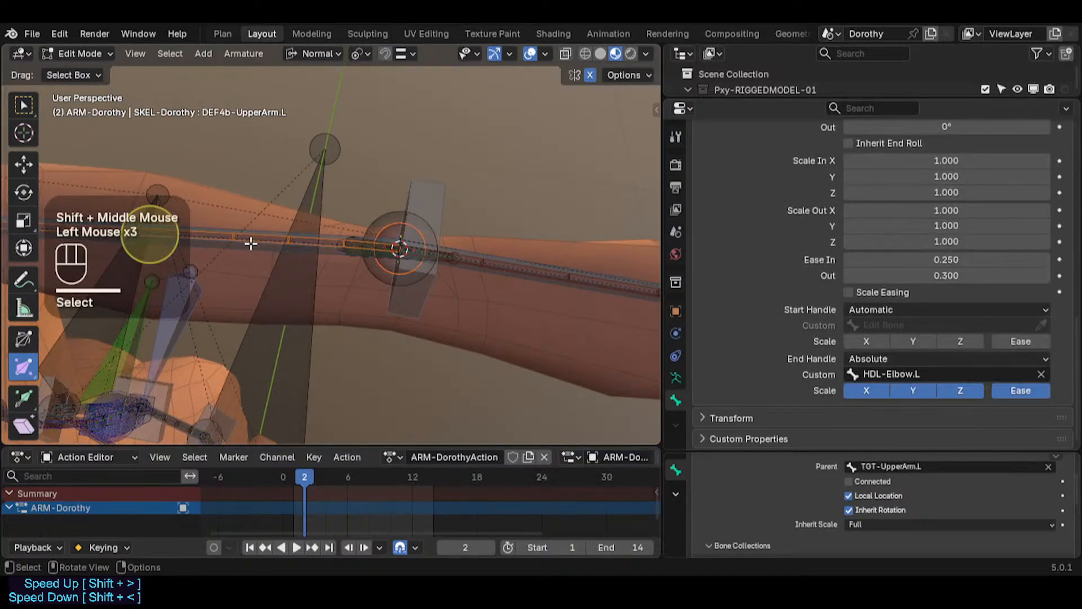
middle_click_drag(251, 242, 390, 282)
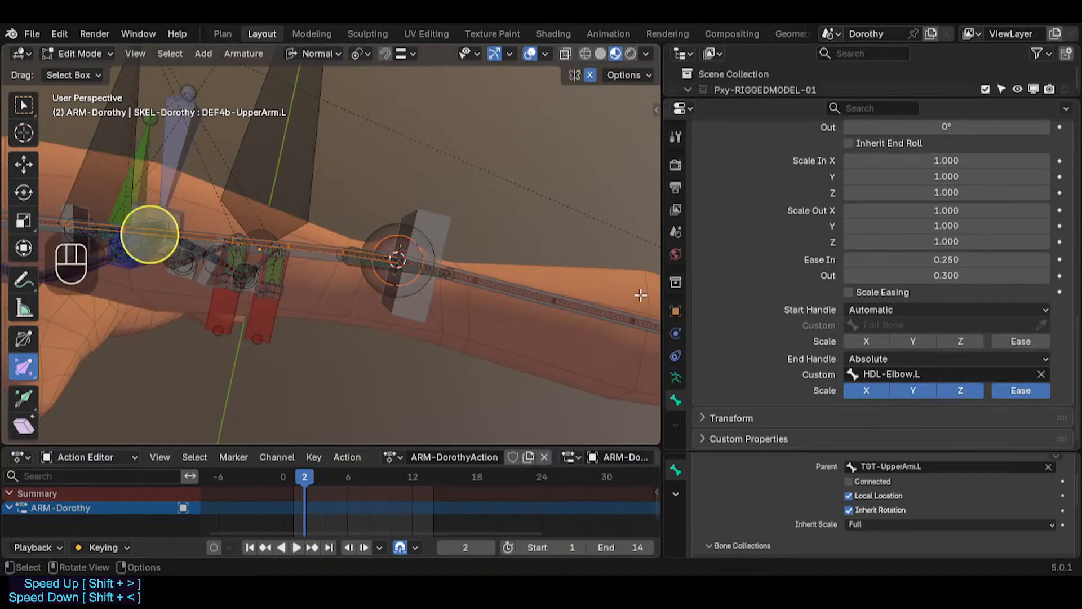
scroll(406, 251, "down", 2)
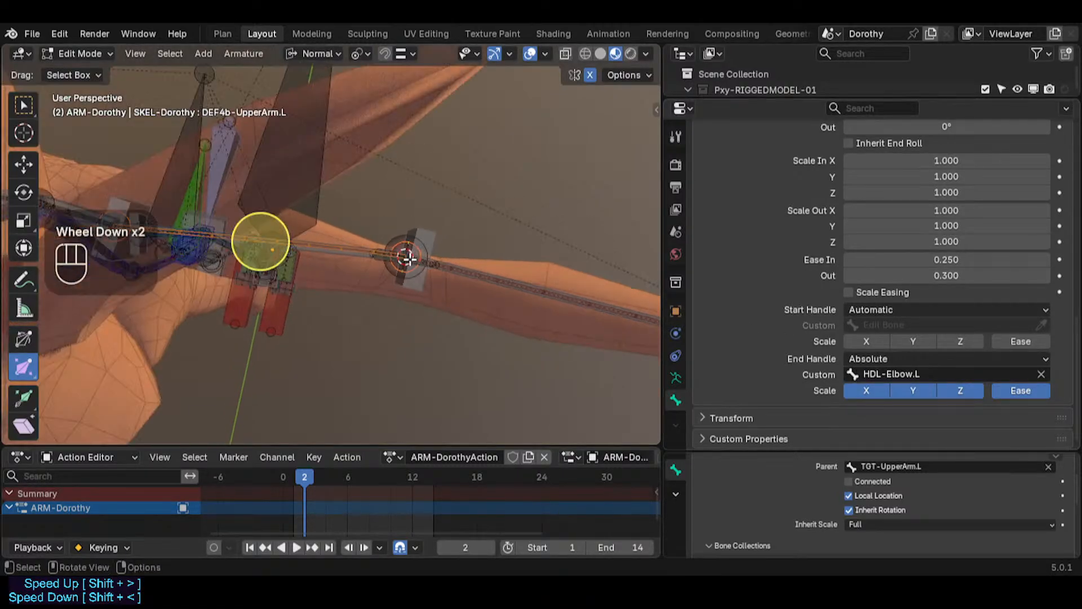
scroll(427, 243, "up", 2)
left_click(366, 243)
left_click(326, 244)
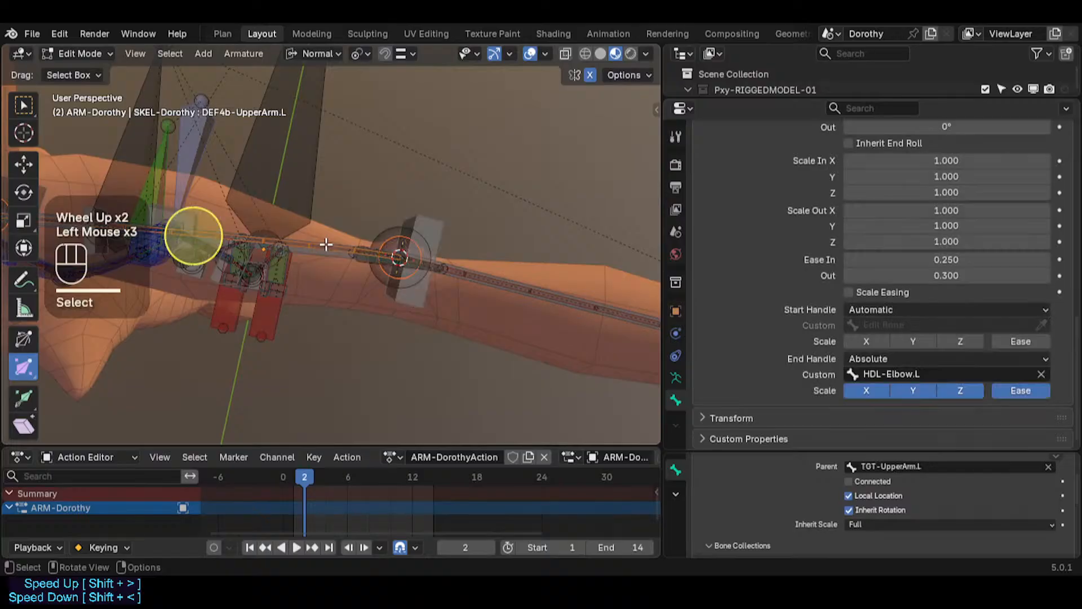
key("b")
left_click_drag(362, 198, 438, 267)
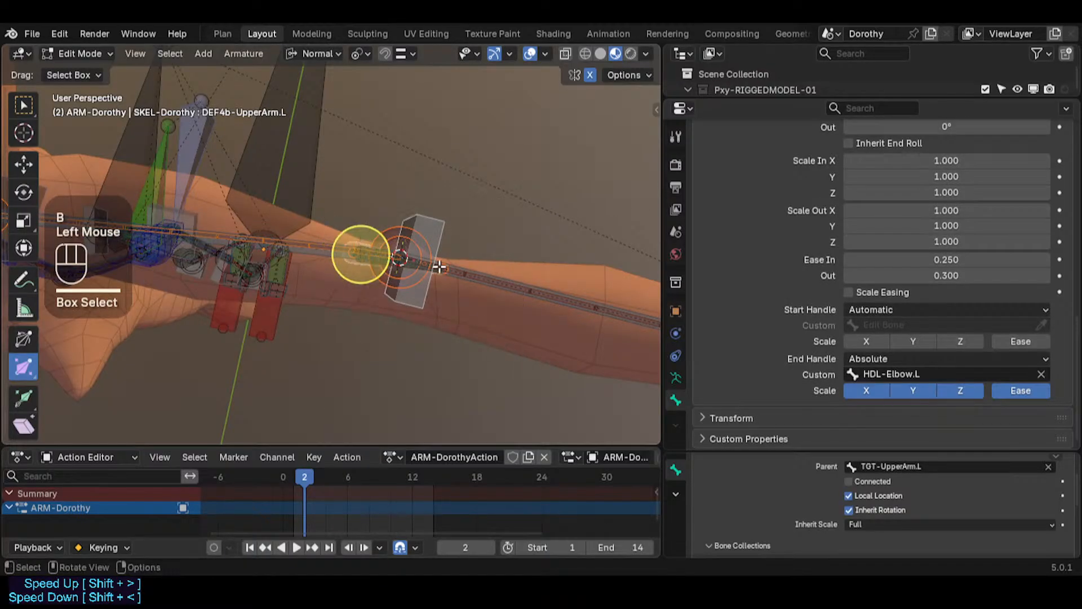
right_click(506, 285)
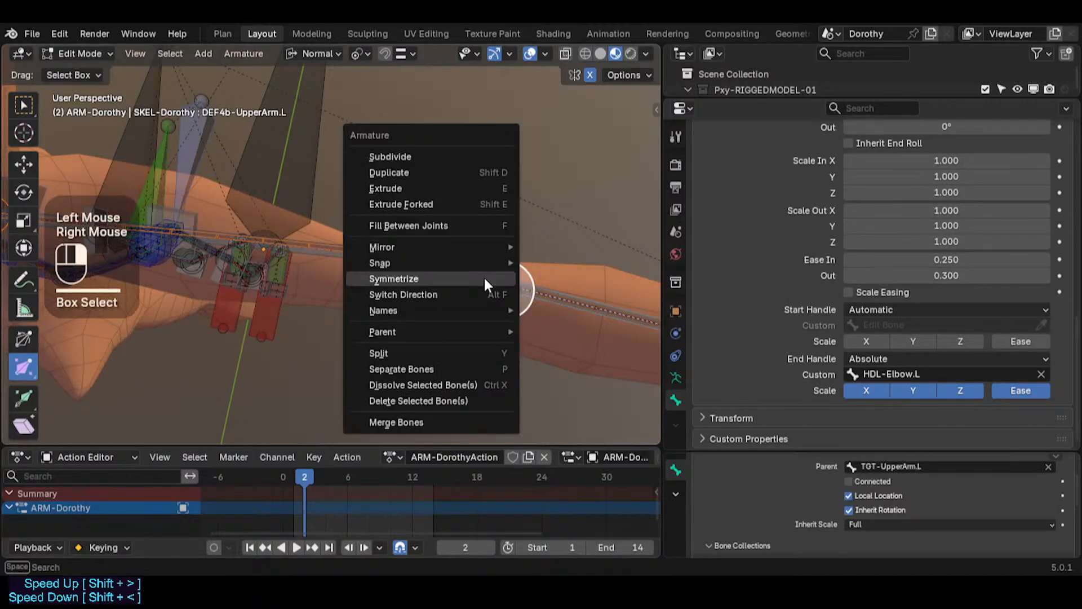
left_click(490, 278)
Step: Switch to Pose Mode, clear the pose transforms of all bones, and save the file
scroll(410, 290, "down", 2)
middle_click_drag(411, 290, 365, 261)
key("Tab")
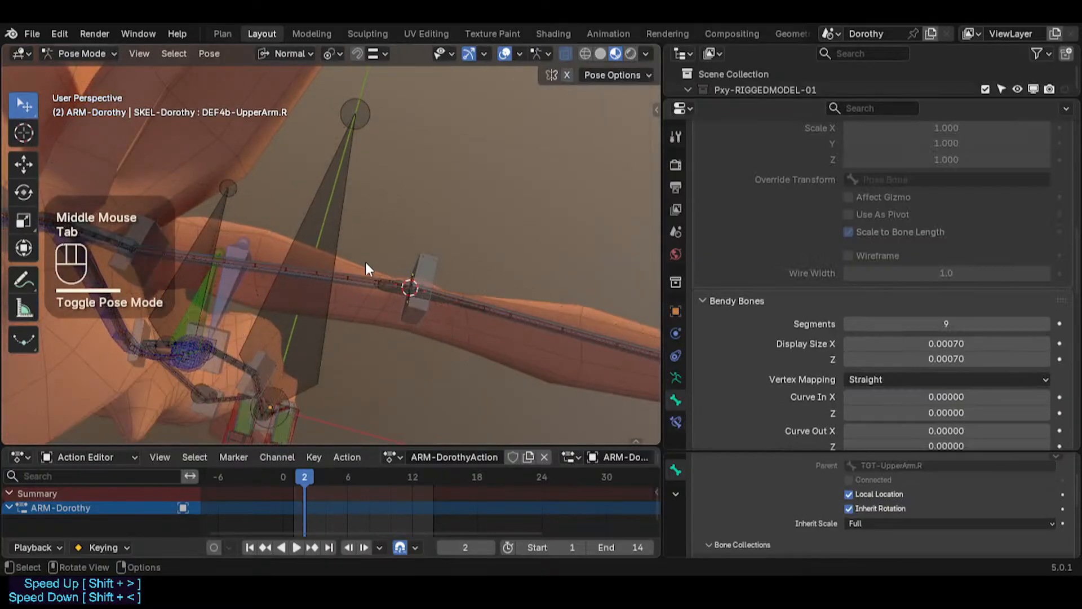
scroll(438, 331, "down", 2)
key("a")
key("alt+q")
key("alt+q")
key("ctrl+s")
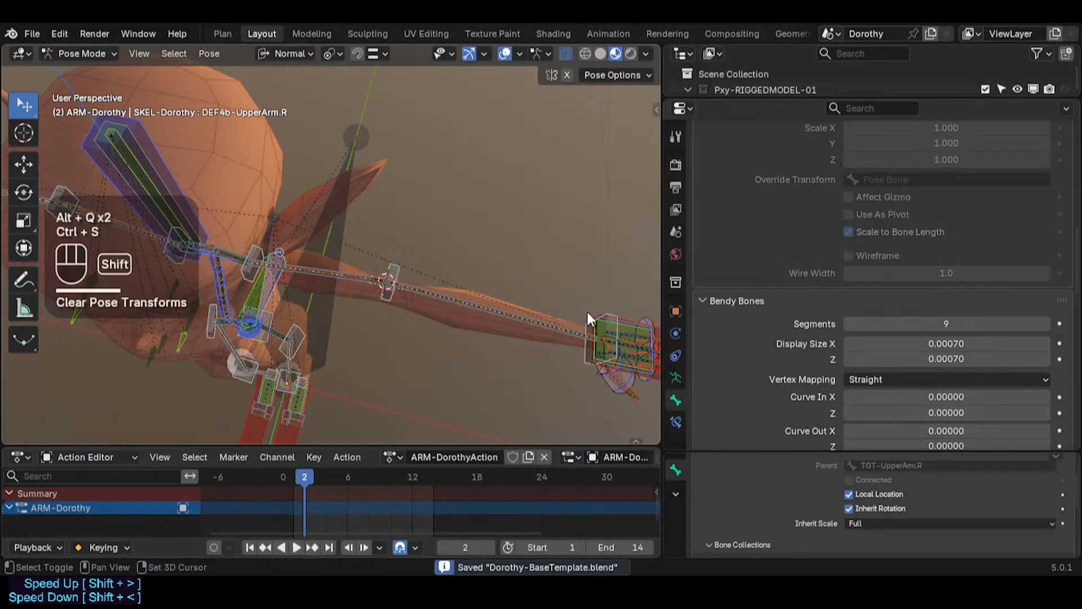
Step: Select the left IK hand control MTR-IK-Hand.L and move and rotate it to test the arm's bend
middle_click_drag(587, 313, 512, 288, "shift")
left_click(402, 345)
middle_click_drag(402, 345, 488, 240)
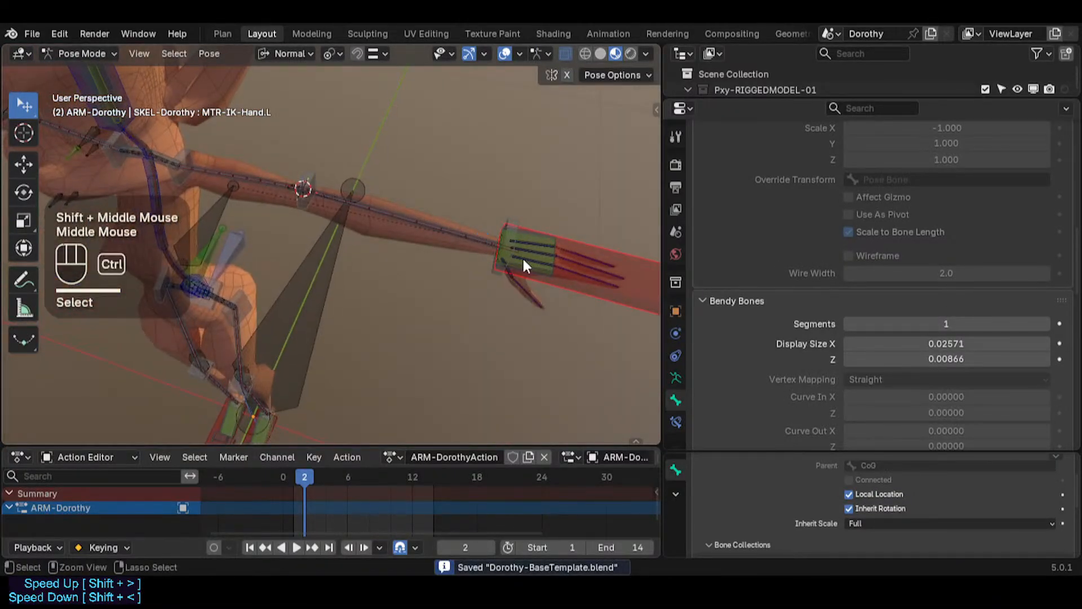
key("ctrl+s")
key("g")
left_click(341, 357)
key("r")
middle_click_drag(363, 320, 343, 326)
left_click(241, 317)
key("g")
left_click(97, 309)
key("g")
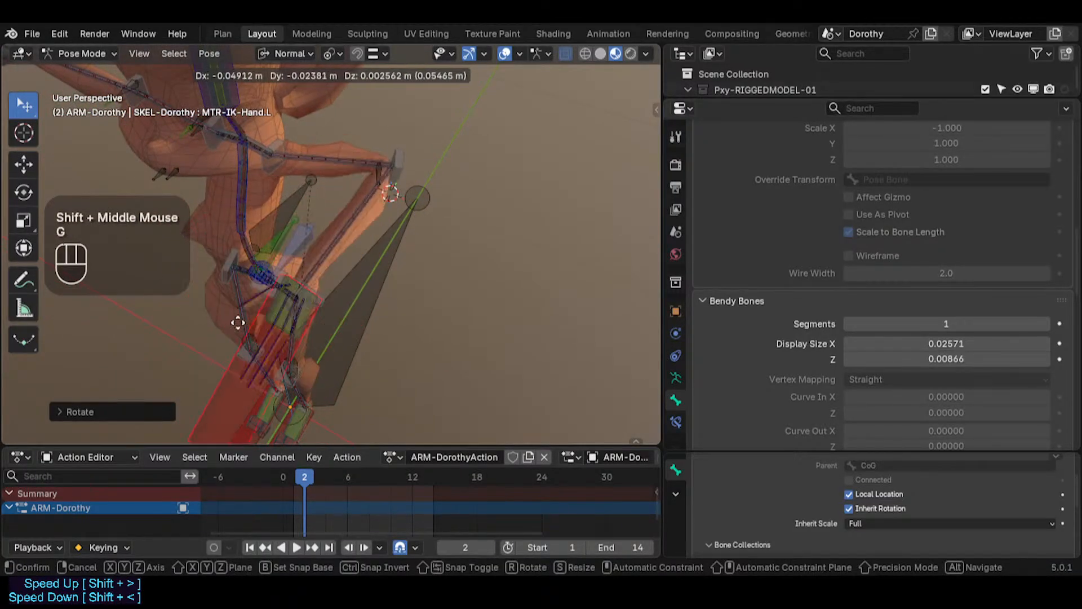
left_click(228, 303)
Step: Keep moving the left IK hand control to different positions to check the elbow deformation
scroll(337, 263, "up", 2)
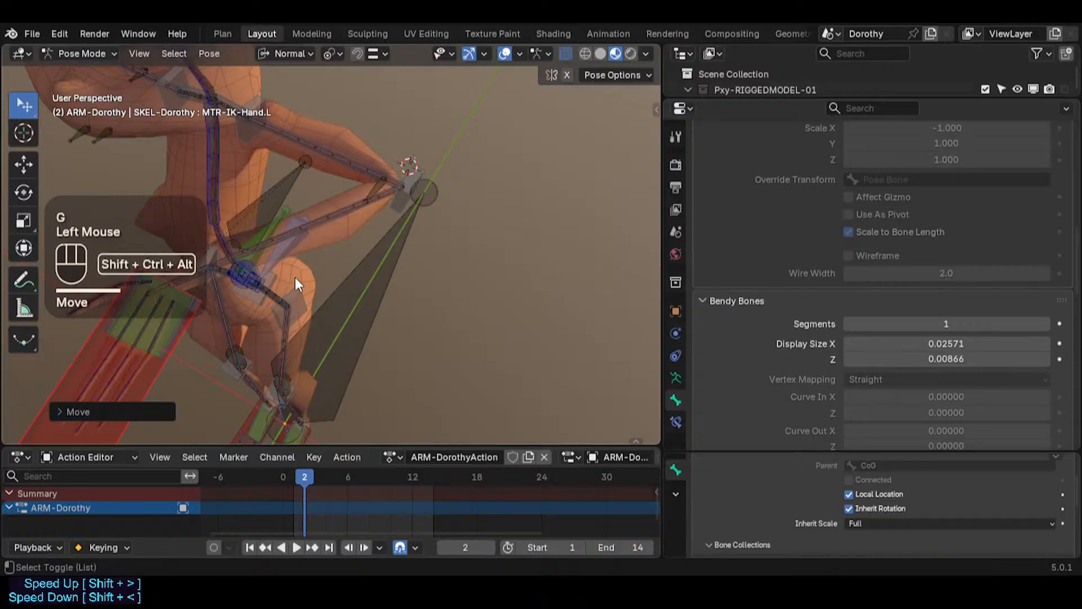
key("shift+ctrl+alt+i")
key("g")
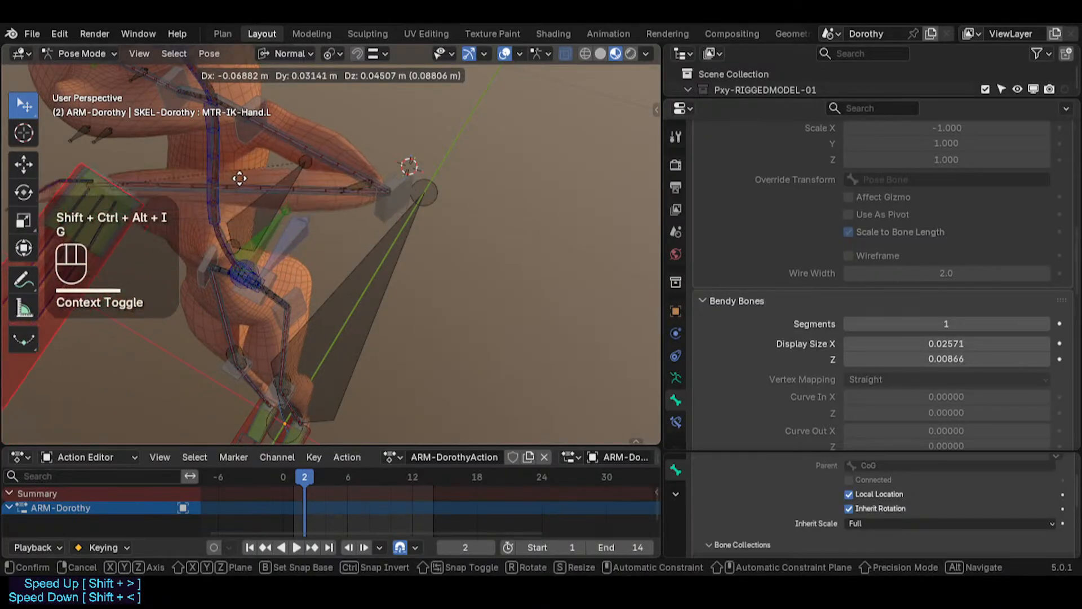
left_click(402, 138)
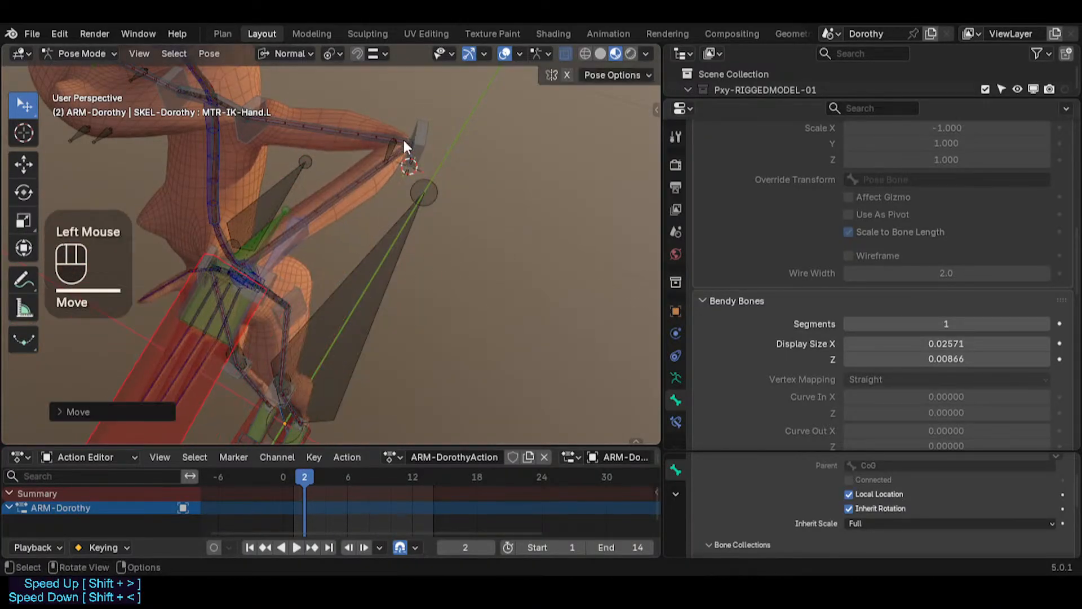
key("g")
left_click(389, 201)
middle_click_drag(389, 202, 310, 302)
key("g")
left_click(250, 229)
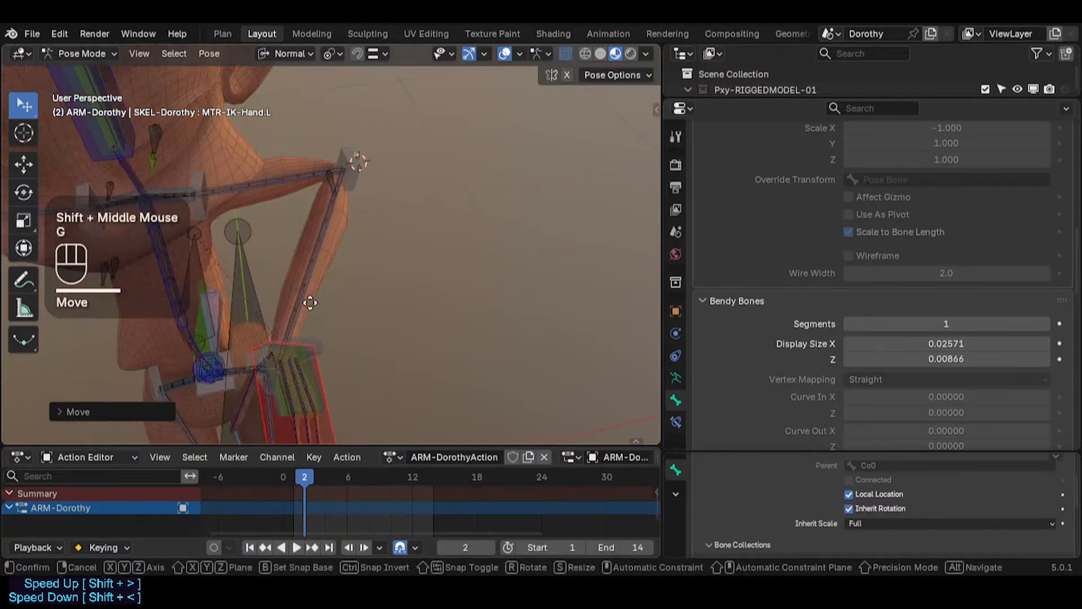
key("g")
left_click(372, 171)
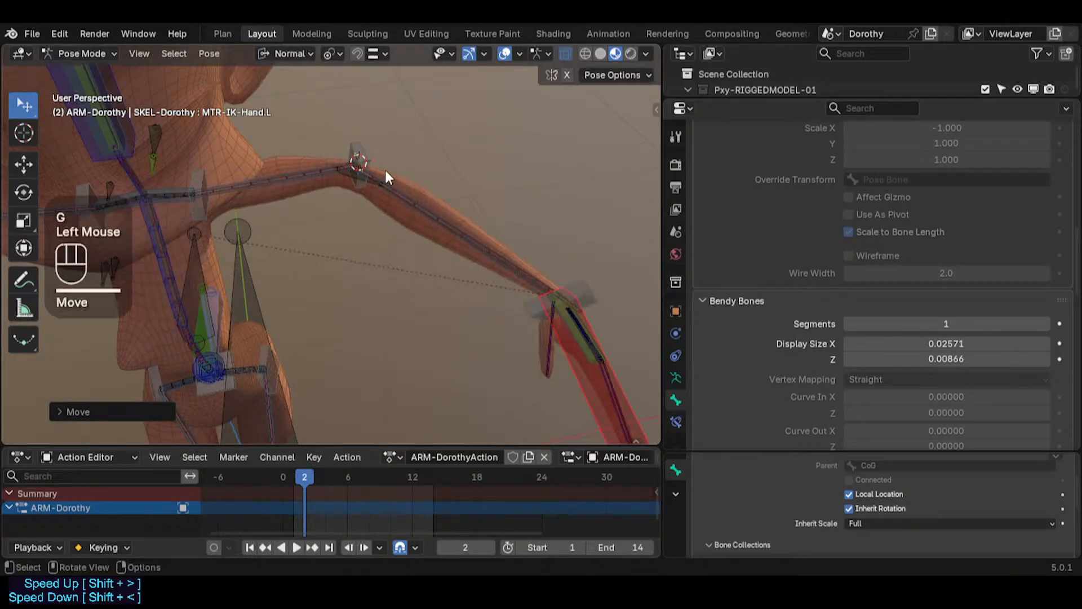
scroll(320, 184, "up", 3)
middle_click_drag(320, 184, 338, 282, "shift")
Step: Switch to Edit Mode and snap the 3D cursor to the left upper-arm target bone TGT-UpperArm.L
left_click(376, 272)
scroll(374, 262, "up", 2)
key("Tab")
scroll(372, 271, "up", 2)
left_click(297, 280)
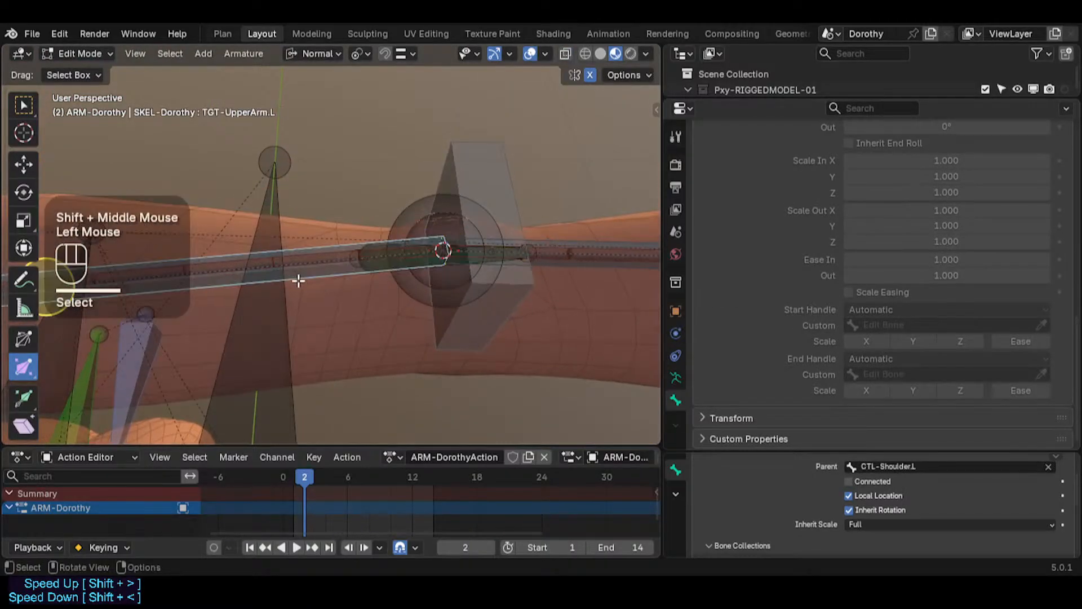
key("shift+s")
left_click(411, 336)
left_click(351, 263)
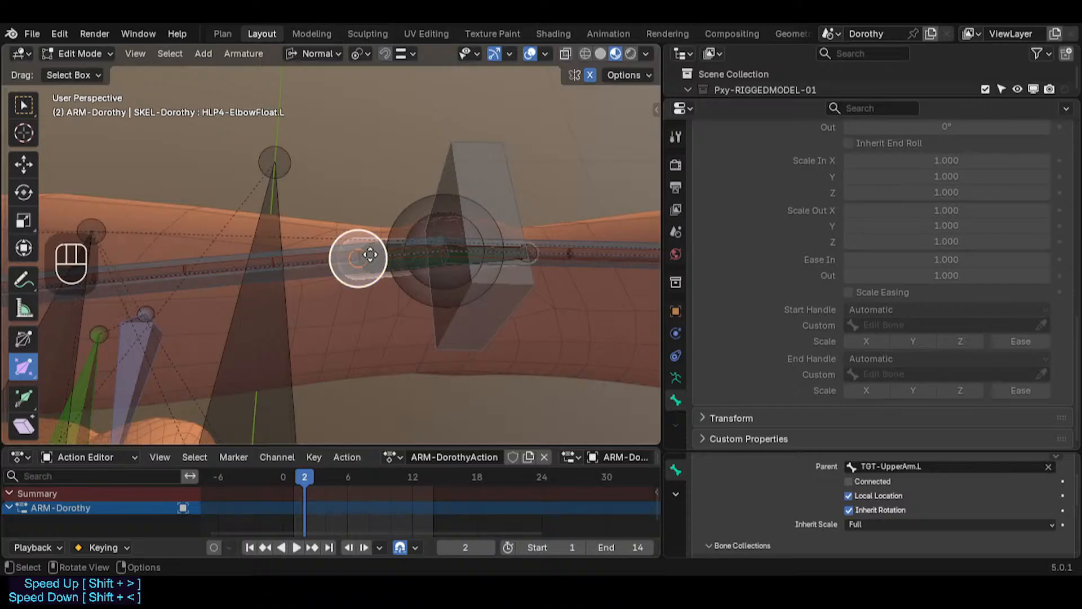
middle_click_drag(357, 255, 433, 312)
left_click(405, 313)
left_click(404, 308)
left_click(361, 309)
key("shift+s")
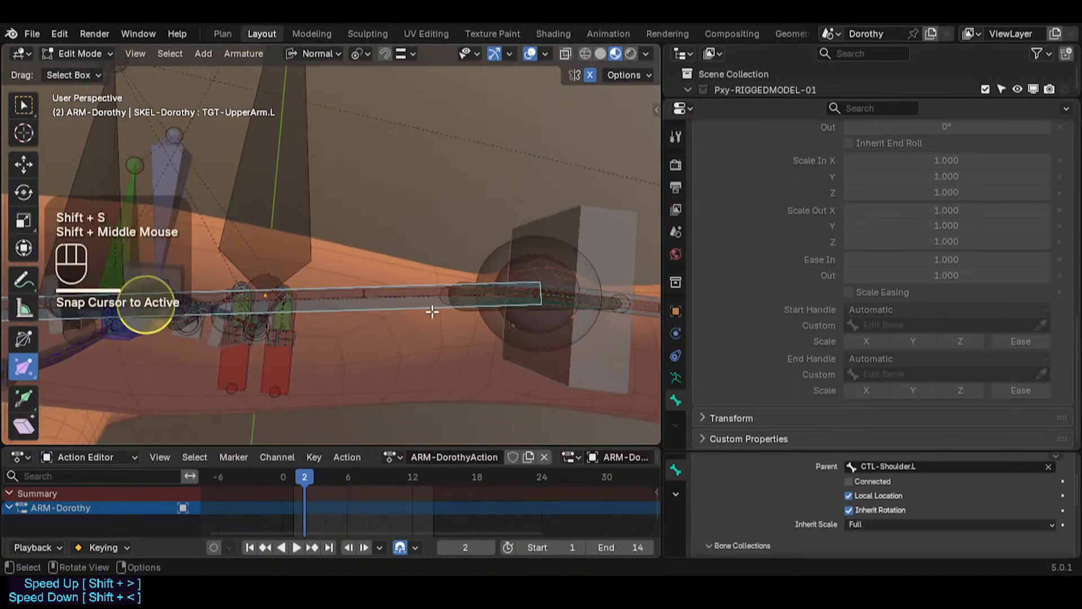
left_click(471, 311, "shift")
Step: Select HLP4-ElbowFloat.L together with TGT-UpperArm.L and hide all other bones
left_click(471, 311, "shift")
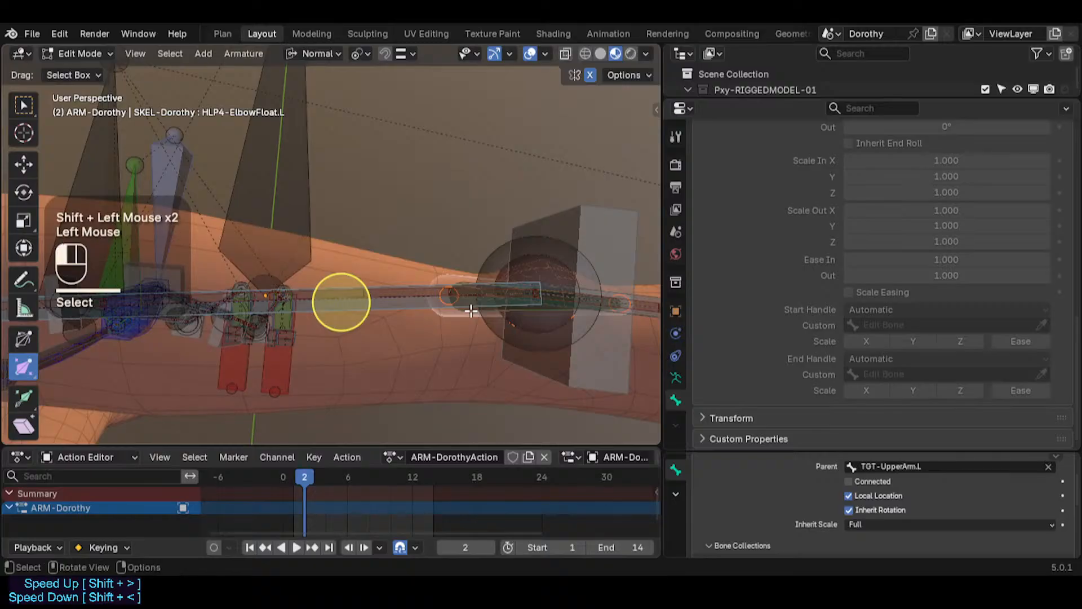
left_click(473, 310)
left_click(468, 313)
left_click(456, 312, "shift")
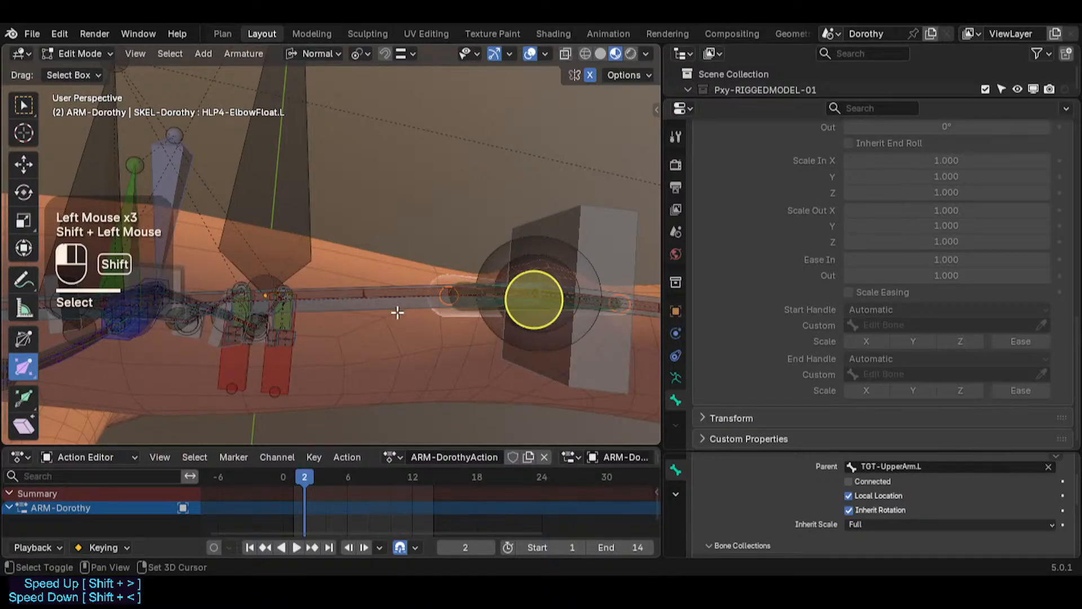
key("shift+h")
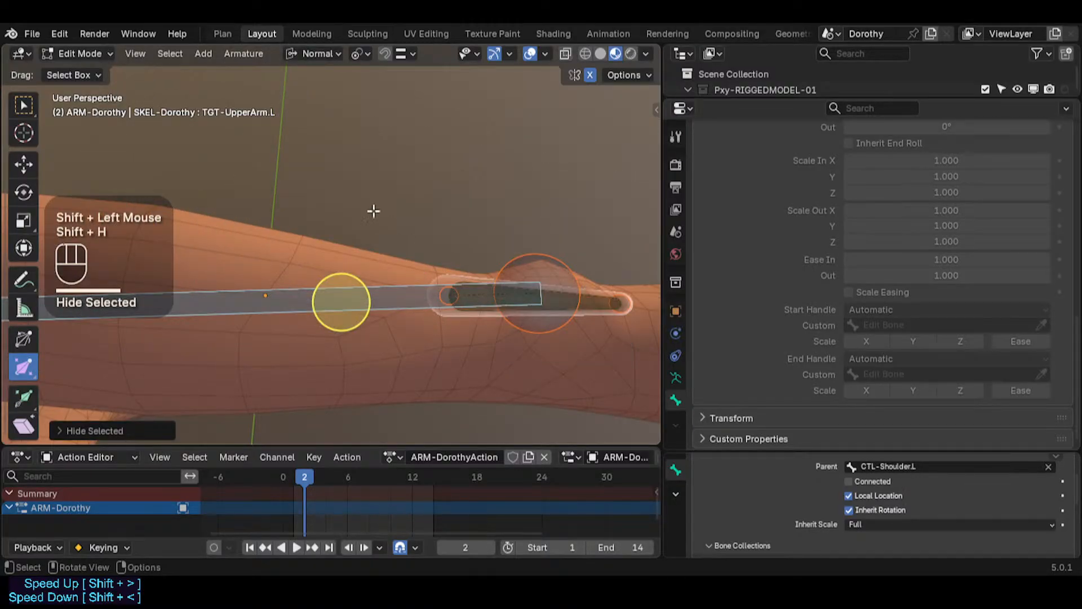
Step: Move HLP4-ElbowFloat.L with snapping onto the elbow end of the upper-arm bone
left_click(446, 299)
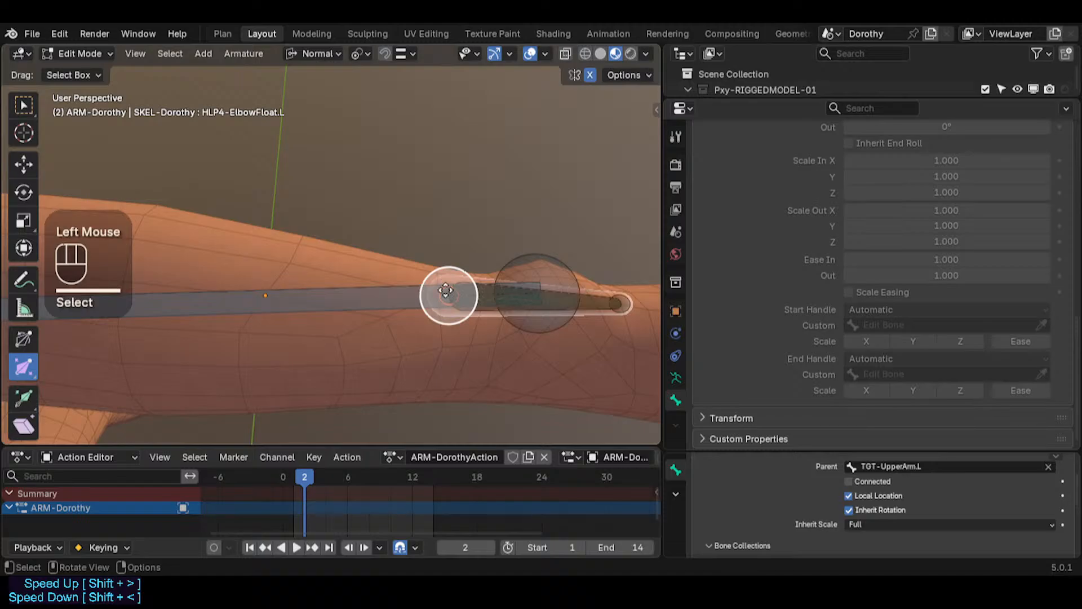
key("g")
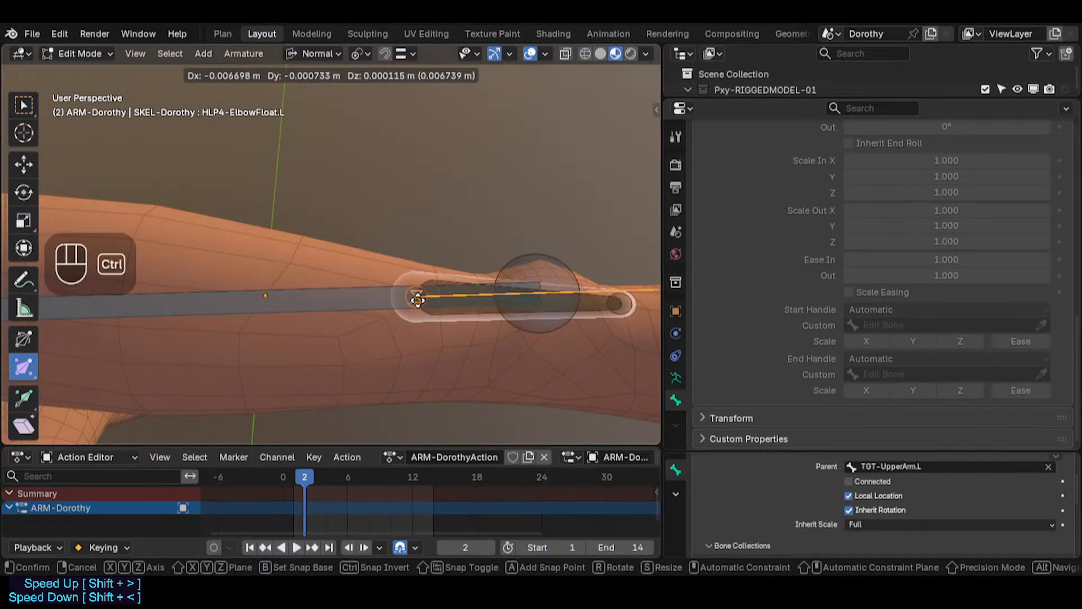
left_click(402, 298, "ctrl")
Step: Align the selected elbow bones, including HLP4-ElbowFloat.L, to TGT-UpperArm.L with Align Bones
middle_click_drag(418, 307, 304, 331, "shift")
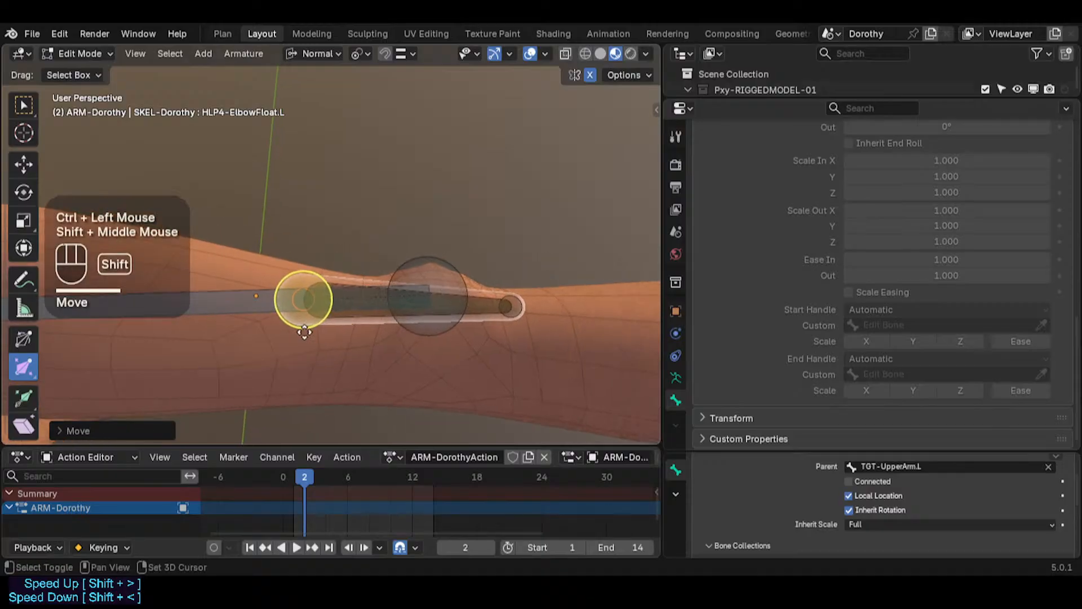
scroll(380, 339, "down", 2)
middle_click_drag(379, 338, 261, 333)
key("ctrl+3")
left_click(257, 343)
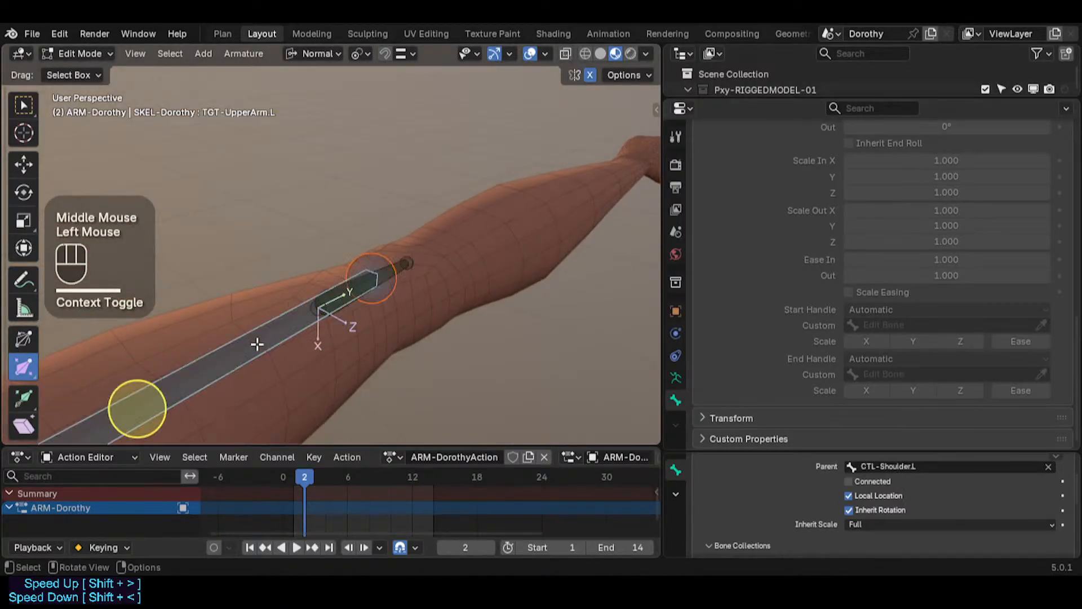
scroll(367, 300, "down", 1)
scroll(338, 367, "down", 2, "shift")
middle_click_drag(338, 366, 362, 354, "shift")
scroll(360, 339, "up", 4)
scroll(368, 323, "down", 2)
scroll(308, 351, "up", 2)
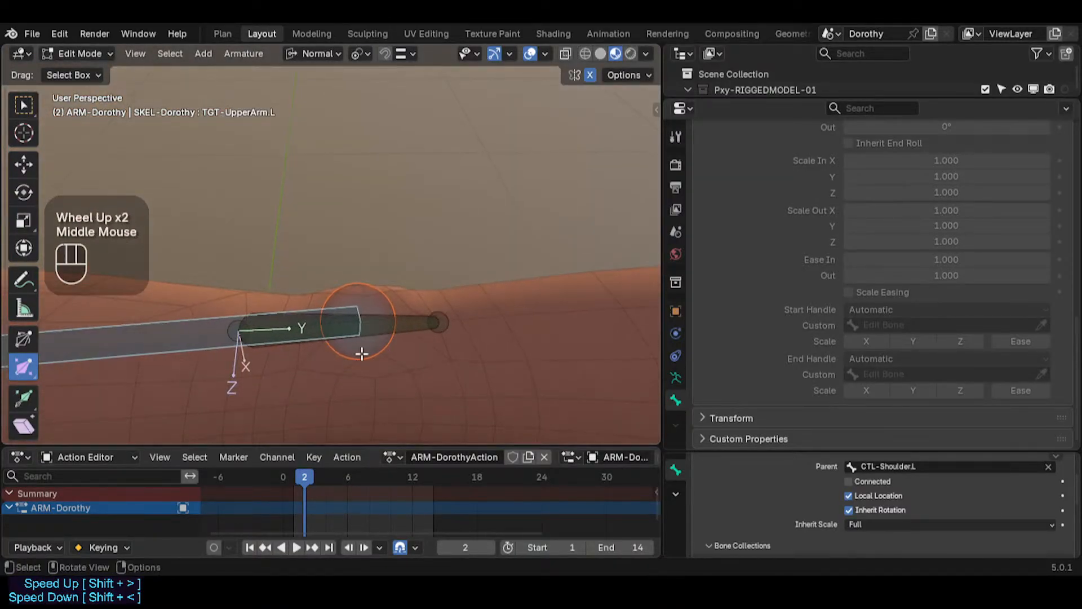
left_click(406, 334)
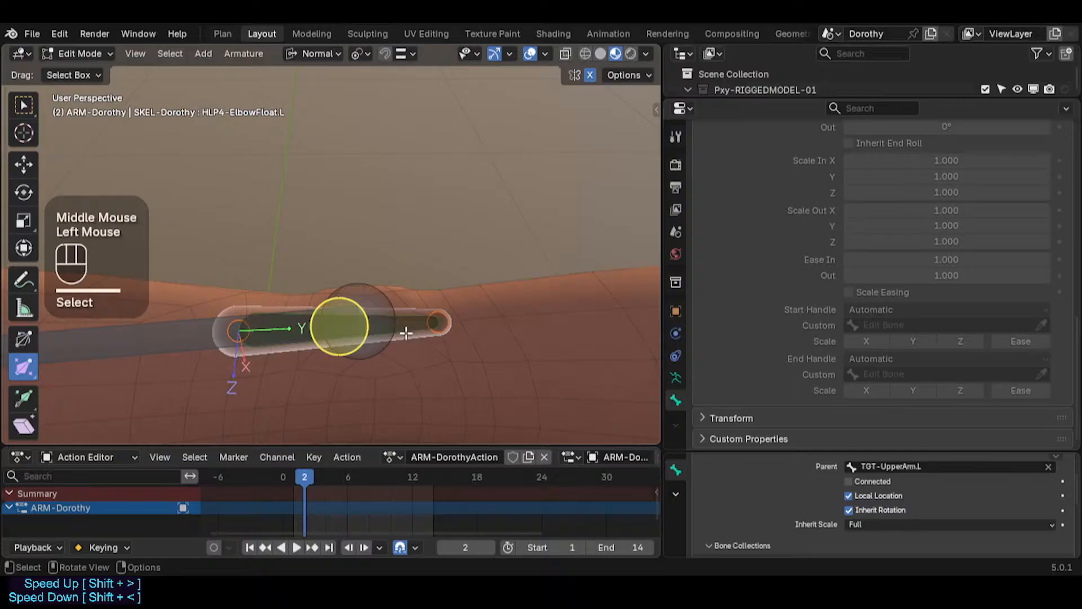
left_click(188, 324, "shift")
key("ctrl+alt+a")
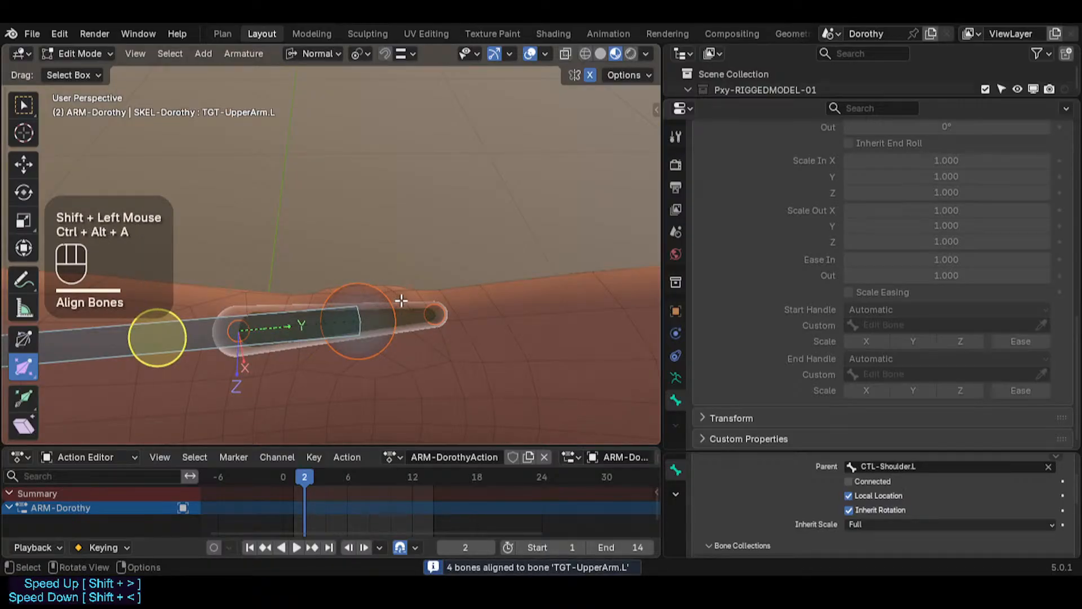
Step: Select HLP4-ElbowFloat.L and reveal all hidden bones
left_click(410, 299)
middle_click(425, 300)
key("alt+h")
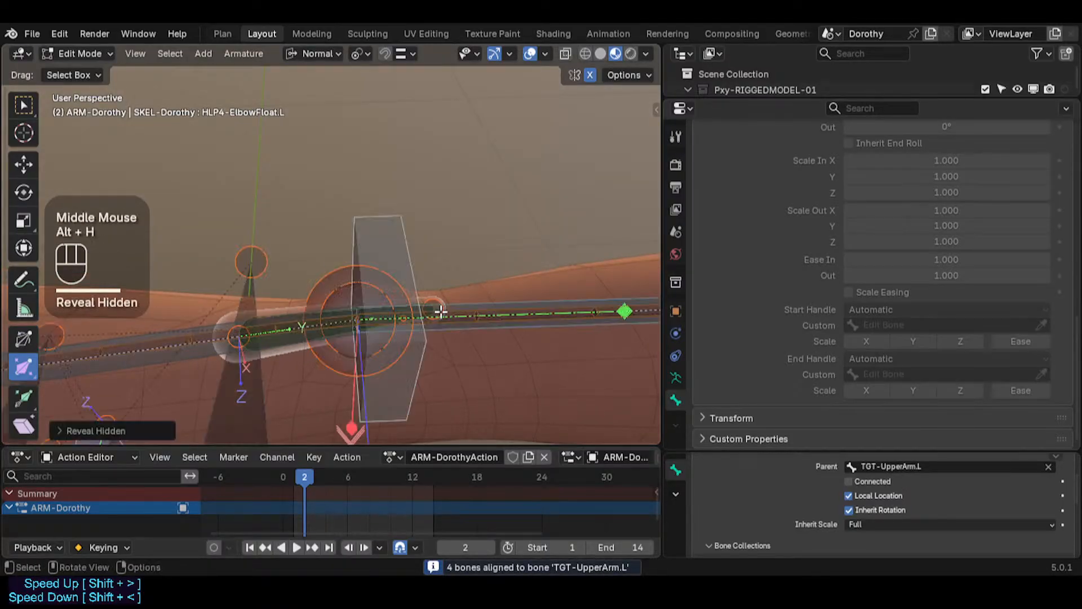
Step: Select HLP4-ElbowFloat.L alone, move it with snapping in top view, and return to Pose Mode
scroll(441, 311, "up", 2)
key("alt+a")
left_click(436, 281)
left_click(440, 298)
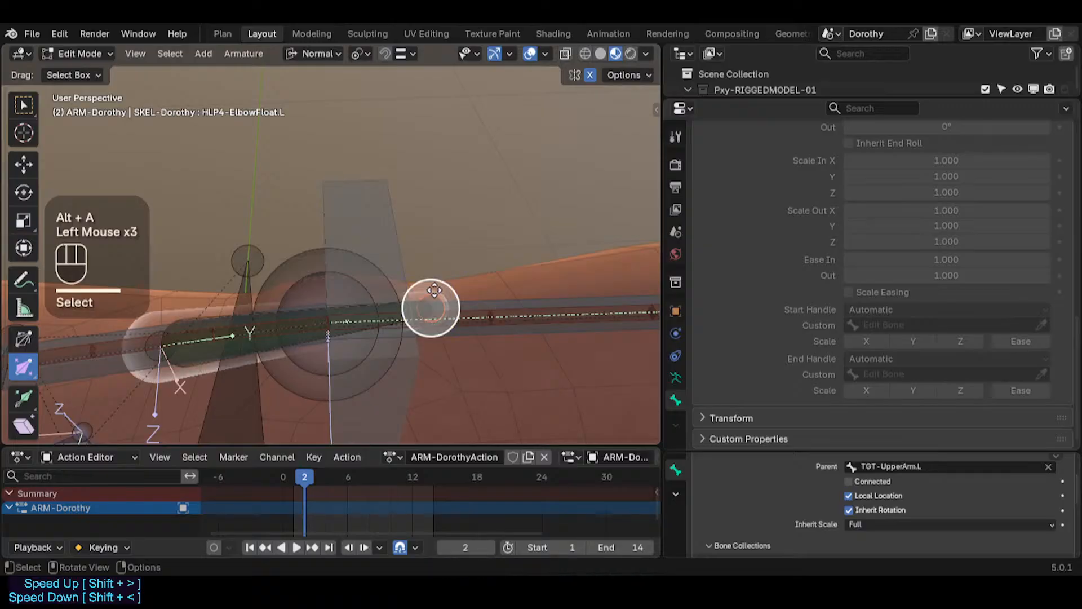
middle_click_drag(448, 300, 455, 300)
key("KP_7")
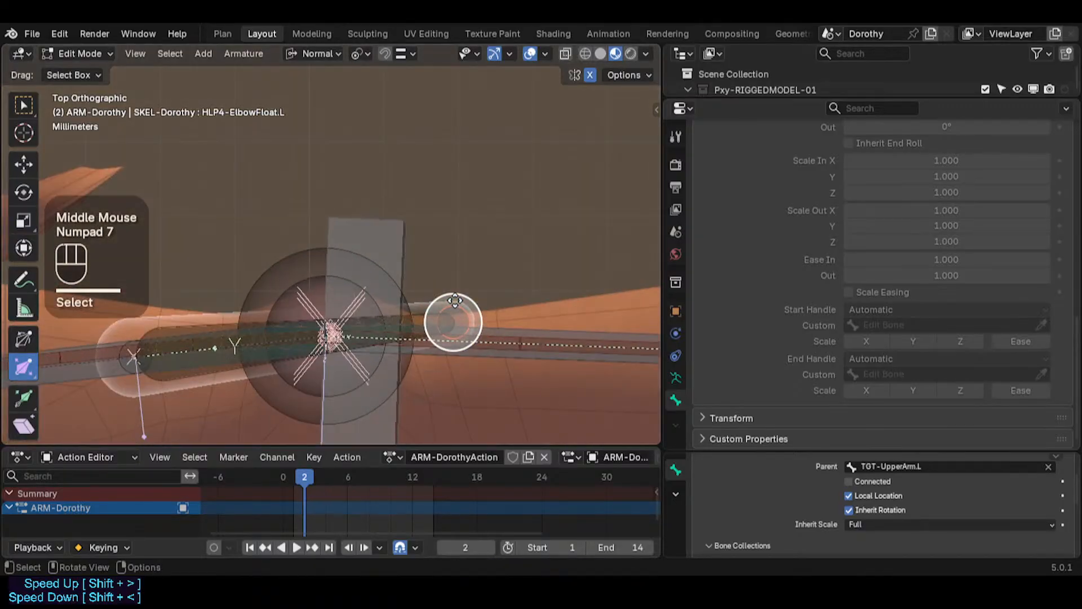
key("g")
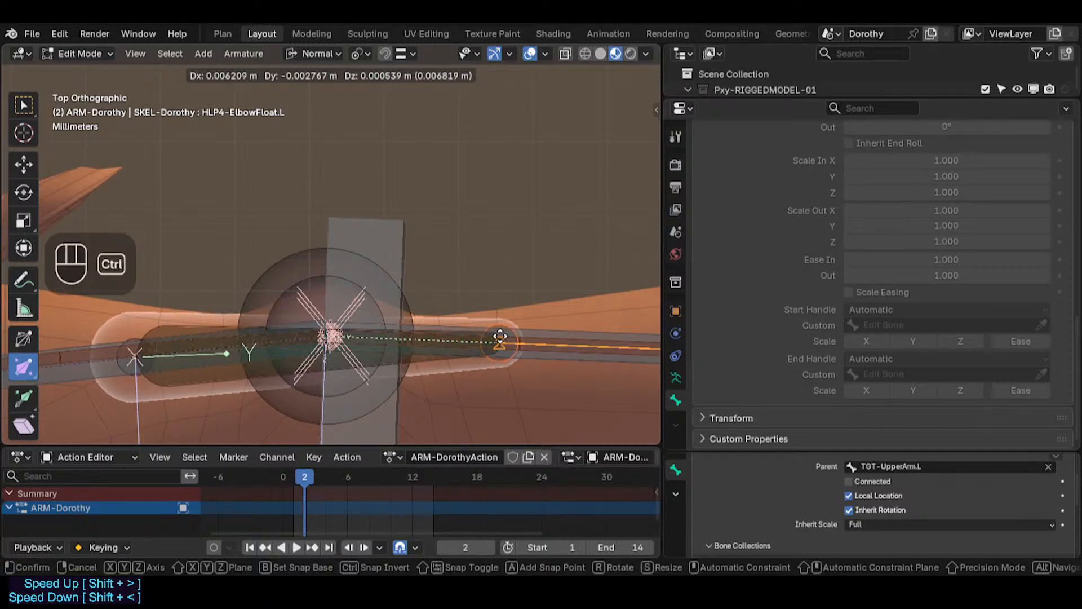
left_click(501, 336, "ctrl")
scroll(496, 338, "down", 2)
key("ctrl+Tab")
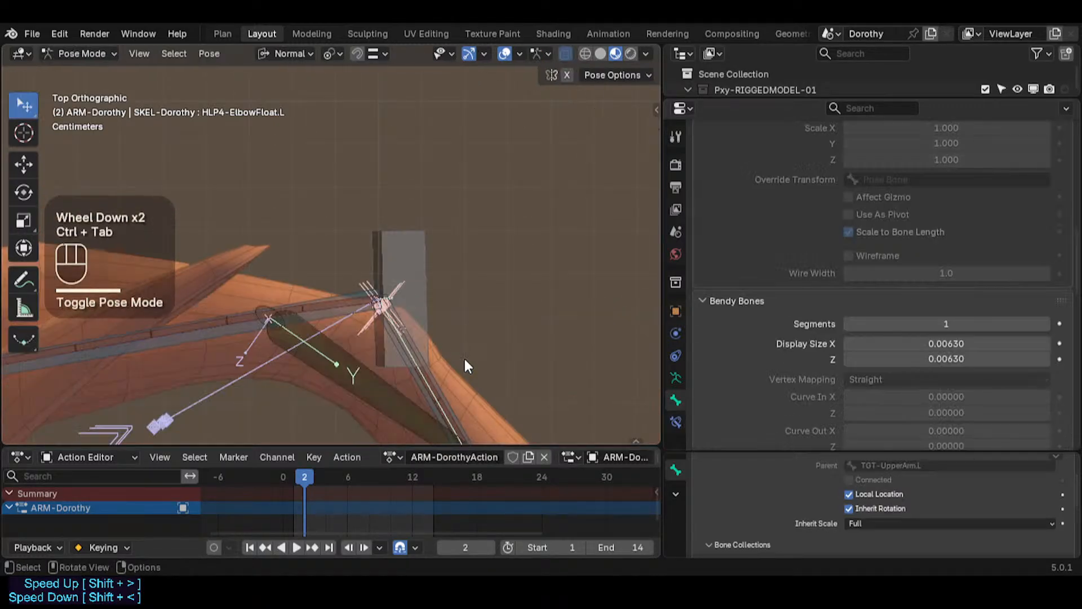
Step: Select all pose bones, clear their pose transforms back to rest, and select HLP4-ElbowFloat.L
middle_click_drag(419, 388, 427, 285, "shift")
scroll(427, 285, "down", 1)
left_click(459, 285)
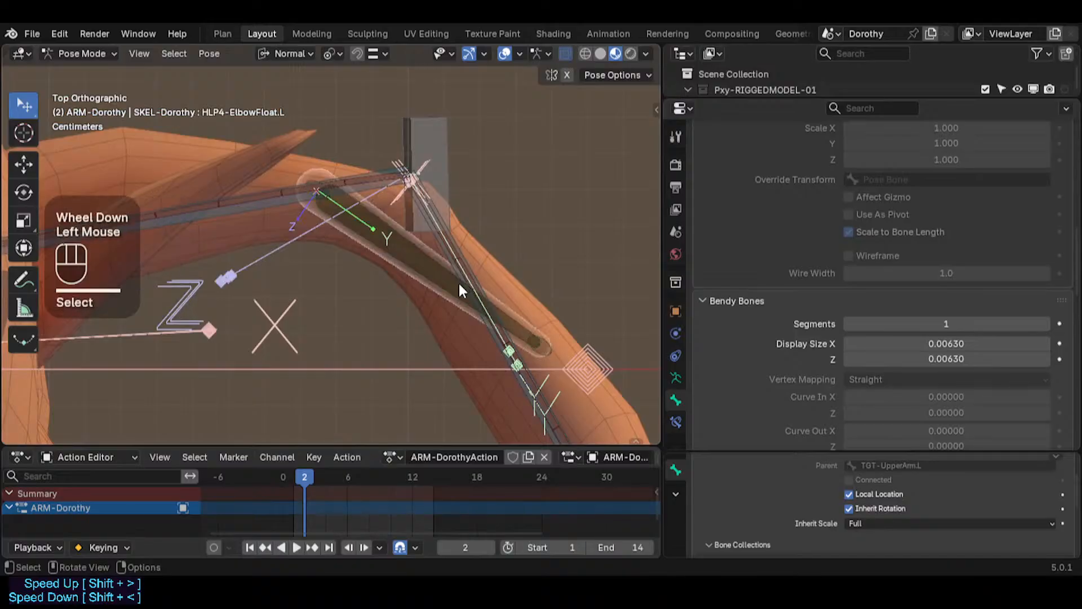
key("a")
key("alt+q")
left_click(384, 237)
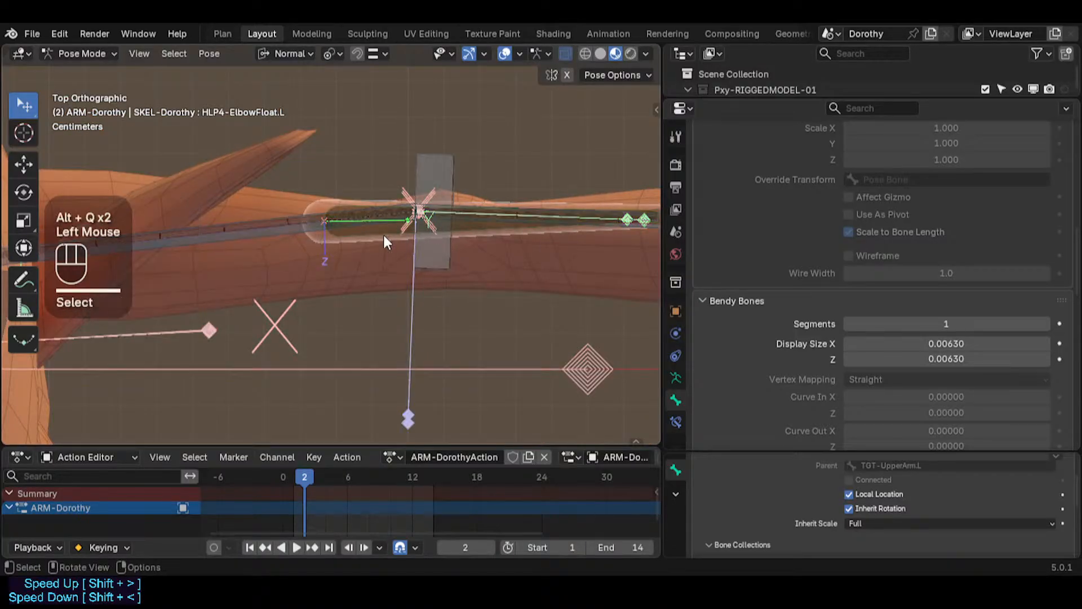
Step: Open HLP4-ElbowFloat.L's bone constraints and reset the Stretch To Original Length to its default
left_click(676, 420)
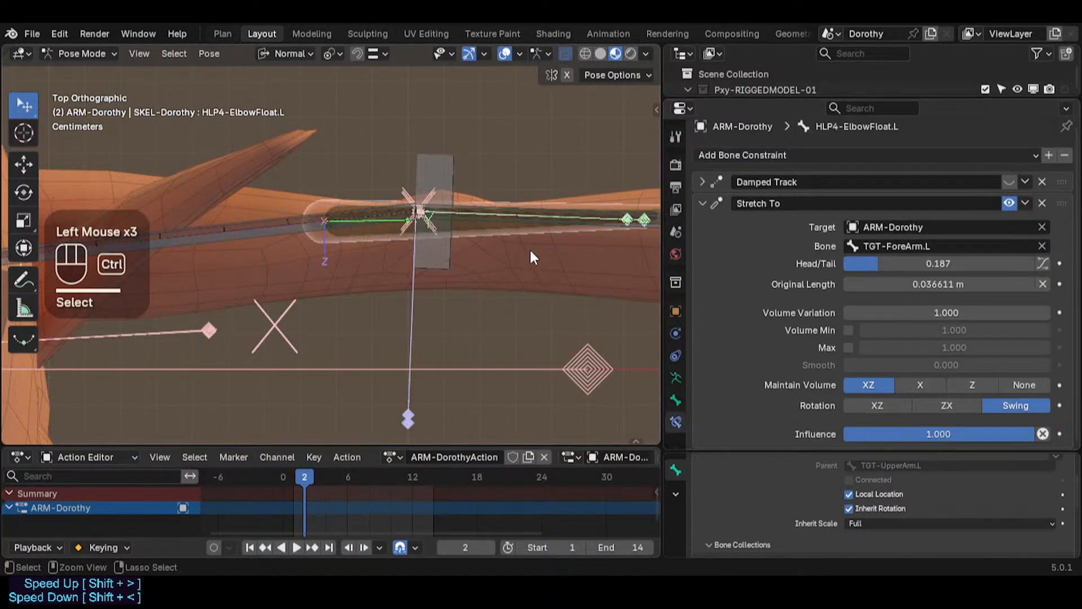
key("ctrl+3")
key("BackSpace")
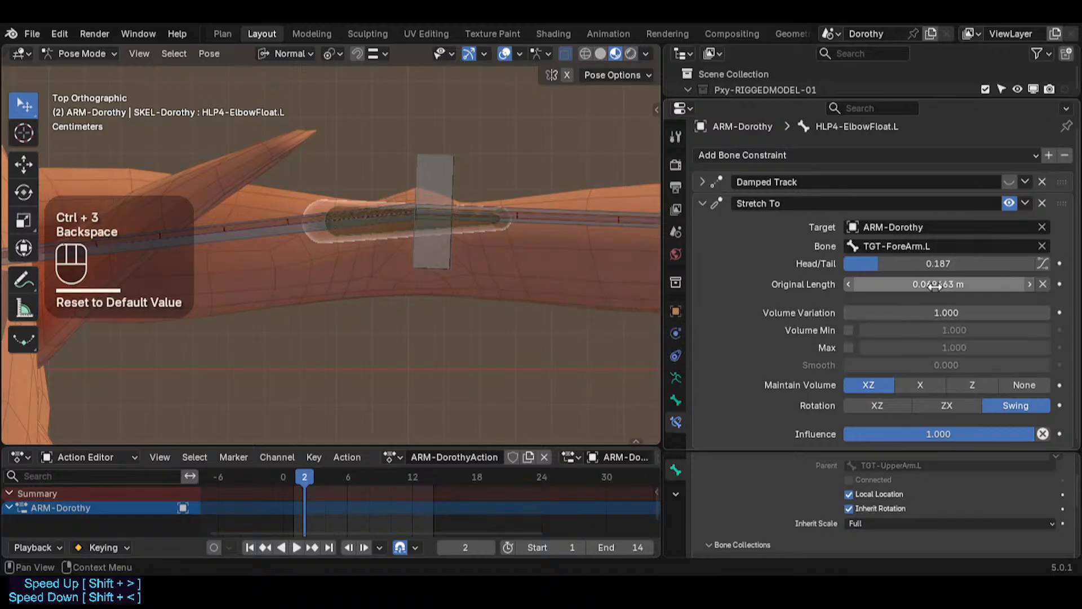
Step: Delete the Damped Track constraint from HLP4-ElbowFloat.L
left_click(1040, 180)
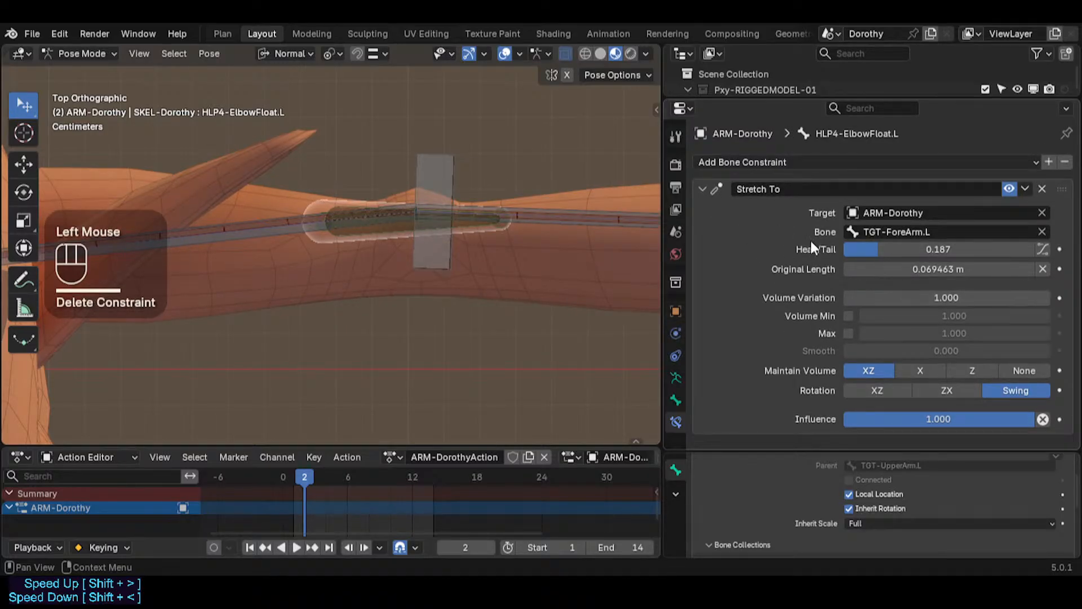
key("BackSpace")
key("BackSpace")
key("BackSpace")
key("BackSpace")
Step: Move the MTR-IK-Hand.L control several times to bend the arm, then reselect HLP4-ElbowFloat.L to check the elbow
scroll(491, 231, "down", 2)
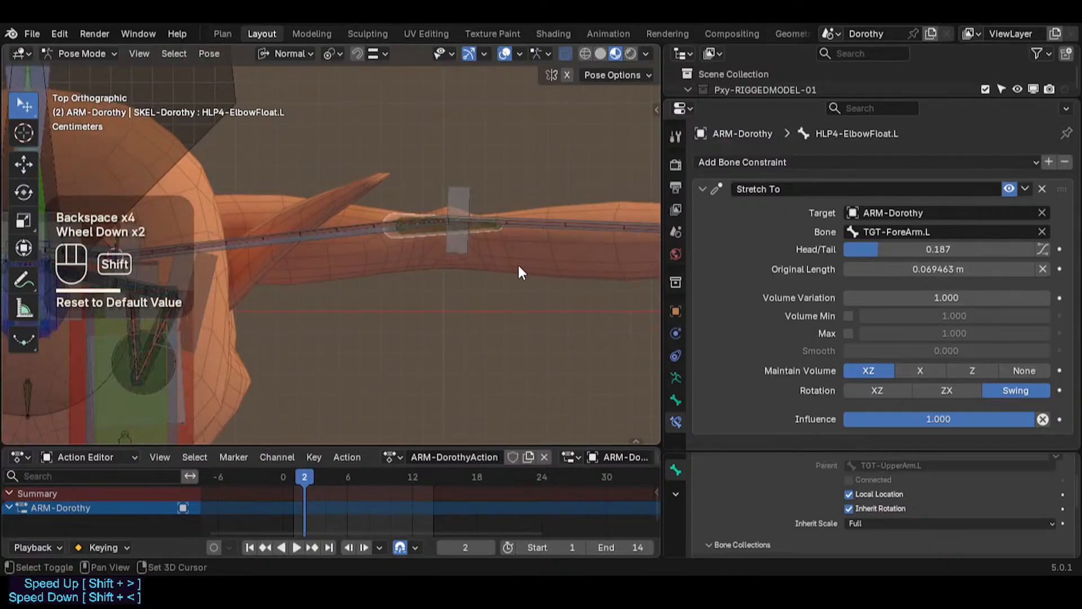
middle_click_drag(519, 272, 408, 281, "shift")
scroll(408, 280, "down", 2)
middle_click_drag(481, 295, 372, 271, "shift")
scroll(372, 271, "down", 2)
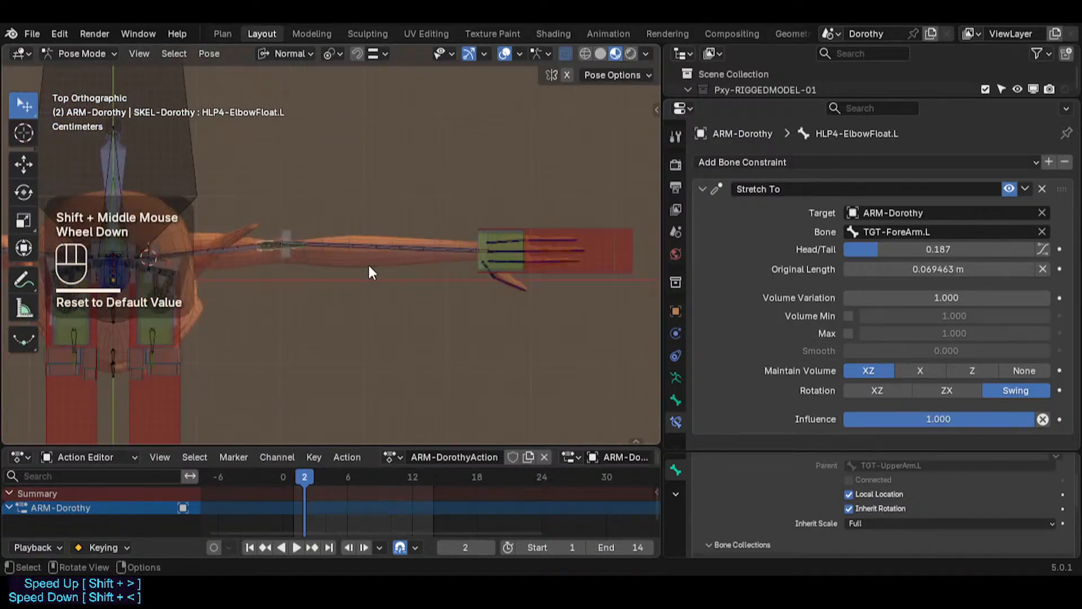
left_click(580, 267)
key("g")
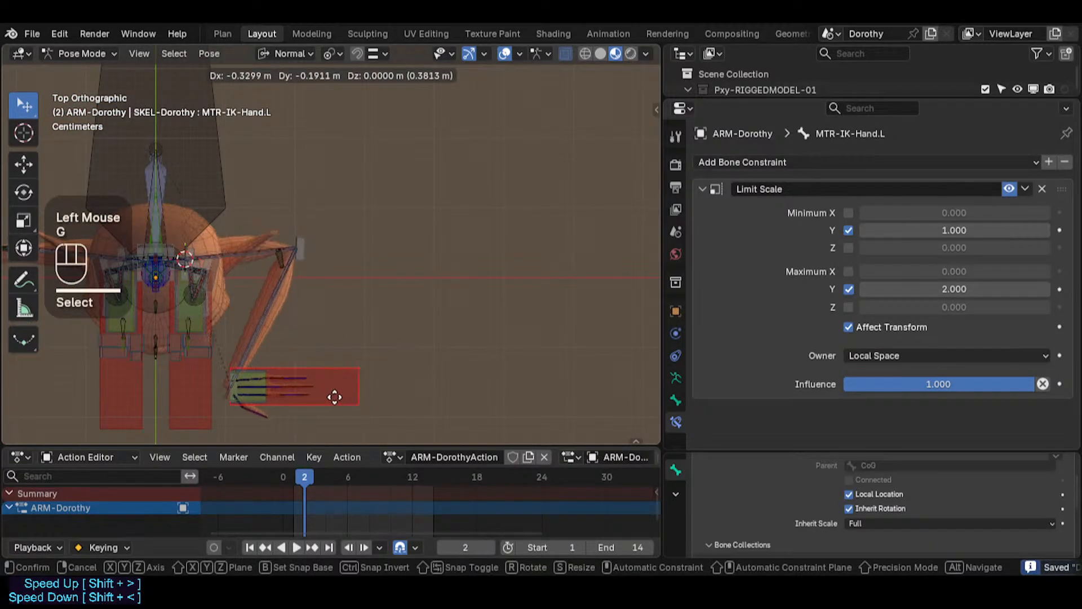
left_click(303, 354)
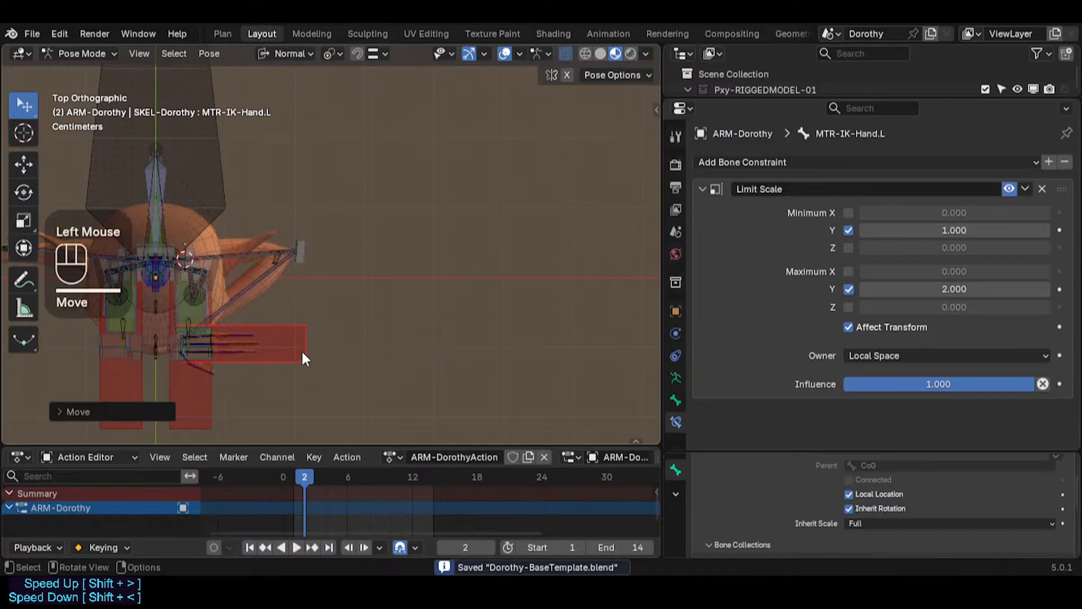
key("g")
left_click(336, 350)
scroll(248, 273, "up", 3)
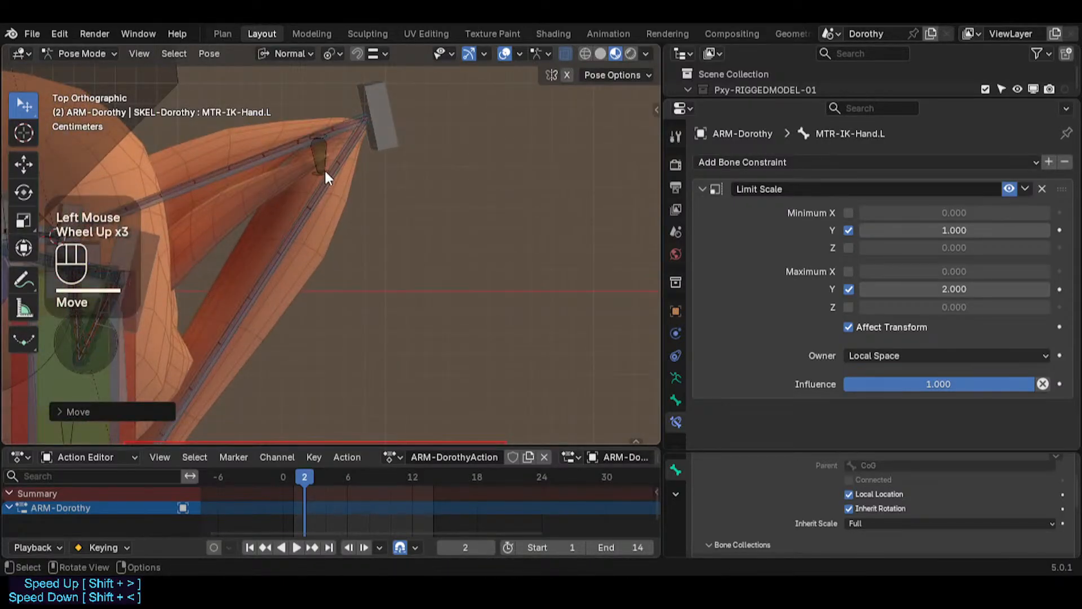
key("g")
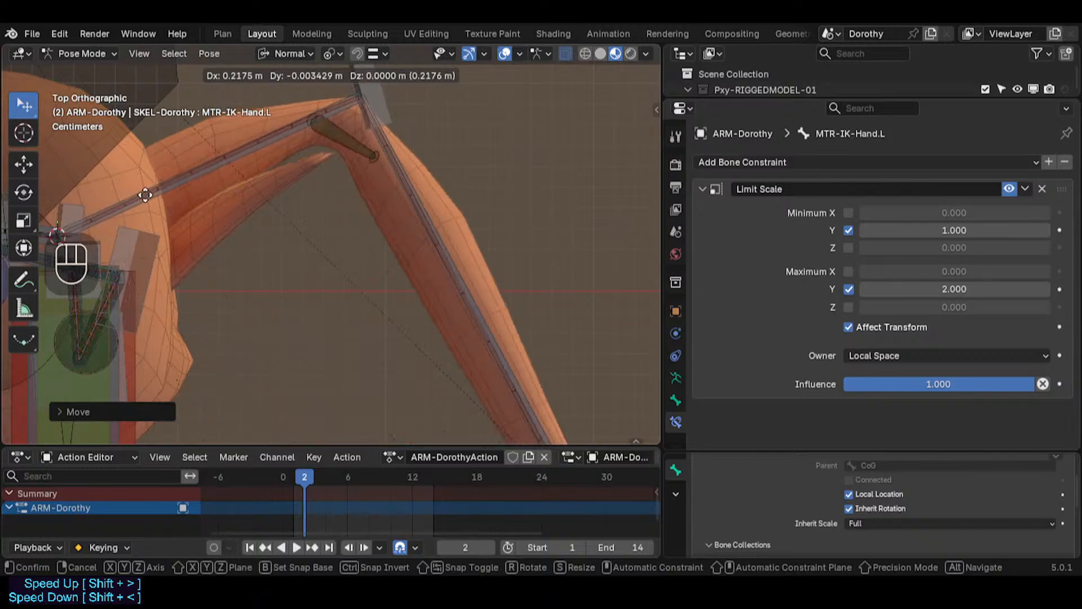
left_click(595, 282)
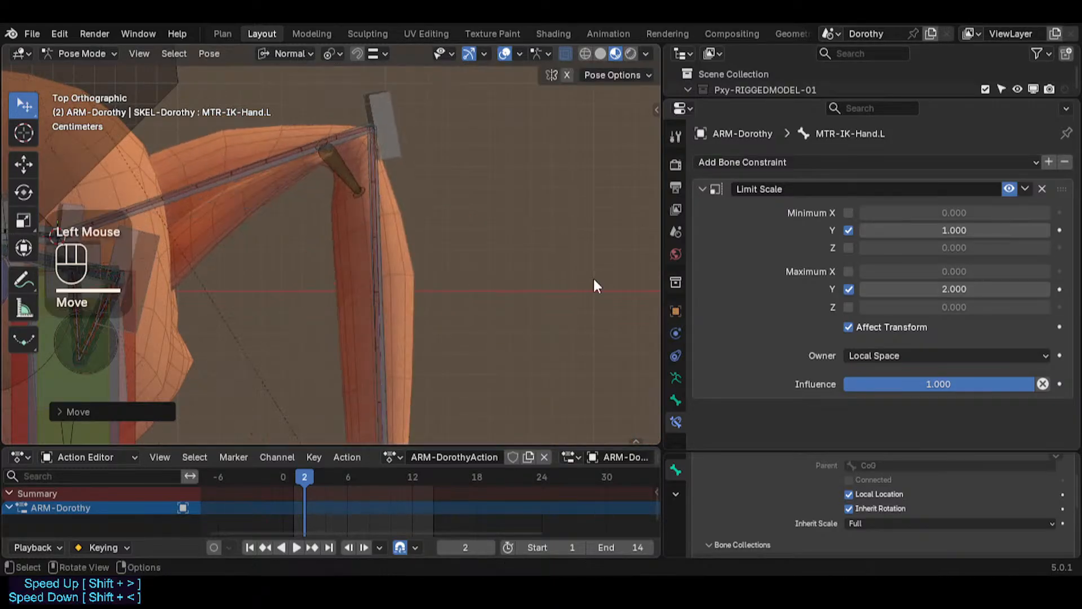
key("g")
left_click(280, 128)
left_click(354, 214)
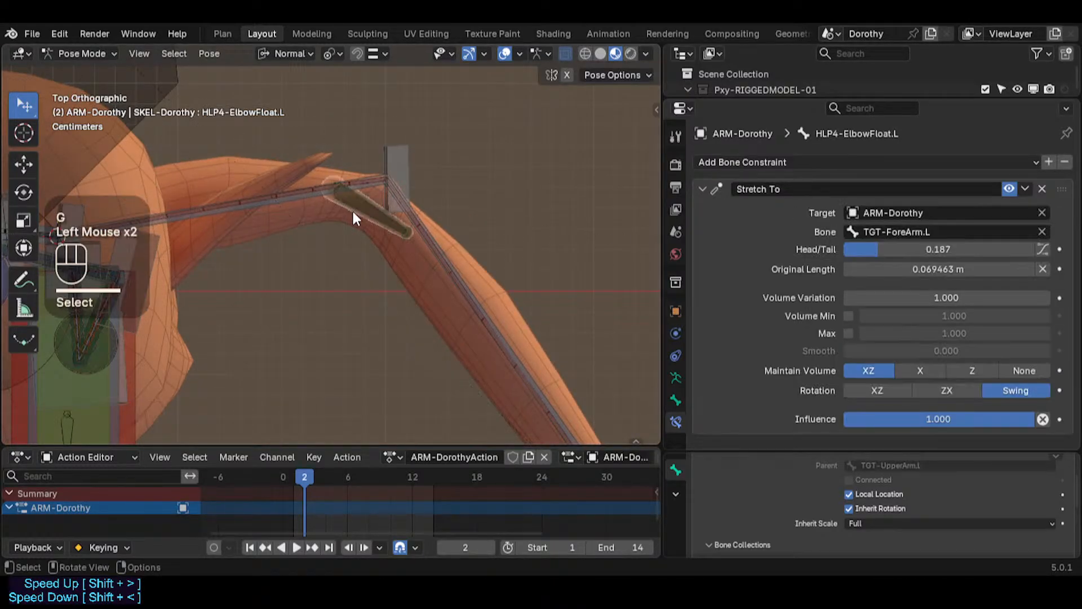
Step: Switch to Object Mode, select the ARM-Dorothy armature, and save the file
key("ctrl+Tab")
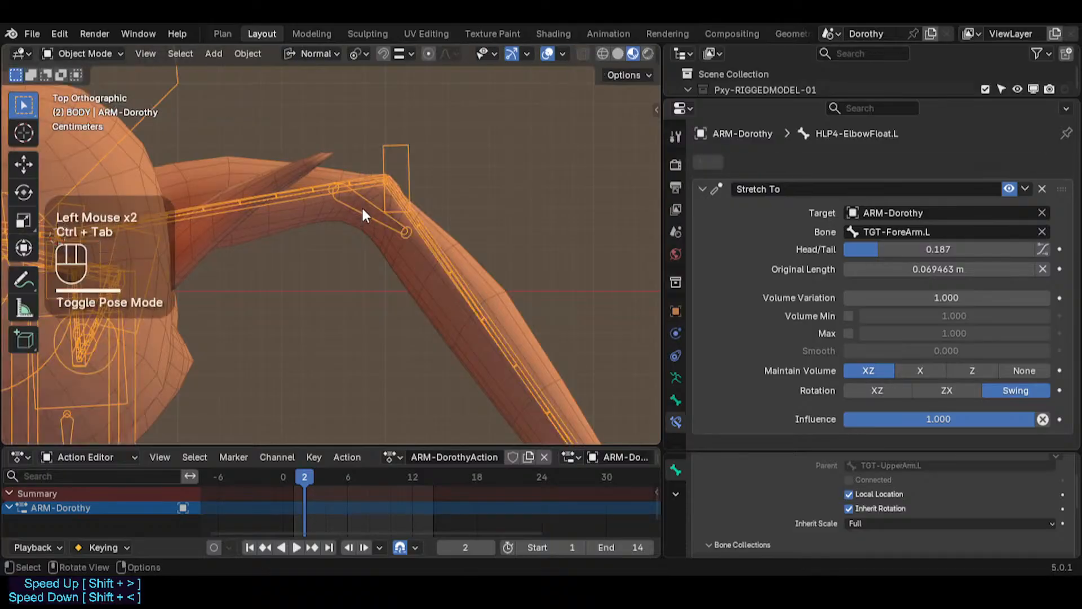
double_click(383, 241)
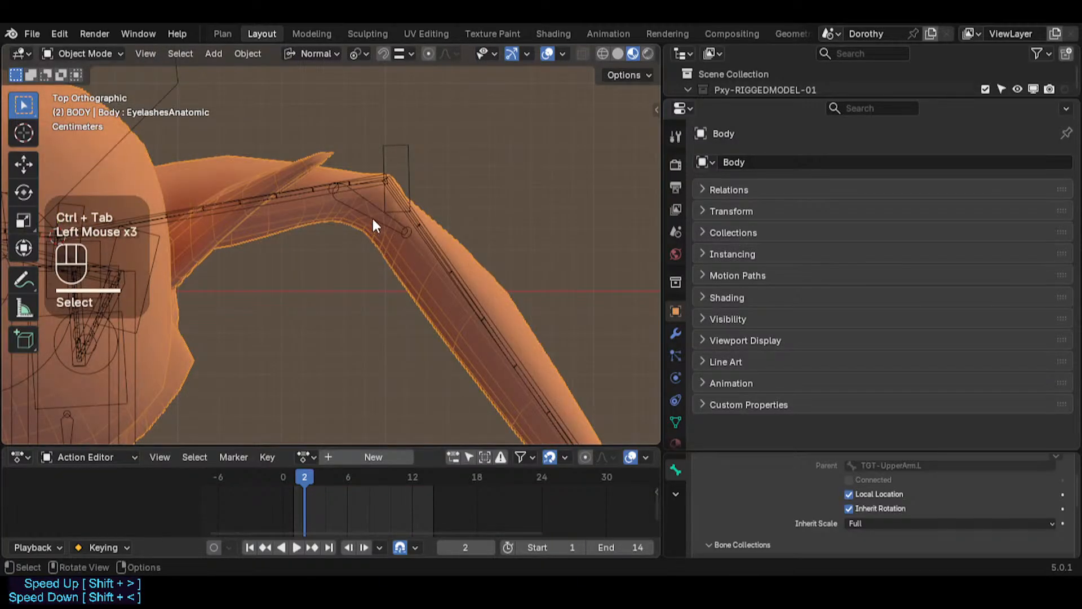
left_click(374, 223)
scroll(388, 242, "down", 2)
key("ctrl+s")
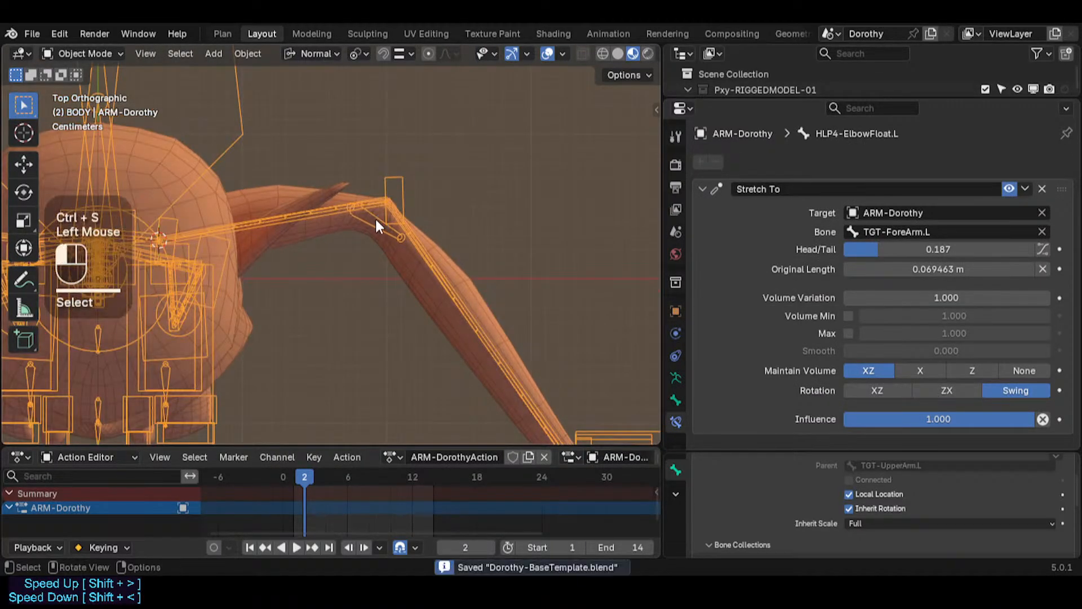
Step: In Edit Mode, select the left elbow helper bones and Symmetrize them to the right side
key("Tab")
scroll(366, 220, "up", 2)
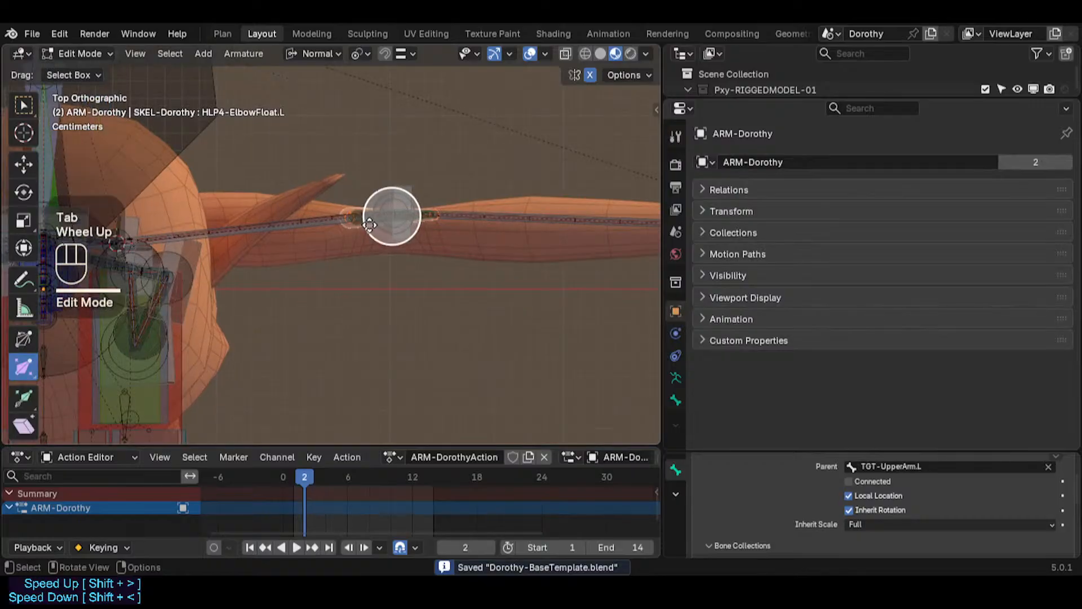
left_click(255, 228)
scroll(361, 225, "up", 1)
left_click(430, 193)
right_click(383, 211)
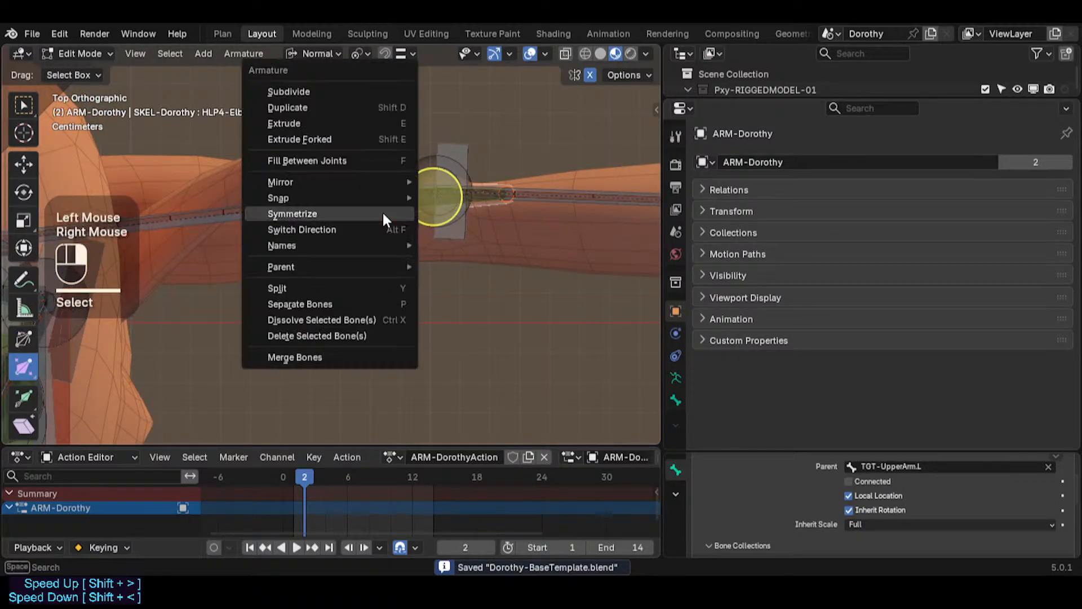
left_click(382, 211)
Step: Return to Pose Mode, select all bones, clear their pose transforms, and save the file
scroll(382, 213, "down", 2)
key("Tab")
middle_click_drag(201, 303, 315, 205, "shift")
scroll(333, 270, "down", 2)
key("ctrl+Tab")
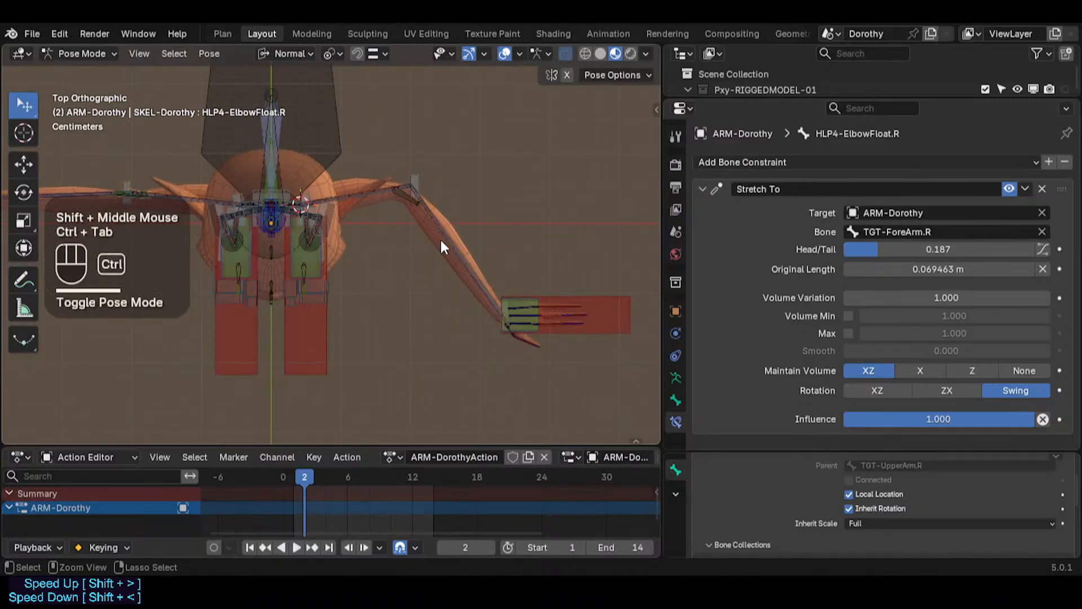
key("a")
key("alt+q")
key("alt+q")
middle_click_drag(338, 268, 512, 294, "shift")
middle_click_drag(337, 294, 415, 305, "shift")
scroll(389, 282, "up", 3)
key("ctrl+s")
Step: Select the HLP4-StealerElbow.R bone and delete it in Edit Mode
middle_click_drag(446, 219, 391, 273, "shift")
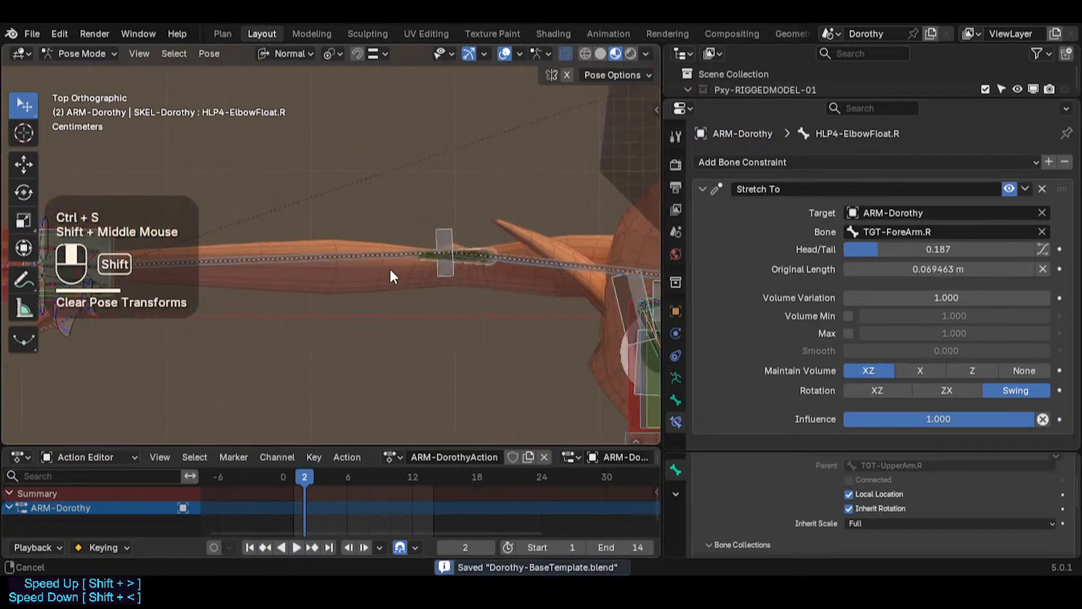
key("alt+a")
scroll(445, 273, "up", 2)
left_click(418, 251)
scroll(414, 253, "up", 2)
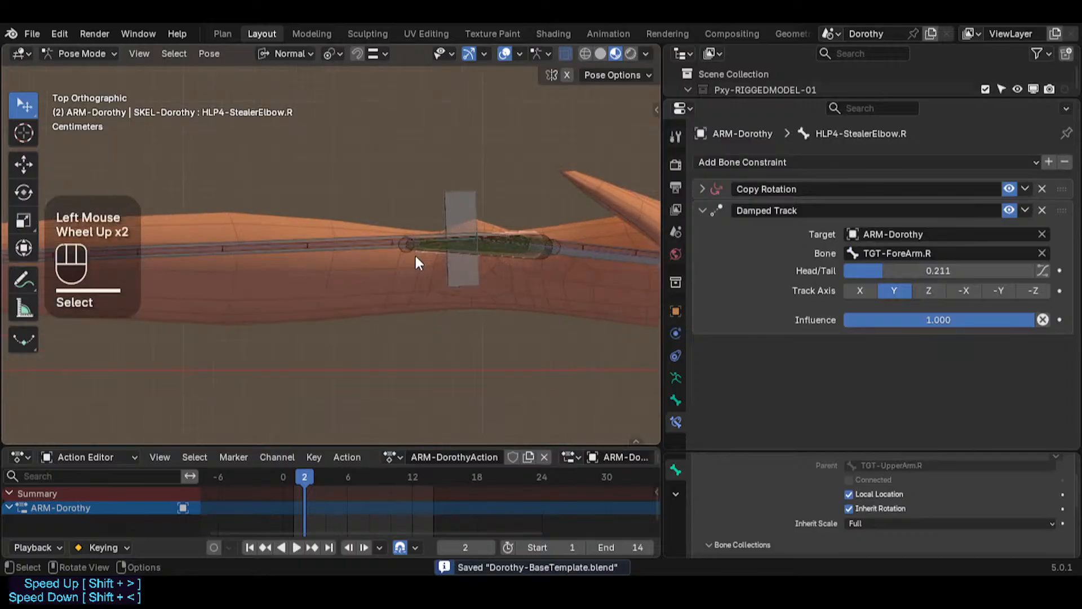
left_click(419, 253)
scroll(414, 257, "down", 1)
scroll(451, 259, "up", 2)
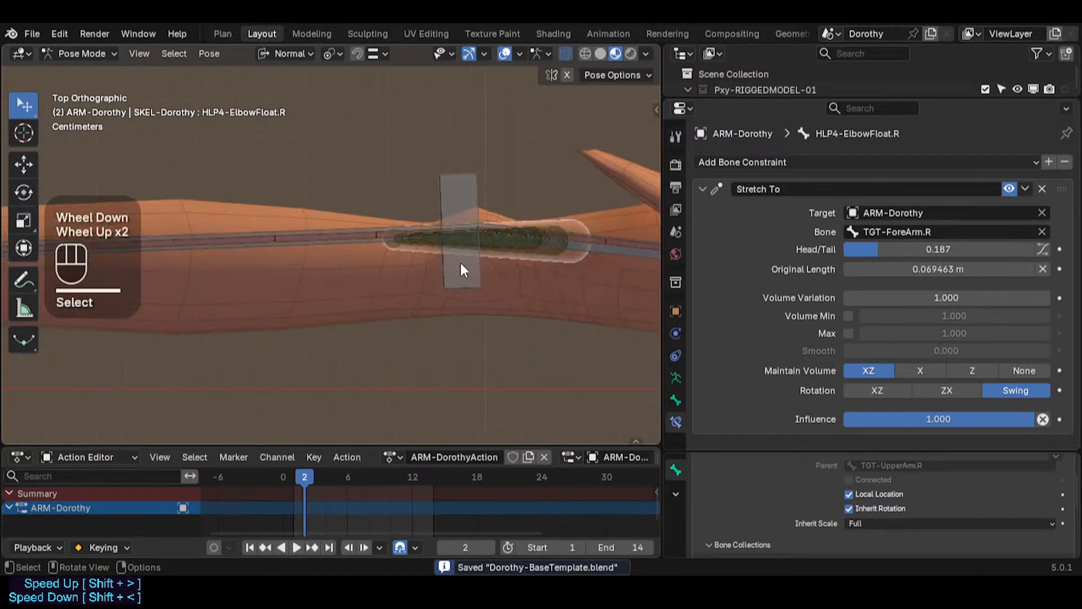
middle_click_drag(461, 262, 386, 299, "shift")
scroll(484, 259, "up", 2)
left_click(481, 267)
left_click(463, 266)
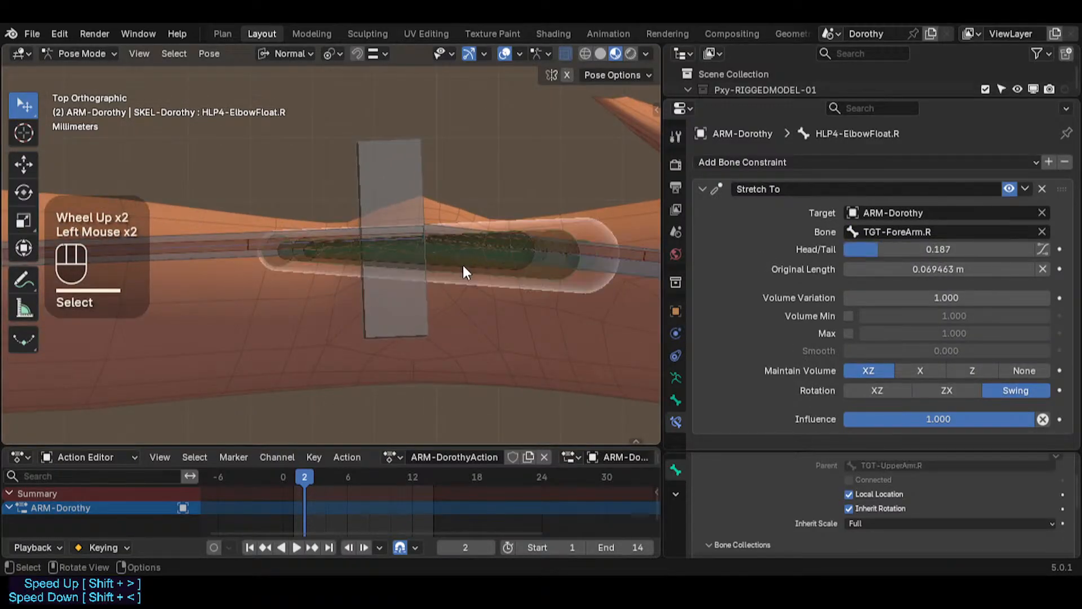
left_click(463, 266)
left_click(462, 265)
left_click(463, 265)
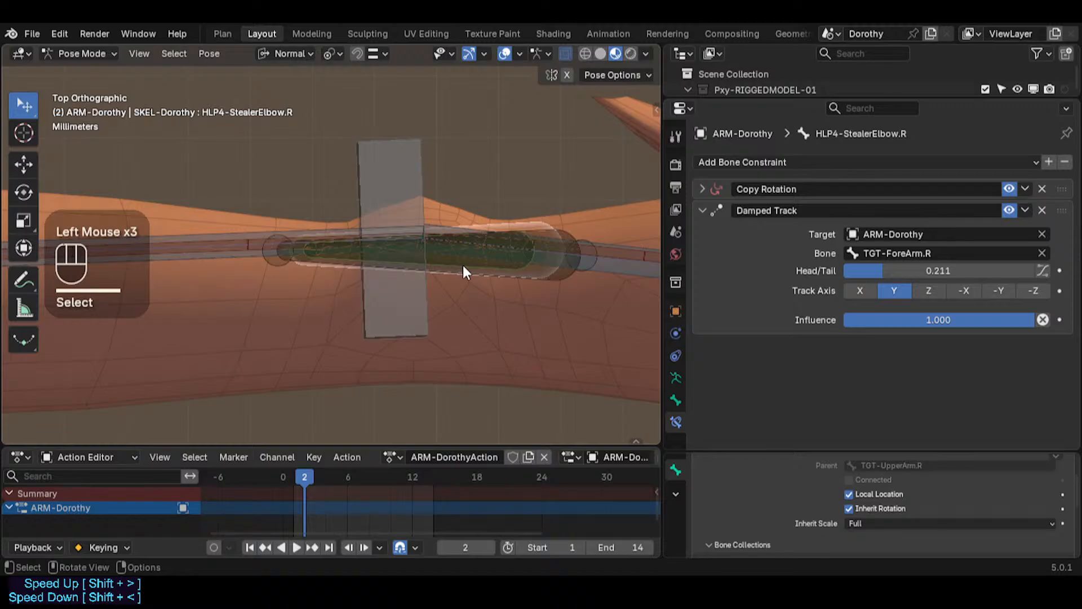
key("Tab")
key("x")
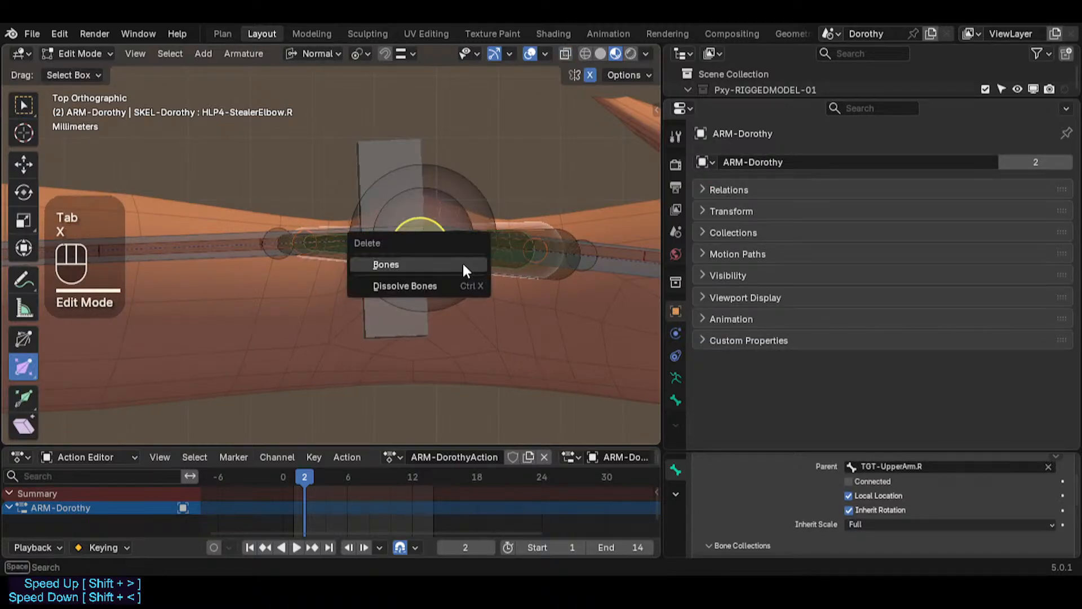
left_click(463, 262)
Step: Select HLP4-ElbowFloat.R and return to Pose Mode
left_click(509, 273)
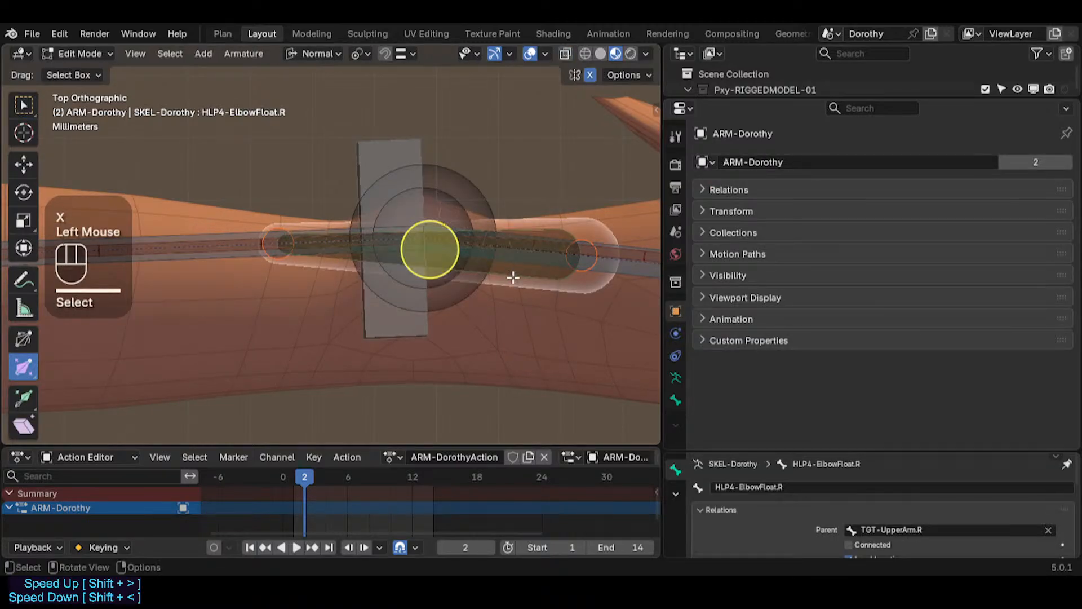
middle_click_drag(510, 265, 391, 291, "shift")
middle_click_drag(255, 305, 430, 319, "shift")
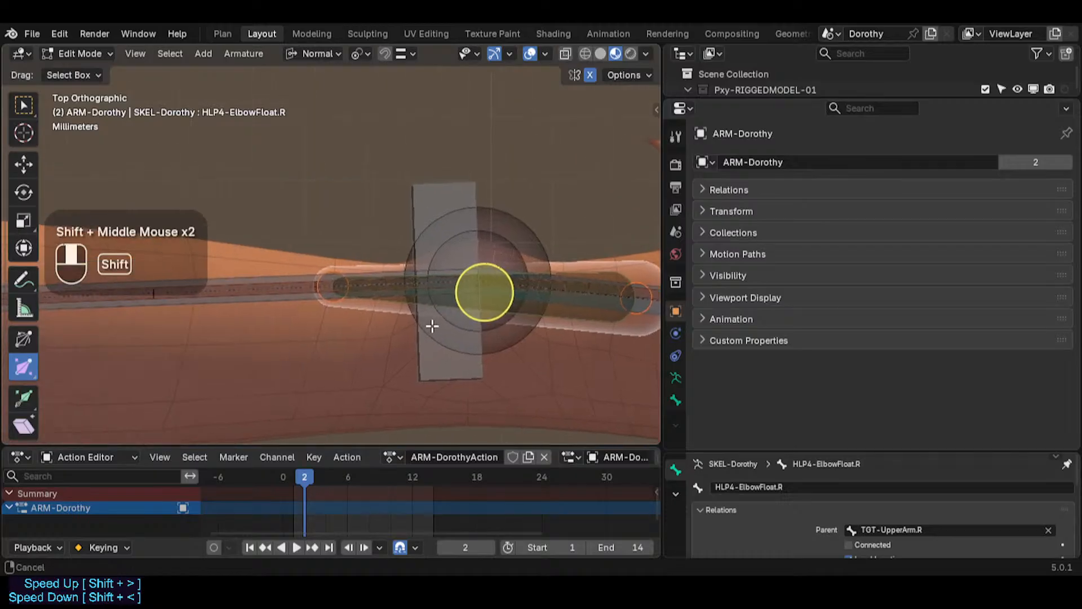
middle_click_drag(292, 318, 316, 323, "shift")
key("ctrl+Tab")
scroll(349, 329, "down", 2)
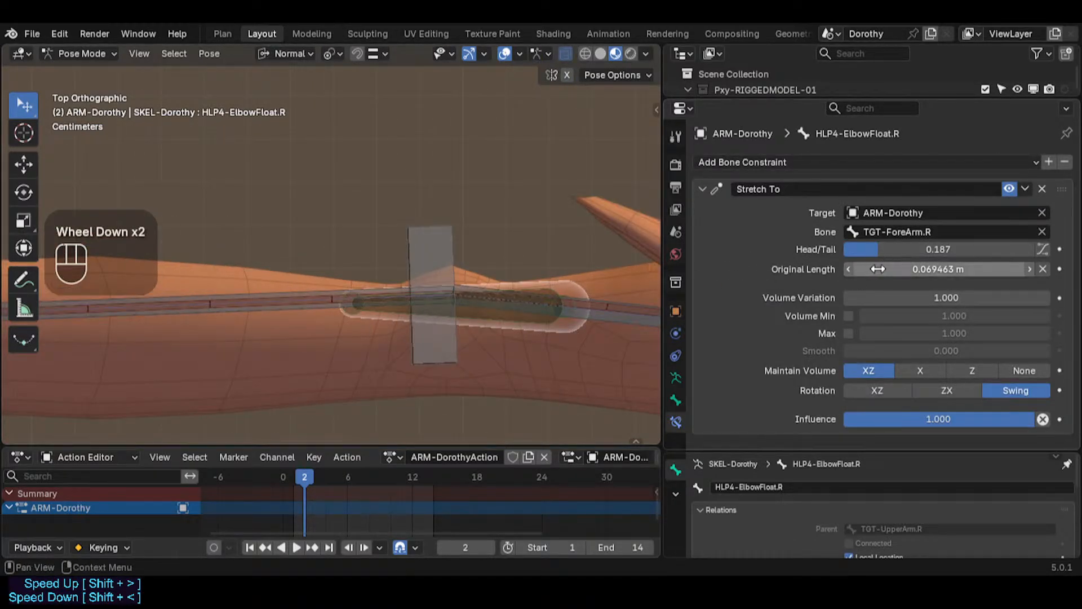
left_click_drag(892, 262, 917, 268)
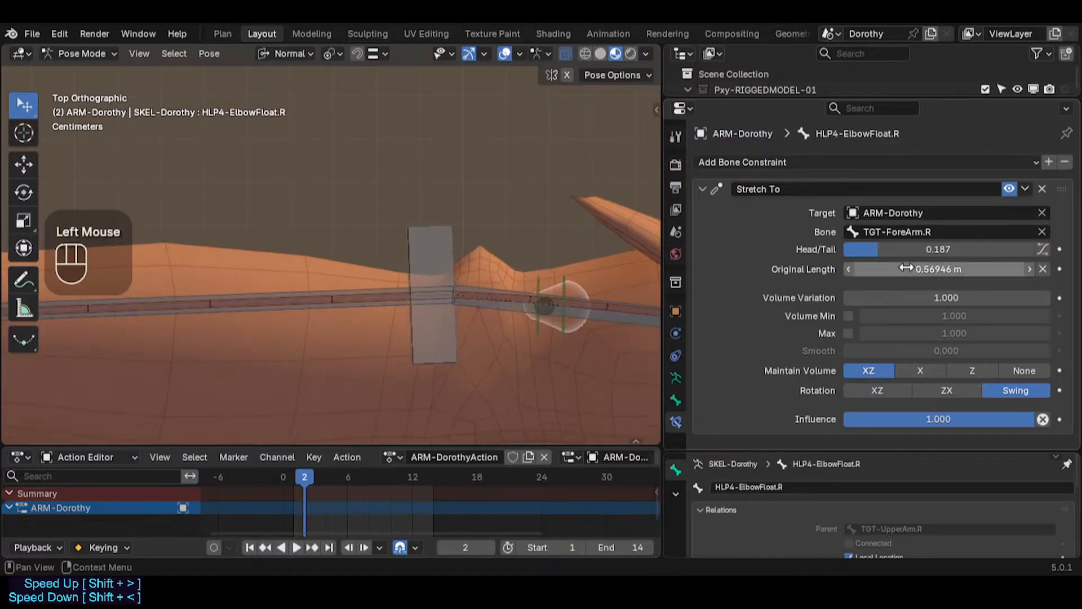
key("ctrl+z")
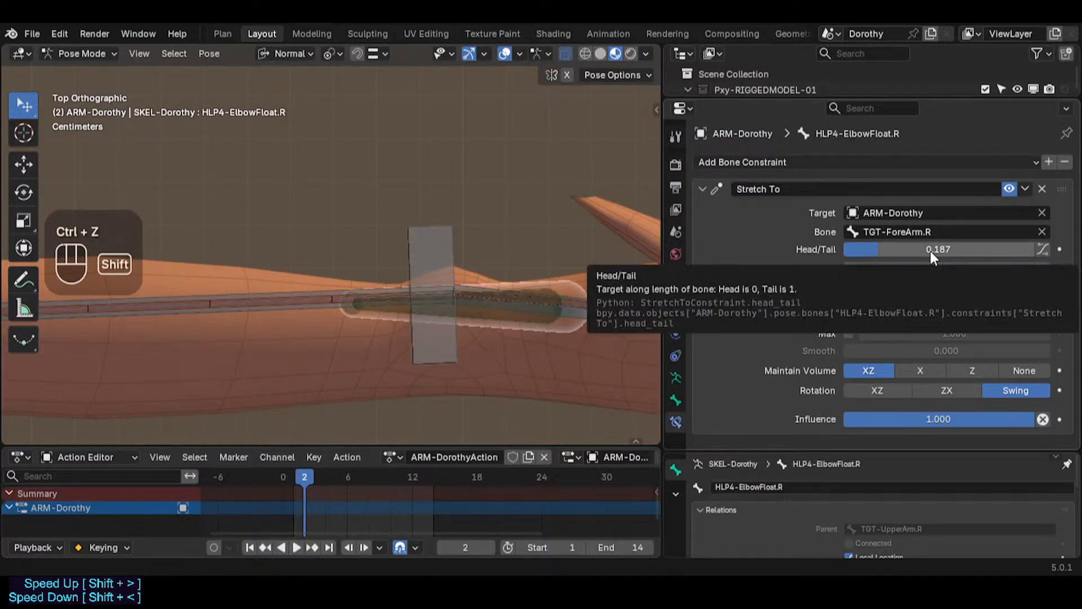
left_click_drag(925, 253, 890, 249, "shift")
key("ctrl+z")
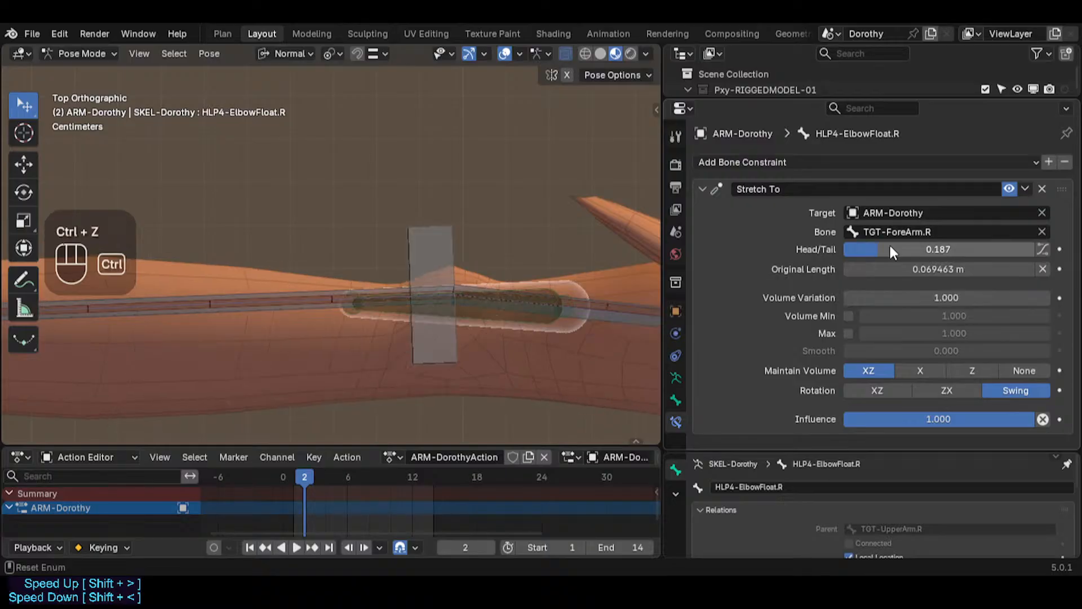
Step: Reset the Stretch To Head/Tail of HLP4-ElbowFloat.R to its default 0
key("BackSpace")
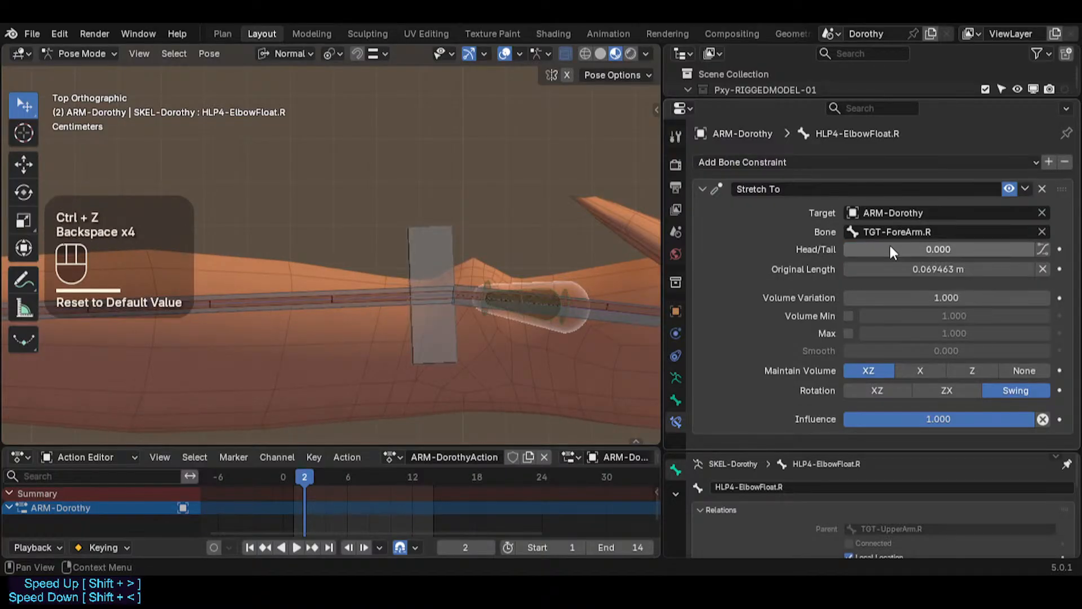
key("ctrl+z")
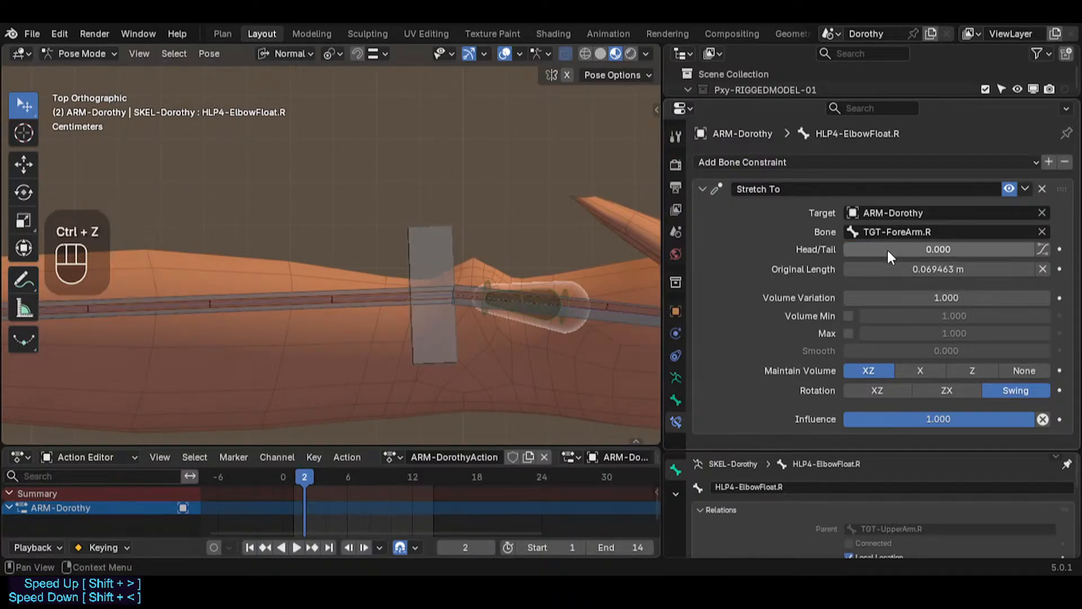
Step: Select HLP4-ElbowFloat.L and reset its Stretch To Head/Tail and Original Length to default values
scroll(550, 288, "down", 2)
middle_click_drag(549, 282, 467, 278, "shift")
left_click(471, 292)
scroll(471, 292, "up", 2)
scroll(471, 292, "down", 1)
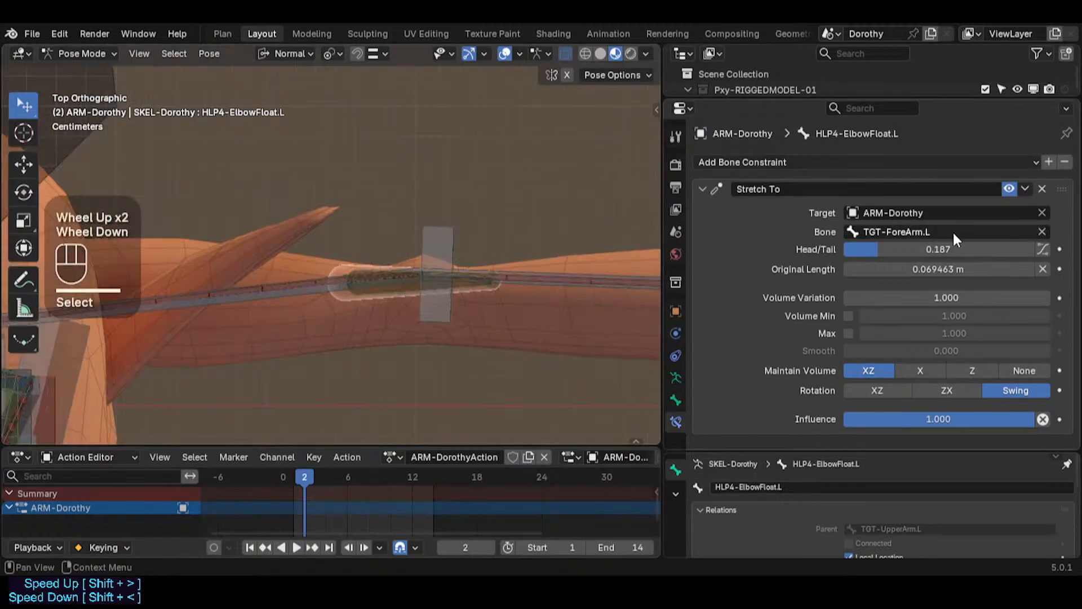
key("BackSpace")
key("BackSpace")
key("BackSpace")
key("BackSpace")
key("BackSpace")
key("BackSpace")
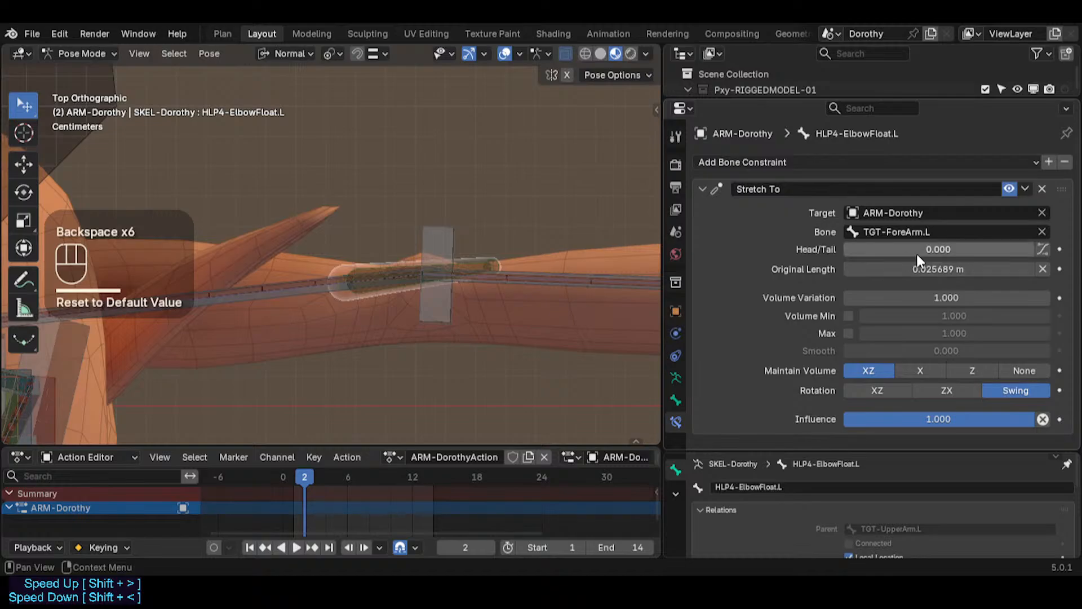
left_click_drag(930, 251, 853, 246)
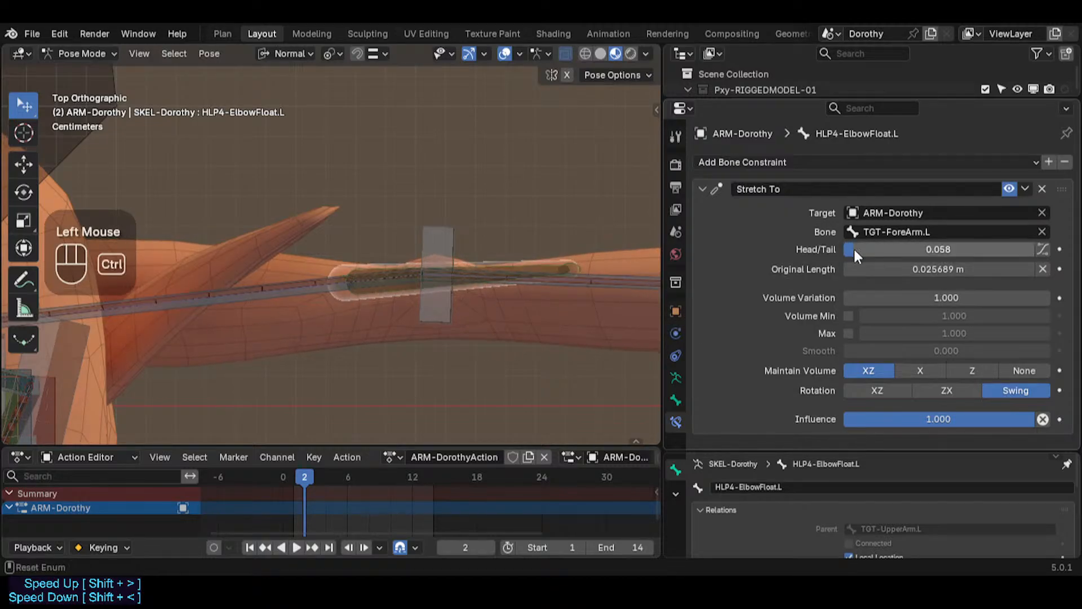
key("ctrl+z")
key("BackSpace")
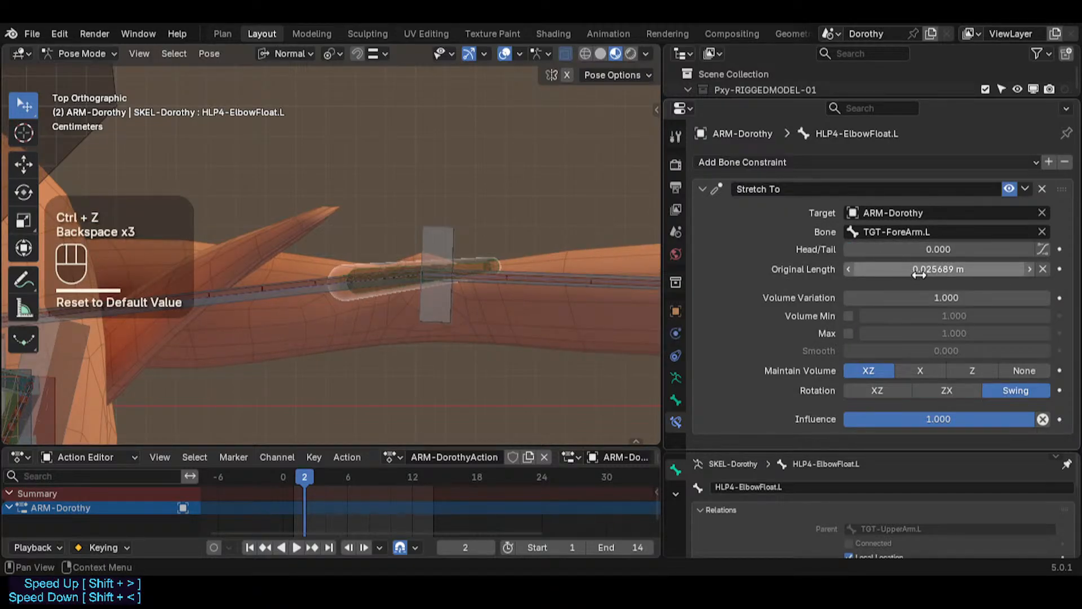
left_click_drag(918, 273, 954, 276, "shift")
key("ctrl+z")
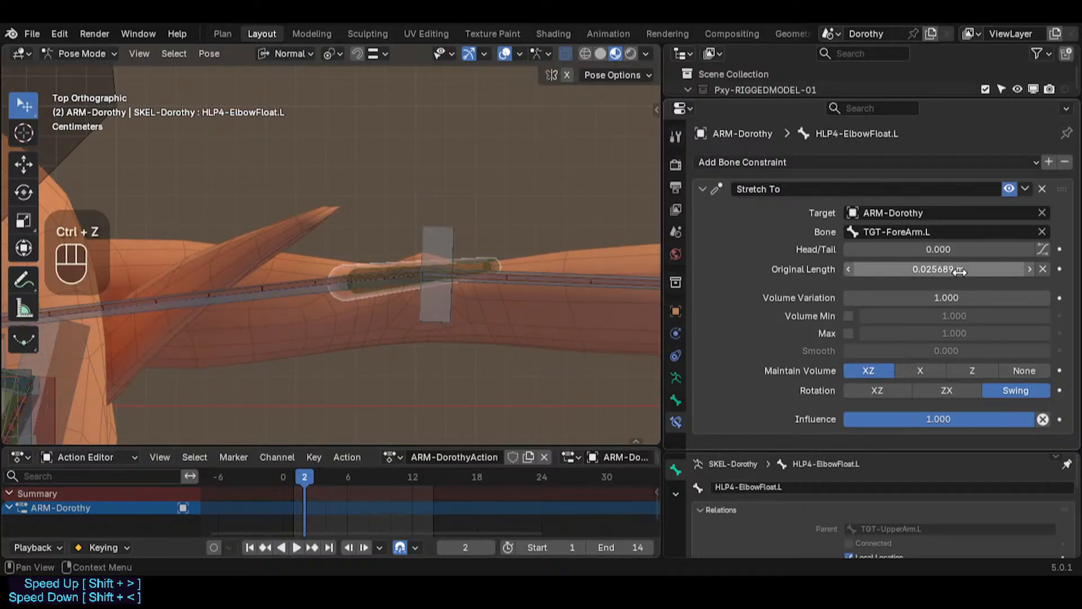
key("BackSpace")
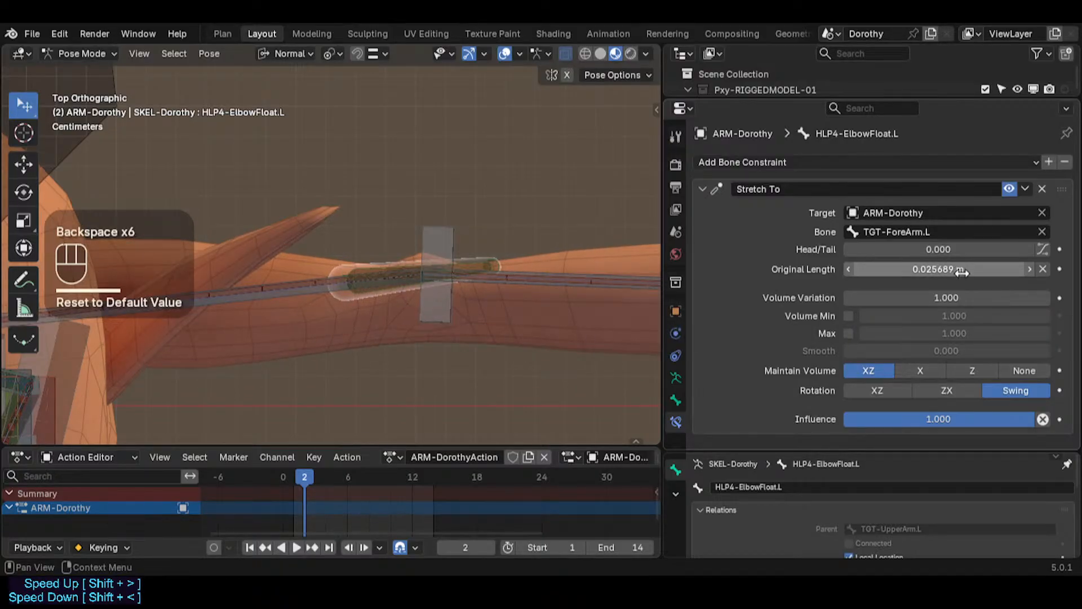
Step: Set HLP4-ElbowFloat.L's Stretch To Head/Tail to 0.134 and reset its Original Length to the default
left_click_drag(936, 249, 938, 250)
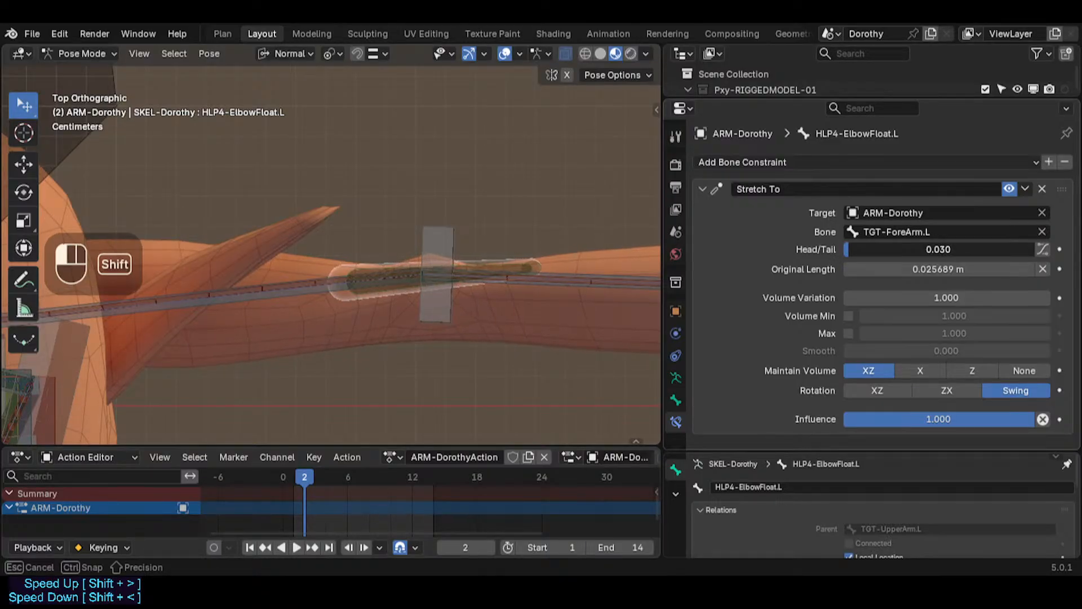
left_click_drag(938, 249, 880, 257, "shift")
key("BackSpace")
key("BackSpace")
key("BackSpace")
key("BackSpace")
key("BackSpace")
key("BackSpace")
key("BackSpace")
key("BackSpace")
key("BackSpace")
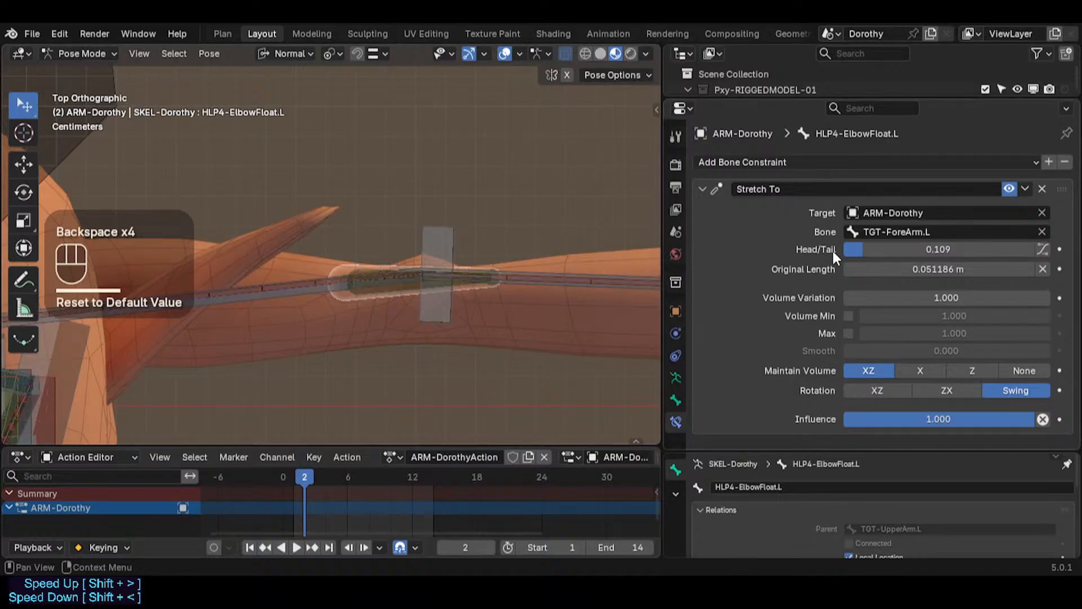
left_click_drag(888, 249, 896, 248)
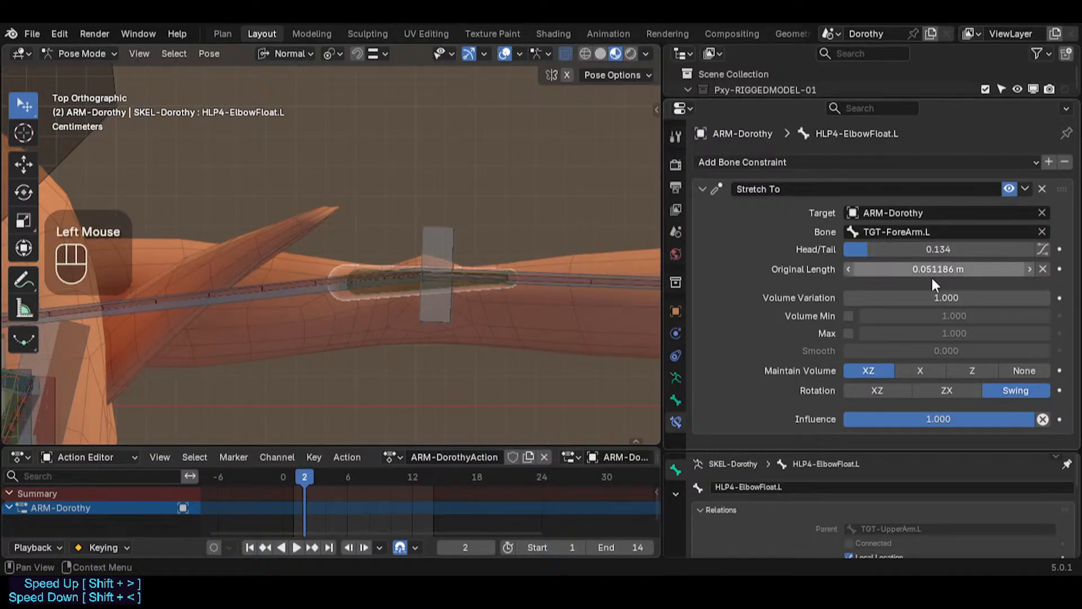
key("BackSpace")
Step: Select HLP4-ElbowFloat.R and review its Stretch To constraint settings
scroll(581, 271, "down", 3)
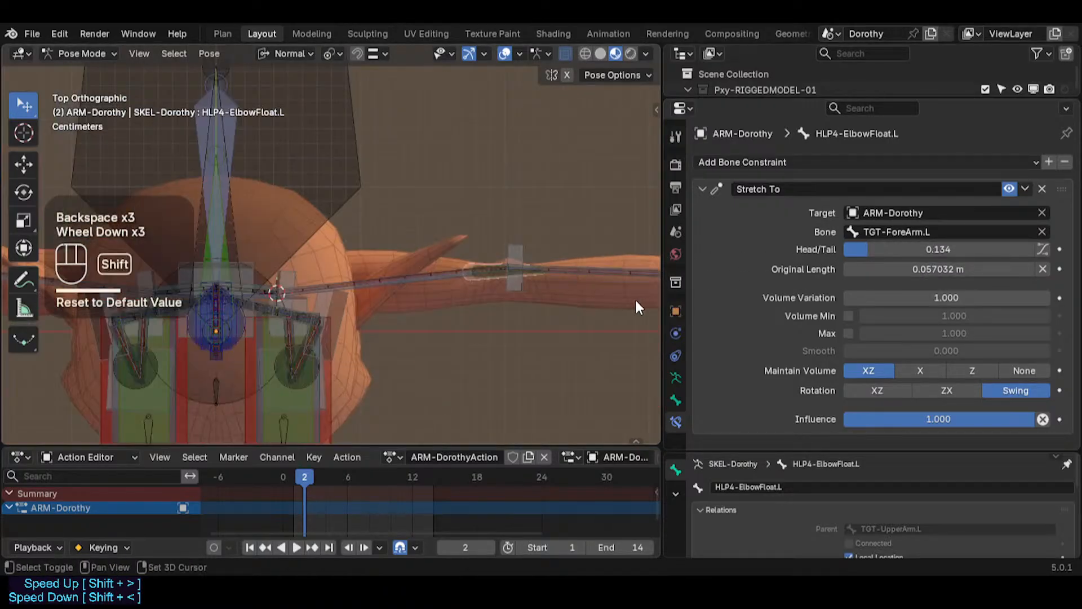
middle_click_drag(638, 307, 496, 265, "shift")
scroll(528, 254, "down", 2)
scroll(399, 244, "up", 2)
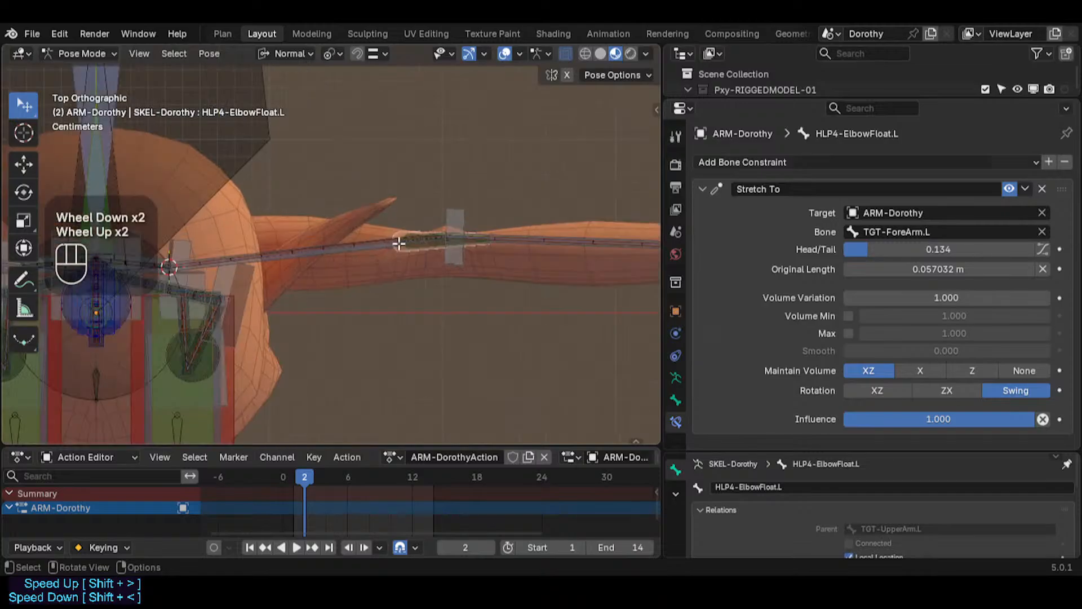
key("Tab")
right_click(418, 248)
left_click(418, 248)
scroll(418, 248, "down", 2)
key("Tab")
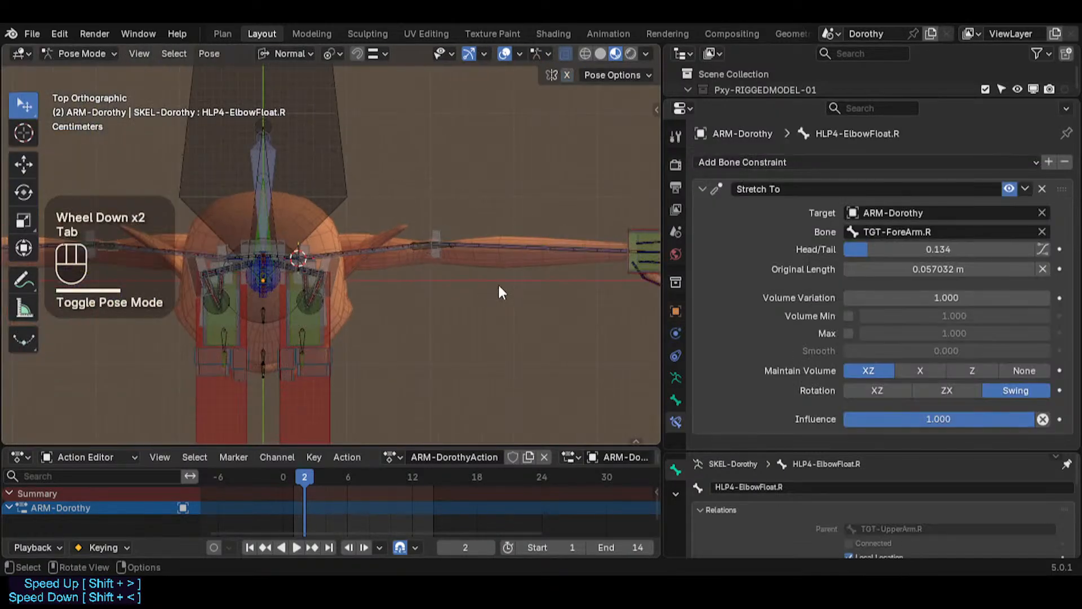
Step: Move the MTR-IK-Hand.L controller repeatedly to bend the left arm and test the elbow deformation
middle_click_drag(499, 286, 434, 278, "shift")
left_click(626, 265)
scroll(620, 281, "down", 2)
key("g")
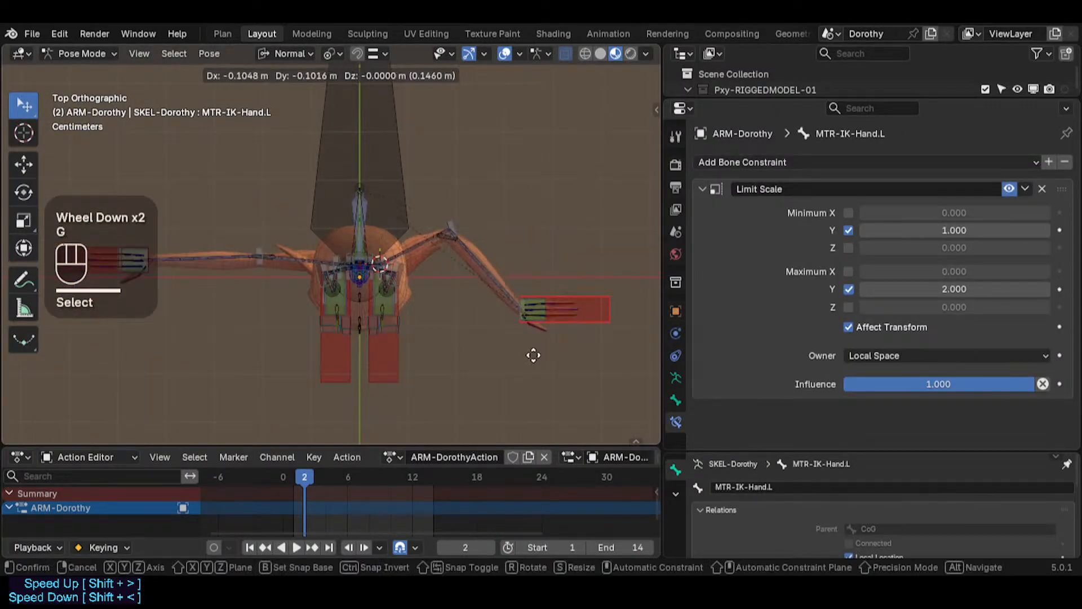
left_click(469, 373)
scroll(459, 268, "up", 4)
key("g")
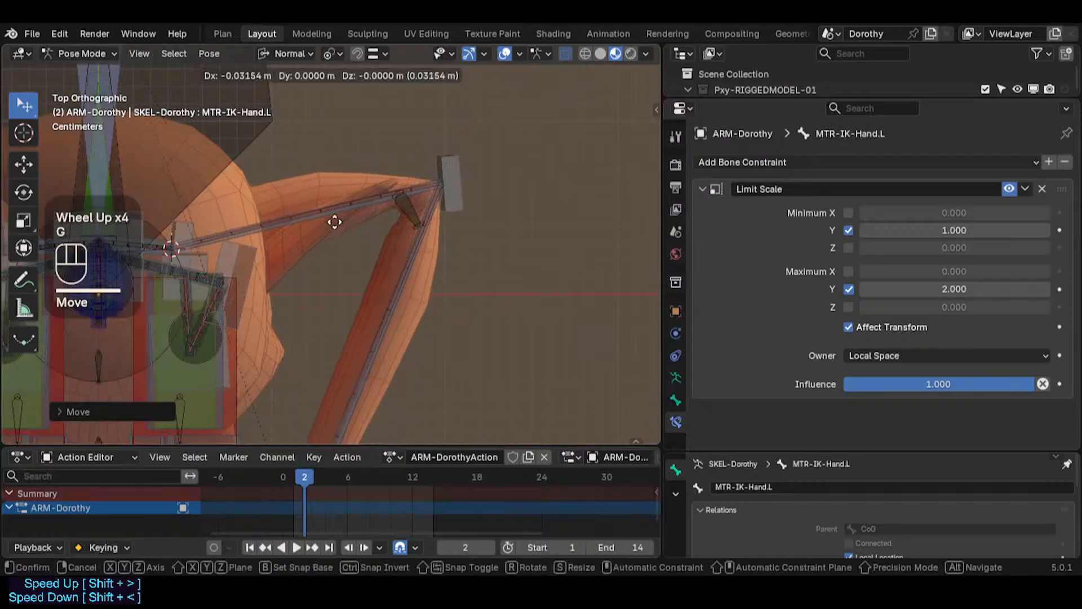
left_click(316, 217)
scroll(396, 242, "up", 2)
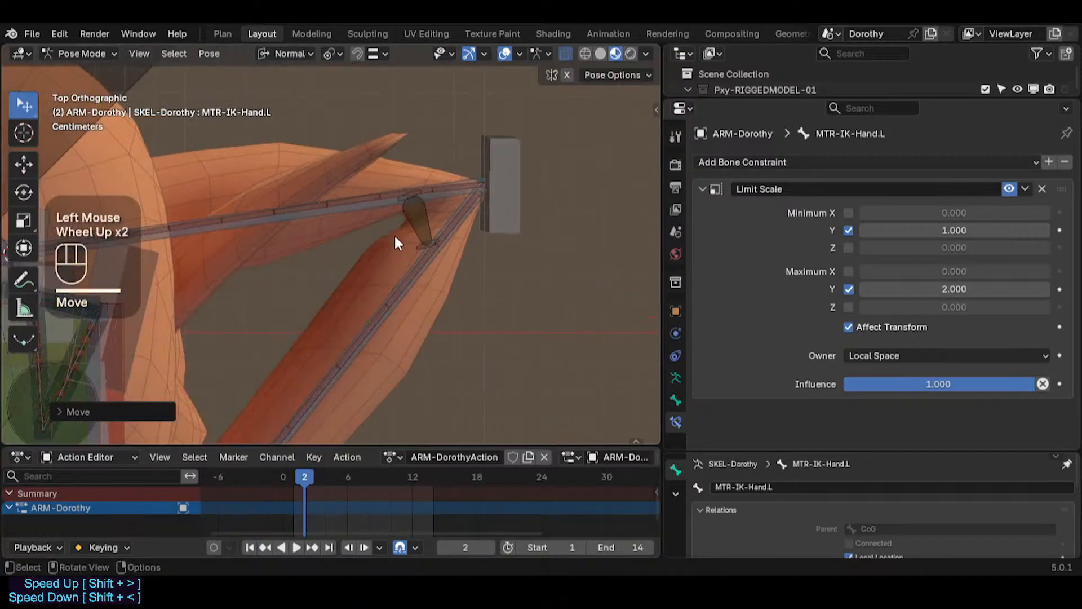
scroll(419, 192, "up", 2)
key("g")
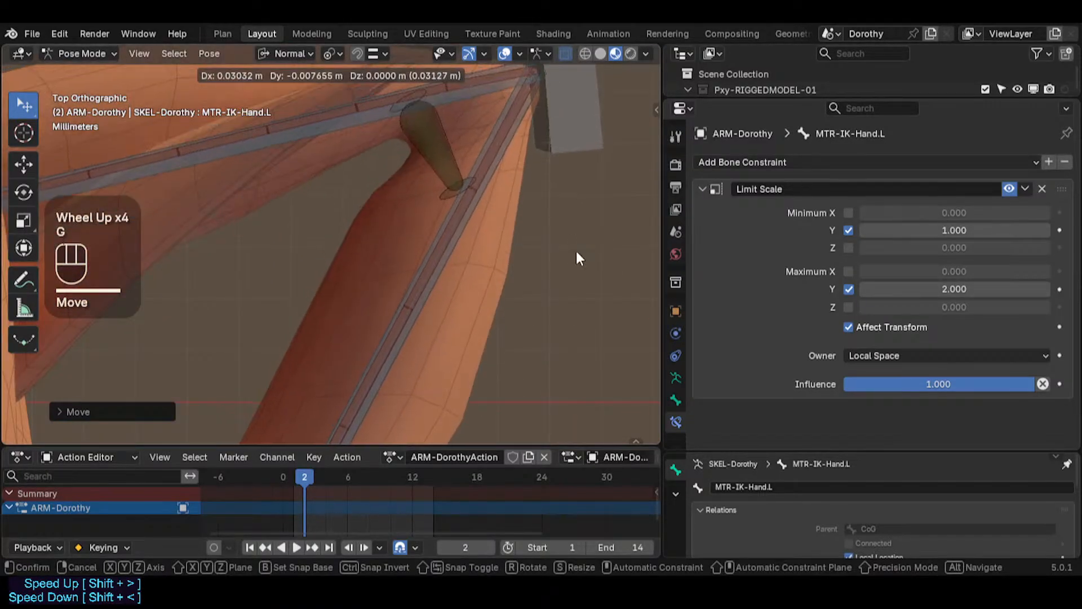
left_click(576, 251)
scroll(414, 321, "down", 4)
key("g")
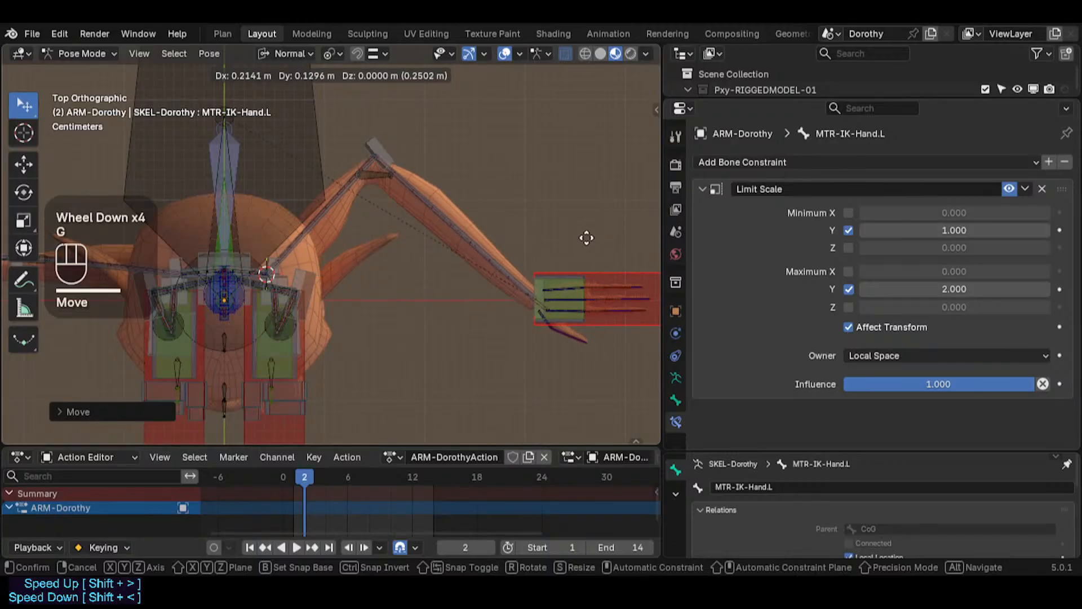
left_click(606, 230)
scroll(426, 232, "up", 2)
key("g")
left_click(471, 276)
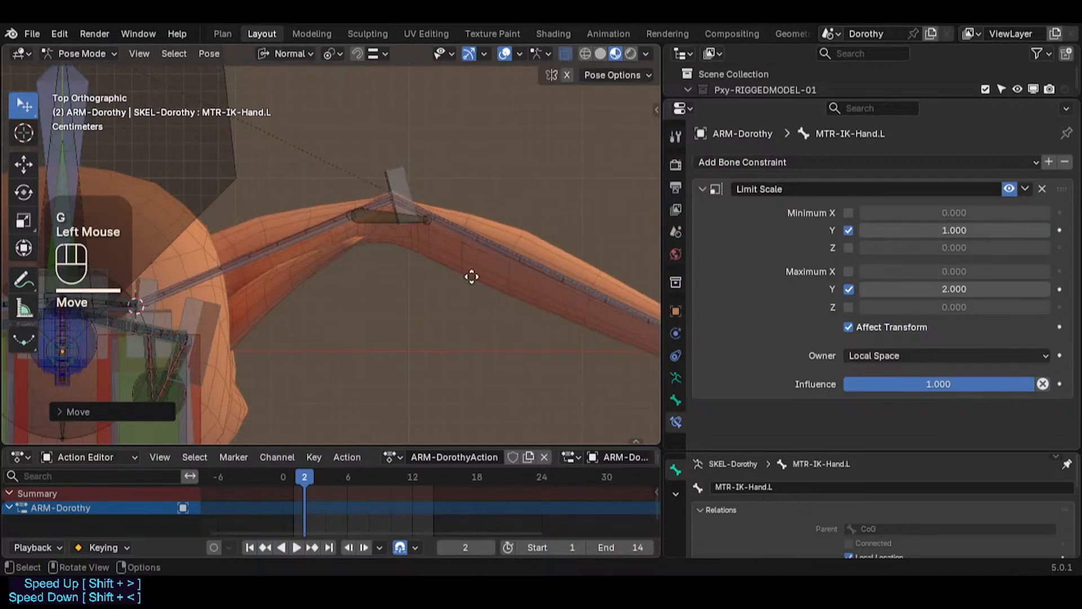
key("g")
left_click(445, 264)
key("g")
left_click(441, 234)
key("g")
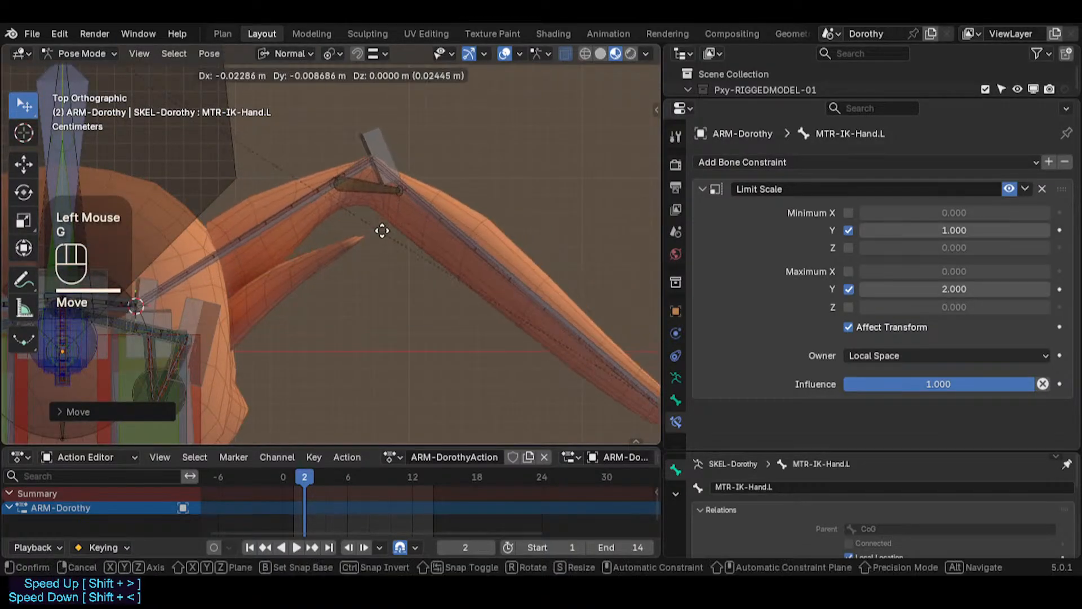
Step: Select HLP4-ElbowFloat.L and save the blend file
left_click(377, 182)
left_click(370, 187)
key("ctrl+s")
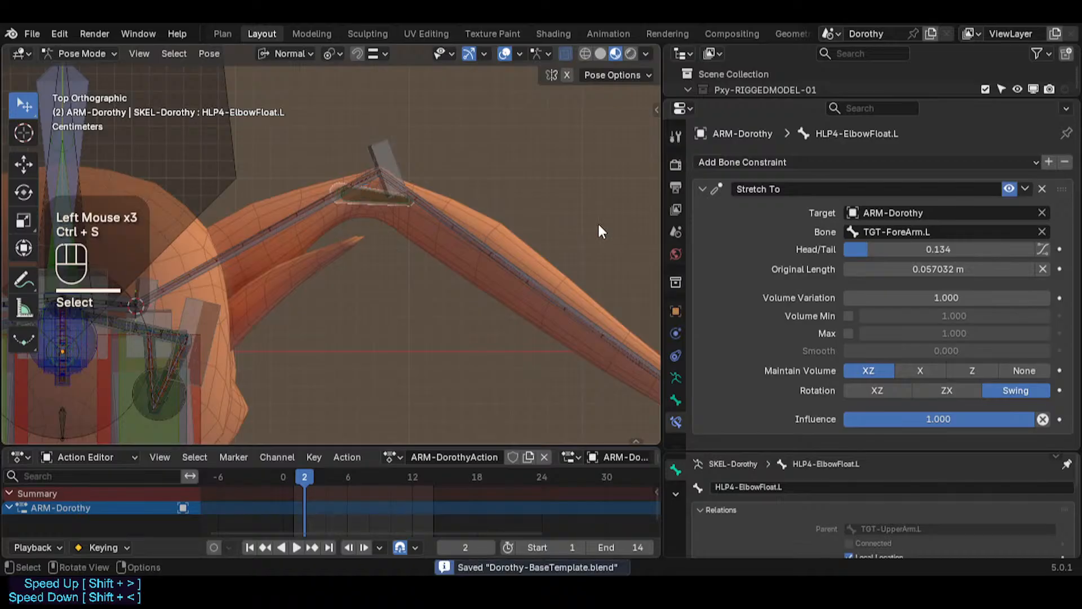
Step: Collapse the Stretch To constraint panel of HLP4-ElbowFloat.L
left_click(704, 182)
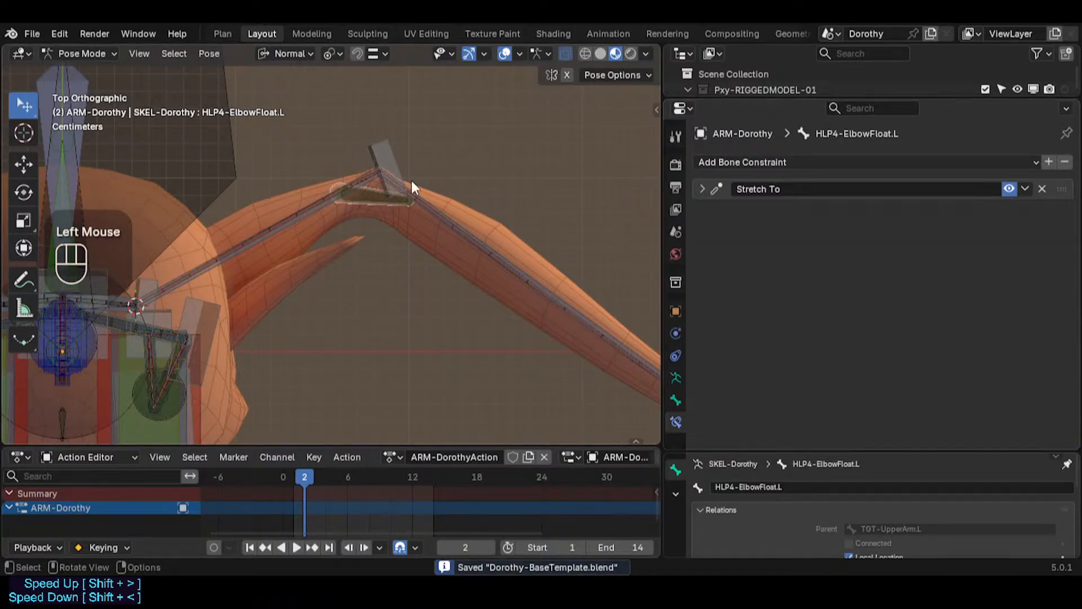
left_click(361, 206)
scroll(208, 273, "down", 2)
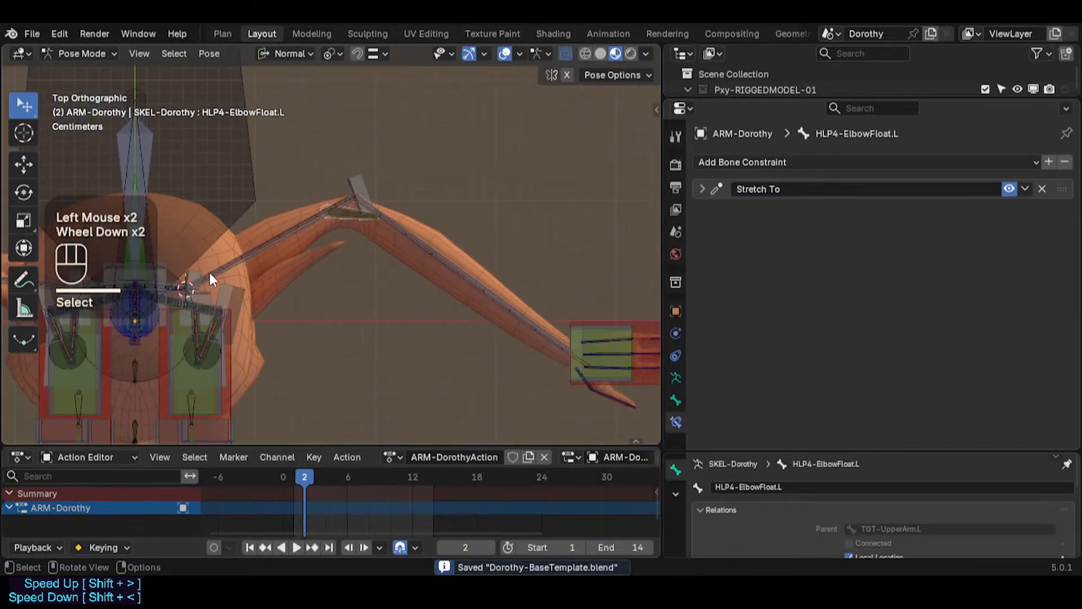
middle_click_drag(209, 272, 356, 146, "shift")
middle_click_drag(316, 316, 308, 220)
middle_click_drag(344, 321, 355, 175, "shift")
middle_click_drag(361, 337, 375, 212, "shift")
middle_click_drag(388, 219, 395, 222)
scroll(355, 237, "up", 3)
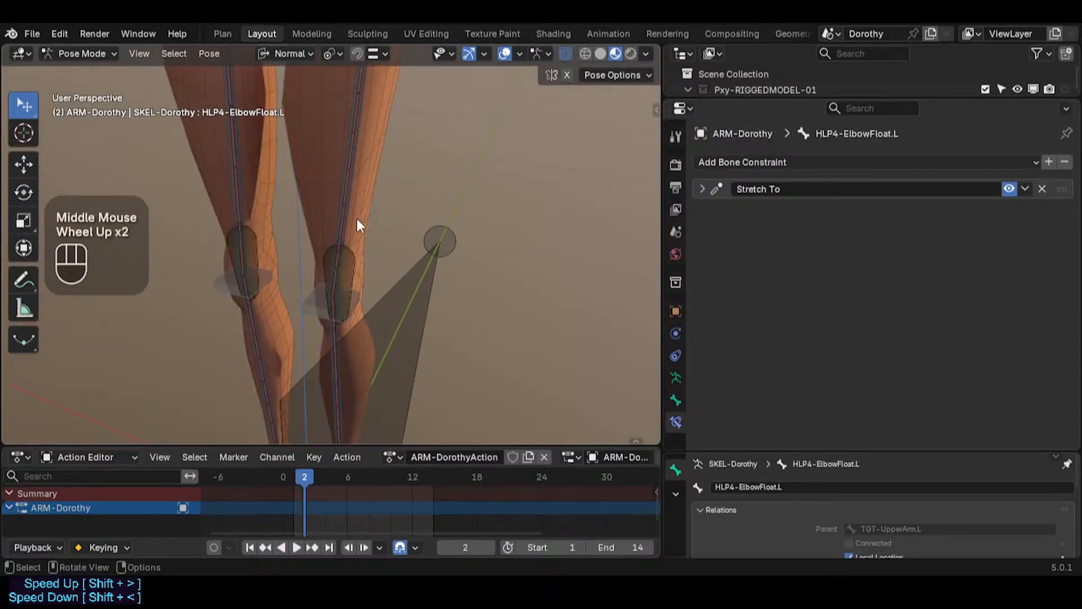
Step: Select DEF3b-Thigh.L and examine its B-Bone handle settings in the Bone properties
left_click(350, 265)
scroll(345, 282, "up", 2)
middle_click_drag(344, 290, 288, 287)
scroll(330, 163, "down", 1)
left_click(331, 166)
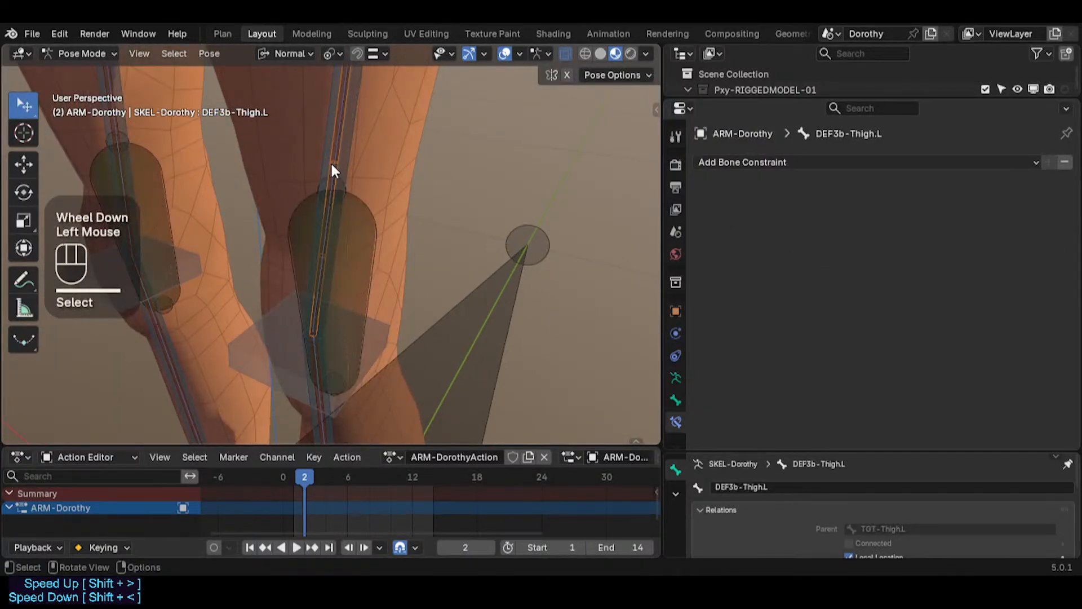
left_click(331, 165)
left_click(331, 165)
left_click(331, 165)
middle_click_drag(332, 164, 353, 174)
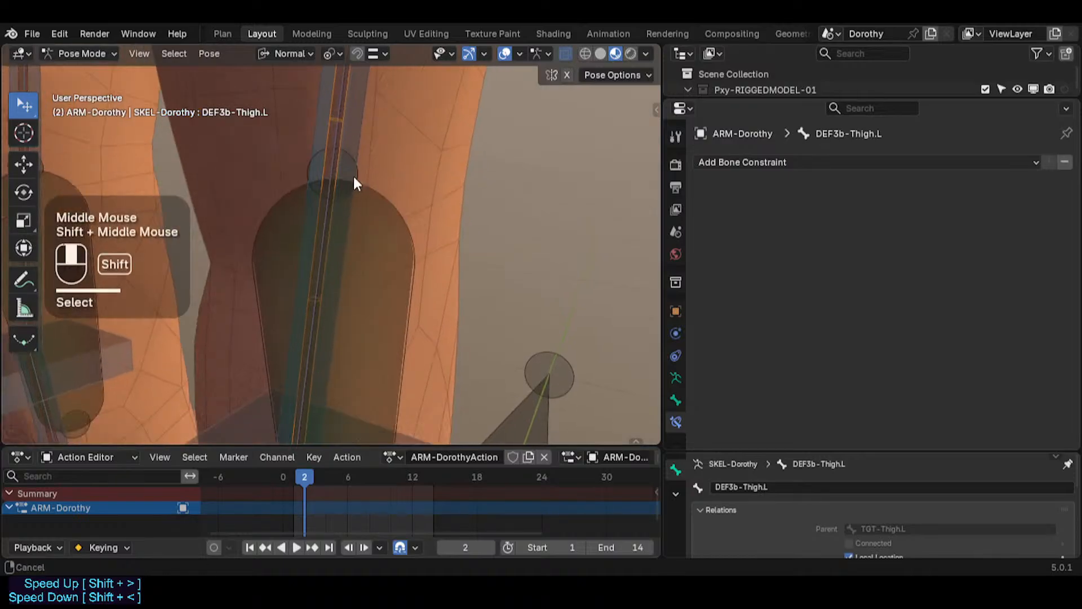
scroll(354, 268, "down", 1)
left_click(674, 397)
scroll(797, 355, "down", 8)
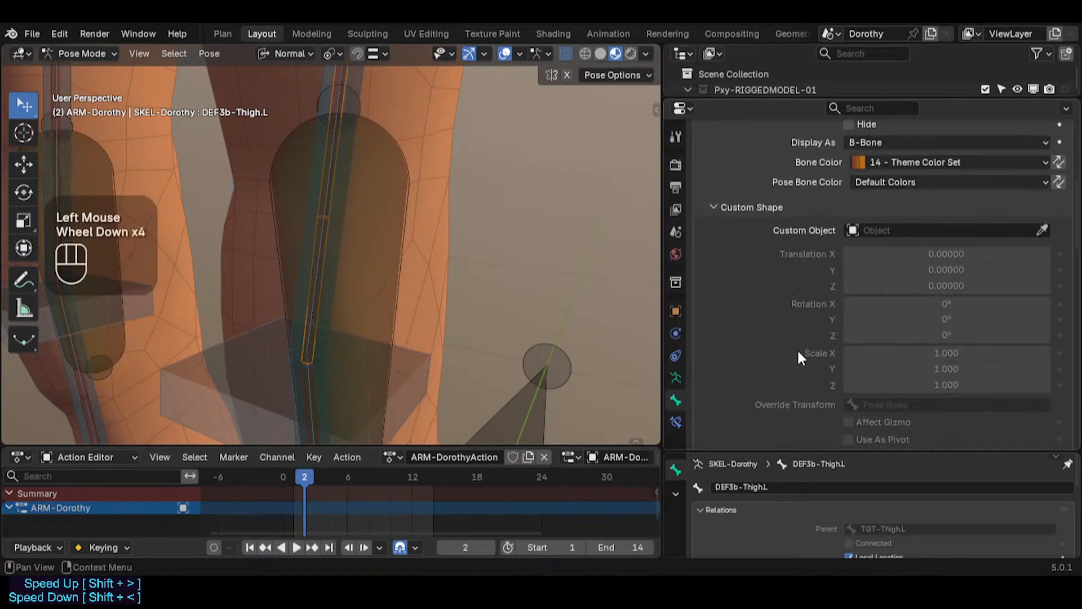
scroll(896, 307, "down", 5)
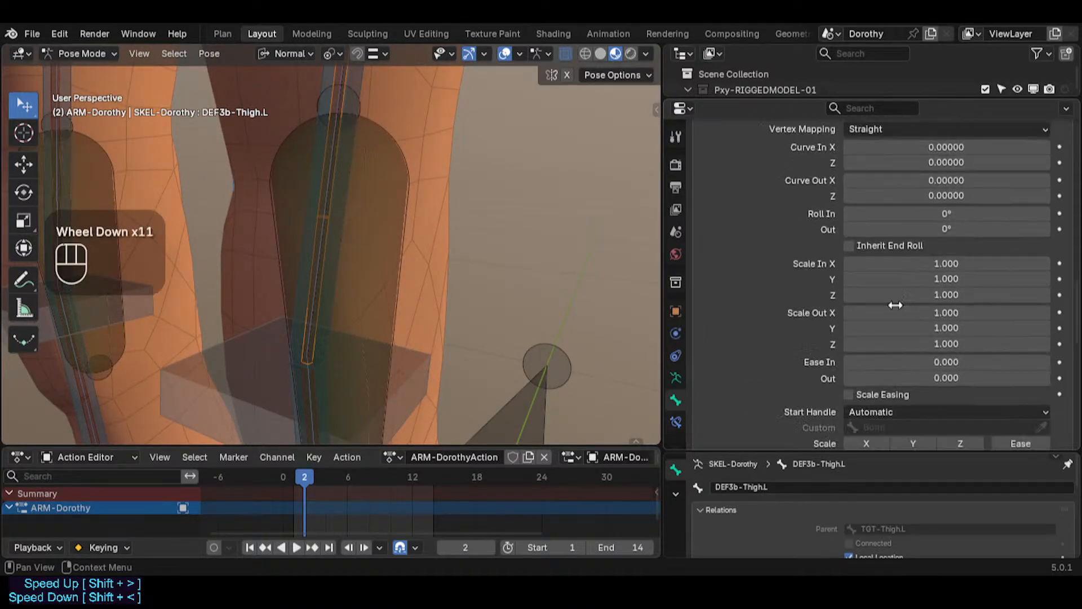
middle_click_drag(507, 293, 389, 302, "shift")
scroll(389, 300, "down", 4)
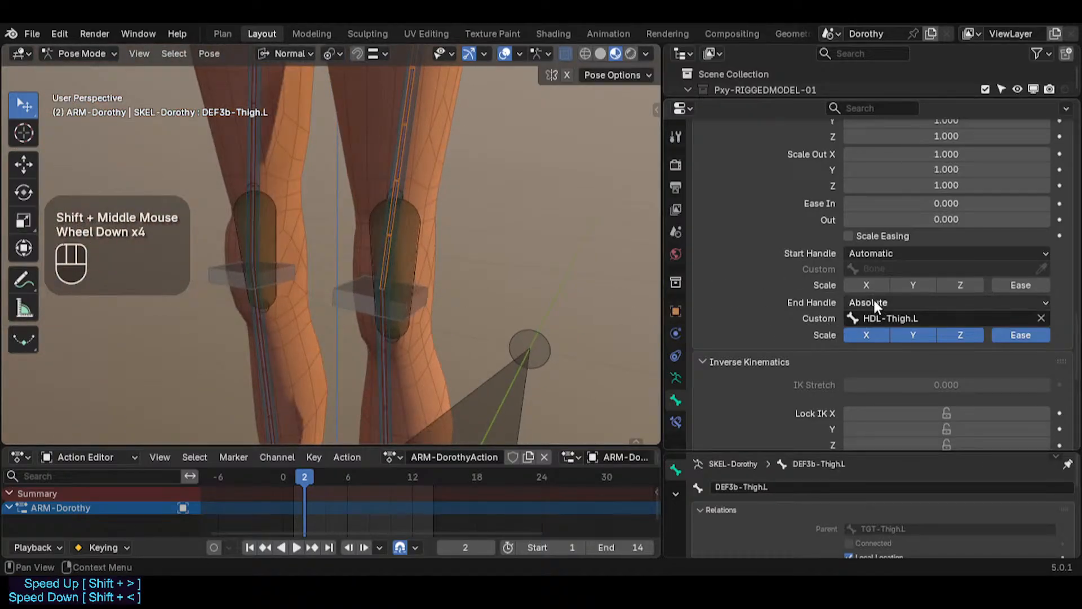
Step: Inspect the left hip and thigh handle bones HDL-Hip.L, TGT-Thigh.L and HDL-Thigh.L by selecting each in turn
middle_click_drag(455, 224, 445, 329, "shift")
middle_click_drag(454, 169, 471, 204, "shift")
left_click(468, 198)
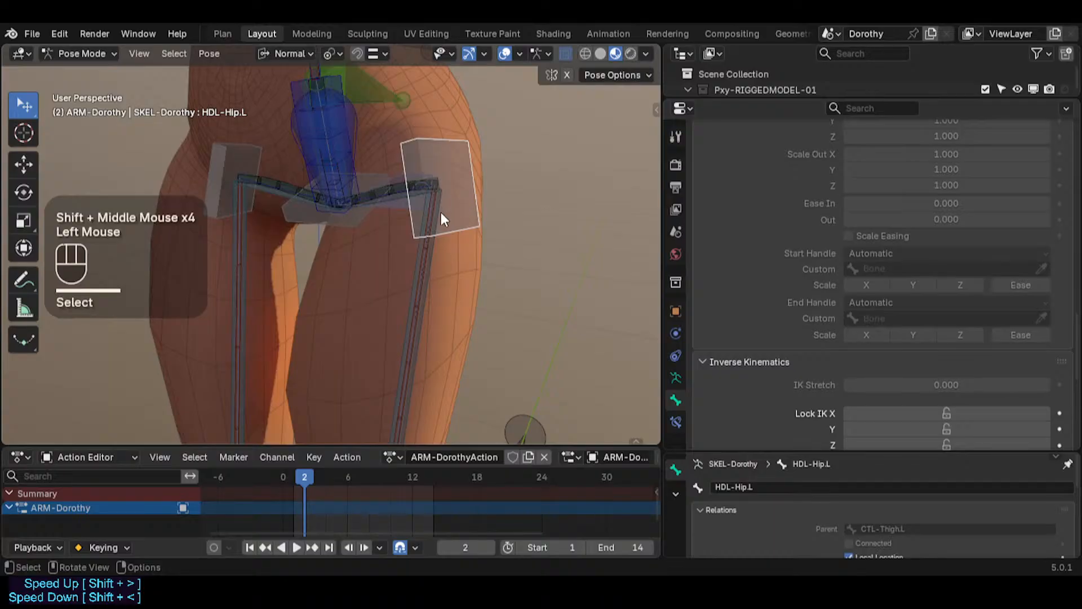
left_click(441, 254)
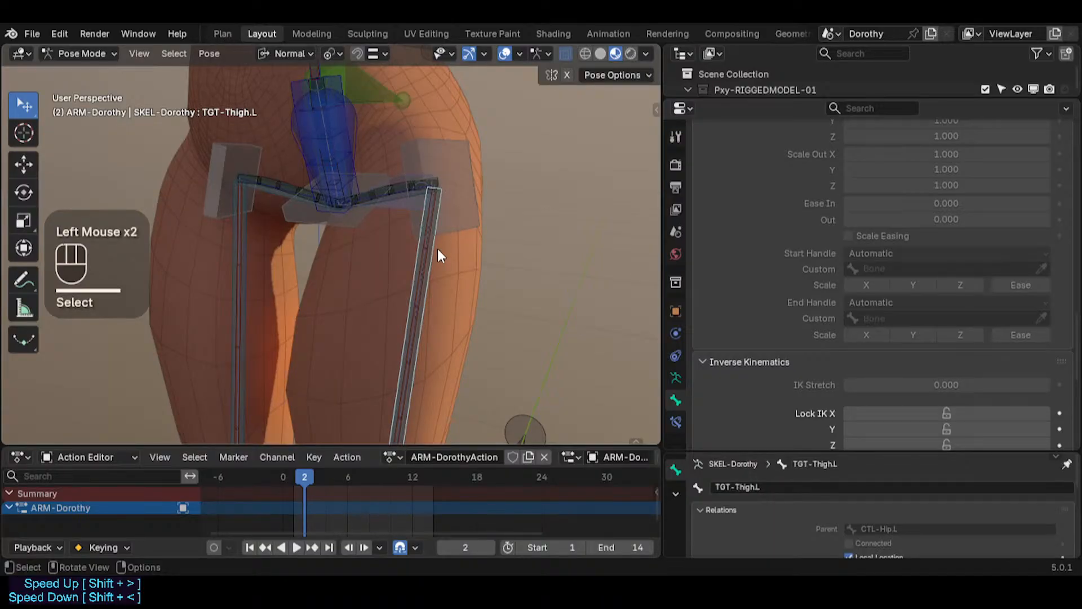
left_click(449, 216)
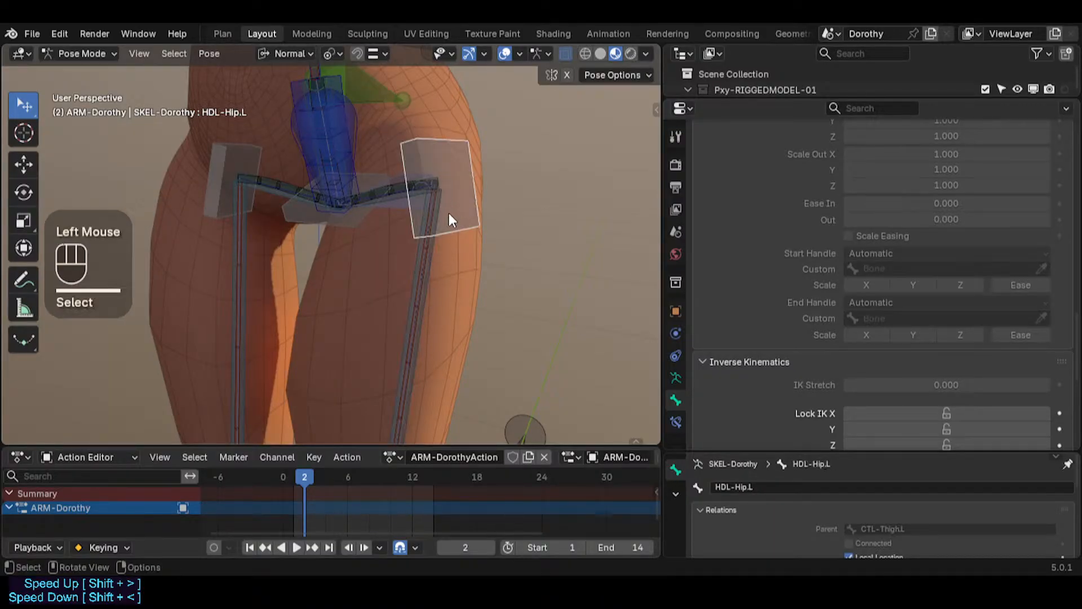
middle_click_drag(449, 214, 461, 178, "shift")
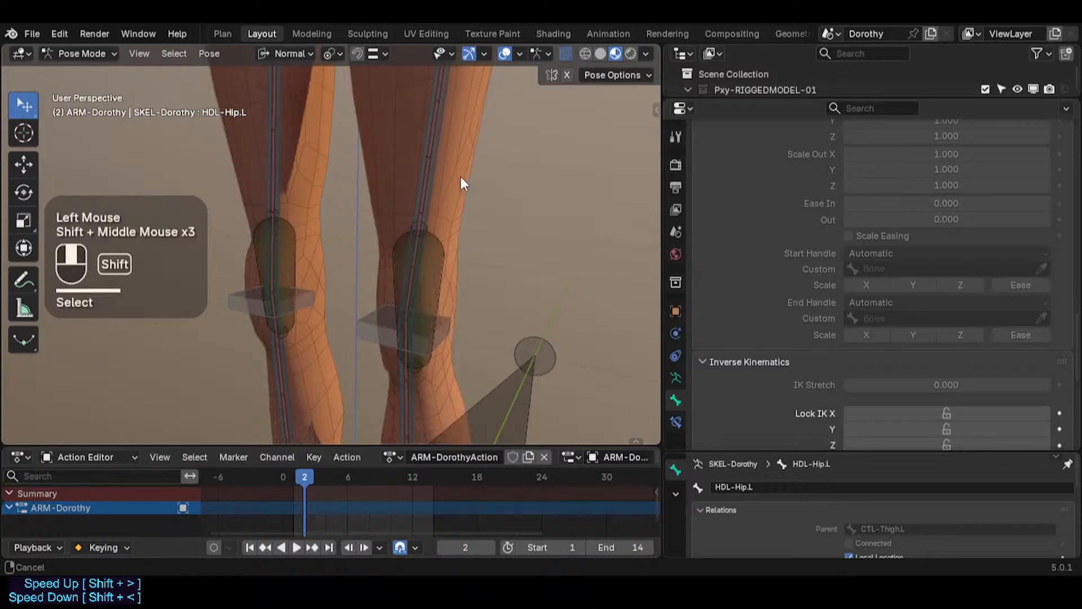
left_click(468, 276)
left_click(452, 284)
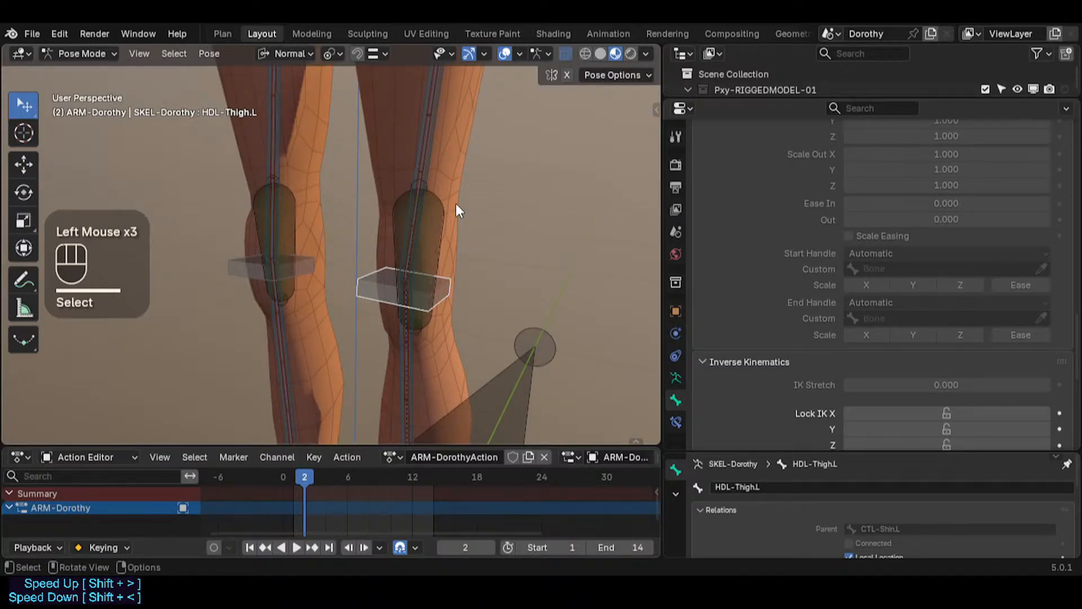
middle_click_drag(438, 300, 486, 248, "shift")
middle_click_drag(459, 192, 446, 268, "shift")
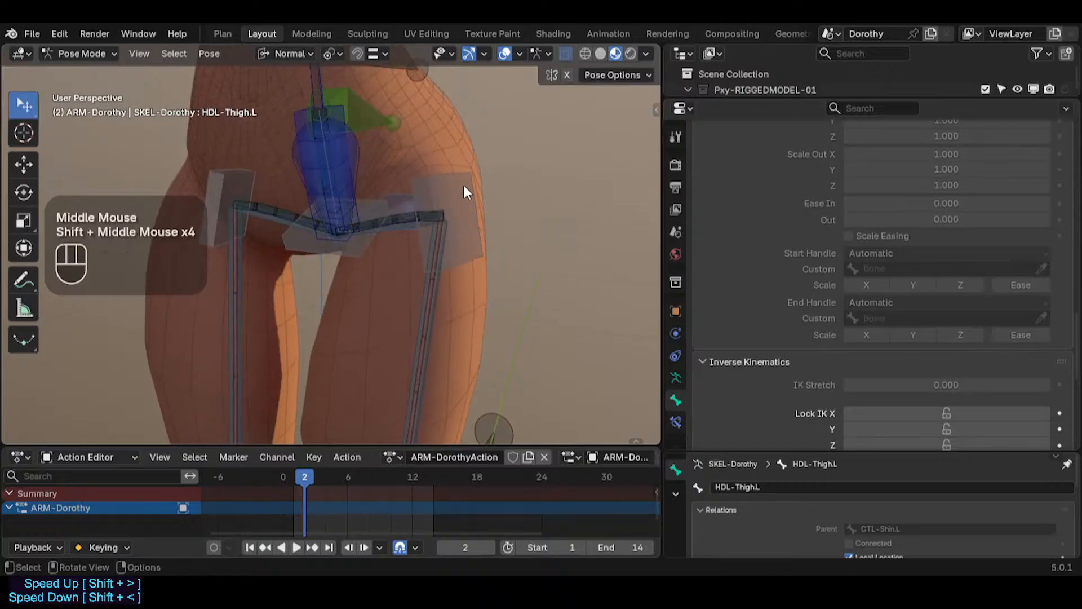
left_click(462, 187)
left_click(351, 253)
middle_click_drag(352, 253, 464, 181)
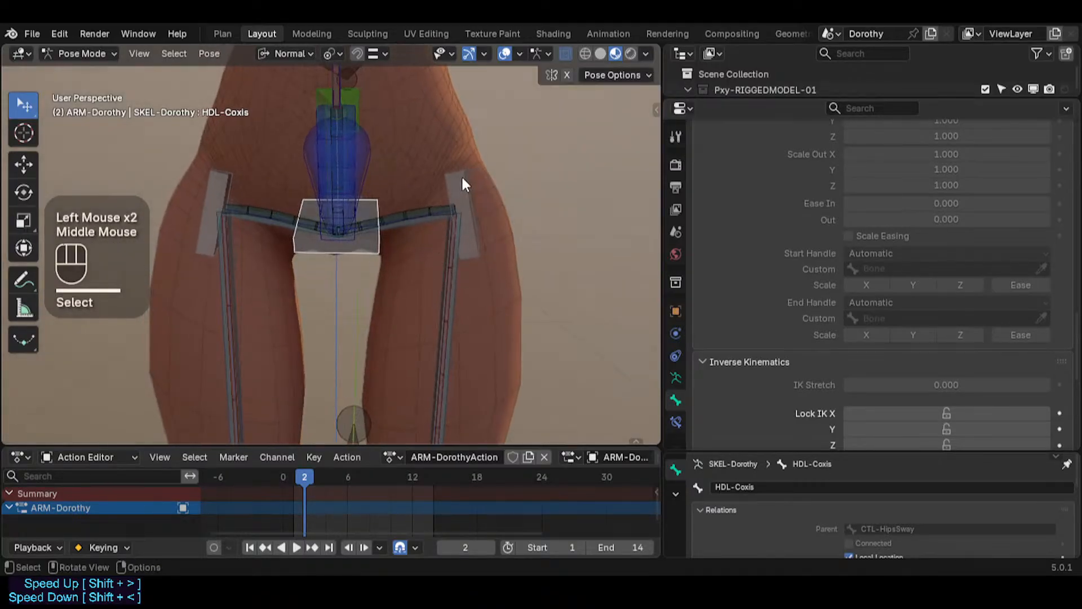
left_click(448, 187)
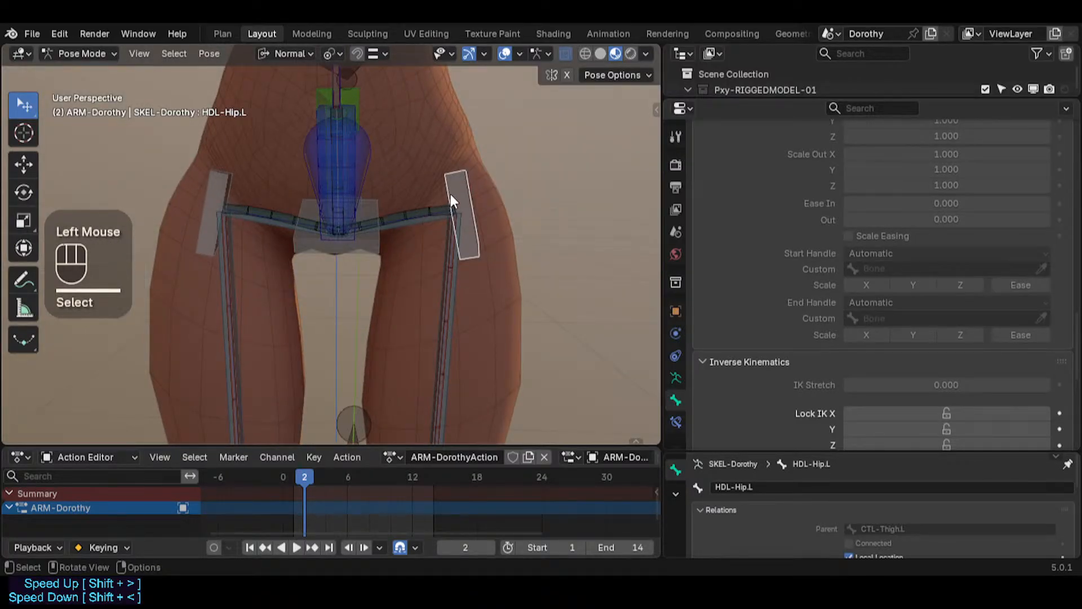
scroll(470, 252, "down", 2)
middle_click_drag(470, 252, 437, 120, "shift")
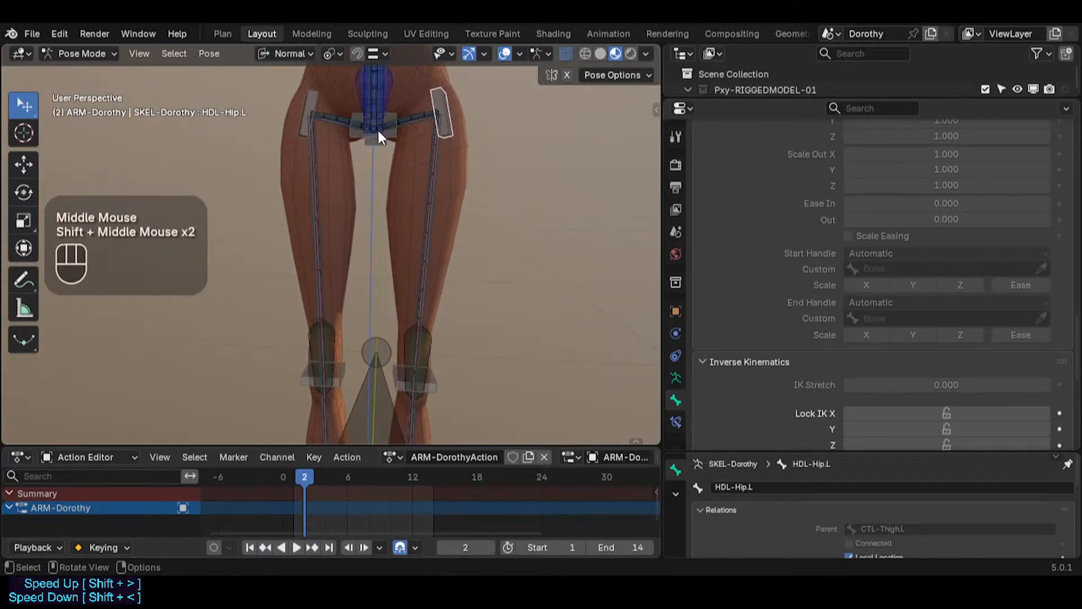
Step: Inspect the left hip and knee handle bones by selecting each around the thigh and knee
left_click(437, 95)
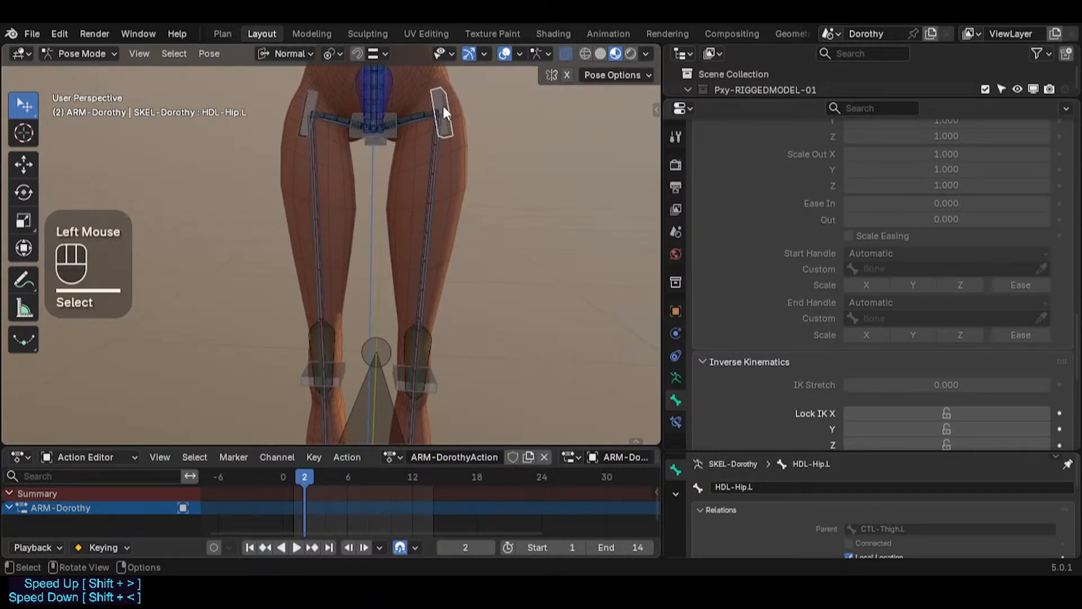
middle_click_drag(442, 106, 355, 274, "shift")
left_click(452, 274)
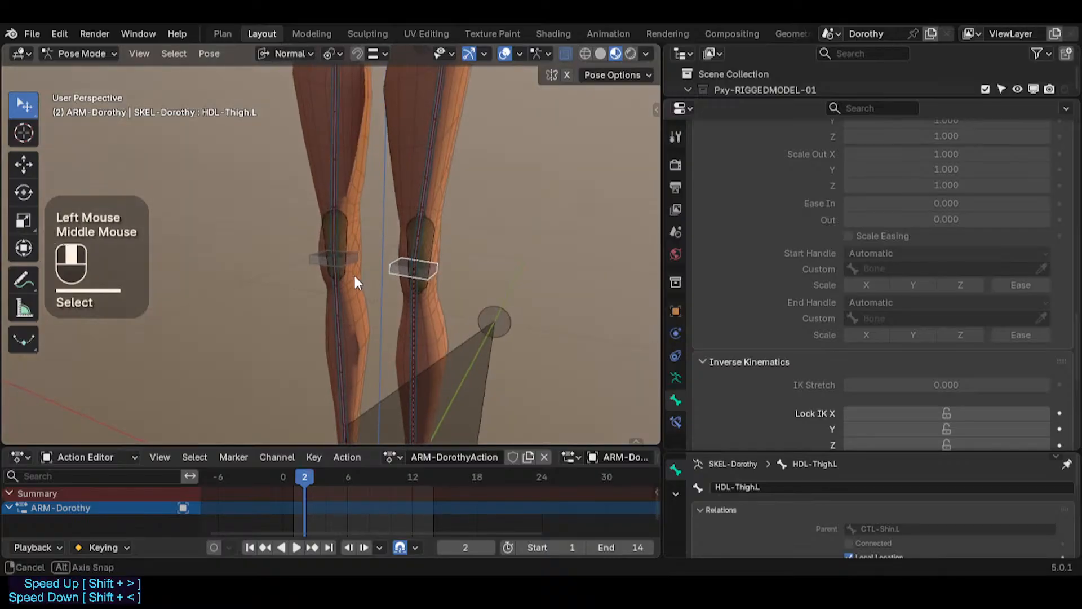
scroll(420, 283, "up", 1)
scroll(455, 276, "up", 2)
scroll(455, 263, "down", 2)
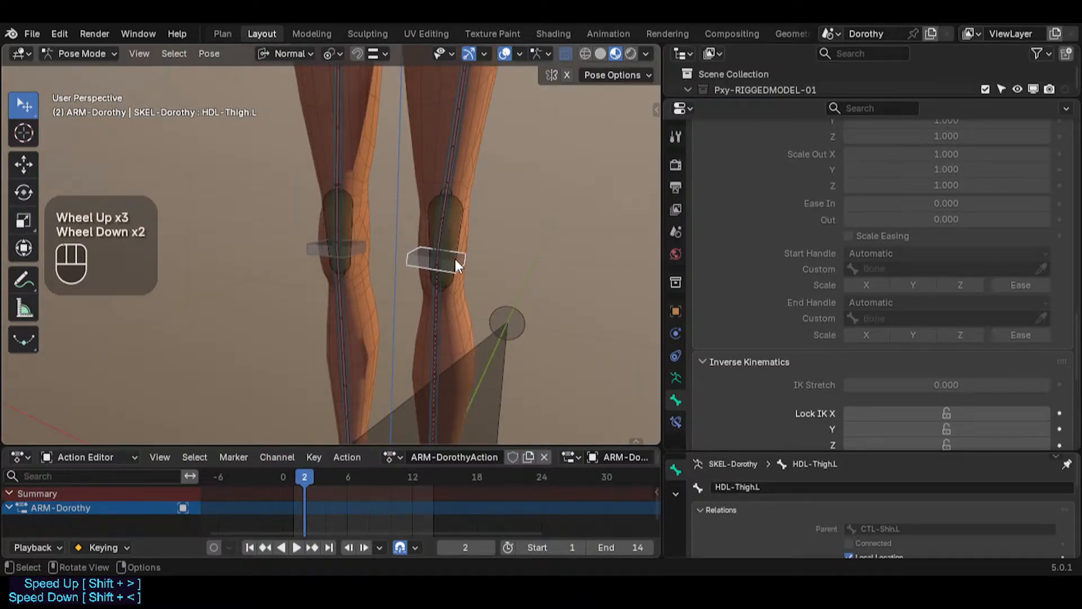
scroll(455, 259, "down", 2)
middle_click_drag(454, 259, 449, 179, "shift")
Step: Inspect the left foot controls TGT-Foot.L, MTR-IK-Foot.L and HDL-Ankle.L by selecting each in turn
left_click(441, 306)
left_click(440, 307)
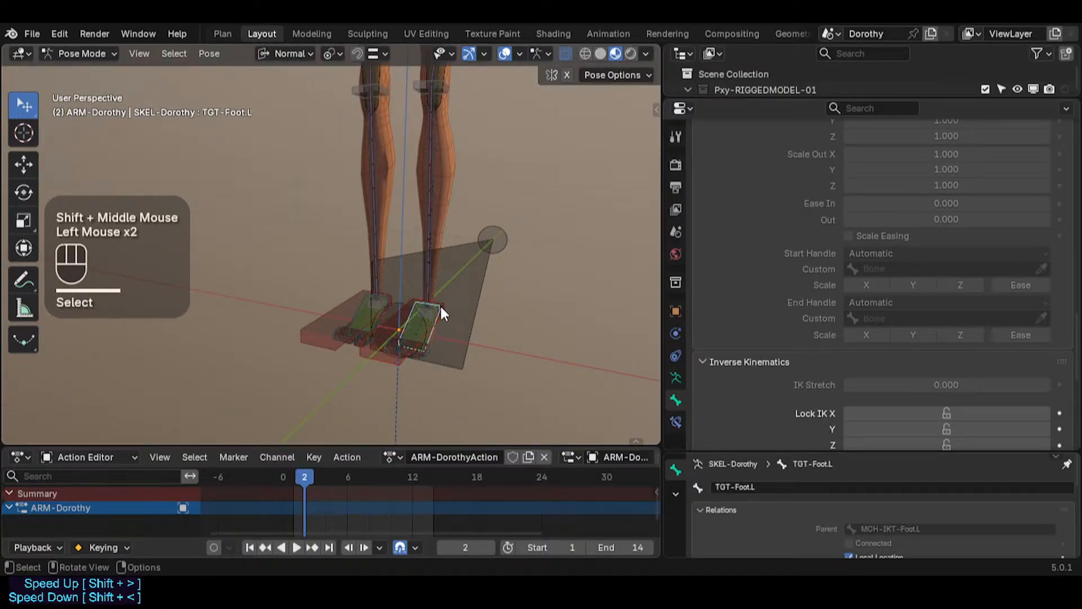
left_click(441, 308)
left_click(441, 309)
left_click(439, 306)
left_click(431, 309)
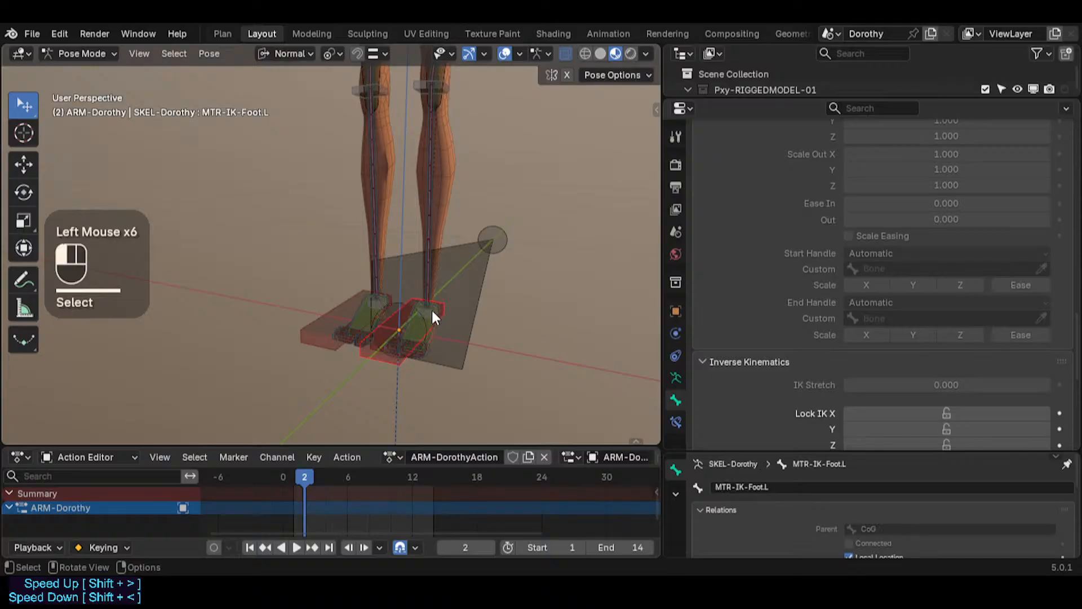
left_click(431, 310)
left_click(432, 310)
scroll(432, 310, "up", 3)
scroll(431, 310, "up", 3)
left_click(432, 310)
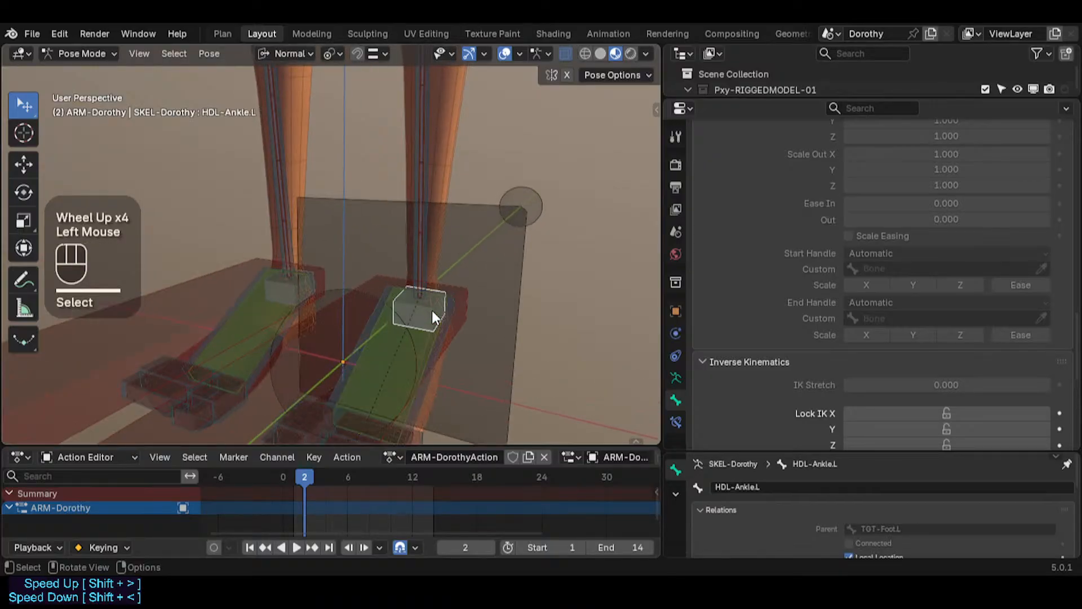
Step: Batch rename both HDL-Thigh handle bones by replacing Thigh with Knee, and save the file
key("shift+alt+x")
scroll(381, 186, "down", 1)
middle_click_drag(382, 172, 415, 266, "shift")
scroll(382, 186, "down", 1)
left_click(452, 131)
middle_click_drag(452, 130, 337, 289, "shift")
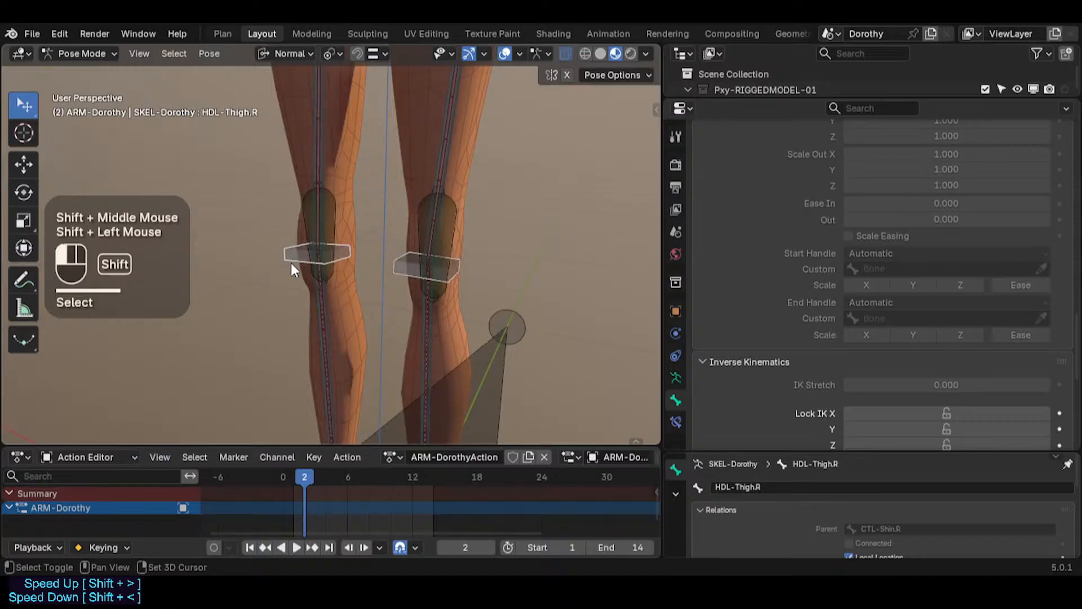
key("ctrl+F2")
left_click(312, 313)
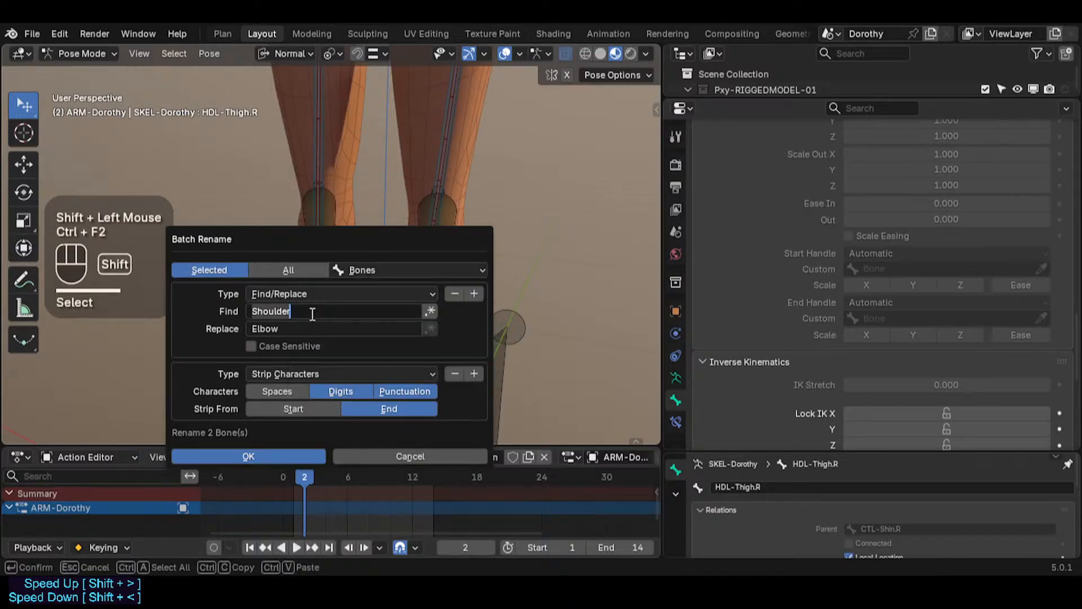
type("Thigh")
key("Tab")
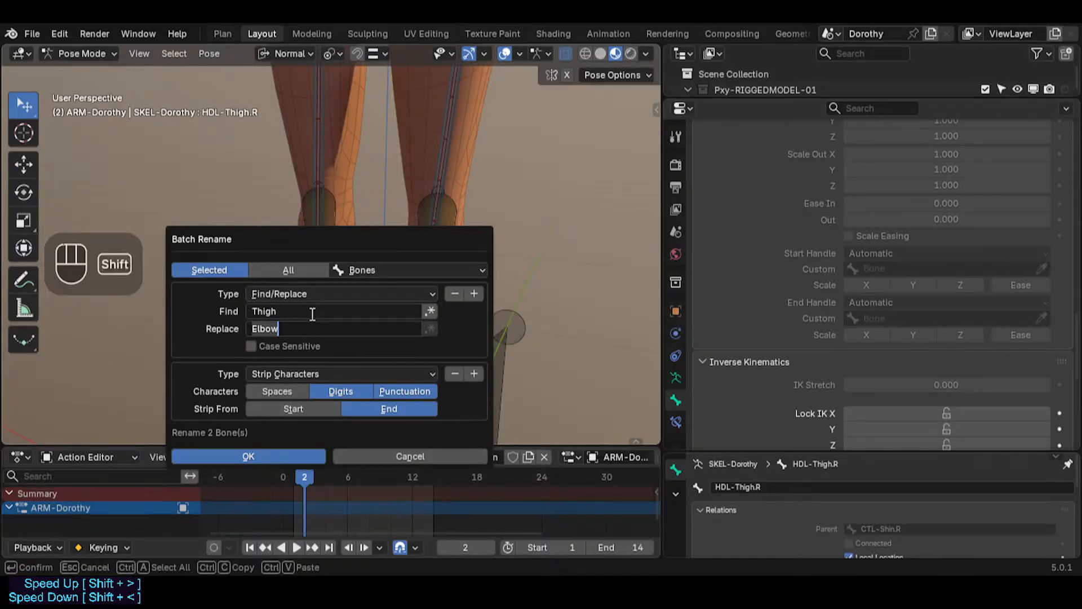
type("Knee")
key("Return")
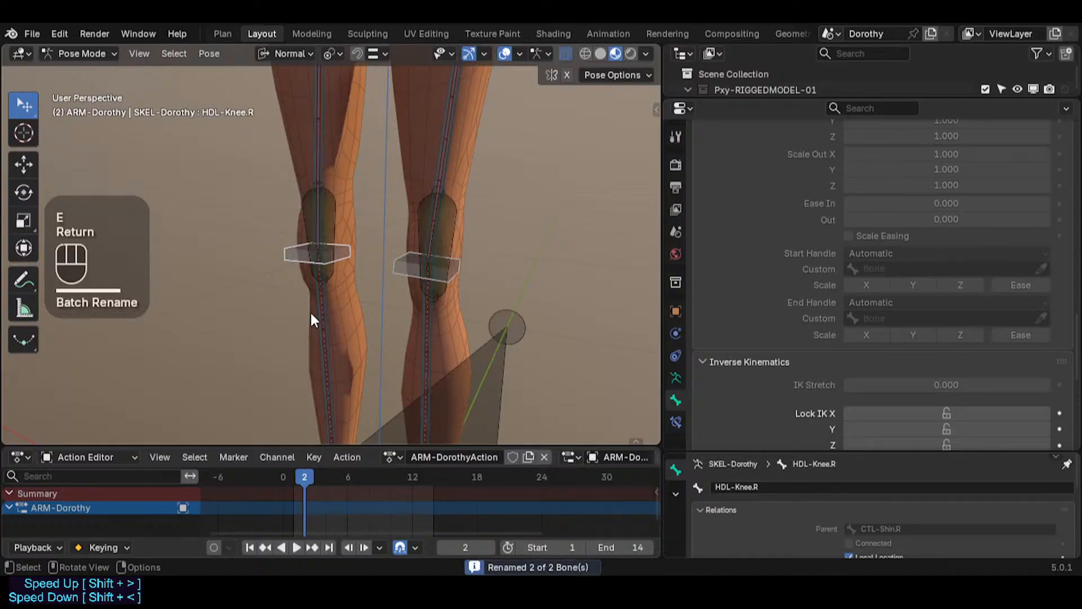
middle_click_drag(410, 228, 422, 243, "shift")
key("ctrl+s")
Step: Select HLP3-StealerKnee.L and switch the armature into Edit Mode
left_click(410, 286)
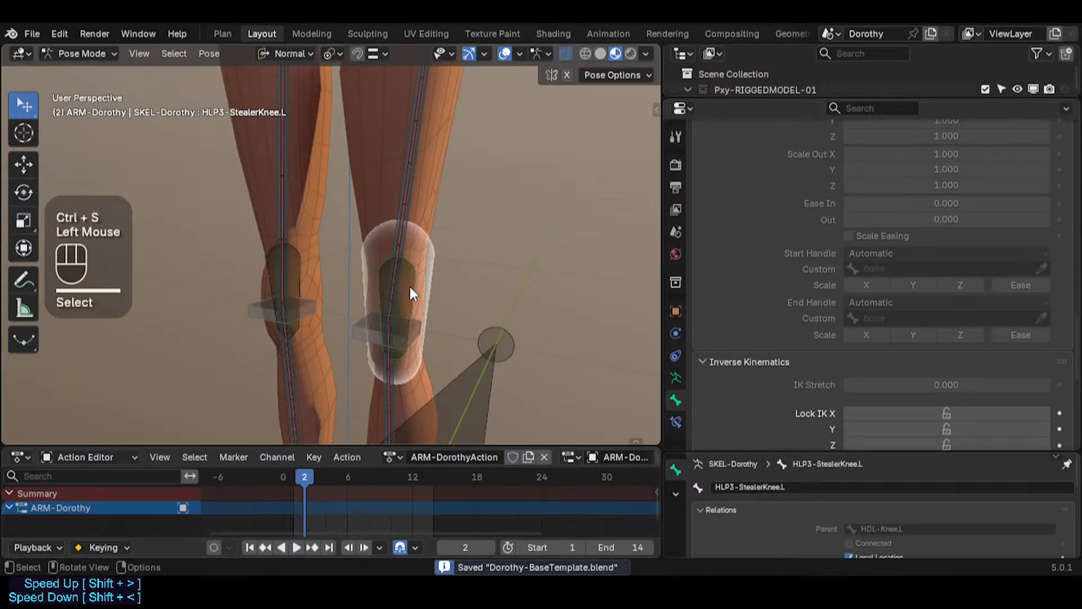
middle_click_drag(411, 286, 388, 289)
scroll(389, 292, "up", 2)
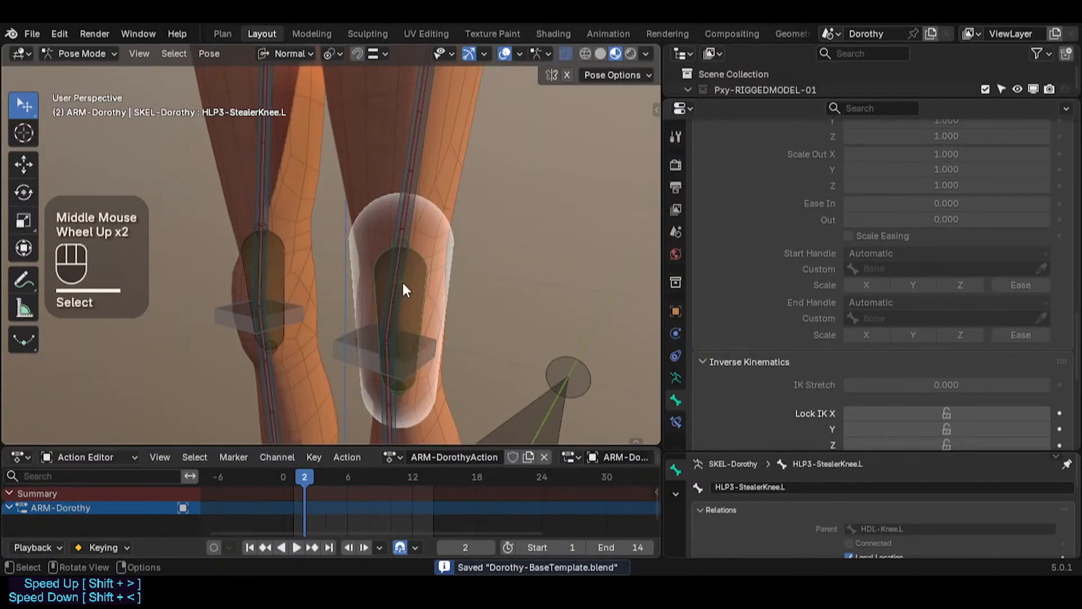
left_click(411, 243)
left_click(418, 326)
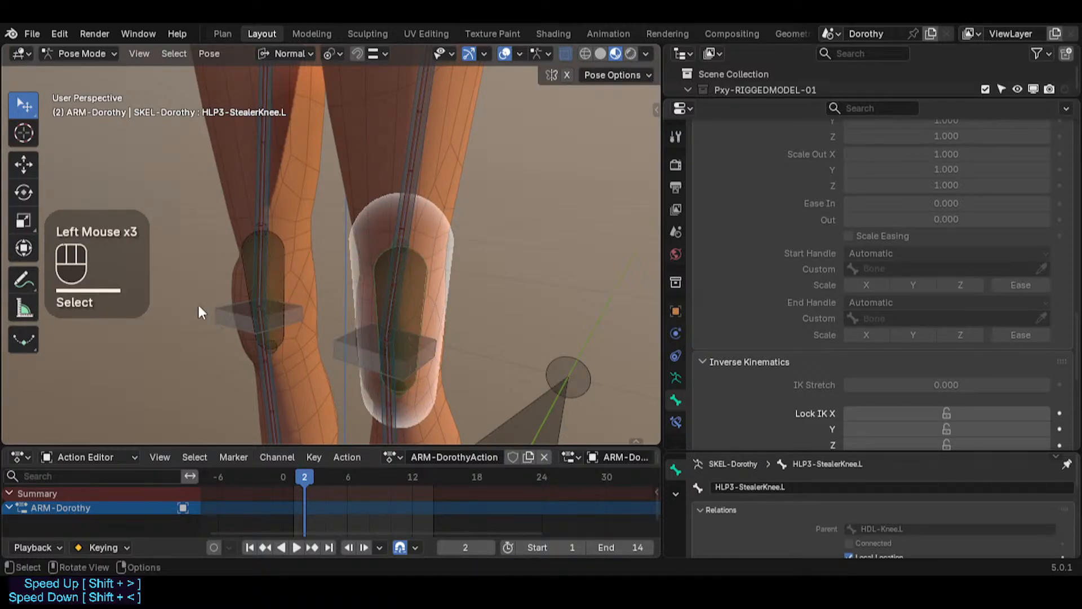
key("ctrl+Tab")
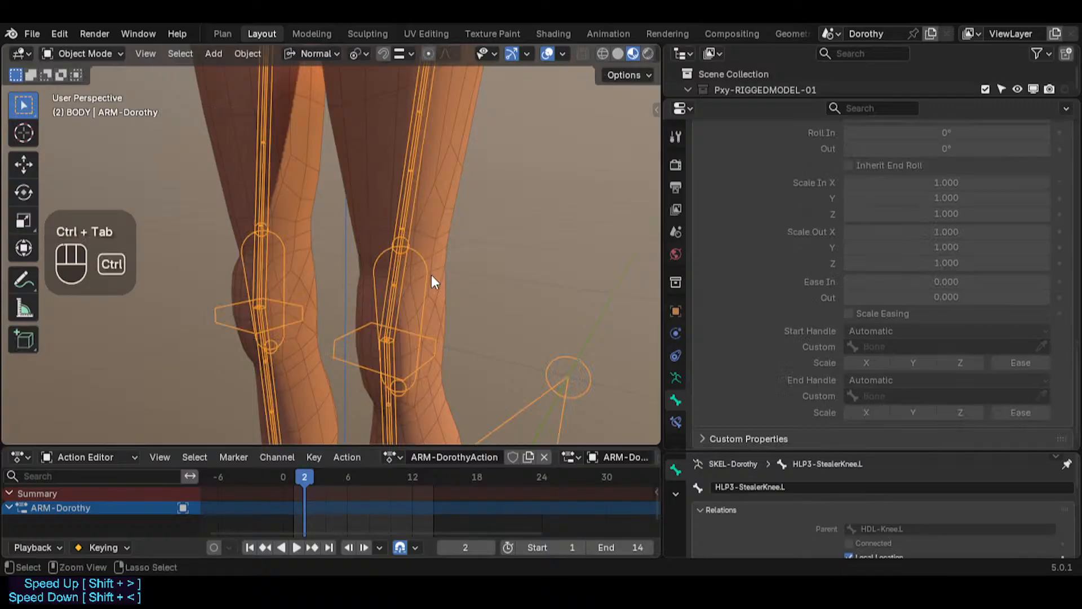
key("ctrl+Tab")
left_click(417, 290)
left_click(417, 290)
key("Tab")
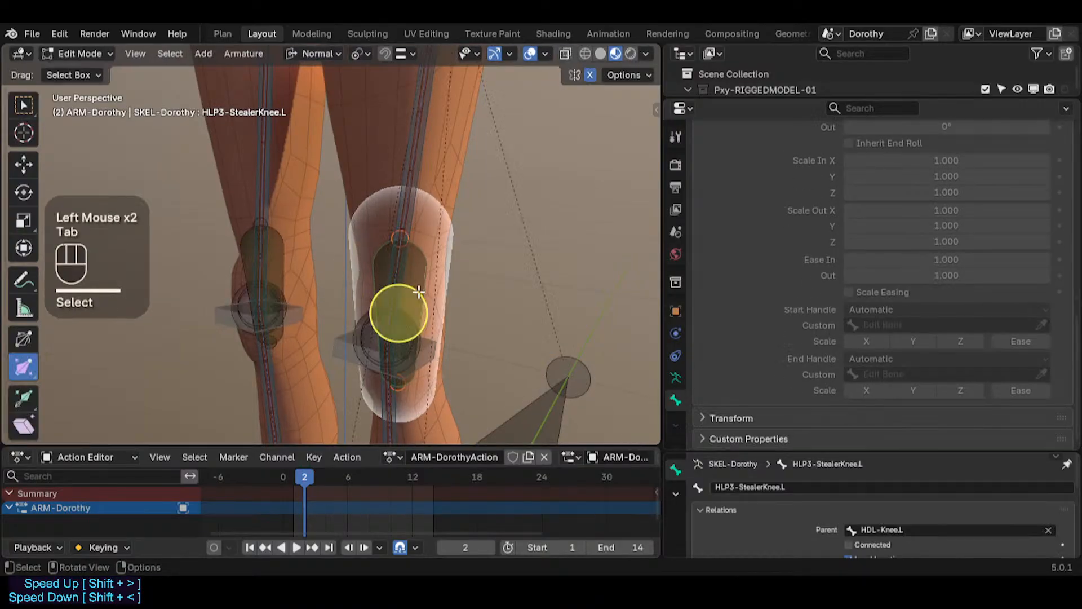
Step: Use the Bone Size tool to scale the B-Bone display thickness of HLP3-StealerKnee.L
left_click(26, 339)
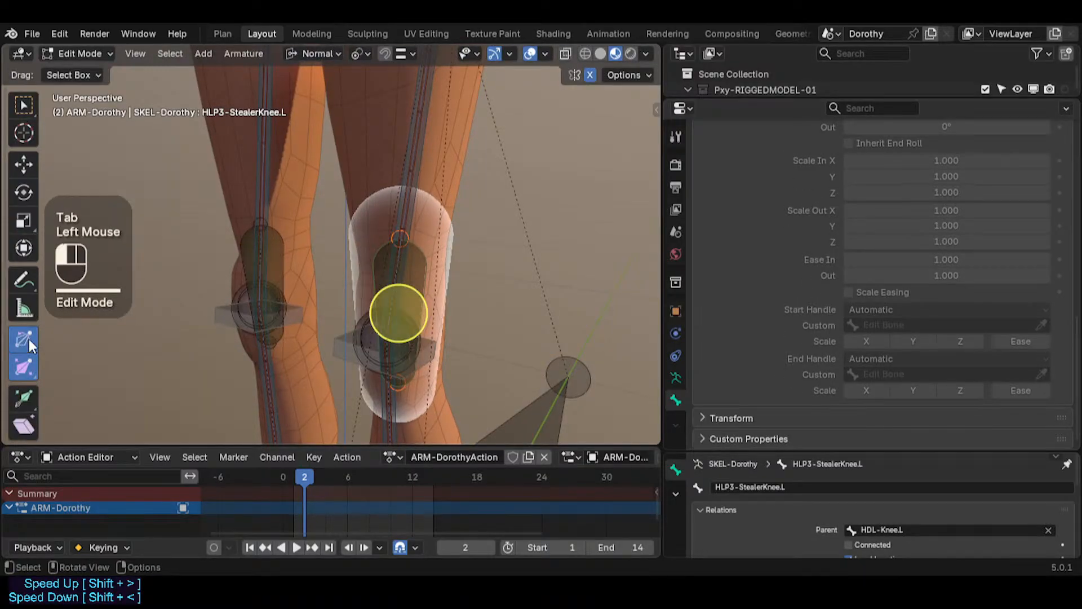
left_click(25, 370)
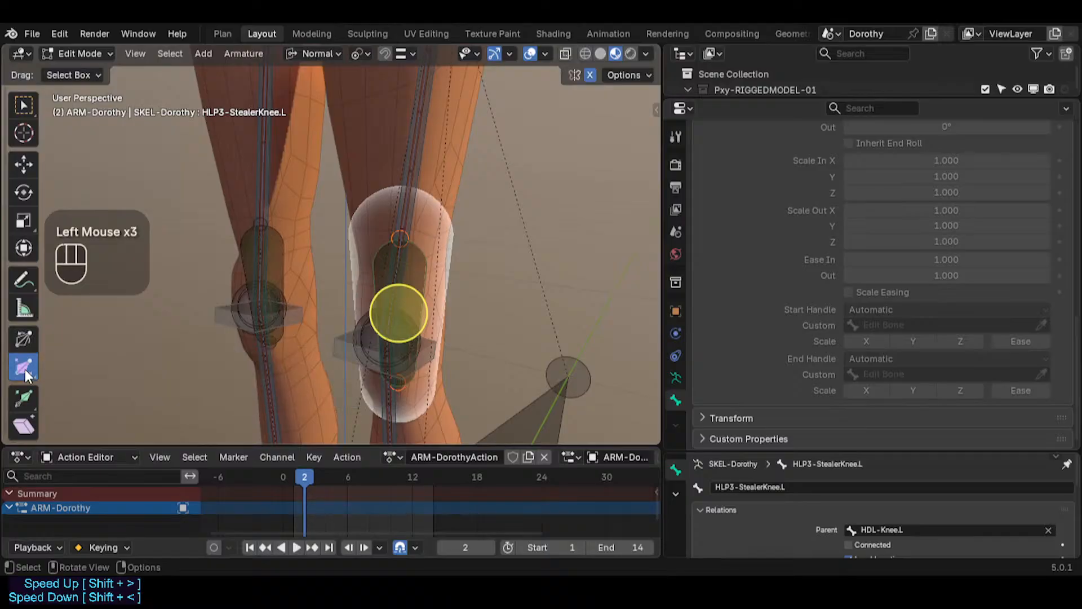
left_click_drag(25, 369, 62, 397)
left_click(281, 340)
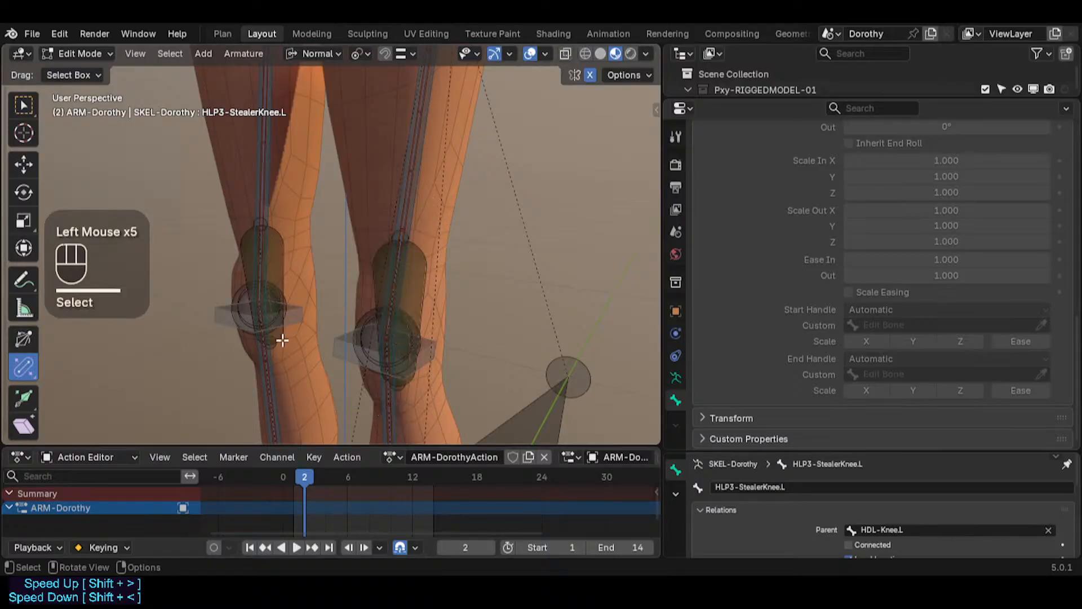
left_click(428, 313)
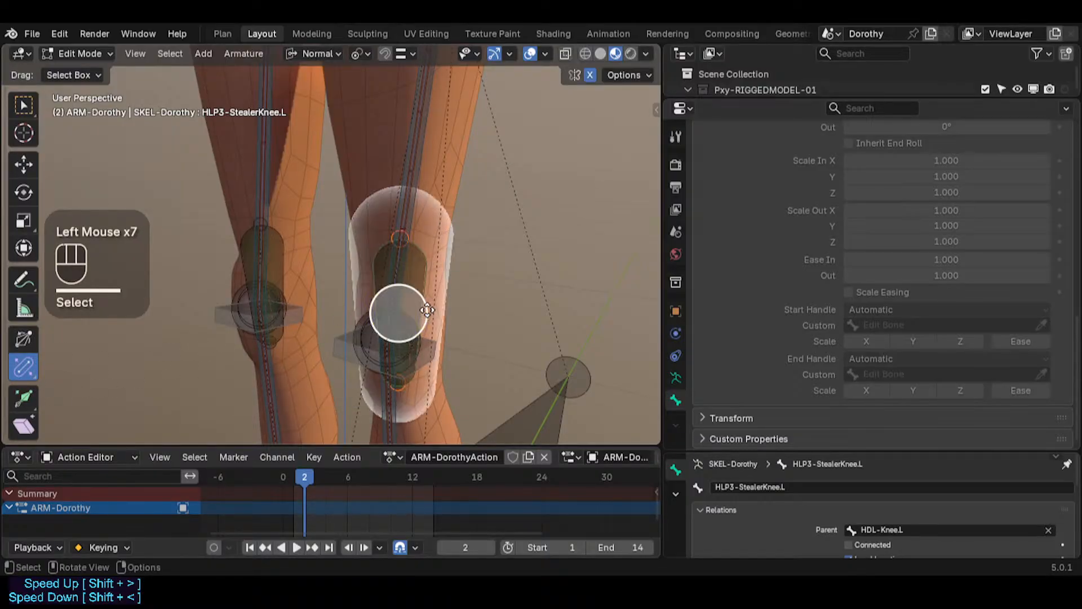
left_click_drag(427, 312, 422, 307)
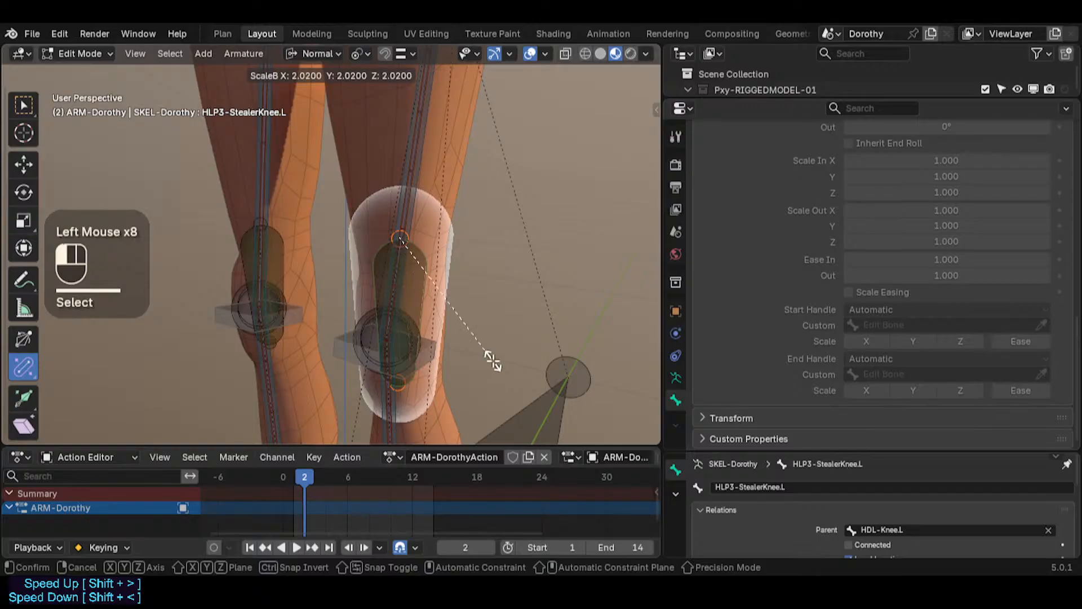
left_click_drag(493, 361, 492, 362)
Step: Select the knee helper bone and scale its B-Bone display size to about 1.04
left_click(403, 387)
left_click(399, 390)
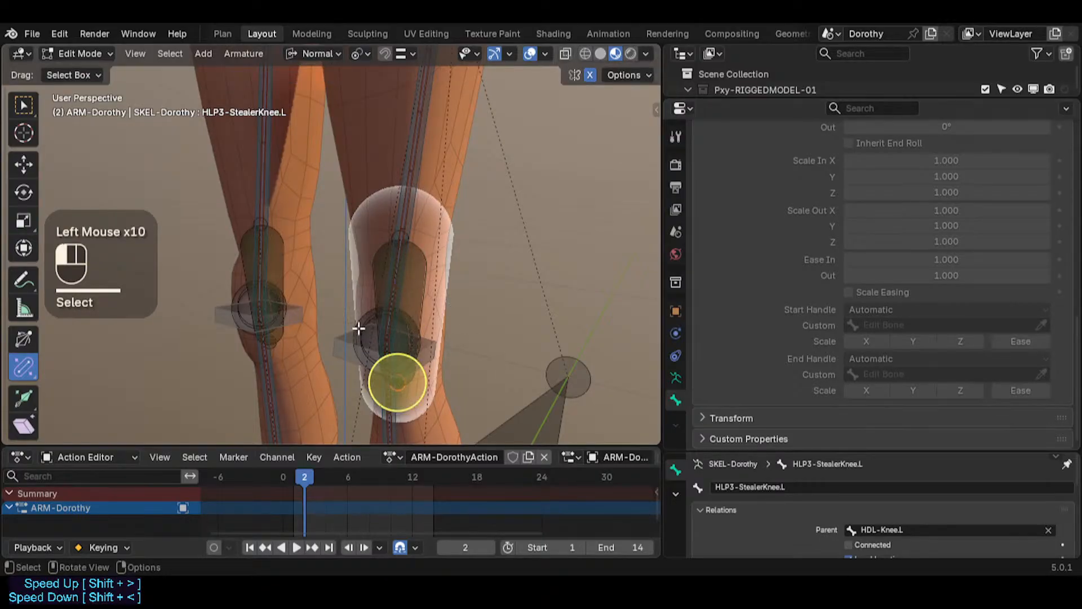
left_click(408, 247)
scroll(408, 244, "up", 2)
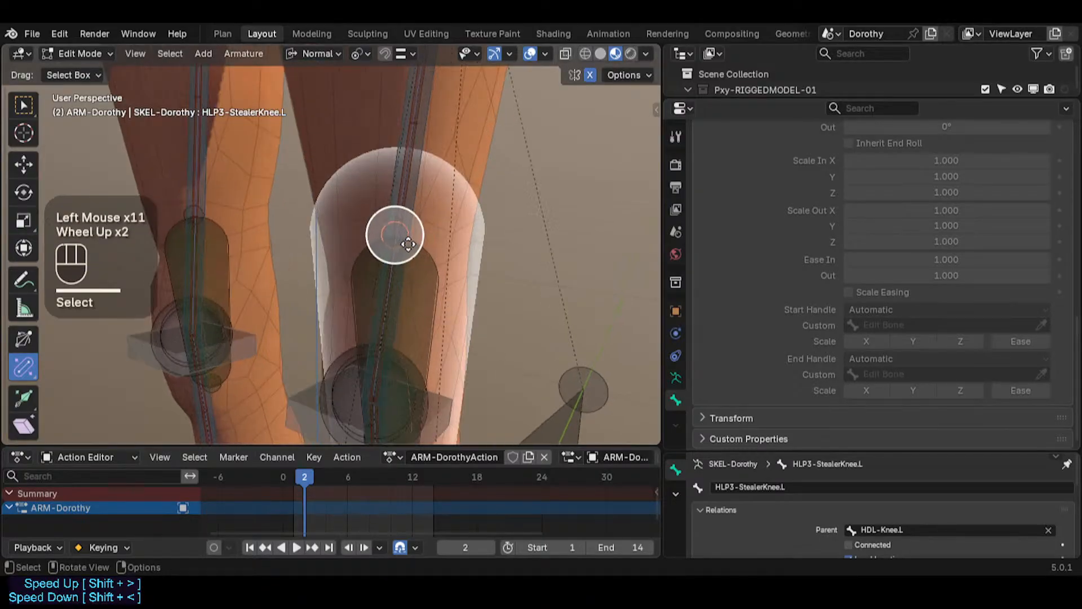
left_click(408, 235)
scroll(424, 262, "down", 2)
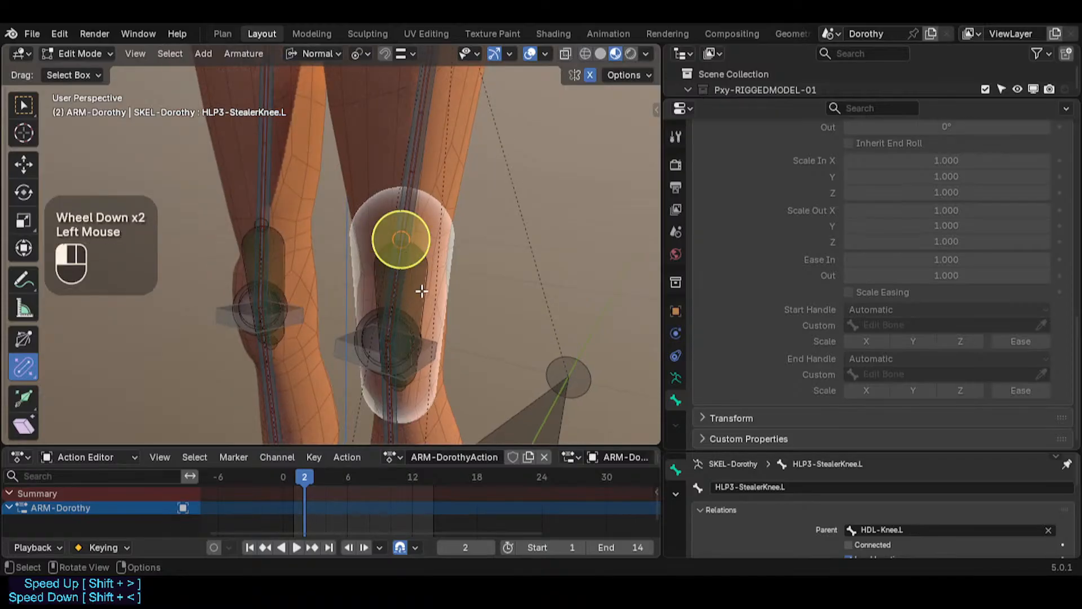
key("g")
key("Escape")
key("ctrl+alt+s")
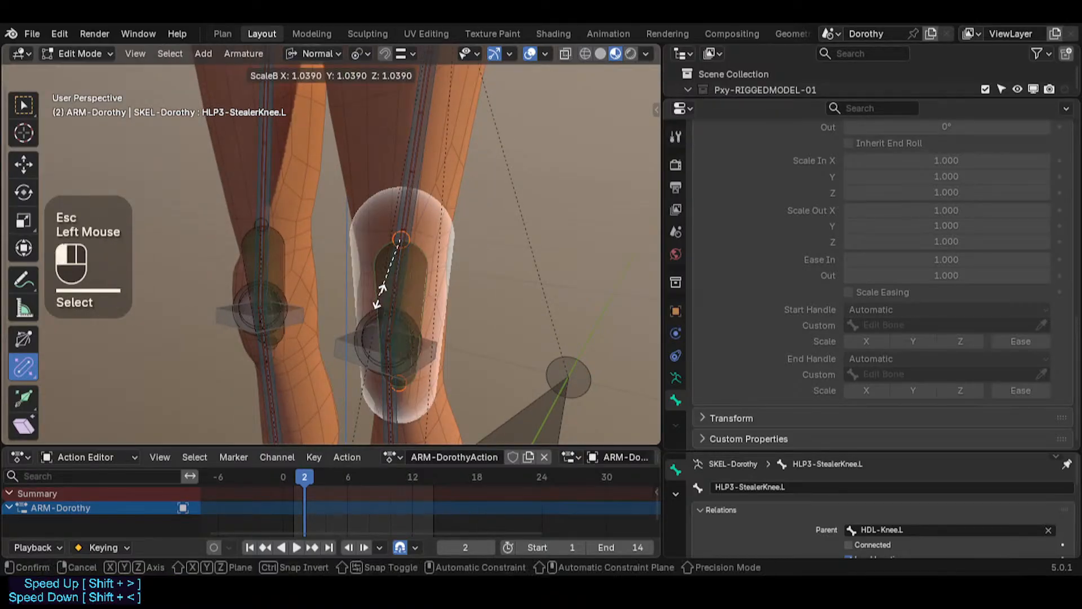
left_click(399, 314)
Step: Switch to the Bone Envelope tool and set the knee helper's envelope distance to about 0.54
left_click_drag(34, 368, 73, 398)
left_click_drag(433, 316, 385, 272)
left_click(400, 385)
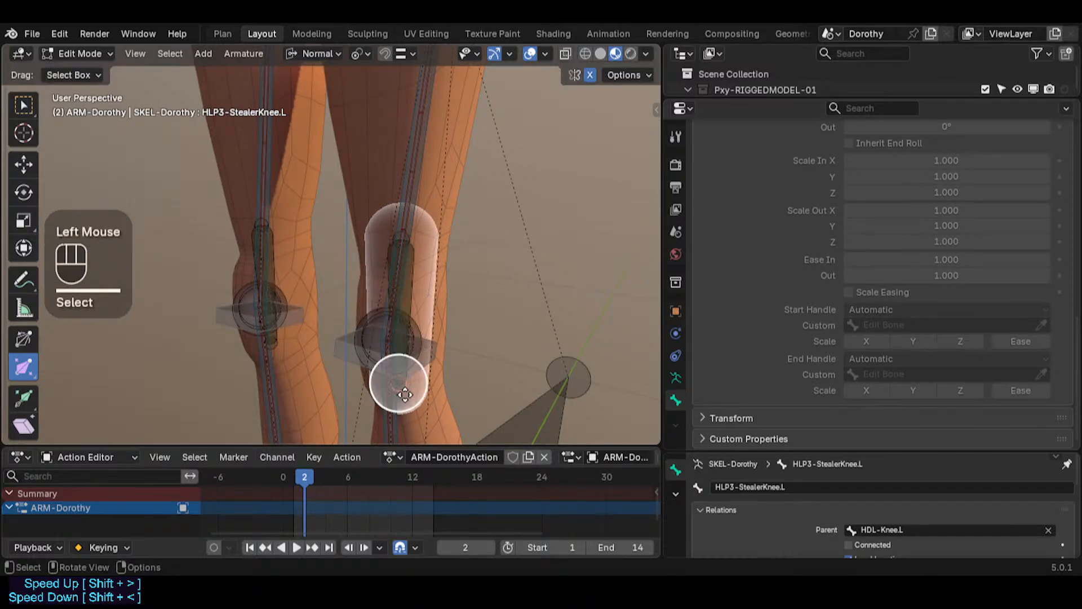
left_click_drag(406, 389, 370, 339)
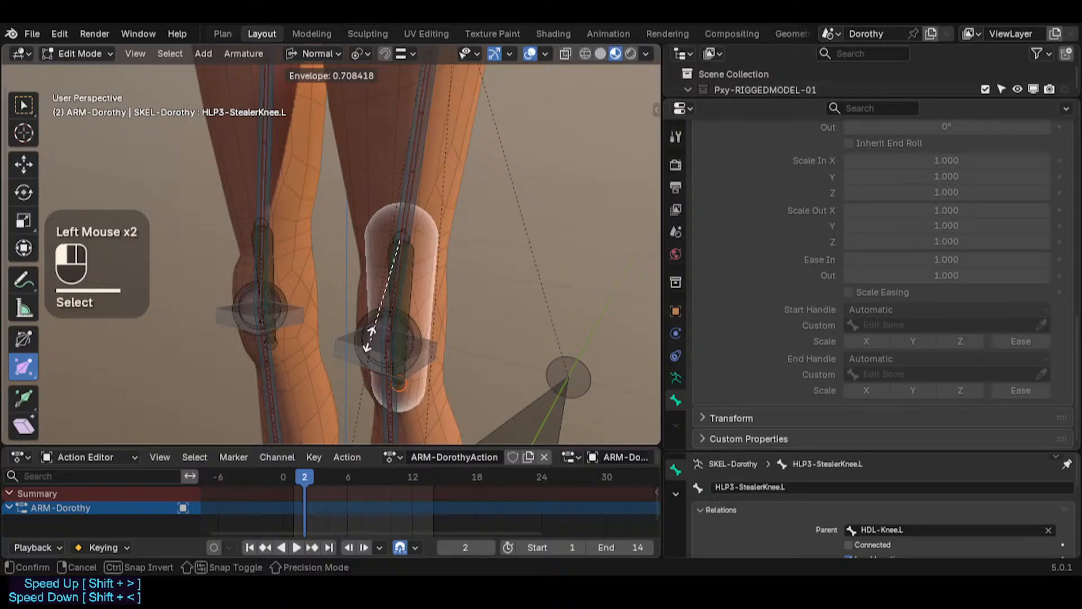
left_click(347, 290)
Step: Examine the left knee helper against TGT-Thigh.L from the right orthographic view
left_click(400, 239)
middle_click_drag(401, 241, 445, 259)
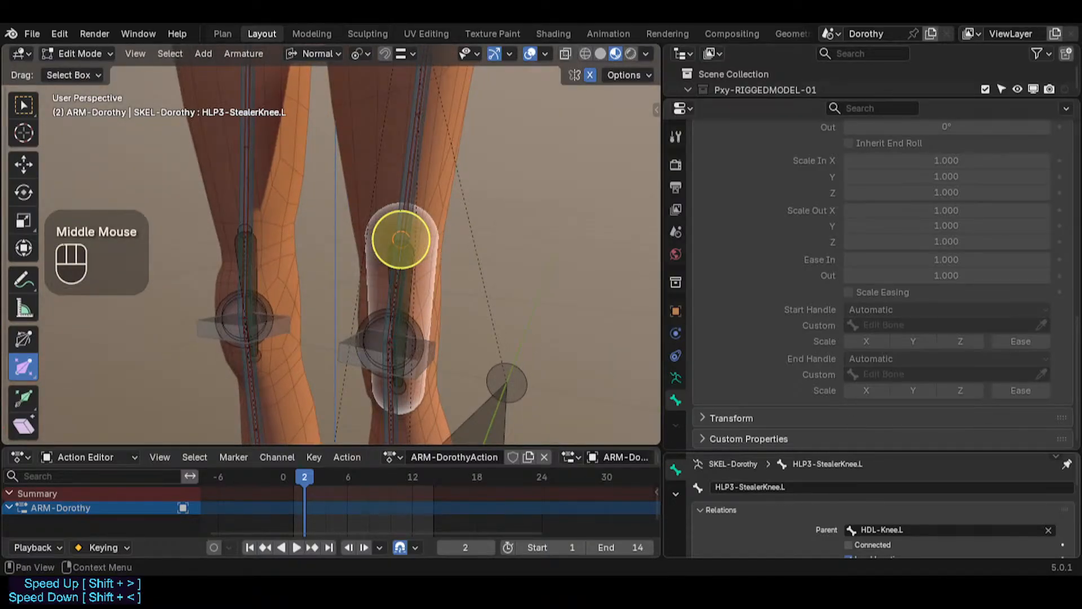
scroll(326, 256, "up", 3)
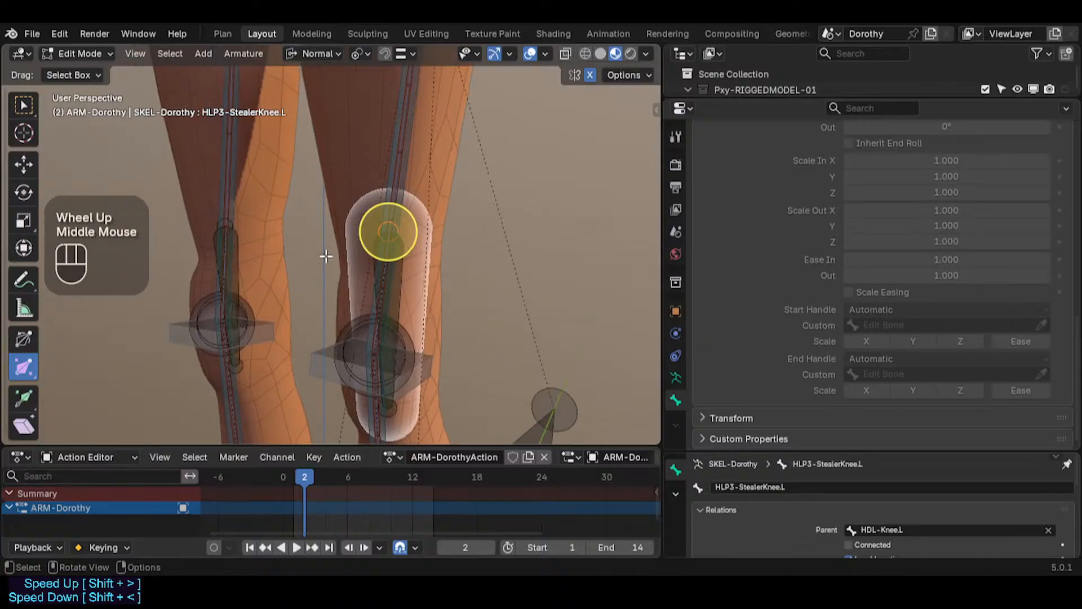
middle_click_drag(424, 222, 404, 217)
left_click(405, 206, "shift")
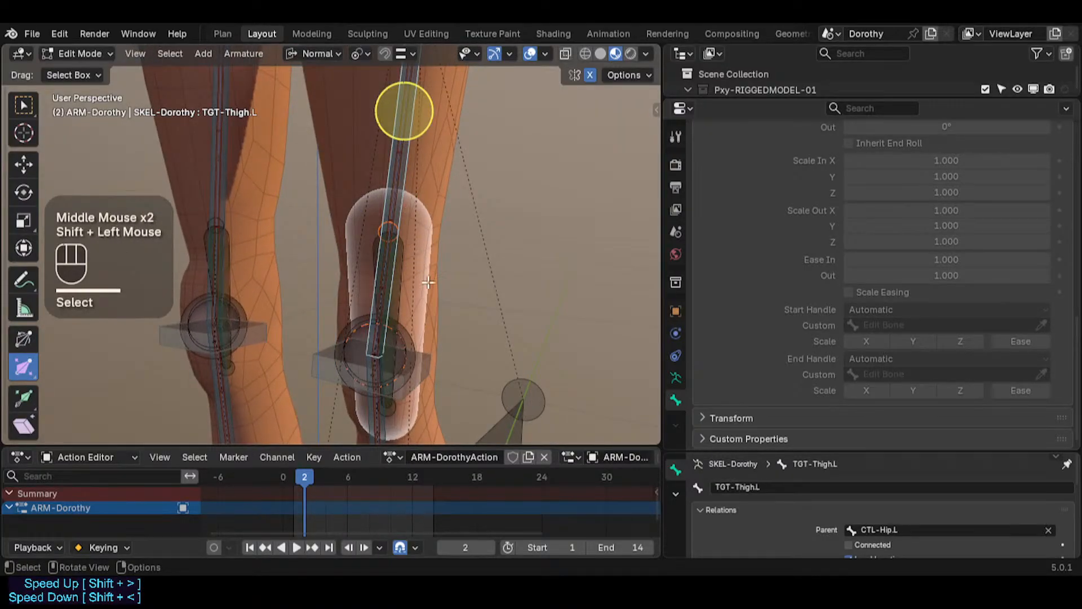
middle_click_drag(429, 282, 298, 253)
key("KP_Decimal")
key("KP_3")
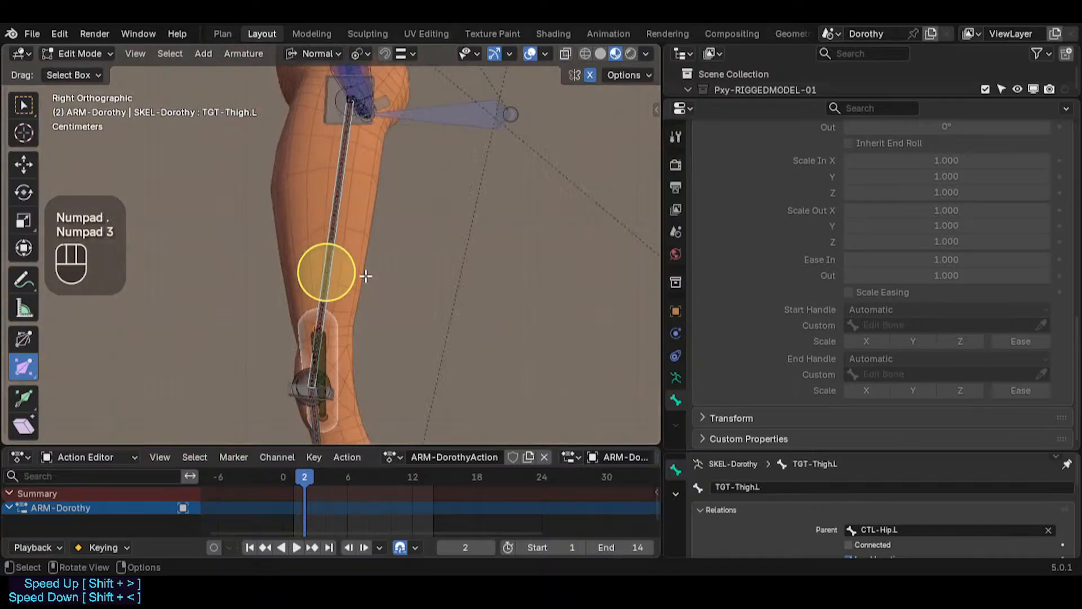
middle_click_drag(367, 285, 369, 197, "shift")
scroll(370, 198, "up", 3)
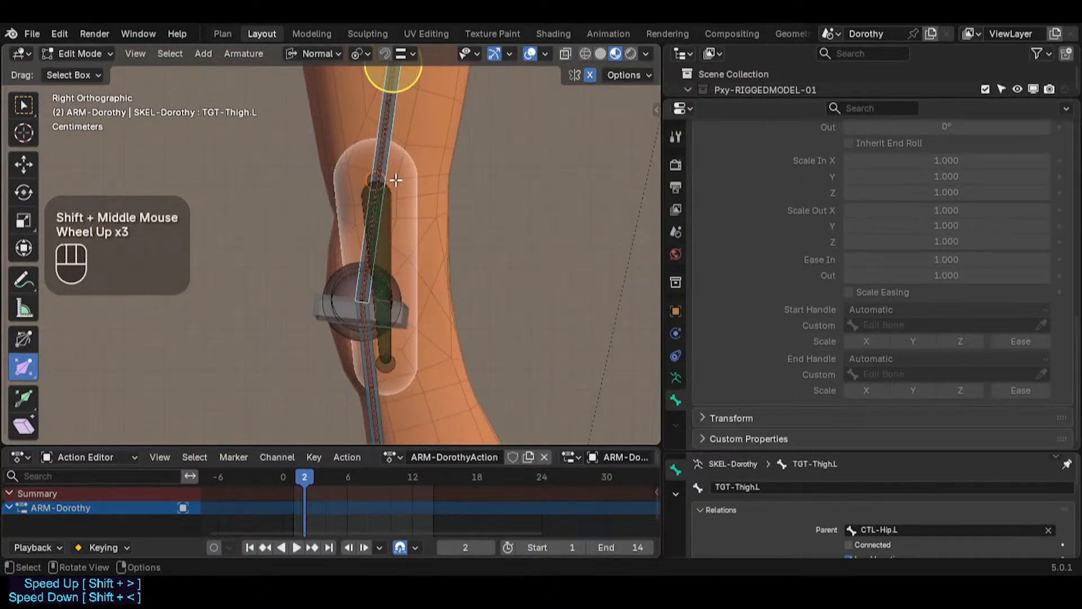
Step: Select the knee helper bones with TGT-Thigh.L active and align them to TGT-Thigh.L
left_click(392, 207)
left_click(393, 208)
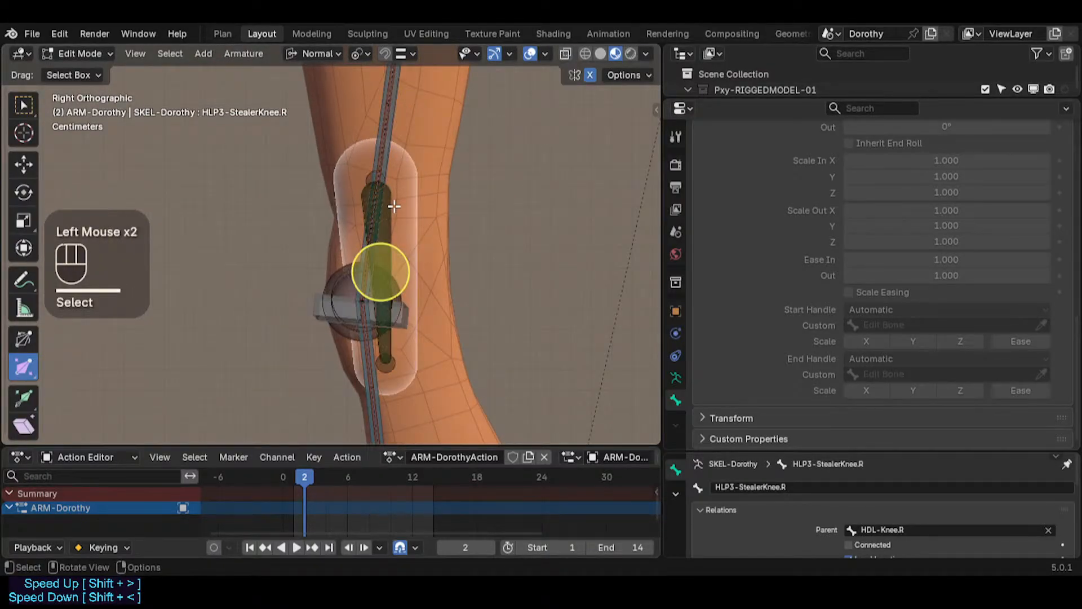
left_click(393, 208)
middle_click_drag(397, 179, 397, 162)
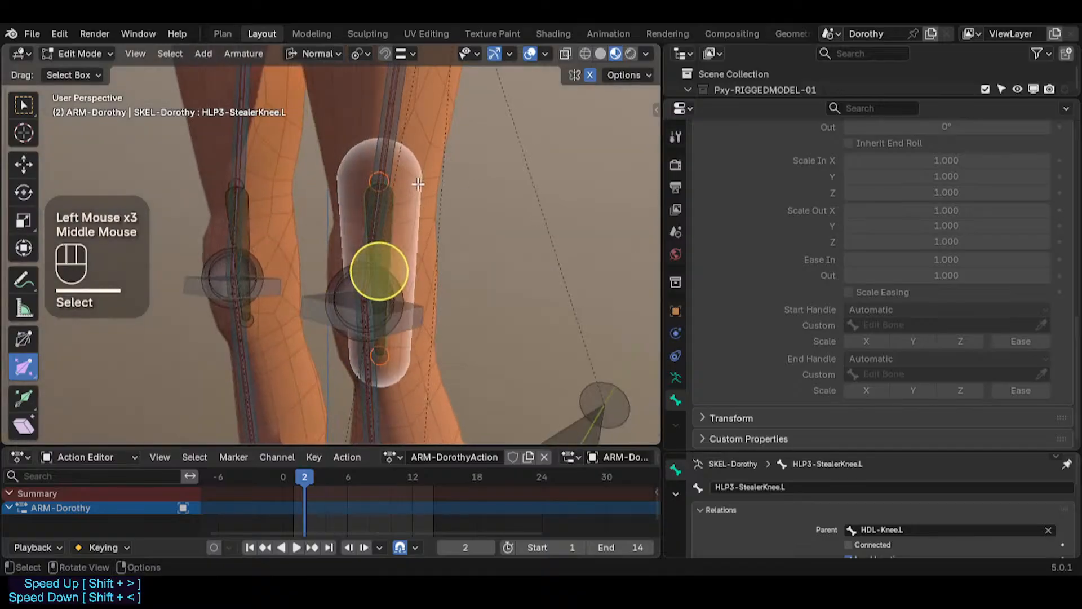
left_click(396, 162, "shift")
key("ctrl+alt+a")
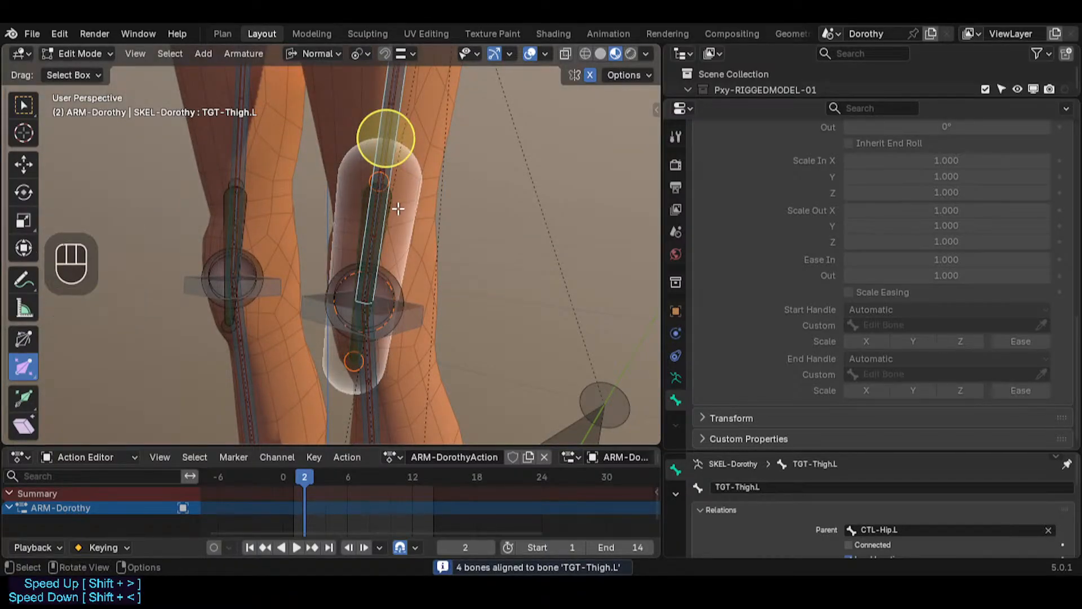
scroll(393, 178, "up", 2)
key("g")
key("y")
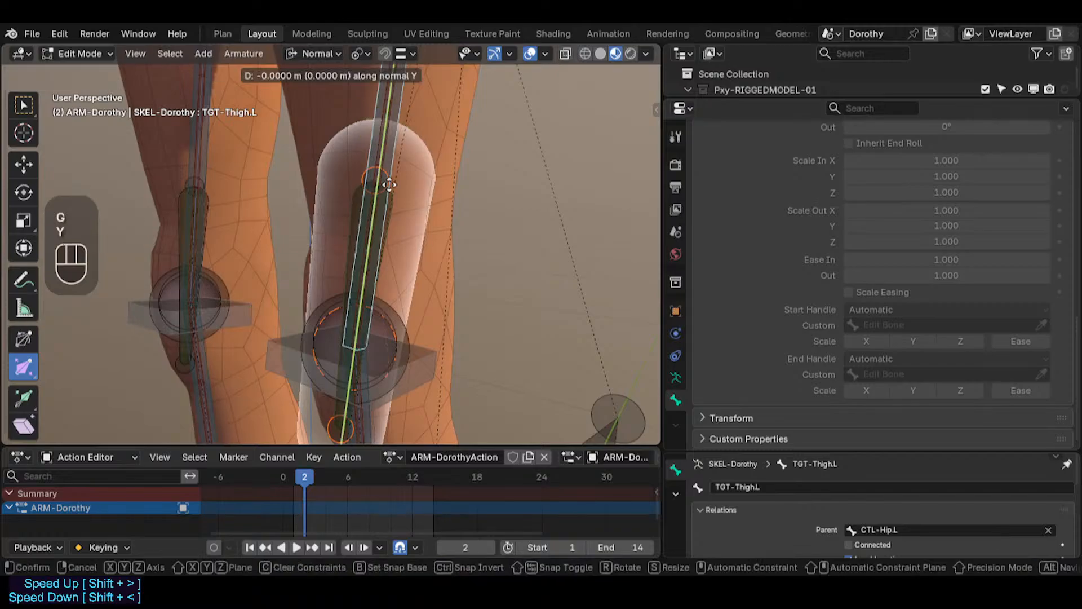
key("ctrl")
key("Escape")
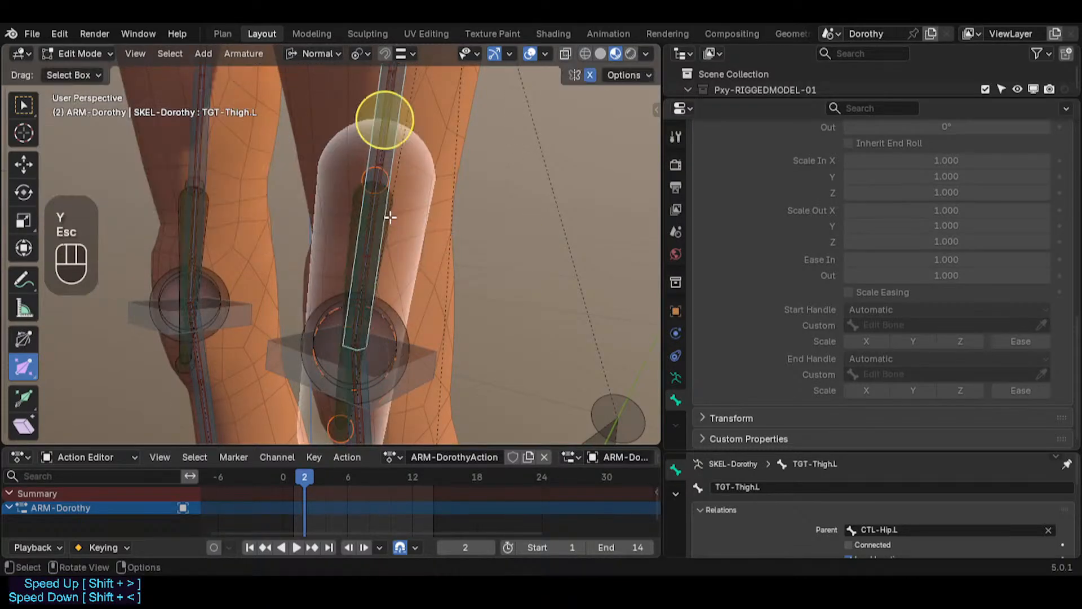
Step: Isolate the knee helper bone and snap-move its end point onto the thigh bone near the knee
left_click(392, 217)
left_click(392, 217)
left_click(402, 144, "shift")
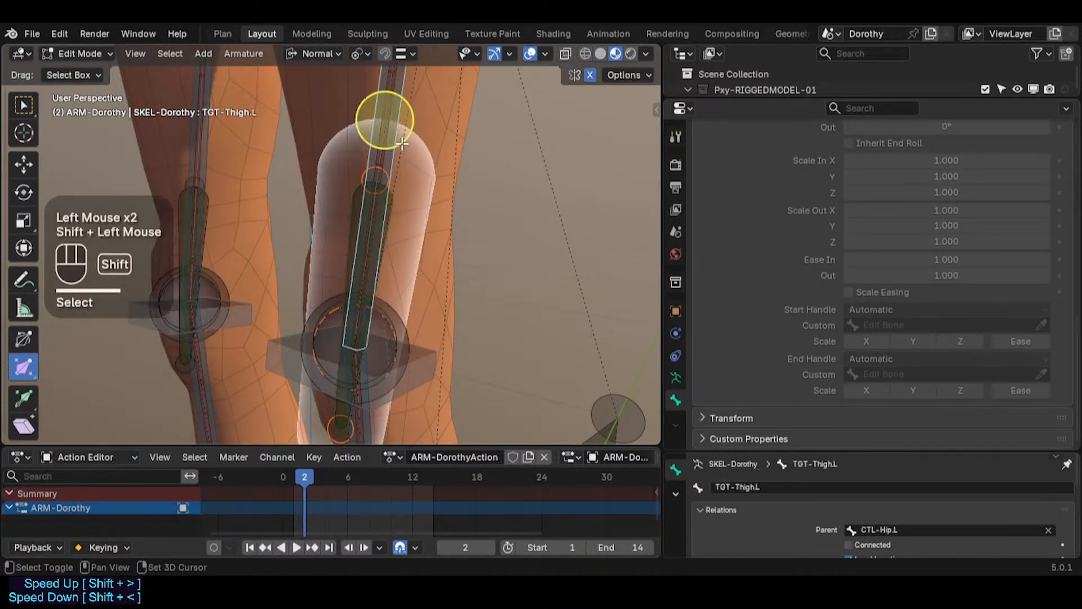
key("shift+h")
left_click(393, 202)
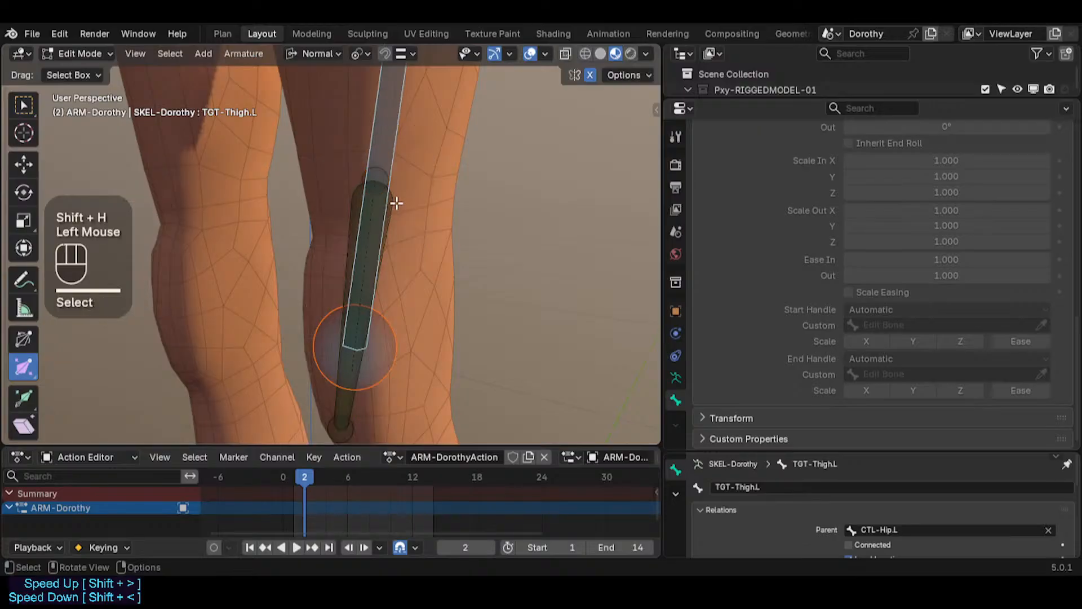
left_click(392, 202)
key("g")
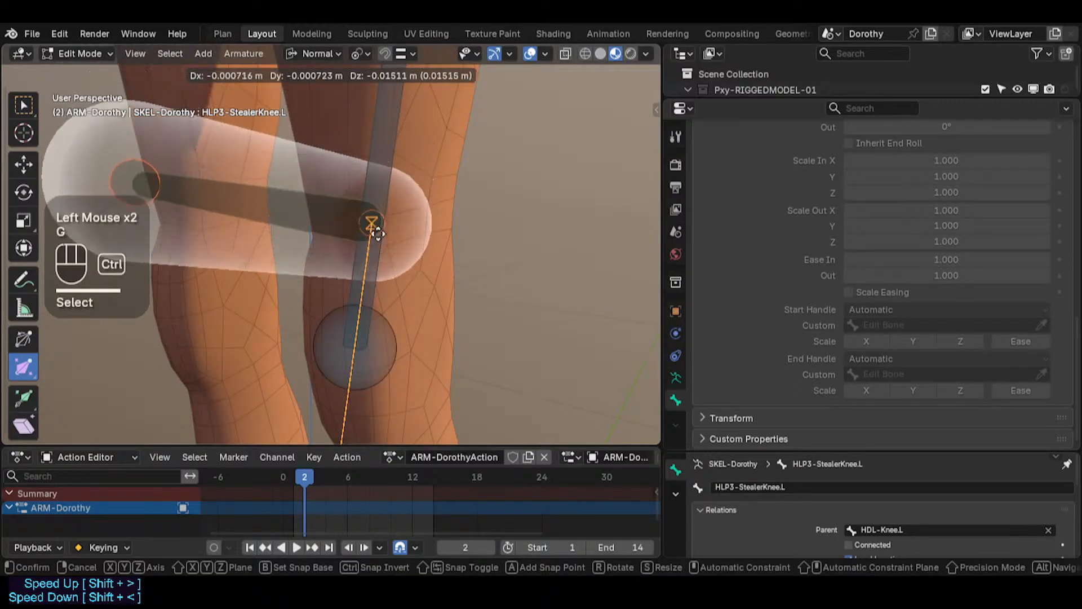
key("ctrl")
left_click(380, 264, "ctrl")
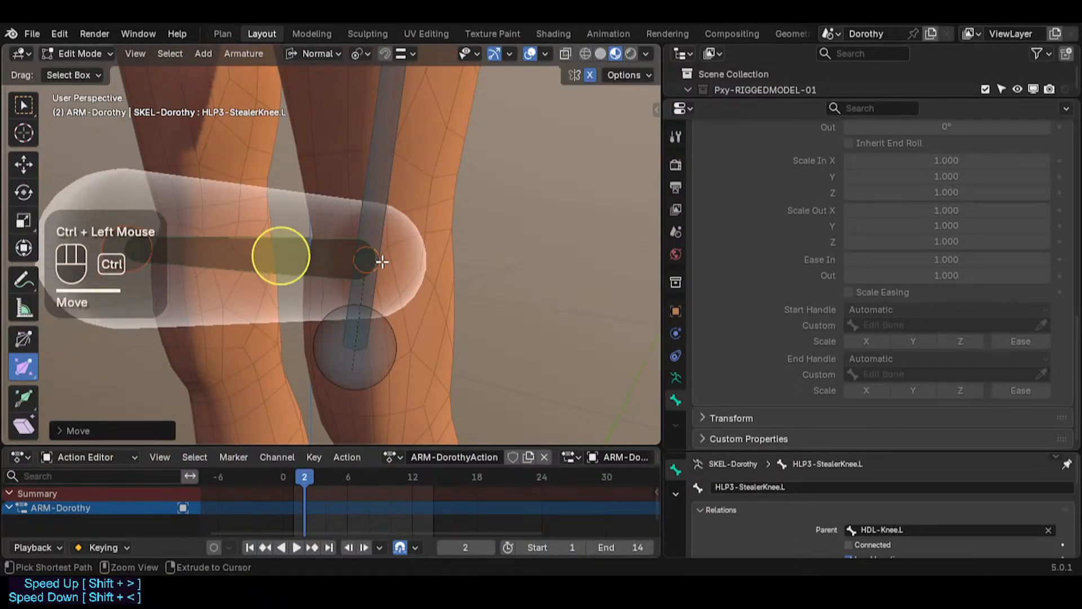
key("g")
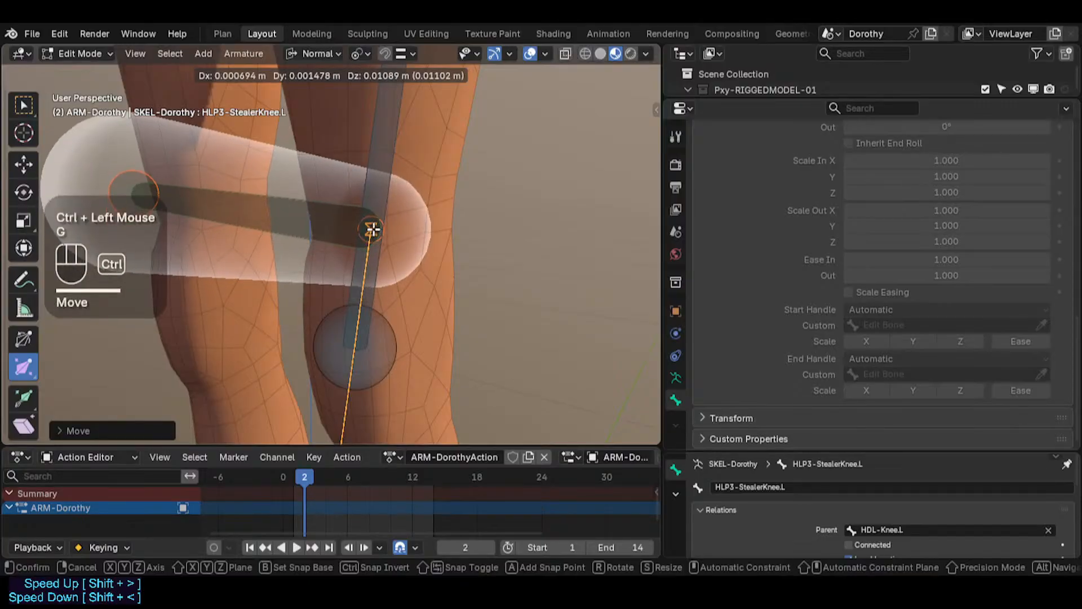
left_click(370, 229)
Step: Select the knee helper bones with TGT-Thigh.L active and align them to TGT-Thigh.L again
left_click(309, 217)
left_click(310, 217, "shift")
key("ctrl+alt+a")
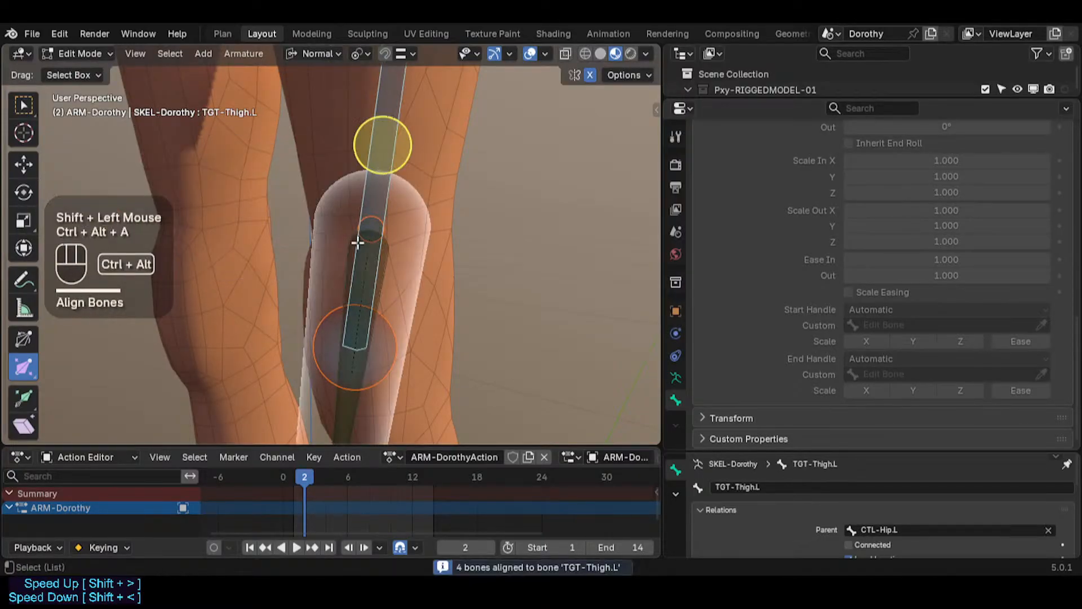
Step: In the right orthographic view, isolate TGT-Shin.L with the knee helper and snap the helper's tail onto the knee joint
middle_click_drag(358, 239, 368, 174, "shift")
scroll(359, 246, "down", 2)
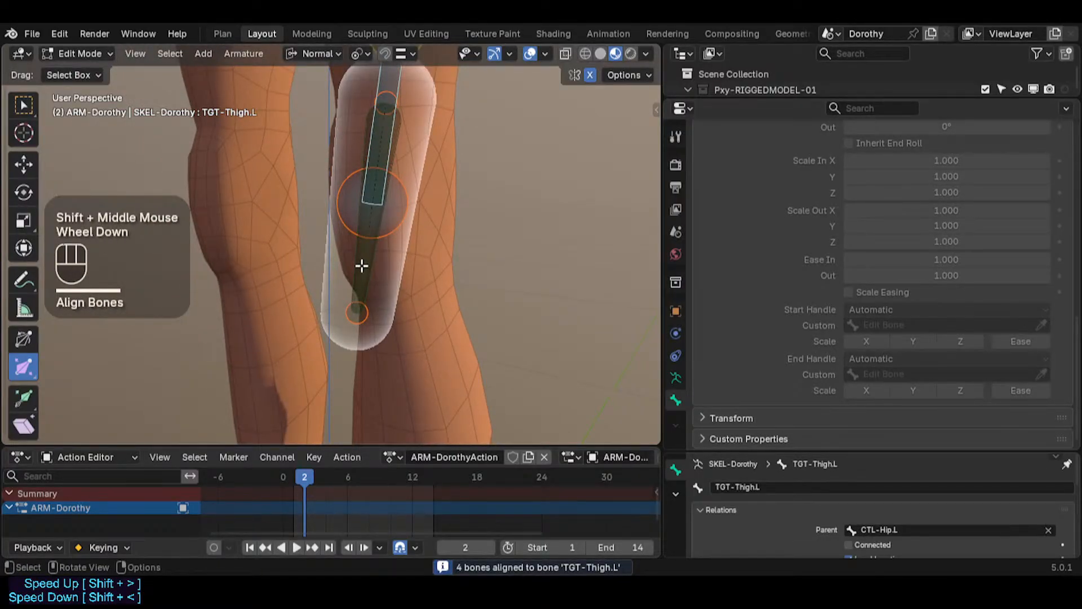
key("alt+h")
key("KP_3")
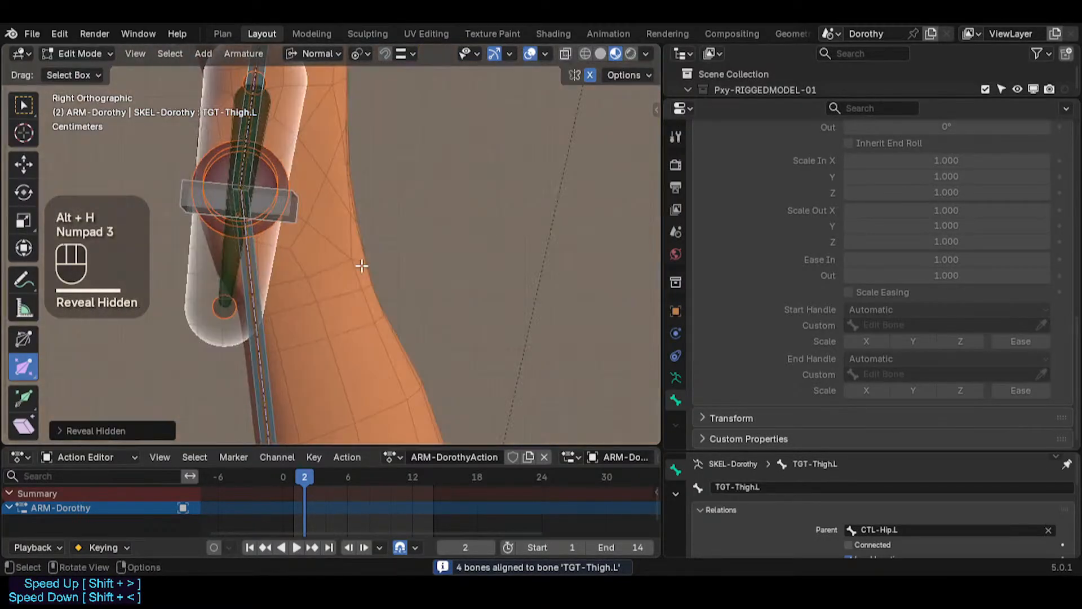
left_click(219, 314)
key("g")
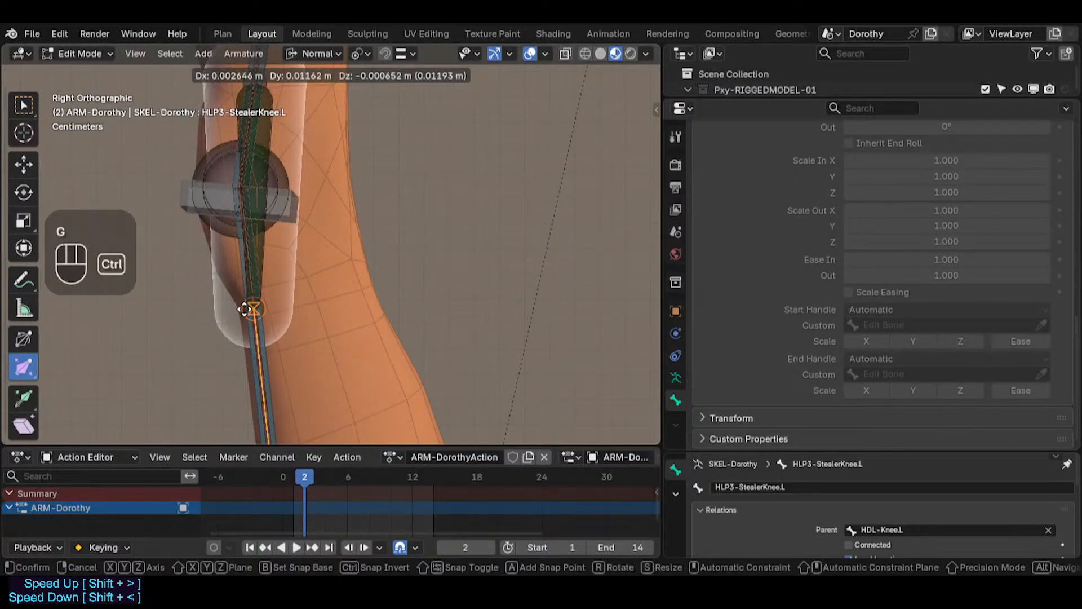
key("Escape")
left_click(256, 315)
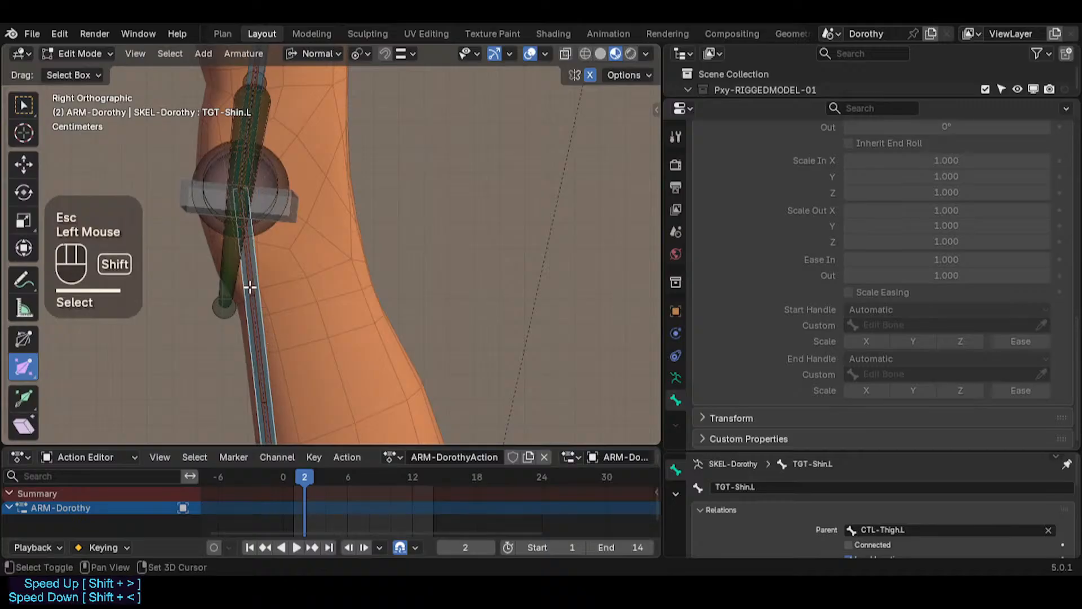
left_click(214, 278, "shift")
key("shift+h")
left_click(222, 306)
key("g")
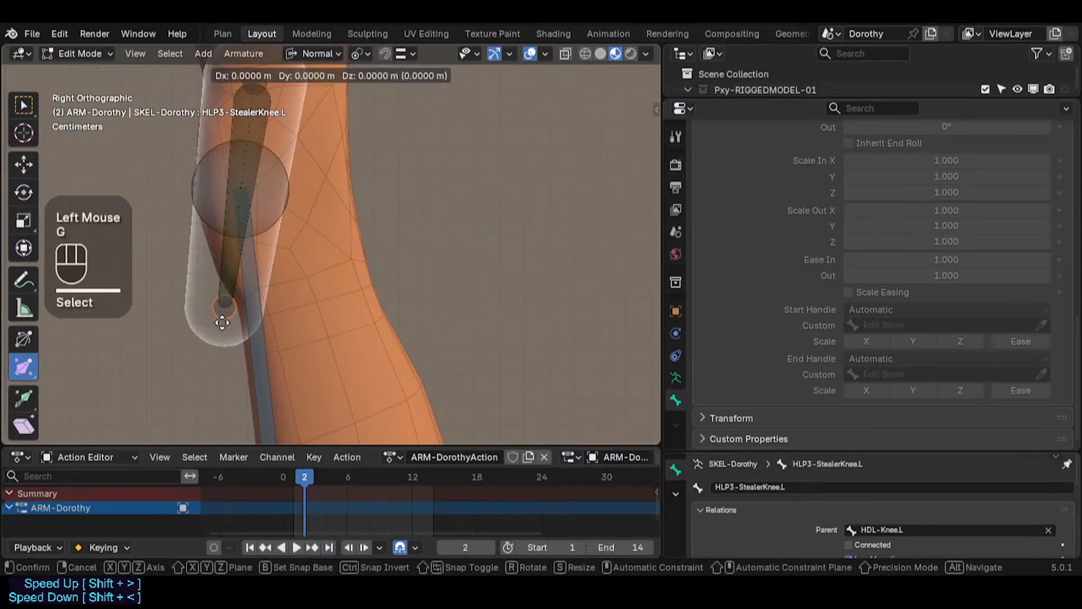
key("ctrl")
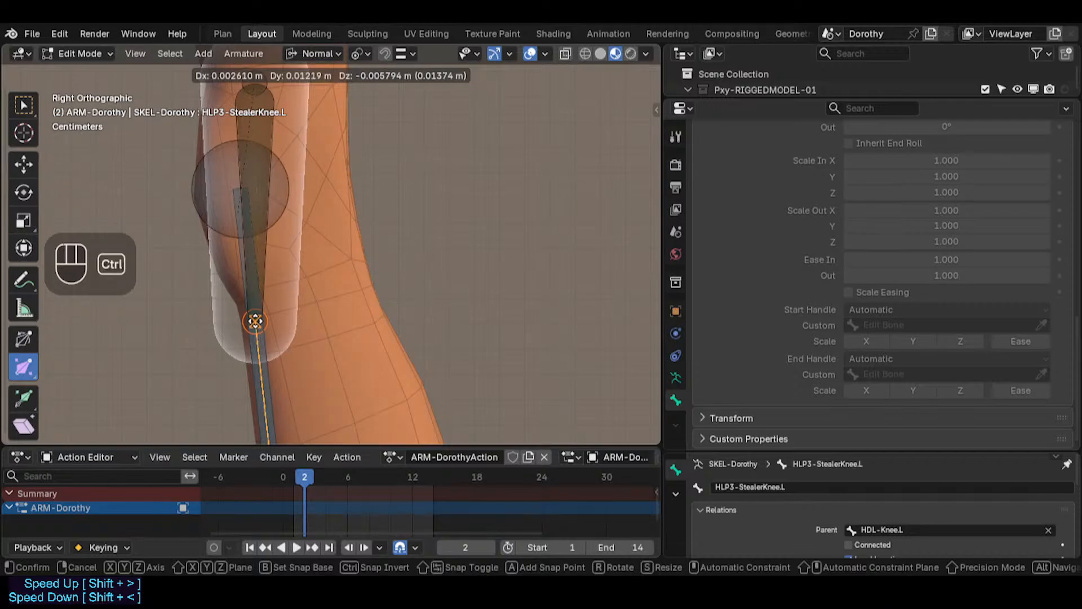
left_click(255, 315, "ctrl")
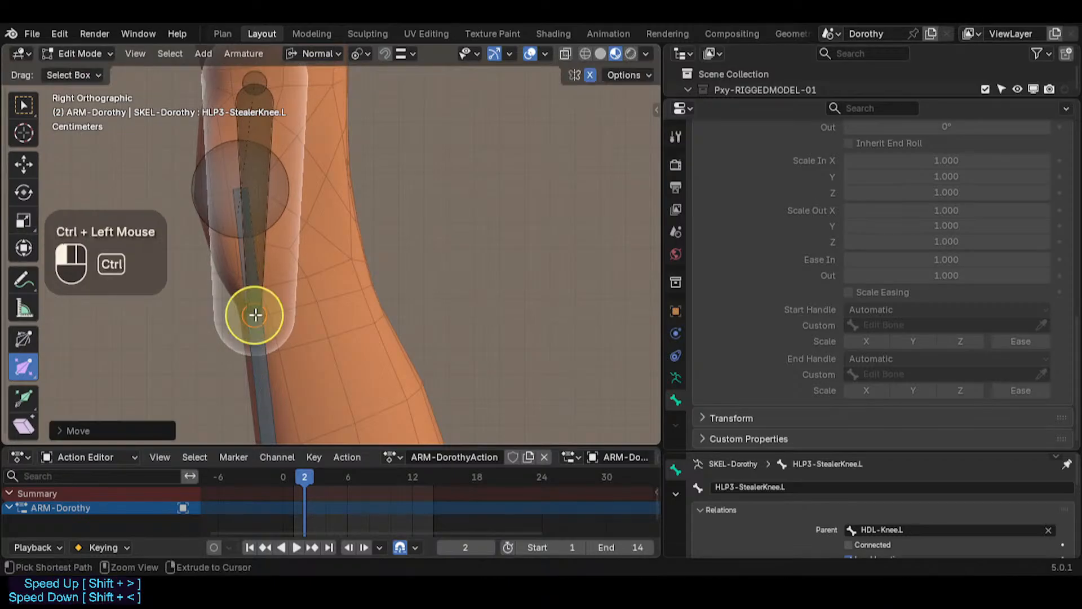
Step: Reveal all hidden bones and save the file
middle_click_drag(254, 315, 329, 269, "shift")
scroll(331, 254, "down", 2)
key("alt+h")
key("ctrl+s")
Step: Examine the thigh, shin and deform bones around the left knee and their handle settings
scroll(395, 259, "up", 4)
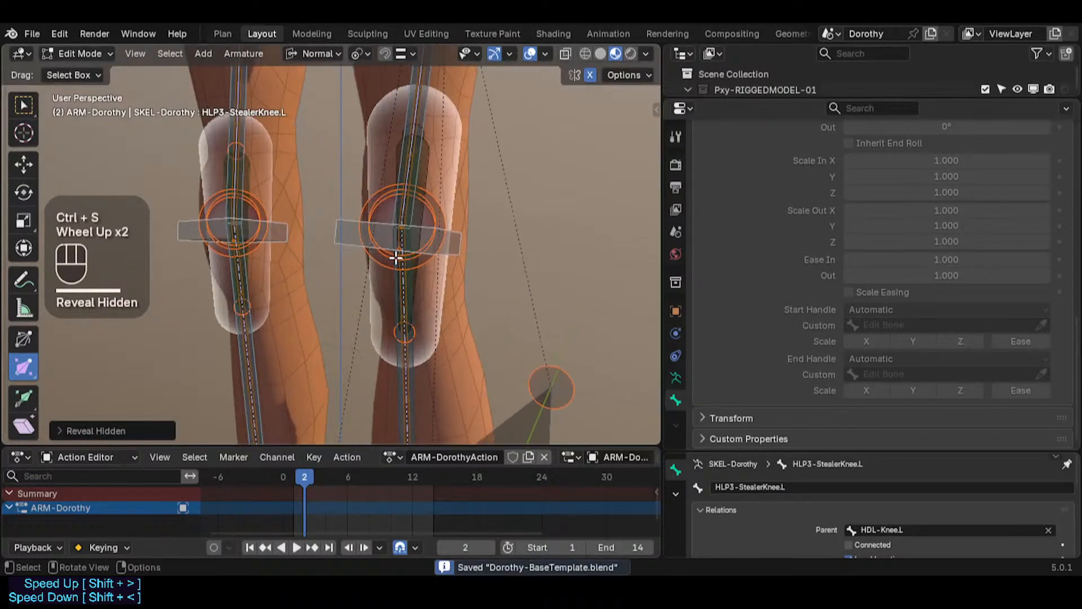
left_click(423, 295)
left_click(423, 293)
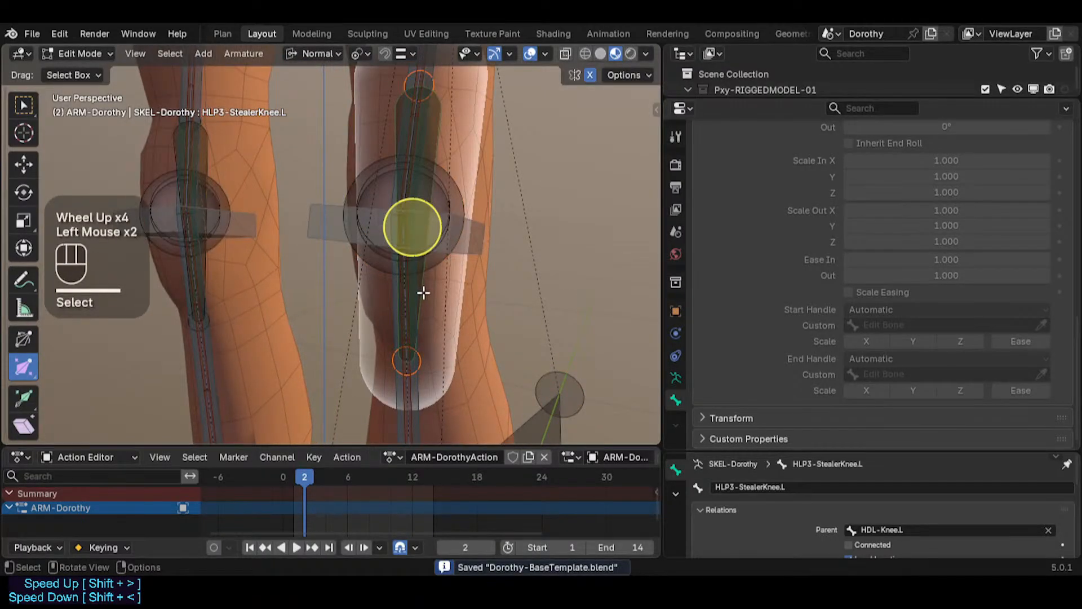
left_click(393, 393)
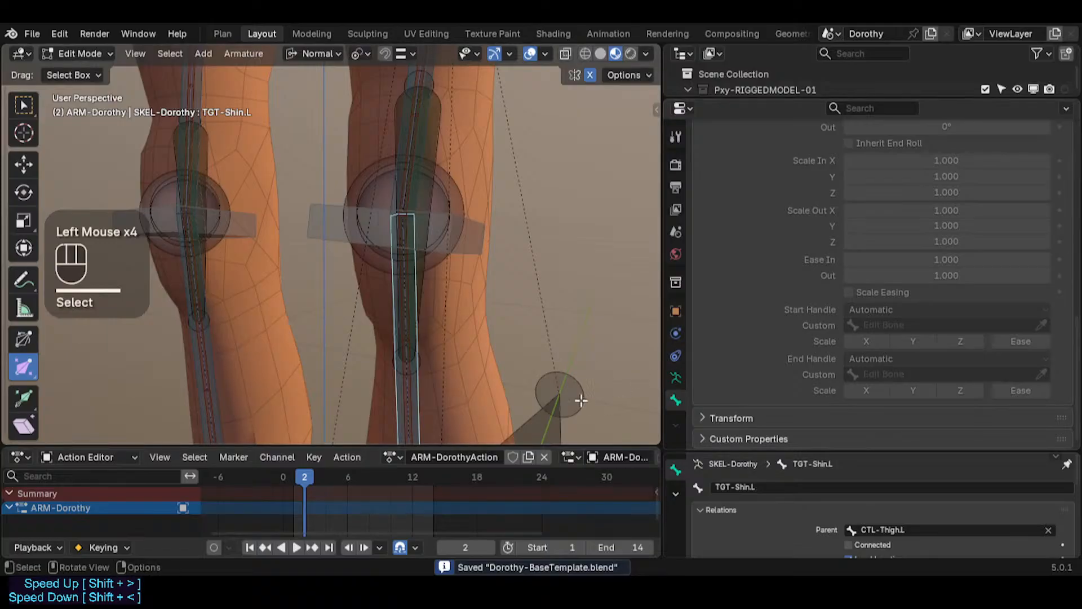
left_click(415, 387)
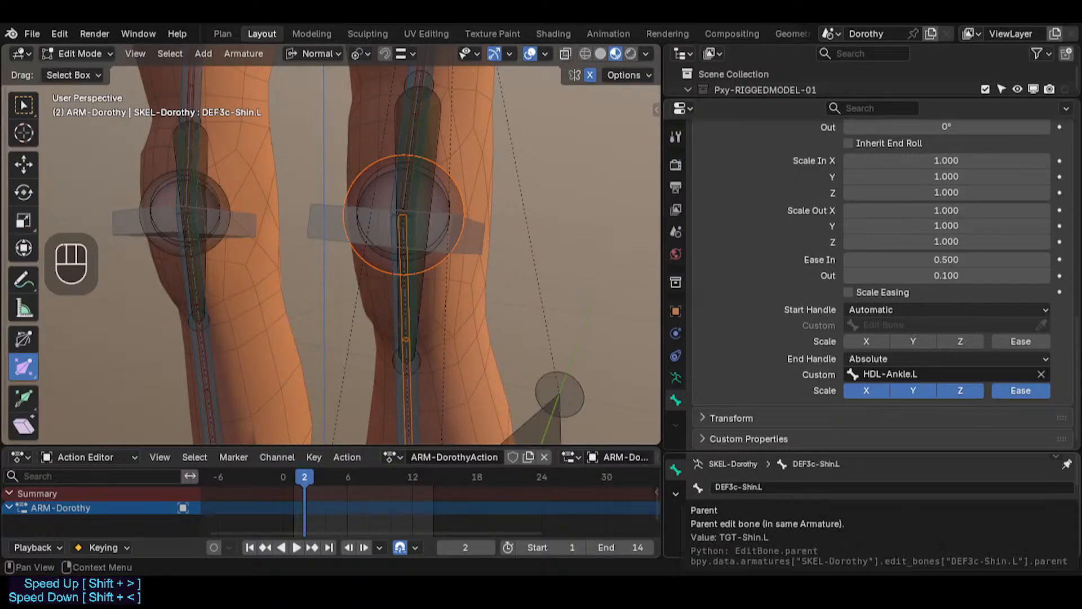
middle_click_drag(405, 90, 397, 178, "shift")
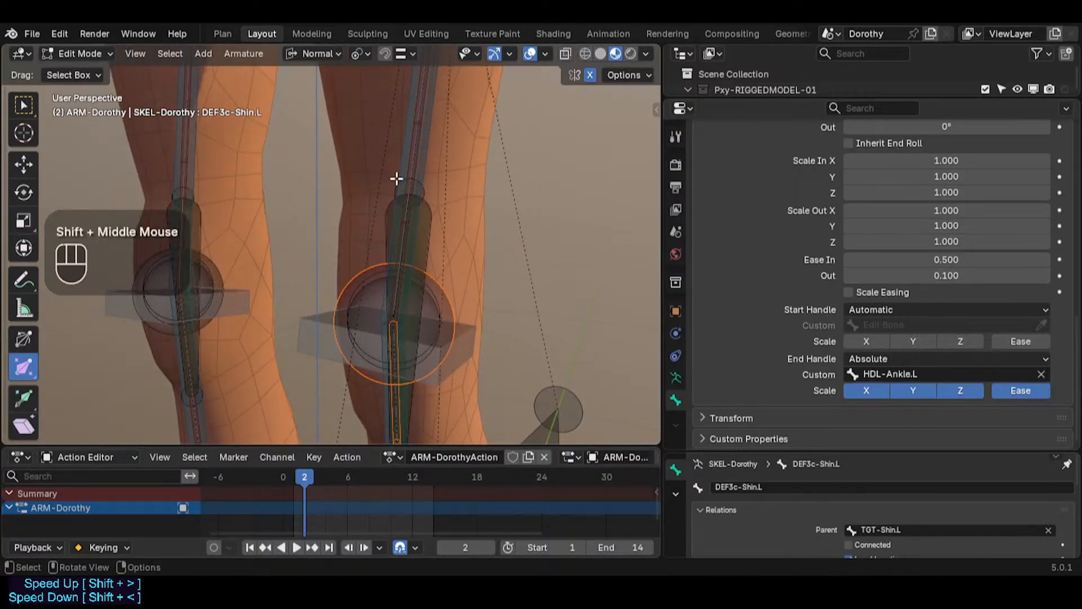
left_click(411, 148)
left_click(411, 148)
left_click(412, 147)
left_click(412, 147)
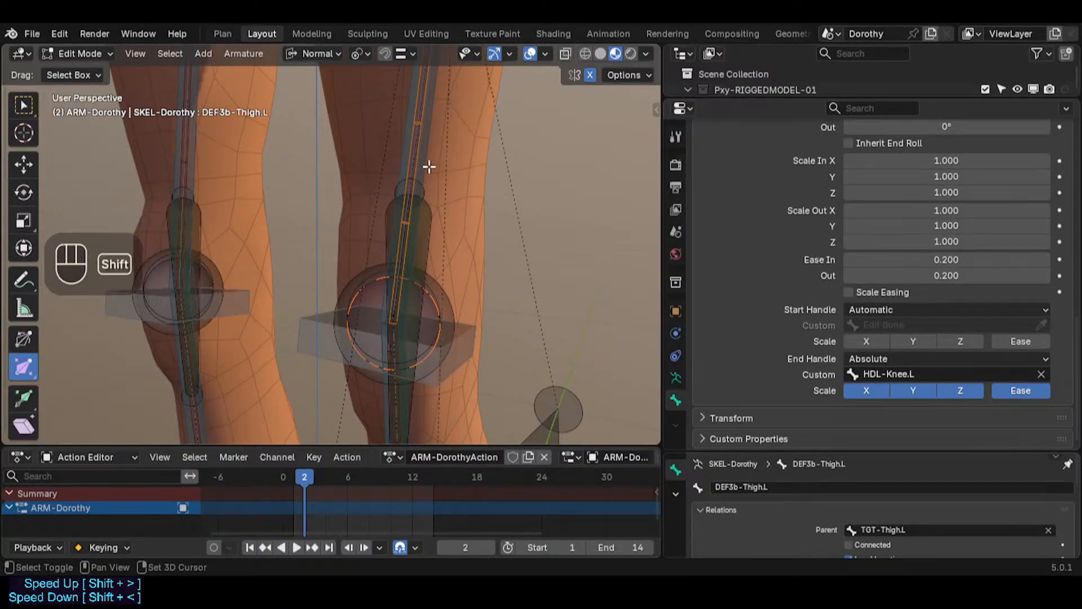
middle_click_drag(427, 164, 396, 161, "shift")
Step: Parent the knee helper bone to TGT-Thigh.L and save the file
left_click(405, 248)
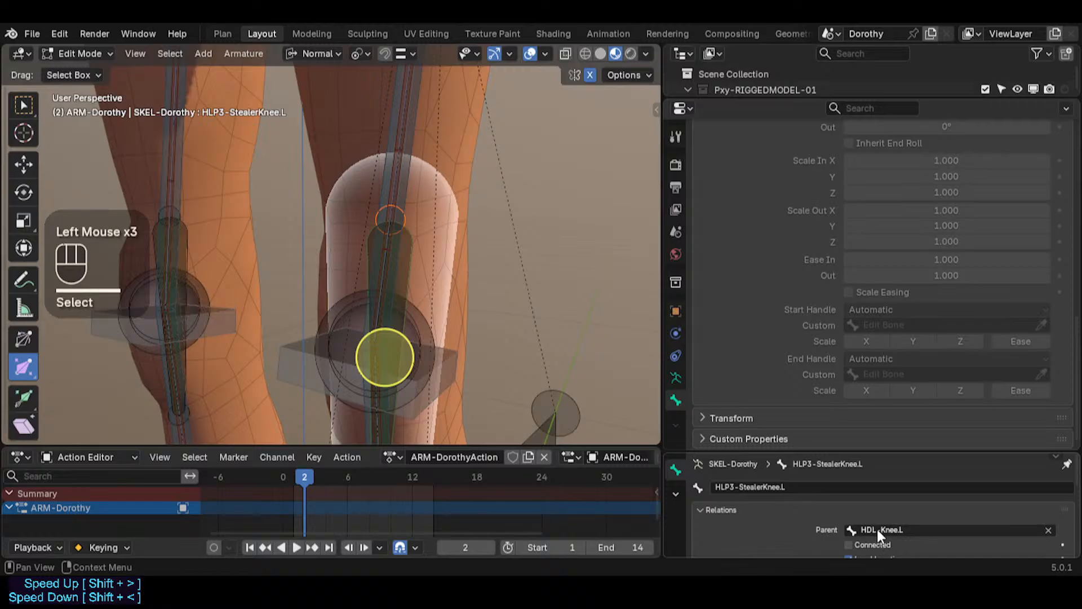
left_click(412, 182, "shift")
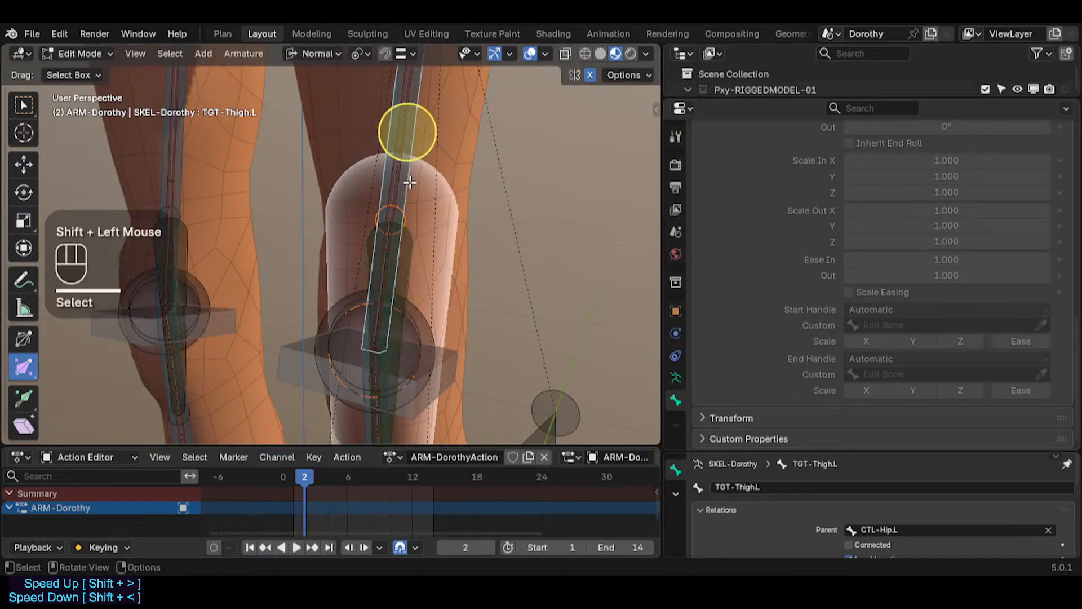
key("ctrl+p")
left_click(408, 179)
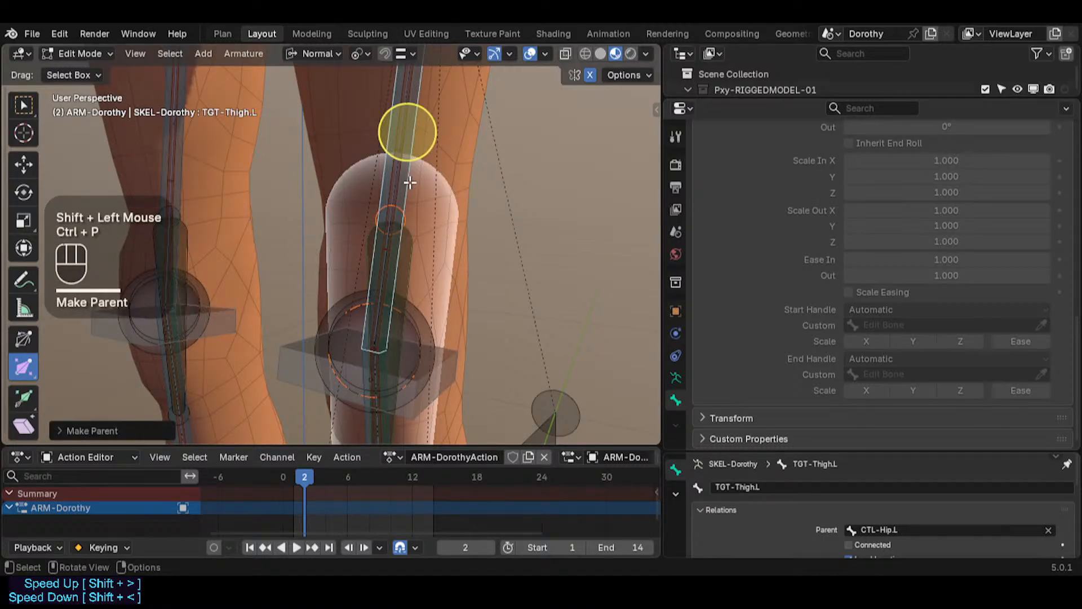
key("ctrl+s")
Step: In Pose Mode, delete the knee helper's Copy Transforms and Damped Track constraints
mouse_move(416, 235)
middle_mouse_down()
mouse_move(309, 229)
mouse_move(389, 242)
mouse_move(323, 246)
mouse_move(415, 248)
middle_mouse_up()
scroll(430, 222, "down", 2)
left_click(434, 204)
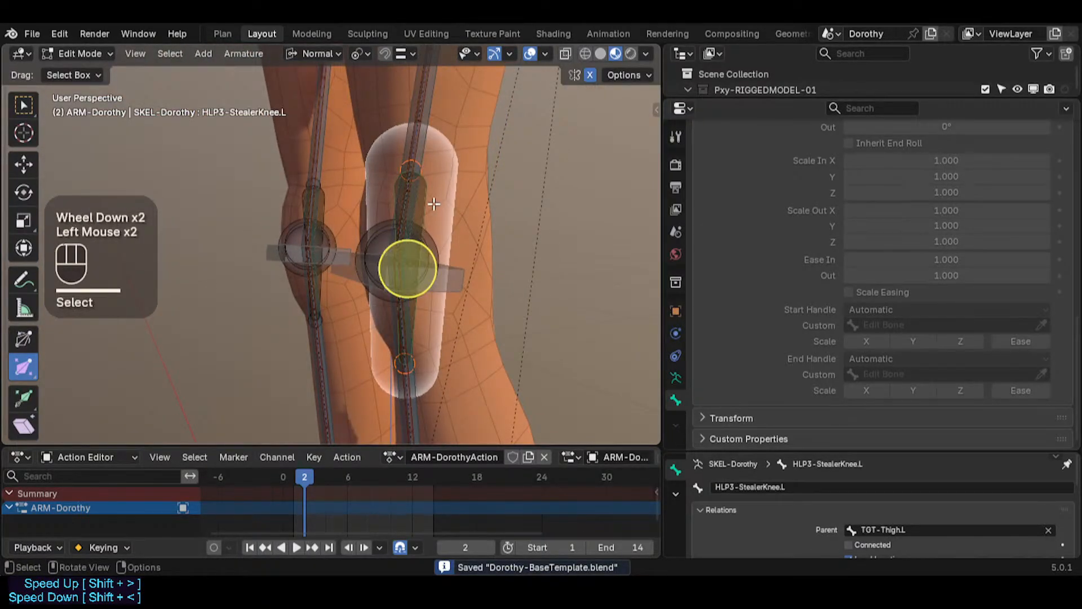
key("ctrl+Tab")
scroll(427, 223, "down", 2)
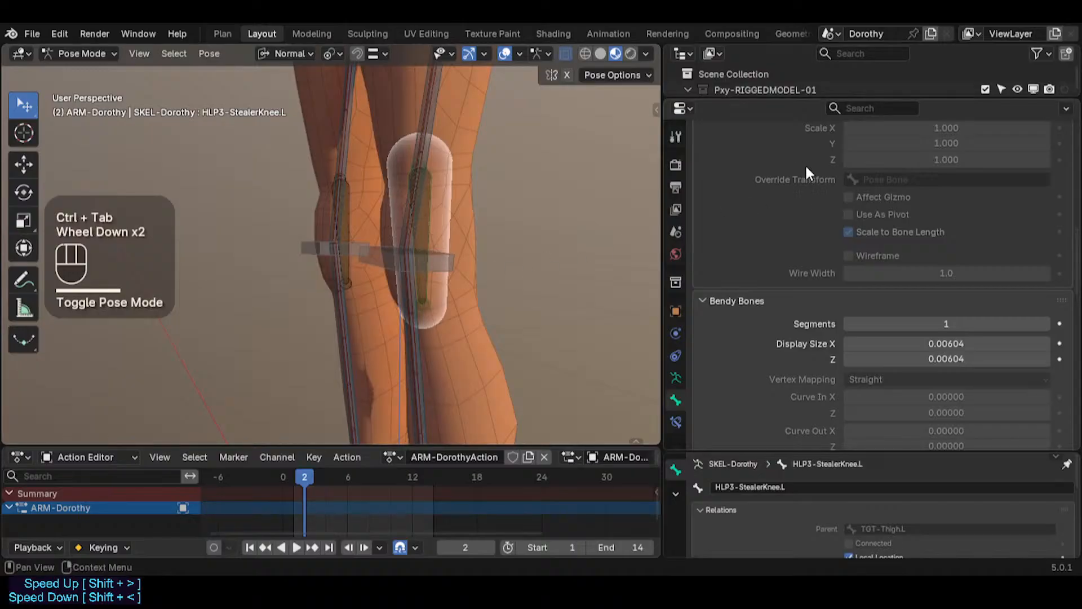
left_click(676, 422)
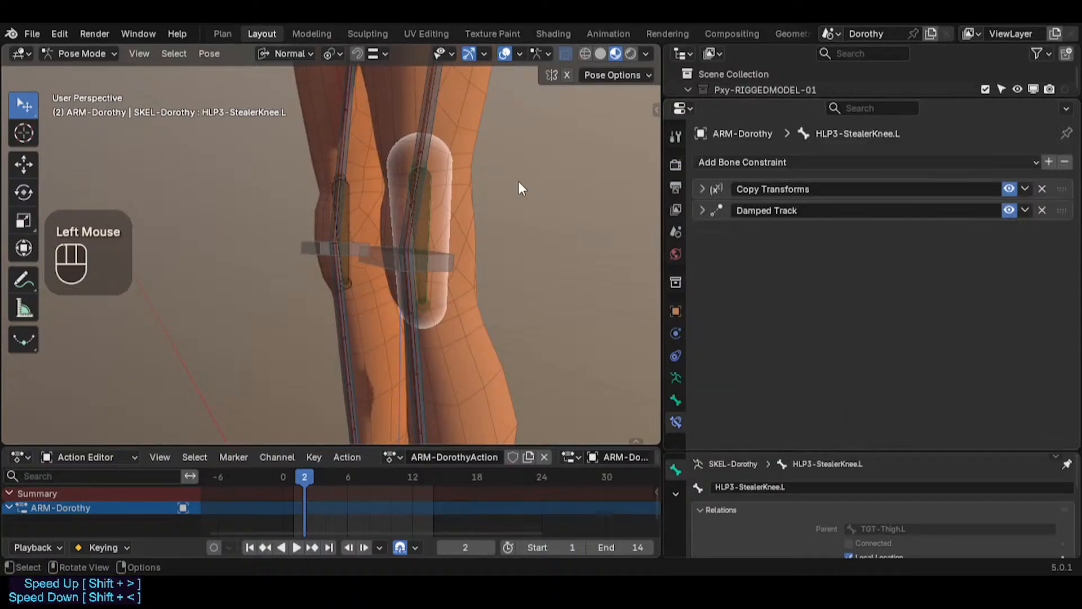
left_click(703, 188)
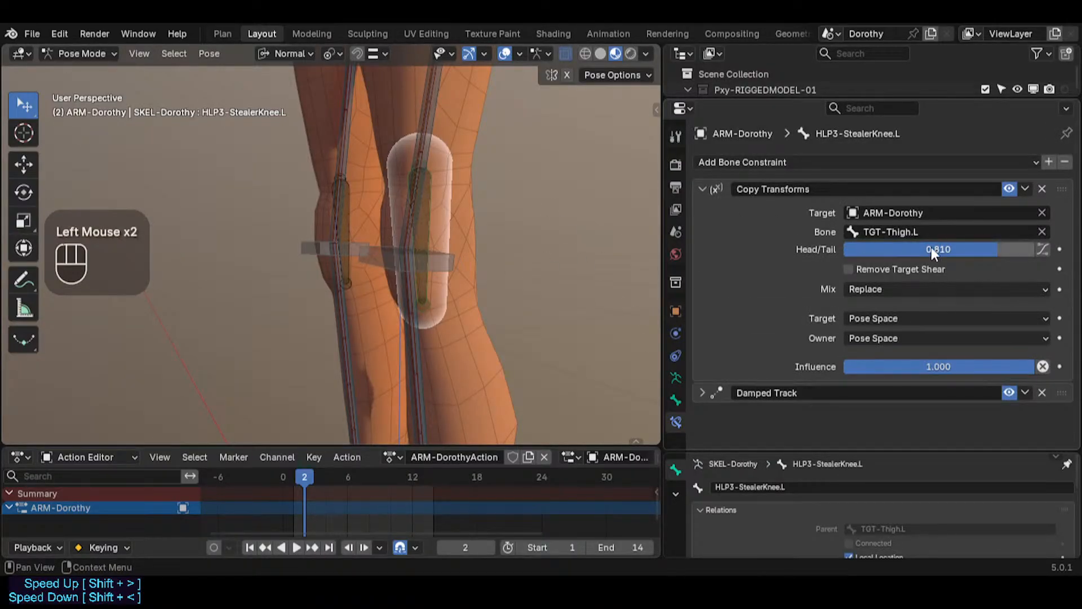
left_click(1040, 186)
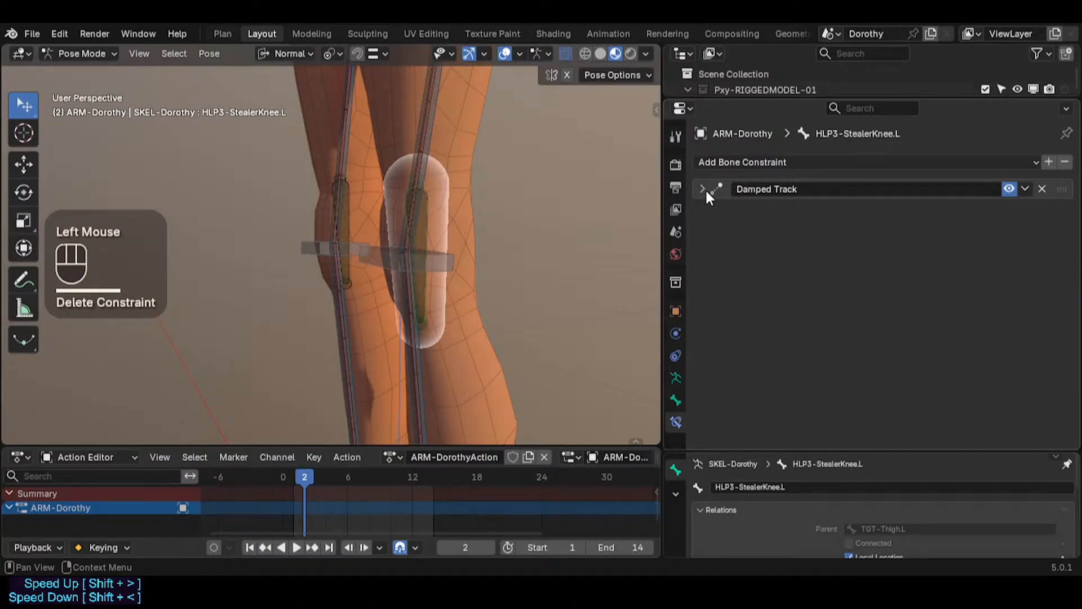
left_click(703, 188)
left_click(1042, 189)
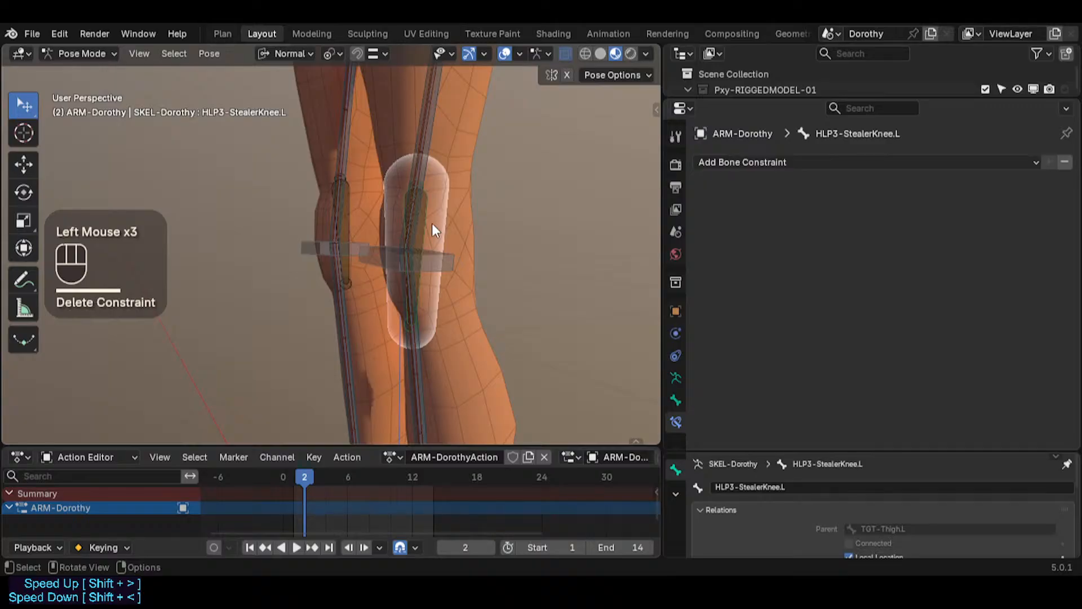
Step: Add a Stretch To constraint to the knee helper bone targeting TGT-Shin.L
left_click(423, 367)
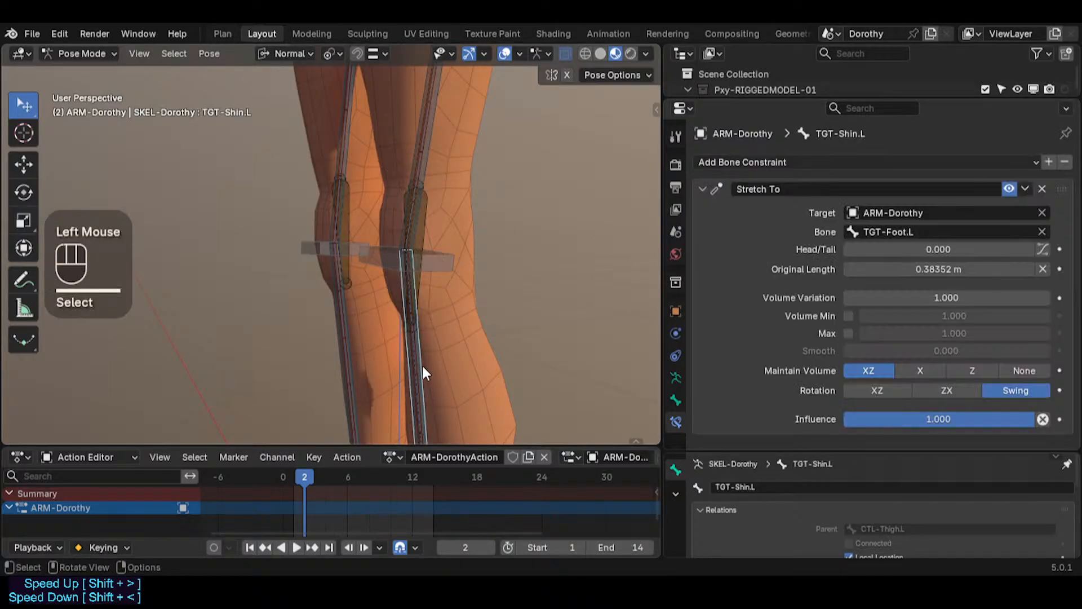
left_click(433, 232, "shift")
key("shift+ctrl+c")
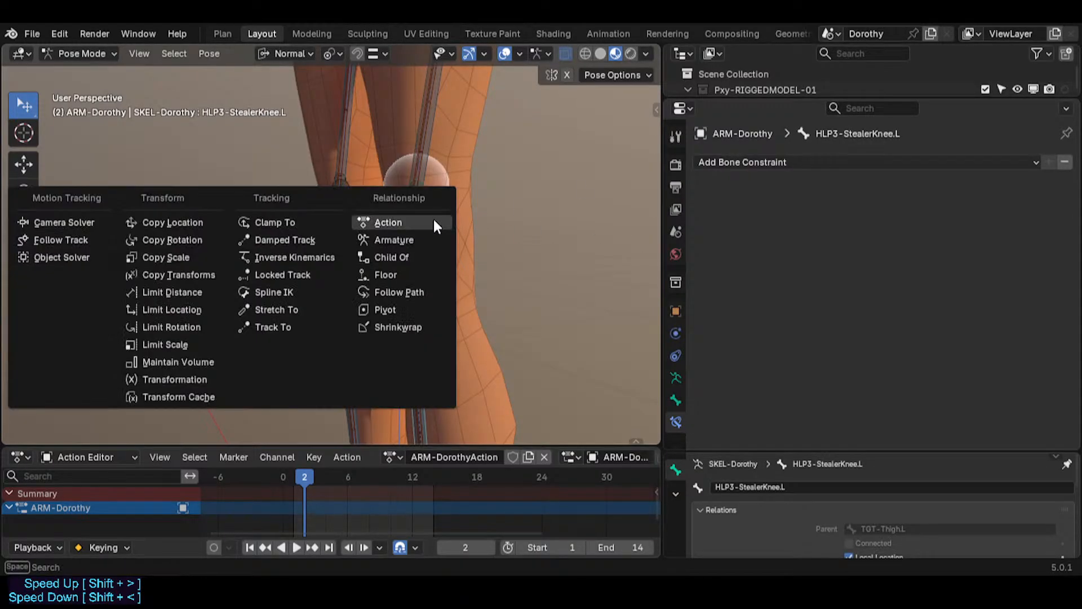
left_click(276, 310)
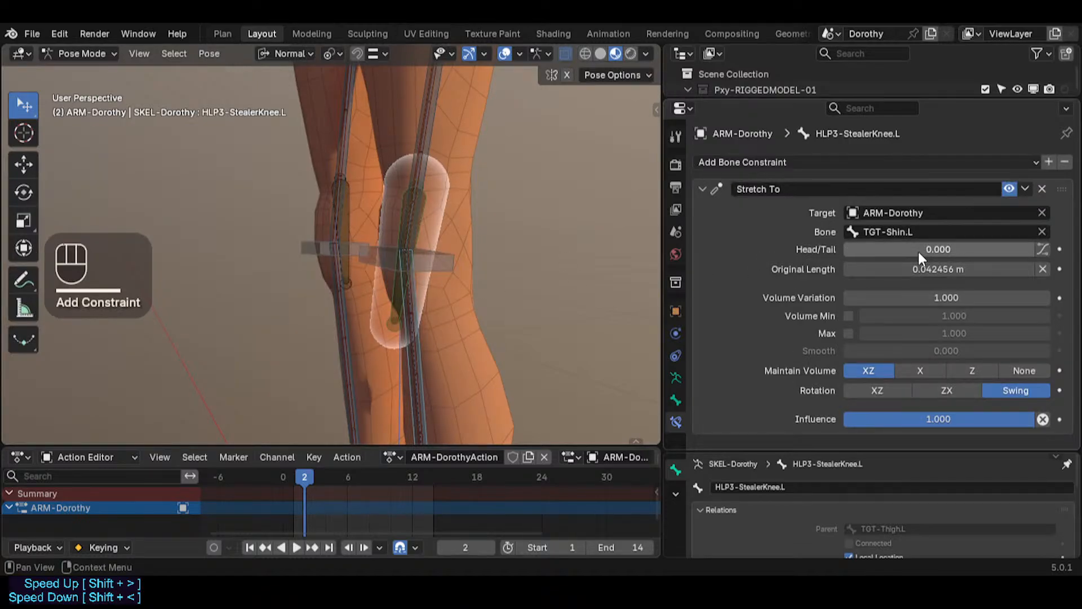
Step: Set the Stretch To Head/Tail to 0.071 and reset its original length
left_click_drag(918, 252, 932, 251)
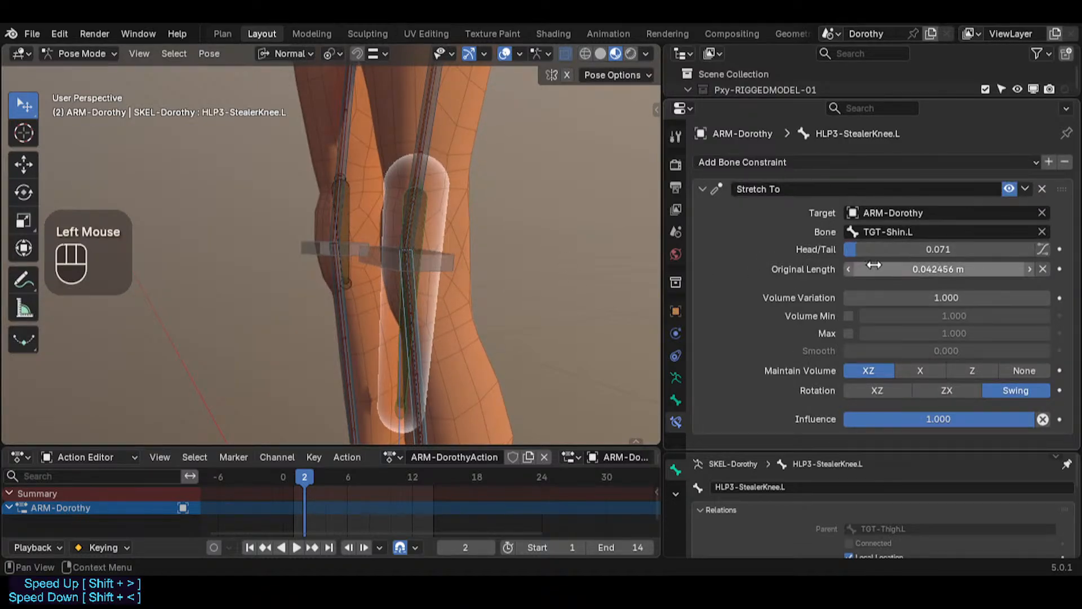
key("BackSpace")
key("BackSpace")
key("BackSpace")
Step: Select all bones and clear their pose transforms
key("a")
key("alt+q")
key("alt+q")
key("alt+q")
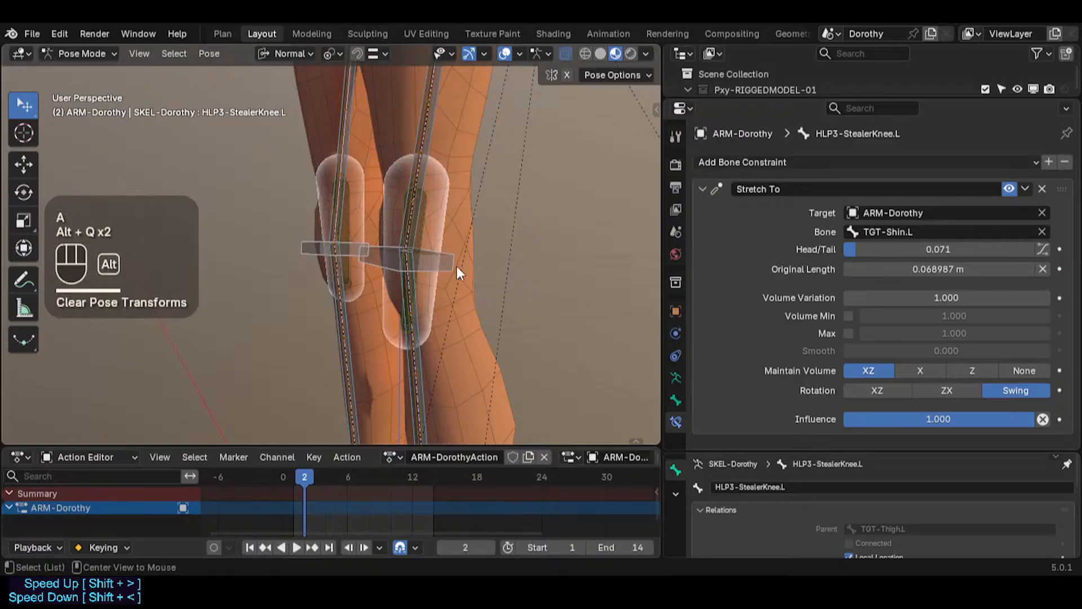
Step: Set the knee helper's Stretch To Head/Tail to 0 and reset its original length
left_click_drag(903, 250, 888, 251)
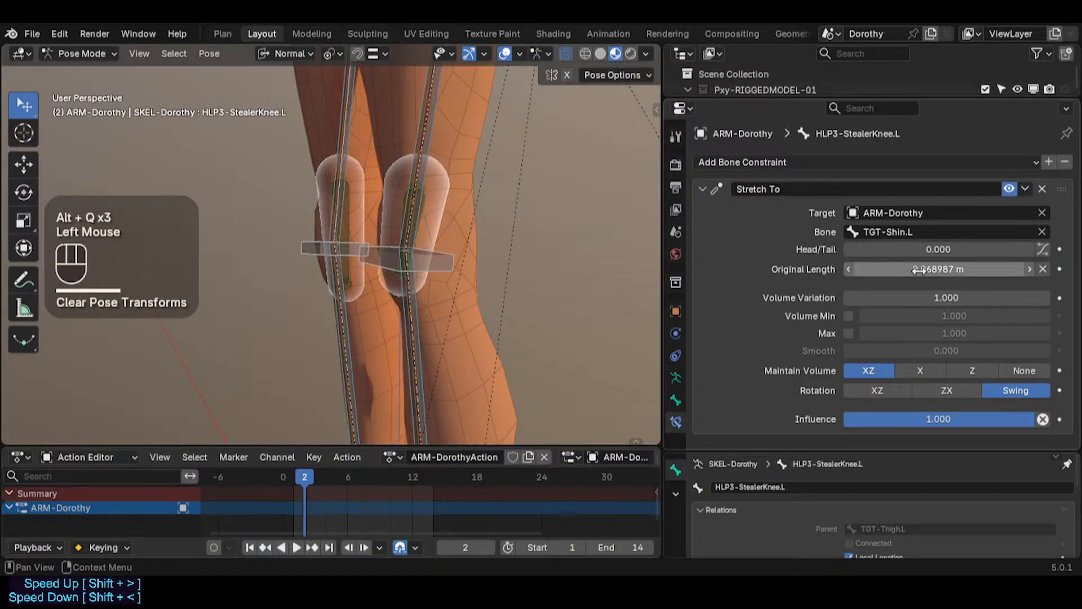
key("BackSpace")
key("BackSpace")
key("BackSpace")
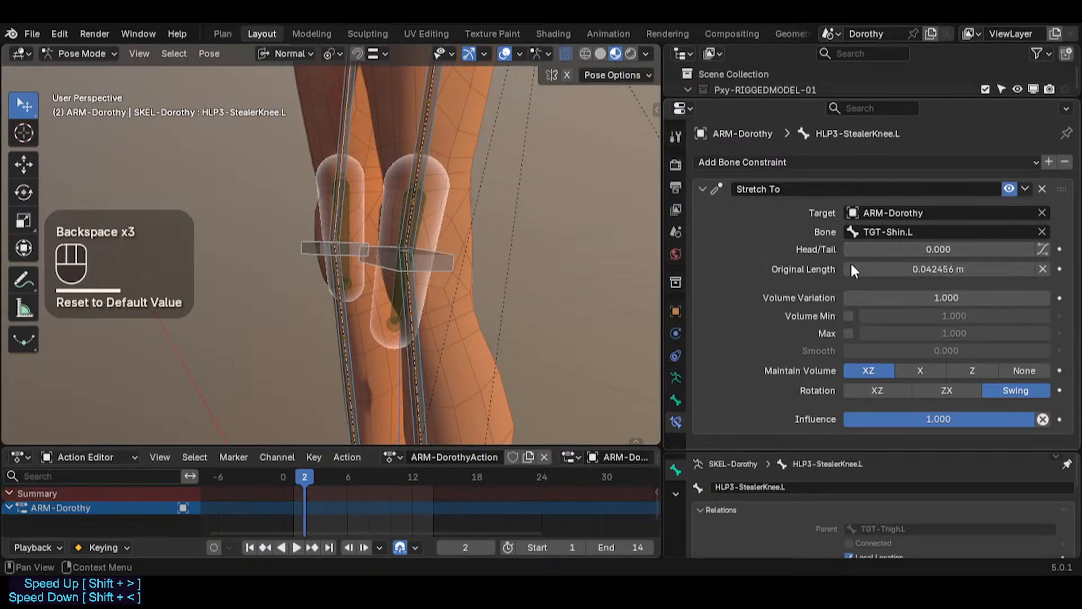
Step: Toggle Edit Mode and view the knee helper from the side and front
key("Tab")
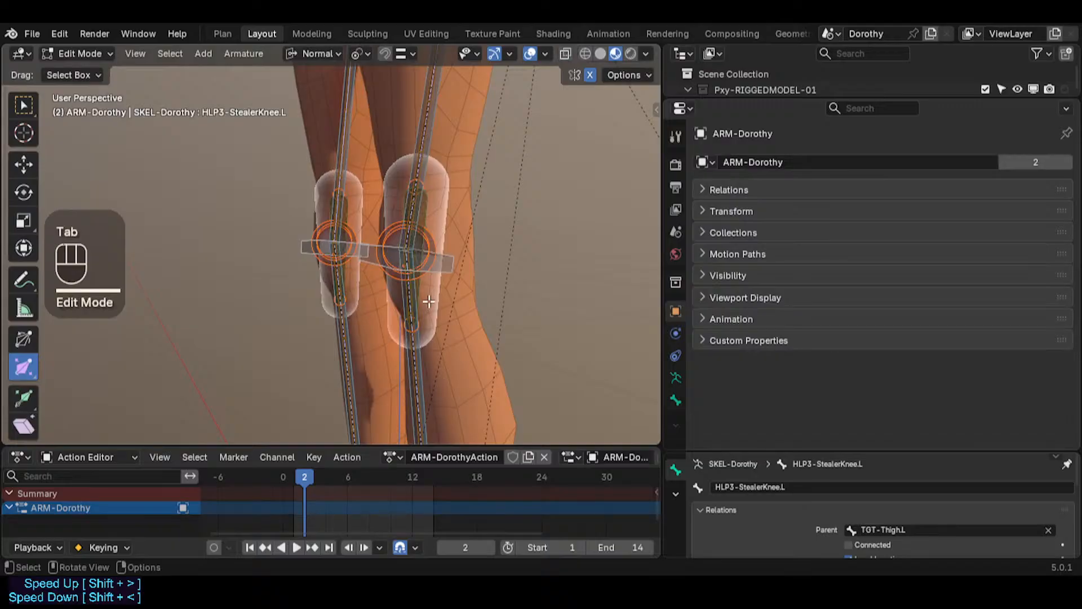
key("KP_3")
key("Tab")
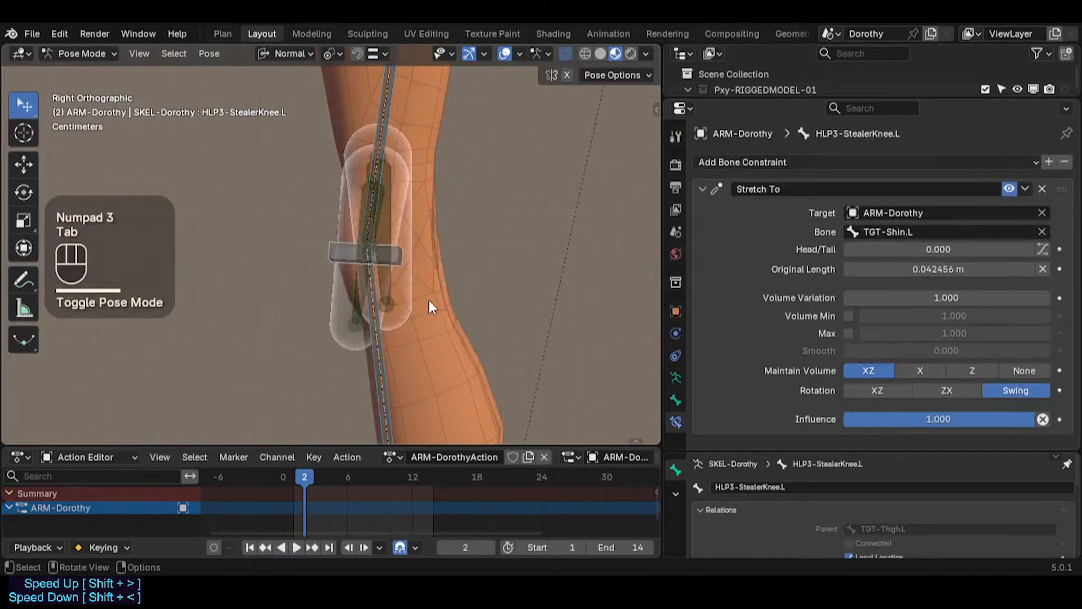
key("KP_1")
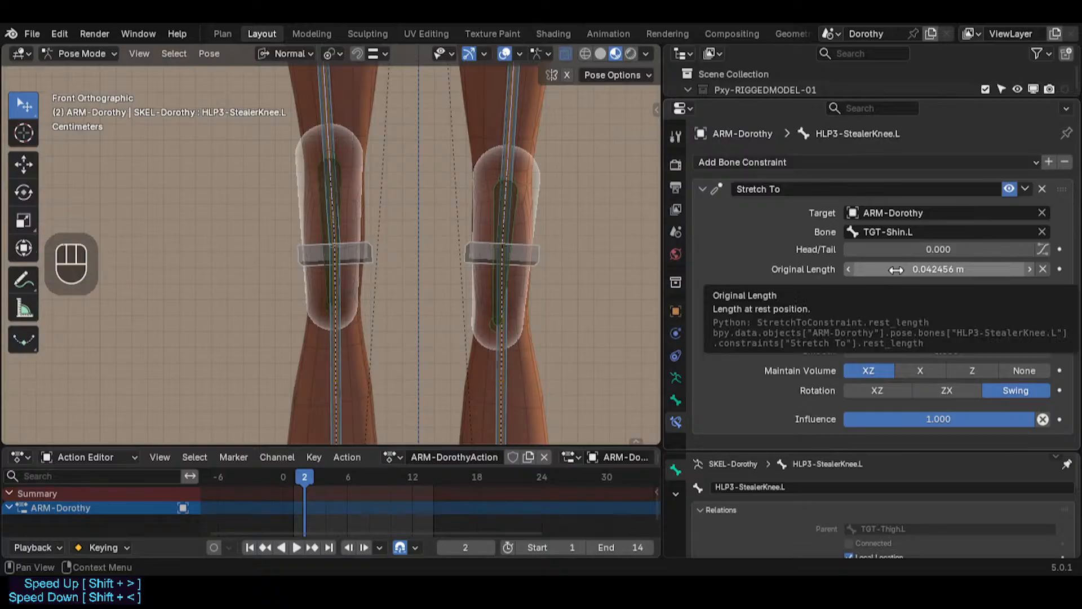
key("BackSpace")
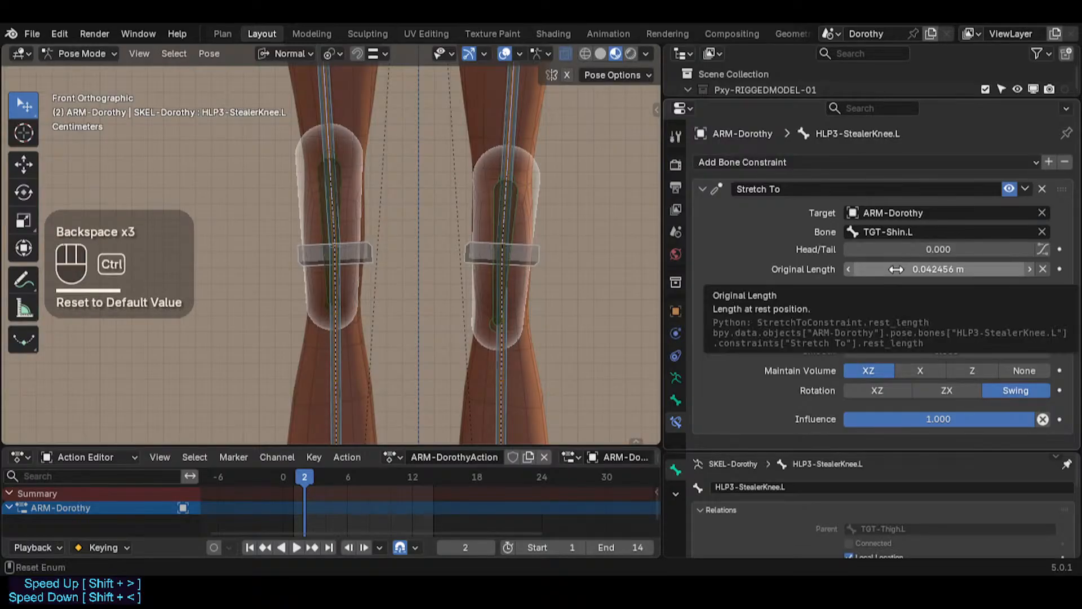
key("ctrl+z")
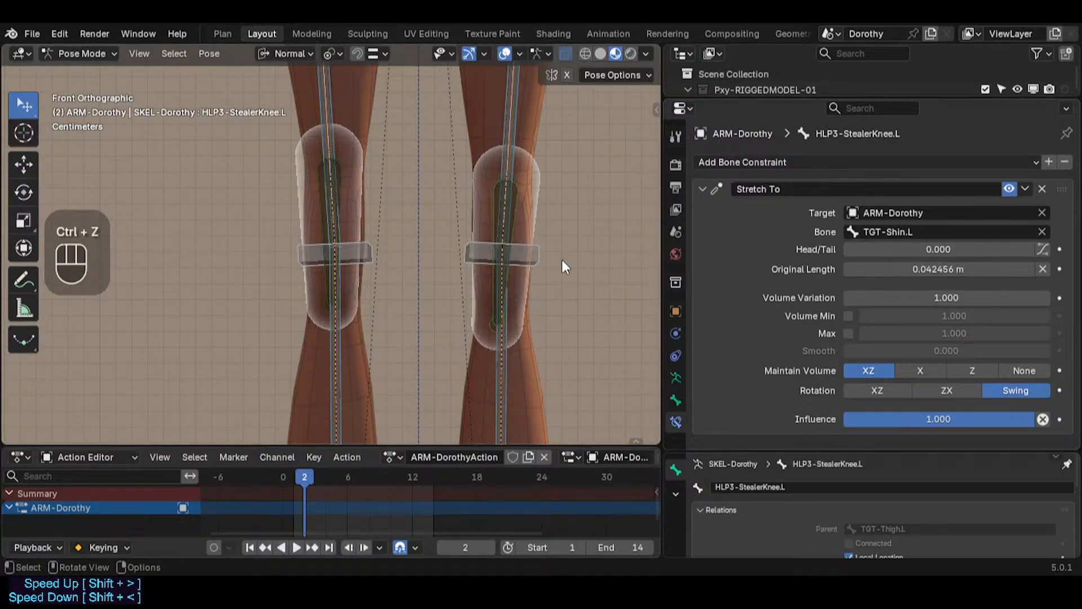
Step: Select the left TGT-Shin.L and knee helper bones, hide all other bones, and switch to side view
left_click(512, 201, "ctrl")
left_click(513, 201)
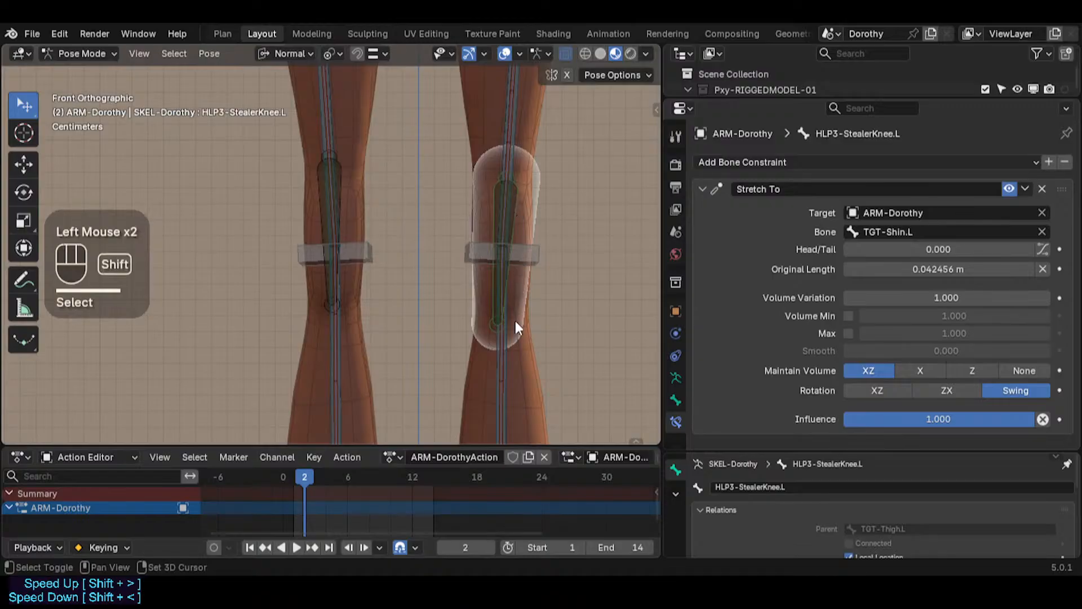
left_click(510, 370, "shift")
key("shift+h")
key("KP_3")
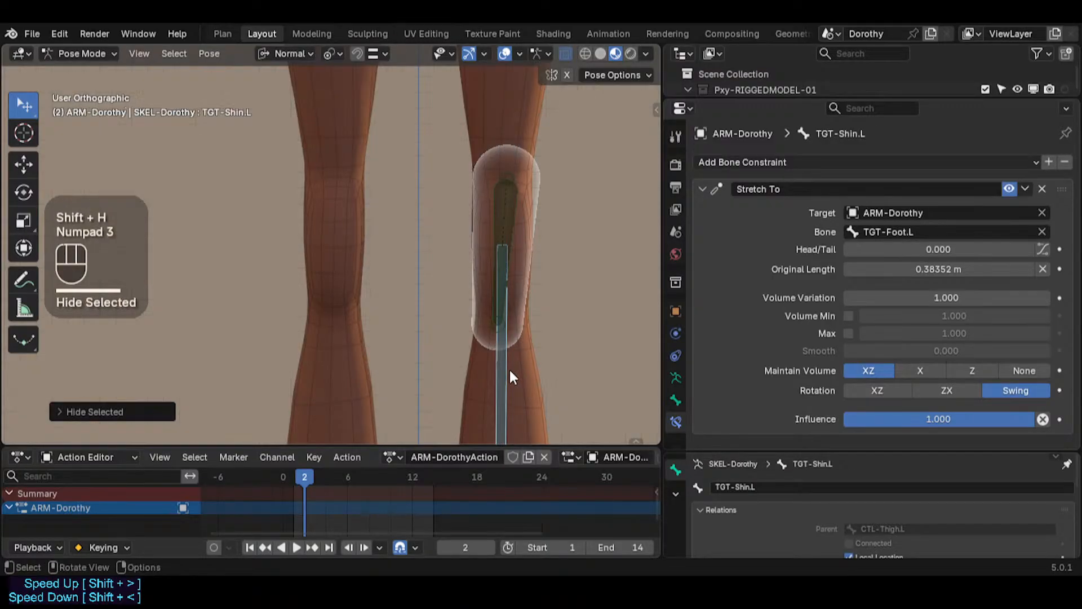
Step: Save the blend file
middle_click_drag(456, 283, 352, 266, "shift")
scroll(352, 265, "down", 1, "shift")
key("ctrl+s")
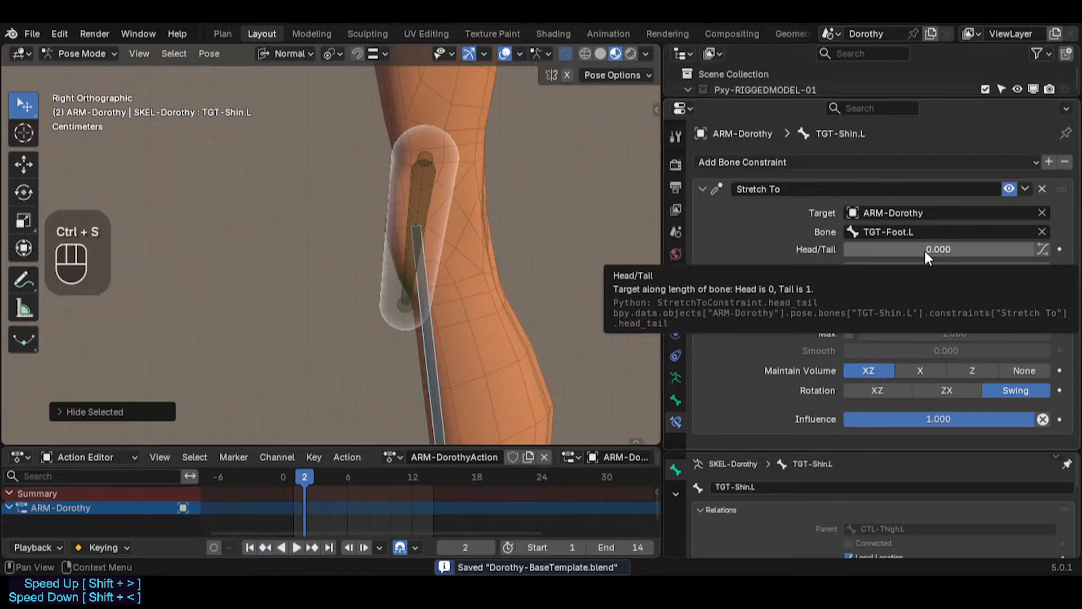
key("BackSpace")
key("BackSpace")
mouse_move(939, 269)
left_mouse_down()
mouse_move(964, 269)
mouse_move(939, 269)
mouse_move(934, 252)
mouse_move(945, 252)
left_mouse_up()
key("ctrl+z")
left_click_drag(848, 249, 891, 249, "shift")
key("ctrl+z")
scroll(502, 250, "down", 2)
key("ctrl+z")
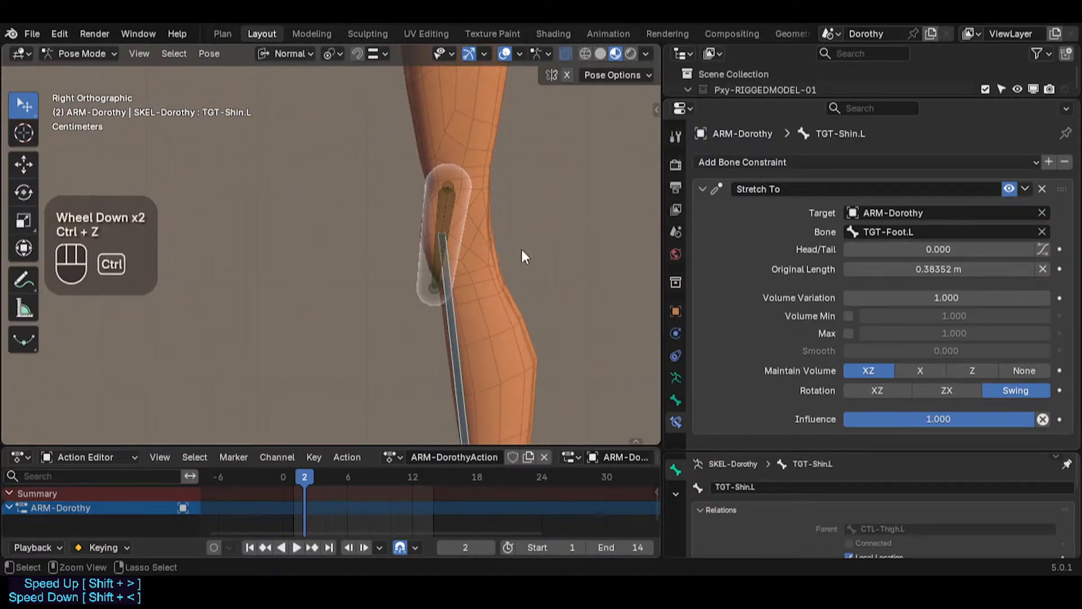
key("ctrl+z")
key("ctrl+z")
Step: Select and inspect the knee helper and TGT-Shin.L bones and their Stretch To settings in side view
middle_click_drag(484, 263, 421, 185, "shift")
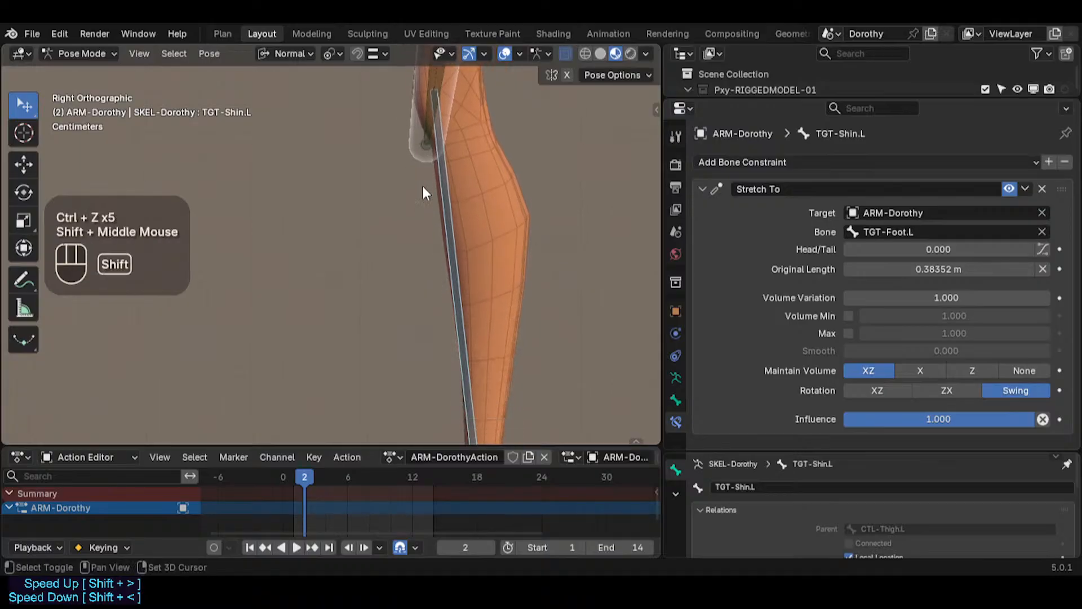
scroll(393, 243, "down", 2)
left_click(436, 278)
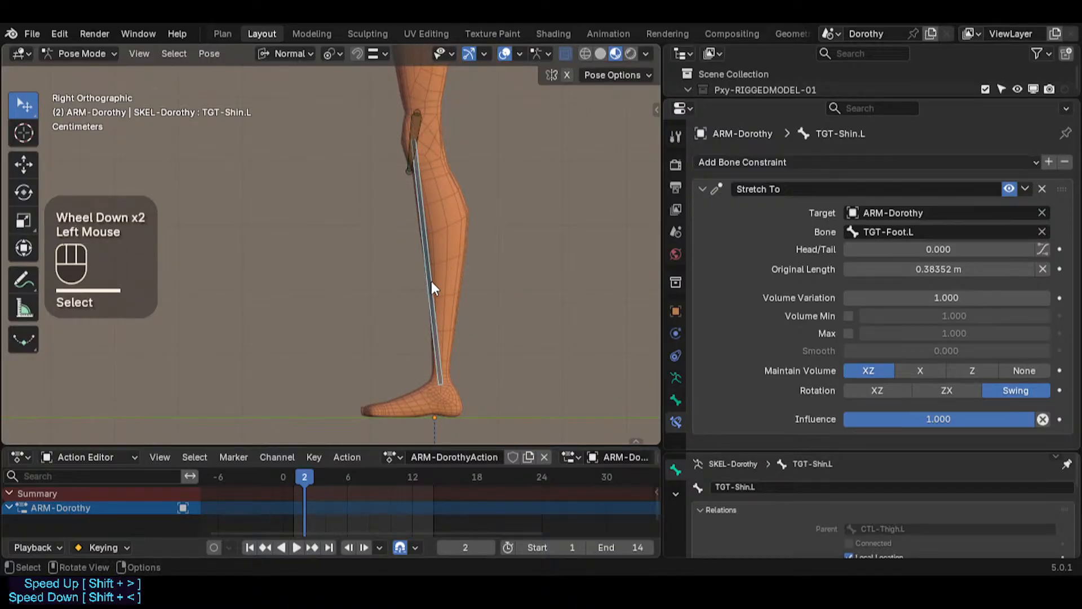
scroll(431, 282, "up", 2)
left_click(401, 80)
middle_click_drag(372, 128, 407, 221, "shift")
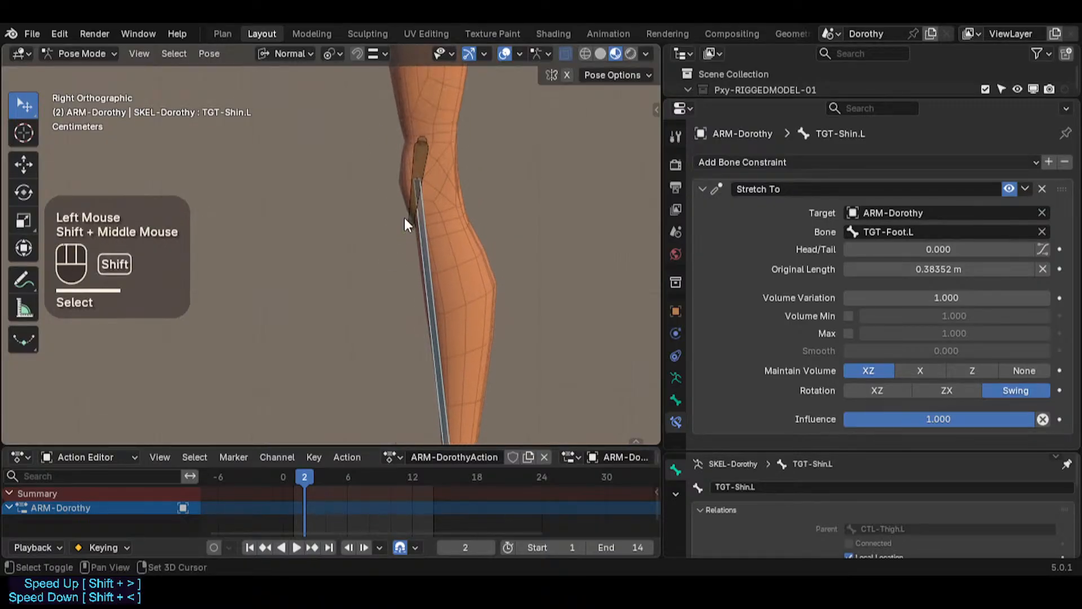
left_click(421, 193)
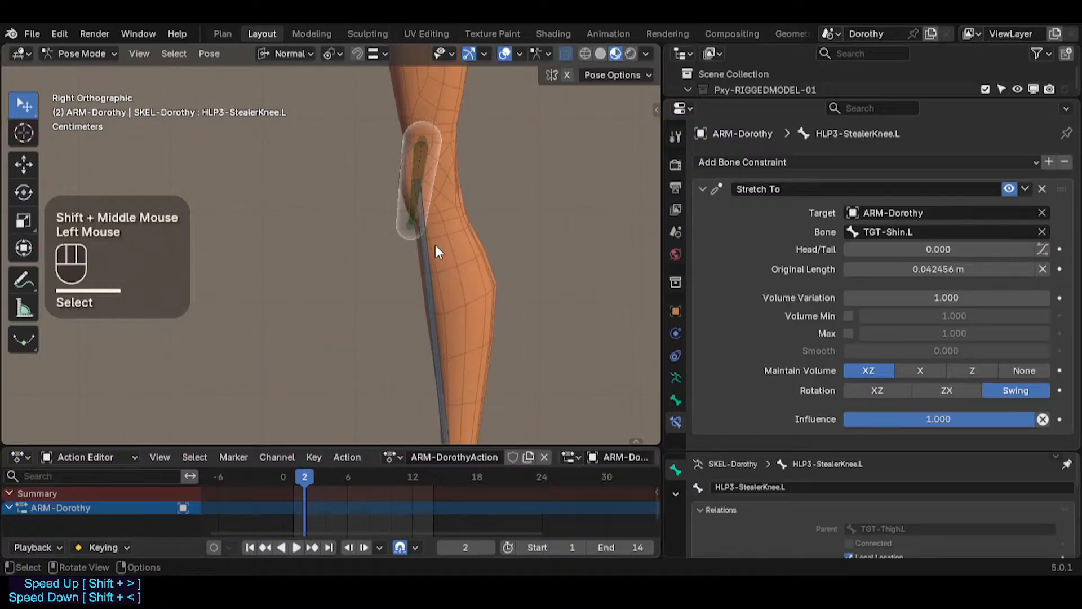
left_click(428, 172)
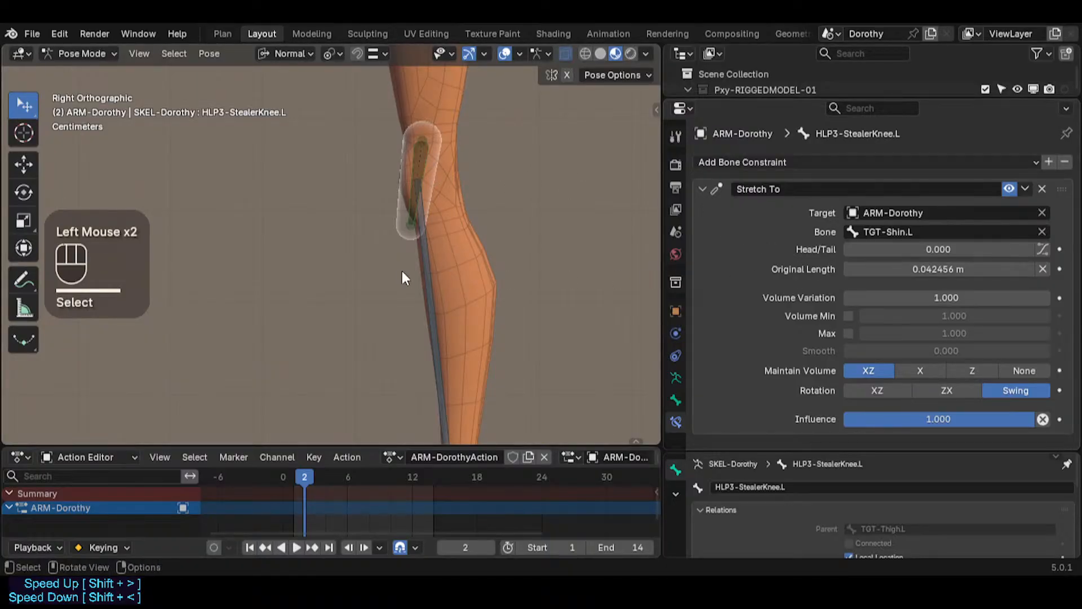
left_click(434, 259)
key("BackSpace")
key("BackSpace")
key("BackSpace")
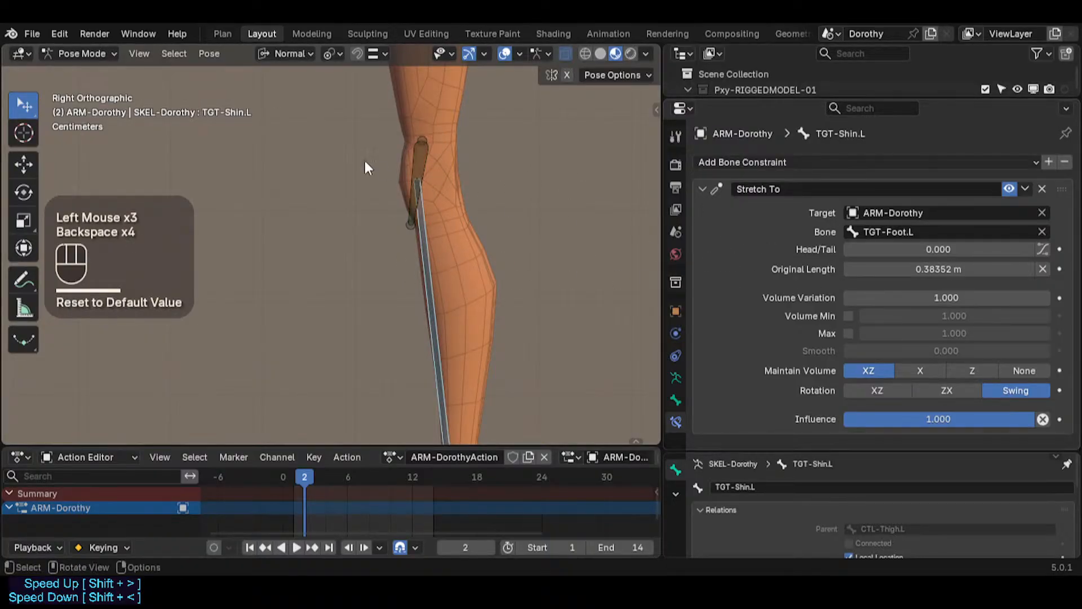
left_click(414, 169)
left_click(422, 236)
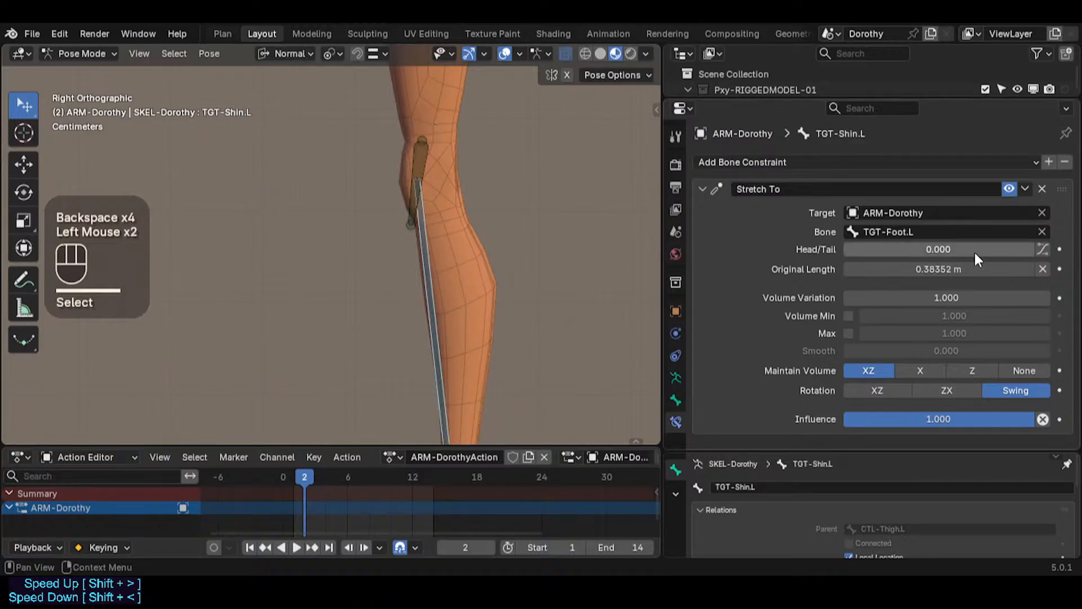
key("BackSpace")
Step: Try nudging the knee helper's Head/Tail and resetting its original length, toggling Edit Mode to refresh
key("BackSpace")
left_click(413, 151)
left_click_drag(962, 249, 978, 249)
key("BackSpace")
key("BackSpace")
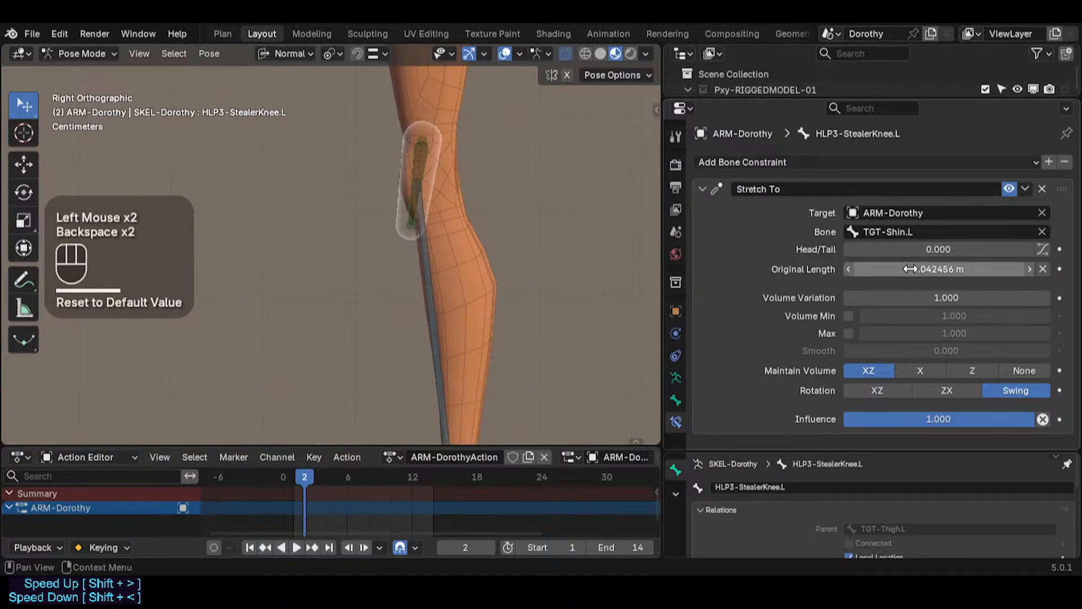
key("BackSpace")
key("BackSpace")
key("Tab")
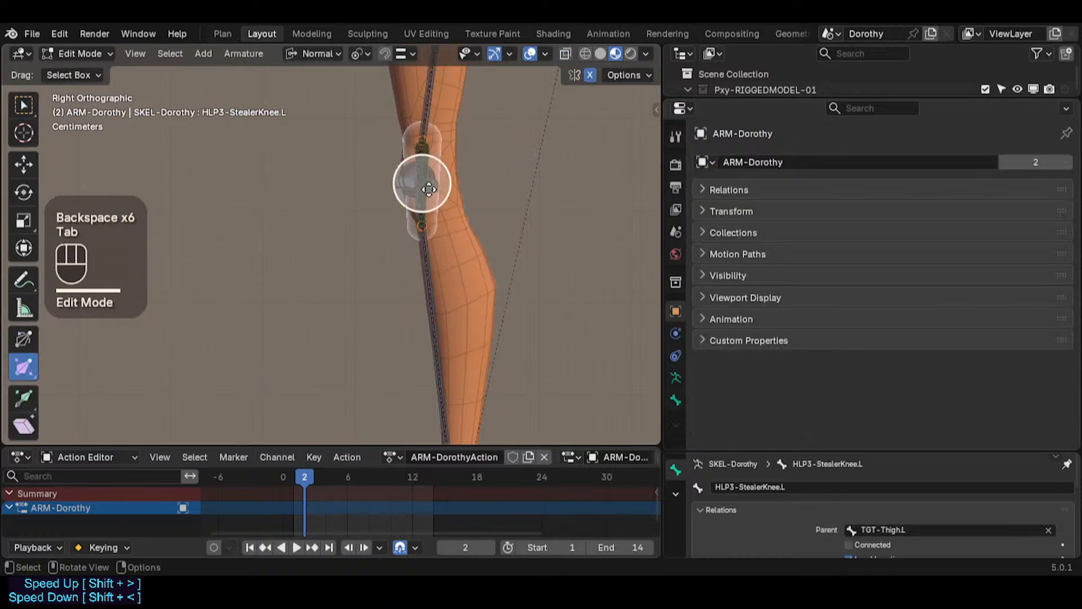
key("Tab")
key("Tab")
key("Tab")
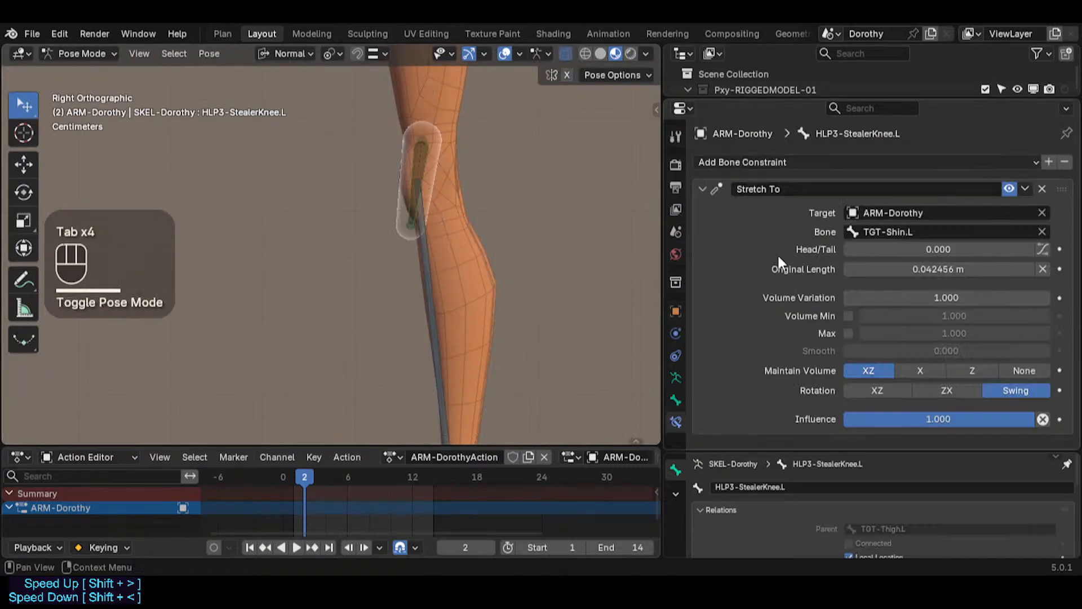
Step: Set the knee helper's Stretch To Head/Tail to 0.014 and reset its original length
left_click_drag(918, 250, 928, 250, "shift")
key("BackSpace")
key("BackSpace")
key("BackSpace")
key("BackSpace")
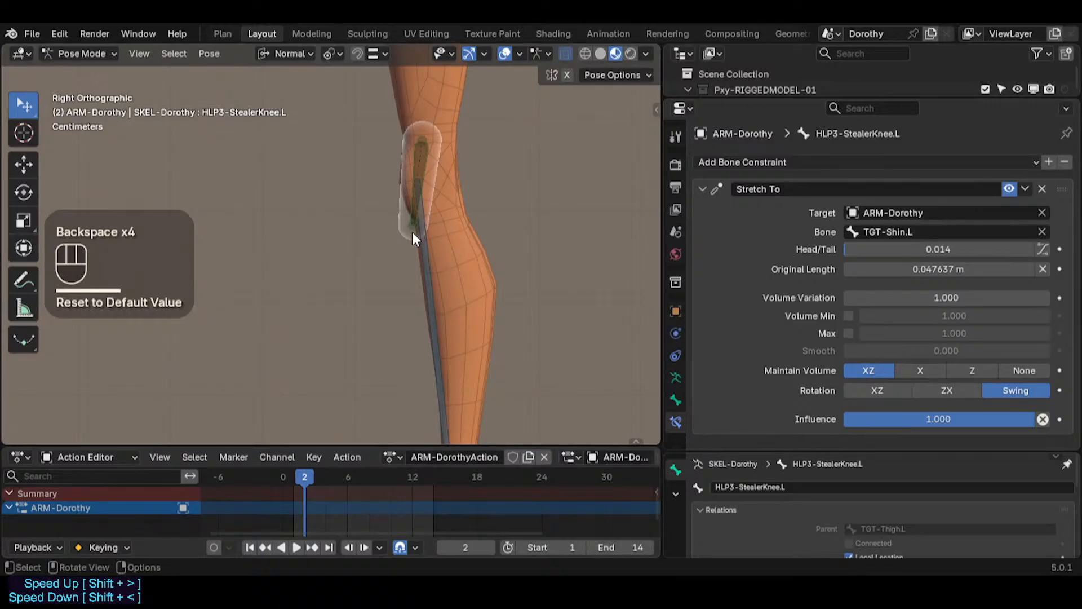
left_click(1040, 248)
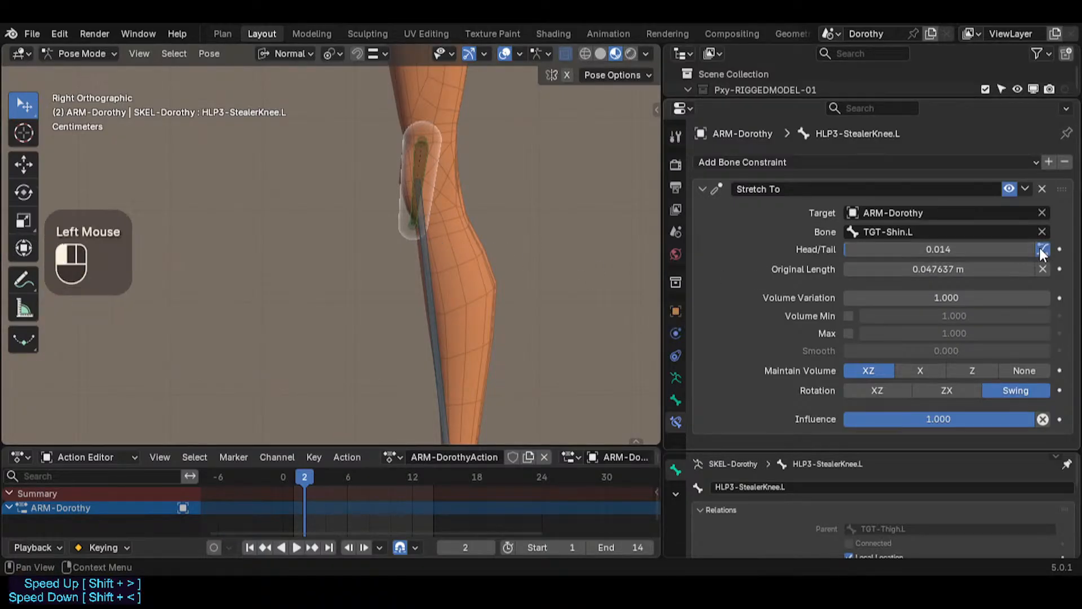
left_click(1040, 248)
Step: Set the knee helper's Head/Tail to 0.184, reset its original length, and toggle Edit Mode to refresh
mouse_move(907, 249)
left_mouse_down()
mouse_move(918, 249)
mouse_move(897, 250)
mouse_move(939, 249)
mouse_move(926, 249)
left_mouse_up()
key("BackSpace")
key("BackSpace")
key("BackSpace")
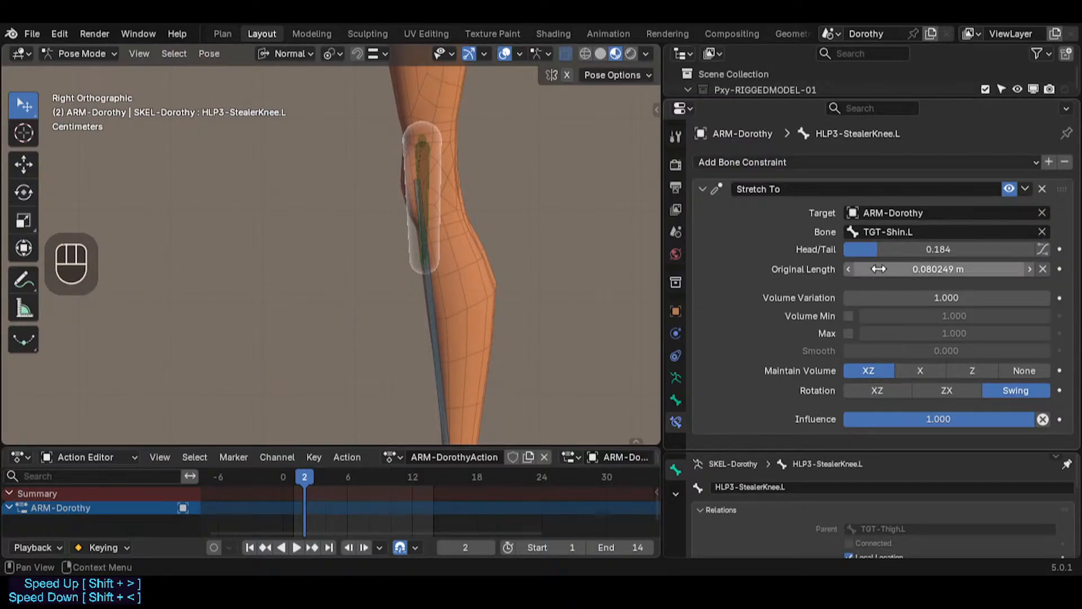
key("BackSpace")
key("BackSpace")
key("Tab")
key("Tab")
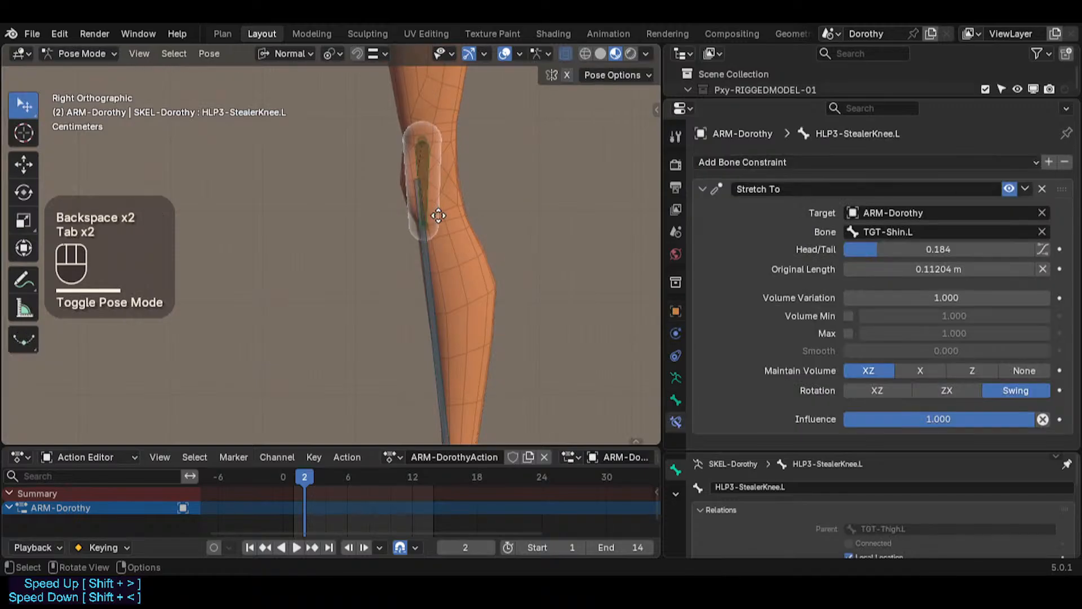
key("Tab")
key("Tab")
Step: Set the knee helper's Head/Tail to 0.225, reset its original length, and toggle Edit Mode to refresh
scroll(435, 208, "up", 1)
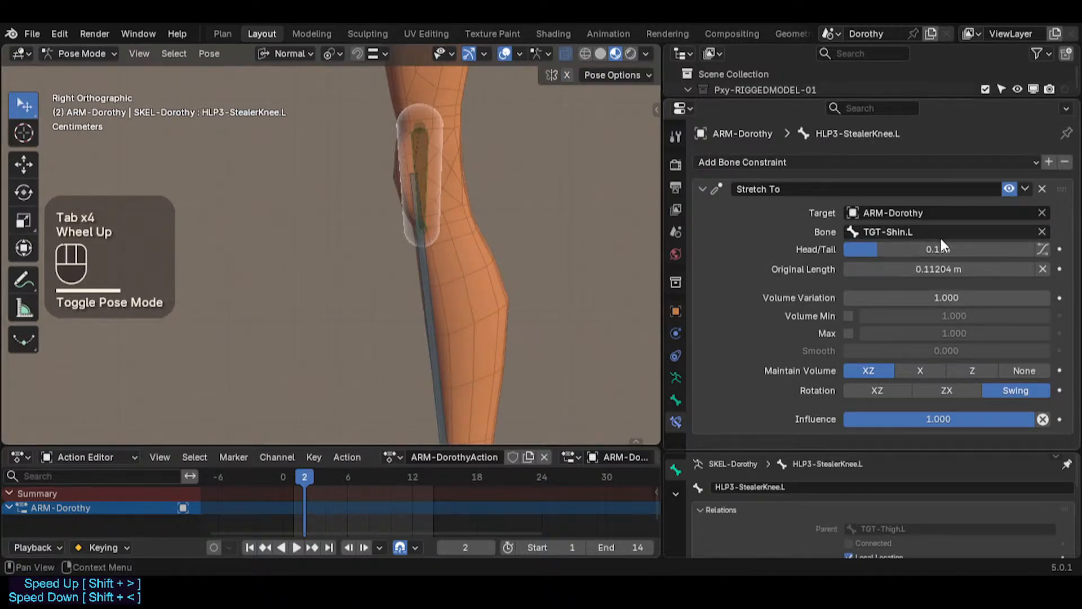
left_click_drag(940, 248, 885, 253)
key("BackSpace")
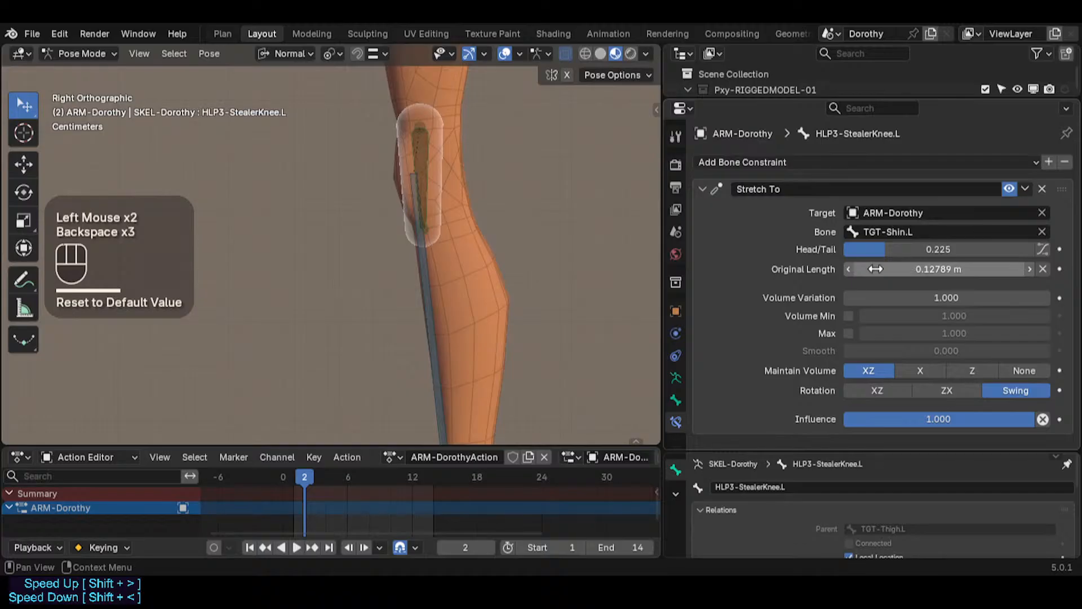
key("Tab")
key("Tab")
key("Tab")
scroll(445, 222, "down", 1)
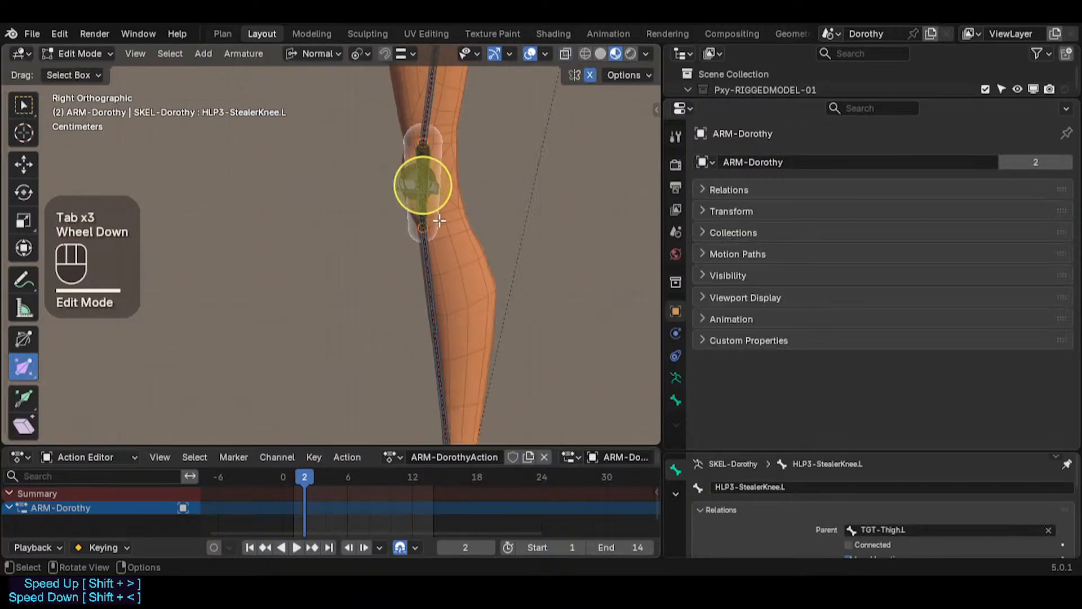
scroll(440, 237, "down", 1)
key("Tab")
scroll(440, 338, "down", 2)
middle_click_drag(440, 386, 437, 359, "shift")
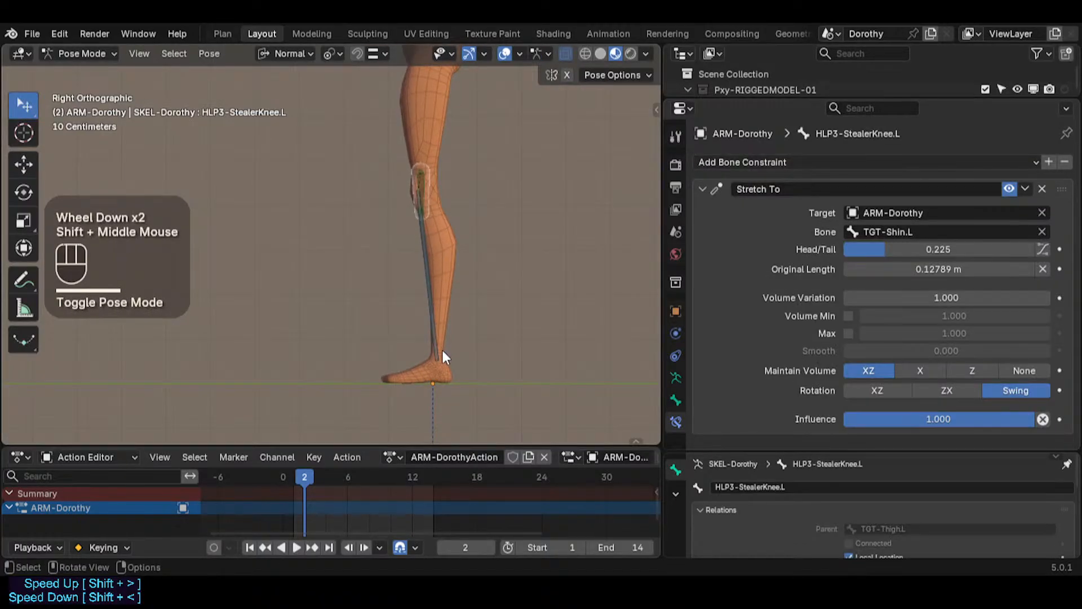
Step: Unhide all bones and move the left foot IK control upward to bend the knee
key("alt+h")
left_click(383, 359)
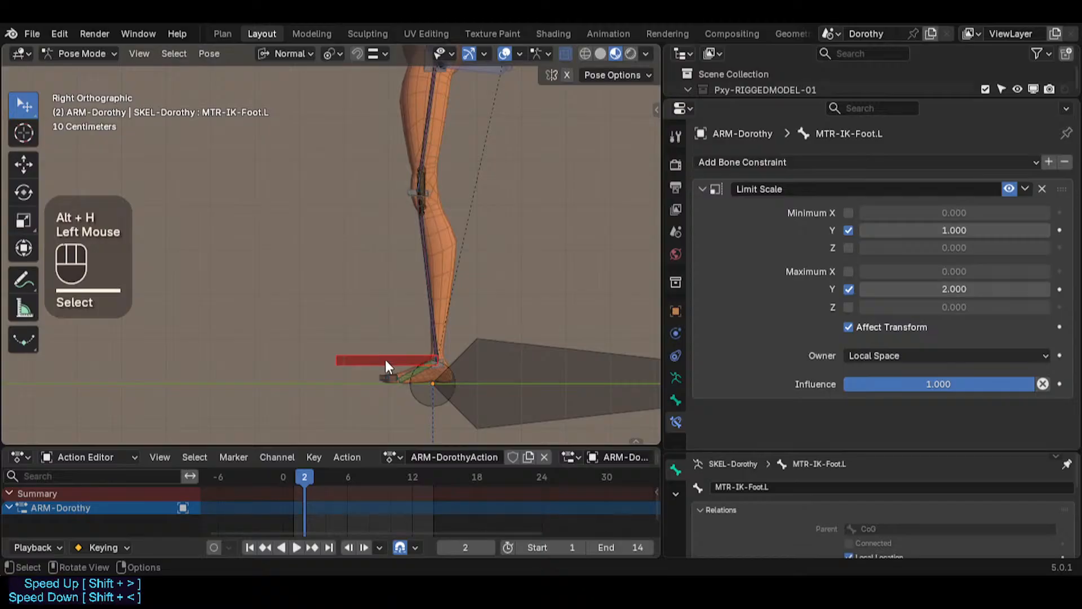
key("g")
left_click(486, 214)
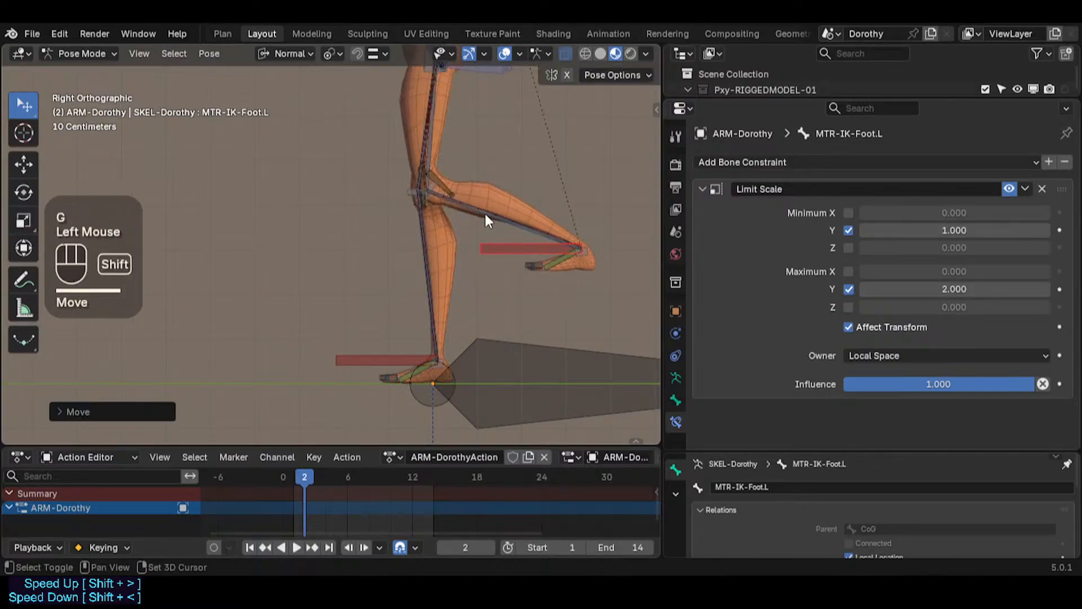
middle_click_drag(412, 157, 328, 194, "shift")
key("g")
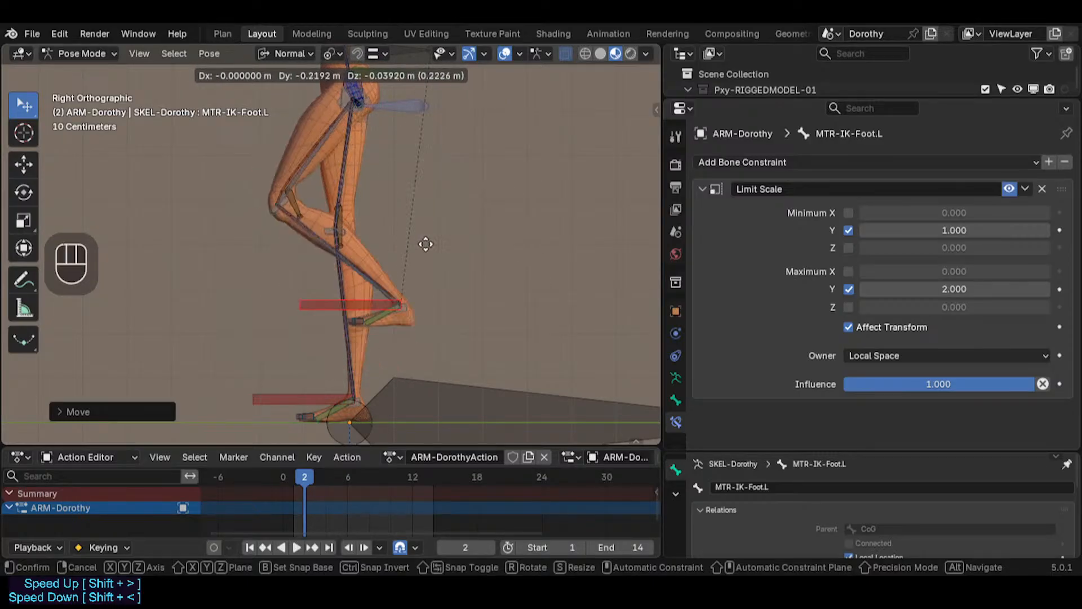
left_click(519, 214)
Step: Reposition the left foot IK control several times to test the knee helper's deformation
scroll(454, 198, "up", 2)
middle_click_drag(454, 198, 464, 237, "shift")
key("g")
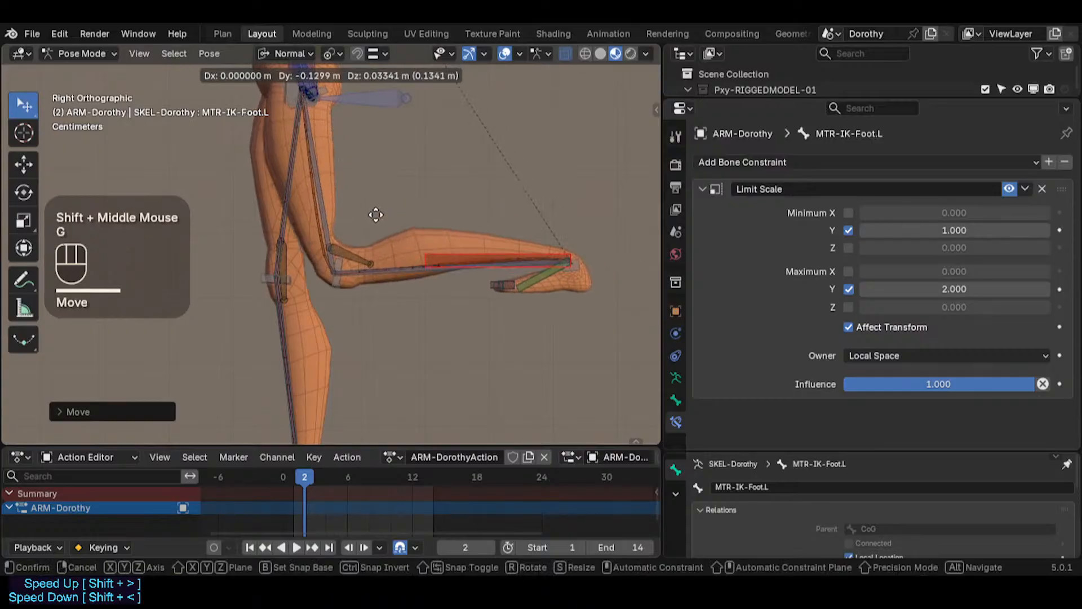
left_click(371, 235)
key("g")
left_click(317, 136)
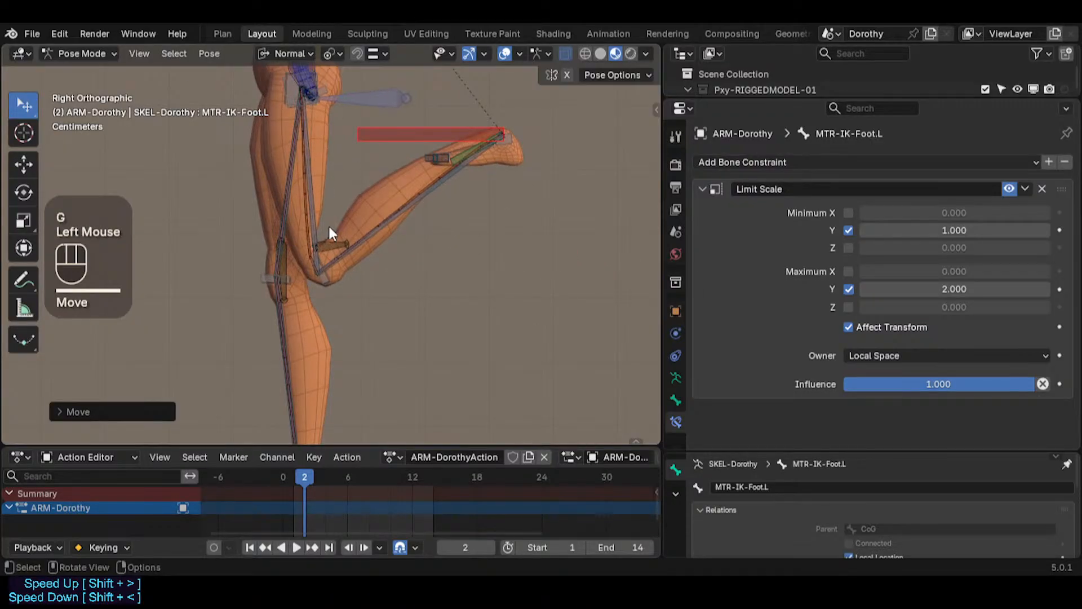
scroll(329, 228, "up", 4)
key("g")
left_click(245, 219)
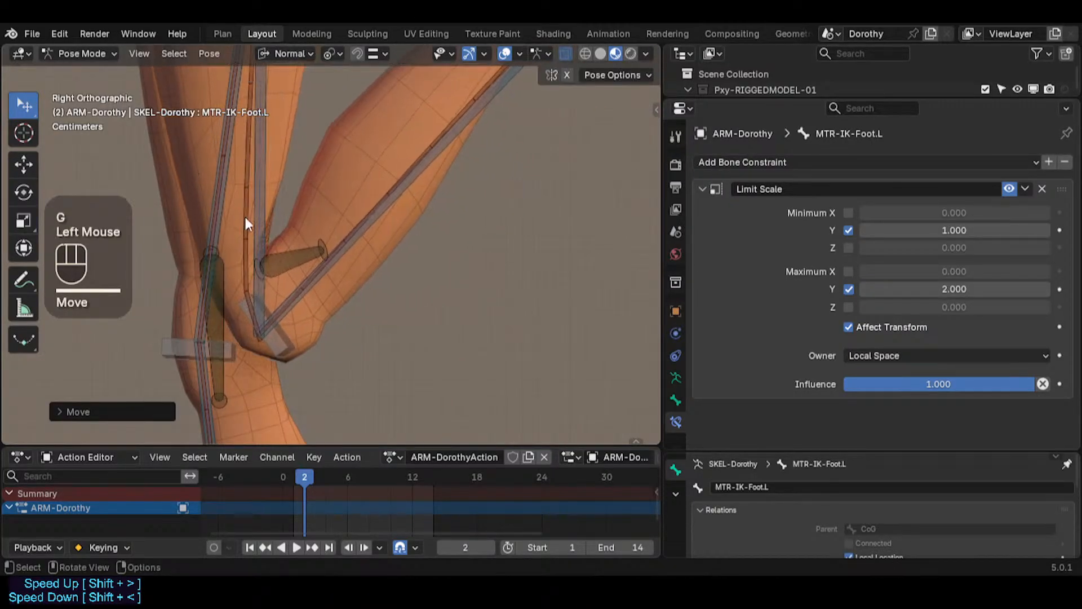
Step: Move the left foot IK control once more, then select all bones and clear their pose transforms
key("g")
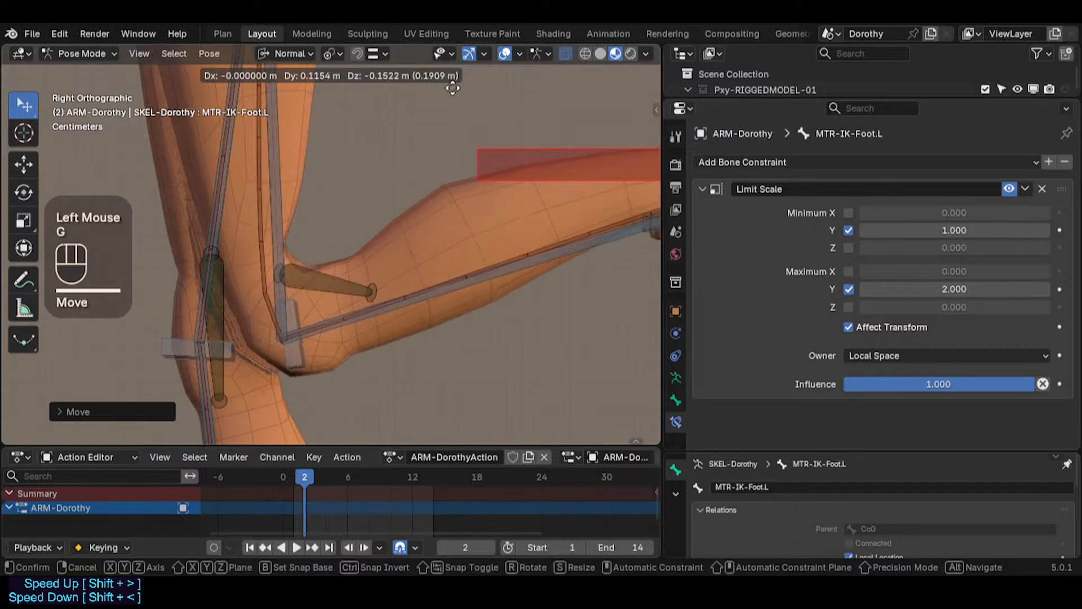
left_click(448, 187)
left_click(341, 283)
scroll(350, 292, "down", 2)
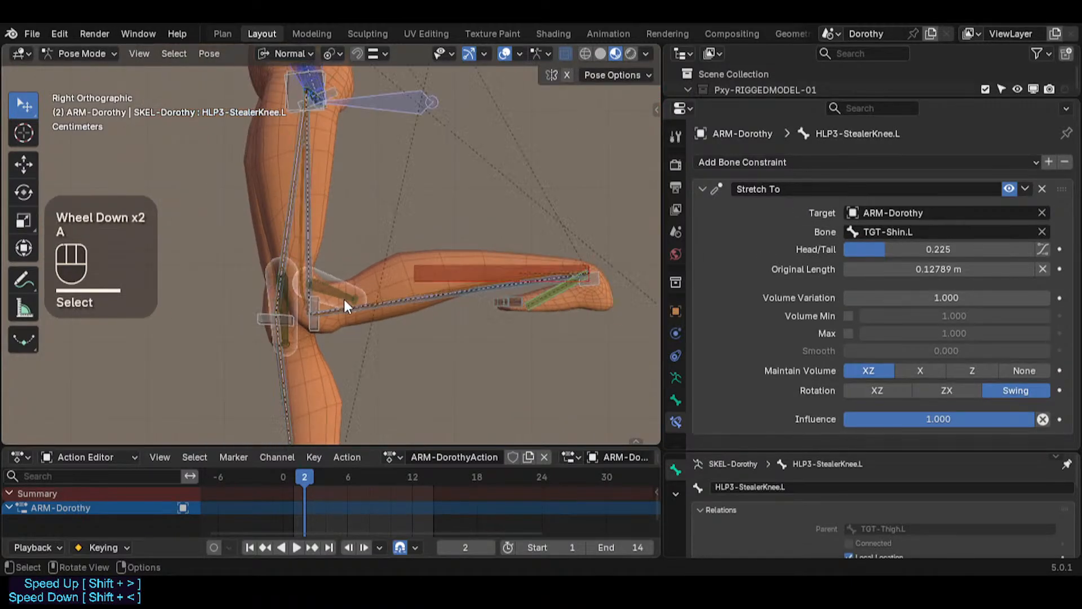
key("a")
key("alt+q")
key("alt+q")
Step: Inspect the constraints of the left and right knee handle and knee helper bones in front view
middle_click_drag(351, 326, 452, 341, "shift")
scroll(404, 320, "up", 2)
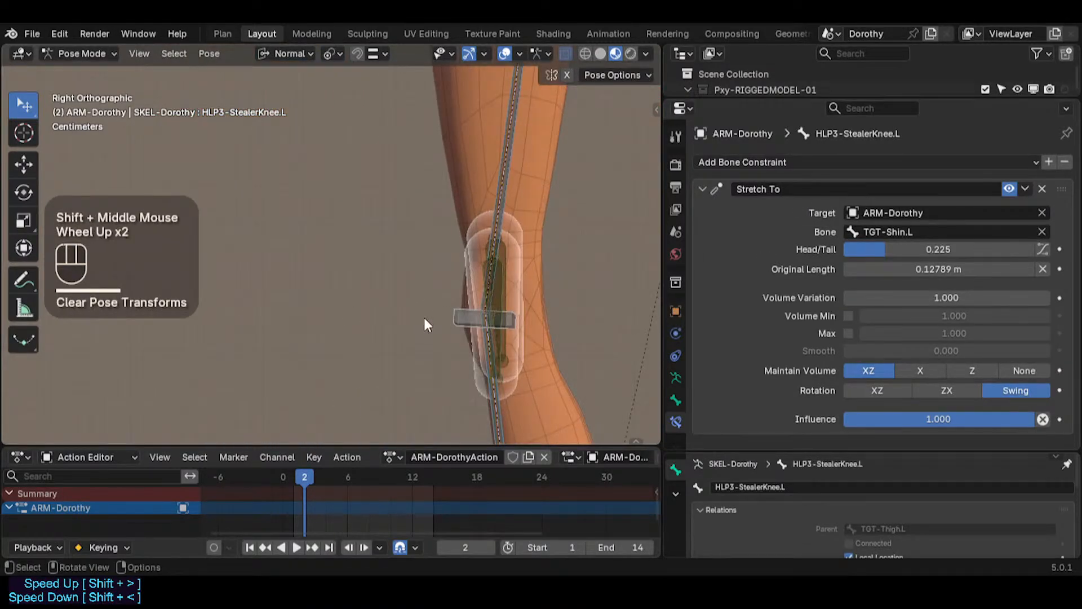
key("KP_1")
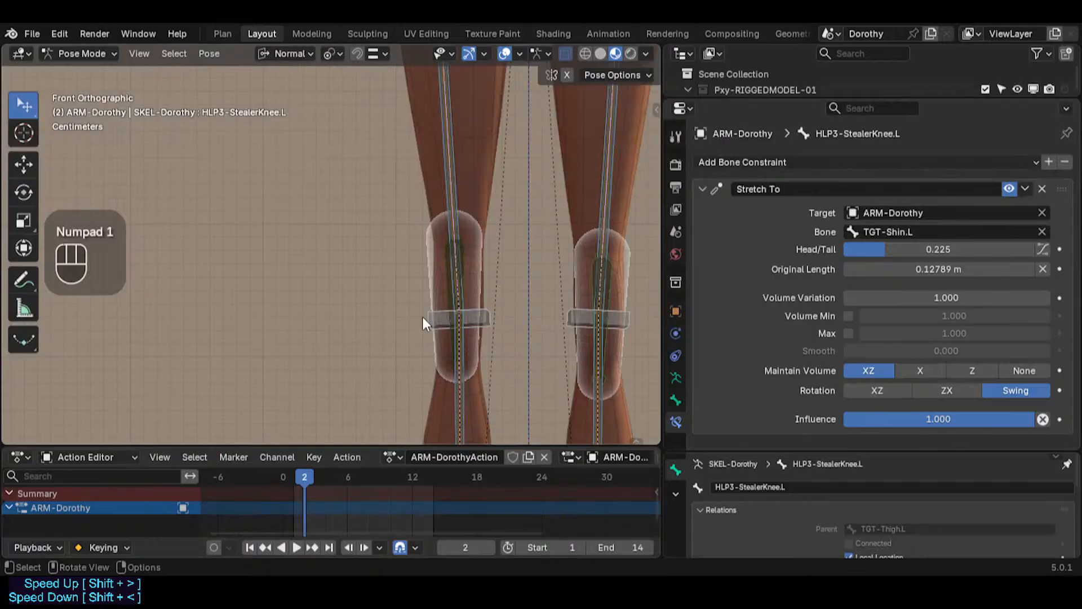
middle_click_drag(421, 316, 262, 286, "shift")
key("KP_1")
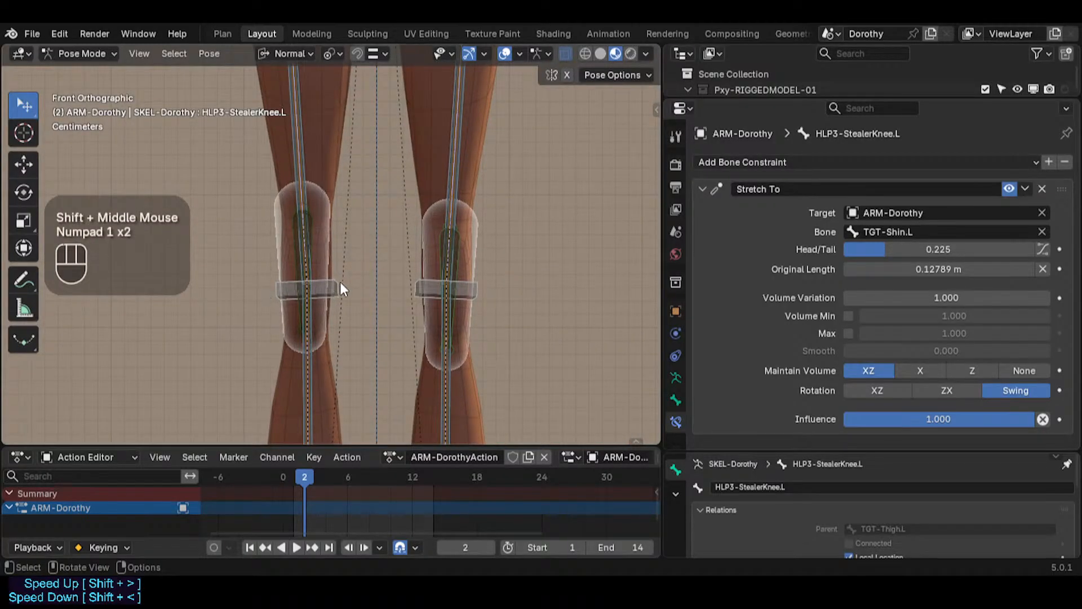
left_click(406, 282)
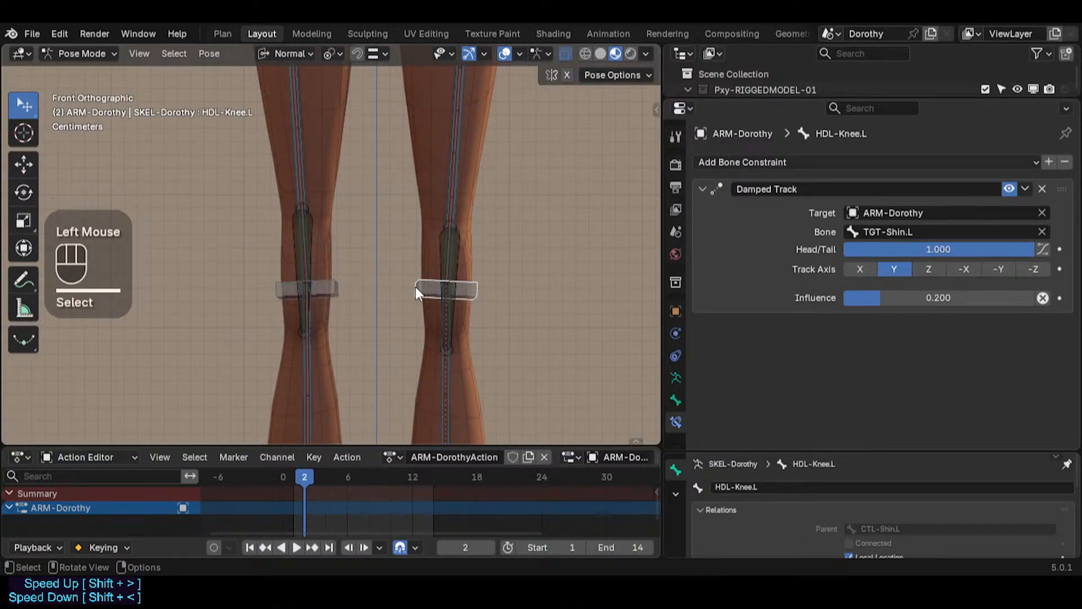
scroll(912, 508, "down", 1)
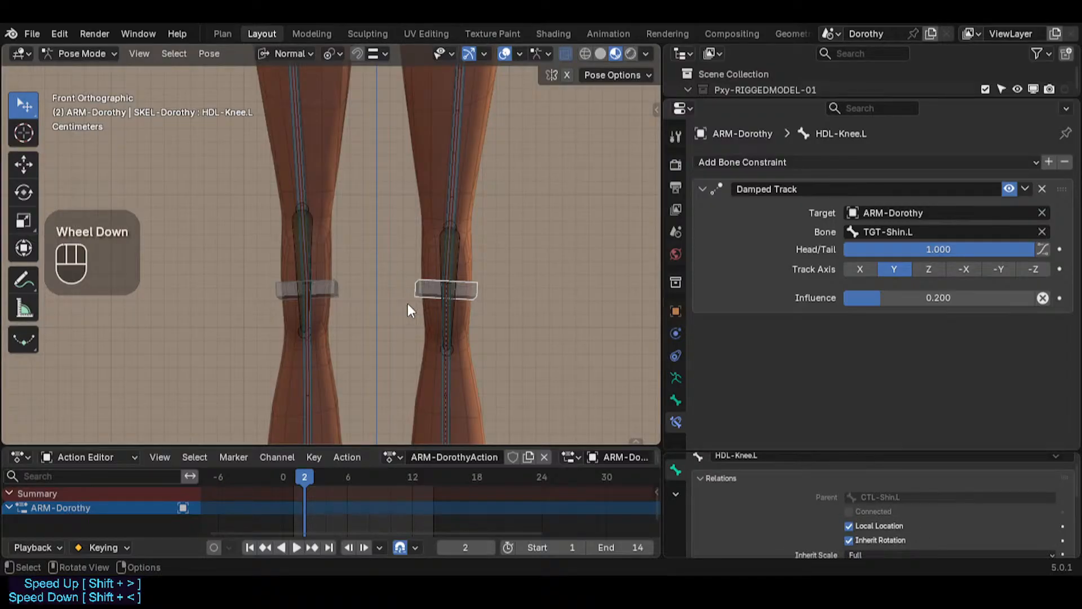
scroll(409, 304, "up", 2)
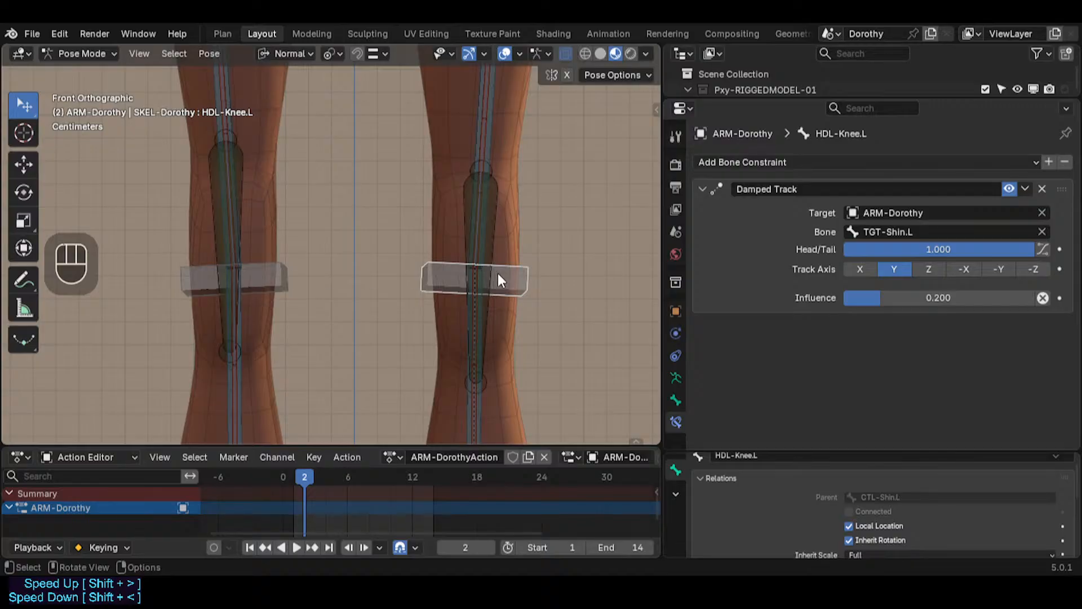
double_click(280, 276)
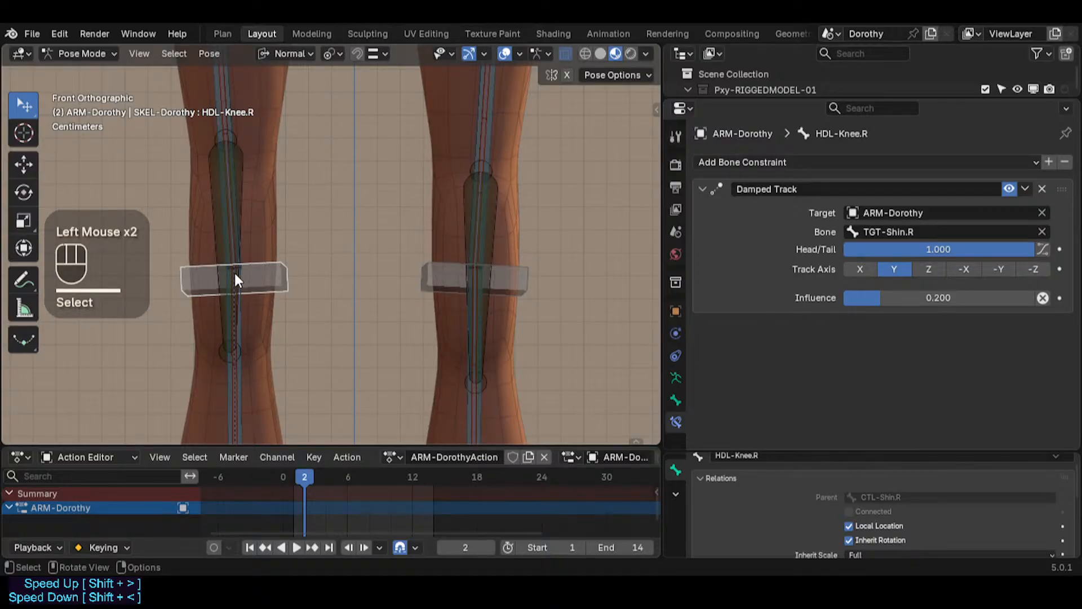
double_click(434, 276)
scroll(491, 233, "down", 2)
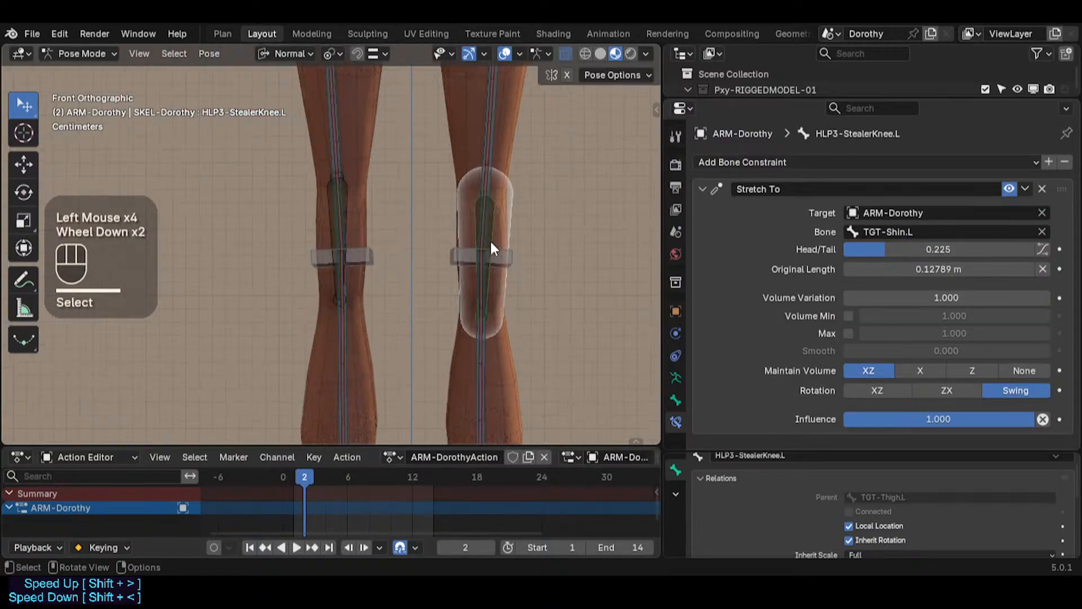
Step: Symmetrize the left knee helper bone to the right side in Edit Mode, then save the file
key("Tab")
right_click(492, 221)
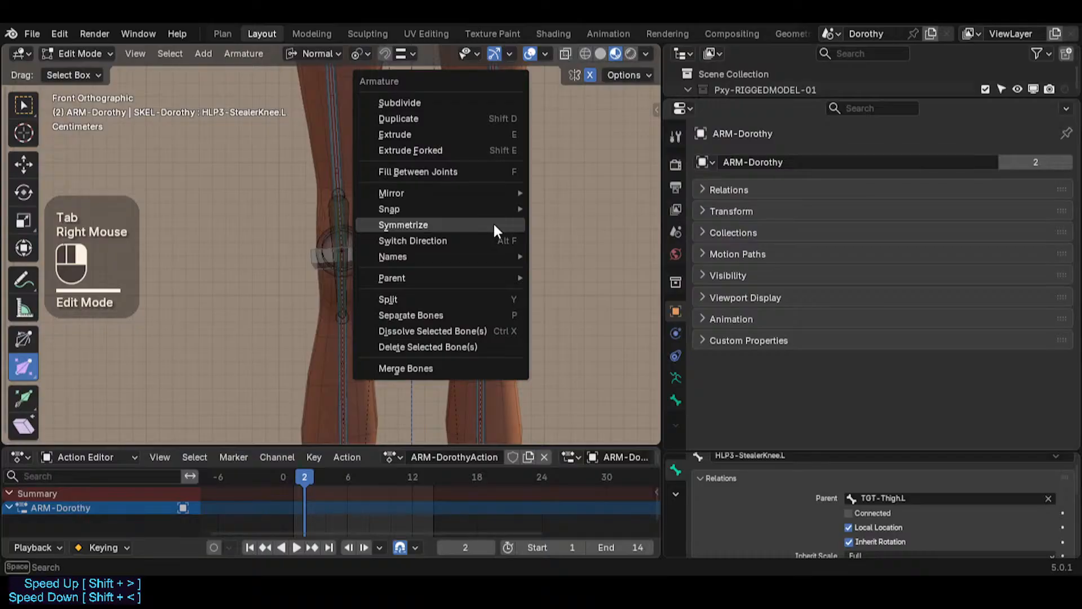
left_click(493, 222)
key("Tab")
key("ctrl+s")
scroll(481, 261, "down", 2)
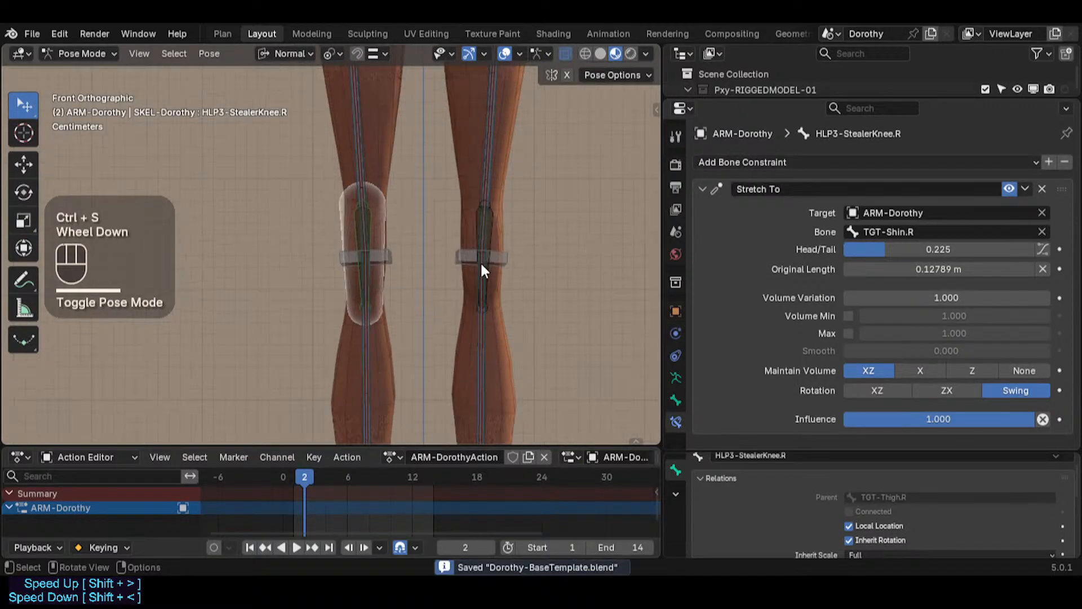
Step: Return to Object Mode, select the body mesh together with the armature, and enter Weight Paint mode
scroll(456, 289, "down", 3)
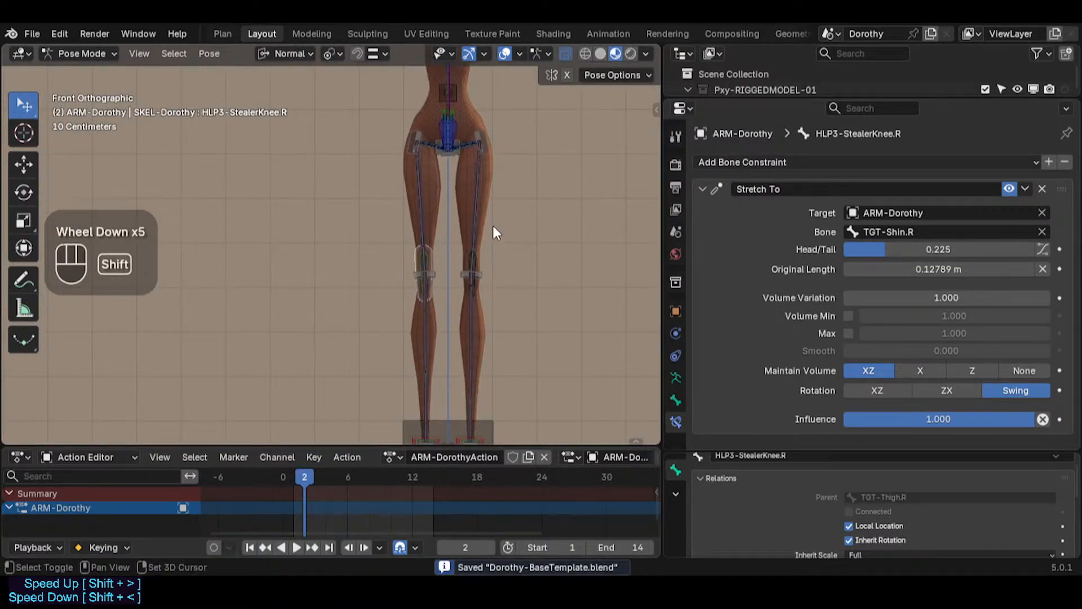
middle_click_drag(492, 226, 330, 381, "shift")
scroll(356, 281, "up", 3)
key("ctrl+Tab")
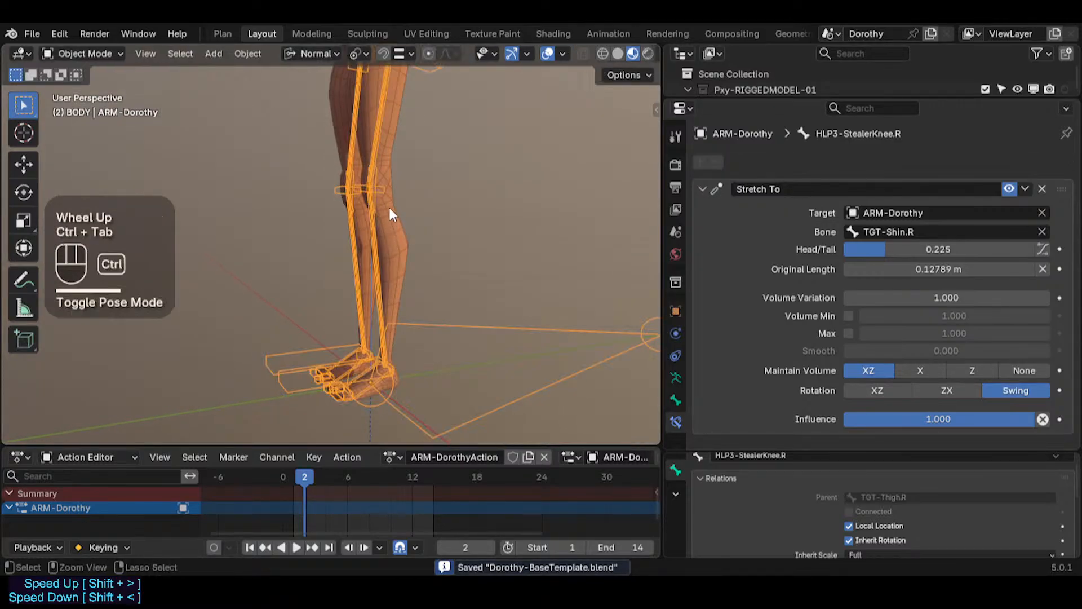
left_click(374, 193)
scroll(376, 180, "up", 2)
left_click(379, 174)
left_click(377, 174)
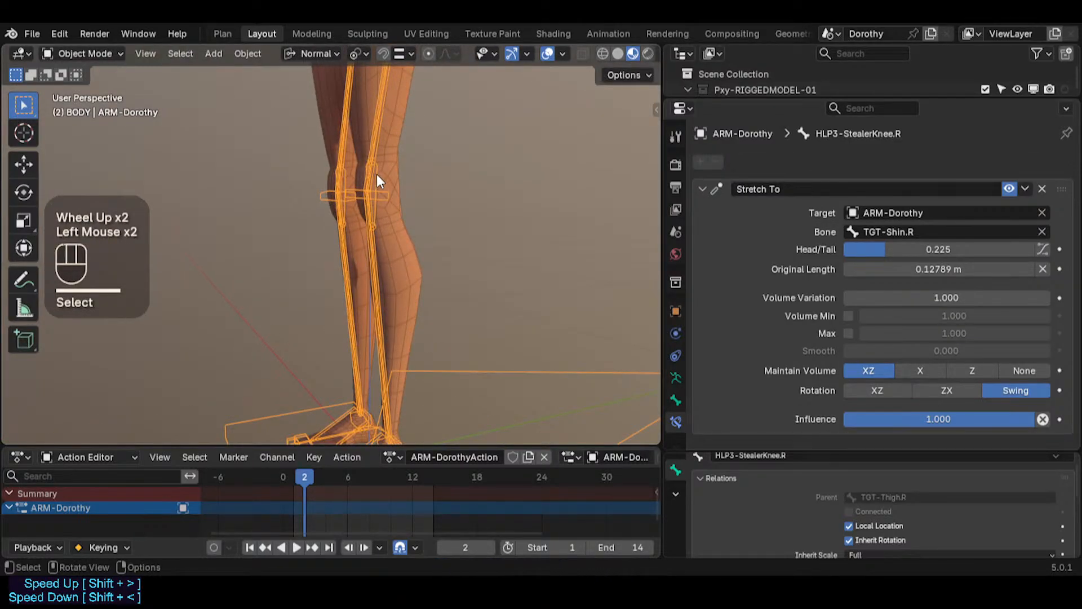
left_click(385, 174, "shift")
key("ctrl+Tab")
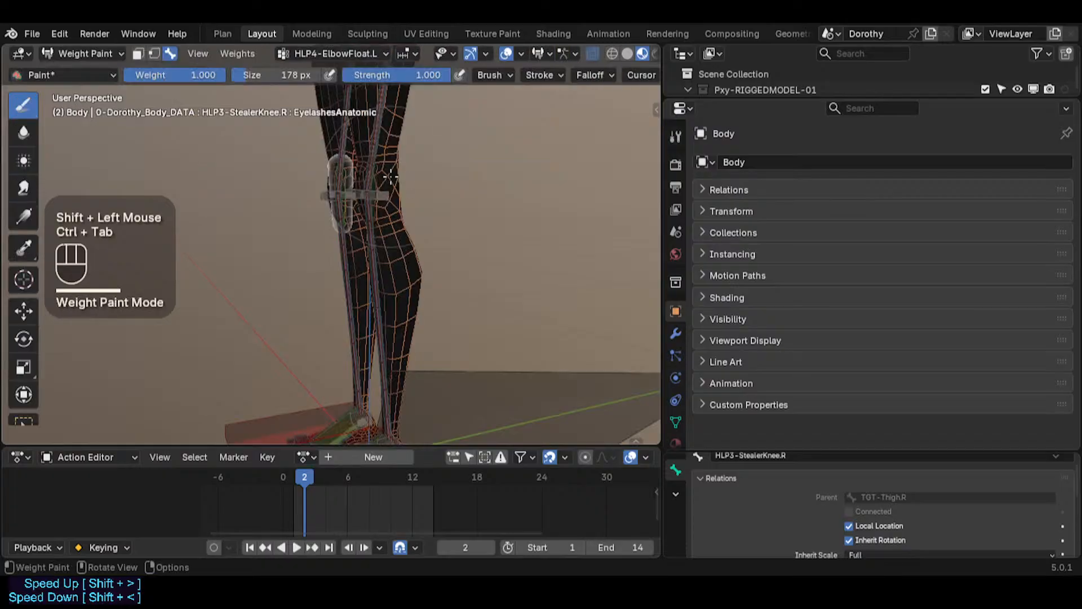
Step: Select the left knee helper bone to display its weights on the leg, then save the file
left_click(381, 181, "alt")
middle_click_drag(381, 181, 597, 376)
scroll(342, 247, "up", 2)
scroll(368, 250, "down", 3)
scroll(369, 250, "down", 1)
key("ctrl+s")
scroll(332, 263, "down", 1)
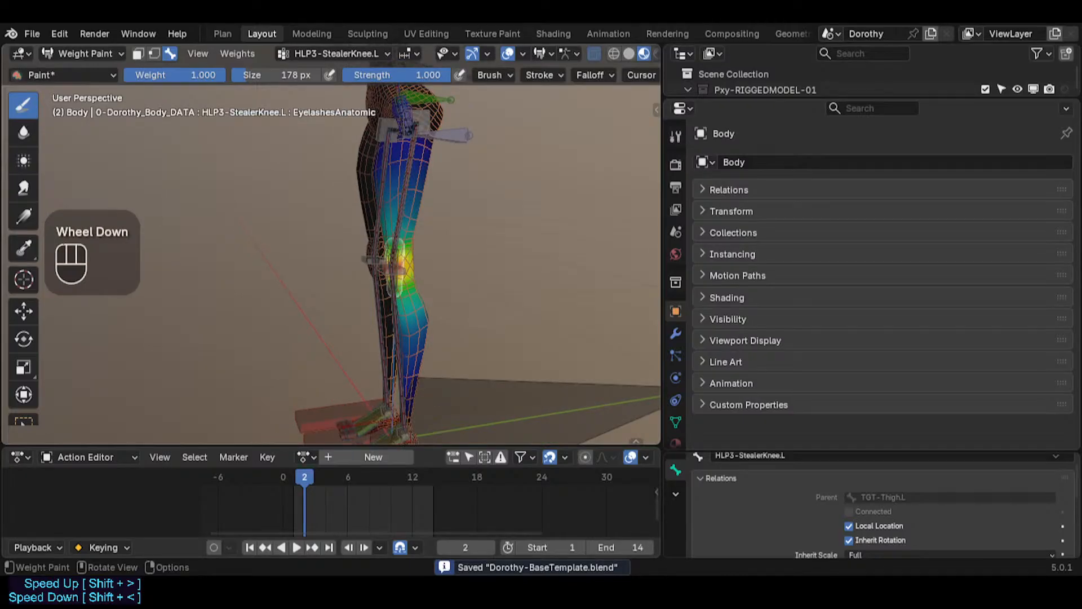
Step: Undo a stray paint stroke, switch back to Object Mode, and save the file
left_click(509, 243)
key("ctrl+z")
key("ctrl+Tab")
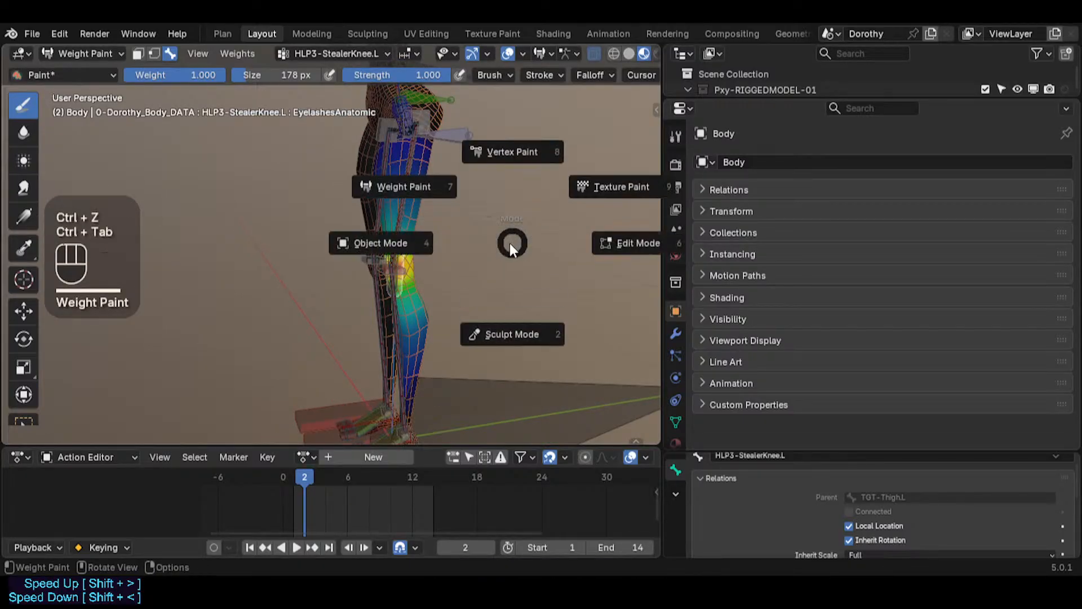
middle_click_drag(510, 242, 394, 279, "shift")
key("ctrl+s")
Step: Open the sidebar's bone collections, make HLP-LimbTripleSequenced active, and widen the sidebar
scroll(448, 150, "up", 1)
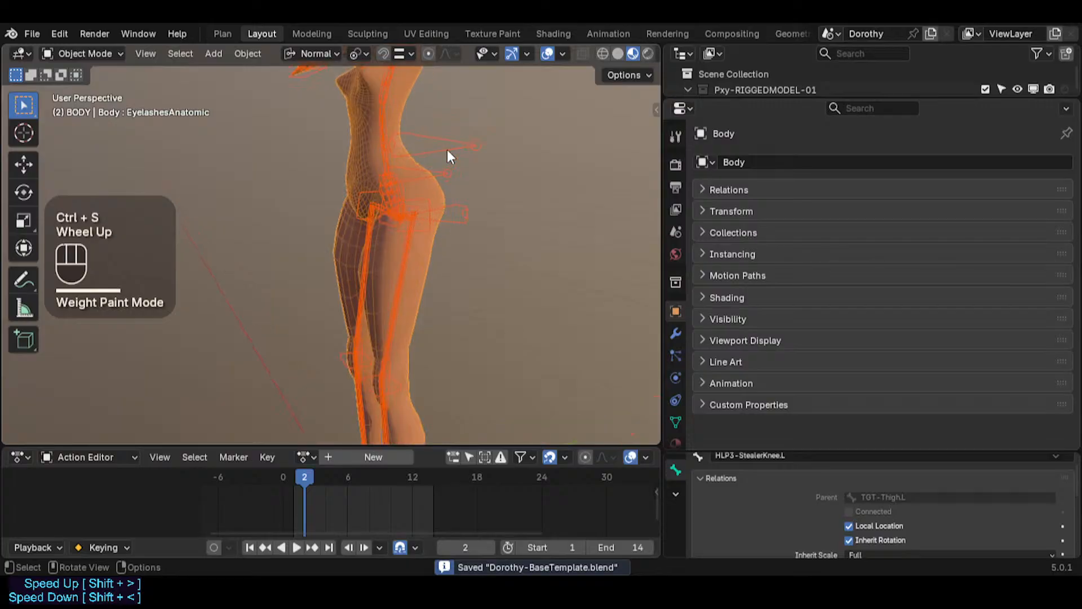
scroll(434, 141, "up", 1)
middle_click_drag(418, 134, 474, 266, "shift")
key("n")
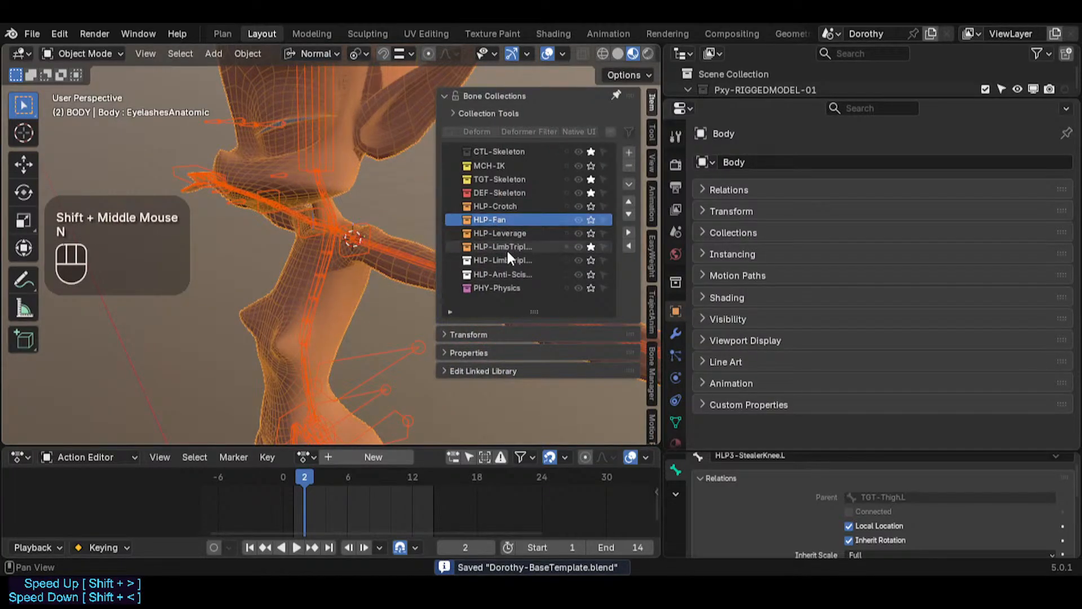
left_click(502, 259)
left_click(432, 247)
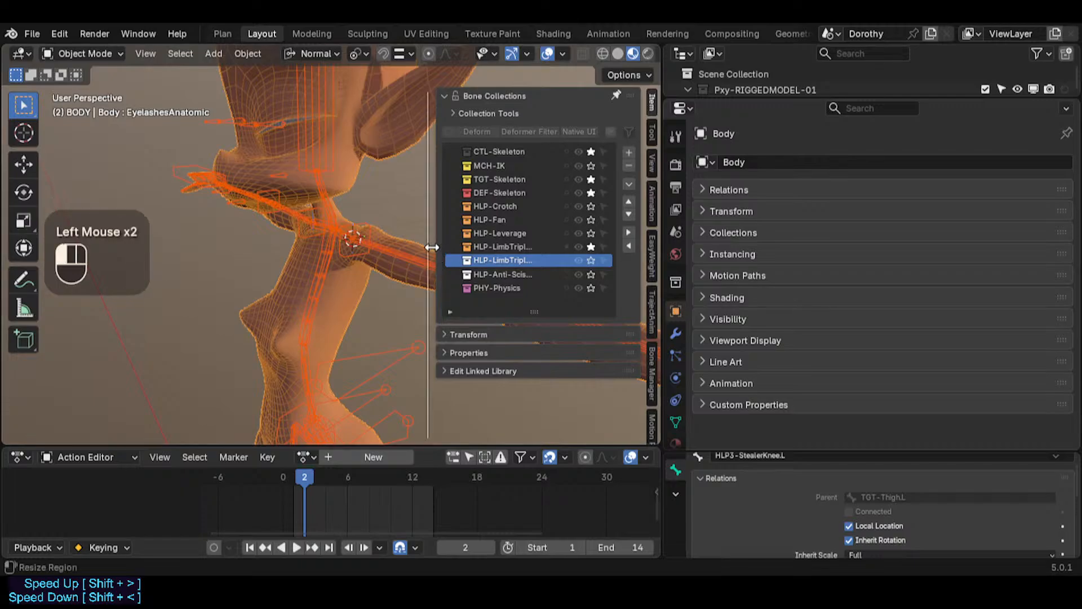
left_click_drag(432, 246, 365, 244)
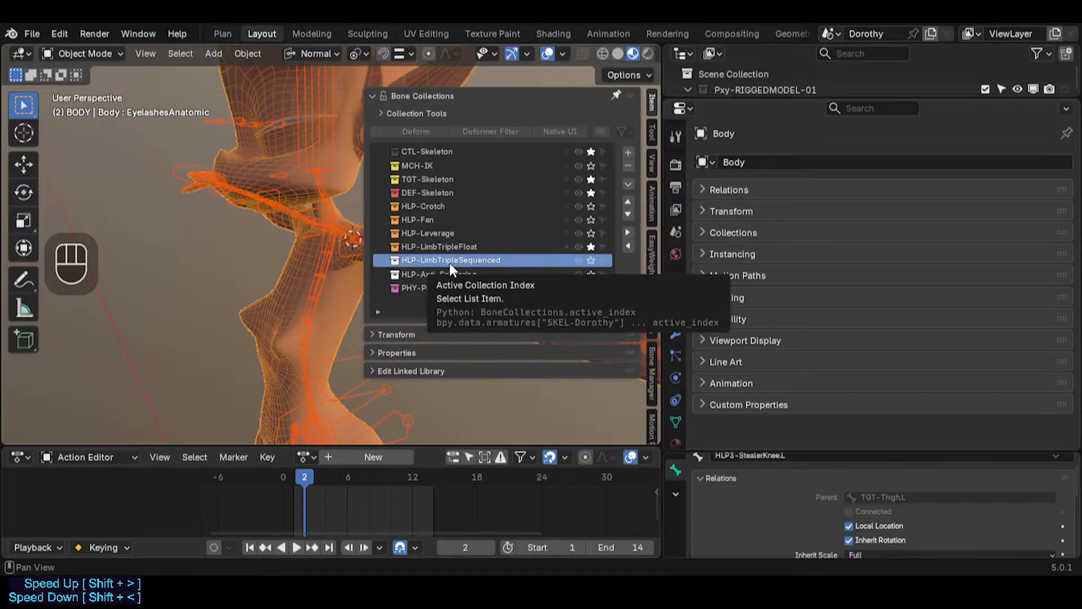
middle_click_drag(328, 268, 311, 365)
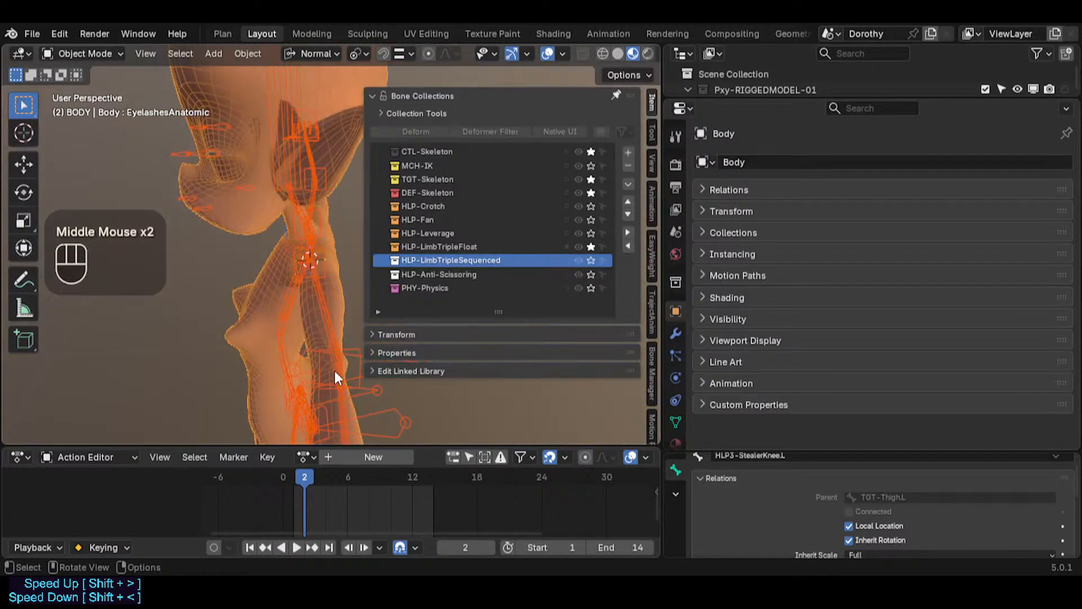
scroll(329, 408, "down", 2)
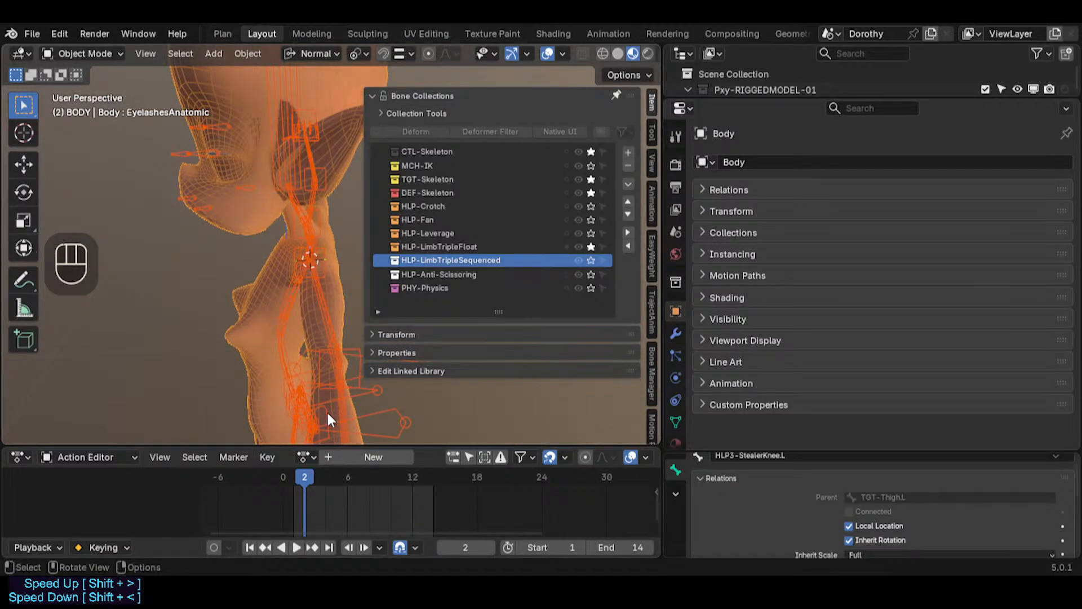
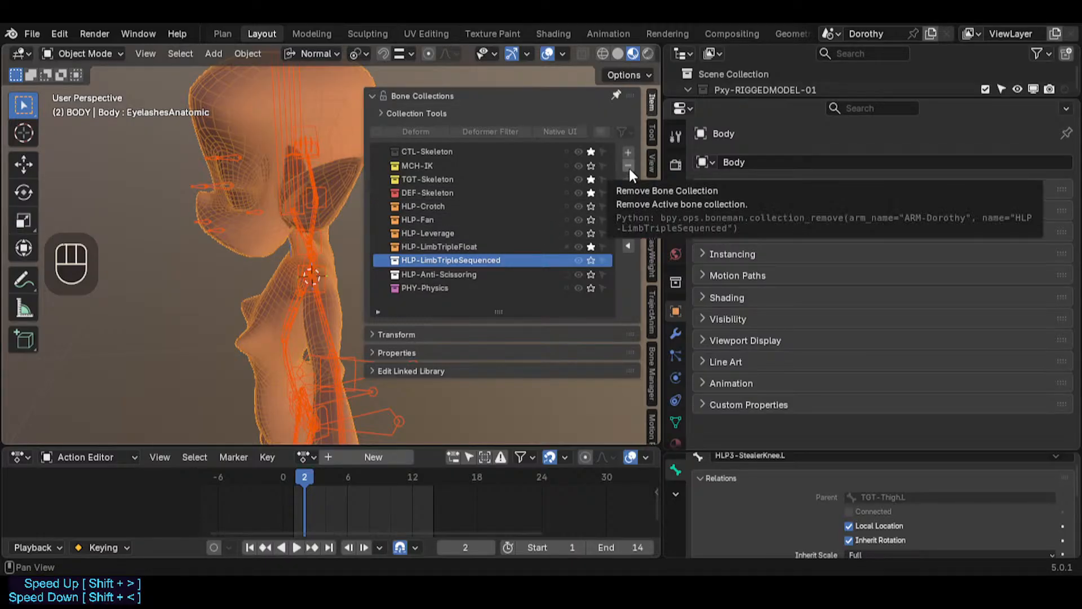
Step: Delete the HLP-LimbTripleSequenced and HLP-Anti-Scissoring bone collections from the armature
left_click(525, 248)
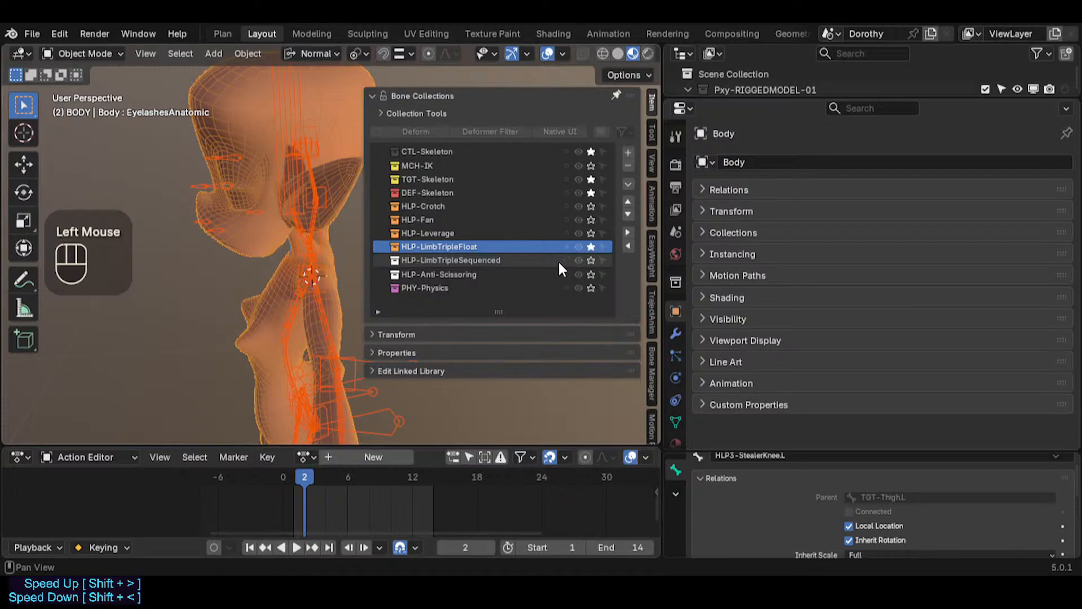
left_click(507, 260)
left_click(628, 166)
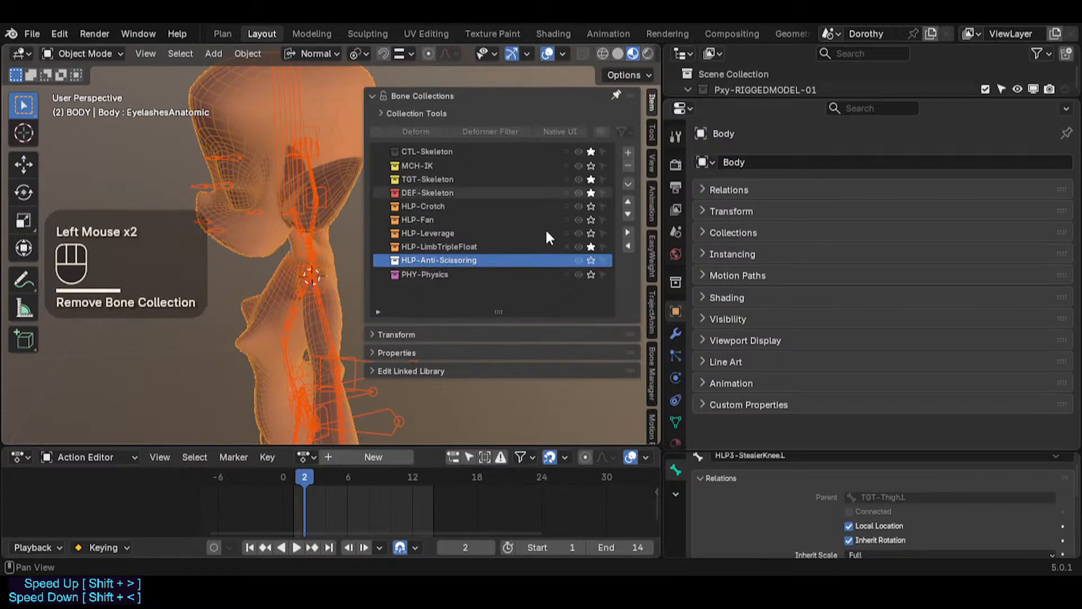
left_click(628, 166)
left_click(437, 260)
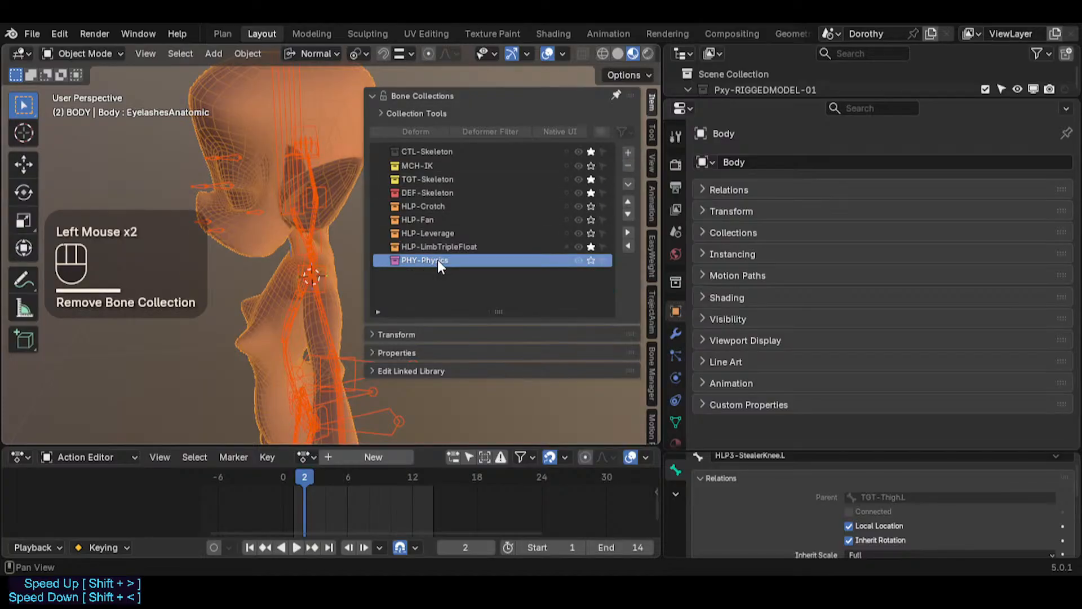
Step: Toggle solo on the PHY-Physics, HLP-LimbTripleFloat and skeleton bone collections
left_click(592, 260)
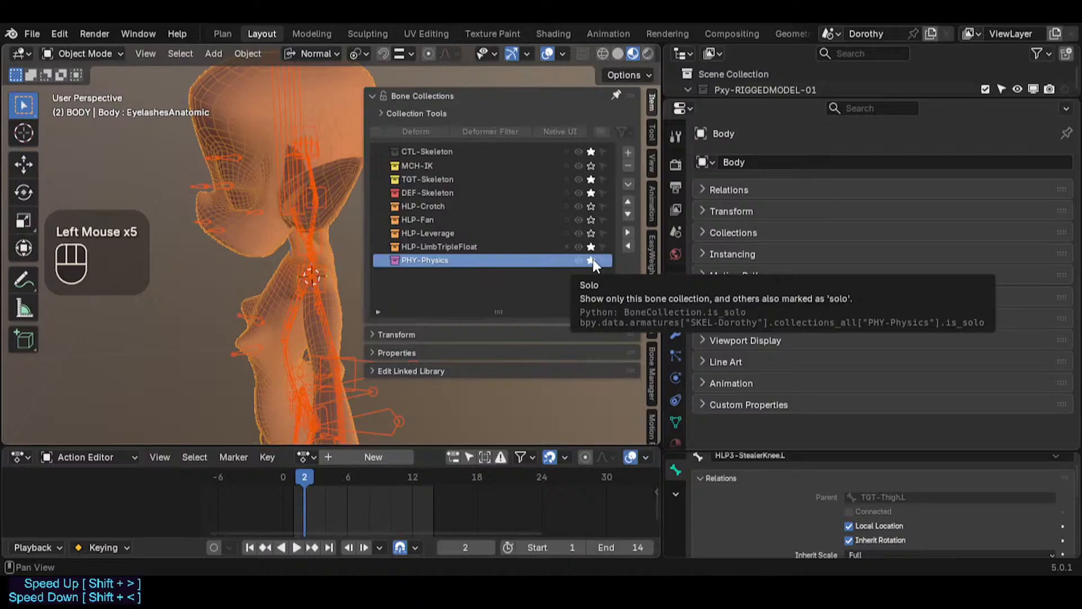
left_click(592, 260)
left_click(592, 260)
left_click(591, 259)
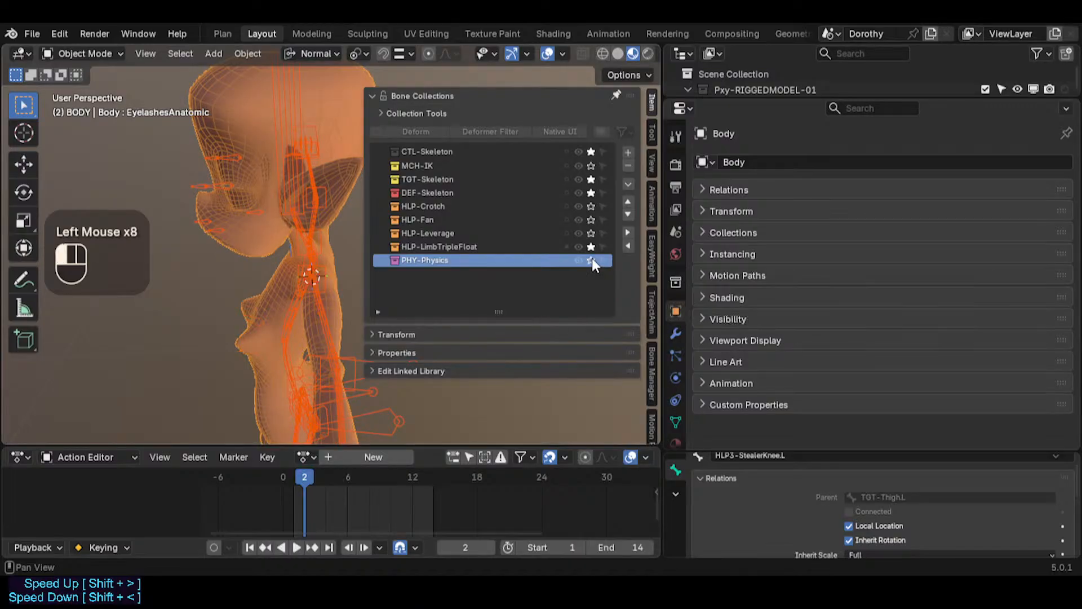
left_click(591, 260)
left_click(592, 260)
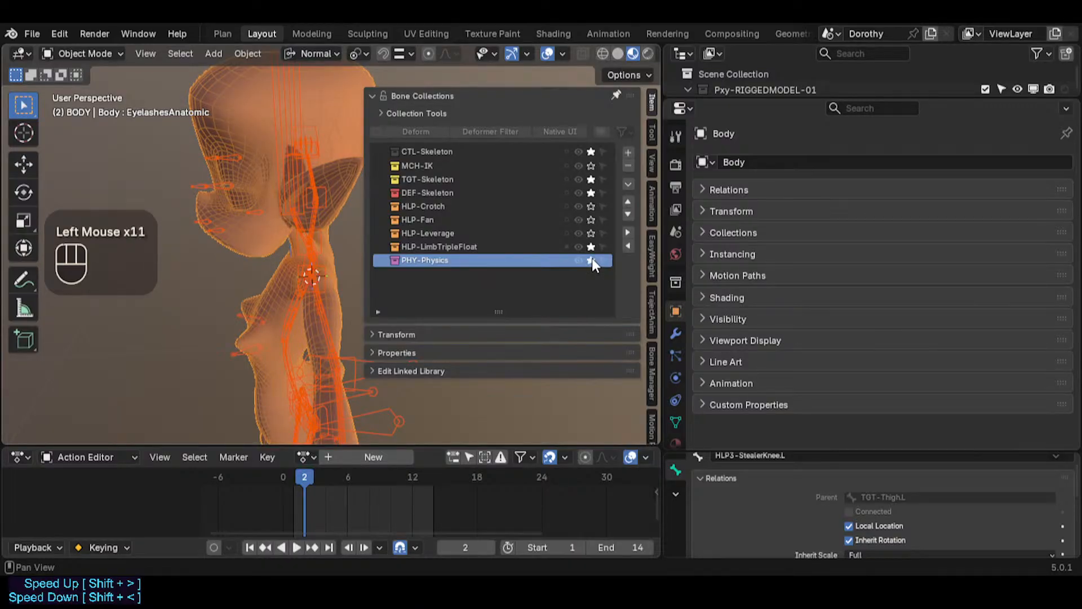
left_click(592, 260)
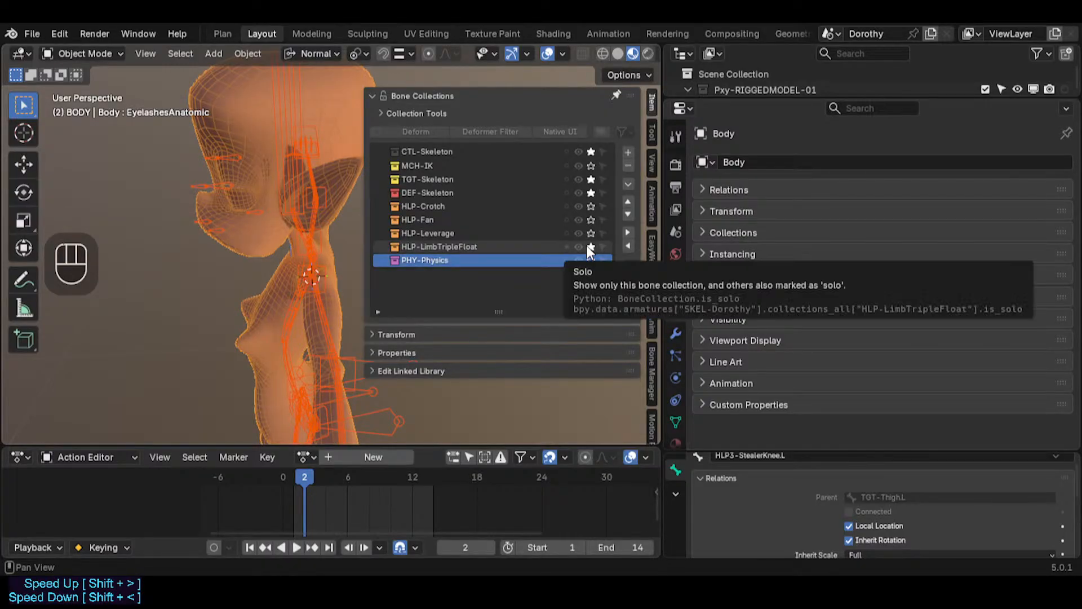
left_click(589, 247)
left_click(589, 247)
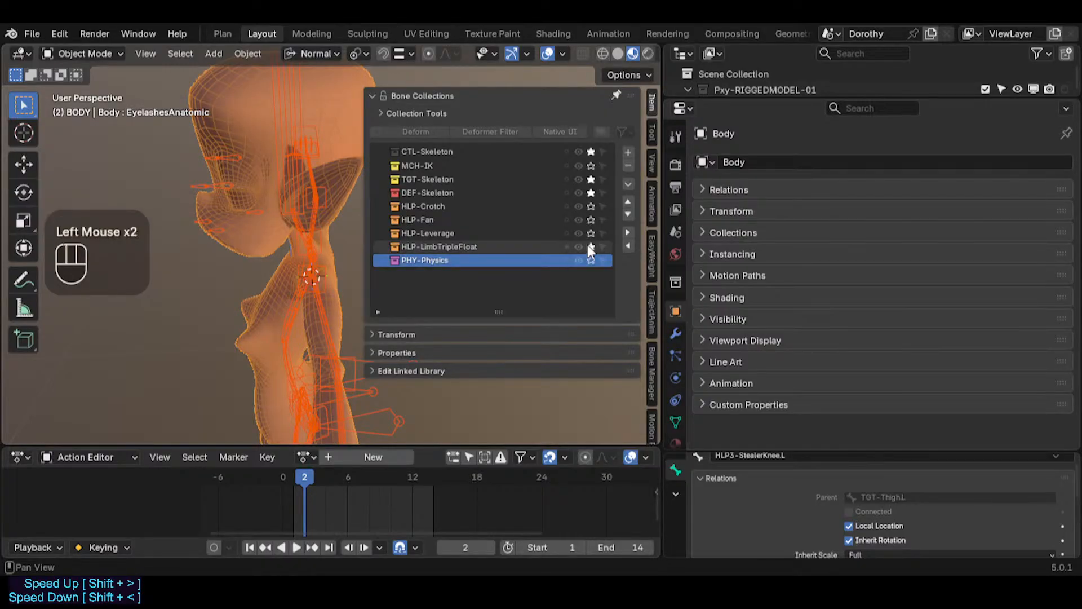
left_click(593, 191)
left_click(593, 189)
left_click(593, 183)
left_click(593, 183)
Step: Select the armature in the viewport and switch it into Pose Mode
key("a")
left_click(591, 180)
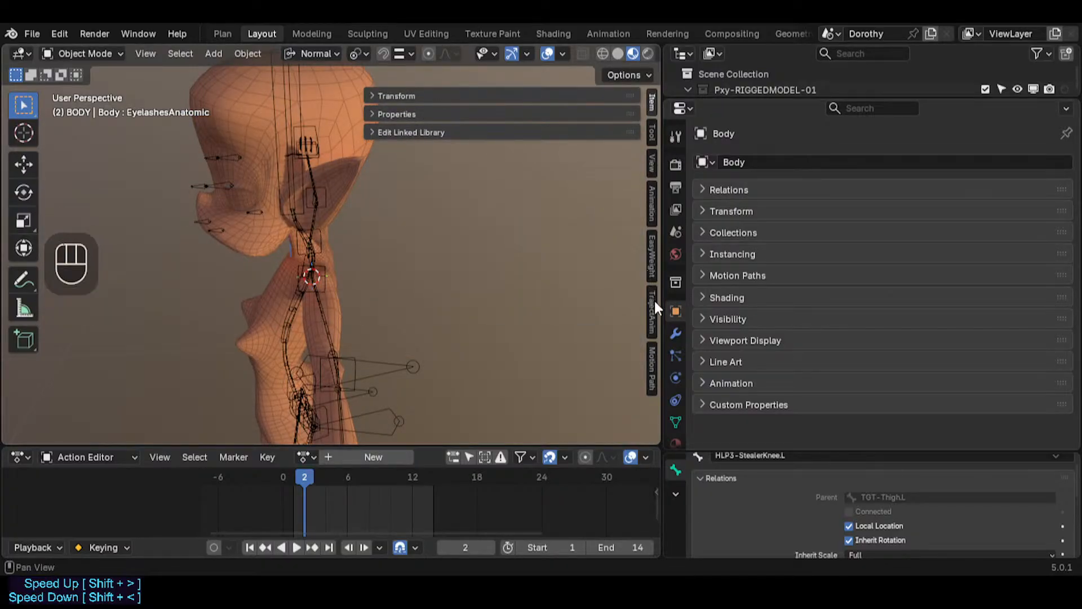
middle_click_drag(462, 313, 369, 373)
left_click(370, 344)
key("ctrl+Tab")
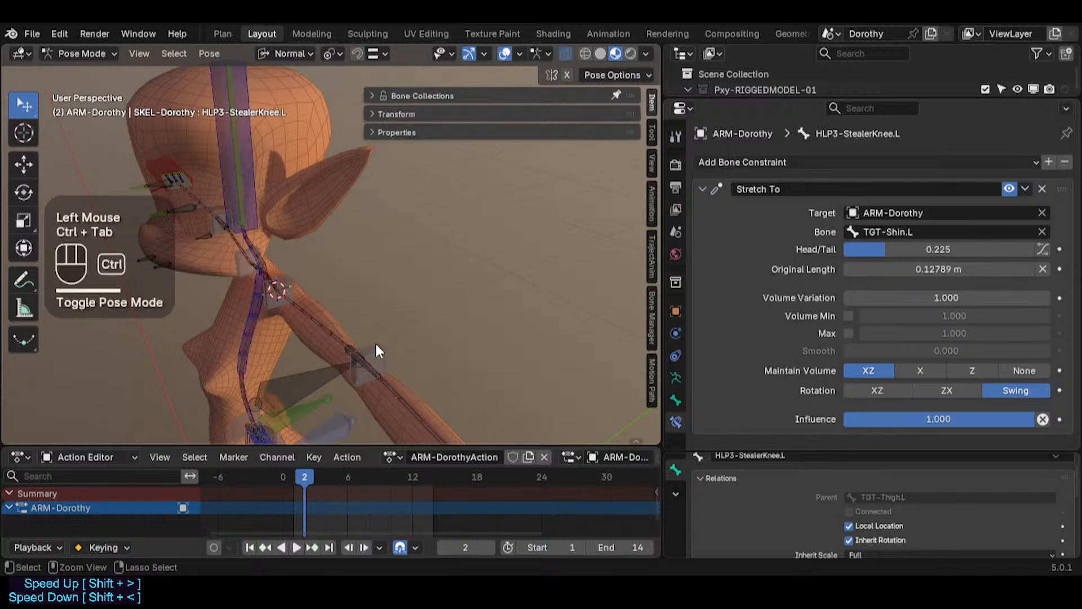
Step: Expand the bone collections and leave only HLP-LimbTripleFloat soloed, clearing solo on the other collections
left_click(439, 96)
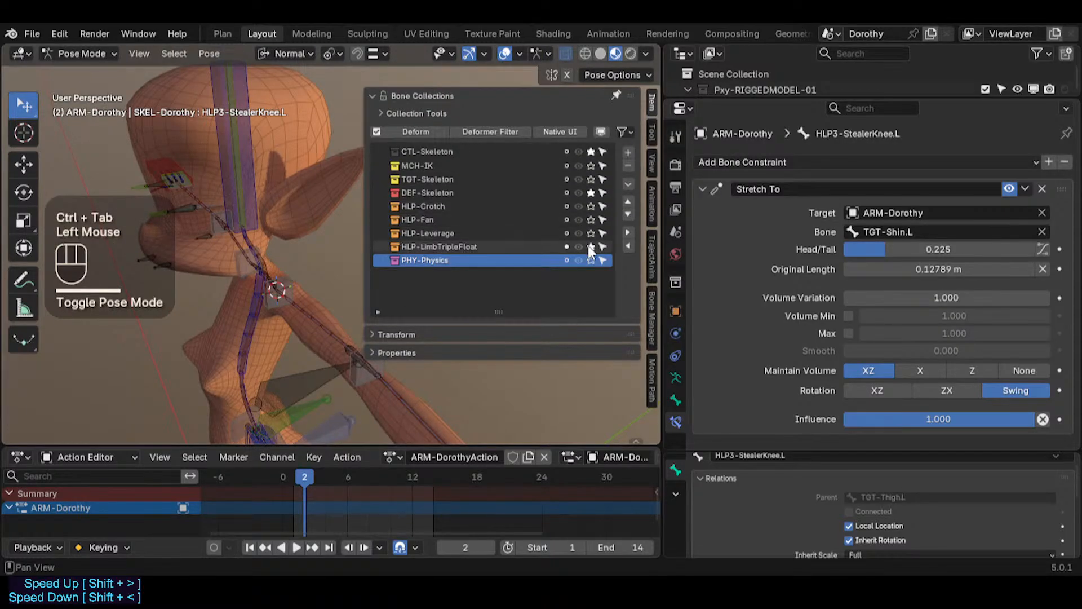
middle_click_drag(283, 287, 289, 235, "shift")
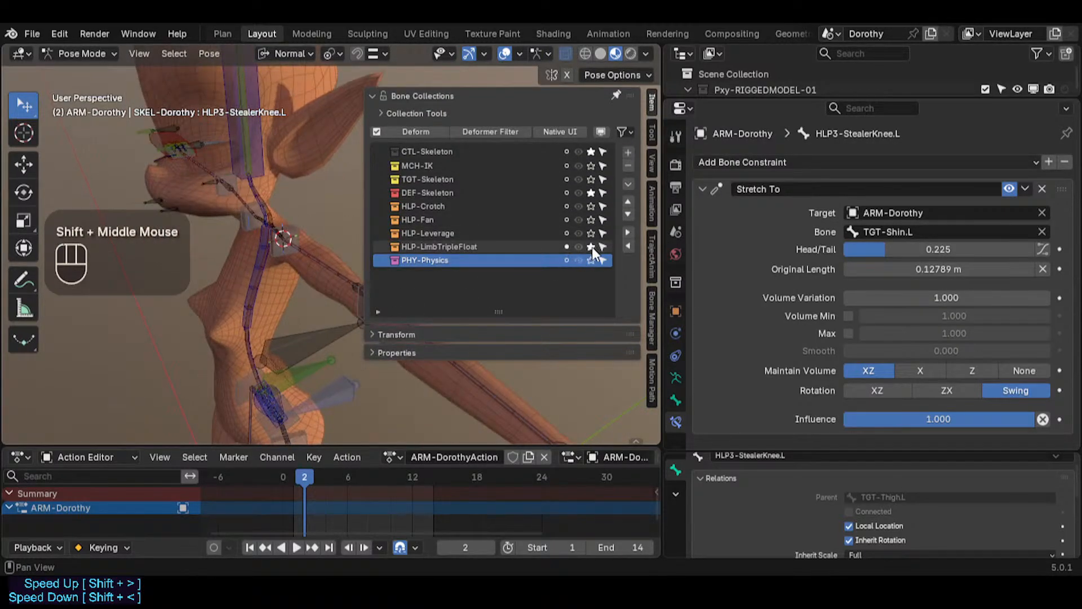
left_click(592, 246)
left_click(591, 247)
left_click(591, 193)
left_click(592, 150)
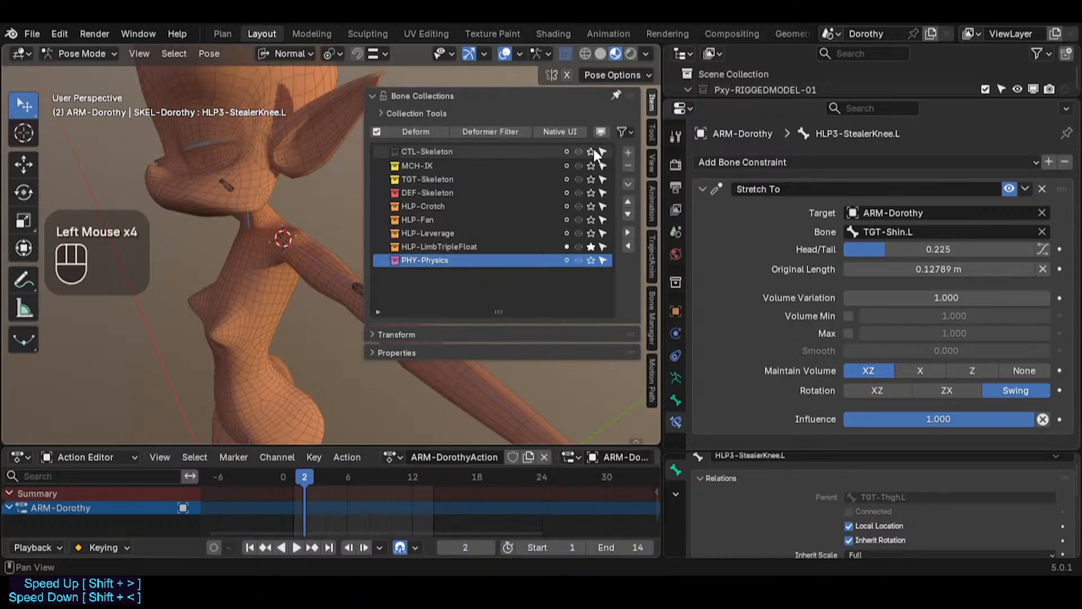
Step: Close the sidebar and select the left elbow float helper bone on the upper arm
scroll(238, 290, "down", 3)
key("n")
middle_click_drag(238, 290, 362, 336)
middle_click_drag(362, 336, 376, 215, "shift")
scroll(347, 289, "down", 1)
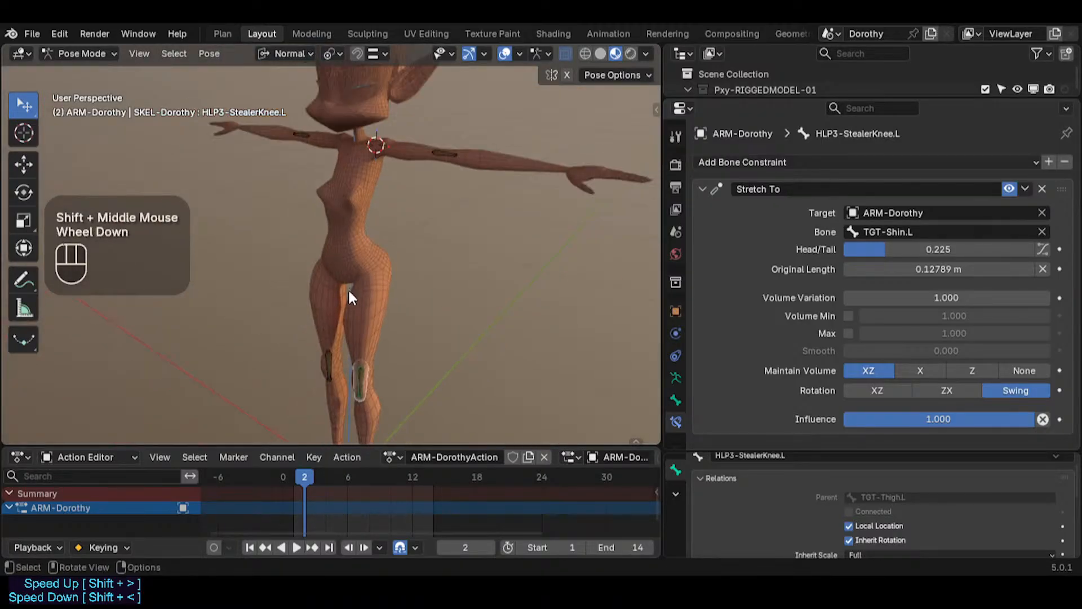
left_click(329, 362)
left_click(435, 151)
left_click(331, 159)
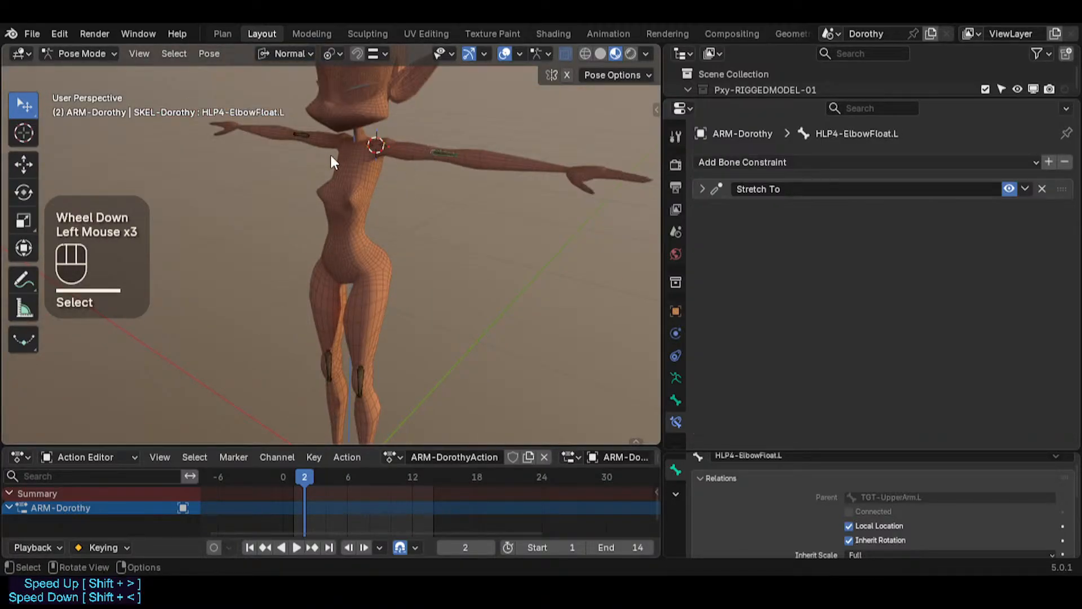
Step: Compare the elbow float helpers on both arms, checking their Stretch To constraints and bone Deform setting
left_click(302, 142)
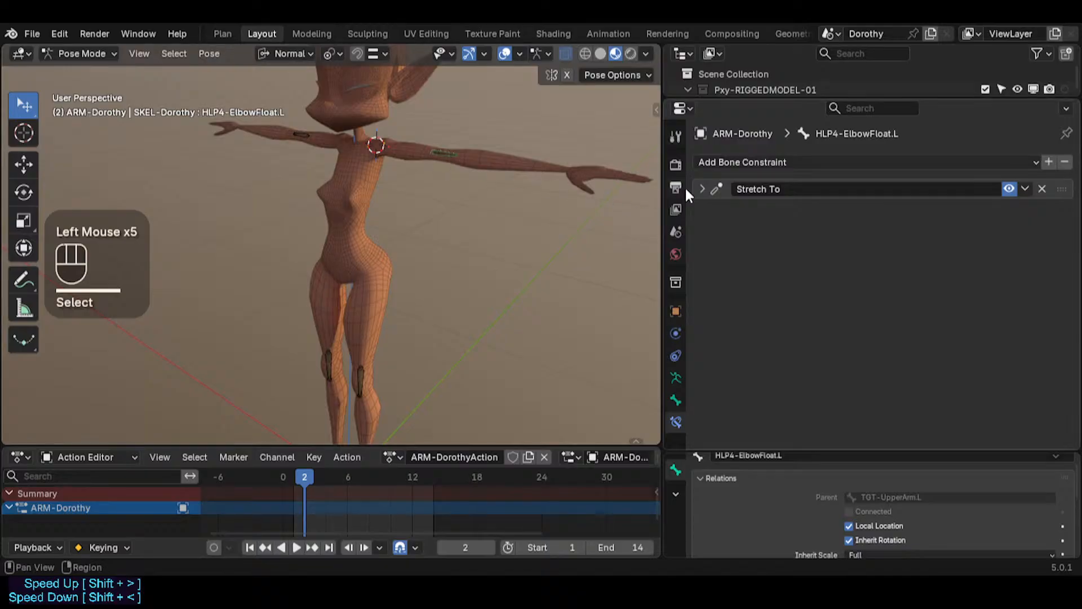
left_click(301, 142)
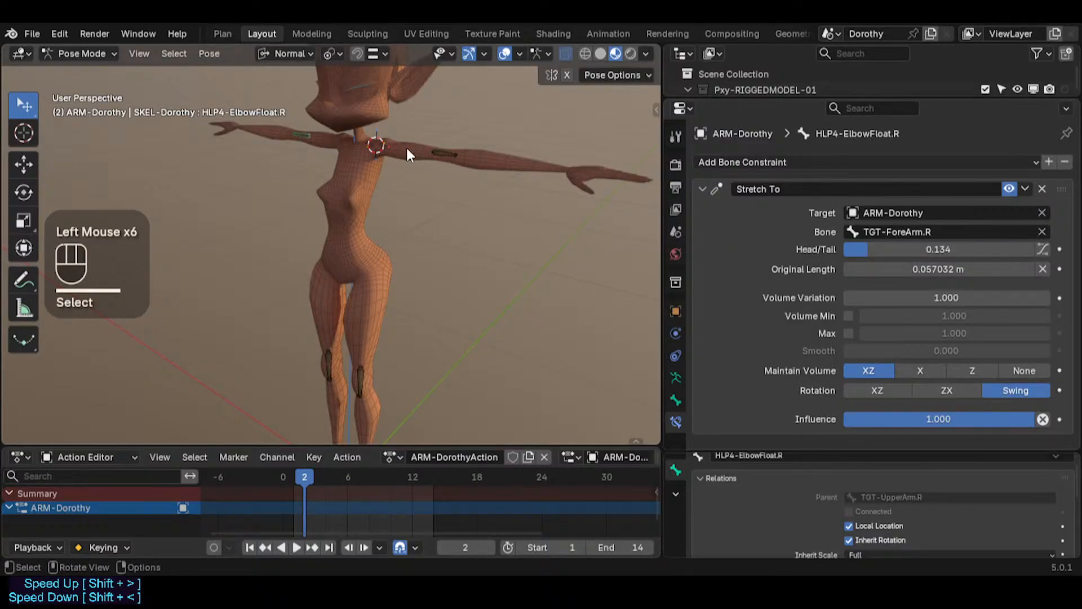
left_click(445, 151, "shift")
left_click(676, 398)
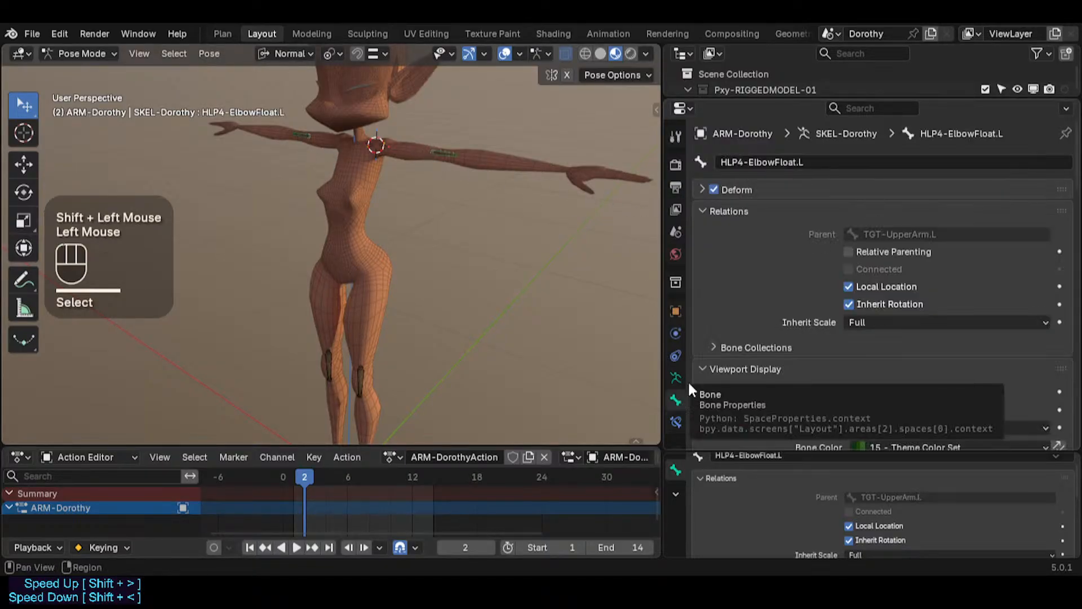
left_click(713, 189, "alt")
left_click(714, 190, "alt")
left_click(448, 150)
Step: Select and inspect the right and left knee helper bones on the legs
scroll(445, 151, "up", 7)
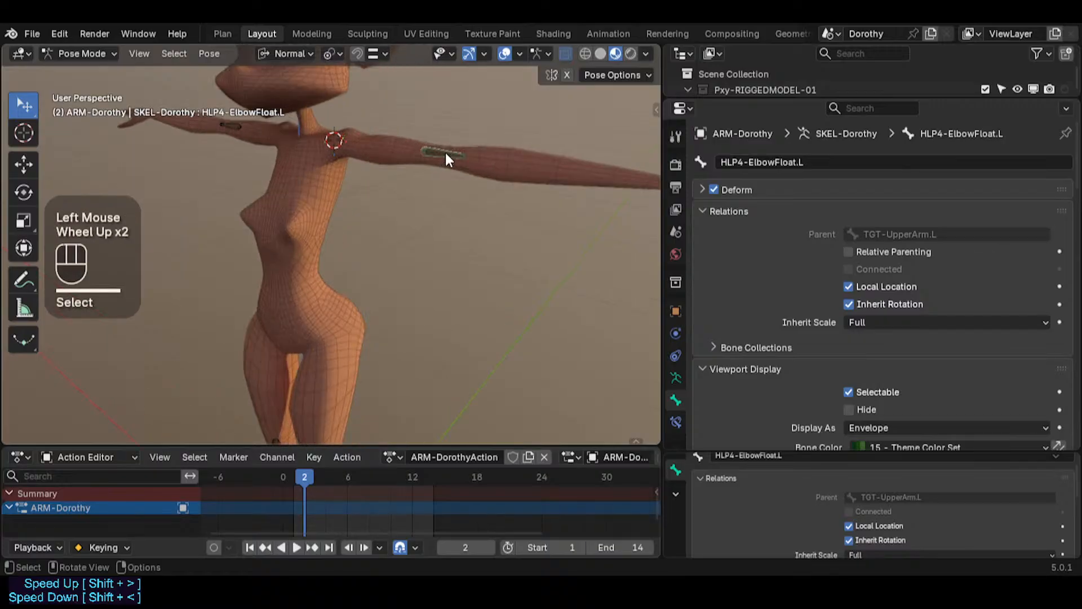
scroll(338, 214, "down", 4)
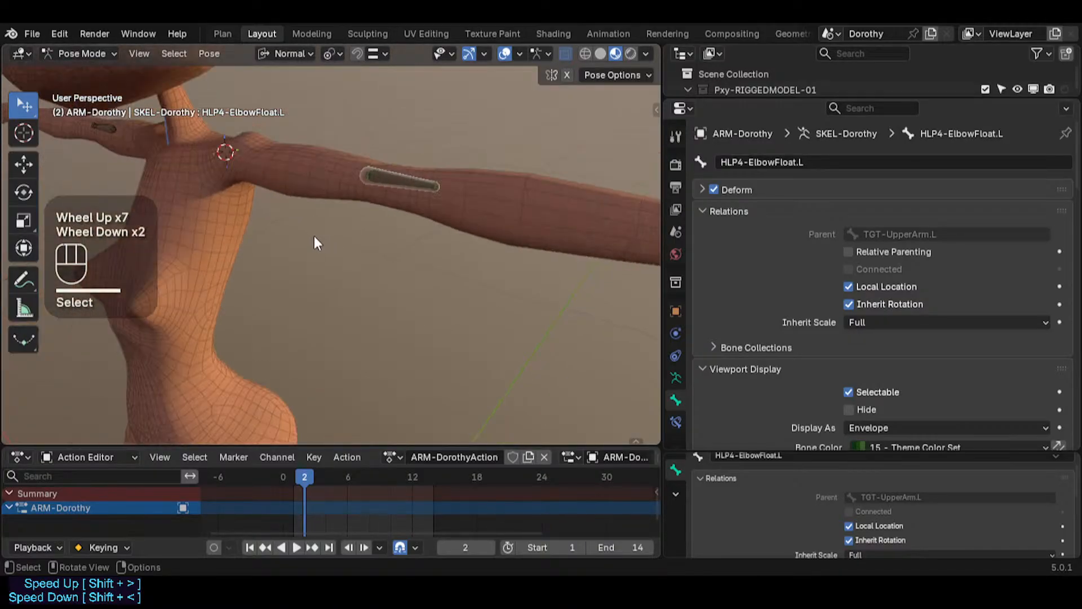
left_click(183, 171)
left_click(370, 215)
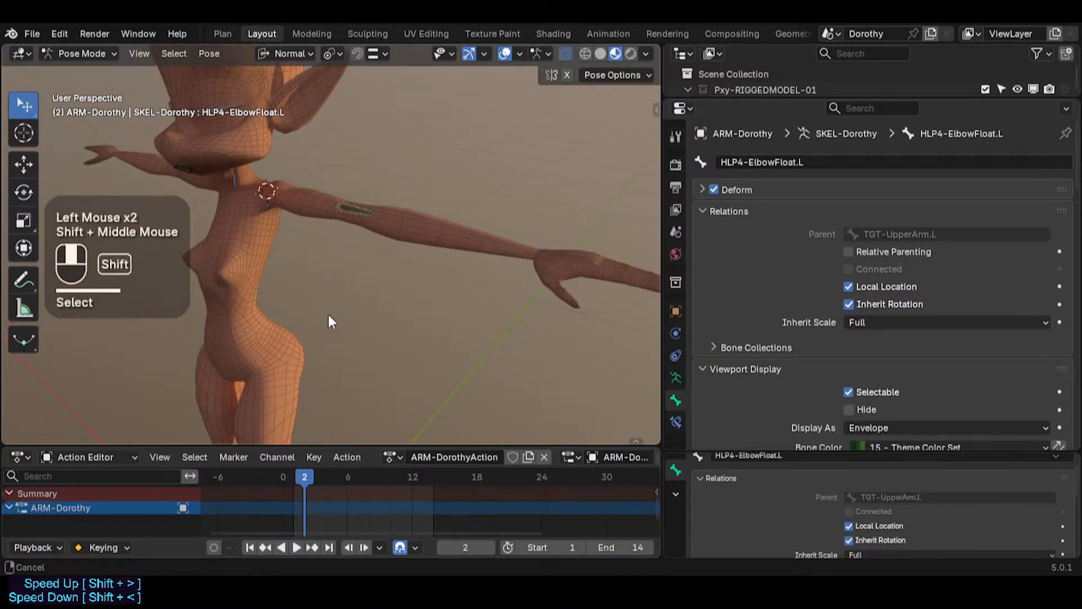
middle_click_drag(329, 314, 358, 191, "shift")
middle_click_drag(271, 296, 310, 195, "shift")
left_click(340, 300)
scroll(286, 301, "up", 2)
left_click(300, 248)
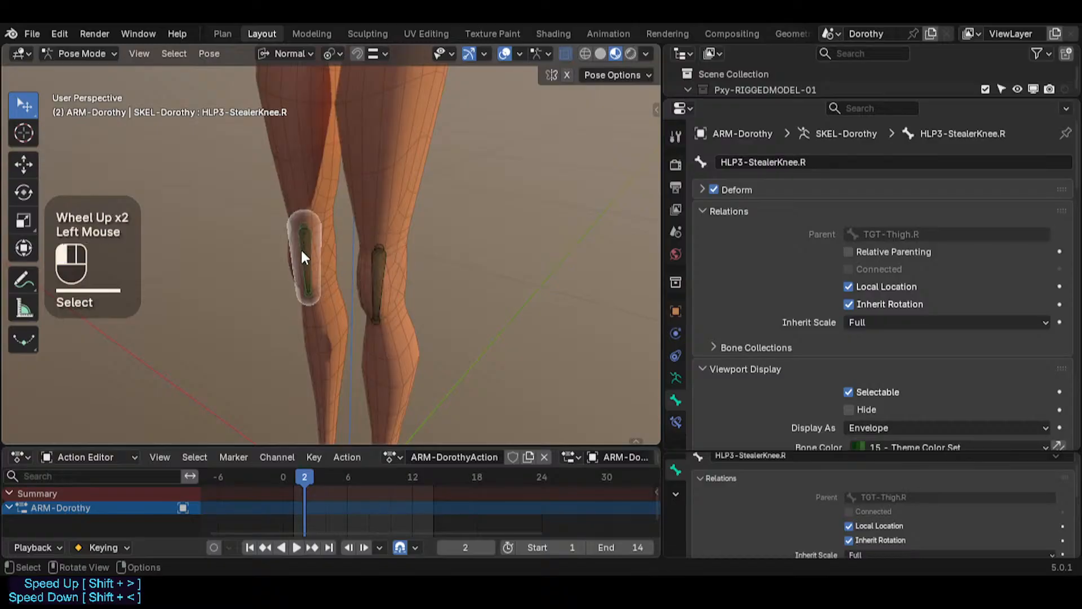
left_click(357, 273)
left_click(354, 257)
left_click(376, 280)
left_click(377, 281)
left_click(309, 265)
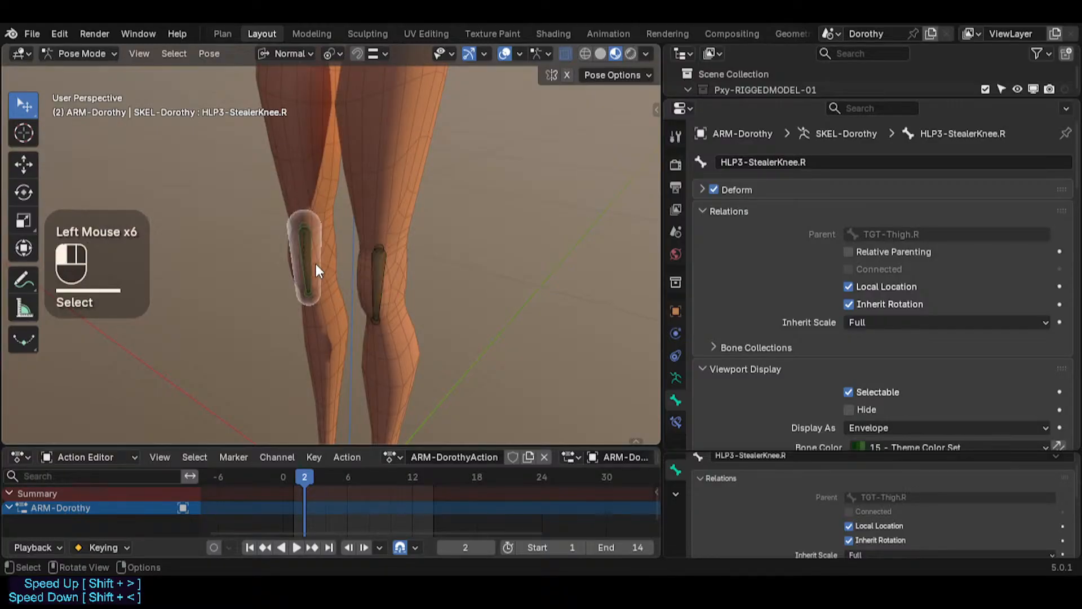
Step: Save the file
left_click(393, 278)
middle_click_drag(394, 279, 411, 350, "shift")
scroll(388, 278, "down", 3)
middle_click_drag(387, 279, 351, 266, "shift")
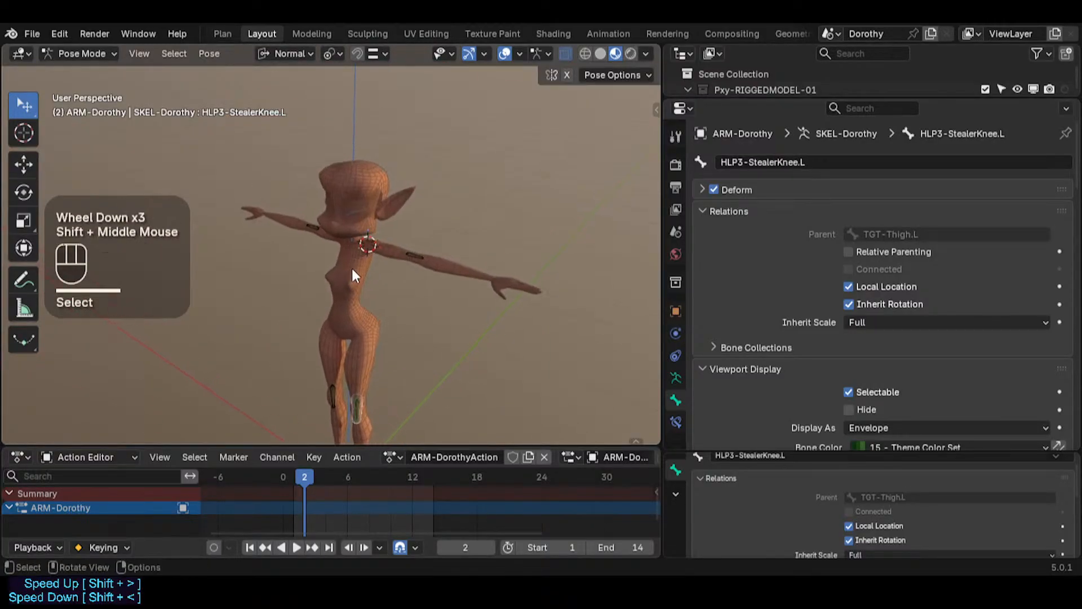
key("ctrl+s")
Step: Select the elbow float helper bones on both arms in turn and save the file again
scroll(358, 266, "up", 4)
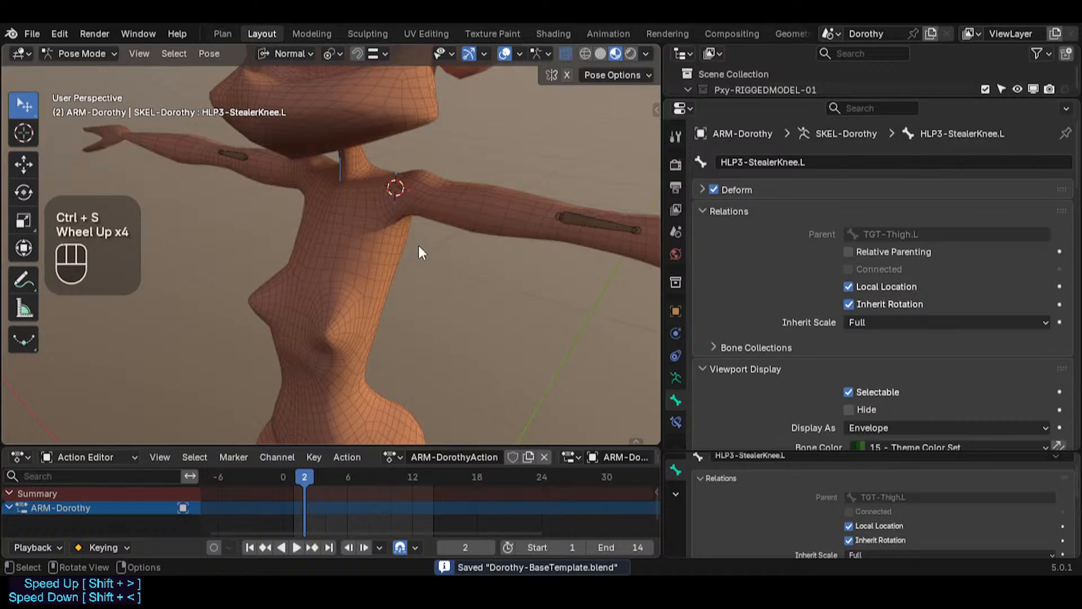
left_click(577, 212)
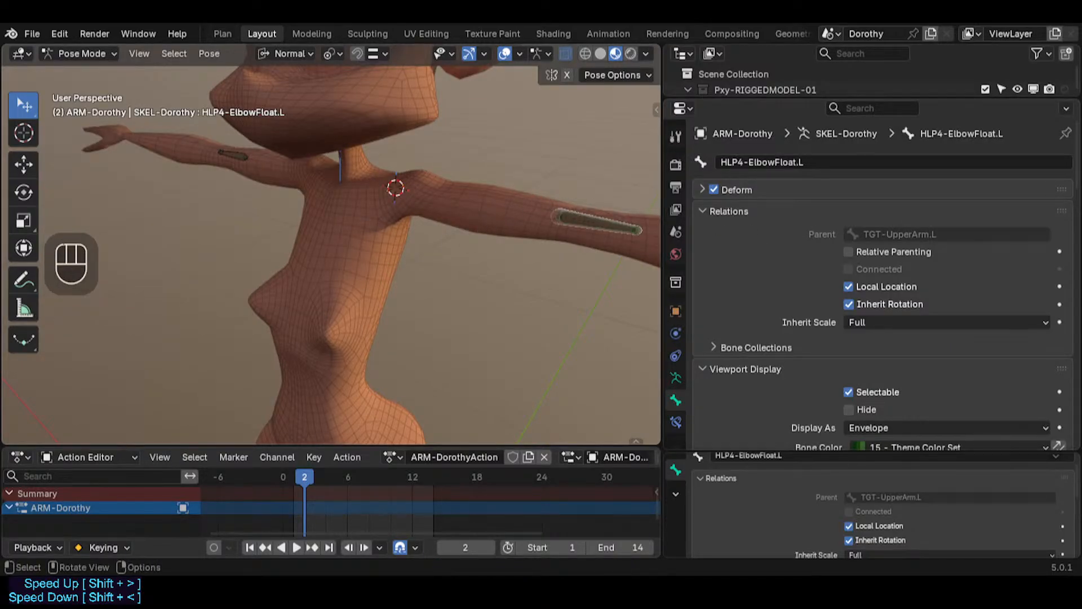
left_click(445, 213)
left_click(243, 158)
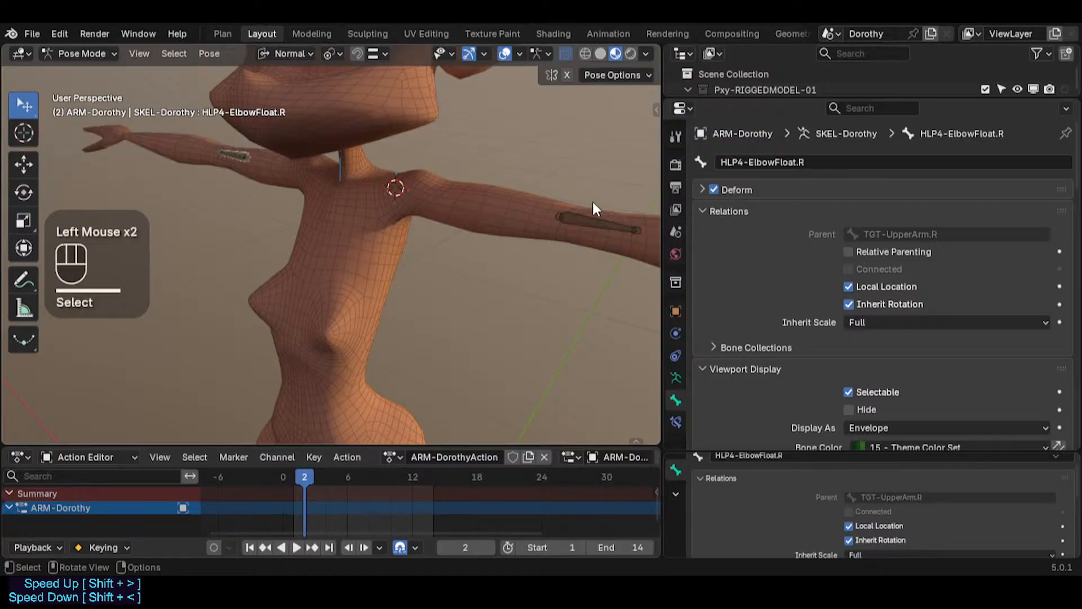
left_click(590, 222)
scroll(506, 279, "down", 2)
scroll(491, 280, "down", 2)
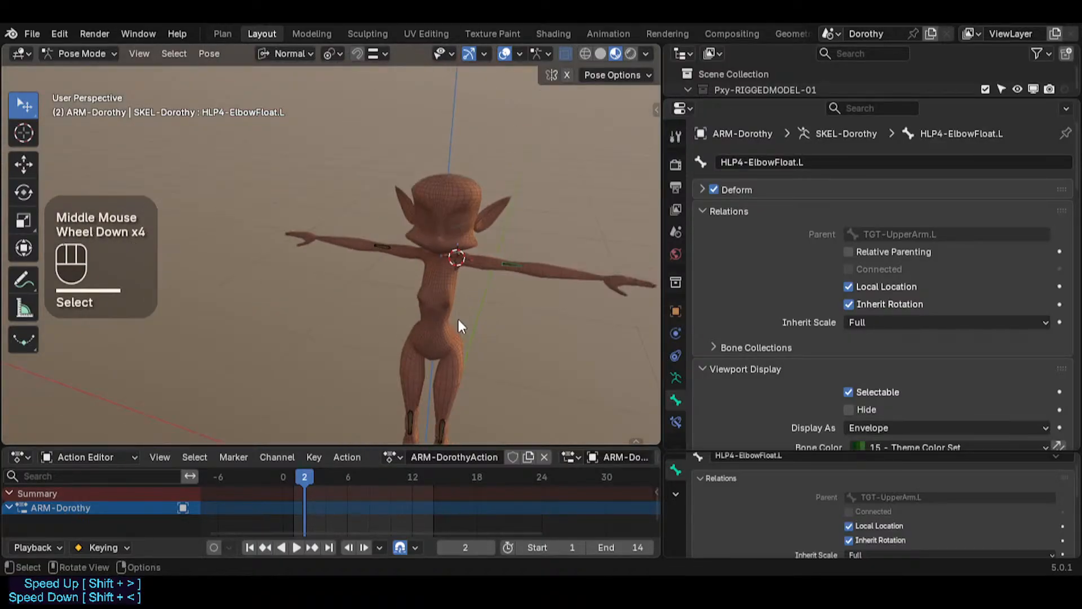
middle_click_drag(459, 321, 387, 314)
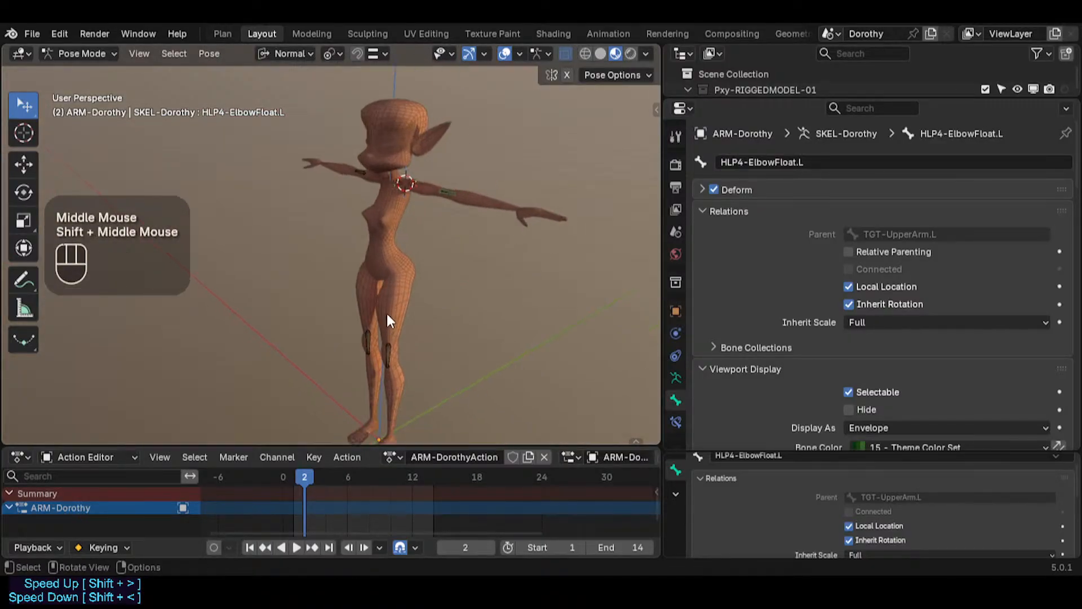
key("ctrl+s")
Step: Reveal all hidden bones, inspect the left elbow helper closely, and reopen the sidebar
scroll(449, 192, "up", 2)
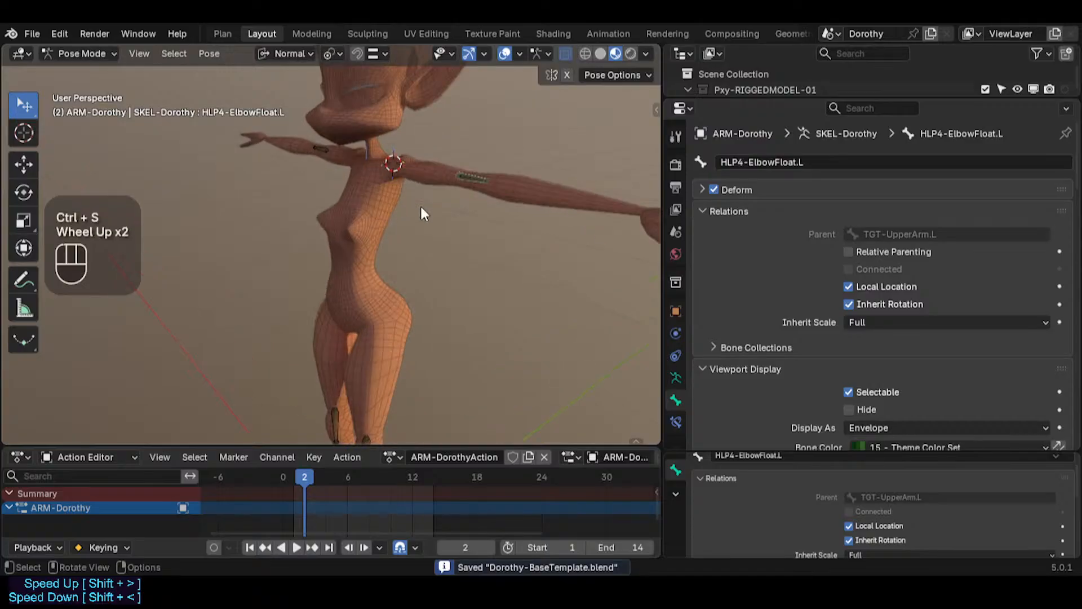
key("alt+h")
scroll(456, 181, "up", 2, "shift")
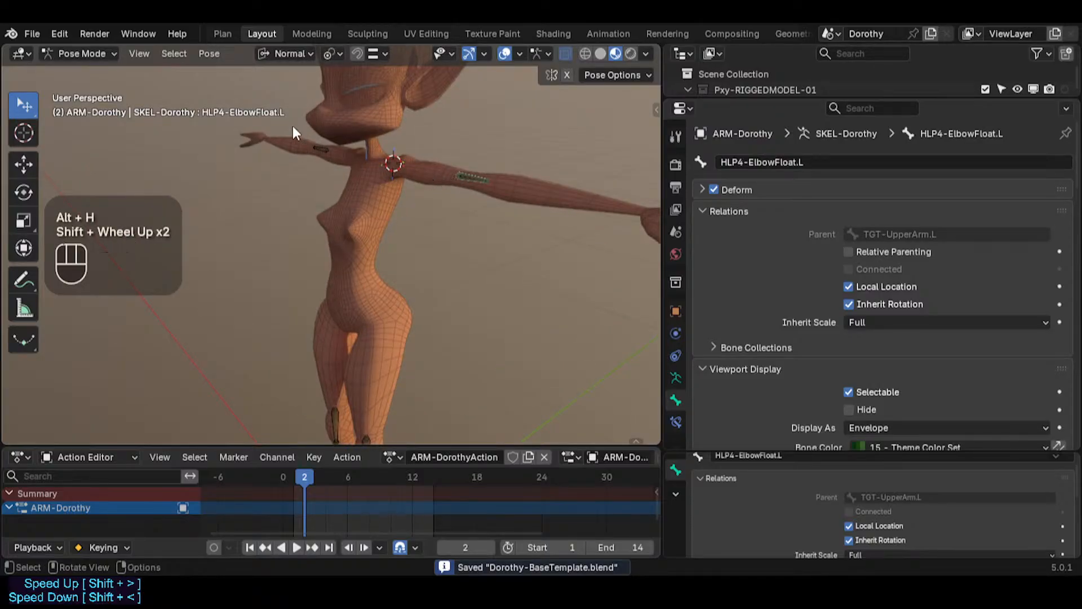
middle_click_drag(252, 110, 273, 155, "shift")
scroll(394, 217, "up", 2)
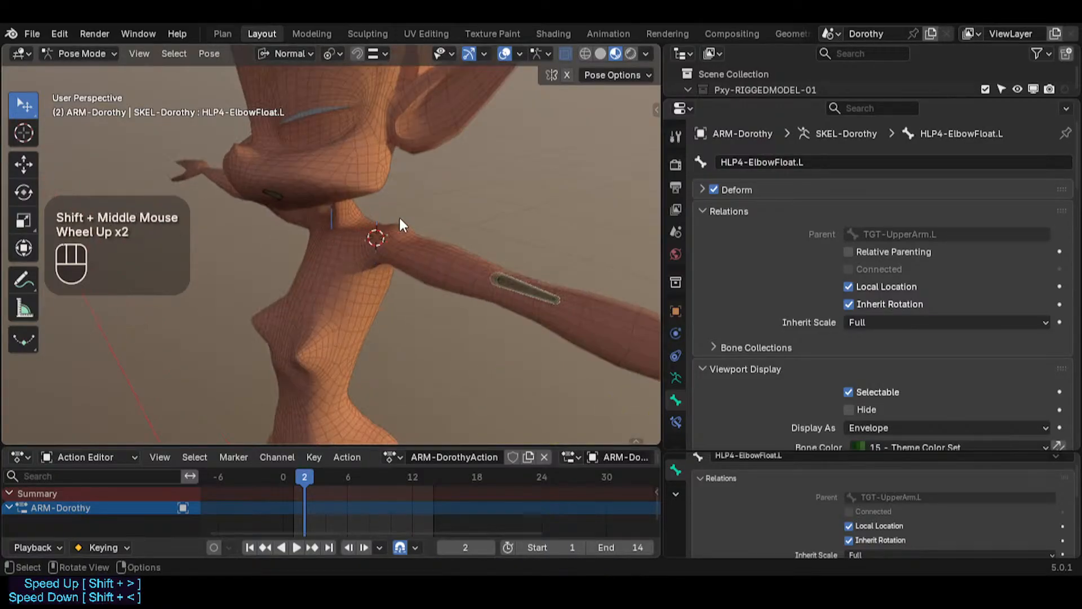
middle_click_drag(406, 277, 519, 265)
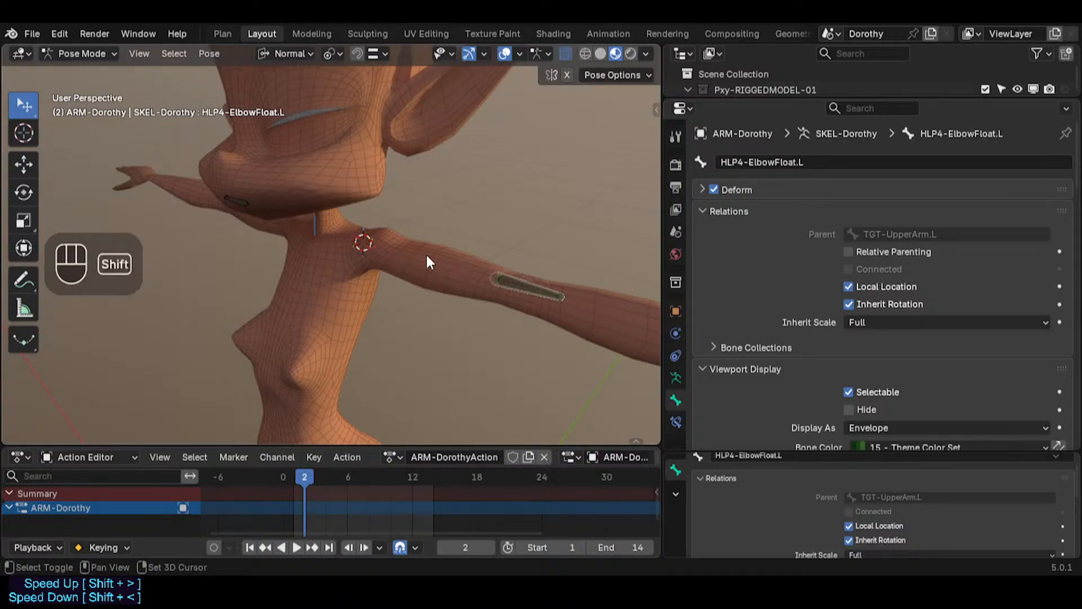
middle_click_drag(426, 255, 329, 257, "shift")
middle_click_drag(405, 277, 442, 282)
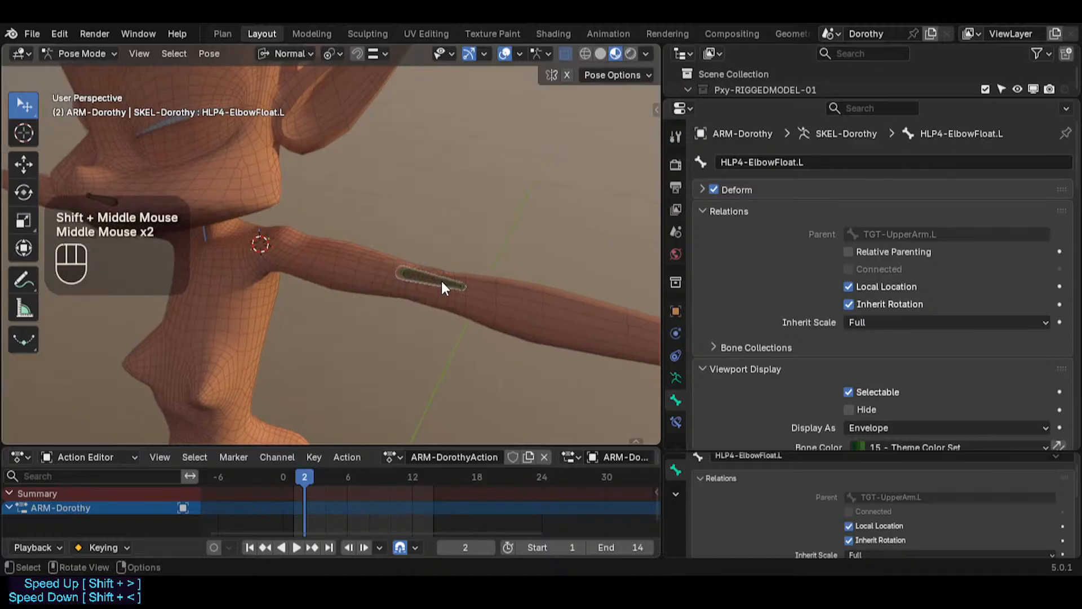
key("n")
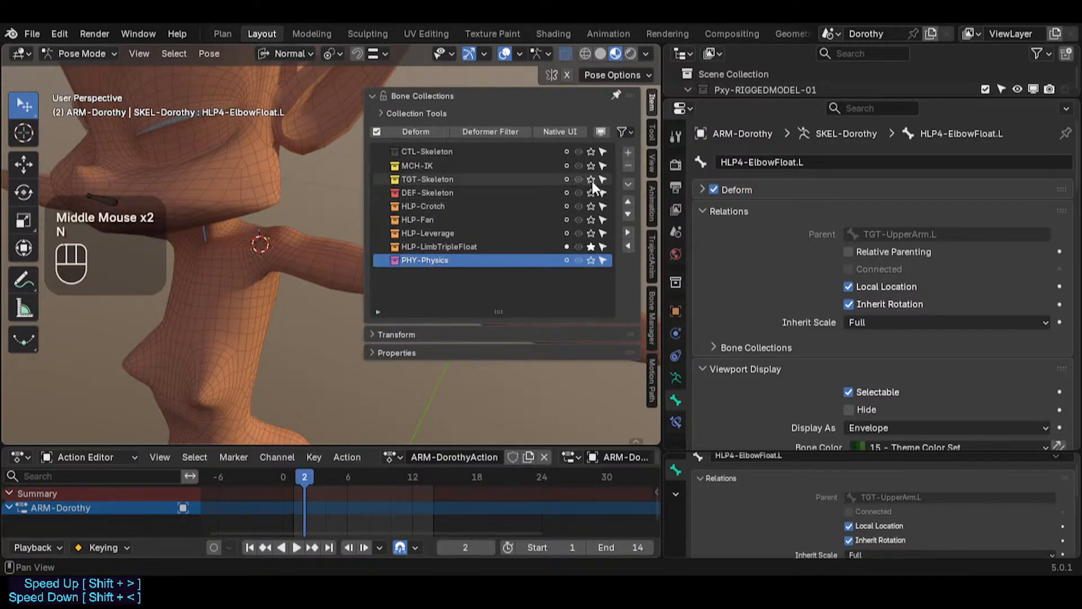
Step: Solo a bone collection and select the left upper arm deform bone DEF4b-UpperArm.L
left_click(589, 202)
key("n")
left_click(332, 266)
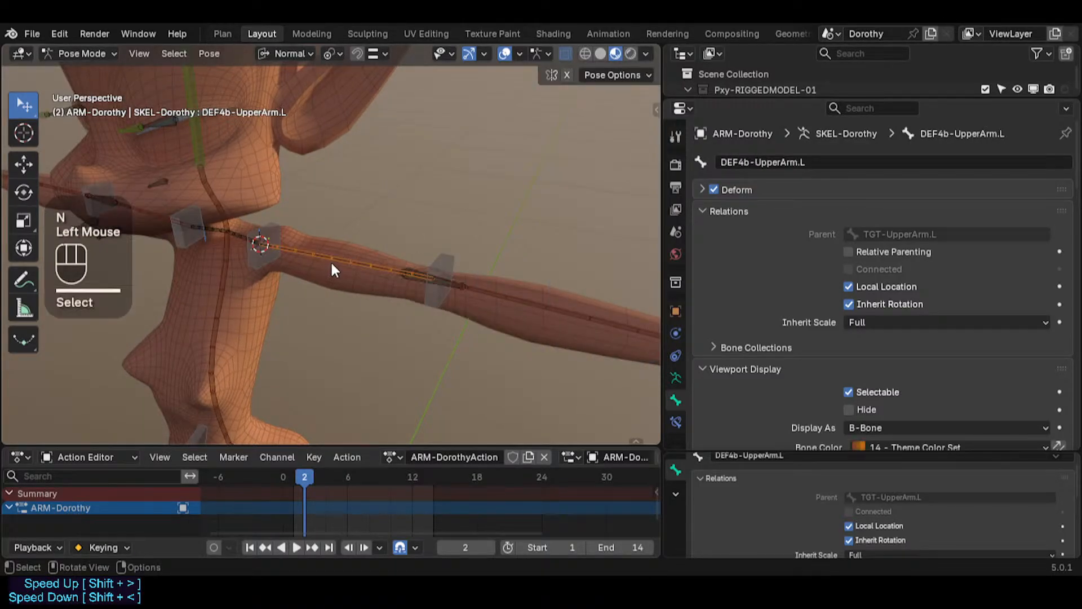
key("n")
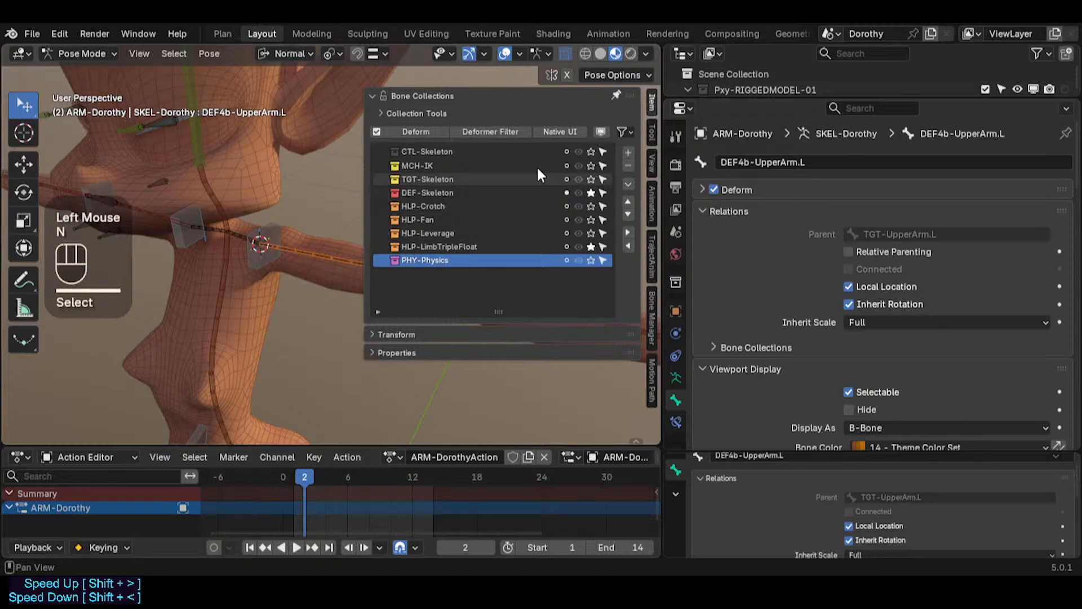
Step: Toggle solo on the TGT-Skeleton and DEF-Skeleton bone collections to compare the arm bones, and save the file
left_click(591, 179)
key("n")
key("n")
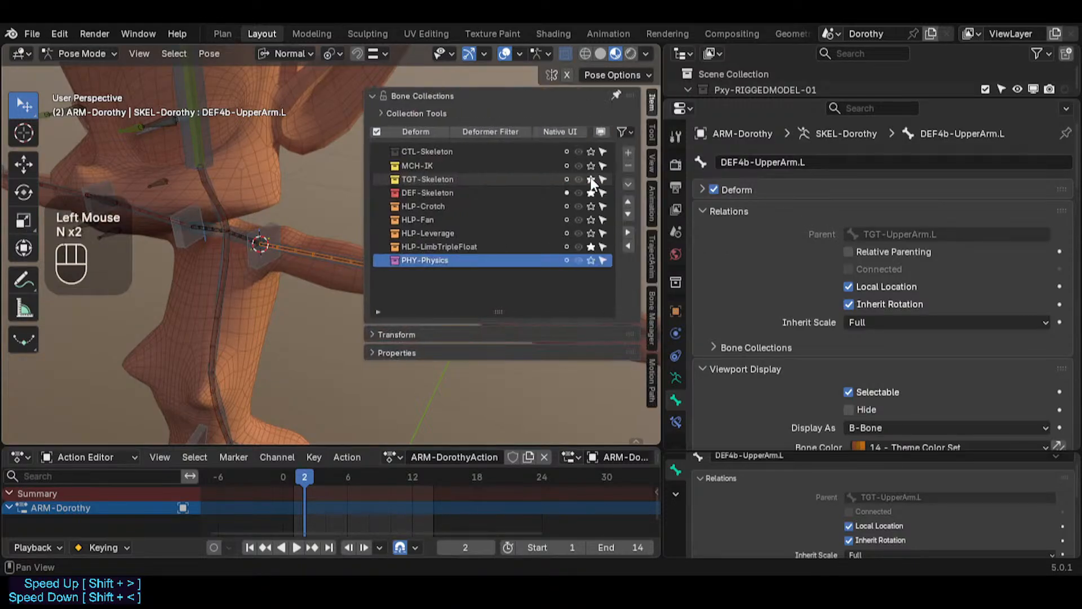
left_click(591, 180)
key("n")
key("n")
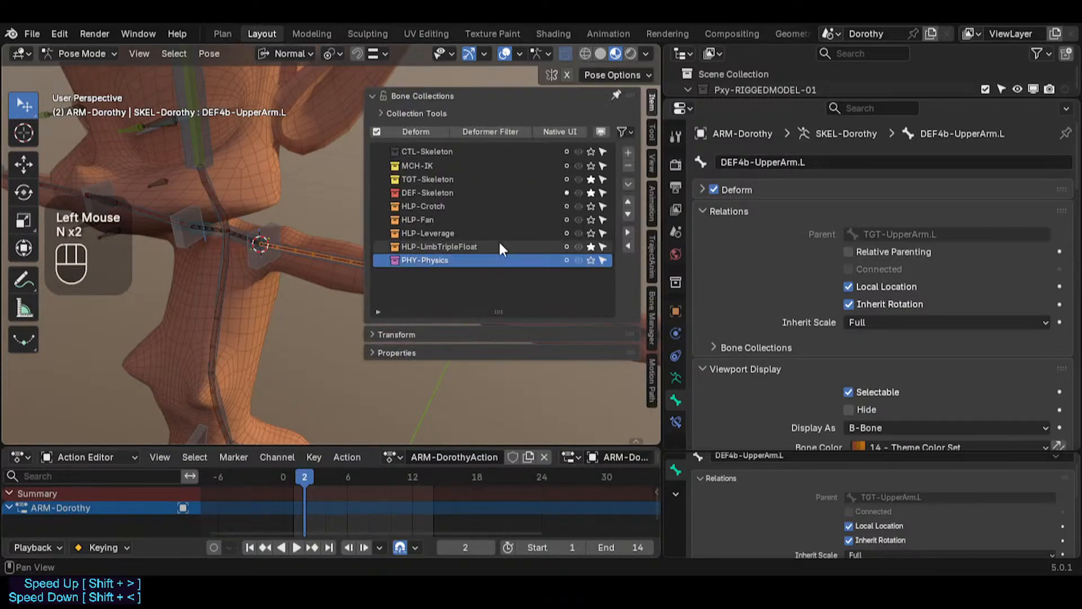
left_click(591, 179)
left_click(592, 191)
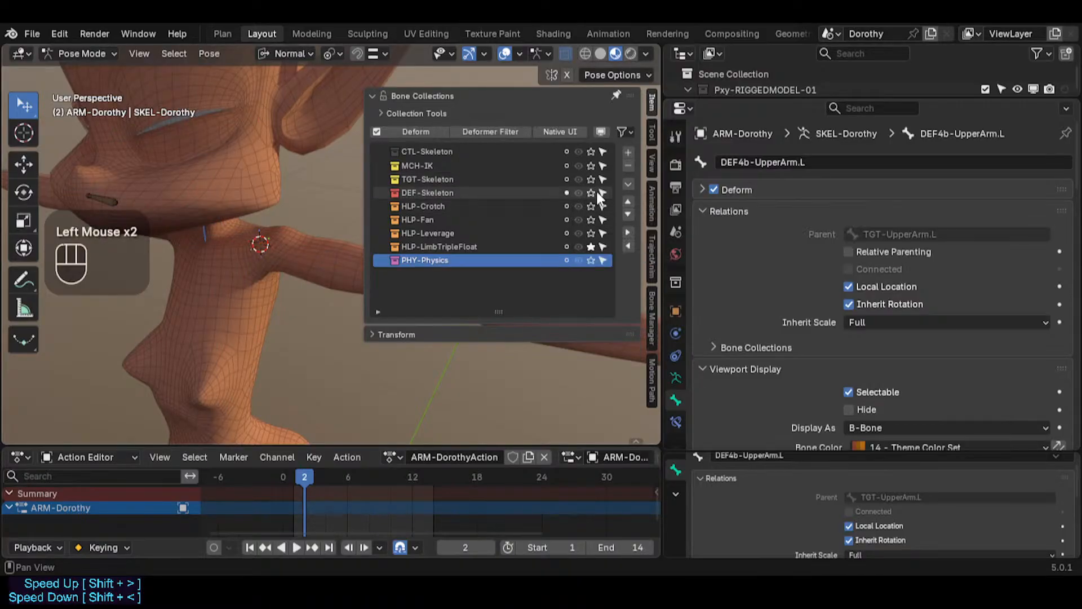
left_click(592, 192)
key("n")
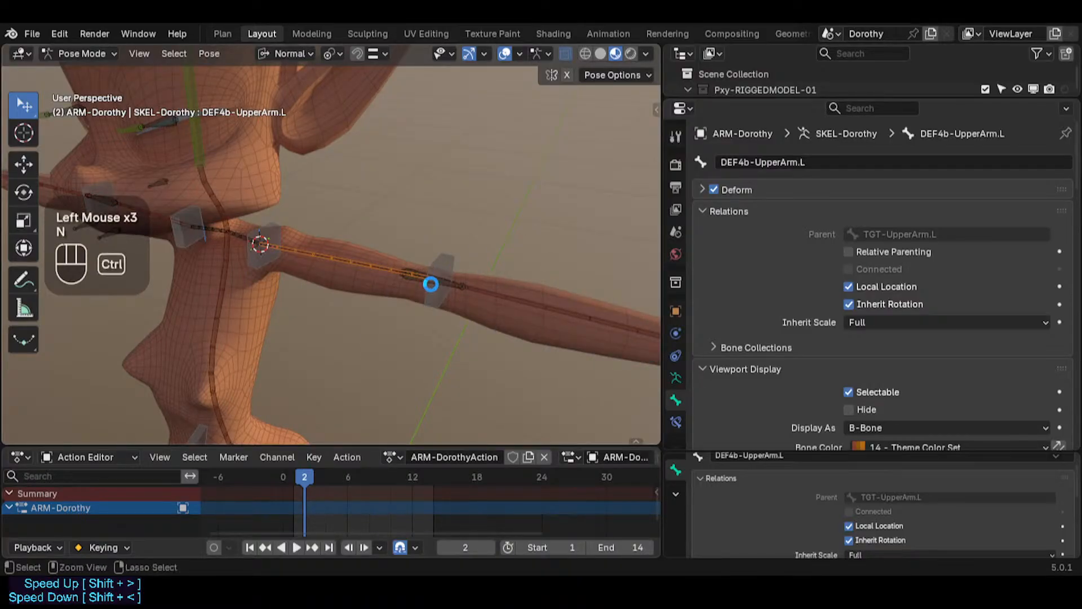
key("ctrl+s")
Step: Select the left shoulder, hip, knee and ankle handle bones in turn to inspect them around the rig
middle_click_drag(336, 311, 358, 261, "shift")
left_click(340, 223)
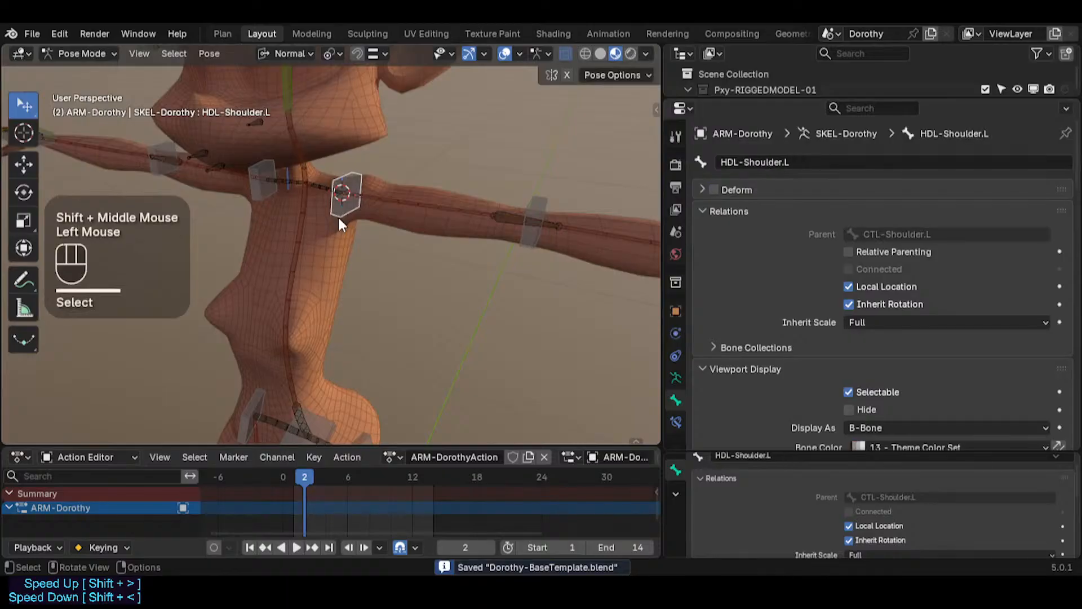
middle_click_drag(297, 399, 410, 249, "shift")
left_click(415, 314)
left_click(360, 255)
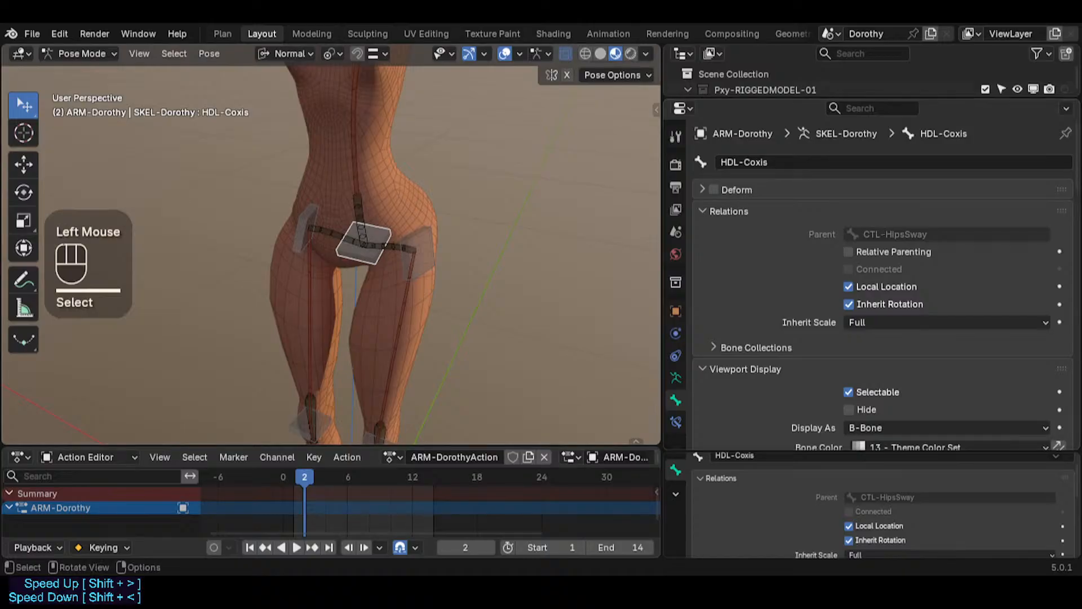
middle_click_drag(407, 408, 415, 276, "shift")
left_click(403, 339)
middle_click_drag(418, 384, 394, 340, "shift")
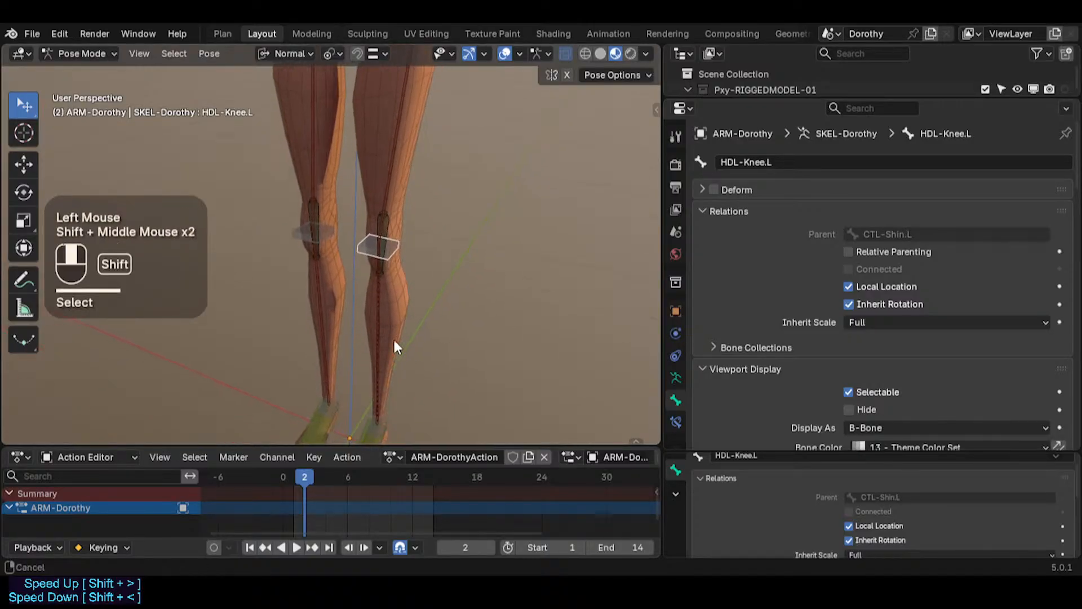
middle_click_drag(396, 451, 394, 384, "shift")
left_click(401, 359)
left_click(401, 358)
scroll(397, 367, "up", 4)
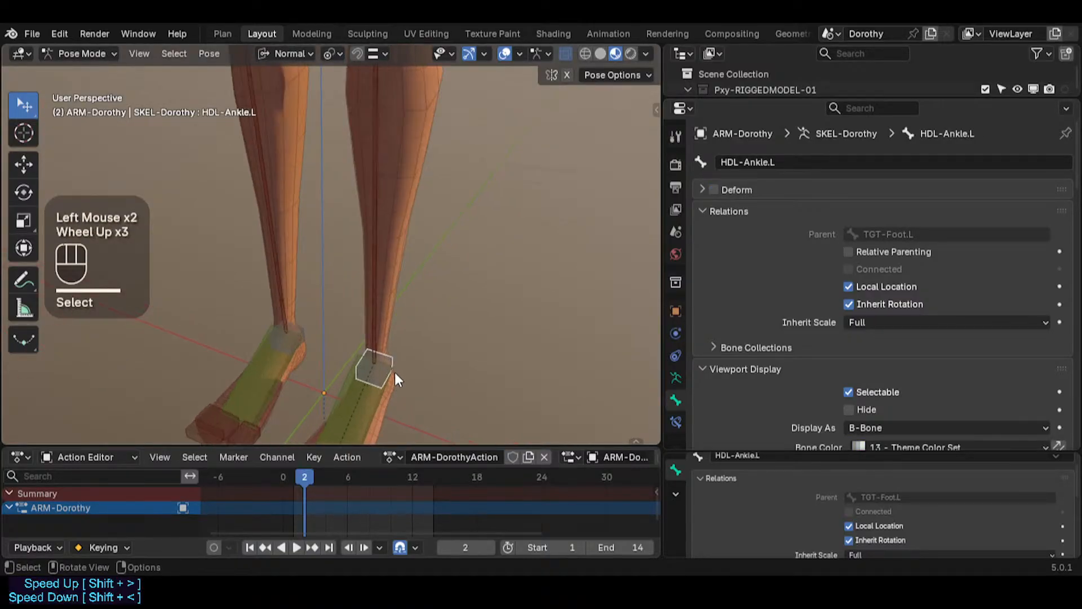
Step: Inspect the left foot deform bone and the ankle handle bone, selecting each and toggling select all
middle_click(416, 266)
middle_click_drag(416, 317, 403, 353)
left_click(386, 386, "shift")
middle_click_drag(388, 391, 444, 340, "shift")
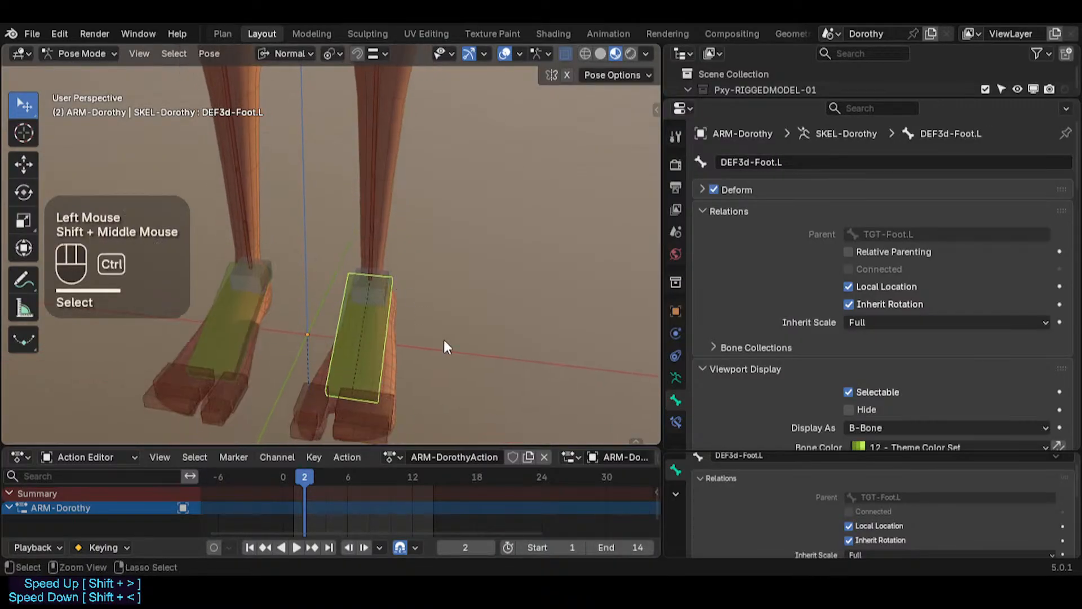
key("shift+ctrl+alt+a")
left_click(433, 345)
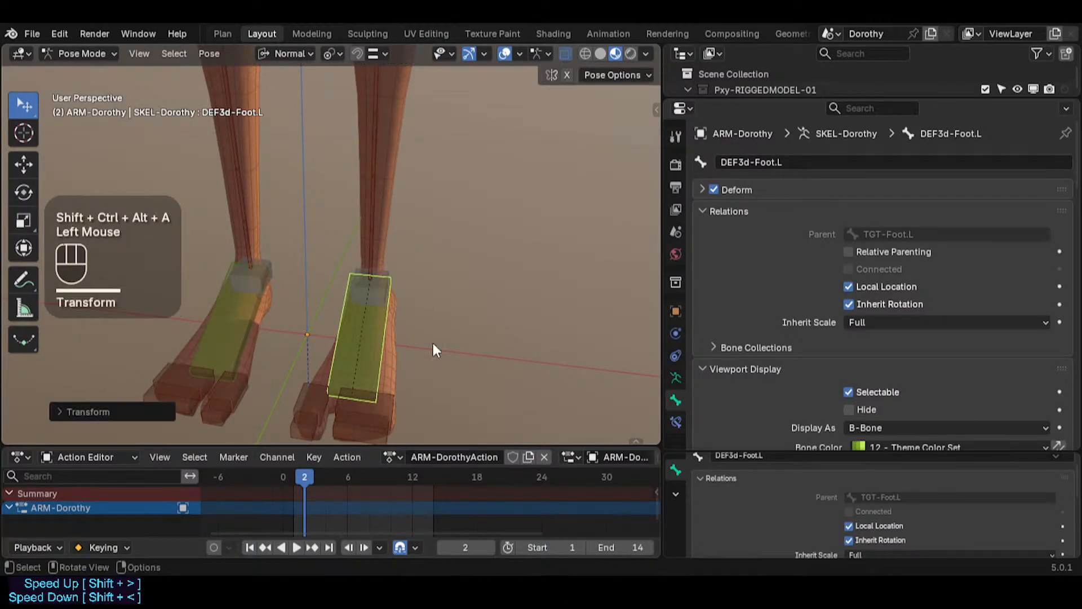
left_click(382, 269)
left_click(381, 269)
left_click(383, 317)
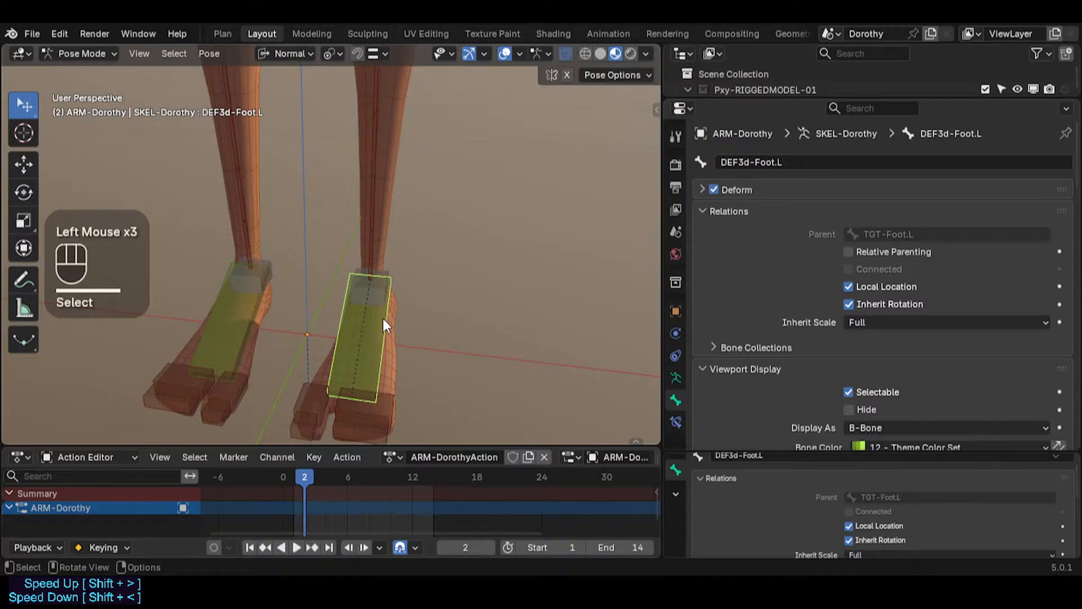
left_click(390, 275)
key("a")
key("a")
key("a")
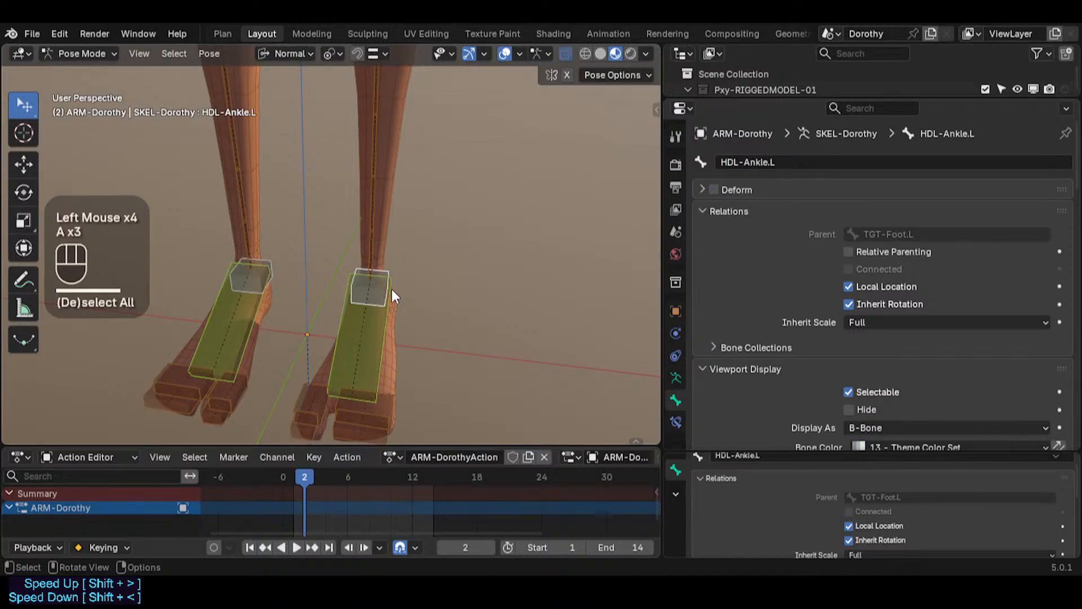
left_click(392, 269)
left_click(391, 266)
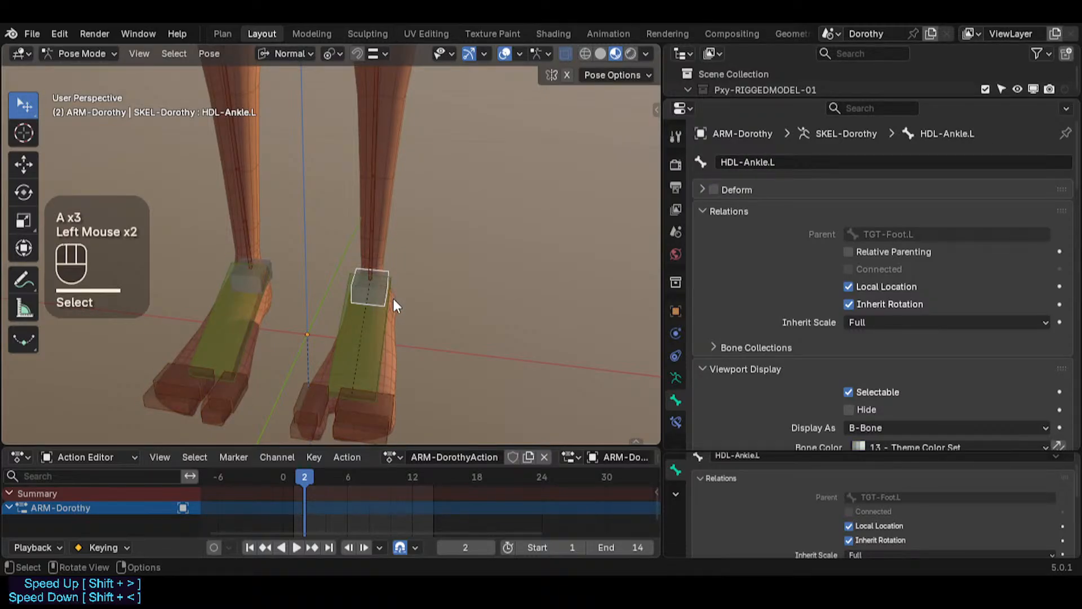
left_click(389, 323)
left_click(390, 275)
scroll(393, 165, "down", 2)
middle_click_drag(395, 180, 299, 273, "shift")
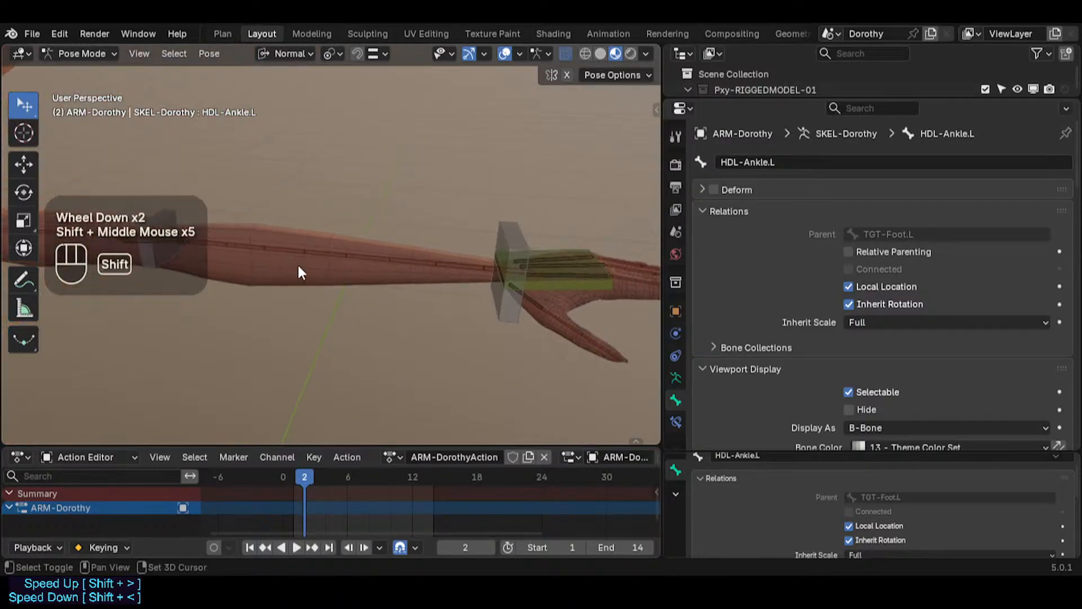
Step: Select the left wrist handle bone, review the whole rig, and save the file
left_click(509, 224)
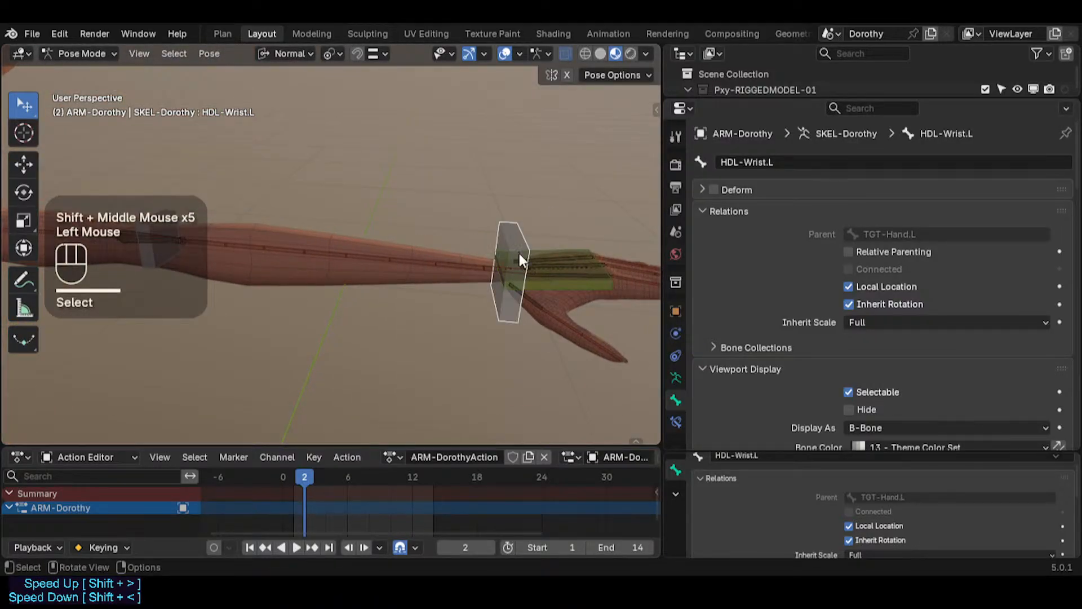
middle_click_drag(519, 253, 437, 259)
key("ctrl+s")
scroll(446, 262, "down", 2)
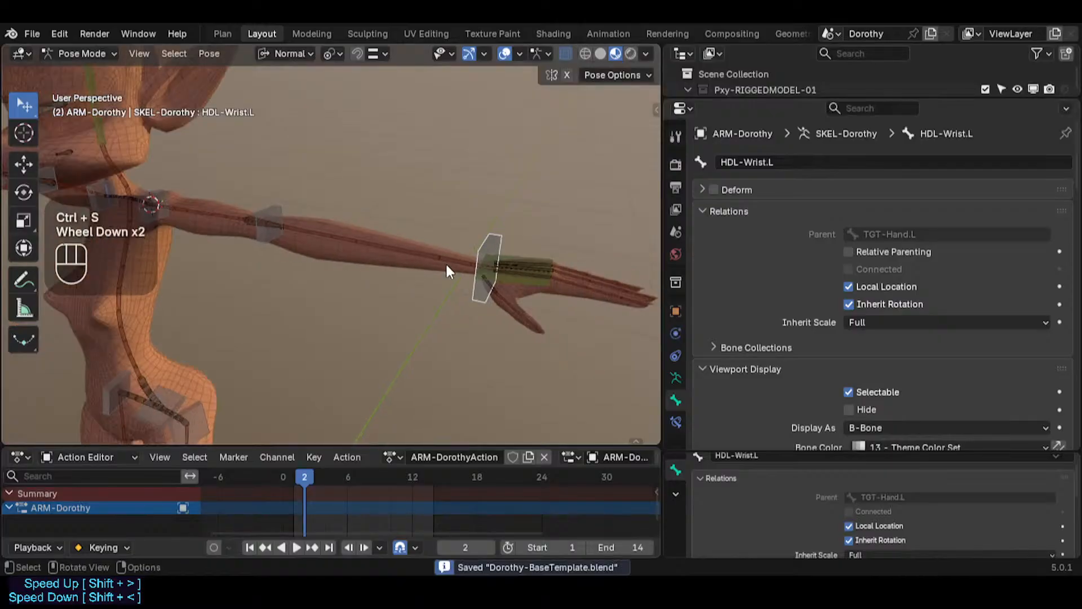
middle_click_drag(302, 303, 431, 265)
scroll(431, 265, "down", 4)
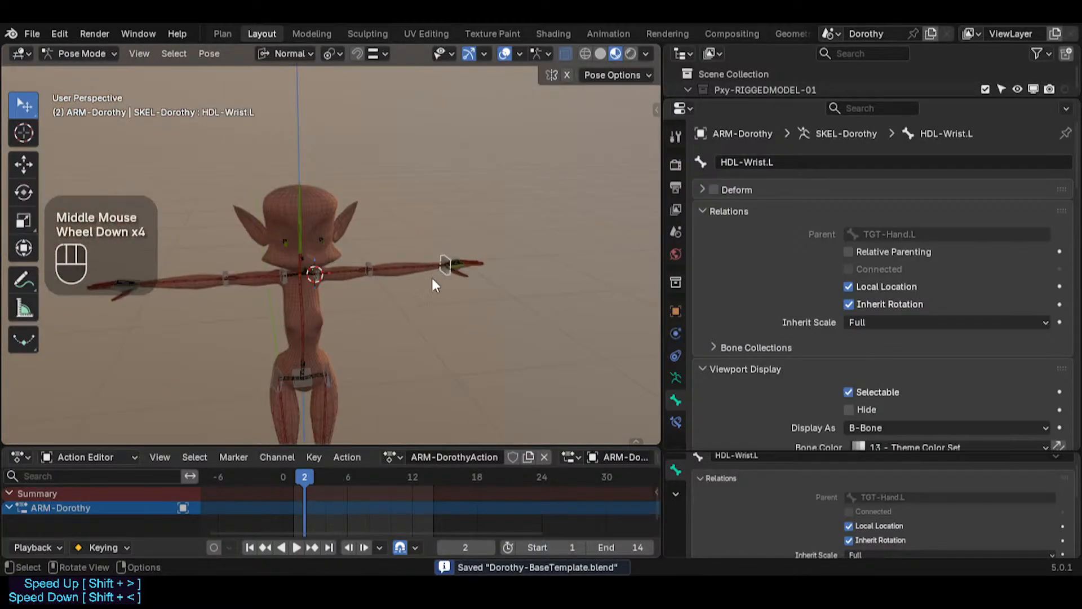
scroll(428, 285, "up", 4)
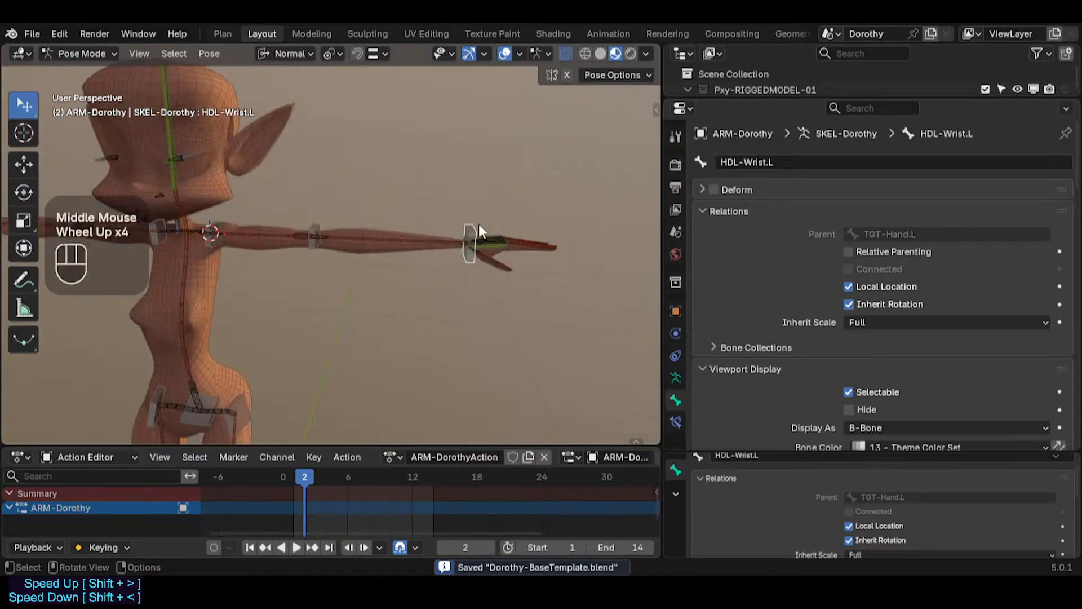
middle_click_drag(404, 283, 488, 263, "shift")
scroll(440, 361, "down", 2)
middle_click_drag(440, 361, 397, 259, "shift")
key("ctrl+s")
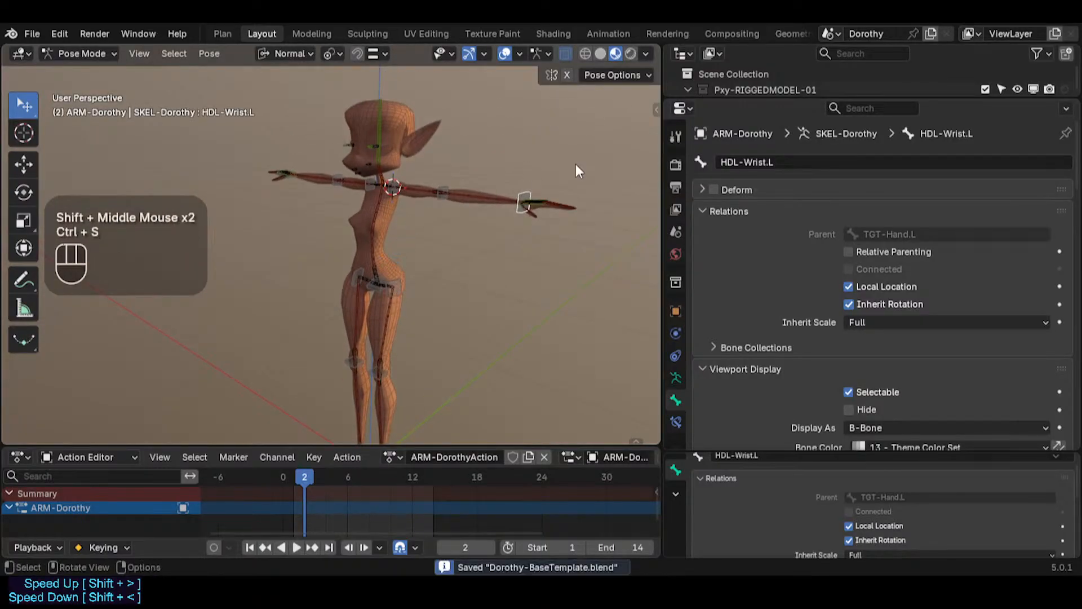
Step: Open the Plan workspace and read through the to-do list notes
left_click(224, 33)
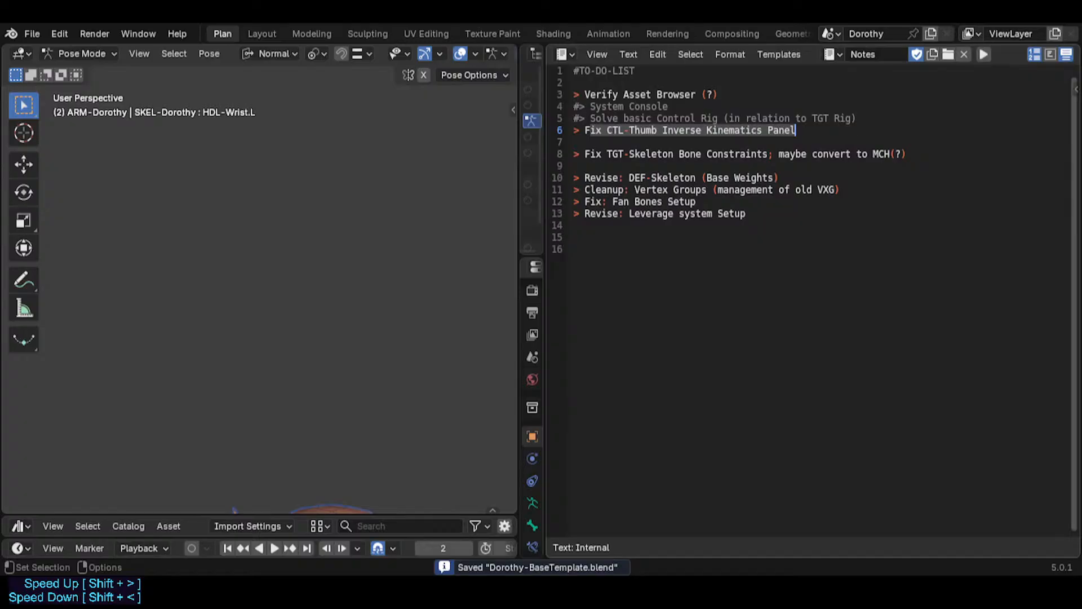
left_click(766, 203)
key("Down")
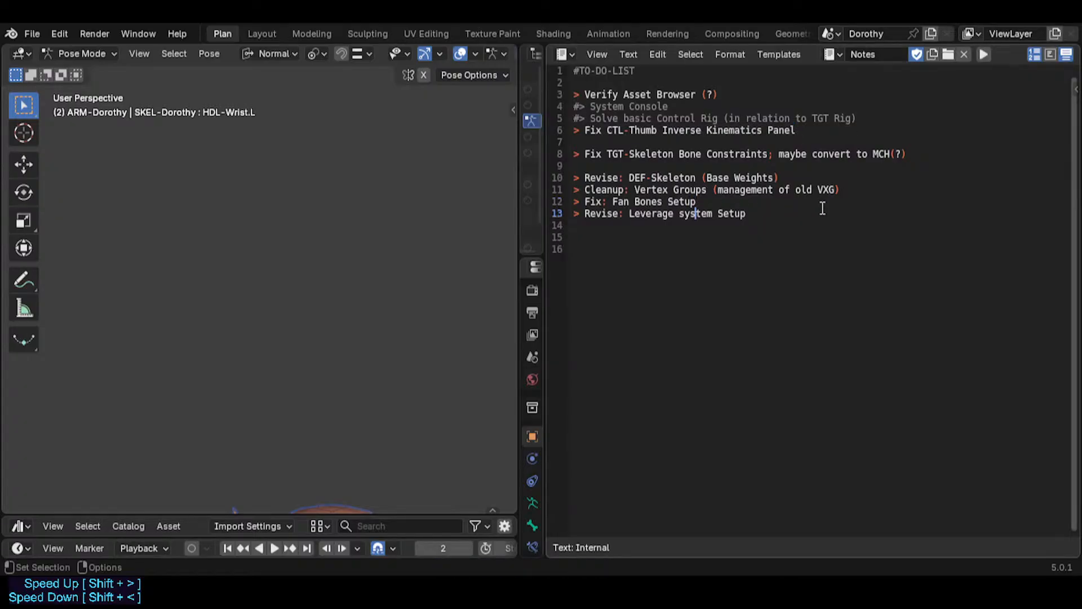
key("Up")
key("Up")
key("Down")
key("Up")
key("Up")
key("Up")
key("Down")
key("Down")
key("Down")
key("Up")
key("Up")
key("Up")
key("ctrl+s")
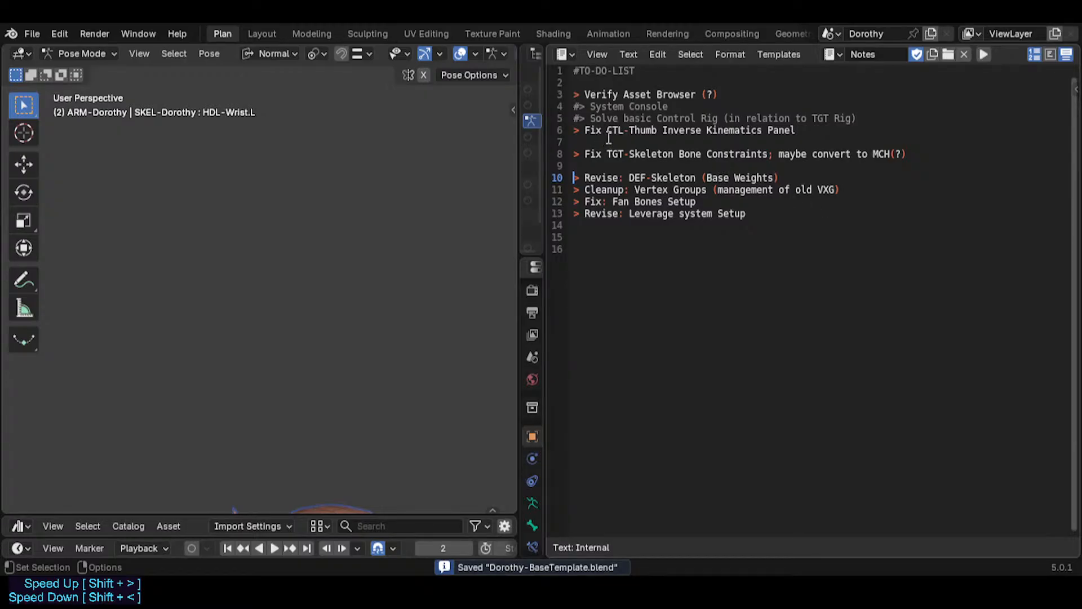
Step: Append "(look for old version Dorothy)" to the Fix CTL-Thumb Inverse Kinematics Panel note and save the file
key("Up")
key("Up")
key("Up")
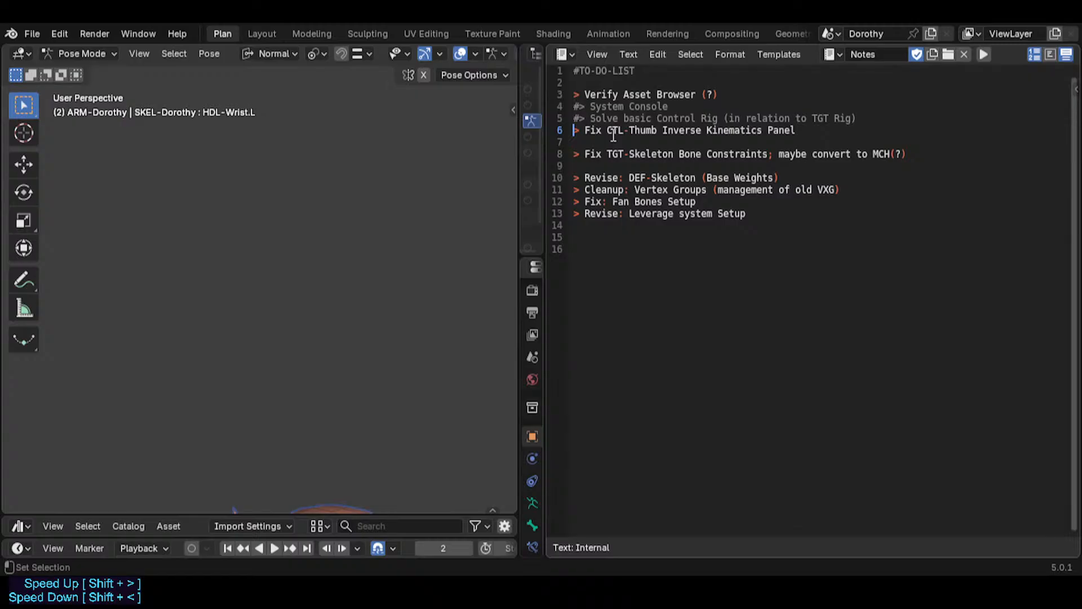
key("shift+End")
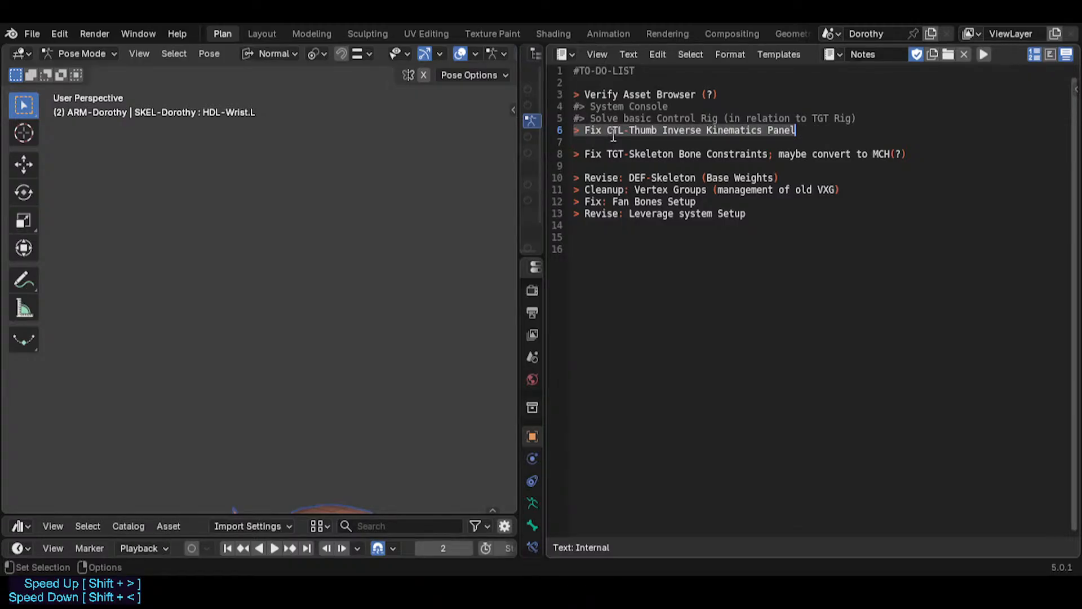
key("End")
type("(look")
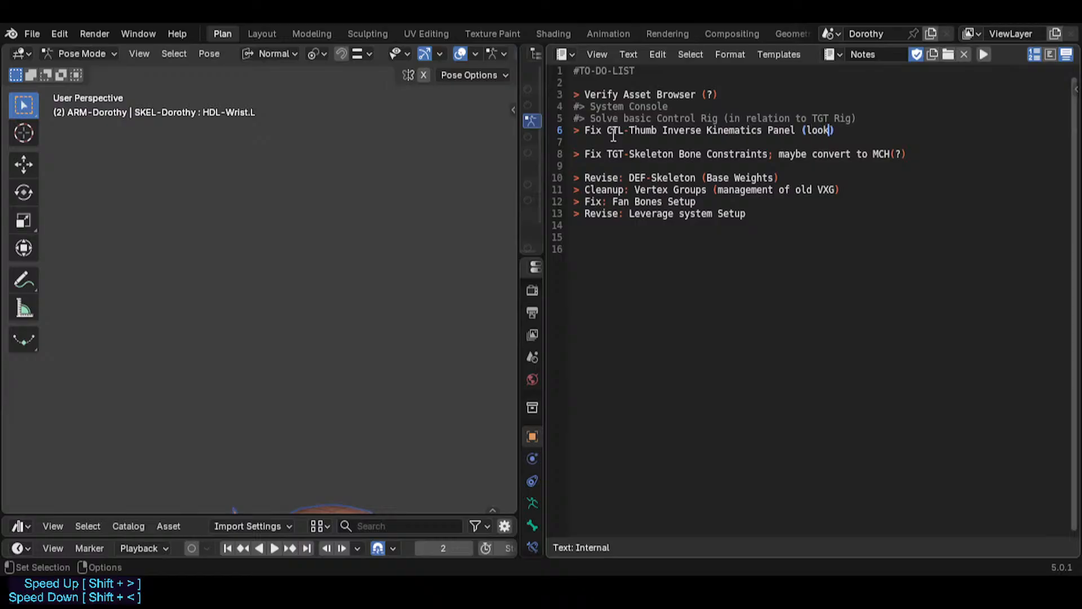
type(" for old version Dorothy")
key("ctrl+s")
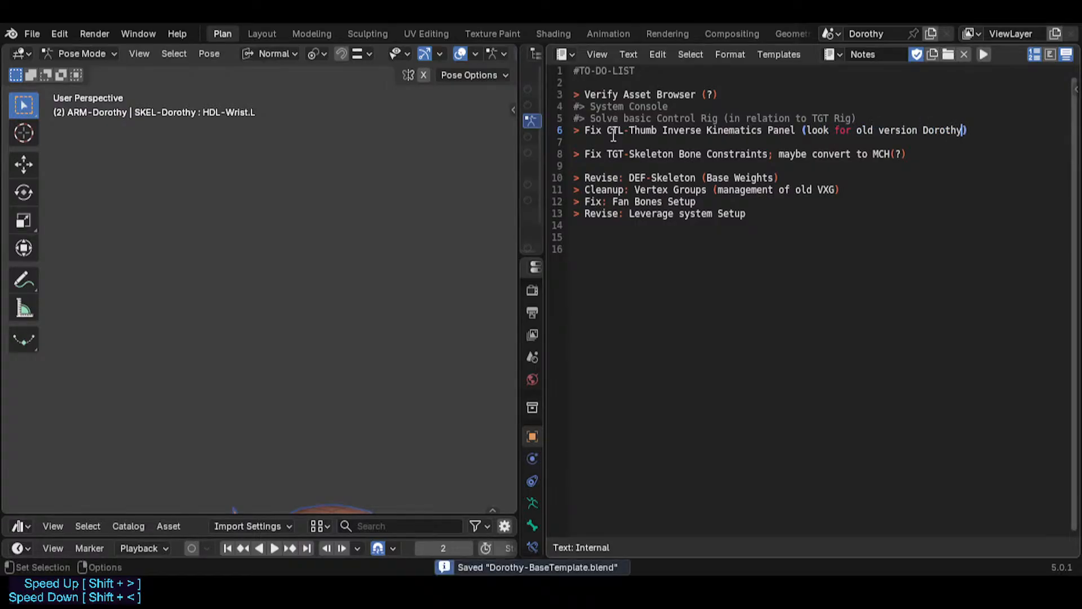
Step: Review the remaining to-do items line by line in the notes and save the file
left_click(629, 155)
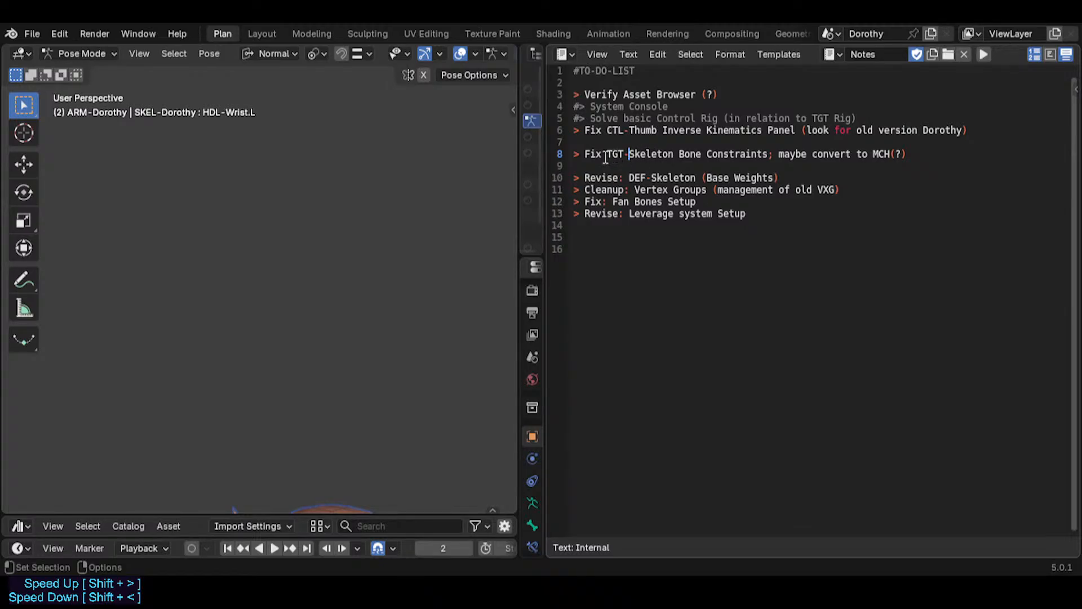
mouse_move(599, 156)
left_mouse_down()
mouse_move(908, 153)
mouse_move(571, 158)
left_mouse_up()
left_click(910, 153)
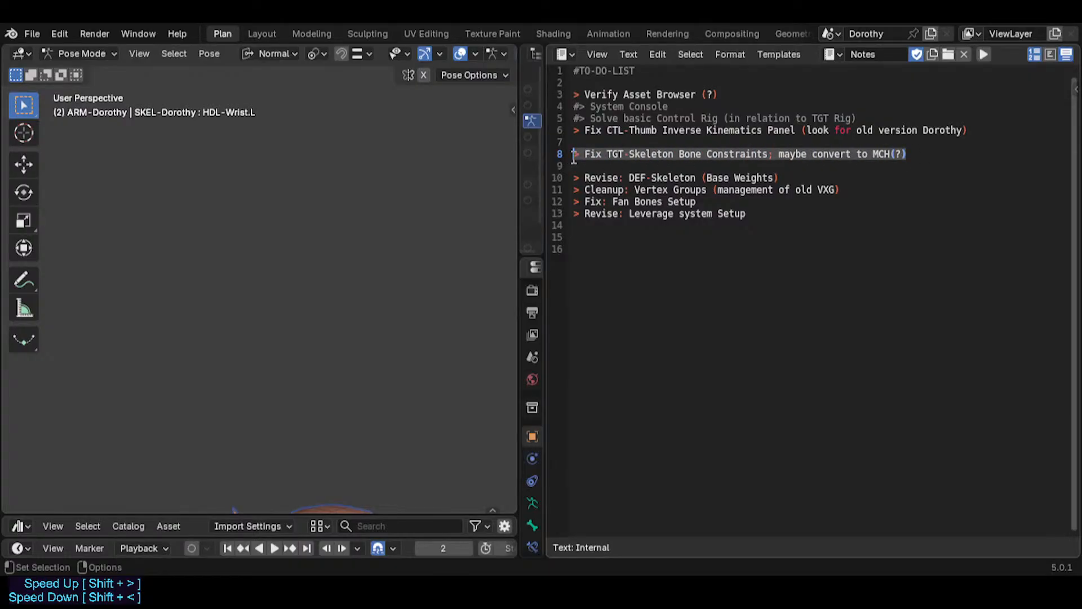
left_click(911, 155)
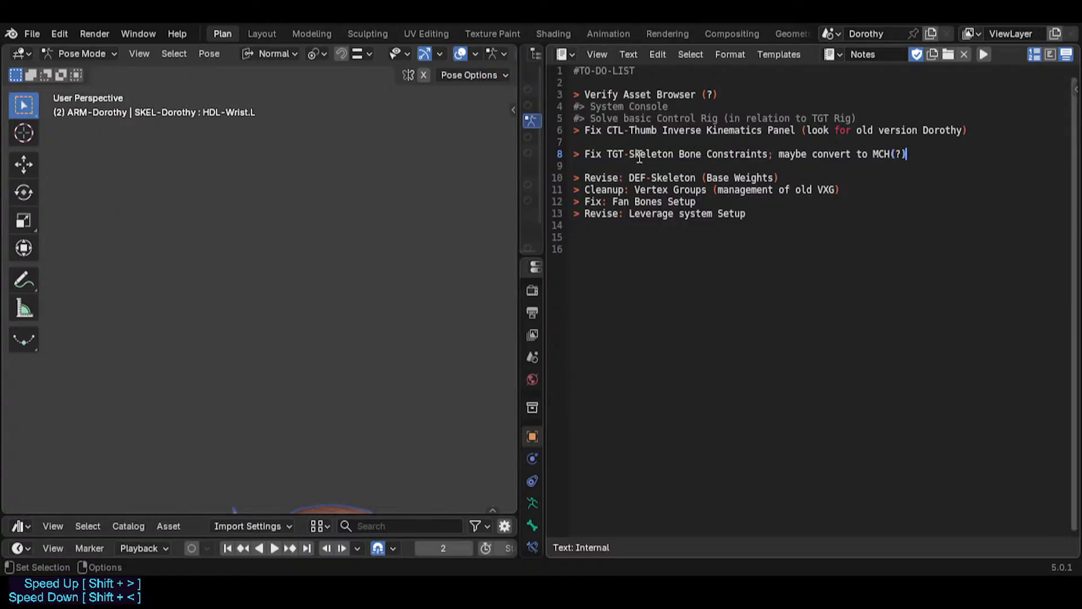
left_click(602, 174)
left_click(780, 178)
left_click_drag(583, 173, 536, 201)
left_click(846, 189)
left_click(623, 201)
left_click(700, 202)
left_click(648, 212)
left_click(724, 212)
left_click(751, 215)
triple_click(751, 215)
left_click(751, 215)
left_click(773, 207)
key("ctrl+s")
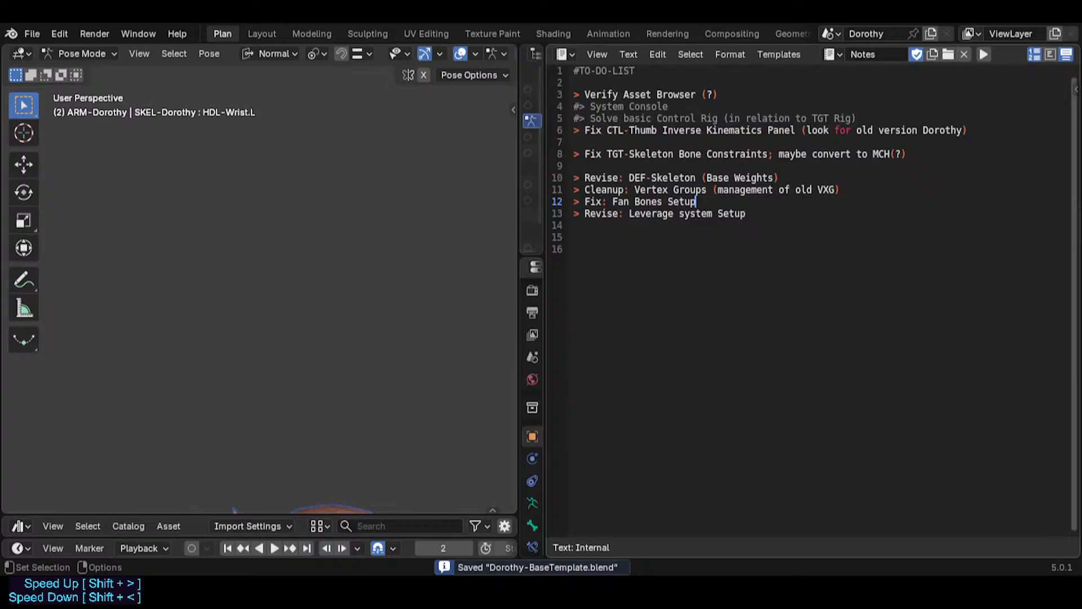